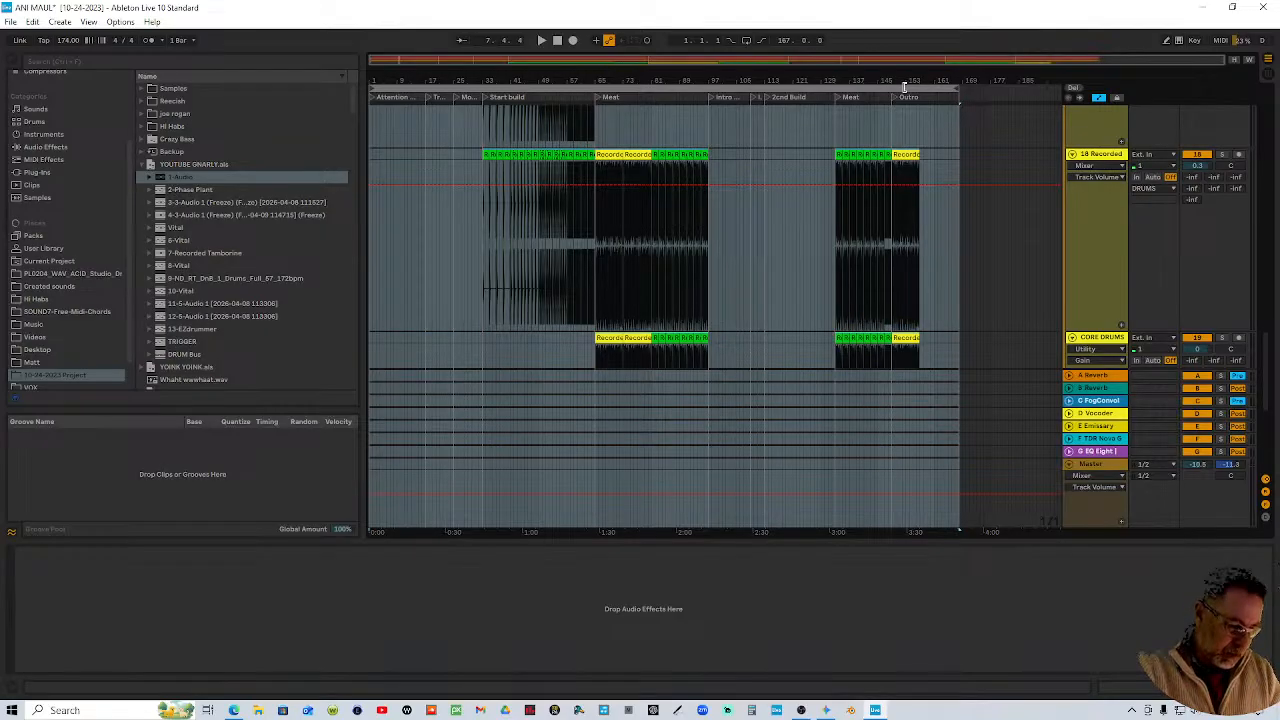
Consolidate the selected arrangement range from bar 1 to bar 168 into one continuous clip per track
key(ctrl+j)
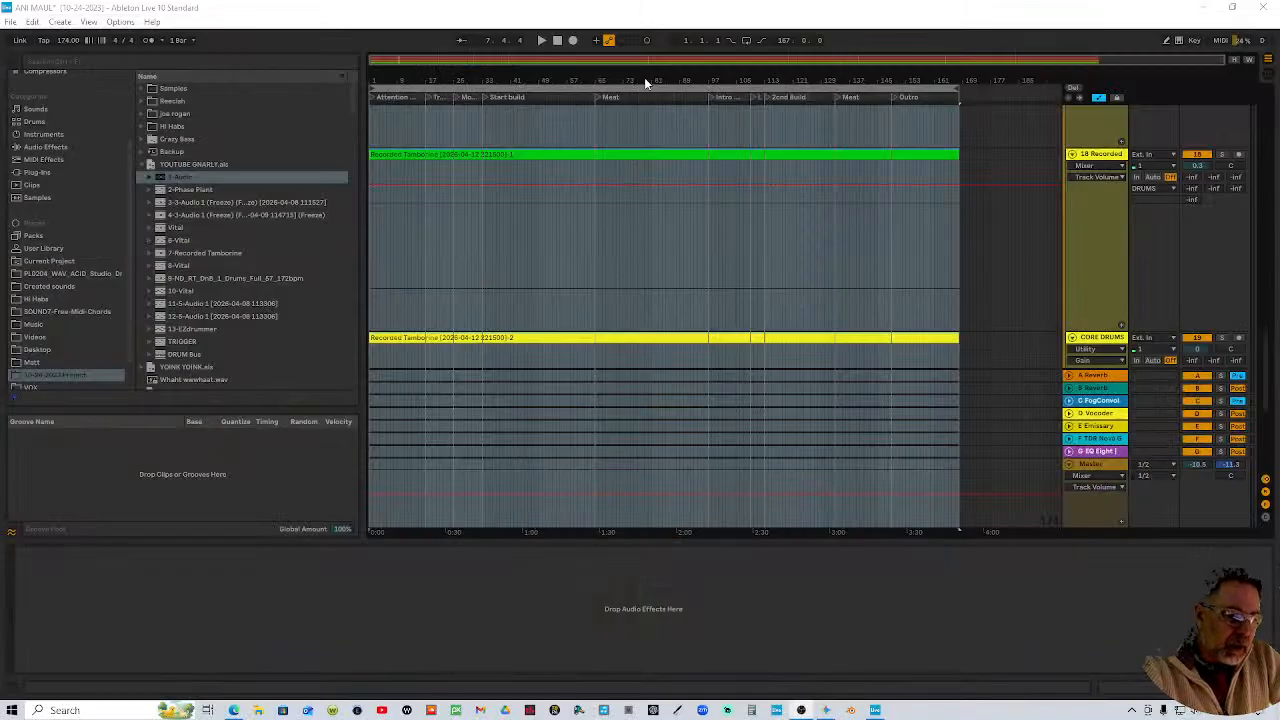
click(1099, 255)
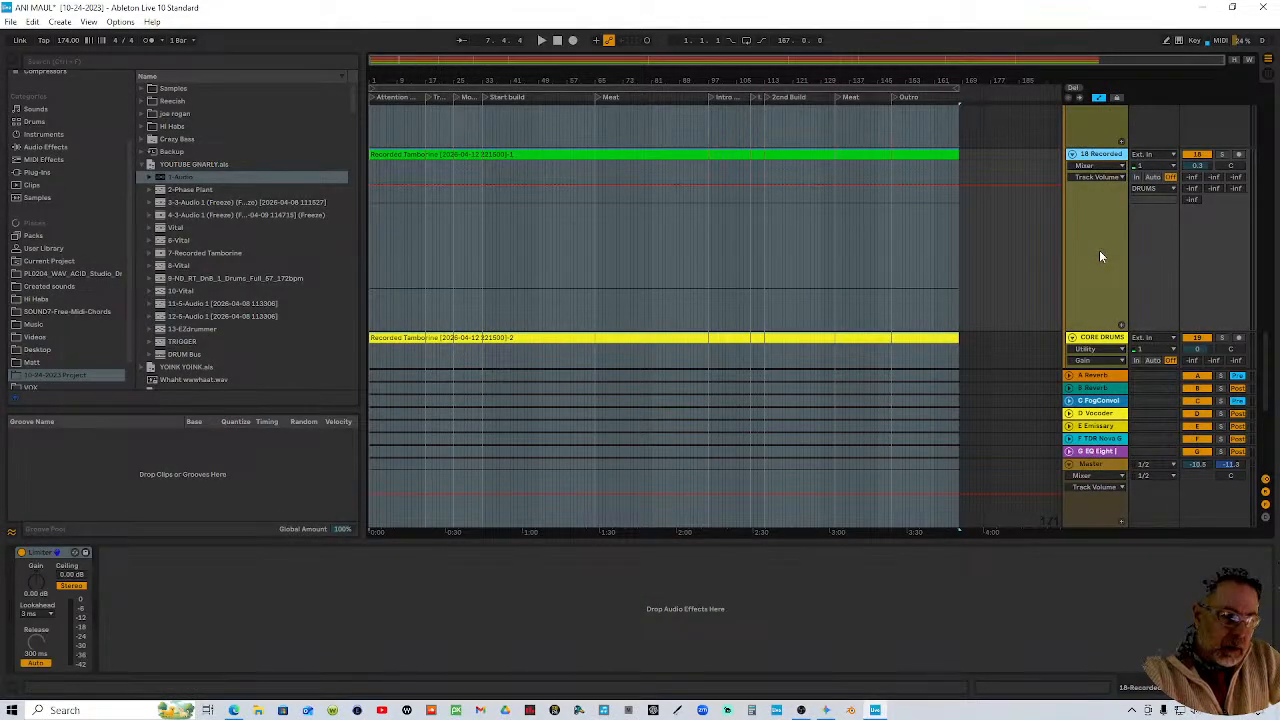
scroll(1099, 250, up, 8)
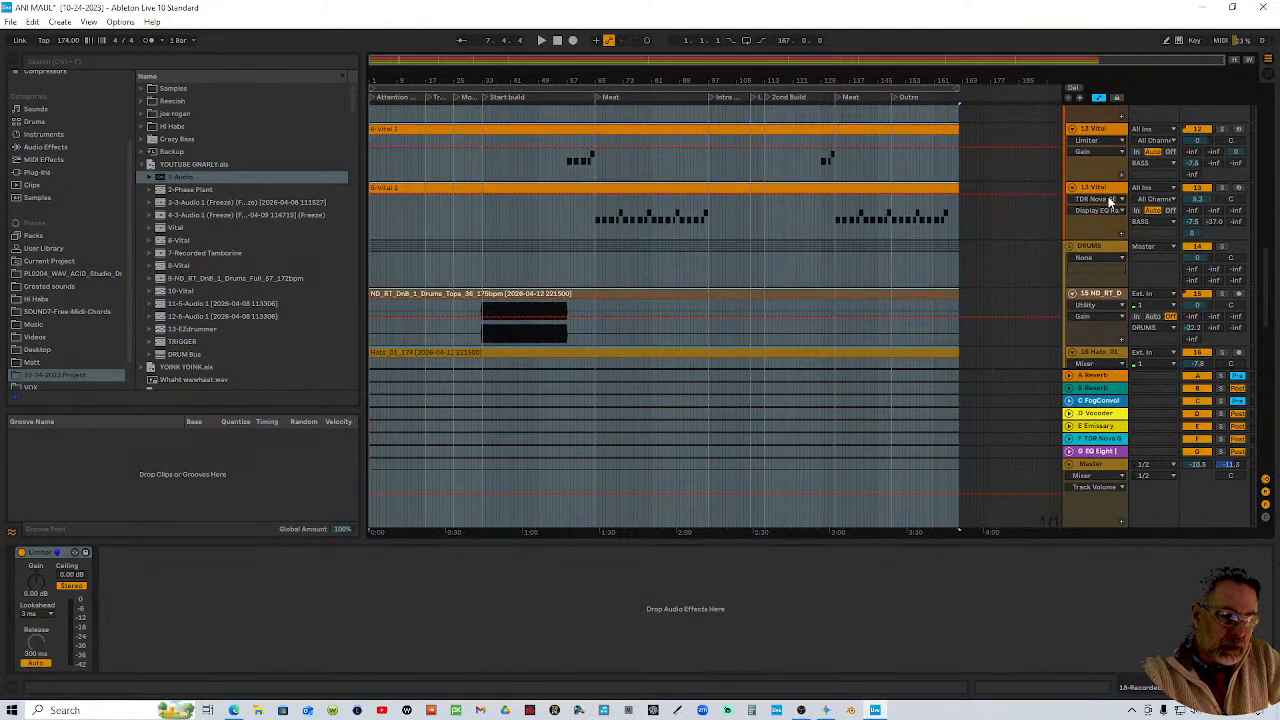
scroll(1108, 201, up, 10)
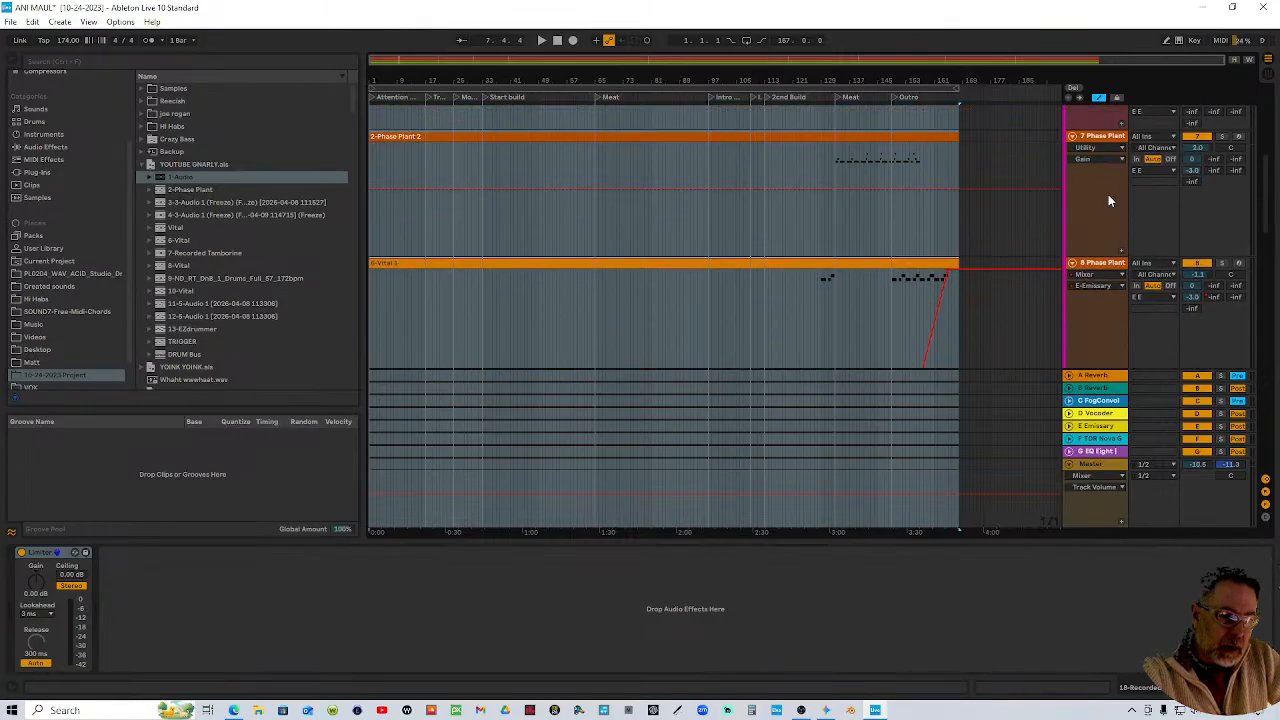
scroll(1108, 201, up, 10)
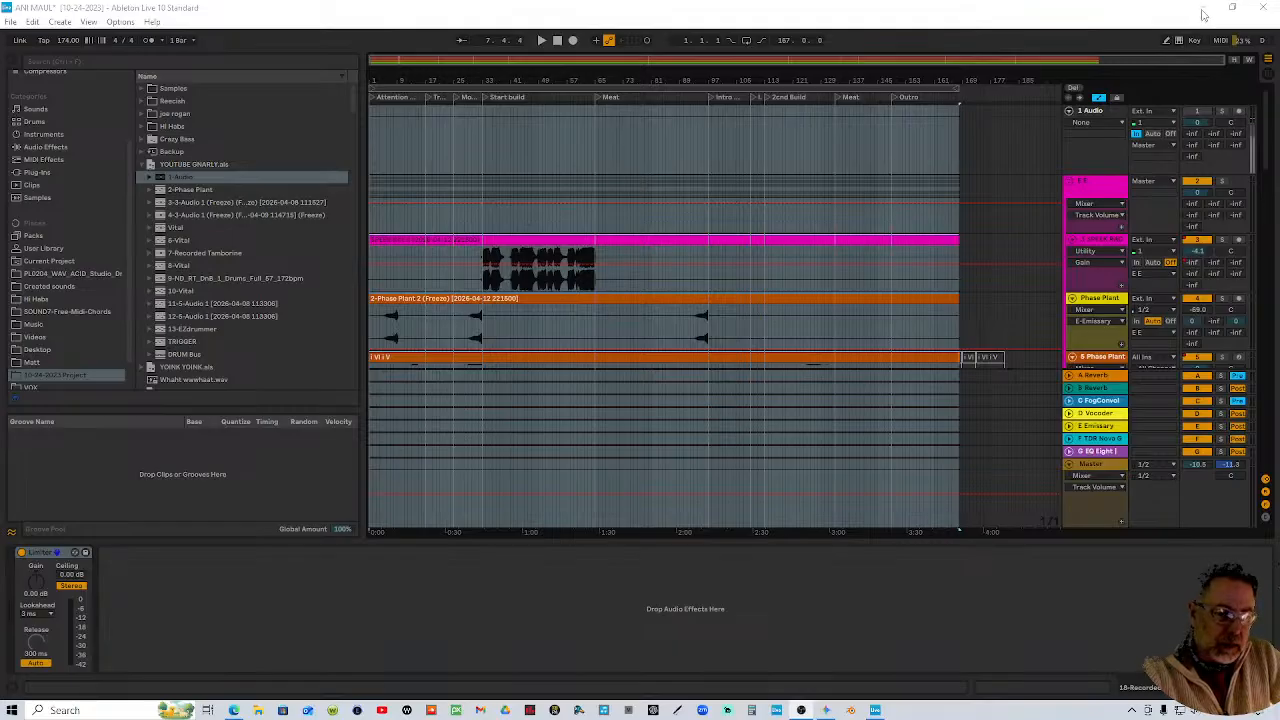
Clear the leftover clips between bars 168 and 187 on the 5 Phase Plant track
click(1117, 358)
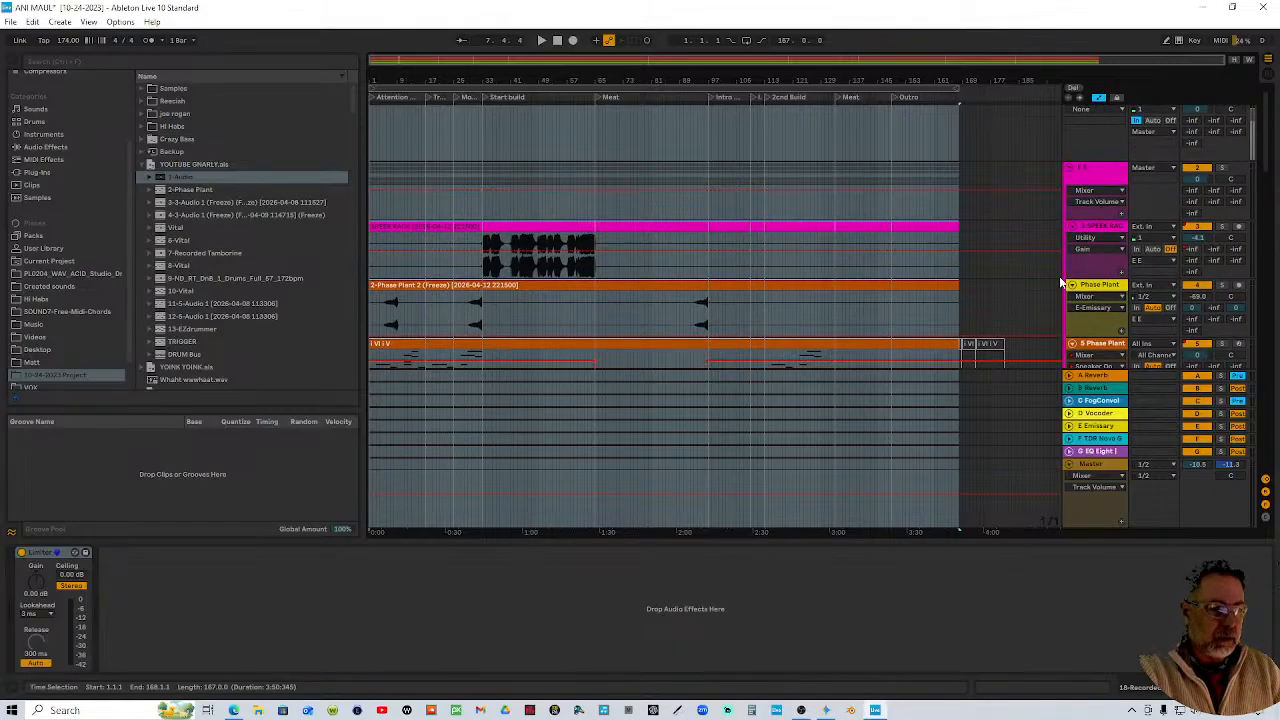
scroll(1031, 283, down, 3)
click(990, 203)
drag(990, 203, 963, 138)
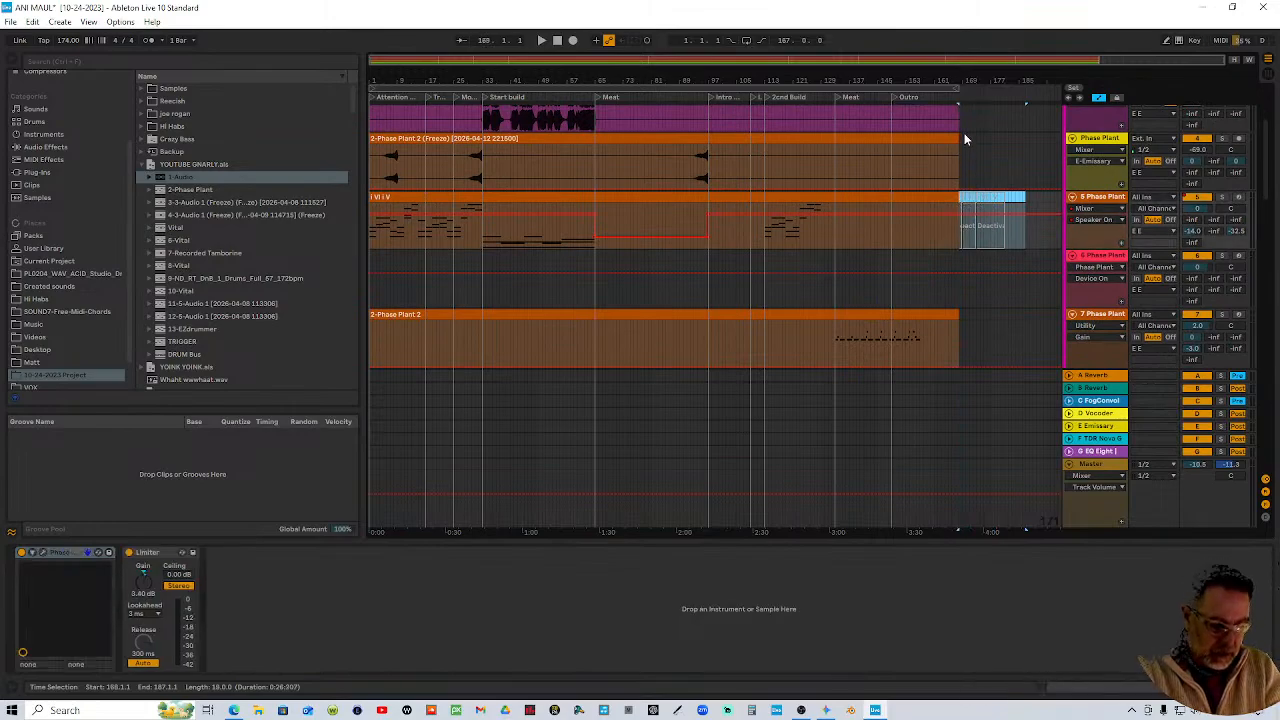
Examine the consolidated clips on every track from 1 Audio down to the EZdrummer track
scroll(1002, 228, up, 5)
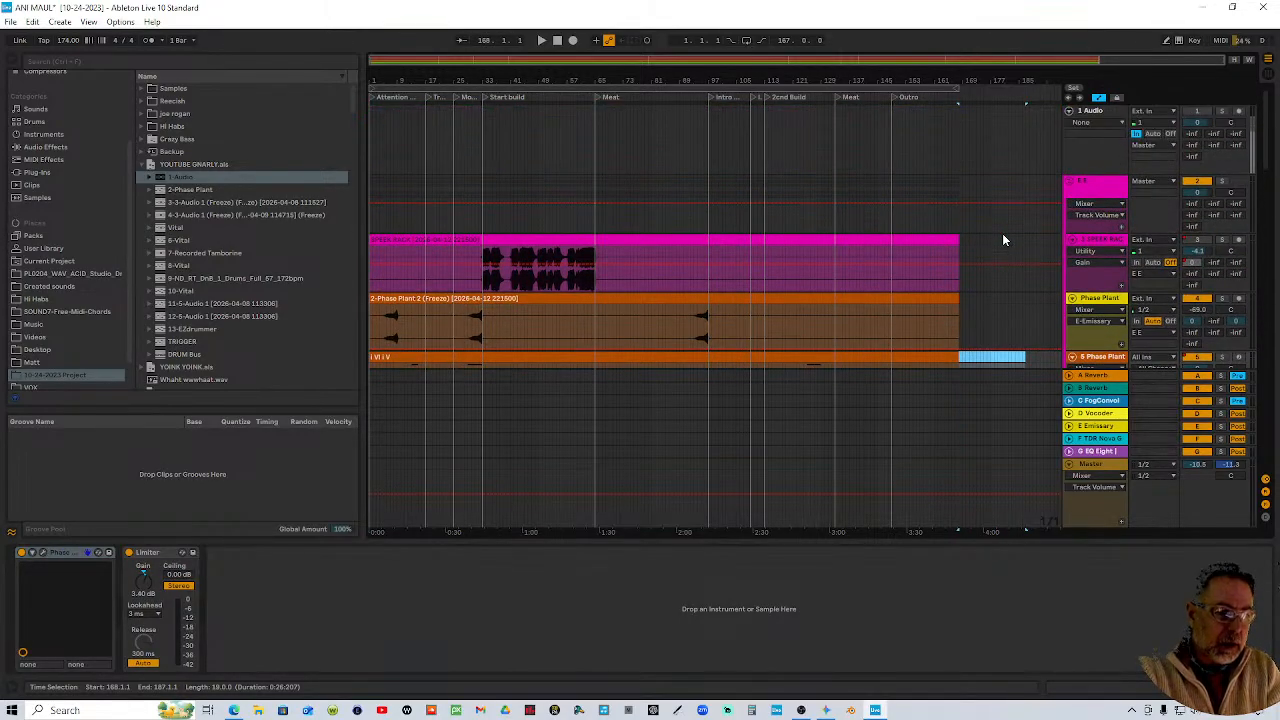
scroll(1002, 233, down, 10)
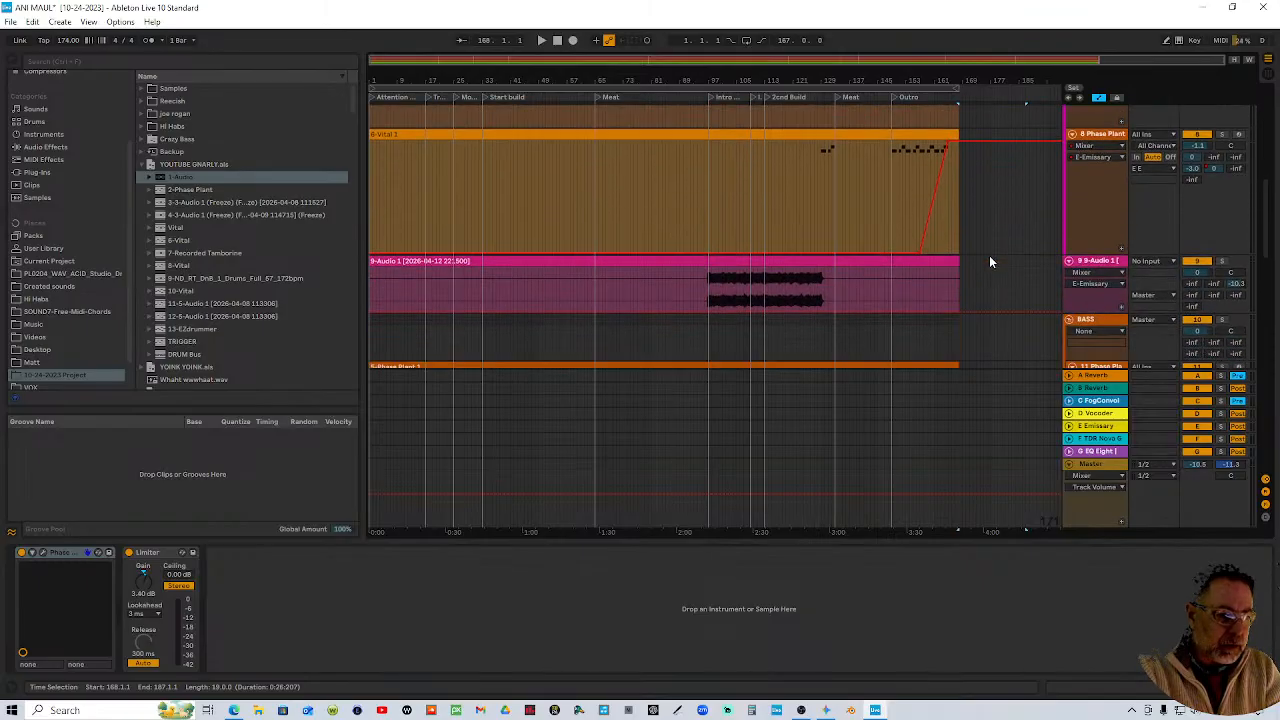
click(1097, 139)
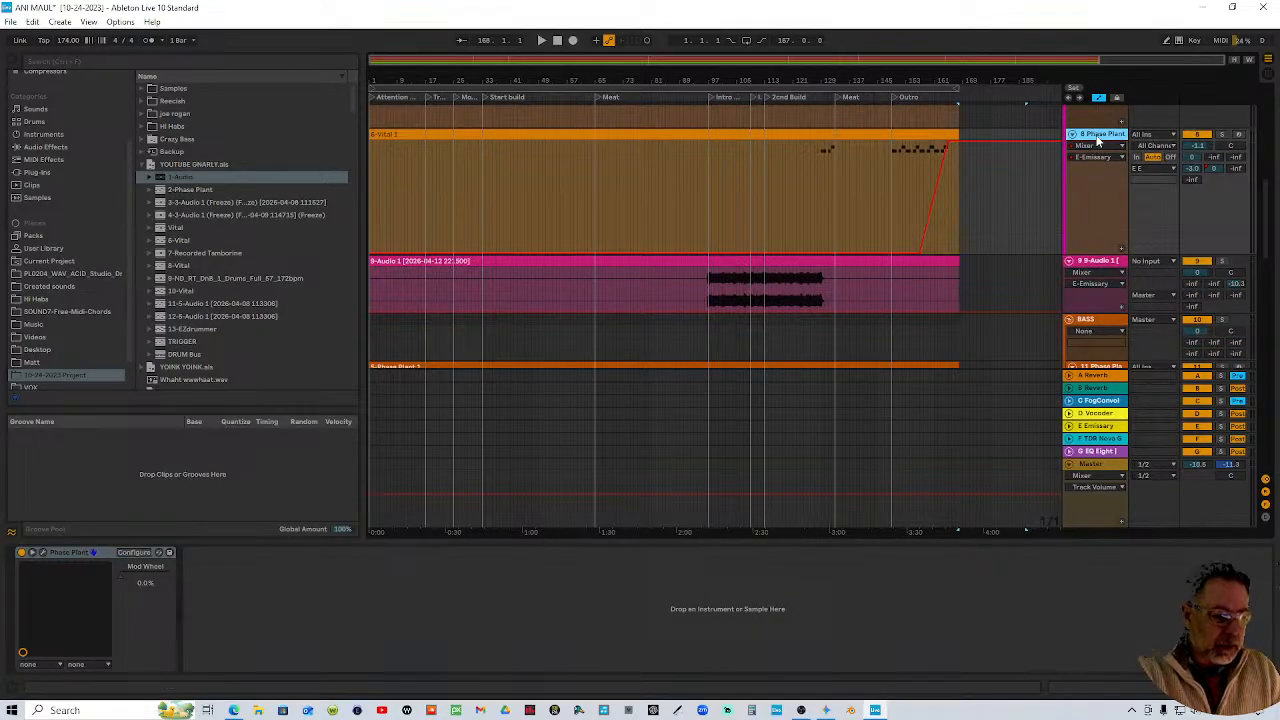
scroll(1103, 260, down, 6)
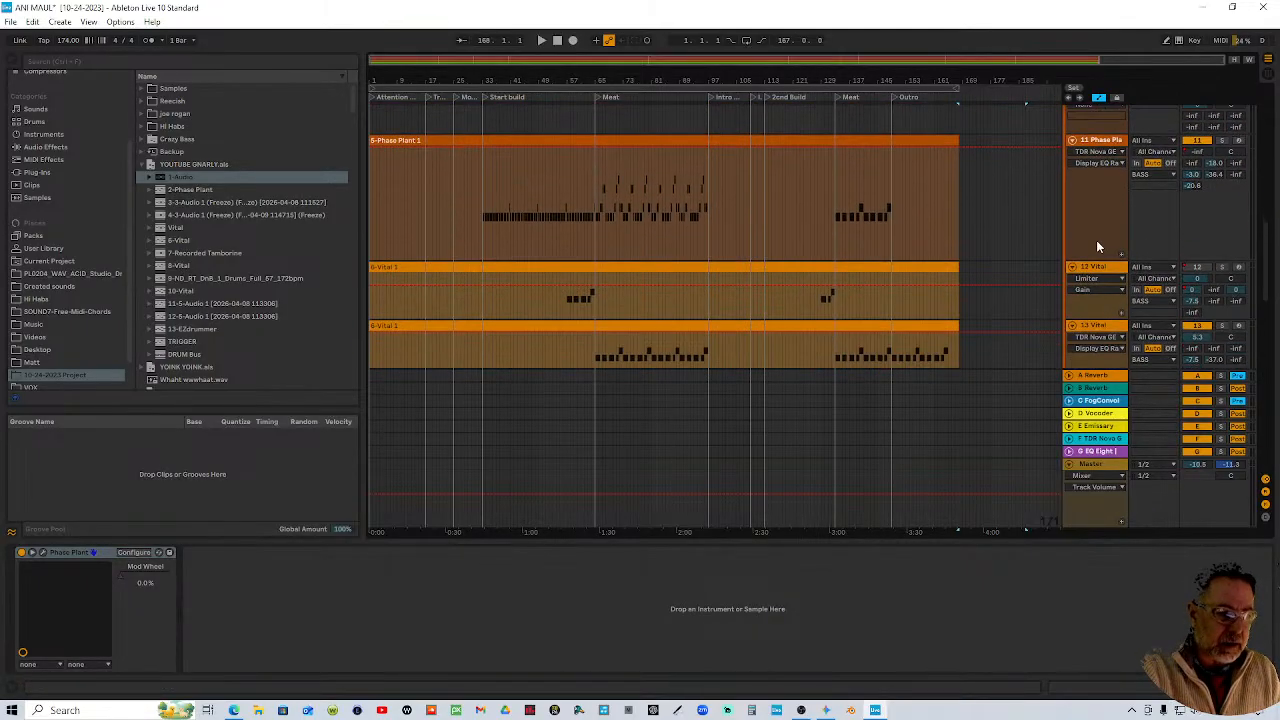
scroll(1097, 246, down, 10)
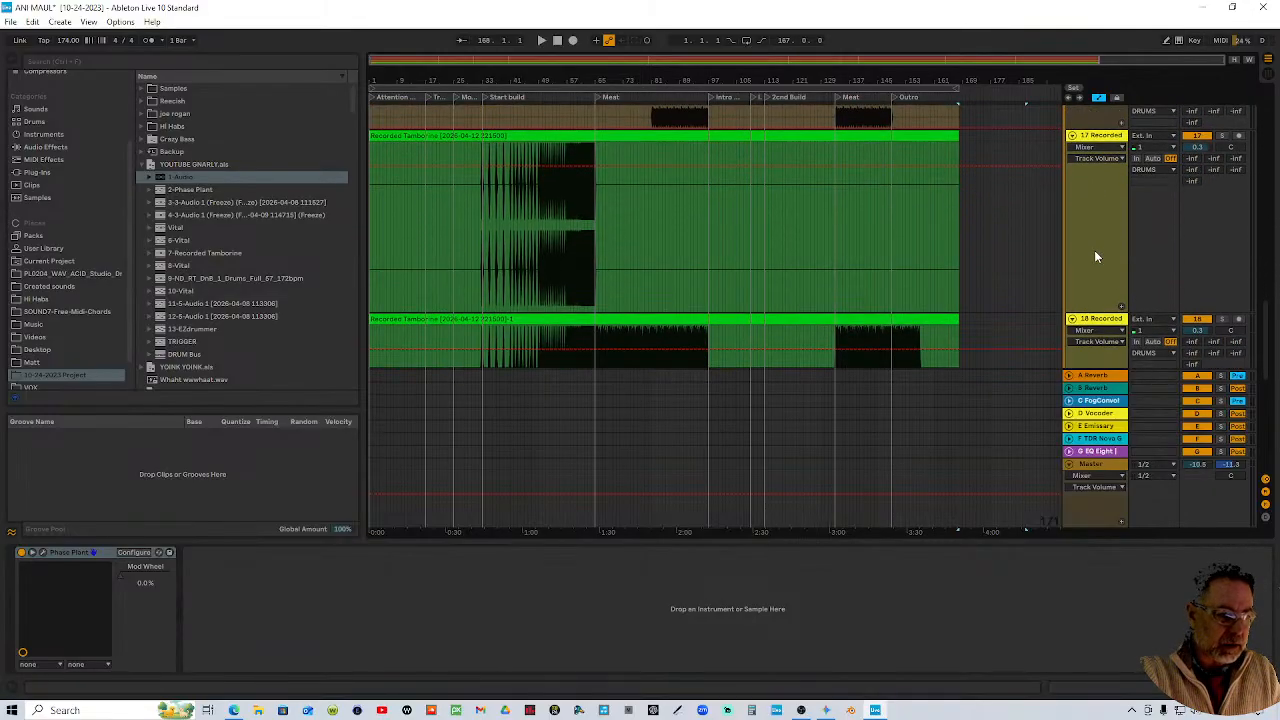
scroll(1094, 250, down, 8)
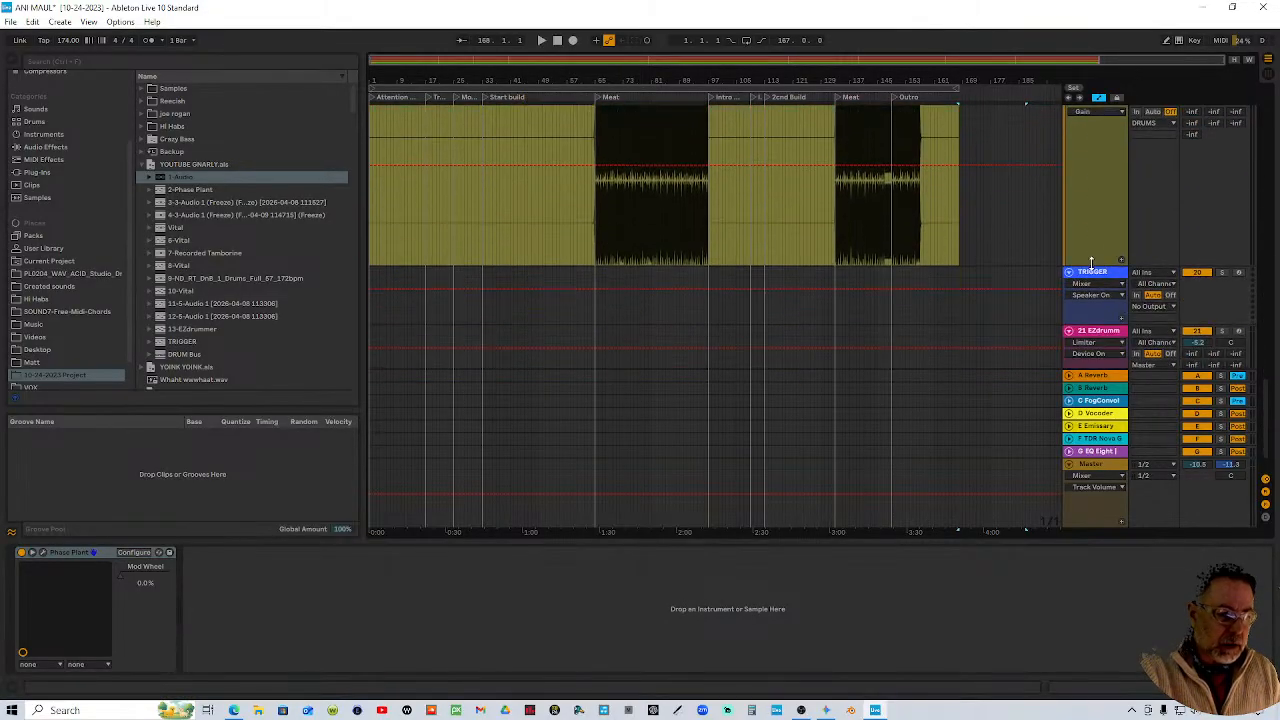
scroll(1092, 265, down, 2)
scroll(1093, 268, up, 6)
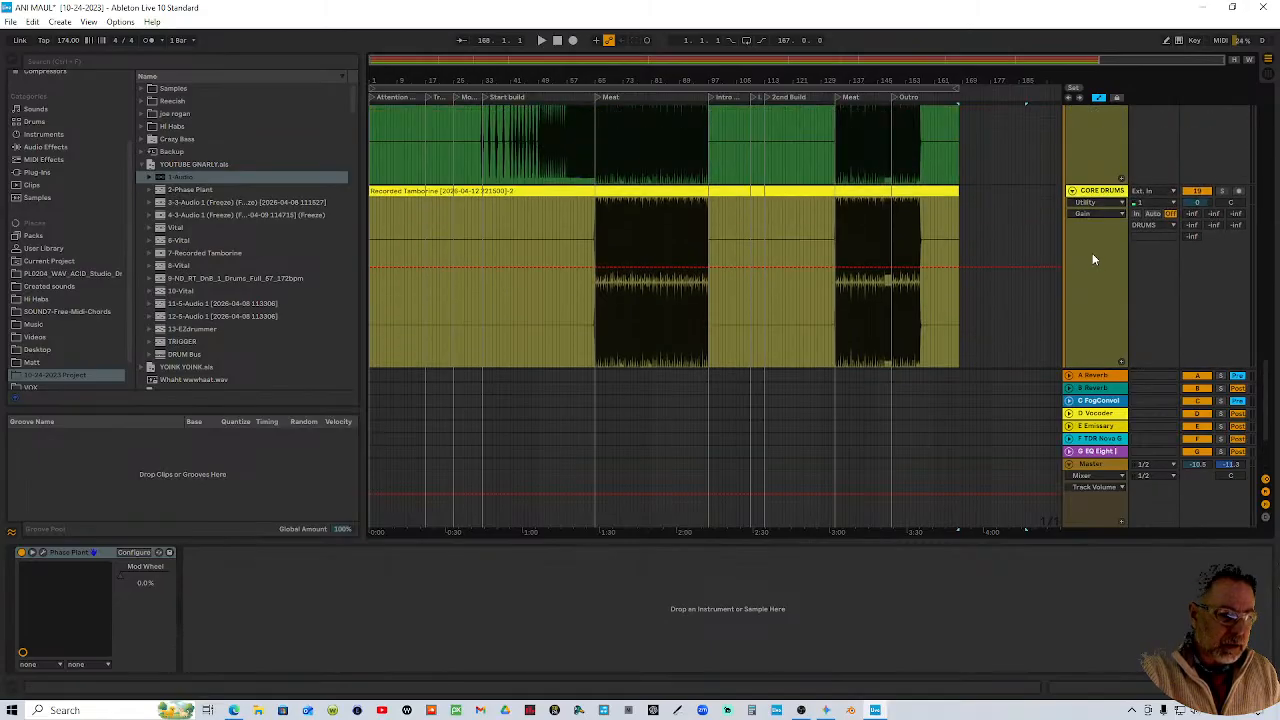
Inspect the CORE DRUMS device chain and select drum tracks 15 to 19
click(1104, 200)
scroll(1100, 210, up, 3)
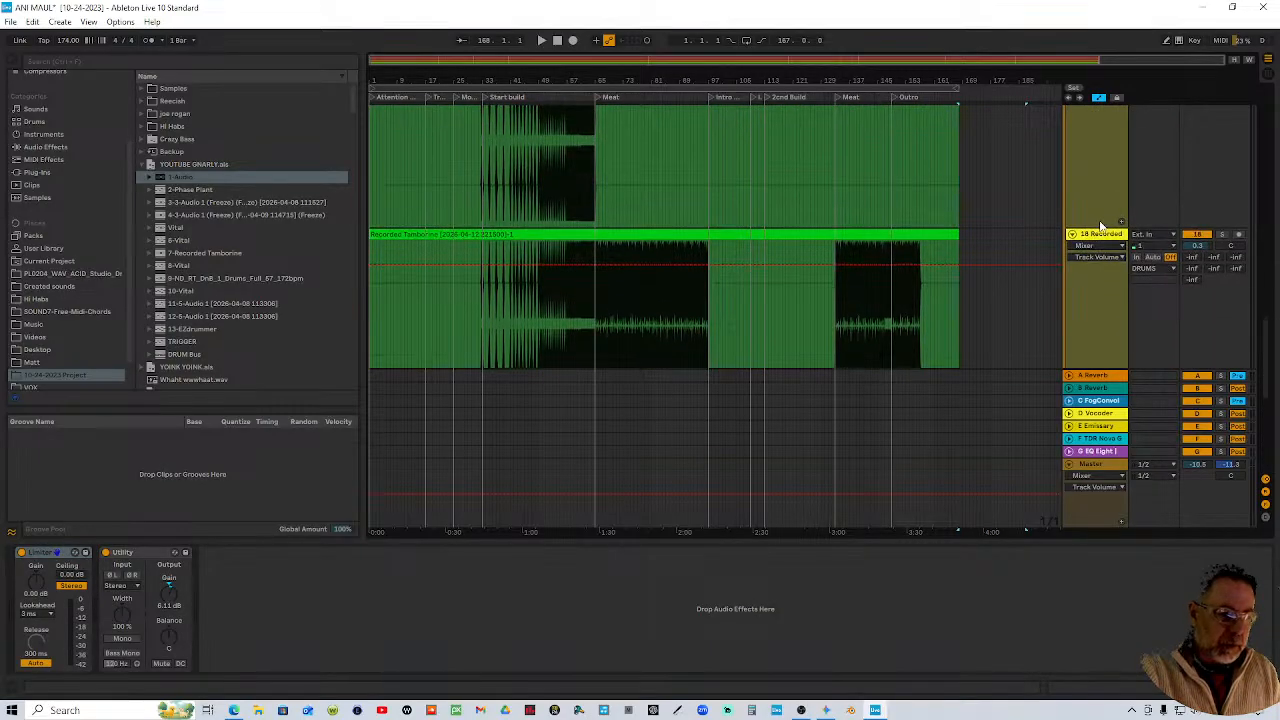
scroll(1100, 230, up, 4)
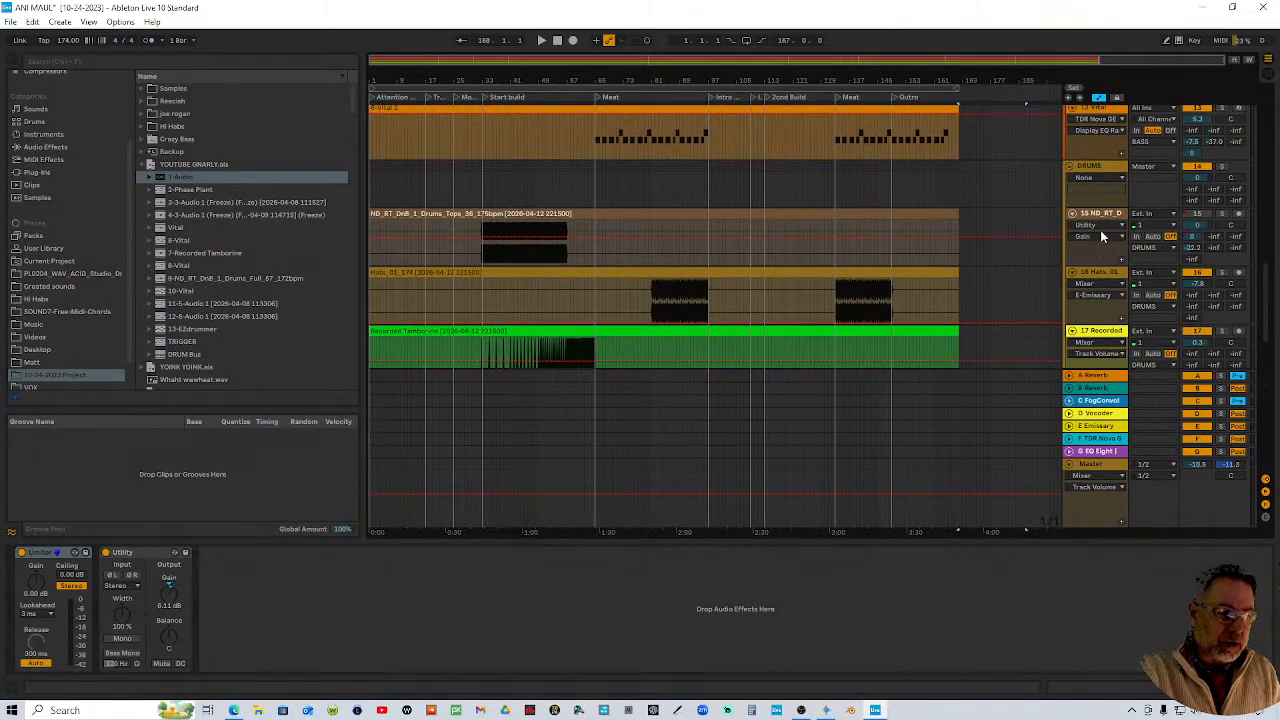
scroll(1104, 223, down, 4)
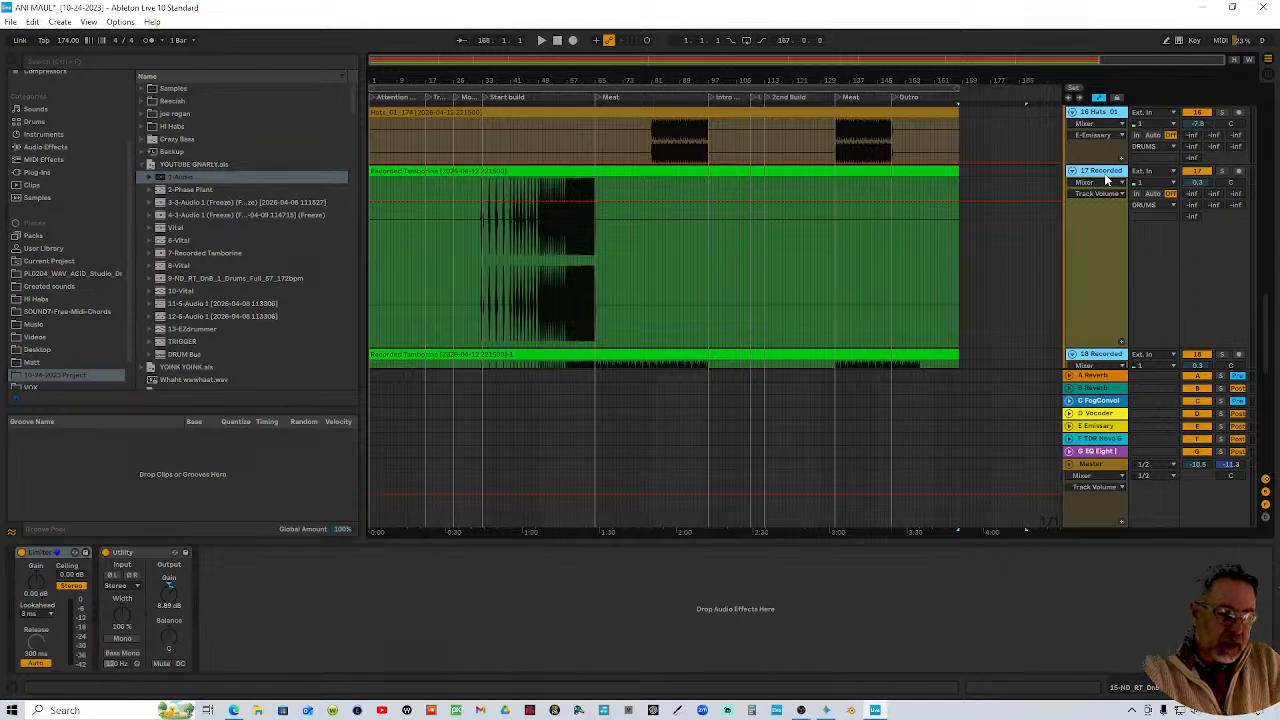
scroll(1107, 180, up, 8)
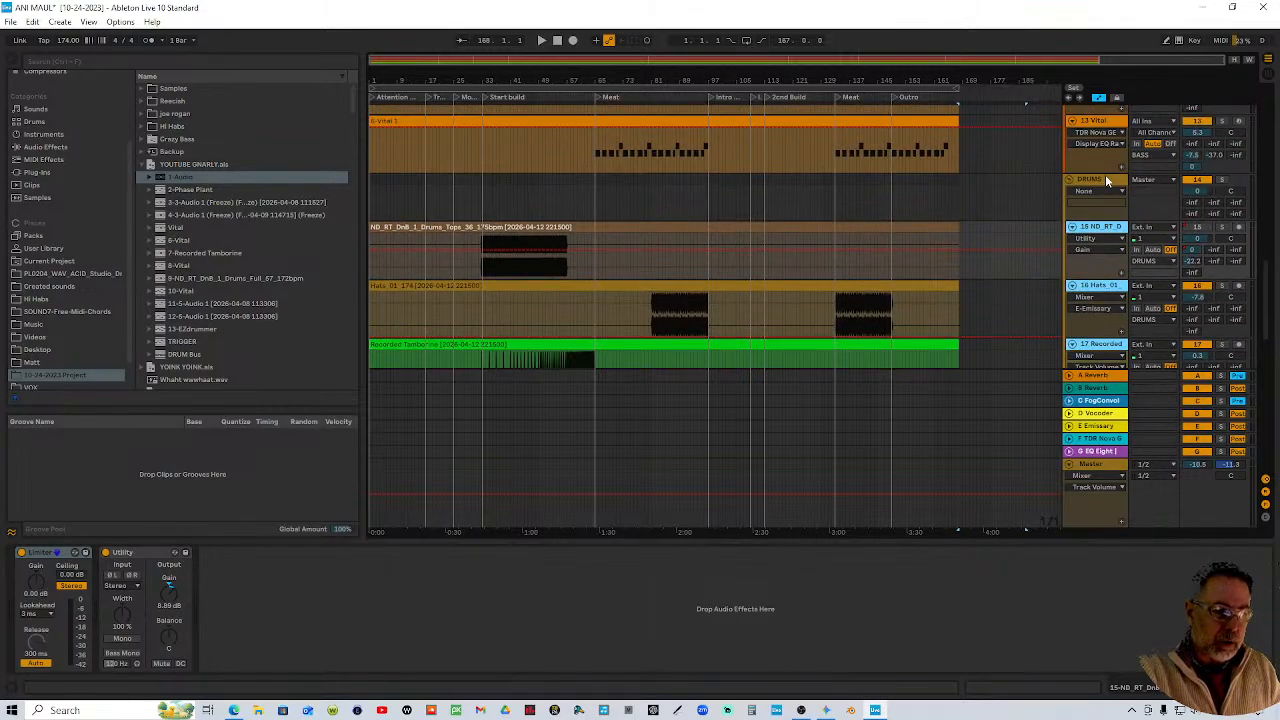
scroll(1105, 174, up, 6)
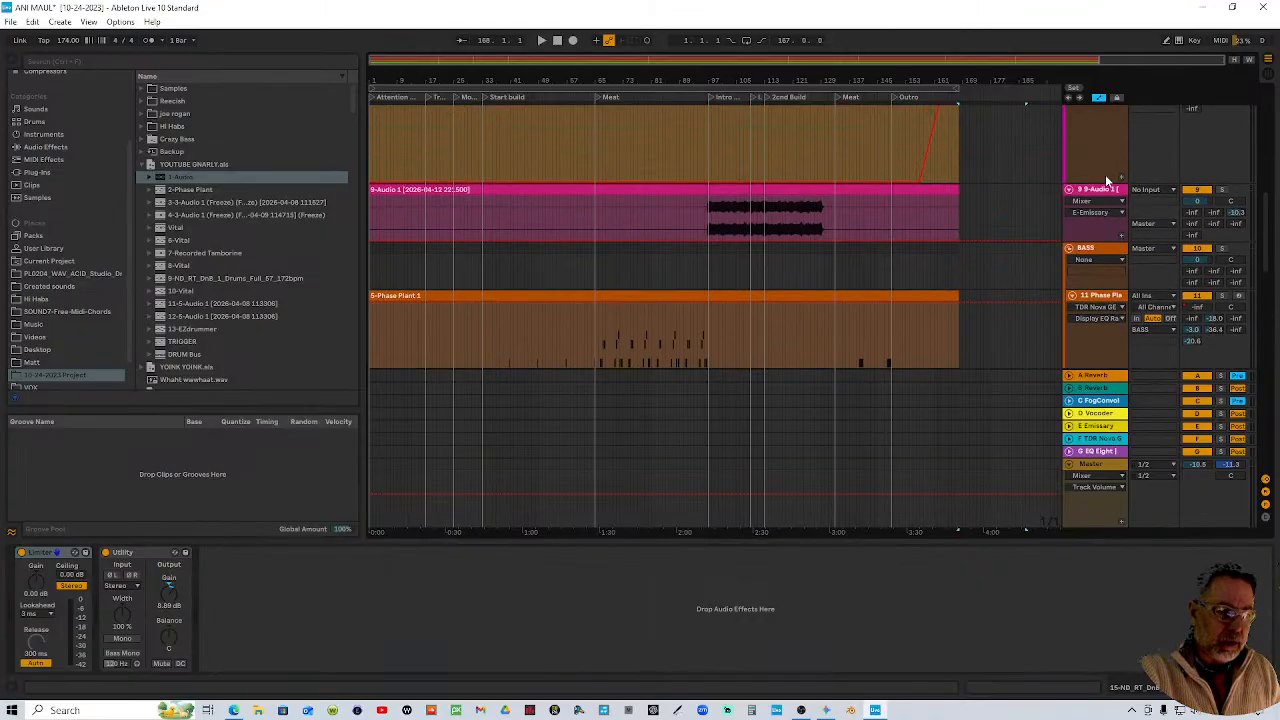
scroll(1108, 226, up, 4)
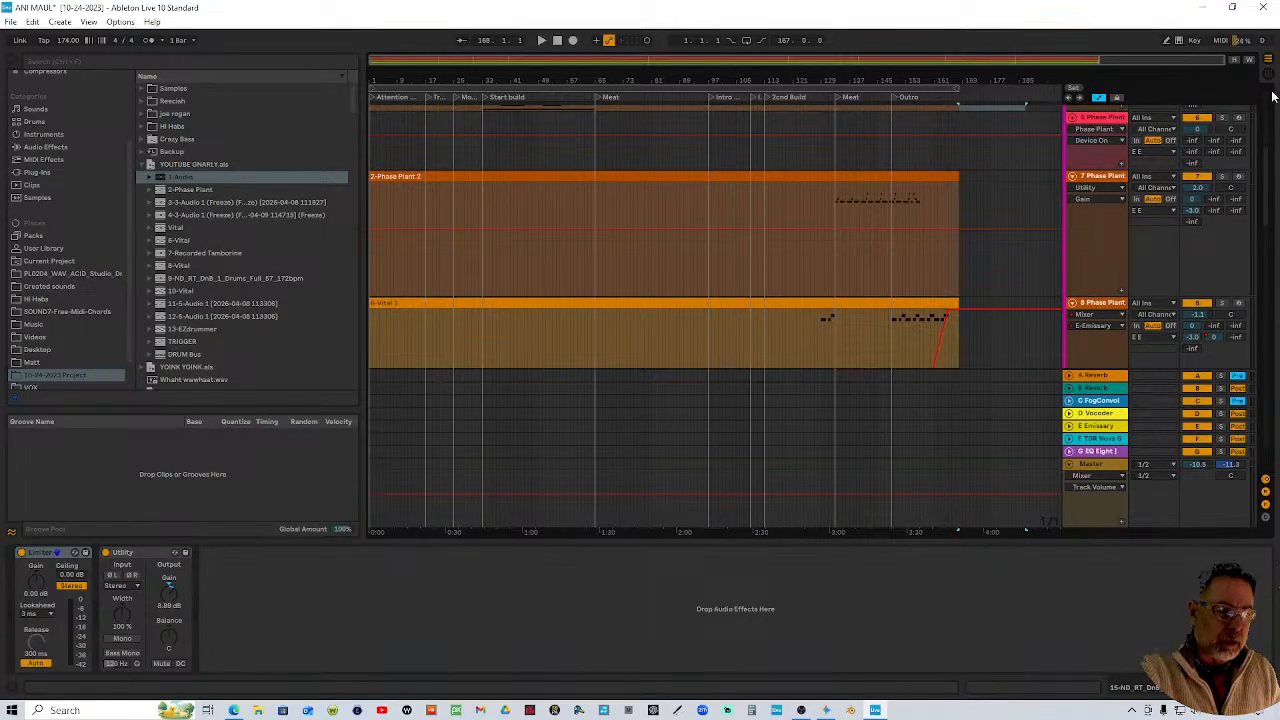
Switch to Session View and hide the browser to give the mixer the full width
key(Tab)
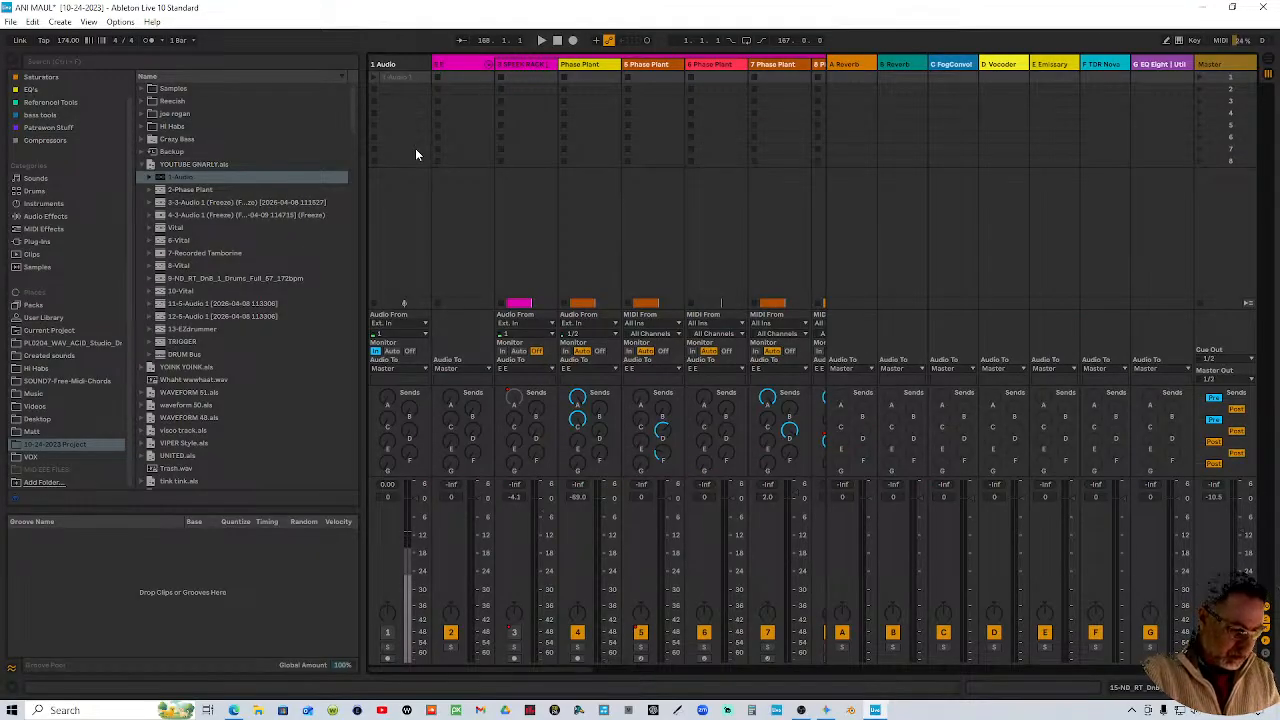
key(ctrl+alt+b)
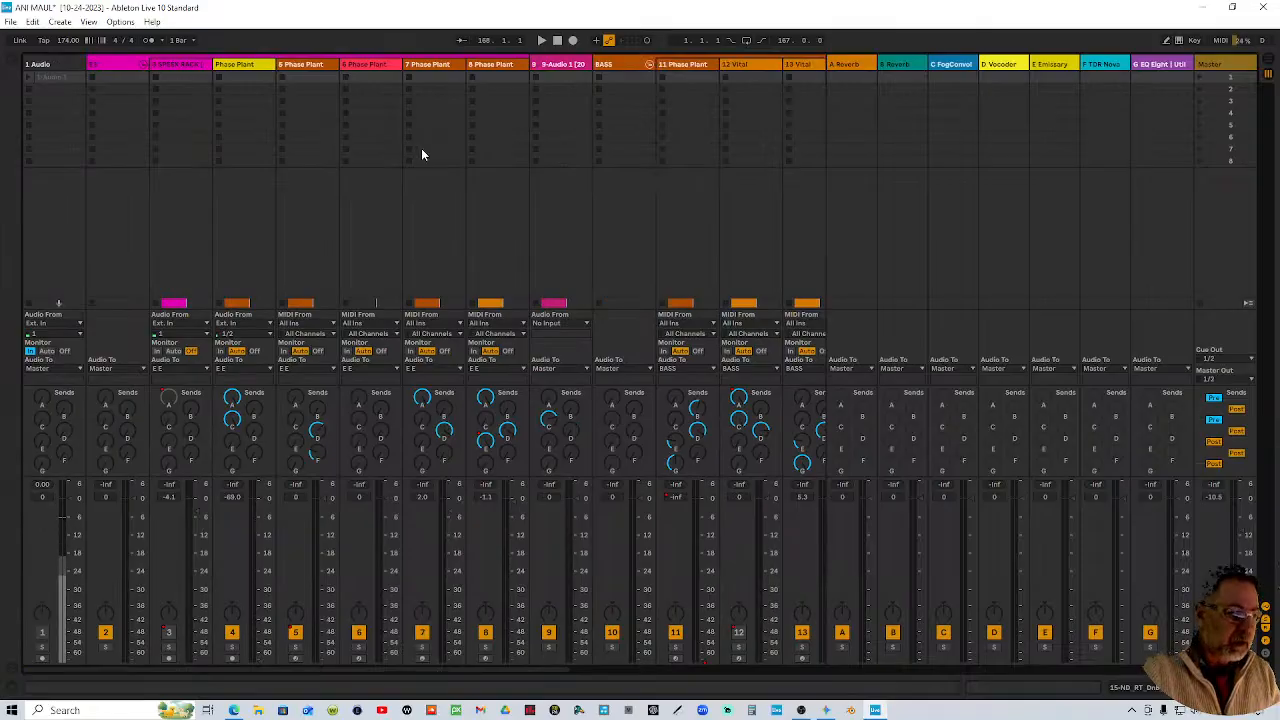
Fold the E E, BASS and DRUMS groups and select the E E group track
click(142, 62)
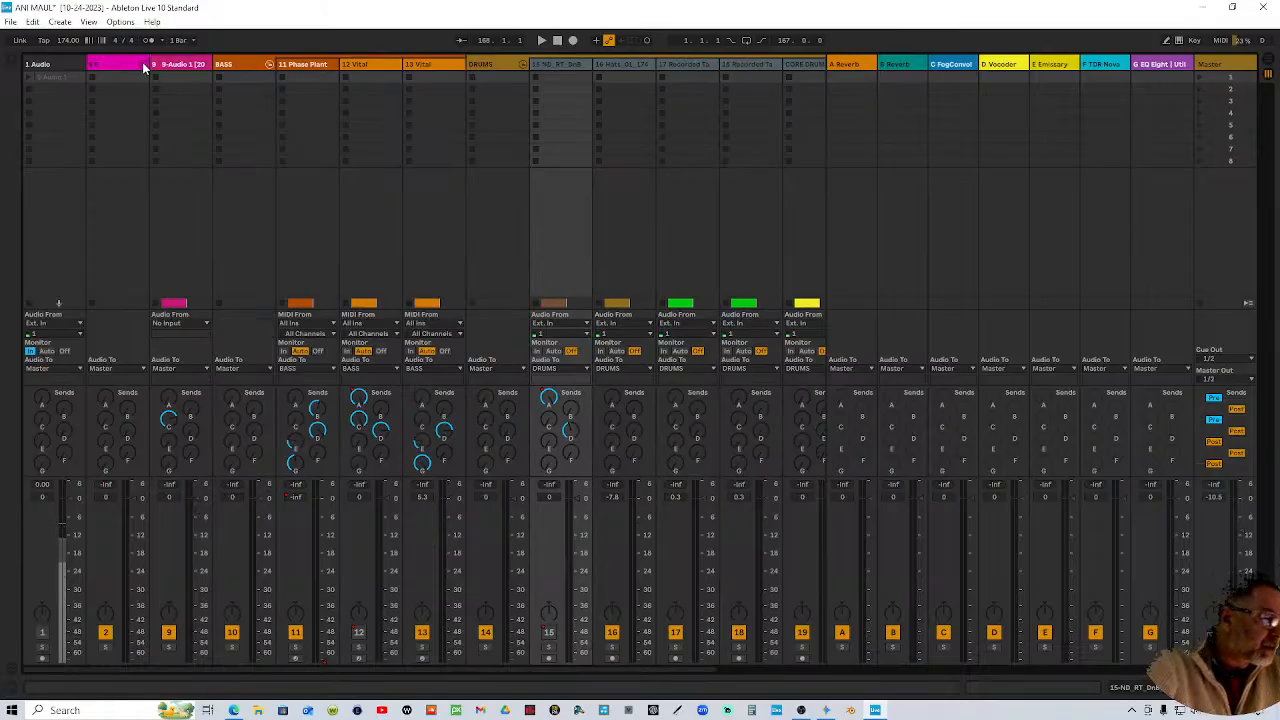
click(270, 66)
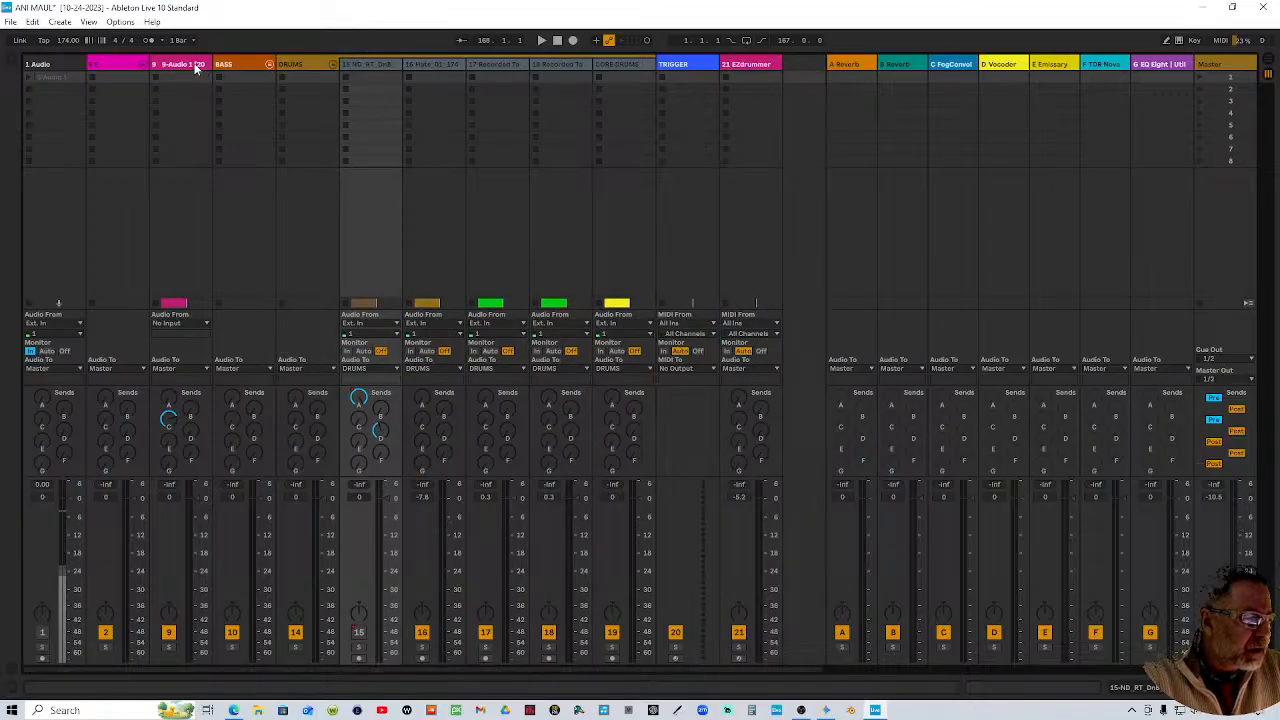
click(334, 66)
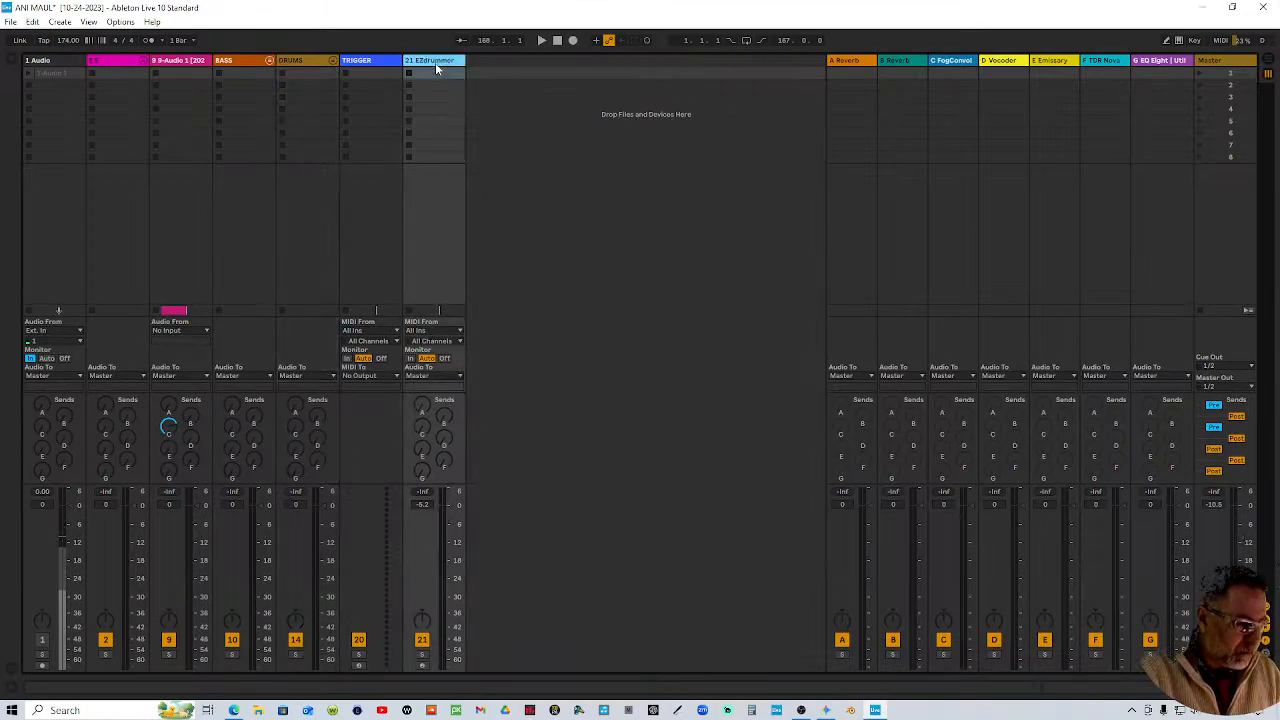
click(125, 65)
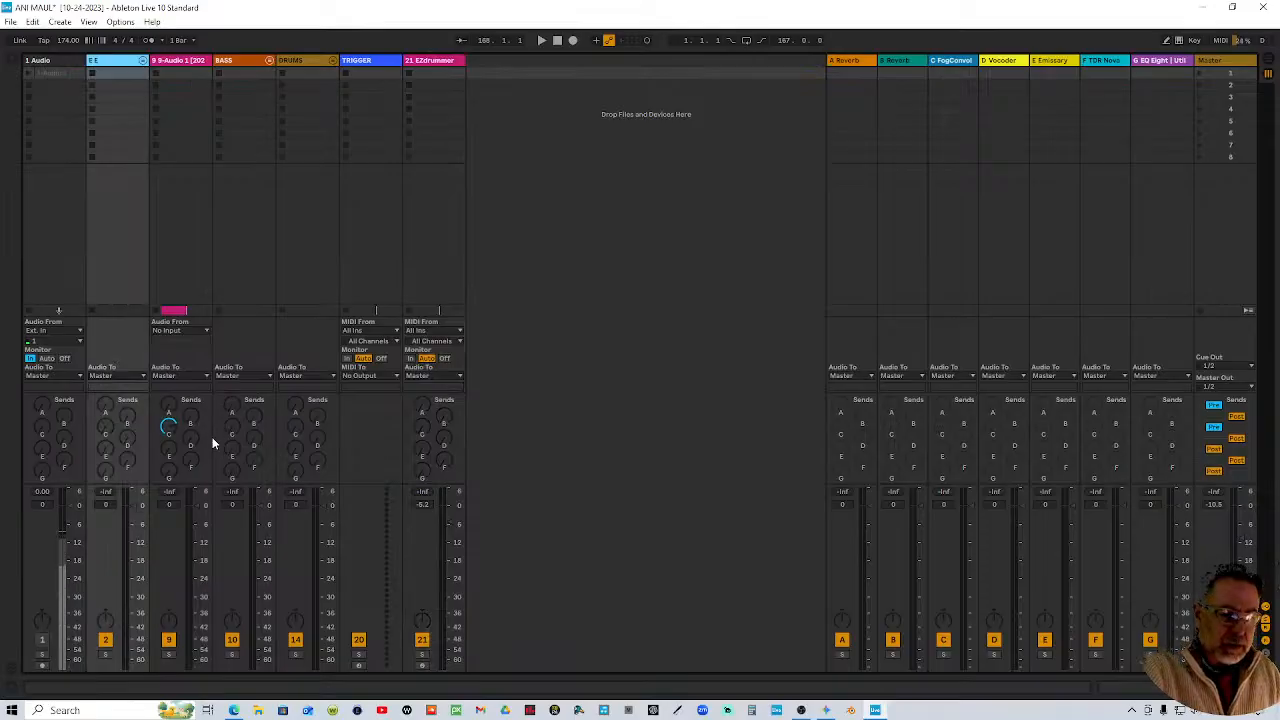
Set sends A and C on the Master to Post and turn down send C on track 9
click(1214, 406)
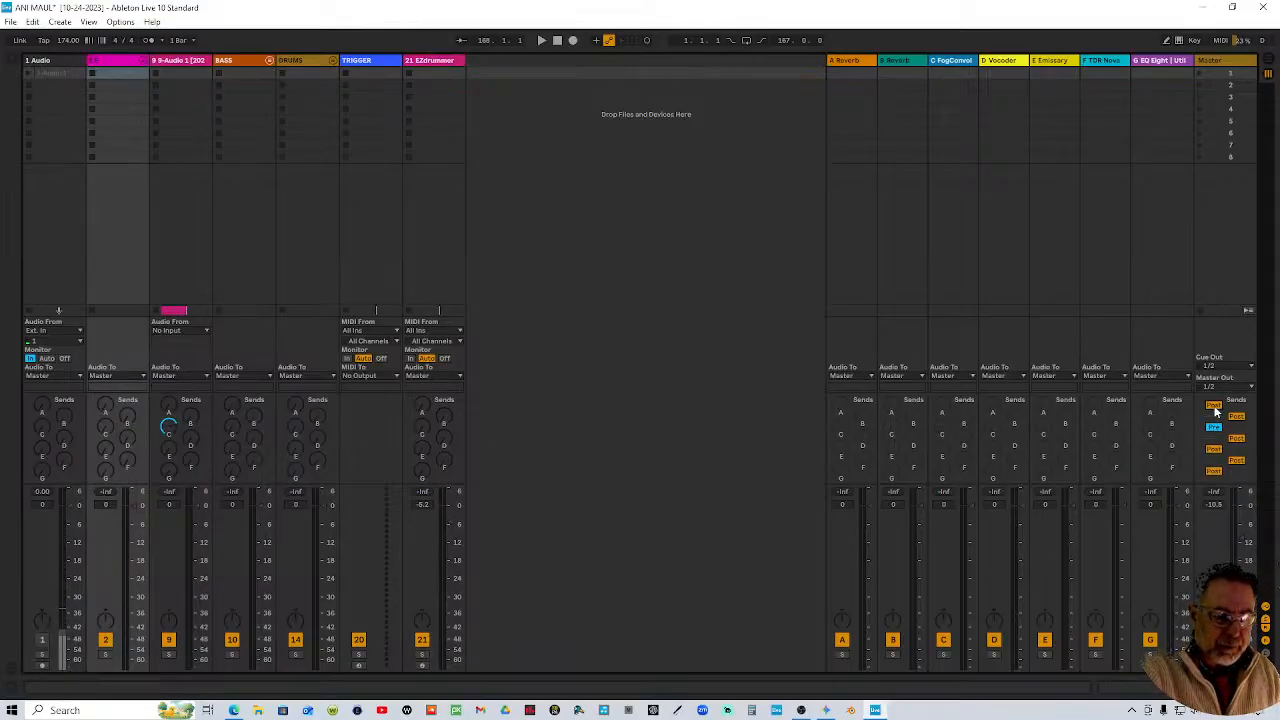
click(1215, 407)
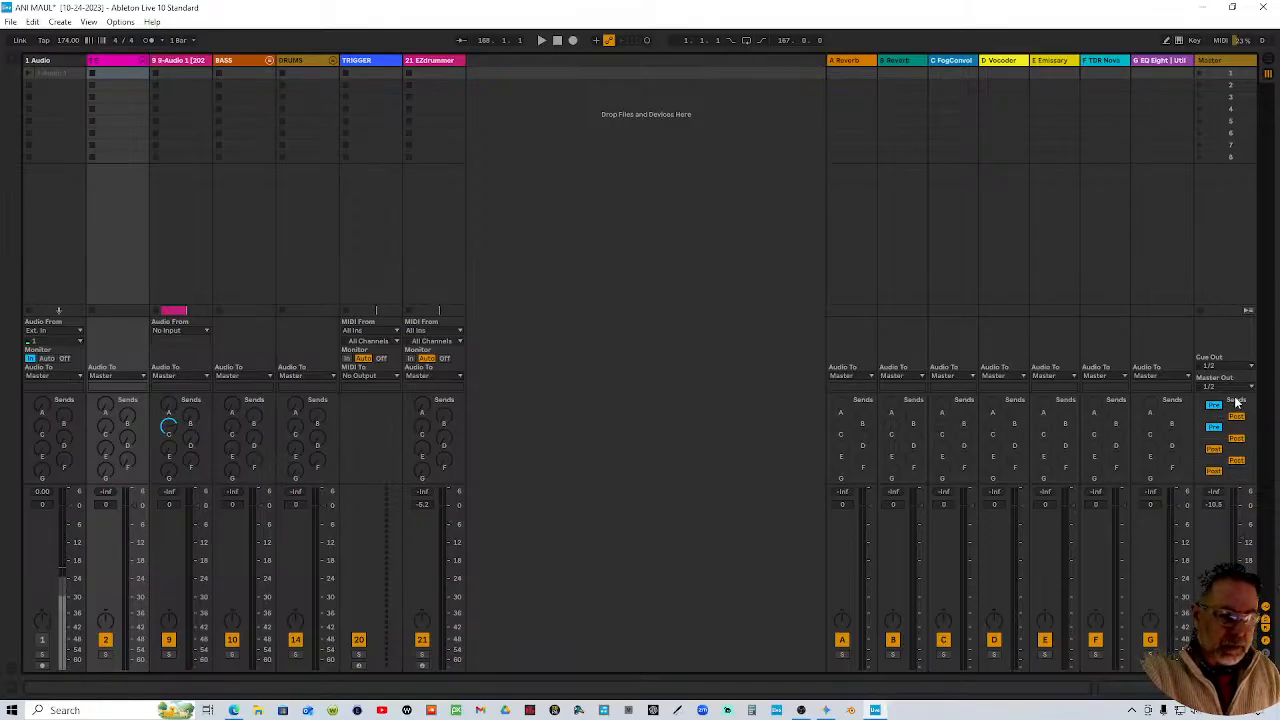
click(1213, 427)
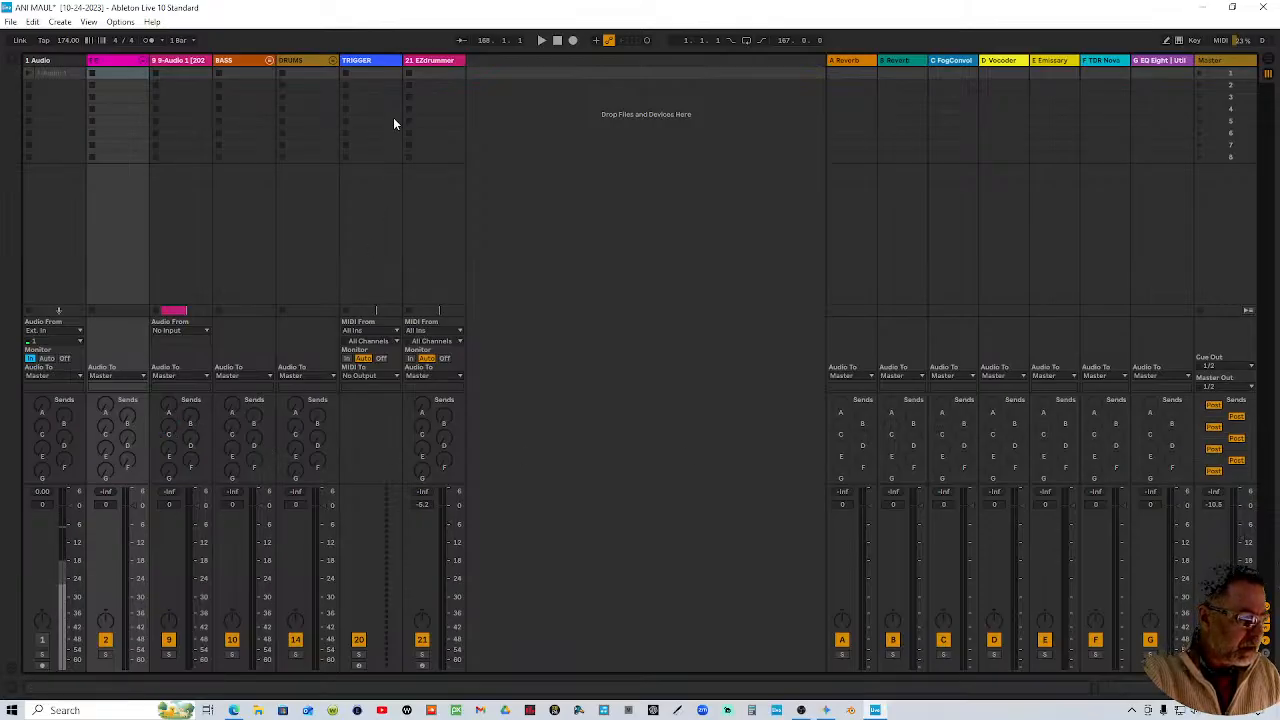
Unfold the E E group and turn all active sends on tracks 4, 5 and 7 down to -inf
click(144, 61)
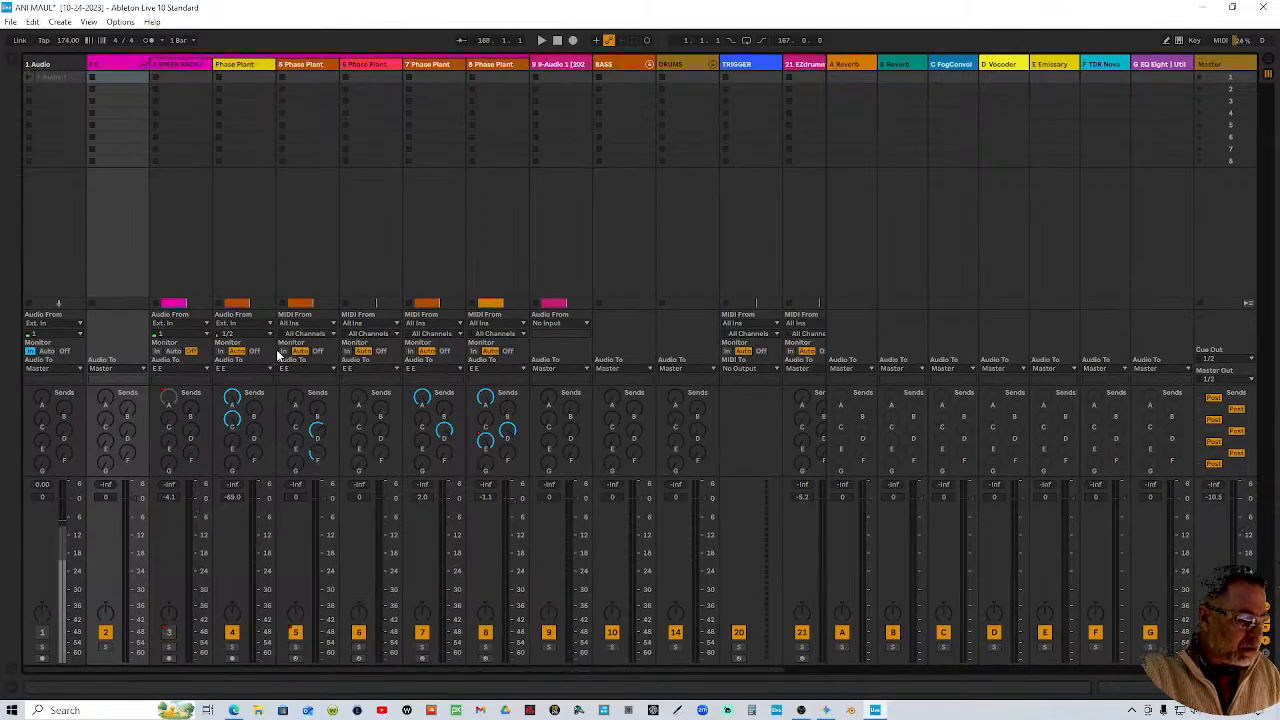
drag(231, 397, 235, 432)
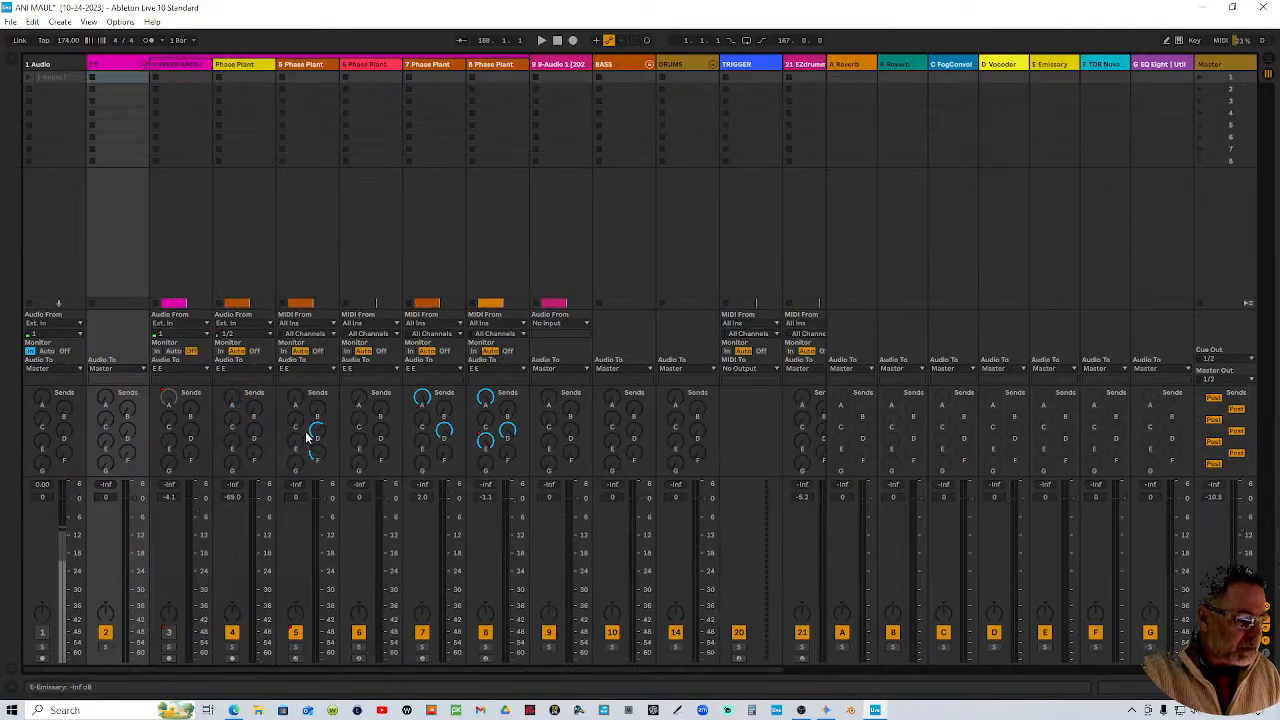
drag(316, 428, 315, 462)
drag(428, 399, 443, 442)
Delete the automation of send E on track 8 and send A on track 3, and turn down track 8's remaining sends
right_click(488, 446)
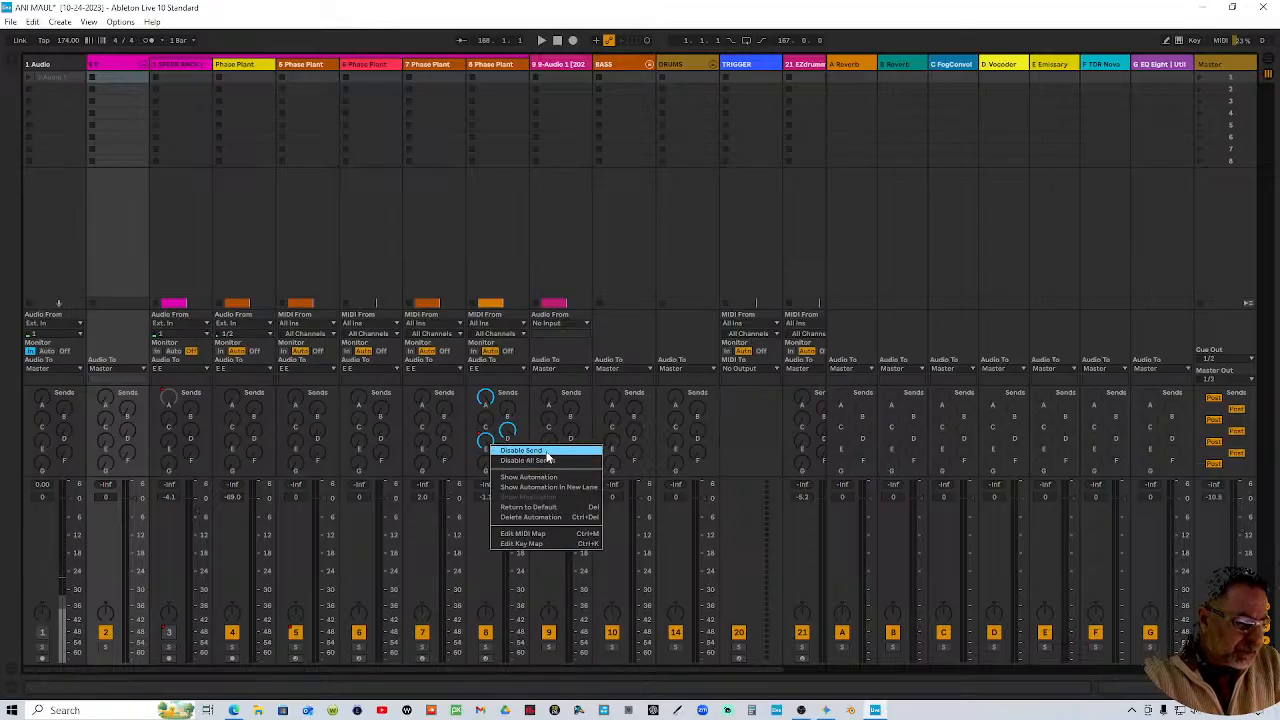
click(548, 518)
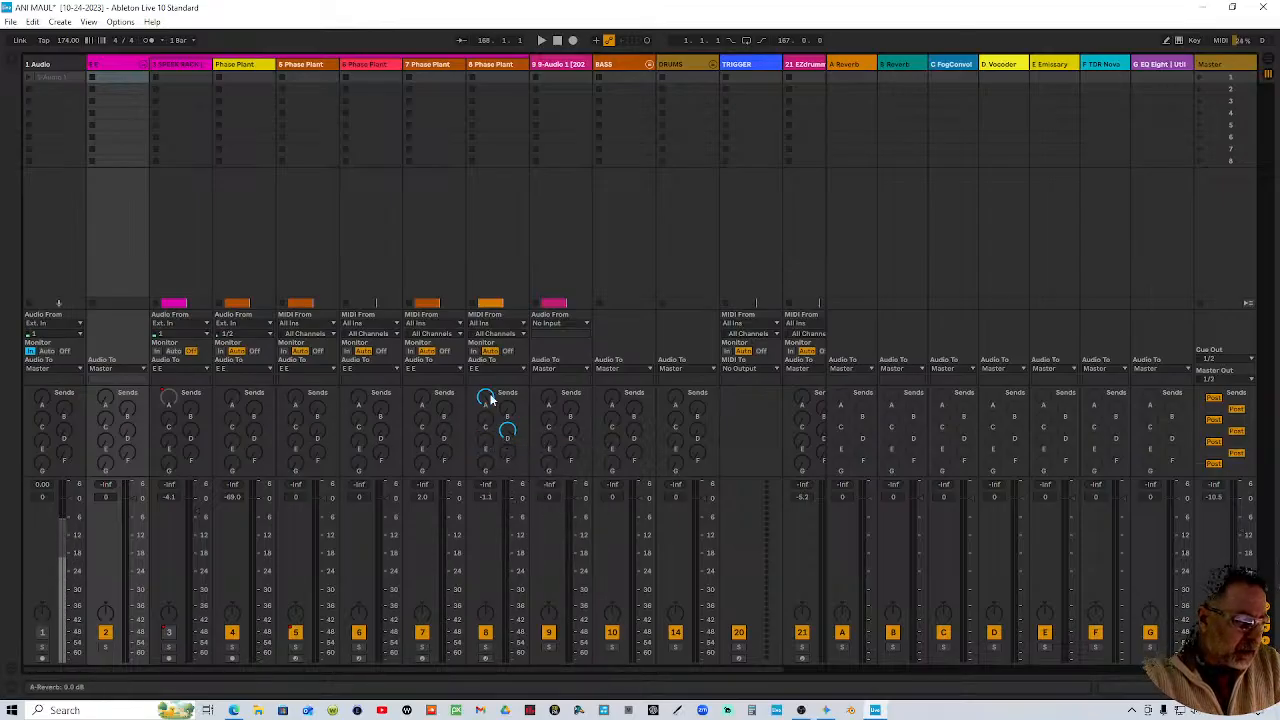
right_click(169, 396)
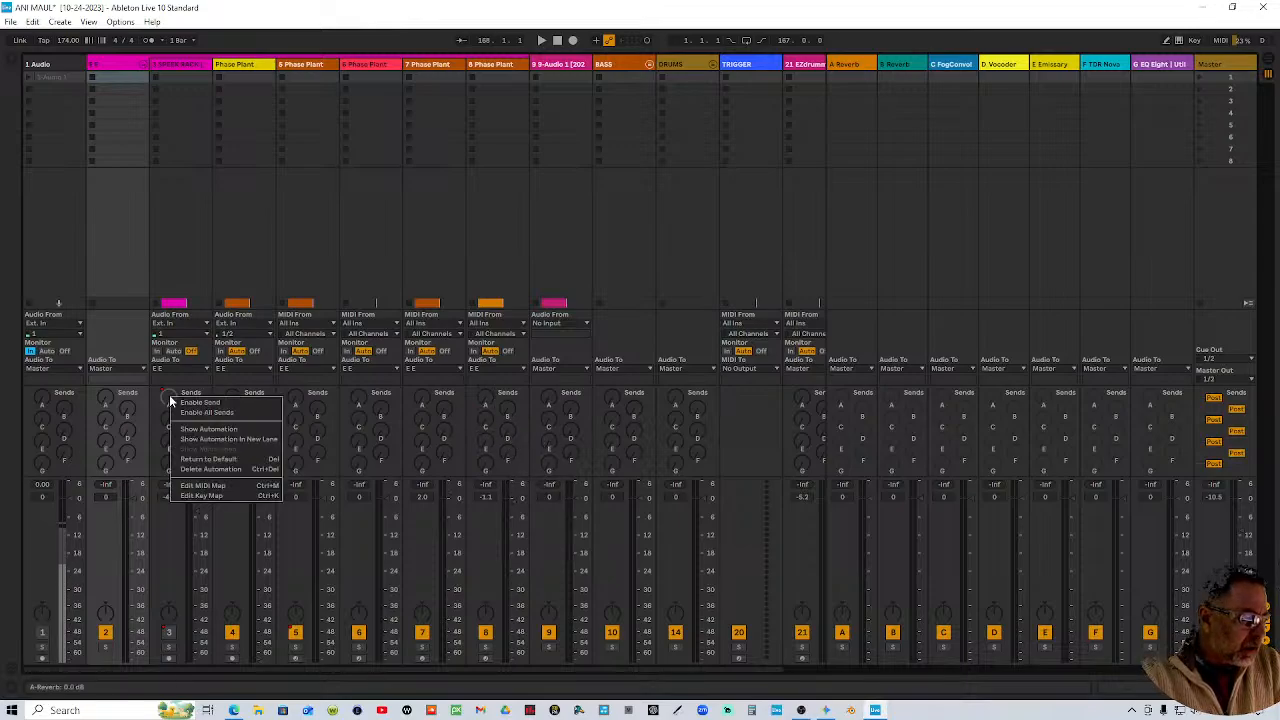
click(212, 469)
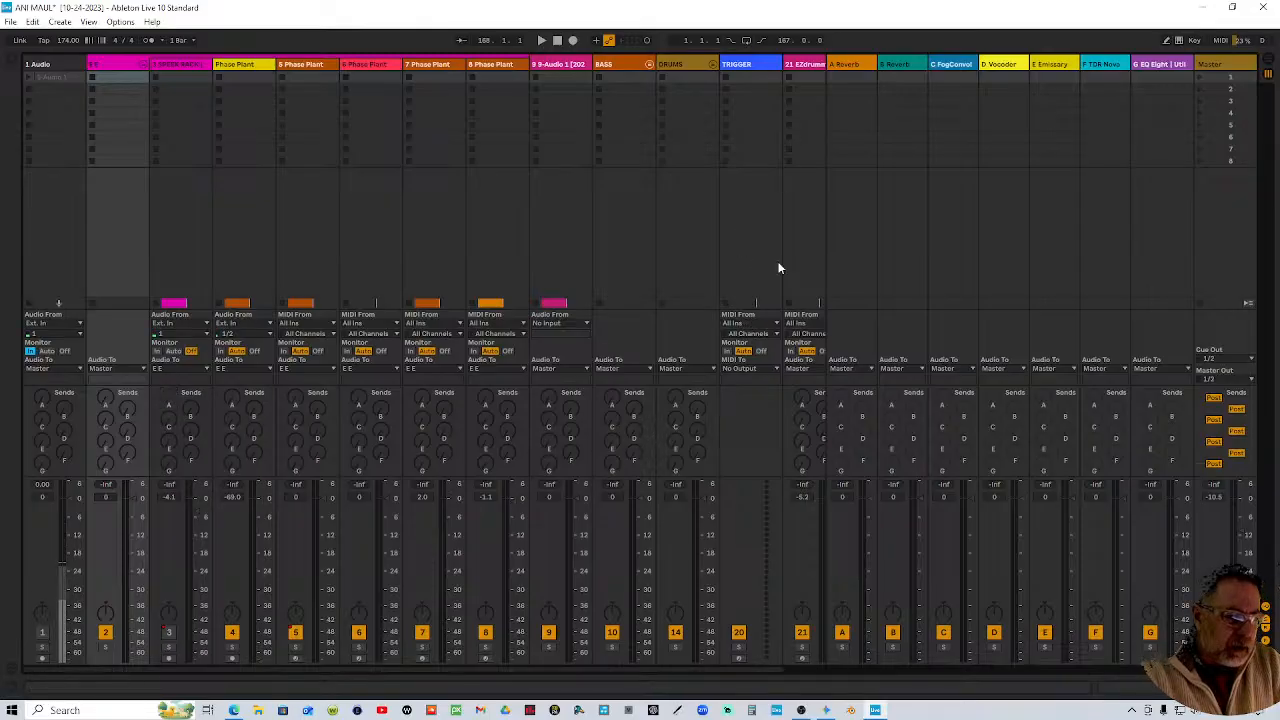
Unfold the DRUMS group in the mixer and clear sends A and D on track 15
drag(628, 674, 716, 674)
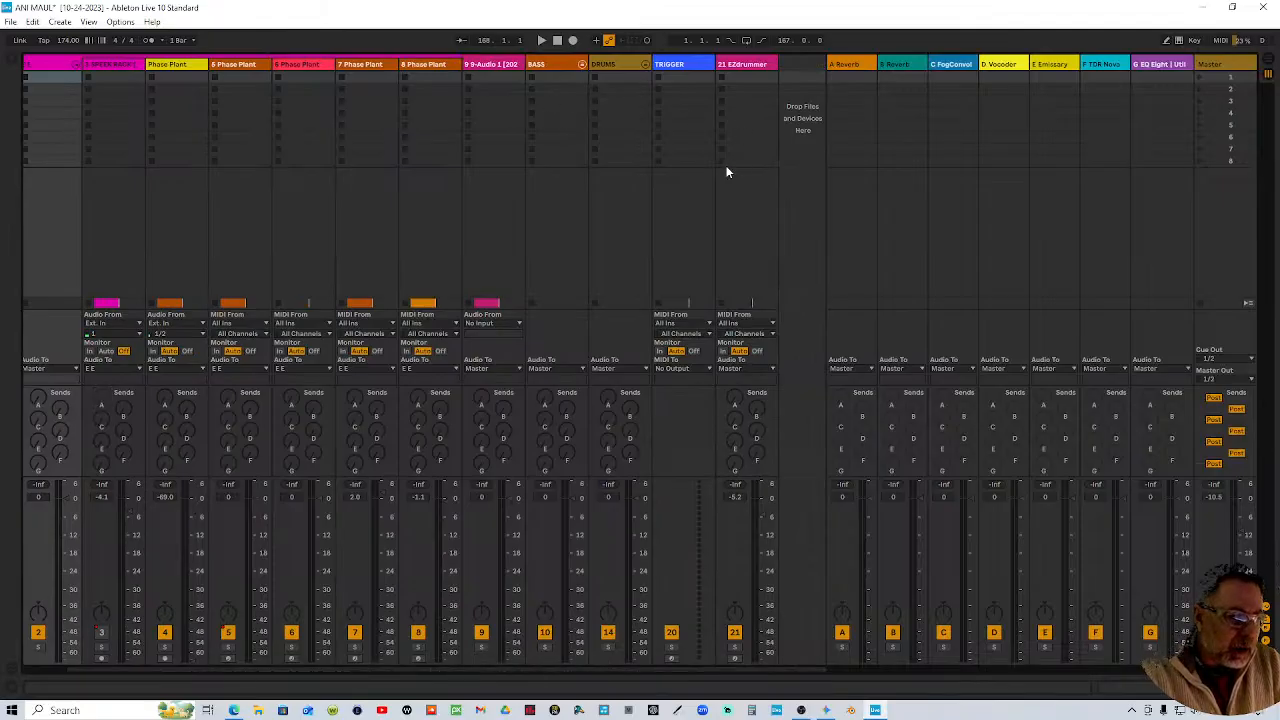
click(644, 64)
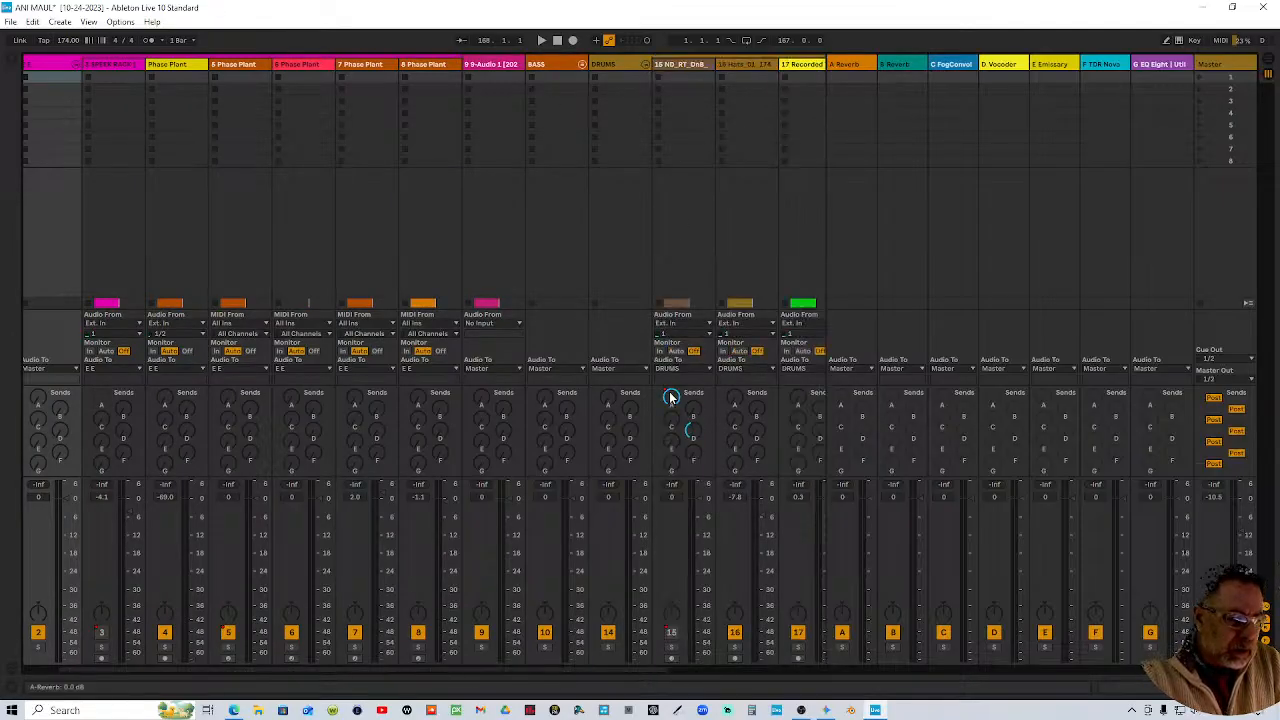
right_click(672, 397)
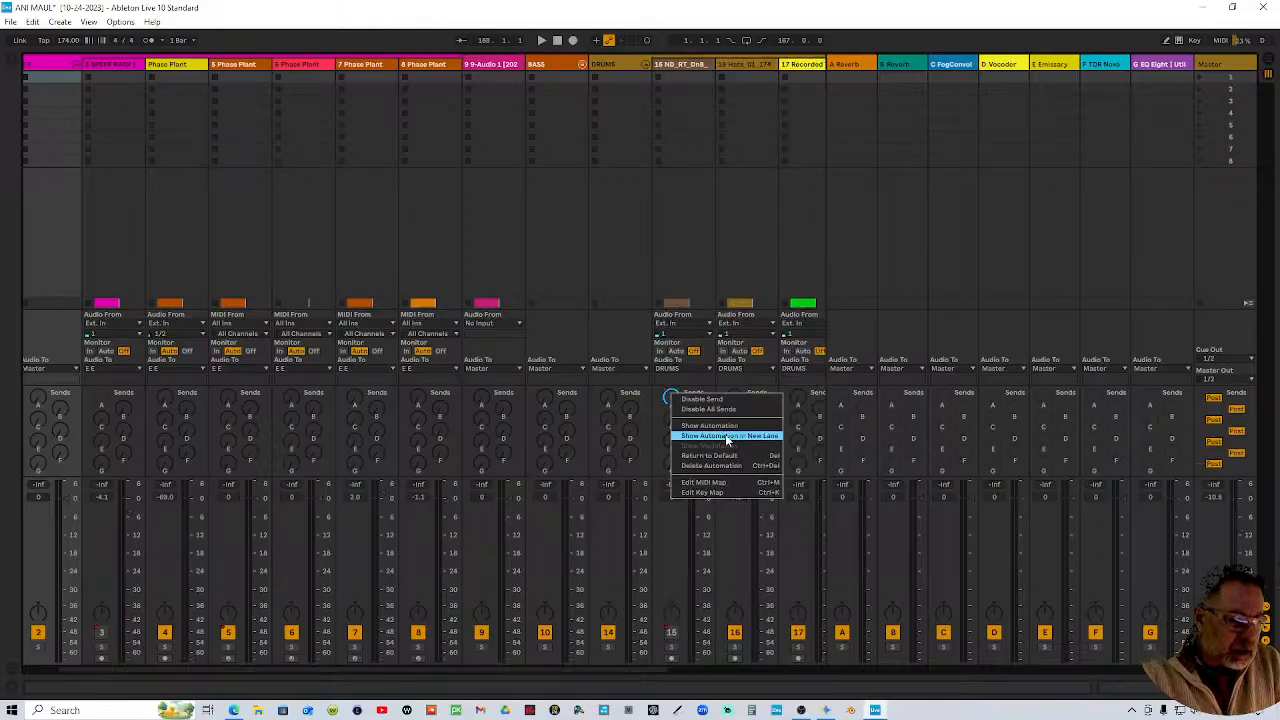
click(676, 392)
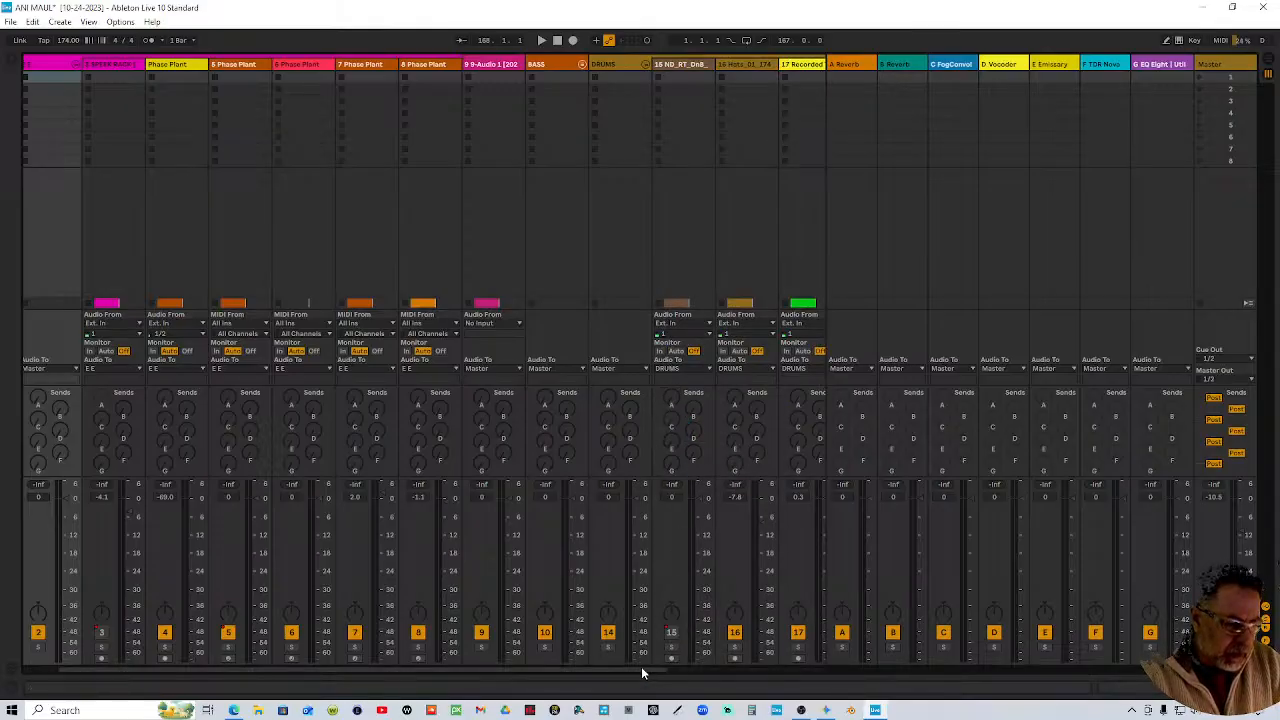
Switch from the mixer to the Arrangement View and go through the tracks to the end of the DRUMS group
drag(641, 666, 320, 680)
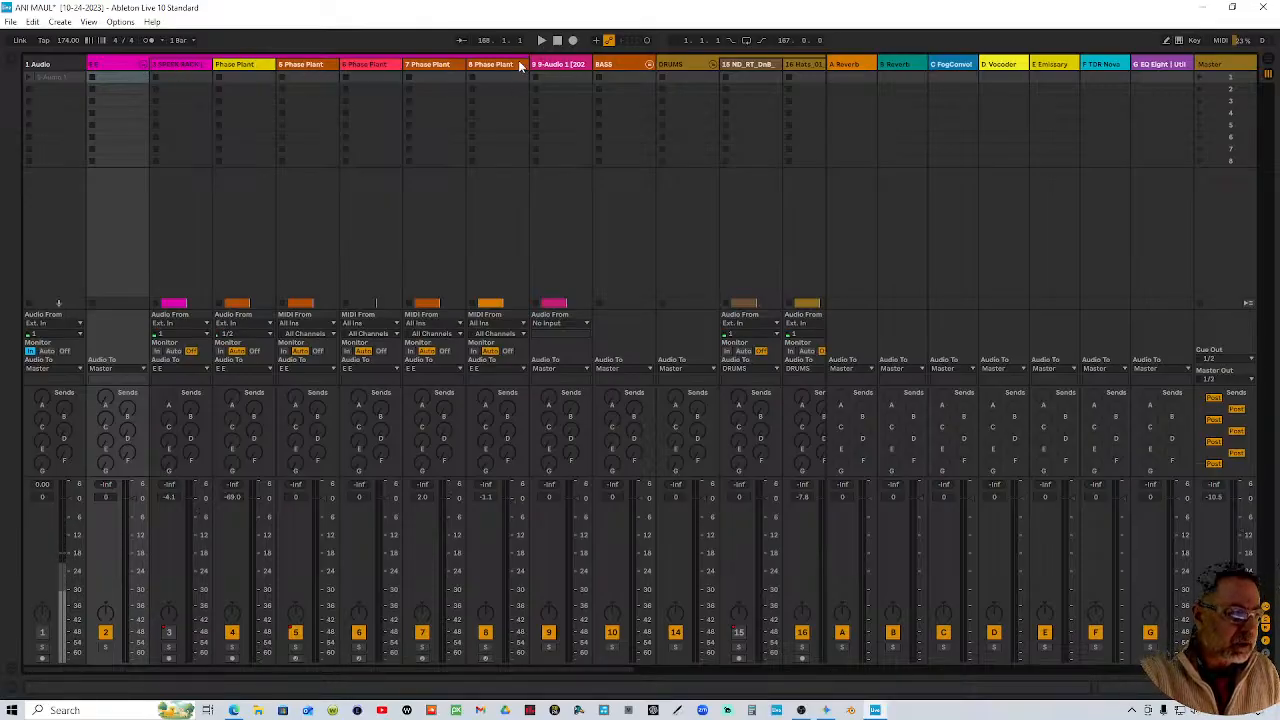
key(Tab)
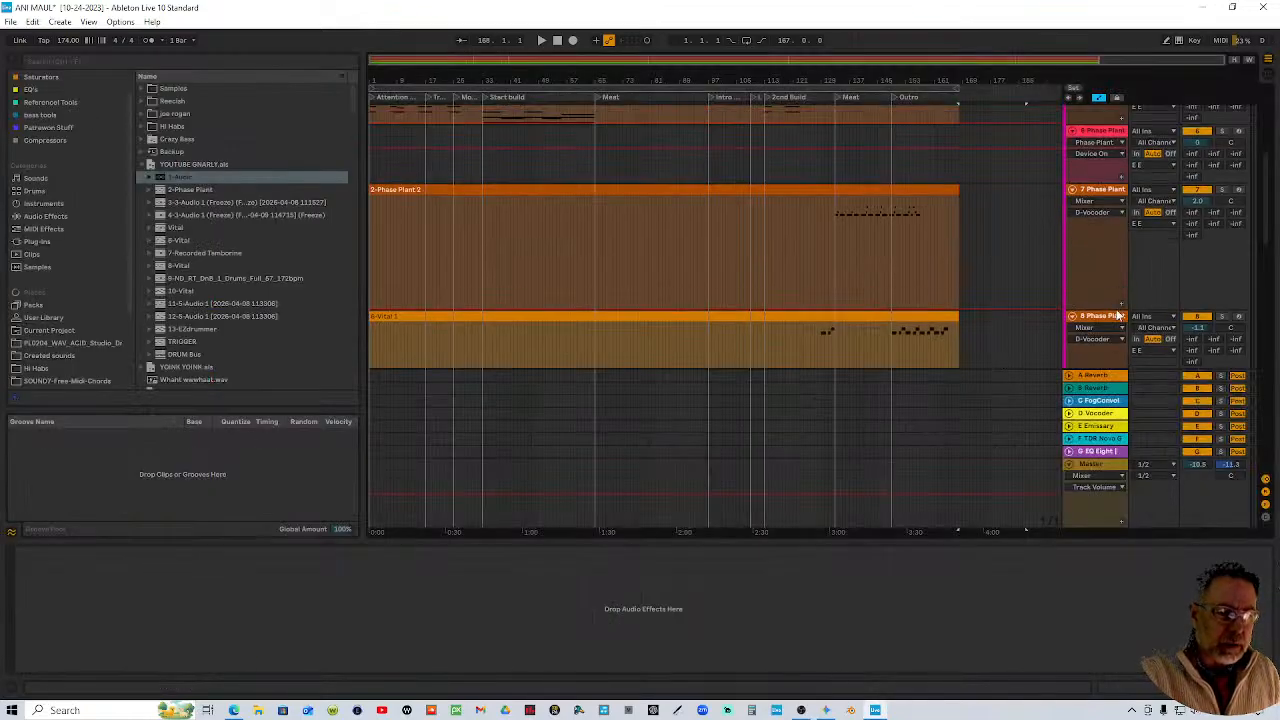
scroll(1060, 290, up, 1)
scroll(1095, 355, down, 4)
scroll(1095, 356, down, 5)
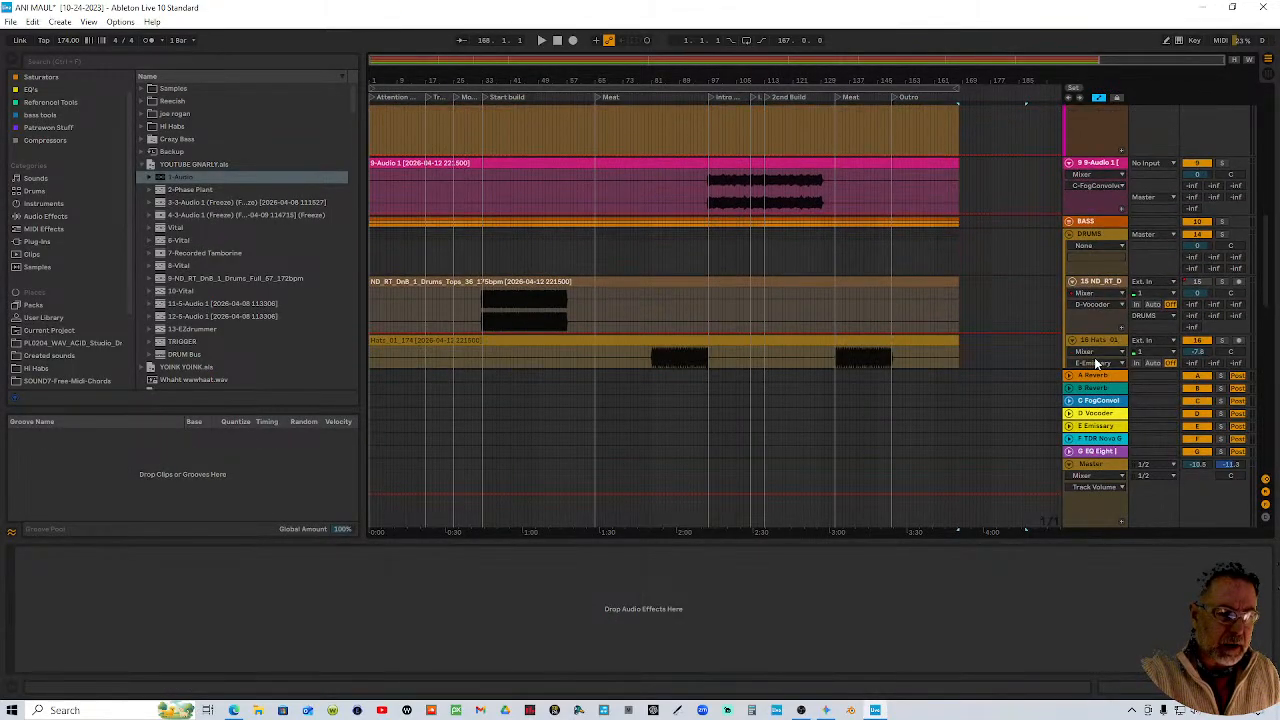
scroll(1093, 362, down, 10)
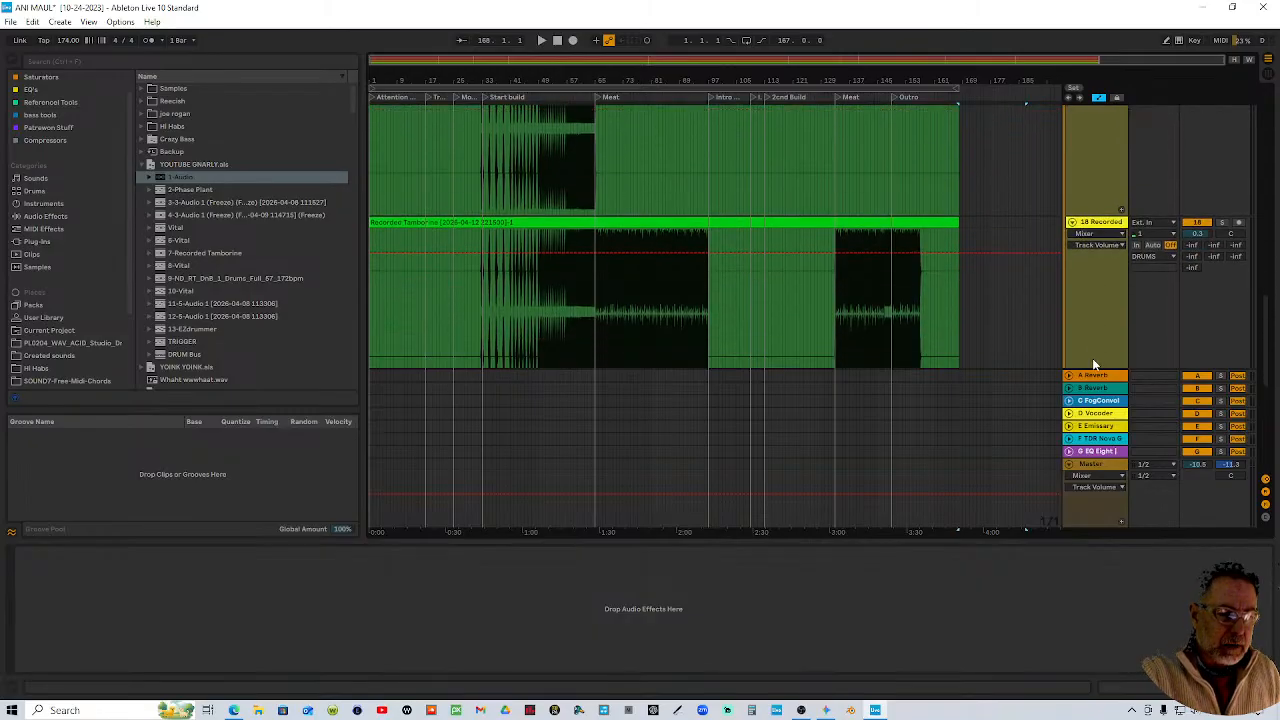
scroll(1097, 350, down, 2)
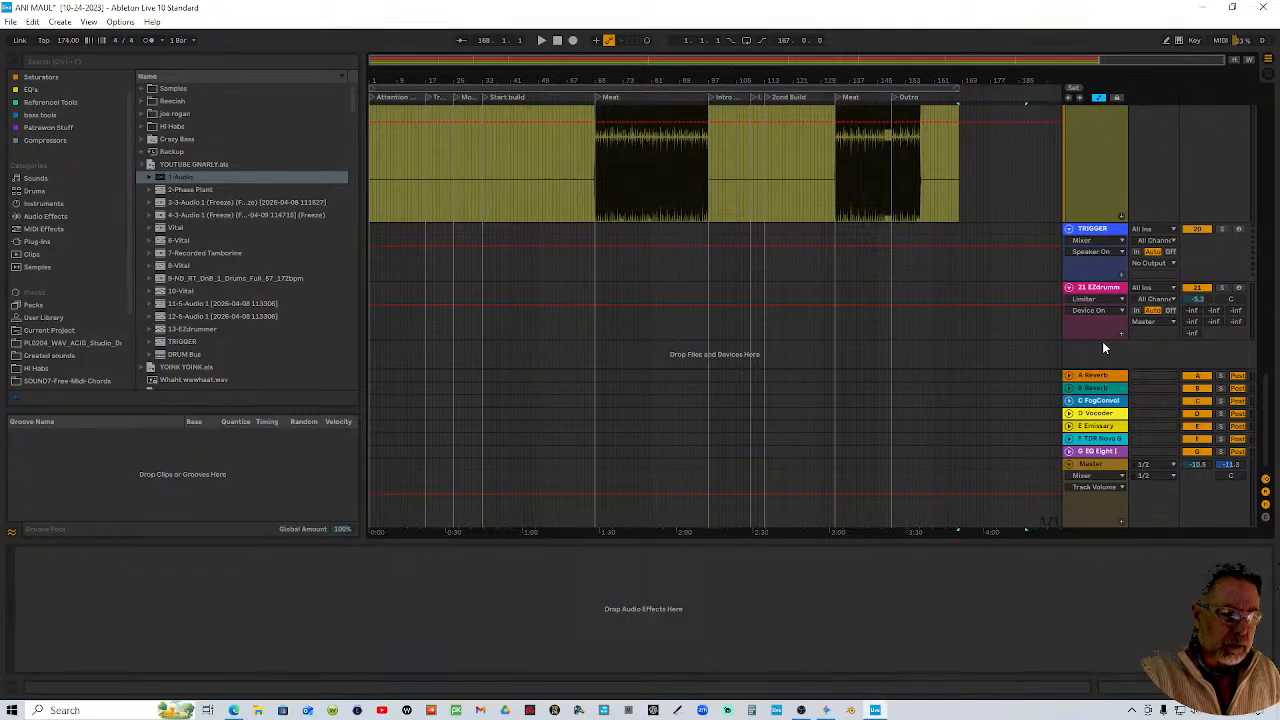
scroll(1105, 280, up, 5)
Select tracks 15 through CORE DRUMS in the DRUMS group, then freeze and flatten them
click(1107, 219)
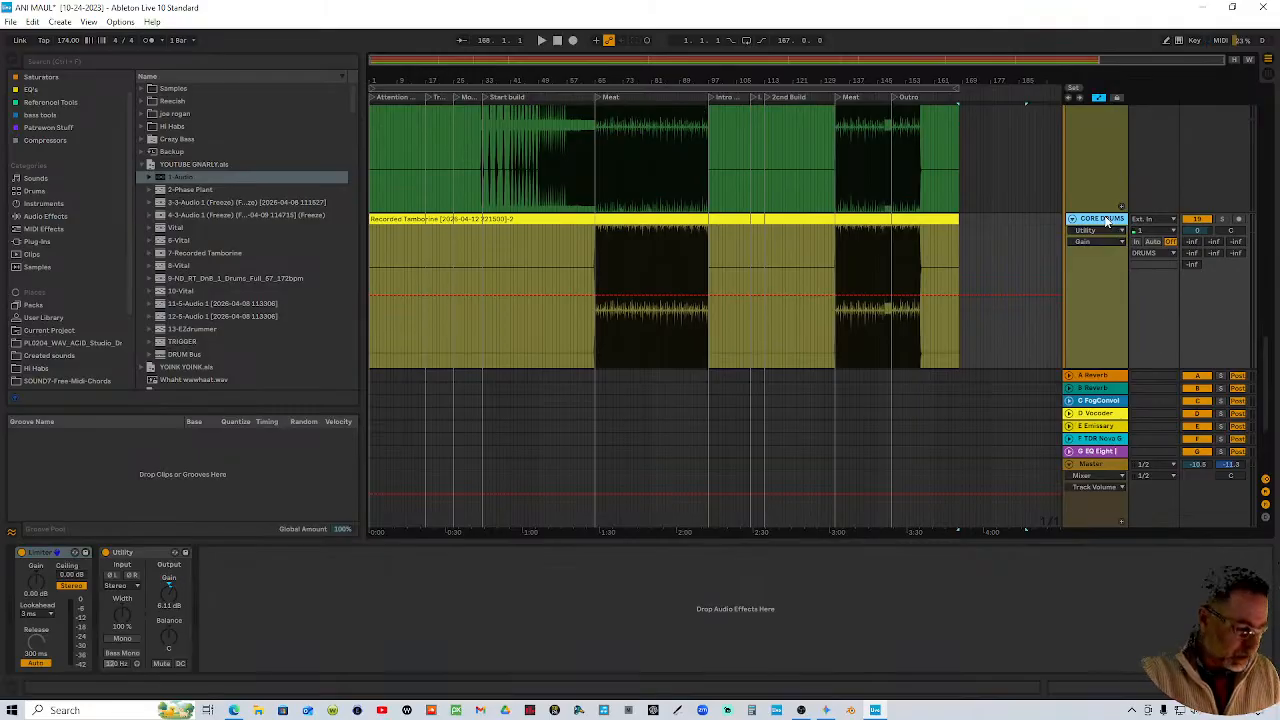
scroll(1106, 224, up, 4)
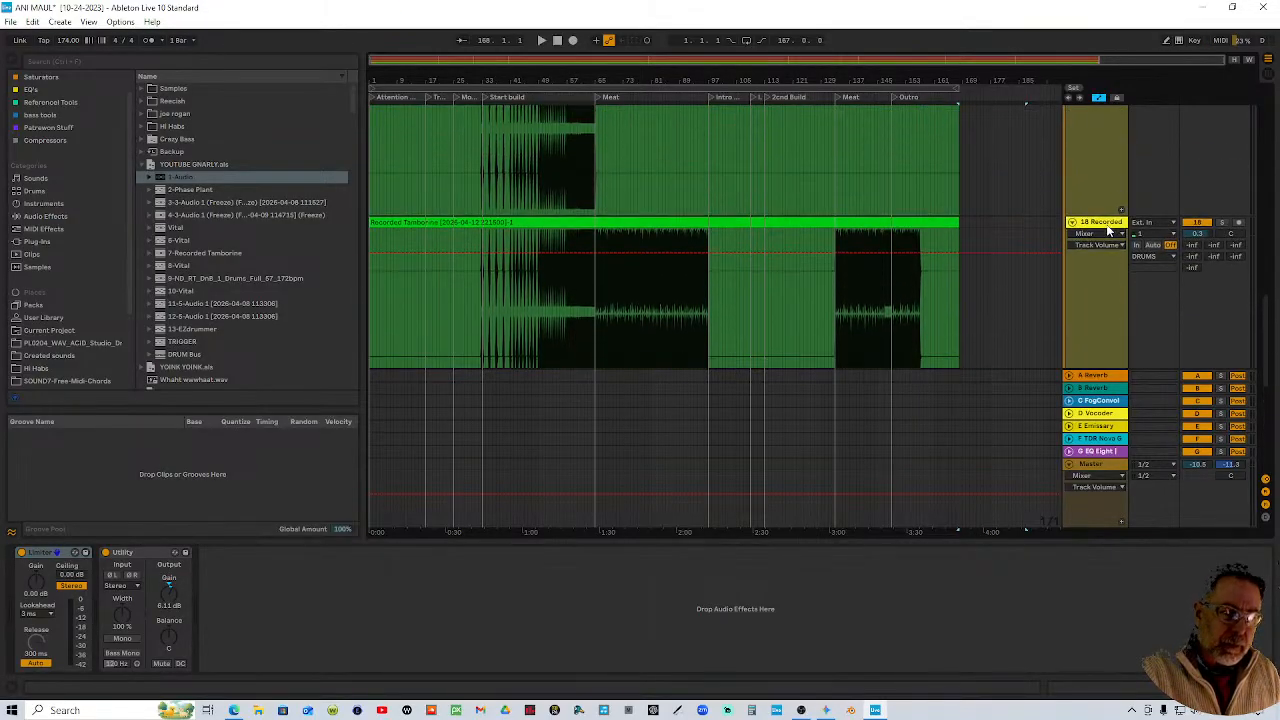
scroll(1107, 230, up, 5)
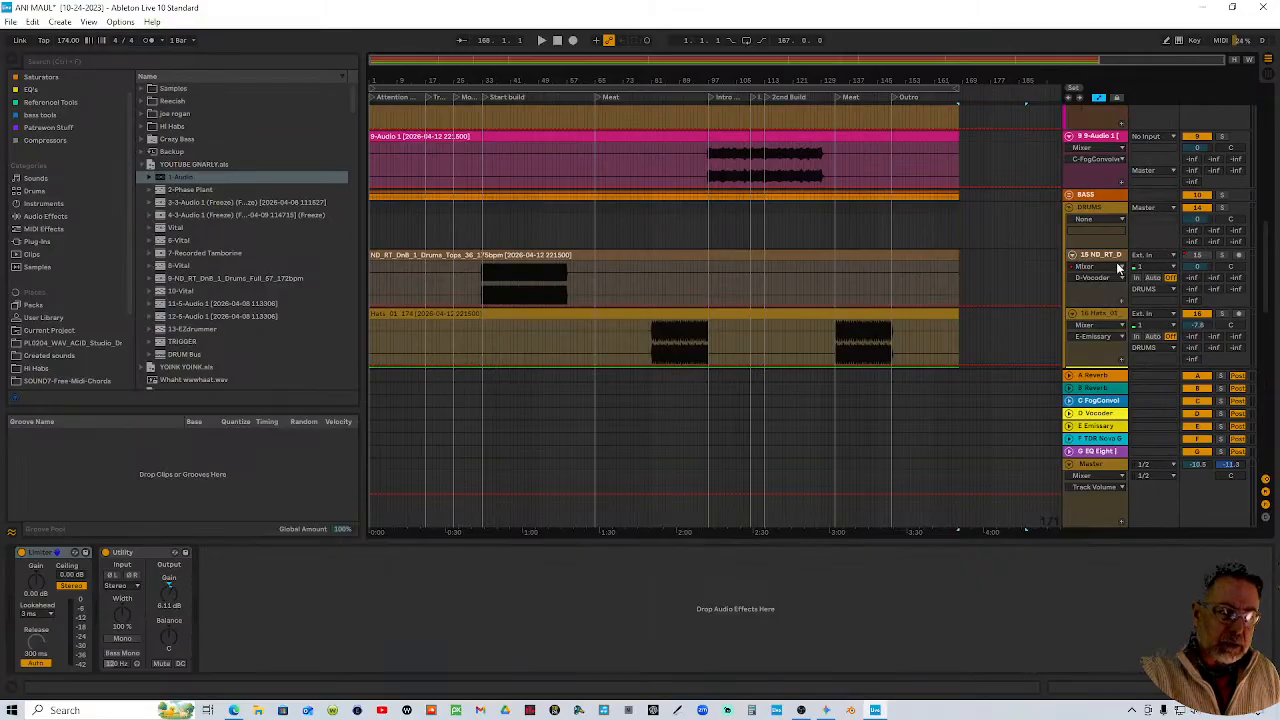
click(1117, 259)
right_click(1117, 259)
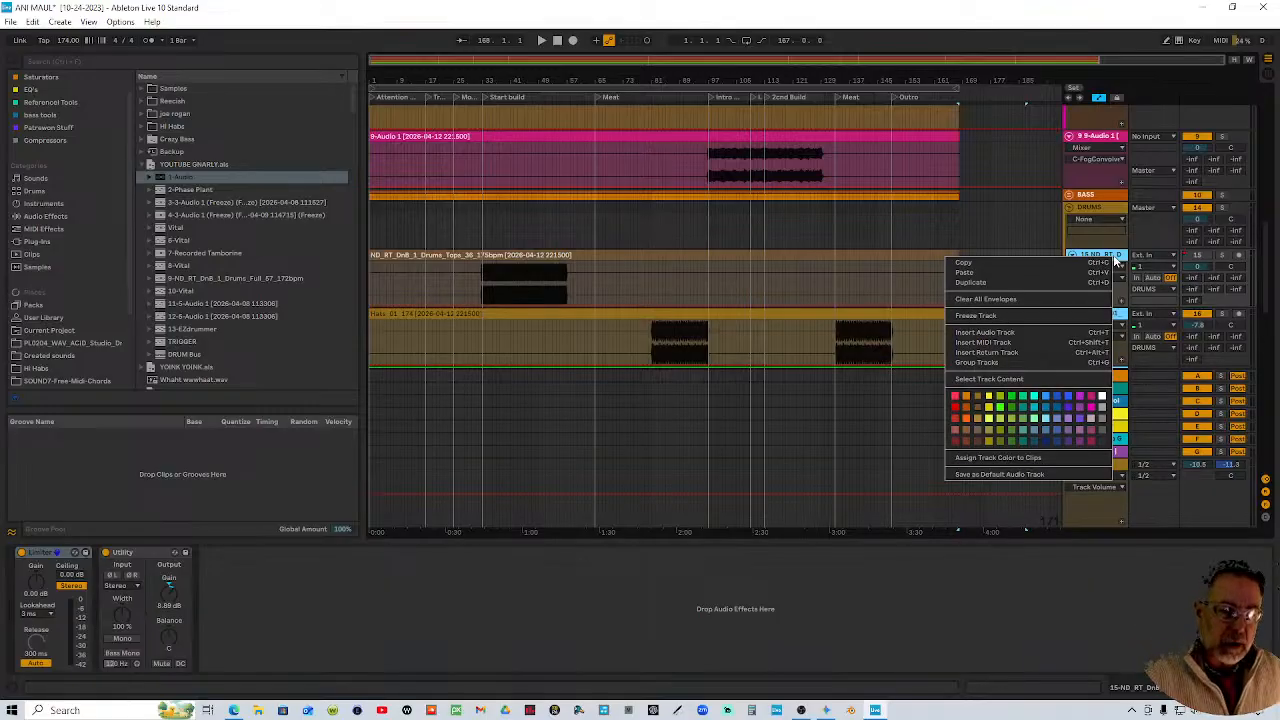
click(1015, 318)
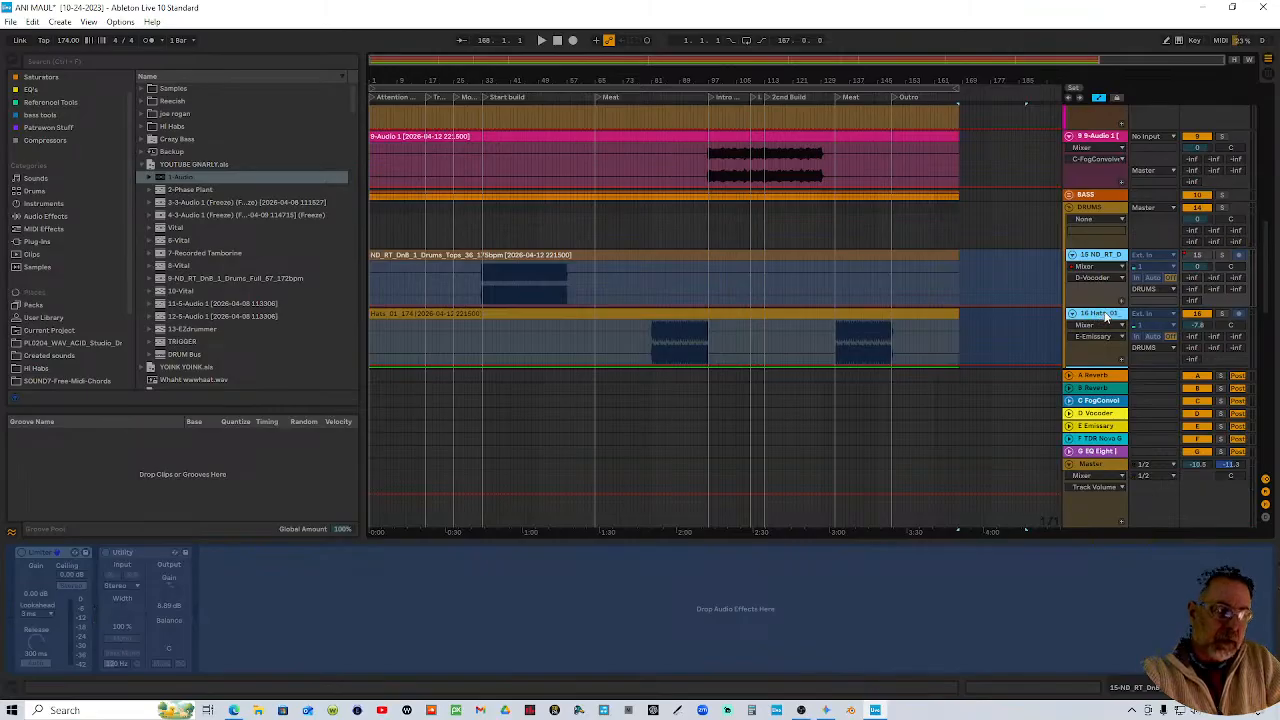
right_click(1110, 263)
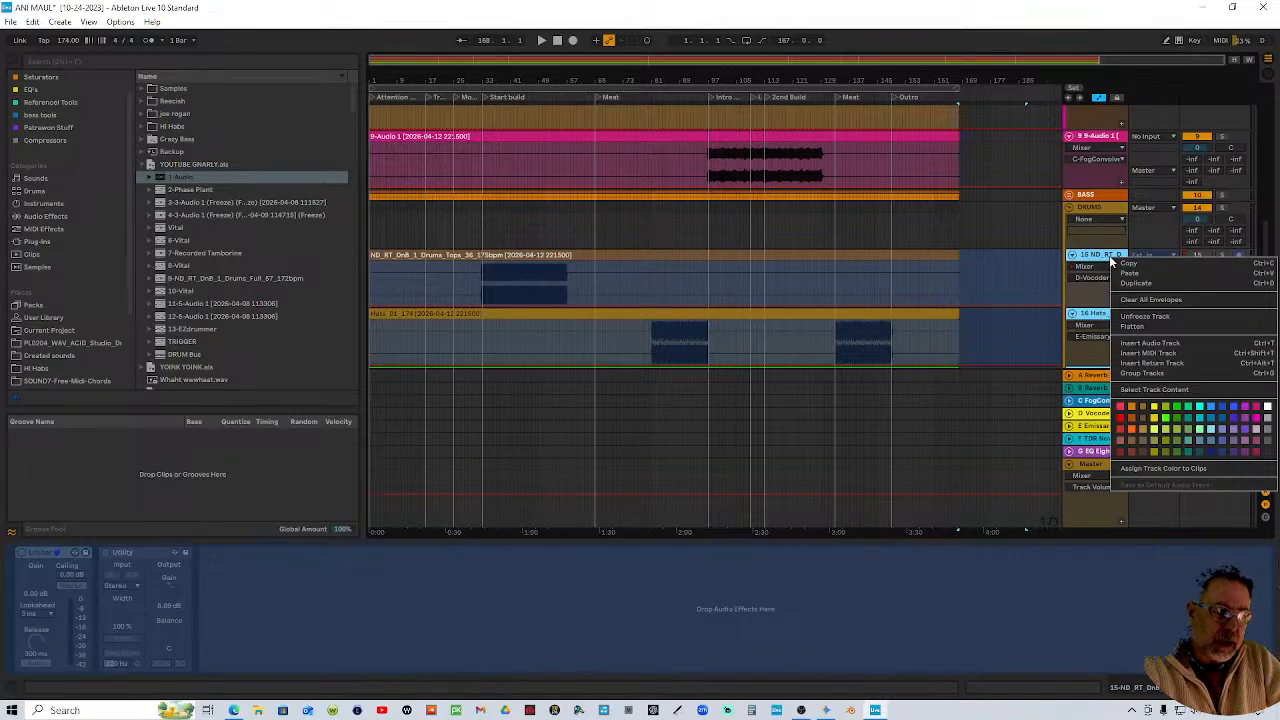
click(1146, 330)
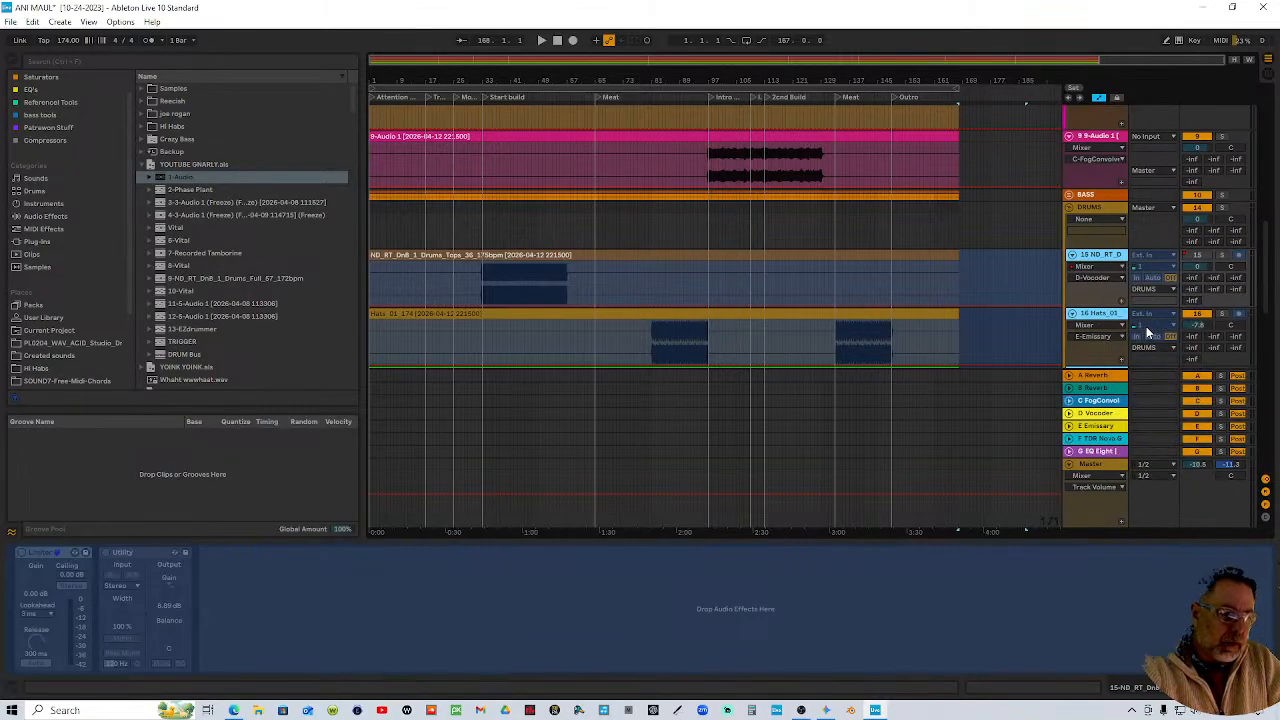
Turn track 15 back on and delete the automation of its Speaker On parameter
scroll(1104, 290, down, 5)
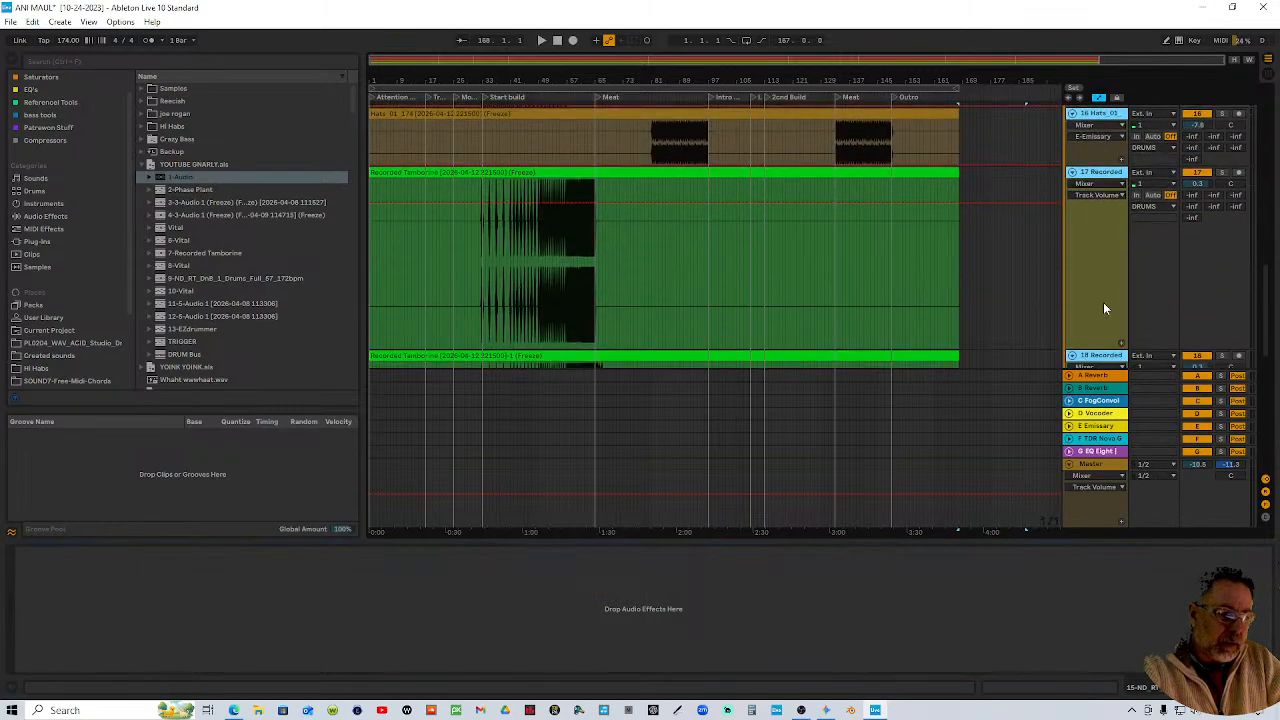
scroll(1106, 237, down, 3)
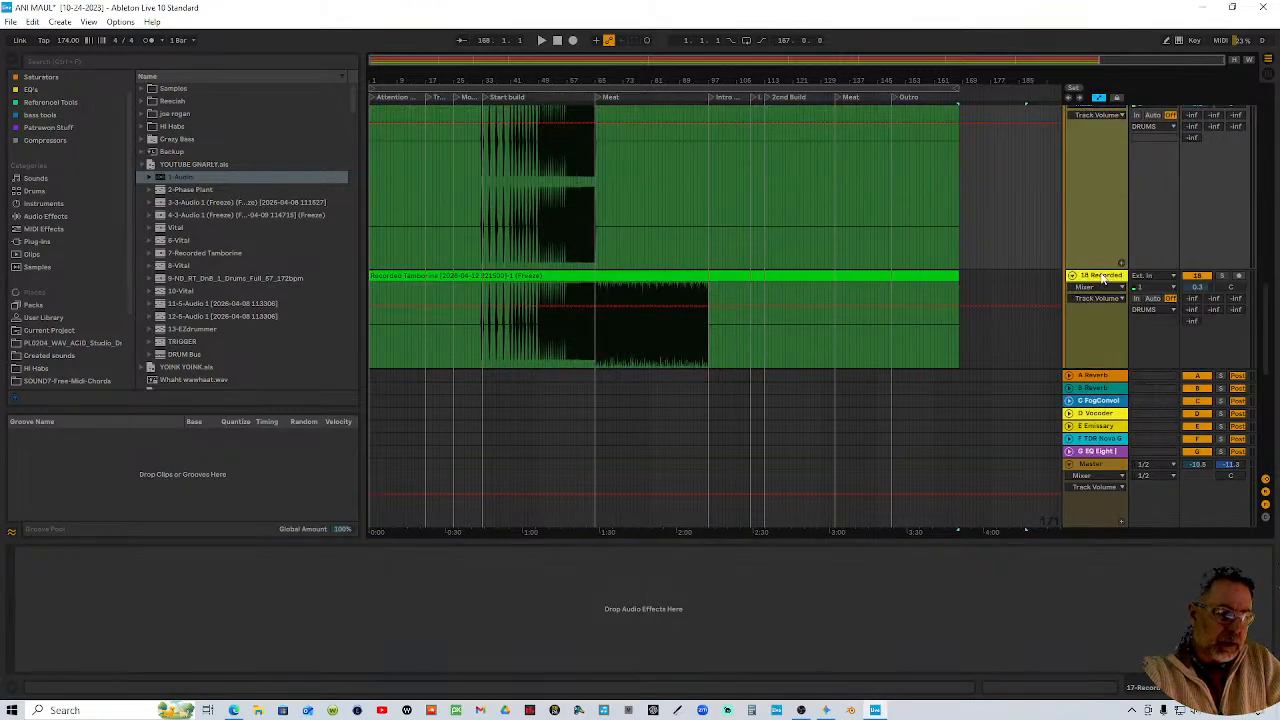
scroll(1110, 285, up, 5)
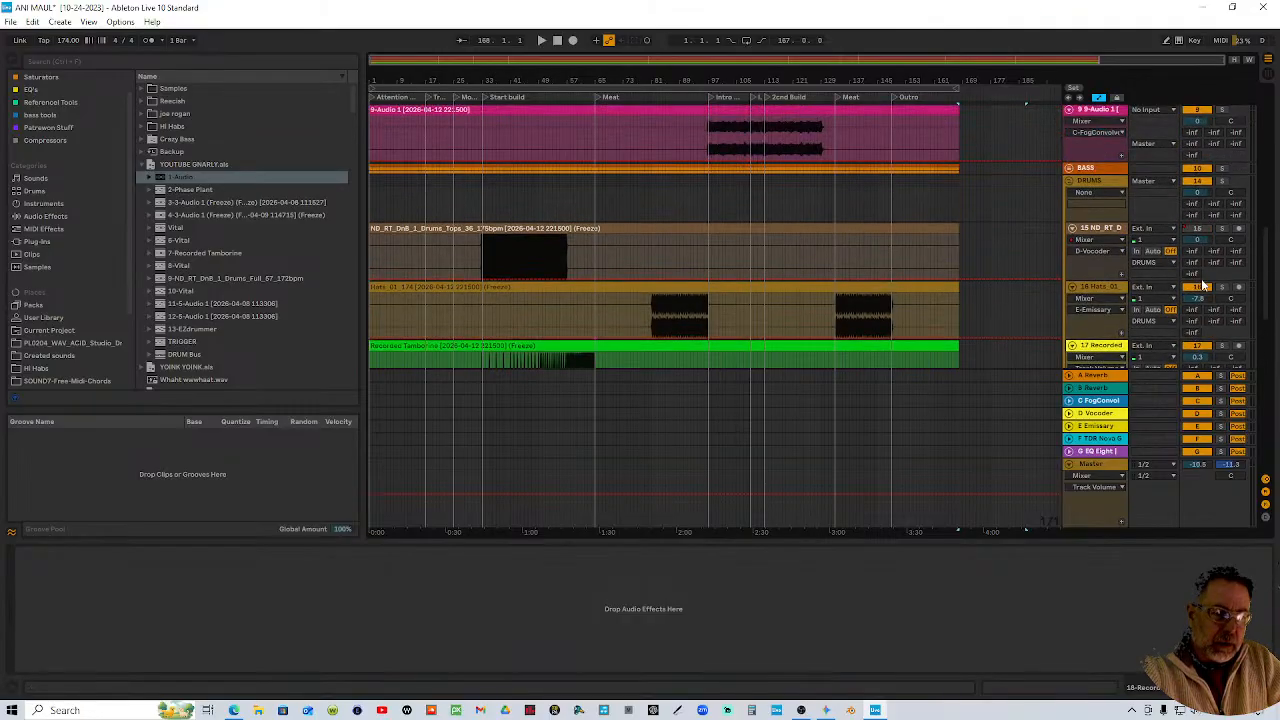
scroll(1203, 280, up, 1)
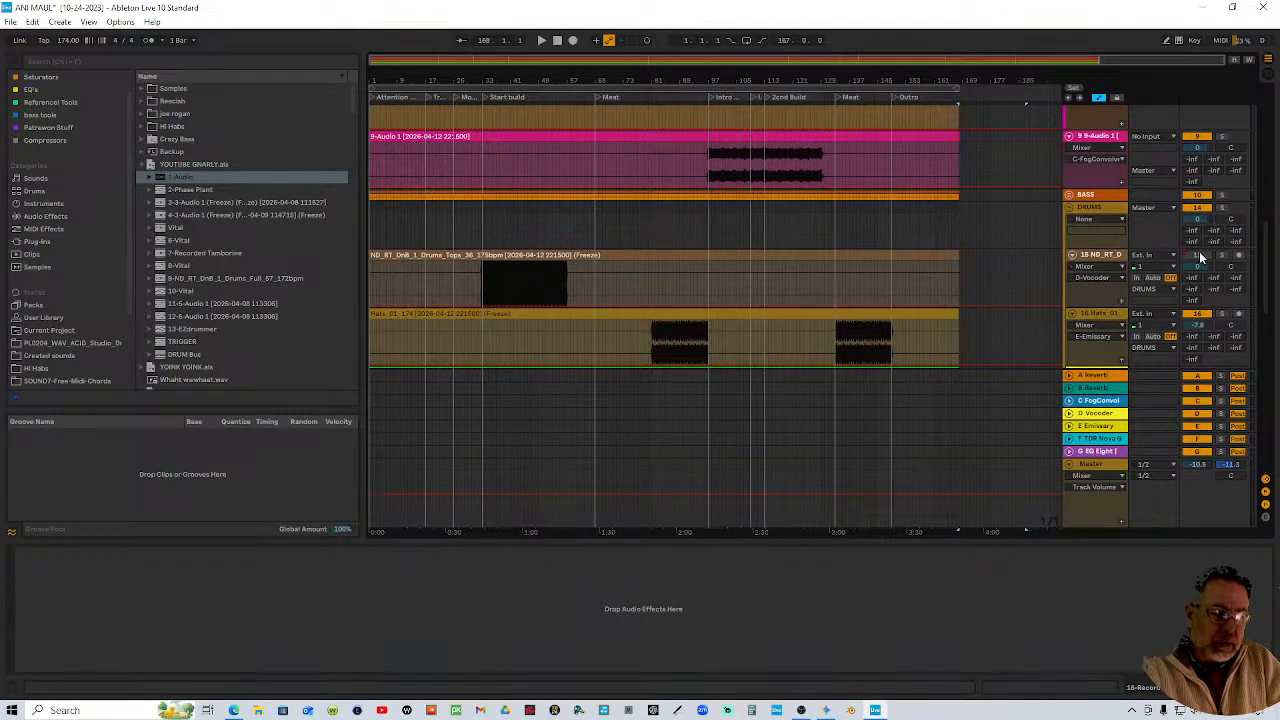
click(1199, 255)
right_click(1201, 257)
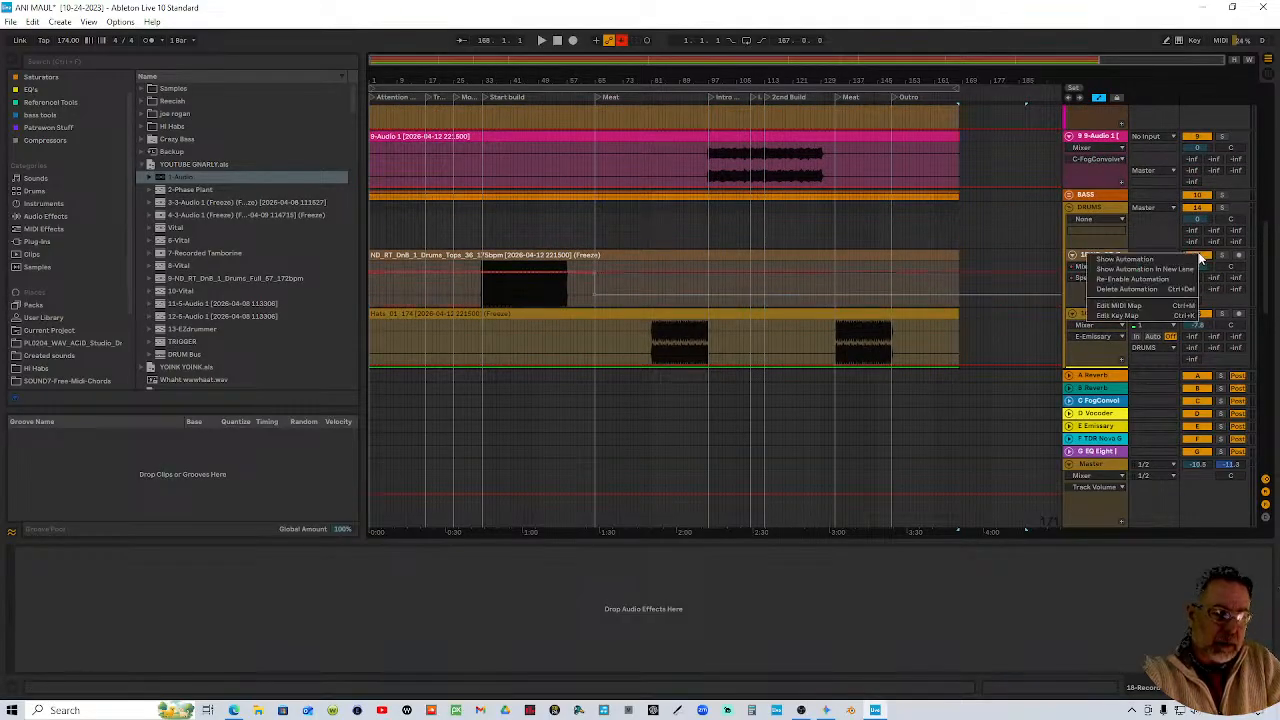
click(1165, 267)
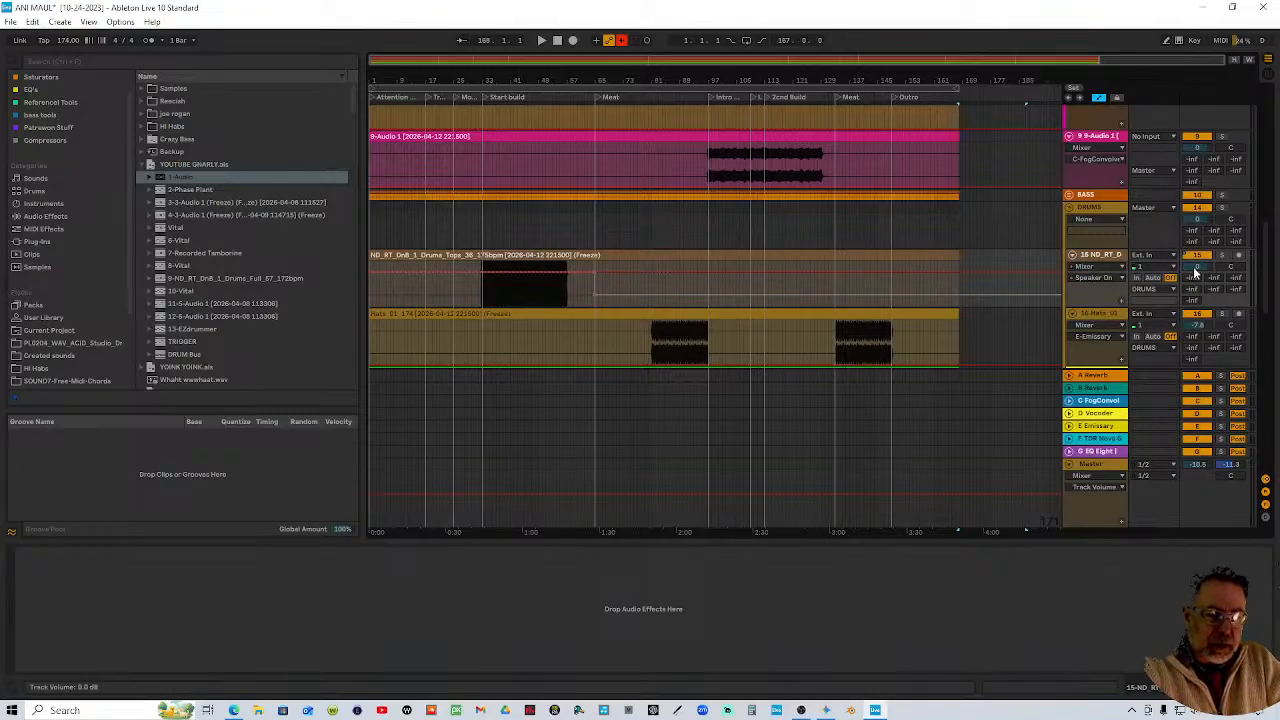
right_click(1201, 257)
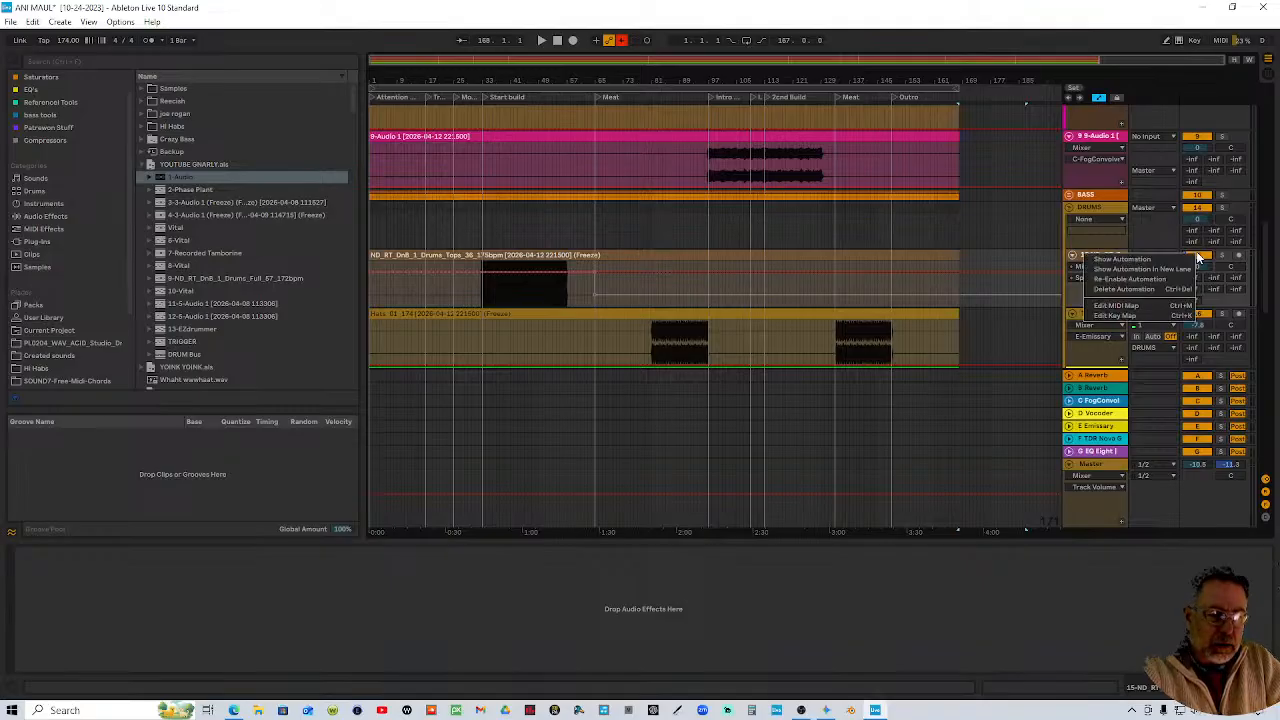
click(1165, 267)
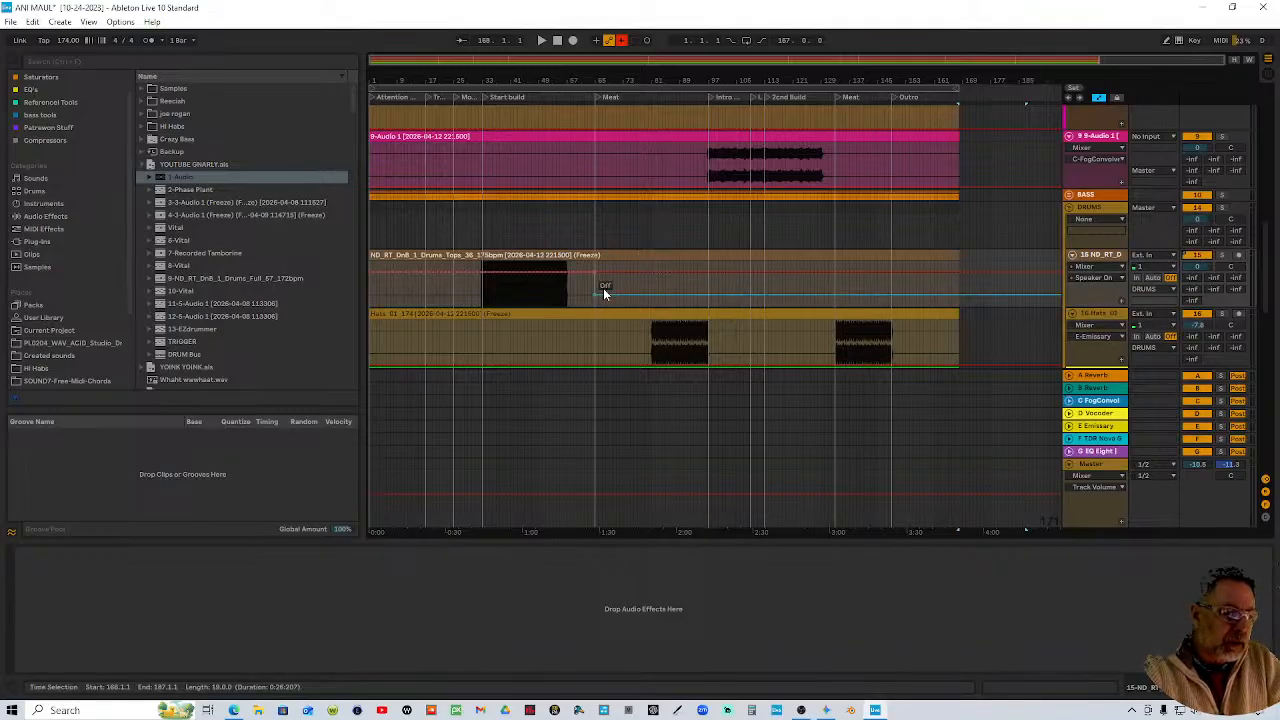
right_click(1201, 258)
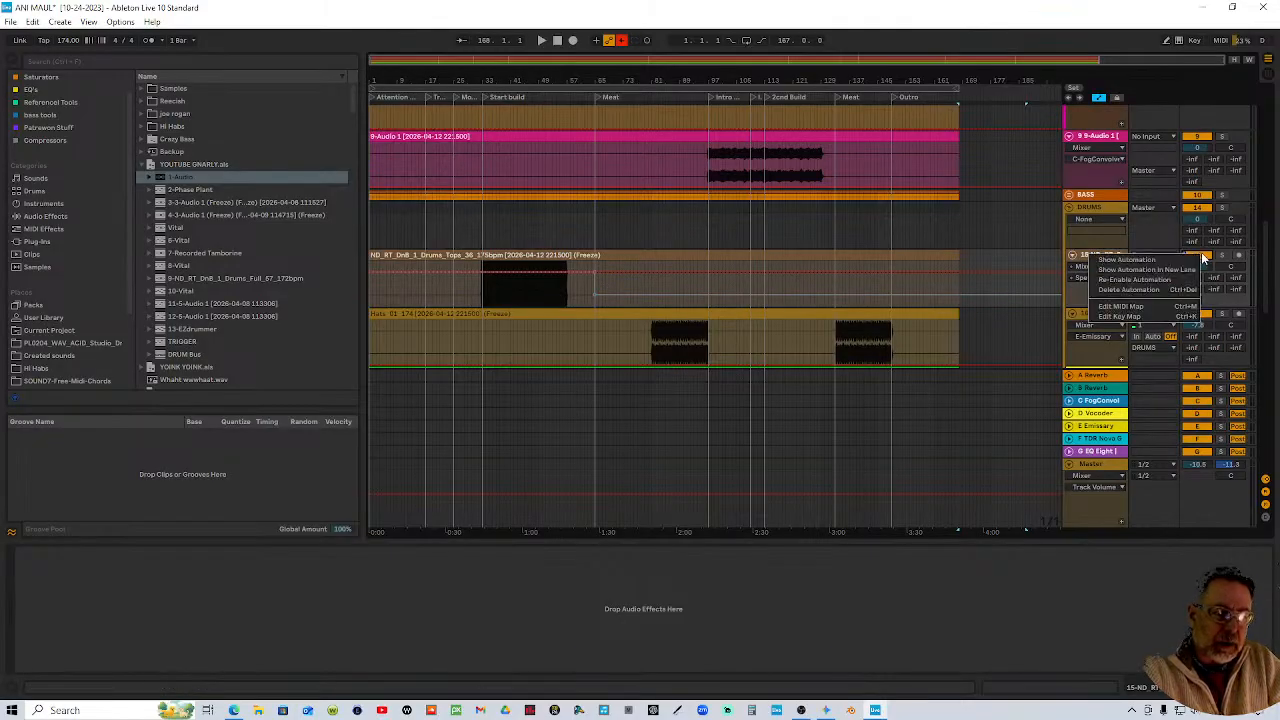
click(1145, 284)
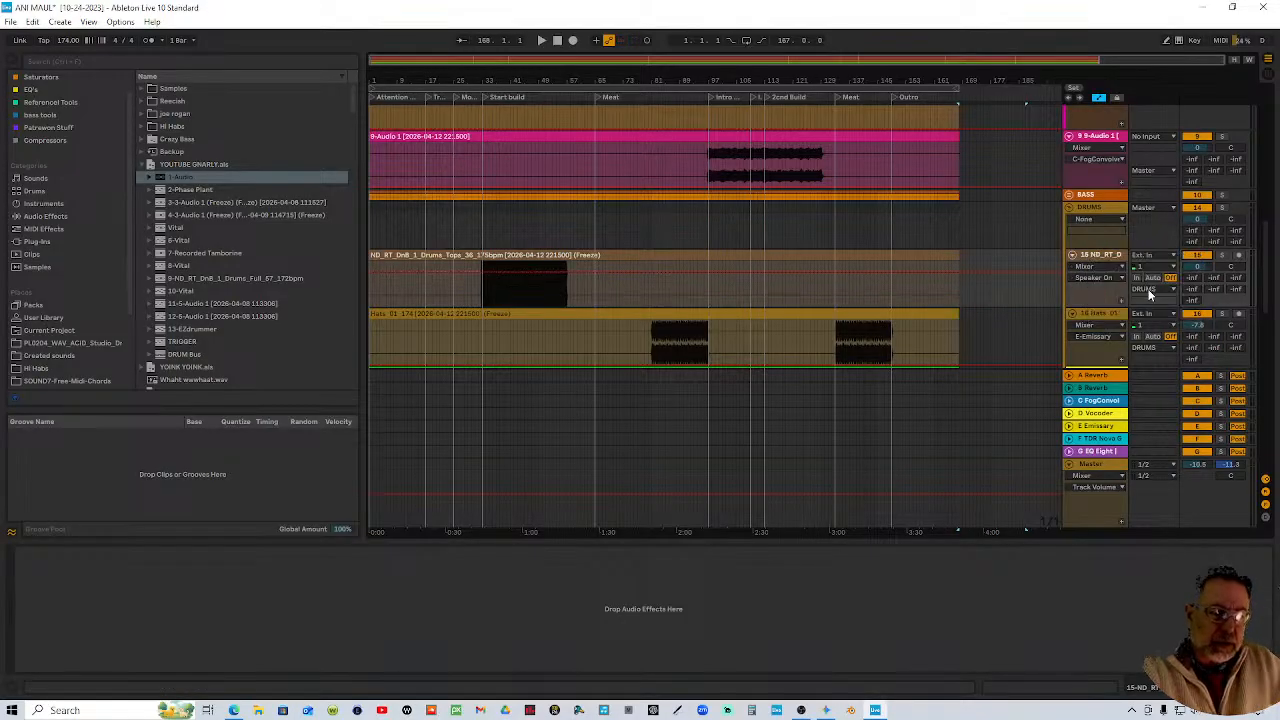
Unfold the BASS group and select its tracks 11 to 13
scroll(897, 287, up, 3)
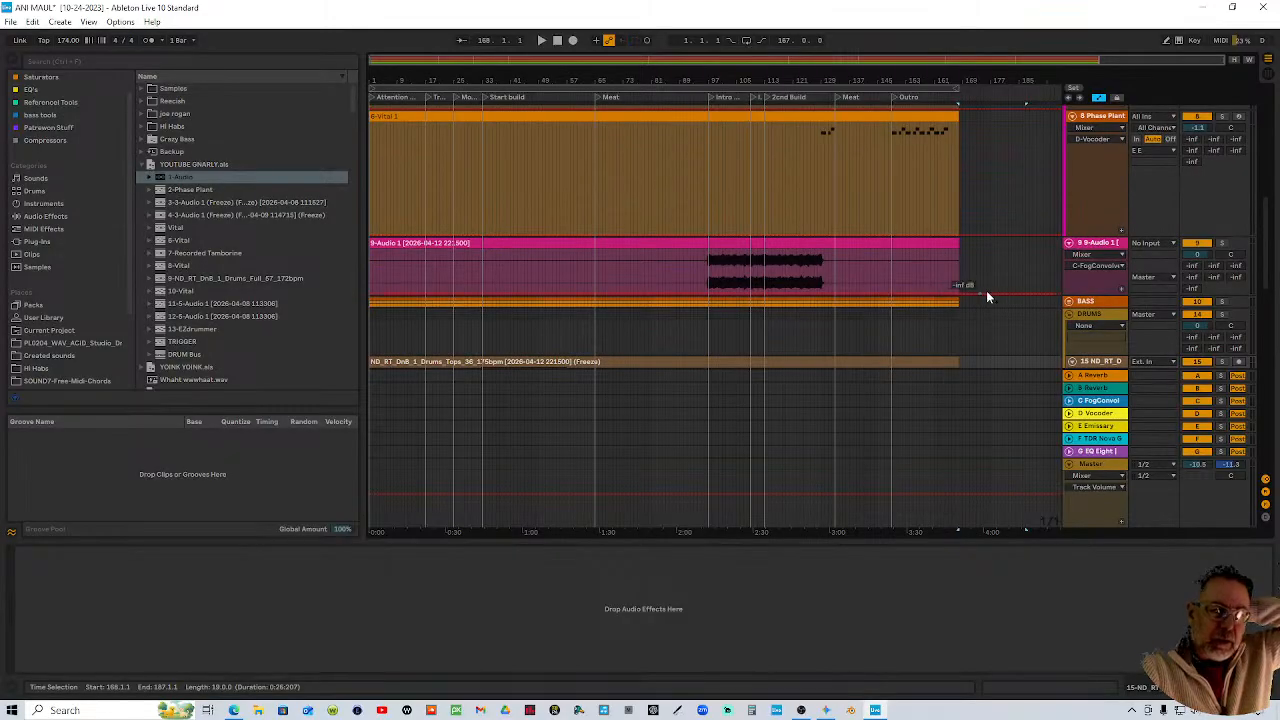
click(1068, 302)
scroll(1068, 306, down, 4)
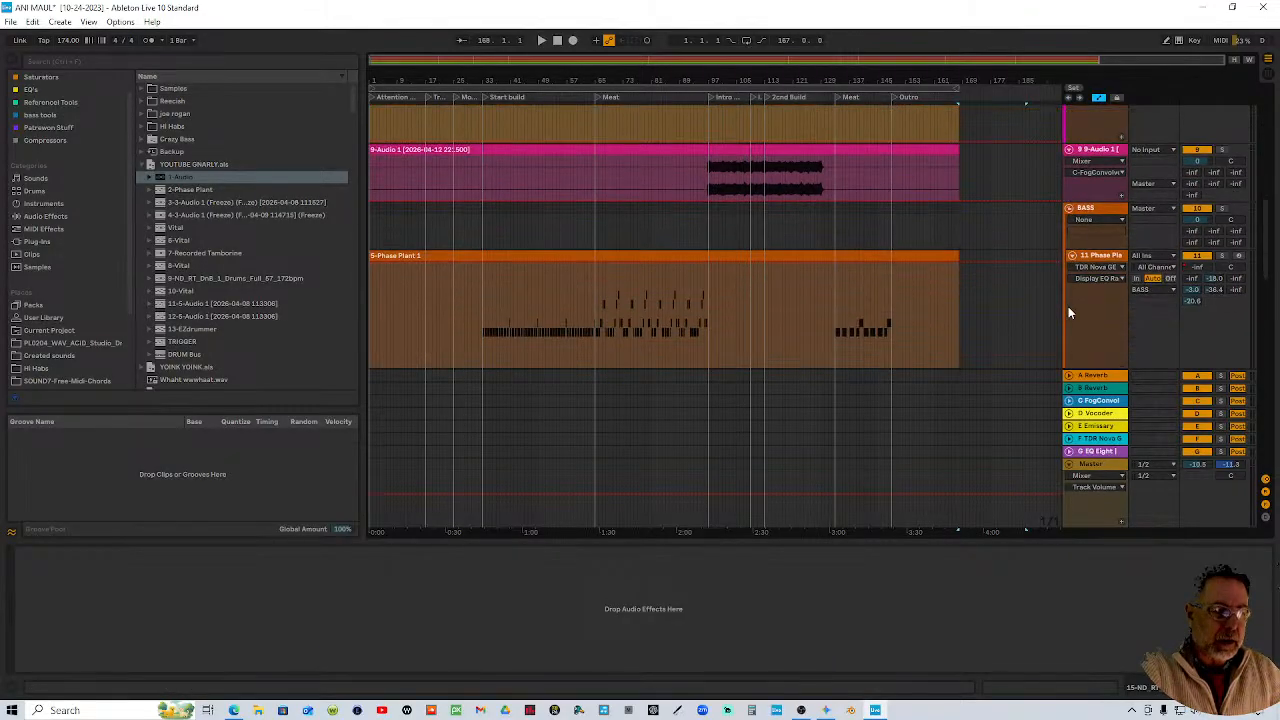
scroll(1090, 239, down, 1)
click(1092, 228)
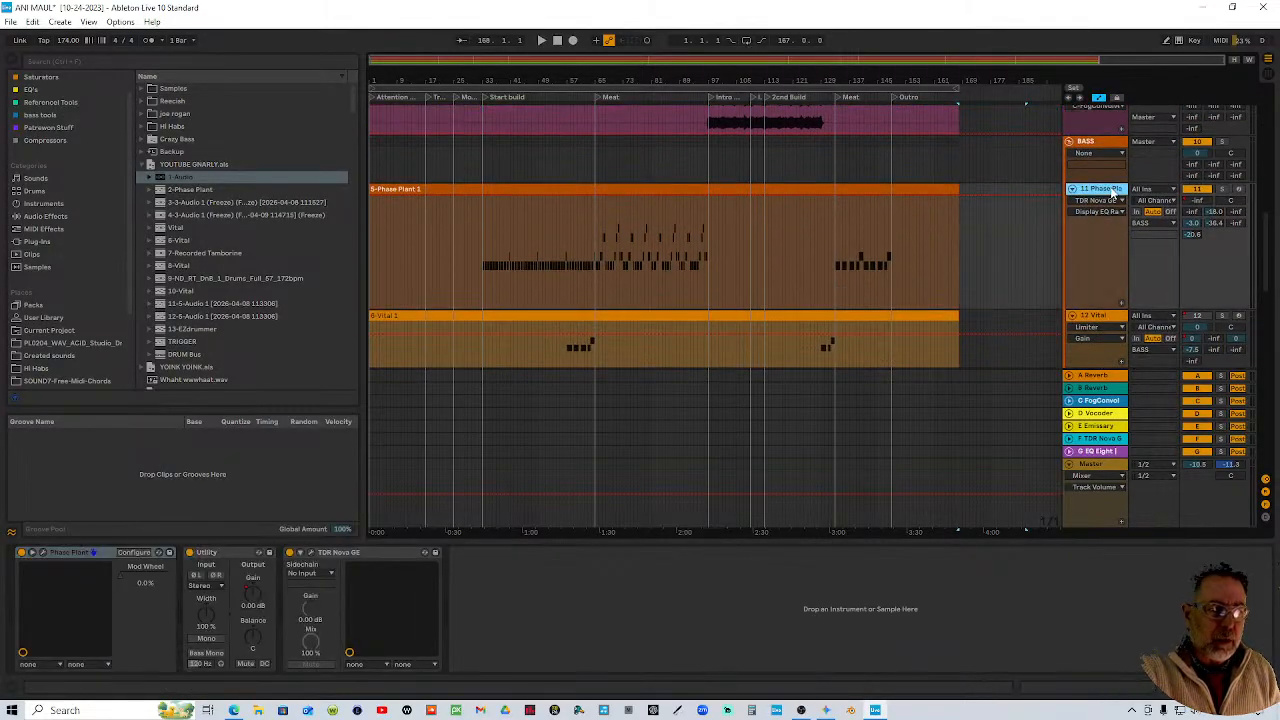
scroll(1098, 208, down, 3)
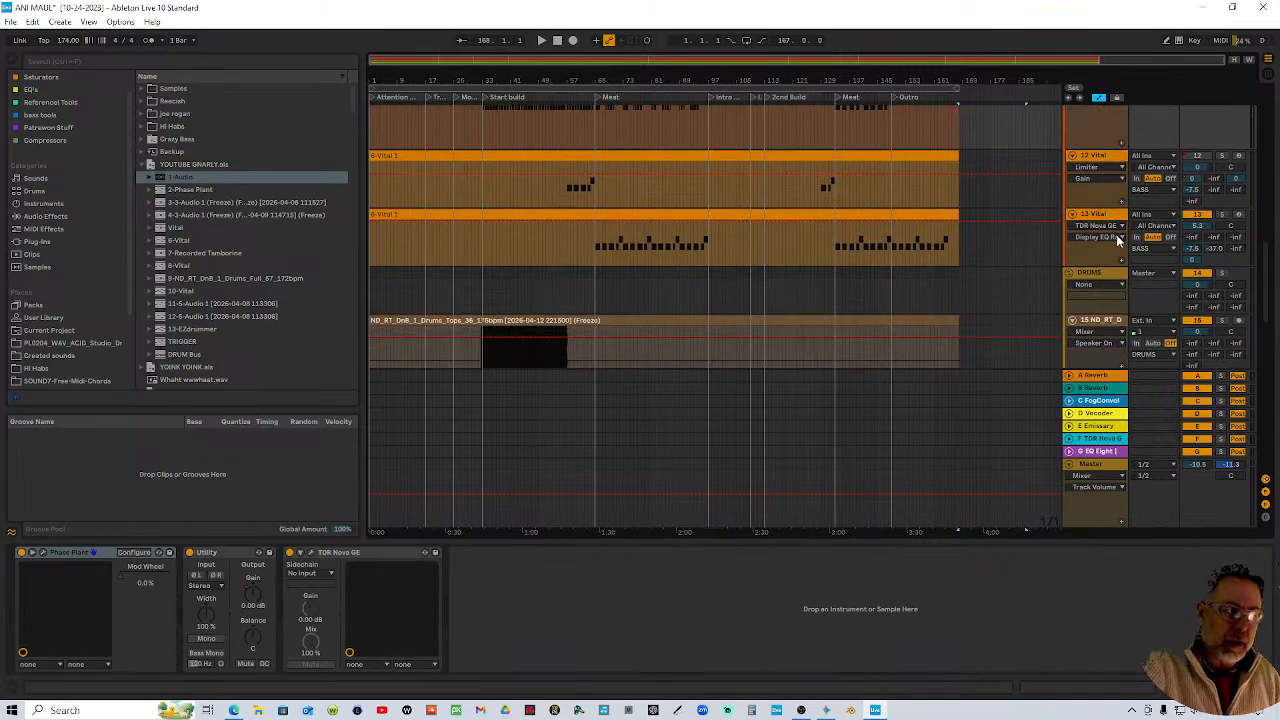
click(1105, 217)
scroll(1107, 220, up, 5)
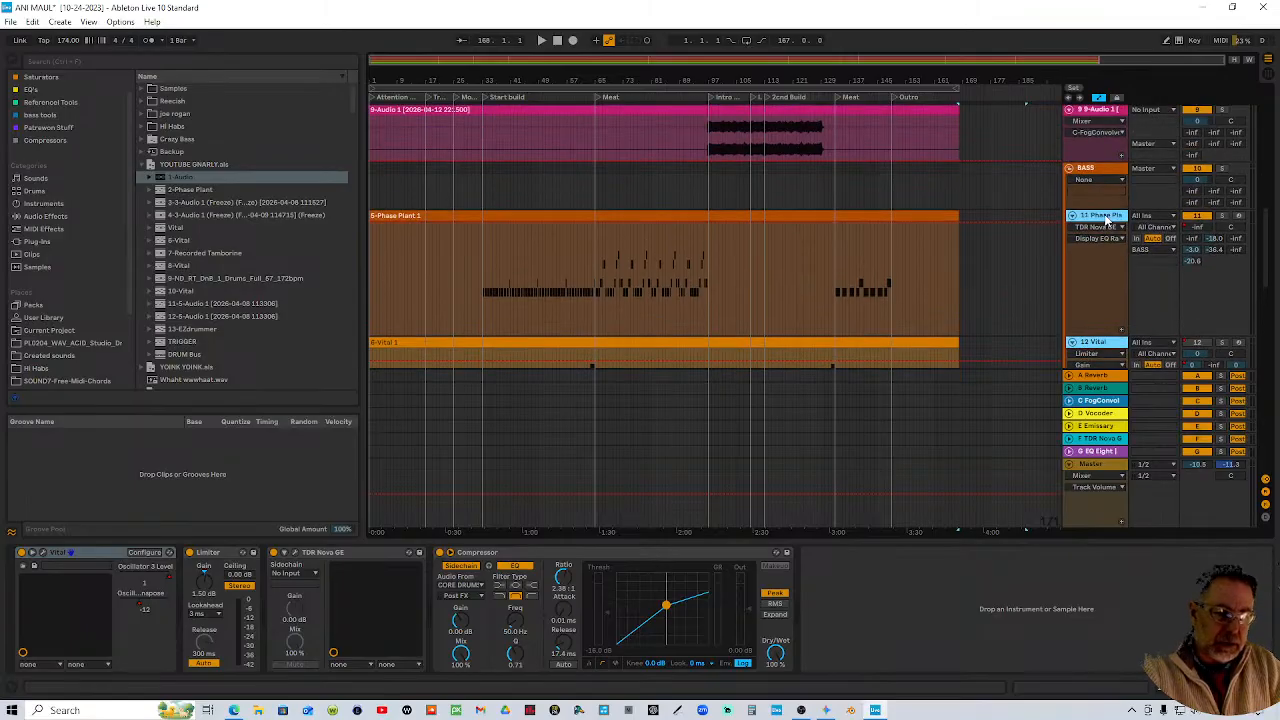
scroll(1106, 220, down, 3)
scroll(1105, 220, down, 3)
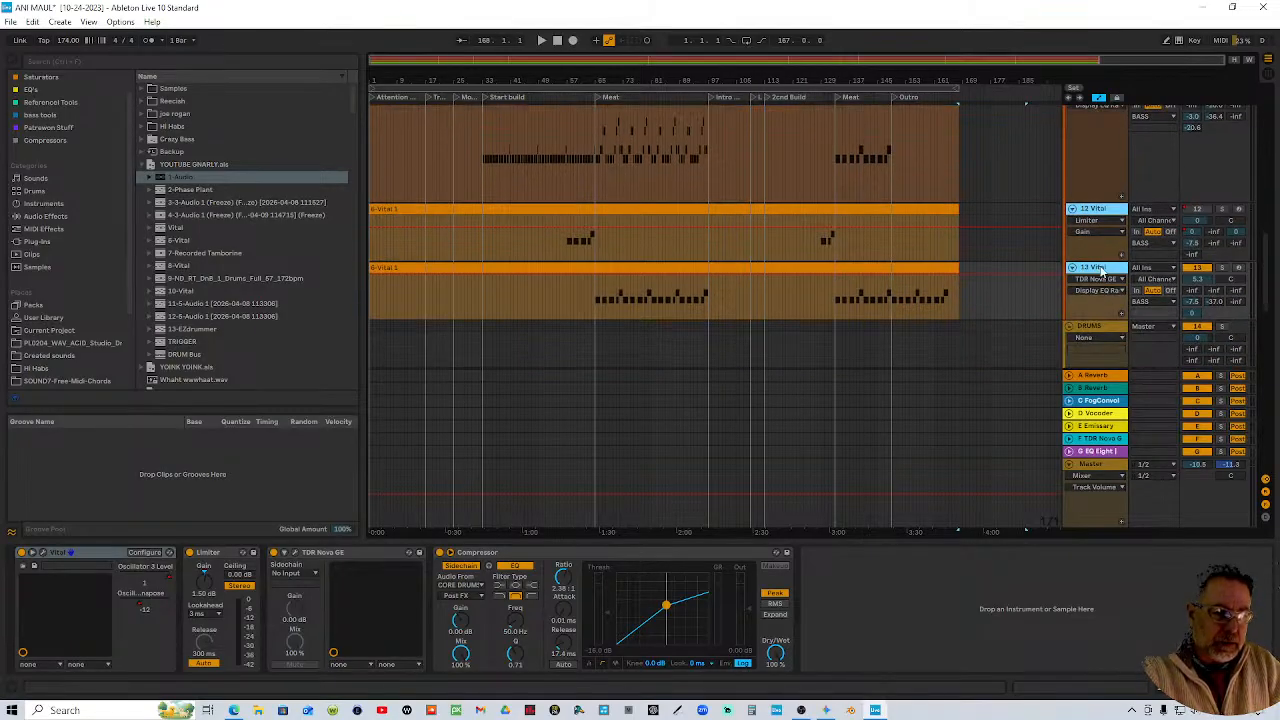
Delete the send A automation on track 12 and reset sends C and D of the selected BASS tracks to -inf
right_click(1189, 237)
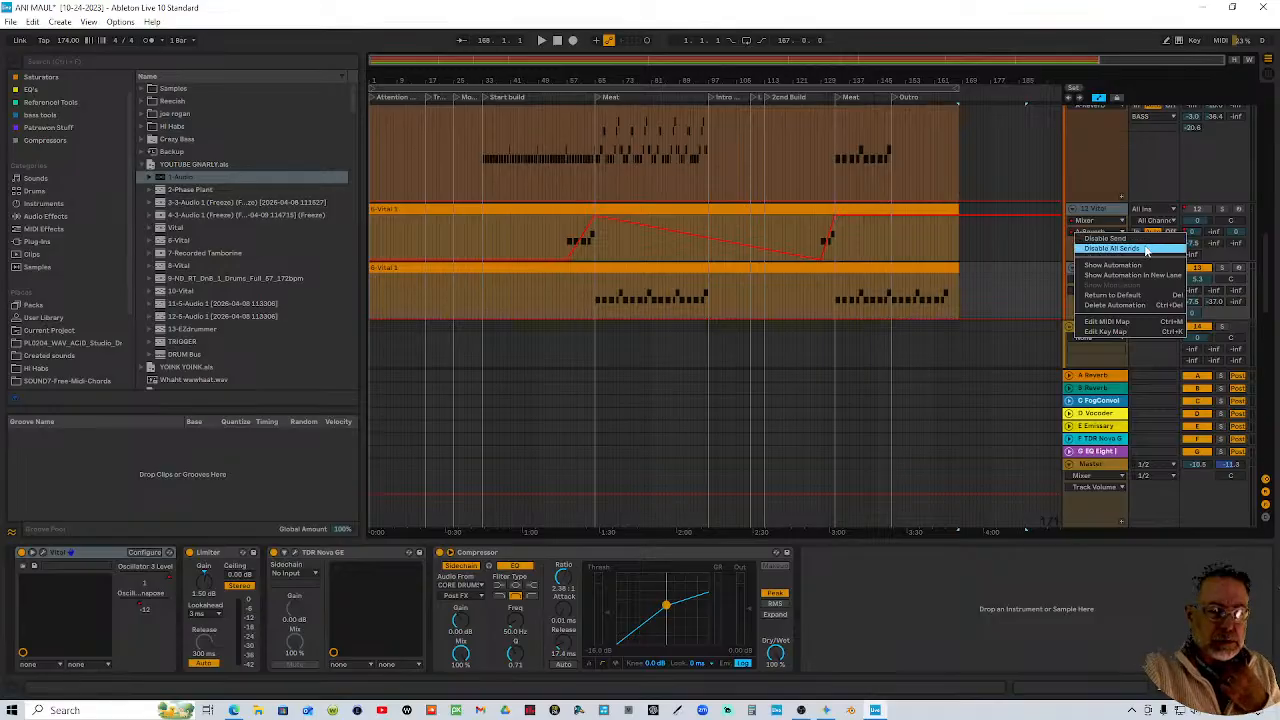
click(1134, 305)
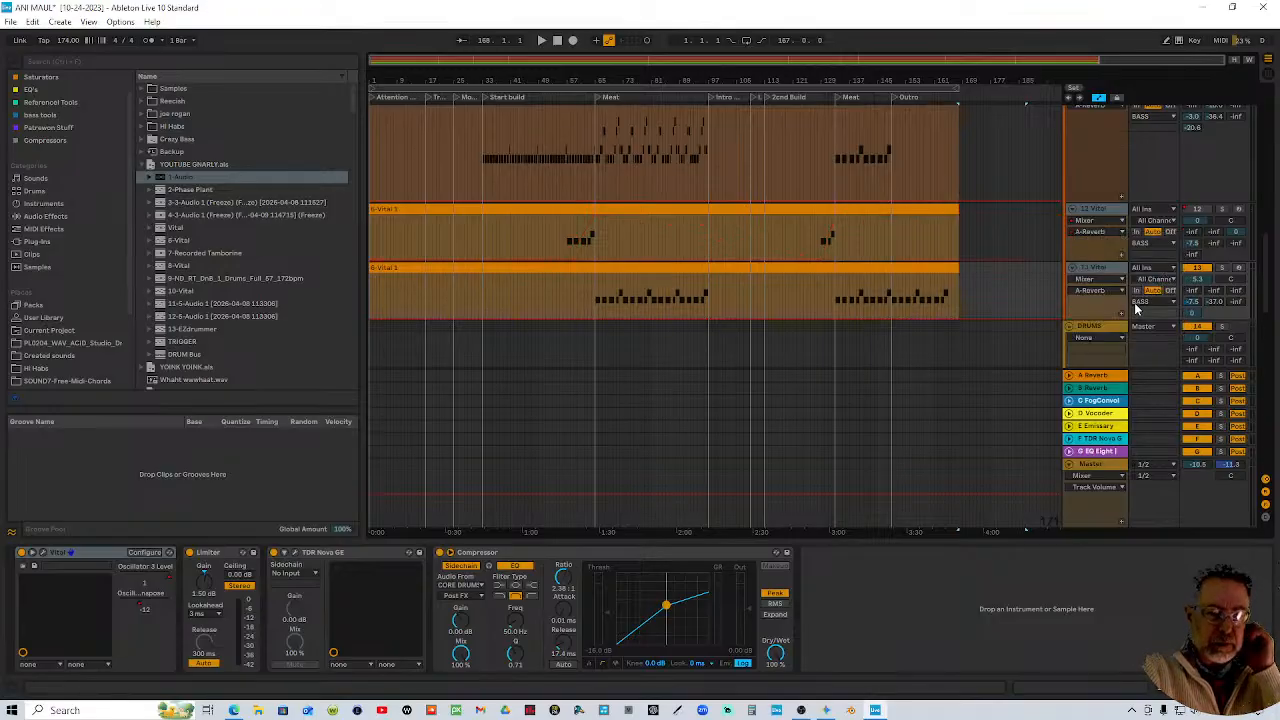
double_click(1234, 233)
double_click(1195, 245)
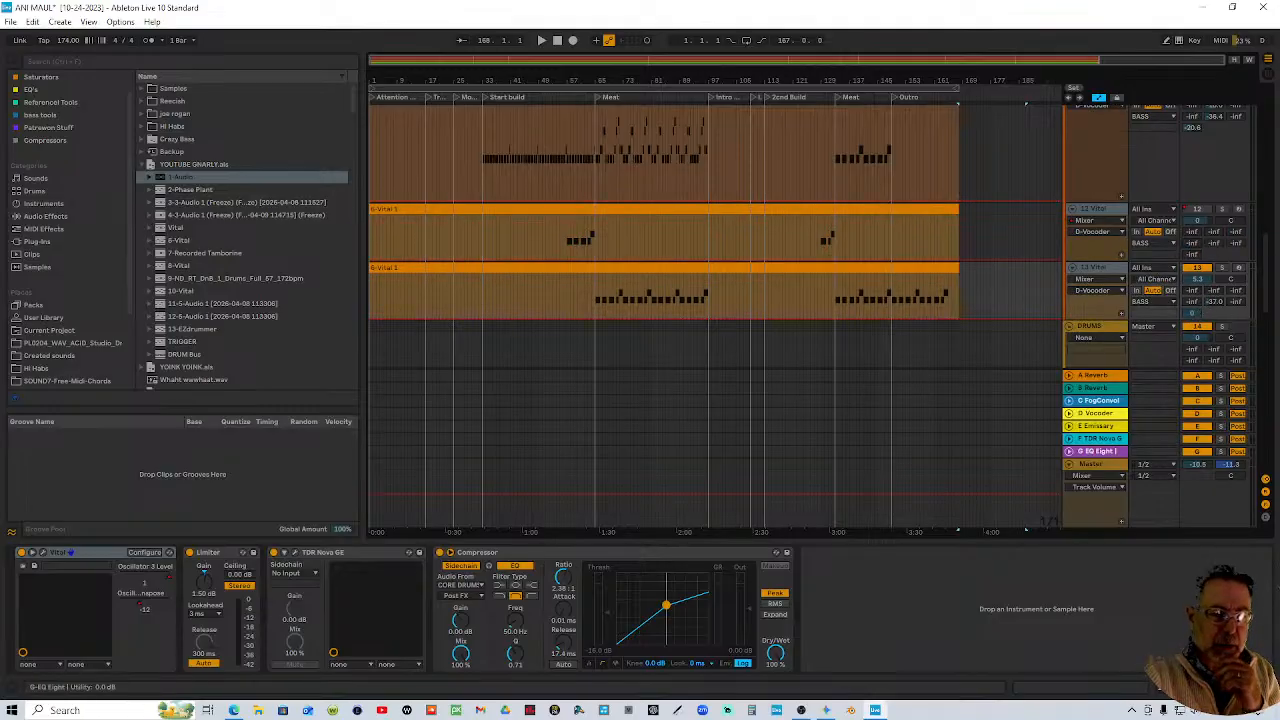
Reset sends G, E and B of the selected BASS tracks to -inf and show track 11's volume automation
scroll(1109, 282, up, 3)
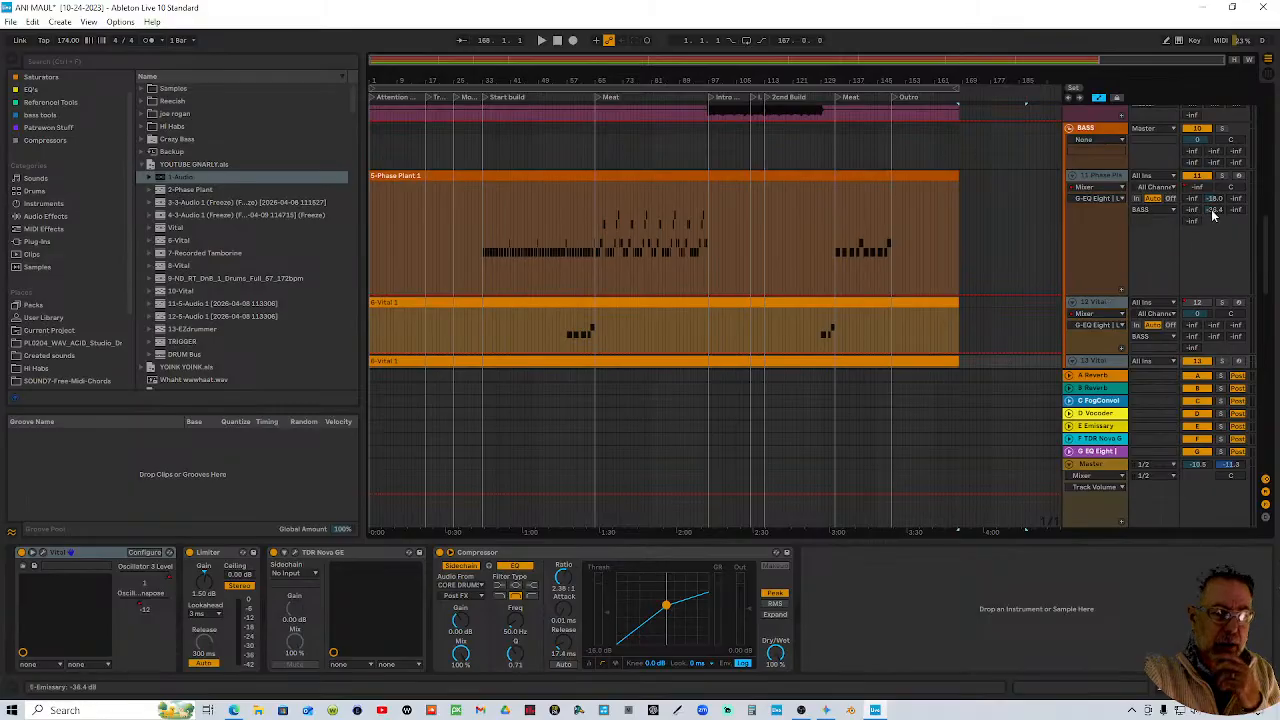
scroll(1129, 237, up, 3)
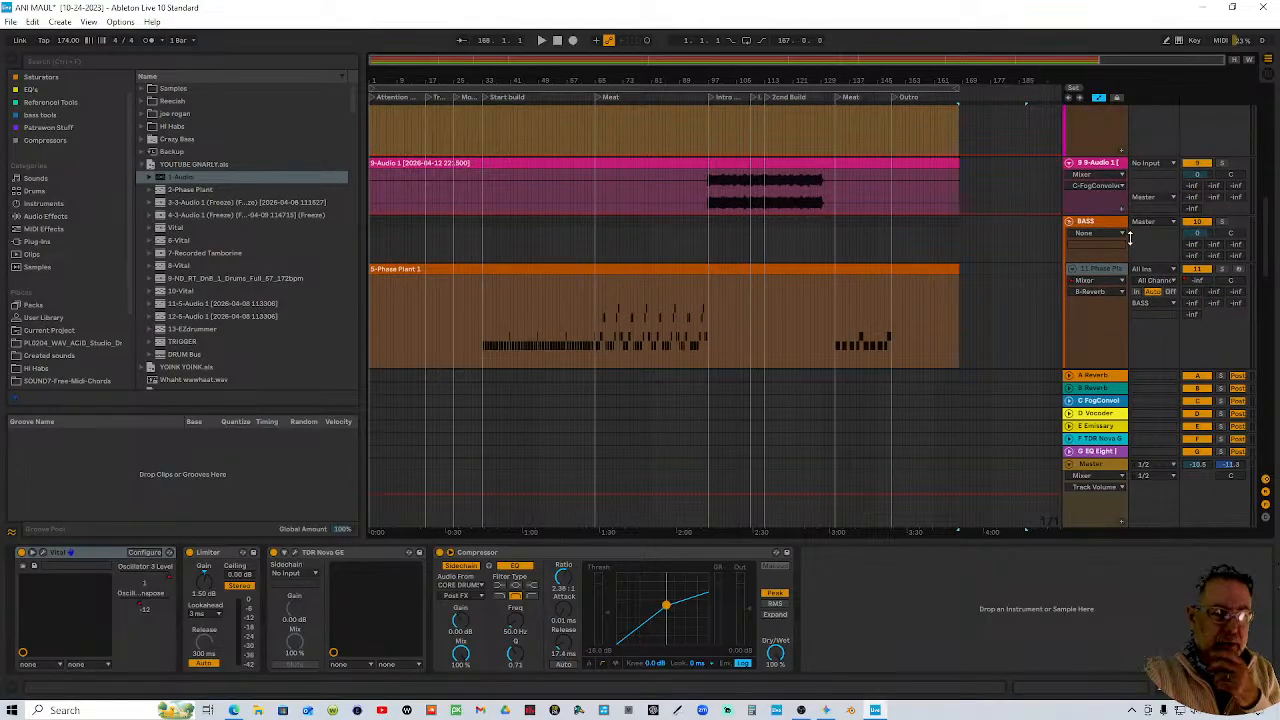
right_click(1197, 286)
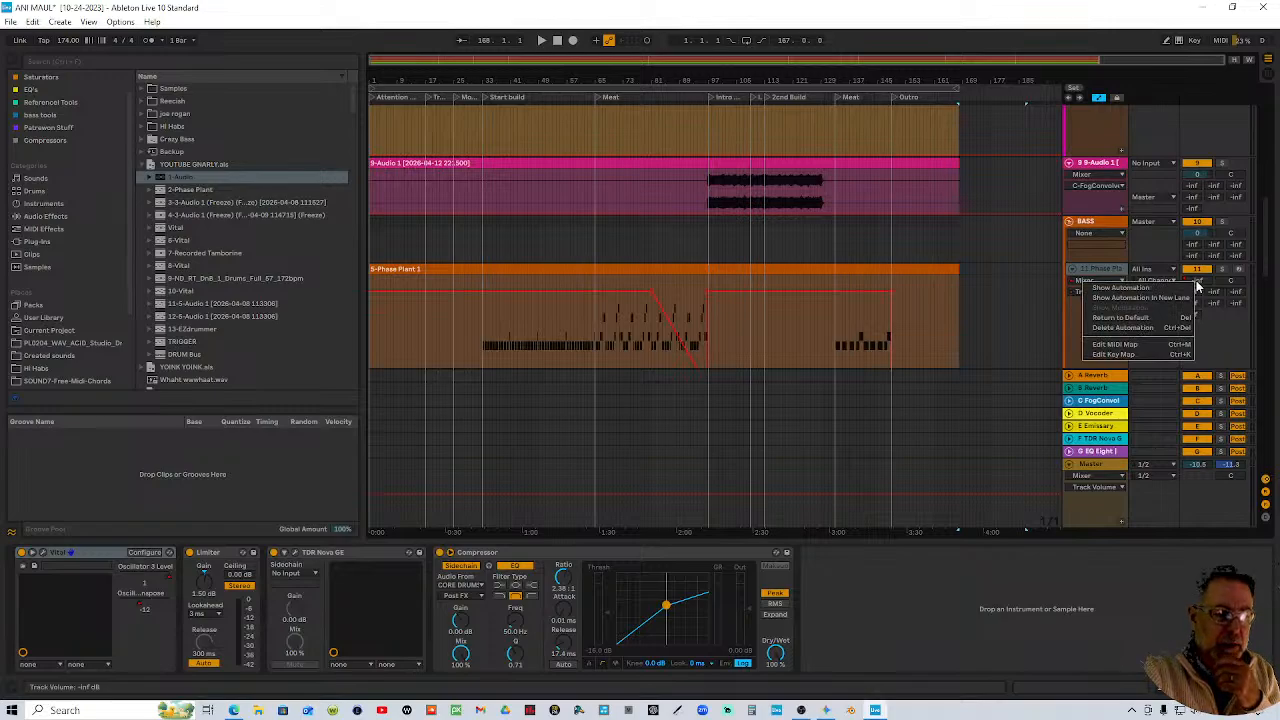
click(1110, 258)
click(1110, 258)
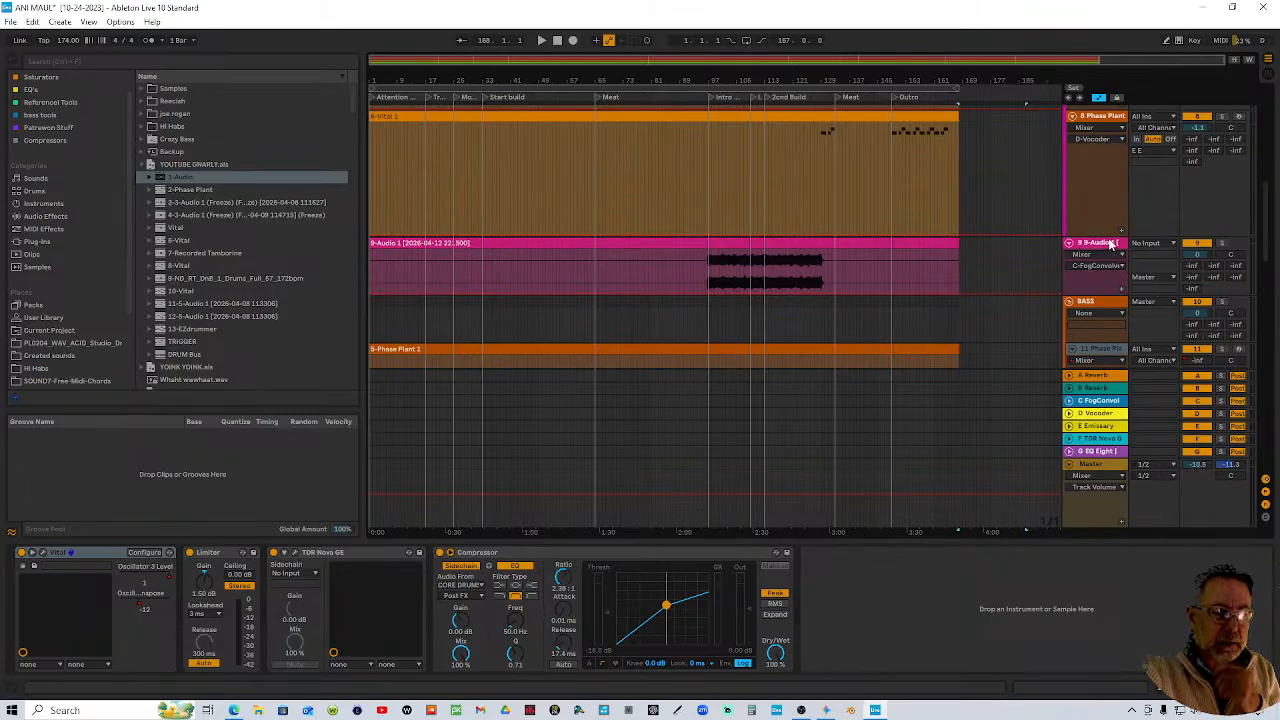
Select tracks 11 to 13 in the BASS group, then freeze and flatten them
scroll(1115, 258, down, 3)
click(1107, 242)
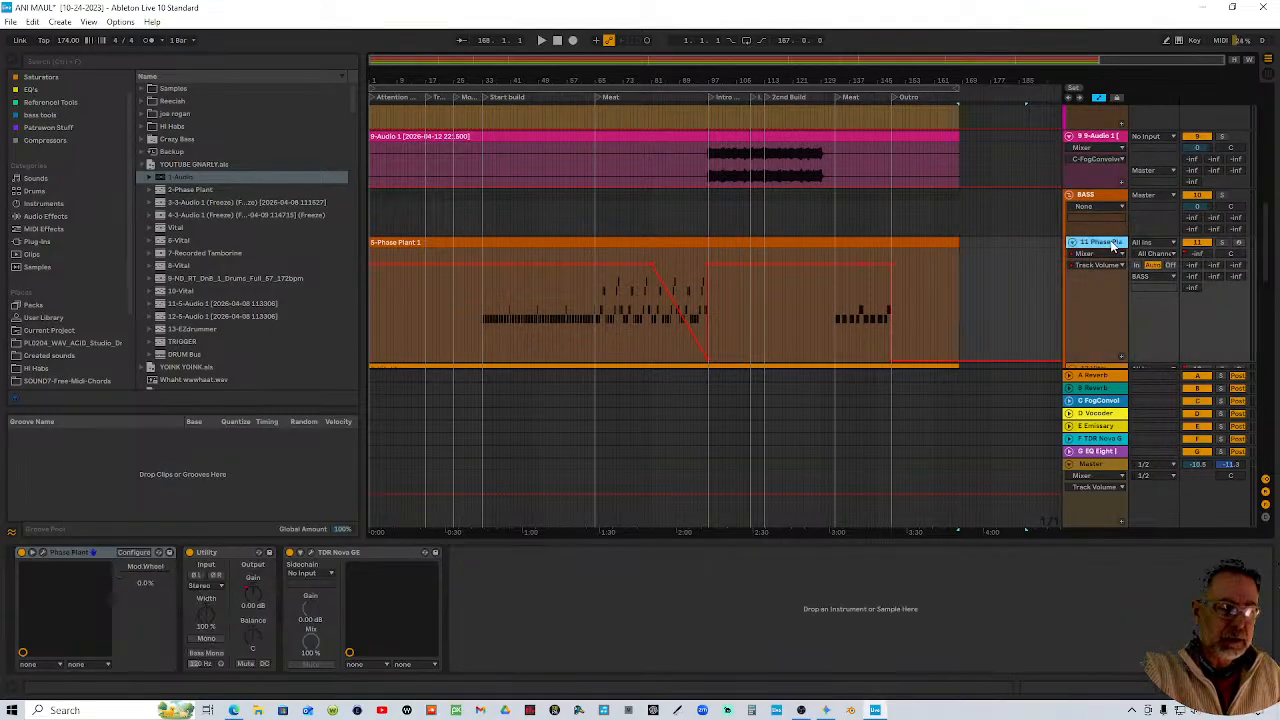
scroll(1108, 242, down, 5)
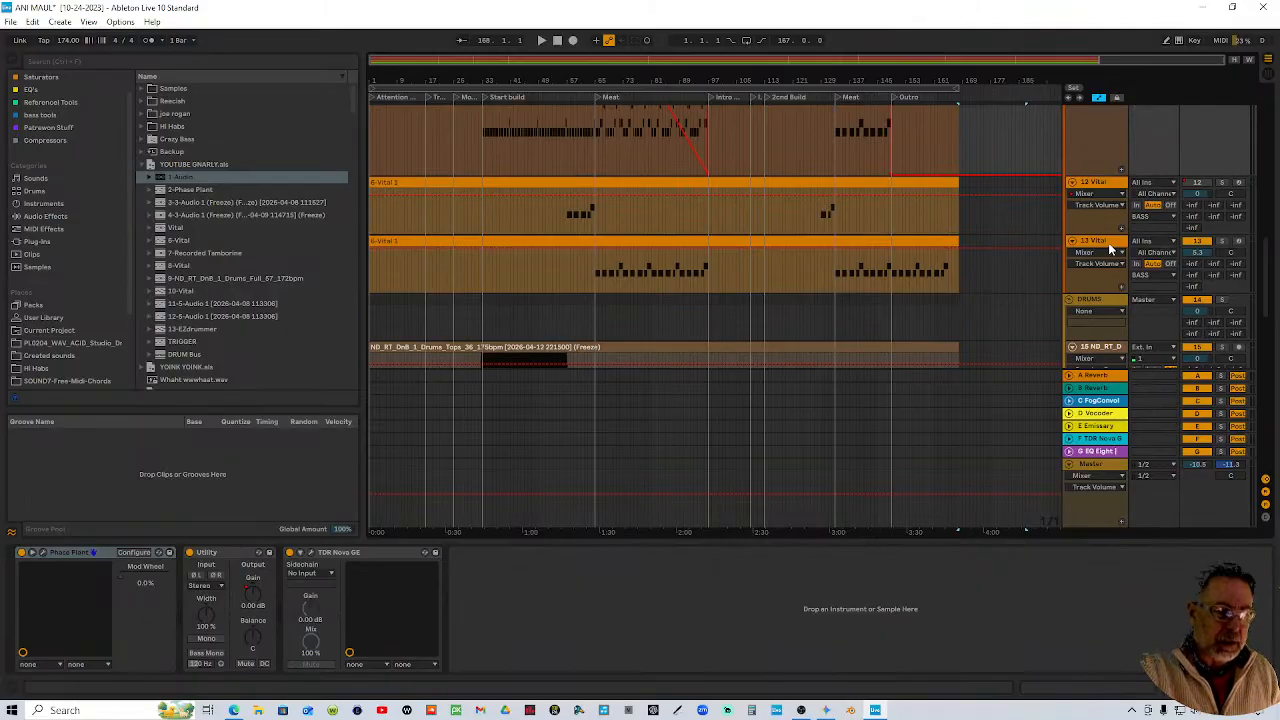
scroll(1108, 242, down, 3)
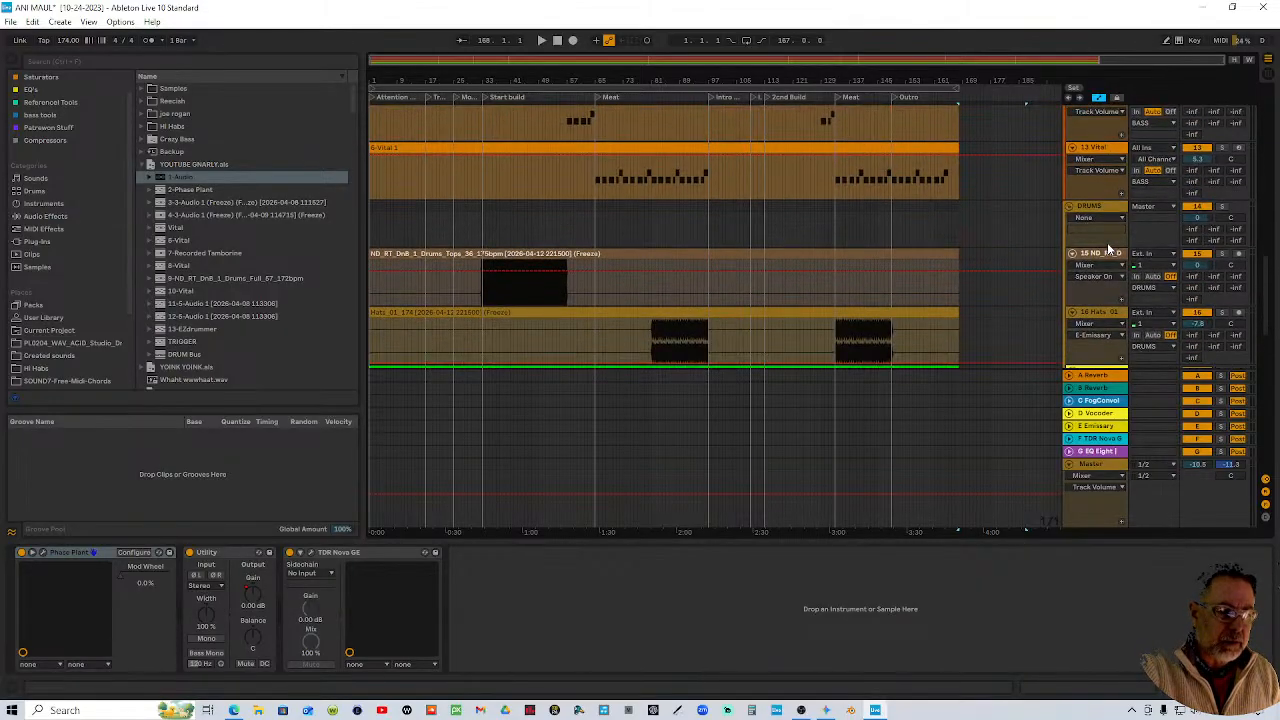
scroll(1107, 242, up, 2)
click(1113, 222)
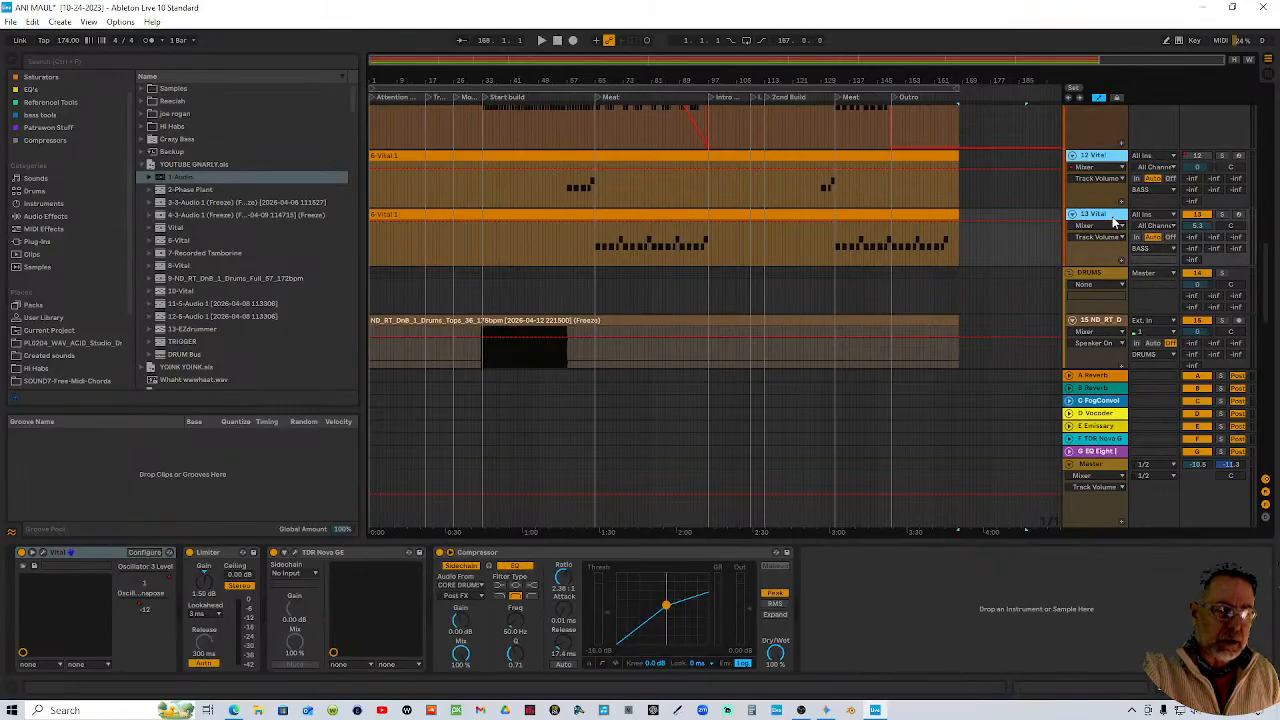
right_click(1113, 222)
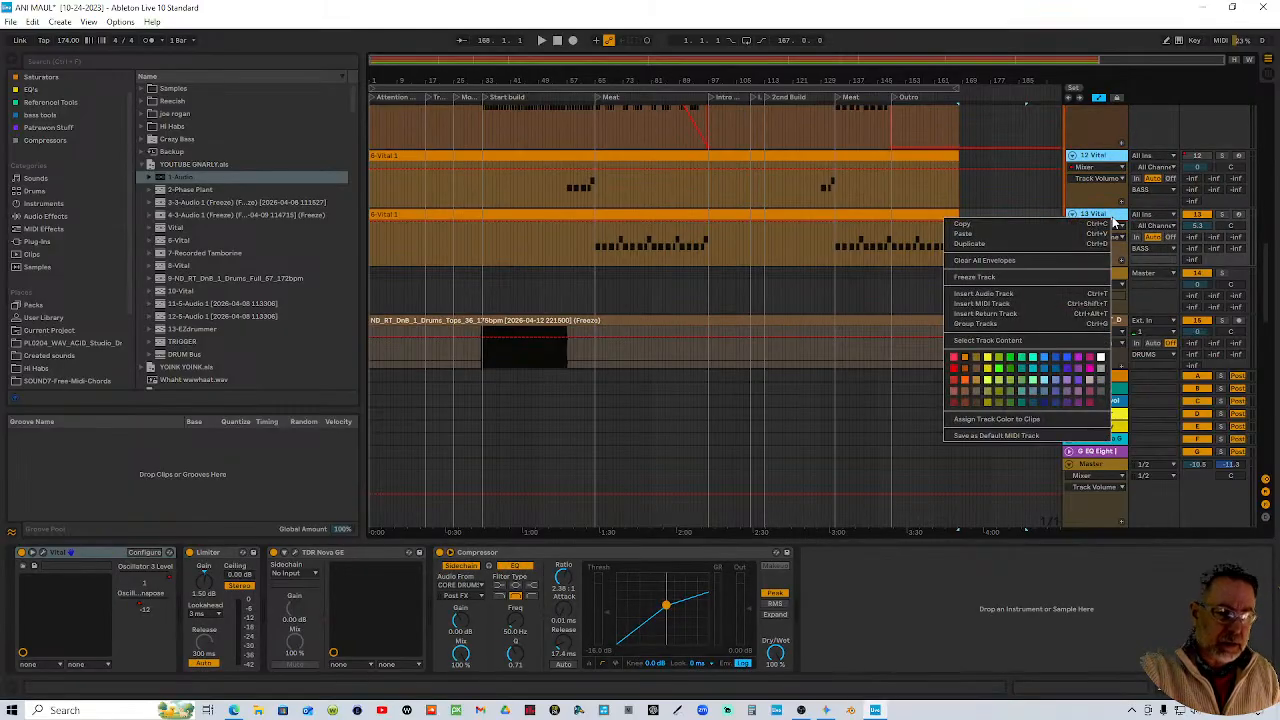
click(993, 277)
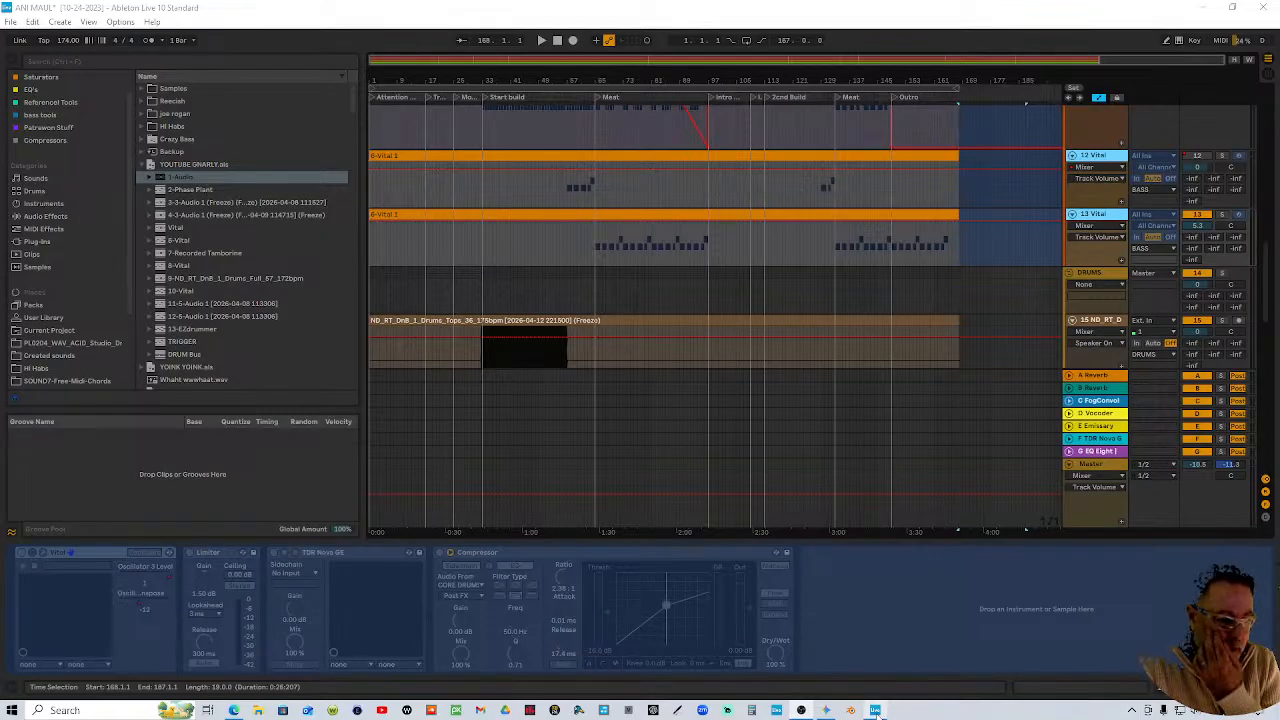
right_click(1096, 216)
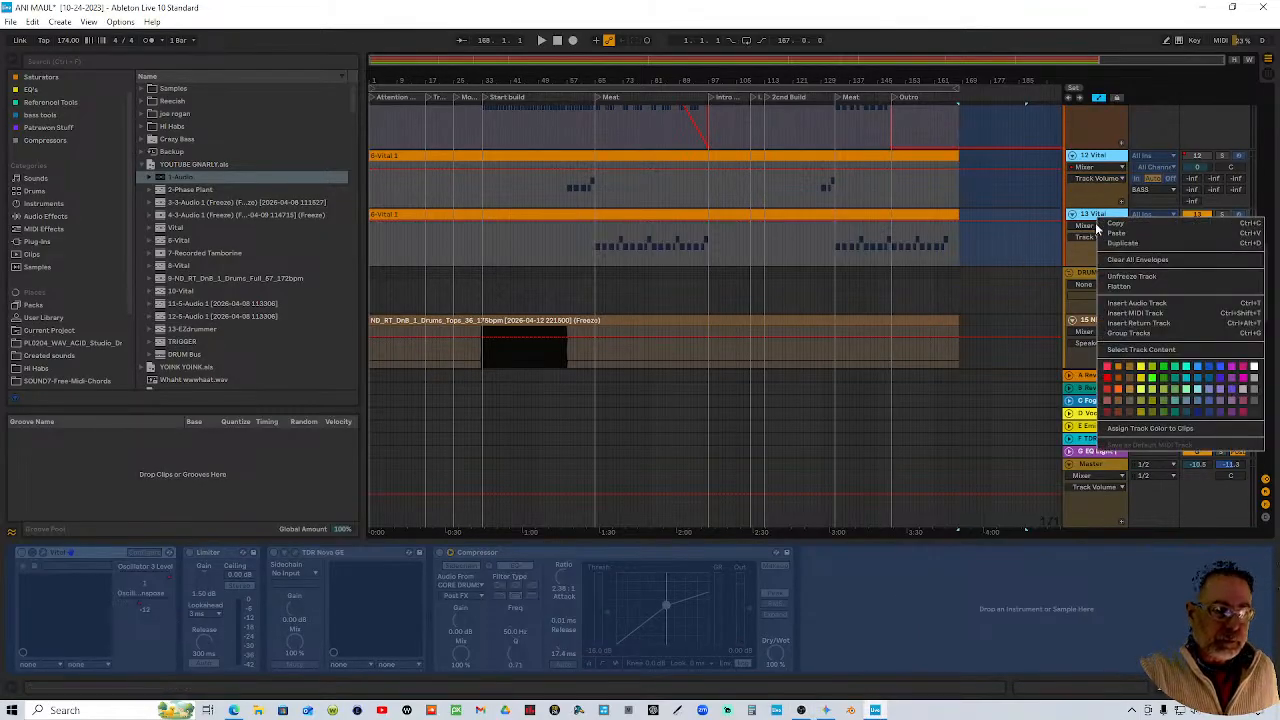
click(1129, 286)
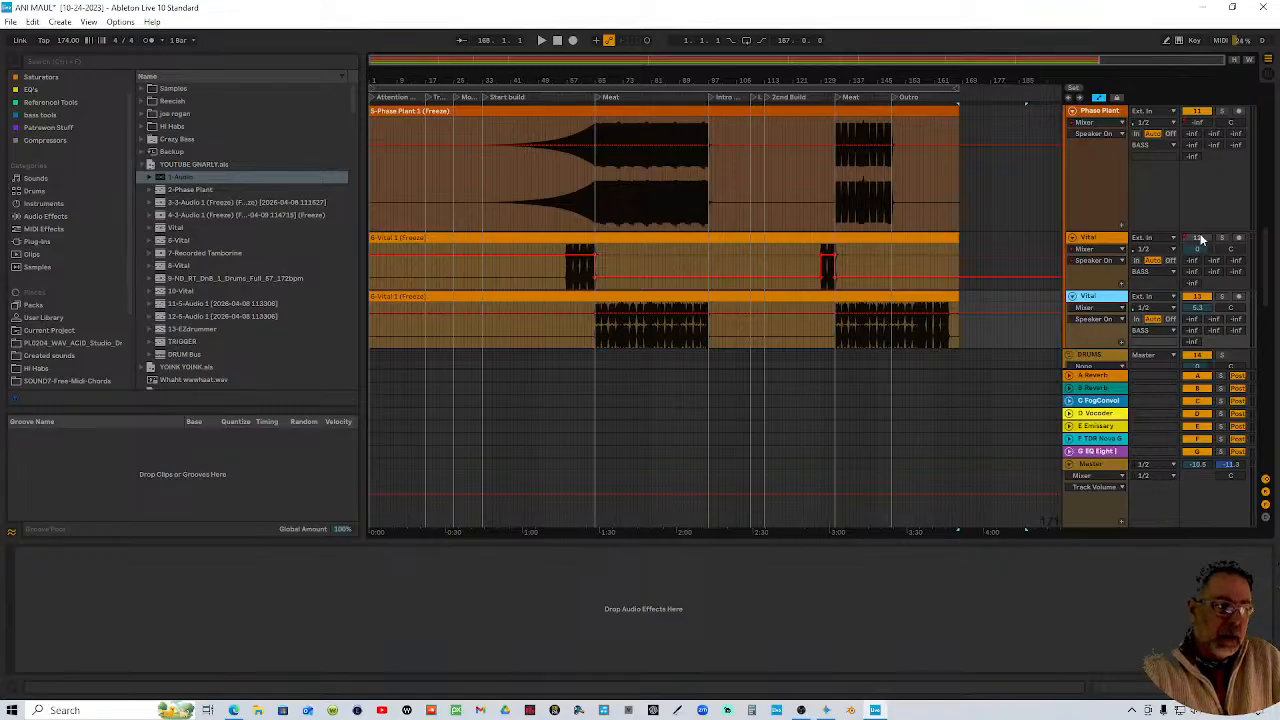
Delete the Speaker On automation of track 12 and show the volume automation of track 11 in the BASS group
right_click(1201, 239)
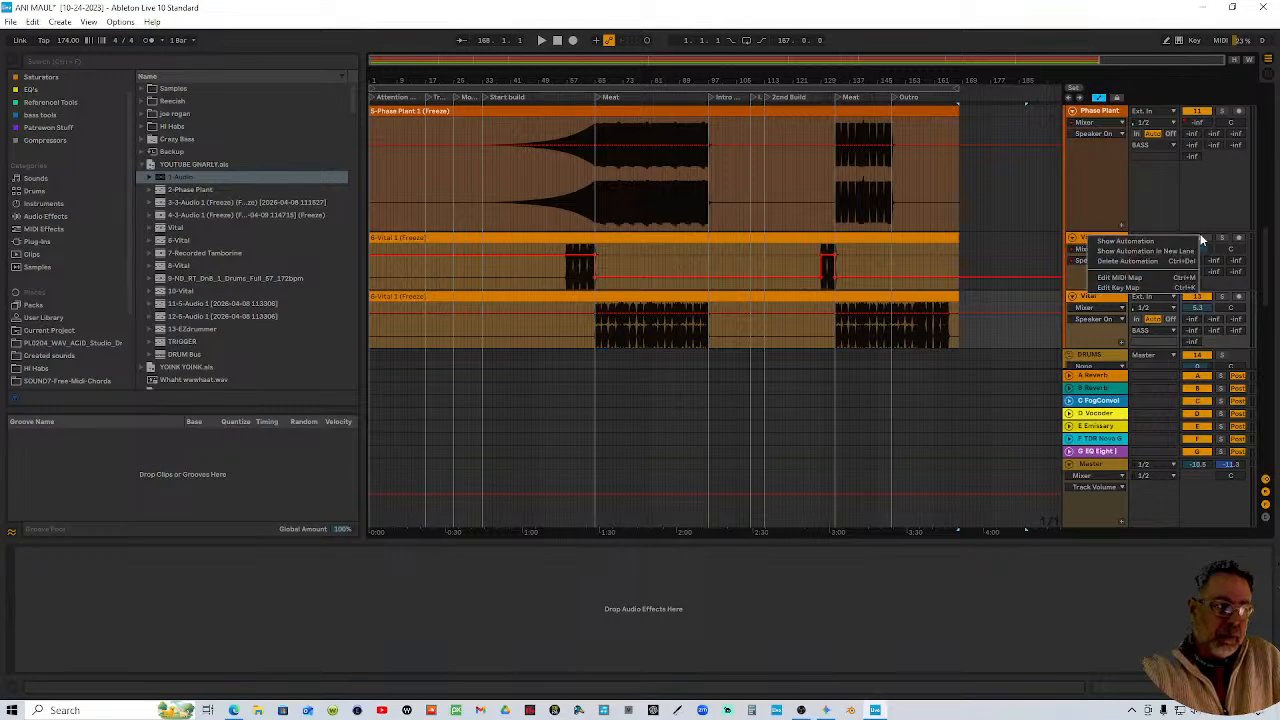
click(1151, 262)
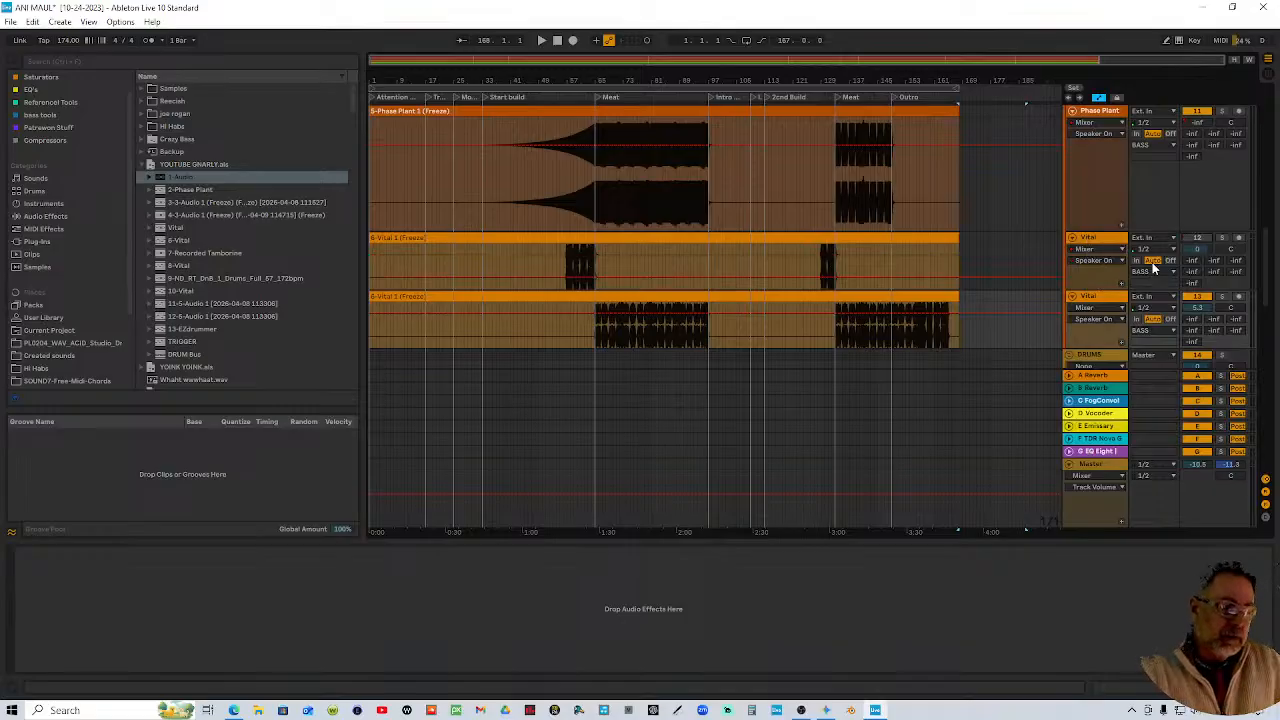
scroll(1112, 246, up, 1)
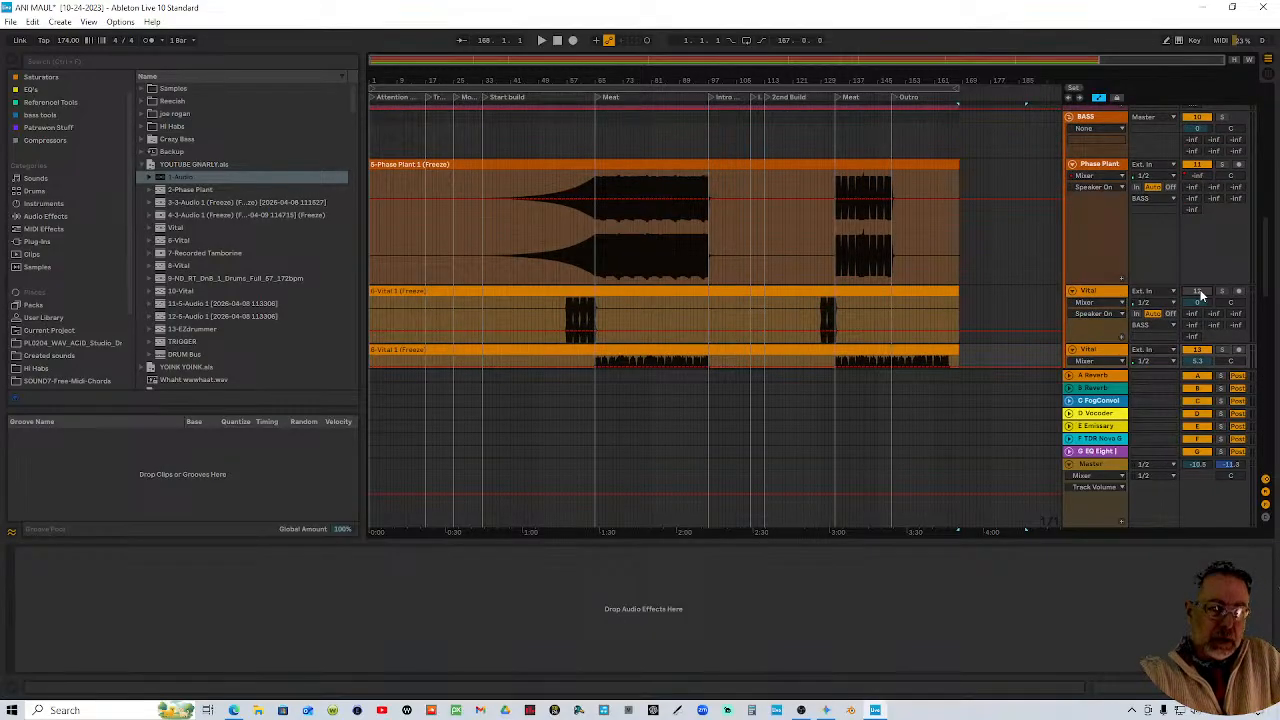
scroll(1110, 270, up, 2)
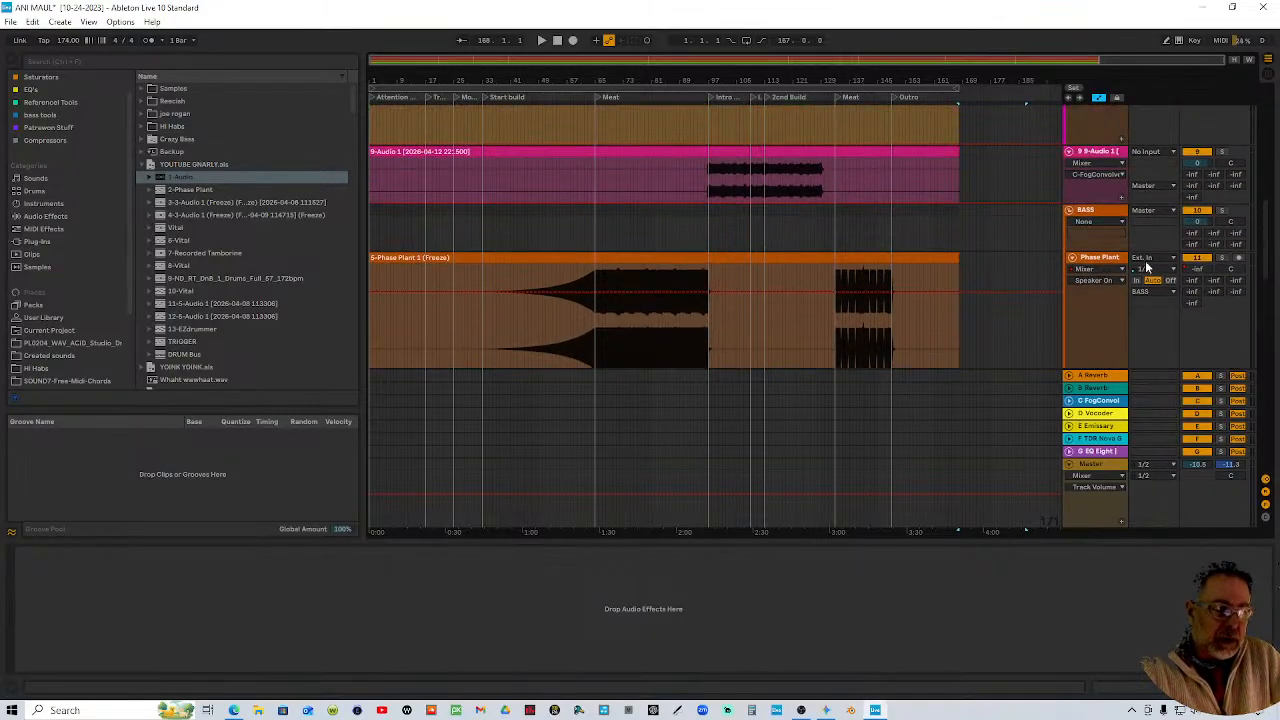
click(1190, 270)
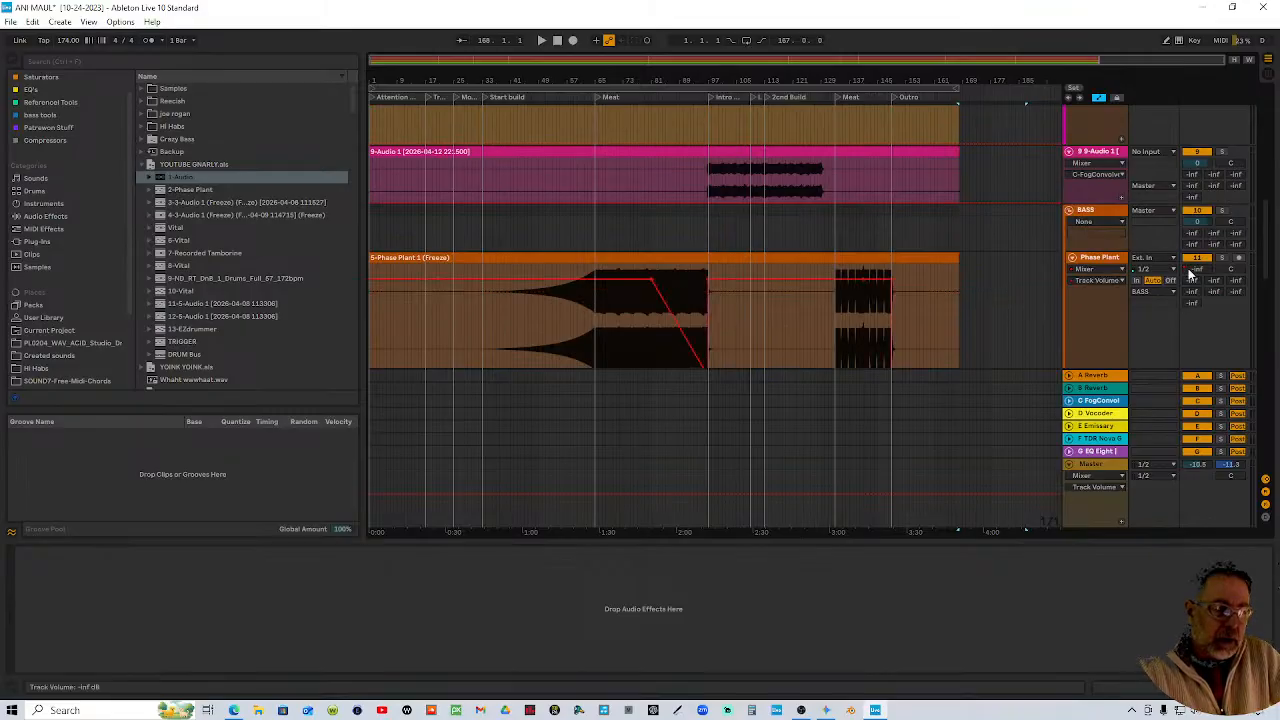
Select the E E group's tracks from 3 SPEEK RACK to 8 Phase Plant, then freeze and flatten them
scroll(1088, 262, up, 3)
click(1106, 286)
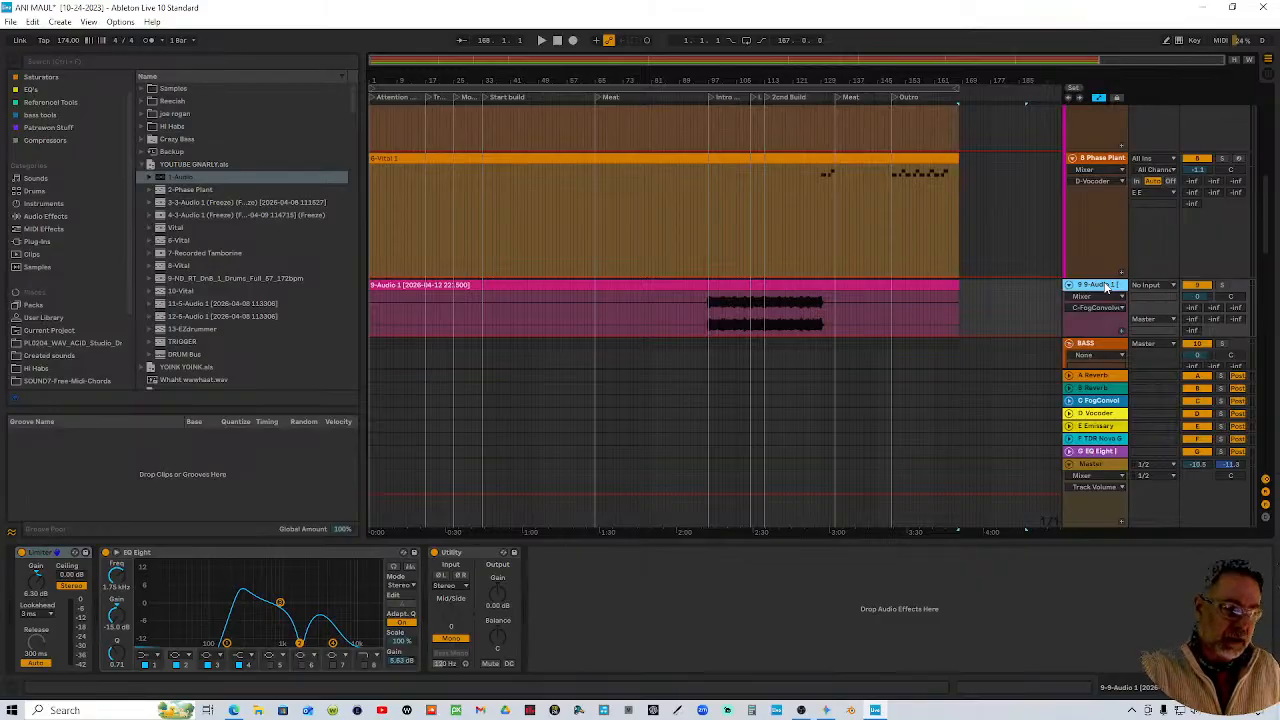
scroll(1100, 286, up, 5)
click(1100, 270)
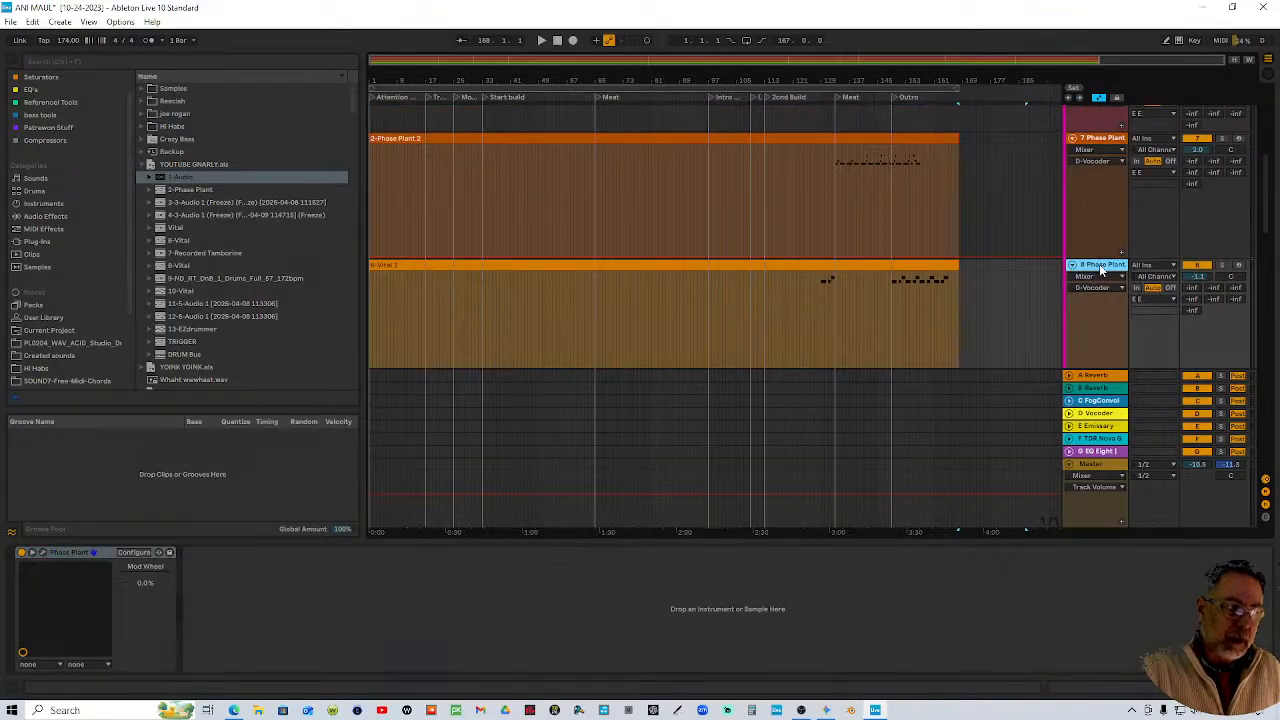
scroll(1100, 268, up, 5)
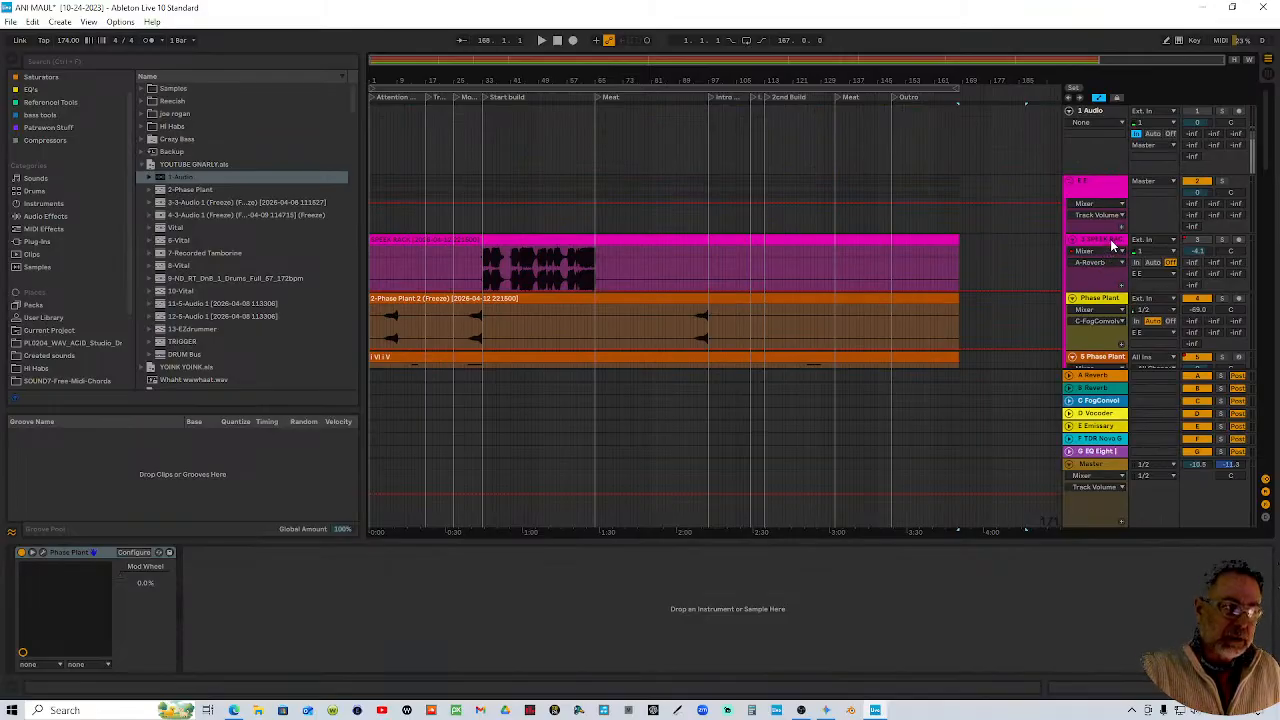
click(1113, 244)
right_click(1111, 244)
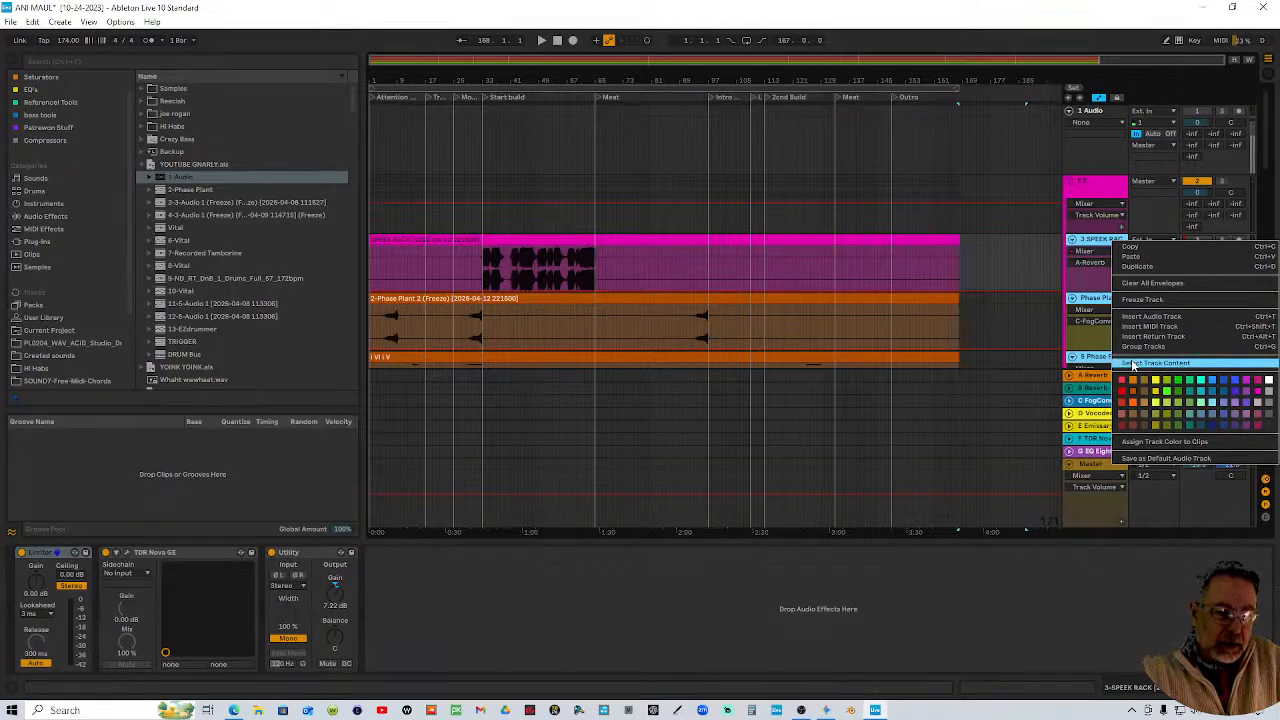
click(1160, 302)
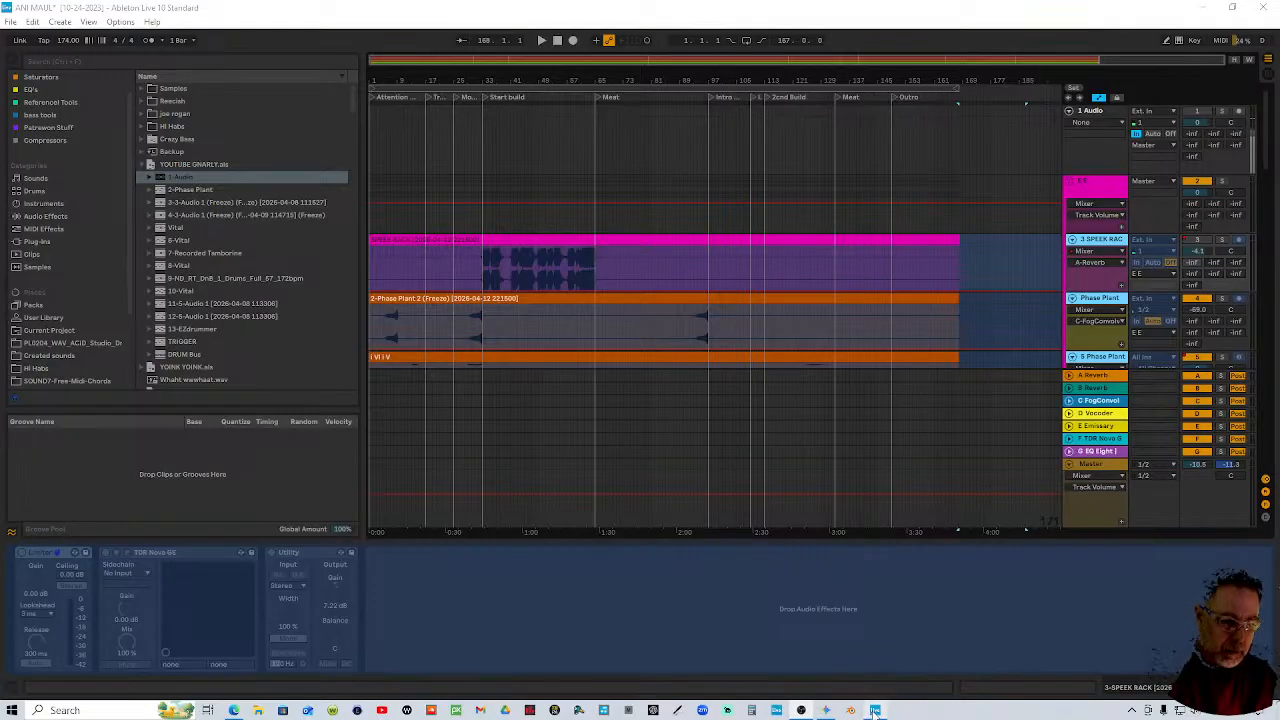
mouse_move(864, 713)
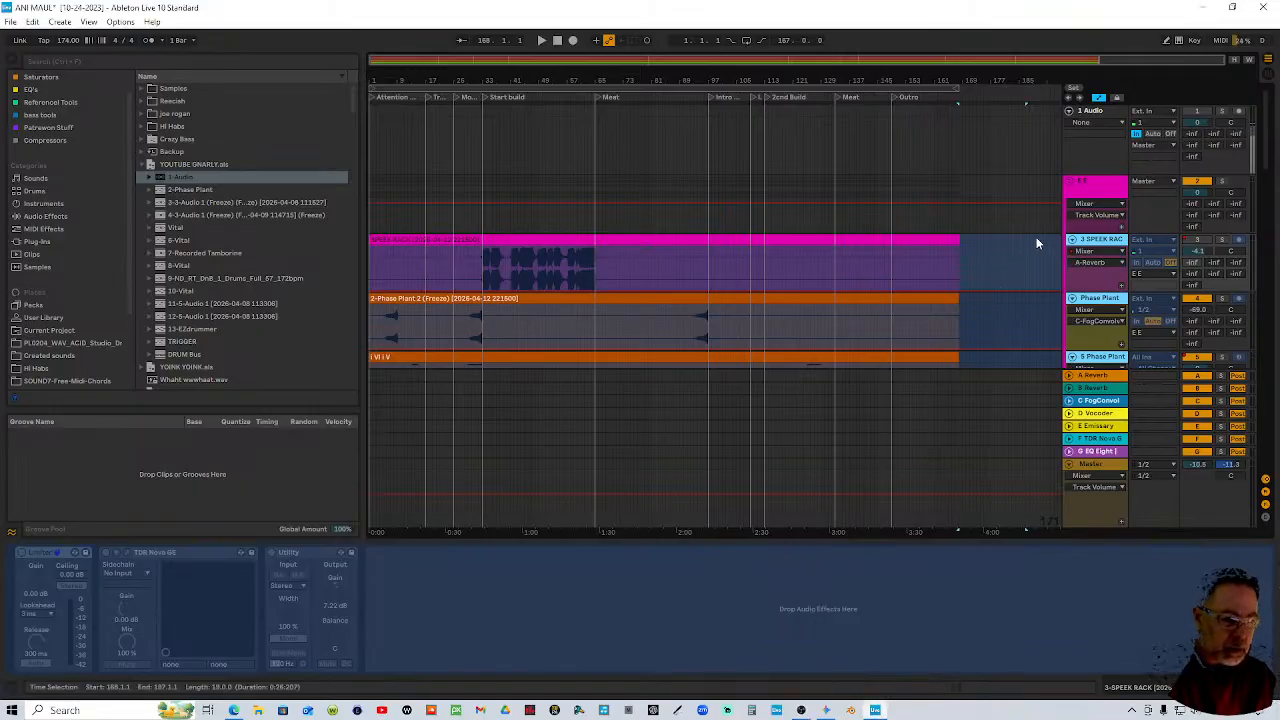
right_click(1104, 242)
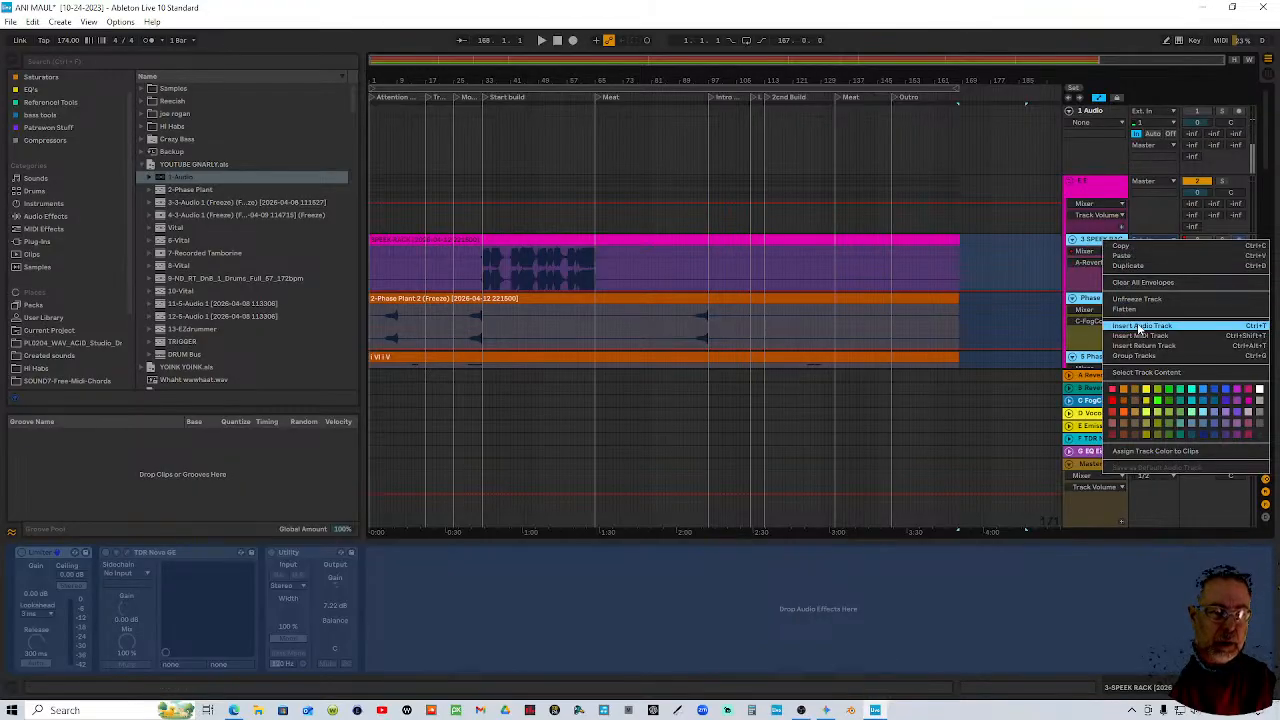
key(Escape)
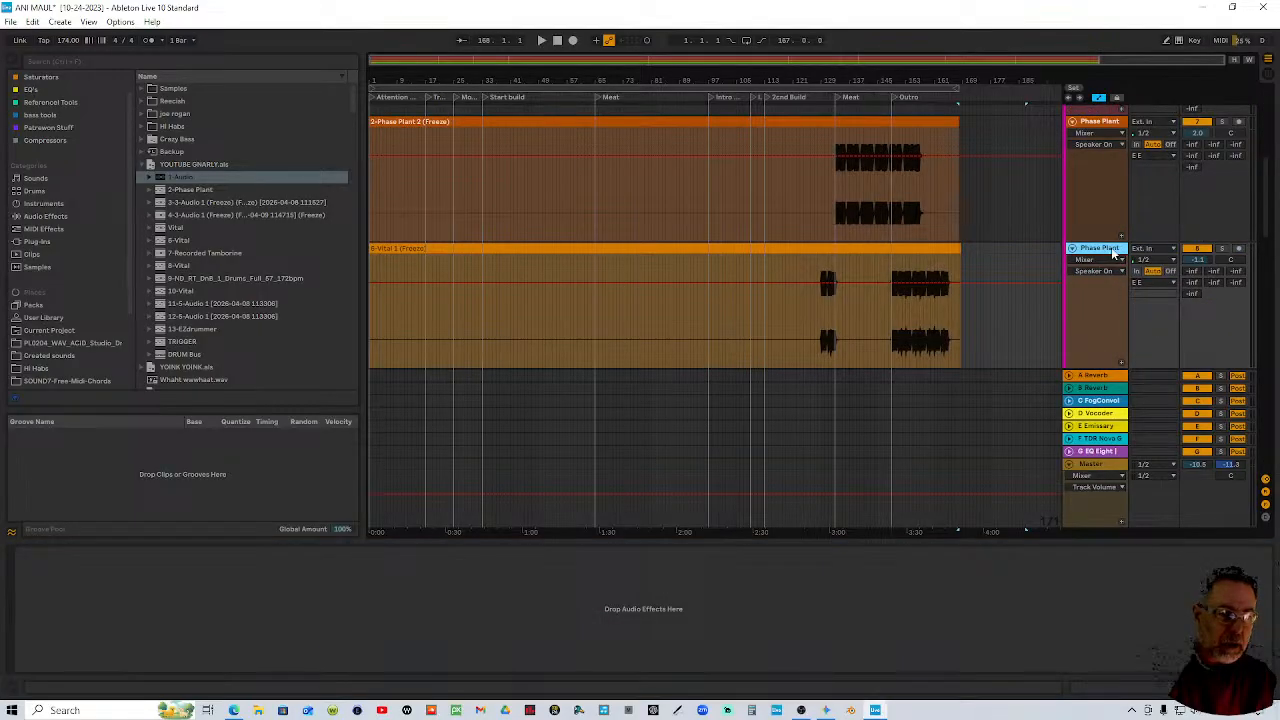
Delete the Speaker On automation of Phase Plant track 5 in the E E group
scroll(1103, 284, up, 2)
scroll(1103, 289, up, 3)
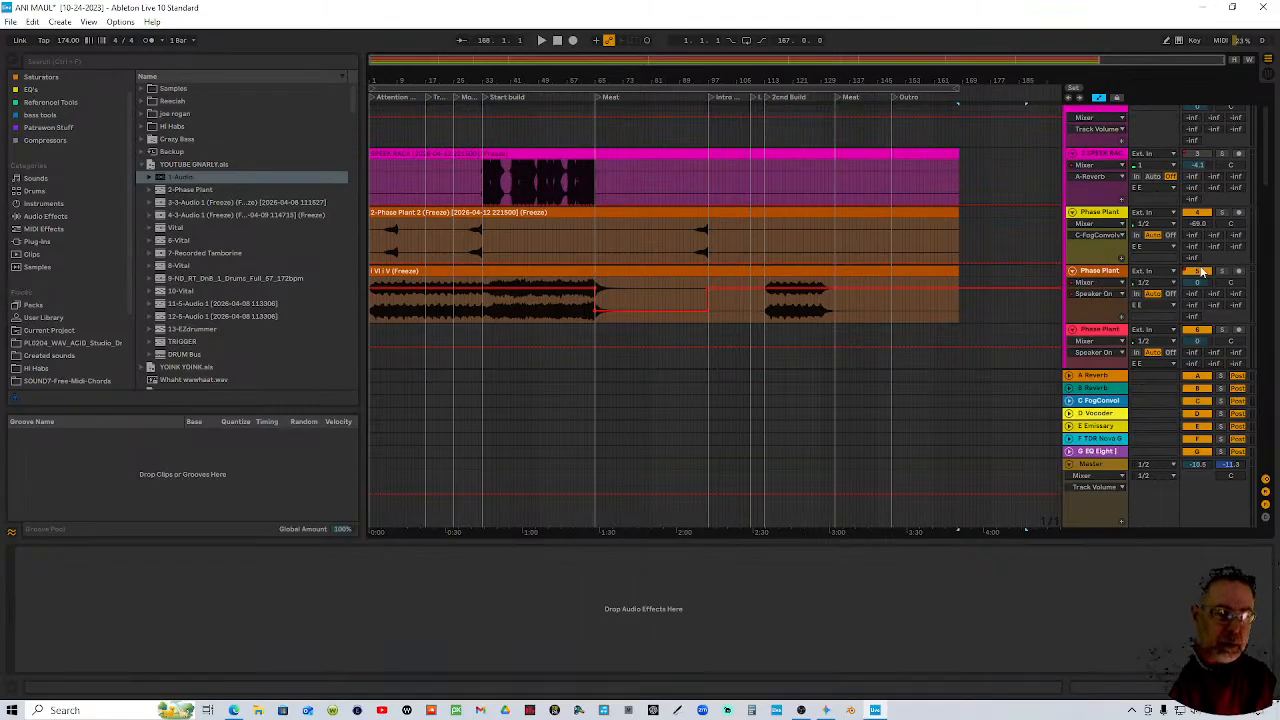
right_click(1096, 270)
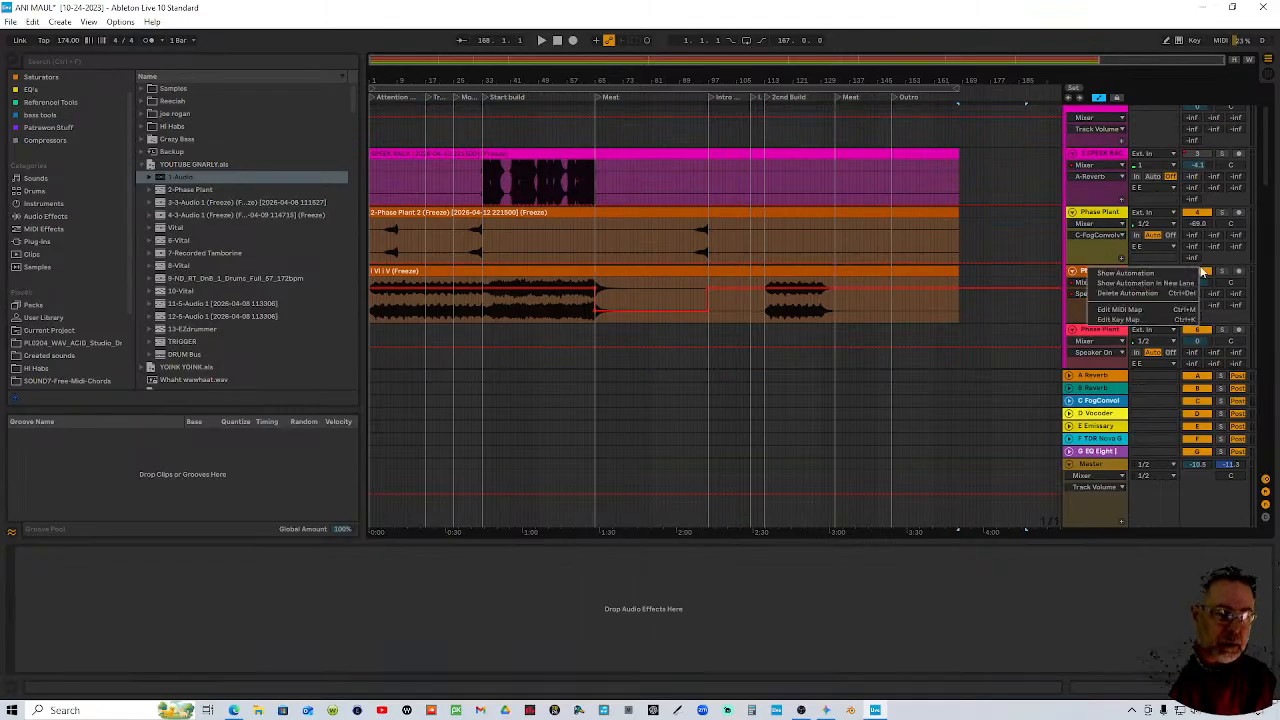
click(1155, 295)
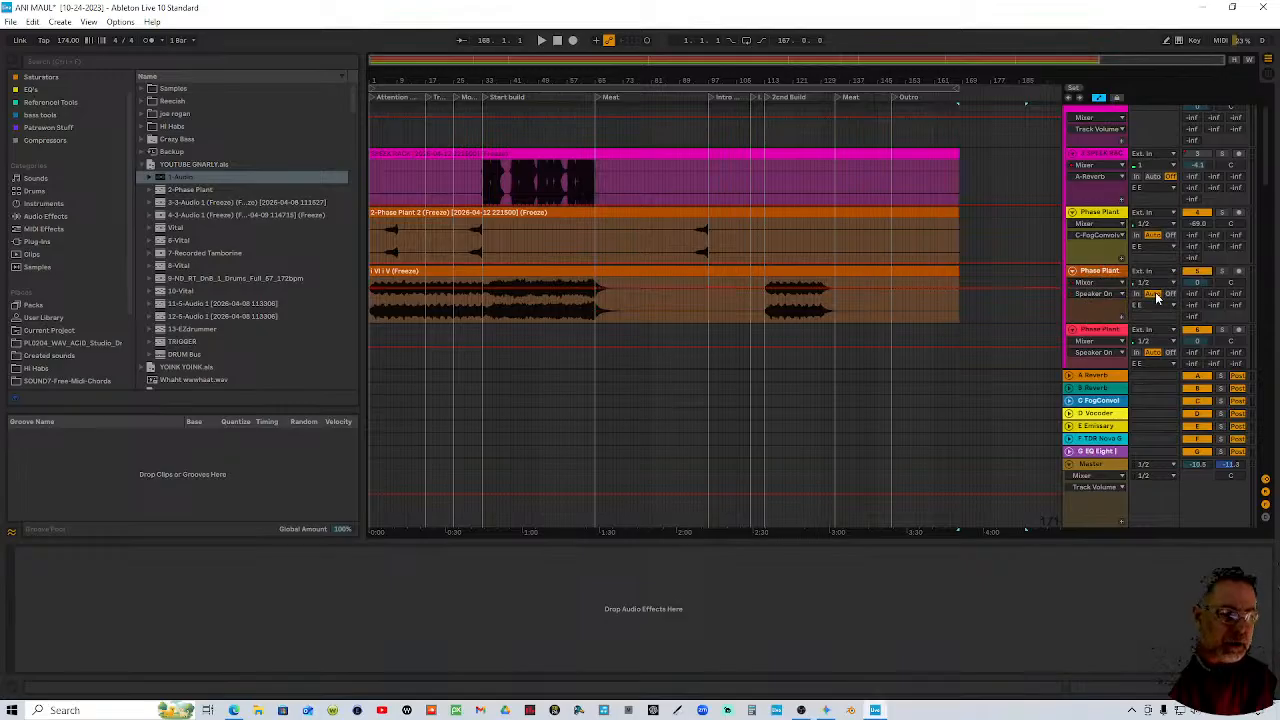
Check the flattened tracks from 3 SPEEK RACK to track 11 for leftover devices and cut the BASS group's Compressor sidechained to CORE DRUMS
scroll(1155, 295, up, 2)
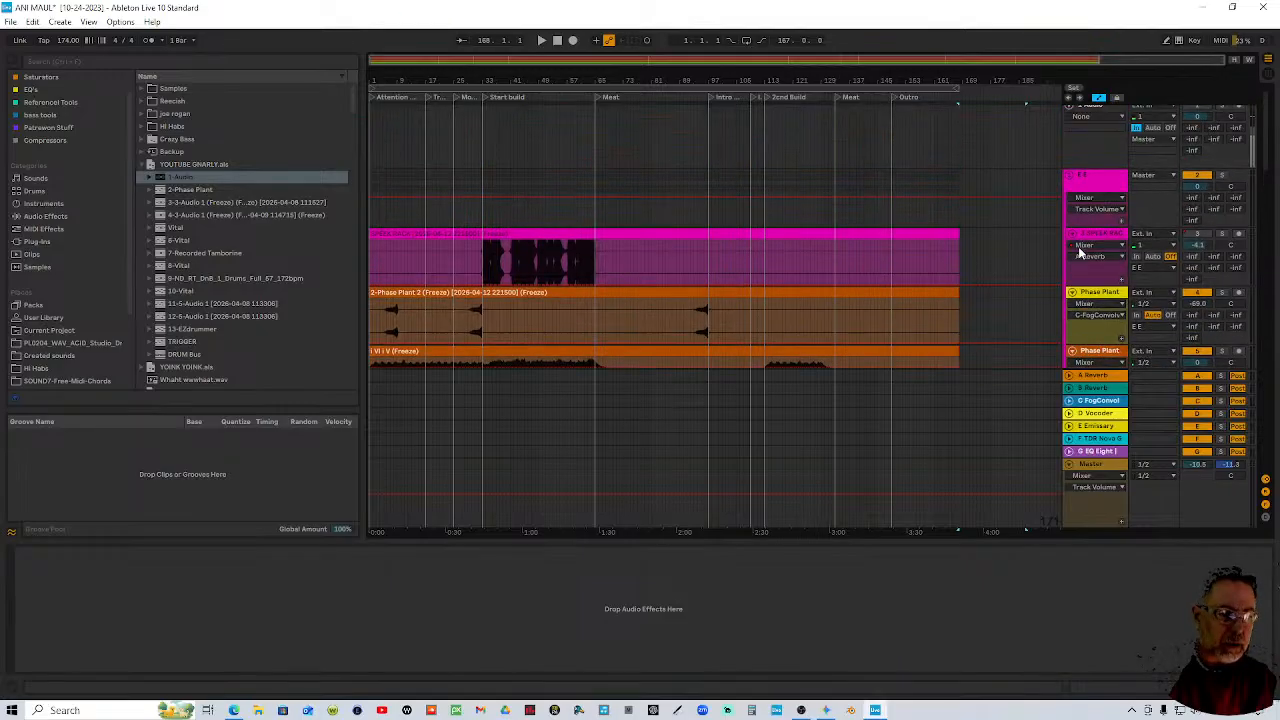
click(1115, 196)
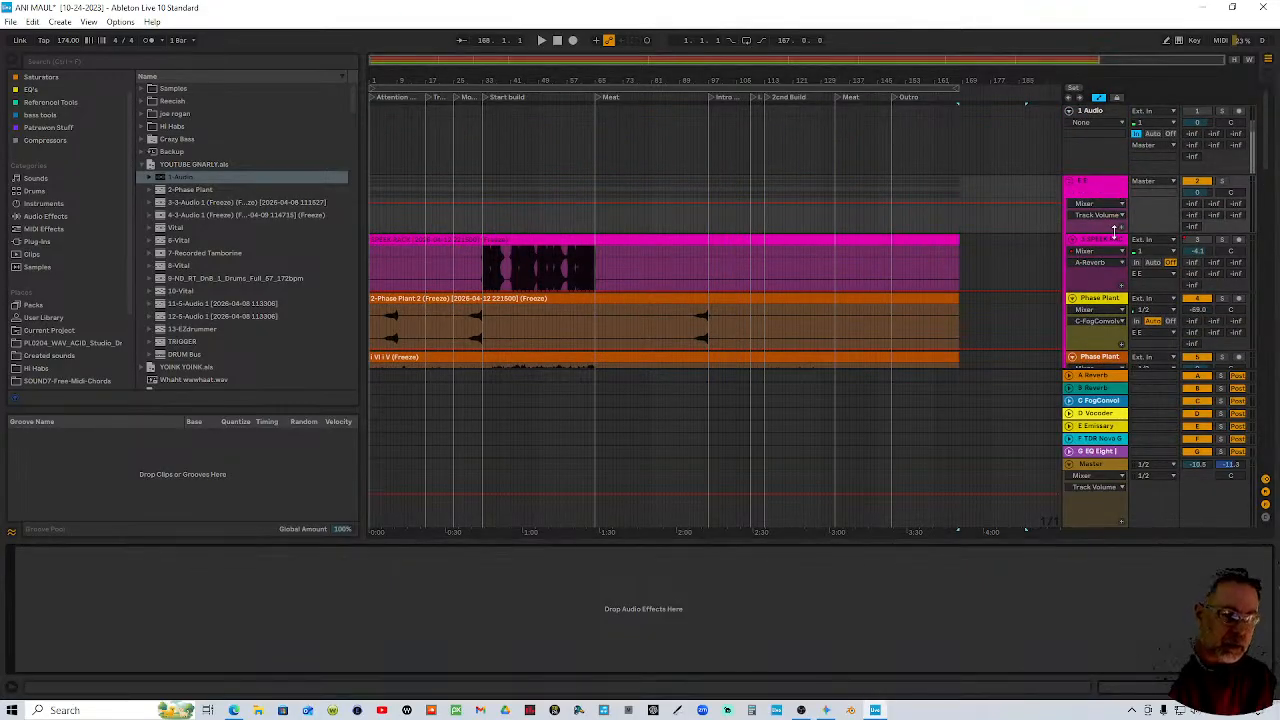
scroll(1115, 240, down, 3)
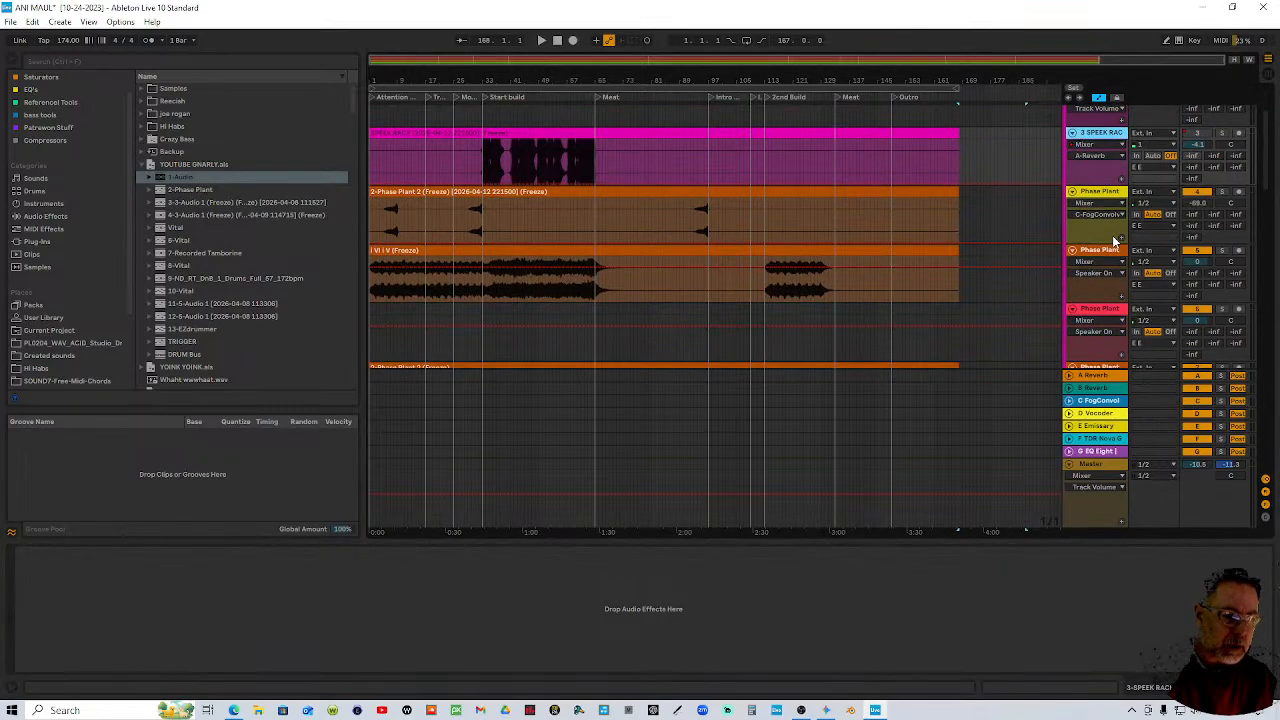
scroll(1115, 240, down, 2)
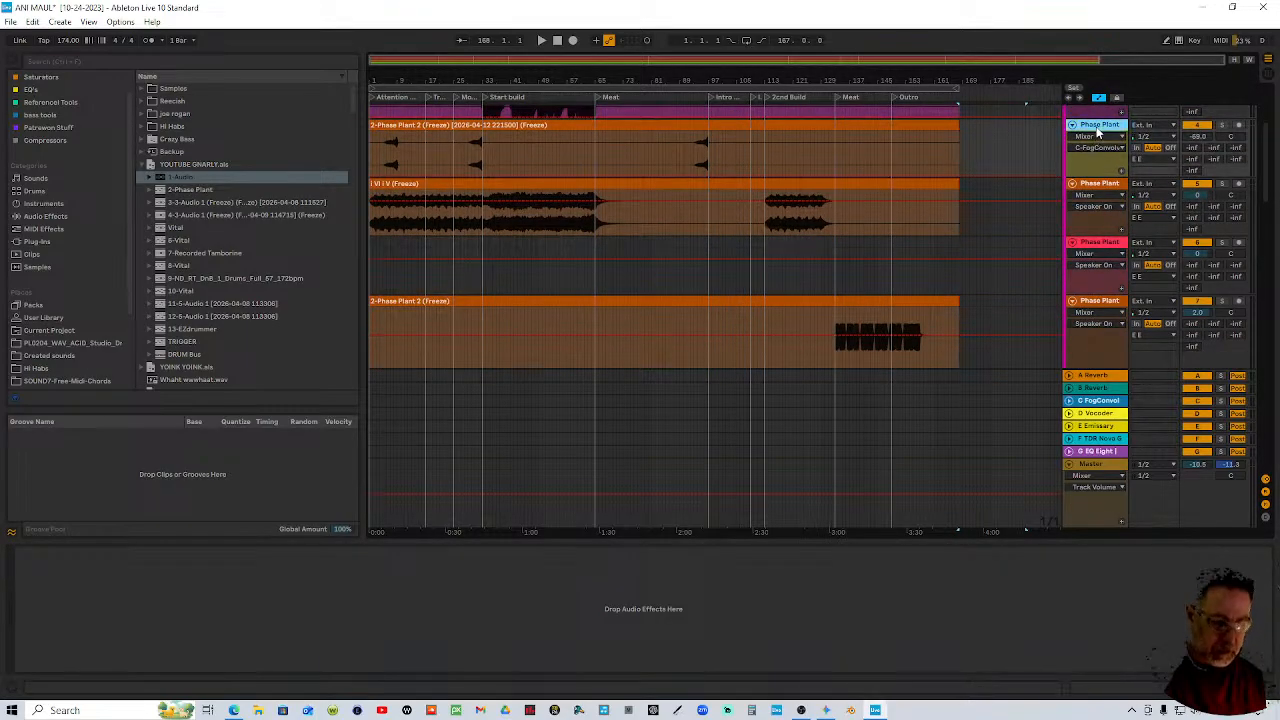
scroll(1100, 130, down, 5)
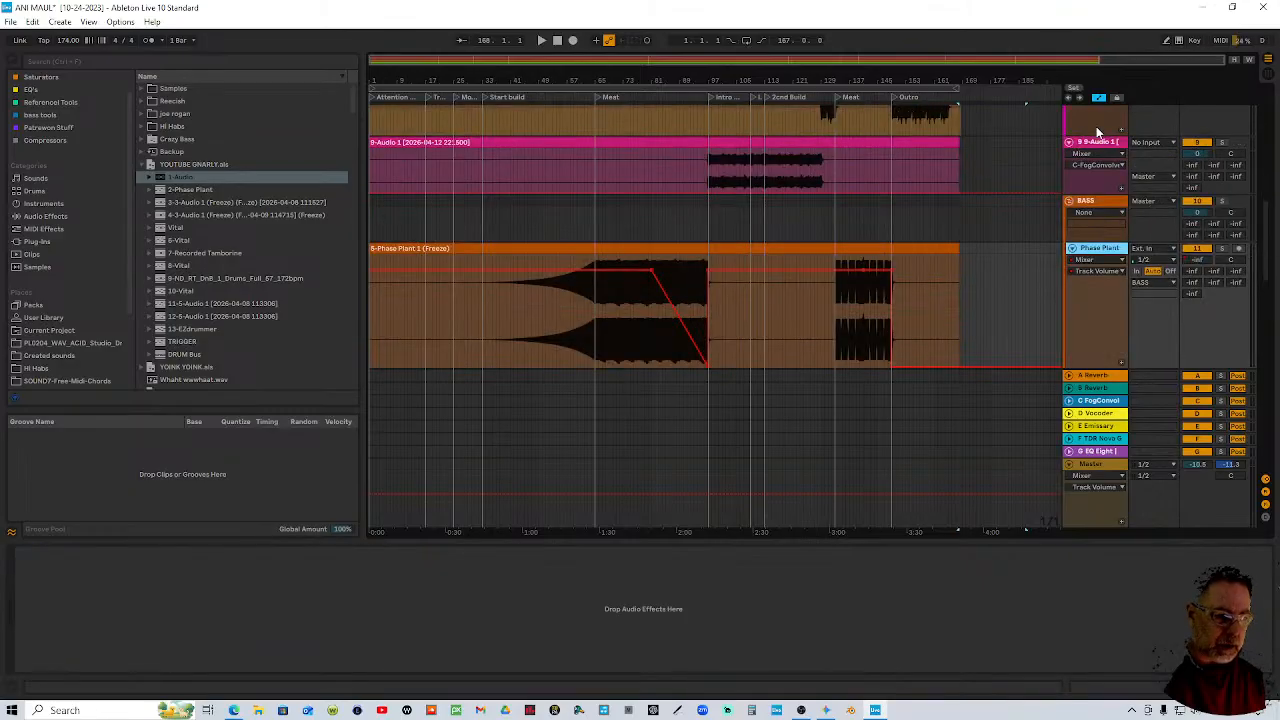
click(1097, 131)
click(1099, 134)
click(1100, 192)
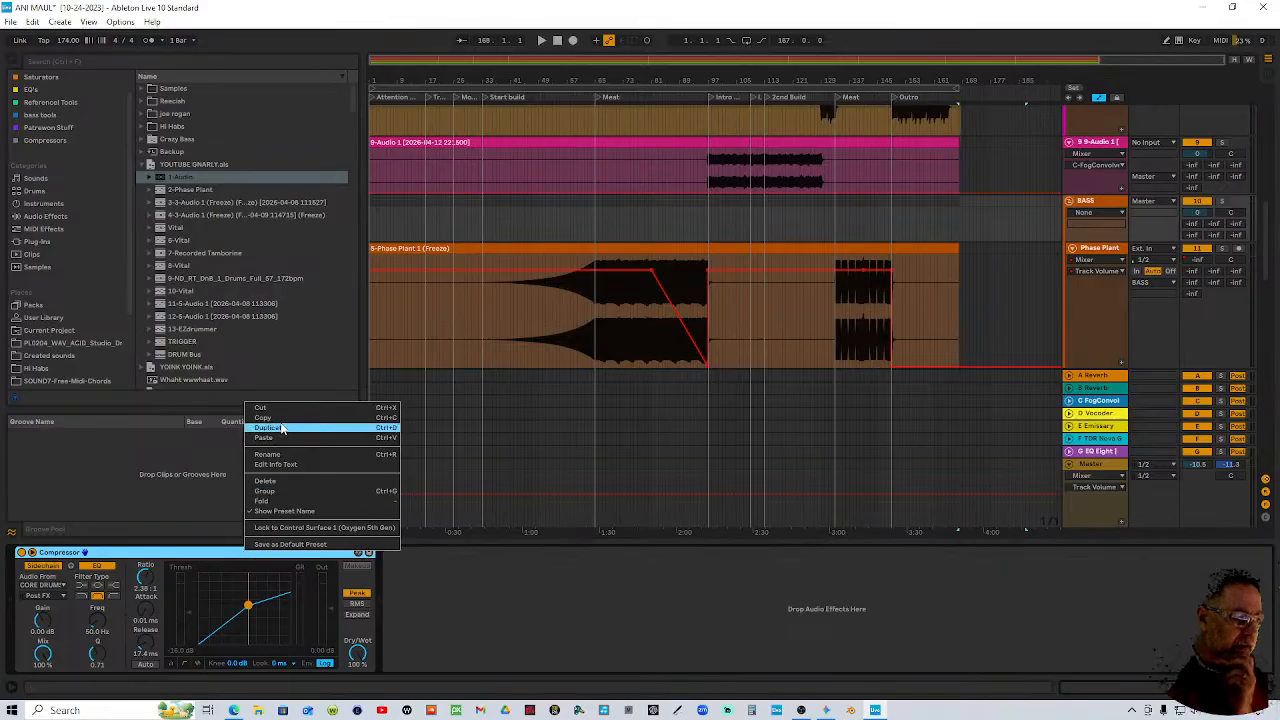
click(290, 410)
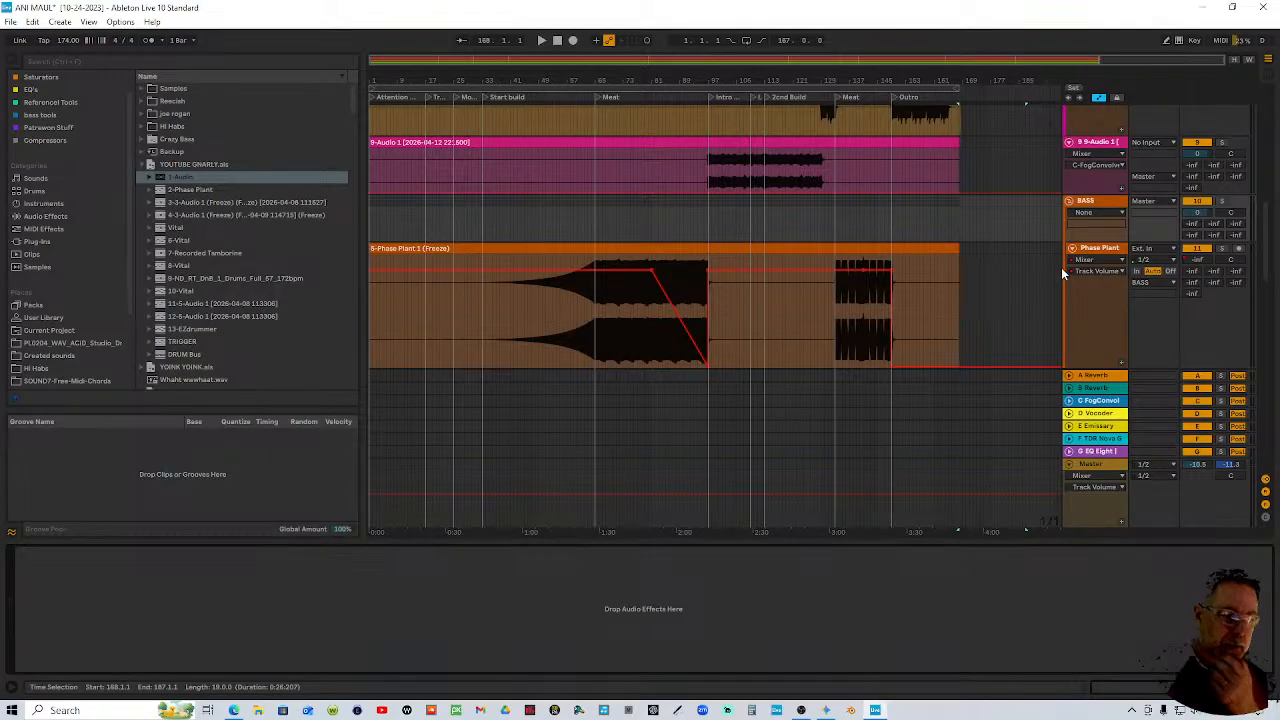
Freeze and flatten the 9-Audio 1 track above the BASS group
click(1105, 146)
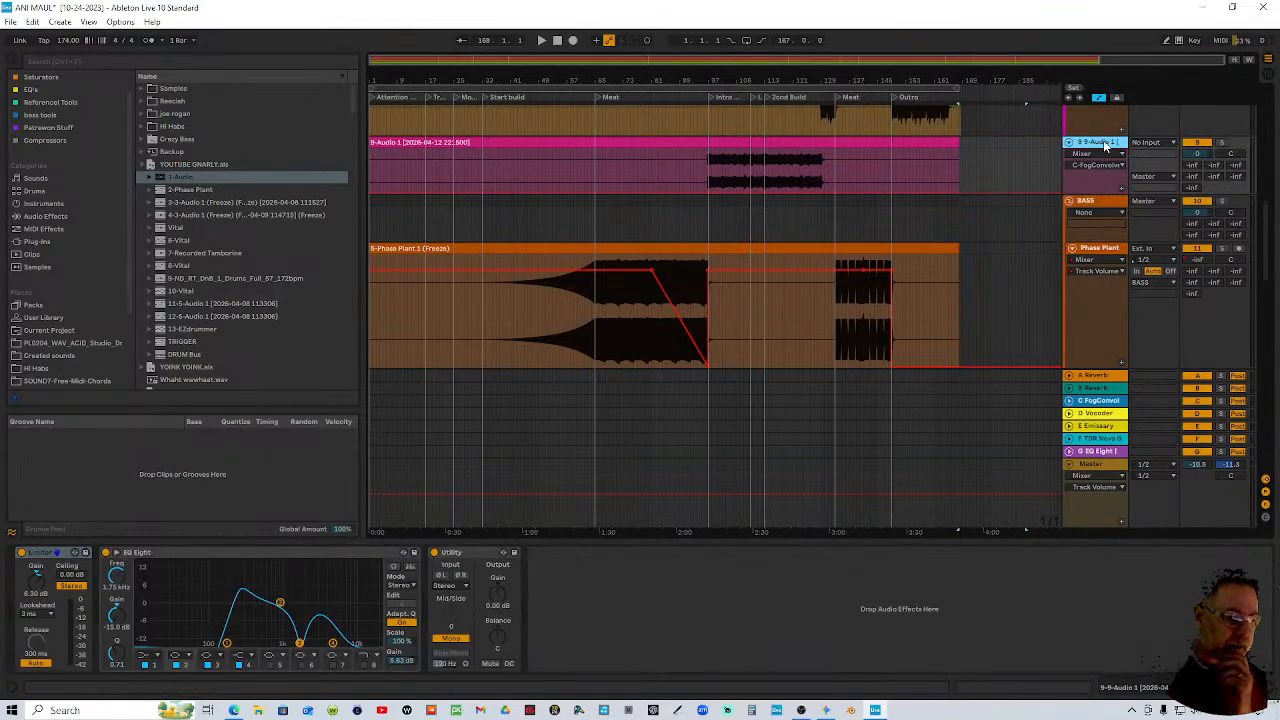
right_click(1104, 146)
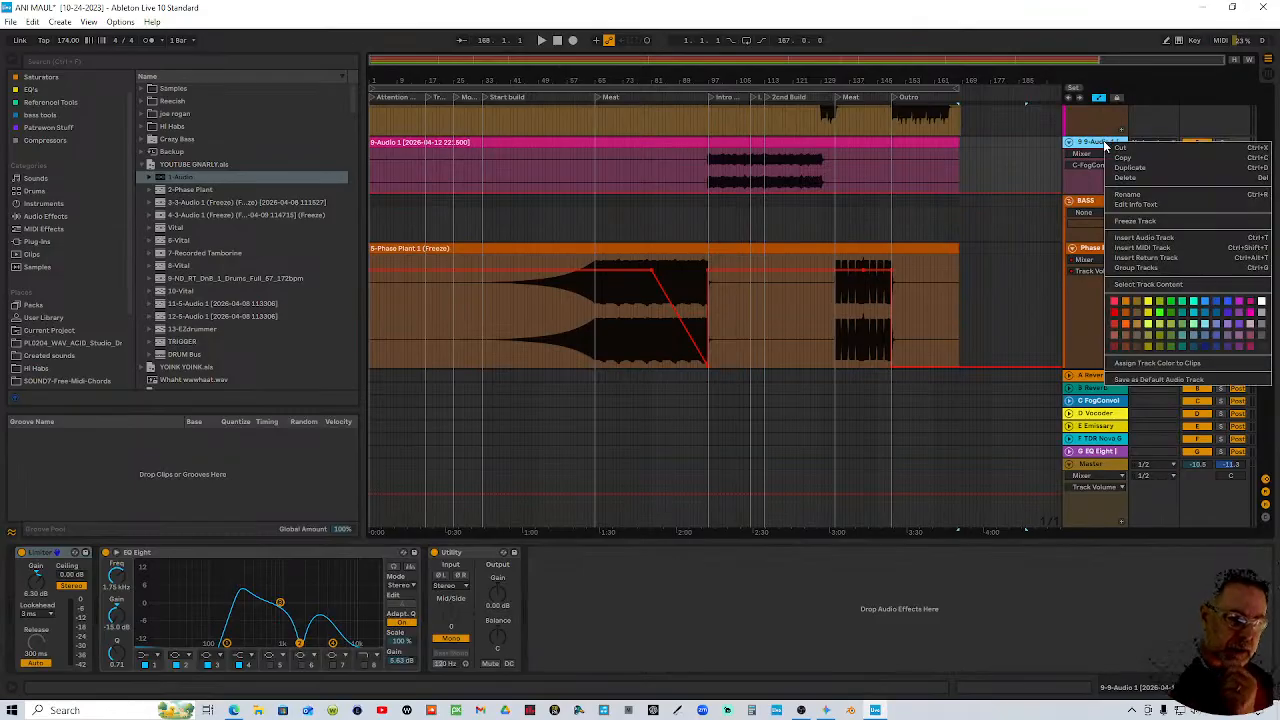
click(1140, 221)
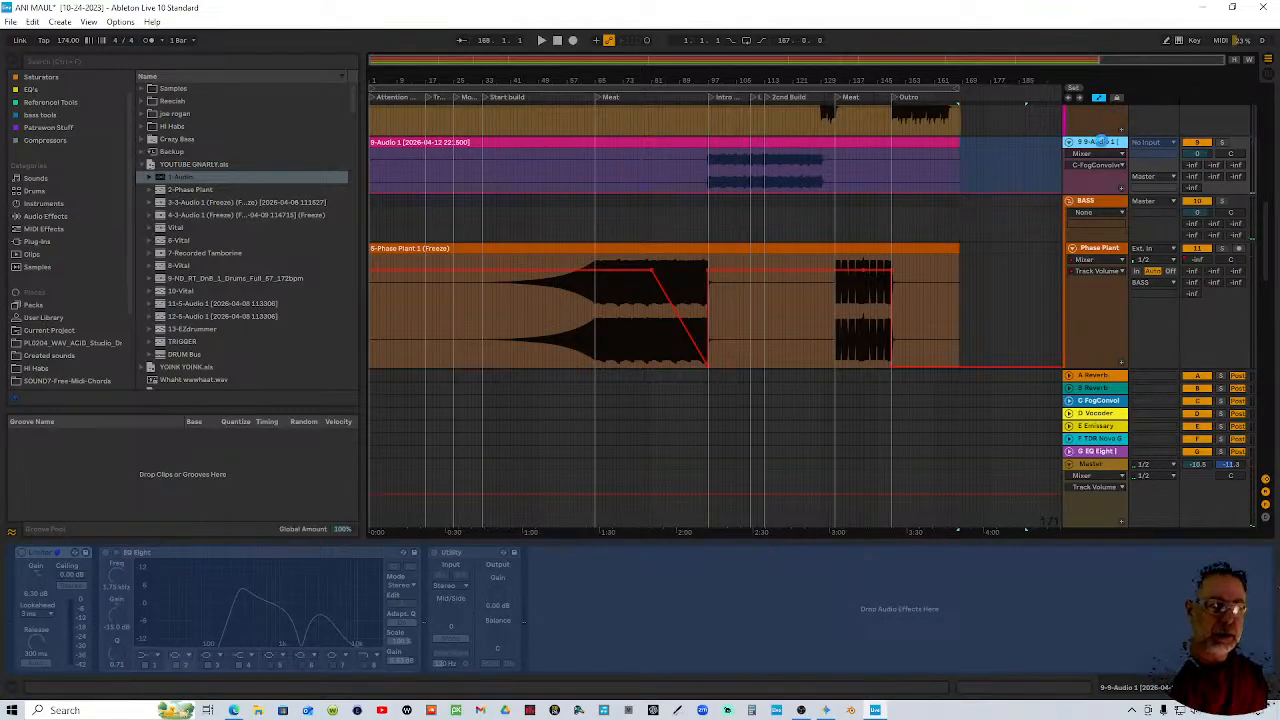
right_click(1101, 141)
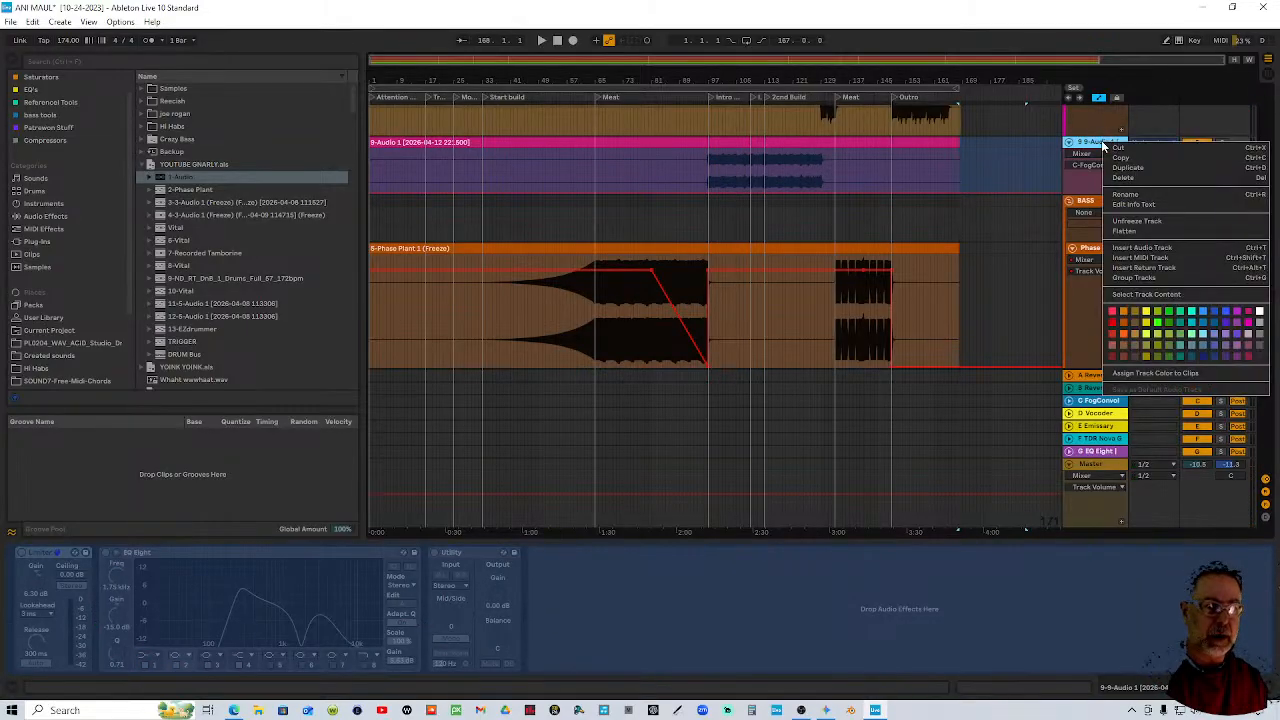
click(1142, 233)
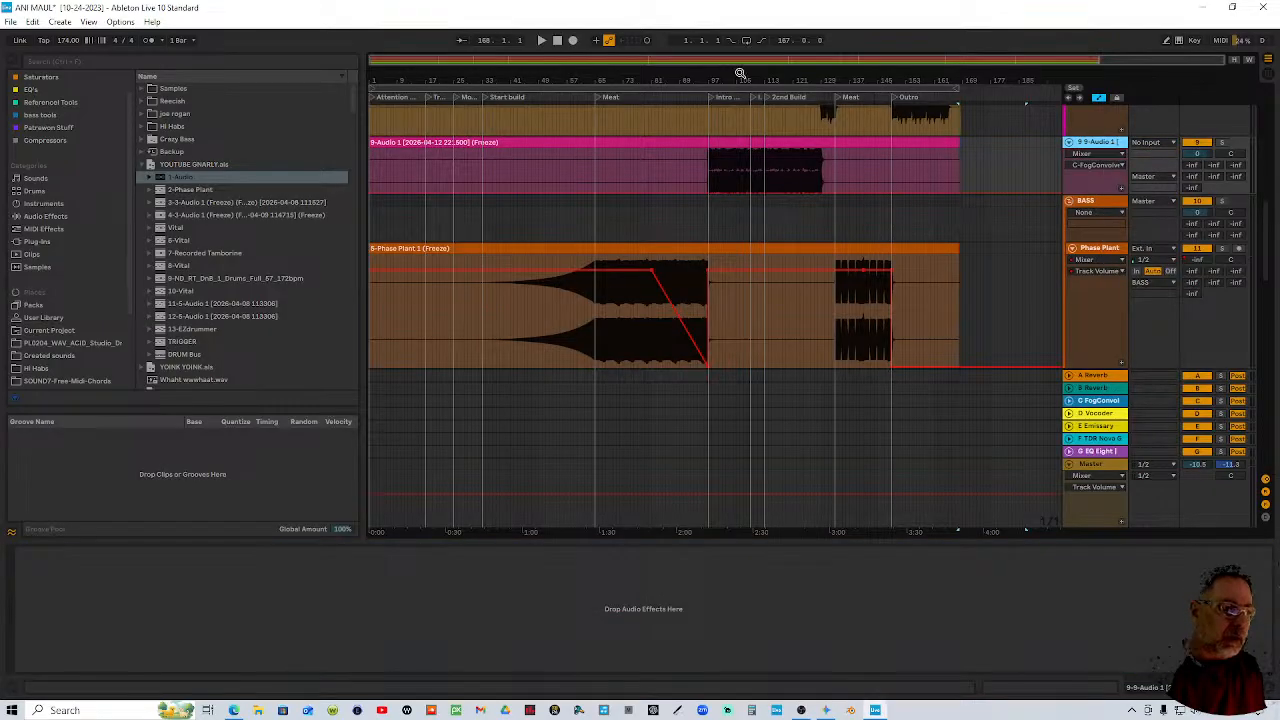
Hide the browser and device view, fit the whole arrangement to the window, and review the flattened clips on all tracks
scroll(788, 274, down, 5)
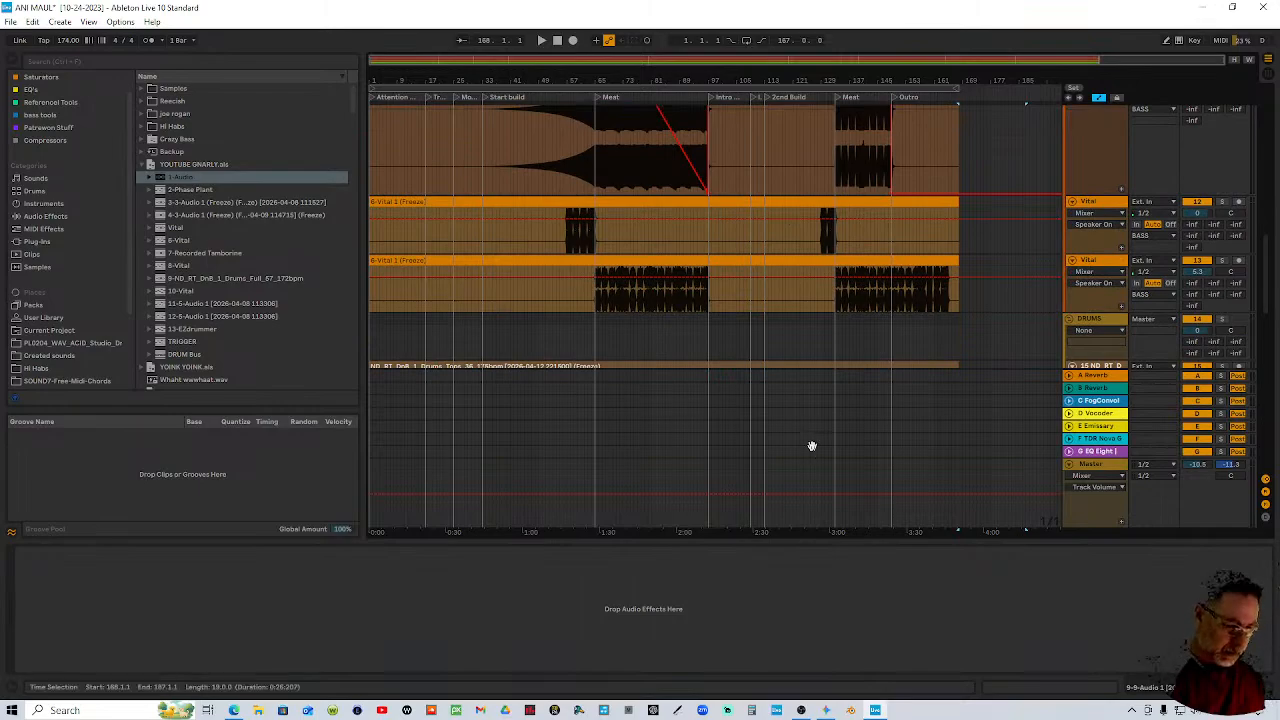
key(ctrl+alt+b)
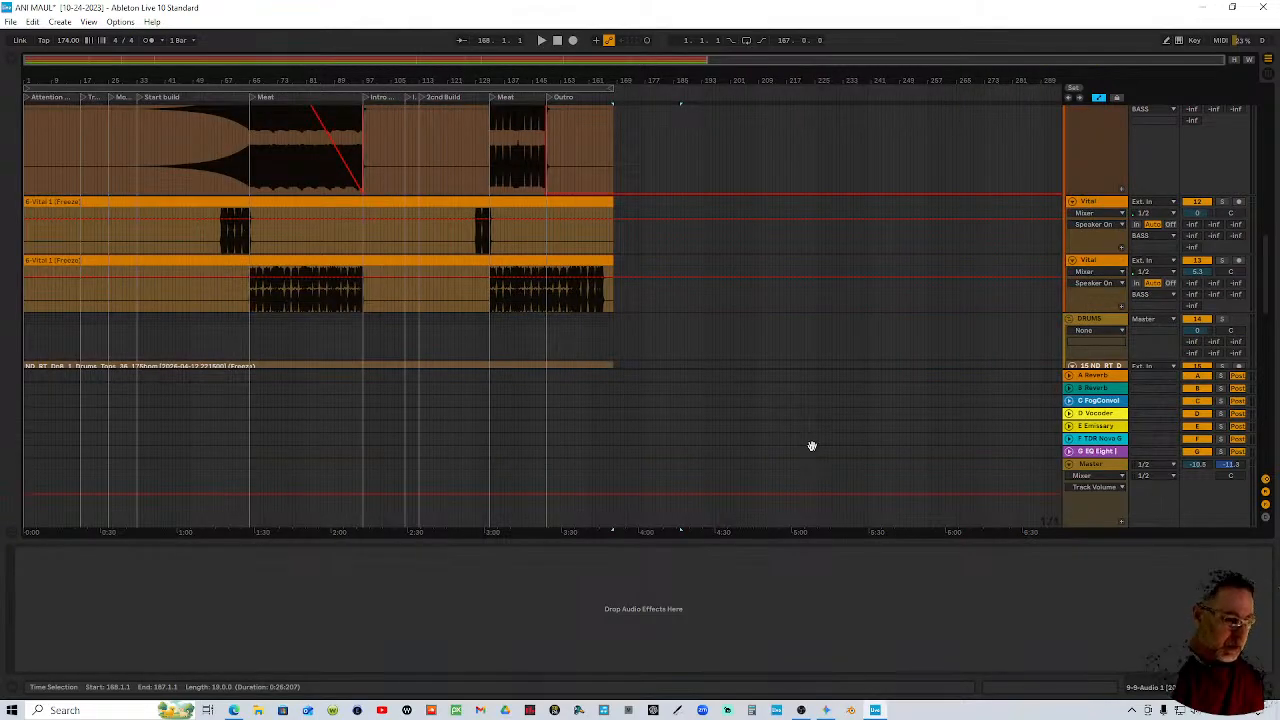
key(ctrl+alt+l)
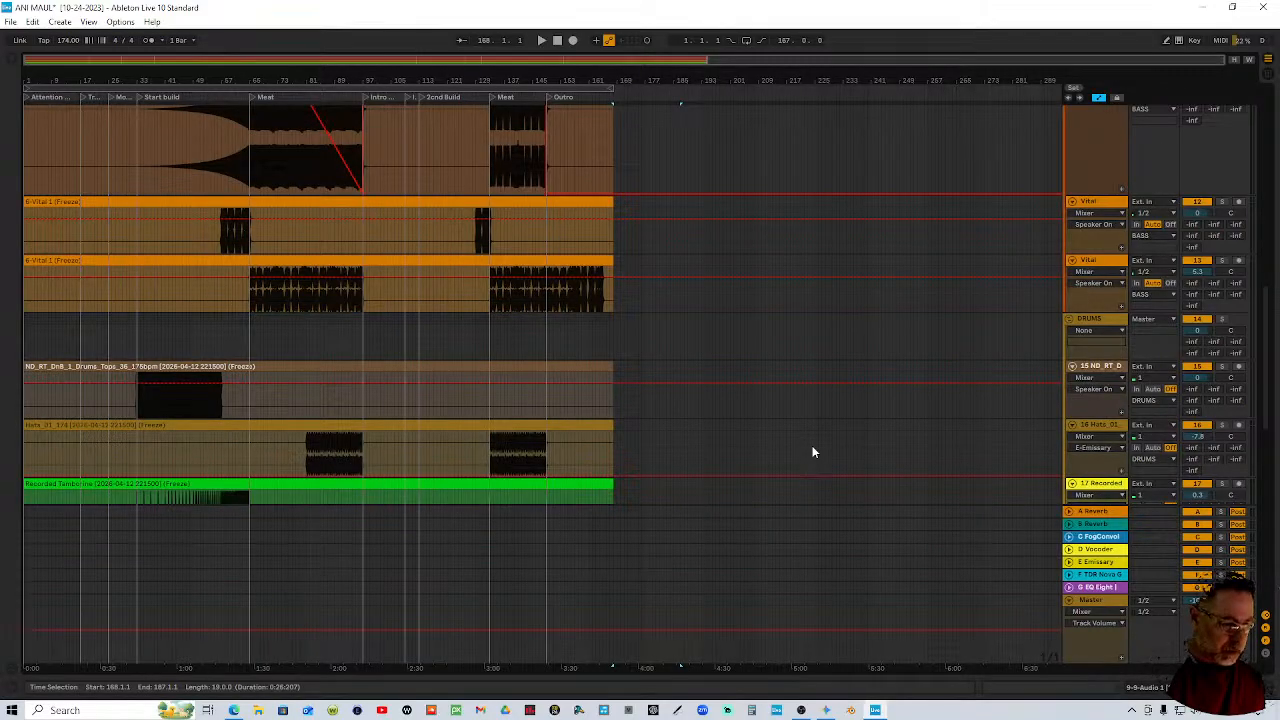
key(w)
key(h)
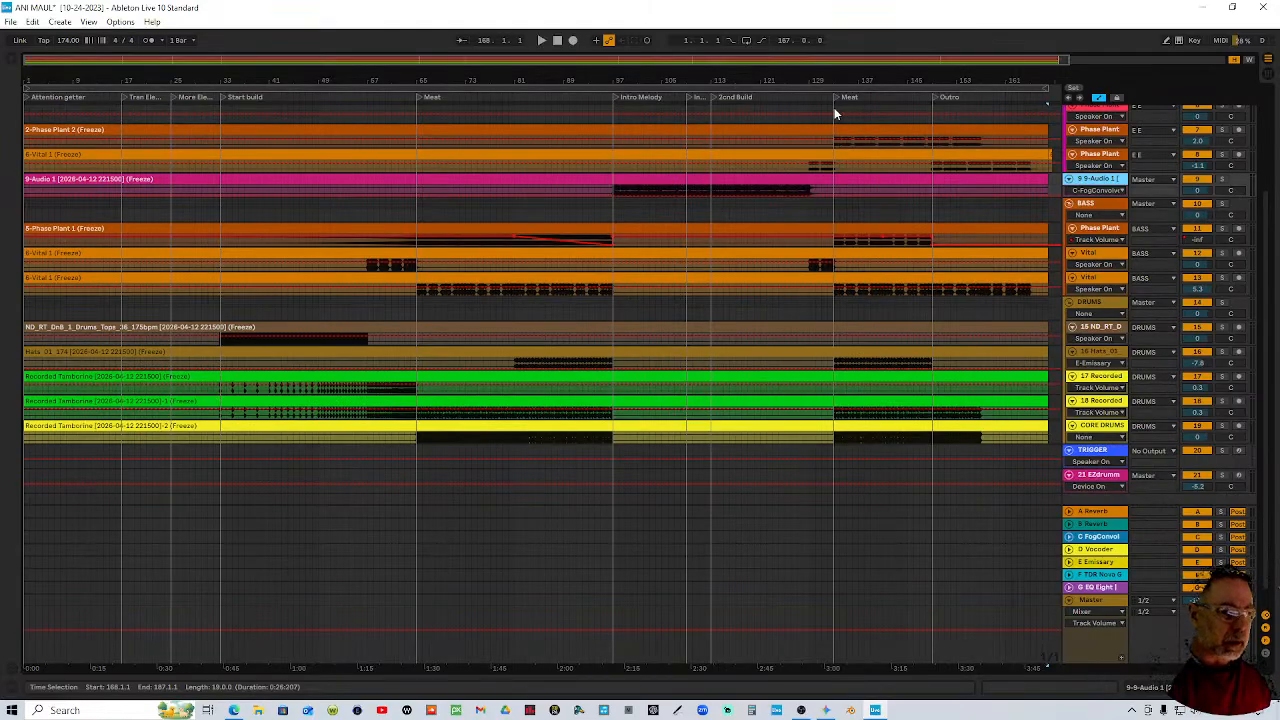
scroll(1060, 330, down, 1)
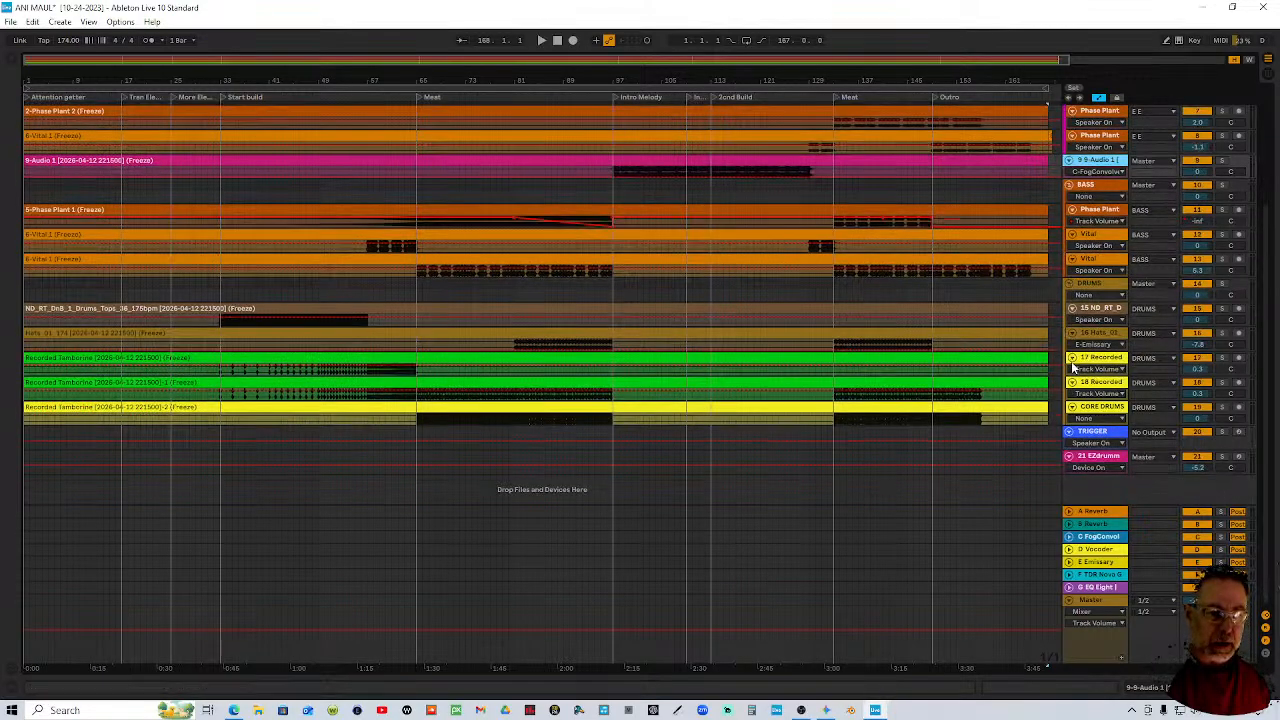
scroll(1080, 415, up, 5)
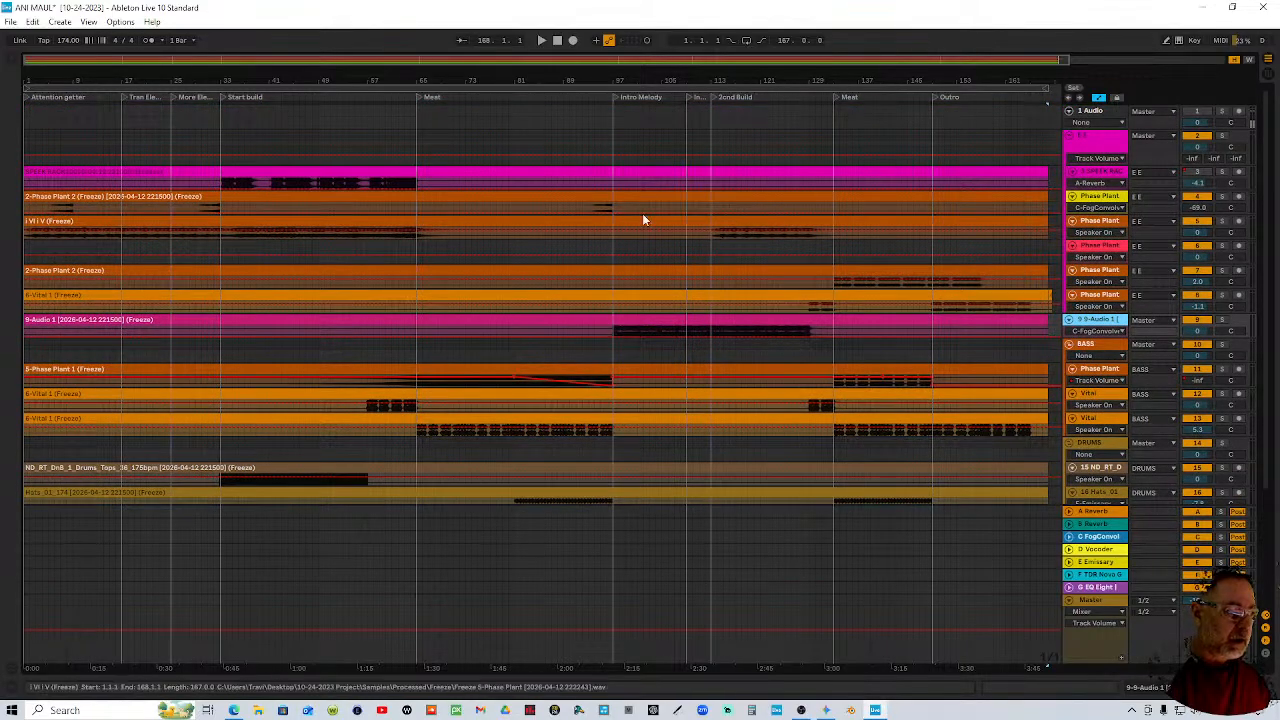
drag(533, 79, 533, 72)
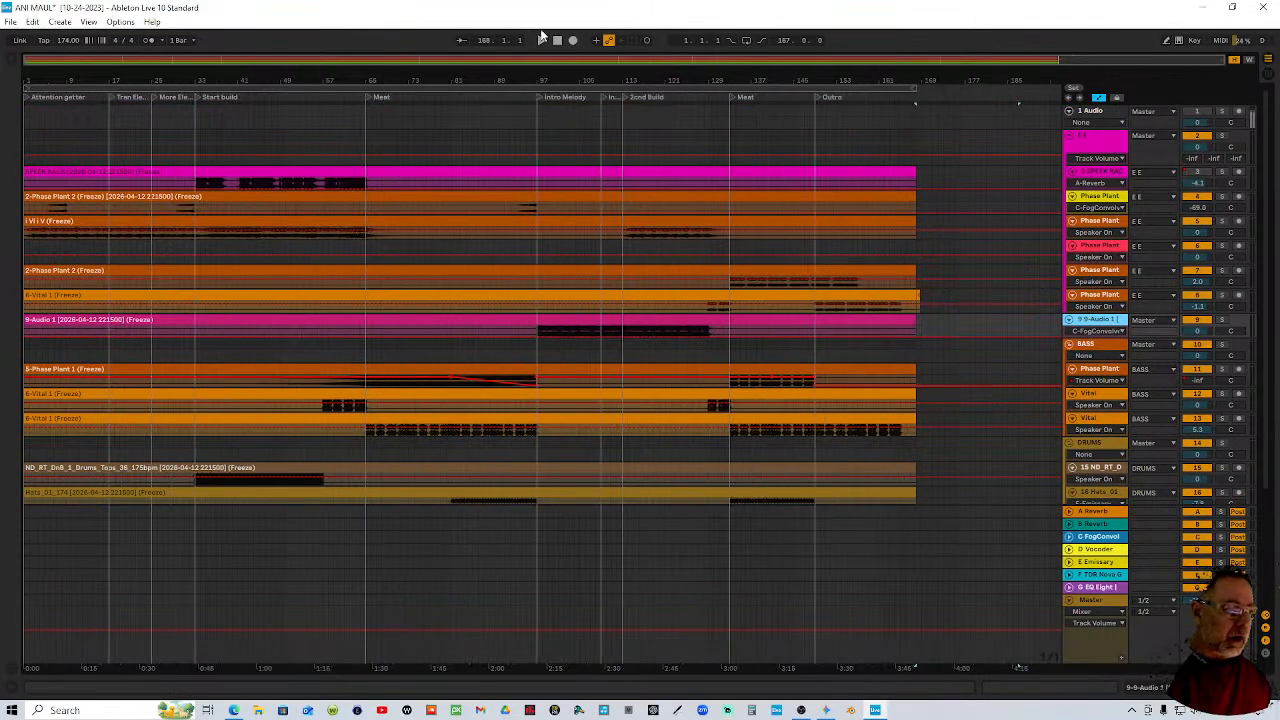
Delete the first three Master track devices, from CHANNEV through kHs Clipper
double_click(1090, 599)
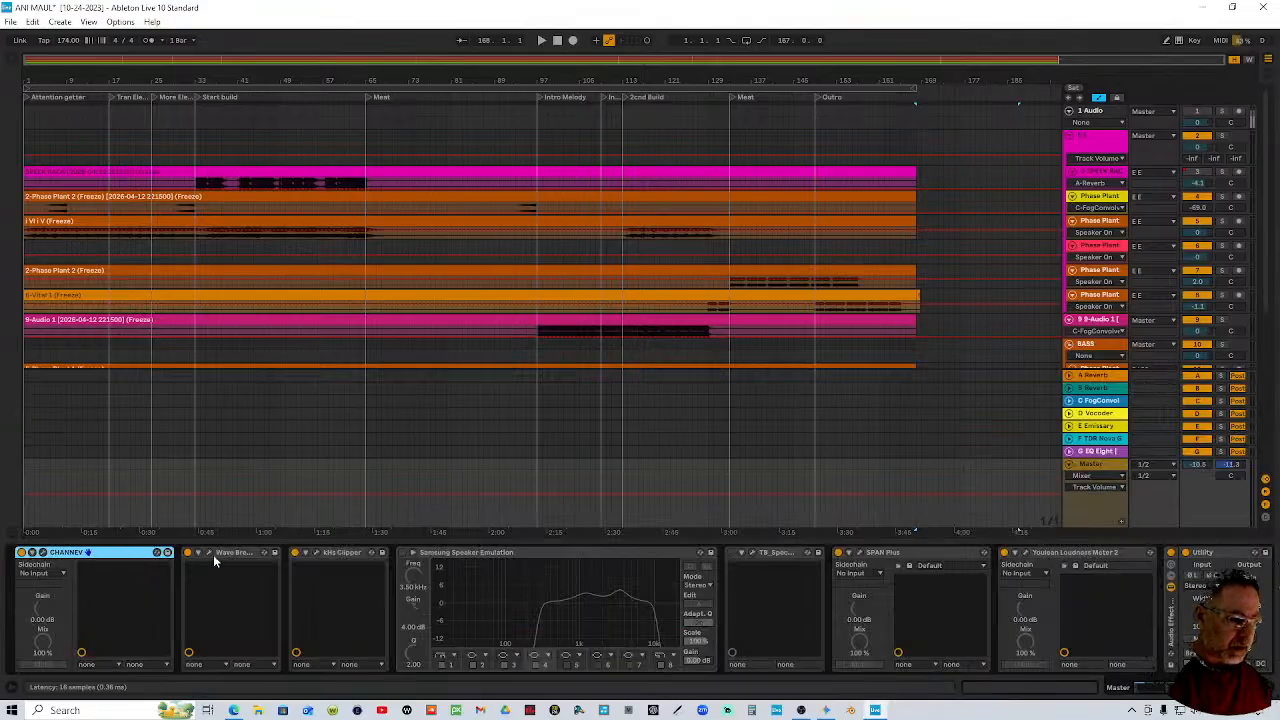
shift+click(341, 555)
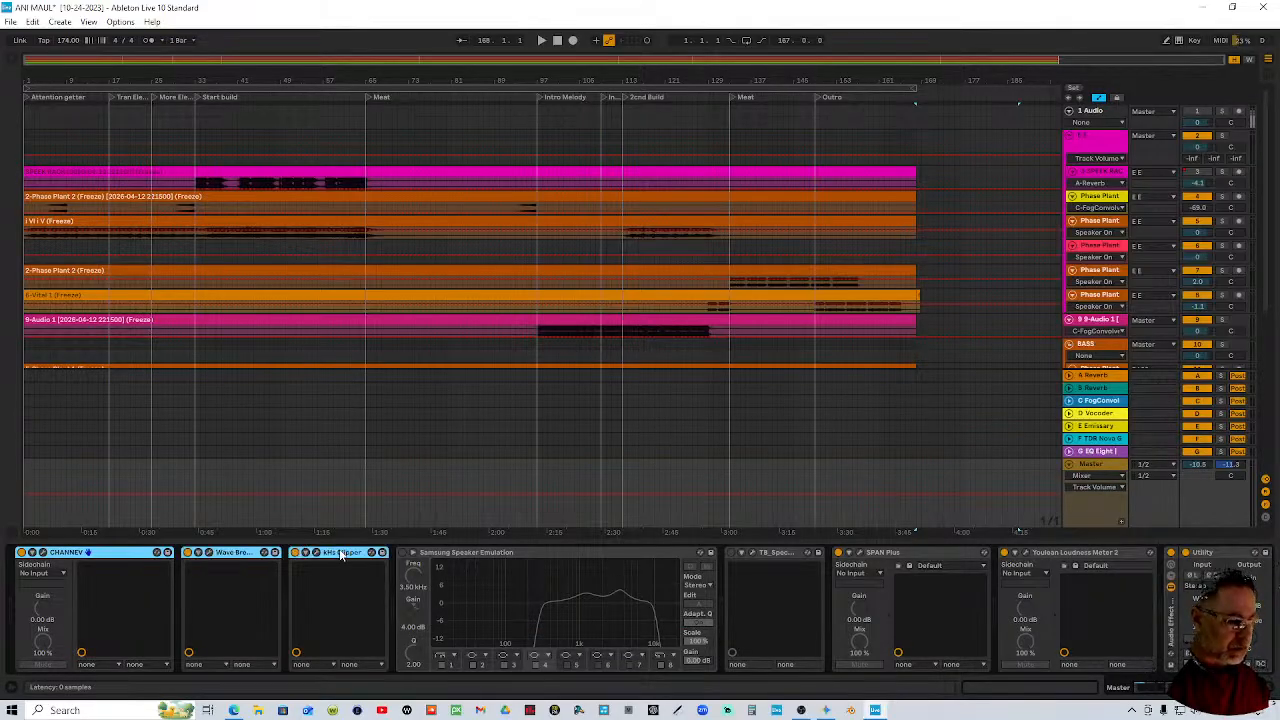
key(Delete)
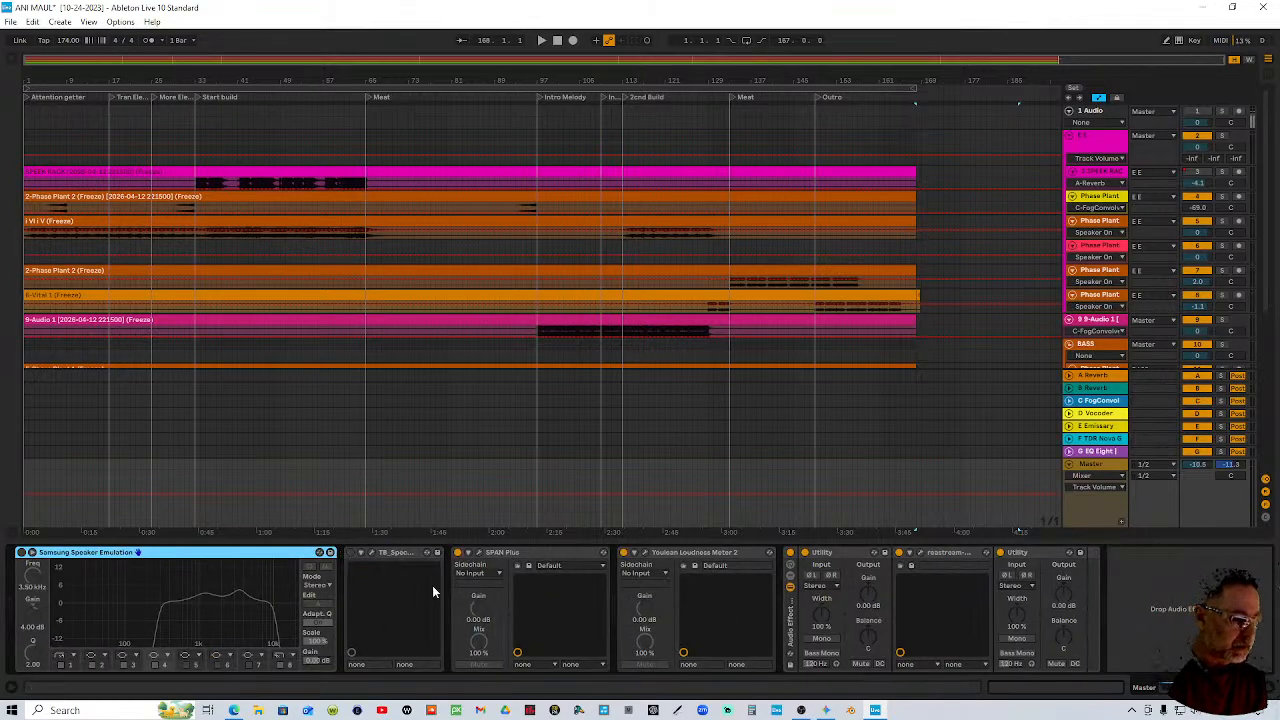
On the Master track, turn off Youlean Loudness Meter 2, turn on the TB spectrogram, and check the SPAN Plus analyzer window
click(527, 554)
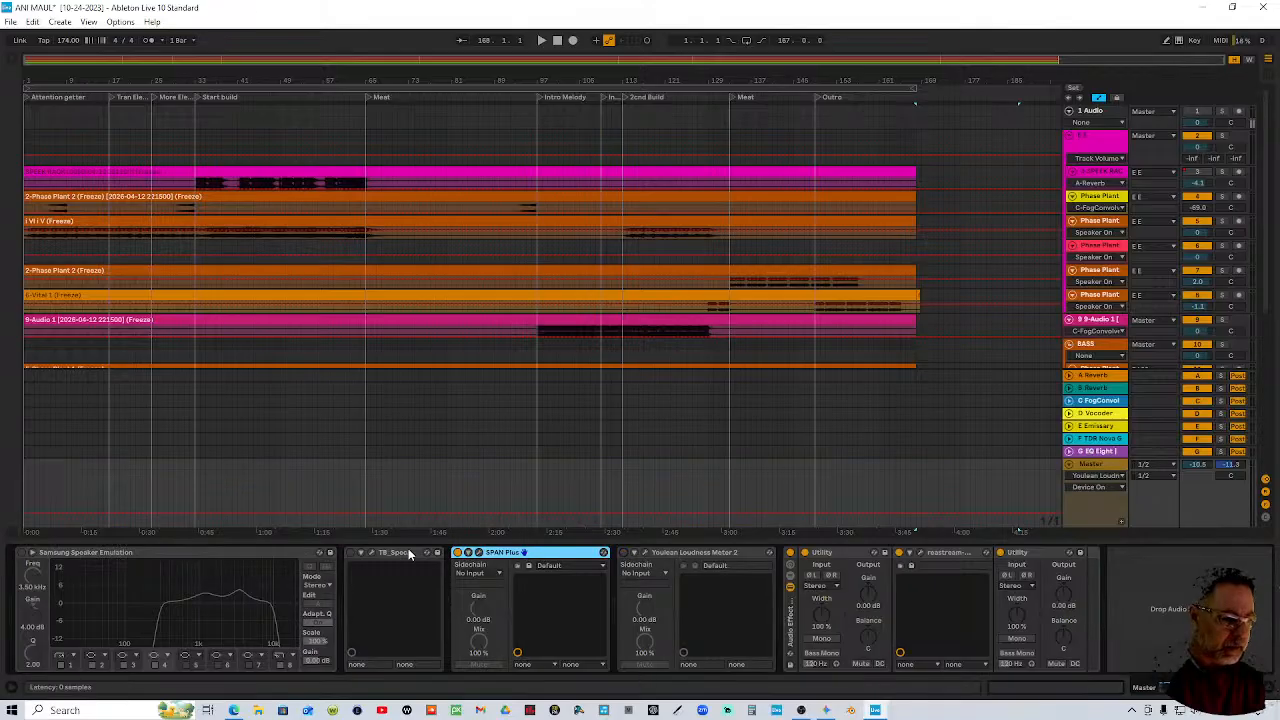
click(351, 554)
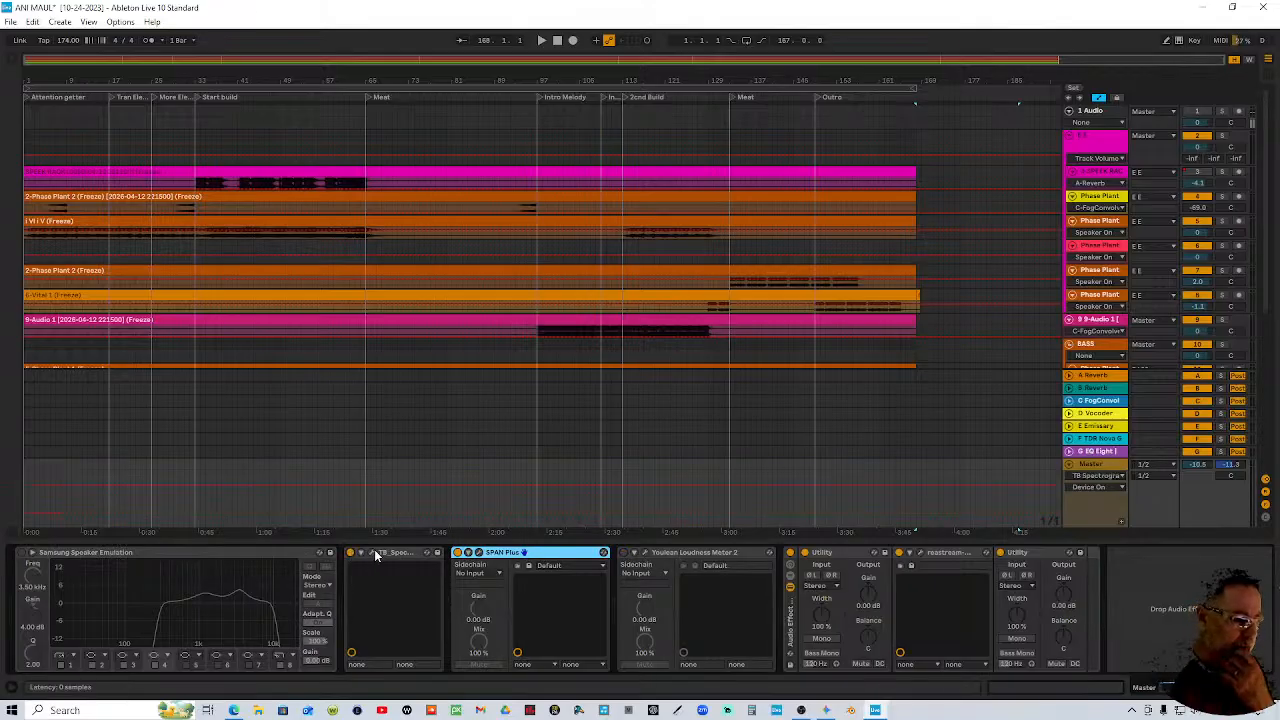
click(373, 554)
click(373, 554)
click(477, 552)
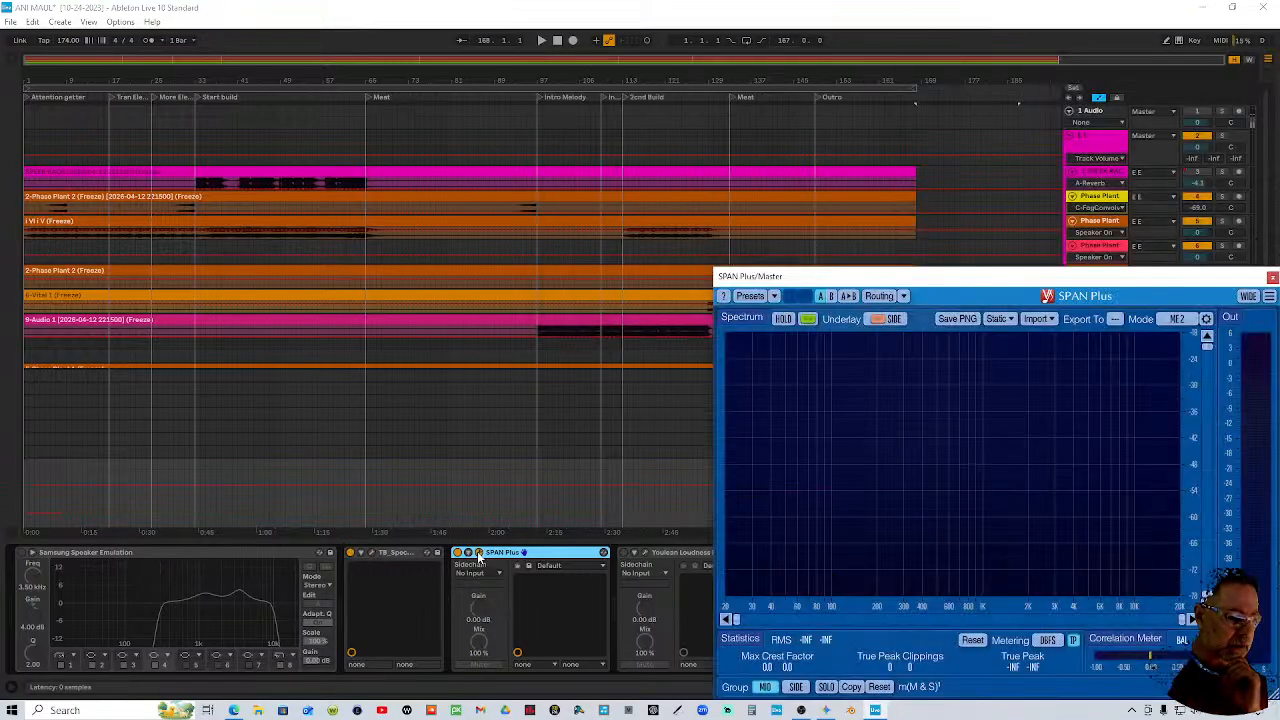
click(477, 552)
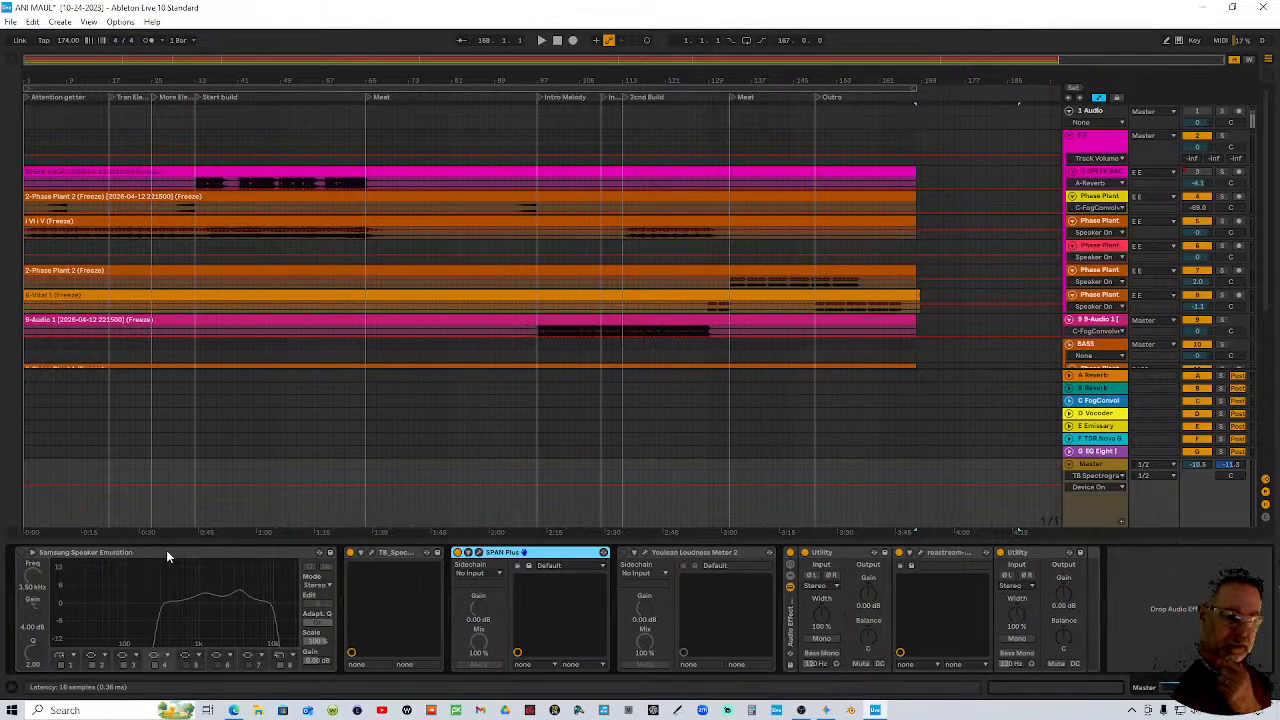
Toggle the Master track's Samsung Speaker Emulation EQ on and off, and duplicate it
click(22, 554)
click(22, 554)
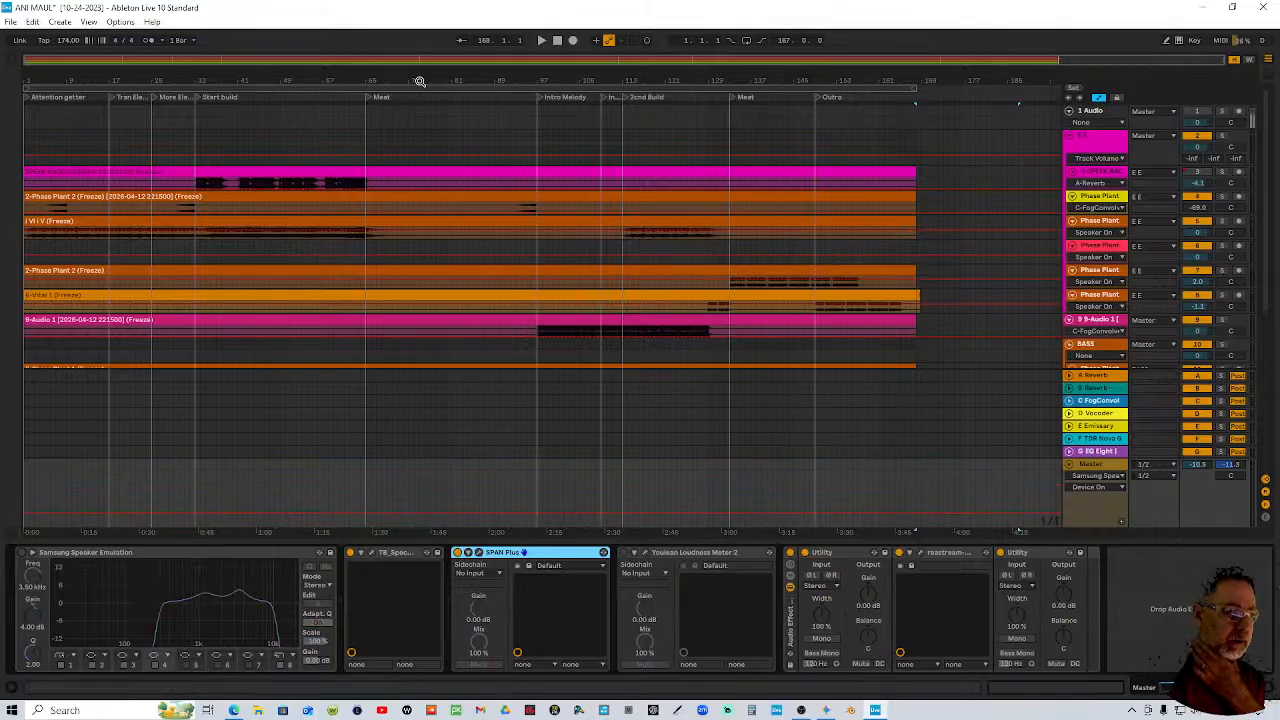
click(492, 600)
right_click(262, 552)
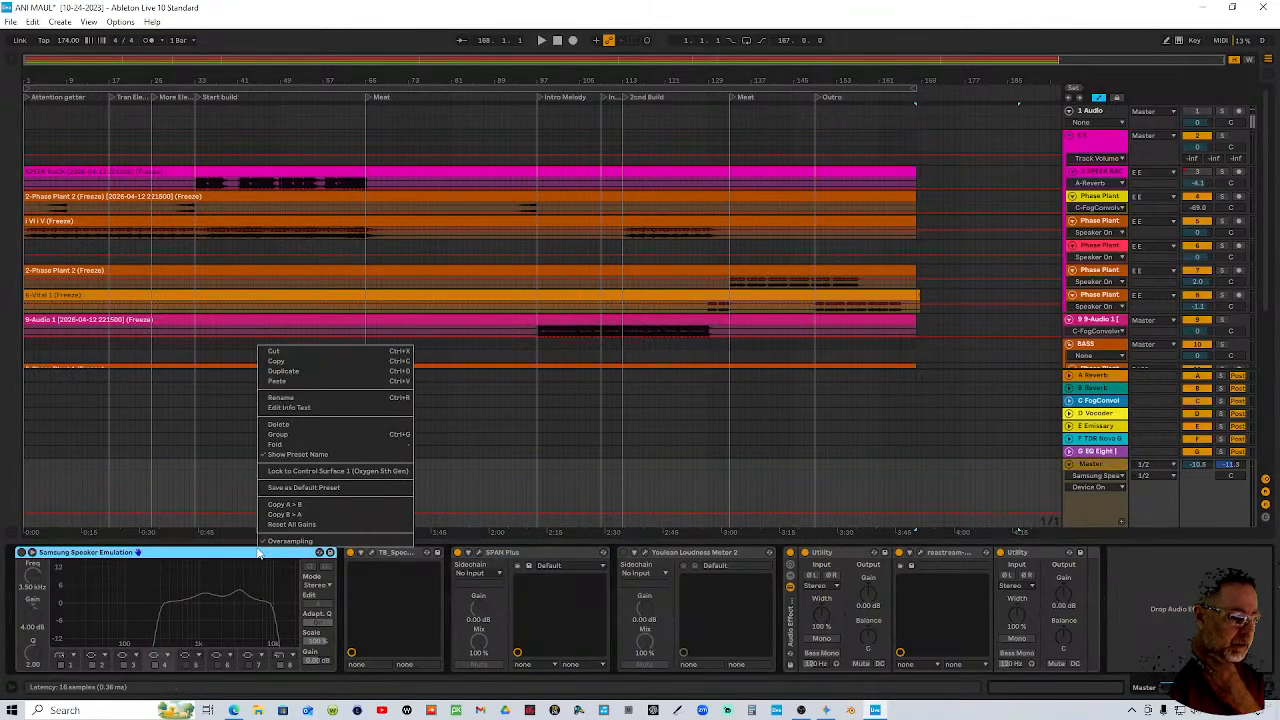
click(299, 382)
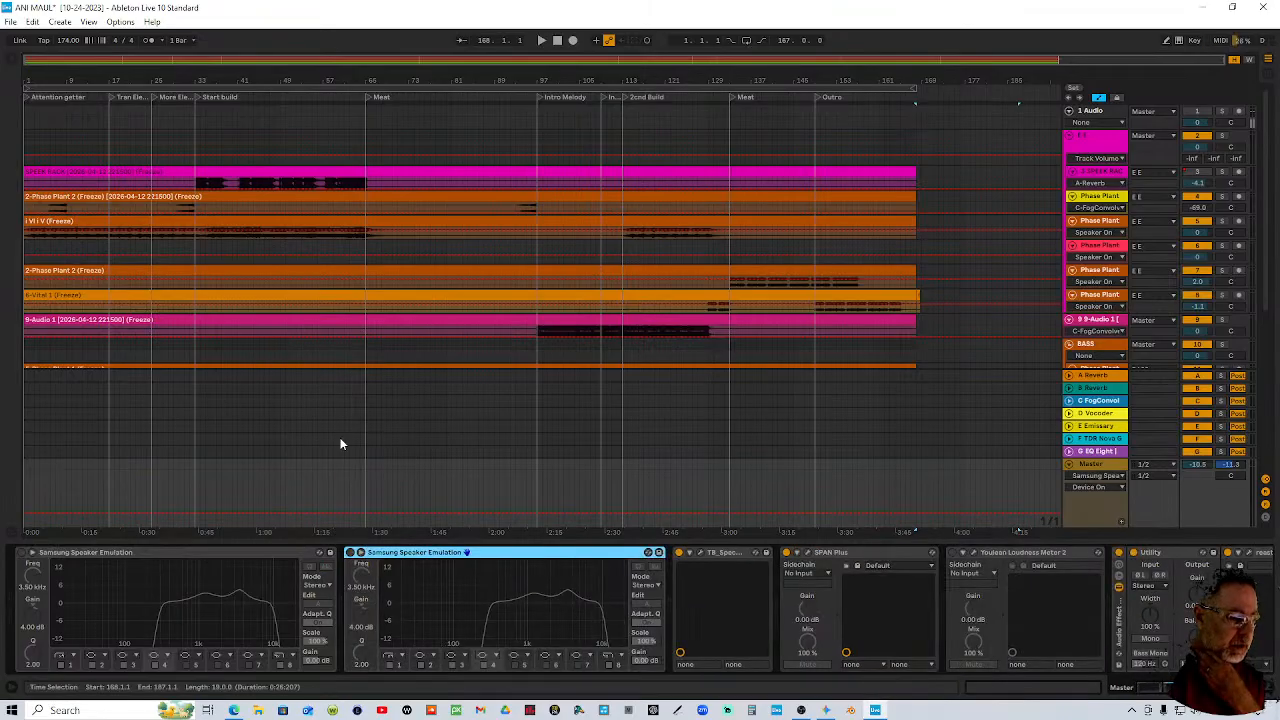
In the duplicated Samsung Speaker Emulation EQ, turn off bands 3 and 4 and set band 1's low-cut frequency to 100 Hz
click(451, 666)
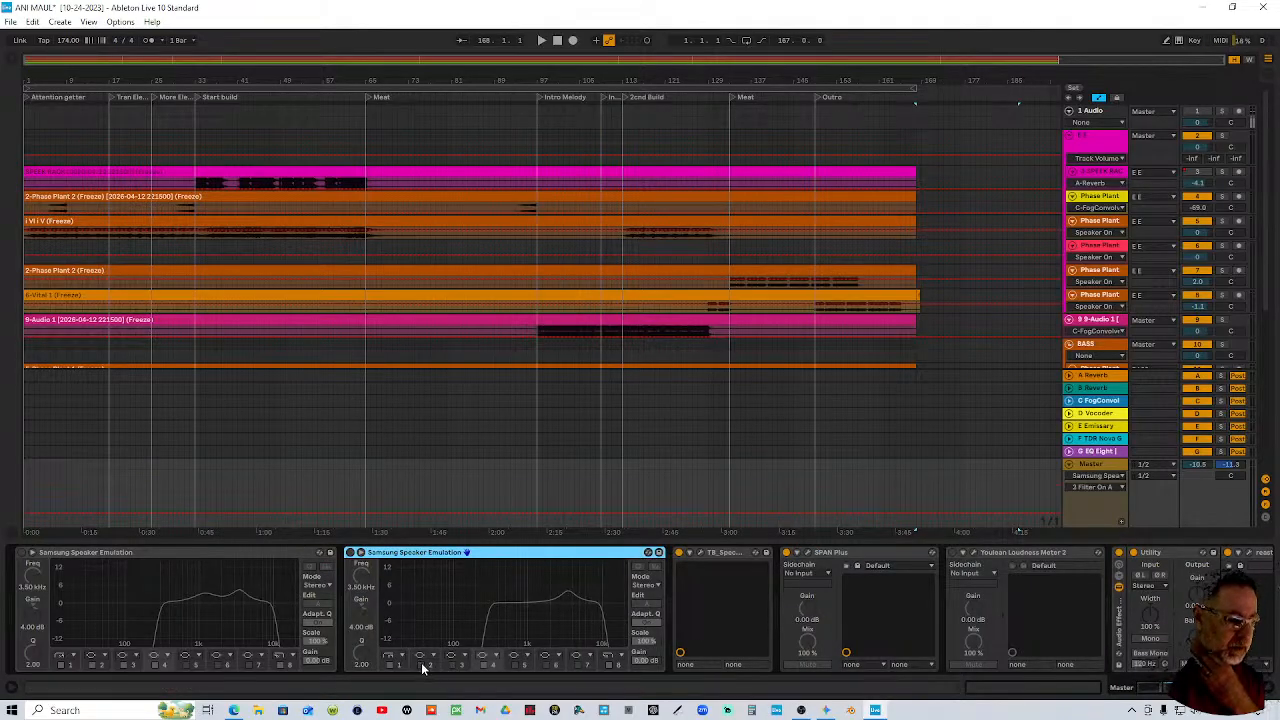
click(421, 662)
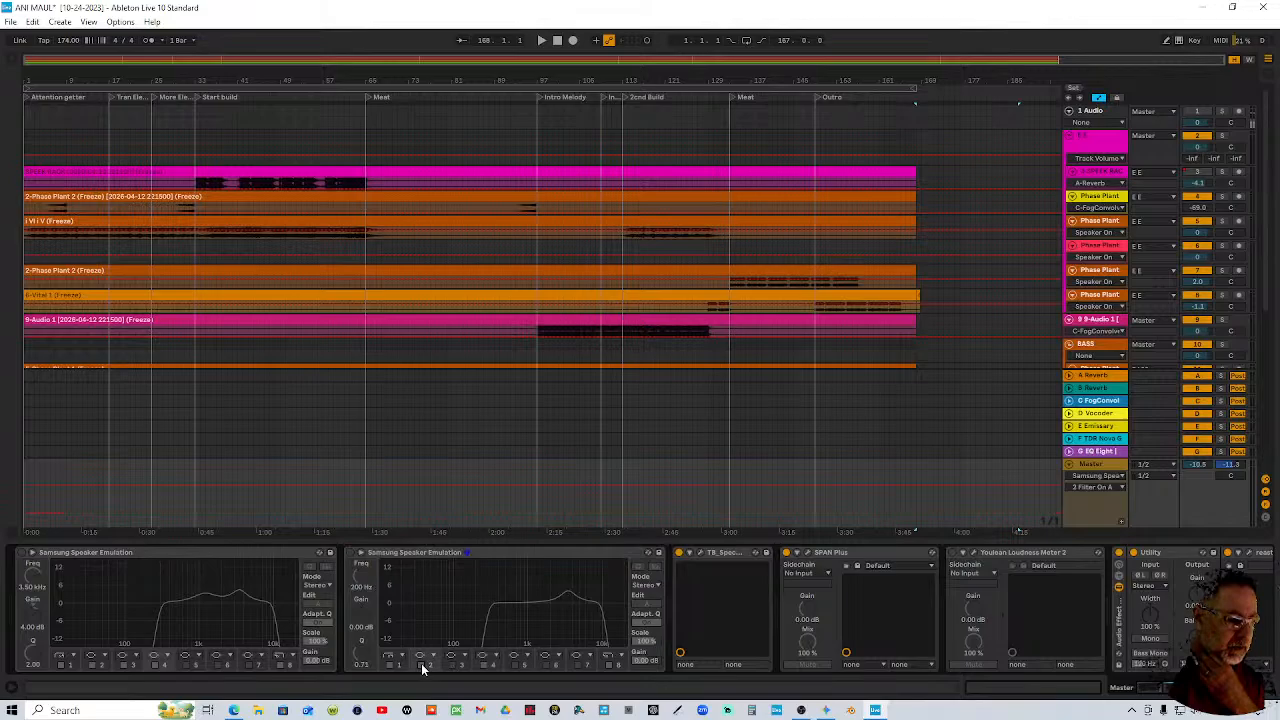
click(482, 665)
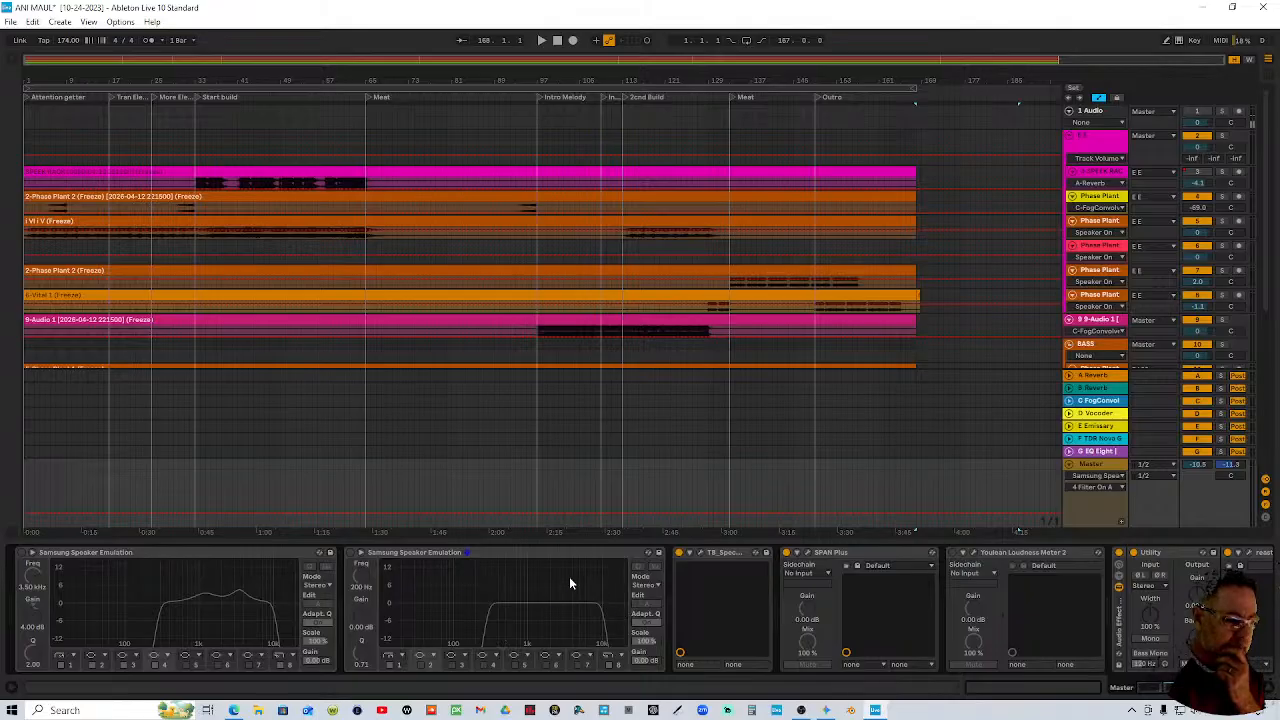
click(622, 664)
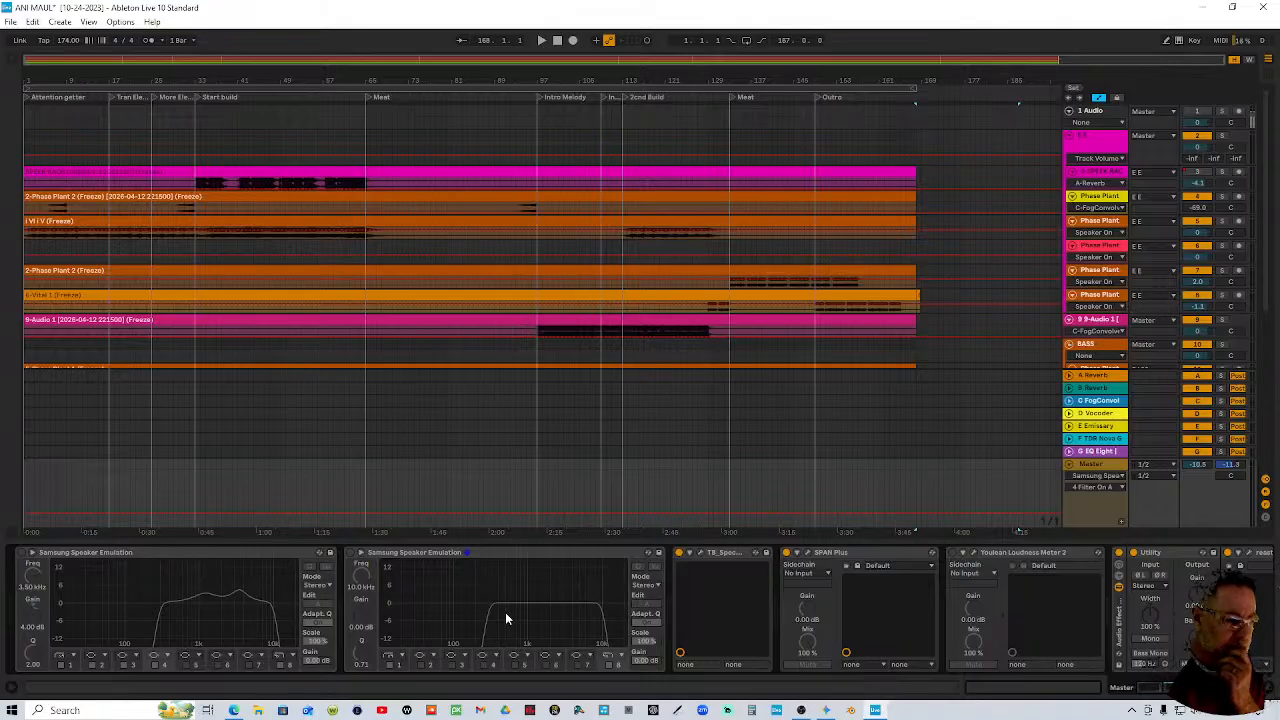
click(401, 662)
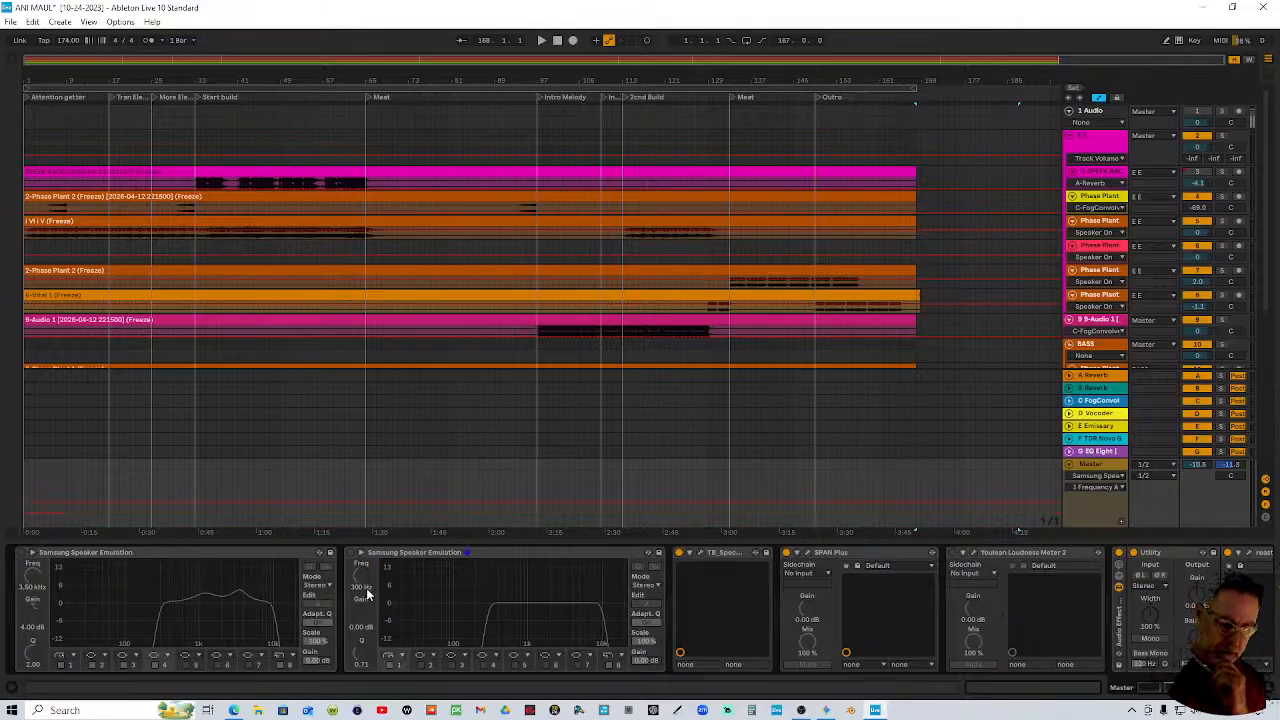
scroll(366, 594, down, 3)
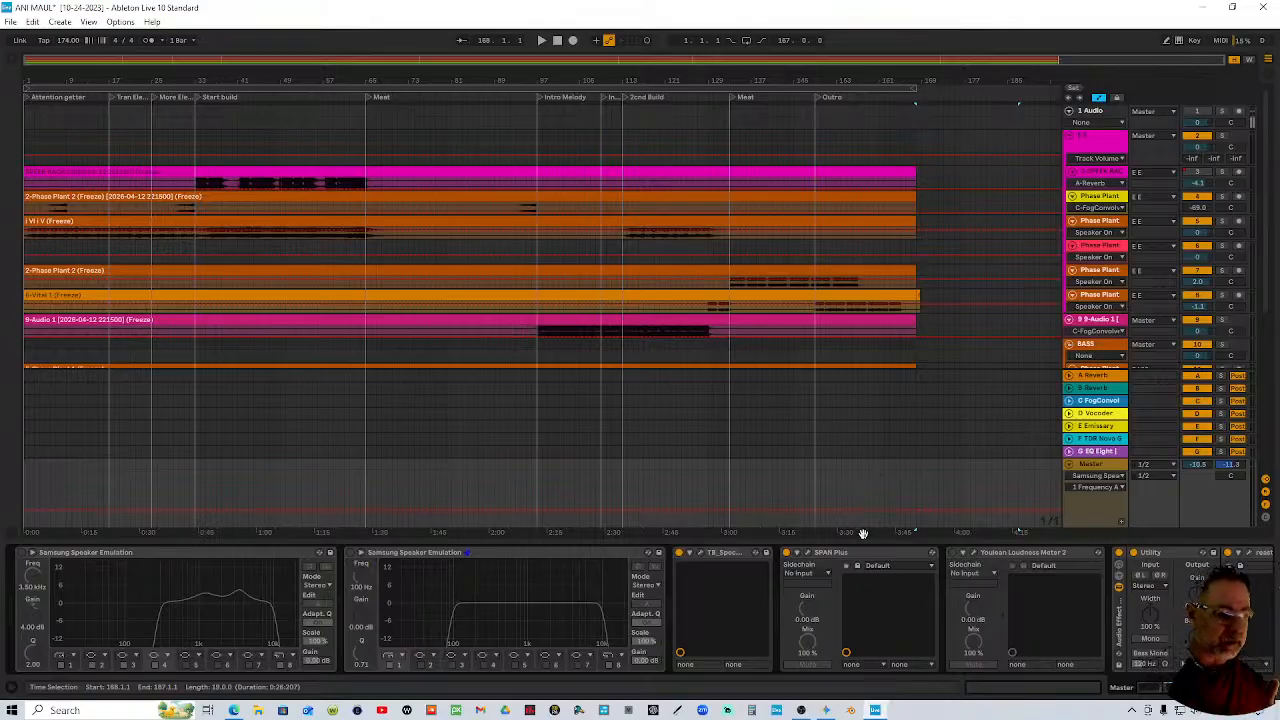
Play the song from the start, watch the track levels in Session View, and stop playback
click(496, 78)
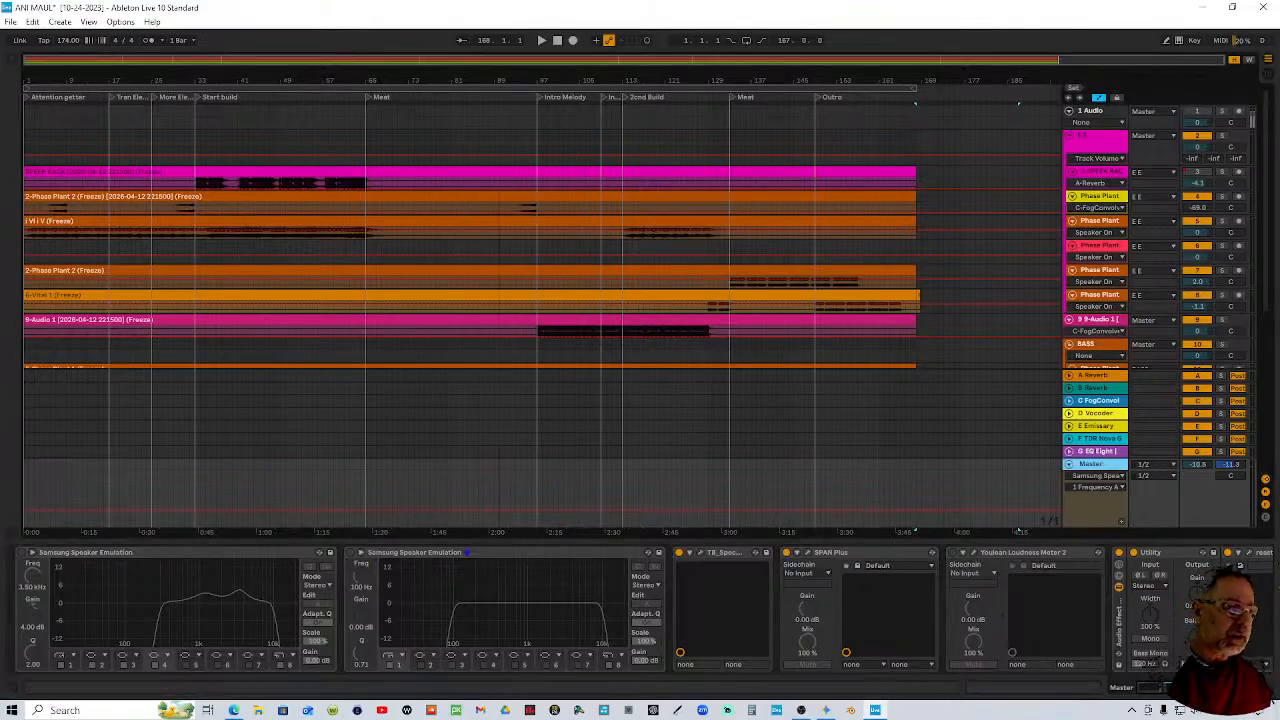
click(560, 41)
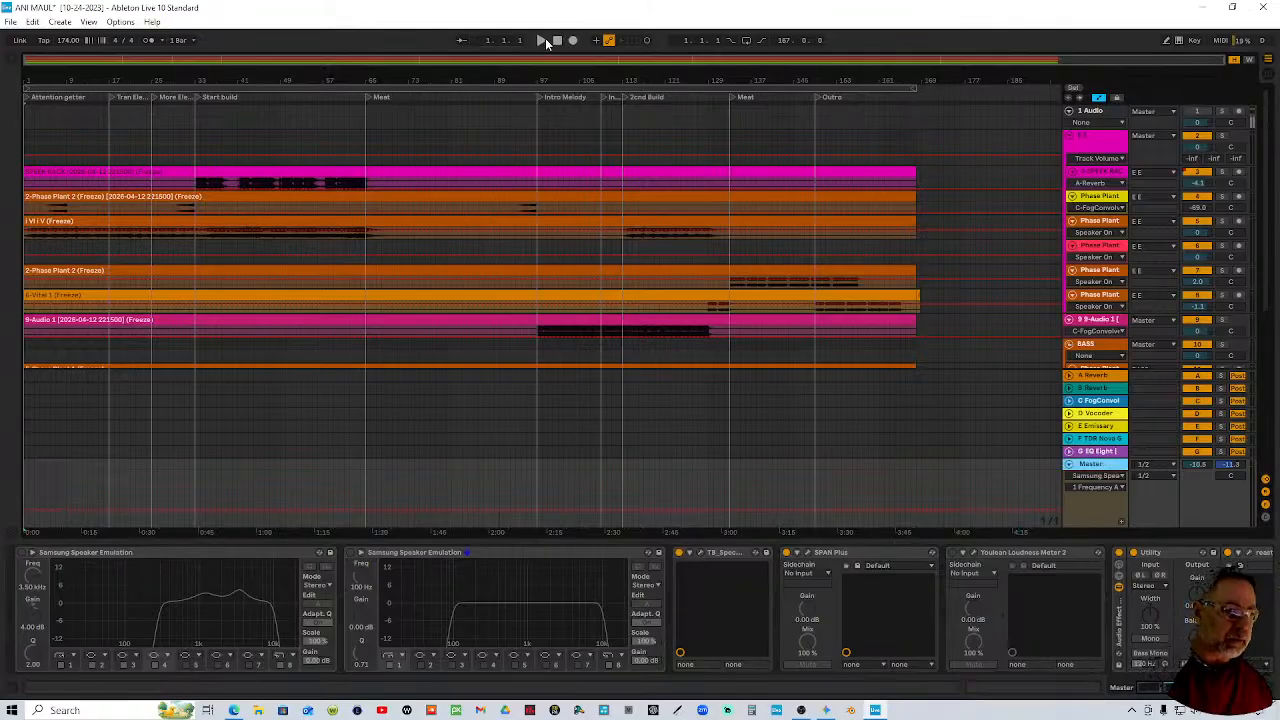
click(542, 41)
key(Tab)
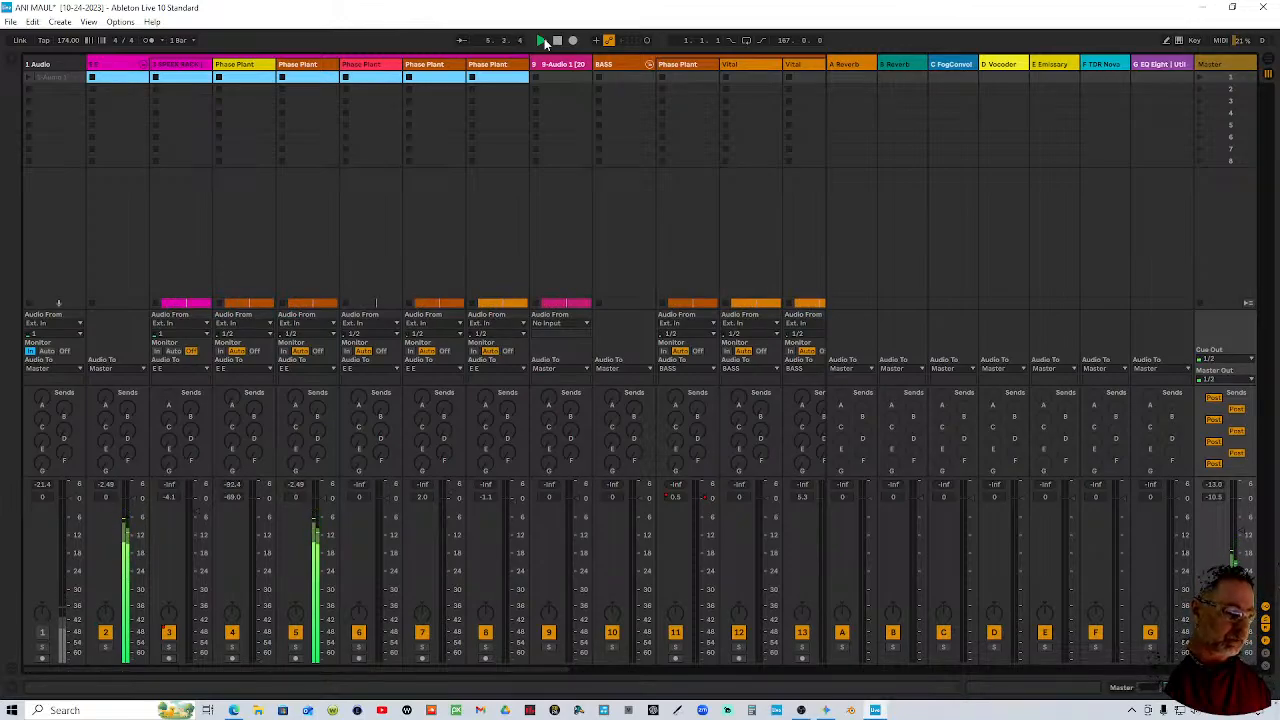
key(space)
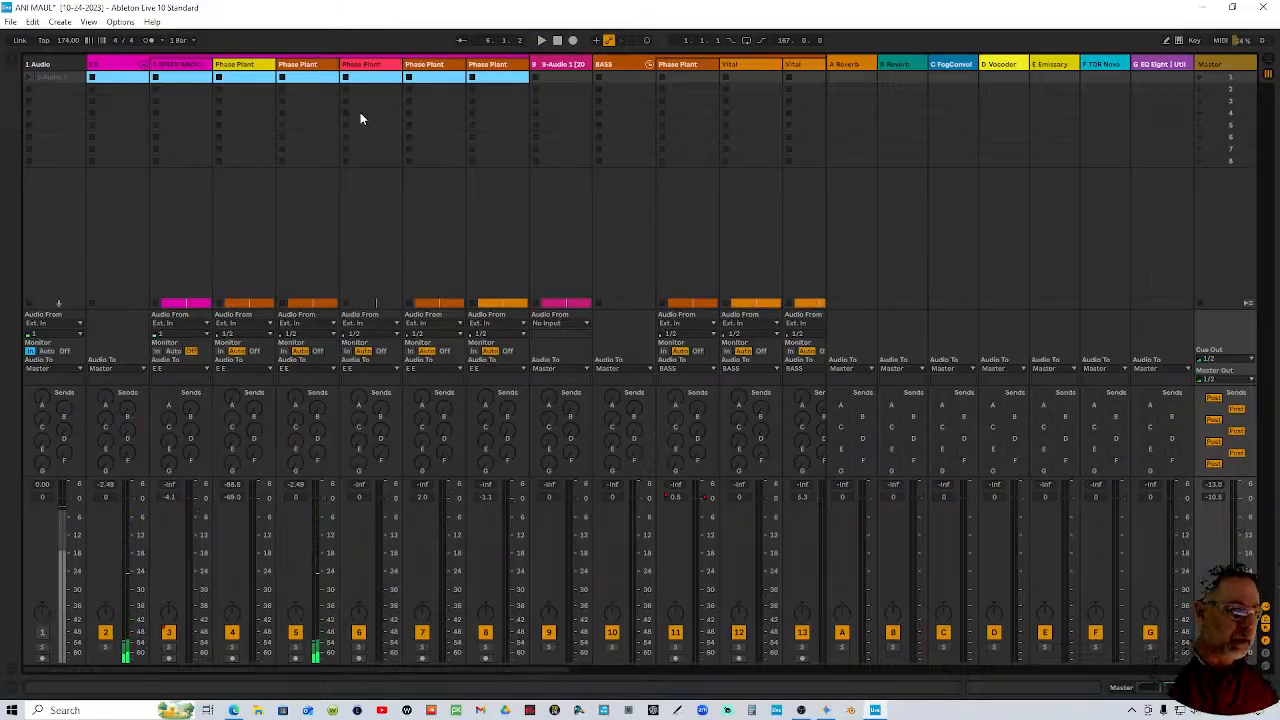
Lower the volumes of tracks 3 through 8 together by 6 dB, bringing track 8 to -7.1 dB
click(183, 66)
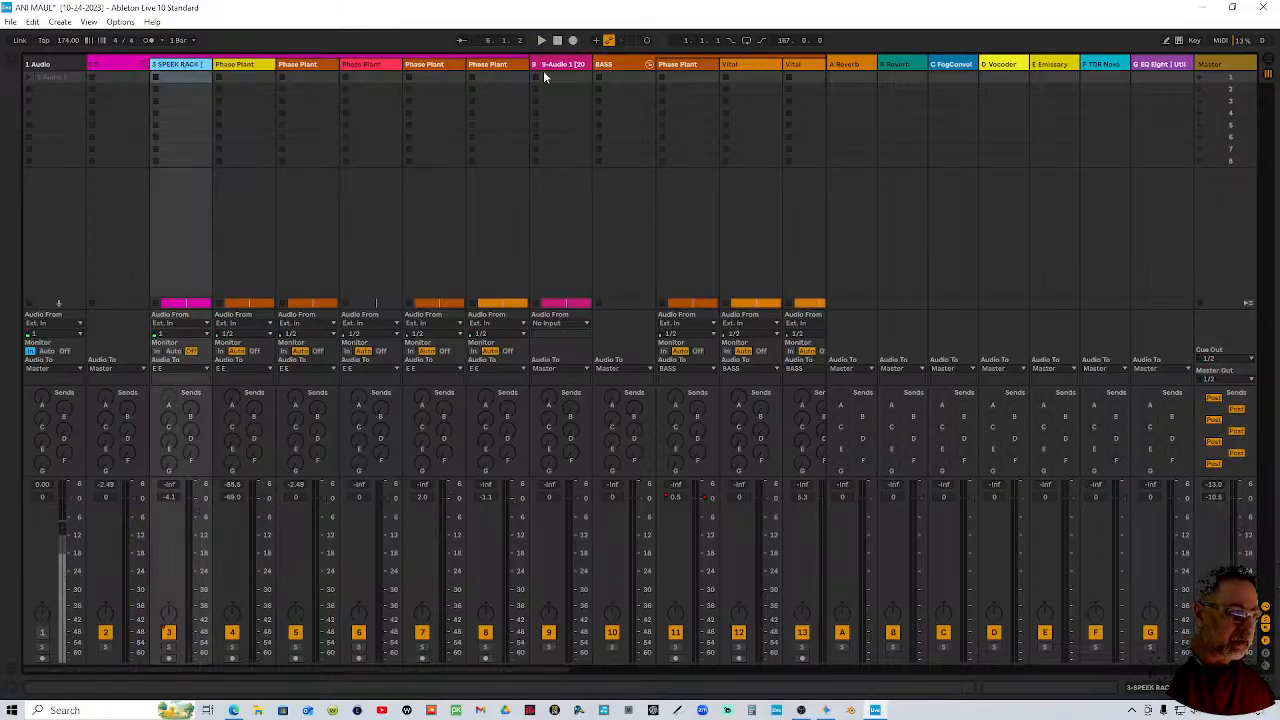
click(503, 64)
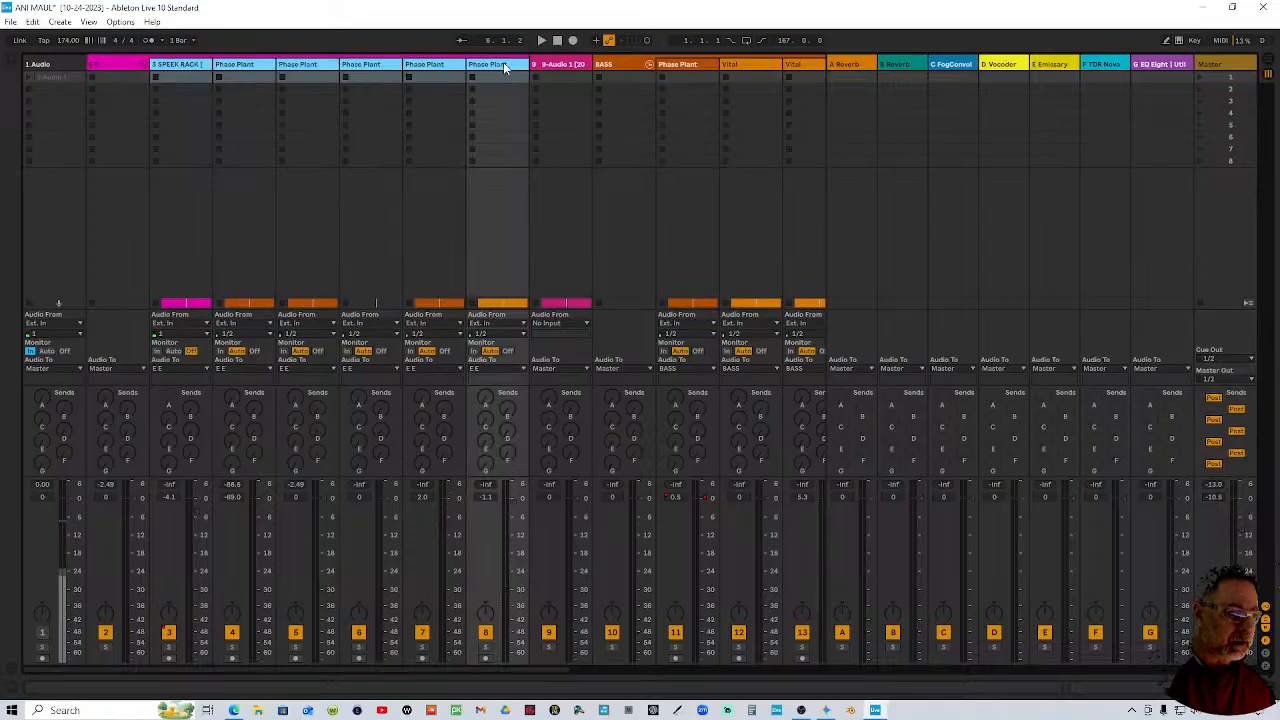
click(488, 498)
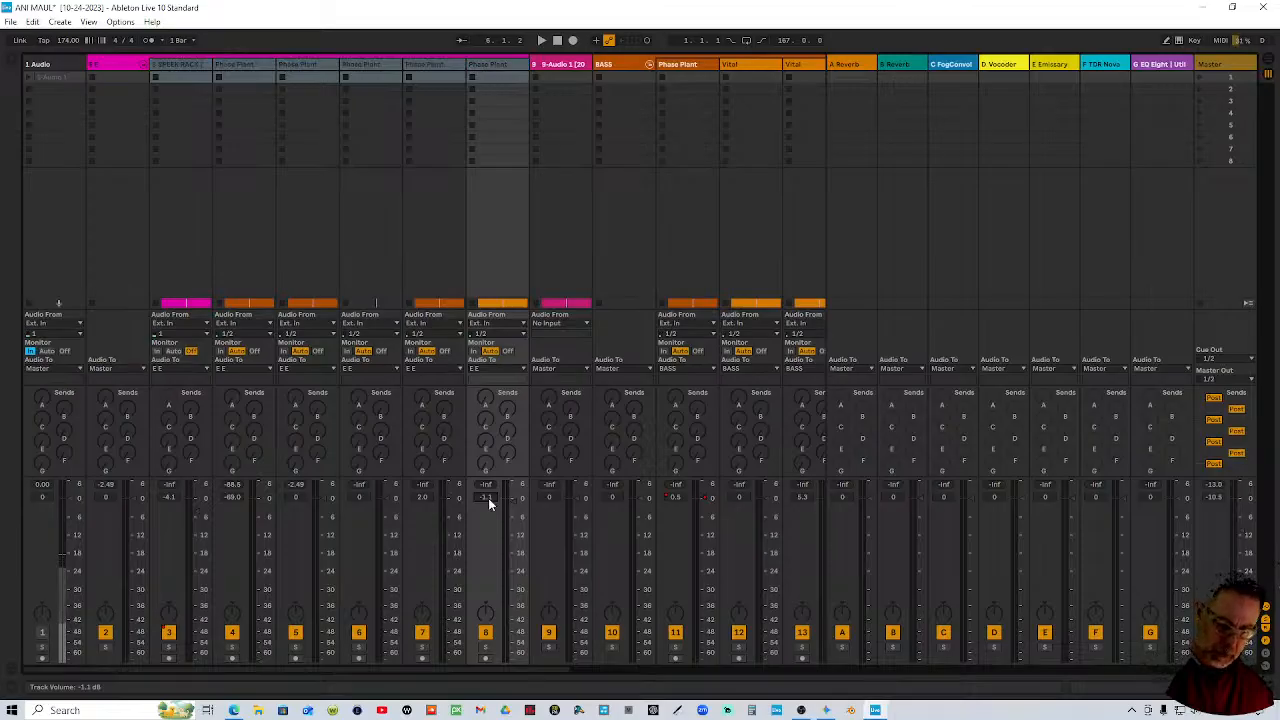
scroll(488, 498, down, 3)
scroll(488, 498, down, 3)
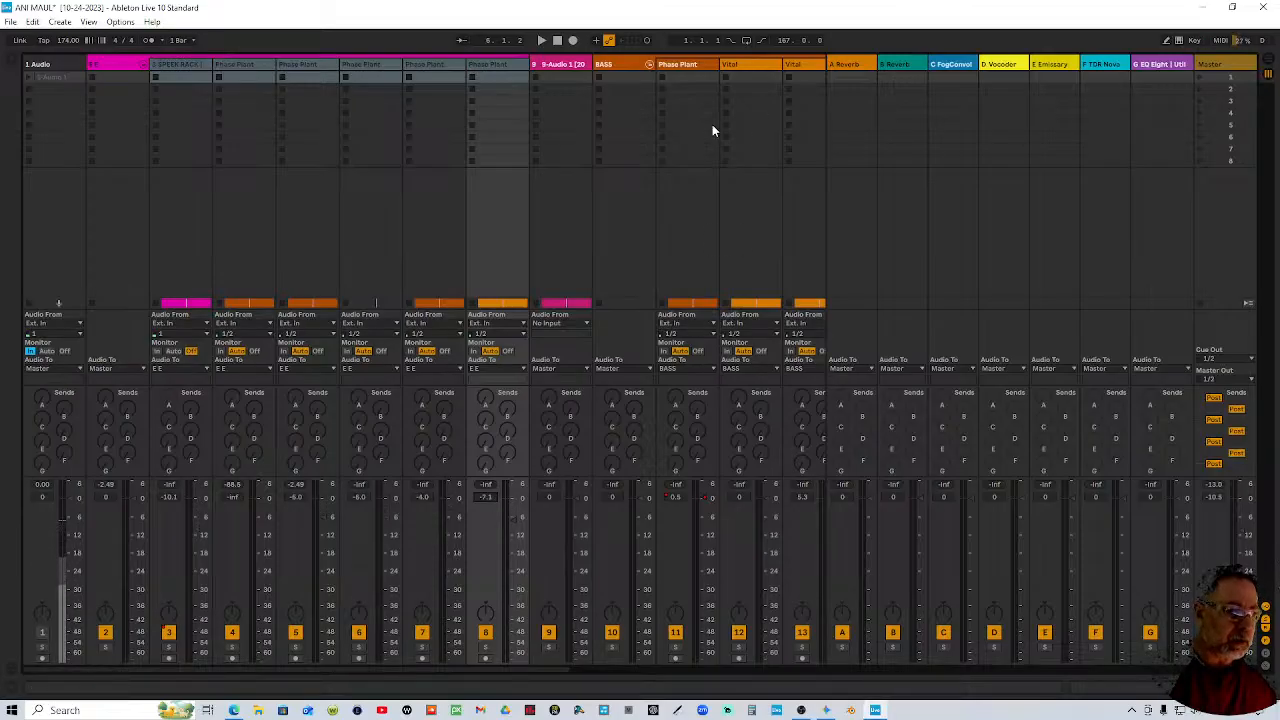
Set the volume of track 9, 9-Audio 1, to -6 dB
click(572, 64)
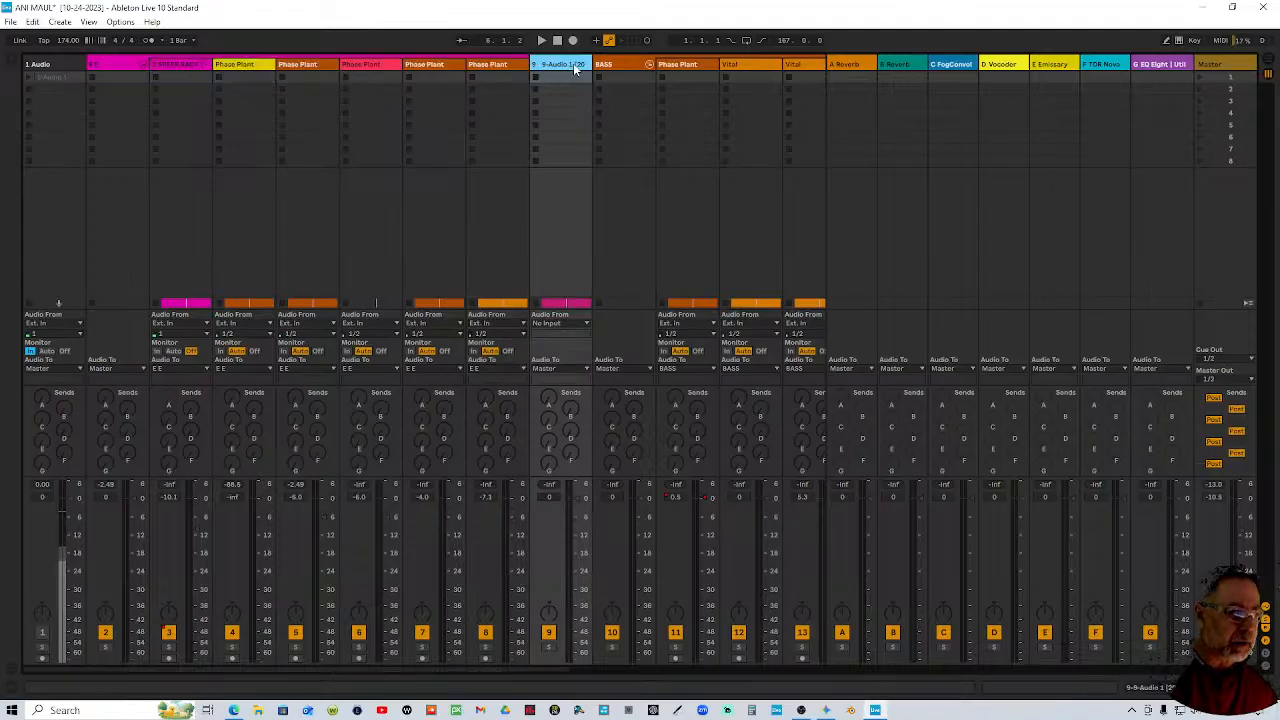
click(551, 497)
text(-6)
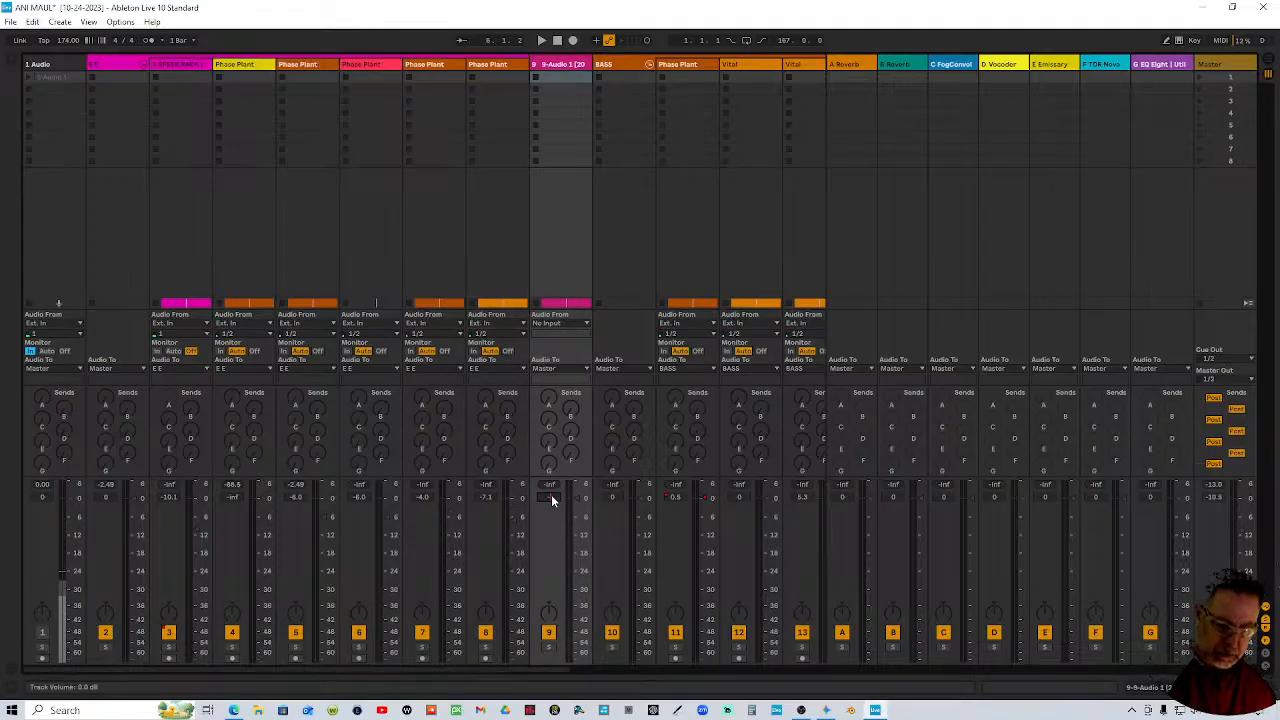
key(Return)
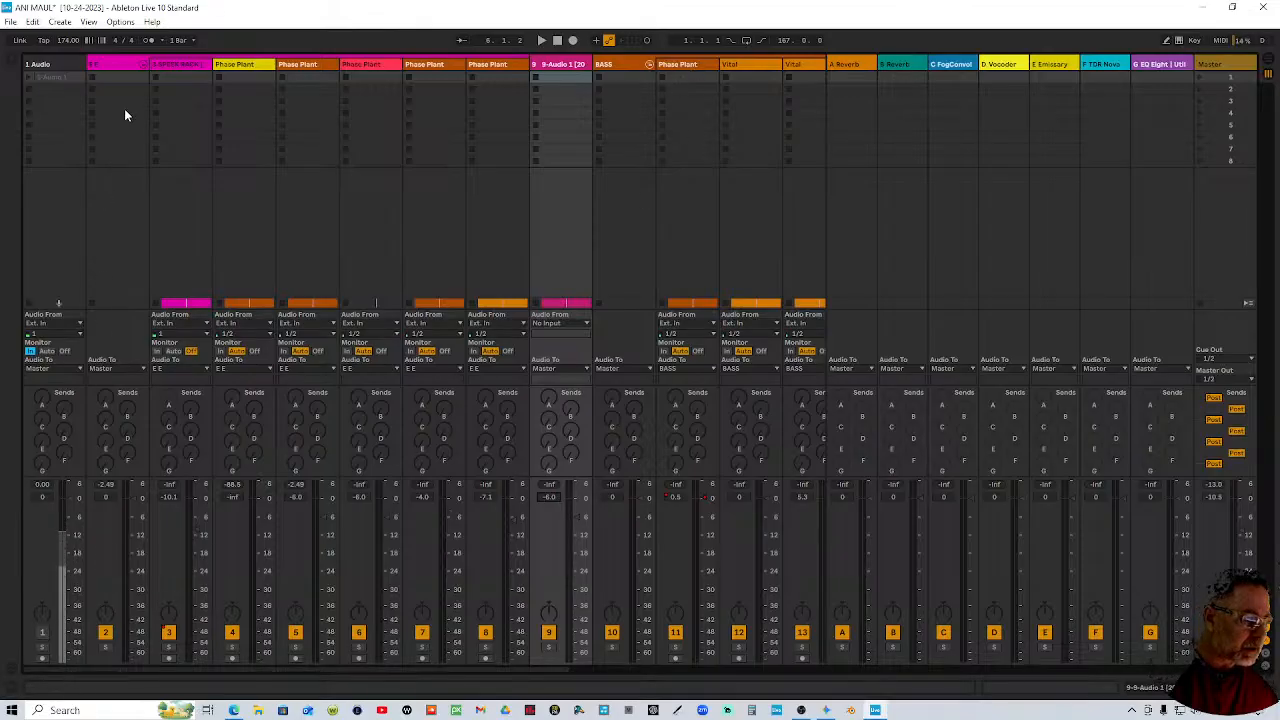
Delete the track volume automation on the BASS group's Phase Plant track
click(124, 63)
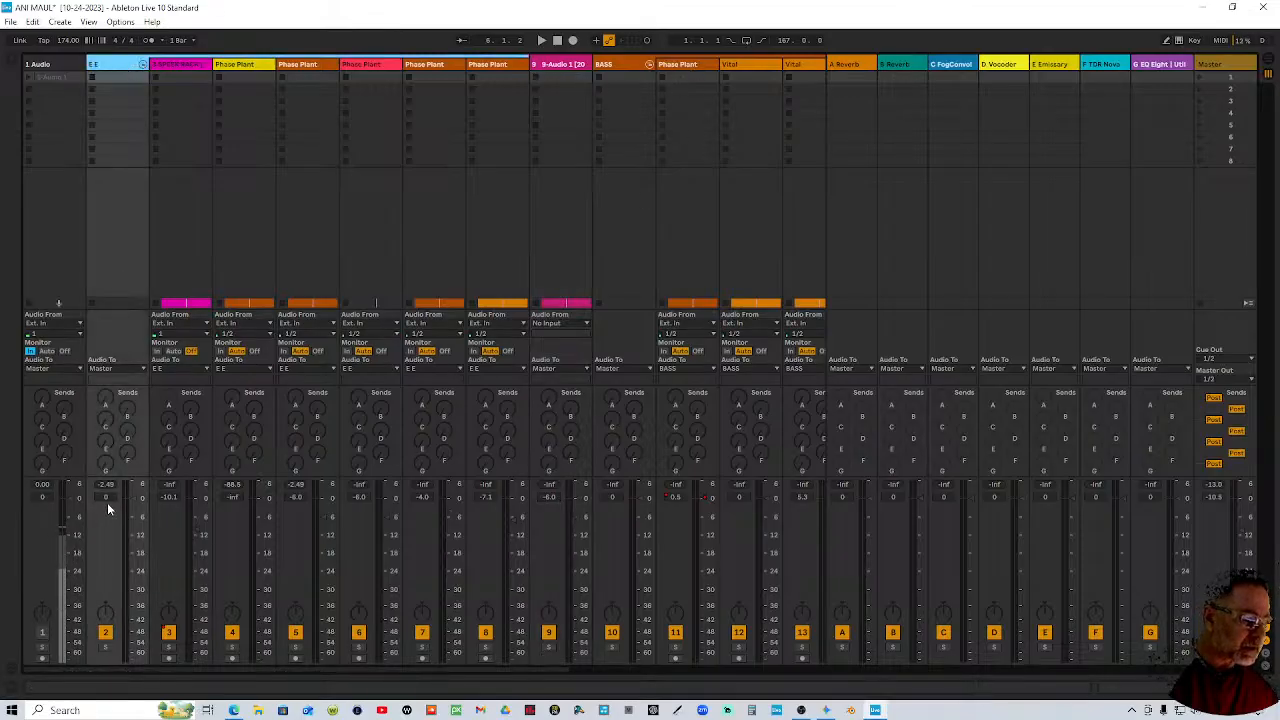
click(641, 63)
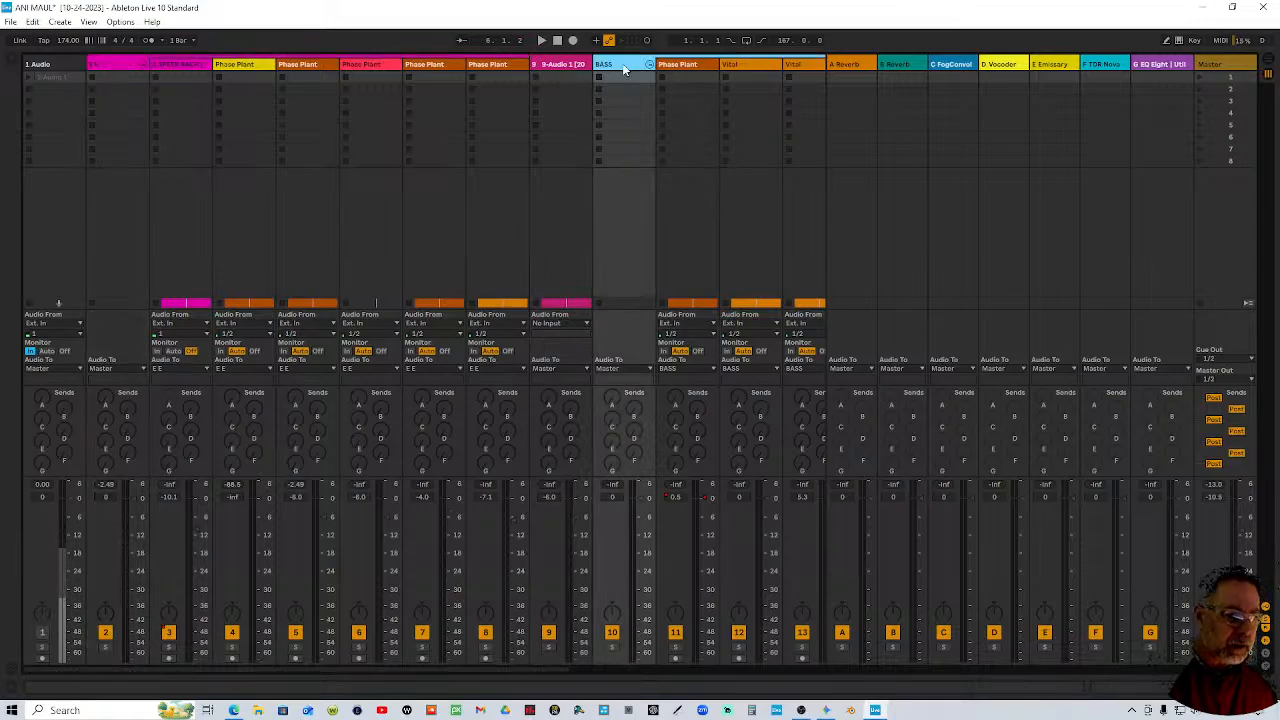
right_click(678, 497)
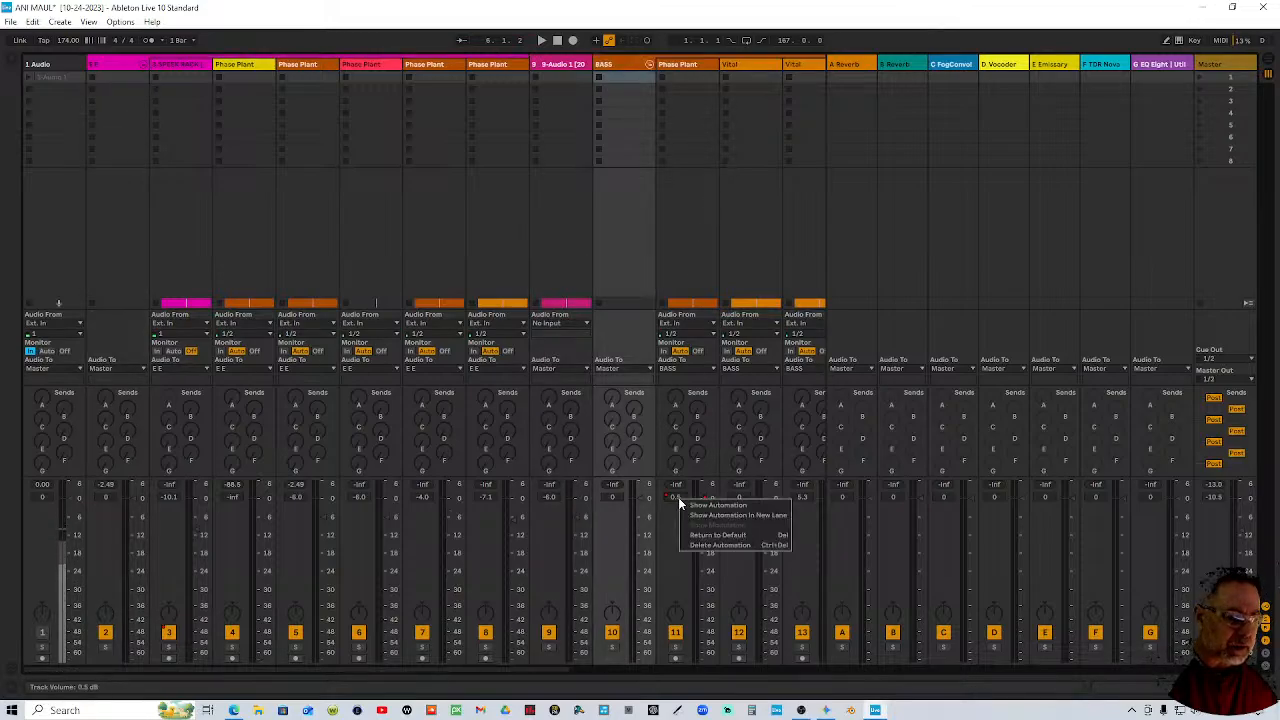
click(733, 545)
Lower the BASS group's Phase Plant and two Vital tracks together by 6 dB, setting track 12 to -6 dB
click(684, 66)
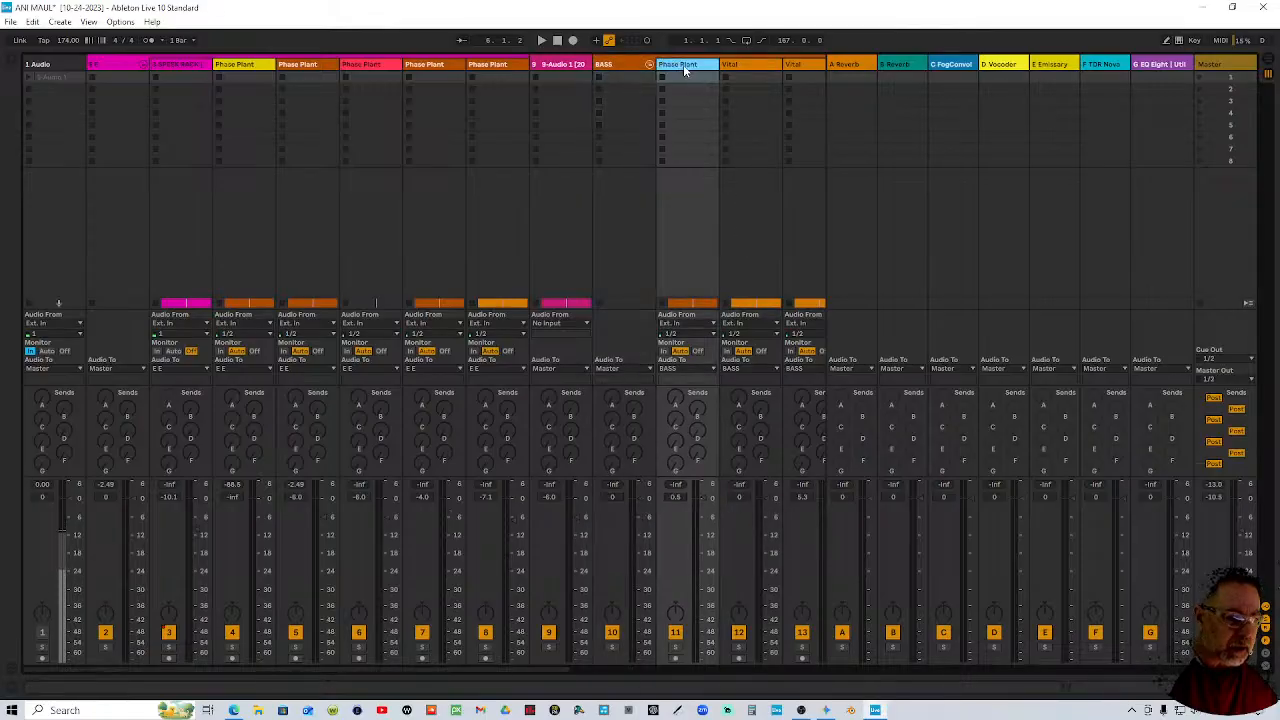
shift+click(810, 66)
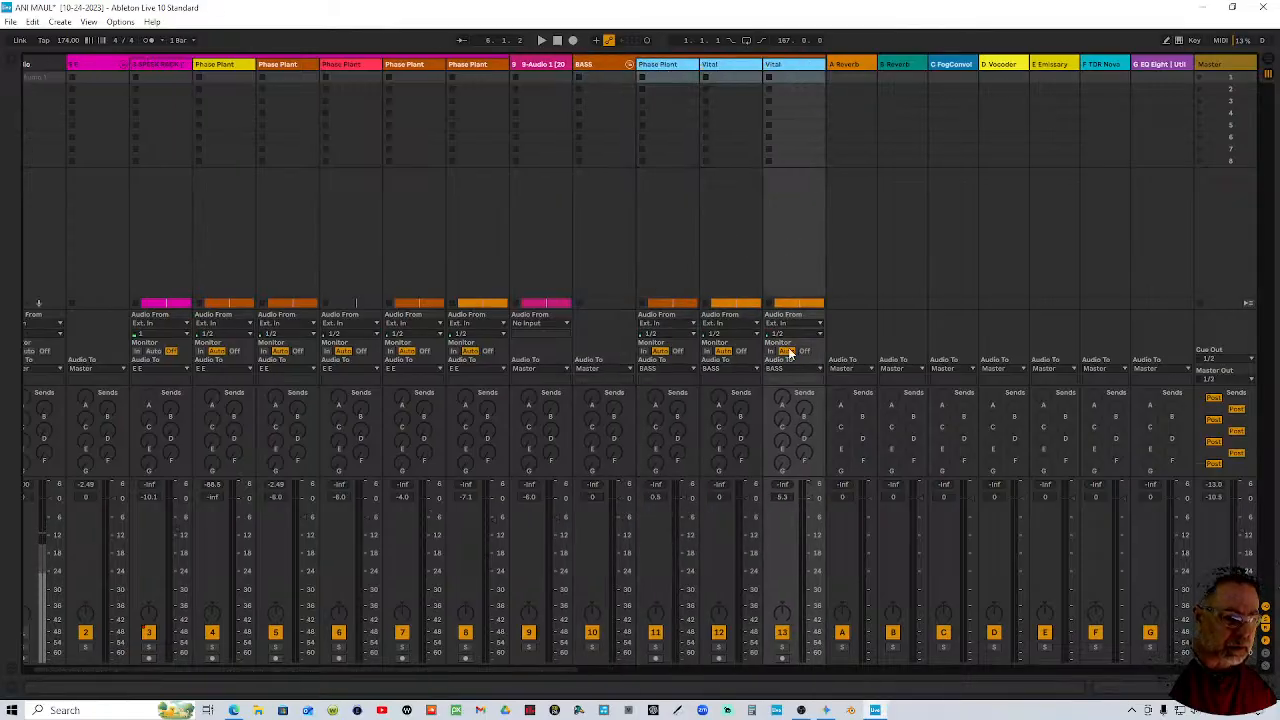
drag(557, 676, 592, 677)
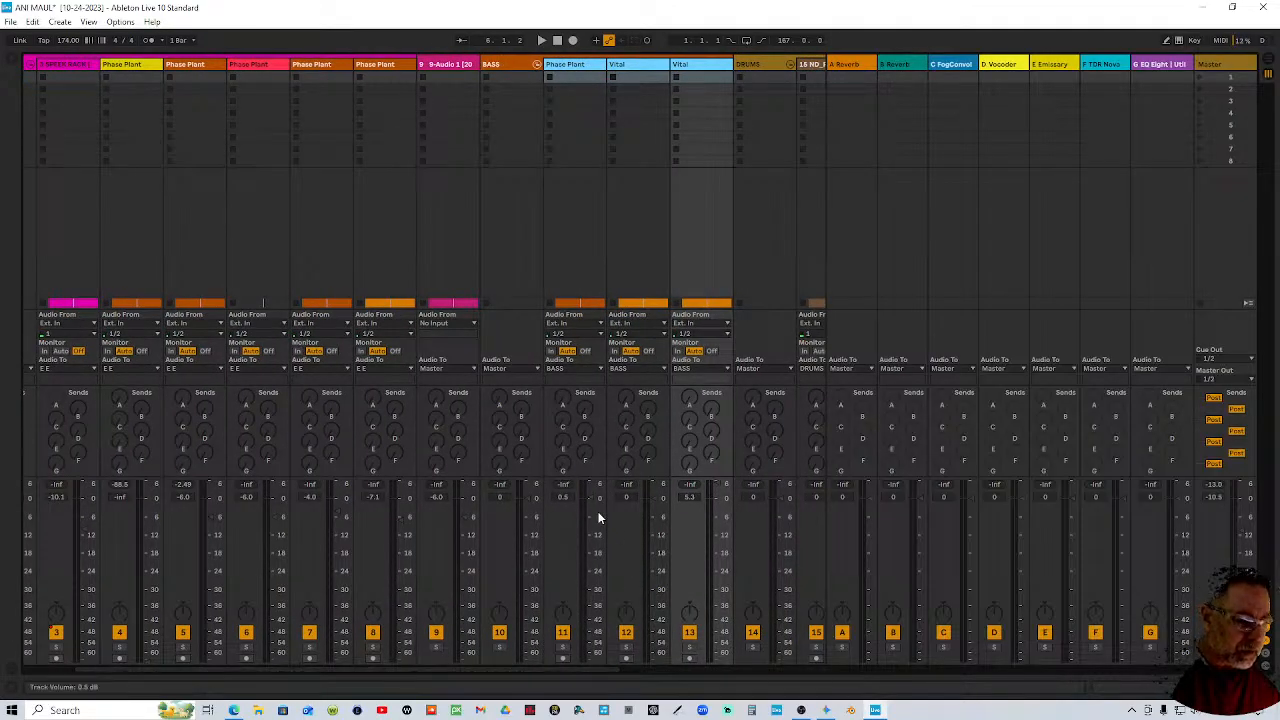
click(627, 497)
text(-6)
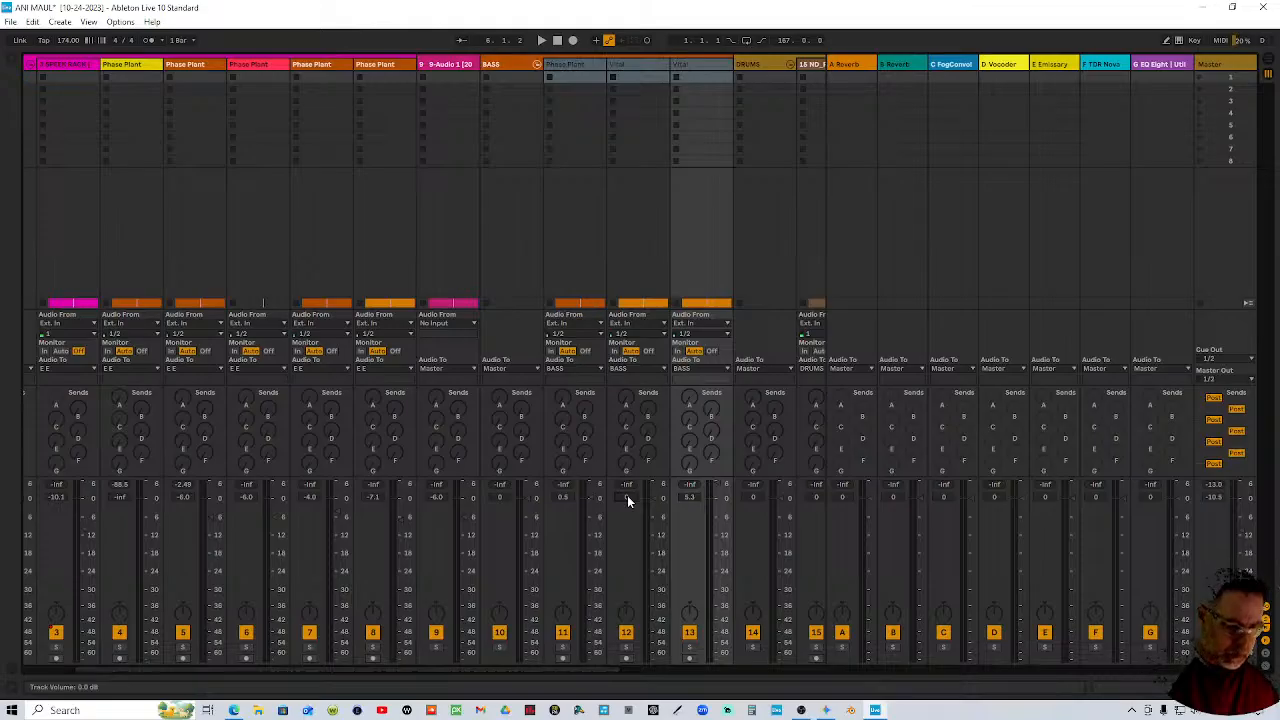
key(Return)
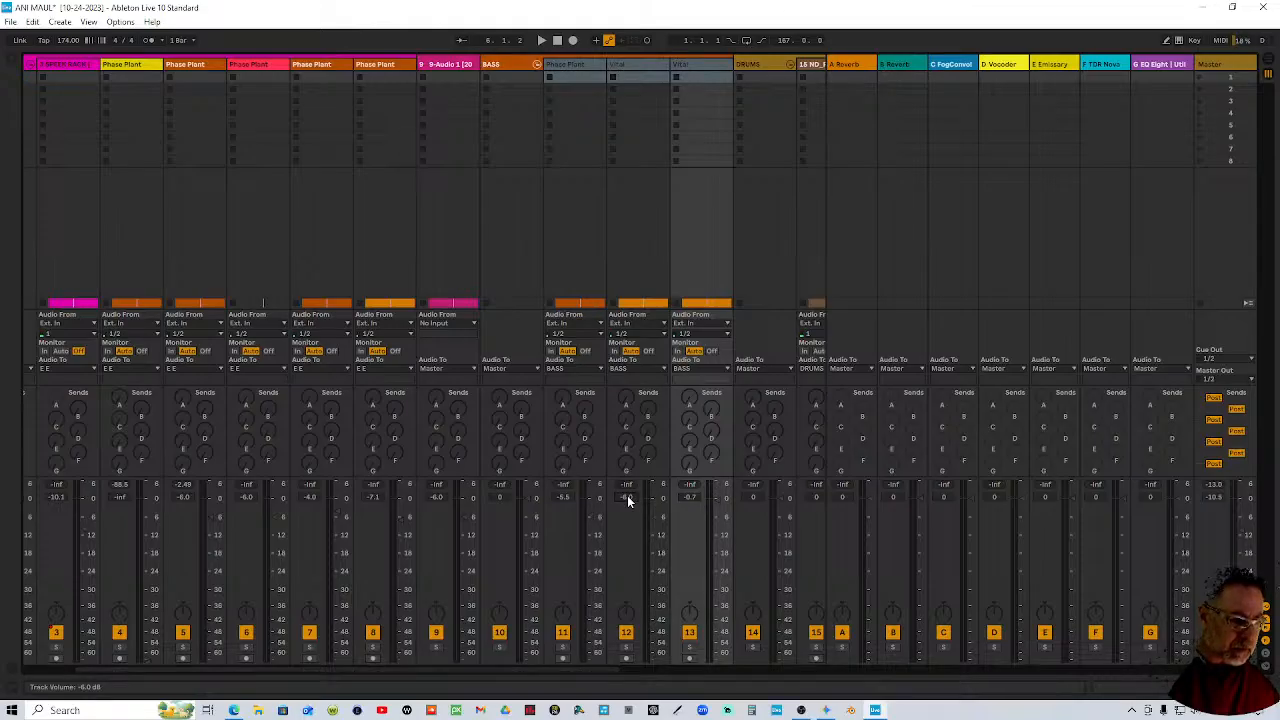
Lower DRUMS group tracks 15 through 19 together by 6 dB, setting CORE DRUMS to -6 dB
drag(612, 671, 743, 681)
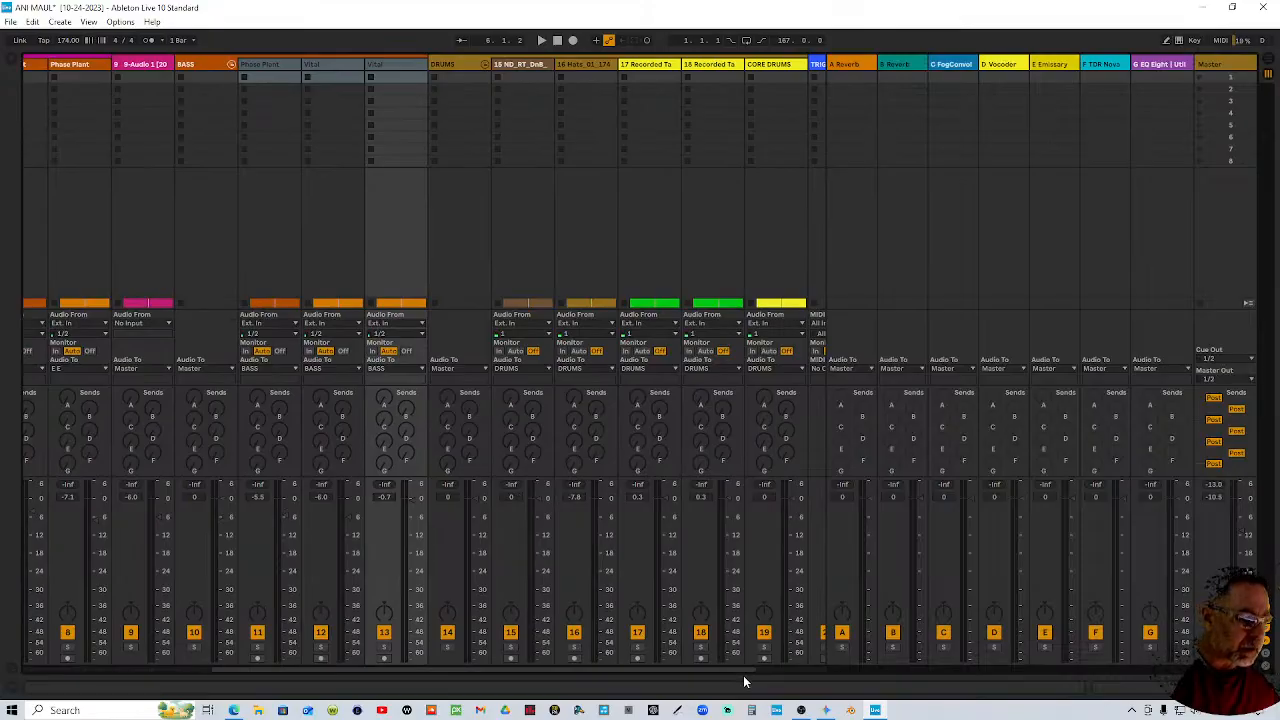
scroll(743, 675, right, 1)
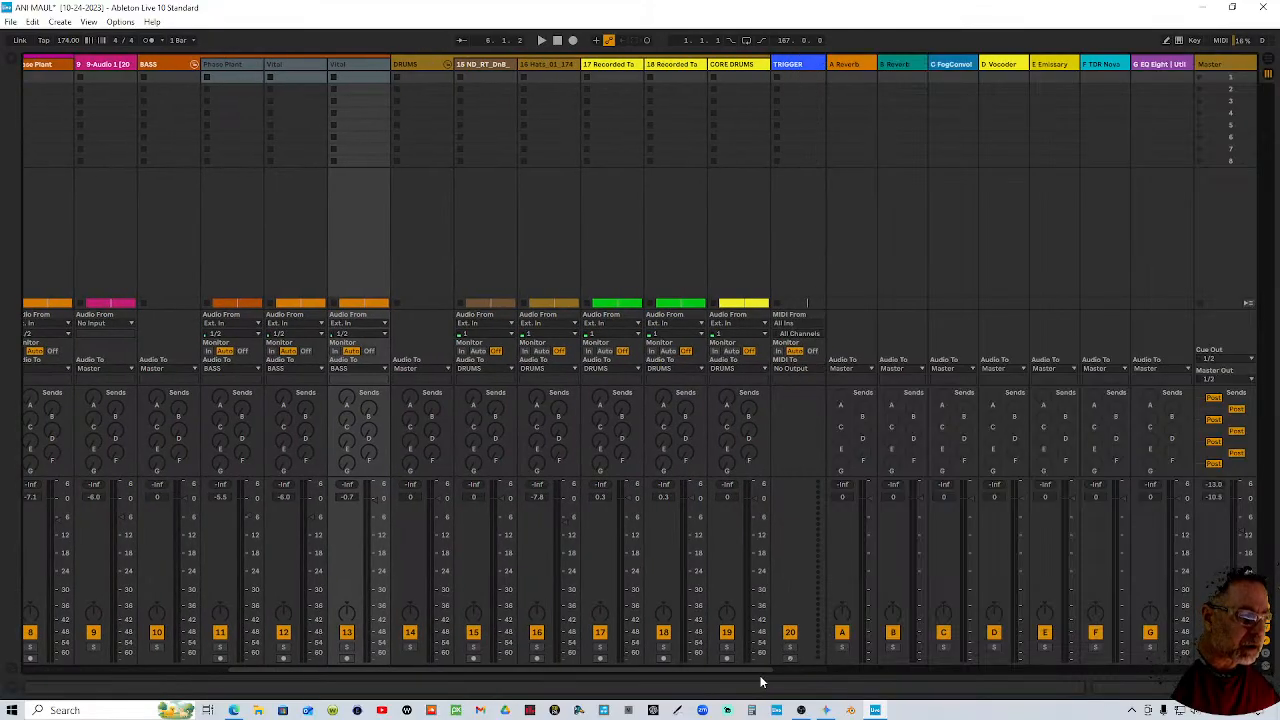
click(493, 66)
click(755, 66)
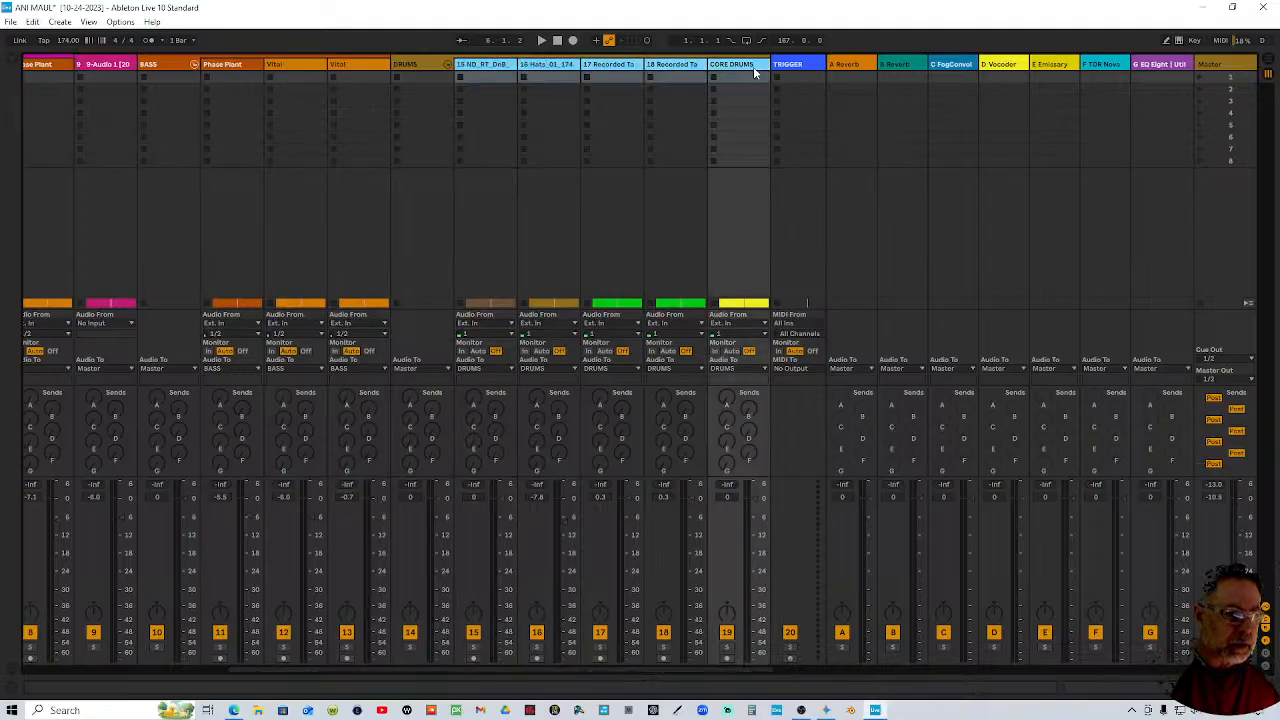
click(725, 498)
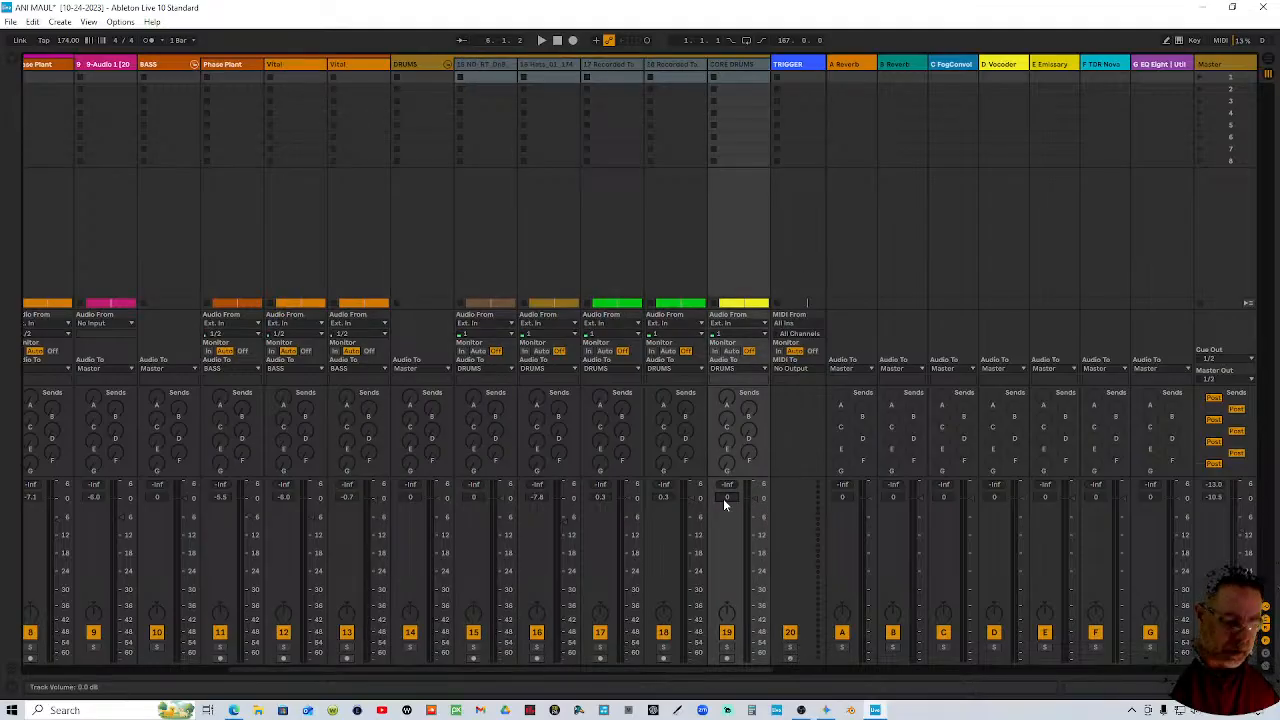
text(-4)
key(Return)
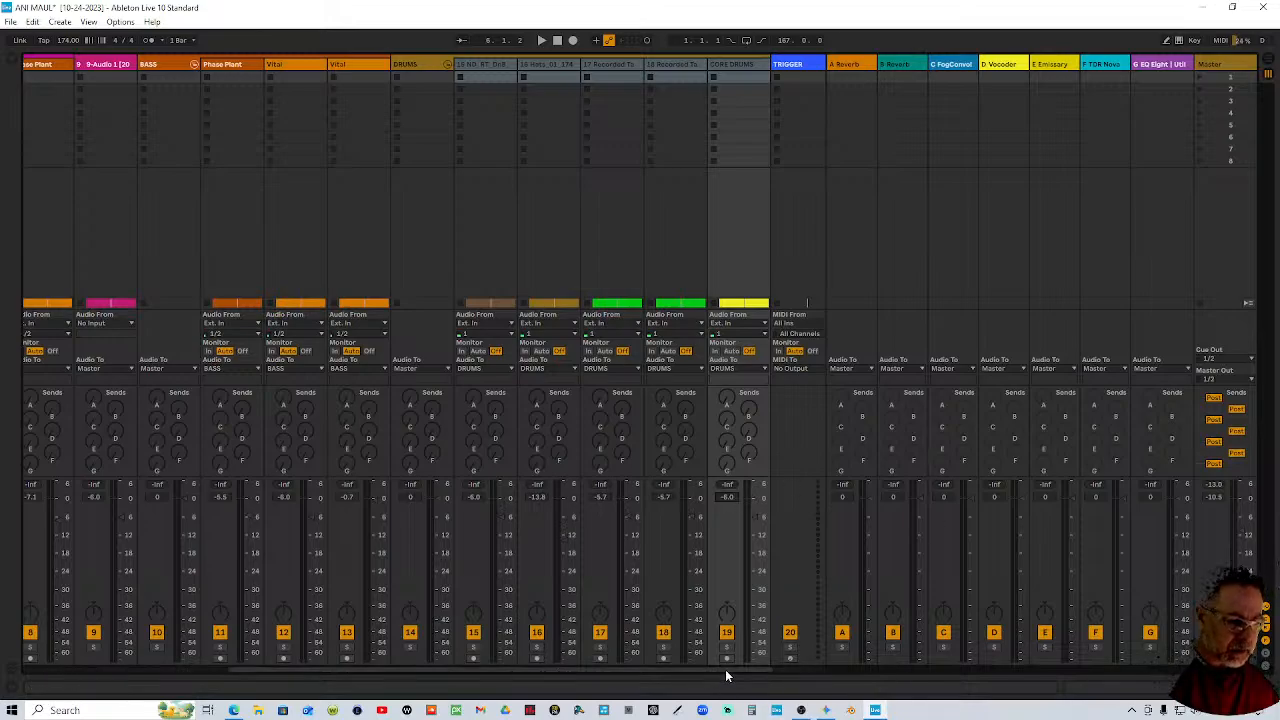
Reset the 21 EZdrummer track's volume to 0 dB and remove its Limiter device
drag(725, 670, 811, 674)
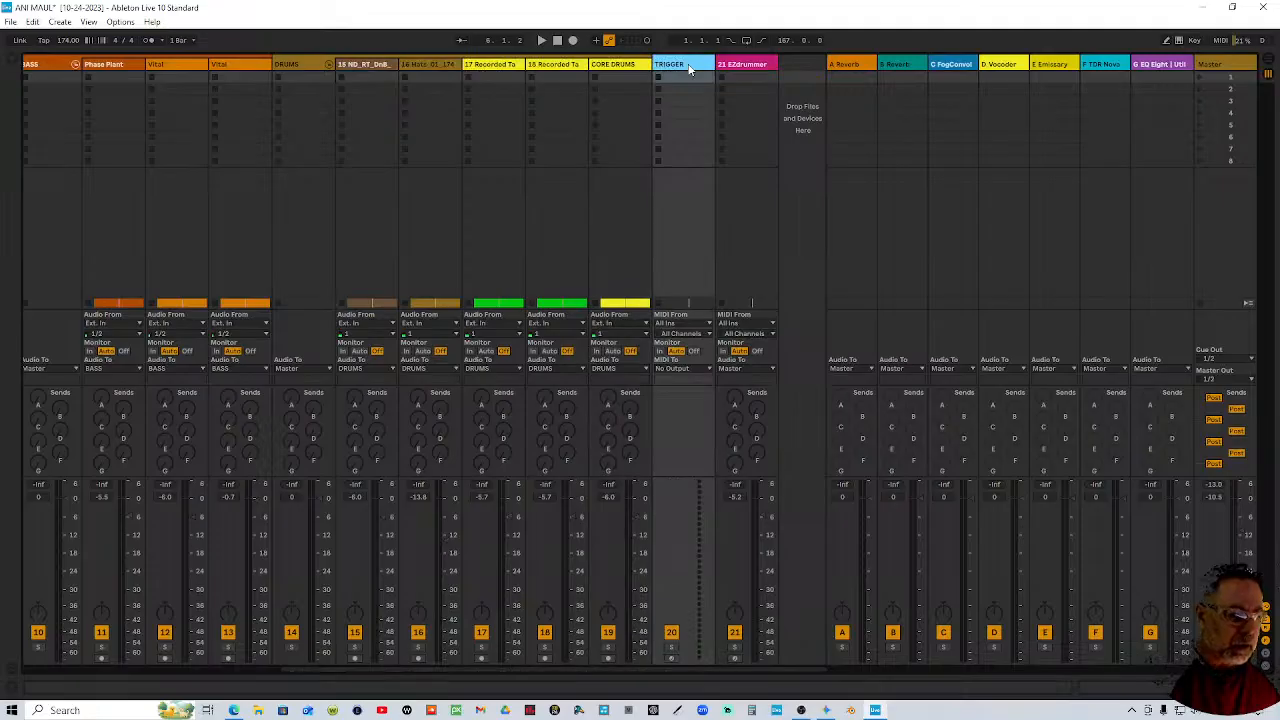
click(750, 64)
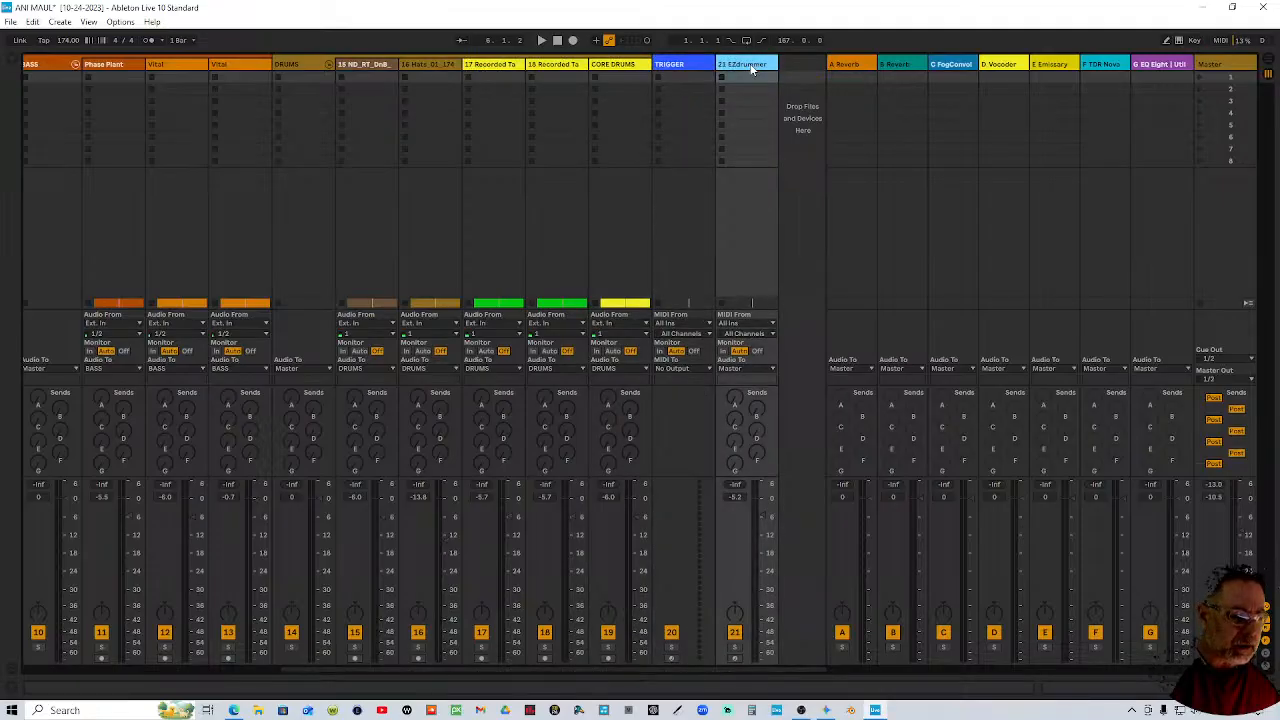
key(Tab)
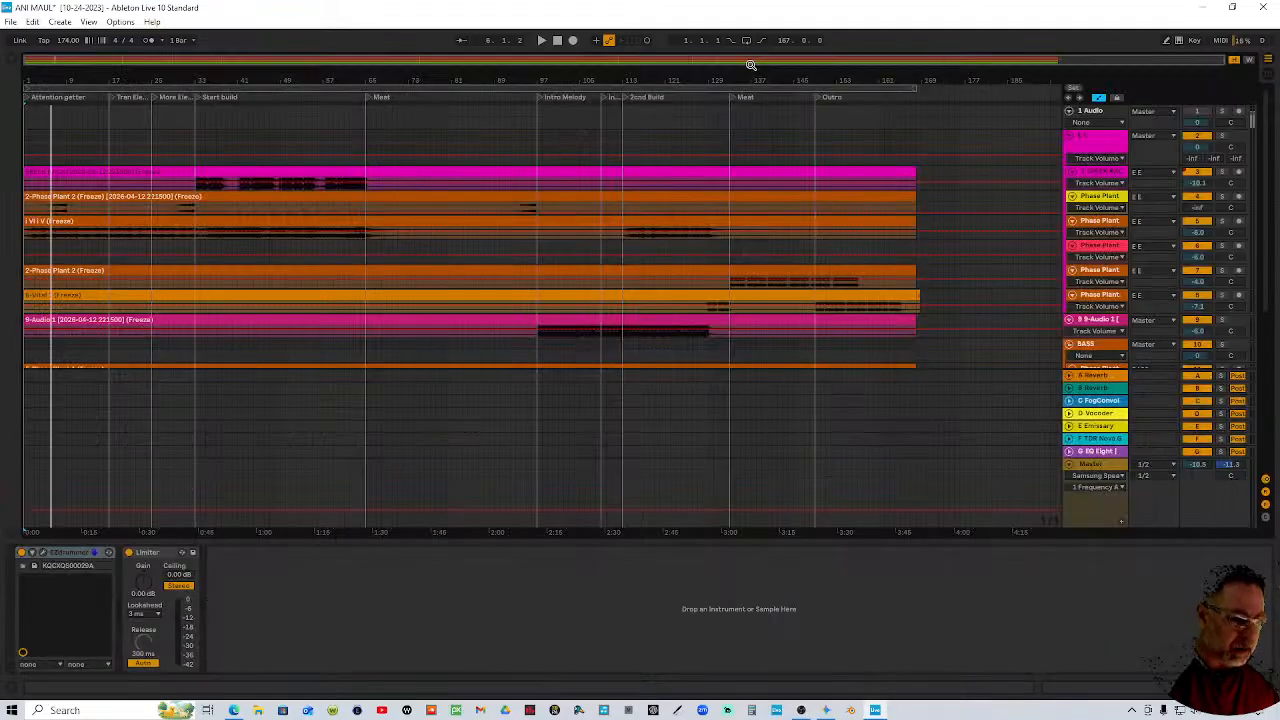
scroll(1076, 306, down, 8)
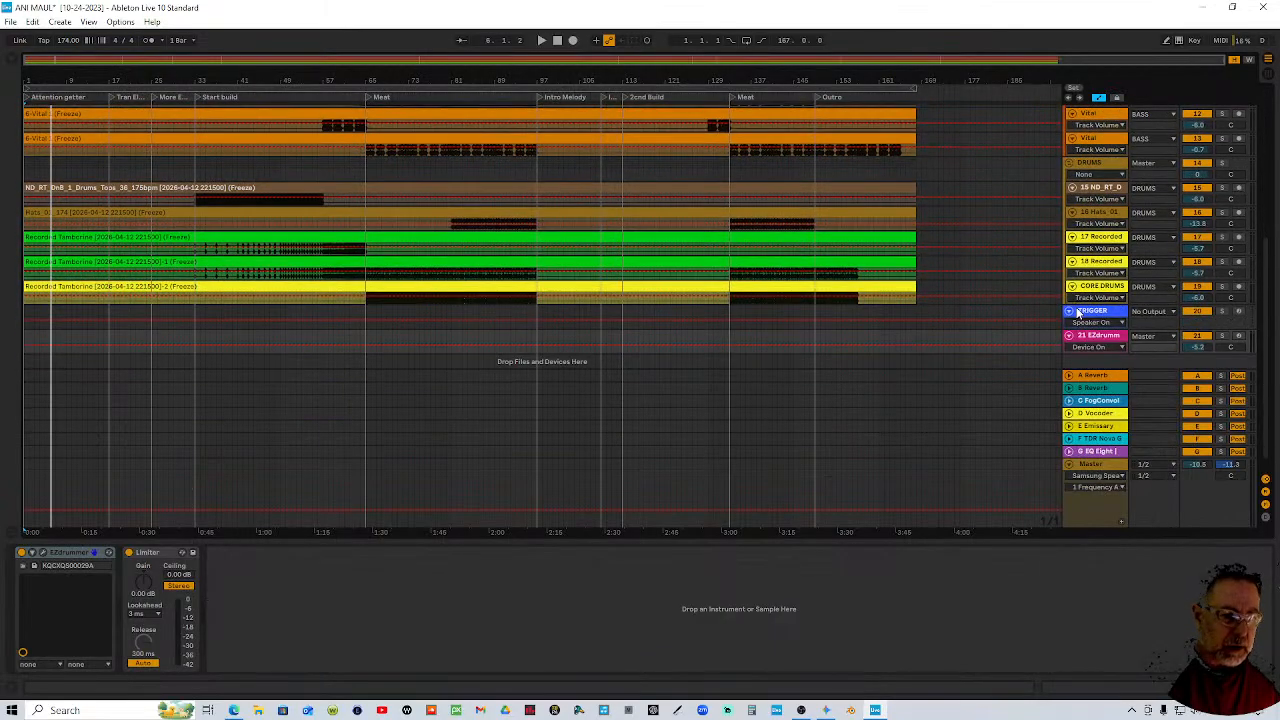
click(1107, 321)
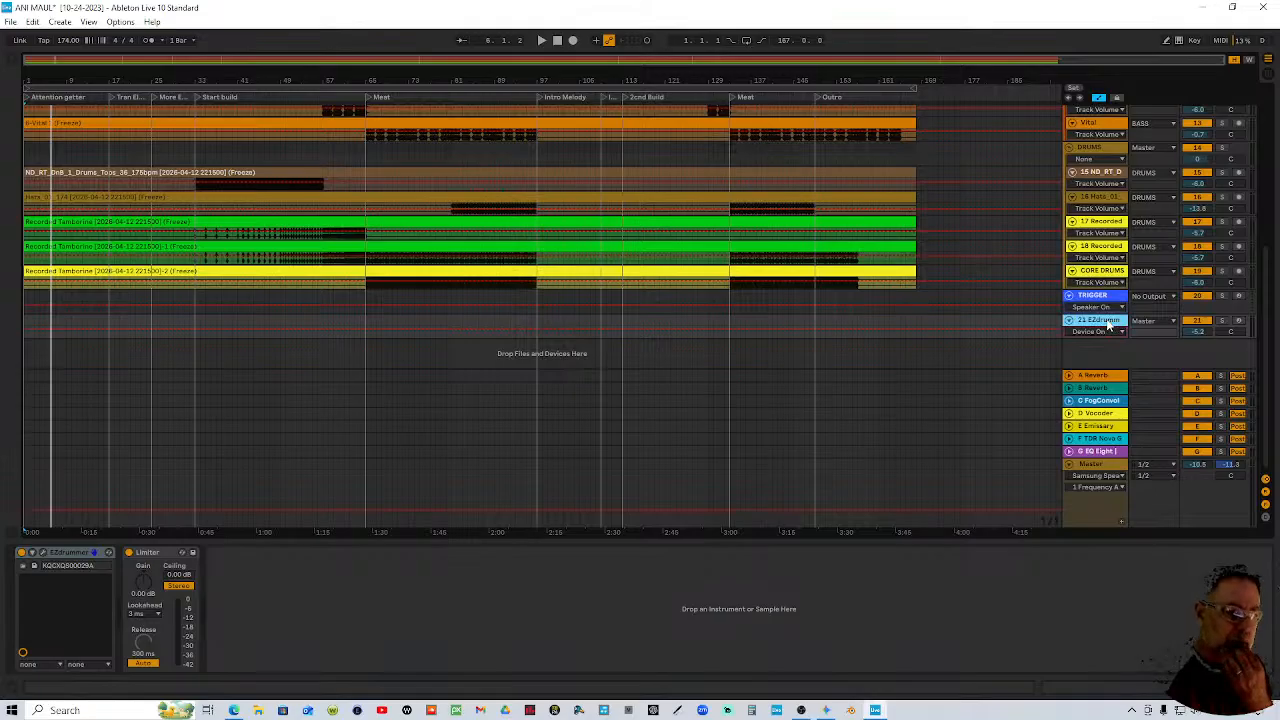
click(1201, 332)
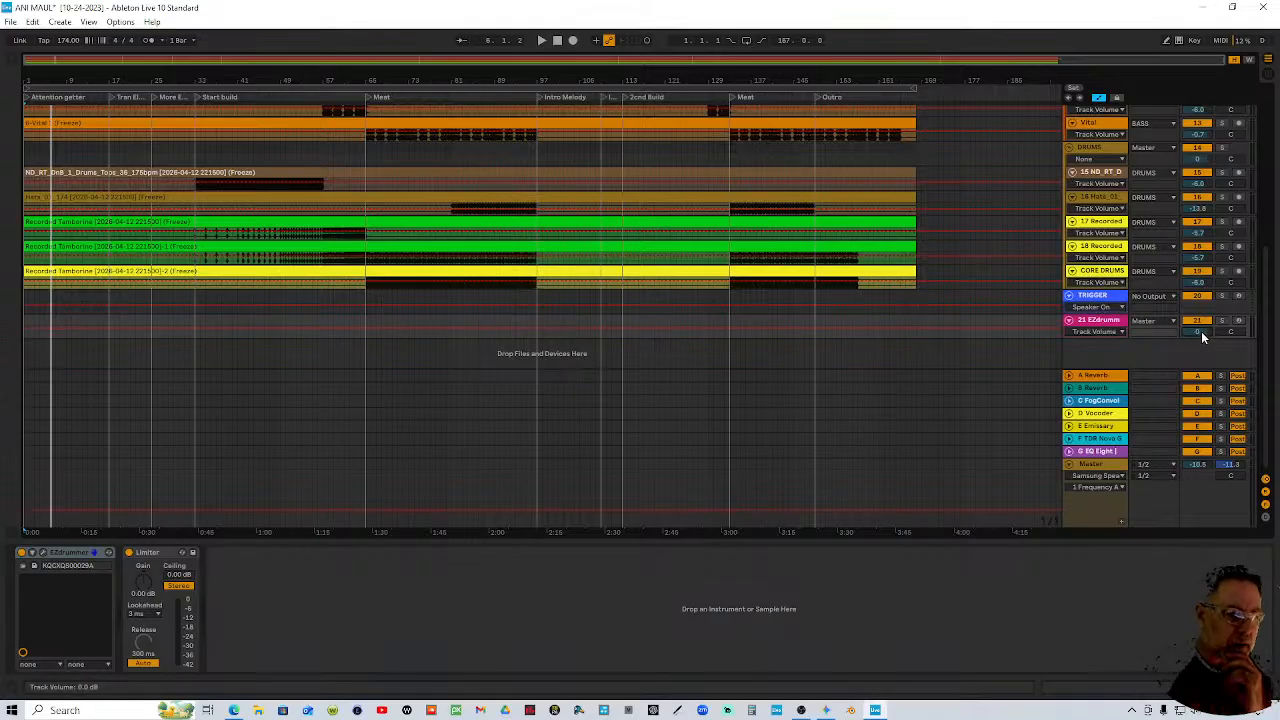
right_click(166, 554)
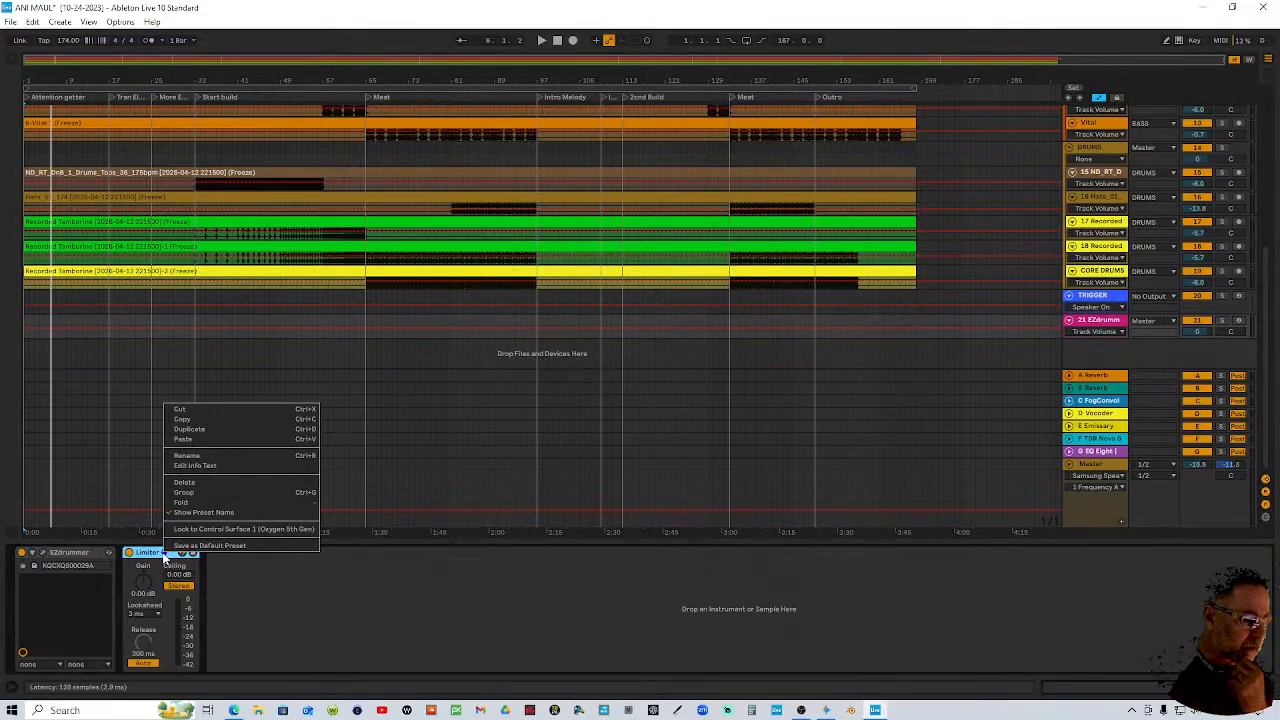
click(201, 410)
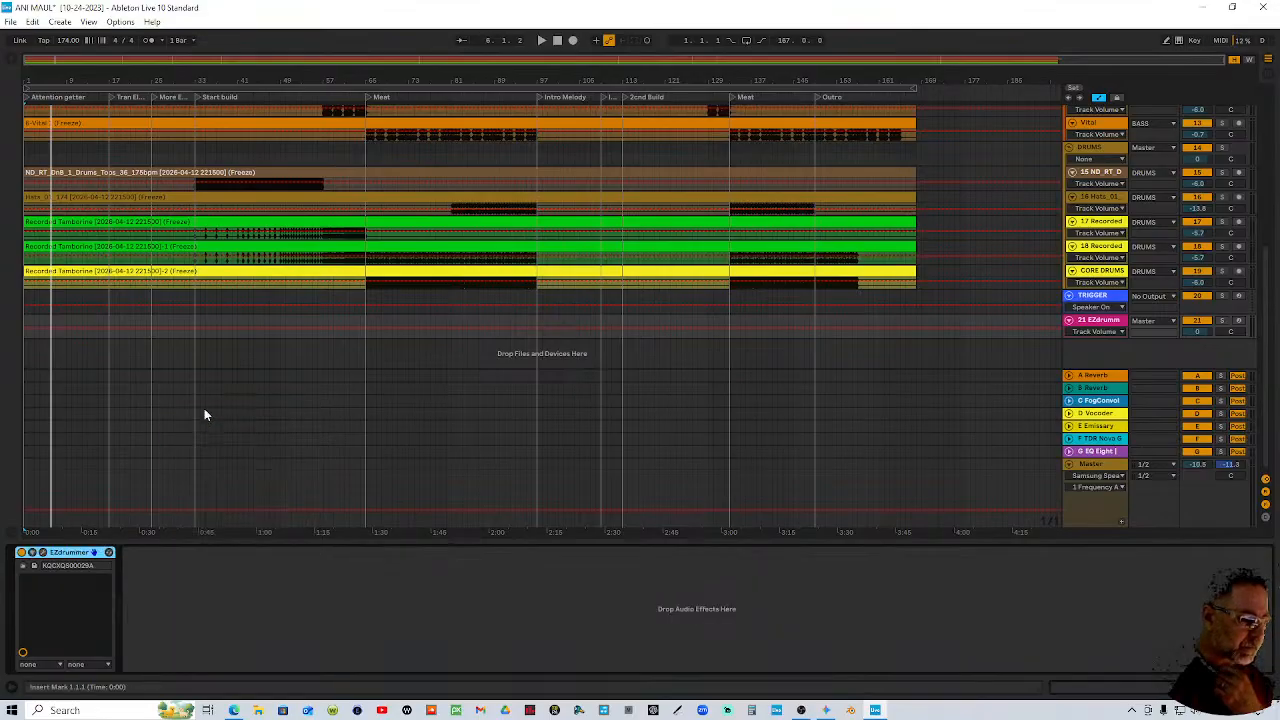
Play the song and check the levels across all tracks in Session View
click(1266, 66)
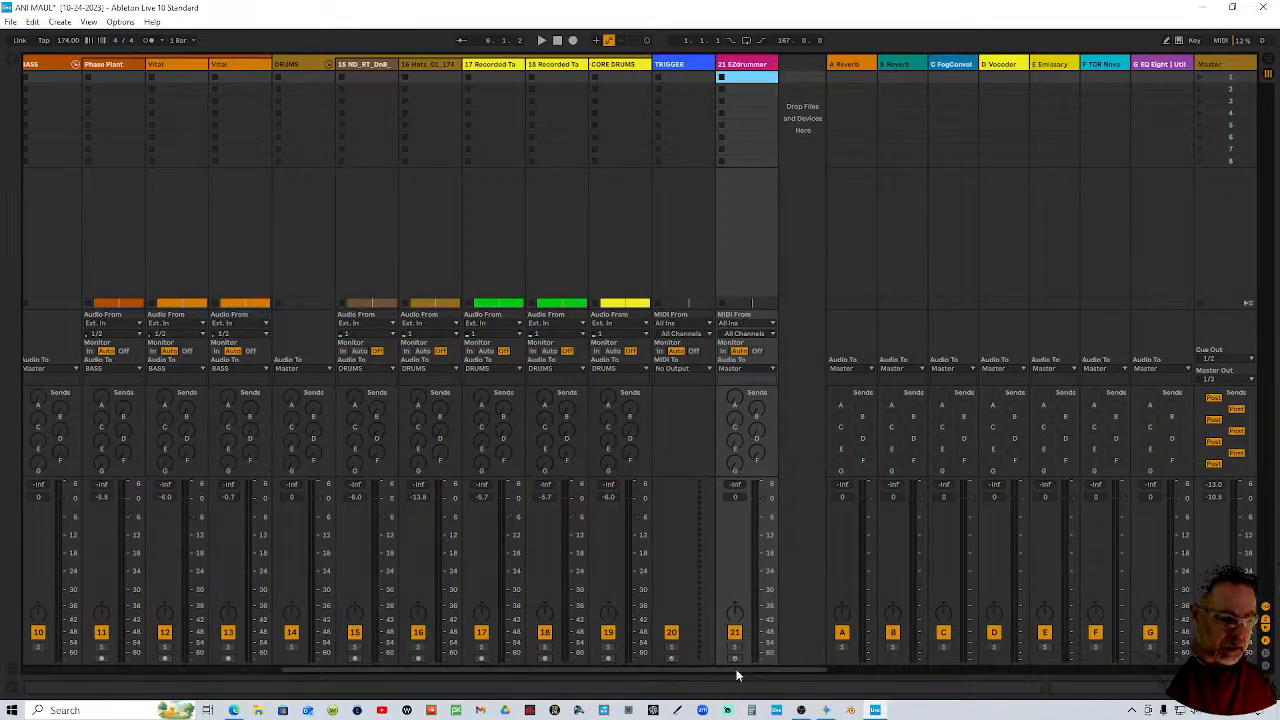
drag(736, 673, 480, 674)
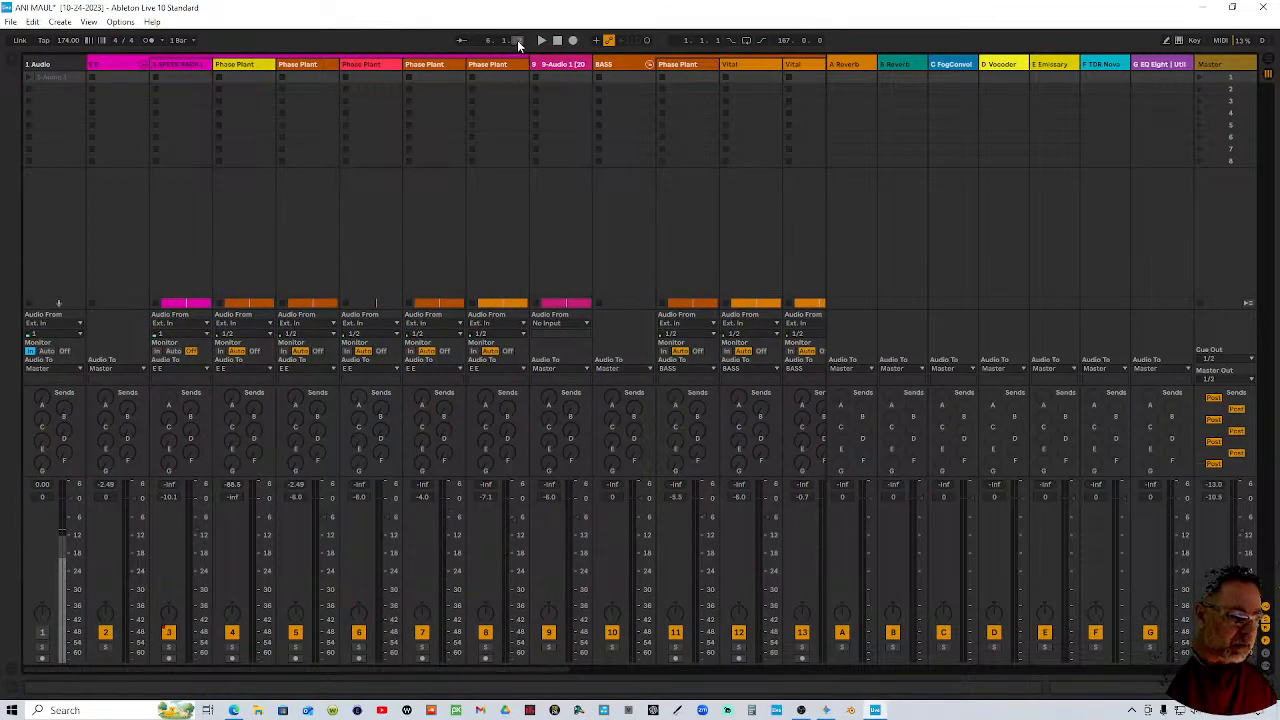
click(540, 42)
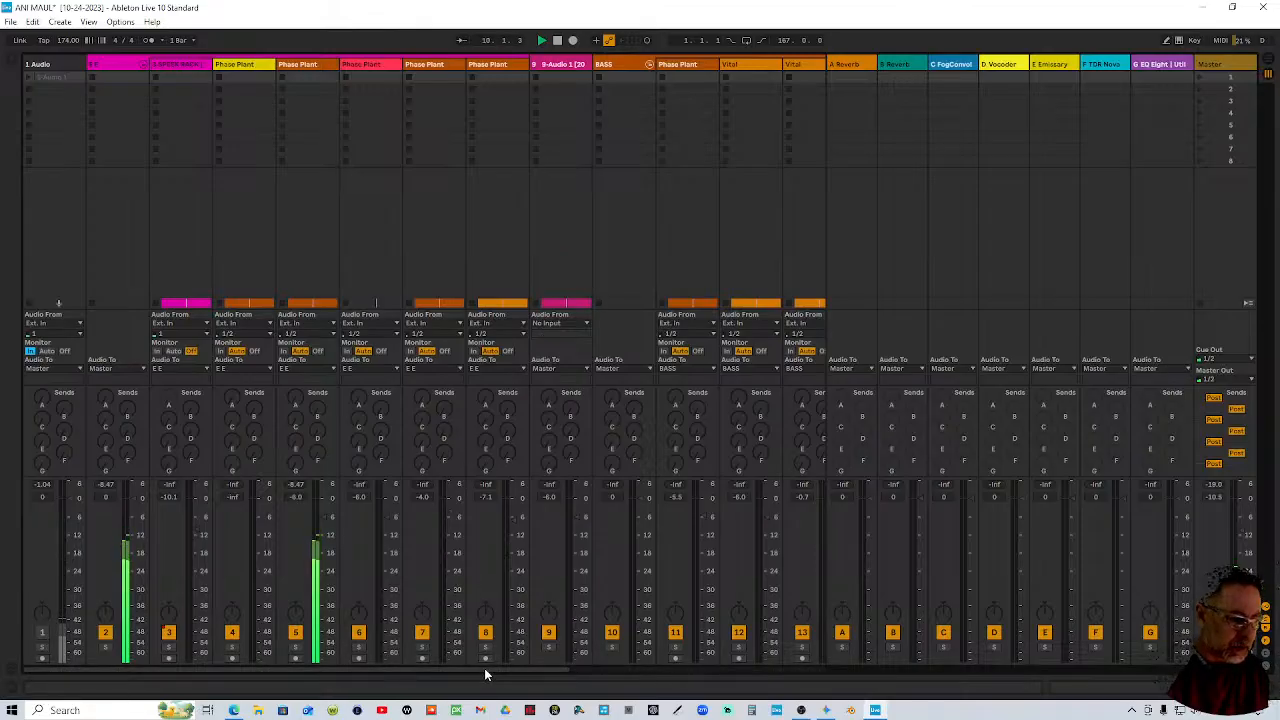
drag(484, 668, 362, 654)
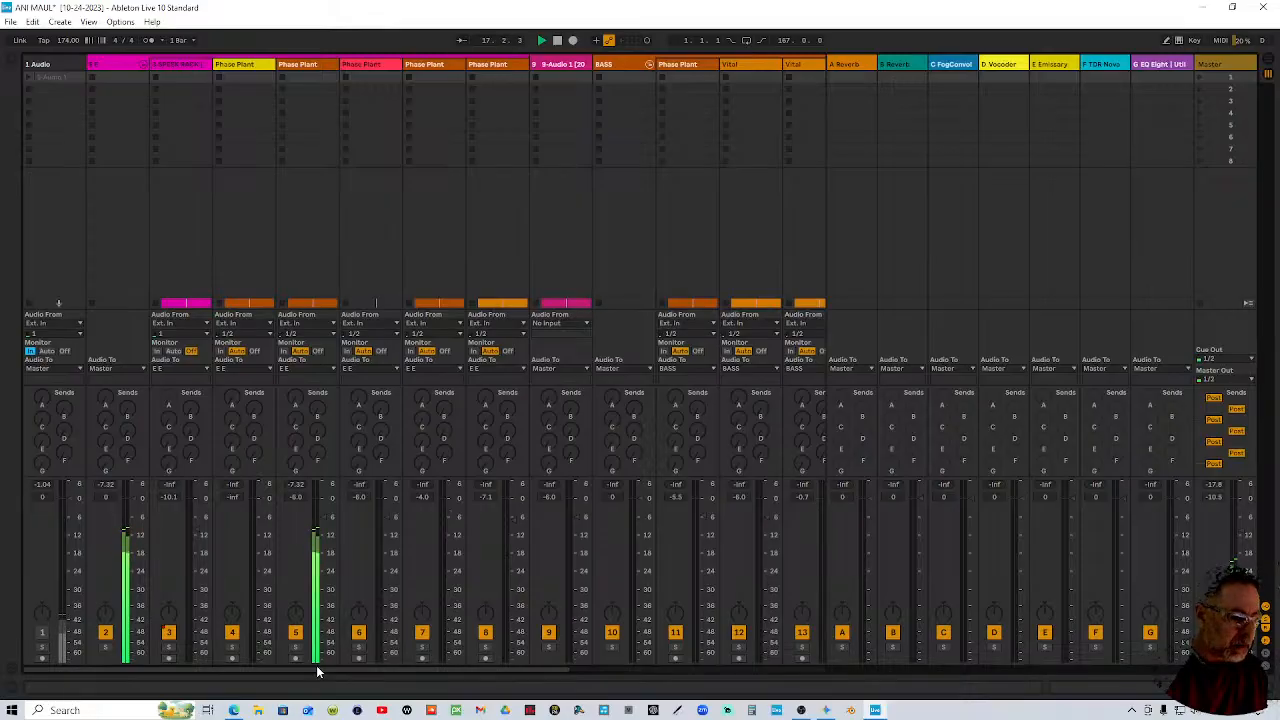
drag(320, 672, 553, 678)
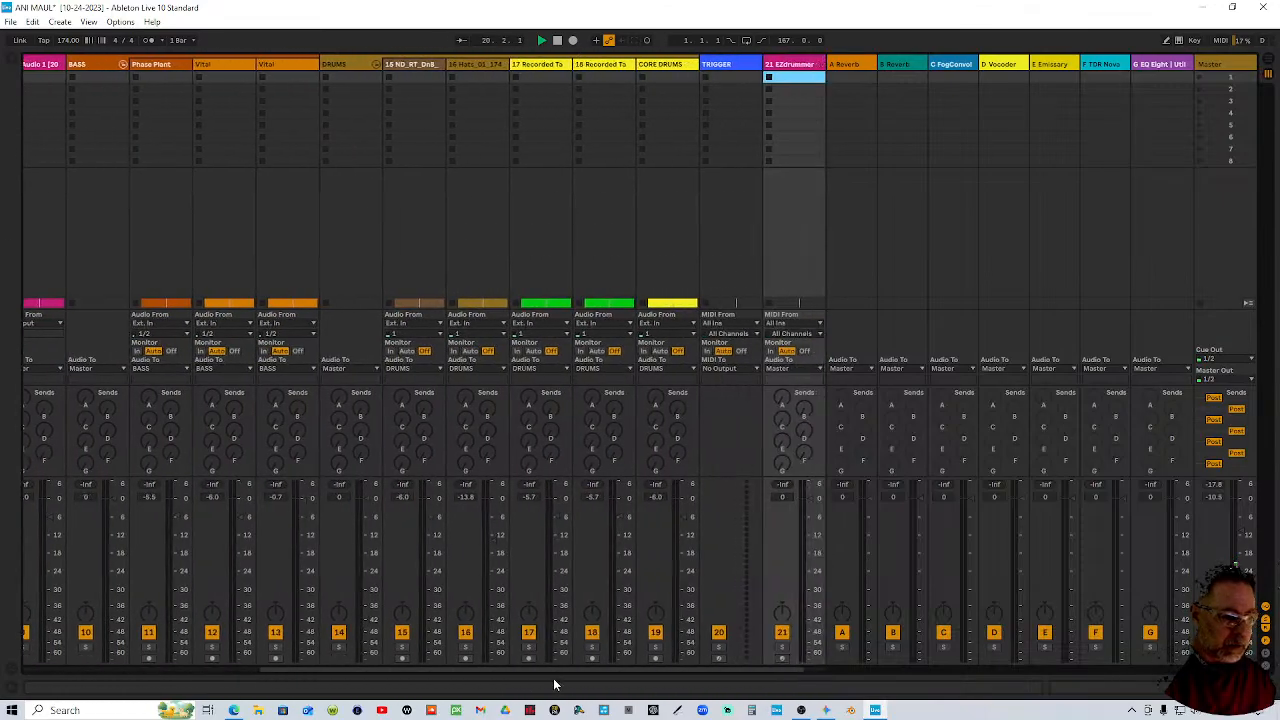
Play the arrangement around the Tran Elements marker and examine the tracks' audio material across the whole song
click(1268, 64)
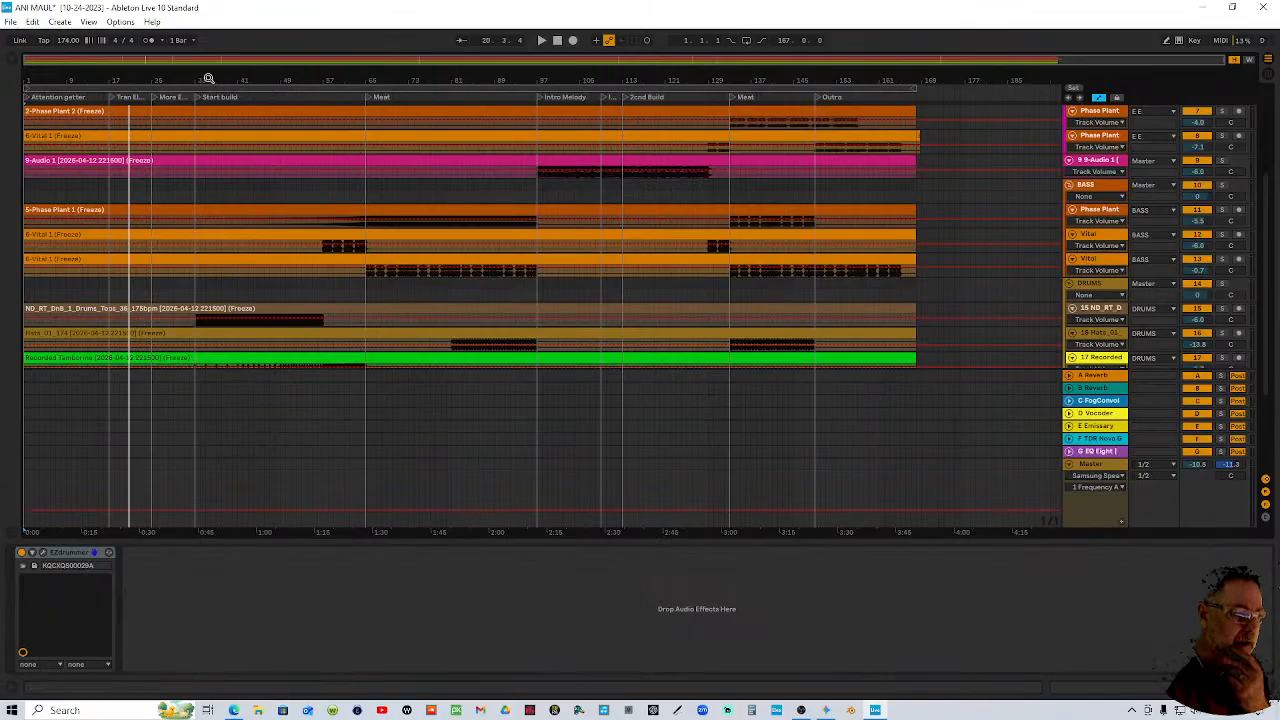
drag(211, 76, 211, 81)
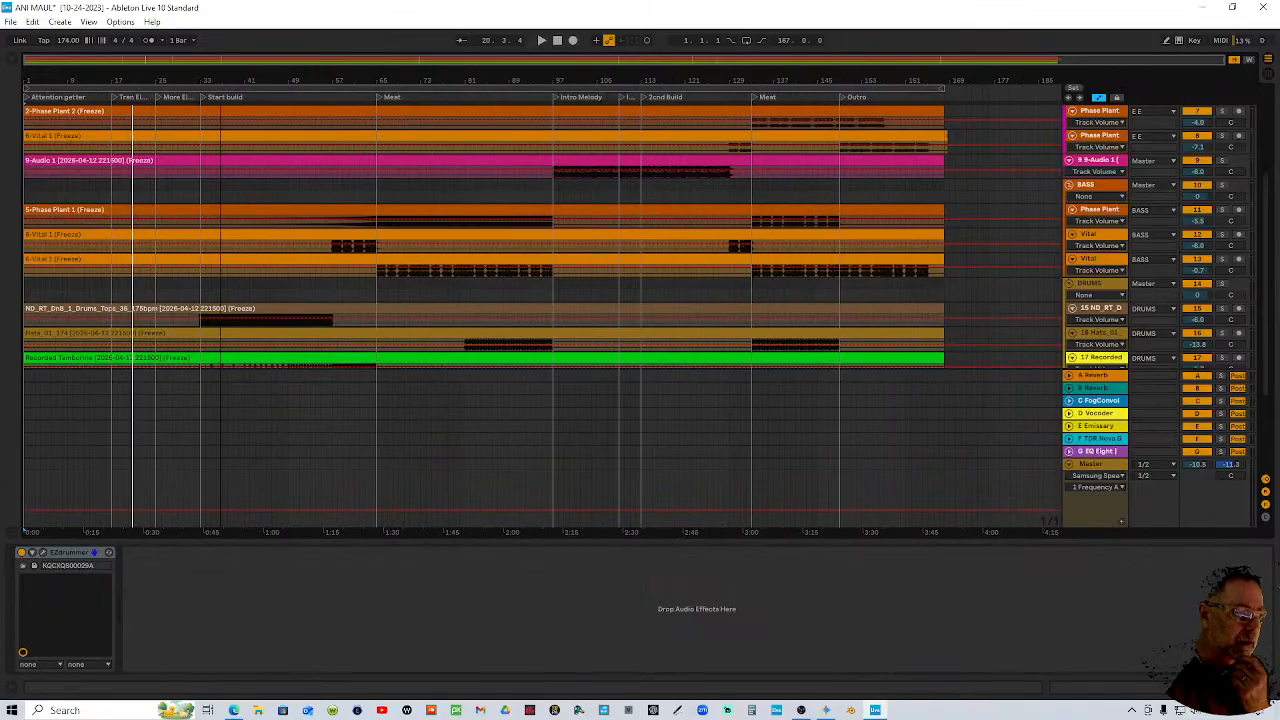
click(84, 97)
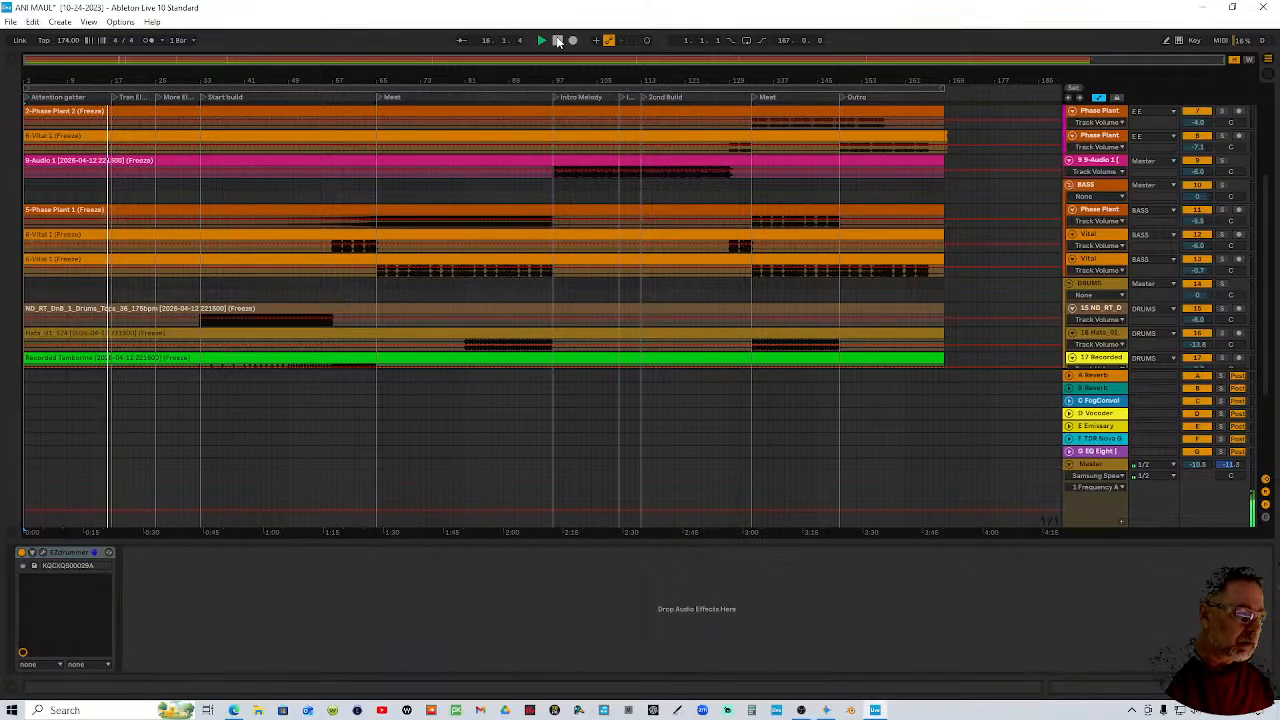
click(558, 41)
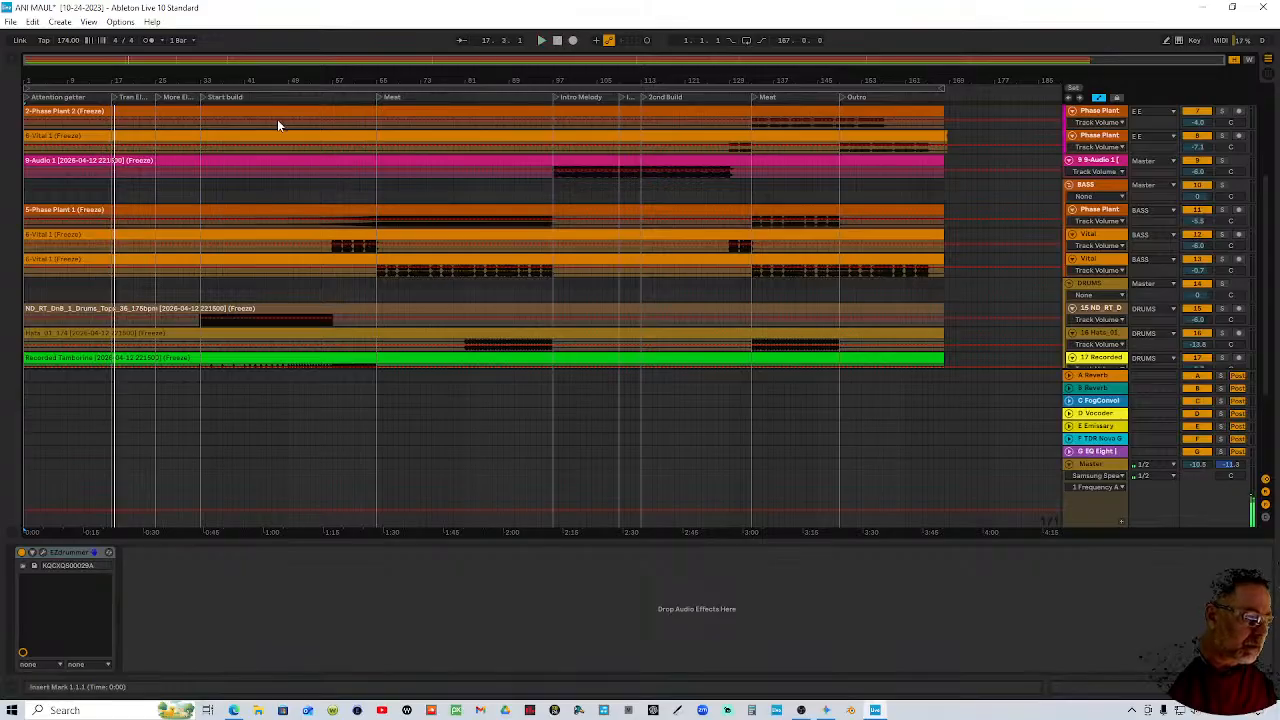
drag(110, 73, 380, 103)
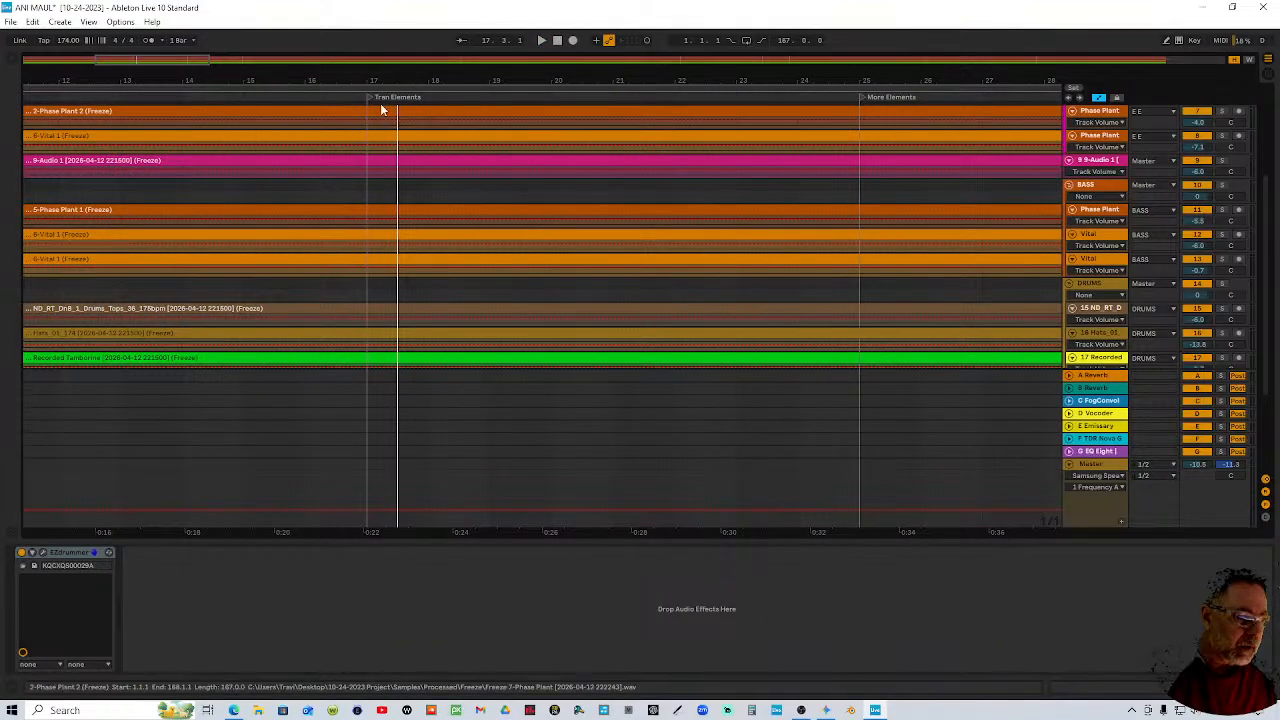
scroll(474, 340, up, 5)
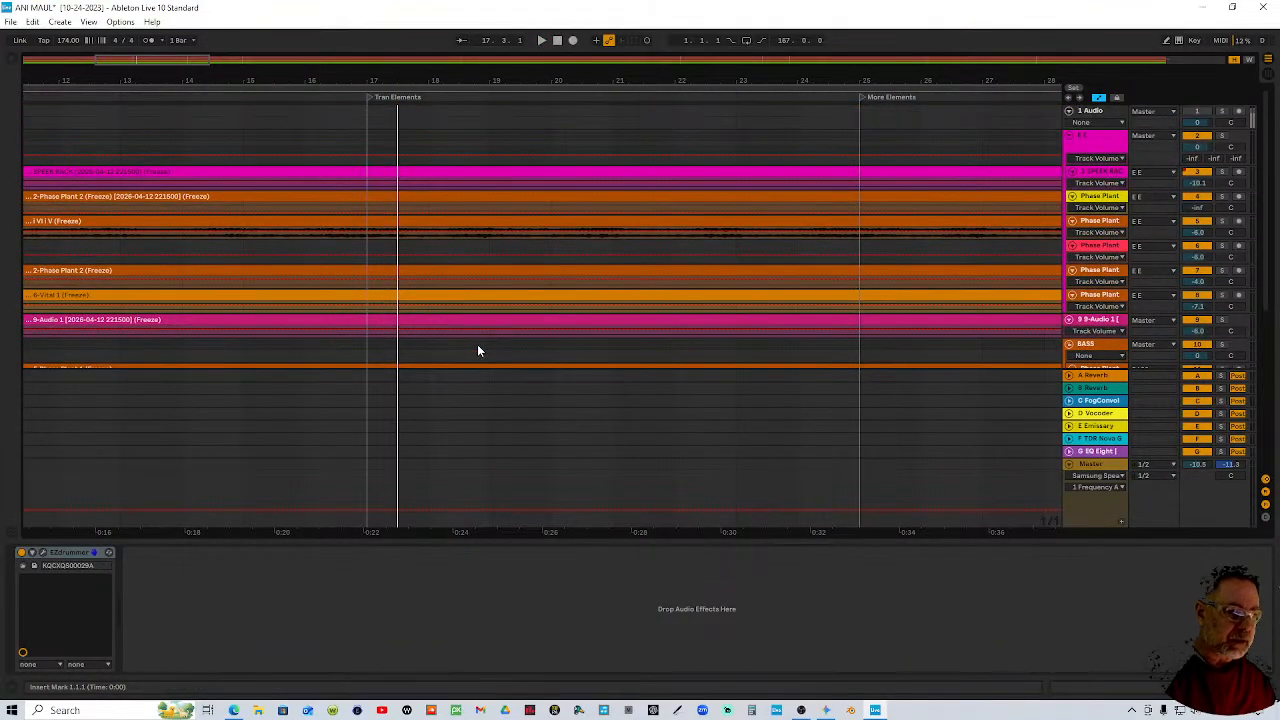
key(minus)
key(minus)
key(minus)
key(minus)
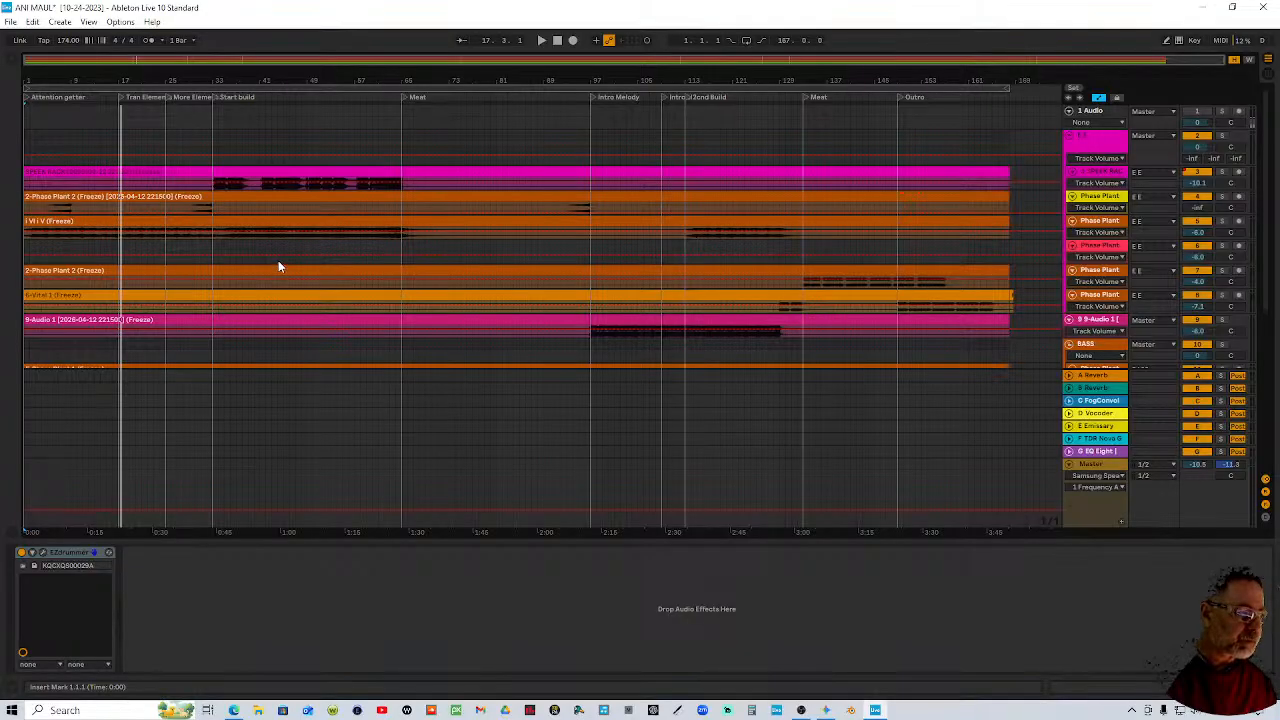
scroll(279, 266, down, 6)
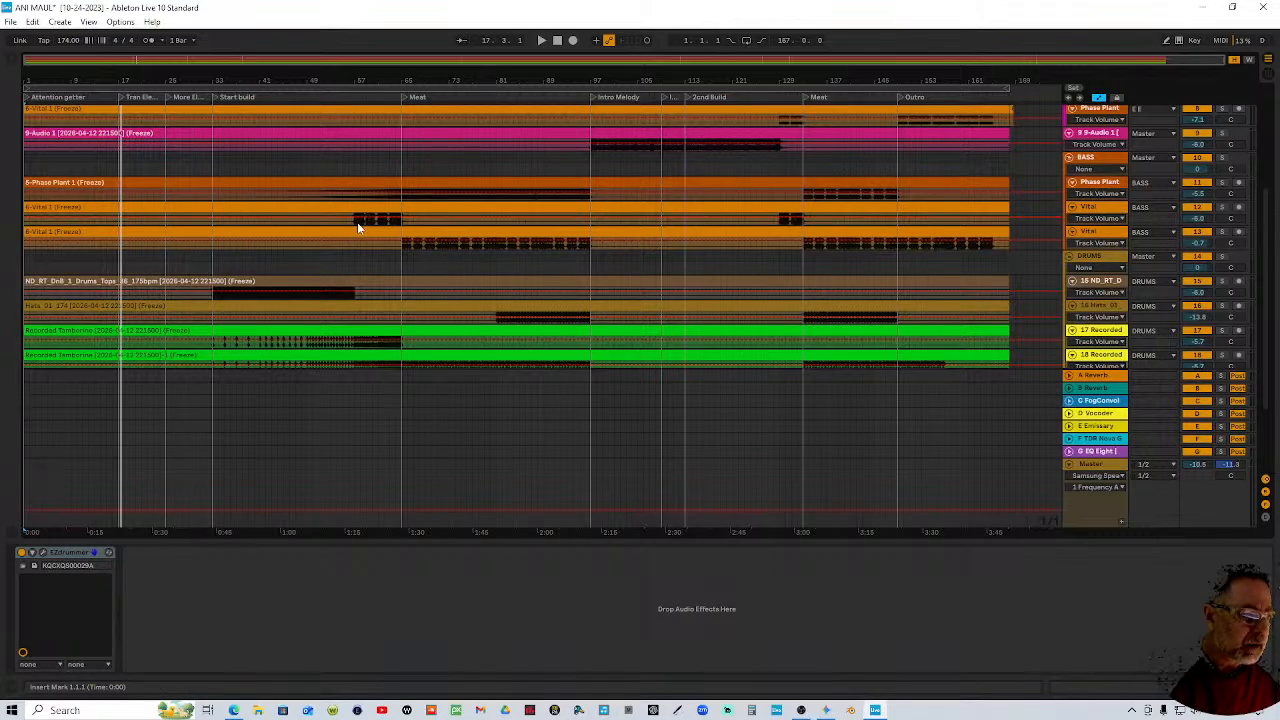
Copy the first two bars of bass audio at bar 57 on the track 12 Vital to bar 17 and play the result
drag(357, 222, 373, 222)
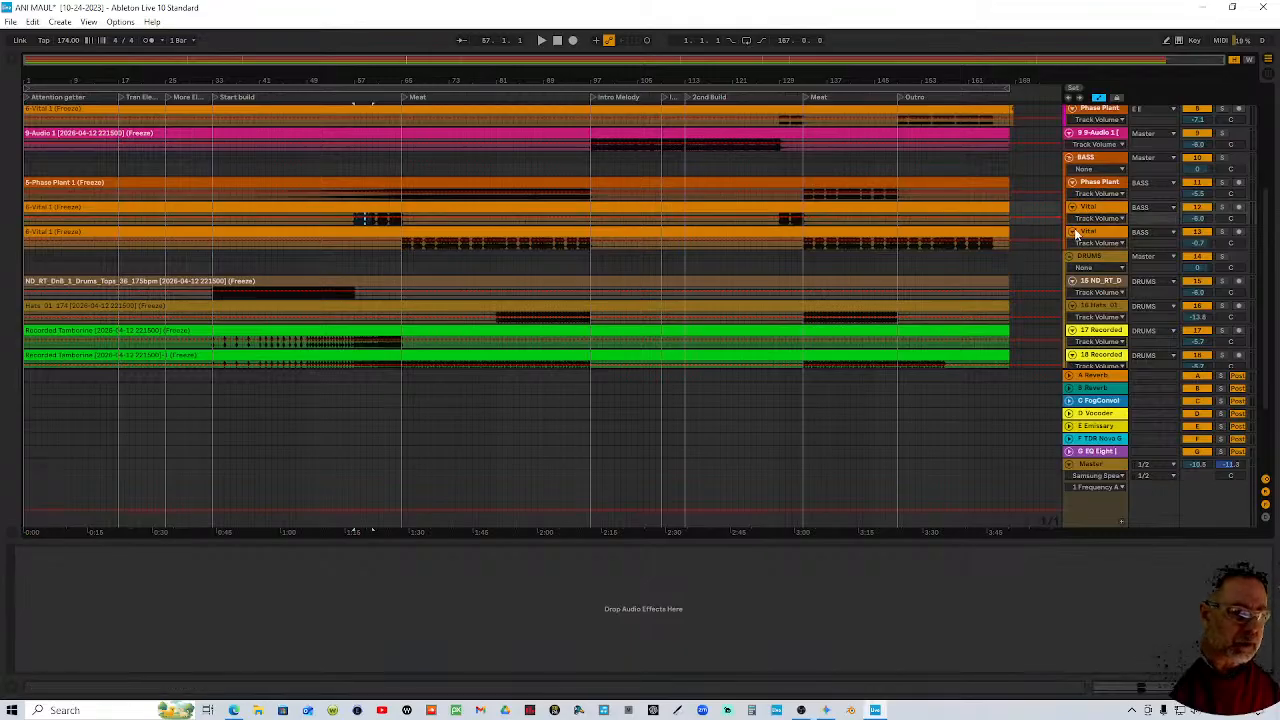
drag(1076, 230, 1088, 306)
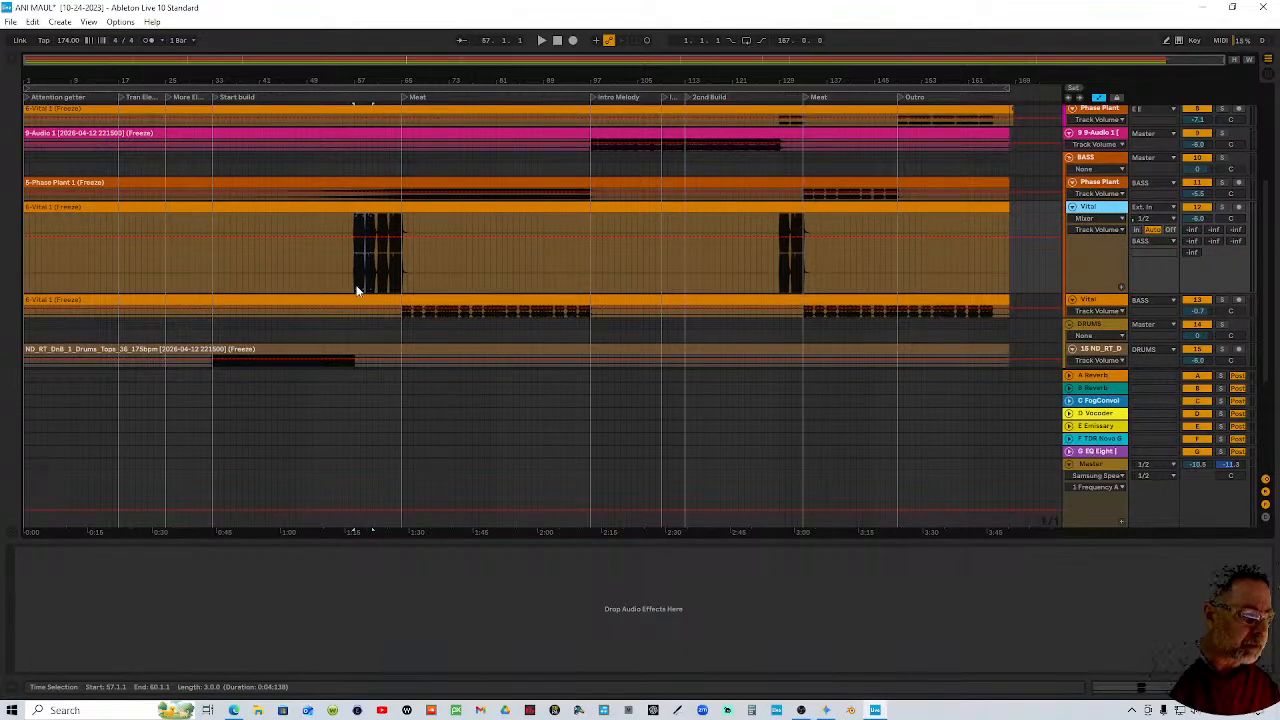
drag(351, 279, 367, 280)
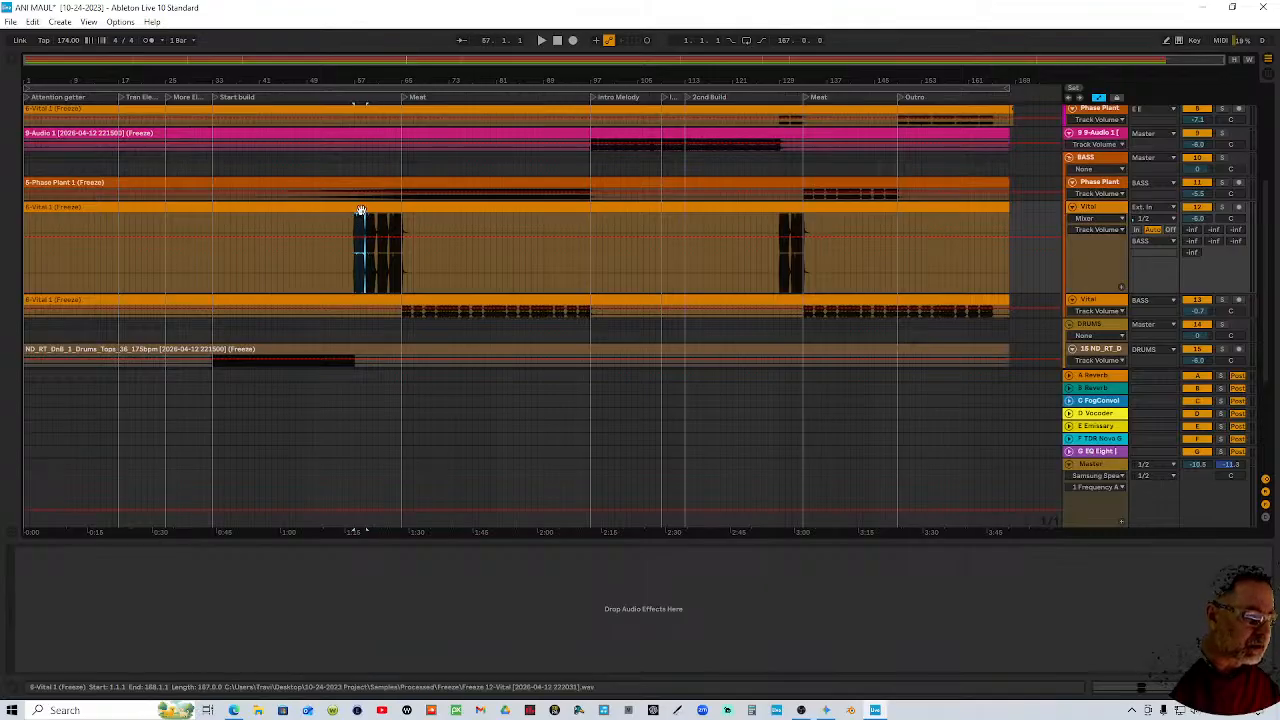
click(255, 215)
click(147, 218)
drag(147, 218, 125, 213)
key(space)
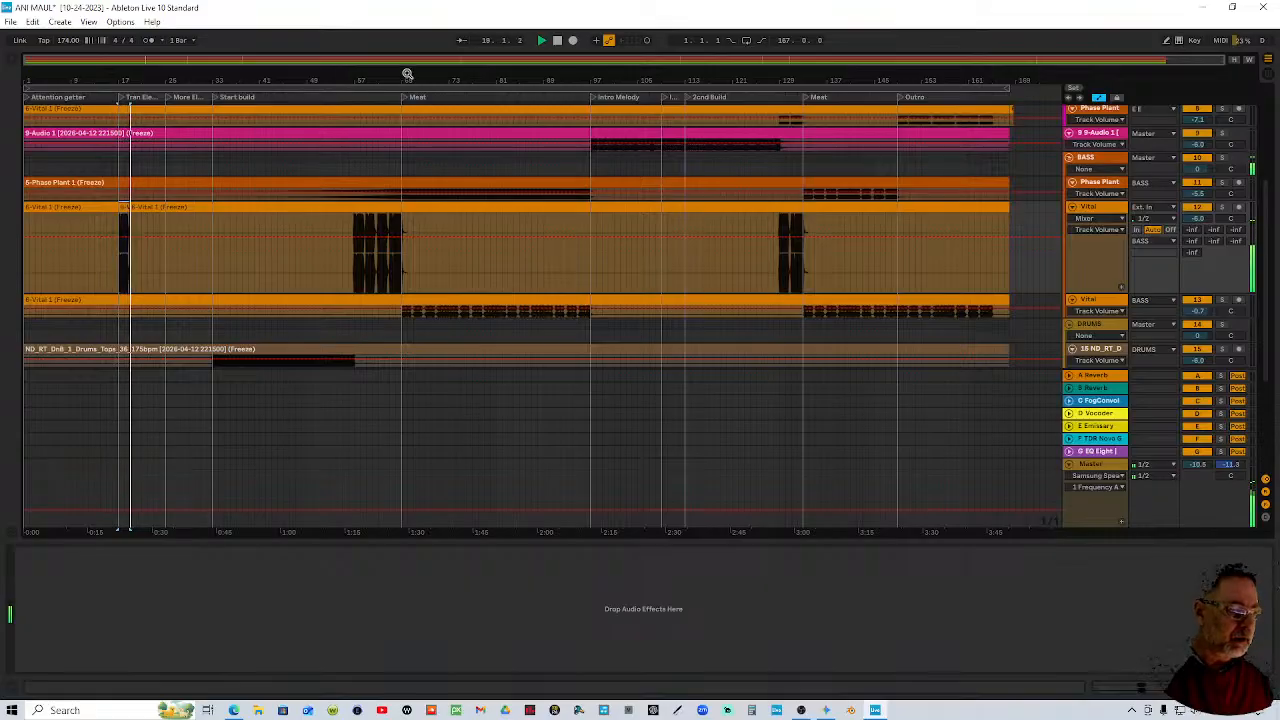
click(558, 41)
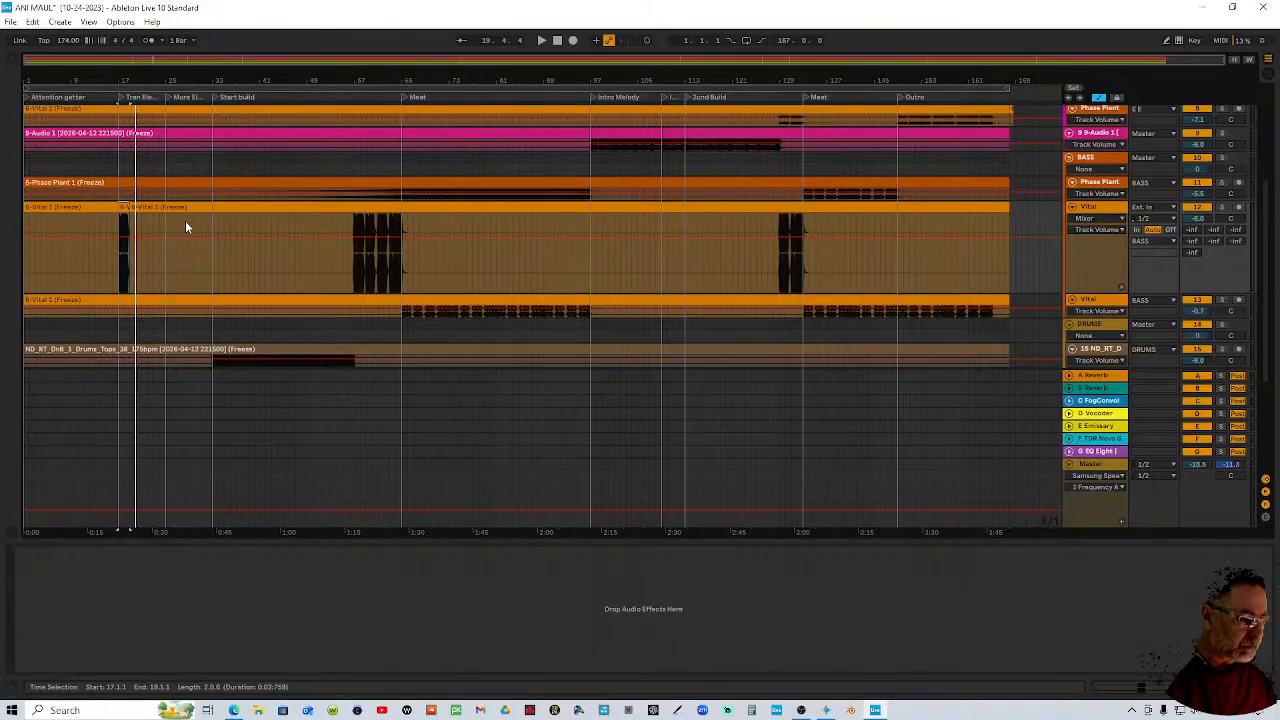
Transpose the copied Vital clip at bar 17 by -5 semitones, play it in context, and colour the clip yellow
double_click(125, 205)
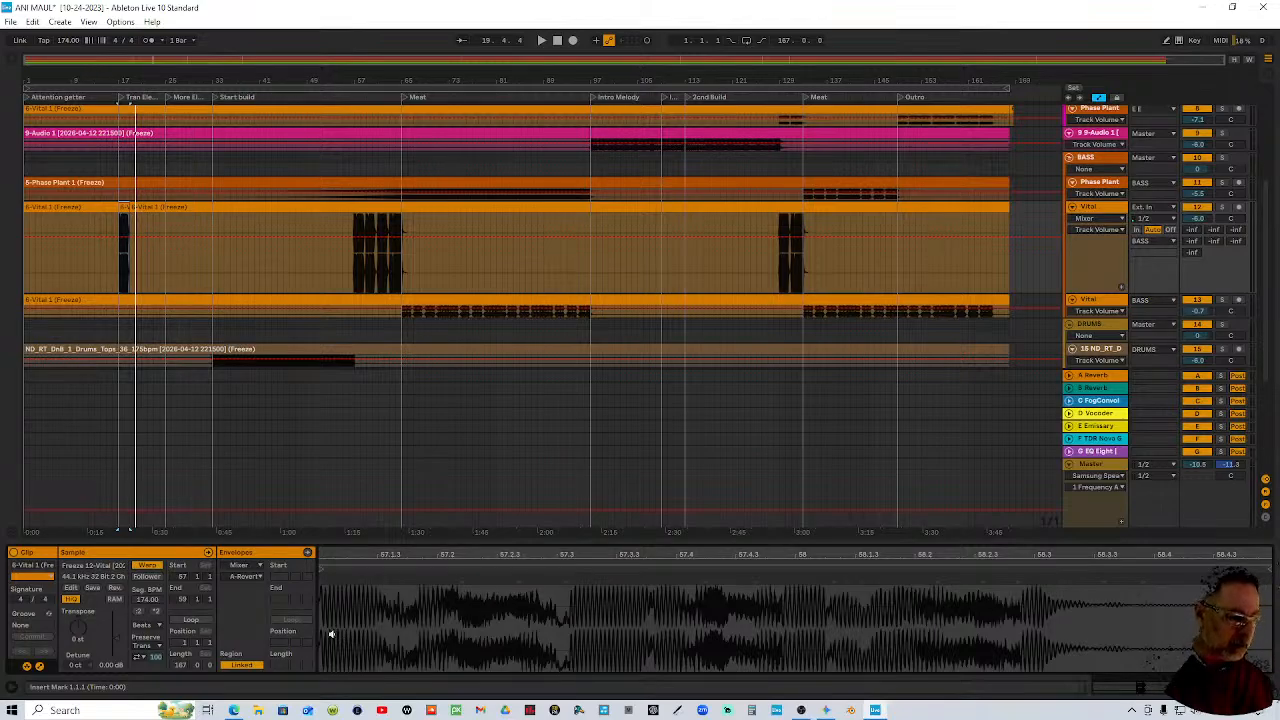
click(83, 636)
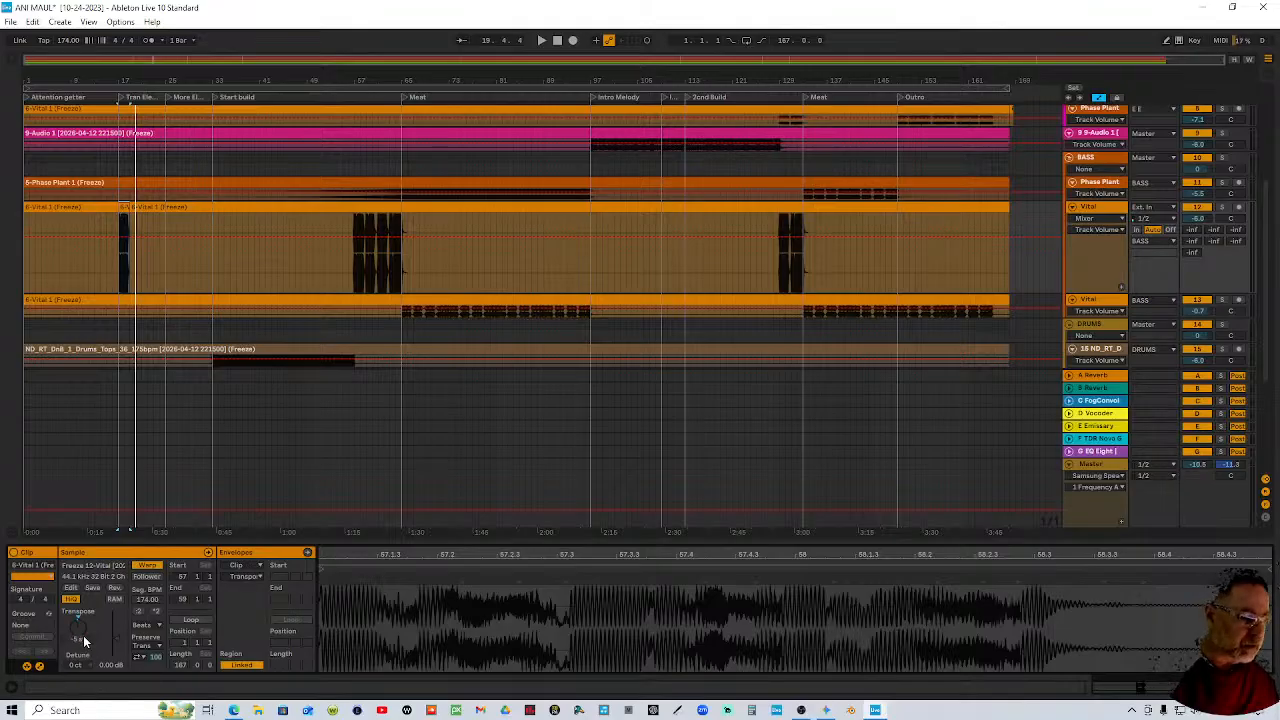
click(97, 98)
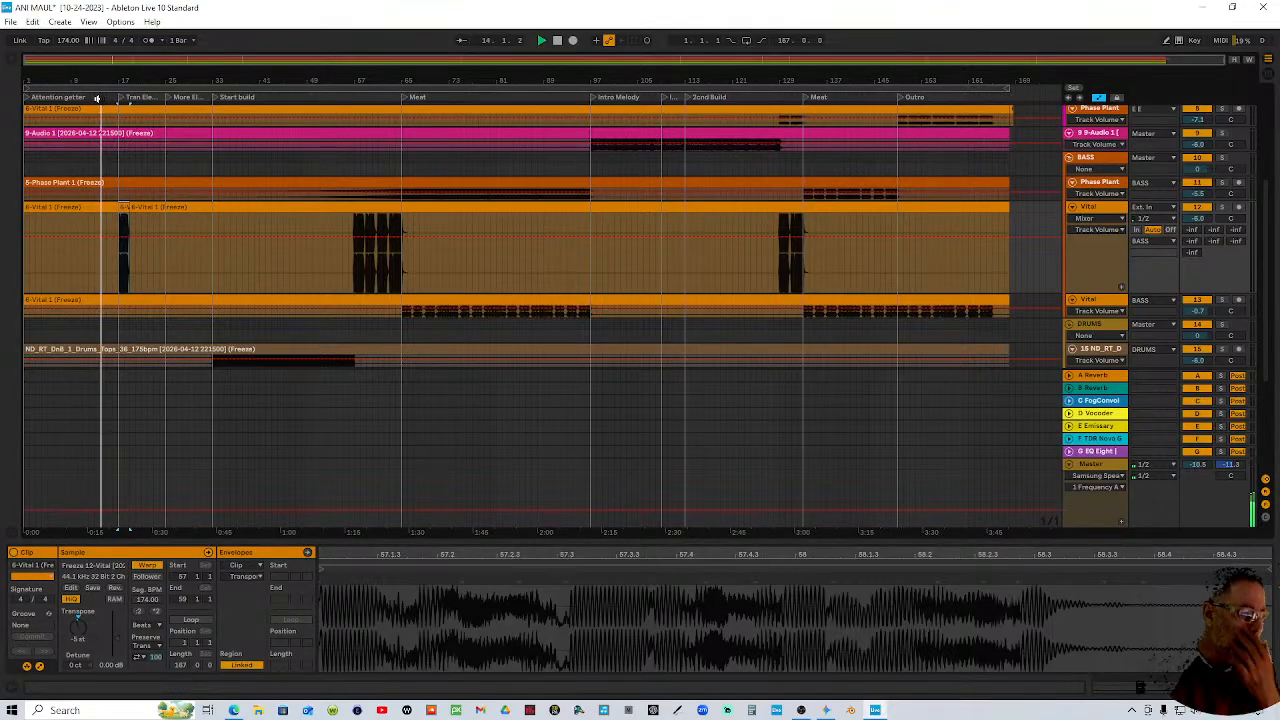
right_click(122, 210)
click(168, 493)
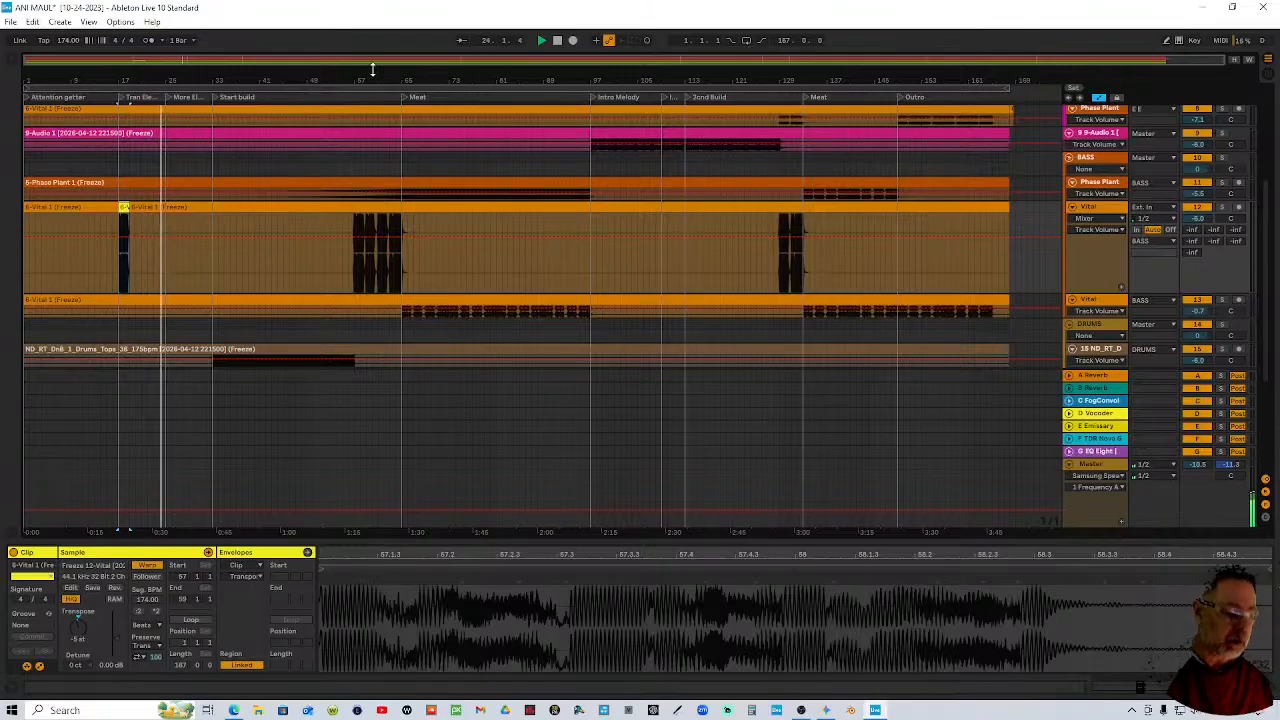
Play the transition in Session View to check the track levels, and return to the Arrangement's drum tracks
key(Tab)
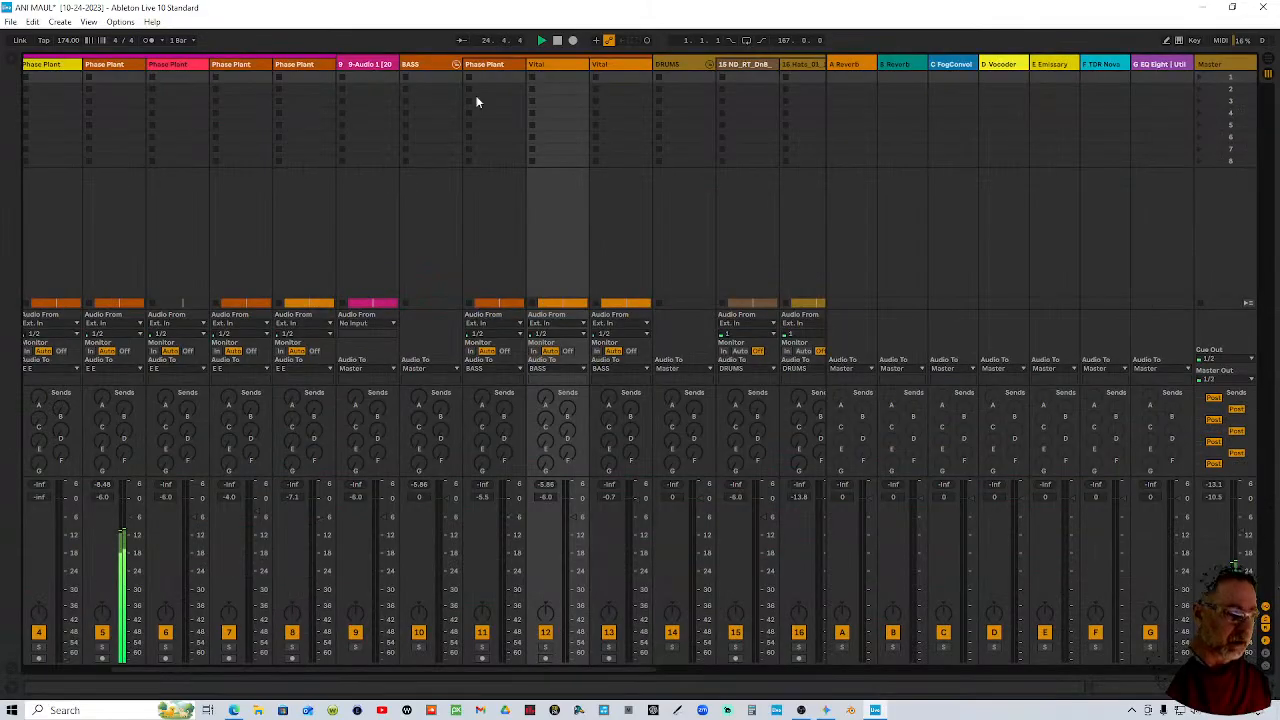
click(541, 40)
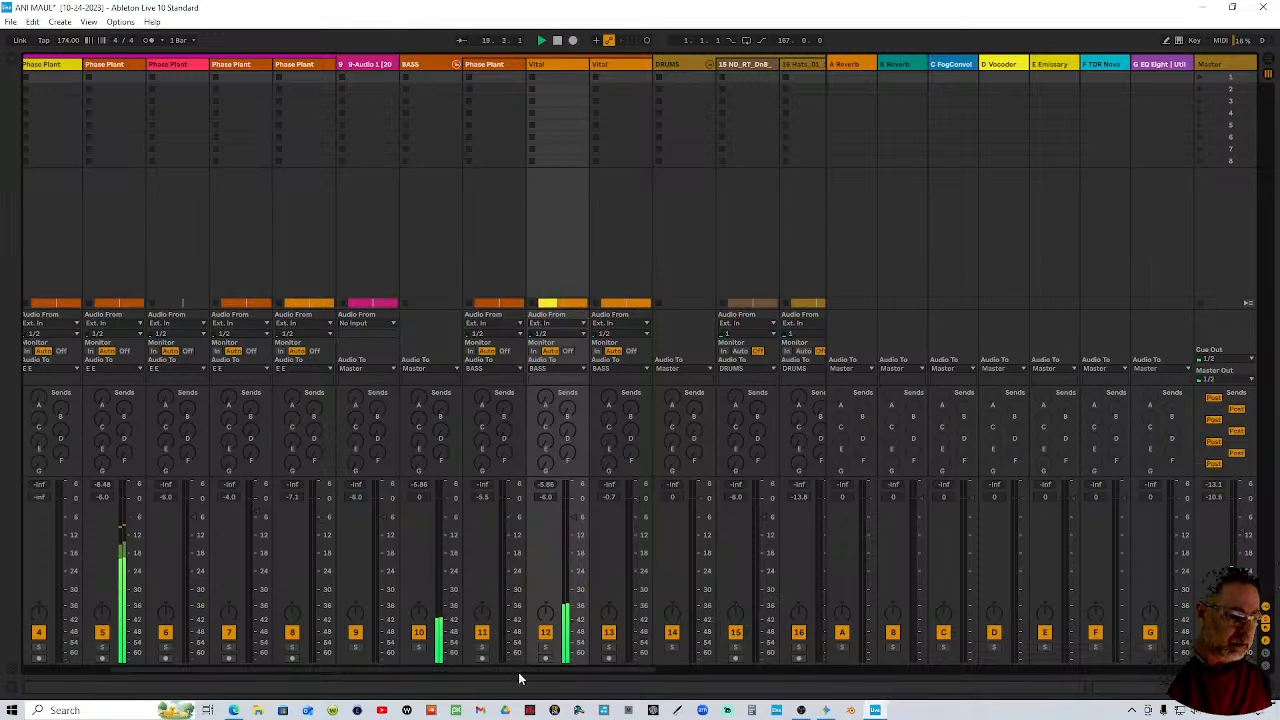
drag(518, 672, 481, 678)
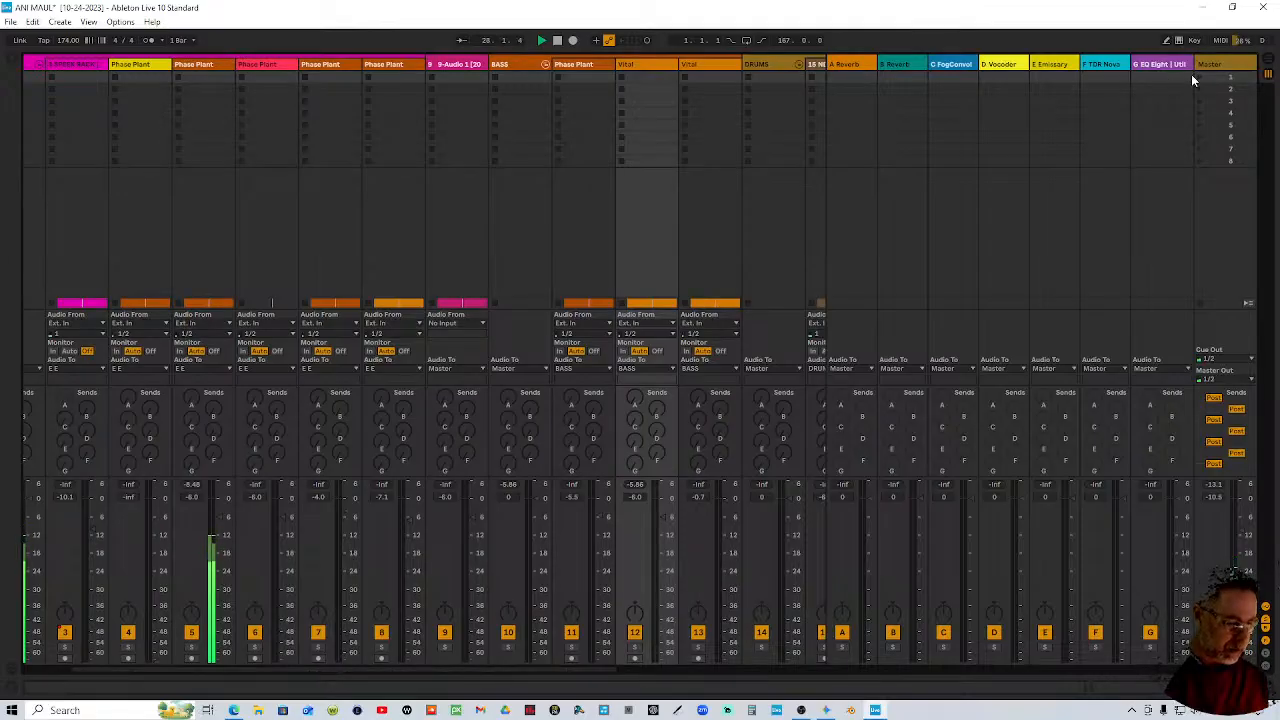
key(Tab)
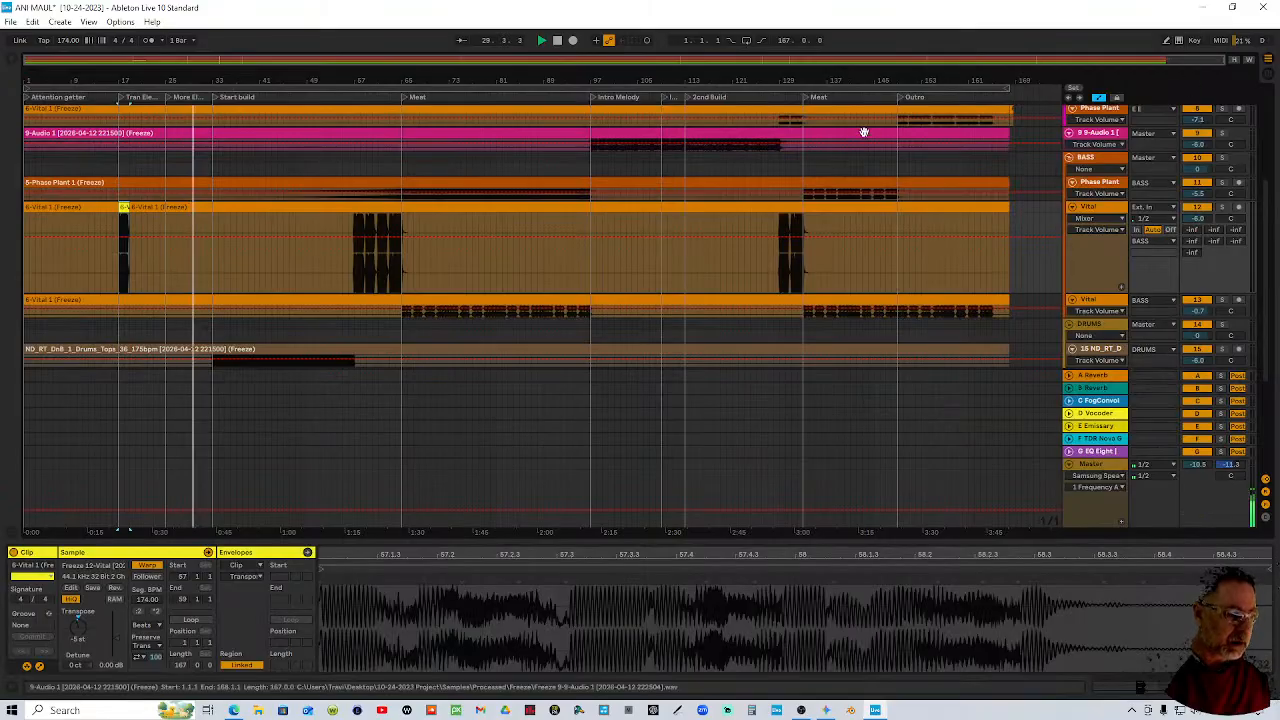
scroll(586, 256, down, 3)
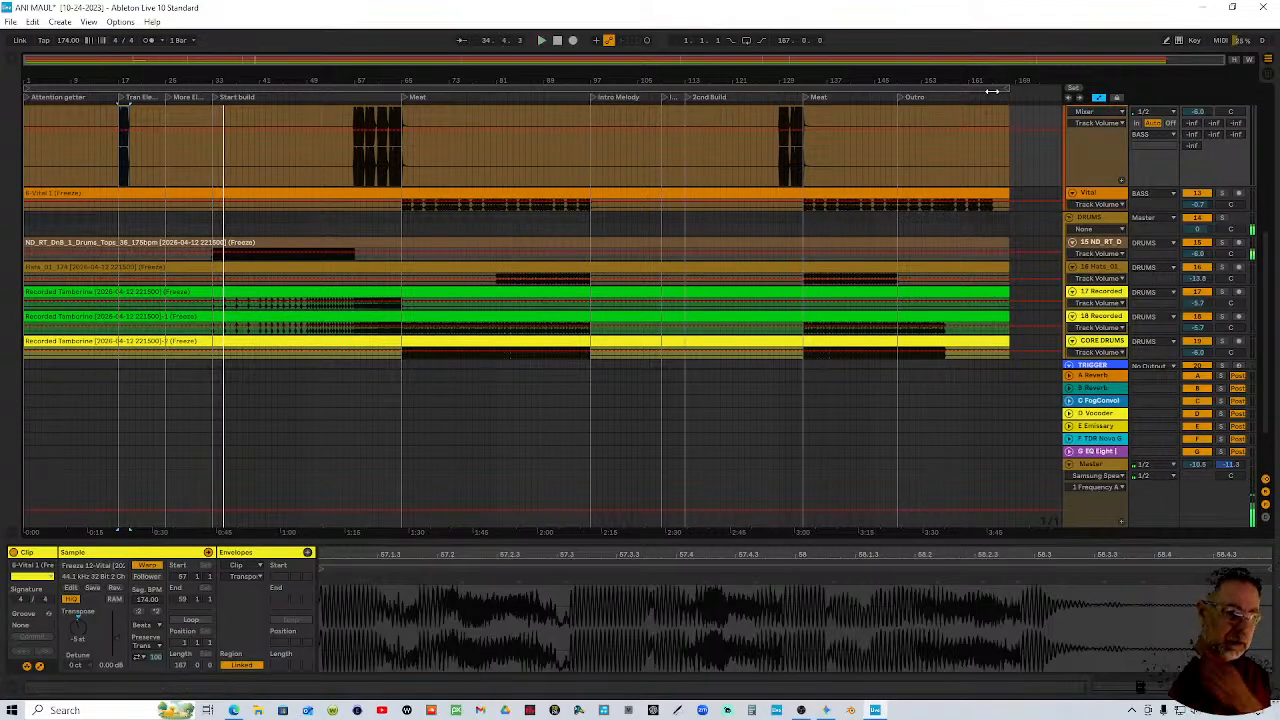
Add Fog Convolver 2 to the end of the Master chain and load the Sub 4 impulse response from the REW category
click(1112, 466)
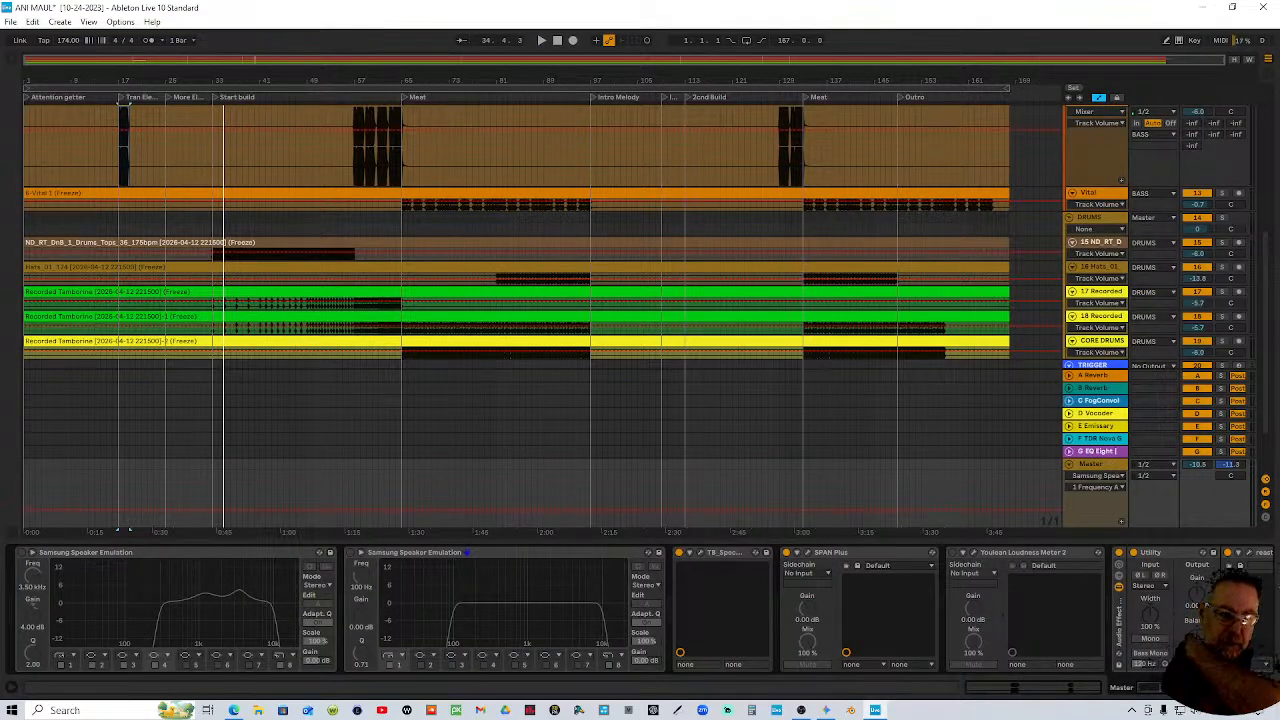
scroll(640, 610, right, 3)
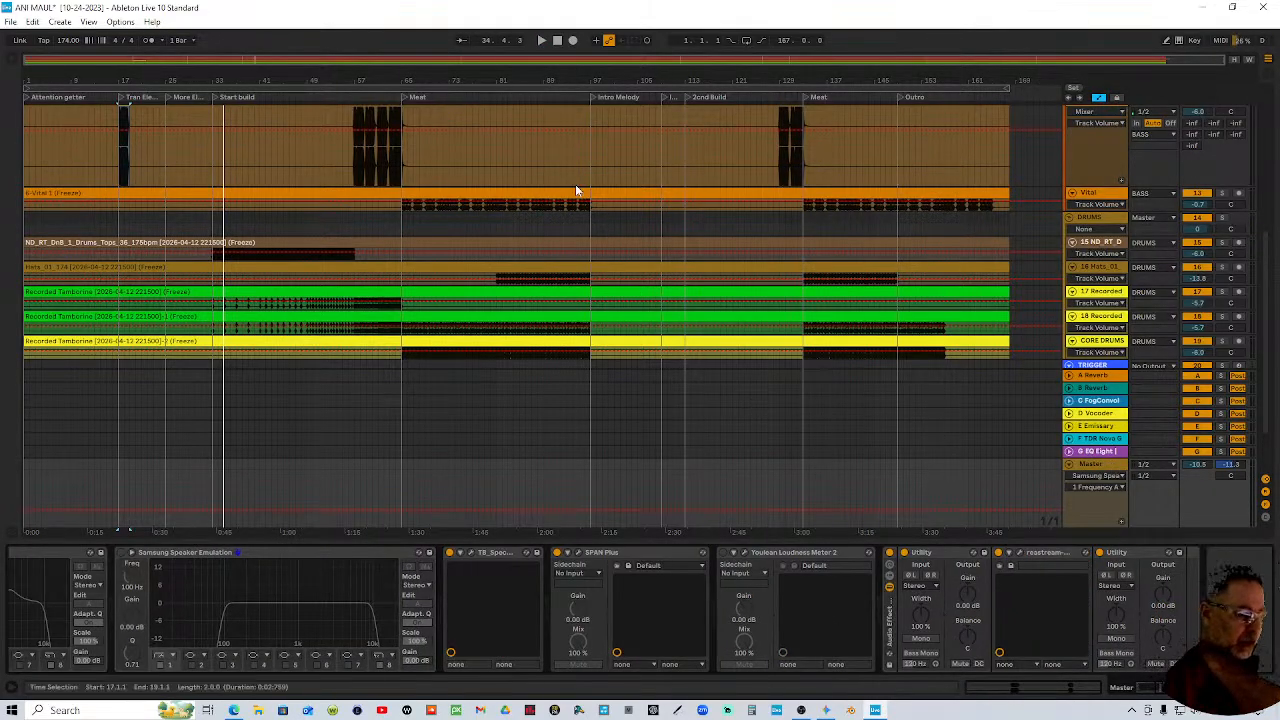
click(10, 63)
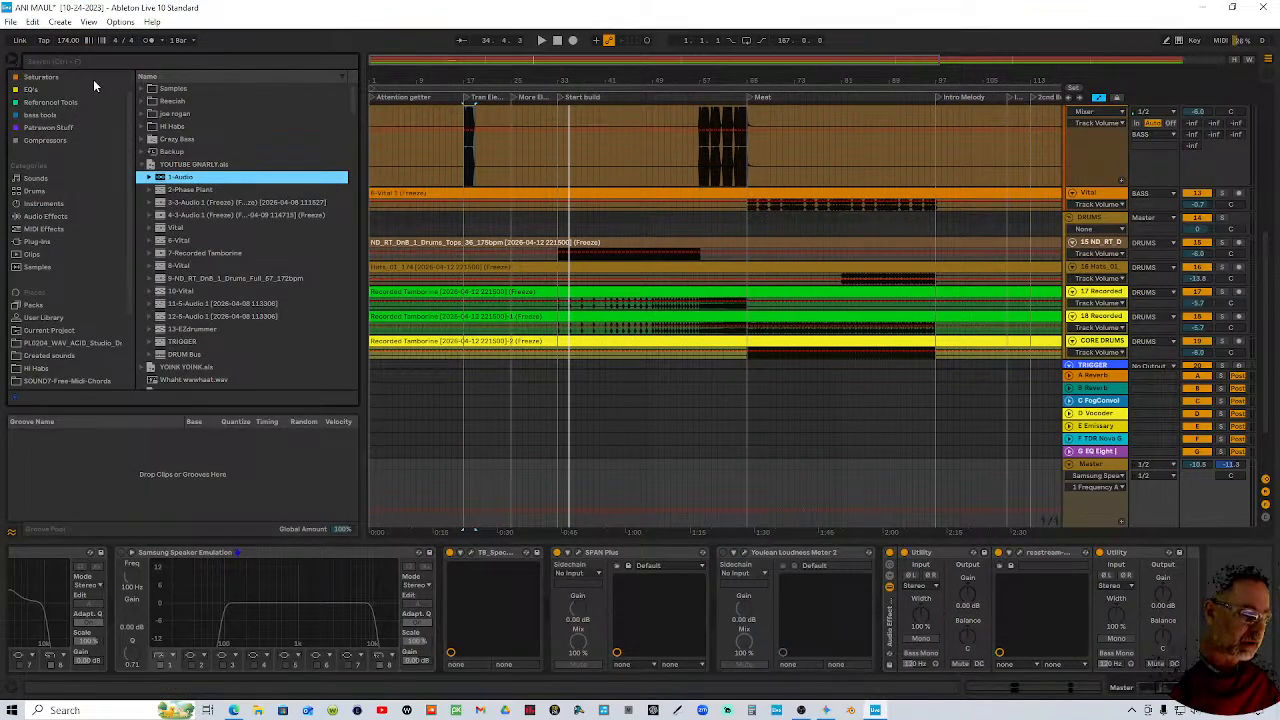
click(40, 80)
click(30, 89)
click(57, 62)
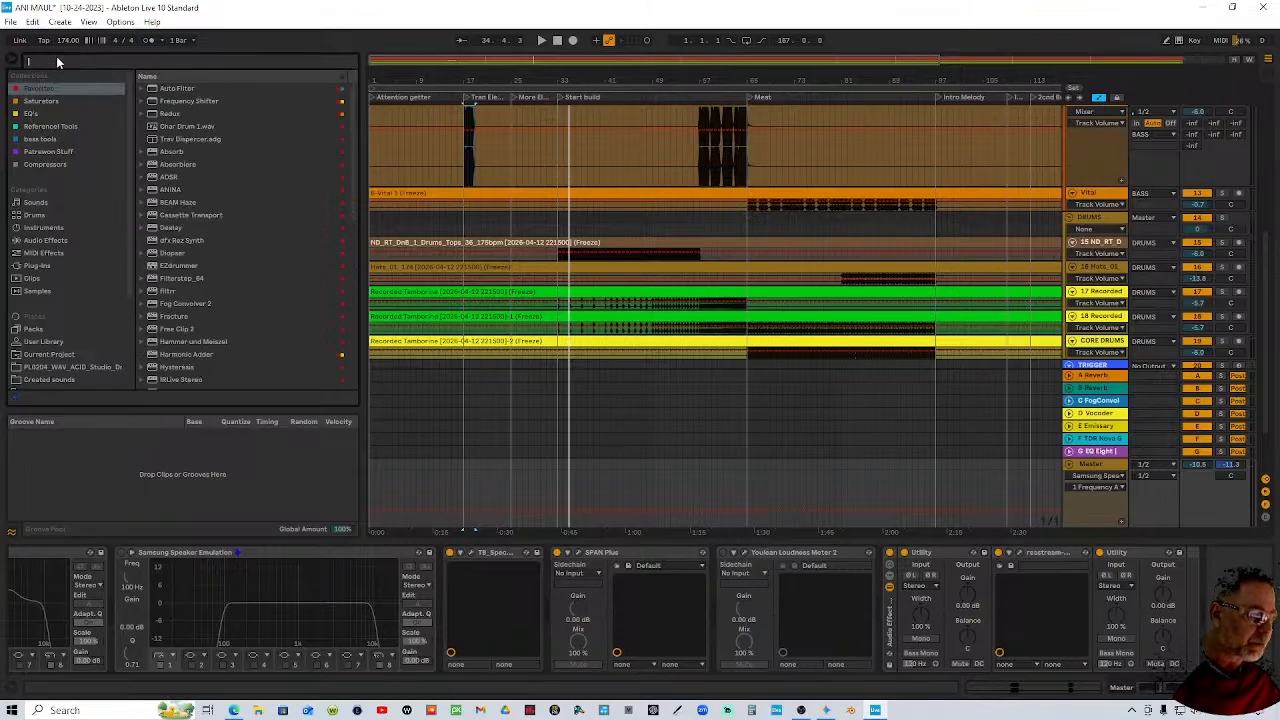
text(fog)
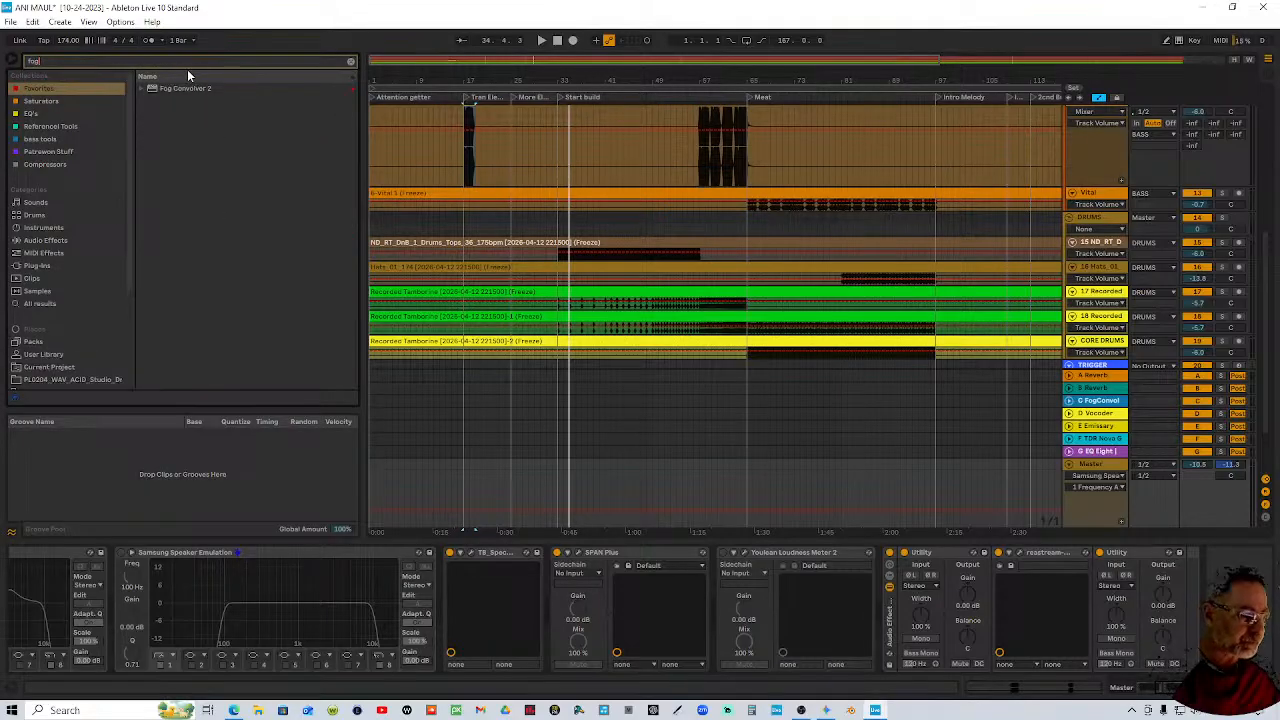
key(Down)
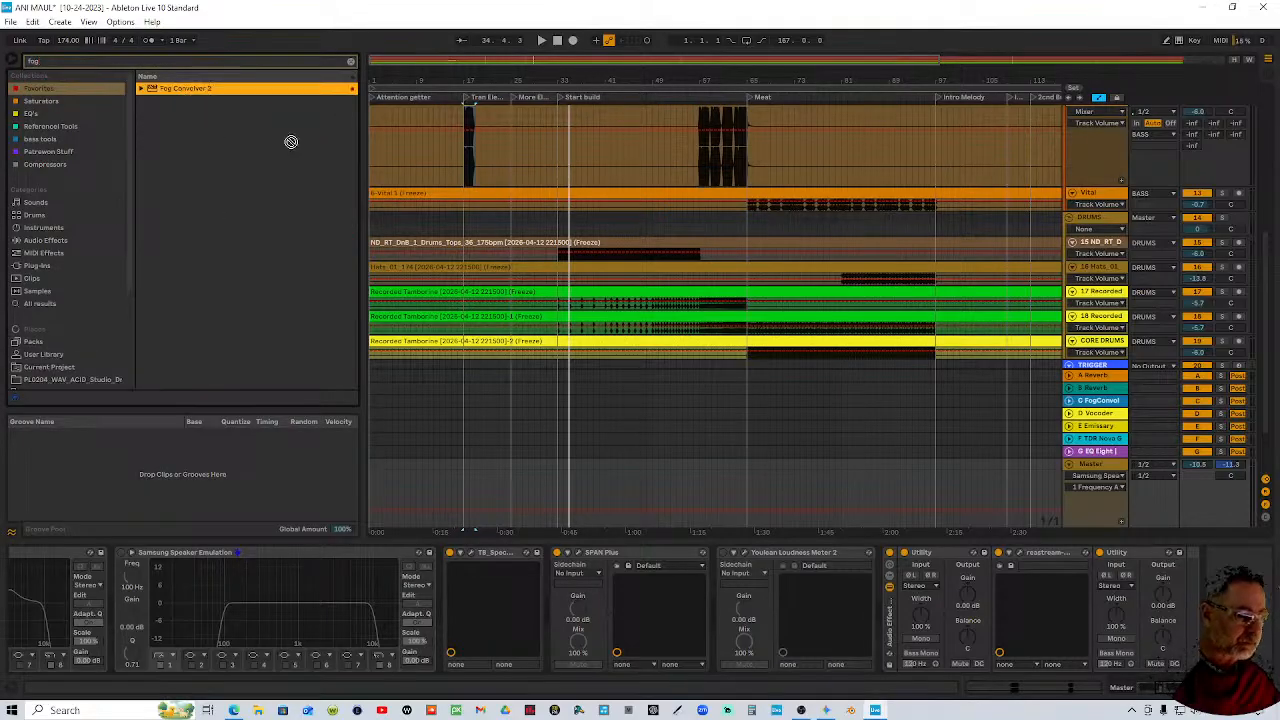
key(Return)
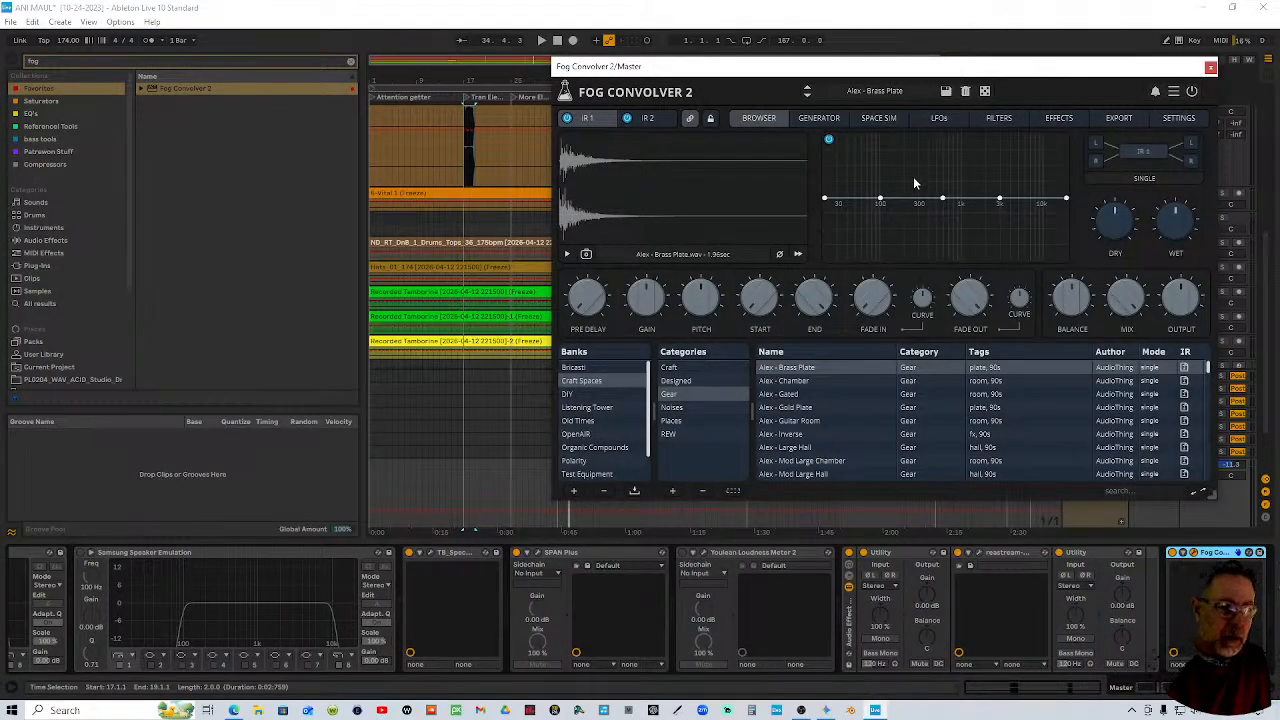
click(672, 434)
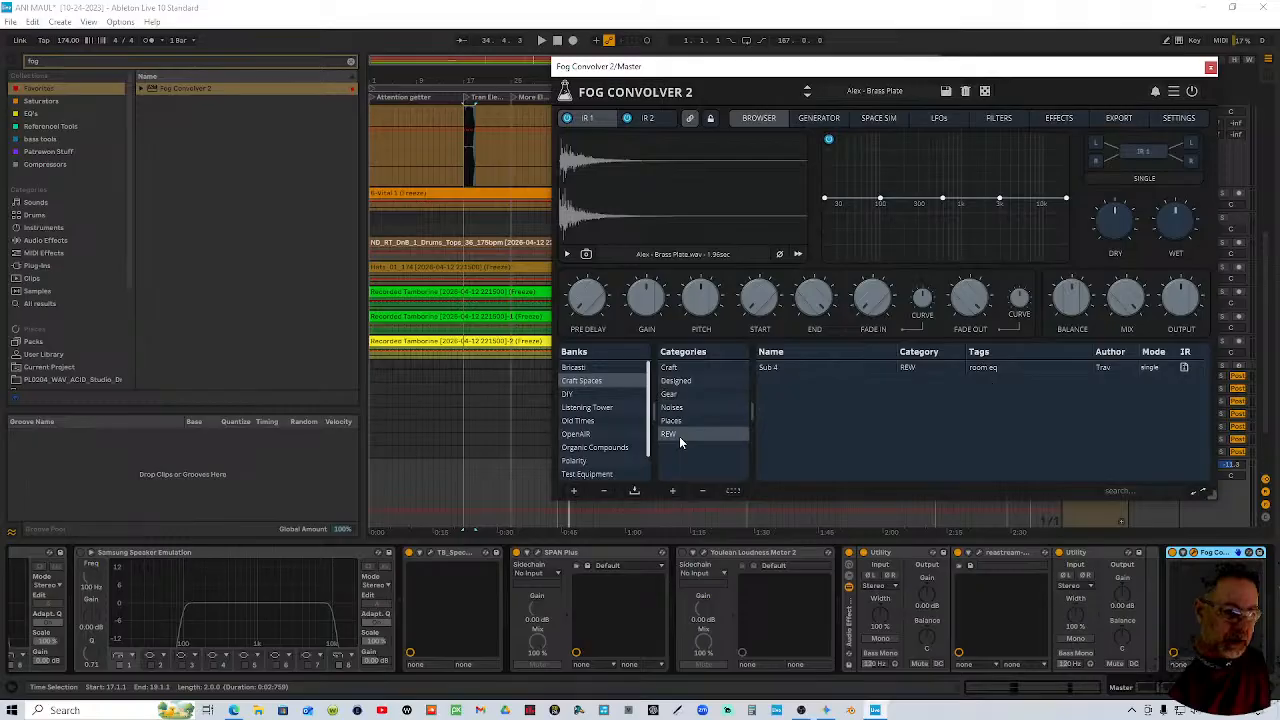
click(775, 368)
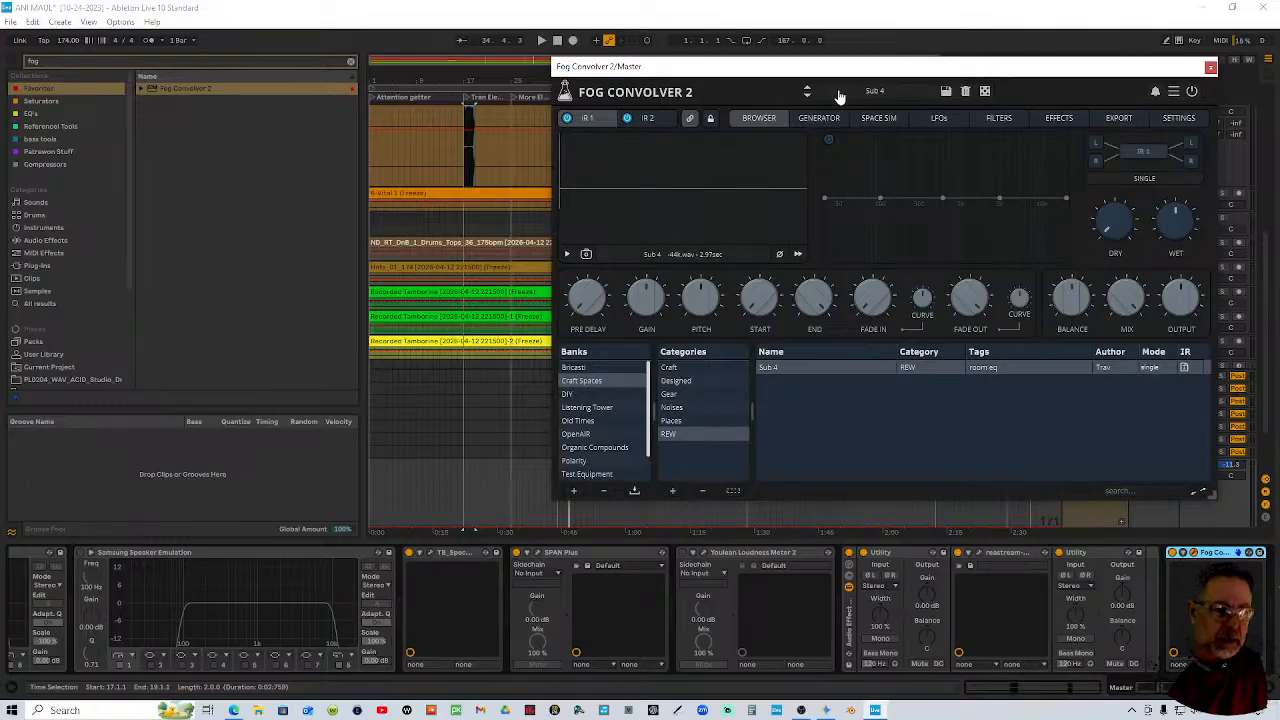
Look through Fog Convolver 2's generator, space simulation, LFO, filter, effects and export settings
click(938, 118)
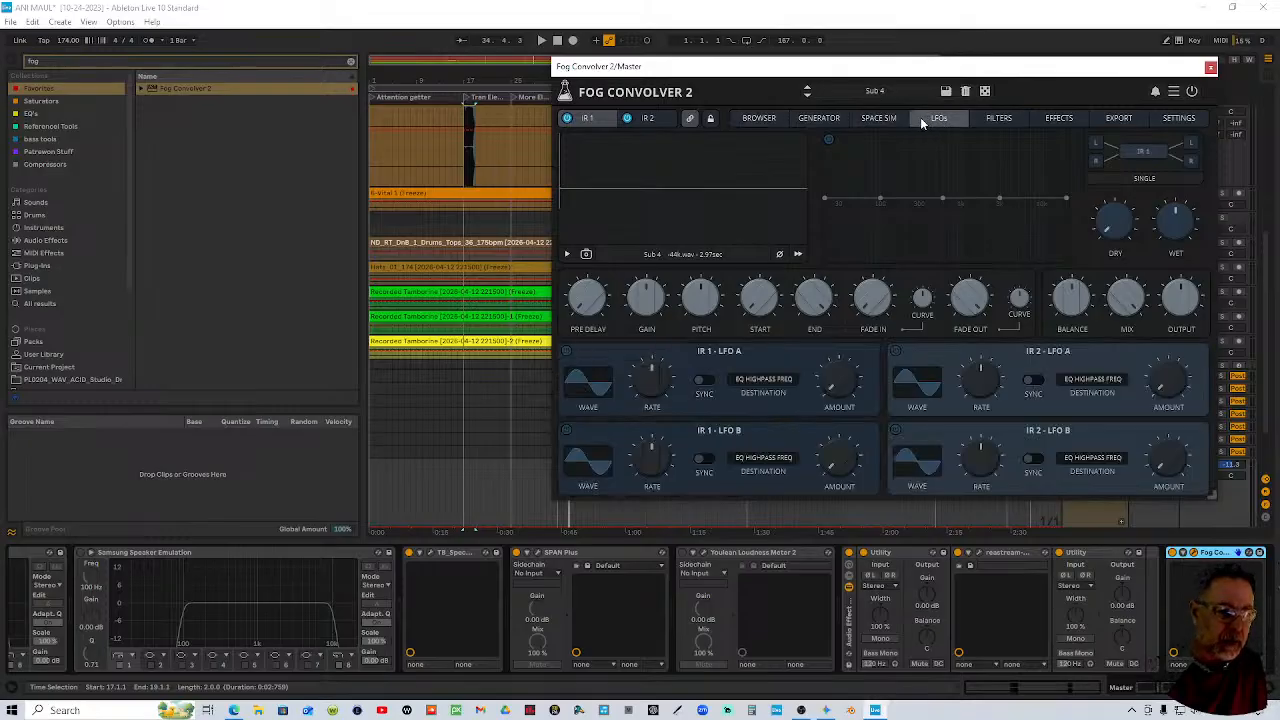
click(906, 119)
click(828, 119)
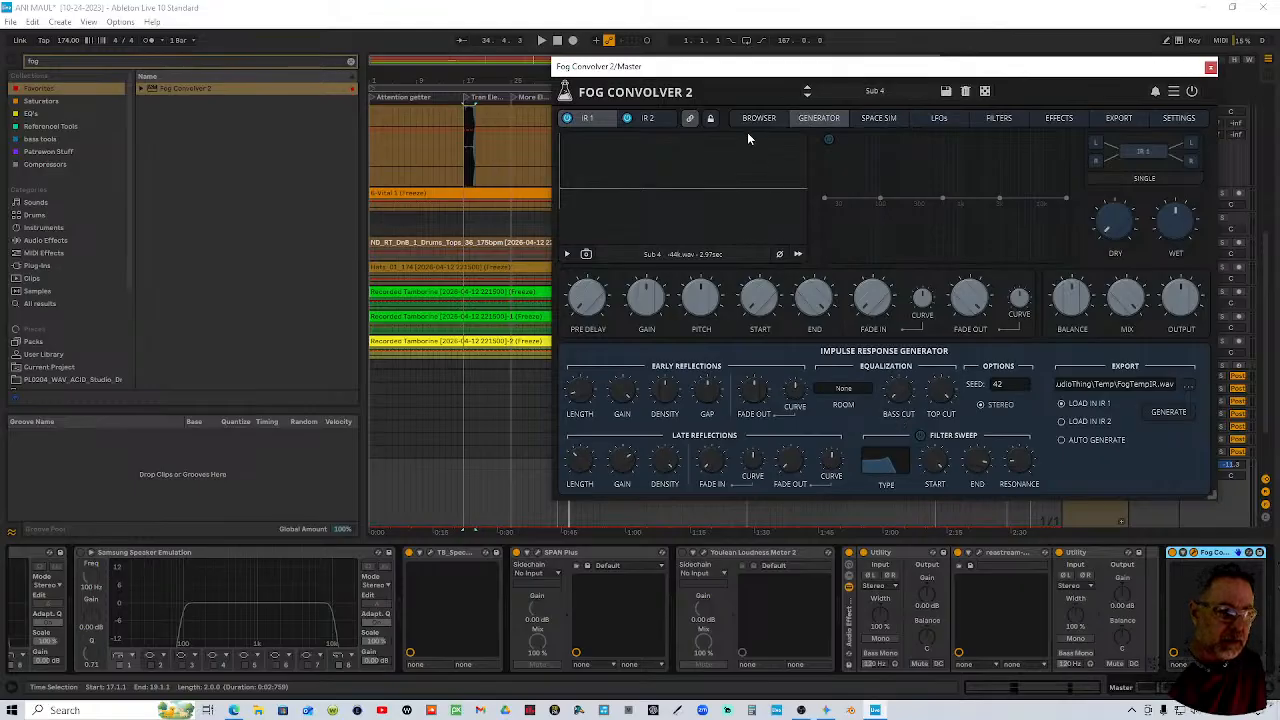
click(762, 121)
click(897, 119)
click(943, 118)
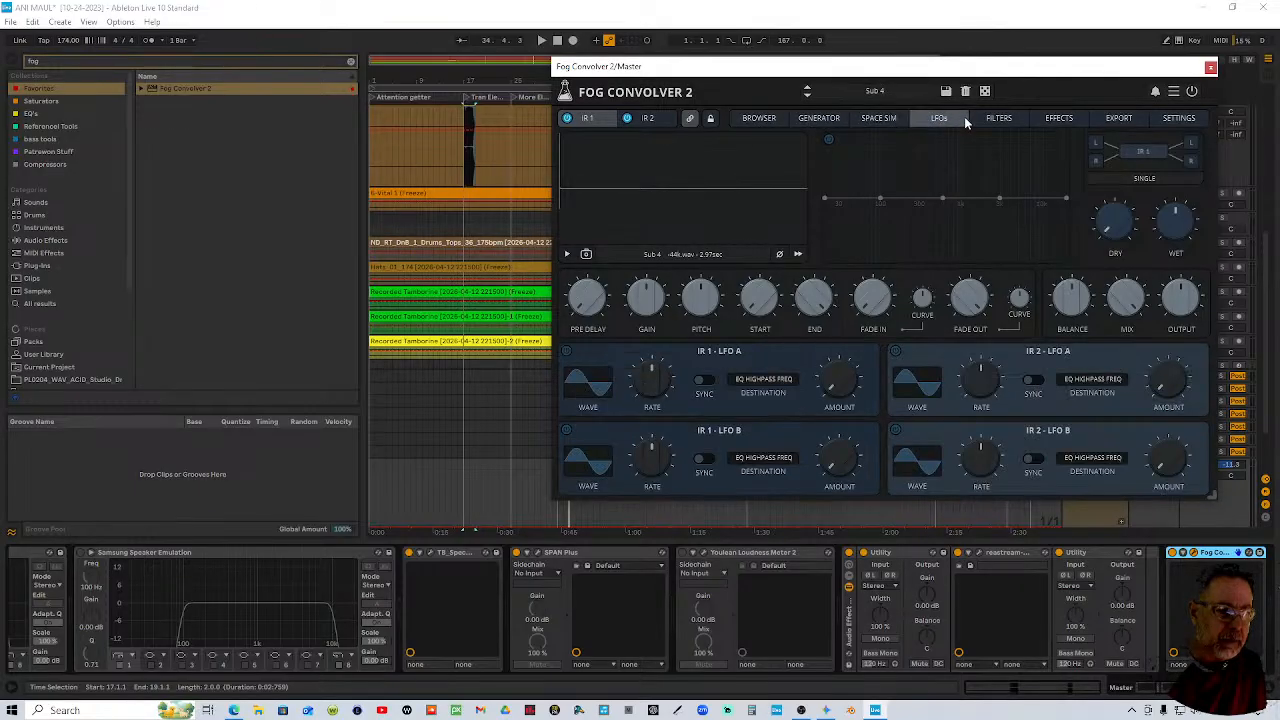
click(999, 118)
click(1059, 118)
click(1116, 118)
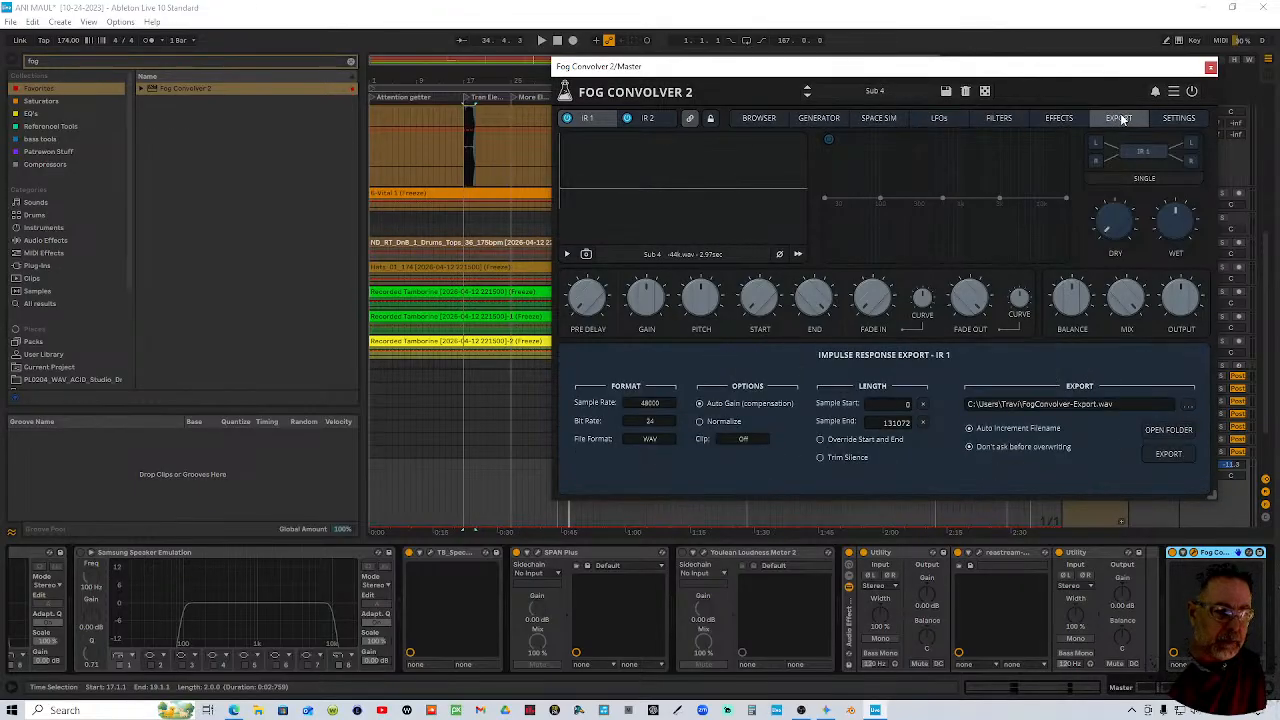
Look over Fog Convolver 2's global settings, return to its impulse response browser, and close the plug-in window
click(1180, 118)
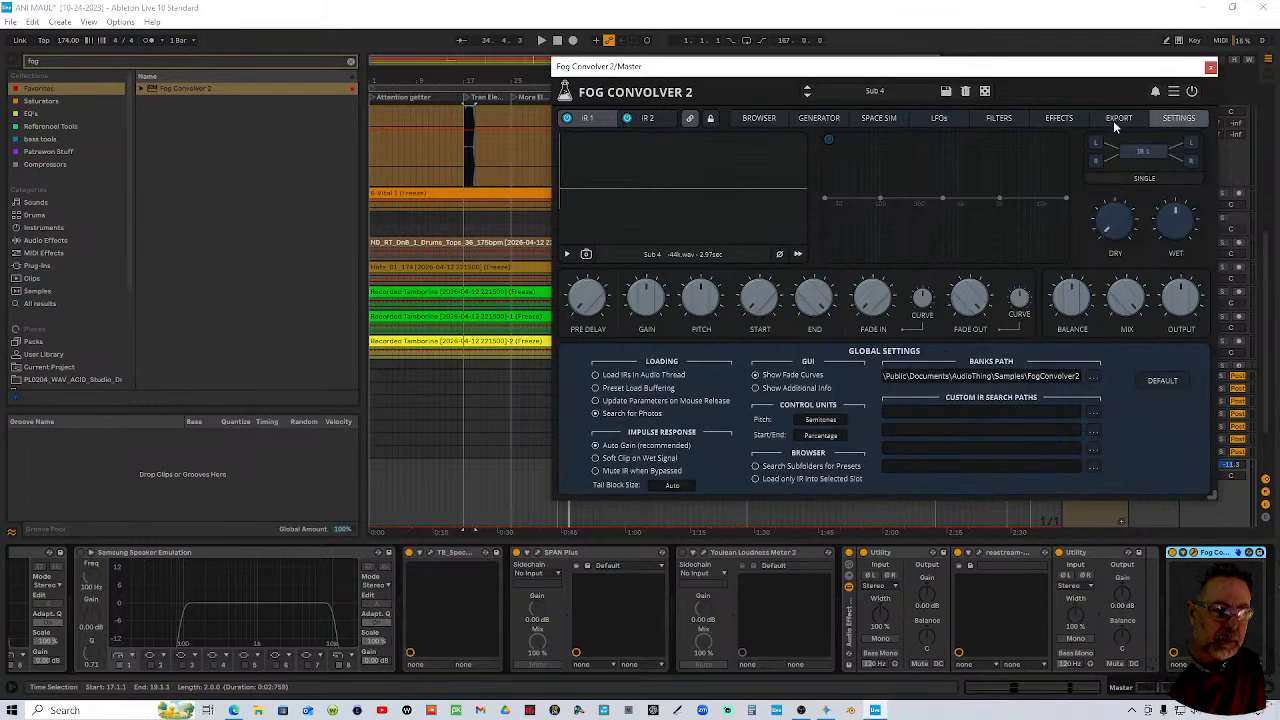
click(759, 121)
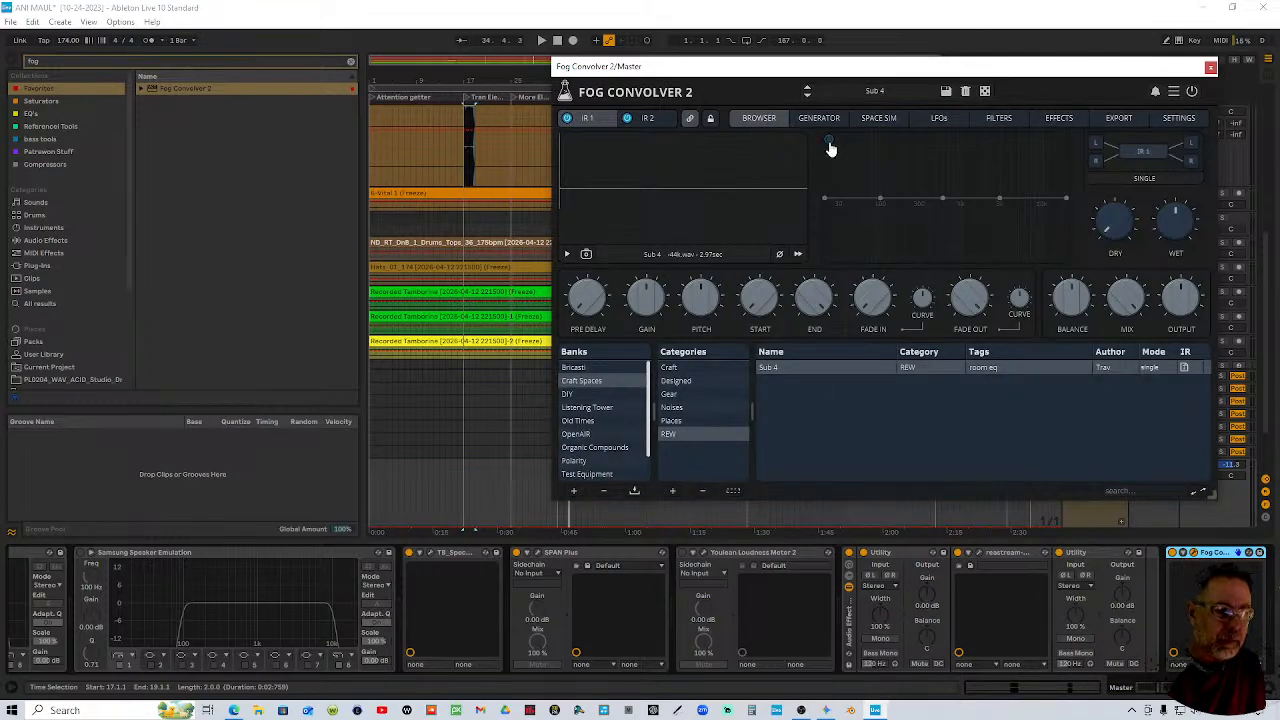
click(1211, 67)
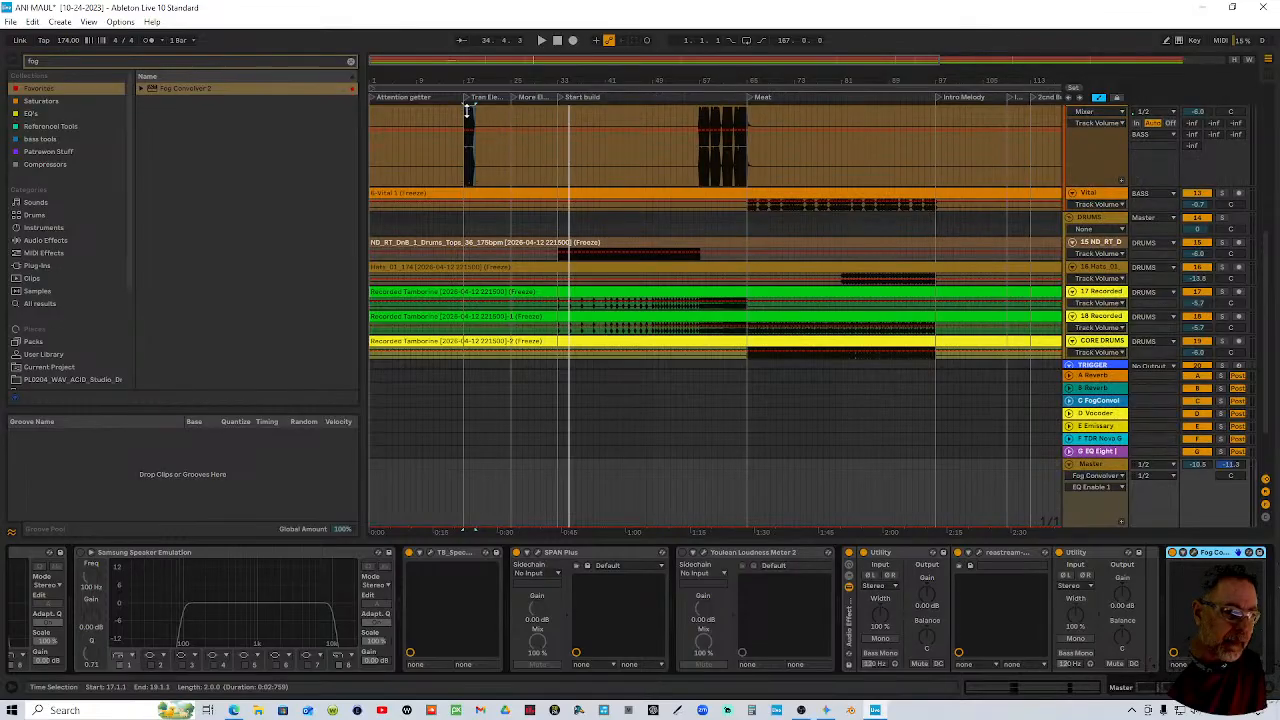
Lower the volumes of the five tracks in the DRUMS group, from the ND_RT_DnB tops through CORE DRUMS, together by 2 dB
click(552, 103)
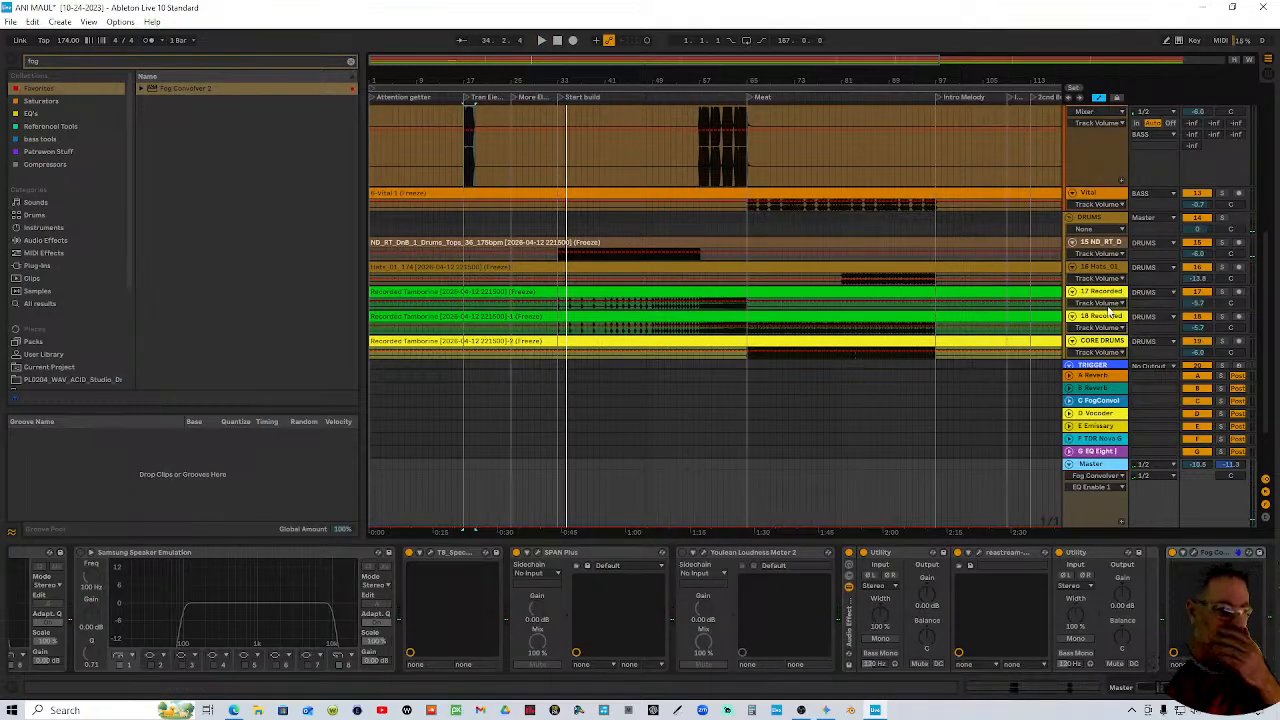
scroll(1098, 248, up, 3)
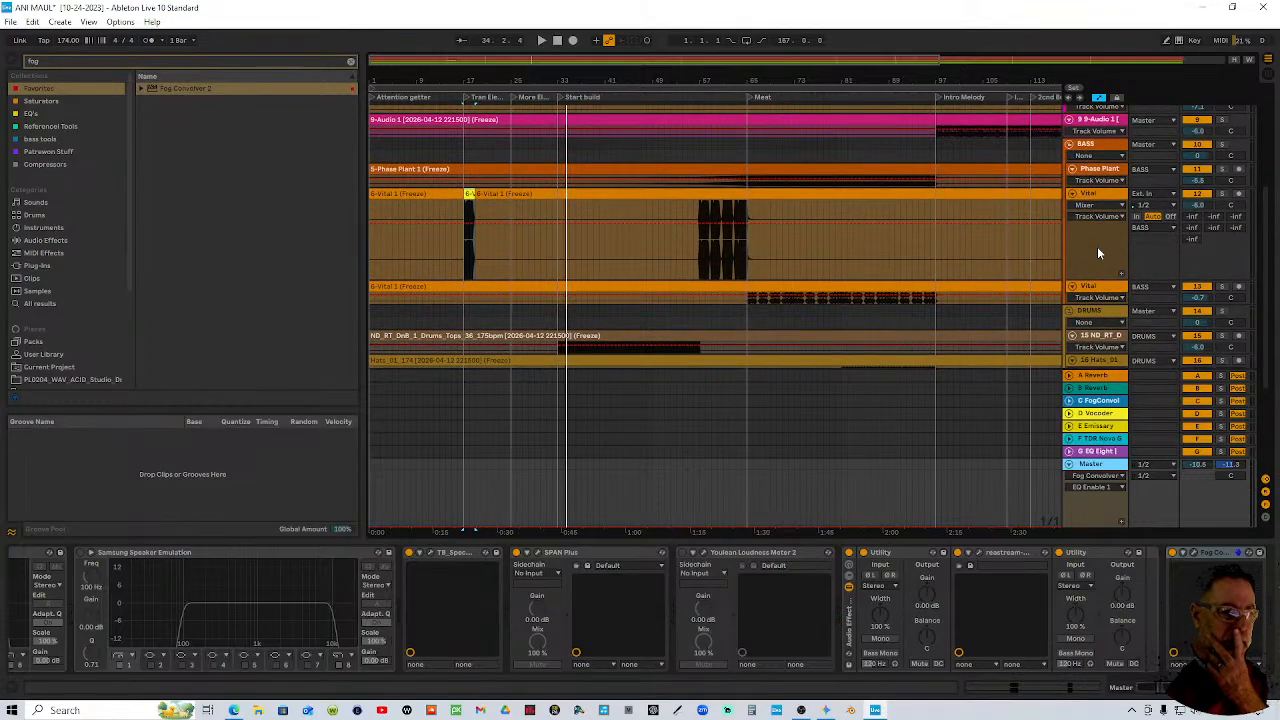
scroll(1098, 248, down, 3)
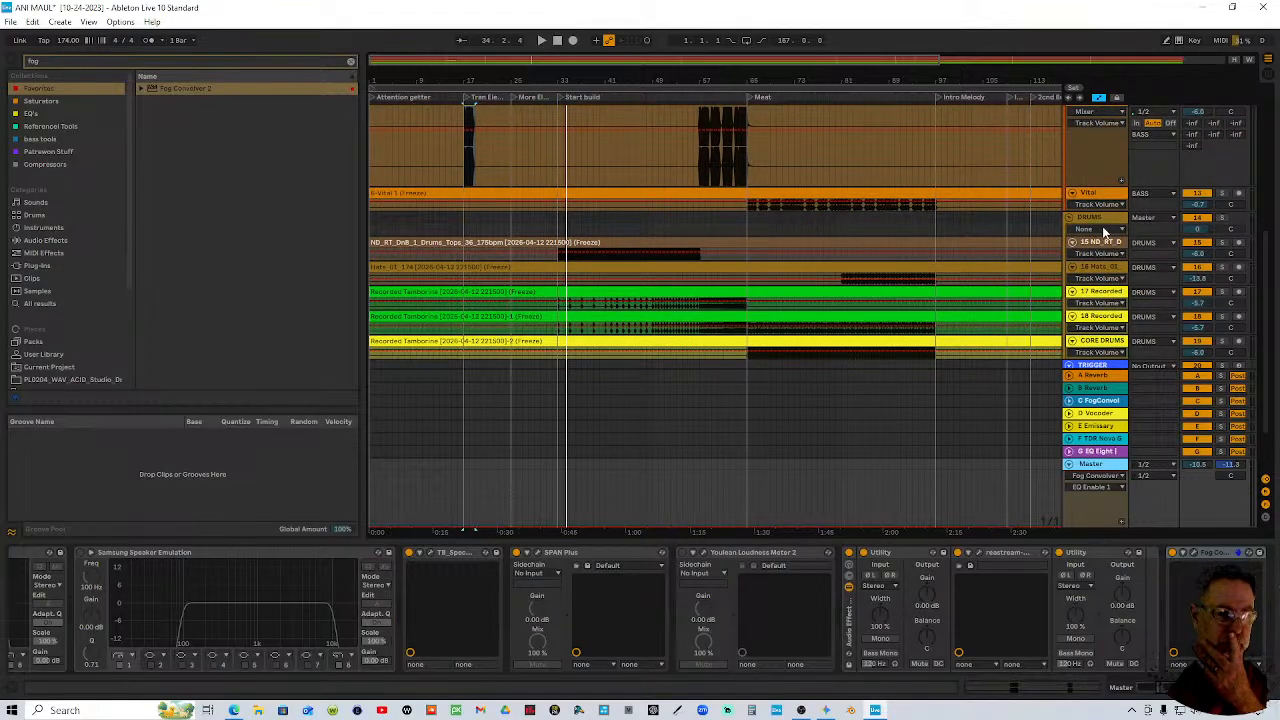
click(1104, 244)
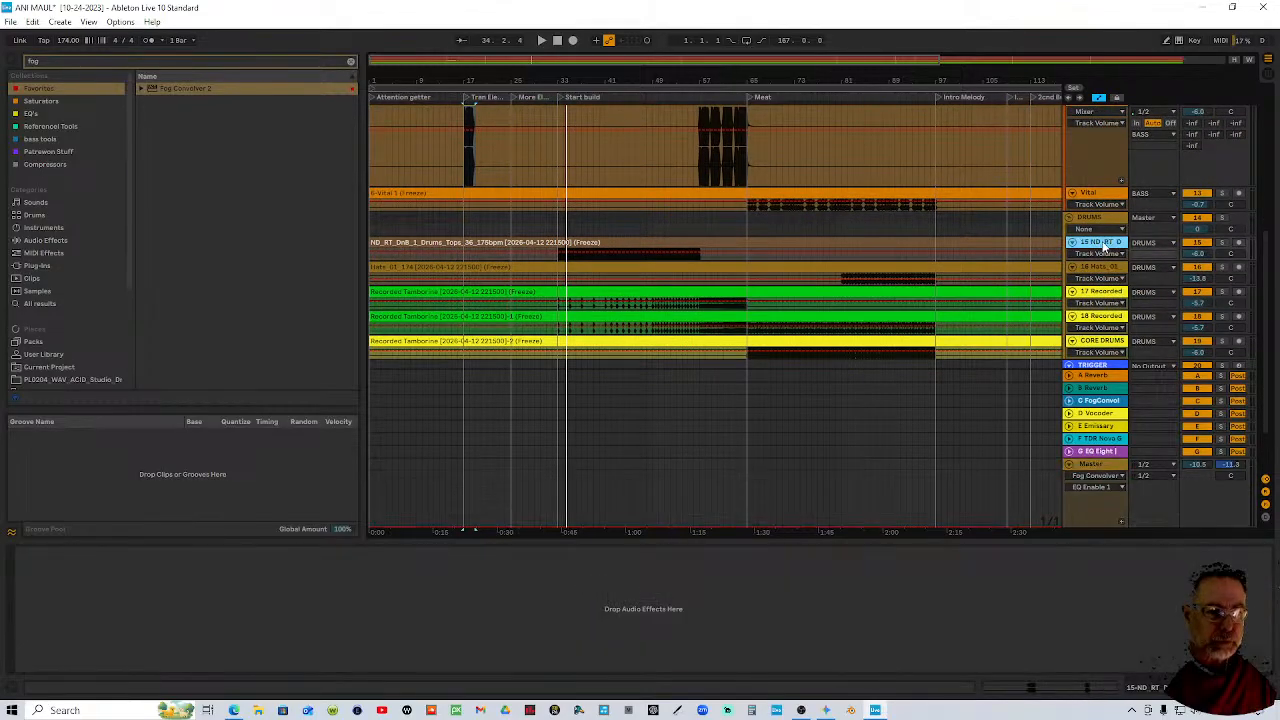
scroll(1104, 298, down, 2)
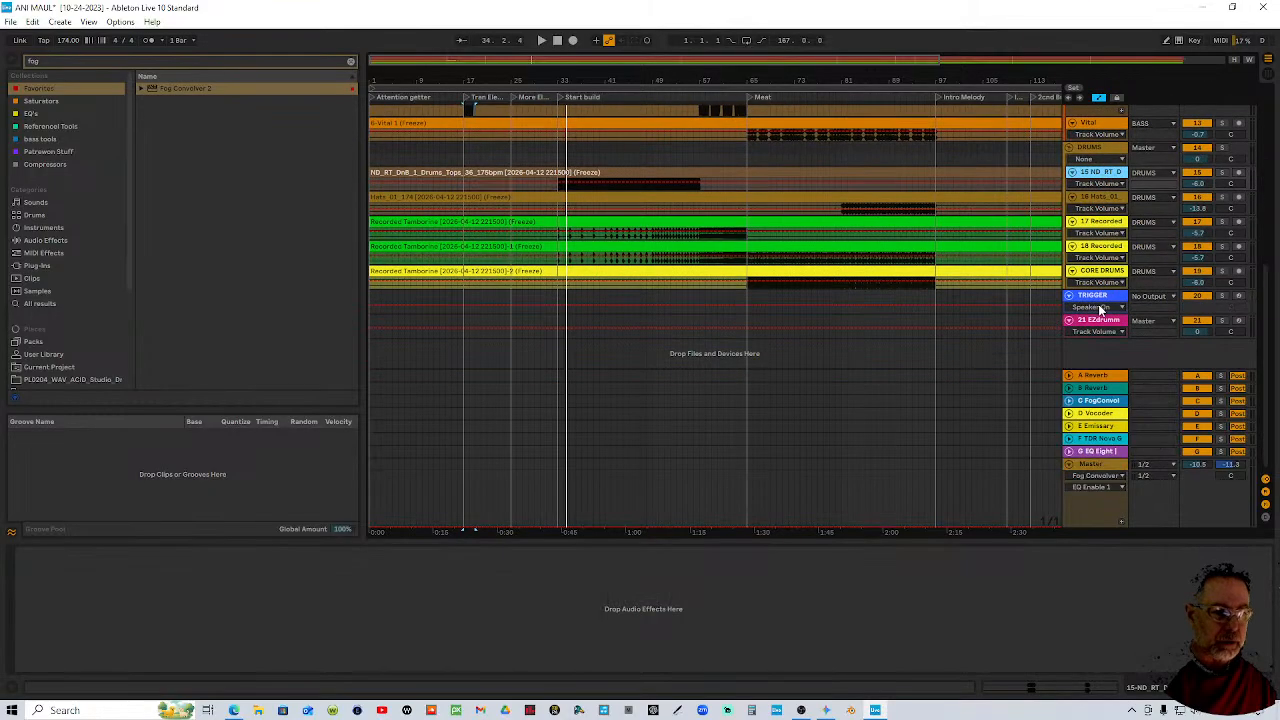
shift+click(1101, 272)
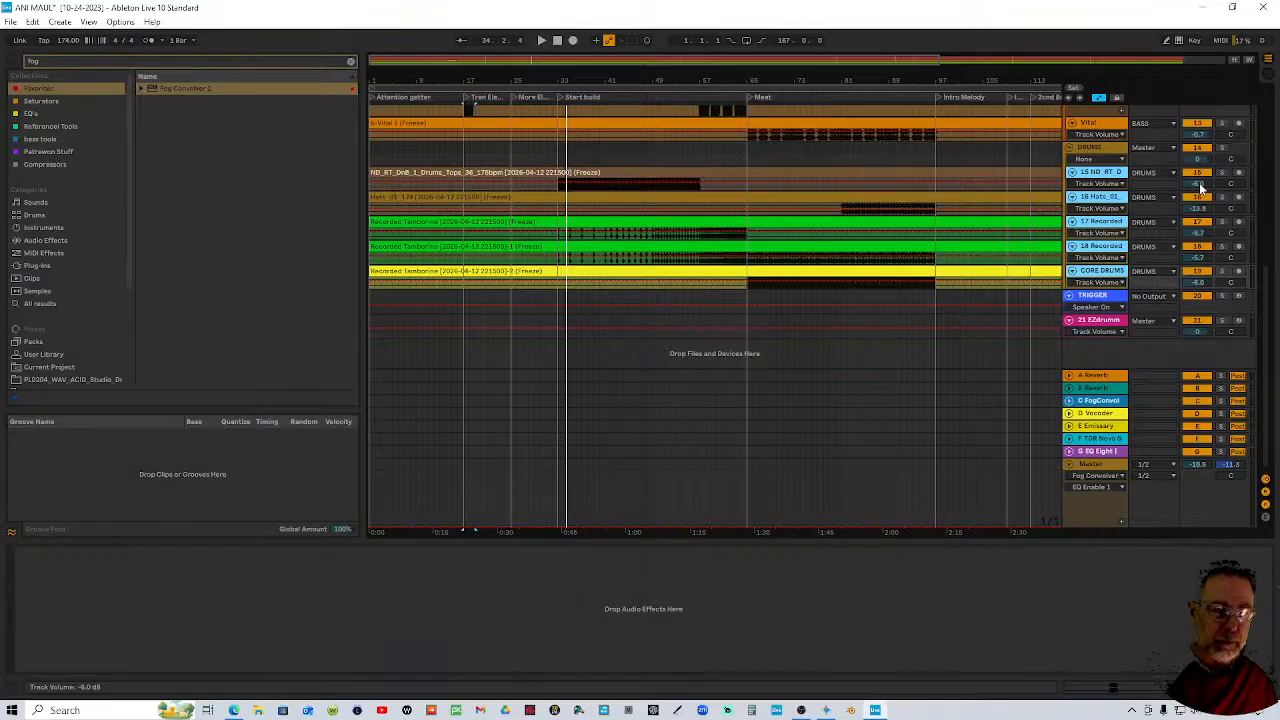
click(1201, 187)
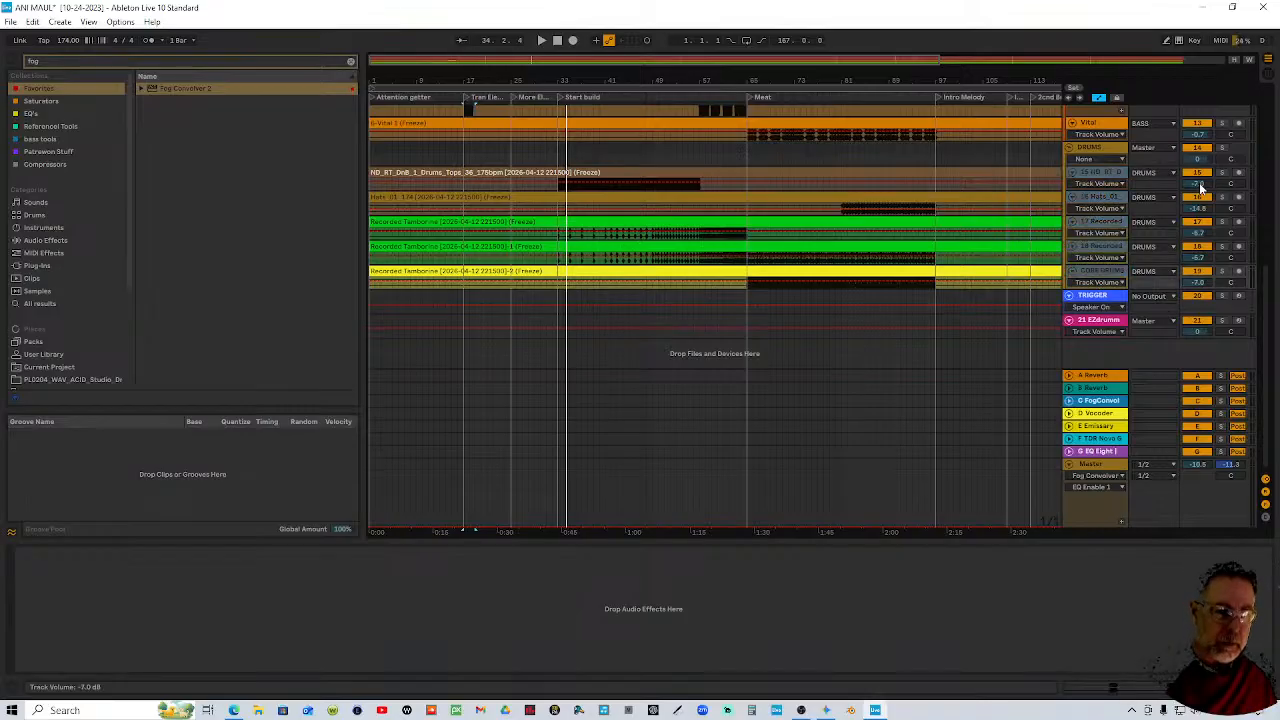
Play the arrangement from just before Start build to check the drum levels against the bass and synth tracks
click(546, 97)
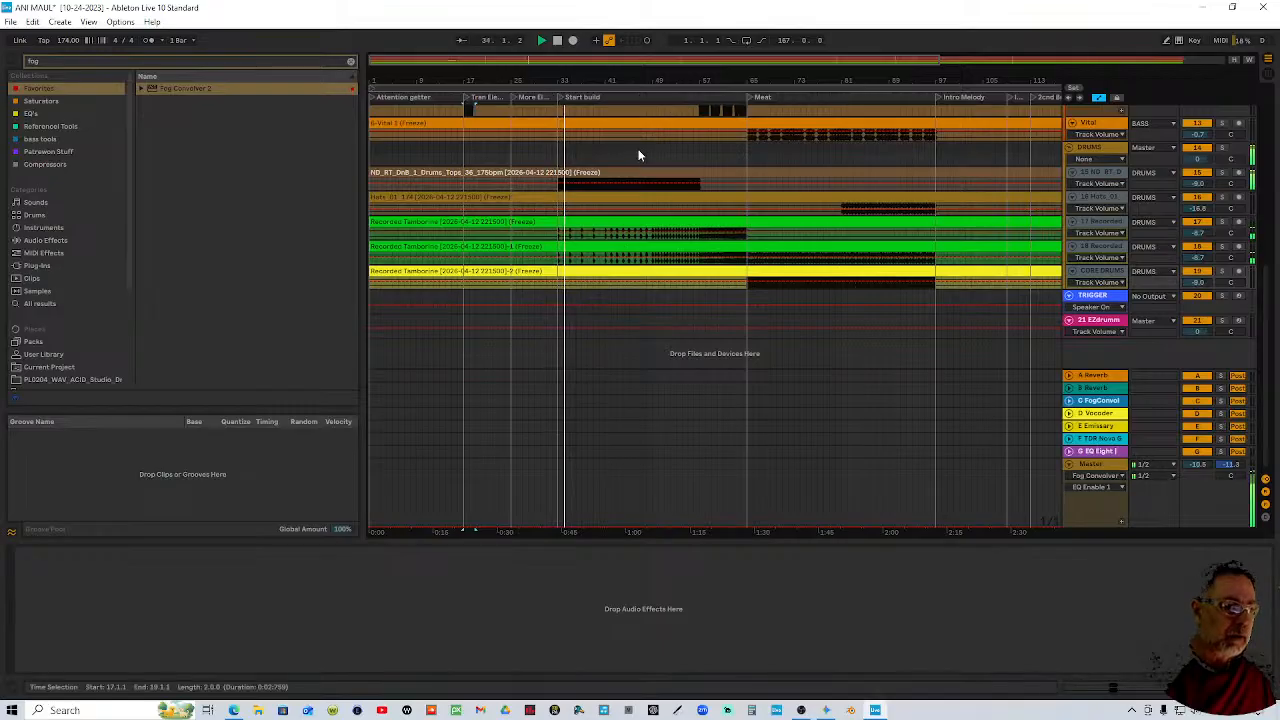
scroll(670, 172, up, 3)
scroll(676, 182, up, 1)
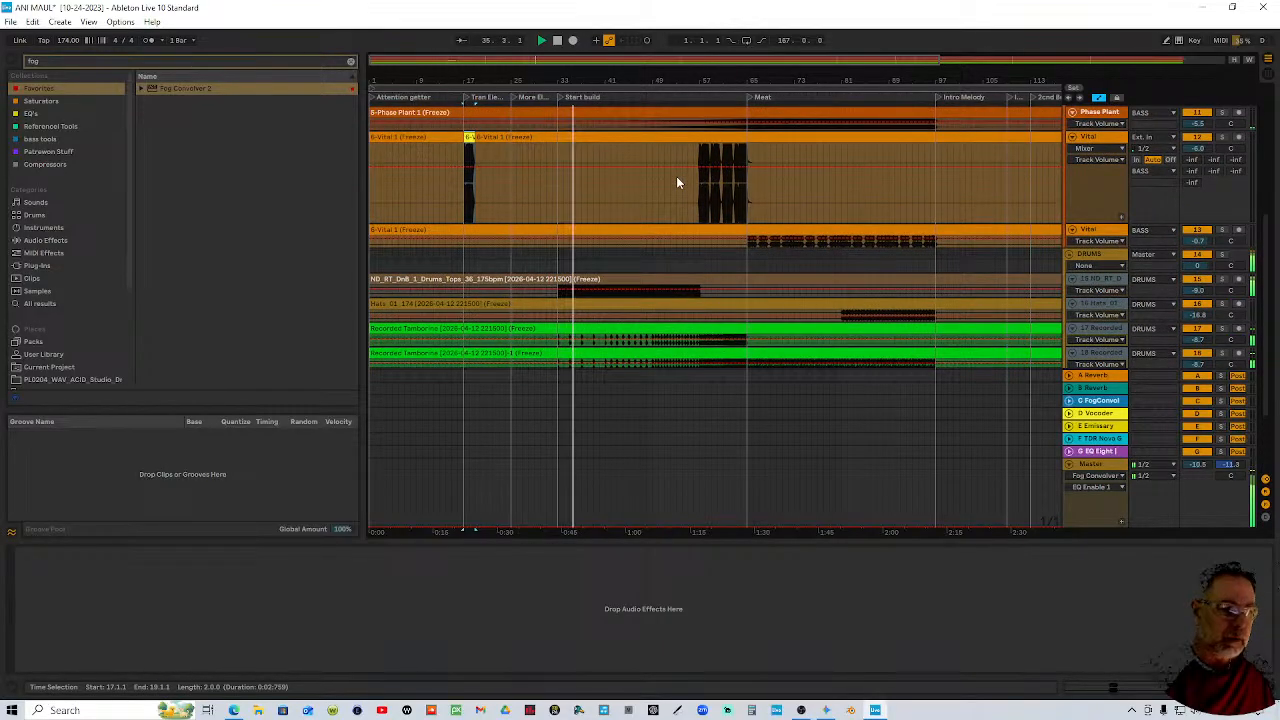
scroll(1213, 281, up, 5)
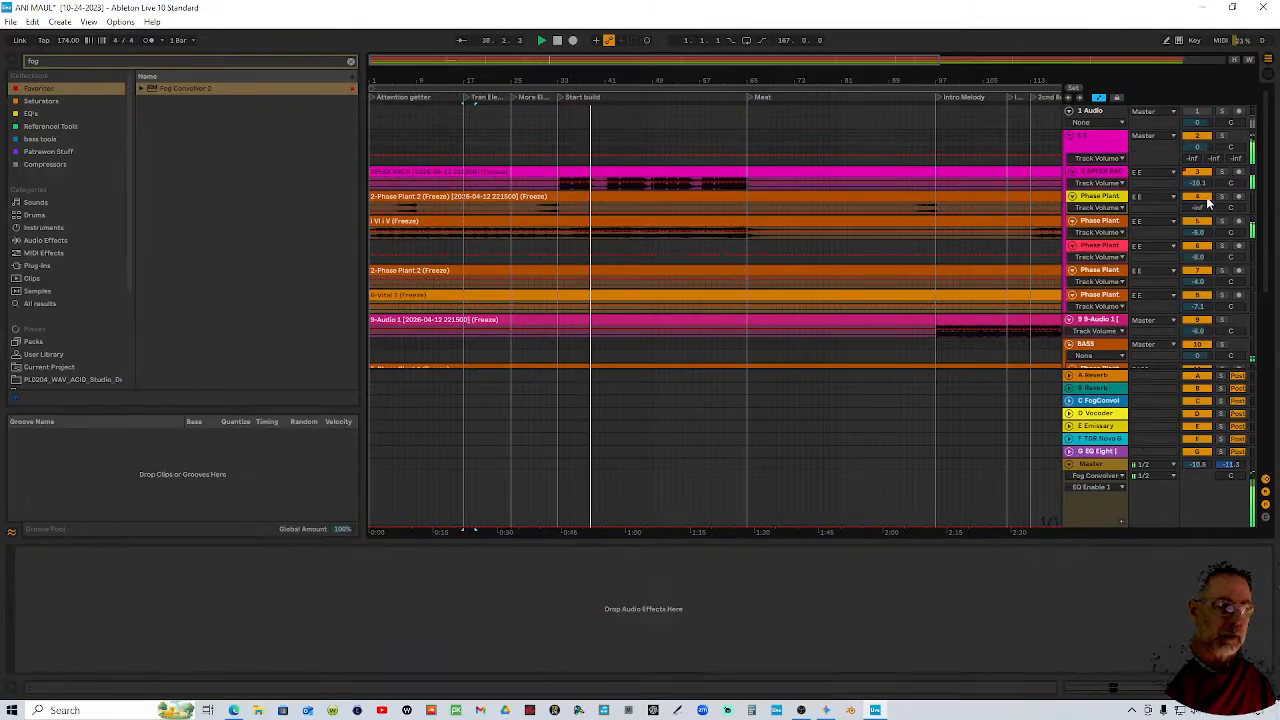
Delete the Speaker On automation from the SPEEK RACK track and open its frozen clip
click(1106, 175)
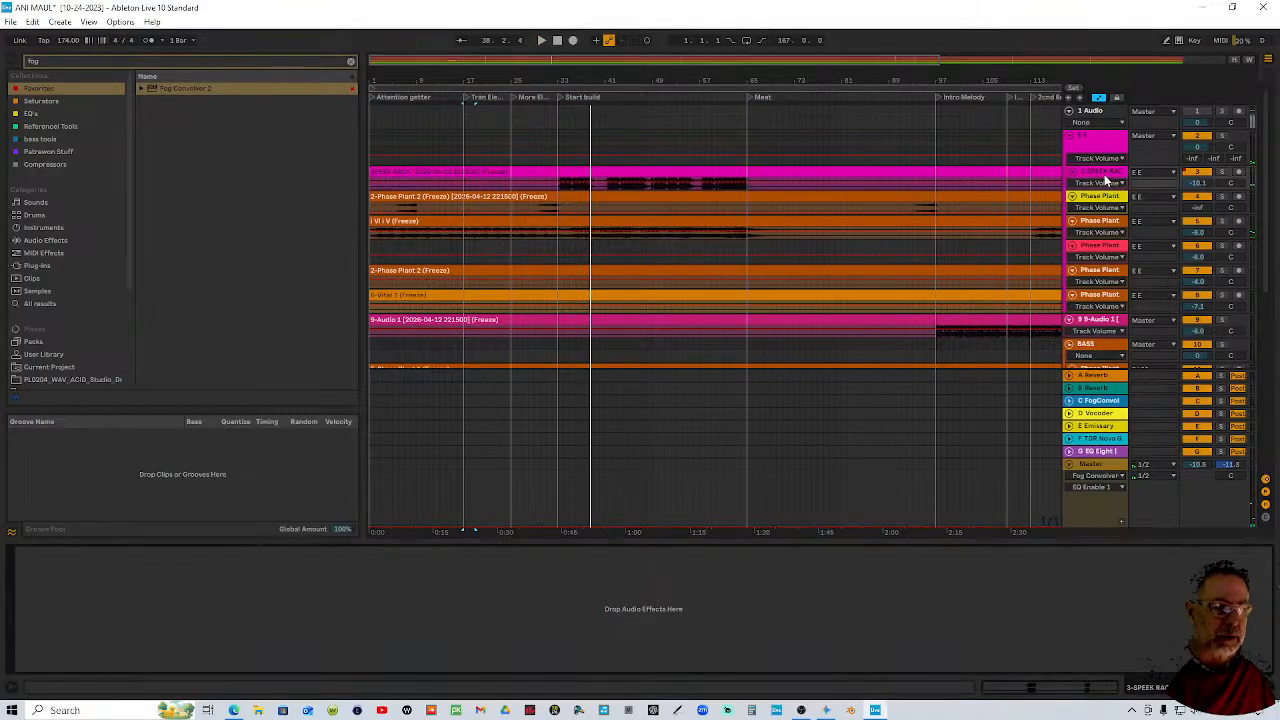
right_click(1195, 174)
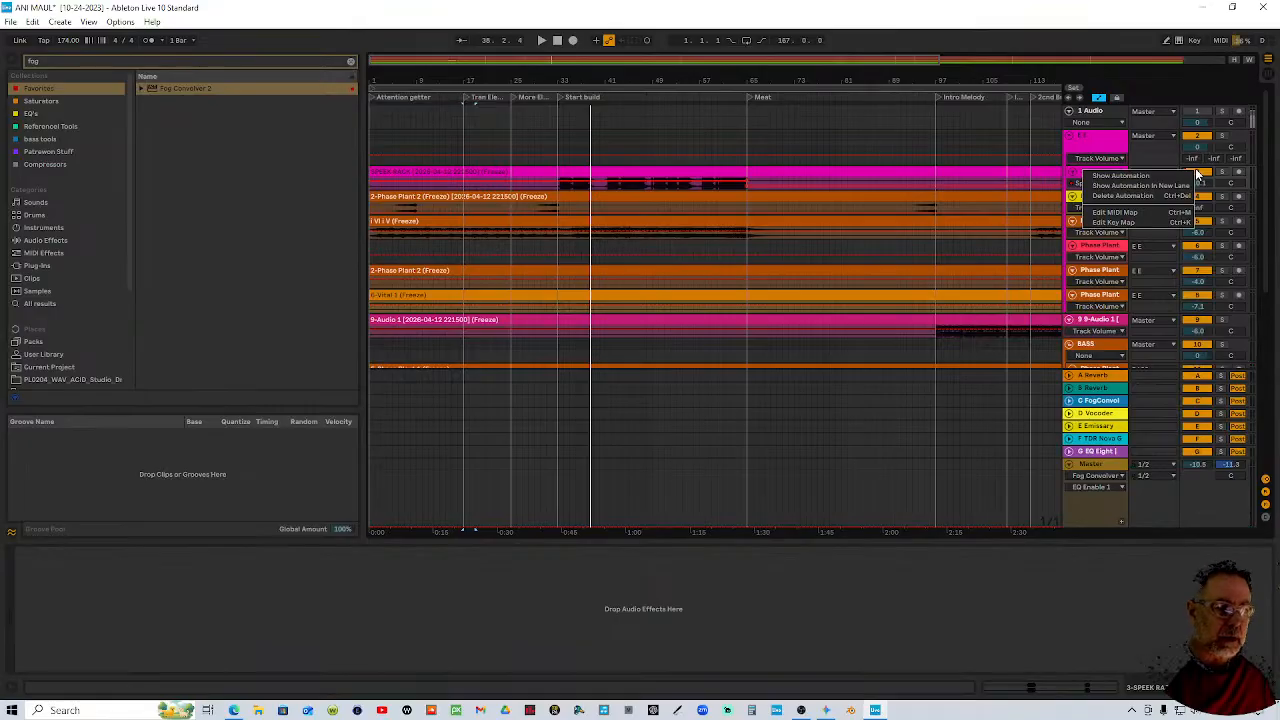
click(1146, 198)
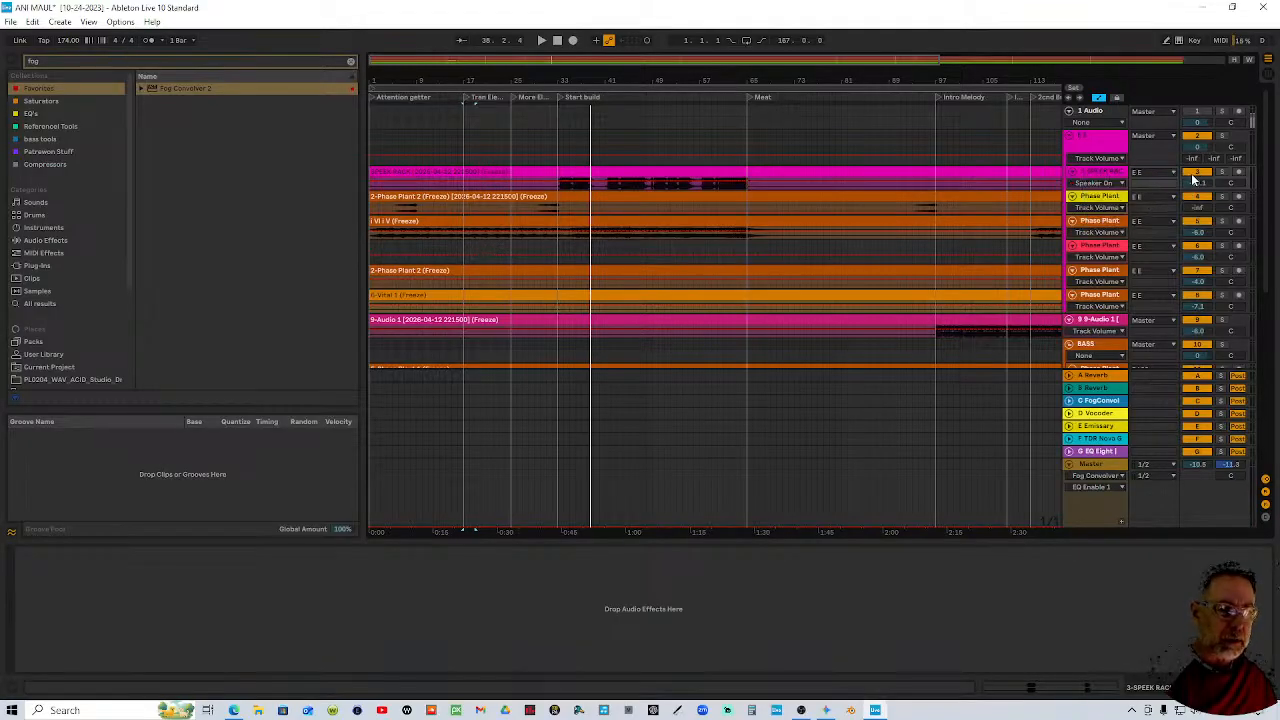
click(869, 173)
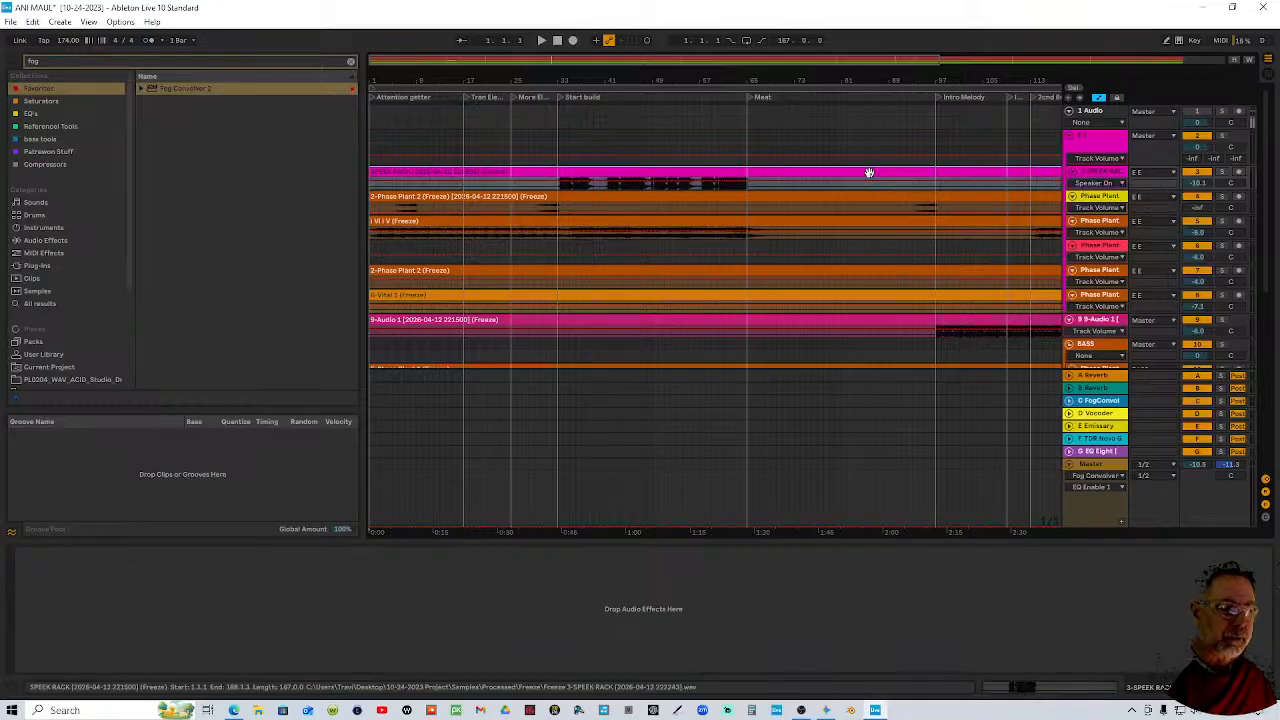
double_click(869, 173)
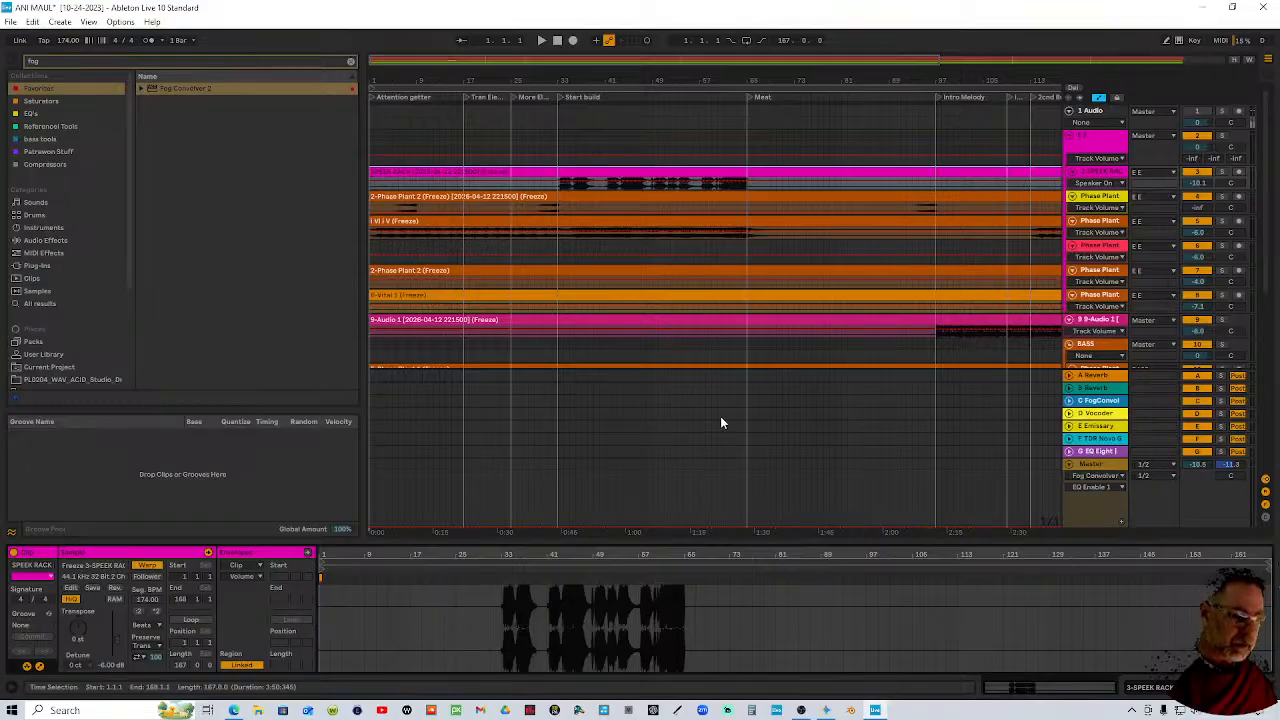
Play the Start build section at a closer zoom and briefly solo the SPEEK RACK track to hear it alone
click(544, 95)
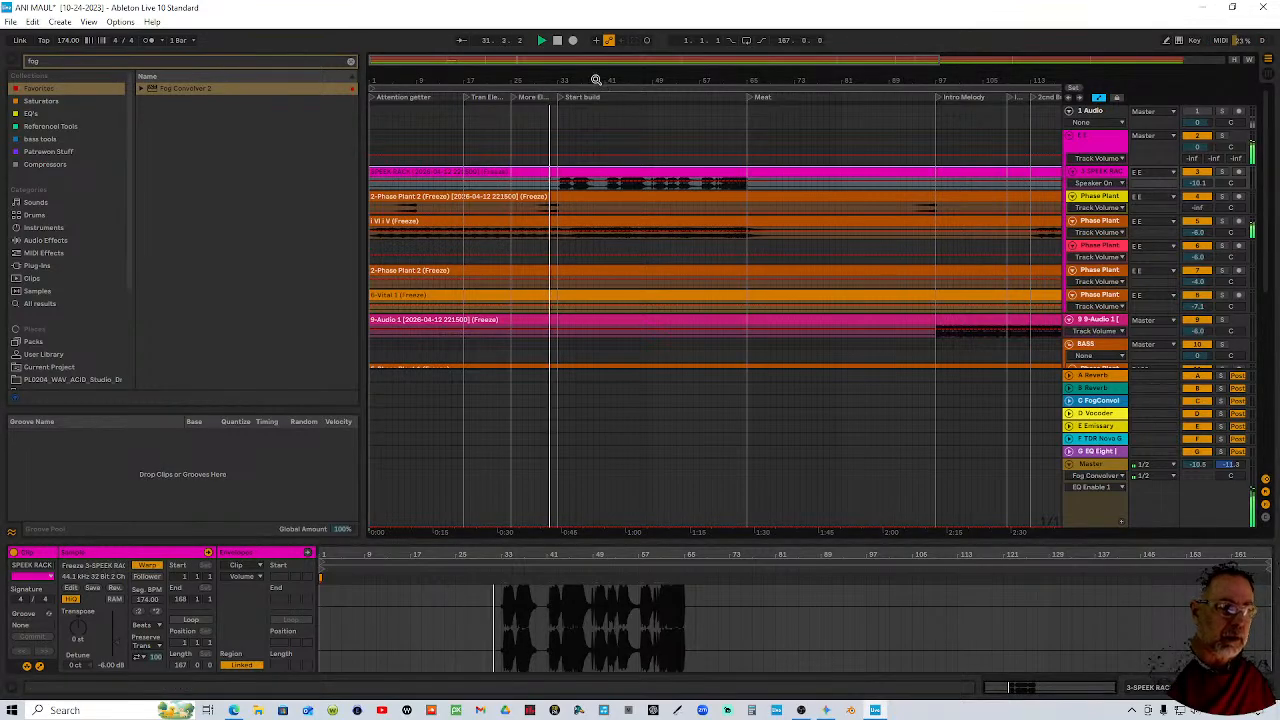
drag(597, 80, 598, 79)
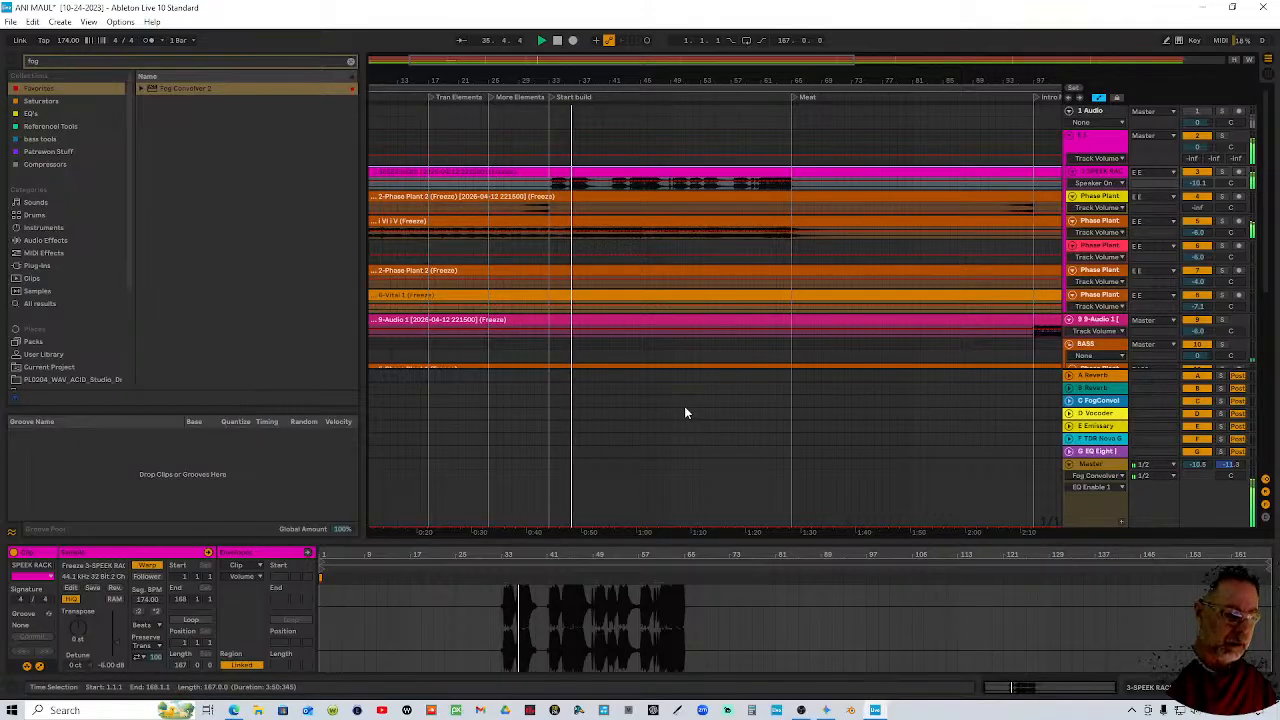
click(1221, 172)
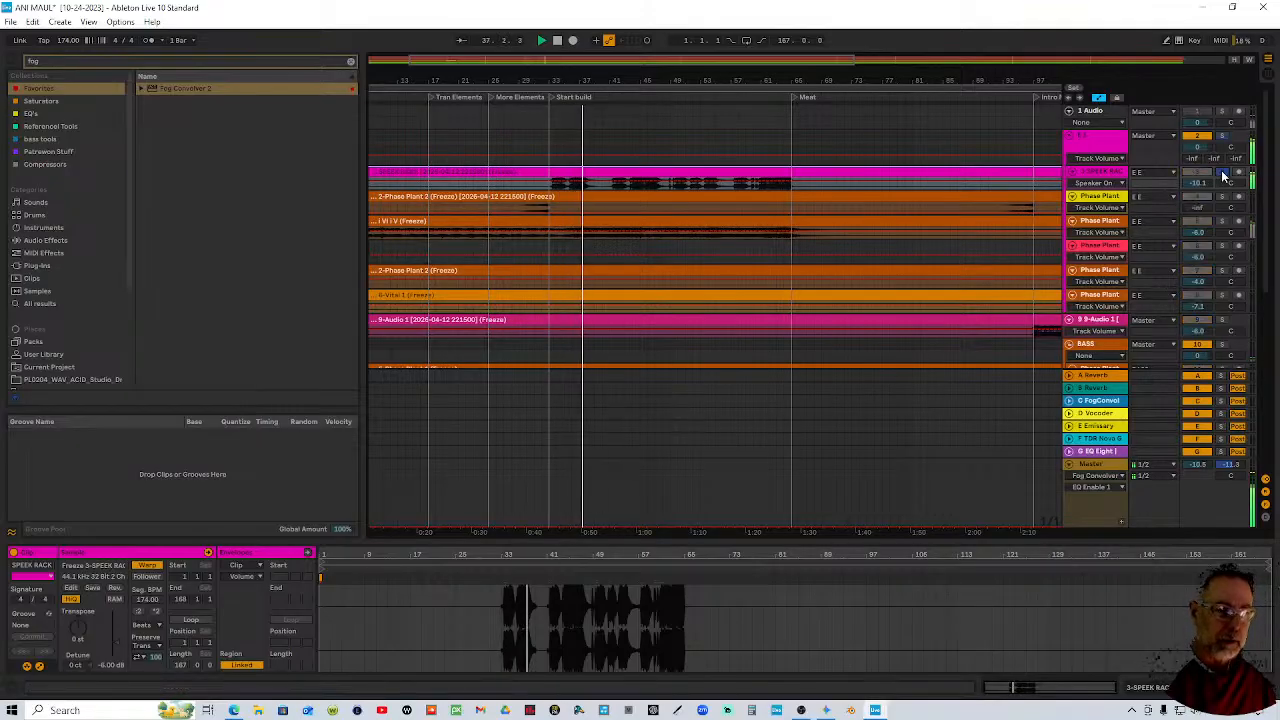
click(1224, 176)
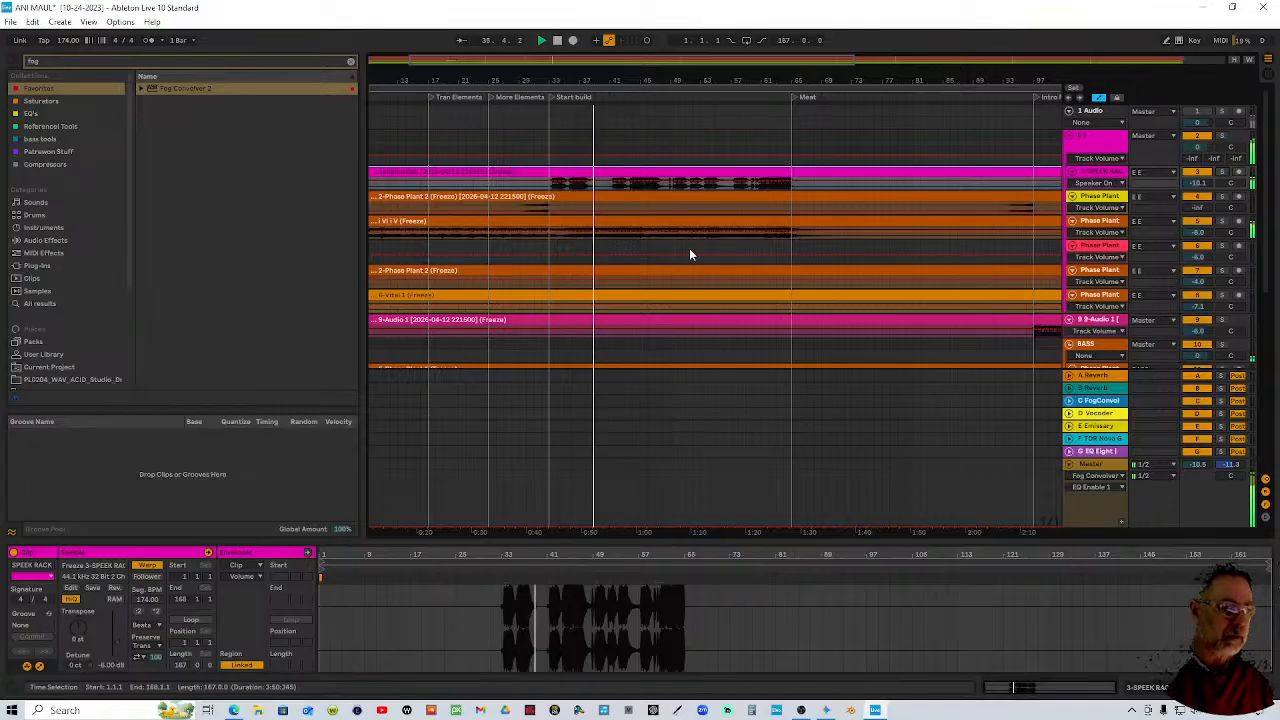
Review the tracks during playback, listen to the ND_RT_DnB drum tops soloed, and turn its solo off again
scroll(590, 281, down, 10)
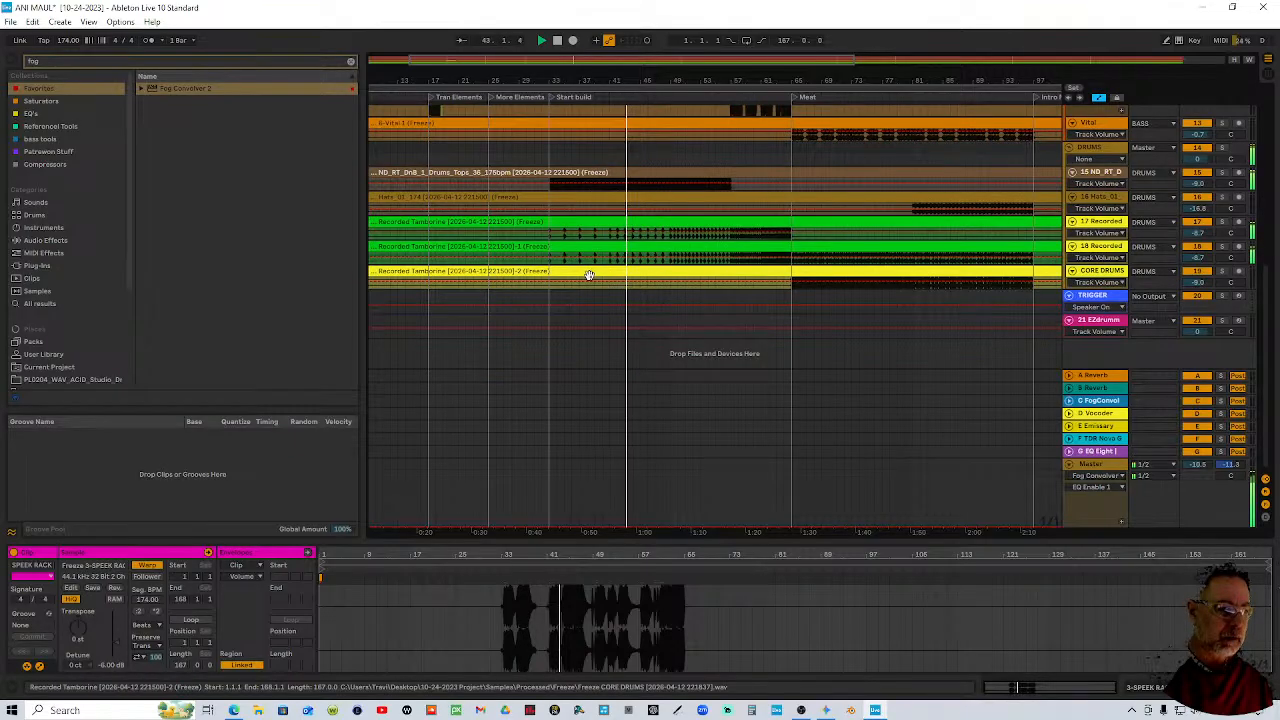
scroll(678, 200, up, 10)
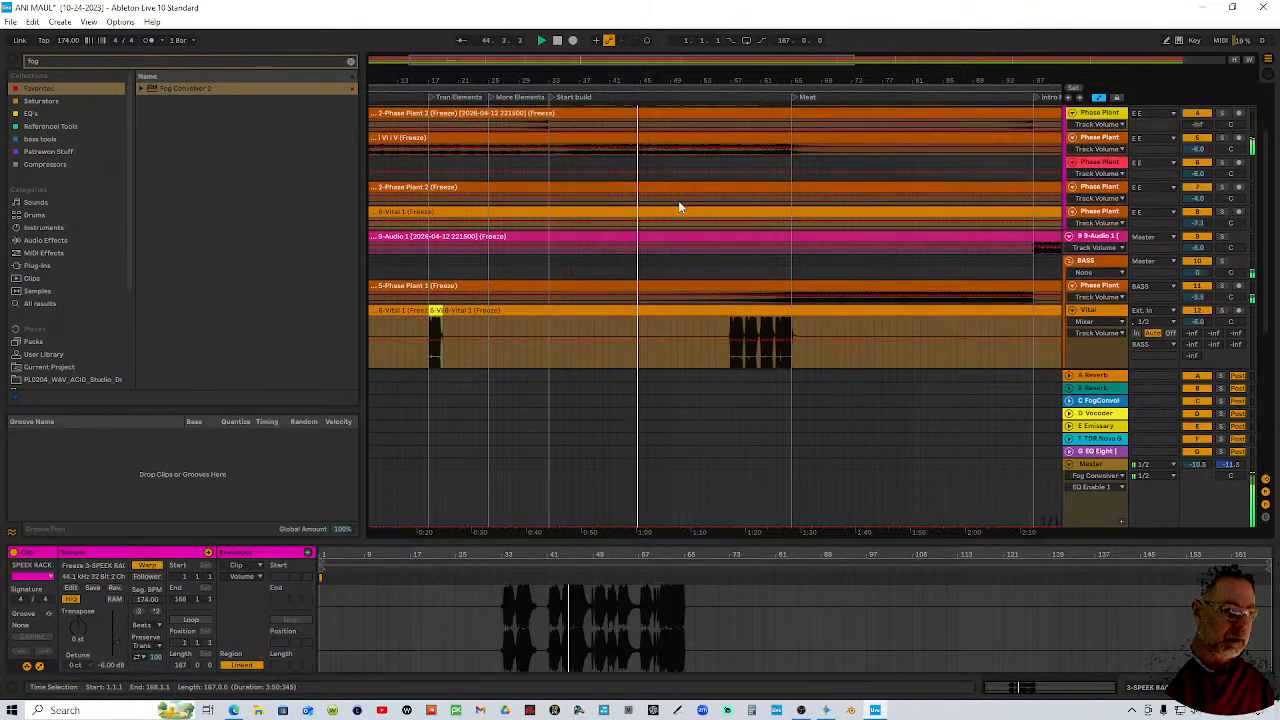
scroll(678, 201, down, 10)
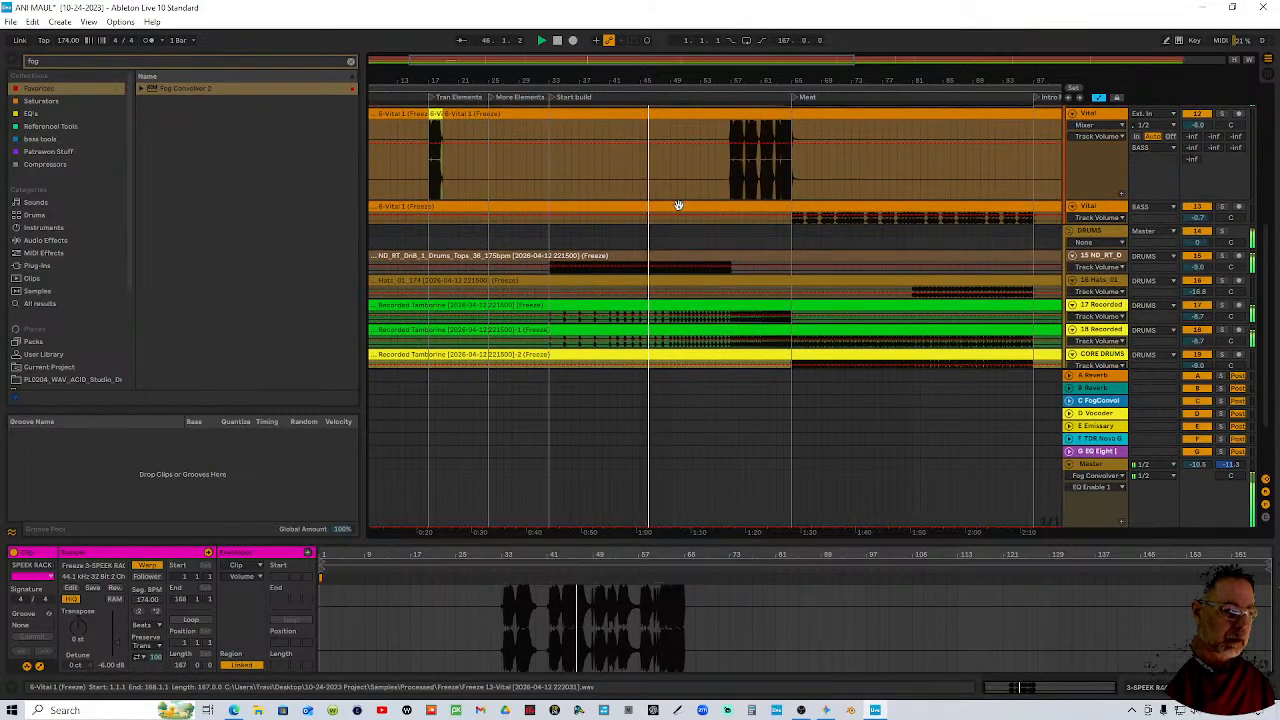
scroll(827, 296, down, 3)
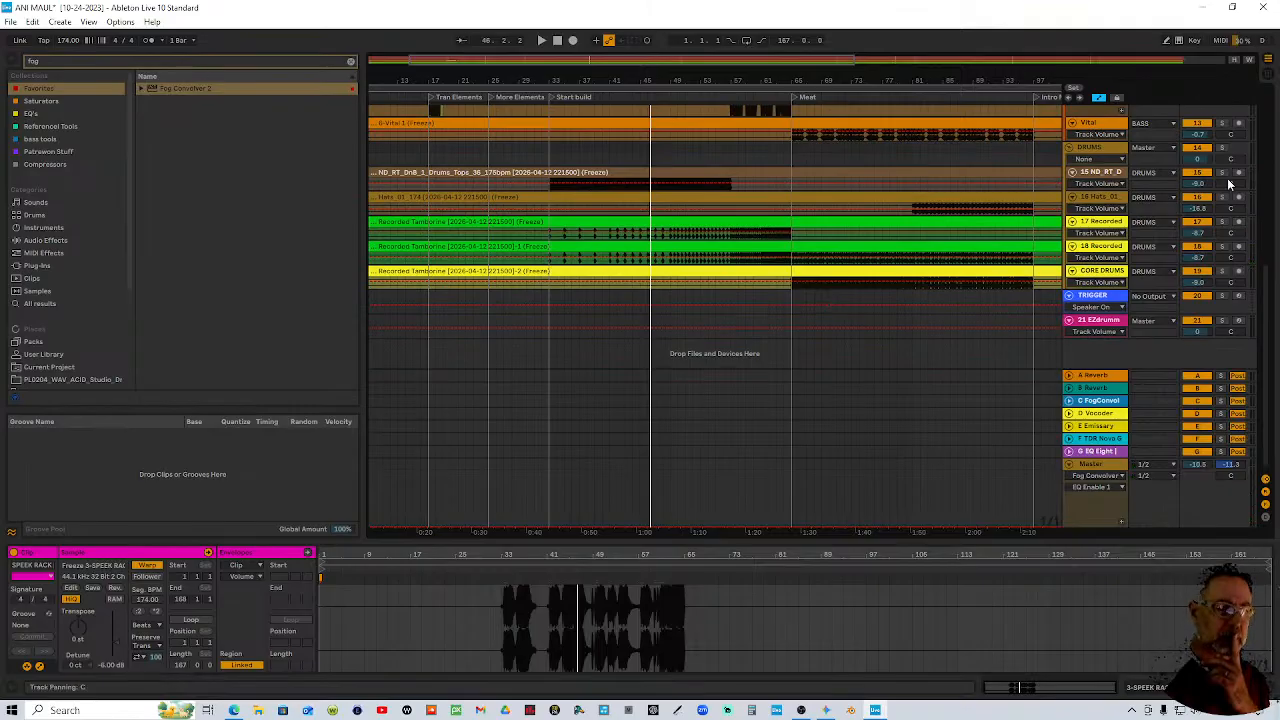
click(636, 100)
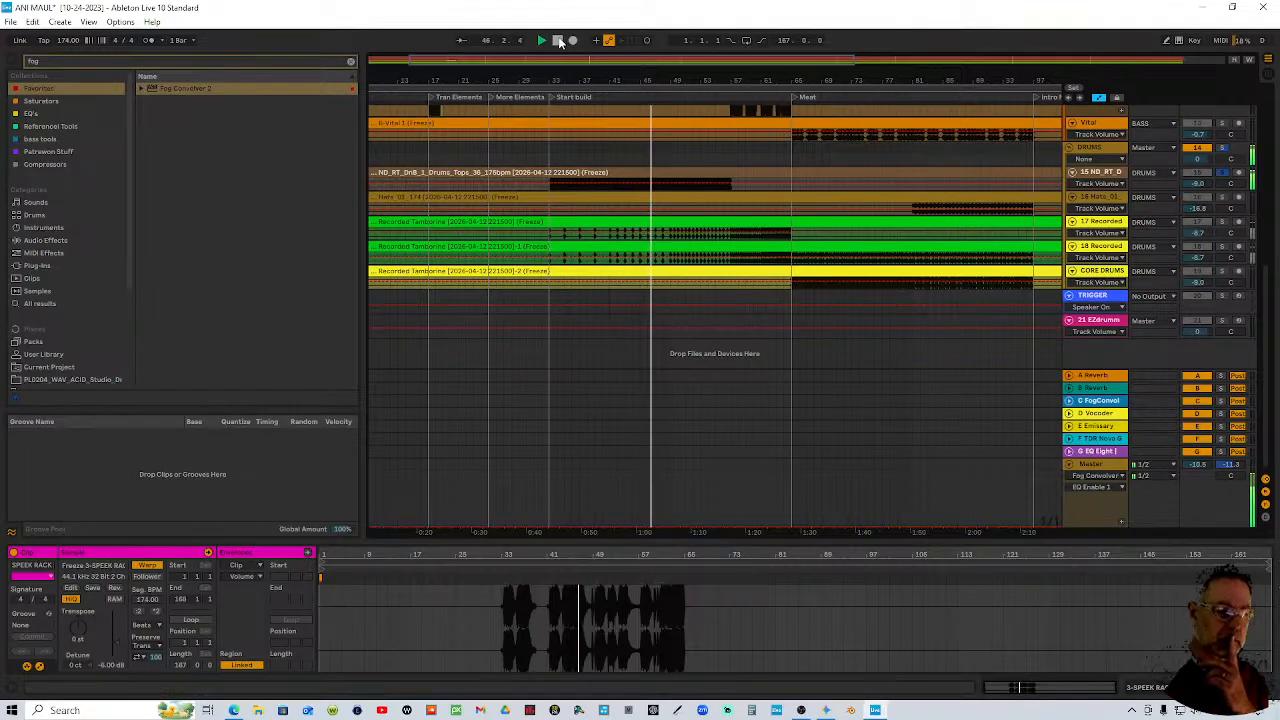
click(558, 41)
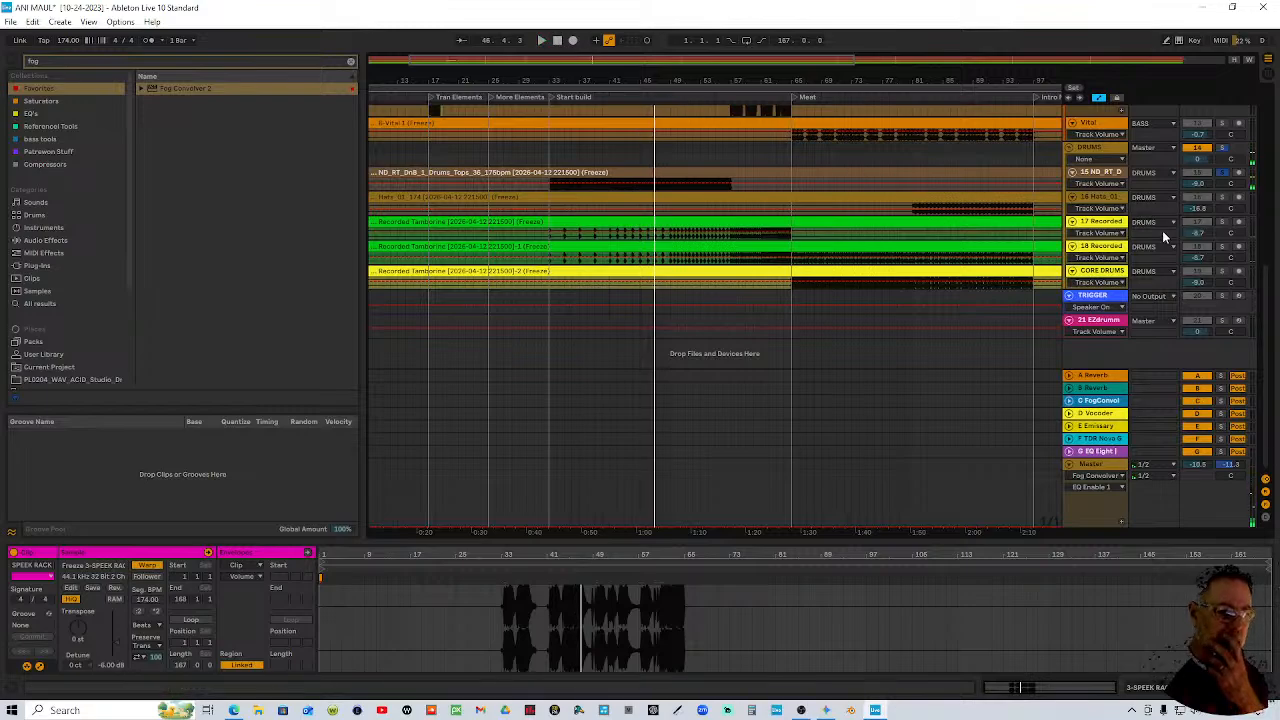
click(1221, 173)
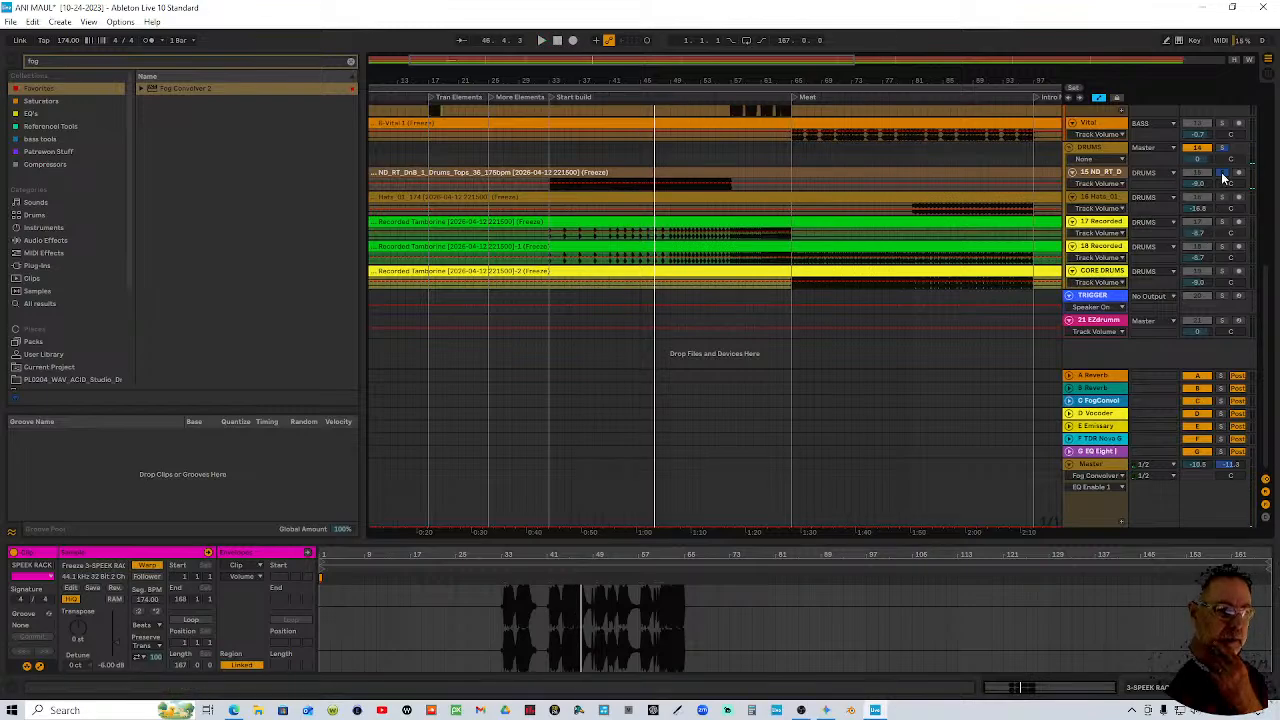
Find TDR Nova GE in the EQ's collection, add it to the ND_RT_DnB drum tops track, and set its analyzer to IN
click(1107, 173)
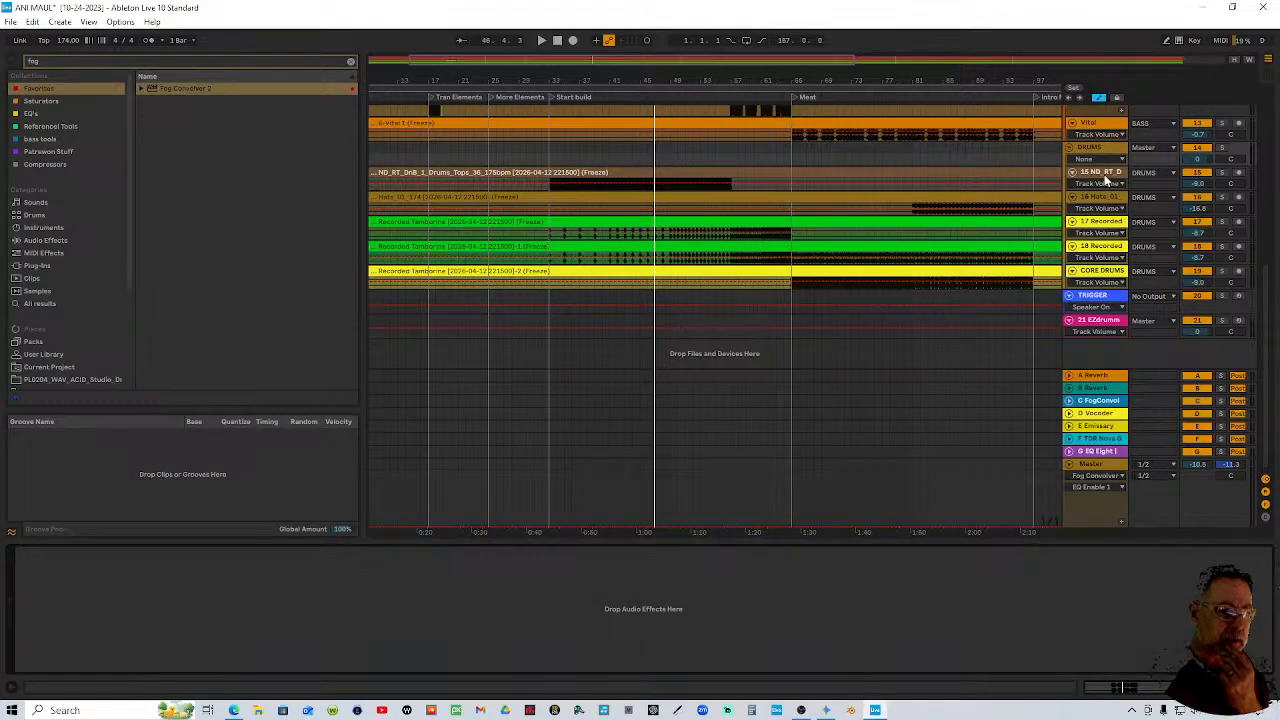
click(102, 62)
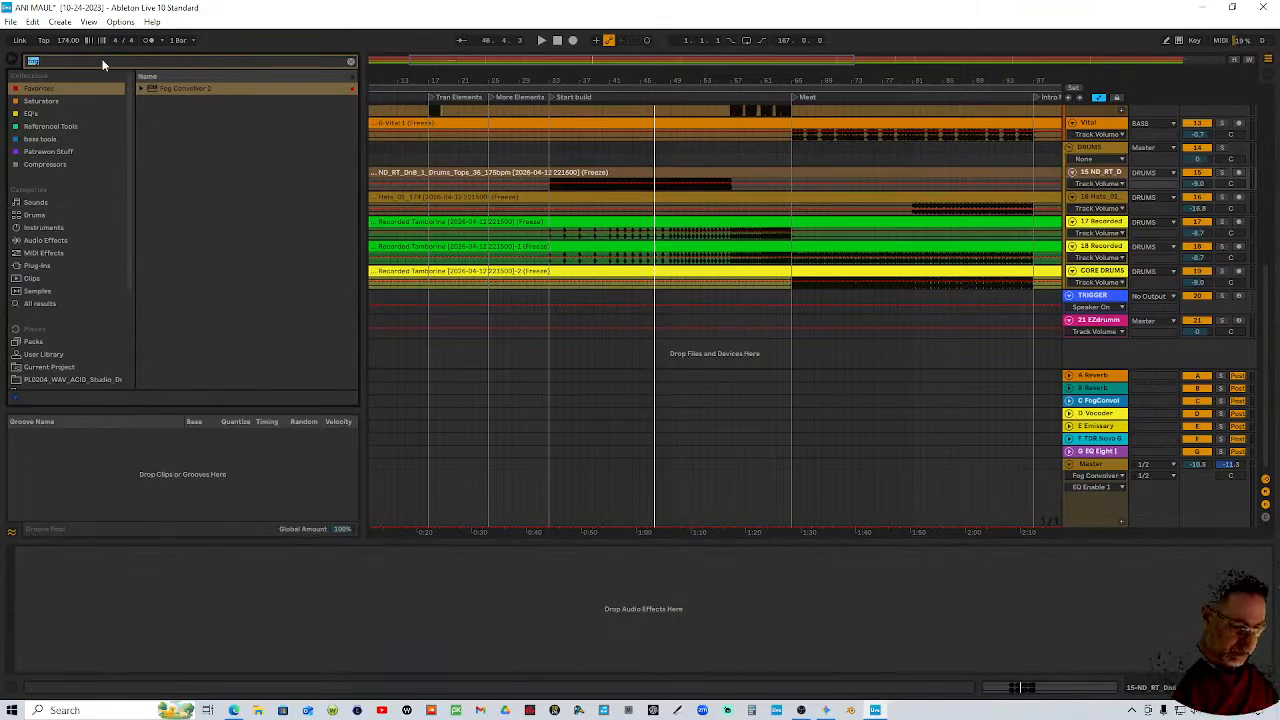
text(tdr)
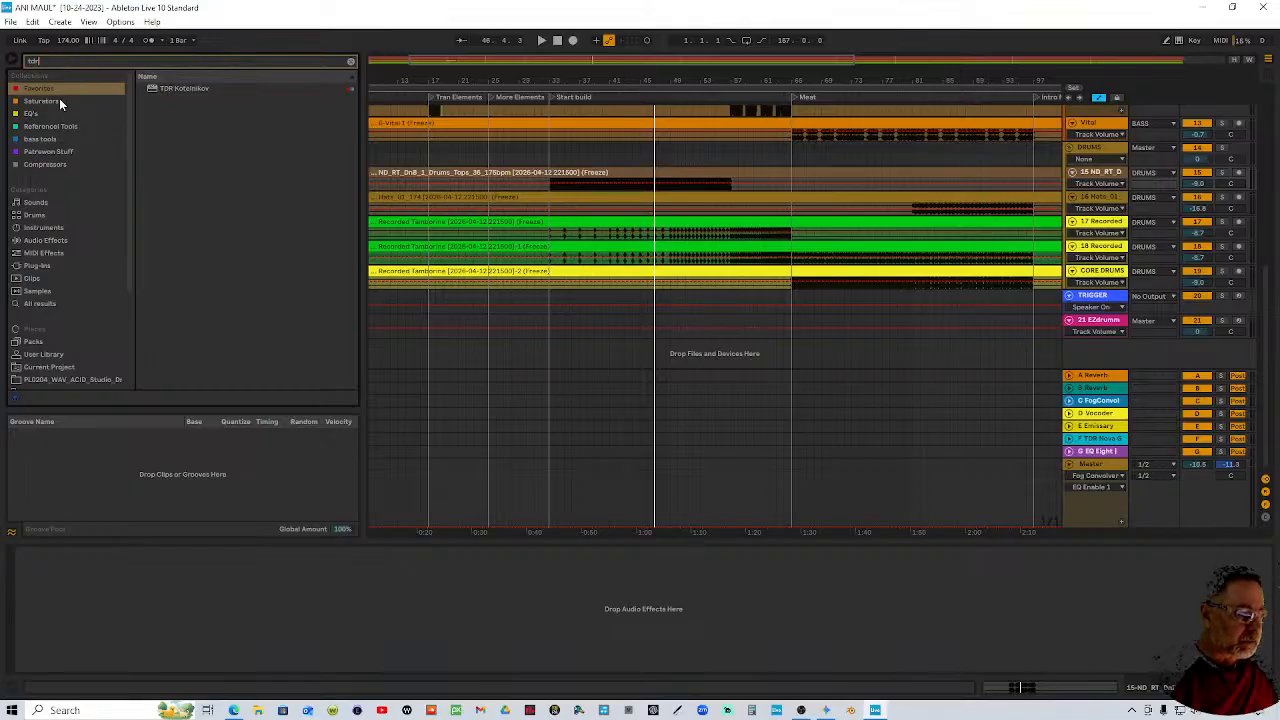
click(31, 114)
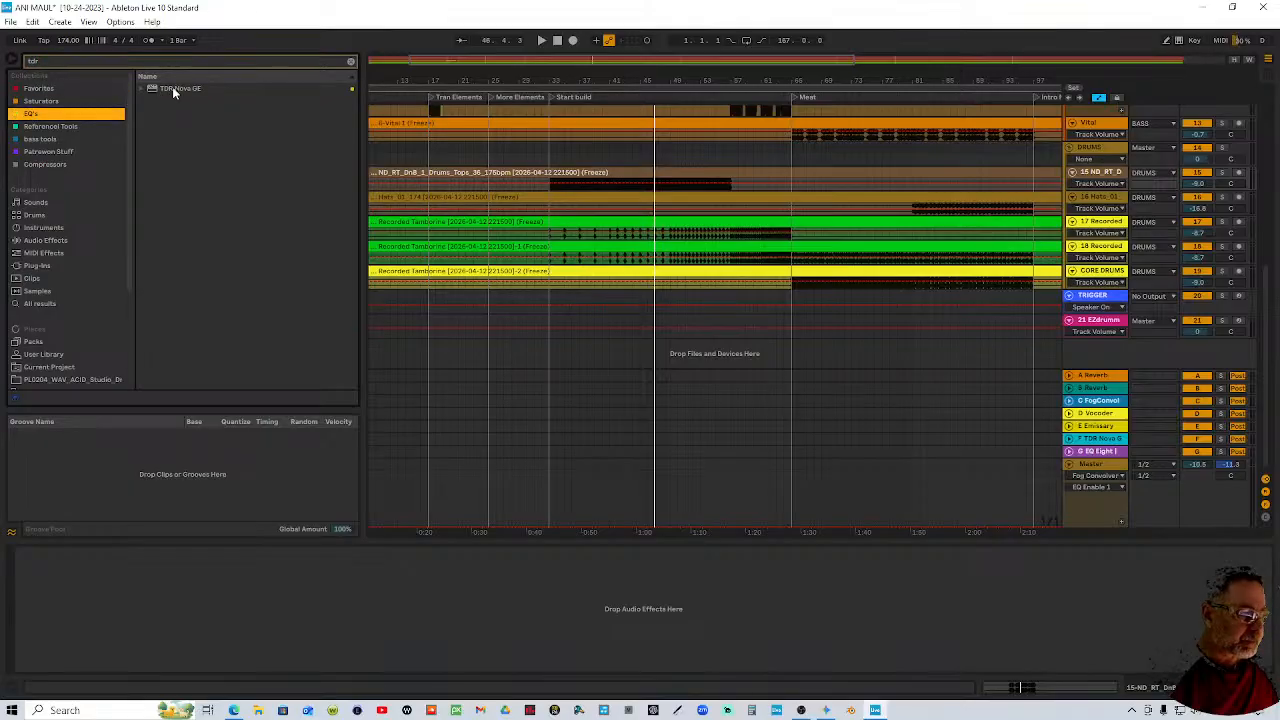
click(172, 89)
drag(630, 185, 626, 180)
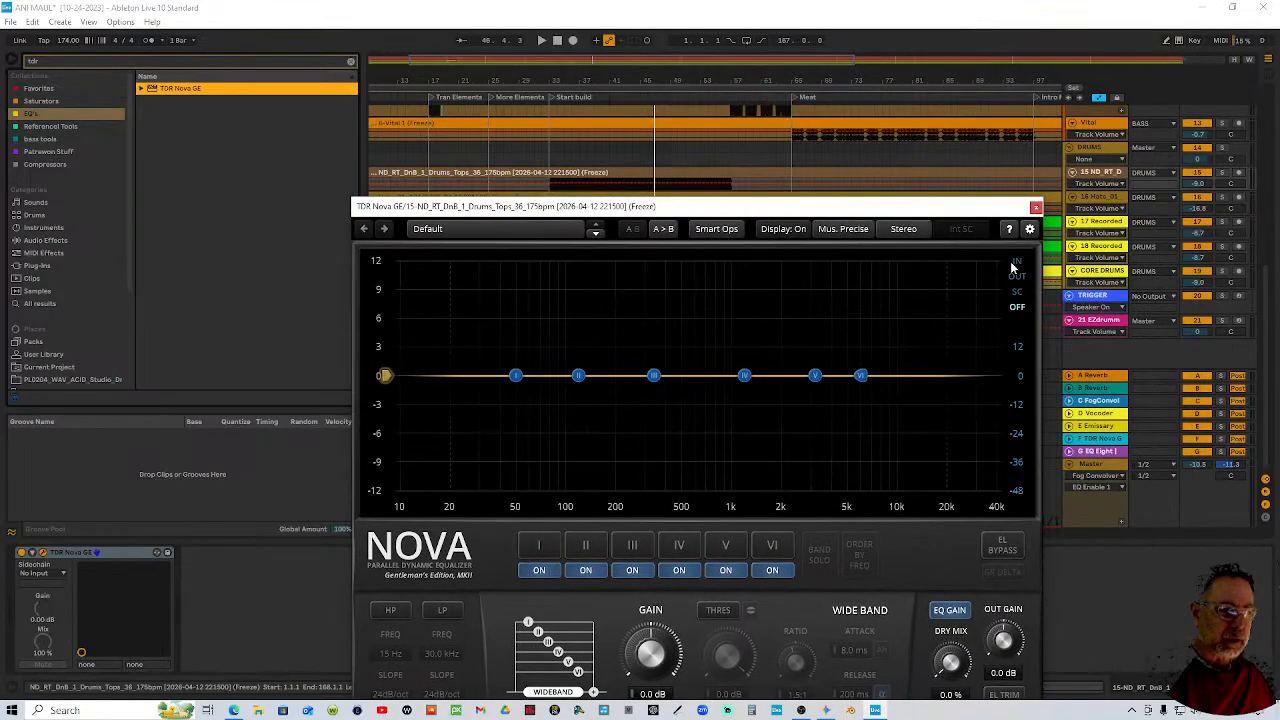
click(1015, 263)
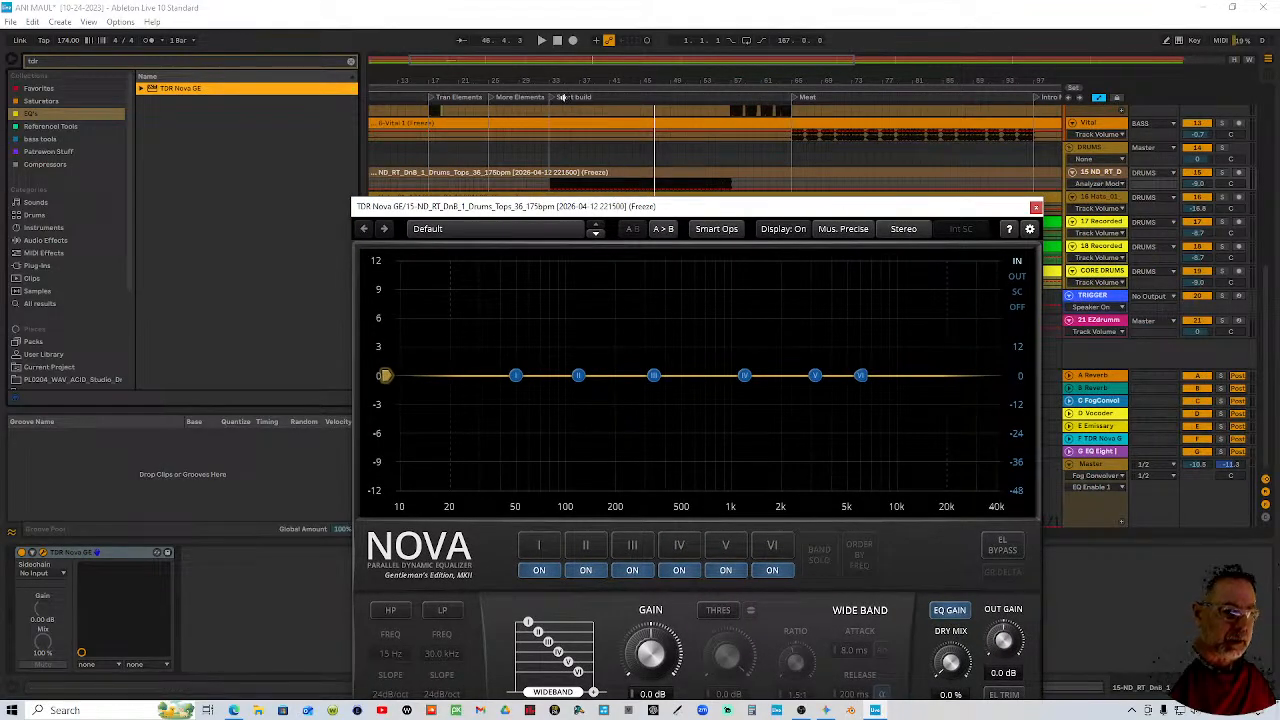
Move TDR Nova's band IV to about 753 Hz, try a cut of about 6.3 dB during playback, and reset its gain to 0 dB
key(space)
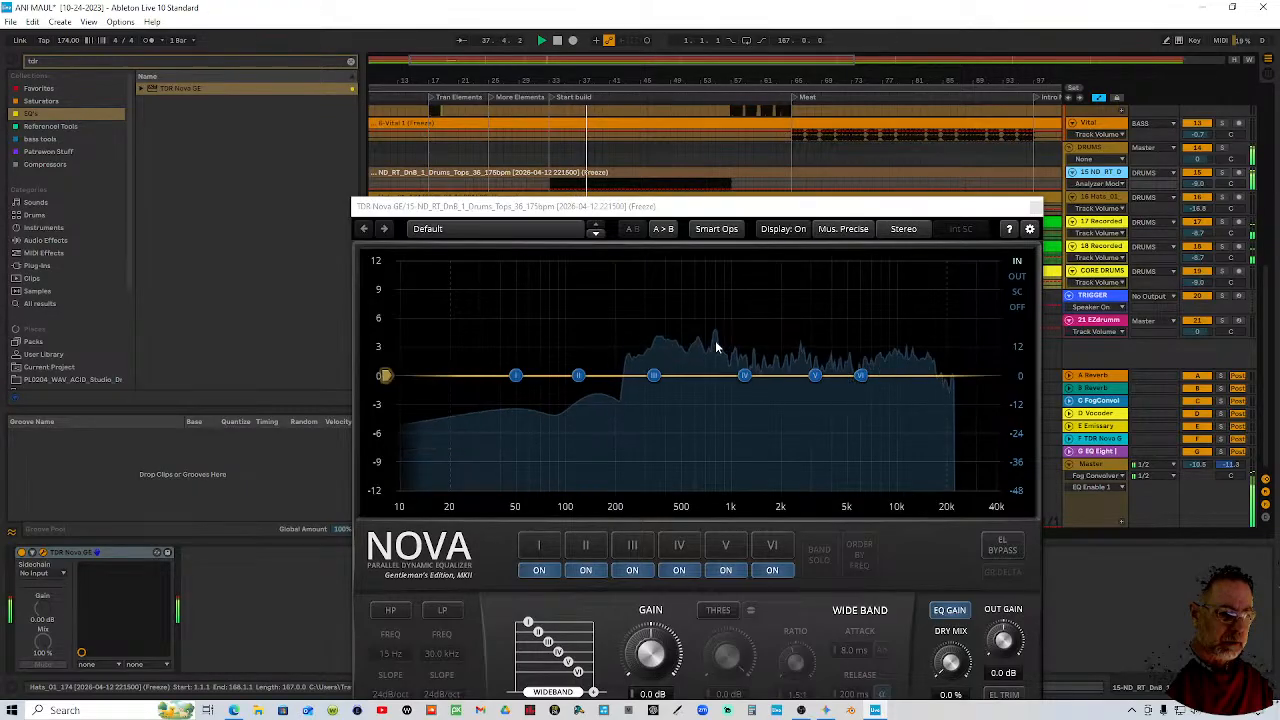
drag(744, 375, 711, 387)
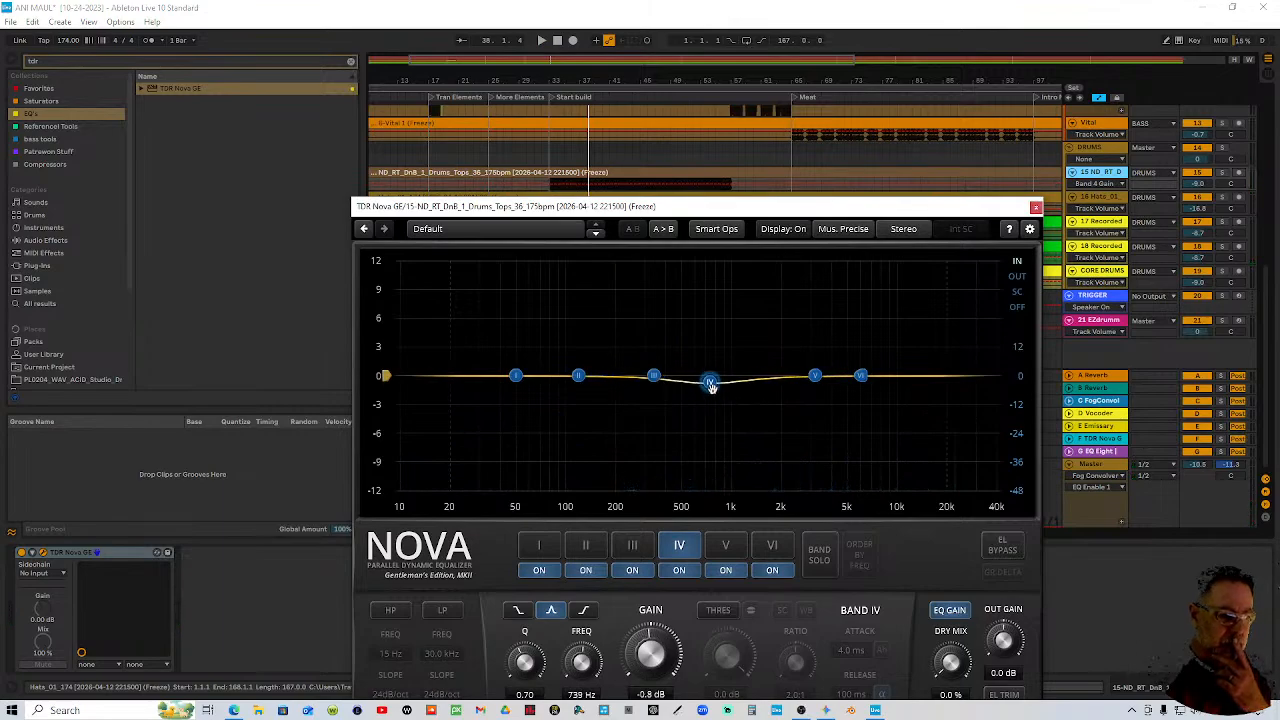
click(560, 92)
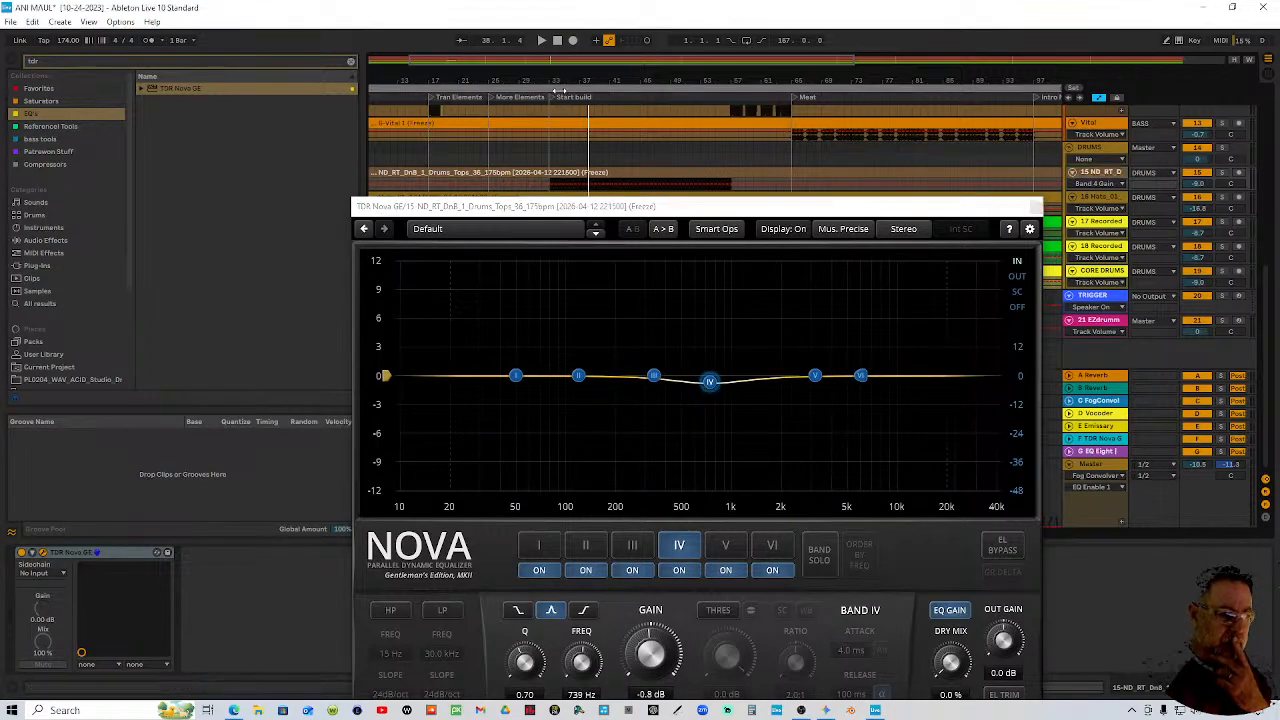
key(space)
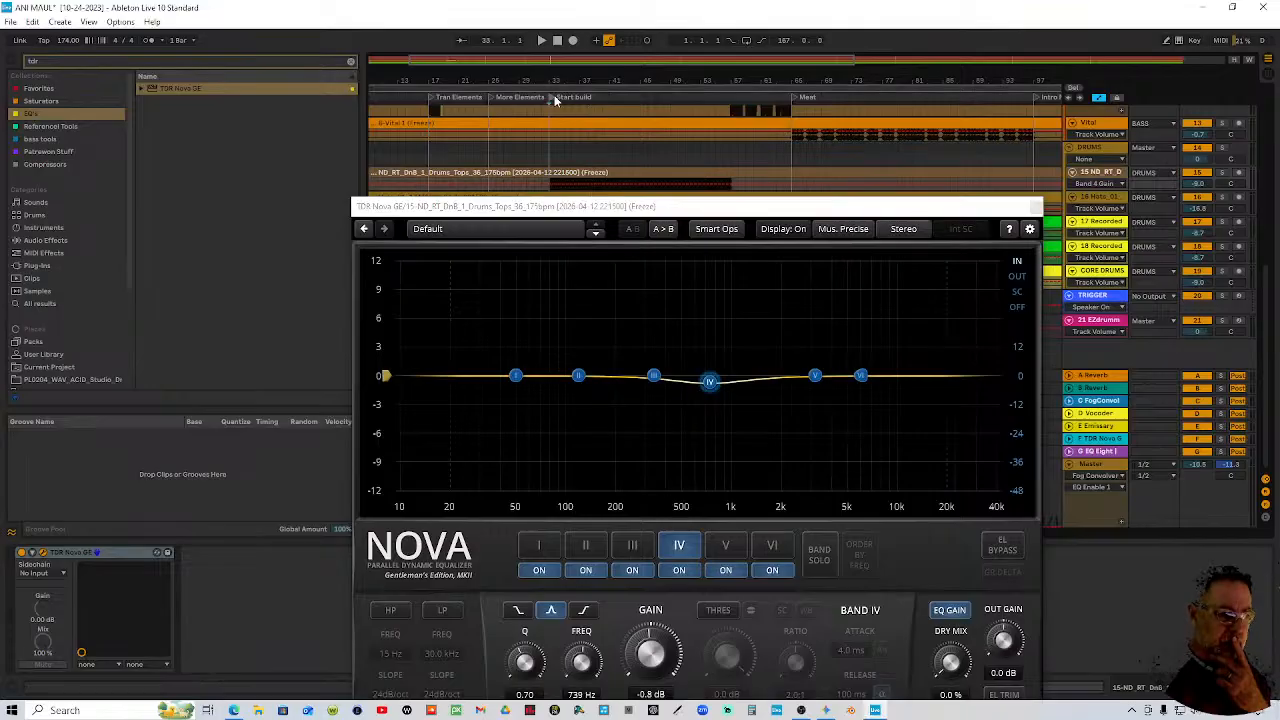
drag(710, 381, 711, 443)
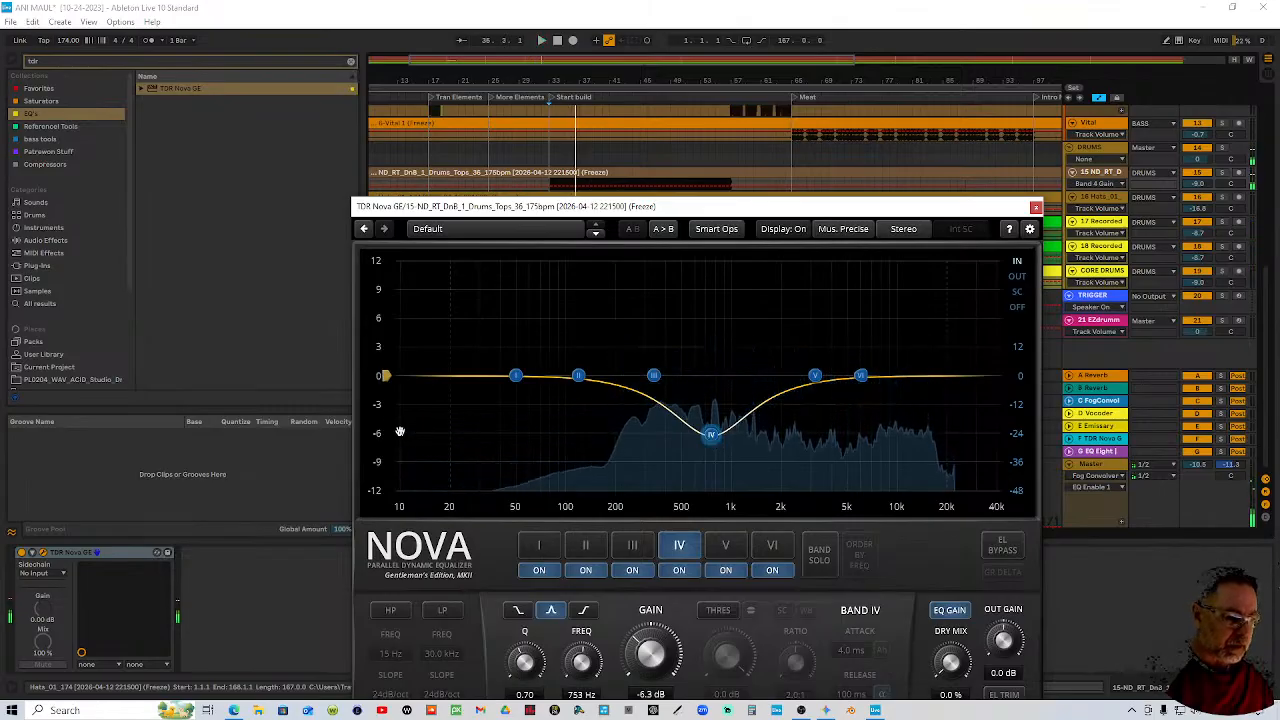
double_click(652, 655)
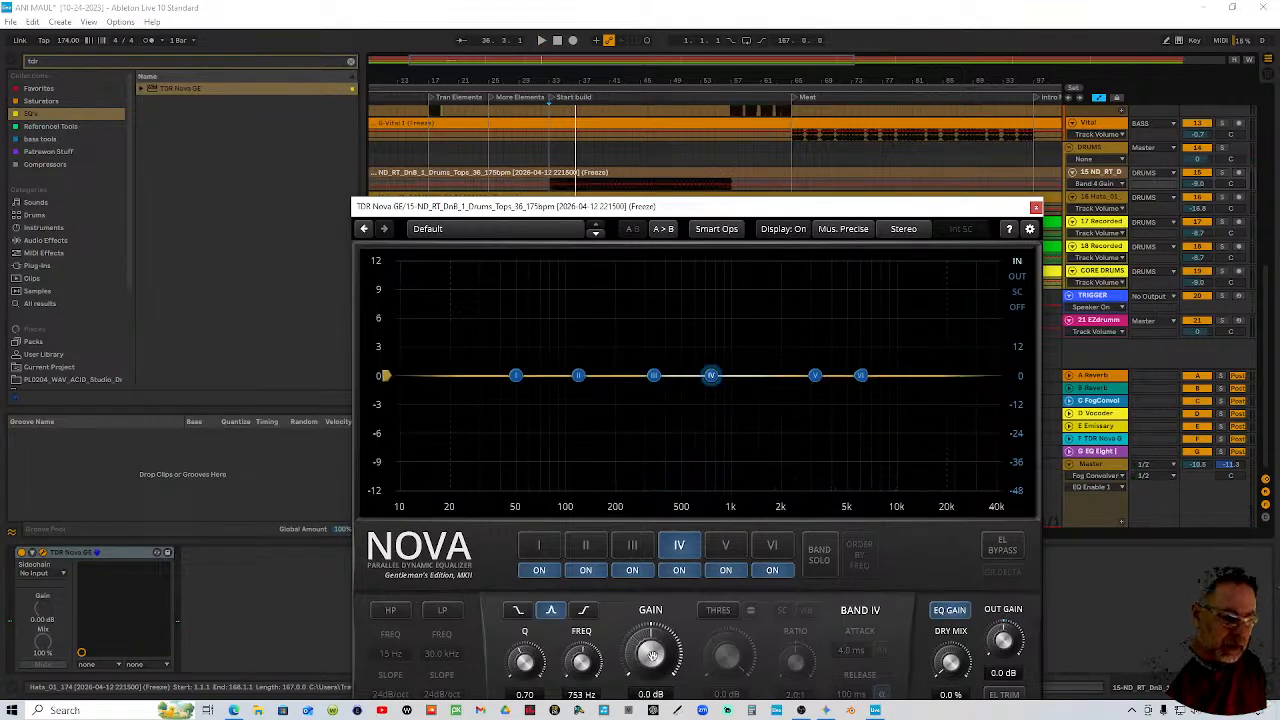
Enable band IV's threshold, set its attack to 0.10 ms, and try ratios of inf:1 and 1.1:1 while playing from Start build
click(716, 611)
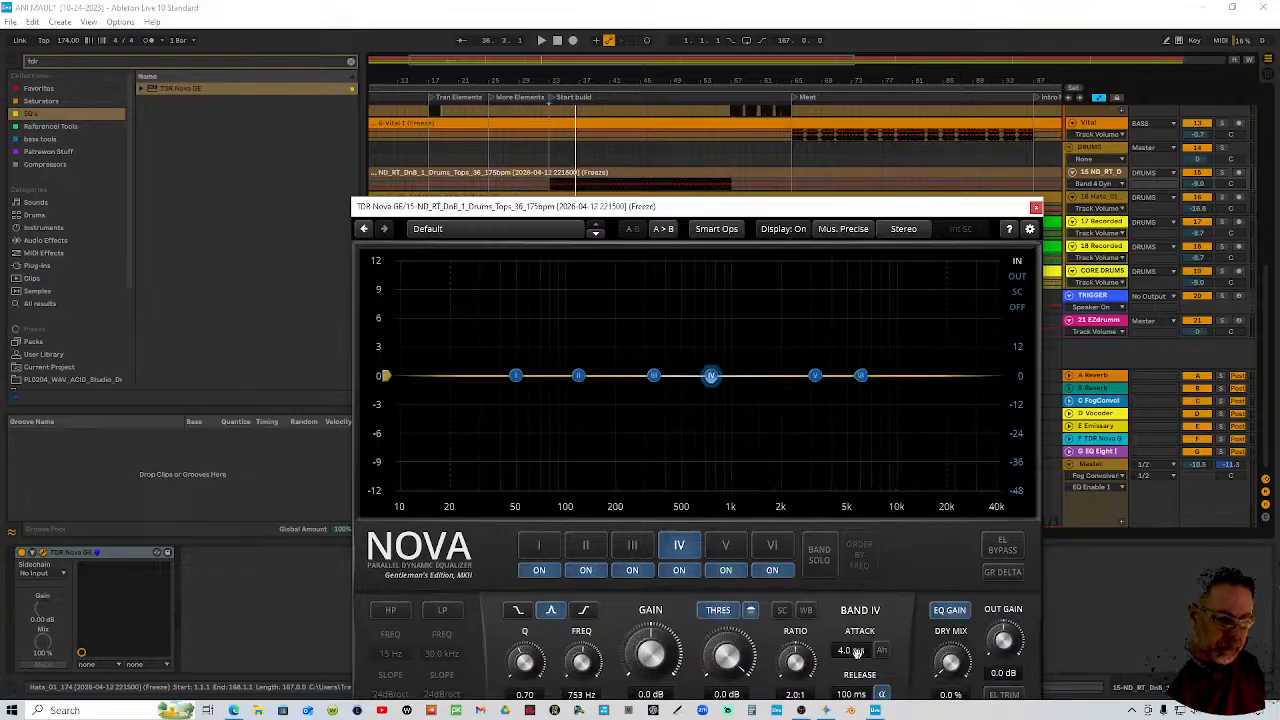
drag(855, 652, 855, 690)
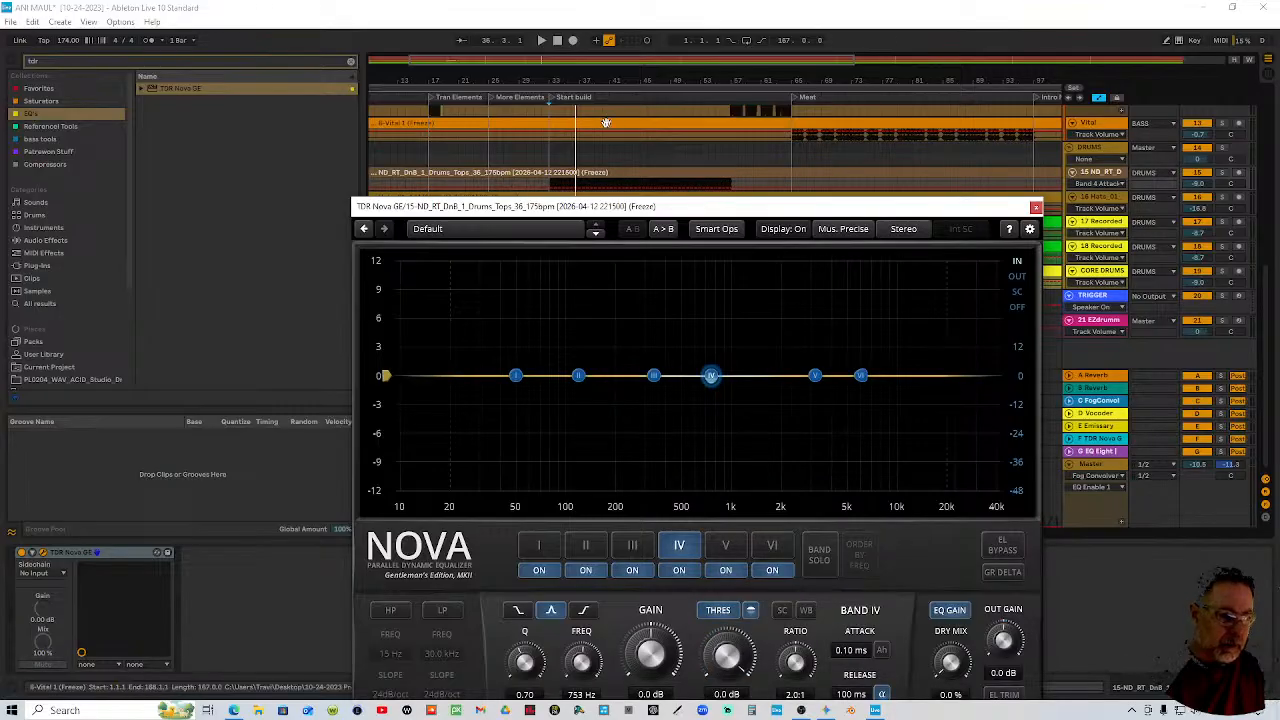
click(550, 100)
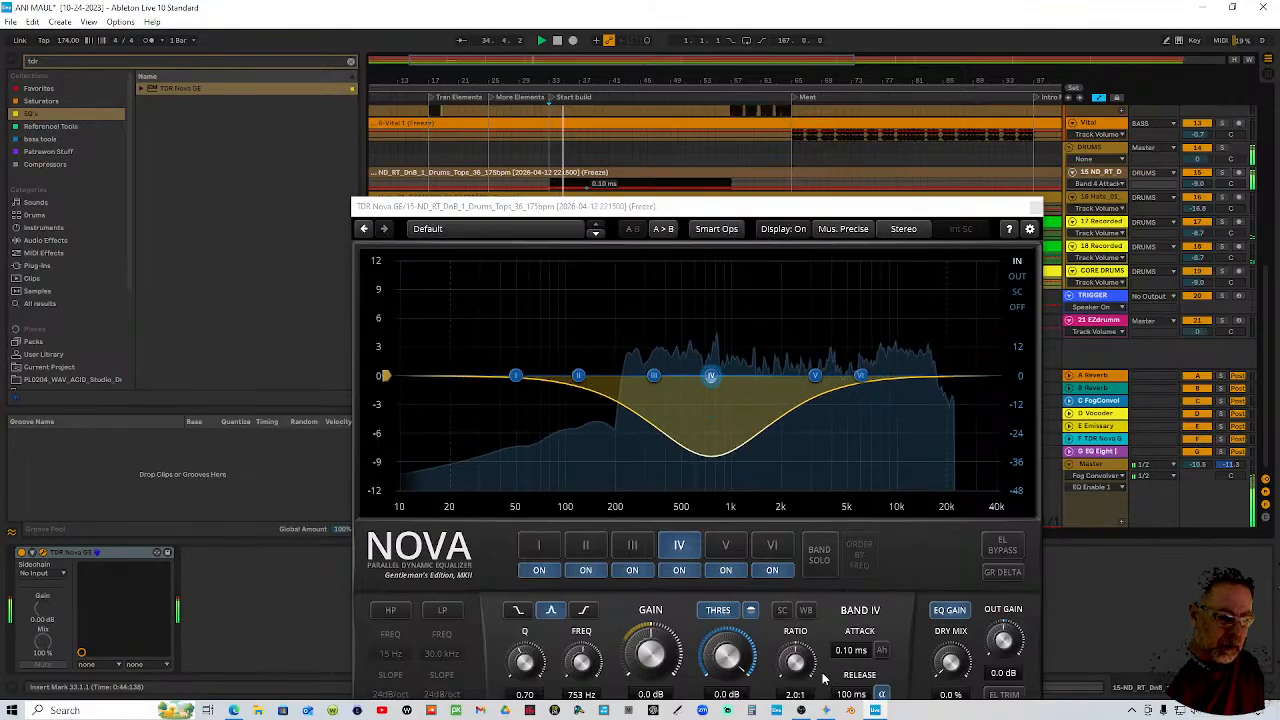
drag(795, 660, 795, 620)
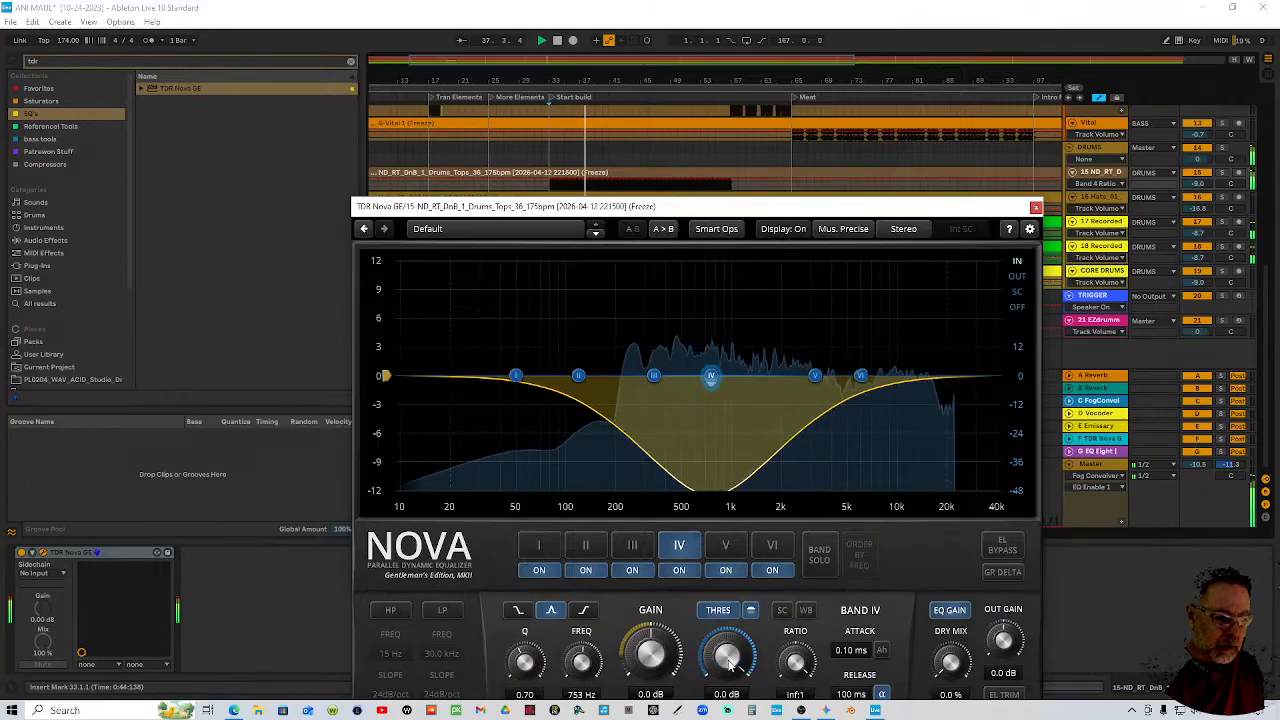
drag(804, 666, 804, 704)
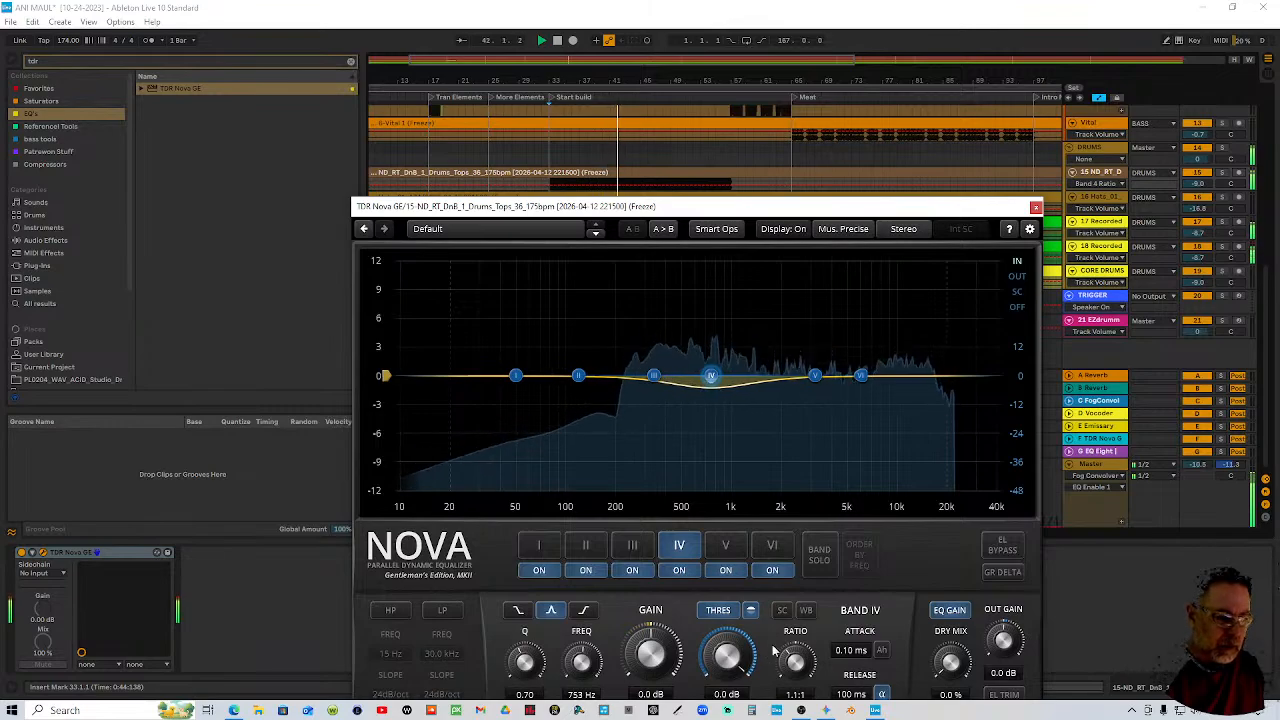
Set band IV's release to 10 ms, its Q to 2.63 and its ratio to 1.8:1, and close the TDR Nova window
drag(851, 694, 851, 714)
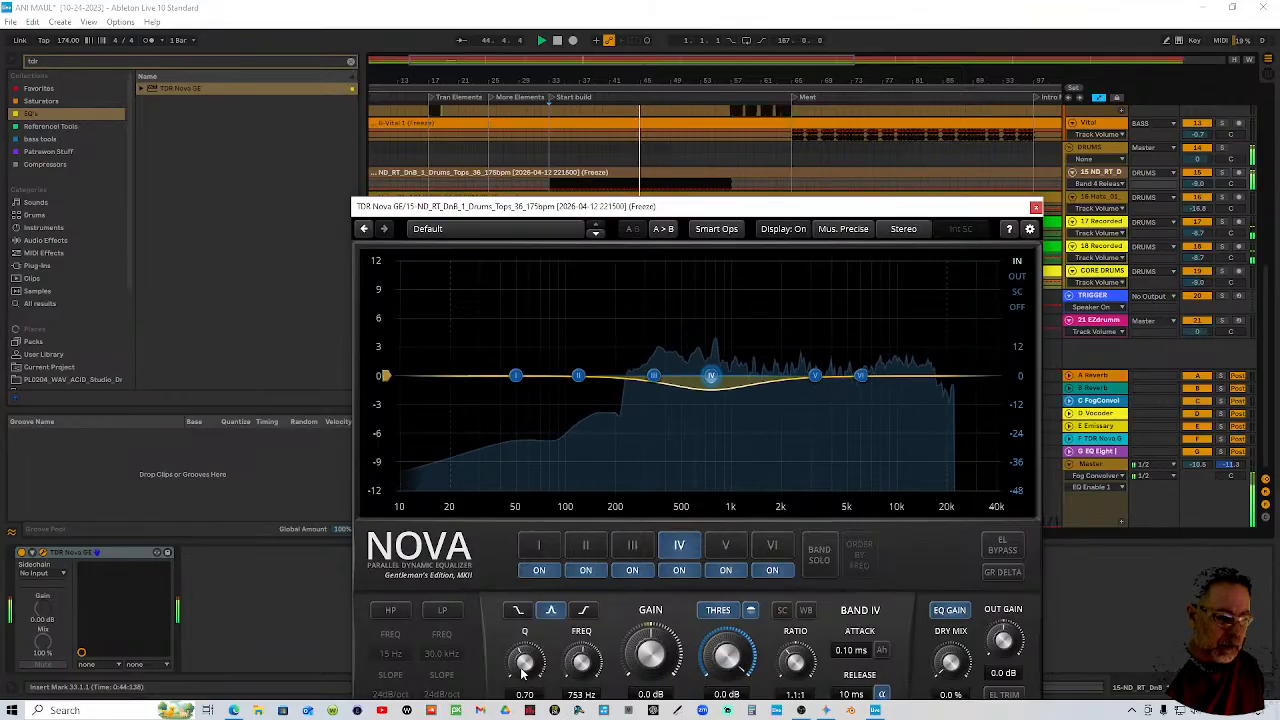
drag(526, 675, 523, 651)
drag(795, 662, 795, 650)
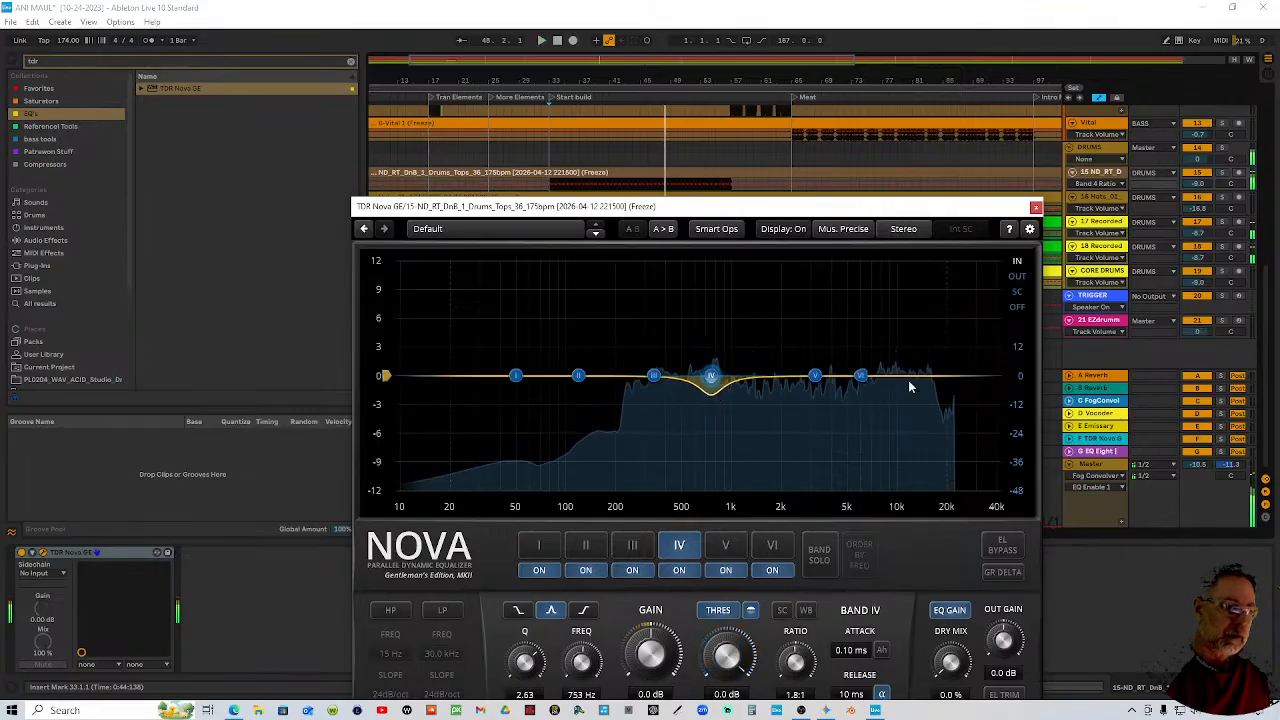
click(1035, 207)
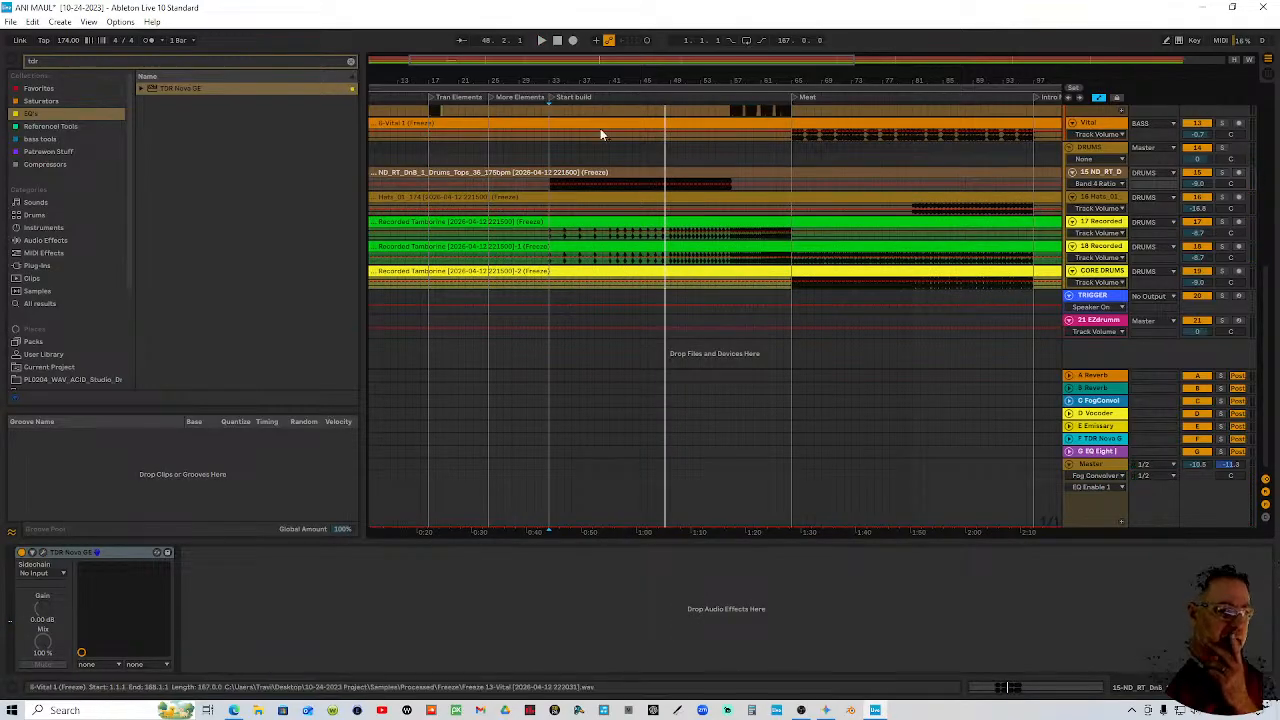
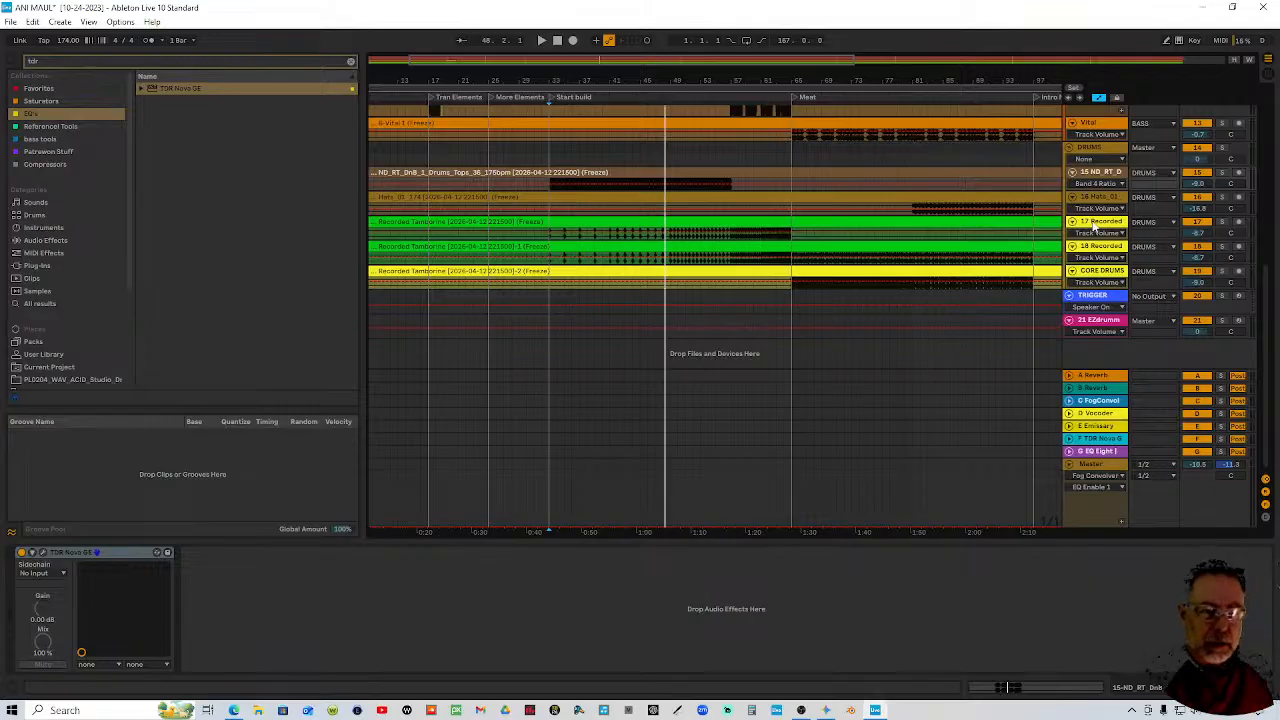
Listen to the two Recorded Tamborine tracks, 17 and 18, soloed from Start build, and turn their solos off again
click(1223, 226)
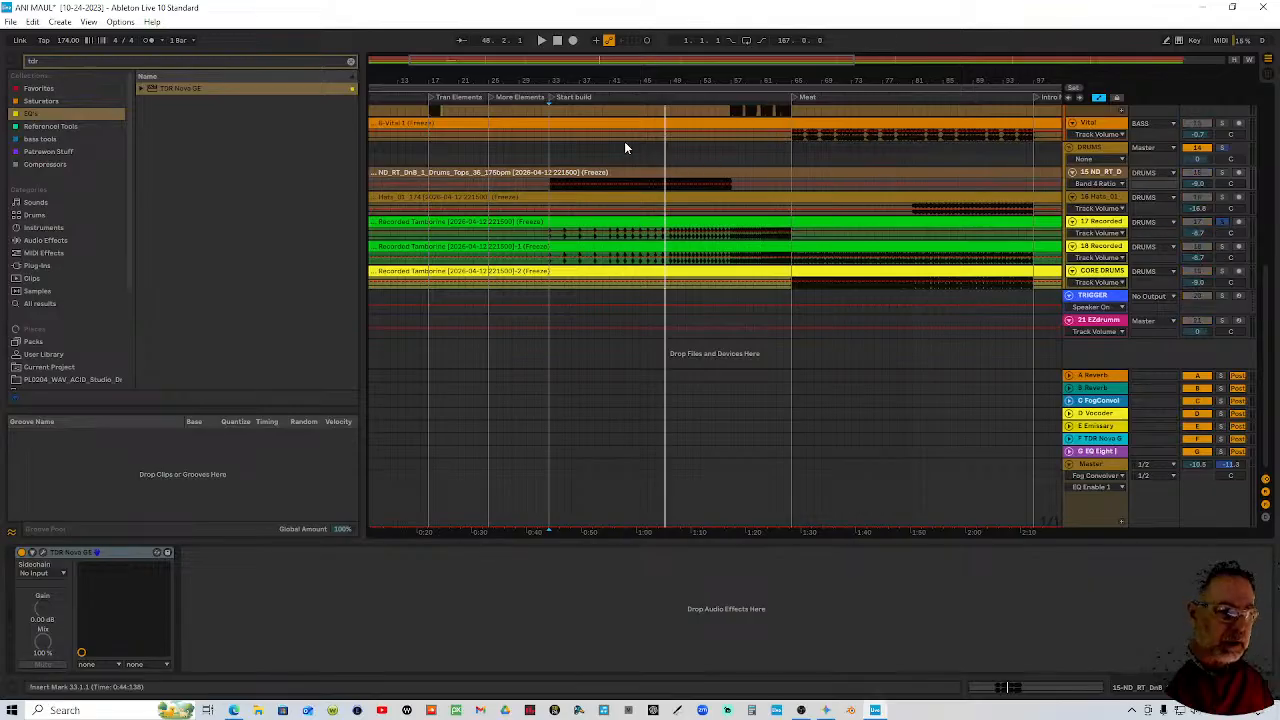
click(551, 96)
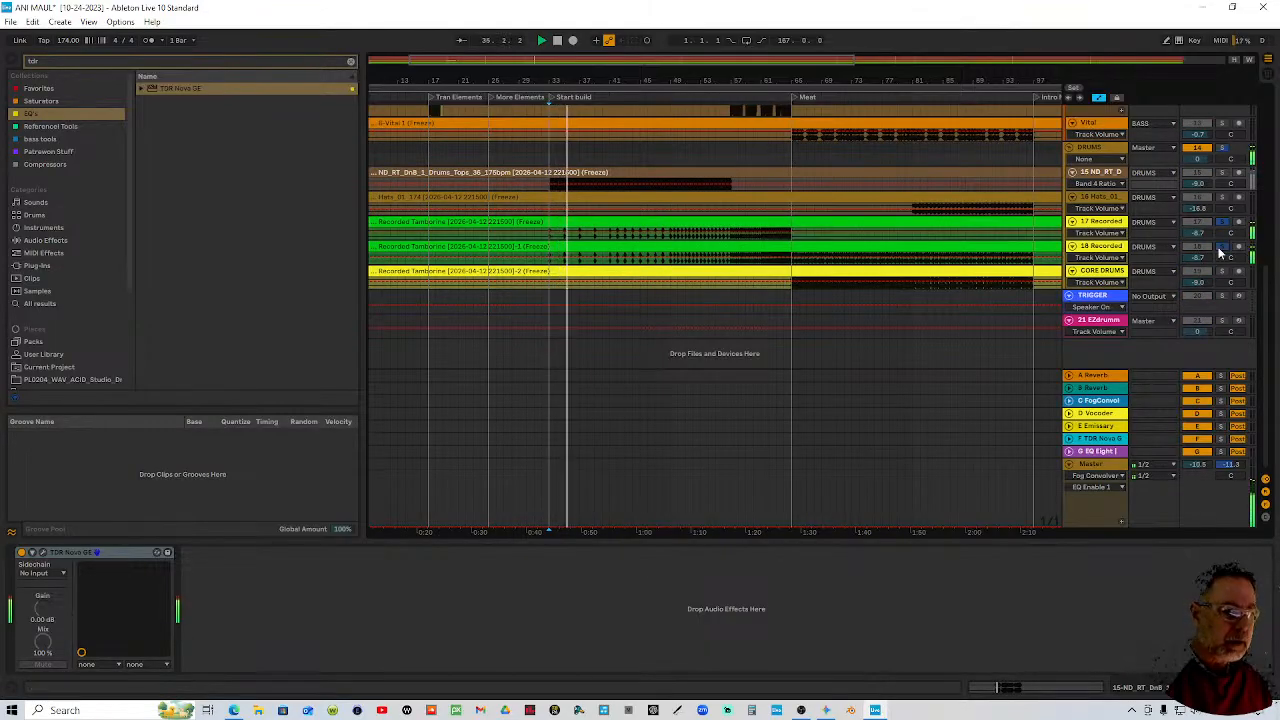
click(1100, 222)
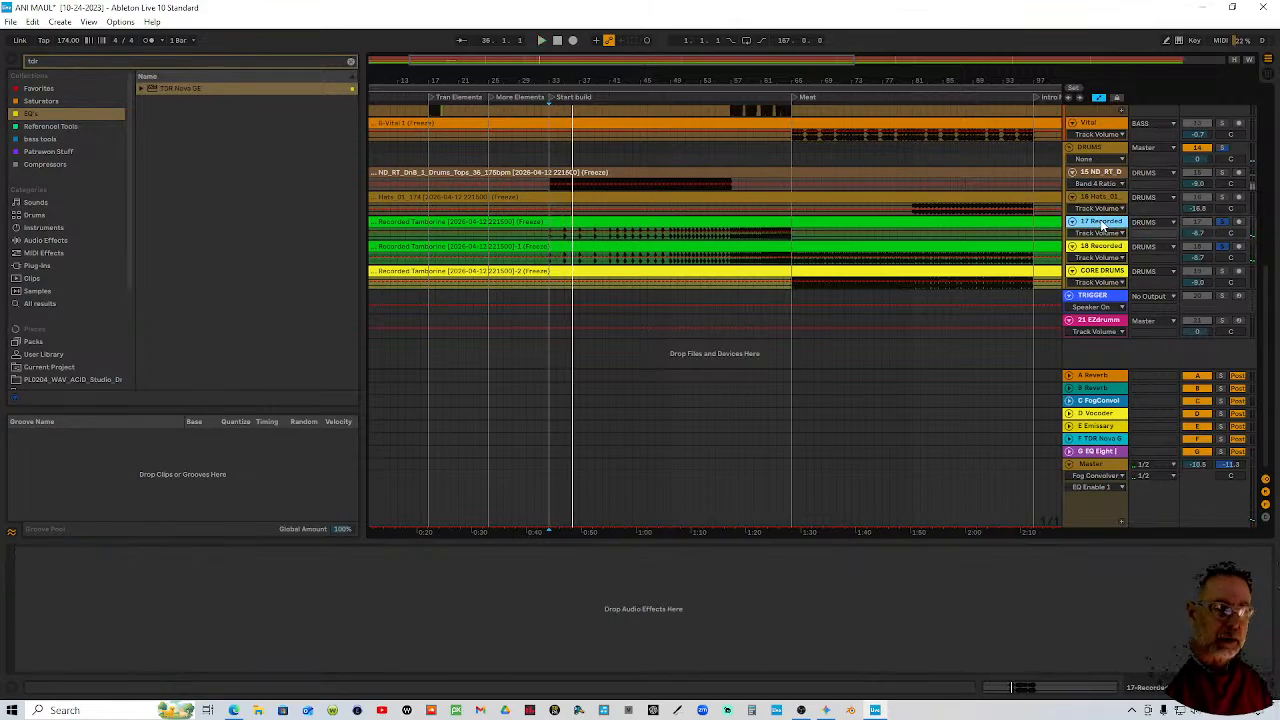
click(1223, 248)
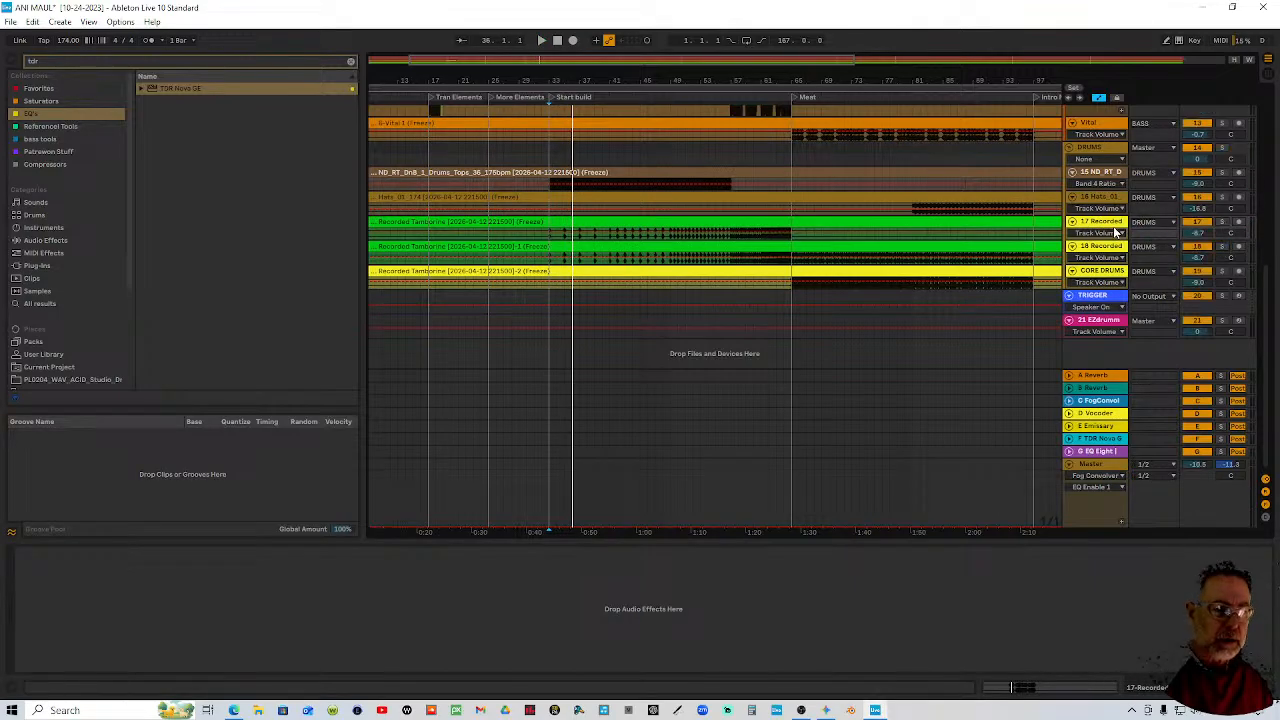
Group Recorded Tamborine tracks 17 and 18 inside DRUMS and name the new group KICK
click(1115, 233)
click(1118, 256)
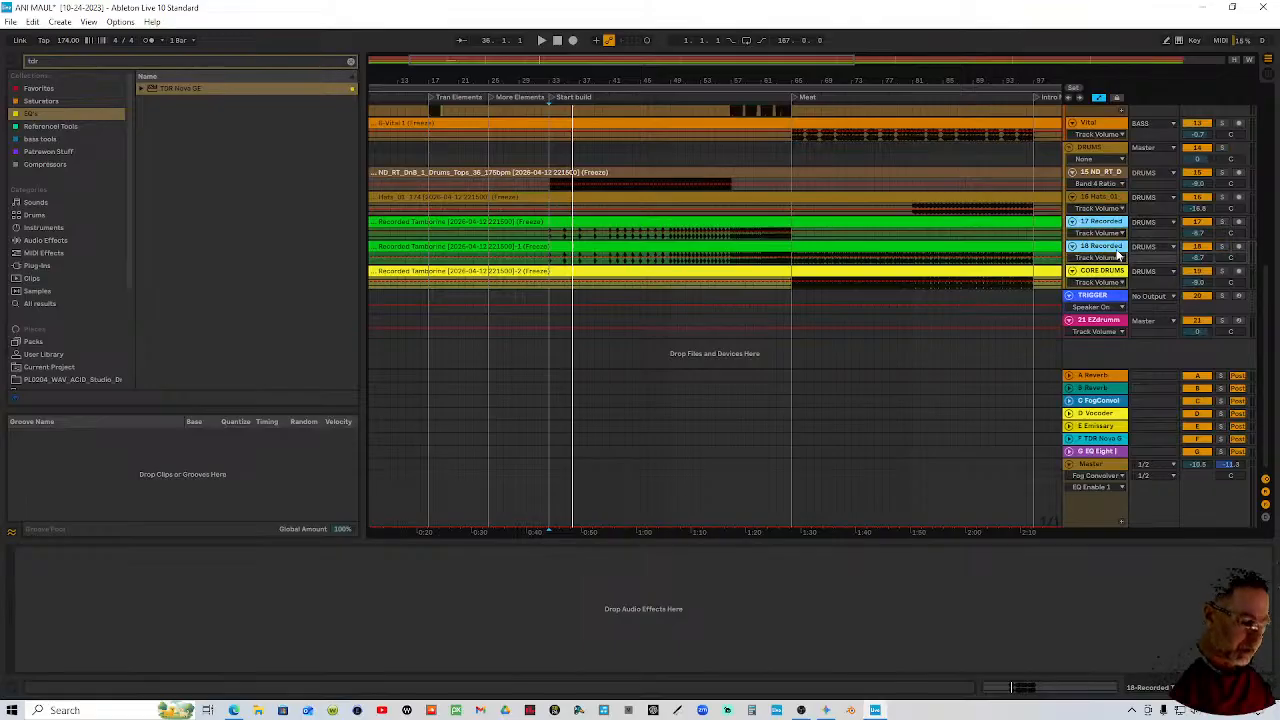
key(ctrl+g)
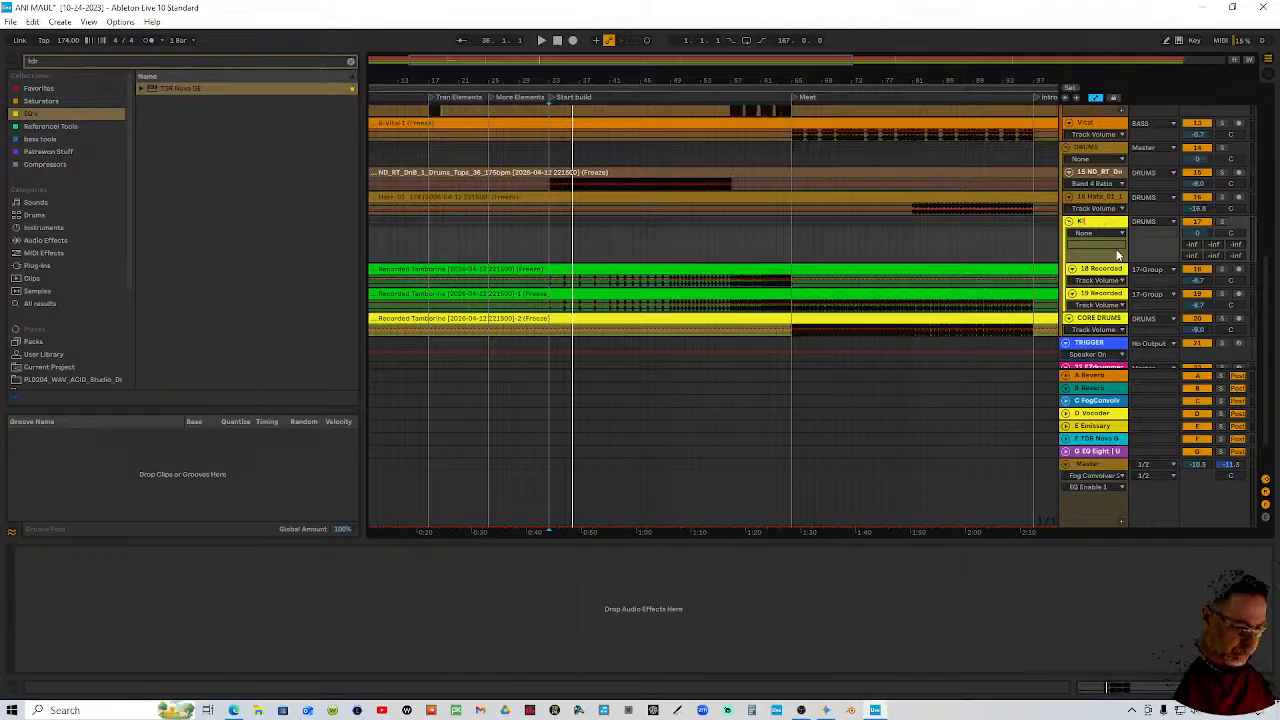
key(Return)
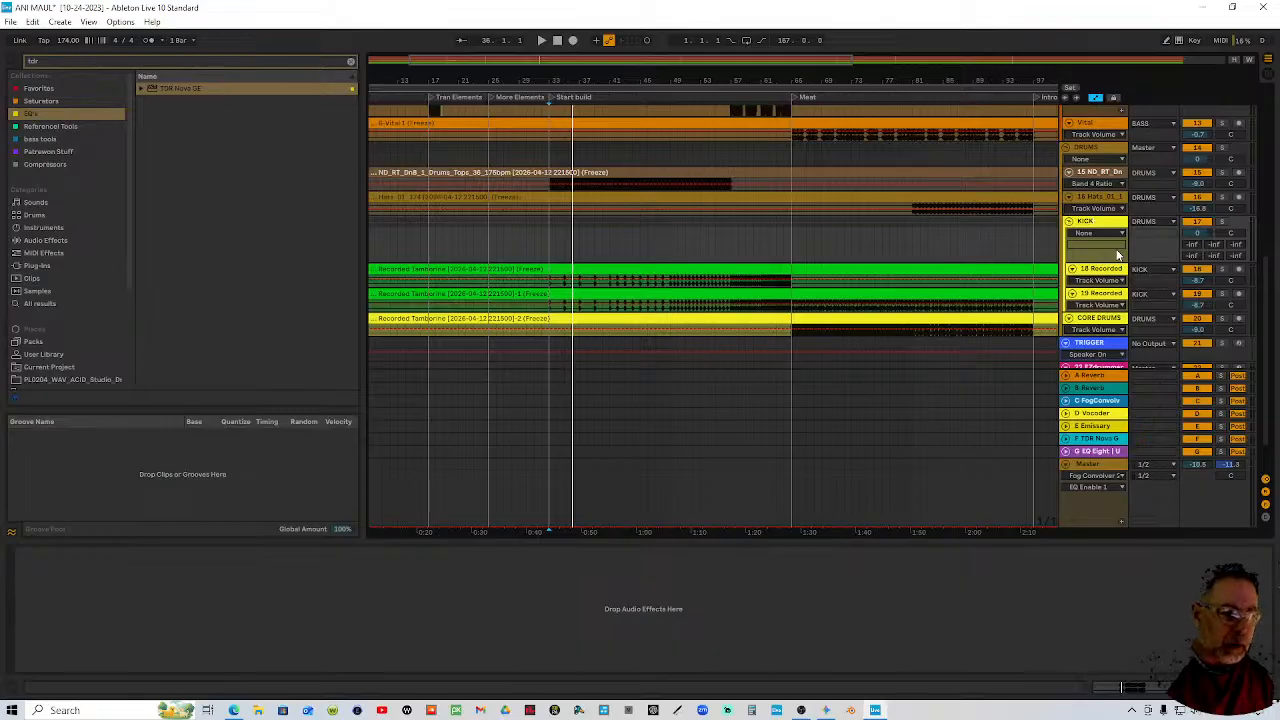
Color the KICK group red and assign that color to its grouped tracks and clips
click(1106, 296)
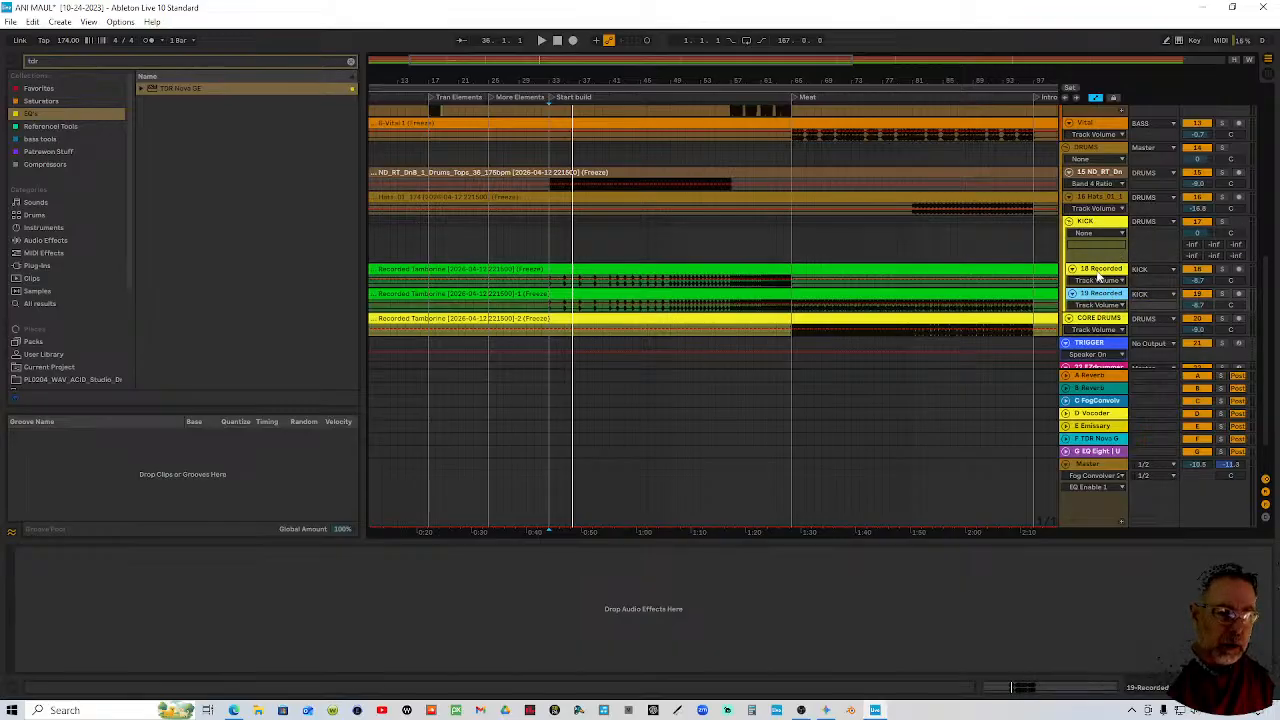
click(1098, 274)
right_click(1096, 228)
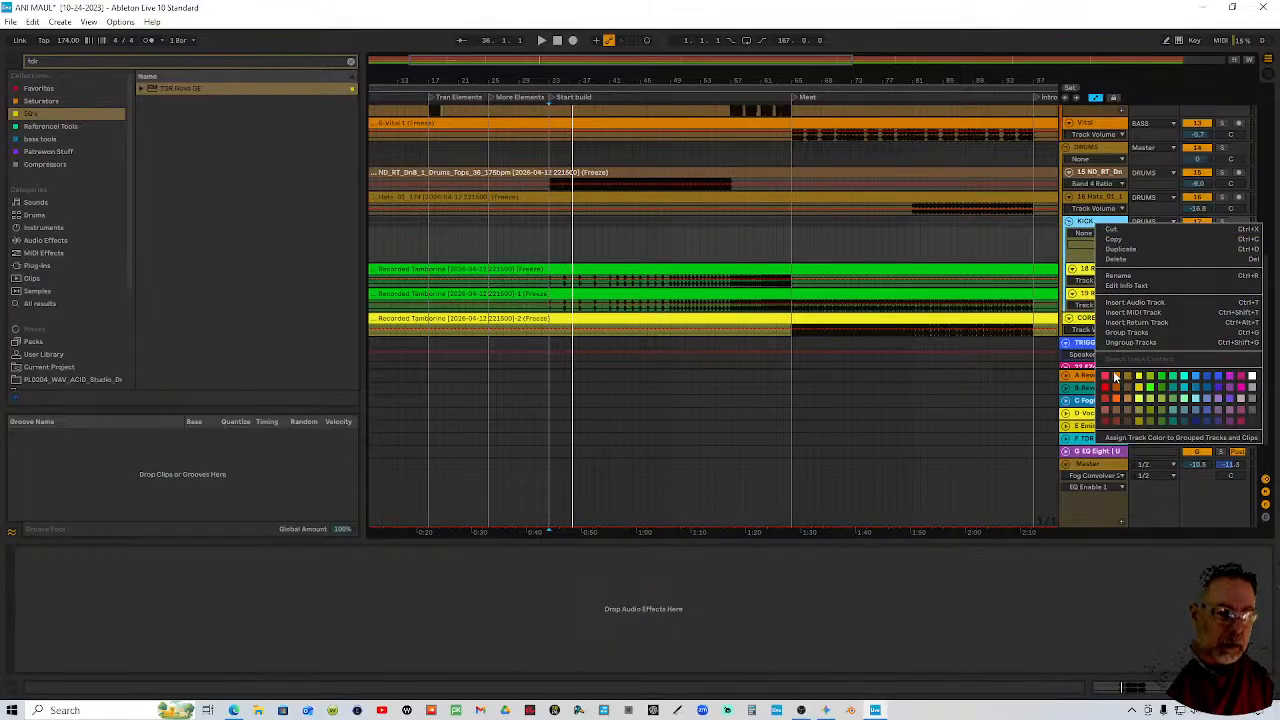
click(1108, 386)
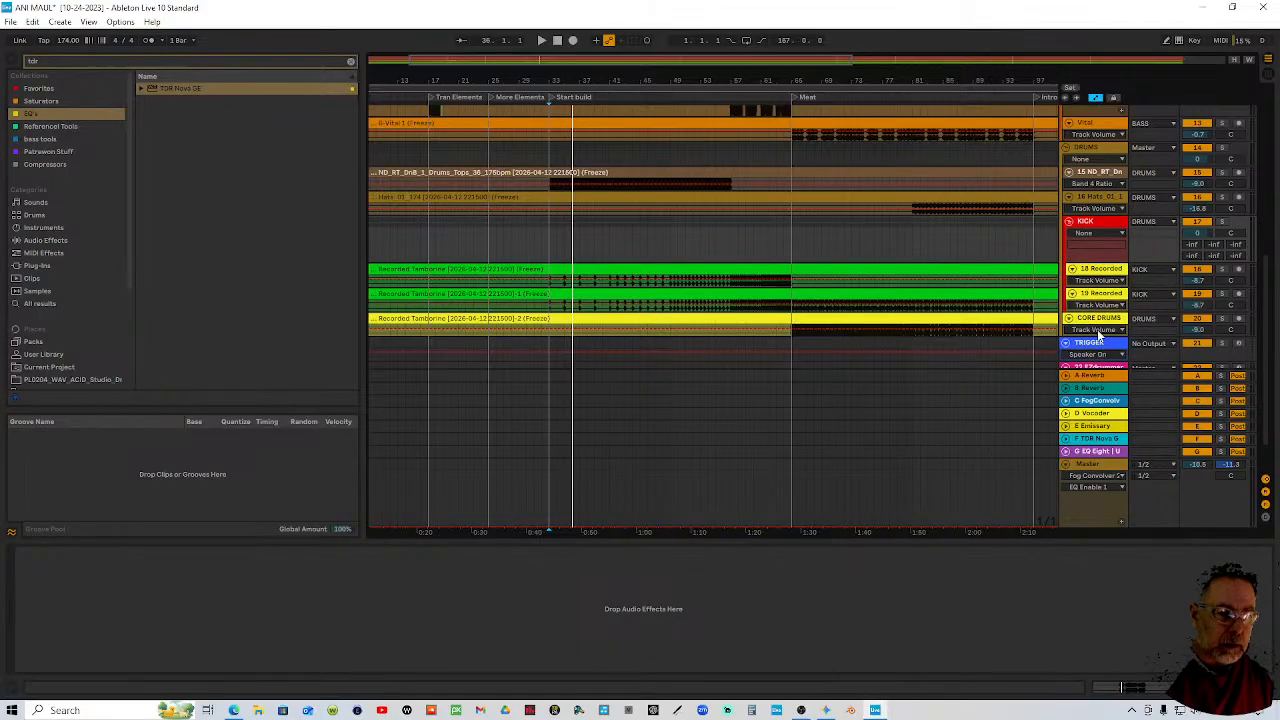
right_click(1097, 278)
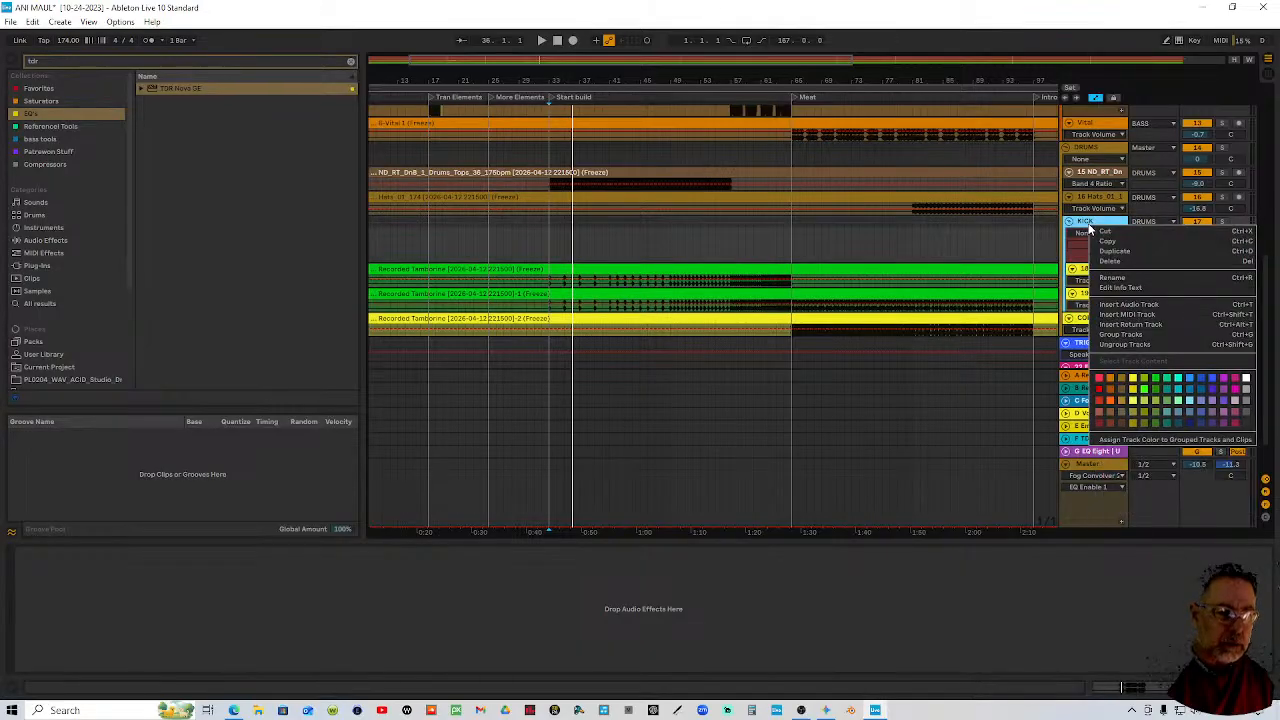
click(1108, 432)
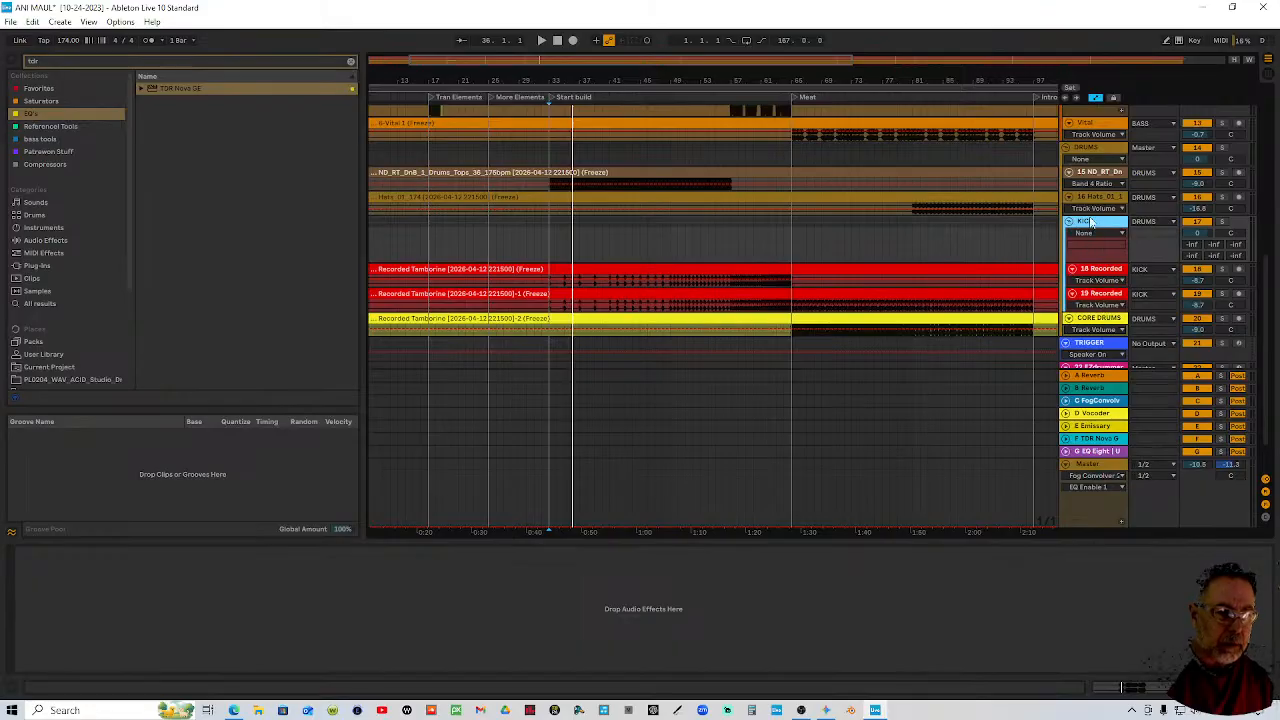
Select both Recorded tracks in the KICK group and adjust their track volumes together
click(1101, 270)
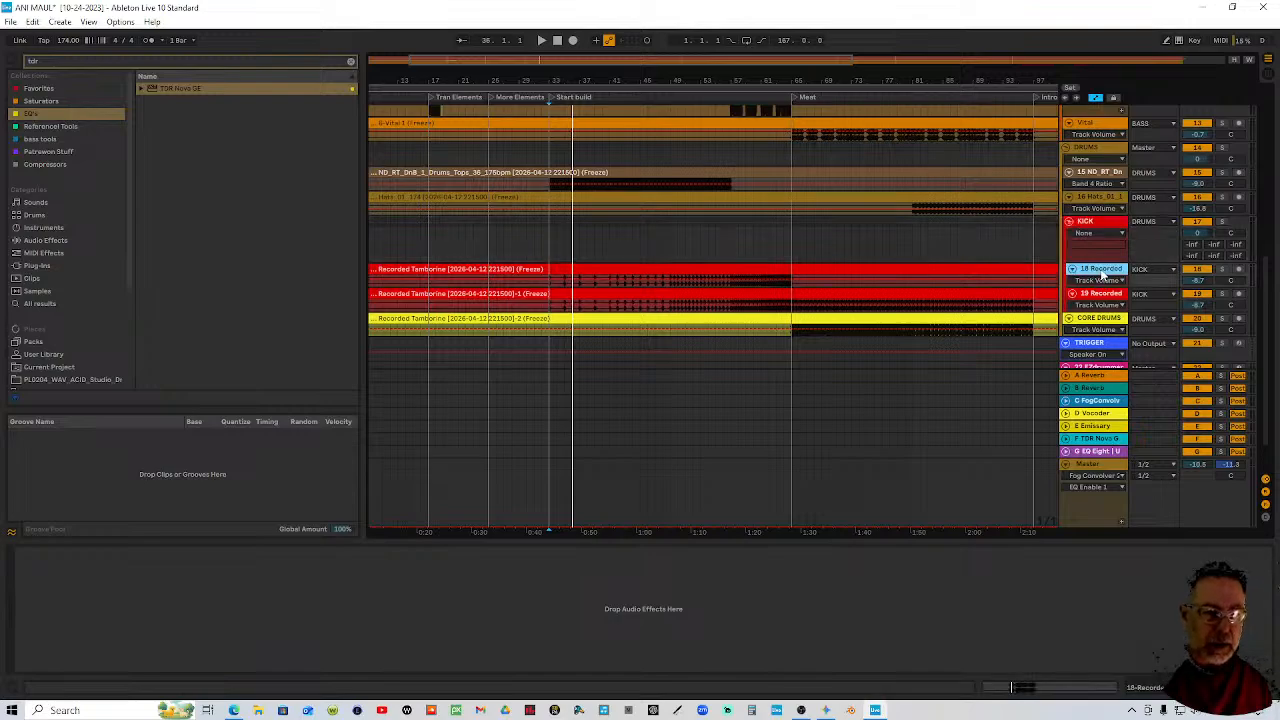
shift+click(1108, 300)
click(1204, 289)
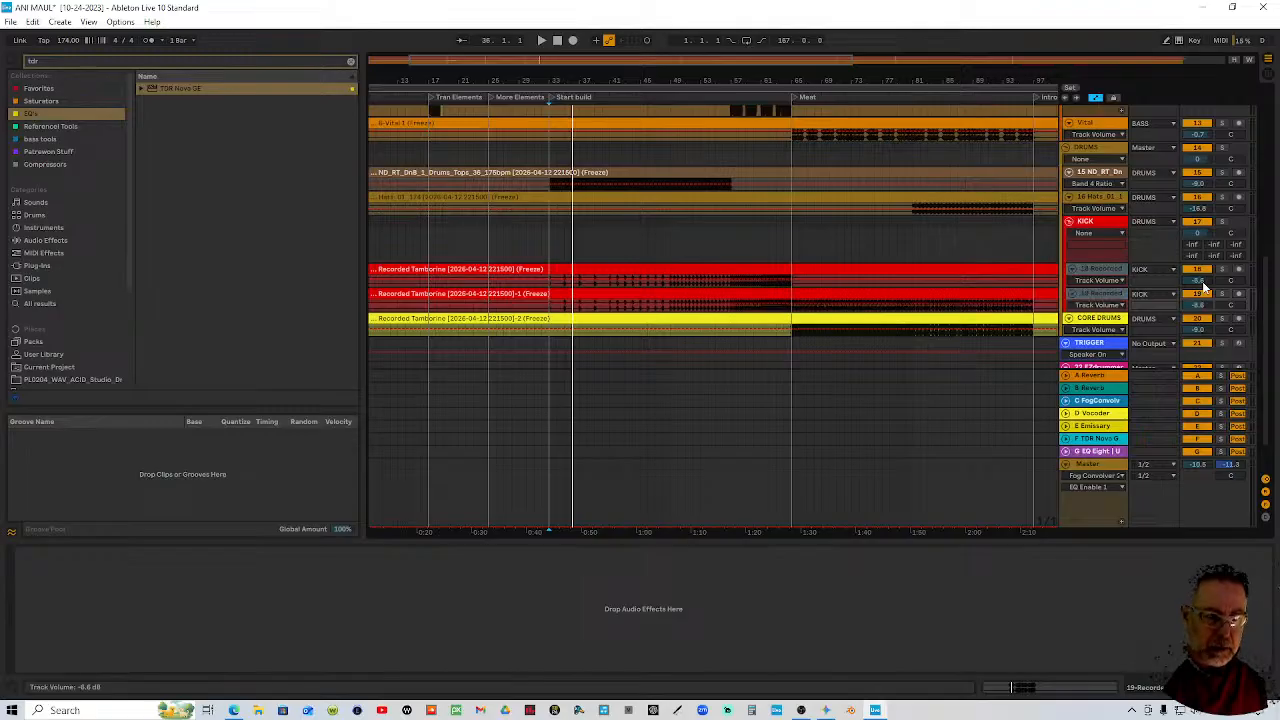
Play from Start build to check the balance, and review the upper tracks across the whole arrangement
click(551, 97)
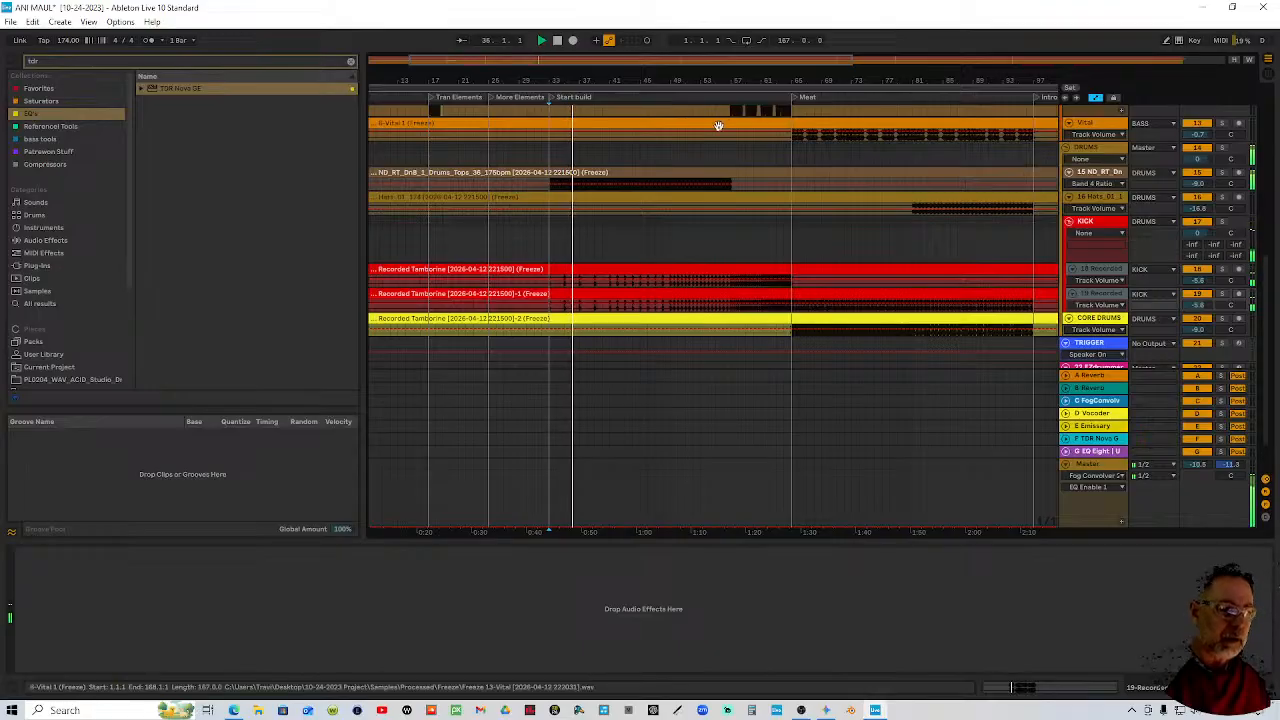
scroll(741, 173, up, 5)
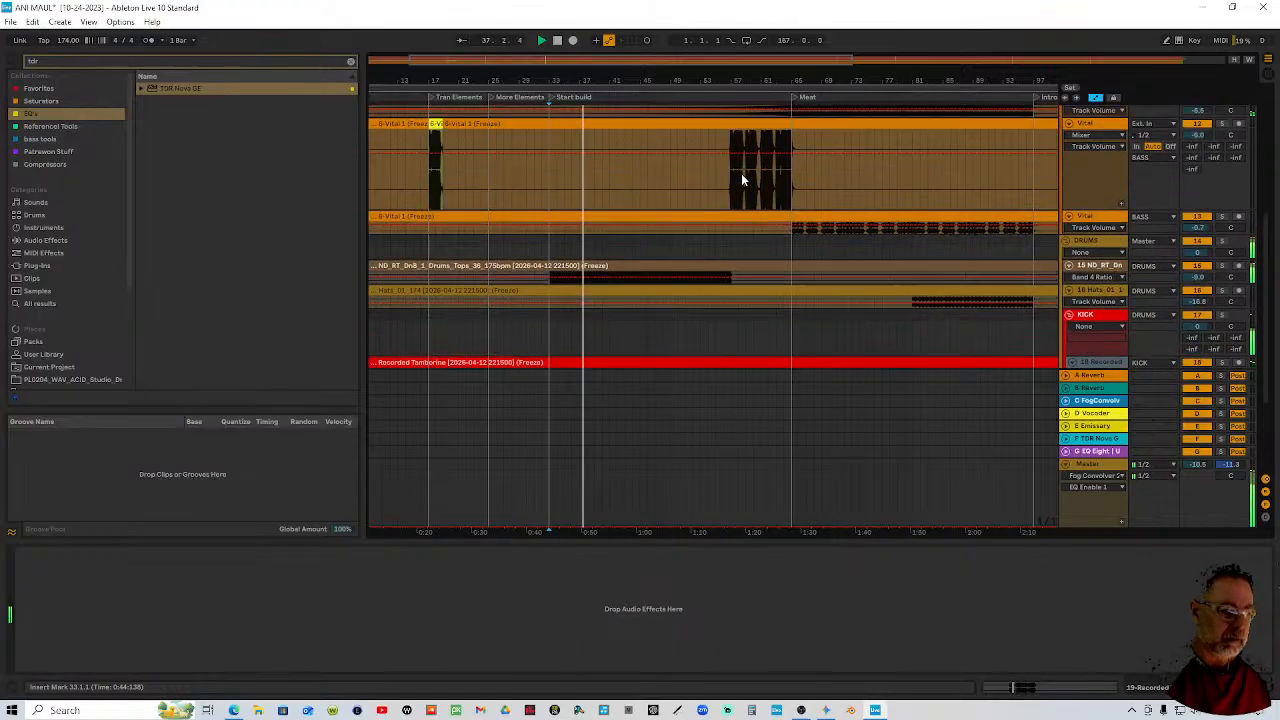
scroll(730, 192, up, 3)
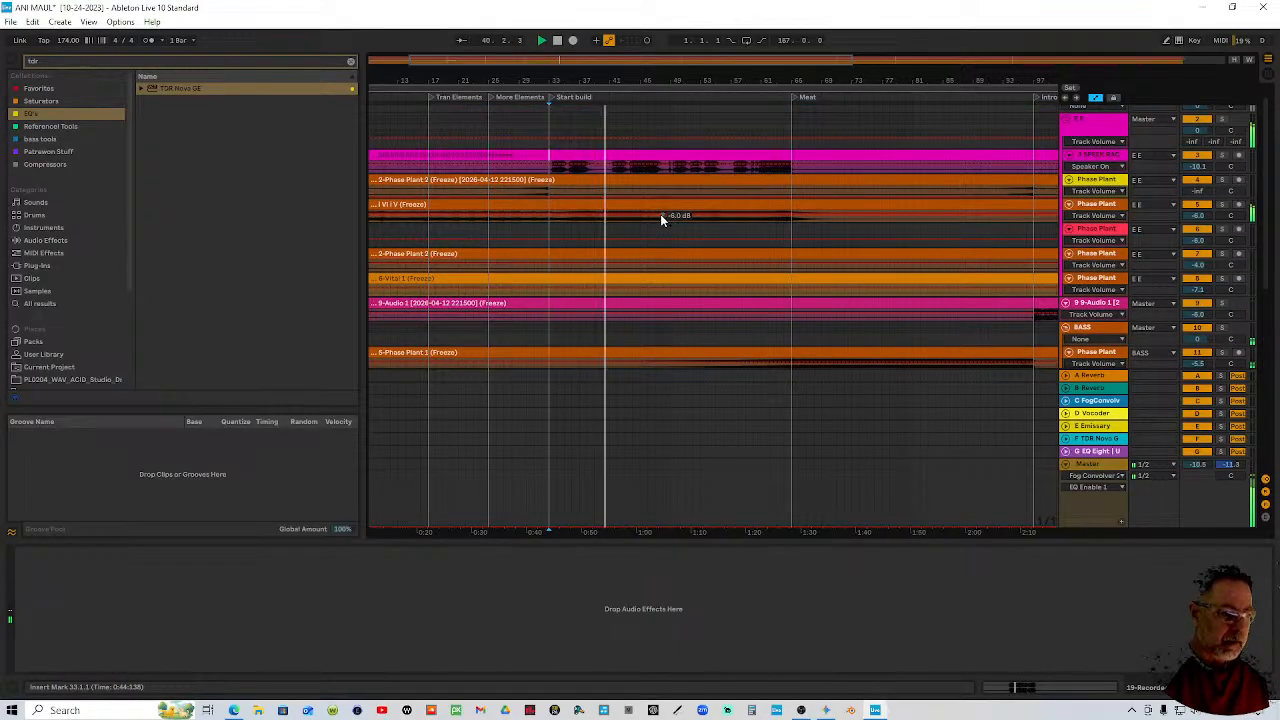
scroll(657, 218, down, 3)
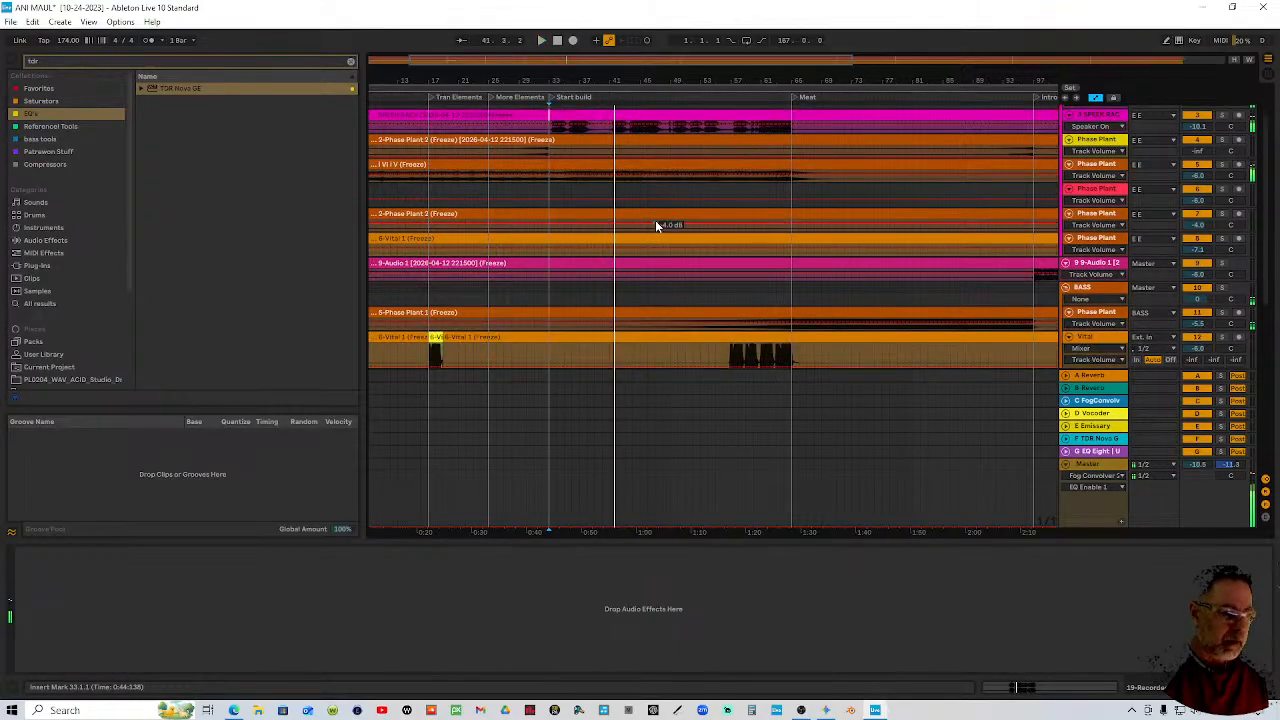
scroll(484, 205, up, 2)
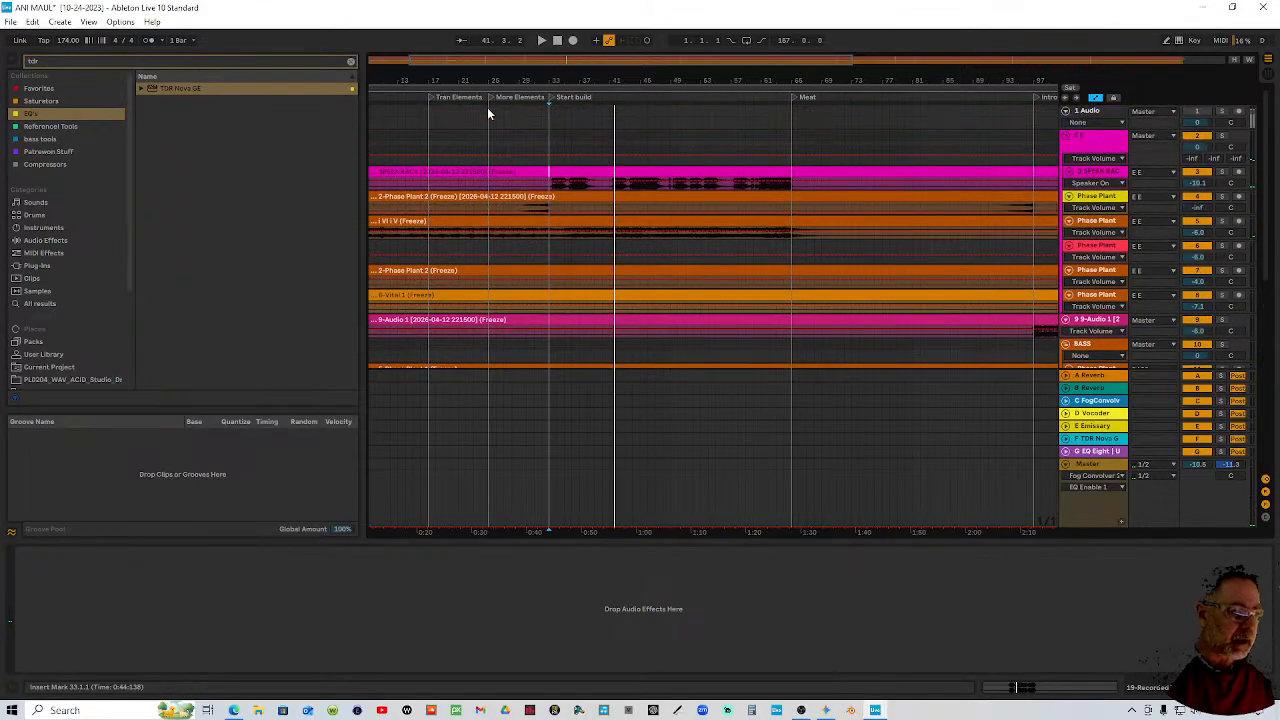
drag(487, 81, 465, 45)
scroll(427, 204, down, 3)
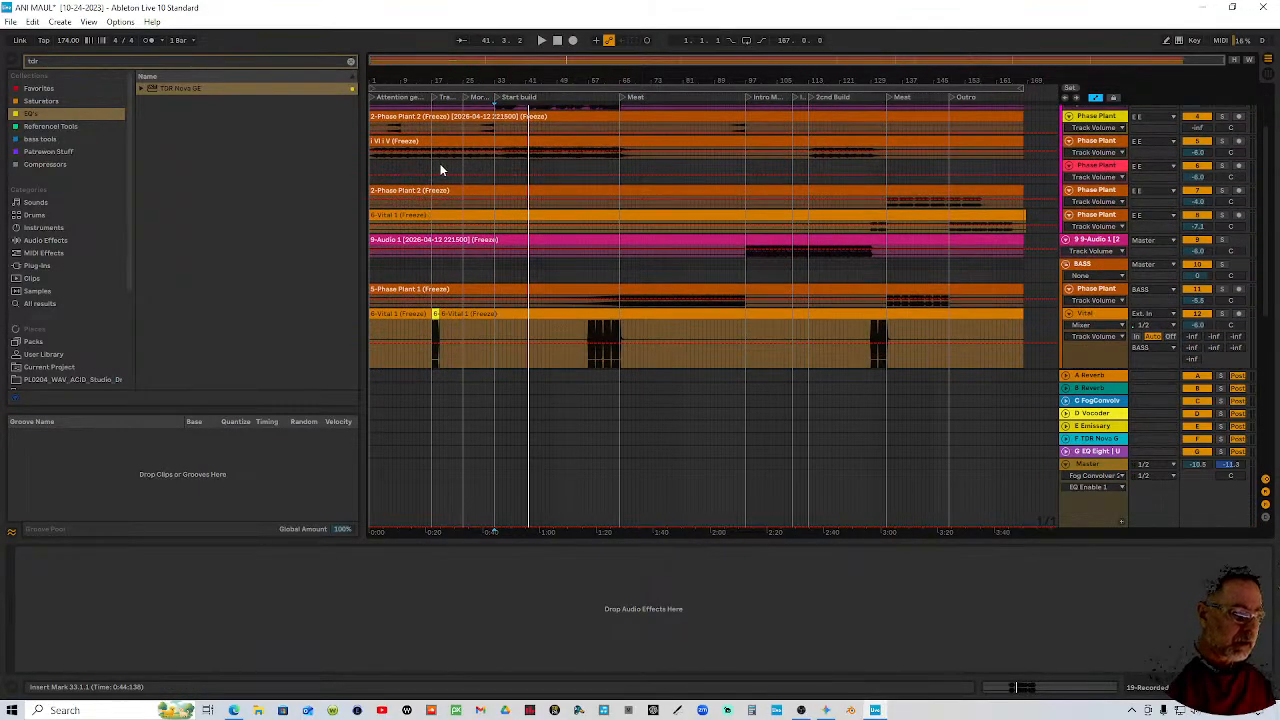
Examine the clips and levels on all tracks, from the upper E E group down to the KICK group and CORE DRUMS
scroll(430, 206, down, 8)
scroll(440, 210, down, 3)
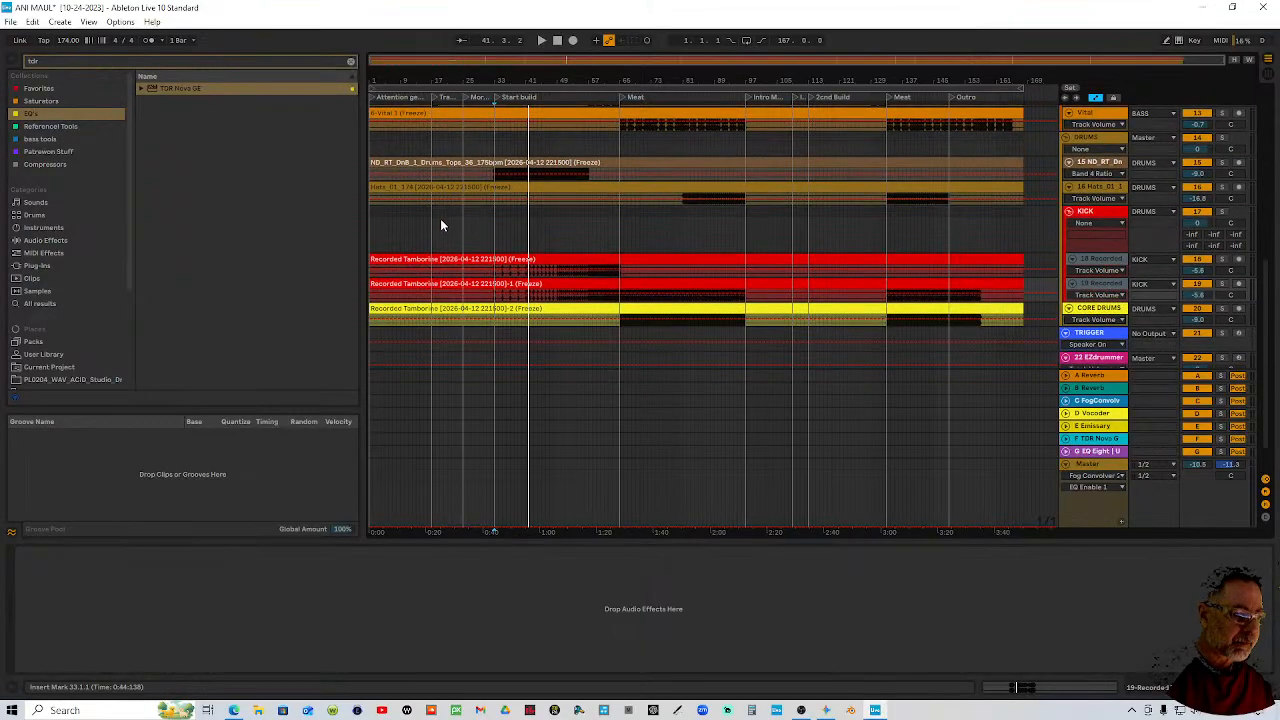
scroll(440, 220, up, 8)
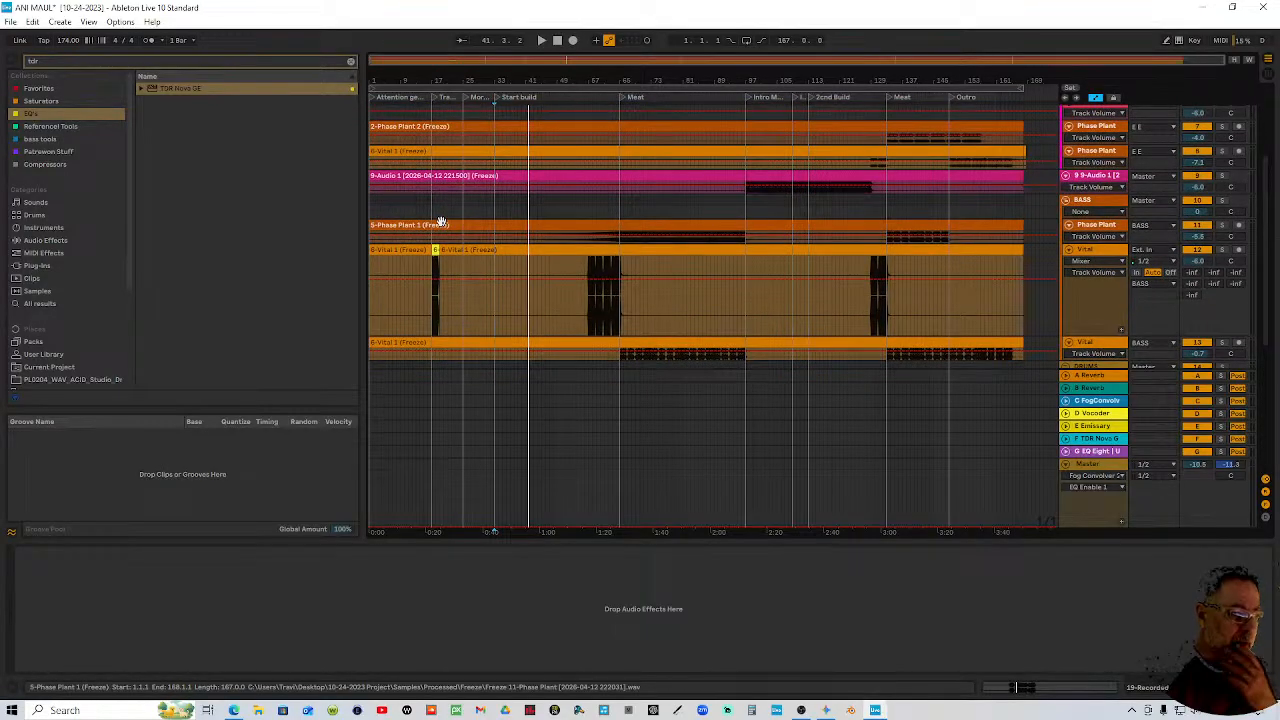
scroll(441, 221, up, 2)
scroll(441, 221, up, 2)
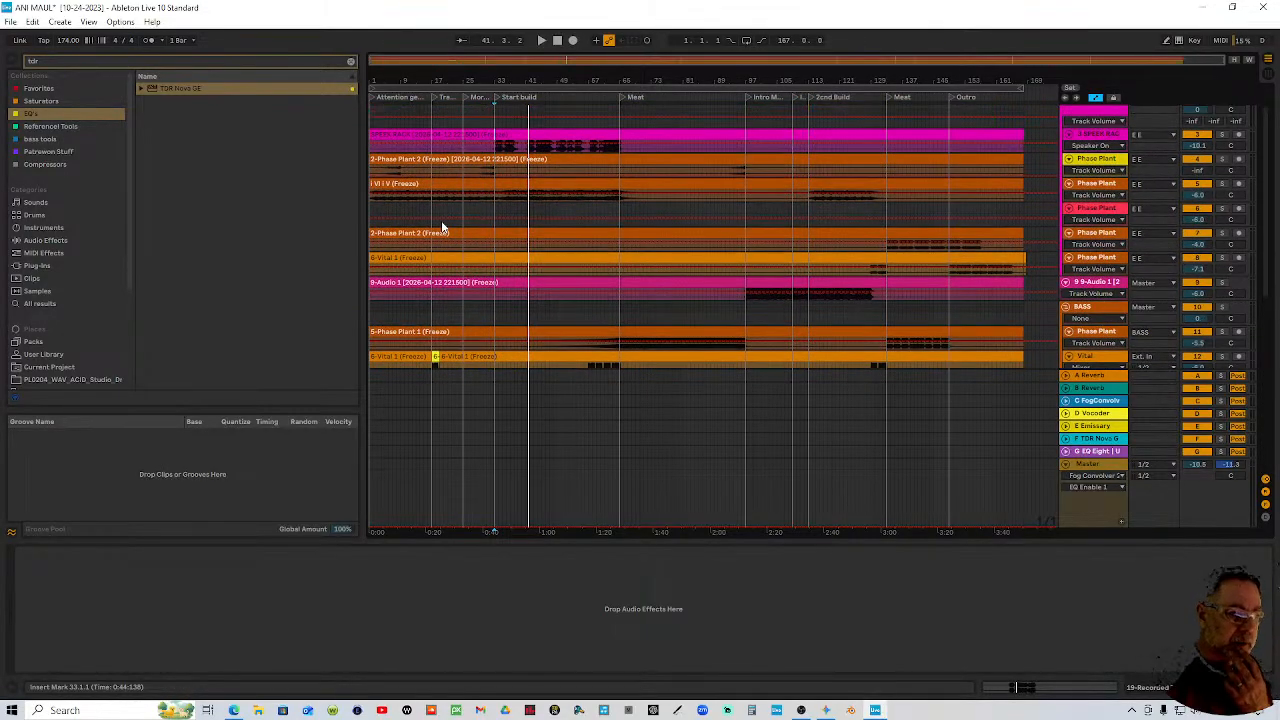
scroll(536, 230, up, 1)
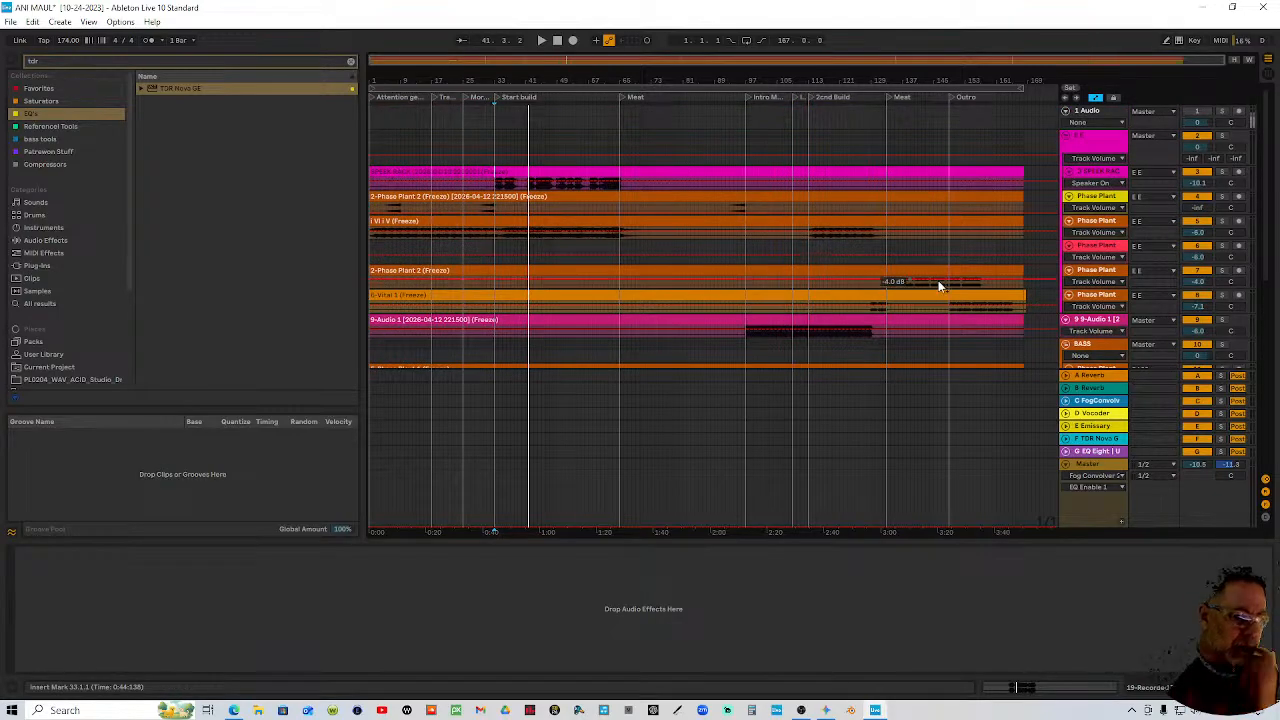
scroll(690, 272, down, 6)
scroll(524, 268, down, 8)
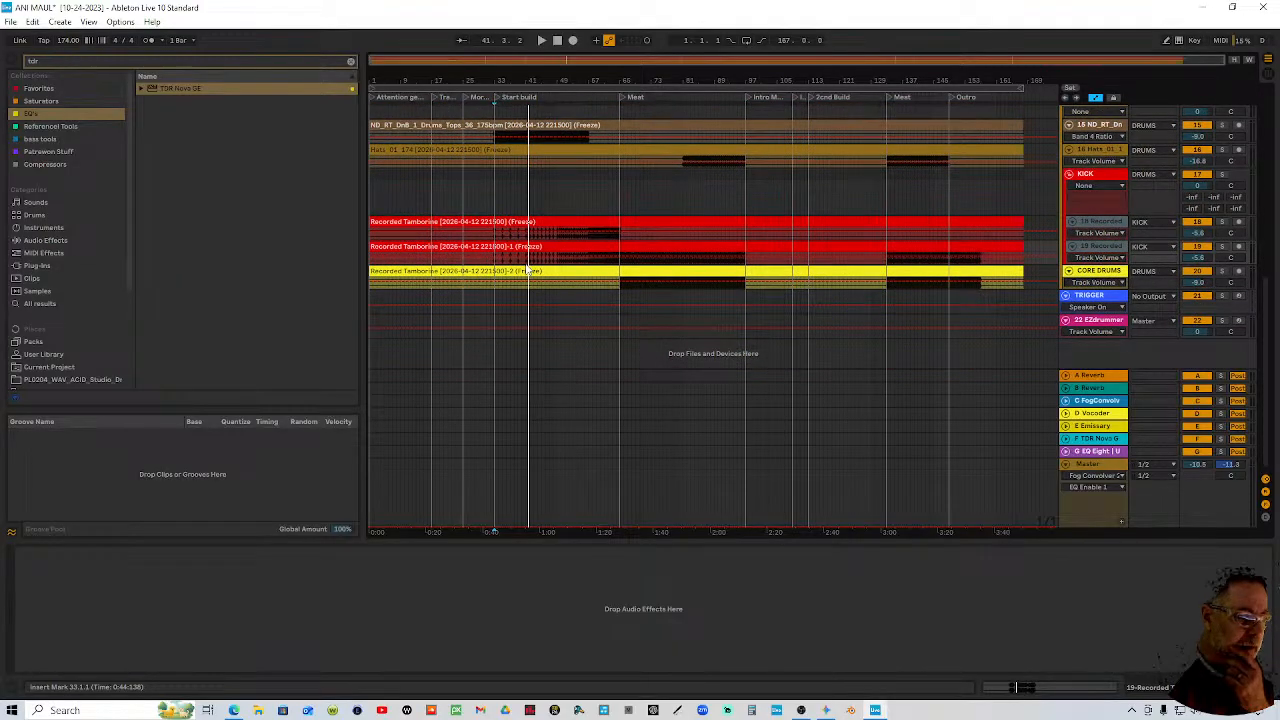
scroll(527, 270, up, 4)
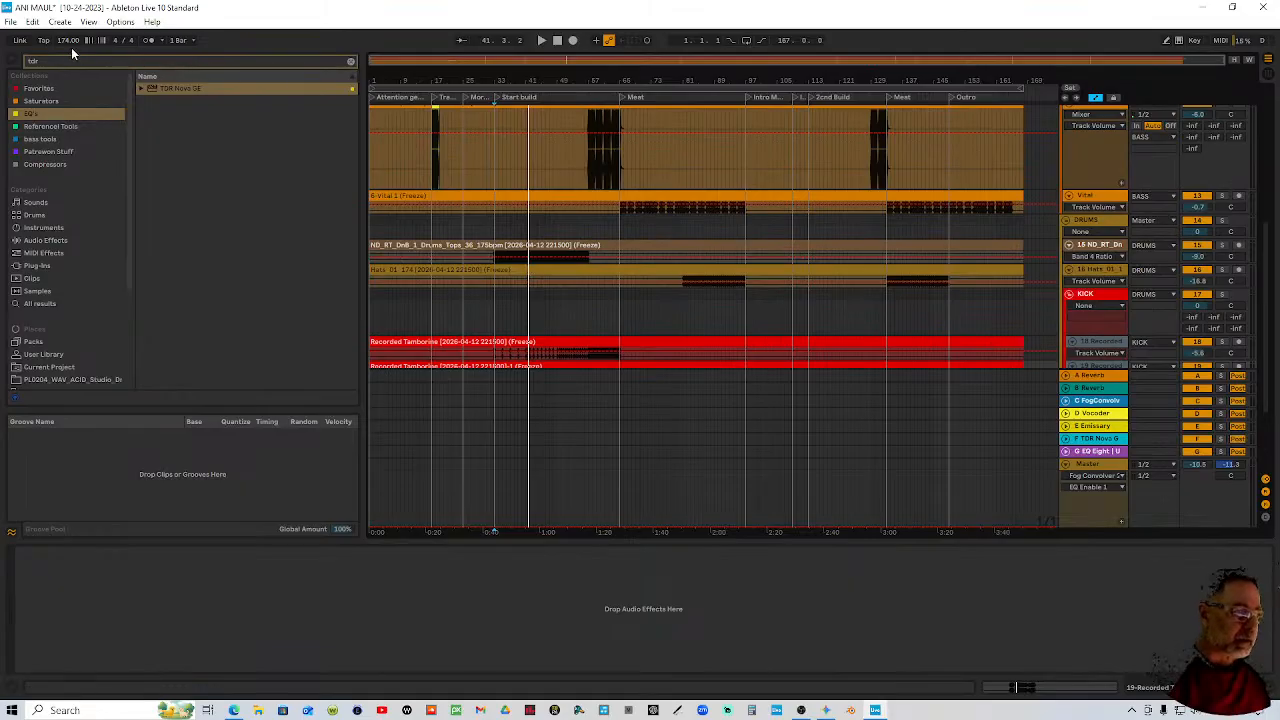
Hide the browser and play the arrangement from the beginning, then from the Start build locator
click(14, 66)
click(557, 41)
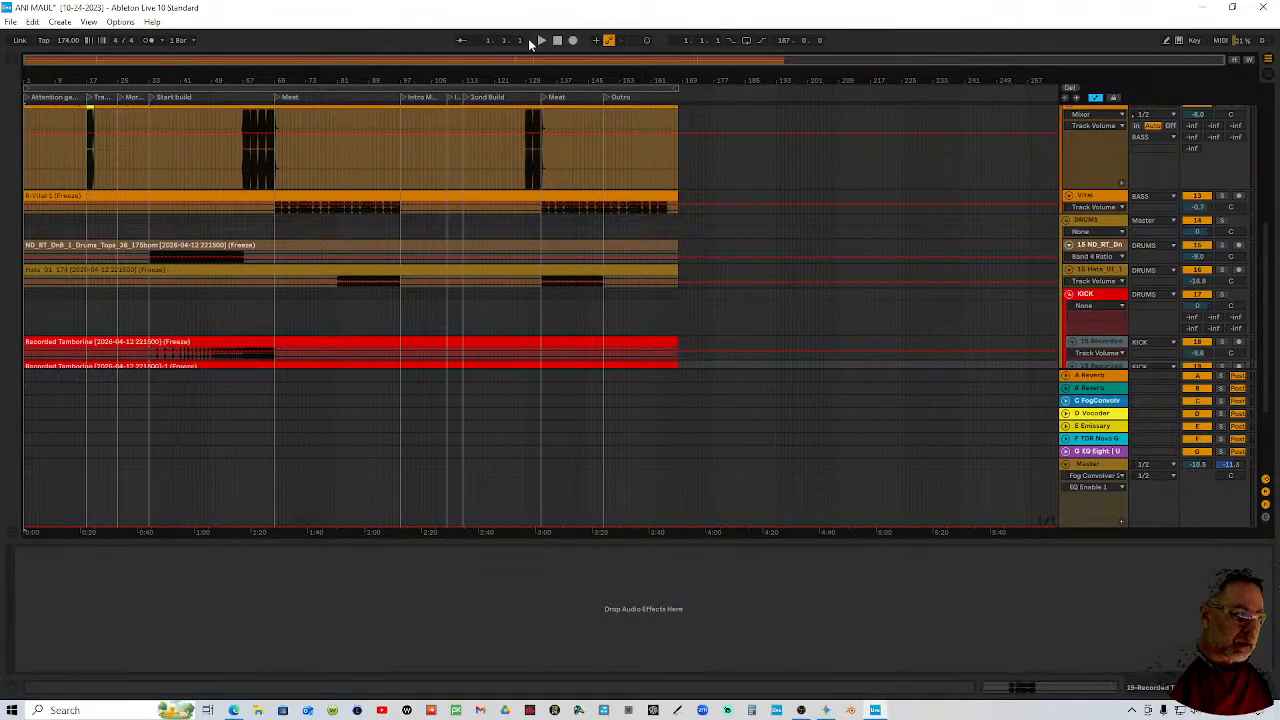
click(541, 41)
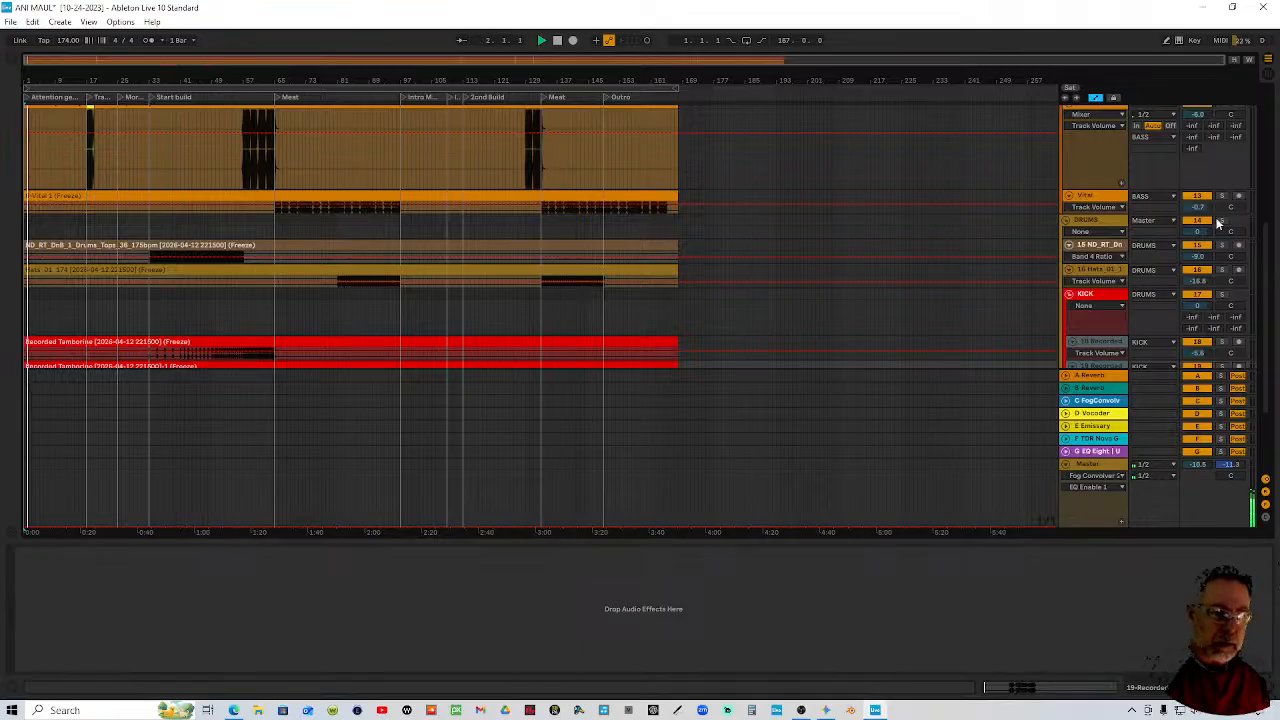
scroll(1177, 228, up, 3)
scroll(1177, 228, up, 5)
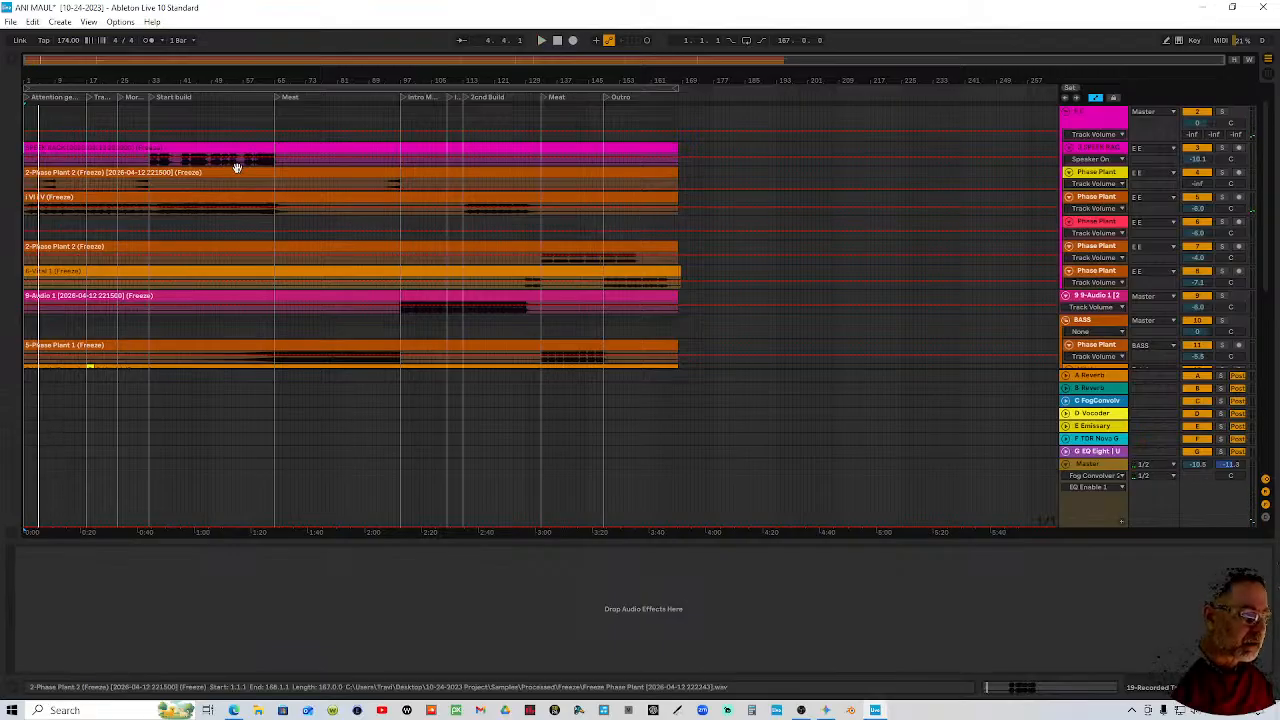
click(151, 94)
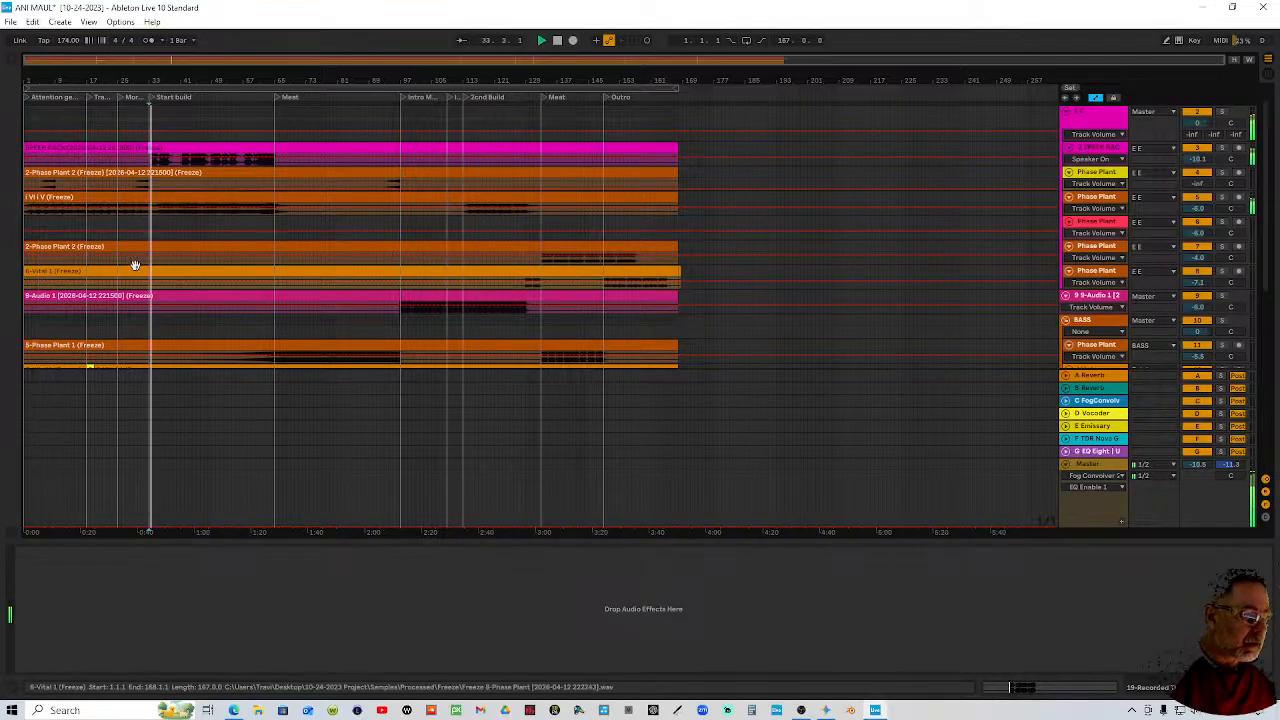
Try moving the first 15 bars of the frozen i VI i V clip to bar 41, and undo the move
drag(83, 210, 205, 208)
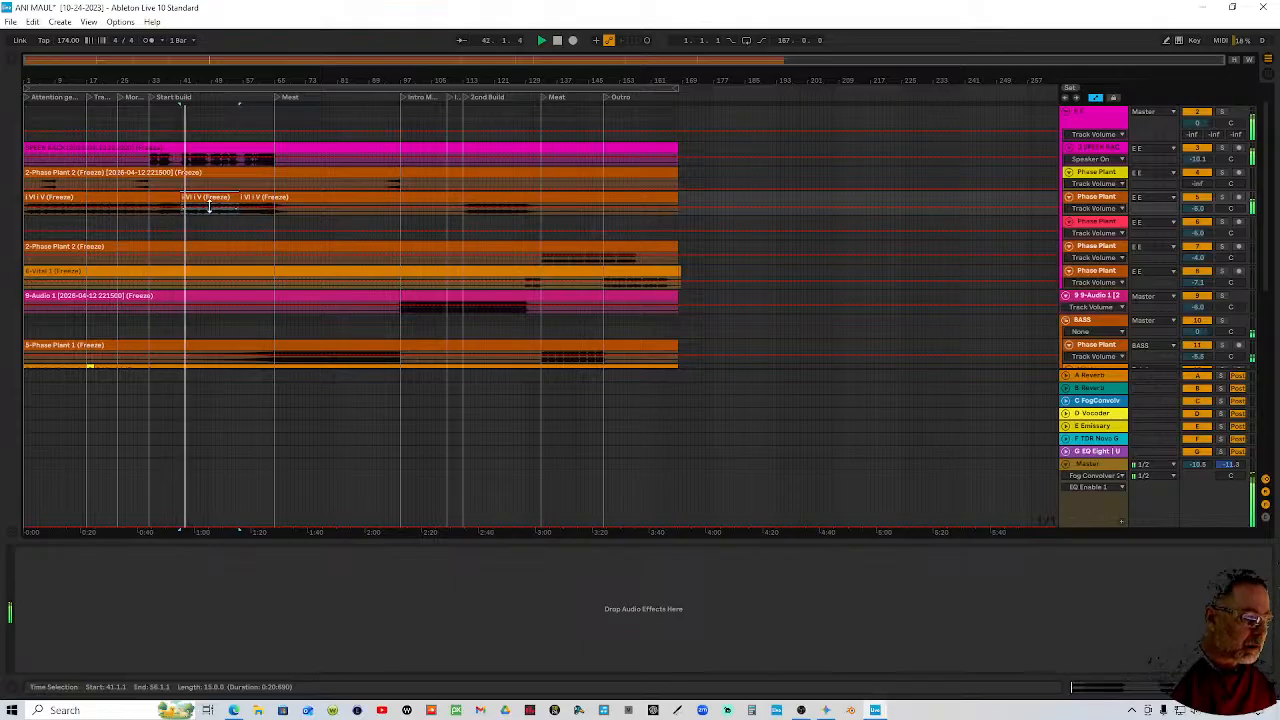
key(plus)
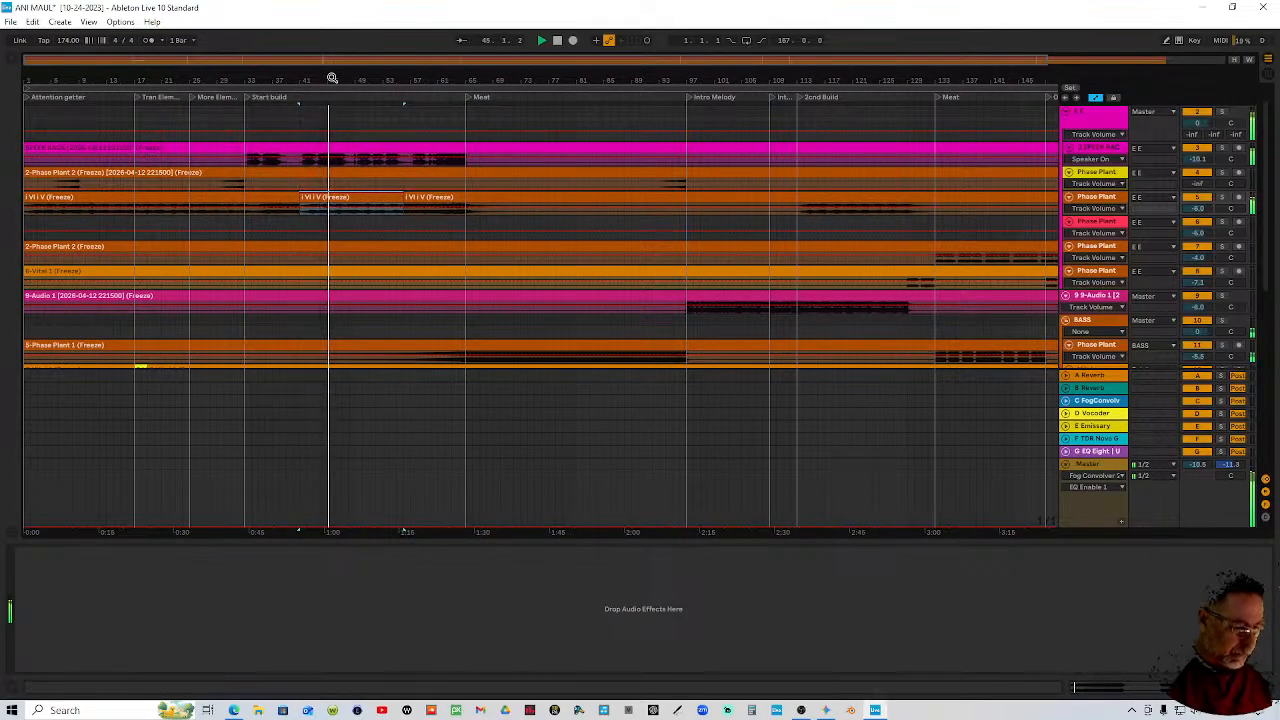
key(ctrl+z)
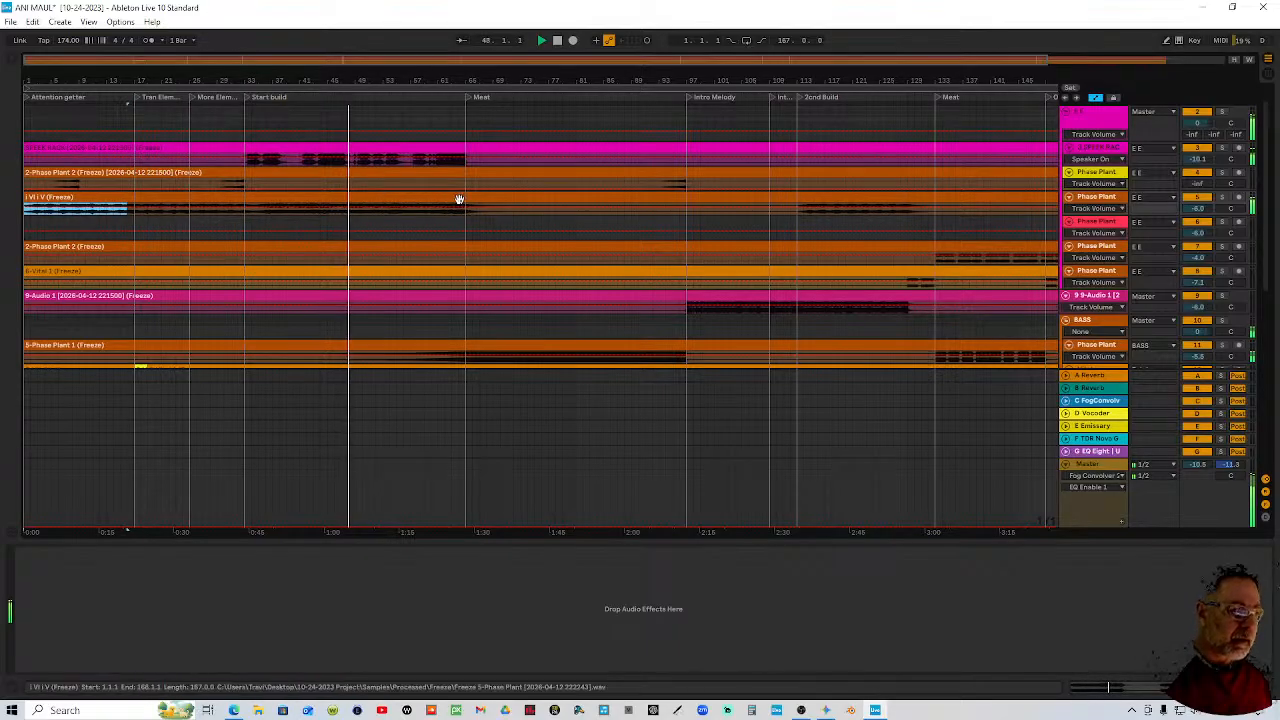
Select the ND_RT_DnB_1_Drums_Tops track in the DRUMS group and enlarge its height to show the full waveform
scroll(457, 200, down, 3)
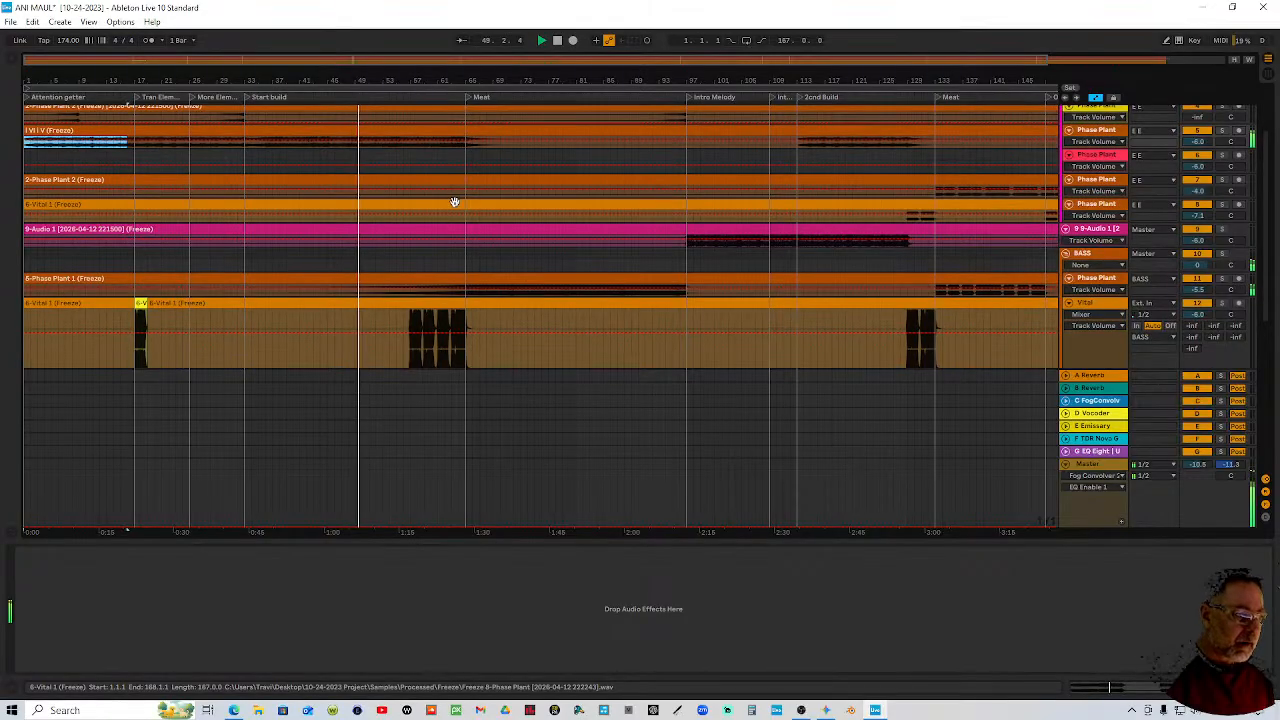
scroll(454, 201, up, 3)
scroll(454, 201, down, 5)
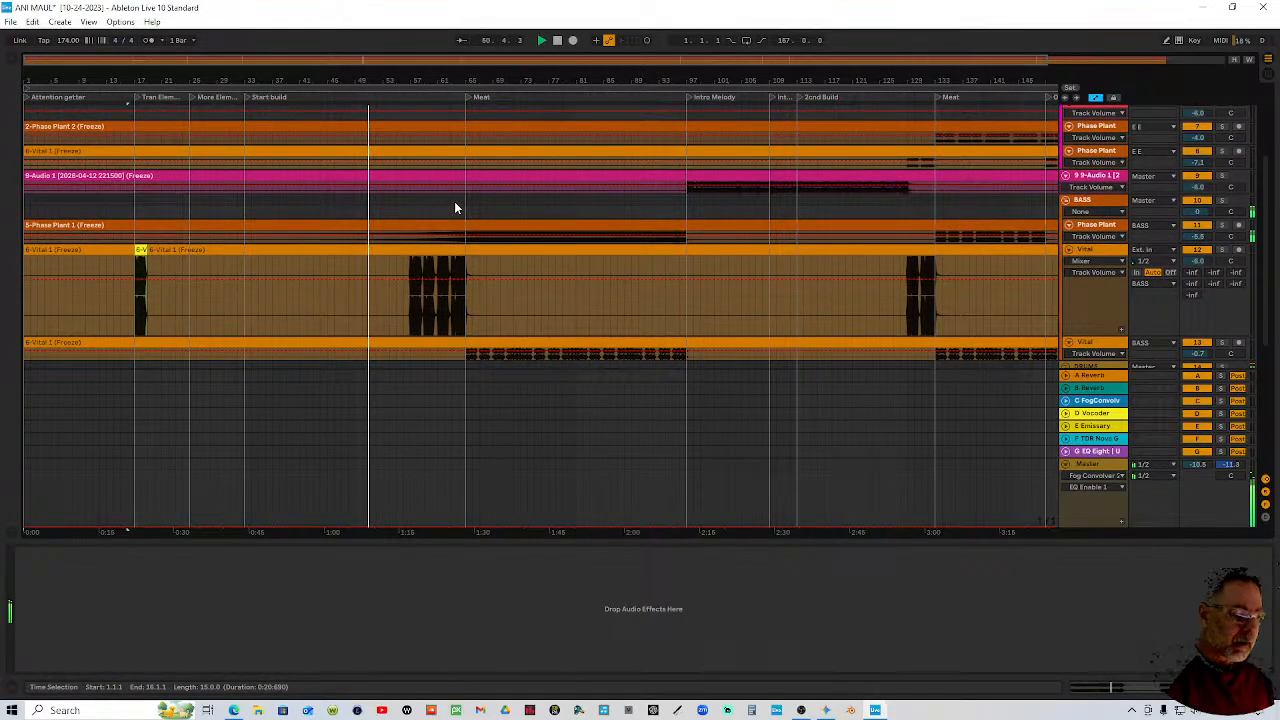
scroll(481, 253, down, 3)
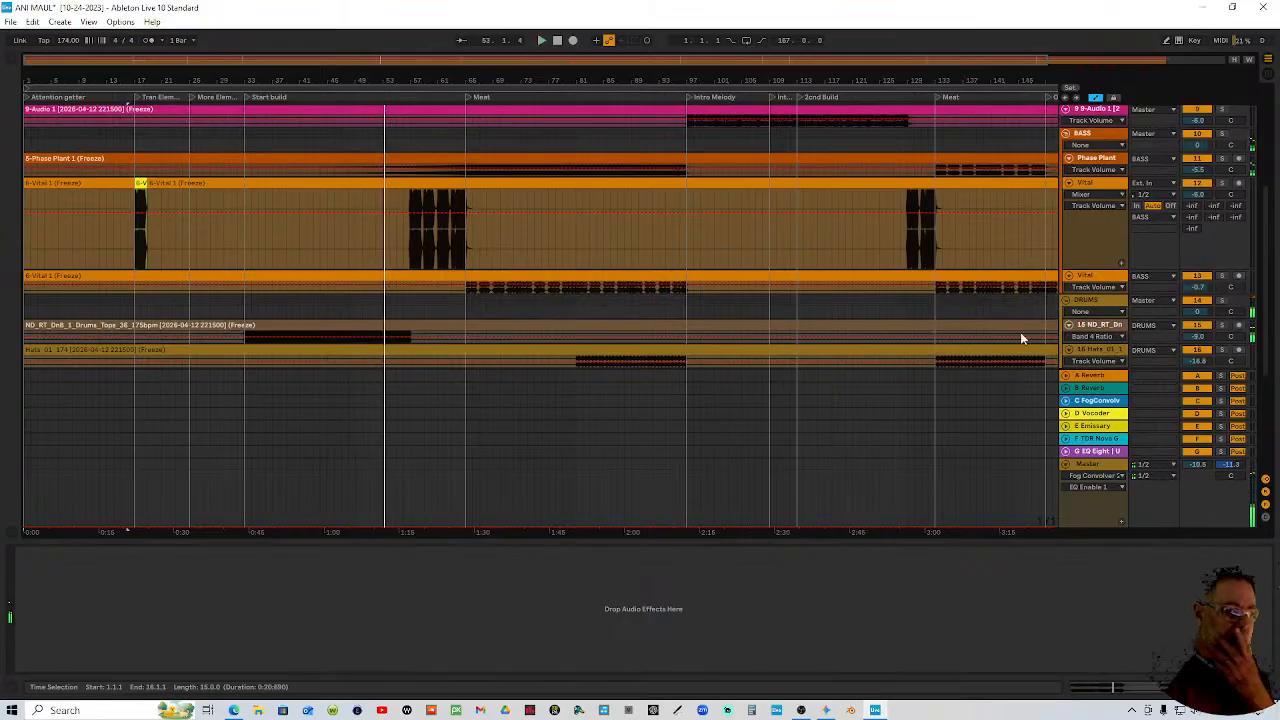
click(1105, 325)
scroll(1107, 333, down, 2)
scroll(1098, 322, down, 1)
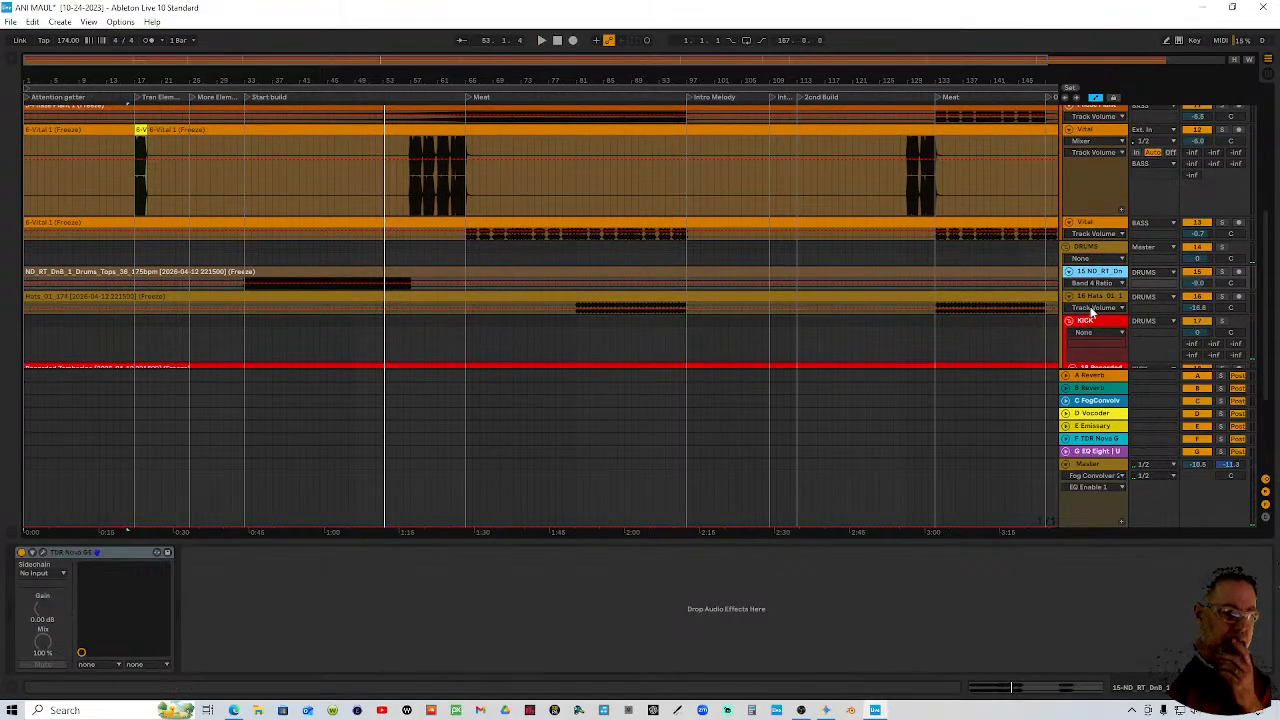
drag(1084, 298, 1084, 350)
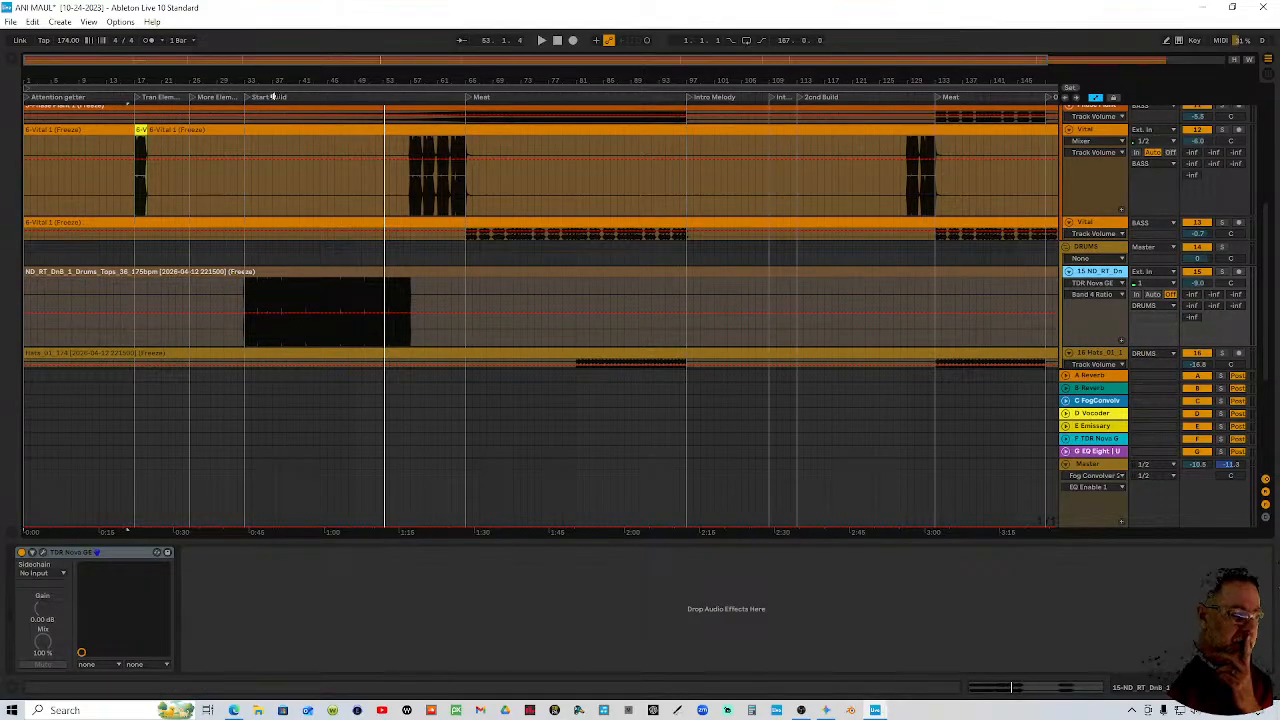
scroll(371, 223, down, 6)
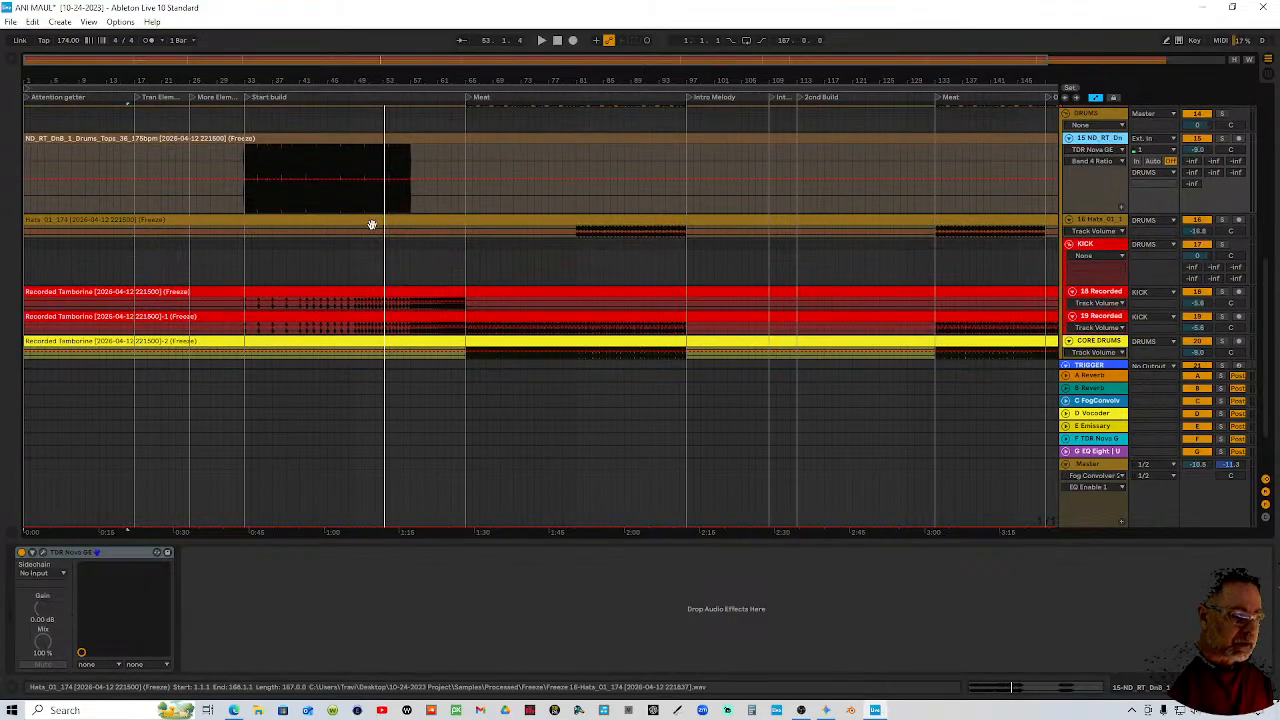
Set the insert mark at bar 49 in the KICK group and move the Start build locator to that bar
click(354, 279)
click(249, 96)
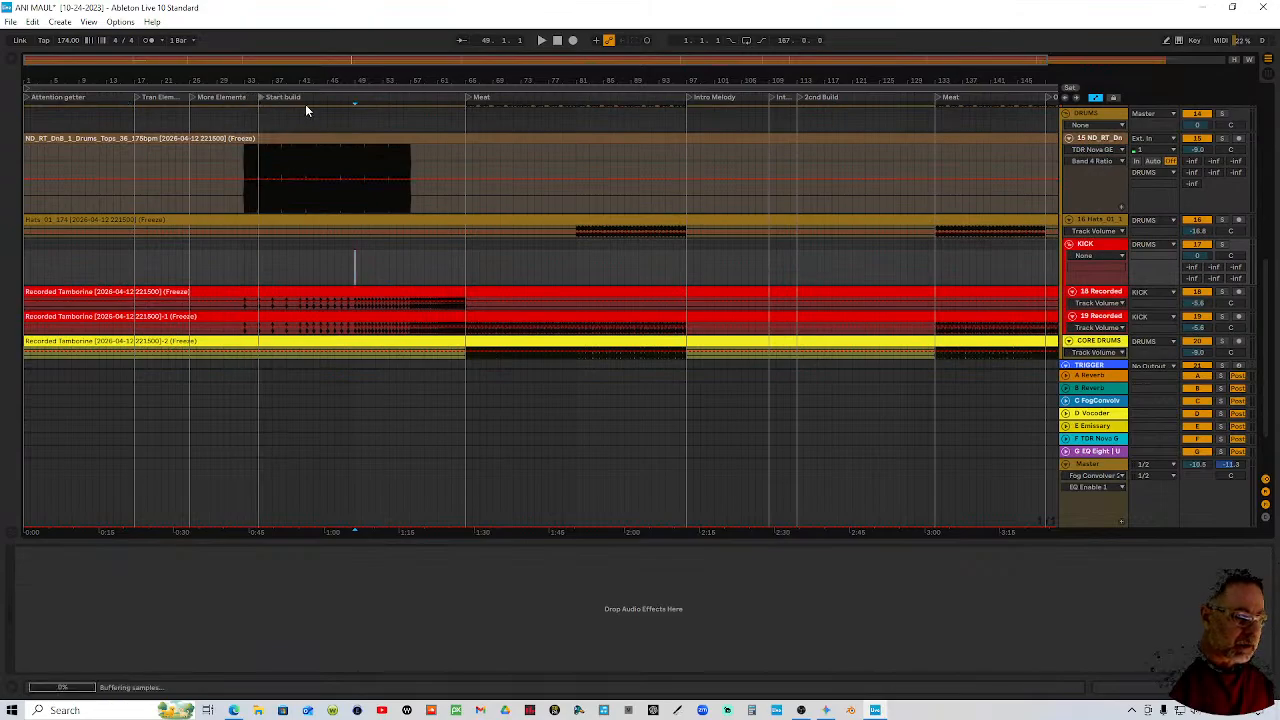
drag(305, 104, 356, 109)
Show the effects of the ND_RT_DnB_1_Drums_Tops track and reveal the browser with its search ready for entry
scroll(446, 191, up, 2)
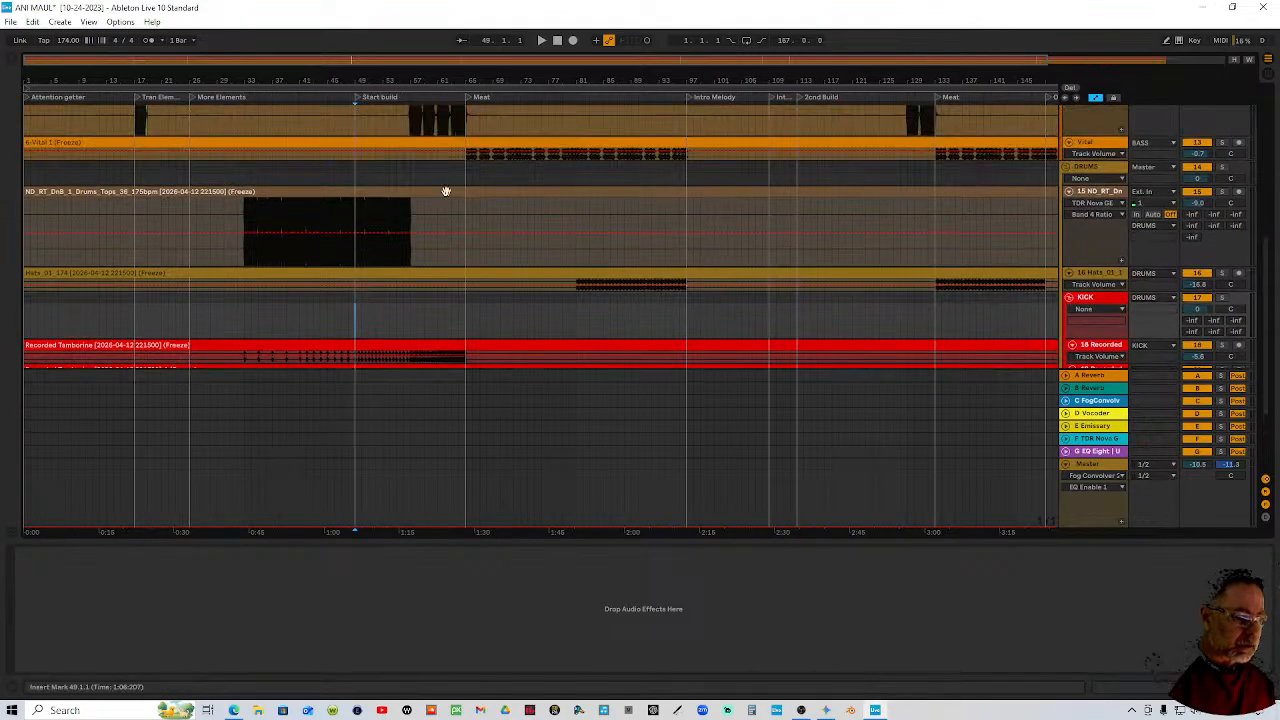
click(1098, 191)
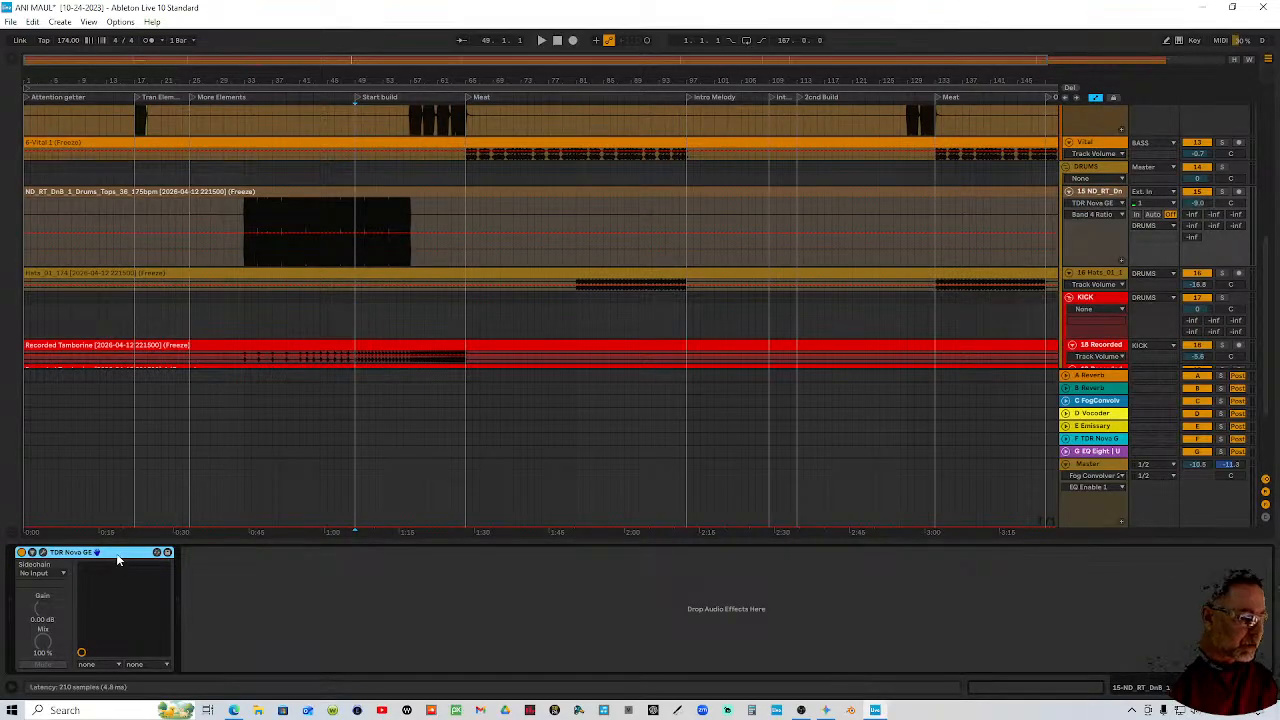
click(13, 61)
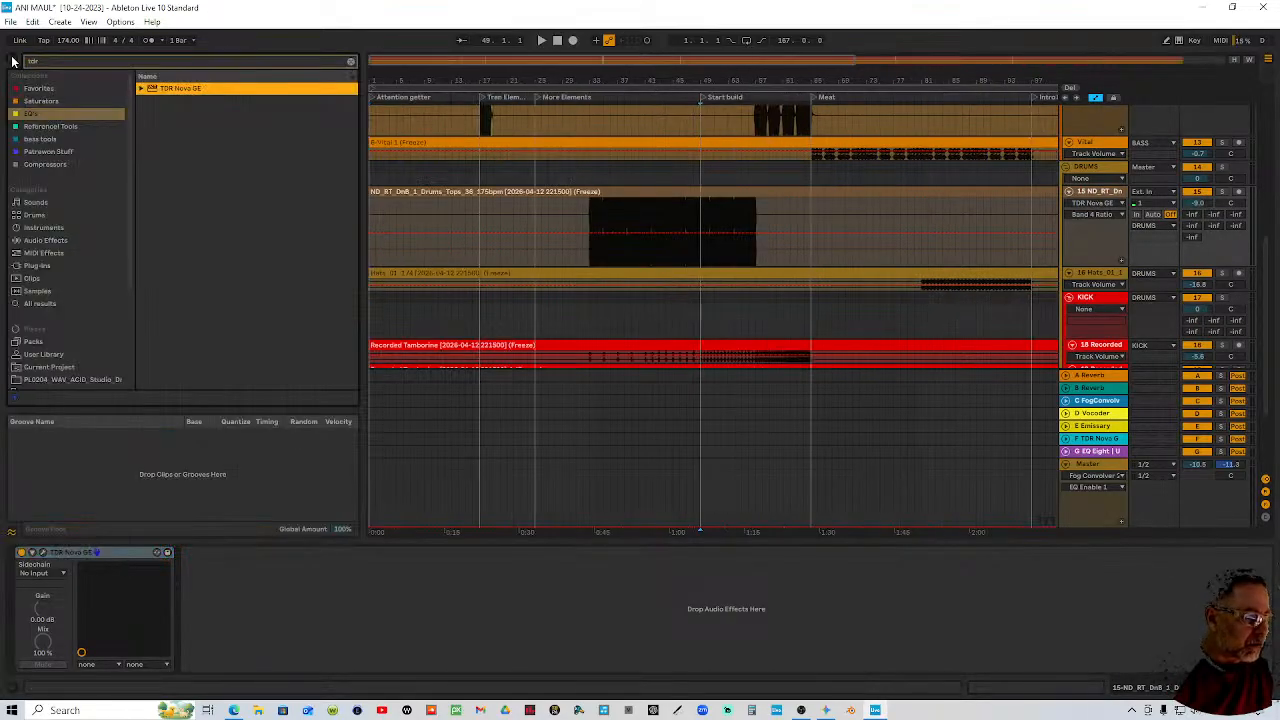
click(92, 61)
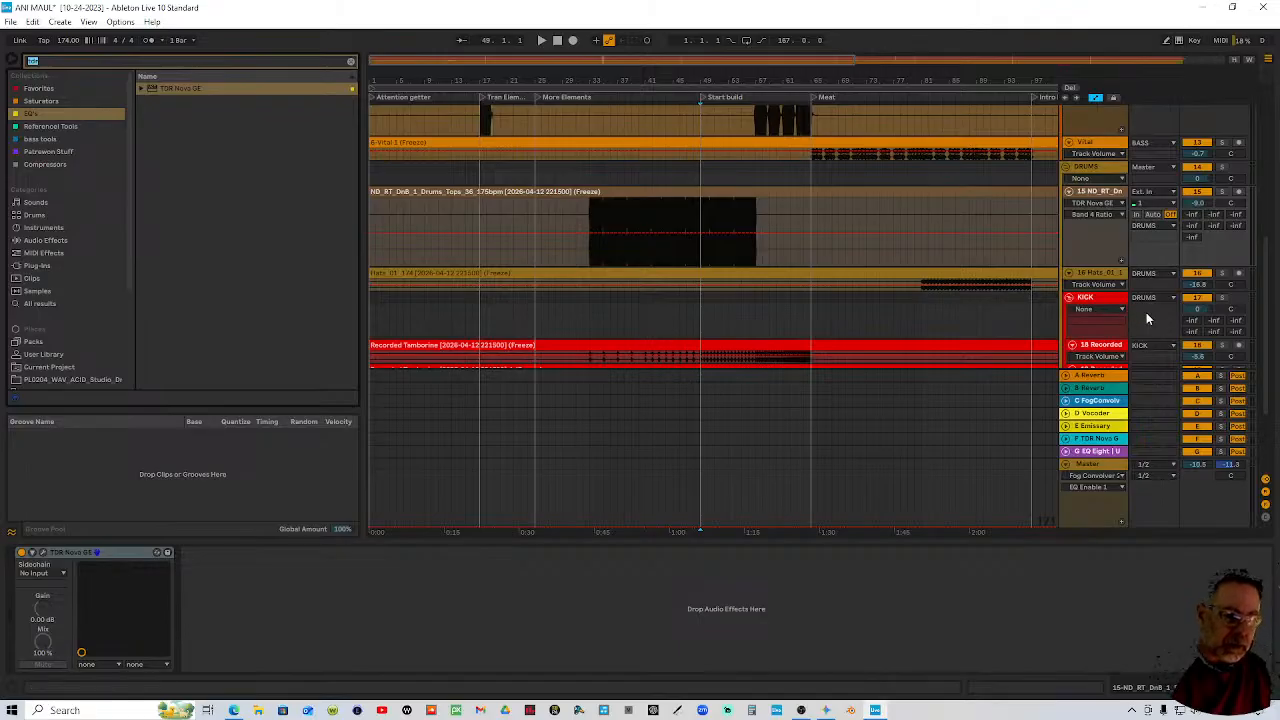
Insert a temporary audio track below the drum tops, transfer its MultiBandito BEST rack to the ND_RT_DnB track, and delete the temporary track
scroll(1095, 305, down, 2)
scroll(1088, 276, up, 3)
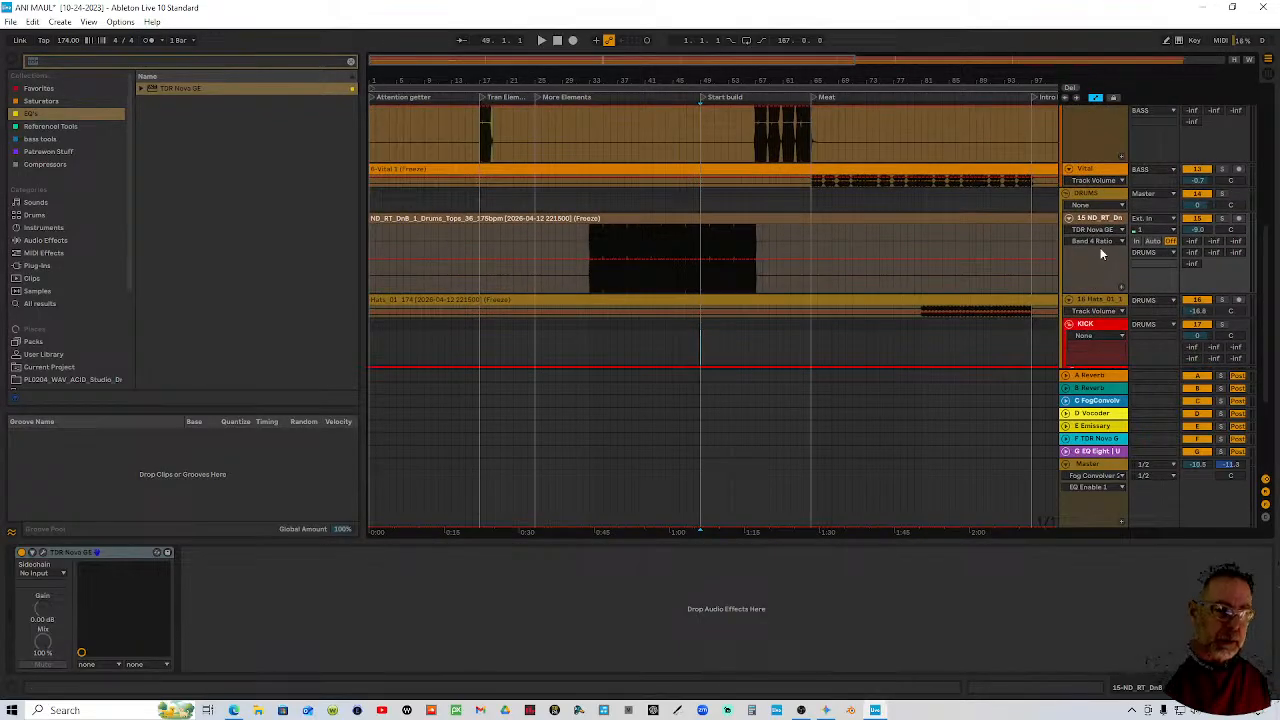
click(1103, 220)
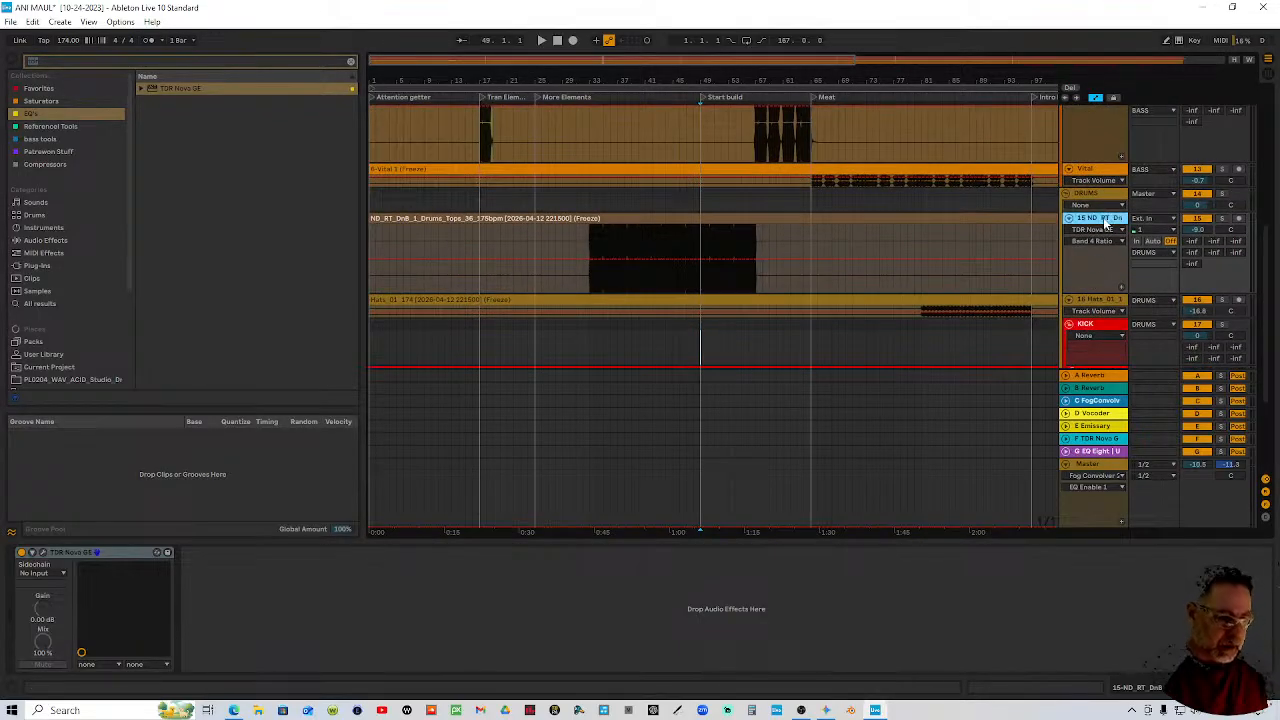
key(ctrl+t)
drag(112, 553, 556, 456)
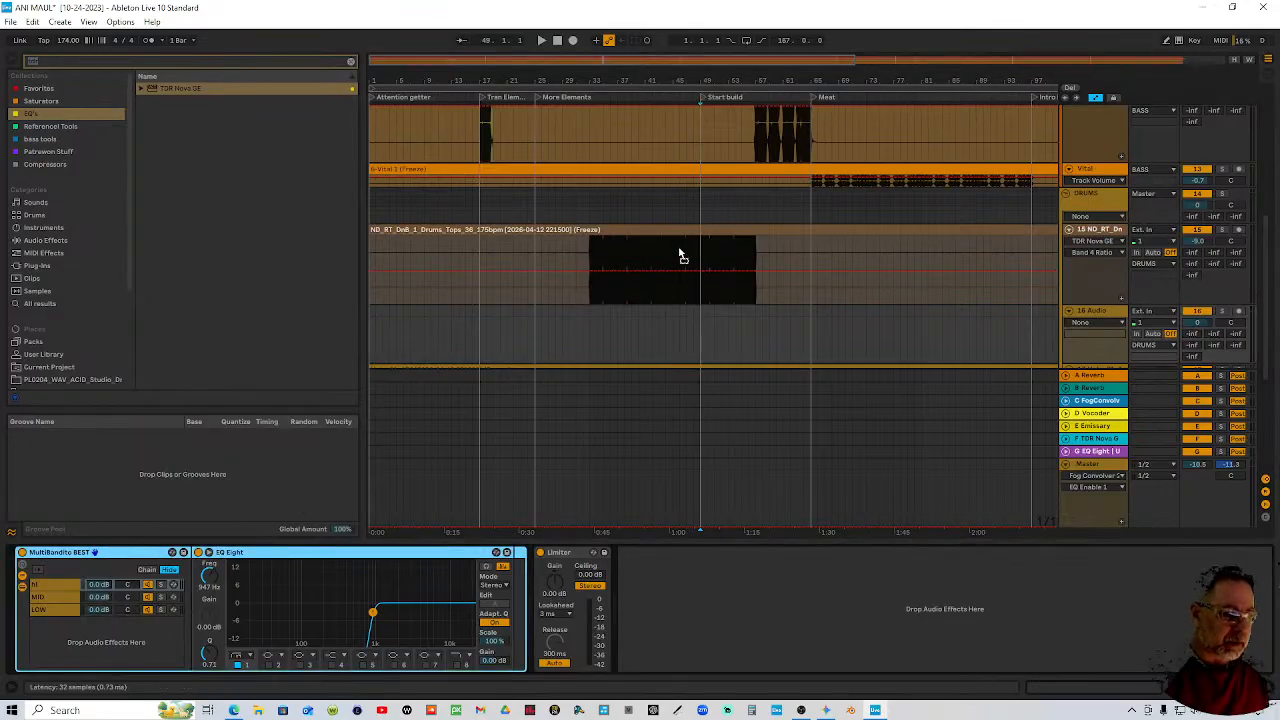
mouse_move(680, 256)
mouse_down()
mouse_move(677, 246)
mouse_move(680, 258)
mouse_up()
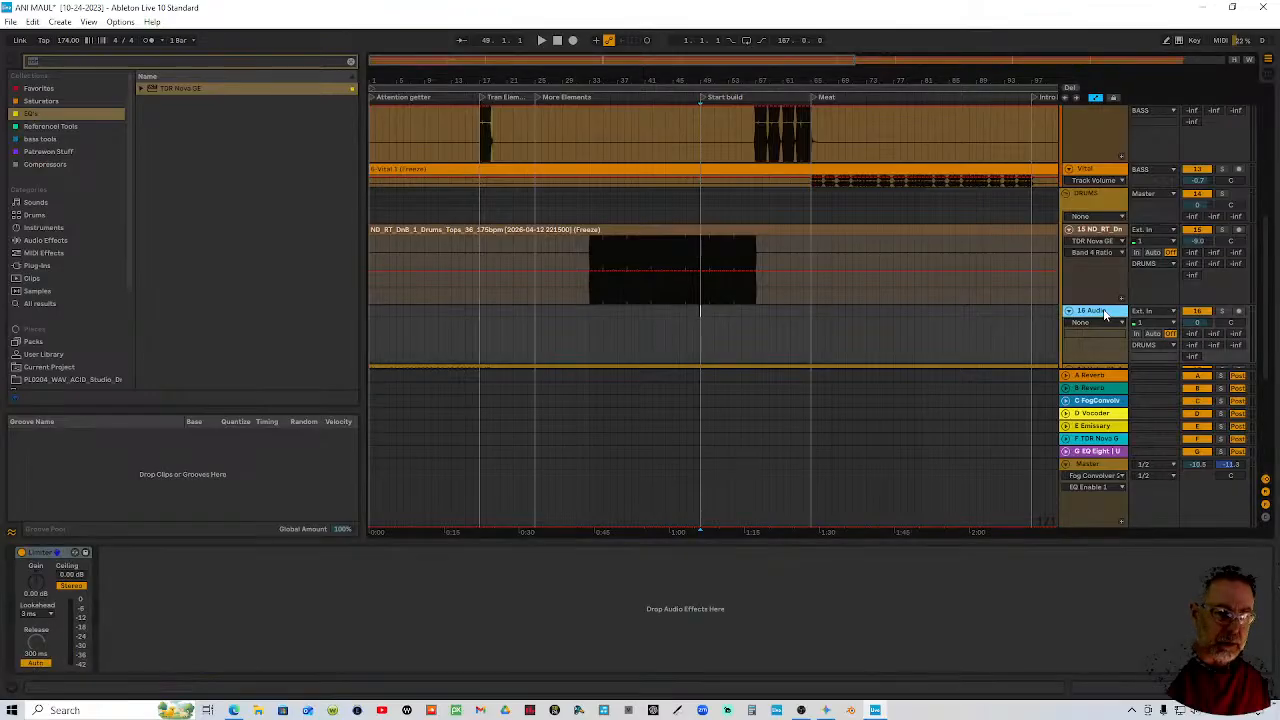
right_click(1112, 315)
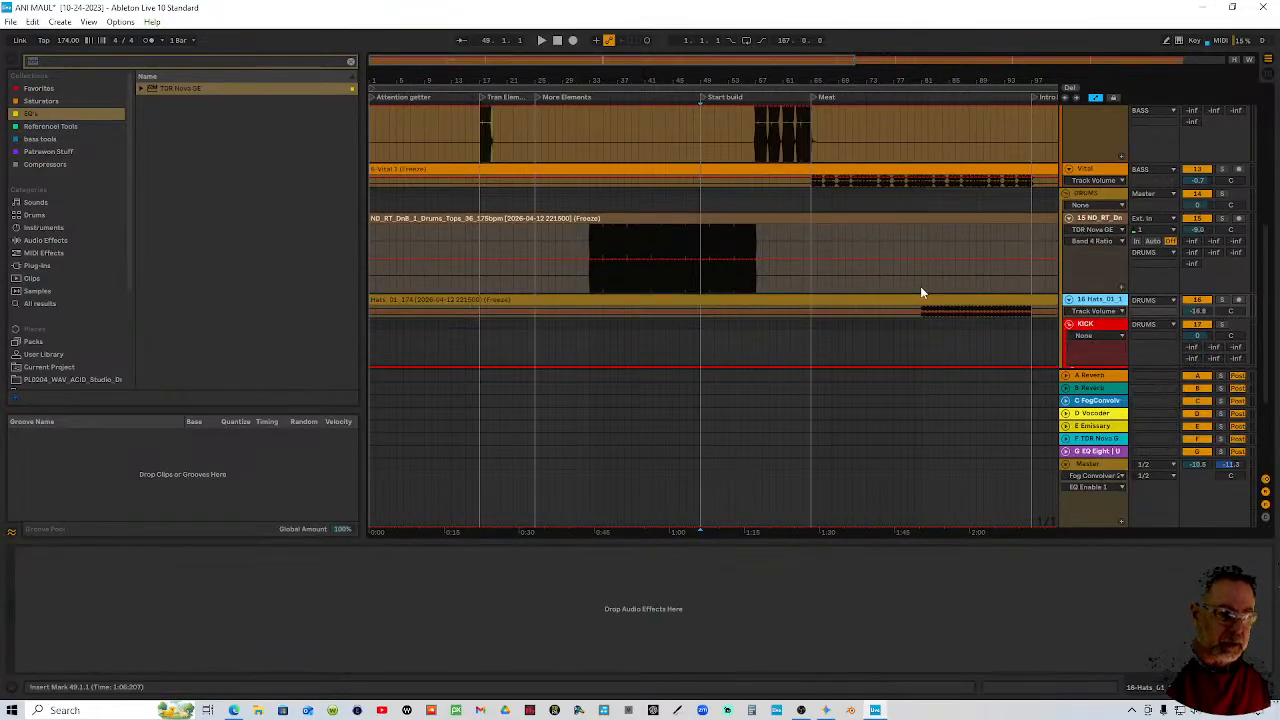
Play the drum tops section with MultiBandito BEST bypassed and enabled to compare, and delete the rack from the ND_RT_DnB track
click(613, 118)
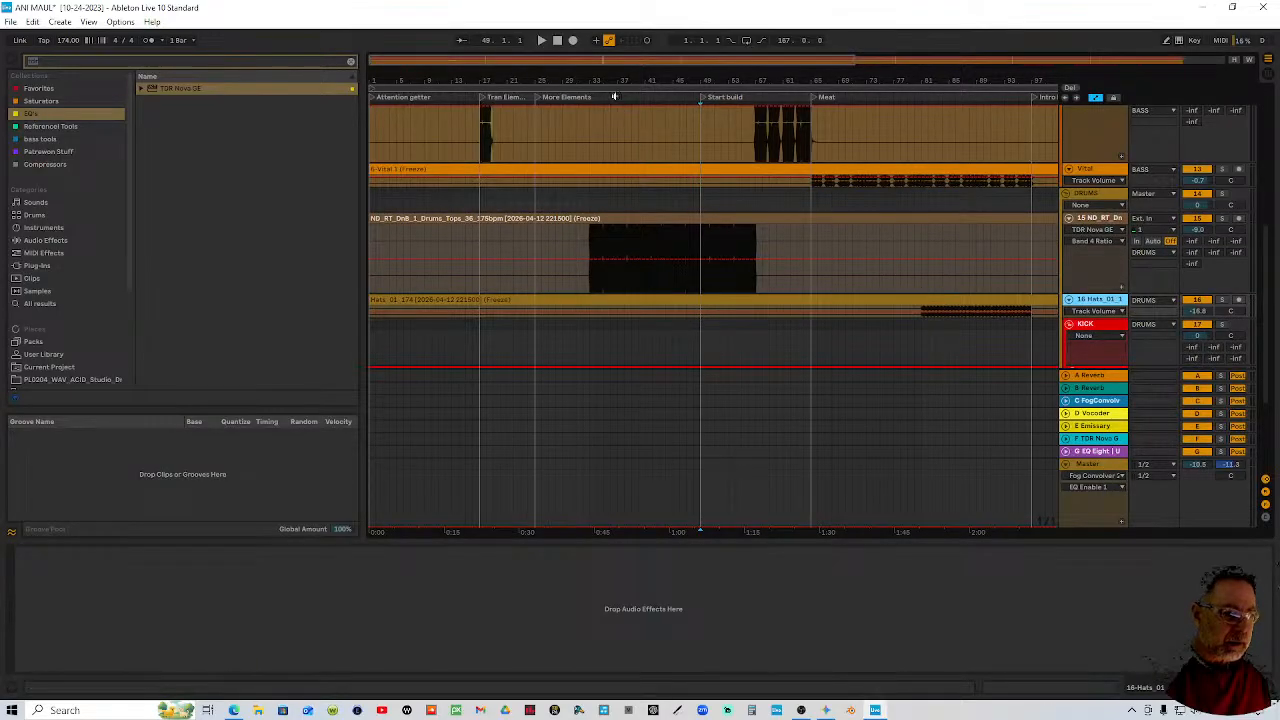
key(space)
click(1076, 216)
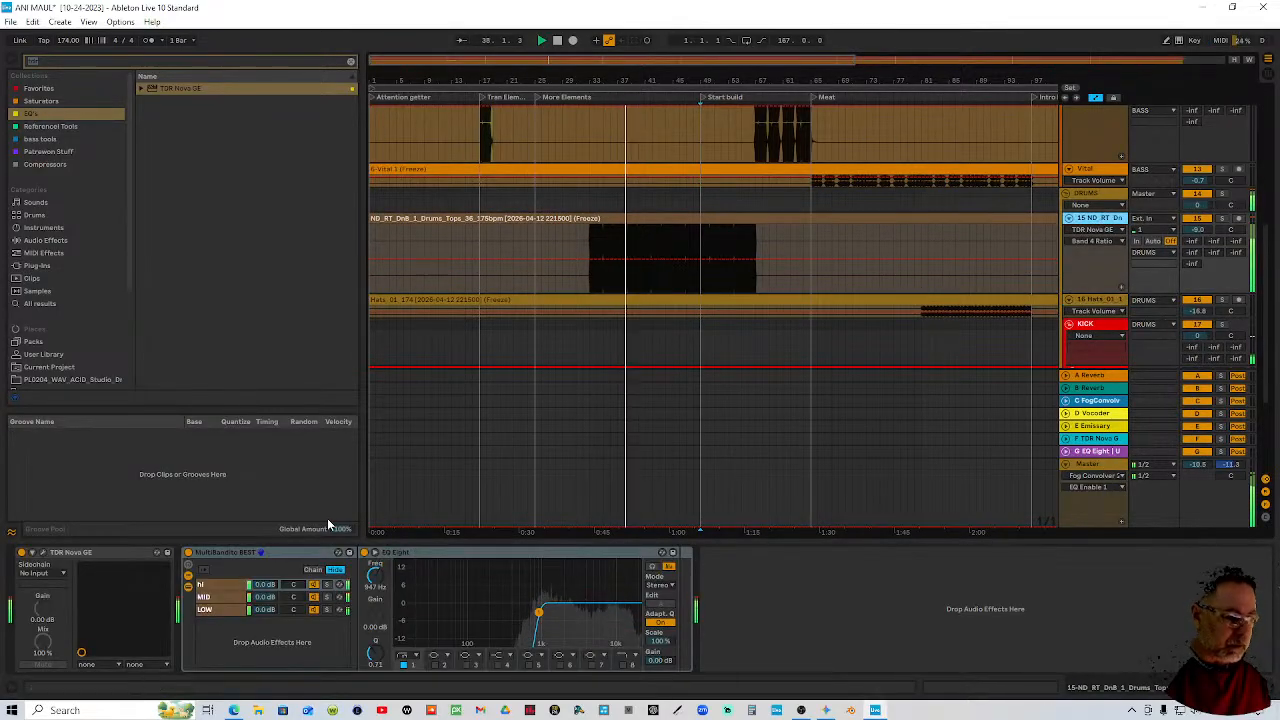
click(189, 553)
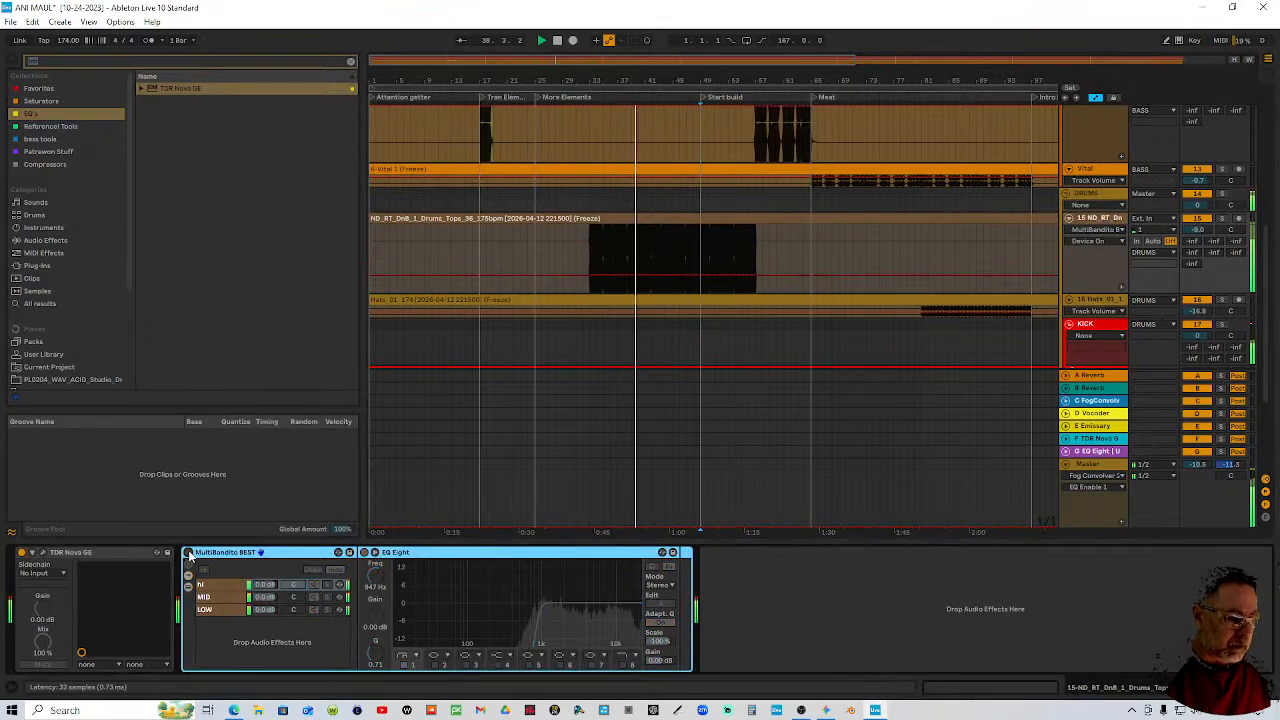
click(189, 553)
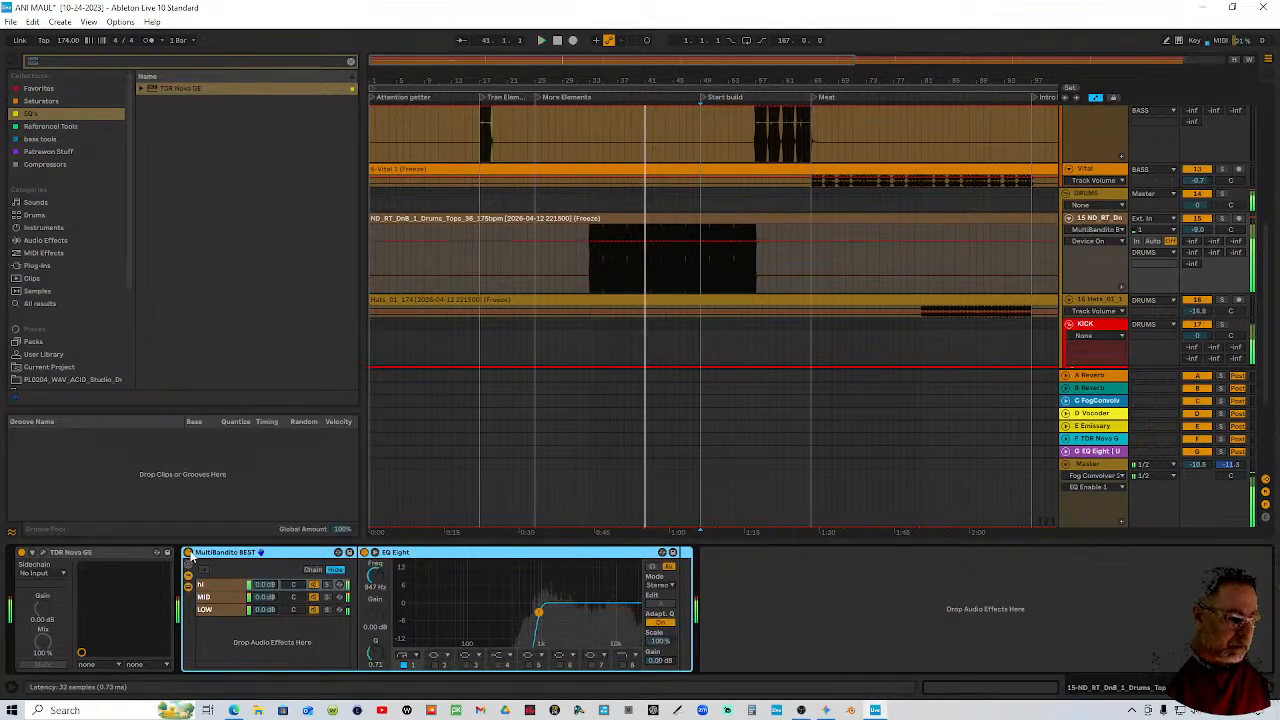
right_click(235, 556)
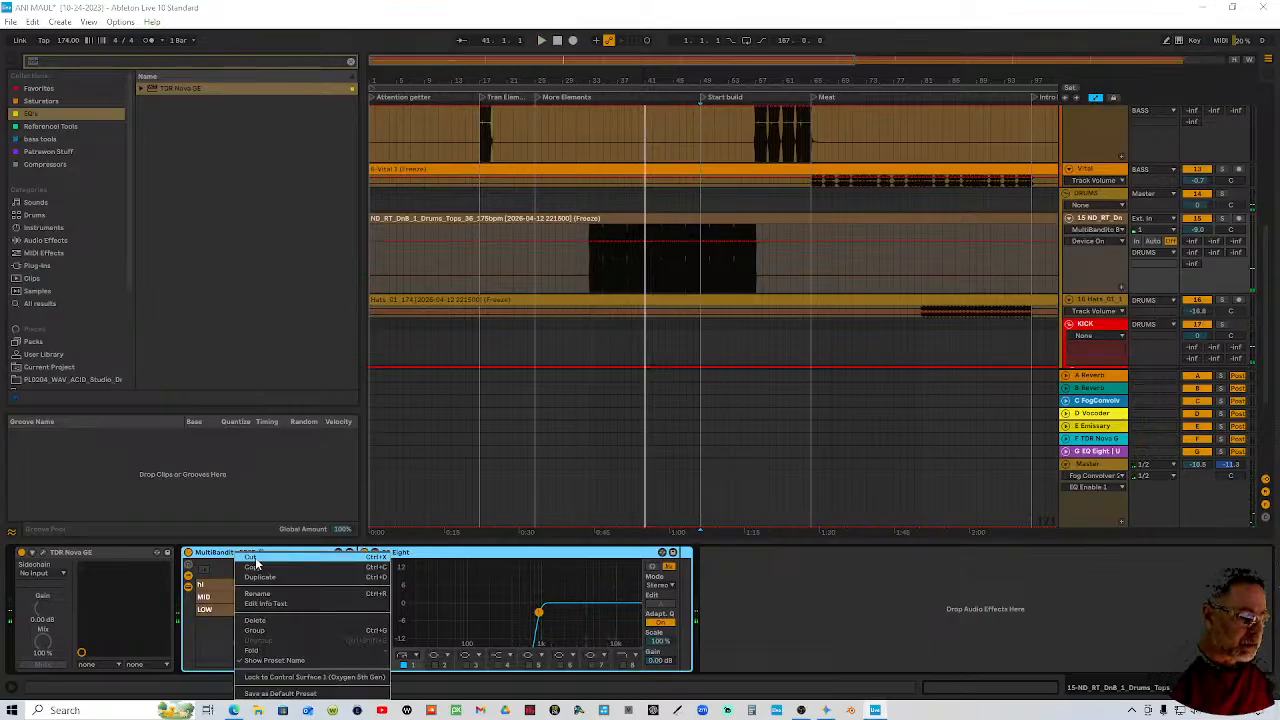
click(255, 604)
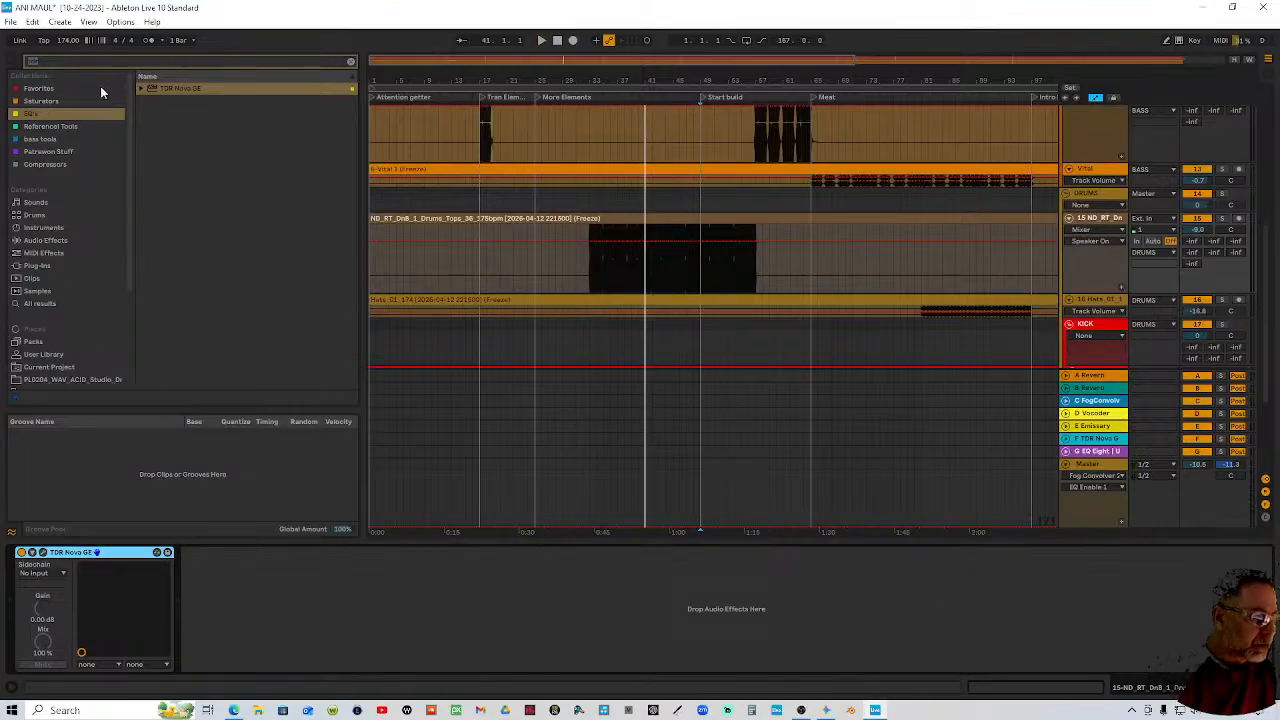
Add Live's Flanger and Phaser audio effects after TDR Nova GE on the ND_RT_DnB track
click(52, 241)
click(350, 63)
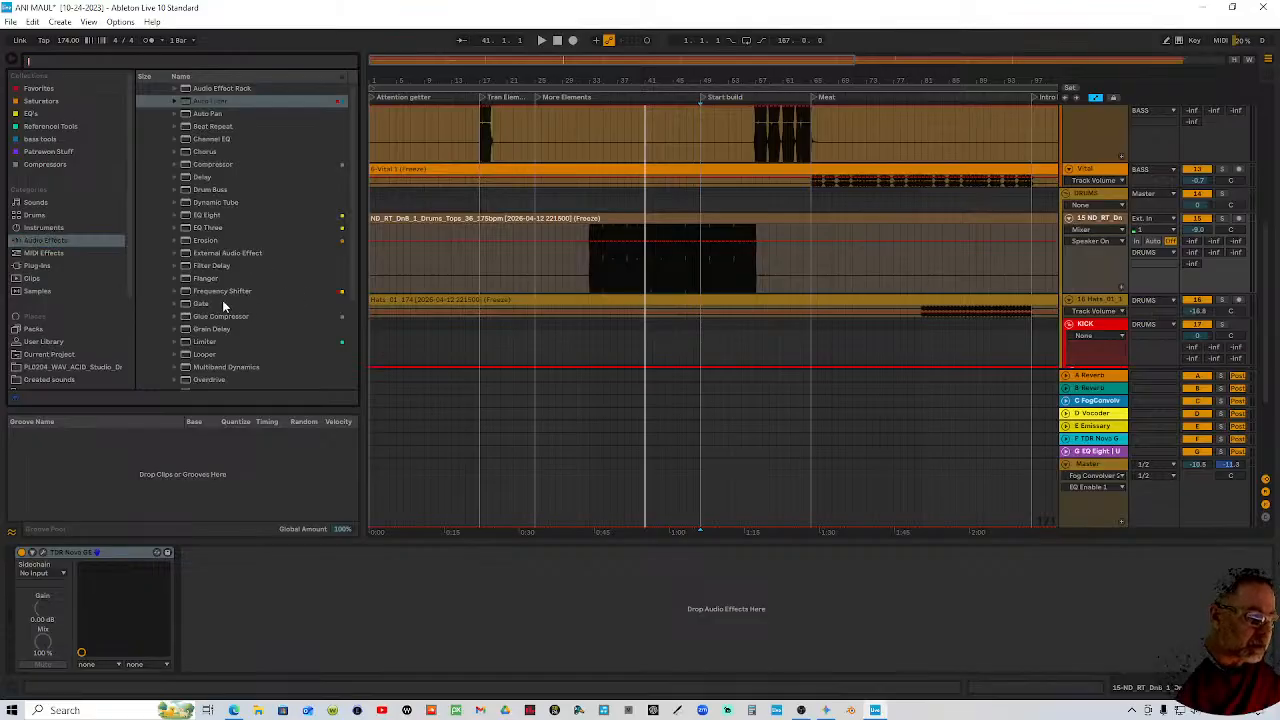
drag(210, 277, 362, 605)
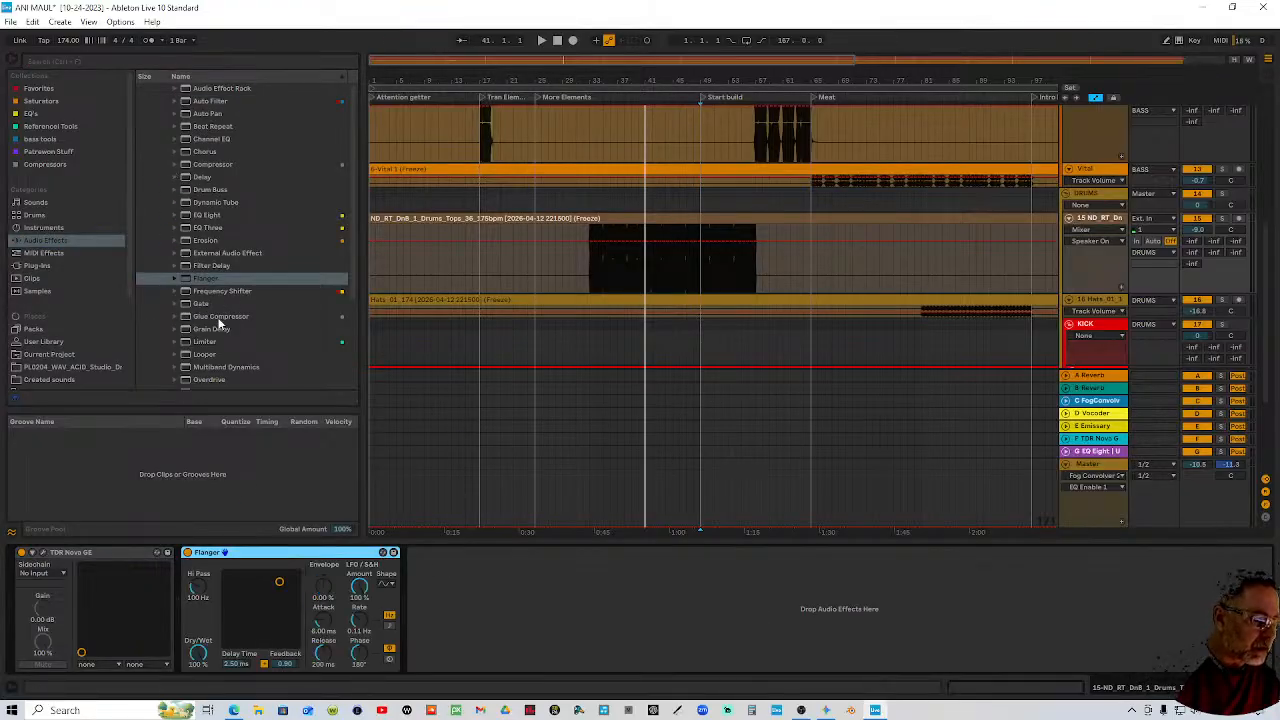
scroll(219, 323, down, 3)
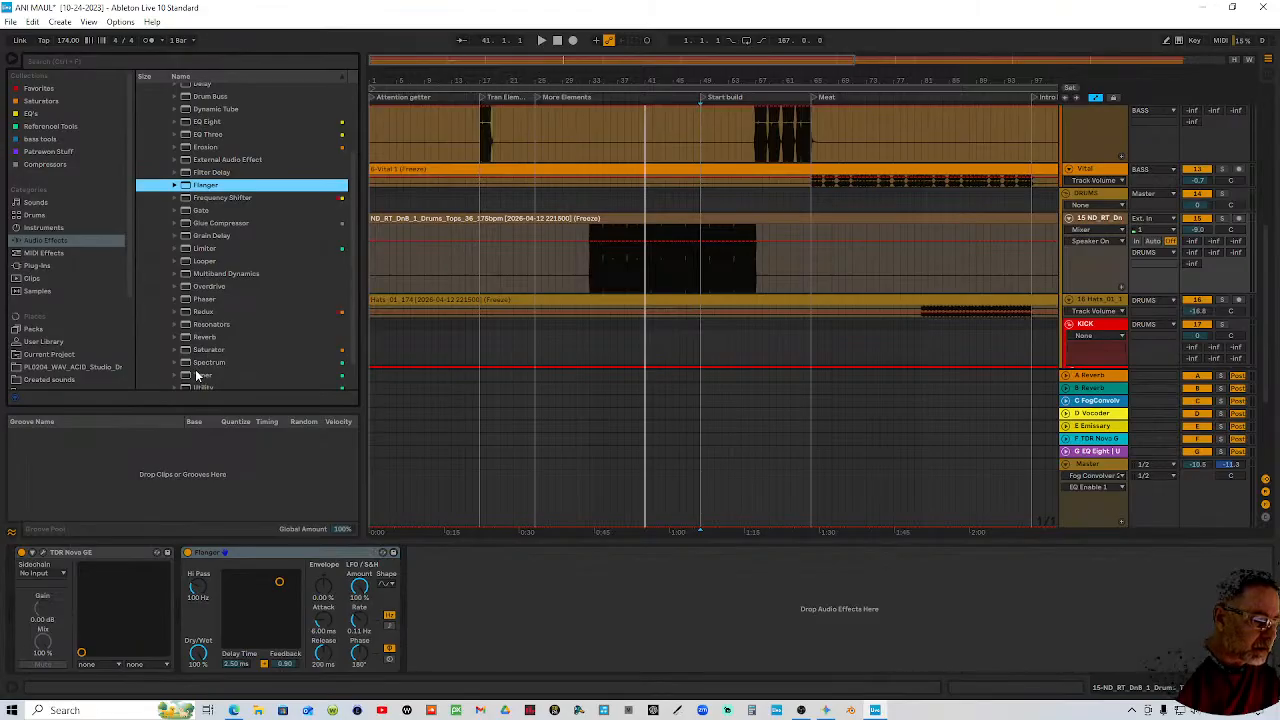
drag(196, 299, 470, 618)
Group the Flanger into an Audio Effect Rack and place the Phaser in a second parallel chain of that rack
click(277, 555)
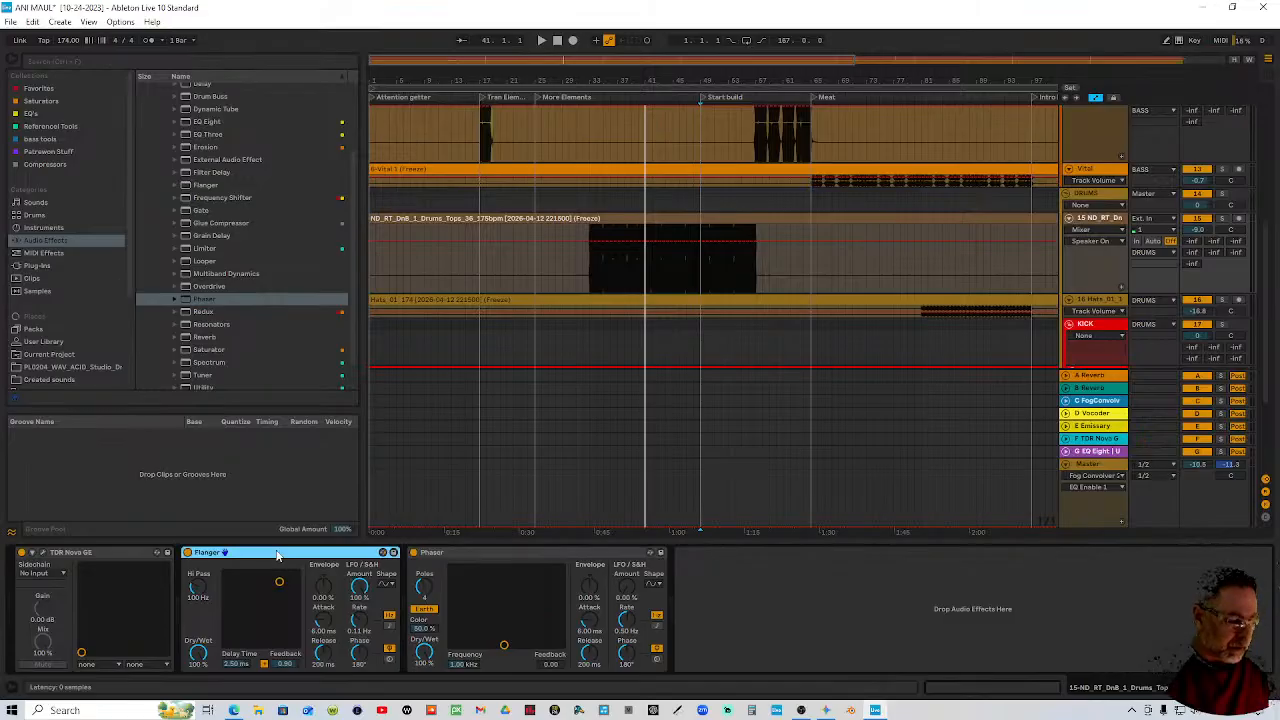
key(ctrl+g)
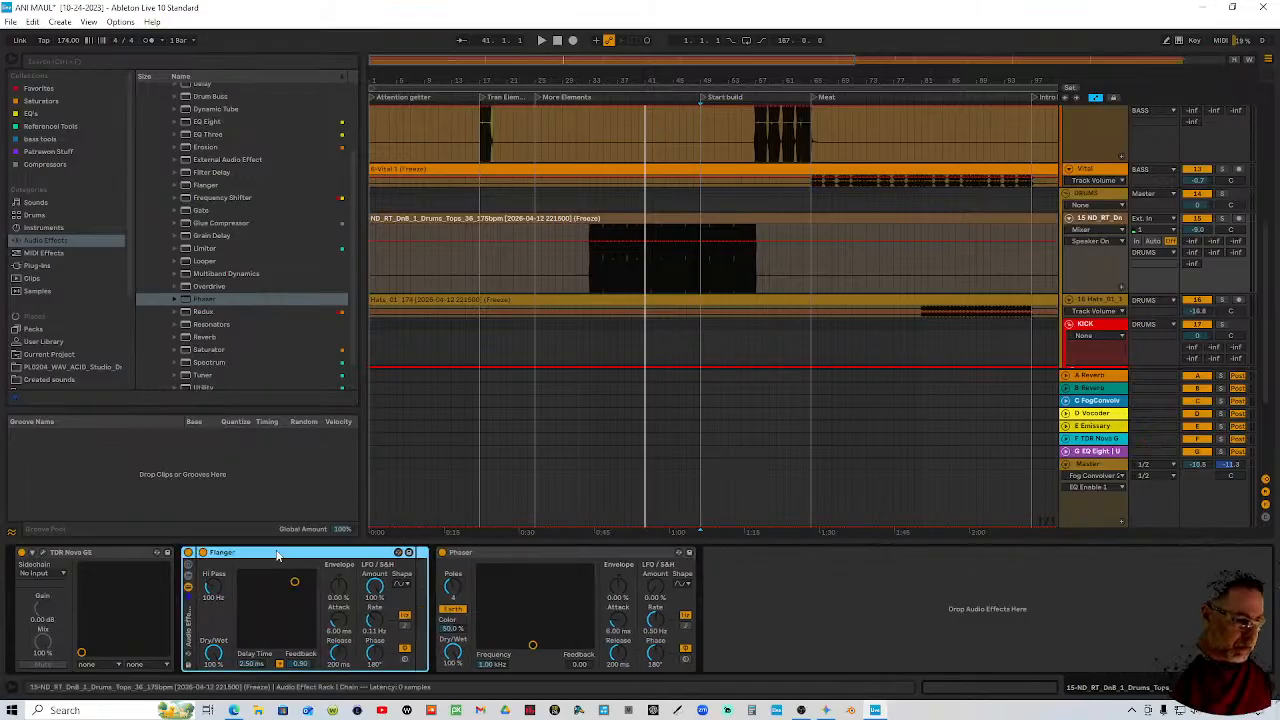
click(190, 580)
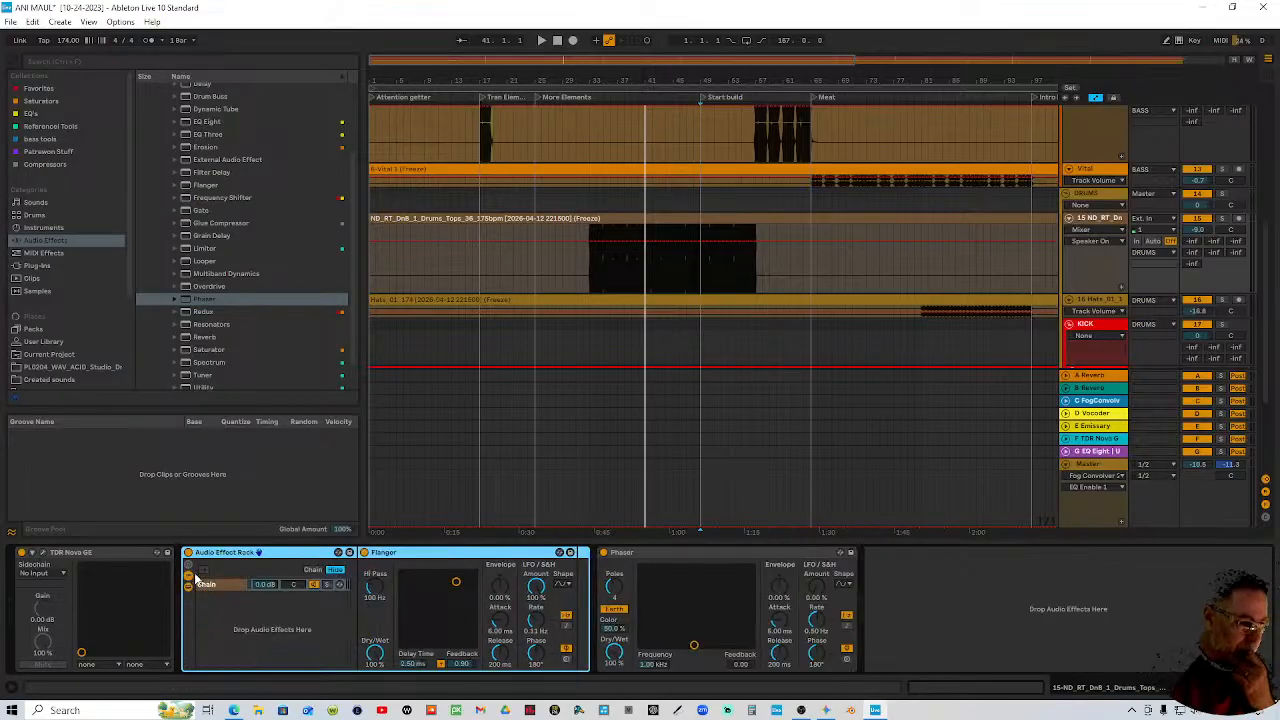
click(720, 549)
click(229, 616)
key(ctrl+t)
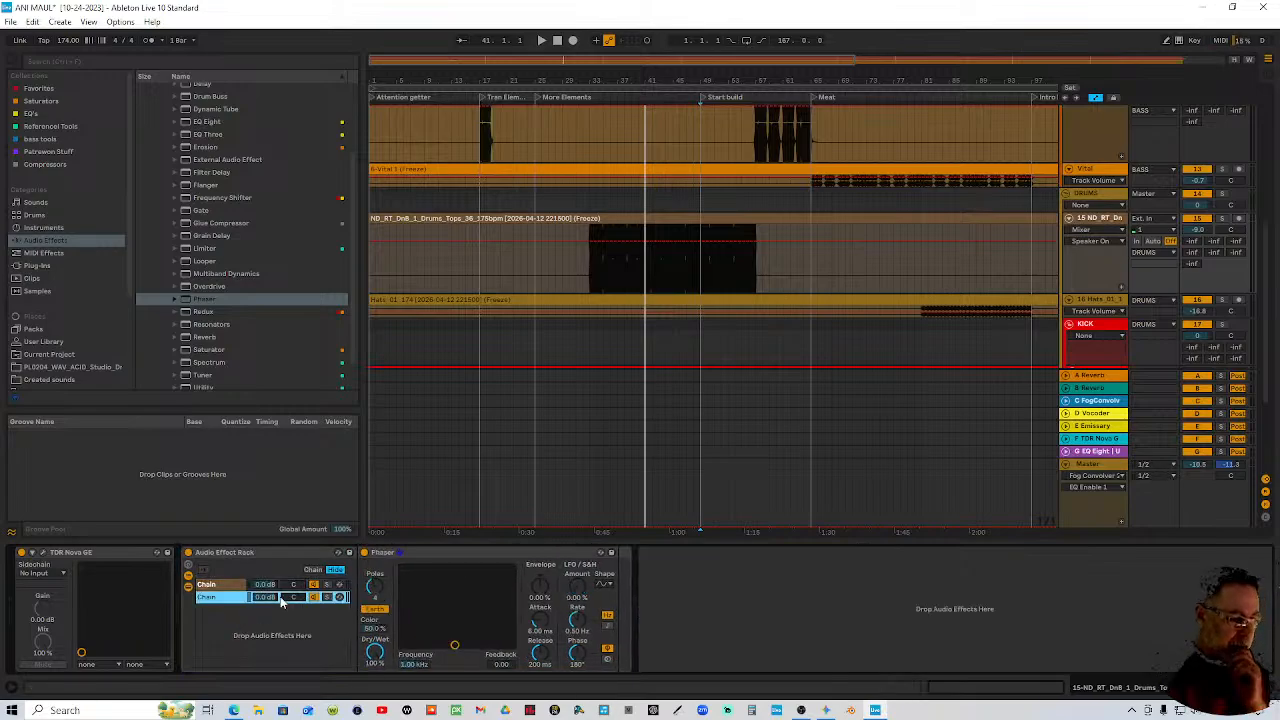
Show the Audio Effect Rack's macros and map the Phaser's Dry/Wet to Macro 1
click(189, 567)
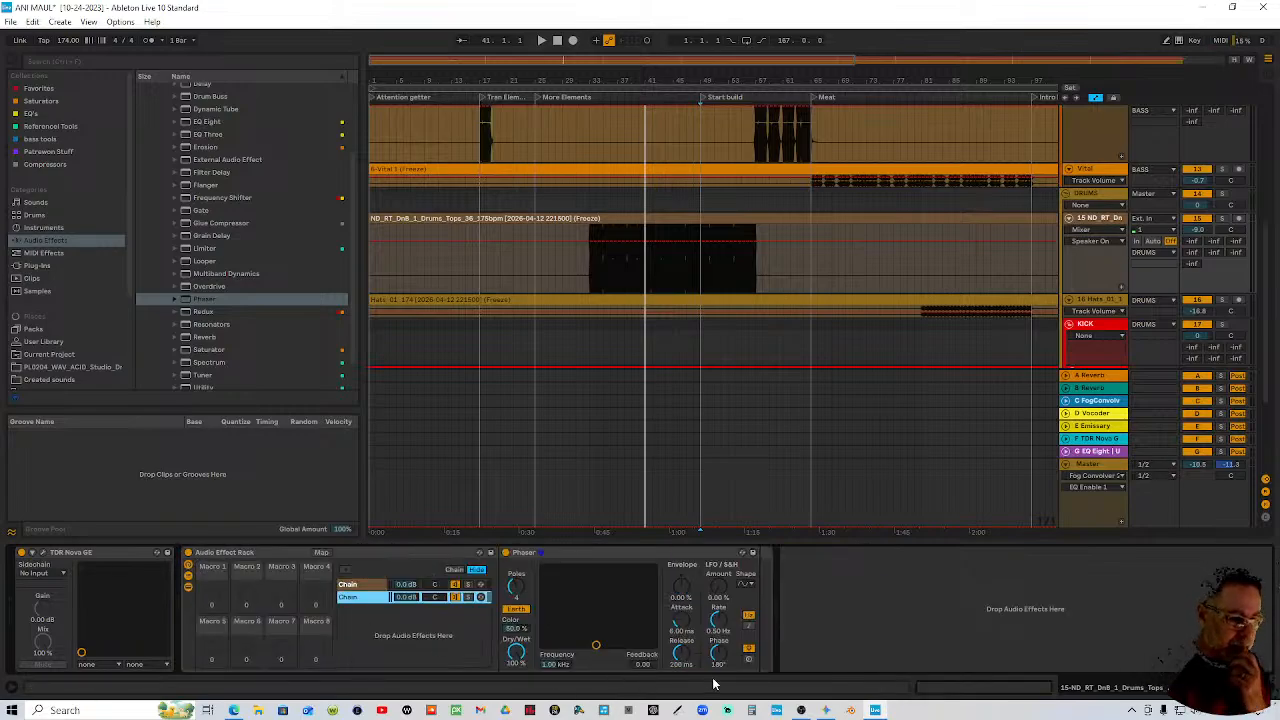
click(513, 657)
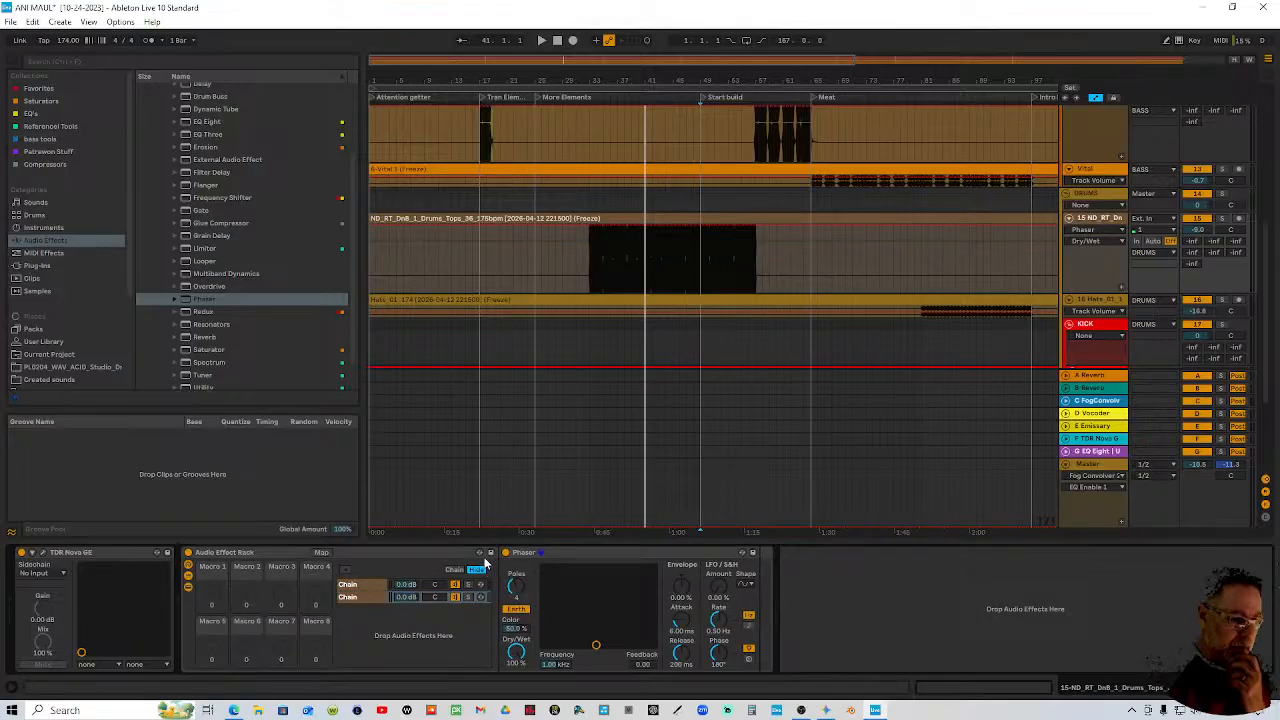
click(321, 552)
click(515, 655)
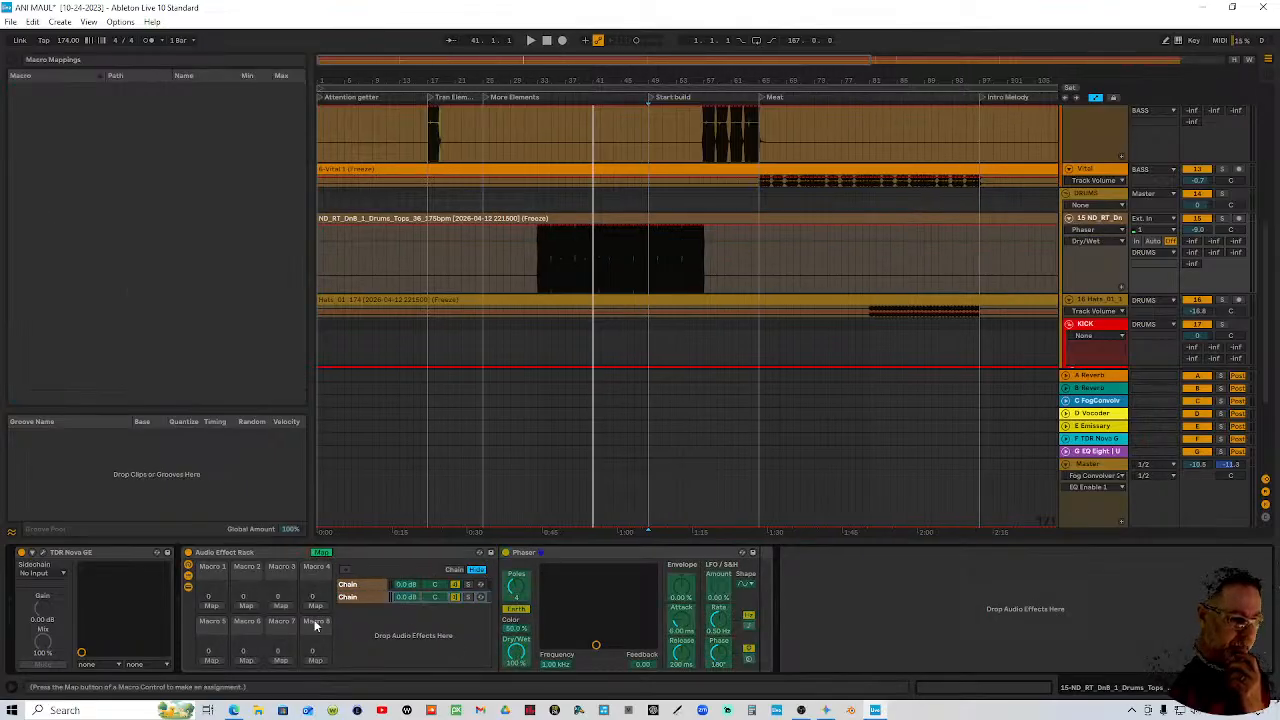
click(220, 603)
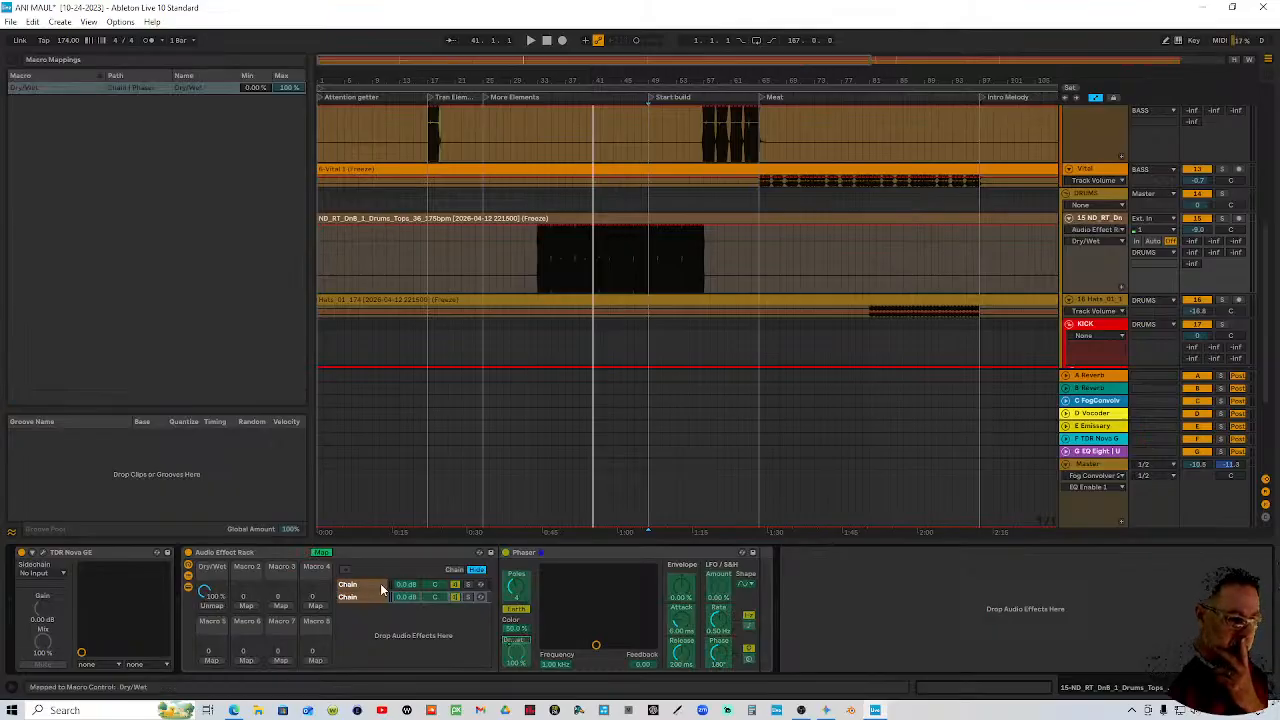
Map the Dry/Wet of the Flanger in the rack's first chain to a macro
click(382, 585)
click(517, 656)
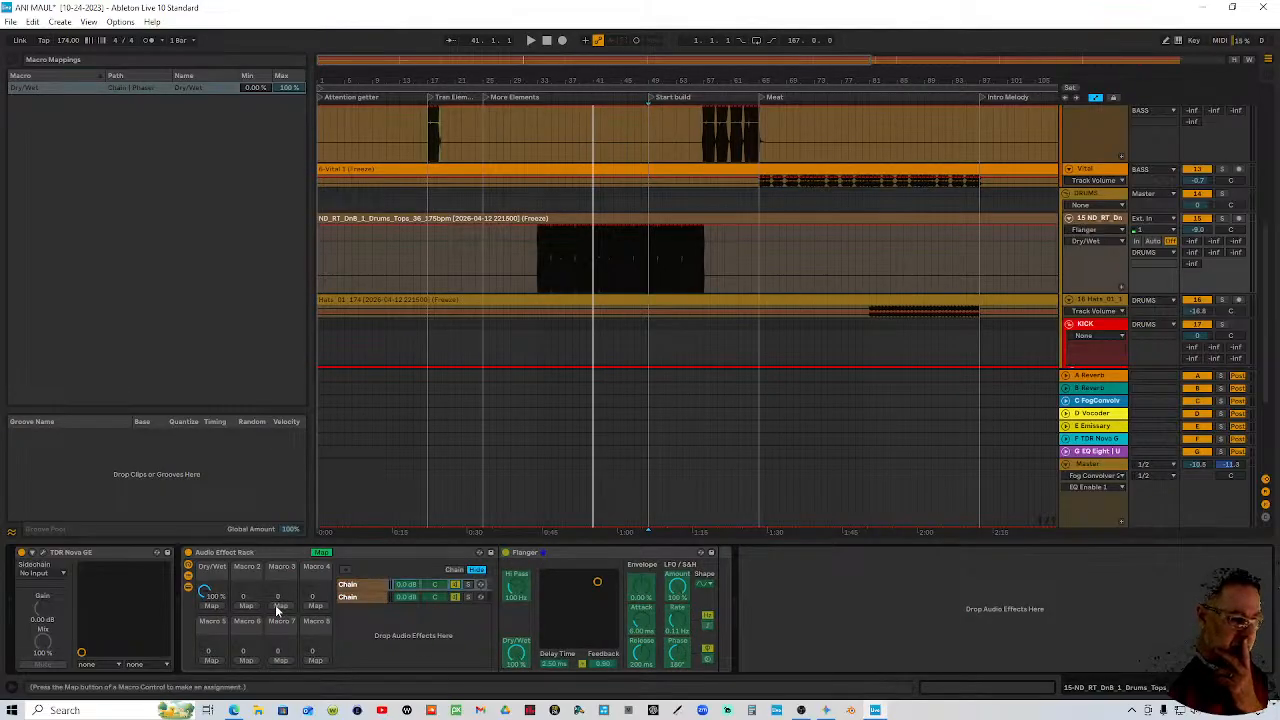
Map the Flanger's Dry/Wet to the rack's first macro, leave map mode, and turn the macro down to 0% for playback near Start build
click(214, 606)
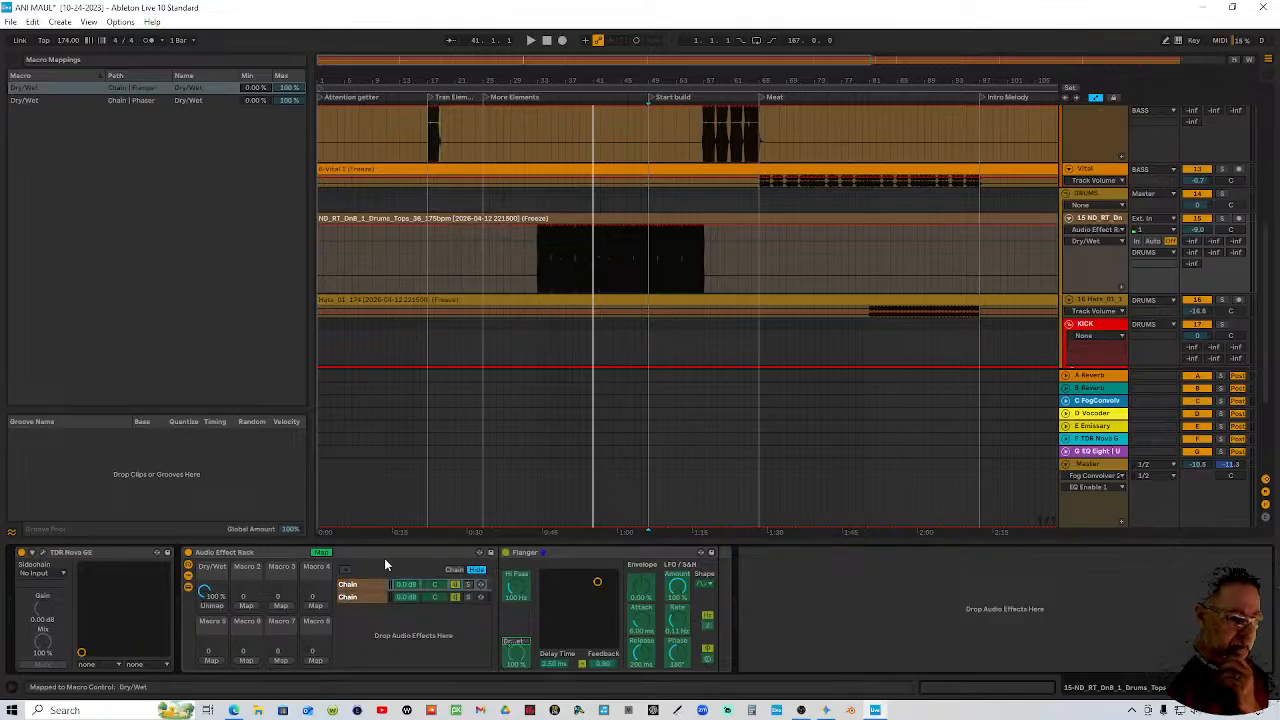
click(321, 552)
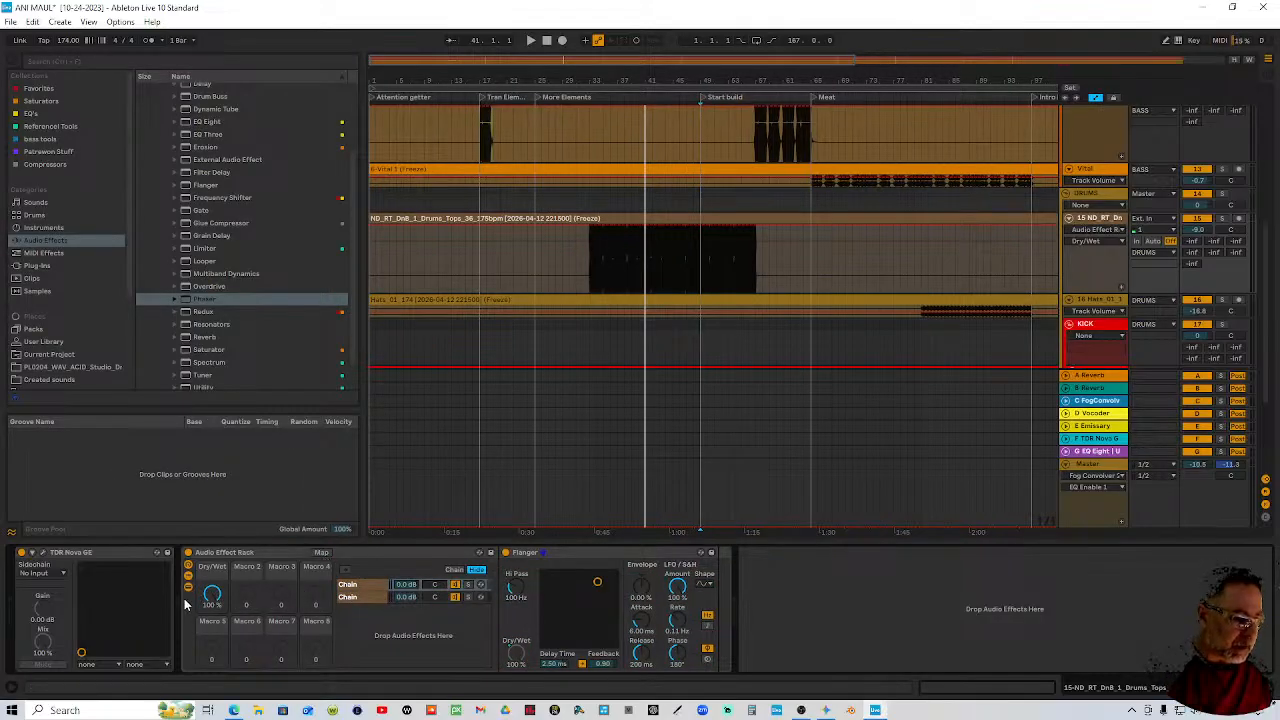
drag(211, 597, 211, 650)
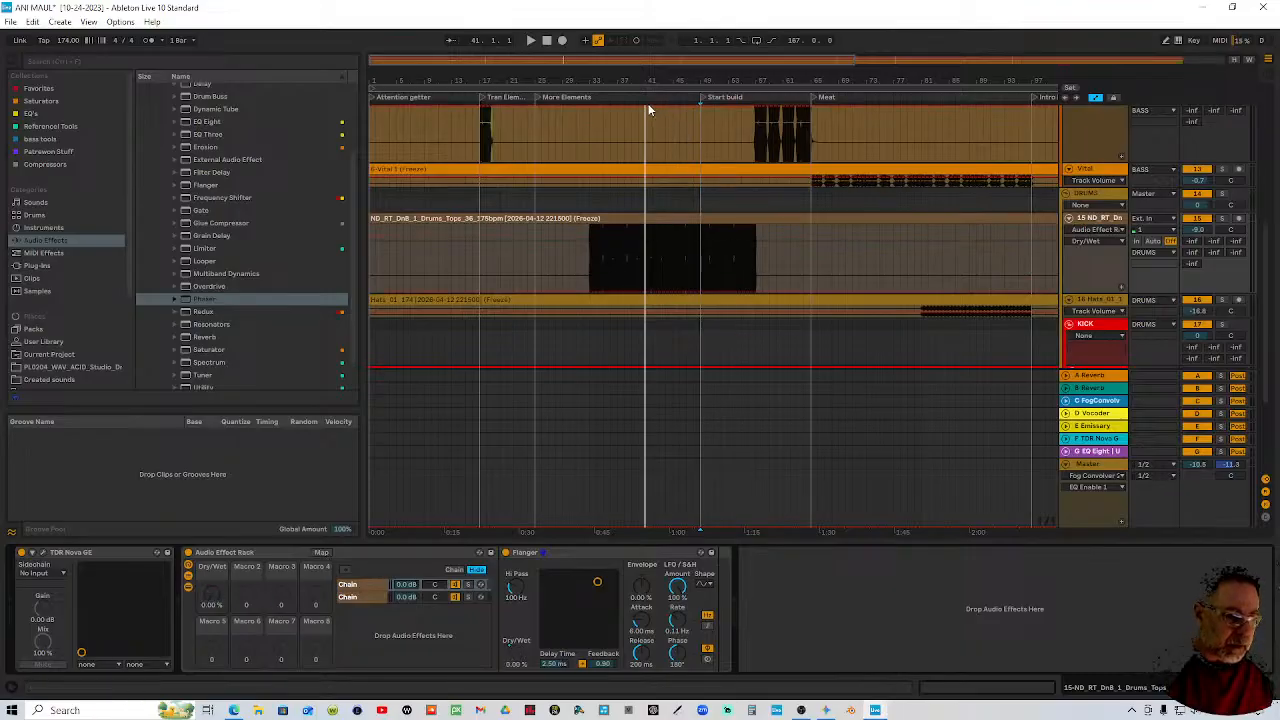
click(702, 96)
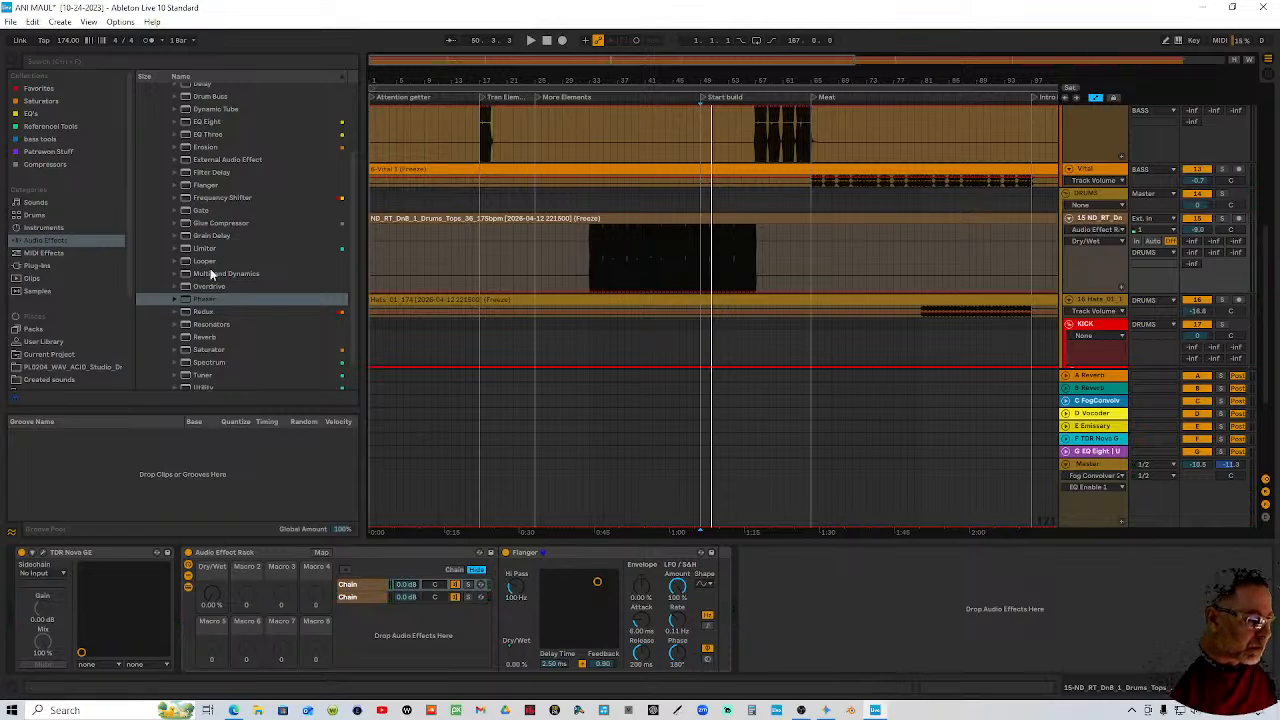
Add a Utility from the Referencel Tools collection after the effect rack and set its gain to -3 dB
click(60, 126)
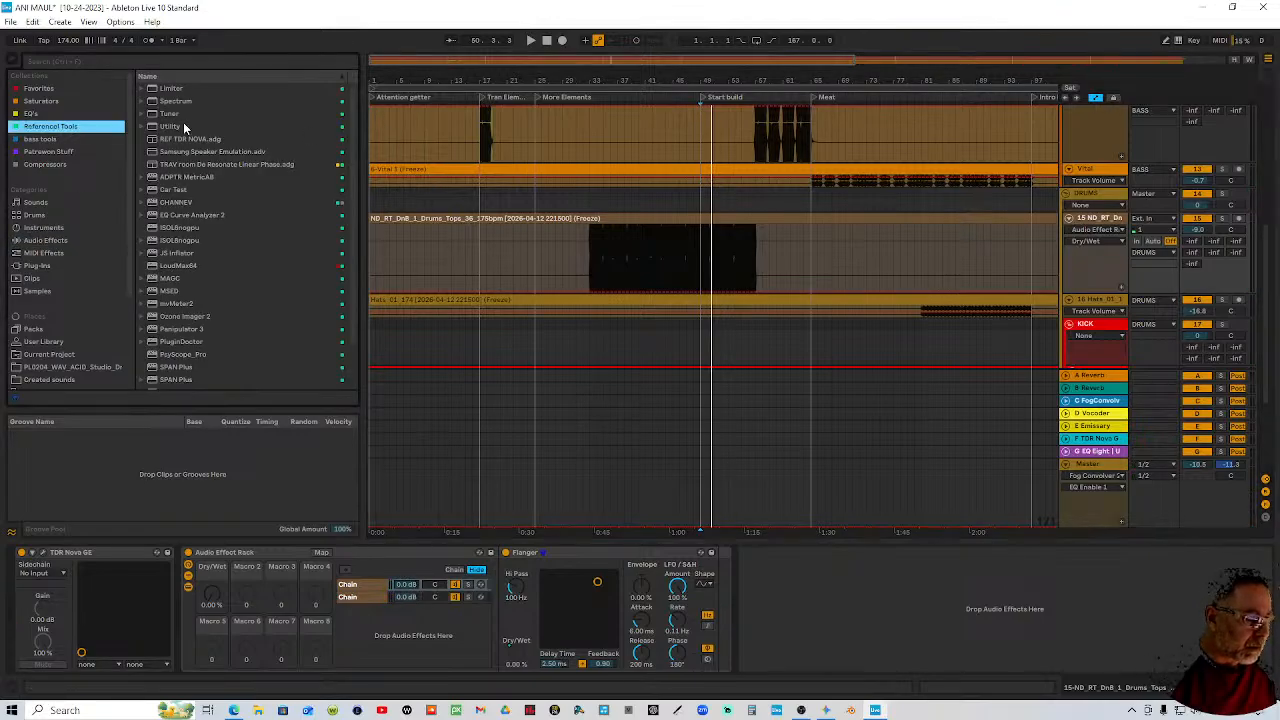
click(180, 126)
drag(838, 623, 838, 623)
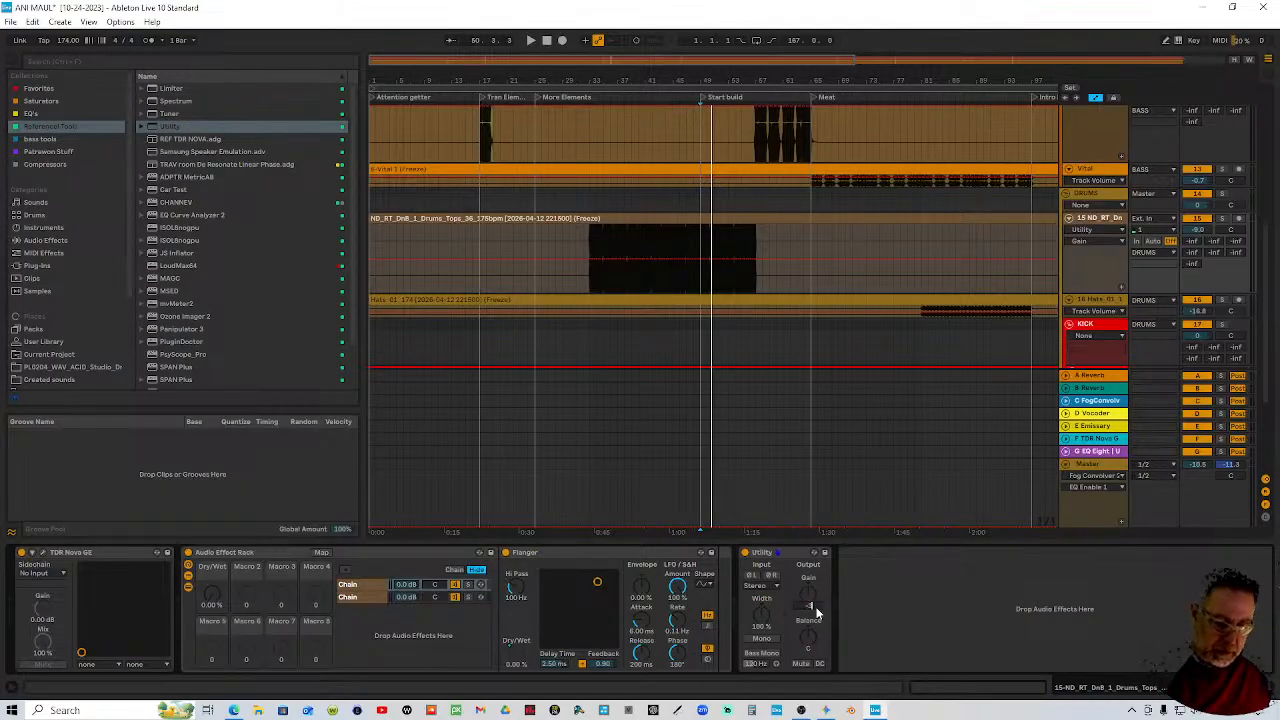
key(Return)
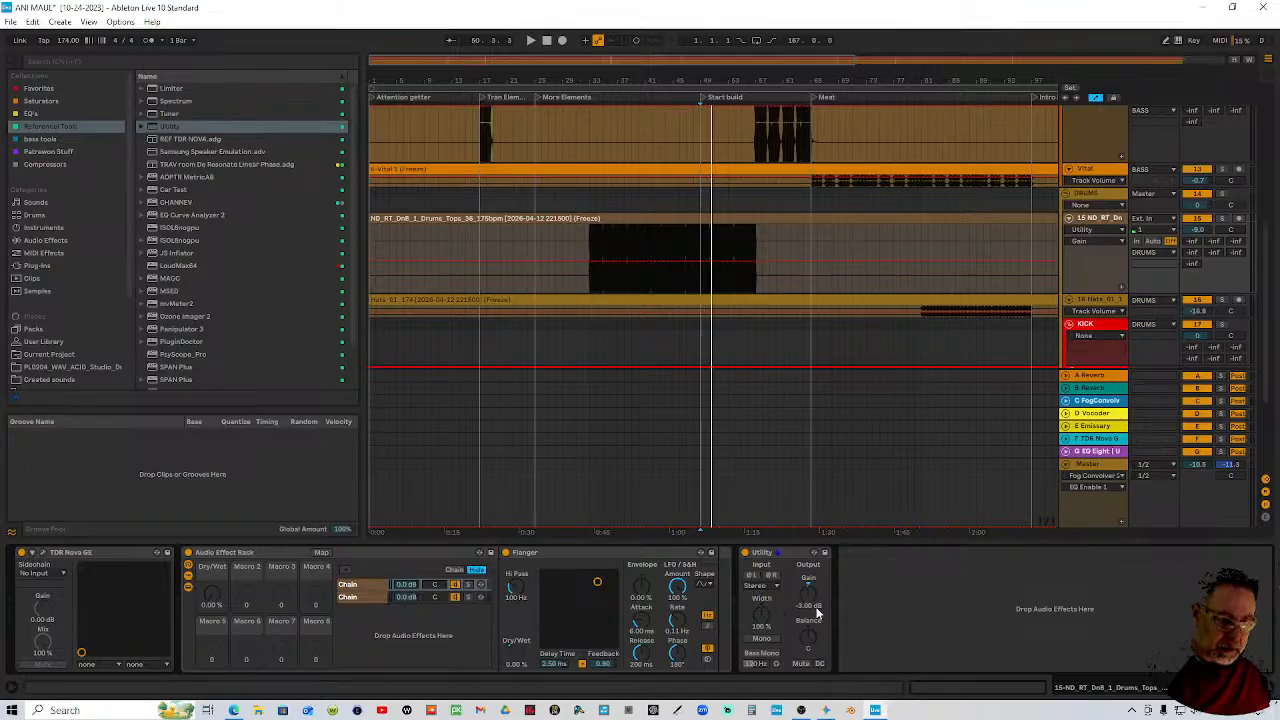
Play the drums from just before Start build and compare the sound with the Utility and effect rack bypassed and enabled
click(689, 92)
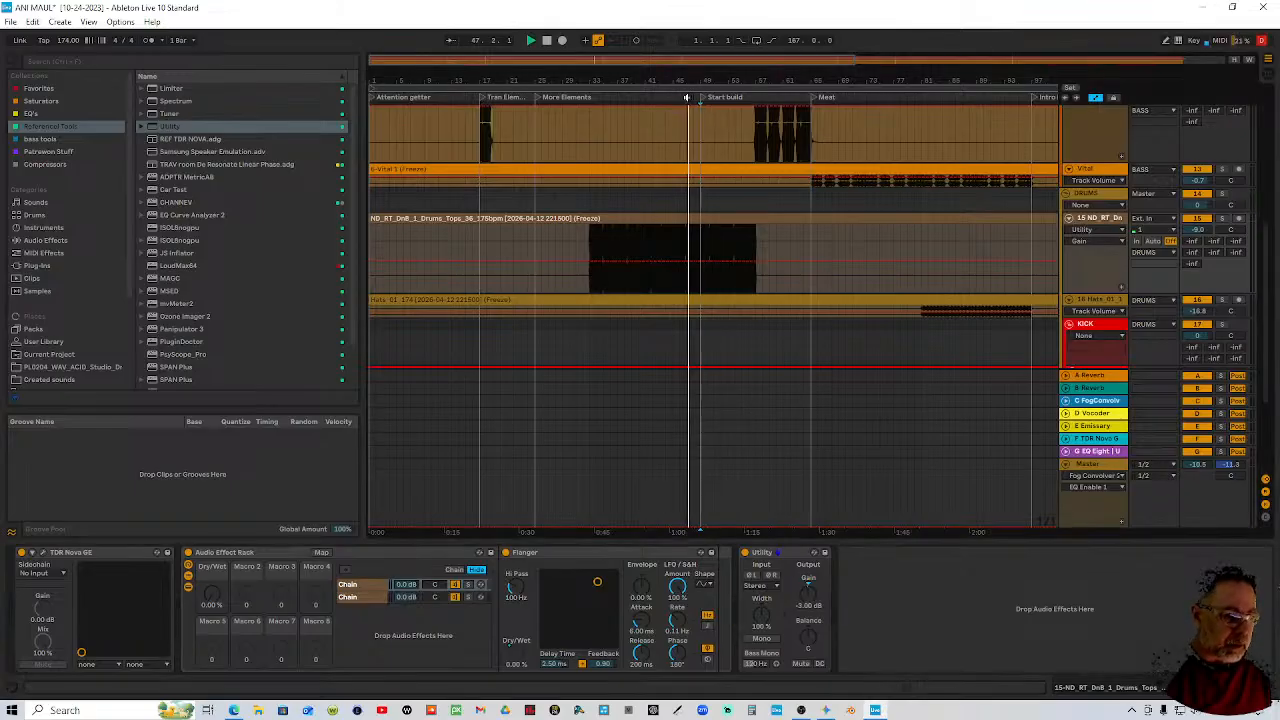
click(783, 561)
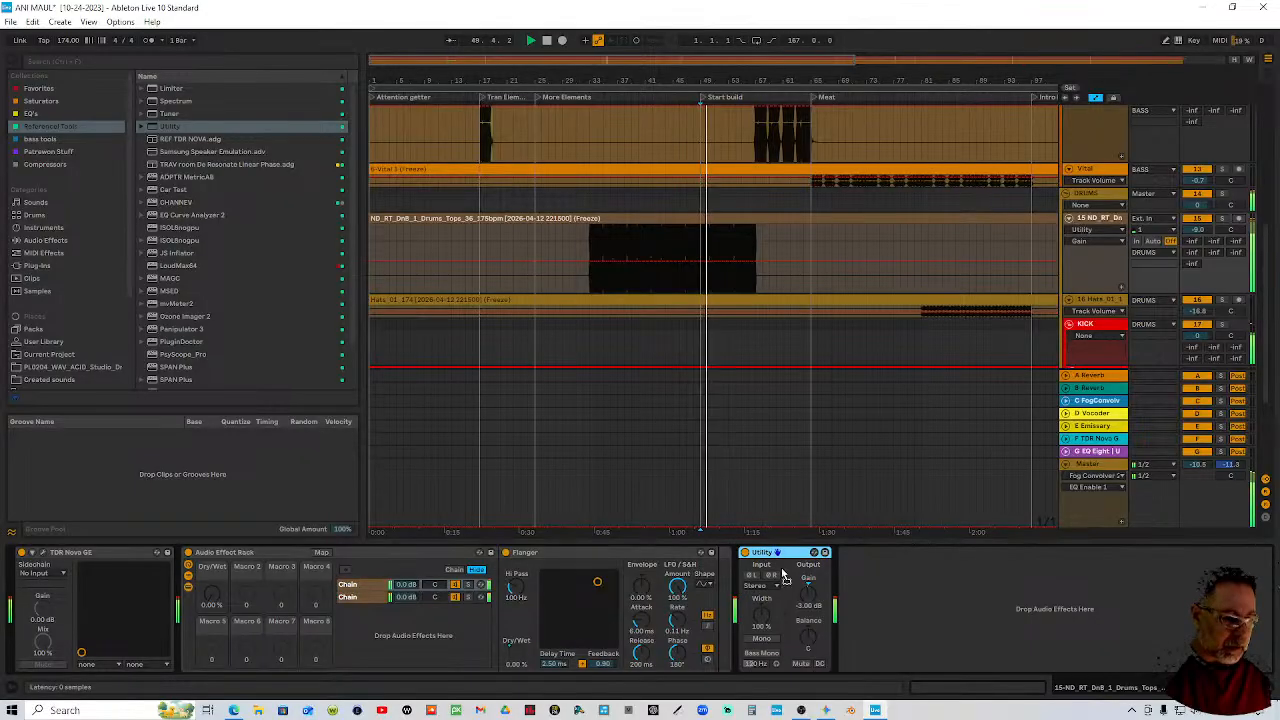
click(744, 552)
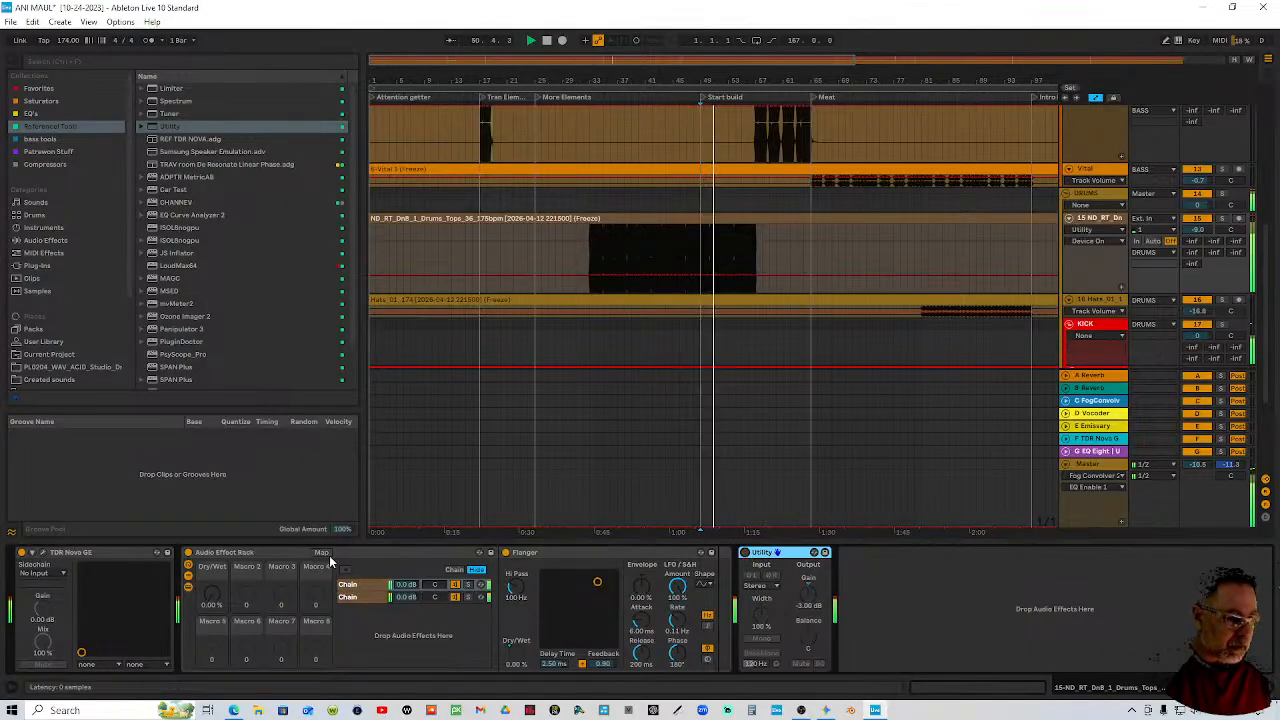
click(187, 558)
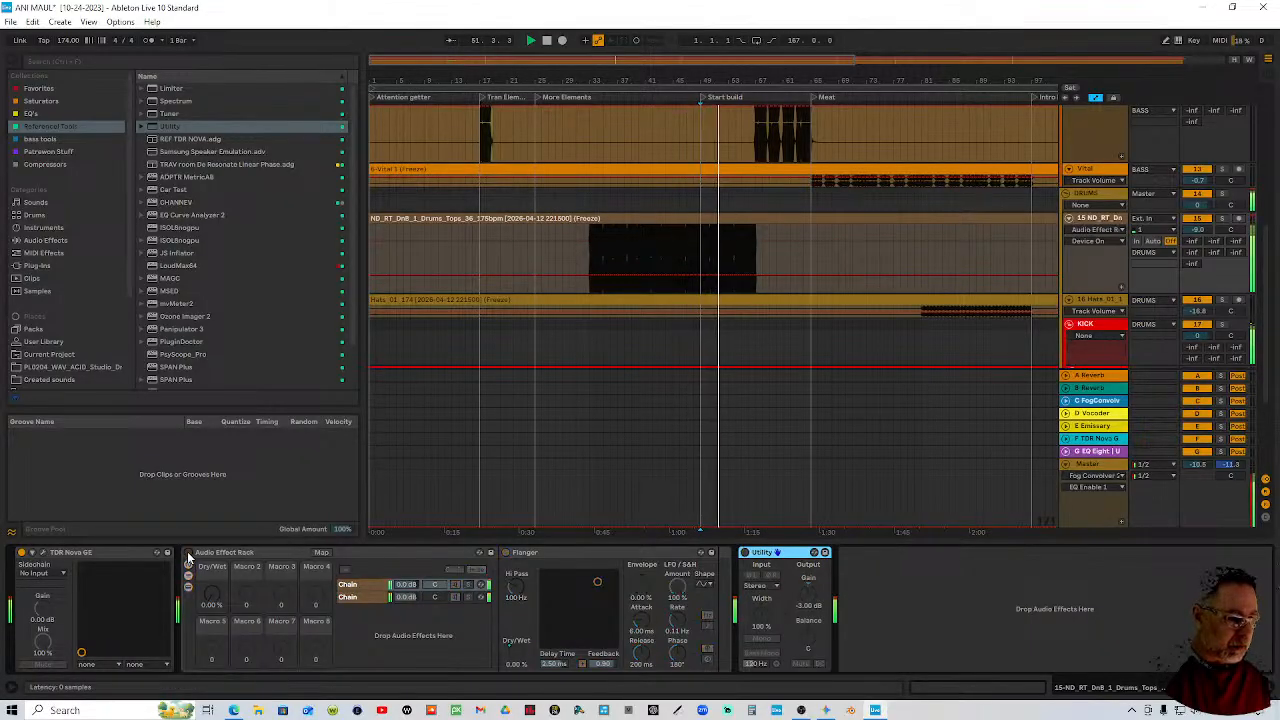
click(744, 553)
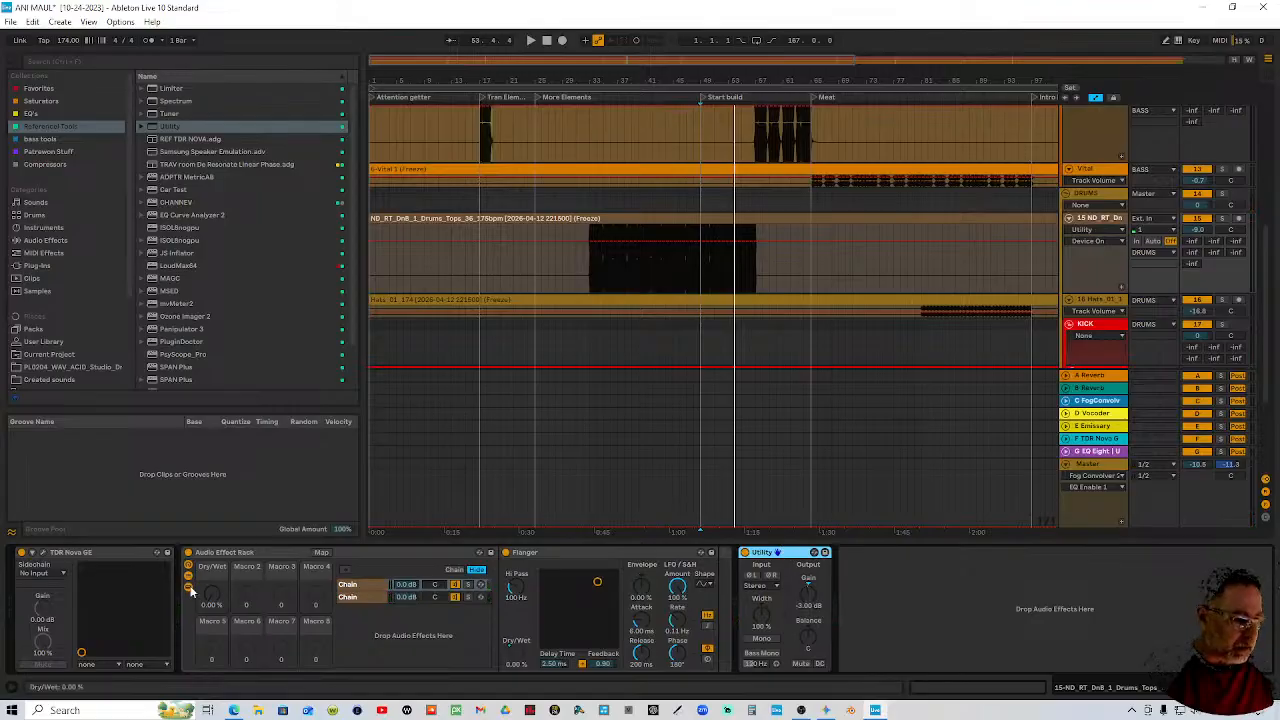
Group the Audio Effect Rack and Utility into one outer rack and audition the drum tops from their start
click(233, 552)
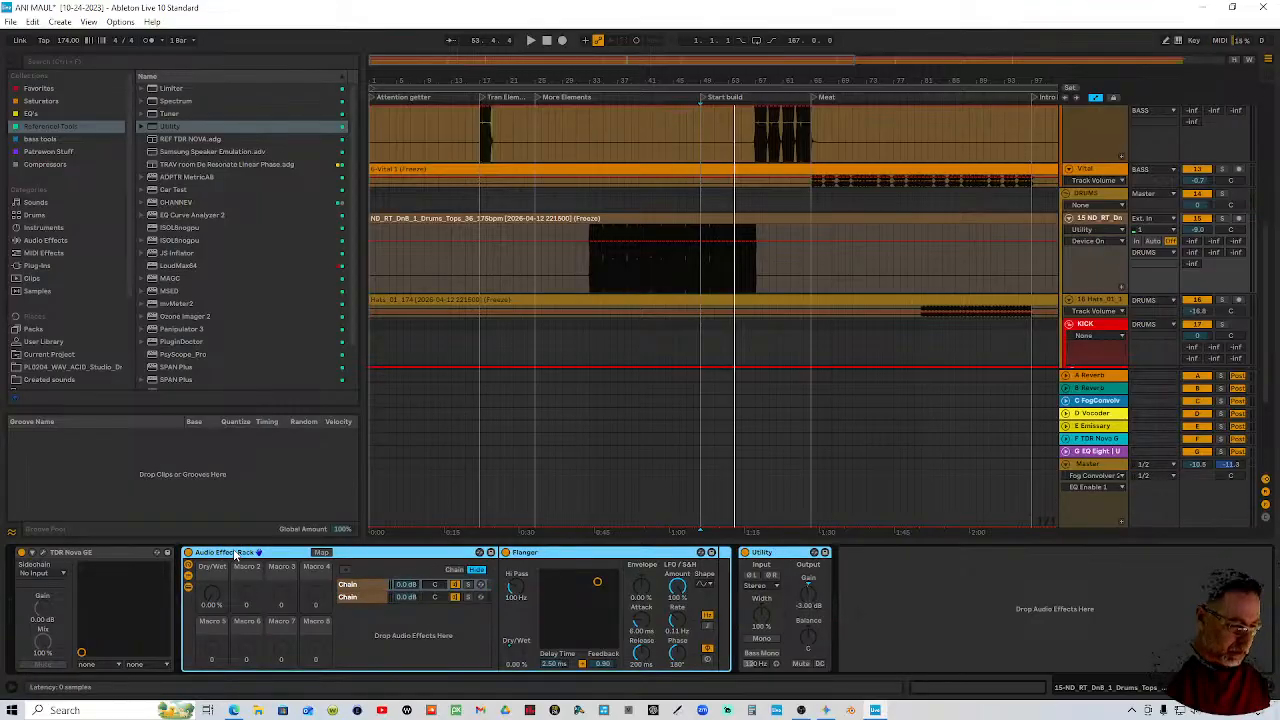
key(ctrl+g)
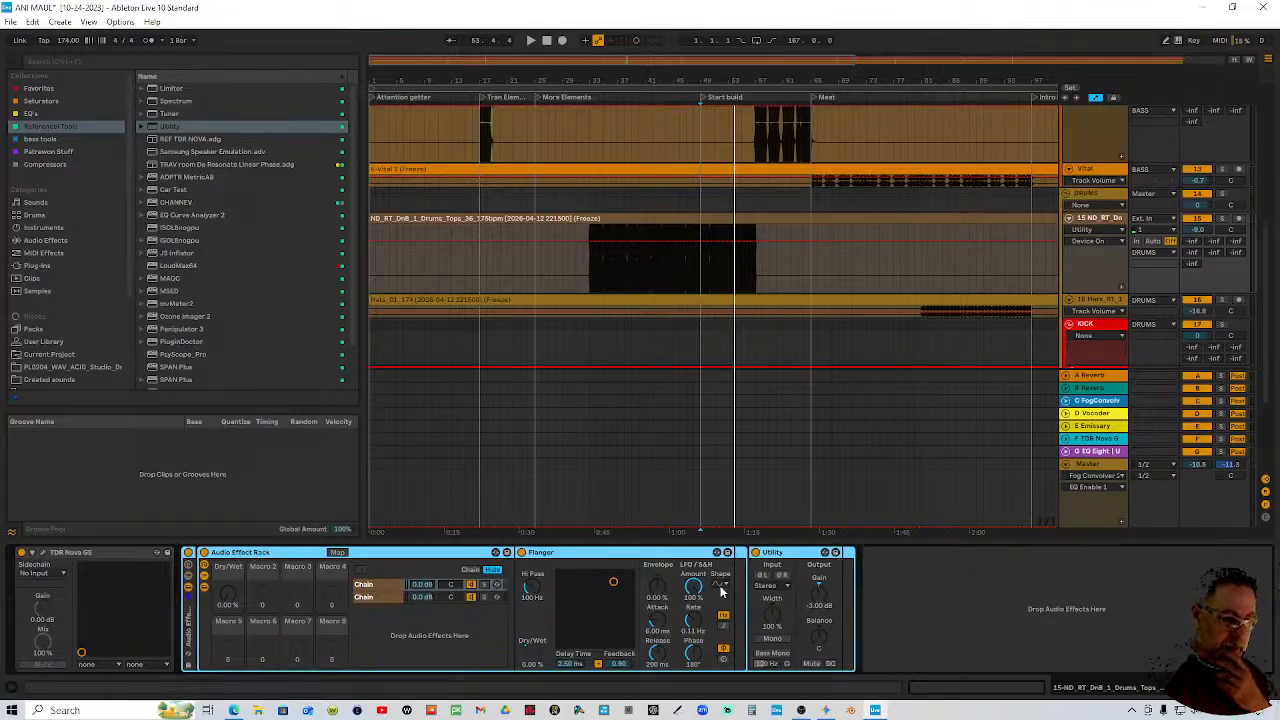
click(590, 97)
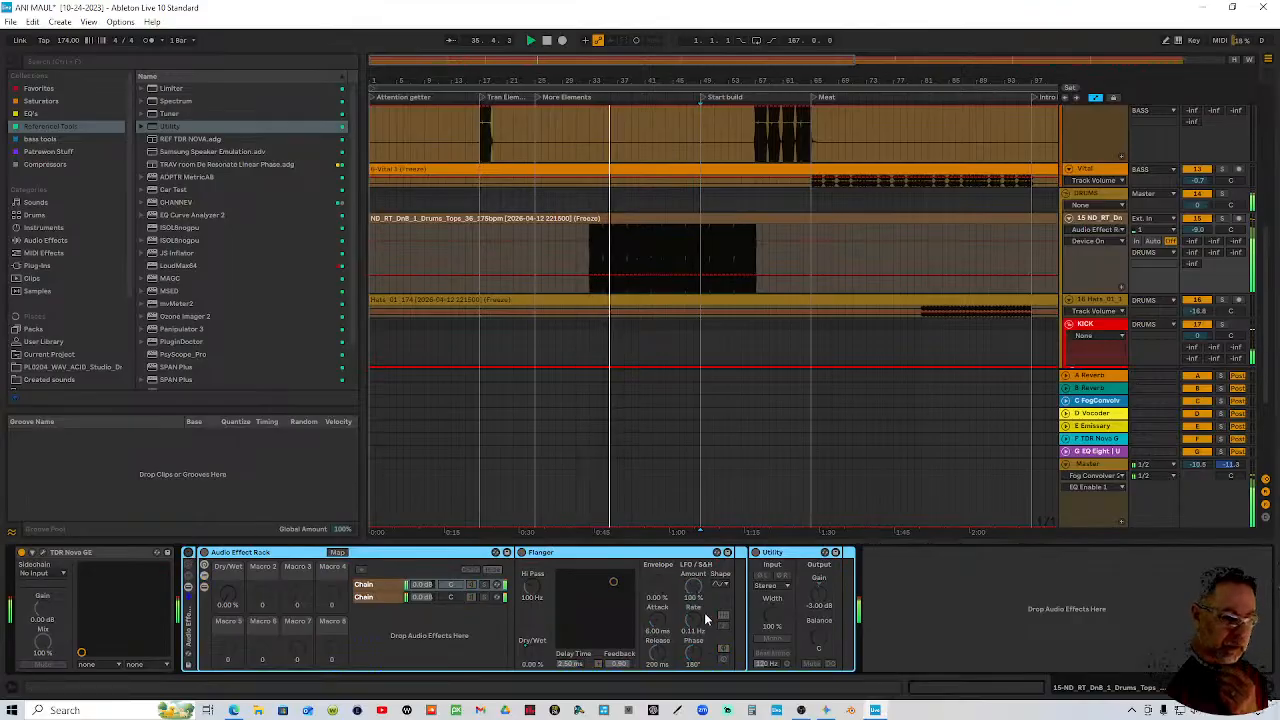
Set the Utility's gain to -6 dB while comparing the drums with the outer rack off and on
click(820, 612)
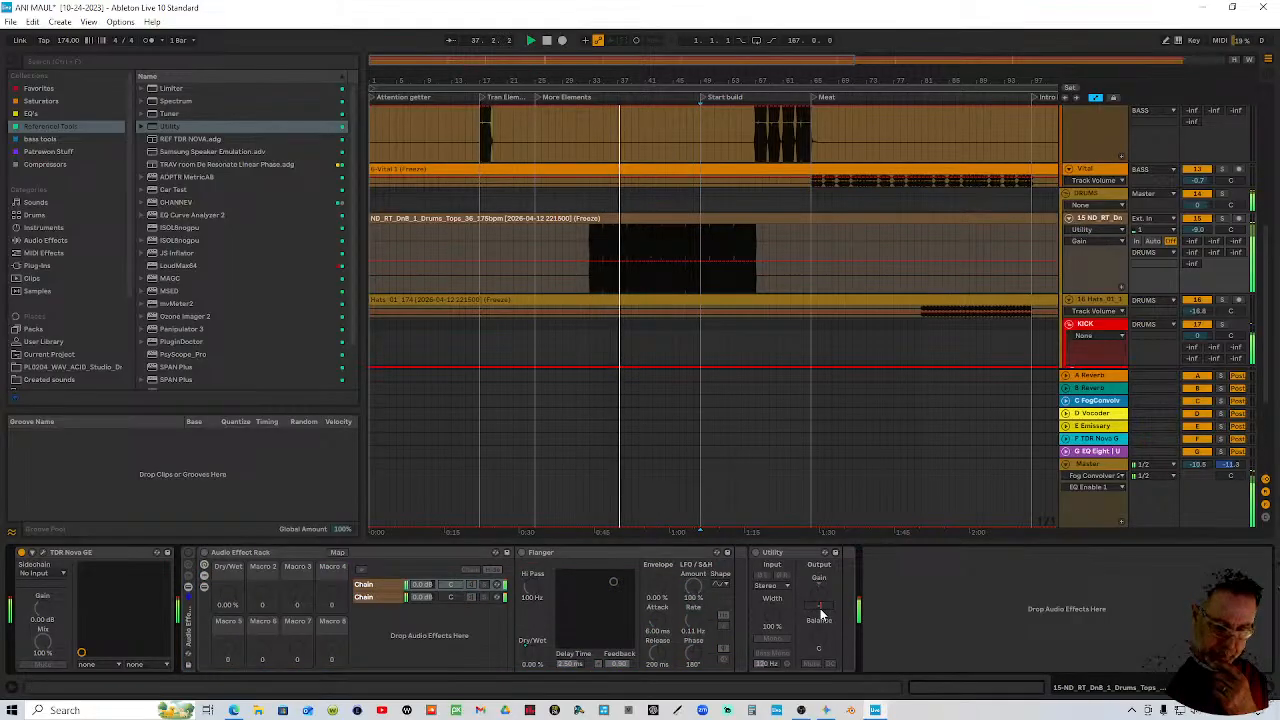
text(-6)
key(Return)
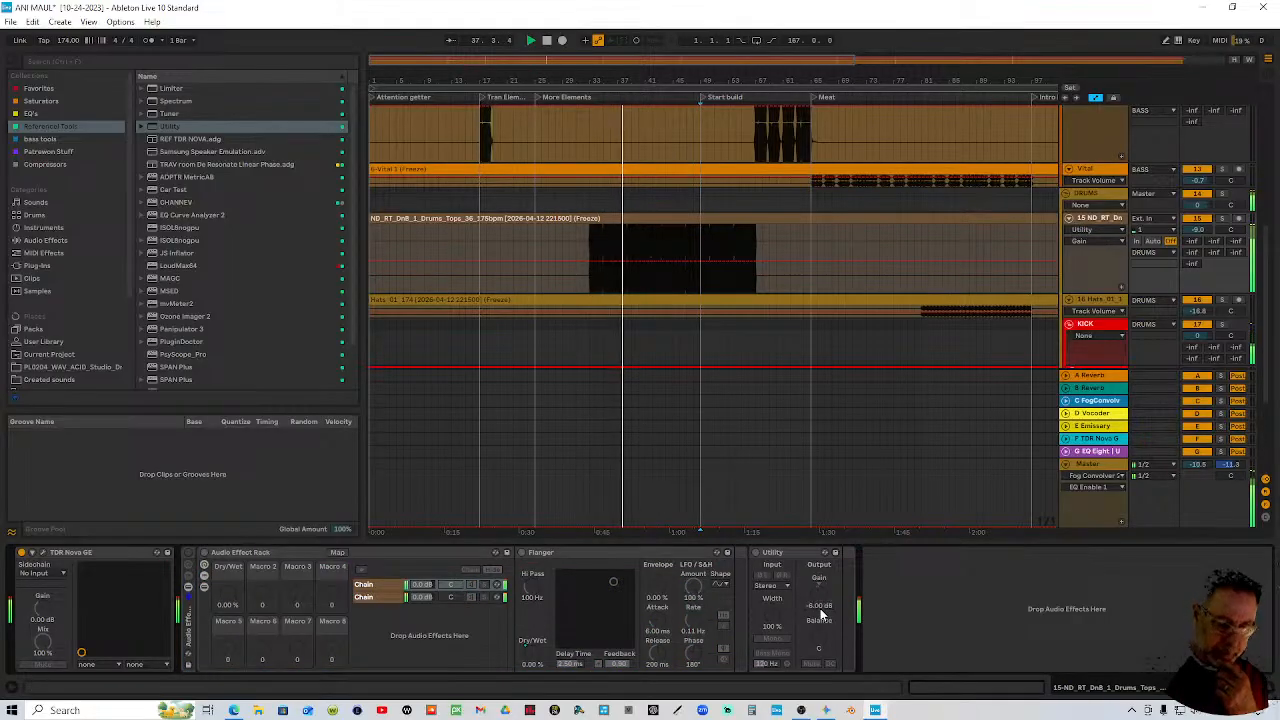
click(190, 553)
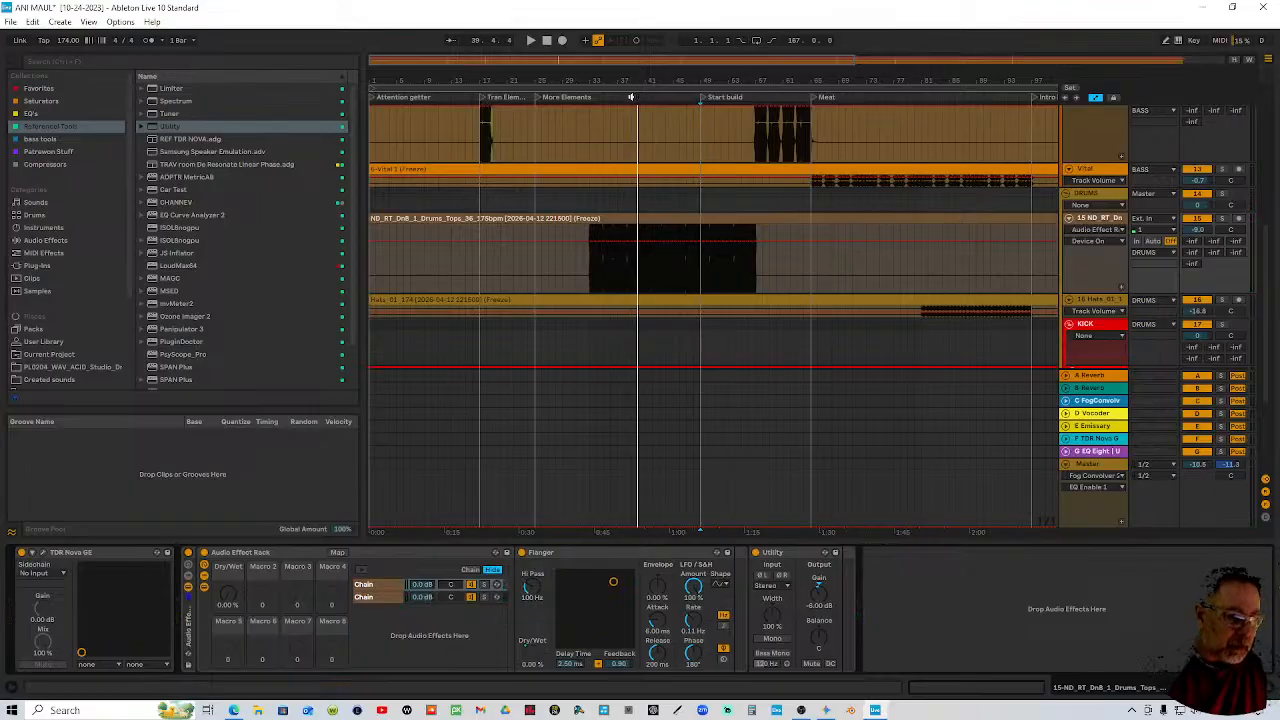
Automate the Dry/Wet macro on the drum tops as a ramp from 0% just before Start build to 78.7% at the clip's end, and audition it
drag(228, 598, 228, 524)
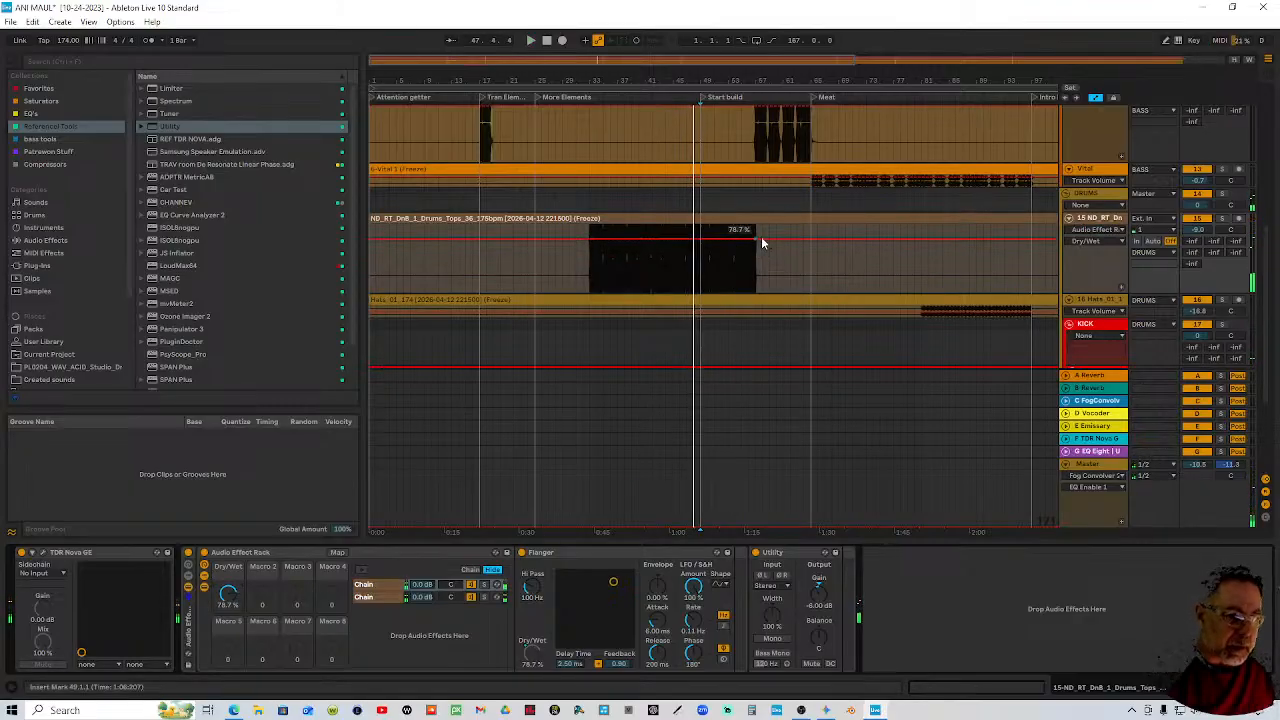
drag(700, 240, 700, 291)
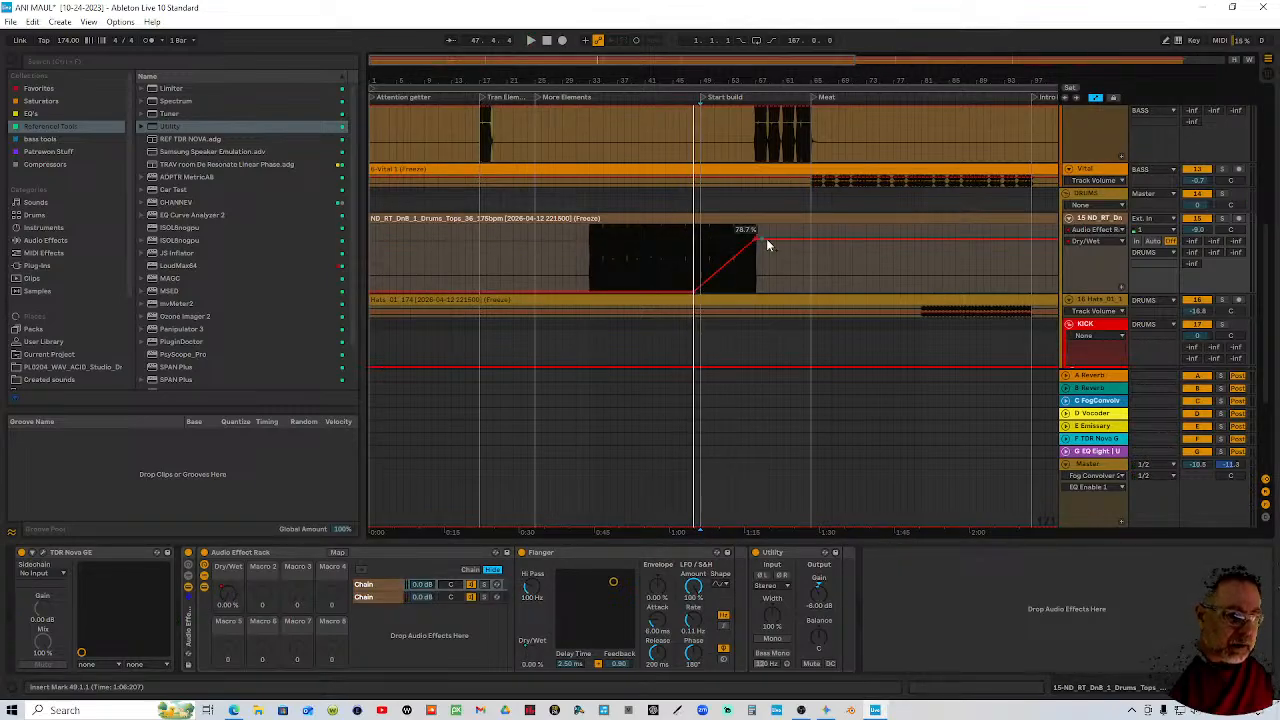
click(683, 96)
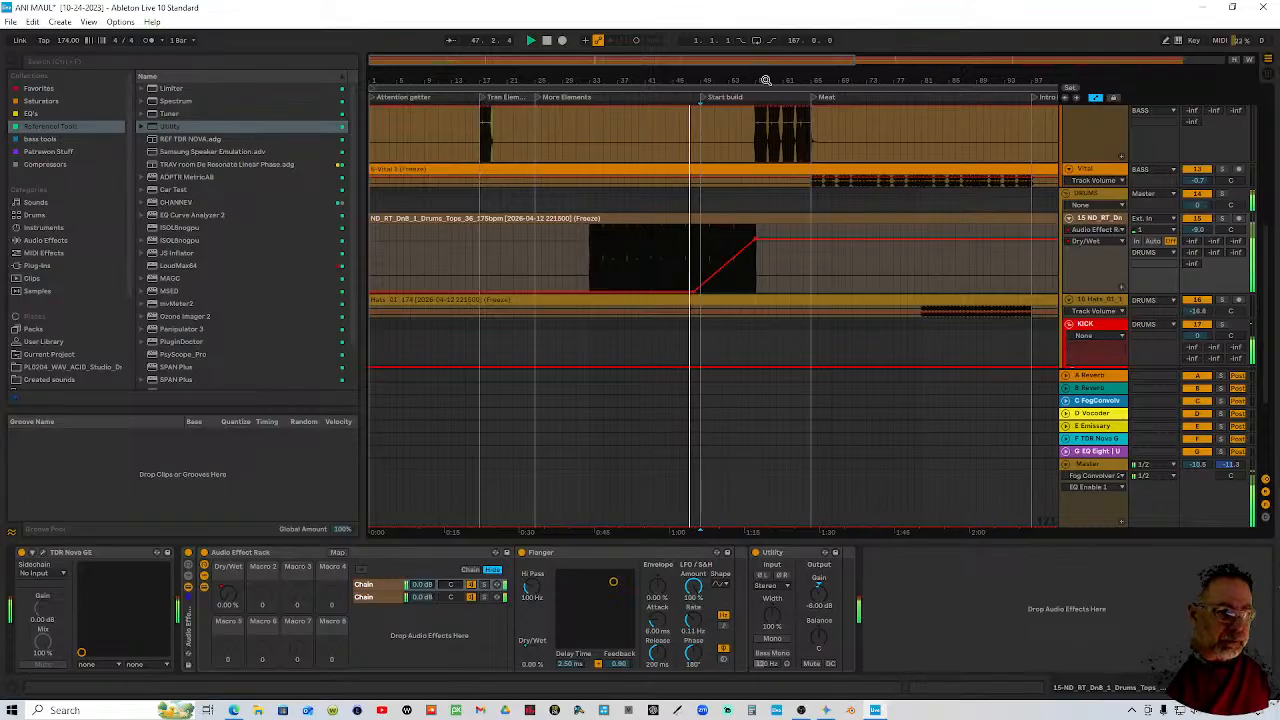
Check the Phaser chain during playback, return to the Flanger chain, and lower the Flanger's feedback to 0.55
drag(758, 76, 727, 281)
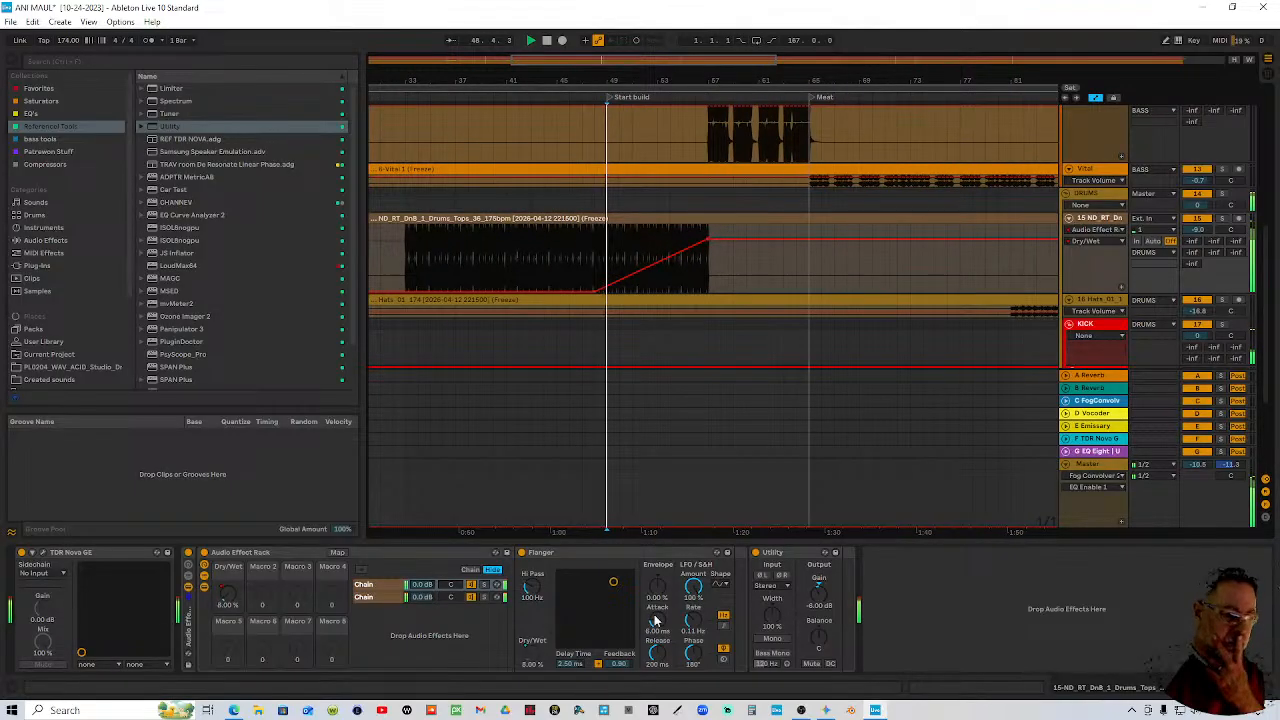
click(388, 596)
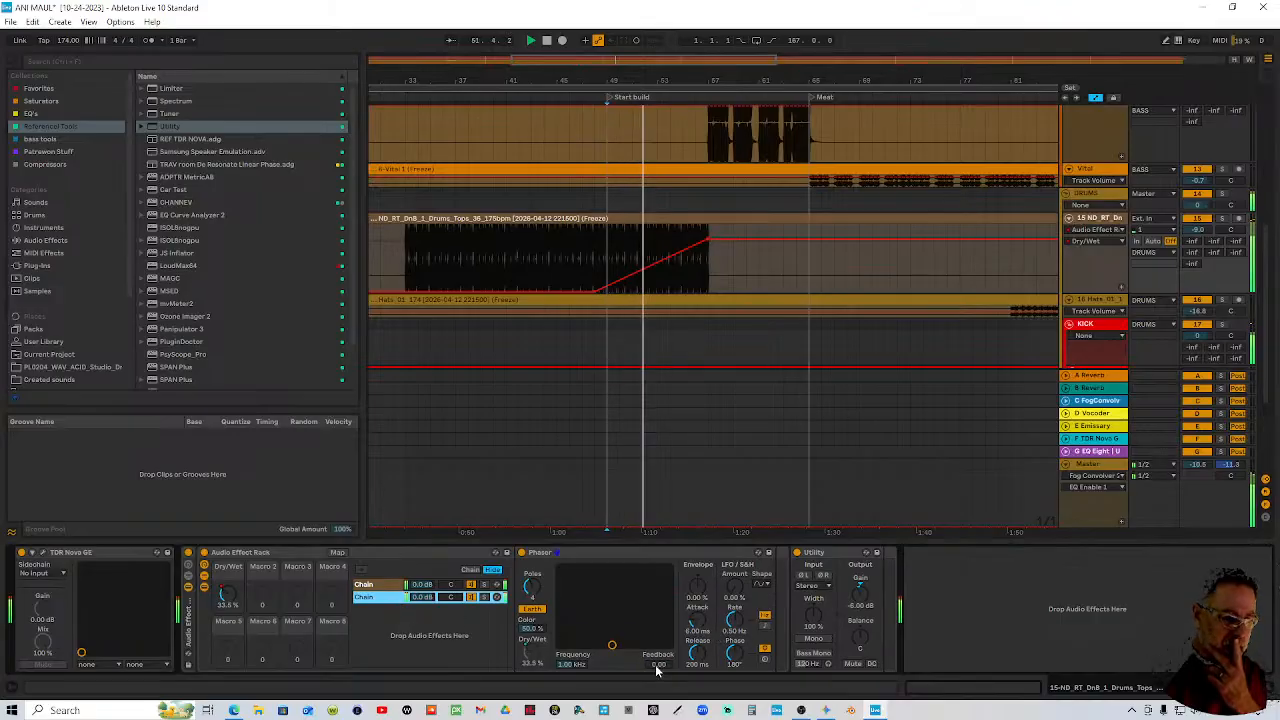
click(389, 585)
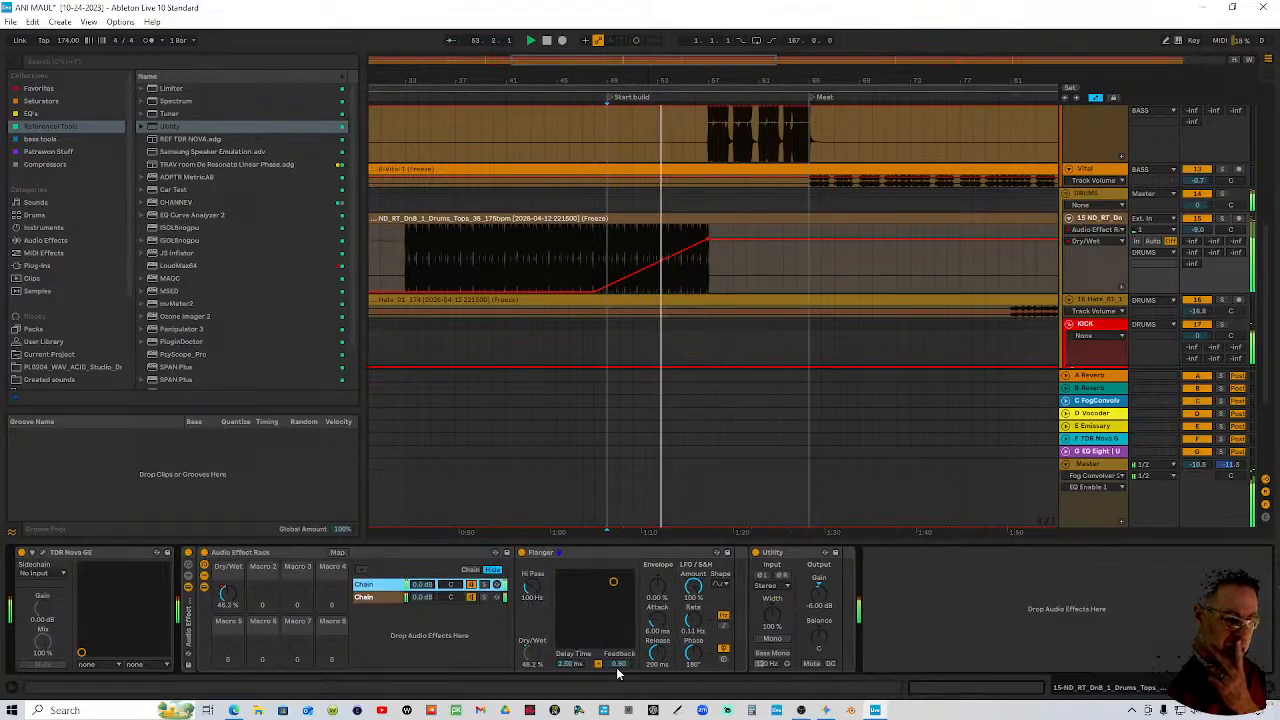
drag(619, 664, 619, 668)
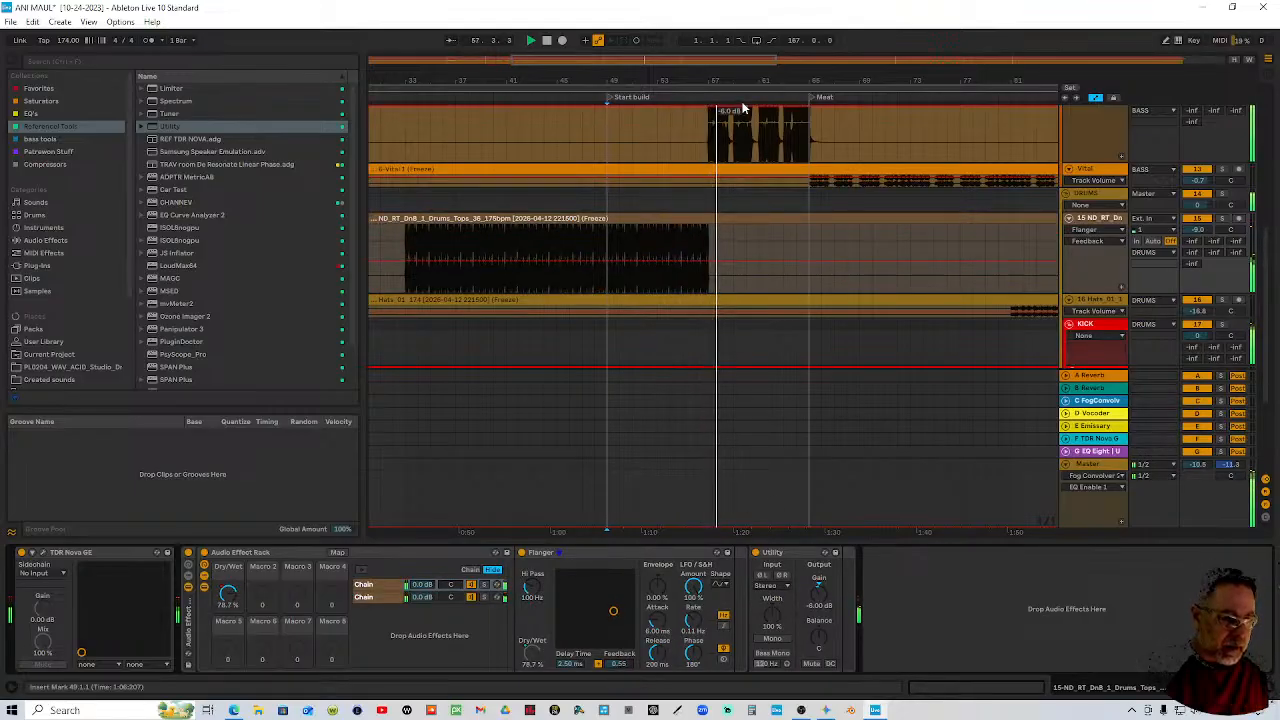
Enlarge the two Recorded Tamborine tracks in the KICK group so their waveforms can be edited
drag(846, 80, 713, 76)
scroll(773, 216, up, 5)
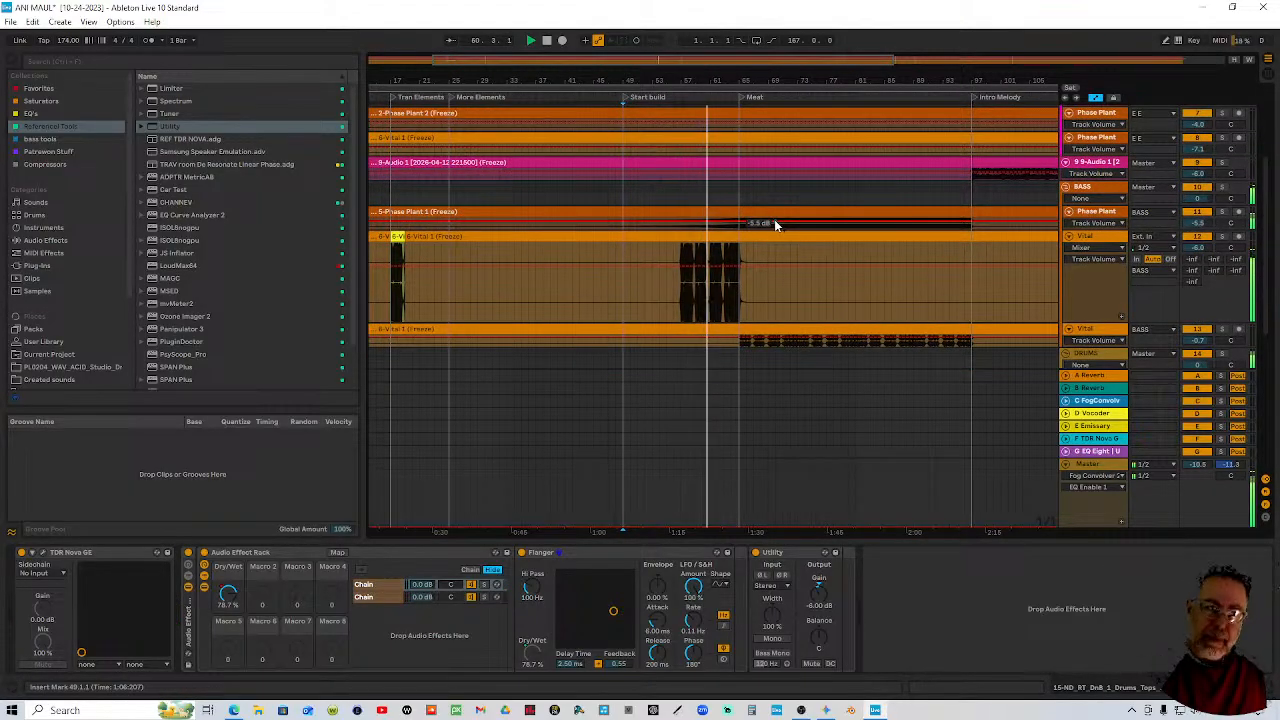
scroll(774, 222, down, 3)
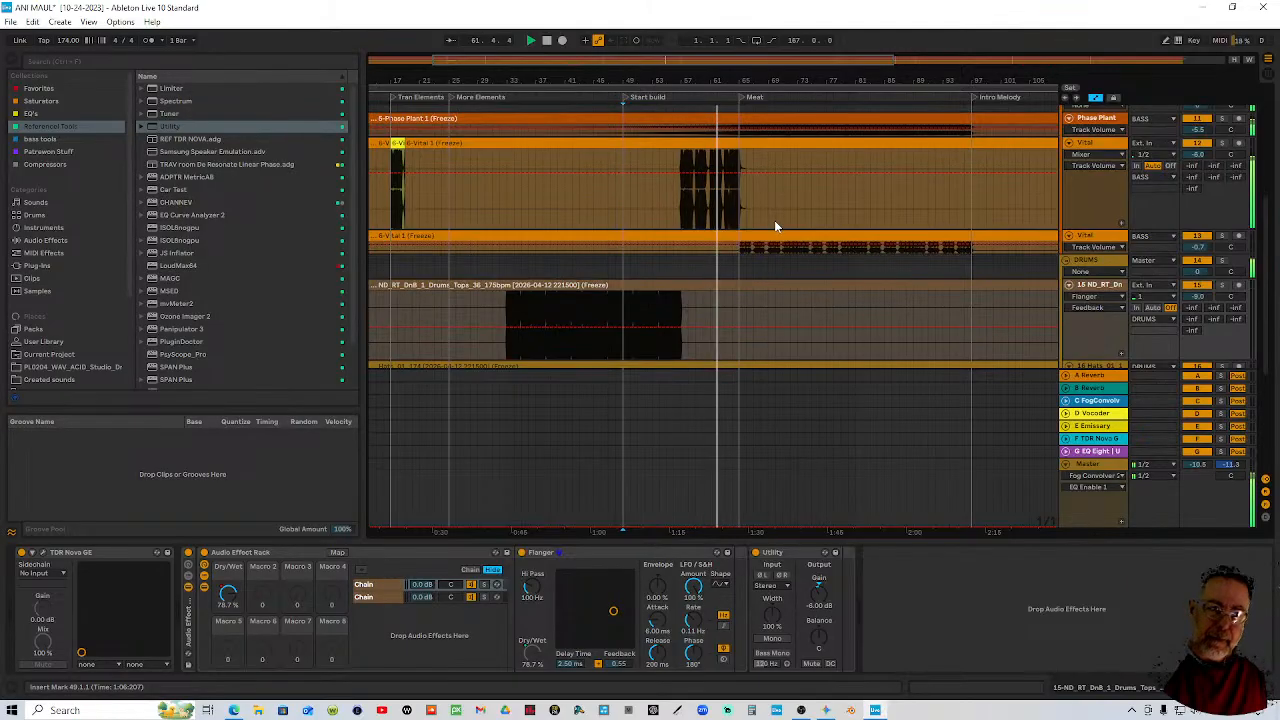
scroll(774, 220, down, 2)
scroll(774, 224, down, 1)
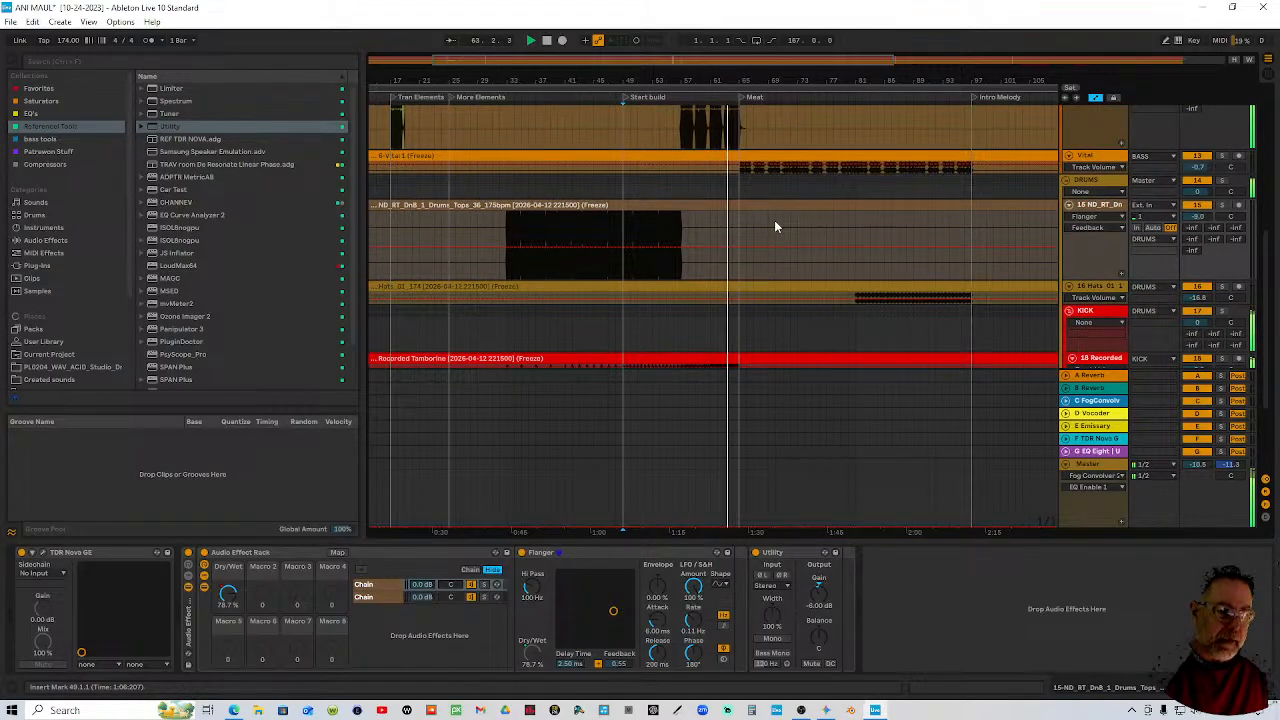
scroll(774, 222, down, 2)
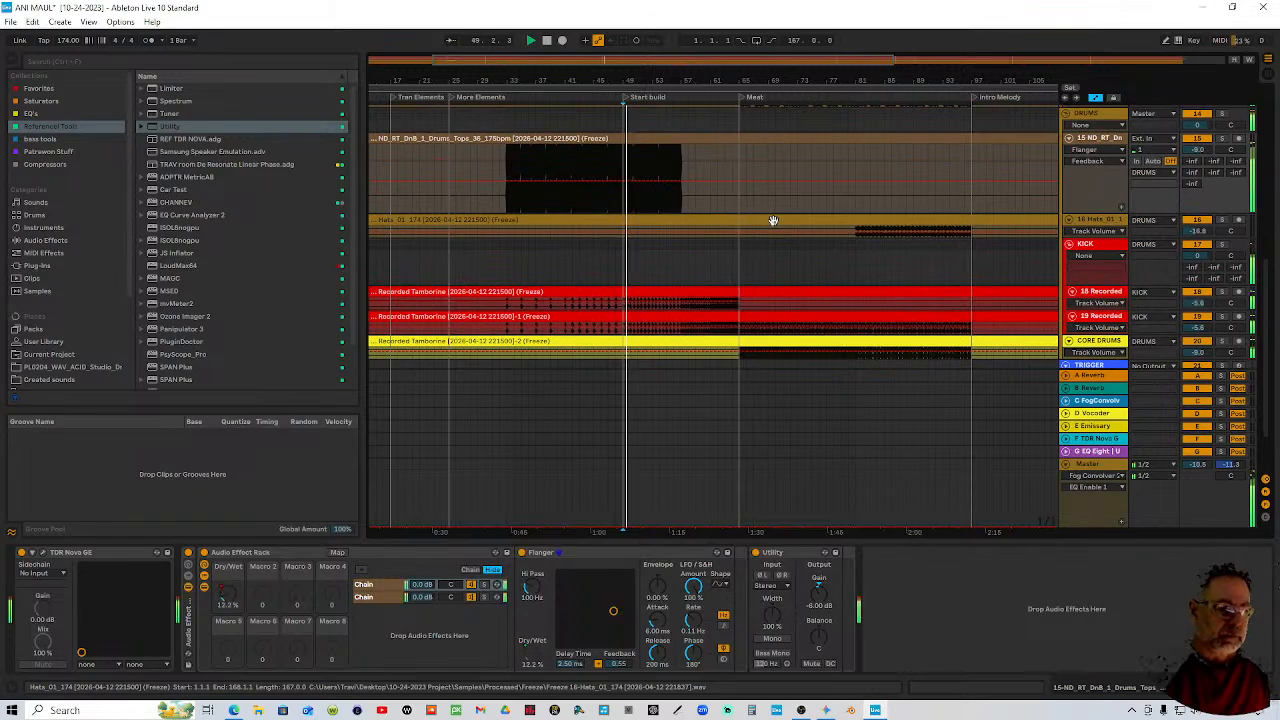
scroll(923, 253, down, 2)
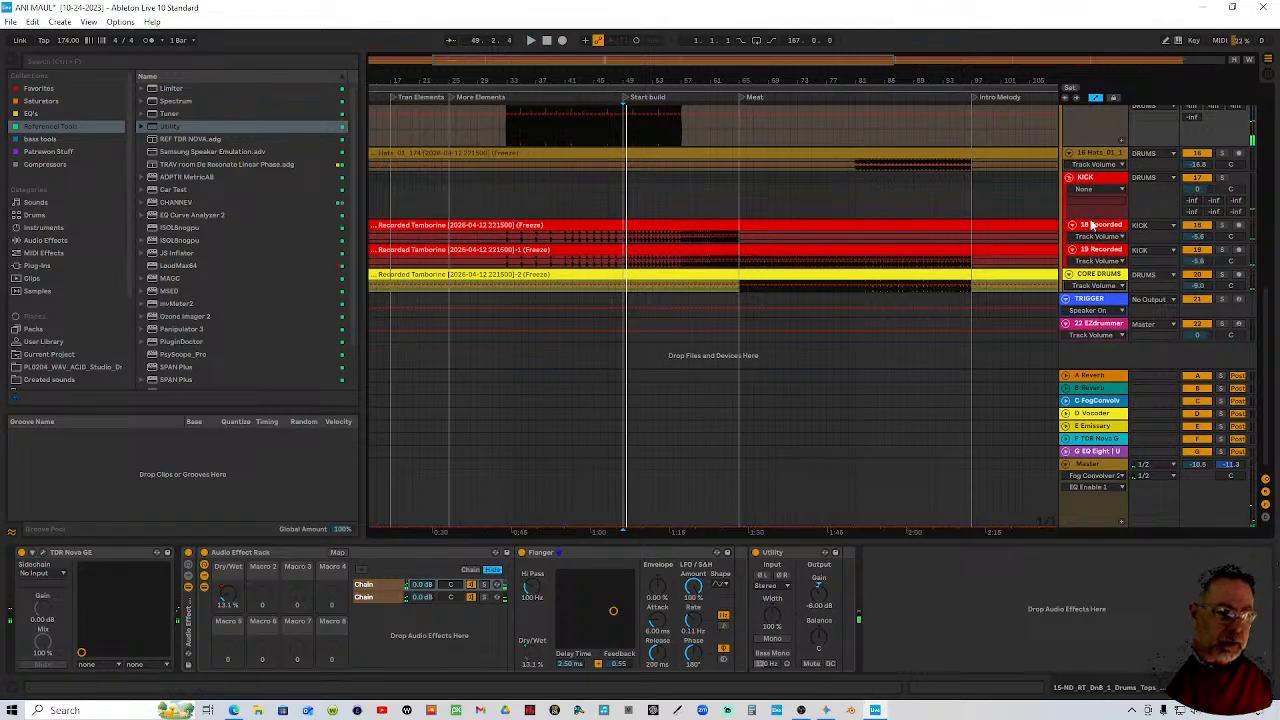
drag(1092, 237, 1099, 348)
scroll(787, 291, down, 1)
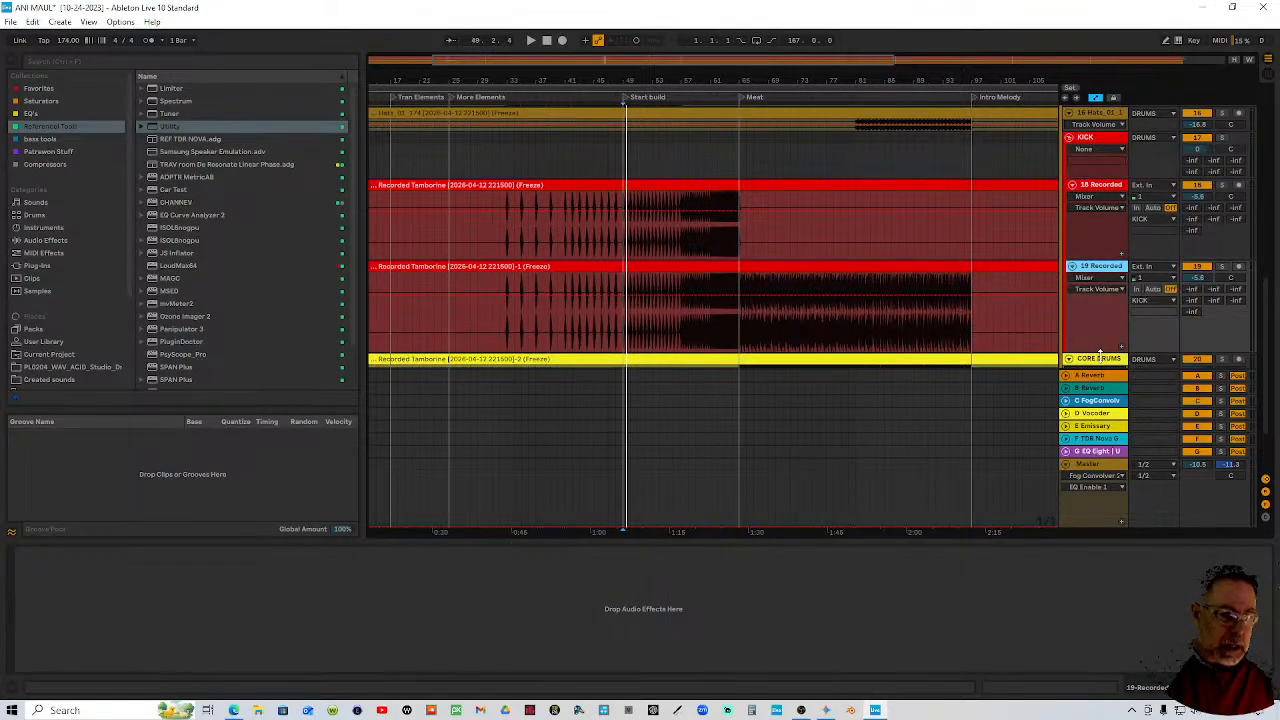
scroll(908, 263, down, 2)
Split the clips on both KICK group tracks at bars 61, 63 and 65, just before the Meat marker
drag(704, 74, 701, 102)
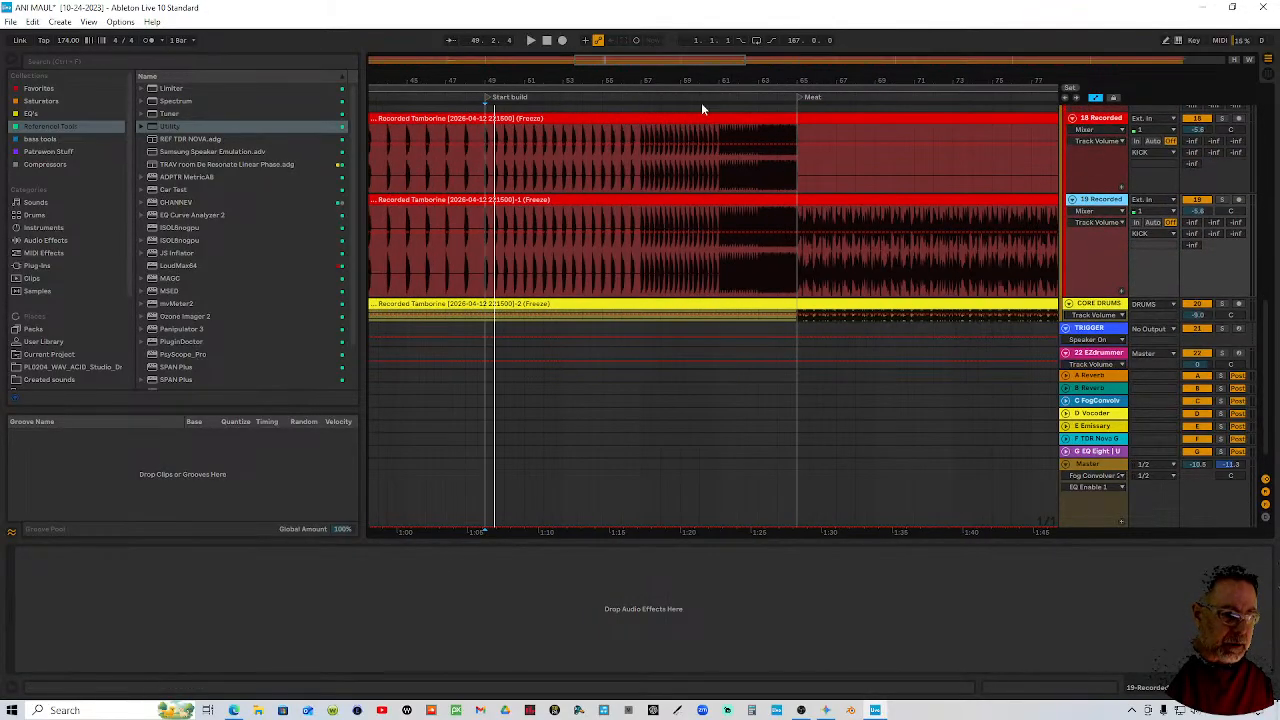
drag(640, 181, 761, 208)
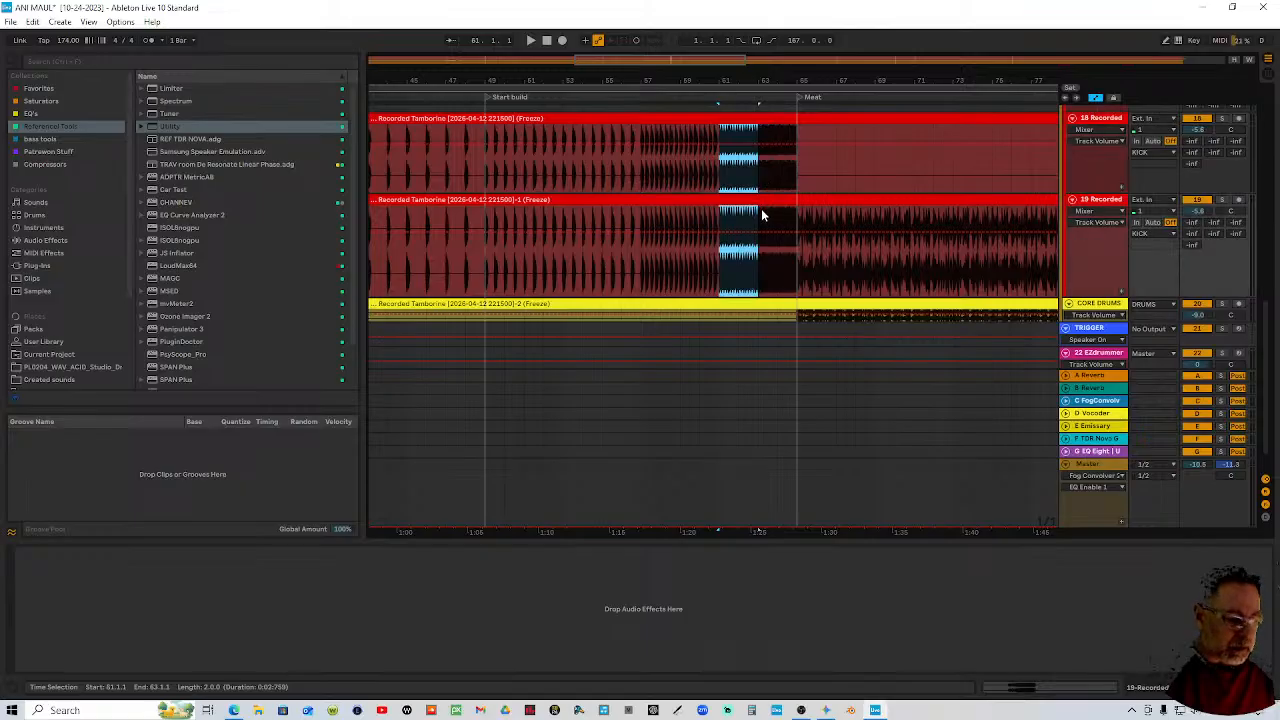
key(ctrl+e)
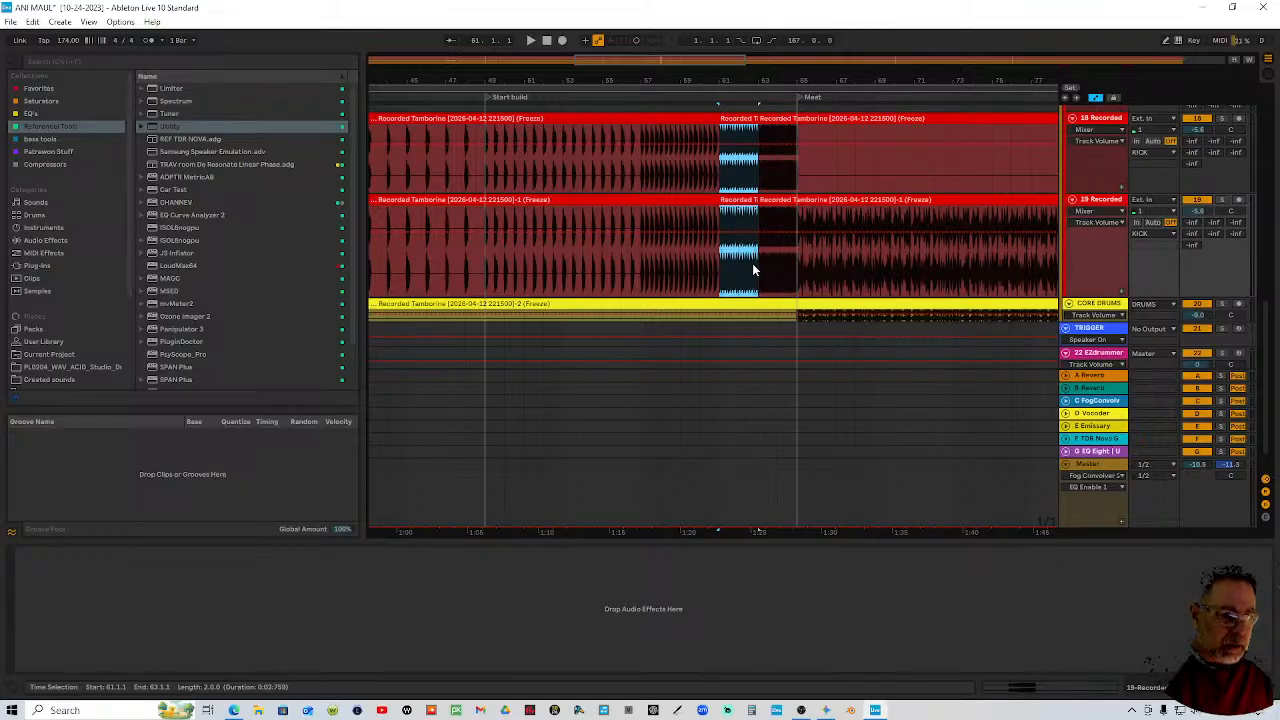
drag(760, 272, 803, 152)
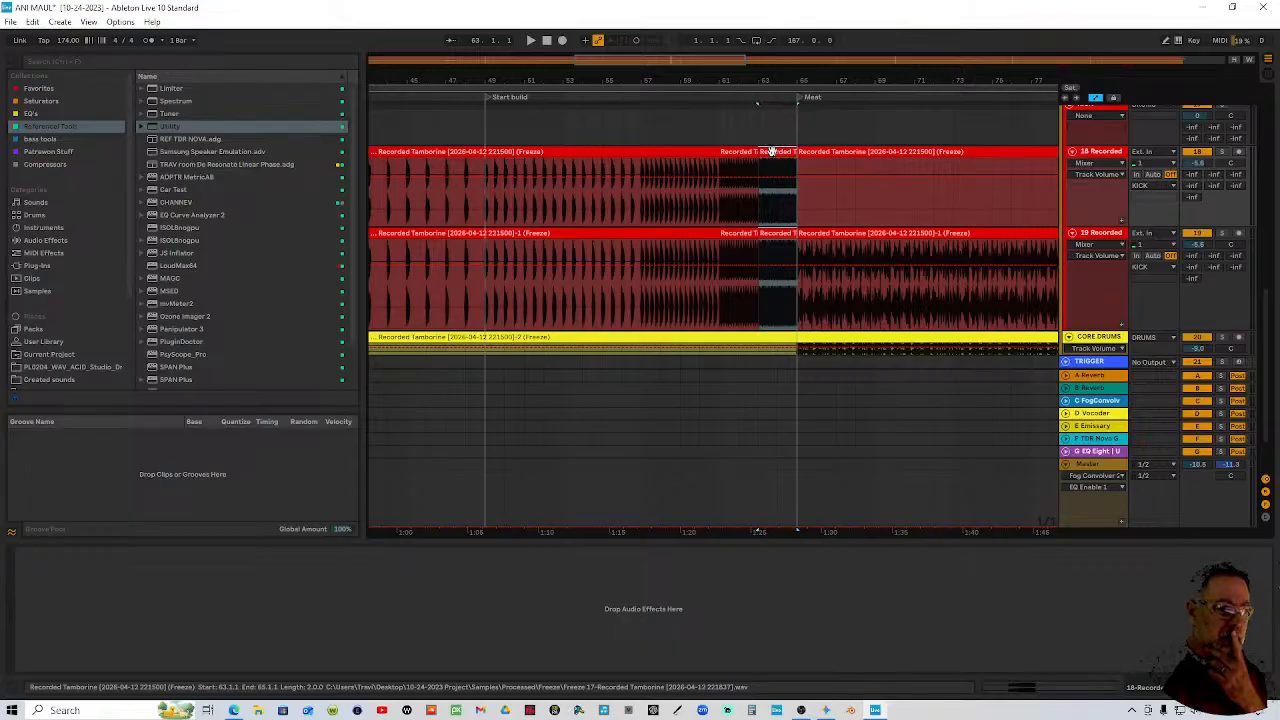
Open the bar 61–63 clip on the upper Recorded Tamborine track and select several hits in its waveform
drag(771, 151, 735, 150)
double_click(735, 151)
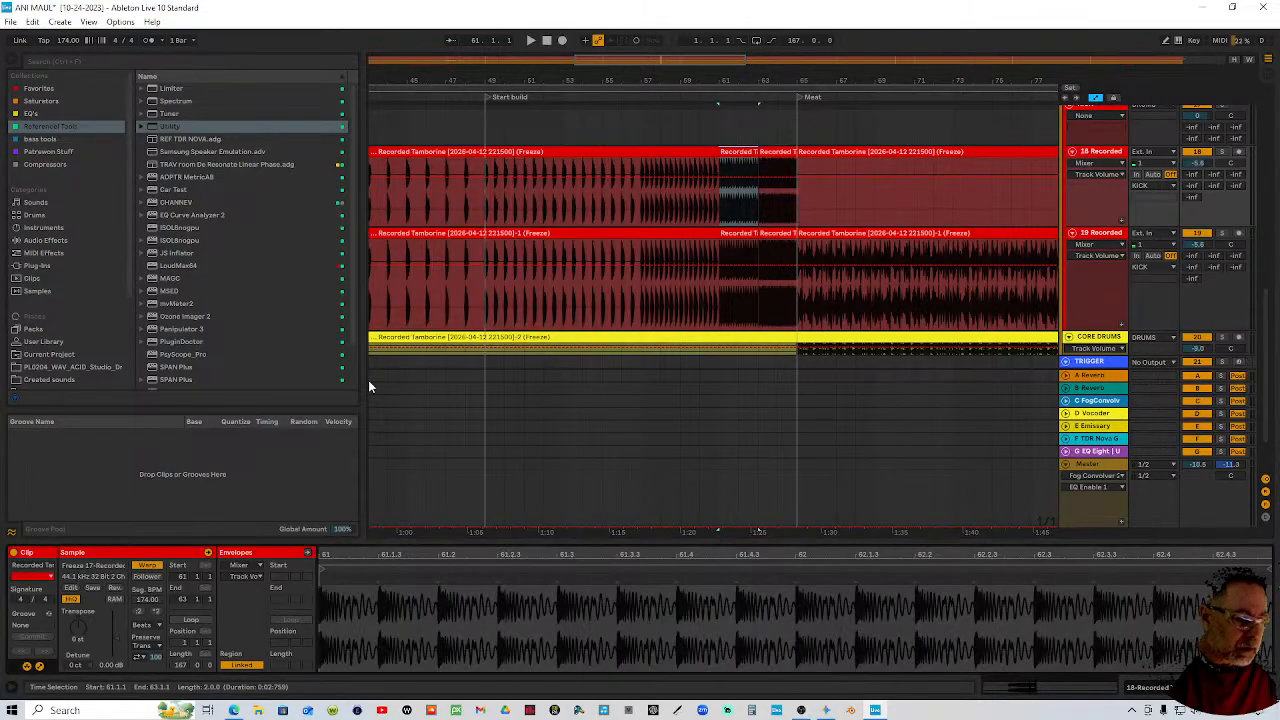
right_click(358, 614)
click(405, 582)
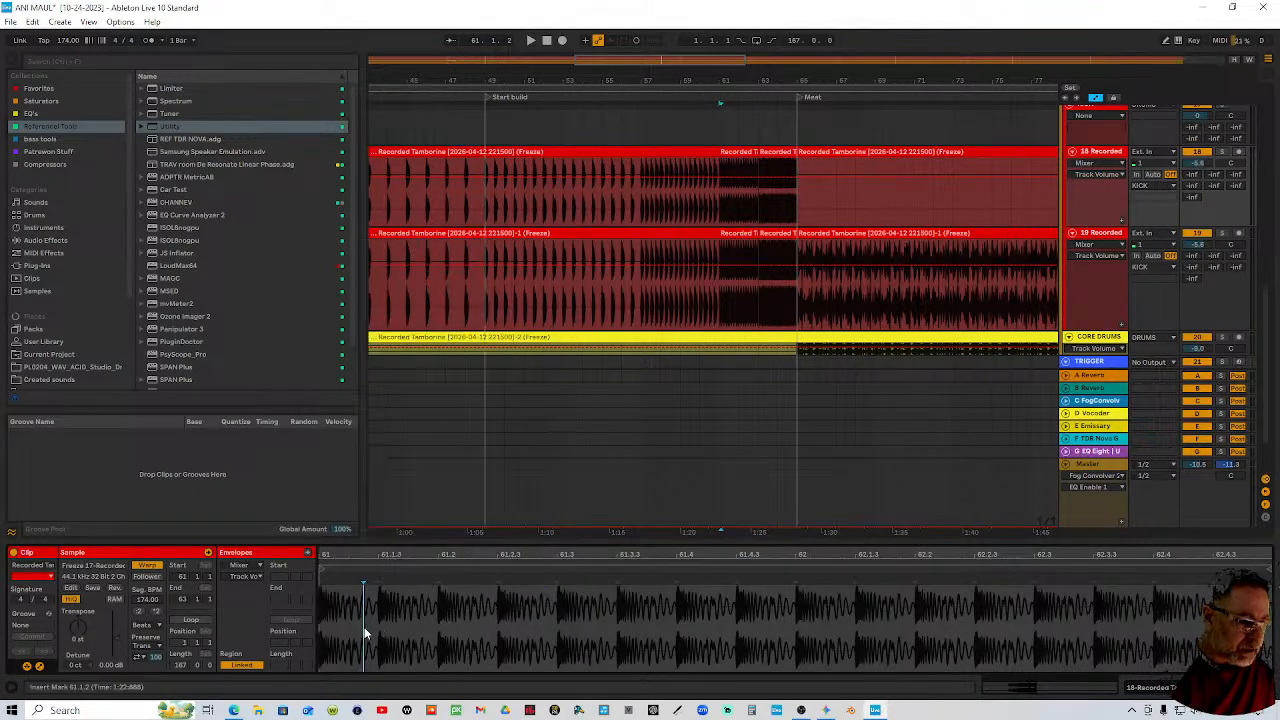
drag(366, 632, 568, 642)
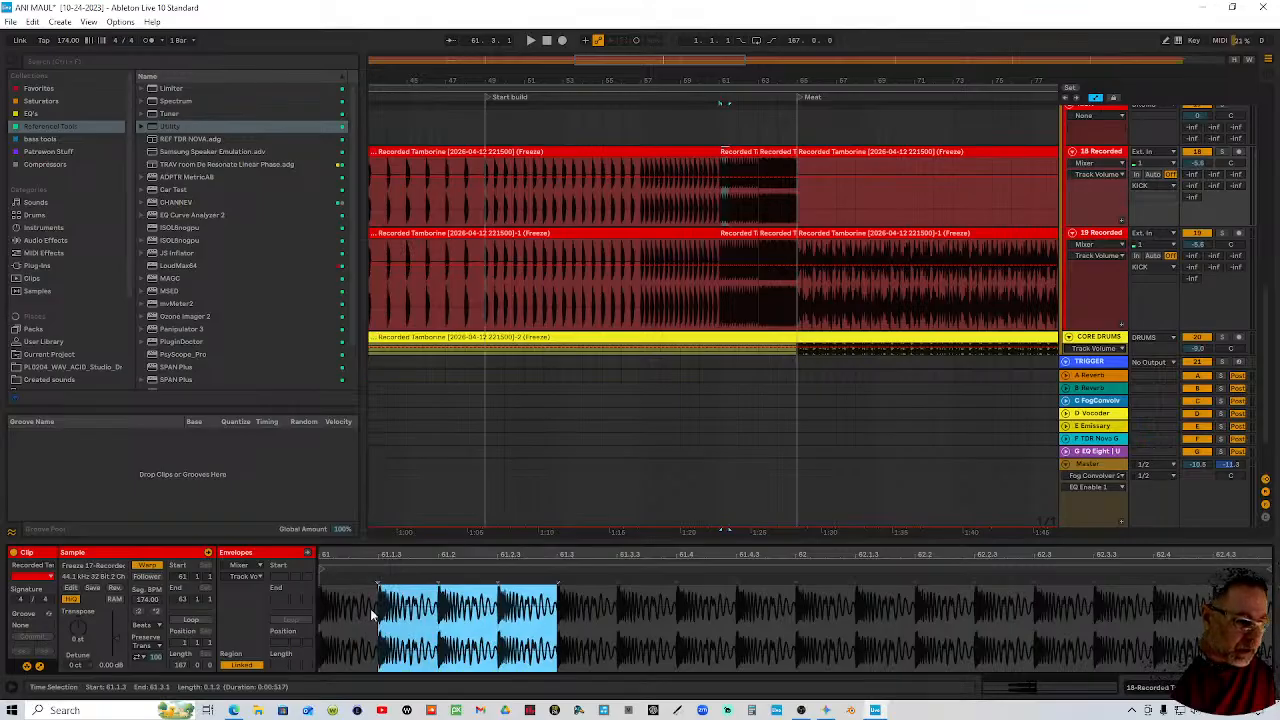
Start a groove hot-swap for this clip and audition grooves in the Core Library's Swing folder, including Swing 8-35
click(47, 614)
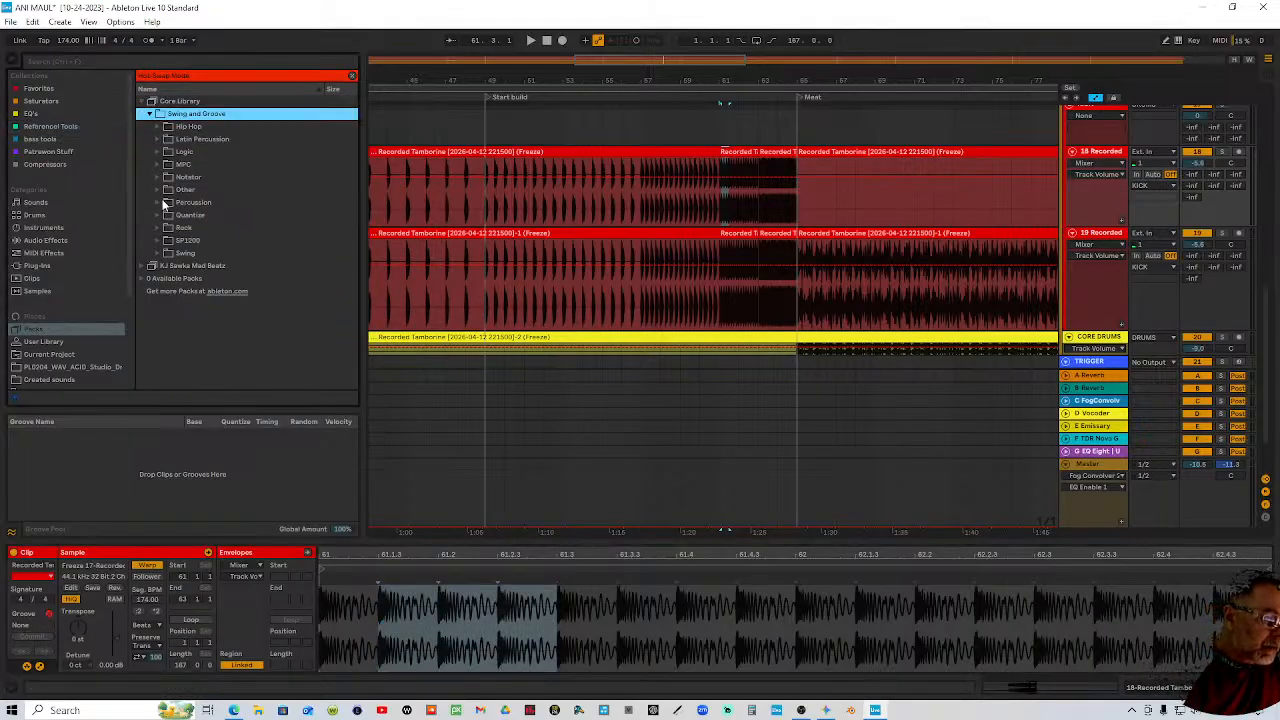
click(158, 253)
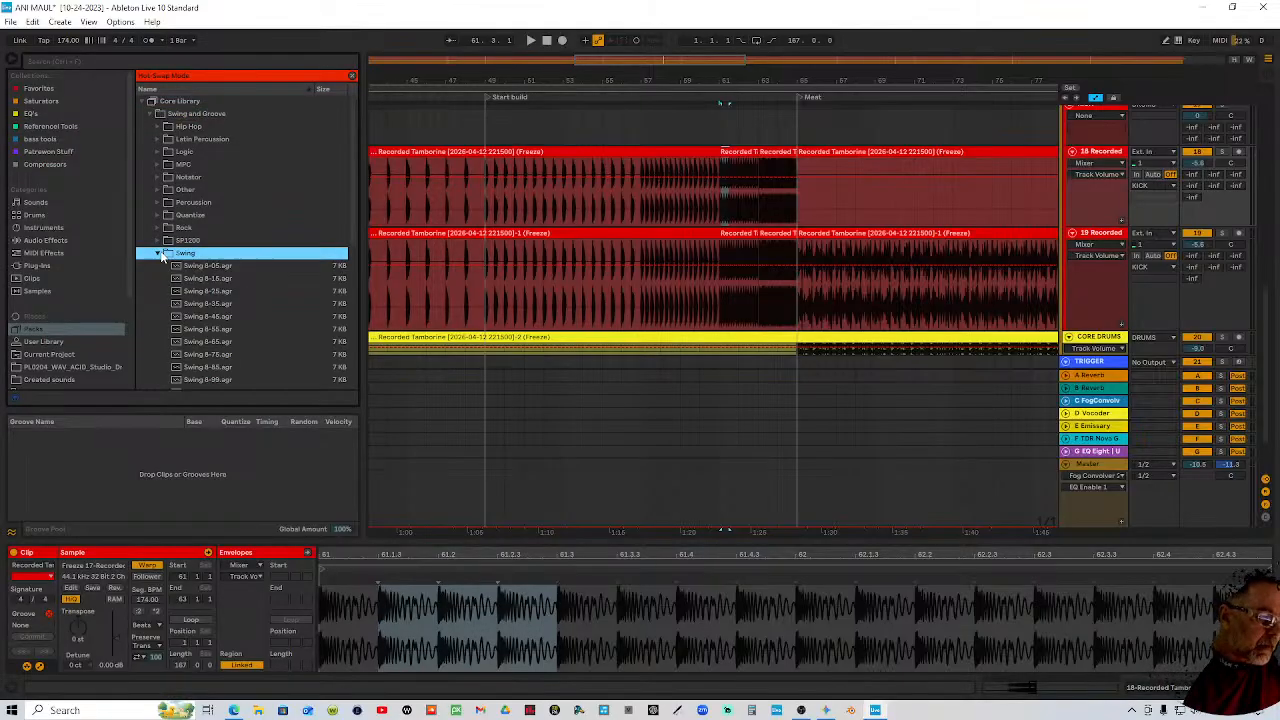
click(226, 327)
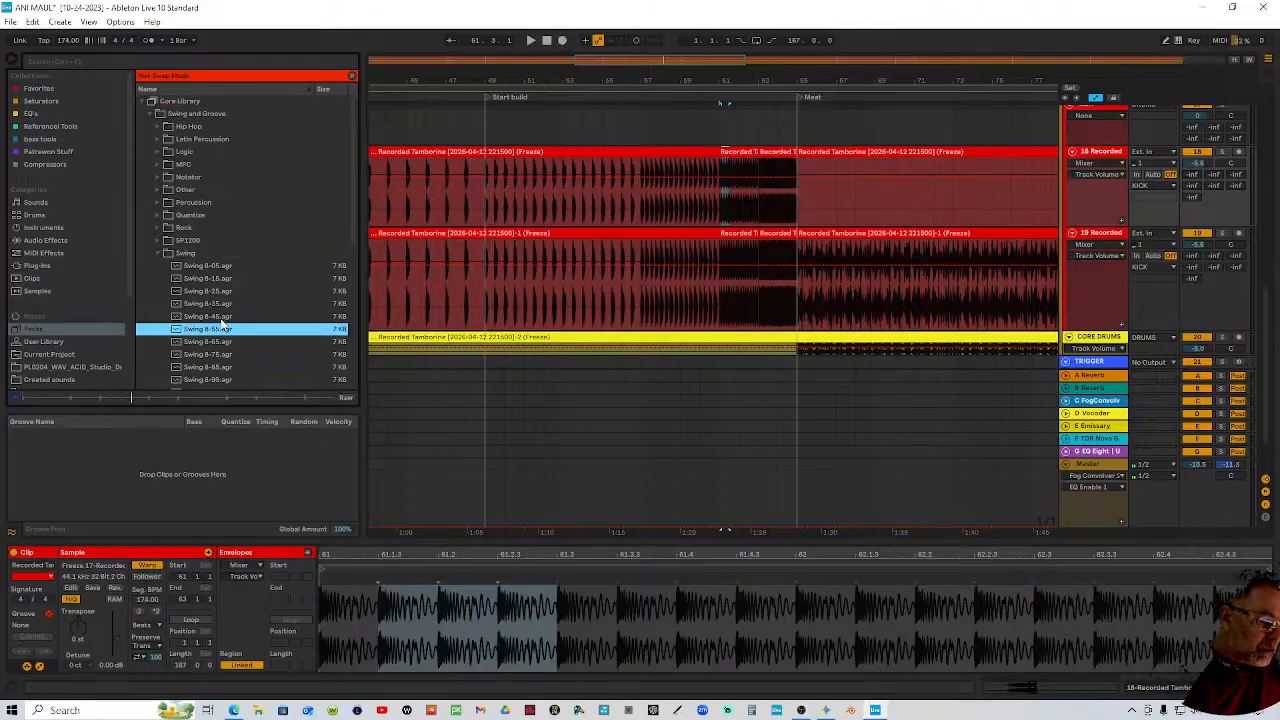
click(222, 317)
click(221, 306)
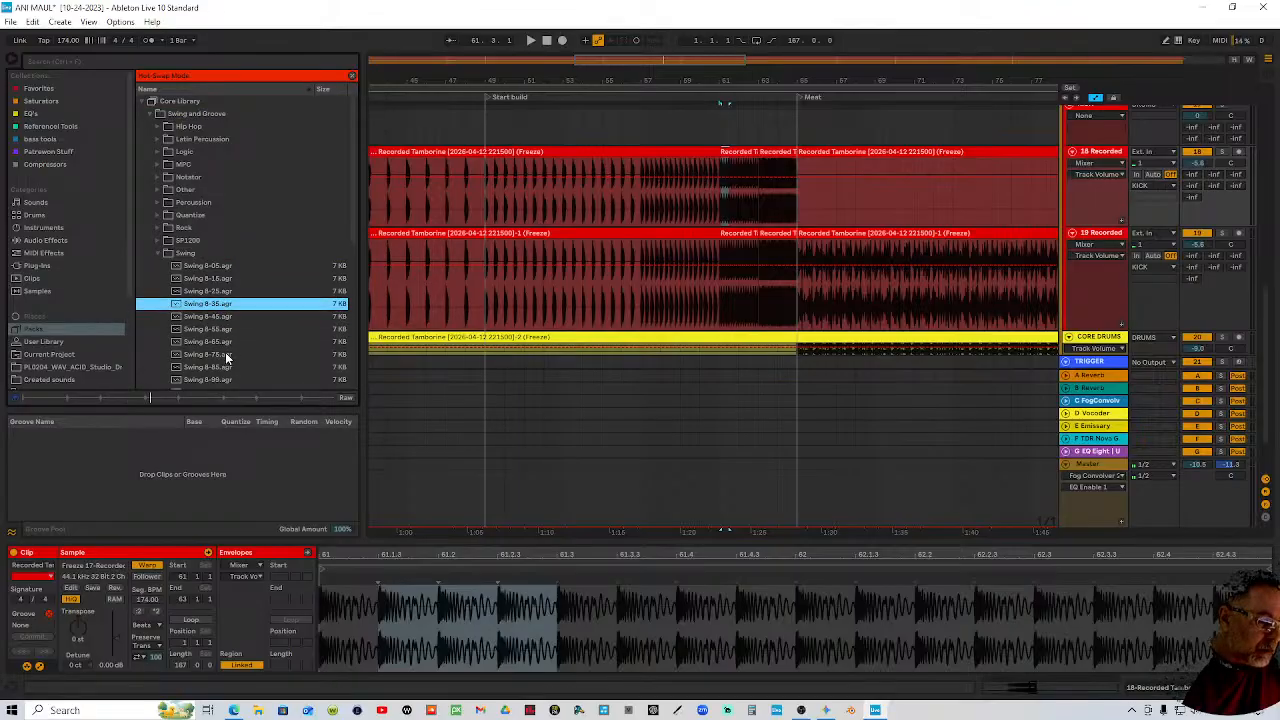
scroll(224, 354, down, 1)
click(230, 352)
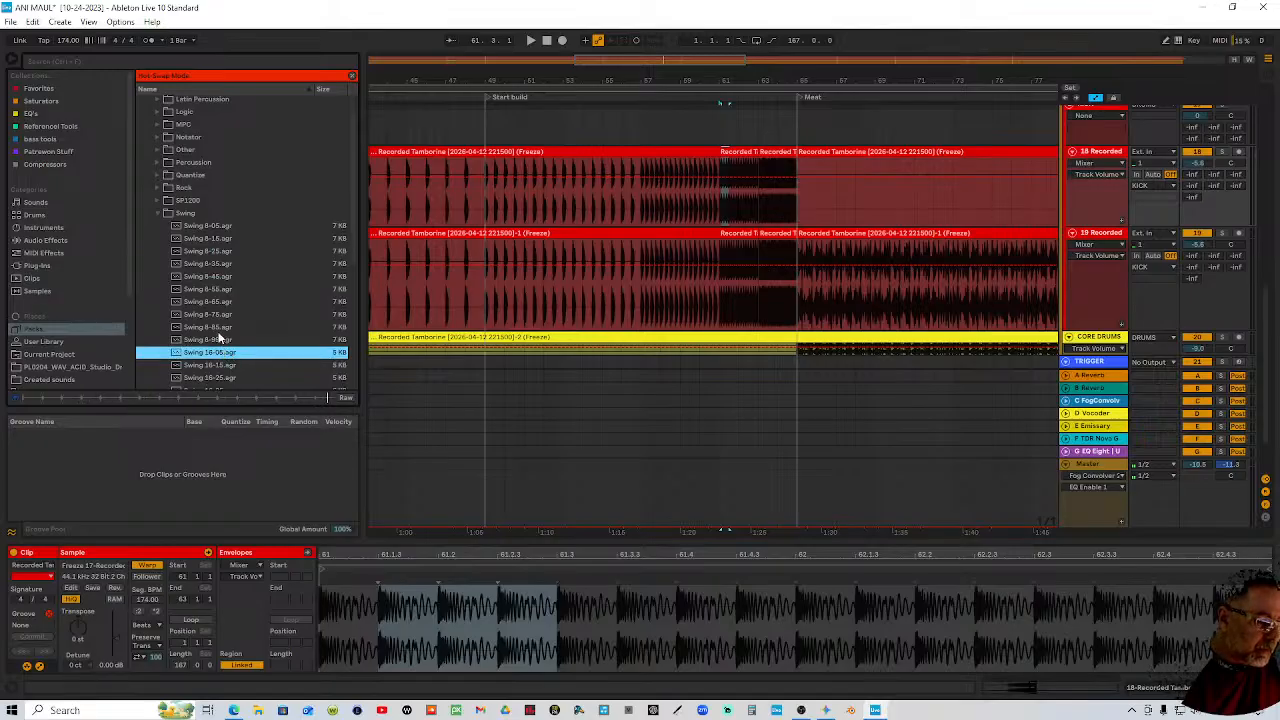
Apply the Swing 8-75 groove to the upper track's bar 61–63 clip and commit it
click(220, 328)
click(221, 316)
click(221, 302)
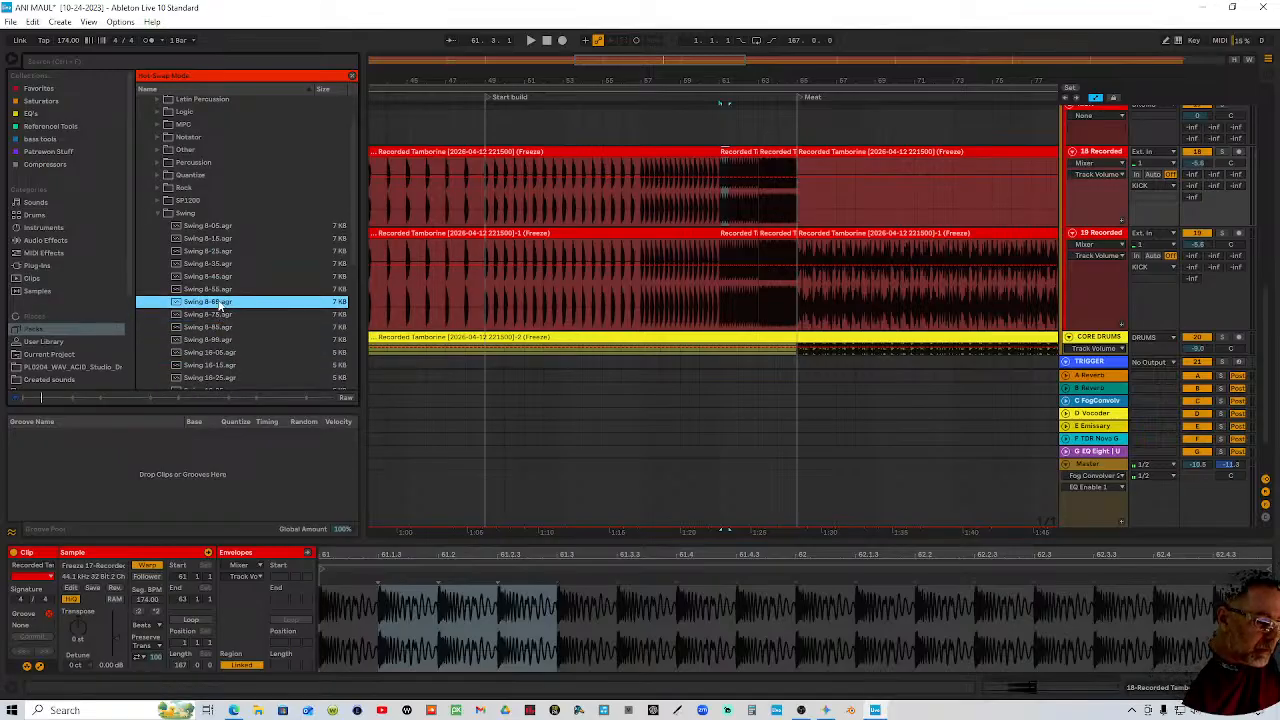
click(222, 317)
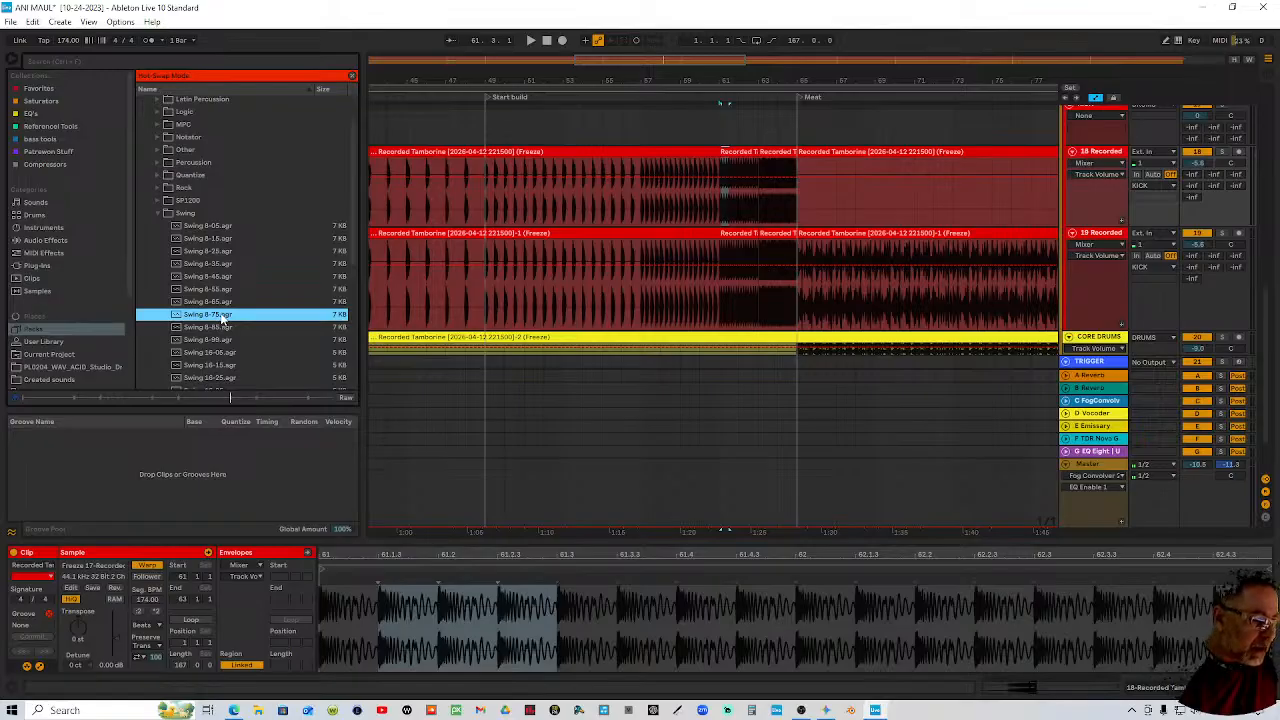
double_click(221, 316)
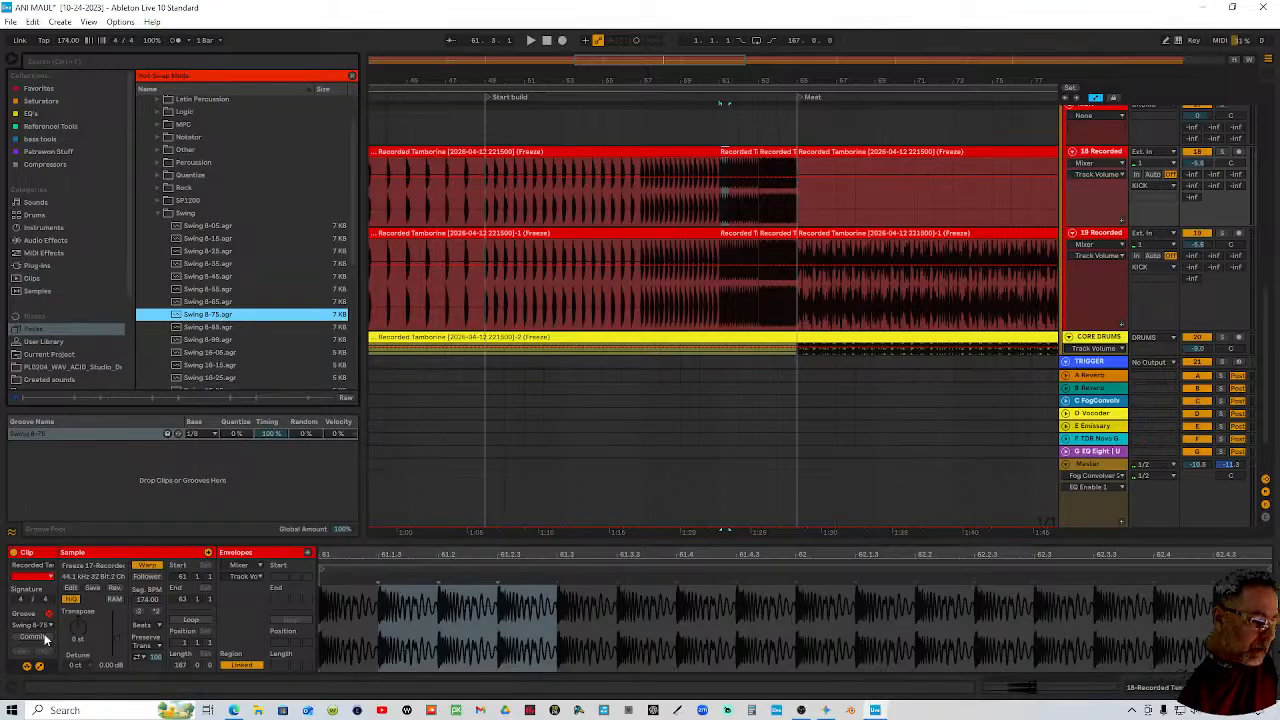
click(44, 639)
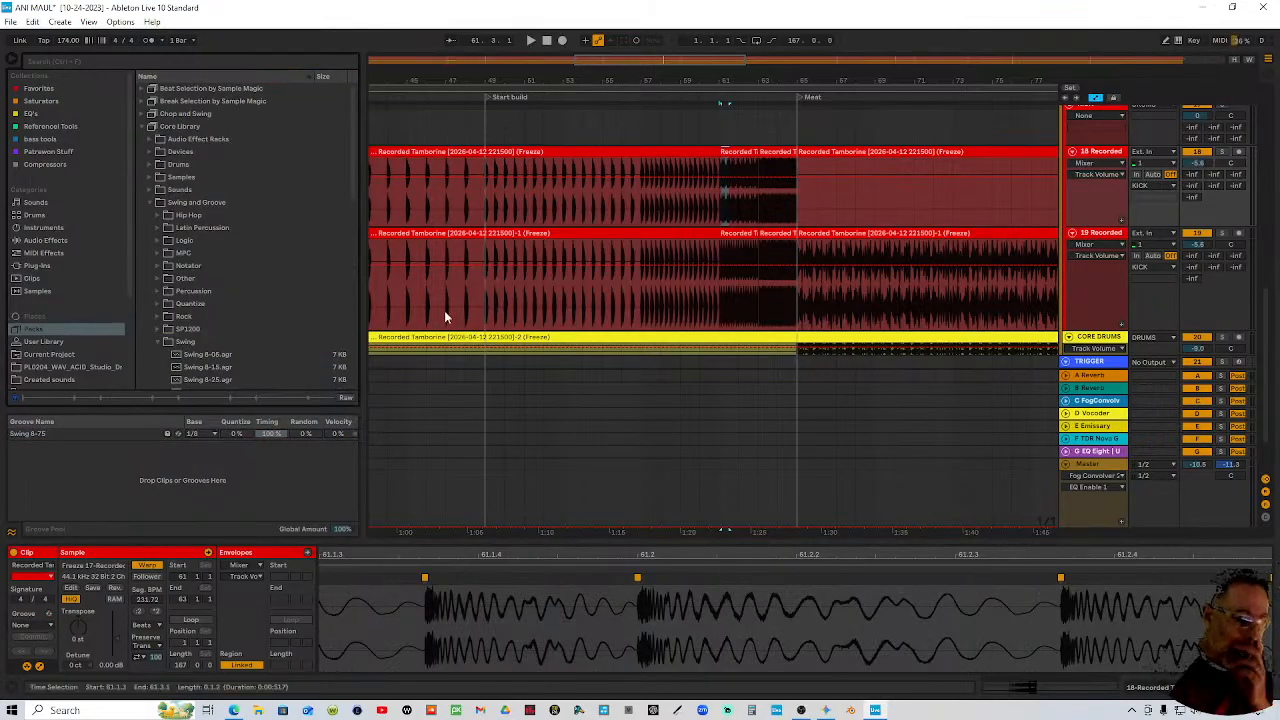
Assign the Swing 8-75 groove to the matching bar 61–63 clip on the lower Recorded Tamborine track and commit it
click(737, 152)
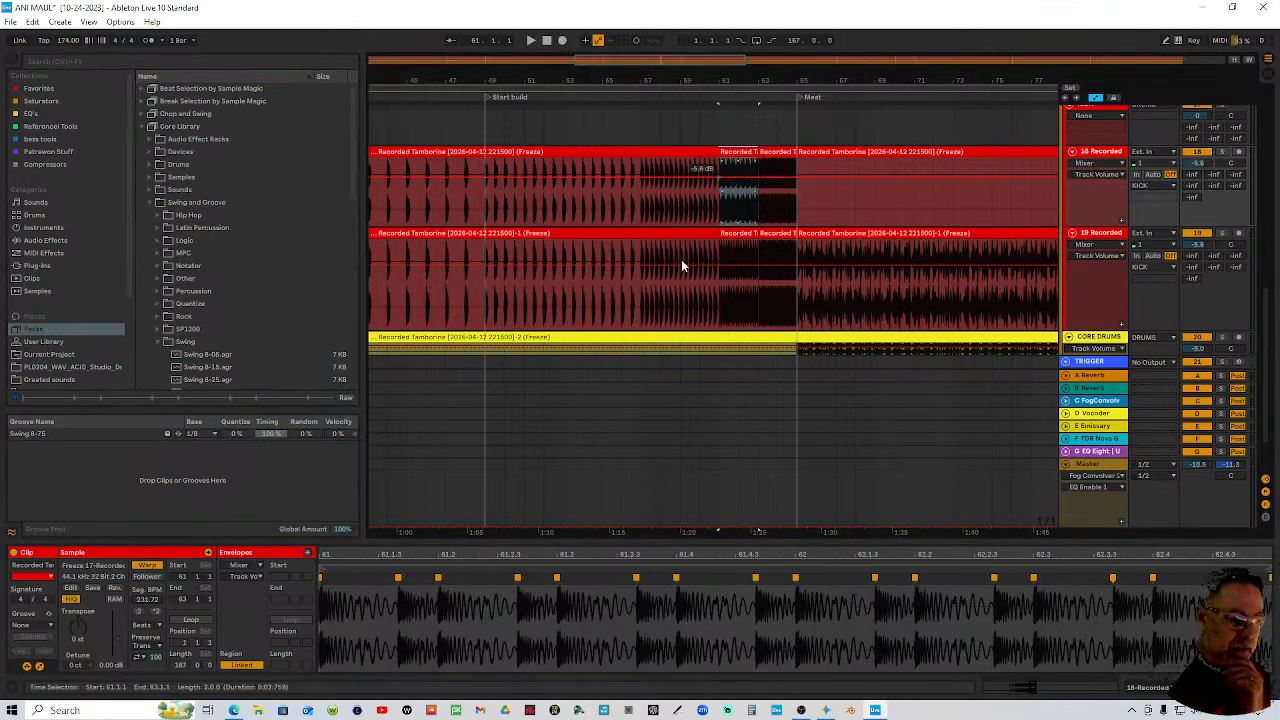
click(763, 262)
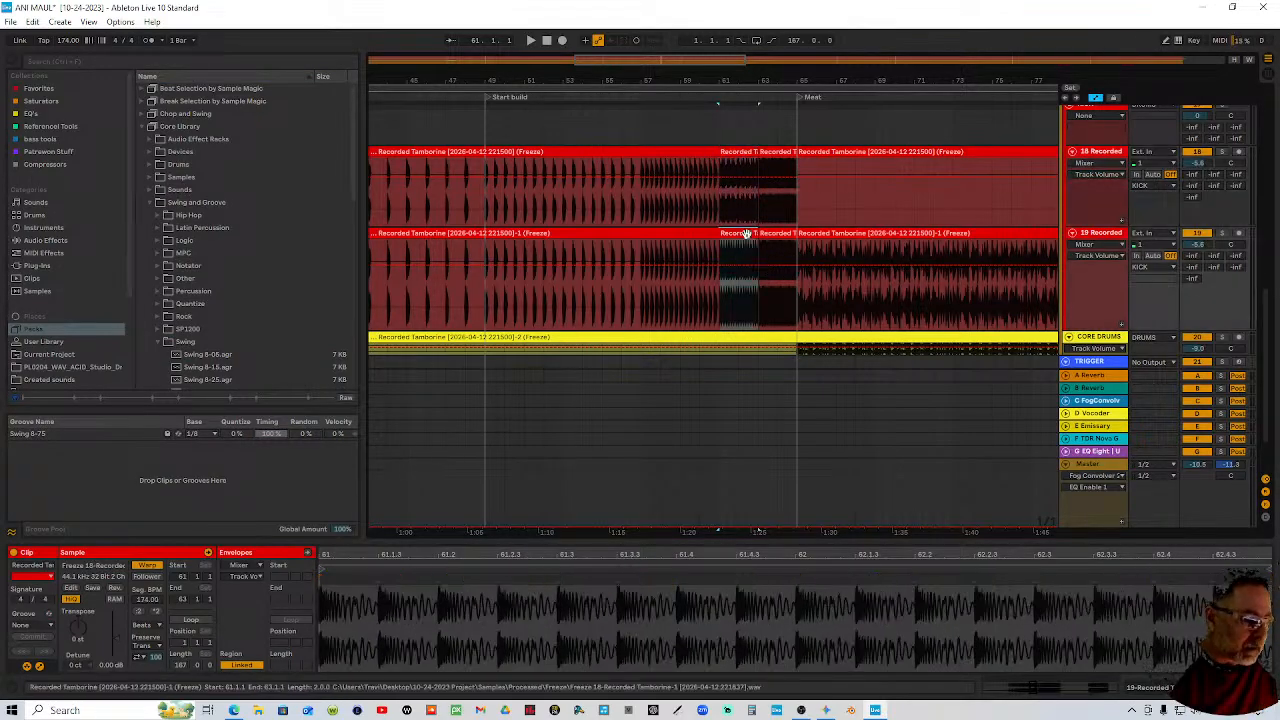
click(112, 435)
click(48, 626)
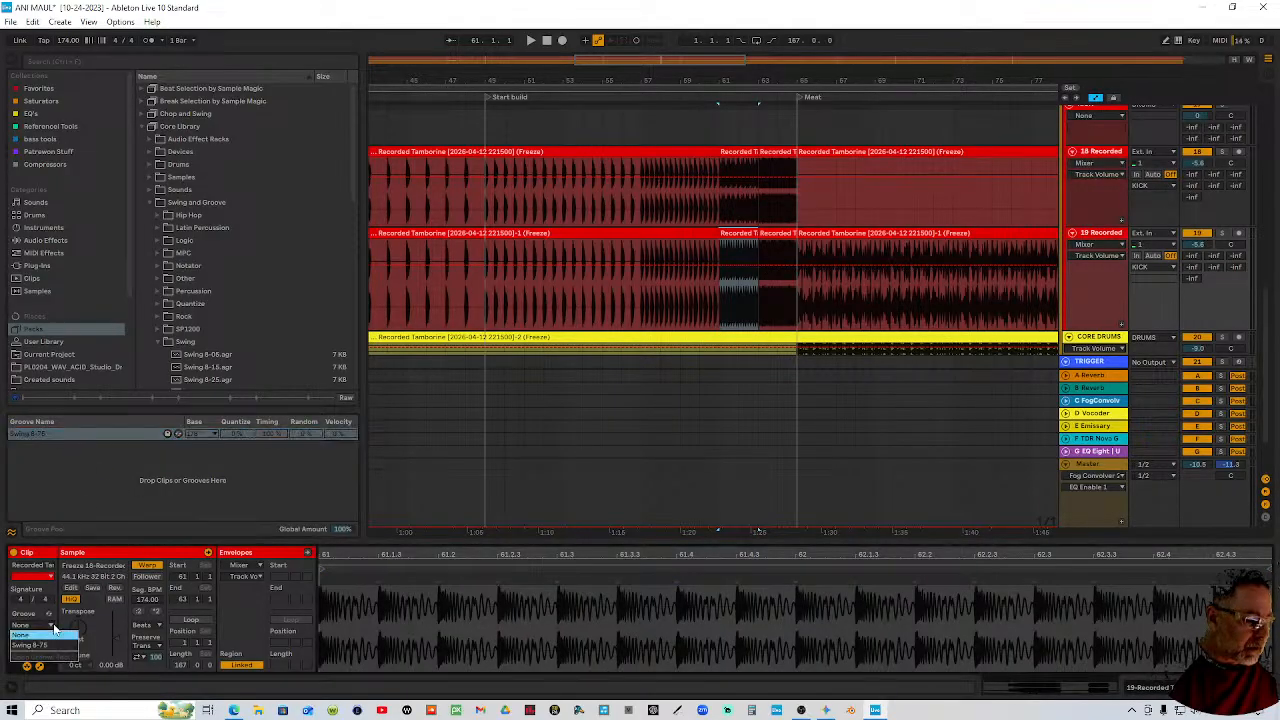
click(47, 646)
click(44, 638)
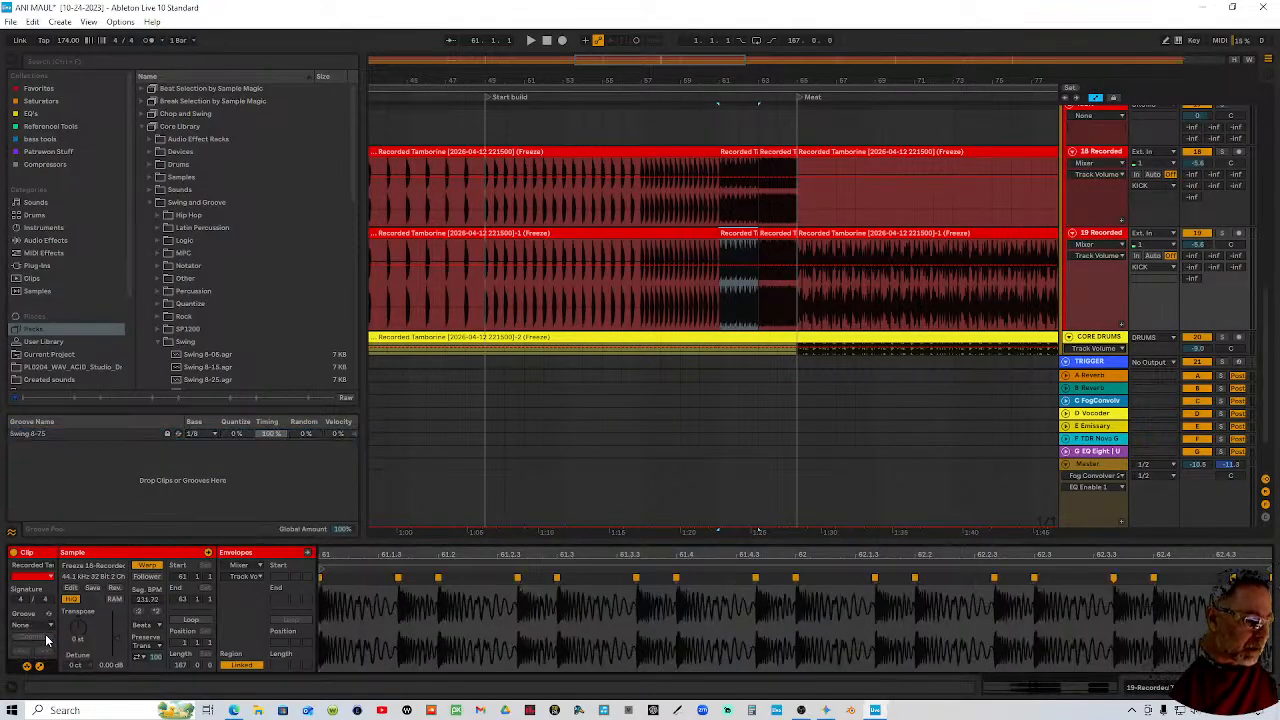
Audition the swung kick clips from just before bar 61 into bar 63, and find Swing 8-75 in the groove list
click(703, 93)
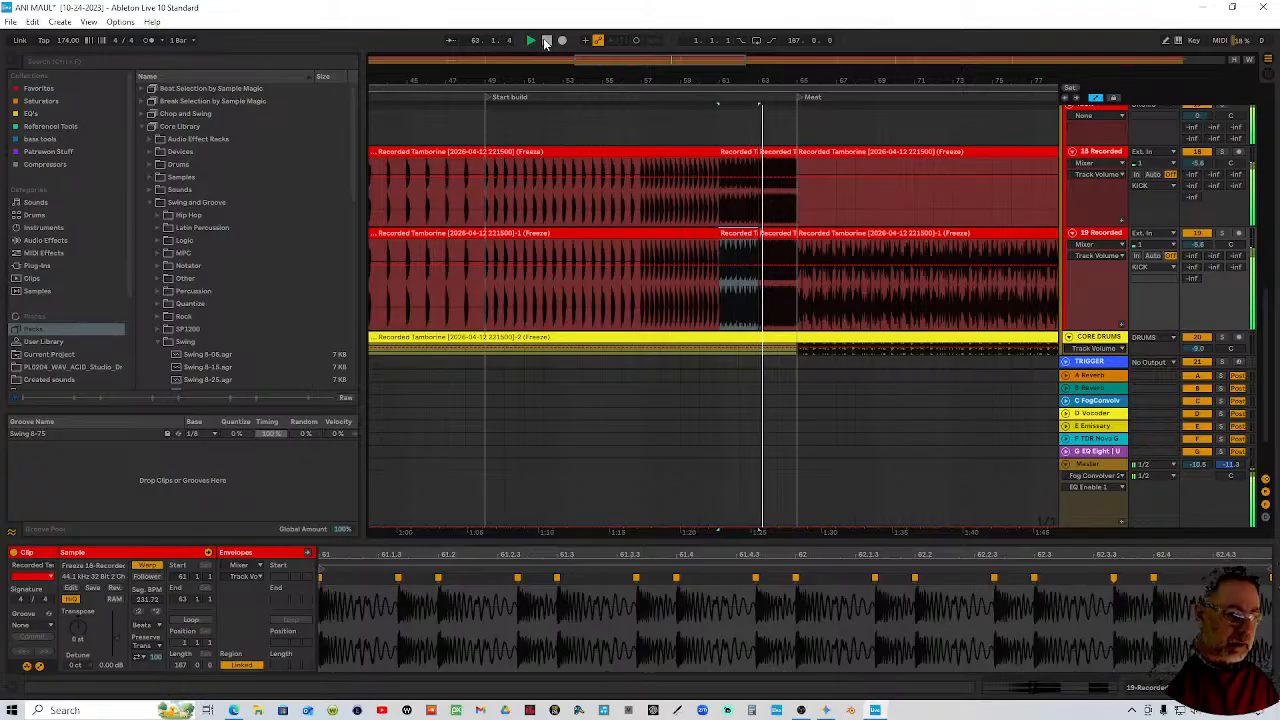
click(546, 42)
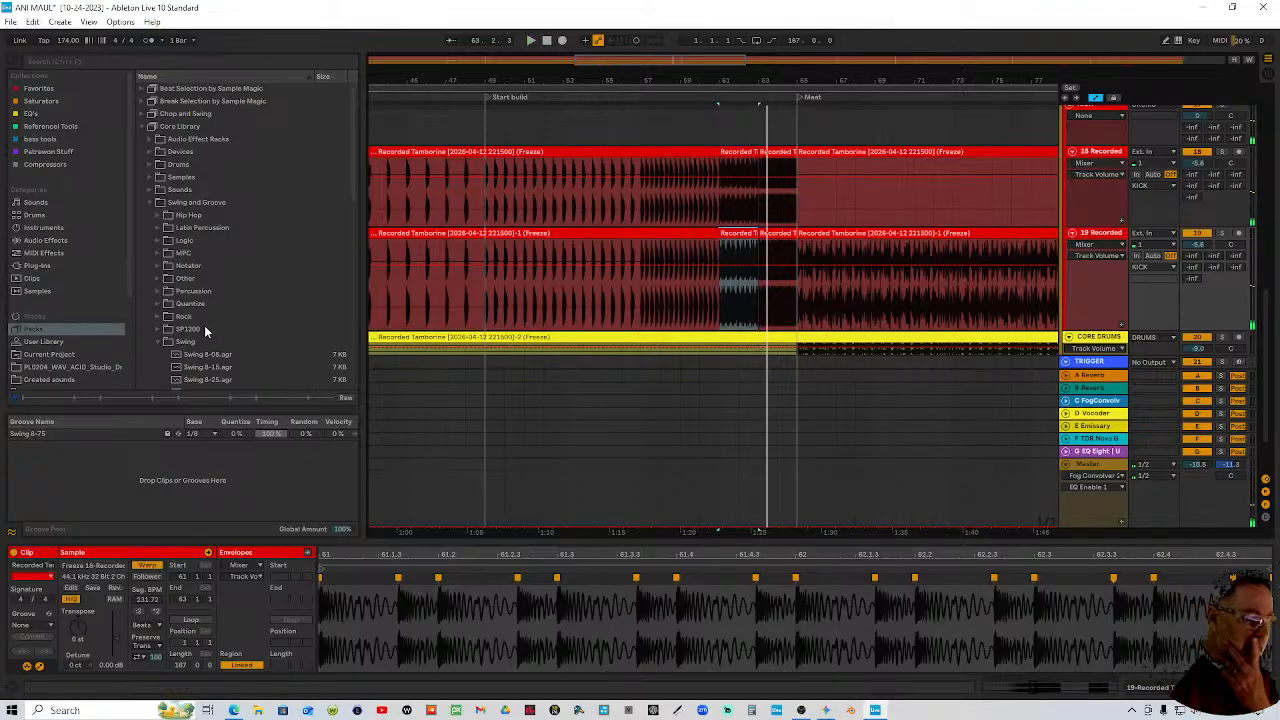
scroll(205, 380, down, 3)
click(230, 362)
Try to extend the upper kick track's long clip from bar 61 to bar 62
click(785, 153)
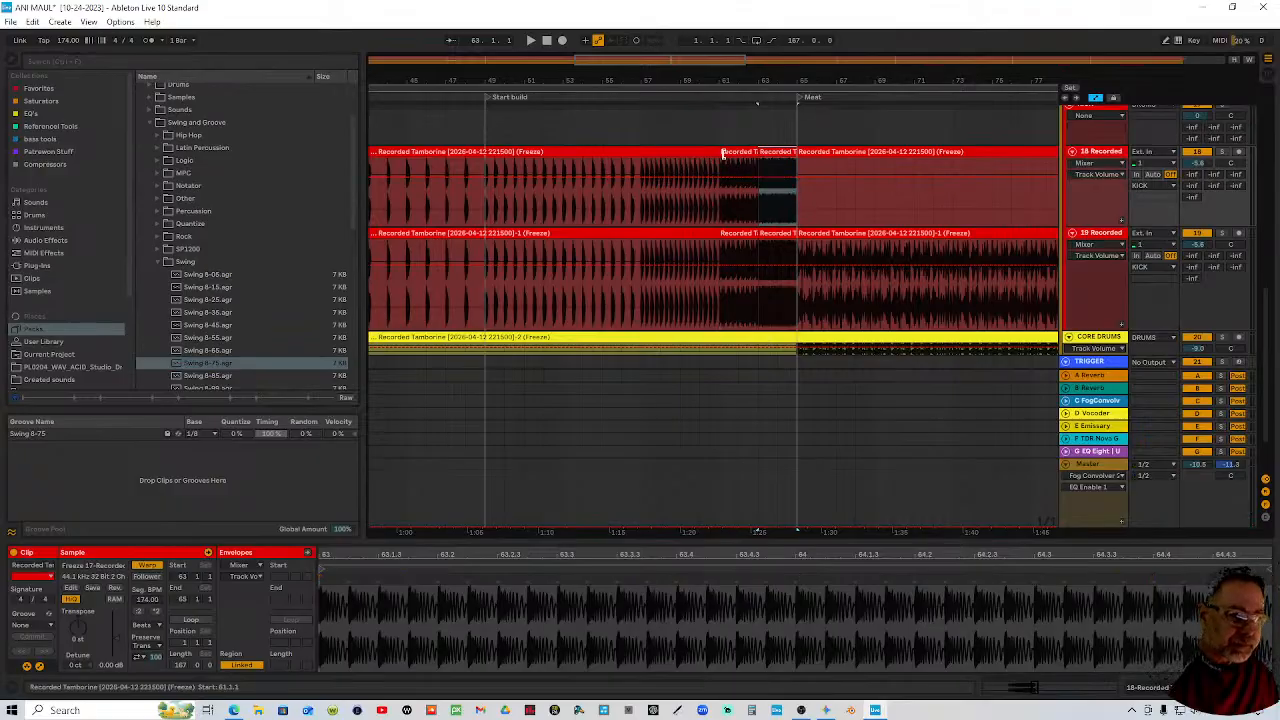
drag(715, 152, 734, 158)
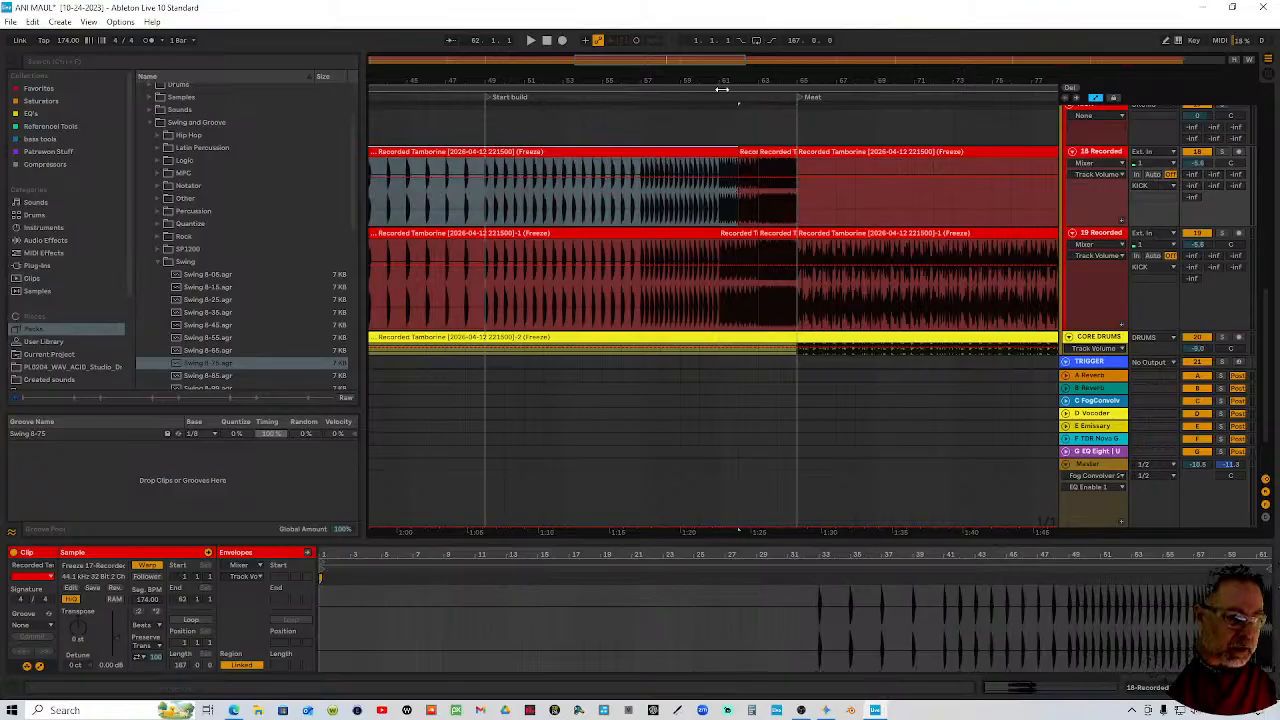
drag(738, 152, 723, 152)
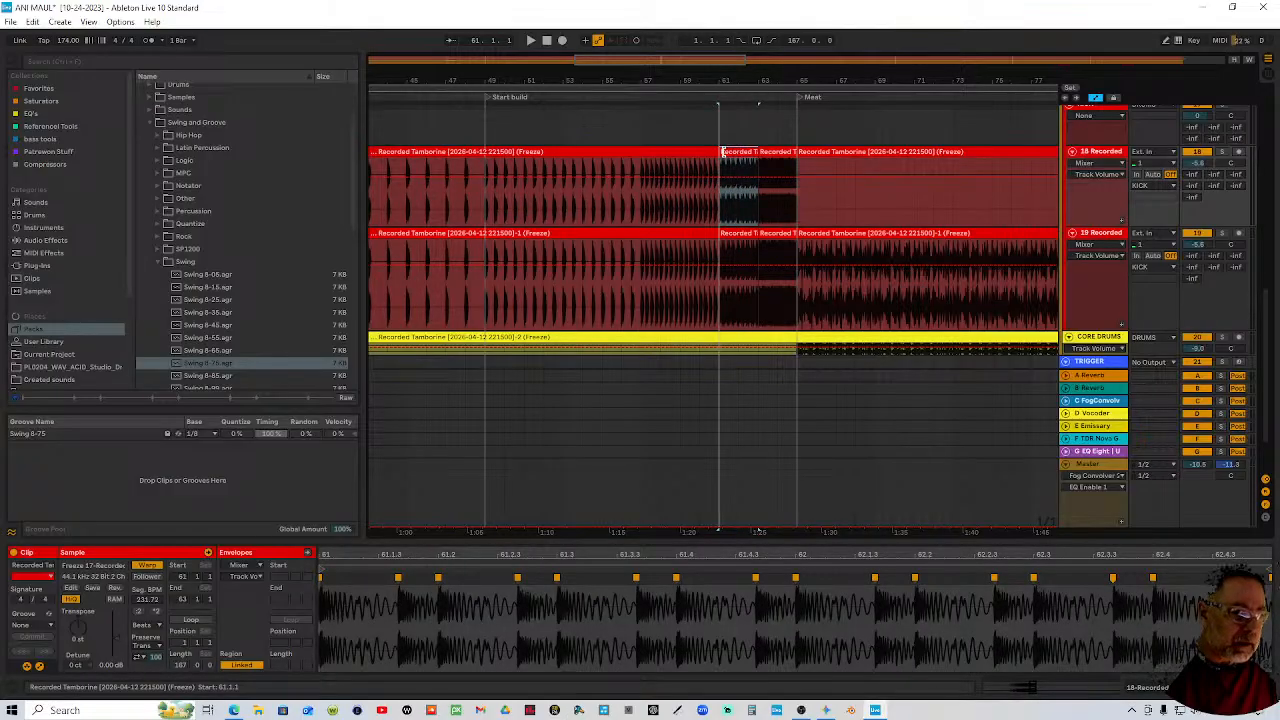
Set the arrangement grid to 1/8 and extend the lower kick track's long clip over the swung clip to 61.2
drag(728, 86, 725, 252)
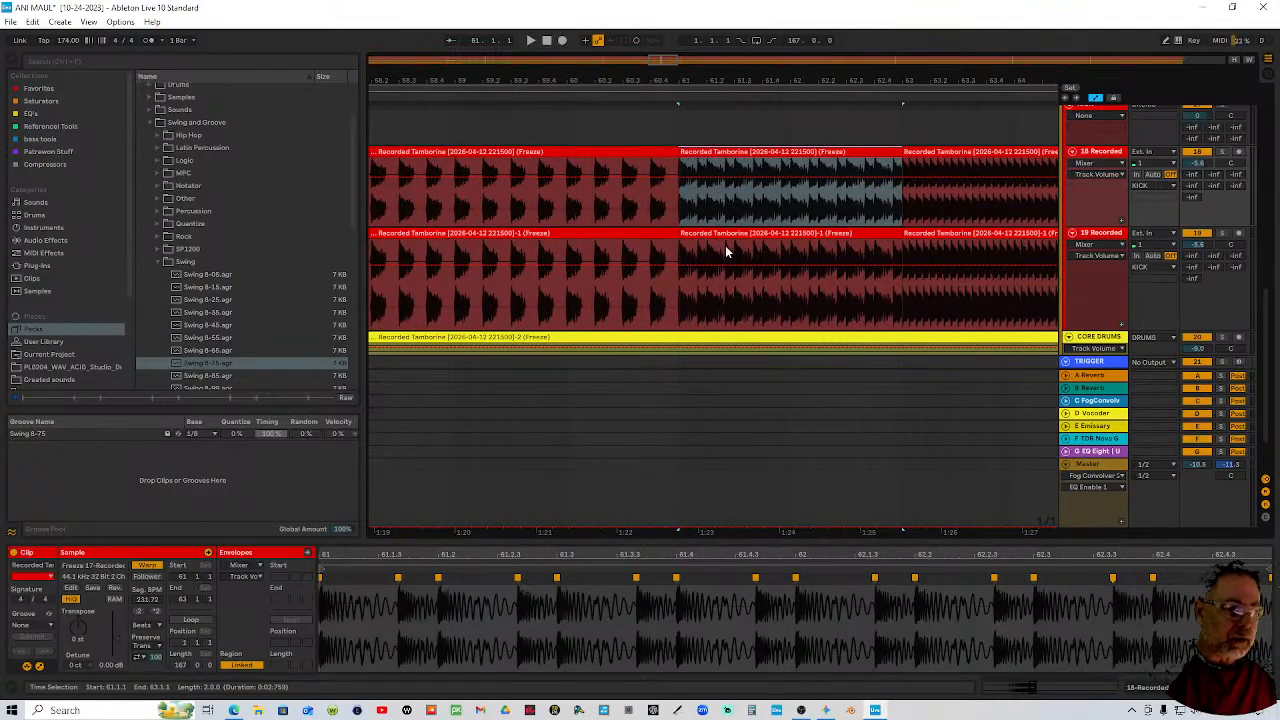
right_click(694, 311)
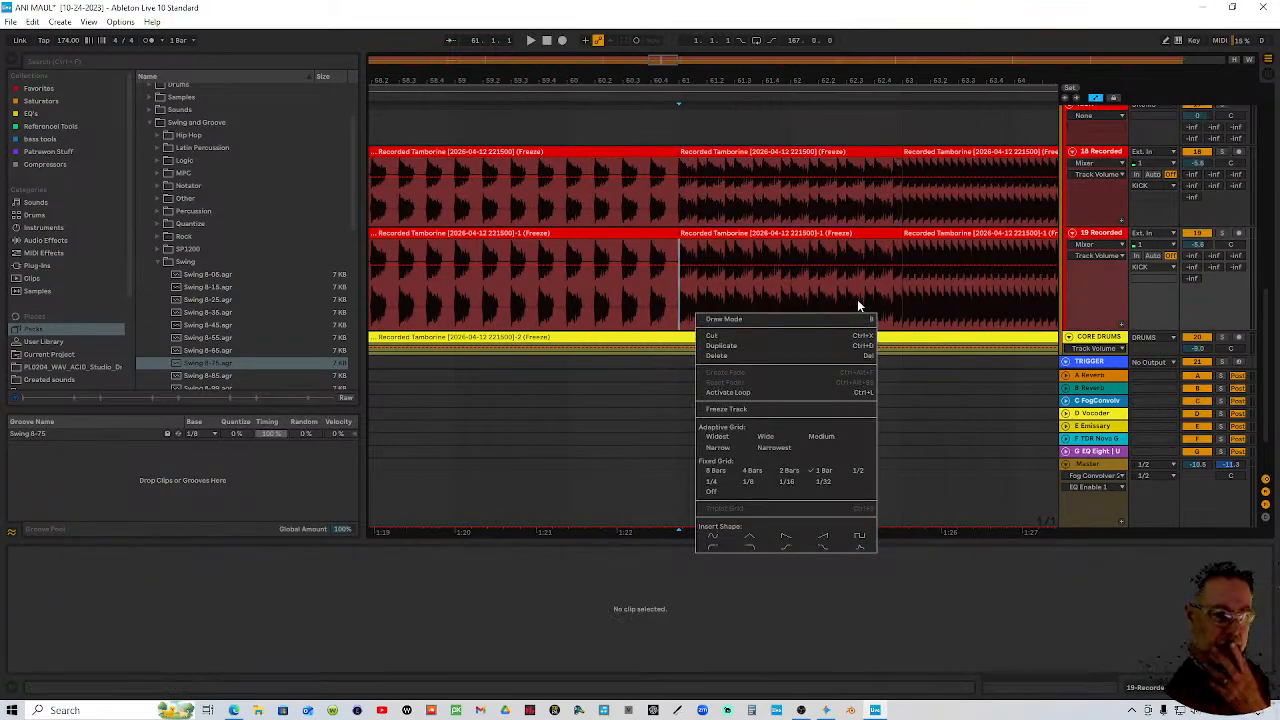
click(762, 483)
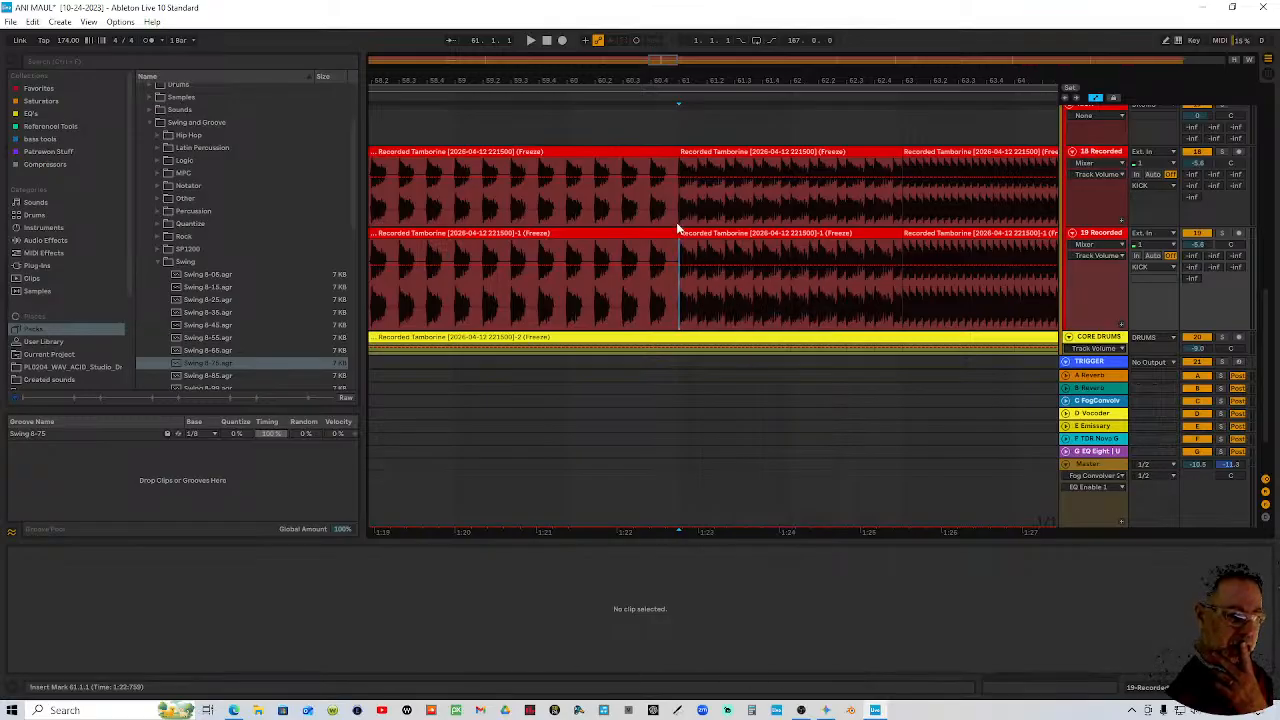
drag(674, 235, 712, 233)
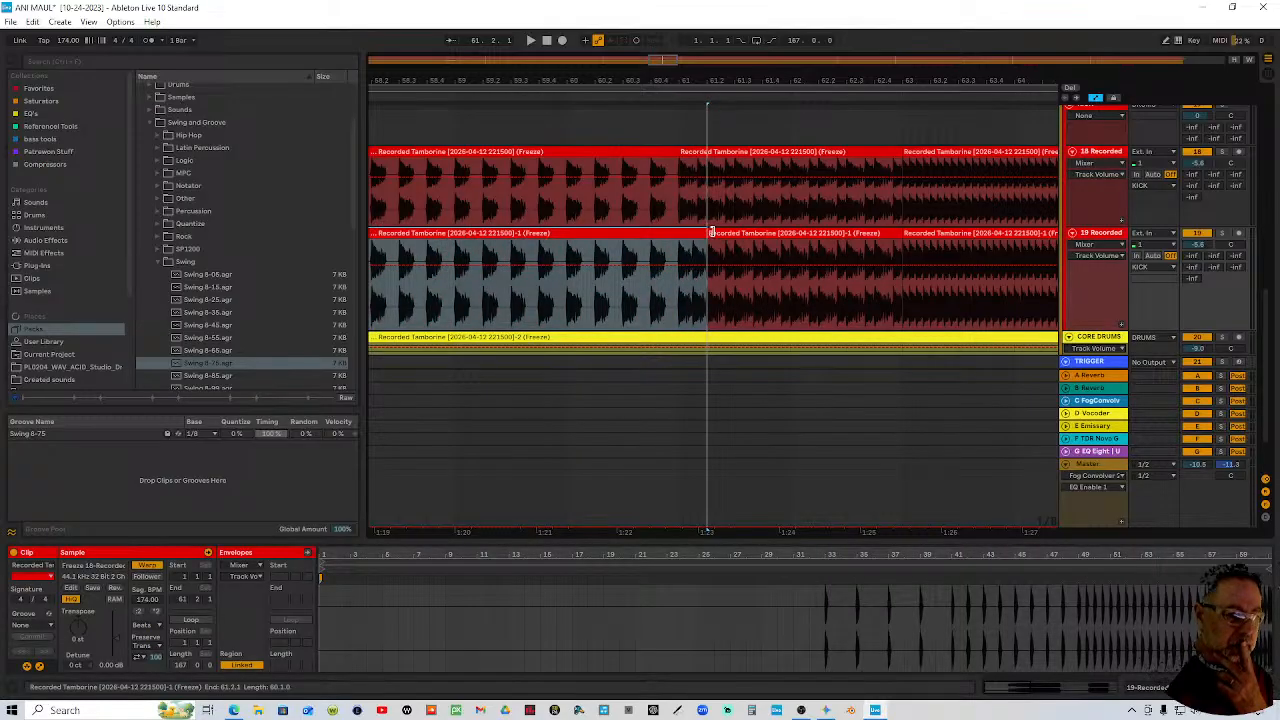
Duplicate the lower kick track's section from 61.1 to 61.3 three times to fill up to bar 63
drag(686, 310, 733, 234)
click(733, 232)
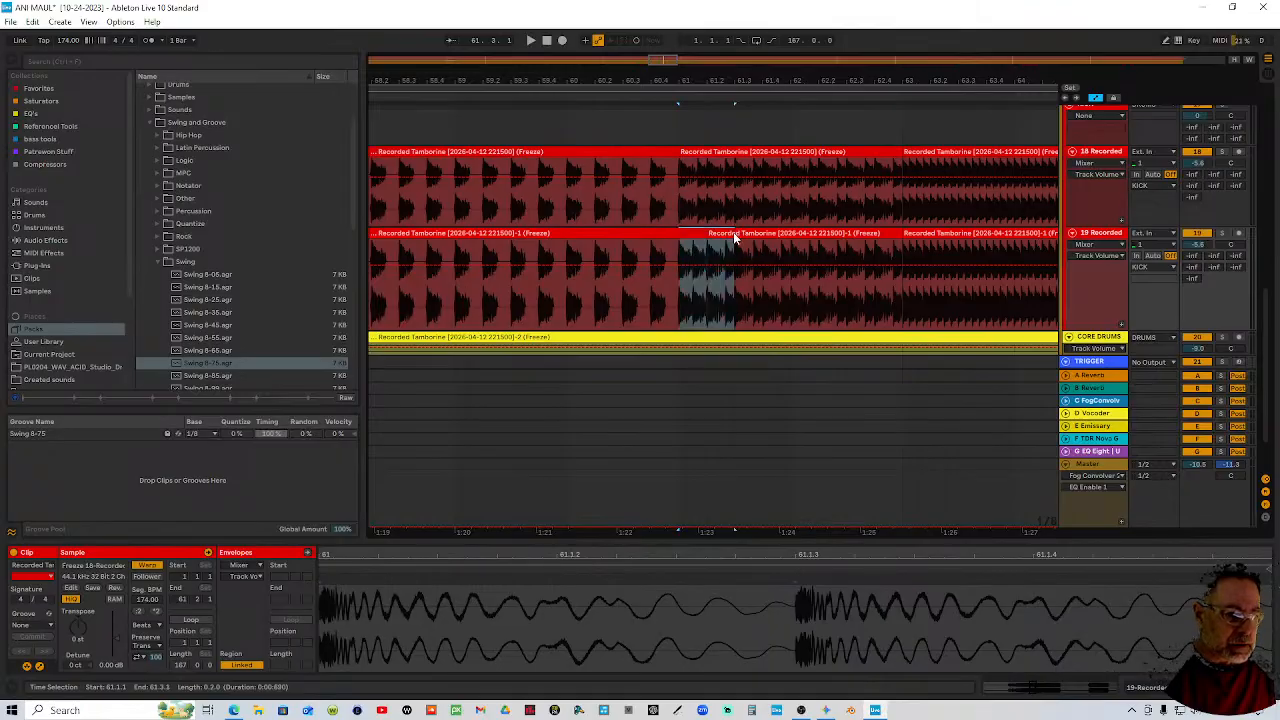
key(ctrl+d)
key(ctrl+d)
key(ctrl+d)
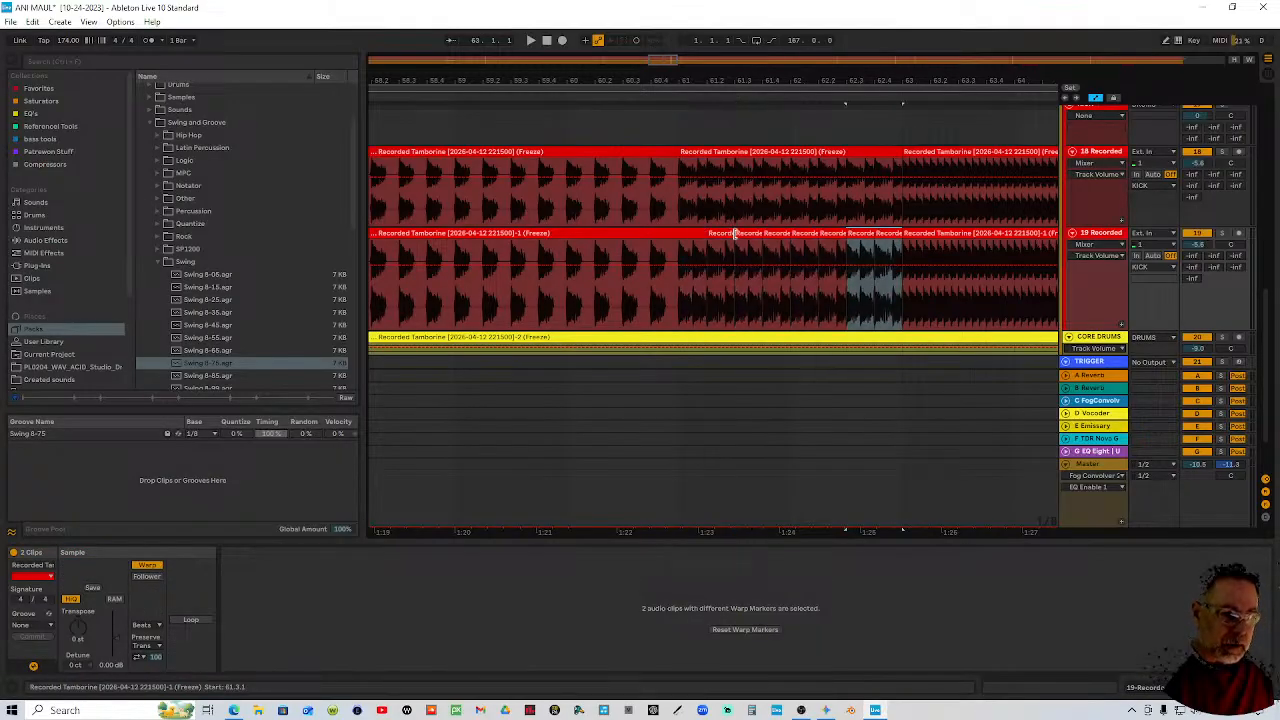
Extend the upper kick track's long clip over the start of its swung clip to 61.2
click(676, 210)
drag(678, 153, 695, 152)
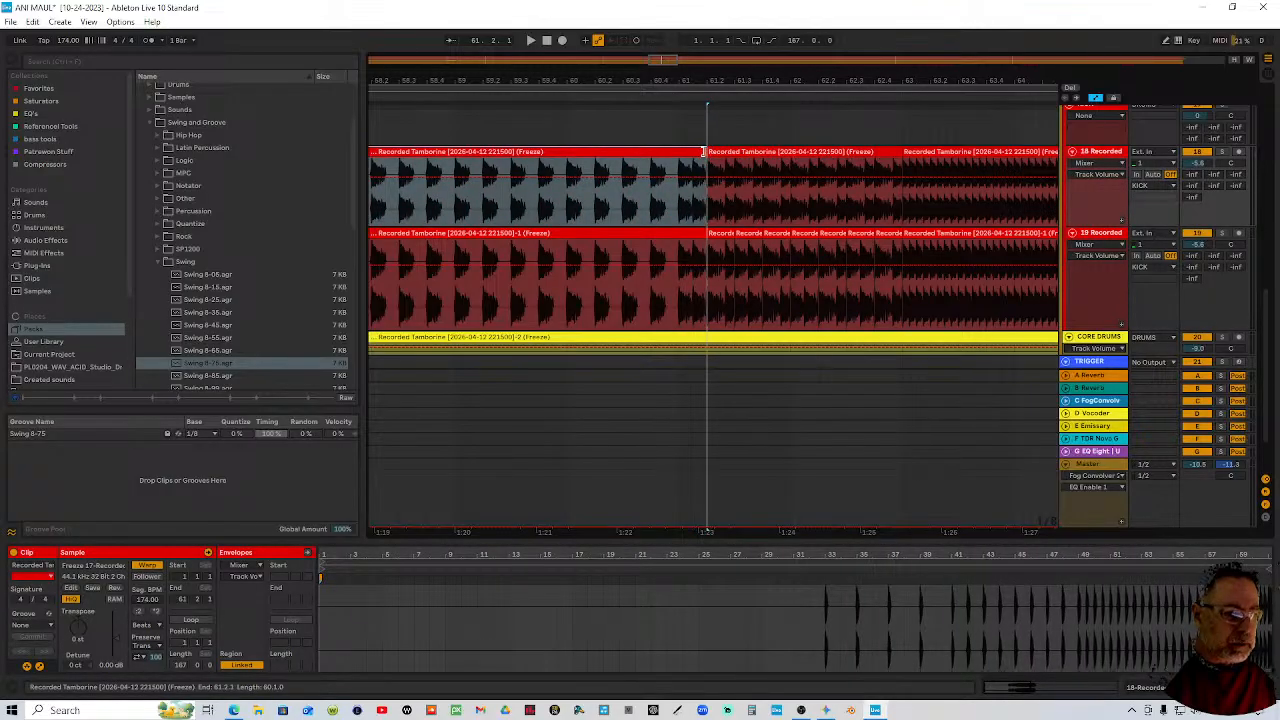
drag(680, 208, 721, 214)
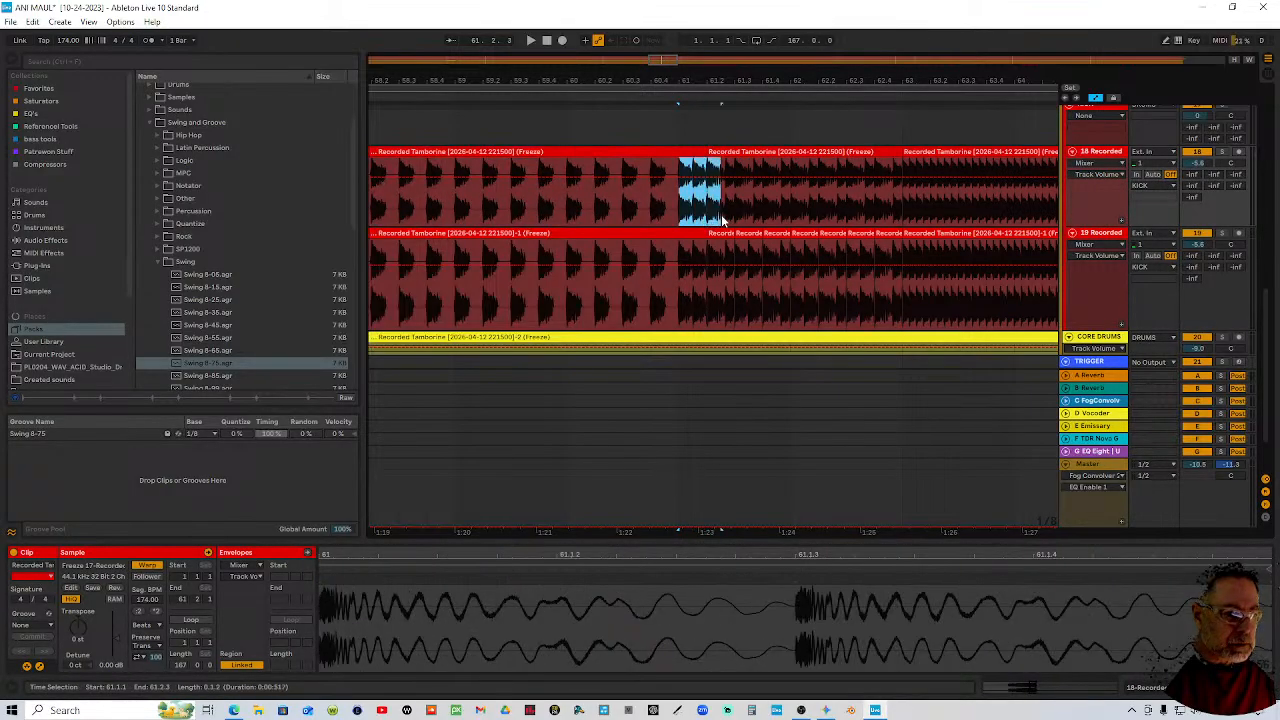
key(Right)
key(Right)
key(Right)
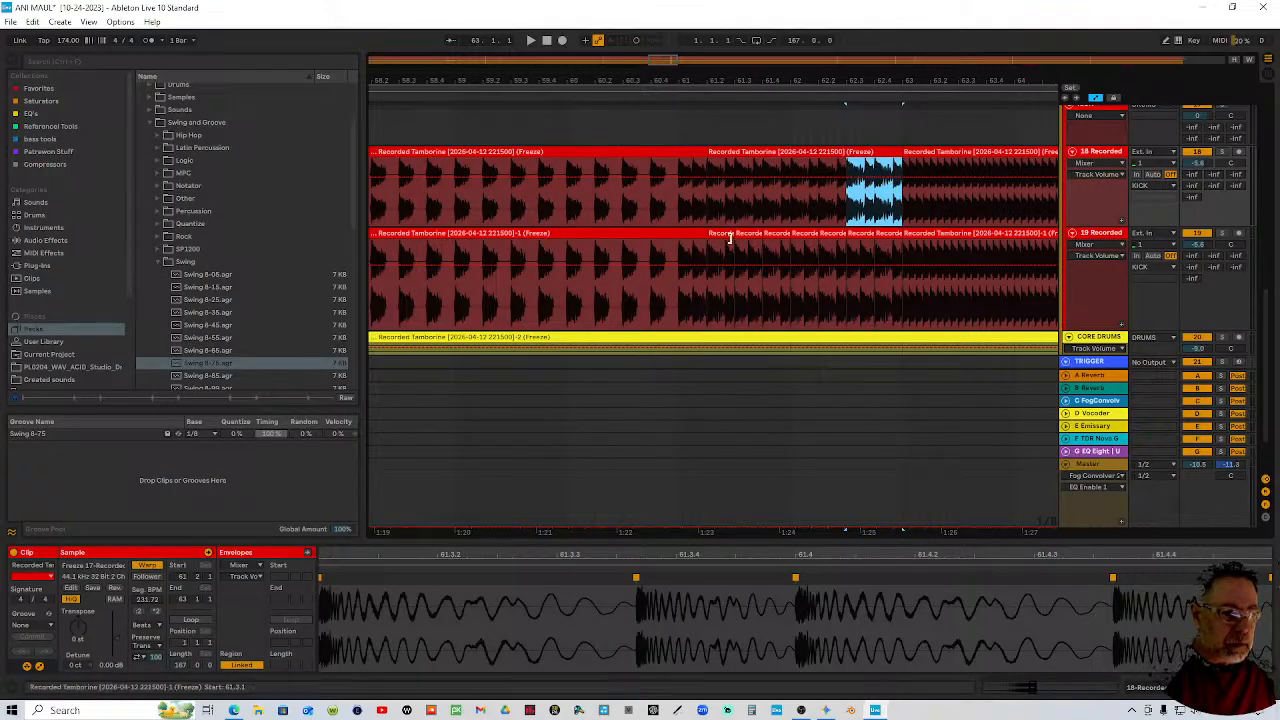
Duplicate the upper kick track's section from 61.1 to 61.3 three times to fill up to bar 63
drag(678, 216, 733, 208)
click(733, 151)
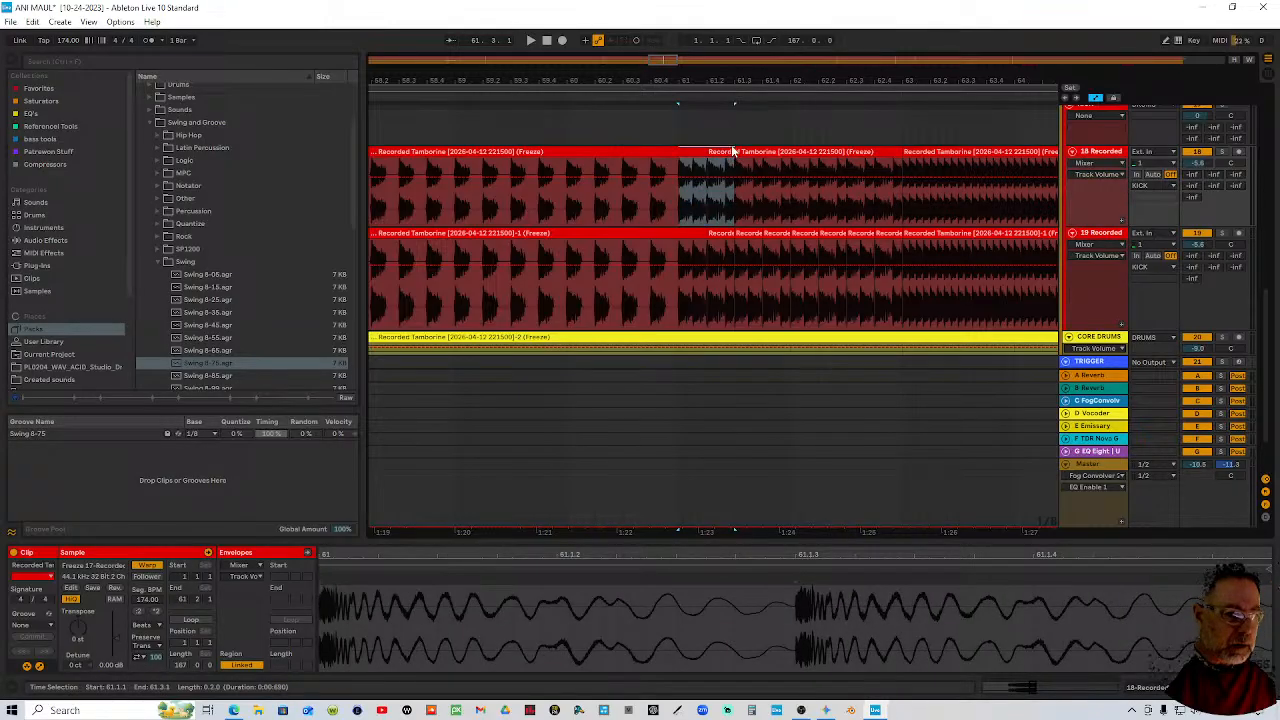
key(ctrl+d)
key(ctrl+d)
key(ctrl+d)
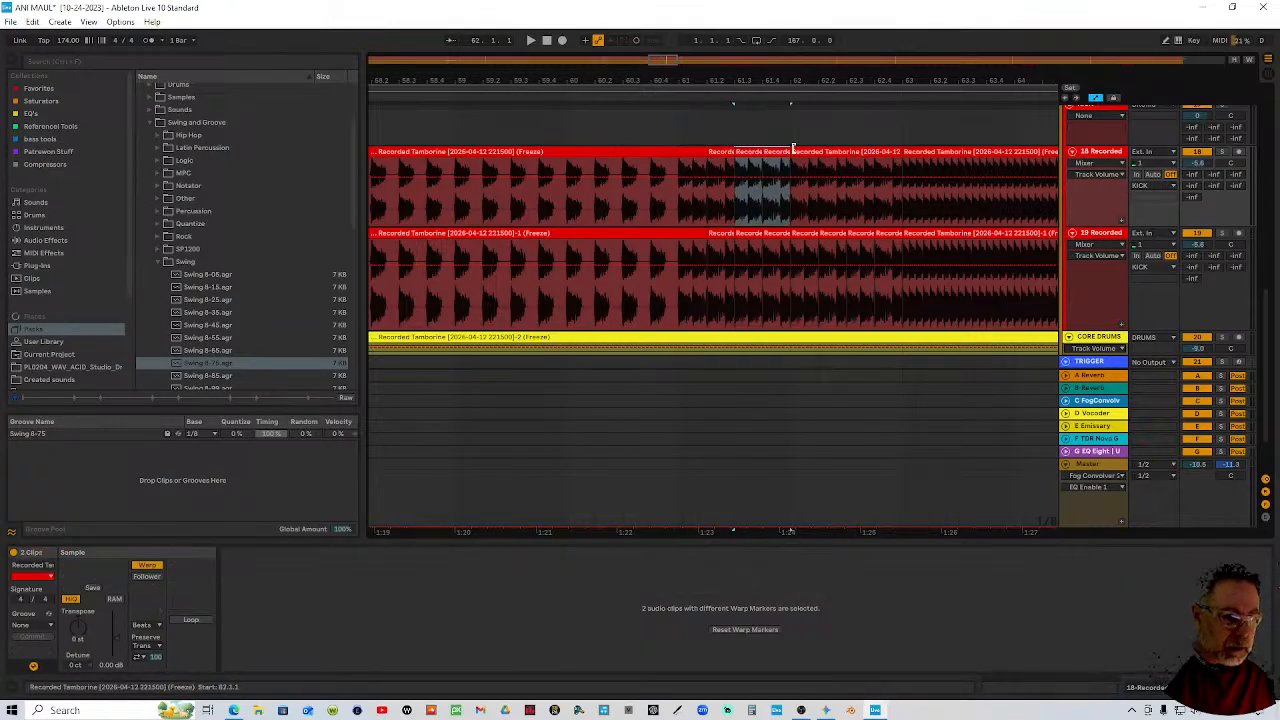
Audition the edited kick pattern from just before bar 61 past bar 63 and bring the Meat marker into view
key(ctrl+a)
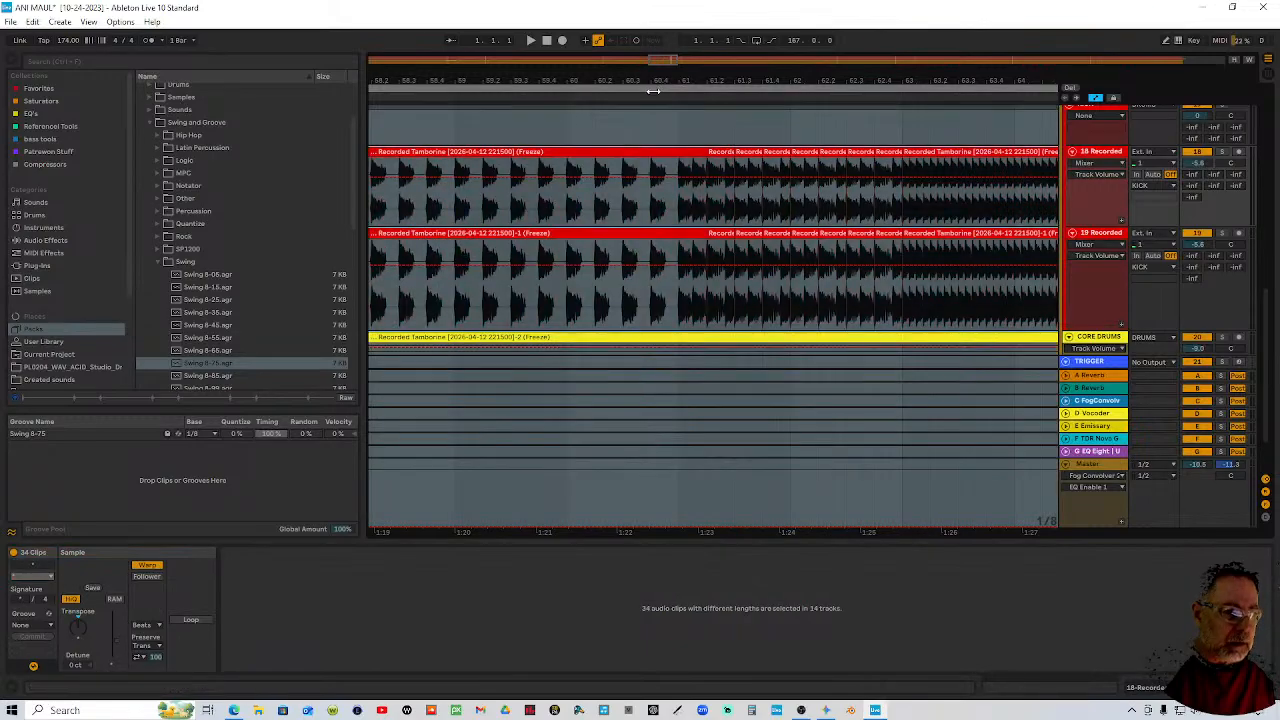
click(651, 95)
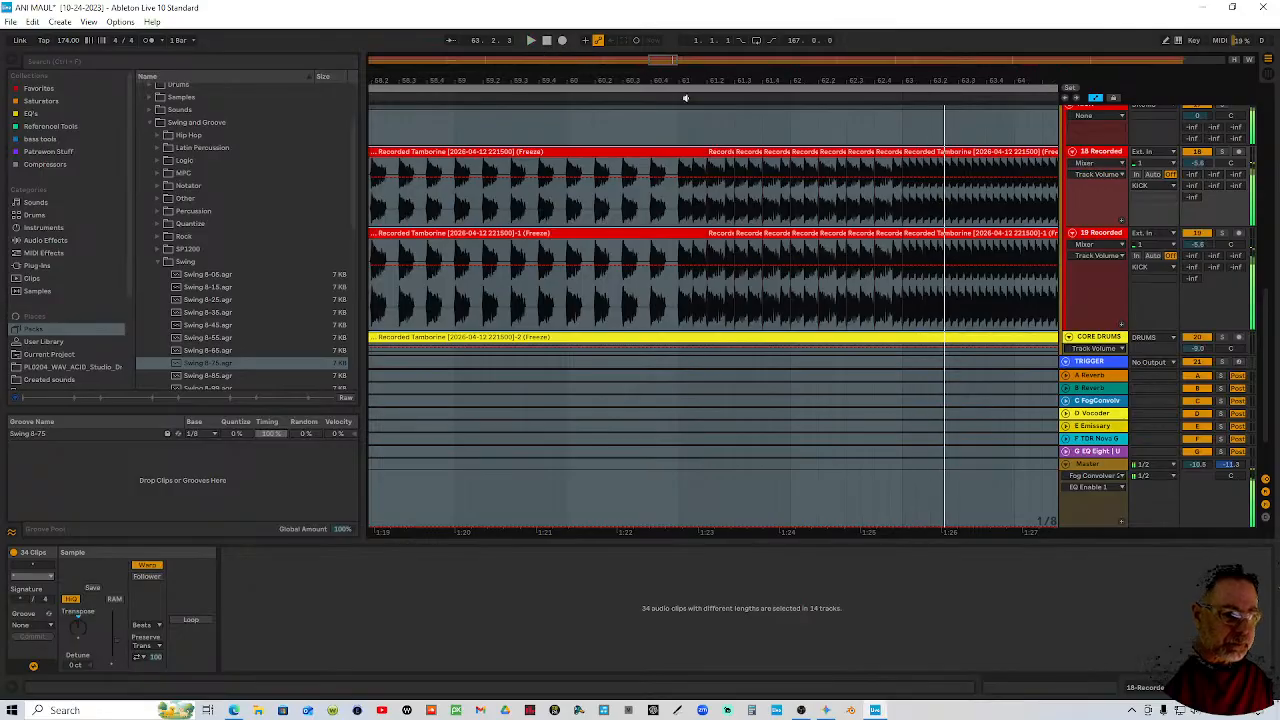
drag(925, 76, 780, 76)
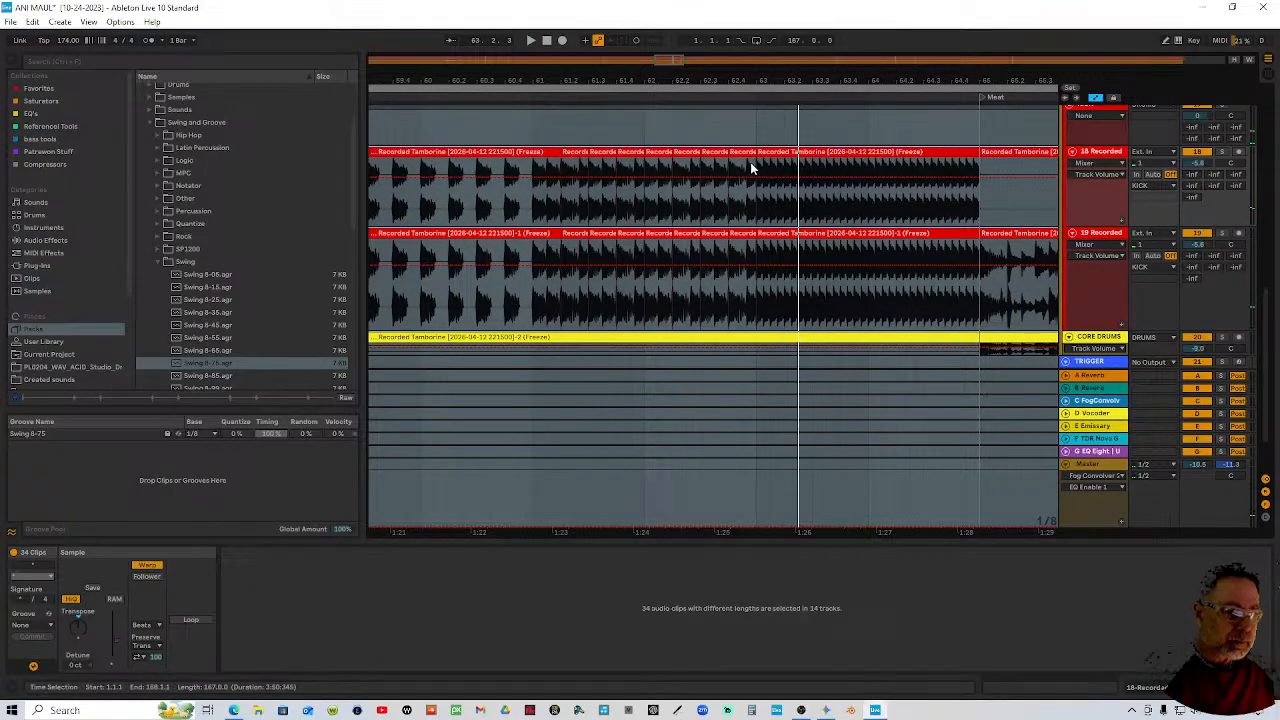
Try copying two swung clips on the lower kick track to bar 63, with the long clip starting at 63.2.3
click(716, 152)
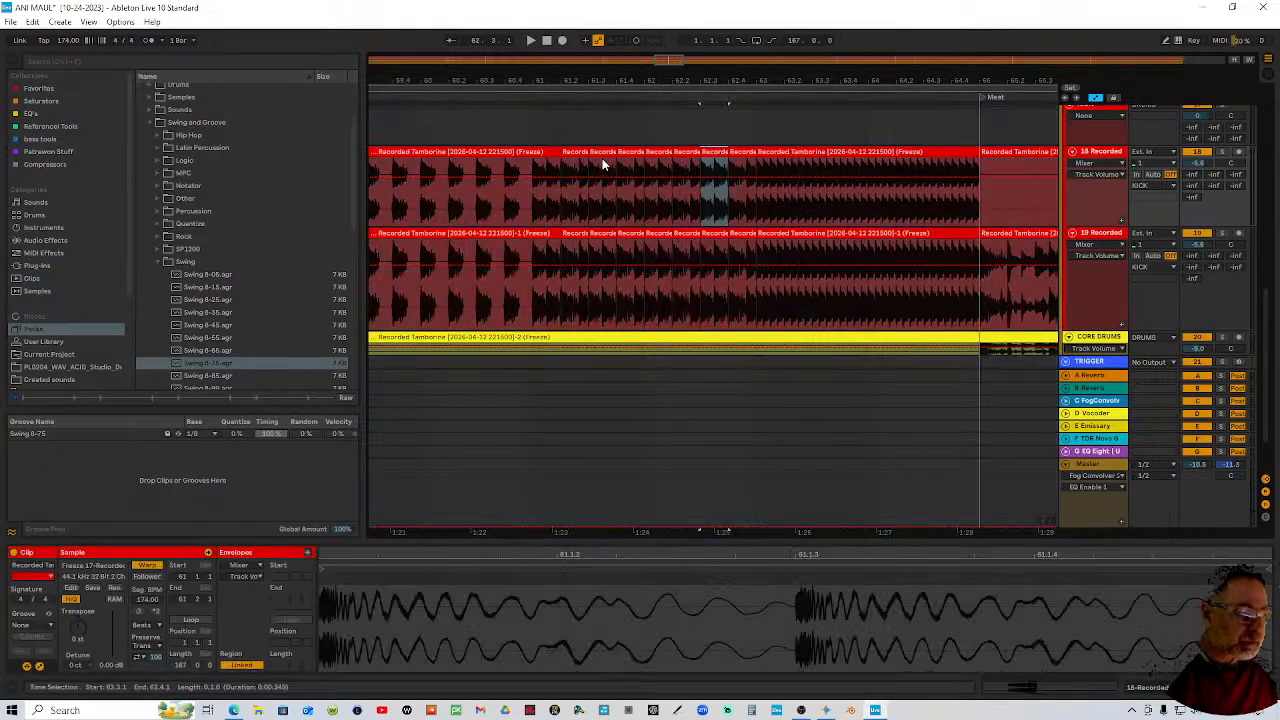
click(561, 152)
key(shift+Home)
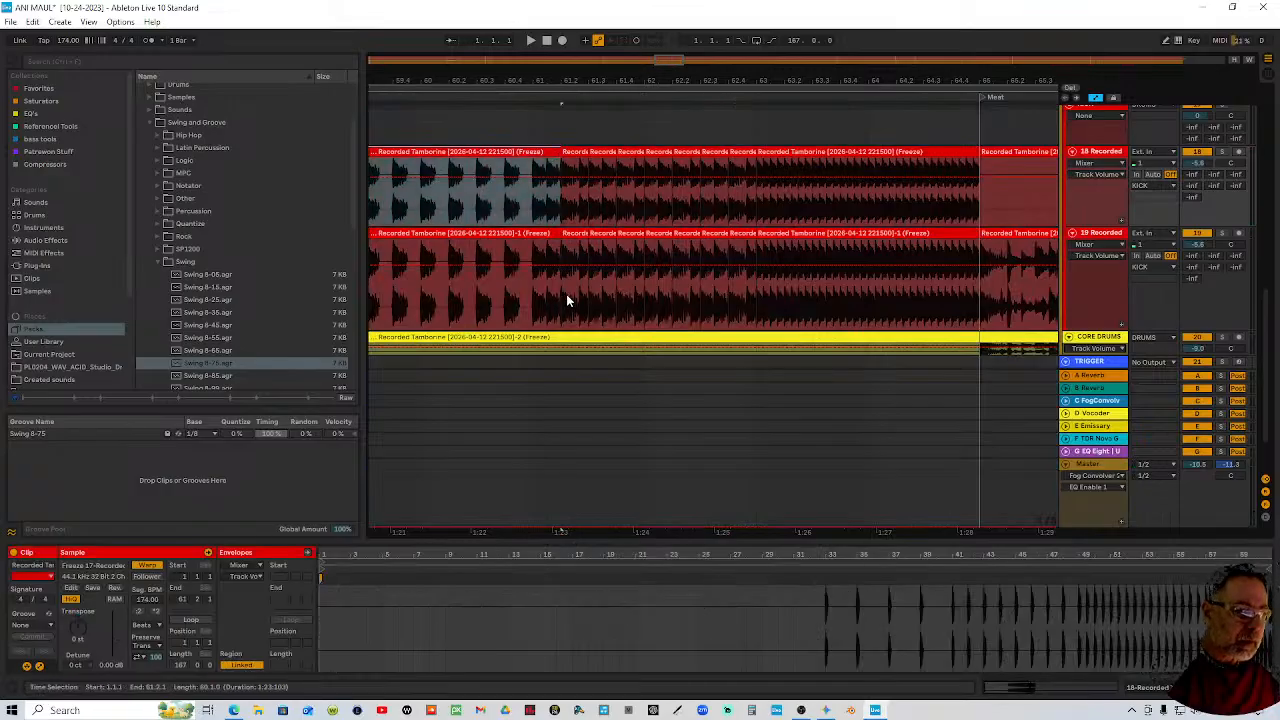
drag(589, 260, 770, 238)
shift+click(637, 232)
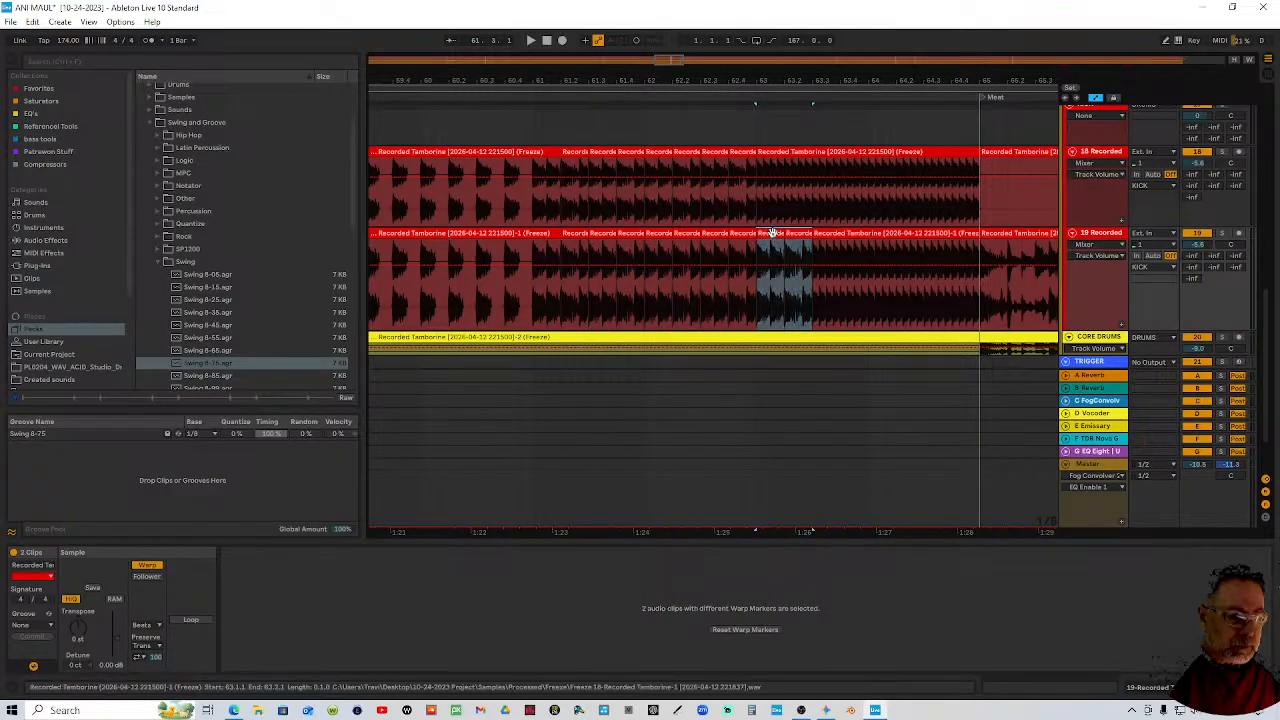
click(816, 232)
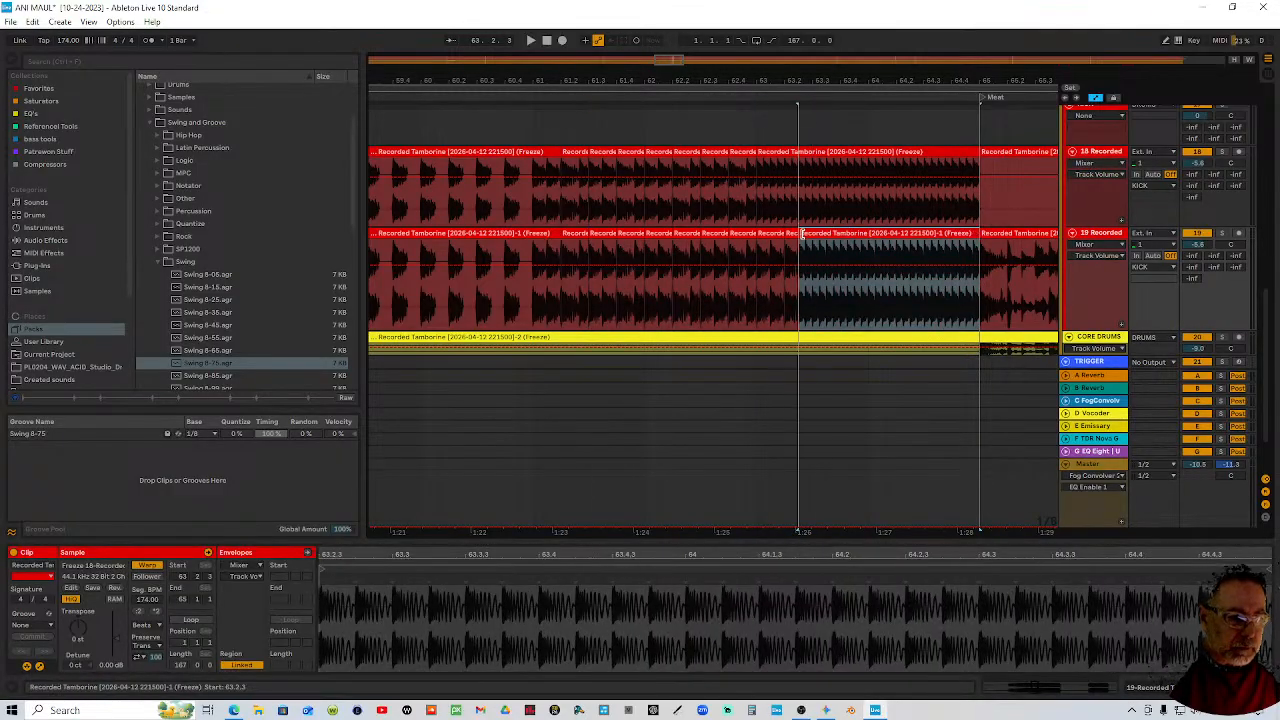
Try duplicating the lower kick track's section from 63.1 to 63.4 twice, and undo both copies
drag(761, 297, 833, 300)
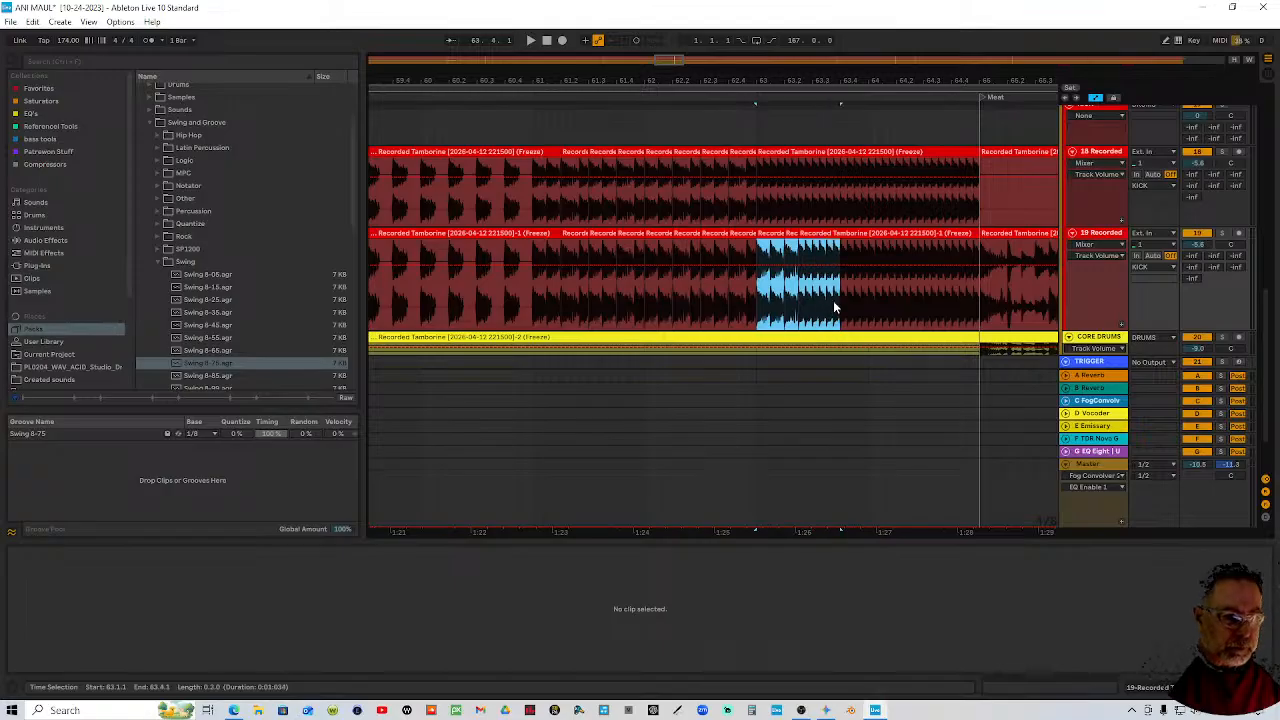
click(836, 234)
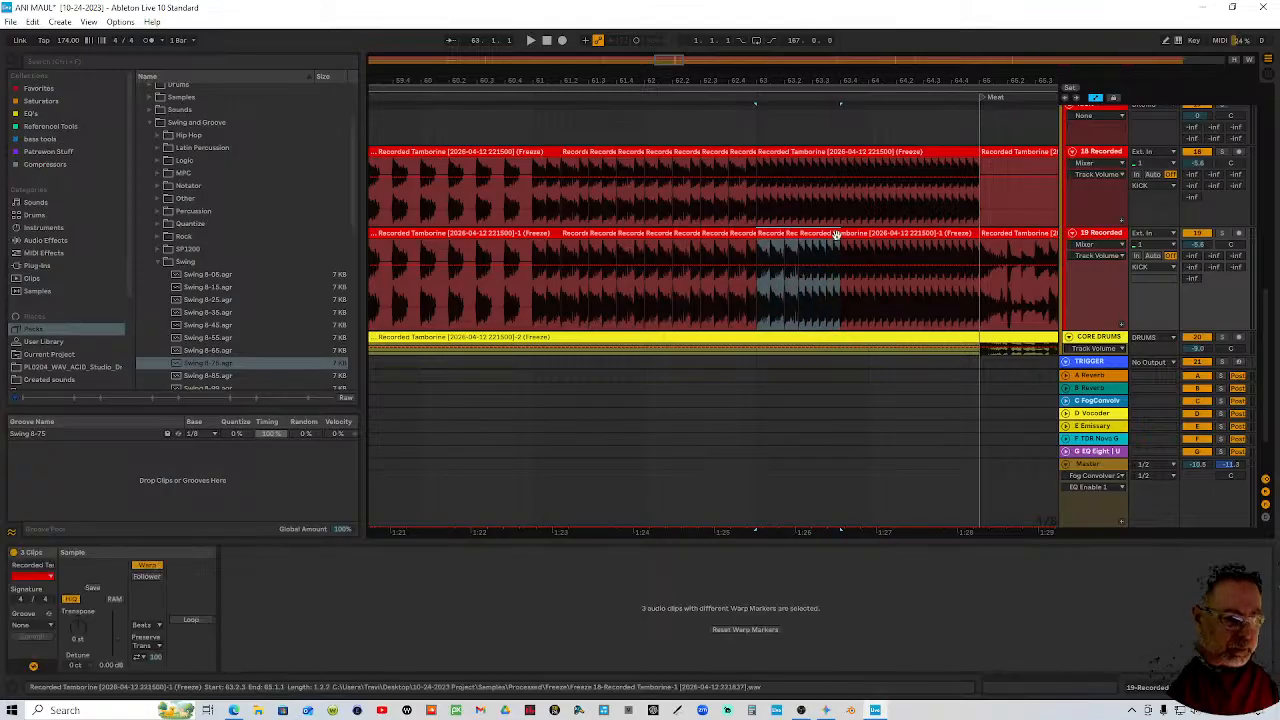
key(ctrl+d)
key(ctrl+d)
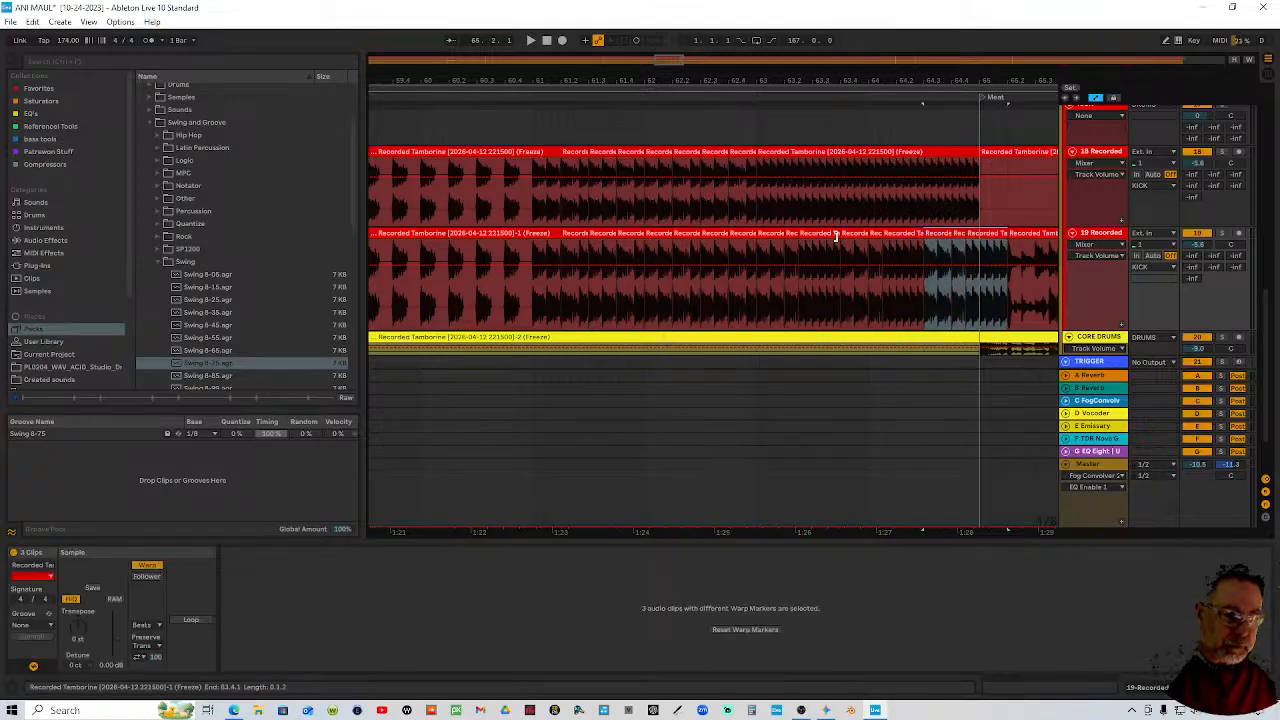
key(ctrl+z)
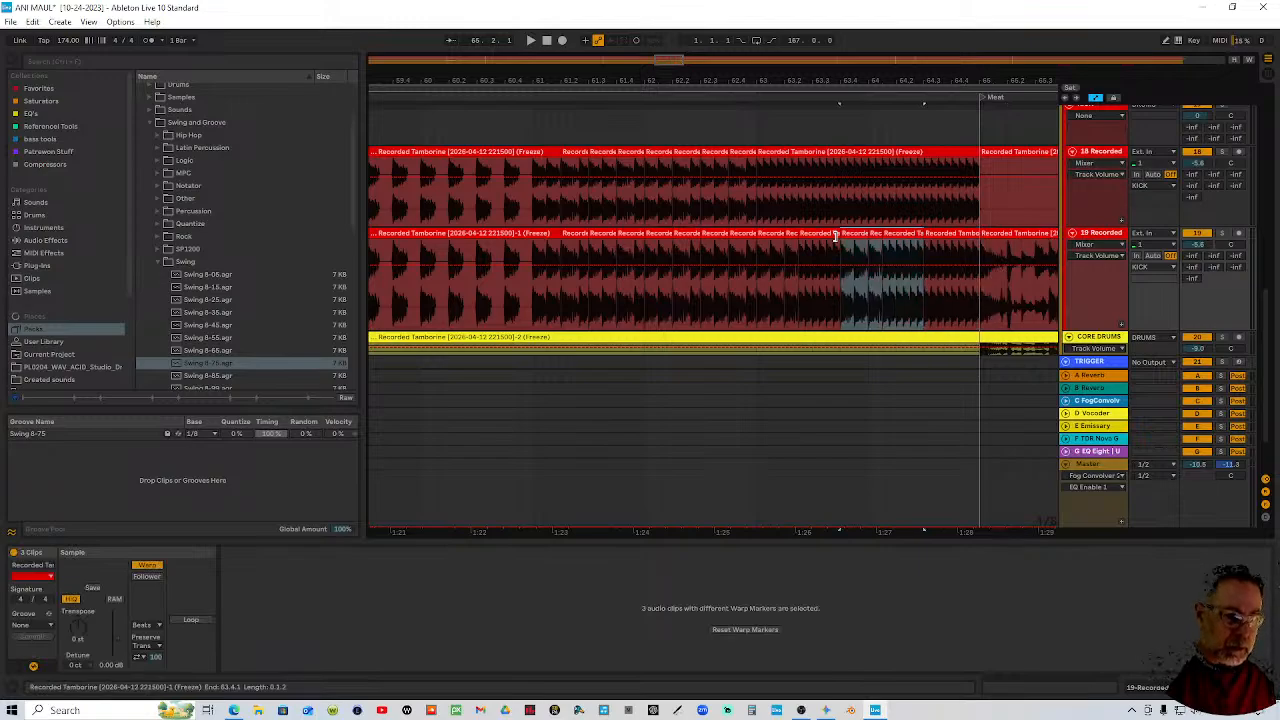
key(ctrl+z)
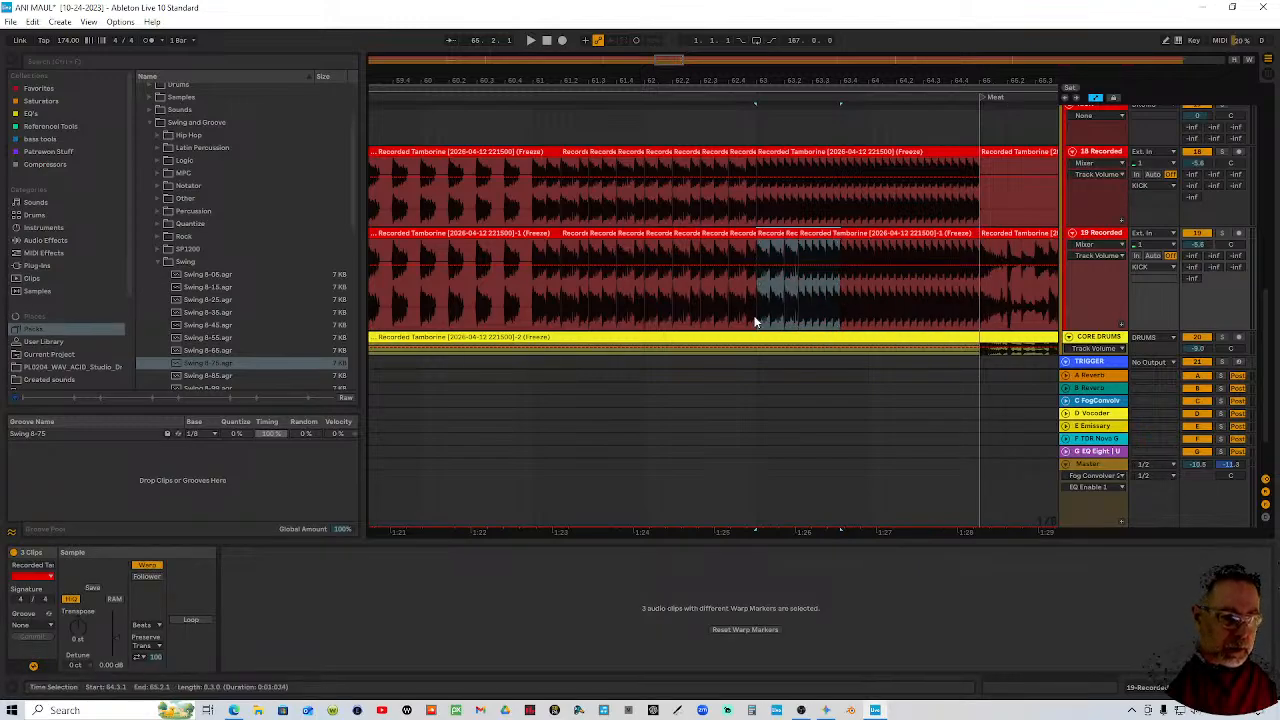
Try duplicating the lower kick track's section from 63.1.1 to 63.3.3 twice
drag(757, 315, 820, 310)
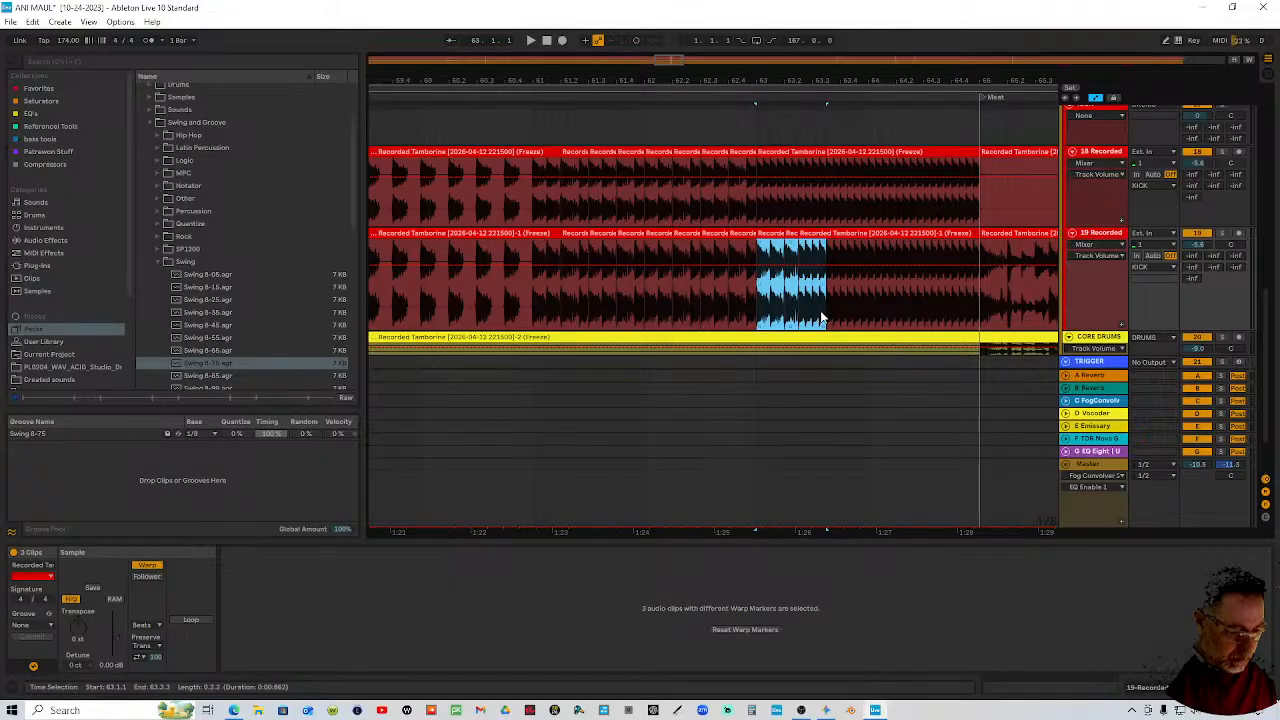
key(ctrl+d)
key(ctrl+d)
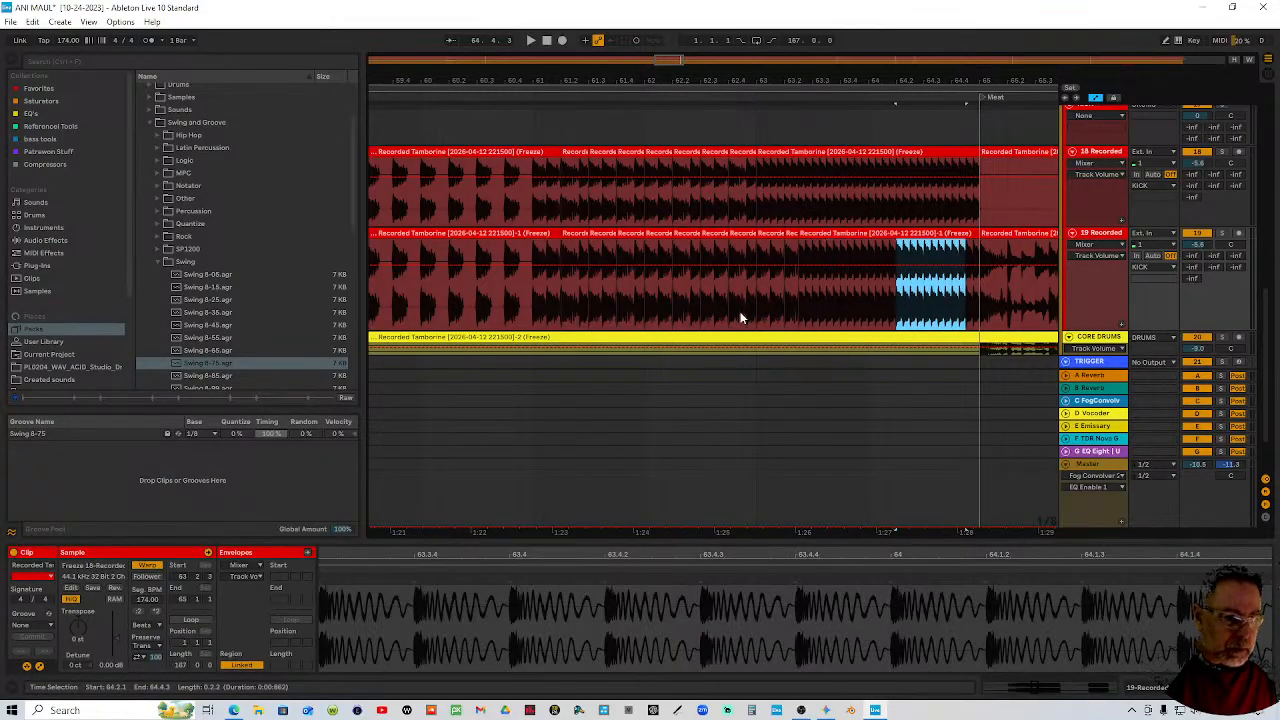
Try duplicating the lower kick track's section from 62.4.3 to 63.3.3 twice, and undo both copies
drag(742, 316, 828, 262)
click(826, 232)
key(ctrl+d)
key(ctrl+d)
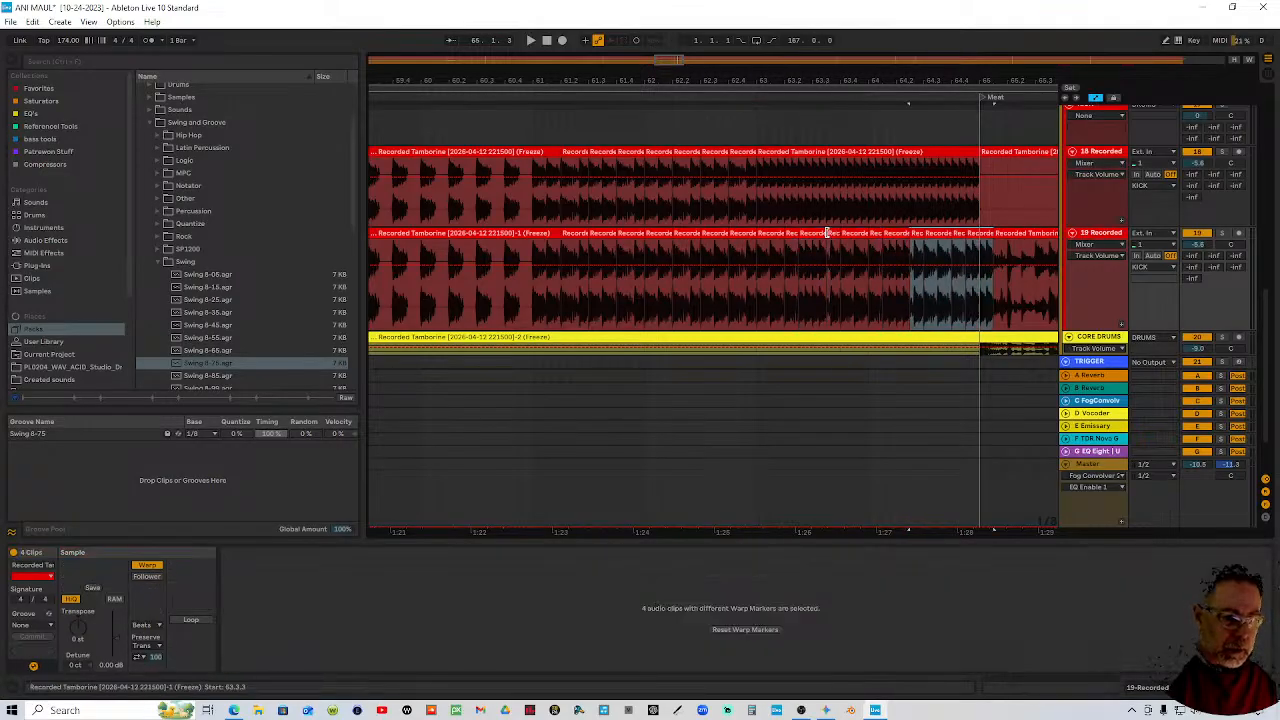
key(ctrl+z)
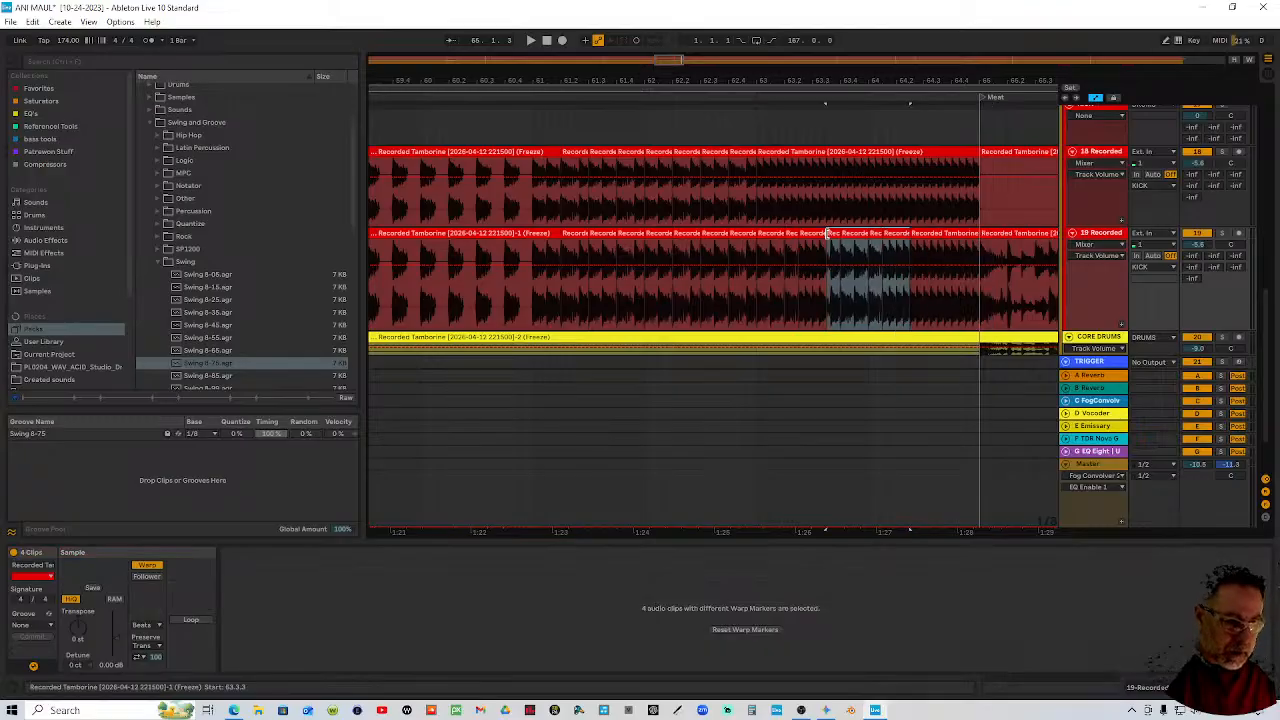
key(ctrl+z)
Audition the edited kick pattern from around 62.4 to shortly before the Meat marker
key(space)
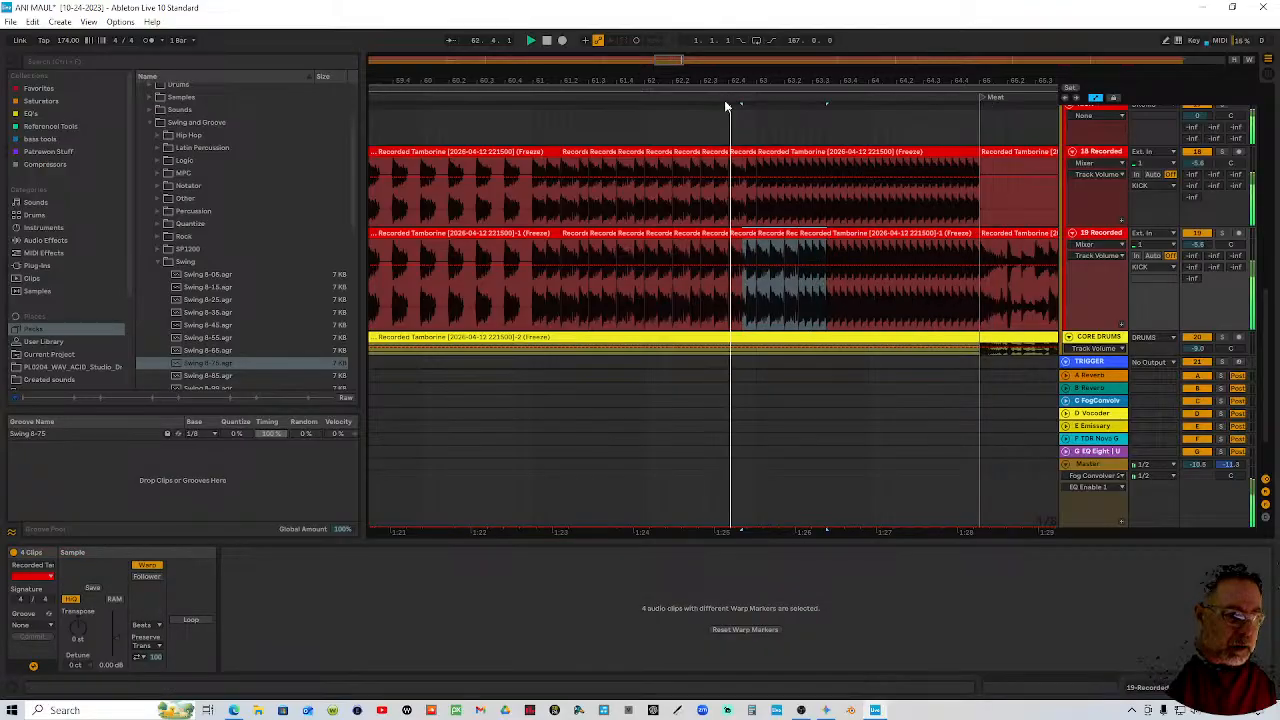
key(space)
key(space)
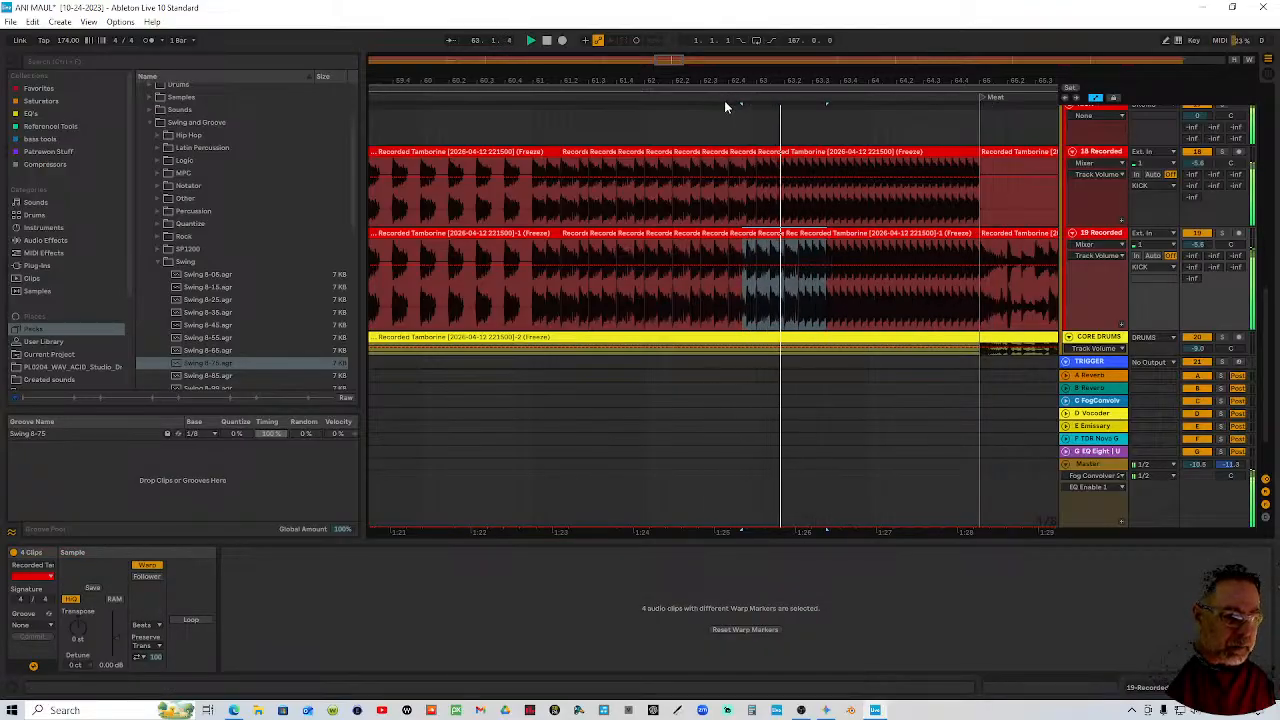
key(space)
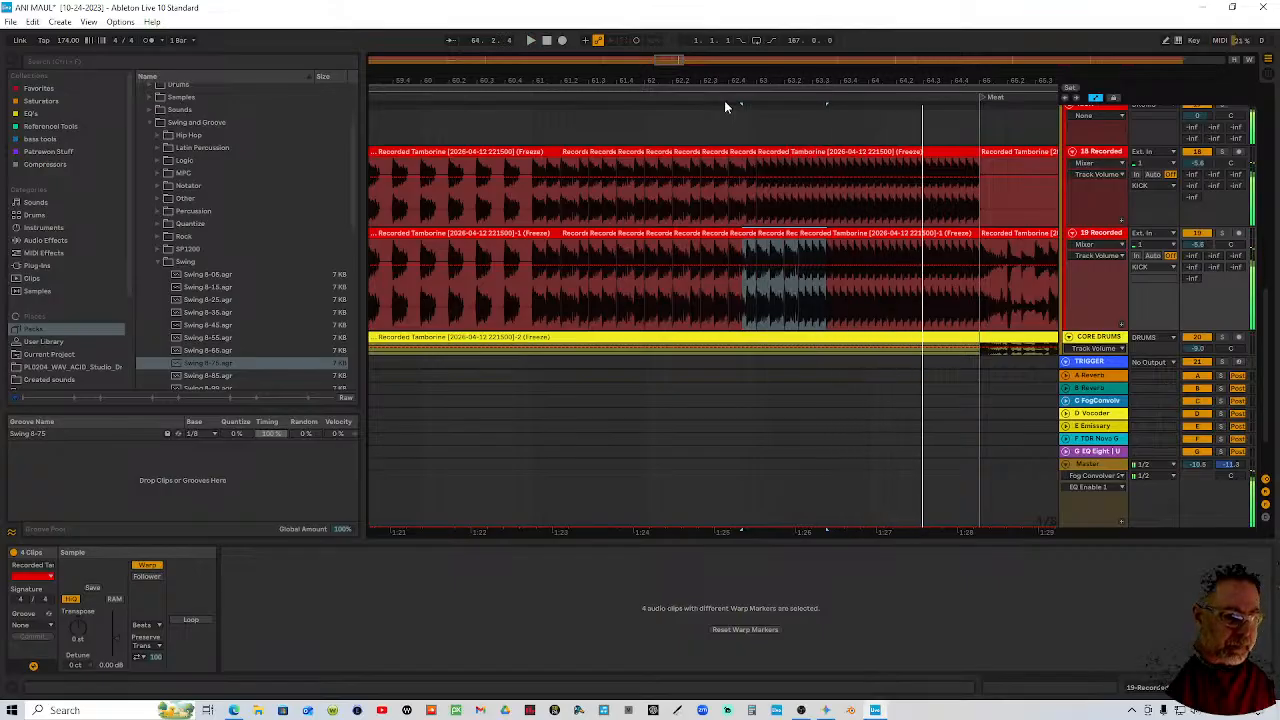
Try starting the lower kick track's long clip at 63.3, and undo the clip edits back to bar 63
click(816, 246)
click(818, 237)
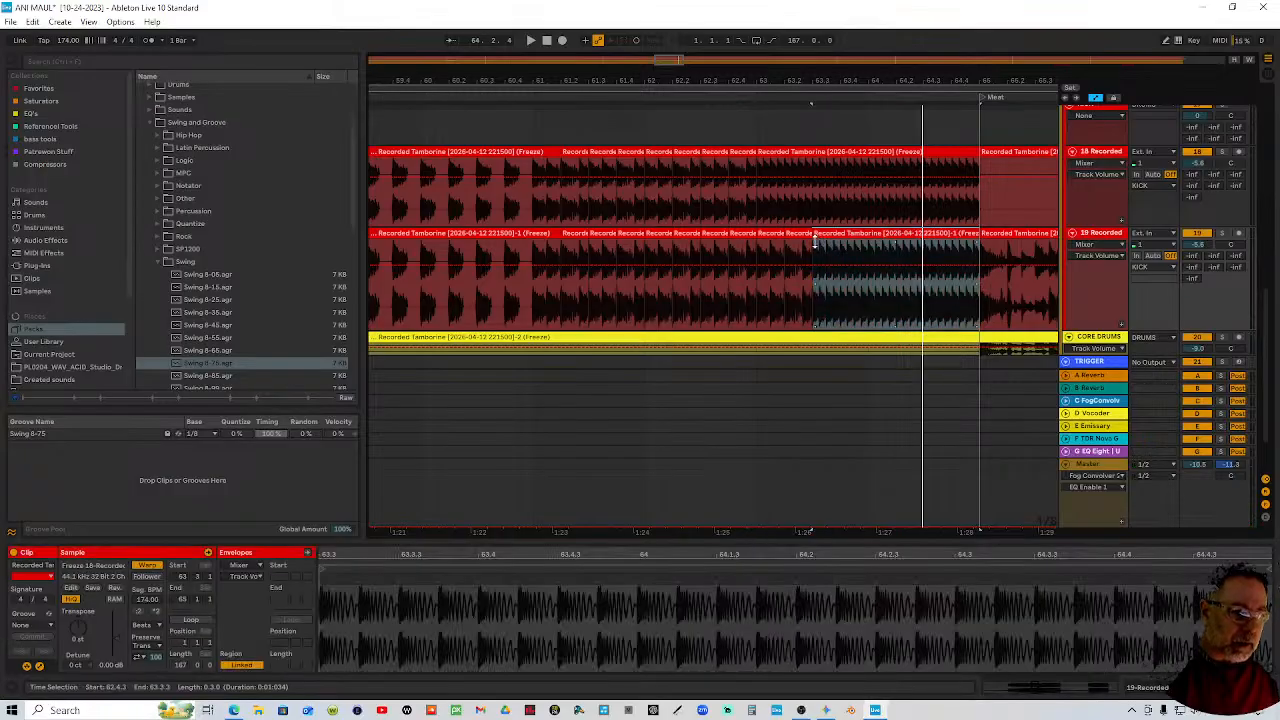
key(ctrl+z)
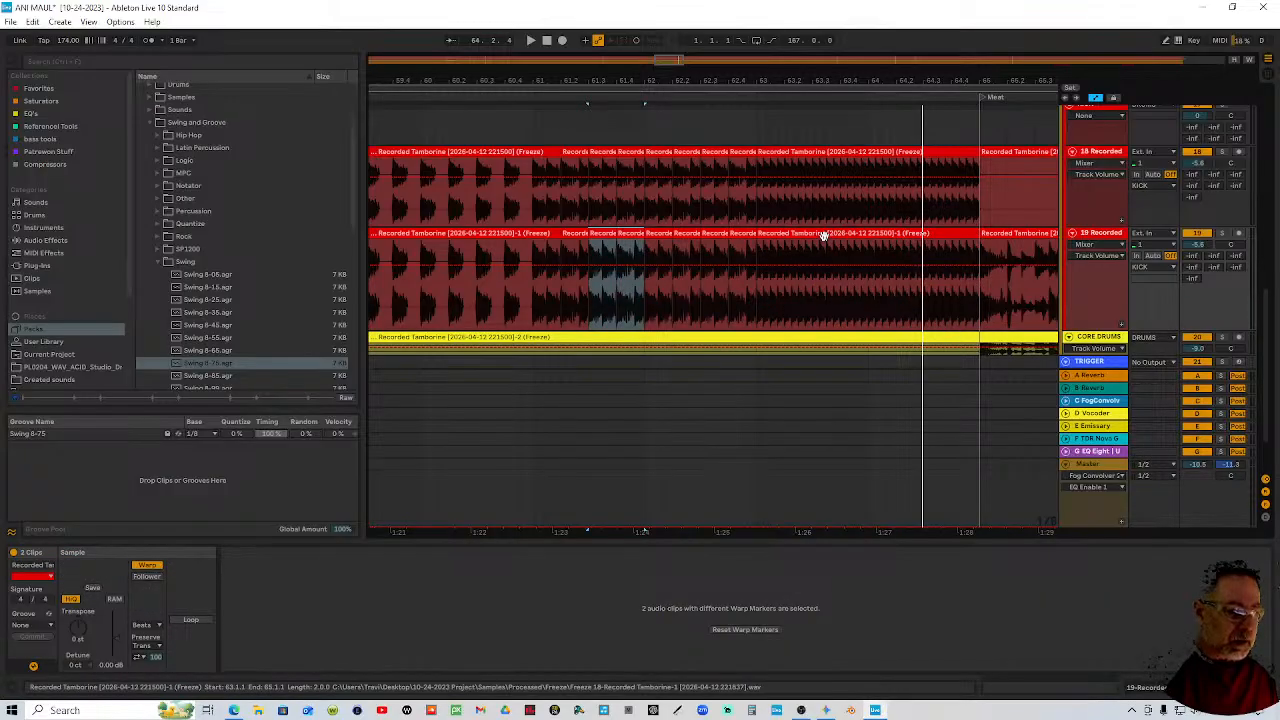
Select the upper kick track's long clip at bar 63 and load the Swing 16-15 groove into the groove pool
click(809, 189)
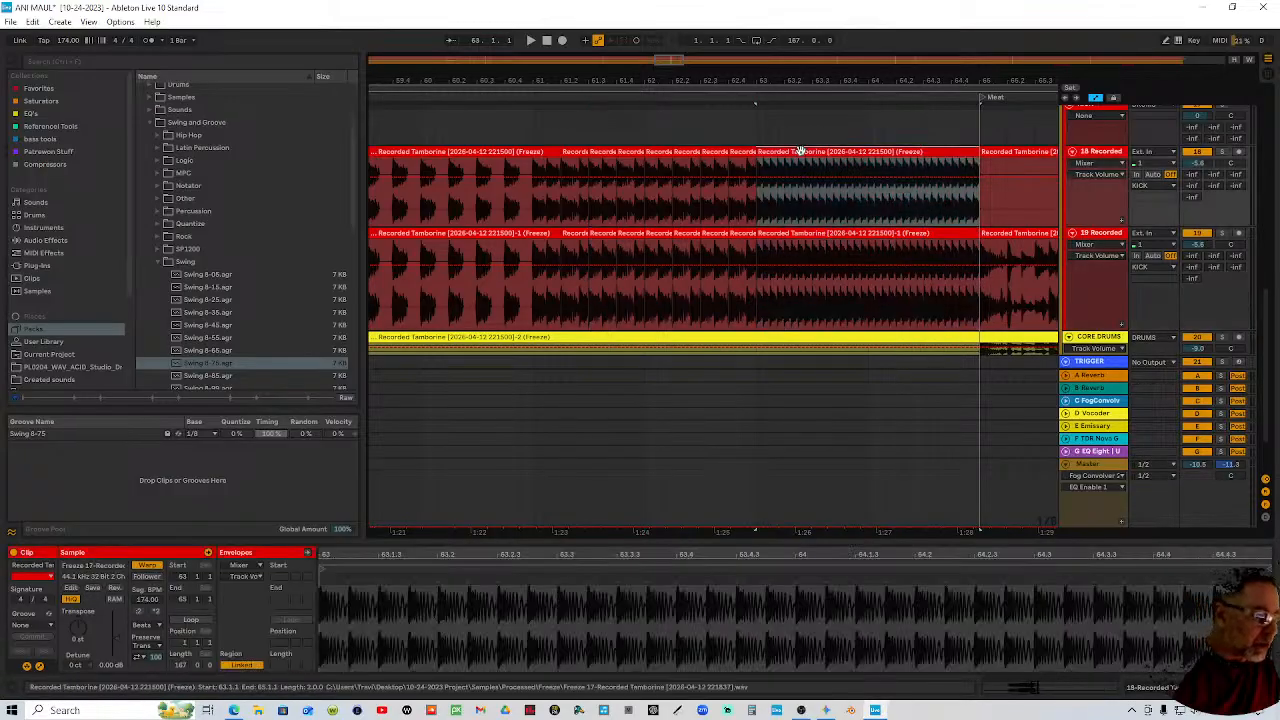
click(214, 350)
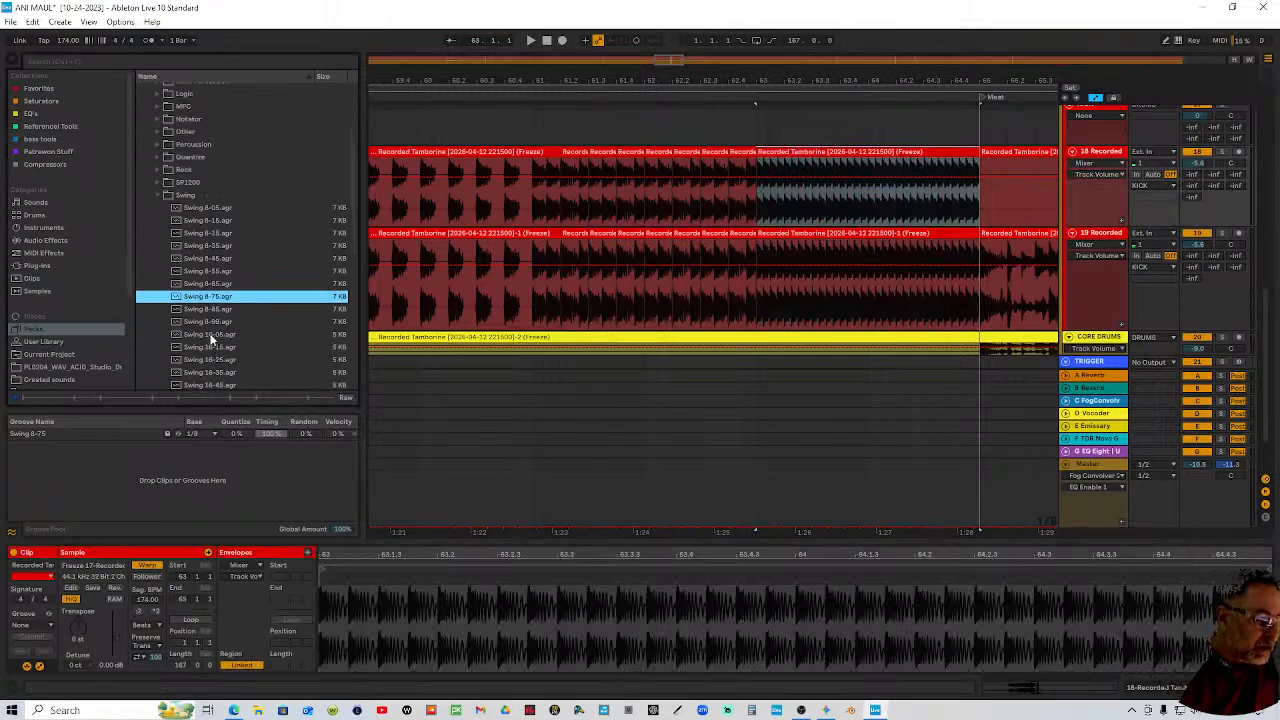
click(208, 338)
scroll(210, 320, down, 3)
click(209, 293)
scroll(210, 305, down, 3)
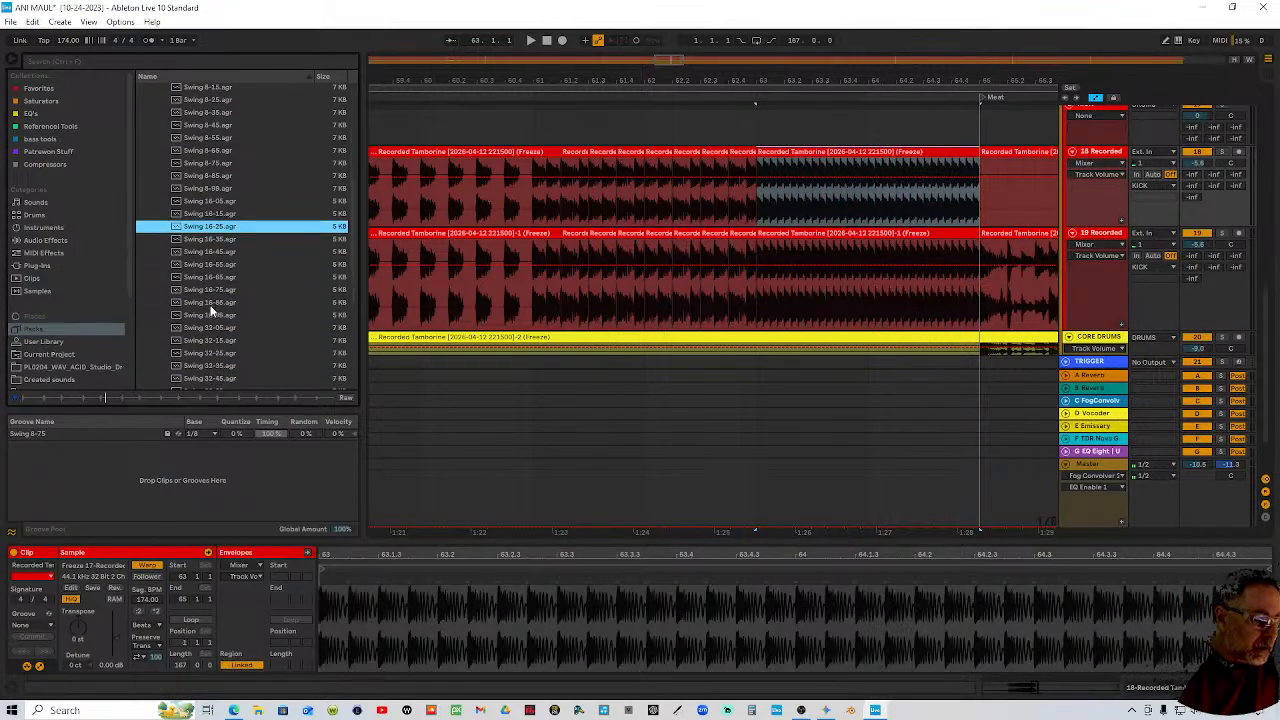
click(212, 303)
click(217, 289)
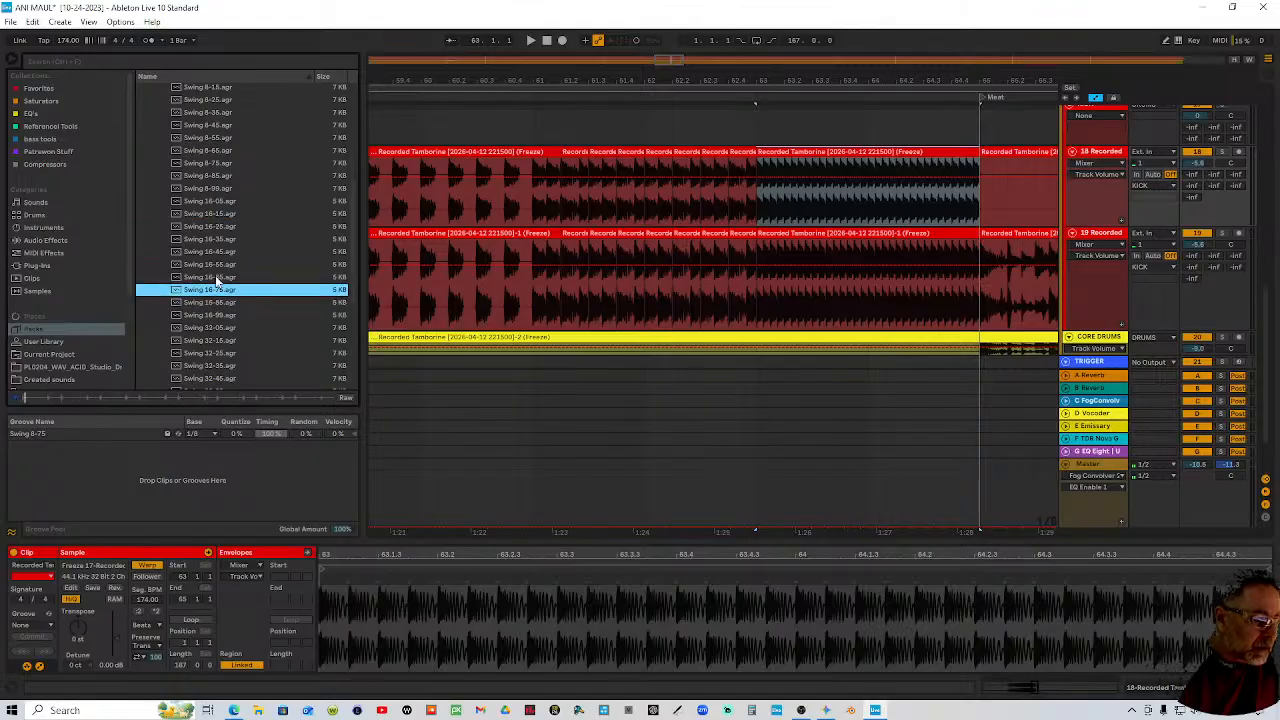
click(217, 264)
click(217, 240)
click(217, 226)
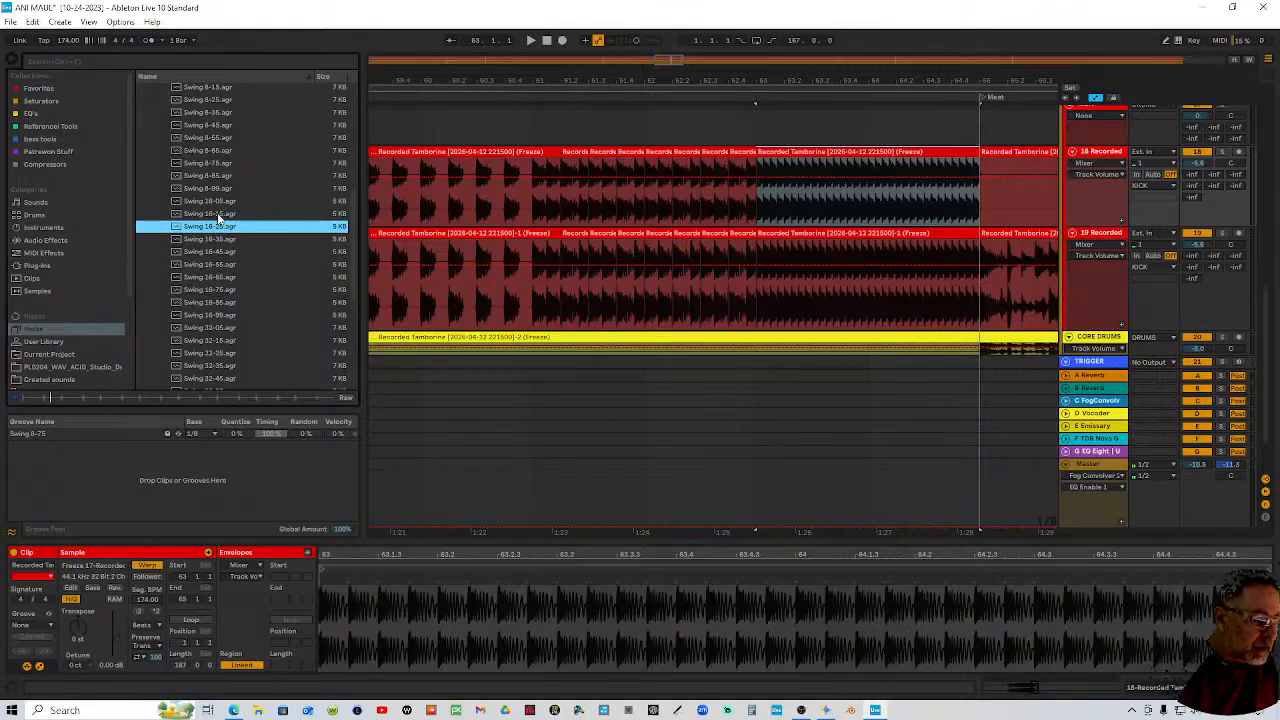
click(217, 213)
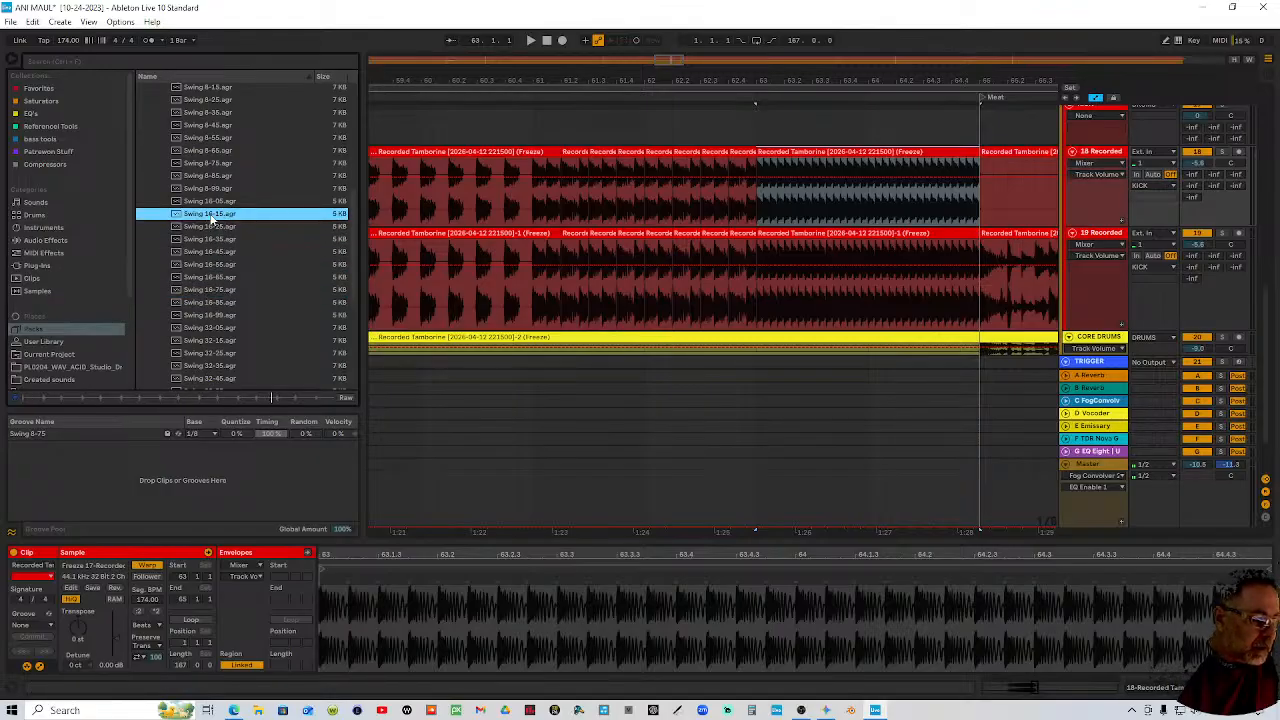
double_click(212, 215)
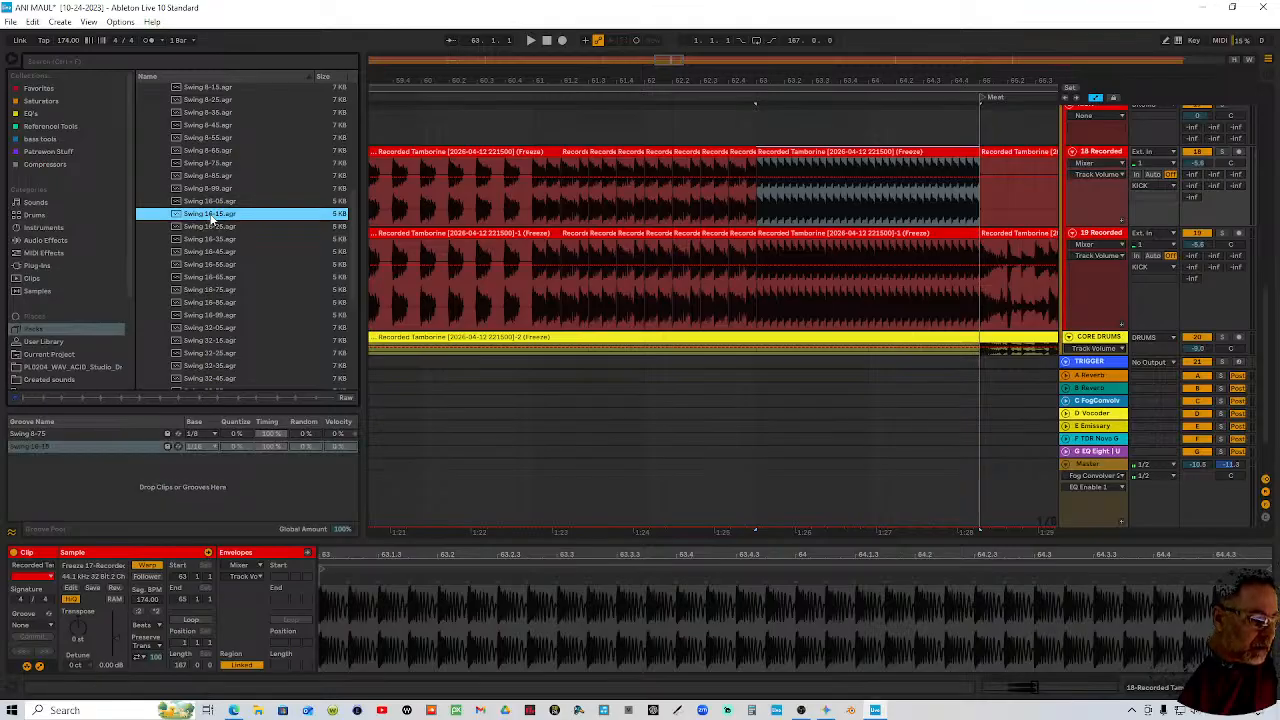
Assign the Swing 16-15 groove to the upper kick track's clip from bar 63 to 65 and commit it
click(115, 448)
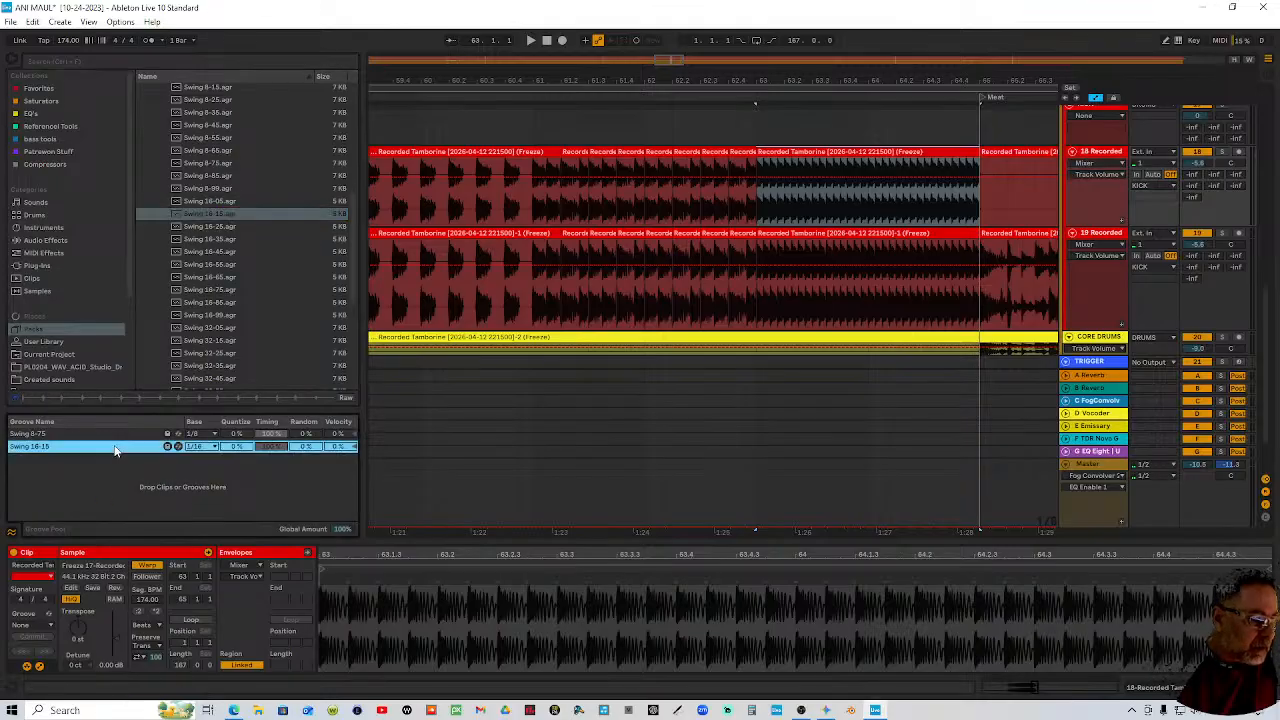
click(50, 624)
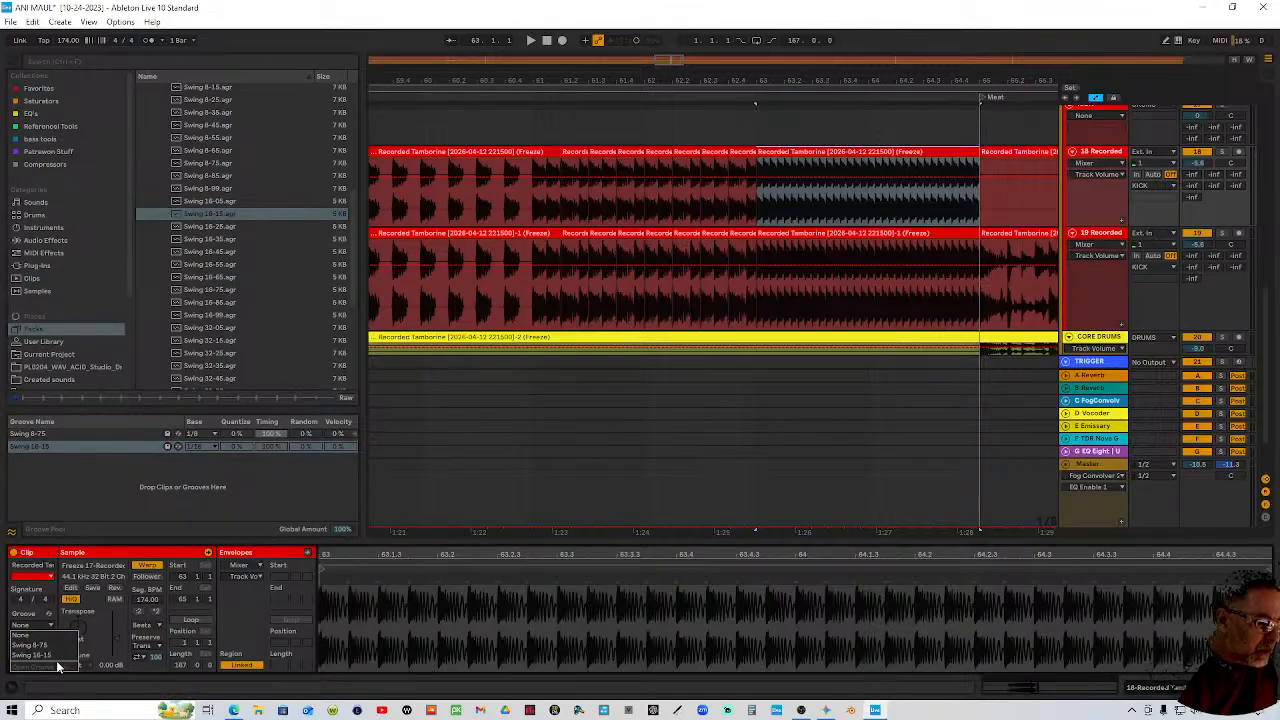
click(40, 655)
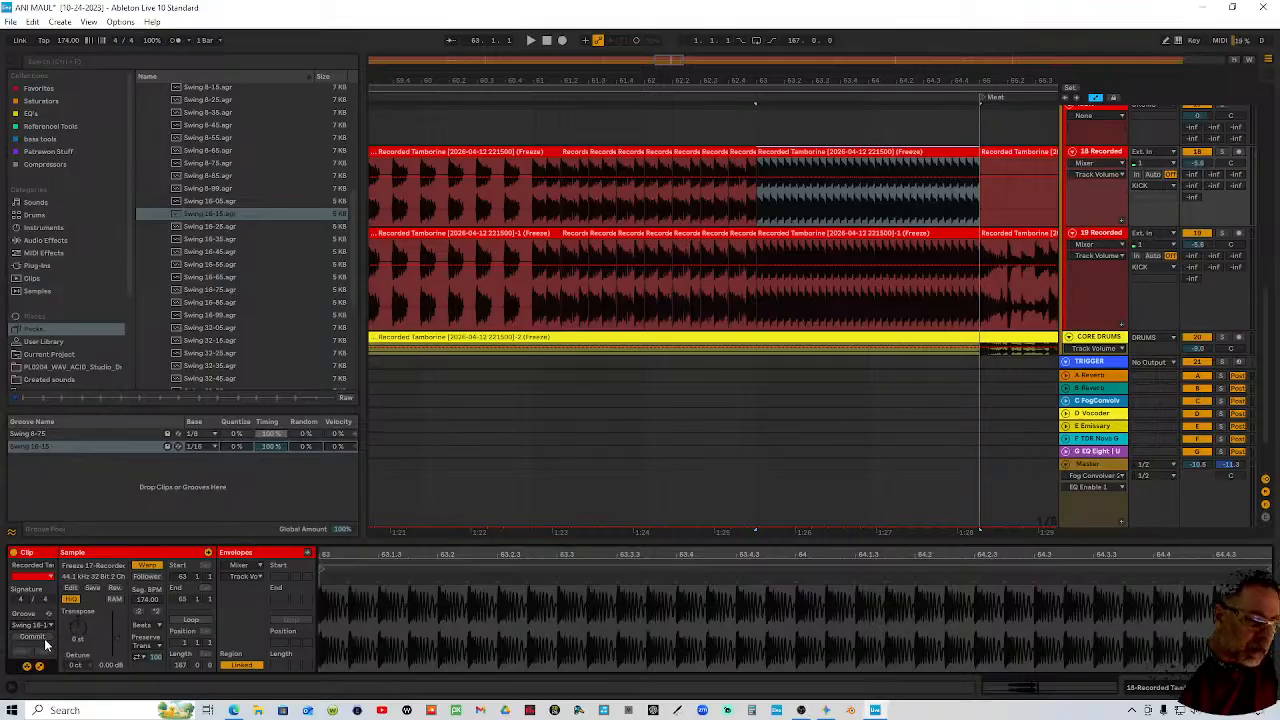
click(42, 638)
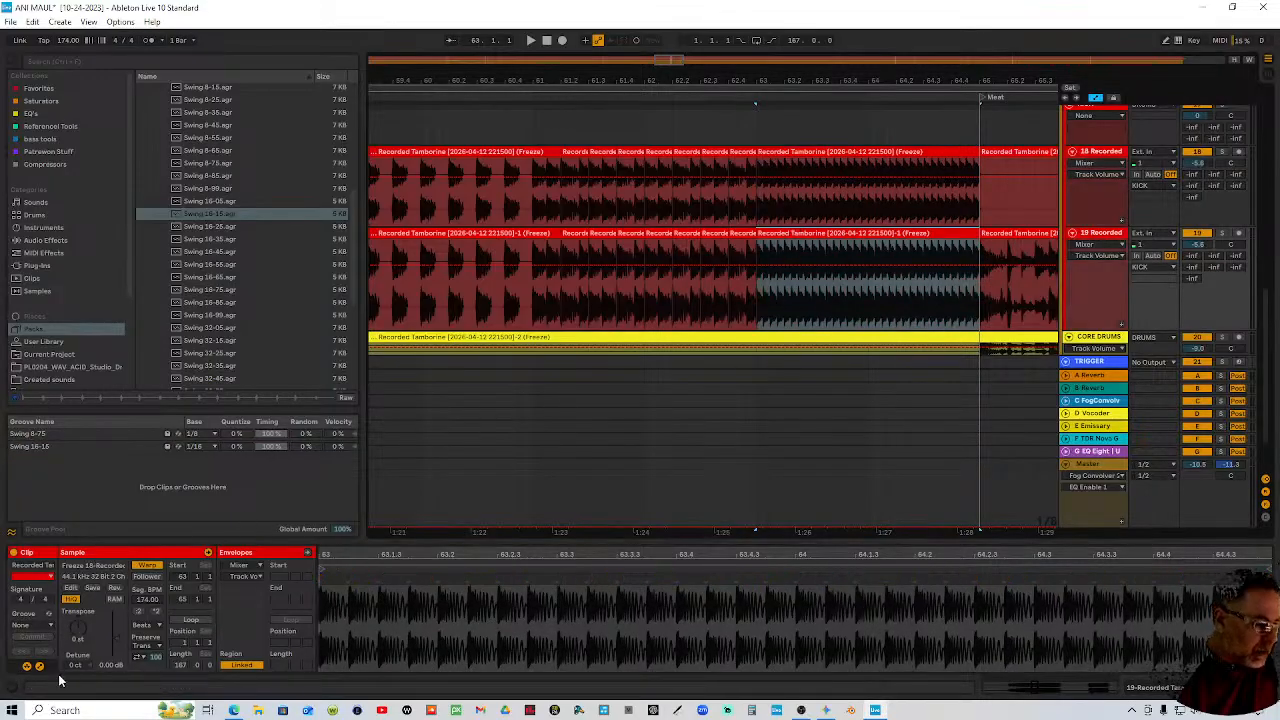
Assign the Swing 16-15 groove to the lower kick track's clip from bar 63 to 65 and commit it
click(52, 626)
click(48, 656)
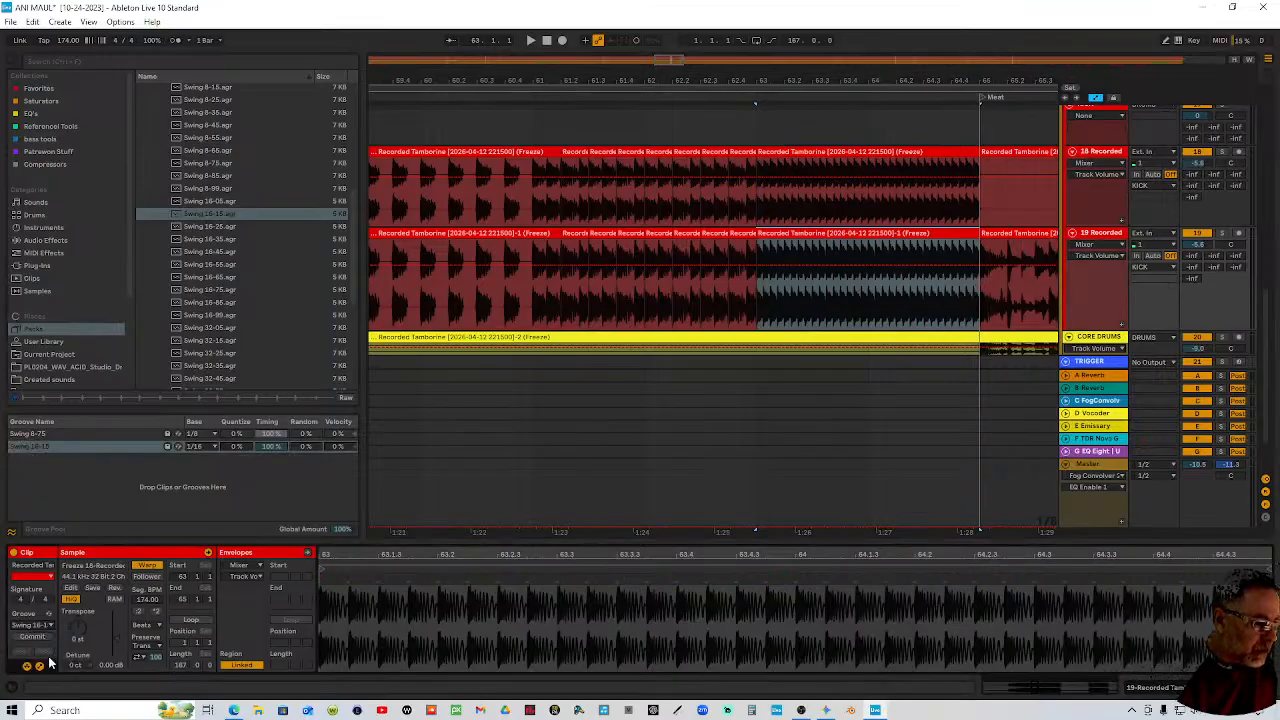
click(46, 641)
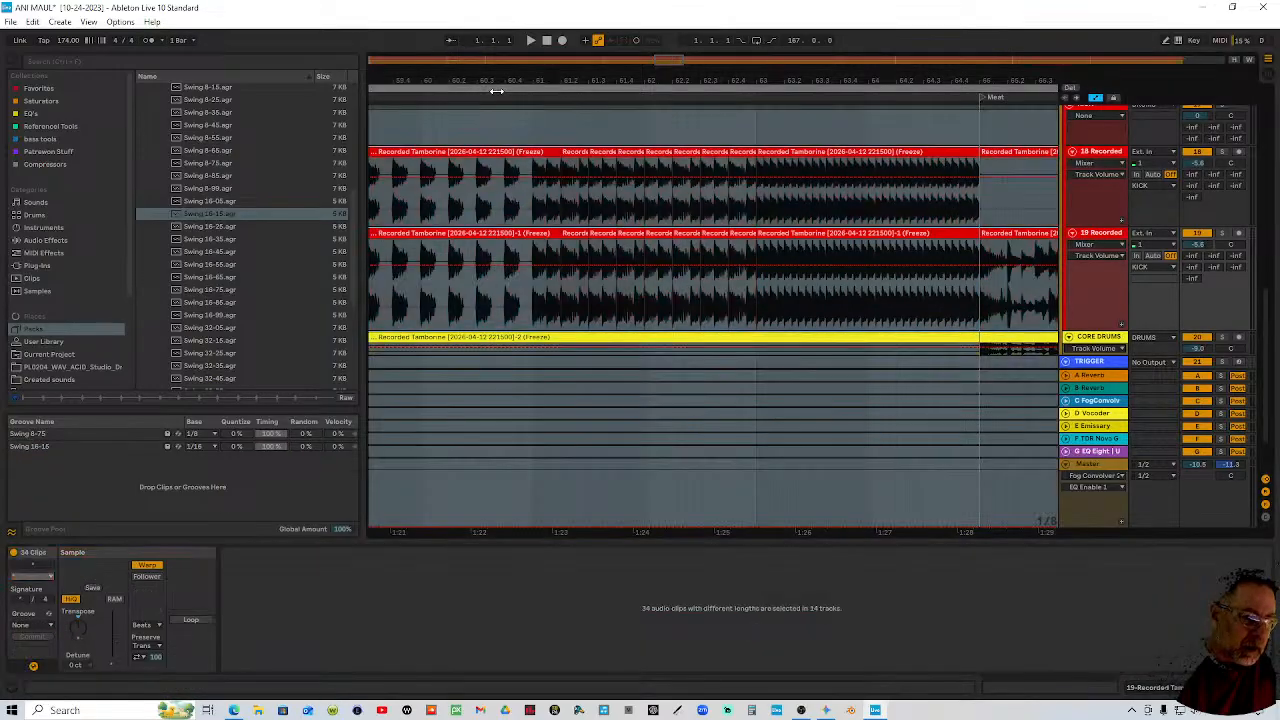
Audition the swung kick build-up through the Meat marker and bring the synth and bass tracks into view
key(ctrl+a)
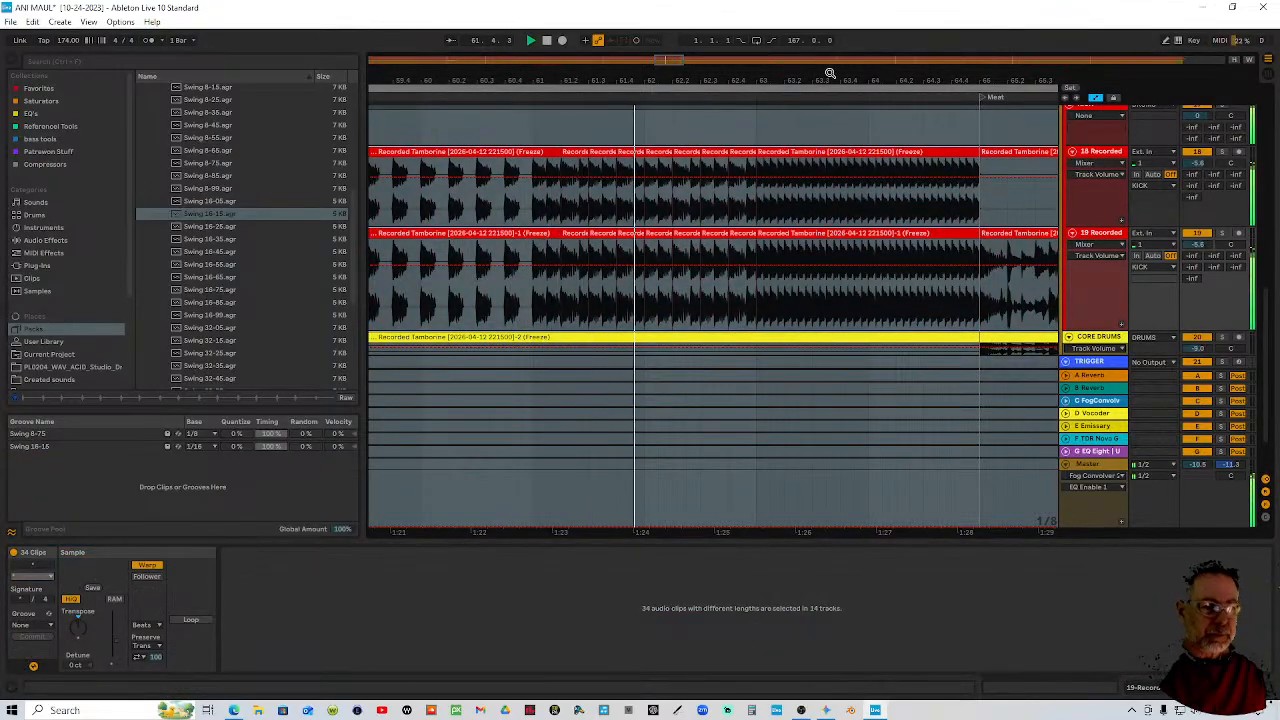
drag(703, 84, 703, 77)
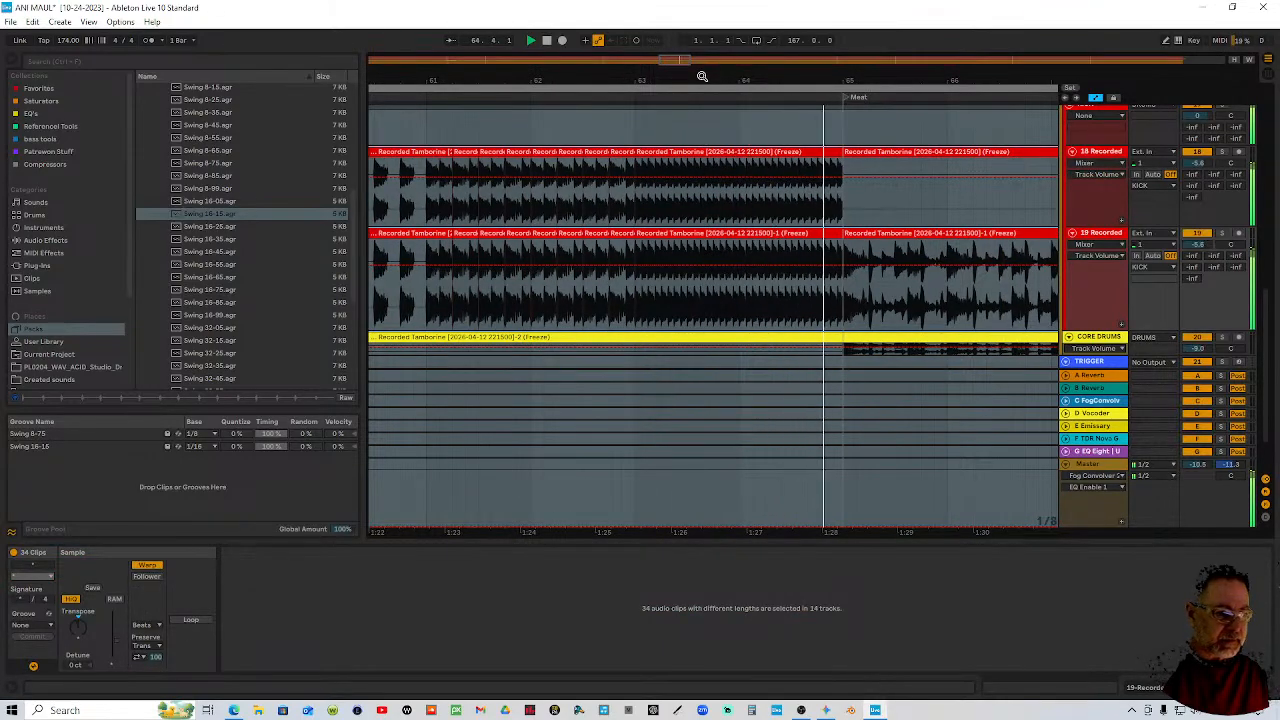
drag(846, 78, 654, 66)
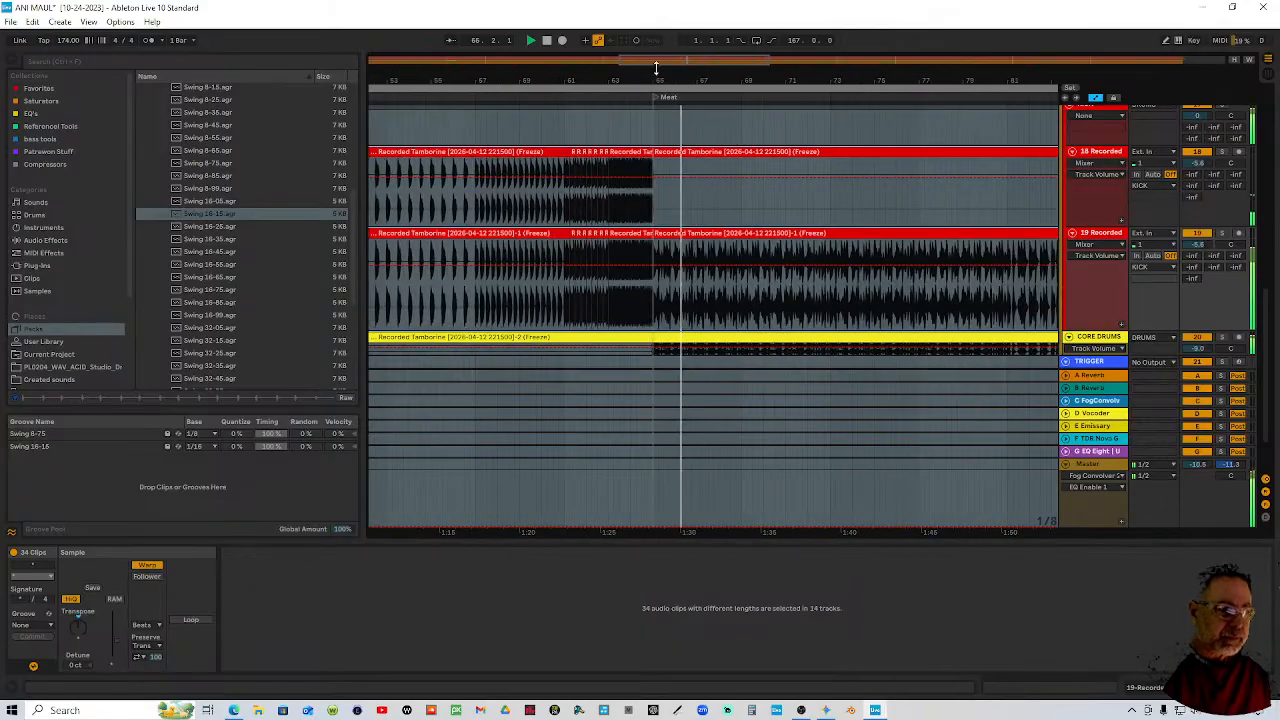
scroll(781, 222, up, 1)
scroll(780, 222, up, 10)
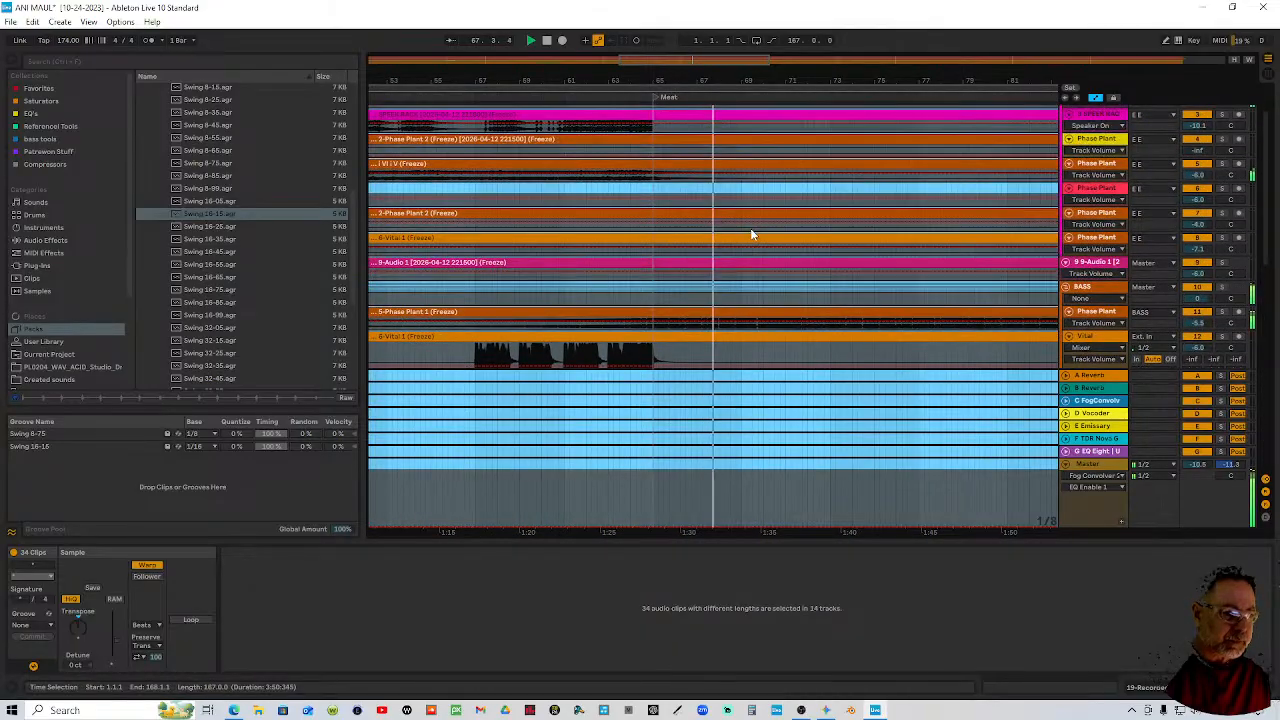
Listen to the lower Vital bass track soloed in the Meat section, unsolo it, and show the EQ's collection
scroll(750, 242, down, 4)
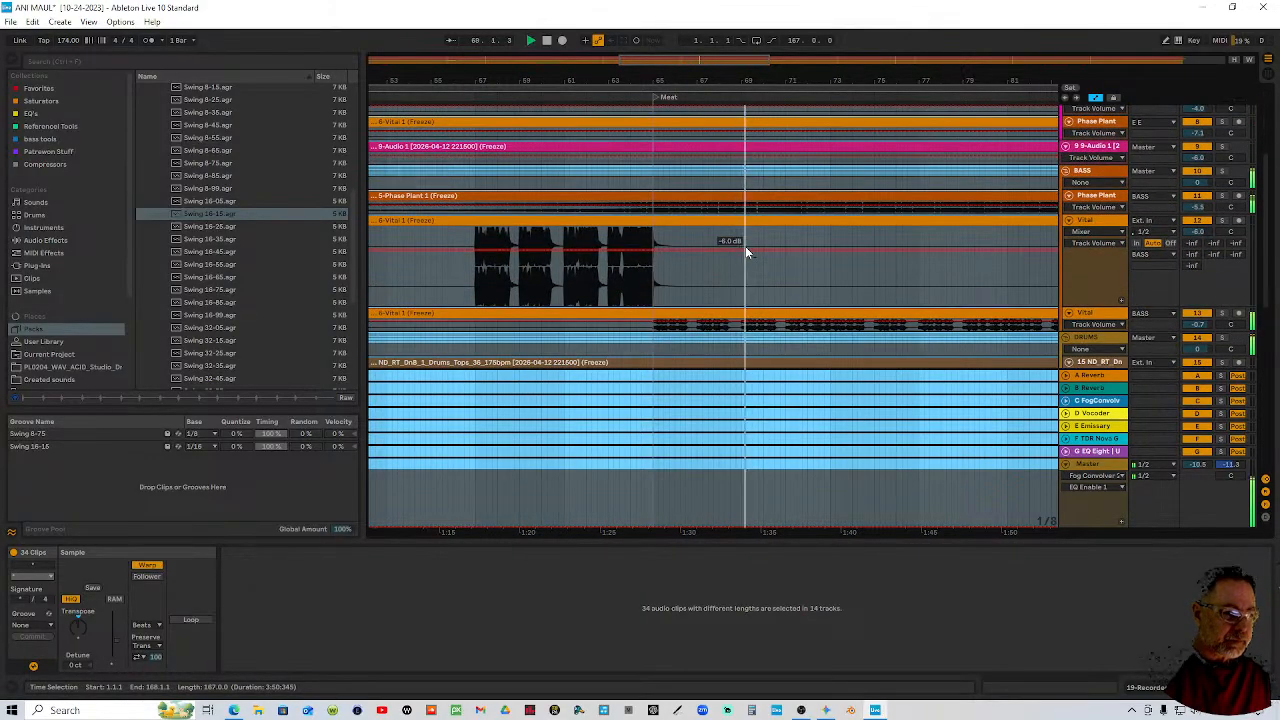
click(1199, 314)
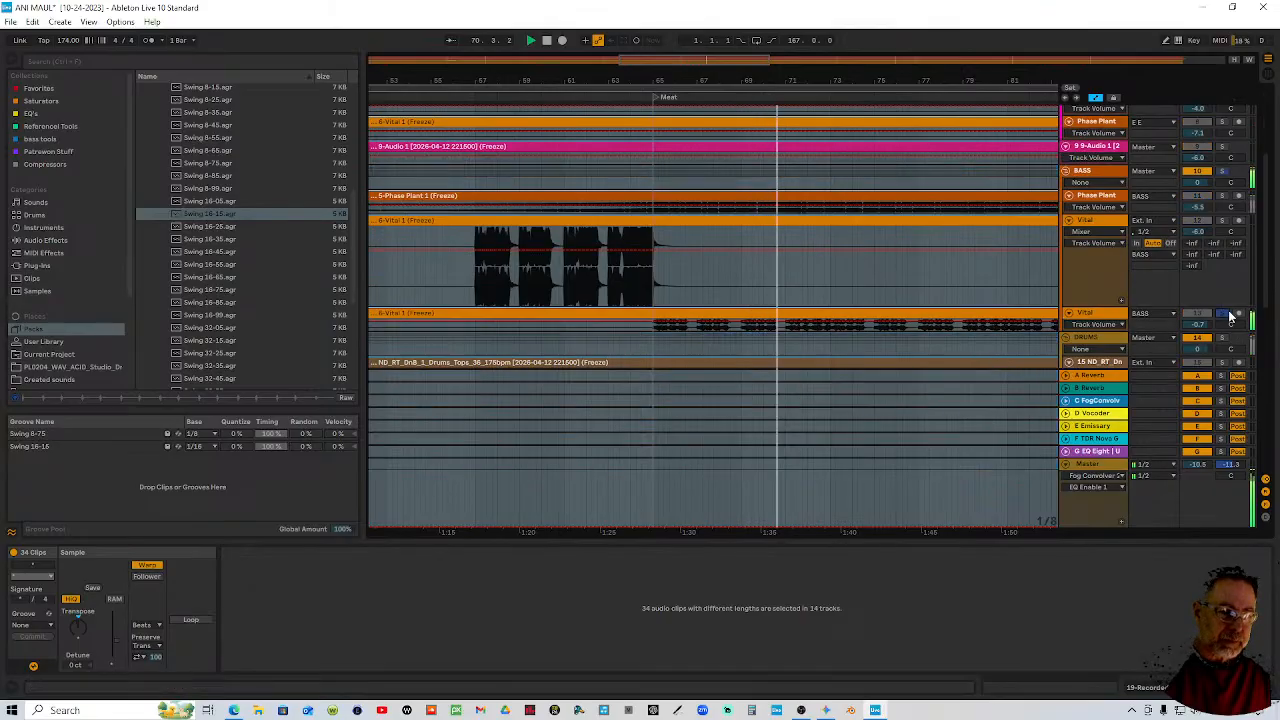
click(1224, 314)
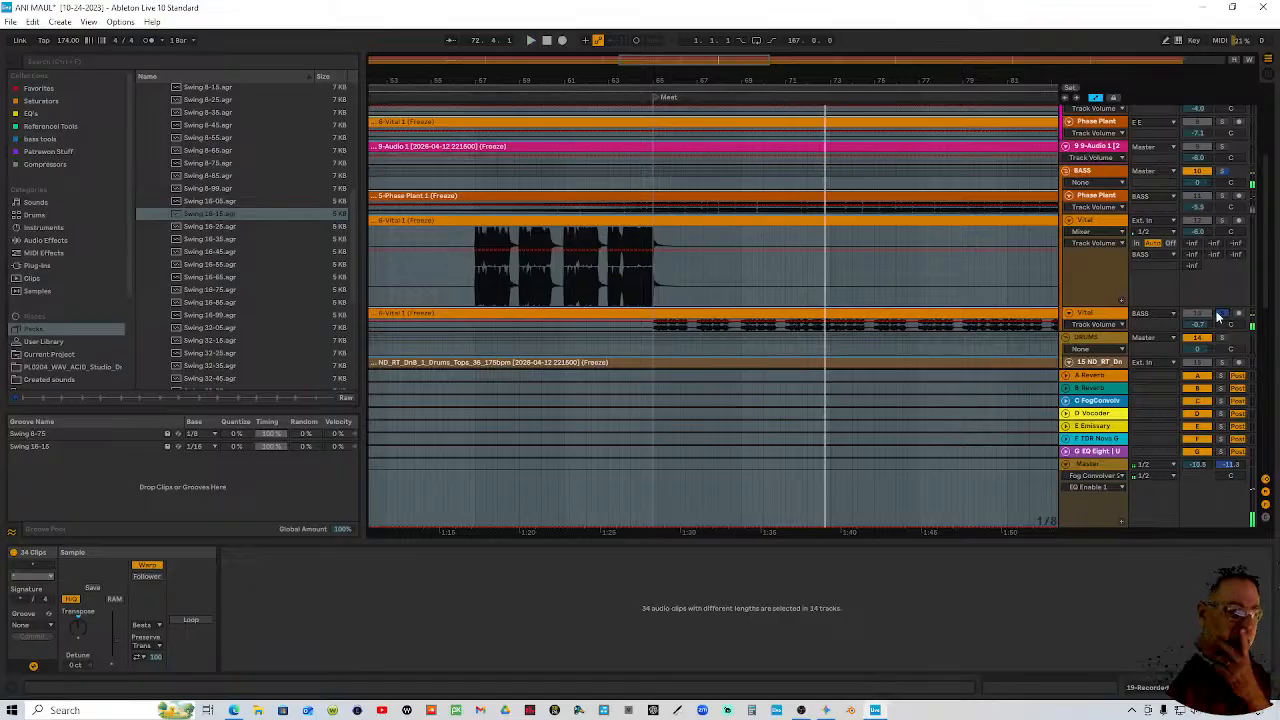
click(1219, 315)
click(633, 425)
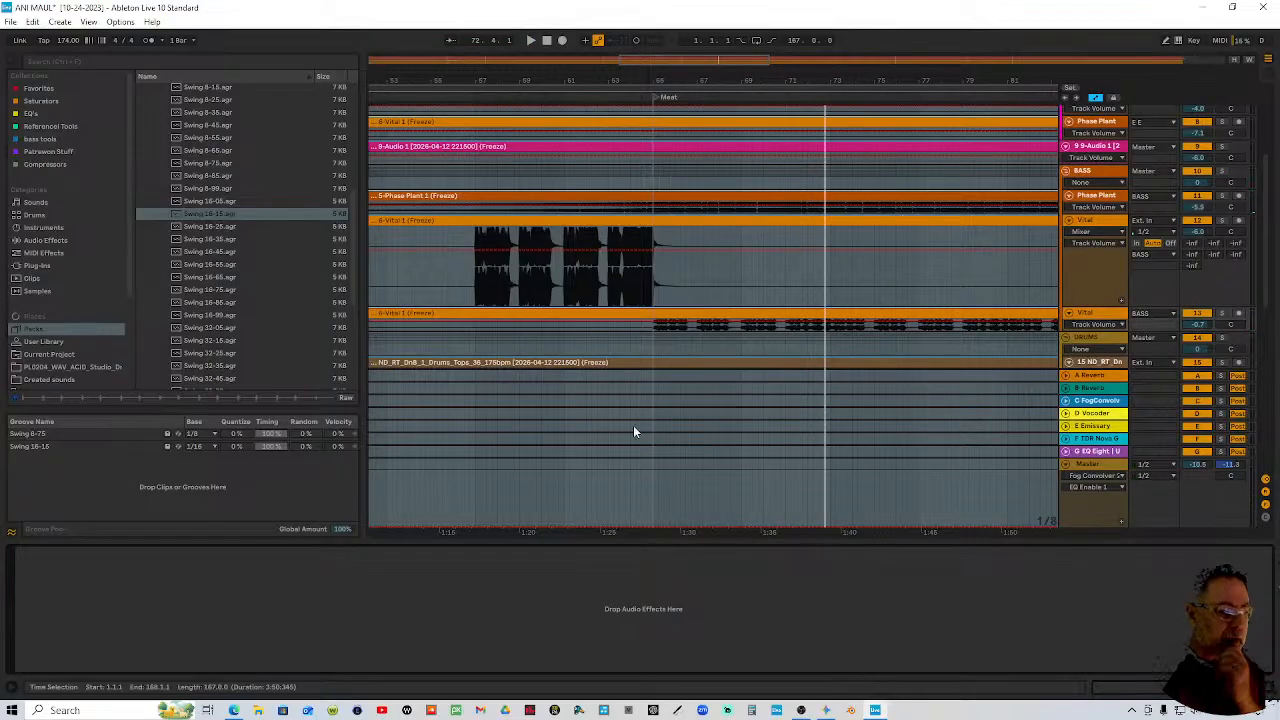
click(30, 114)
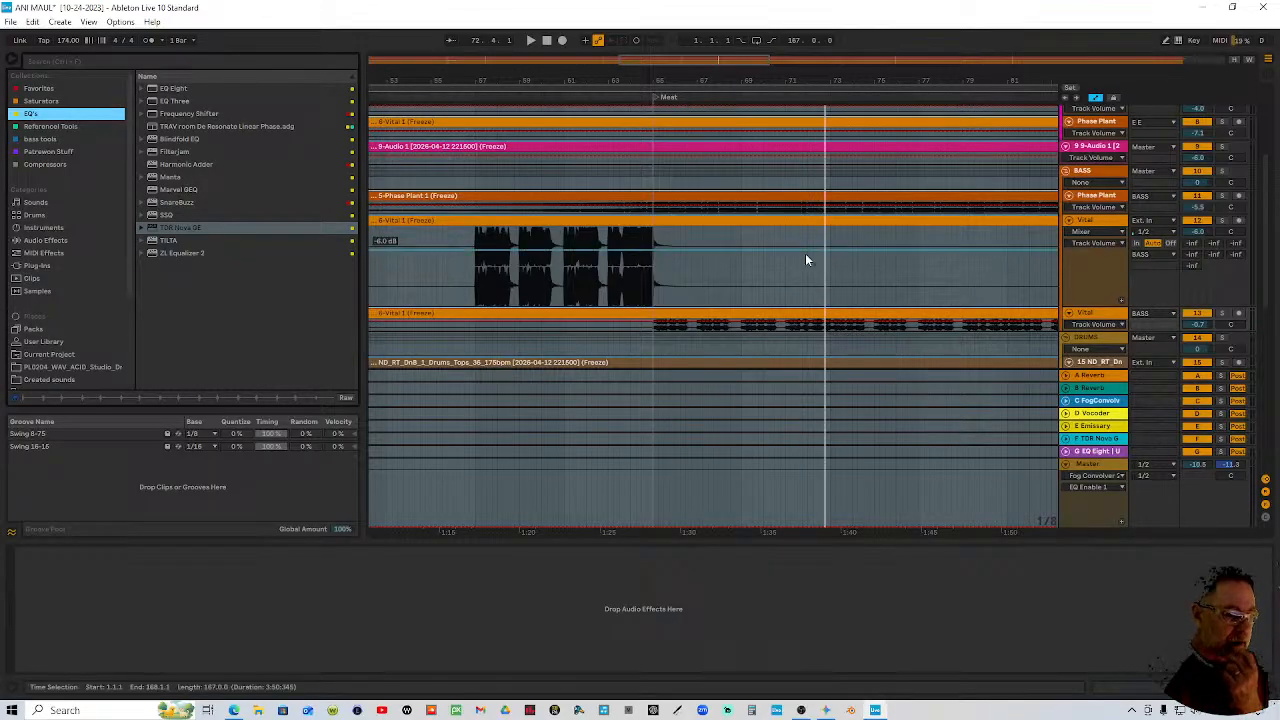
Play from the Meat marker, check the Phase Plant bass track in solo, and lower its volume to about -6.9 dB
click(643, 94)
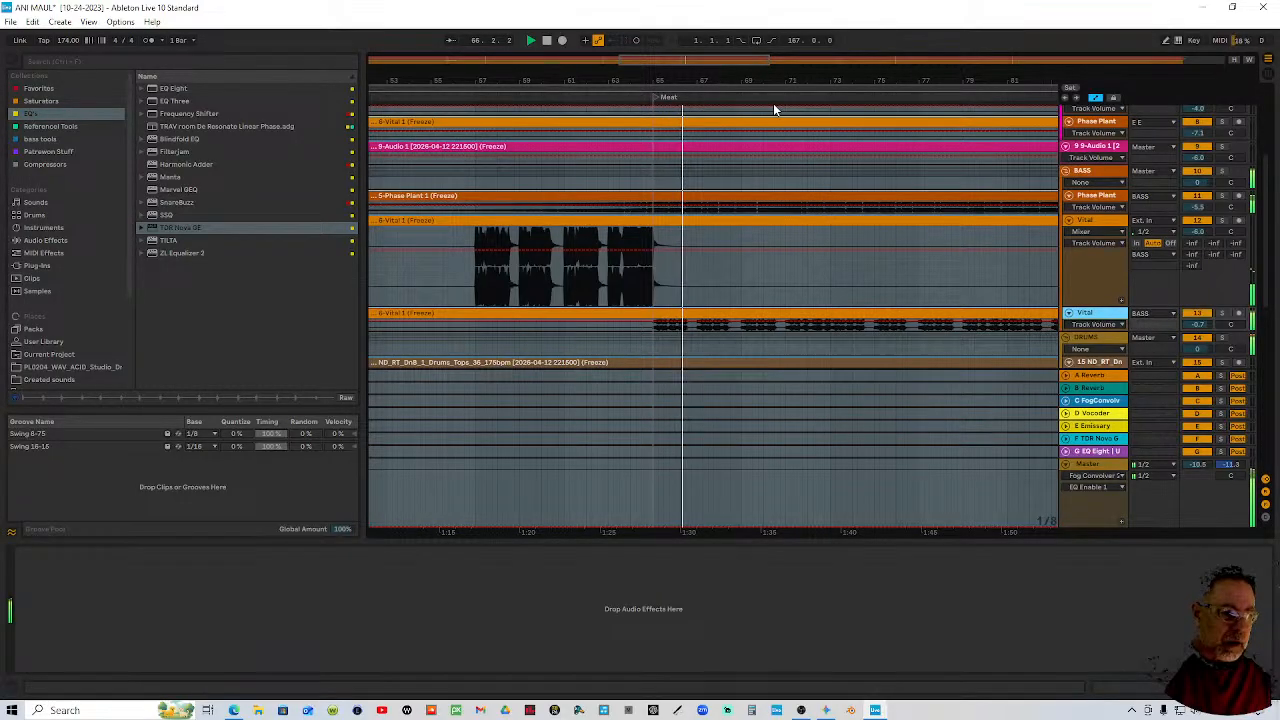
scroll(815, 232, up, 3)
scroll(815, 245, up, 3)
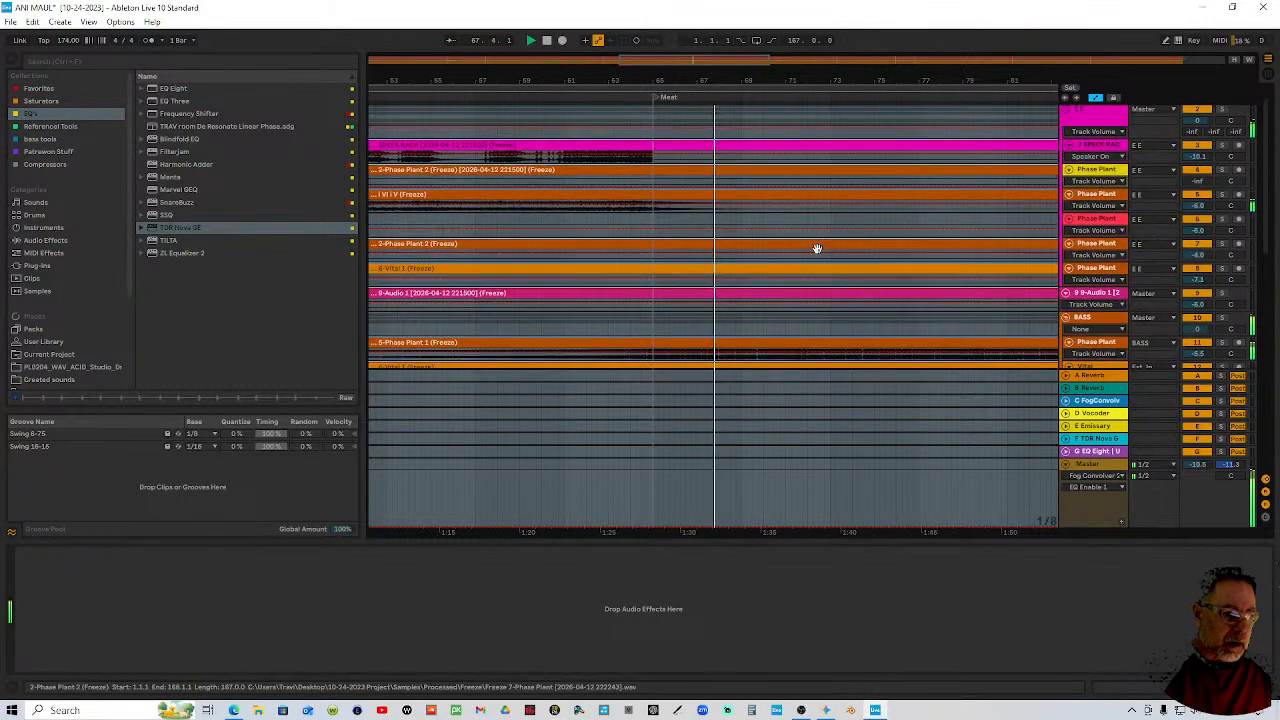
scroll(815, 250, down, 4)
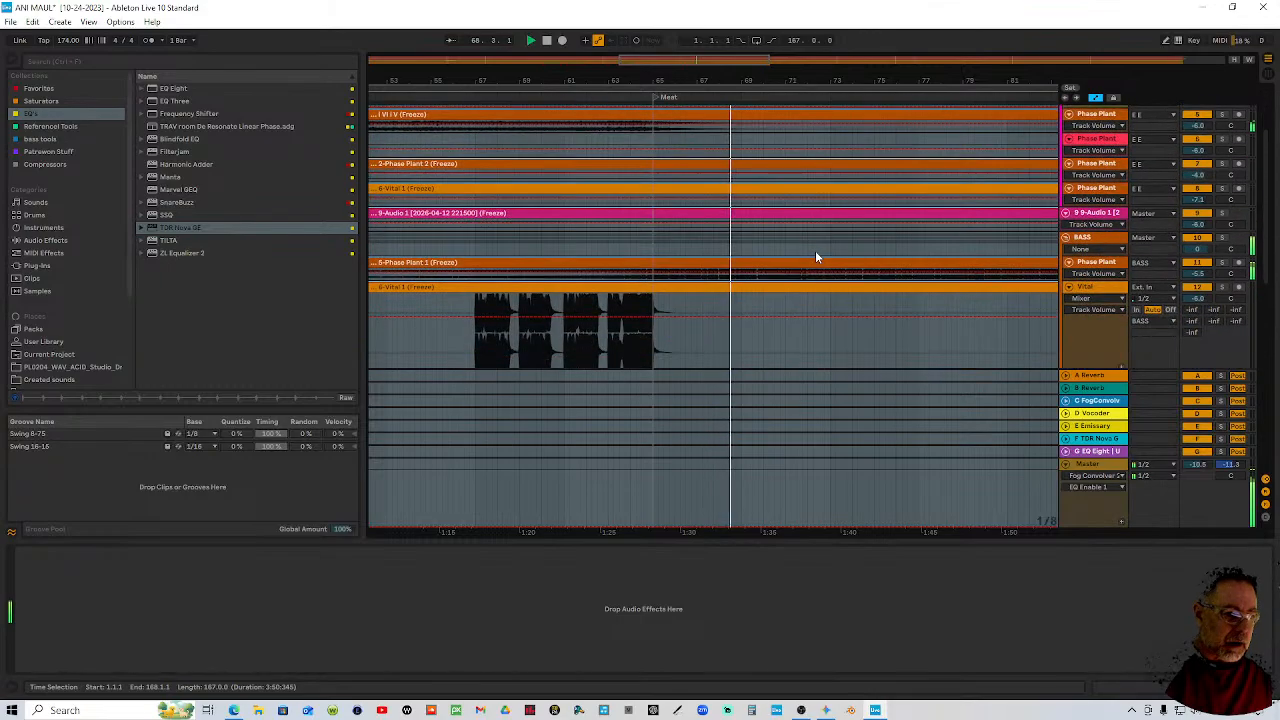
click(1221, 263)
click(1221, 264)
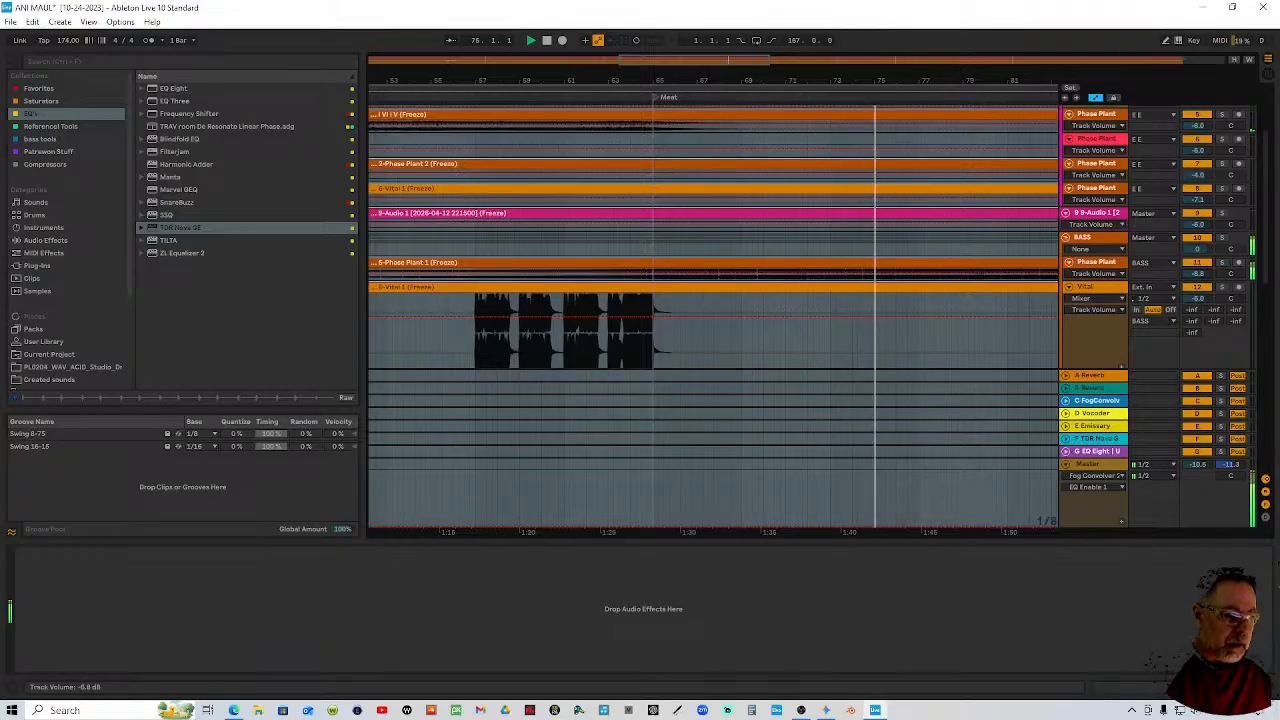
Examine the bass, drum and kick tracks across the whole arrangement while the Meat section plays
drag(905, 76, 905, 36)
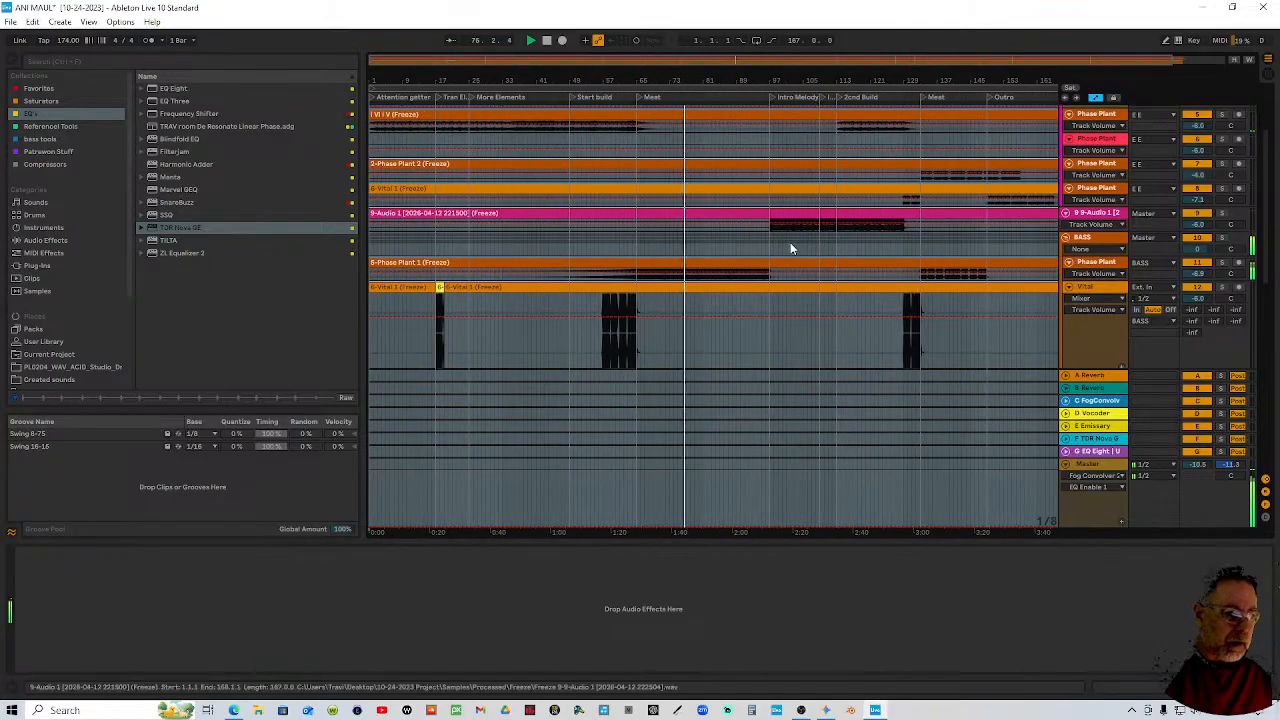
scroll(748, 268, down, 5)
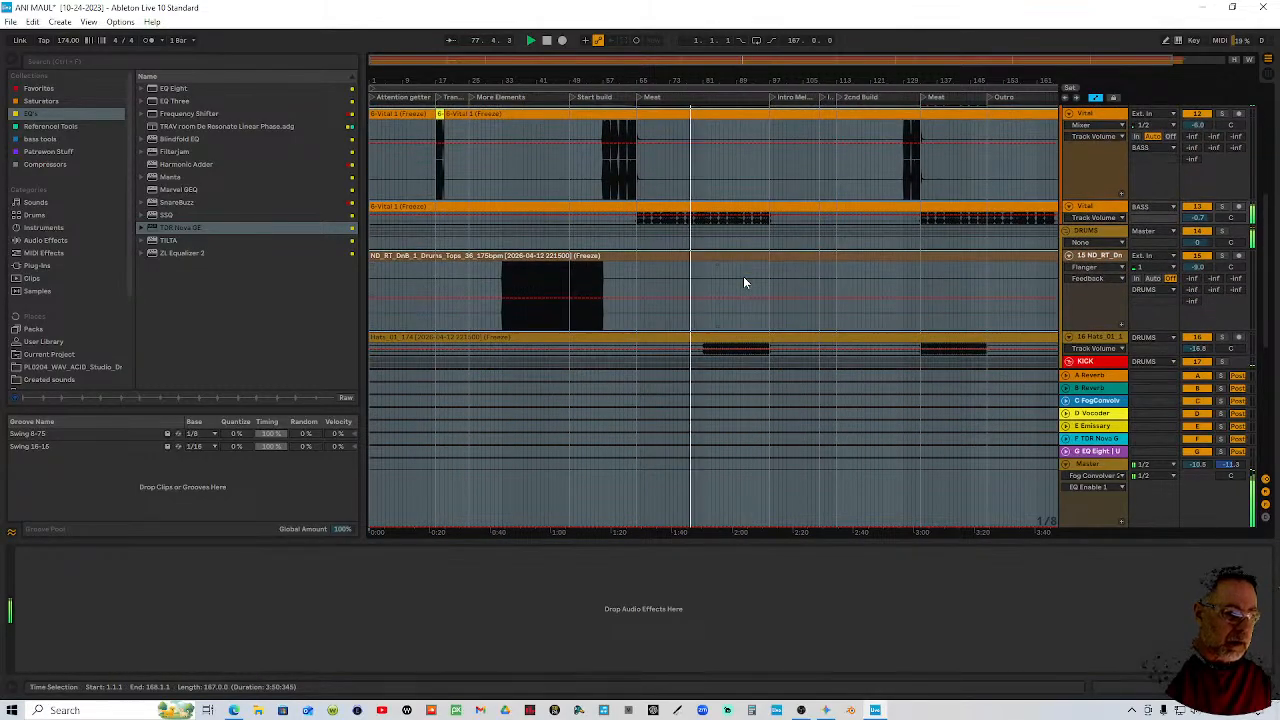
scroll(745, 278, down, 4)
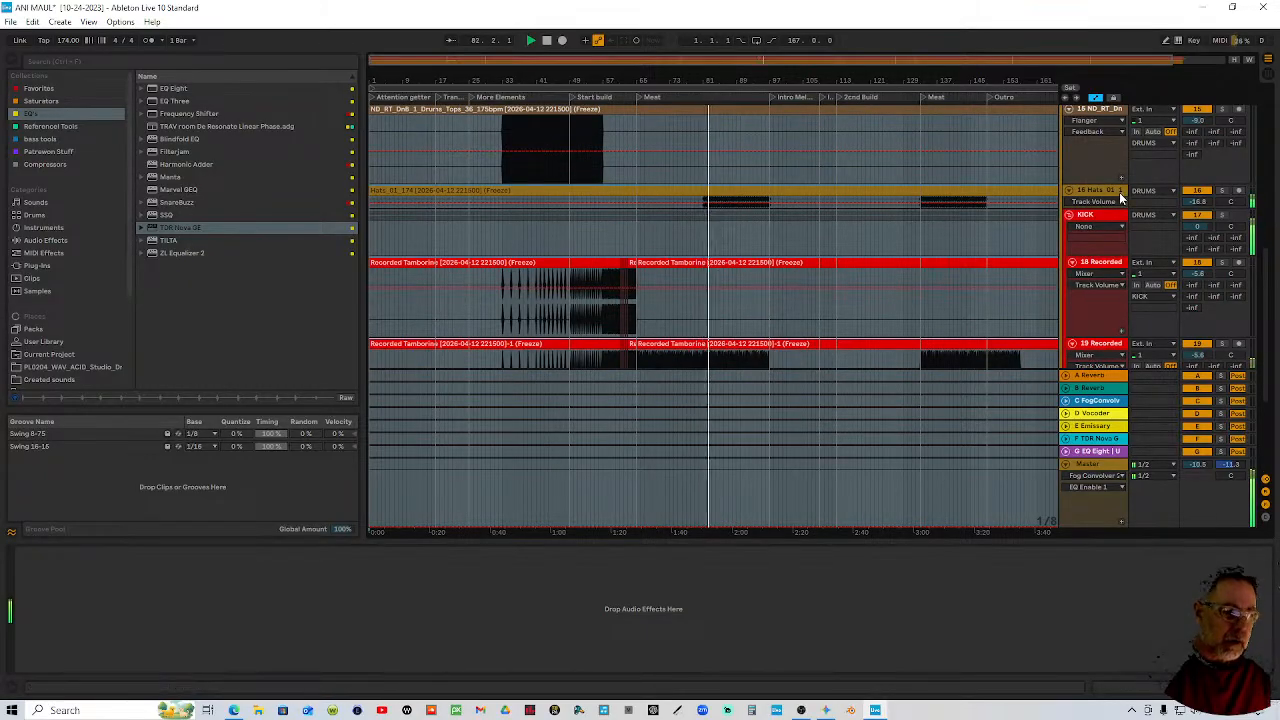
scroll(779, 224, up, 4)
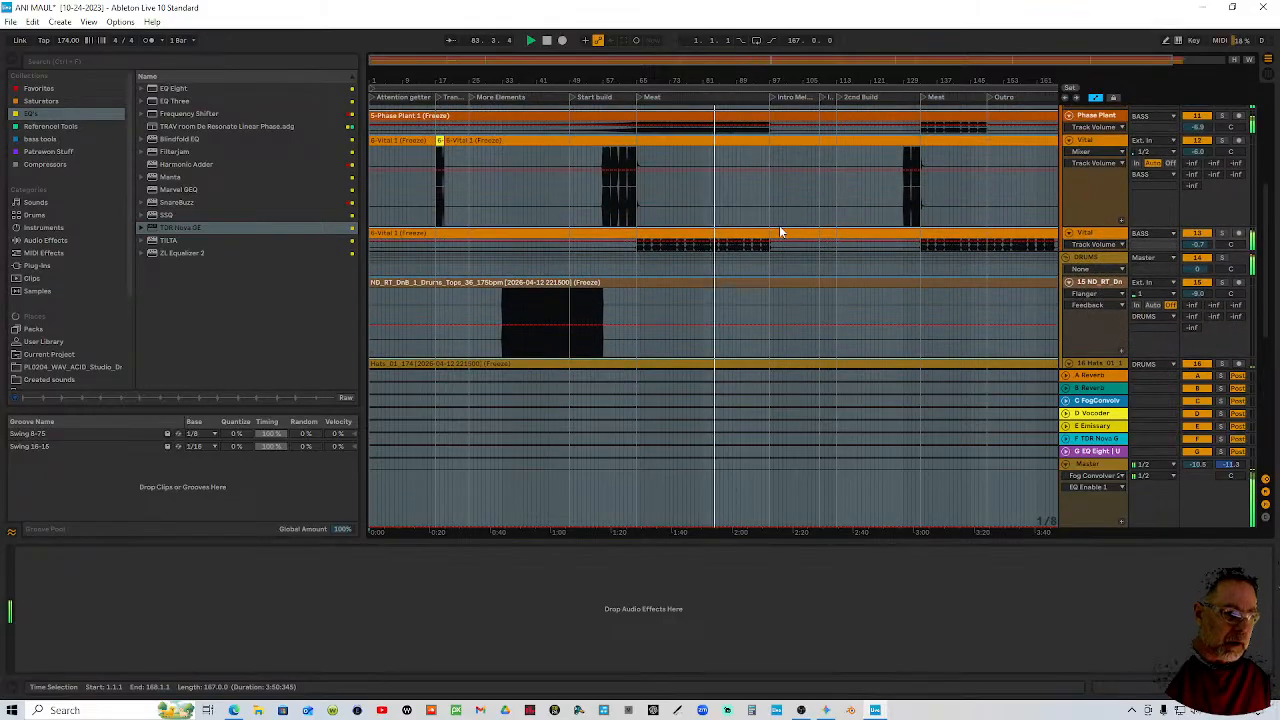
scroll(779, 225, up, 3)
scroll(766, 279, down, 3)
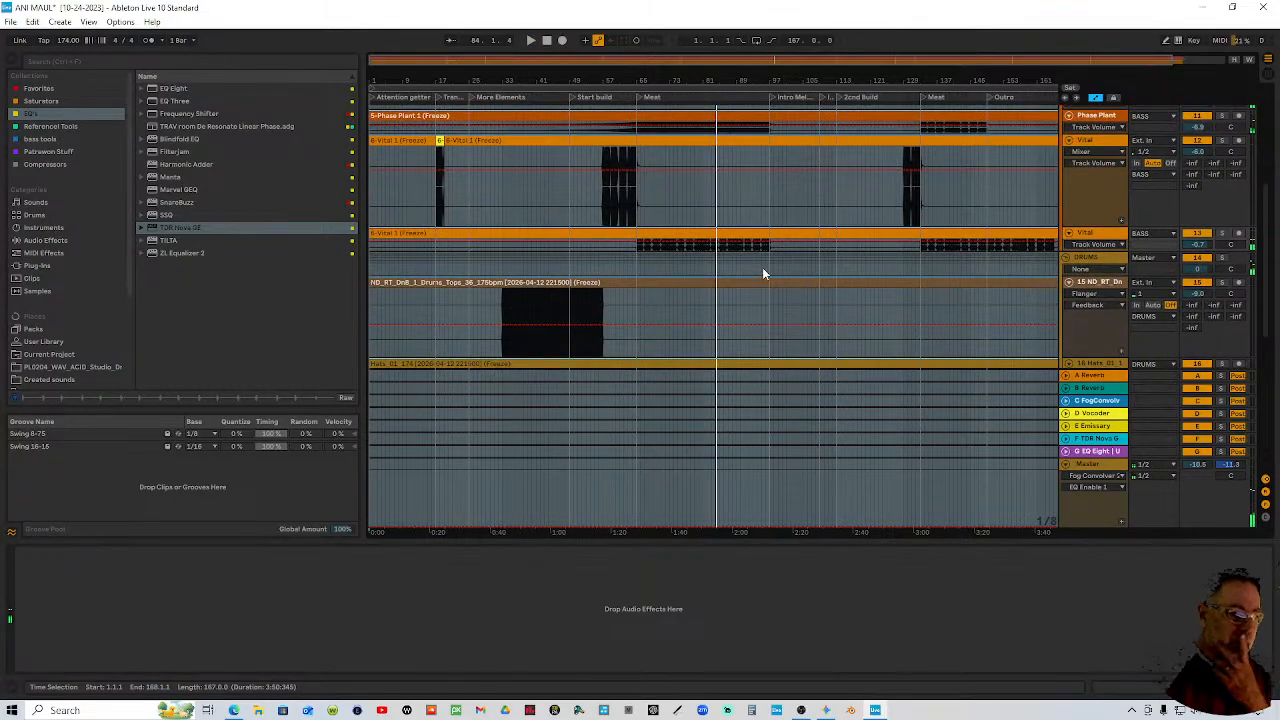
Enlarge the lower Vital bass track and add a locator at about bar 81 within the Meat section
scroll(755, 256, up, 2)
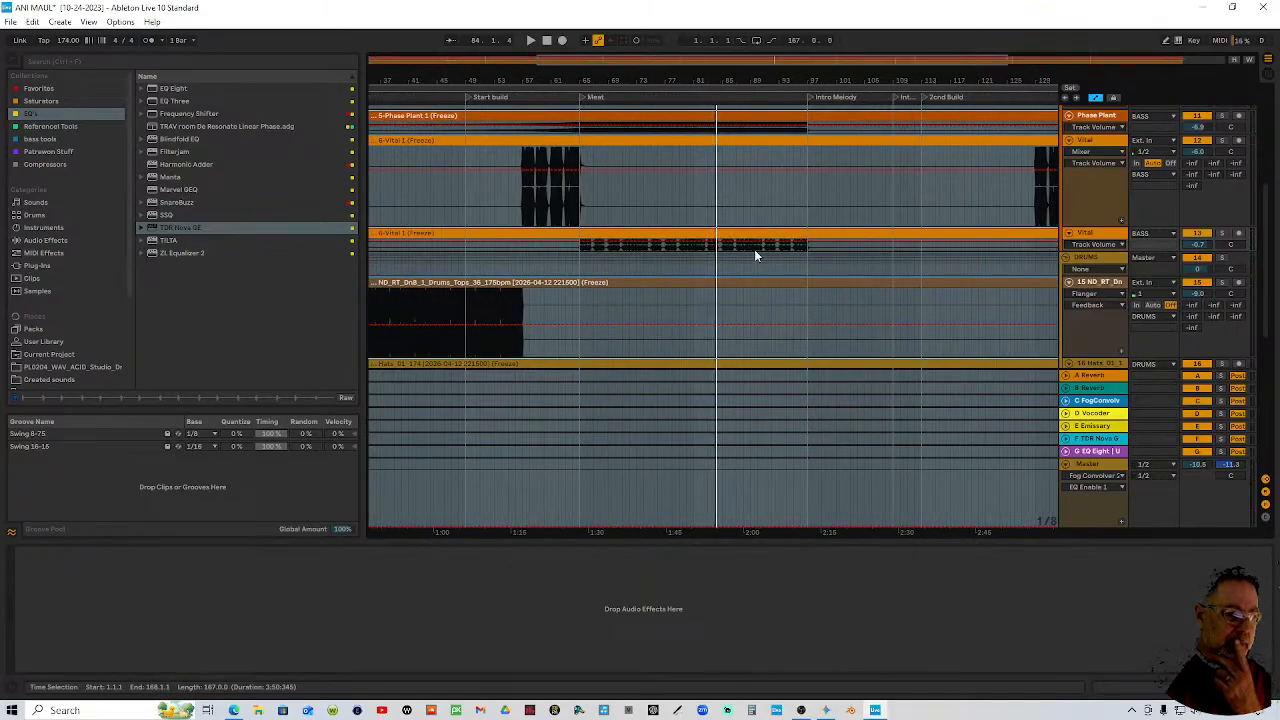
drag(1085, 253, 1085, 365)
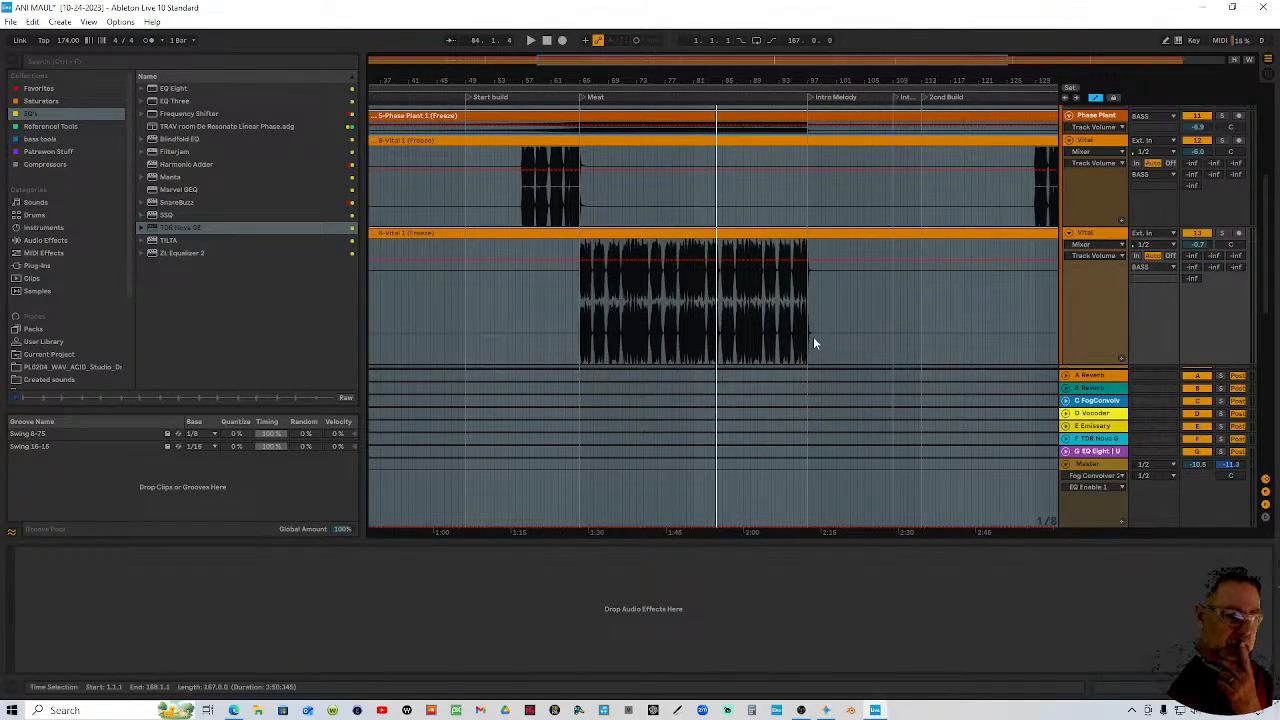
scroll(662, 178, up, 3)
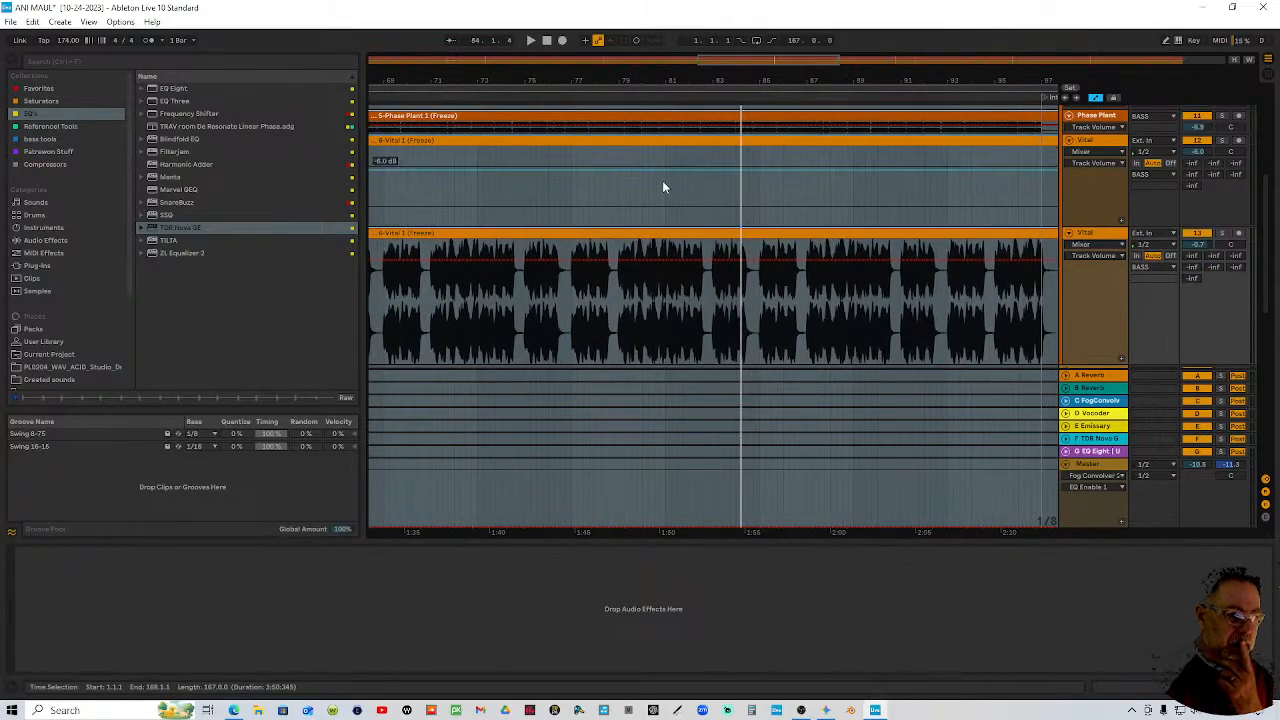
key(ctrl+a)
click(663, 186)
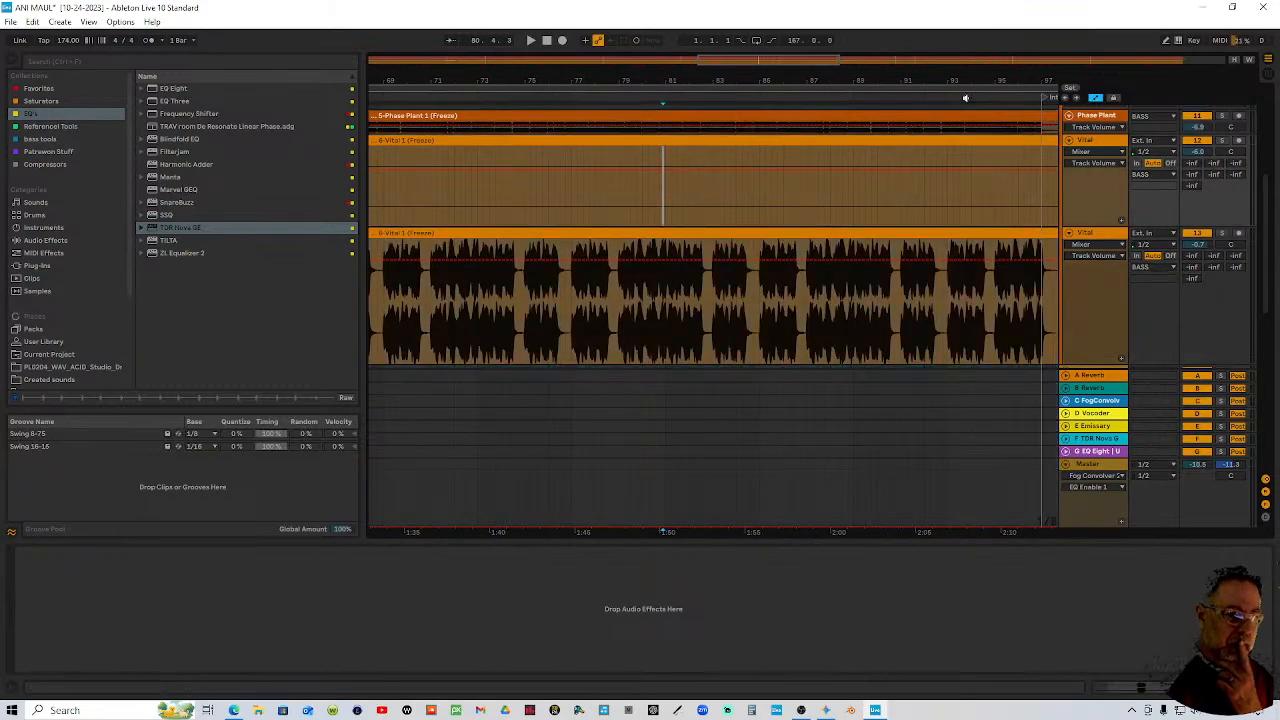
click(1070, 88)
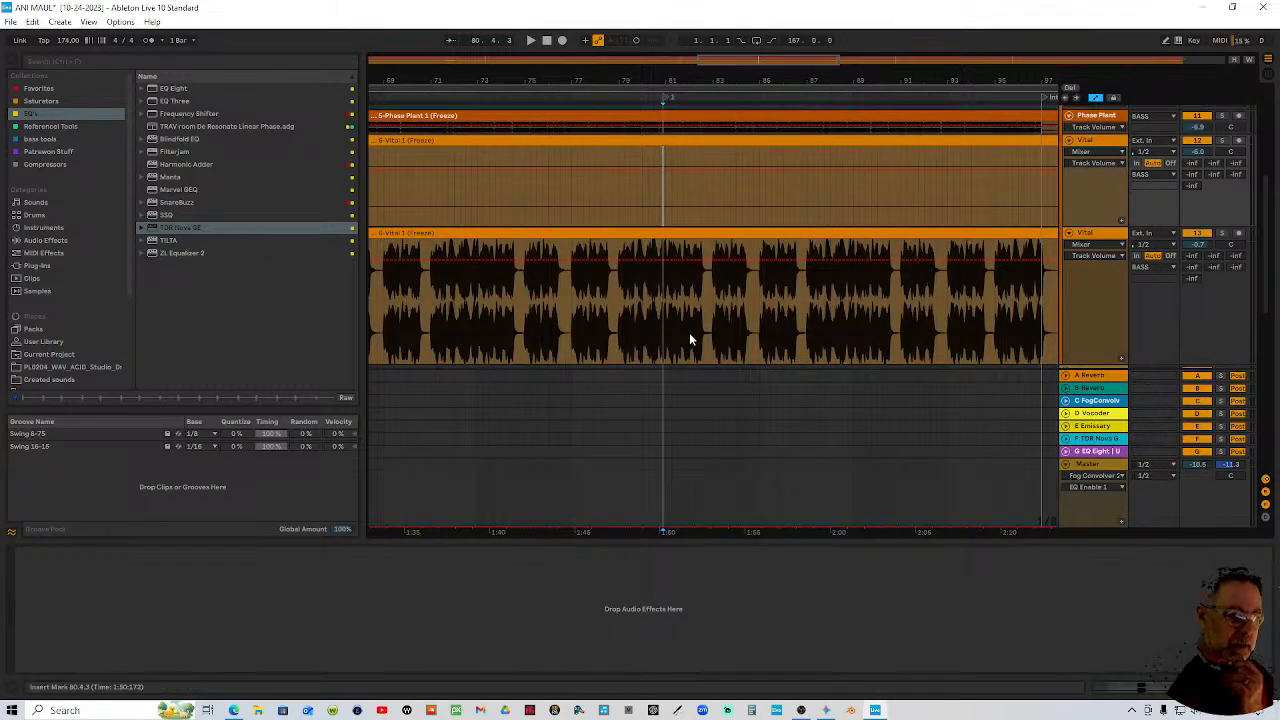
Bring the full Meat section into view and set the arrangement's fixed grid to 1 Bar
drag(664, 330, 849, 331)
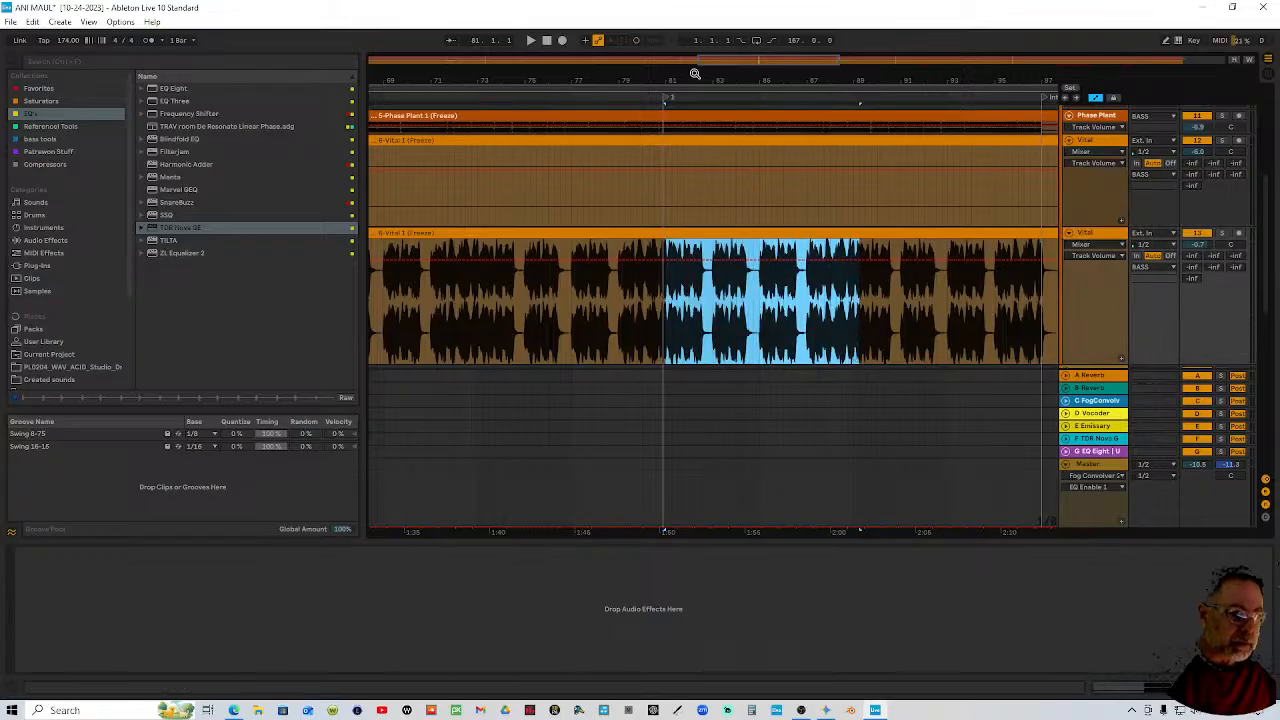
key(minus)
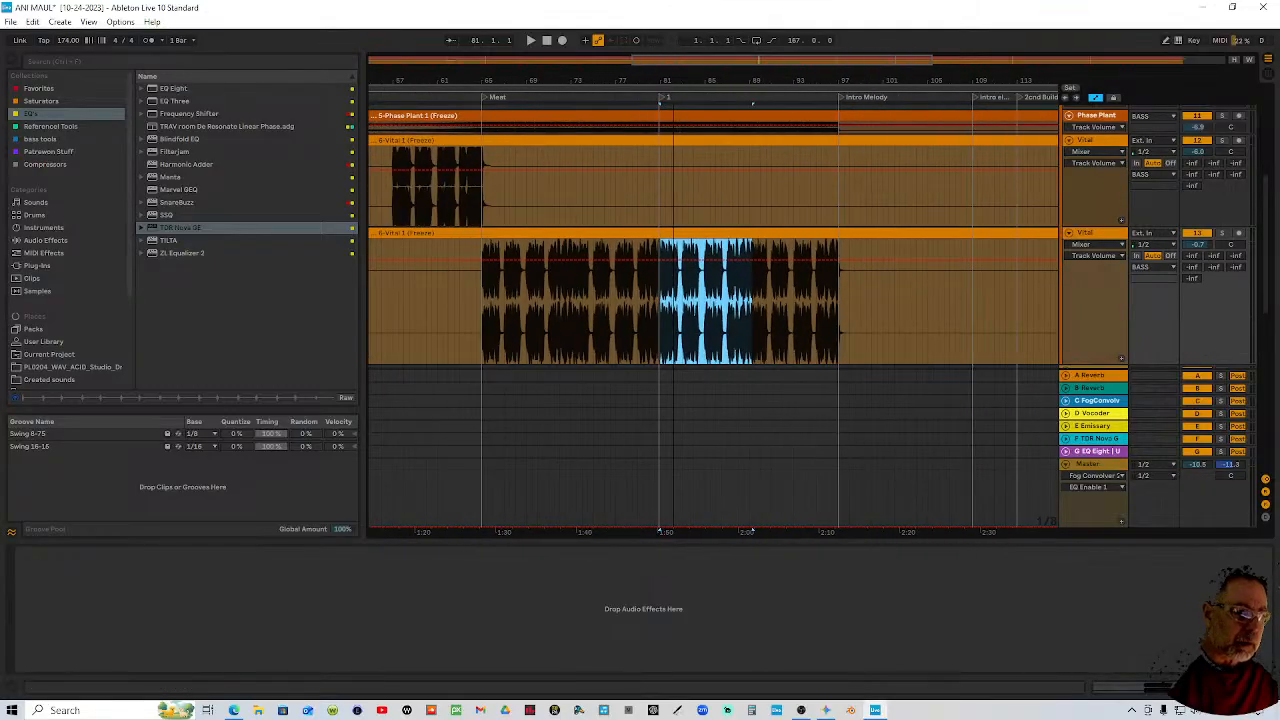
click(664, 333)
right_click(695, 333)
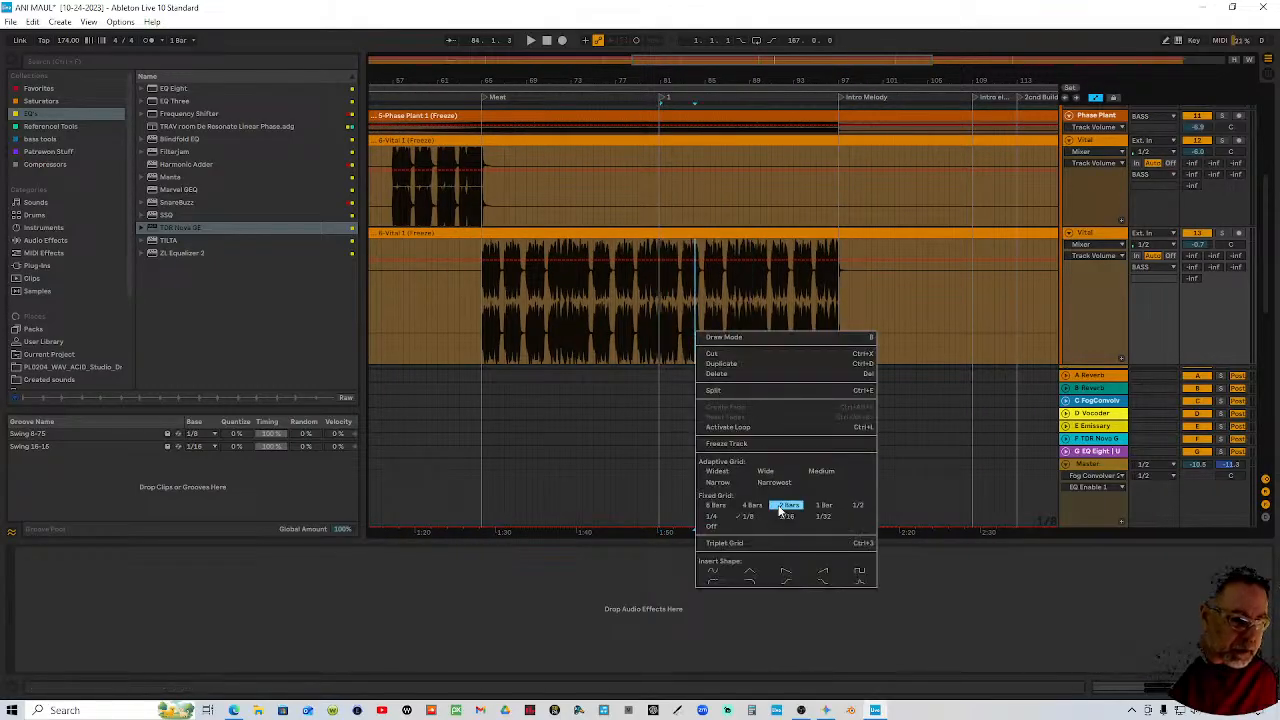
click(824, 505)
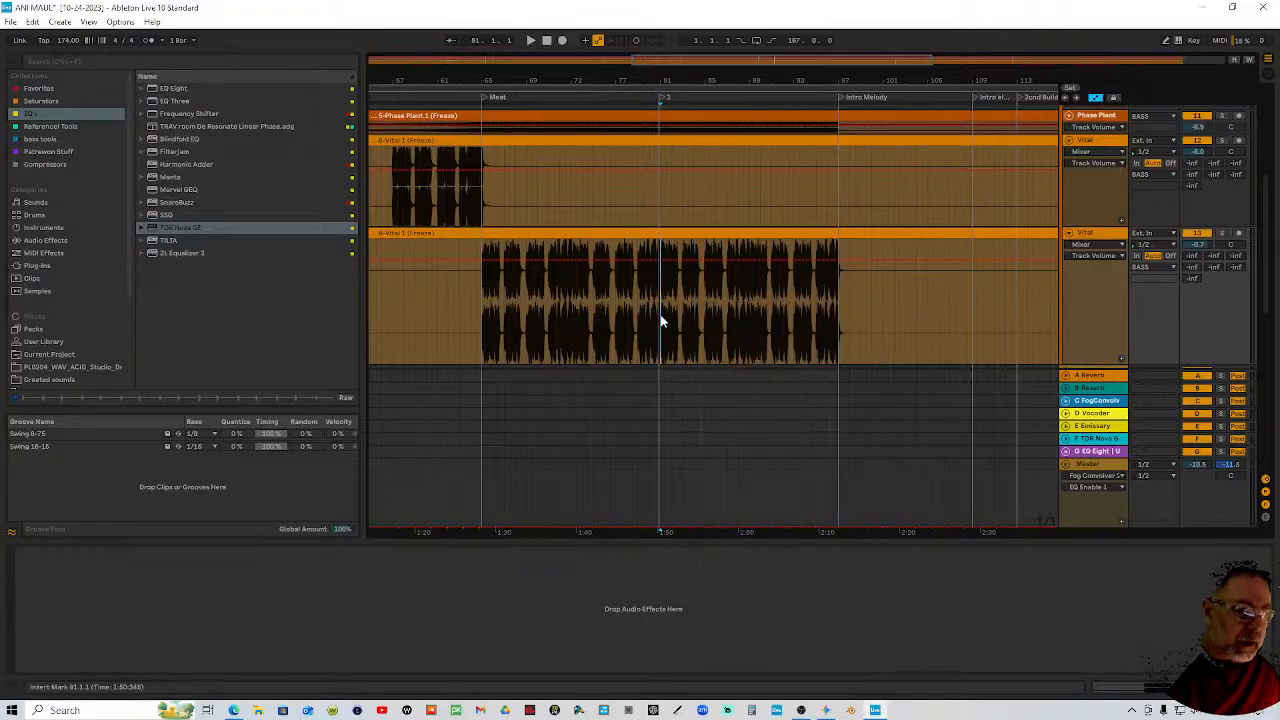
Split the lower Vital track's clip from bar 81 to 101 into its own clip and colour it green
drag(660, 320, 880, 246)
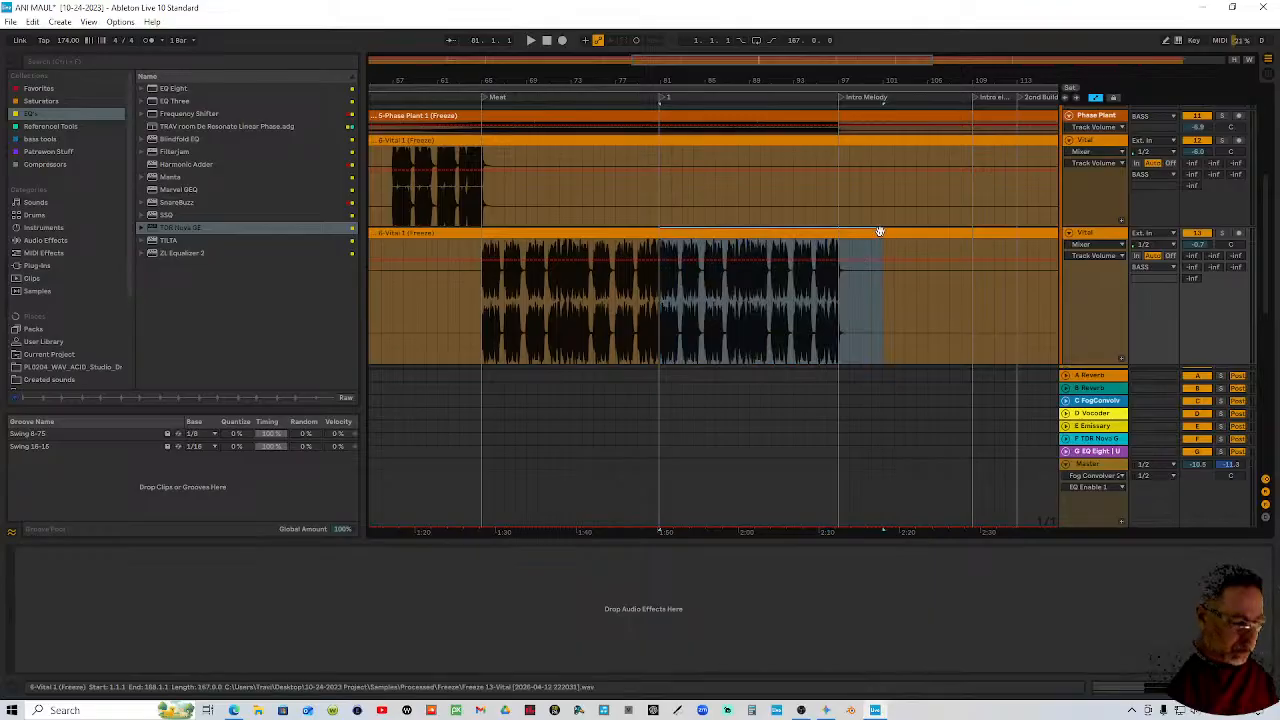
right_click(880, 232)
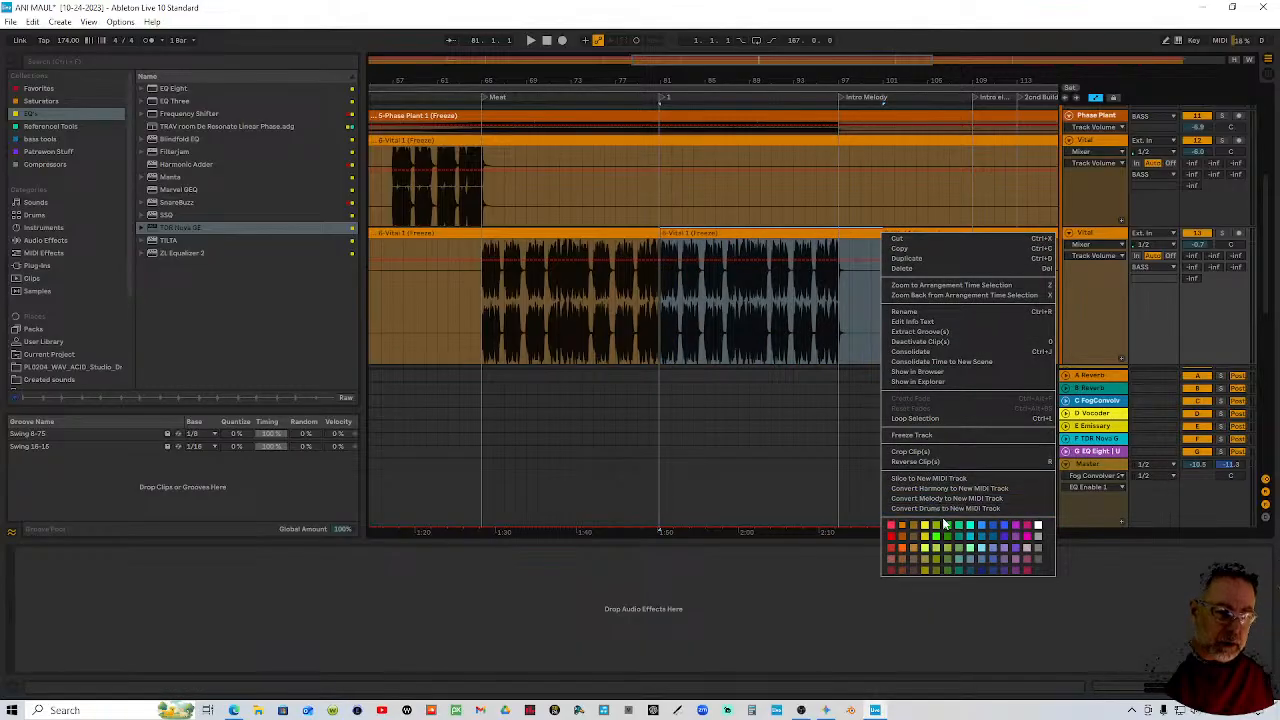
click(947, 529)
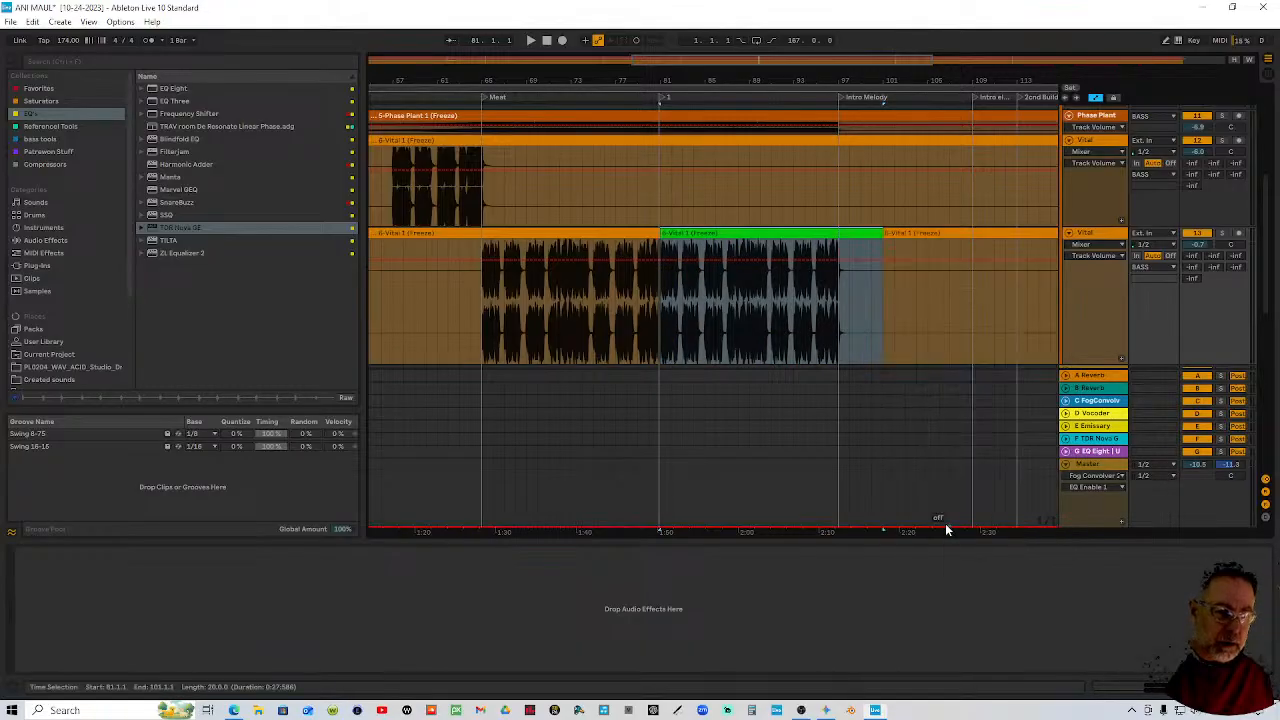
Transpose the green Vital clip by -12 st, set its warp mode to Texture with Flux 0.00, and audition it
double_click(756, 236)
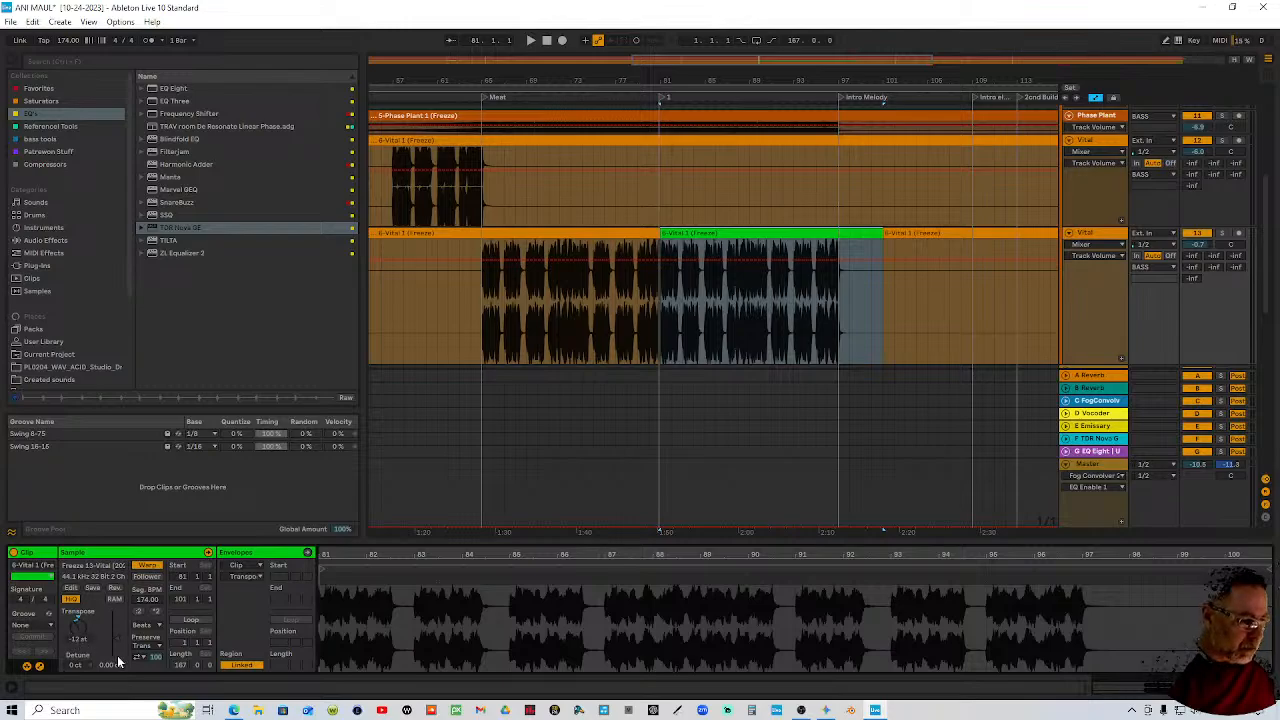
click(158, 628)
click(156, 647)
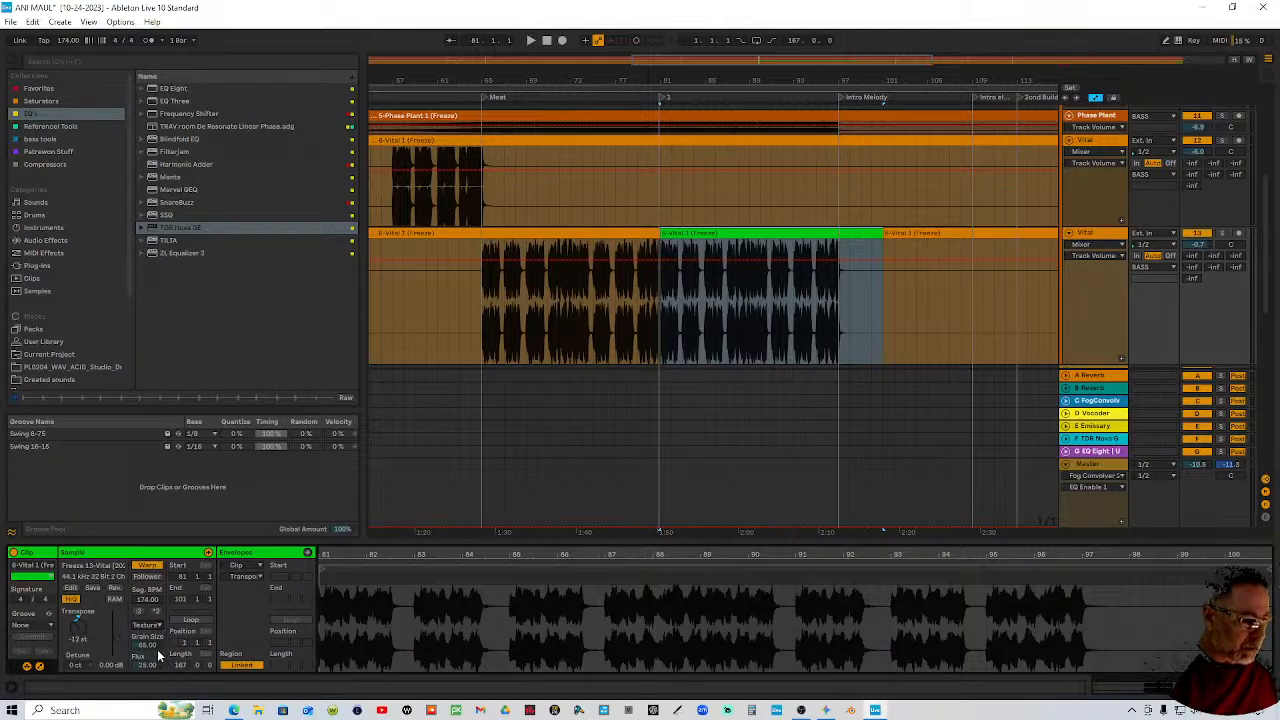
click(147, 665)
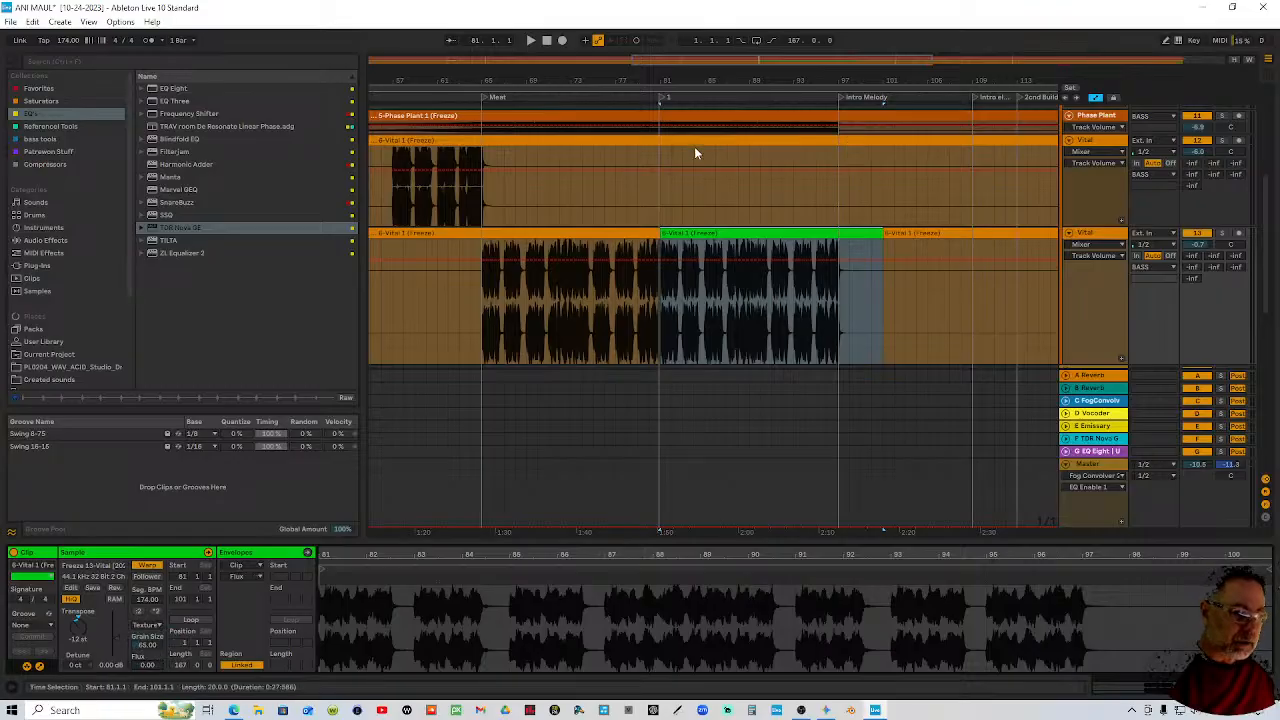
click(634, 97)
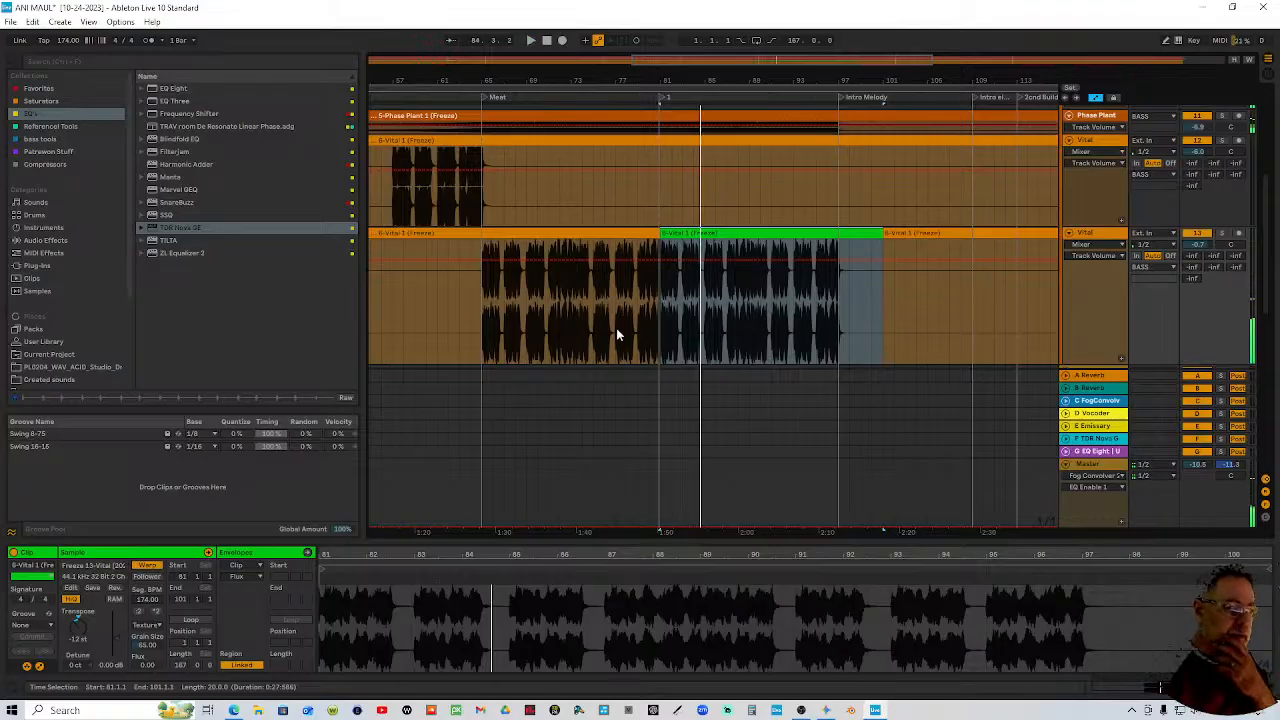
Enlarge the Phase Plant bass track and split off its clip from bar 81 to bar 100
scroll(660, 322, up, 3)
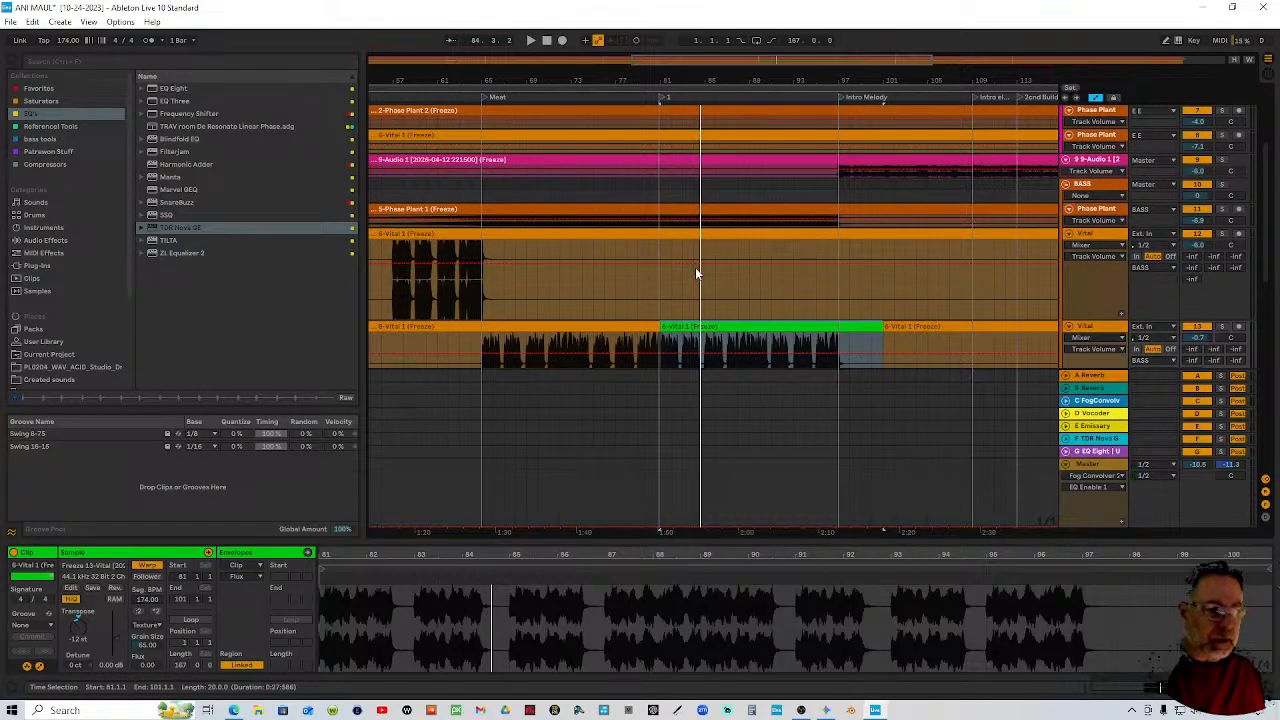
scroll(695, 267, up, 1)
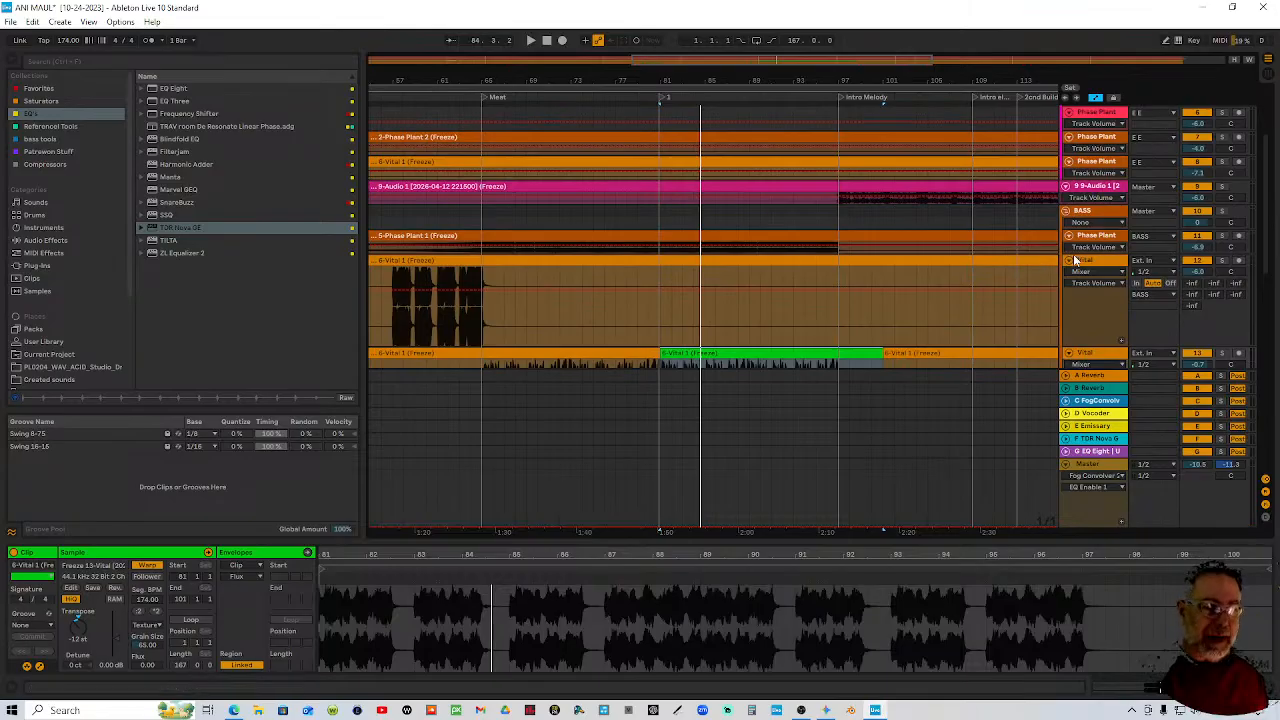
drag(1075, 253, 1075, 344)
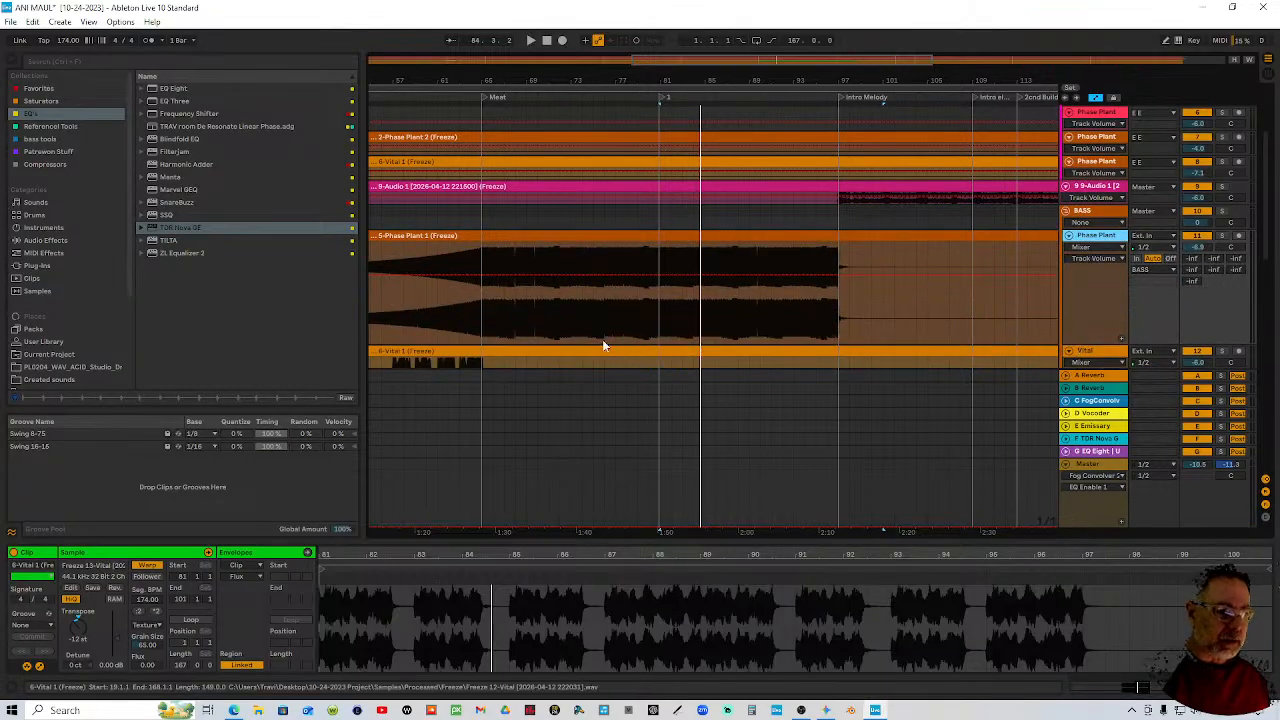
drag(658, 313, 836, 314)
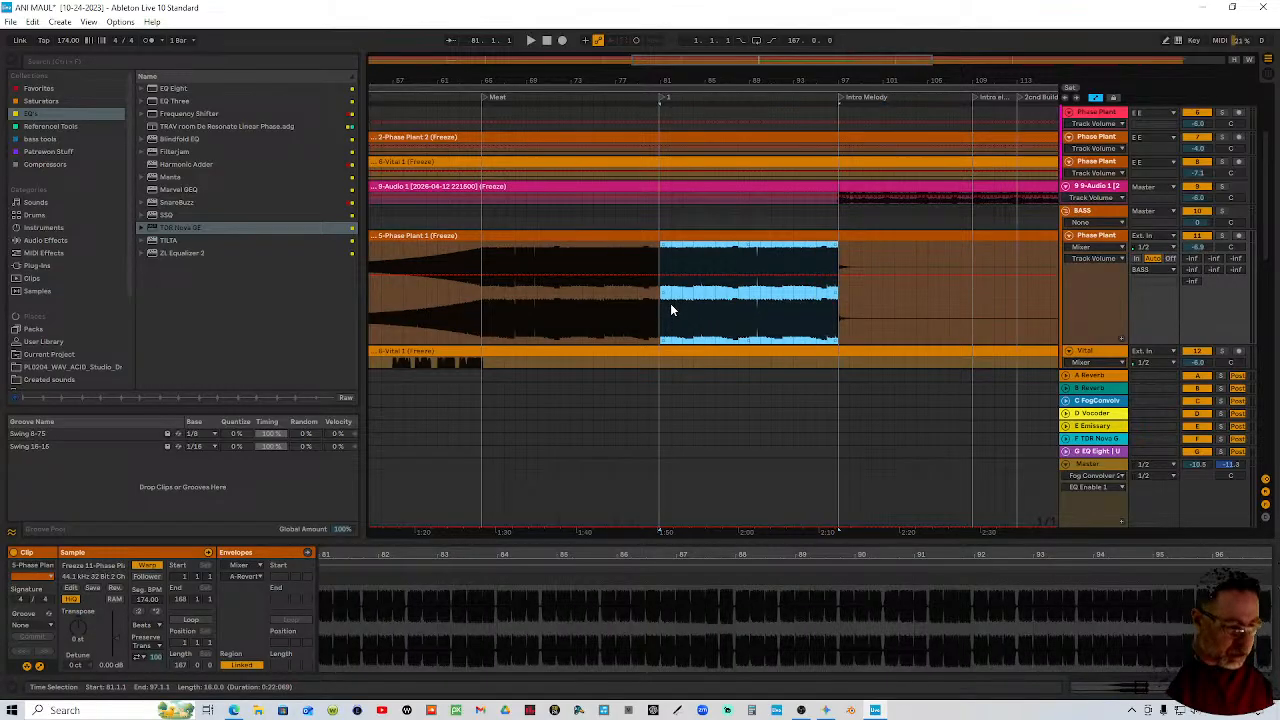
key(ctrl+e)
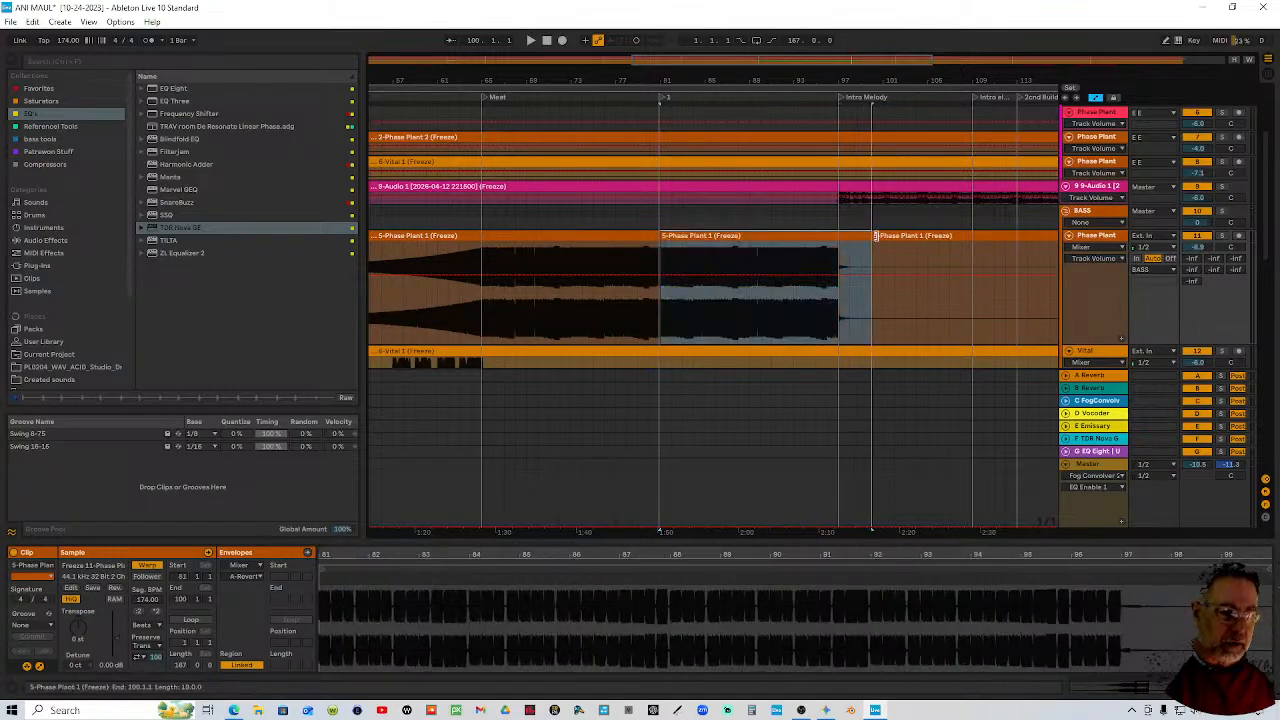
Colour the Phase Plant clip from bar 81 to 101 green, transpose it -12 st, and set its warp mode to Texture with Flux 0.00
right_click(814, 236)
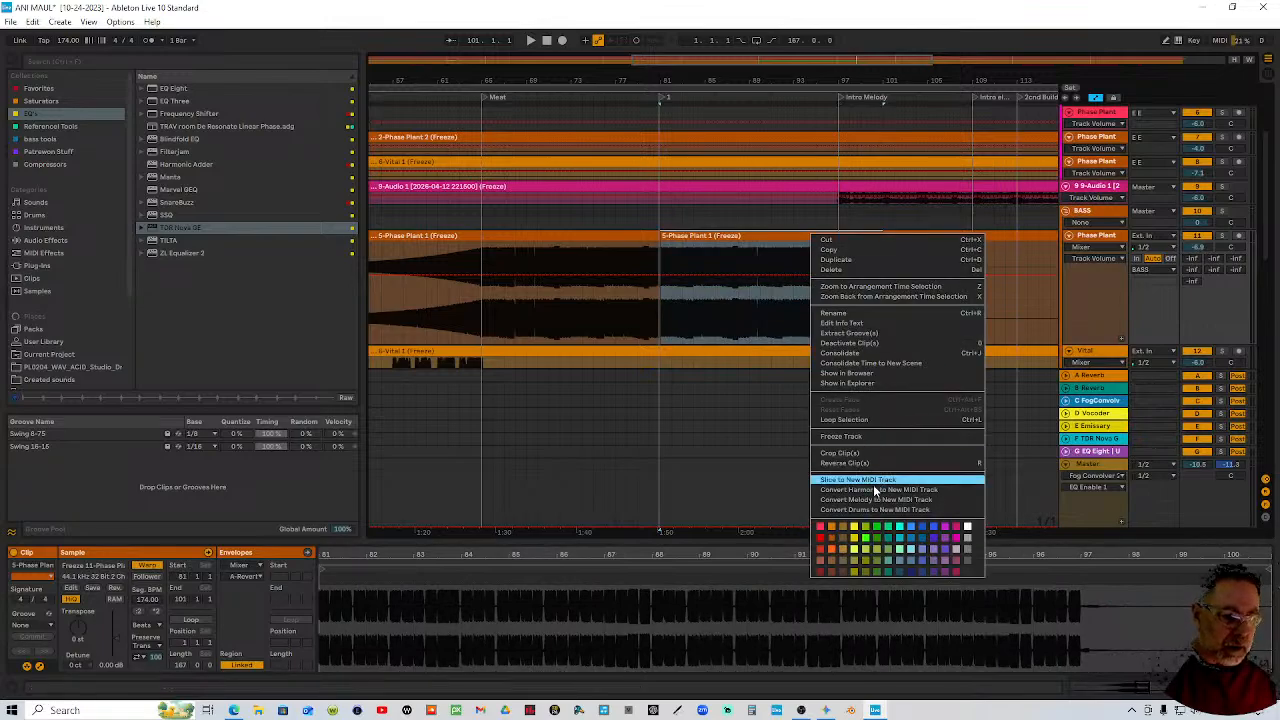
click(878, 528)
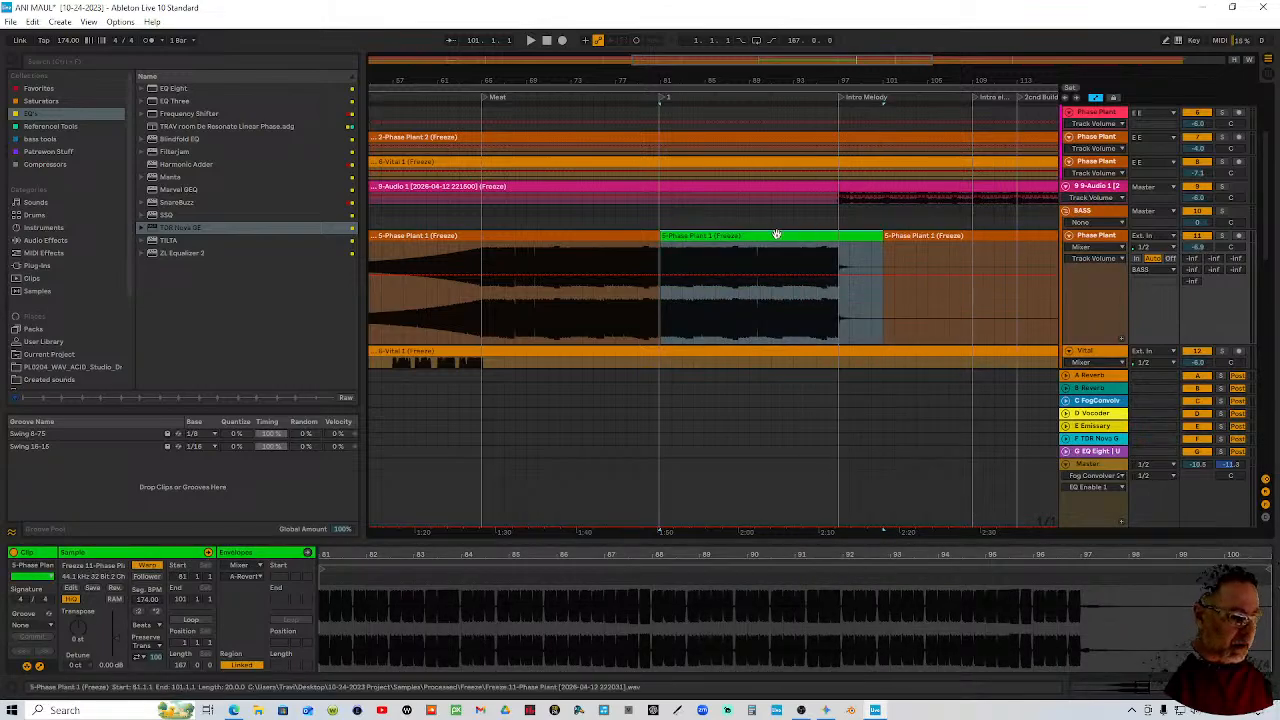
click(76, 638)
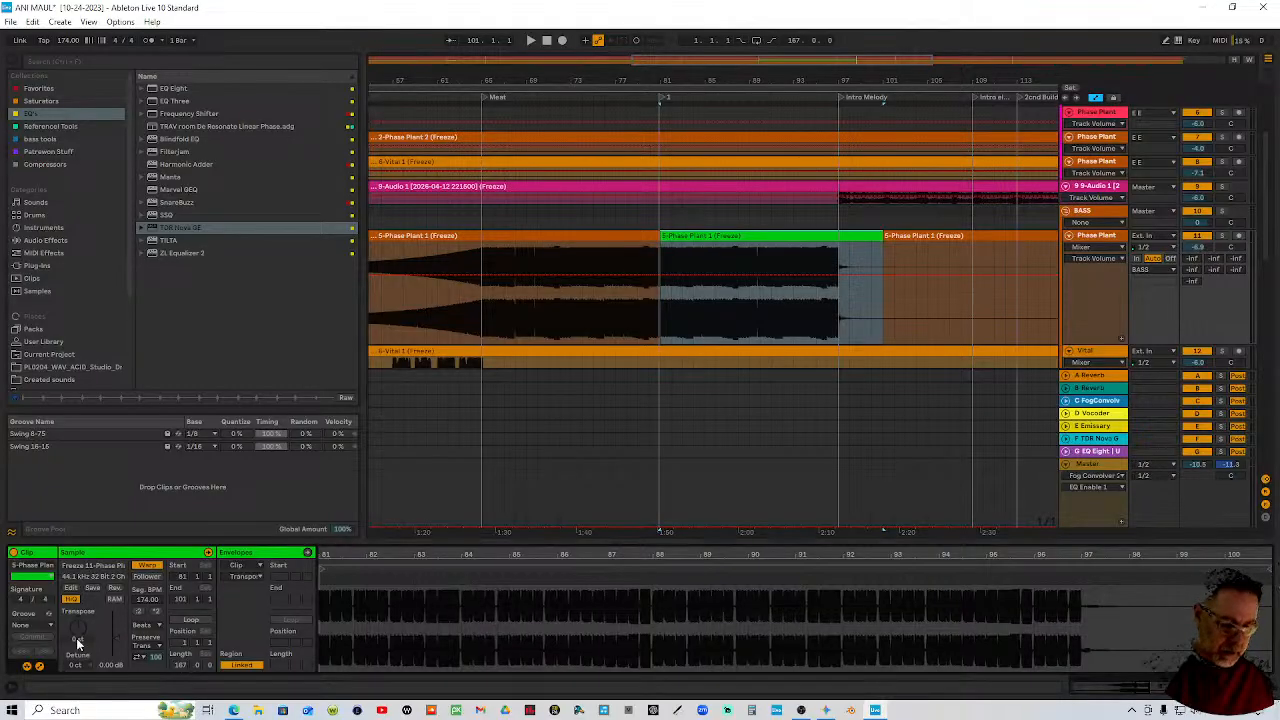
click(150, 628)
click(148, 655)
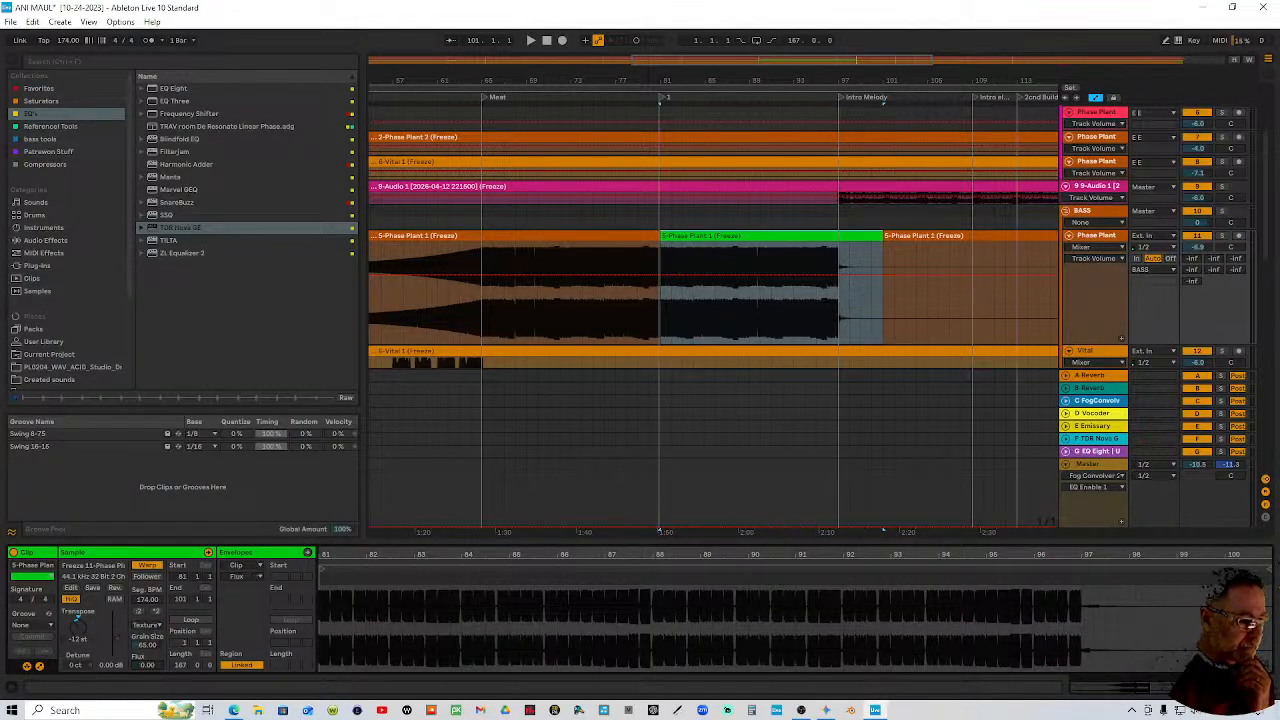
click(641, 98)
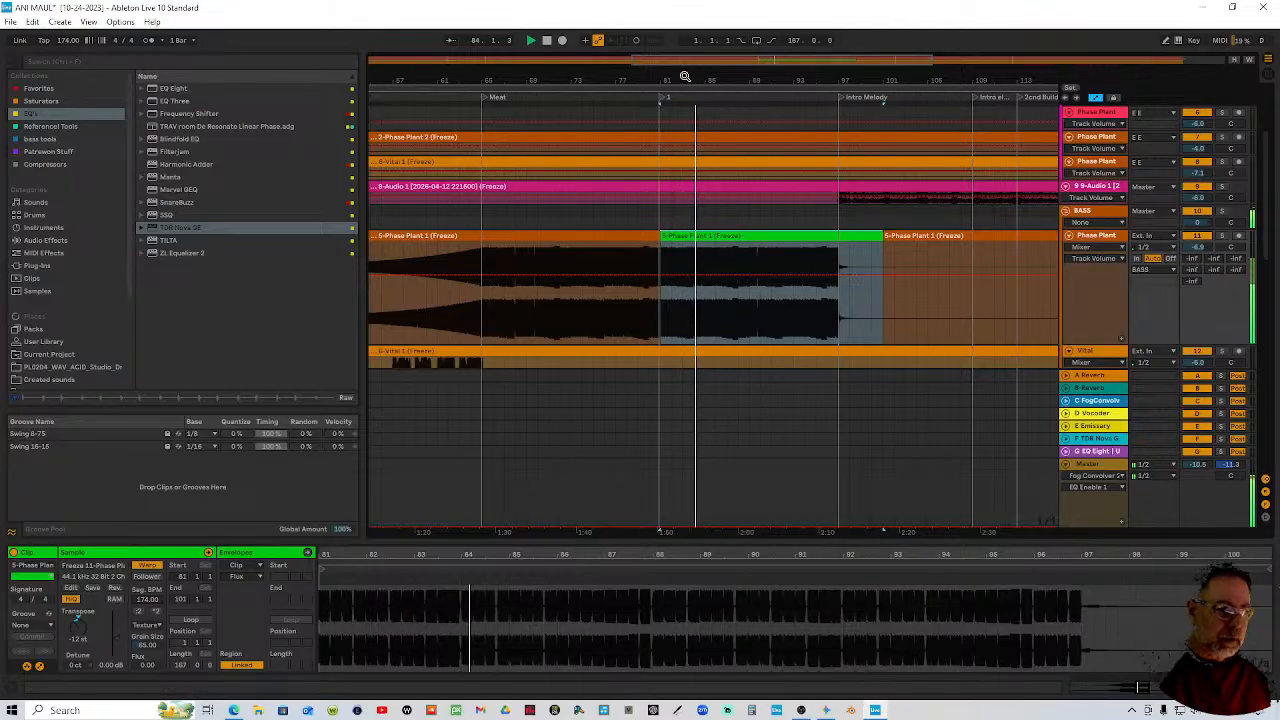
Split bar 81 to 82 of the green Phase Plant clip into its own one-bar clip
scroll(673, 381, up, 2)
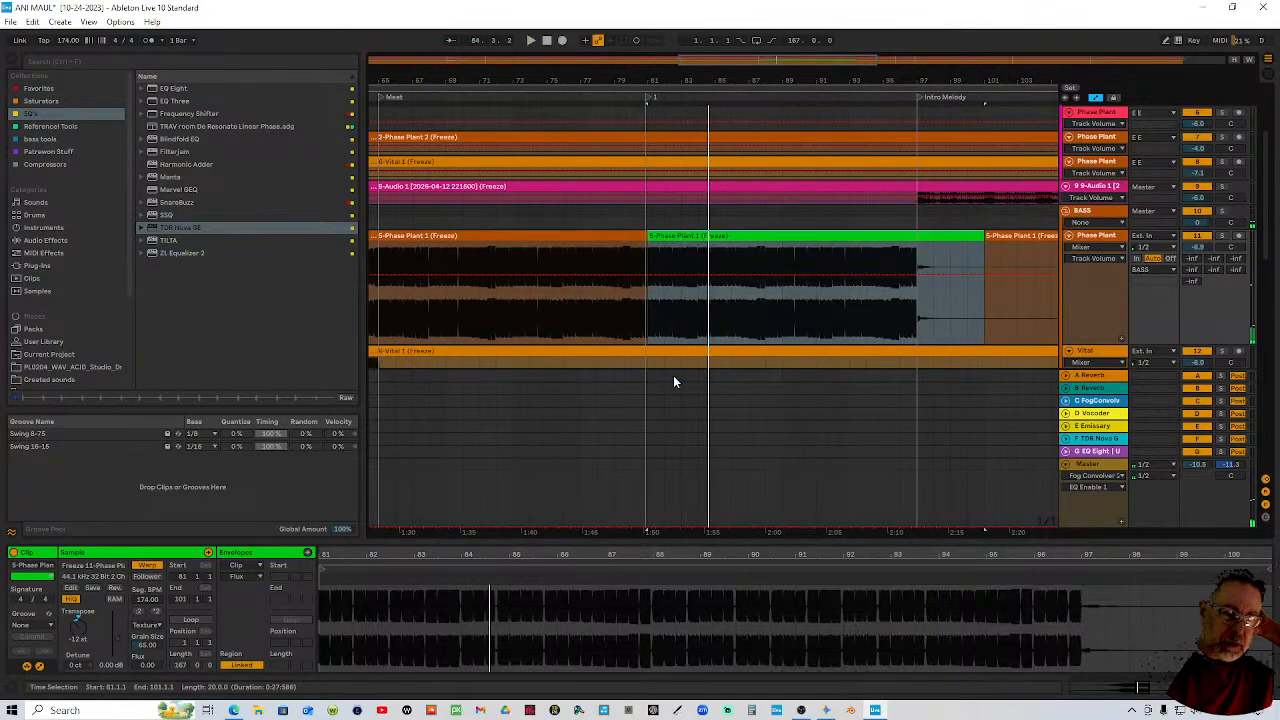
drag(645, 333, 664, 327)
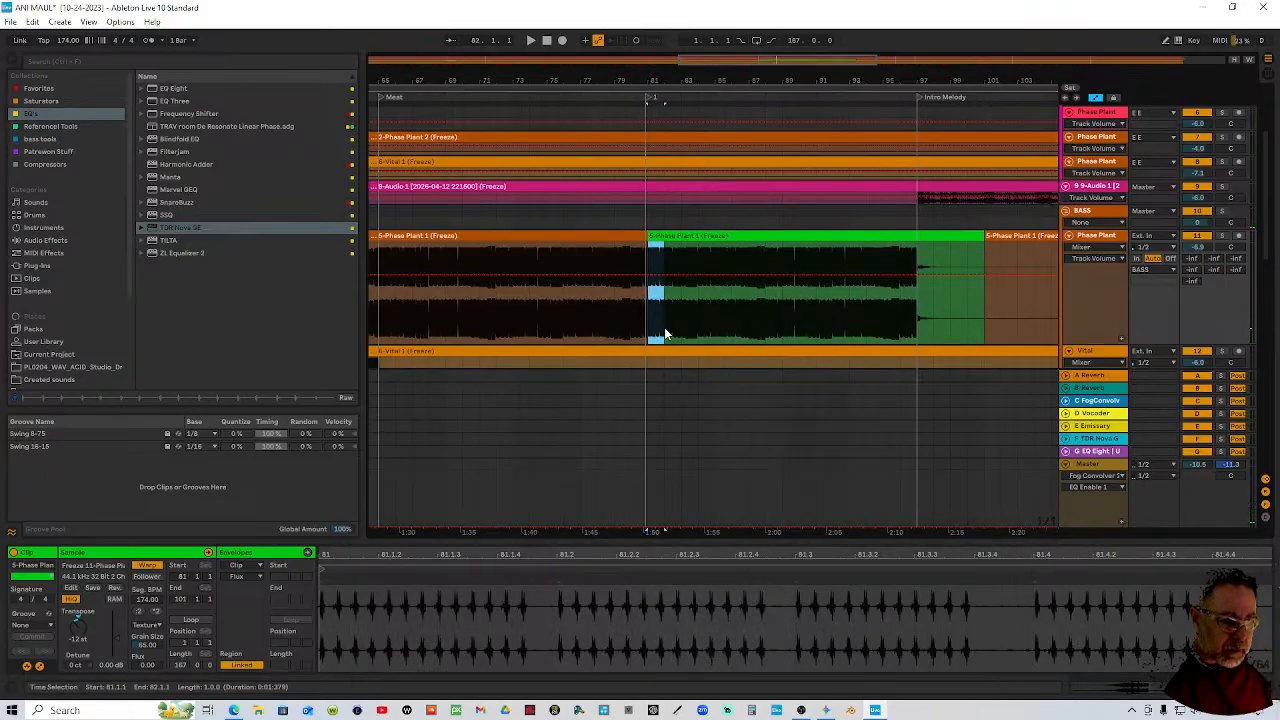
click(645, 92)
scroll(645, 92, up, 3)
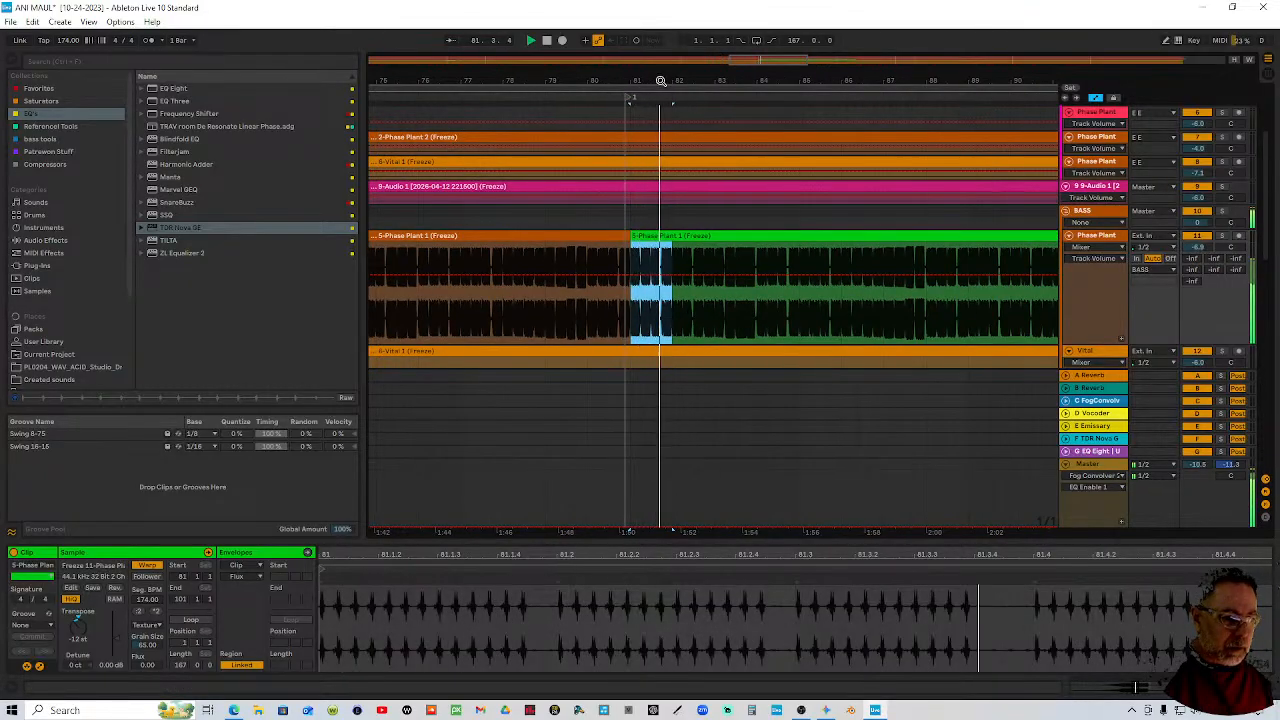
click(674, 322)
click(629, 310)
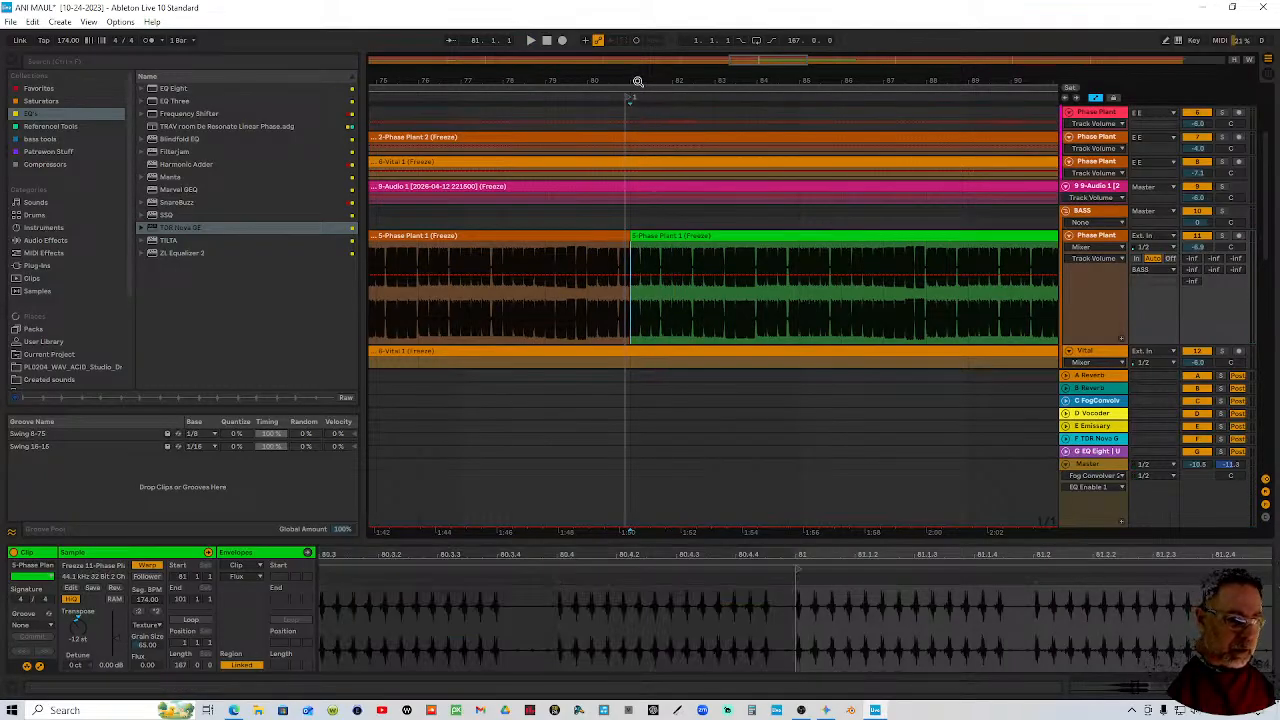
drag(634, 86, 623, 123)
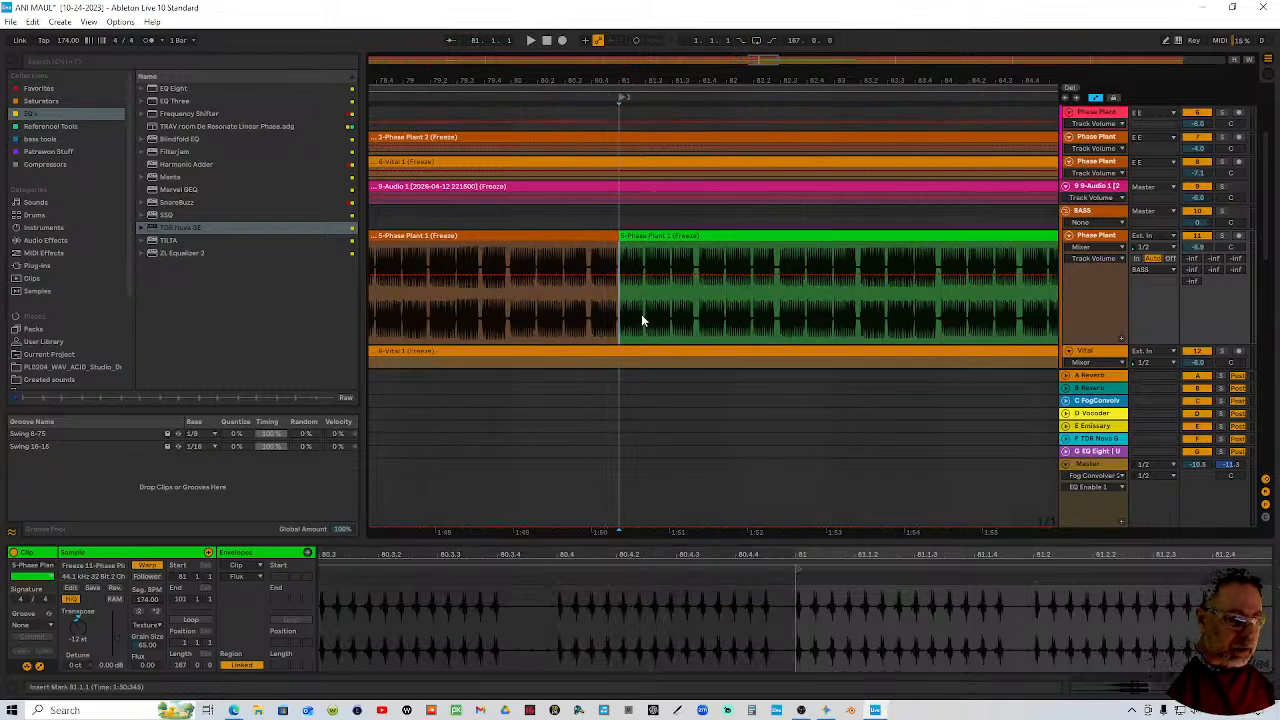
drag(621, 308, 683, 315)
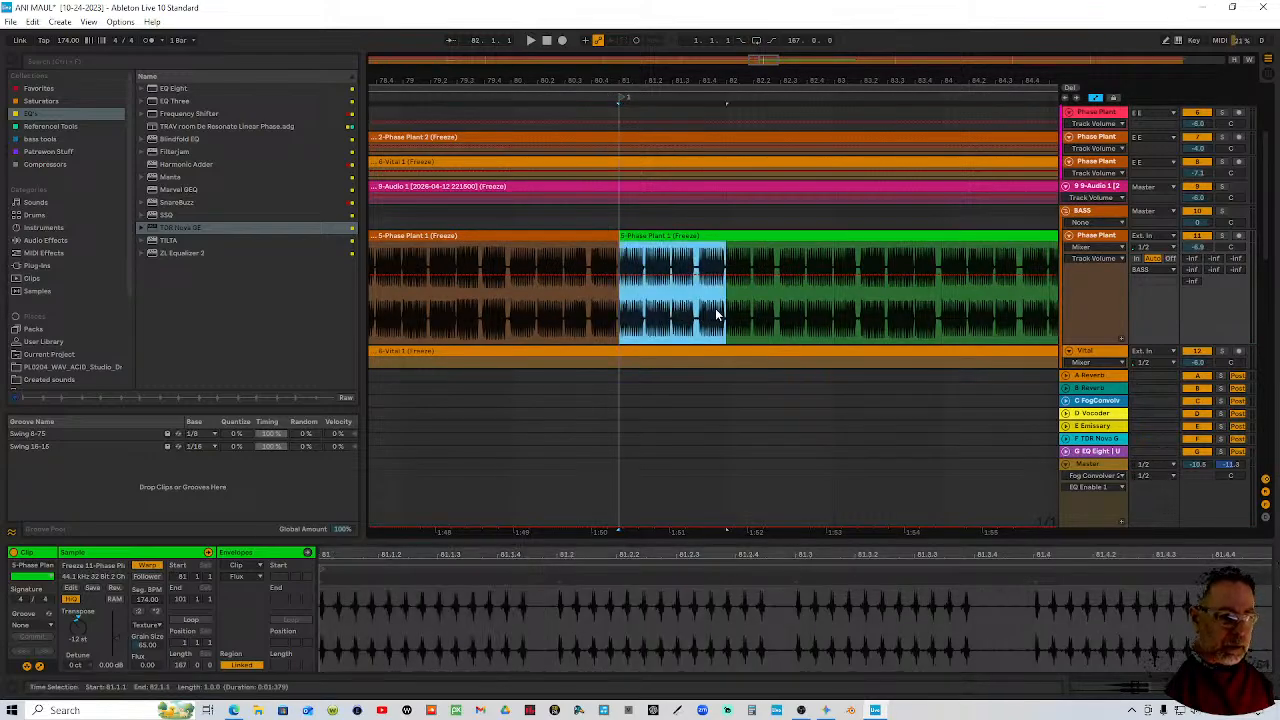
click(714, 238)
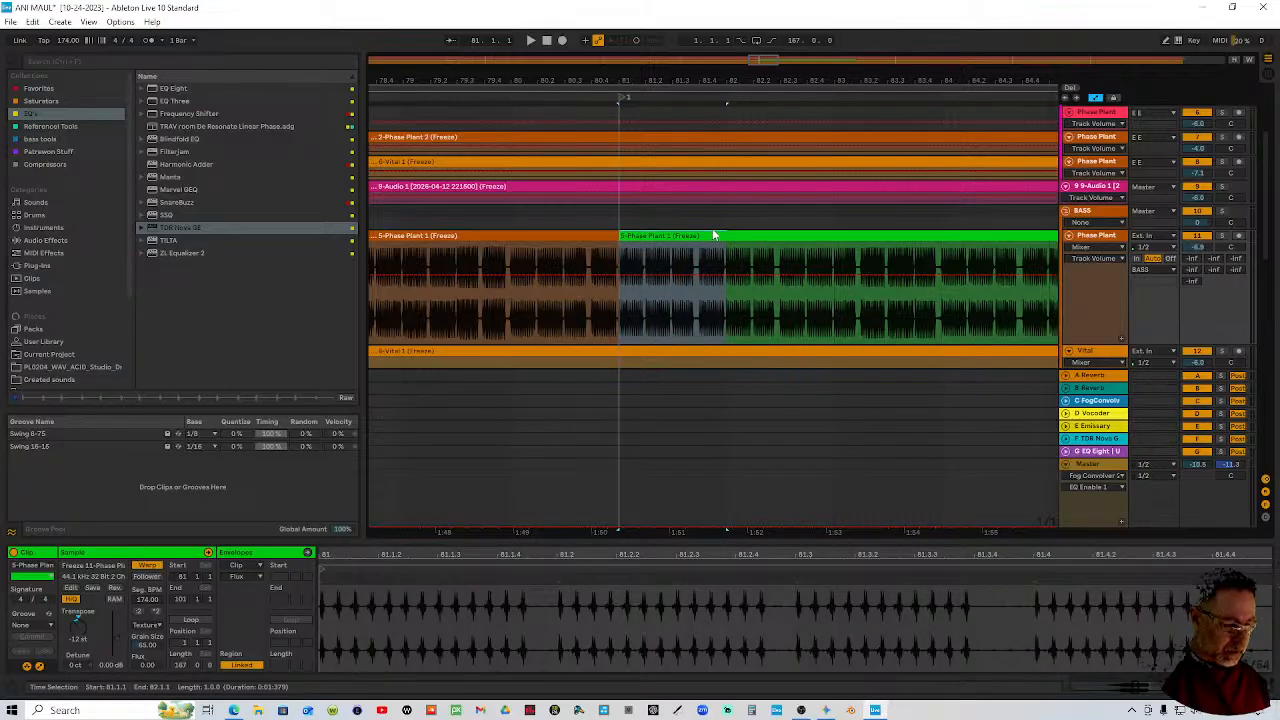
key(ctrl+e)
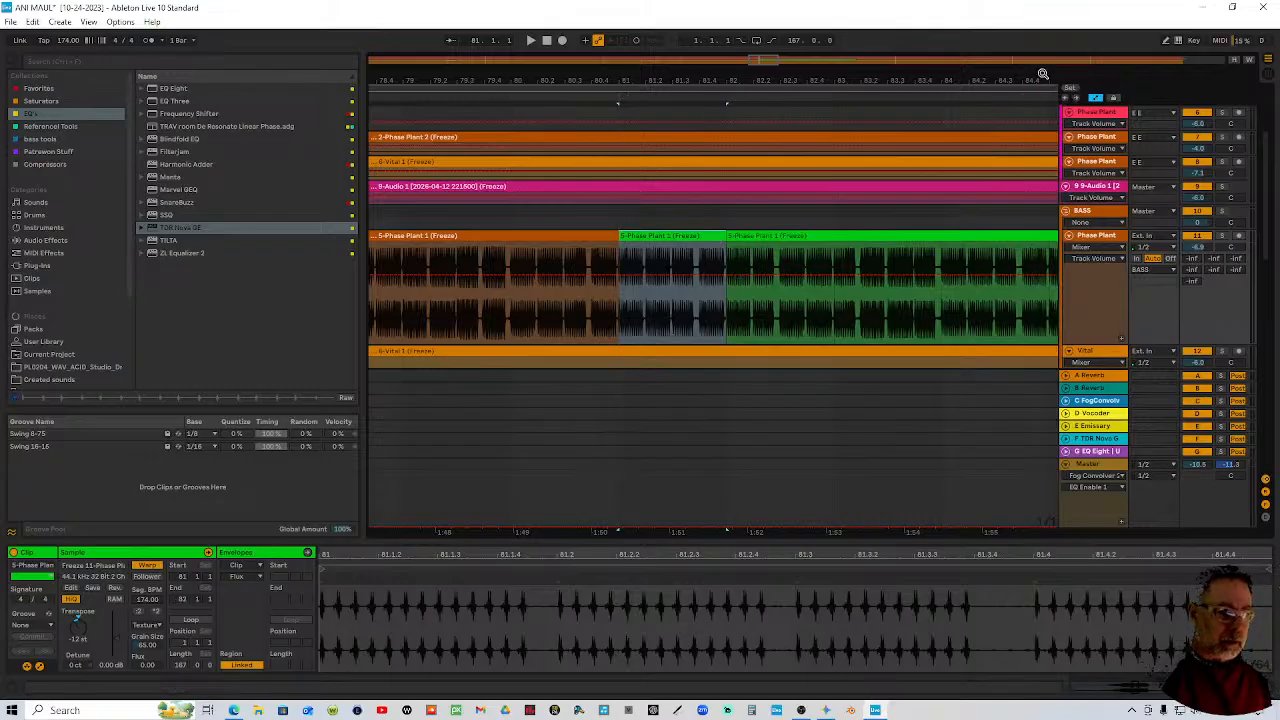
Add a locator at bar 82 and split bar 81 to 82 of the green Vital clip into its own clip
click(617, 110)
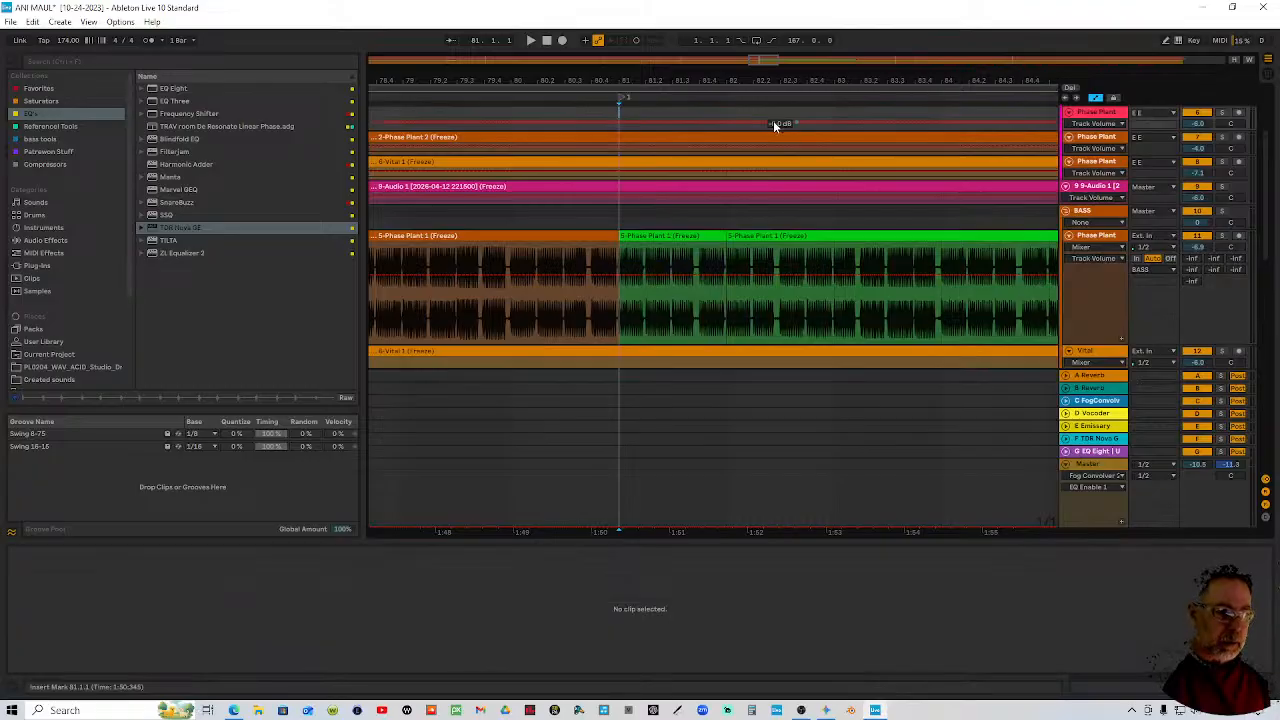
click(726, 222)
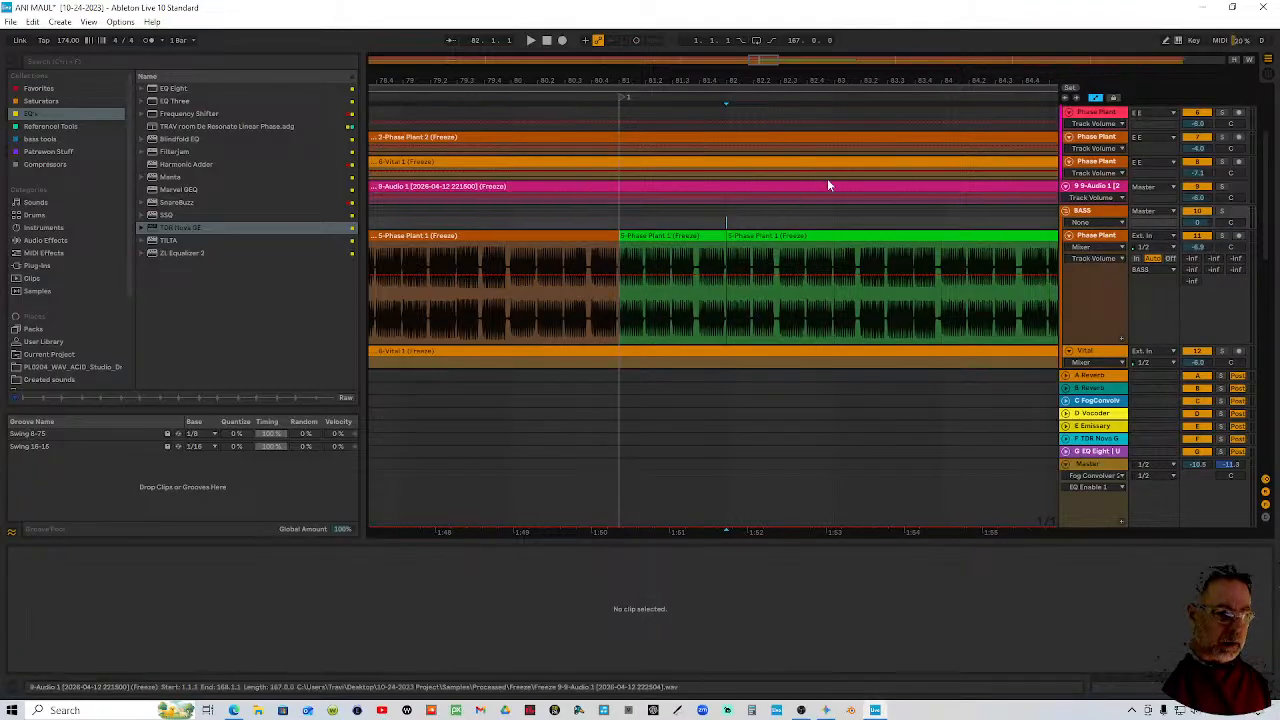
scroll(654, 306, down, 5)
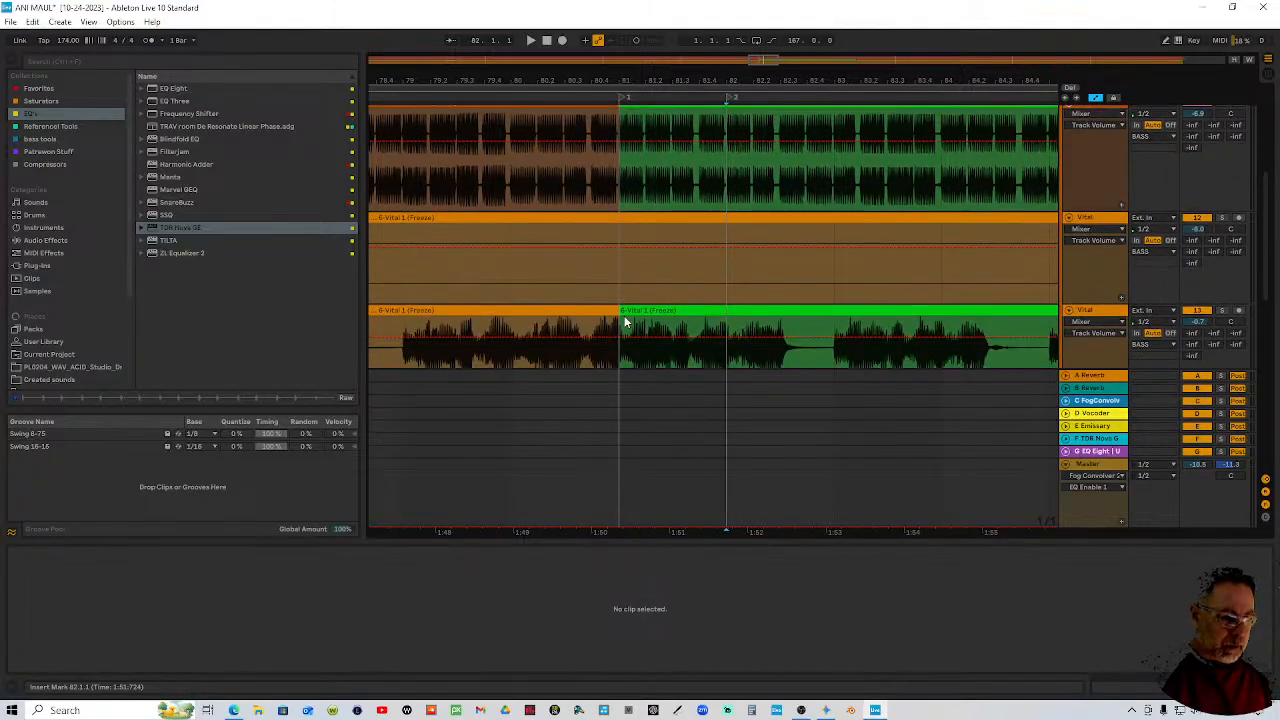
drag(622, 316, 725, 304)
click(722, 231)
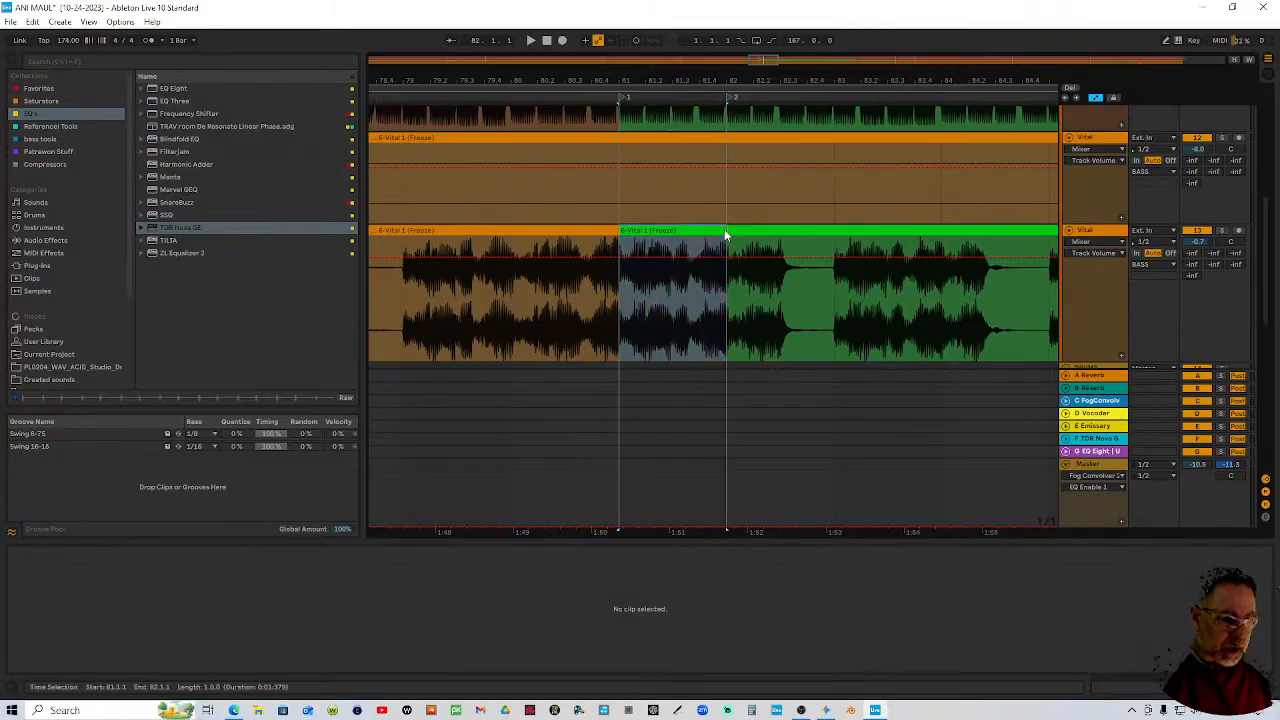
key(ctrl+e)
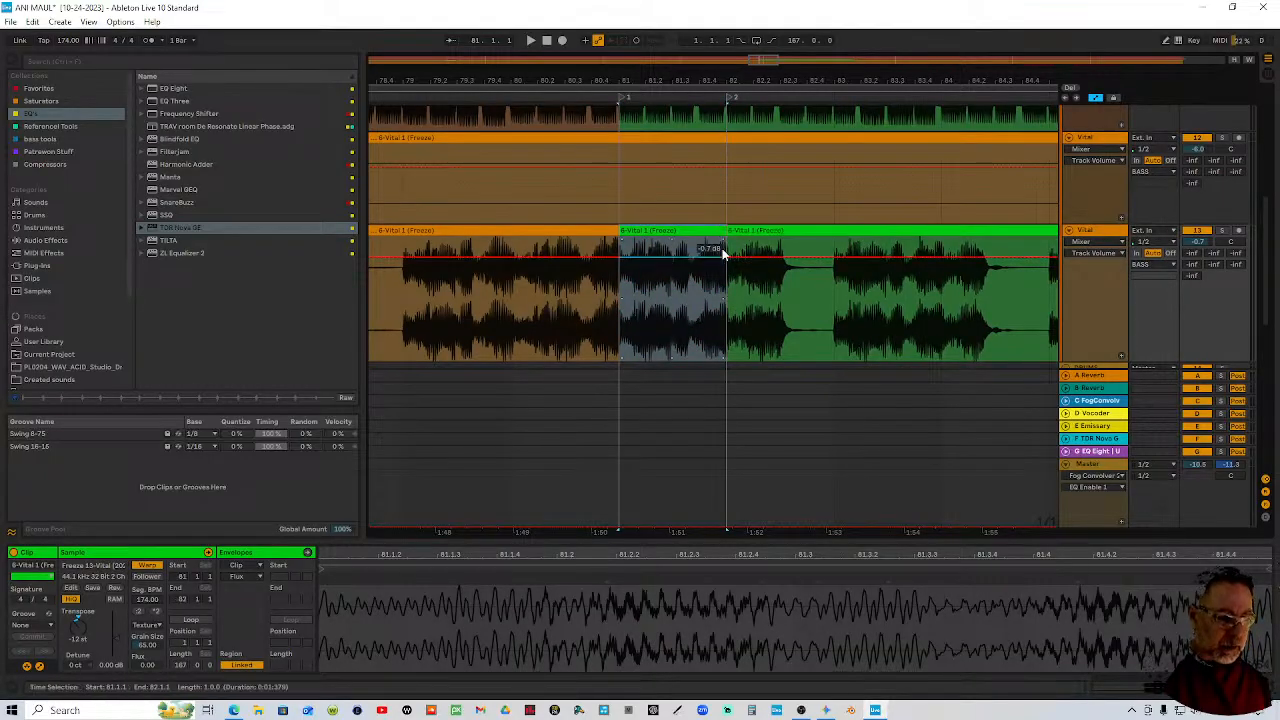
Turn off the automation display and select the one-bar green Vital and Phase Plant clips at bar 81 together
click(1095, 97)
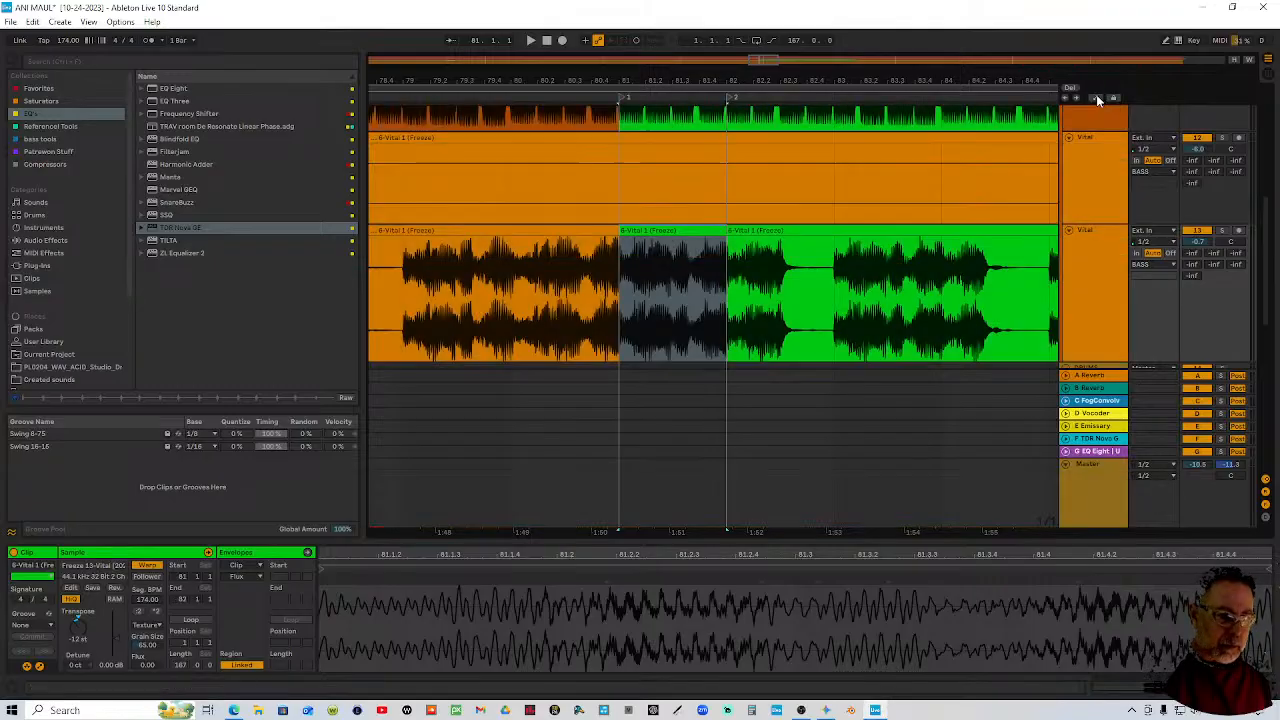
click(725, 245)
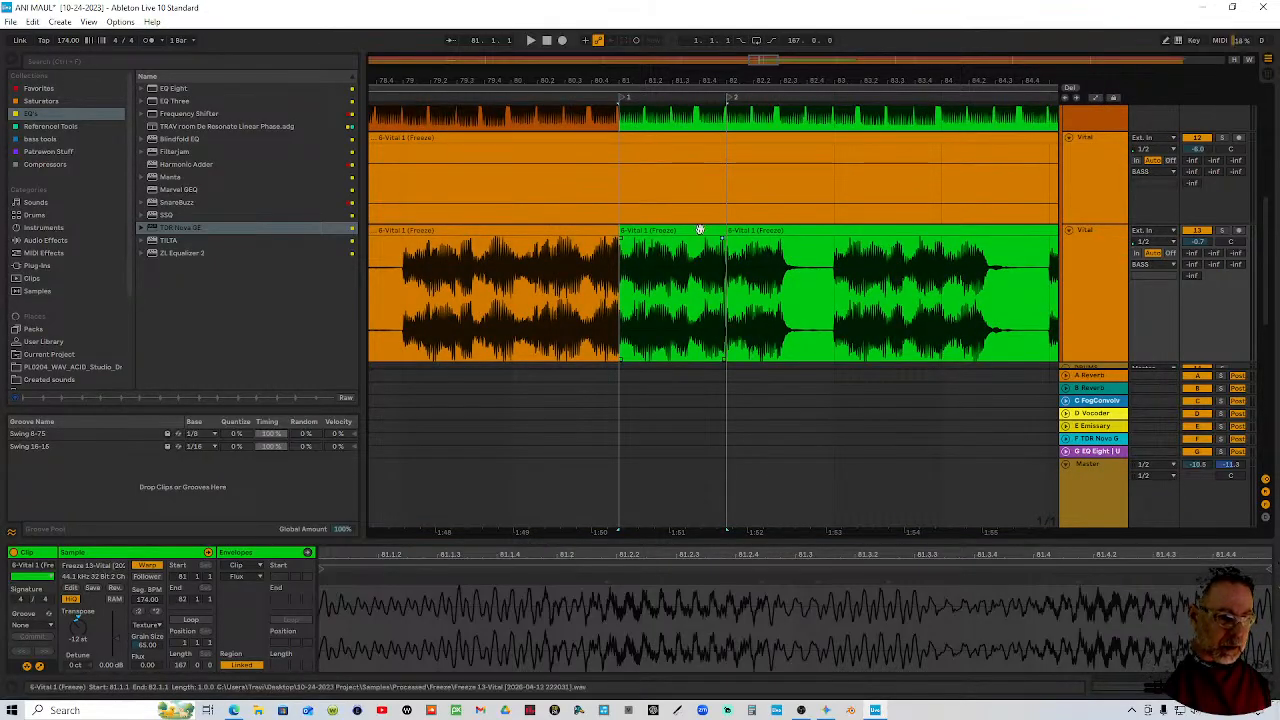
click(700, 231)
scroll(701, 230, up, 5)
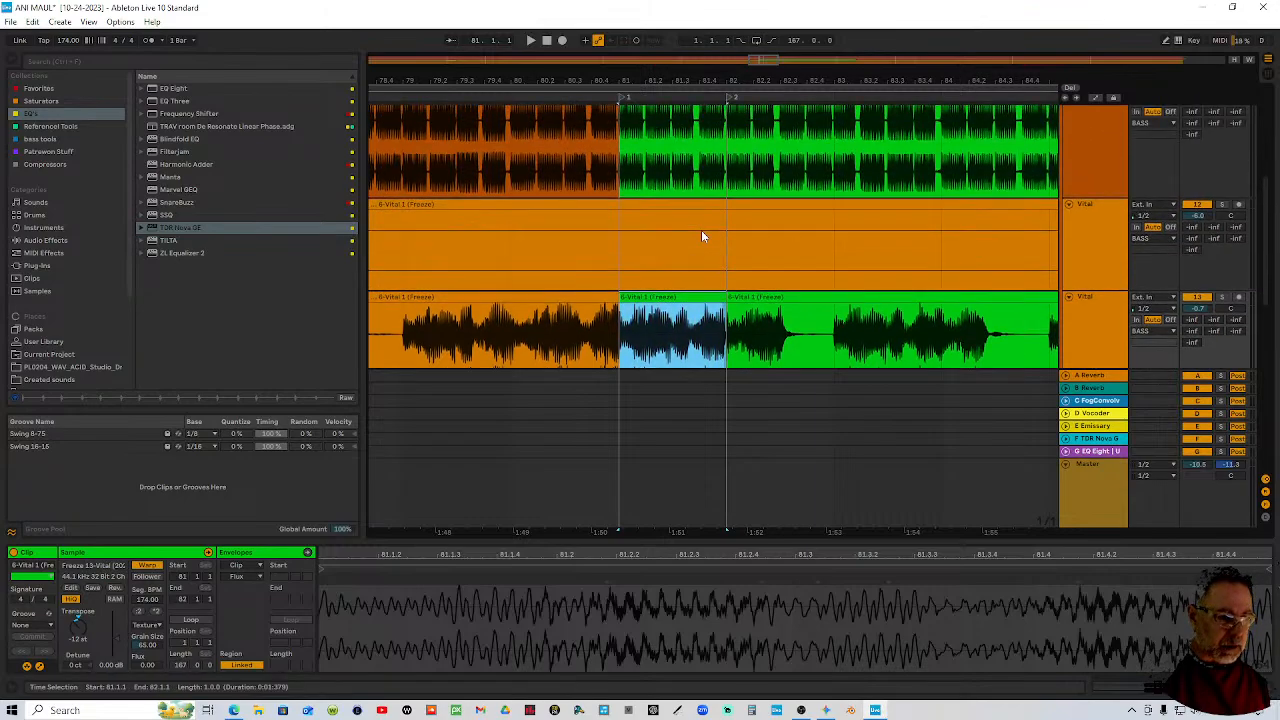
shift+click(690, 172)
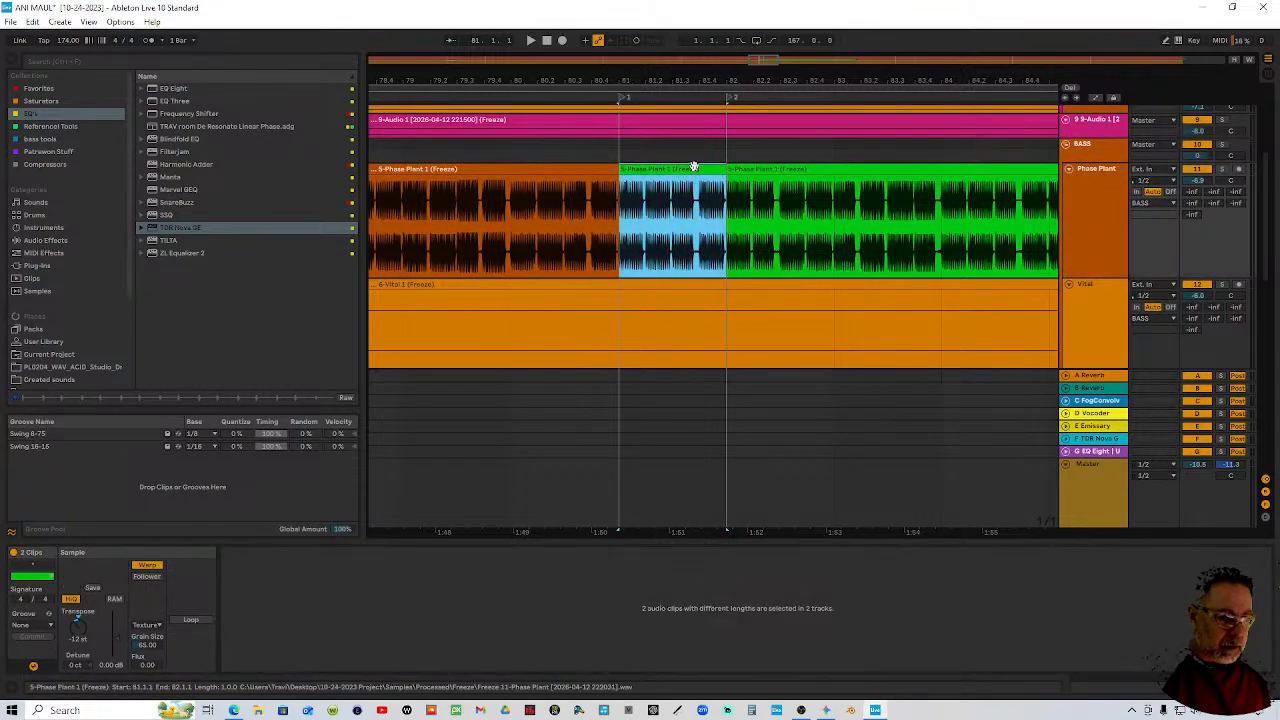
Hide the clip detail view and browser, and duplicate the two one-bar bass clips twice, filling bars 82 and 83
scroll(697, 183, down, 3)
drag(754, 78, 754, 60)
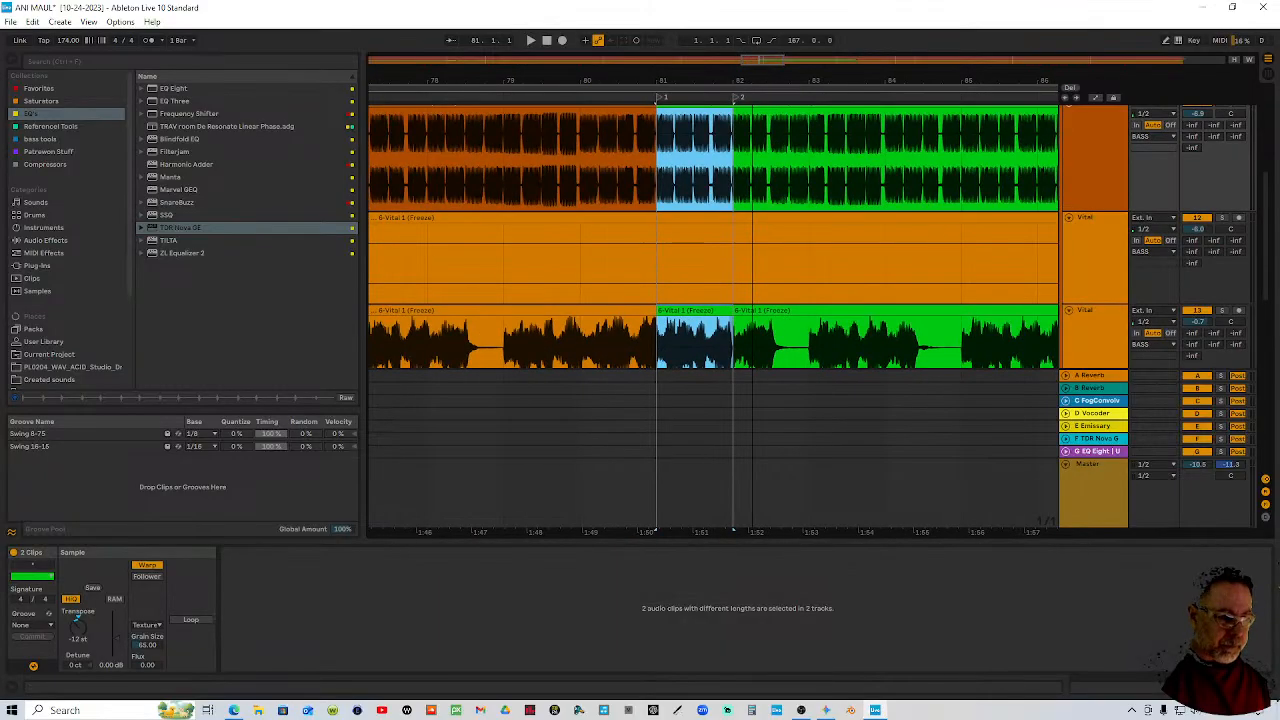
click(1270, 693)
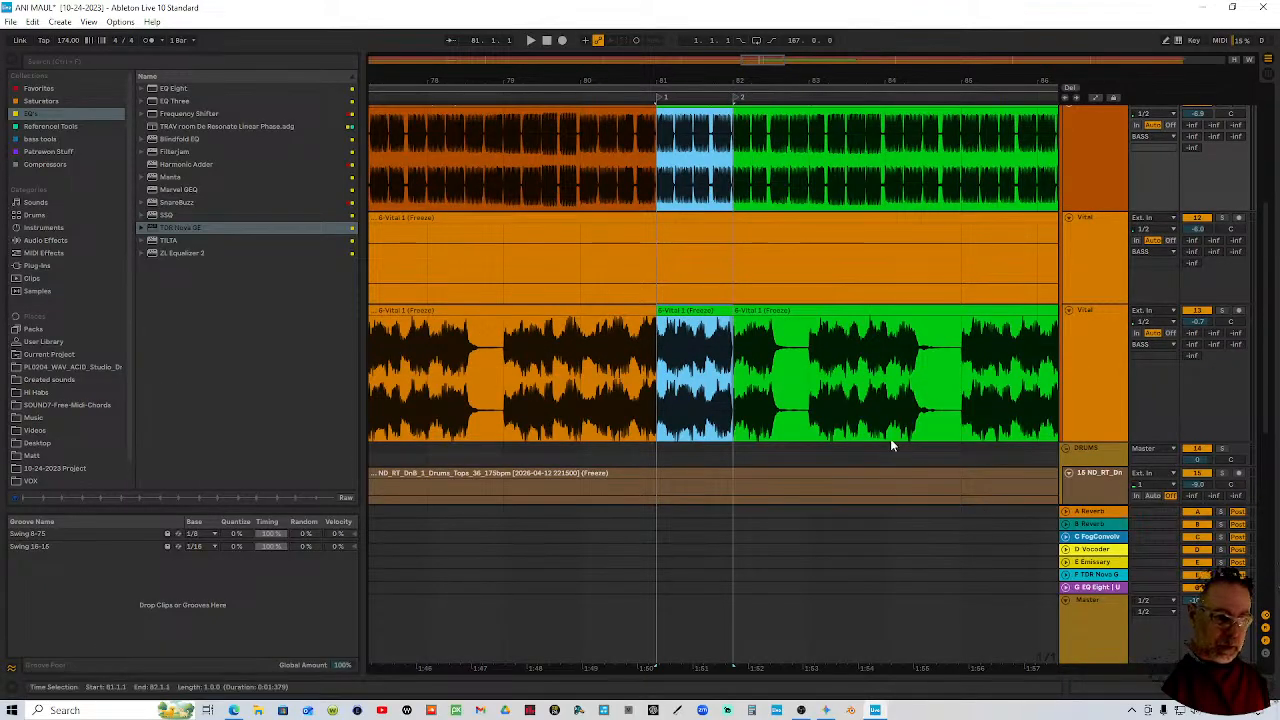
click(15, 62)
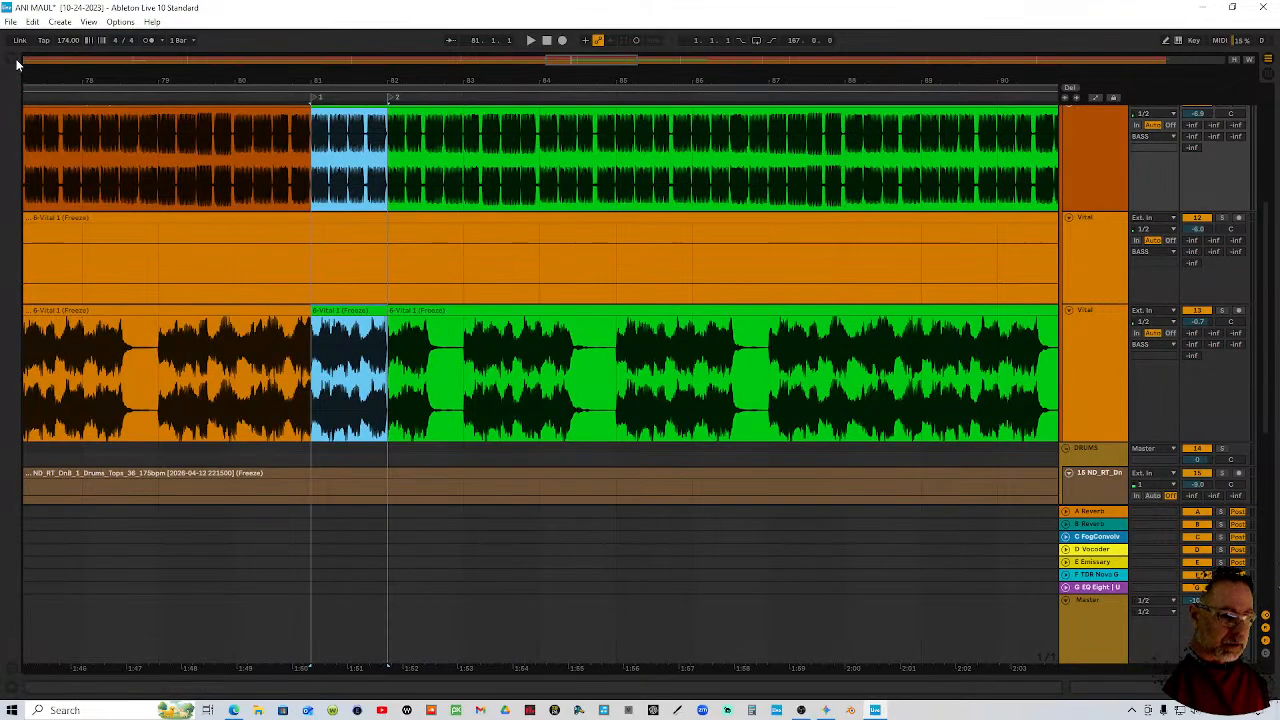
key(ctrl+d)
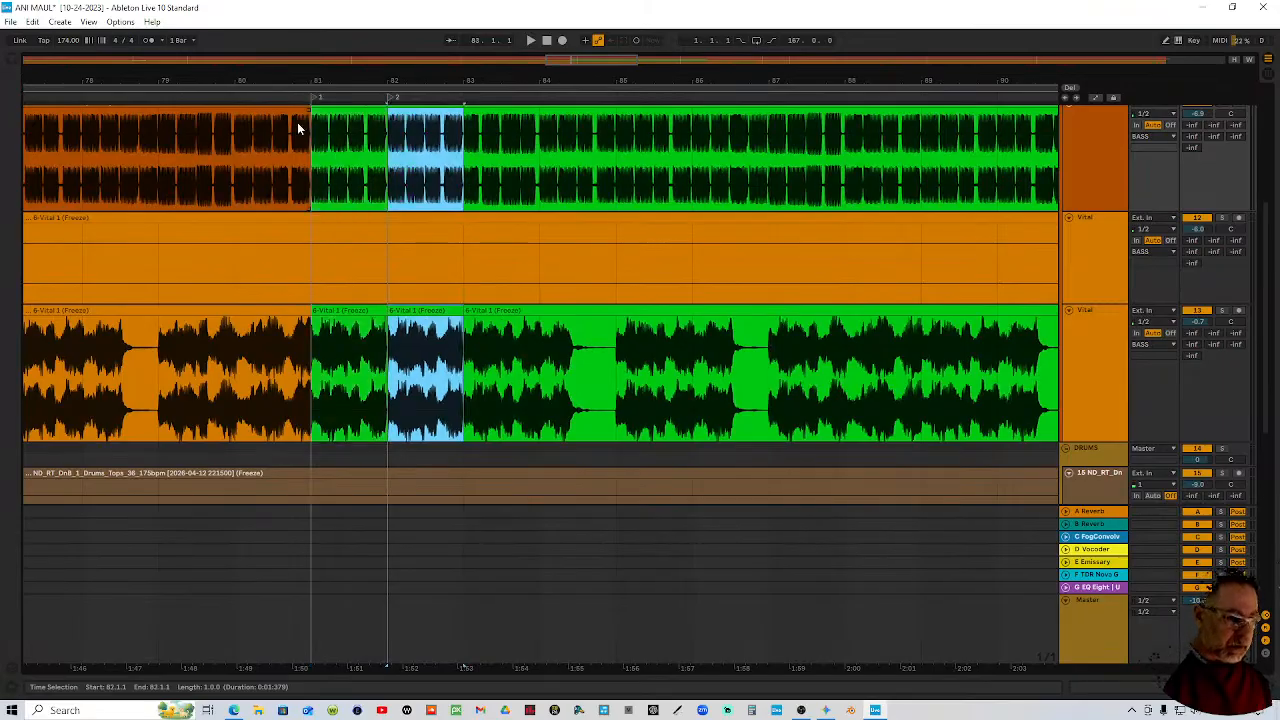
key(ctrl+d)
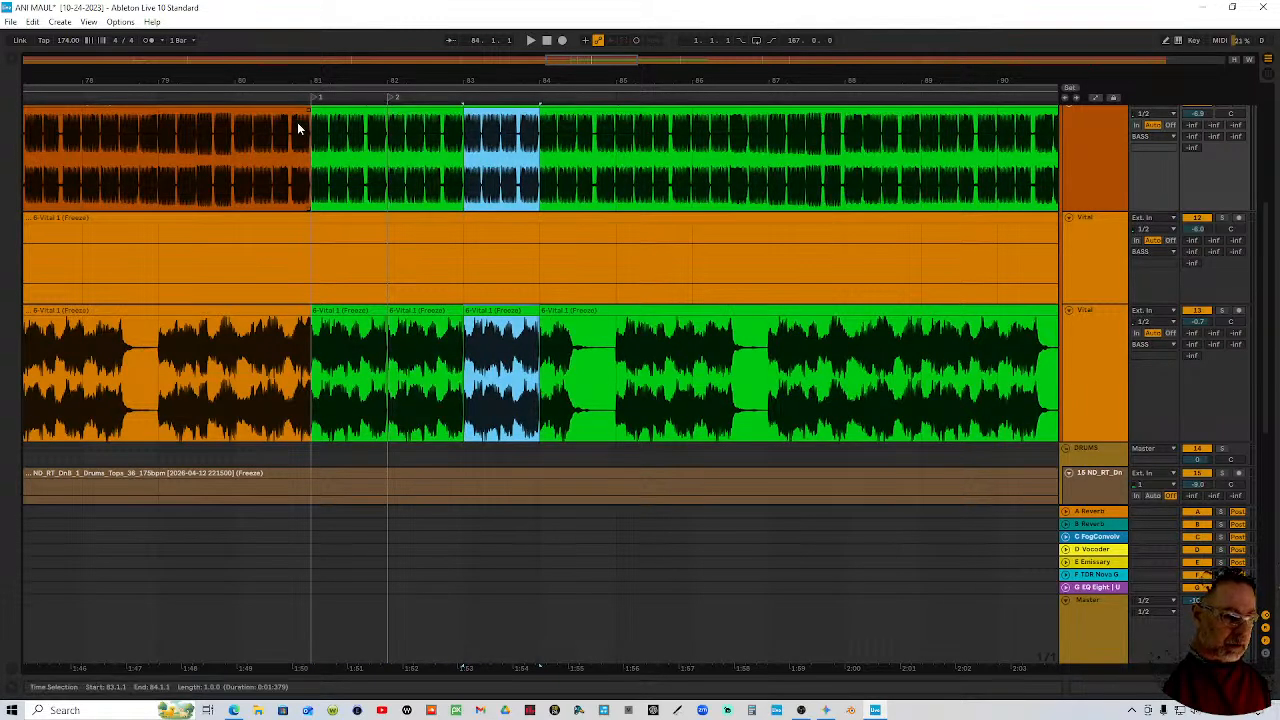
Try duplicating the one-bar Phase Plant and Vital clips five more times up to bar 89, and audition the repeats
key(ctrl+d)
key(ctrl+d)
key(ctrl+d)
key(ctrl+d)
key(ctrl+d)
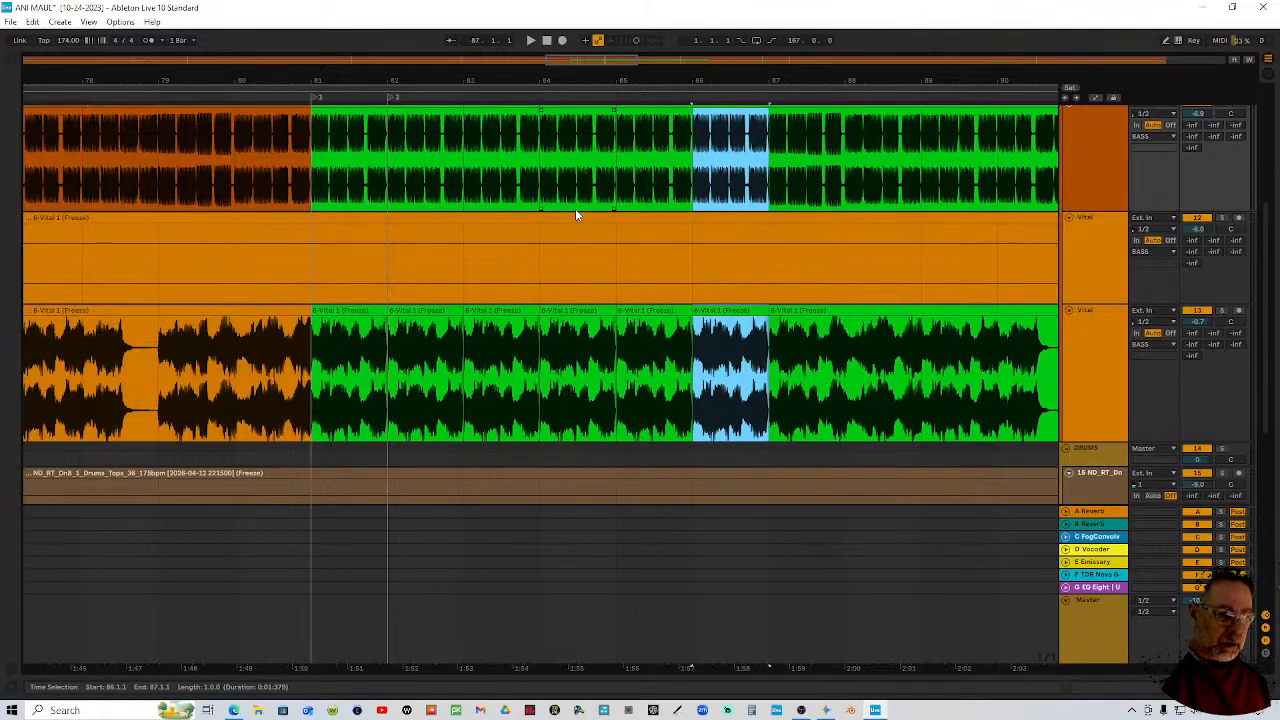
drag(1034, 72, 670, 126)
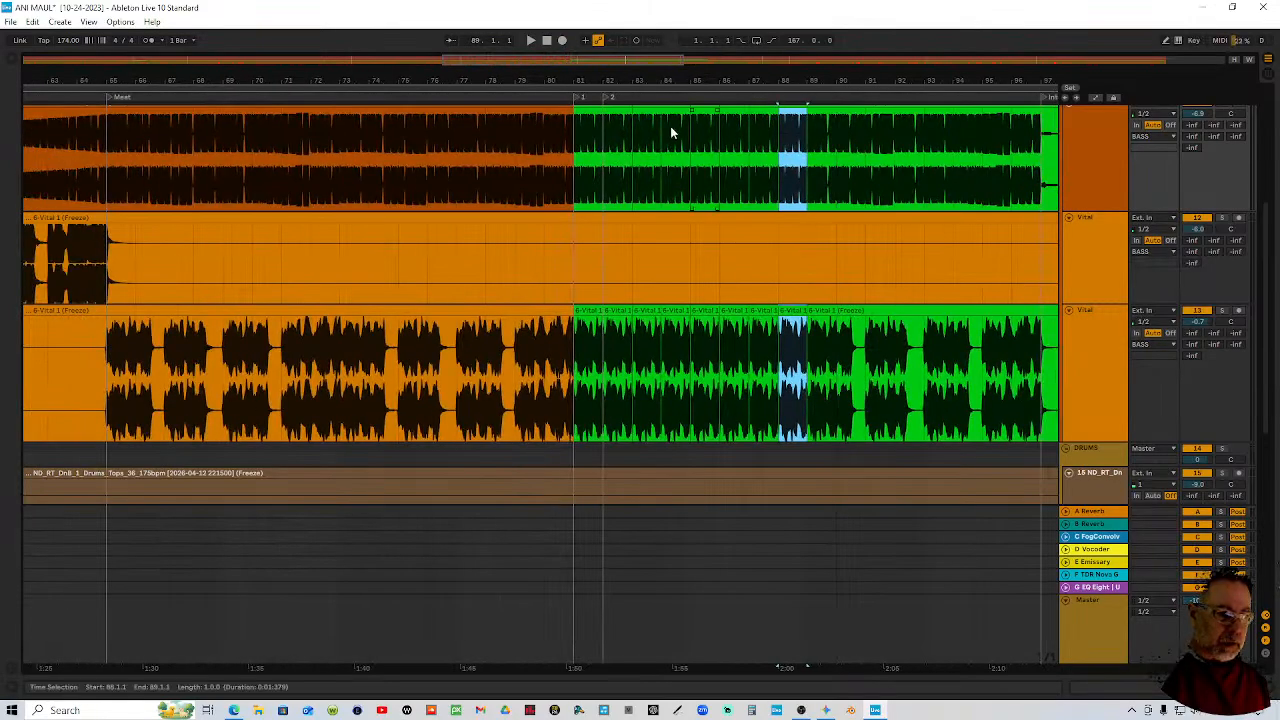
click(552, 97)
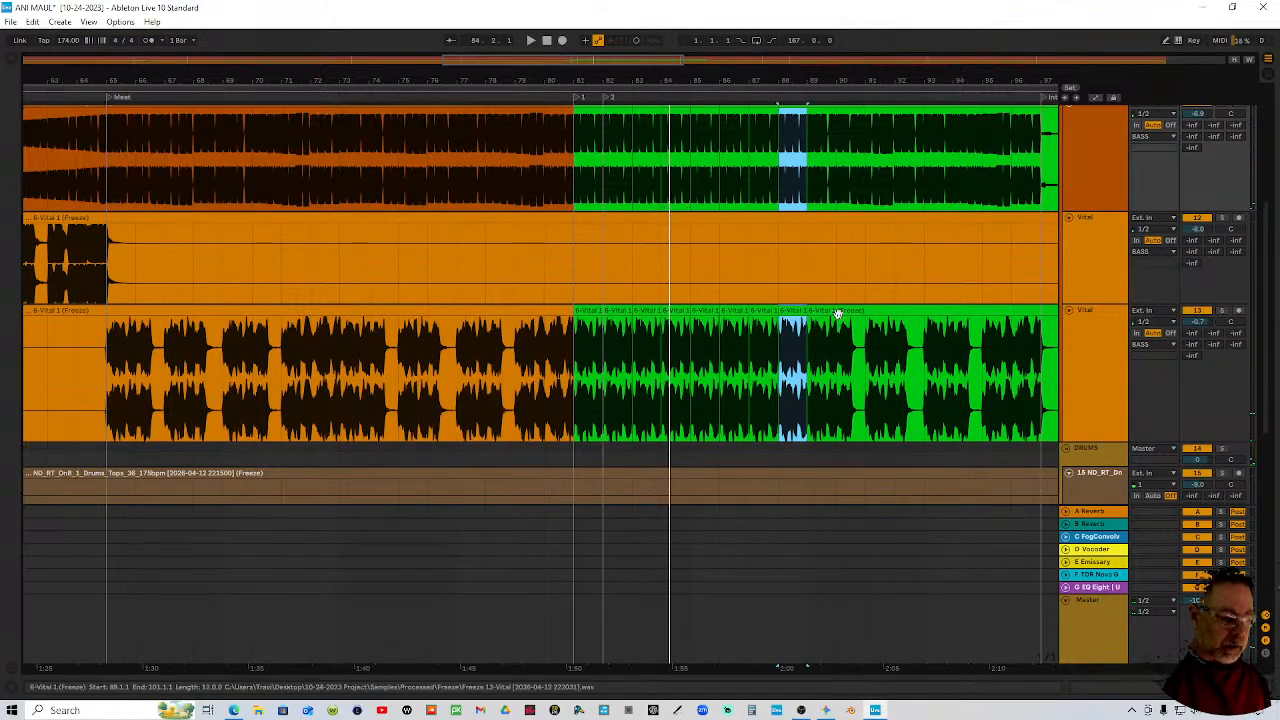
Undo the last five duplications of the Phase Plant and Vital clips, back to bar 84
key(ctrl+z)
key(ctrl+z)
key(ctrl+z)
key(ctrl+z)
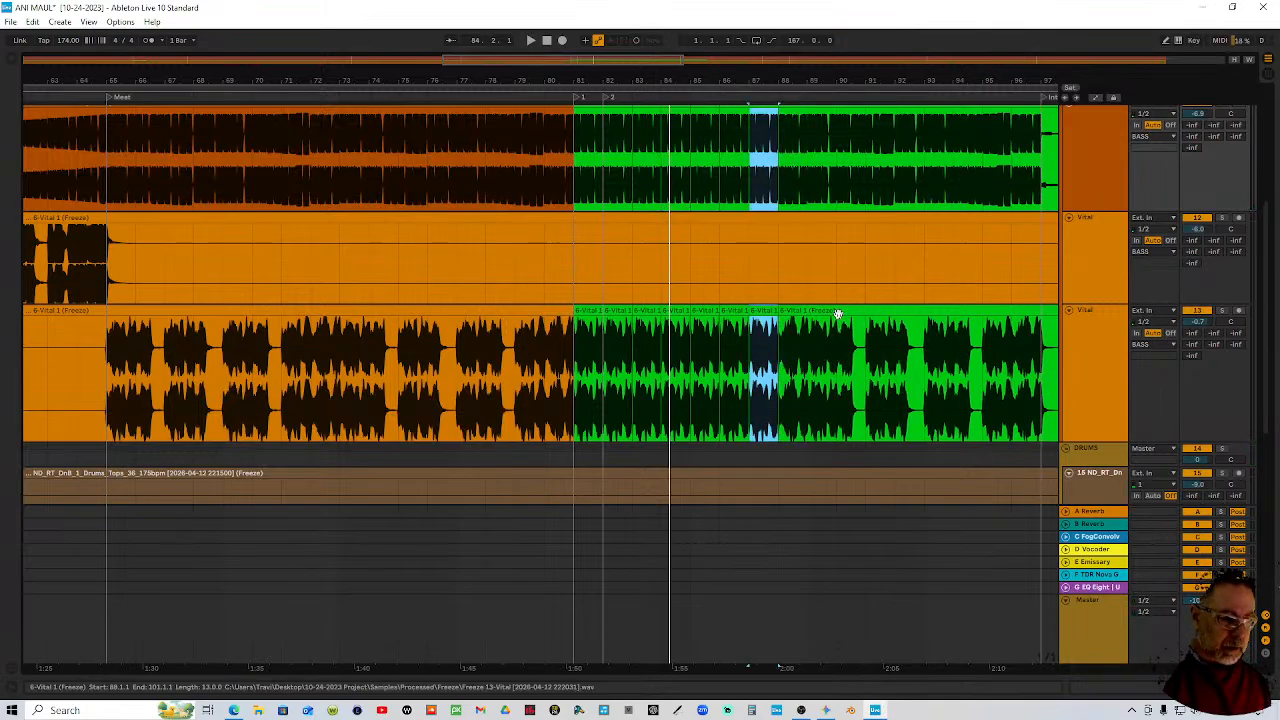
key(ctrl+z)
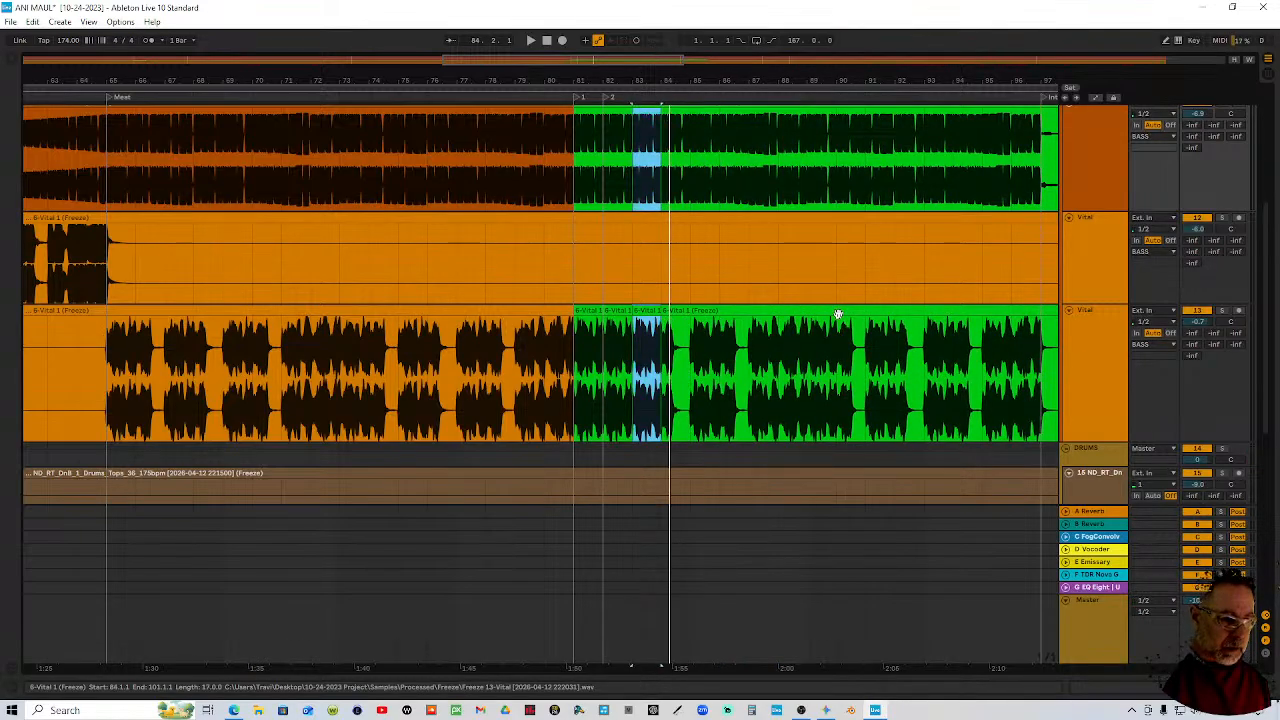
Audition the repeated bass bars from the section's midpoint and select the remaining green Phase Plant clip starting at bar 84
click(560, 94)
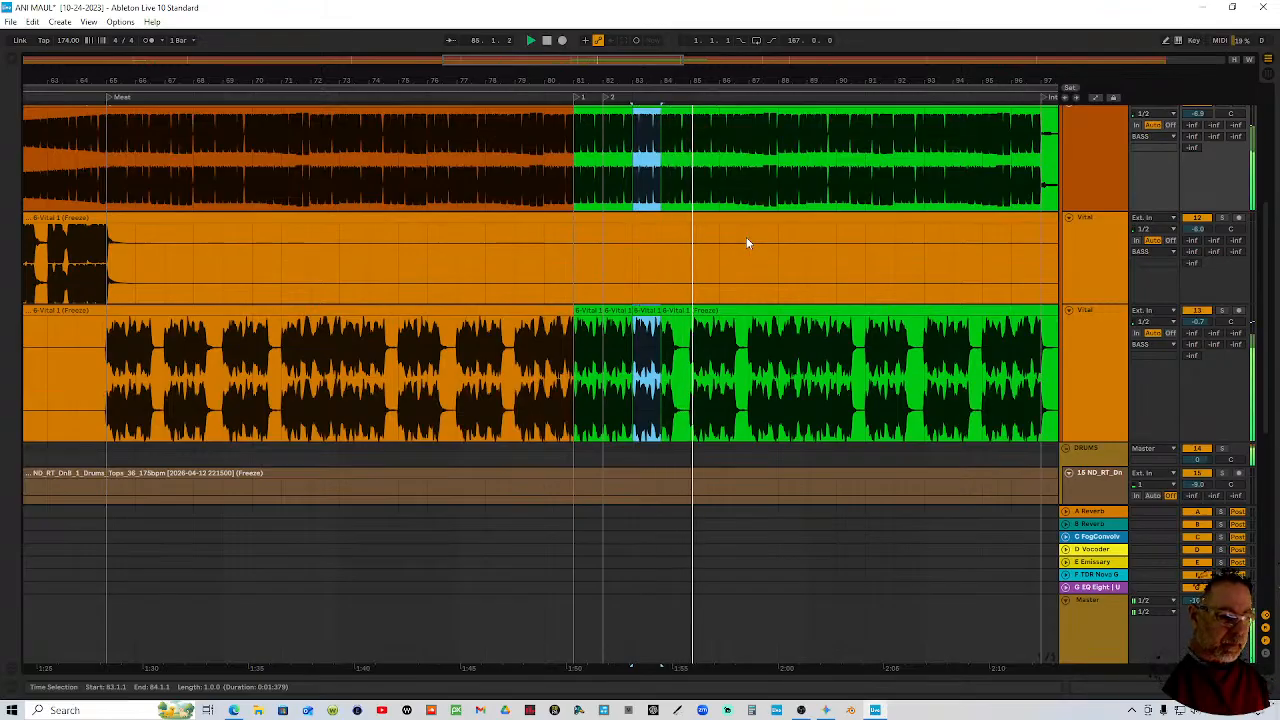
scroll(738, 244, up, 3)
key(space)
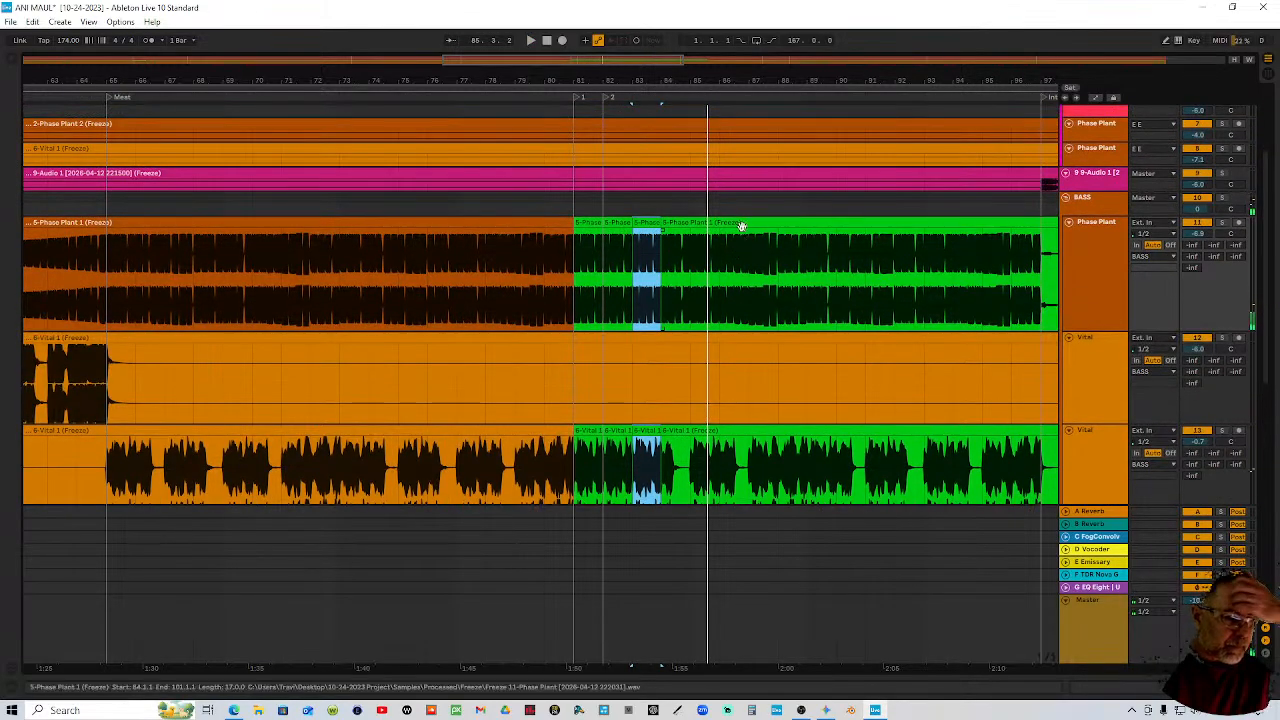
click(738, 224)
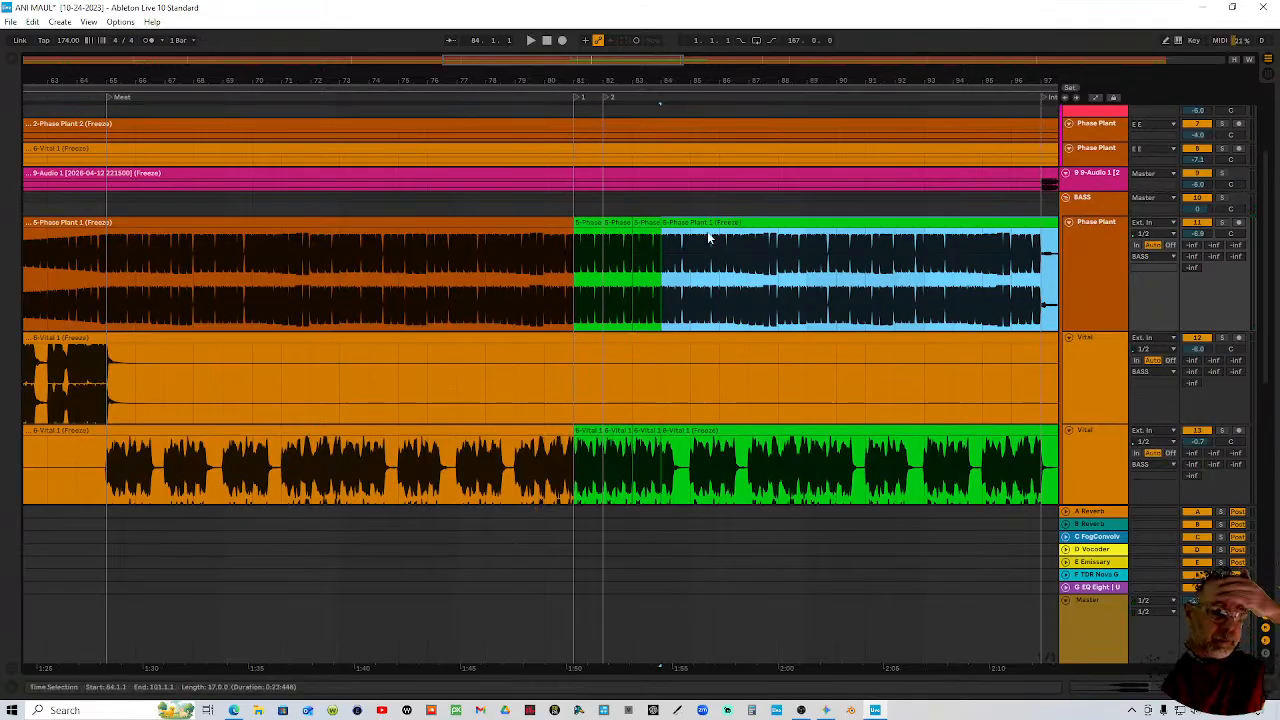
Clear bar 84 from the green Phase Plant clip so it starts at bar 85, and audition the bass from bar 81
drag(675, 224, 703, 224)
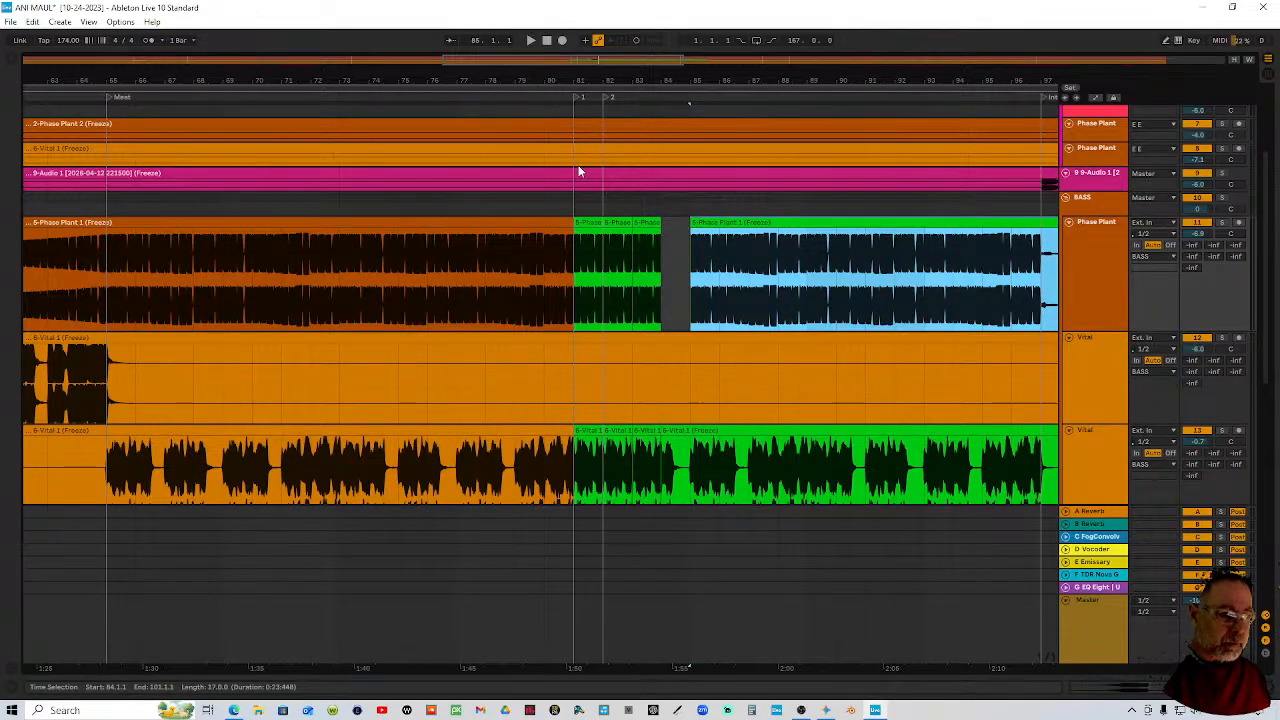
click(574, 100)
key(space)
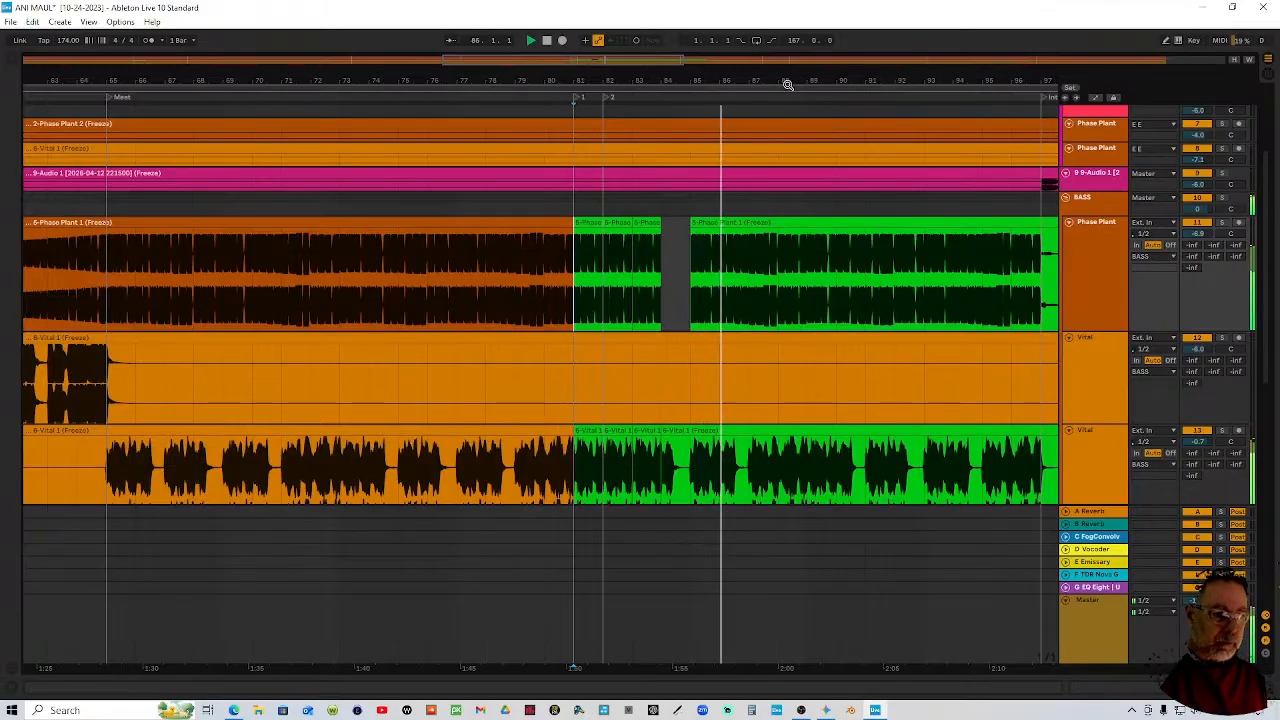
drag(786, 83, 765, 79)
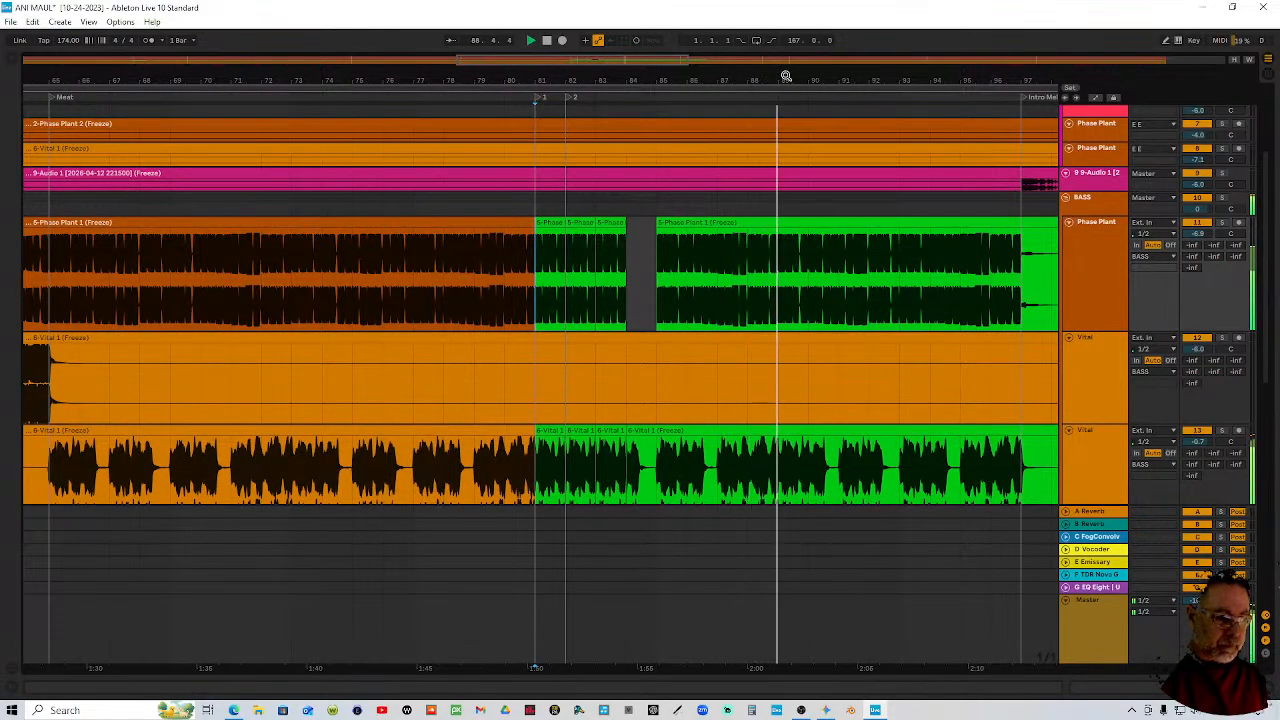
drag(790, 76, 790, 90)
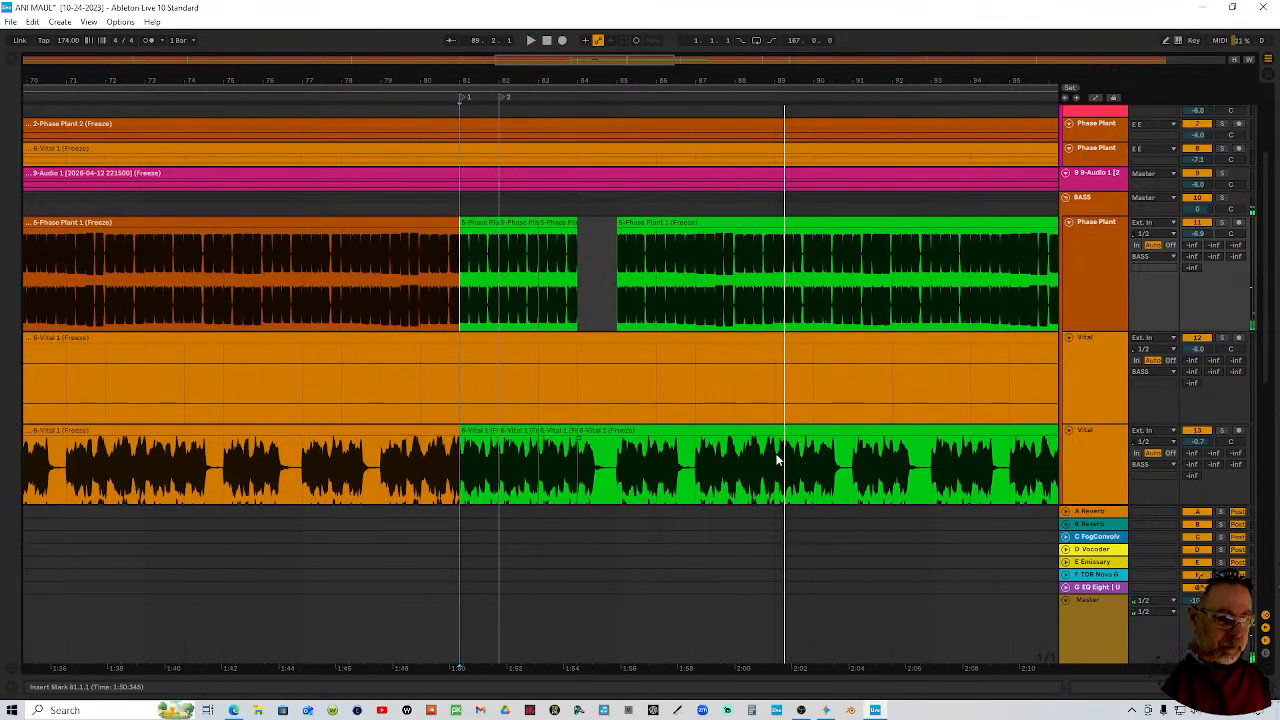
Split the green Vital and Phase Plant bass at bar 89 and consolidate bars 81 to 89 into one clip on each track
drag(777, 457, 463, 432)
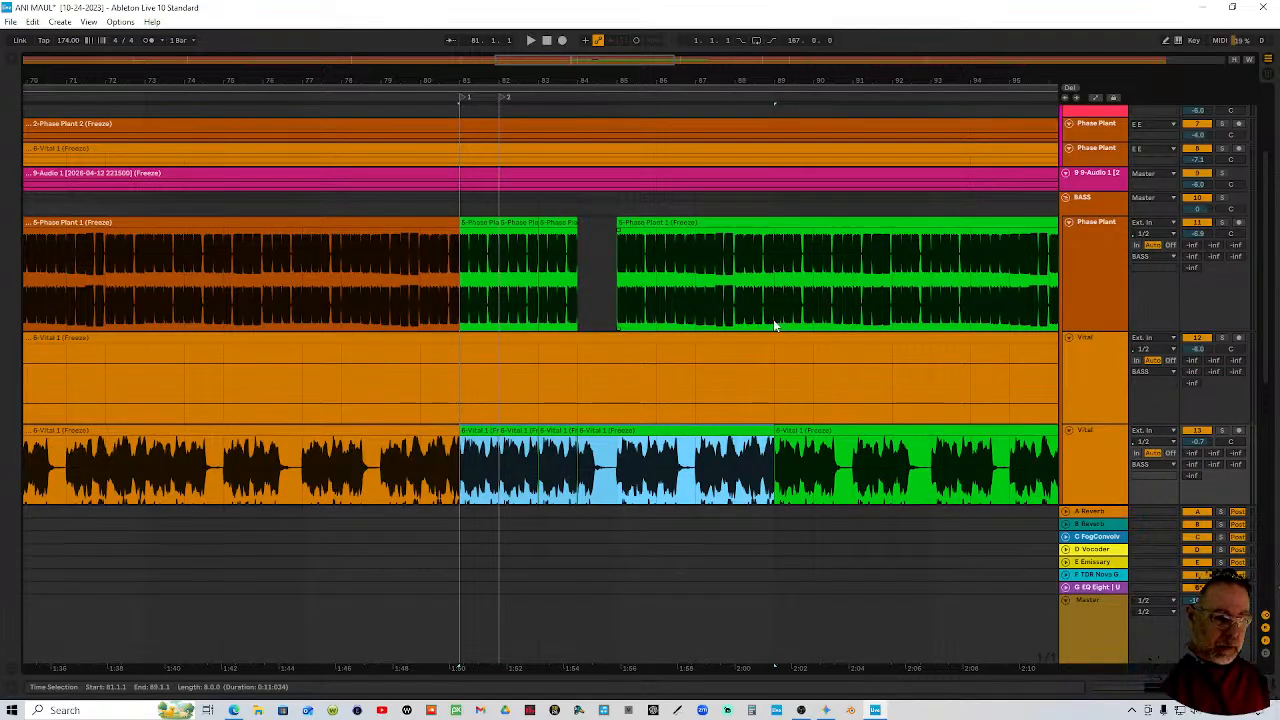
drag(773, 320, 445, 223)
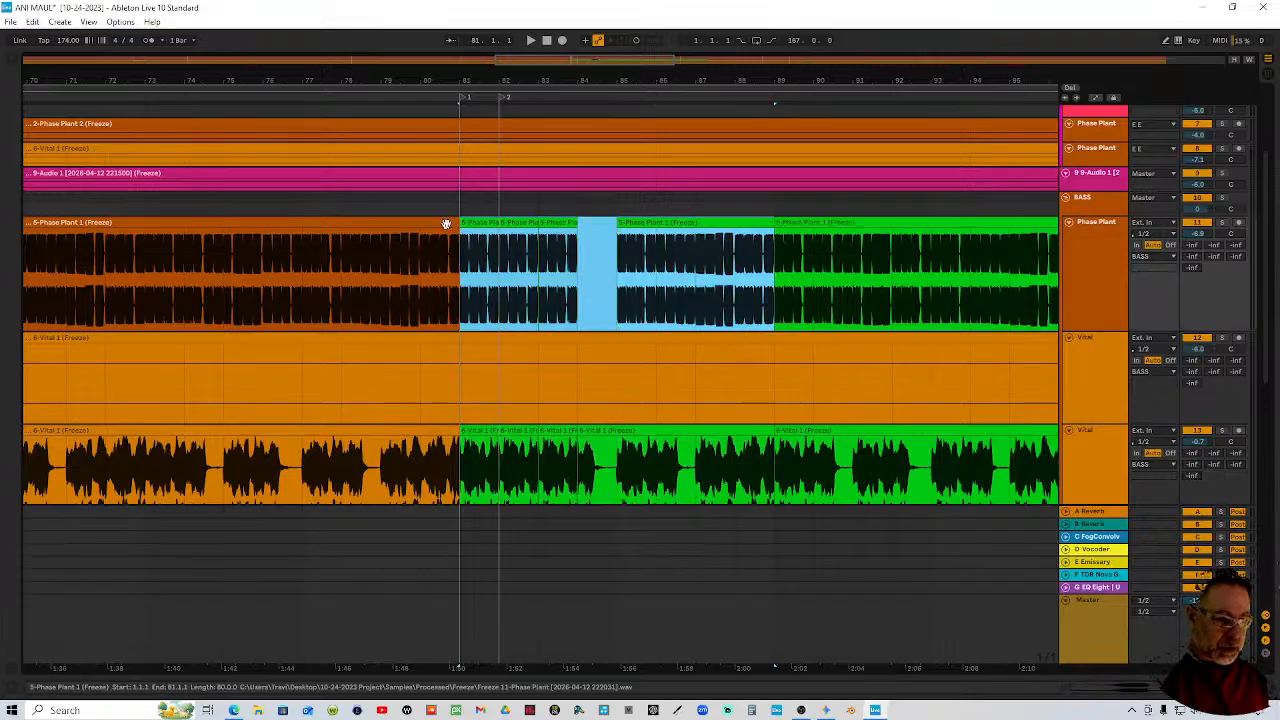
drag(700, 90, 700, 79)
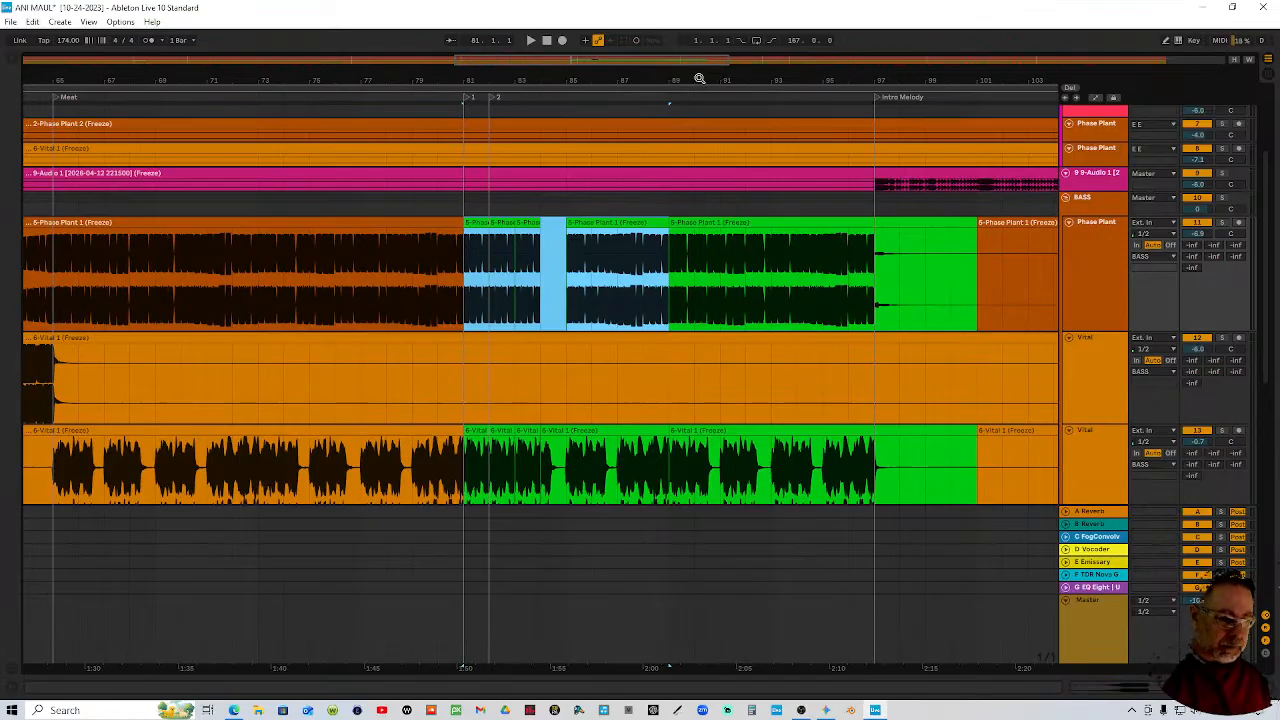
key(ctrl+j)
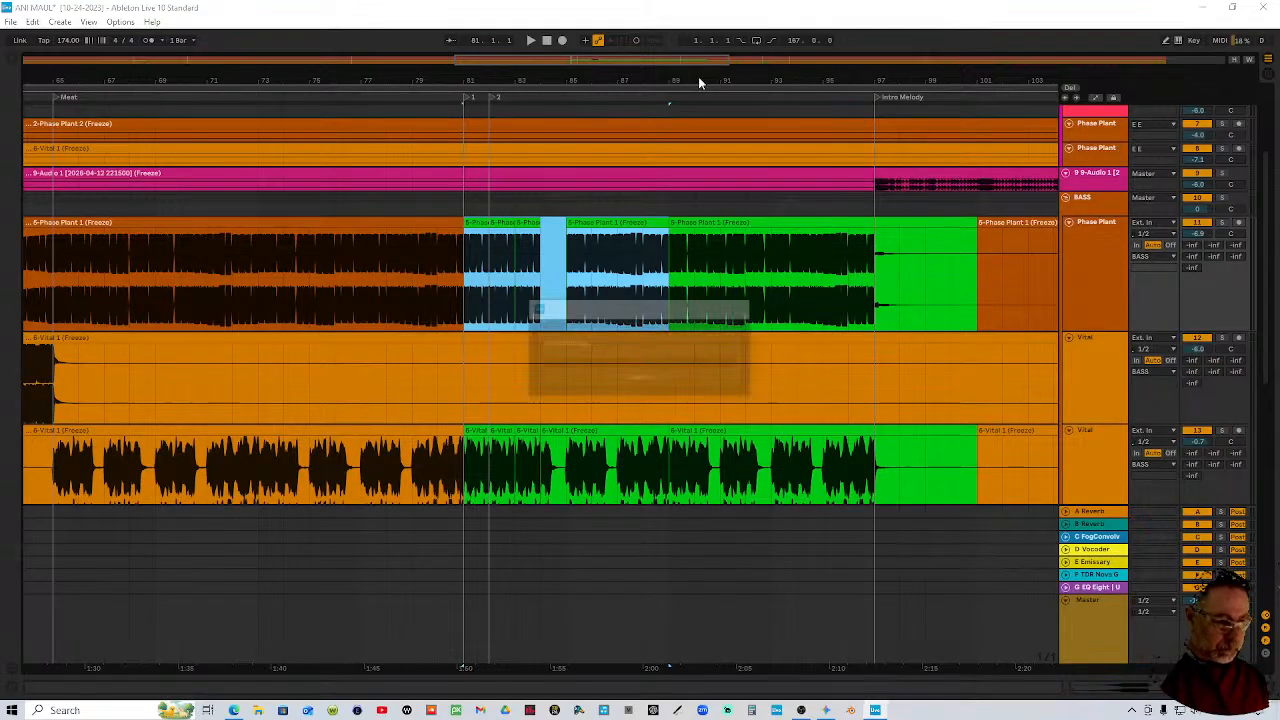
click(656, 433)
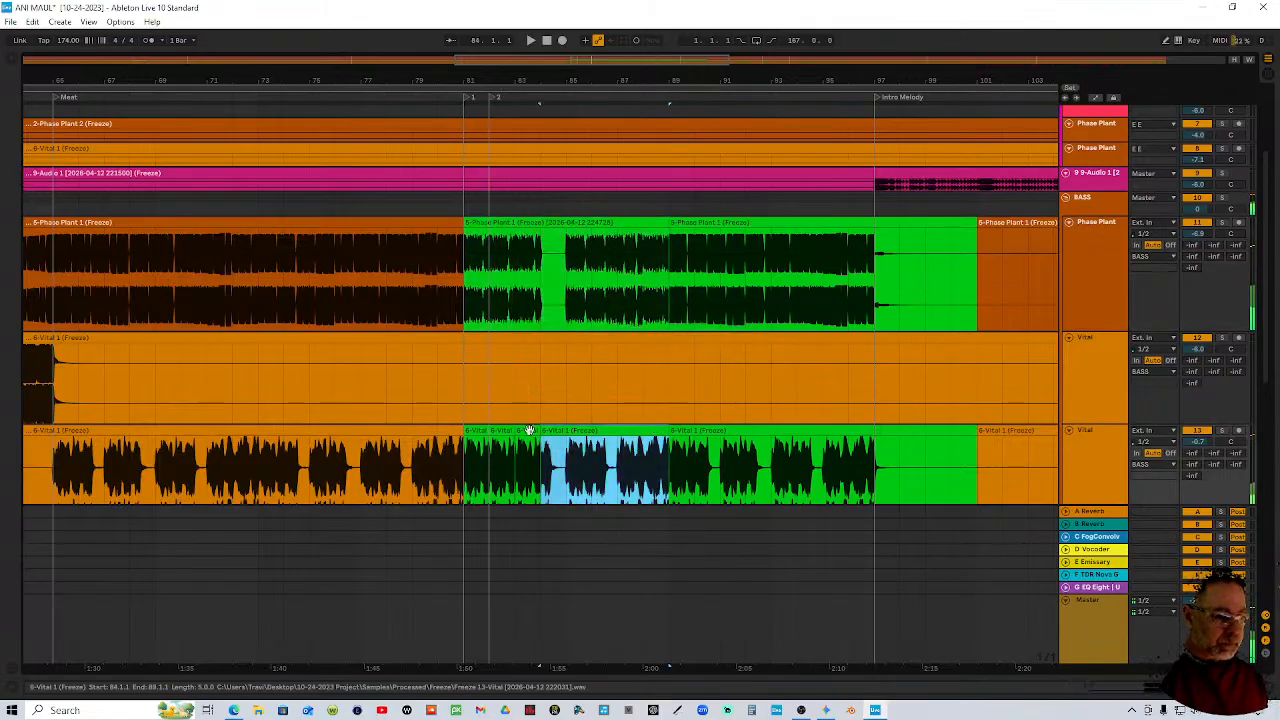
shift+click(471, 434)
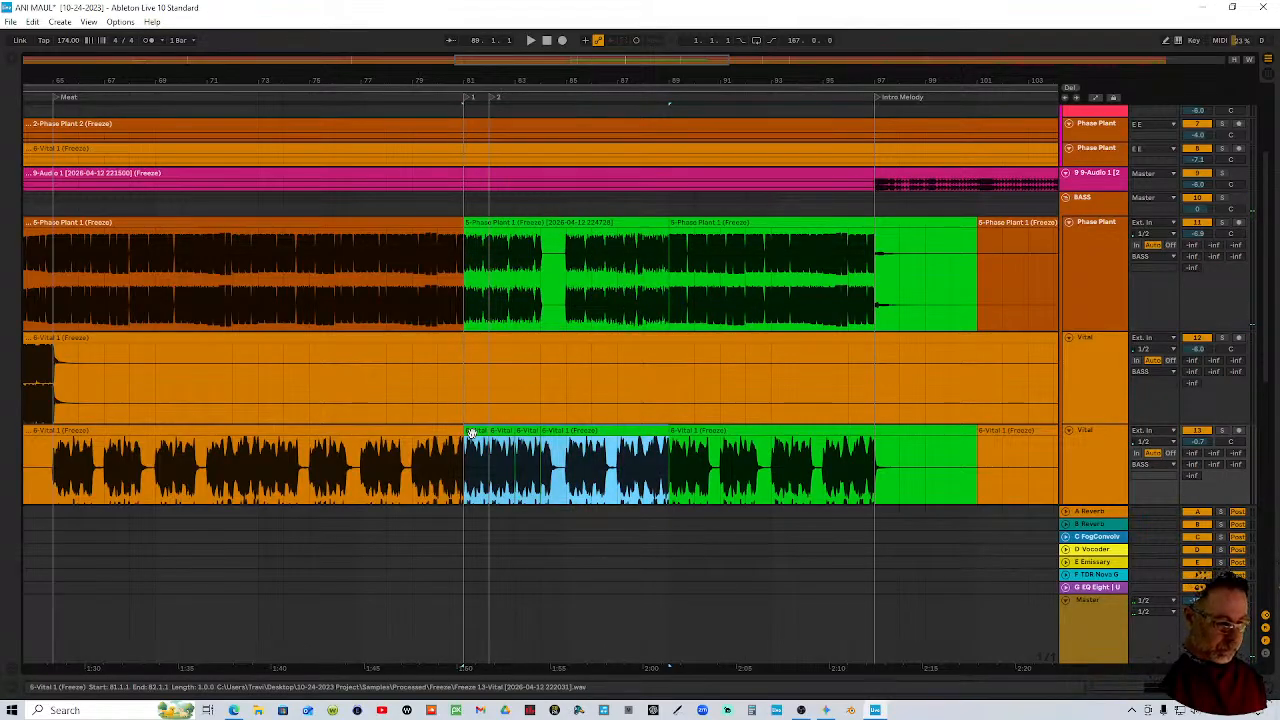
key(ctrl+j)
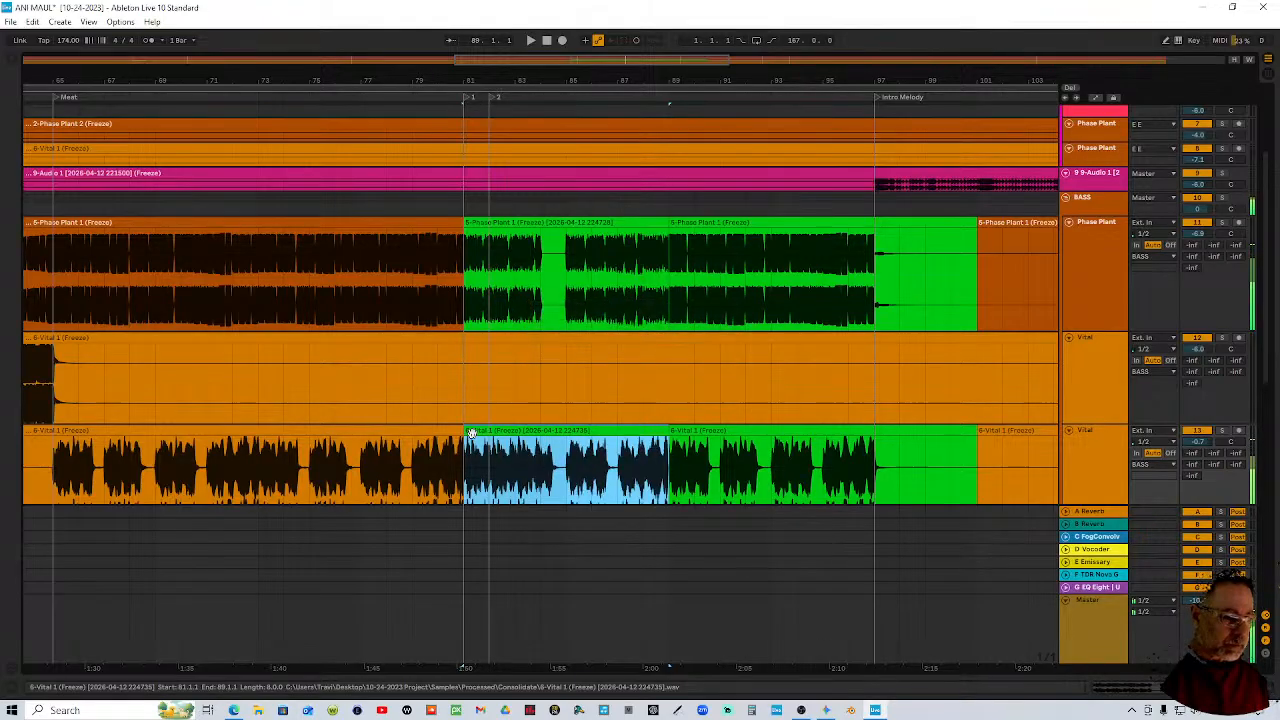
Duplicate the consolidated eight-bar Vital and Phase Plant clips so they fill bars 89 to 97
key(ctrl+d)
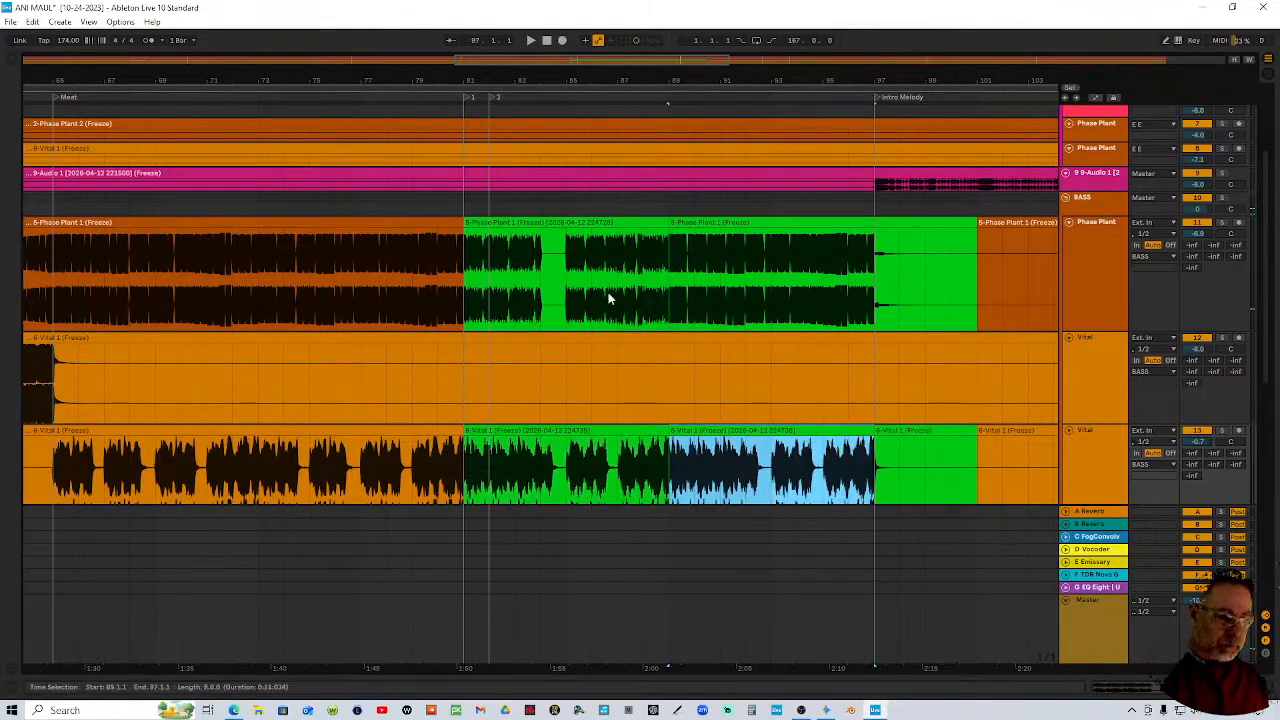
click(531, 221)
key(ctrl+d)
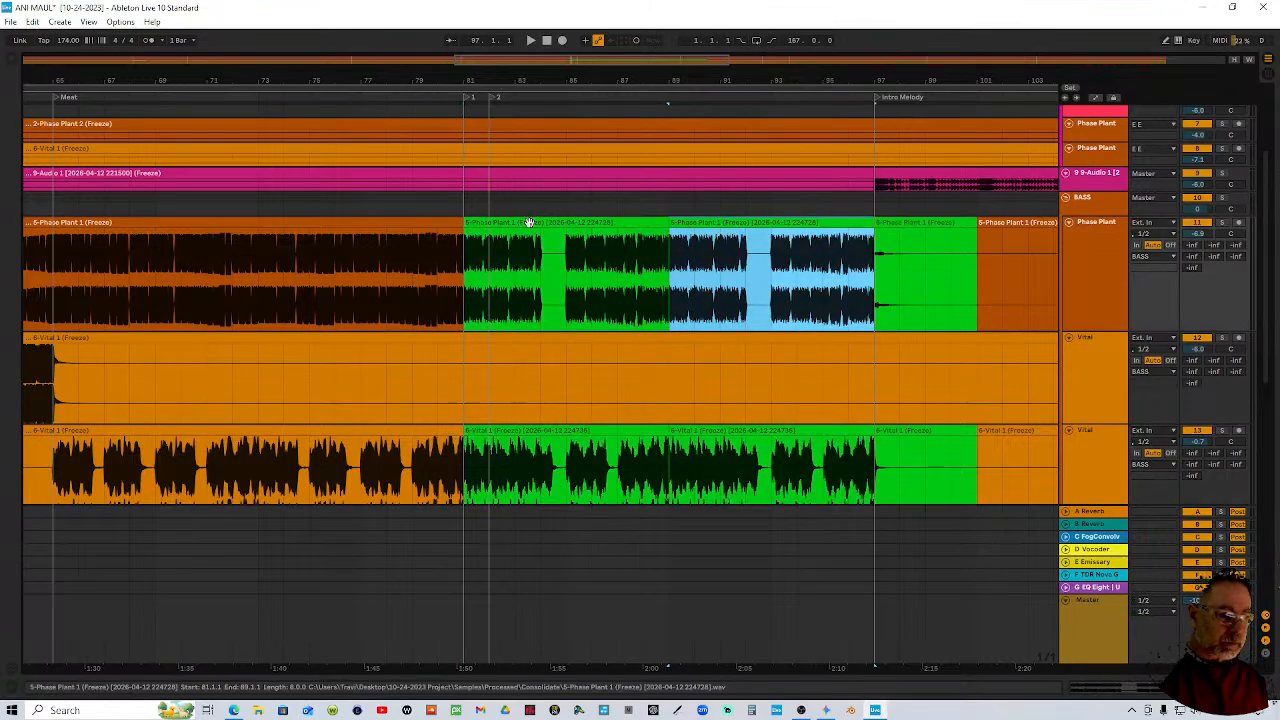
Delete the leftover green Phase Plant and Vital clips between bars 97 and 101
click(885, 222)
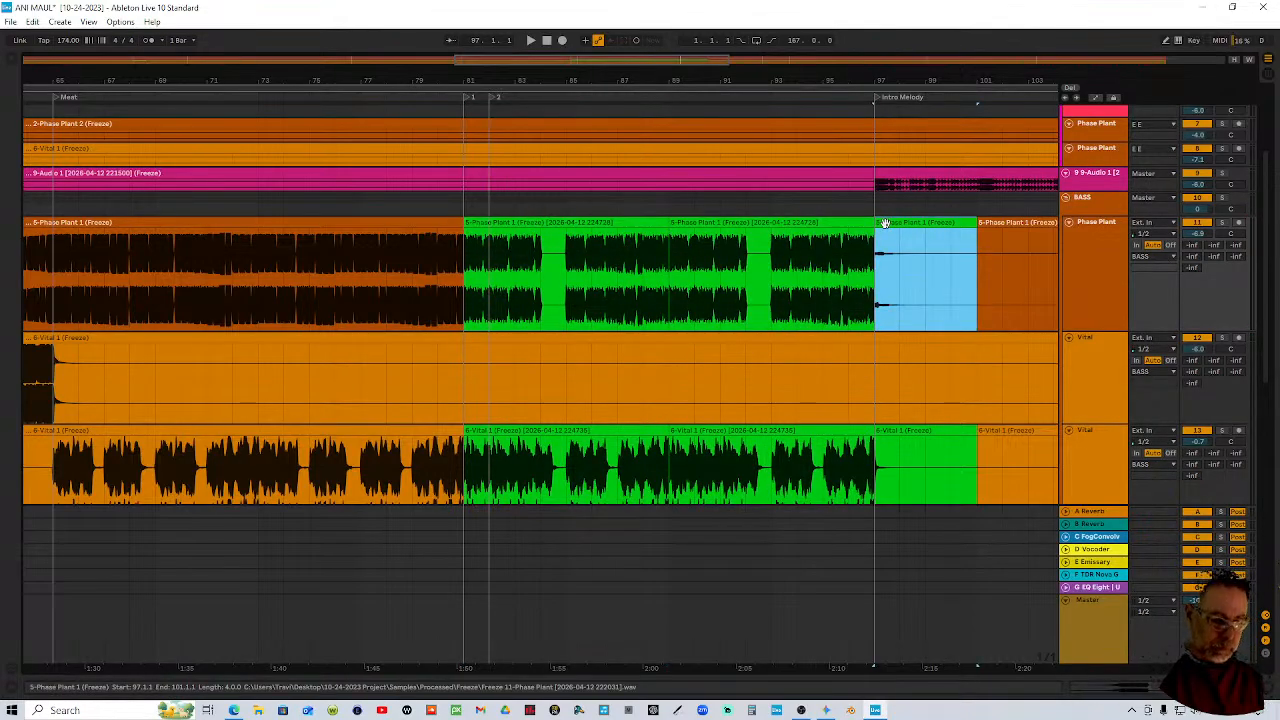
key(Delete)
click(920, 427)
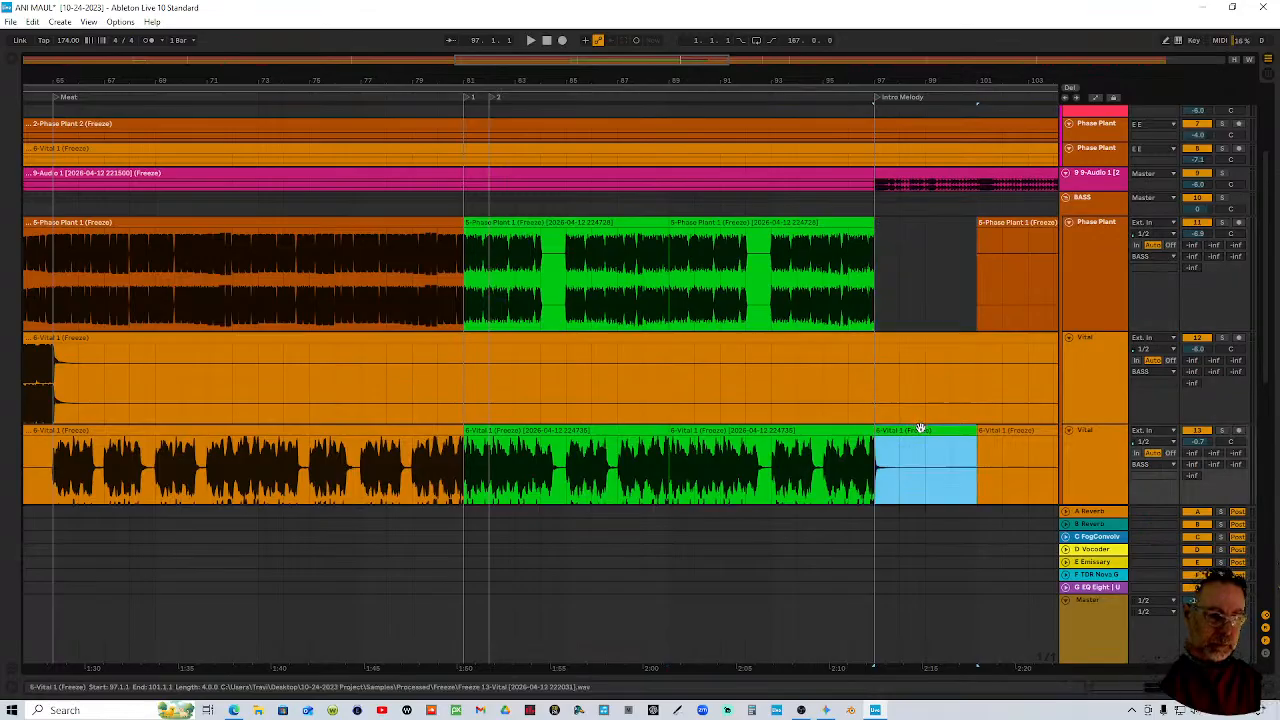
click(871, 431)
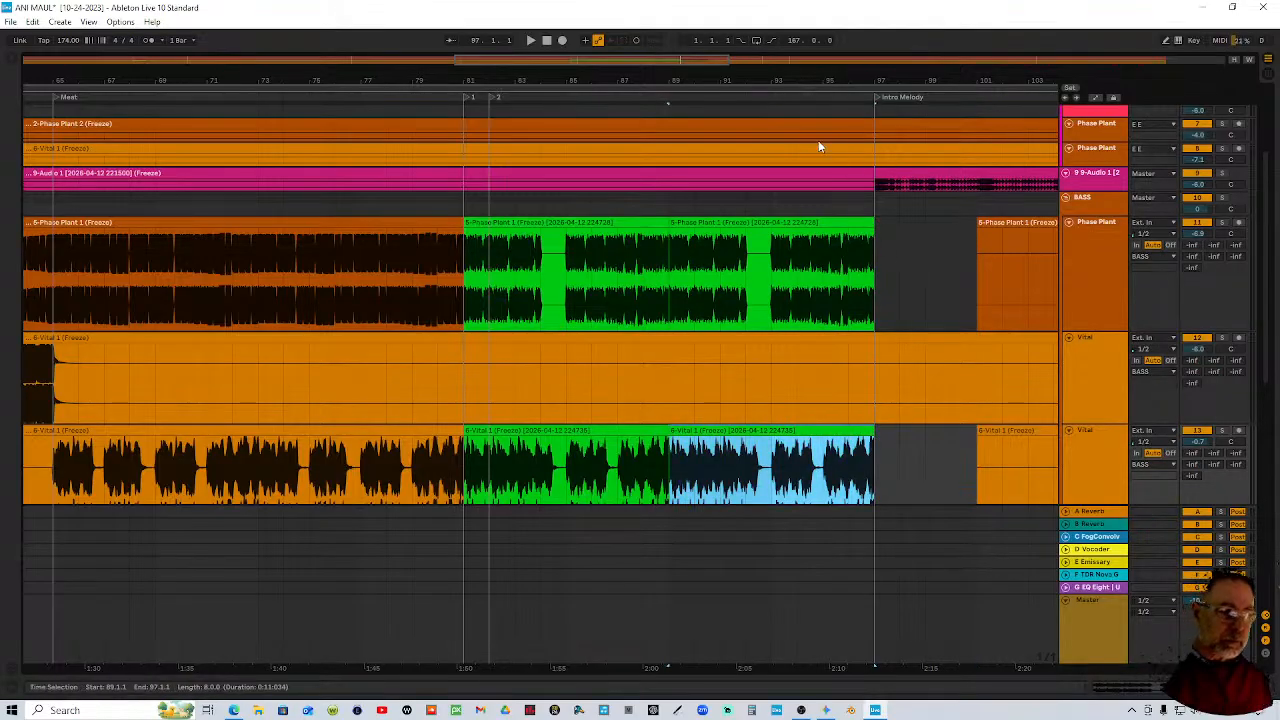
Audition the transition into Intro Melody and lower the 9-Audio 1 track's volume to -9.0 dB
click(586, 223)
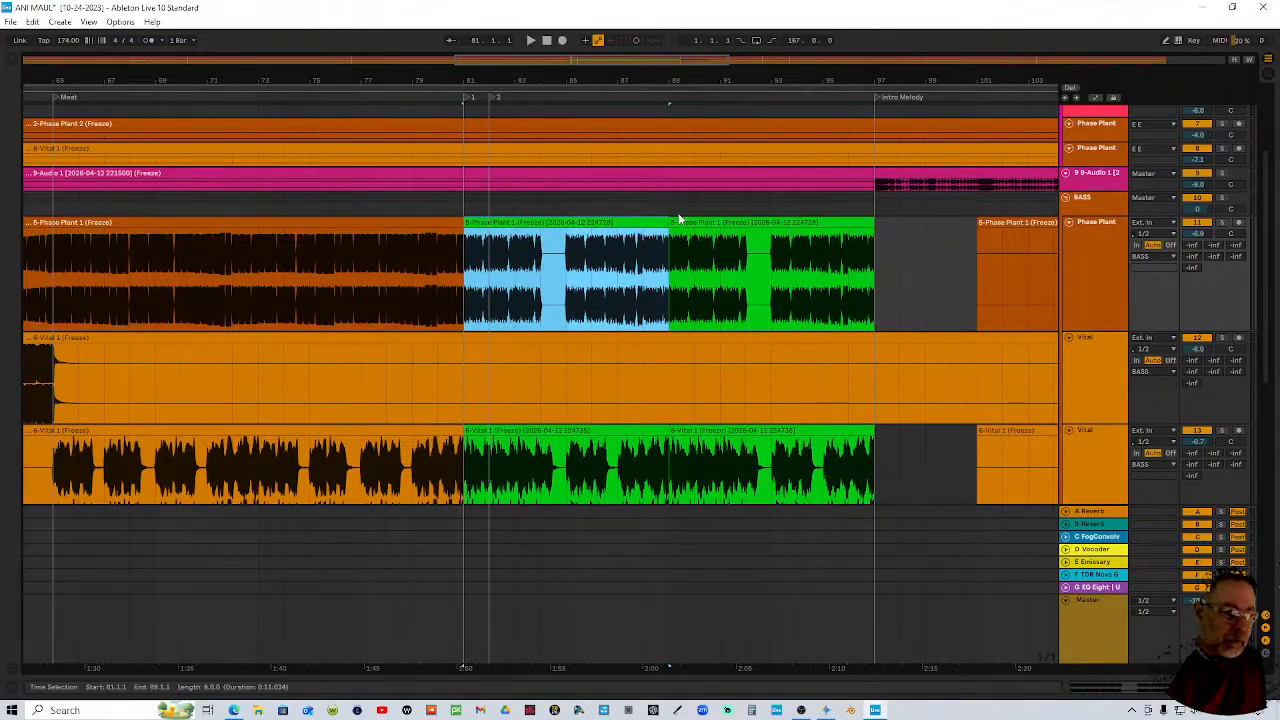
drag(752, 80, 659, 79)
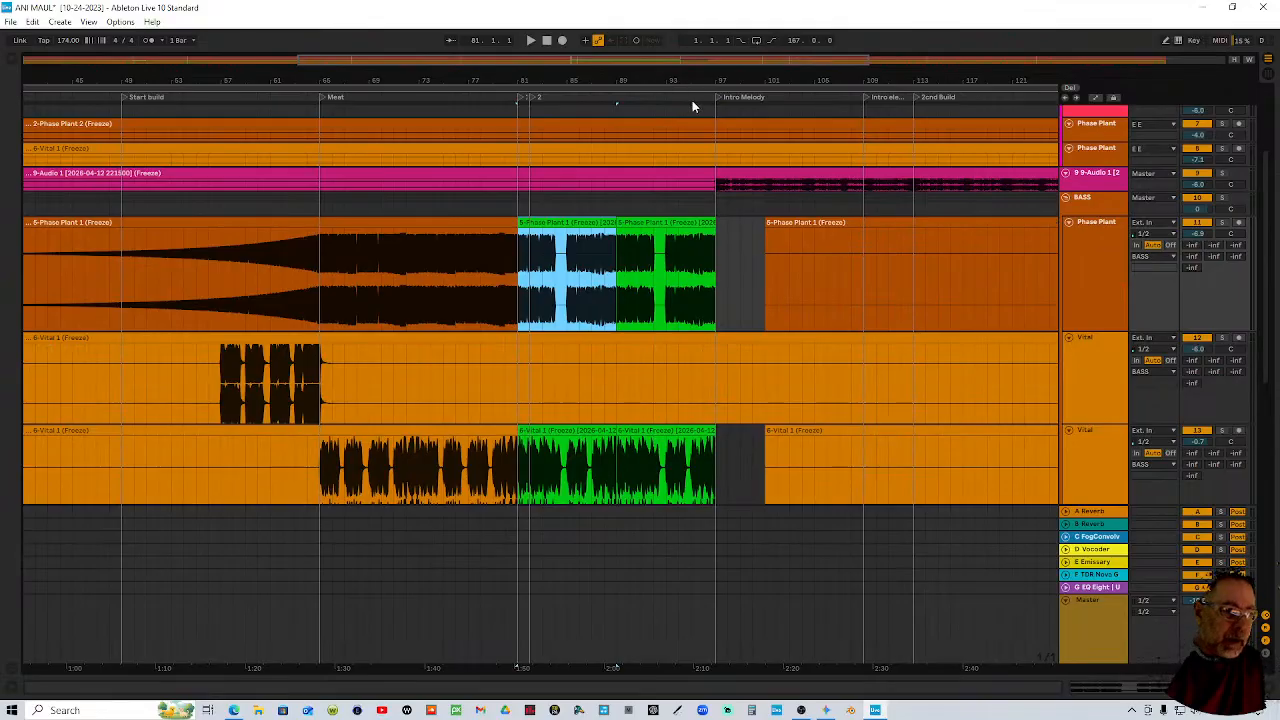
click(701, 97)
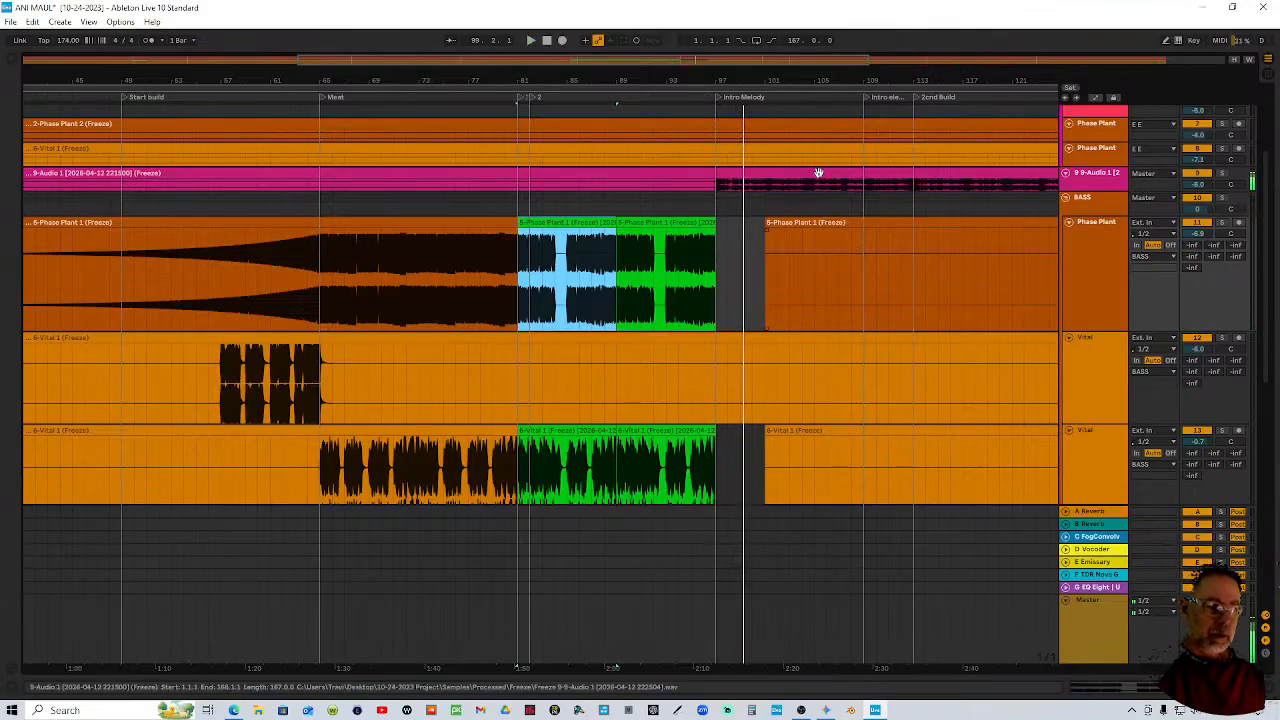
key(minus)
key(minus)
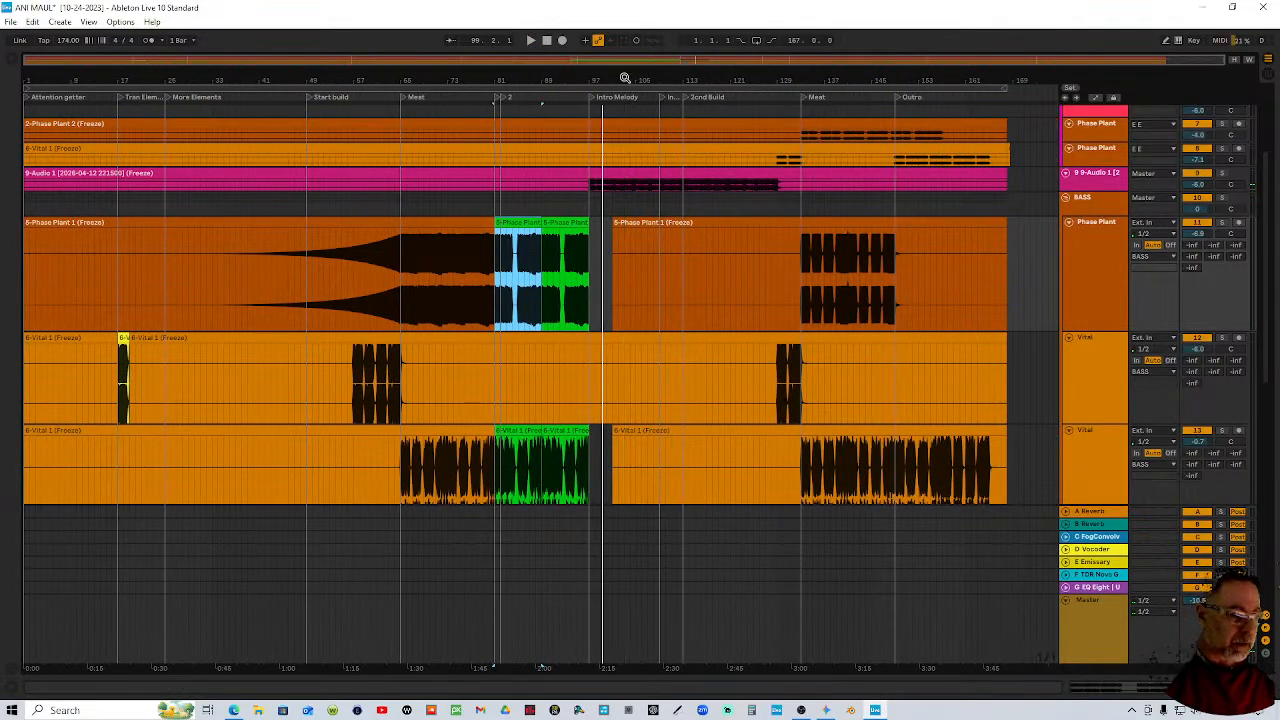
click(1165, 185)
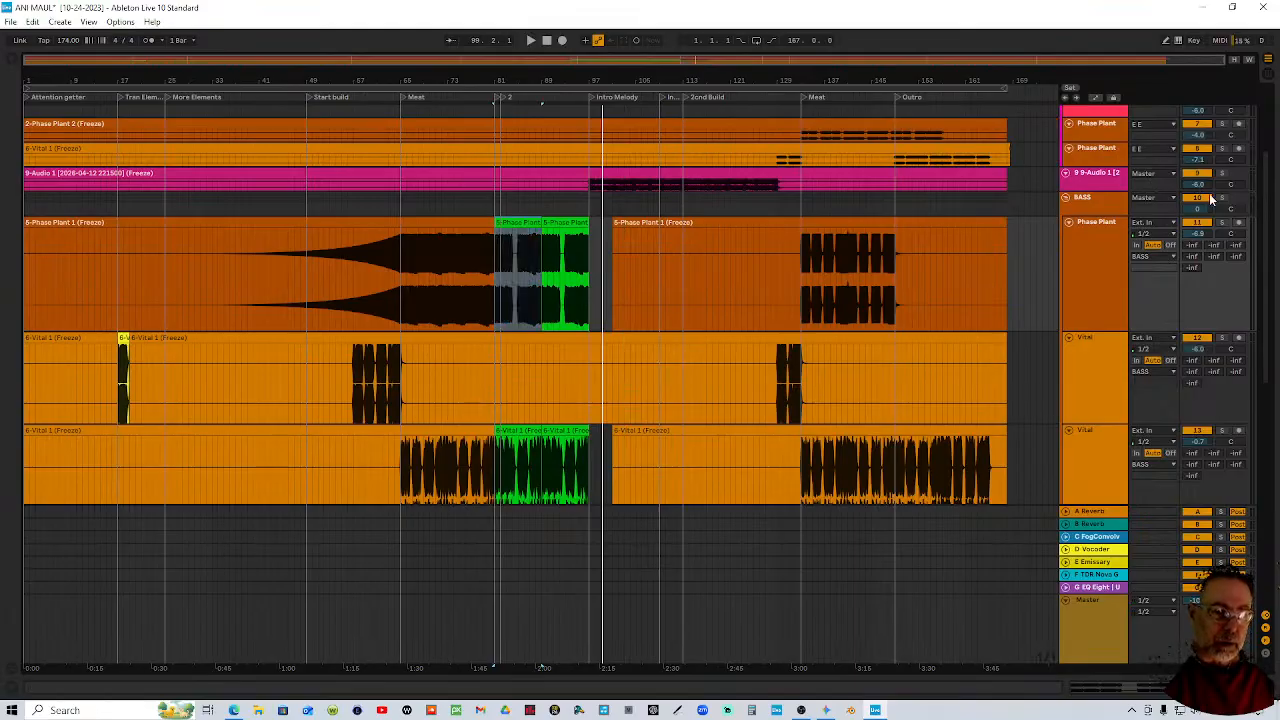
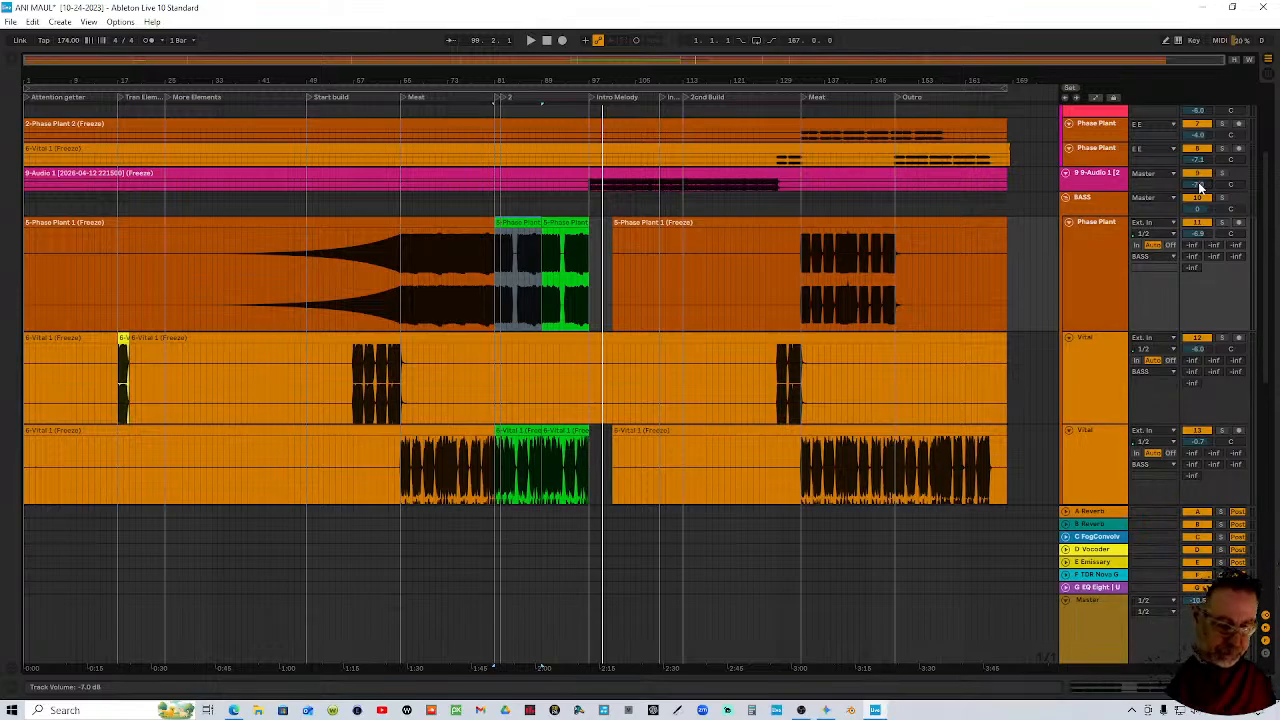
click(578, 95)
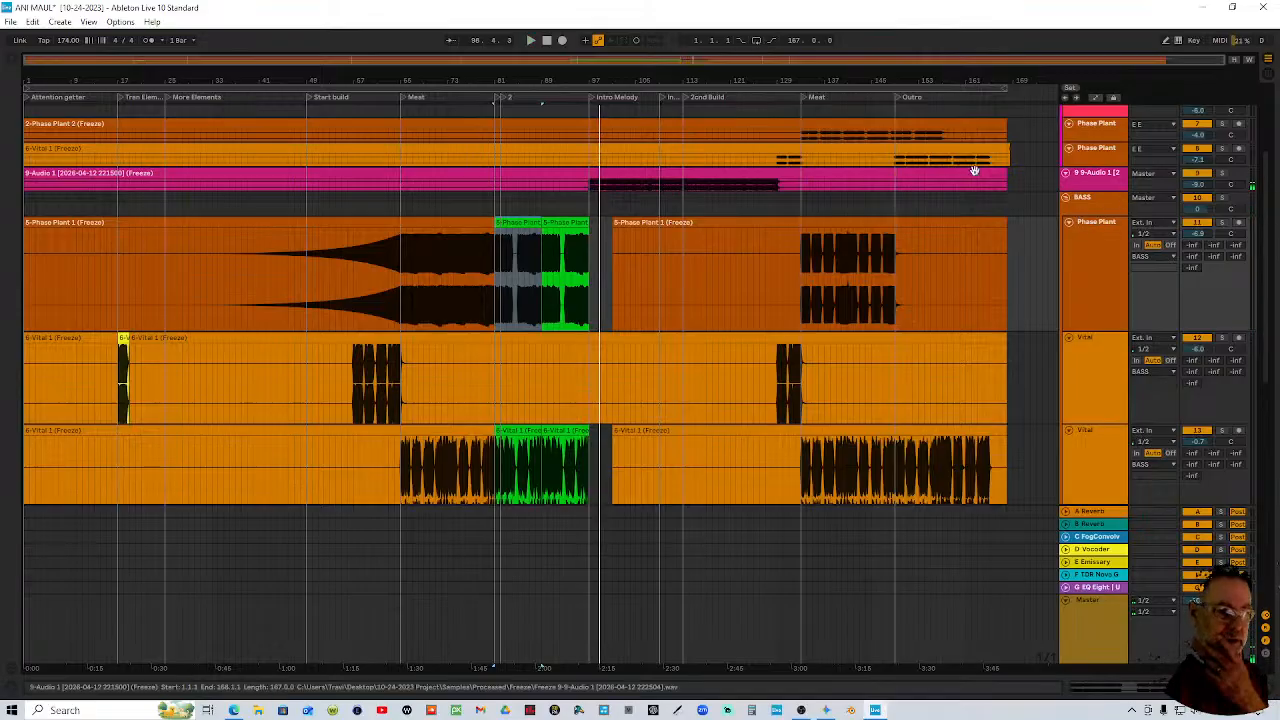
Copy the Audio Effect Rack containing the flanger and Utility from the ND_RT drum tops track
drag(601, 76, 601, 102)
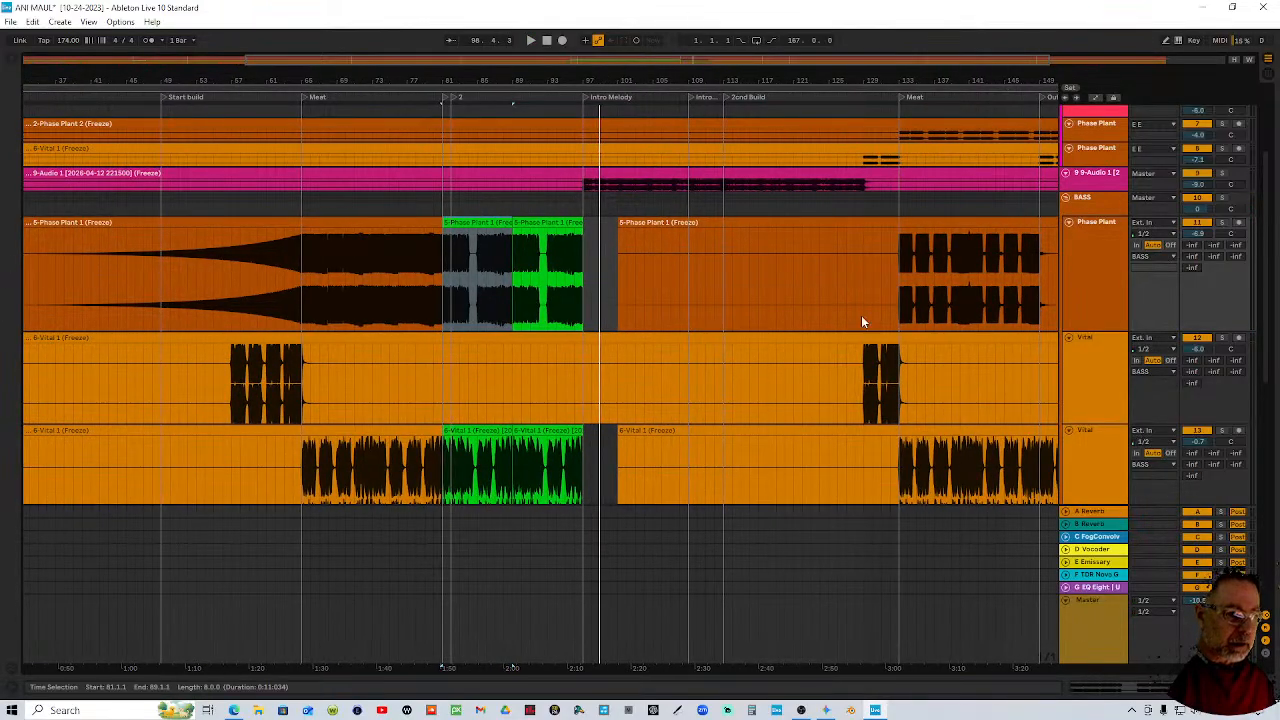
scroll(861, 315, down, 6)
scroll(861, 346, down, 4)
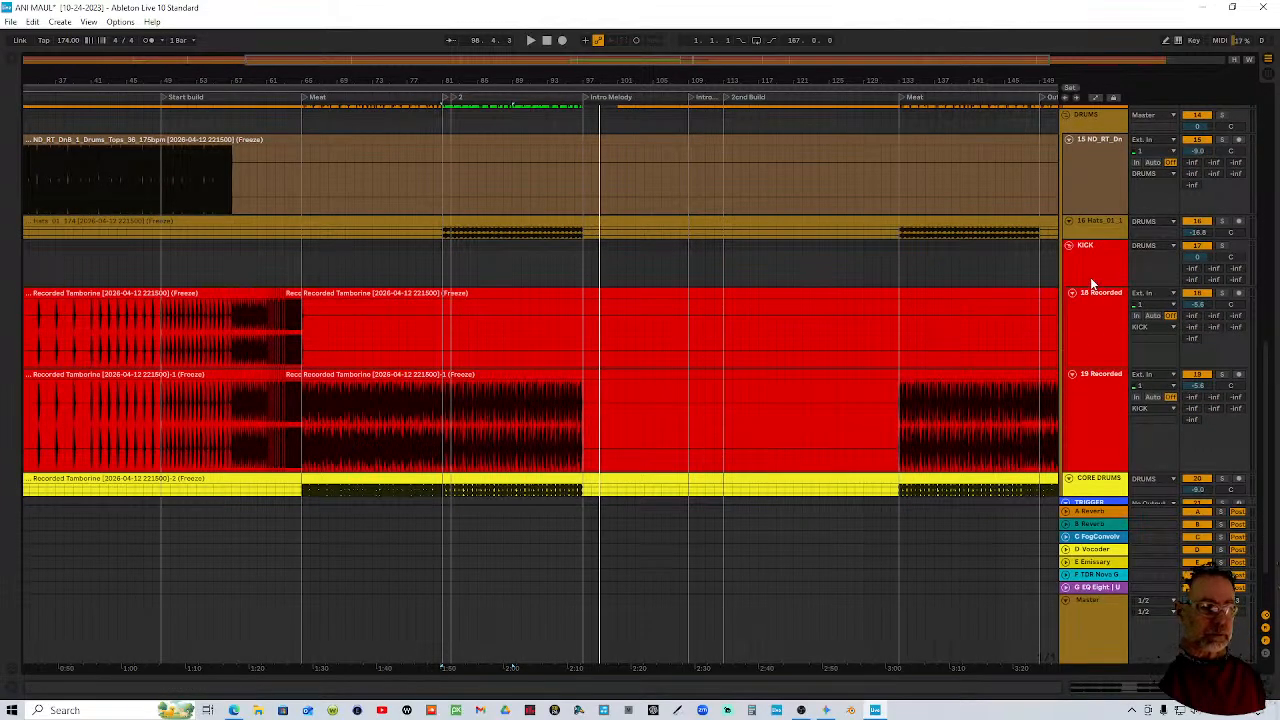
scroll(1092, 262, up, 5)
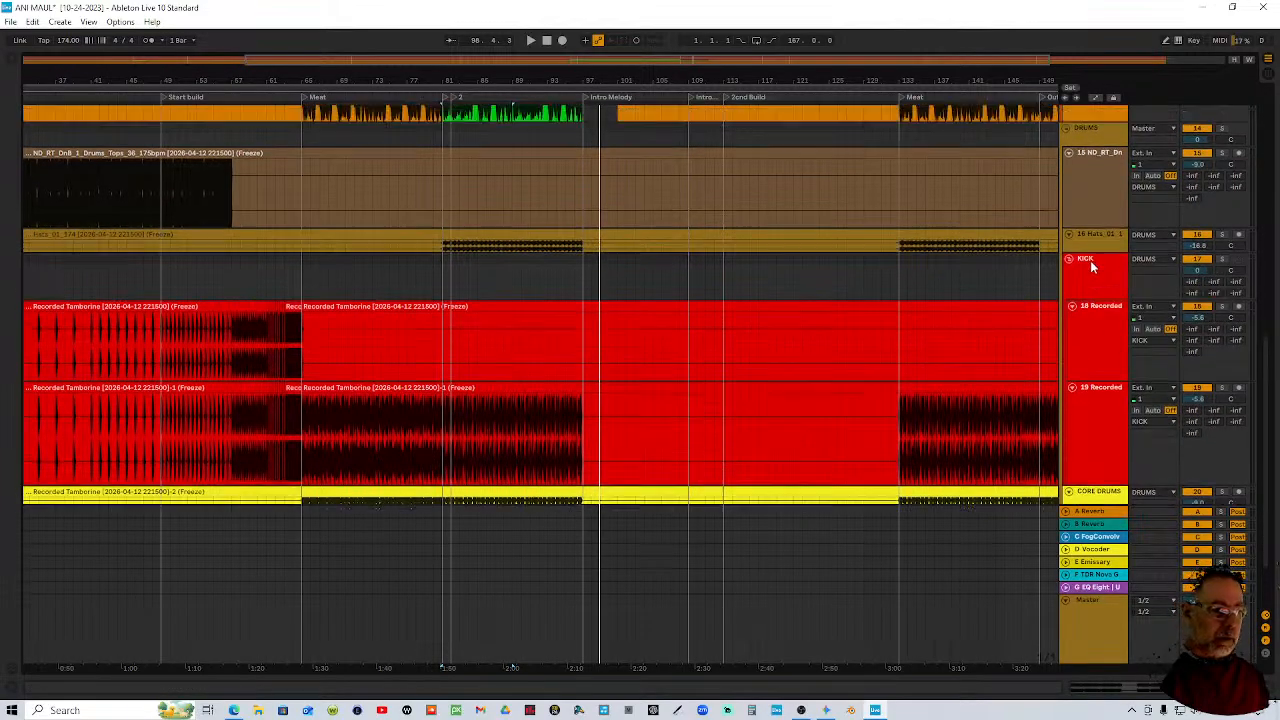
scroll(1090, 261, up, 2)
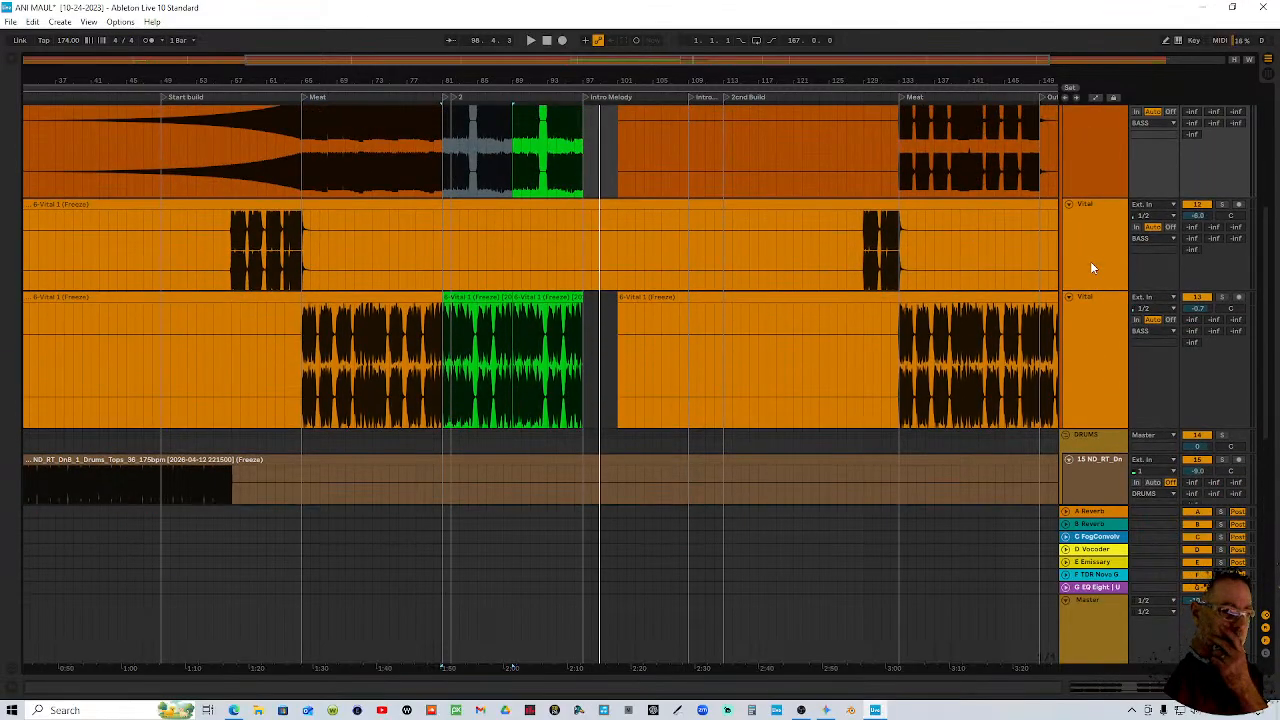
scroll(1089, 264, down, 2)
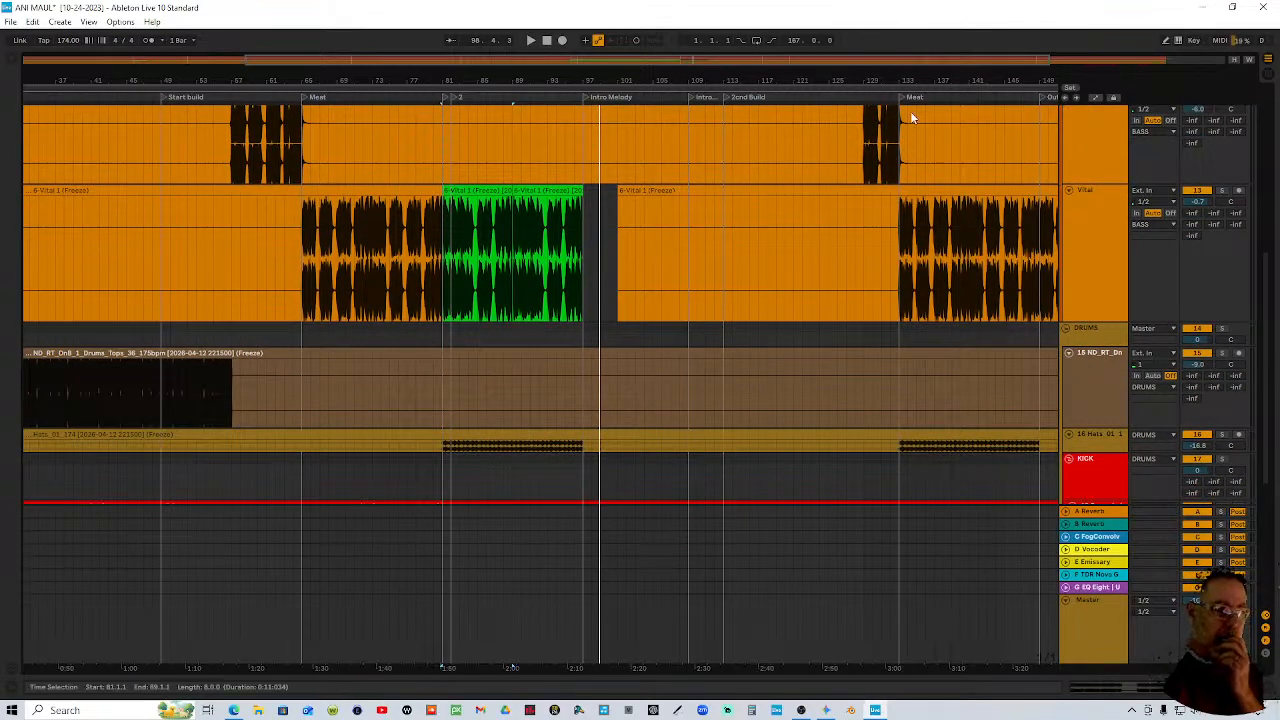
key(minus)
scroll(735, 300, up, 3)
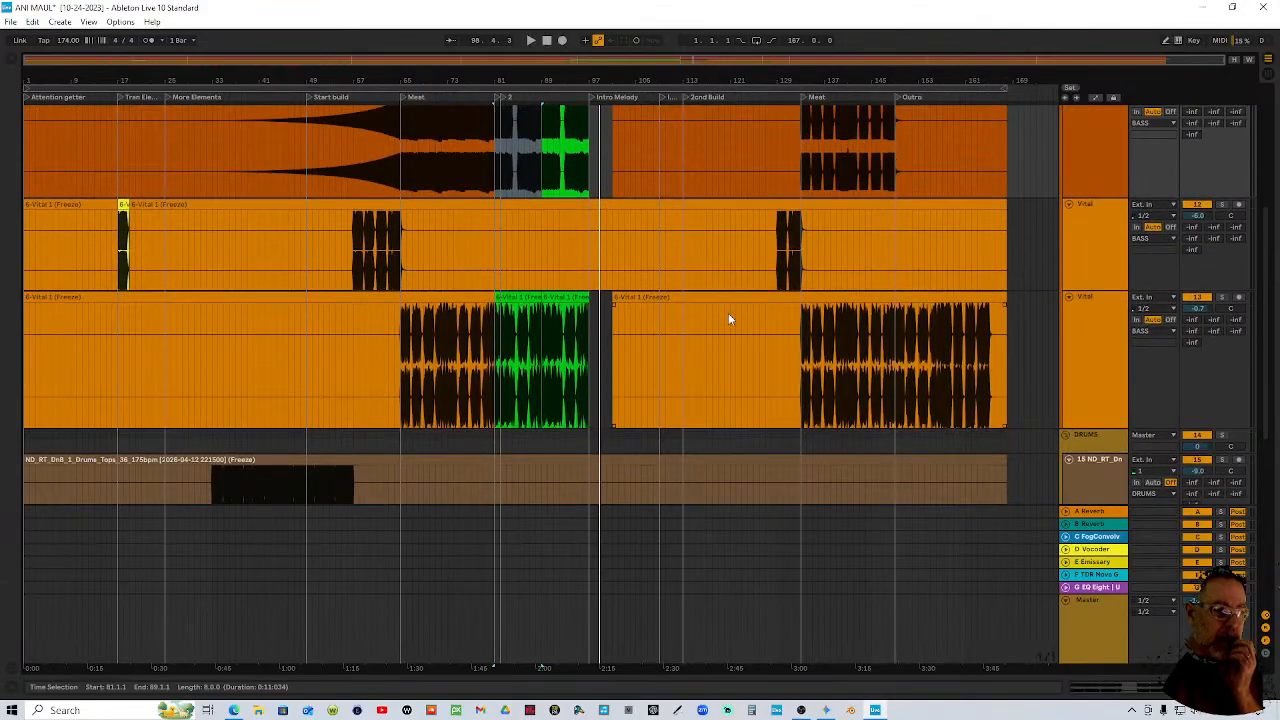
scroll(723, 331, down, 1)
scroll(723, 336, down, 1)
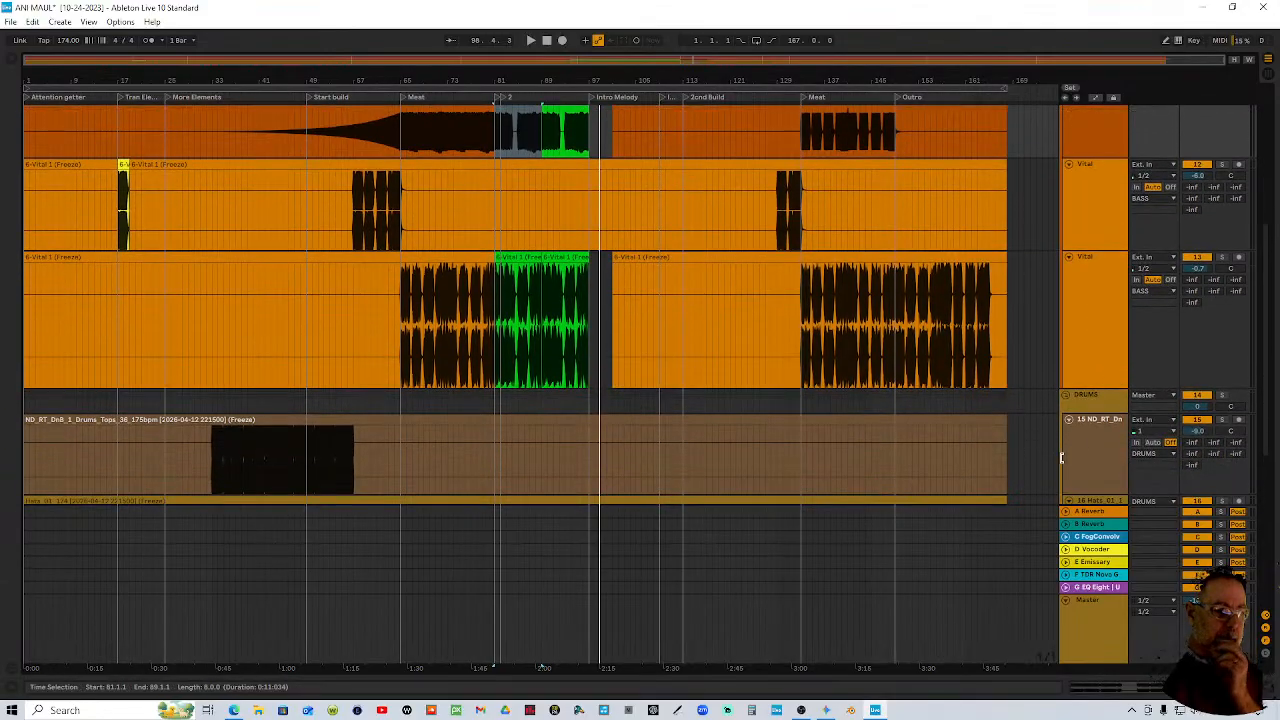
click(1108, 431)
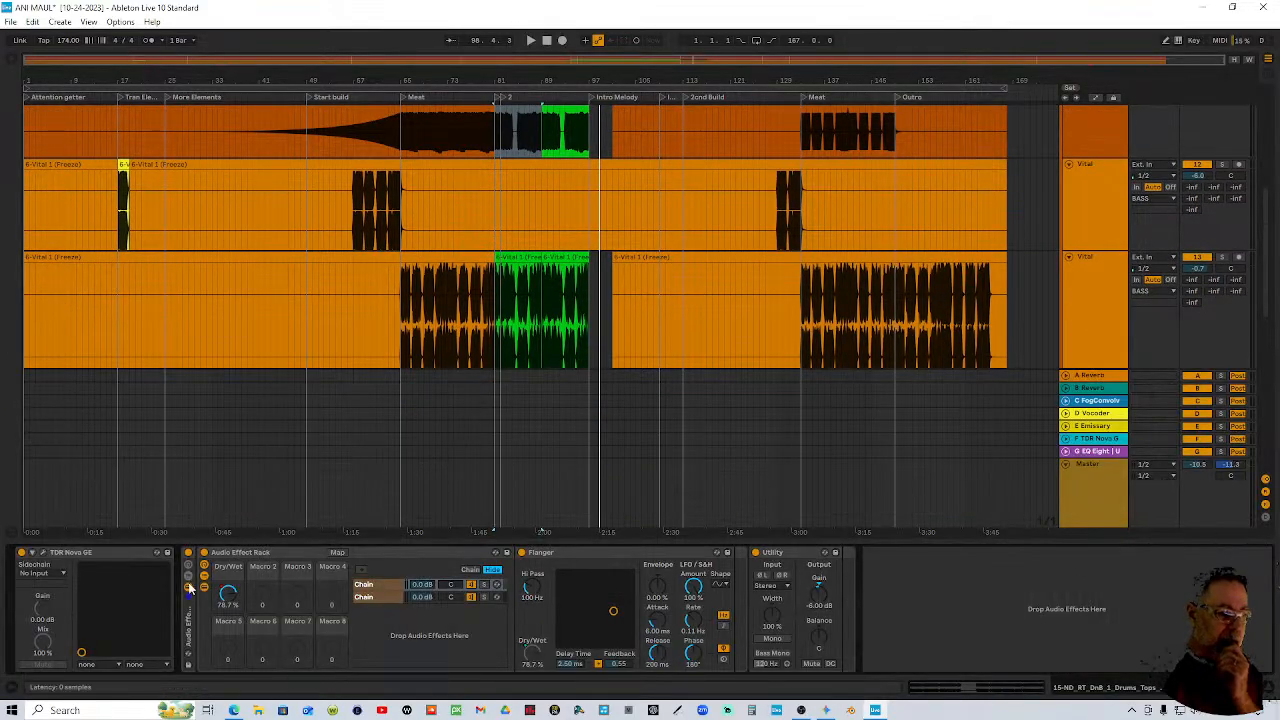
right_click(186, 621)
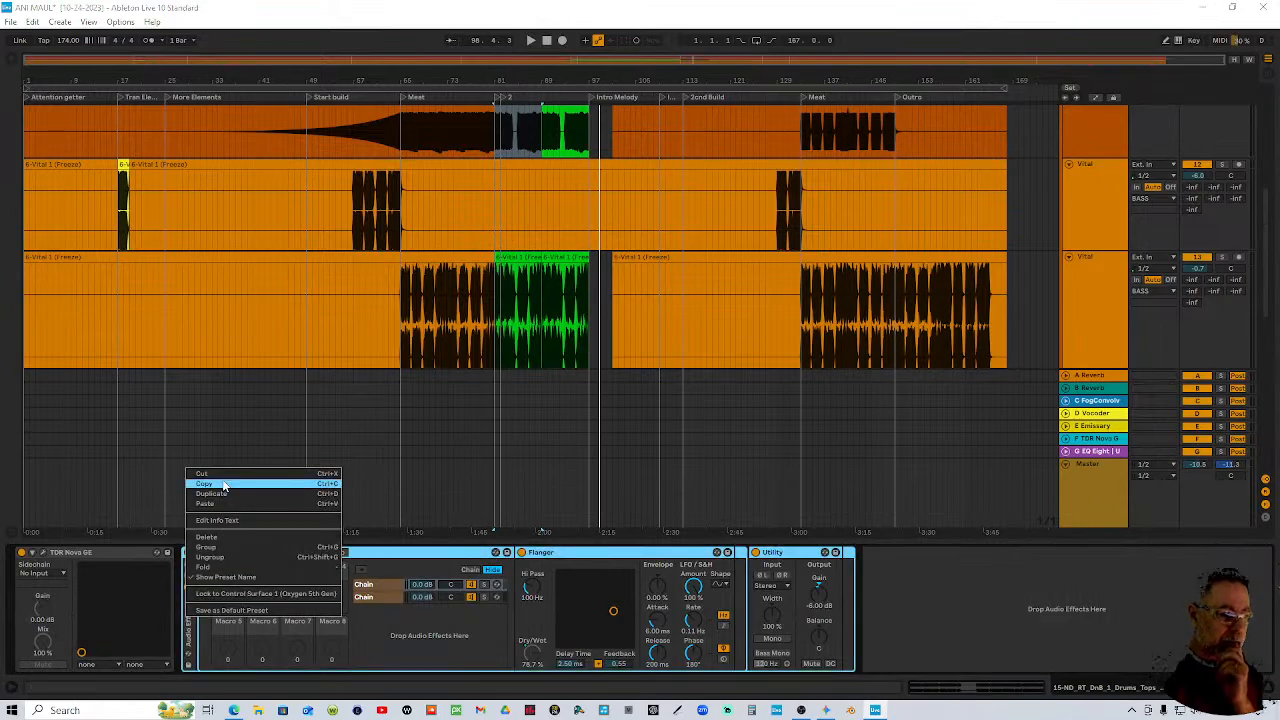
click(223, 485)
Paste the copied Audio Effect Rack onto the 9-Audio 1 track
scroll(667, 361, up, 3)
scroll(667, 361, up, 5)
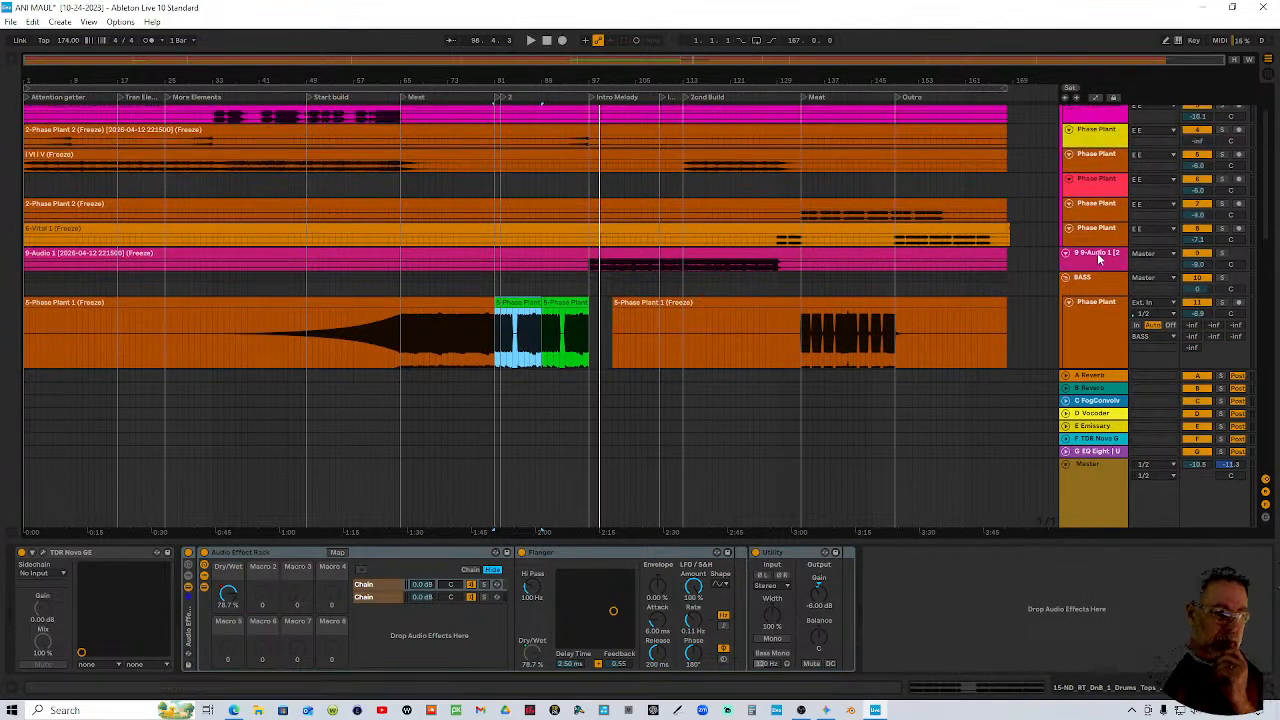
click(977, 381)
click(269, 640)
key(ctrl+v)
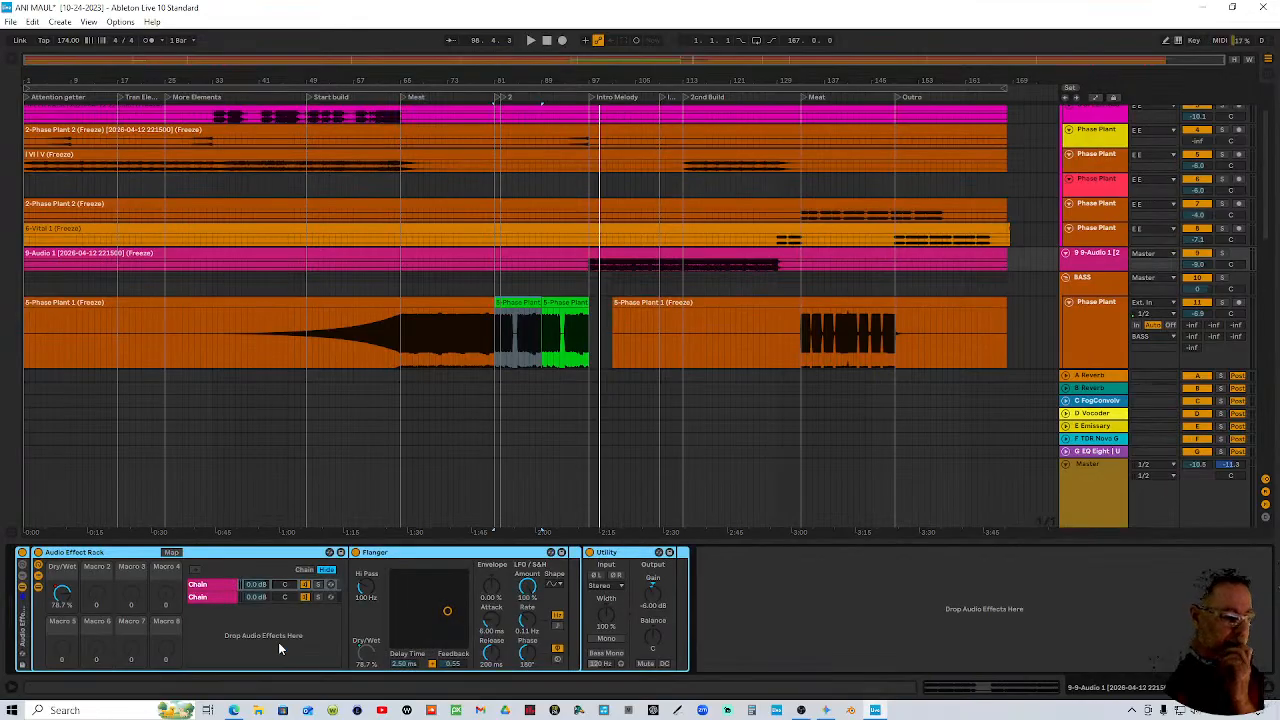
Delete the automation of the rack's Dry/Wet macro and audition Intro Melody while inspecting the Flanger and Phaser chains
right_click(63, 598)
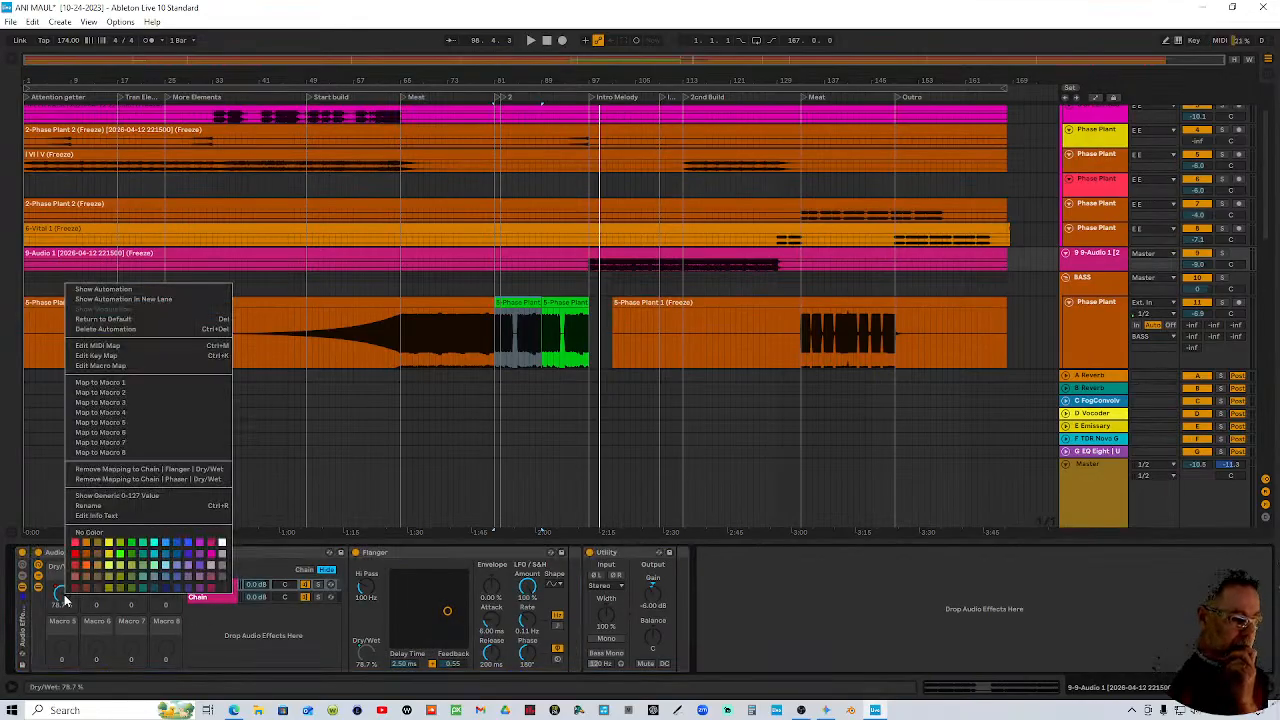
click(120, 328)
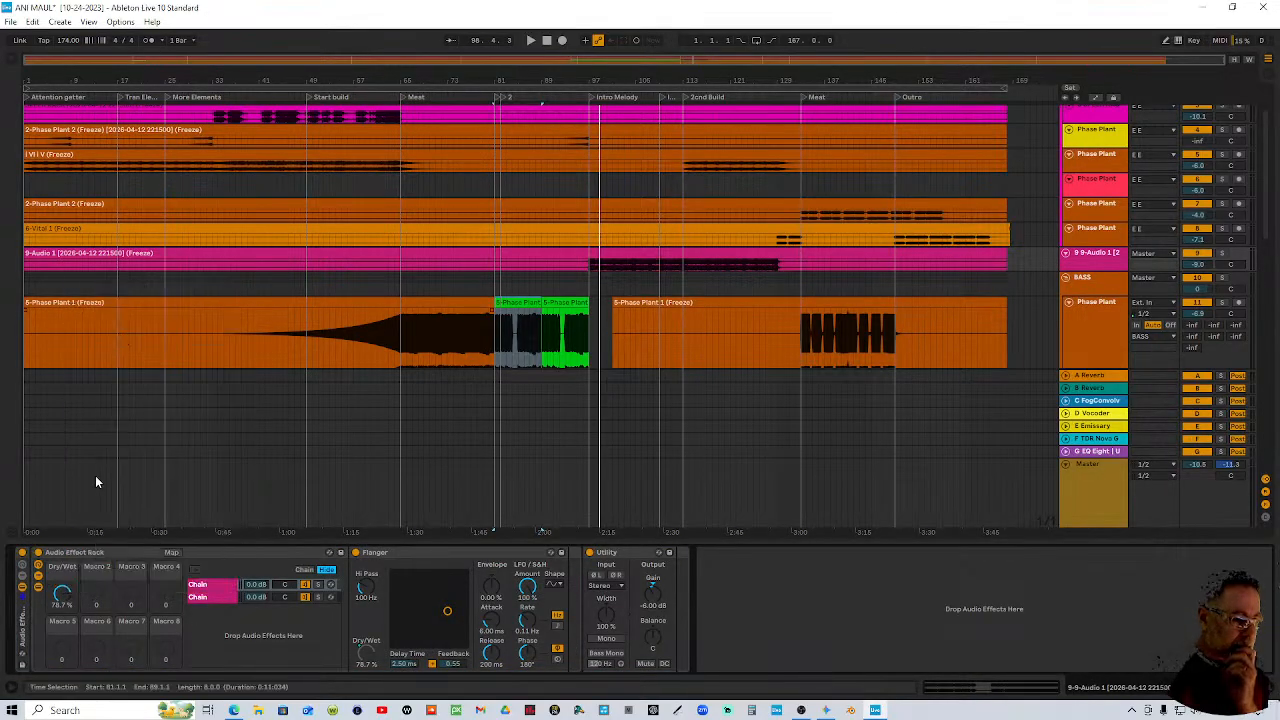
click(578, 98)
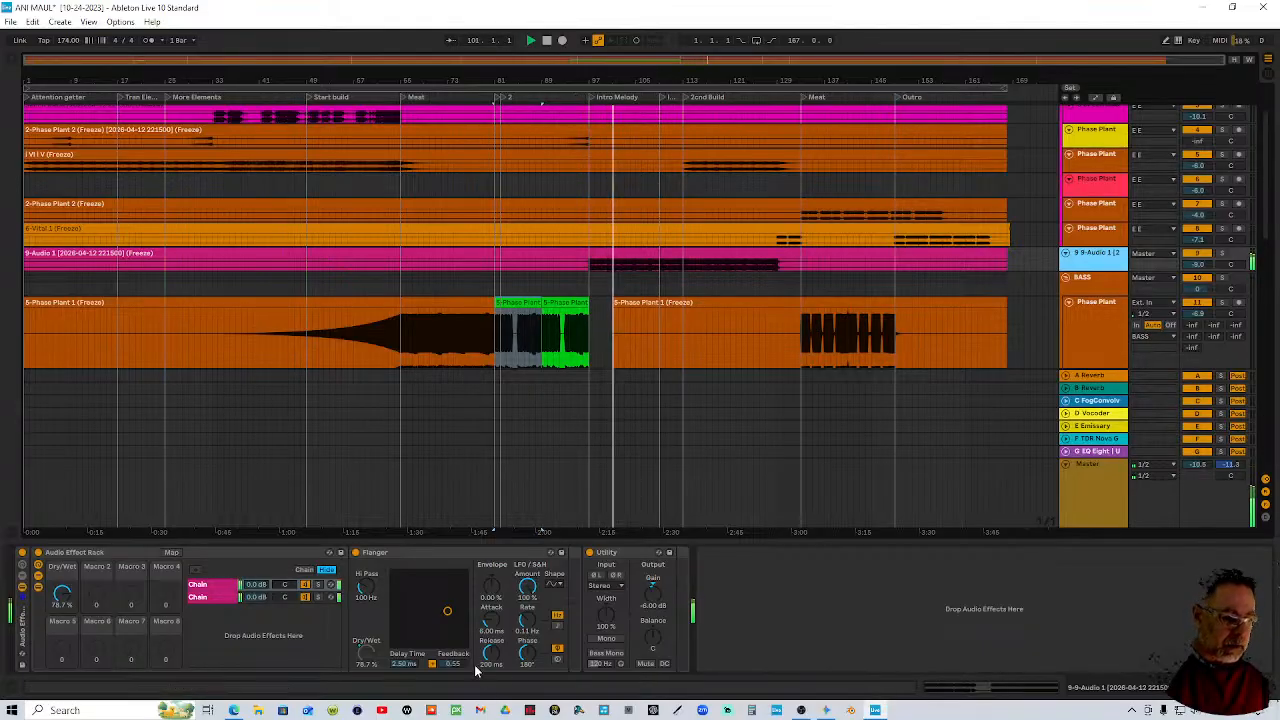
drag(407, 664, 407, 692)
click(212, 597)
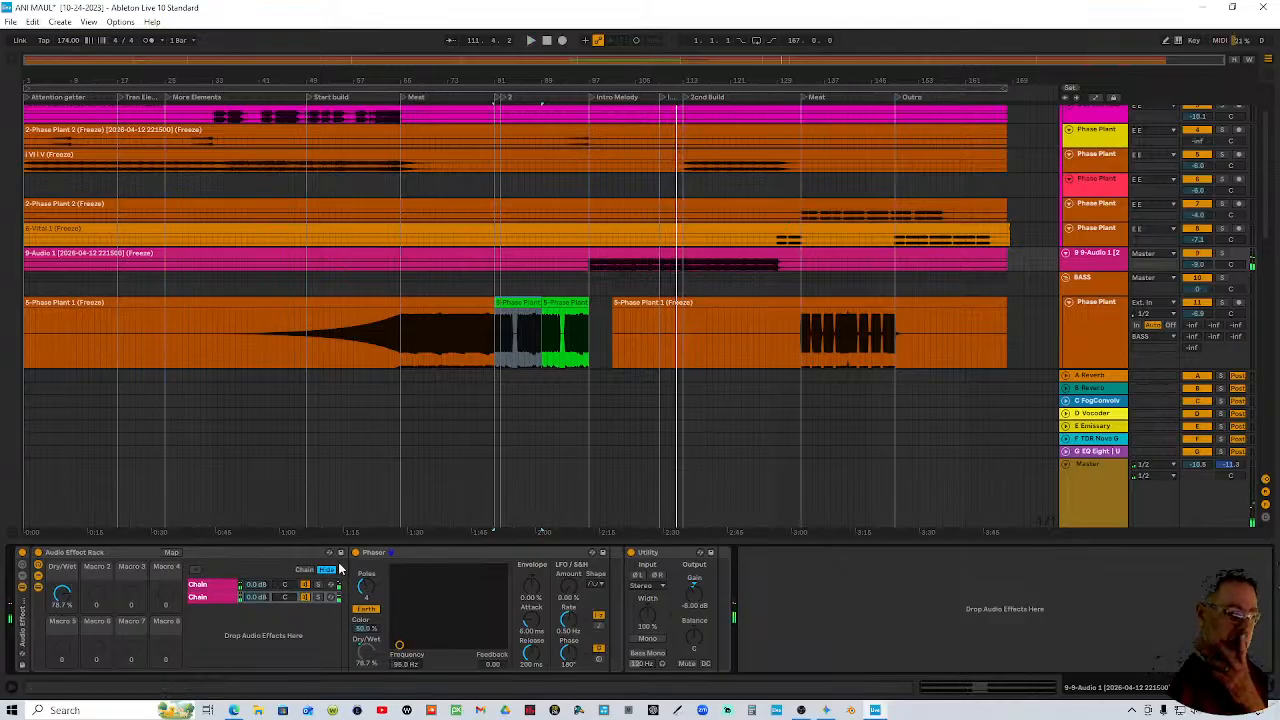
Compare the Intro Melody playback with the Audio Effect Rack bypassed and re-enabled
click(25, 622)
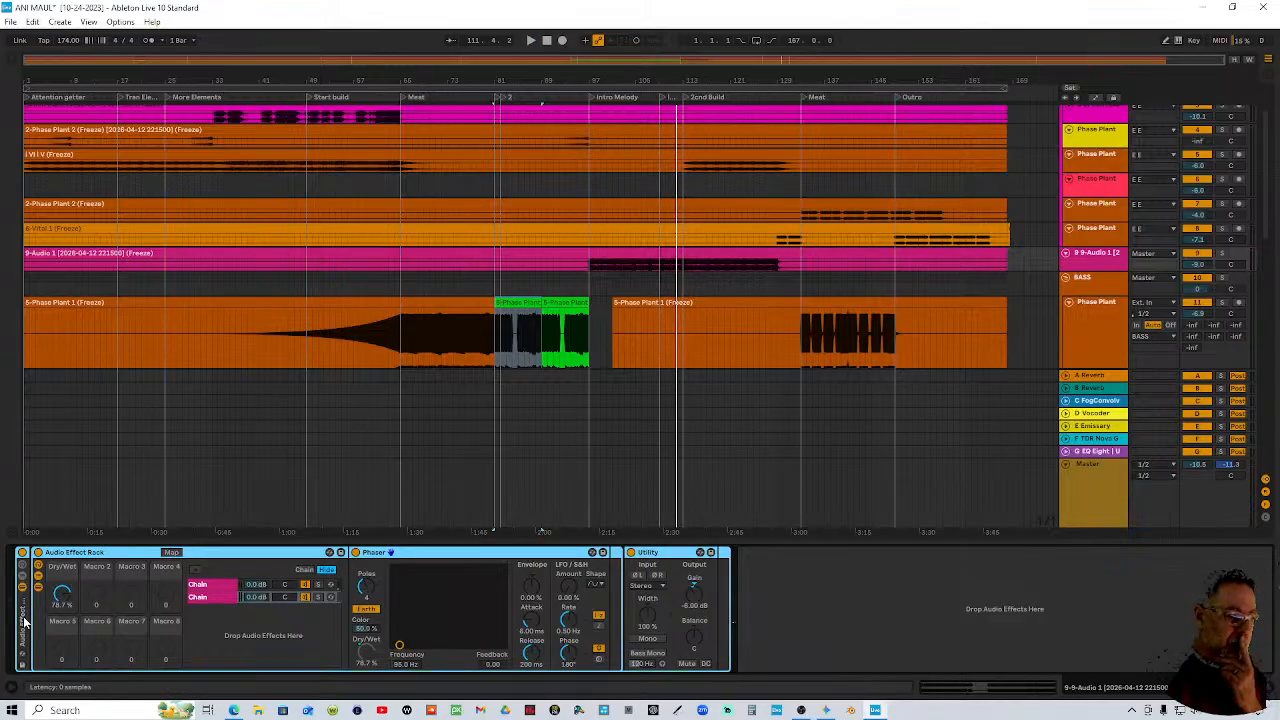
click(22, 553)
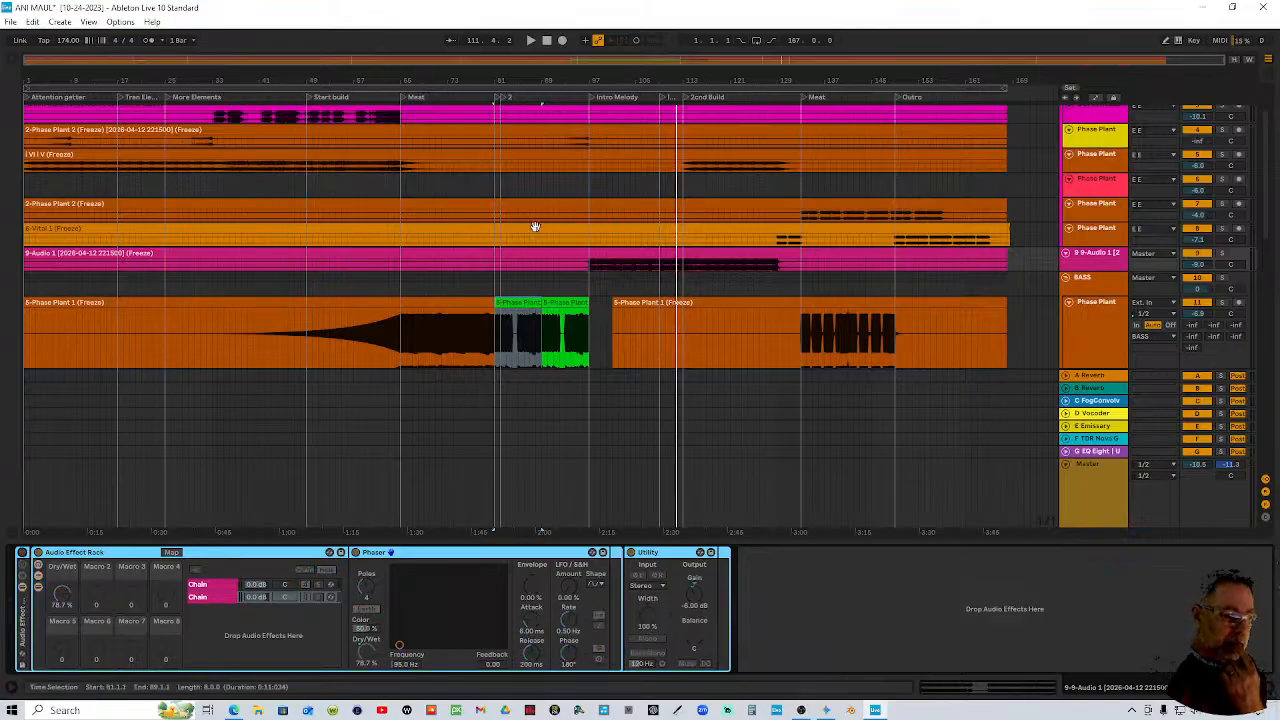
click(593, 104)
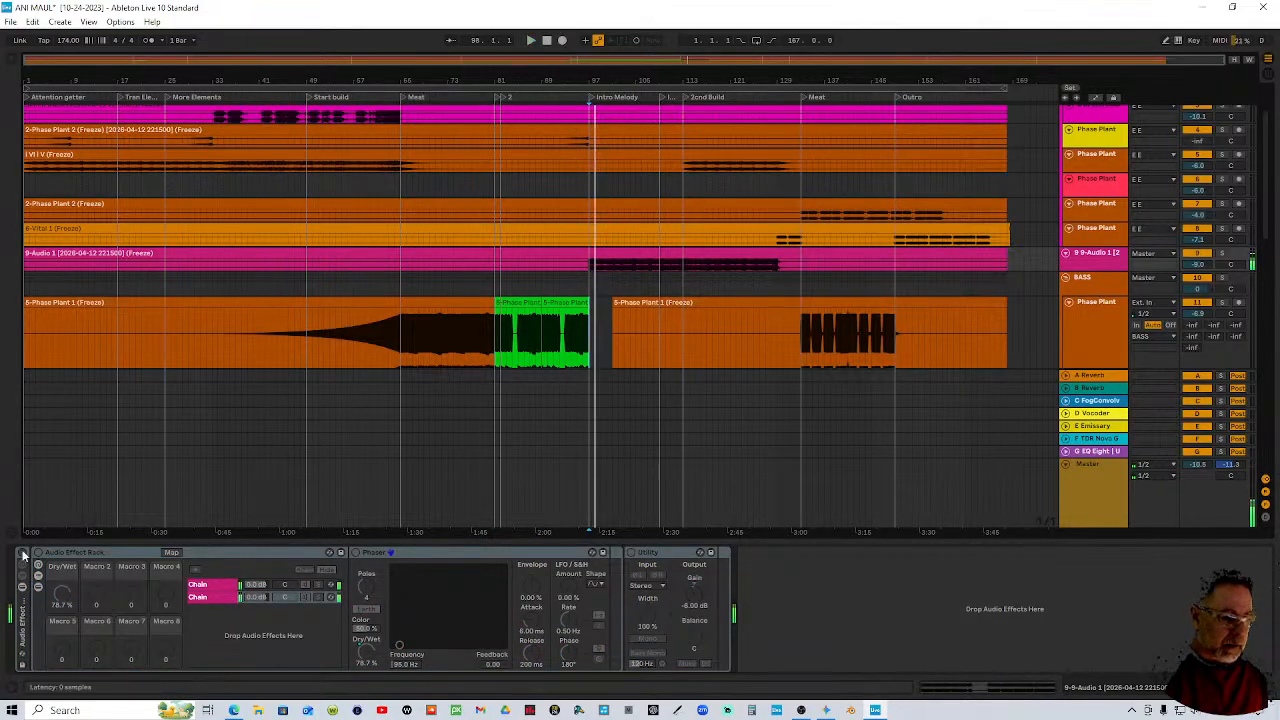
click(22, 553)
click(591, 96)
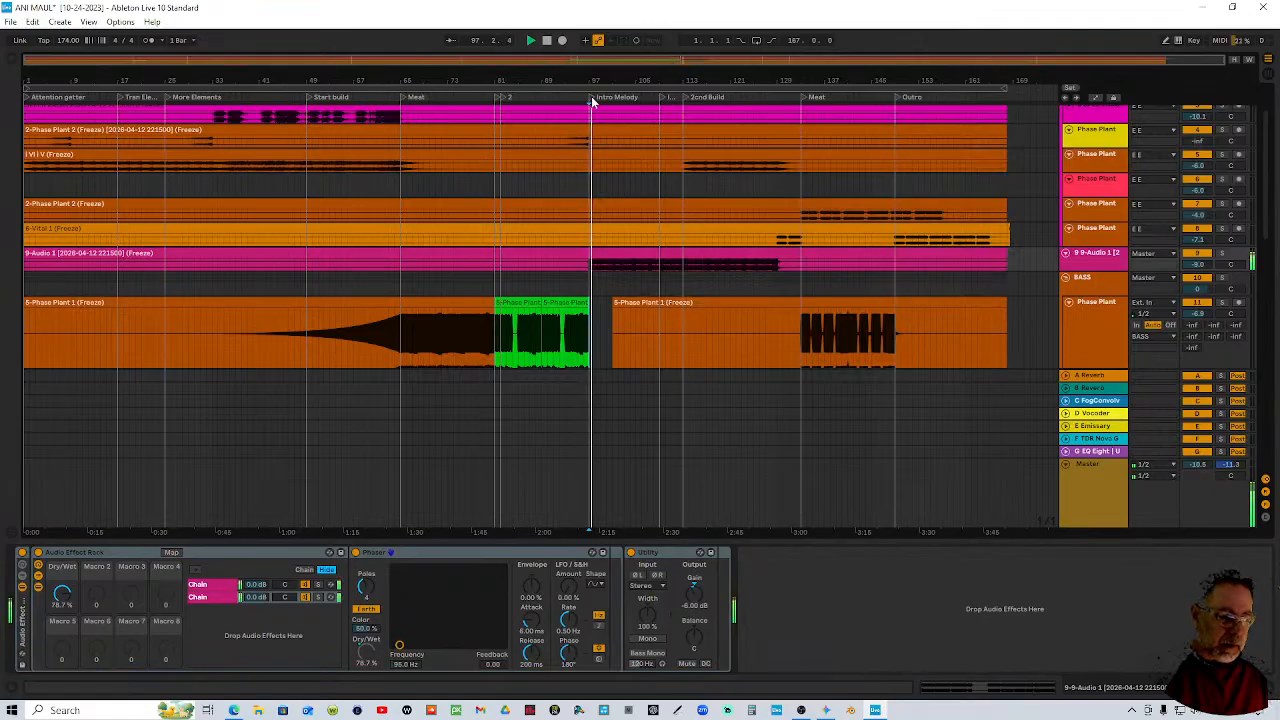
Set the Phaser's frequency to 1.00 kHz and the Flanger's feedback to 0.24 in the rack's two chains
drag(399, 645, 446, 645)
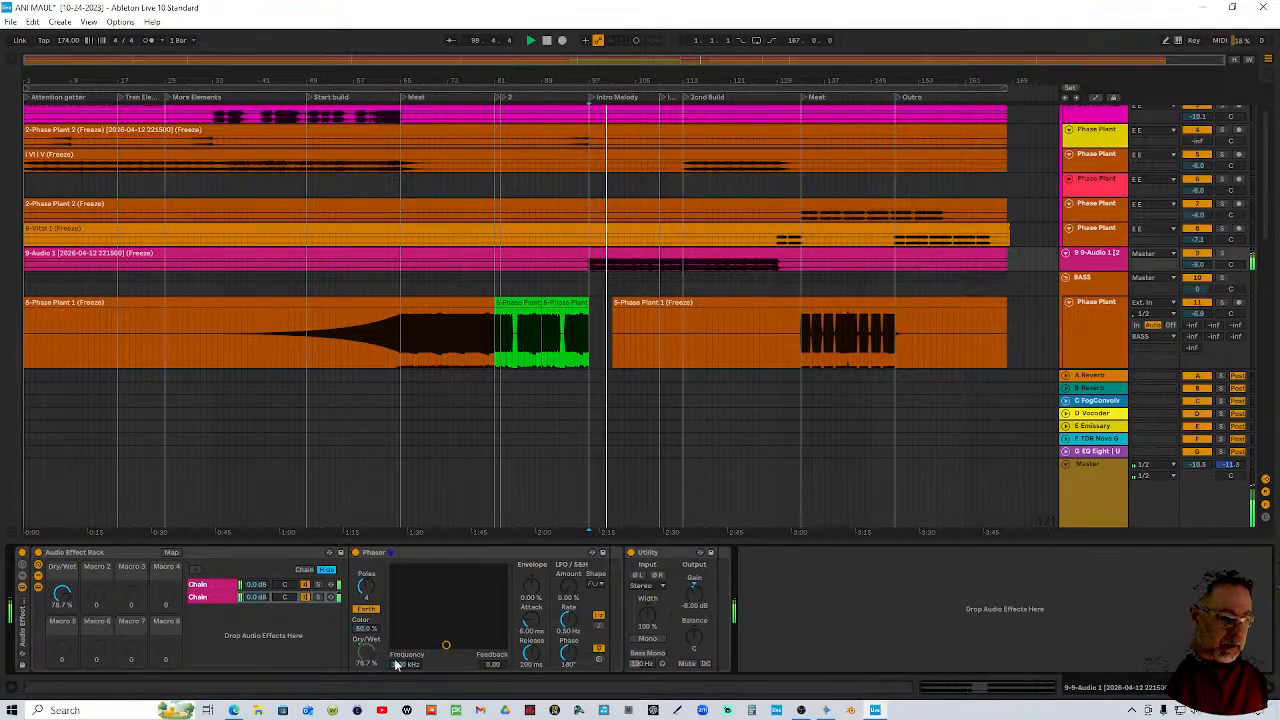
click(196, 597)
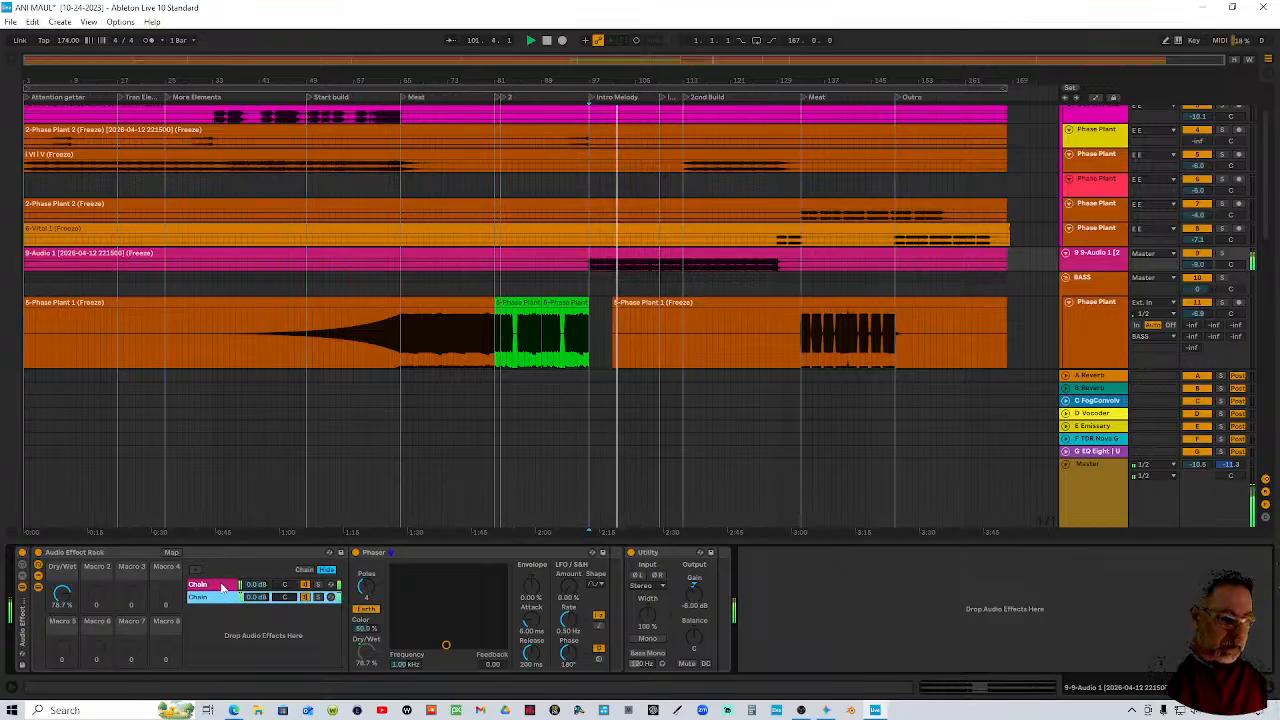
click(222, 589)
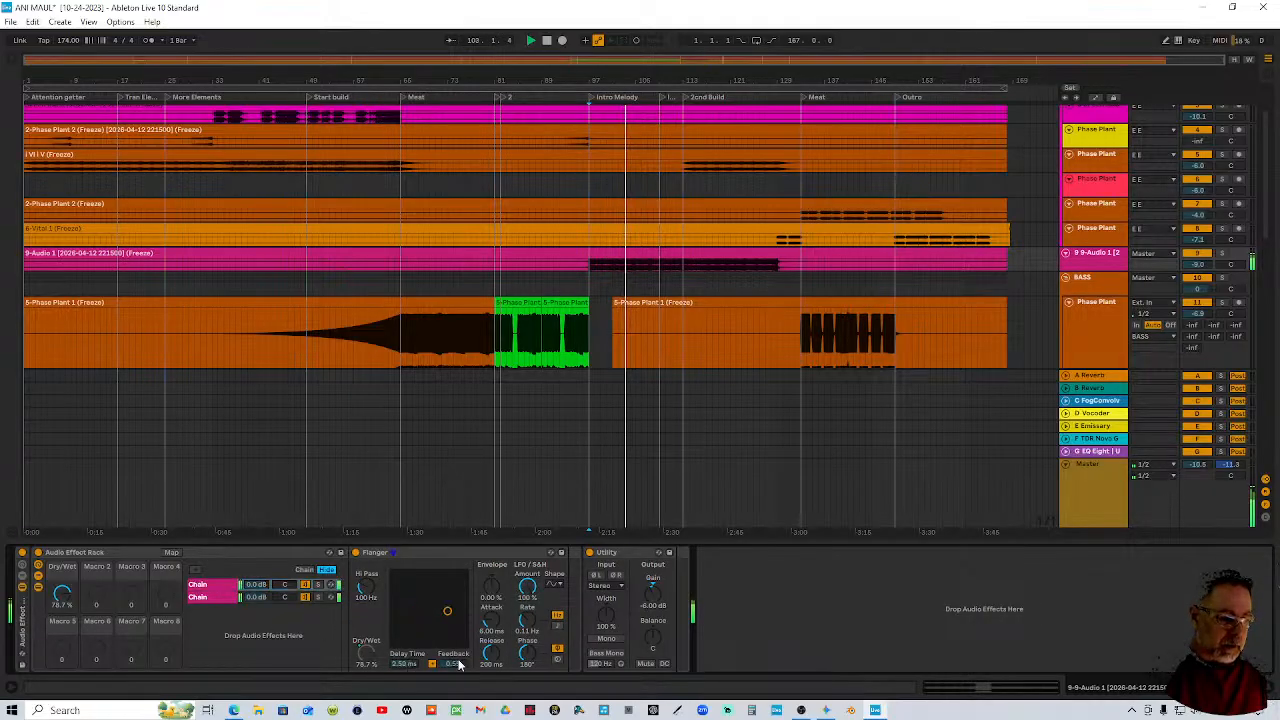
drag(459, 665, 459, 690)
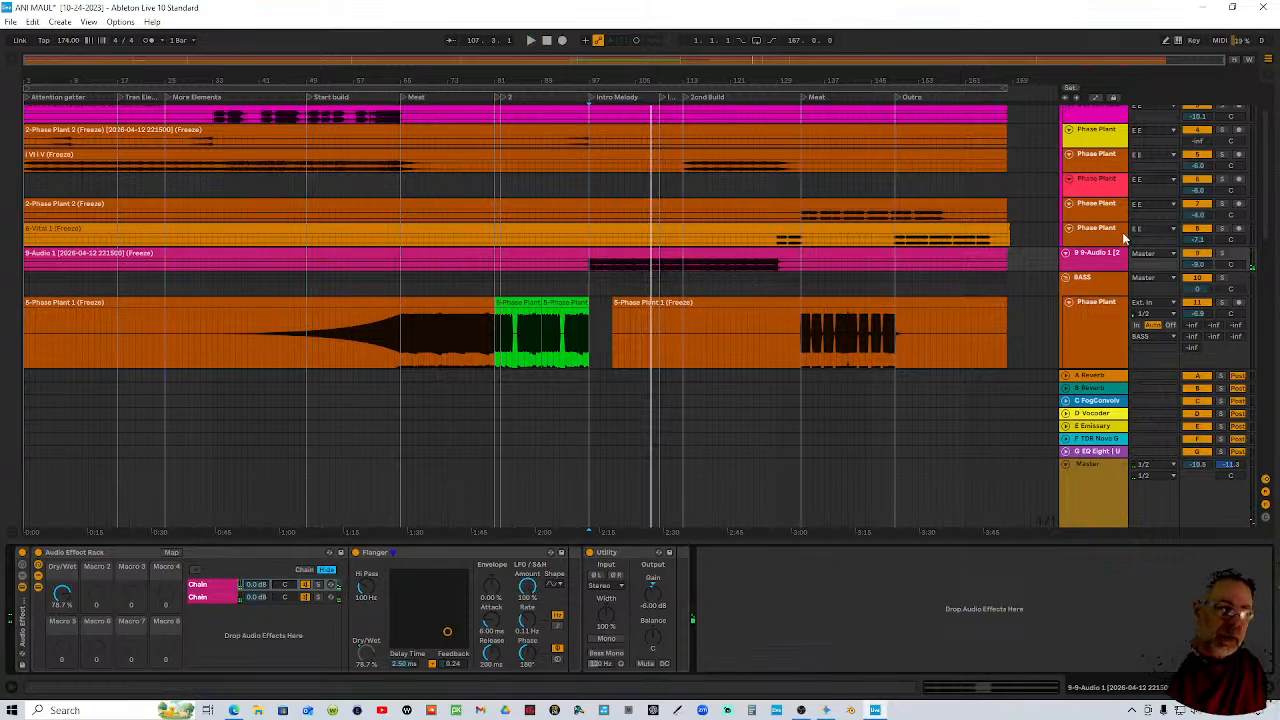
Duplicate the 9-Audio 1 track and trim the end of the copy's clip back to bar 98
click(1093, 259)
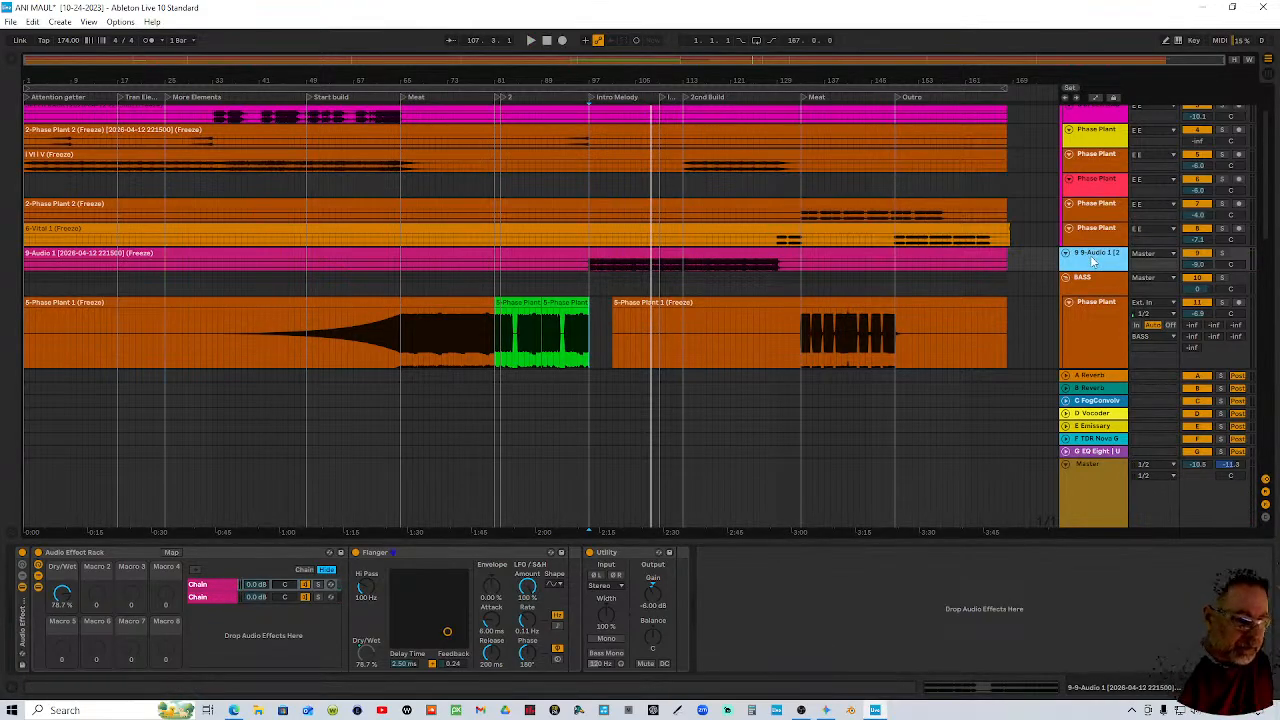
right_click(1093, 259)
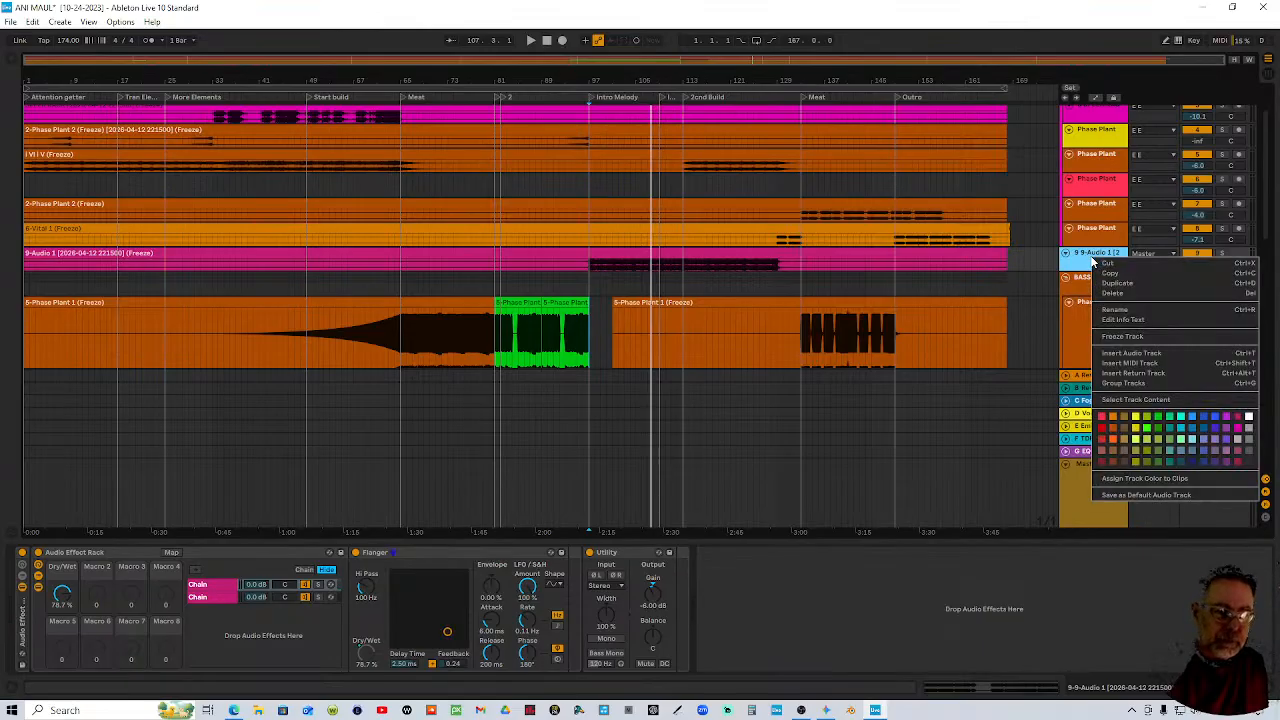
click(1139, 285)
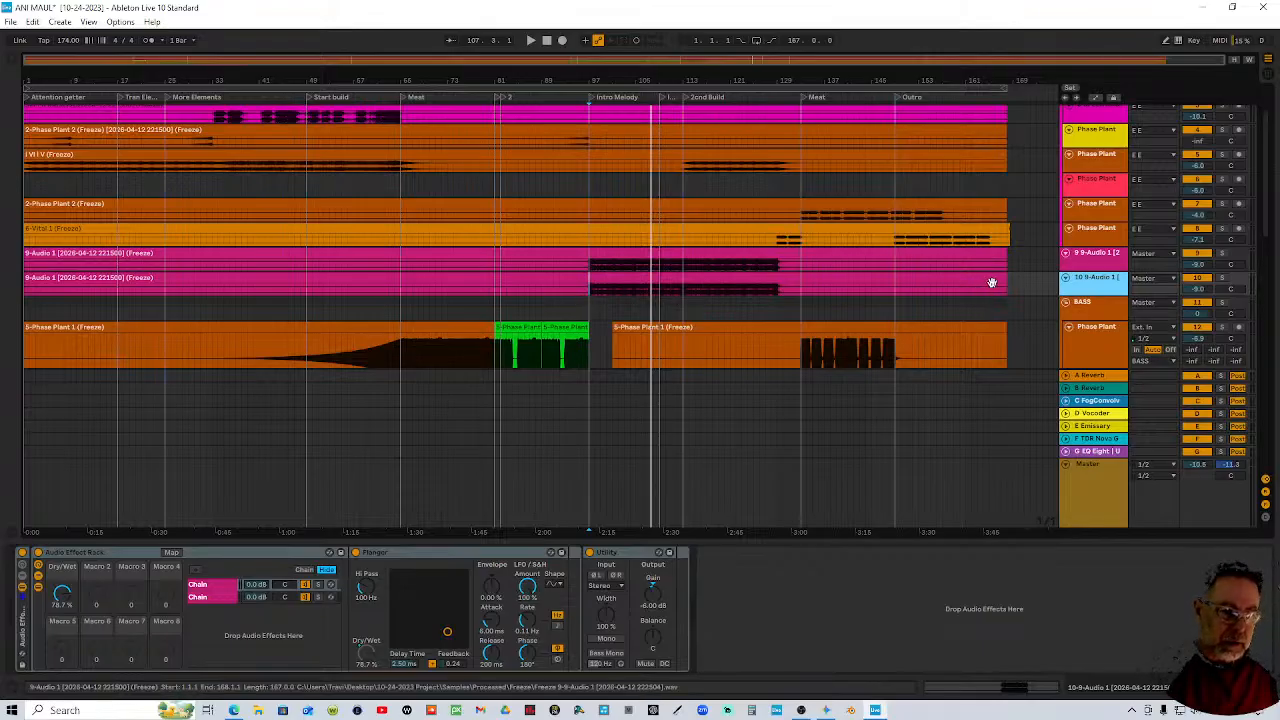
drag(1006, 284, 597, 320)
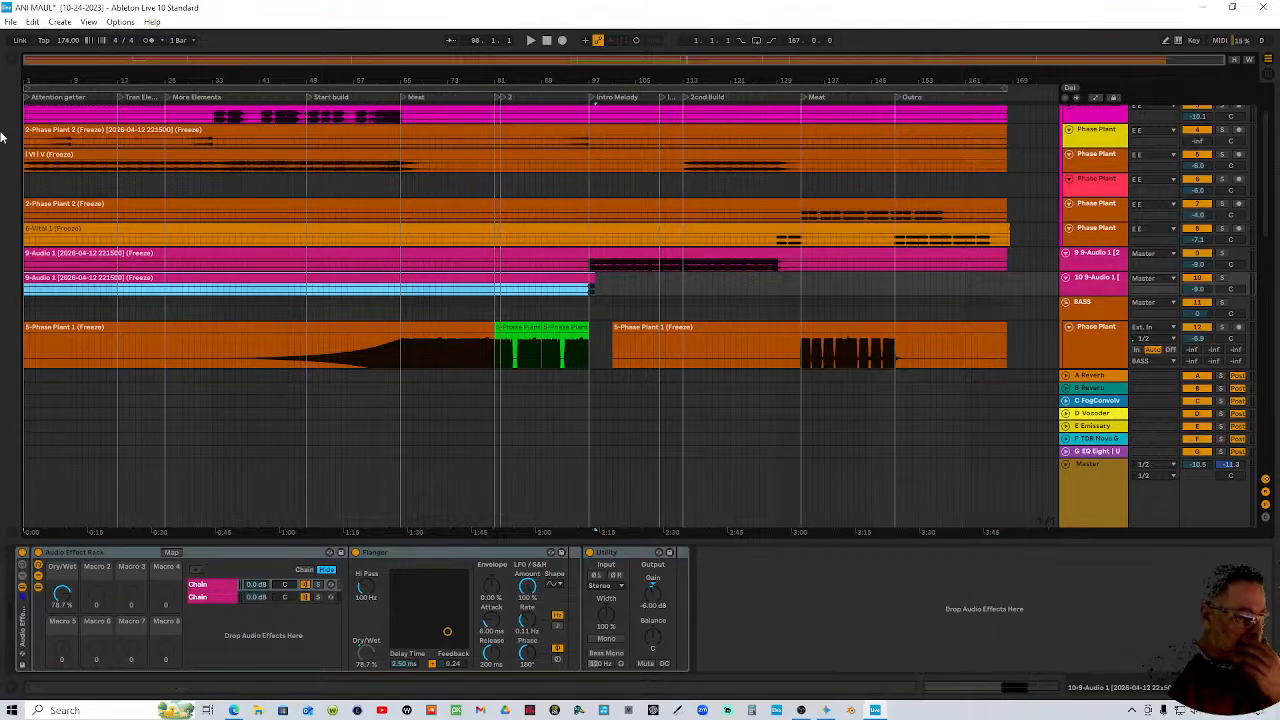
click(10, 21)
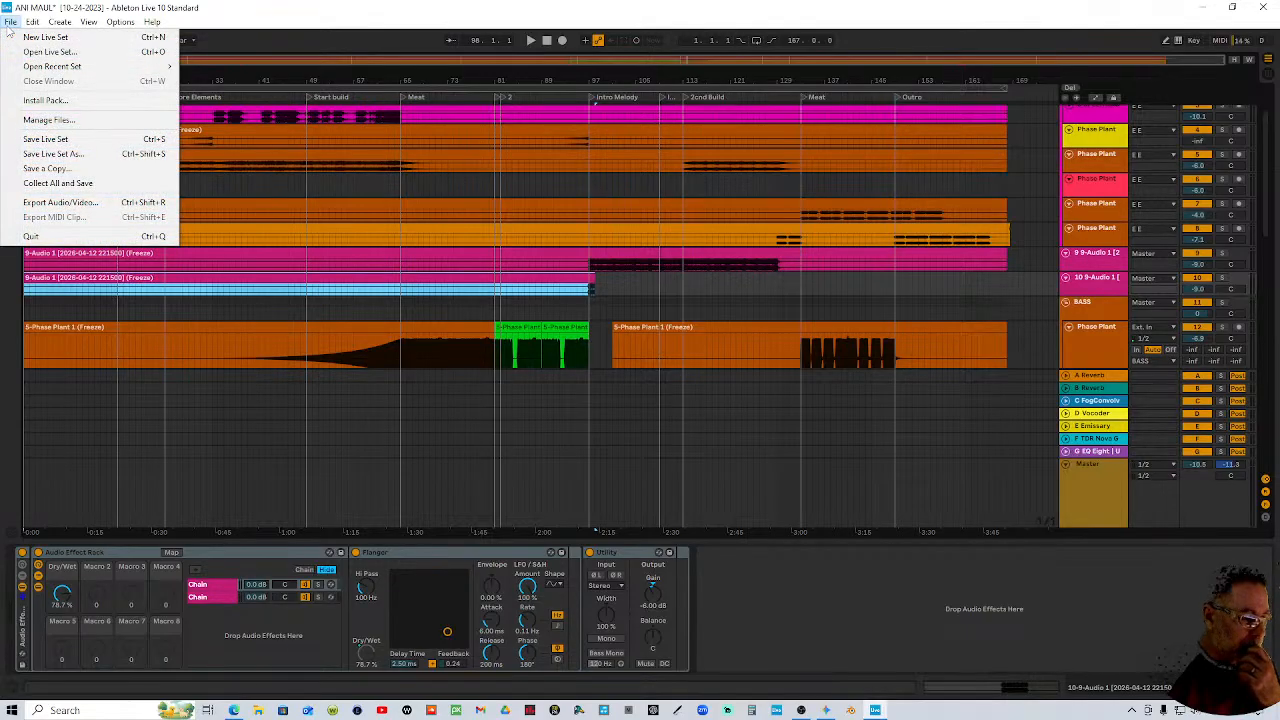
click(9, 48)
click(10, 21)
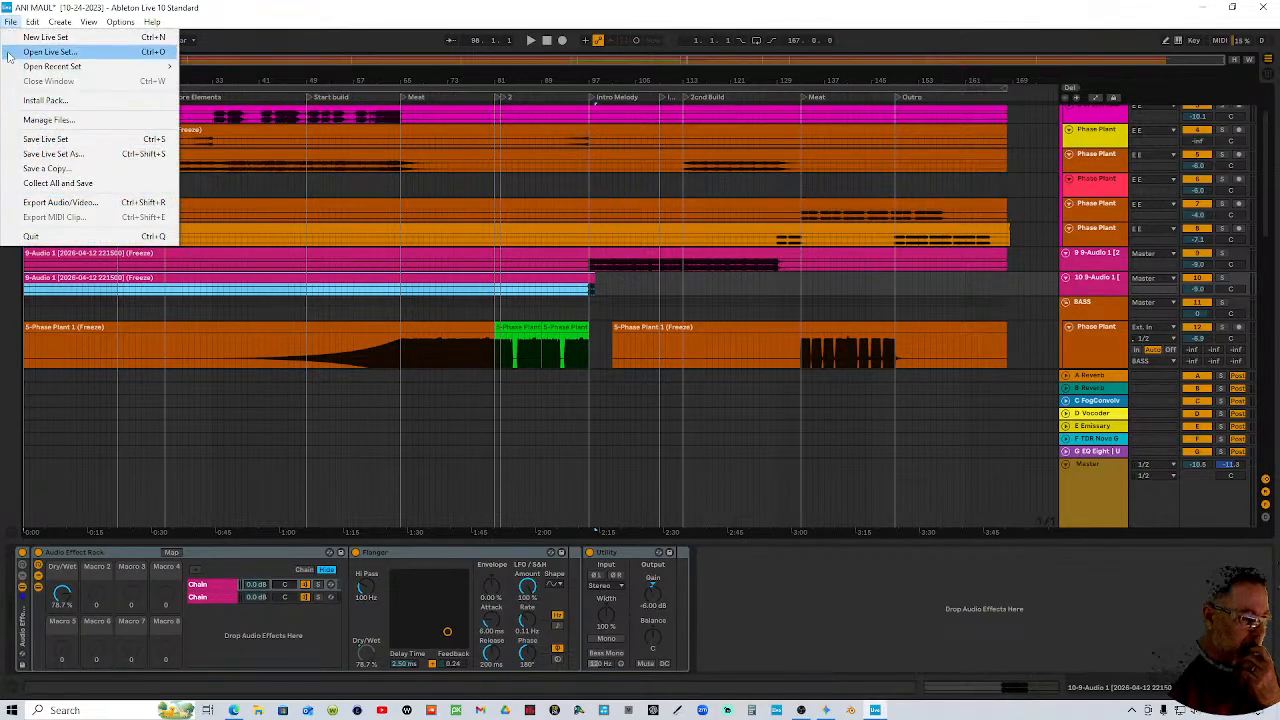
key(ctrl+alt+b)
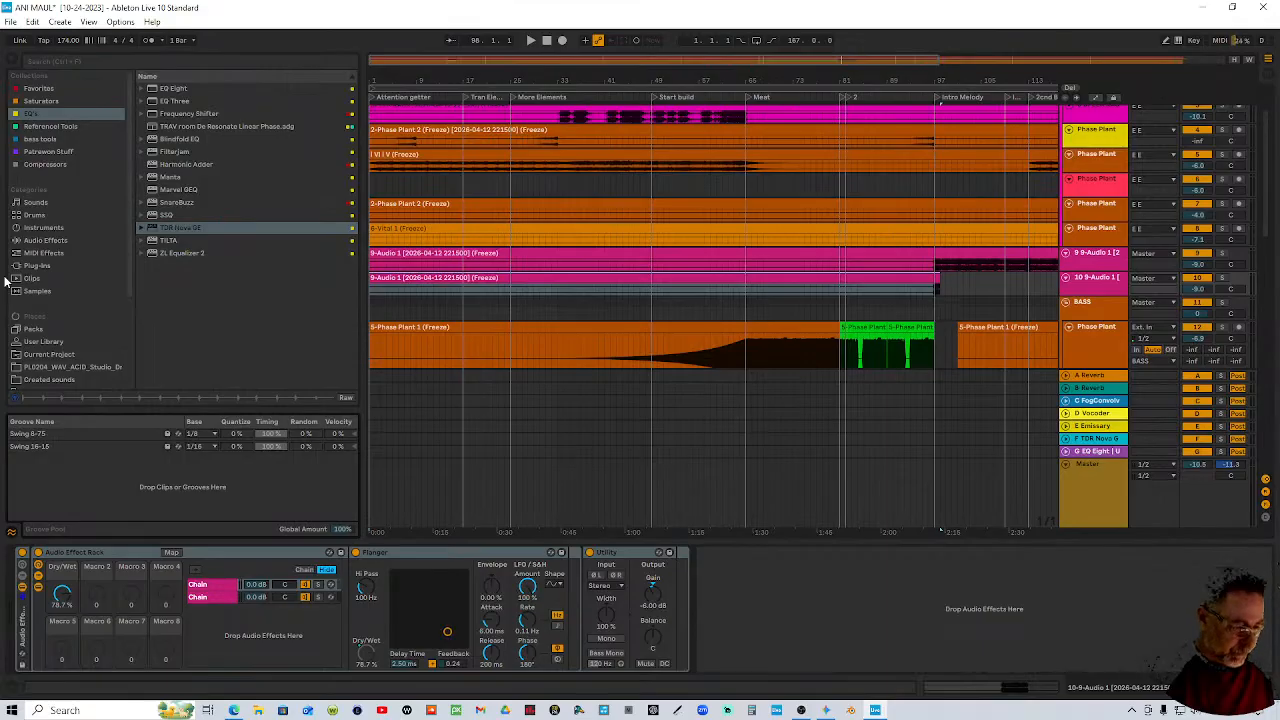
key(ctrl+alt+b)
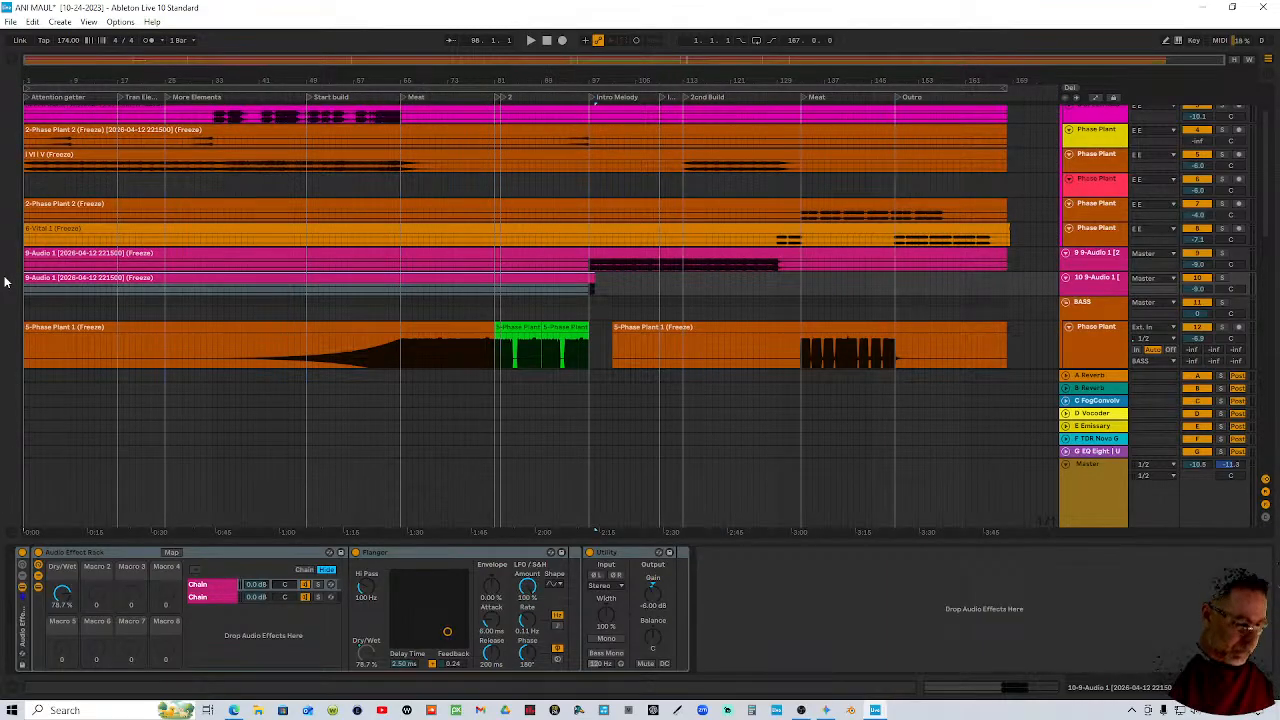
Add a Reverb audio effect after Utility on the duplicated 9-Audio 1 track
key(ctrl+alt+b)
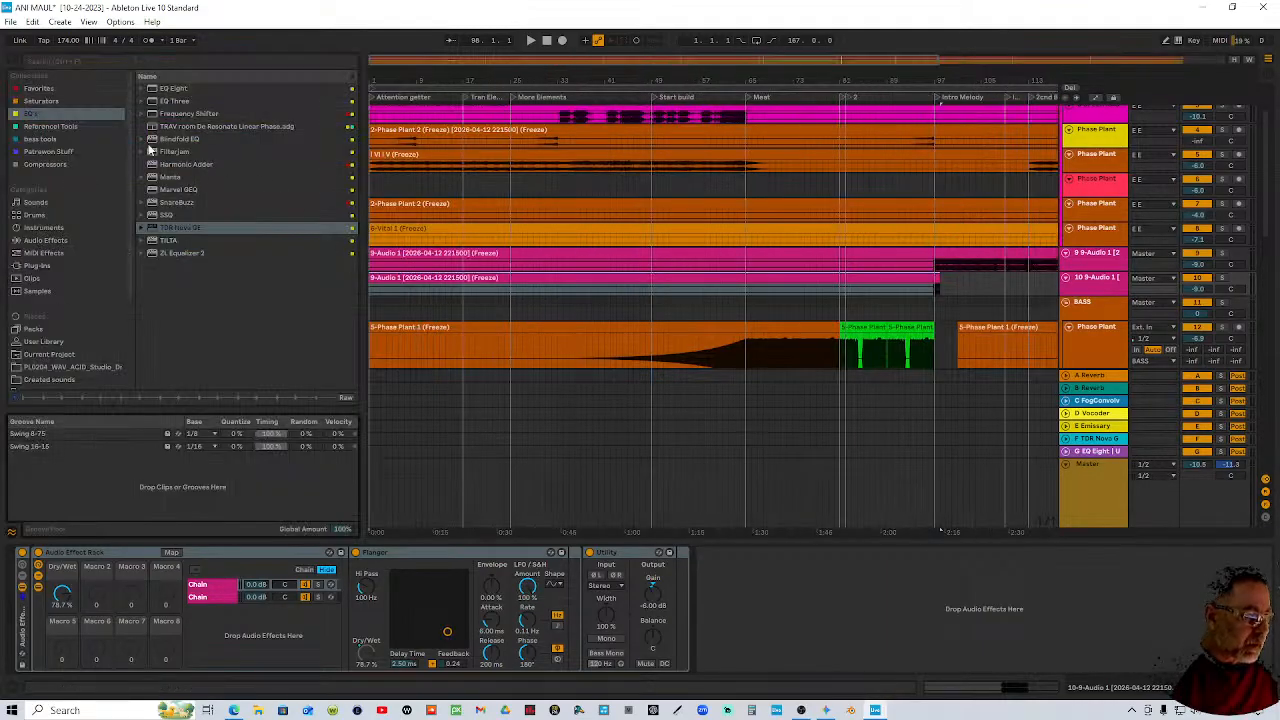
click(57, 239)
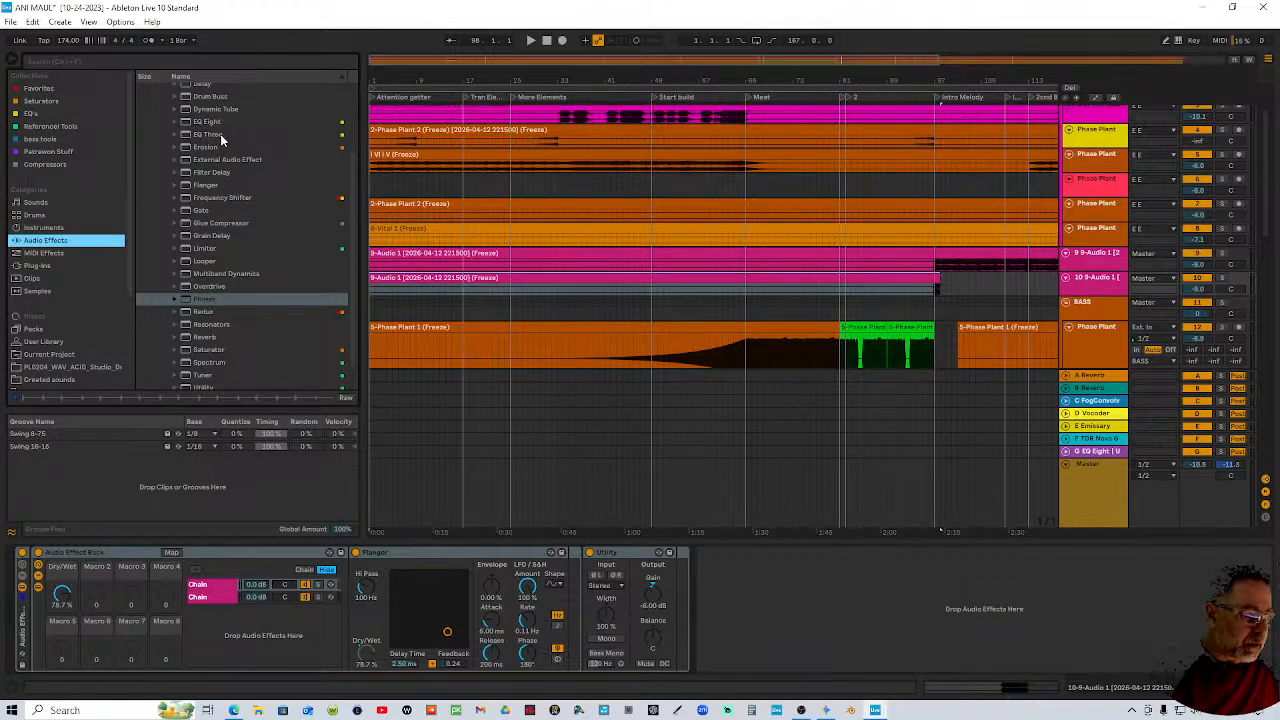
scroll(200, 298, down, 1)
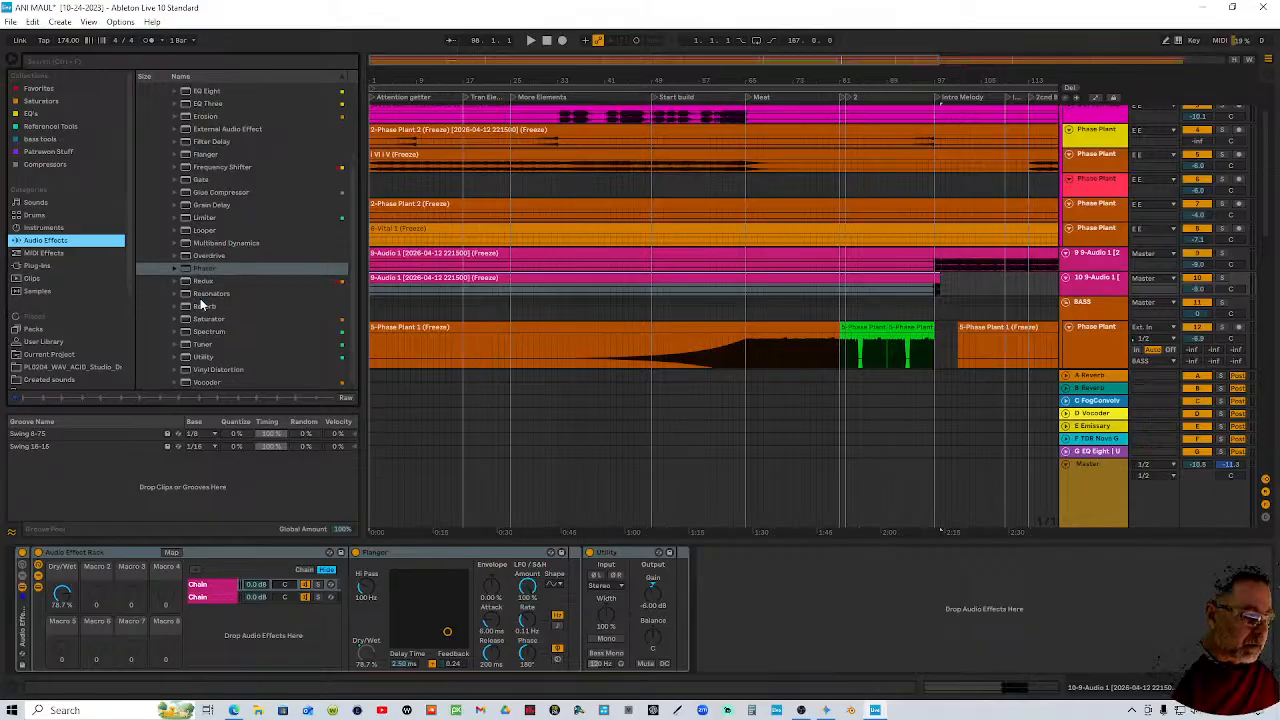
click(212, 307)
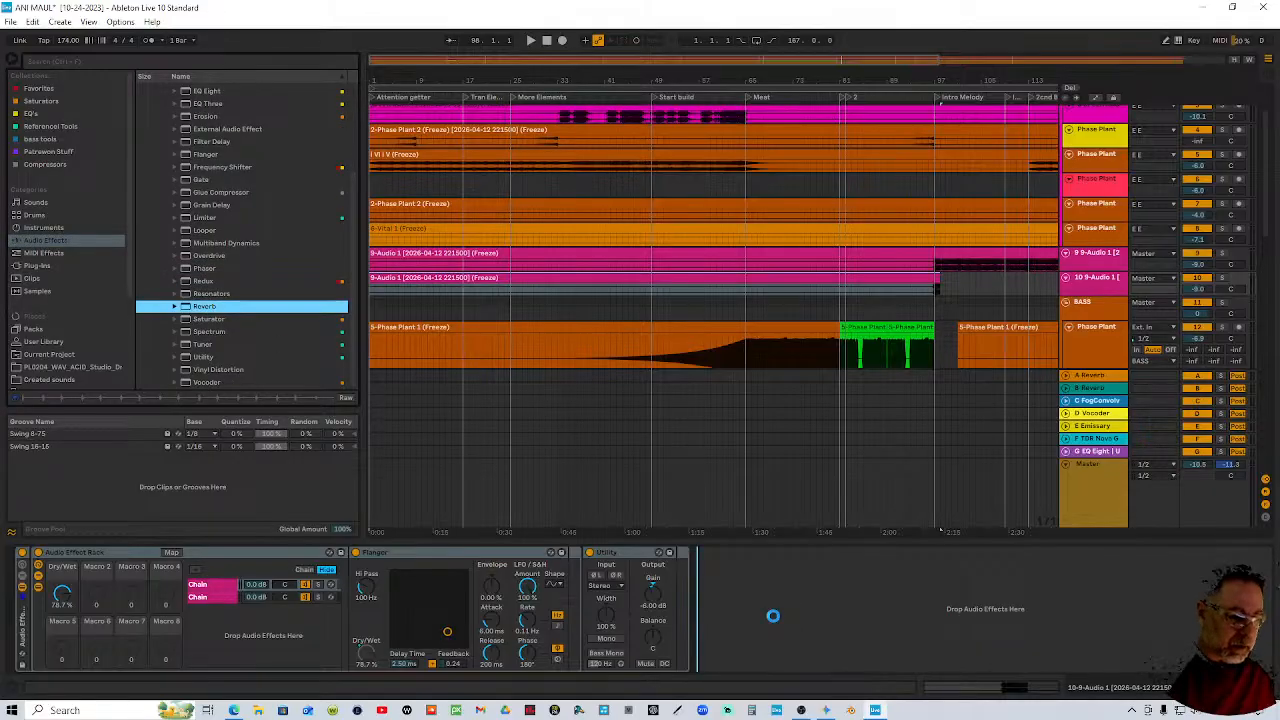
drag(773, 616, 775, 622)
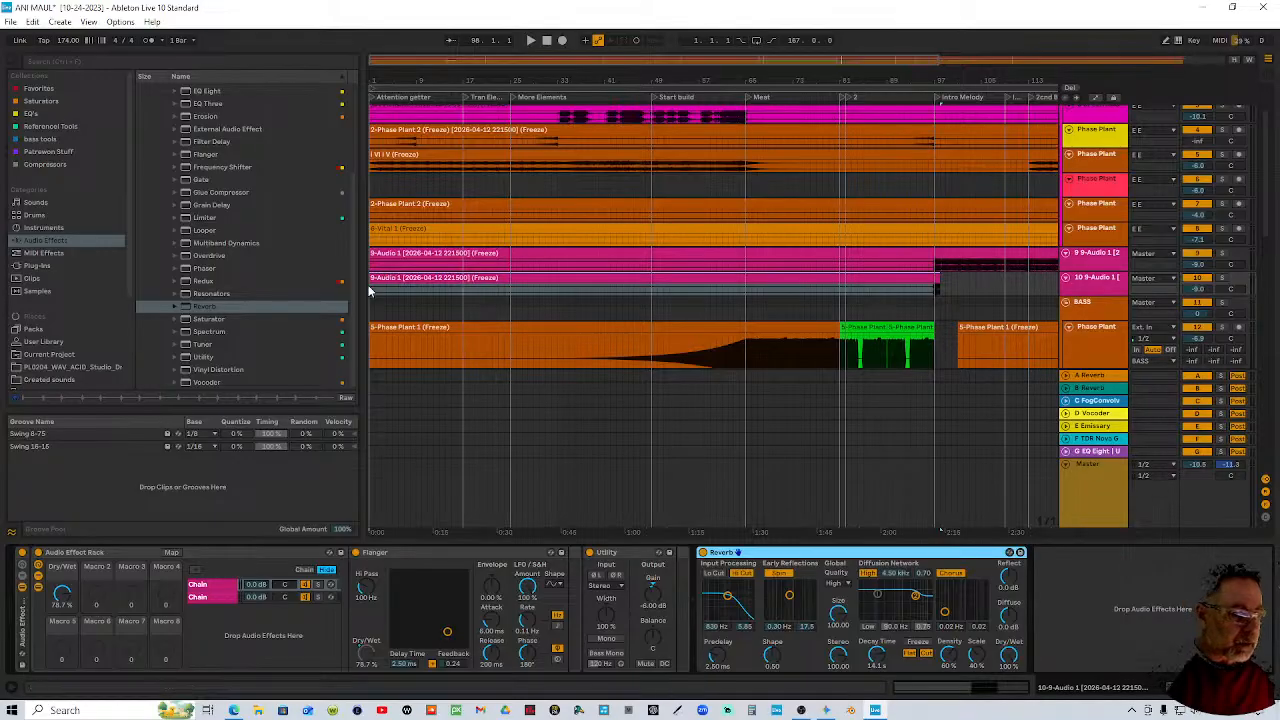
Trim the duplicated clip's start to bar 97 and consolidate the remaining one-bar section
drag(372, 277, 929, 277)
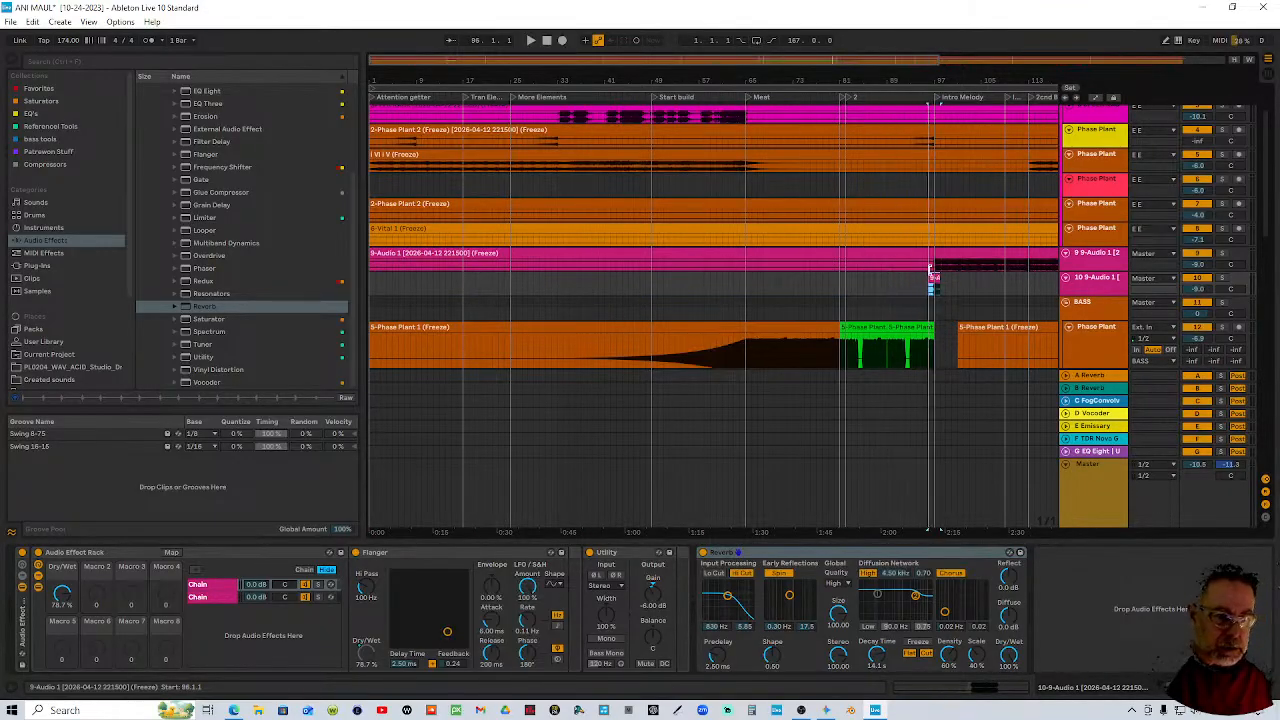
key(z)
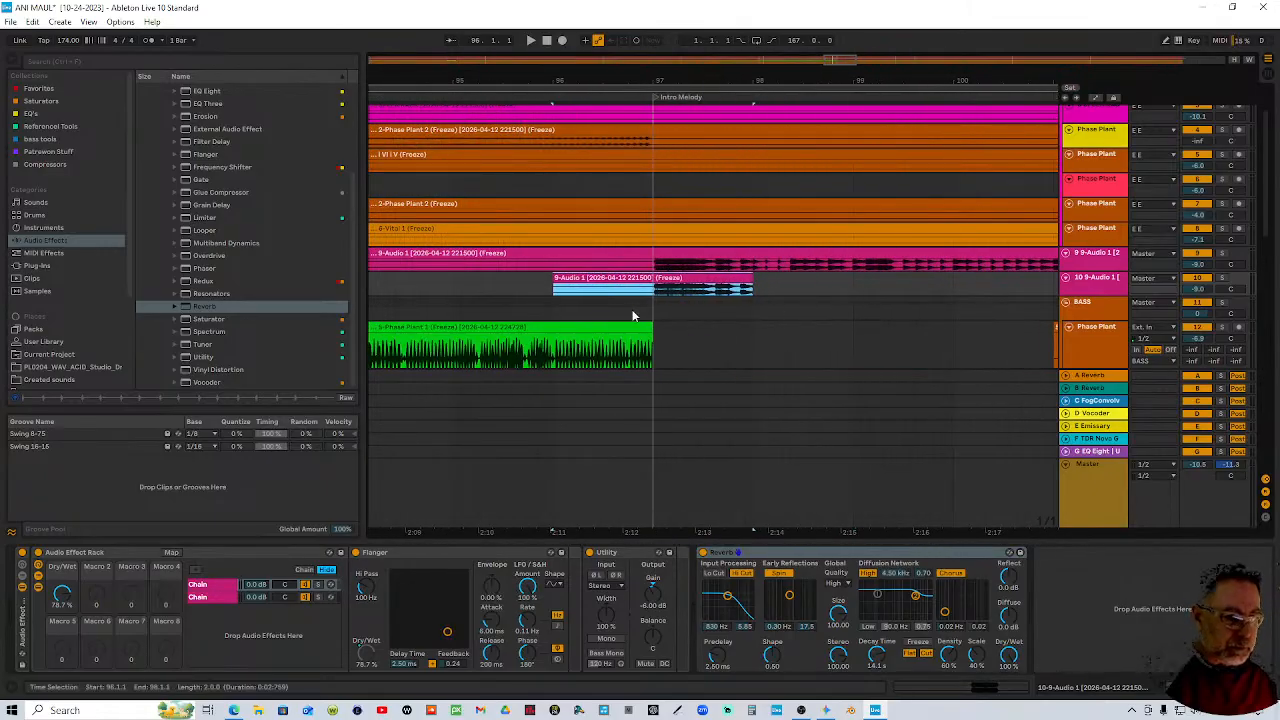
drag(556, 279, 653, 278)
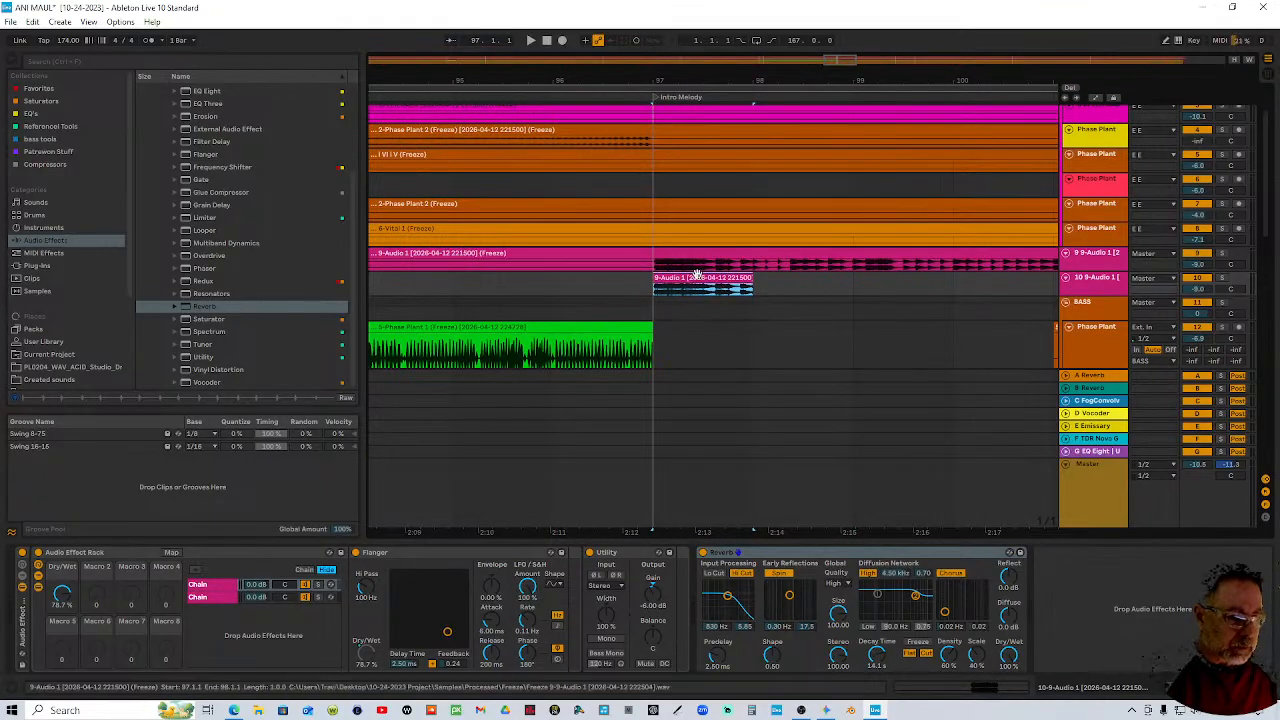
key(ctrl+j)
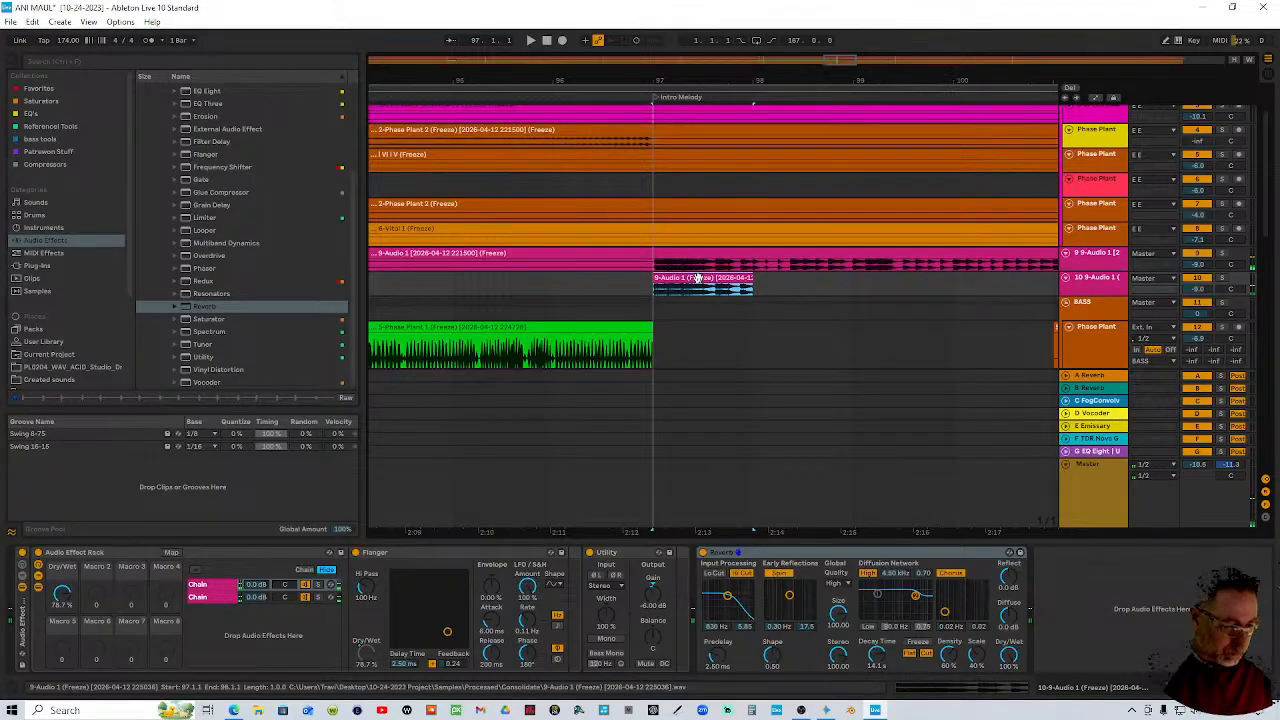
Reverse the consolidated one-bar clip and set the Reverb's Reflect level to -30 dB
key(r)
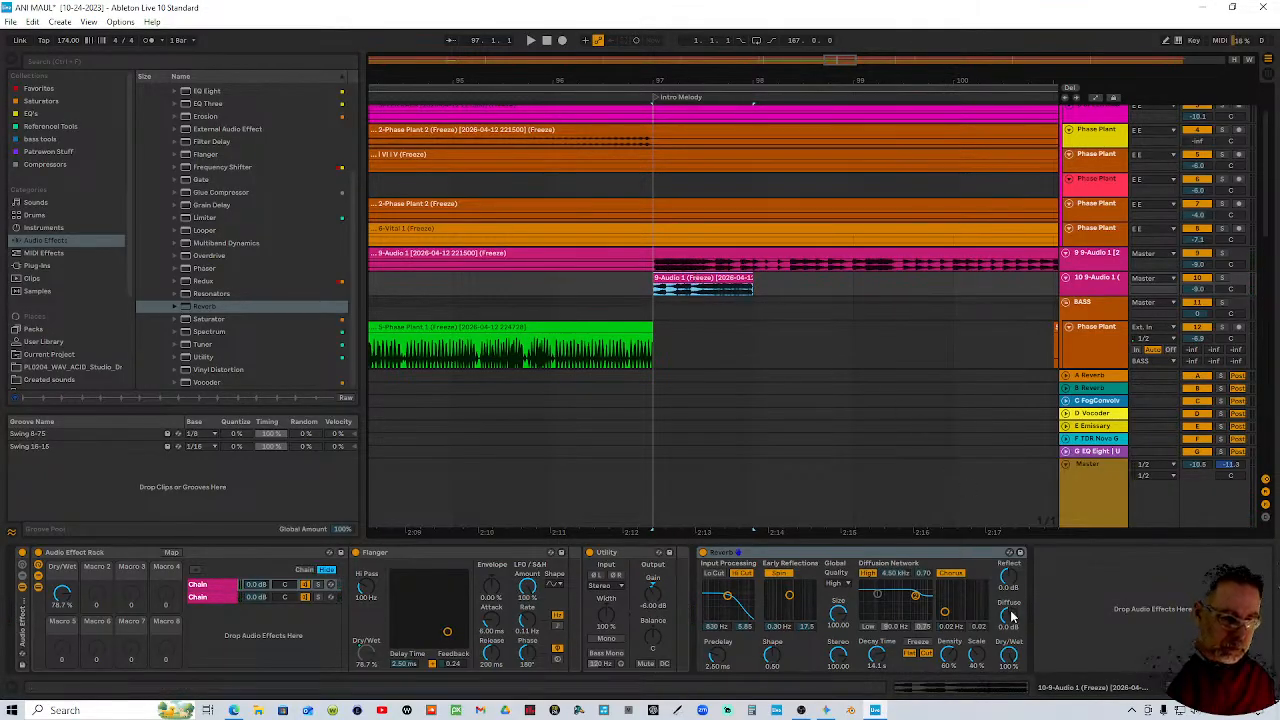
click(1006, 592)
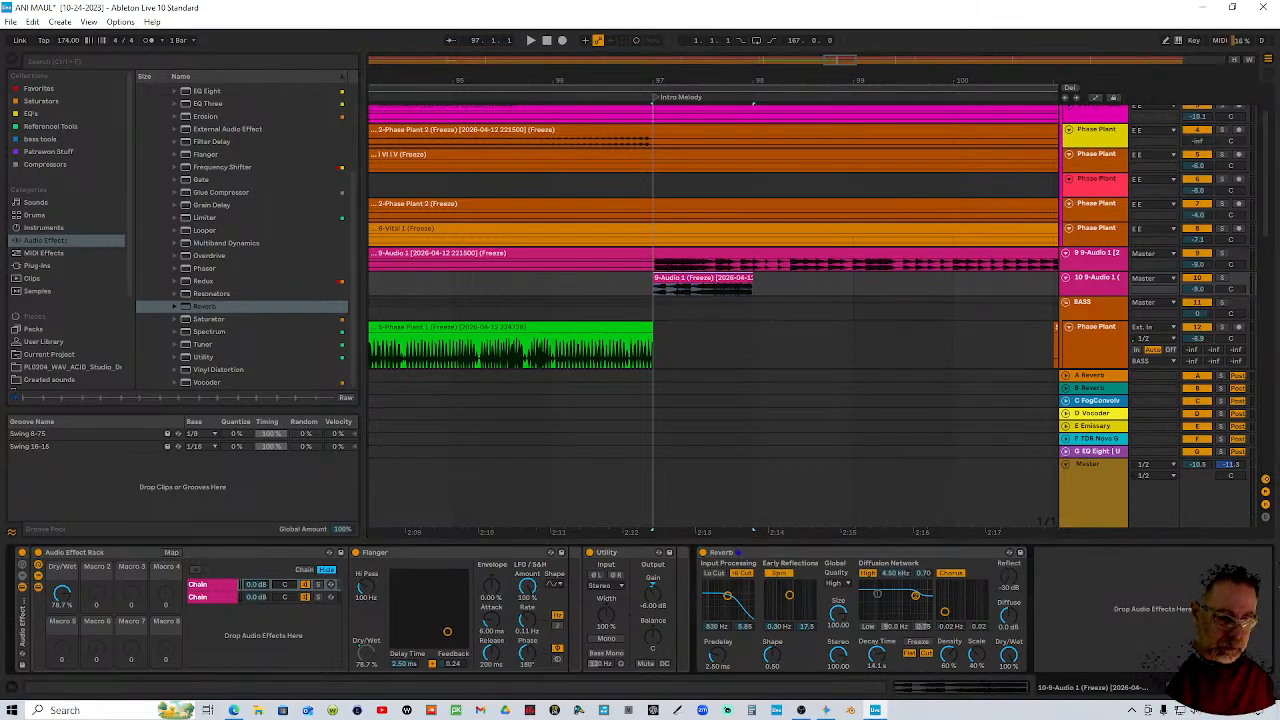
Freeze and flatten the duplicated 9-Audio 1 track to render the reverb tail as audio
right_click(1083, 279)
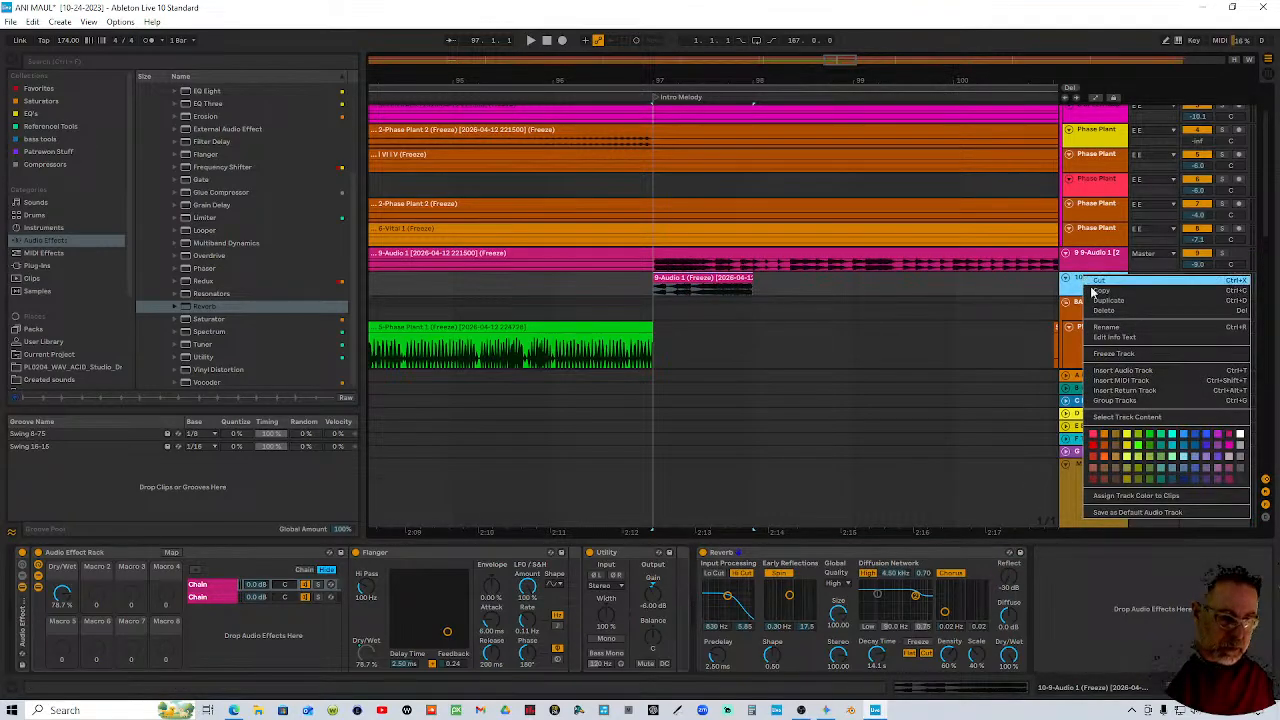
click(1138, 355)
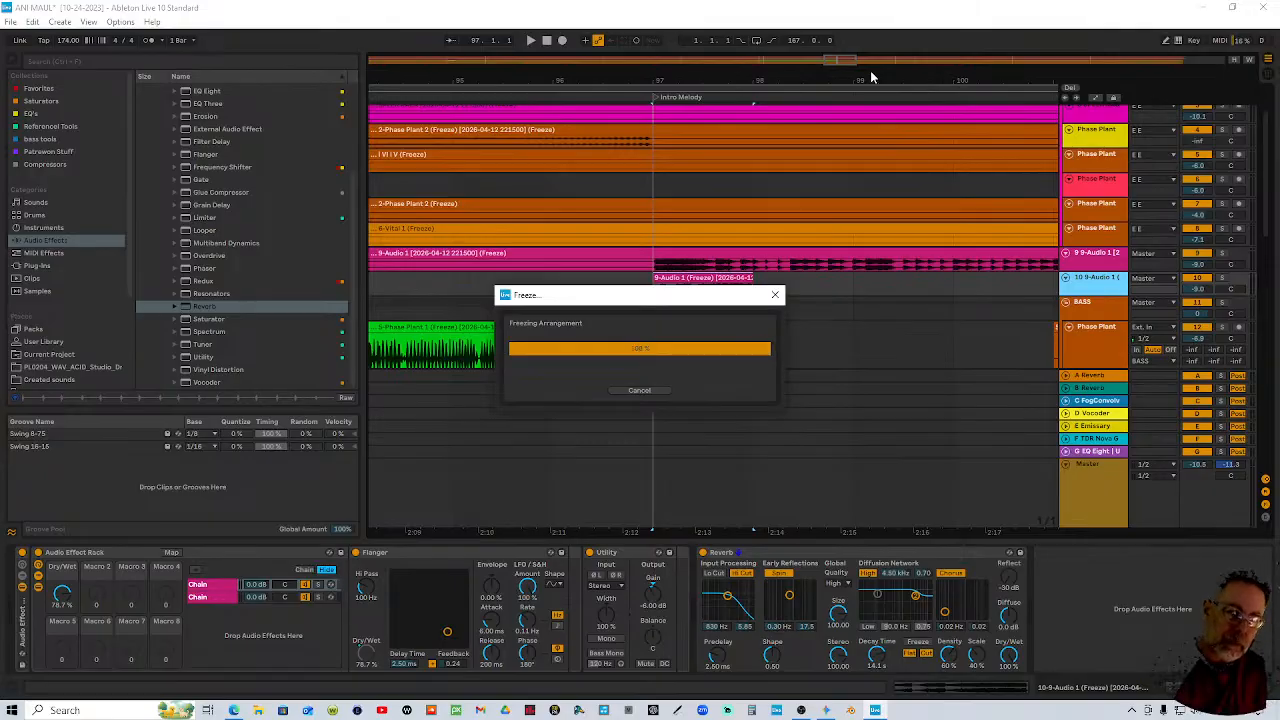
right_click(1092, 290)
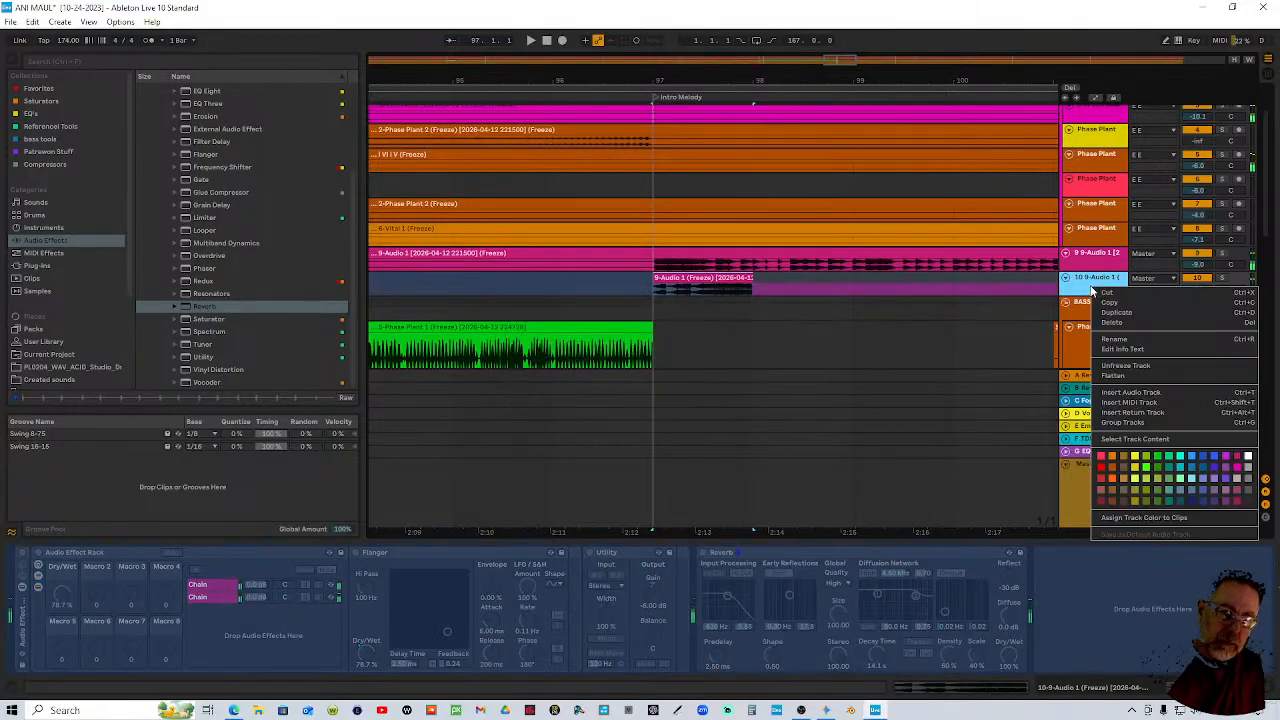
click(1131, 376)
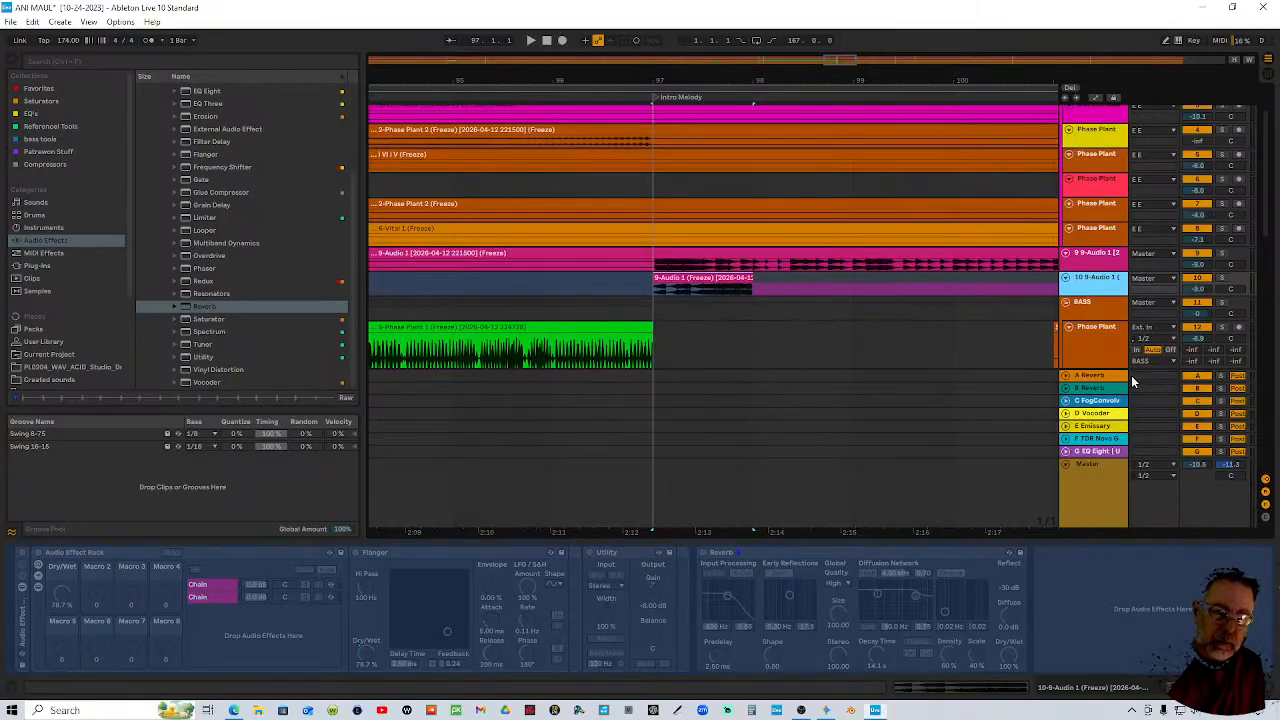
Consolidate the rendered reverb audio on track 10 into one clip from bar 97 to bar 112
drag(750, 277, 1056, 279)
drag(866, 83, 866, 65)
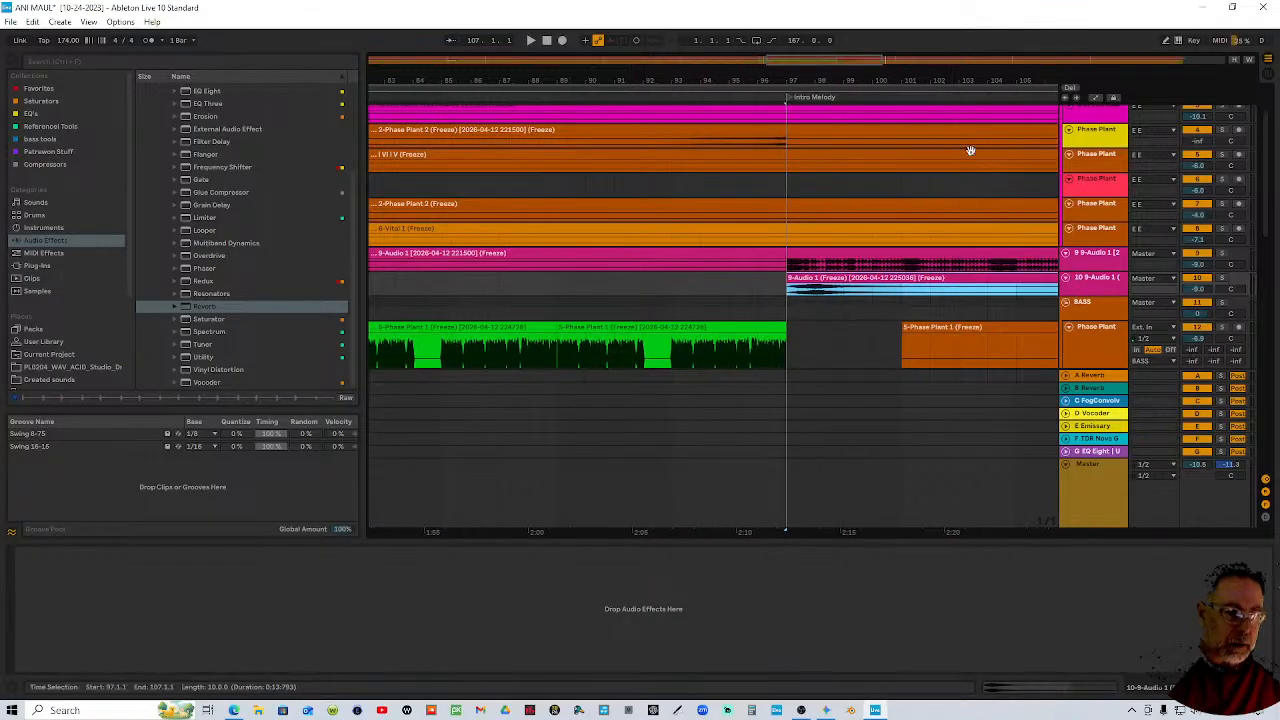
drag(954, 86, 920, 60)
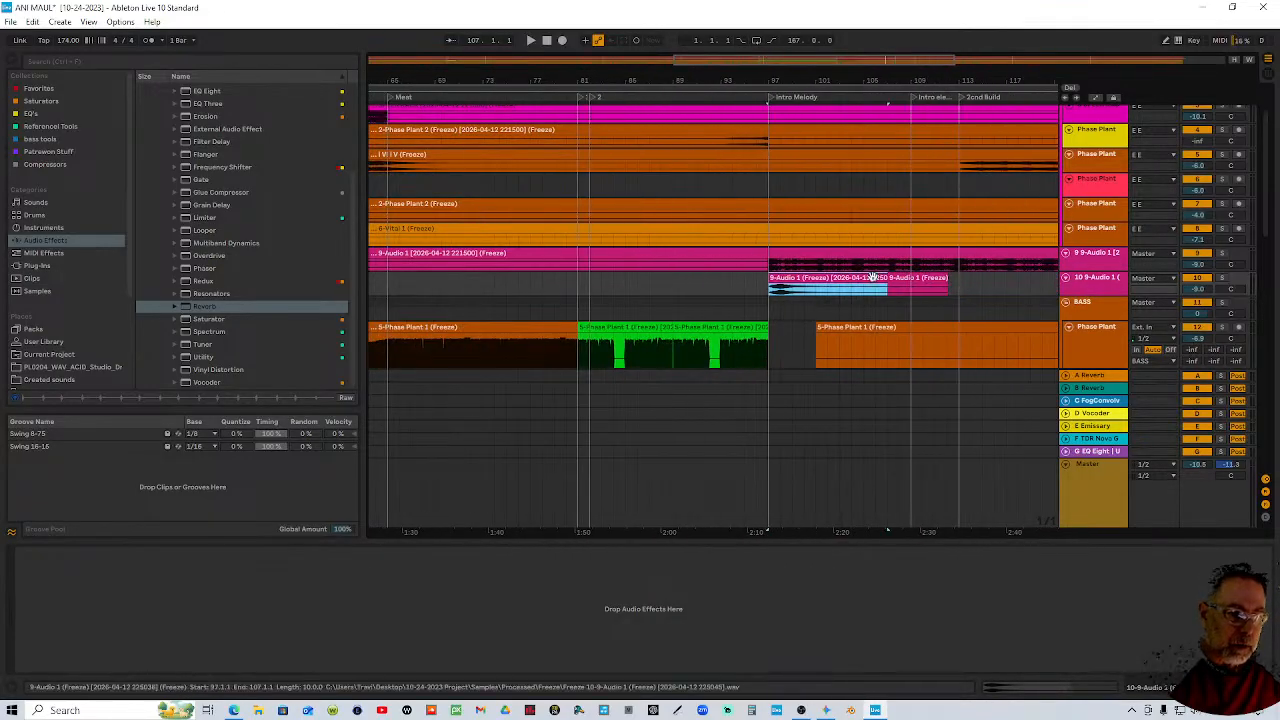
key(ctrl+j)
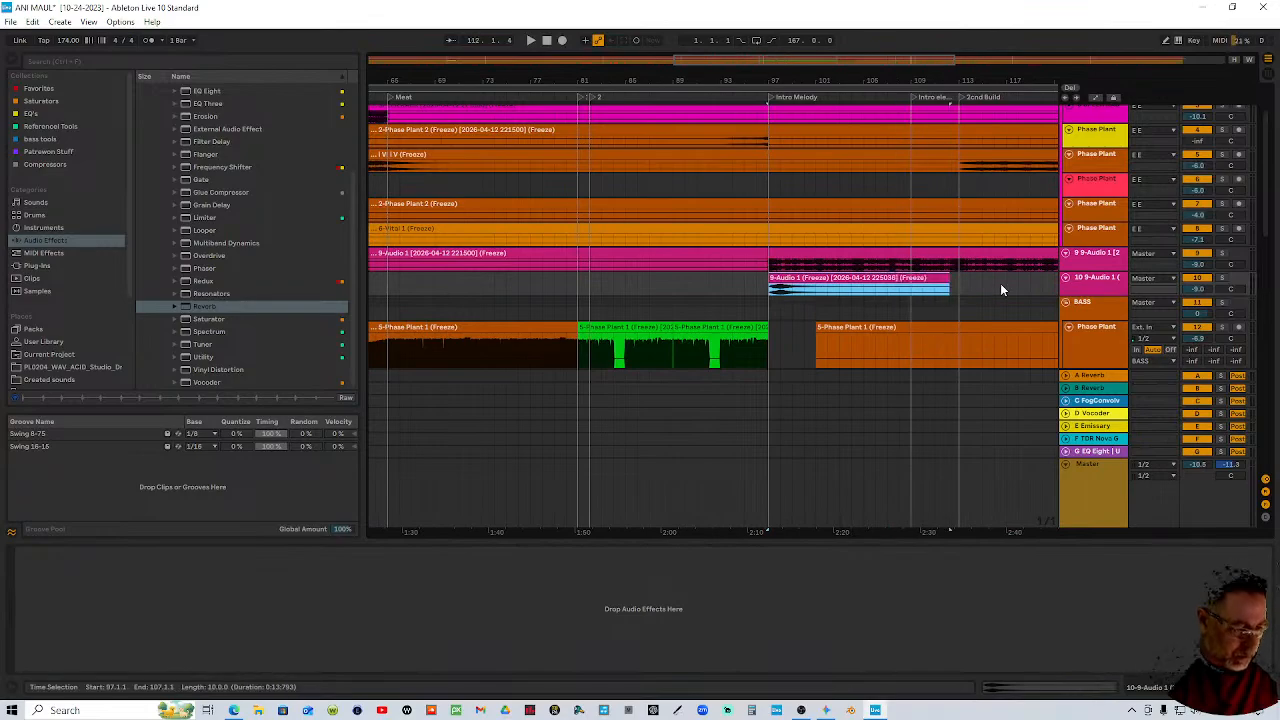
Reverse the consolidated reverb clip, move it to end at the Intro Melody marker at bar 97, and play the lead-in
drag(945, 288, 757, 284)
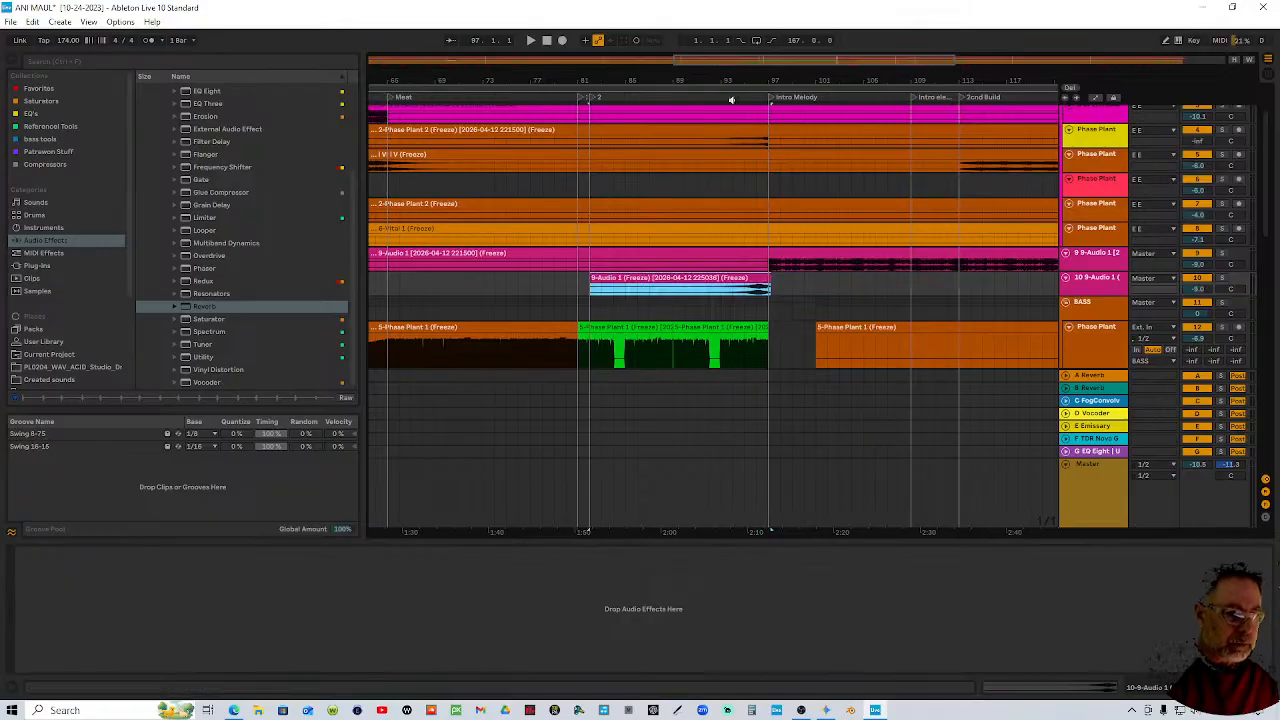
click(732, 98)
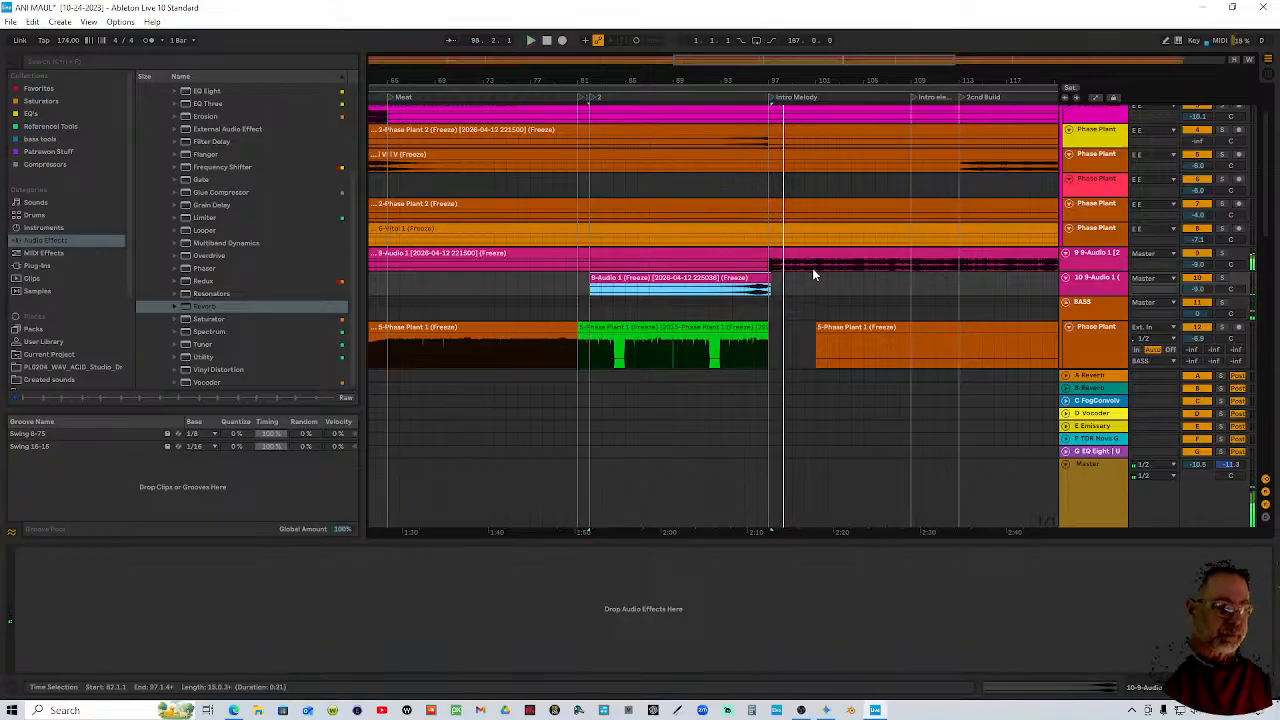
Copy the bass tracks' clips from bars 65–81 of the Meat section to bars 97–113 and play the transition into Intro Melody
scroll(812, 268, down, 4)
scroll(808, 289, down, 10)
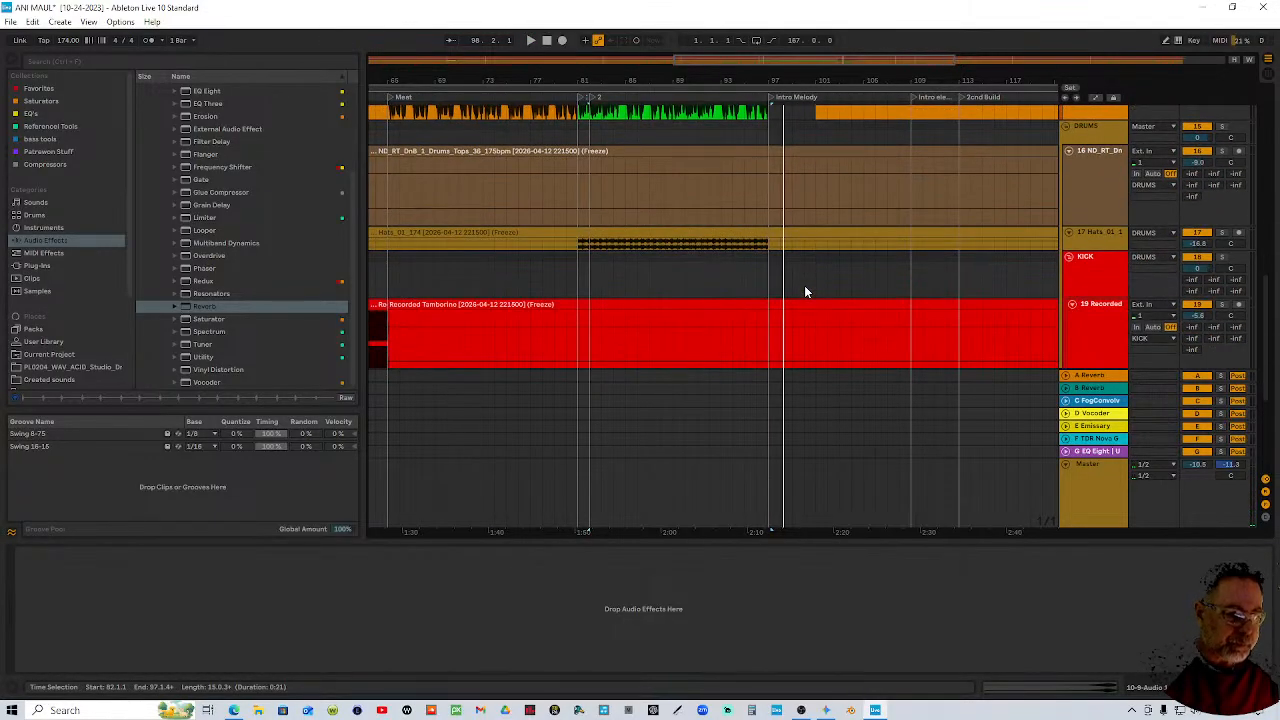
scroll(805, 290, up, 8)
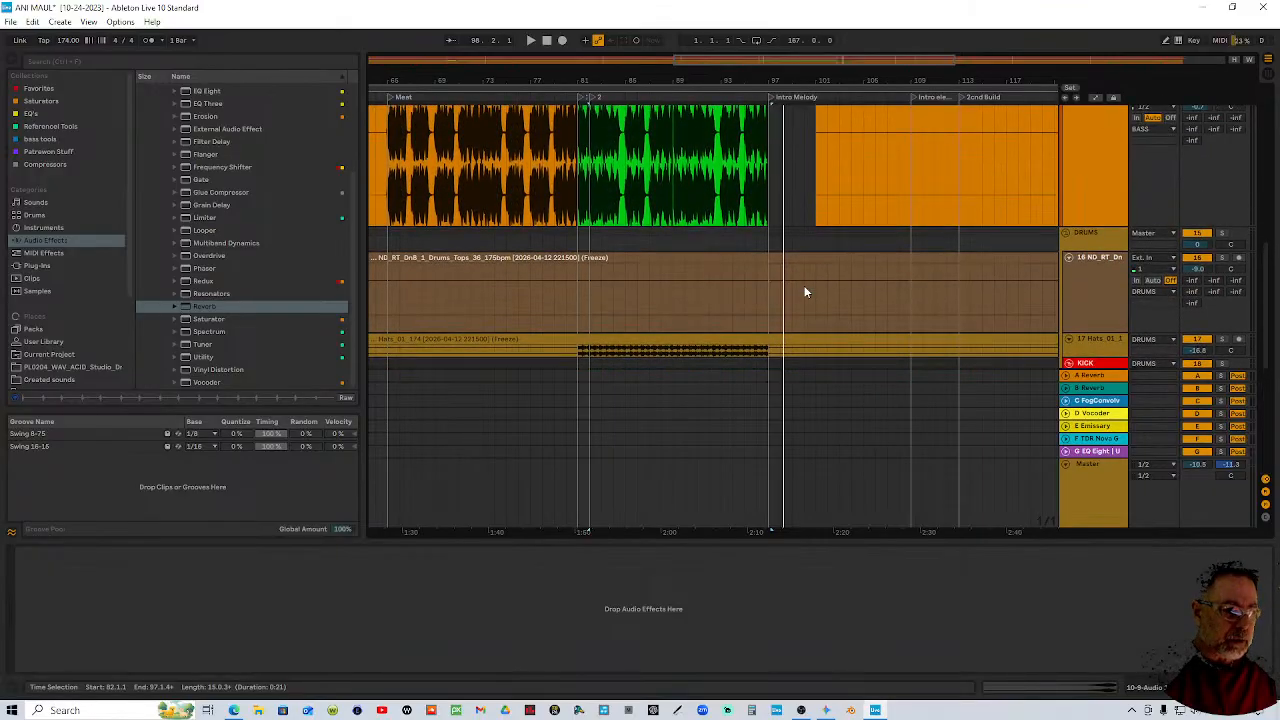
scroll(803, 291, up, 2)
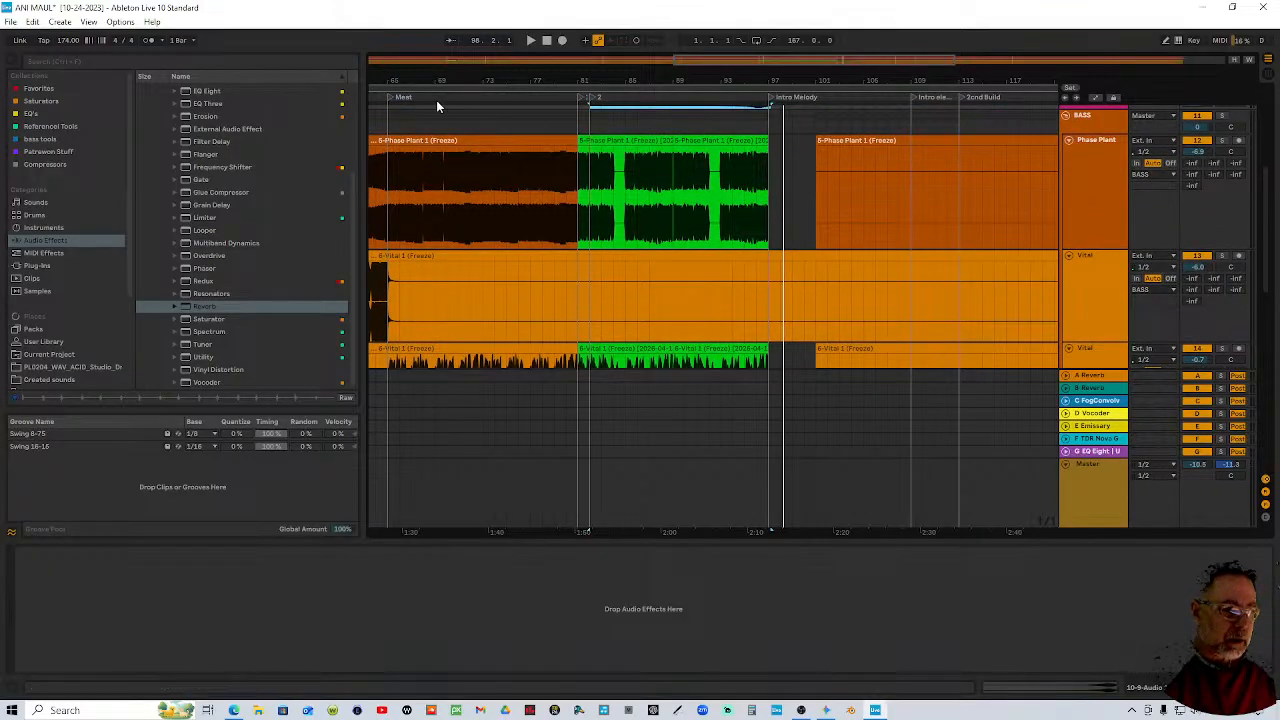
click(420, 140)
drag(388, 190, 460, 300)
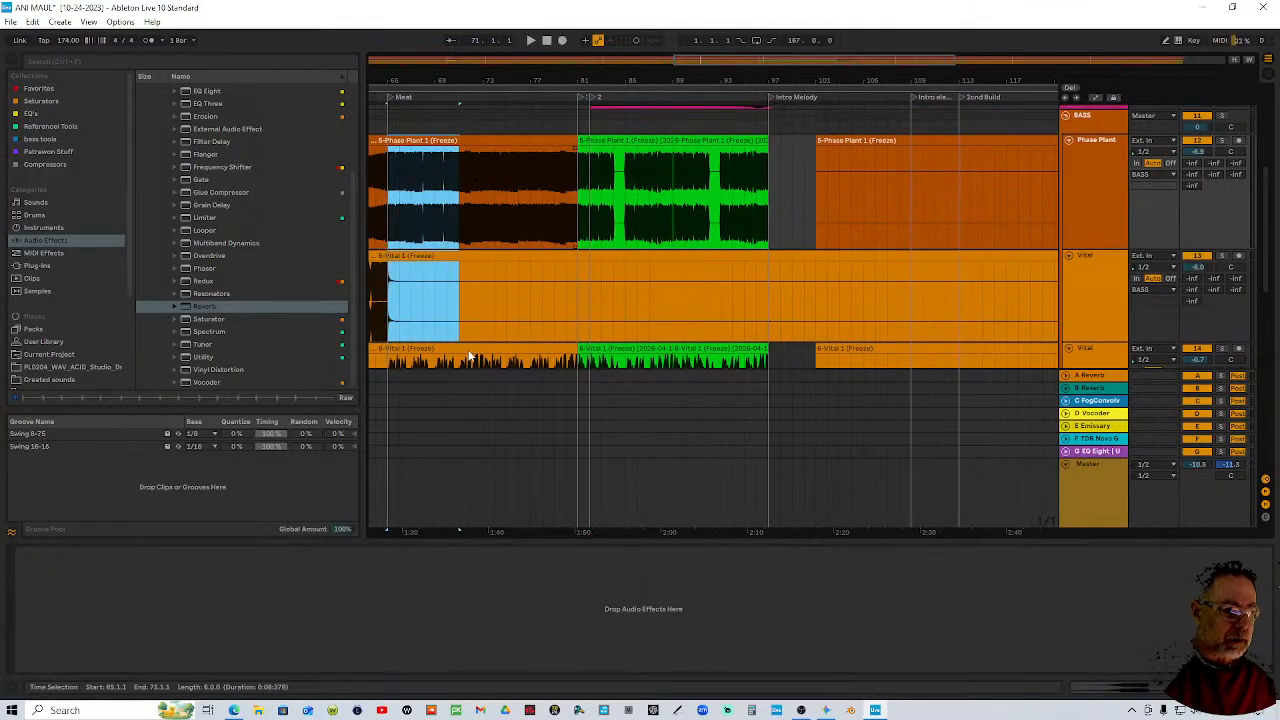
drag(468, 357, 578, 368)
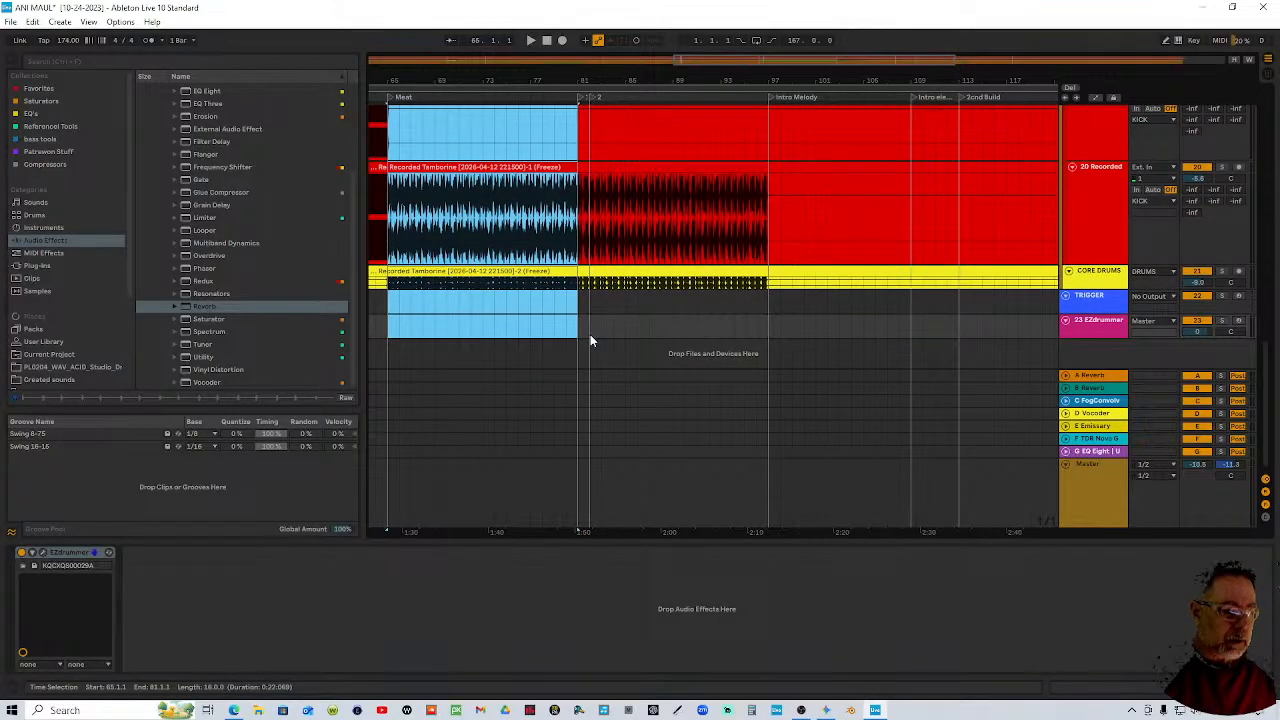
scroll(590, 334, up, 10)
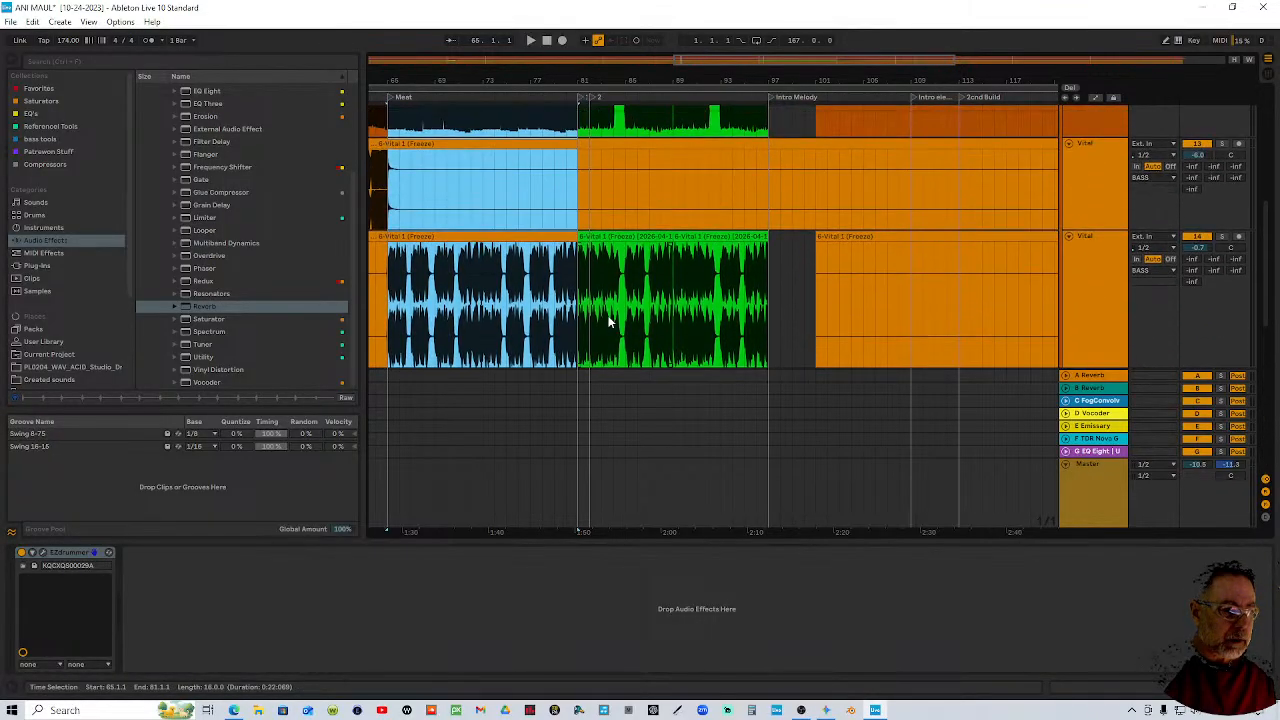
scroll(610, 320, up, 5)
scroll(631, 314, down, 1)
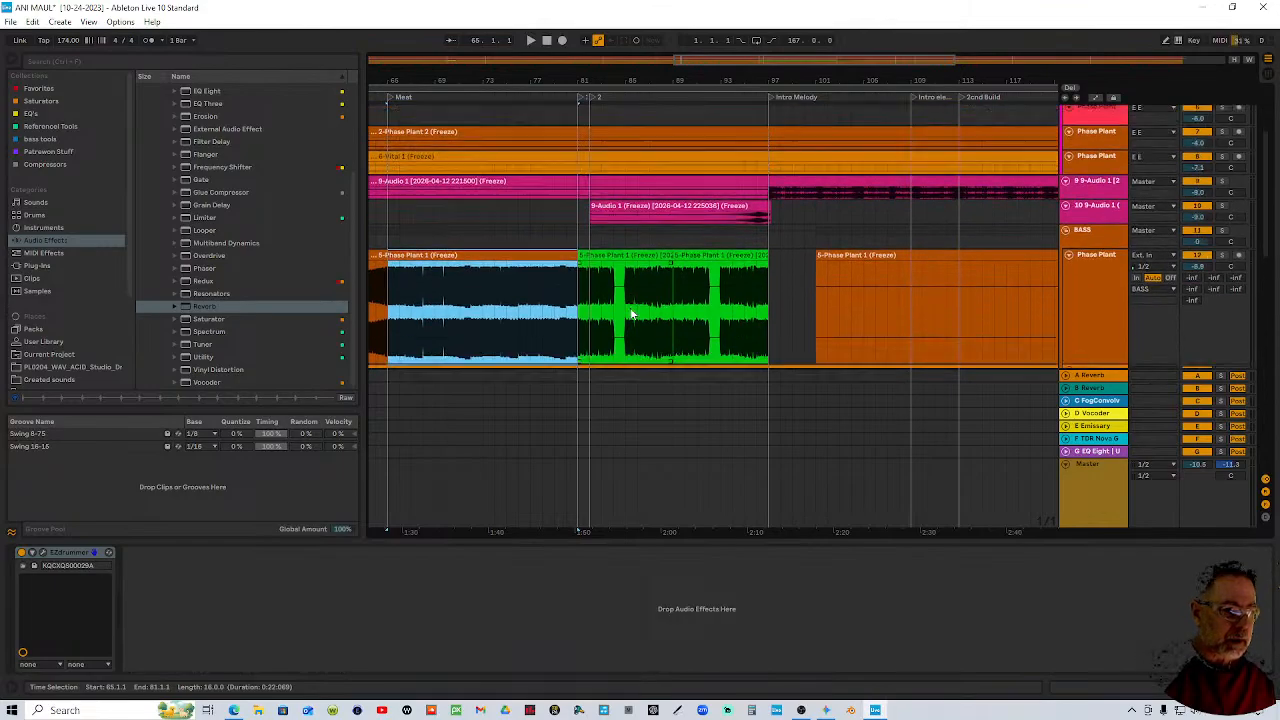
scroll(849, 299, down, 3)
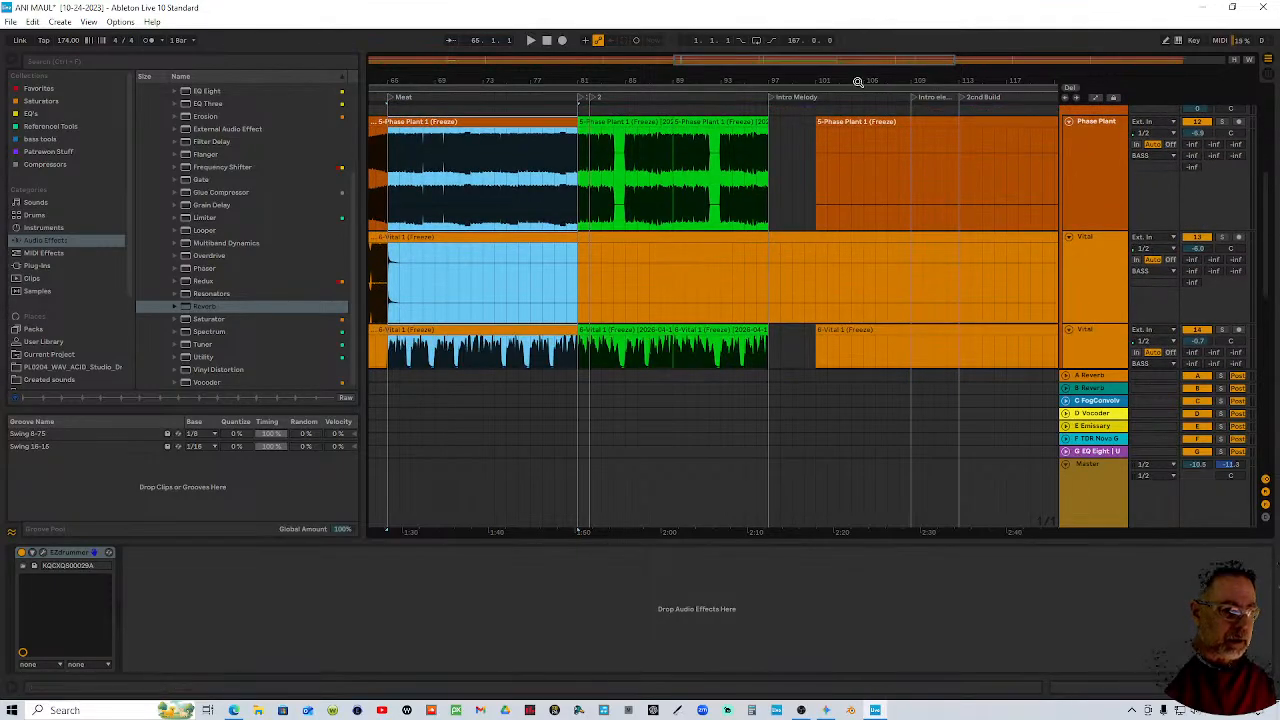
drag(849, 80, 756, 70)
scroll(742, 170, down, 2)
scroll(646, 166, up, 5)
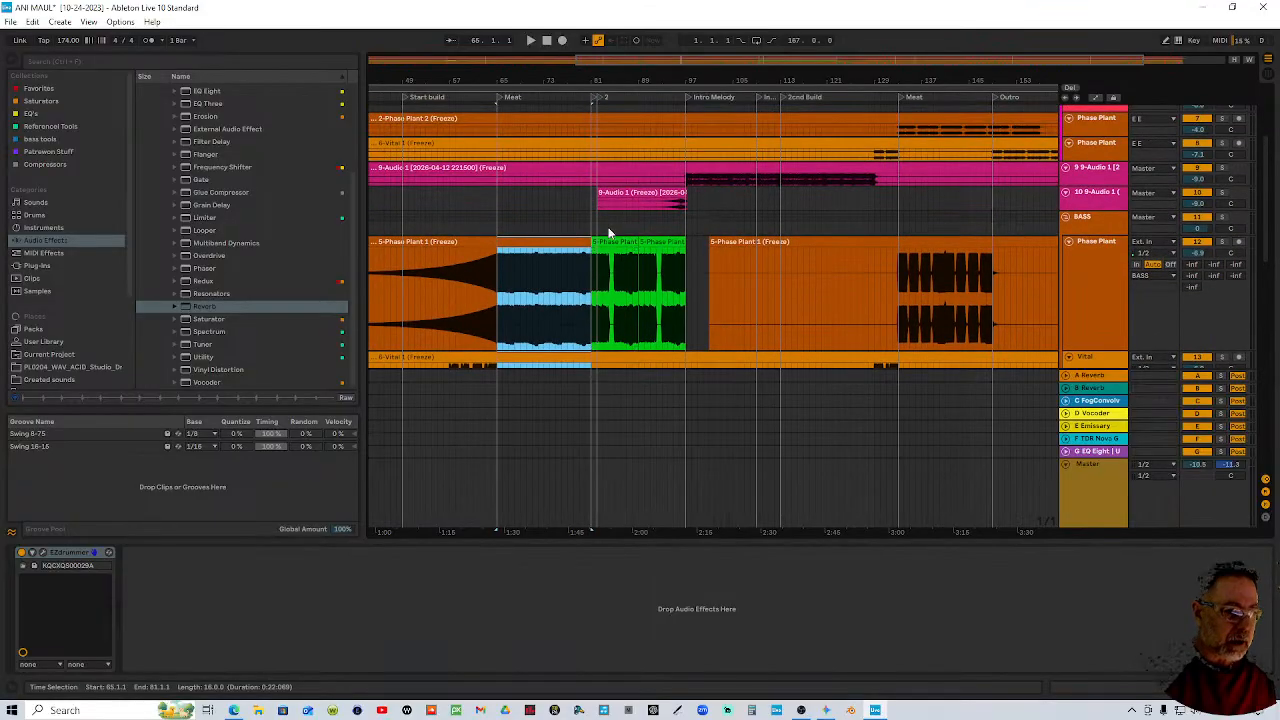
drag(541, 241, 731, 255)
click(670, 96)
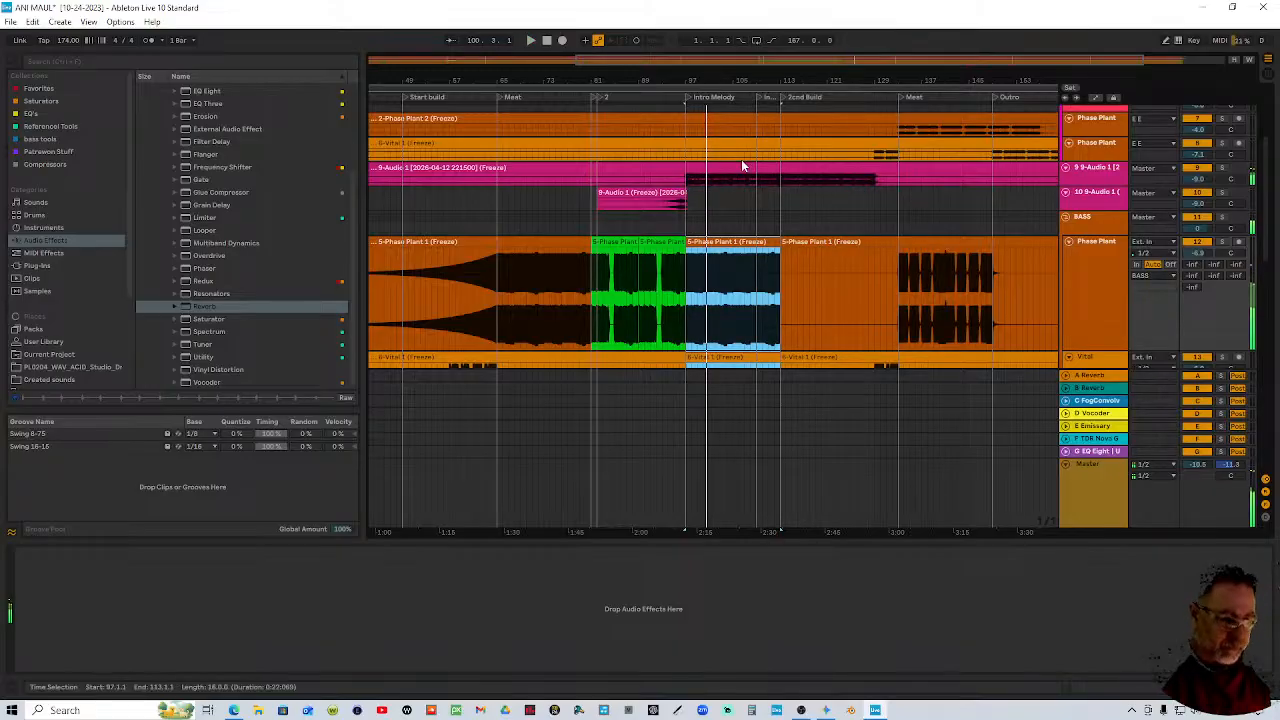
Try transposing the copied Phase Plant bass clip at bar 97 to -12 st and listen to it
double_click(729, 242)
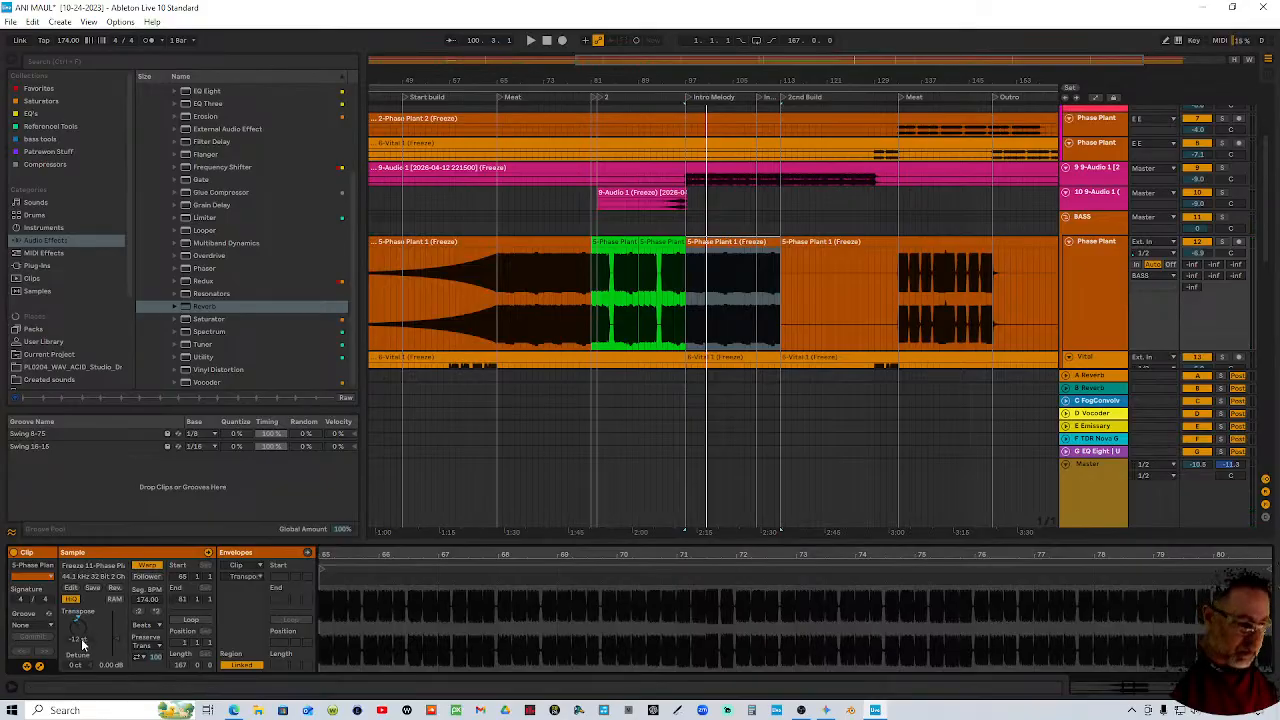
click(676, 97)
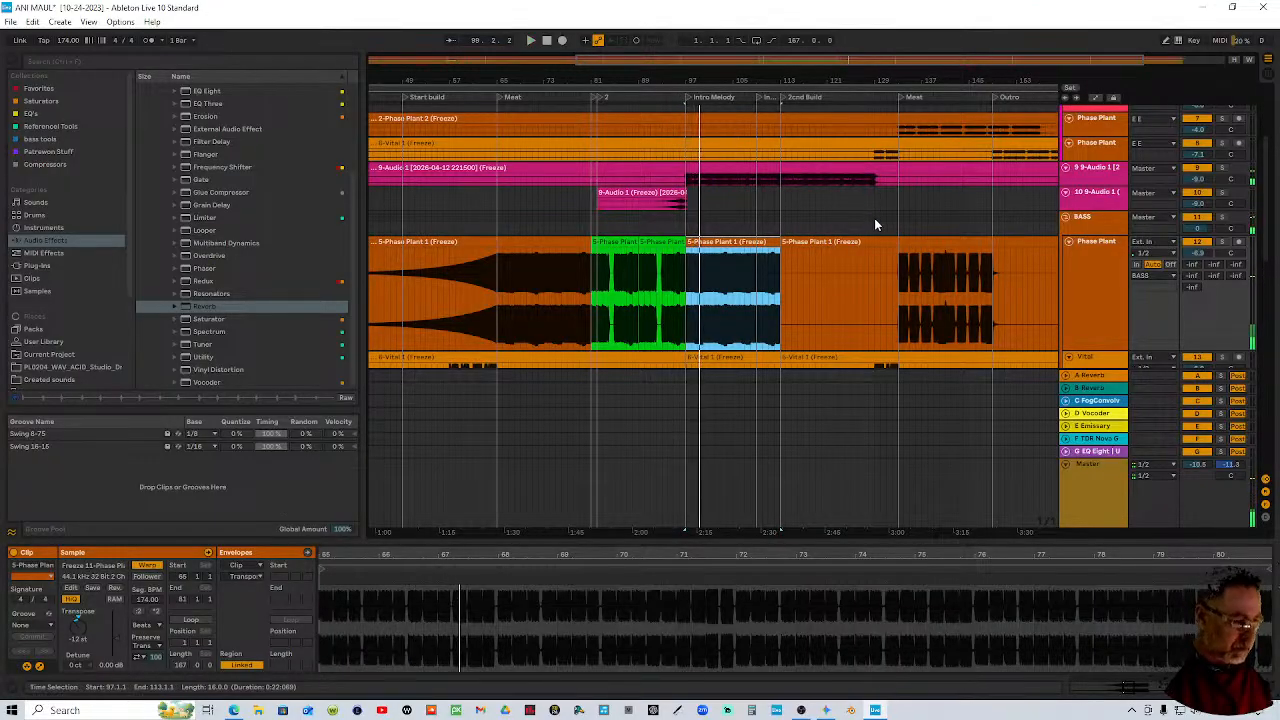
click(727, 242)
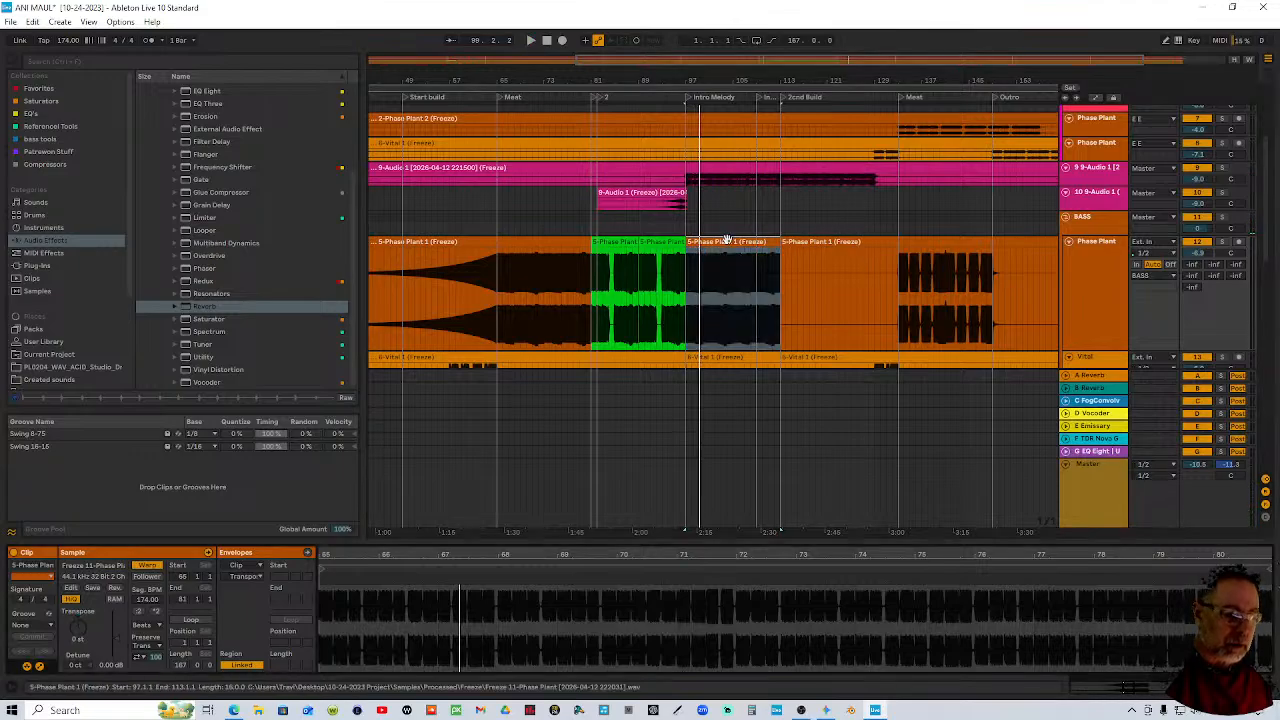
Transpose the copied Vital clip on track 14 in the Intro Melody section to -12 st
scroll(725, 250, down, 5)
click(728, 289)
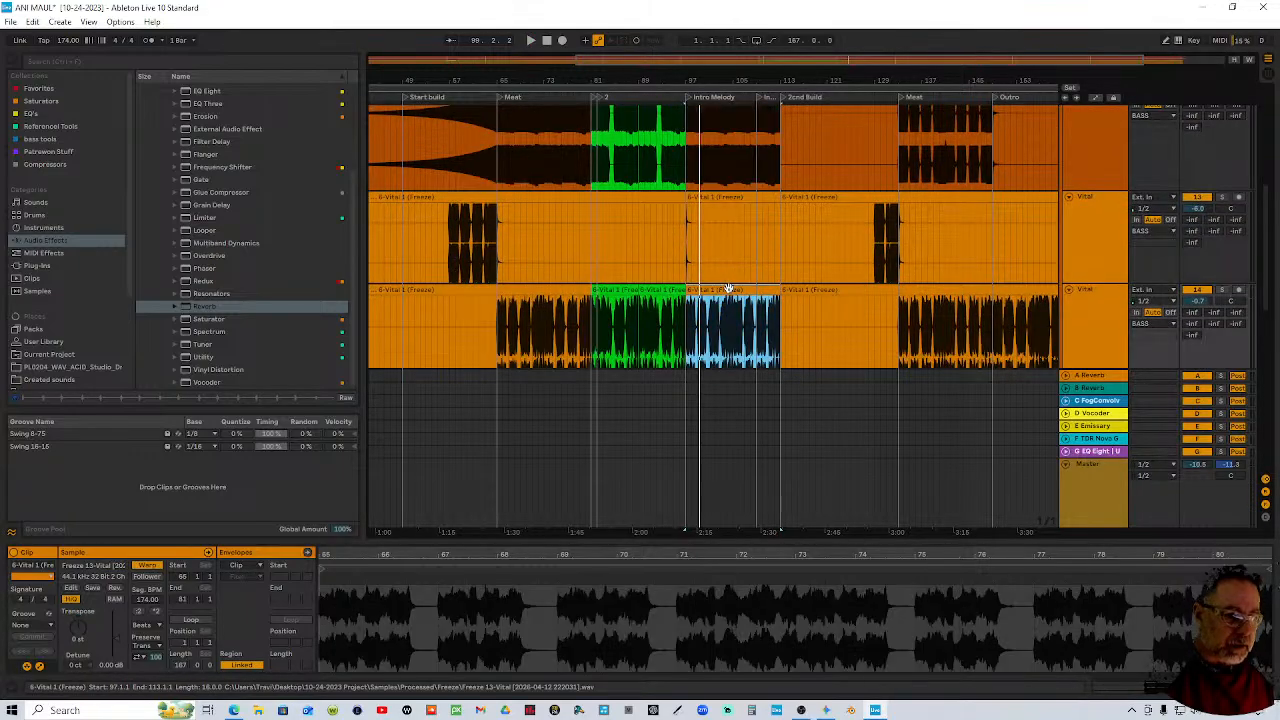
click(76, 643)
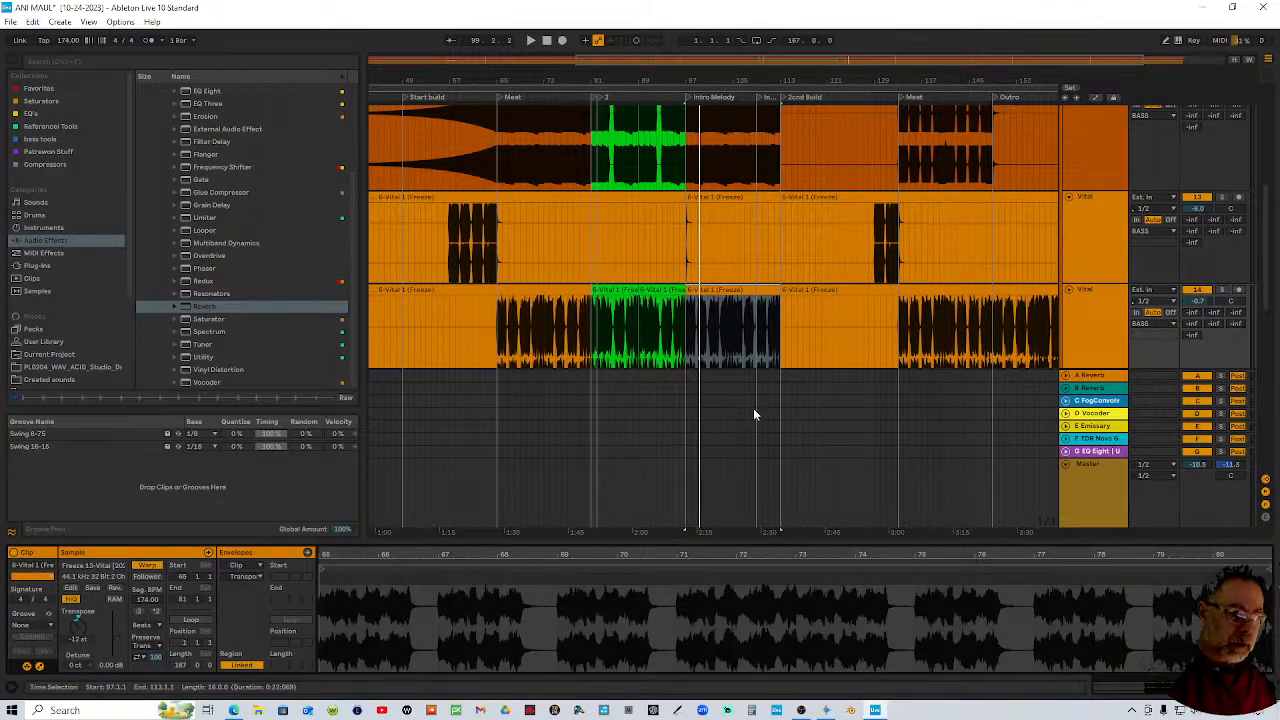
Recolour the transposed Vital clip on track 14 blue
right_click(731, 313)
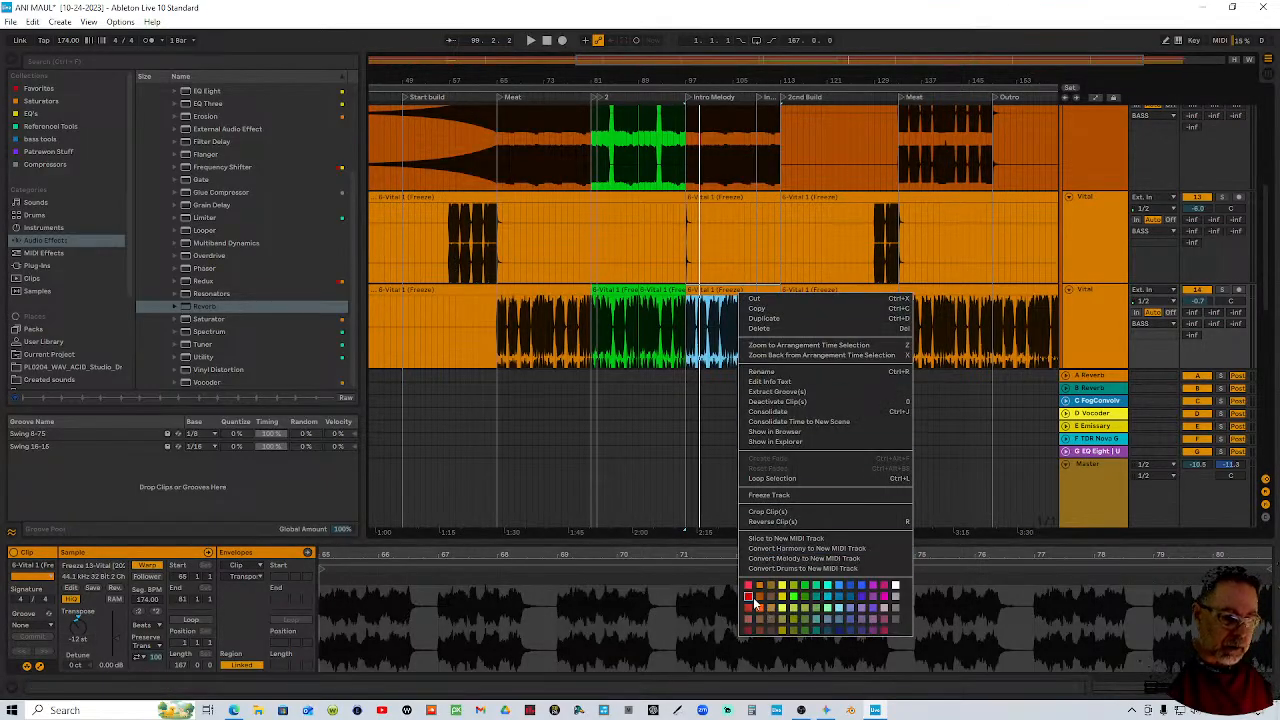
click(750, 598)
right_click(726, 305)
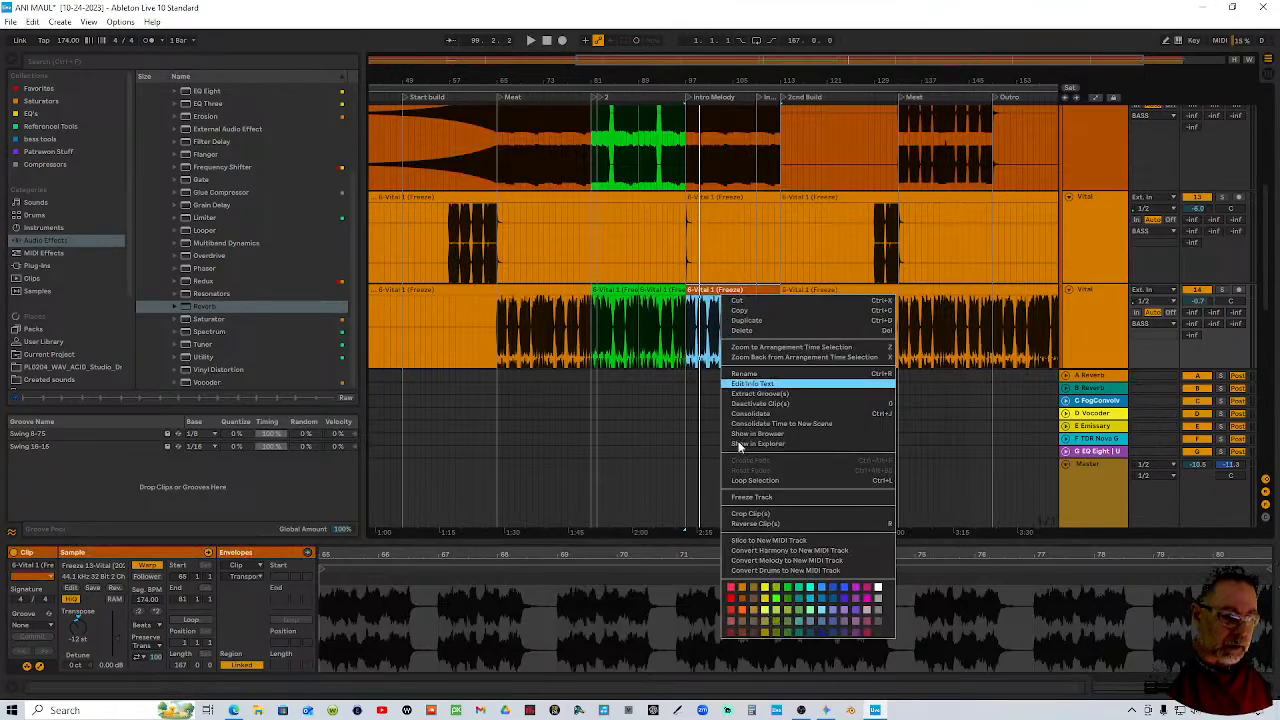
click(758, 600)
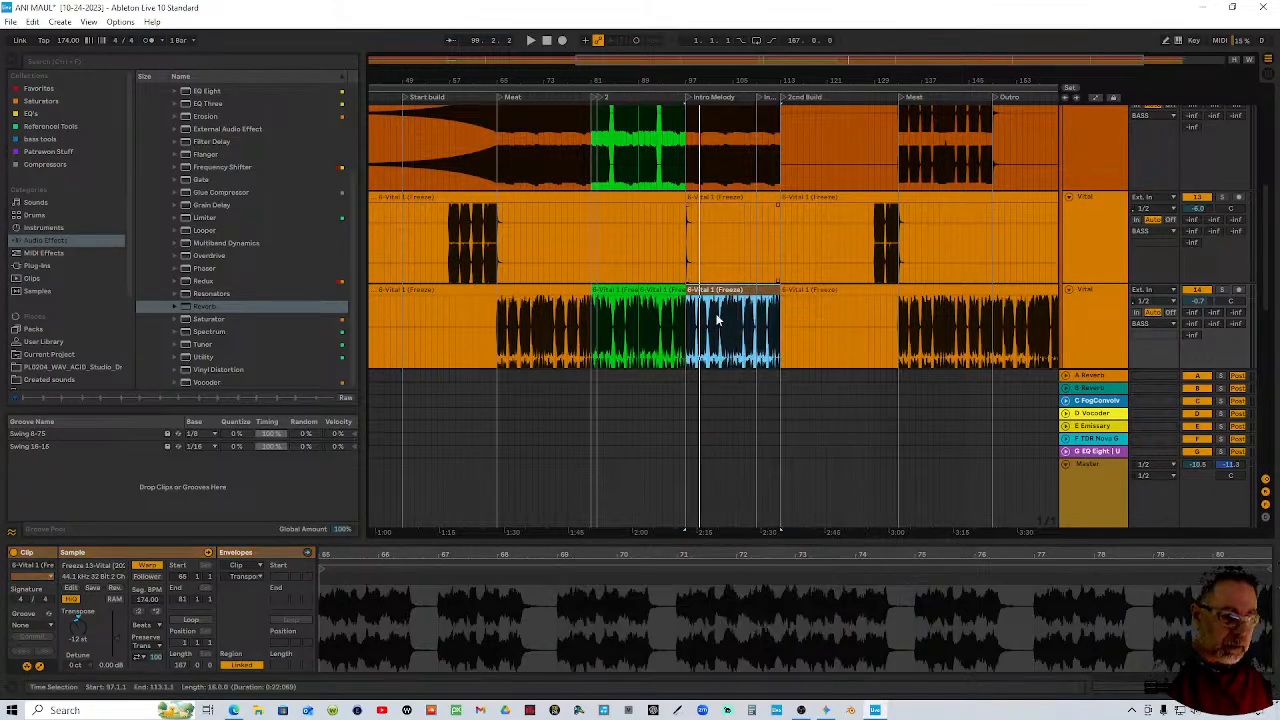
right_click(717, 320)
click(809, 602)
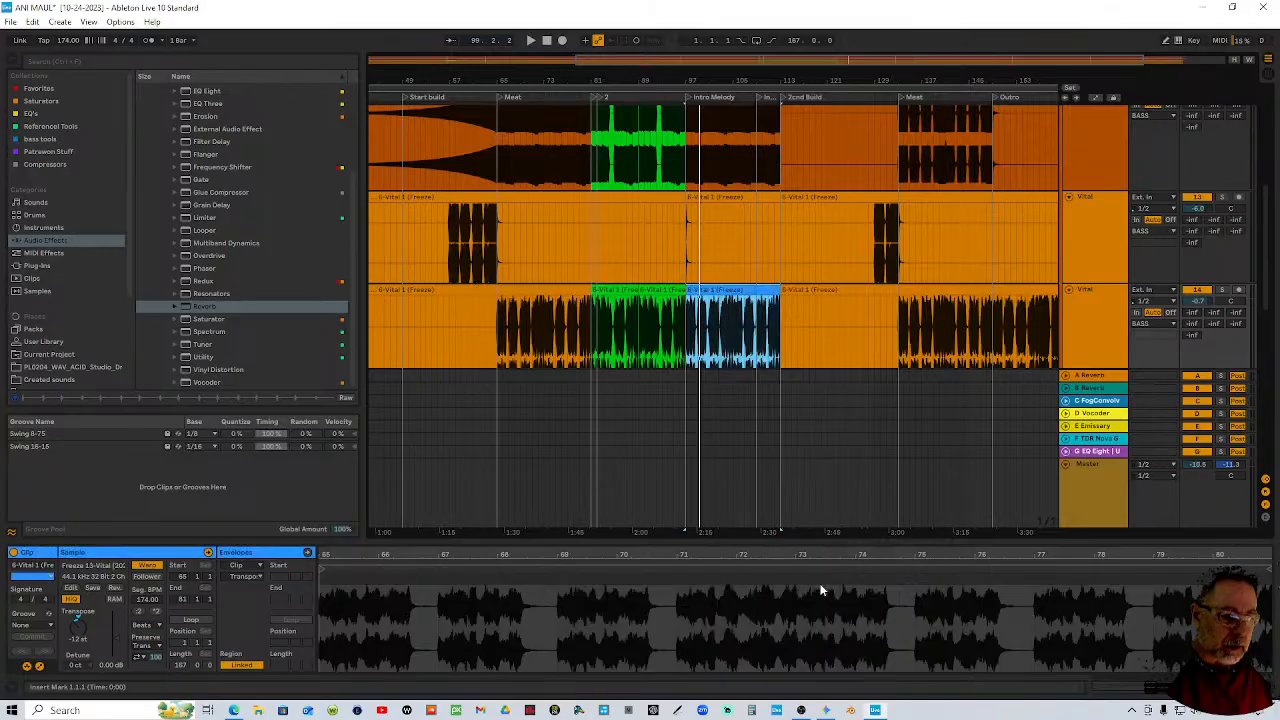
Play the arrangement from just before the Intro Melody marker to audition the copied bass section
key(ctrl+a)
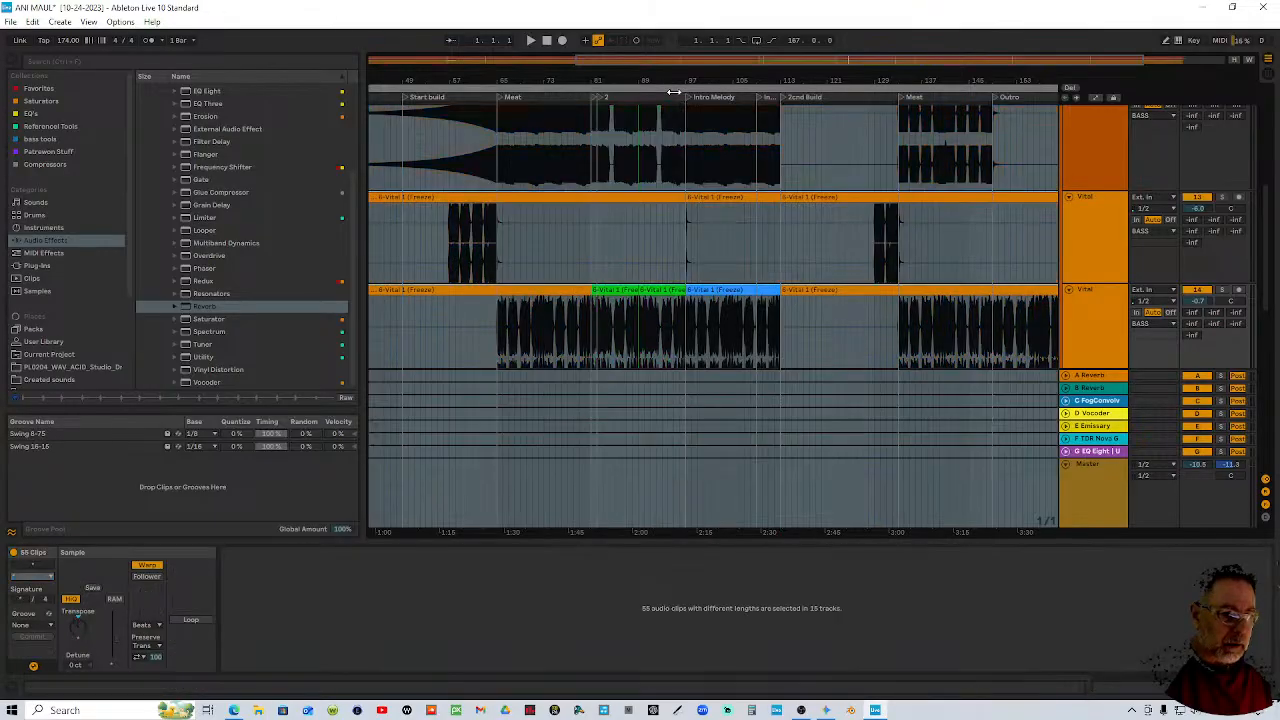
click(672, 97)
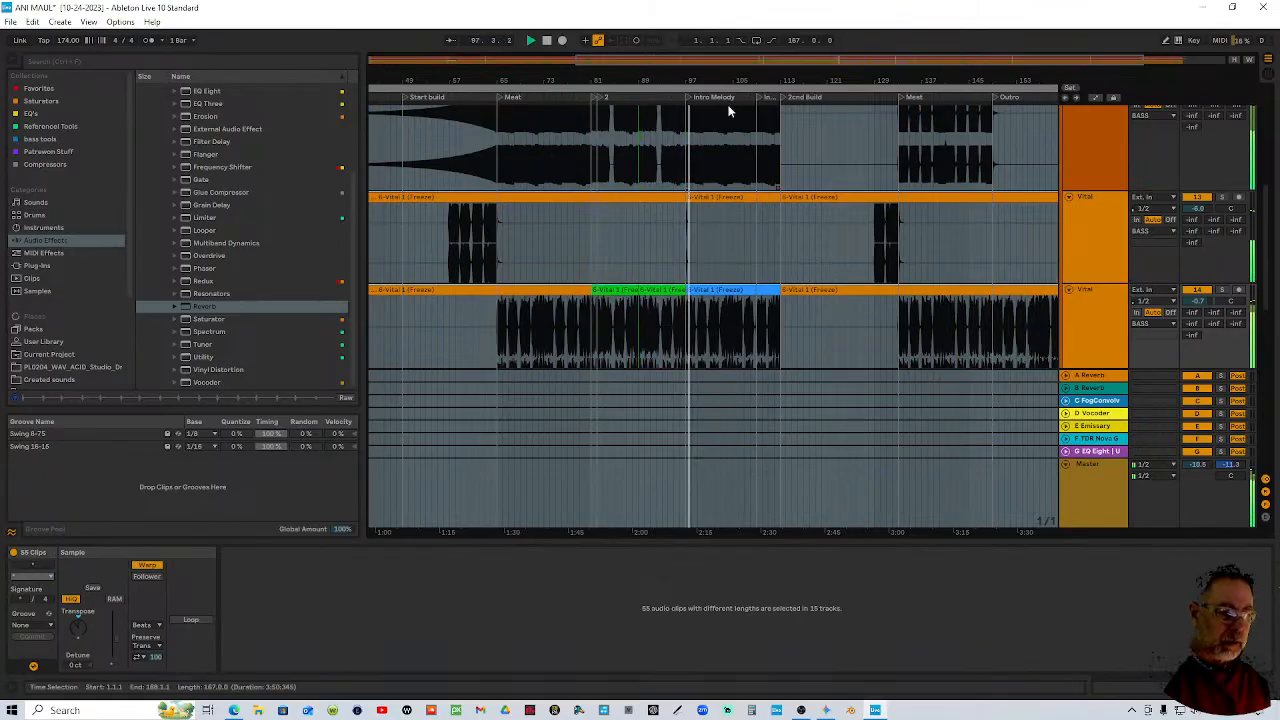
drag(715, 79, 718, 140)
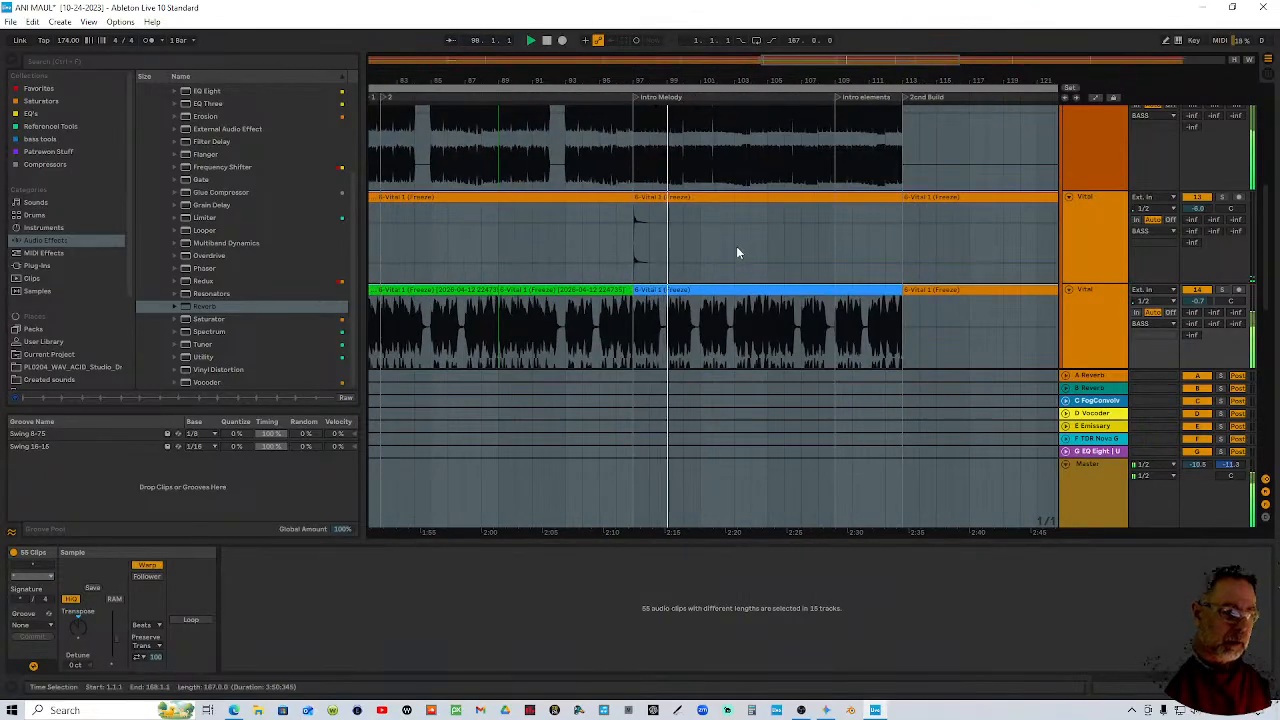
scroll(736, 246, up, 3)
scroll(772, 247, down, 4)
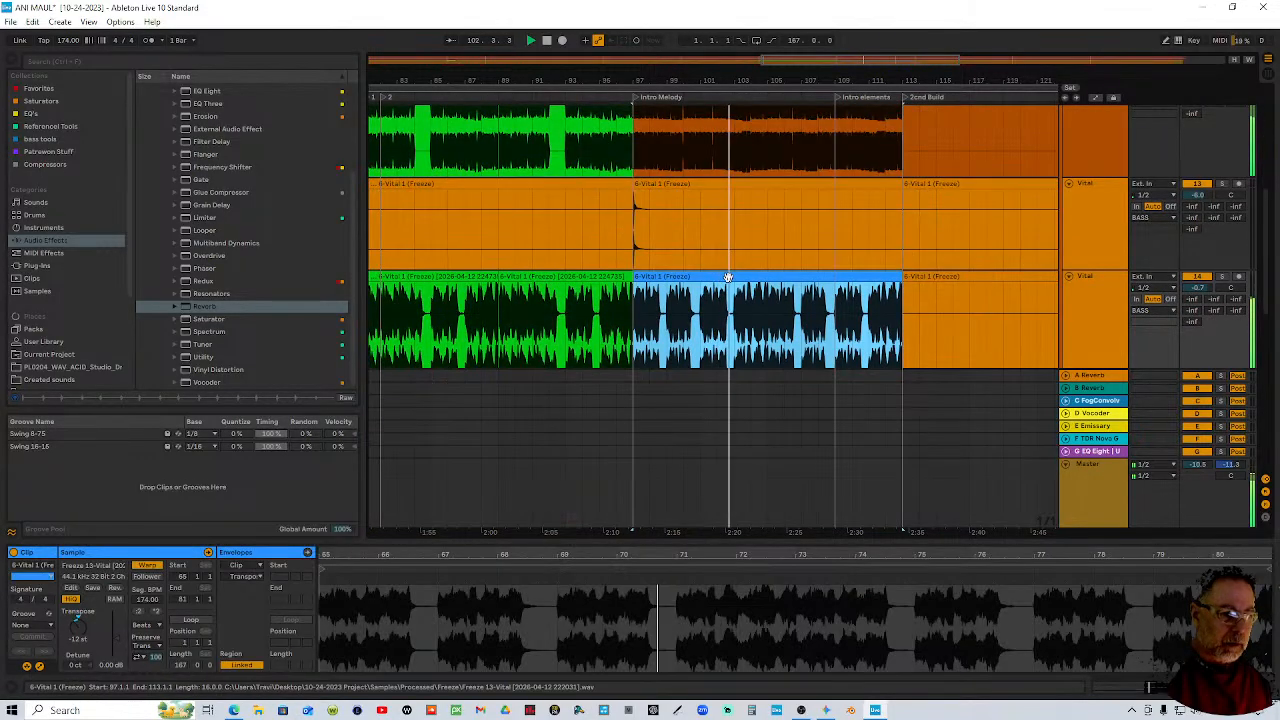
Set the blue Vital clip's warp mode to Texture with a Grain Size of 2.00 and Flux of 0.00
click(728, 276)
scroll(728, 276, down, 1)
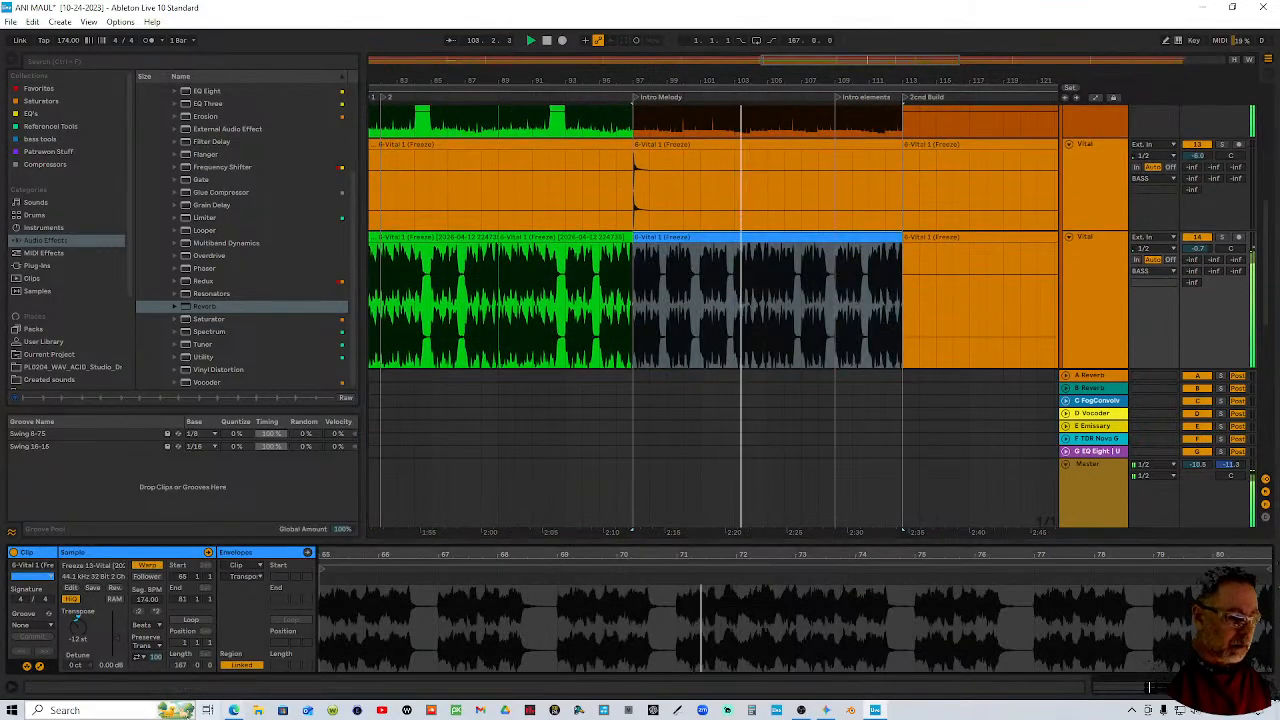
click(160, 626)
click(150, 655)
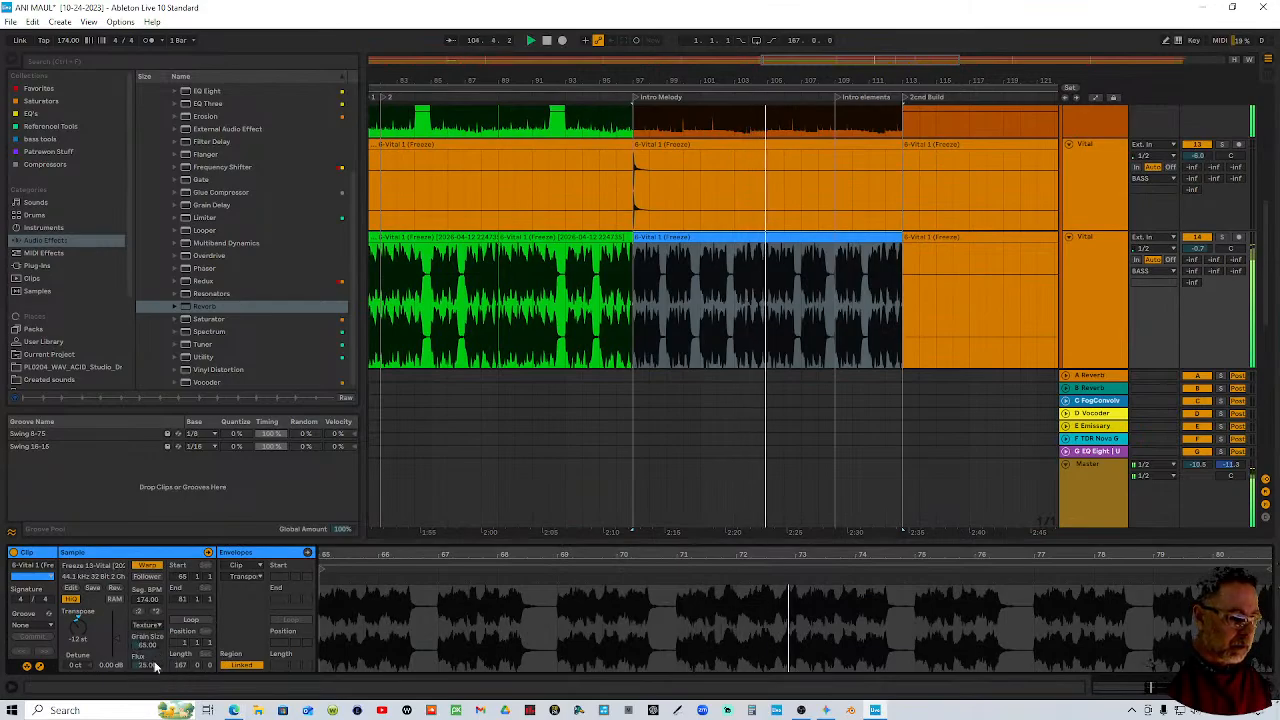
click(148, 645)
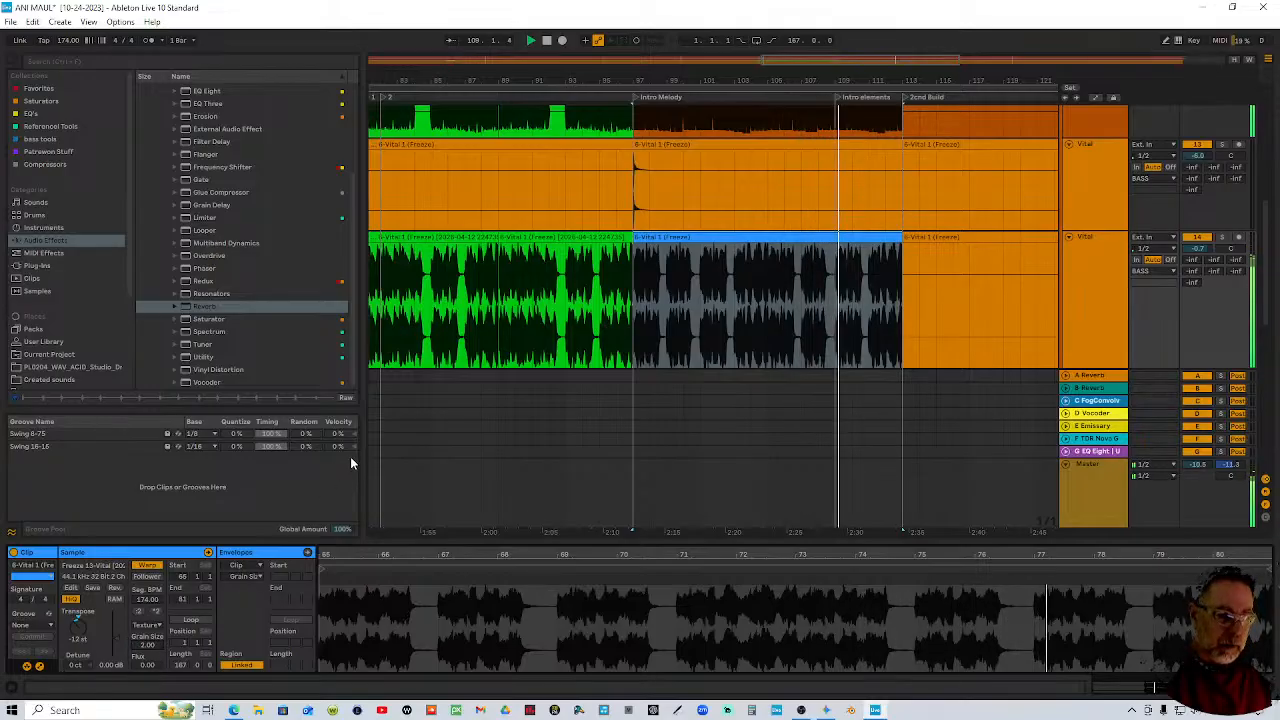
Select the Vital track 14 and search the plug-ins for "mega"
click(1122, 262)
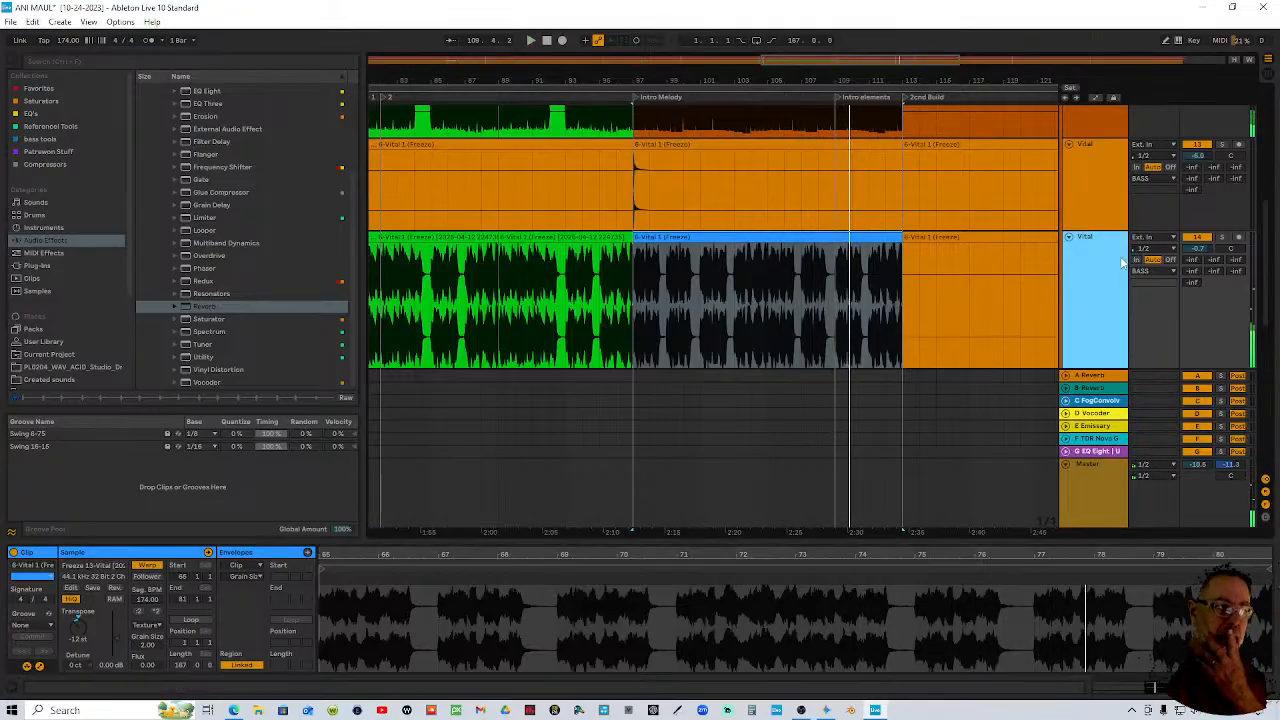
click(1121, 280)
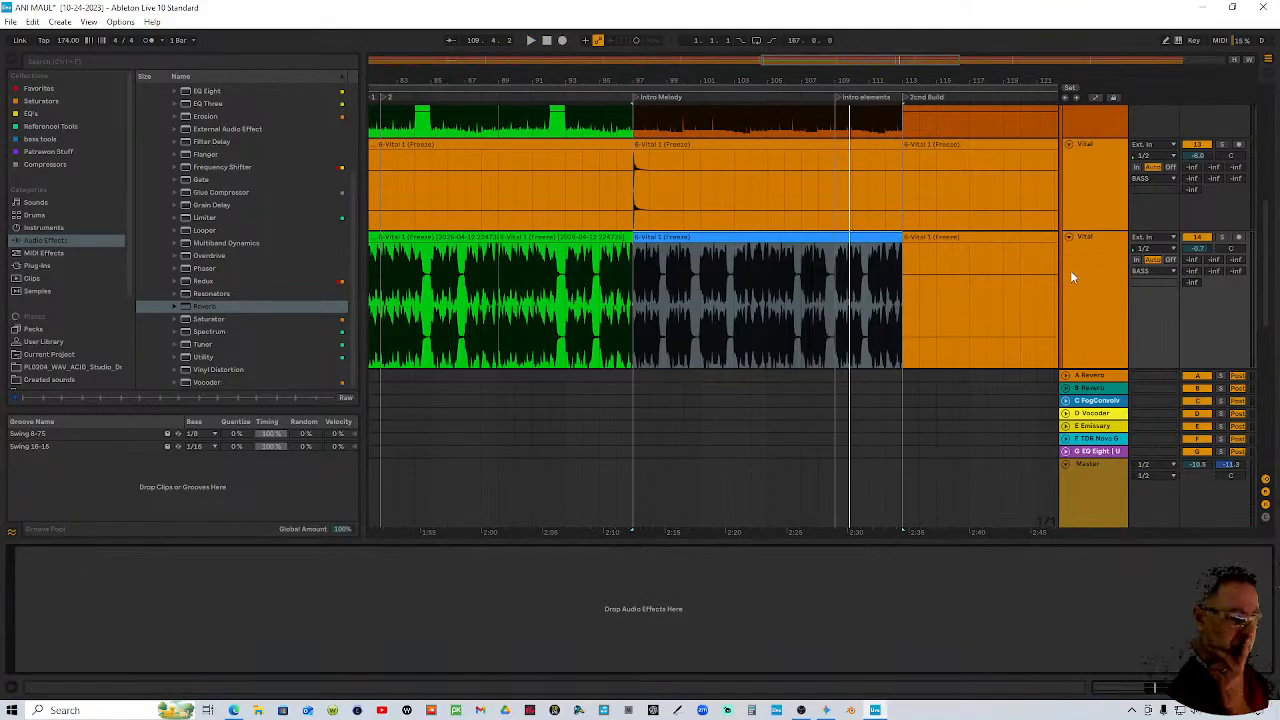
click(44, 89)
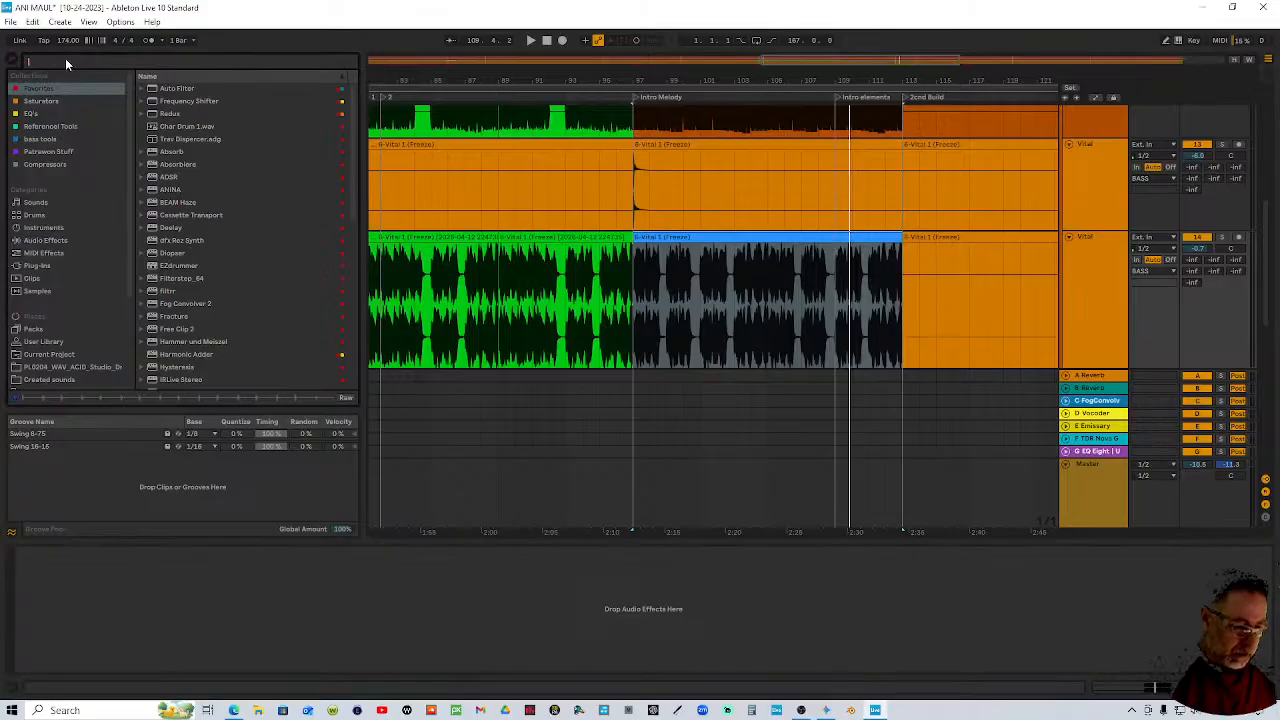
click(66, 62)
text(megge)
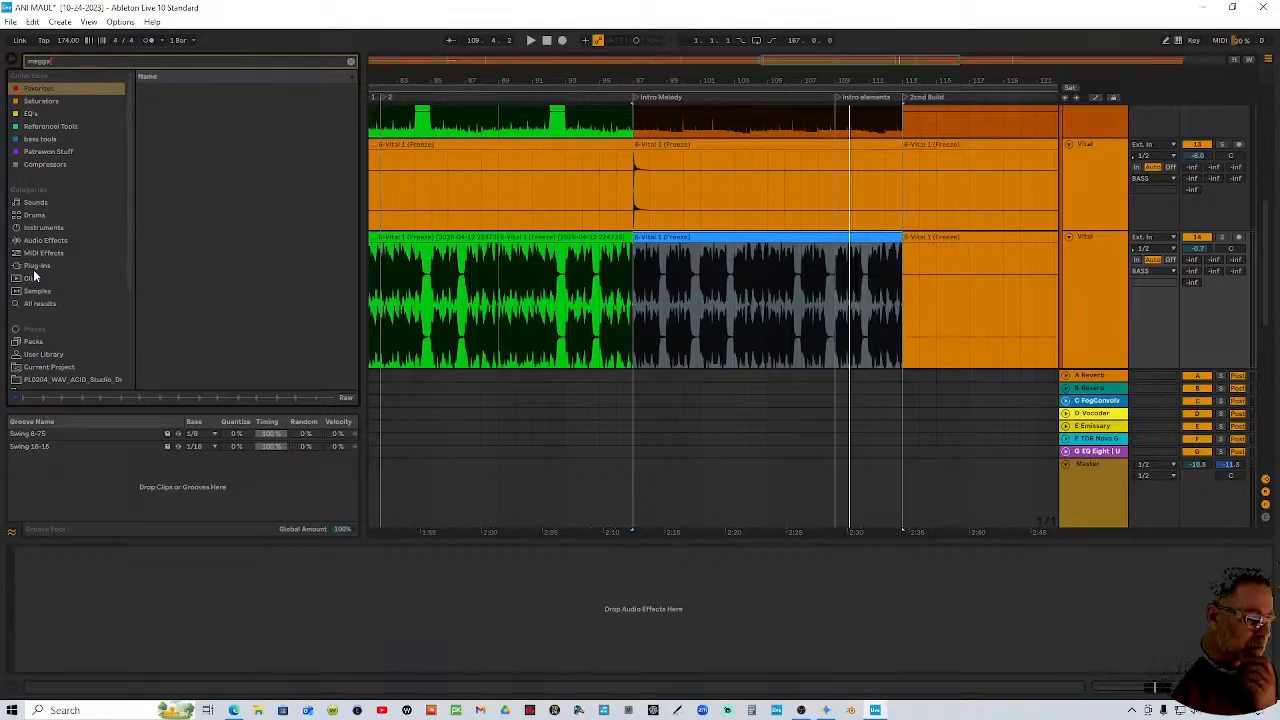
click(38, 268)
click(105, 62)
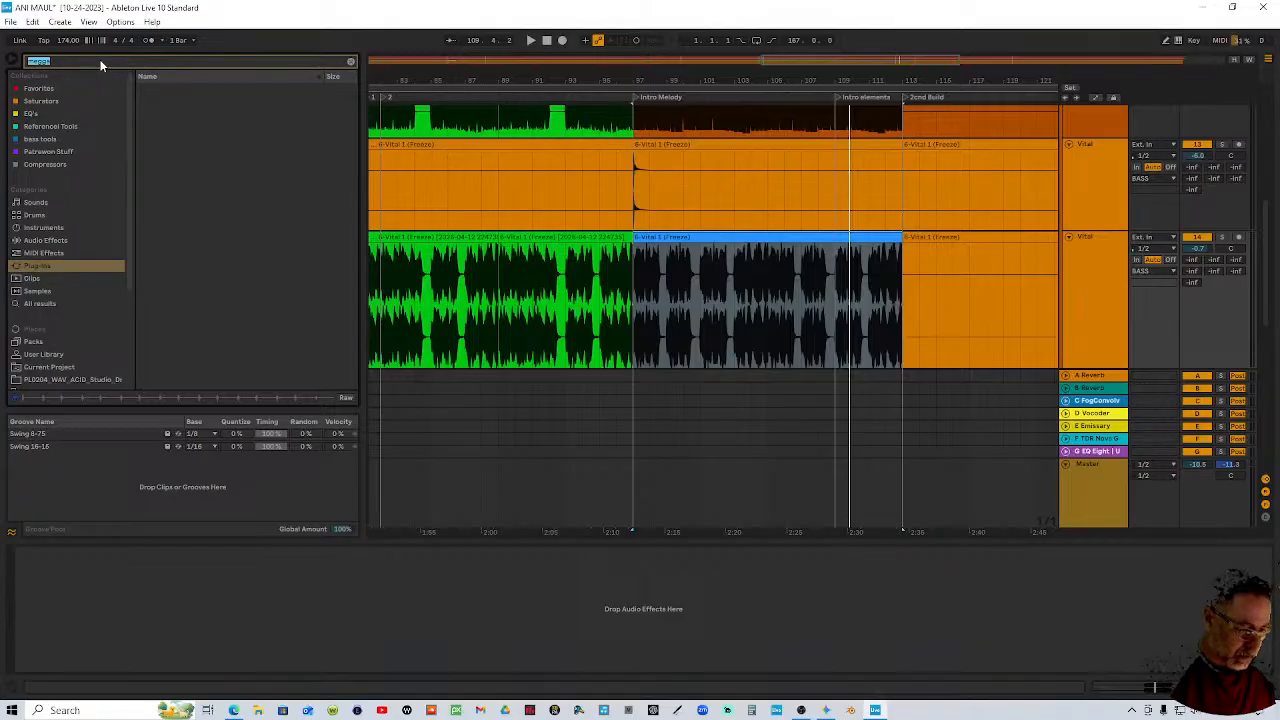
text(mega)
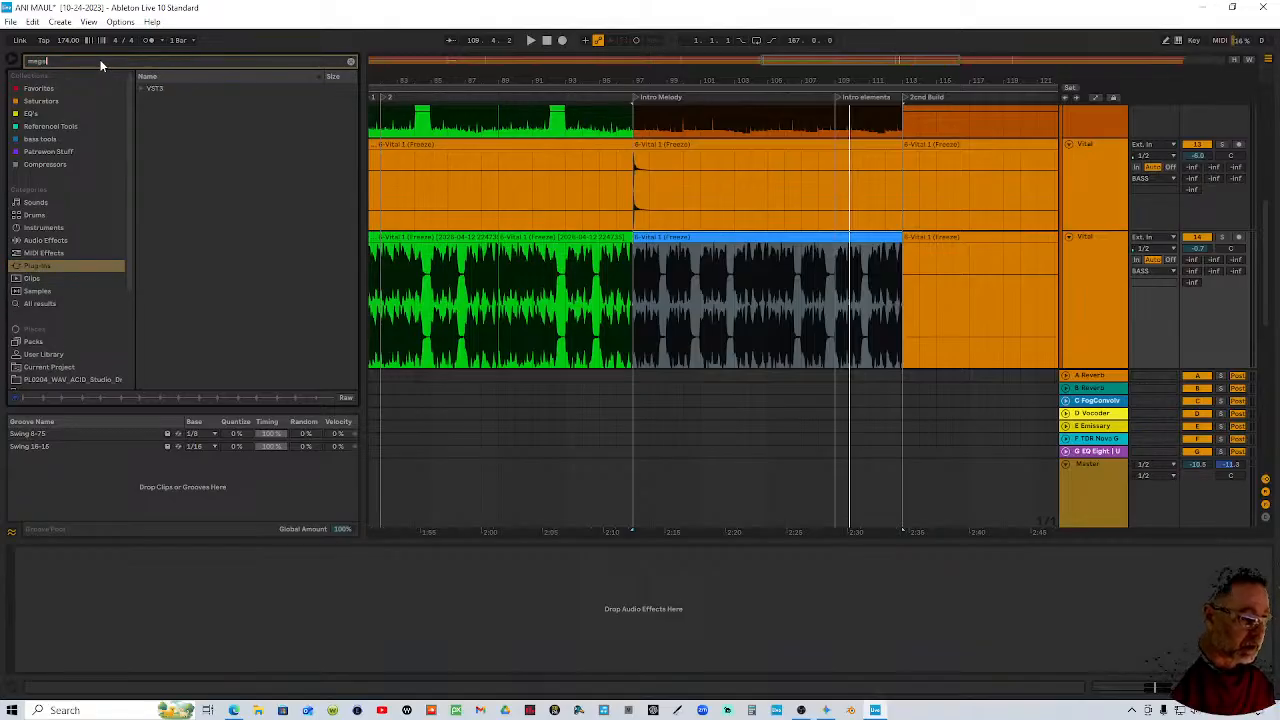
Load Sync Audio's MegaMod VST3 onto the Vital track 14
click(141, 88)
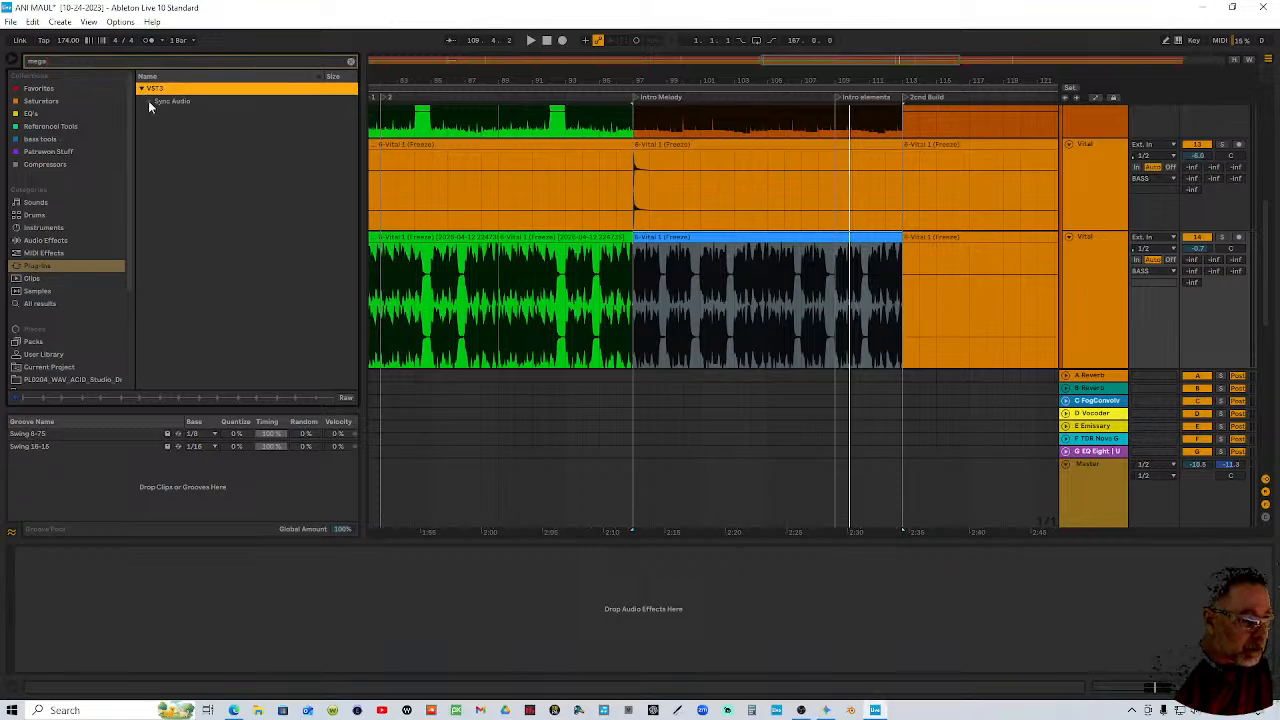
click(148, 100)
click(183, 113)
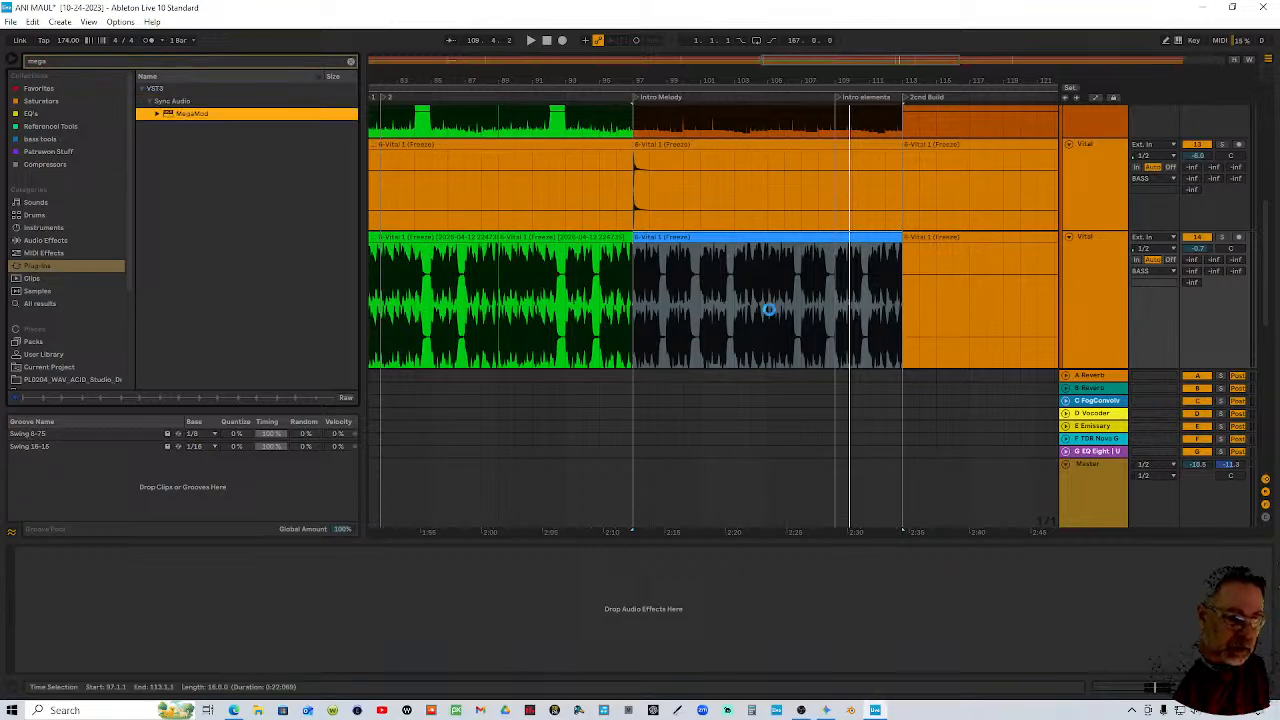
drag(688, 217, 791, 398)
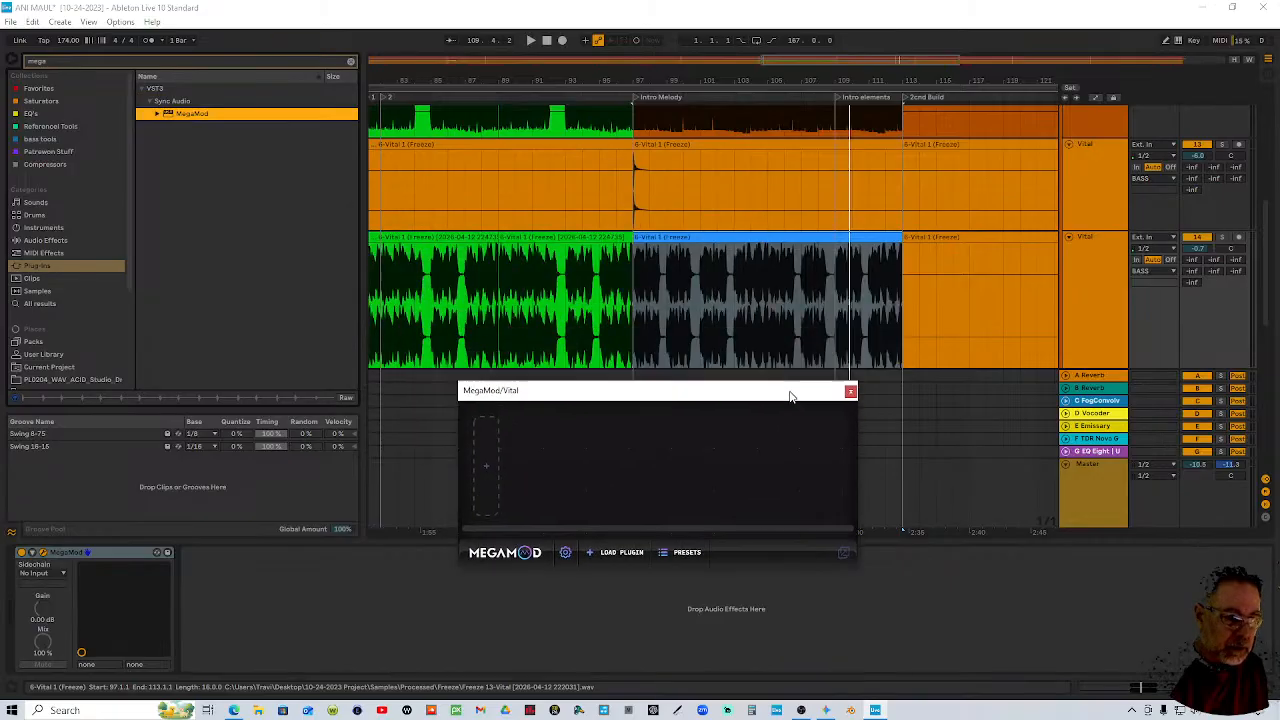
Open MegaMod's list of plug-ins available for loading
click(490, 477)
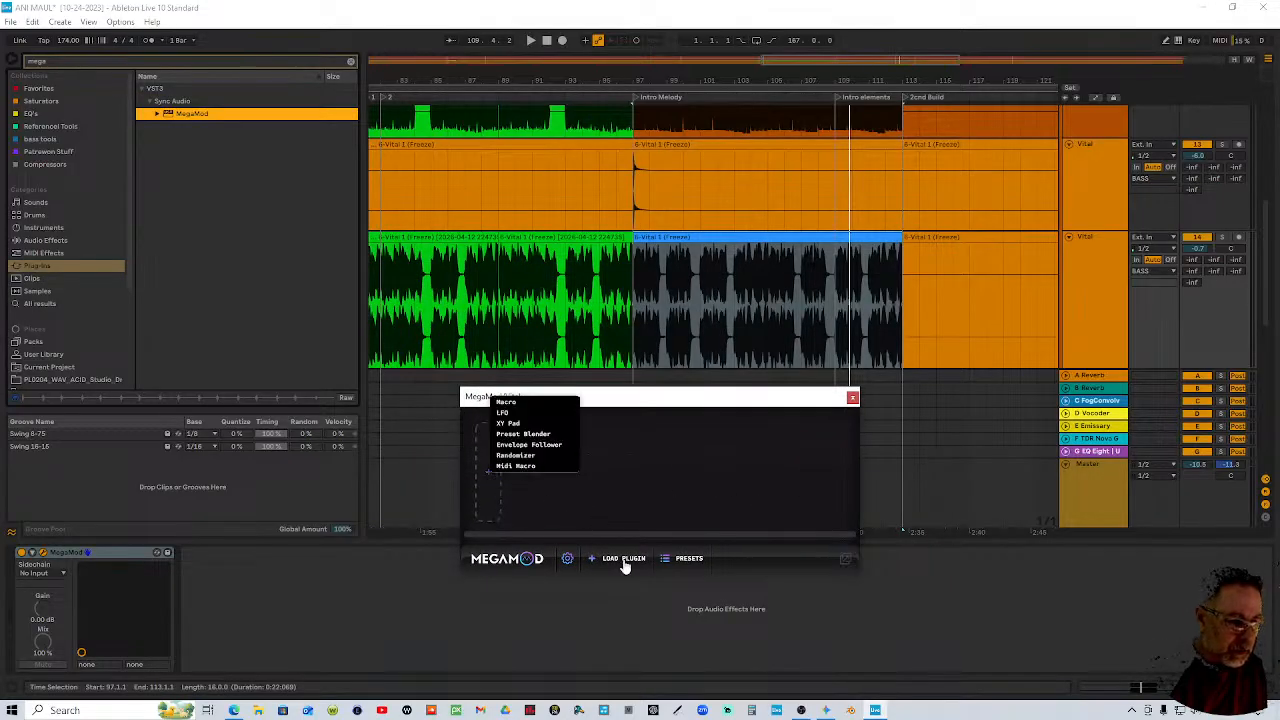
click(594, 565)
click(594, 563)
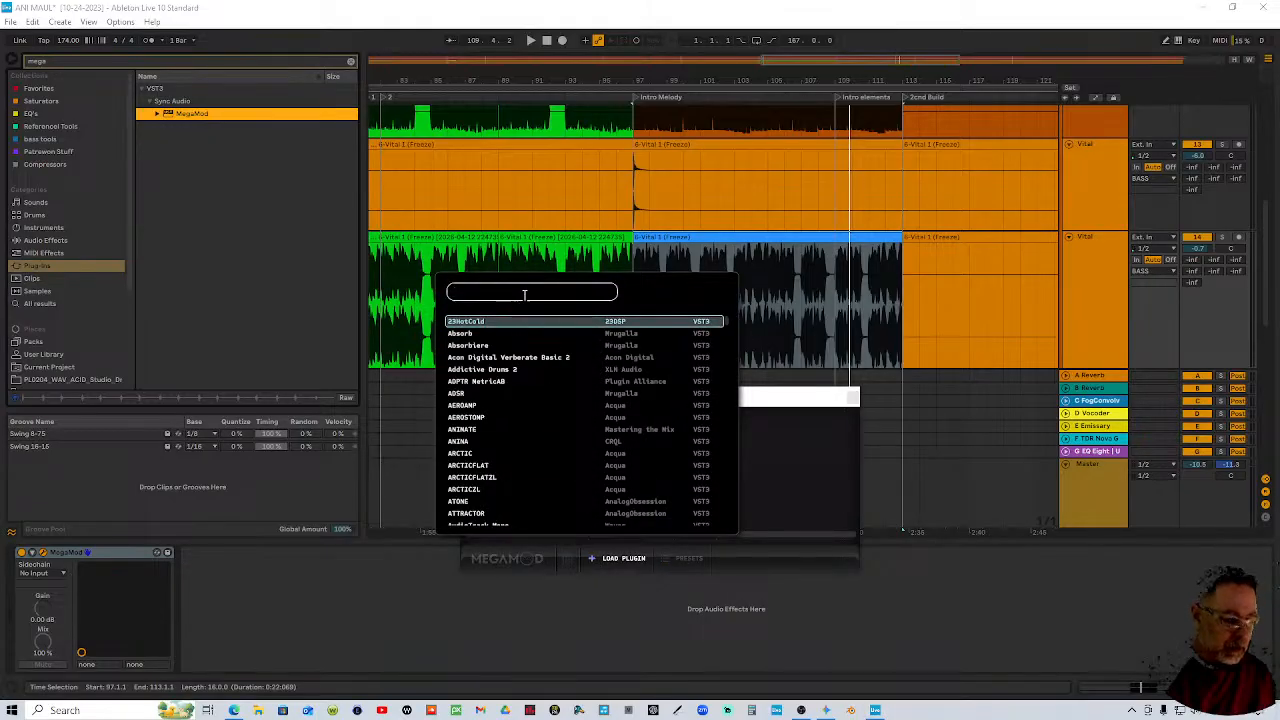
text(tra)
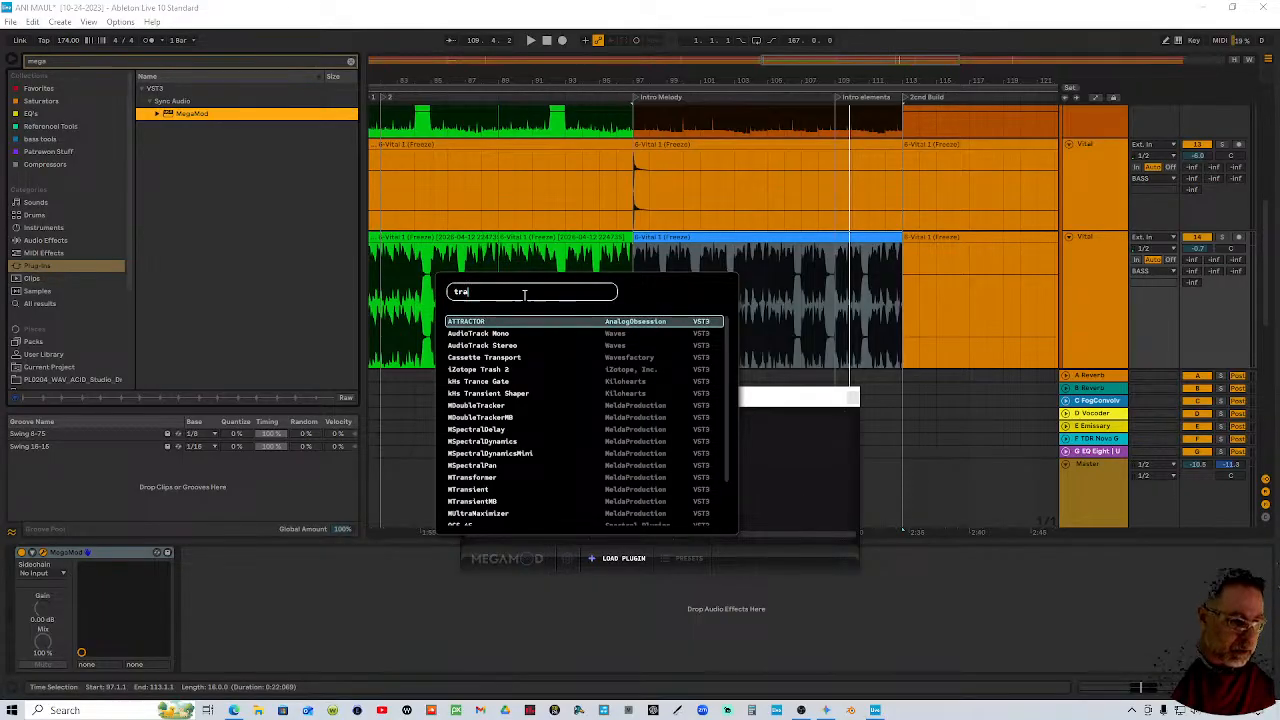
text(sh)
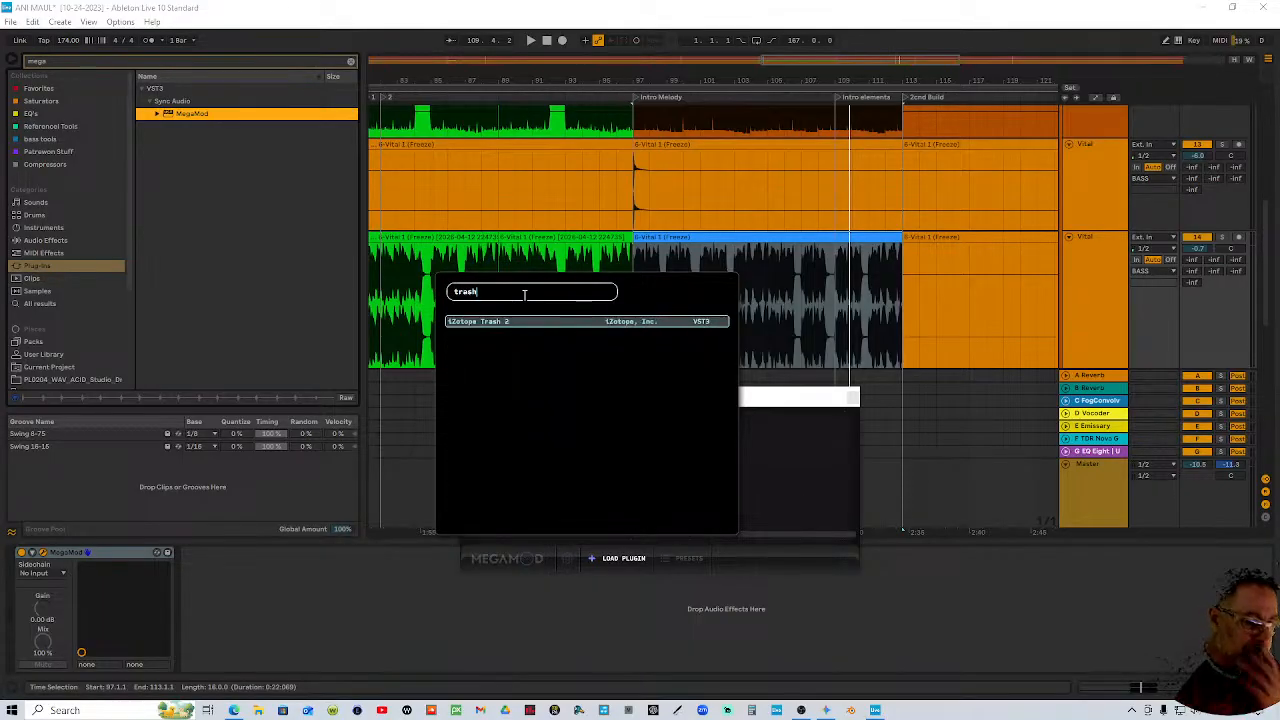
key(BackSpace)
key(BackSpace)
key(BackSpace)
key(BackSpace)
key(BackSpace)
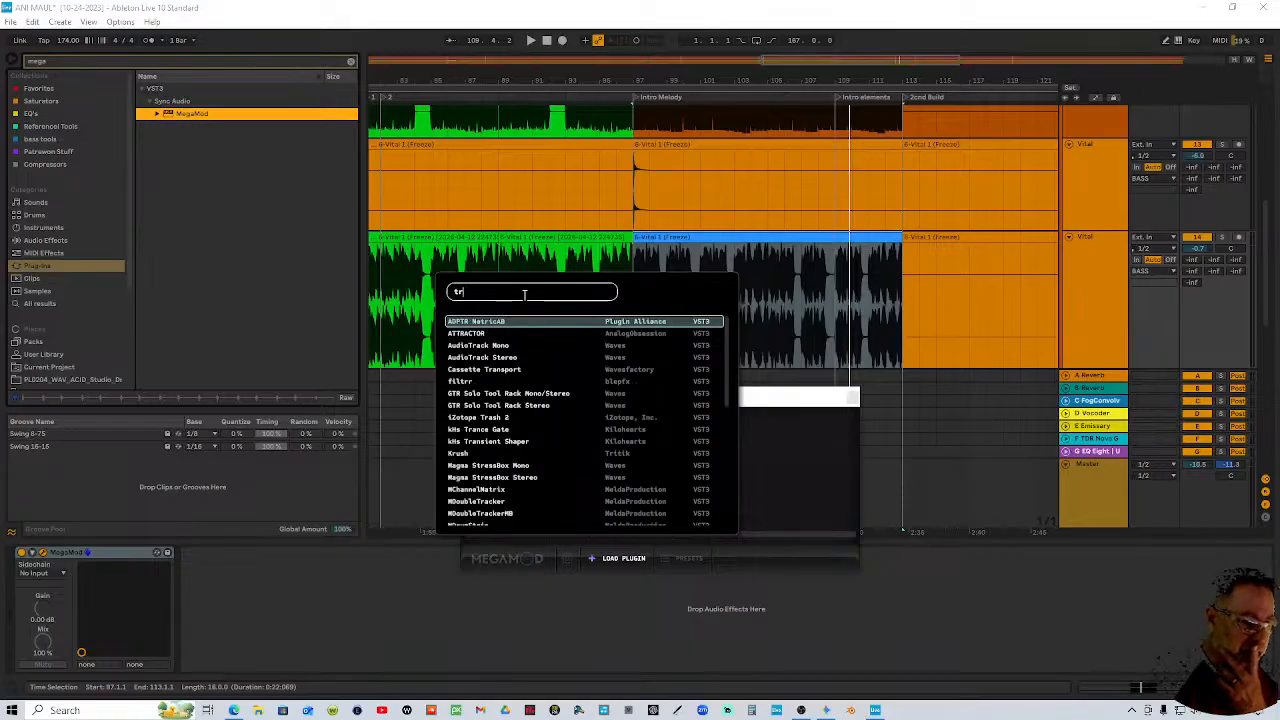
Search MegaMod's plug-in list for "fire" and load the Fire distortion by Wings
text(fi)
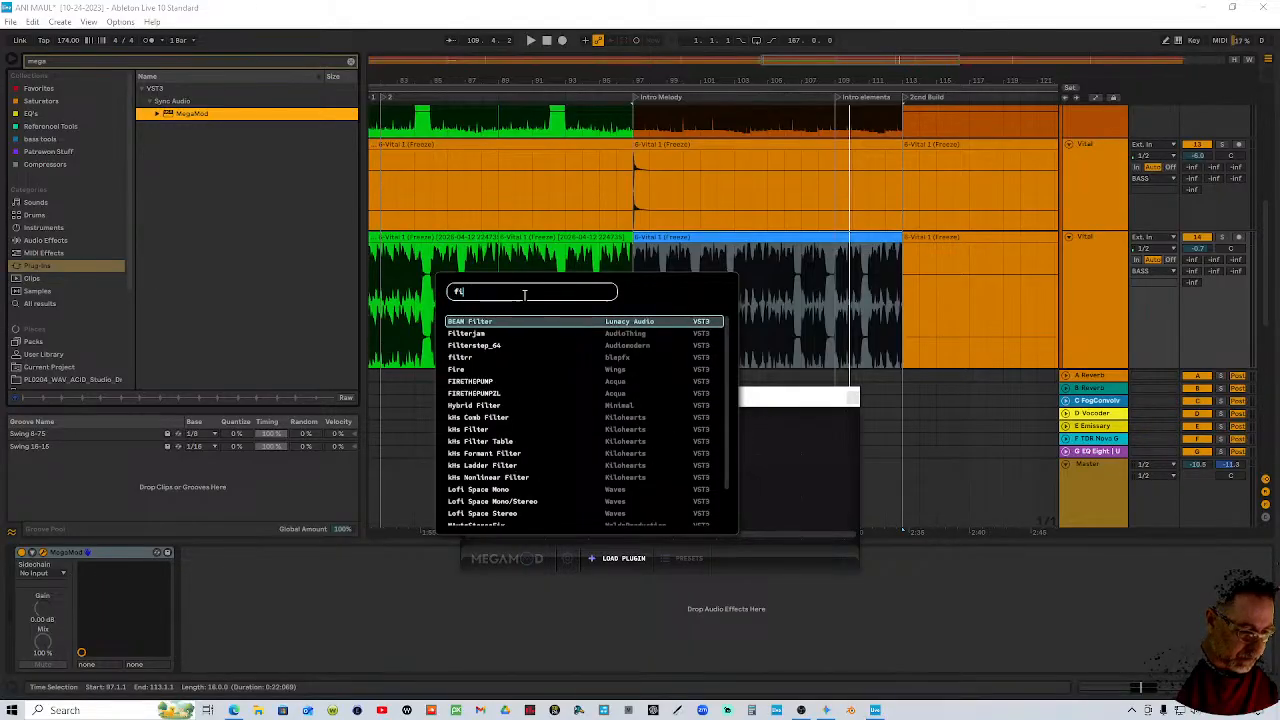
text(re)
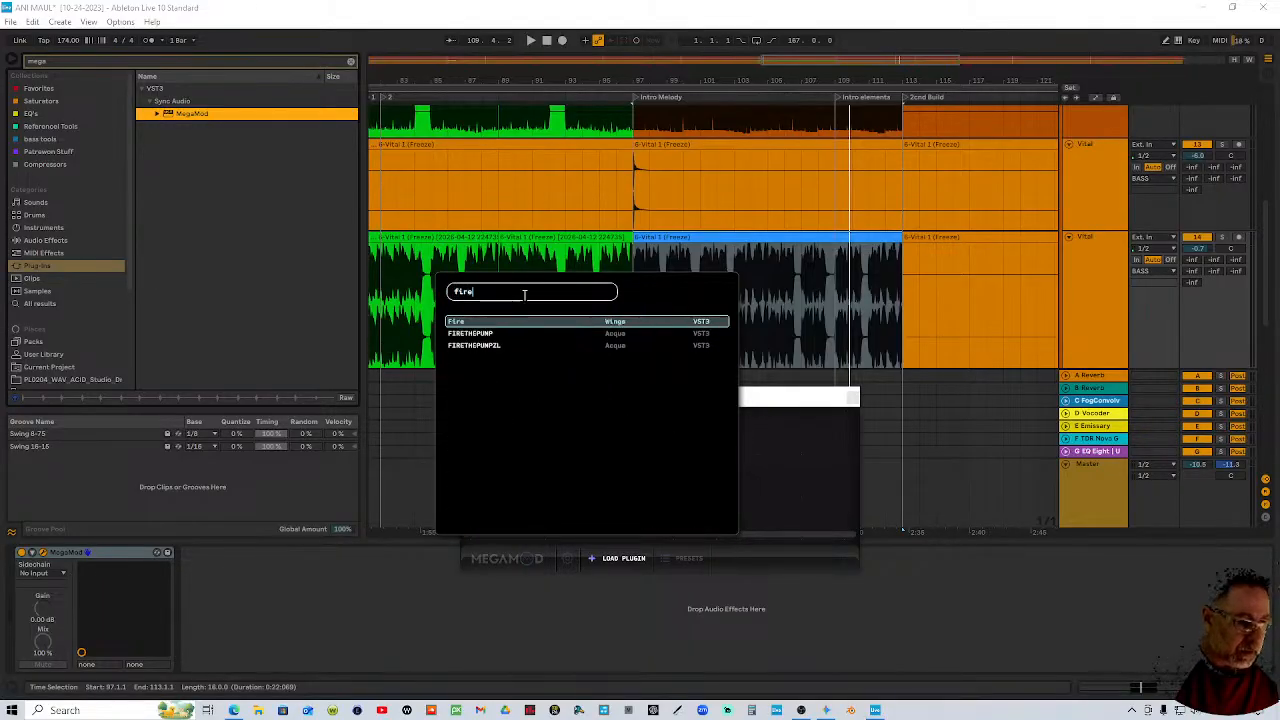
click(470, 324)
drag(774, 399, 404, 111)
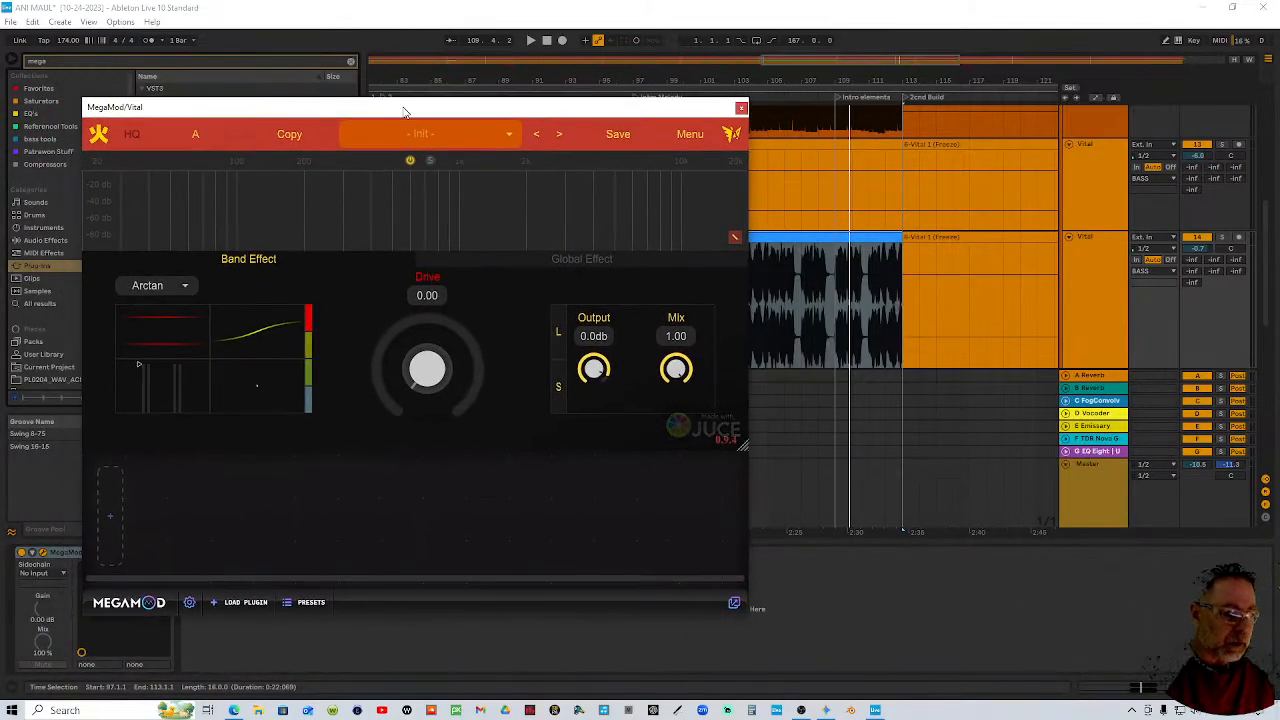
Add a Randomizer modulator to MegaMod, synced to 1/4 with 71% Jitter and 45% Smooth
click(113, 520)
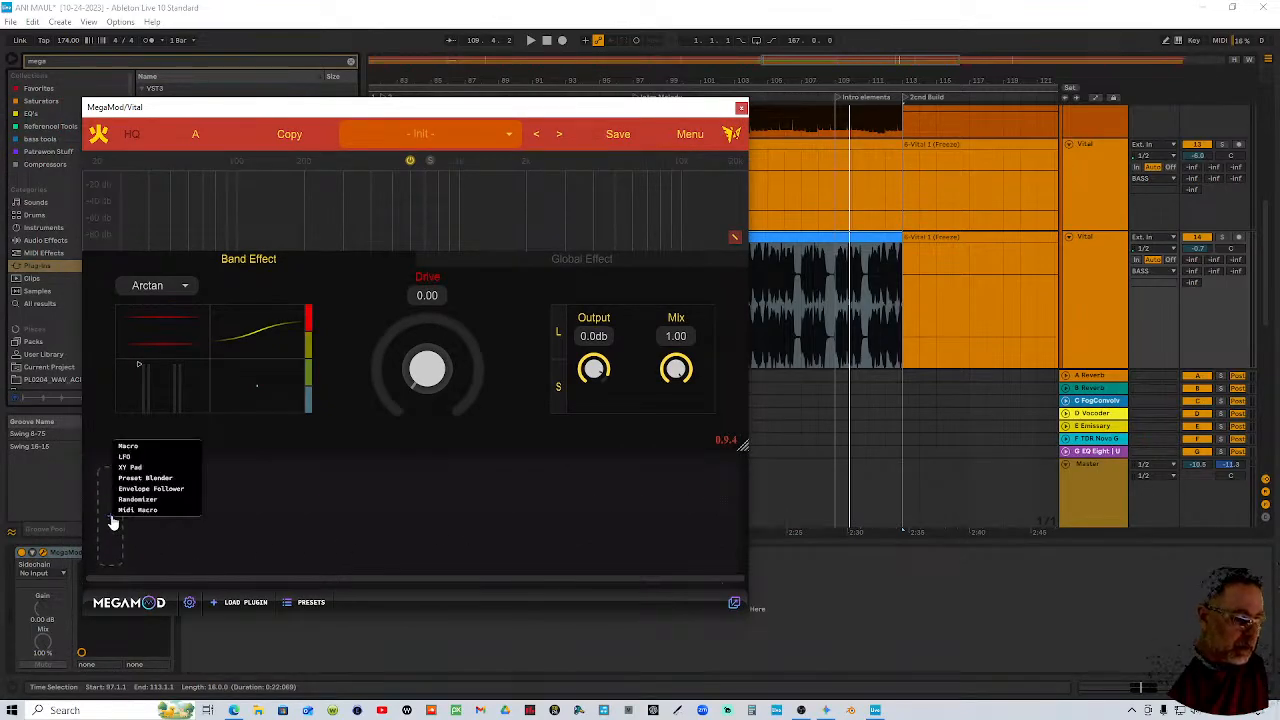
click(165, 499)
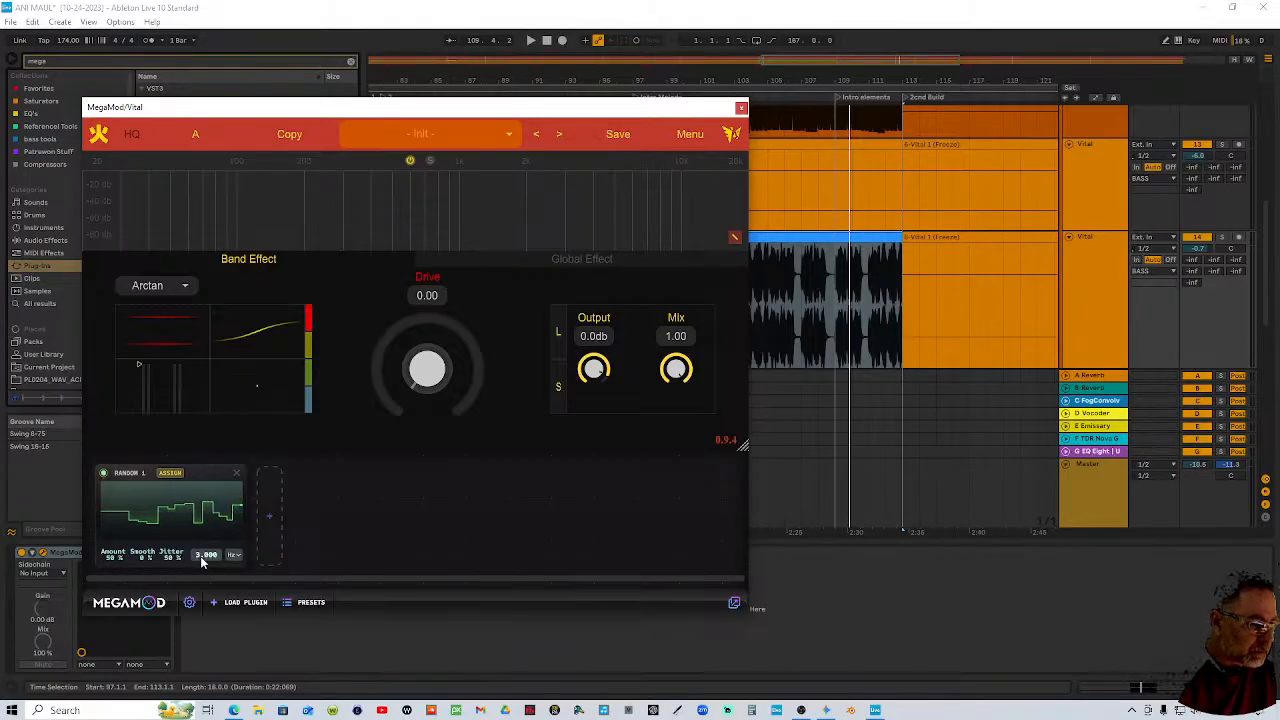
click(236, 555)
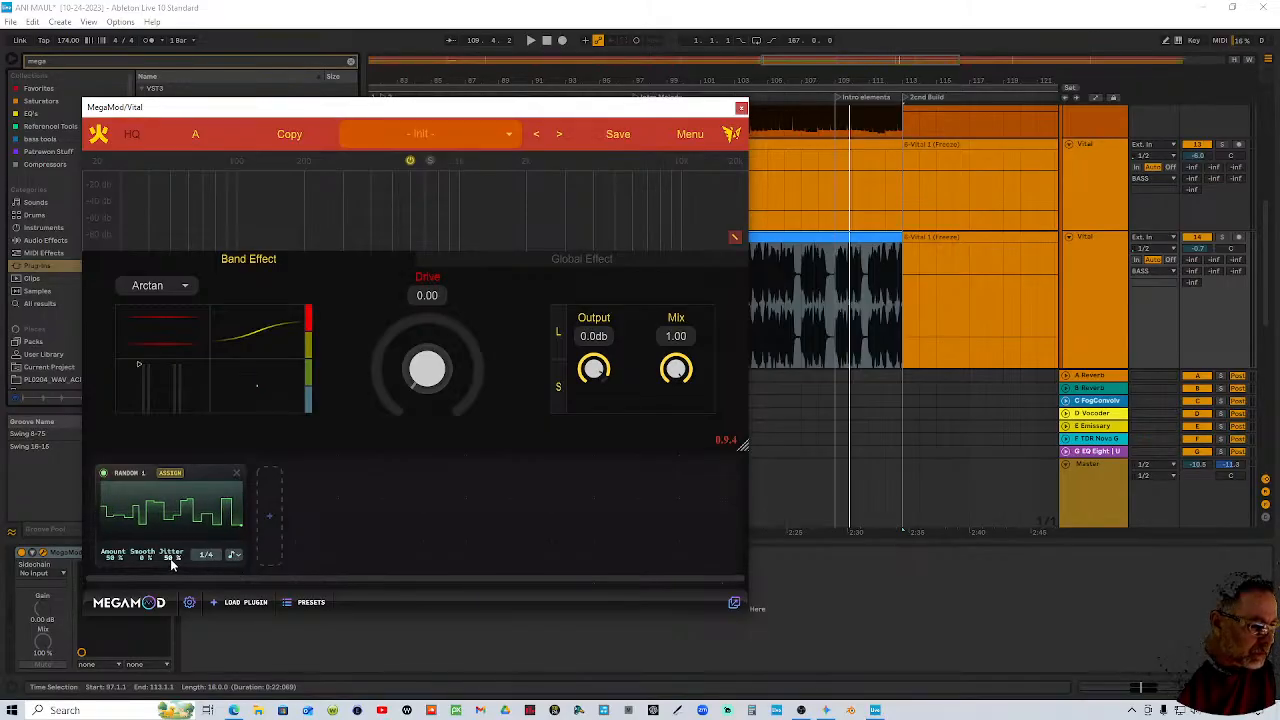
drag(172, 557, 196, 505)
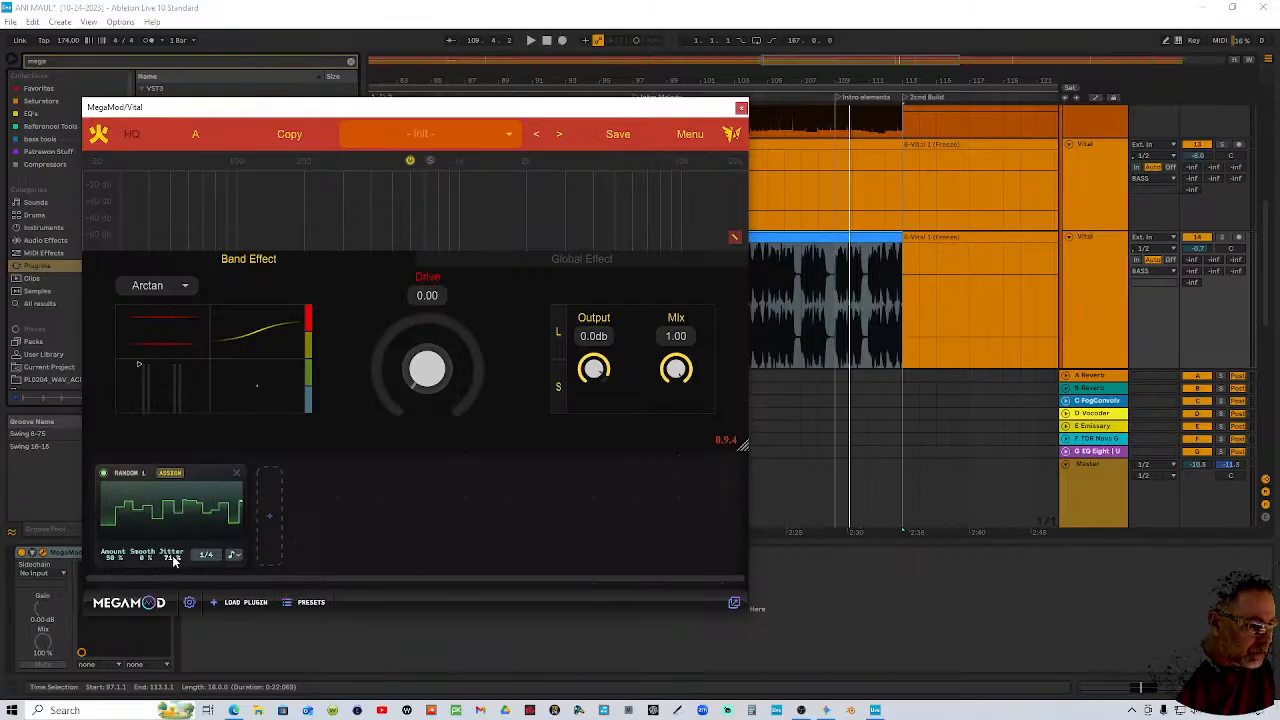
drag(146, 560, 143, 410)
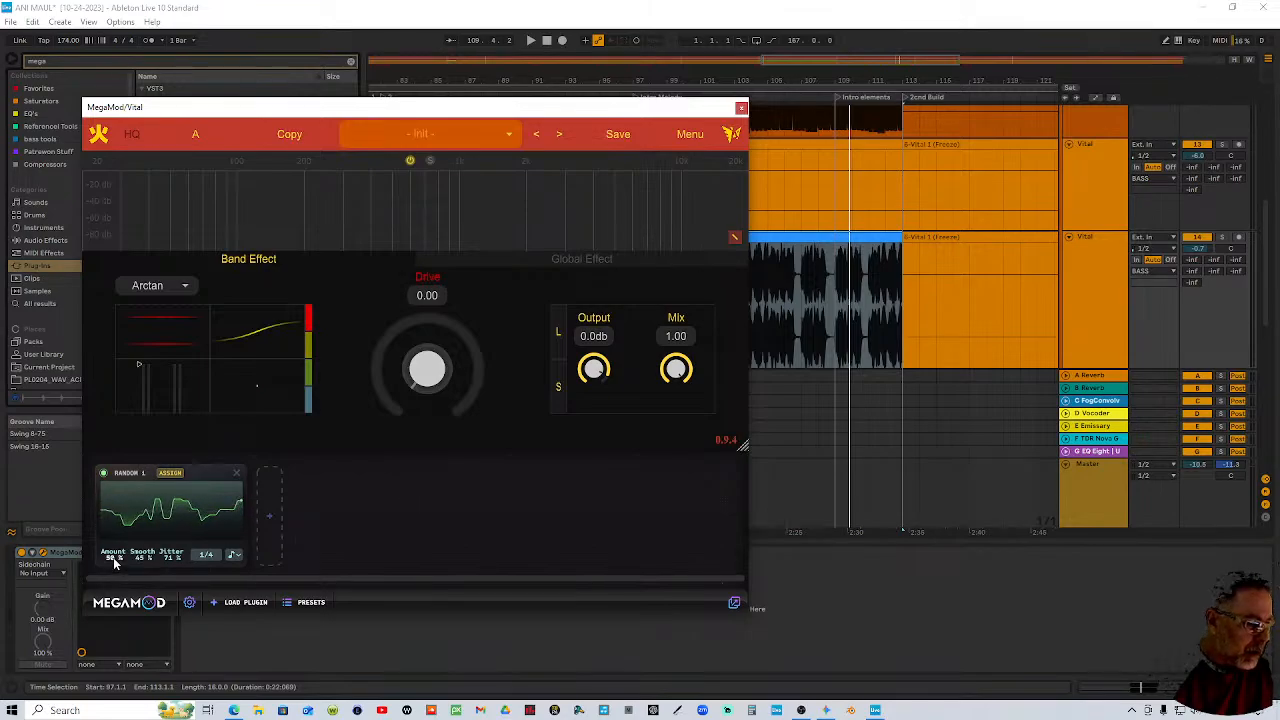
Assign the Randomizer to Fire's full-range Drive at a depth of +57.60 and try a slight change to Fire's Output level
click(176, 480)
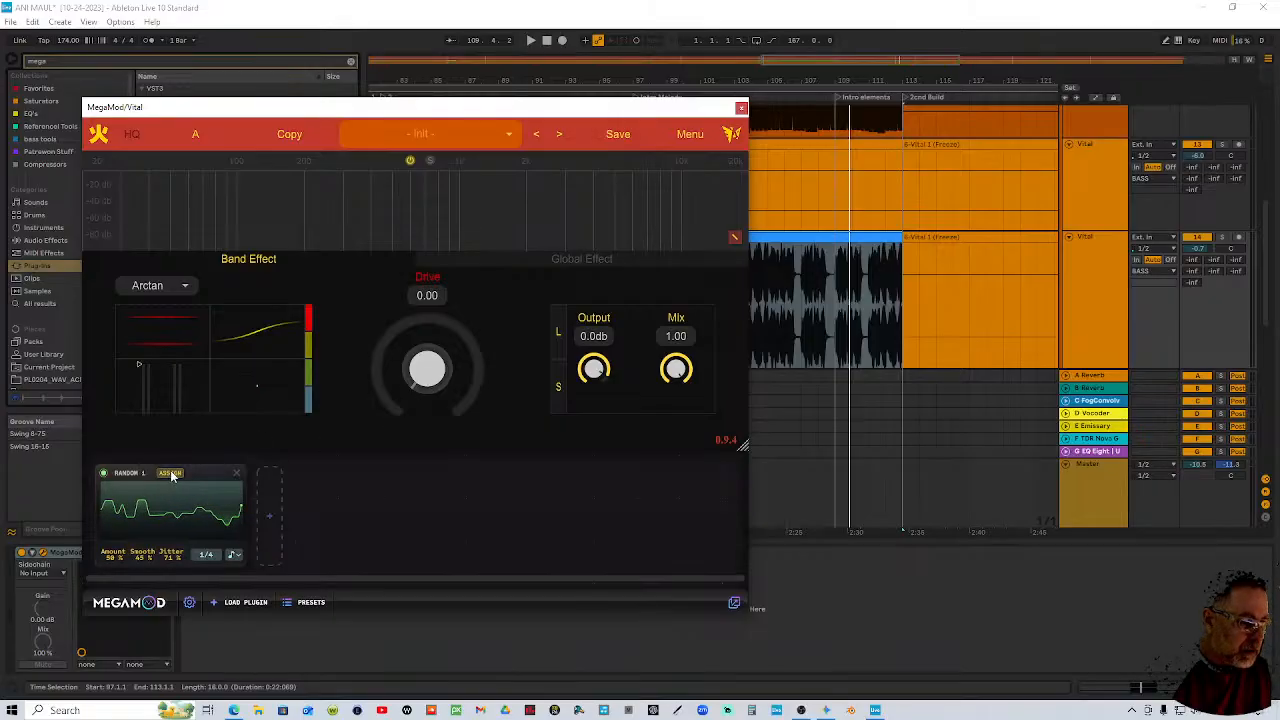
drag(170, 476, 431, 374)
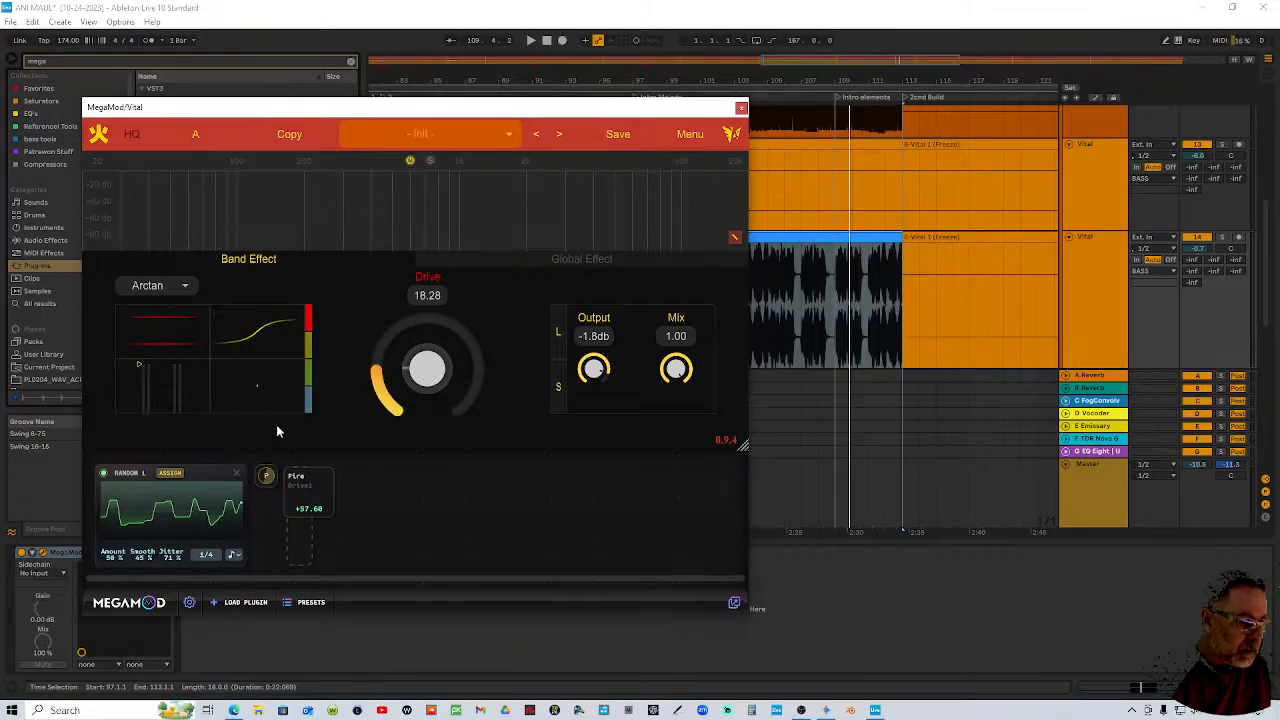
click(265, 476)
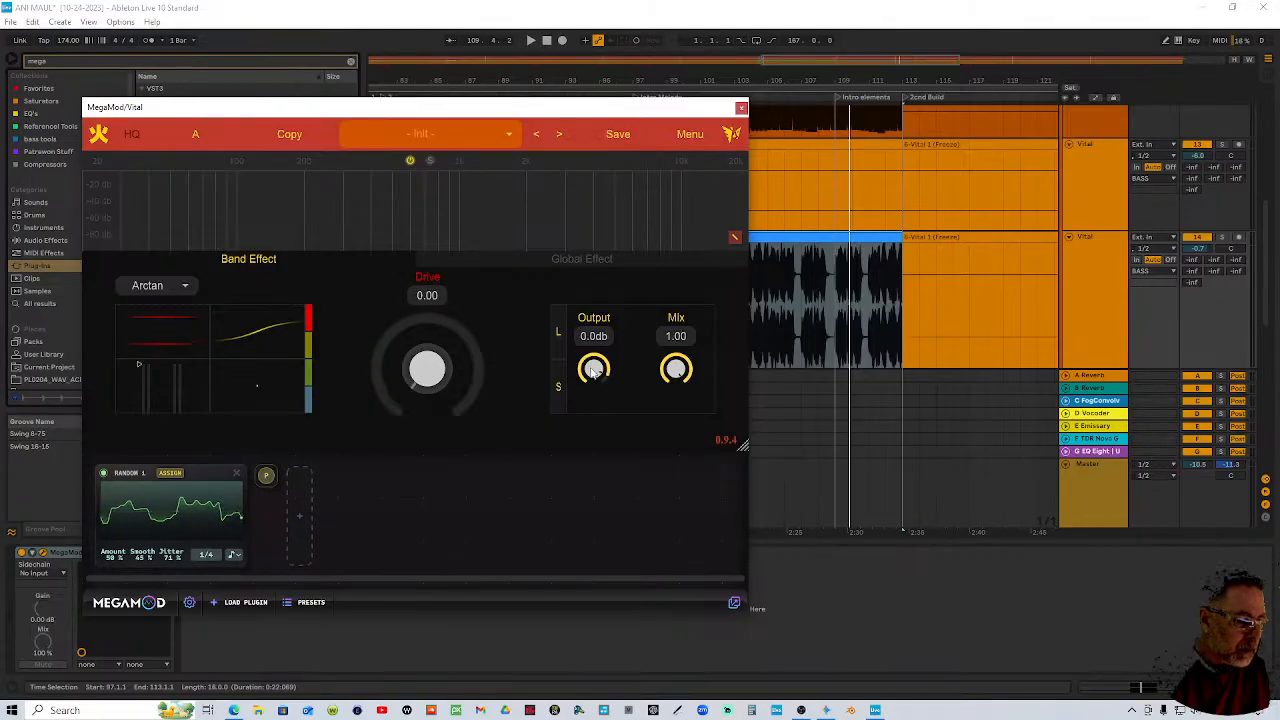
drag(593, 370, 598, 374)
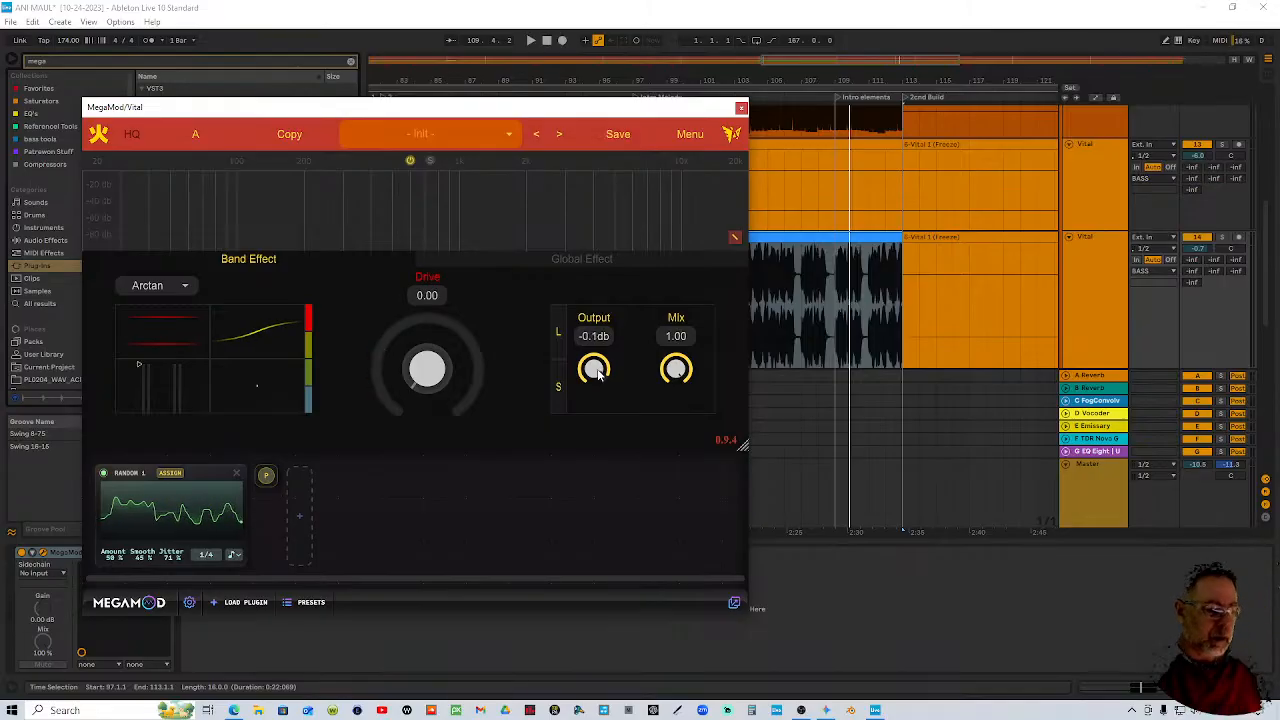
double_click(598, 372)
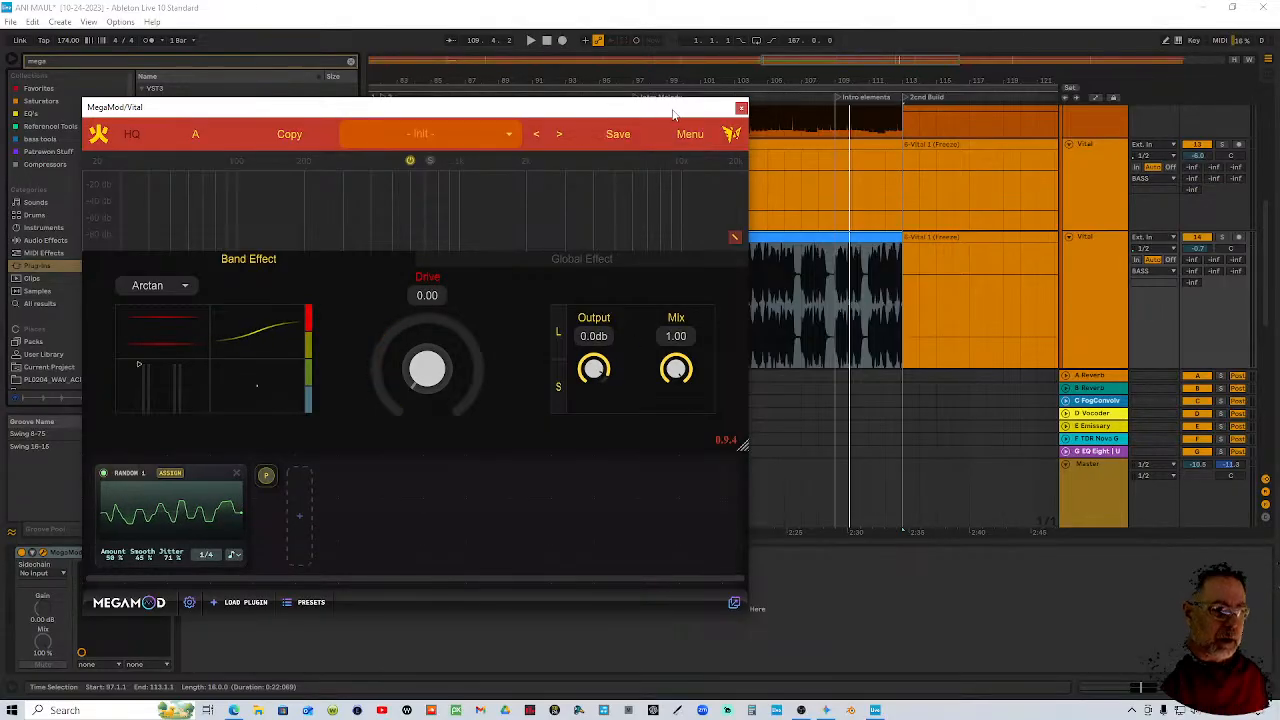
While playing from the Intro Melody marker, split Fire's spectrum into two bands and bypass the low band
drag(673, 114, 853, 350)
click(635, 103)
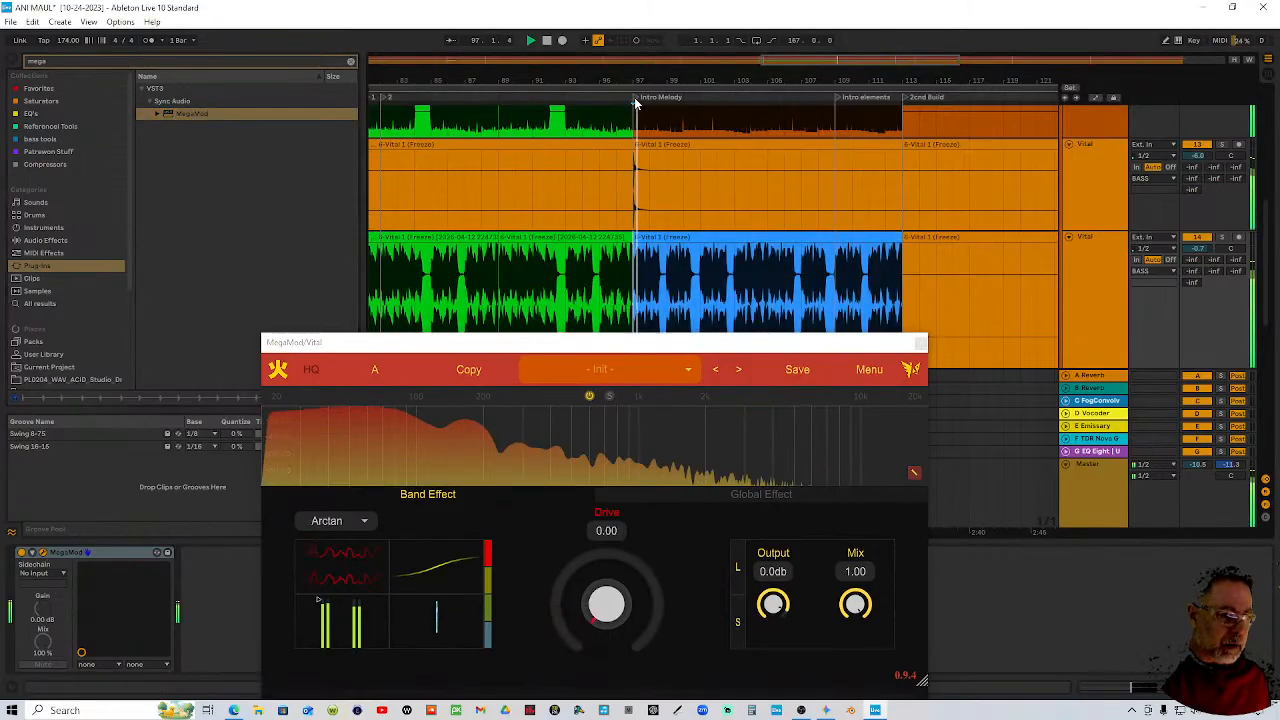
click(543, 405)
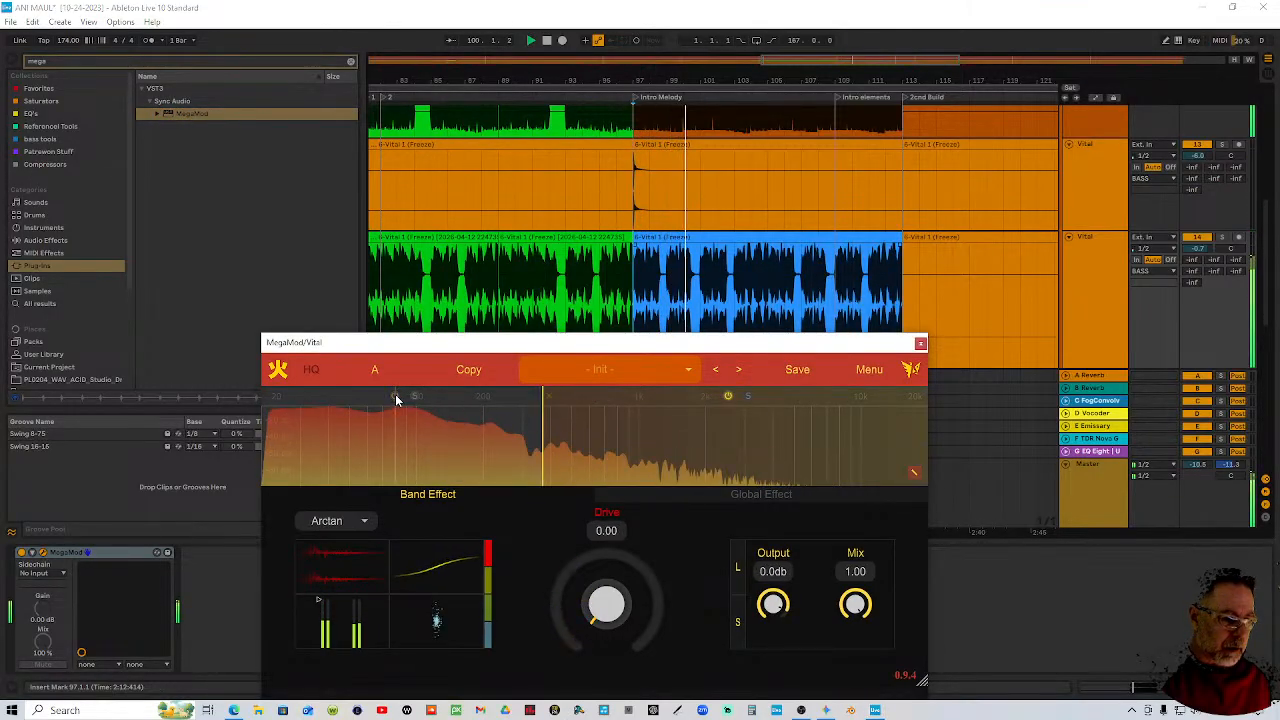
Set the Drive of Fire's upper band to 45.60 and stop playback
drag(609, 533, 610, 537)
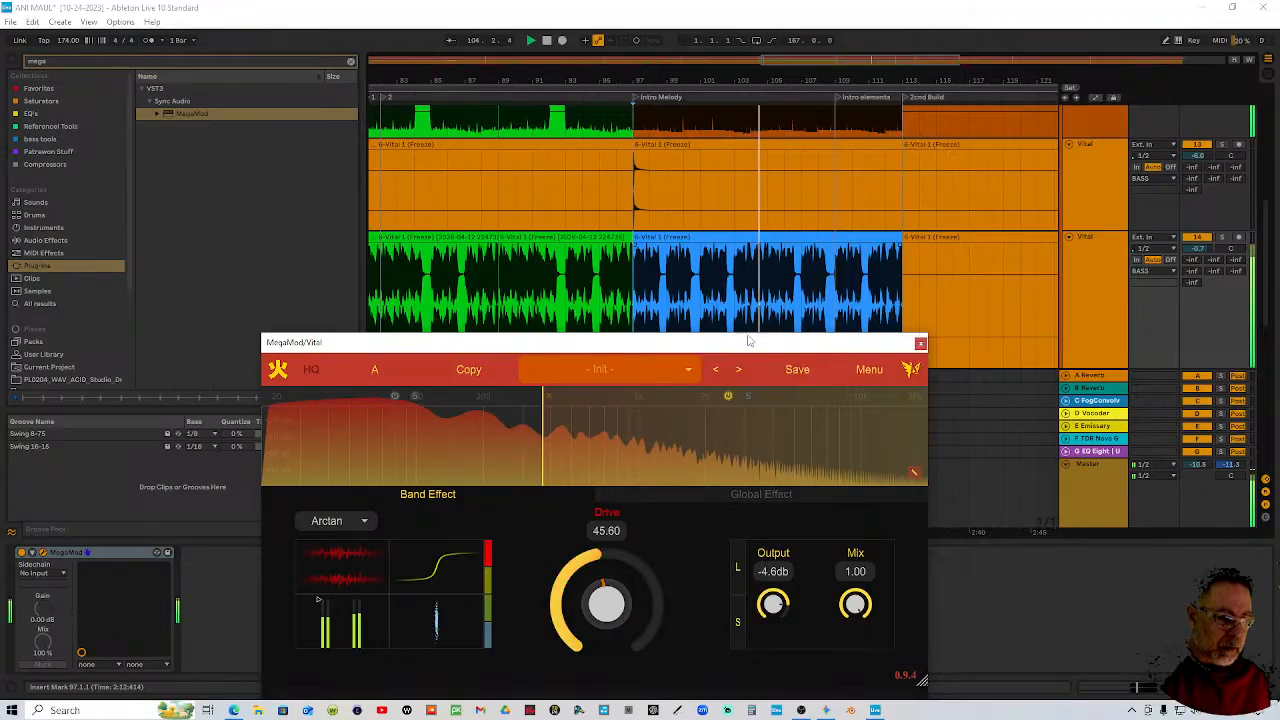
click(583, 75)
key(space)
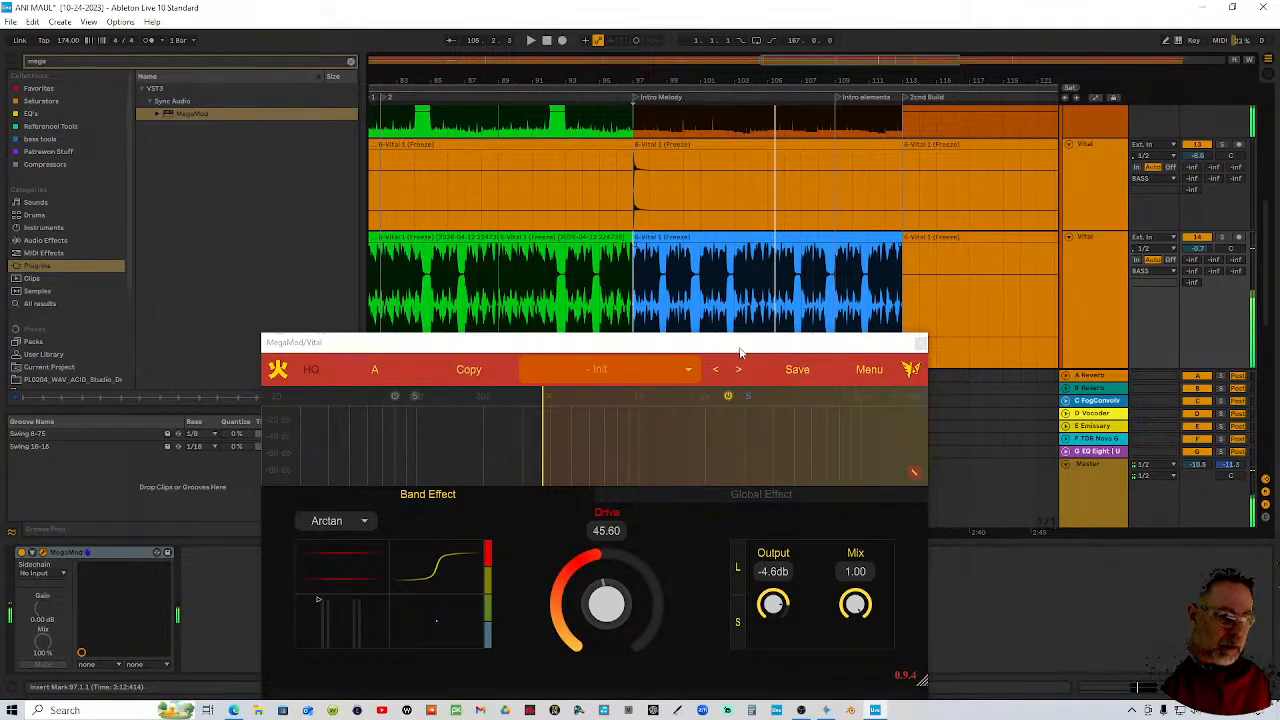
Assign the Randomizer to the upper band's Drive at a depth of +82.40, removing the earlier Drive assignment
drag(740, 352, 571, 178)
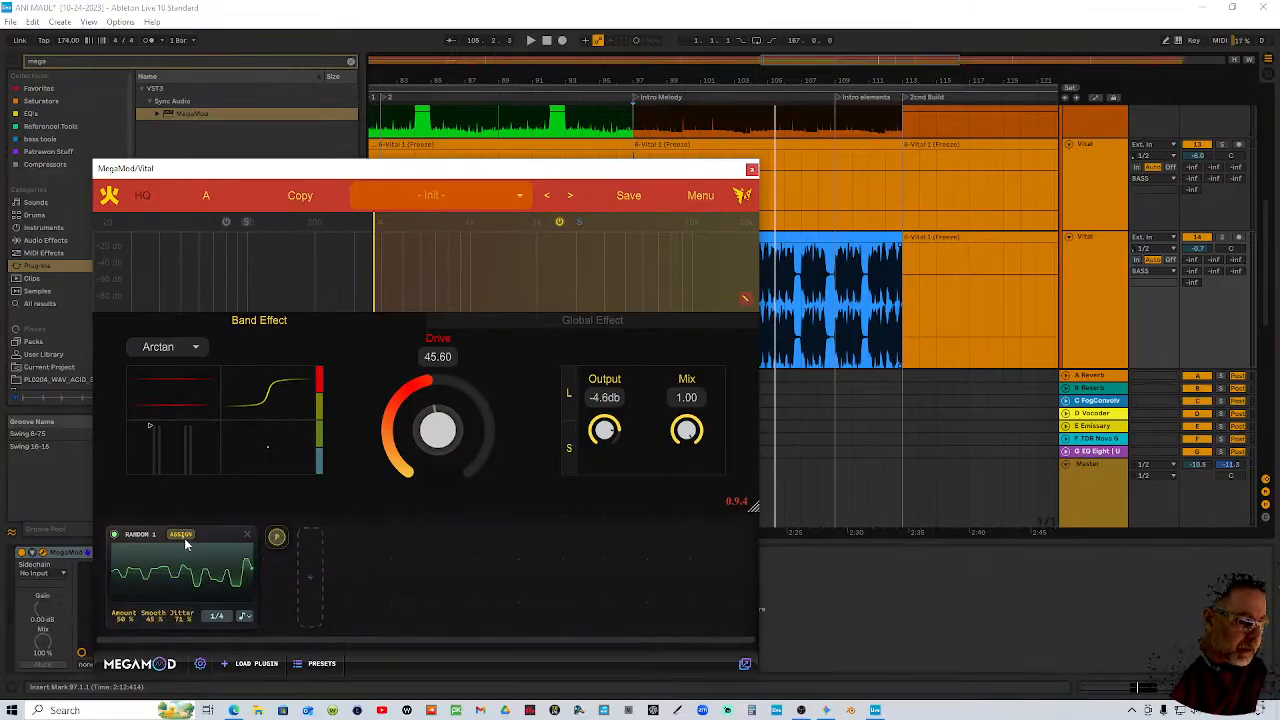
drag(184, 537, 447, 437)
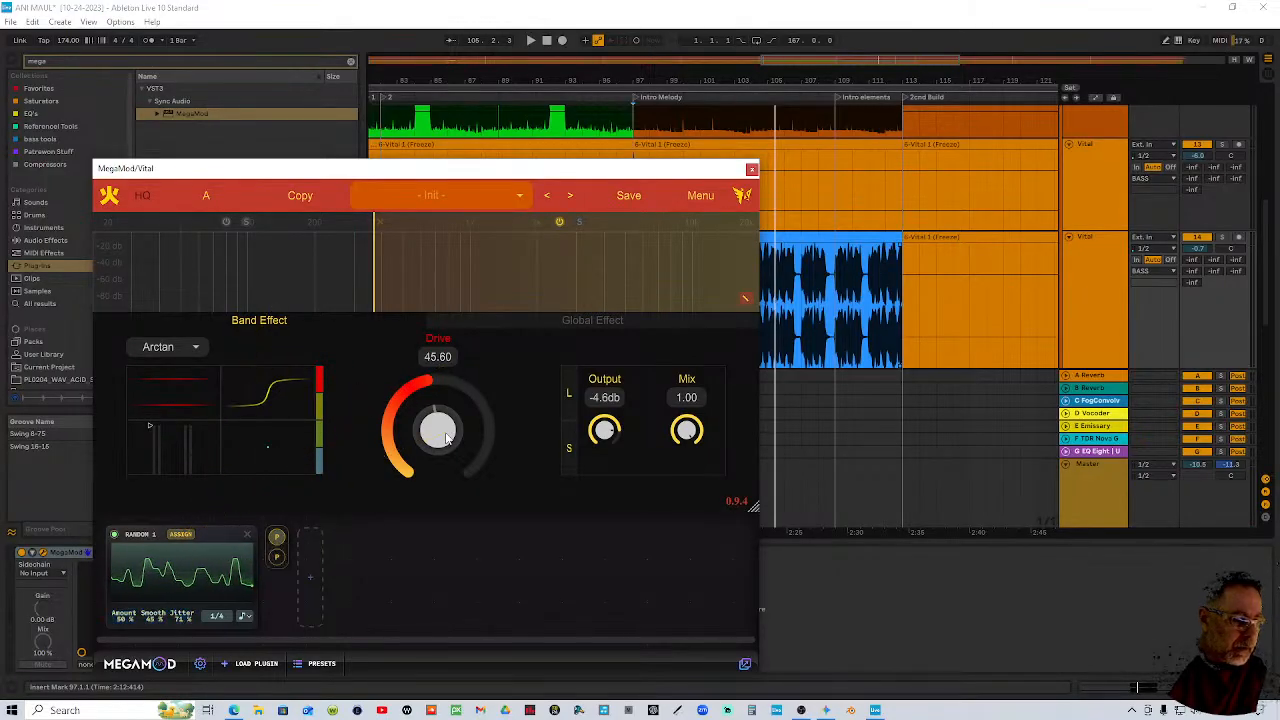
right_click(279, 541)
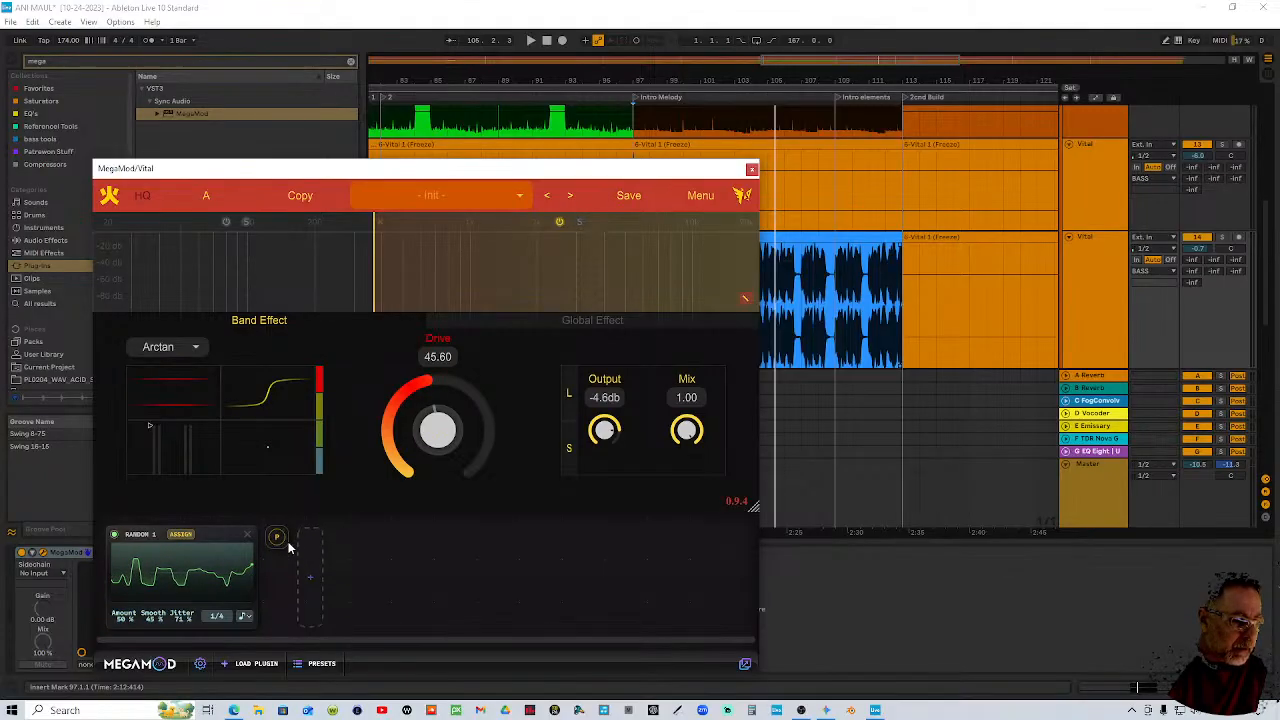
drag(279, 541, 286, 430)
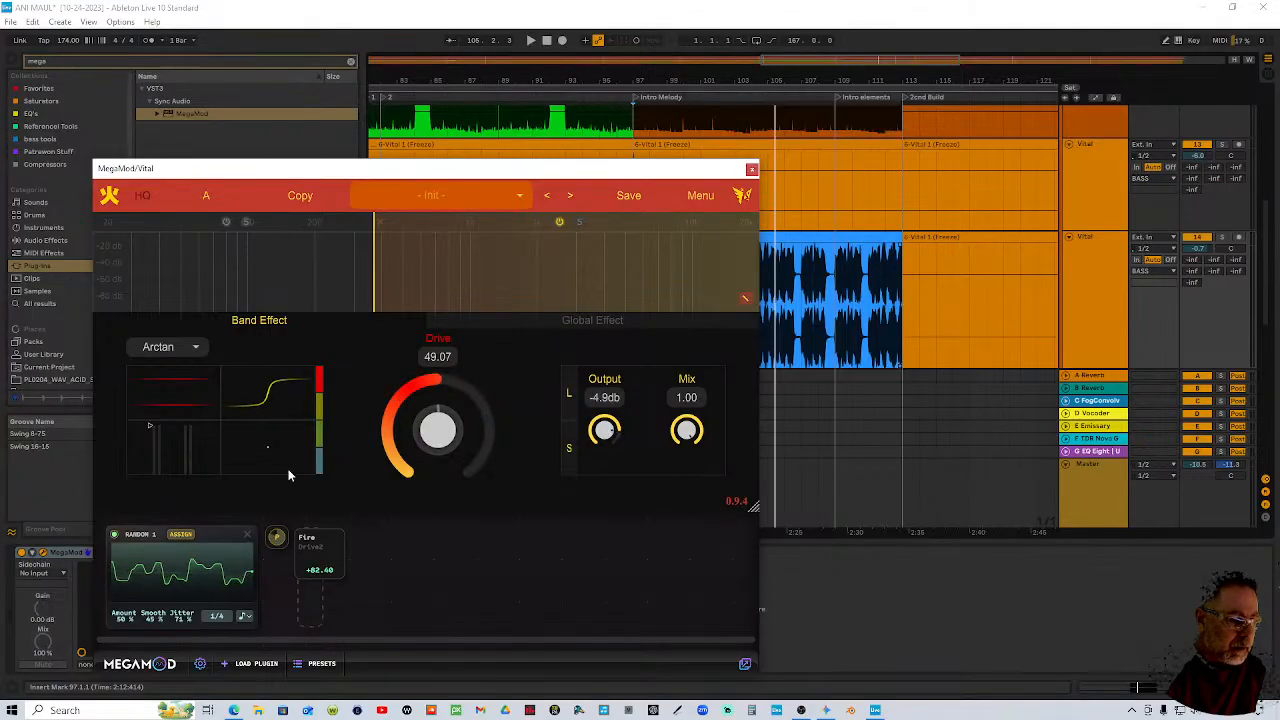
Audition the bass copy from the Intro Melody marker with the randomized upper-band Drive and stop playback
drag(674, 168, 676, 212)
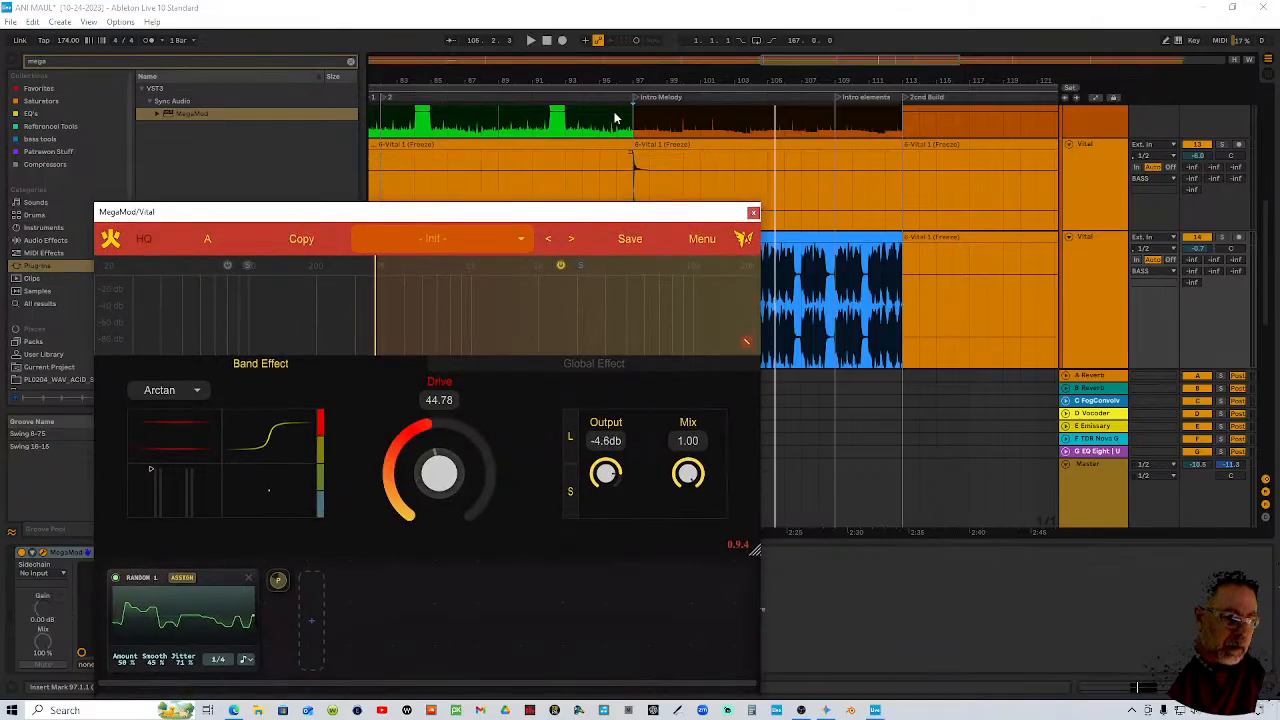
click(620, 97)
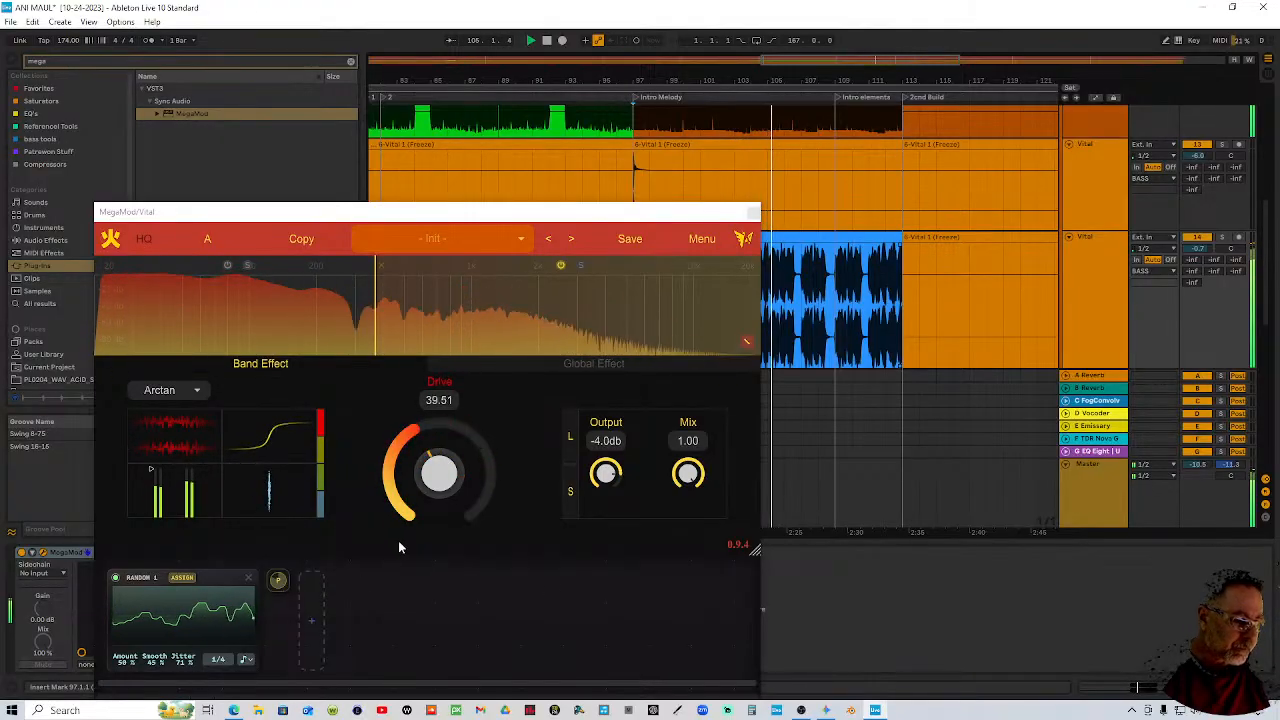
key(space)
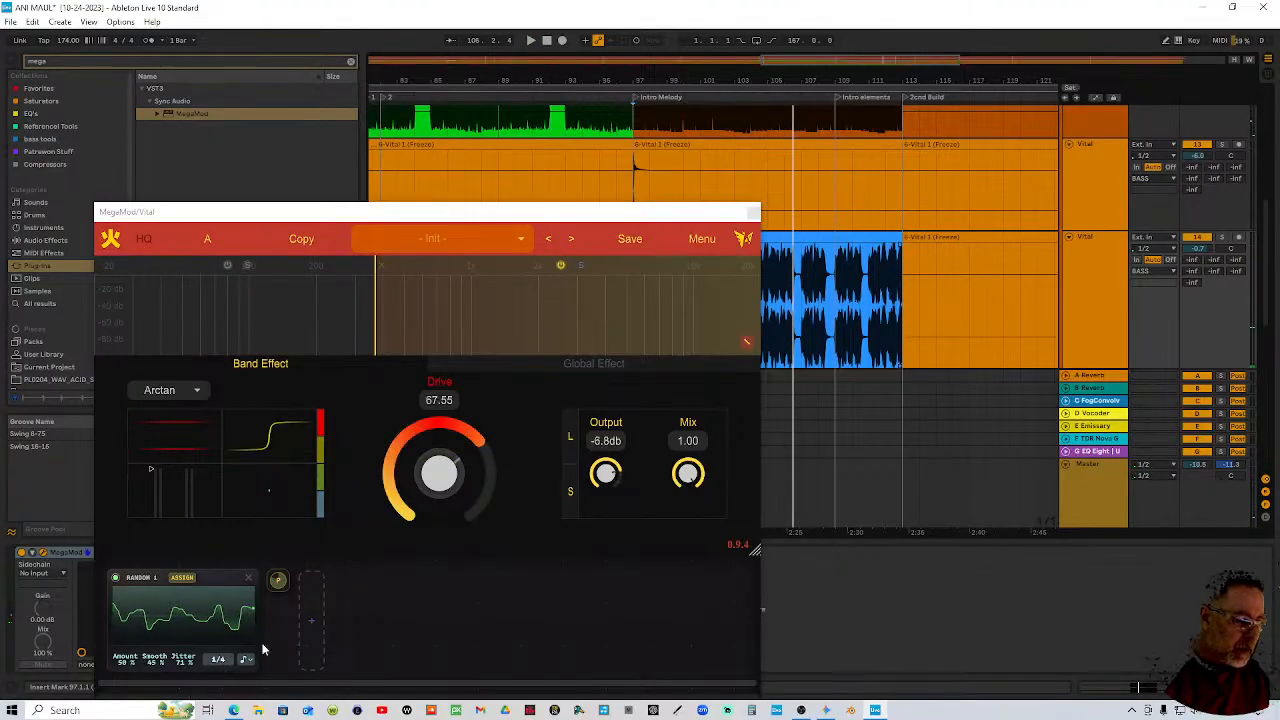
Reopen the MegaMod window and add a sine LFO modulator with a tempo-synced rate of 1/4
click(752, 212)
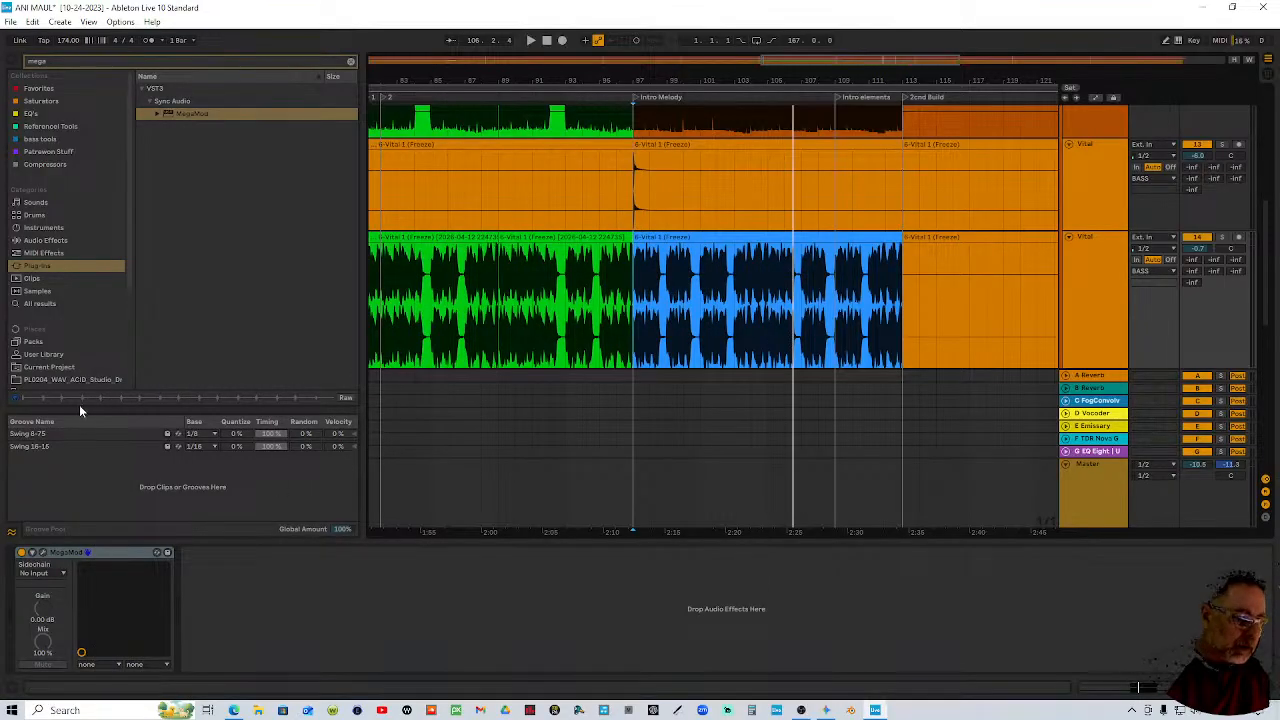
click(42, 552)
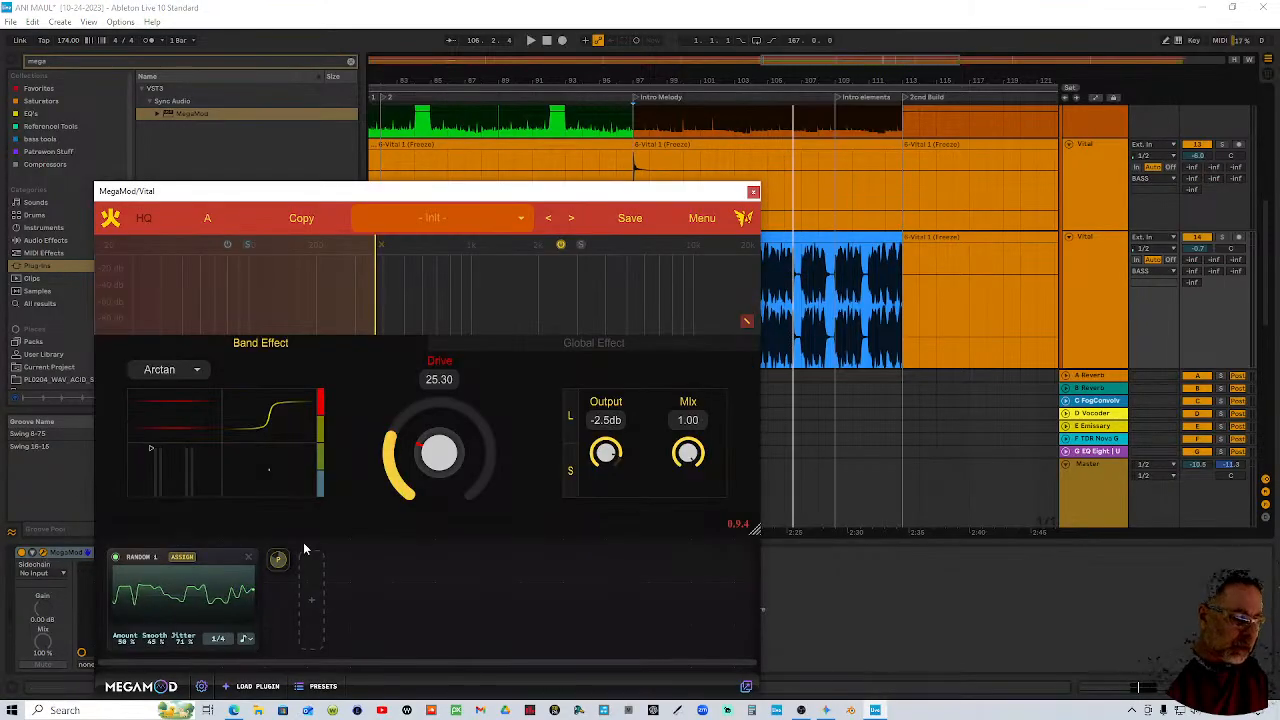
click(314, 602)
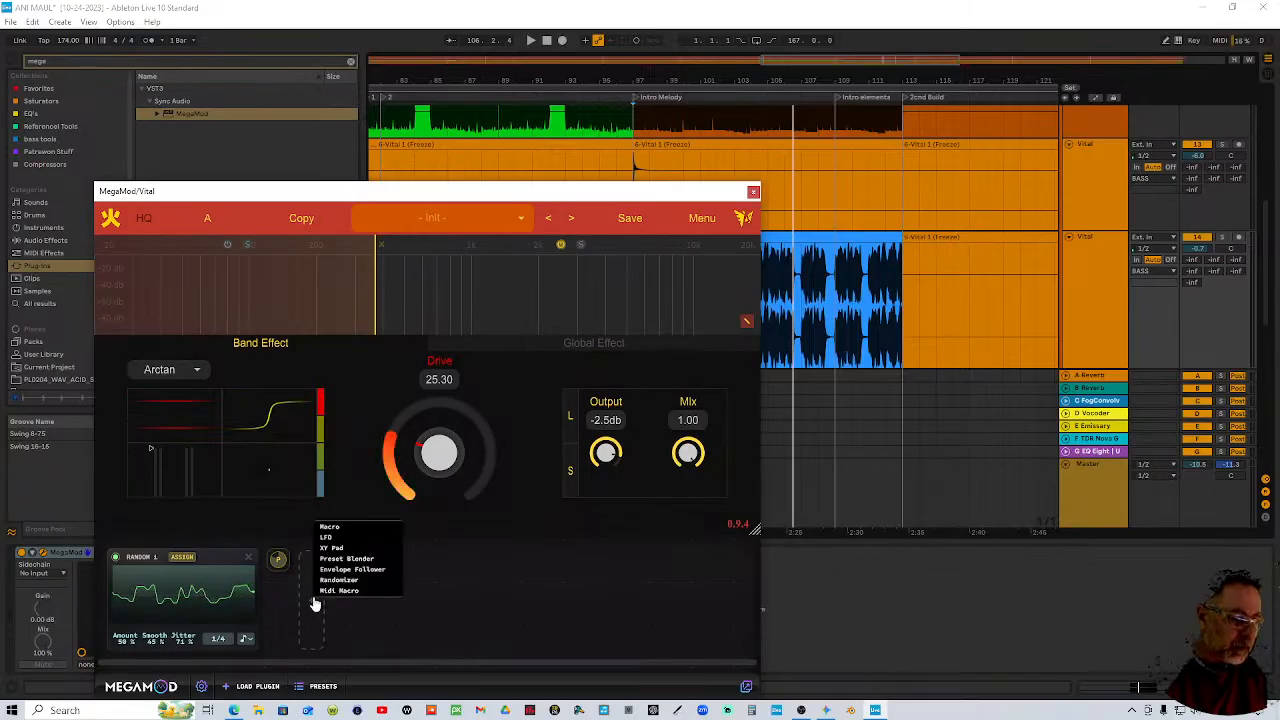
click(330, 541)
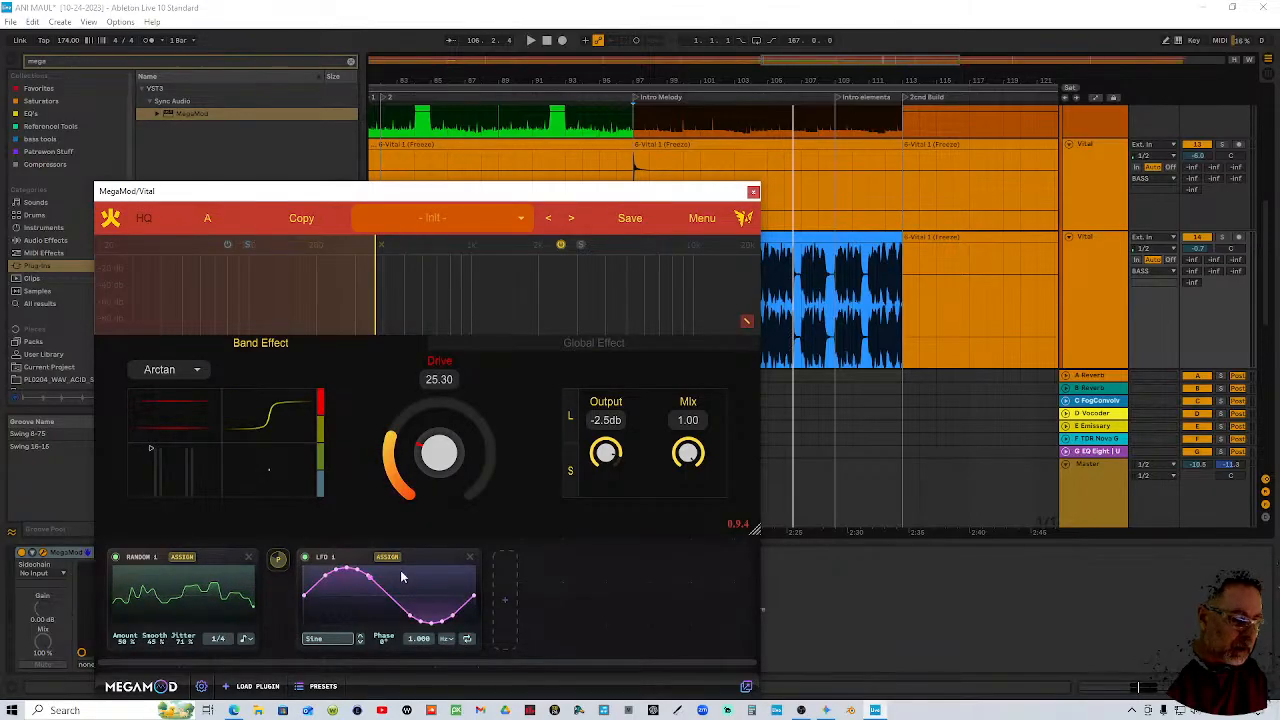
click(447, 641)
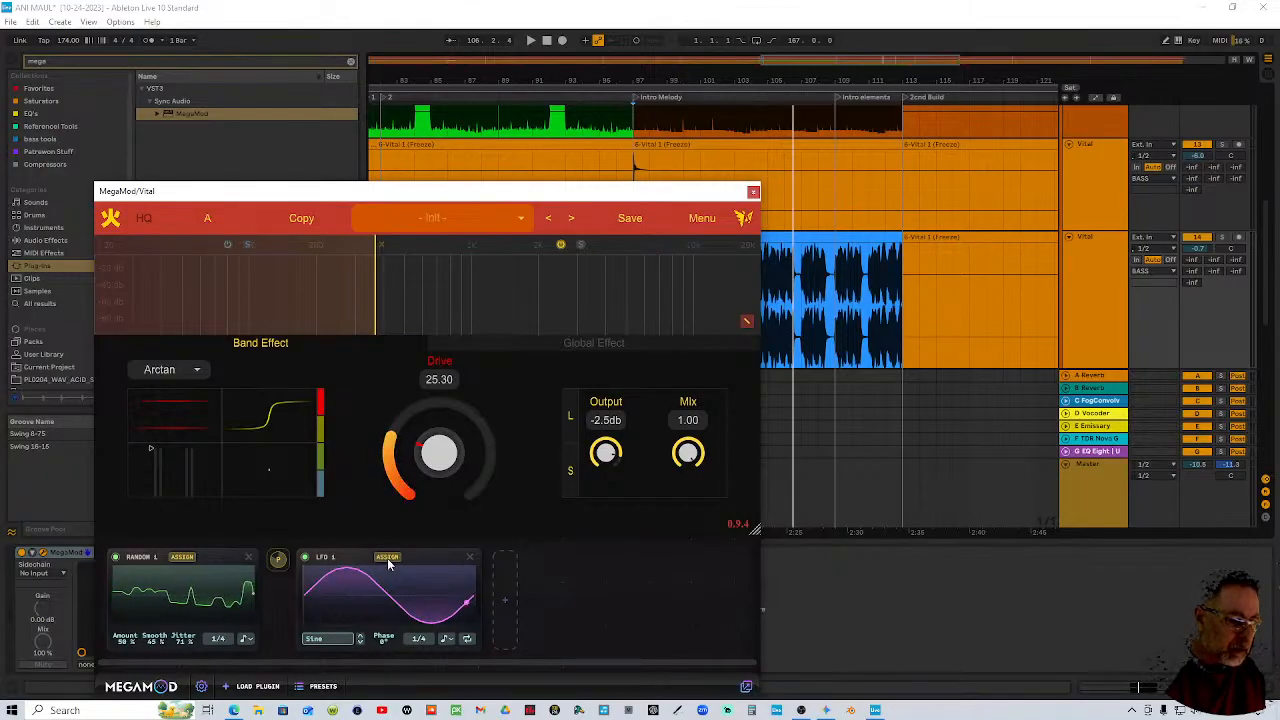
Assign both the LFO and the Randomizer to the Drive of Fire's low band
drag(387, 560, 438, 455)
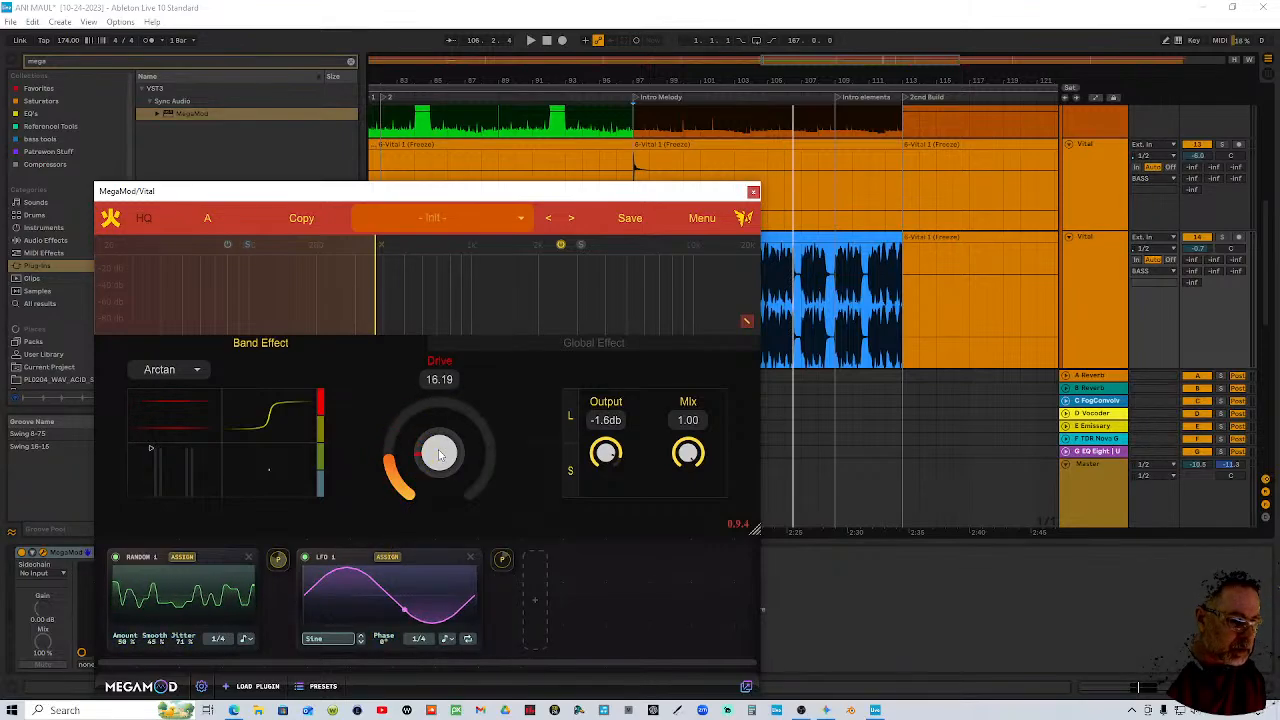
click(503, 562)
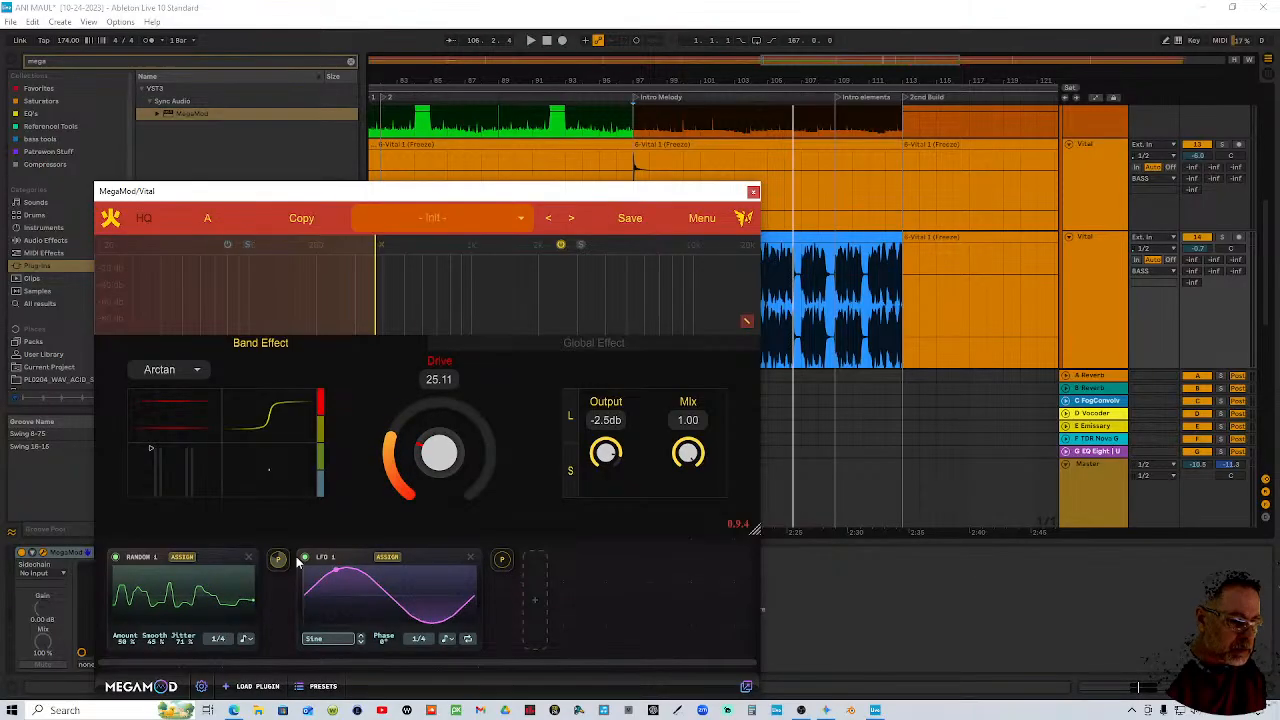
drag(181, 556, 425, 458)
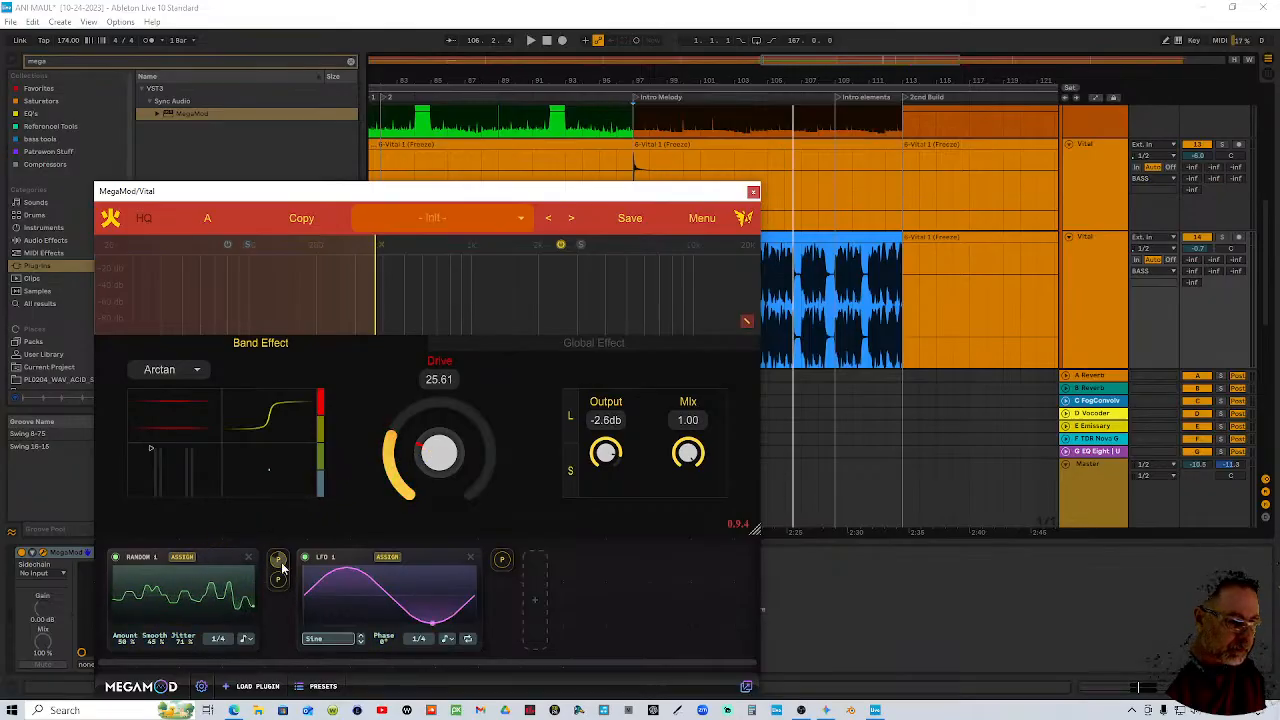
mouse_move(279, 567)
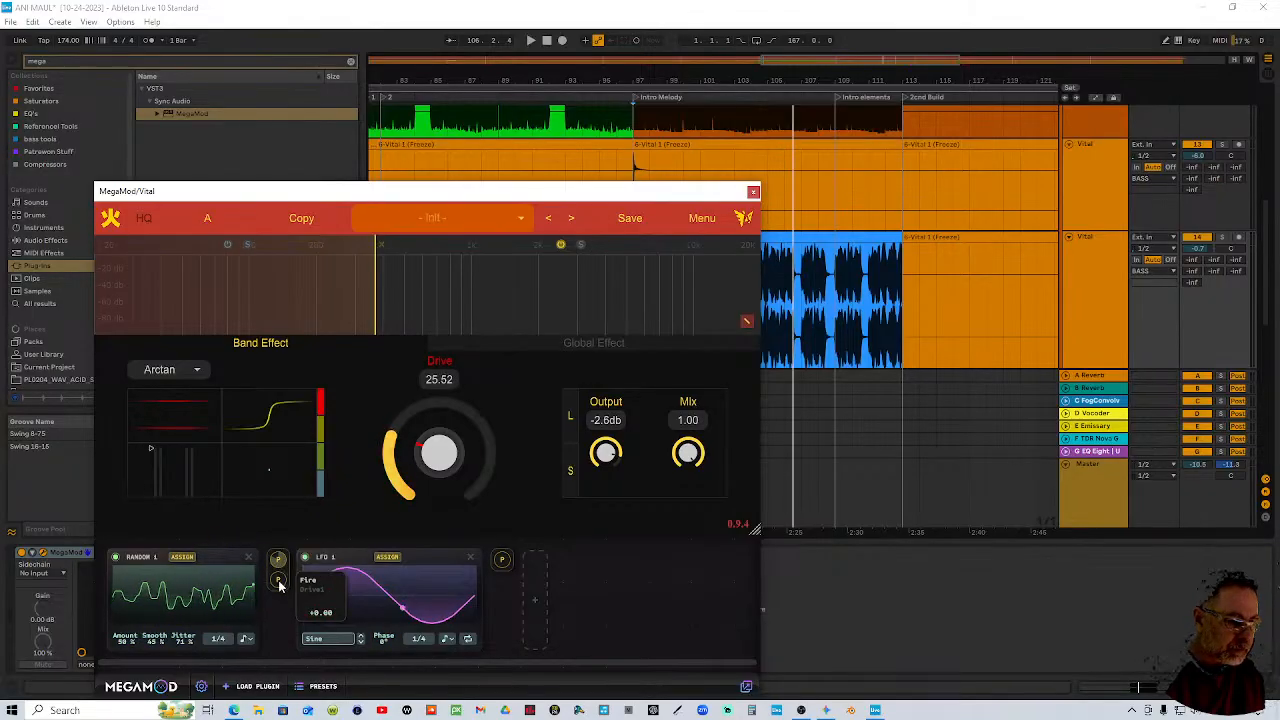
Set the Random 1 modulation amount on the Fire plug-in's Drive to +43.20 and audition it from the Intro Melody marker
drag(280, 585, 286, 550)
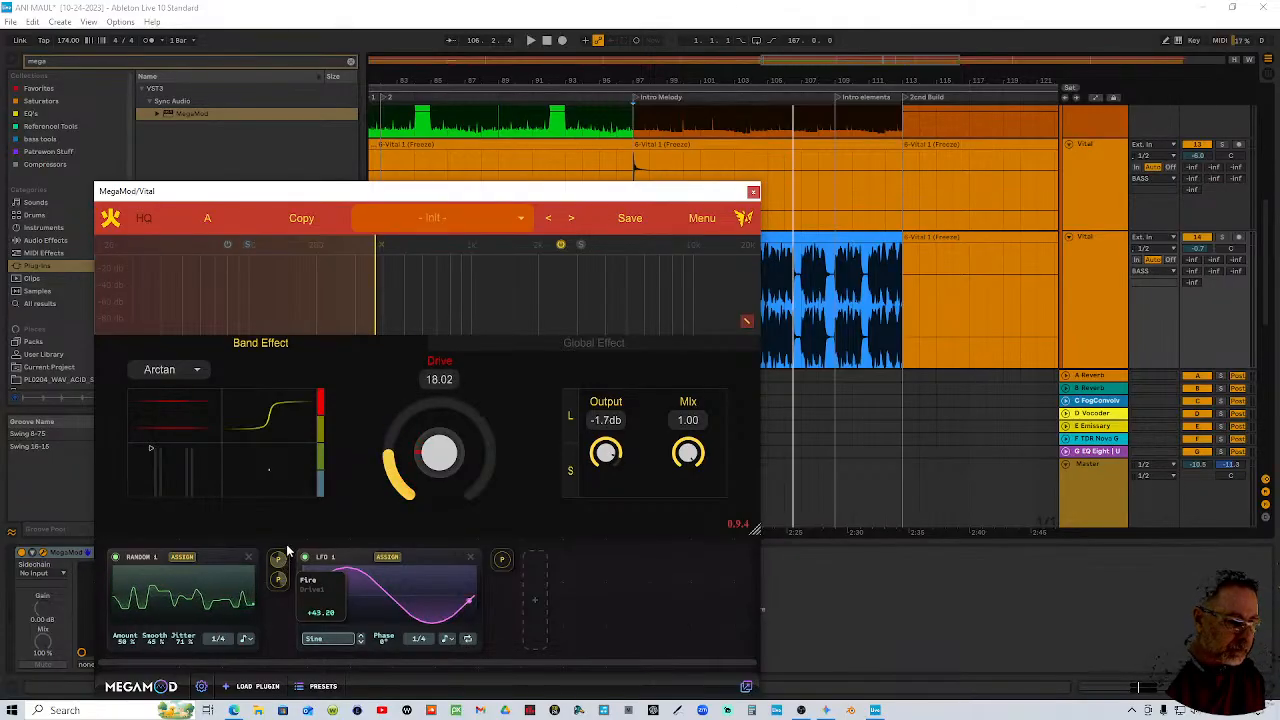
click(634, 100)
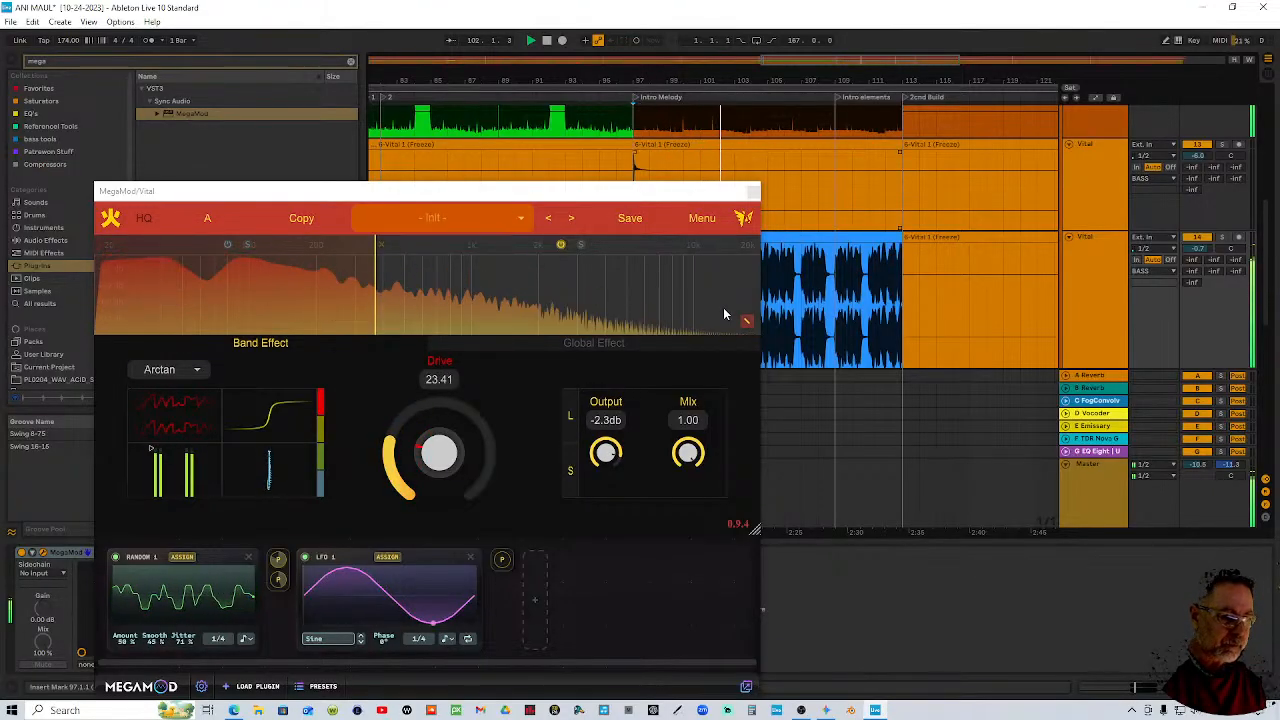
click(753, 191)
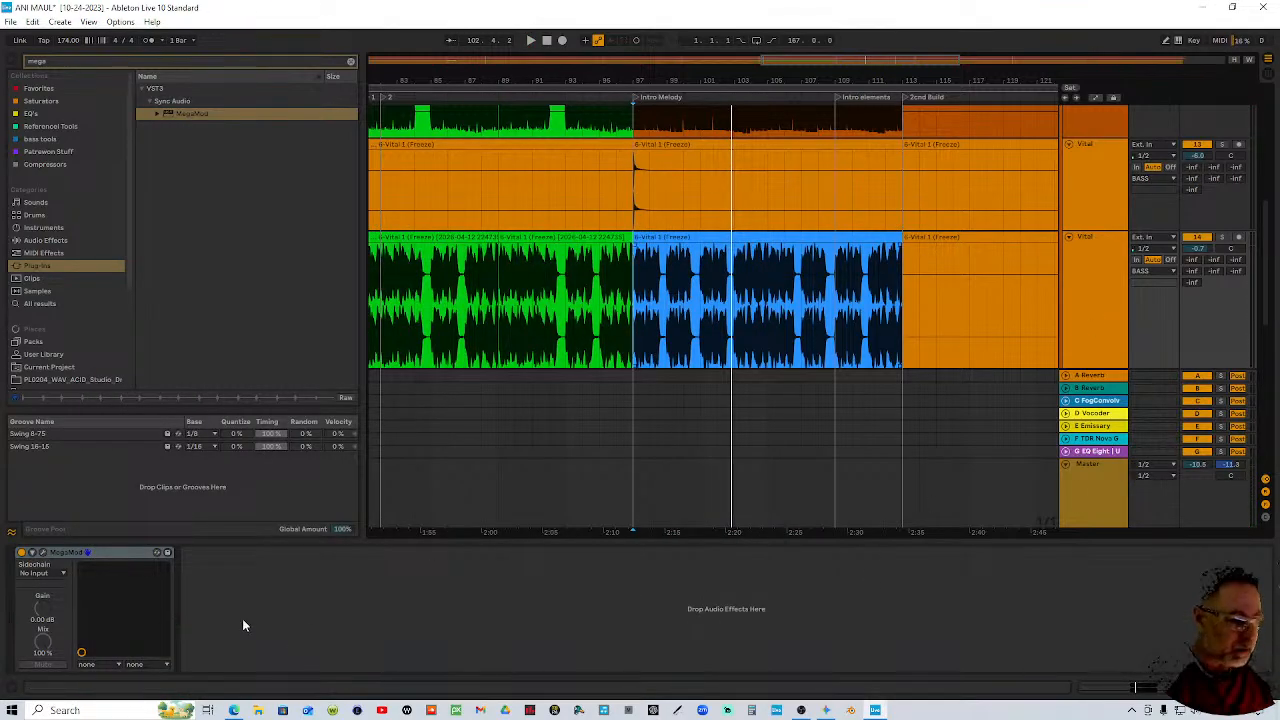
Duplicate Vital track 14 together with its MegaMod device
right_click(20, 558)
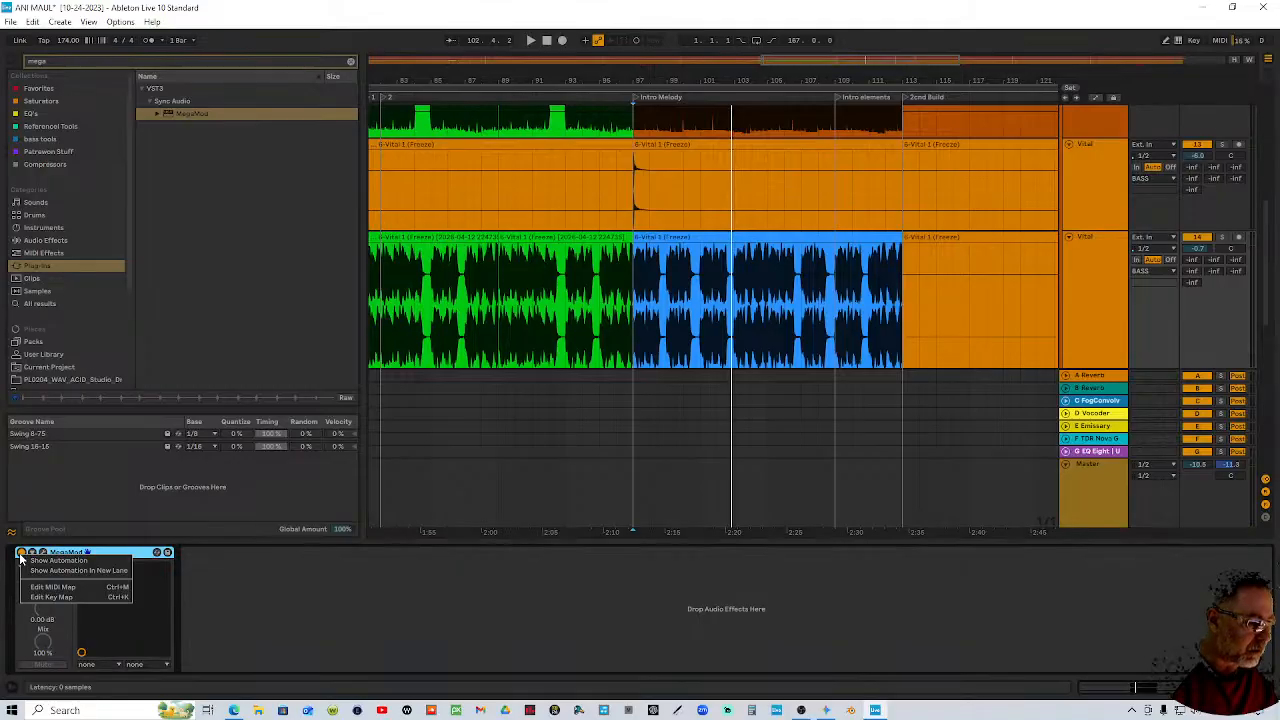
key(Escape)
right_click(1094, 259)
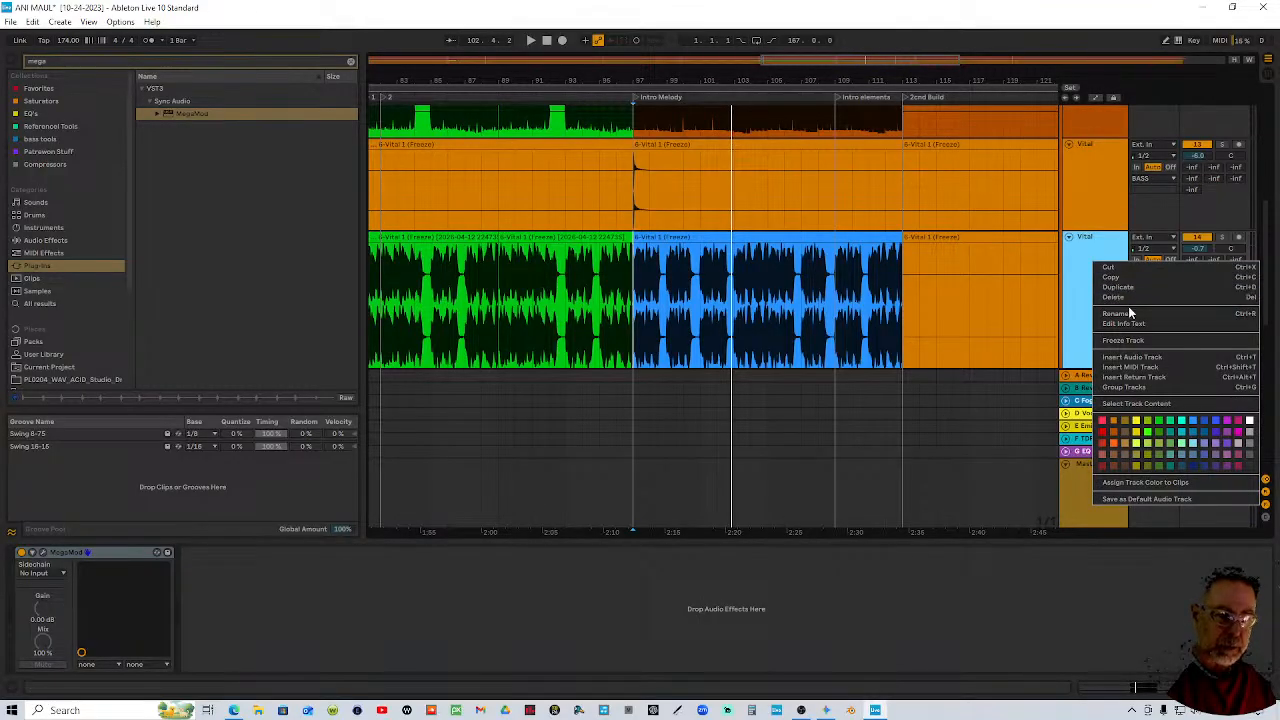
key(Escape)
scroll(719, 392, down, 2)
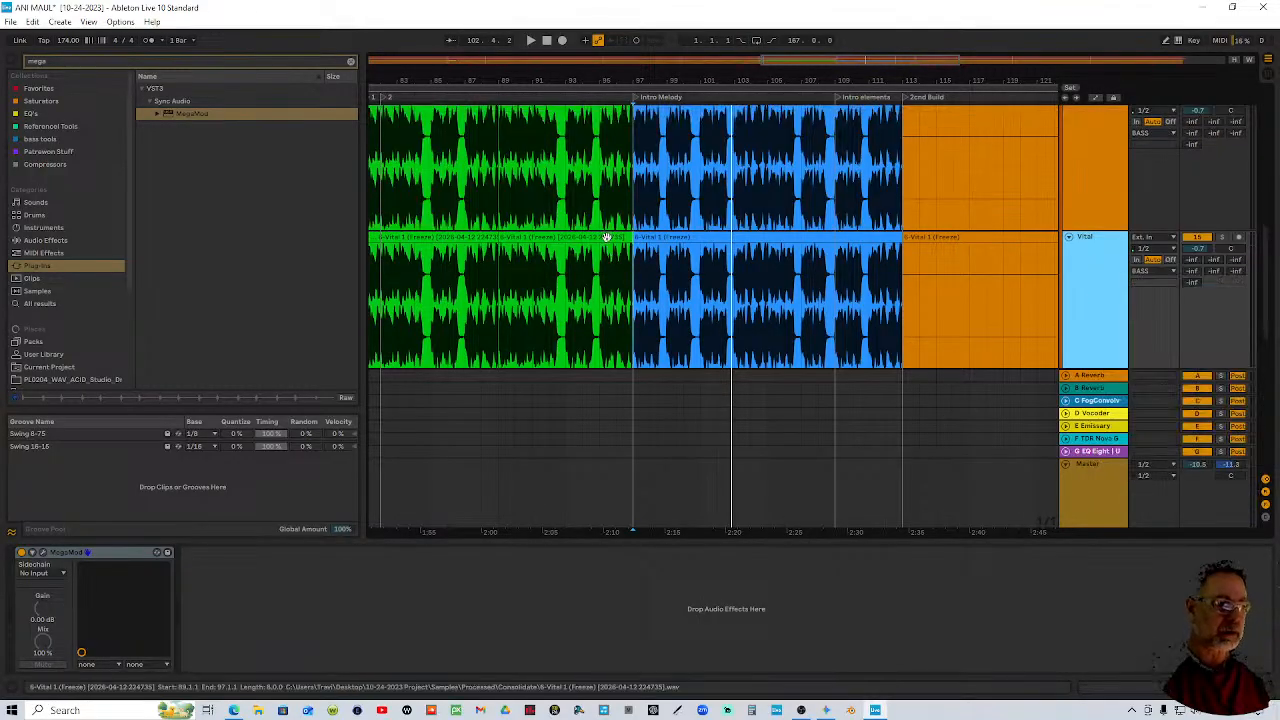
Delete every clip on the duplicated Vital track except the blue clip spanning bars 97 to 113
click(605, 237)
drag(620, 78, 743, 77)
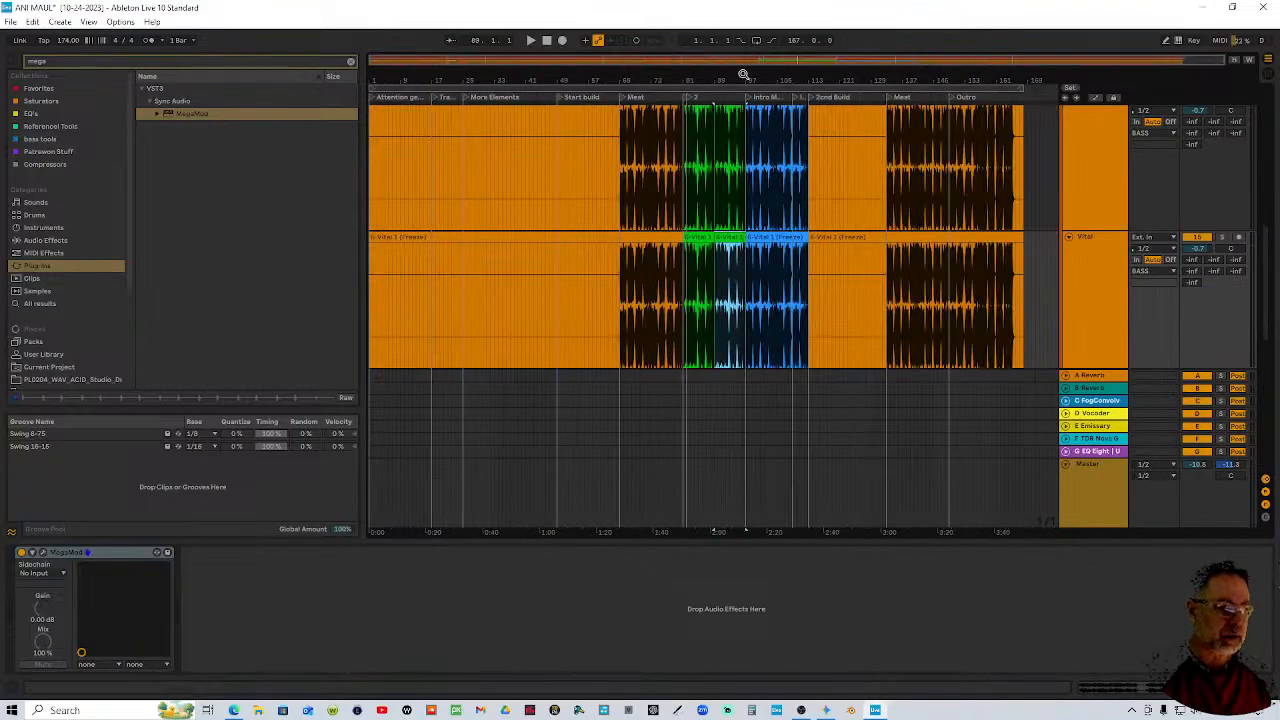
click(640, 236)
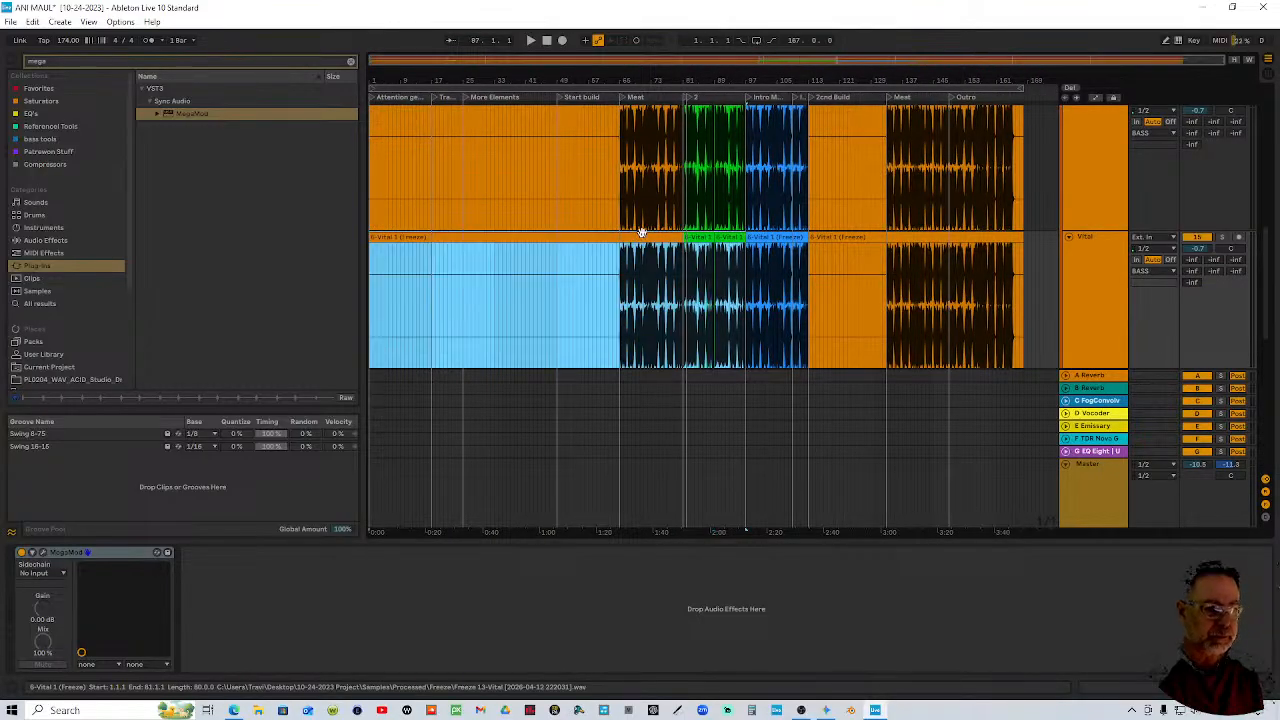
key(shift+Right)
key(Delete)
click(855, 252)
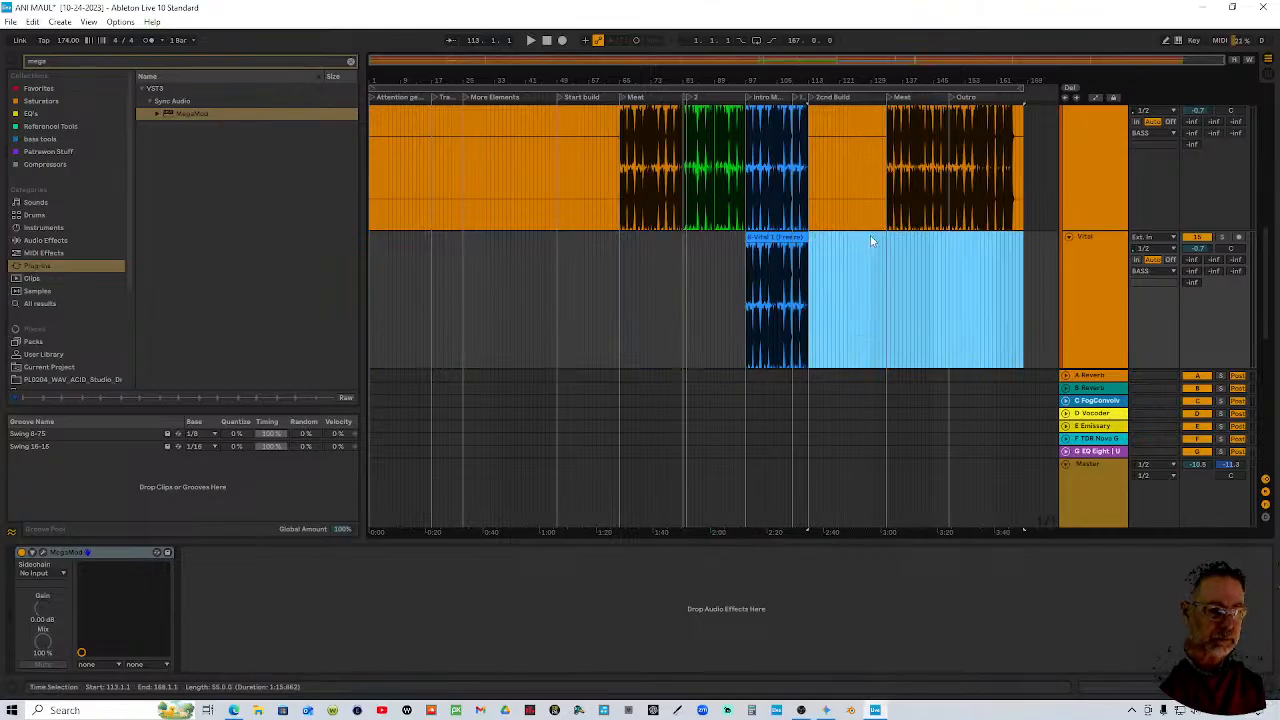
Remove the blue clip at bars 97 to 113 and the MegaMod device from the original Vital track 14
scroll(850, 235, up, 2)
click(776, 175)
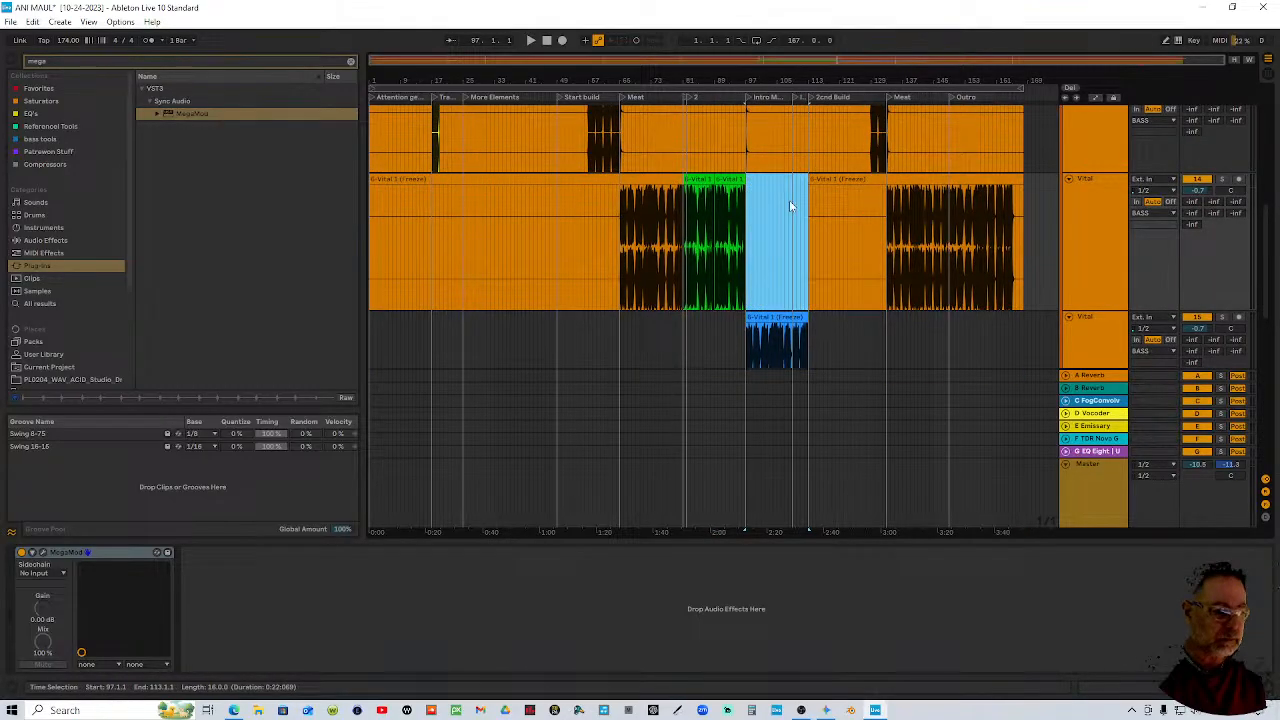
click(1112, 220)
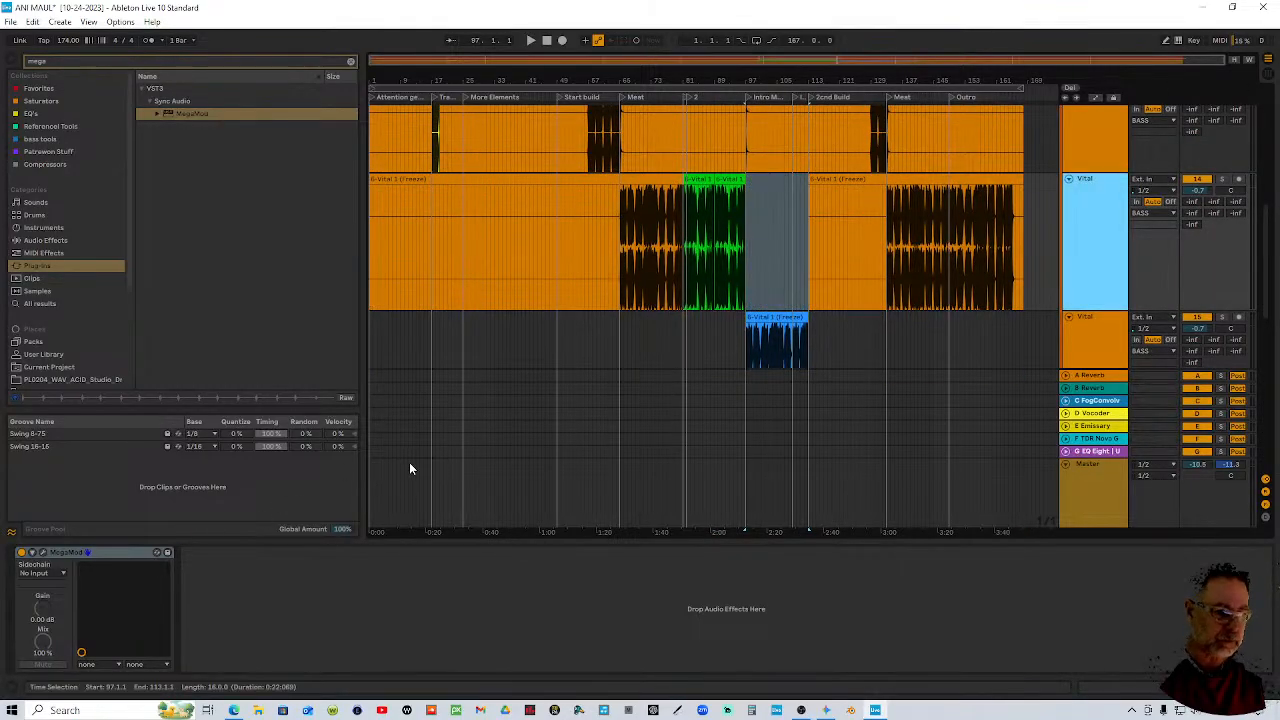
right_click(125, 555)
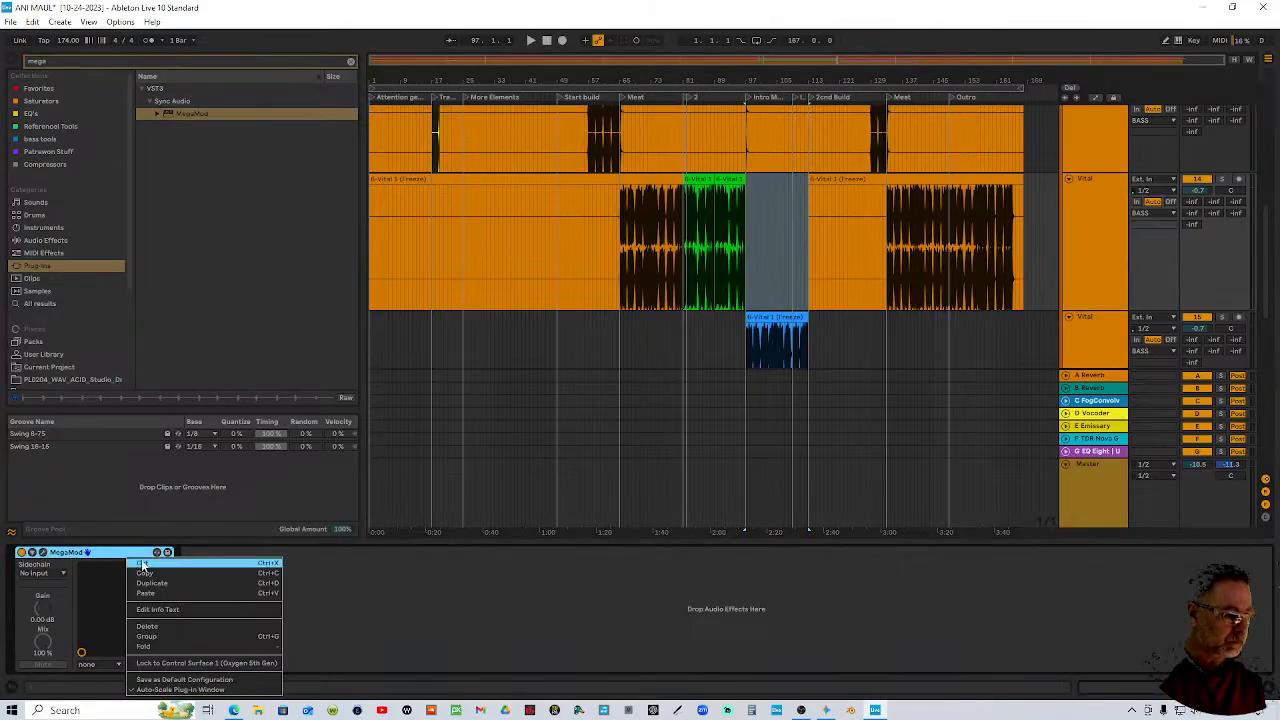
click(165, 563)
Search the audio effects for "delay" and add Delay after MegaMod on the duplicated Vital track 15
click(1084, 340)
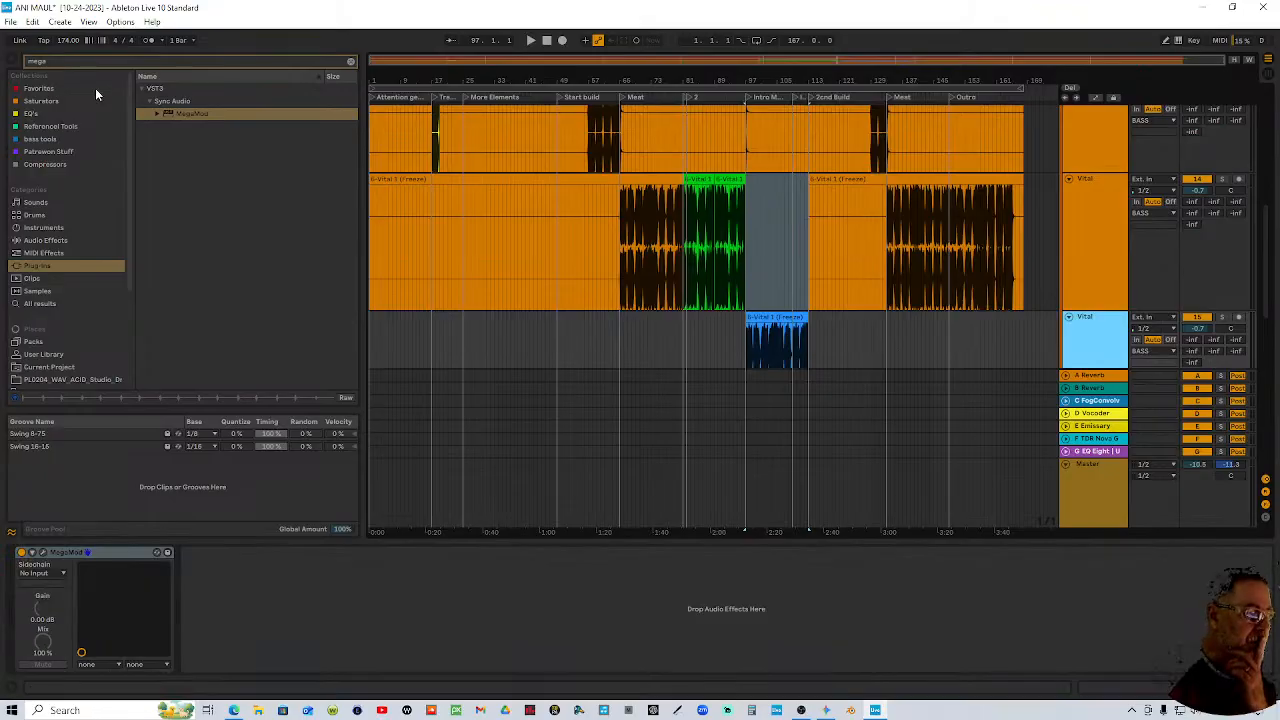
click(38, 215)
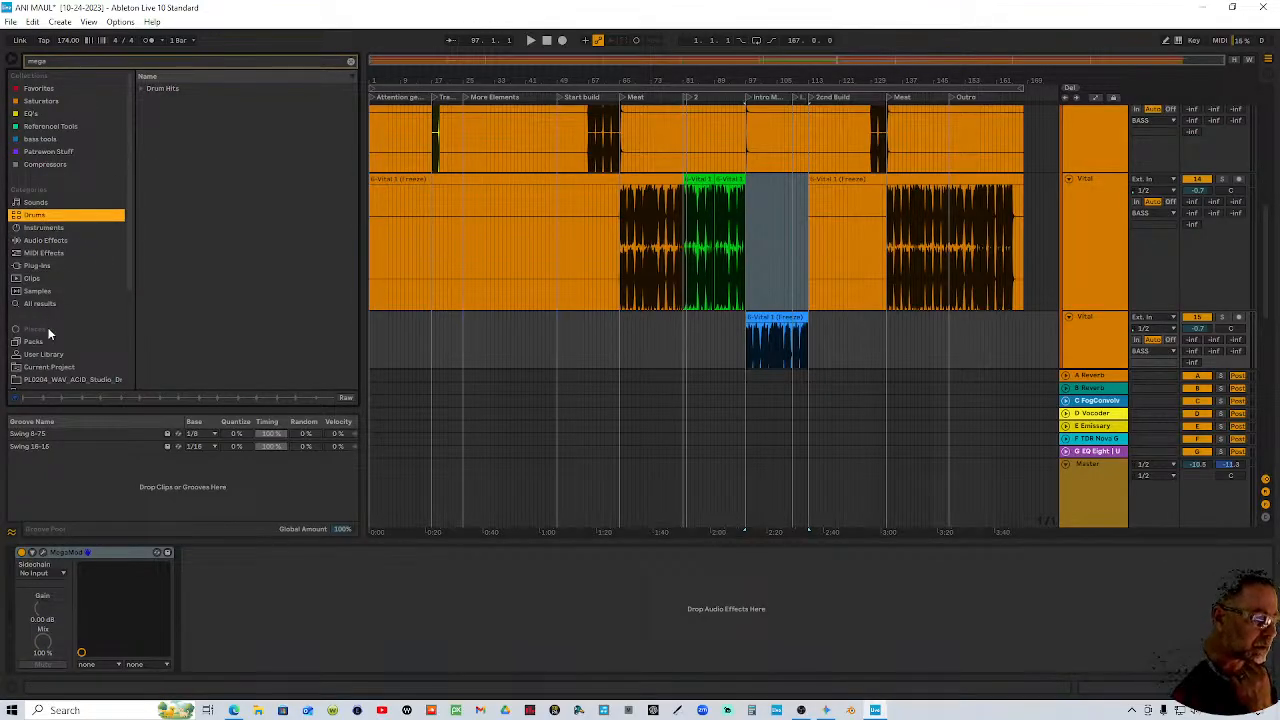
click(67, 89)
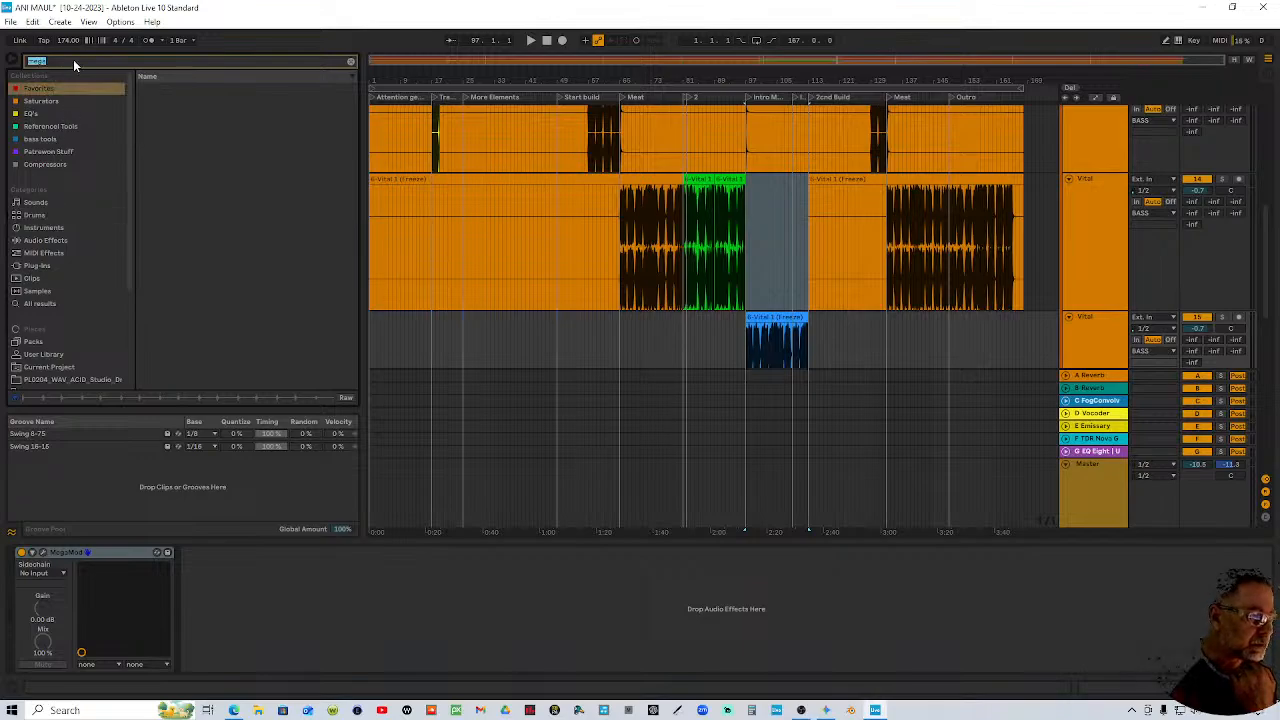
text(de)
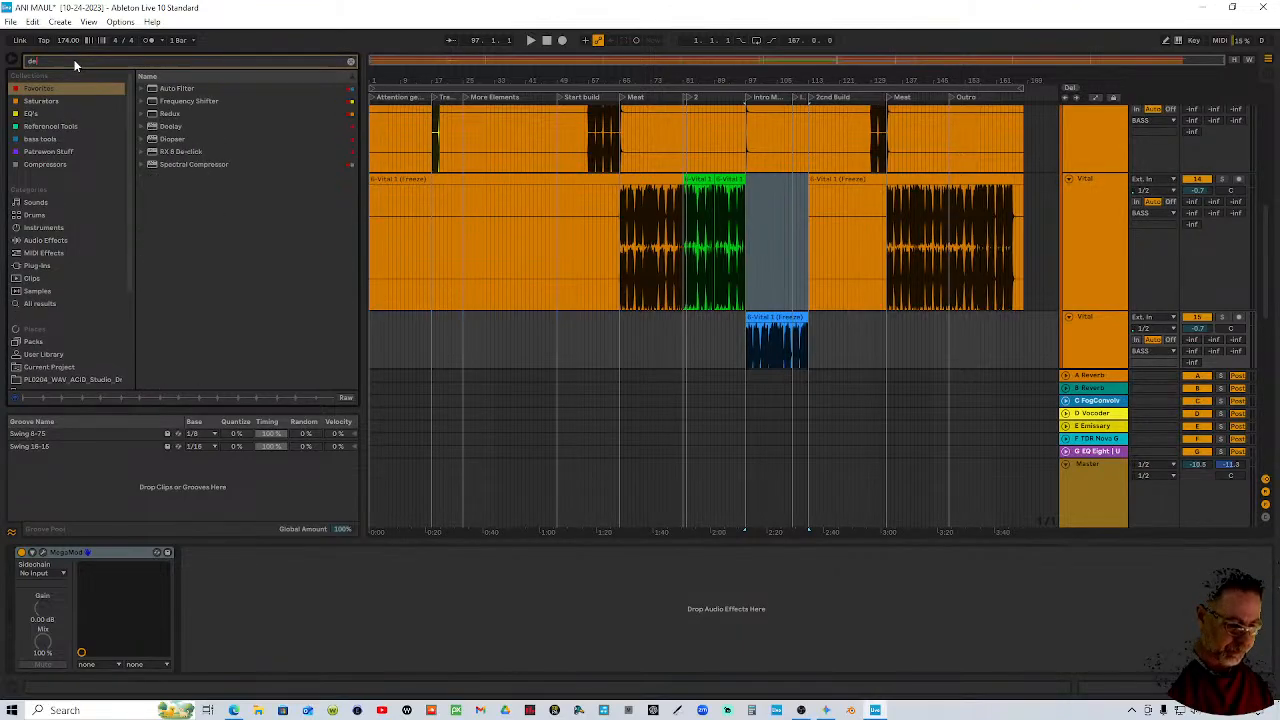
text(l)
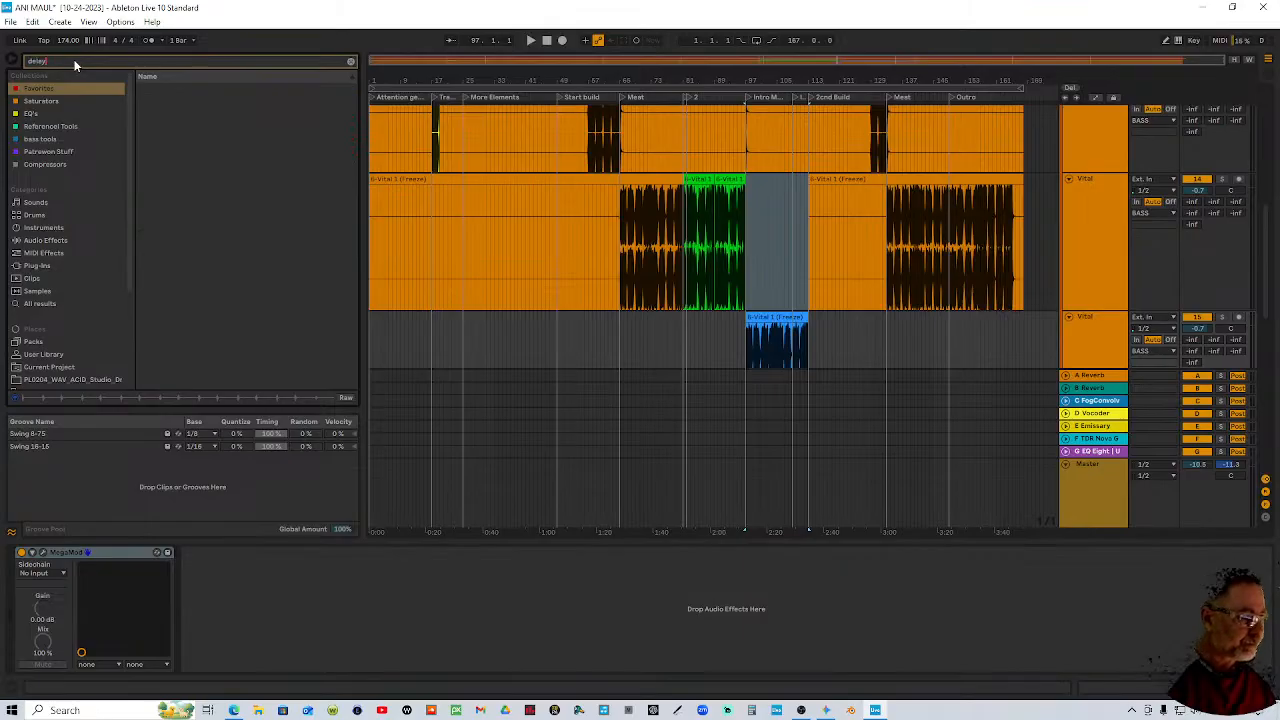
text(ay)
click(30, 242)
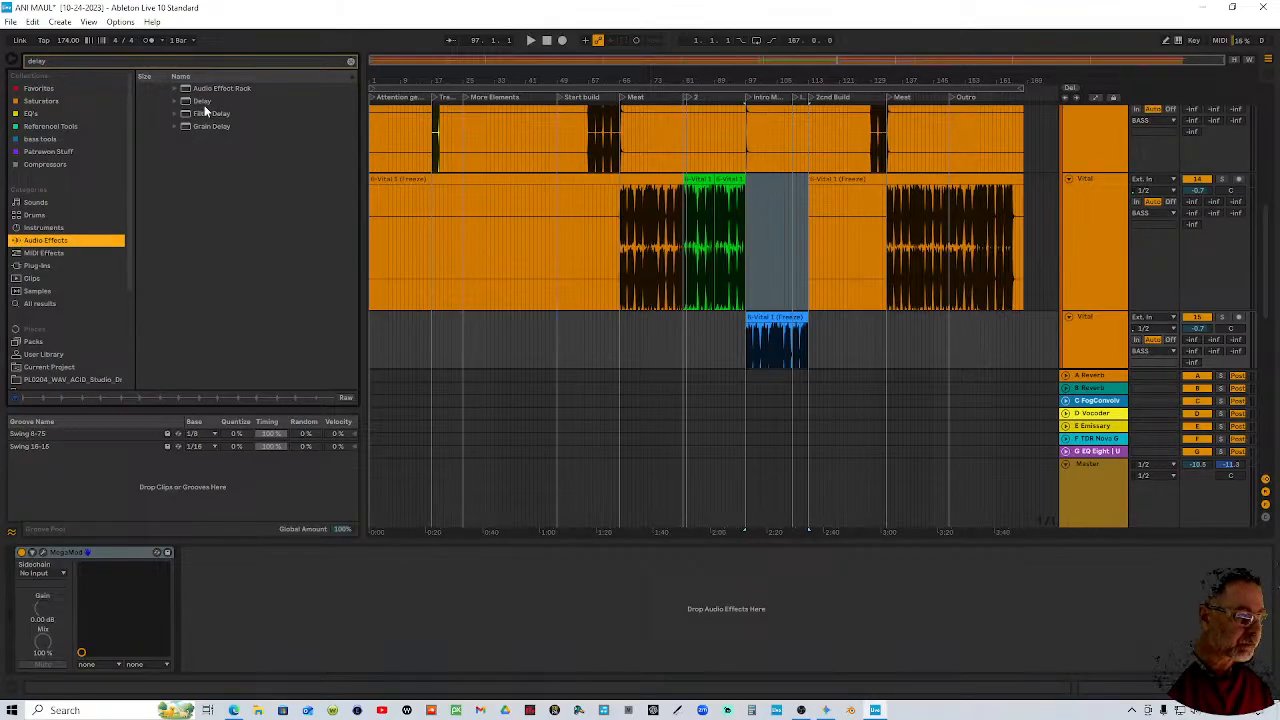
click(204, 102)
click(777, 328)
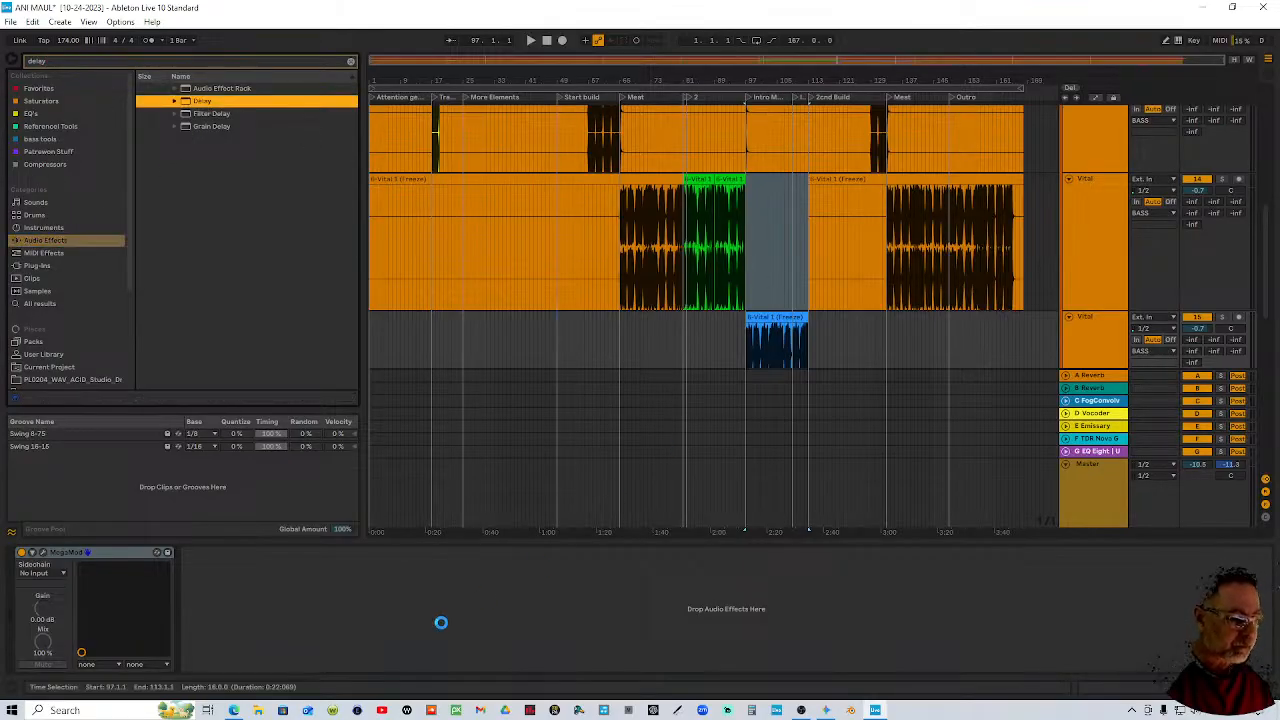
Set the Delay's Dry/Wet to 37% and Feedback to 42% while auditioning the Intro Melody section
drag(327, 573, 348, 585)
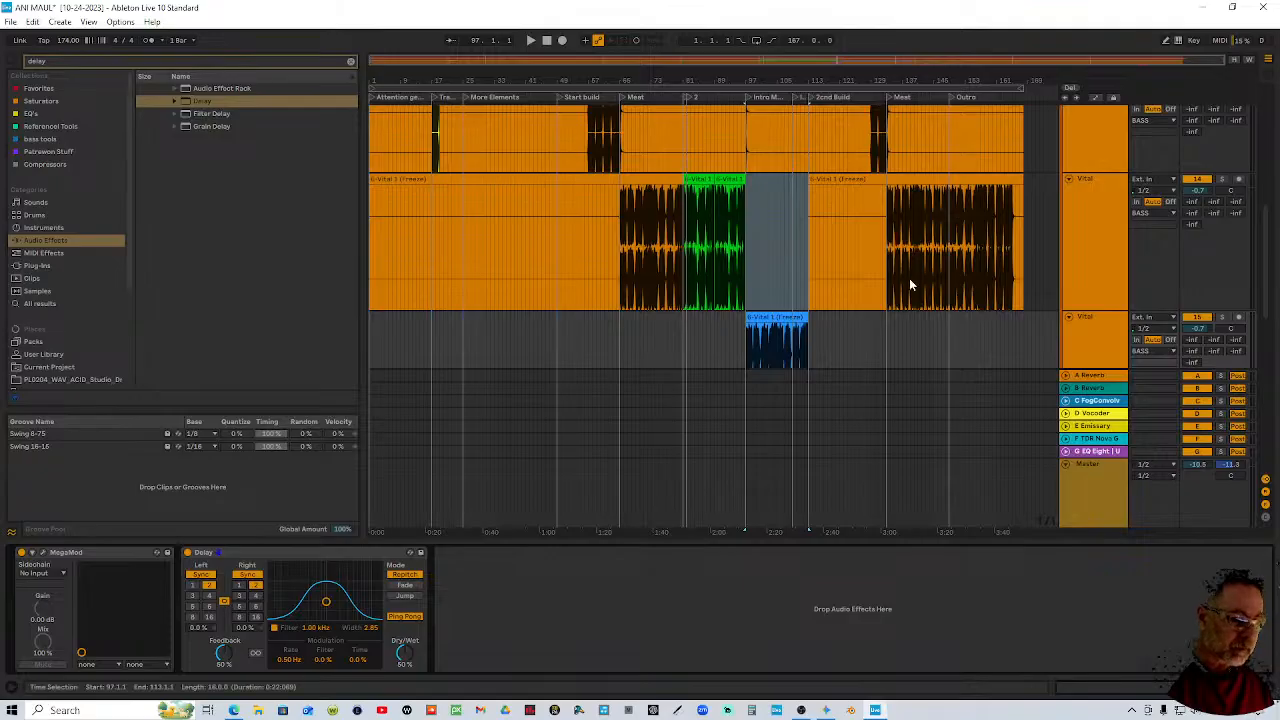
click(733, 99)
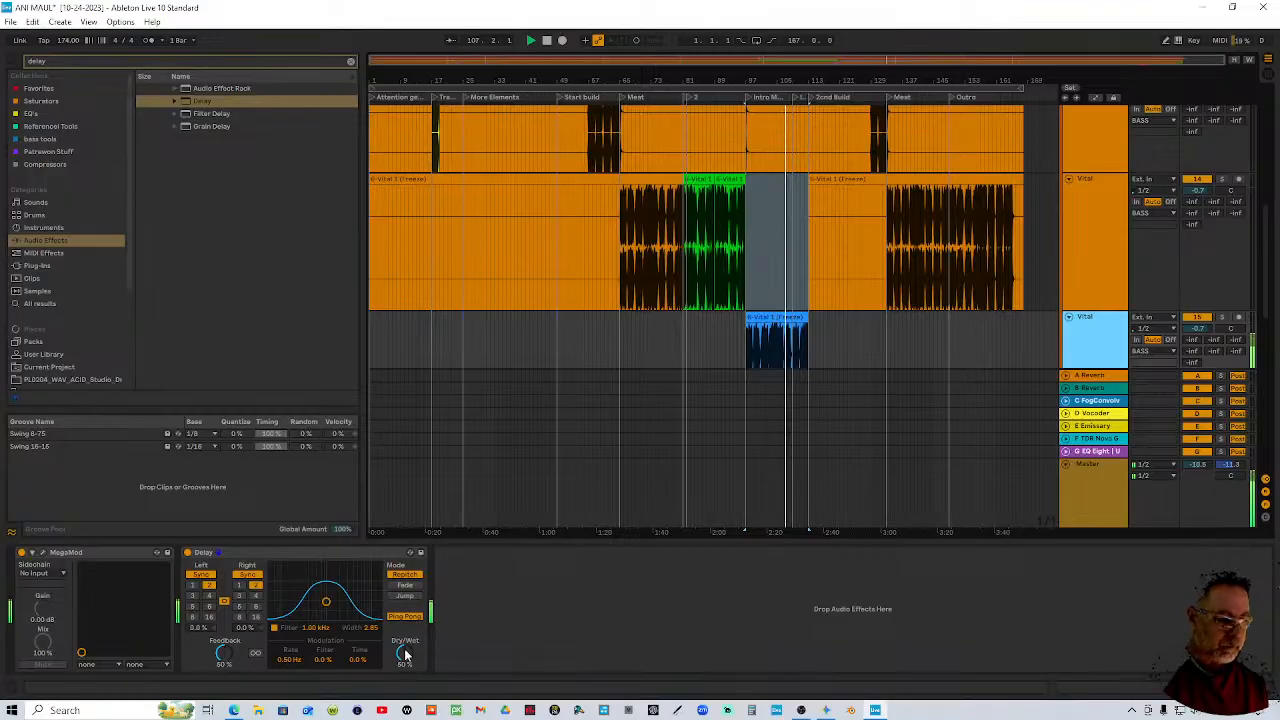
drag(405, 657, 405, 669)
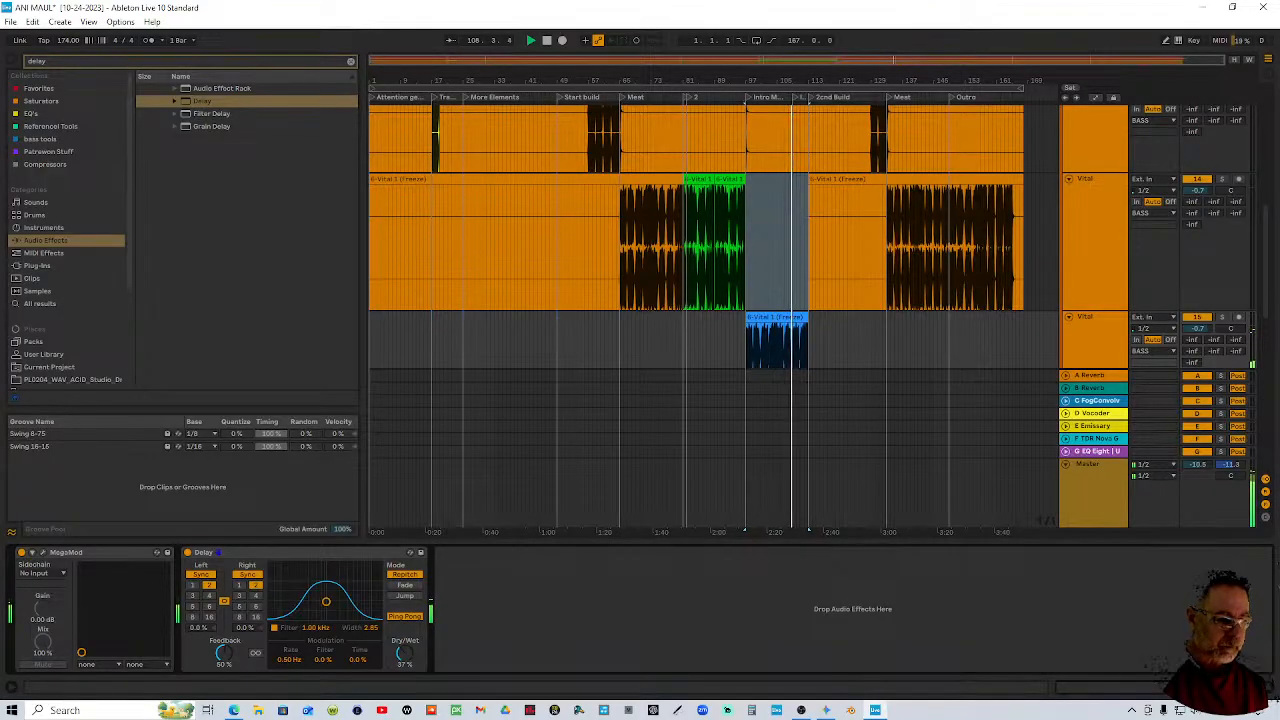
drag(223, 652, 223, 660)
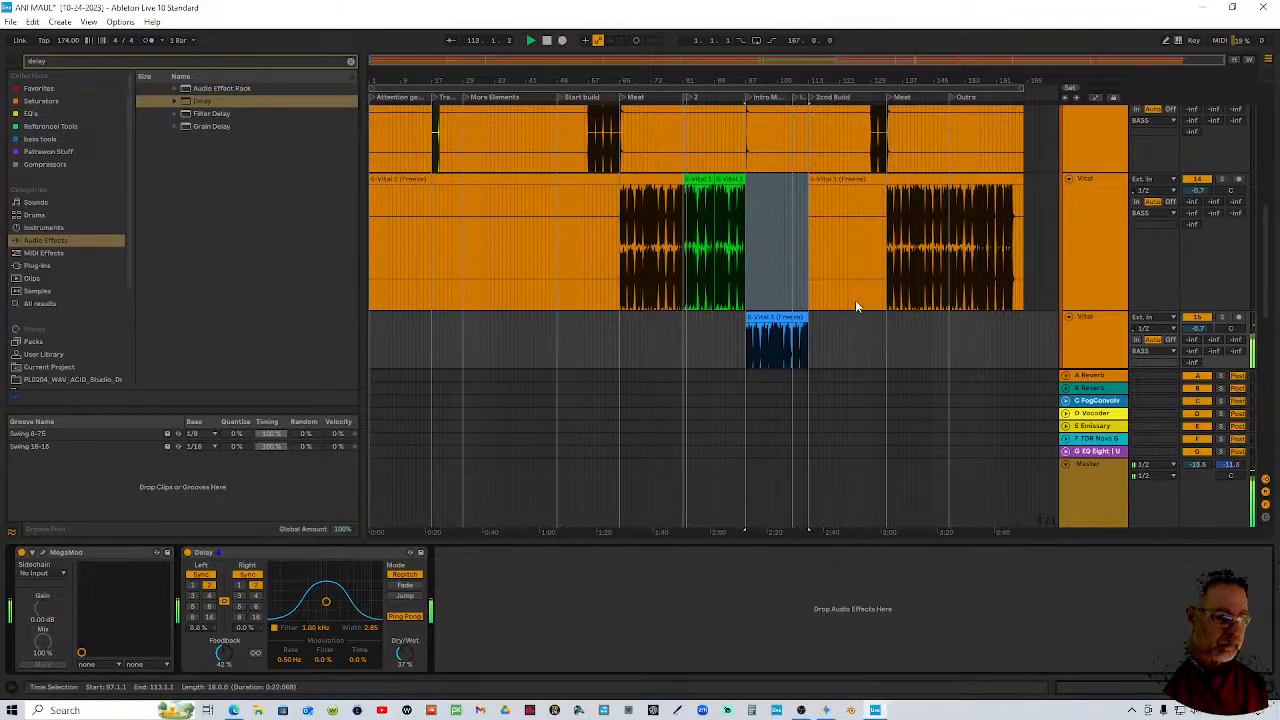
Split the 9-Audio 1 clip on track 9 at bars 113 and 130 and deactivate the section between them
scroll(855, 300, up, 5)
scroll(855, 300, up, 5)
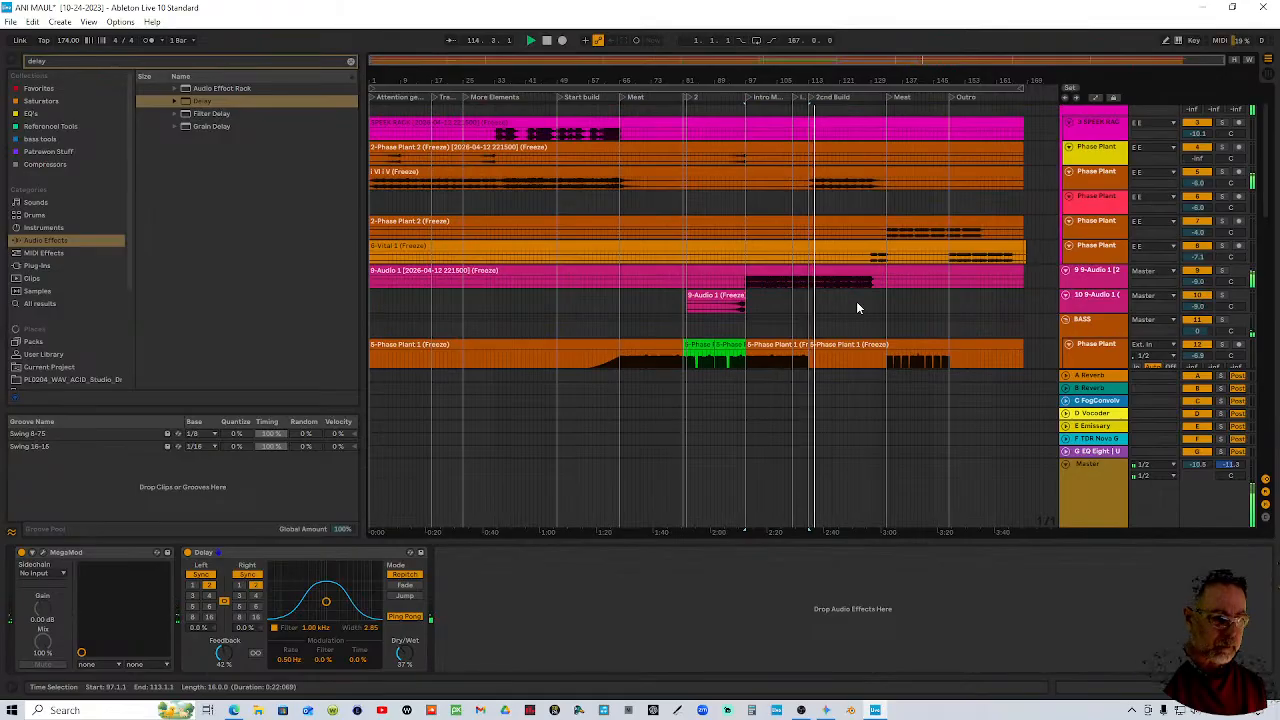
scroll(856, 301, down, 2)
scroll(855, 300, up, 4)
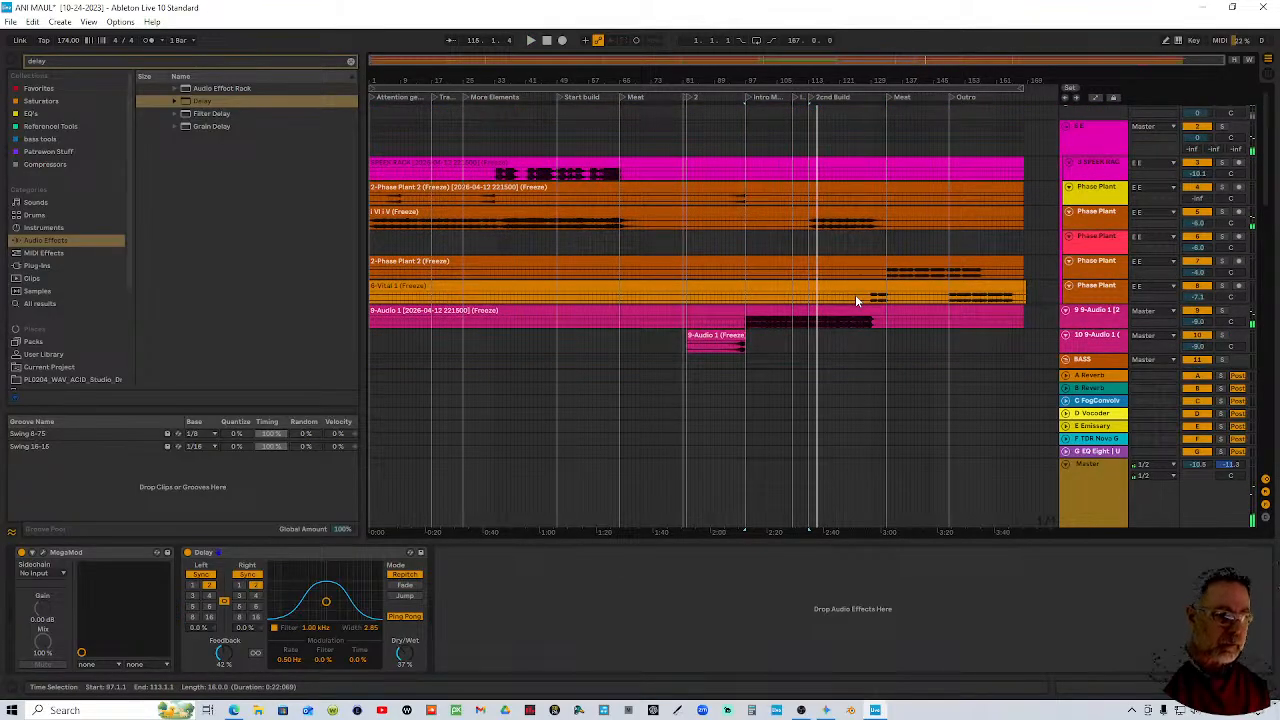
scroll(855, 294, down, 2)
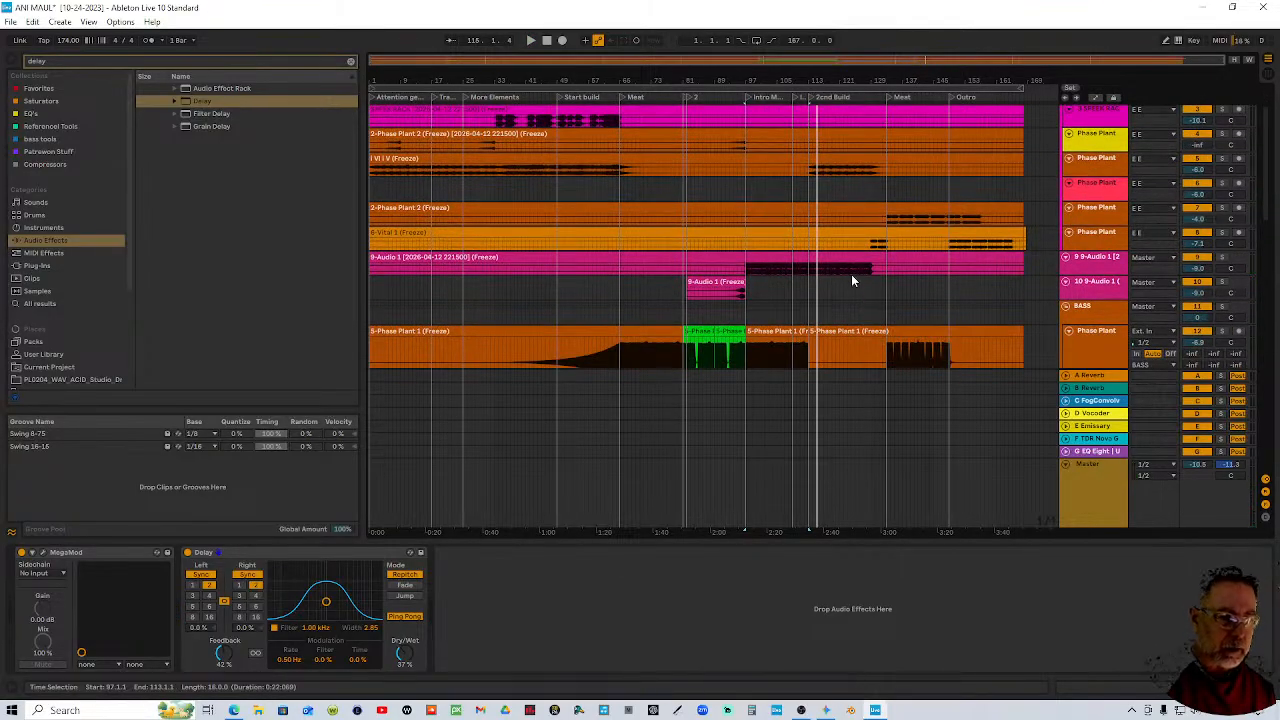
click(808, 277)
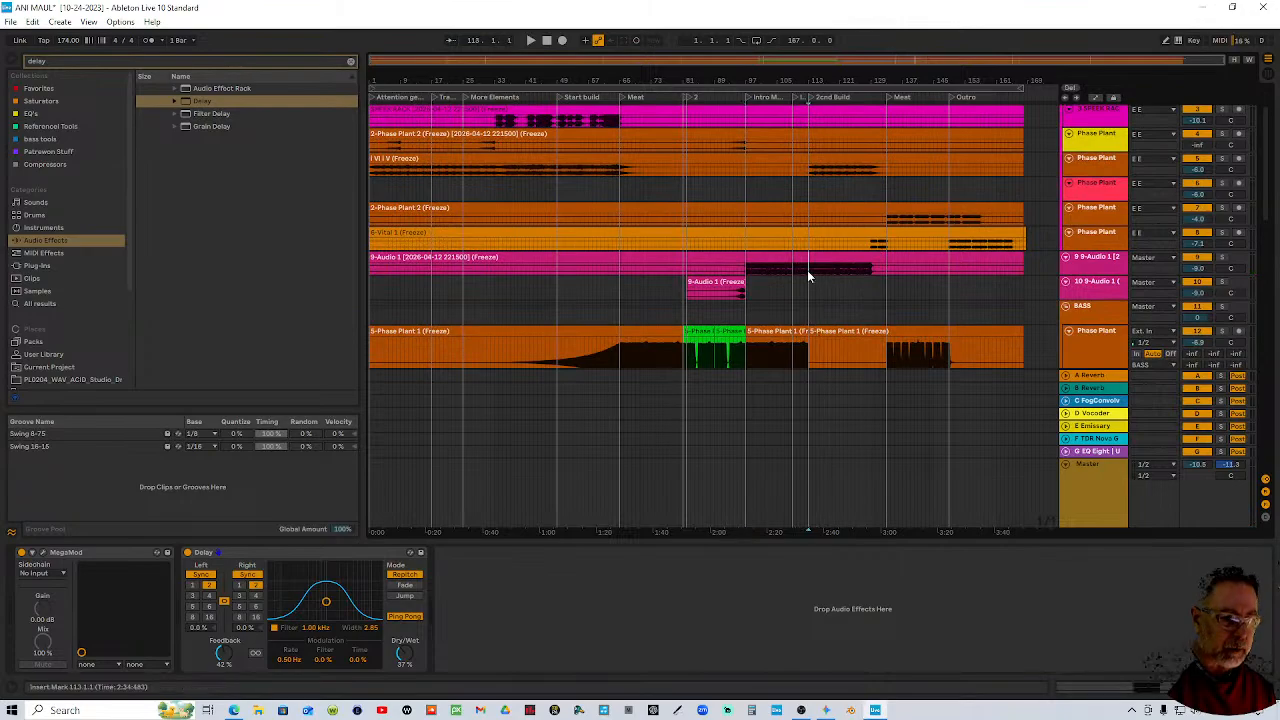
click(874, 270)
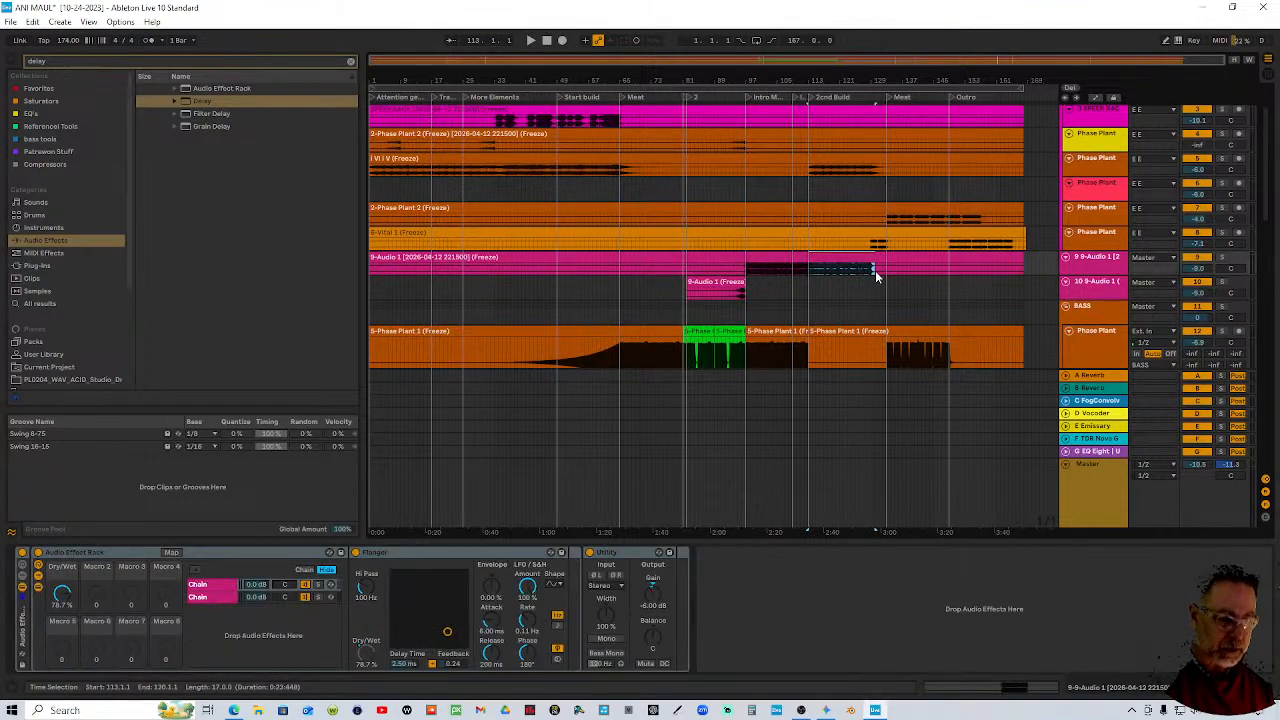
key(ctrl+e)
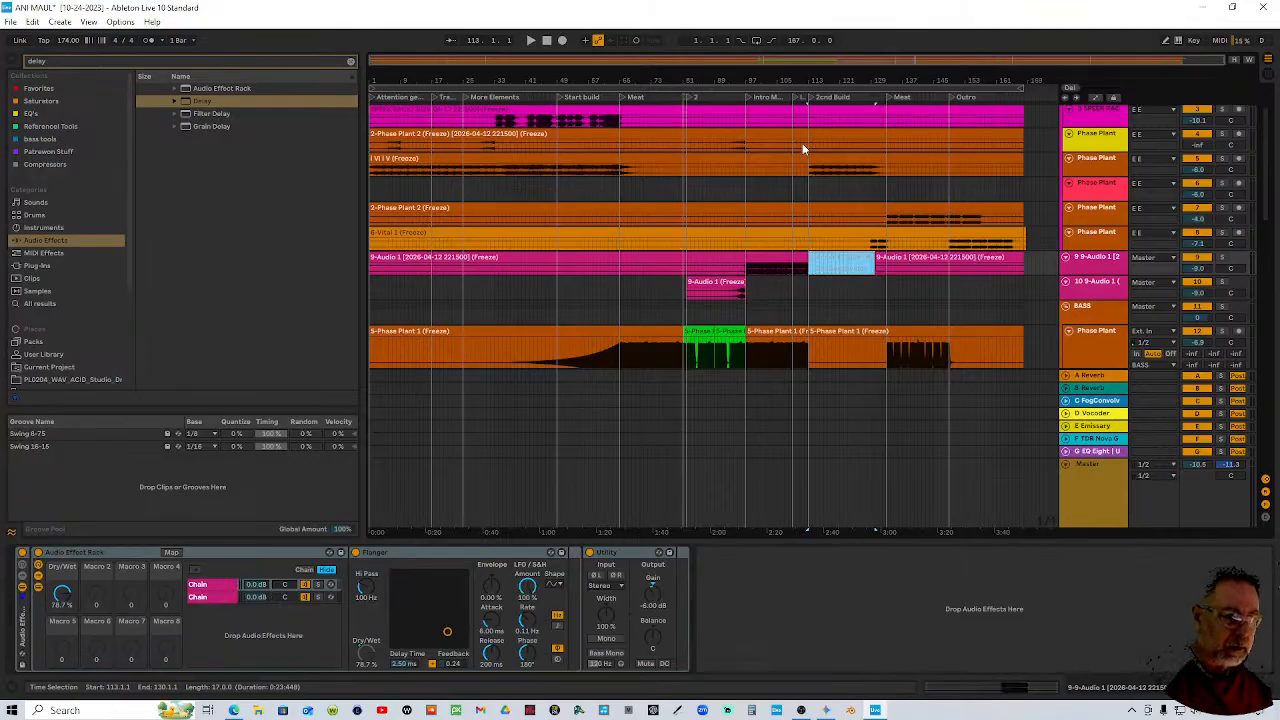
Split the clip on Phase Plant track 5 at bars 113 and 115 to isolate the first two bars of the 2nd Build
drag(813, 93, 803, 193)
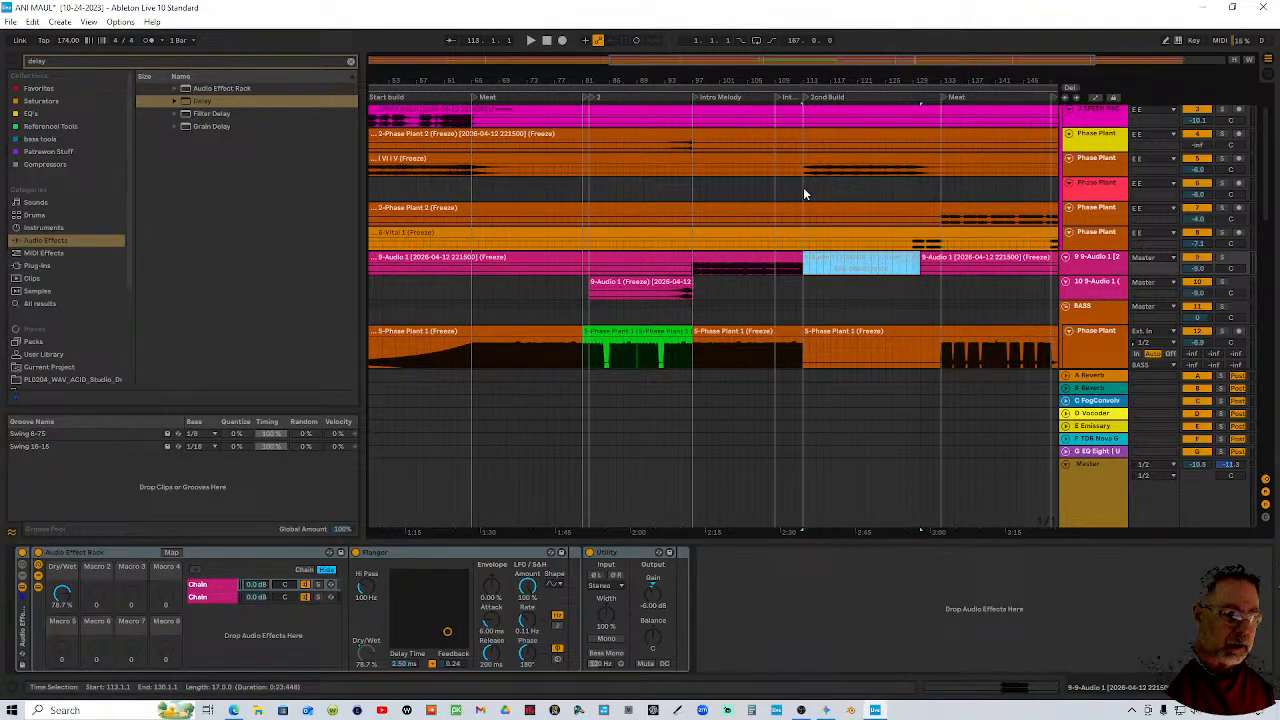
drag(1081, 175, 1103, 279)
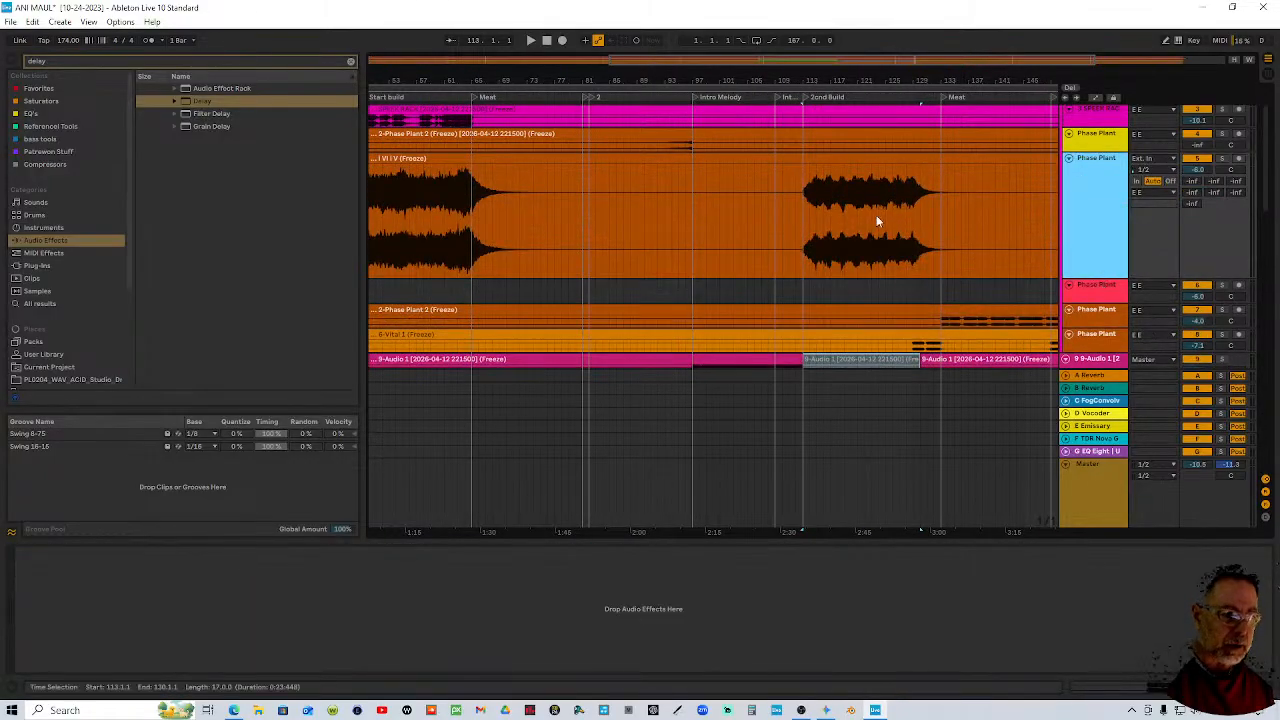
drag(843, 86, 846, 24)
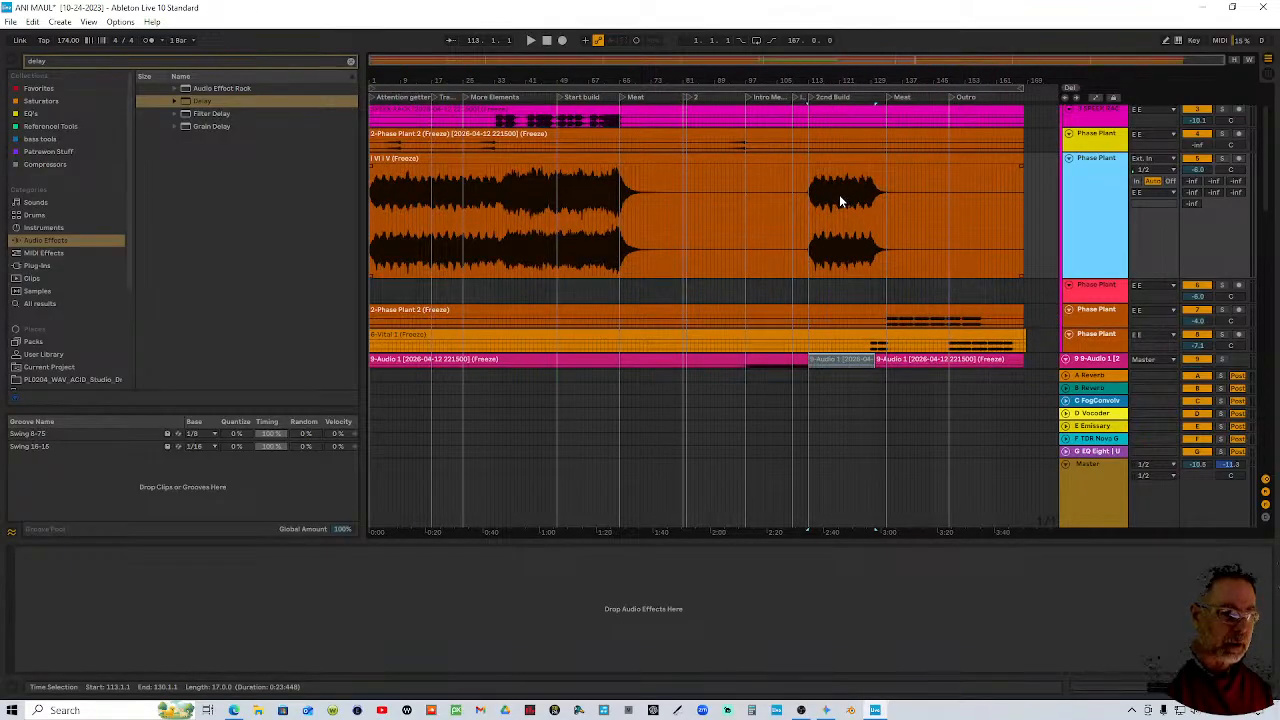
click(810, 267)
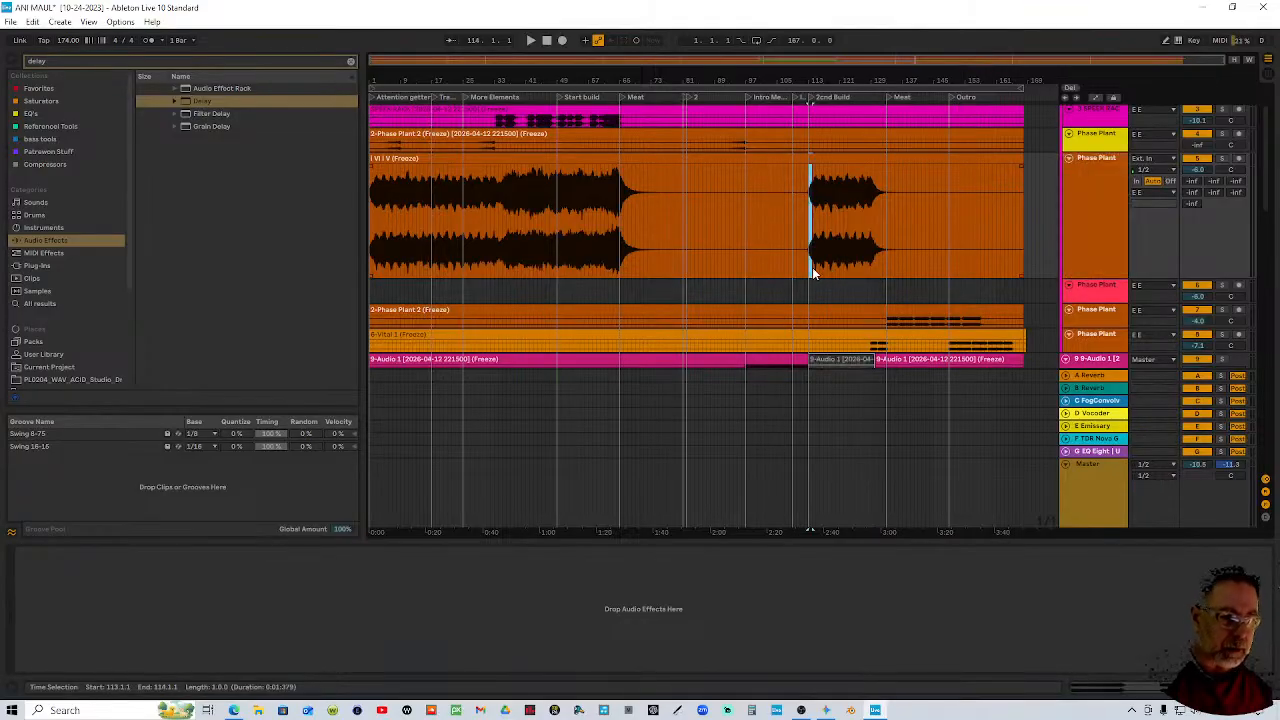
drag(812, 267, 816, 267)
drag(814, 78, 873, 262)
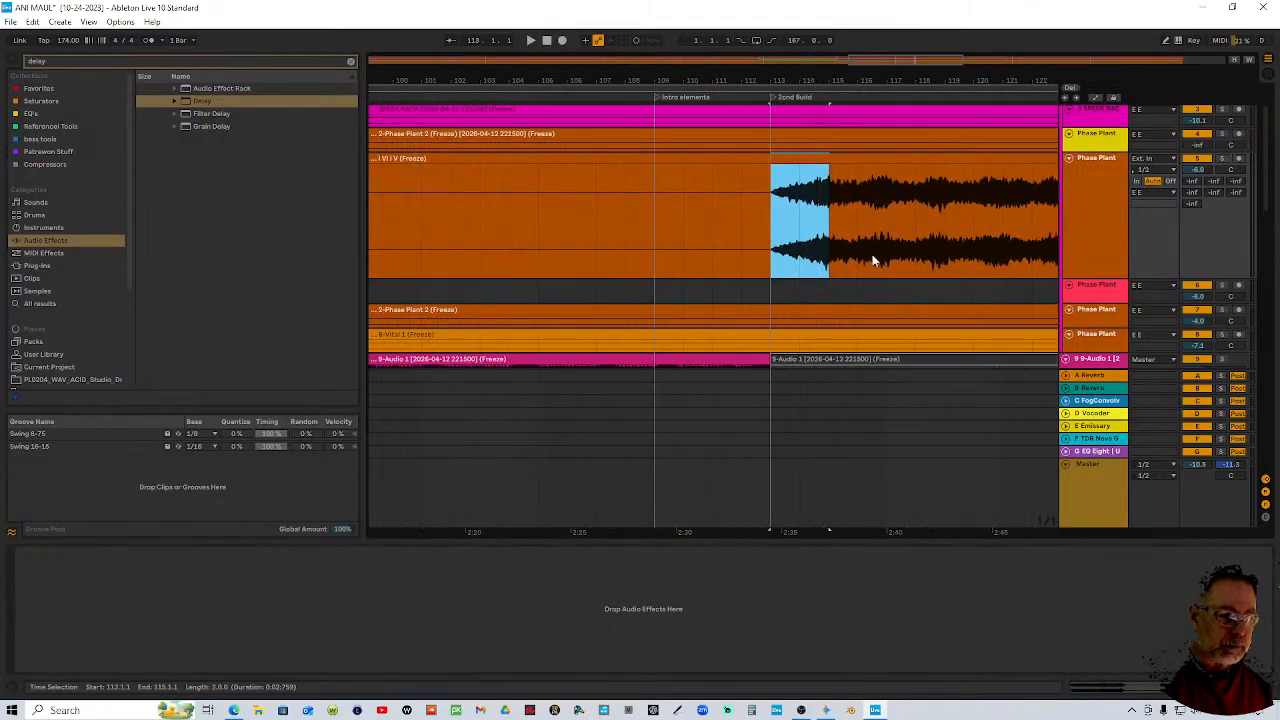
key(ctrl+e)
Duplicate Phase Plant track 5 and remove everything from the copy except the two-bar clip at bars 113 to 115
right_click(1074, 166)
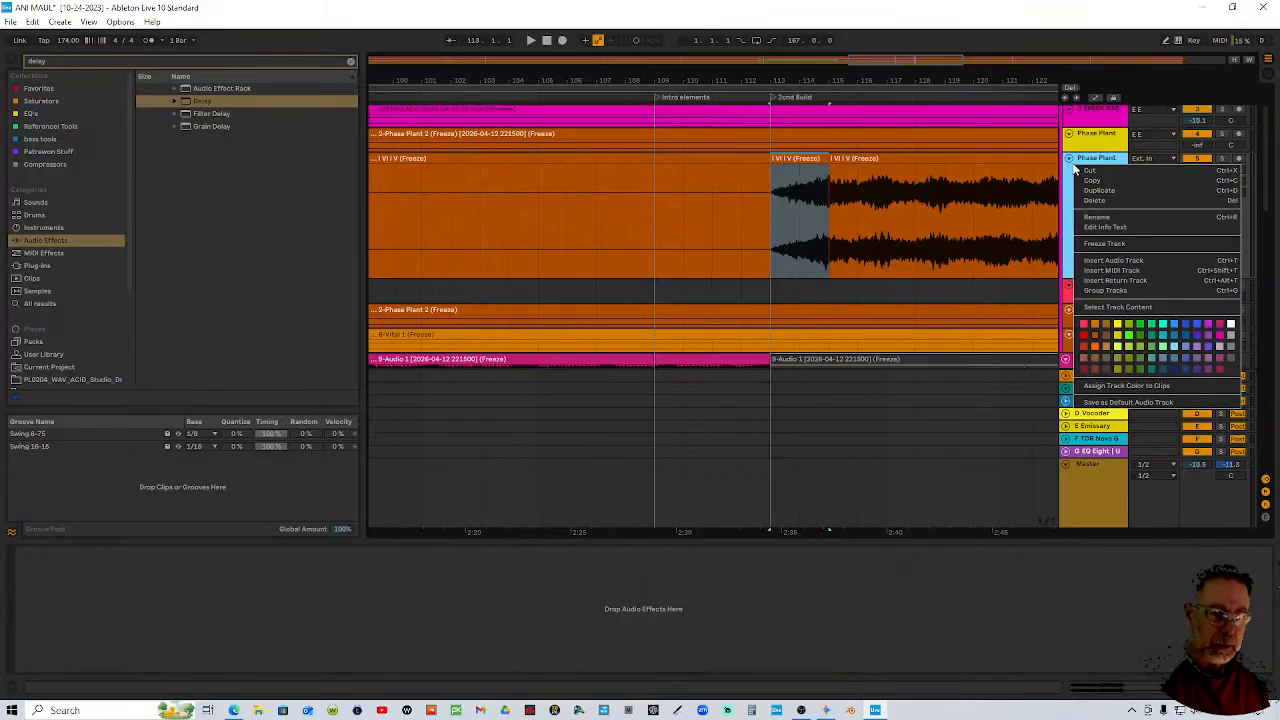
click(1112, 202)
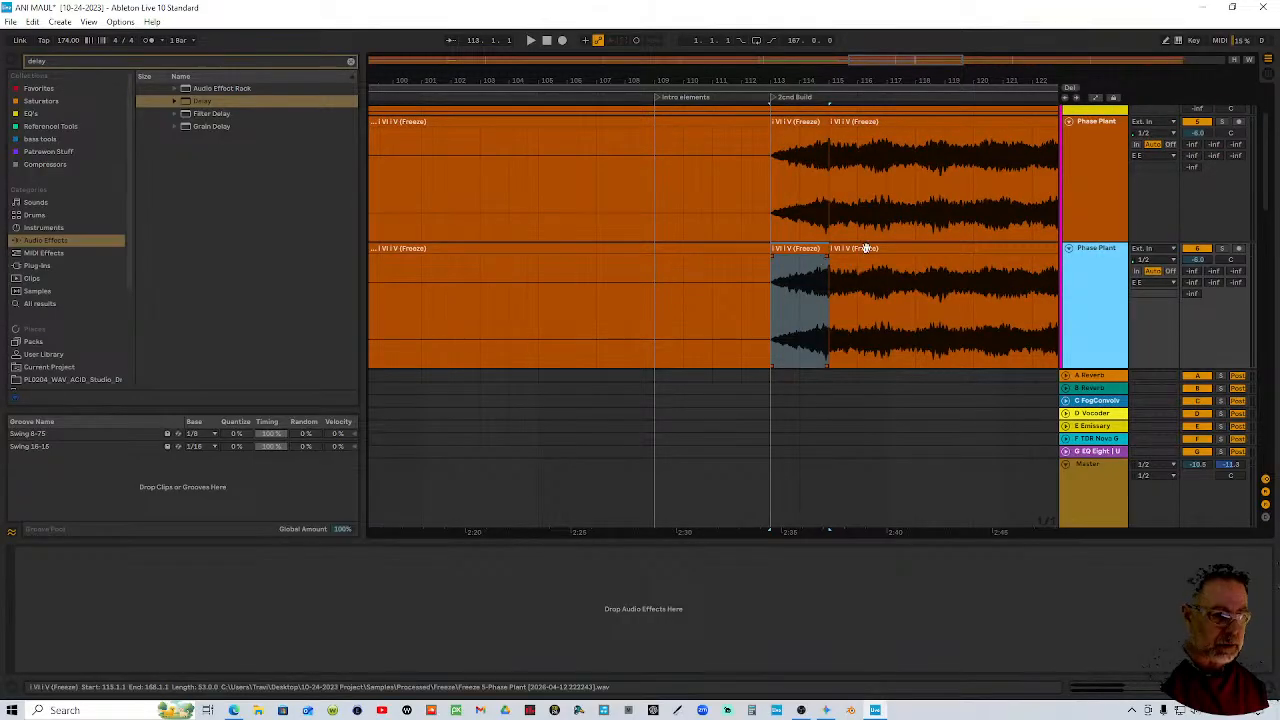
click(870, 248)
key(Delete)
click(731, 250)
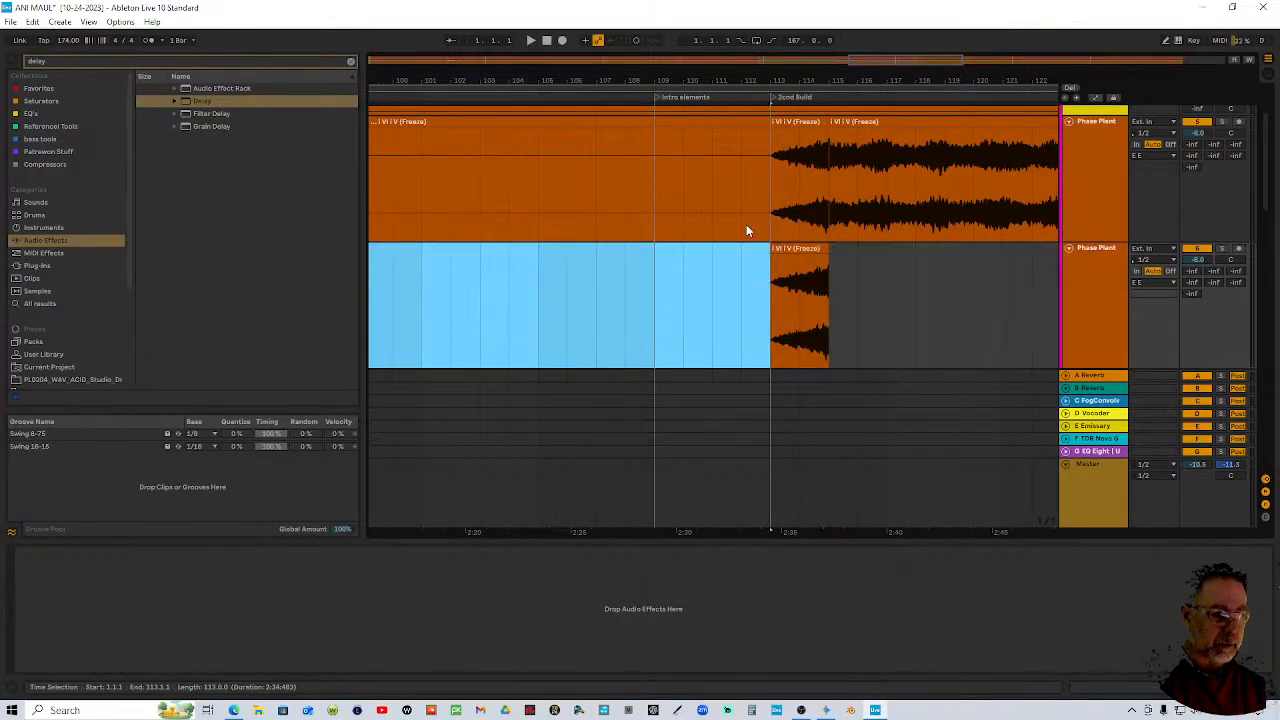
drag(835, 85, 839, 80)
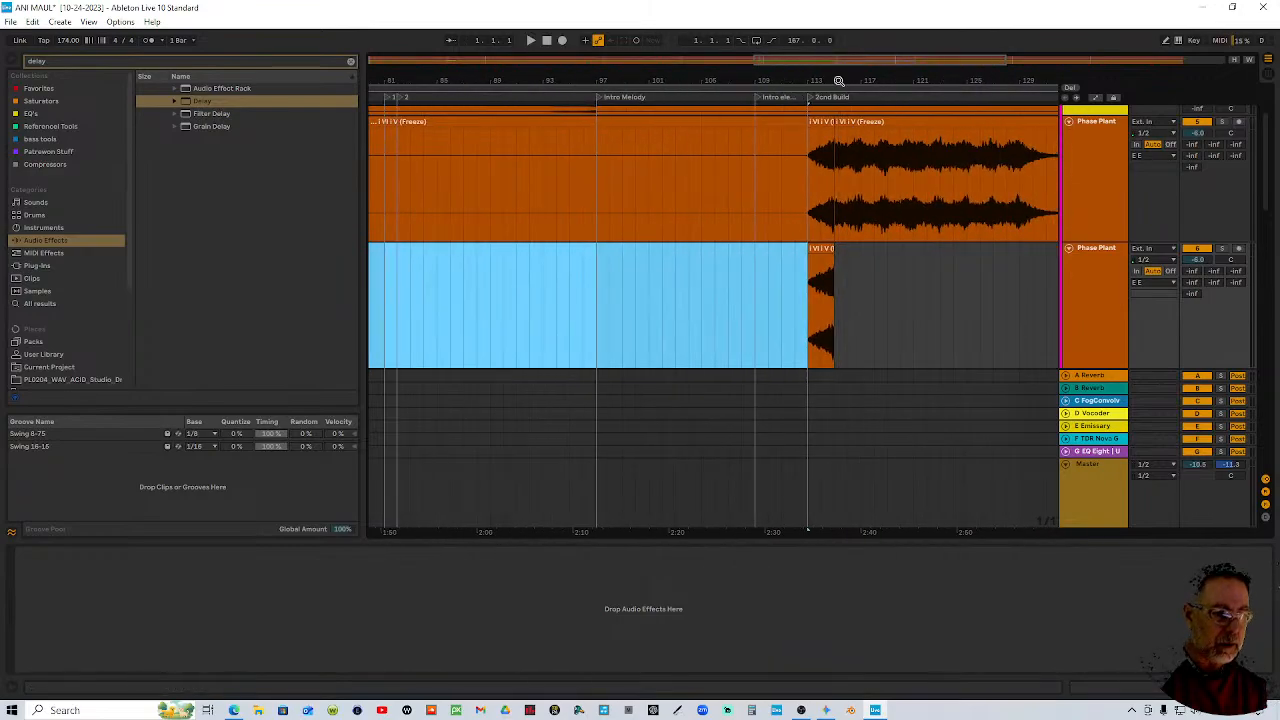
click(825, 247)
key(ctrl+j)
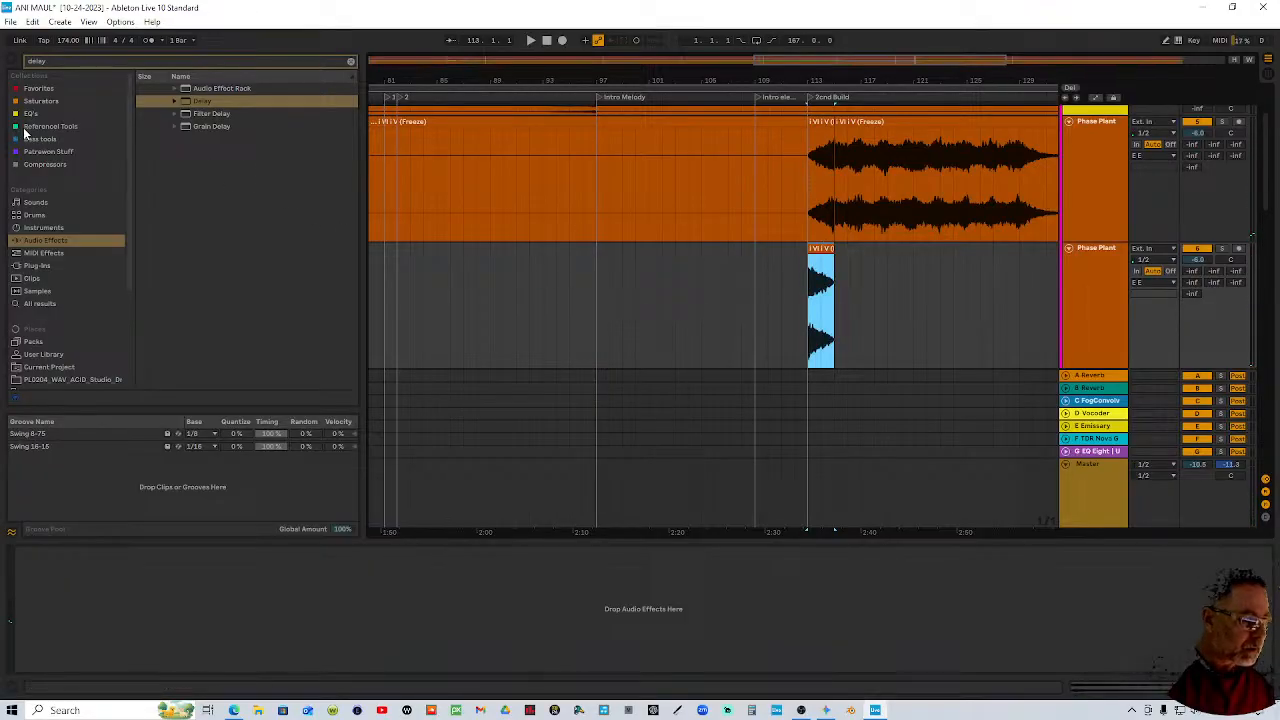
Search the audio effects for "rev" and add Reverb to the duplicated Phase Plant track 6
click(38, 266)
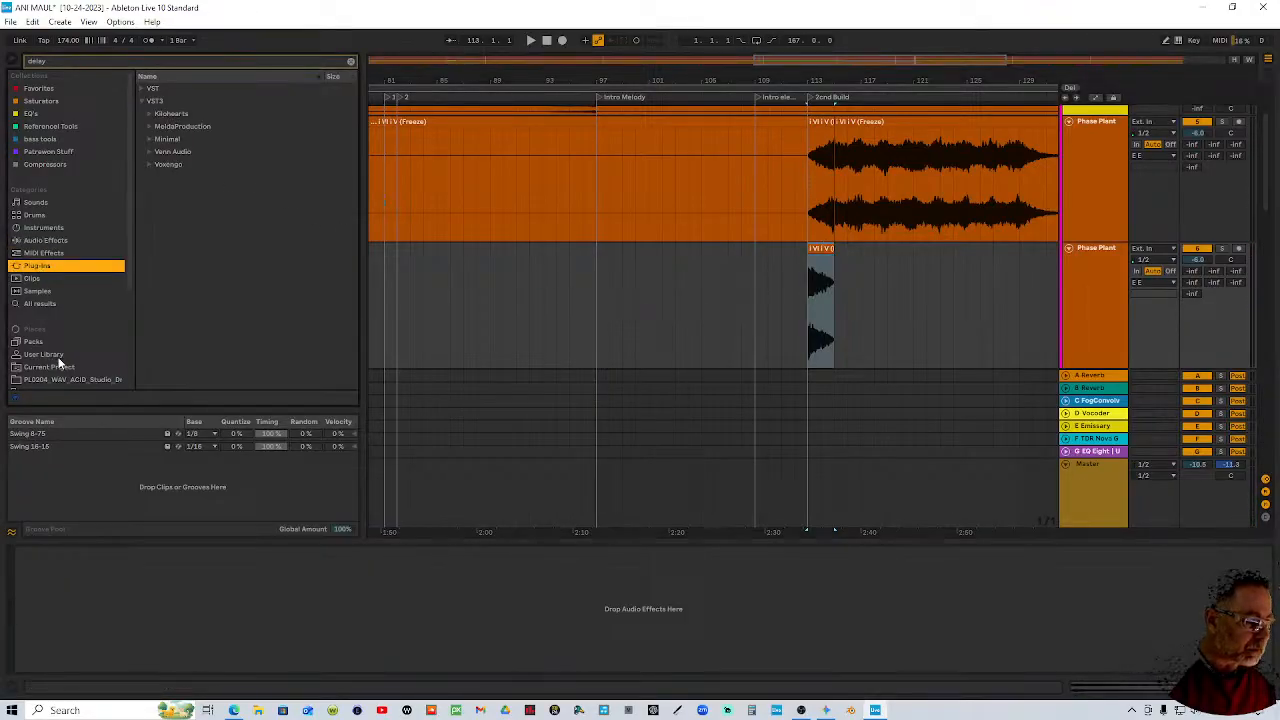
click(70, 130)
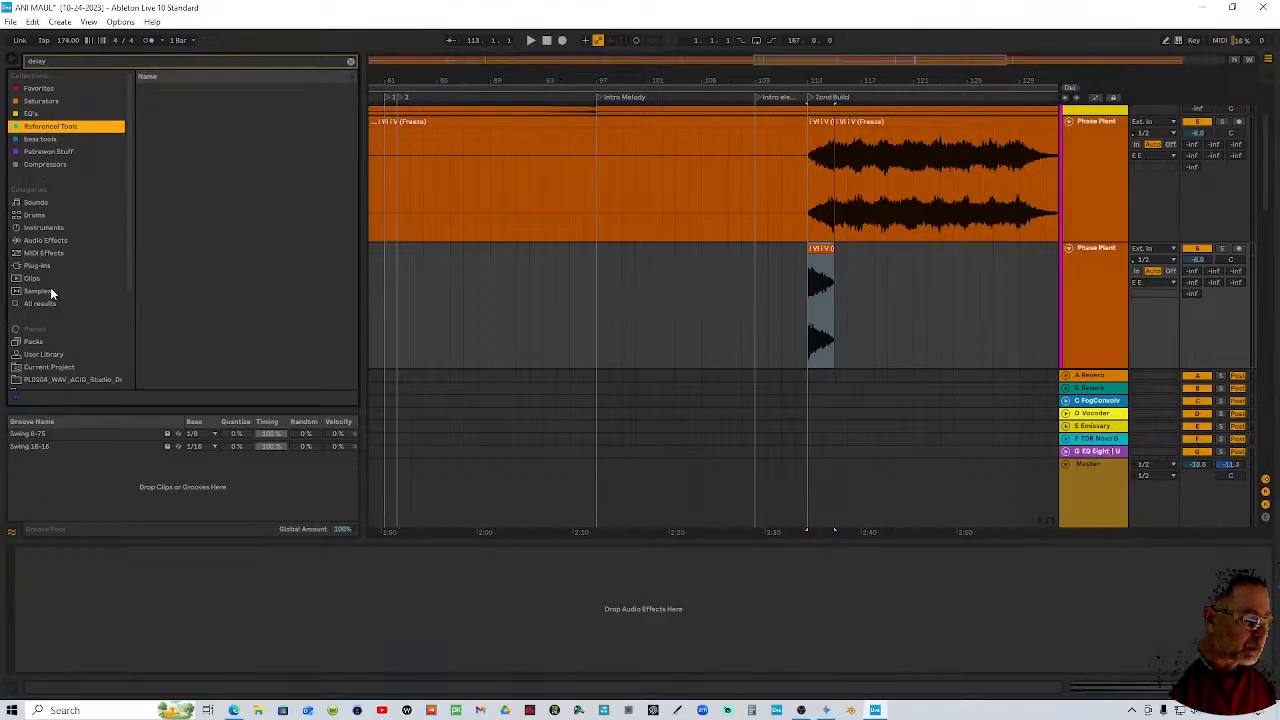
click(60, 240)
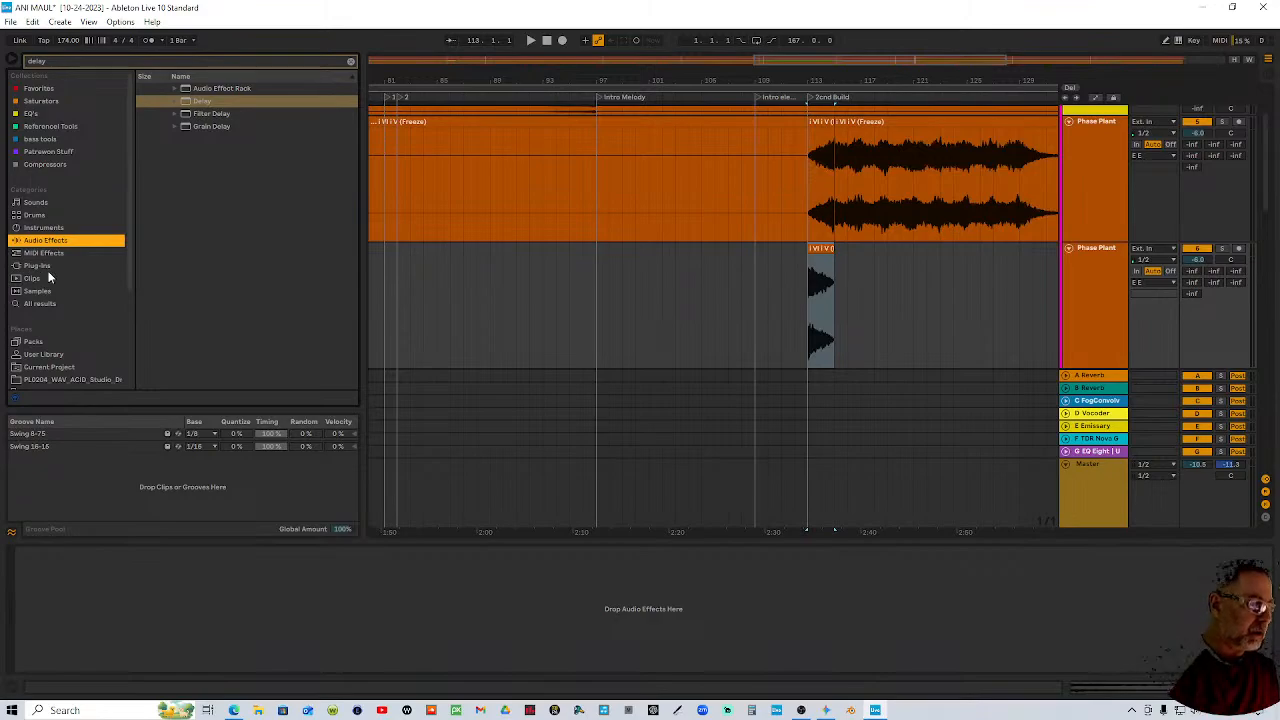
click(227, 61)
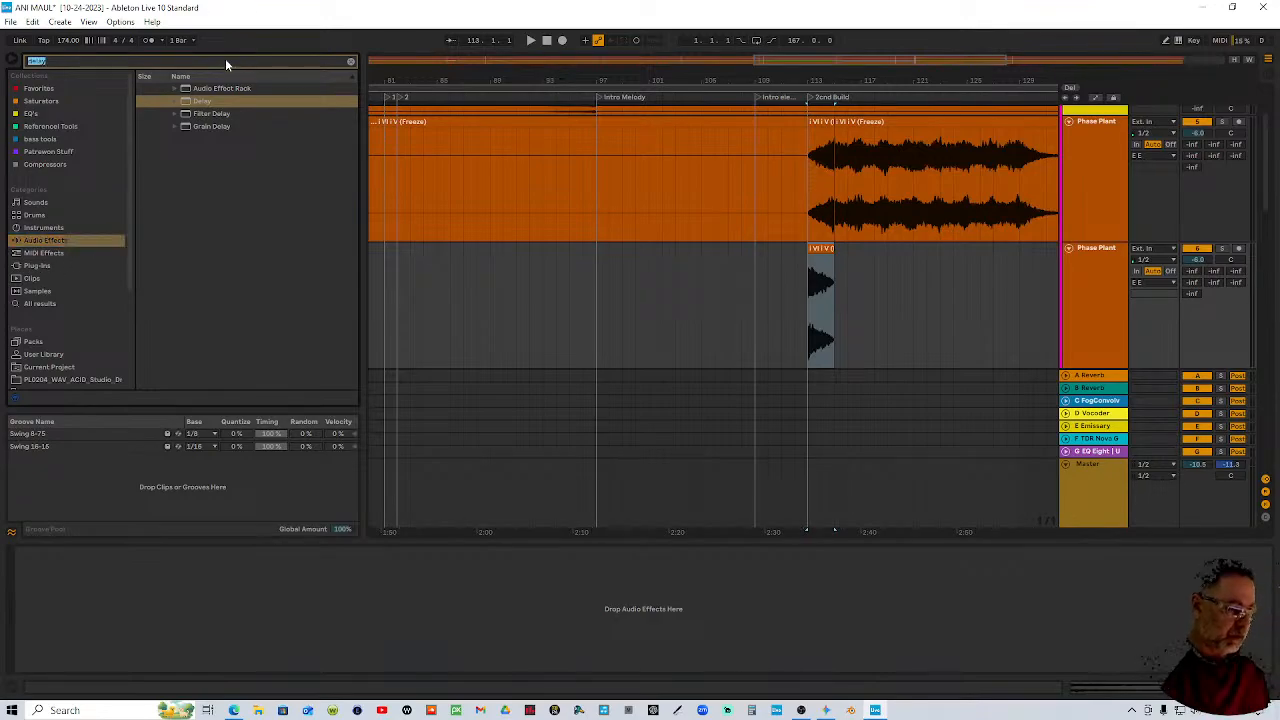
text(rev)
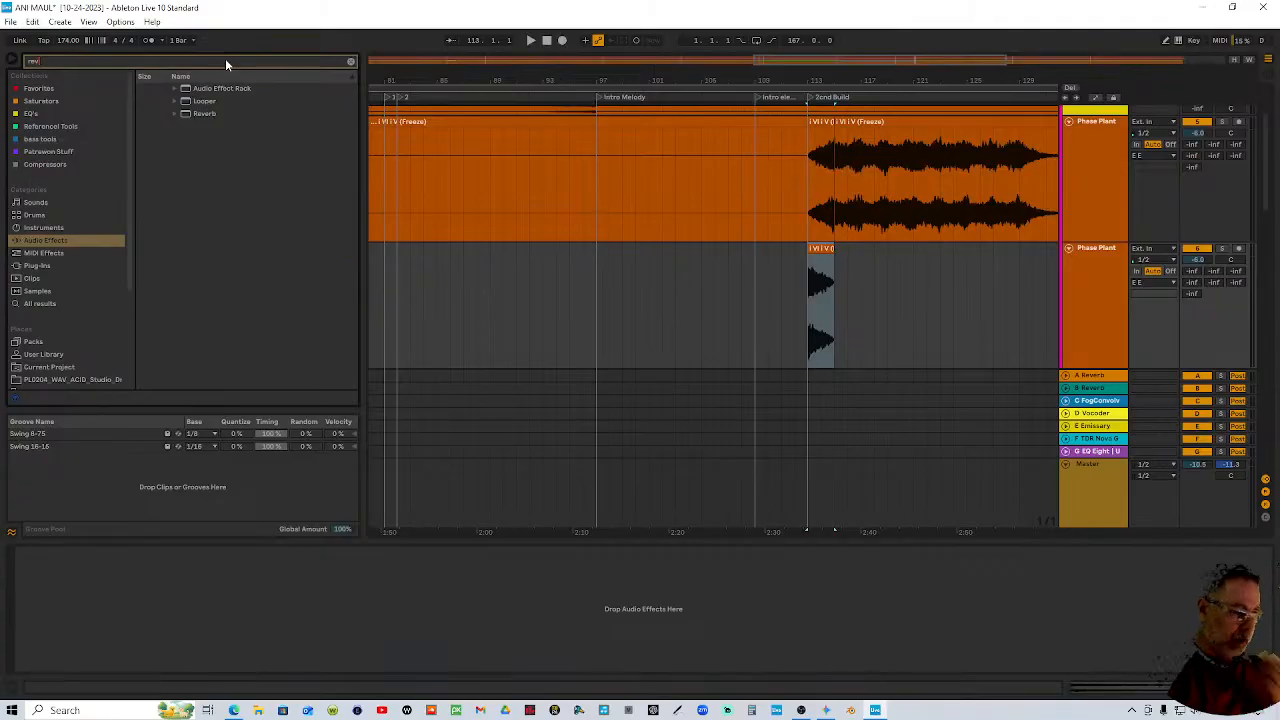
drag(195, 113, 820, 326)
click(330, 588)
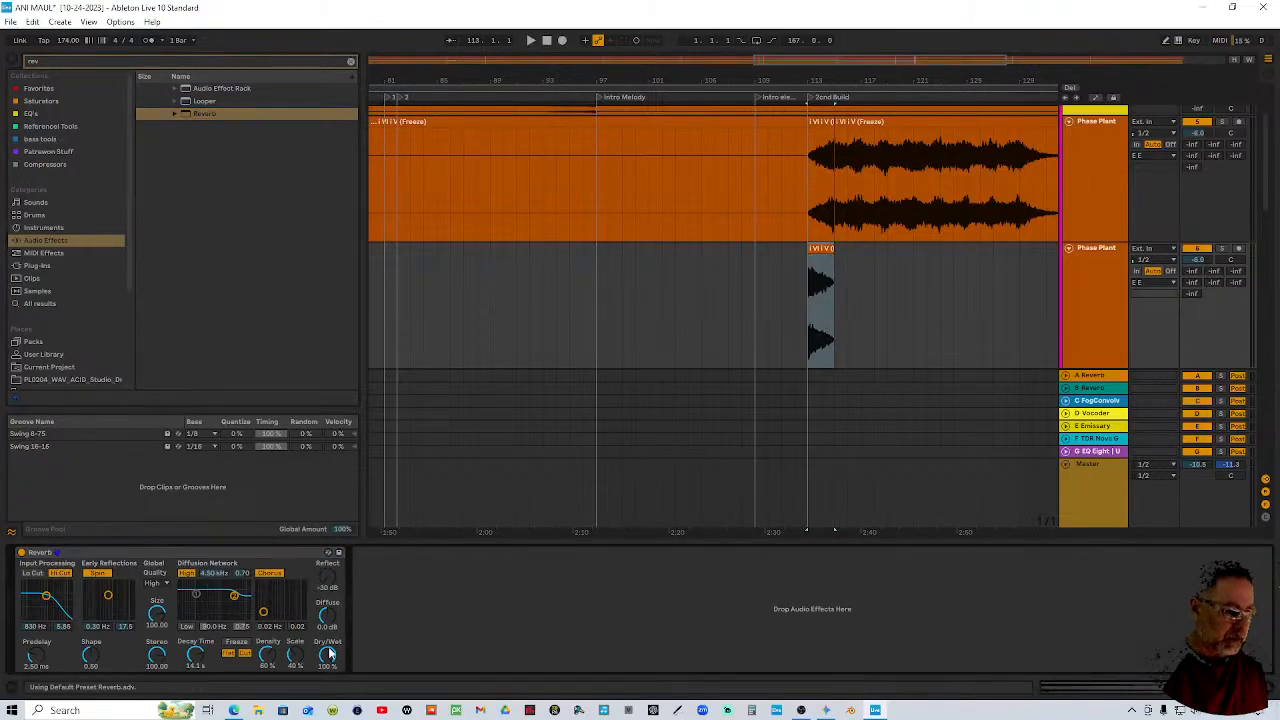
Freeze and flatten the duplicated Phase Plant track 6 to print its reverb tail as audio
right_click(1092, 272)
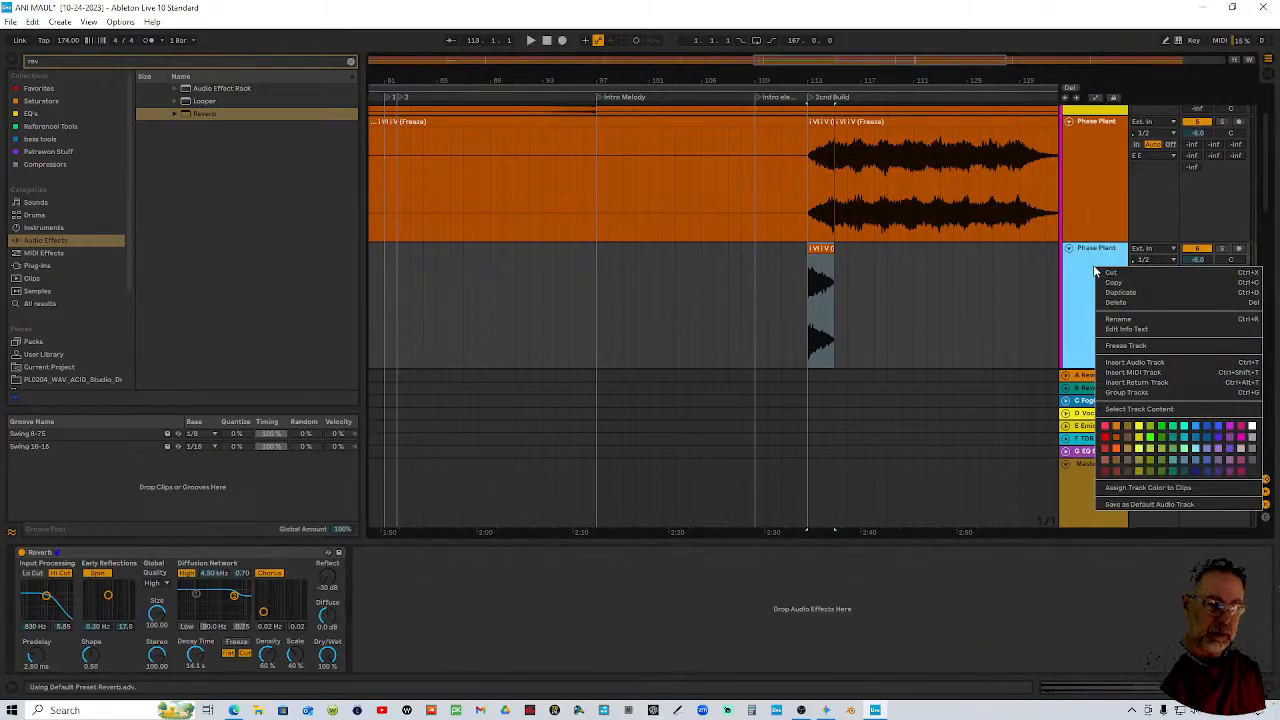
click(1158, 345)
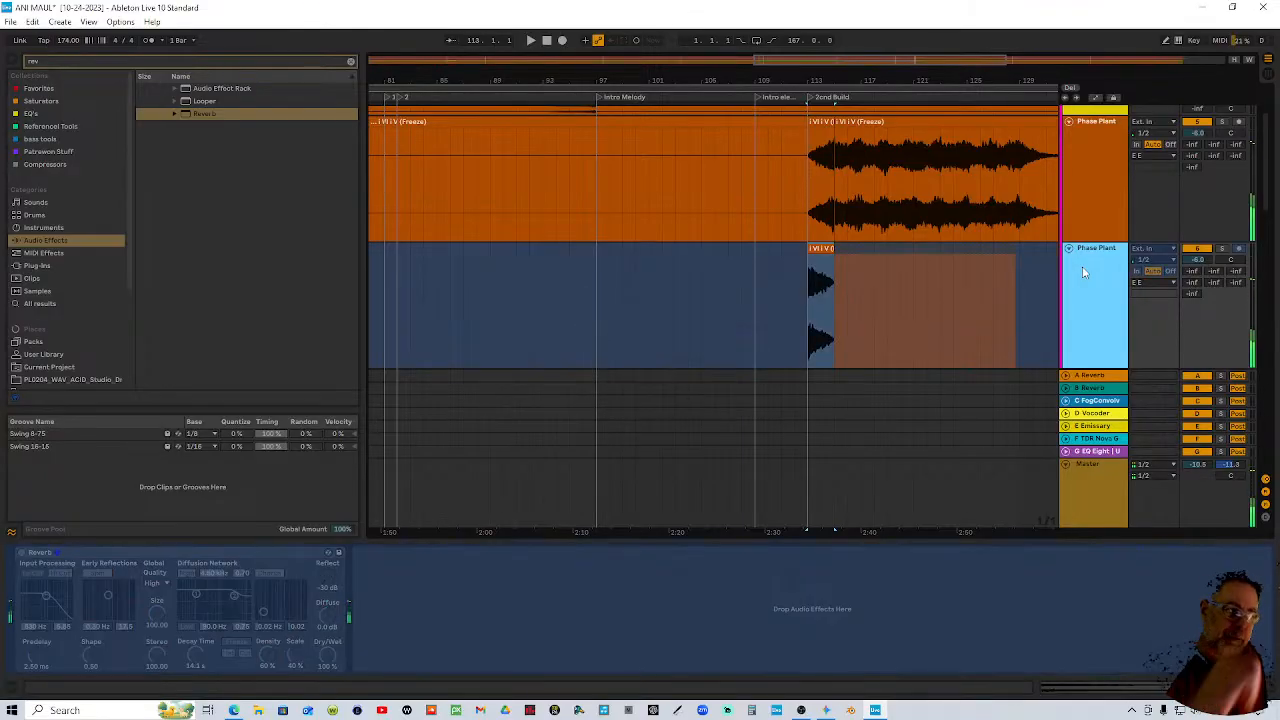
right_click(1083, 272)
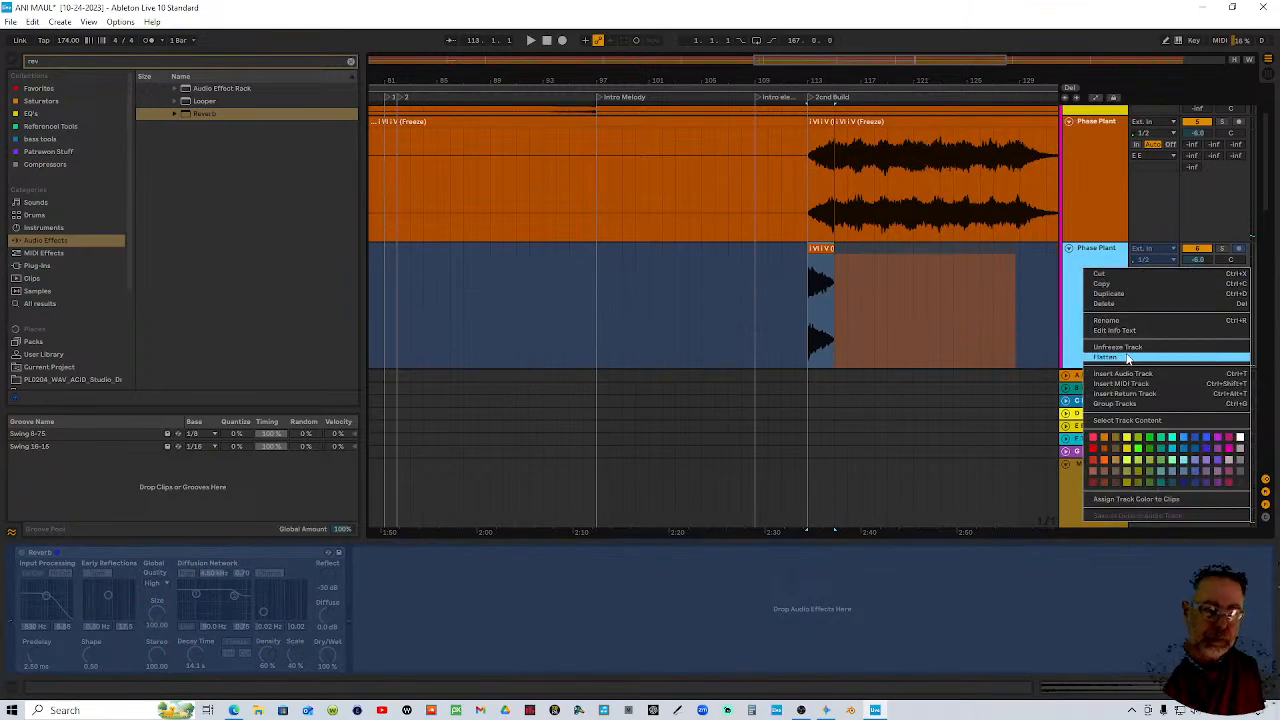
click(1127, 358)
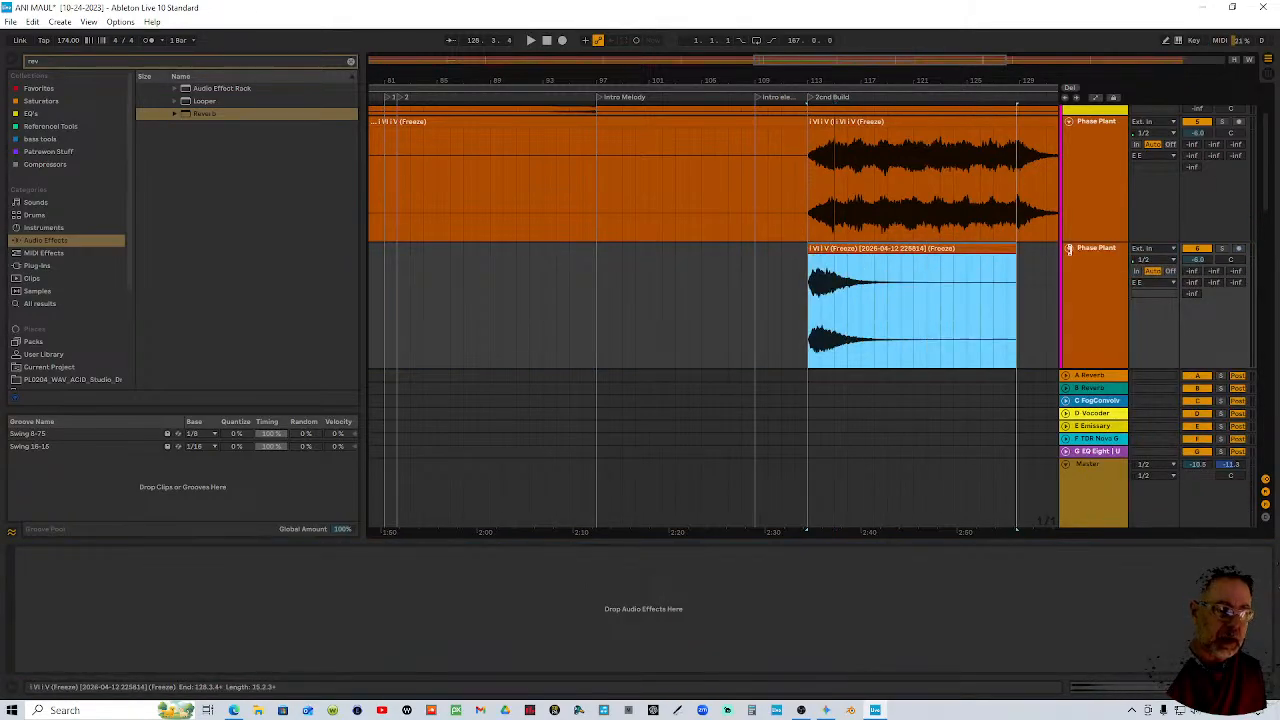
Reverse the flattened reverb clip and move it to start at bar 97, leading into the 2nd Build
click(973, 271)
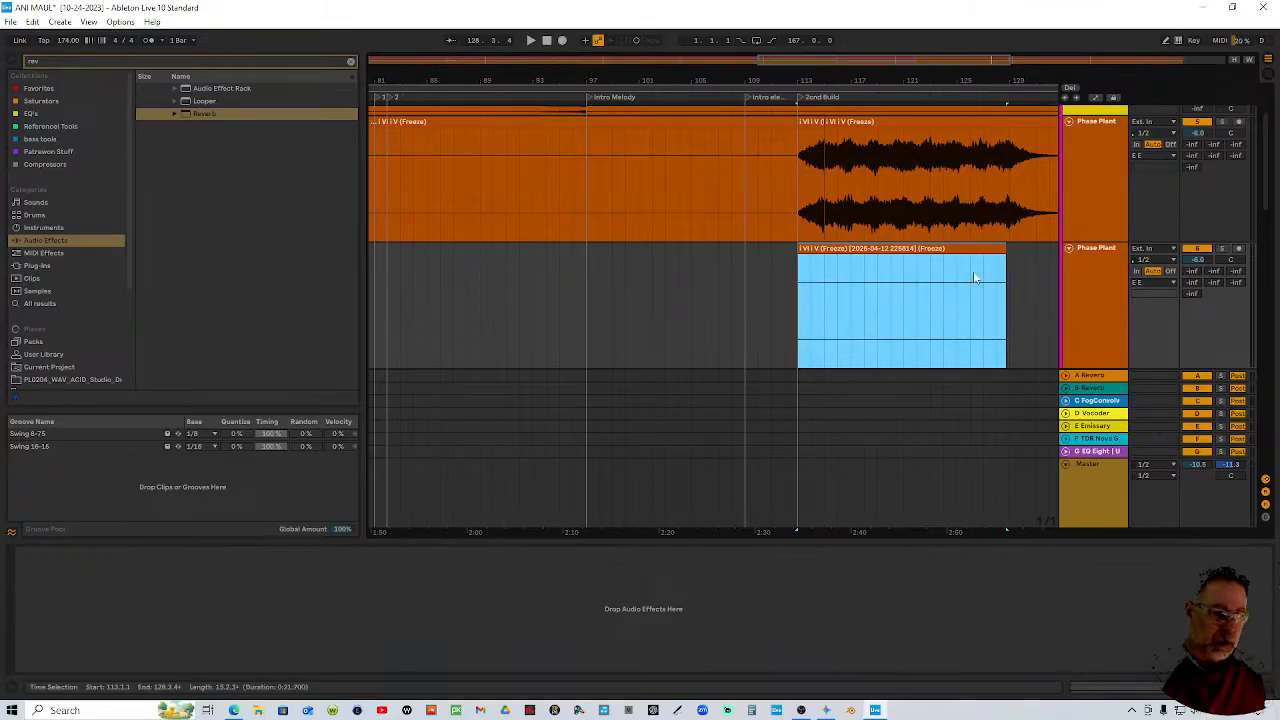
key(r)
drag(977, 248, 769, 249)
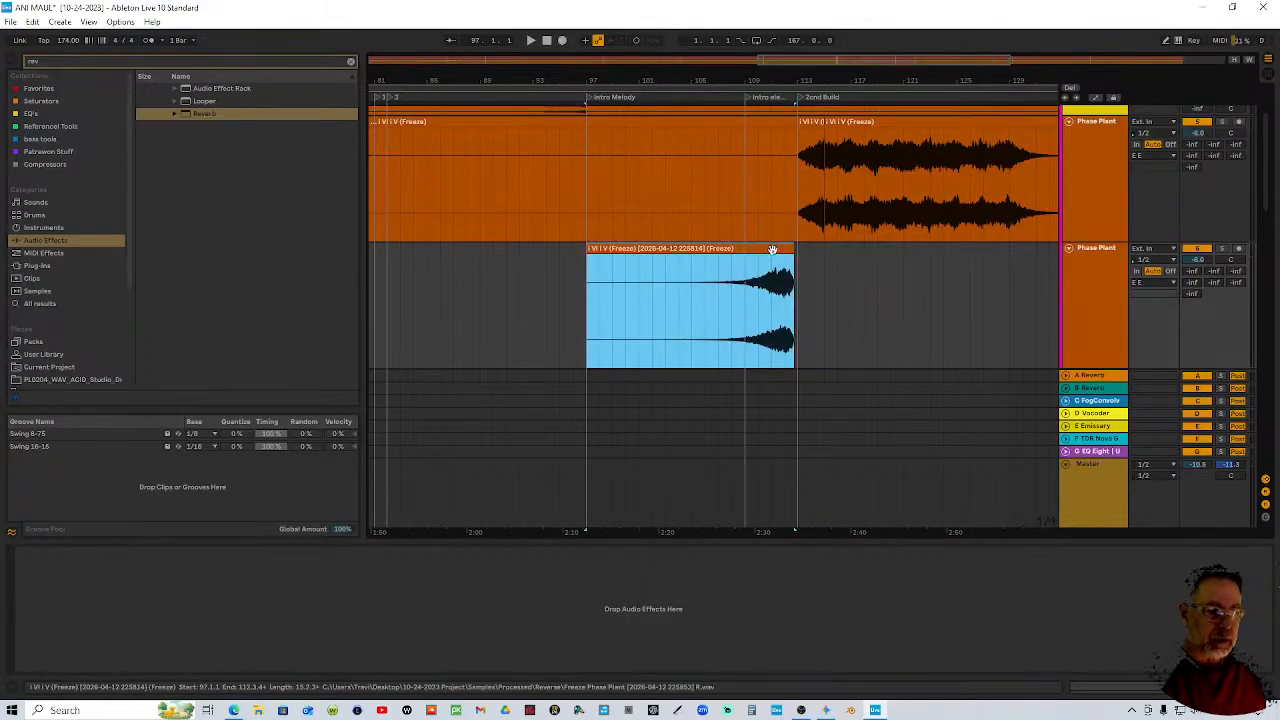
Extend the selection on the reversed clip up to bar 113 and consolidate bars 97 to 113 into one clip
scroll(770, 250, up, 5)
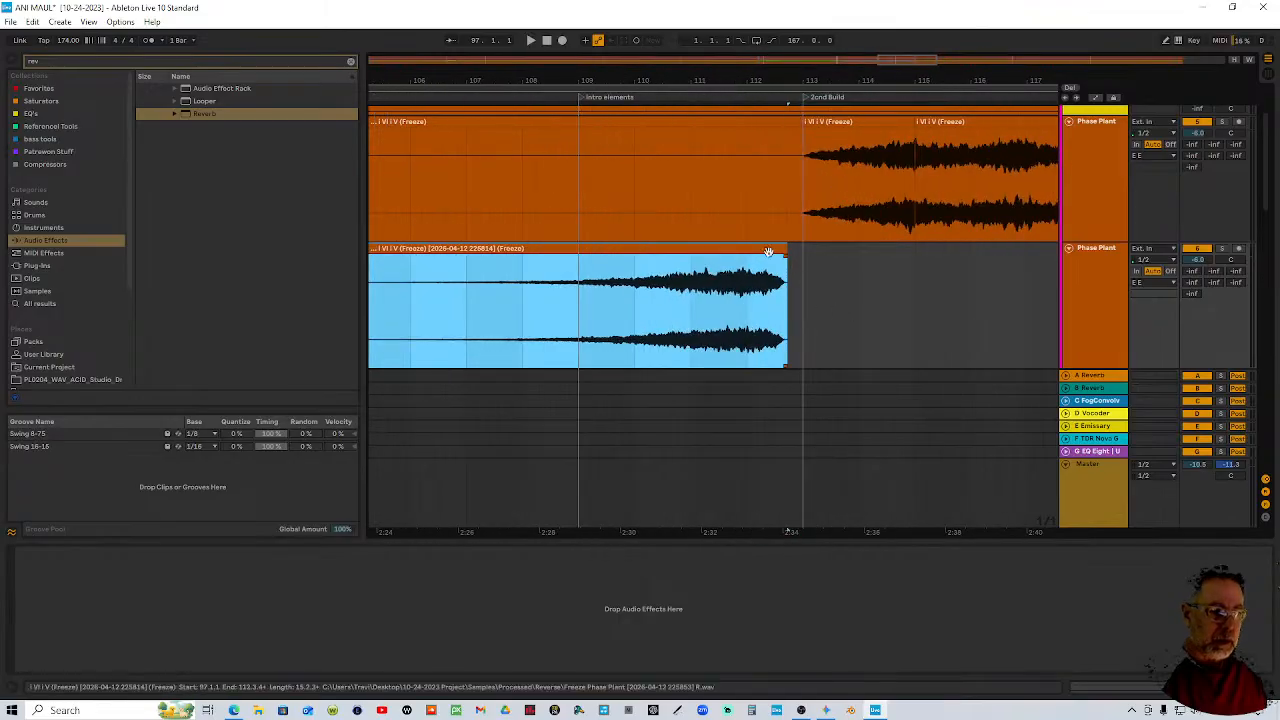
mouse_move(768, 251)
mouse_down()
mouse_move(803, 254)
mouse_move(750, 262)
mouse_up()
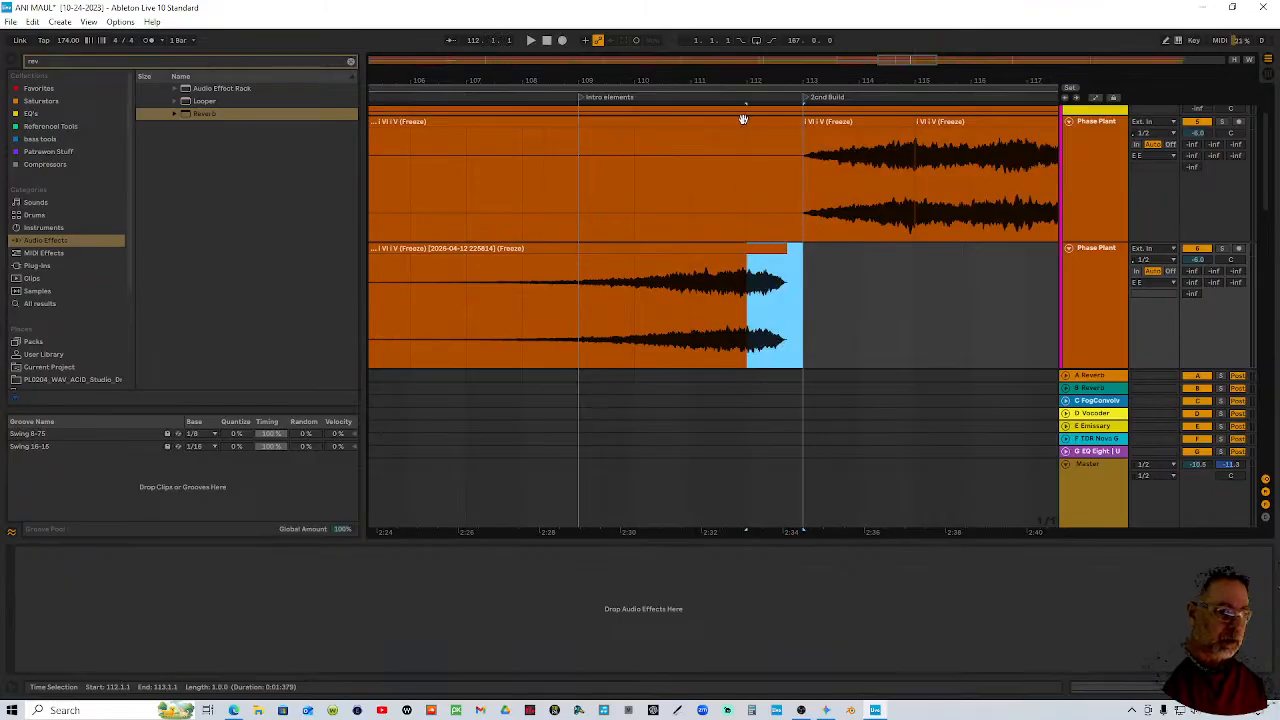
scroll(760, 80, down, 6)
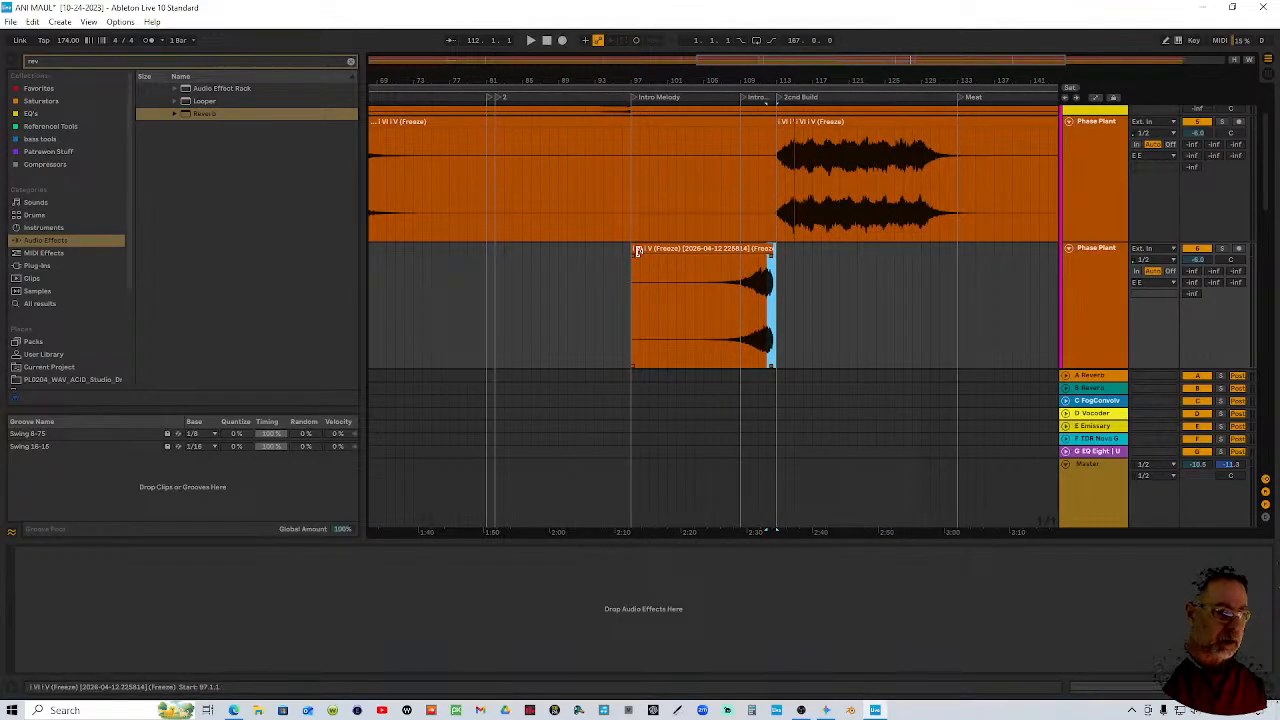
click(637, 250)
key(ctrl+j)
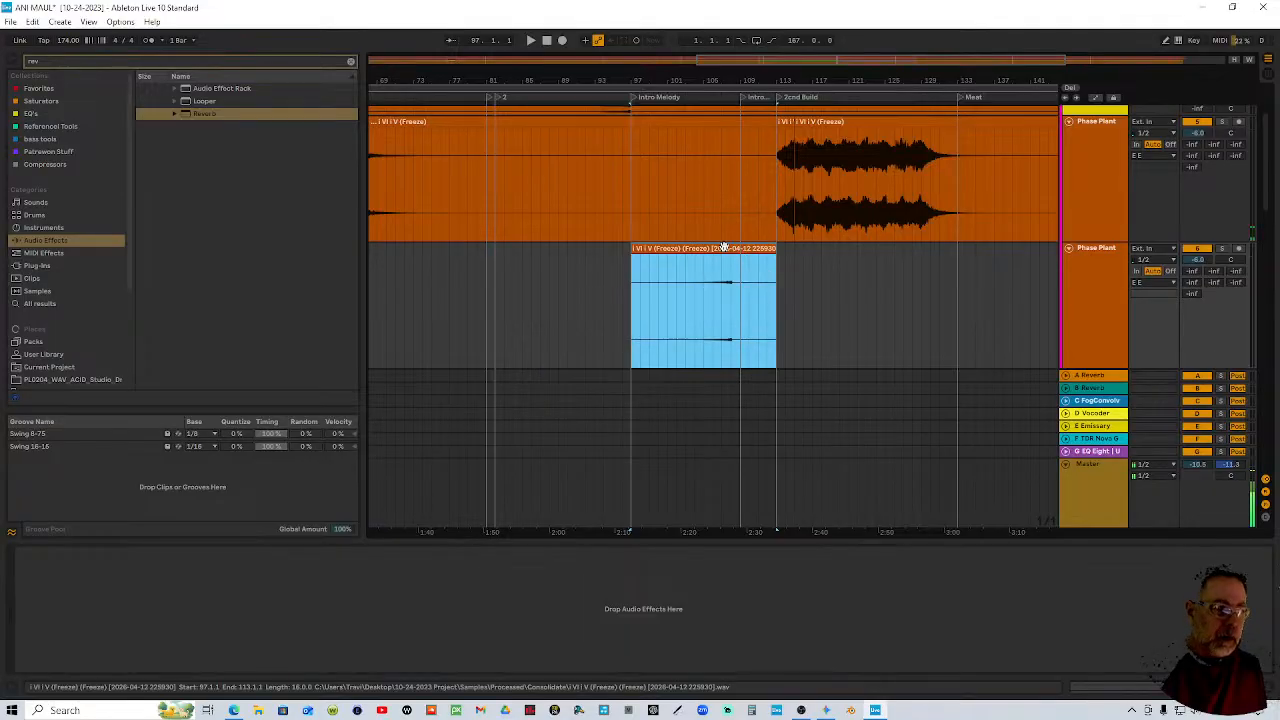
Loop the reversed clip, shift its start to 16.4.1 so the swell meets bar 113, and consolidate it again
double_click(723, 296)
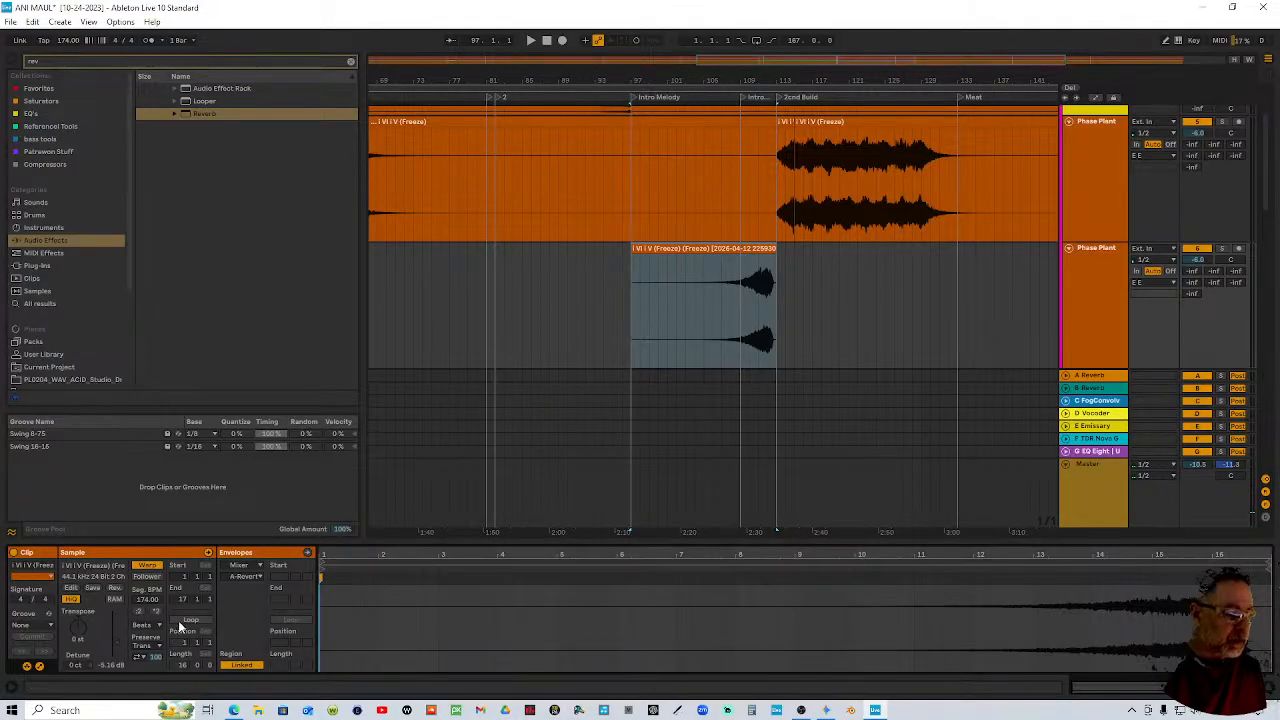
click(192, 621)
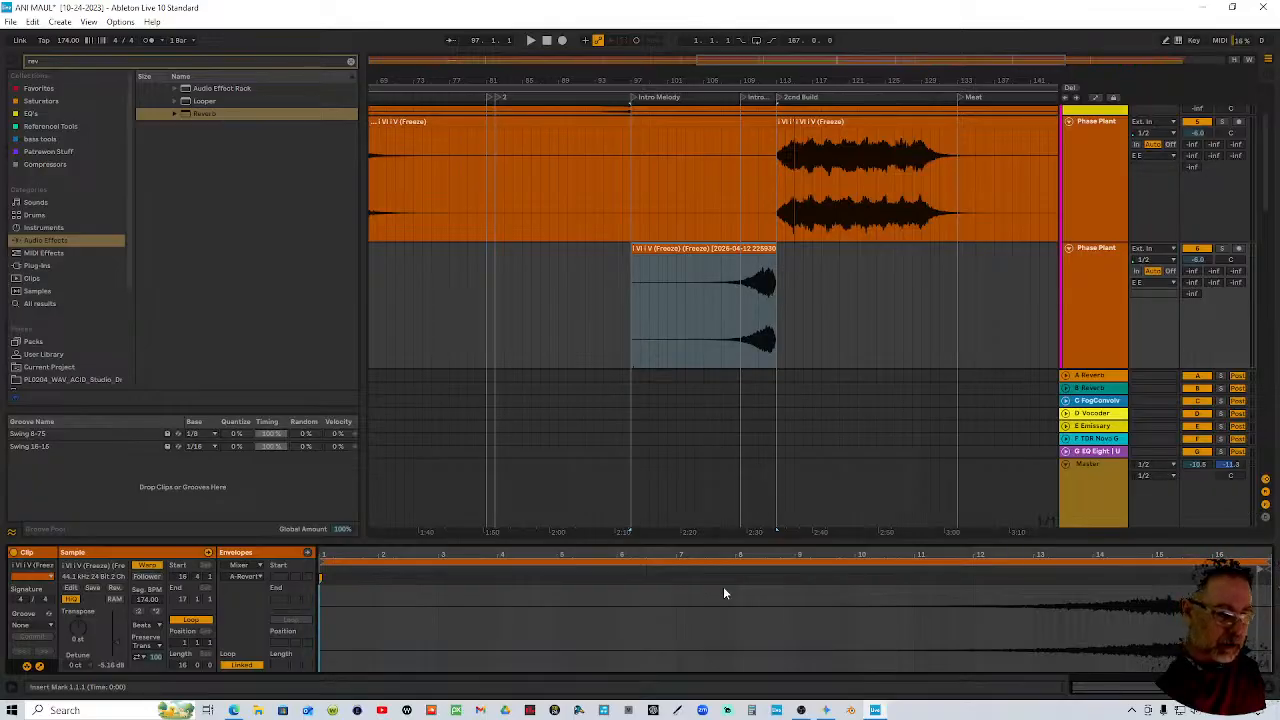
click(634, 259)
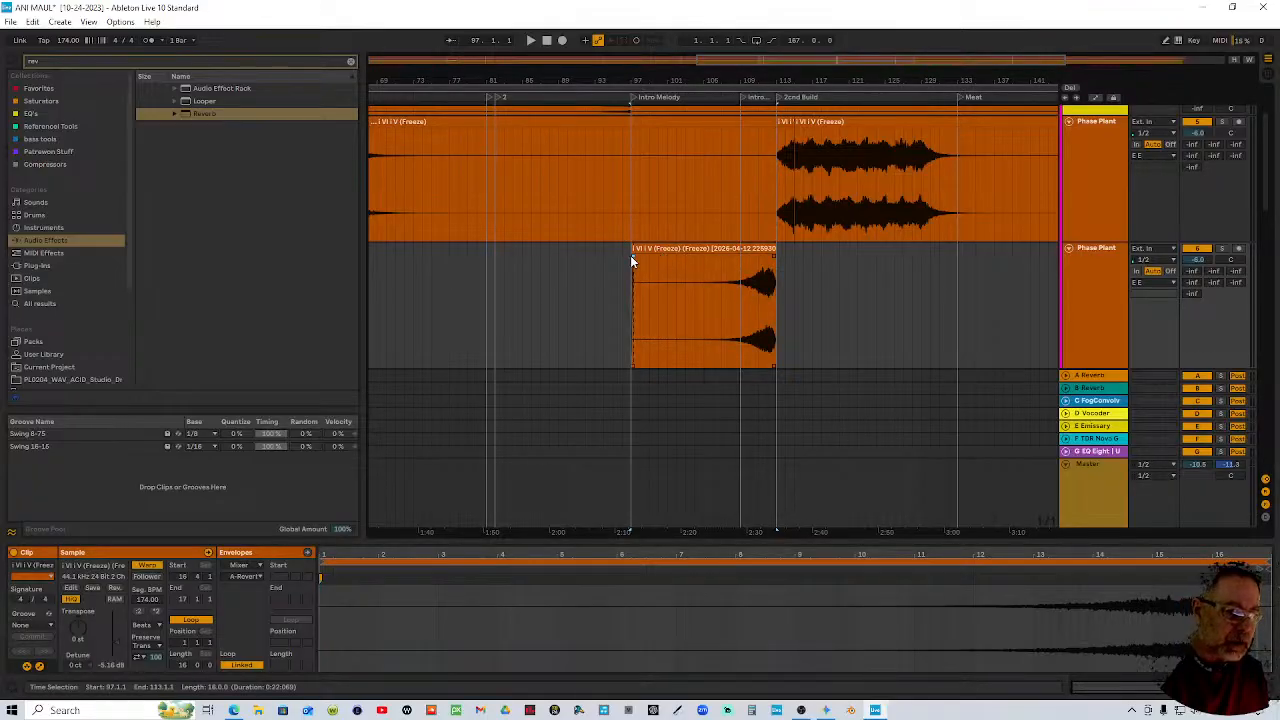
click(660, 250)
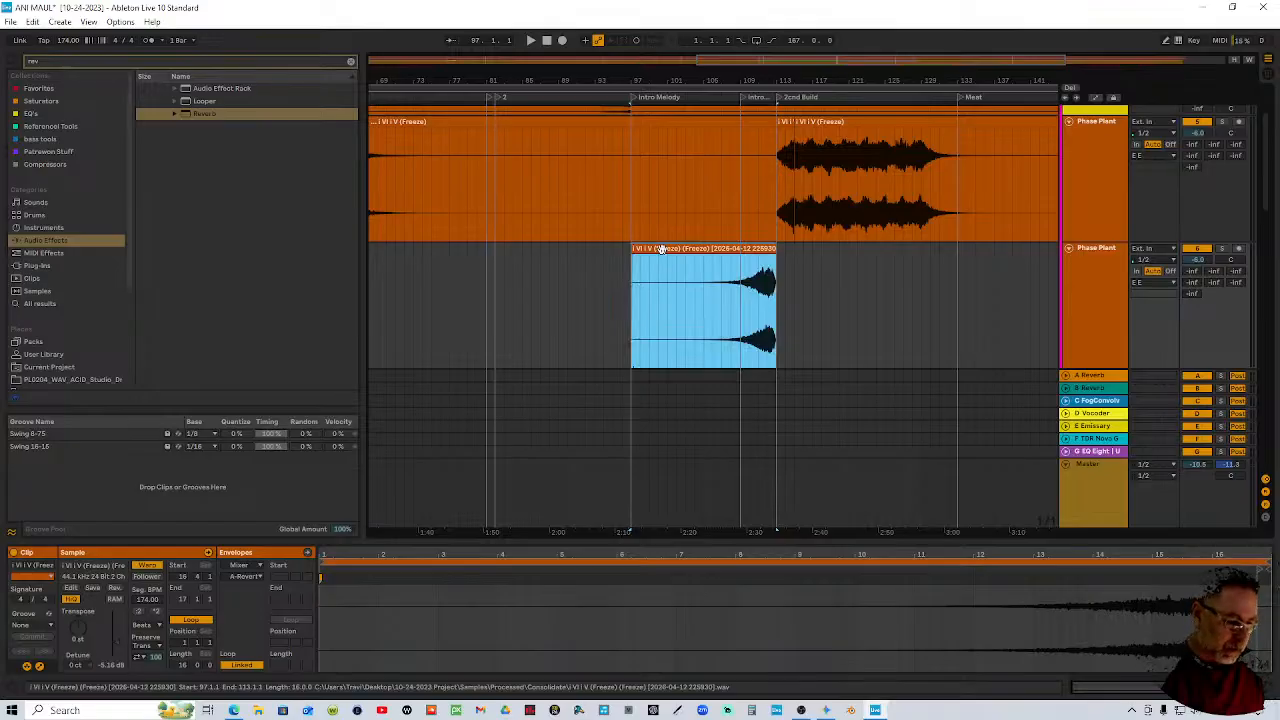
key(ctrl+j)
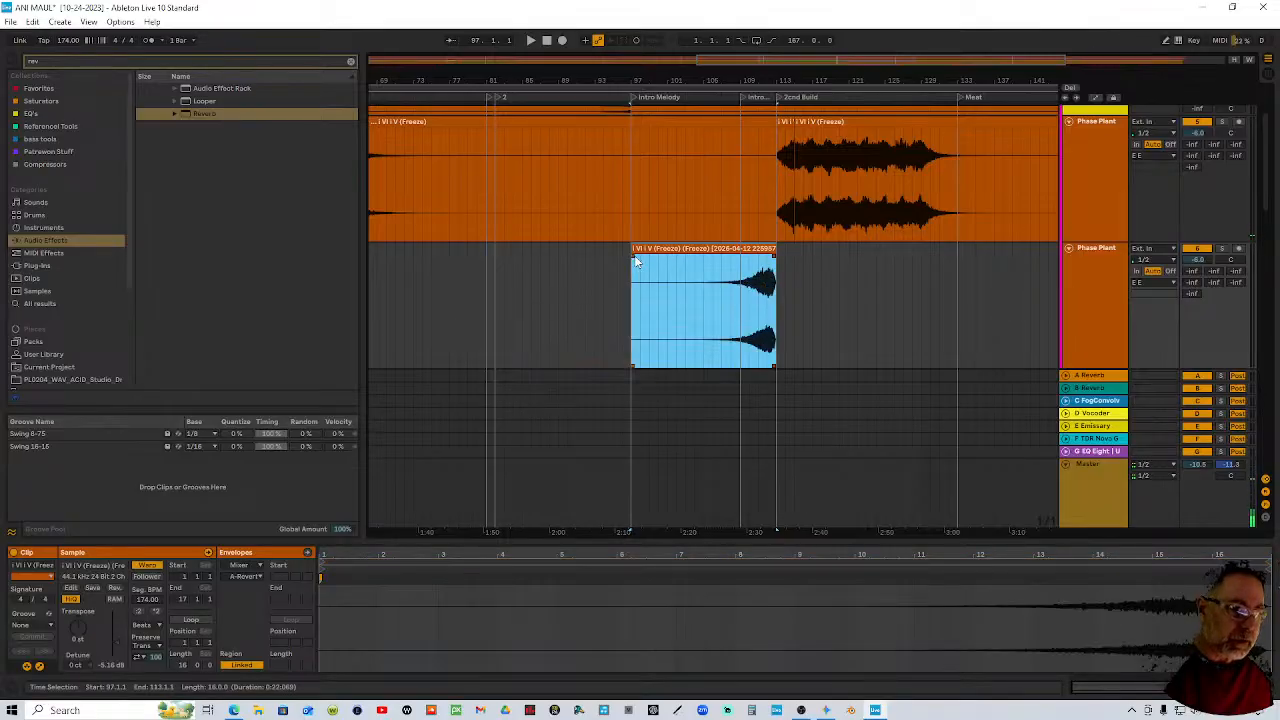
Add a fade-in of about two bars to the reversed clip and audition the Intro Melody into the 2nd Build
drag(636, 258, 653, 254)
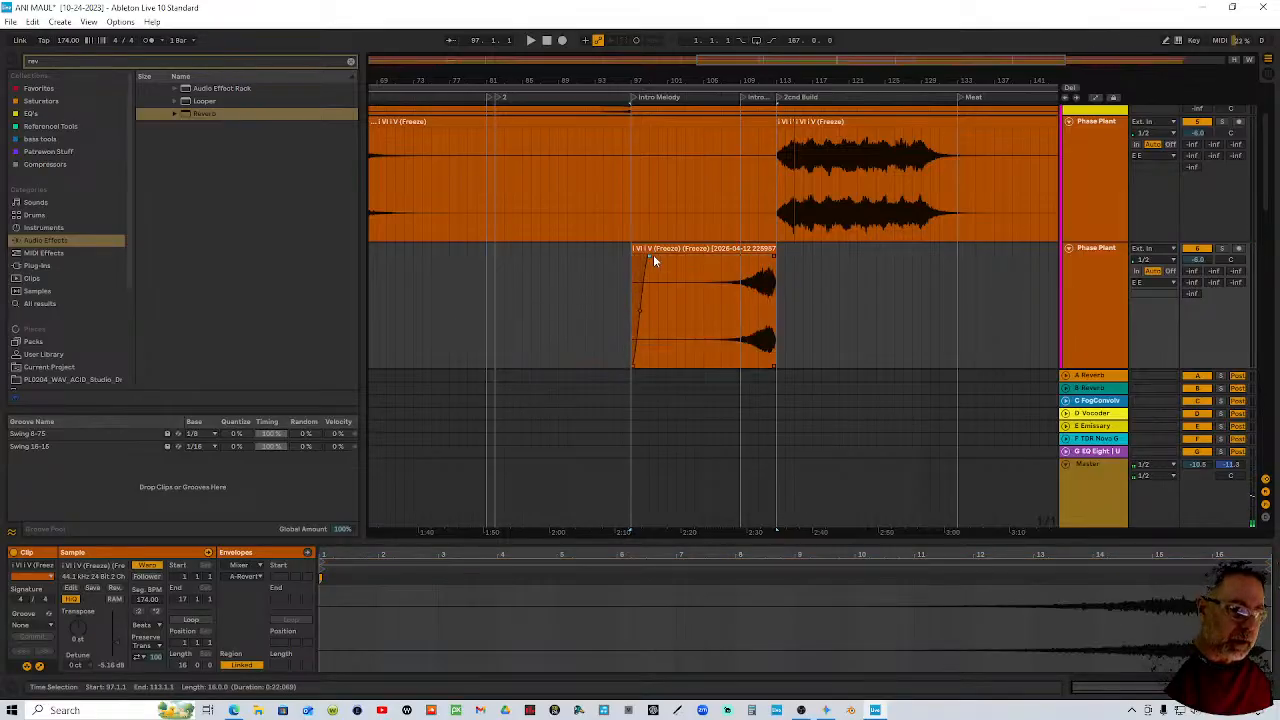
click(619, 97)
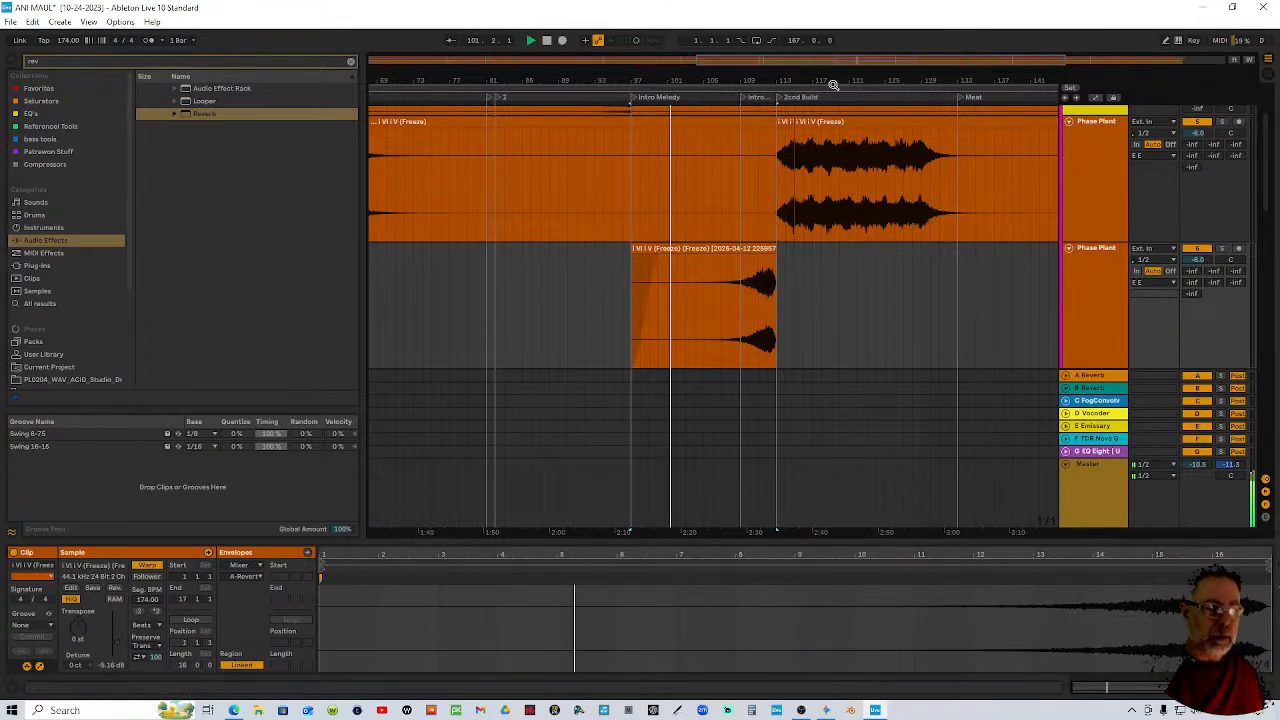
key(minus)
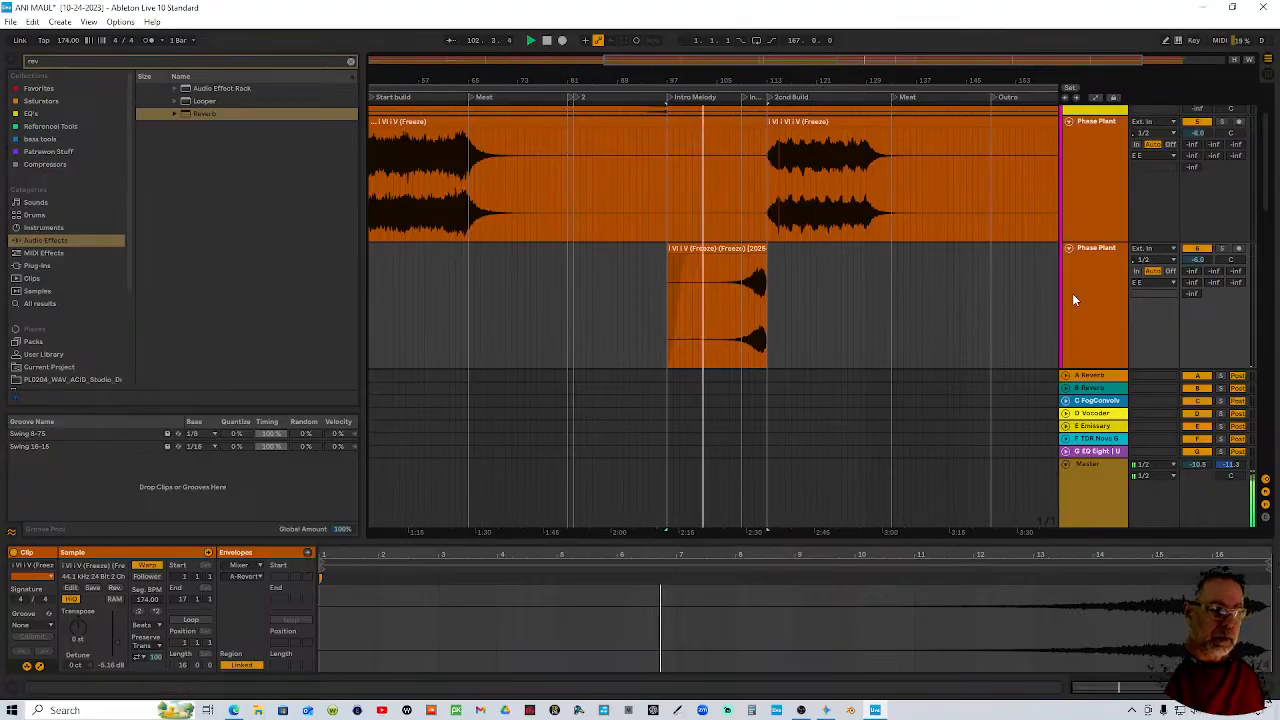
scroll(1075, 292, down, 3)
scroll(1075, 292, down, 5)
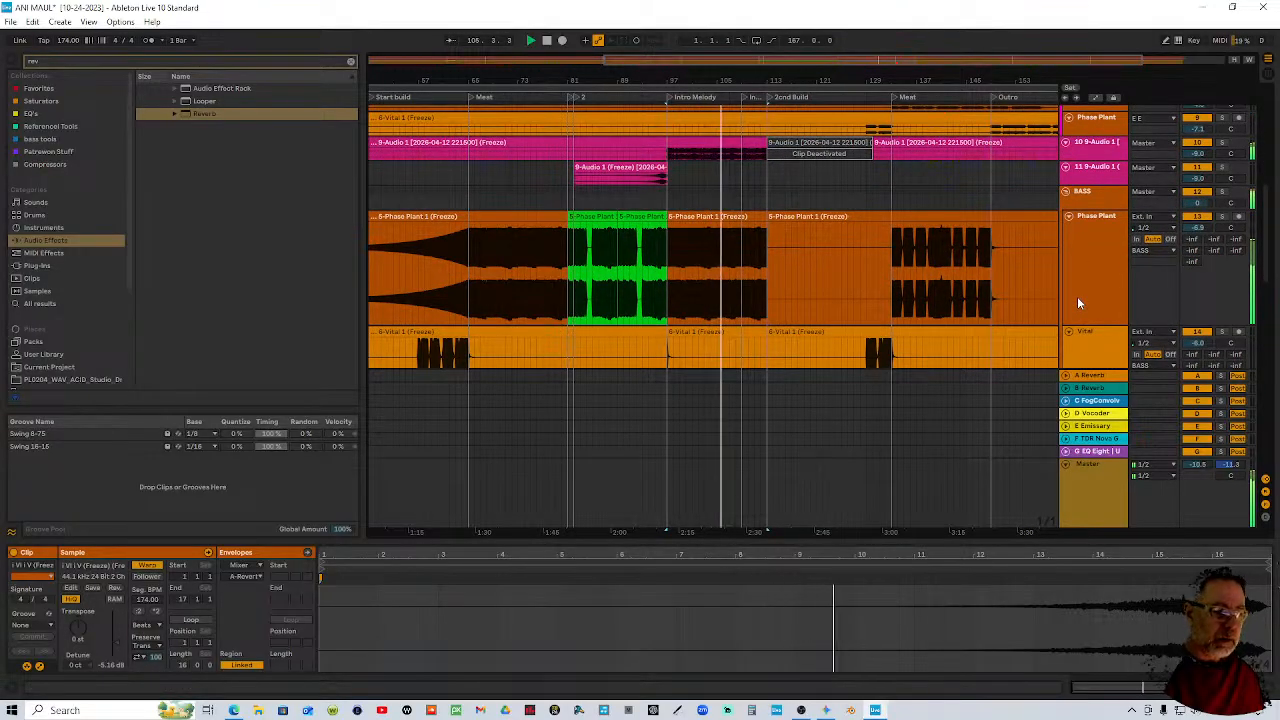
scroll(1077, 297, up, 2)
scroll(1076, 296, up, 5)
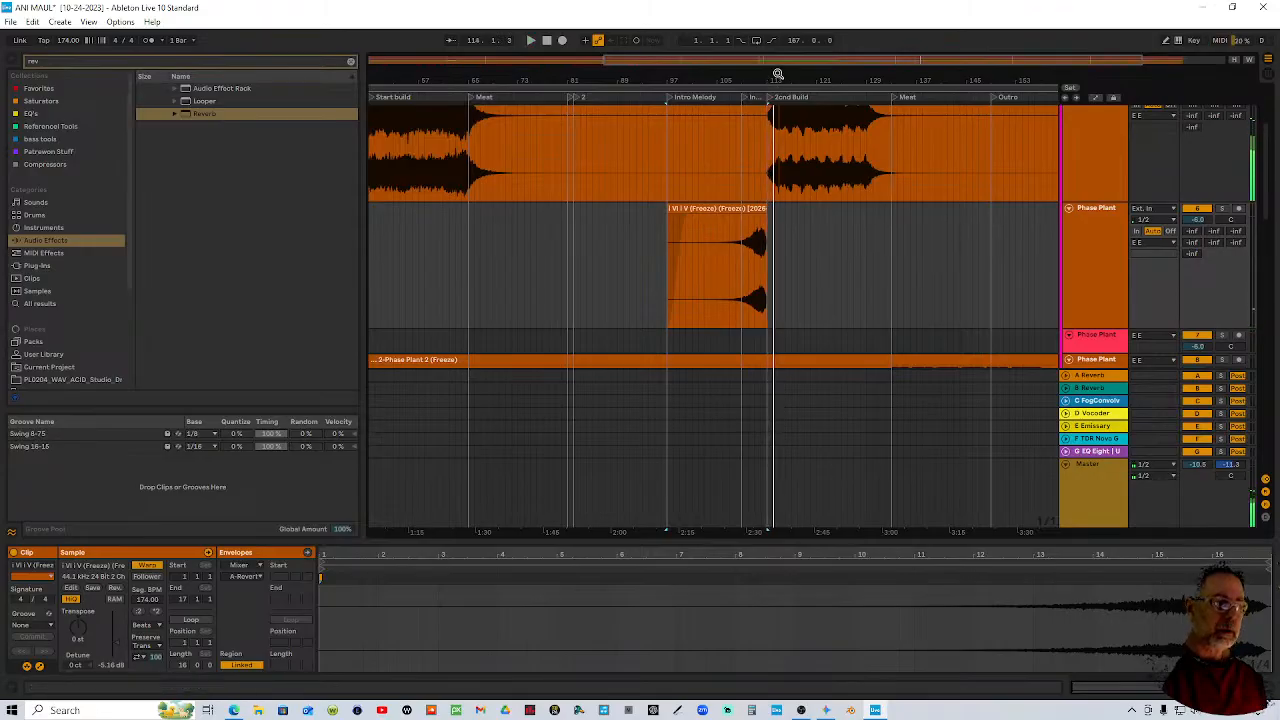
Duplicate the bars 97 to 113 clips on the 22 Recorded and CORE DRUMS tracks into the 2nd Build at bar 113
scroll(810, 320, down, 10)
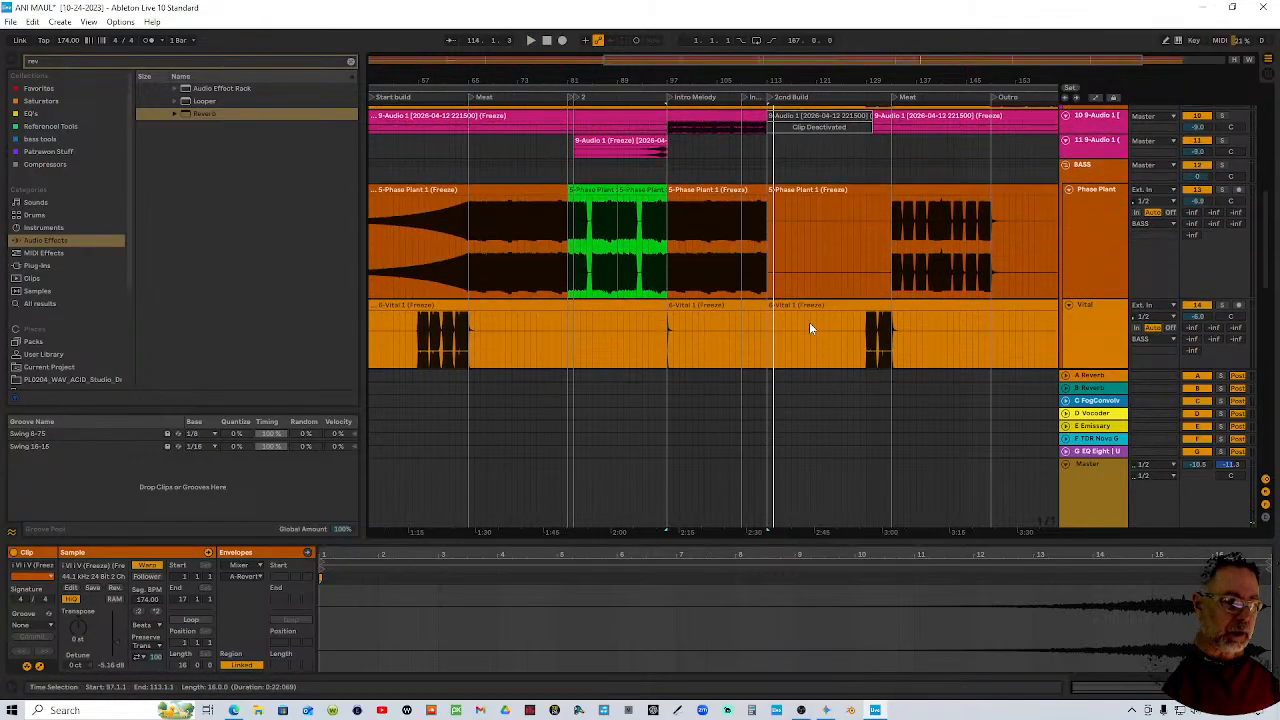
scroll(810, 324, down, 8)
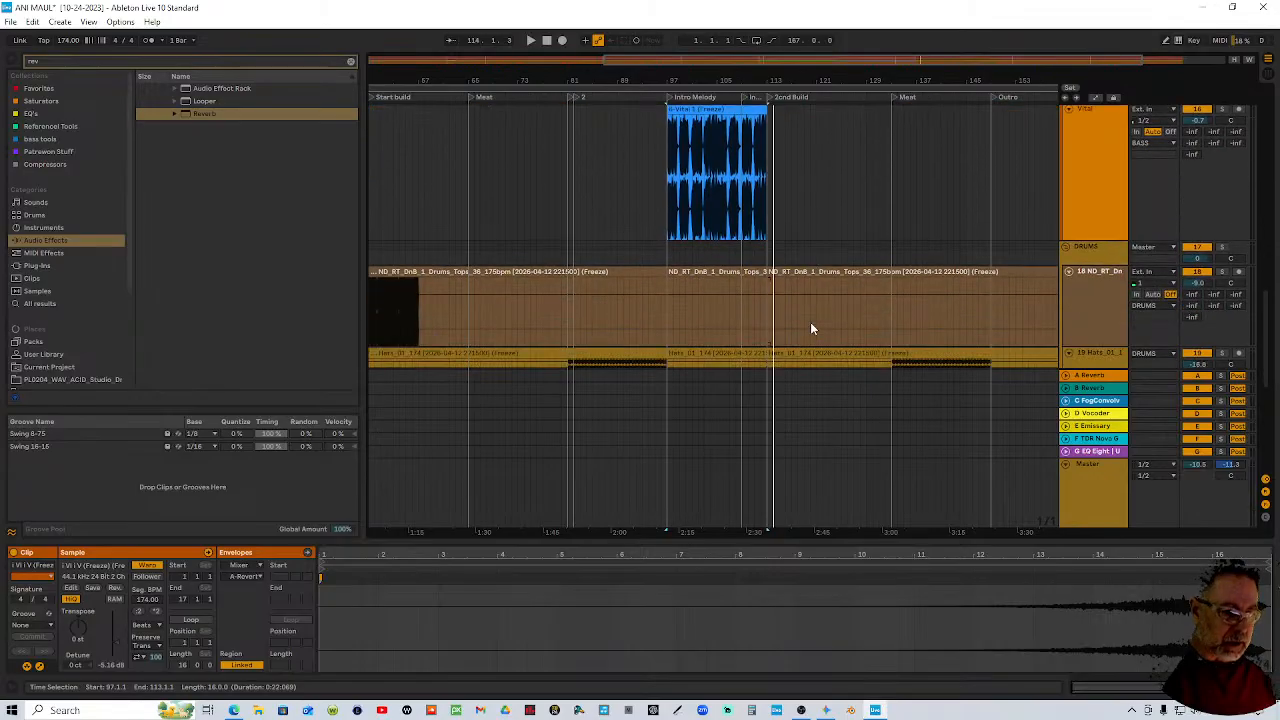
scroll(810, 322, down, 5)
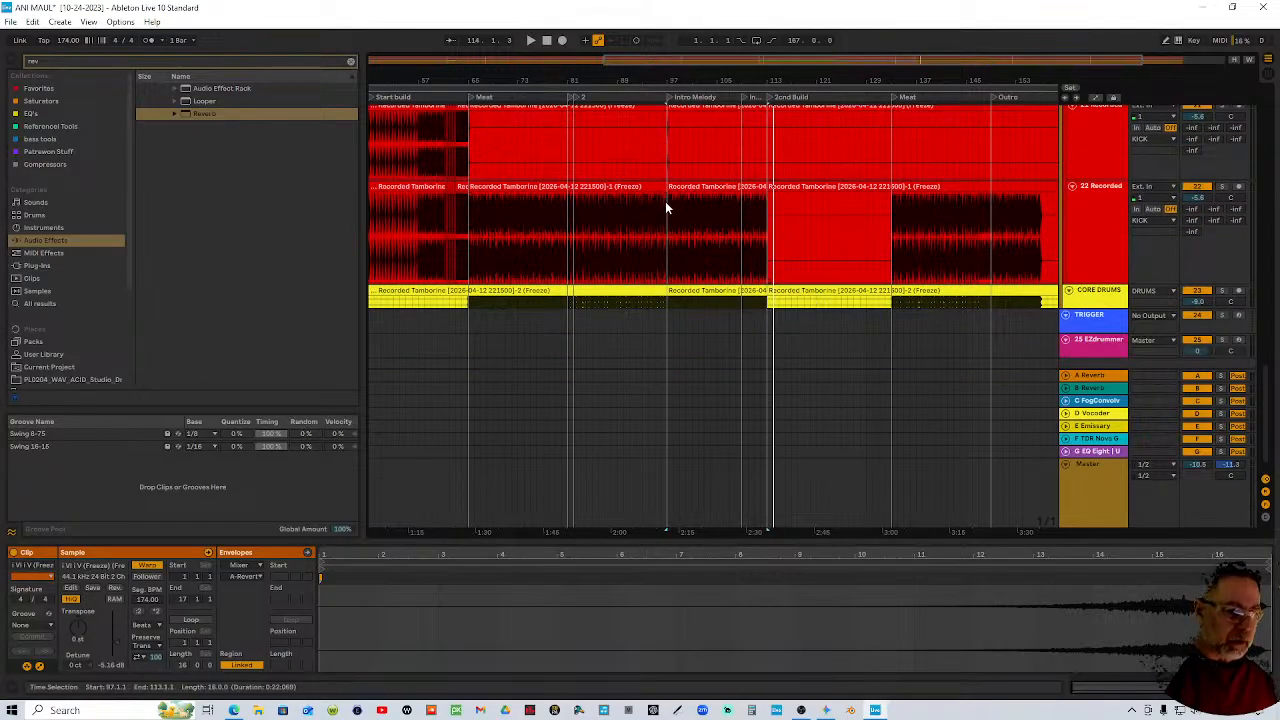
drag(666, 207, 768, 270)
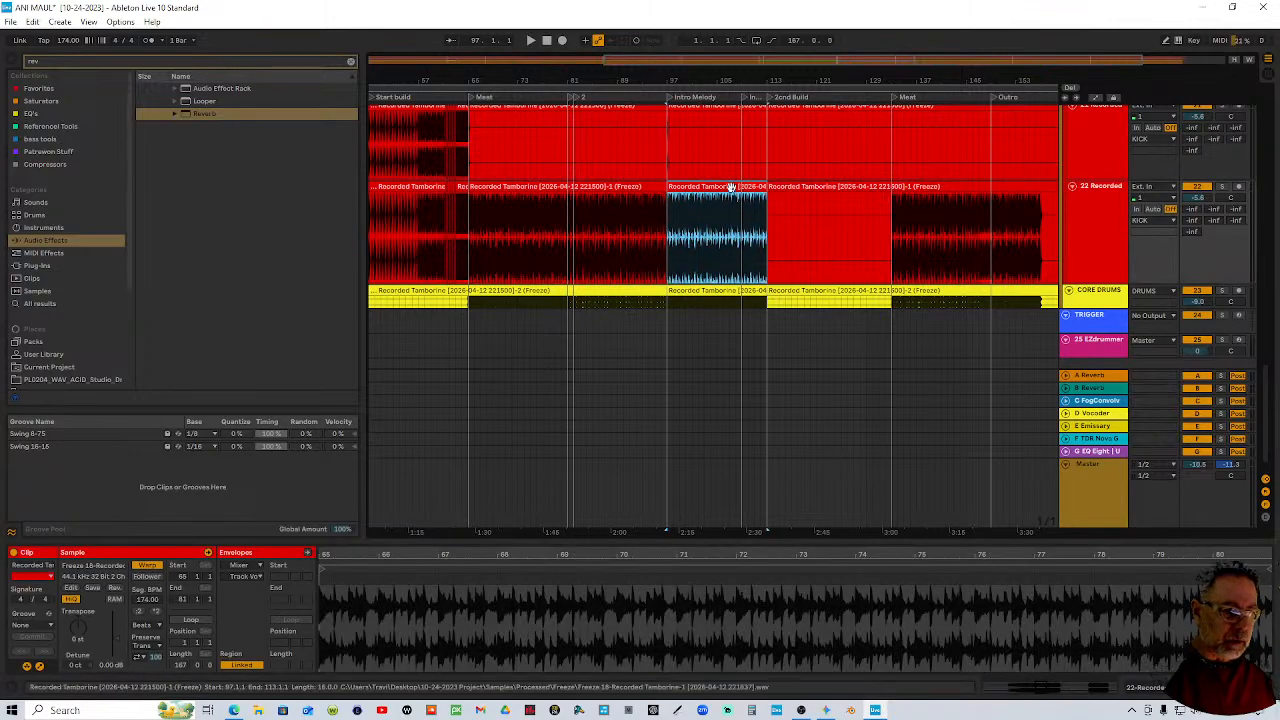
scroll(732, 200, down, 1)
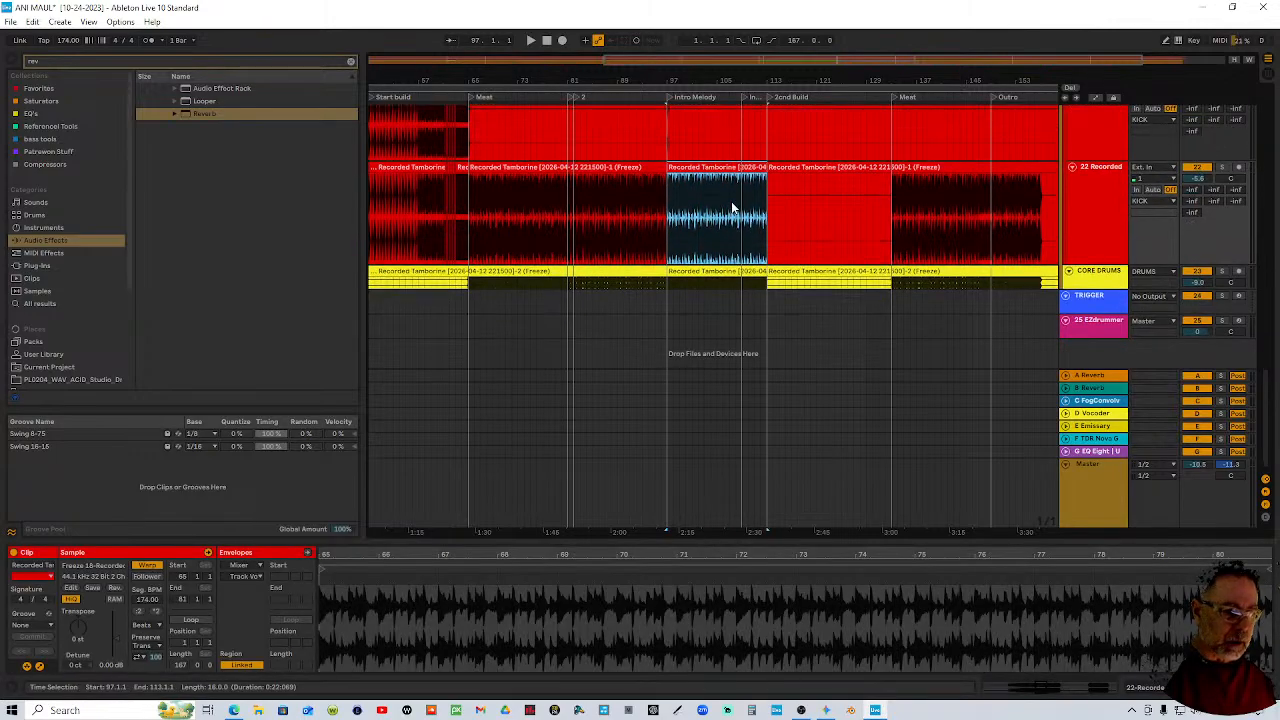
shift+click(717, 271)
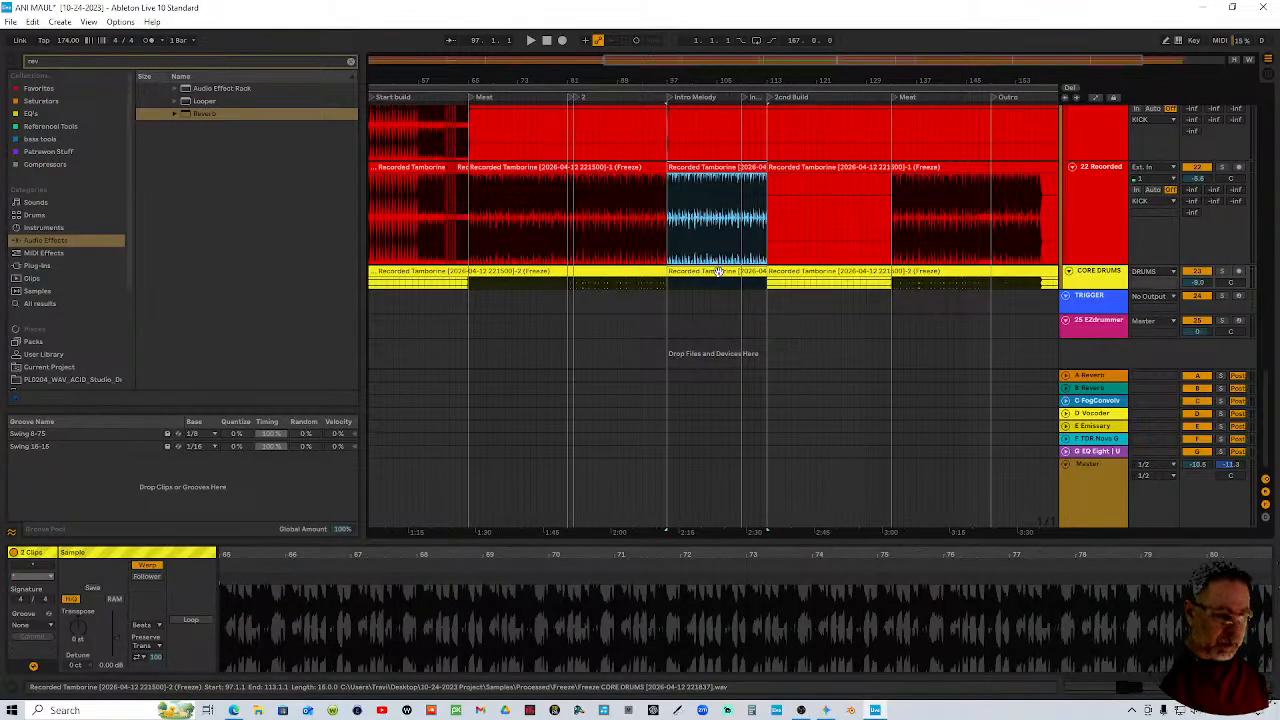
key(ctrl+d)
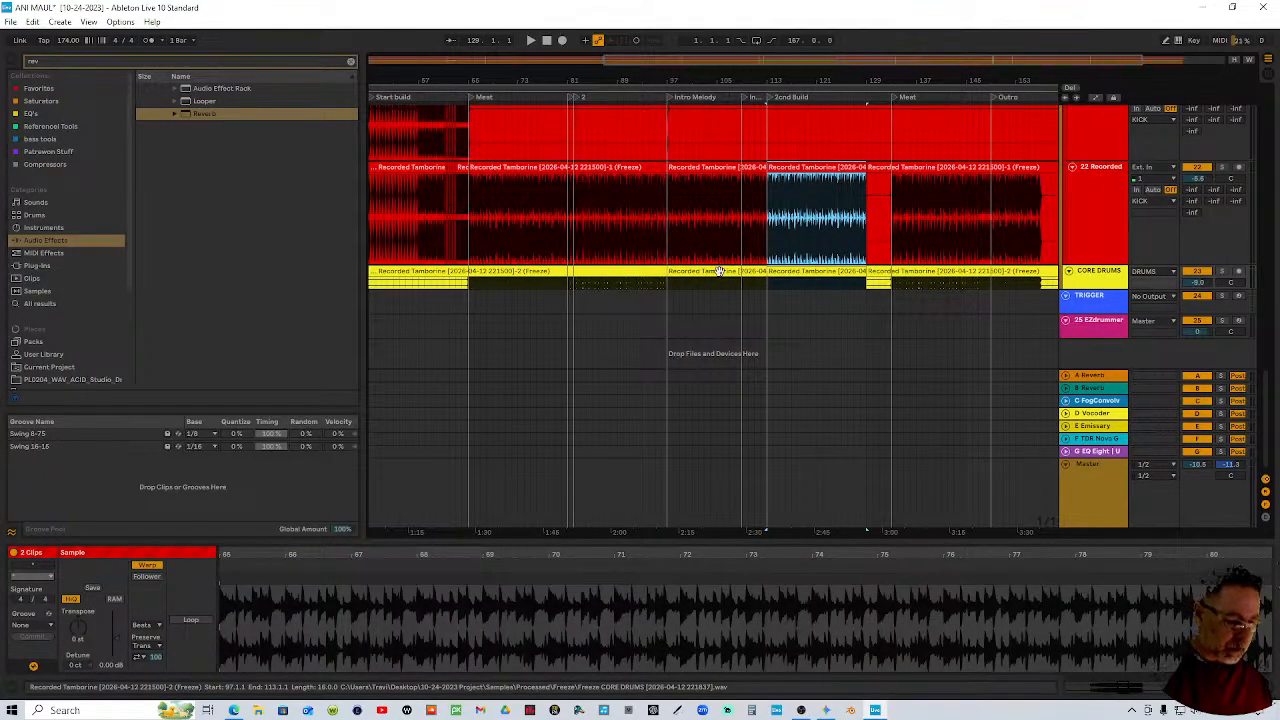
Consolidate the two duplicated drum clips, enable looping and turn off their transient loop mode
key(ctrl+j)
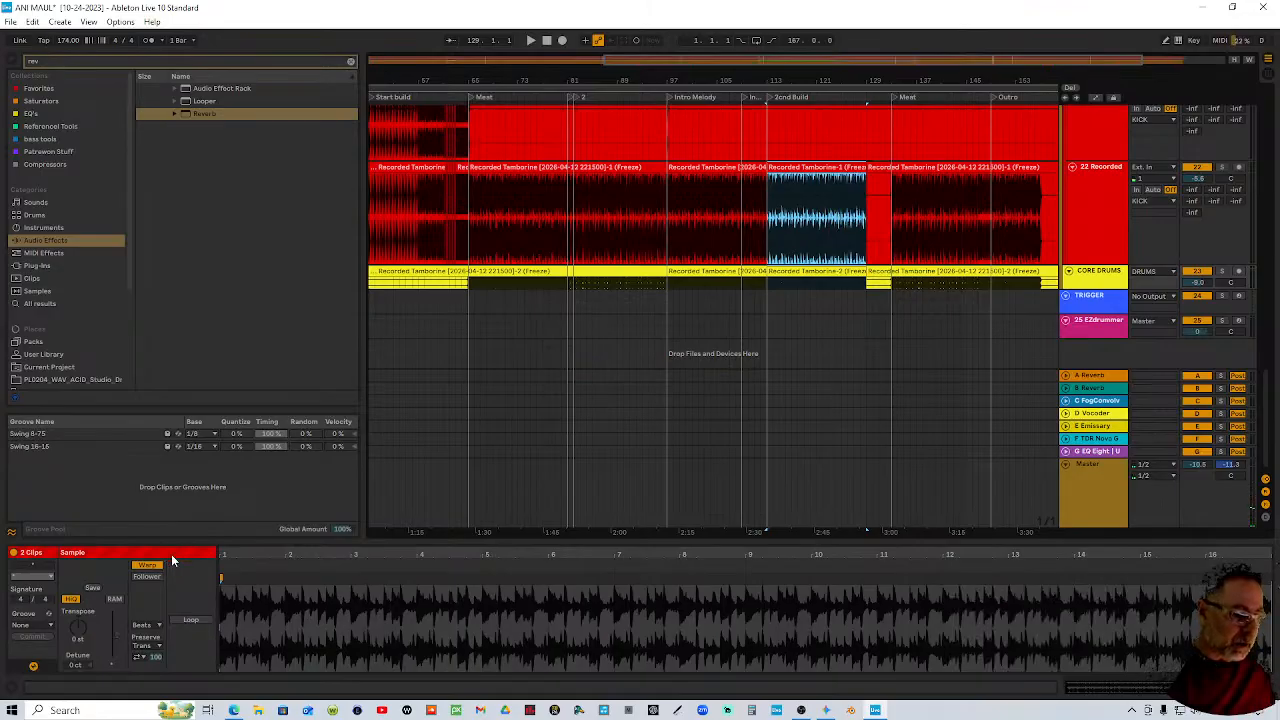
click(186, 620)
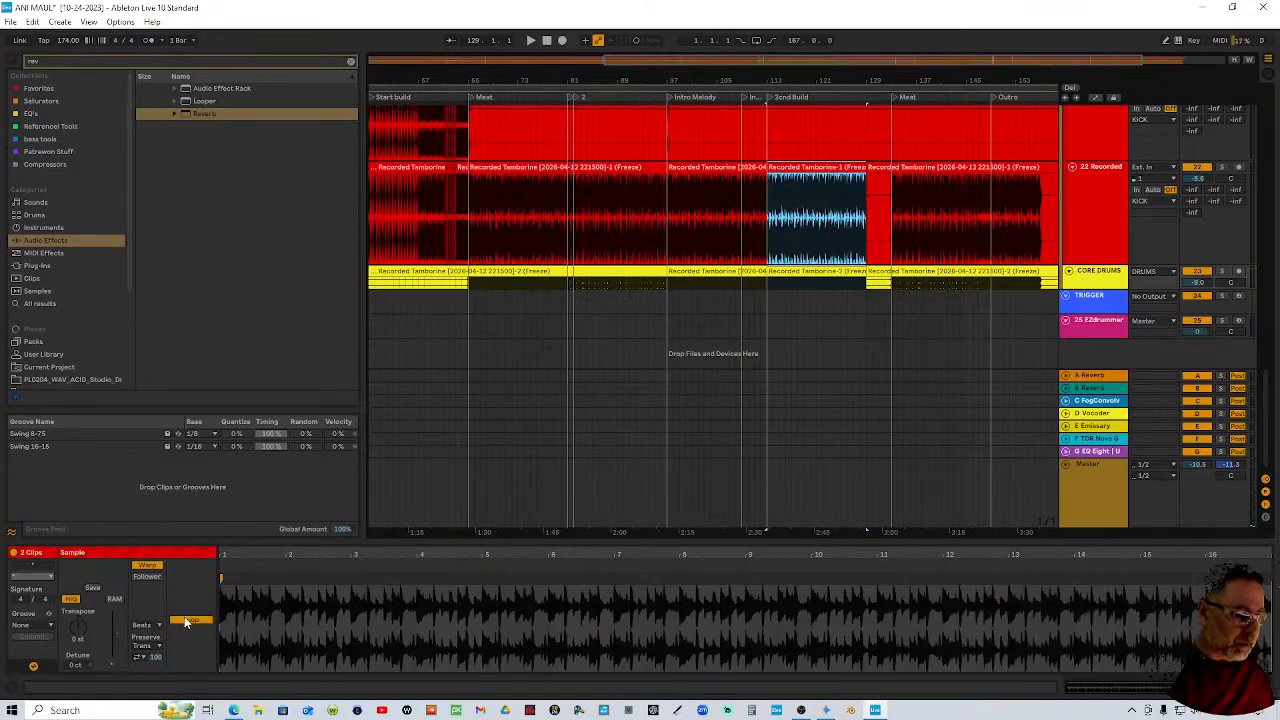
click(143, 654)
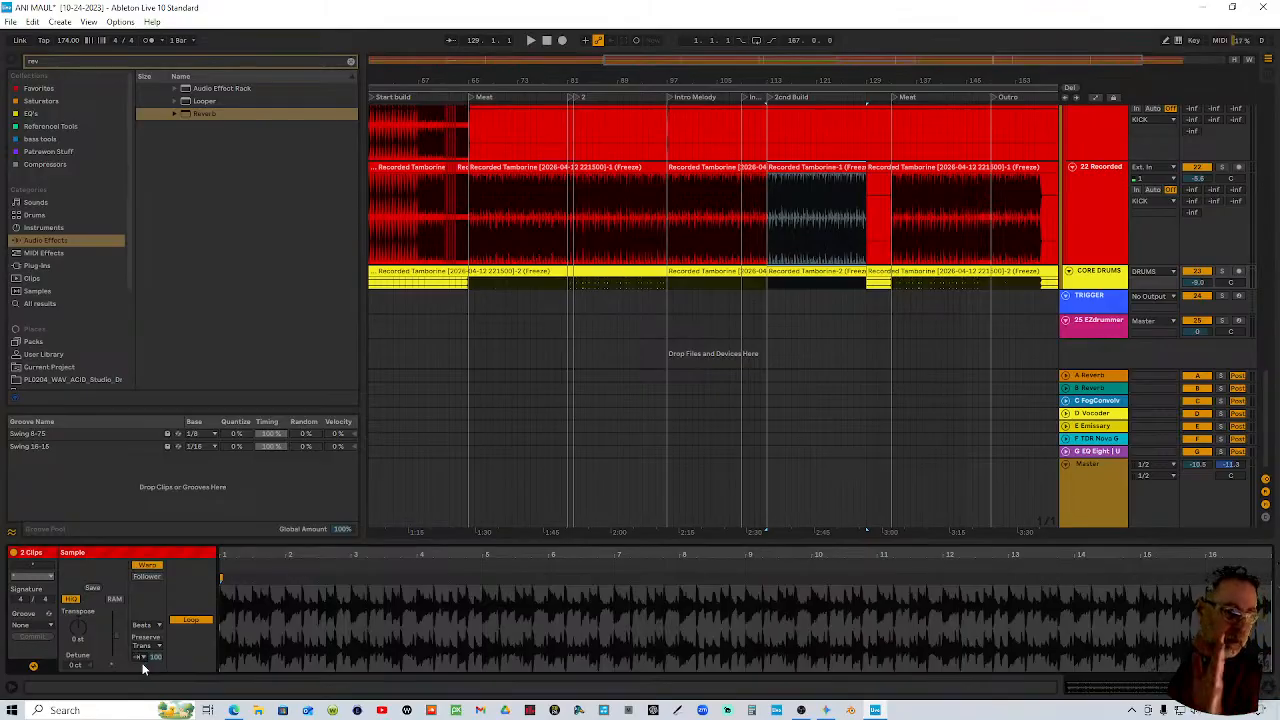
Double the segment BPM of both 2nd Build drum clips to 348 and colour the CORE DRUMS clip green
click(810, 288)
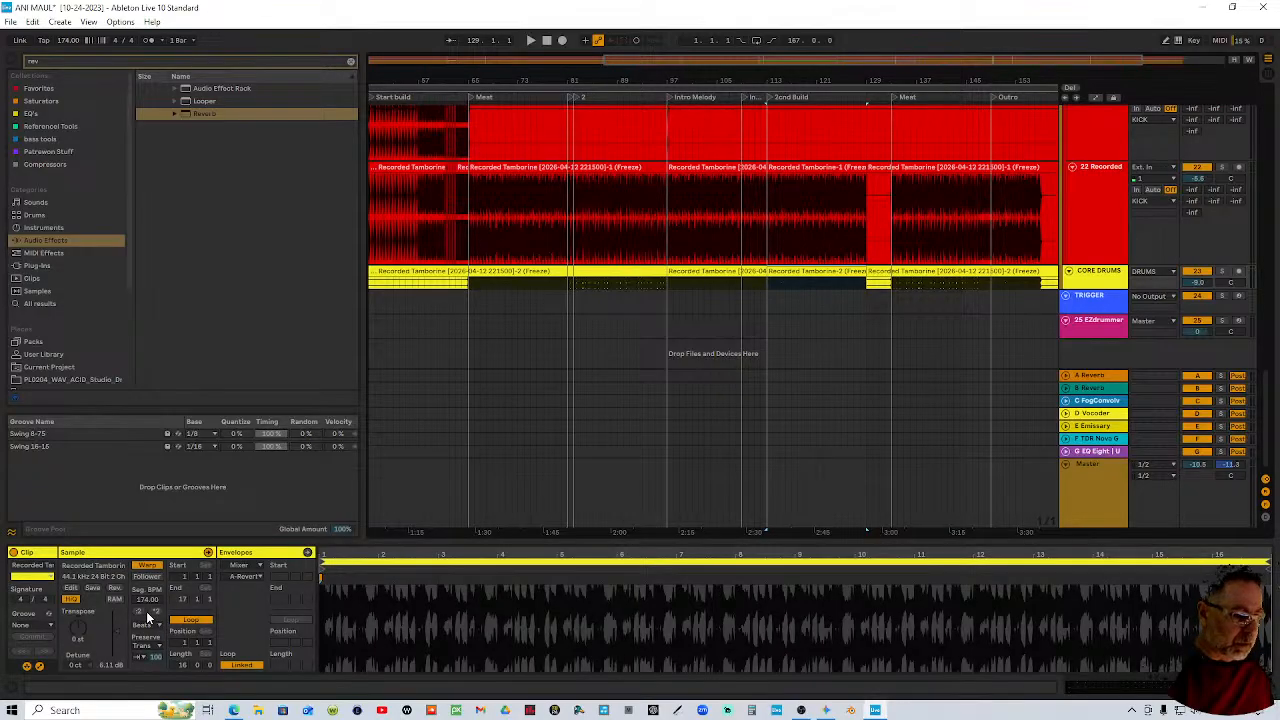
right_click(815, 277)
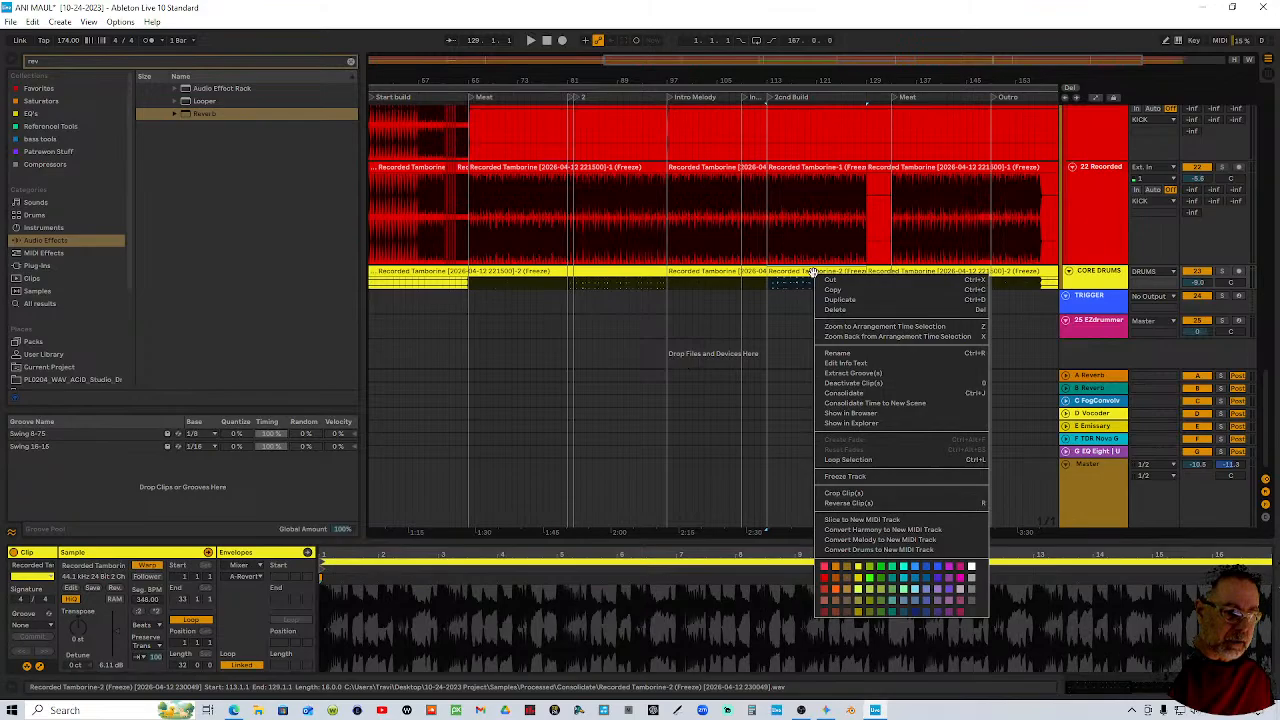
click(881, 569)
click(804, 182)
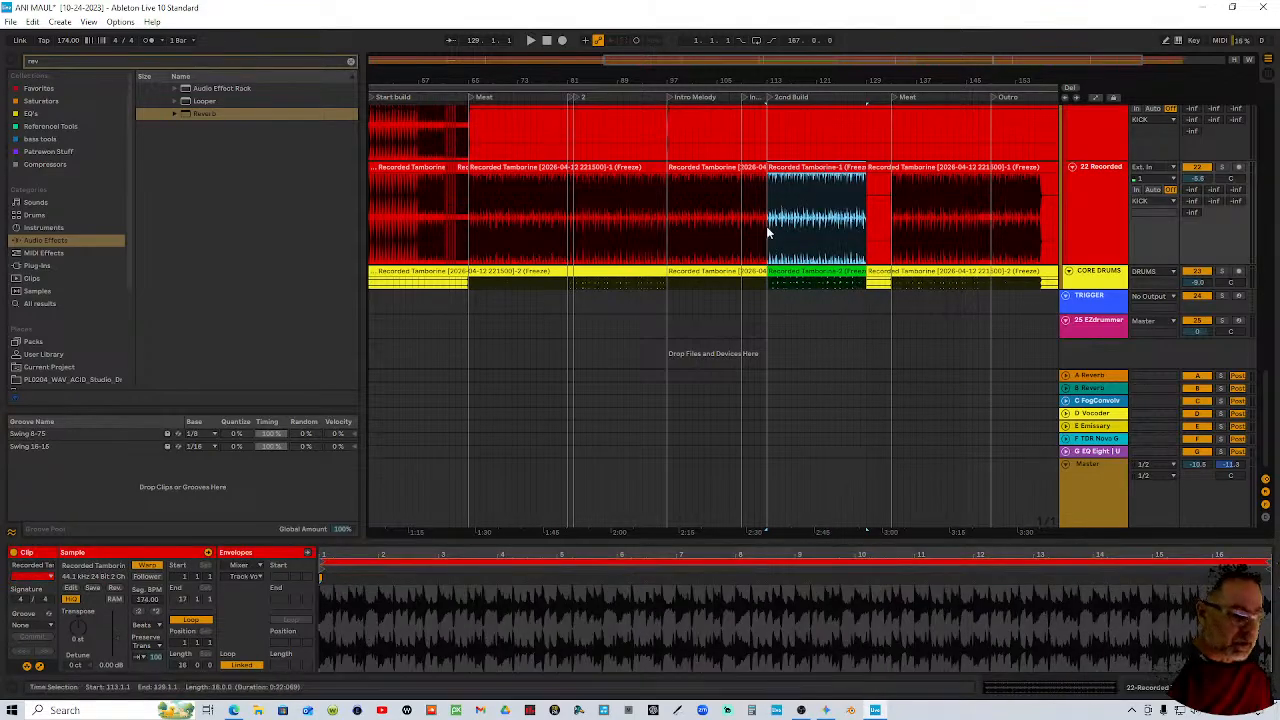
click(157, 612)
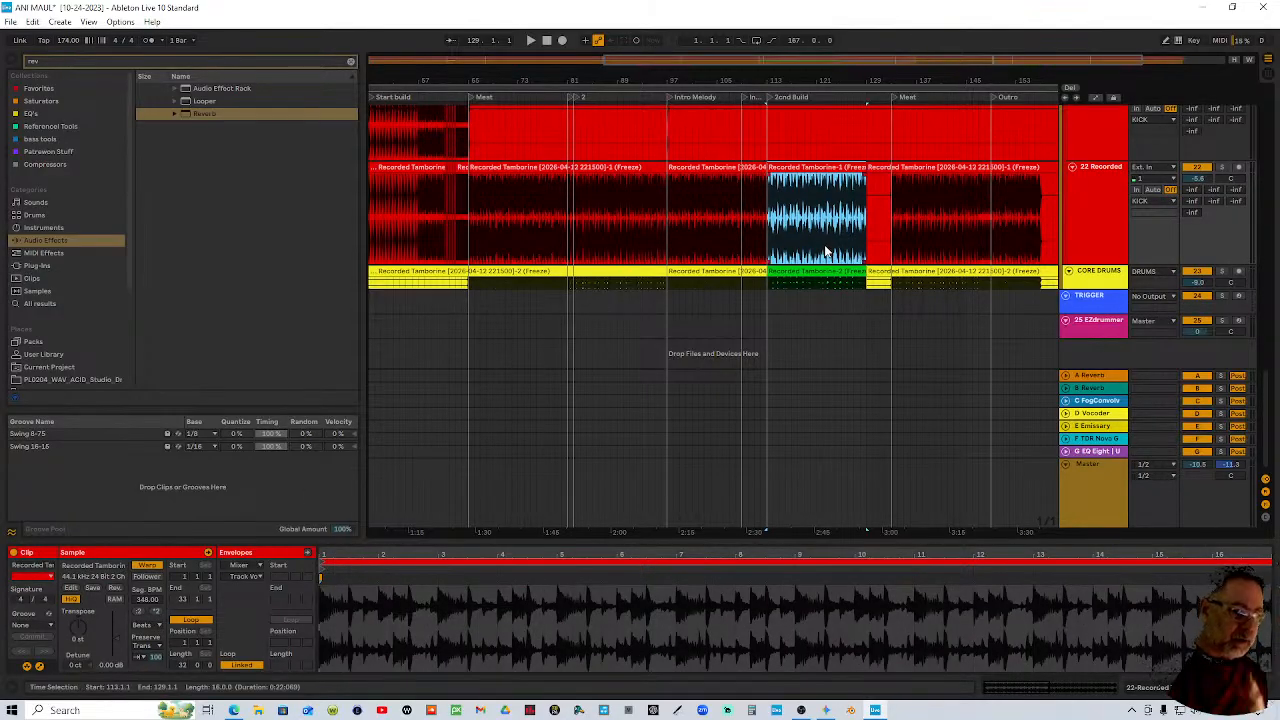
Unfold the CORE DRUMS track, play from bar 109 and recolour both 2nd Build drum clips blue
click(1103, 284)
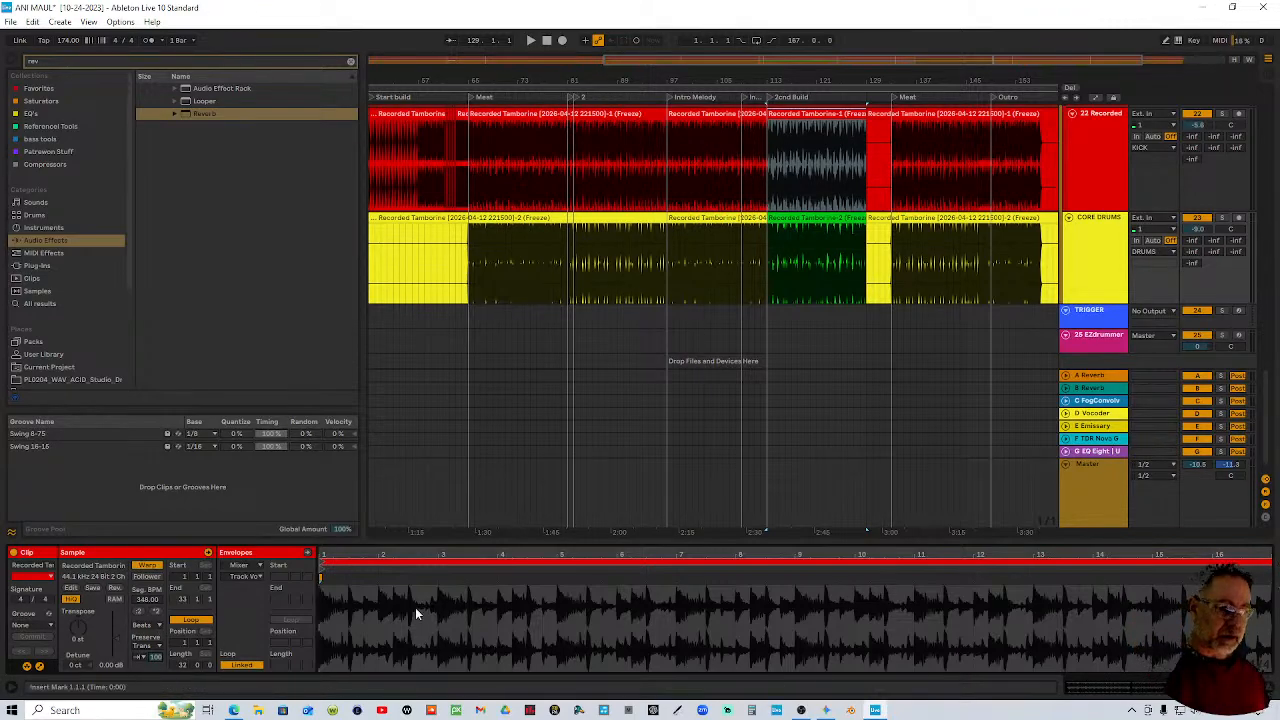
click(744, 95)
scroll(815, 180, up, 1)
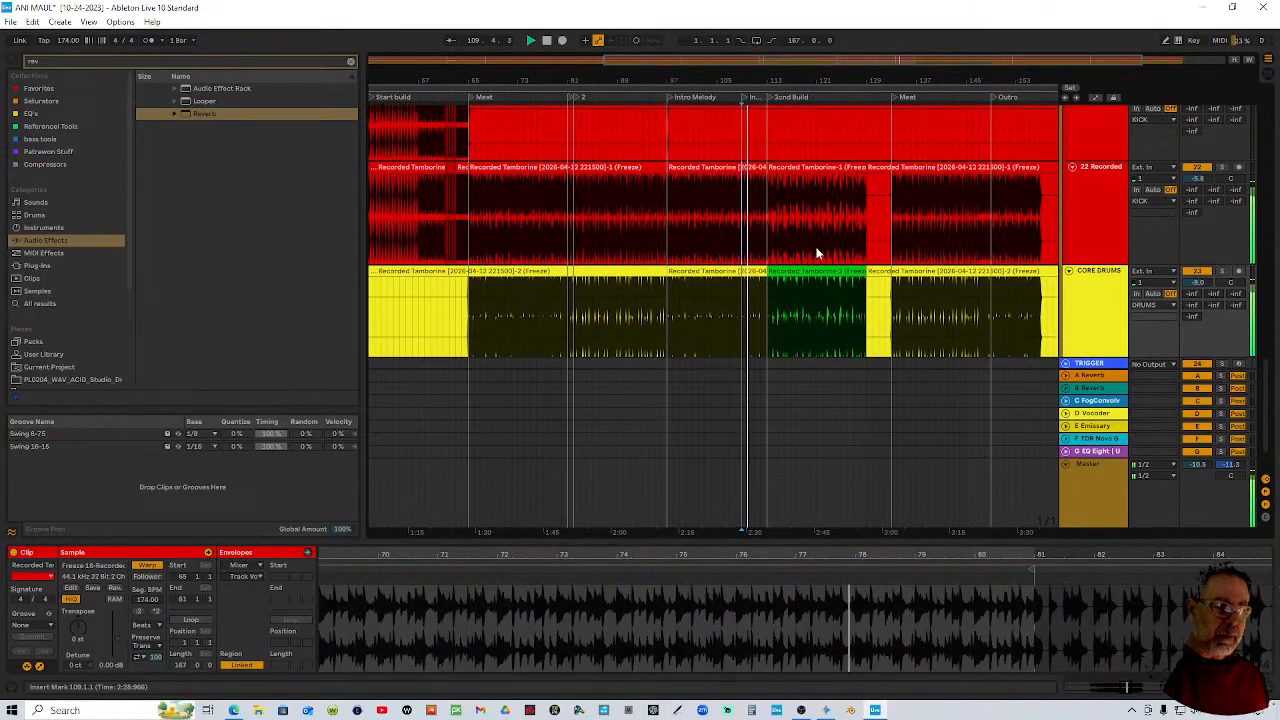
right_click(829, 170)
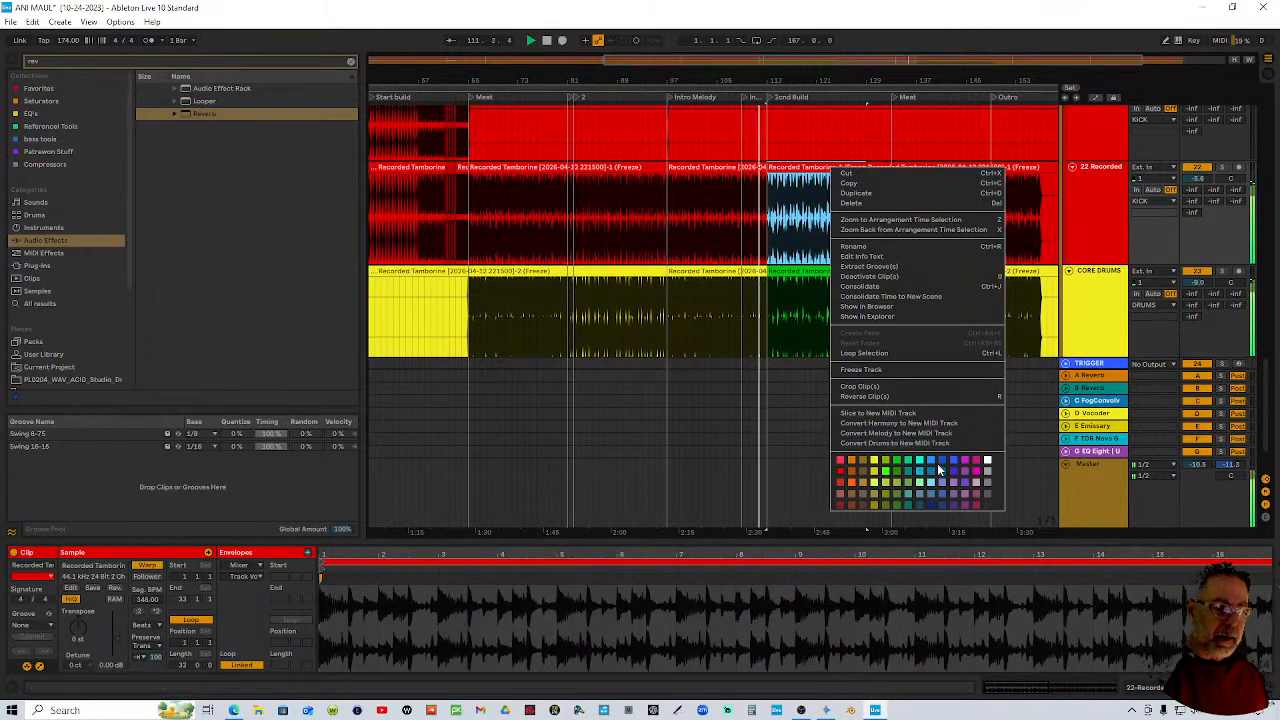
click(939, 469)
right_click(847, 278)
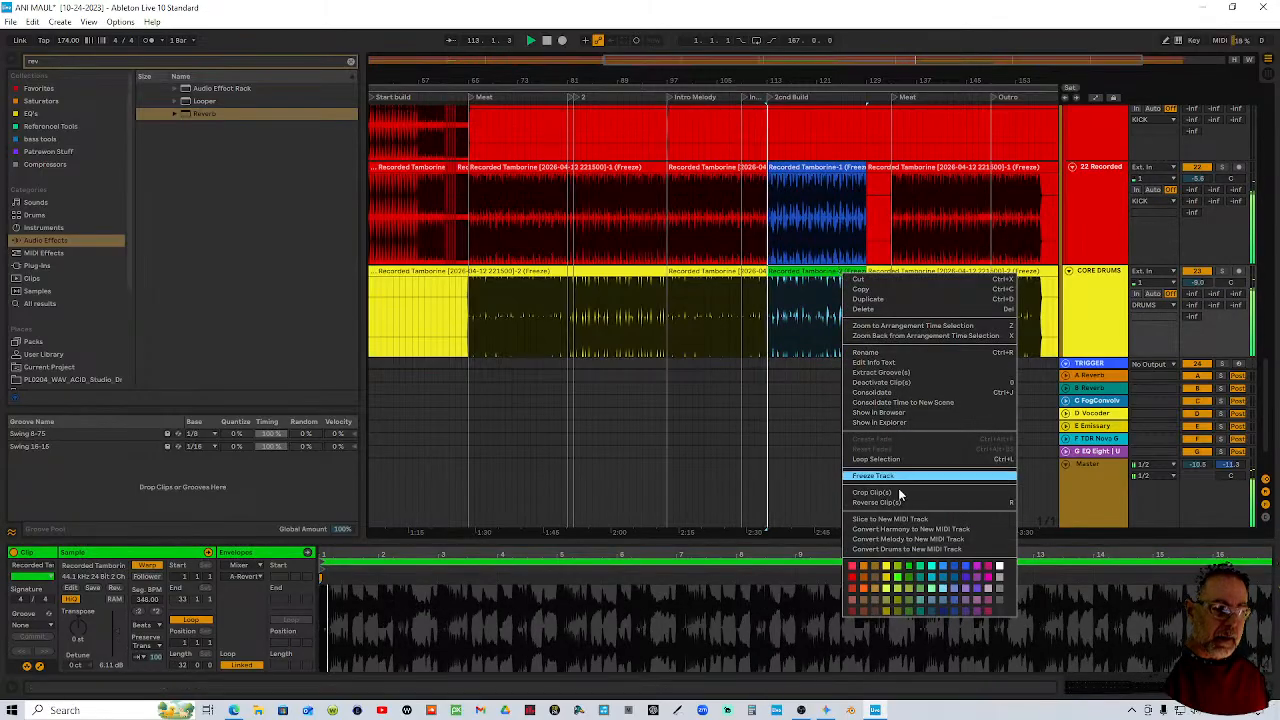
click(942, 567)
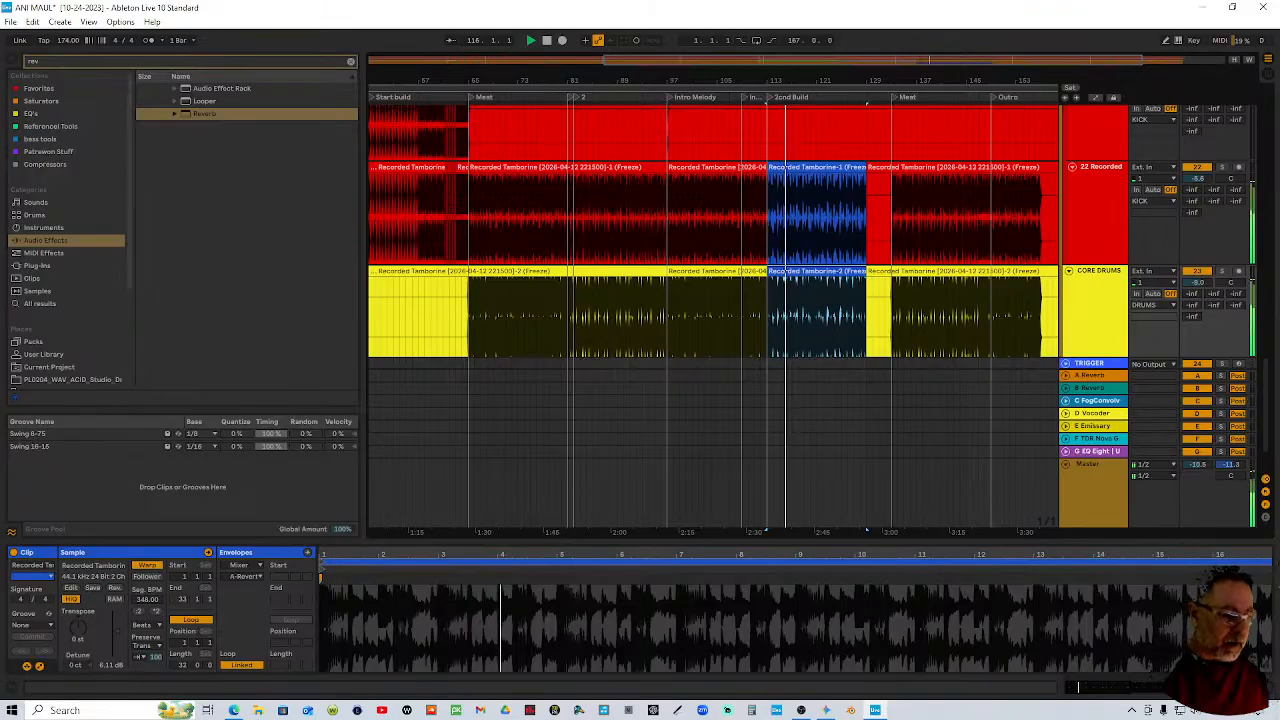
Lower the transient envelope on the CORE DRUMS and 22 Recorded clips in the 2nd Build
click(157, 656)
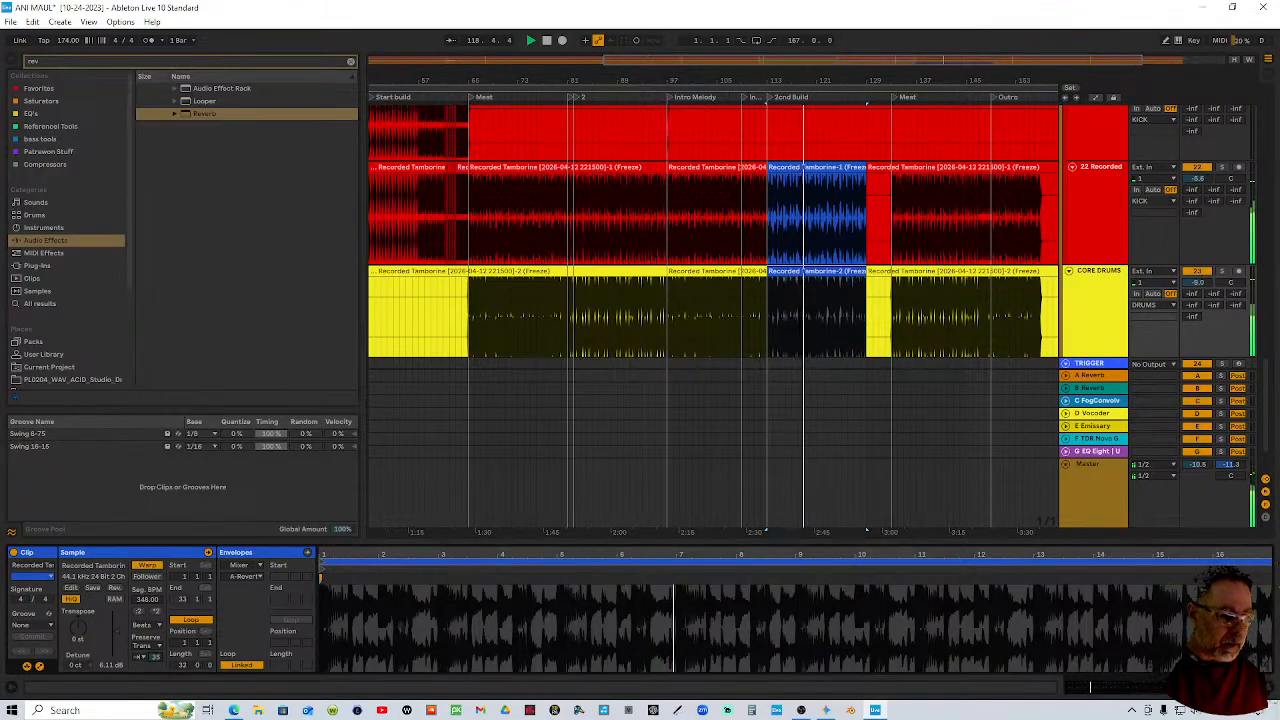
click(786, 168)
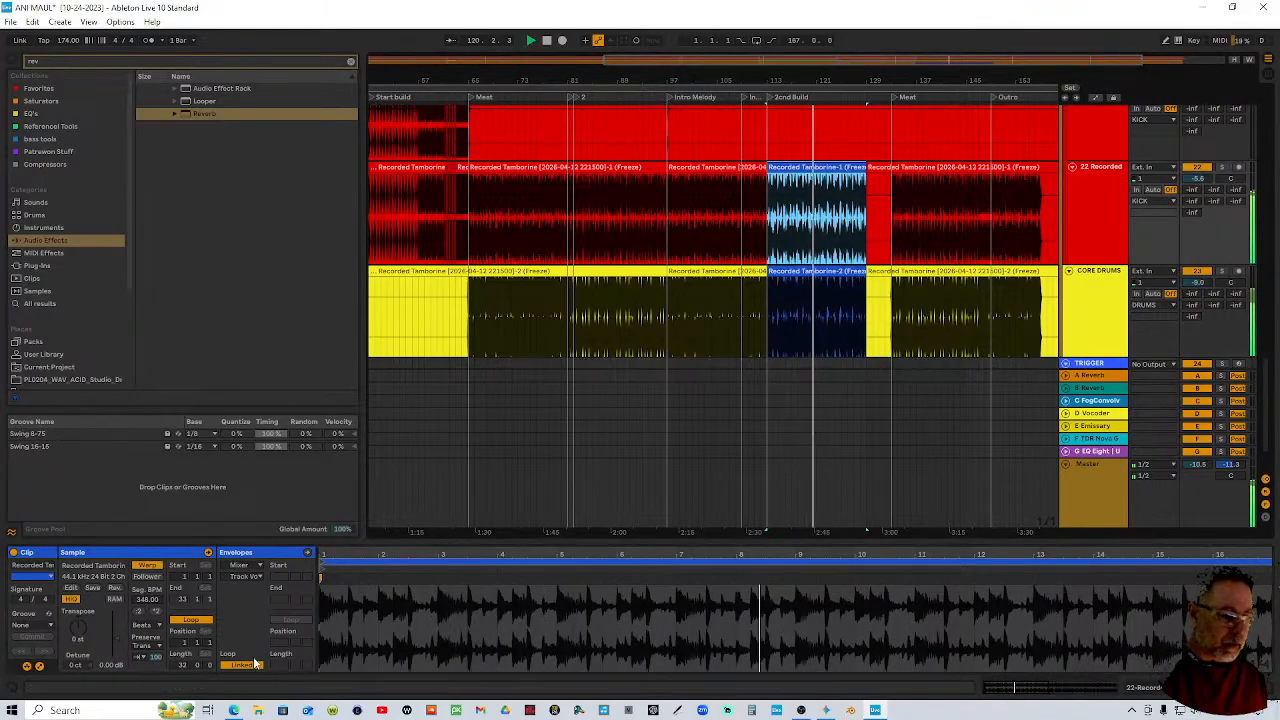
click(255, 663)
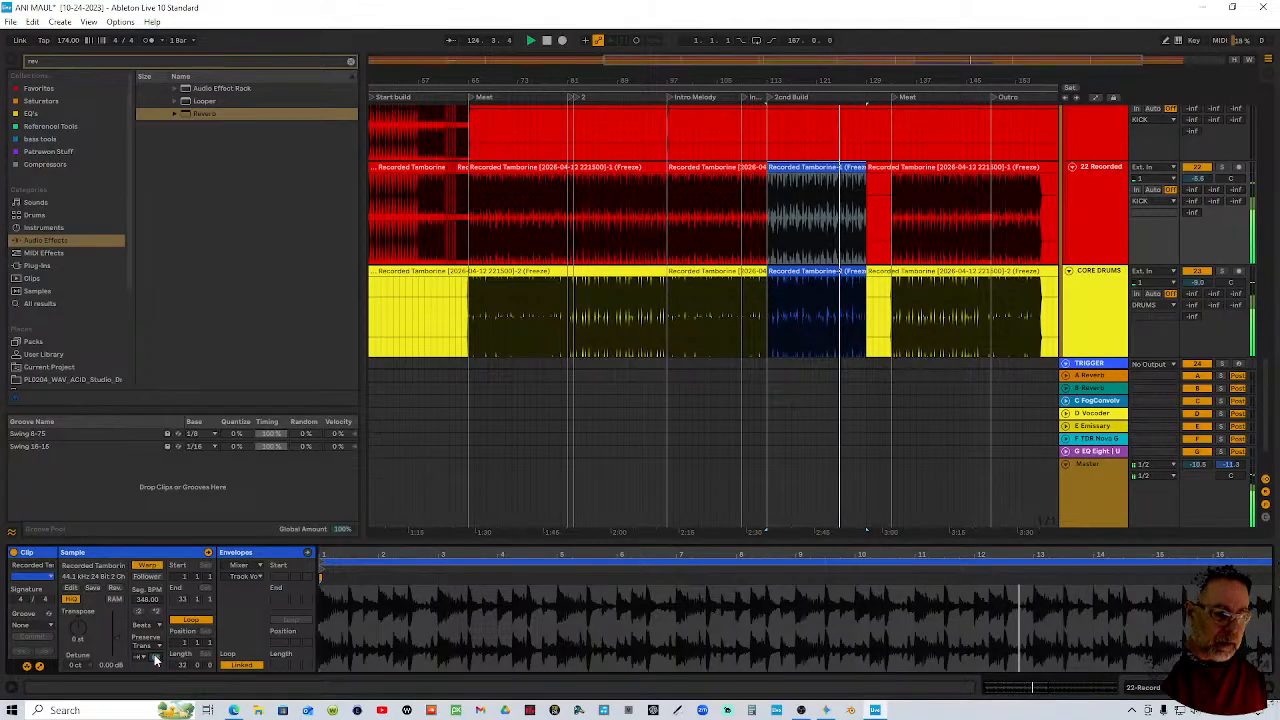
Copy the Vital phrase at bars 57 to 65 on track 14 to bar 113, at the start of the 2nd Build
scroll(890, 160, up, 5)
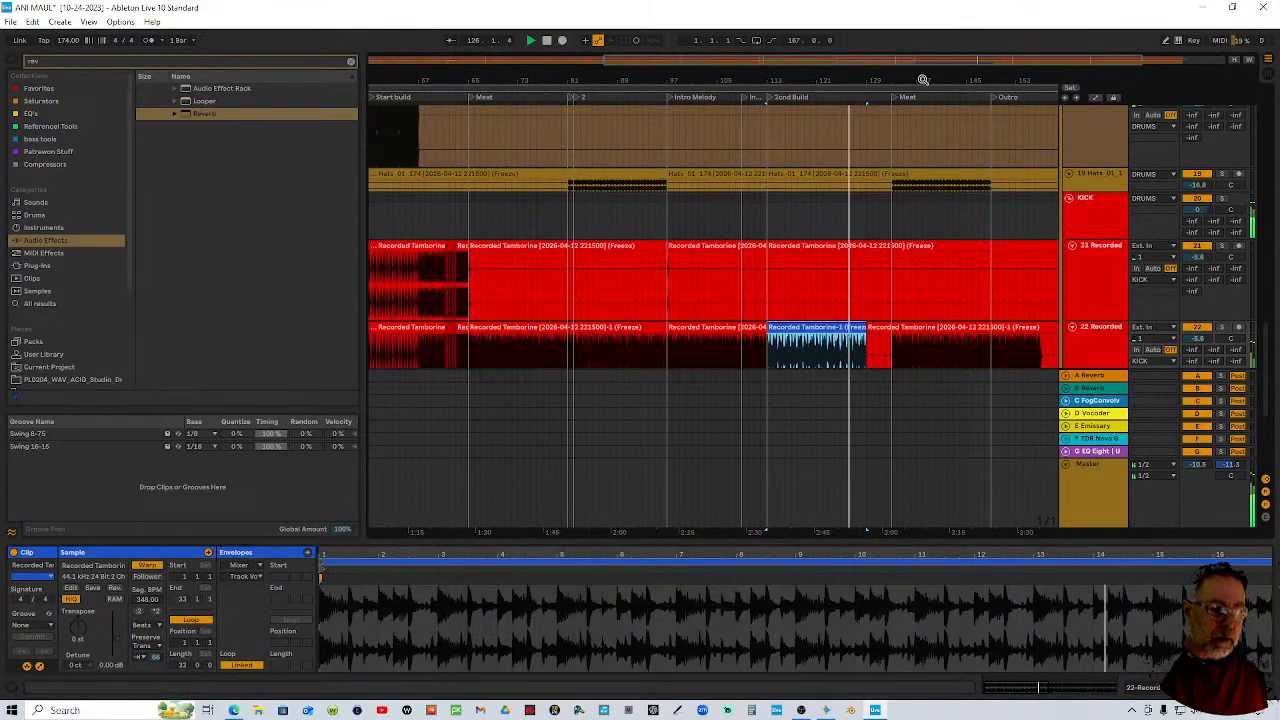
drag(923, 80, 940, 145)
scroll(932, 180, up, 5)
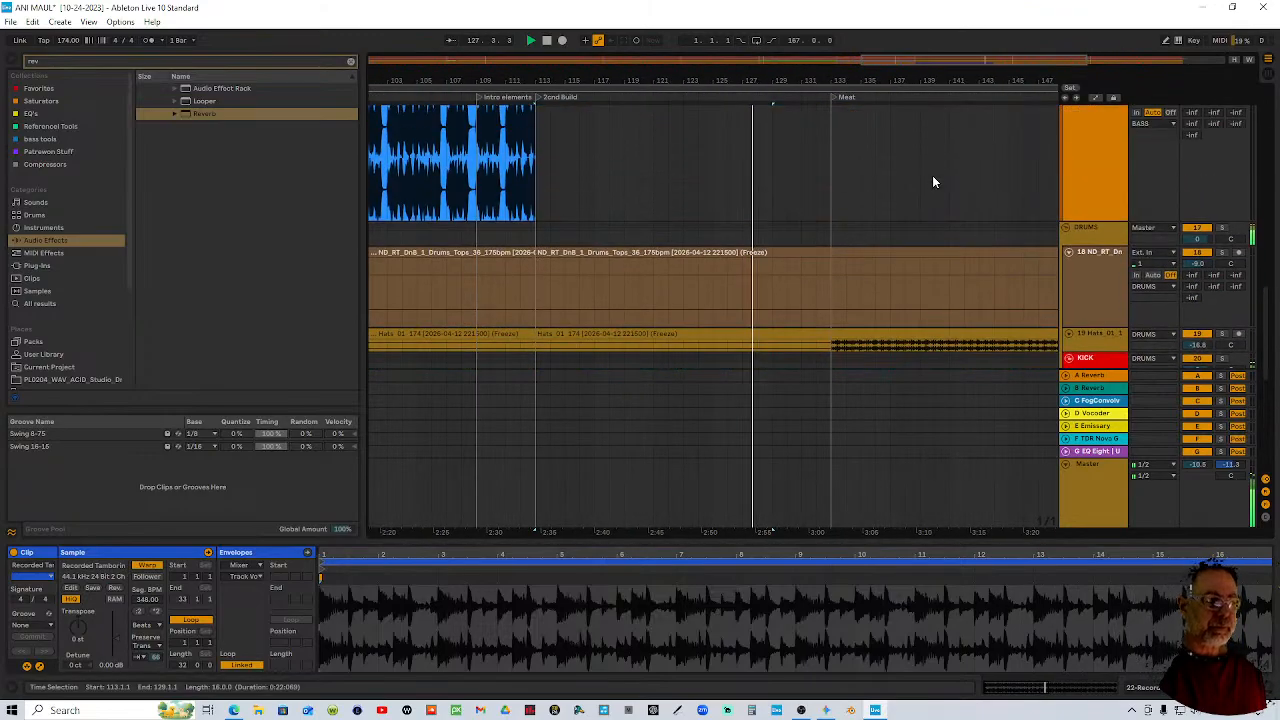
scroll(932, 180, up, 5)
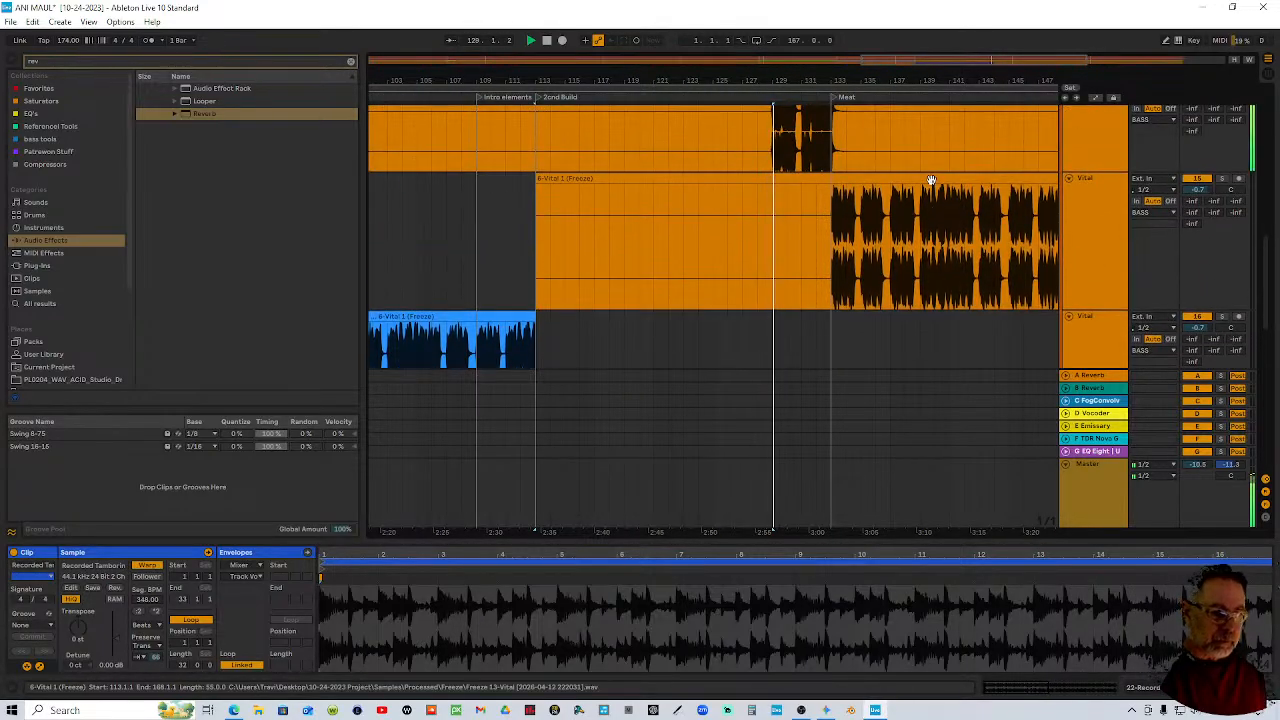
scroll(925, 200, up, 5)
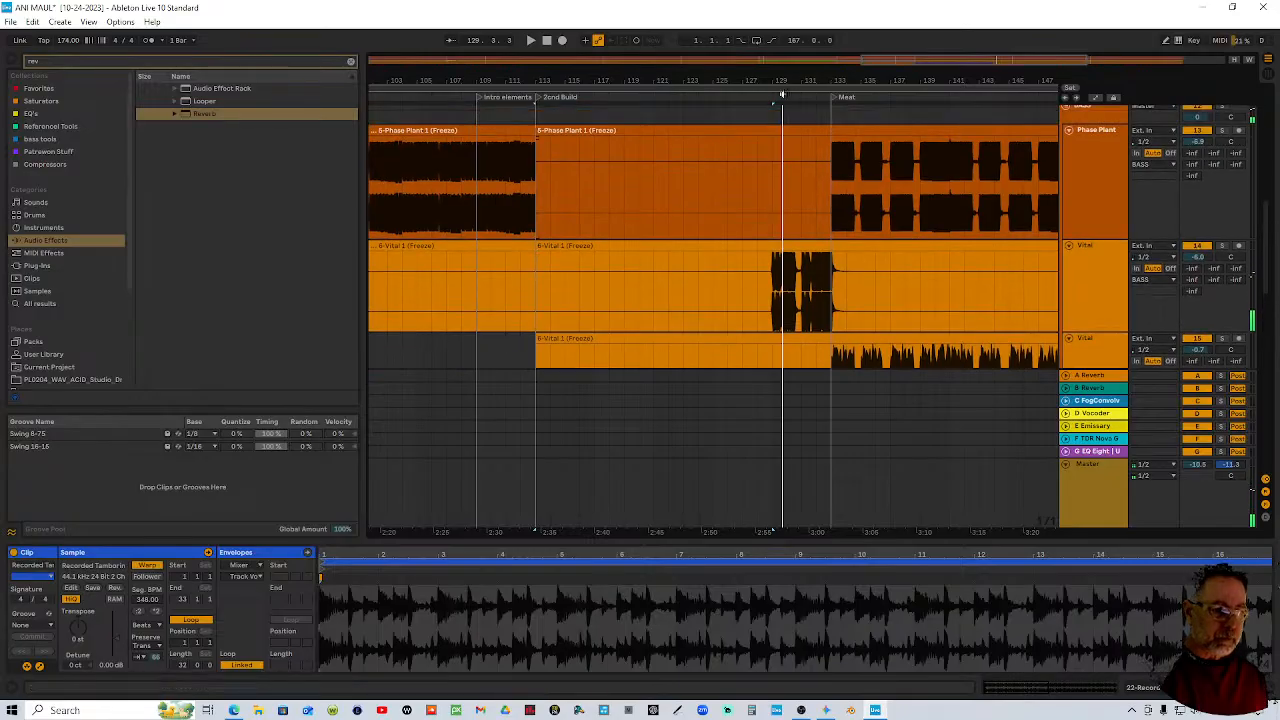
drag(803, 68, 850, 46)
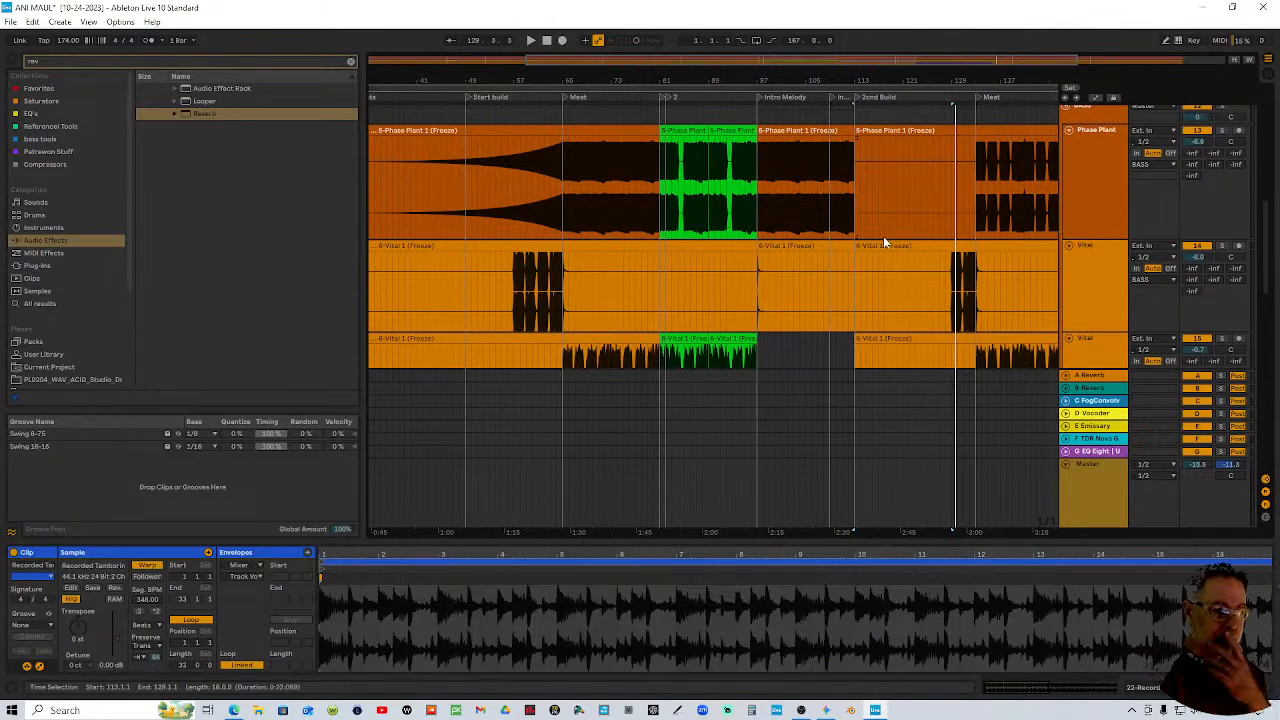
click(540, 286)
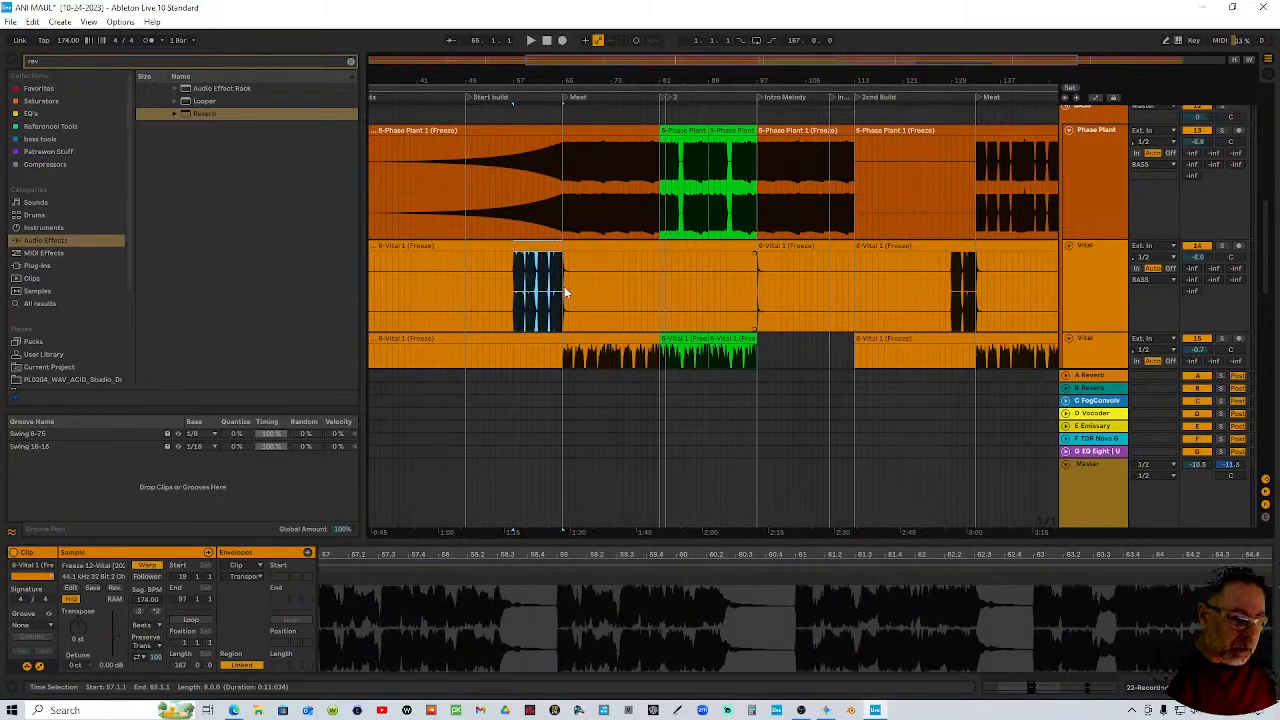
drag(543, 246, 884, 247)
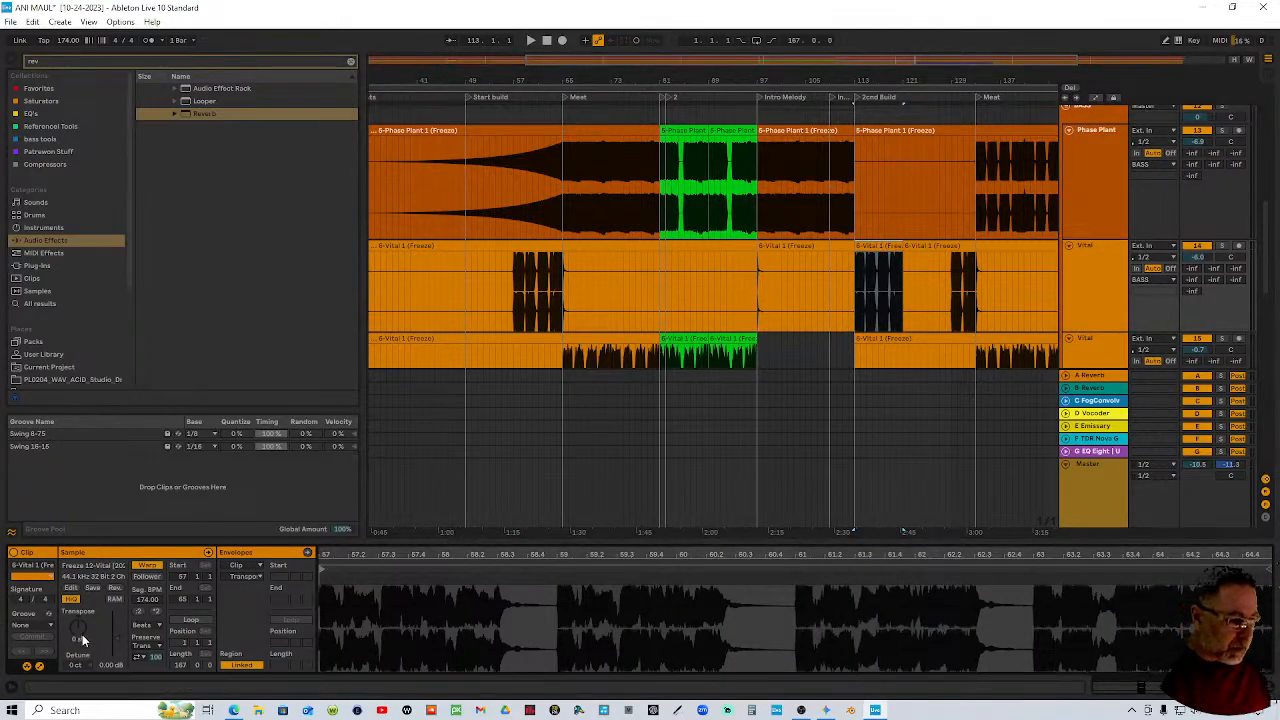
Transpose the copied Vital clip at bar 113 down, using the yellow clip at bar 17 as reference, and colour it yellow
key(minus)
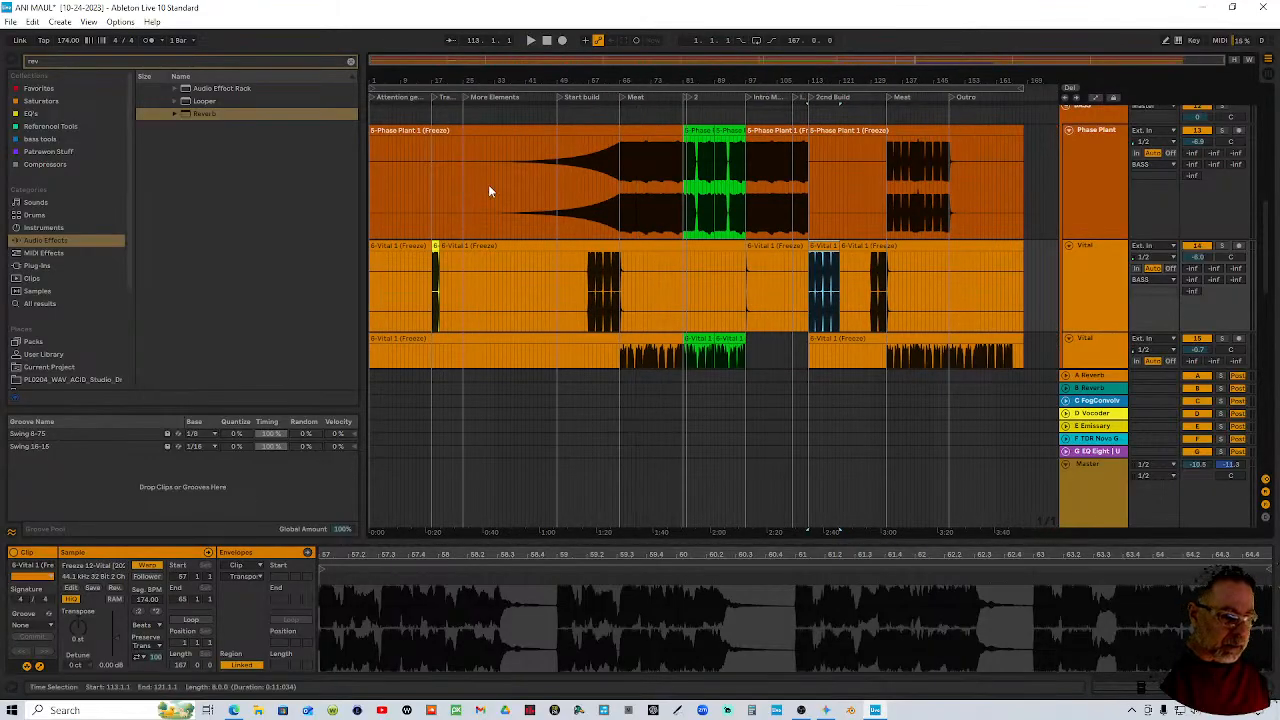
click(435, 245)
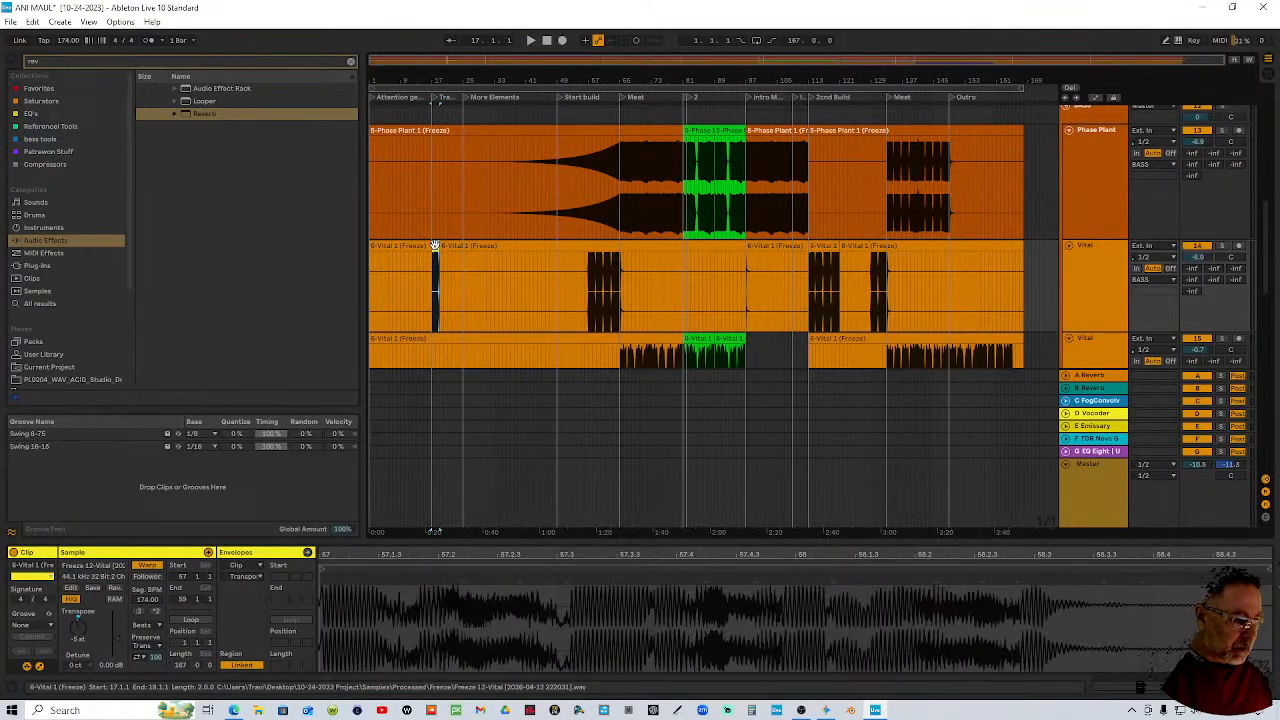
click(812, 245)
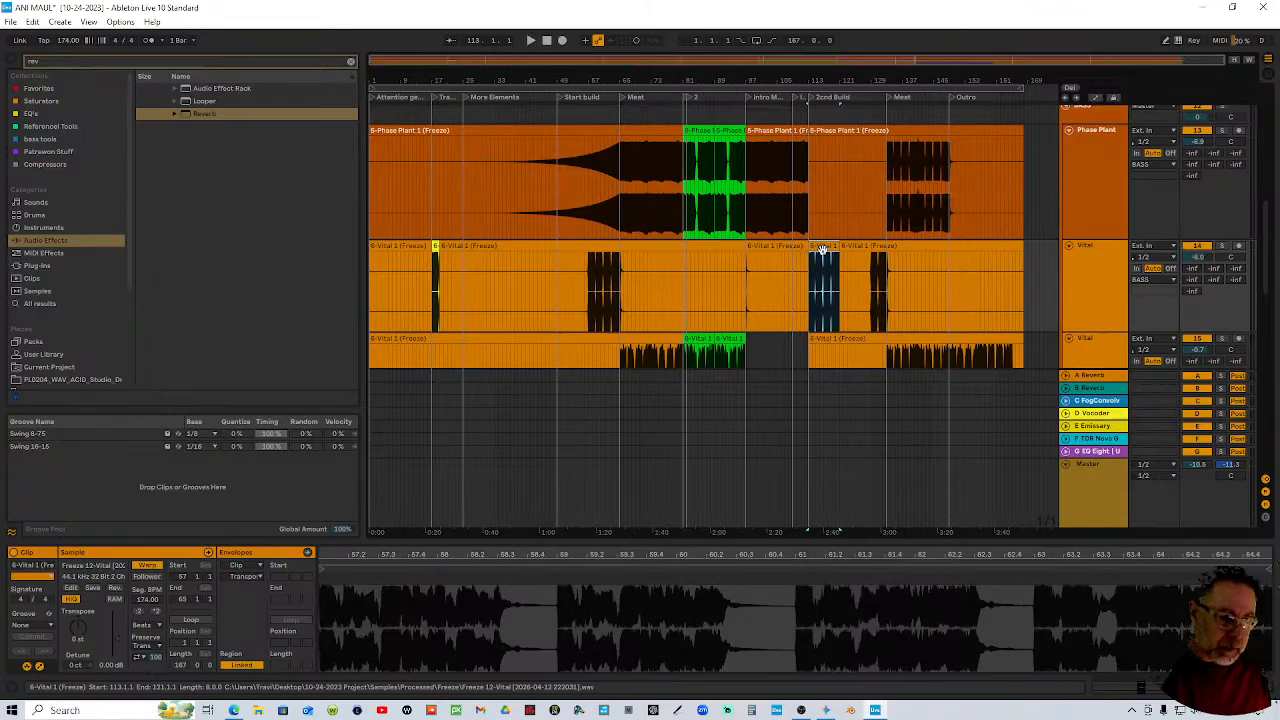
click(140, 650)
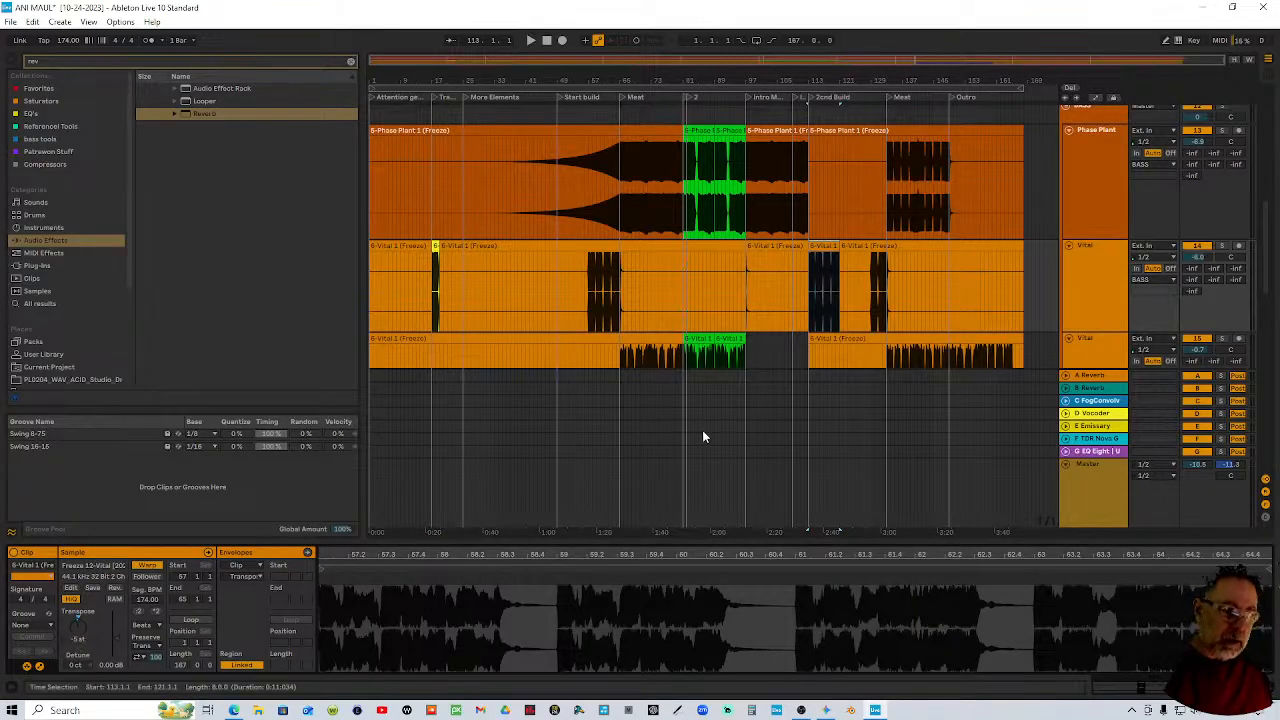
right_click(812, 250)
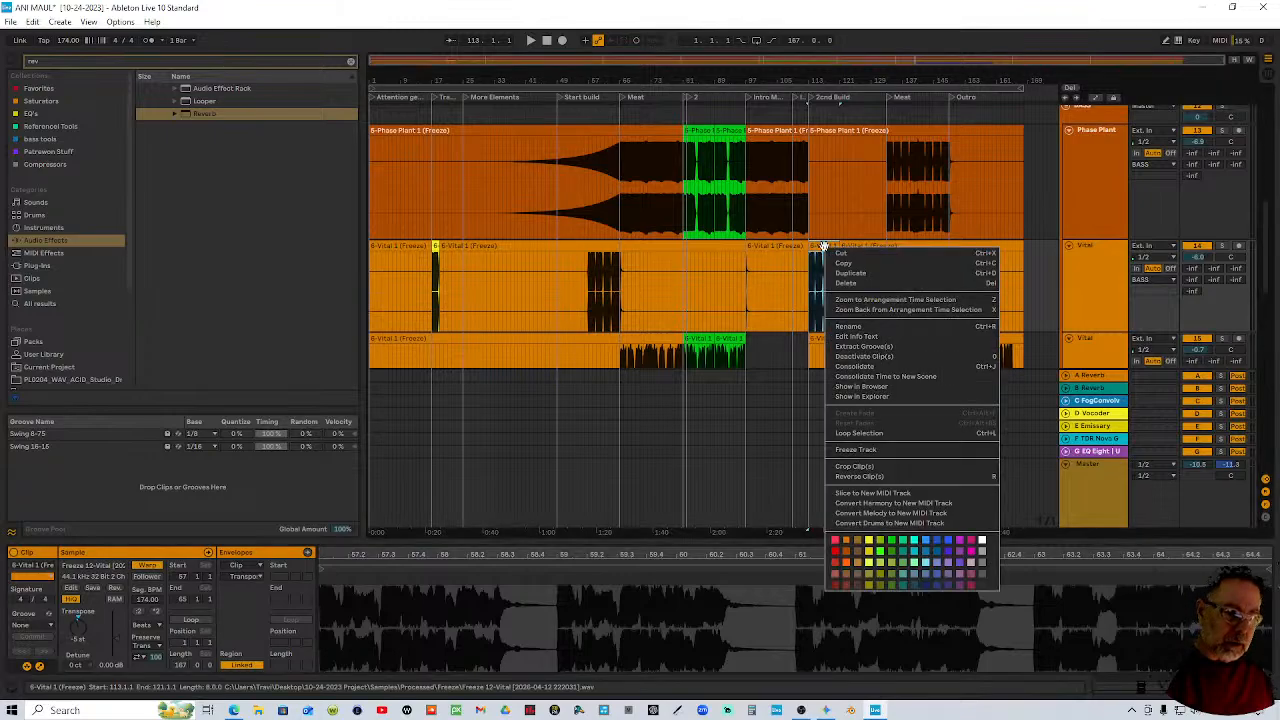
click(881, 510)
scroll(887, 316, down, 5)
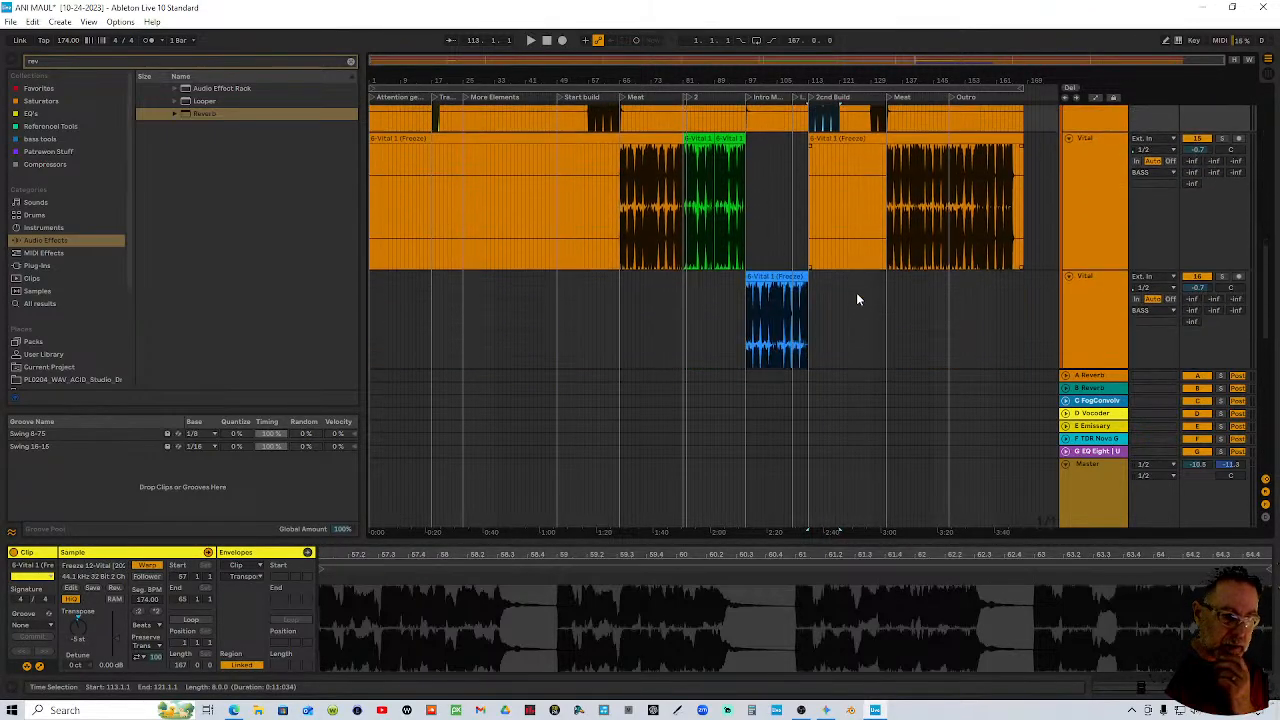
Play the transposed Vital clip from just before the 2nd Build and duplicate it to bar 121
scroll(854, 294, down, 3)
scroll(853, 277, up, 5)
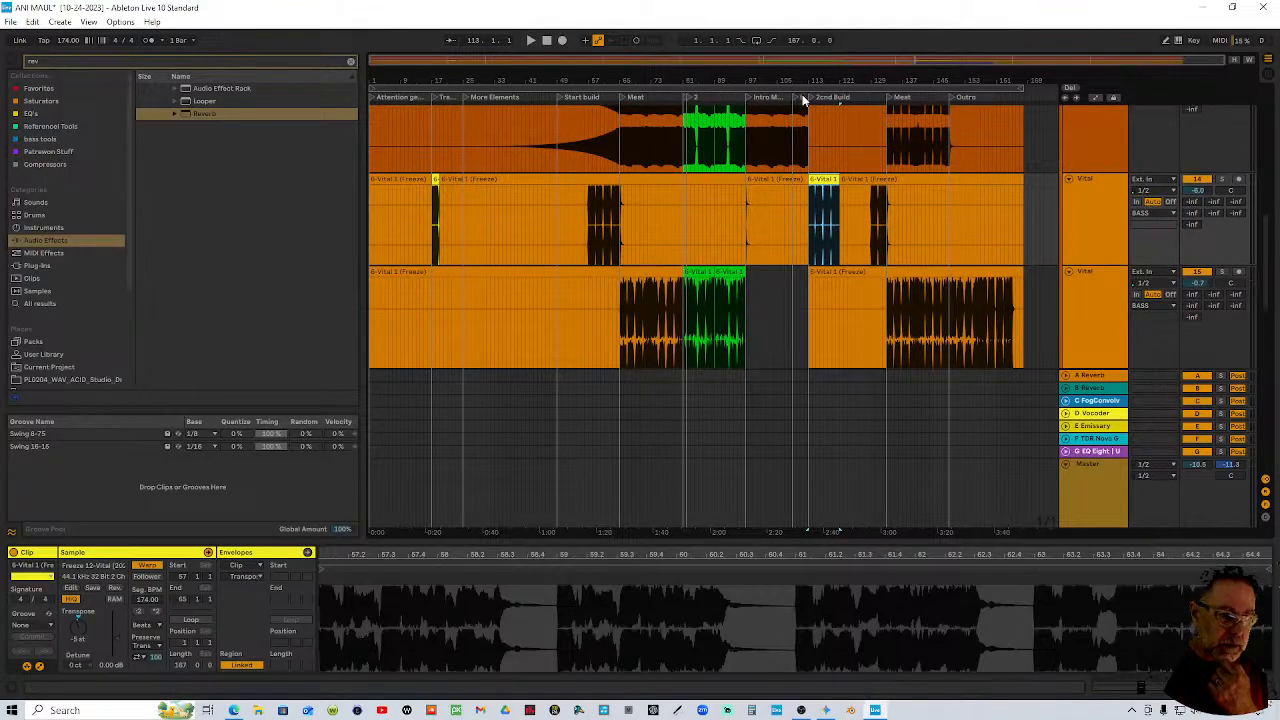
key(plus)
key(plus)
key(plus)
click(802, 94)
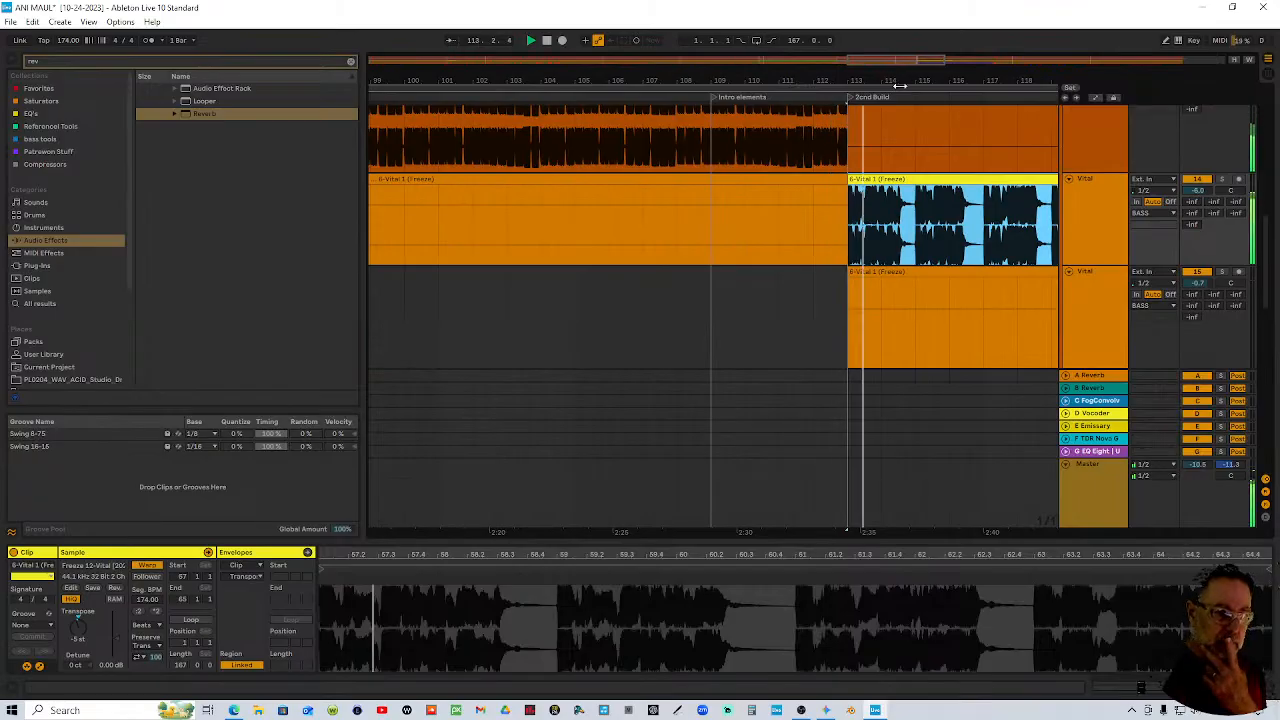
drag(900, 86, 801, 80)
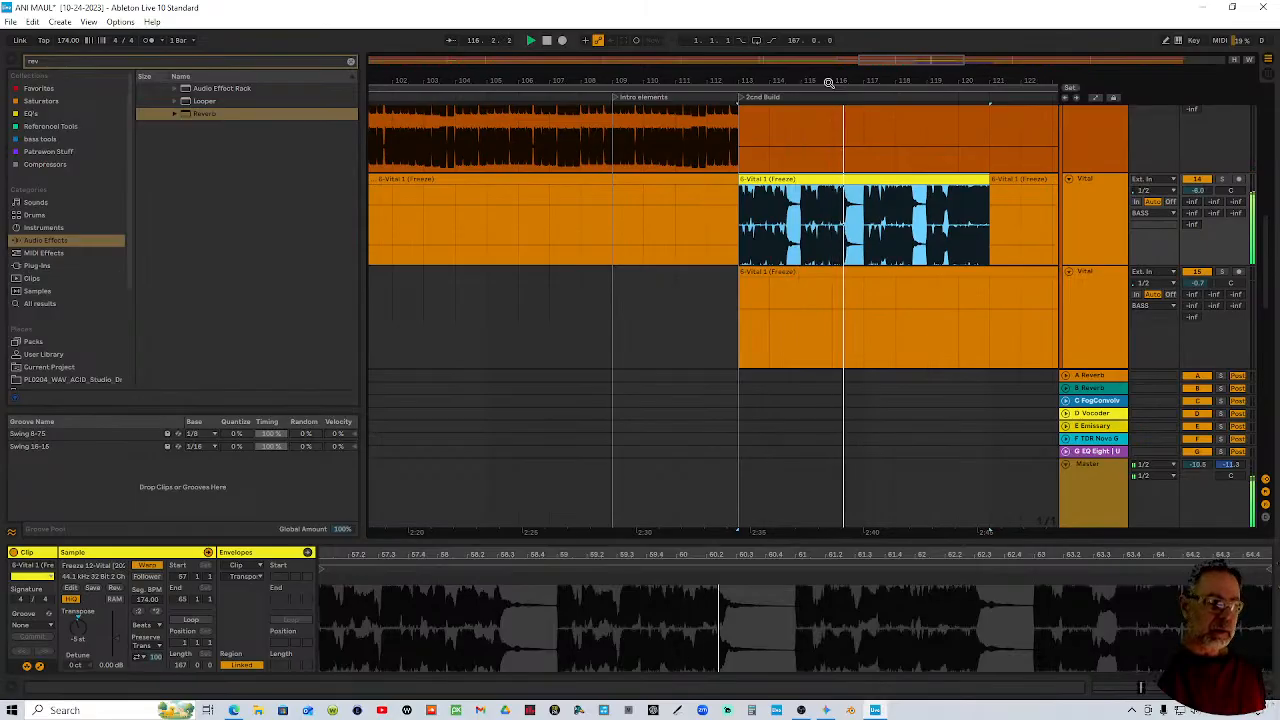
drag(925, 86, 764, 82)
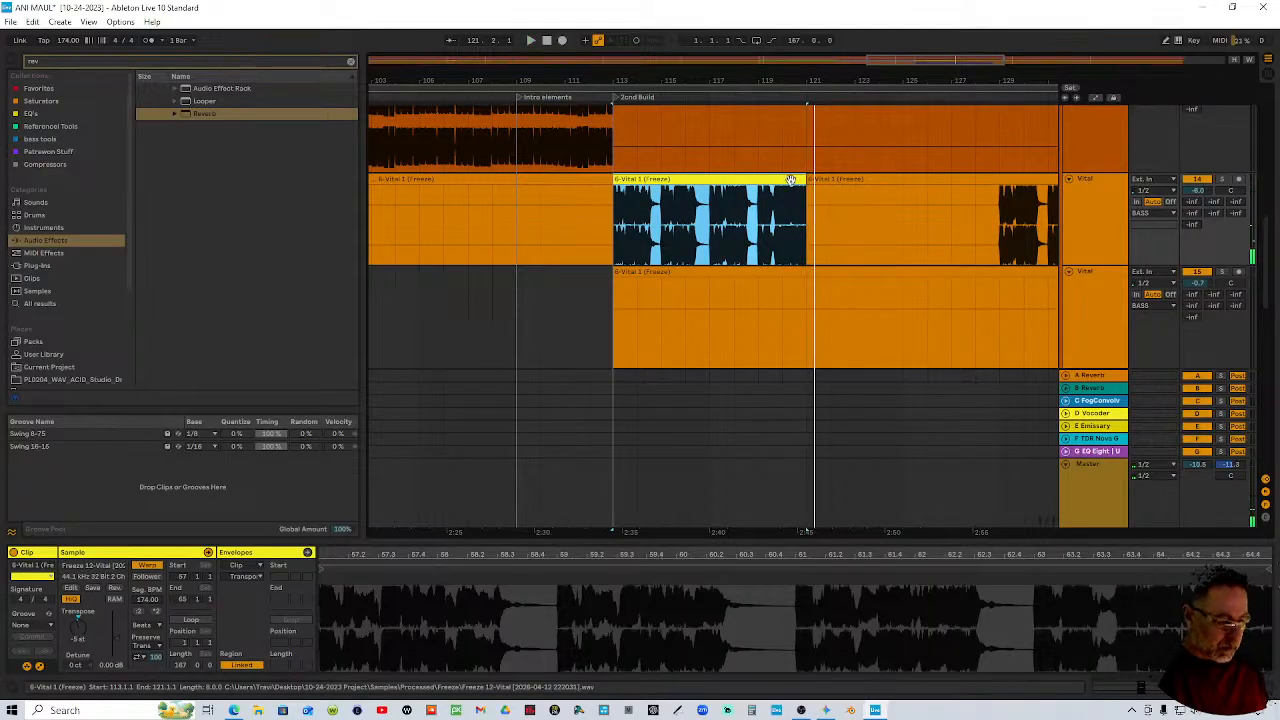
key(ctrl+d)
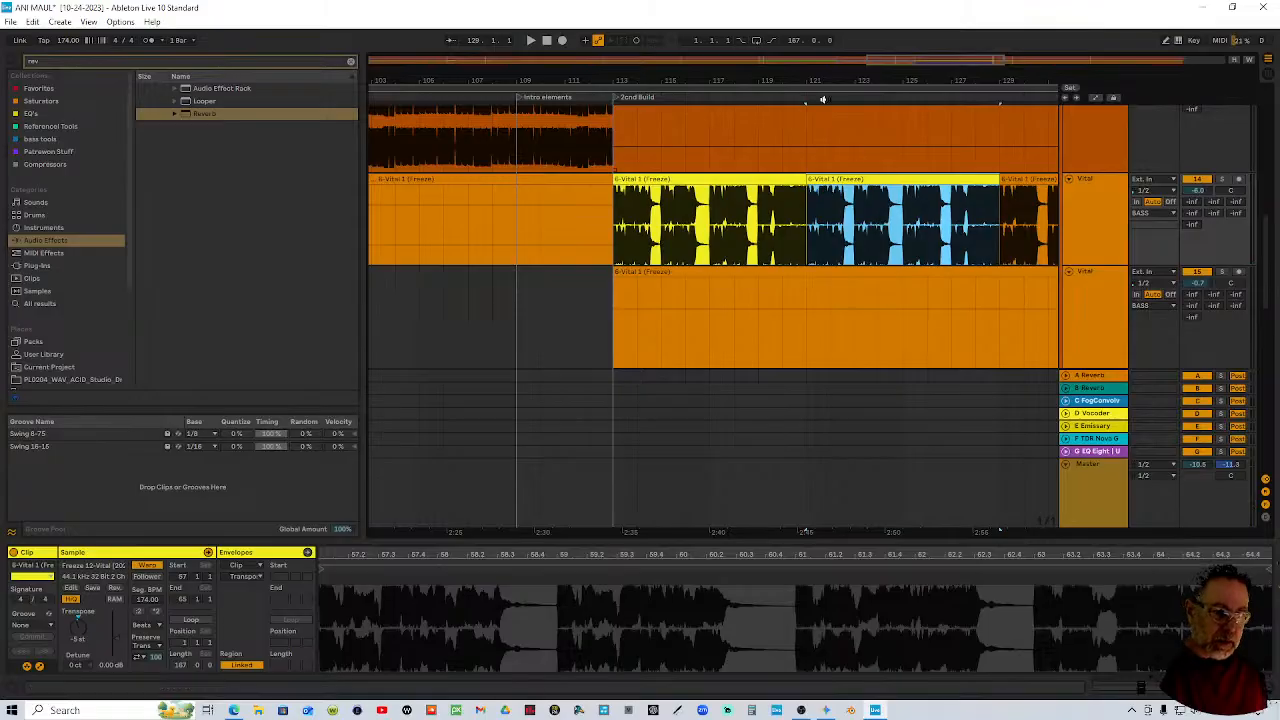
Set the transposition of the yellow Vital clips at bars 17, 113 and 121 on track 14 to -6 st
scroll(818, 207, down, 3)
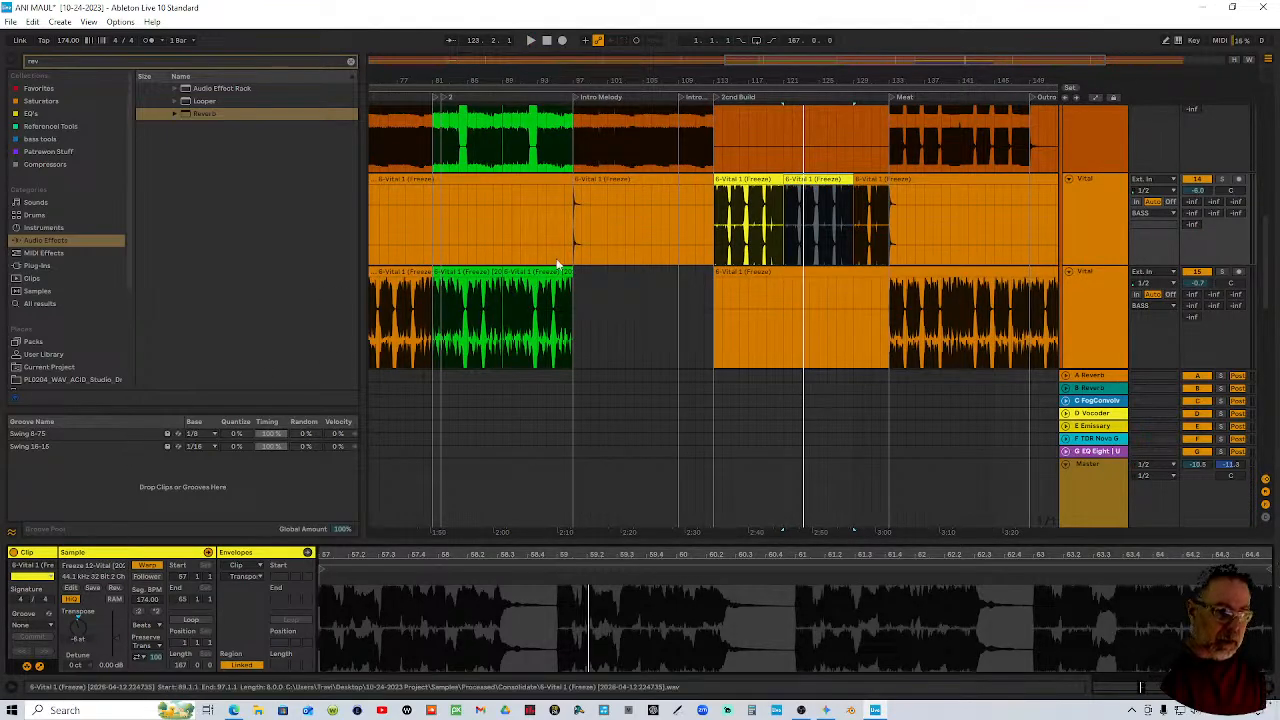
click(779, 95)
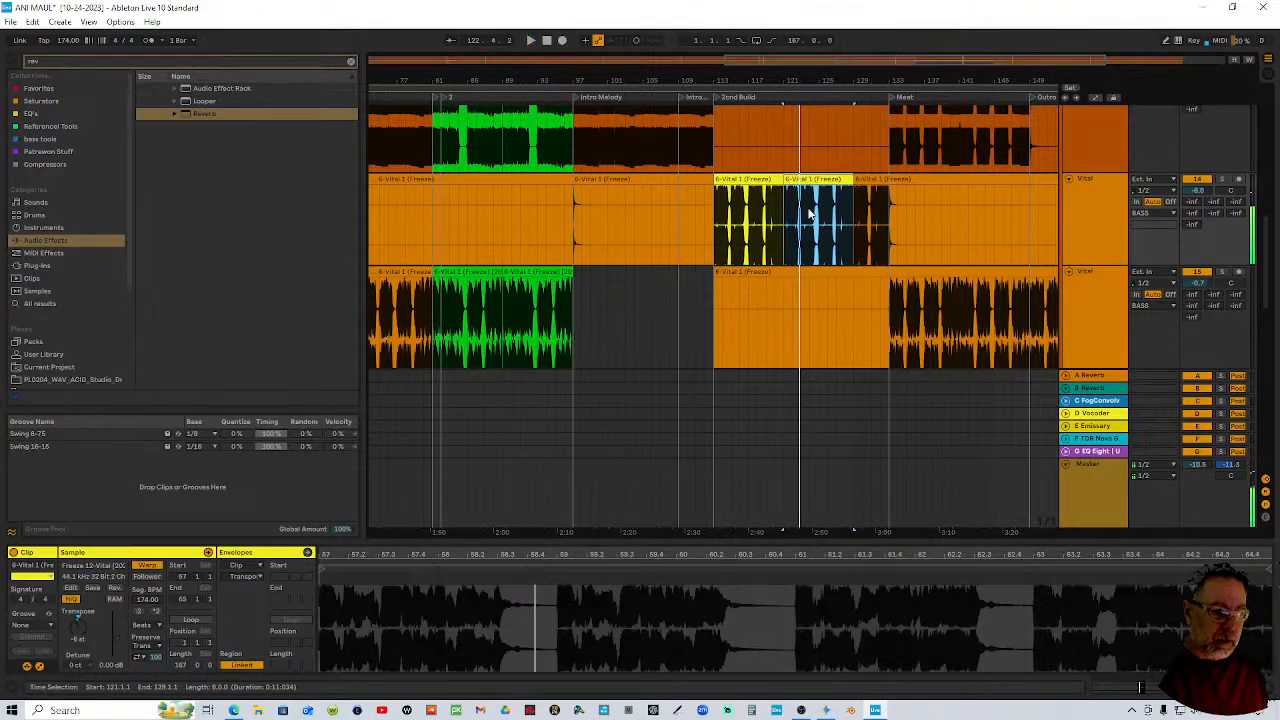
click(763, 178)
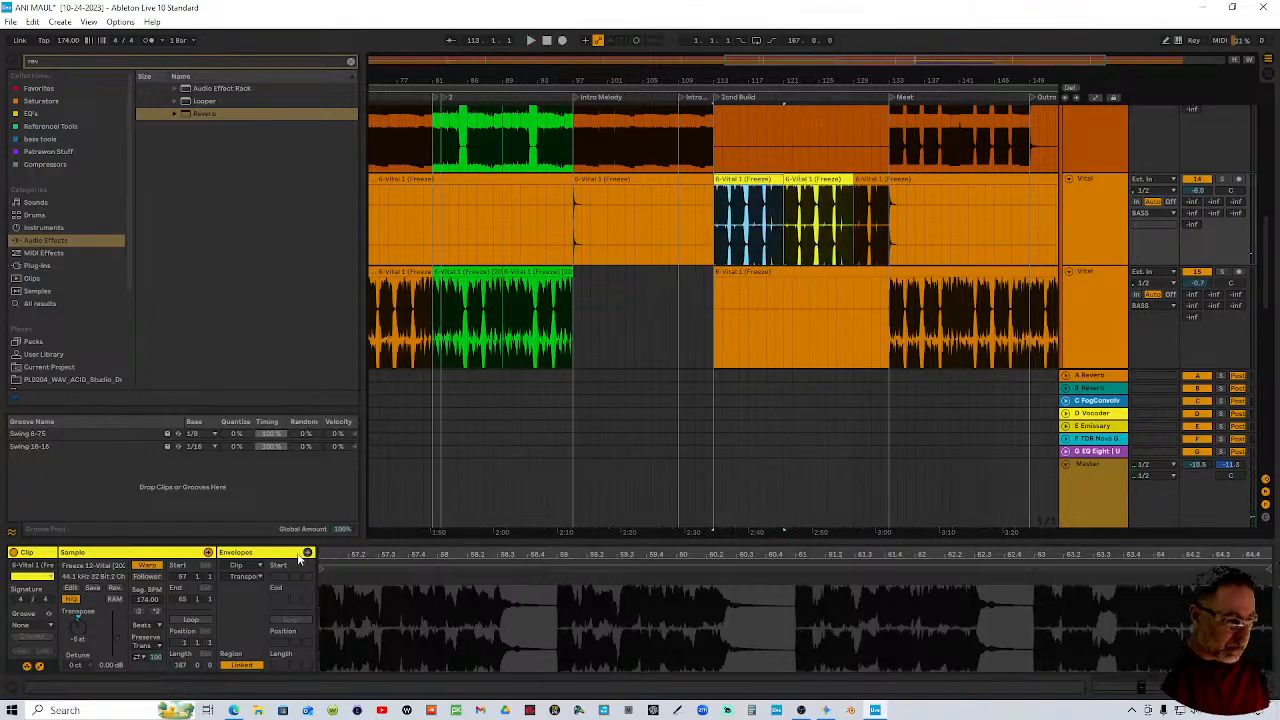
click(77, 640)
scroll(77, 640, down, 1)
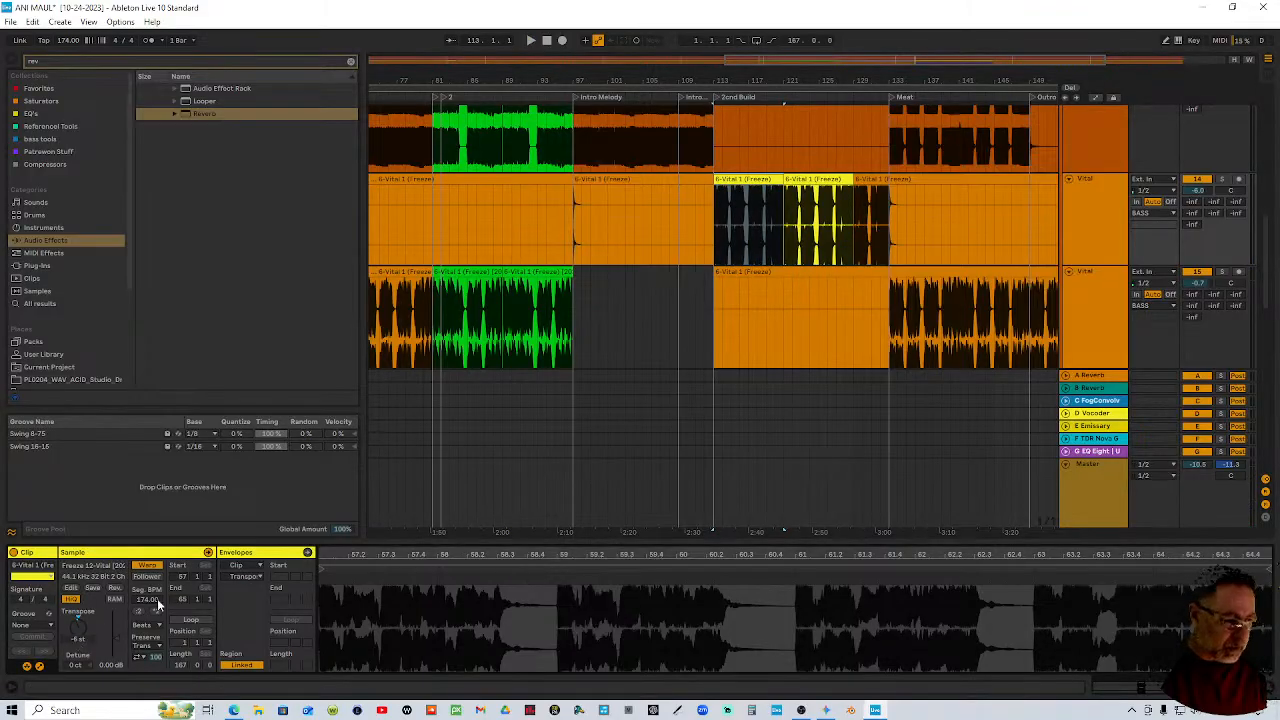
scroll(535, 72, down, 3)
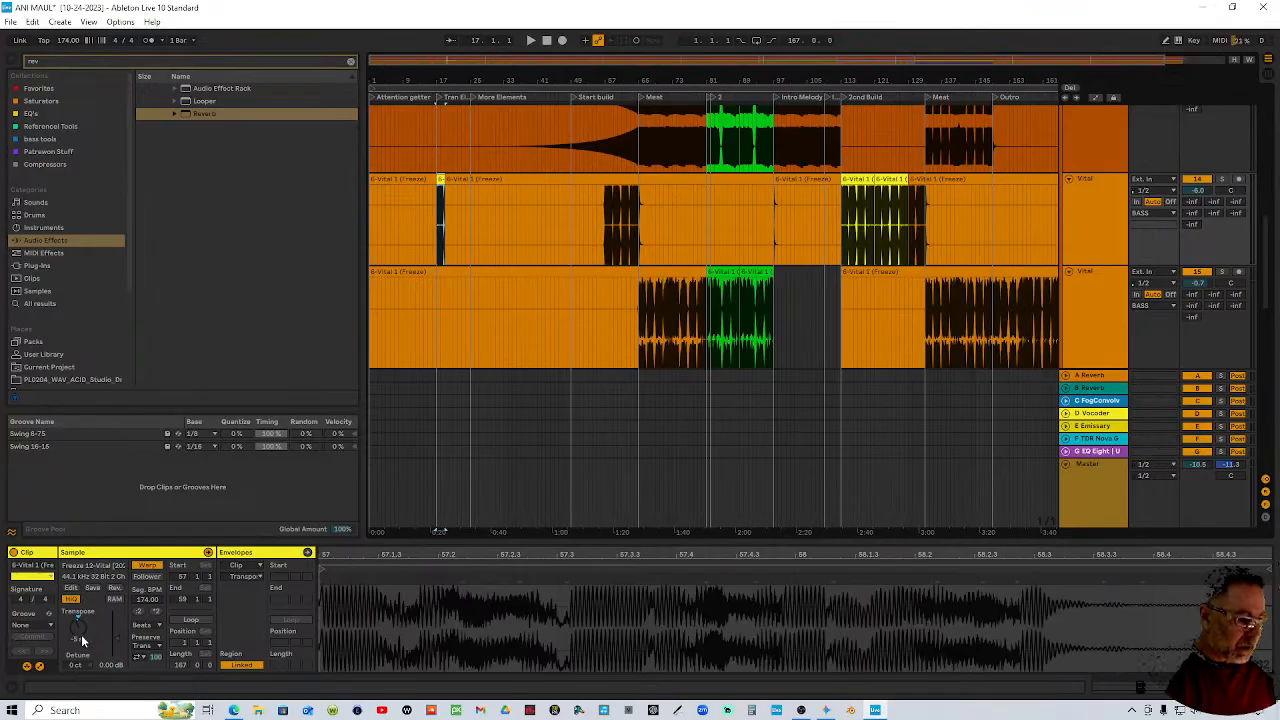
scroll(80, 636, down, 2)
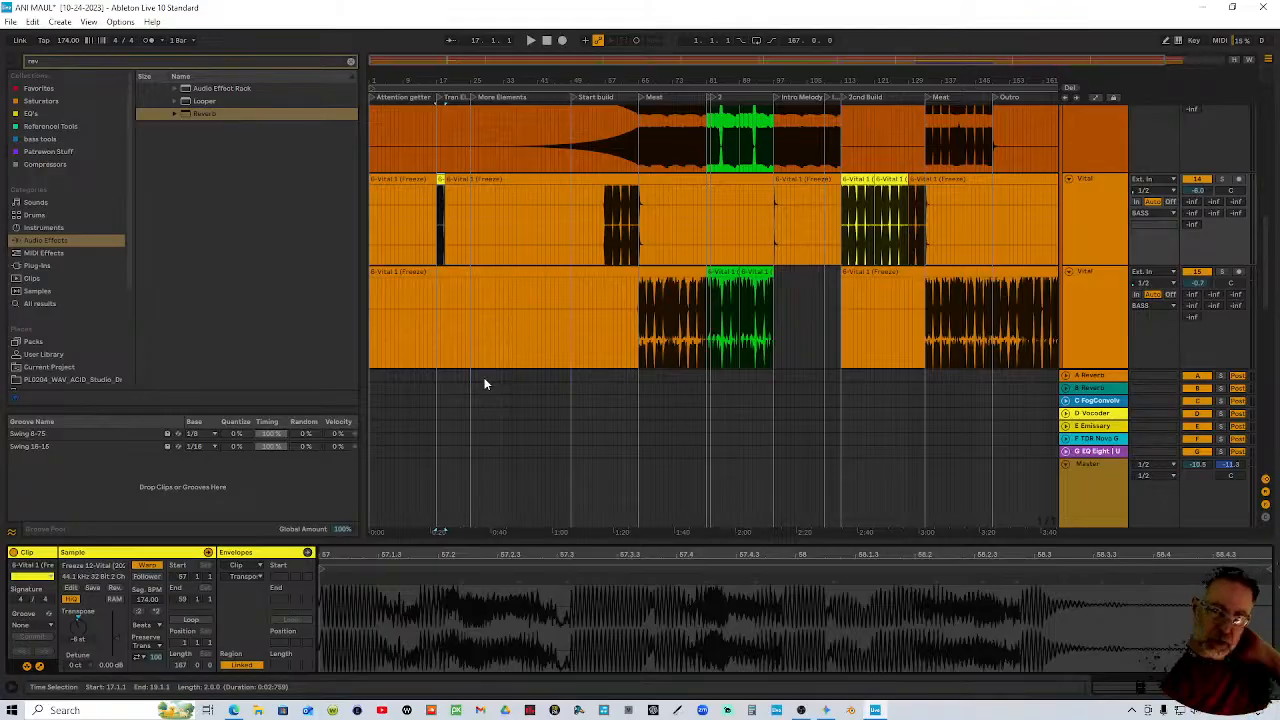
Audition the start of the 2nd Build and set the arrangement's fixed grid to 1/4
drag(985, 82, 1036, 204)
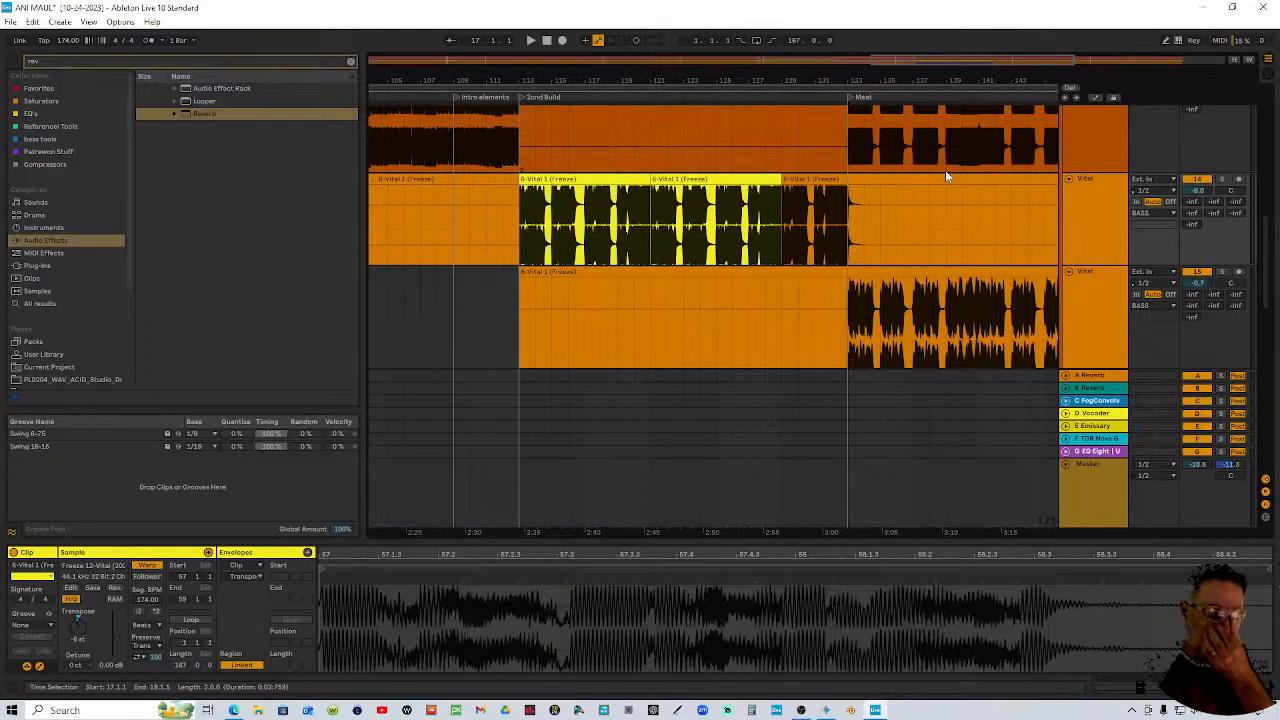
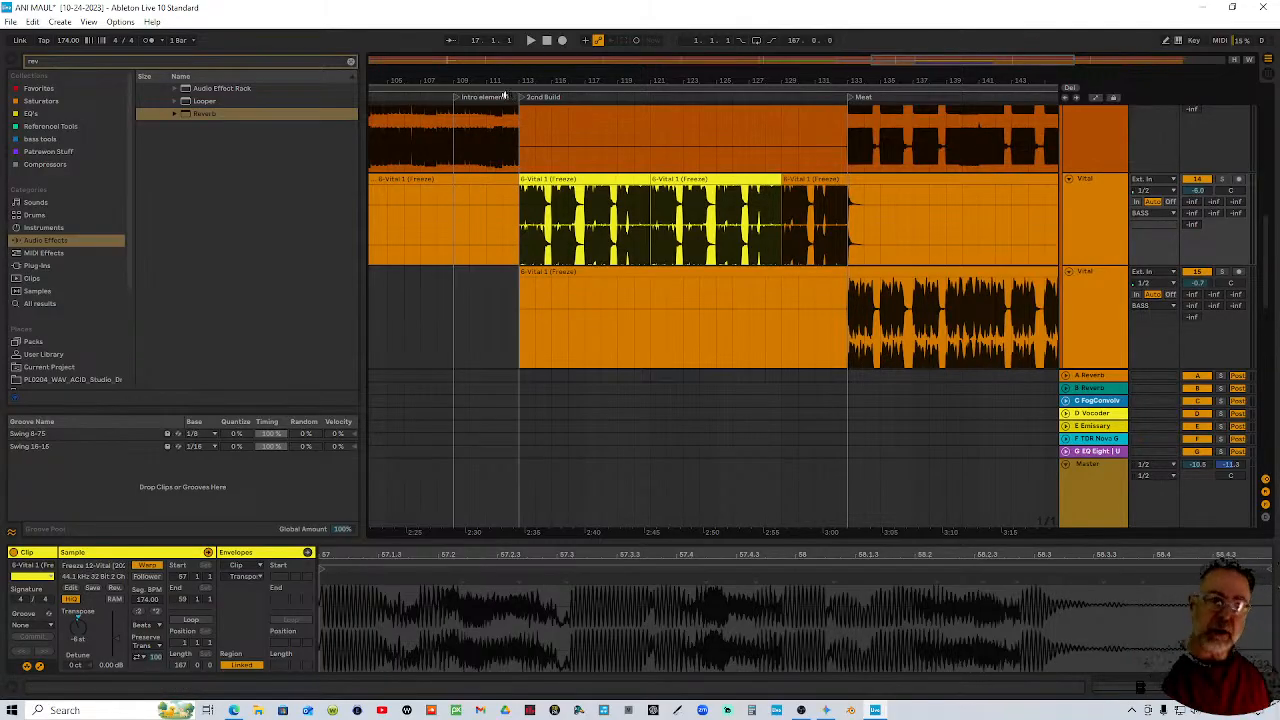
click(504, 95)
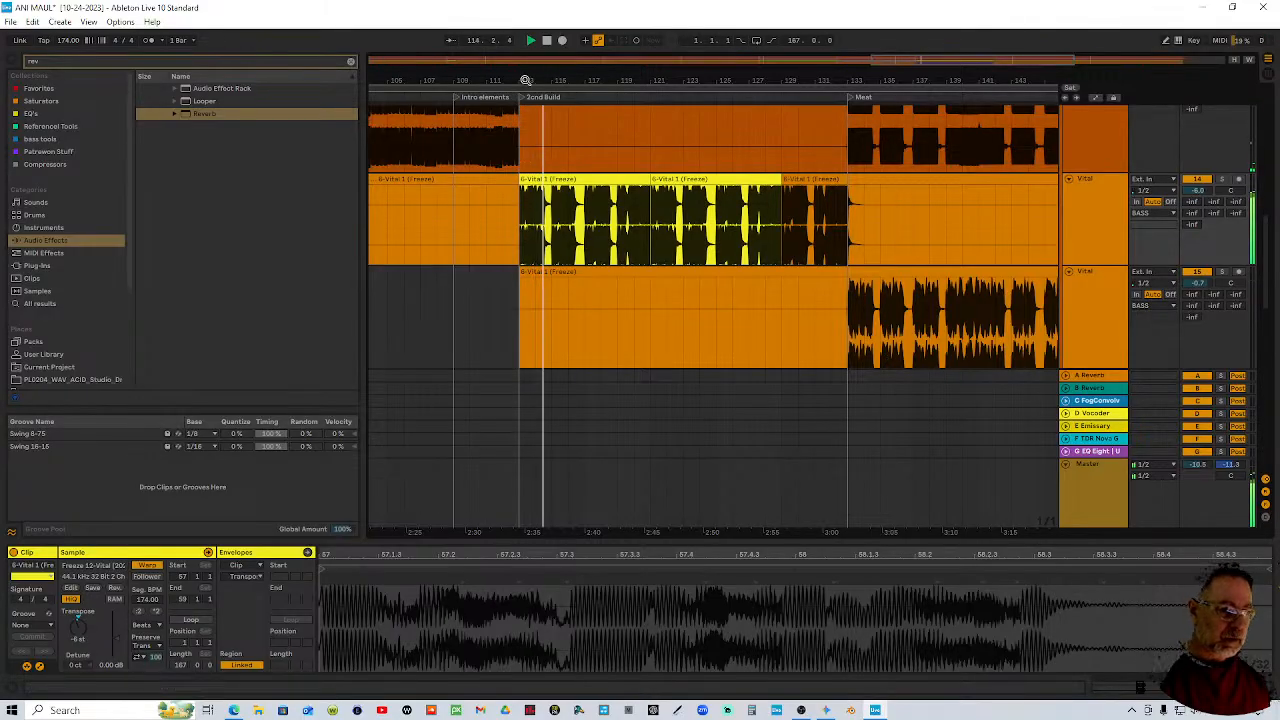
scroll(537, 157, up, 5)
key(space)
click(492, 226)
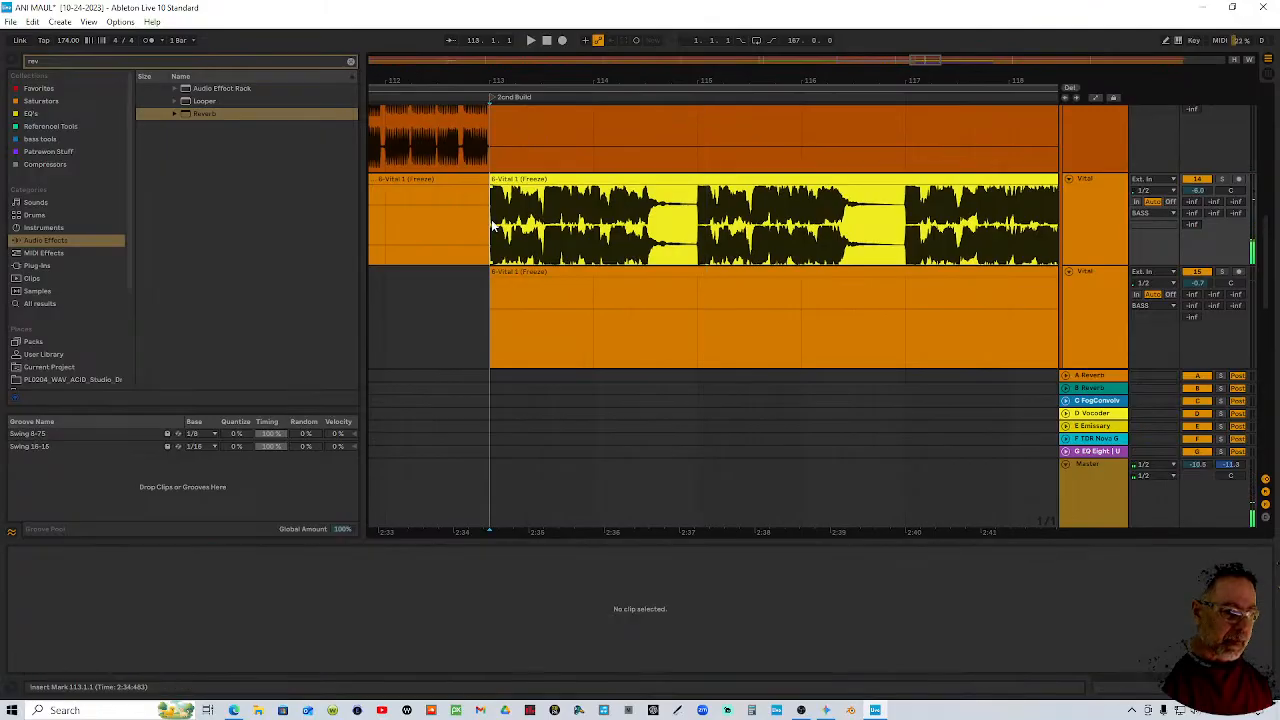
drag(526, 226, 590, 228)
right_click(506, 230)
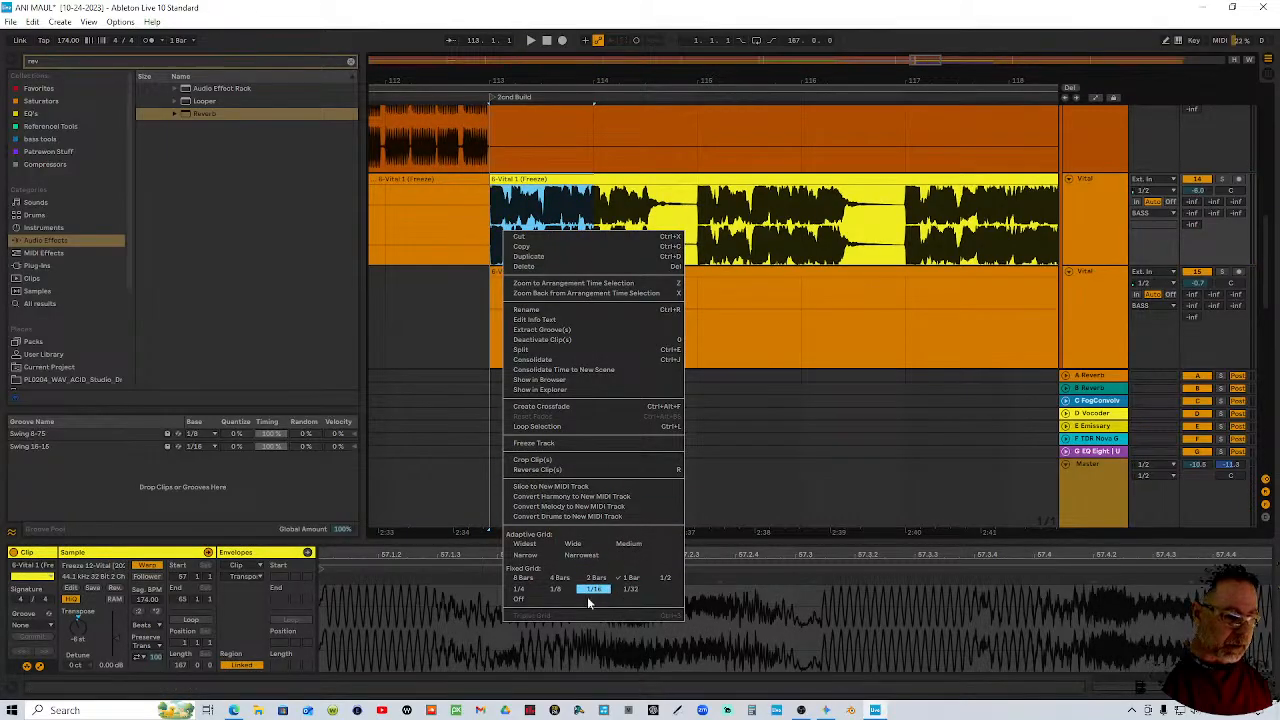
click(534, 590)
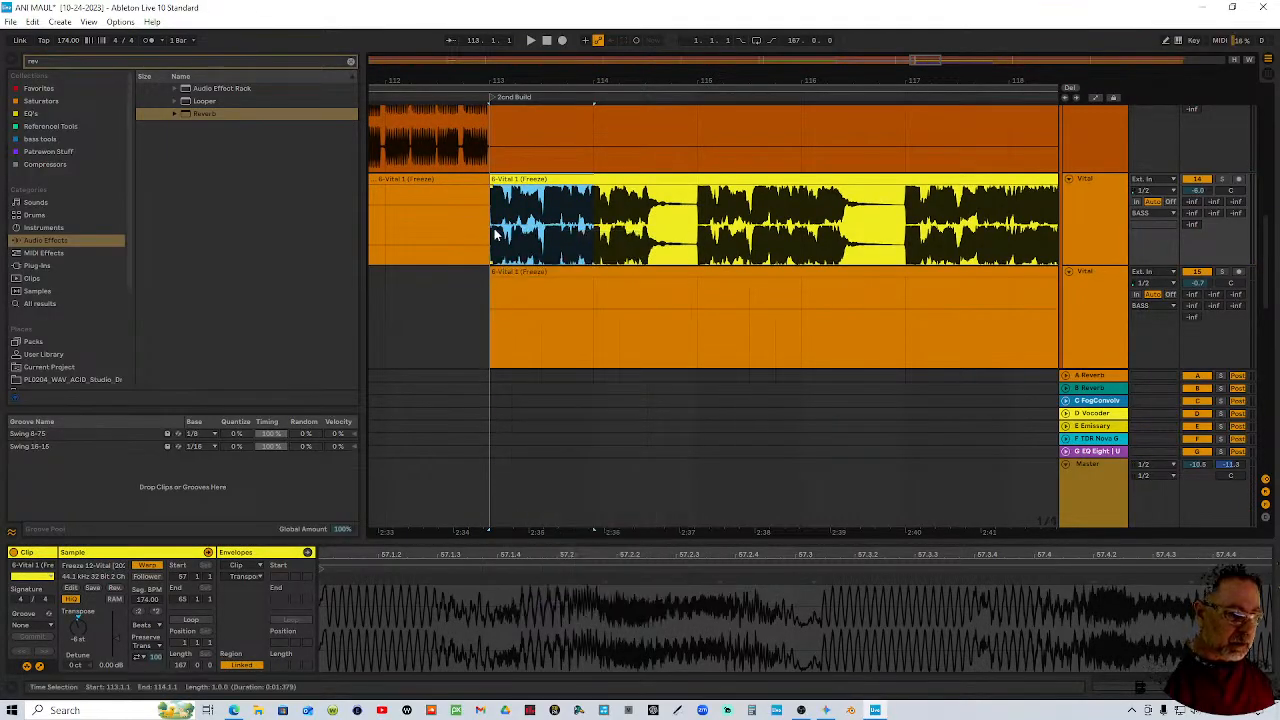
Duplicate the first beat of the Vital clip at bar 113 repeatedly, filling the phrase with stutters up to 114.3
drag(494, 232, 517, 234)
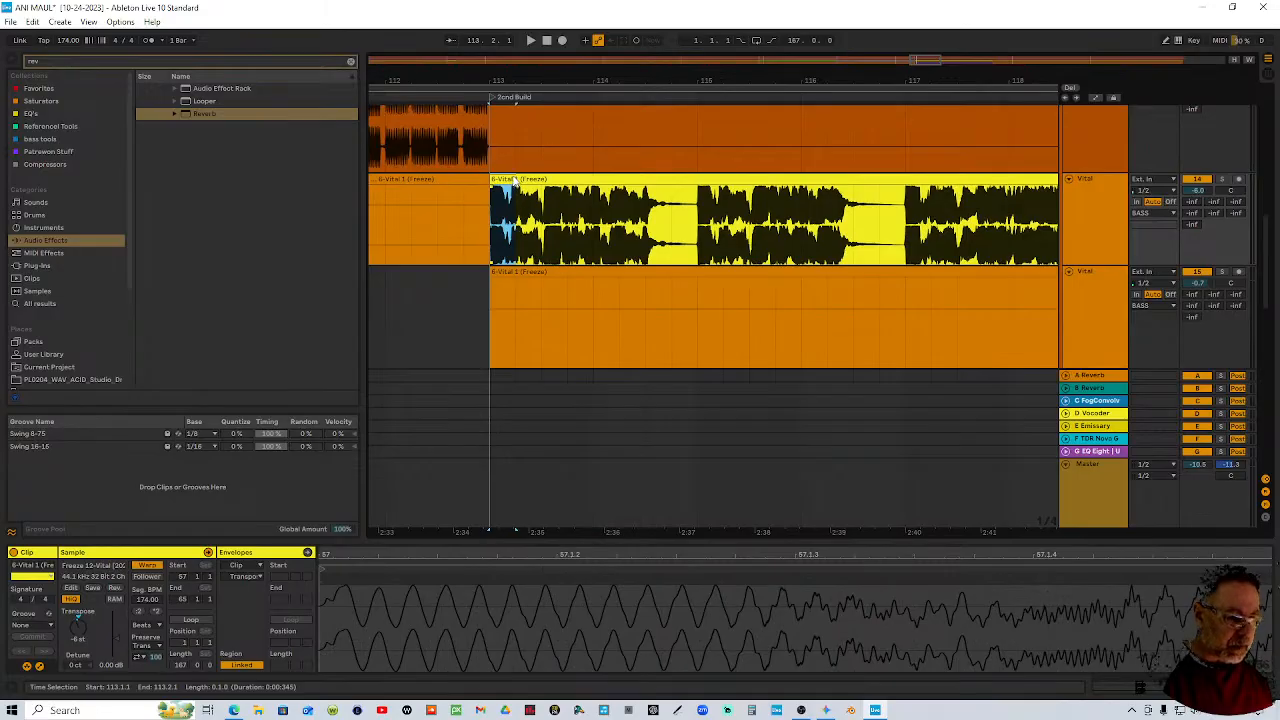
key(ctrl+d)
key(ctrl+d)
key(ctrl+d)
key(ctrl+d)
key(ctrl+d)
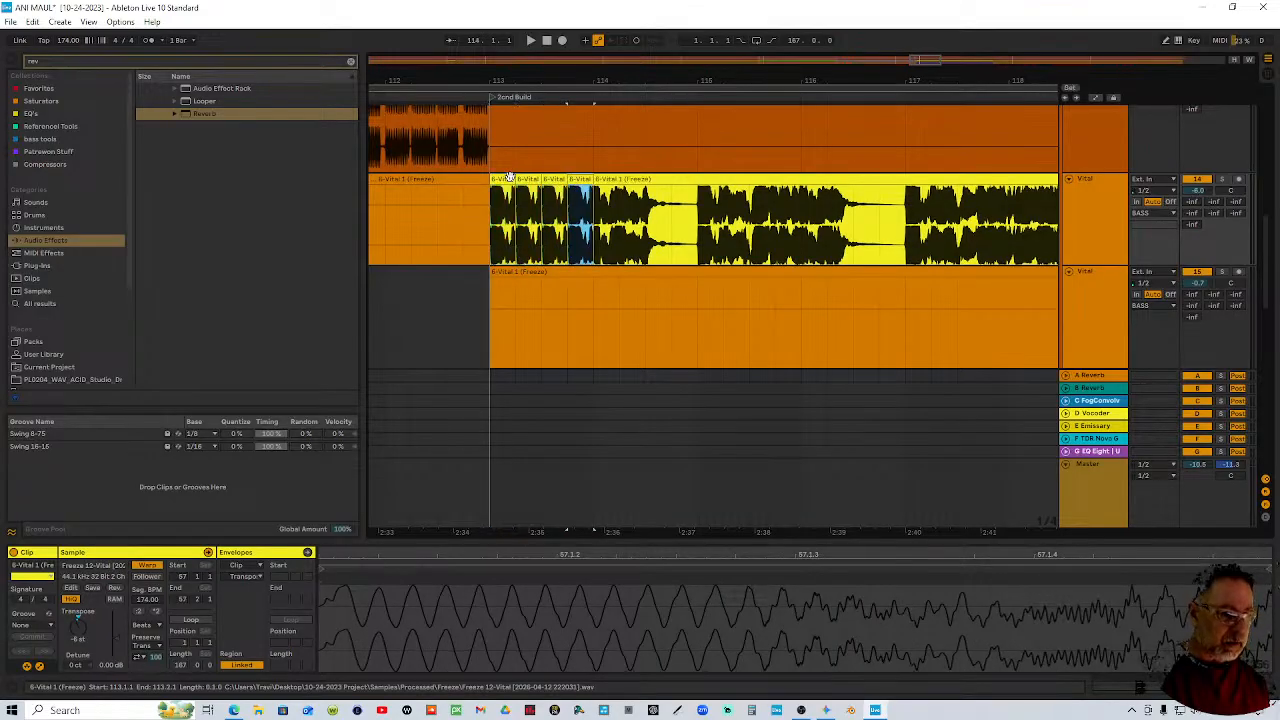
Play the stuttered Vital phrase and copy the slices from bars 113 to 115 to bar 117
click(478, 98)
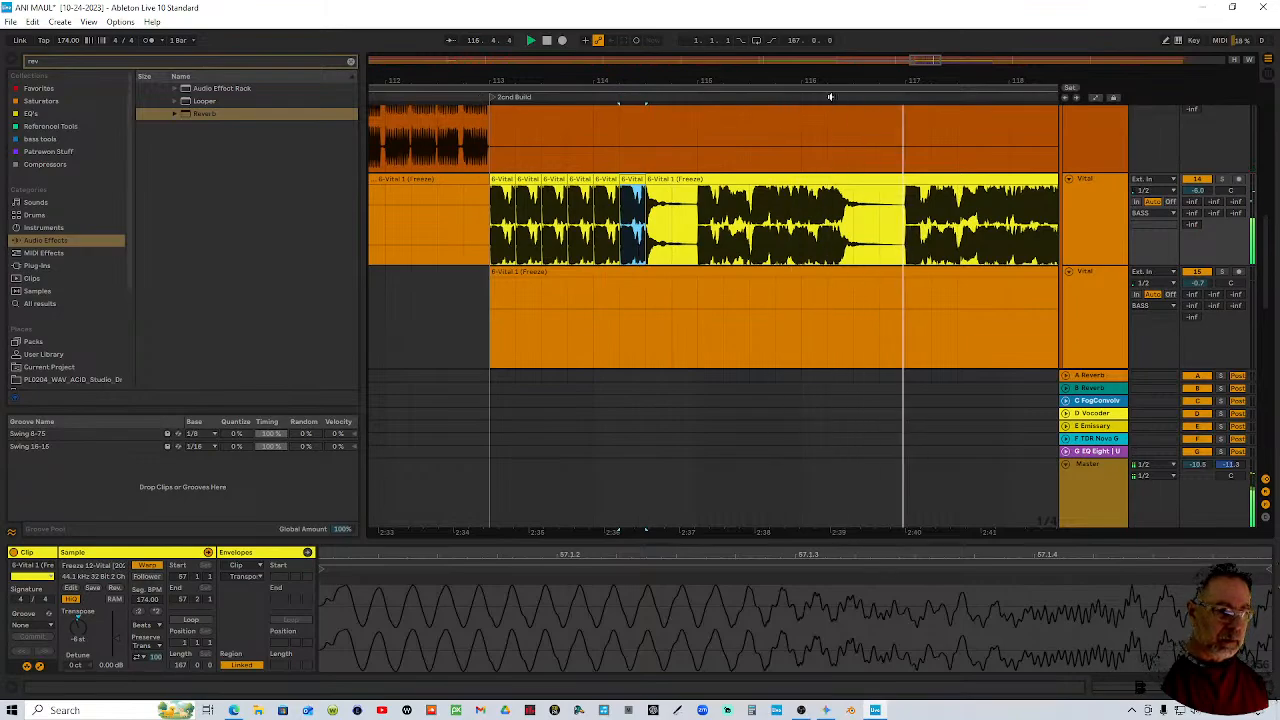
drag(826, 84, 706, 50)
key(space)
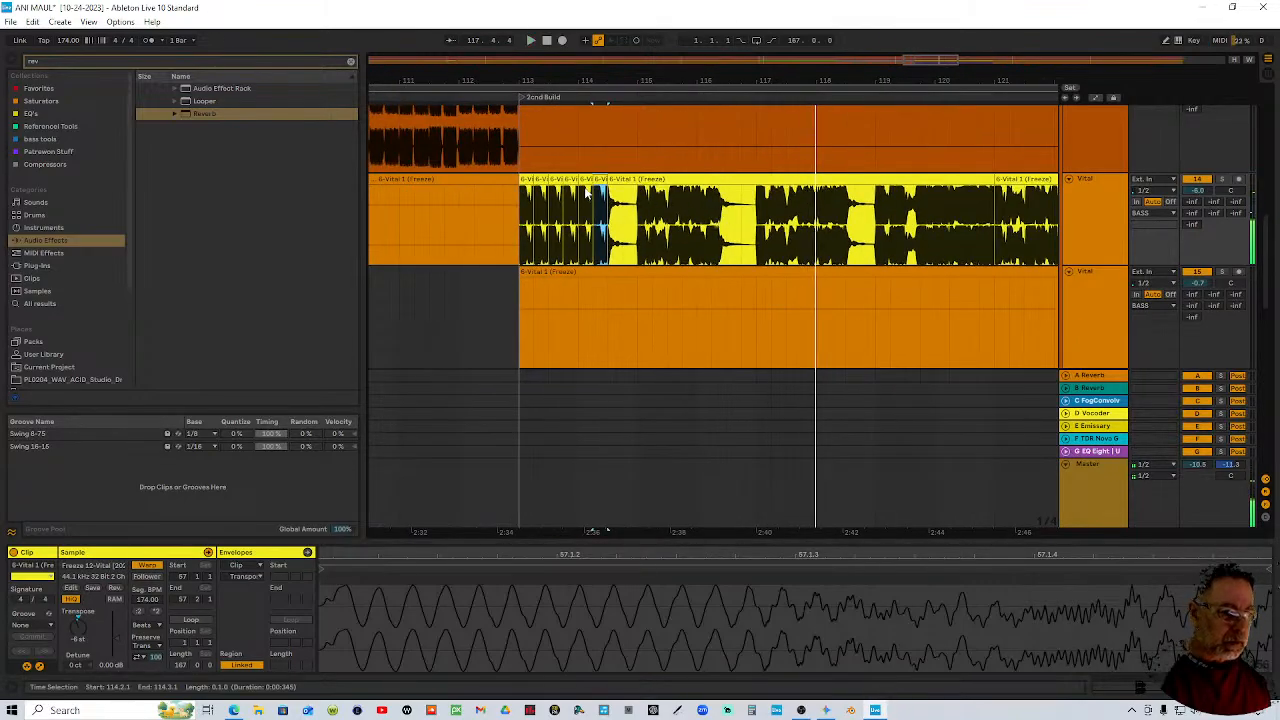
mouse_move(588, 195)
mouse_down()
mouse_move(700, 200)
mouse_move(757, 184)
mouse_up()
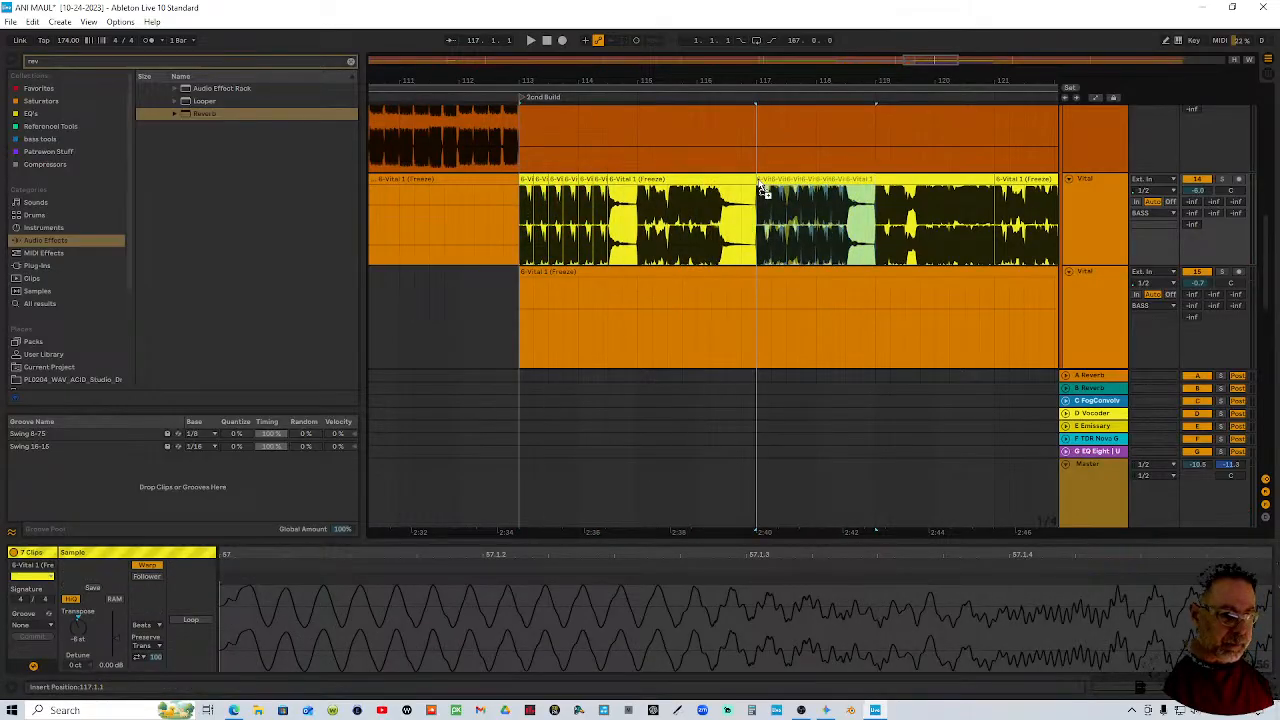
Check the fade at the junction of the first two stuttered Vital slices, at 113.2
drag(543, 80, 561, 162)
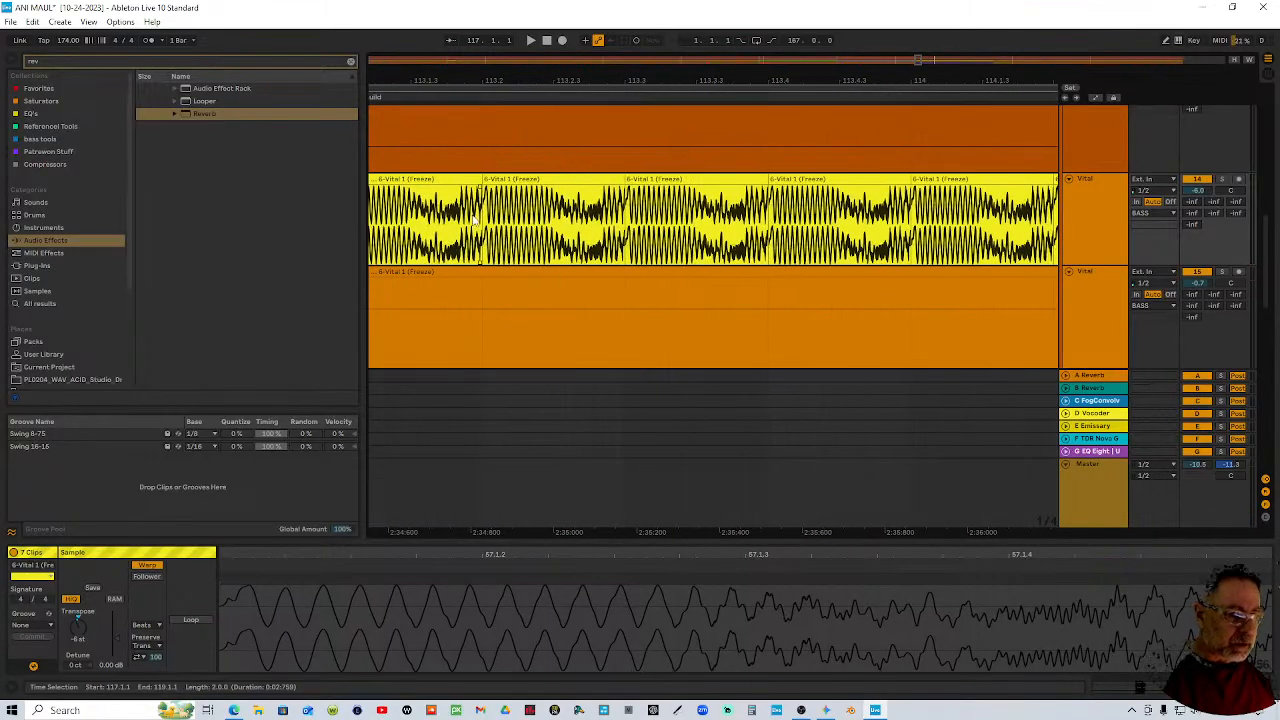
drag(477, 77, 578, 192)
click(578, 192)
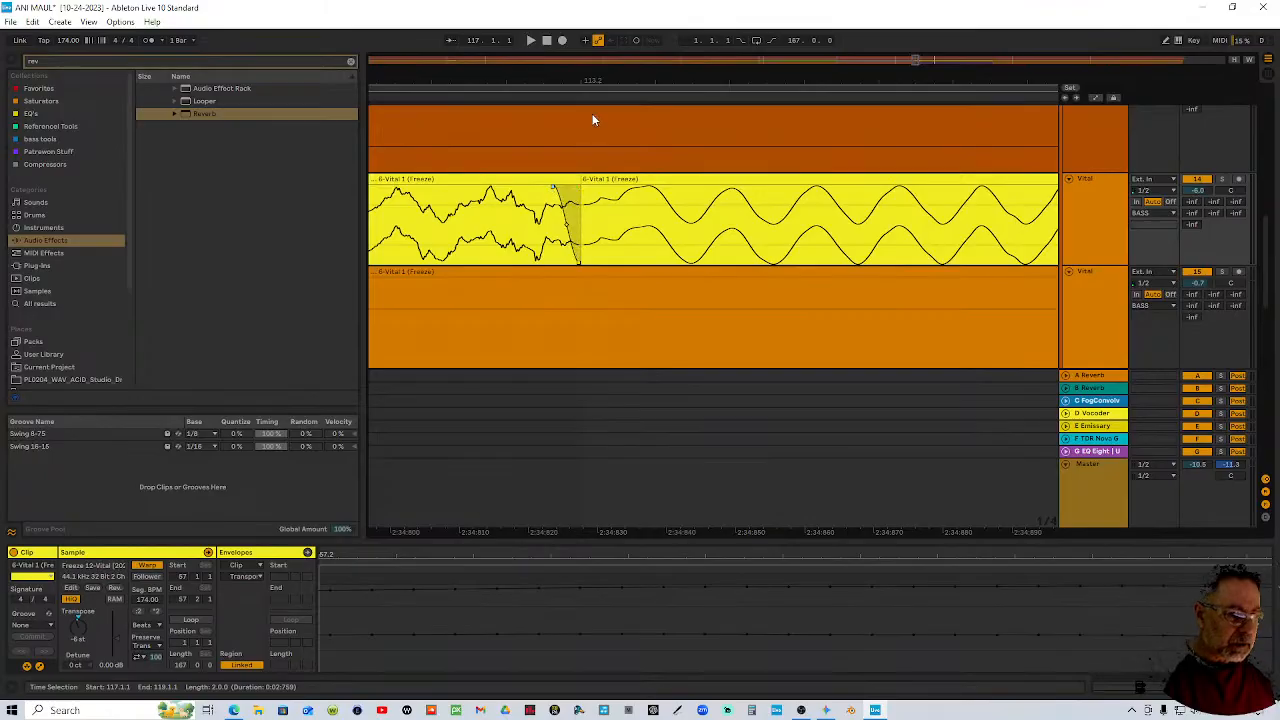
drag(602, 73, 558, 151)
Go through the stuttered slices up to 114.3 and add a short fade-in to the Vital clip starting there
click(555, 180)
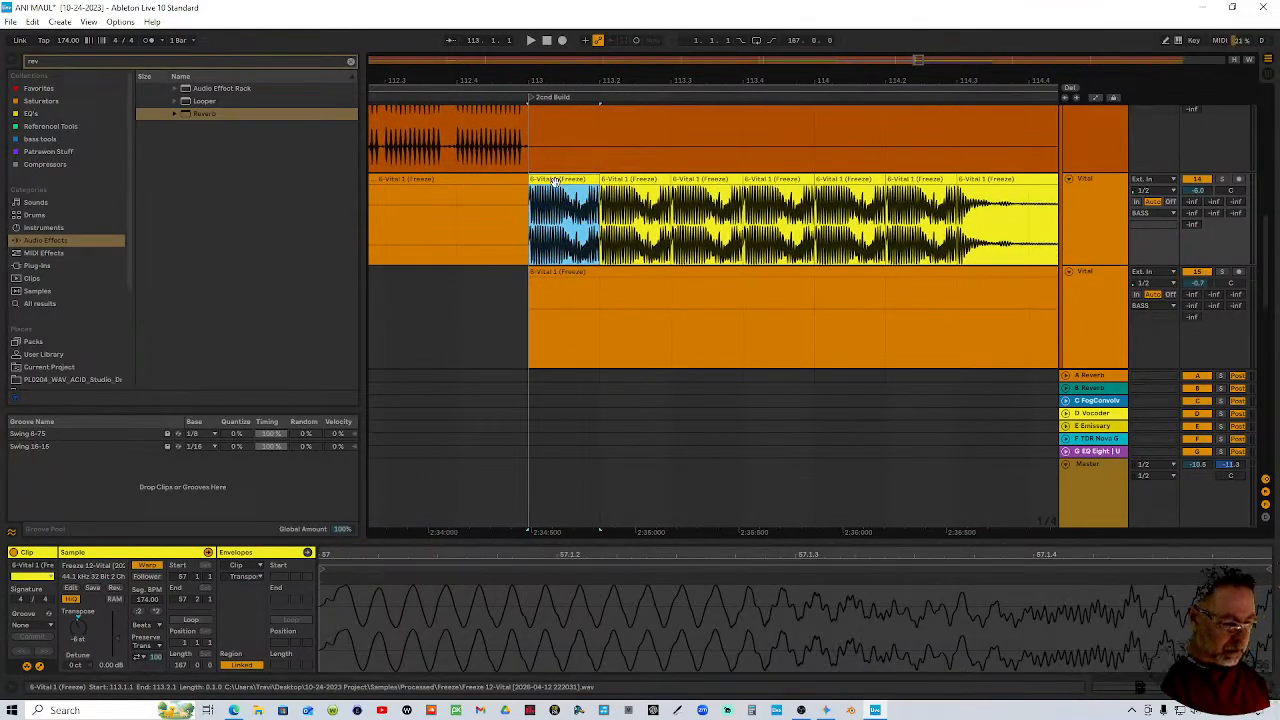
key(Right)
key(Right)
key(Right)
key(Right)
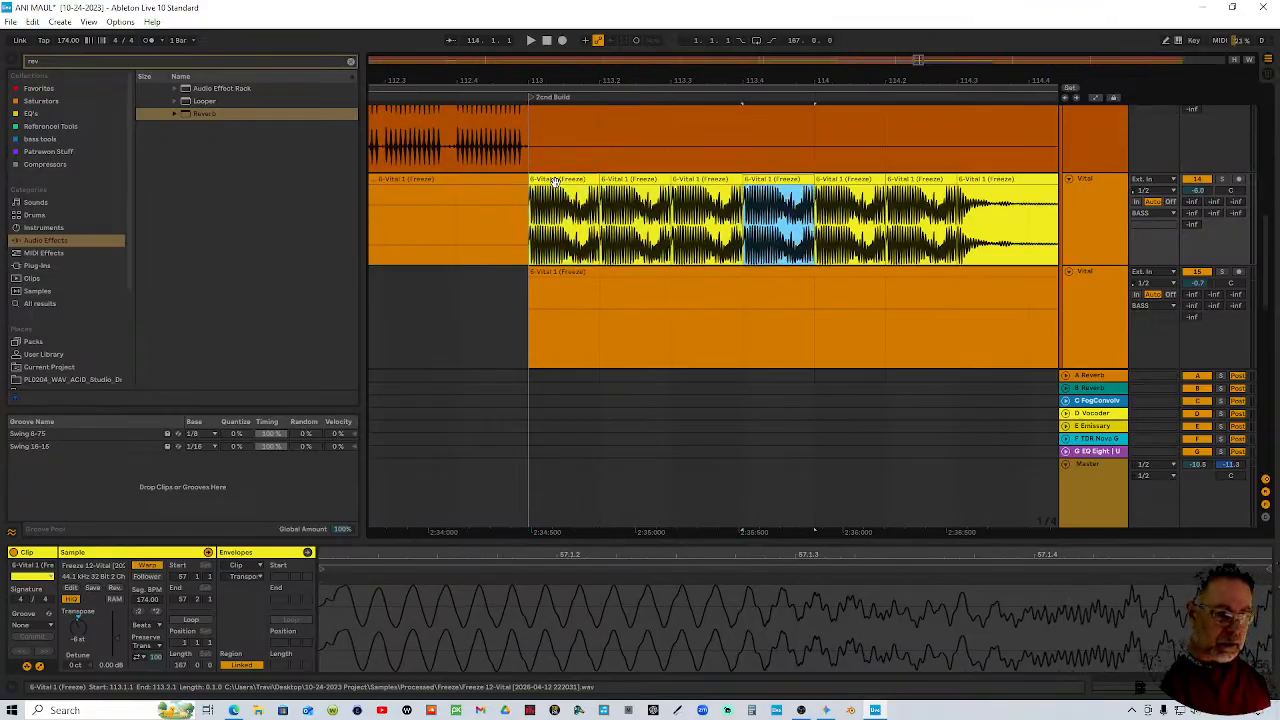
key(Right)
drag(982, 79, 838, 176)
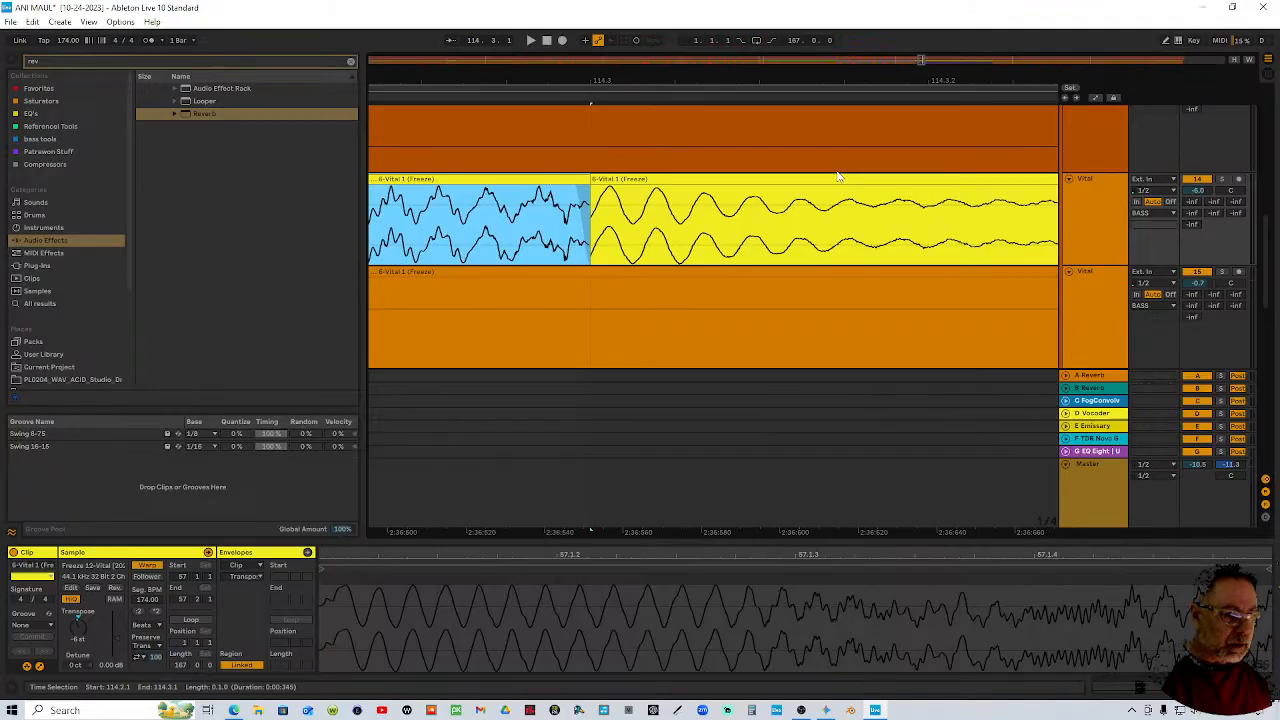
click(593, 196)
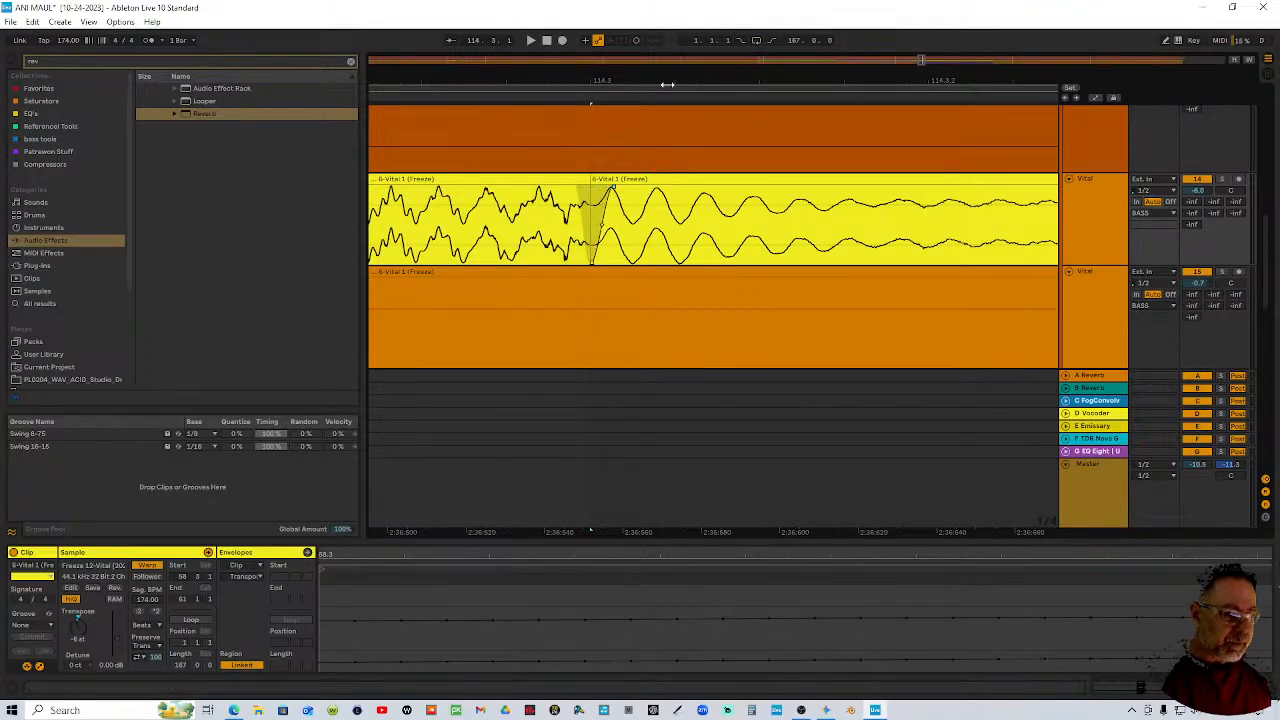
Copy the seven Vital slices spanning bars 113 to 115 to bar 117 on track 14
drag(678, 78, 543, 226)
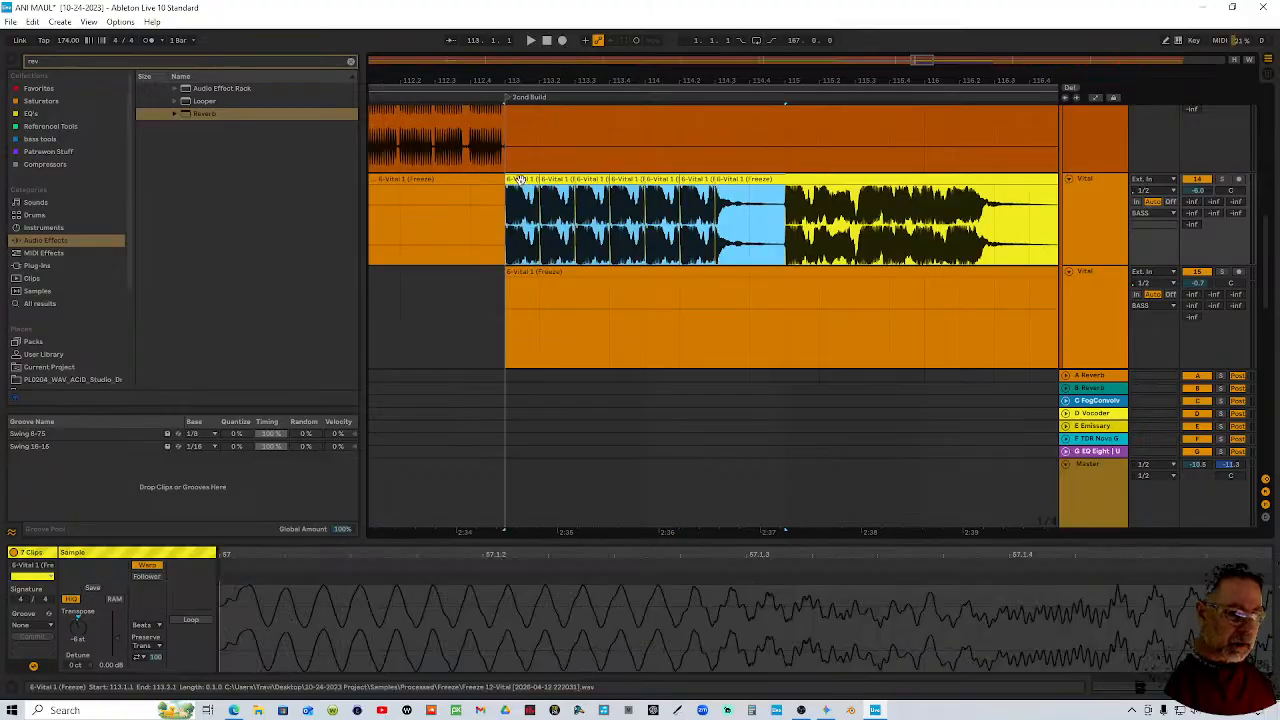
drag(519, 179, 887, 165)
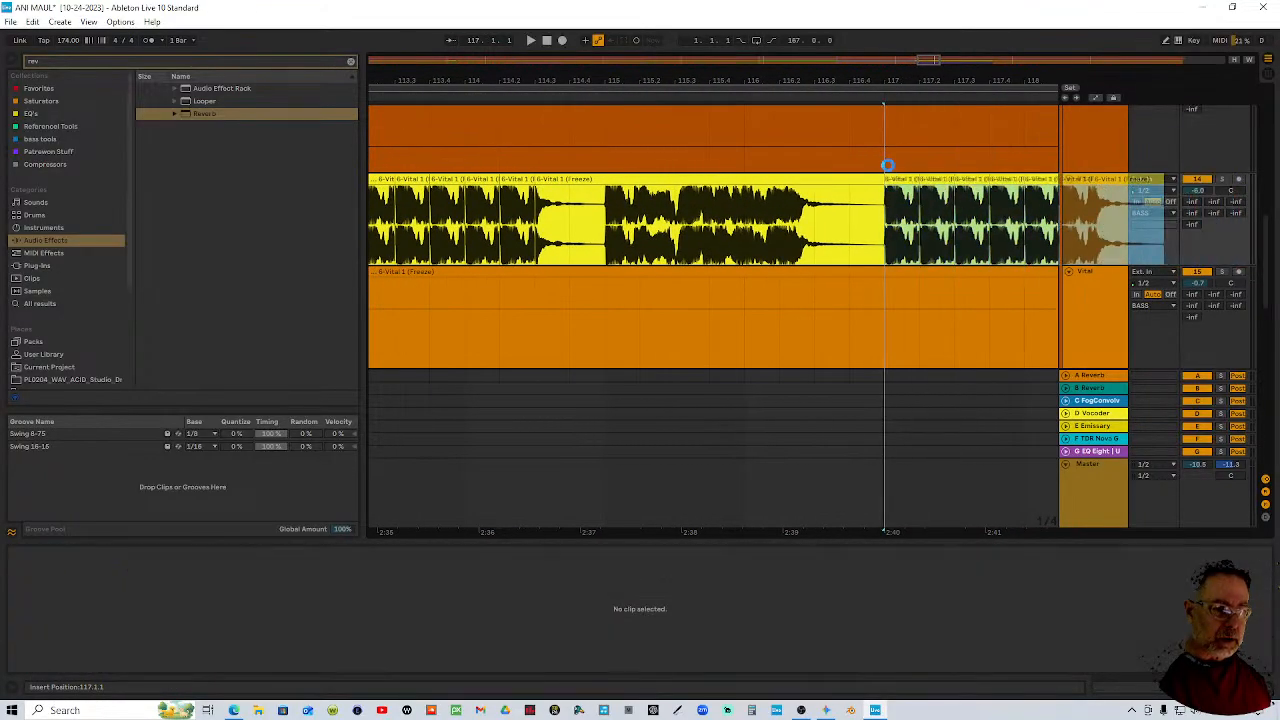
key(minus)
key(minus)
key(minus)
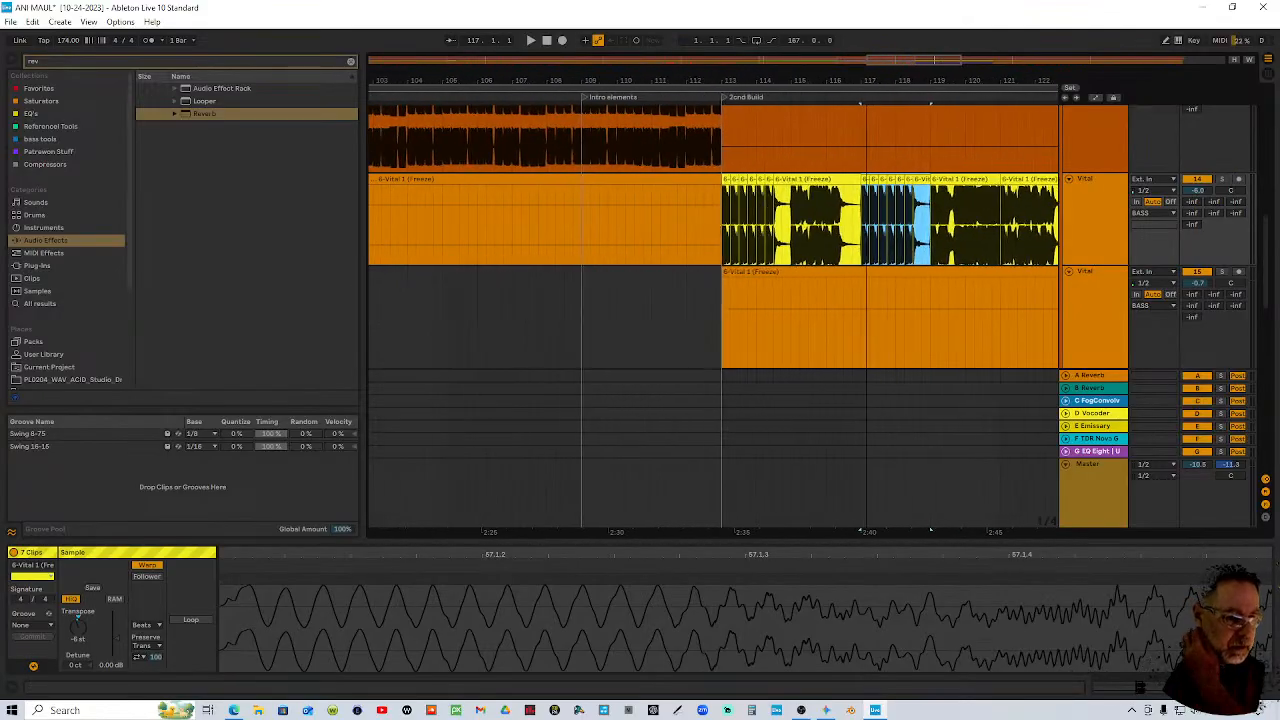
Play from just before the 2nd Build to listen to both stuttered Vital phrases
click(638, 96)
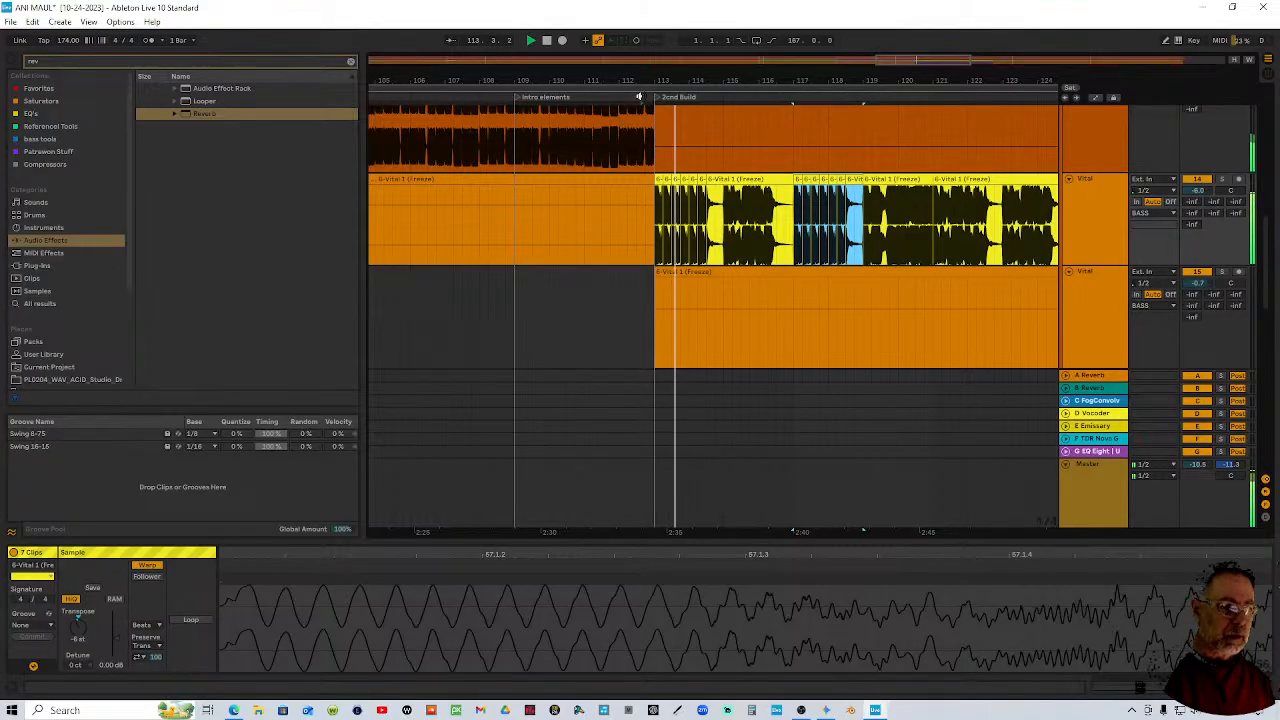
click(638, 96)
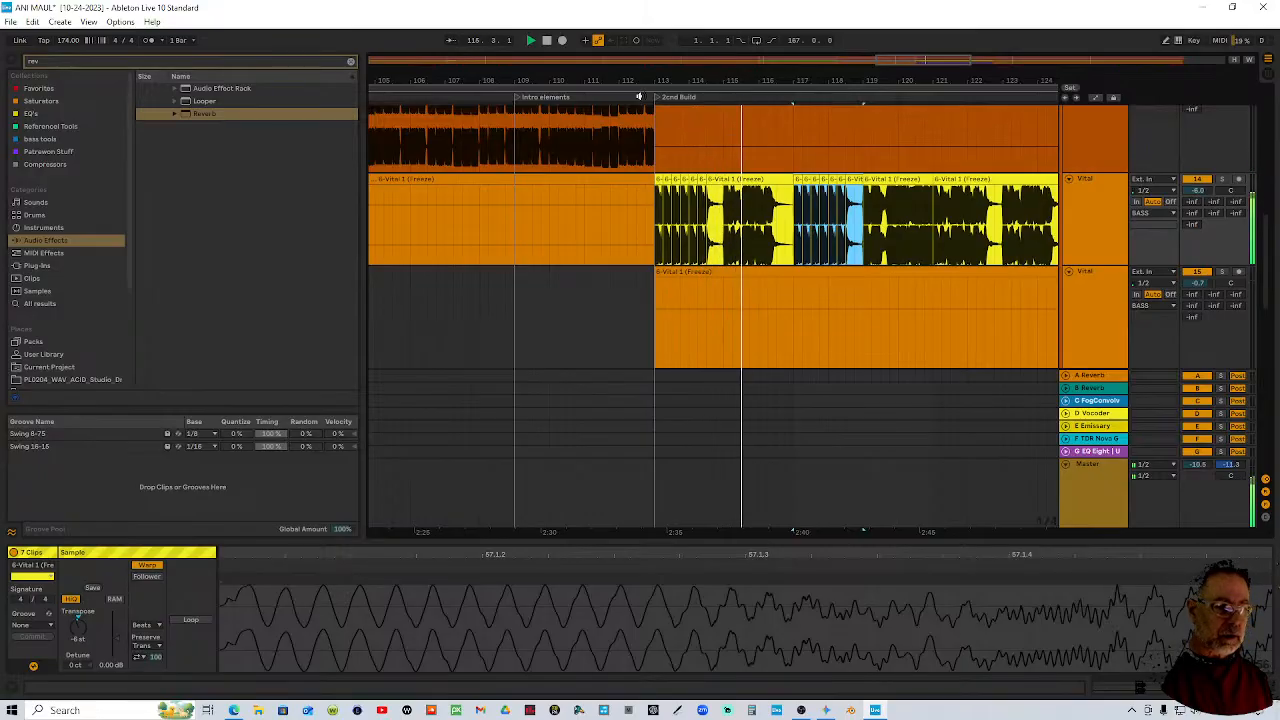
scroll(918, 122, up, 2)
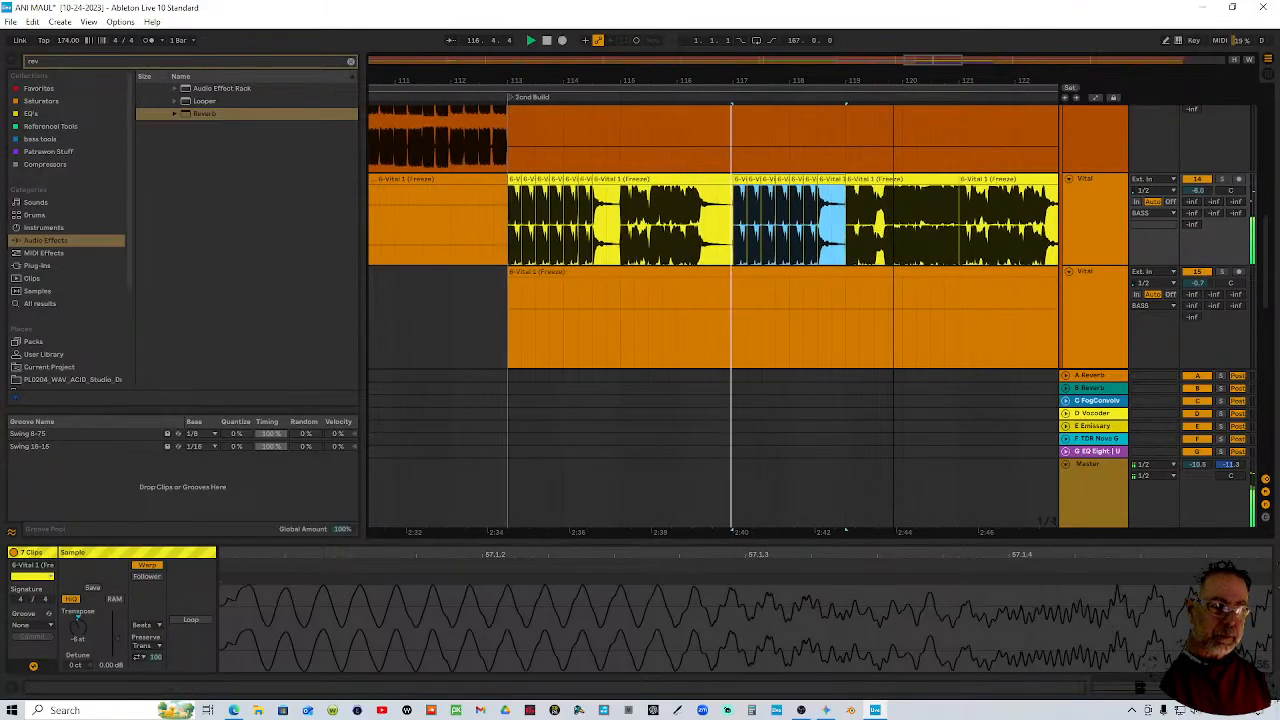
drag(868, 70, 820, 74)
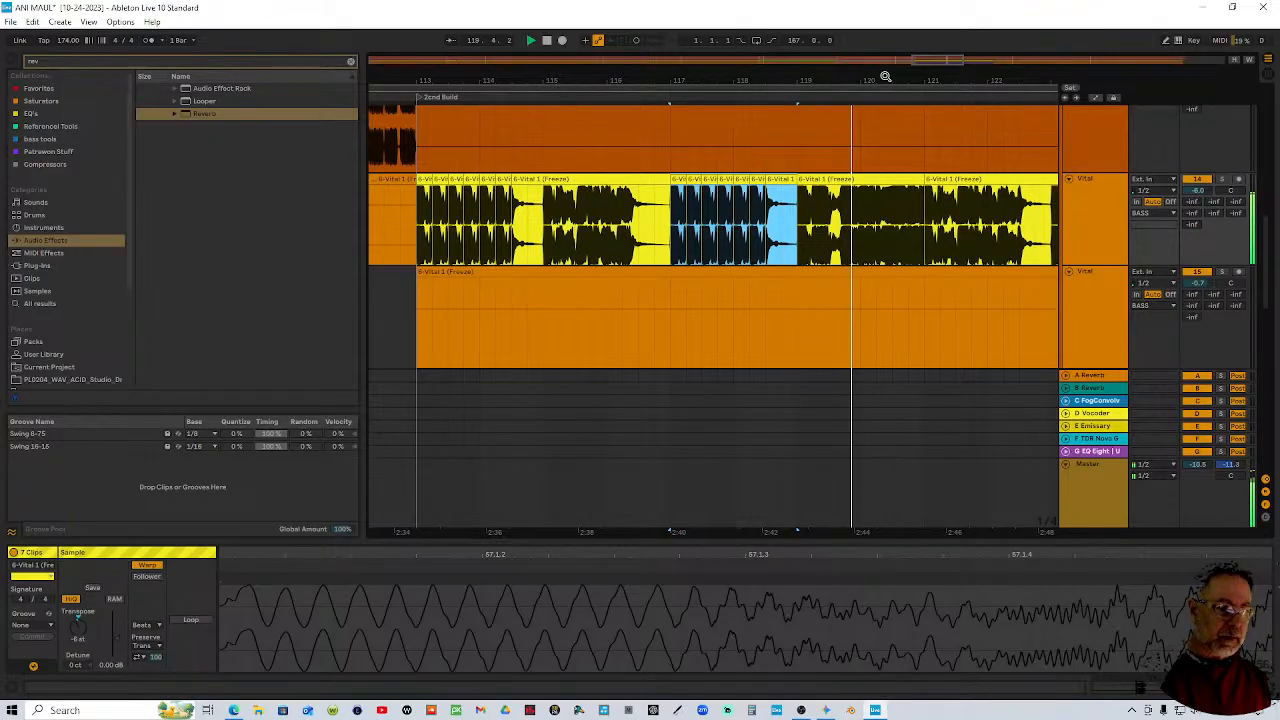
drag(800, 86, 800, 74)
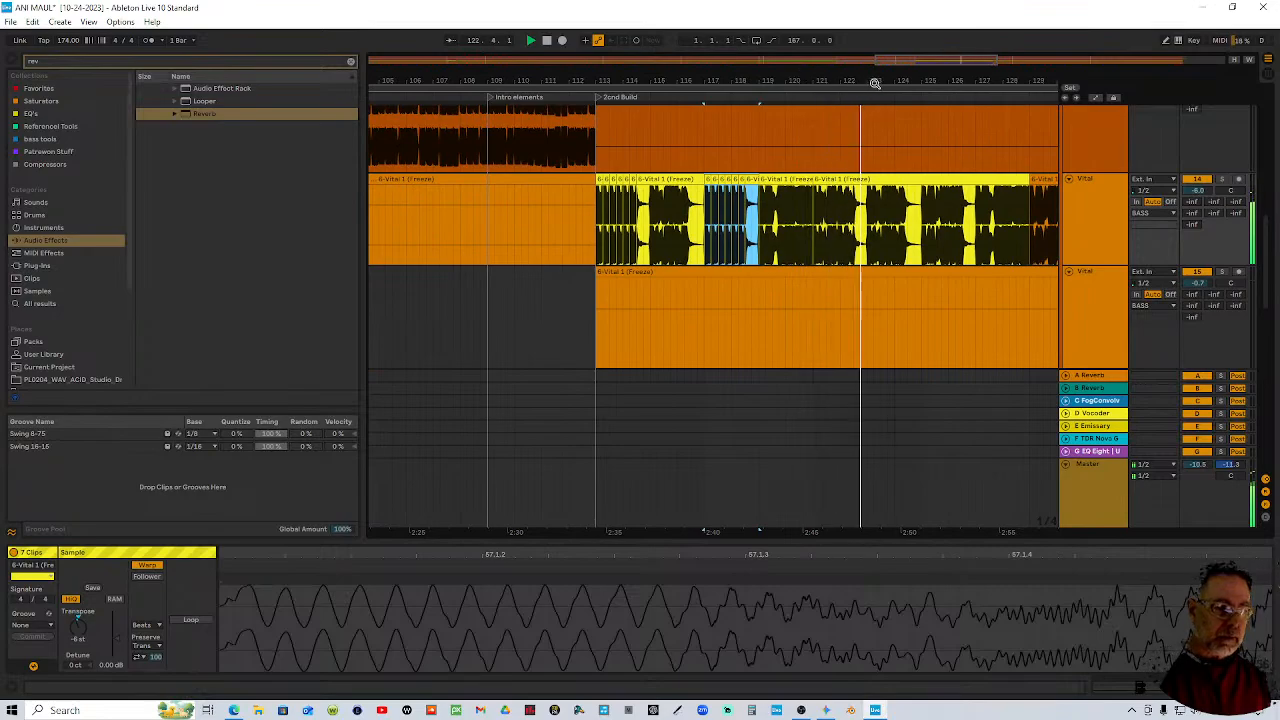
drag(893, 80, 804, 78)
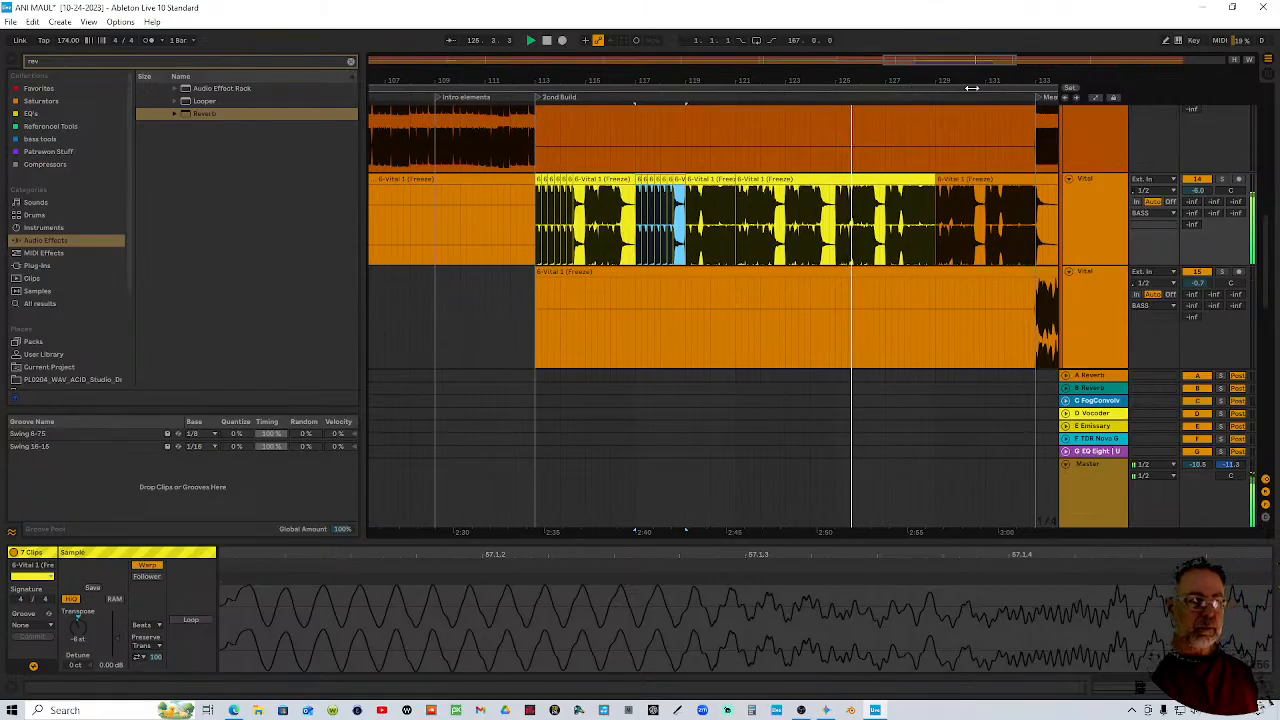
drag(973, 85, 769, 82)
drag(769, 175, 866, 176)
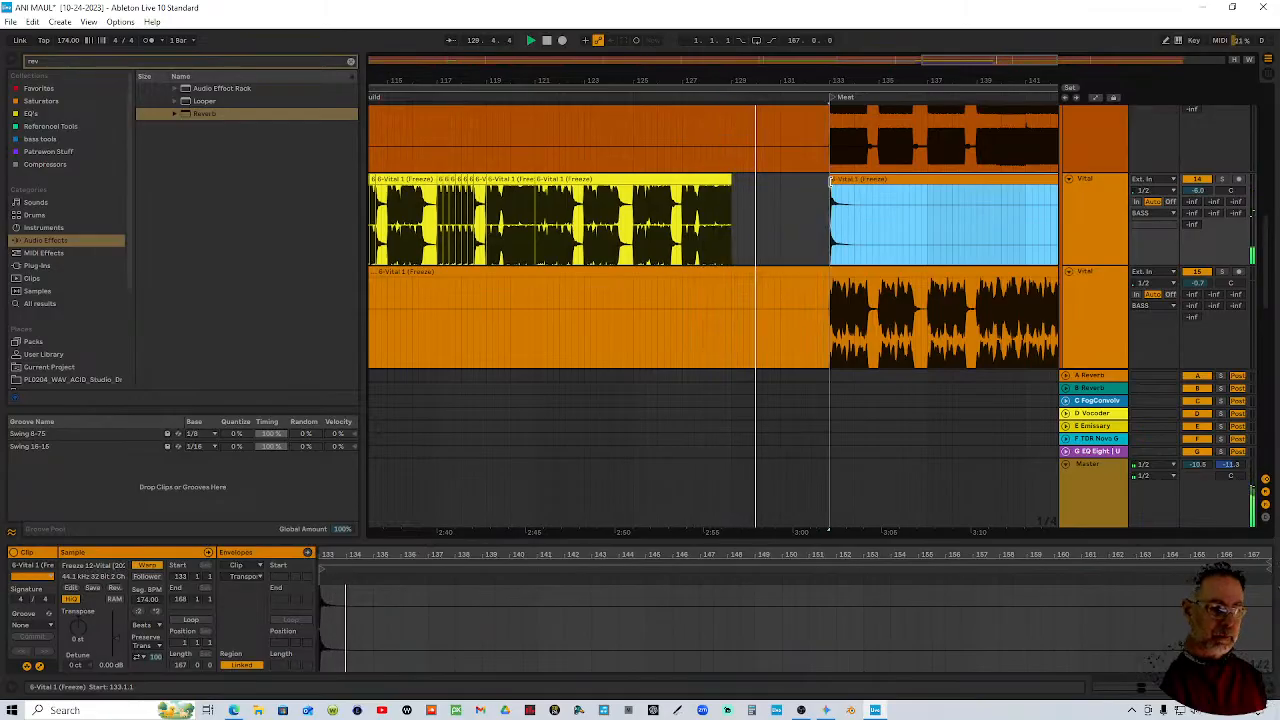
drag(829, 179, 733, 180)
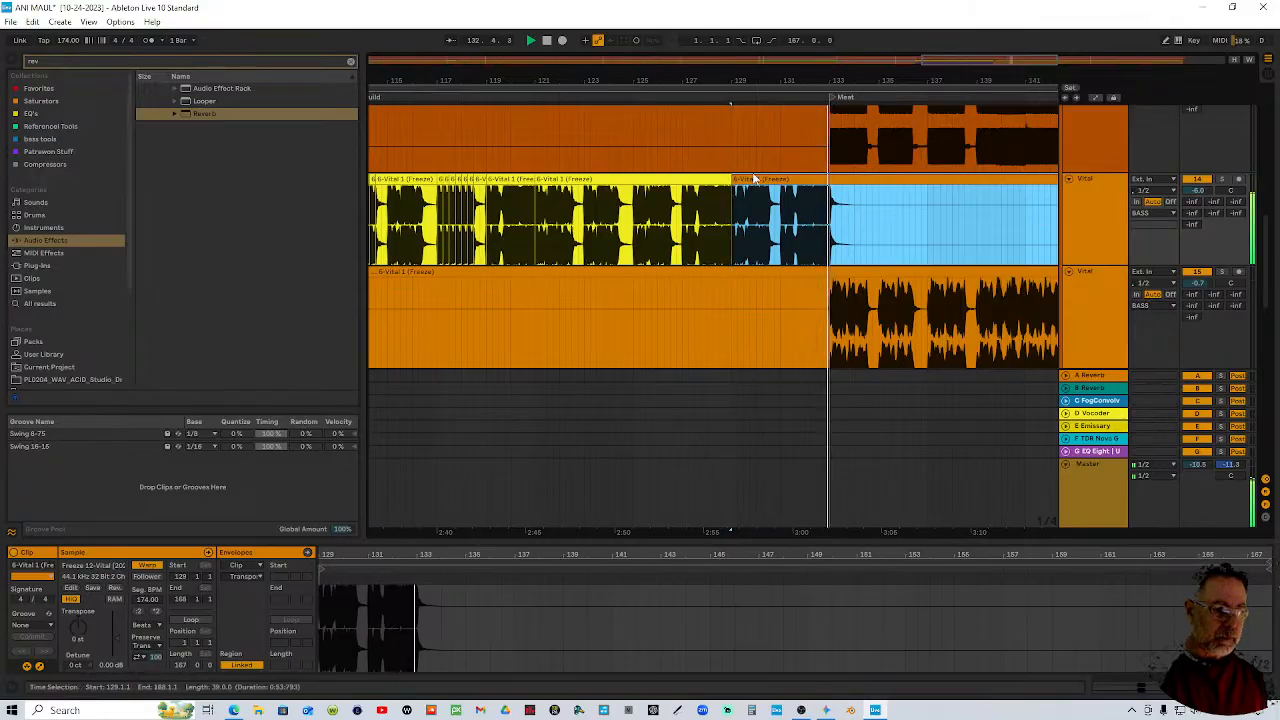
Set the loop to bars 129 to 133 and select that four-bar span across all tracks
ctrl+scroll(764, 197, down, 2)
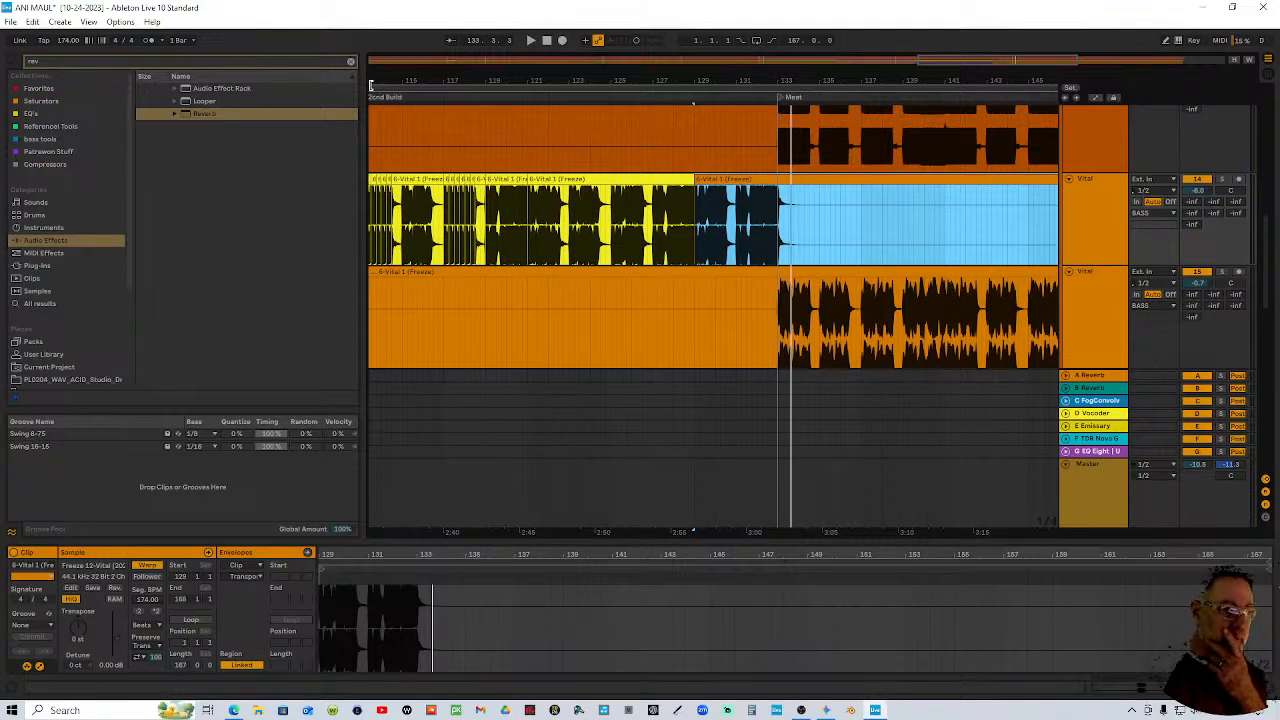
drag(371, 87, 705, 88)
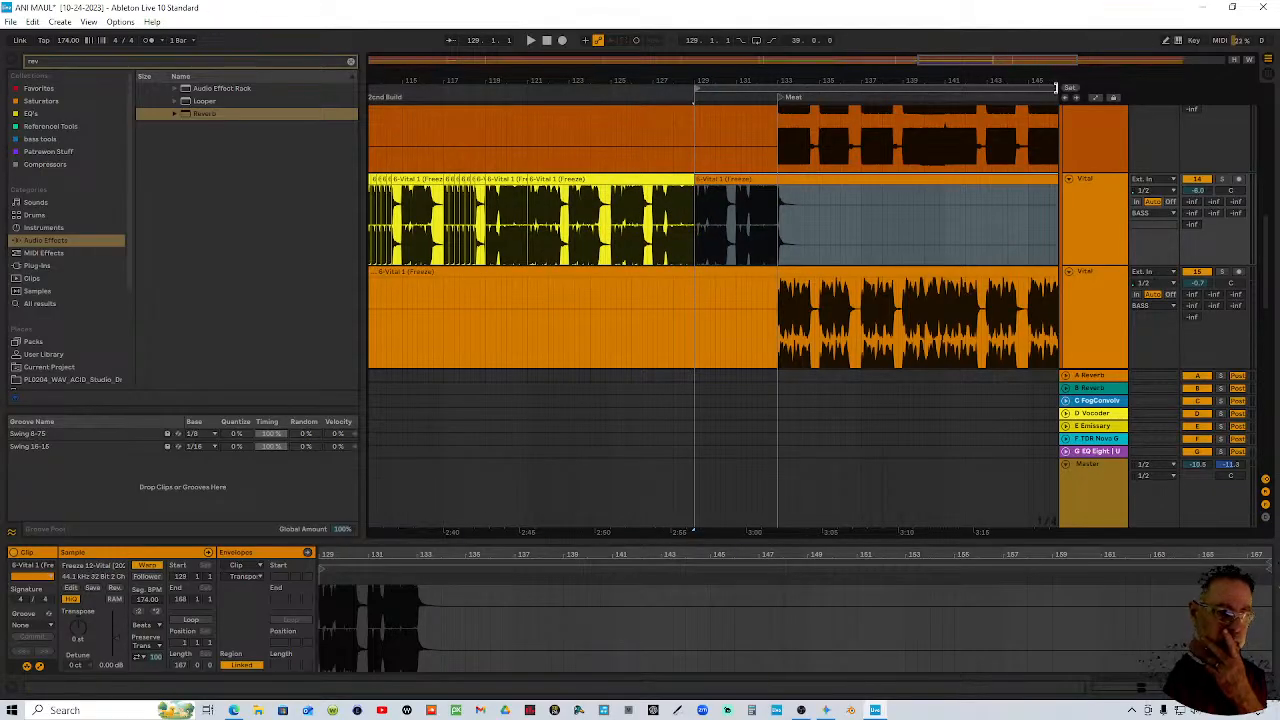
mouse_move(1055, 87)
mouse_down()
mouse_move(871, 90)
mouse_move(783, 108)
mouse_up()
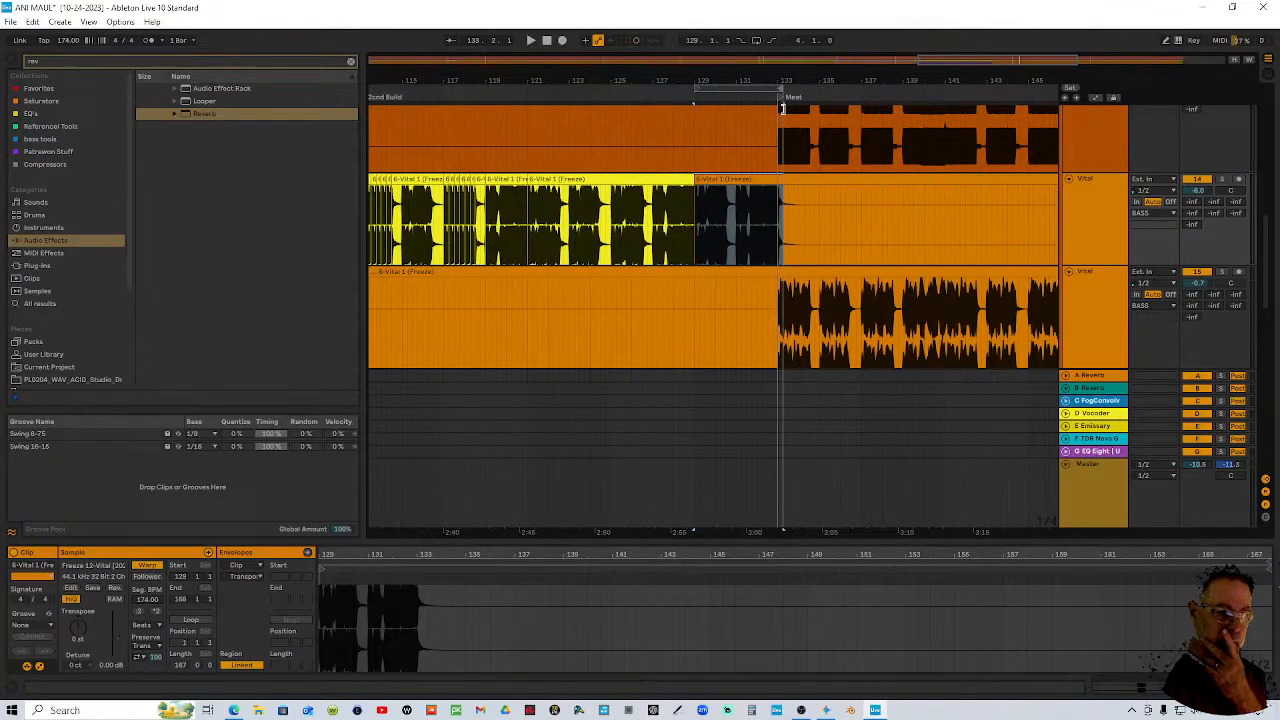
click(729, 88)
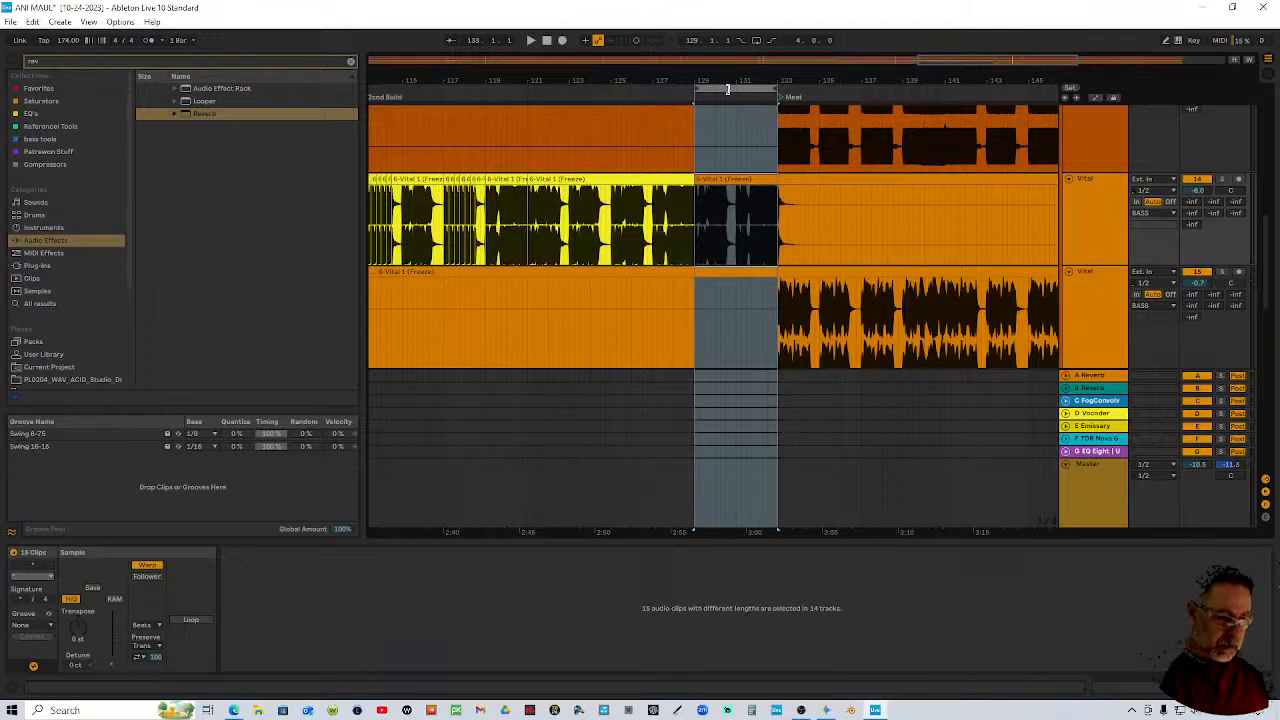
Duplicate the looped time on all tracks twice, extending the section to 16 bars from bar 129 to 145
key(ctrl+shift+d)
click(745, 88)
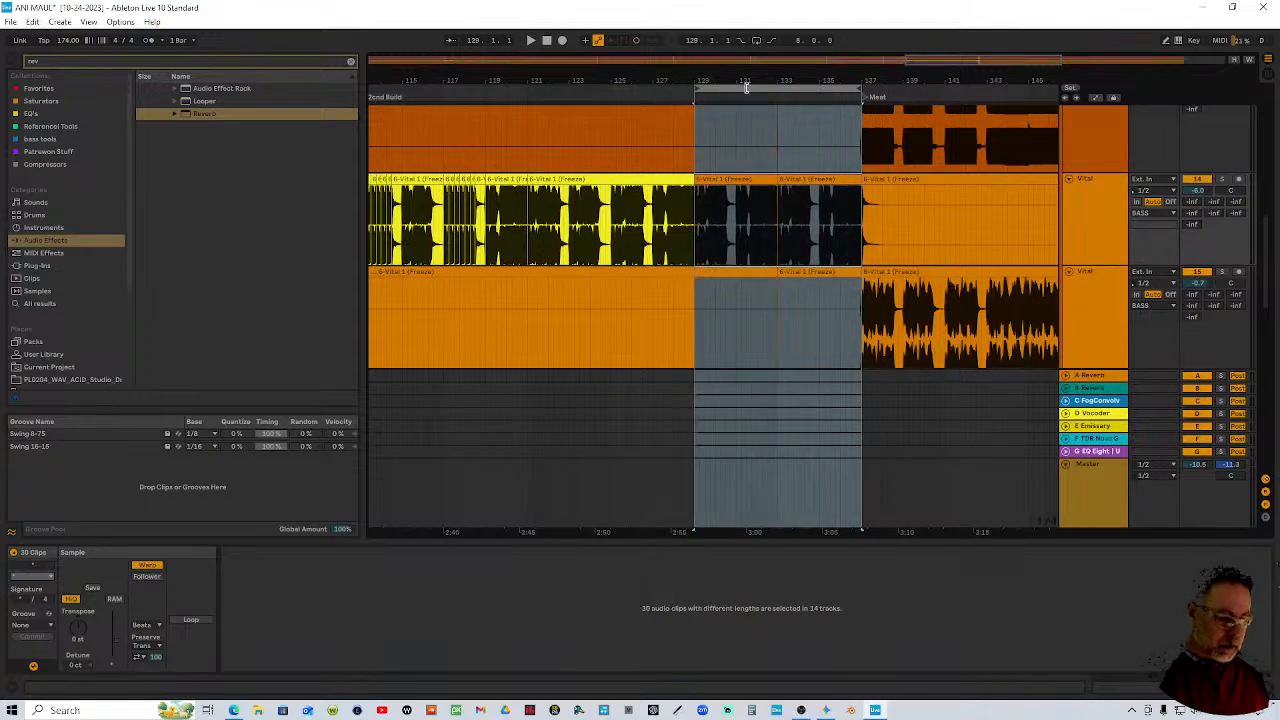
key(ctrl+shift+d)
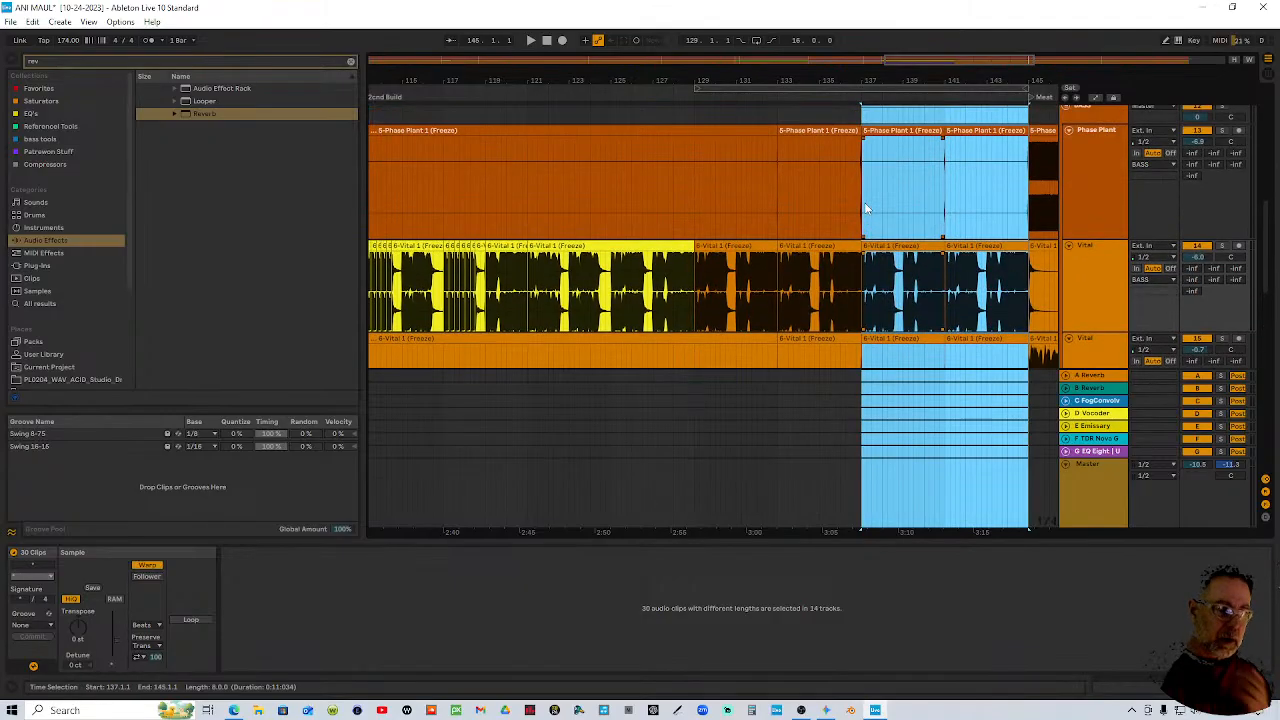
Delete the Phase Plant clips on bass track 13 between bars 129 and 141
scroll(866, 210, up, 3)
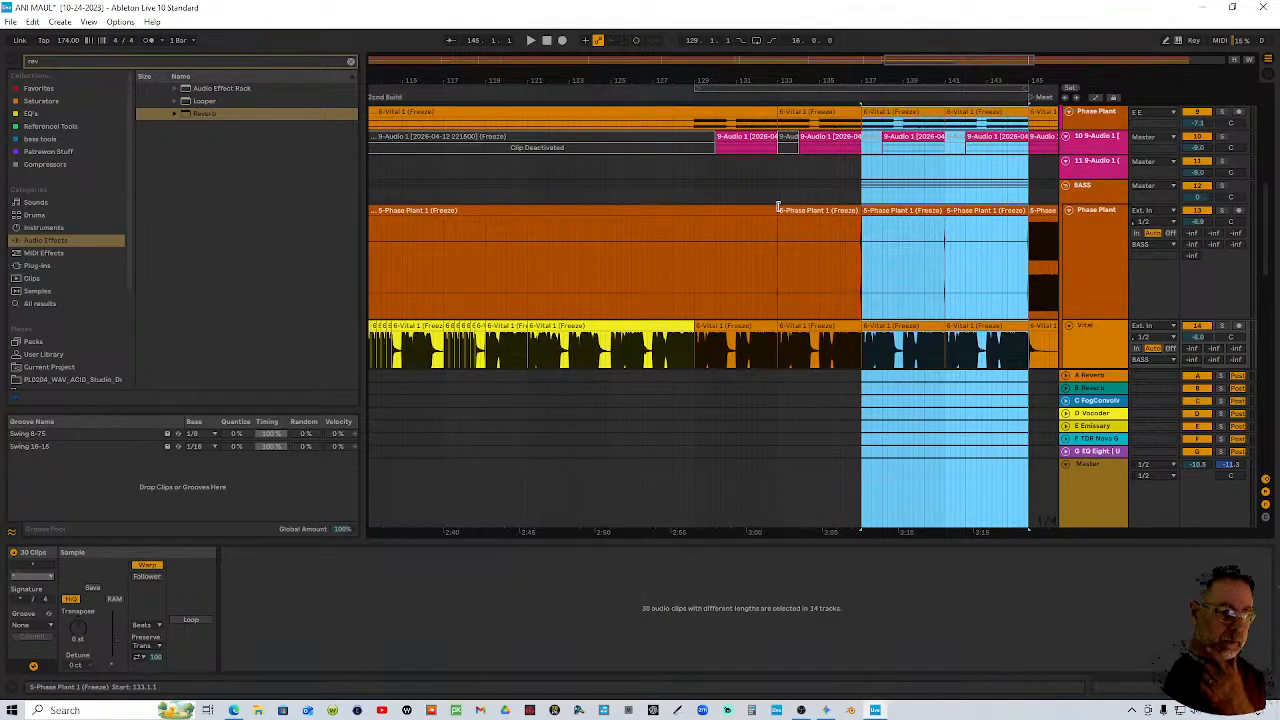
click(733, 212)
drag(733, 212, 697, 232)
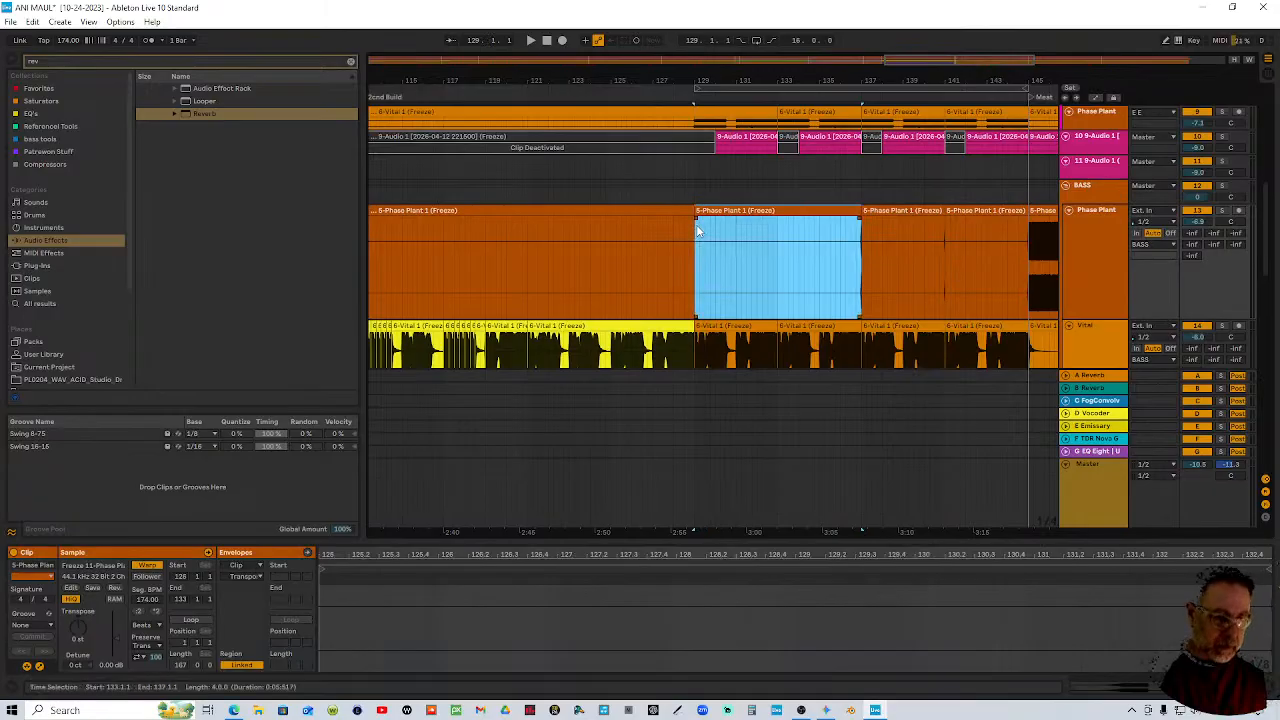
key(Delete)
click(879, 210)
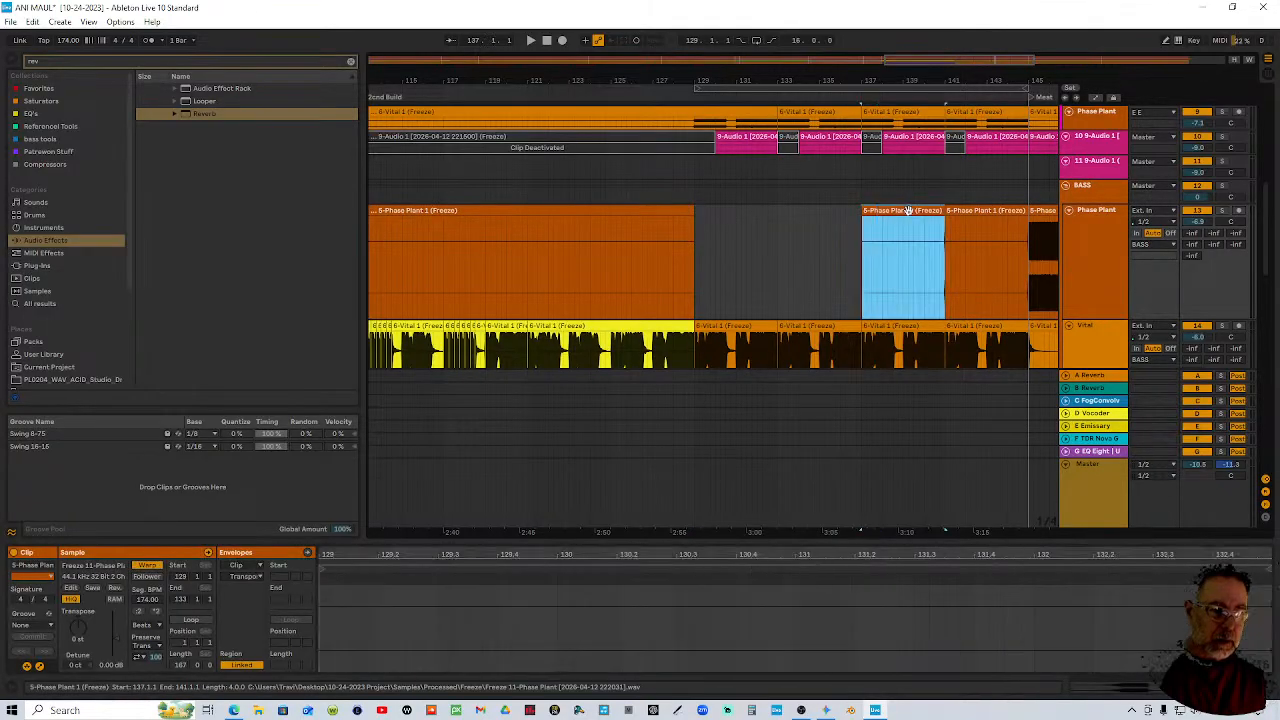
key(Delete)
Enlarge track 9 and examine its Vital clip between bars 141 and 145, up to the Meat locator
click(963, 209)
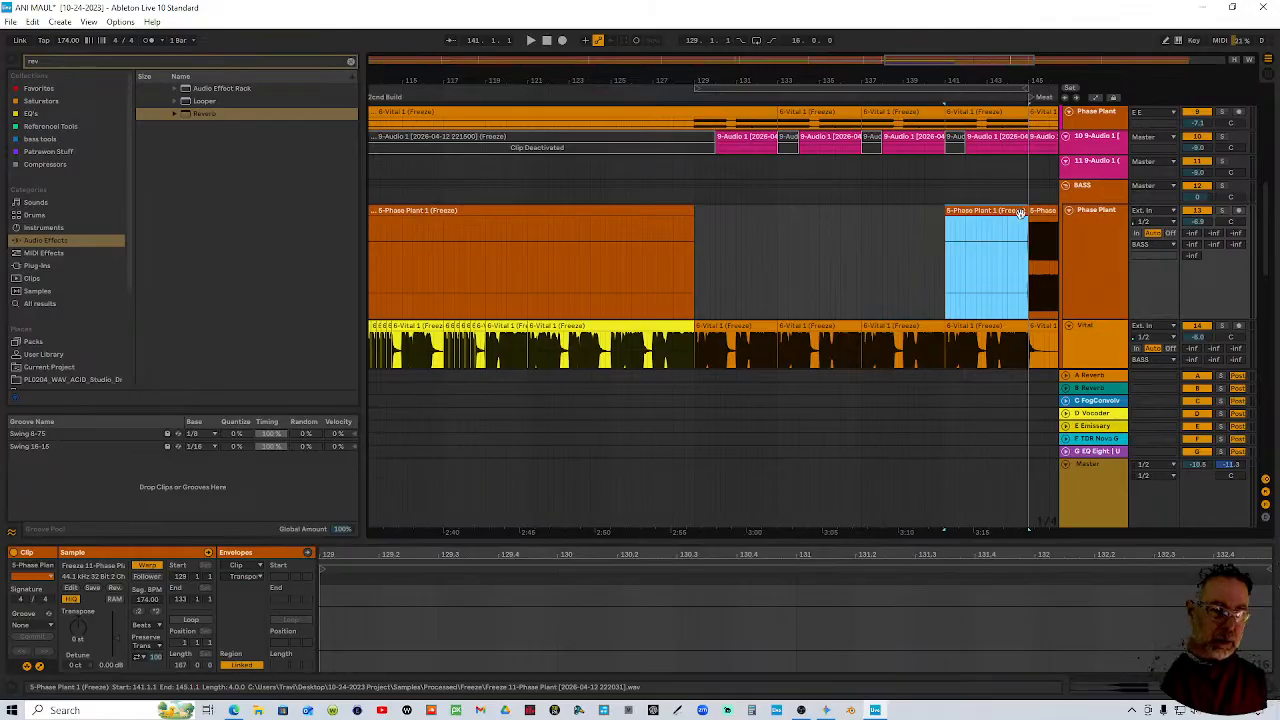
drag(1033, 84, 949, 83)
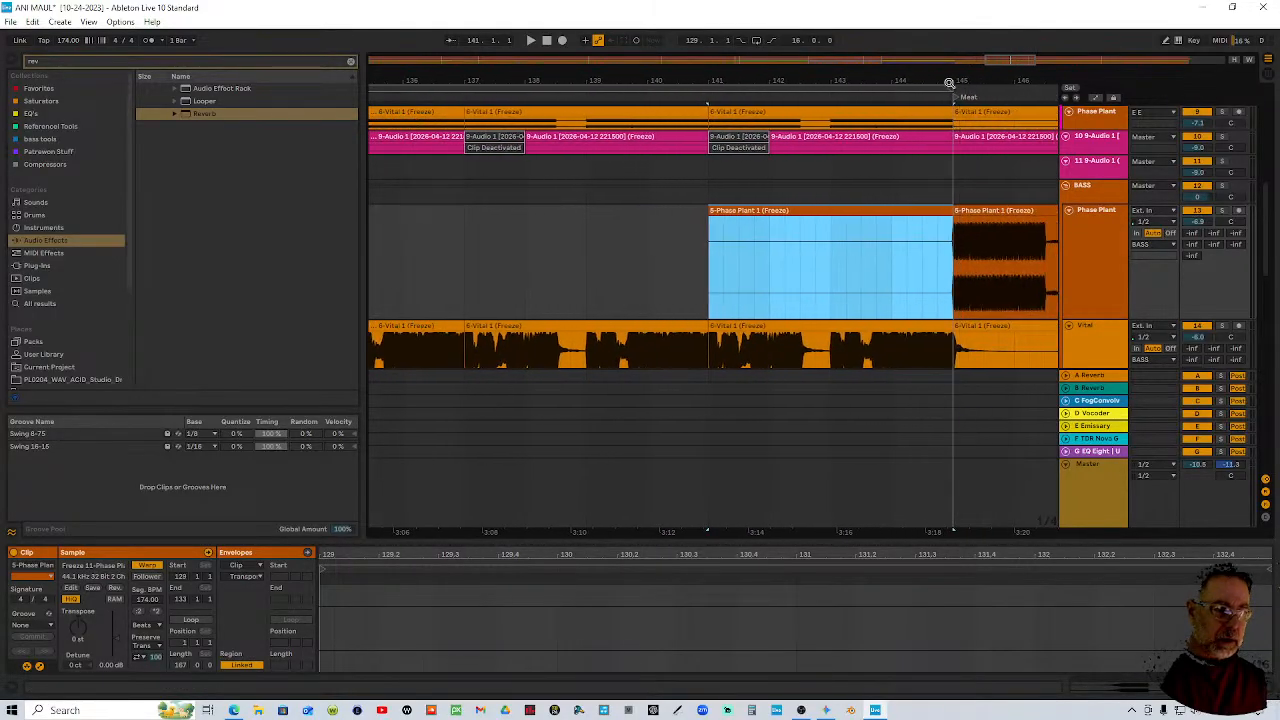
scroll(877, 194, up, 5)
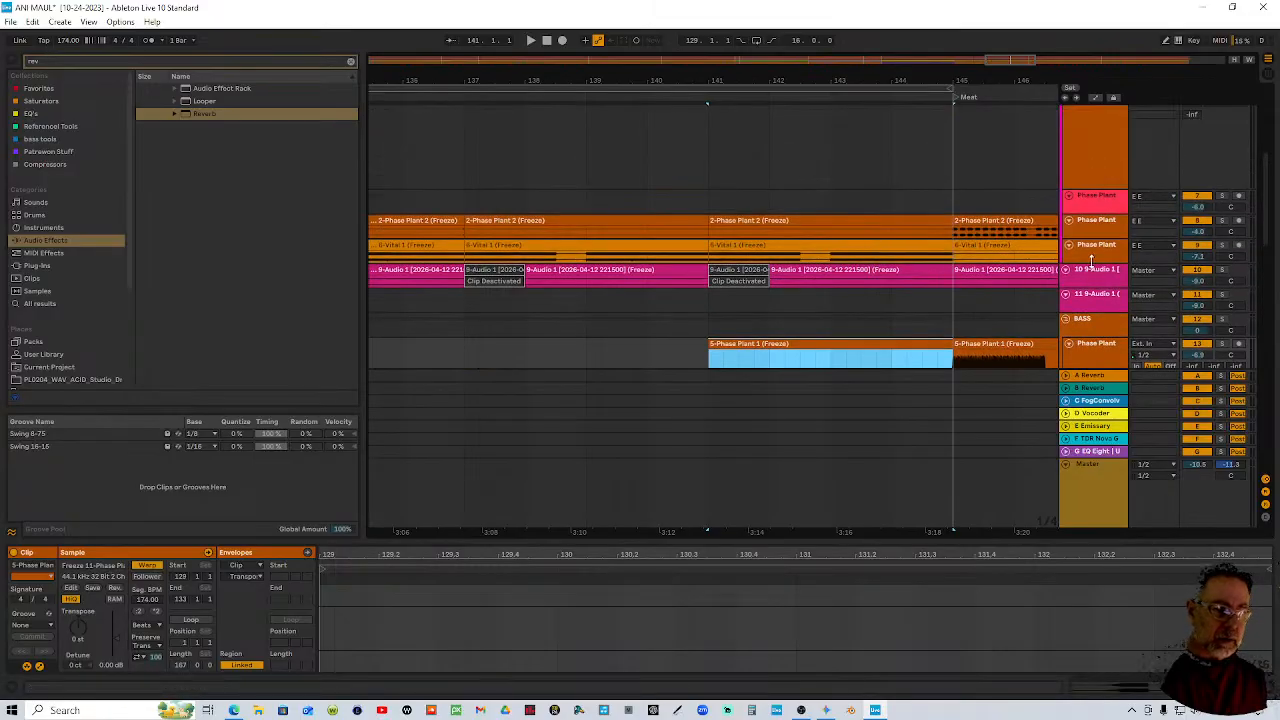
drag(1091, 260, 1089, 374)
scroll(944, 312, down, 6)
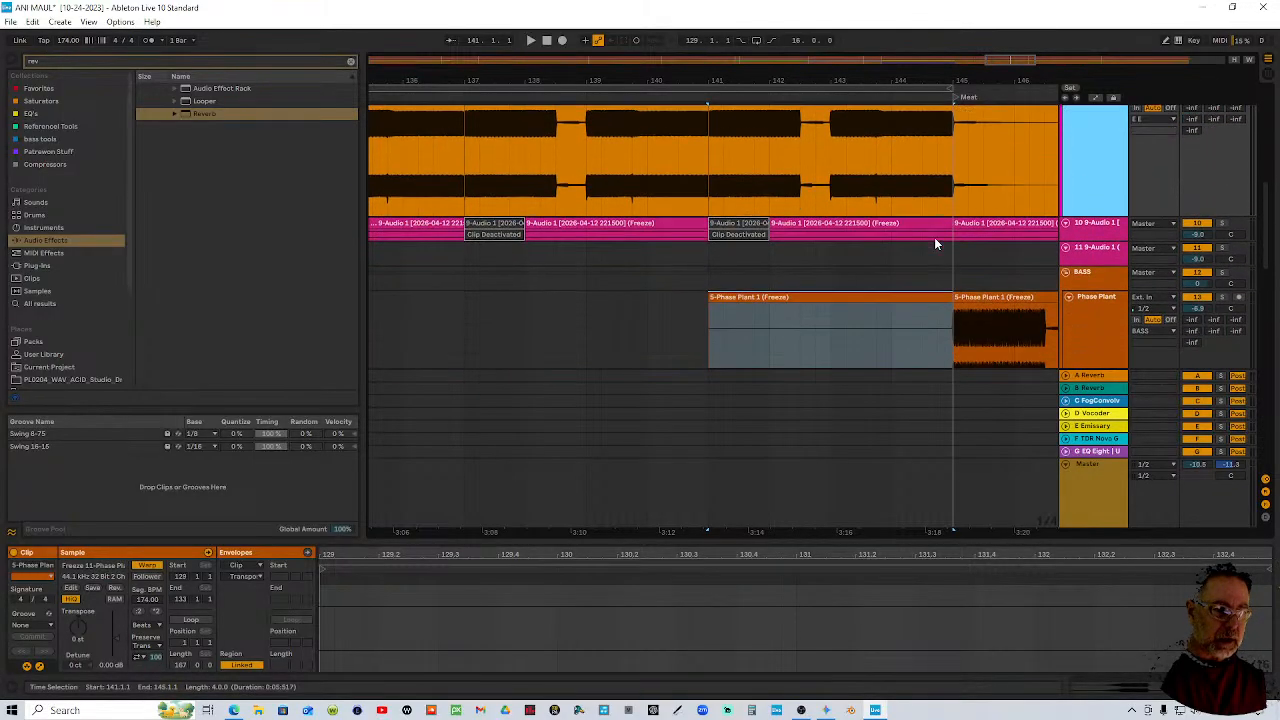
scroll(950, 225, down, 1)
click(952, 160)
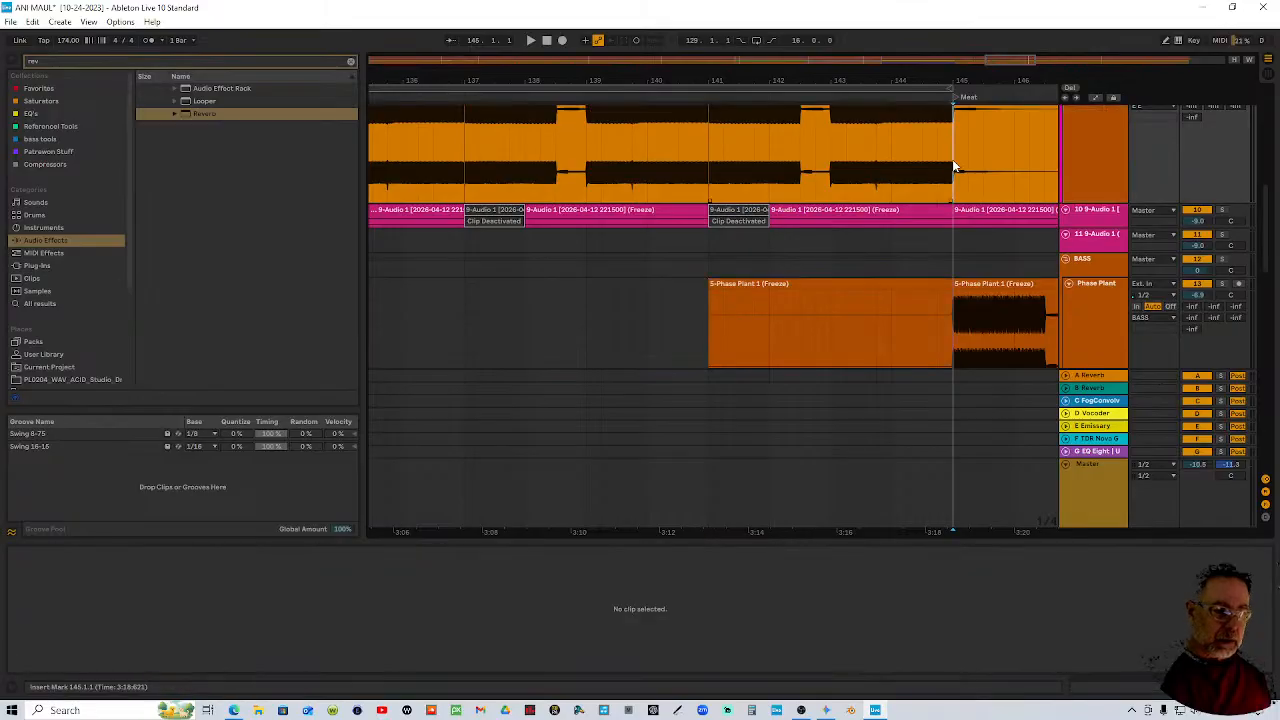
drag(950, 160, 724, 192)
Play from about bar 139 into the Meat section and review the lead, bass, kick and core drum tracks
click(576, 97)
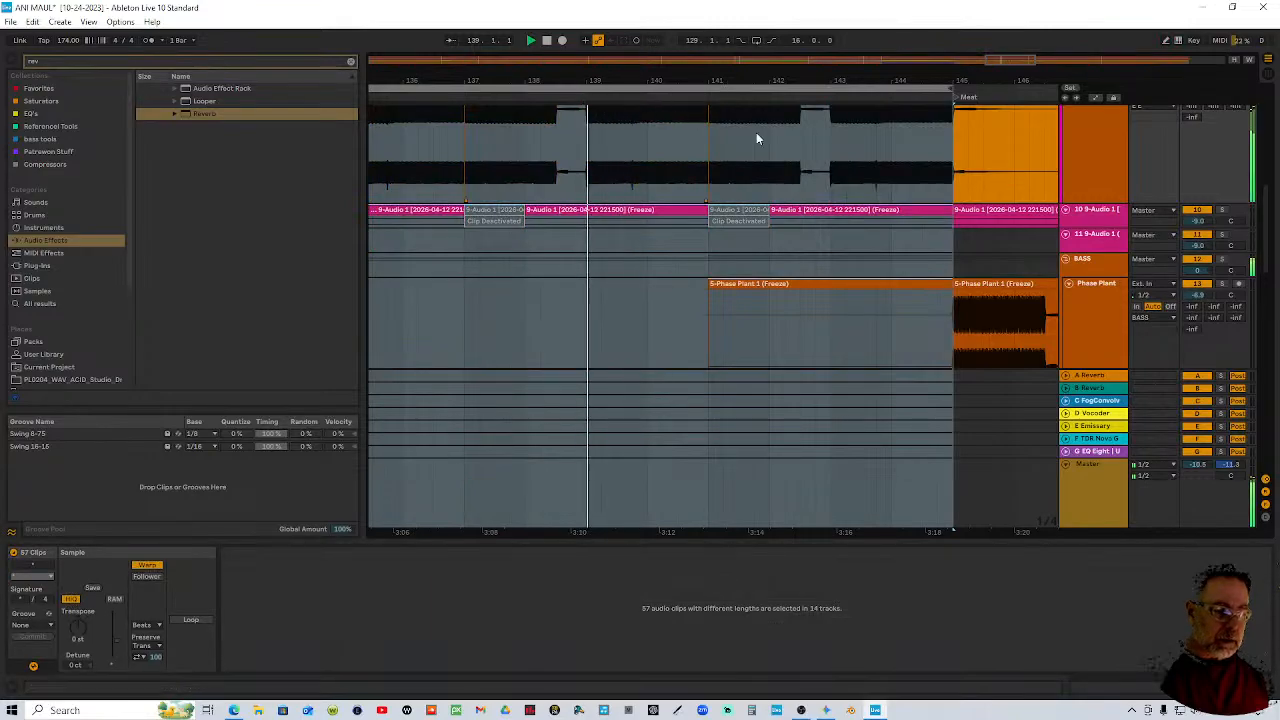
scroll(756, 150, down, 3)
scroll(772, 204, down, 1)
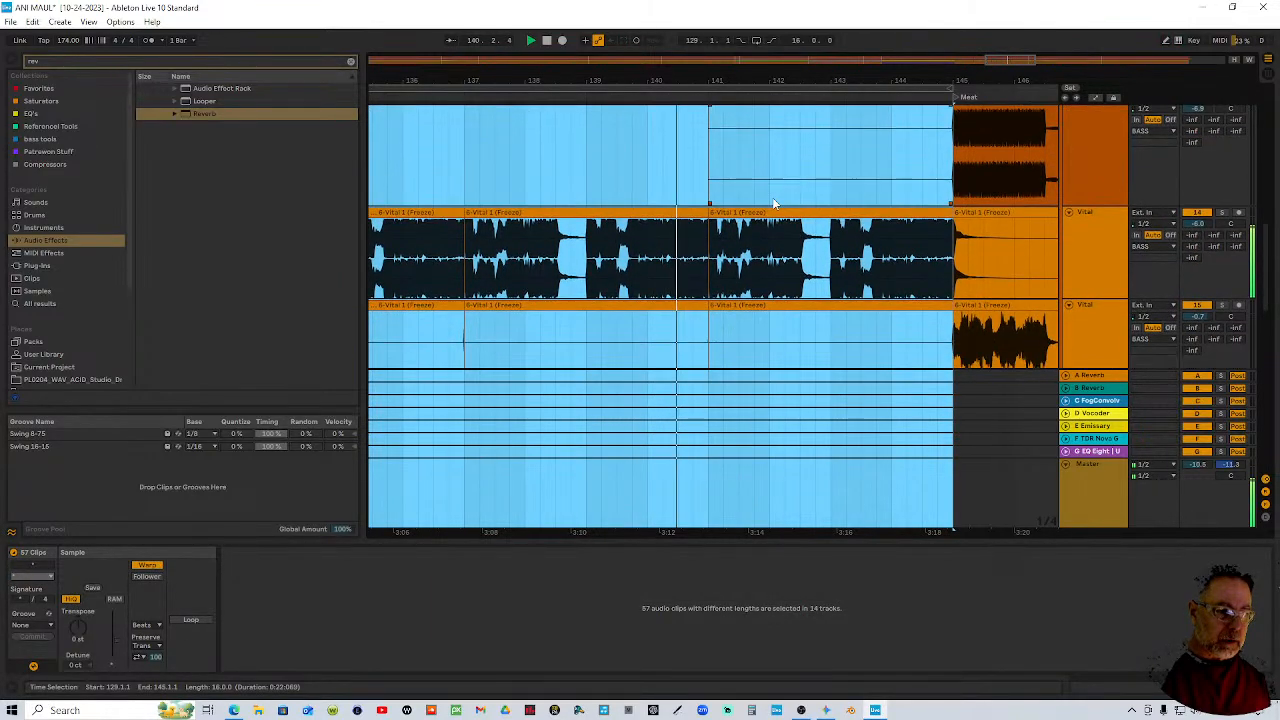
scroll(868, 250, up, 4)
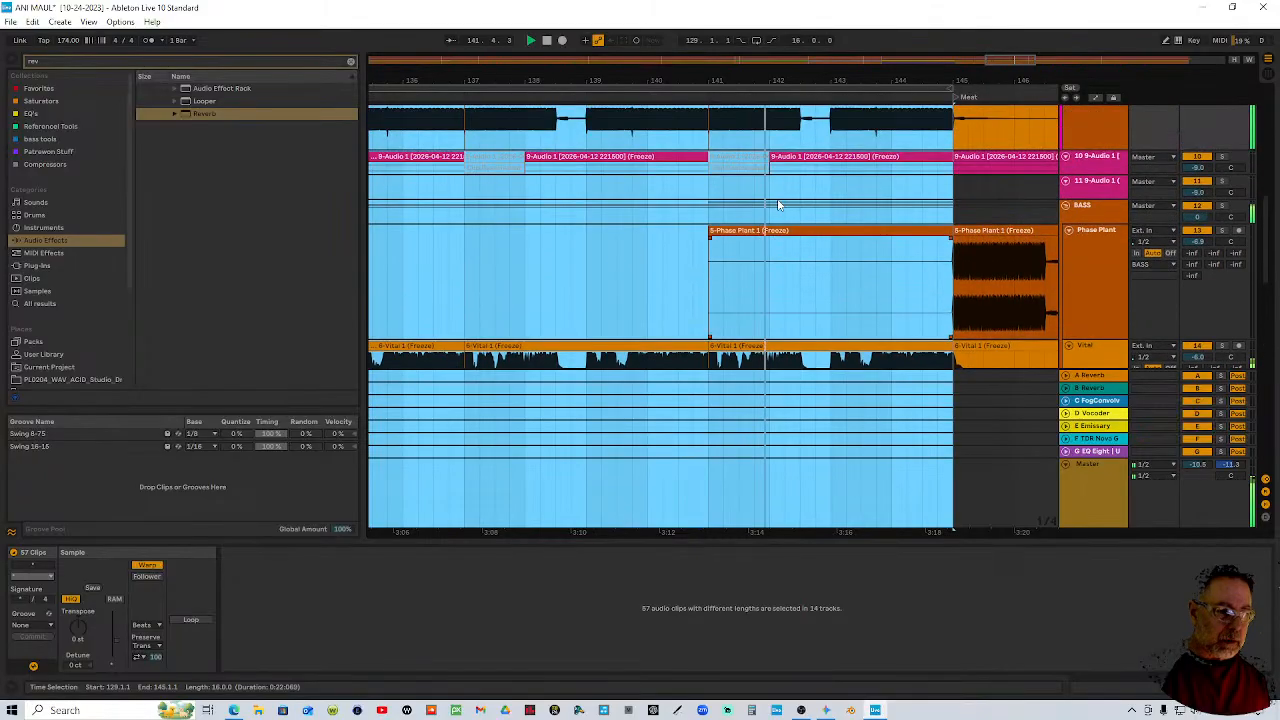
scroll(870, 251, up, 3)
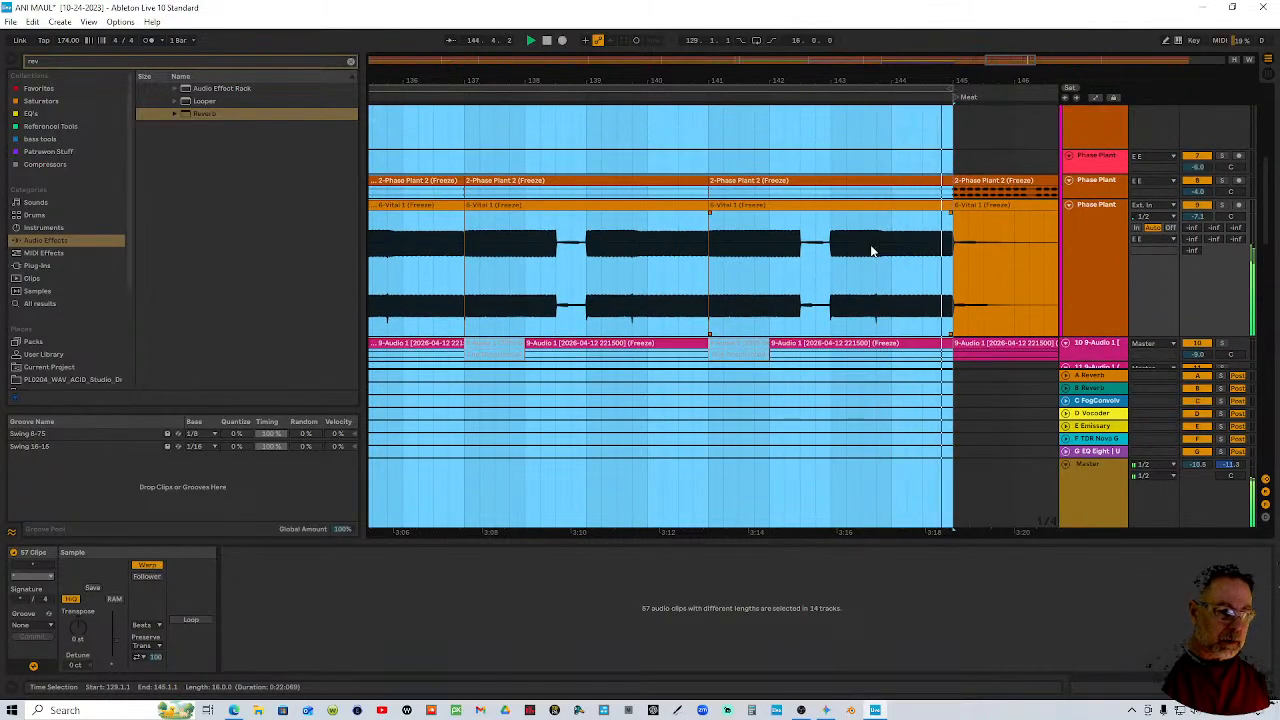
scroll(871, 250, down, 3)
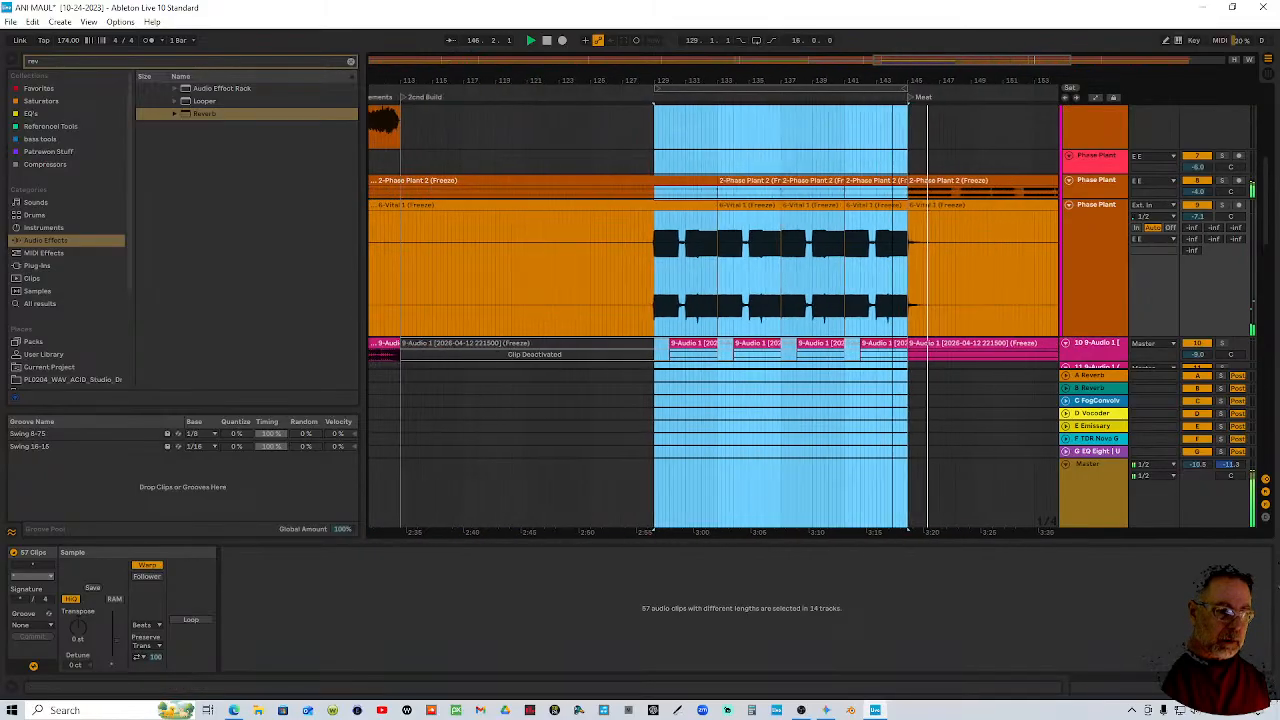
scroll(935, 228, down, 3)
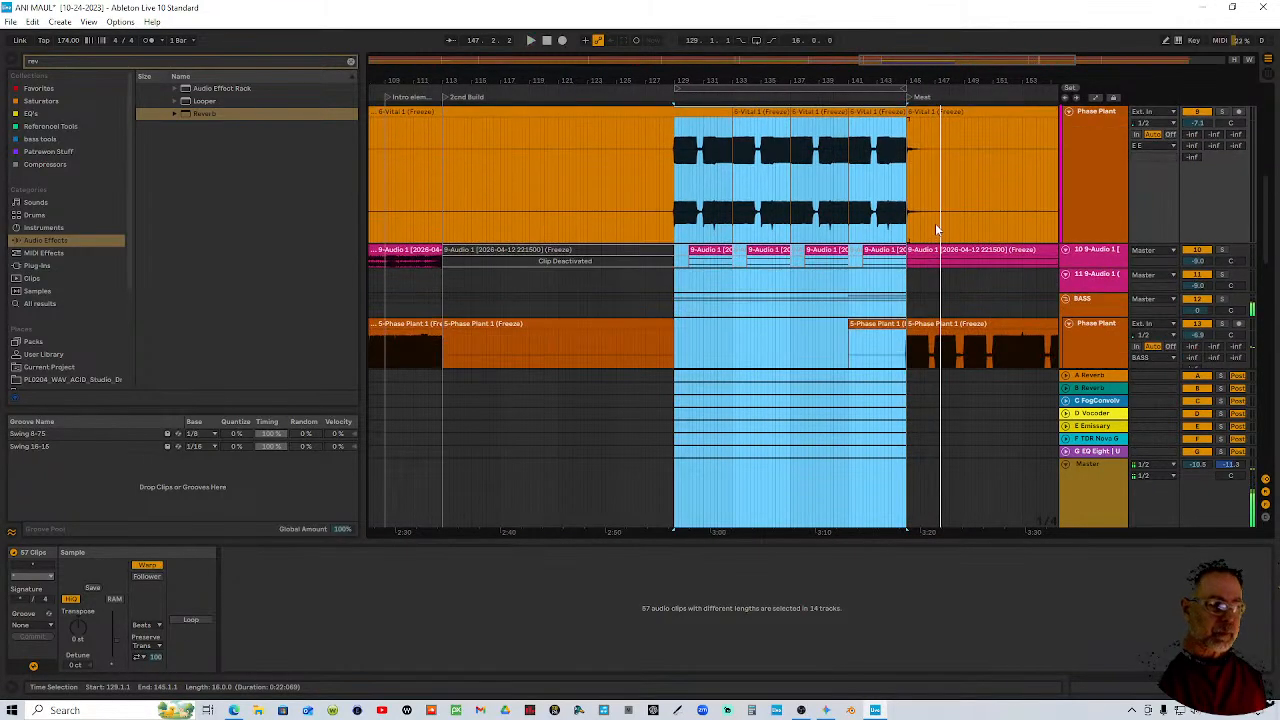
scroll(936, 240, down, 6)
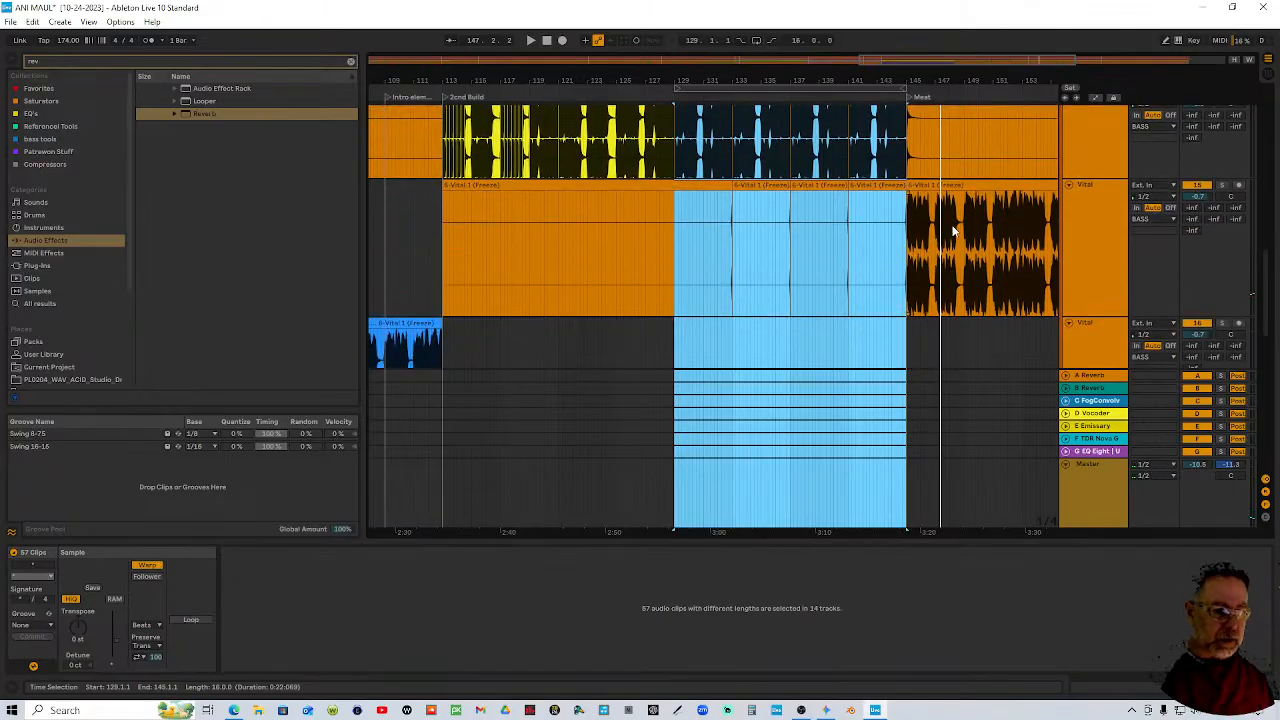
scroll(952, 232, down, 8)
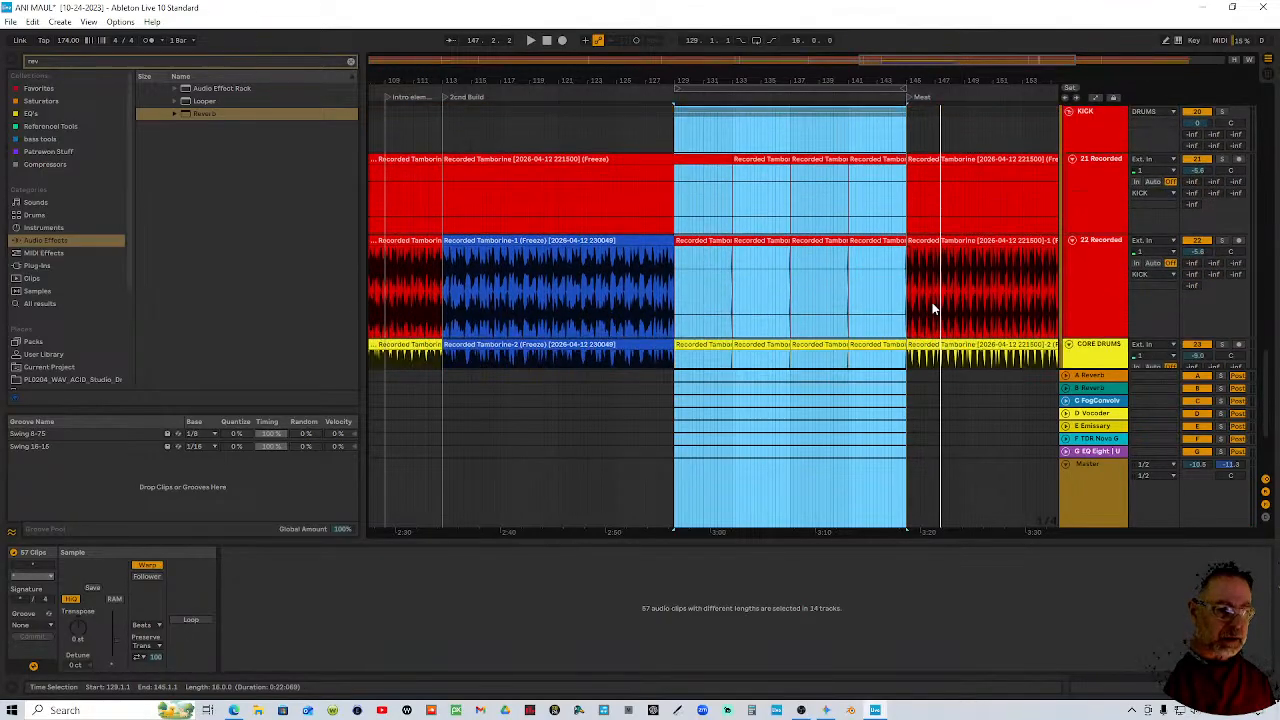
scroll(932, 308, down, 2)
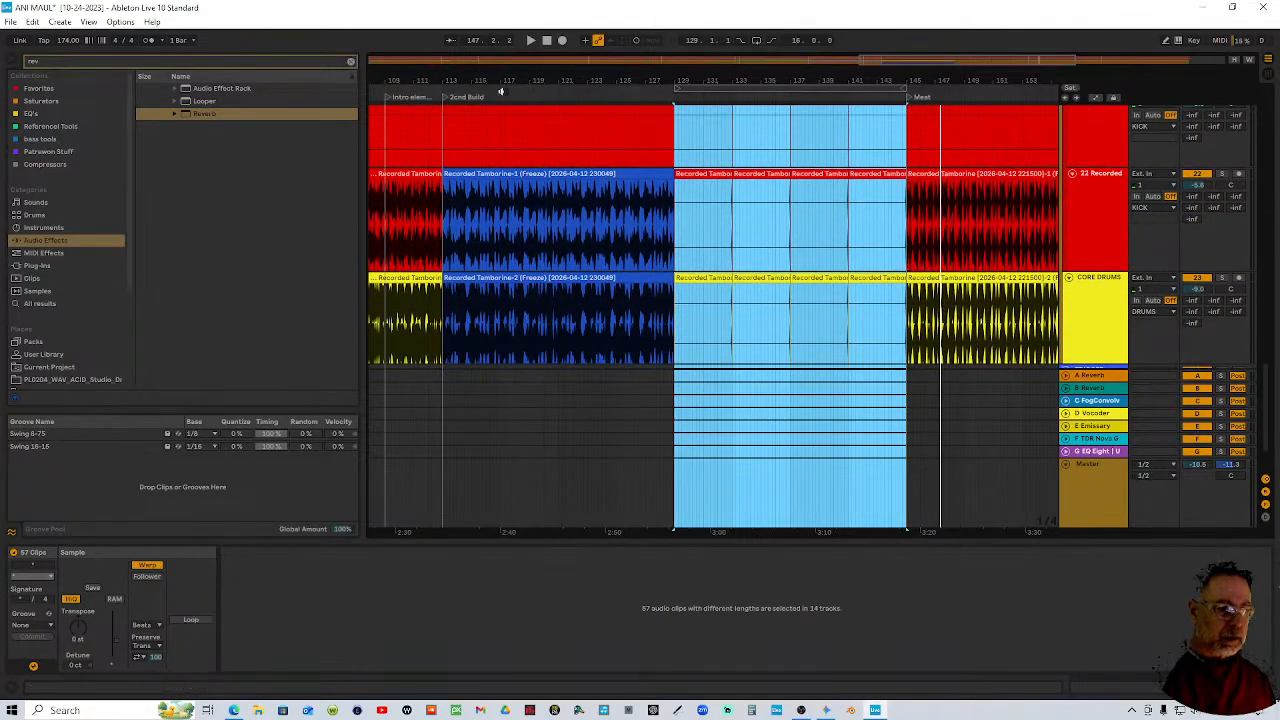
Play from about bar 117 and duplicate the half-time Recorded Tamborine-1 clip on track 22 to bars 129 to 145
click(504, 91)
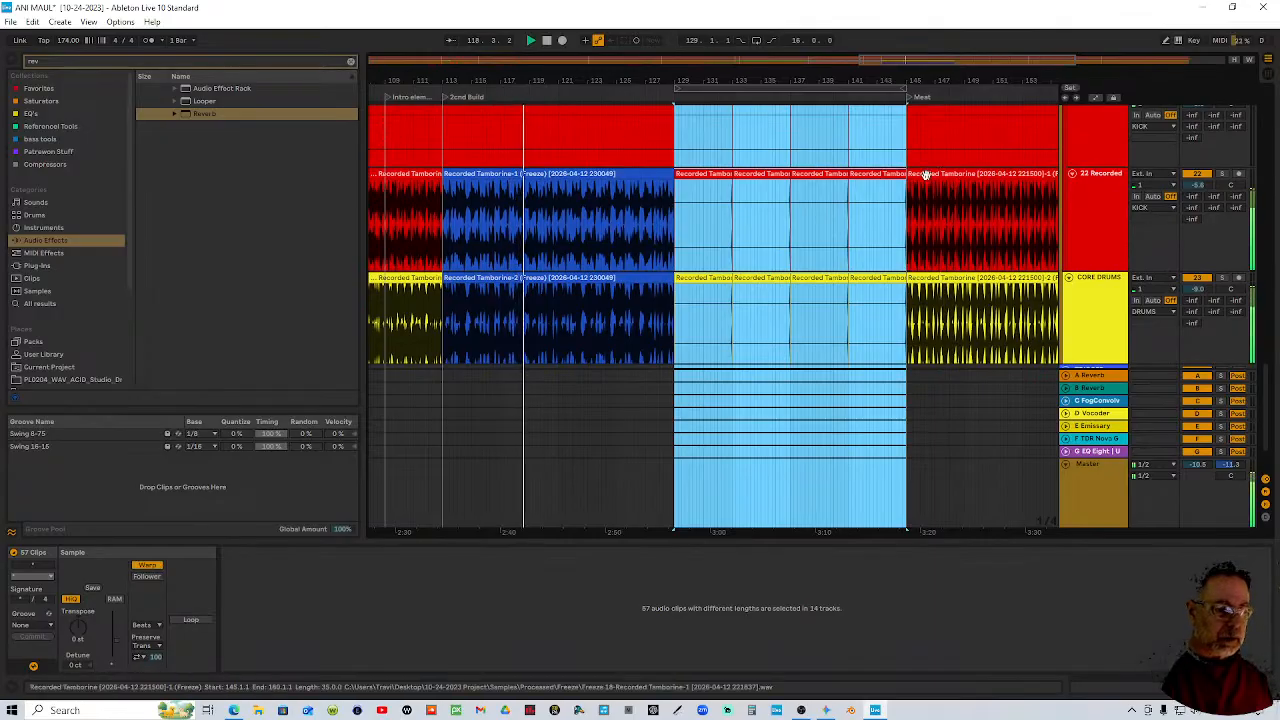
scroll(800, 257, up, 3)
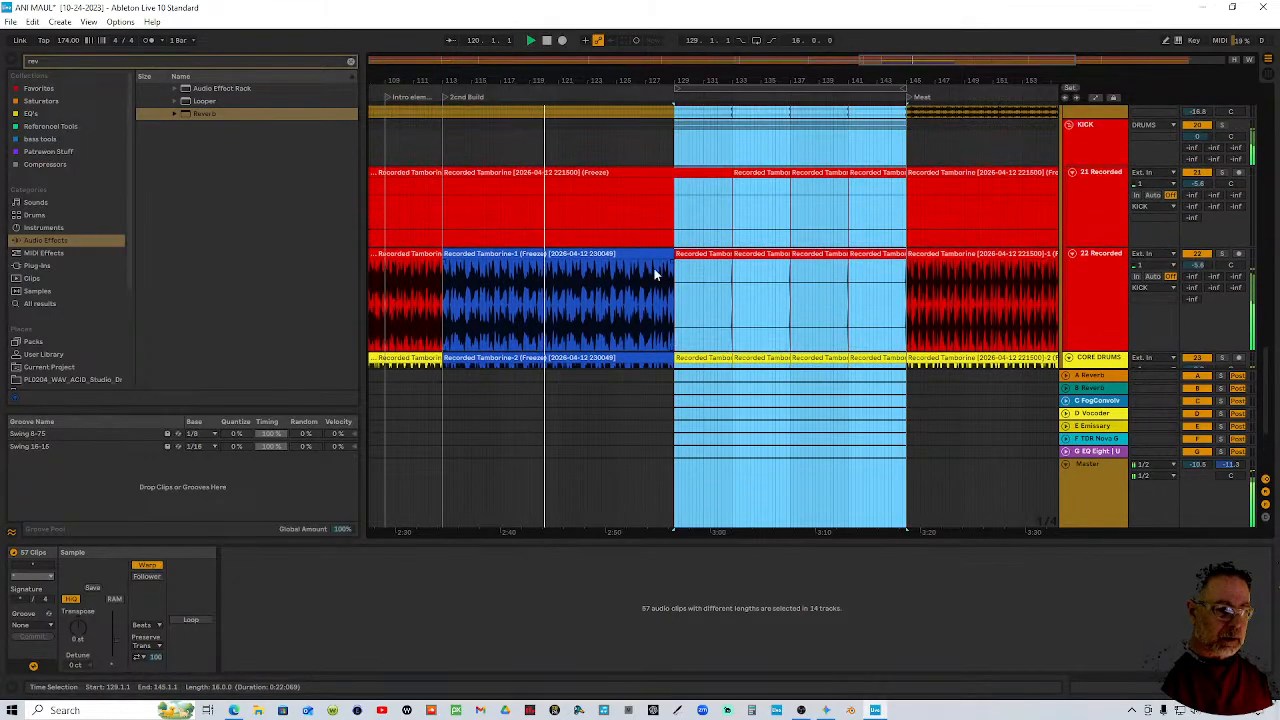
click(655, 255)
scroll(657, 258, down, 3)
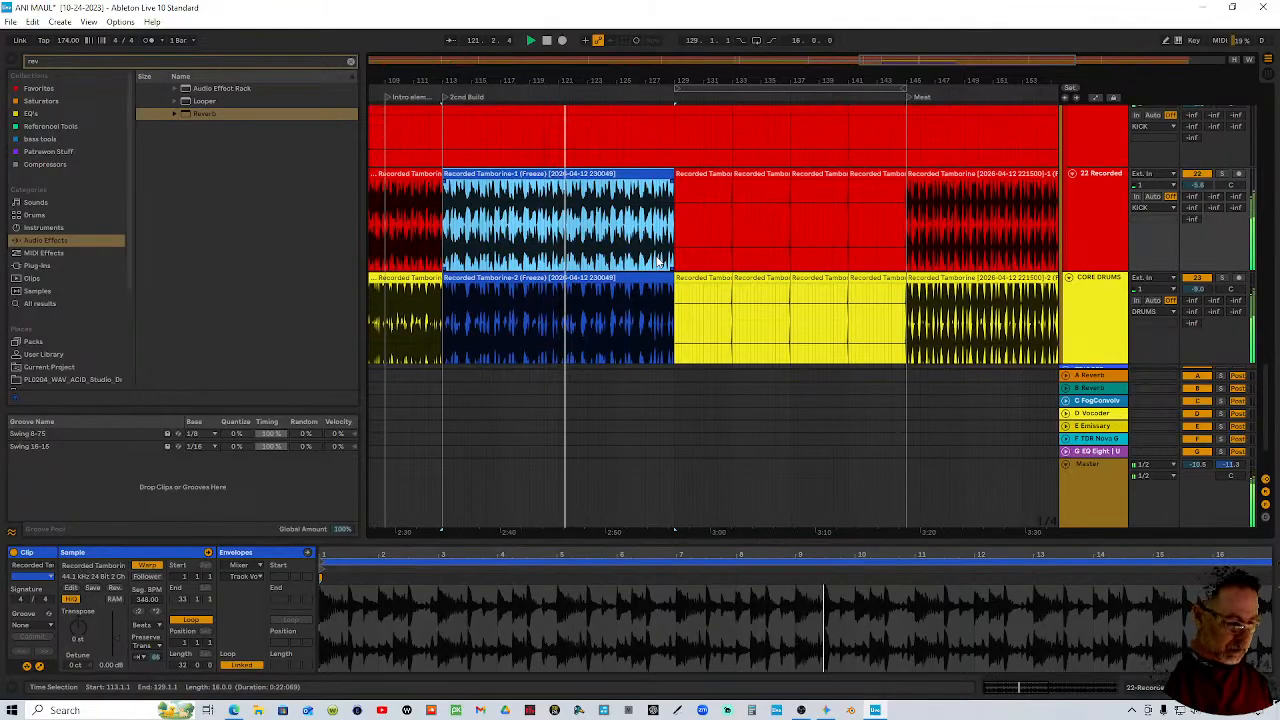
key(ctrl+d)
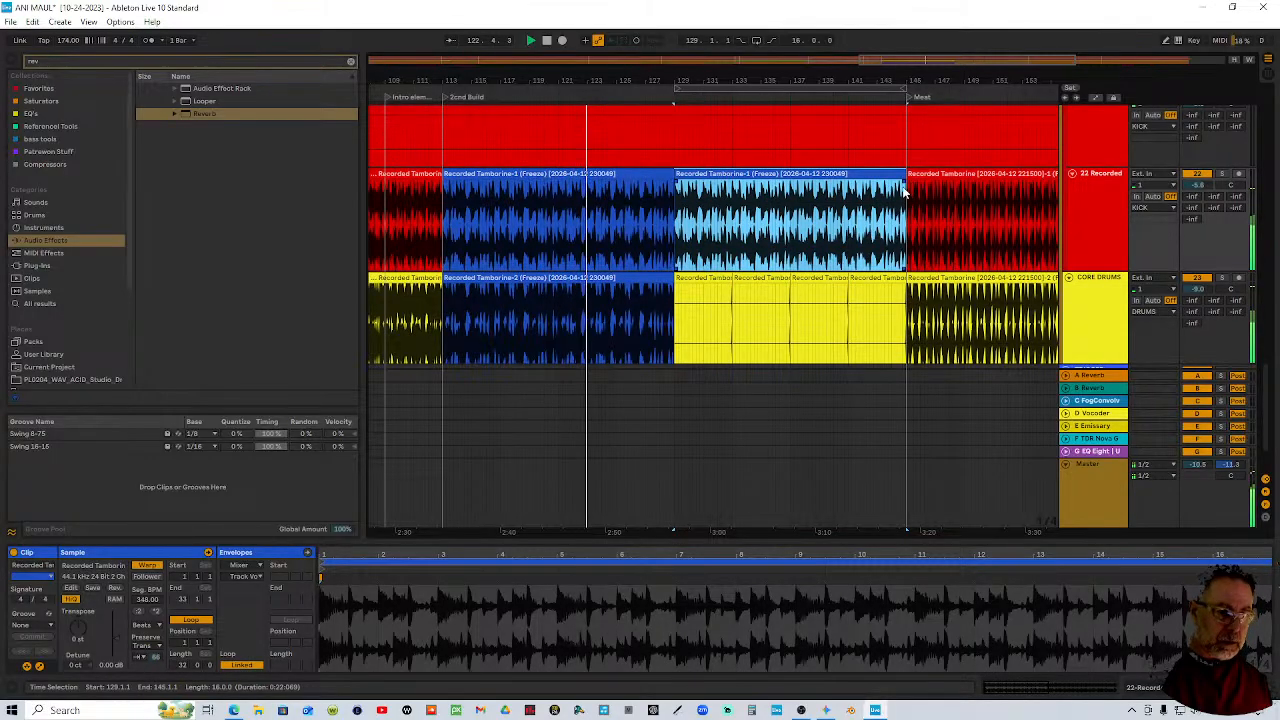
Try a fade-out across the full length of the duplicated Tamborine-1 clip on track 22
drag(904, 182, 667, 186)
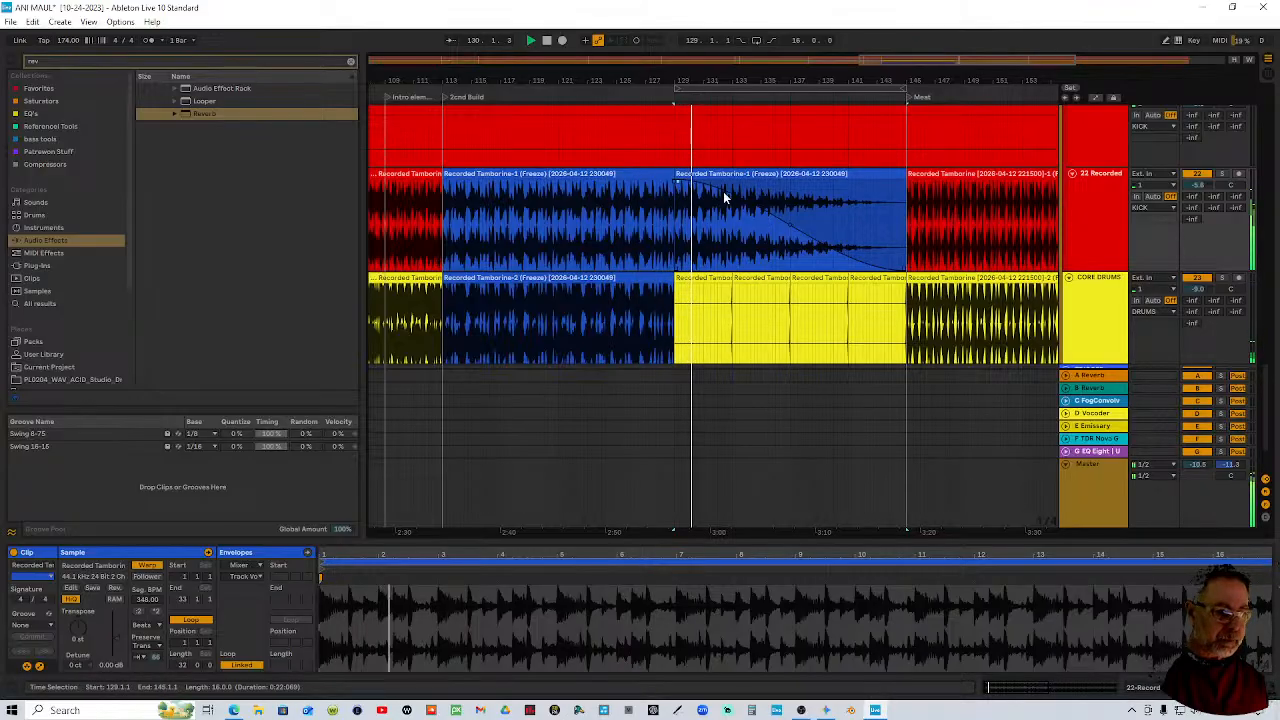
drag(677, 186, 907, 178)
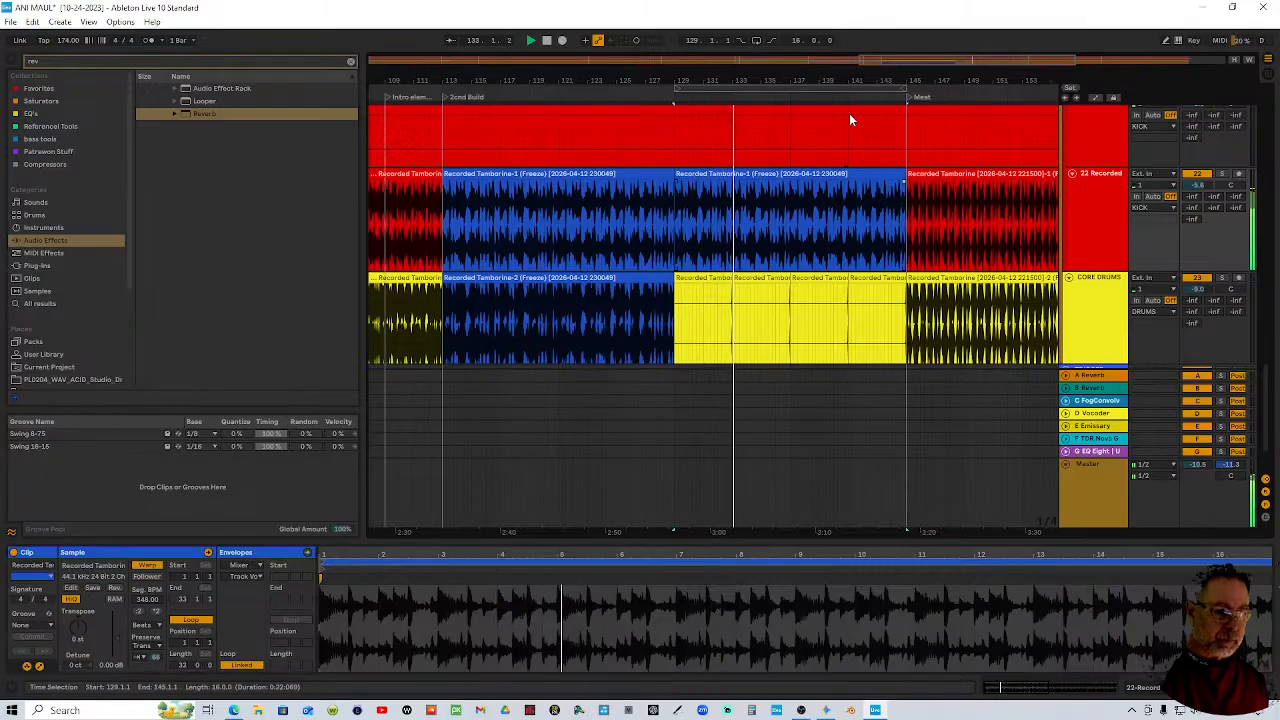
Duplicate the half-time Recorded Tamborine-2 clip on the CORE DRUMS track to bars 129 to 145
drag(850, 80, 737, 77)
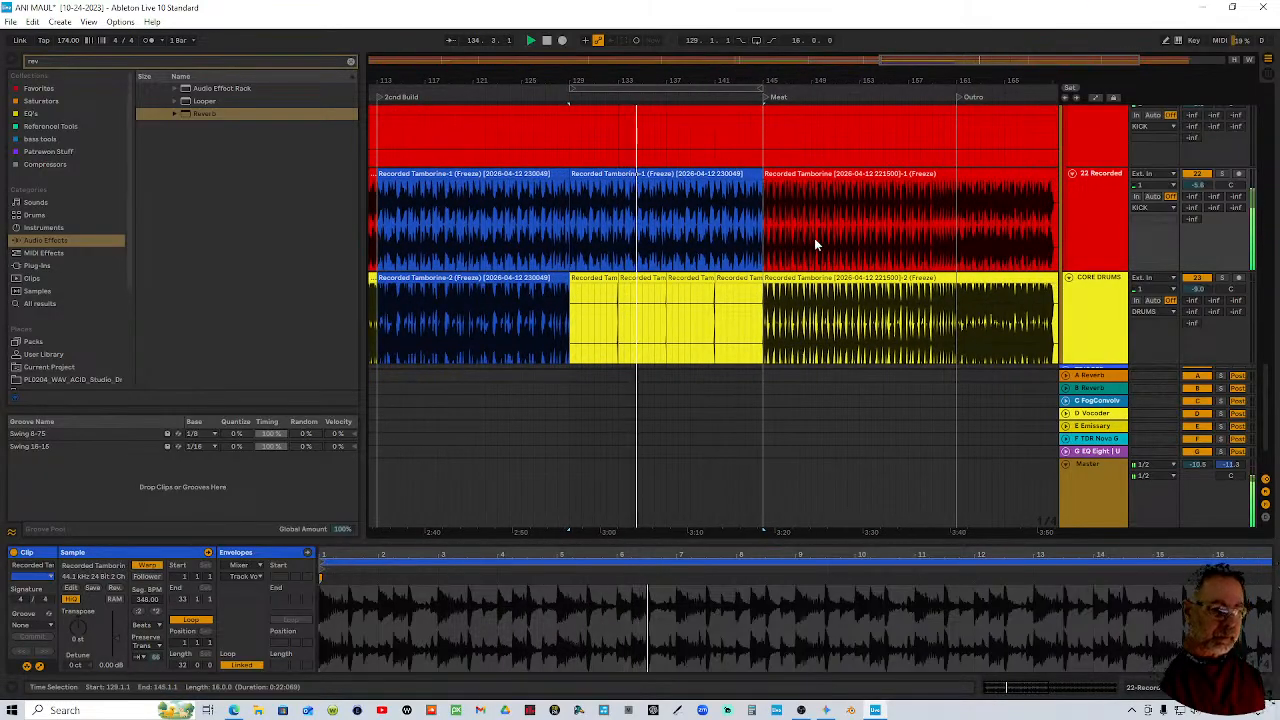
click(537, 279)
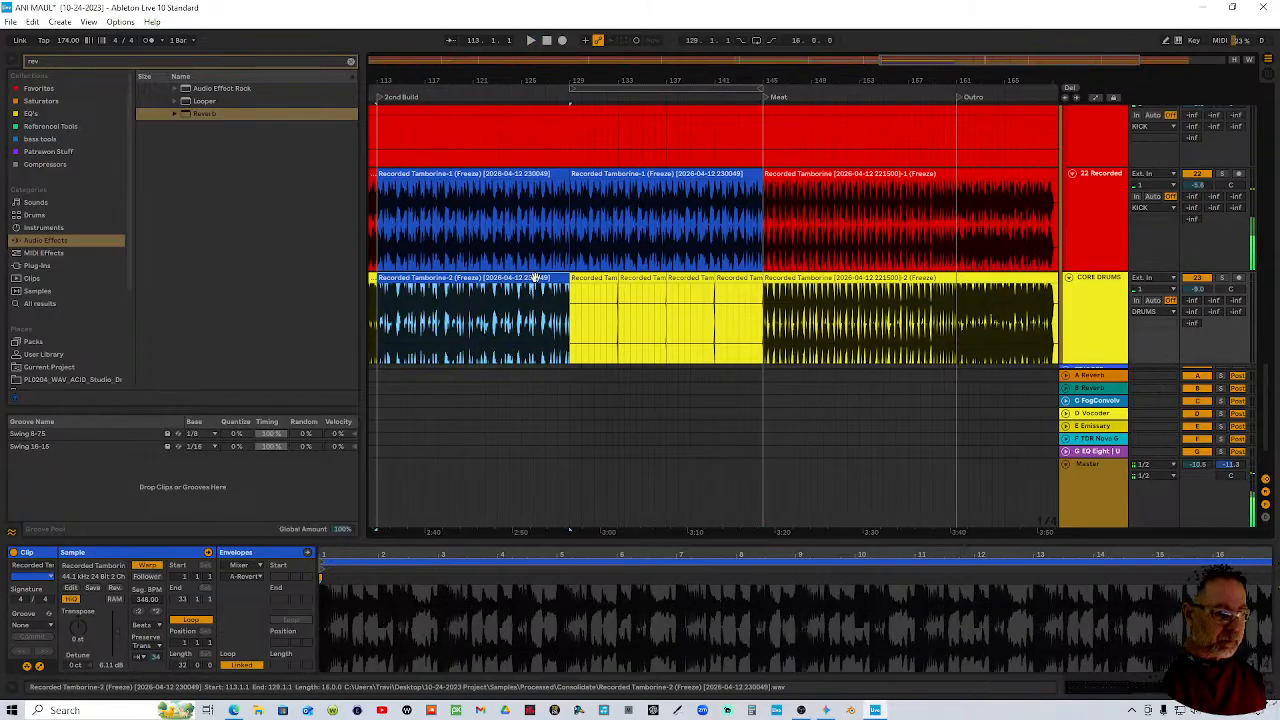
shift+click(630, 286)
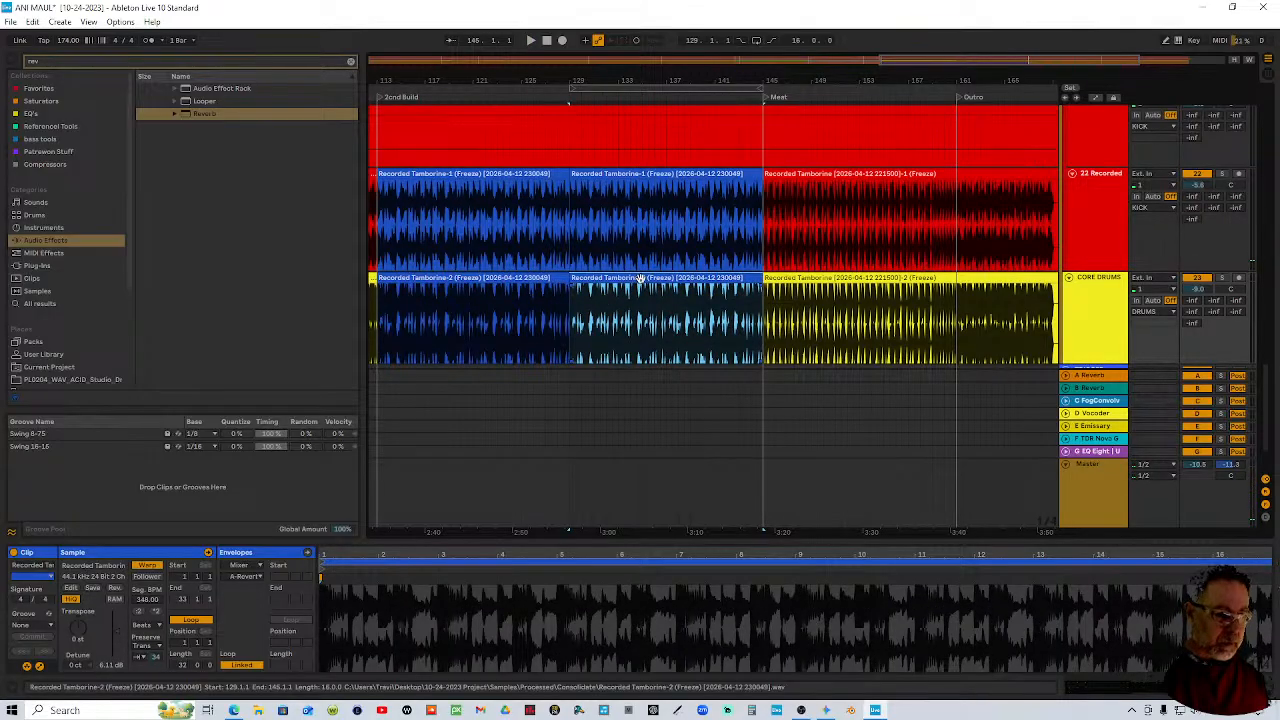
Colour the duplicated Tamborine-2 clip green, double its segment BPM to 696.00 and lower its transient envelope to 25
right_click(641, 280)
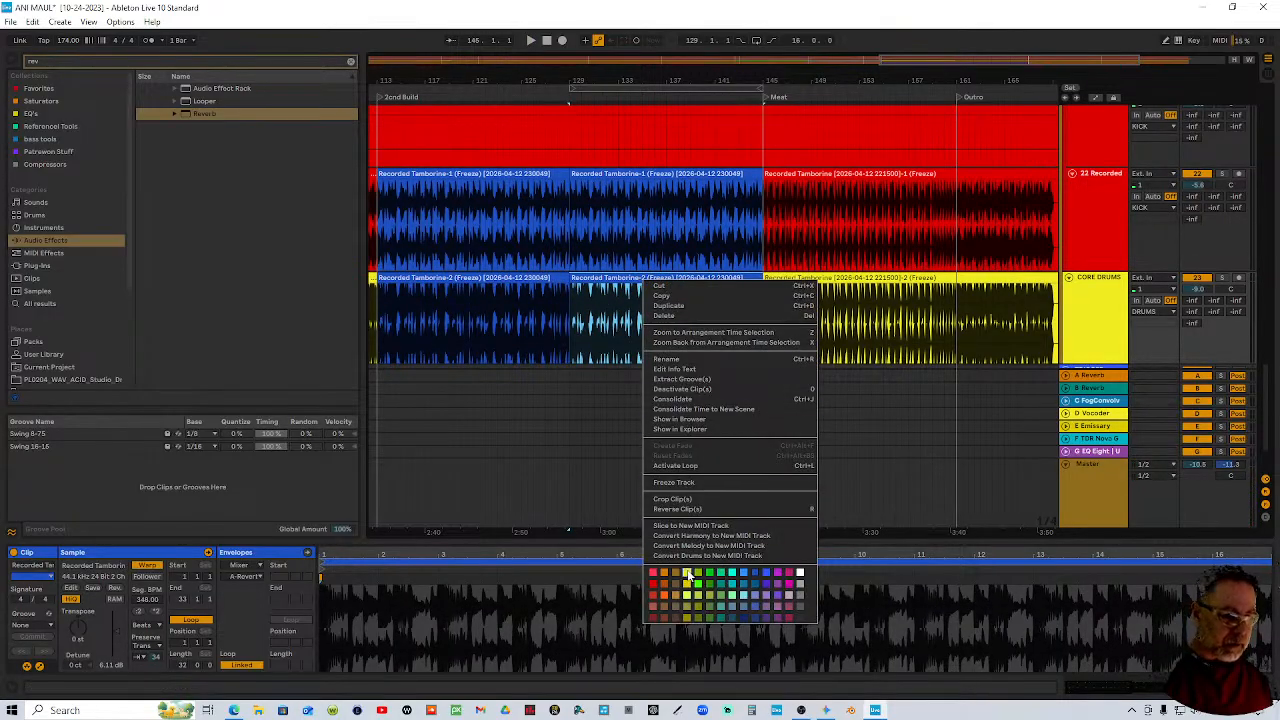
click(711, 573)
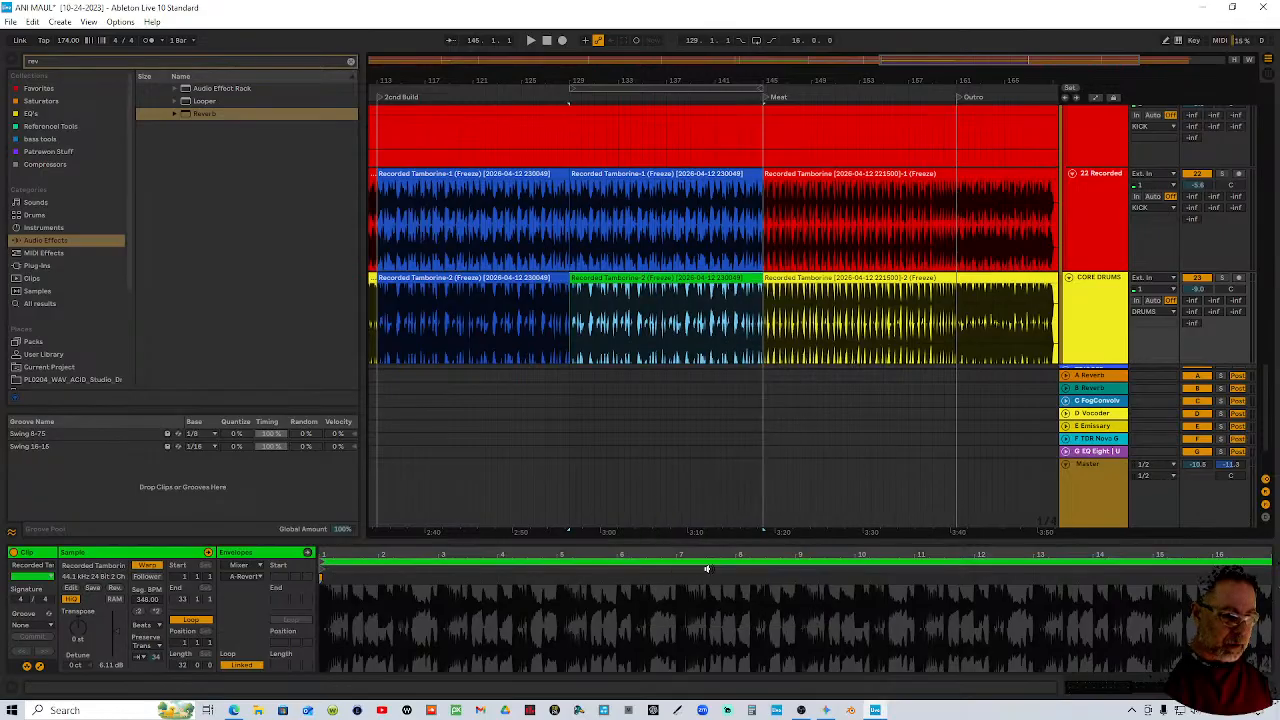
click(158, 614)
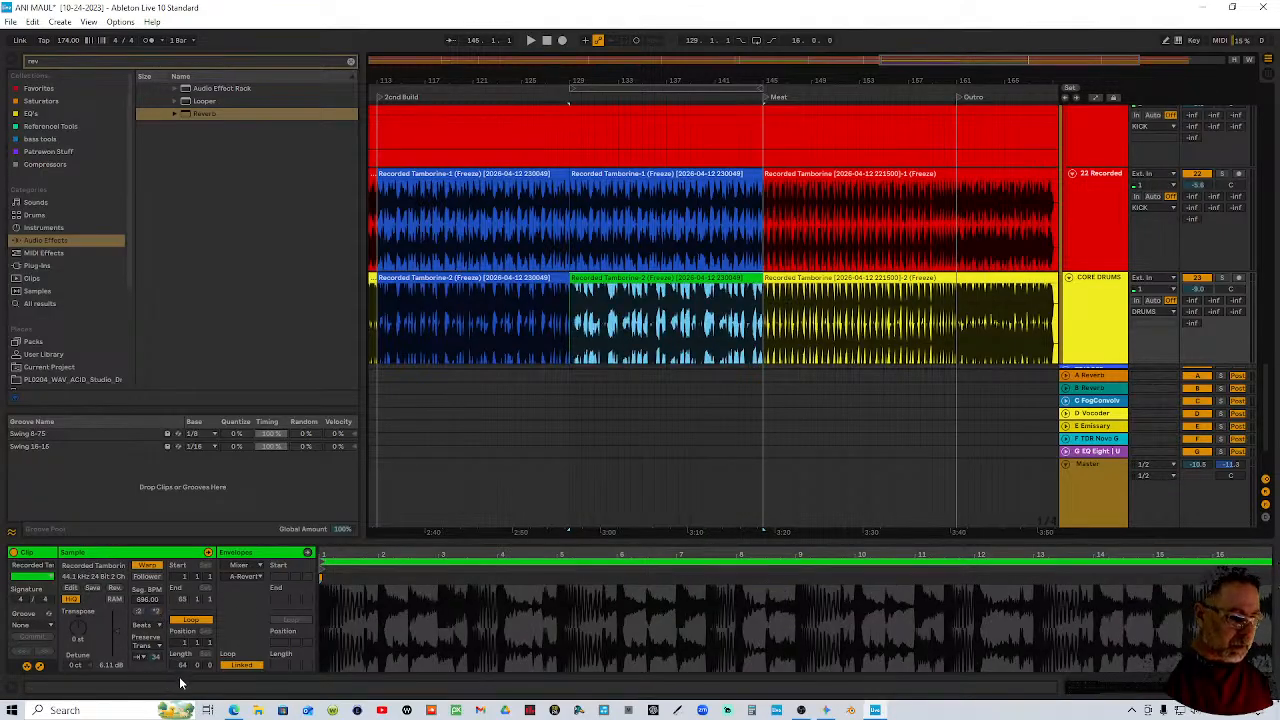
drag(159, 655, 159, 662)
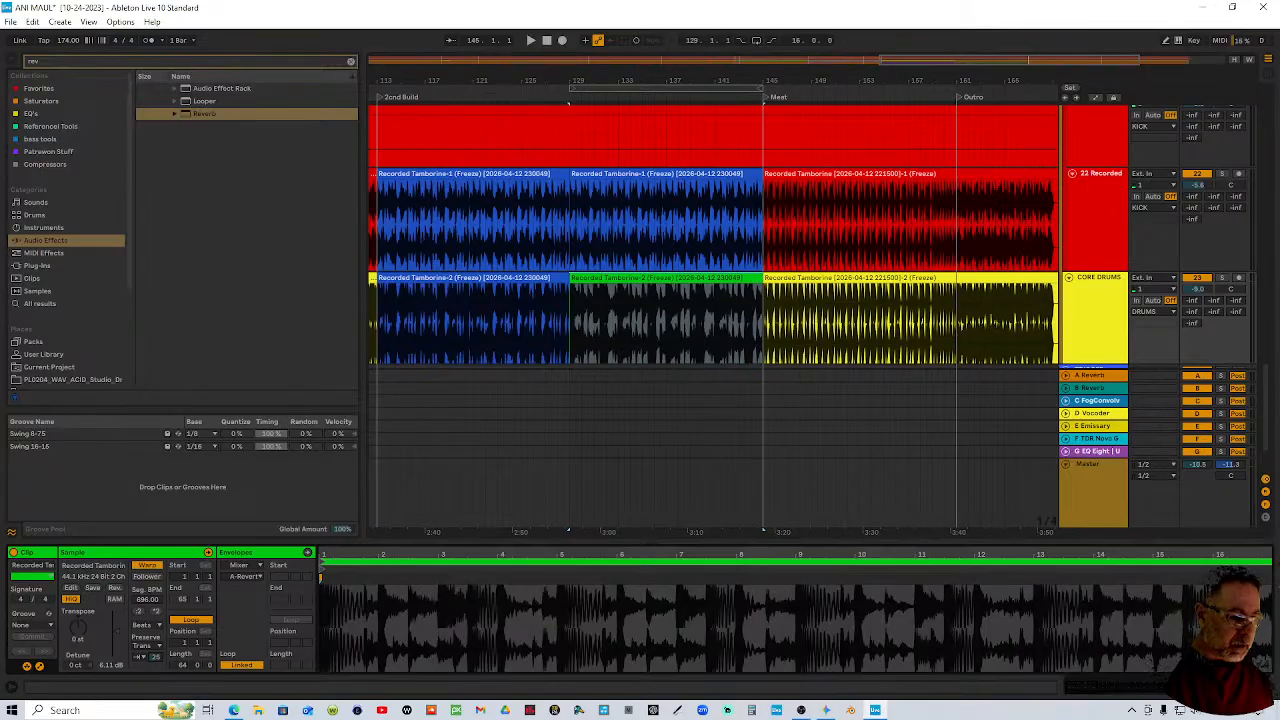
Play from about bar 127 and review the bass, Vital and Phase Plant tracks up to the Meet locator
click(556, 96)
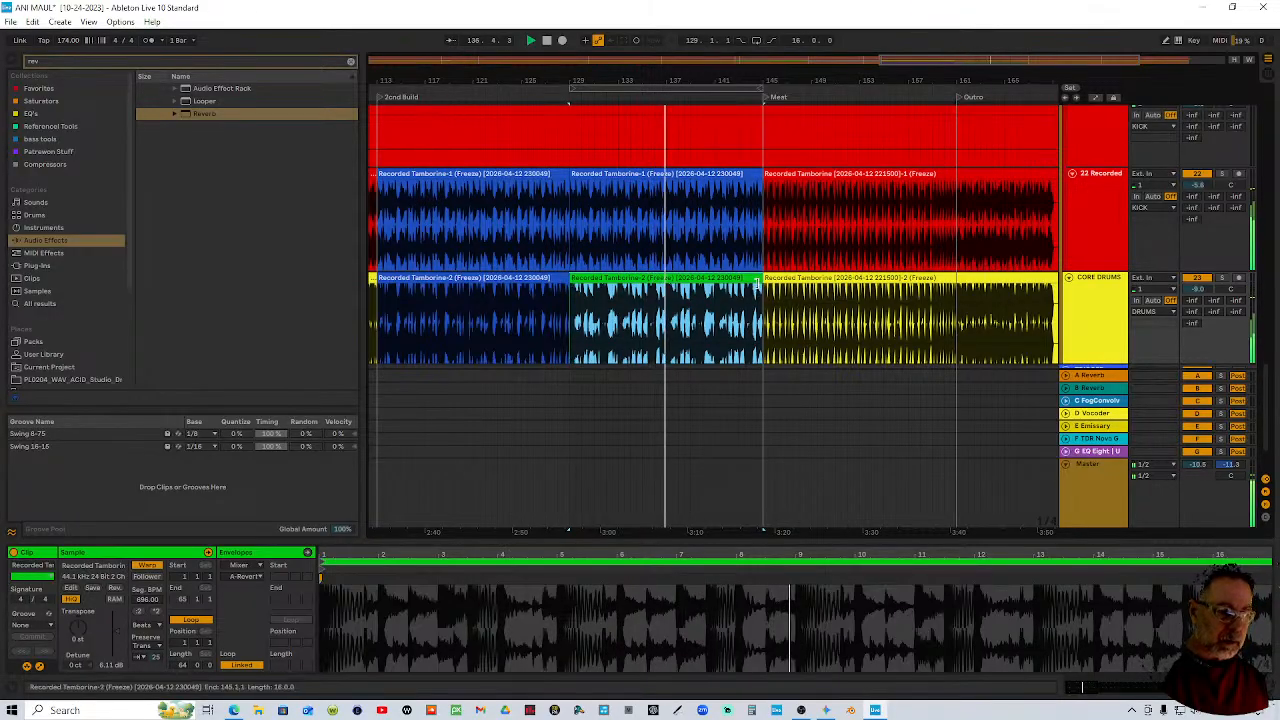
scroll(760, 265, up, 5)
scroll(760, 265, up, 10)
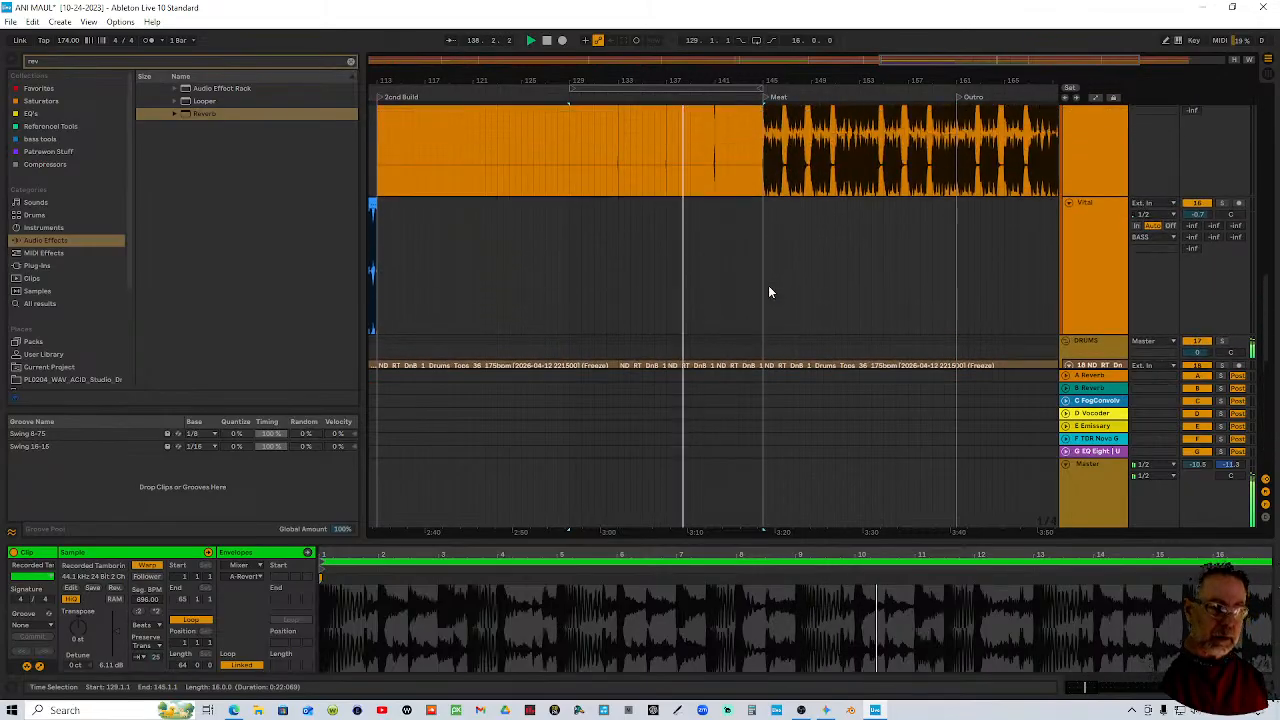
scroll(772, 318, up, 4)
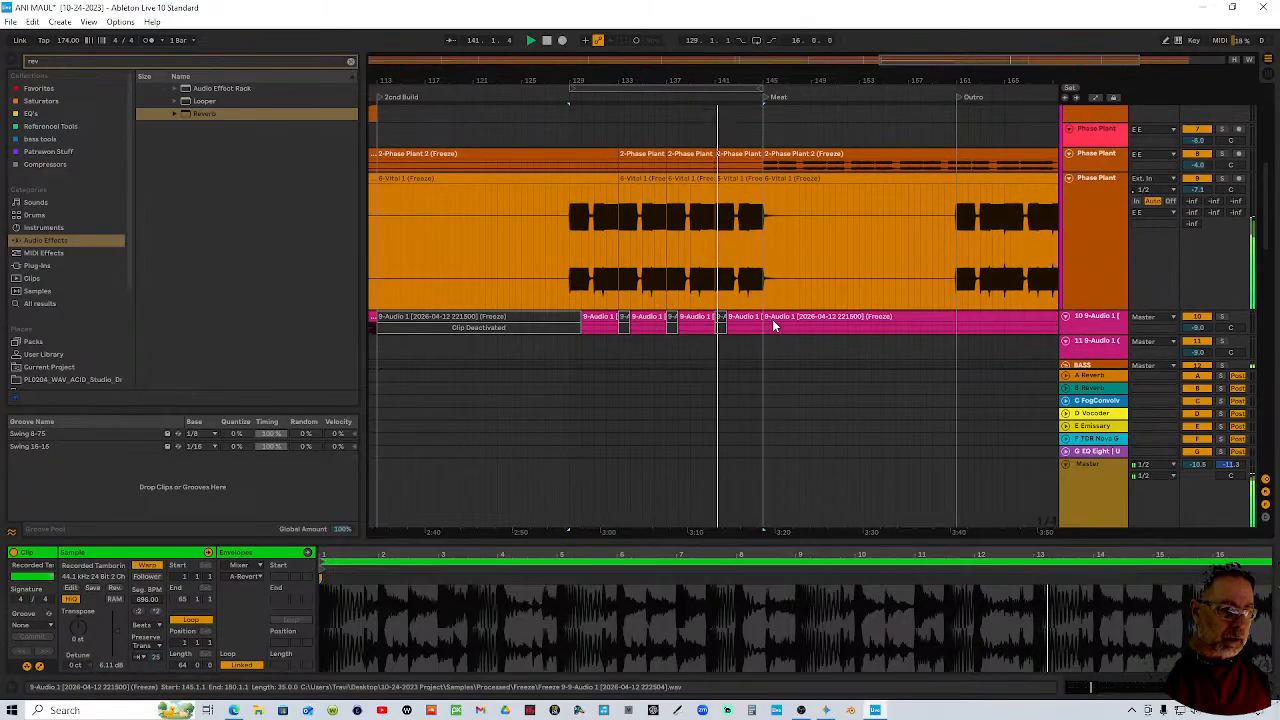
scroll(770, 310, up, 4)
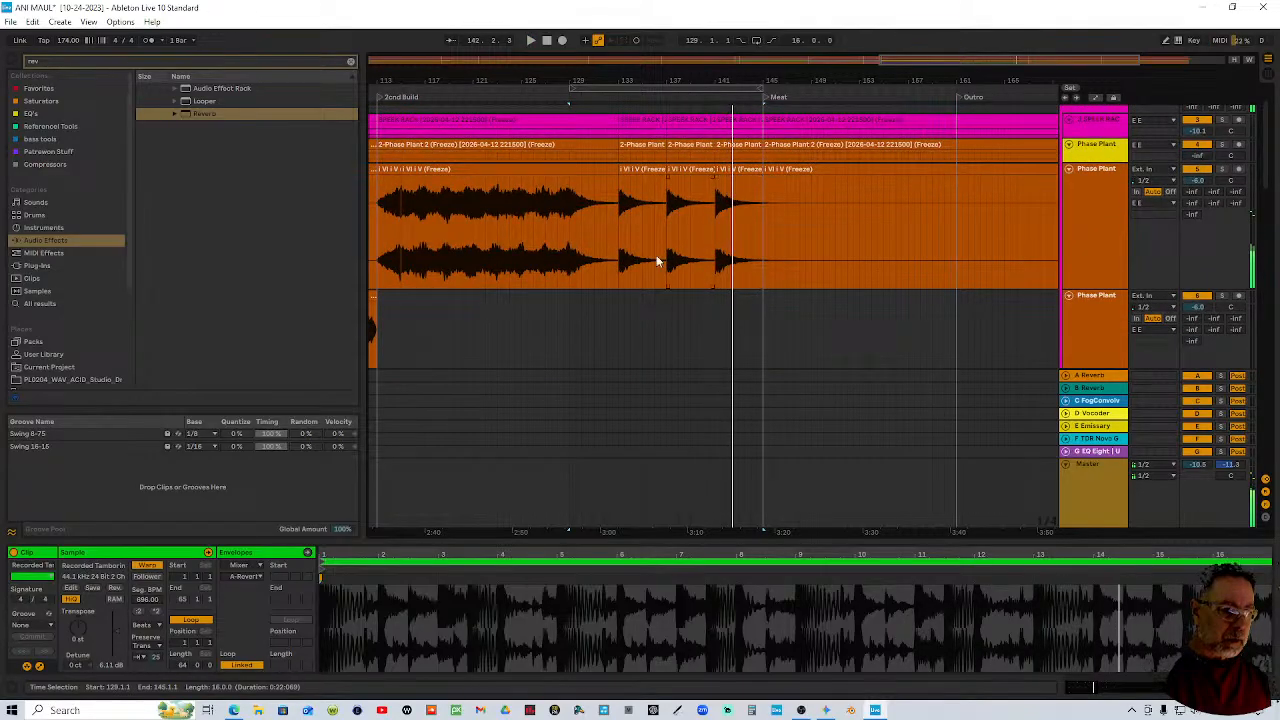
Play from about bar 128 and examine the repeated Phase Plant chord clips on track 5 between bars 129 and 145
drag(566, 239, 761, 236)
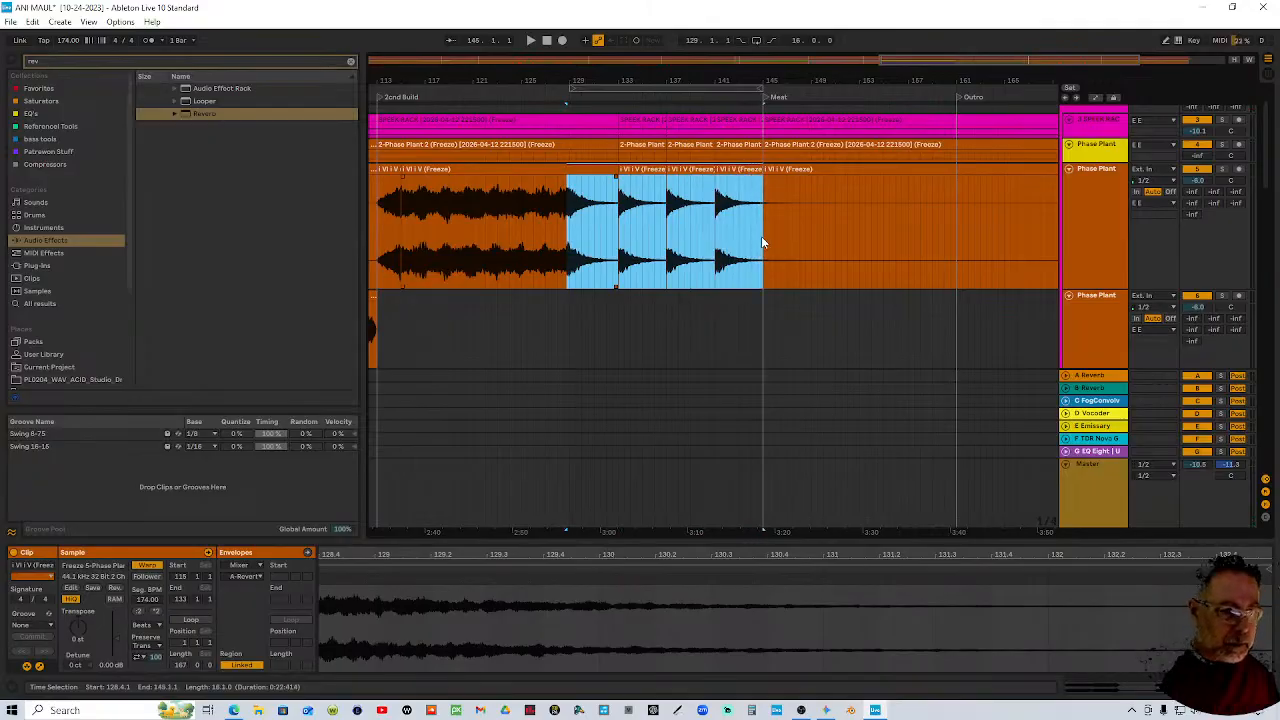
key(z)
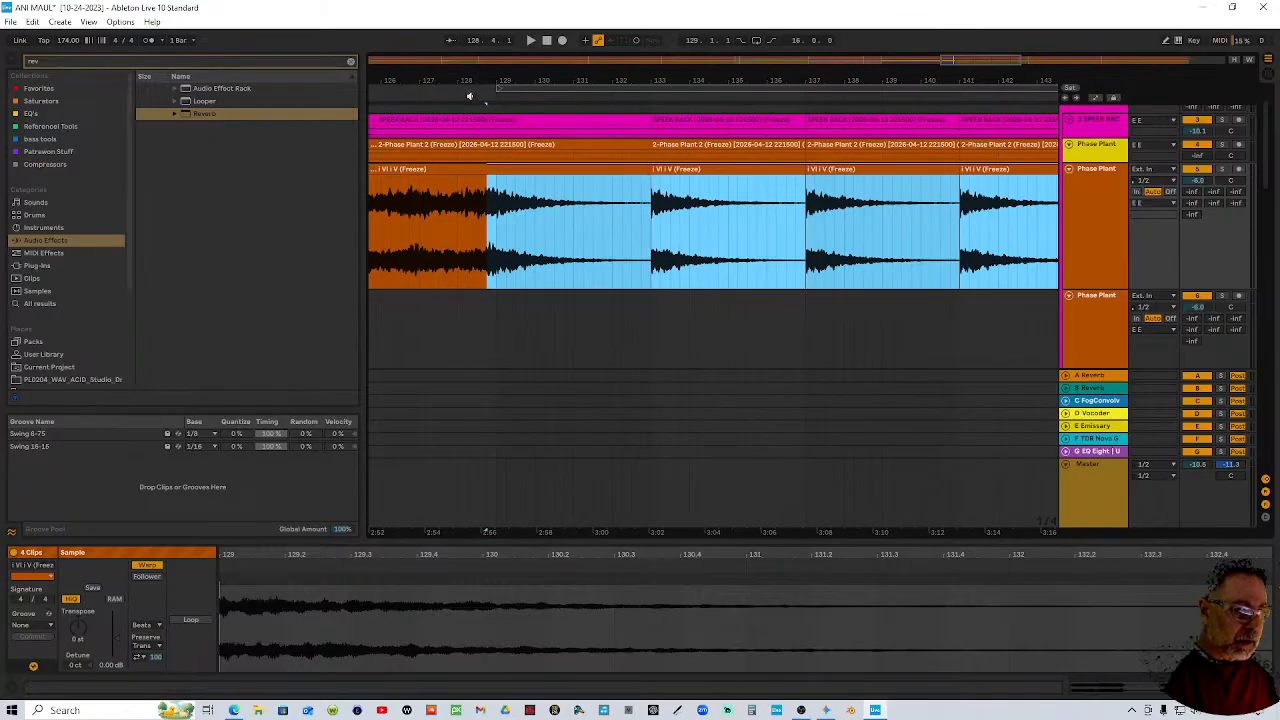
click(469, 93)
click(482, 100)
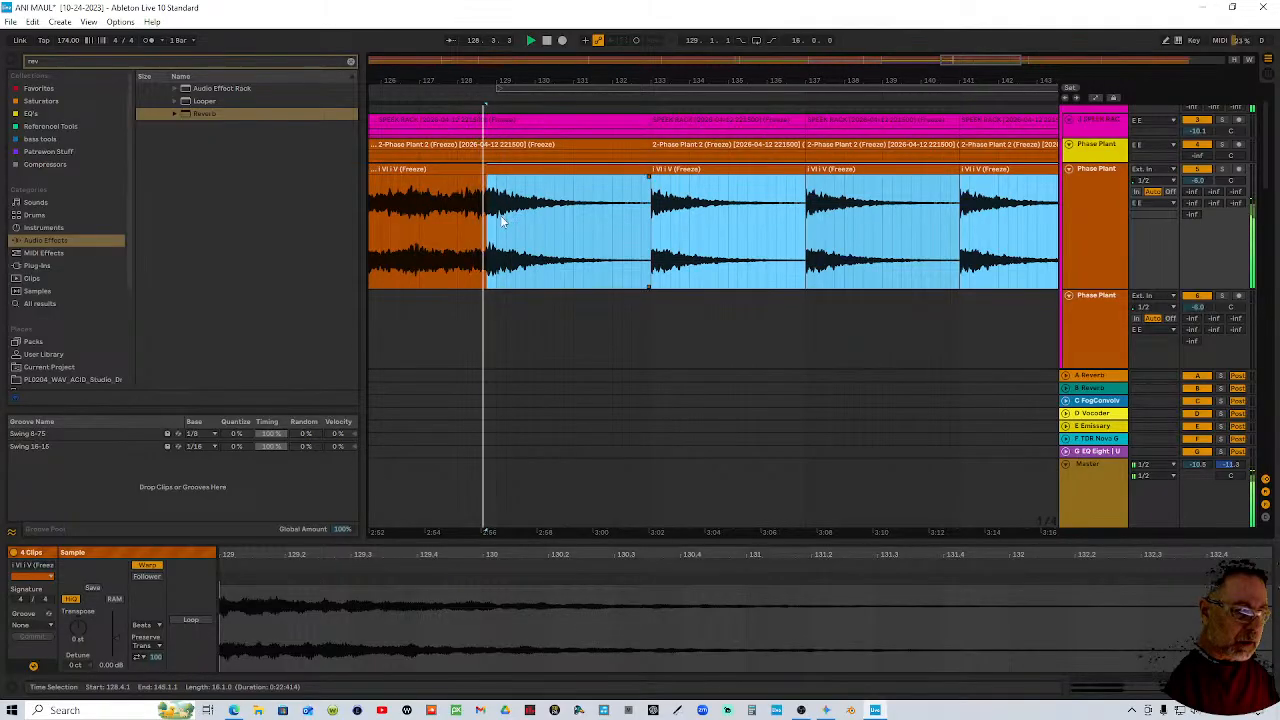
drag(498, 225, 995, 247)
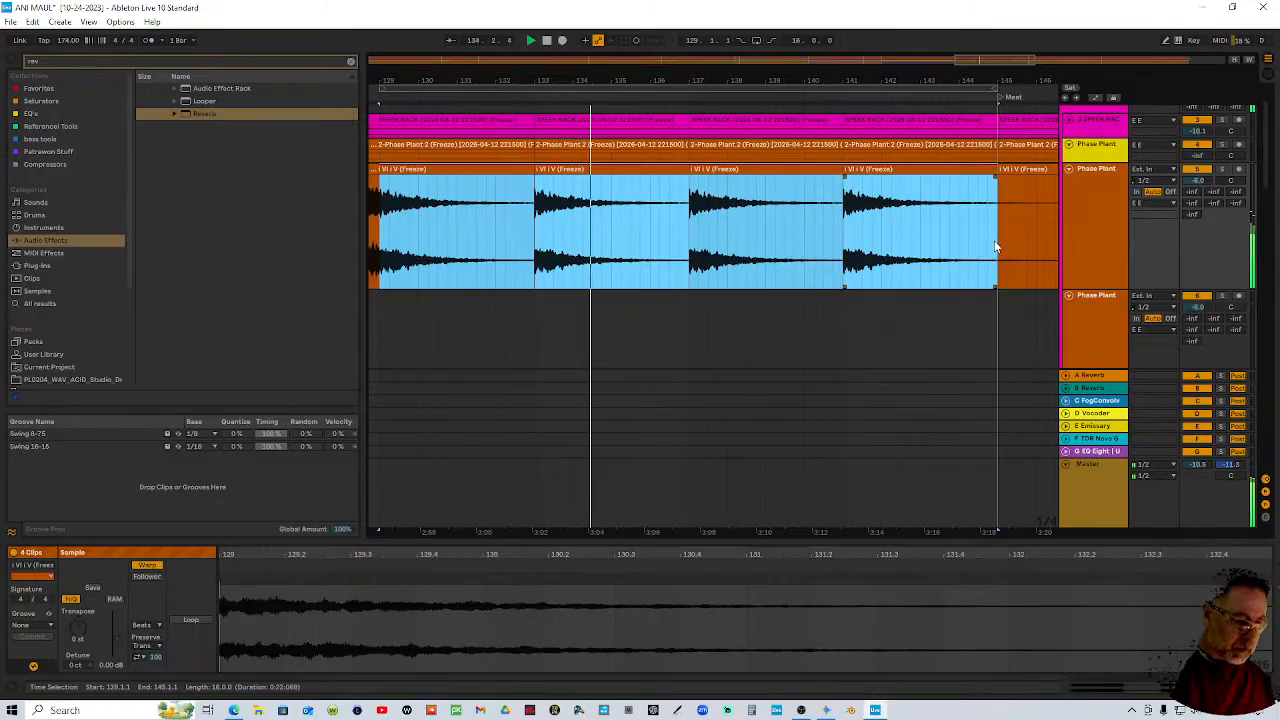
key(space)
Try transposing track 5's clip at bars 133 to 137 up 1 st, with Tones warp mode and a yellow colour
click(613, 193)
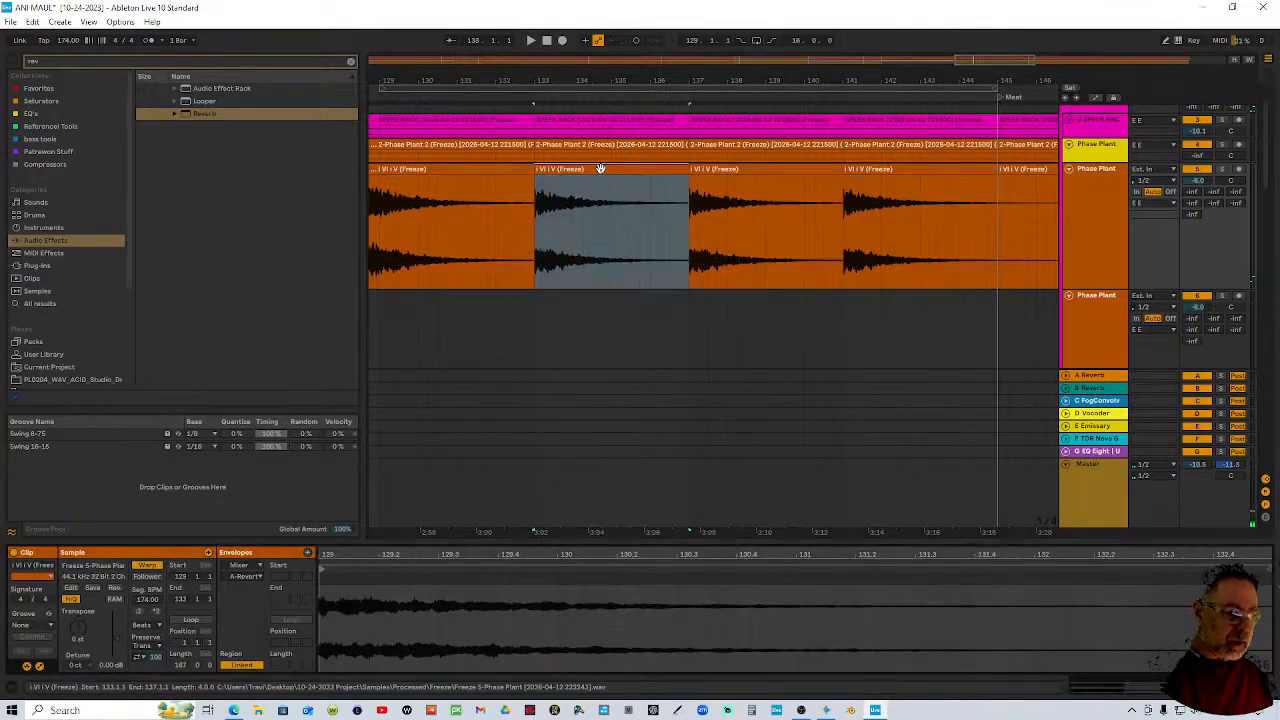
click(81, 637)
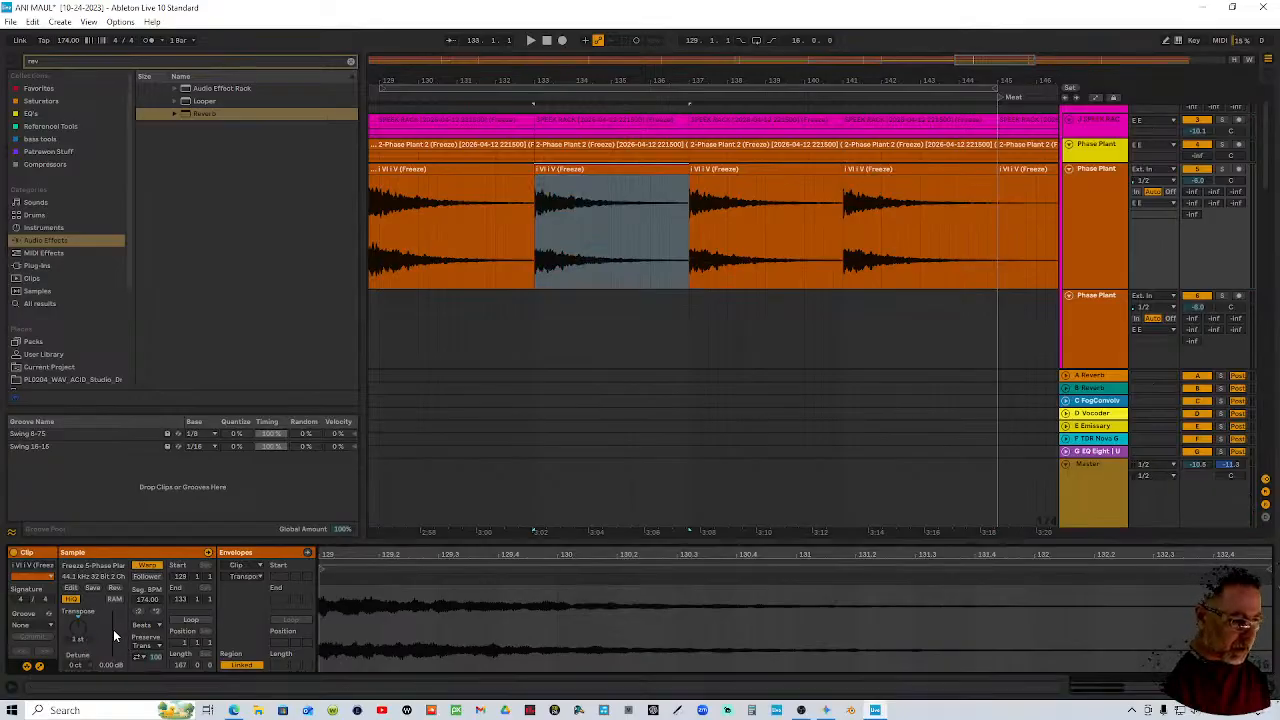
click(146, 625)
click(146, 645)
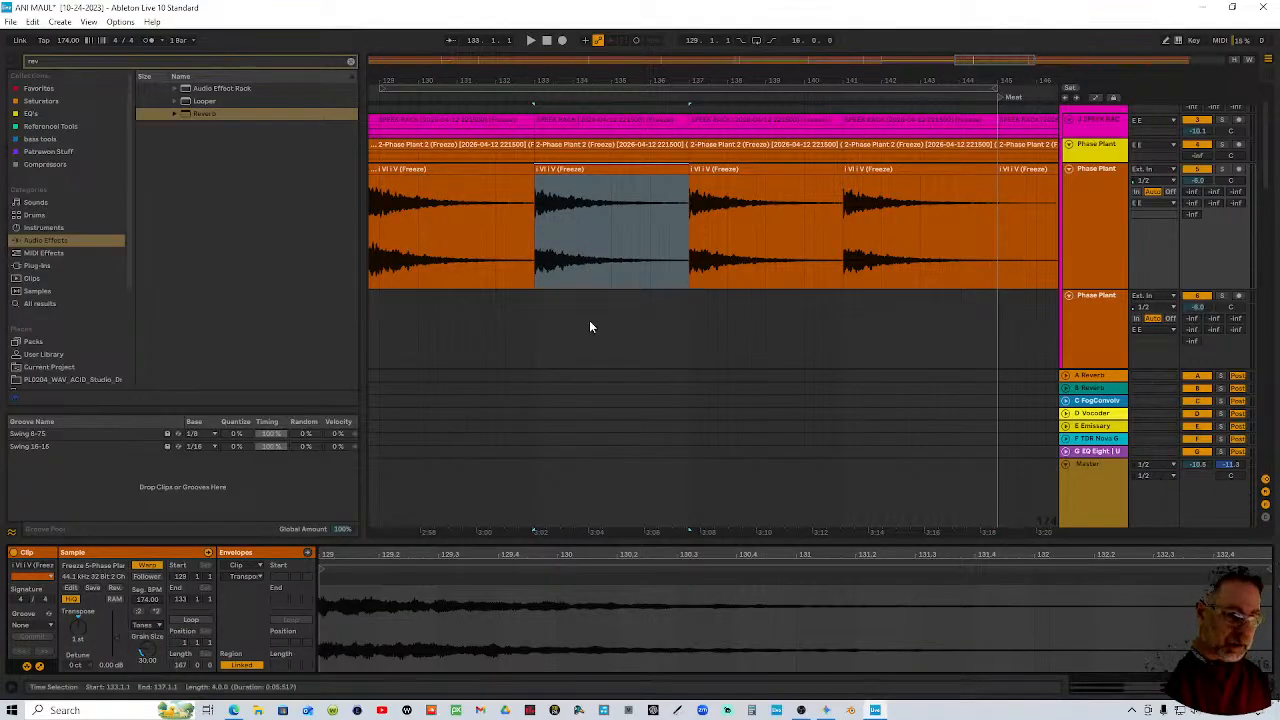
right_click(644, 178)
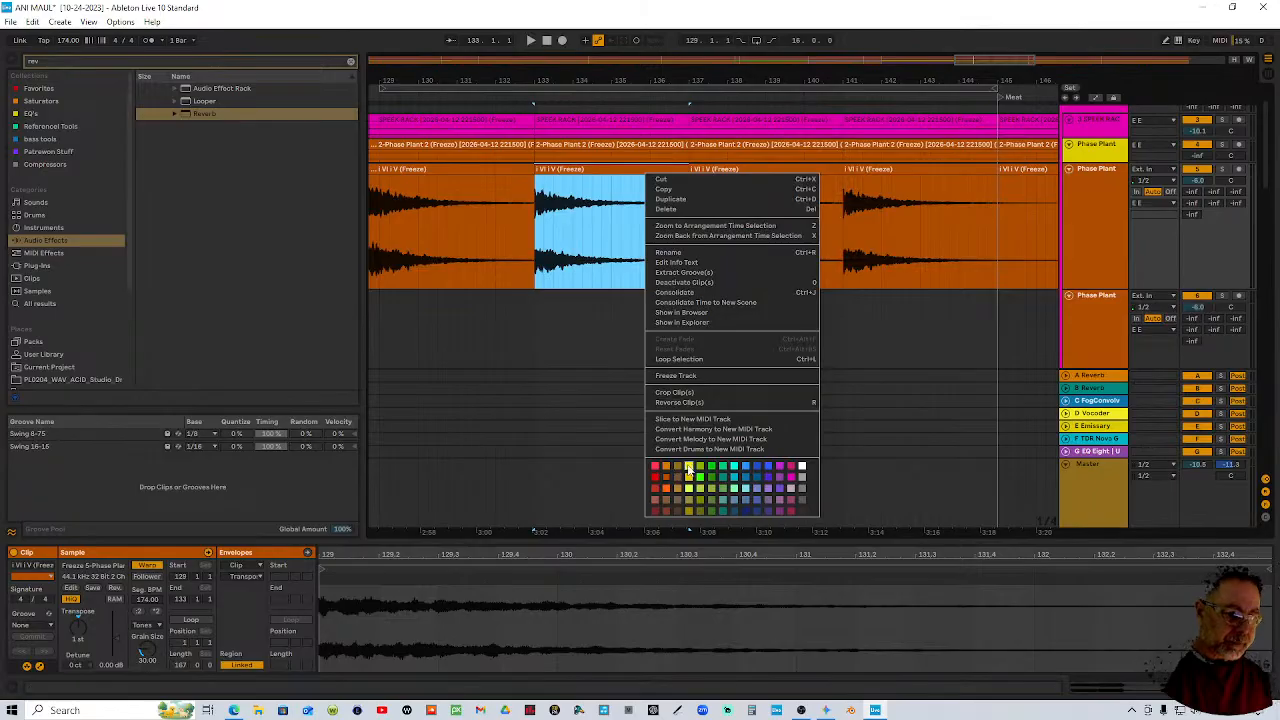
click(688, 467)
Try colouring track 5's clip at bars 137 to 141 green, transposing it up 2 st and using Tones warp mode
right_click(758, 172)
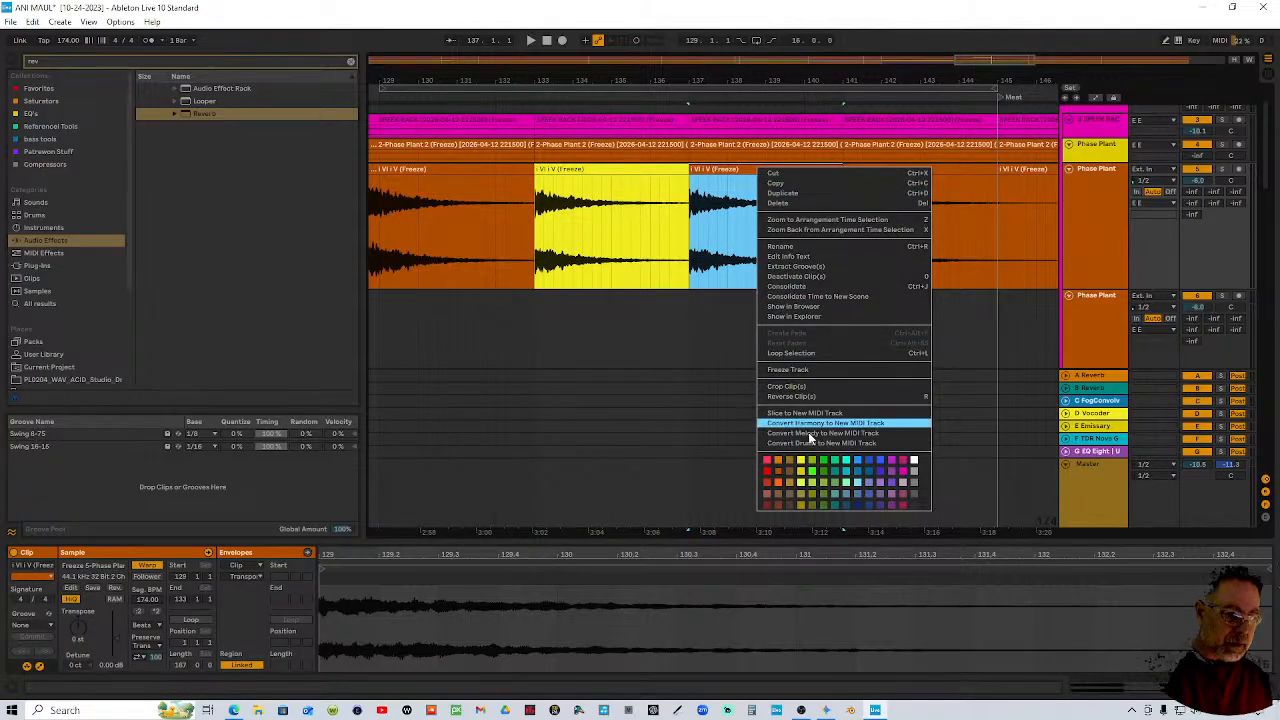
click(811, 462)
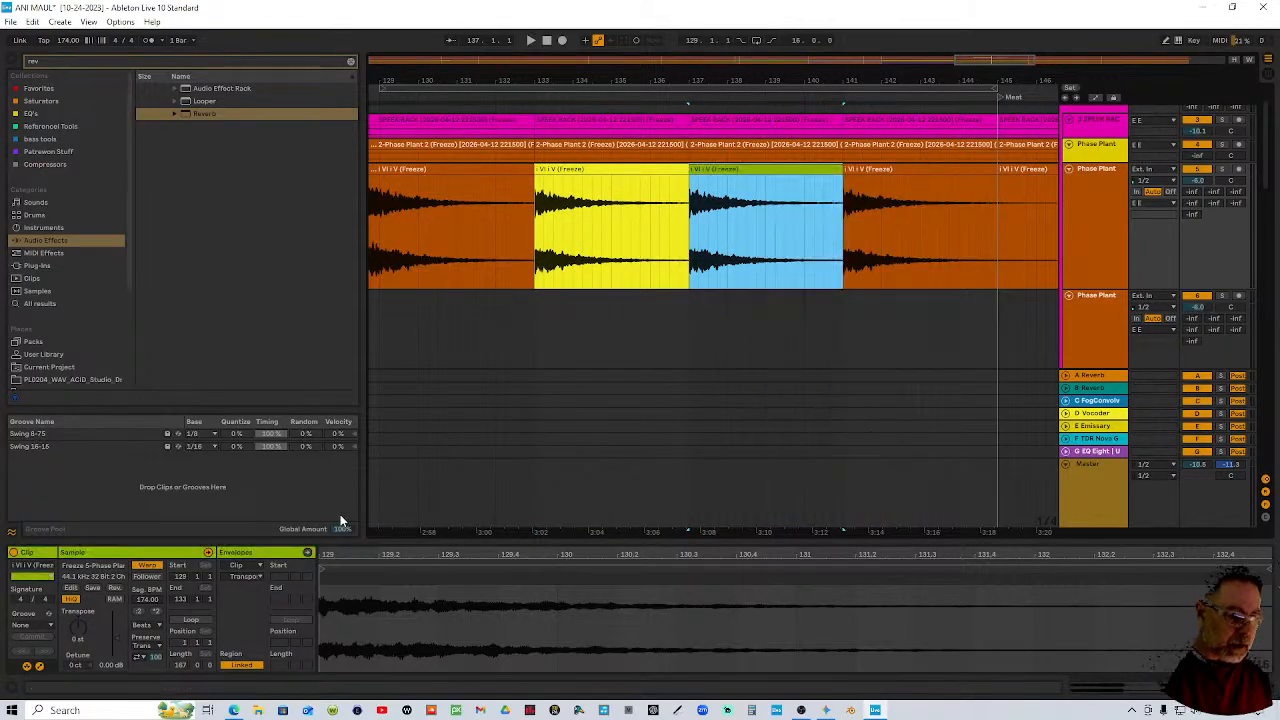
click(79, 636)
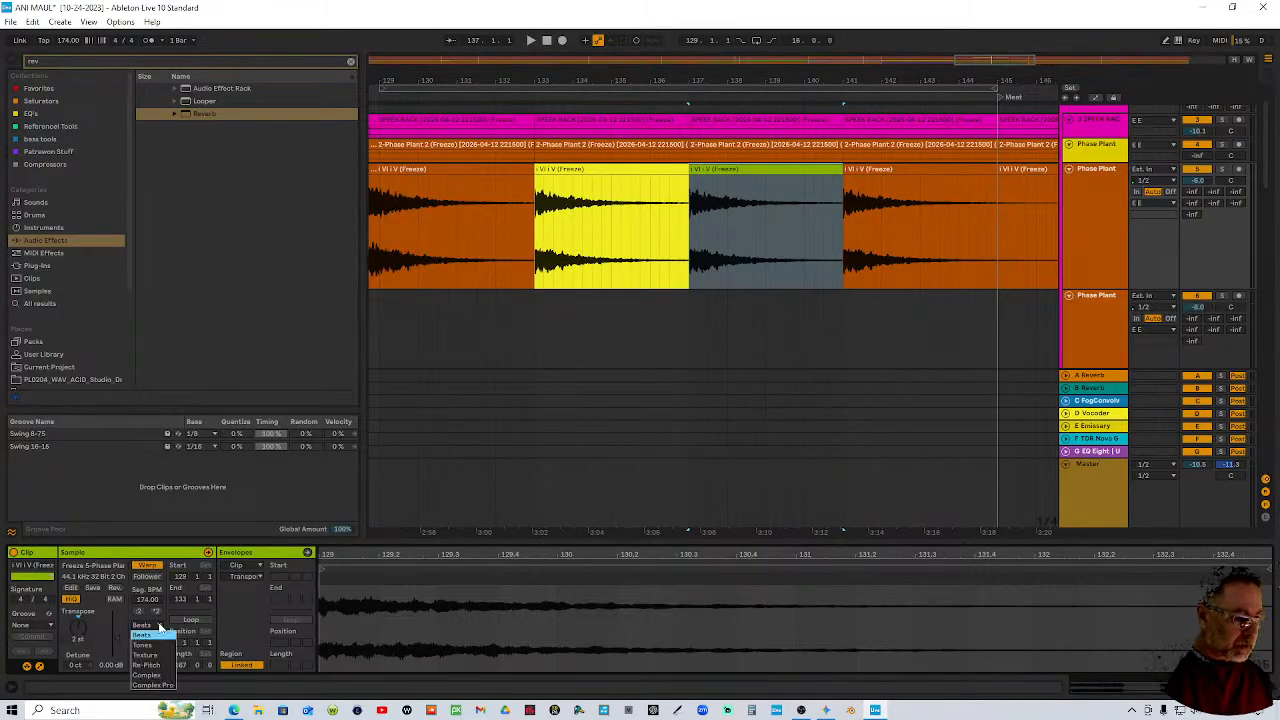
click(159, 648)
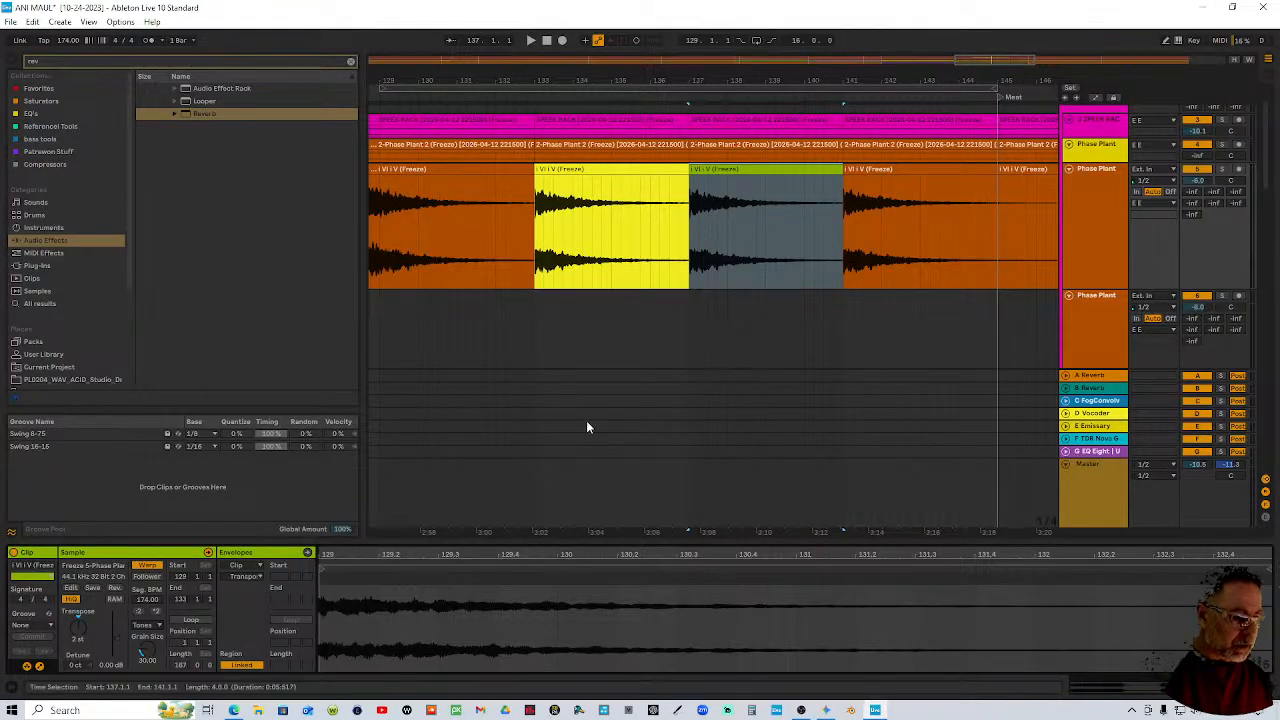
Try transposing track 5's clip at bars 141 to 145 up 3 st, with Tones warp mode and a teal colour
click(886, 171)
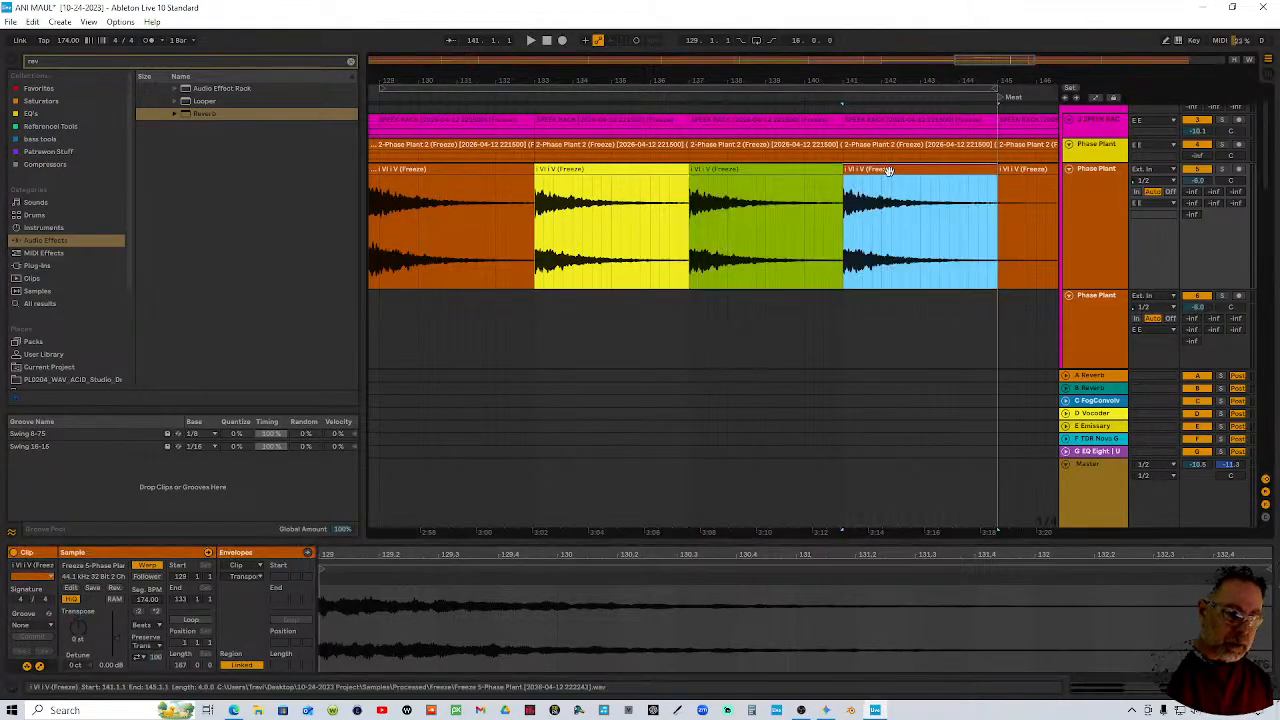
click(78, 638)
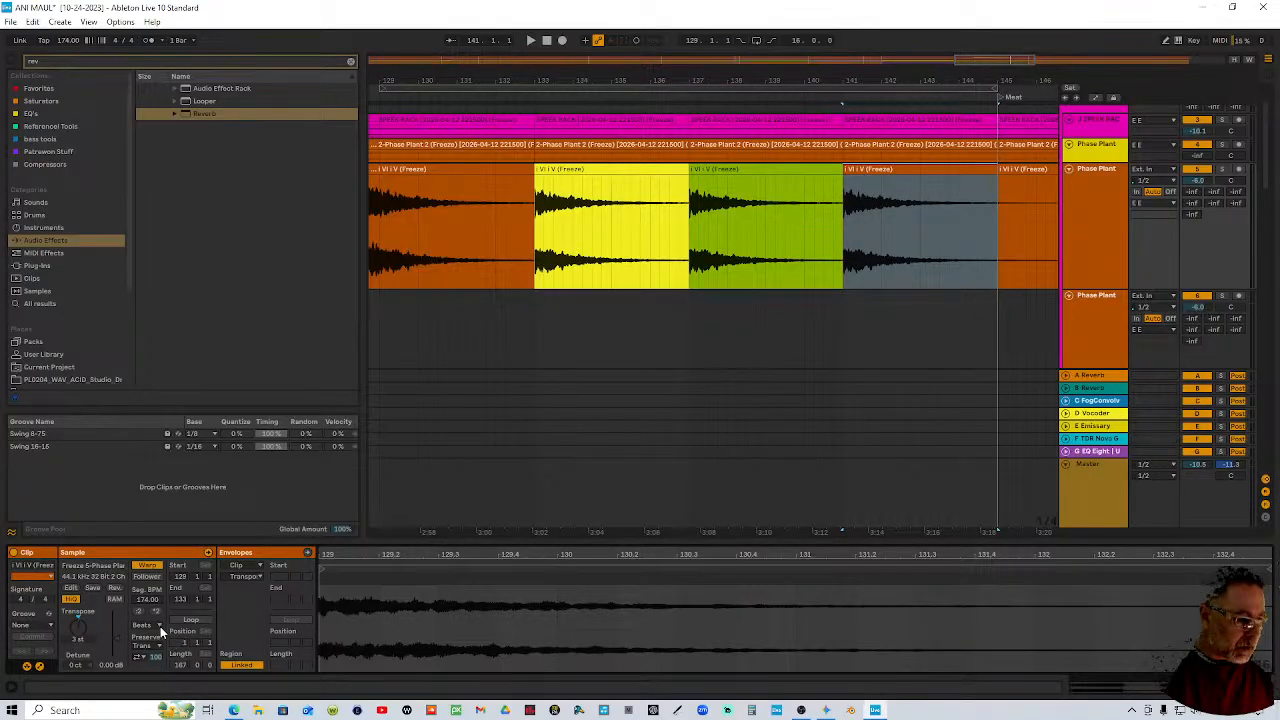
right_click(914, 174)
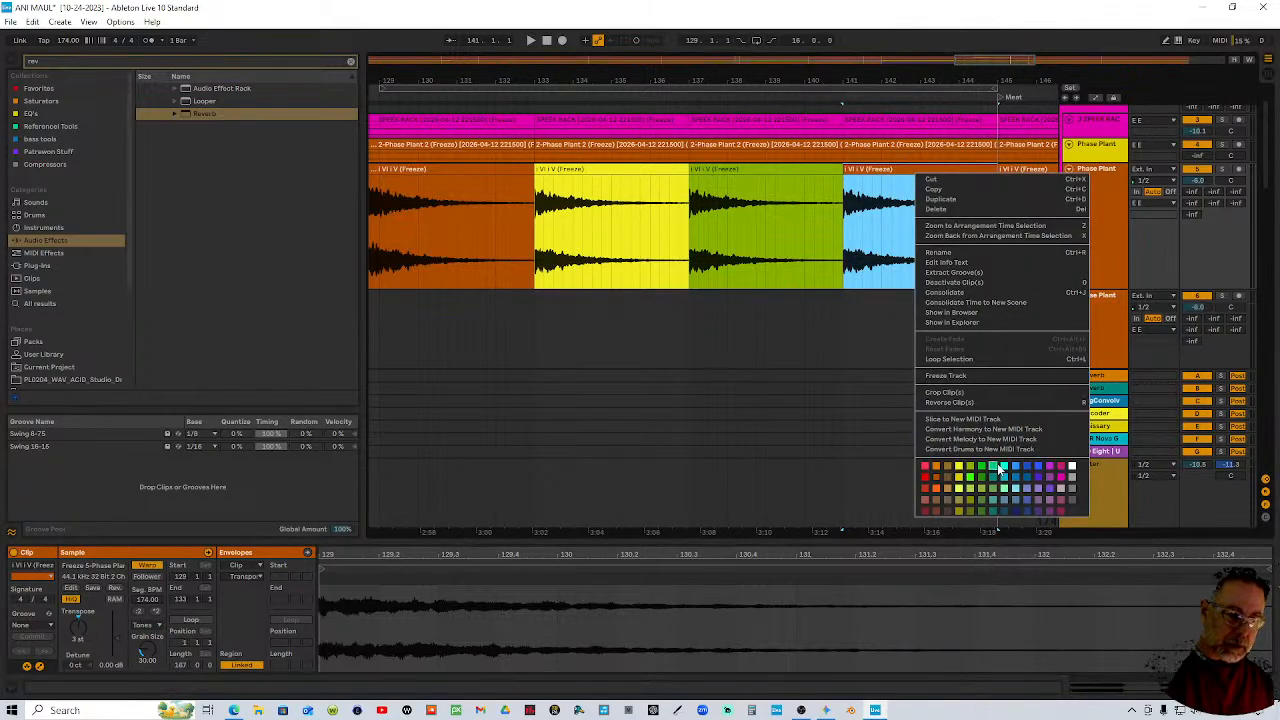
click(997, 466)
Play through the edited clips on track 5, then undo their transposition, warp mode and colour changes between bars 133 and 145
drag(957, 82, 762, 99)
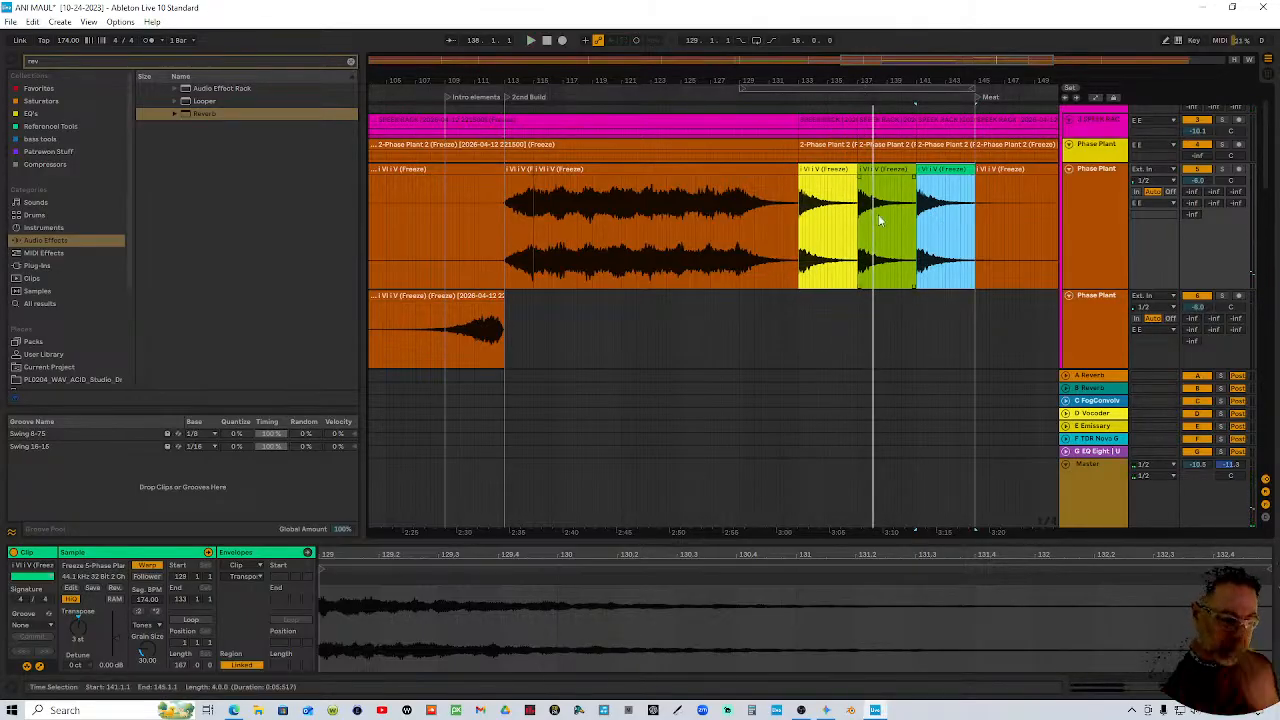
click(817, 168)
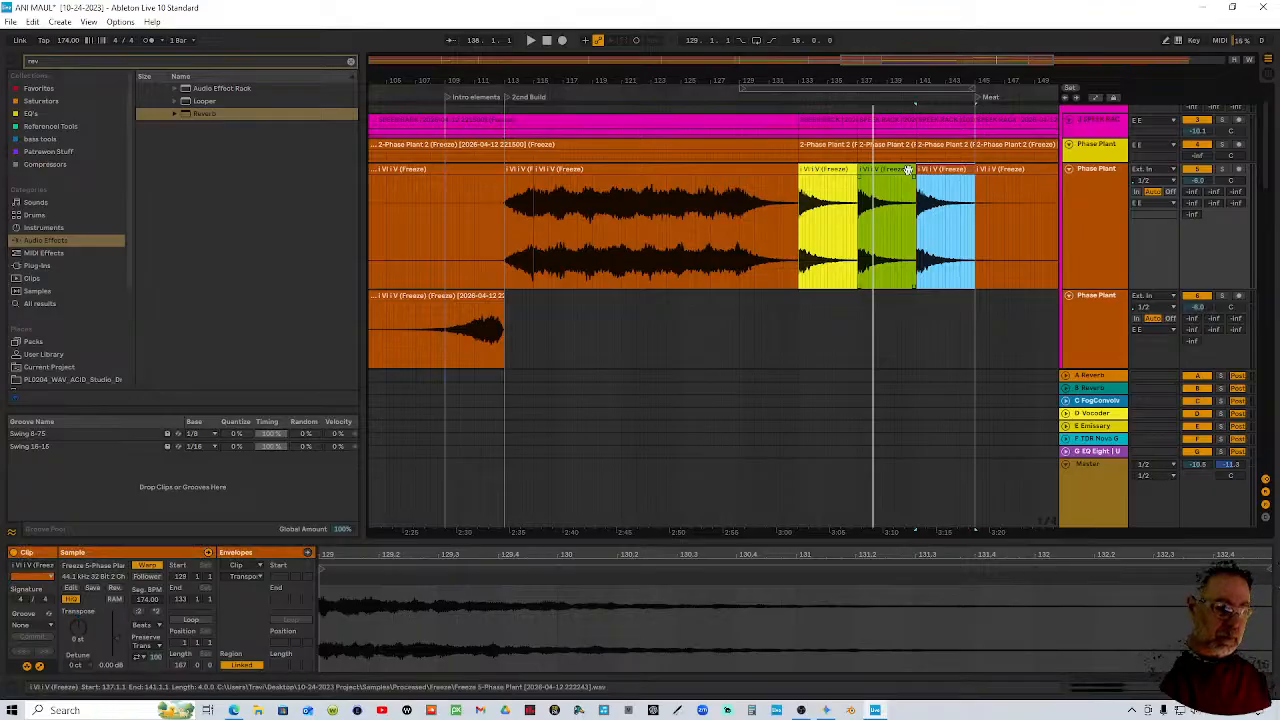
key(ctrl+z)
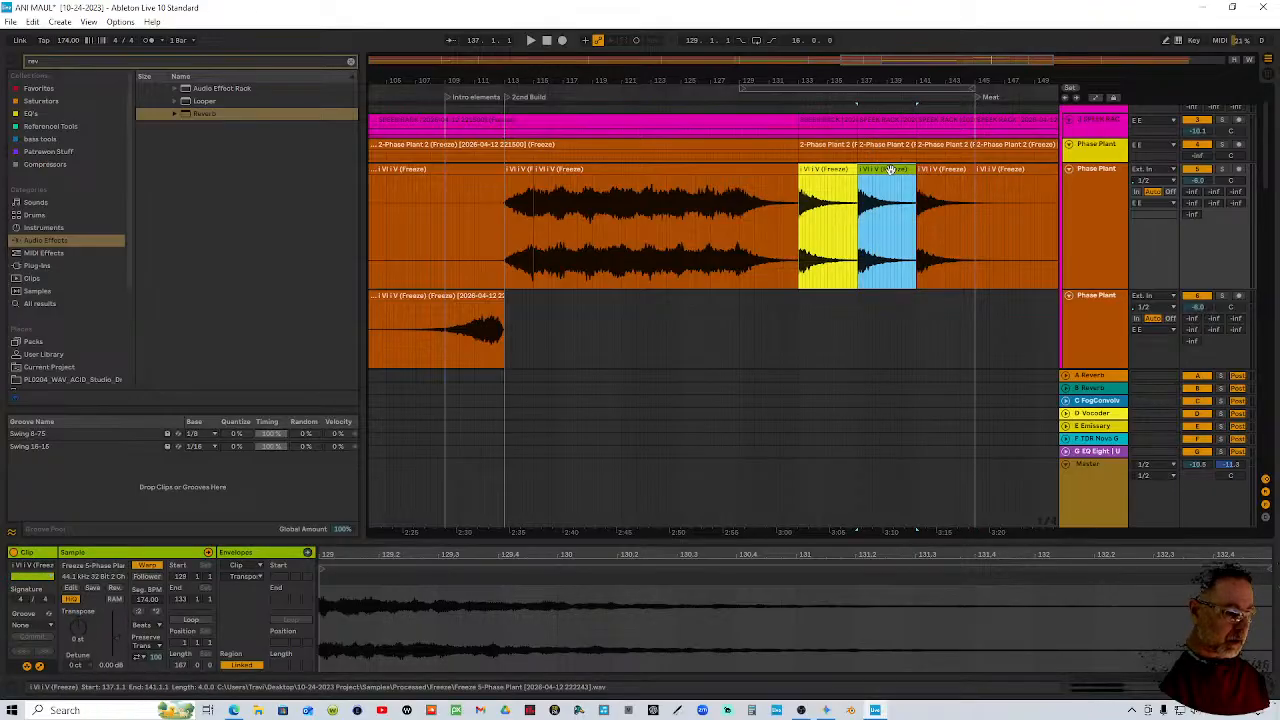
key(ctrl+z)
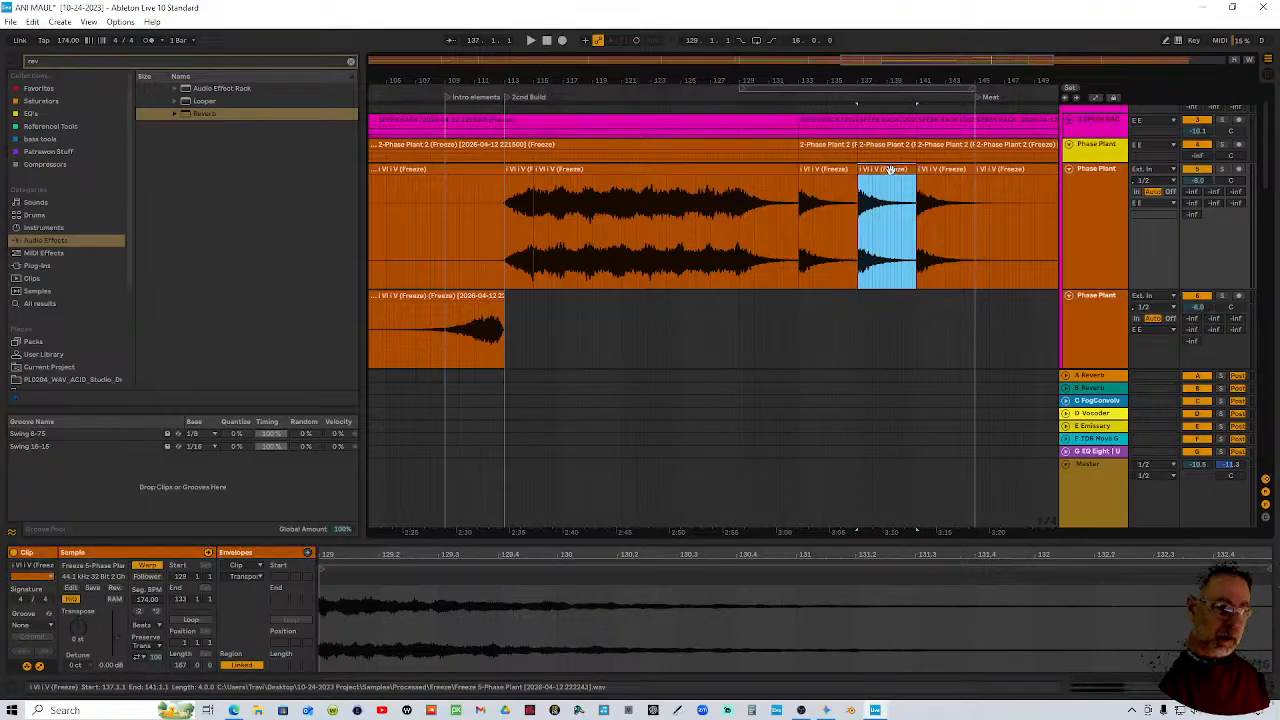
click(814, 162)
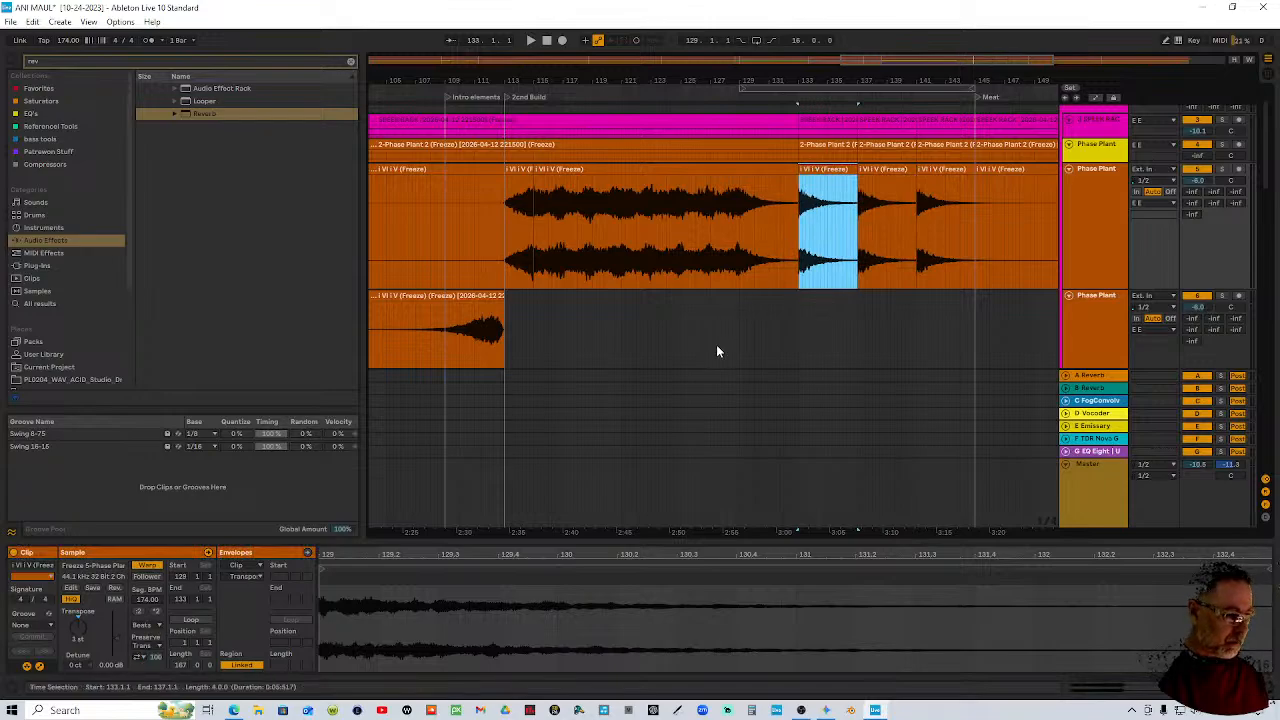
Add the default Reverb audio effect to the Phase Plant track 5
click(1091, 186)
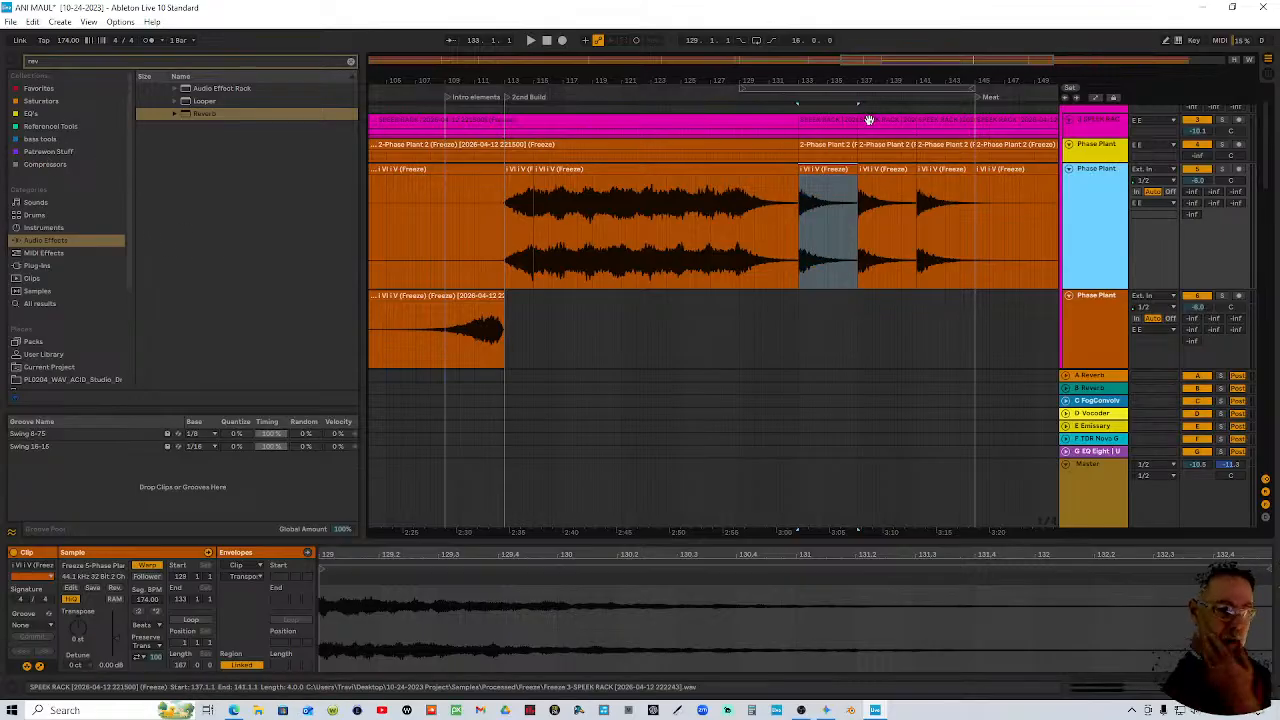
drag(941, 76, 850, 78)
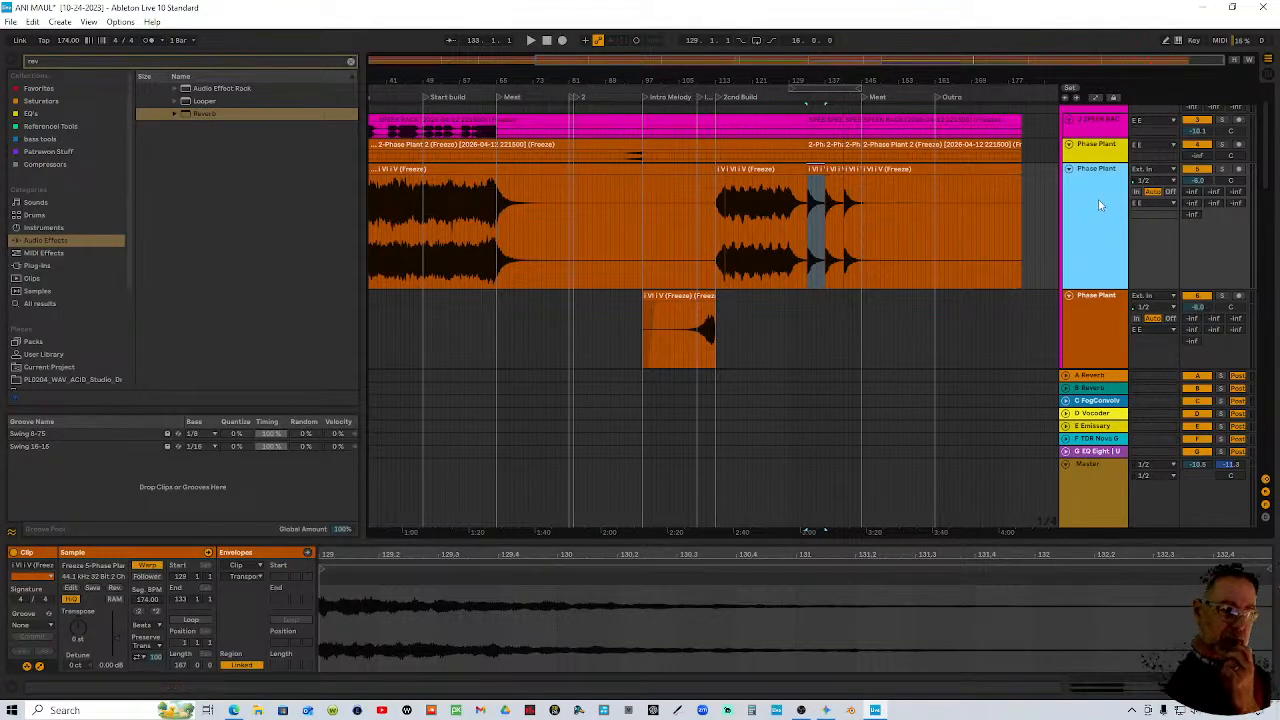
click(194, 116)
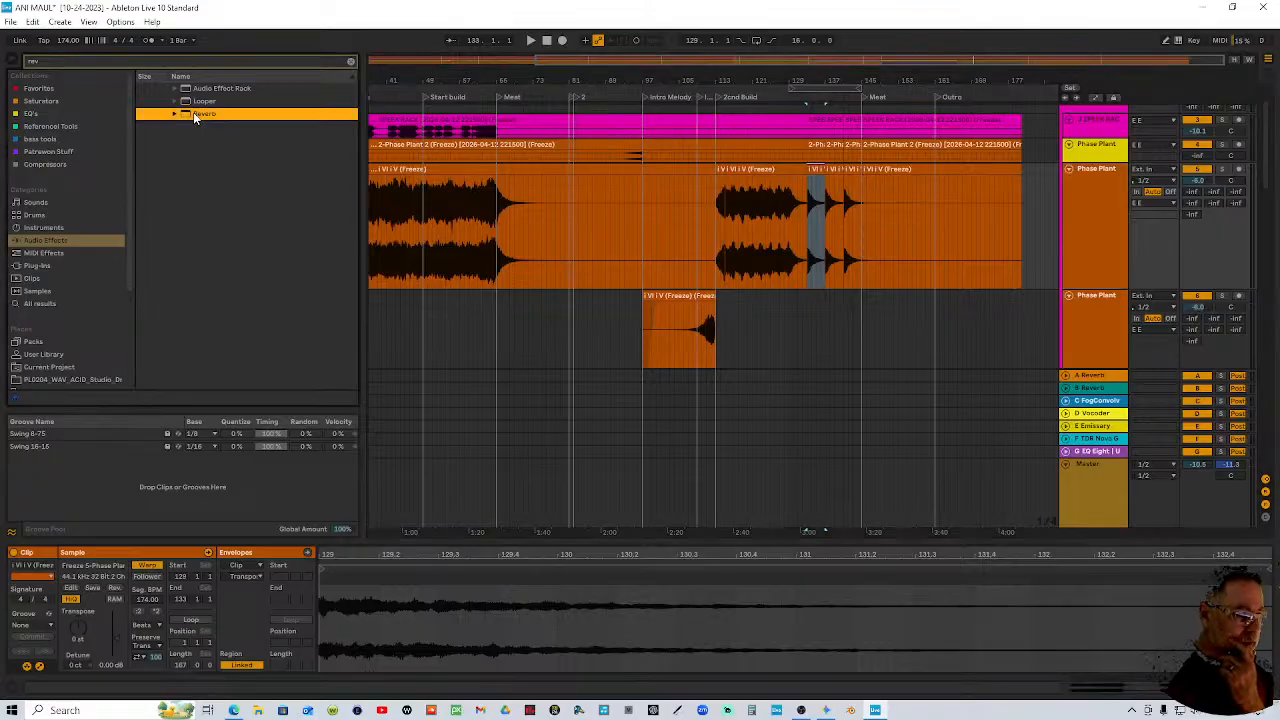
key(Return)
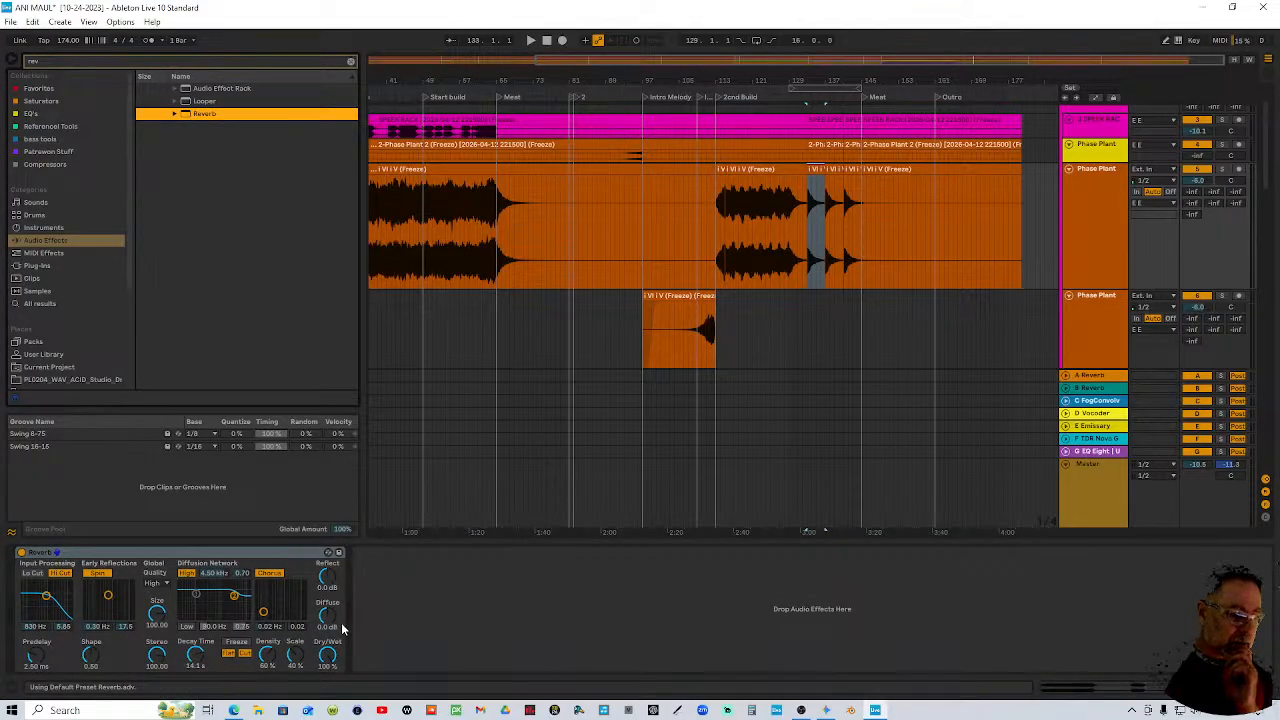
Set track 5's Reverb to Reflect -30 dB and Dry/Wet 0%, and show the Dry/Wet automation on the track
drag(330, 577, 334, 591)
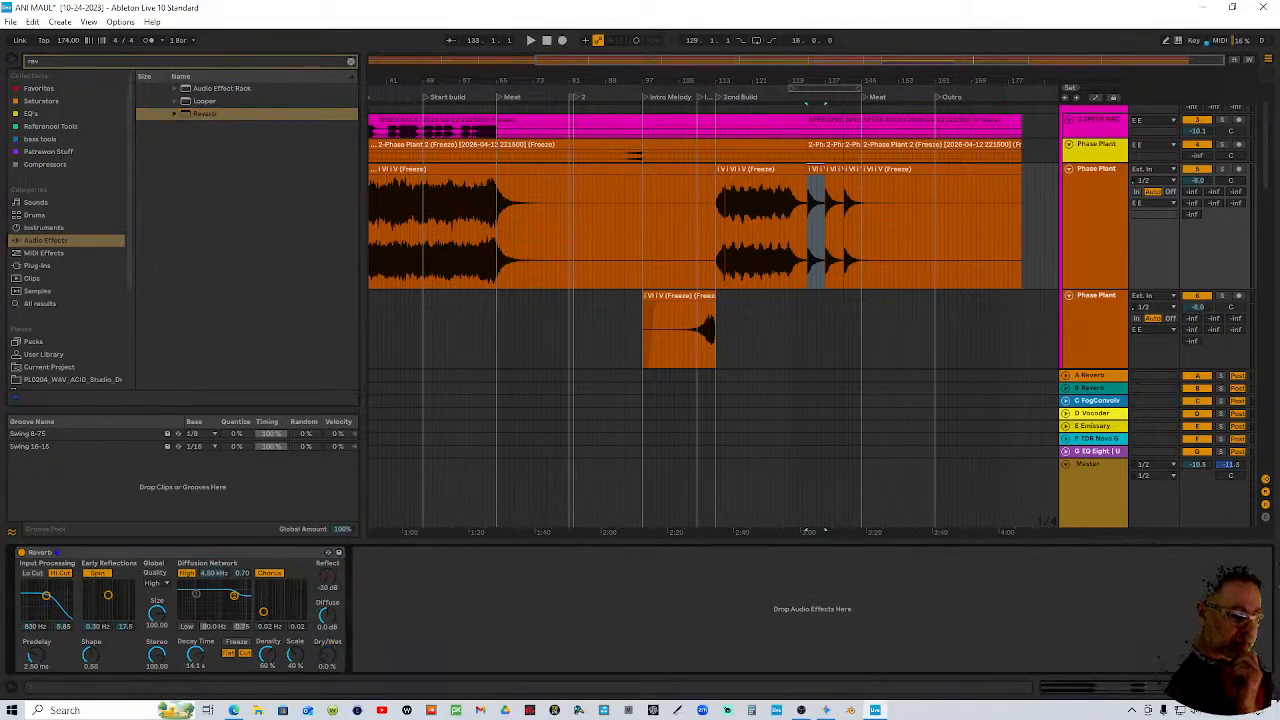
right_click(333, 663)
click(377, 597)
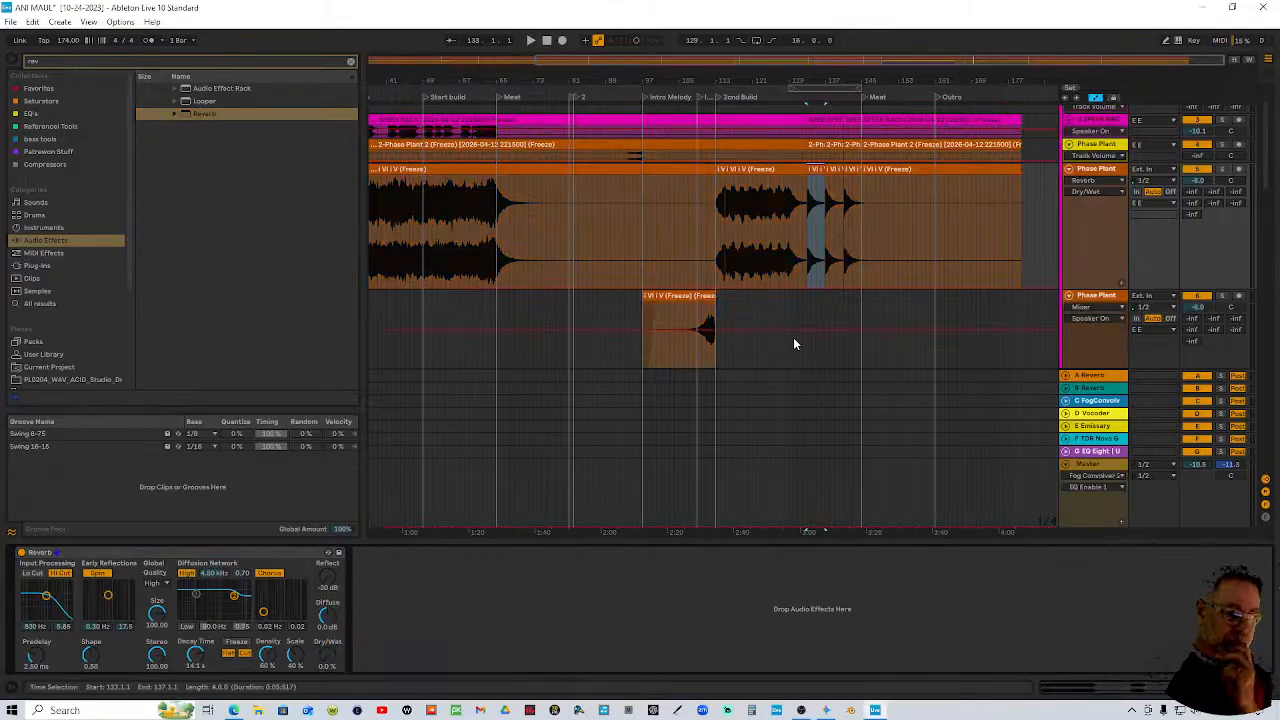
Automate the Reverb's Dry/Wet on track 5 to rise from 0% at about bar 129 to 30% at bar 145
click(788, 286)
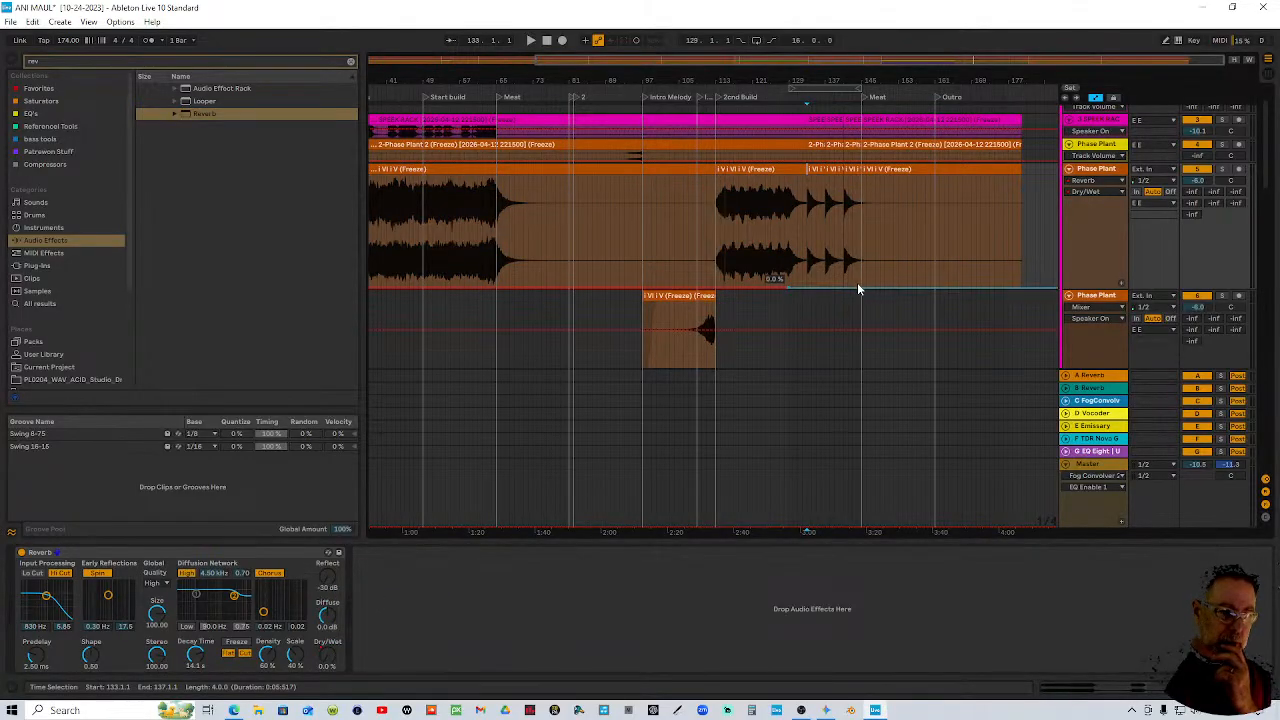
click(862, 286)
right_click(862, 257)
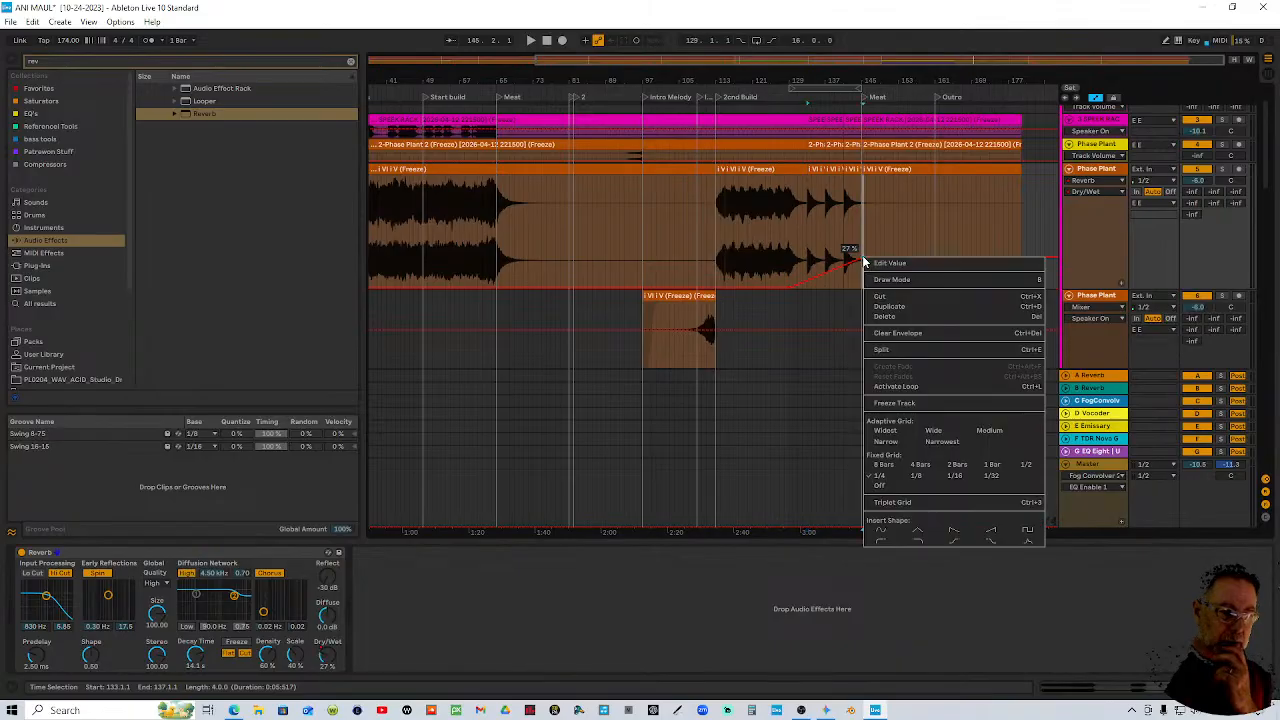
click(879, 268)
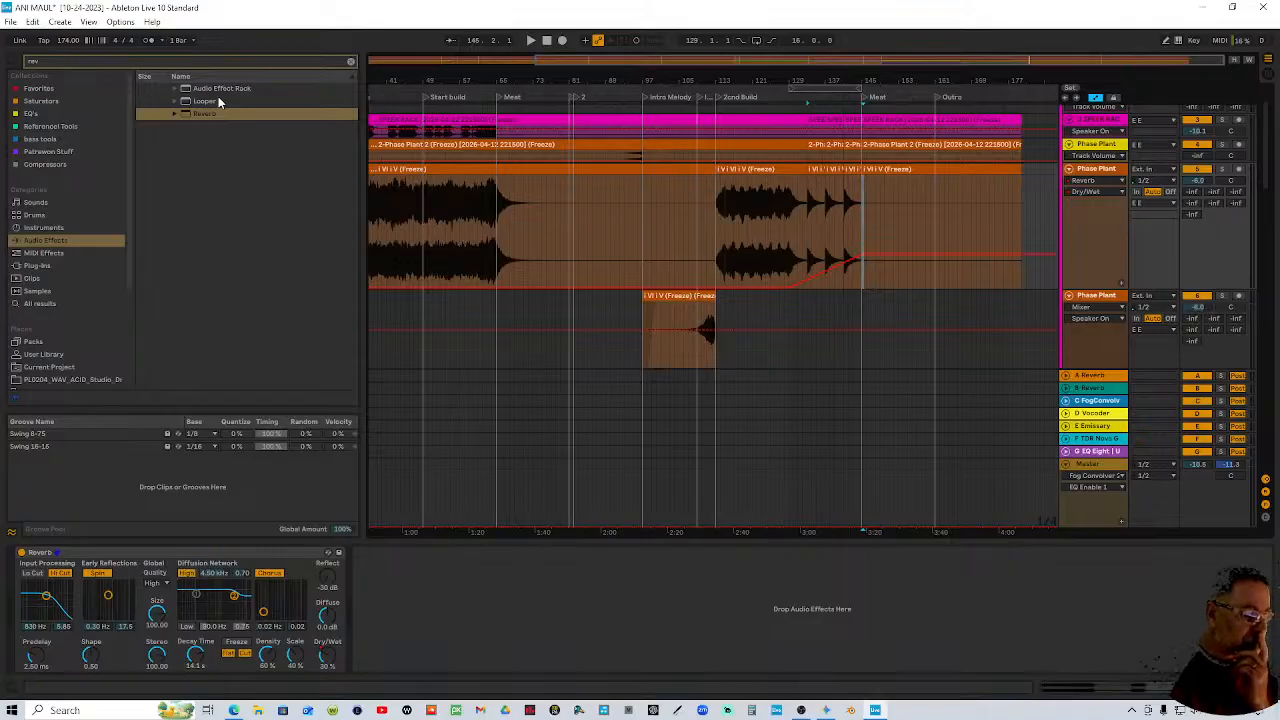
Search the Favorites collection for "freq" and add the Frequency Shifter after the Reverb on track 5
click(58, 88)
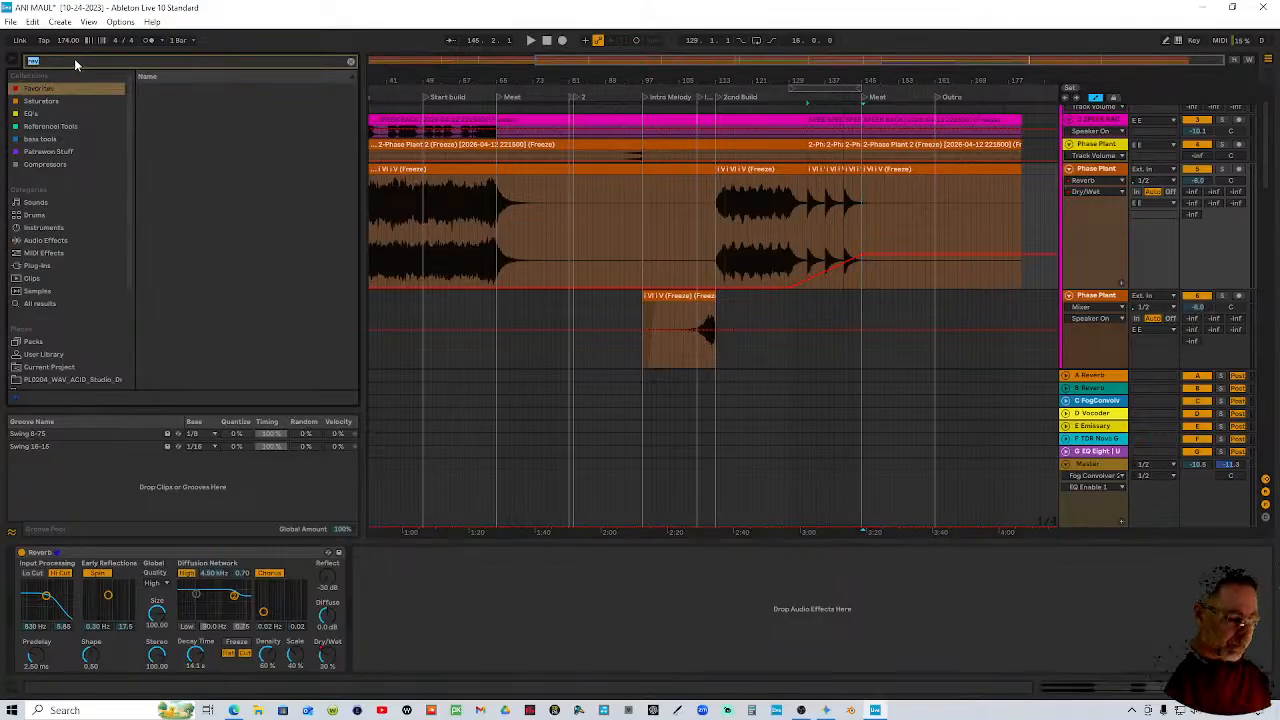
text(freq)
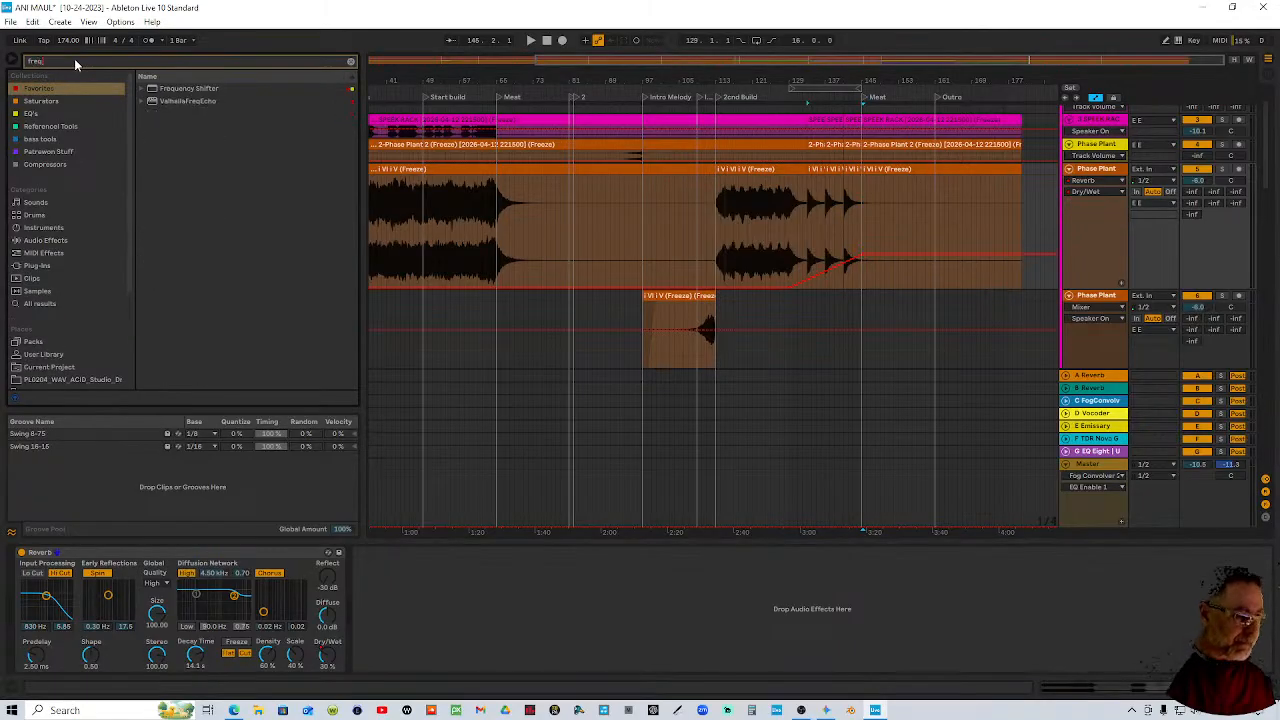
click(182, 91)
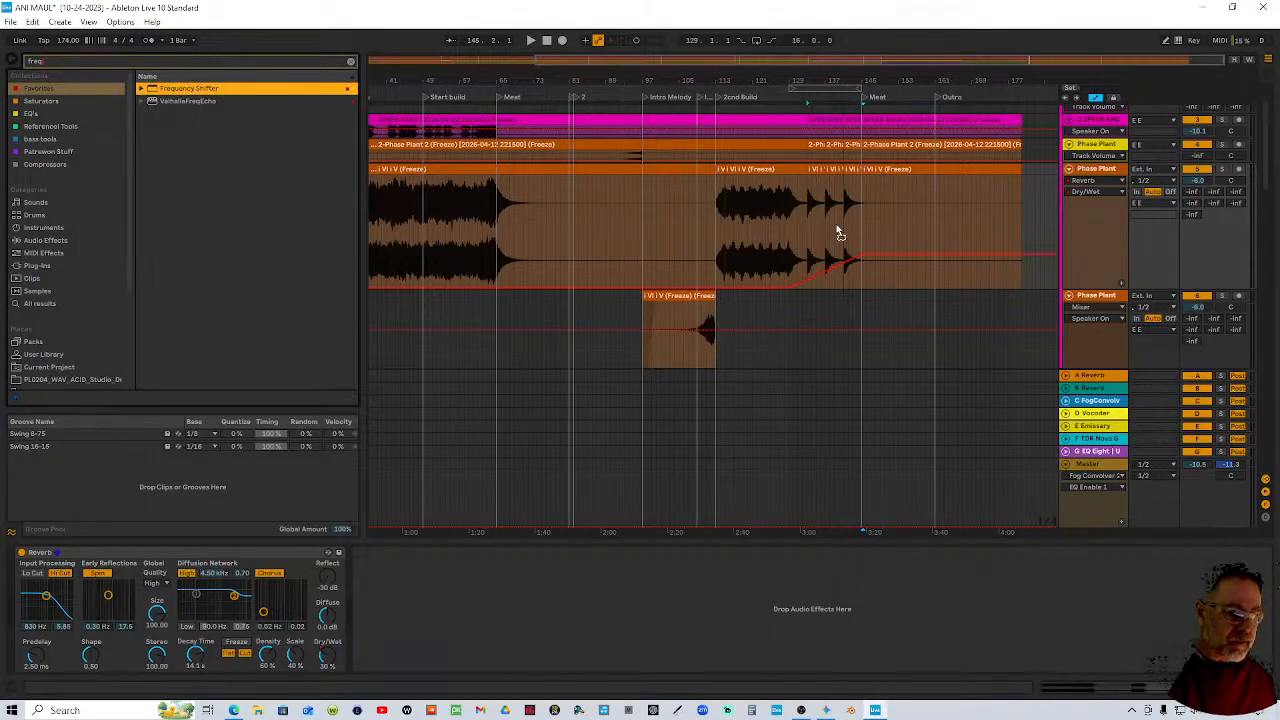
key(Return)
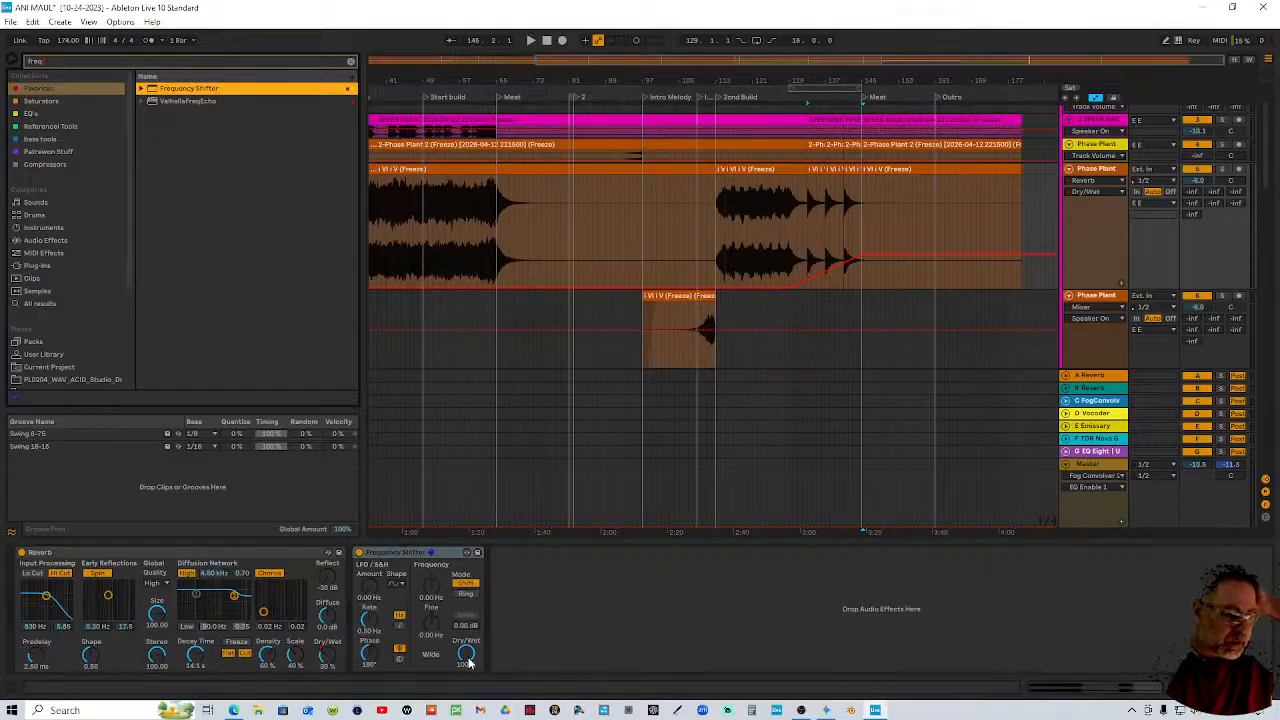
Set the Frequency Shifter's Fine to 0.61 Hz and Dry/Wet to 0%, and show its Dry/Wet automation
drag(430, 630, 430, 628)
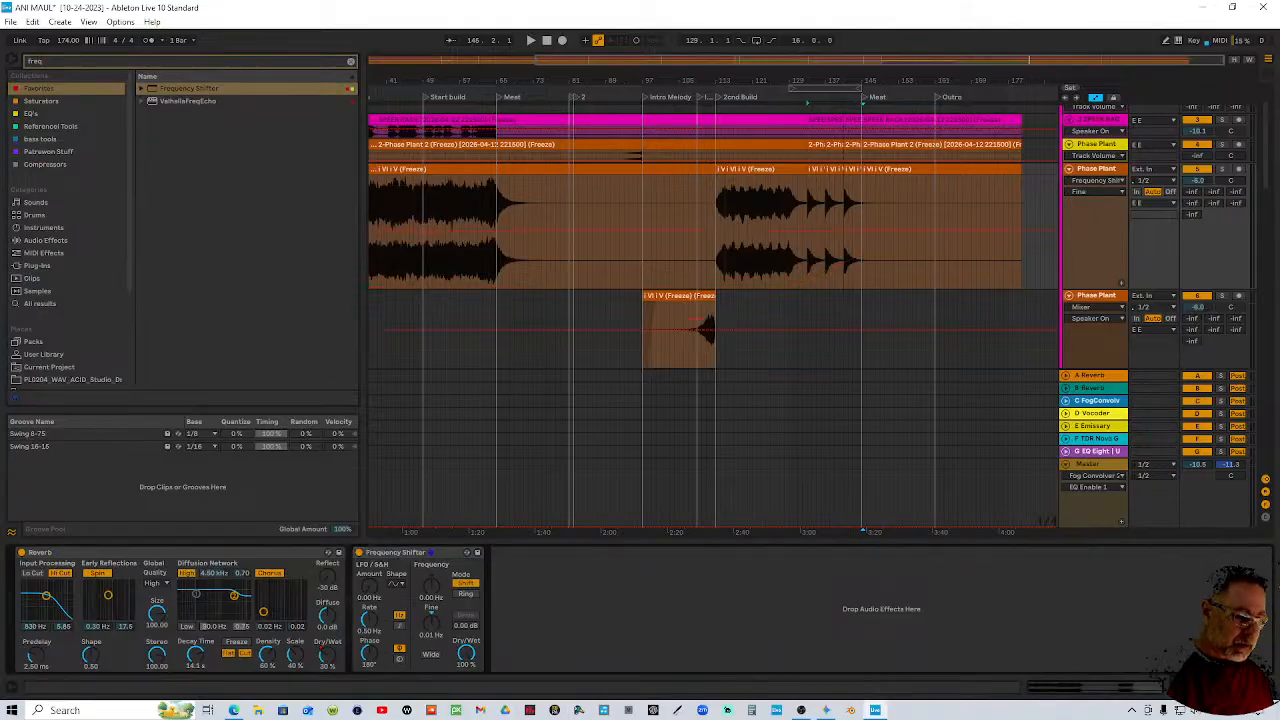
right_click(466, 668)
click(507, 601)
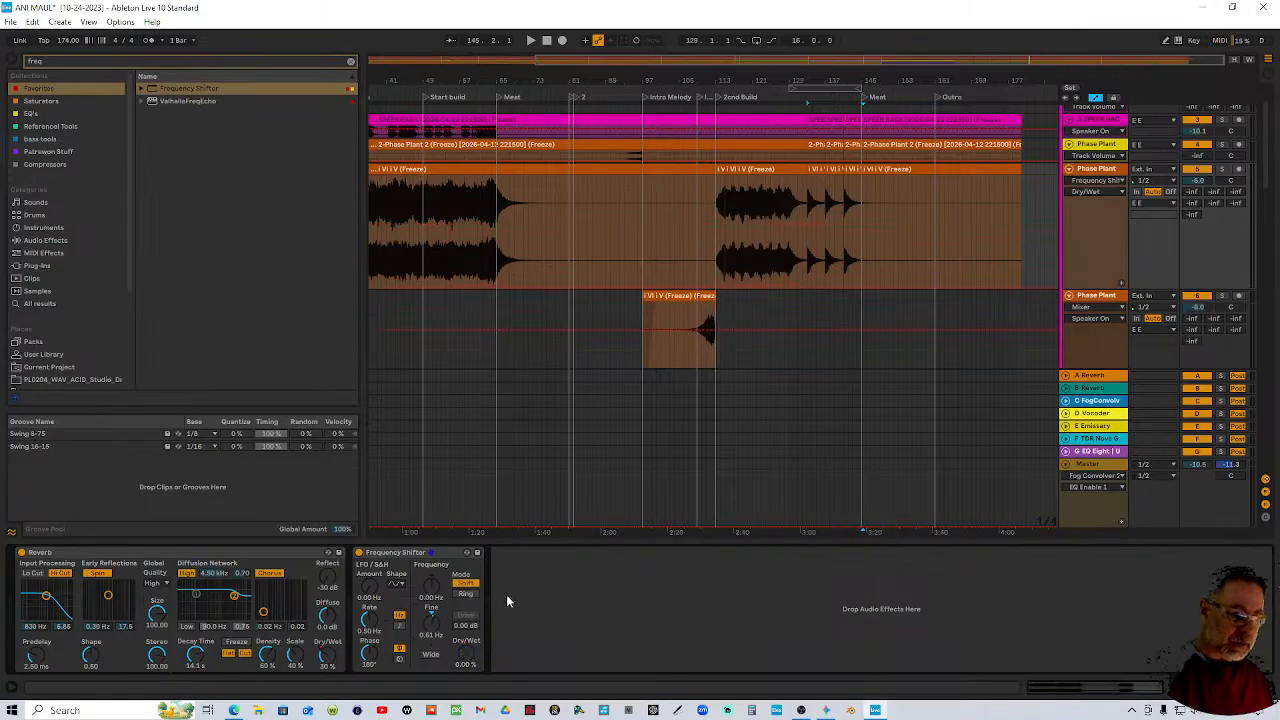
Automate the Frequency Shifter's Dry/Wet to rise from 0% at about bar 129 to 50% near bar 145, and play the build back
drag(860, 286, 862, 270)
right_click(862, 271)
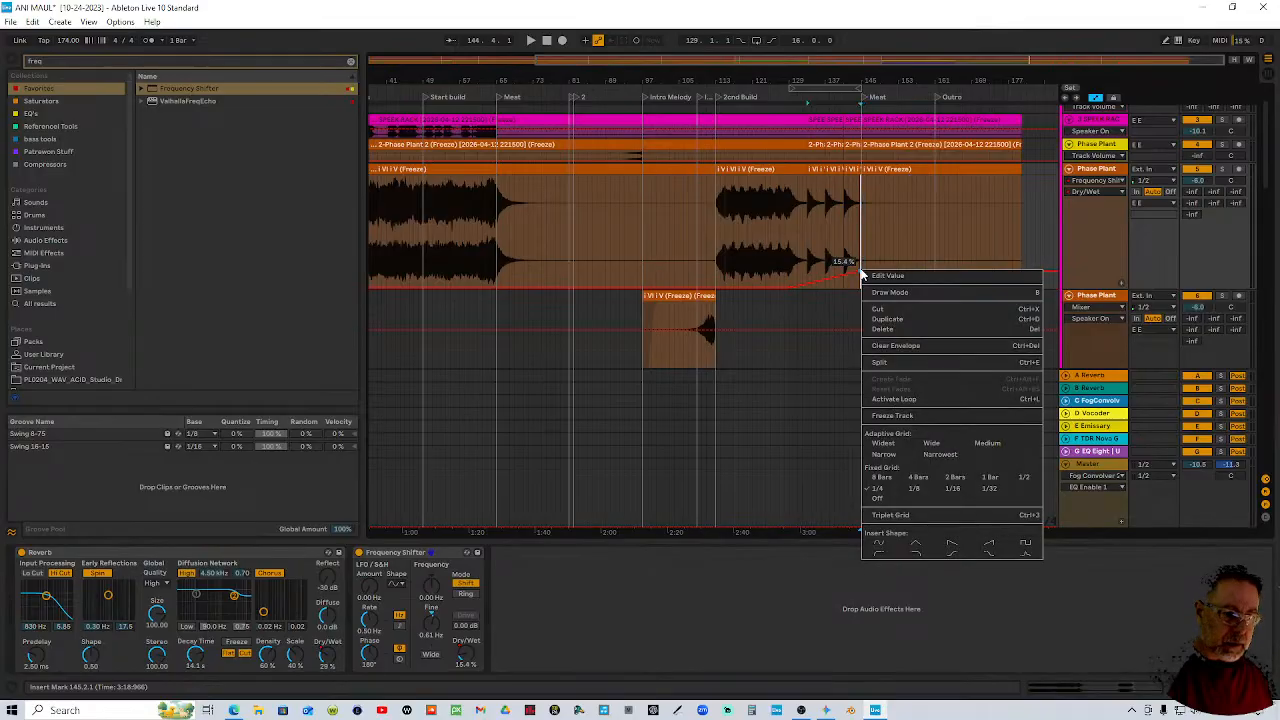
click(878, 277)
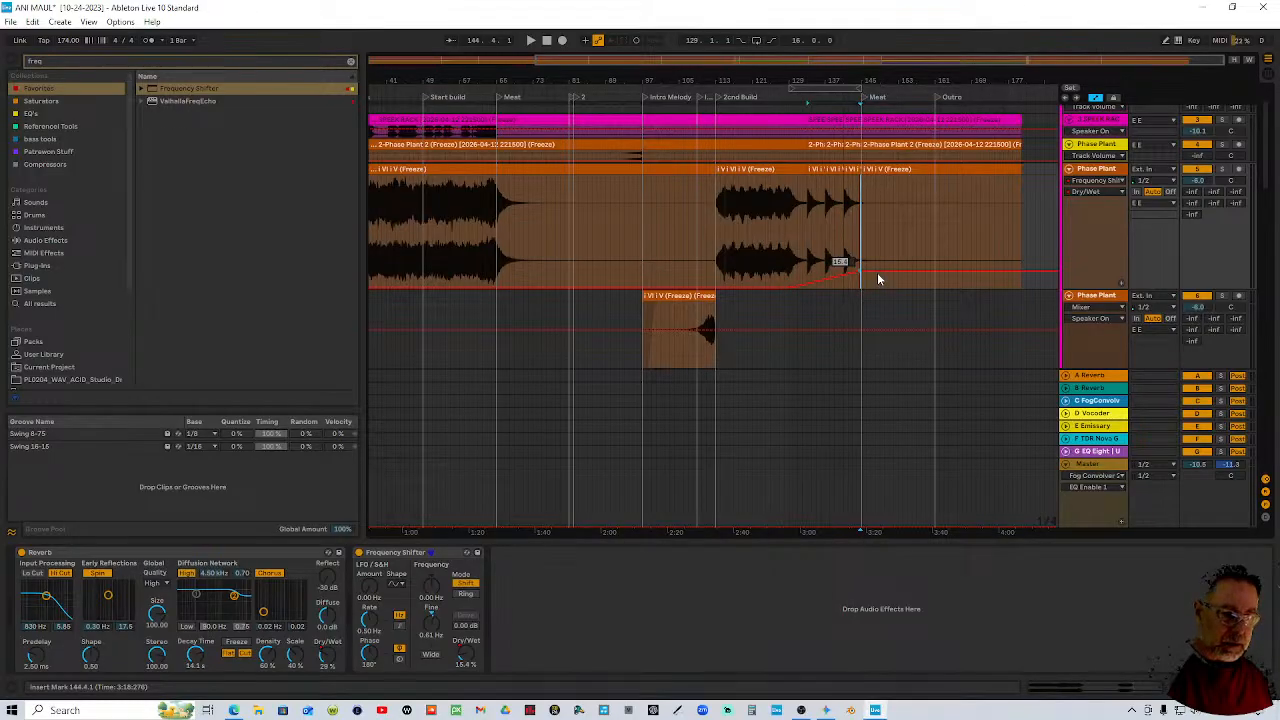
drag(861, 270, 862, 236)
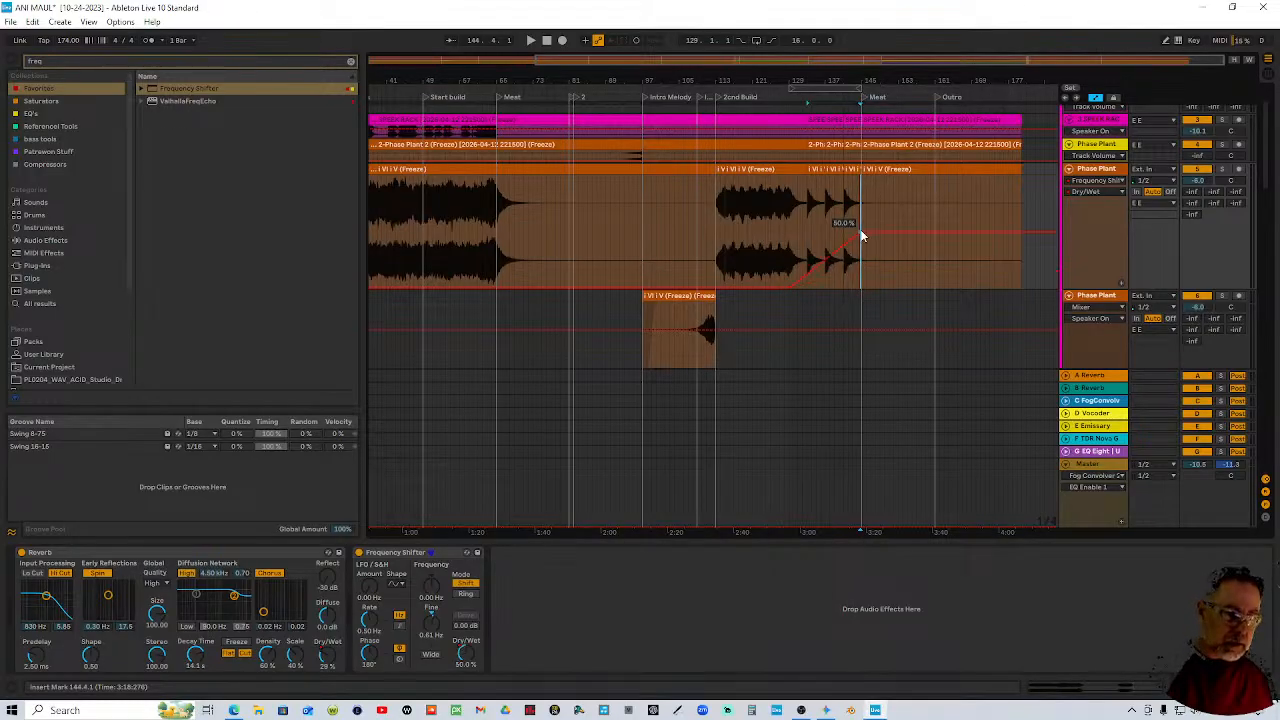
click(776, 91)
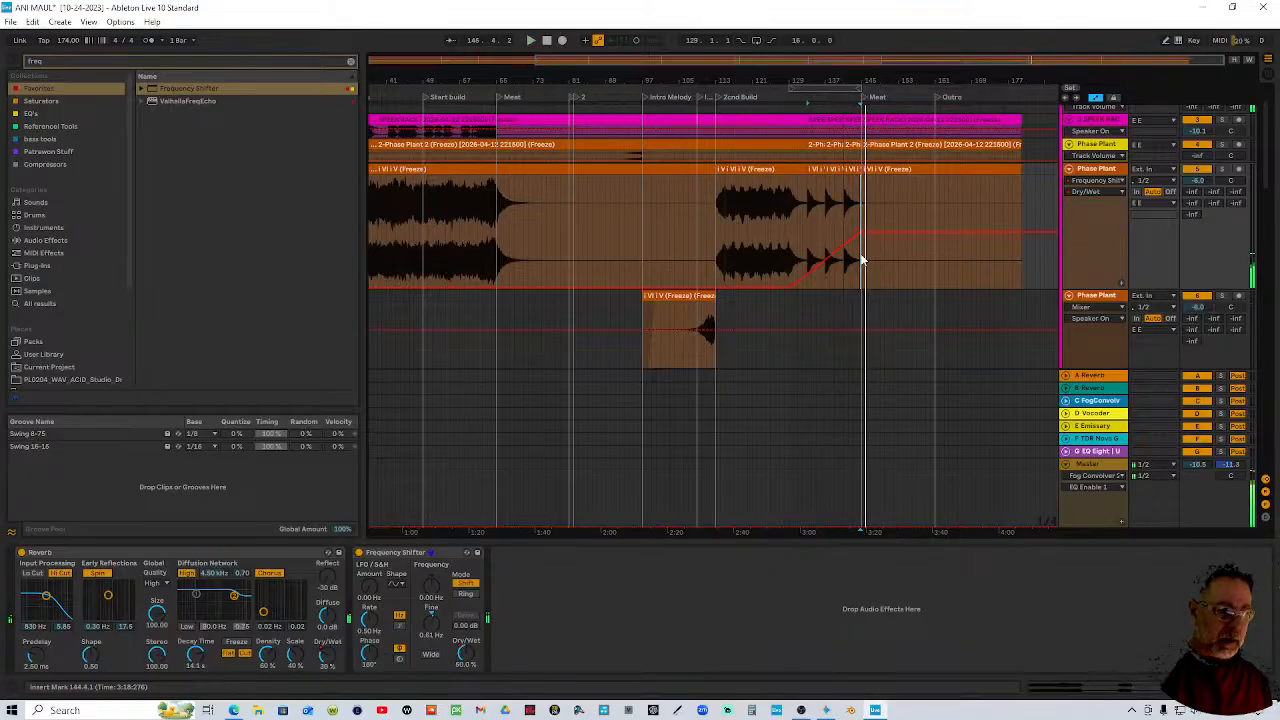
Shorten the green CORE DRUMS clip to end at bar 141 and track 22's second blue tamborine clip to end at bar 143
scroll(865, 265, down, 8)
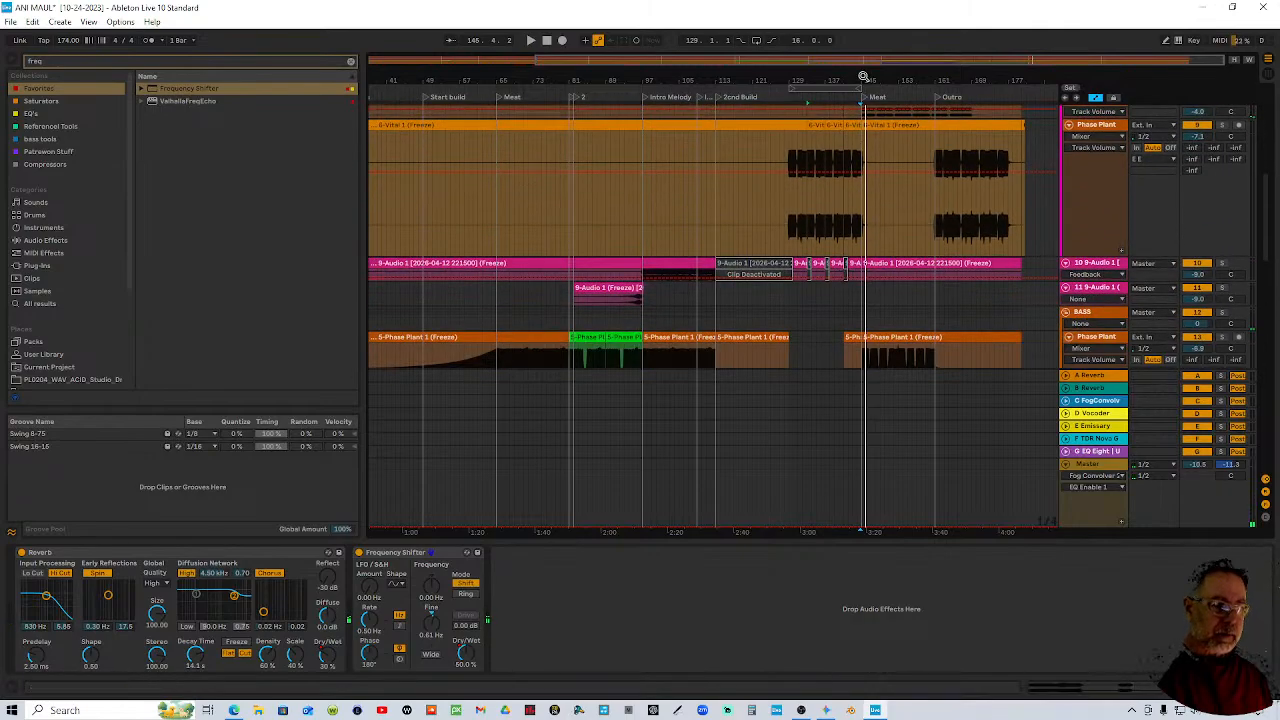
drag(862, 76, 860, 130)
scroll(845, 265, down, 6)
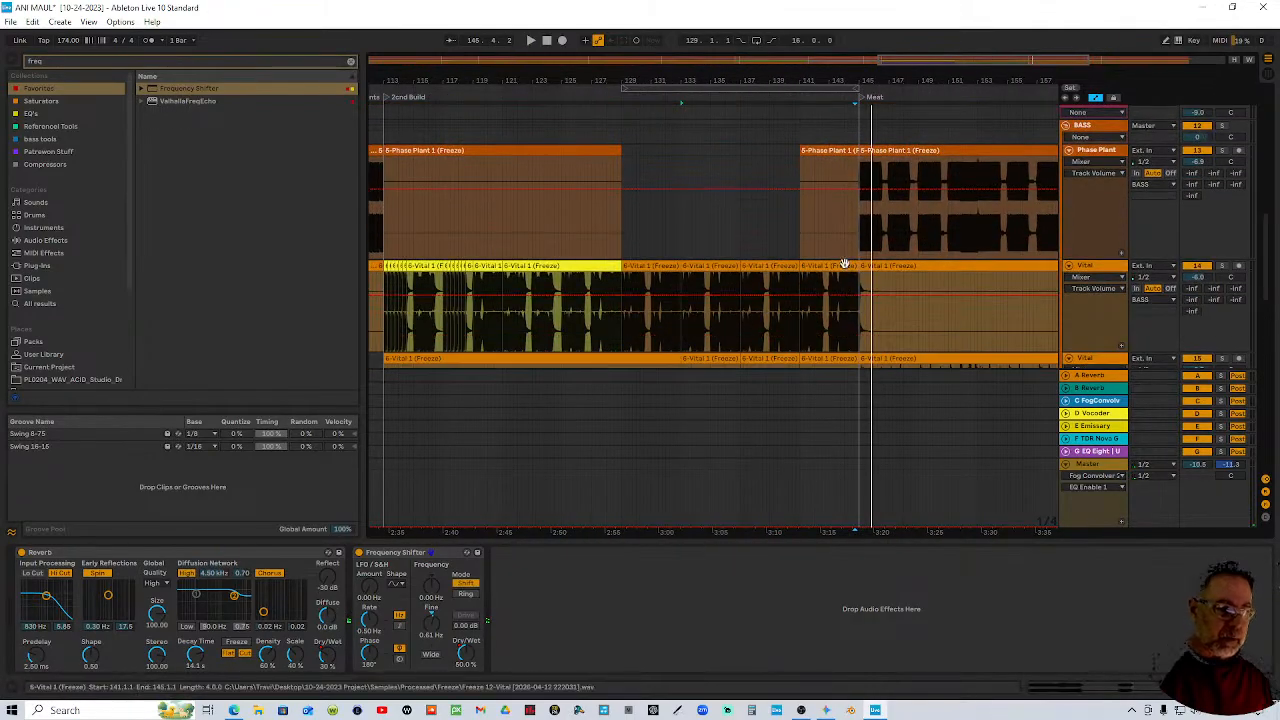
scroll(844, 268, down, 8)
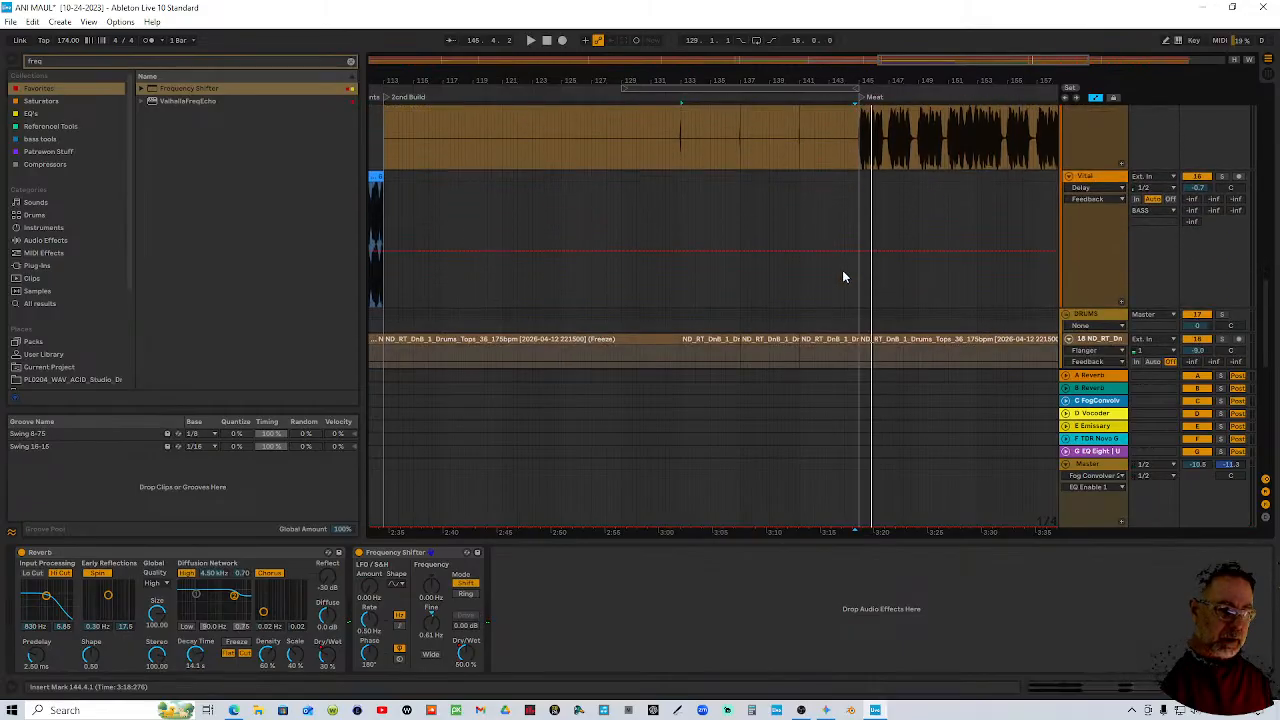
scroll(841, 274, down, 6)
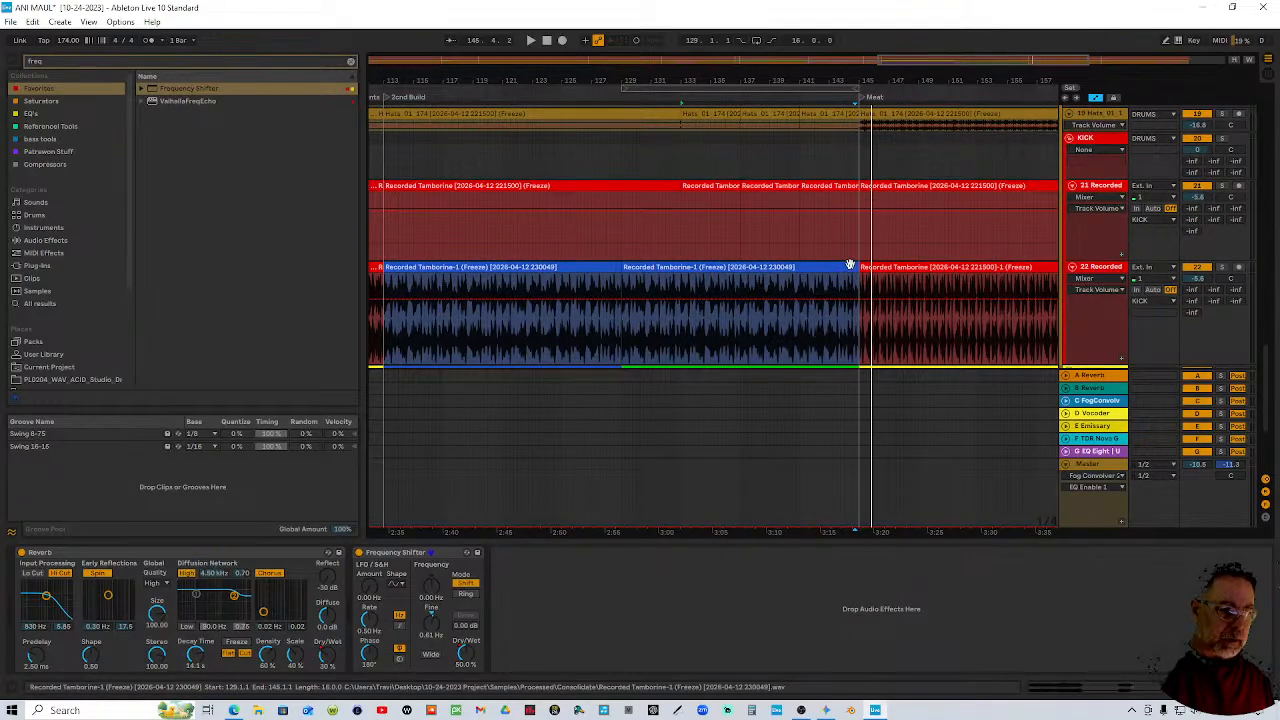
drag(851, 291, 799, 292)
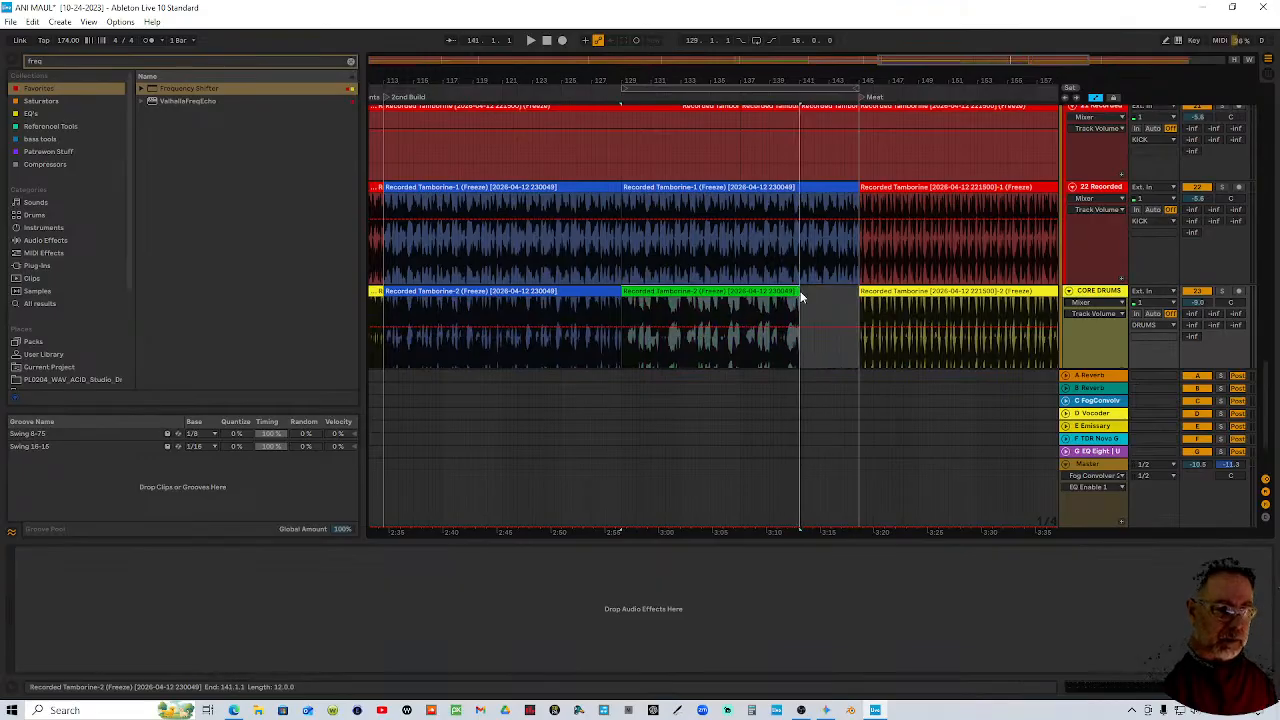
drag(857, 187, 829, 187)
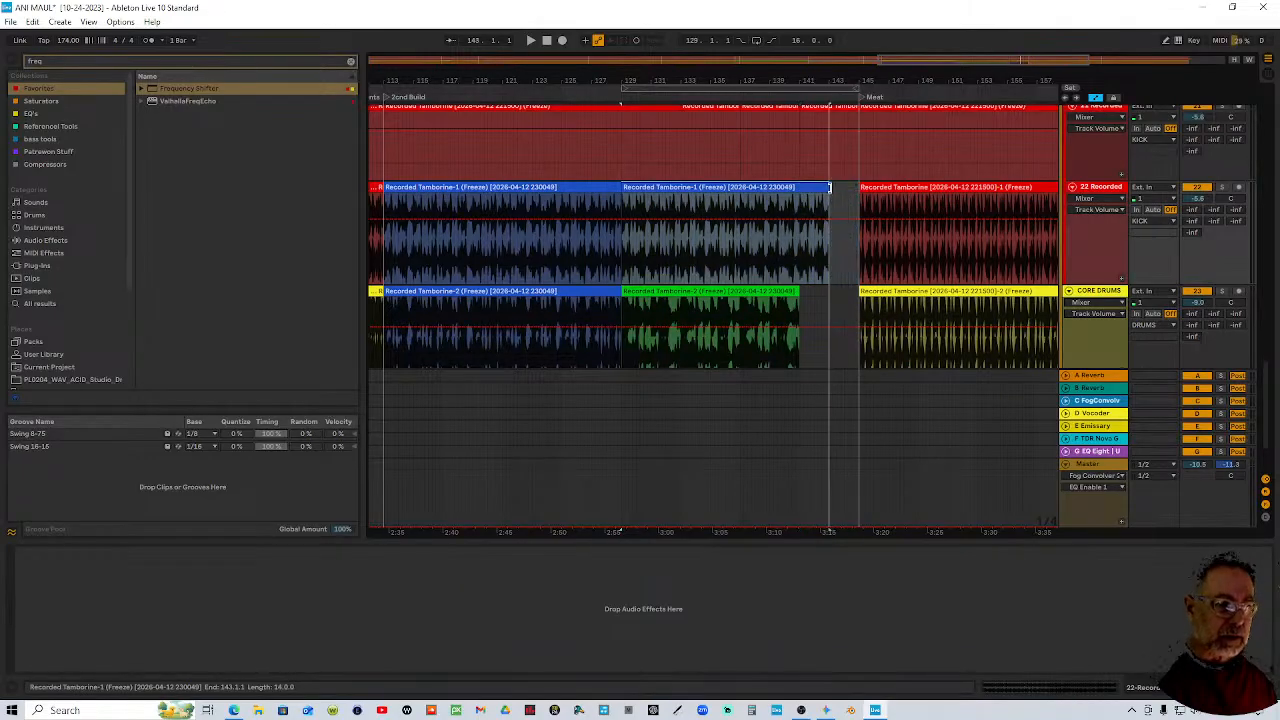
Play the end of the 2nd Build, then shorten the last Vital clip on track 14 before Meet to end at bar 143
click(782, 100)
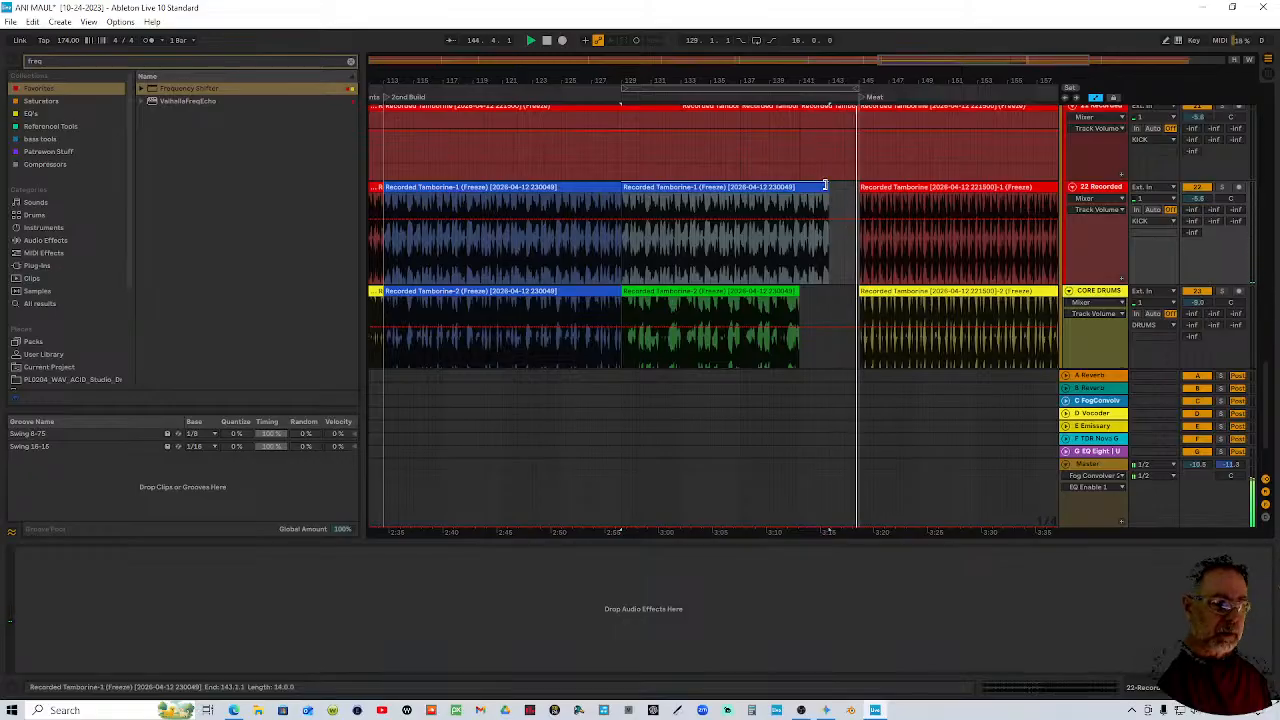
scroll(850, 205, down, 5)
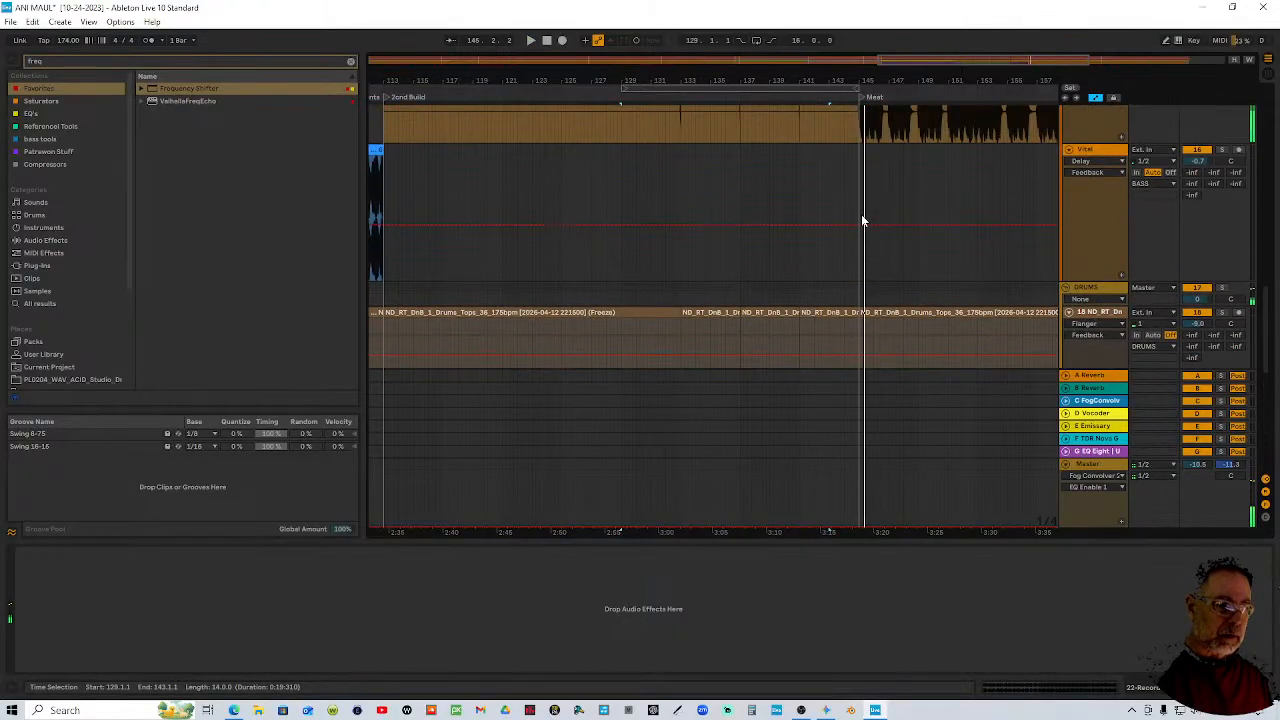
scroll(863, 220, up, 3)
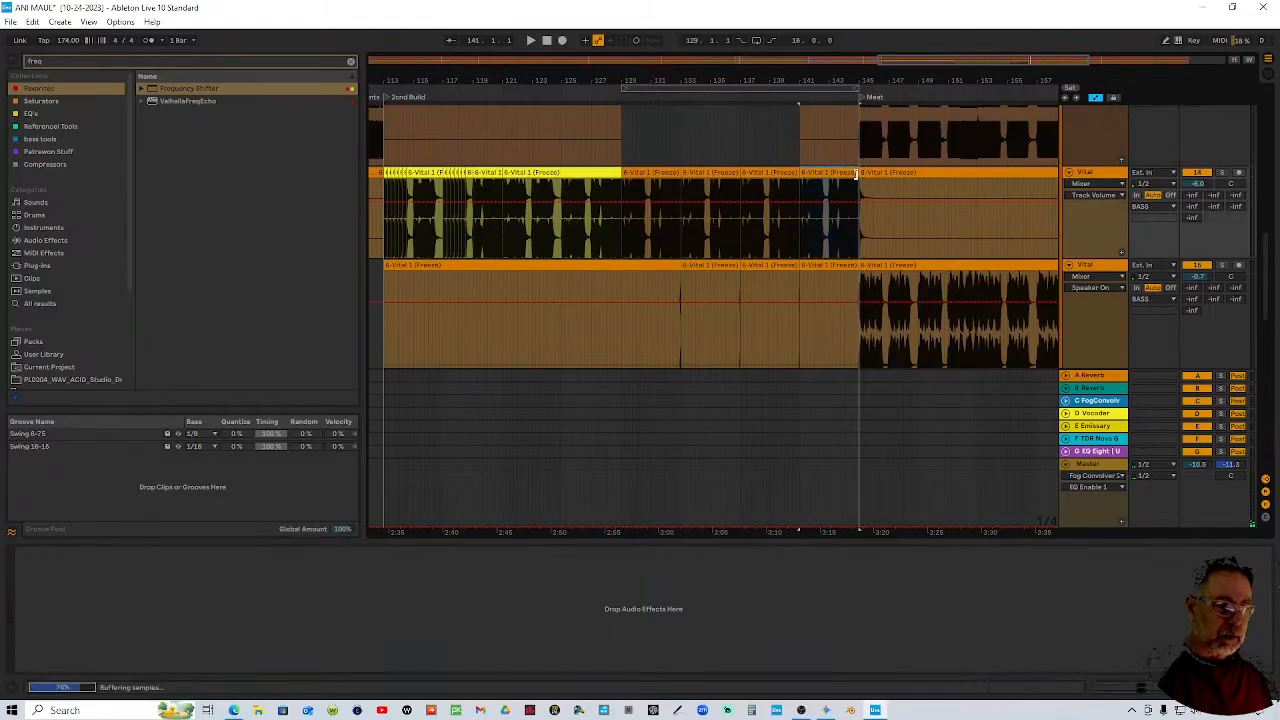
drag(856, 176, 826, 174)
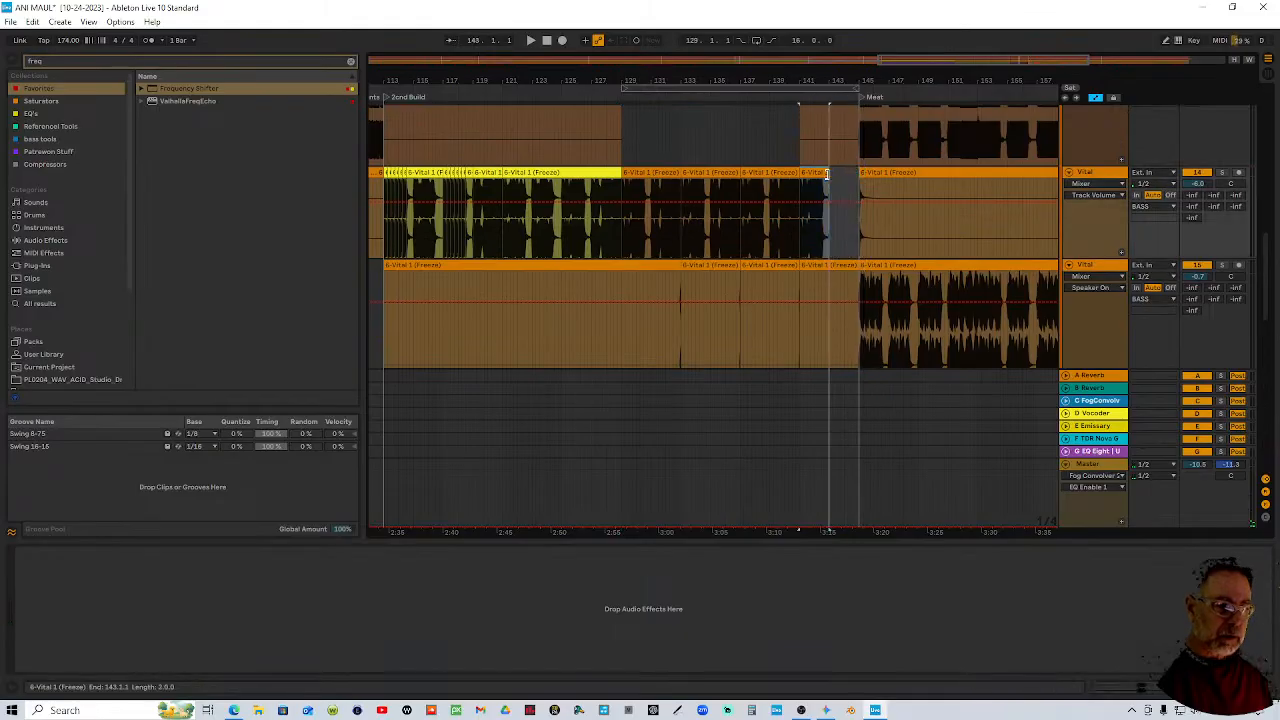
Play the transition from the 2nd Build into Meet and review the tracks across the whole arrangement
click(801, 100)
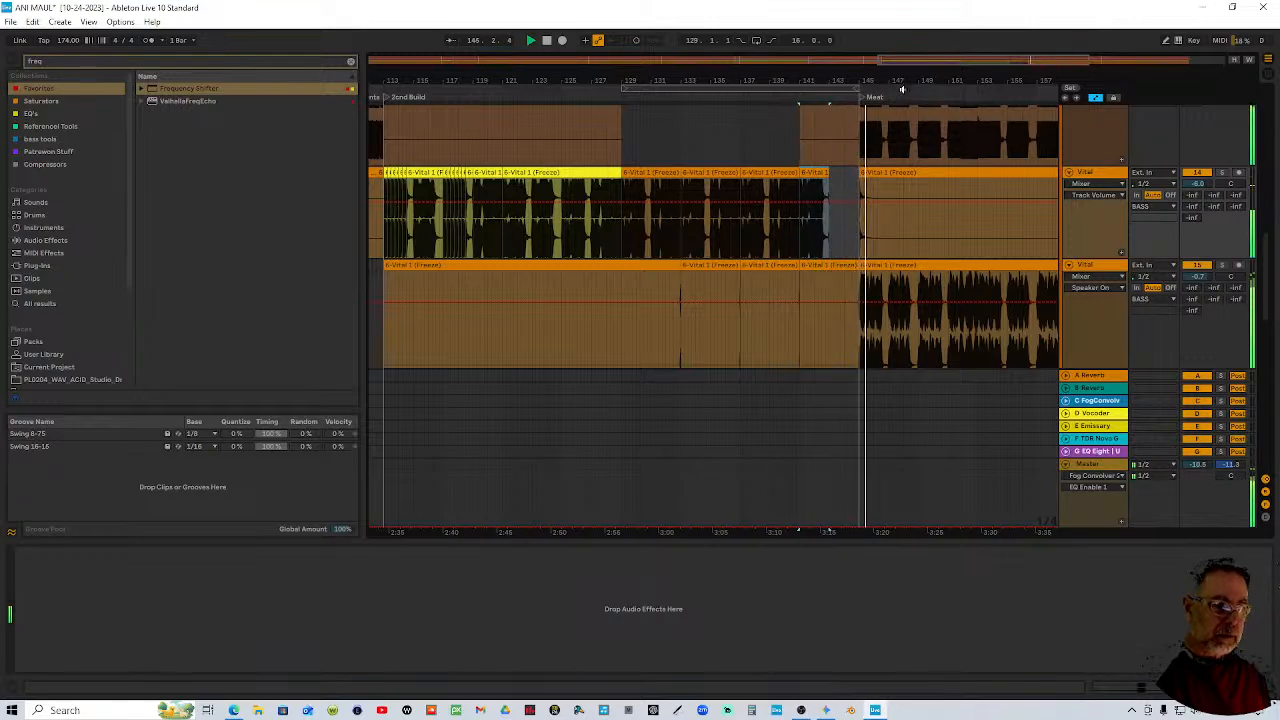
drag(914, 81, 800, 73)
scroll(828, 190, up, 5)
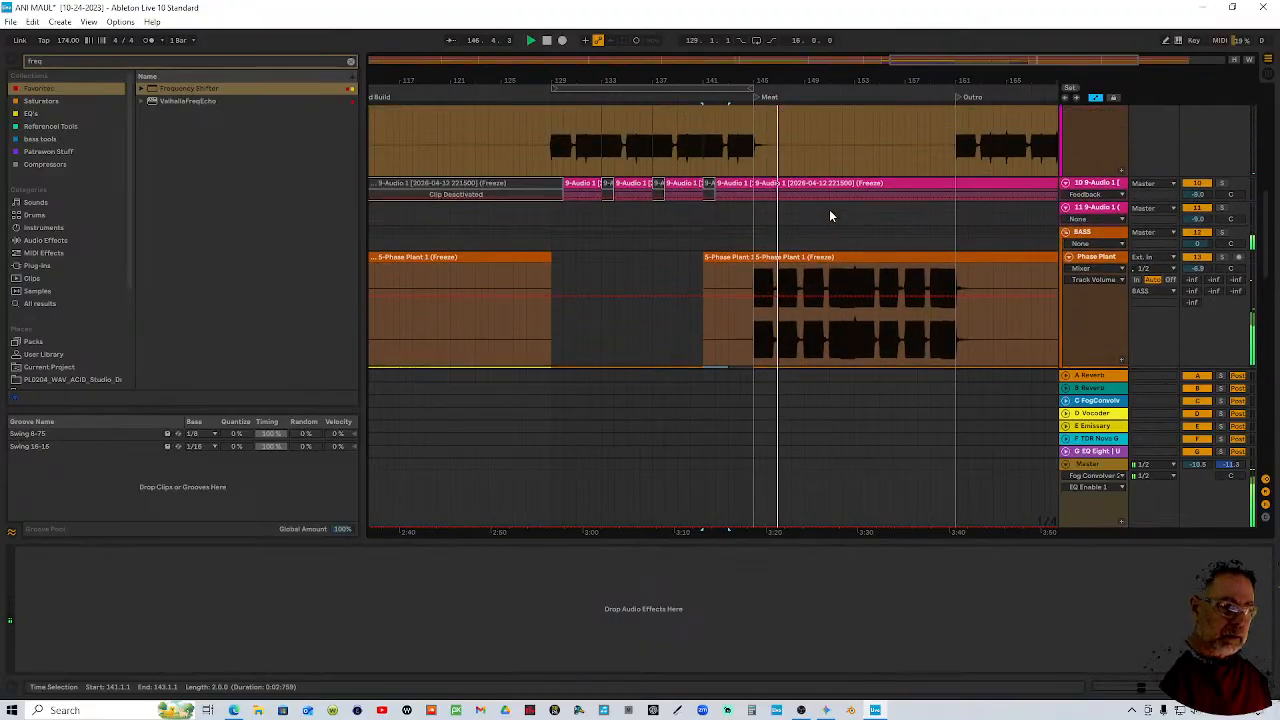
scroll(829, 212, up, 5)
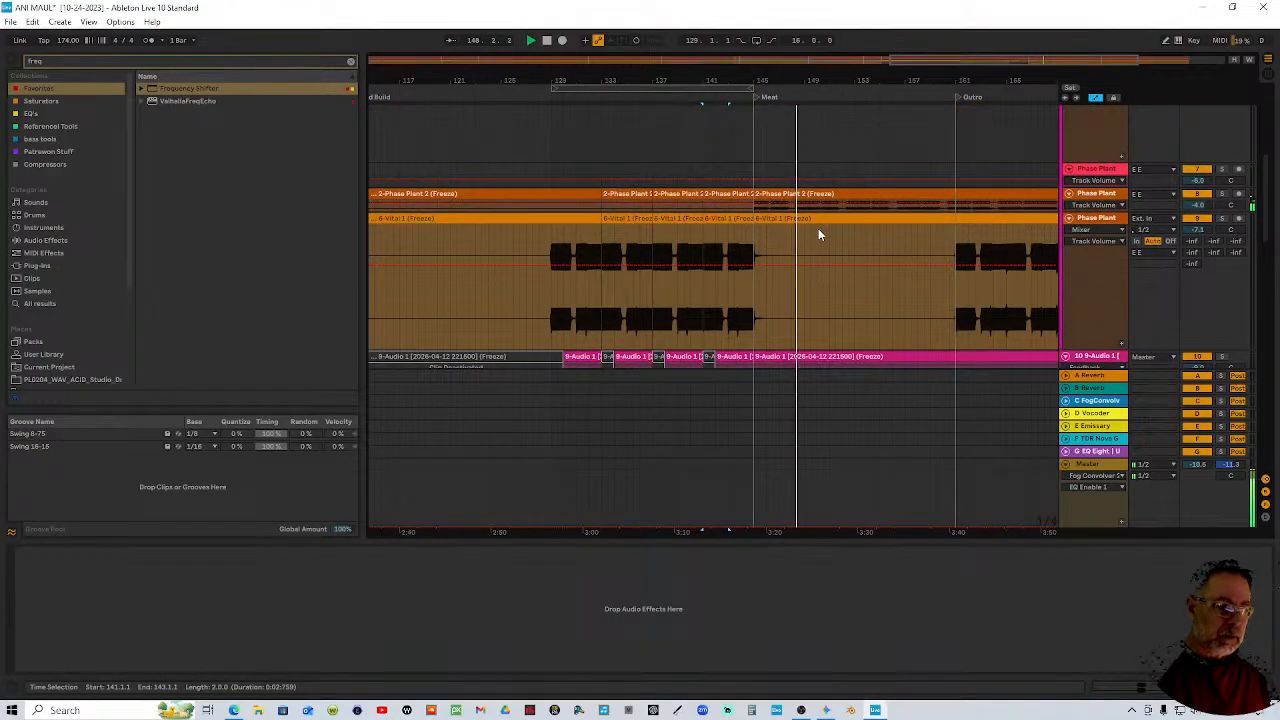
drag(822, 82, 921, 79)
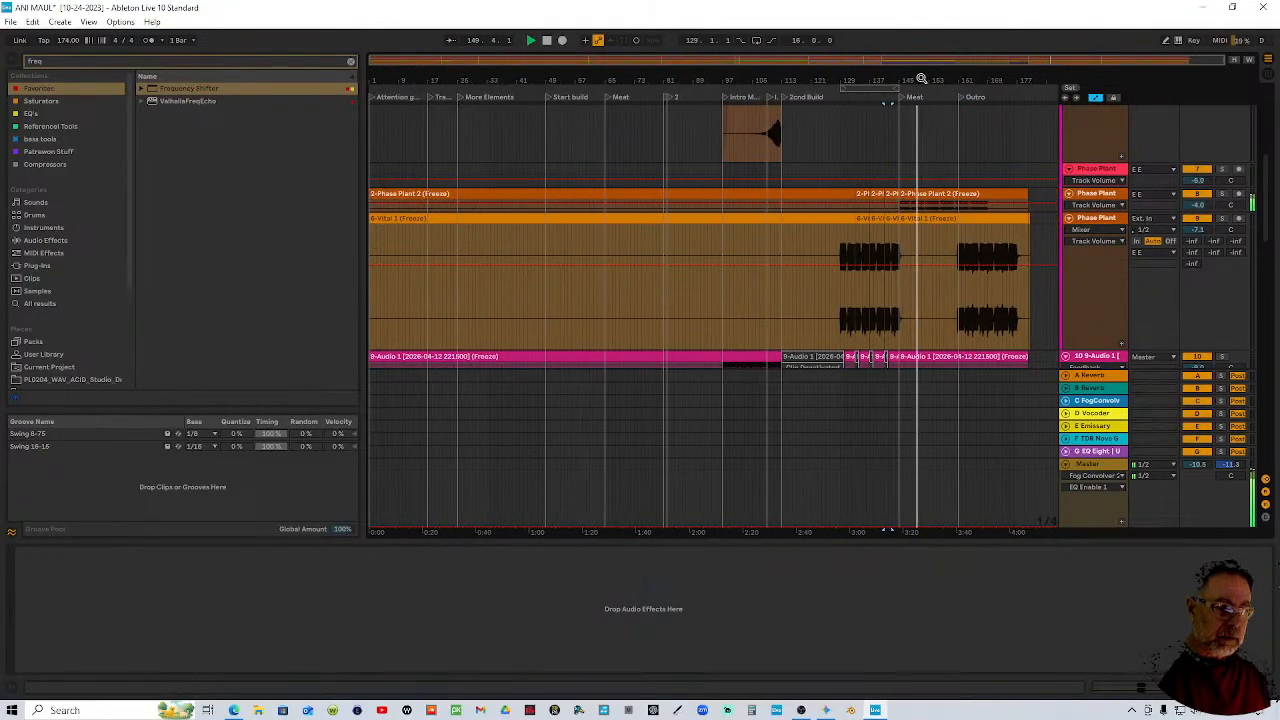
scroll(922, 163, up, 3)
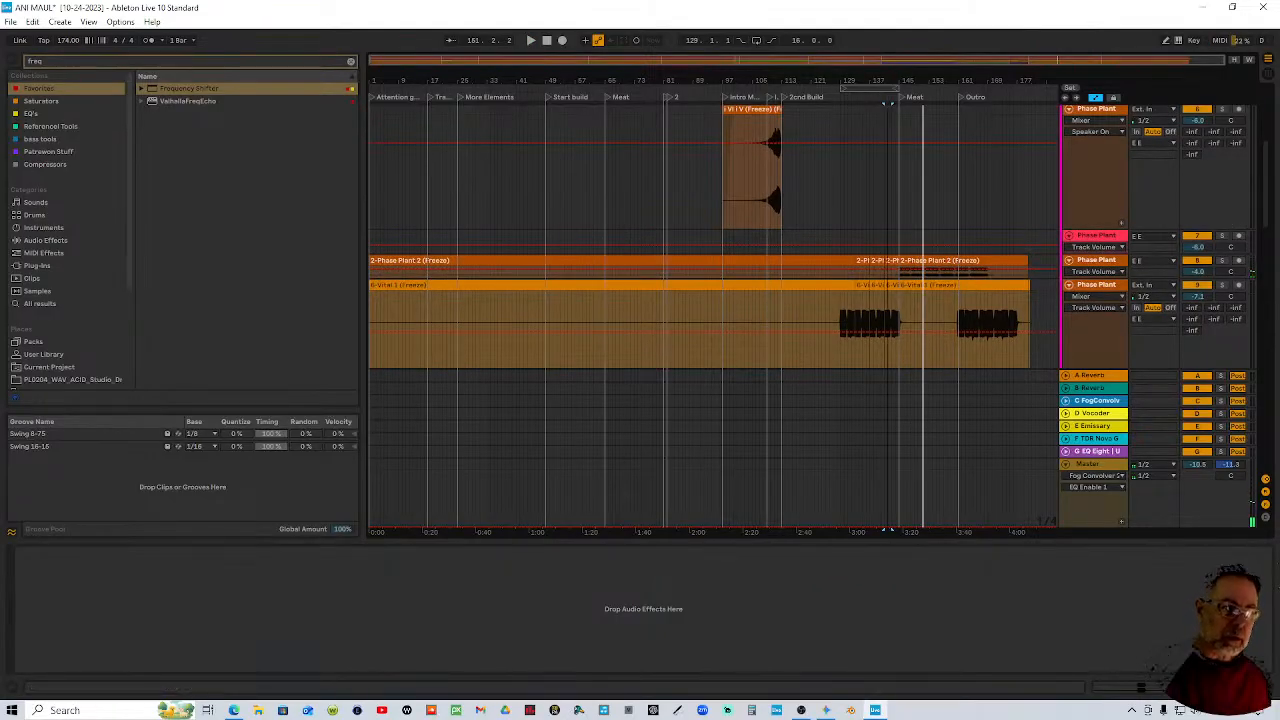
scroll(885, 177, up, 5)
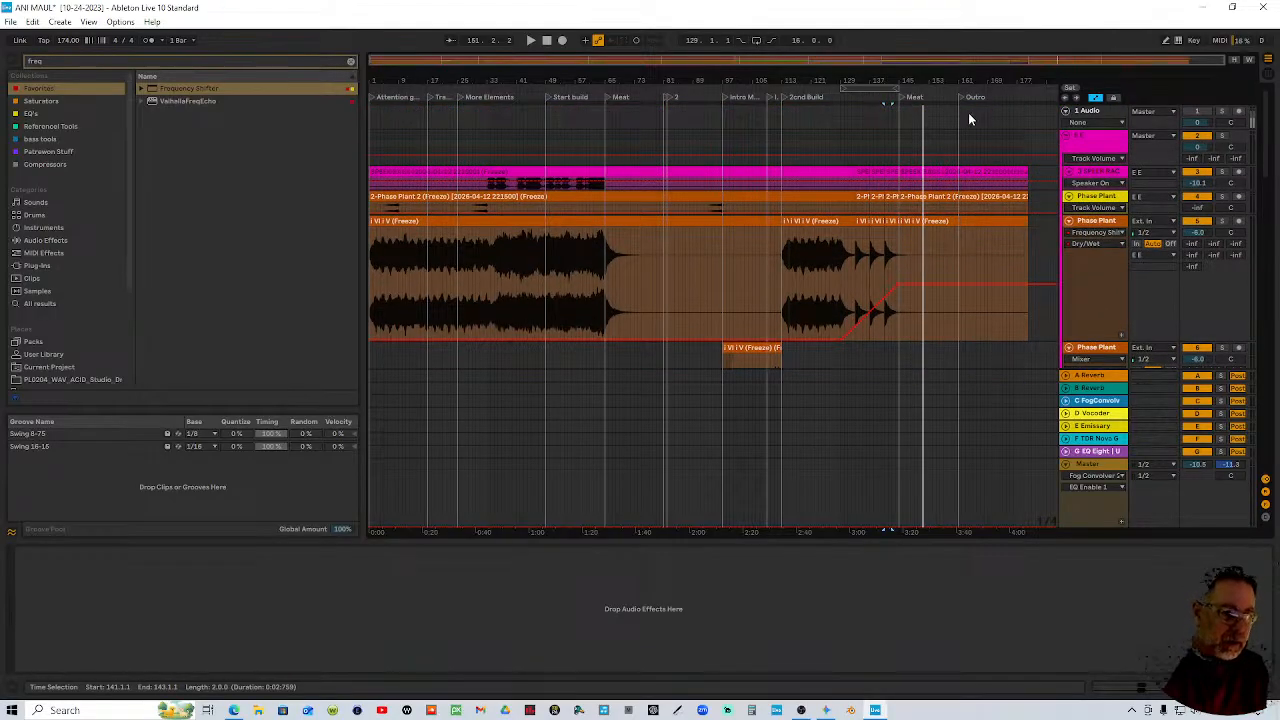
Open the Master track's TB_Spectrogram and play the track from about bar 39 to examine its frequency content
click(1108, 466)
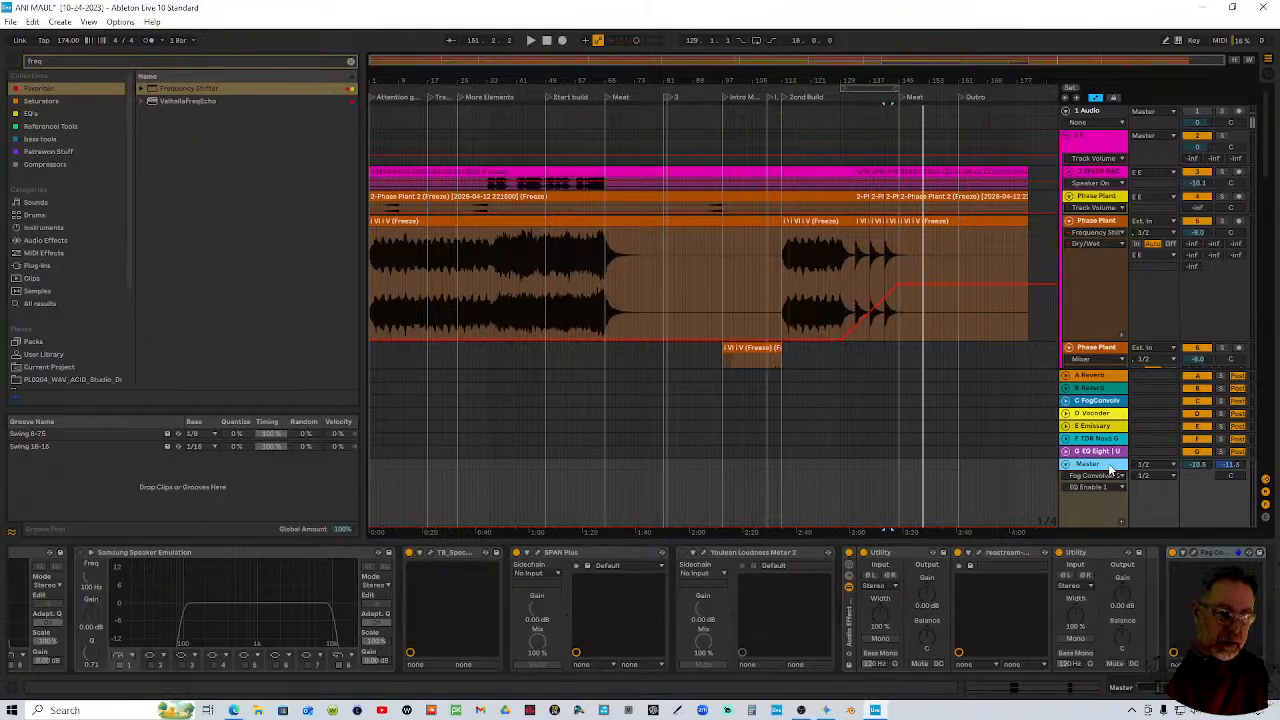
click(430, 553)
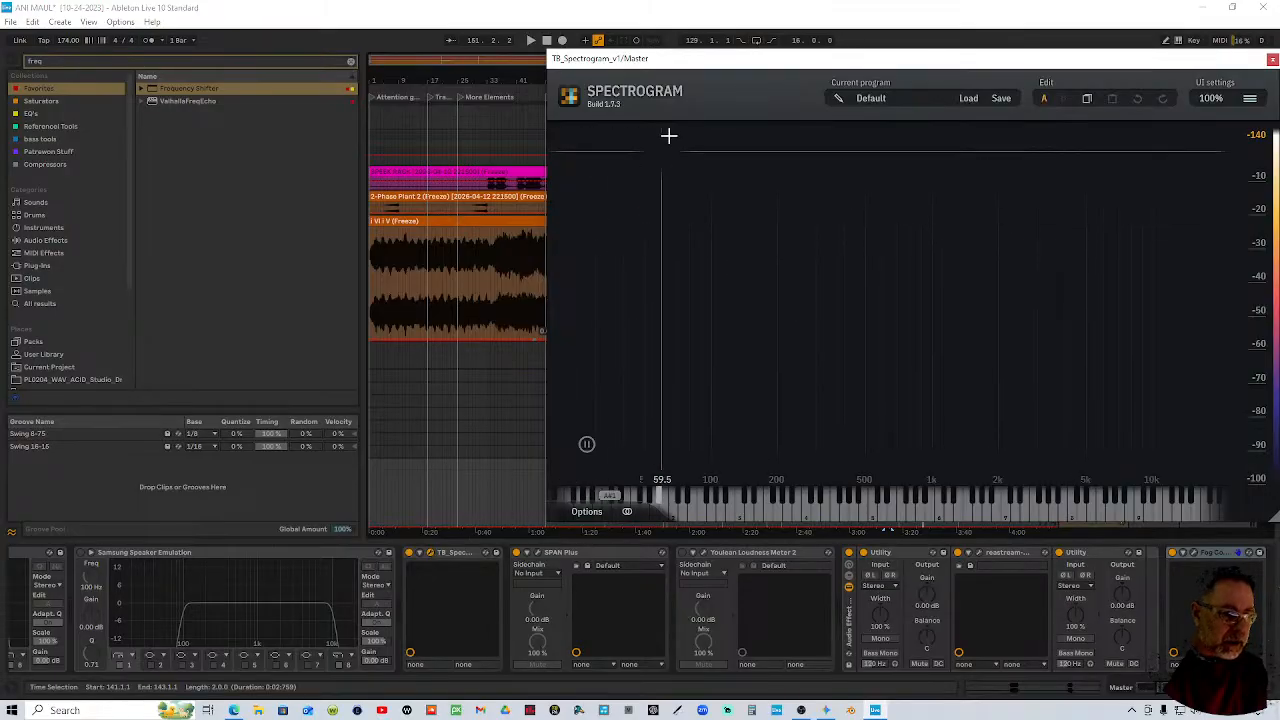
drag(725, 50, 830, 183)
click(535, 104)
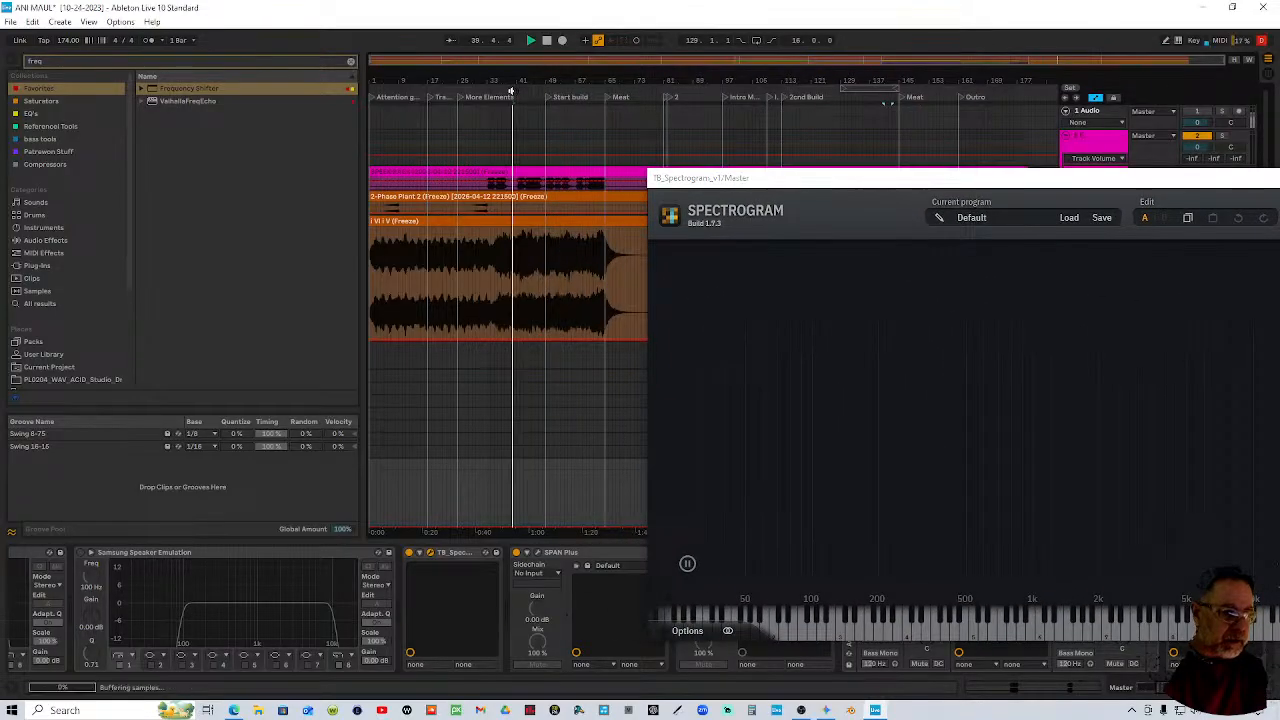
drag(898, 183, 670, 15)
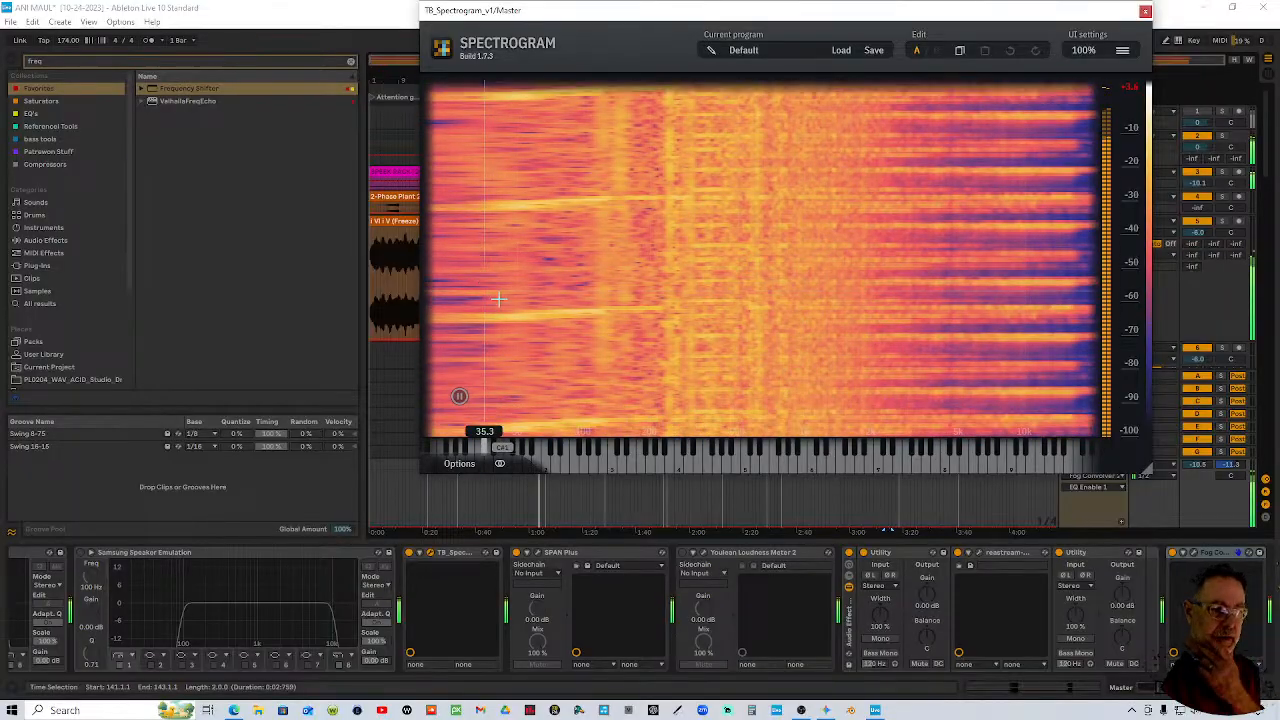
Open the Master's SPAN Plus, arrange it beside the spectrogram, examine the mix's spectrum during playback, and close both analyzers
click(541, 554)
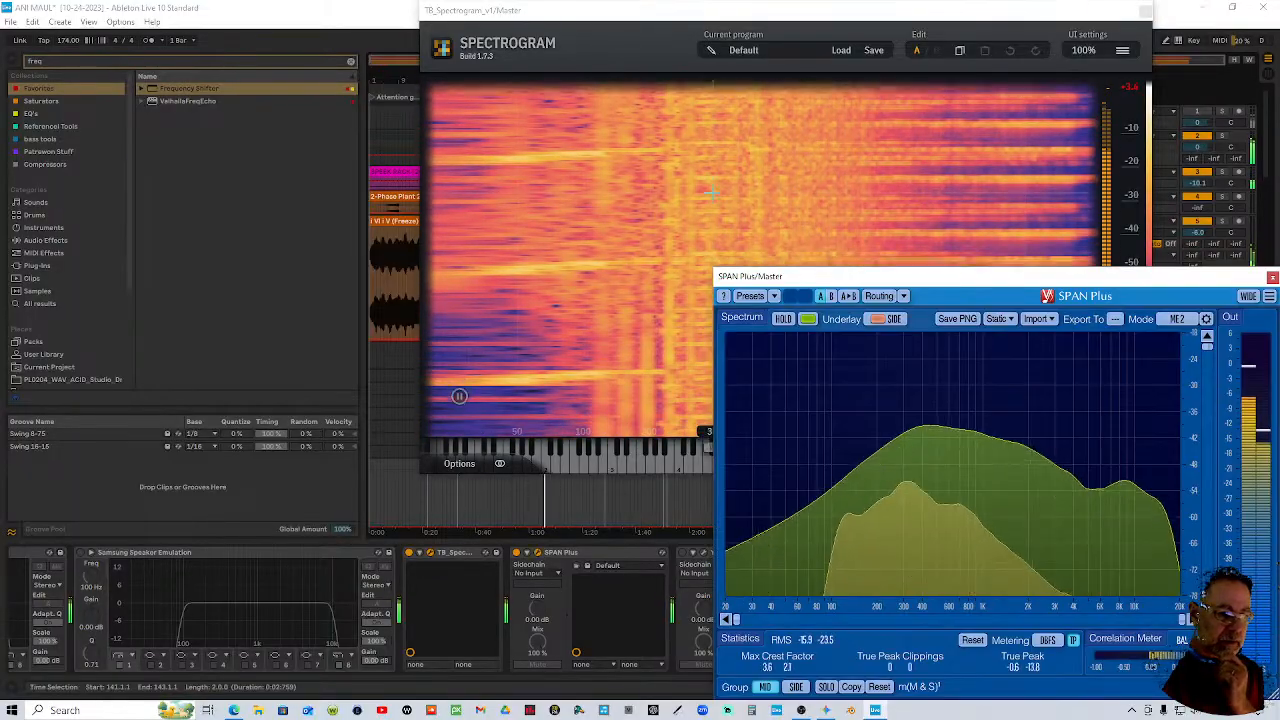
click(633, 46)
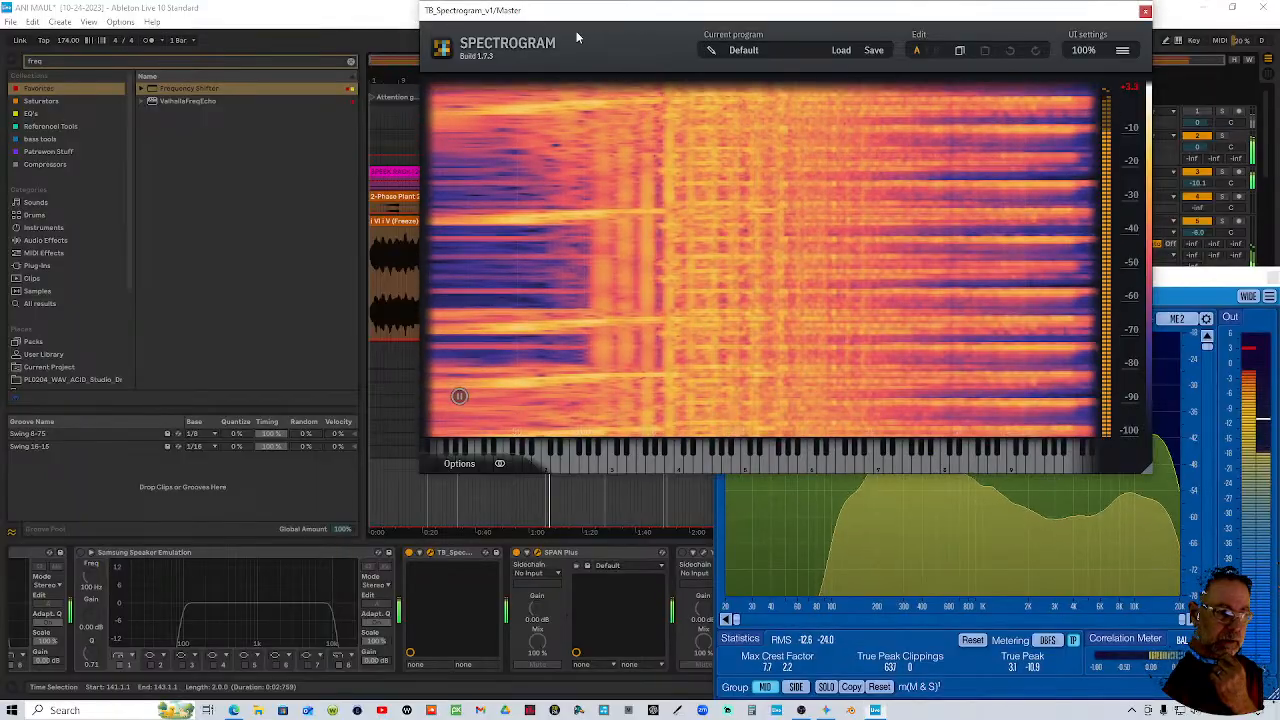
drag(619, 20, 289, 75)
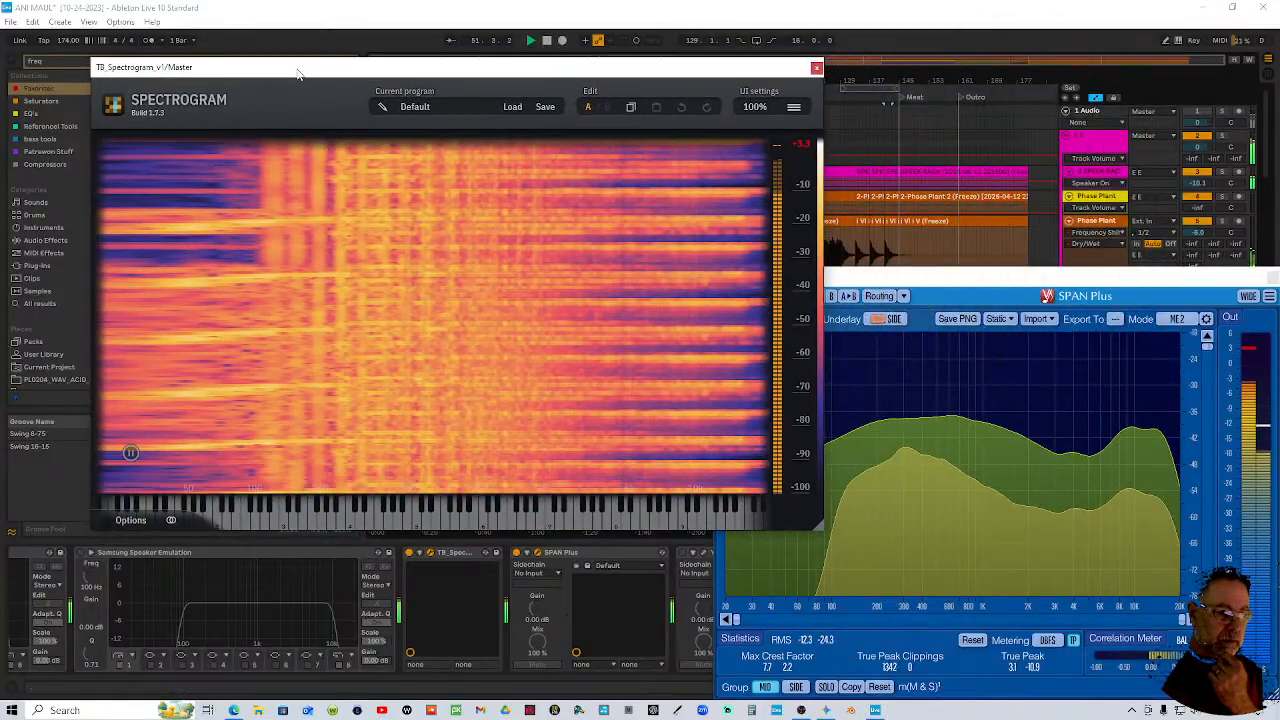
drag(1229, 277, 945, 101)
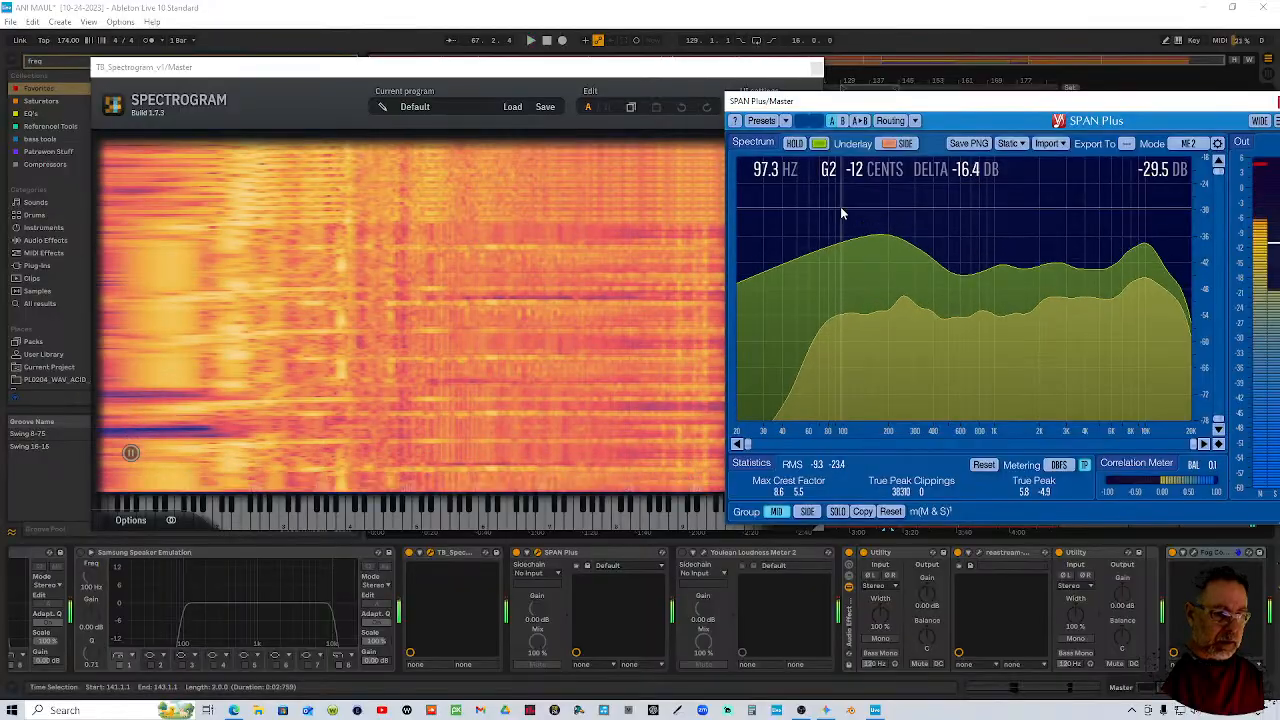
drag(1231, 108, 851, 133)
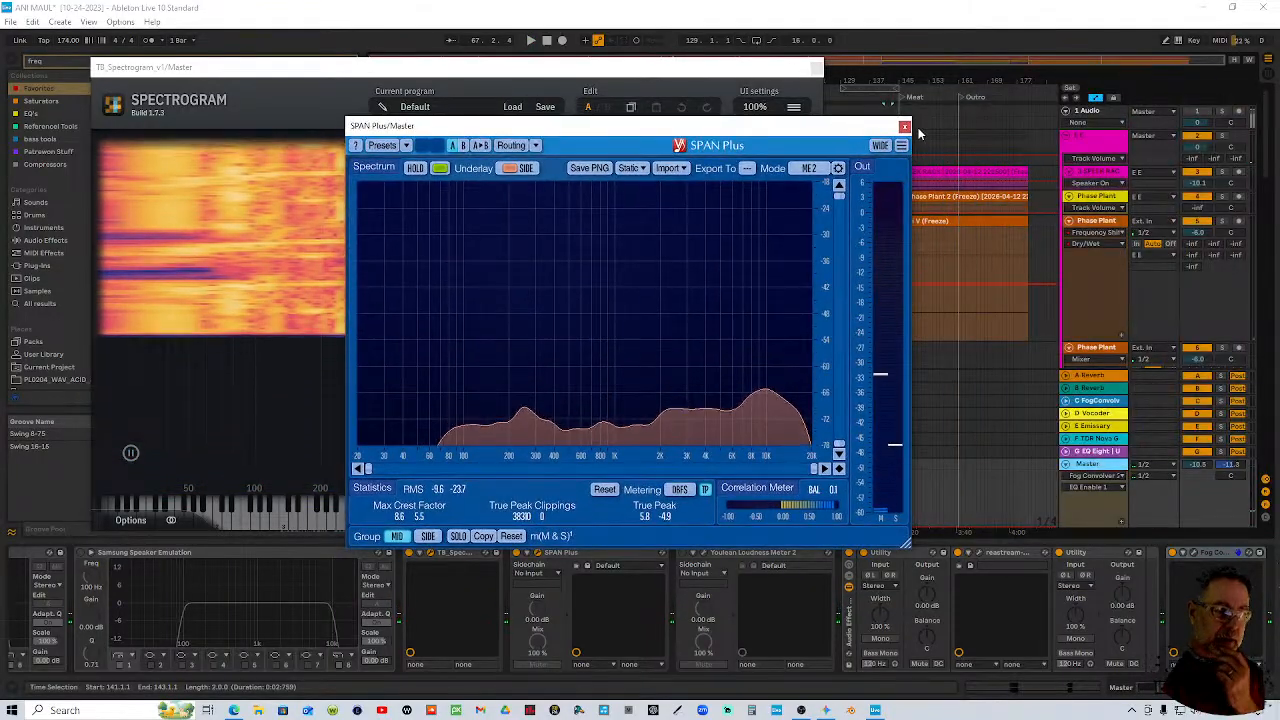
click(904, 126)
click(816, 68)
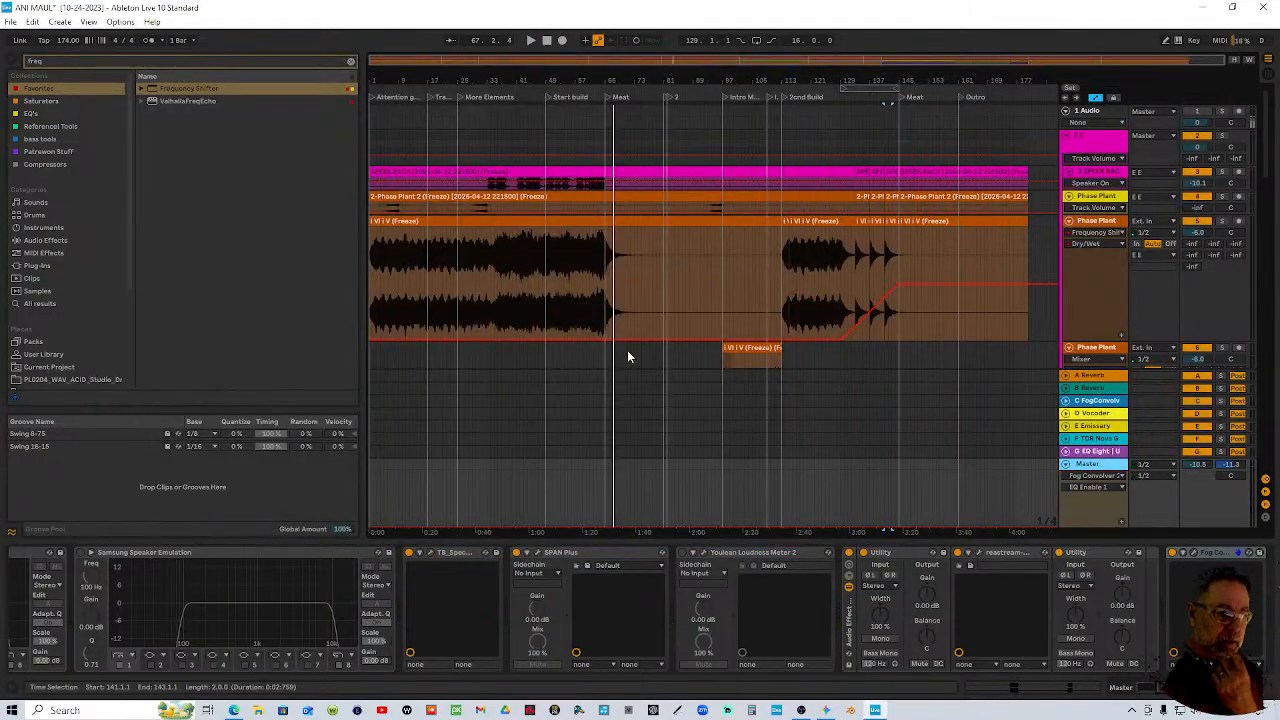
Review the tracks down to the drums and play the passage into the first Meet while toggling track 21 to check its tamborine
scroll(626, 348, down, 5)
scroll(614, 383, down, 8)
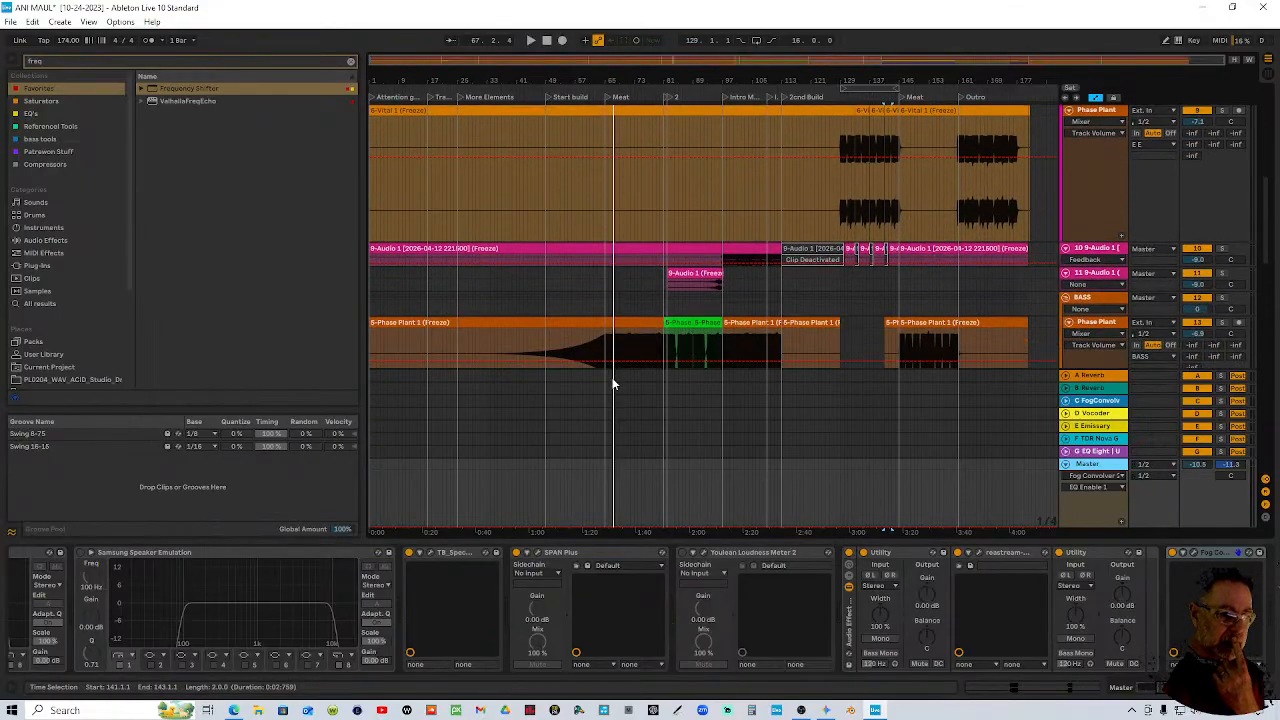
scroll(613, 383, down, 10)
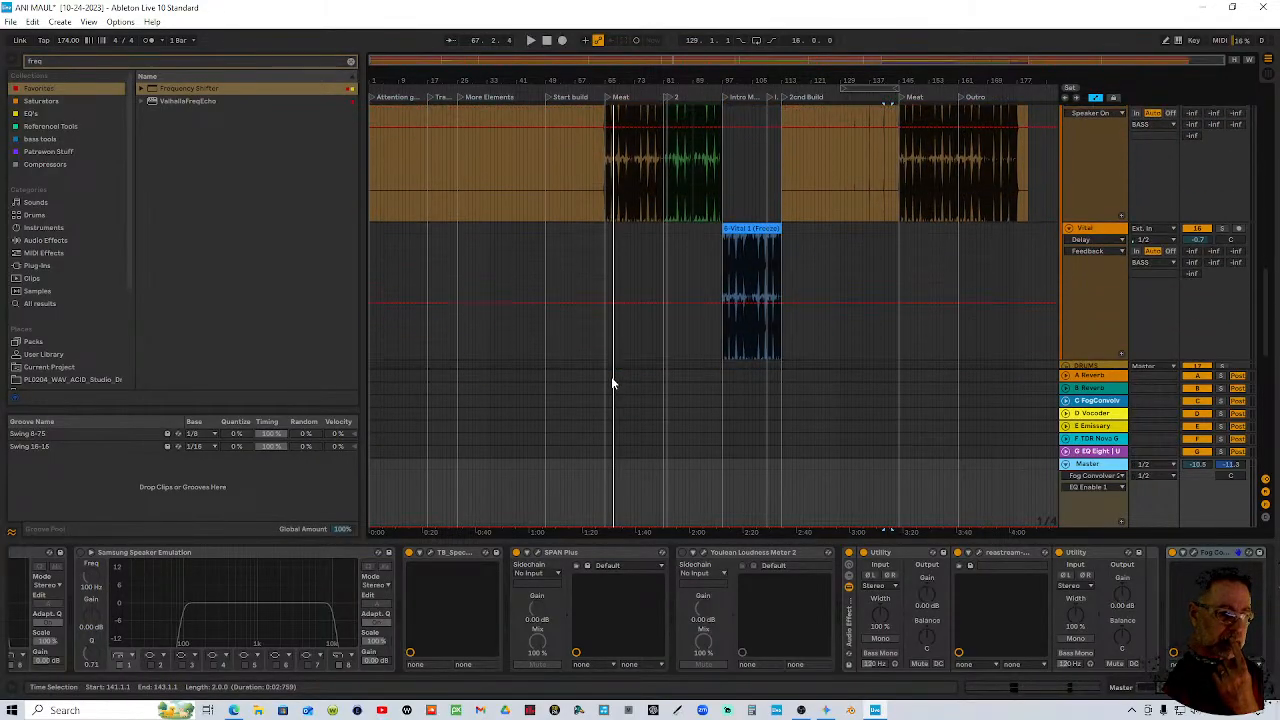
scroll(642, 307, down, 2)
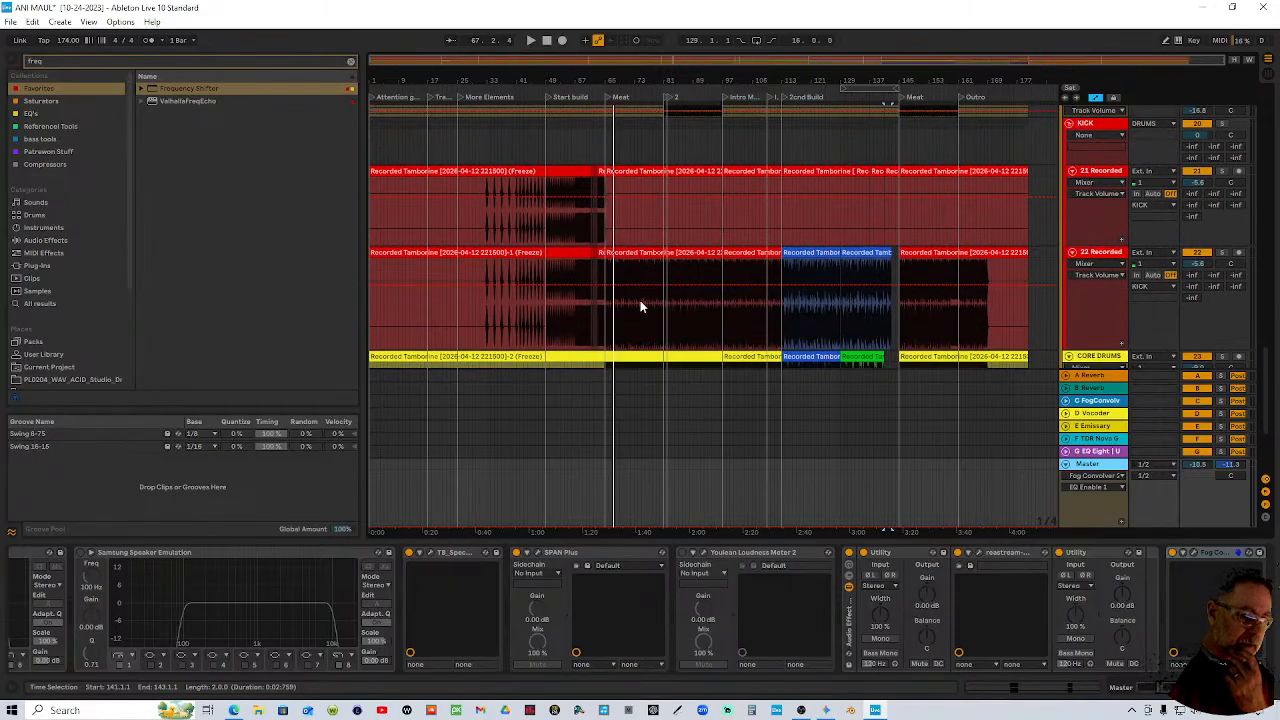
drag(598, 81, 642, 80)
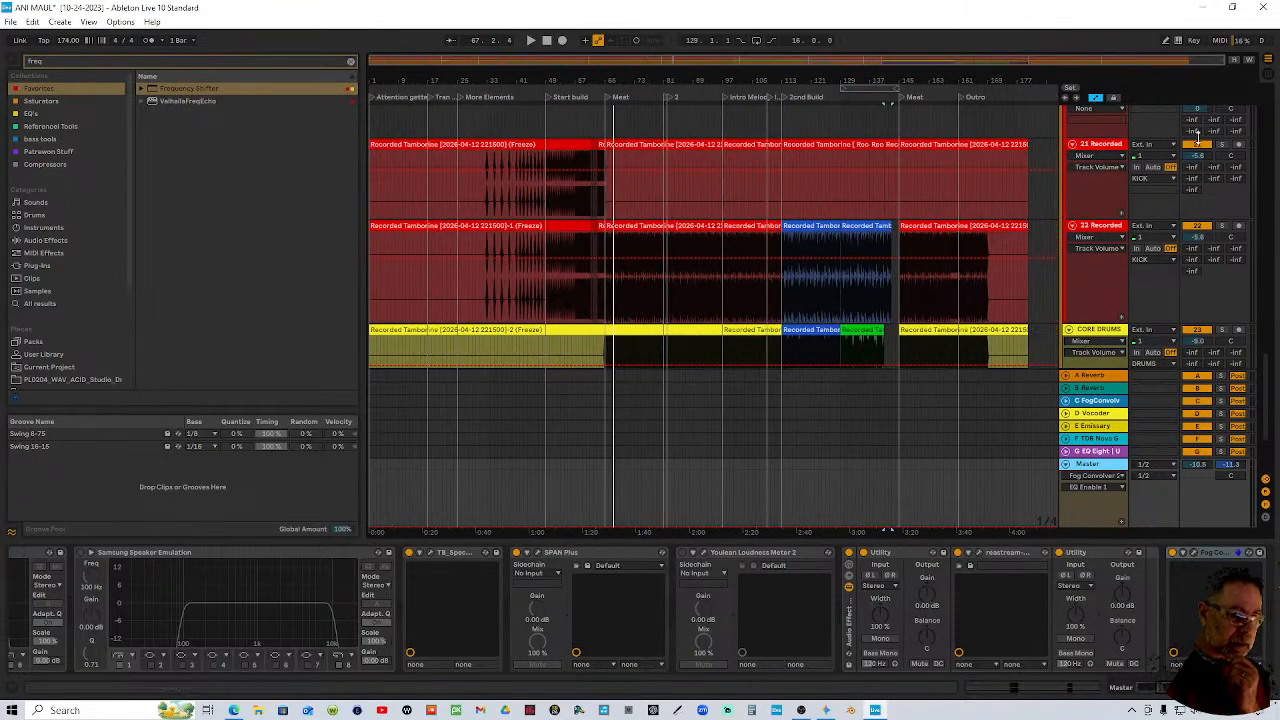
click(1203, 146)
click(579, 96)
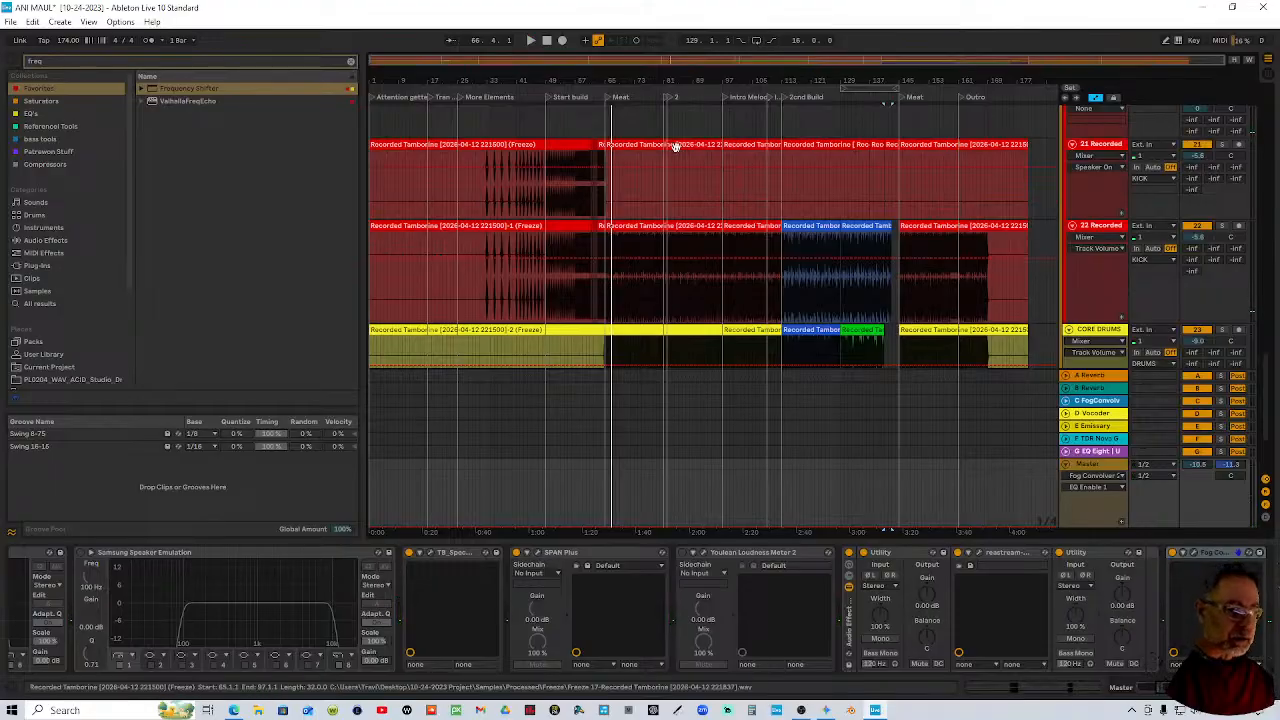
Consolidate track 21's tamborine clips from bar 1 to the start of the first Meet at bar 65 into one clip
drag(545, 77, 608, 124)
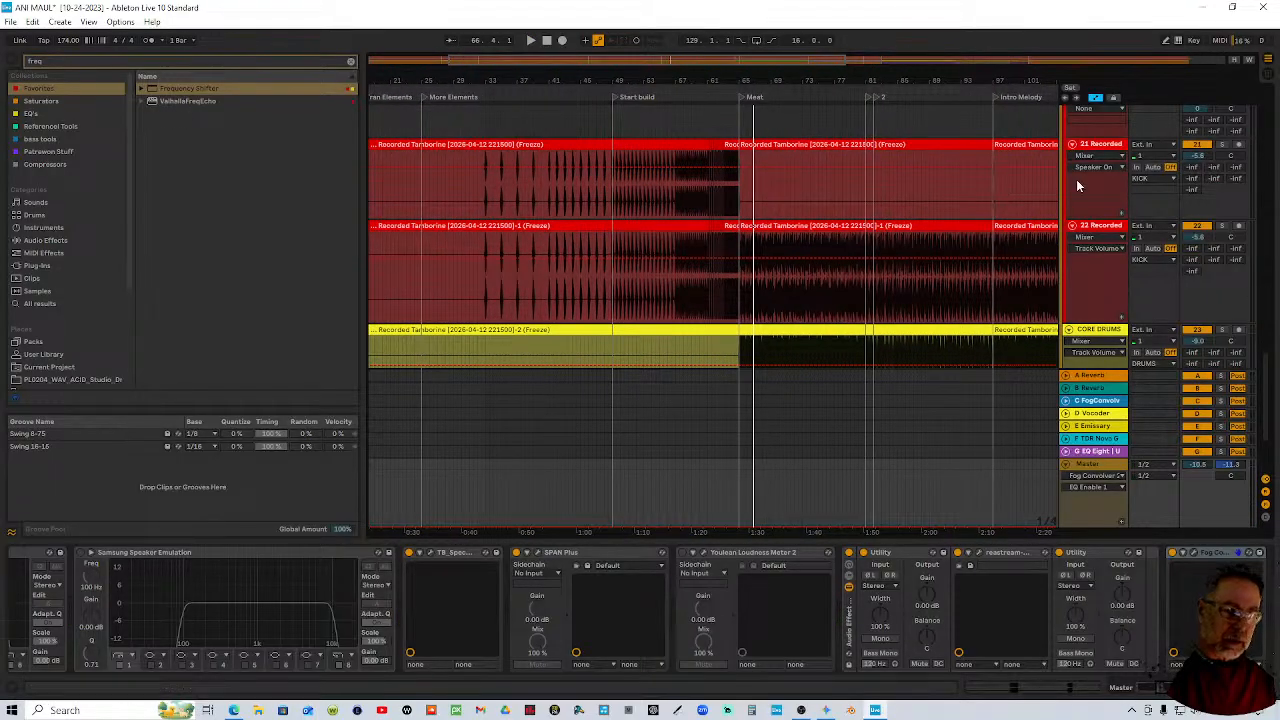
click(762, 145)
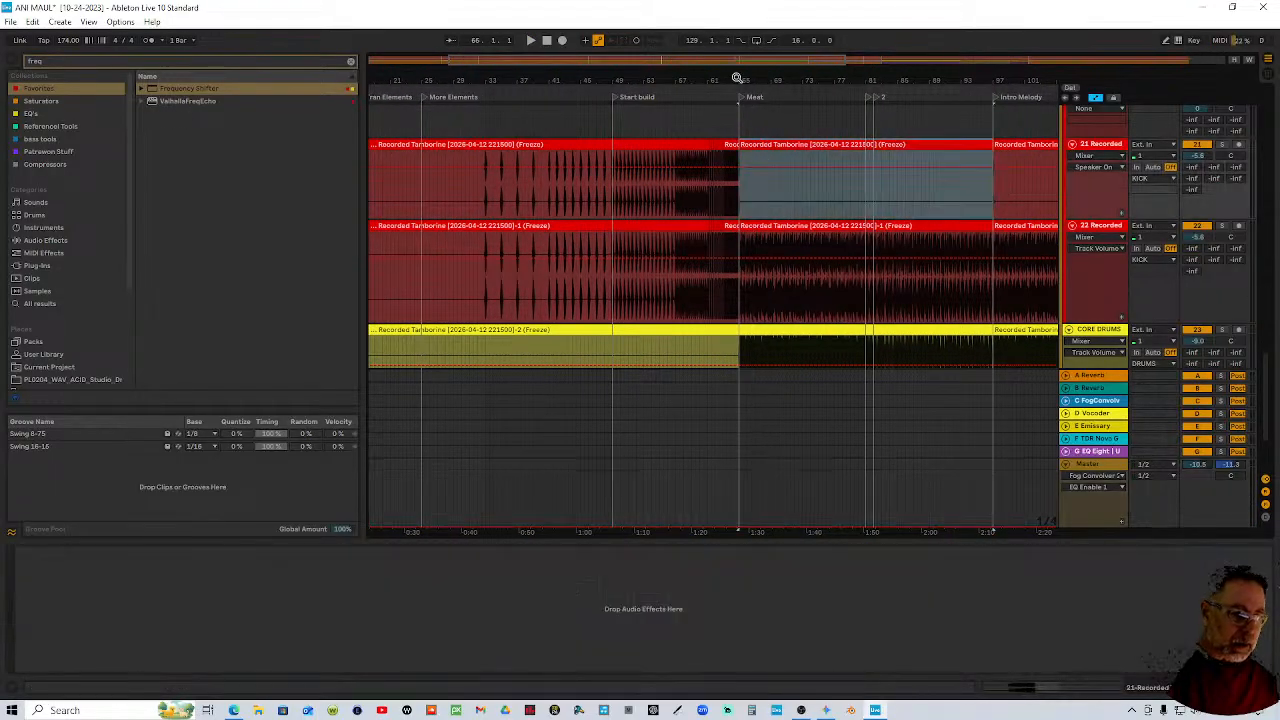
scroll(762, 145, up, 10)
click(755, 144)
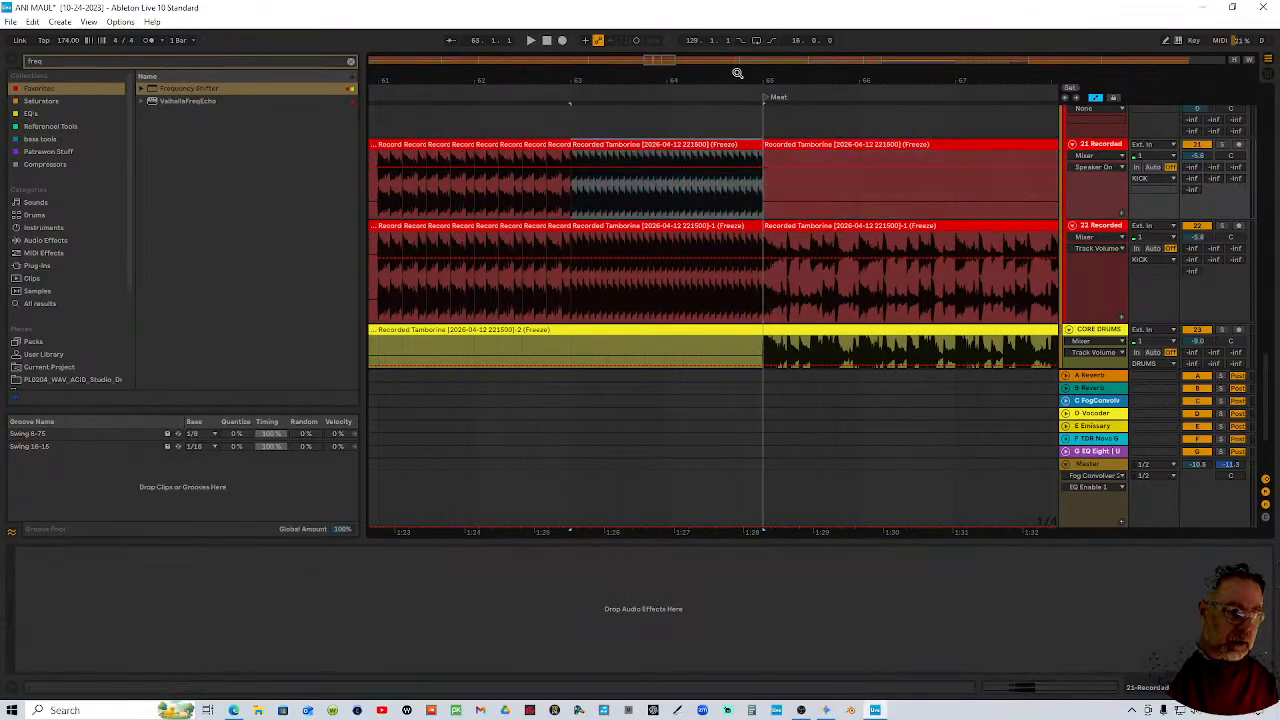
scroll(678, 145, down, 10)
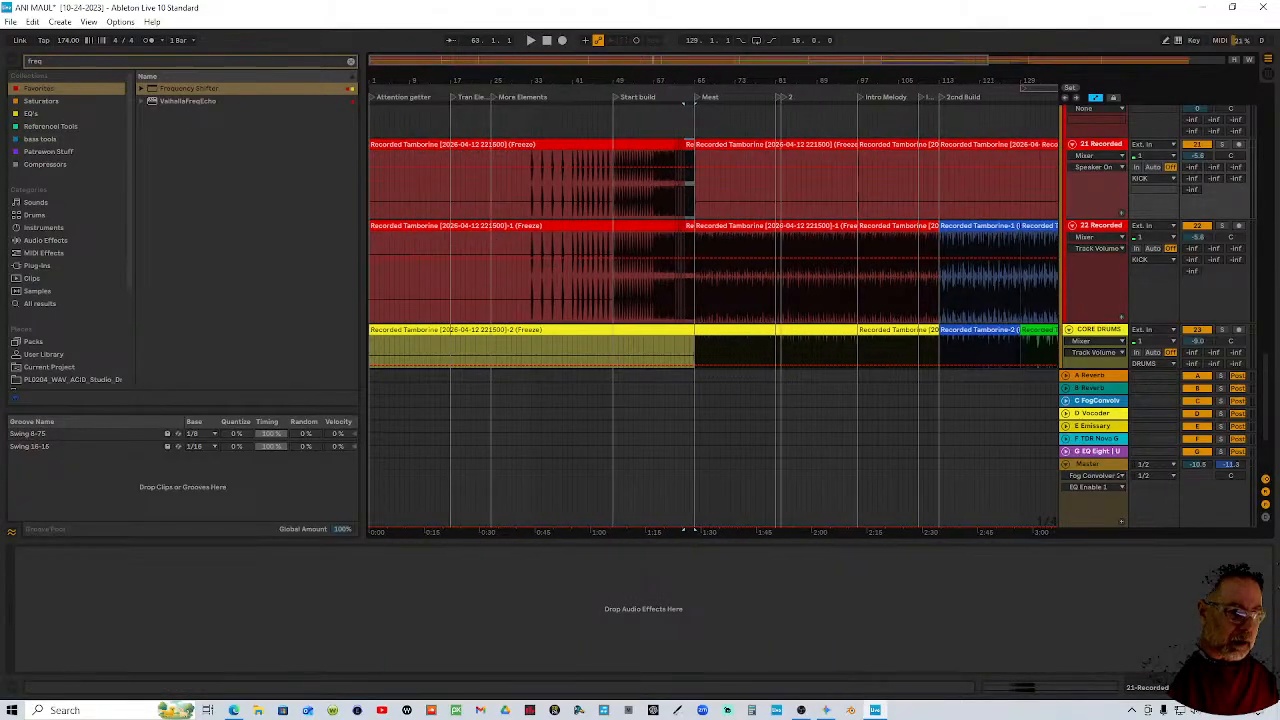
click(418, 144)
key(ctrl+j)
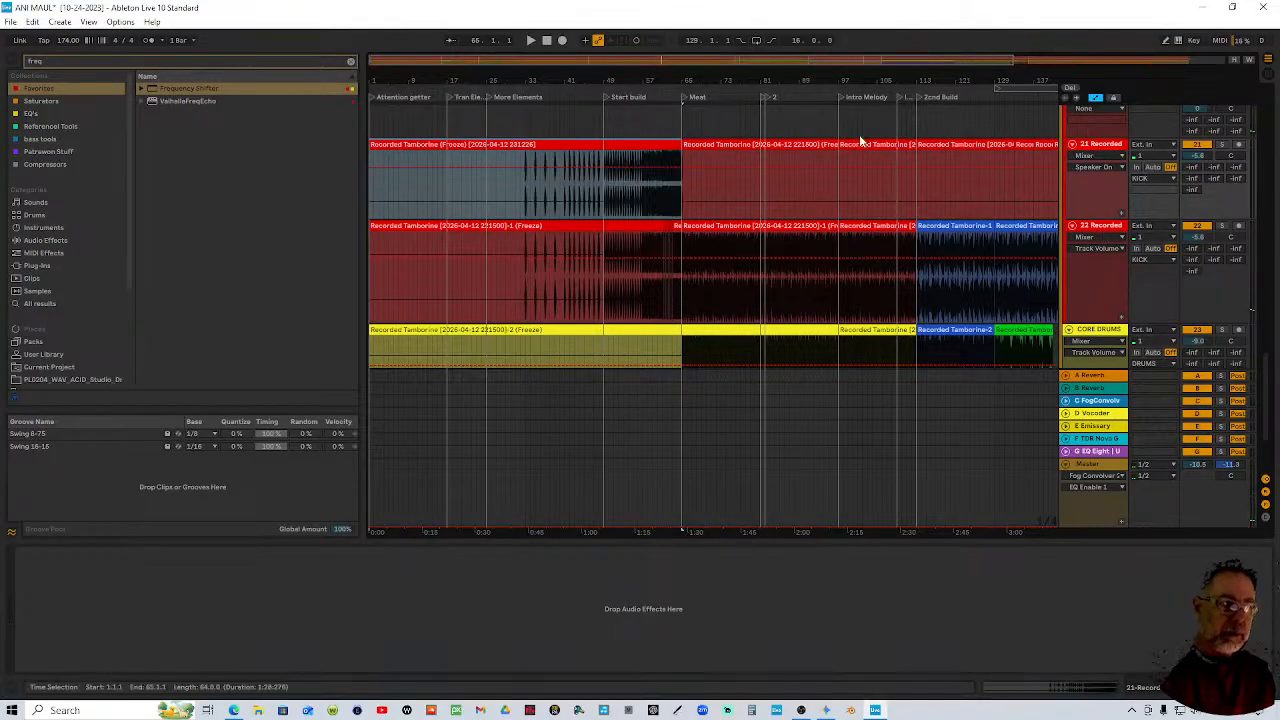
Delete all of track 21's tamborine clips from bar 65 through the Outro
drag(692, 70, 683, 150)
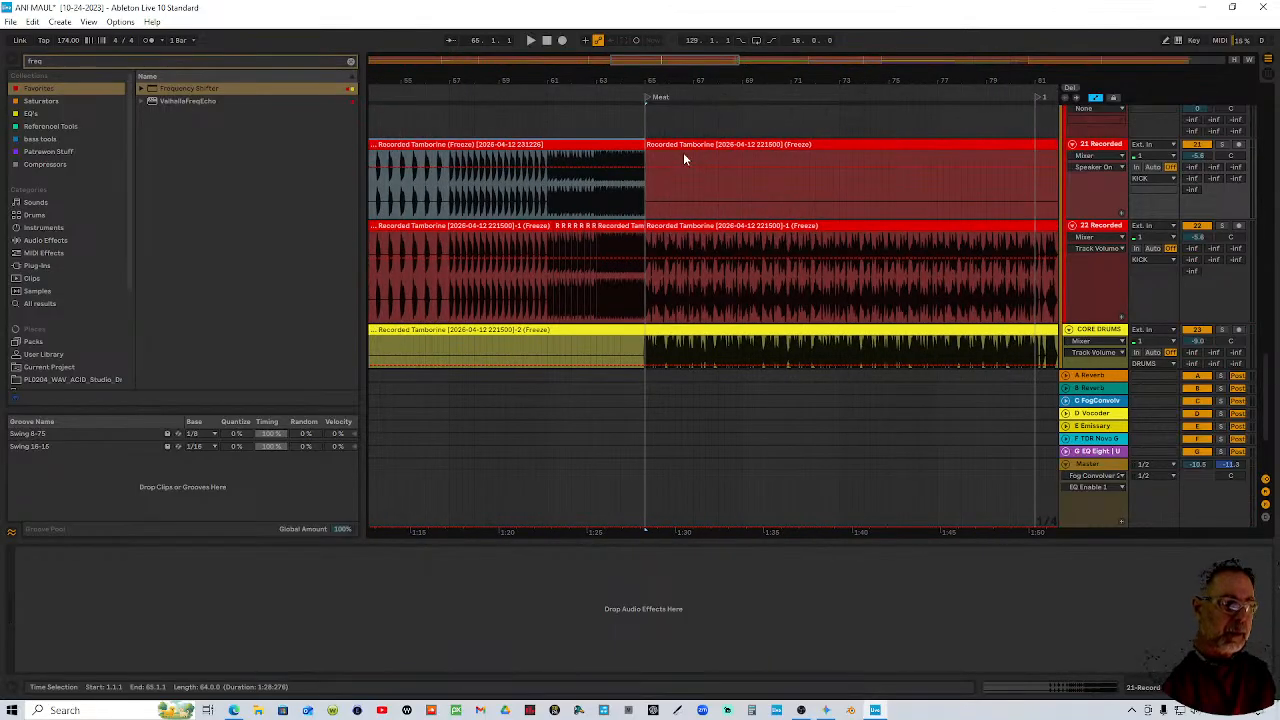
click(683, 146)
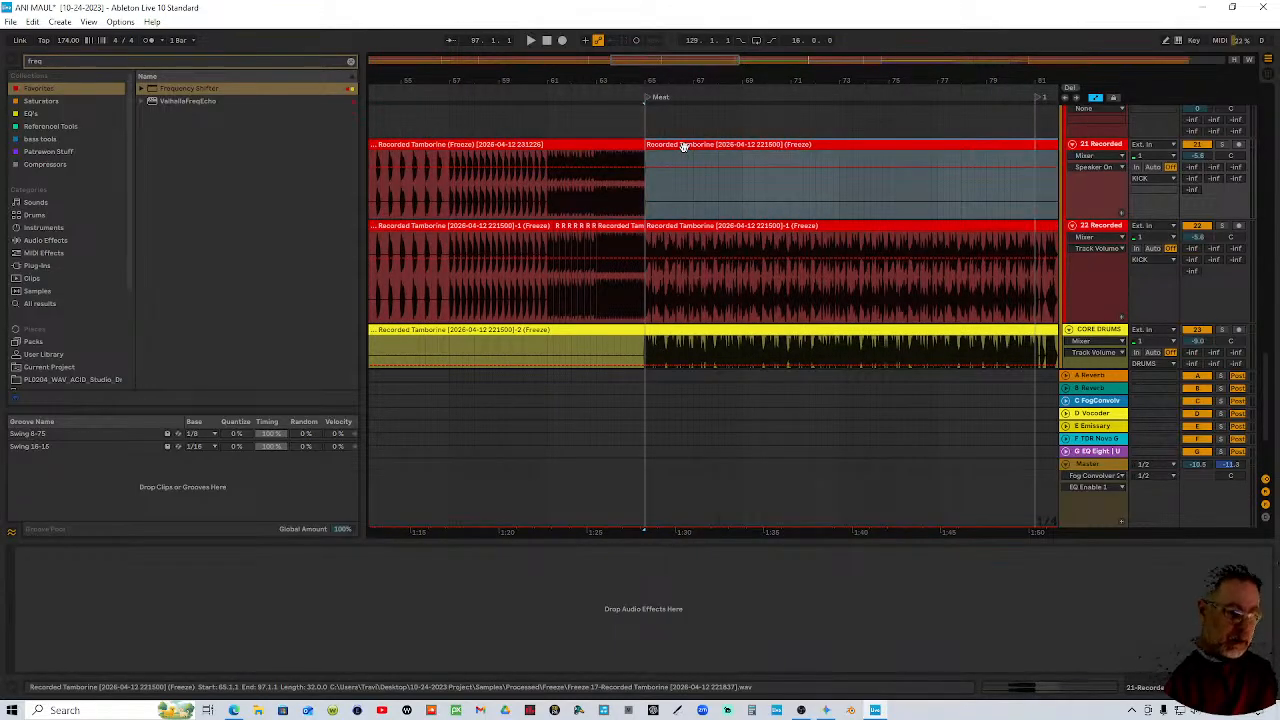
key(Delete)
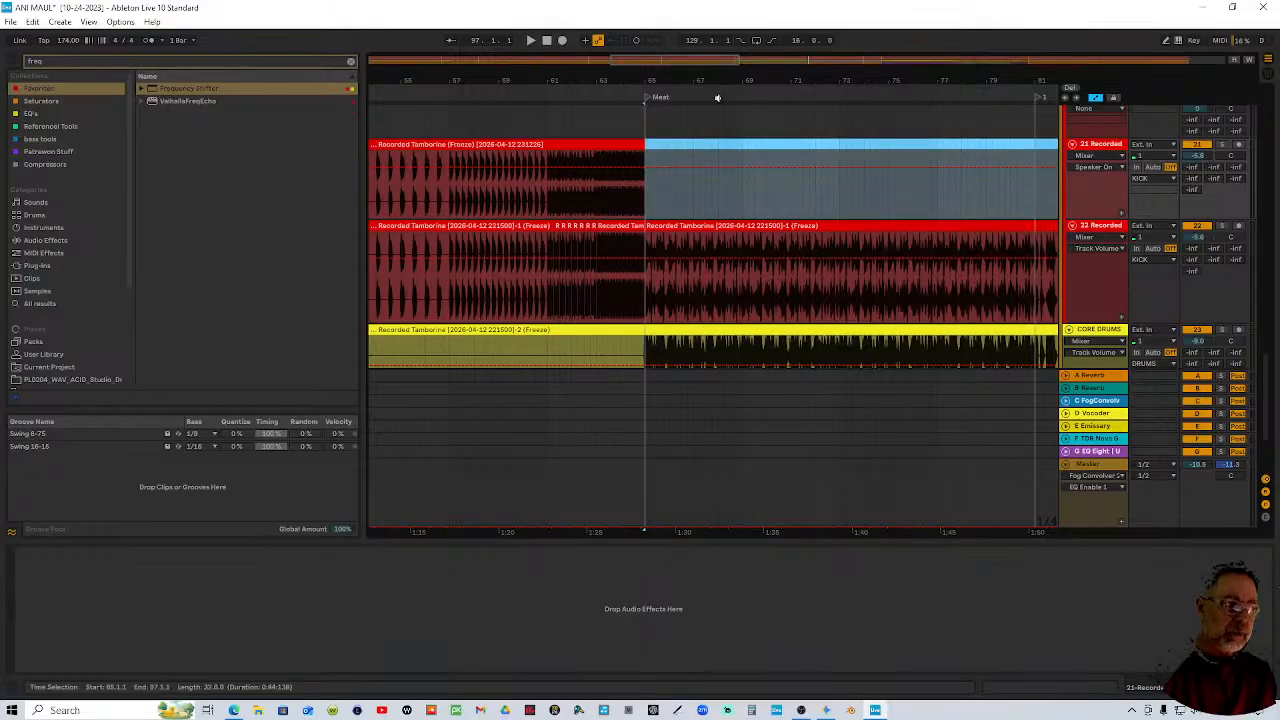
drag(703, 80, 700, 45)
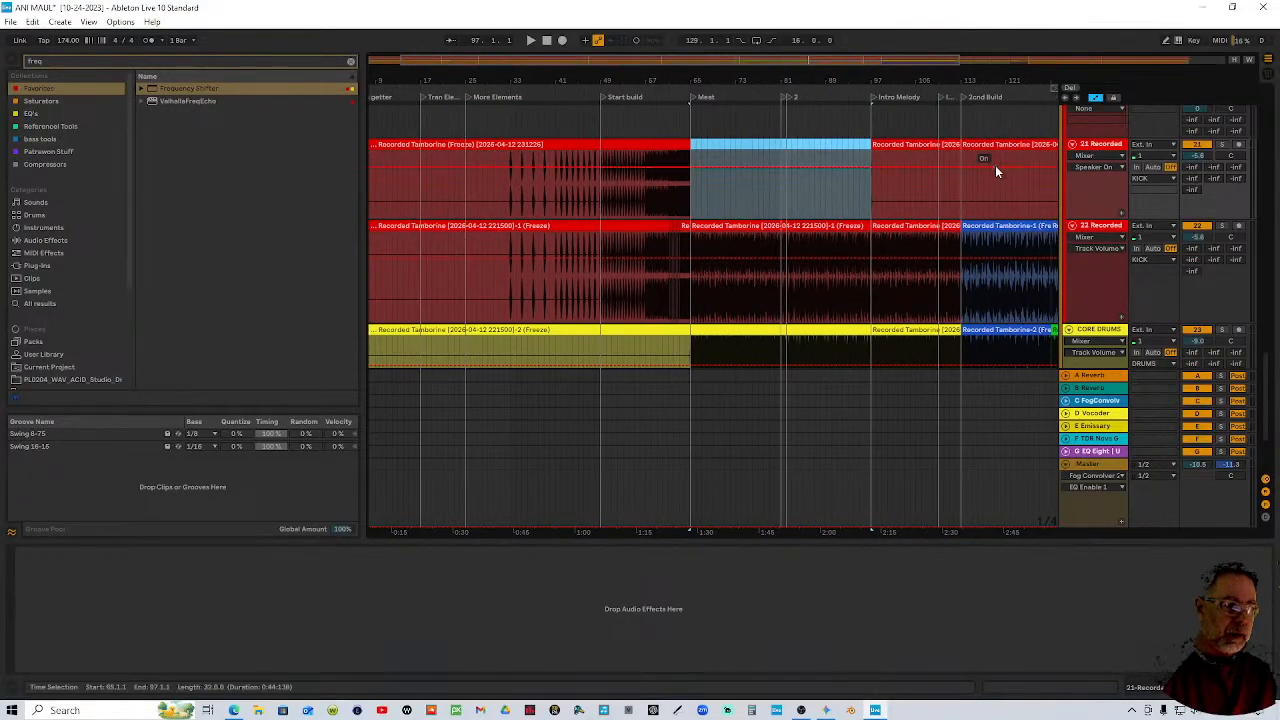
drag(886, 82, 884, 60)
click(745, 142)
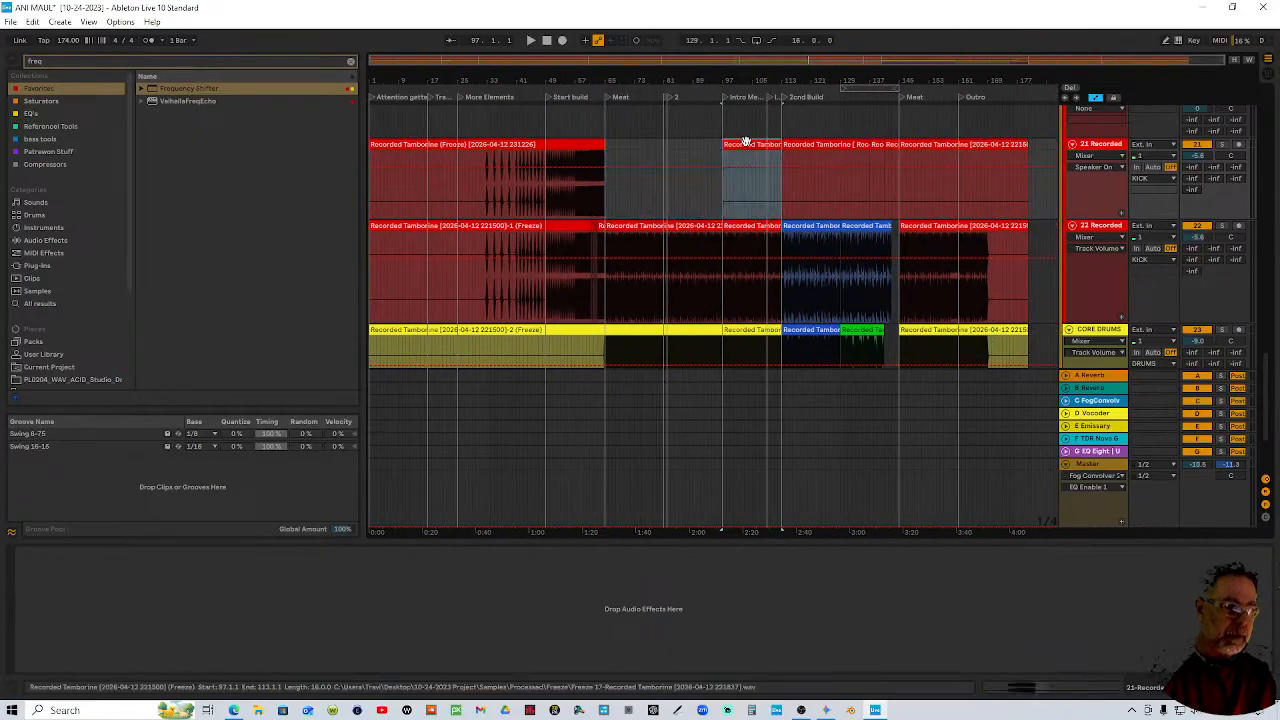
drag(745, 142, 805, 143)
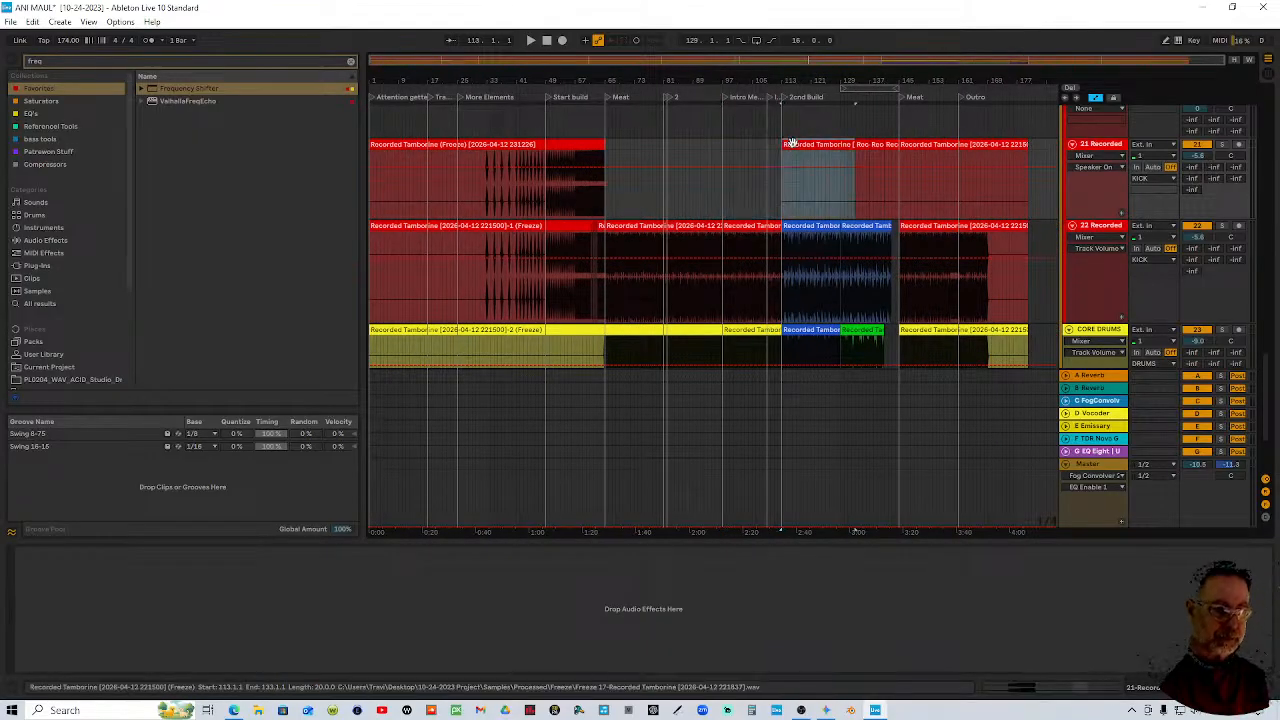
drag(1049, 148, 747, 152)
Try a fade-out over about the last four bars of track 21's consolidated clip and play it into Meet
ctrl+scroll(617, 129, up, 5)
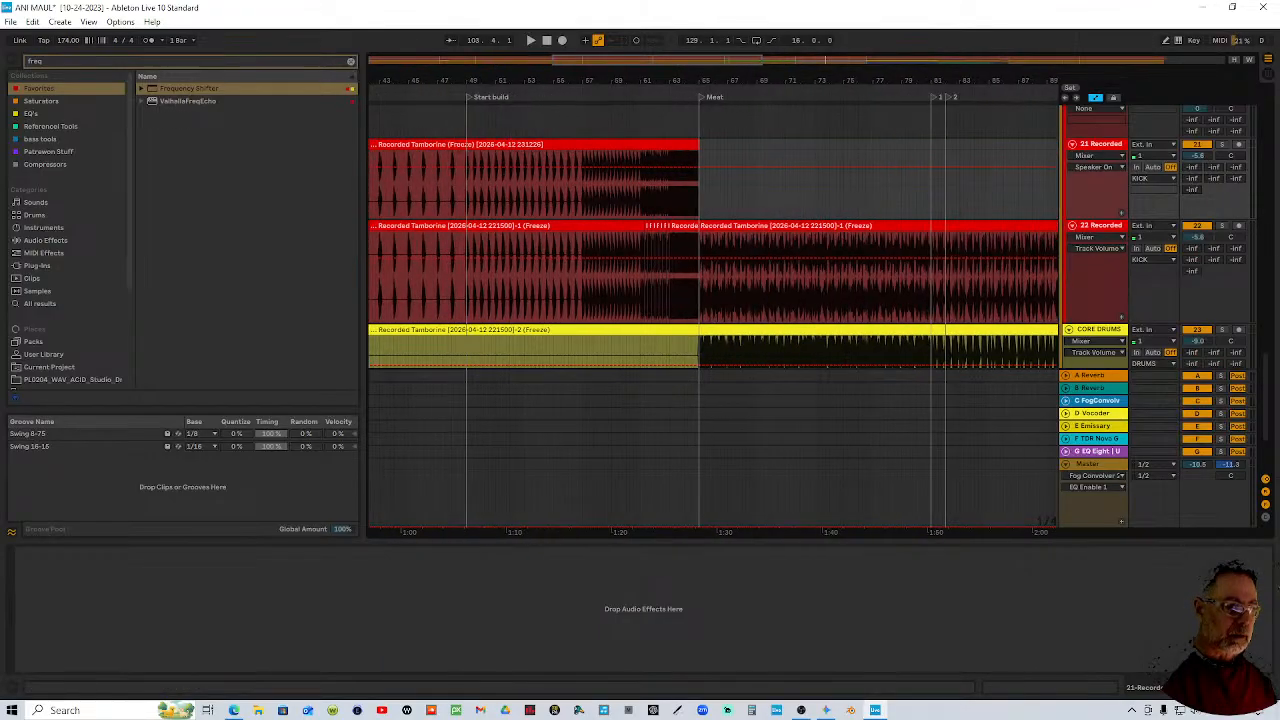
click(1095, 97)
drag(783, 155, 720, 162)
click(677, 94)
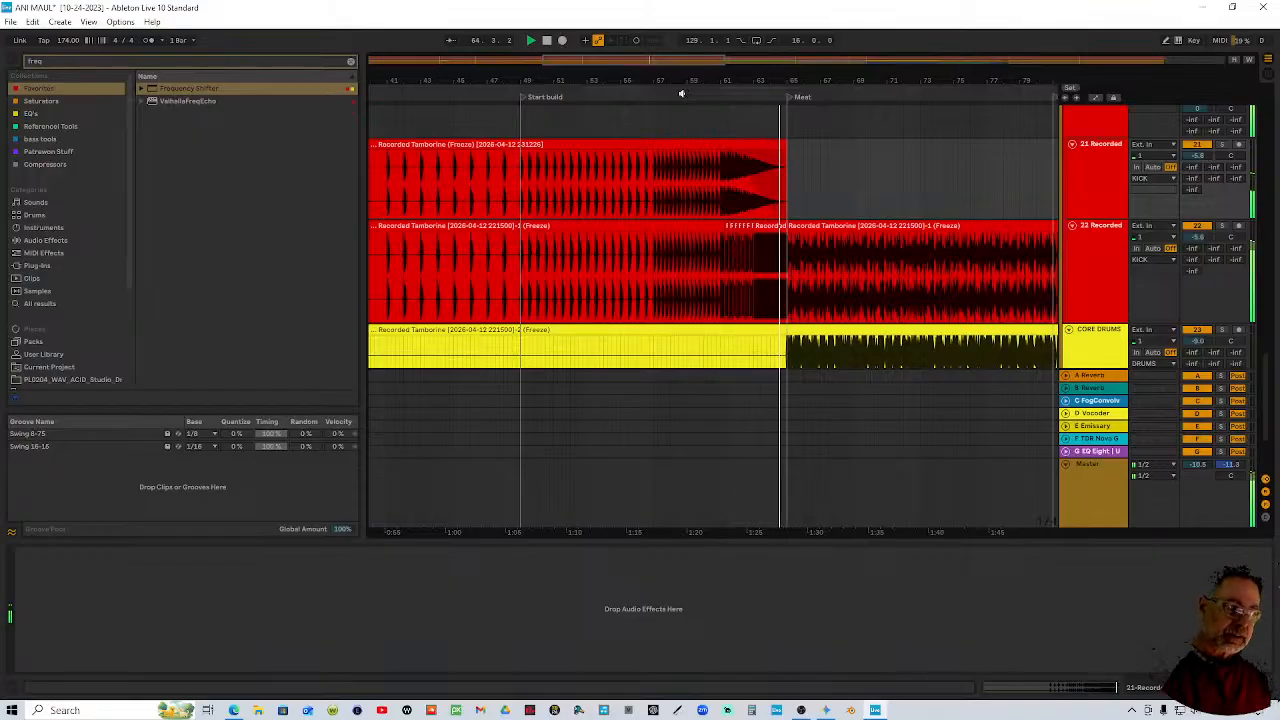
click(710, 155)
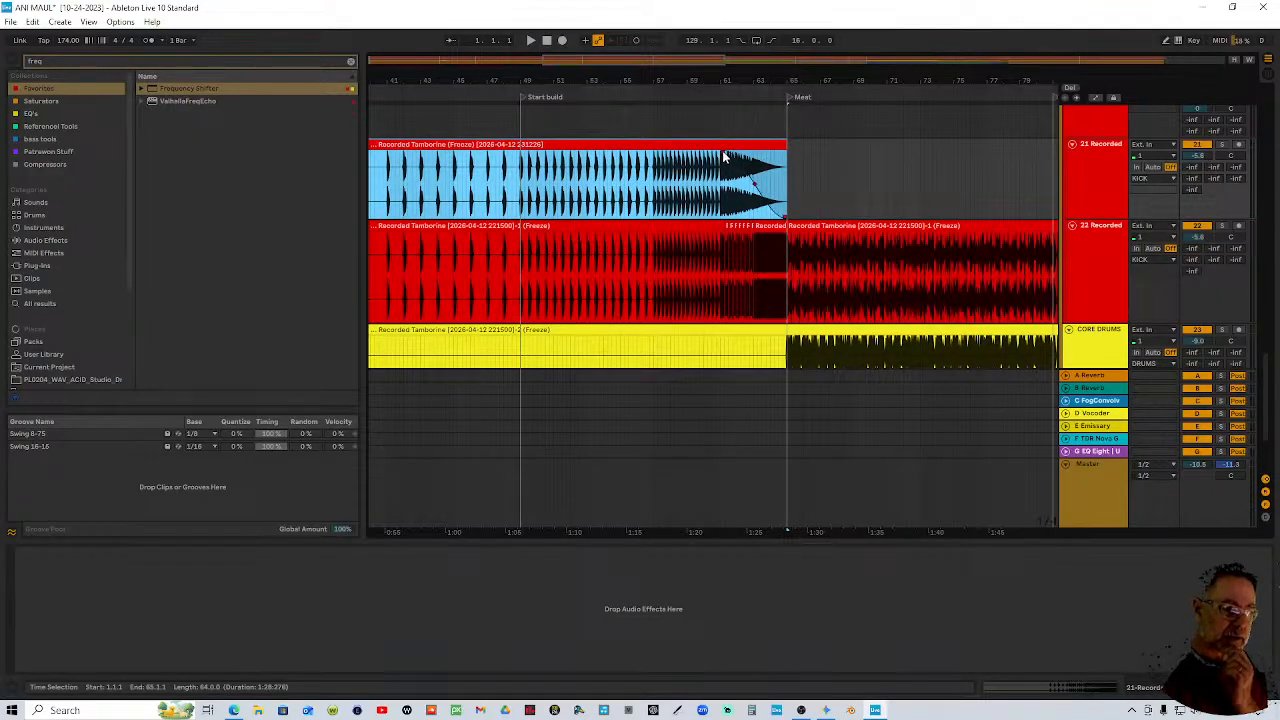
click(818, 157)
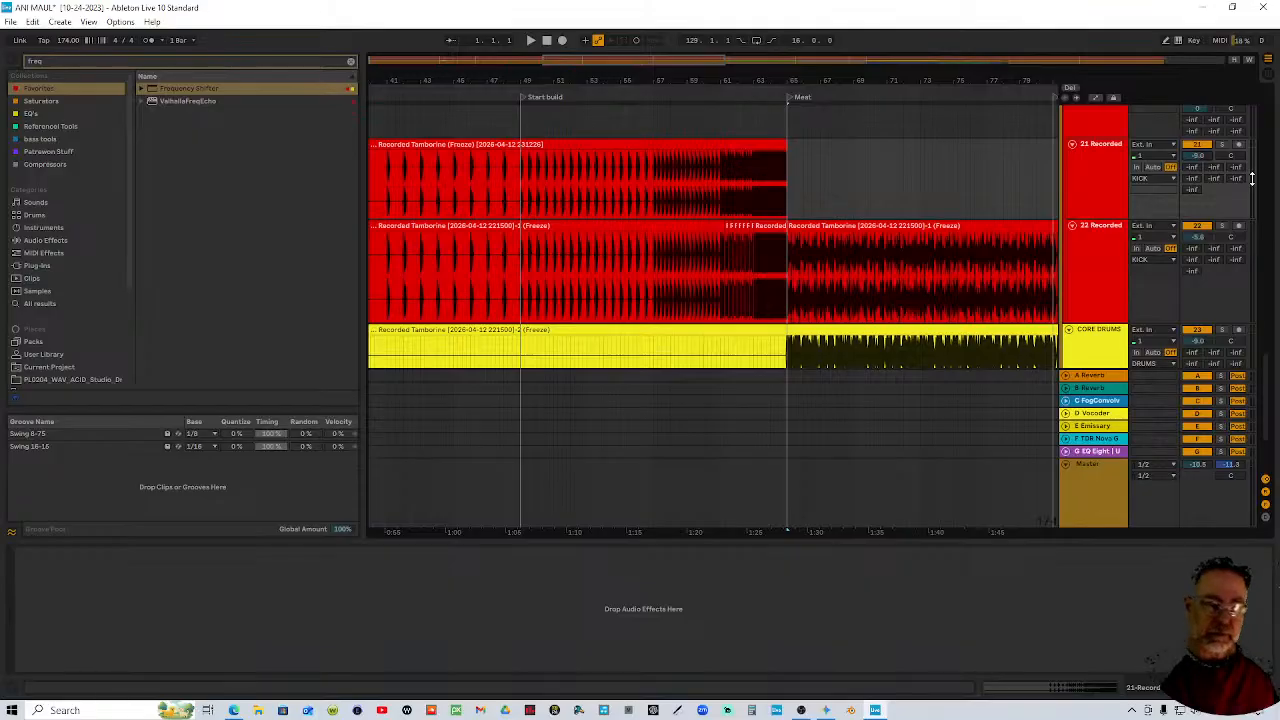
Lower track 21's volume to -15 dB while repeatedly playing the transition into Meet to judge the level
click(748, 94)
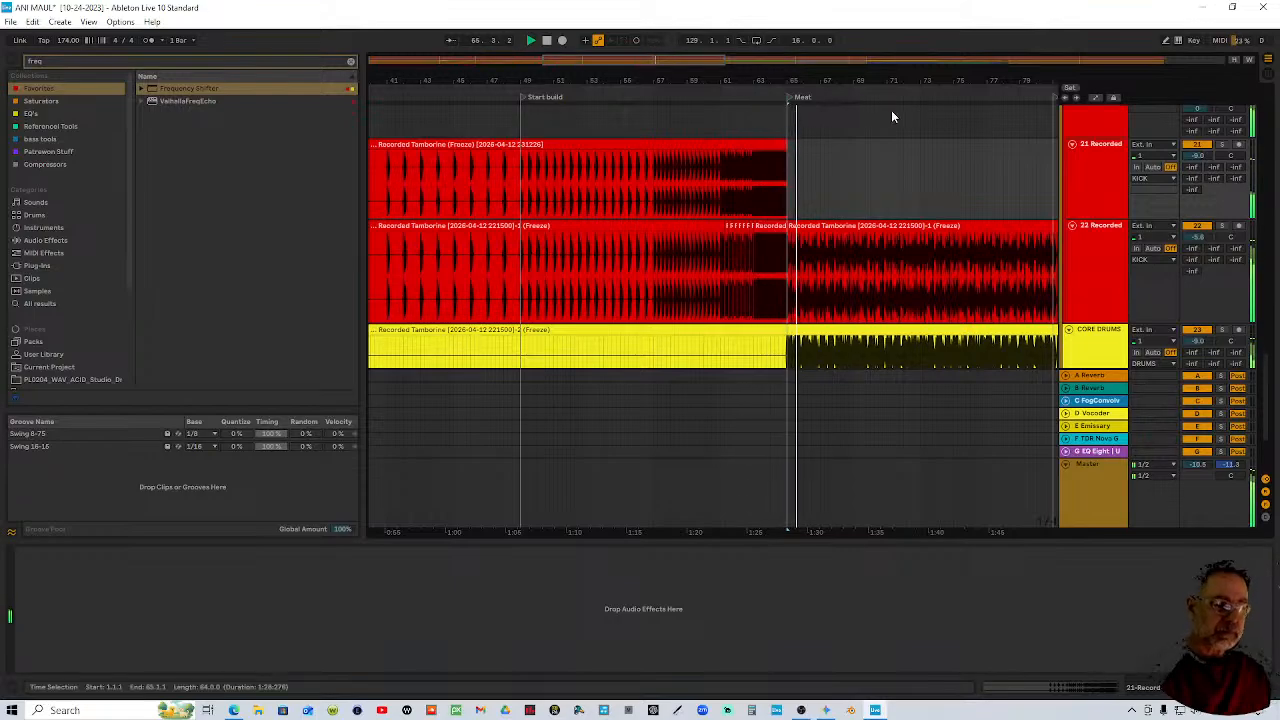
key(space)
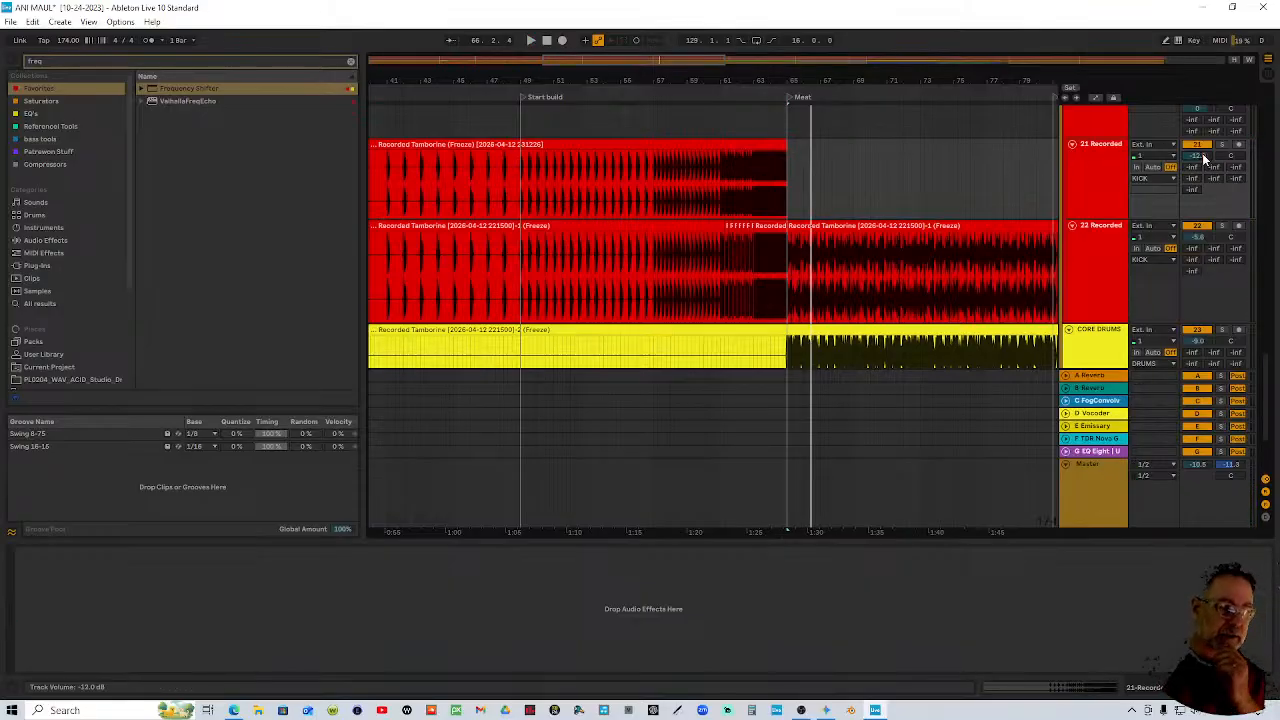
click(772, 97)
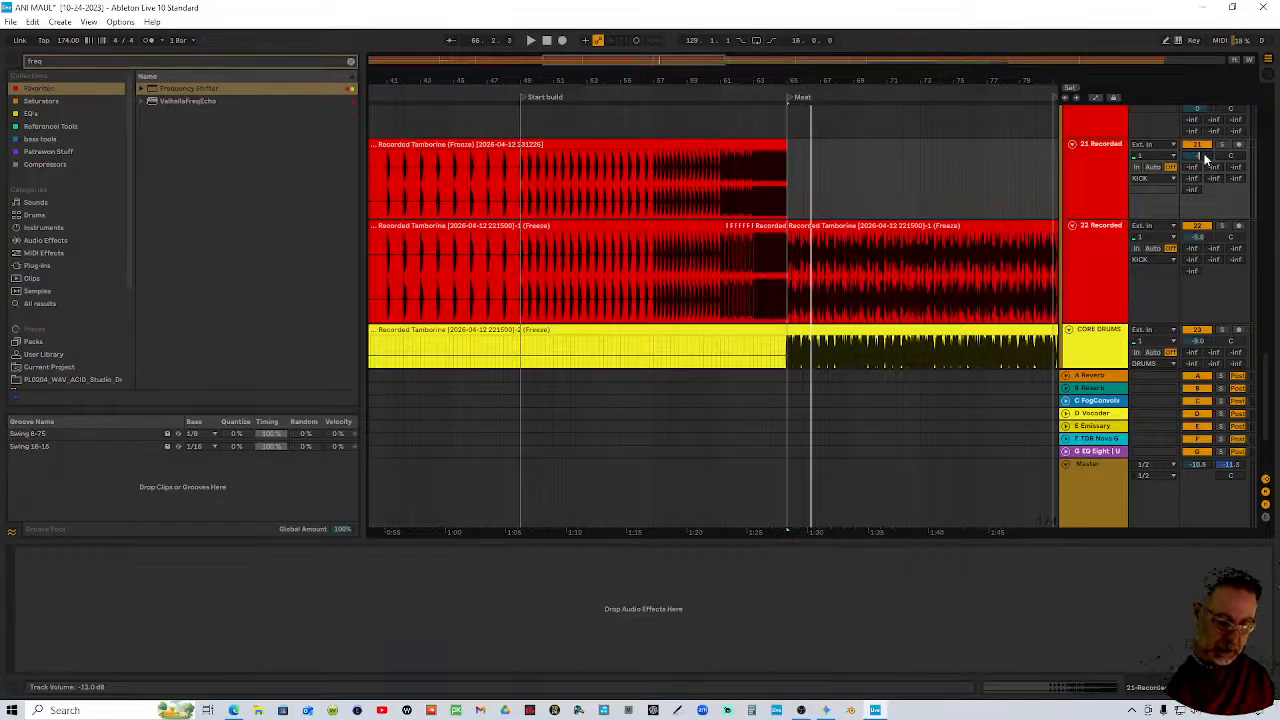
click(775, 92)
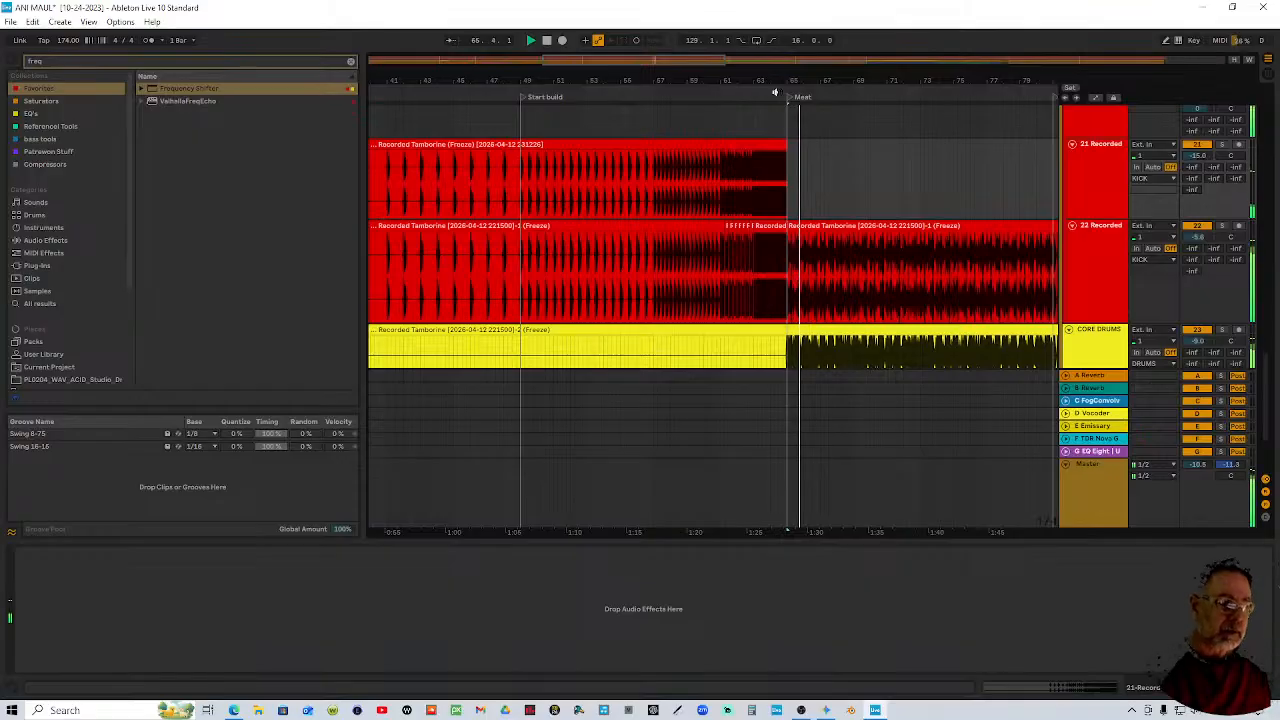
click(775, 92)
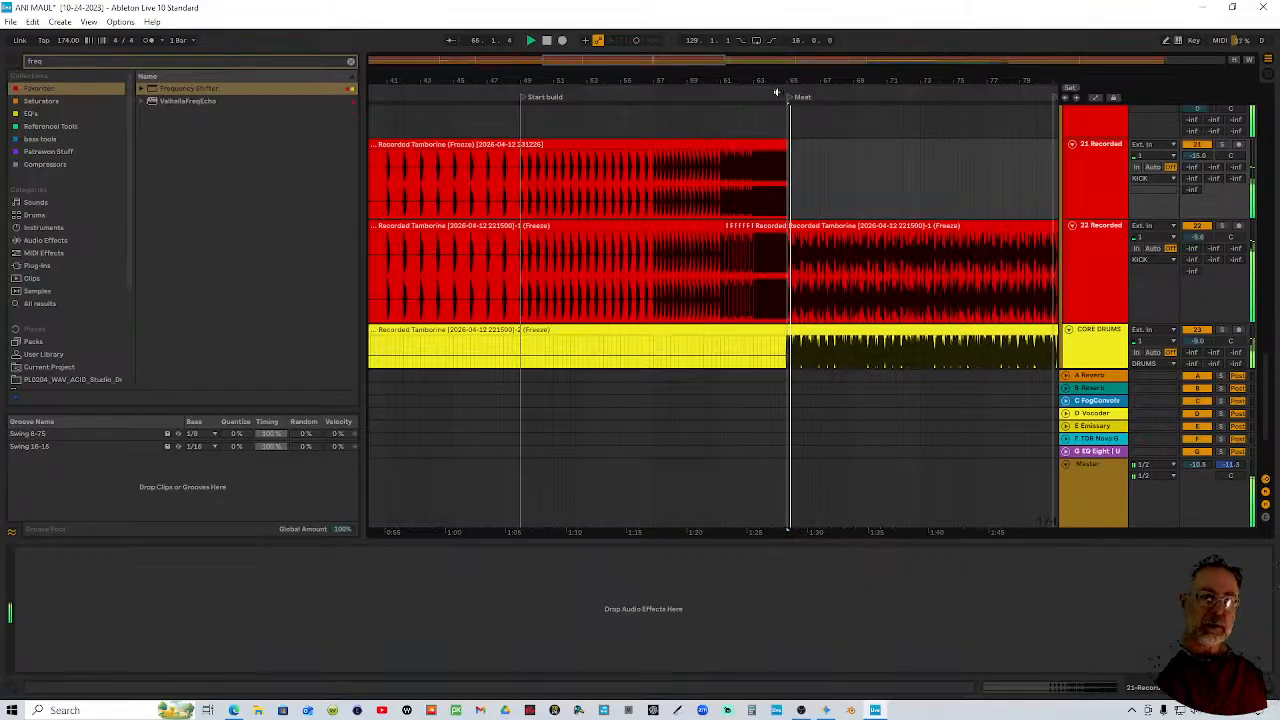
click(775, 92)
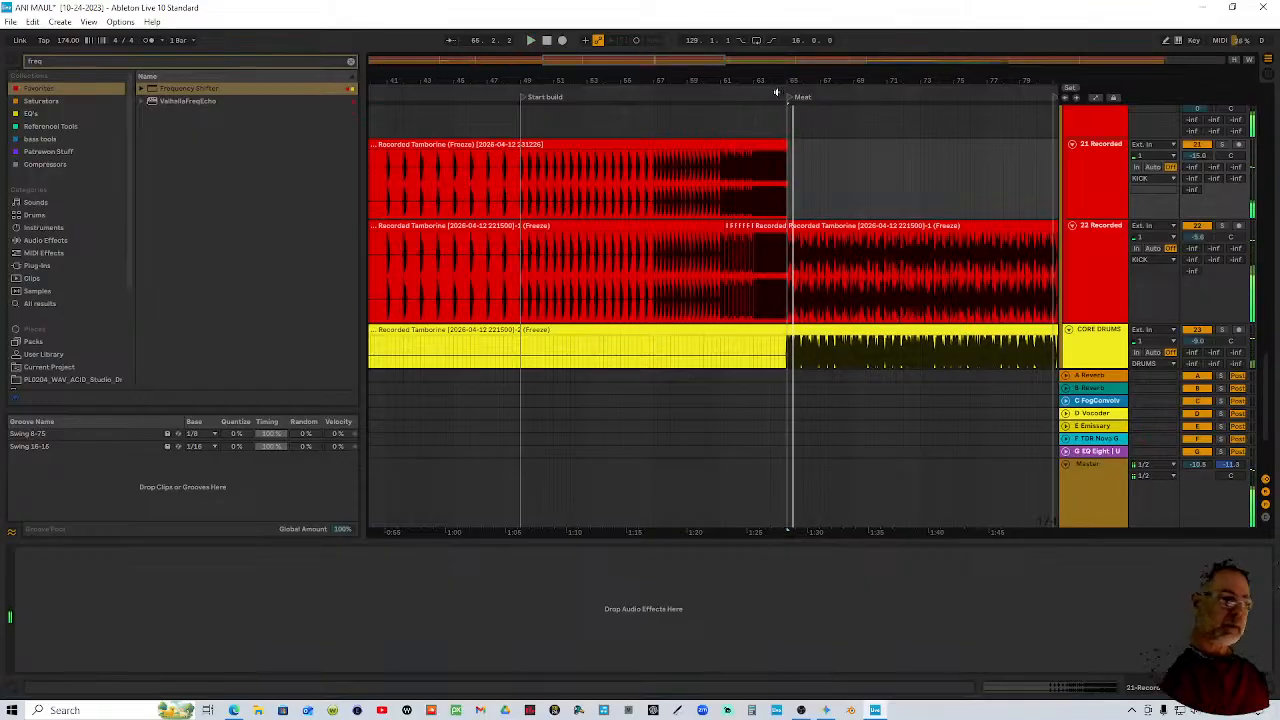
key(space)
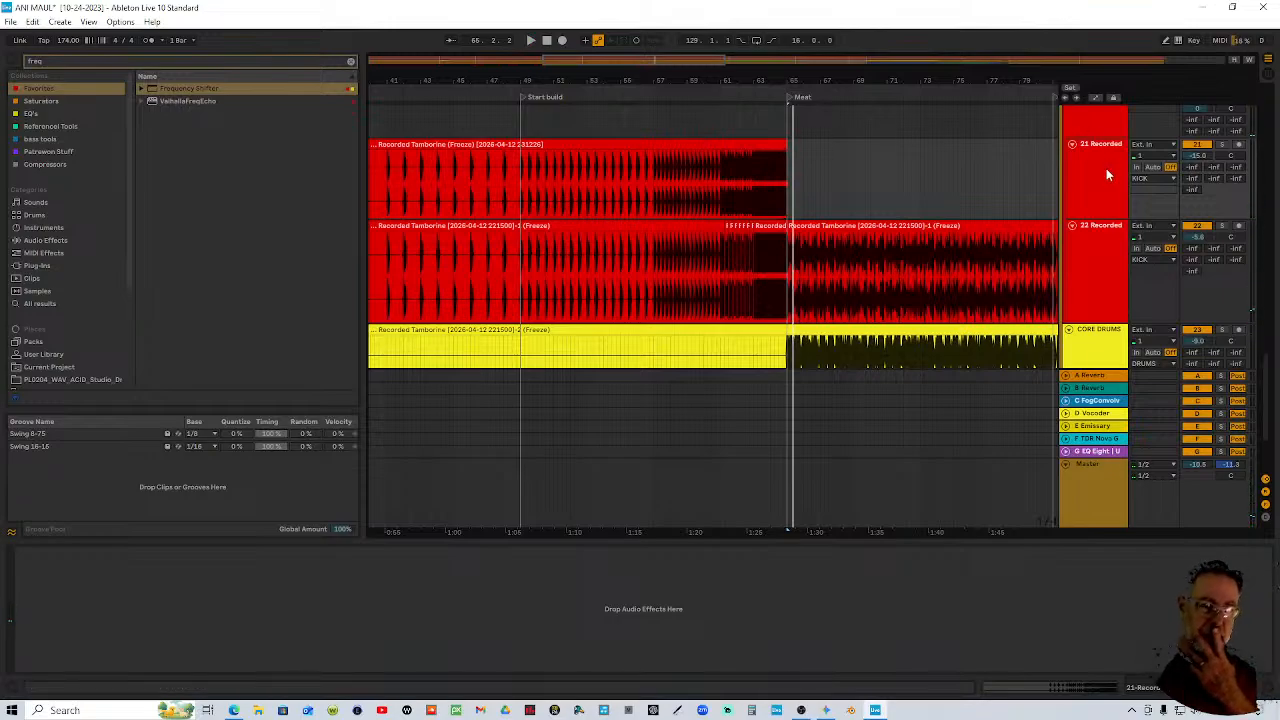
Open the details of track 21's consolidated tamborine clip and review it within the whole arrangement
double_click(690, 152)
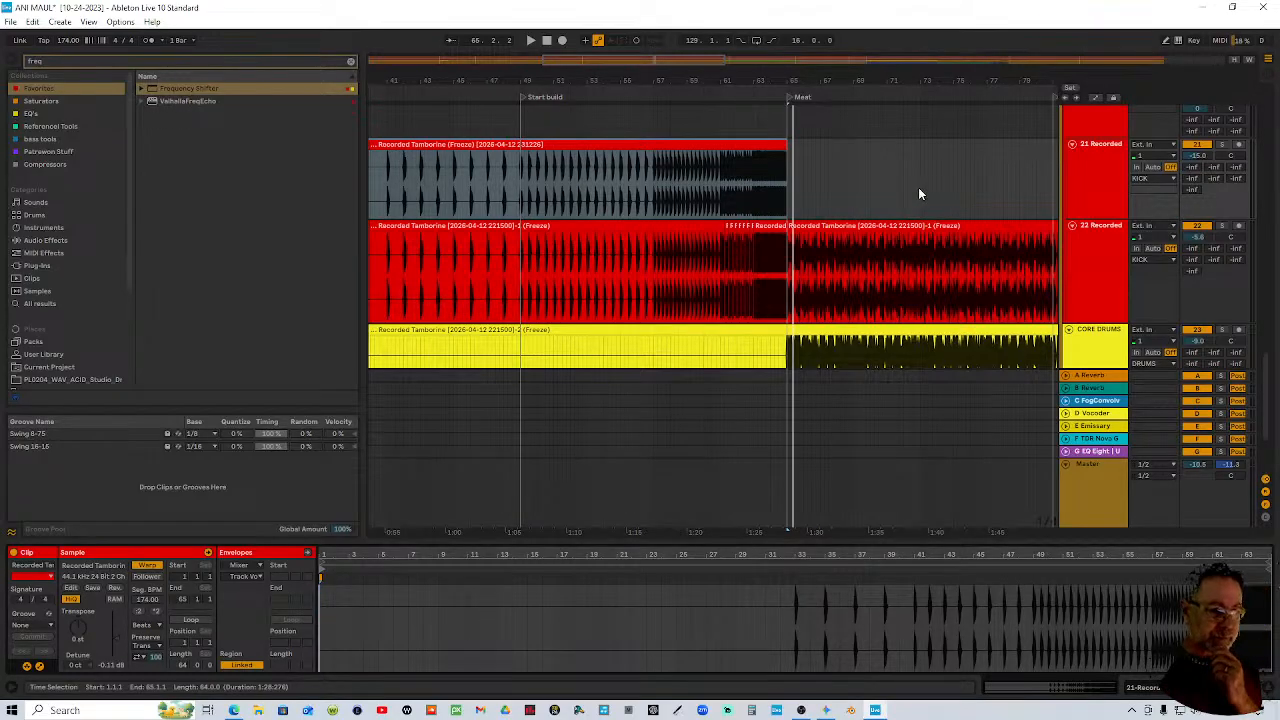
key(minus)
key(minus)
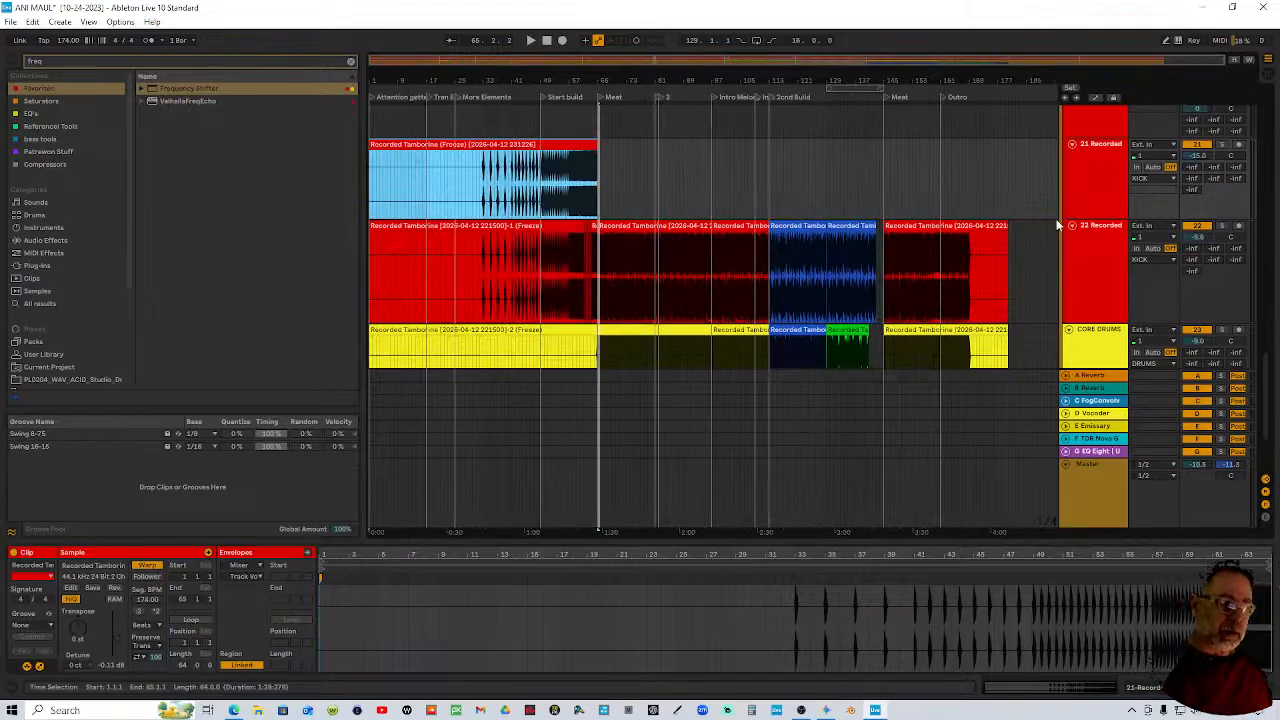
Duplicate track 22 with all of its recorded tamborine clips
scroll(840, 260, down, 3)
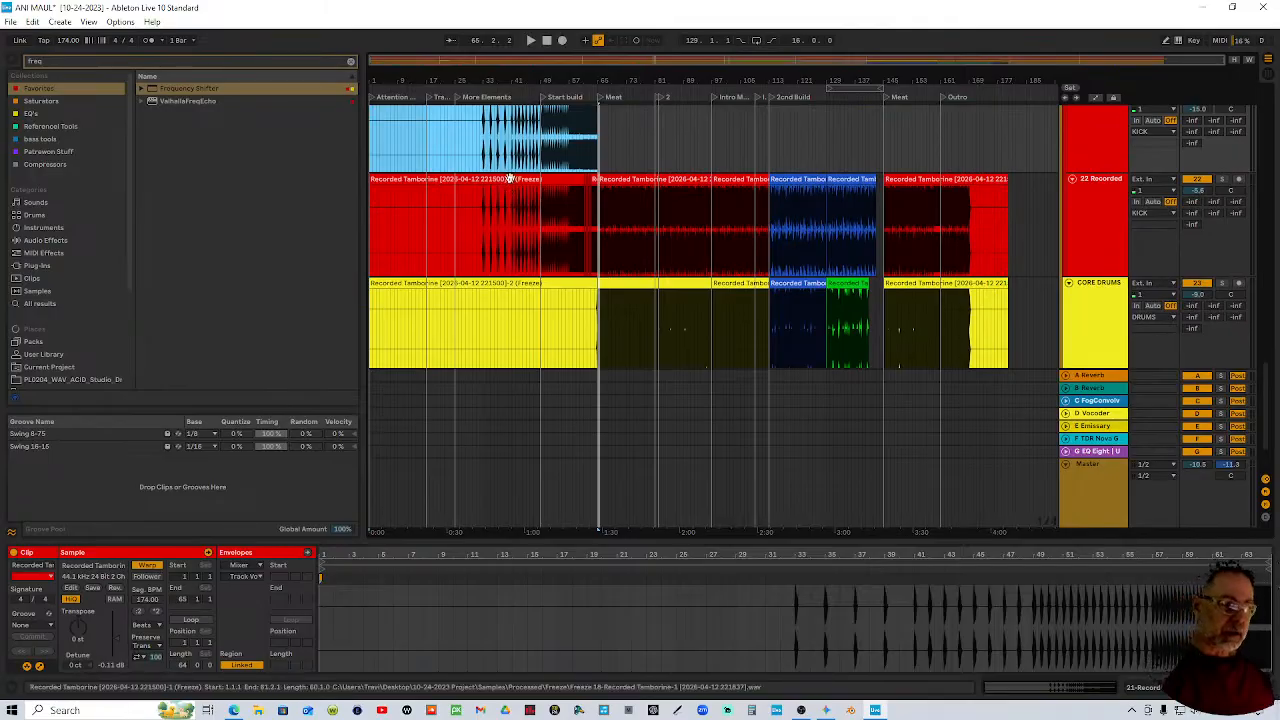
scroll(781, 208, up, 1)
scroll(781, 208, up, 1)
right_click(1088, 258)
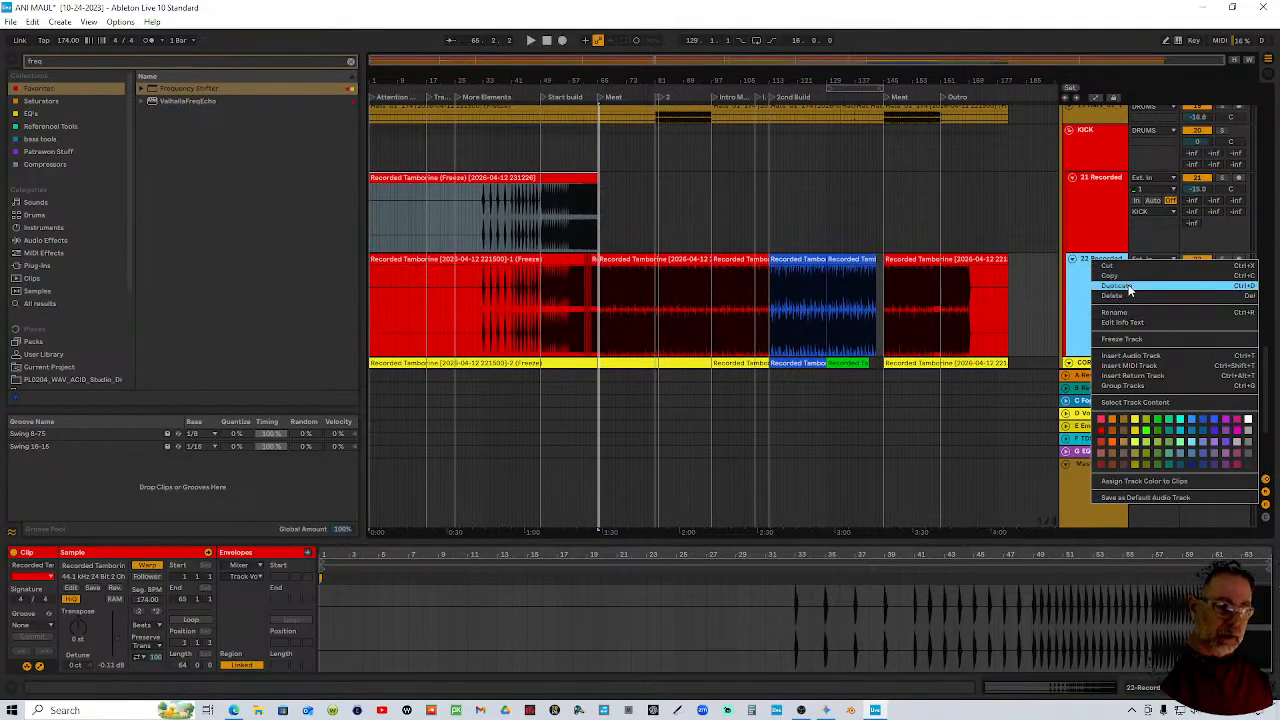
click(1066, 291)
right_click(1079, 288)
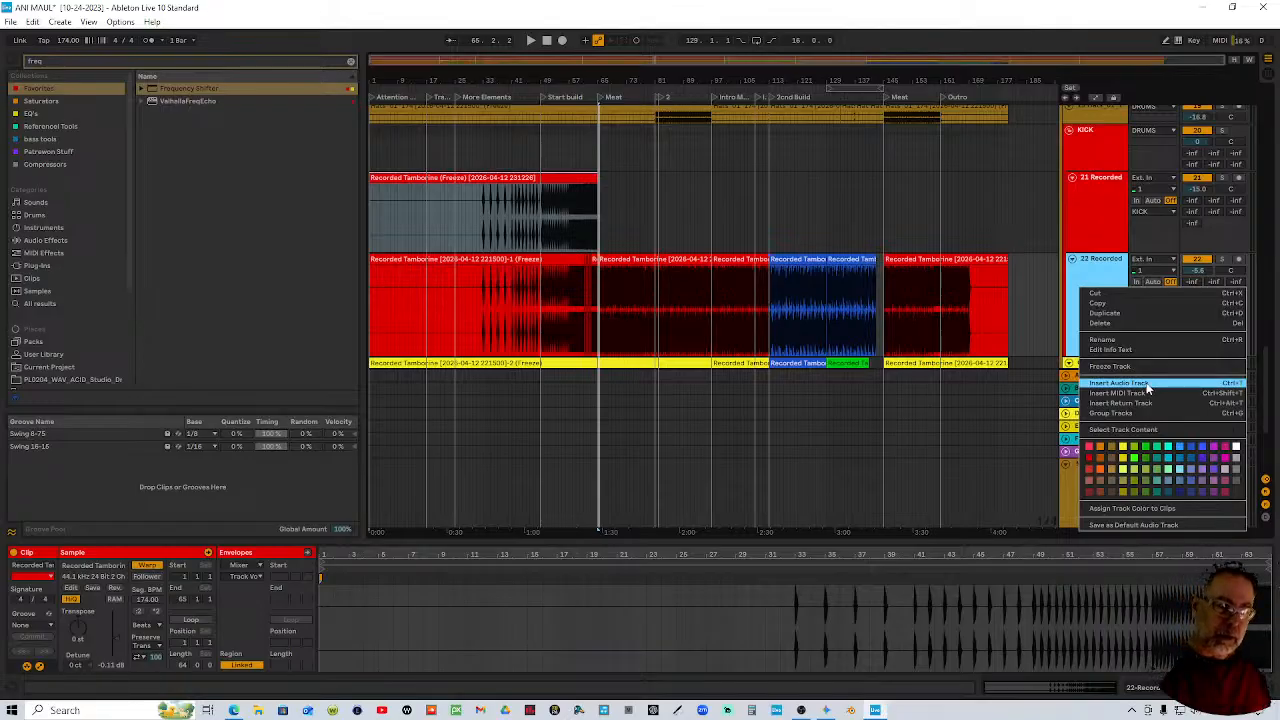
click(1120, 313)
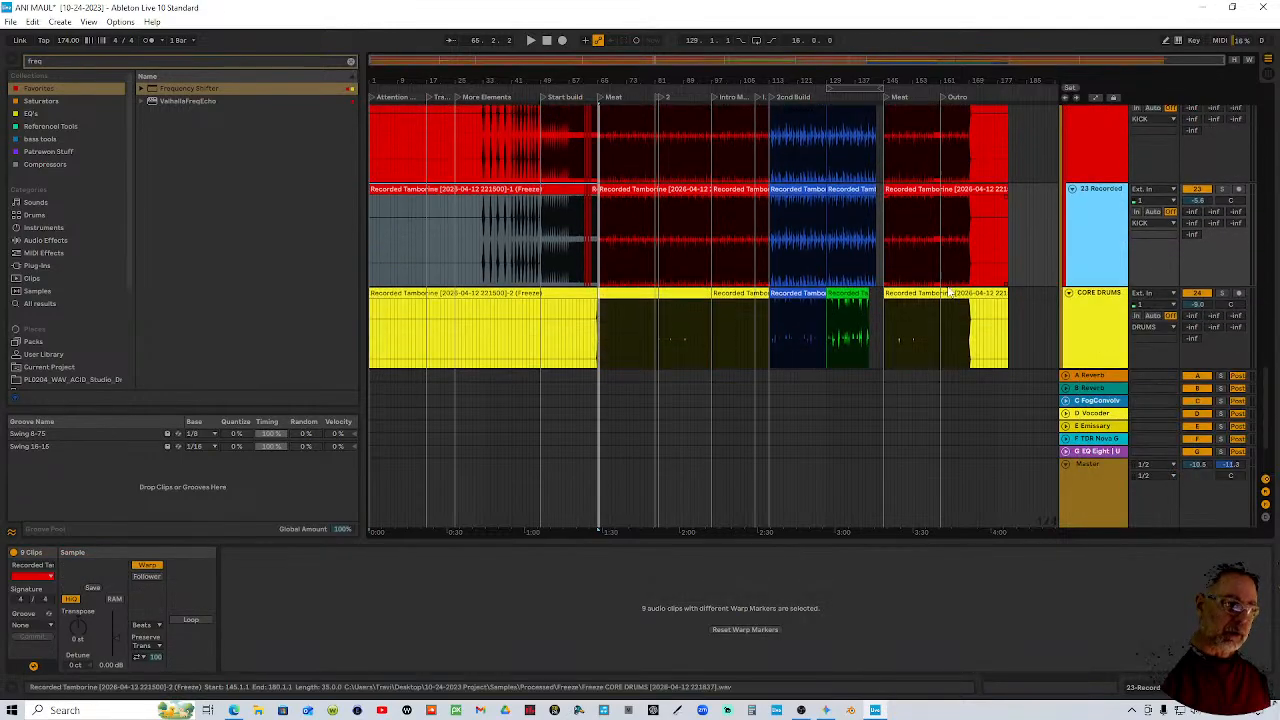
Delete the tamborine clips from bar 1 up to the 2nd Build on the duplicated track 23
click(737, 177)
click(432, 175)
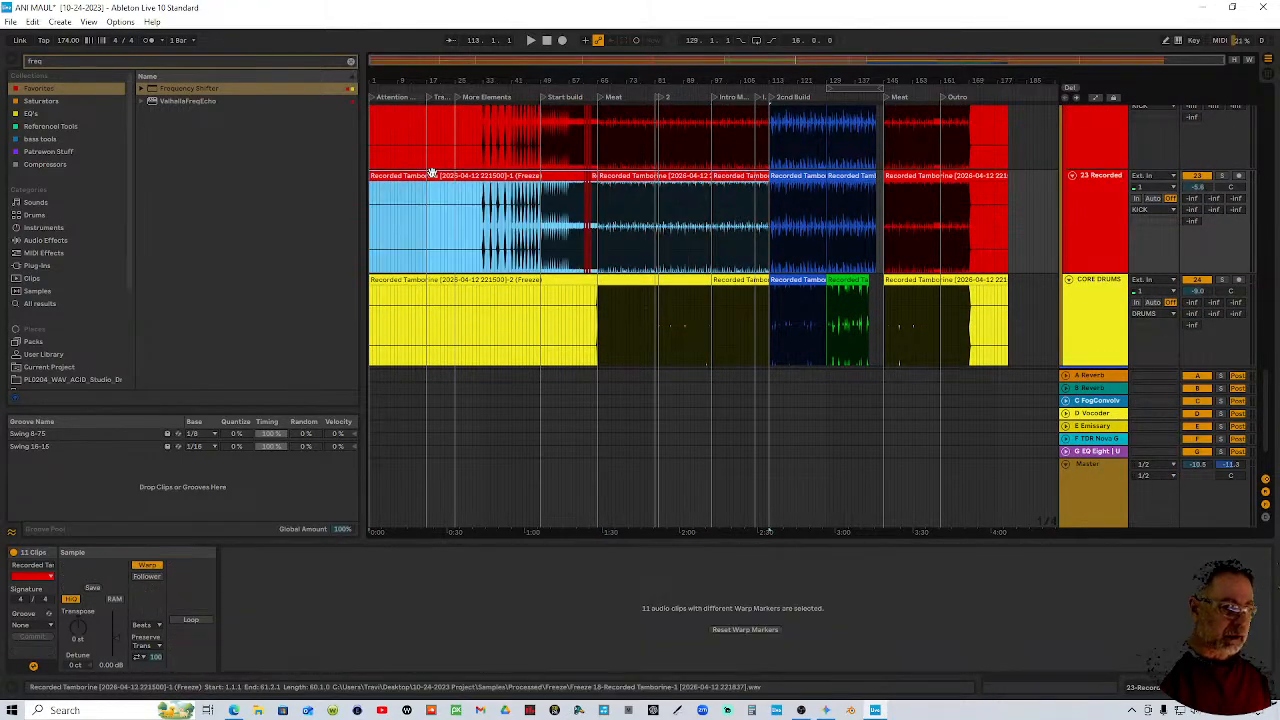
scroll(778, 188, up, 3)
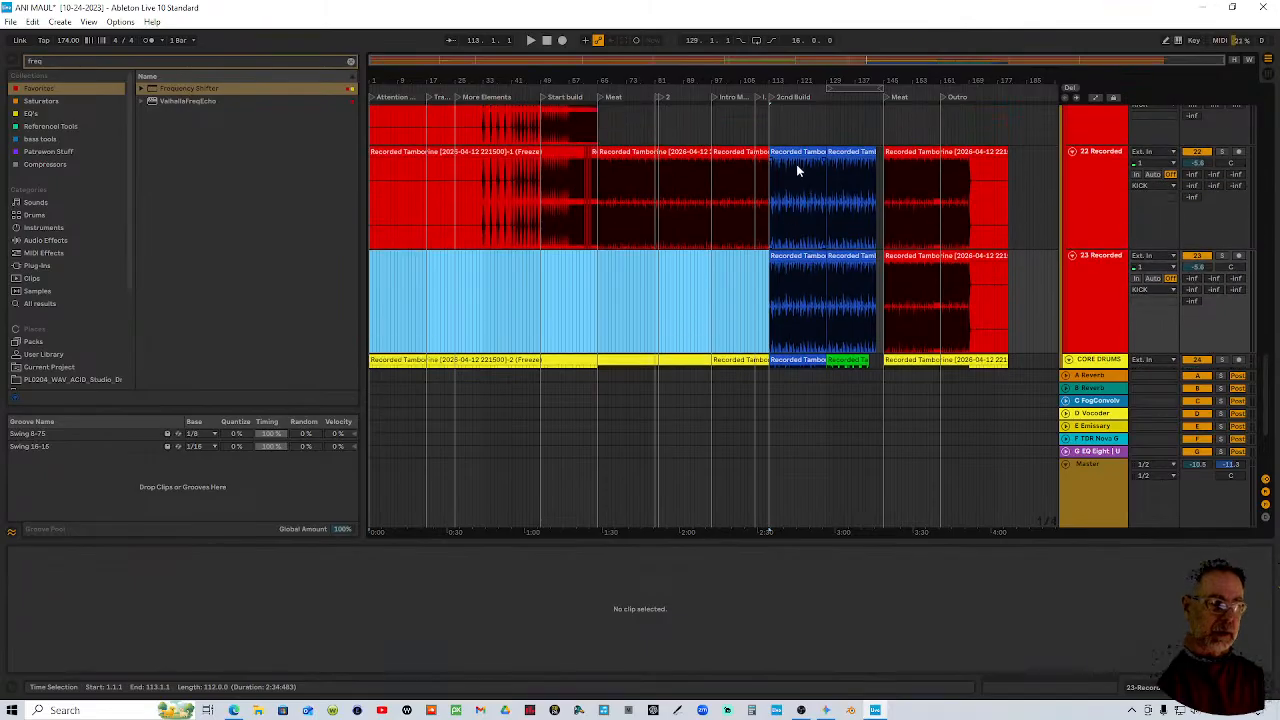
Delete both blue tamborine clips in the 2nd Build section of track 22
key(Delete)
click(840, 152)
key(Delete)
Colour the first 2nd Build clip on the CORE DRUMS track white, leaving the green clip's colour as is
scroll(889, 200, down, 3)
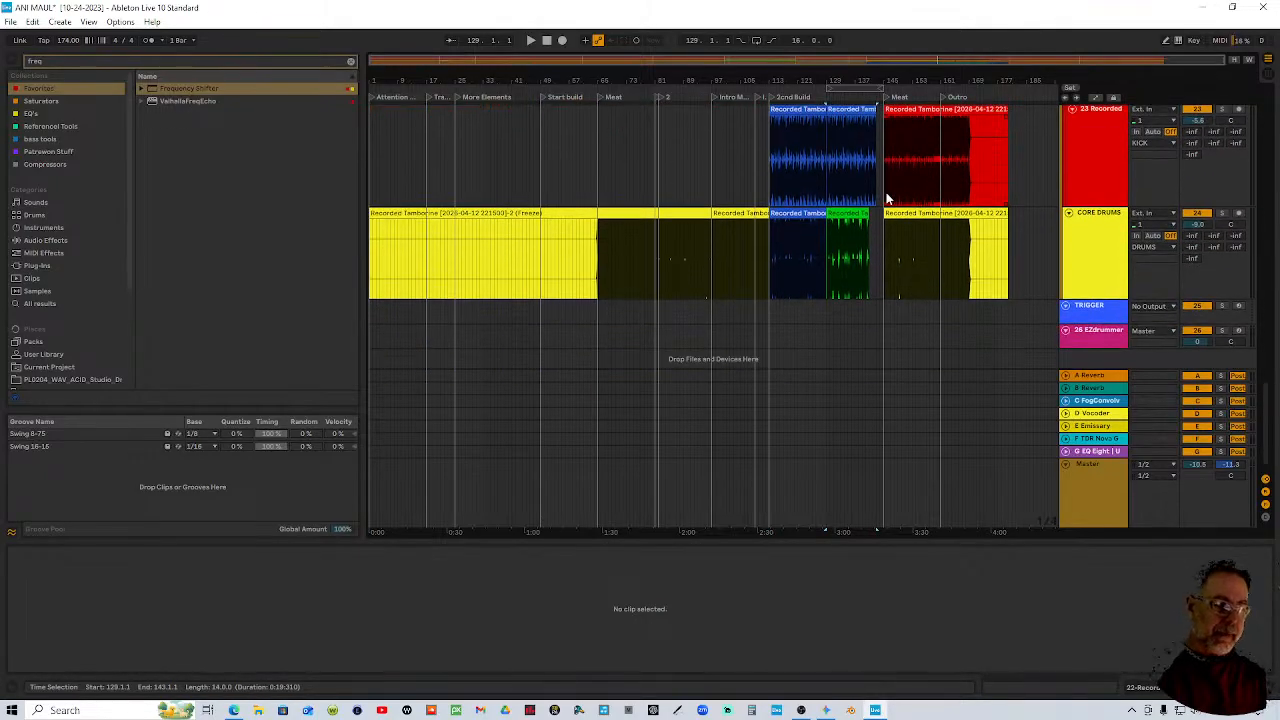
right_click(800, 222)
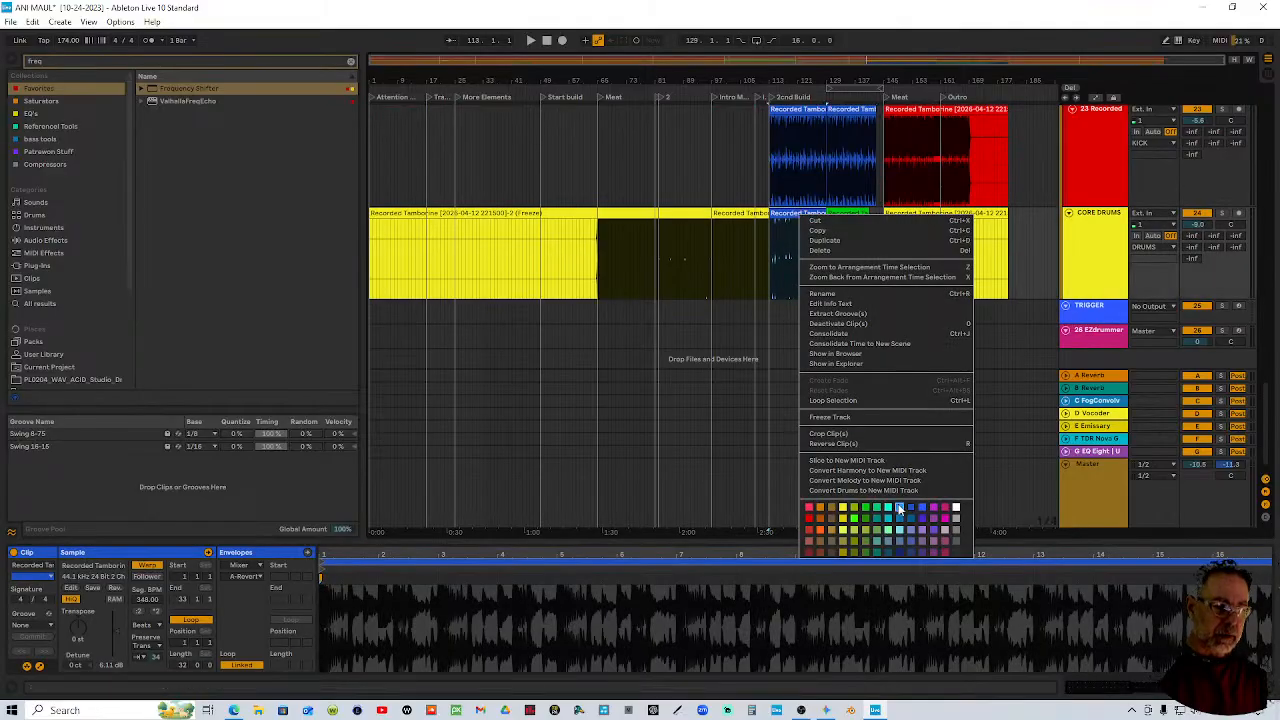
click(955, 508)
scroll(922, 250, up, 2)
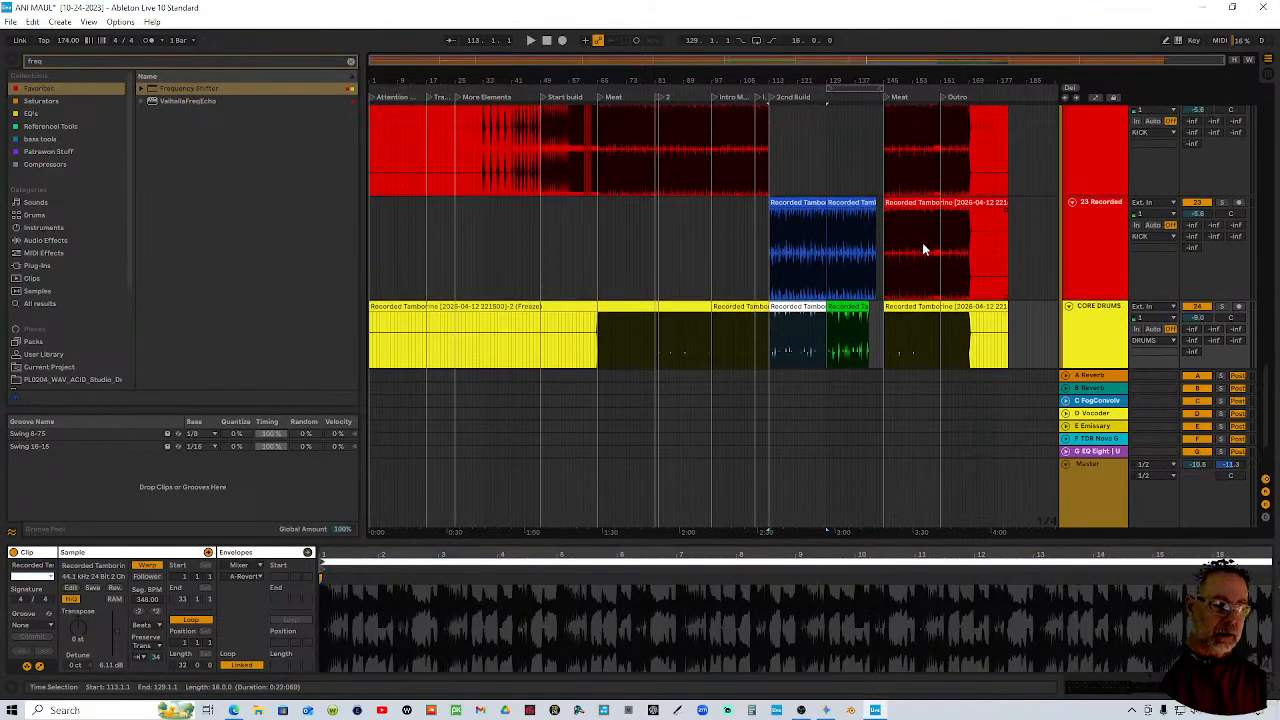
scroll(922, 250, down, 2)
right_click(851, 256)
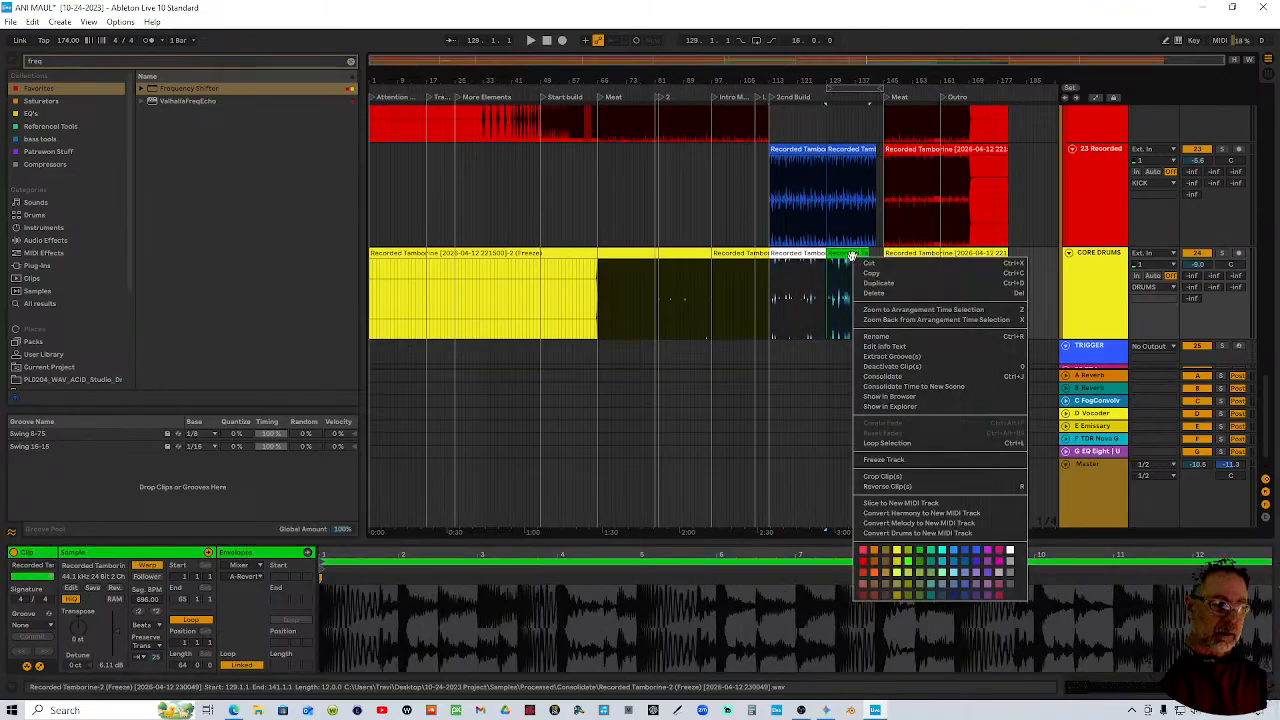
click(1025, 200)
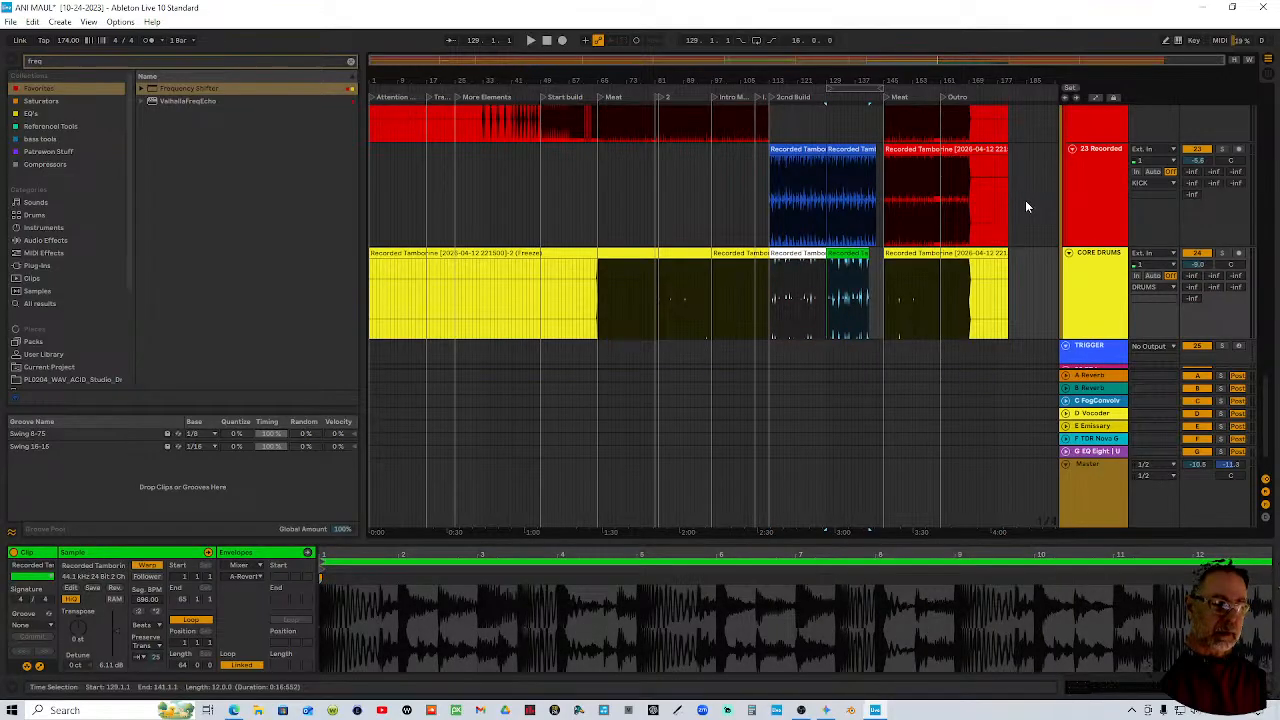
Delete track 23's red tamborine clip that spans the second Meet and the Outro
scroll(1025, 200, up, 2)
click(934, 242)
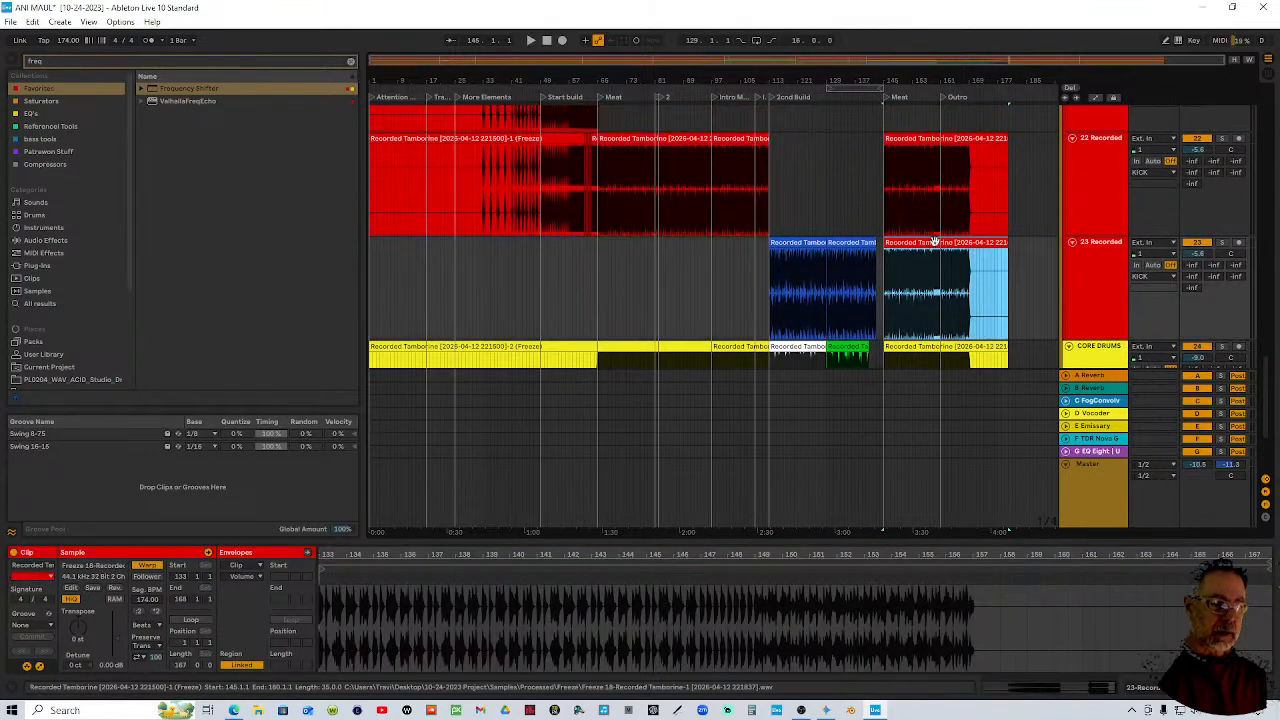
key(Delete)
Play the arrangement from the second Meet and bring back track 23's deleted clip at bar 145
scroll(934, 242, up, 3)
scroll(934, 246, up, 2)
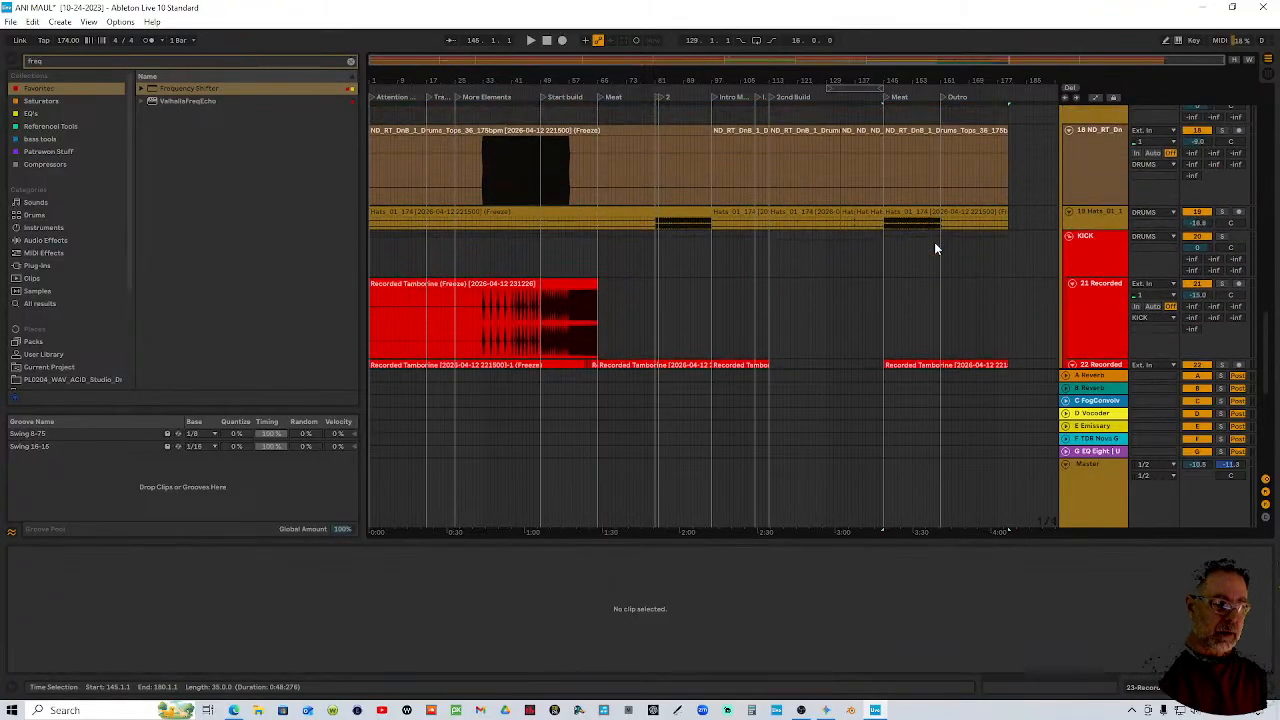
scroll(934, 246, down, 3)
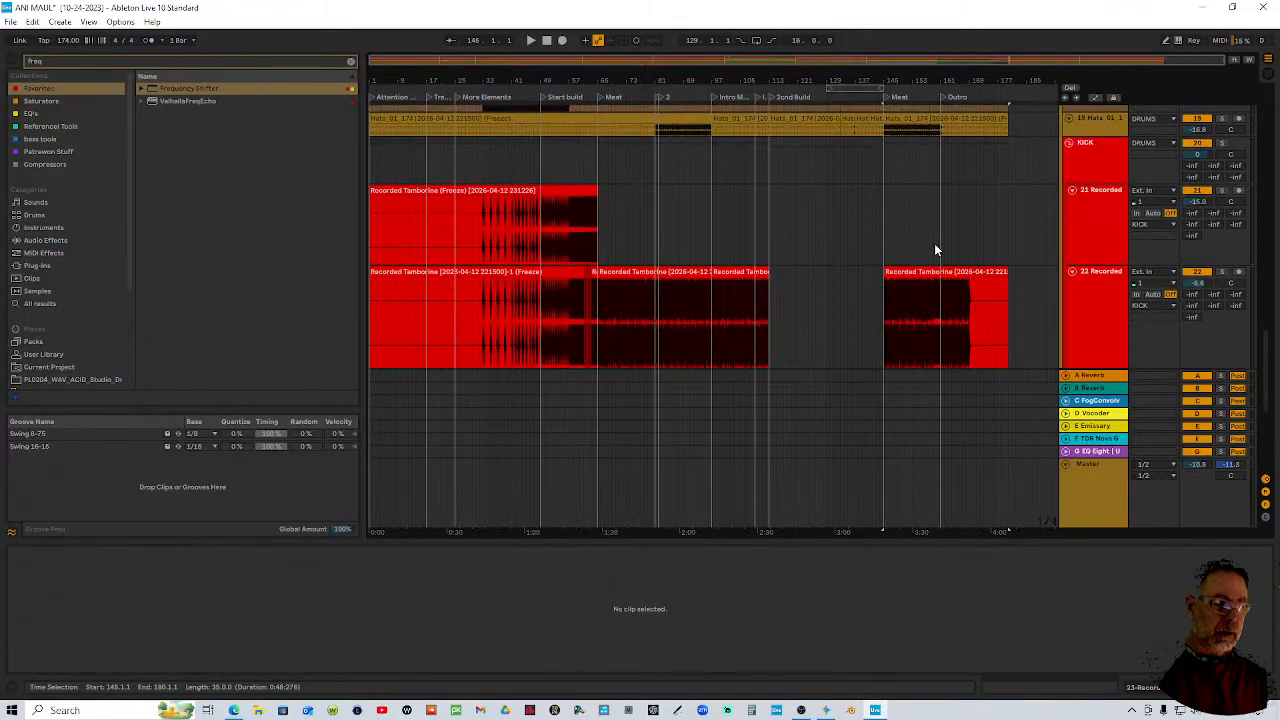
click(887, 97)
scroll(887, 128, down, 2)
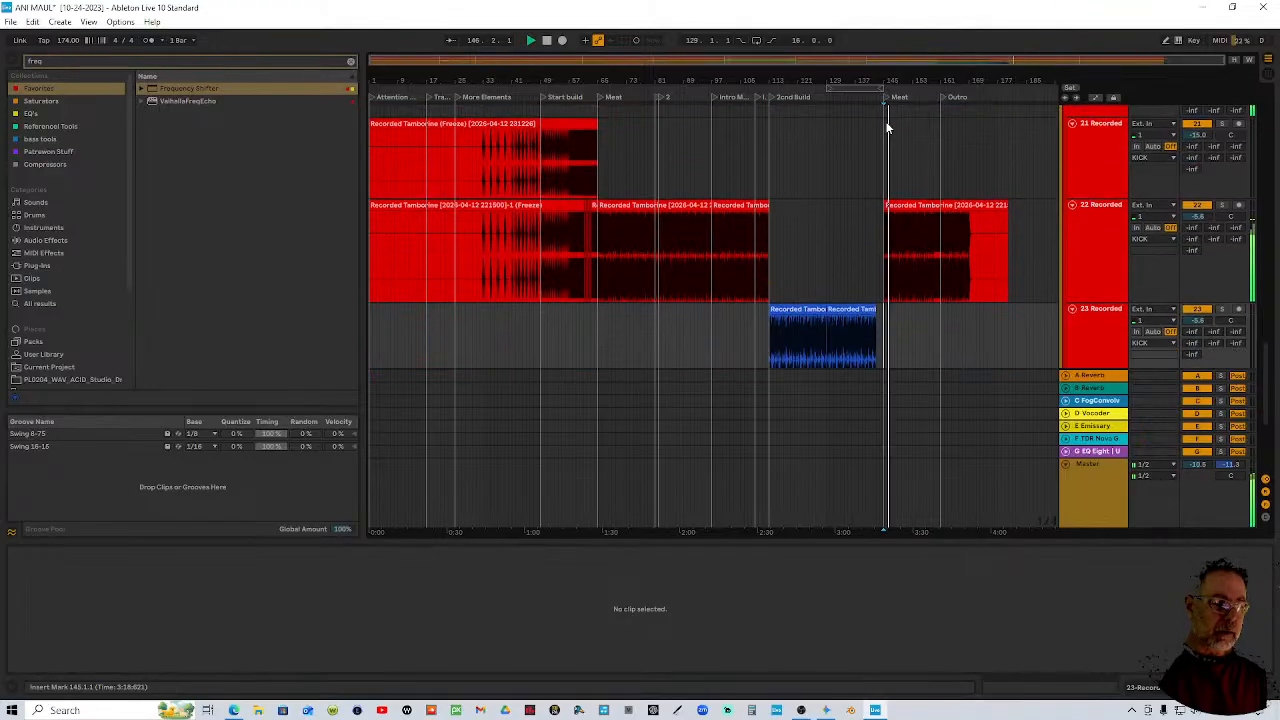
scroll(907, 196, down, 4)
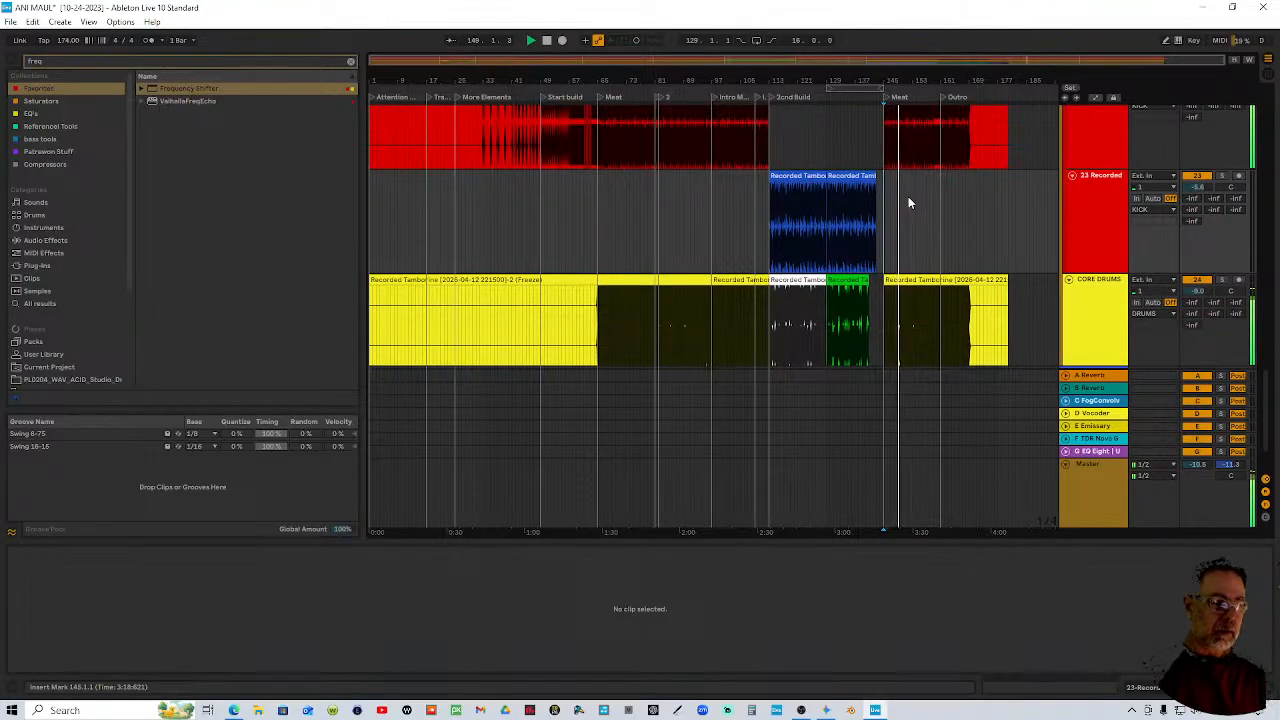
key(ctrl+v)
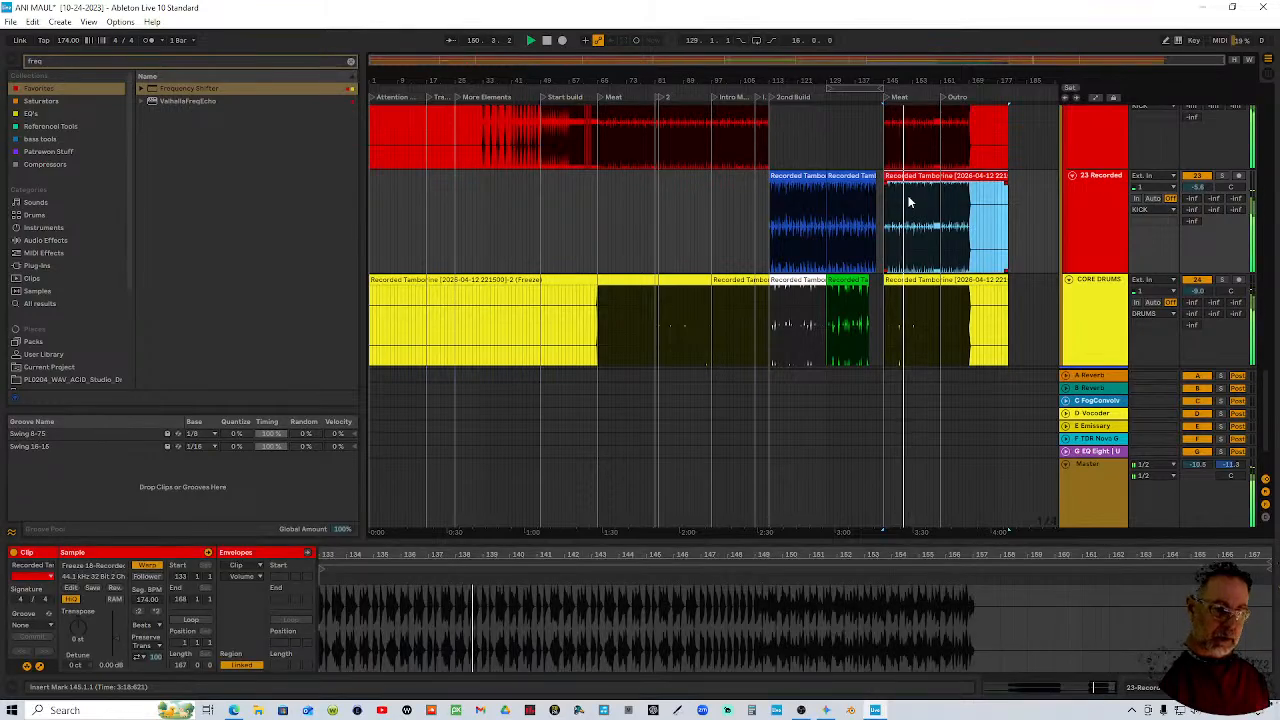
Solo track 23 to audition its restored clip, then remove the clip again and end the solo
click(1198, 176)
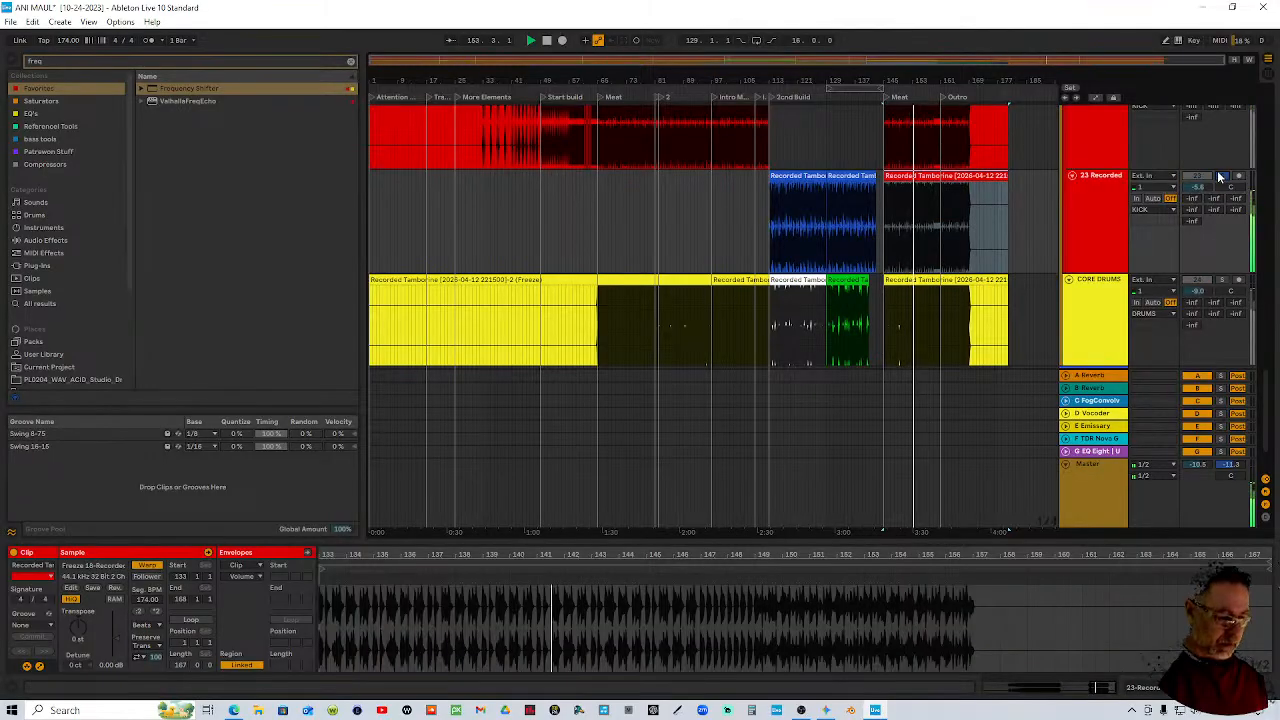
click(1219, 176)
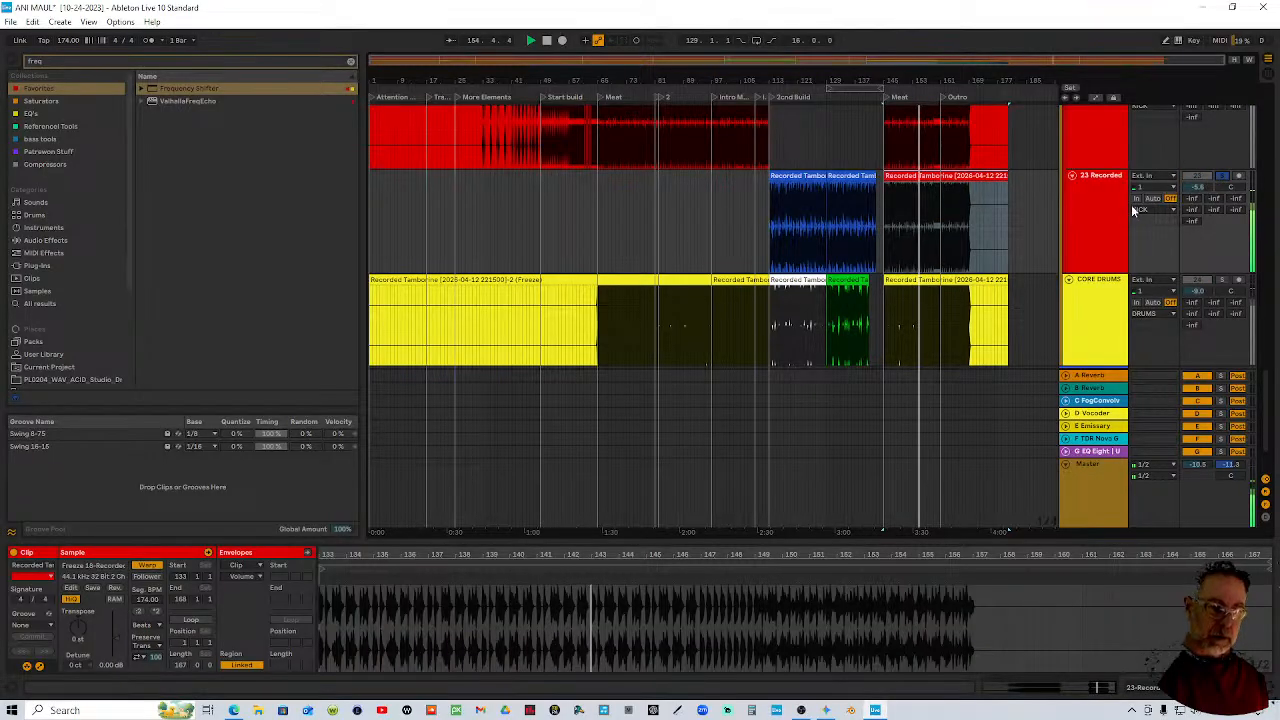
click(952, 177)
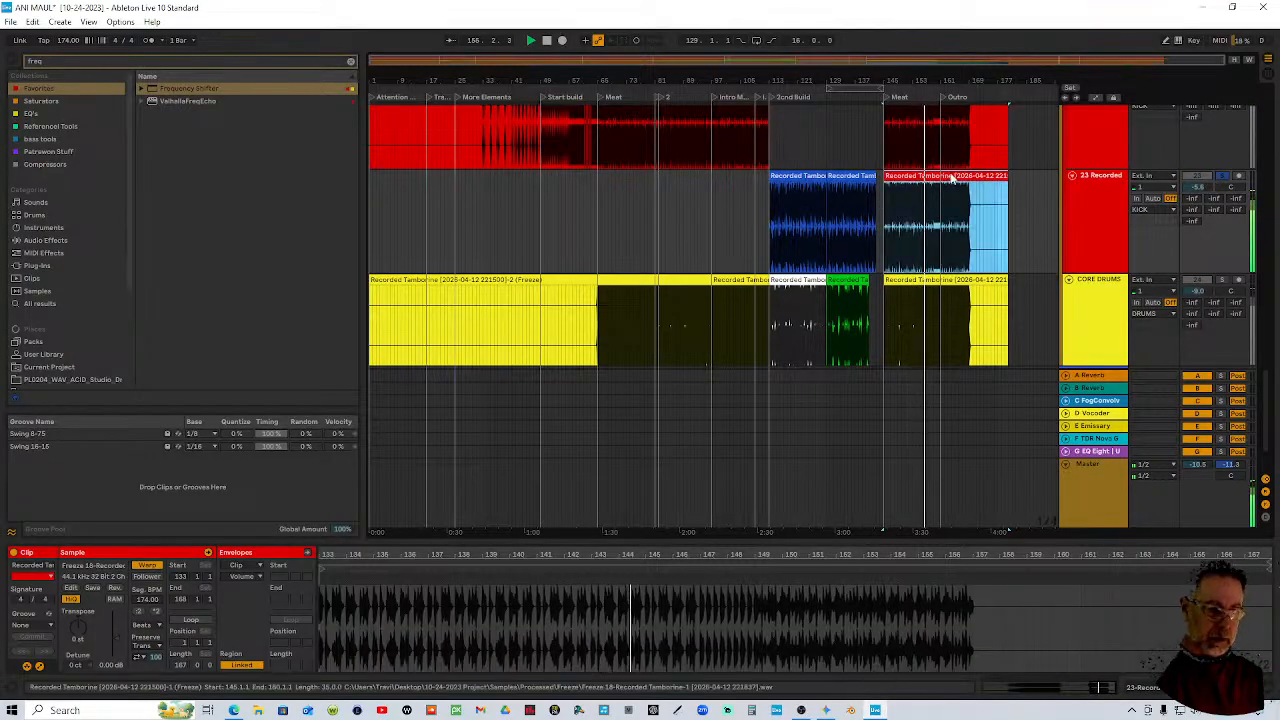
key(Delete)
click(1222, 180)
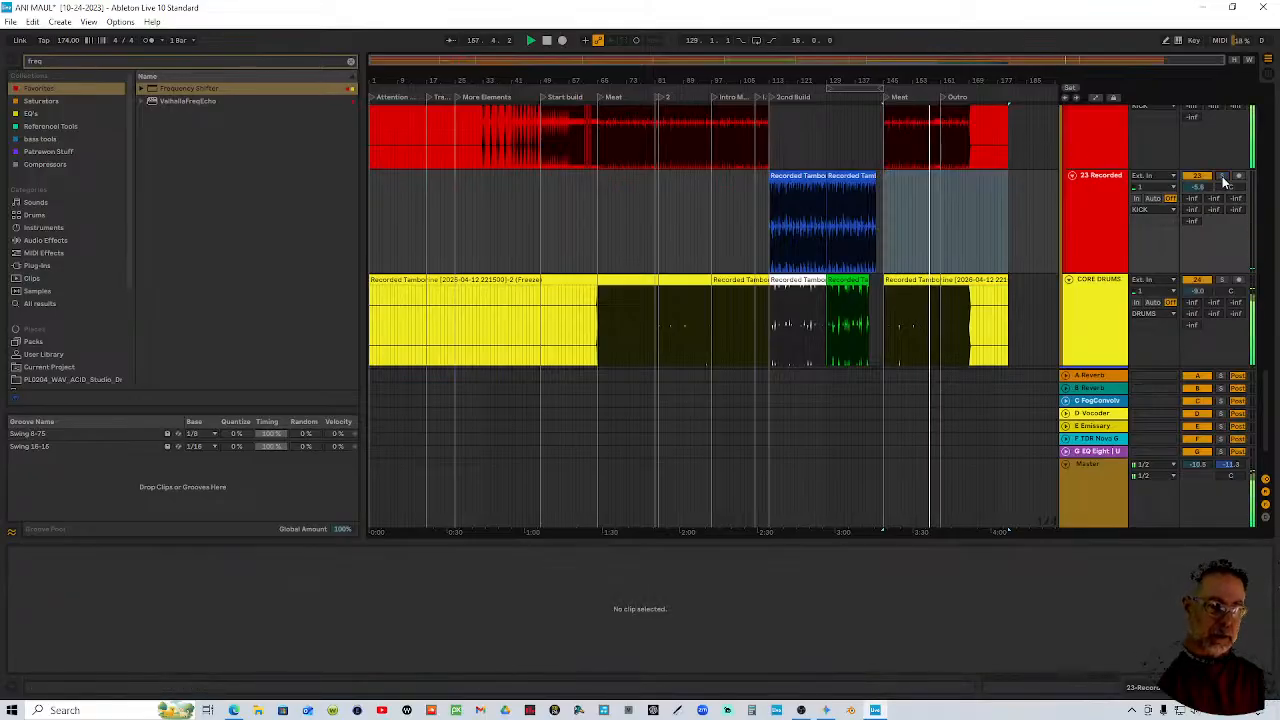
Colour track 21 orange and assign the track colour to its clips
scroll(958, 247, up, 2)
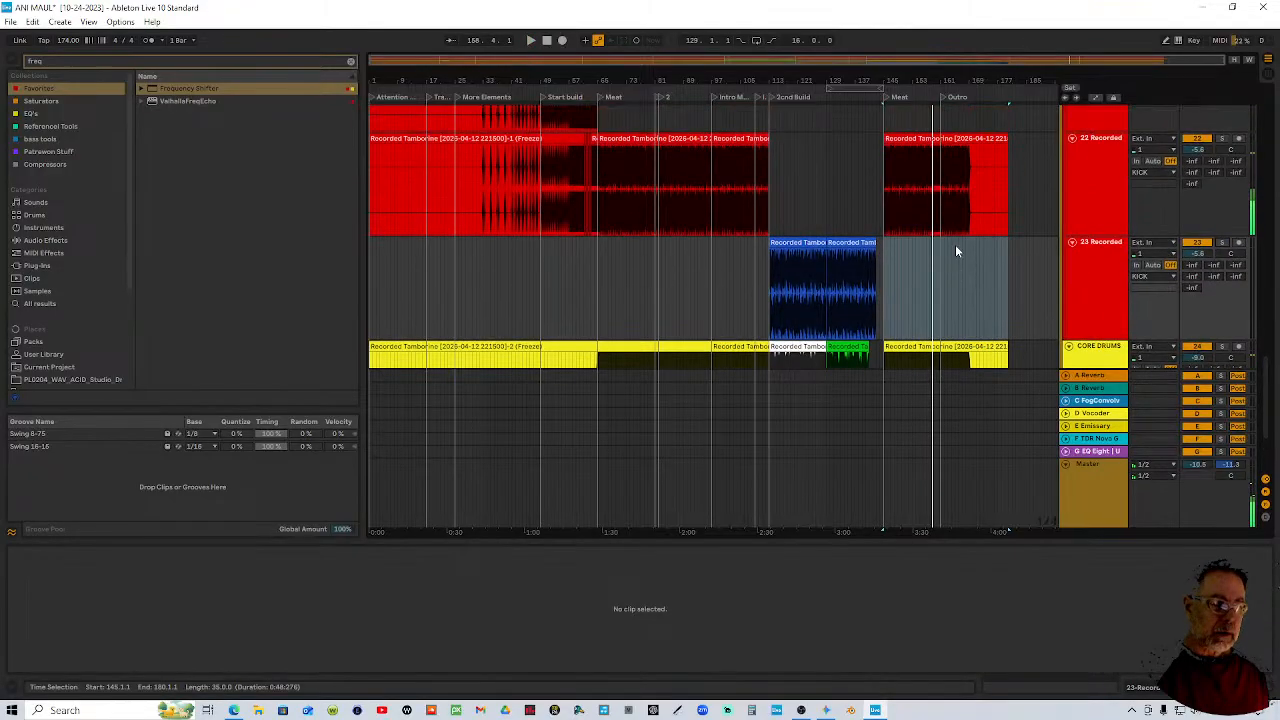
scroll(955, 244, up, 3)
scroll(955, 244, up, 1)
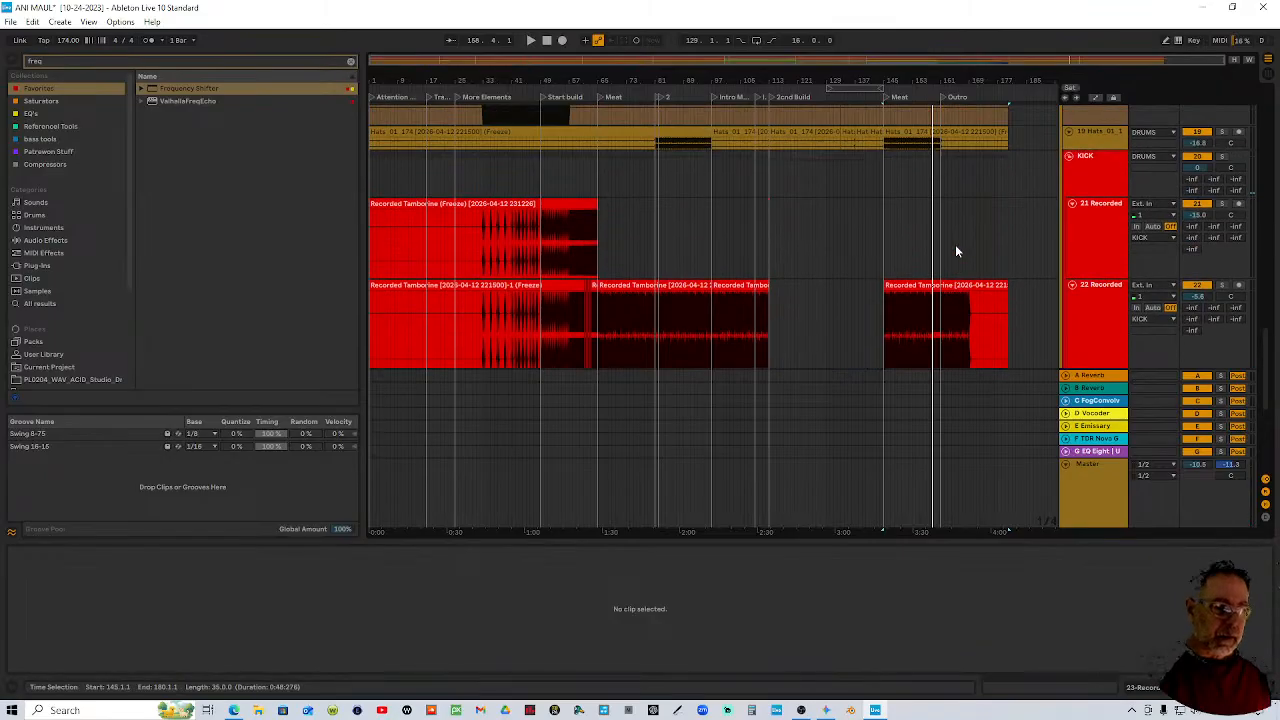
scroll(957, 250, down, 2)
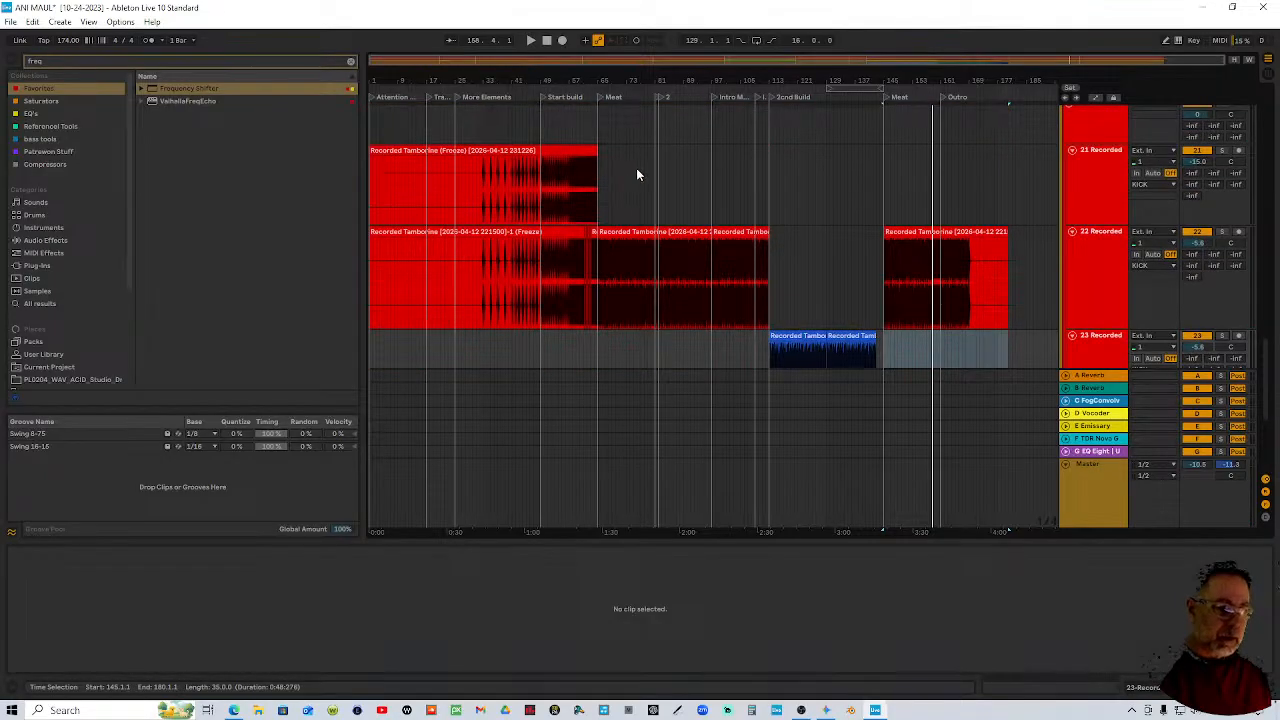
click(1116, 168)
right_click(1116, 168)
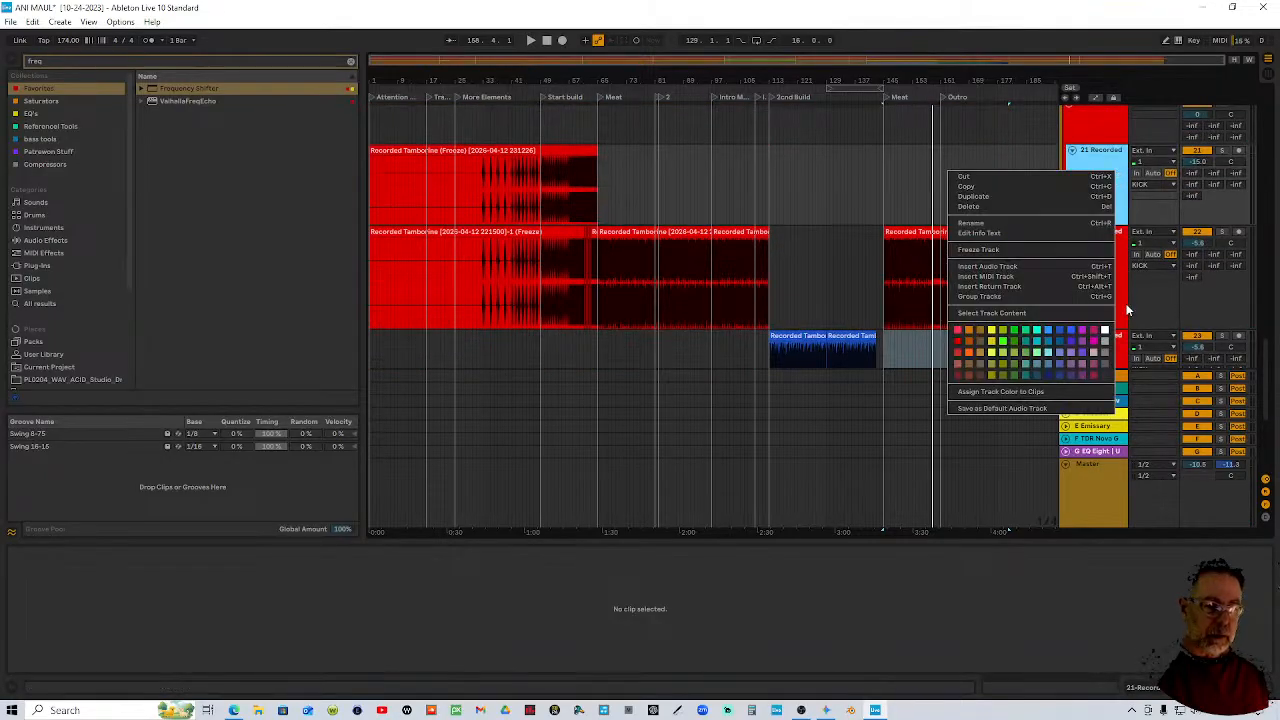
click(969, 341)
right_click(1090, 178)
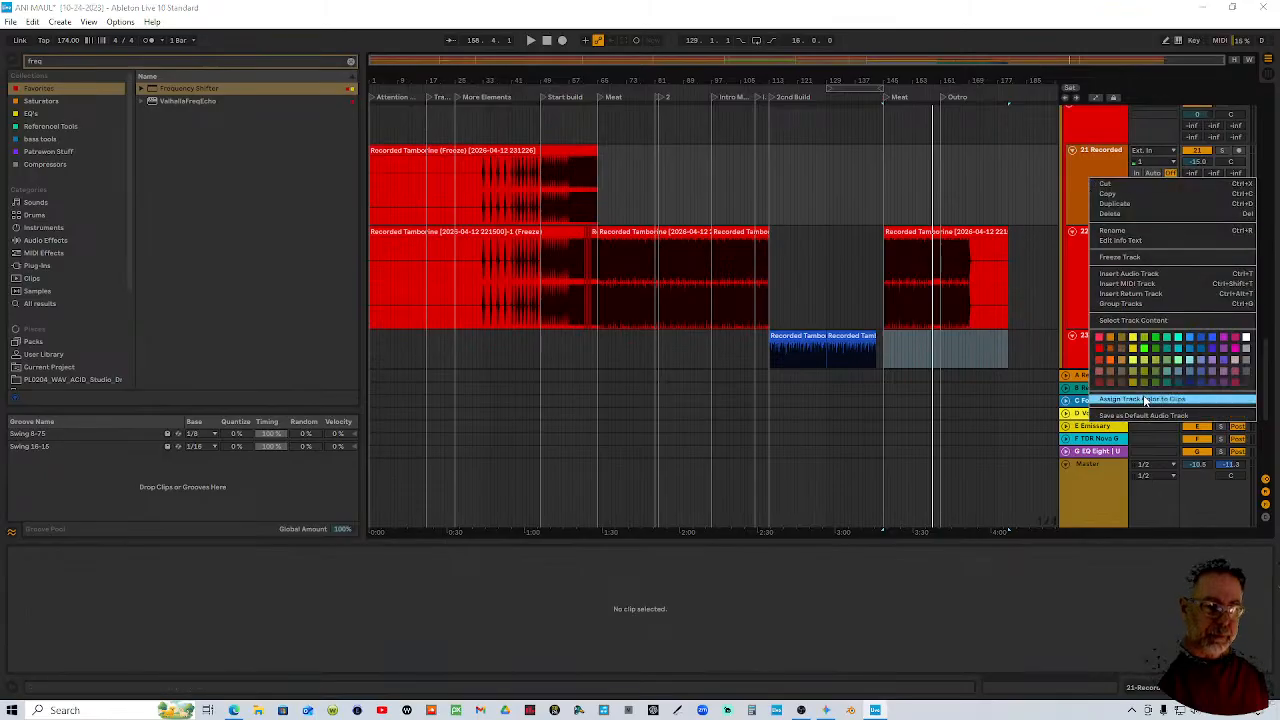
click(1145, 400)
click(1076, 159)
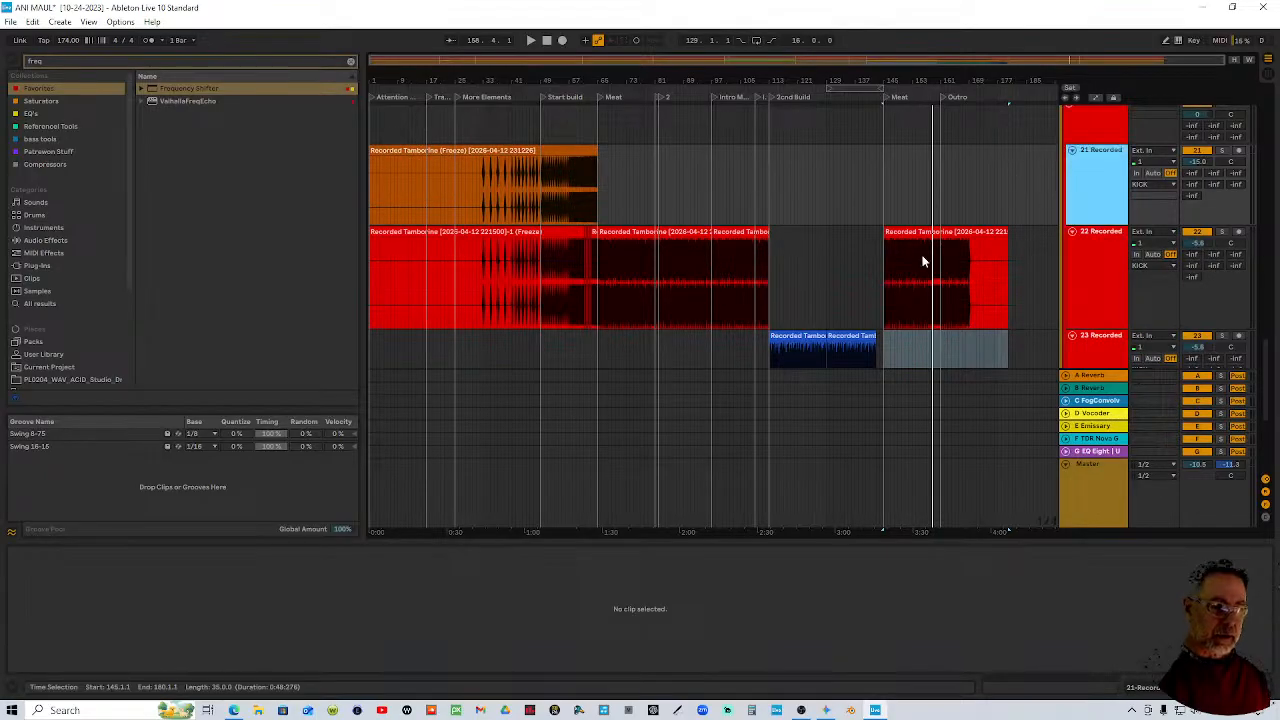
Duplicate the CORE DRUMS track with all of its clips
scroll(1090, 246, down, 3)
click(1084, 208)
scroll(1090, 221, down, 3)
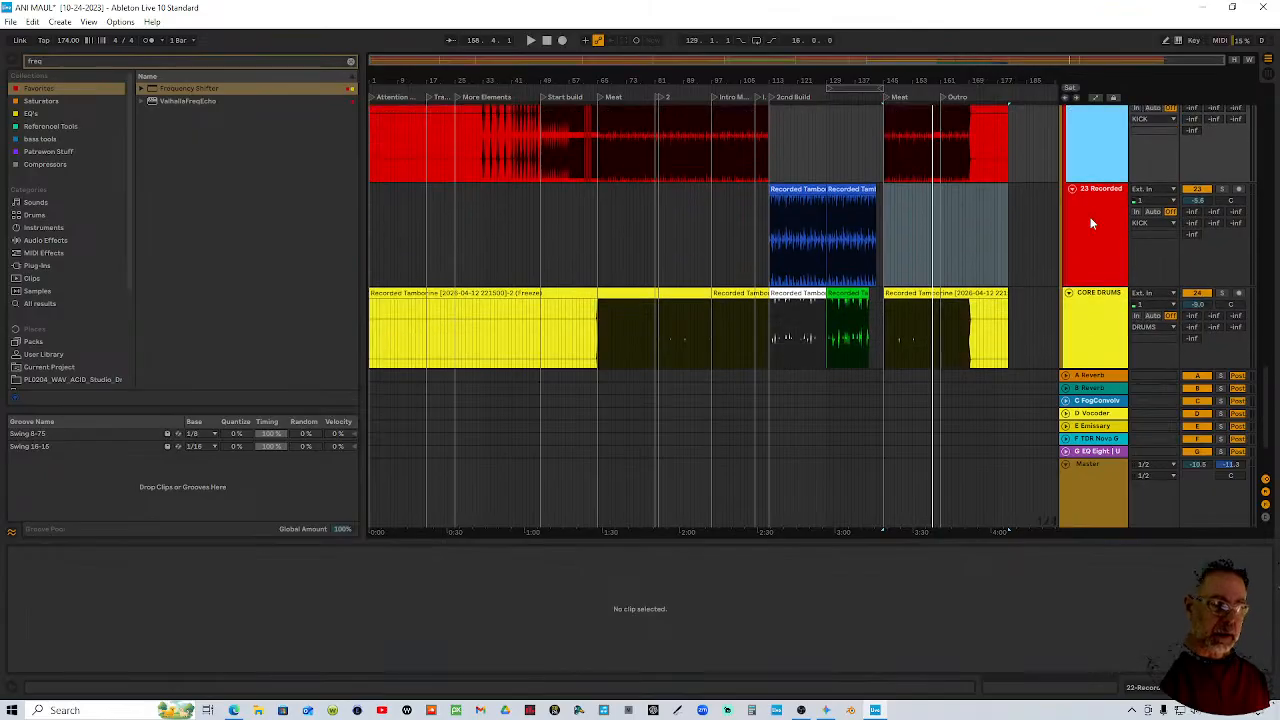
click(1093, 210)
scroll(1092, 225, down, 2)
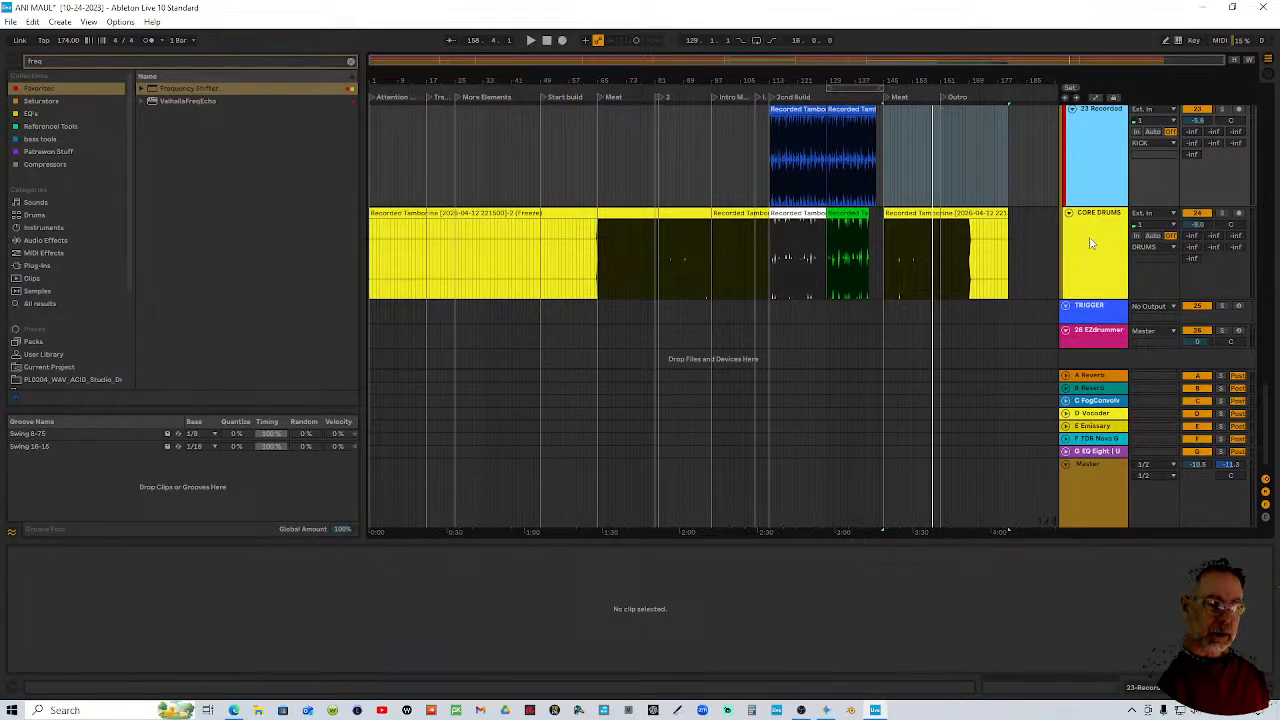
right_click(1090, 238)
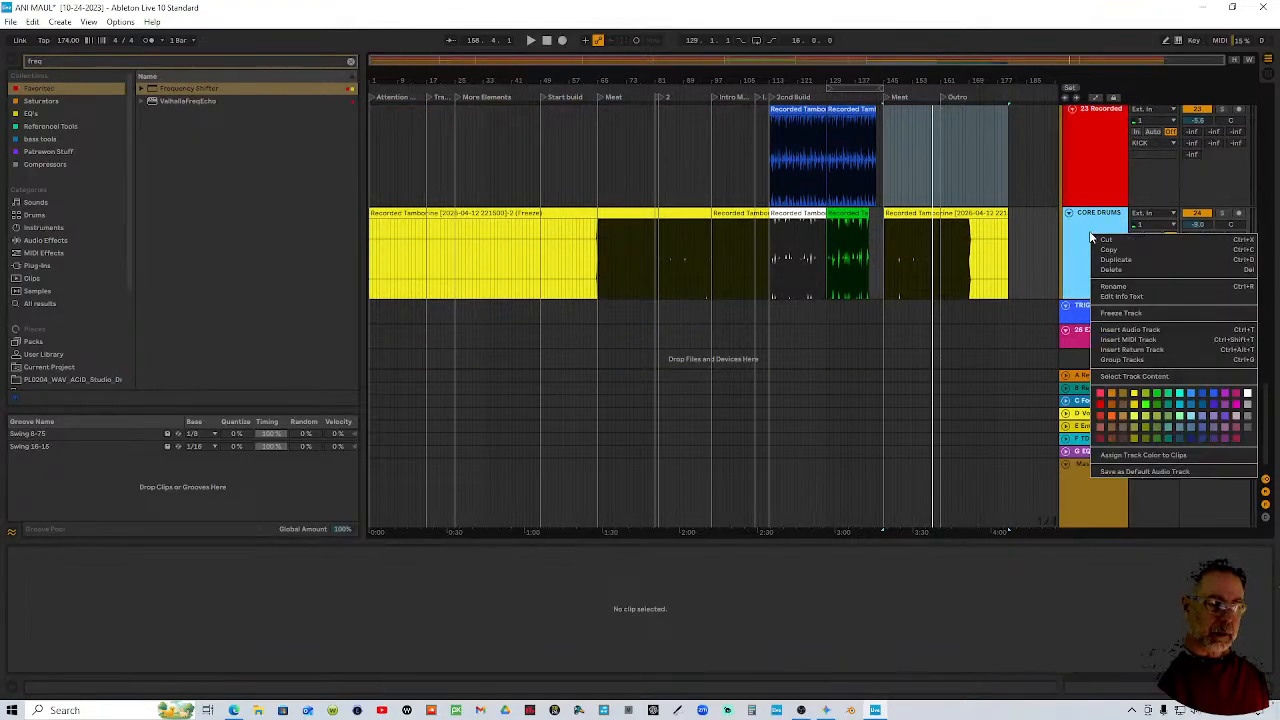
click(1098, 260)
right_click(1098, 236)
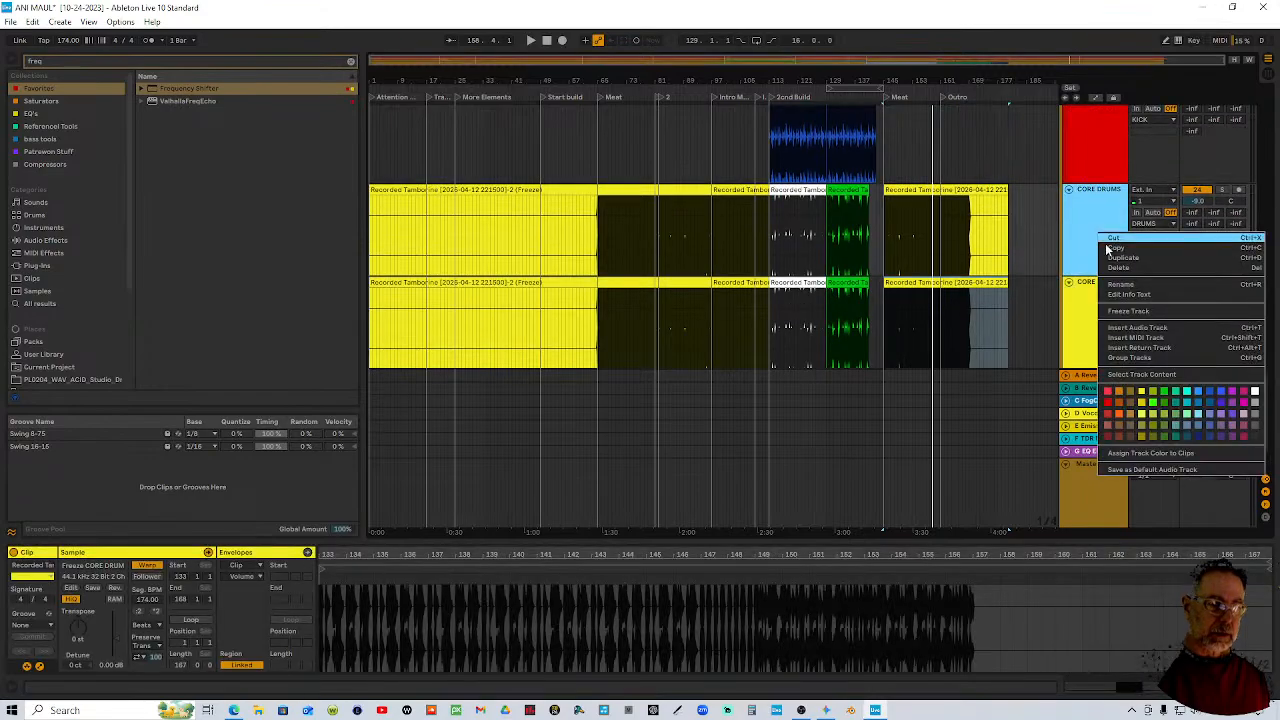
click(1125, 260)
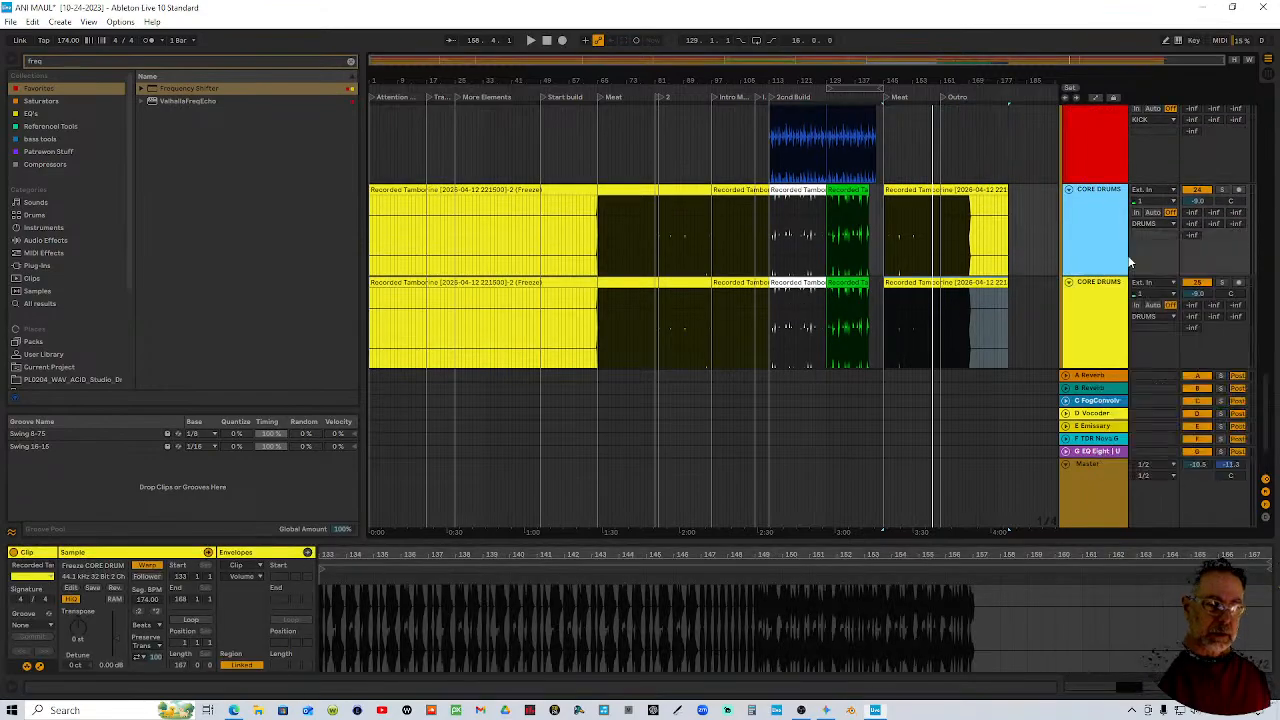
Delete the white and green 2nd Build clips from the original CORE DRUMS track 24
click(785, 191)
key(Delete)
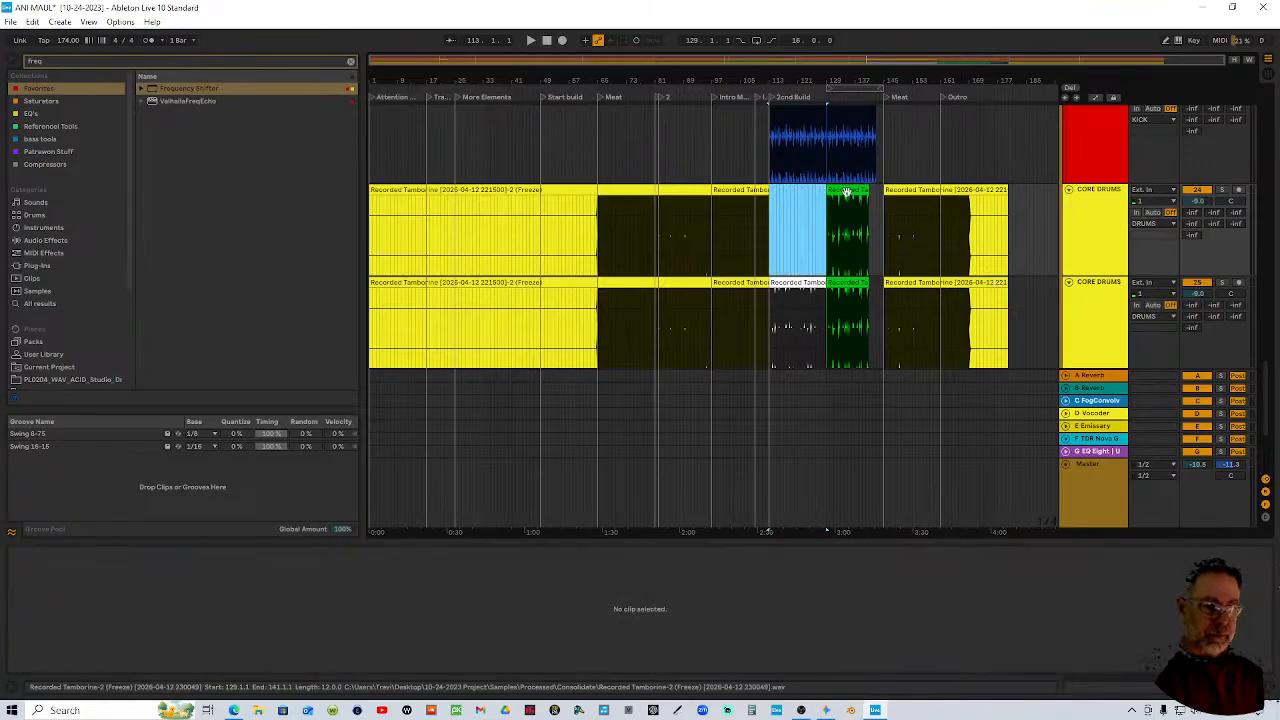
click(849, 197)
key(Delete)
Delete the green clip and all clips before the 2nd Build on the duplicated CORE DRUMS track 25
click(828, 305)
key(Delete)
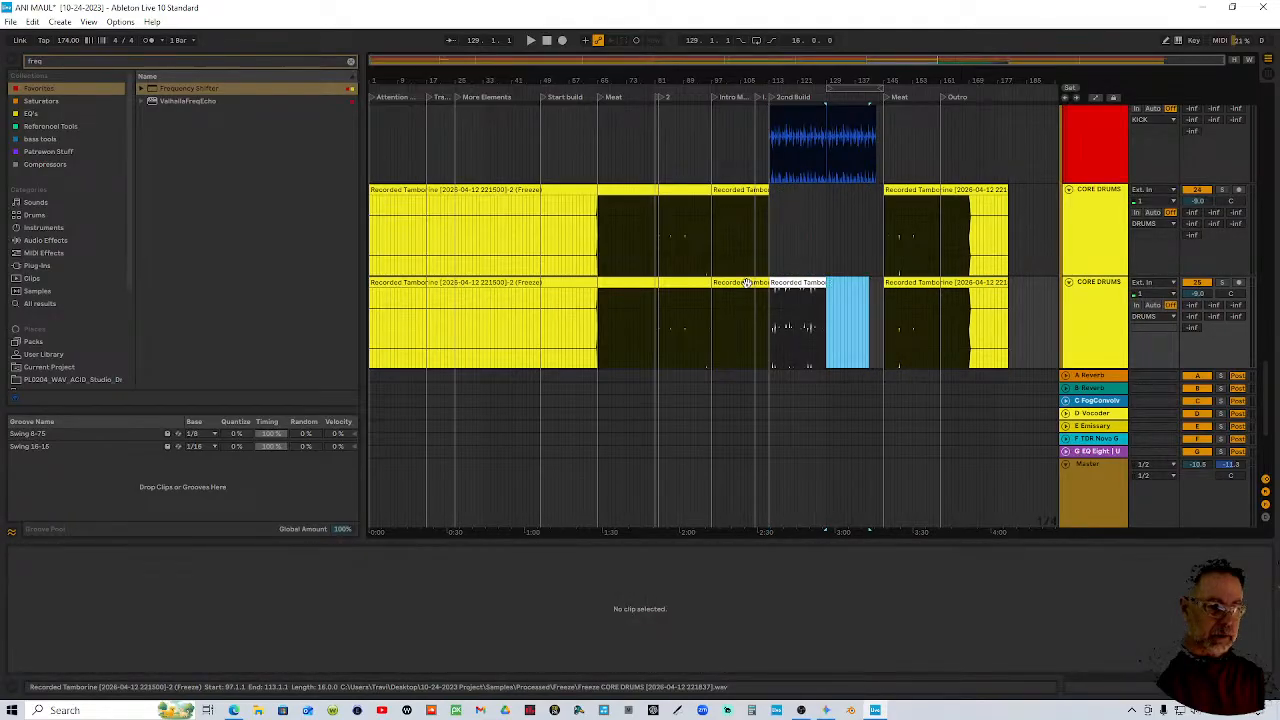
click(740, 300)
key(Delete)
click(615, 287)
click(740, 290)
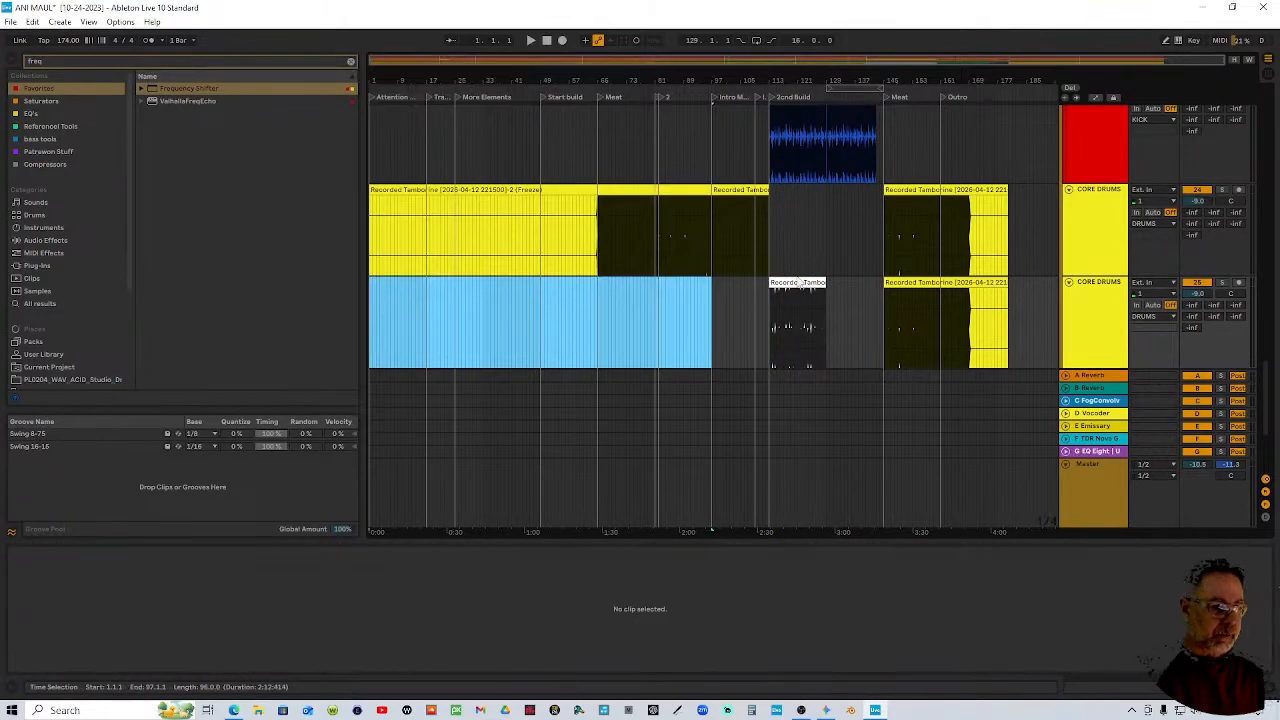
Delete the yellow clip after the 2nd Build on track 25, and every clip except the green one on CORE DRUMS track 26
click(920, 283)
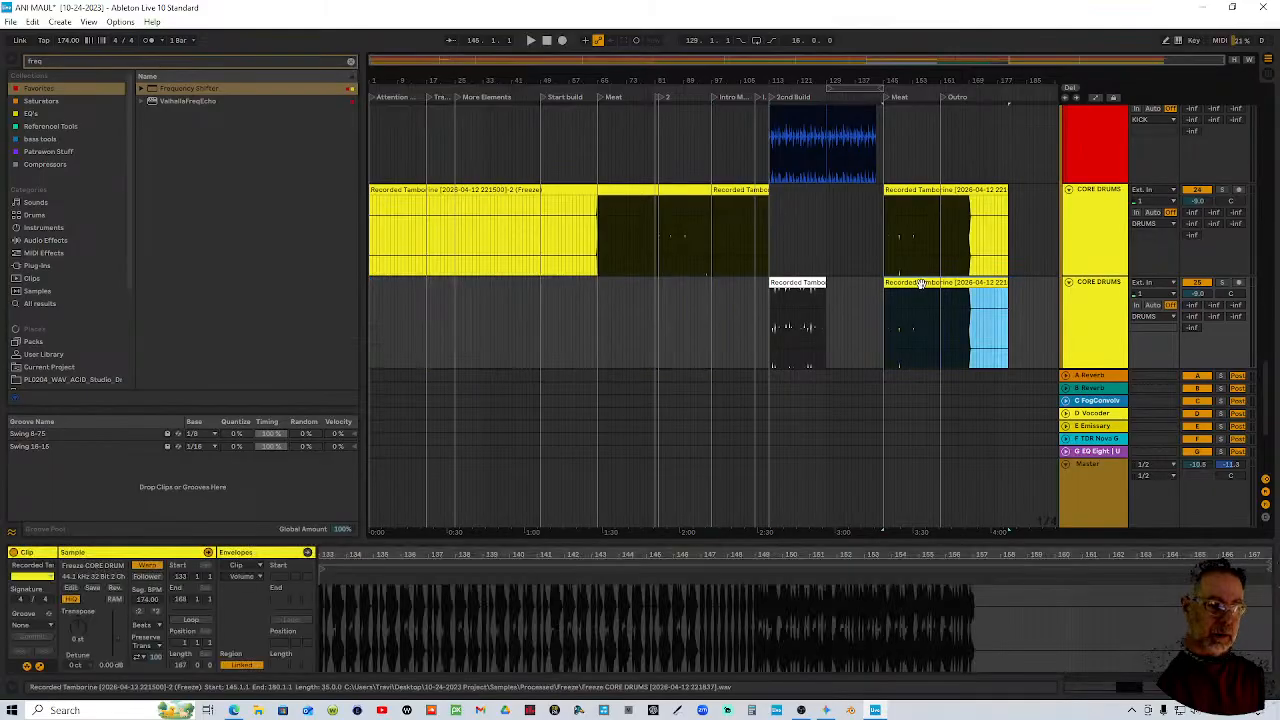
key(ctrl+z)
click(806, 284)
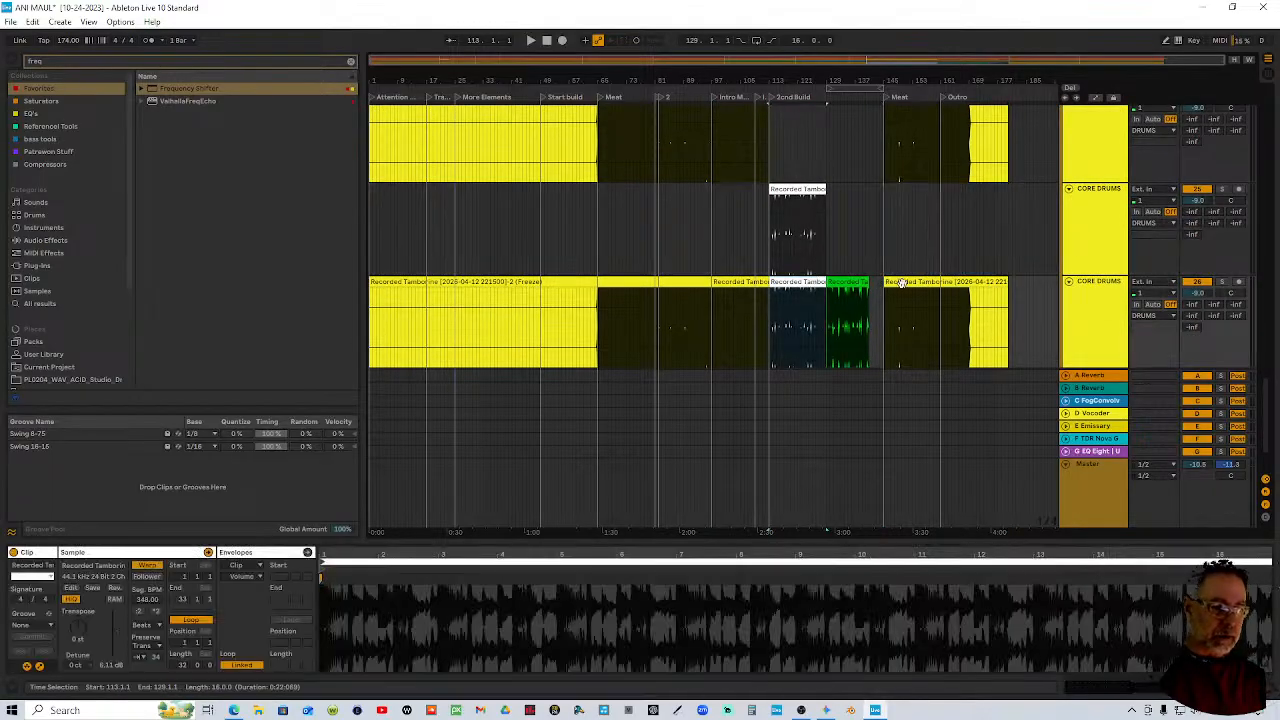
key(ctrl+z)
key(ctrl+z)
key(ctrl+z)
click(677, 282)
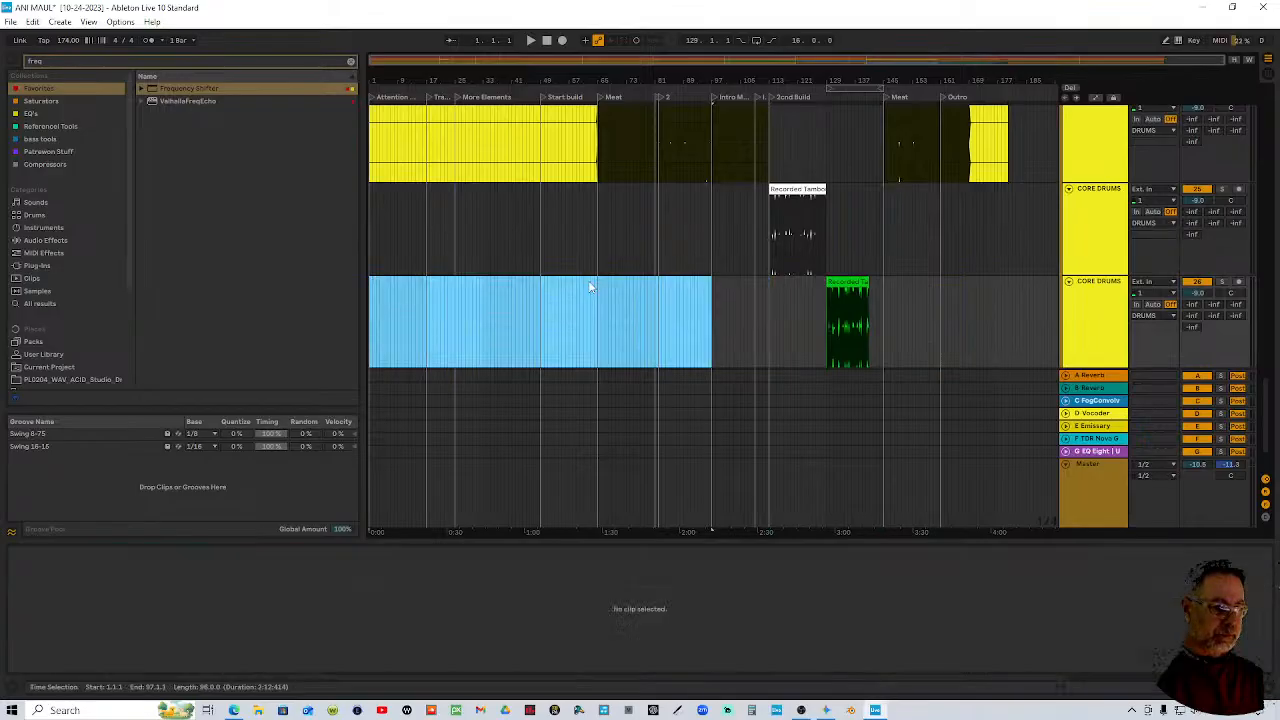
key(Delete)
click(565, 283)
click(718, 292)
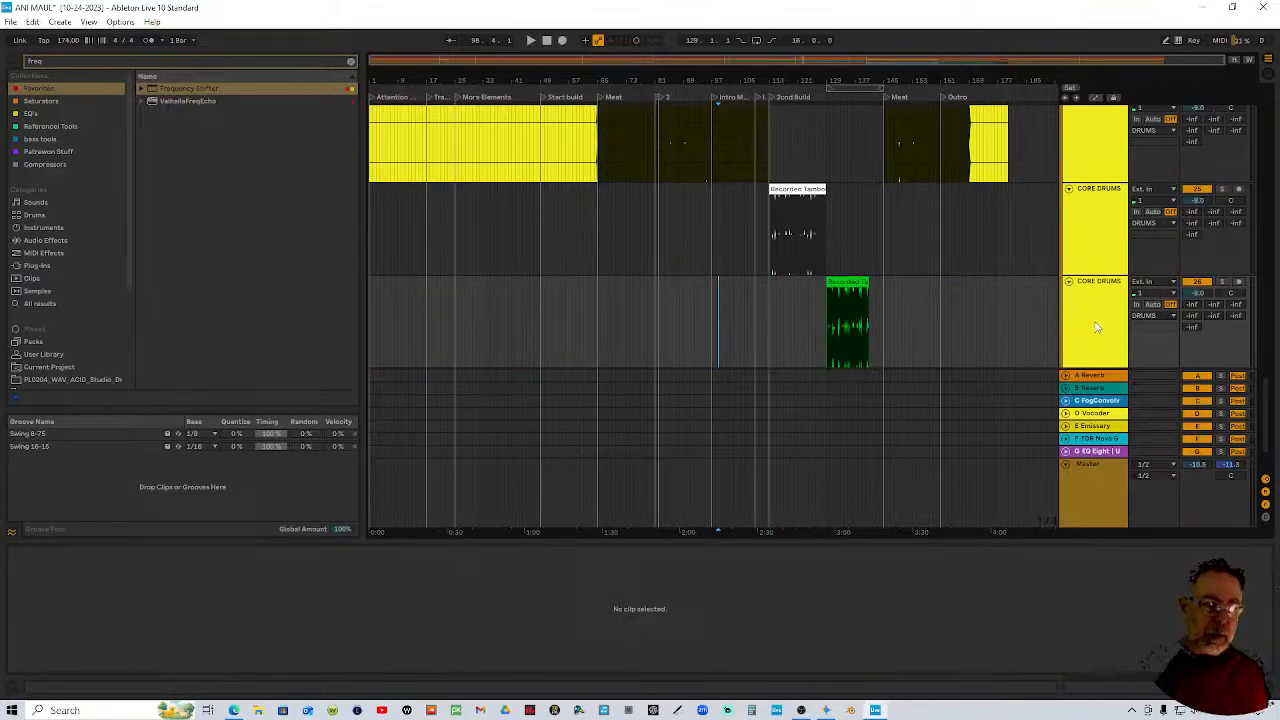
Reset the gain of the green 2nd Build clip on track 26 and set that track's volume to -3.0 dB
click(847, 281)
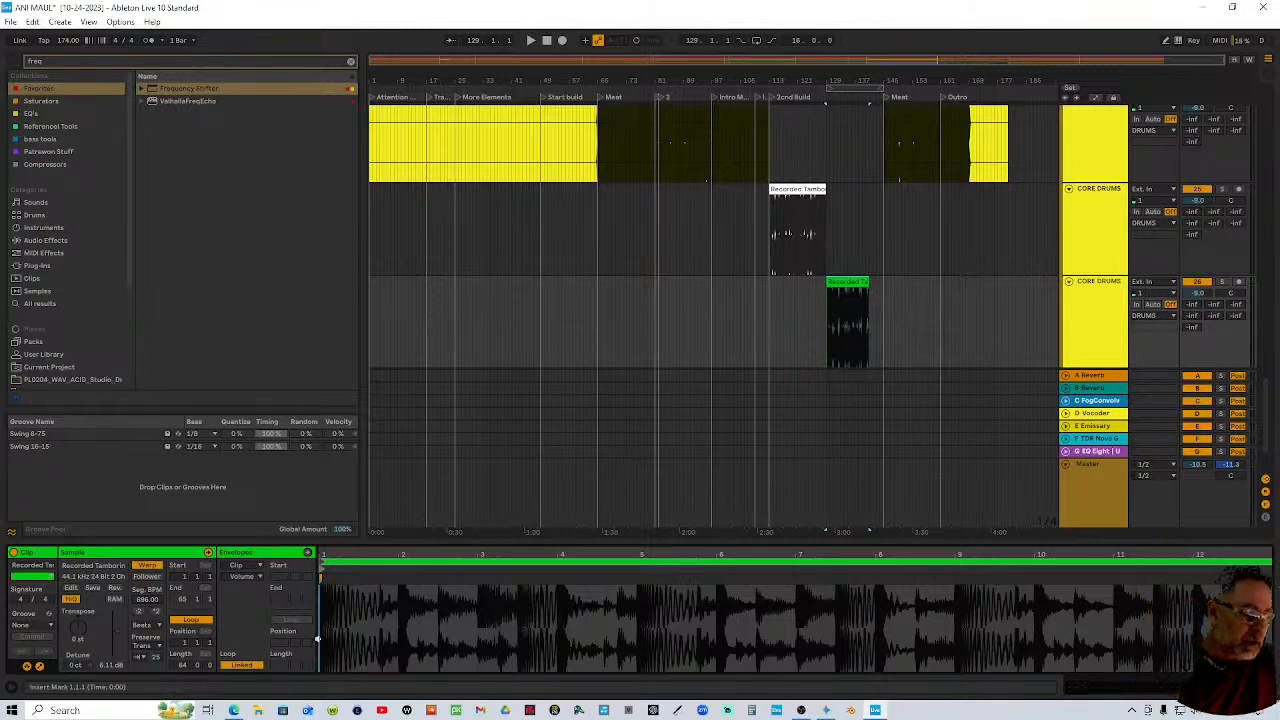
click(112, 664)
key(Delete)
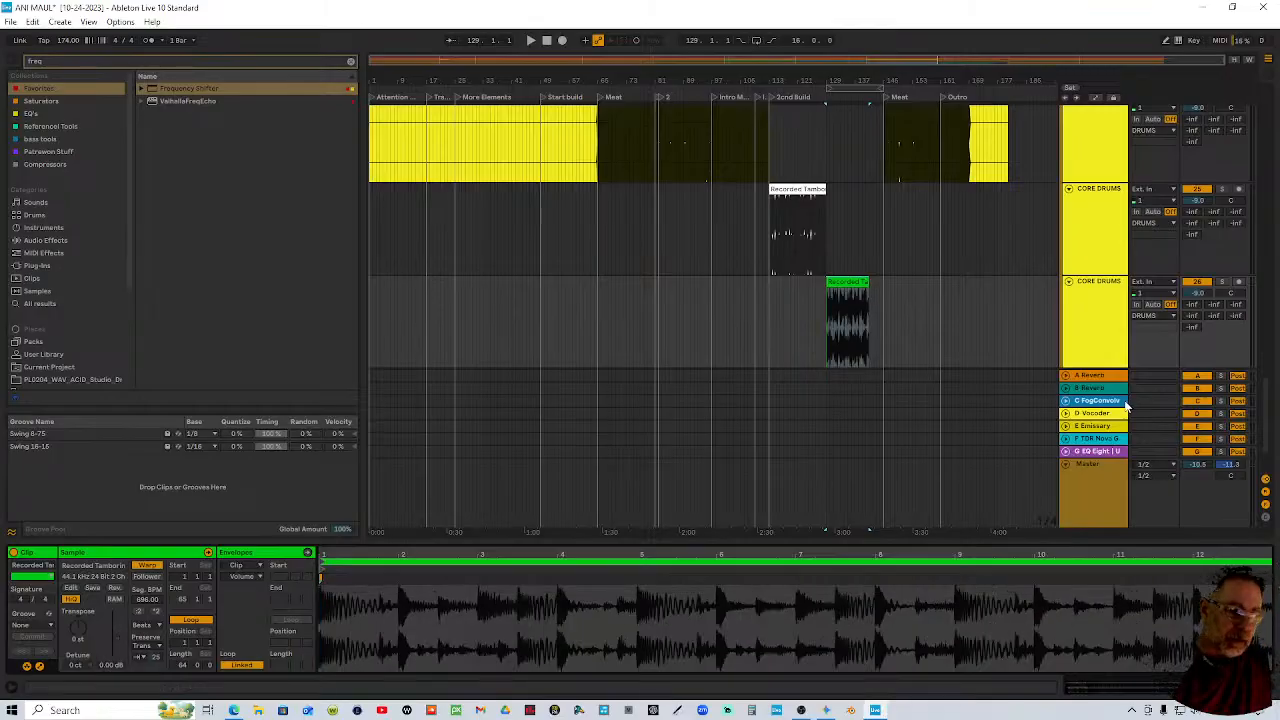
click(1198, 292)
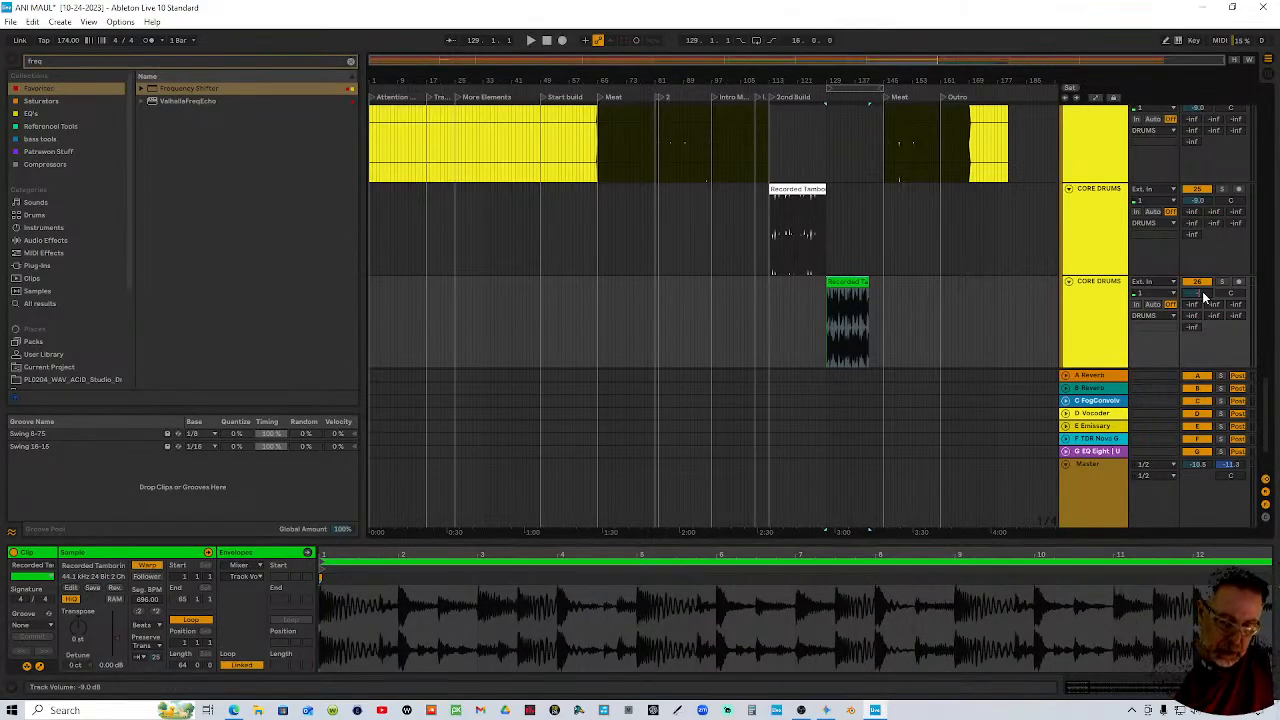
Try resetting the volume of CORE DRUMS track 25 to 0 dB for the white 2nd Build clip
click(1101, 239)
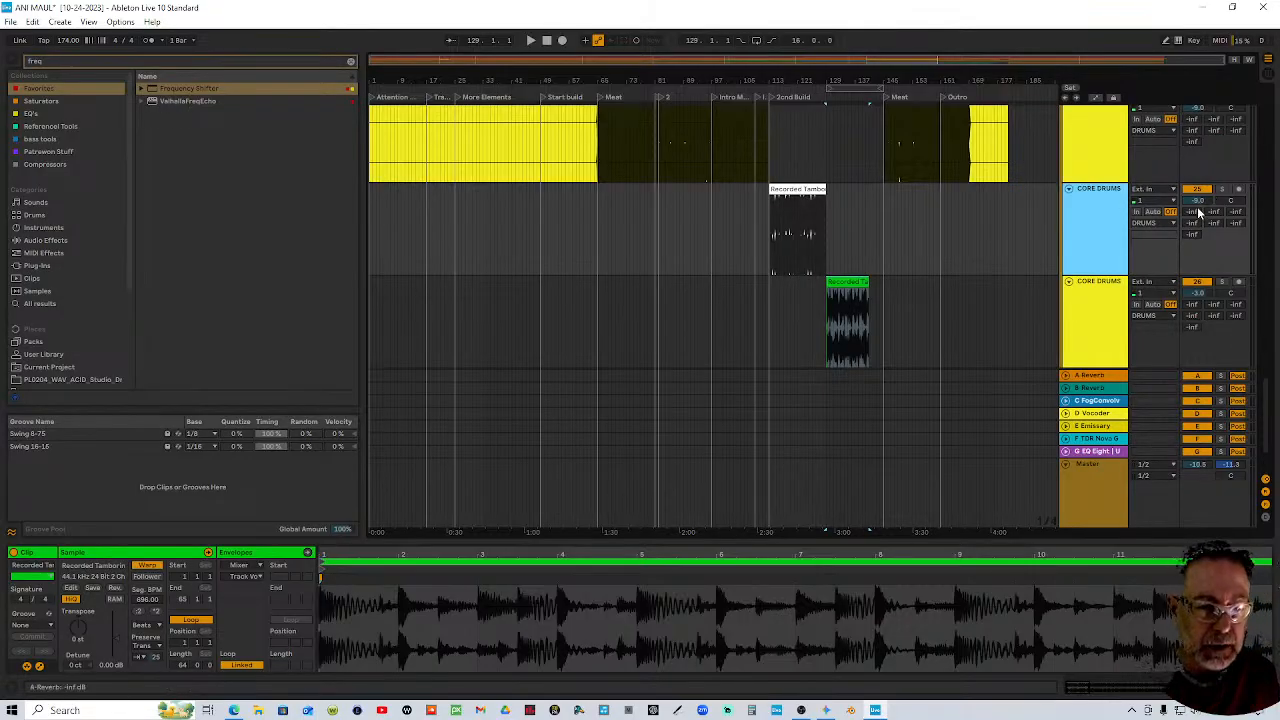
key(Delete)
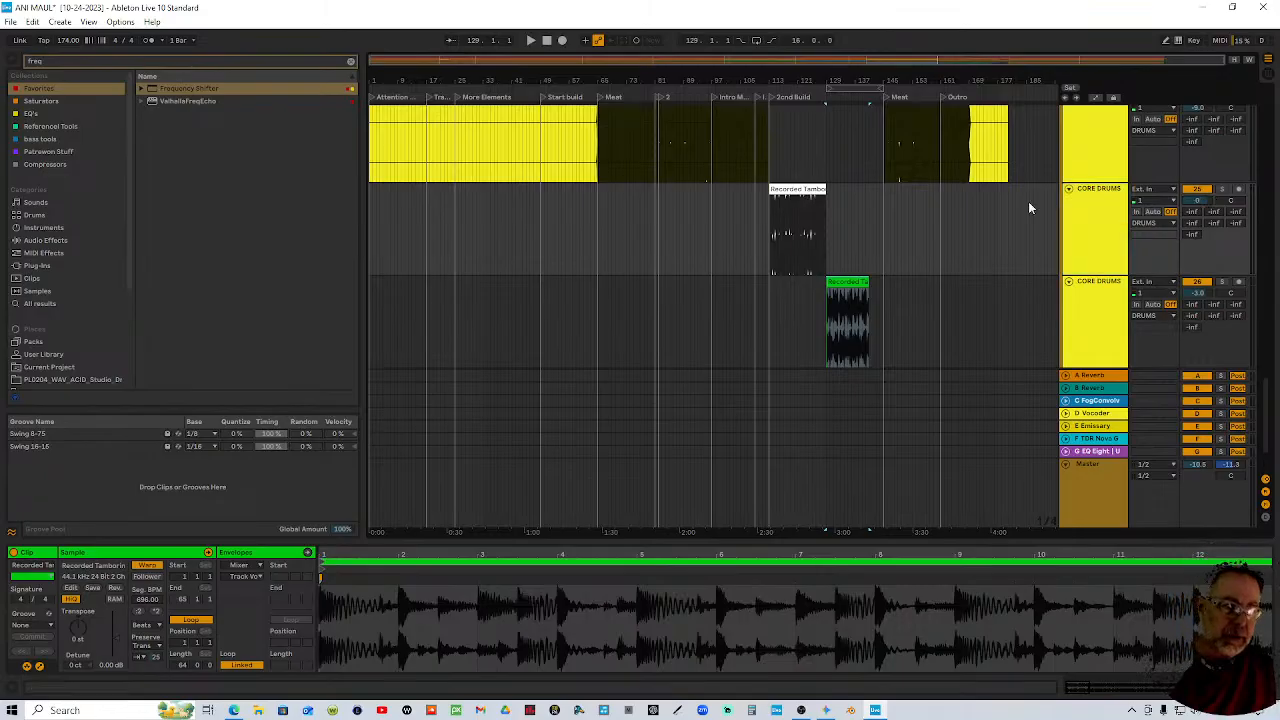
click(797, 189)
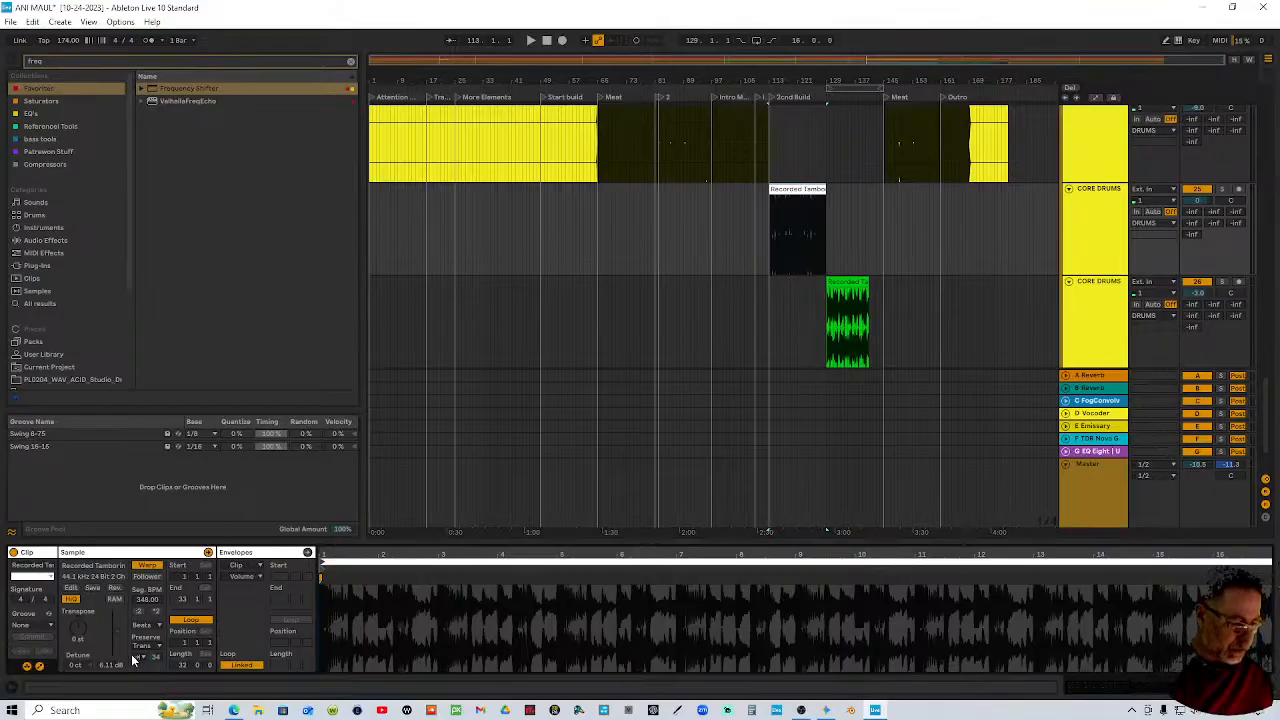
Compare the sample settings of the green clip on track 26 with those of the white clip on track 25
click(1078, 341)
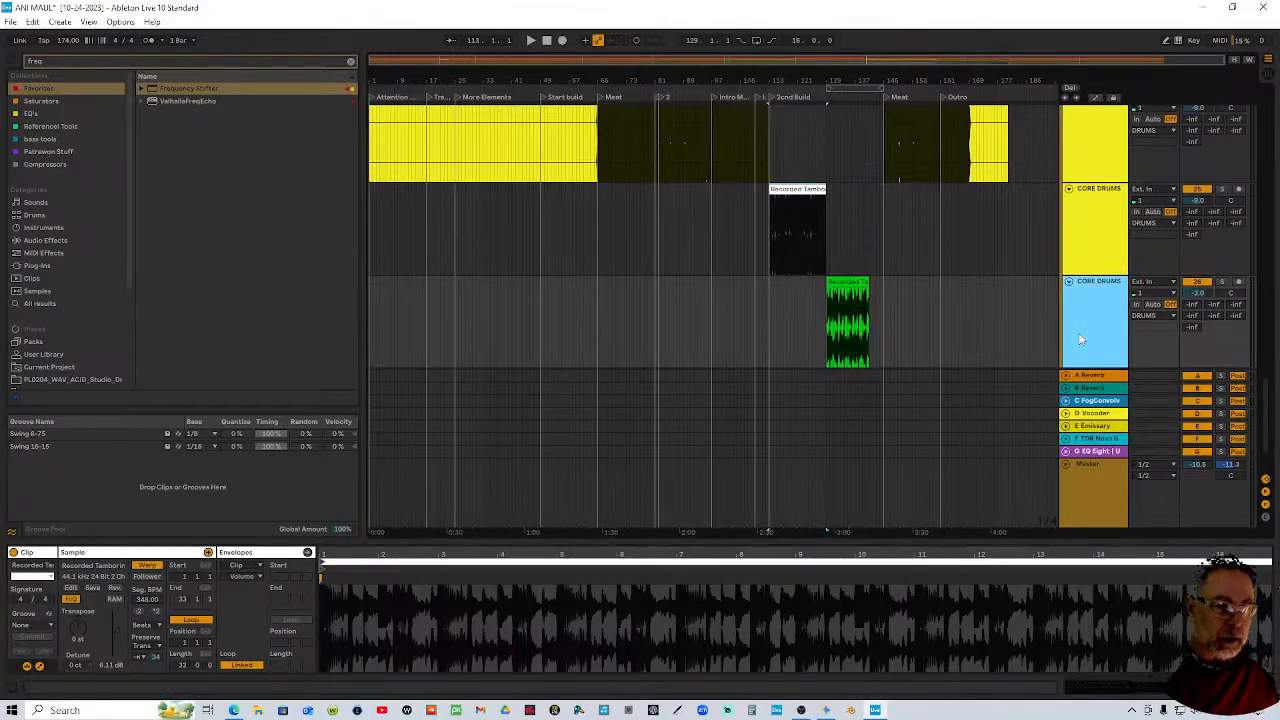
click(1094, 256)
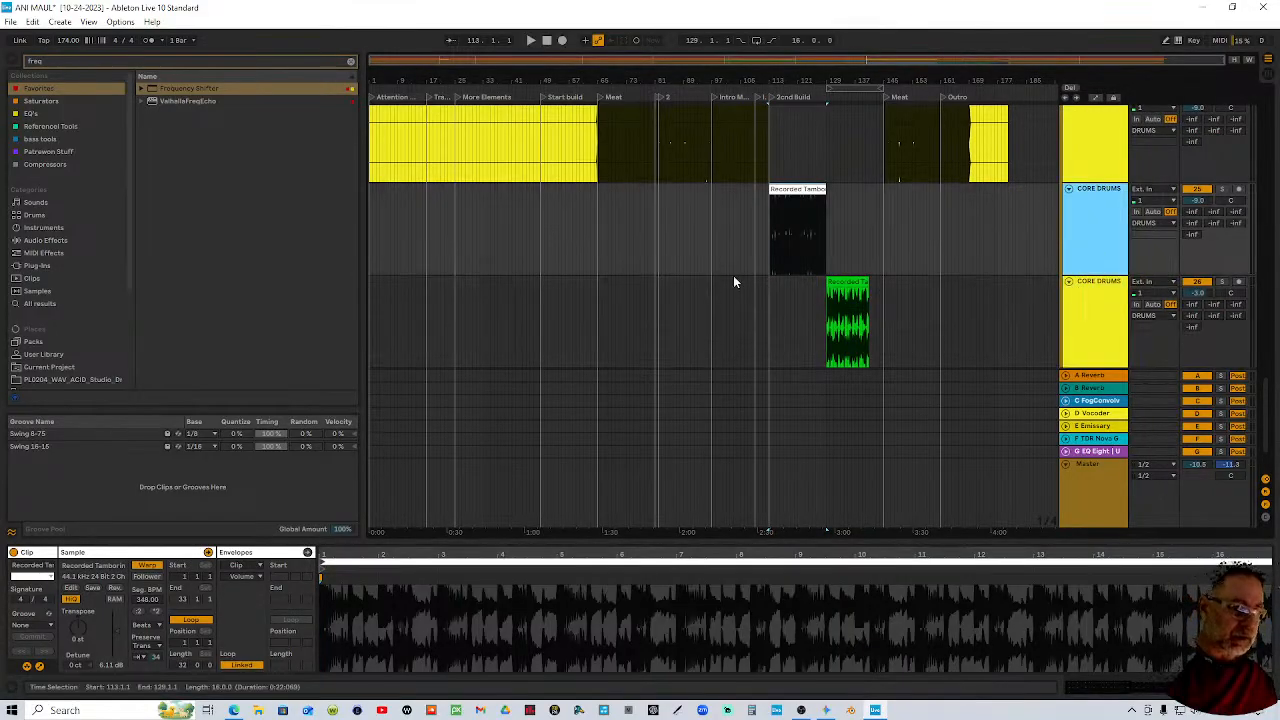
click(853, 283)
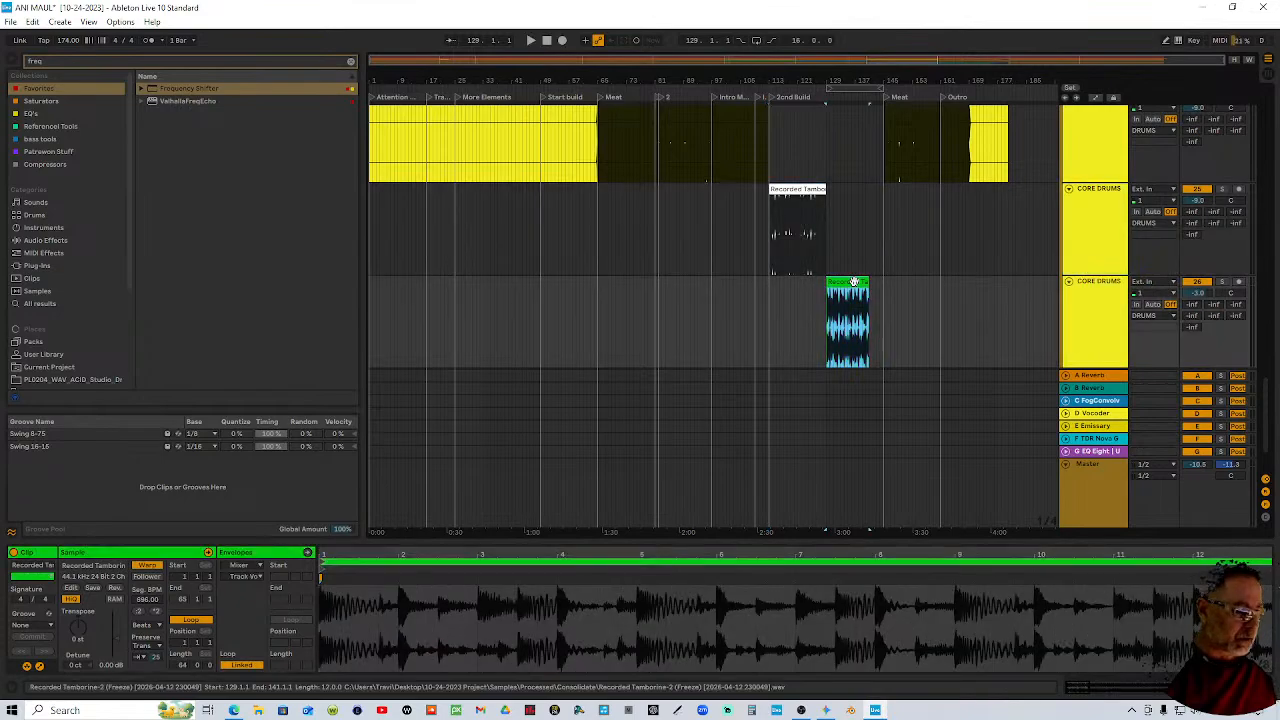
click(800, 191)
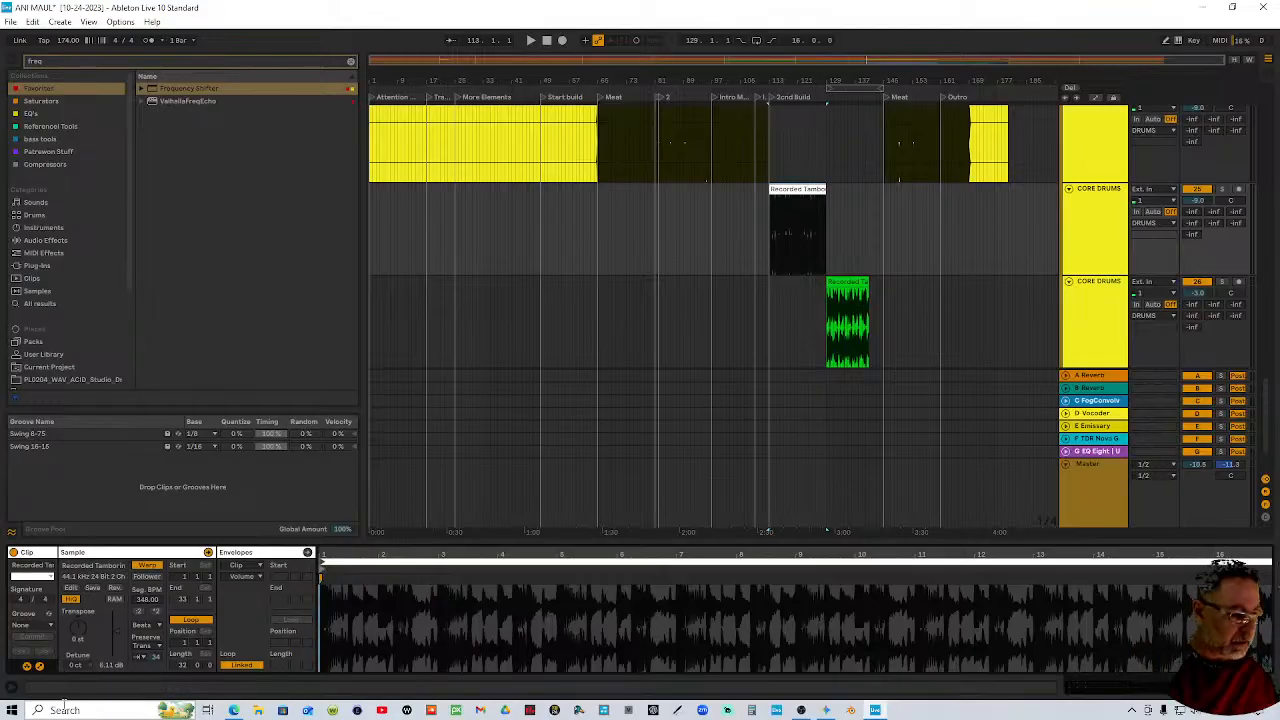
Reset the gain of the 2nd Build clip on CORE DRUMS track 25 to 0 dB and set that track's volume to -3 dB
click(112, 664)
key(Delete)
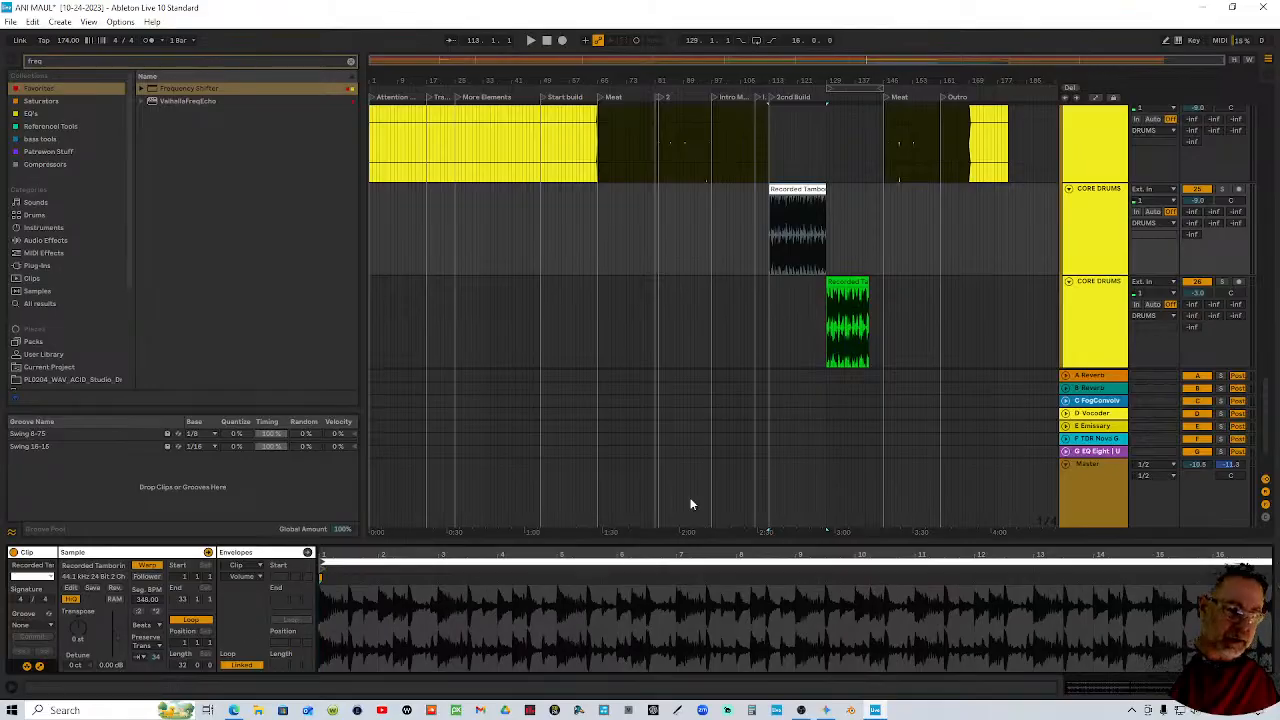
click(1200, 206)
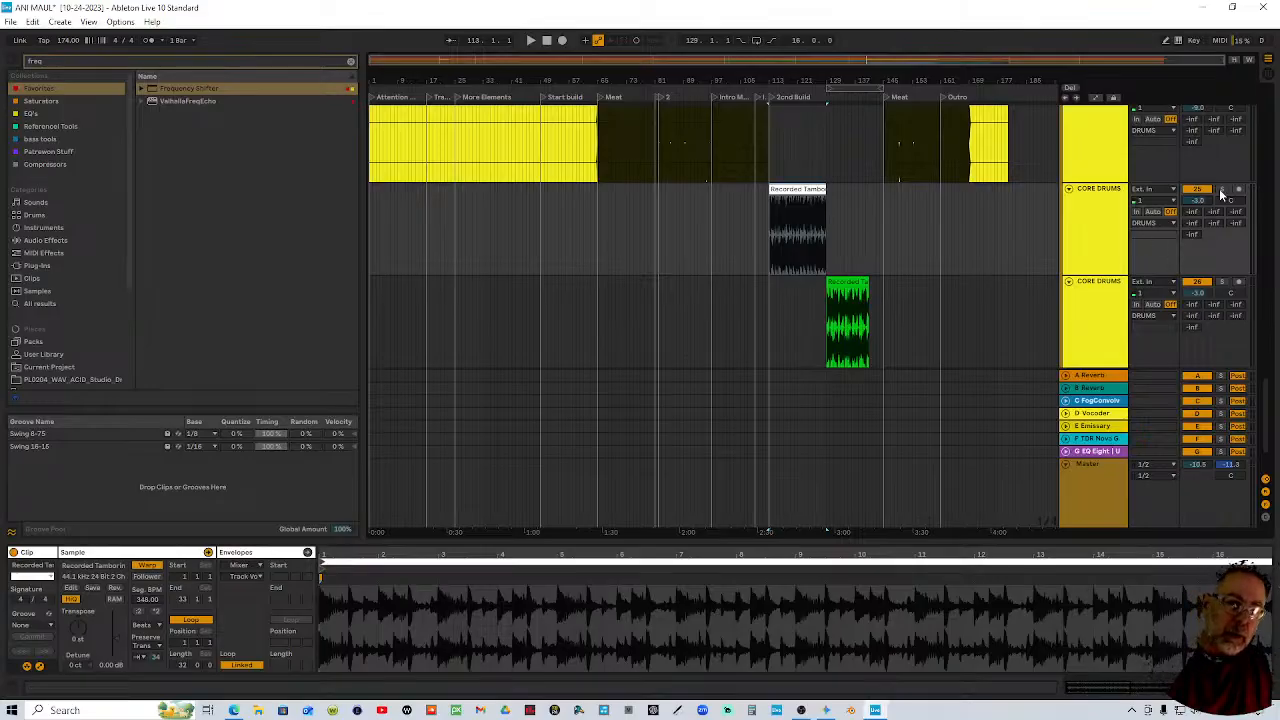
Set the master track's volume to -12 dB in the Session mixer and return to the arrangement
click(1268, 78)
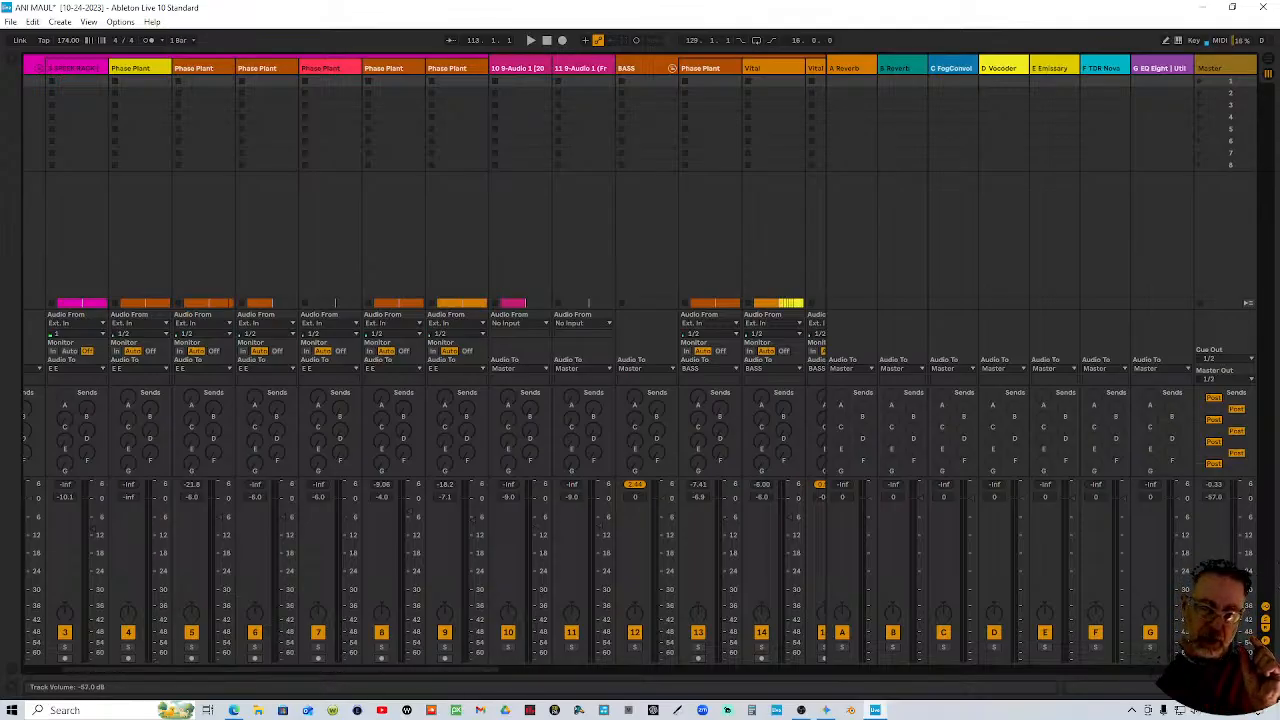
mouse_move(1213, 497)
mouse_down()
mouse_move(1213, 470)
mouse_move(1213, 540)
mouse_move(1220, 495)
mouse_up()
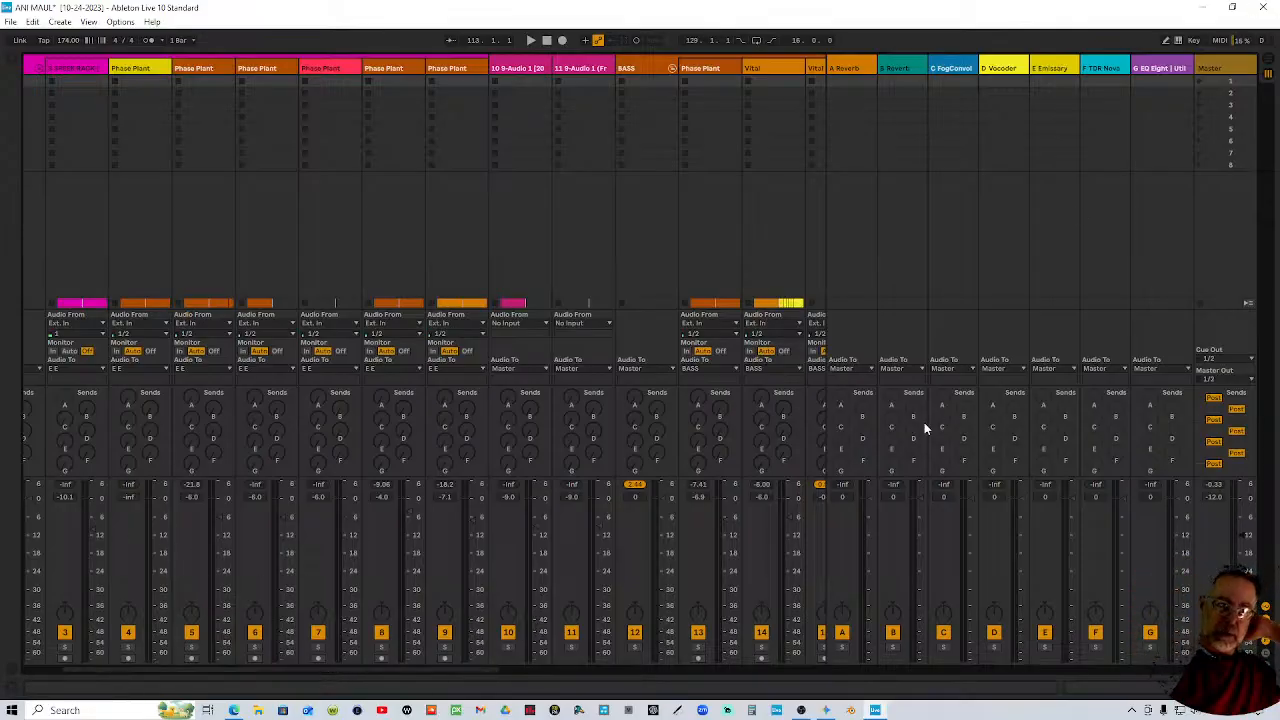
click(1262, 62)
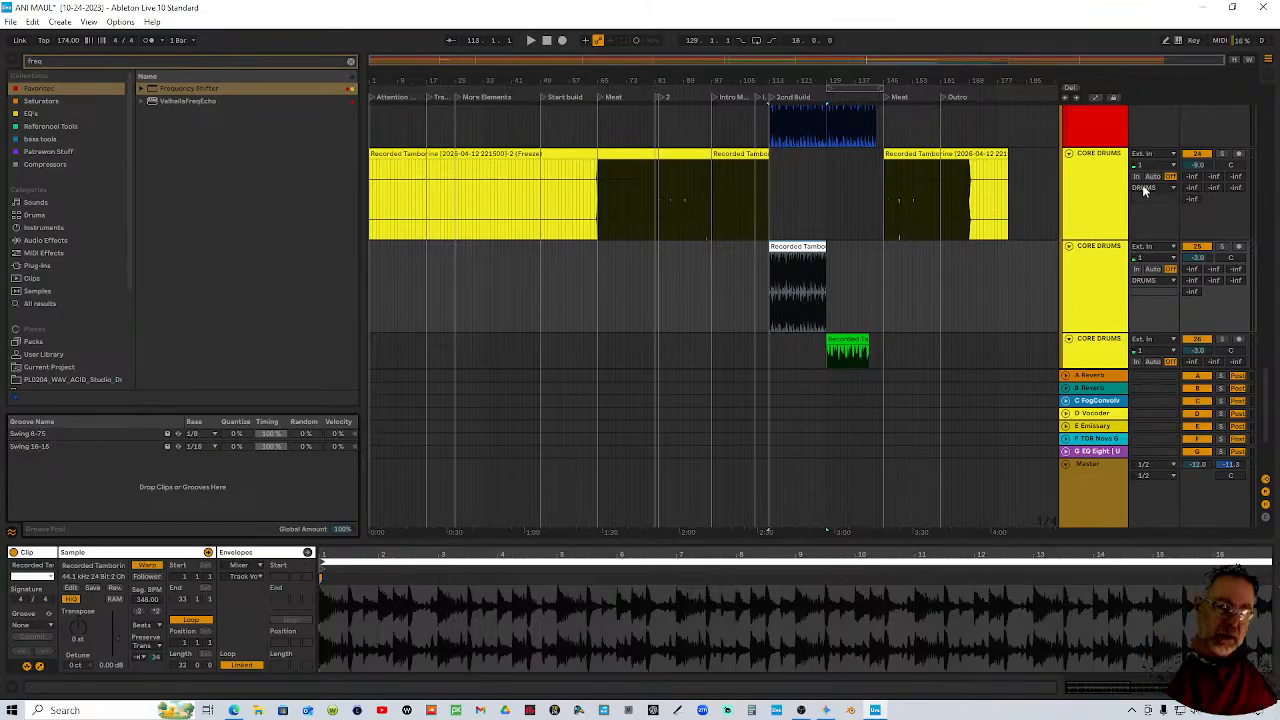
Reset the volume of the yellow CORE DRUMS track 24 to 0 dB
click(1087, 193)
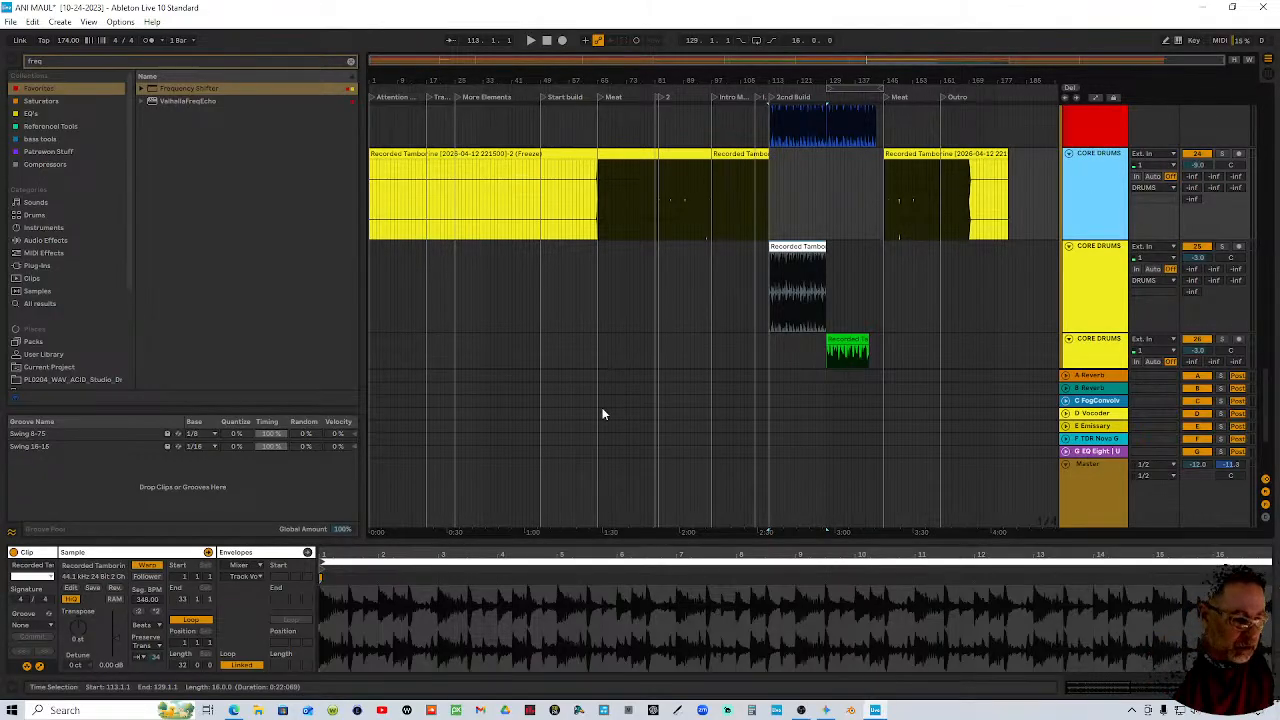
click(968, 153)
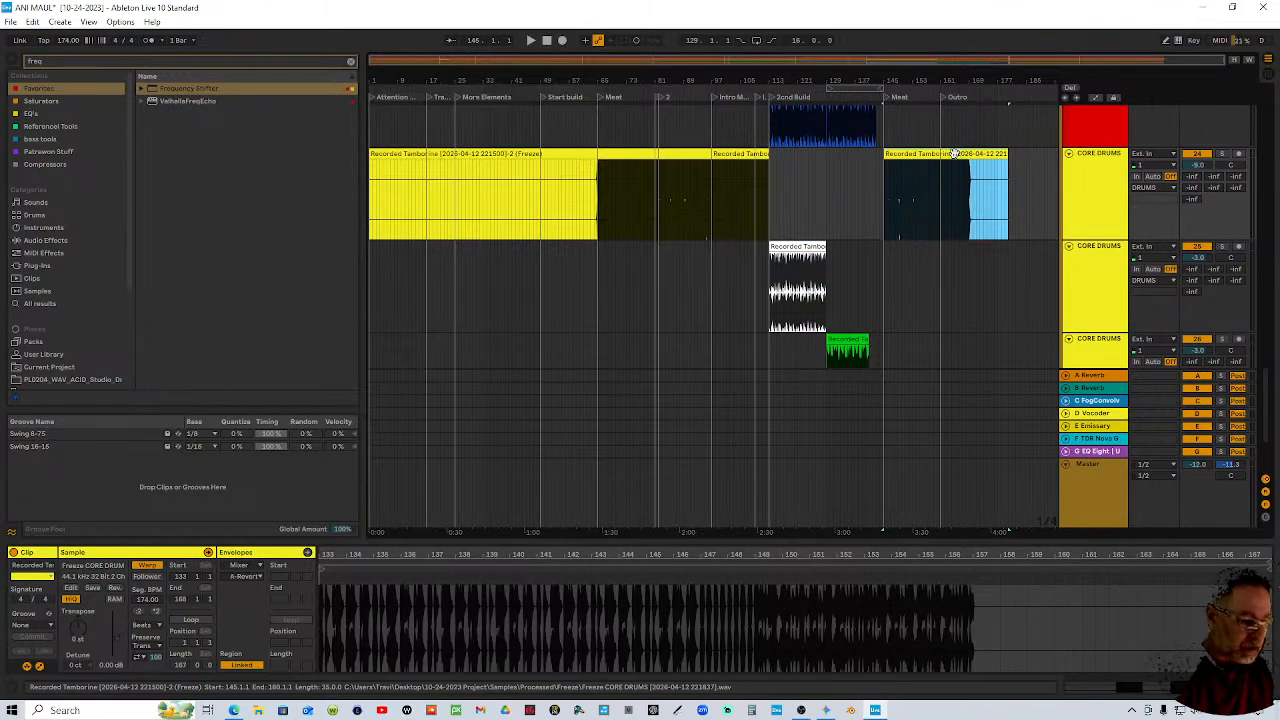
click(699, 153)
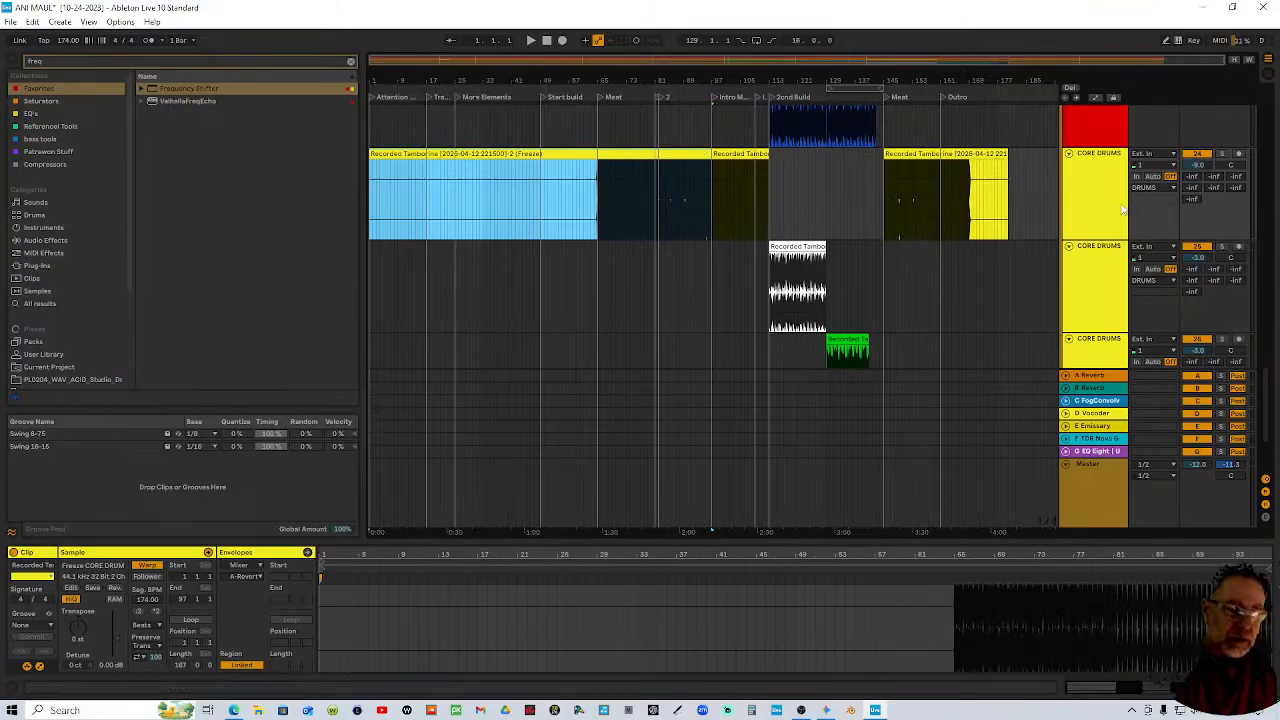
scroll(1104, 199, up, 2)
scroll(1106, 230, up, 1)
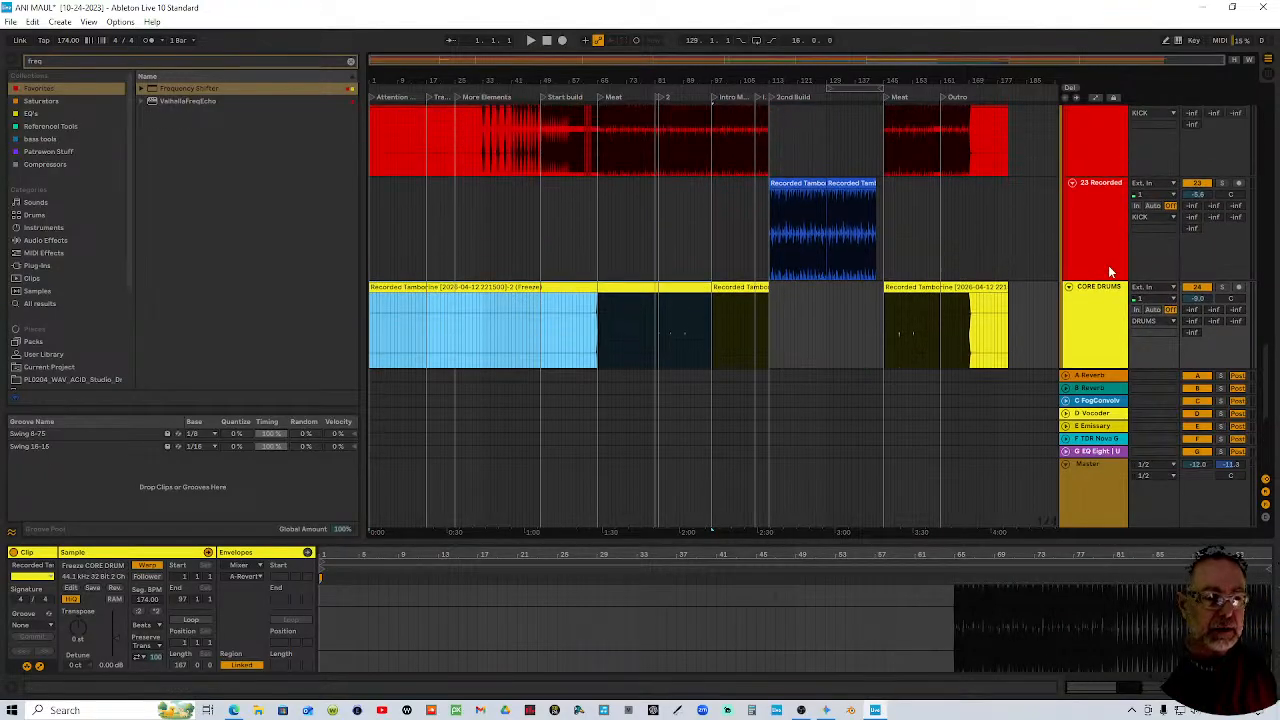
double_click(1208, 300)
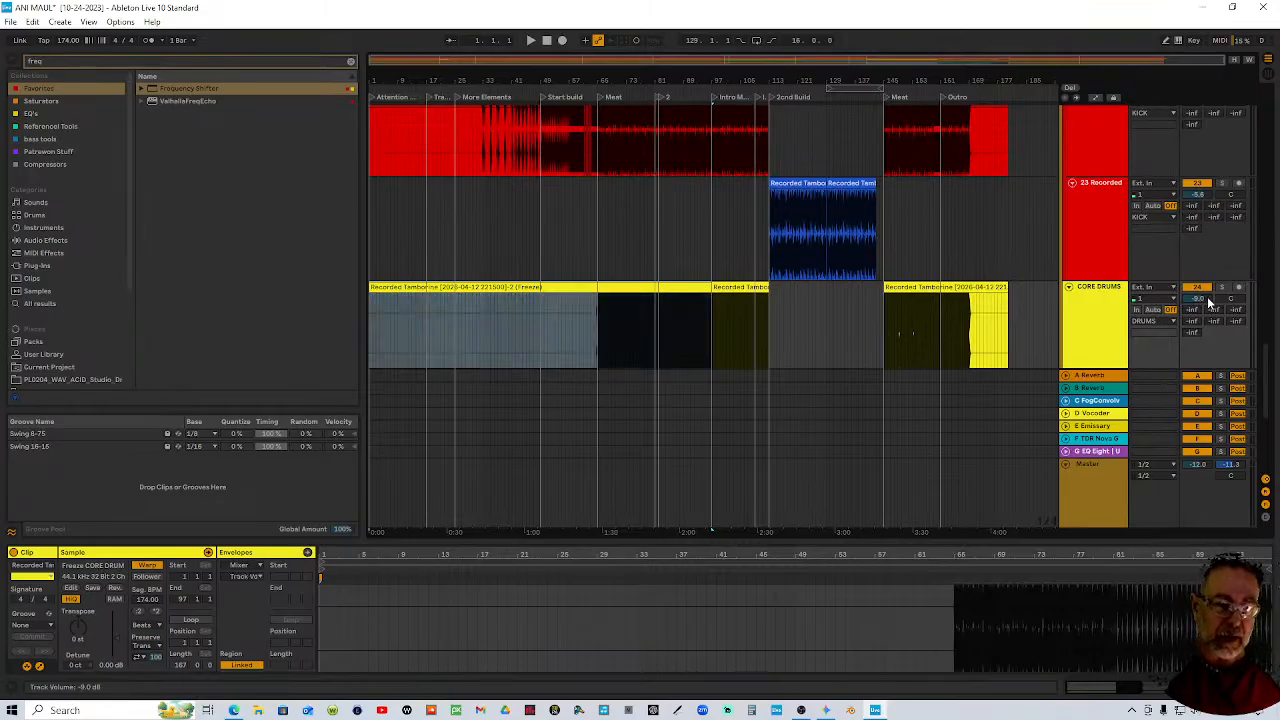
Set the gain of all the clips on CORE DRUMS track 24 together to -9 dB
click(970, 287)
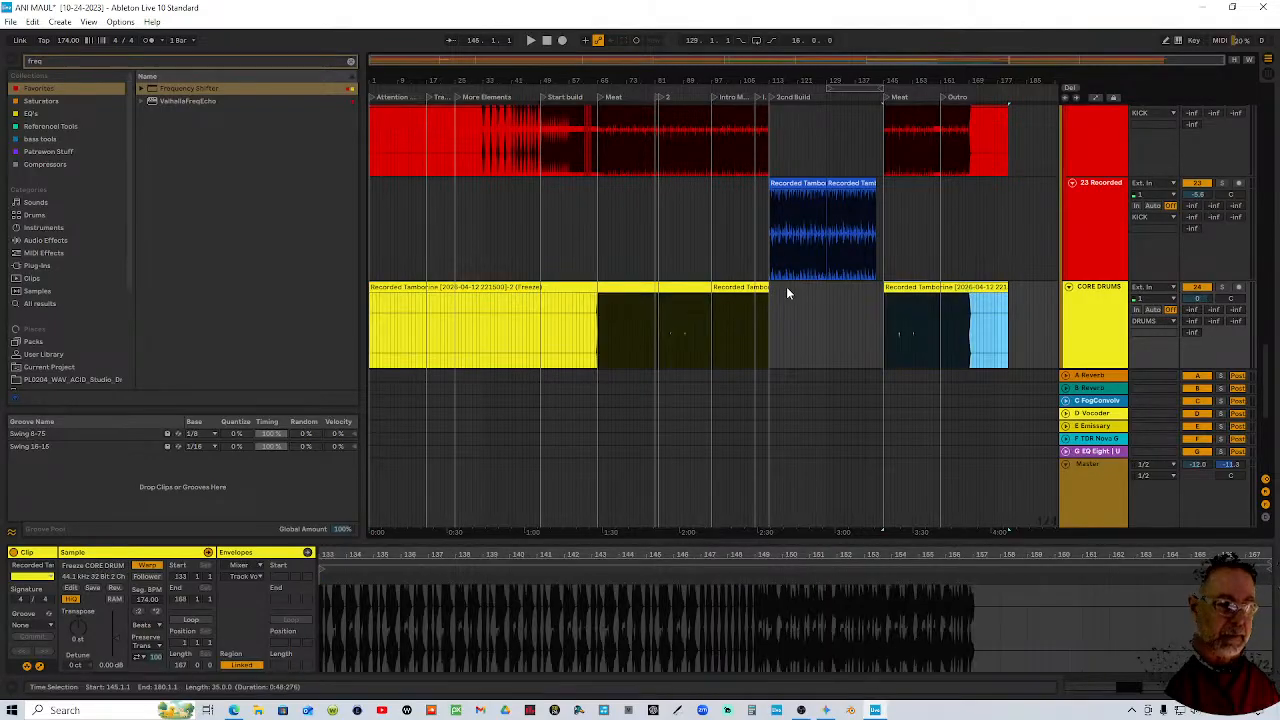
shift+click(660, 287)
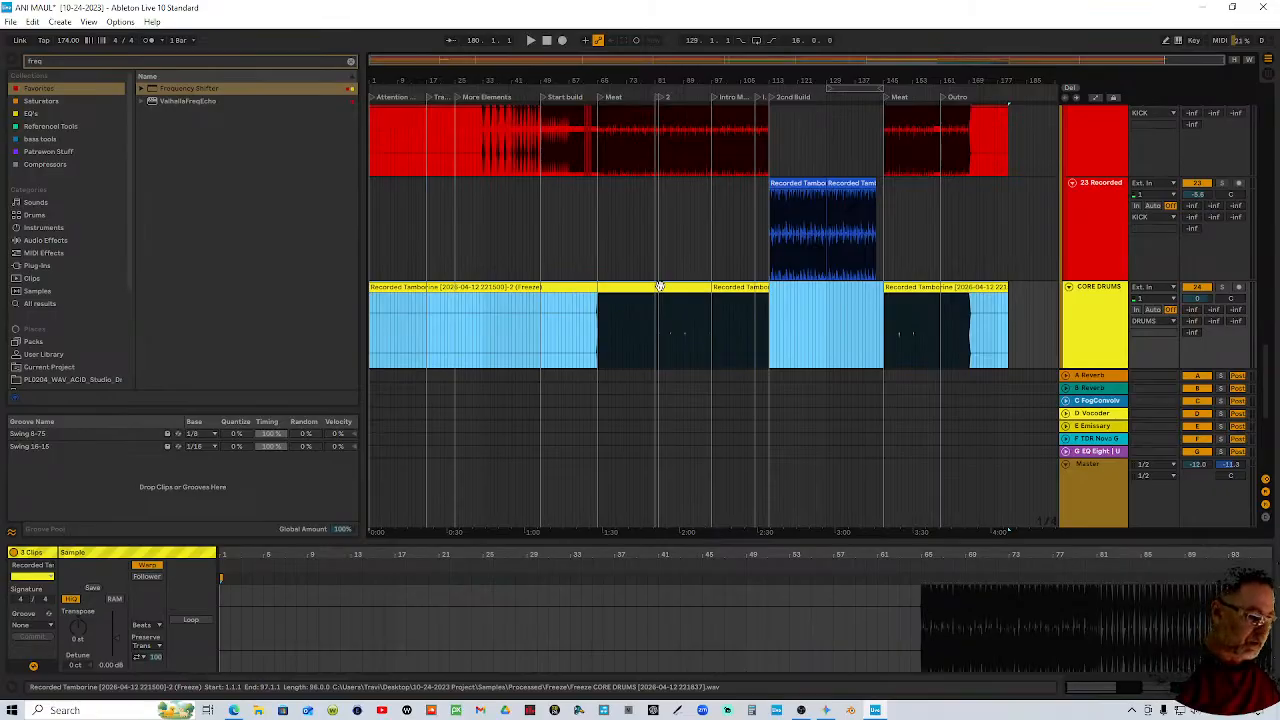
click(107, 666)
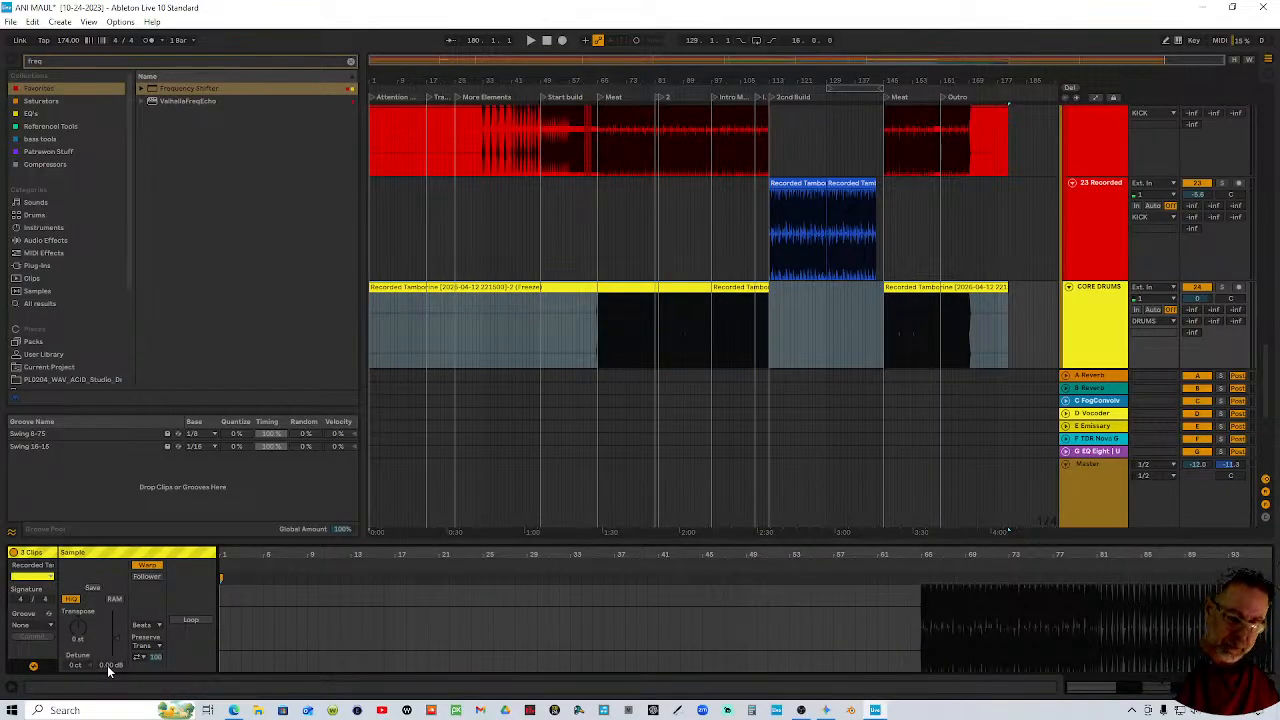
drag(107, 665, 107, 630)
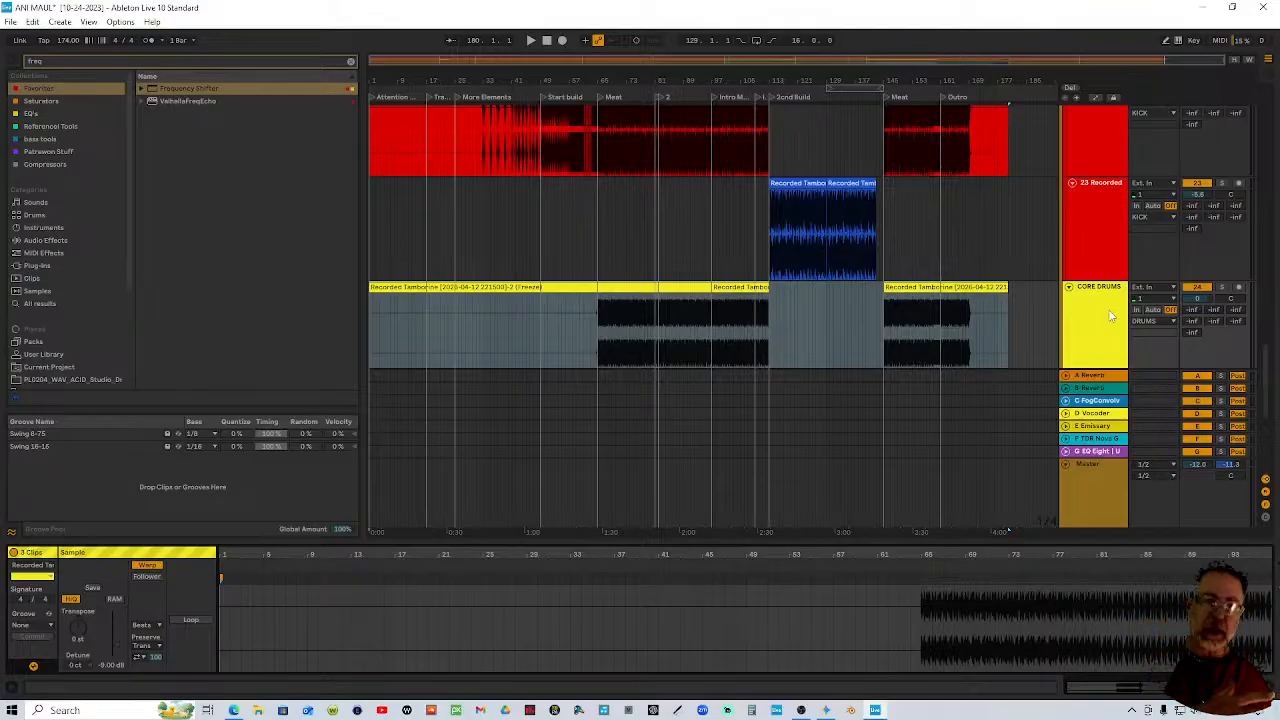
Set the gain of the 2nd Build clip on CORE DRUMS track 25 to -3 dB and reset the track's volume to 0 dB
key(ctrl+d)
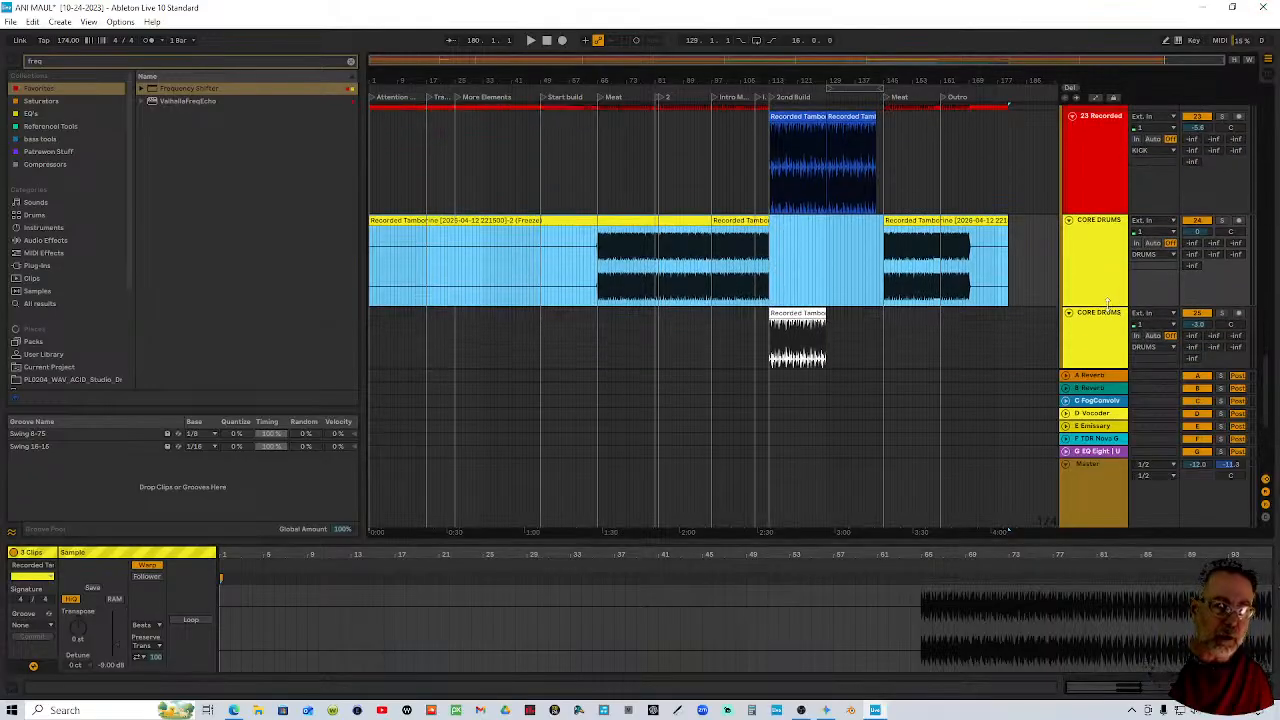
key(ctrl+d)
click(1110, 266)
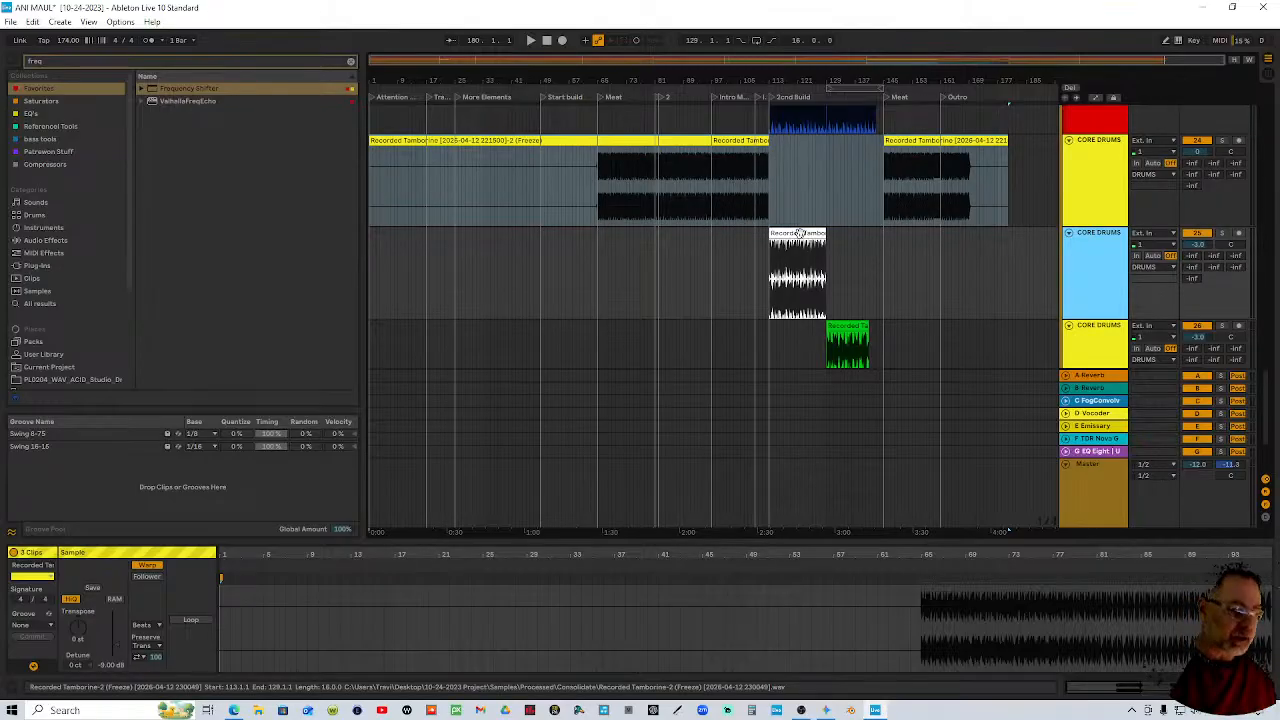
click(799, 233)
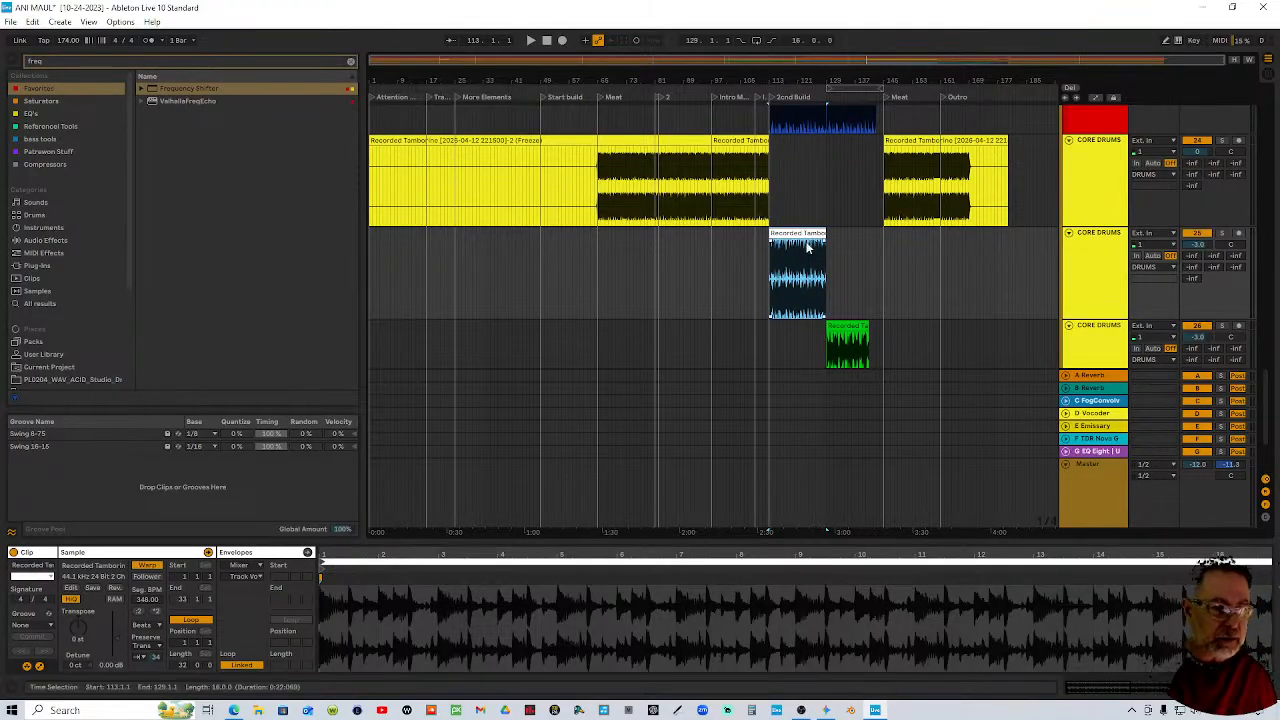
key(0)
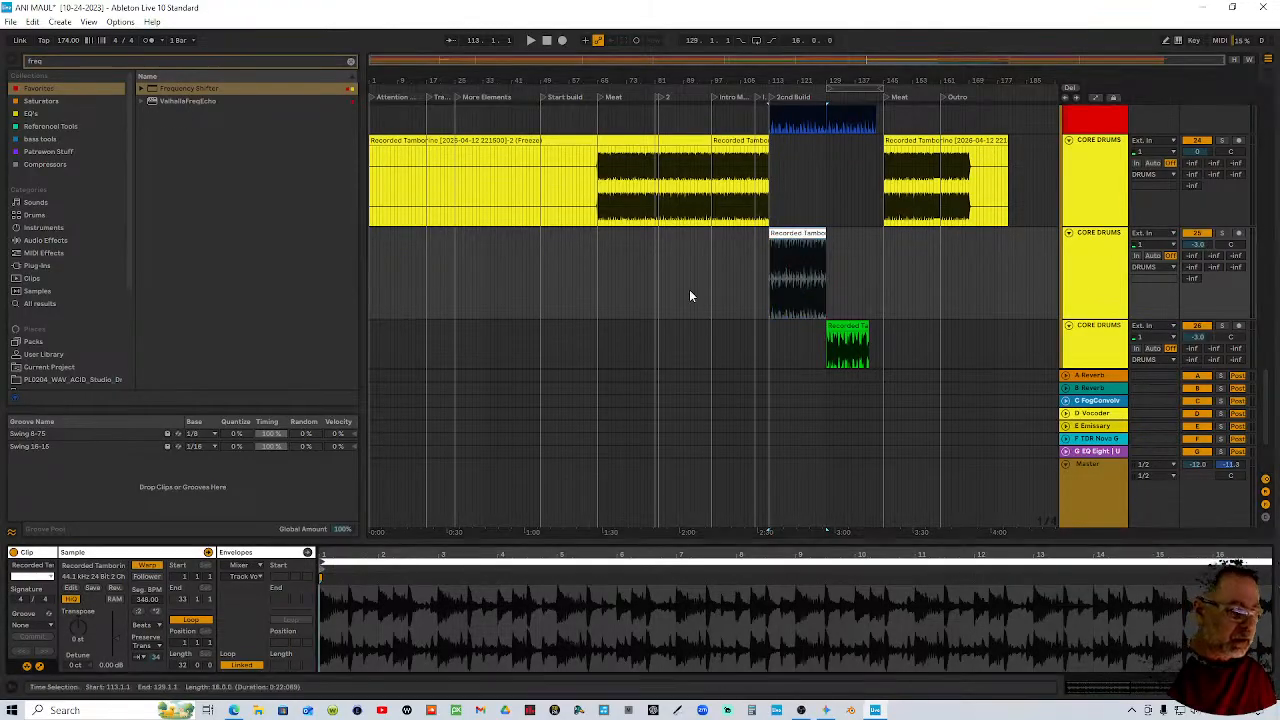
click(108, 665)
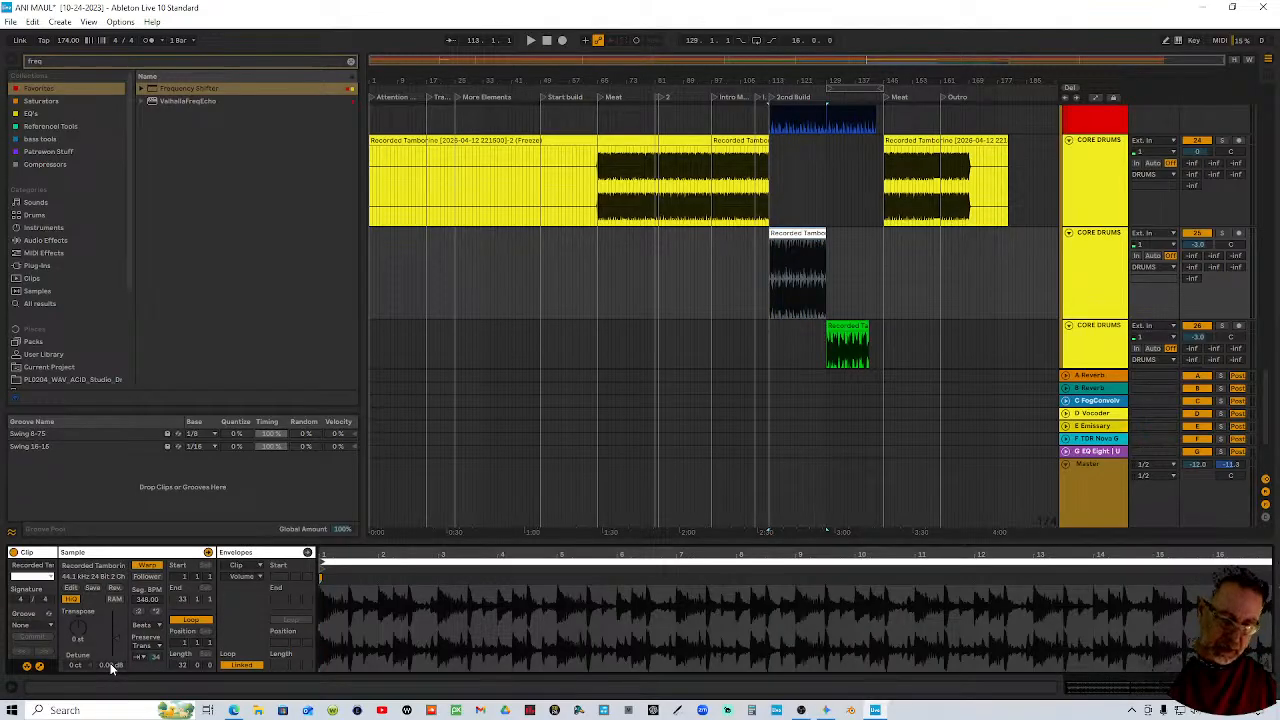
text(-3)
key(Return)
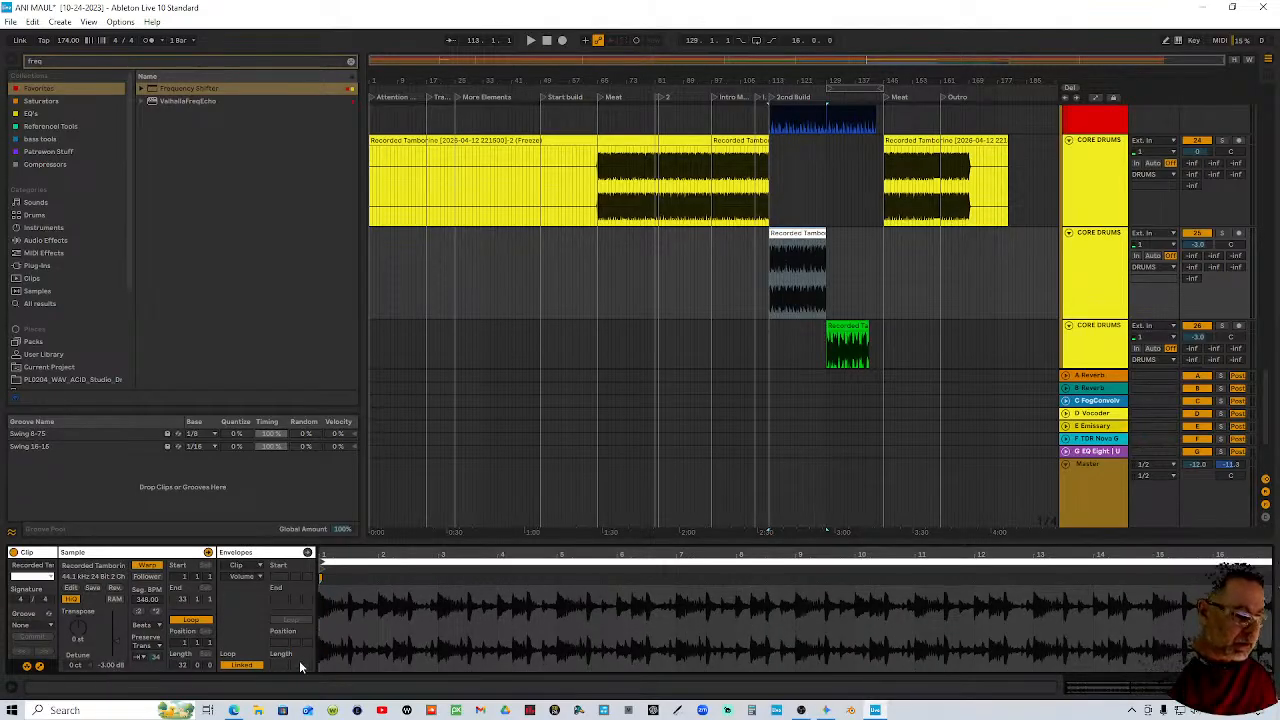
click(1197, 244)
key(Delete)
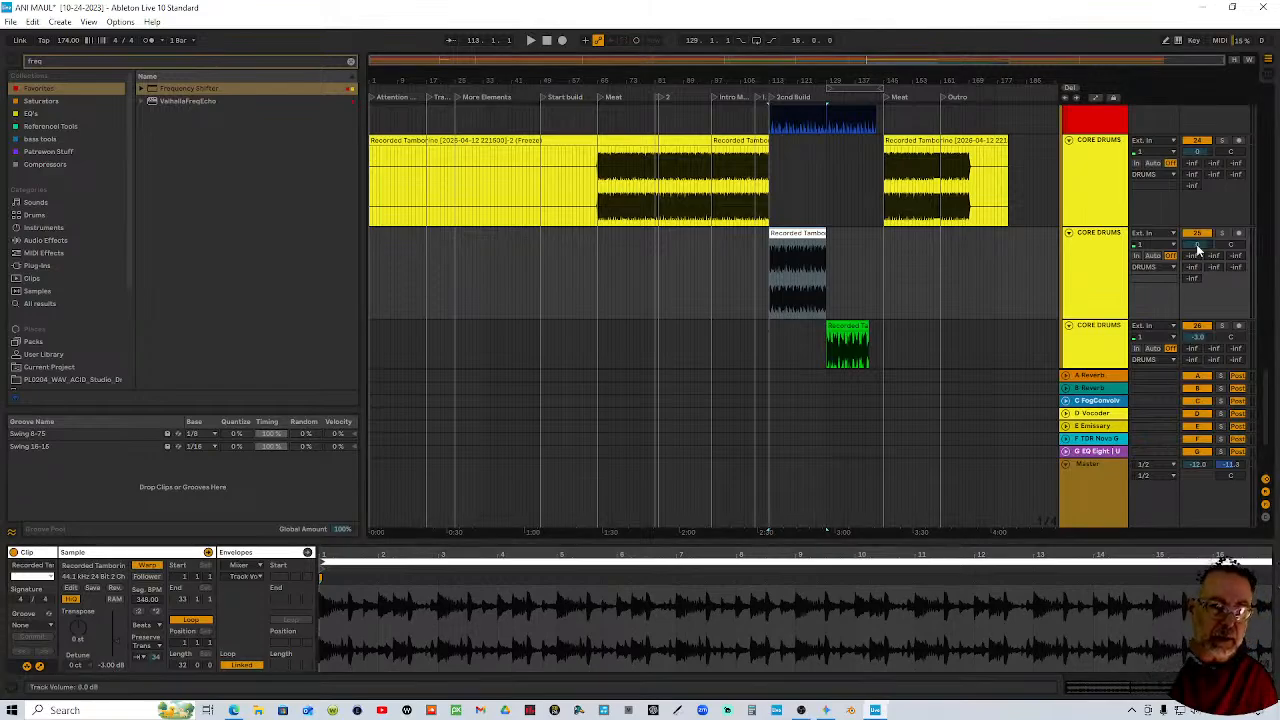
Reset the volume of CORE DRUMS track 26 to 0 dB and set its green clip's gain to -3 dB
click(1200, 338)
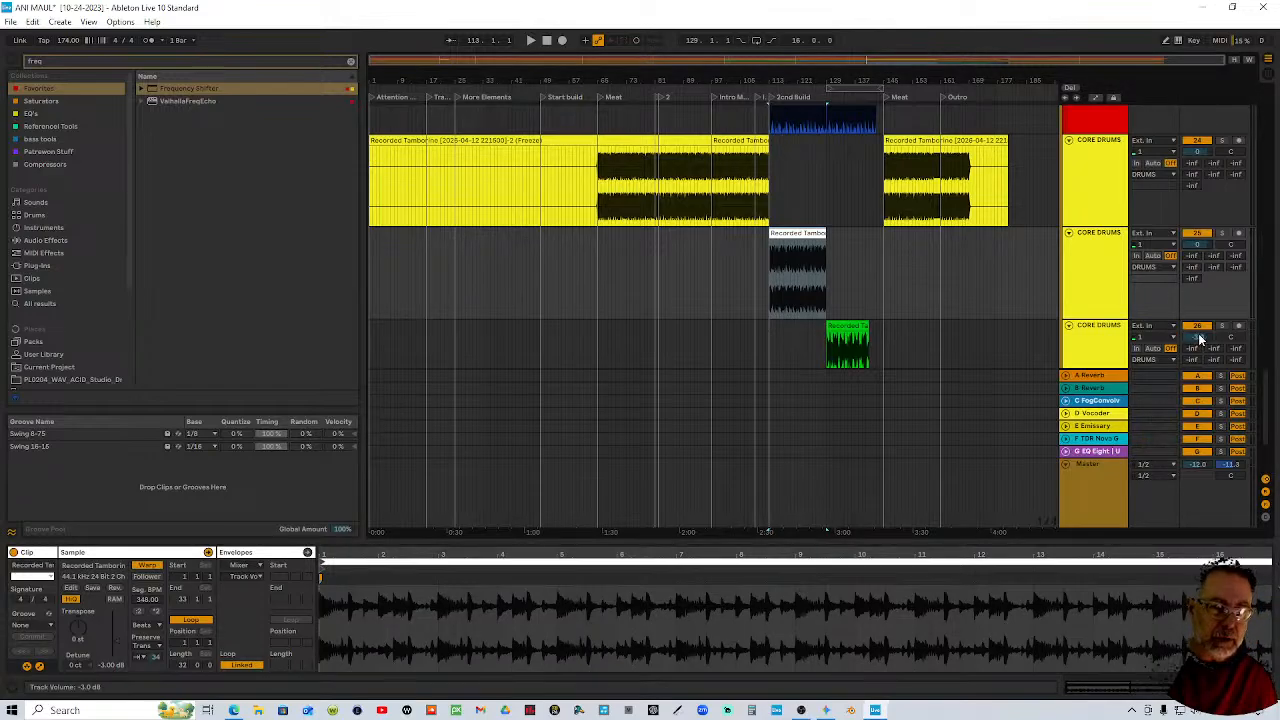
click(848, 326)
click(115, 668)
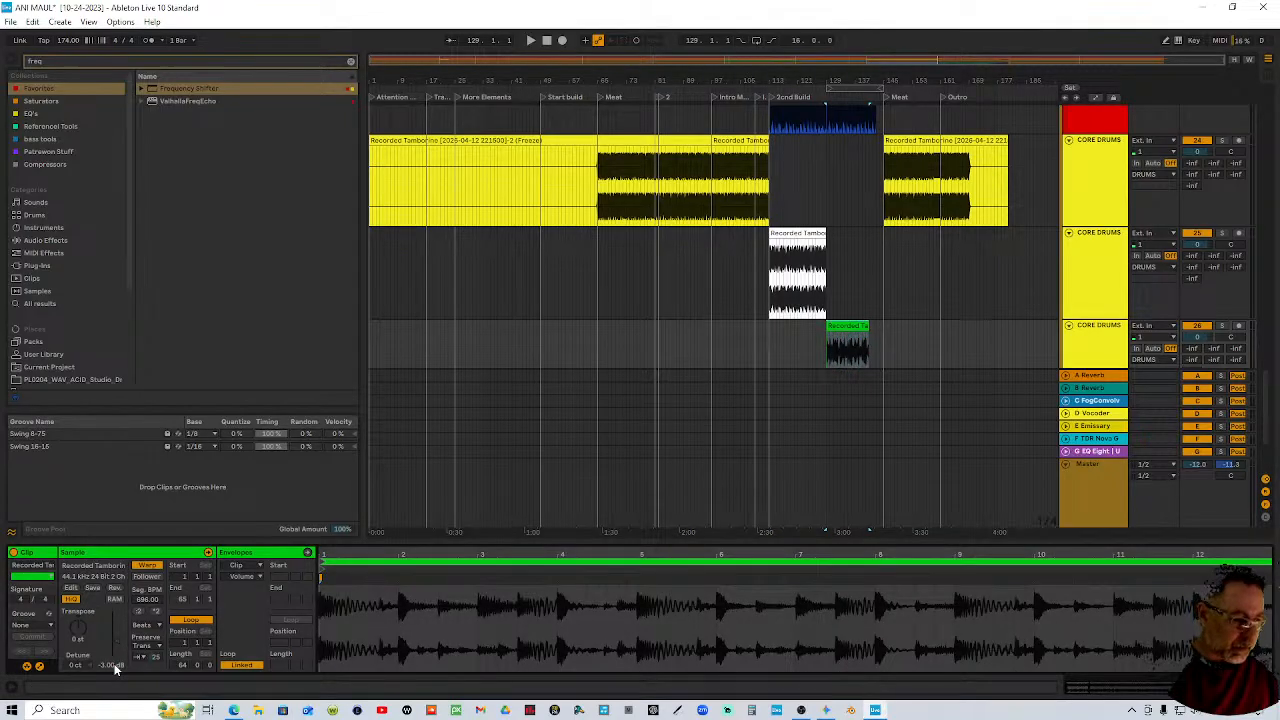
drag(115, 668, 115, 676)
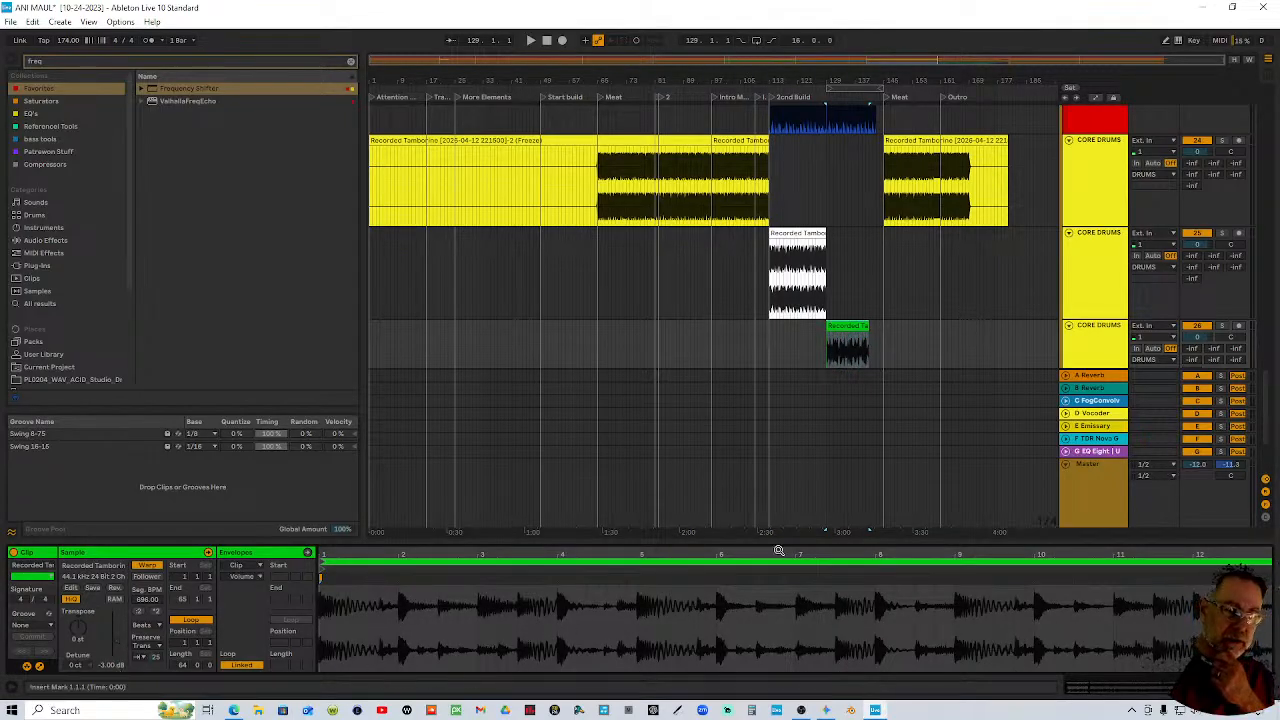
Set the gain of both blue clips on kick track 23 together to -5.6 dB
scroll(1050, 264, up, 3)
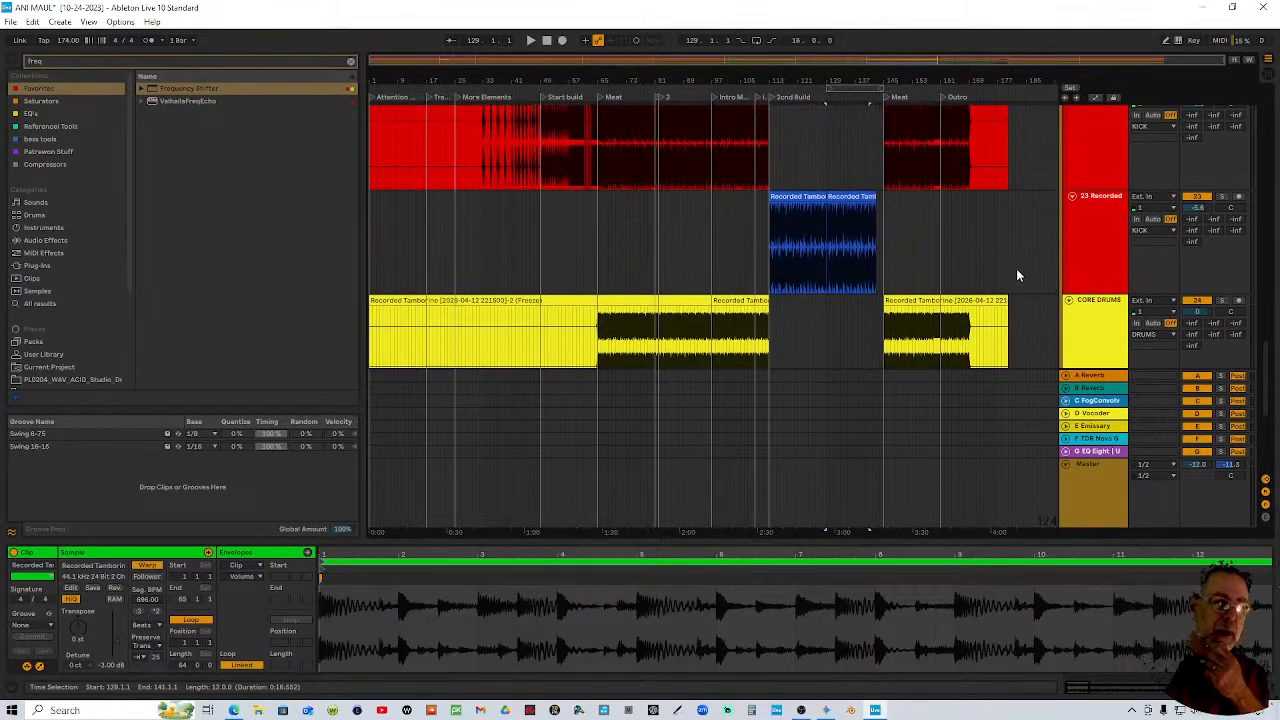
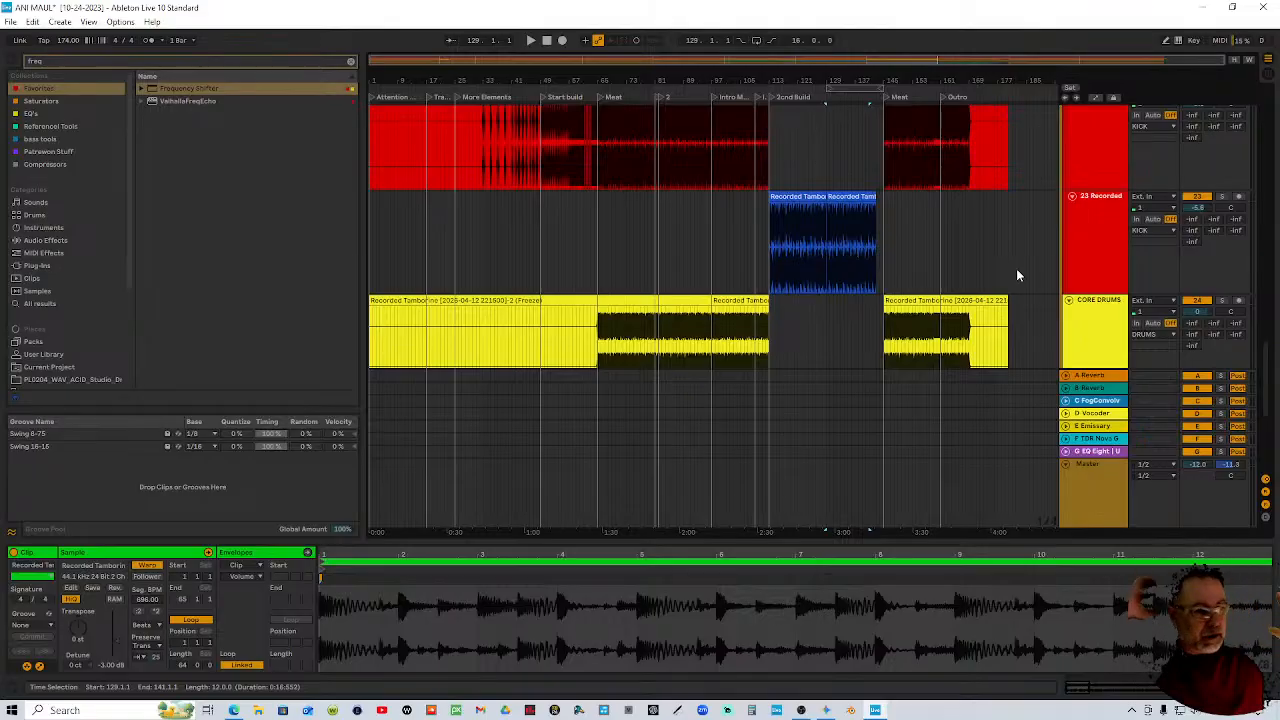
click(1099, 239)
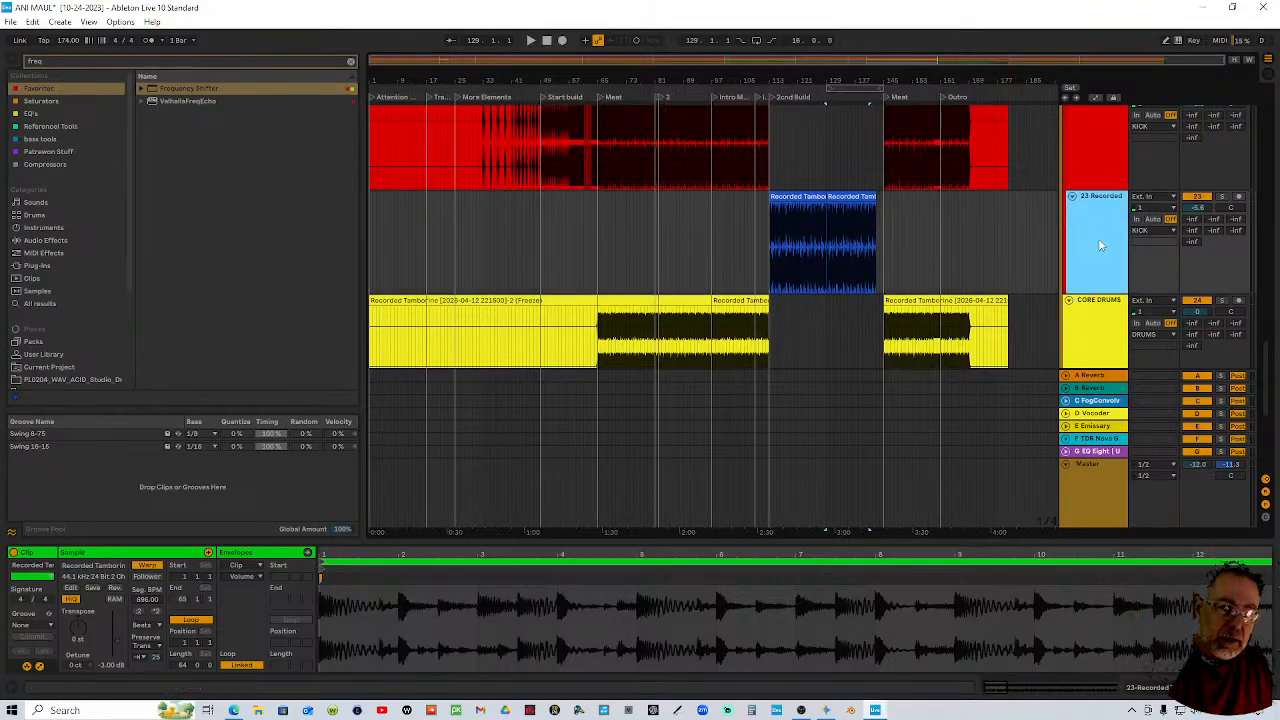
scroll(814, 274, up, 2)
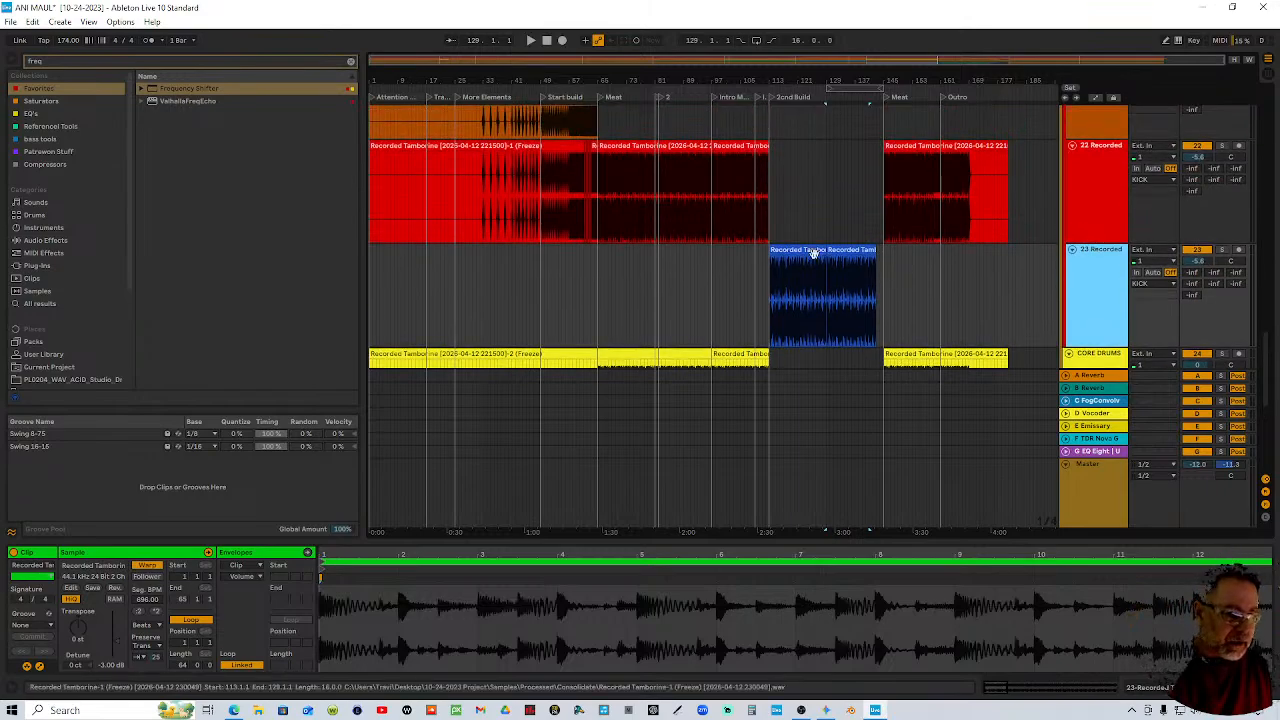
click(813, 251)
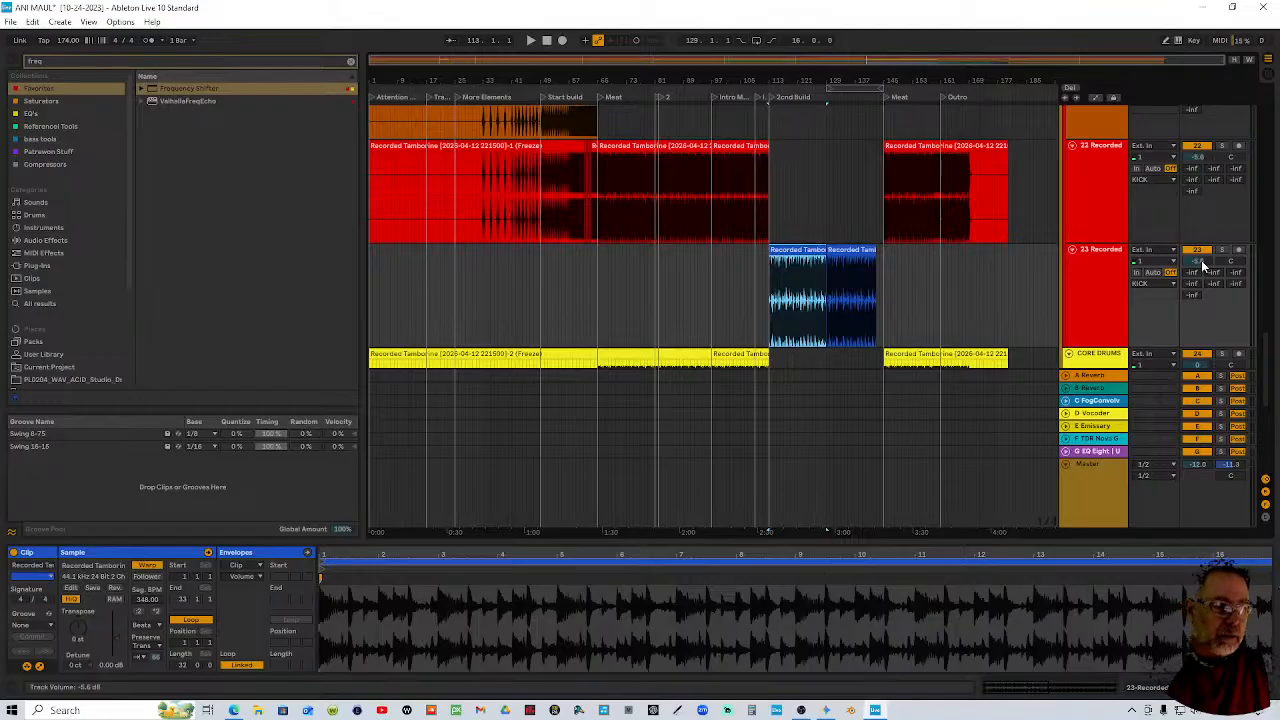
click(857, 257)
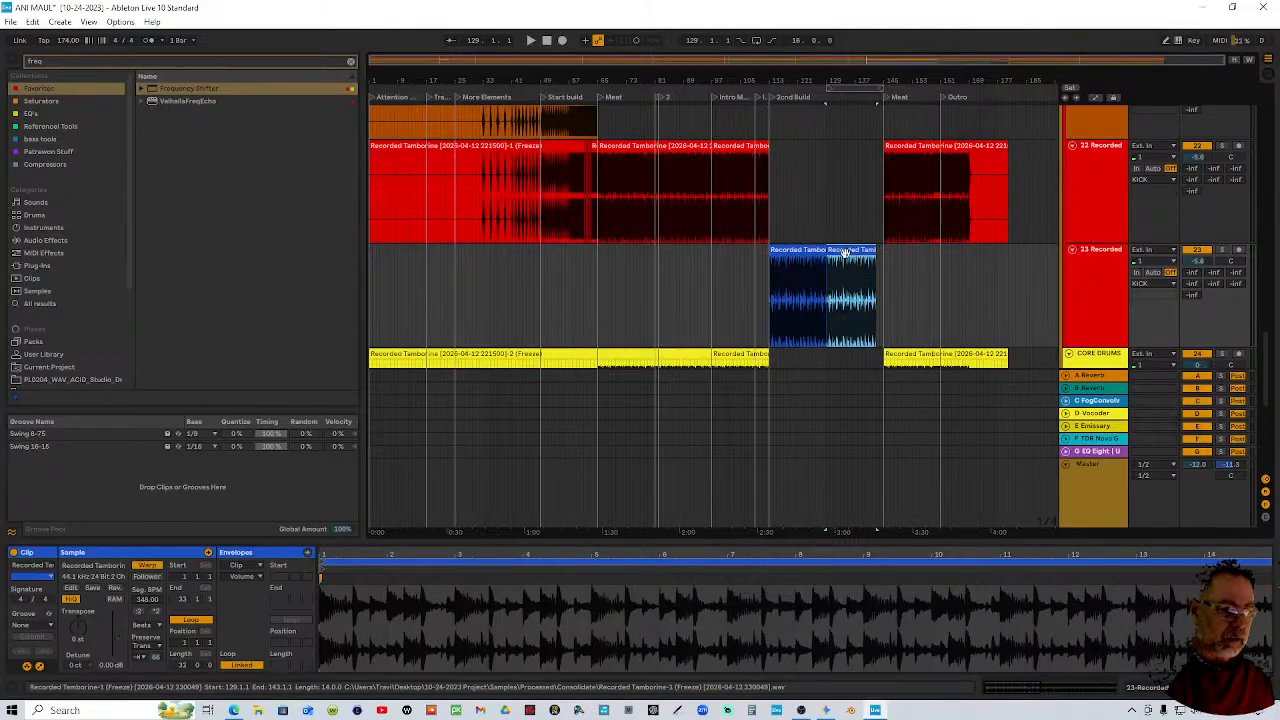
shift+click(772, 270)
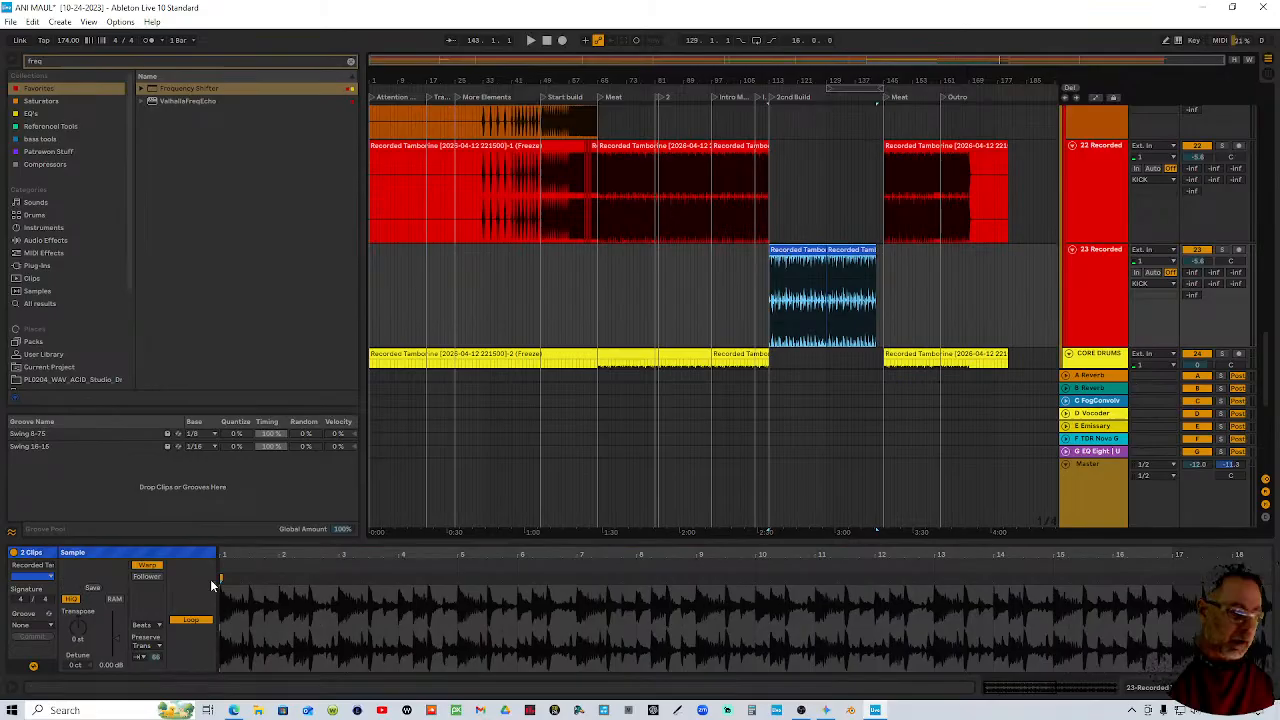
click(112, 668)
text(-)
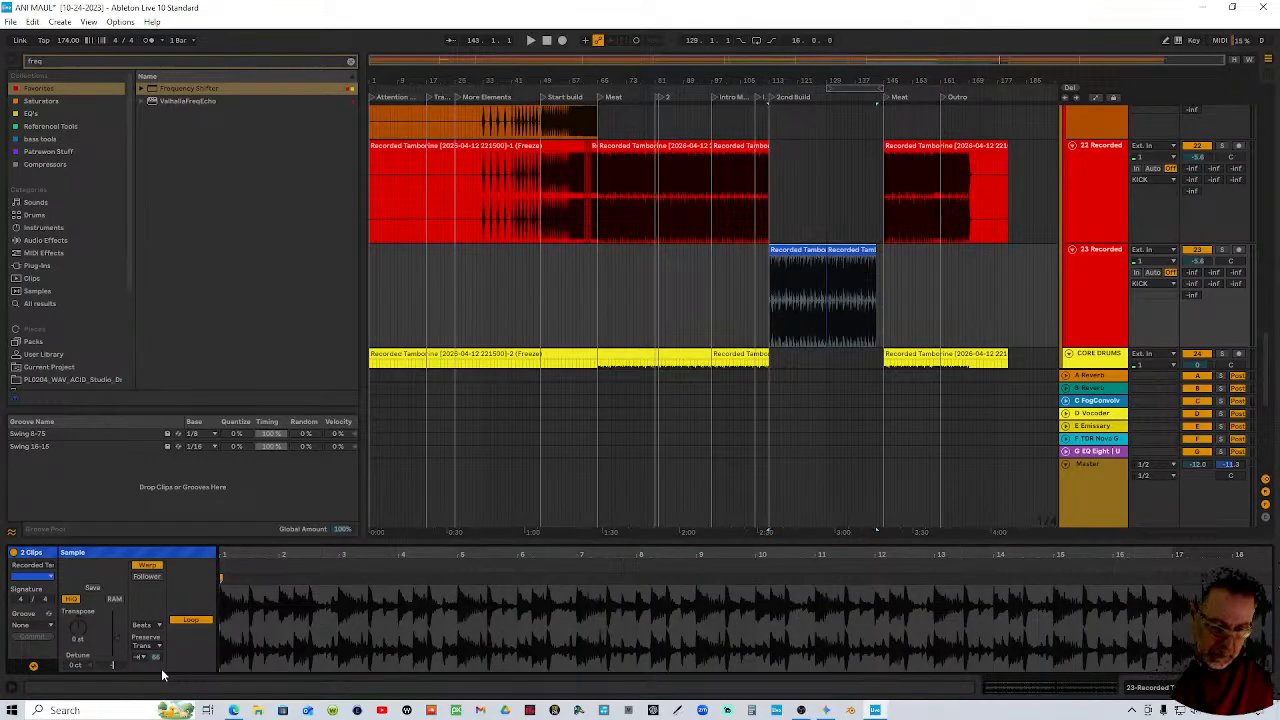
text(6.6)
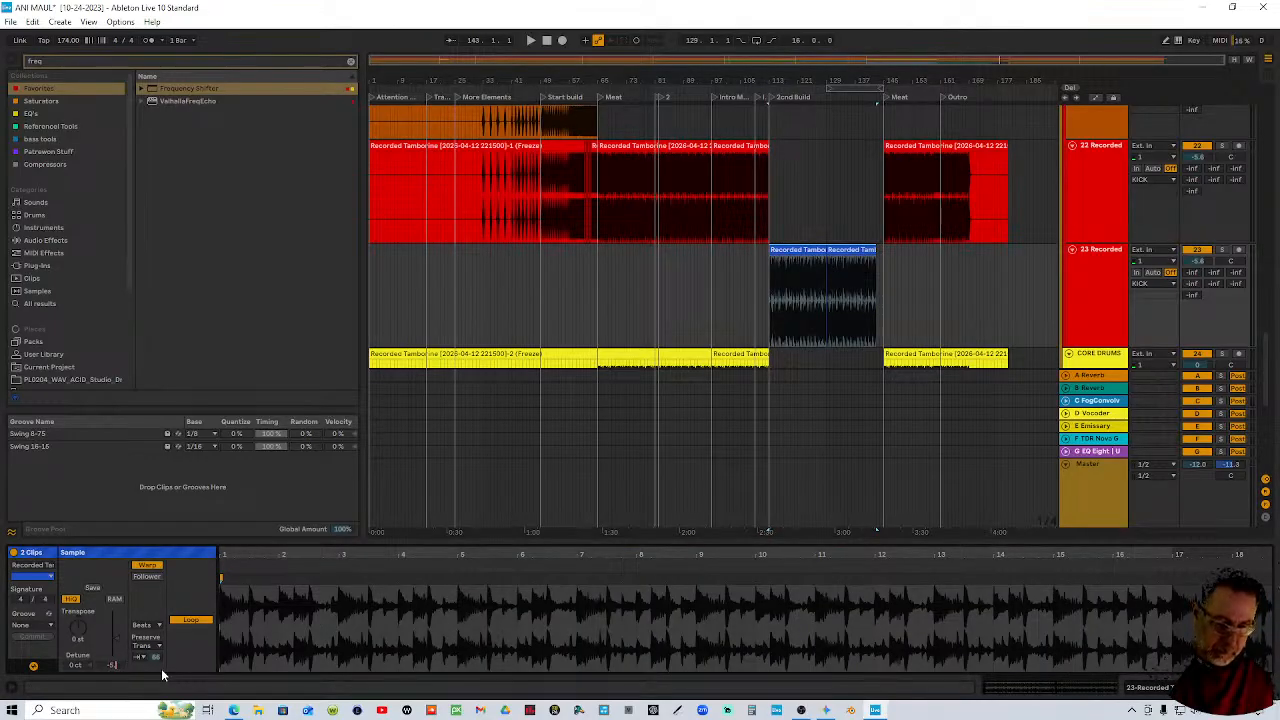
key(Return)
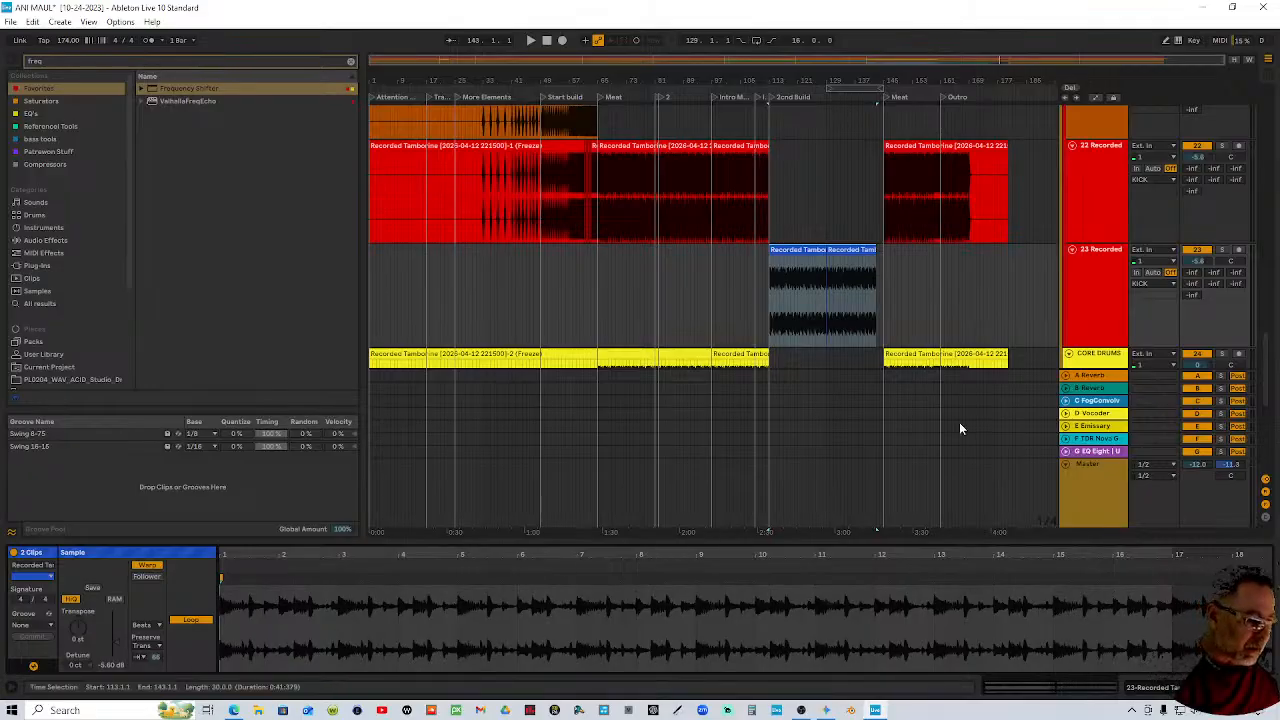
Reset the volume of kick track 23 to its default
click(1198, 260)
key(Delete)
scroll(1090, 295, up, 3)
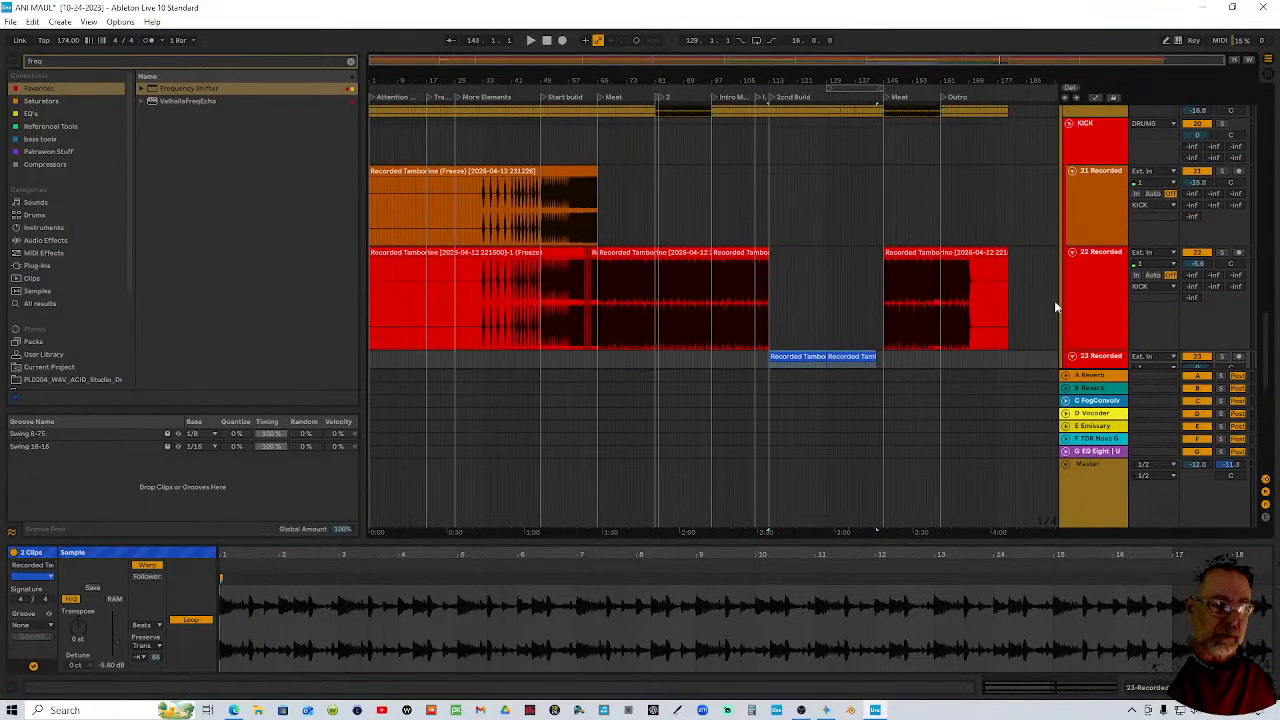
Set the gain of all clips on kick track 22 together to -5.6 dB
click(995, 256)
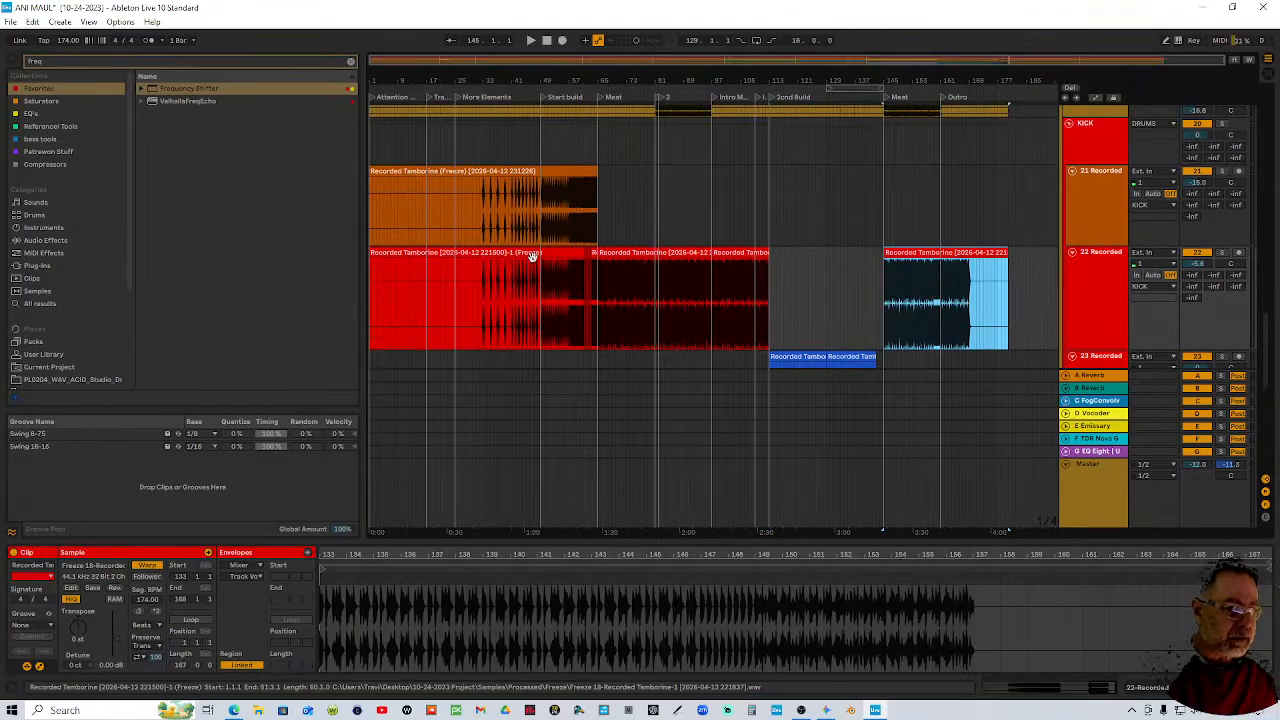
click(479, 255)
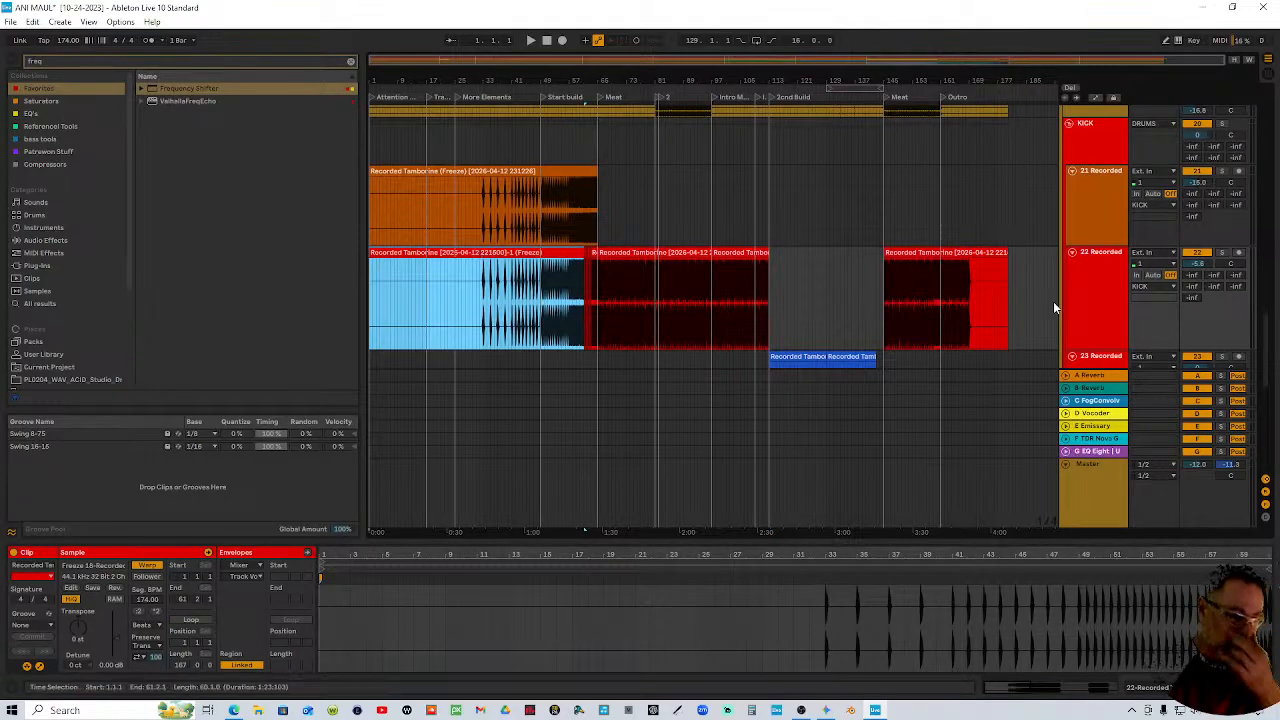
click(938, 256)
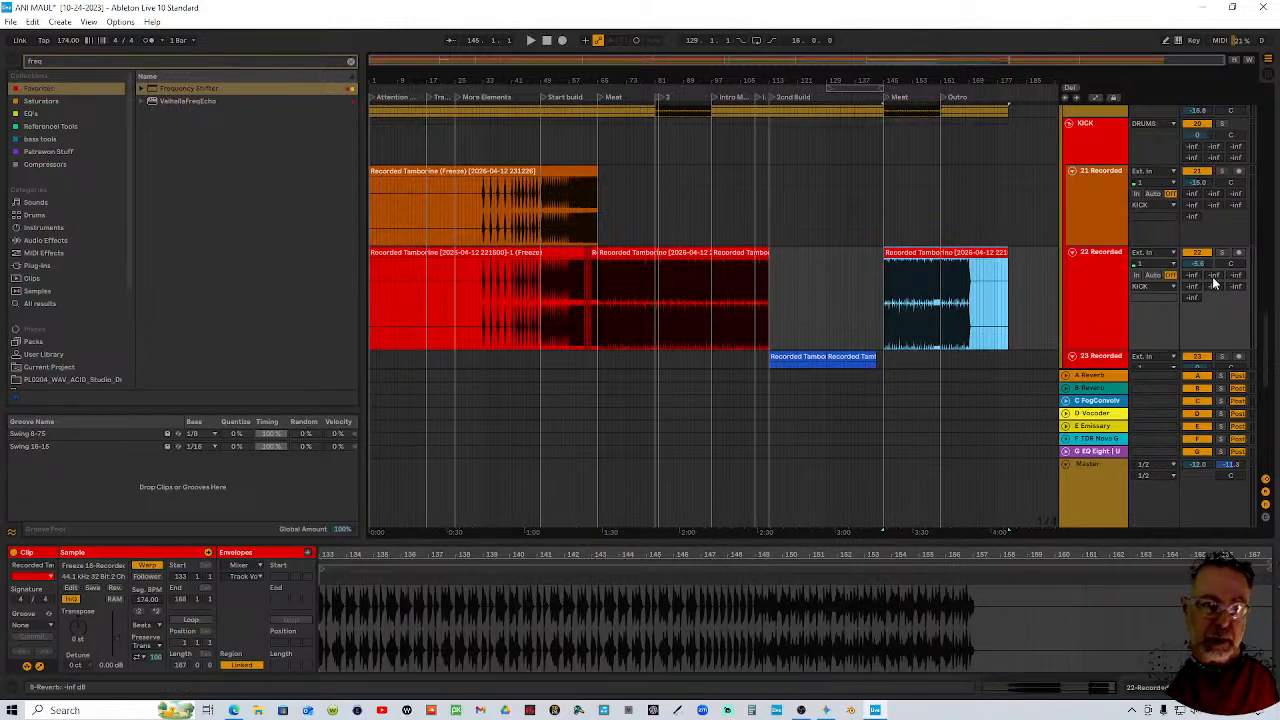
shift+click(452, 249)
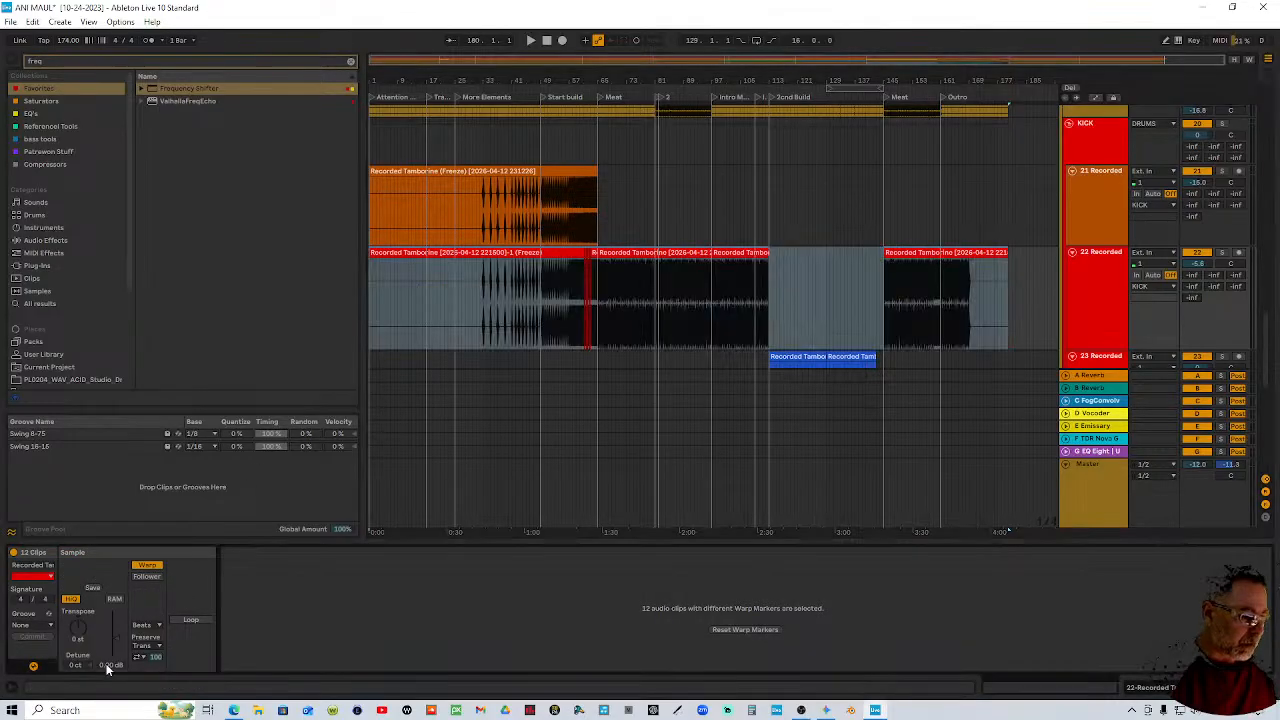
scroll(108, 666, up, 4)
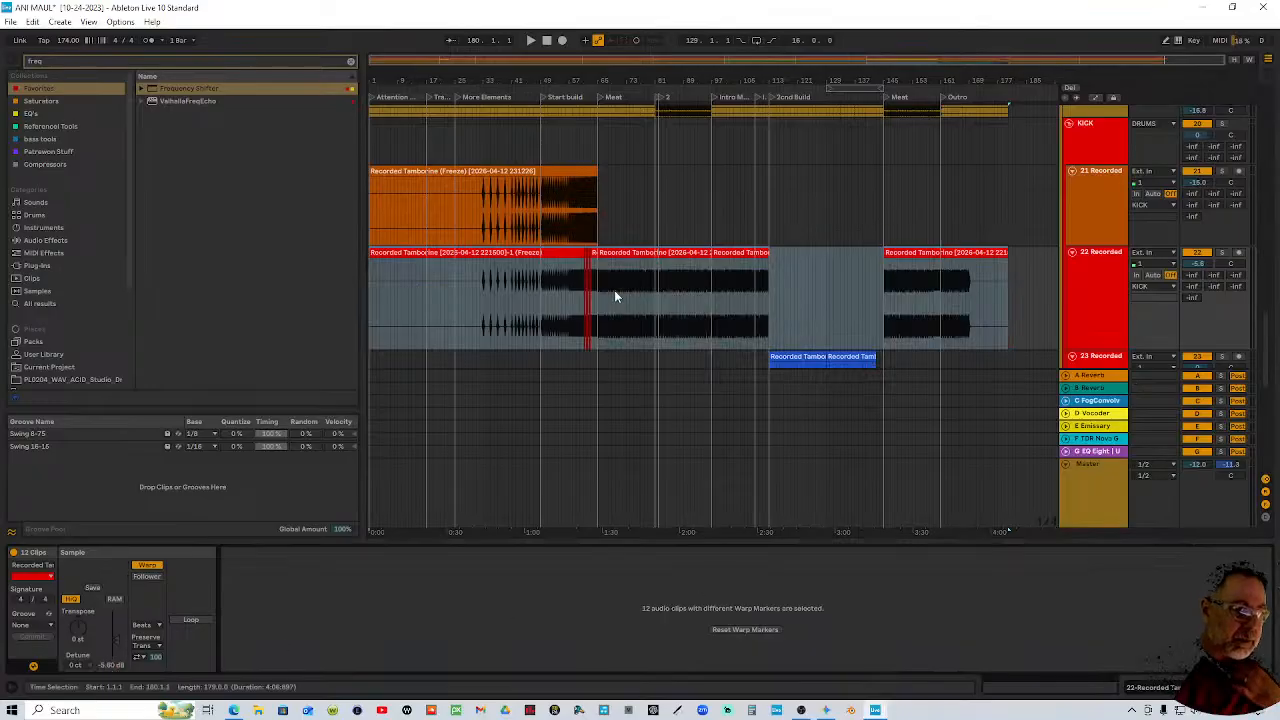
Reset the volume of kick track 22 to 0 dB
scroll(1104, 221, up, 2)
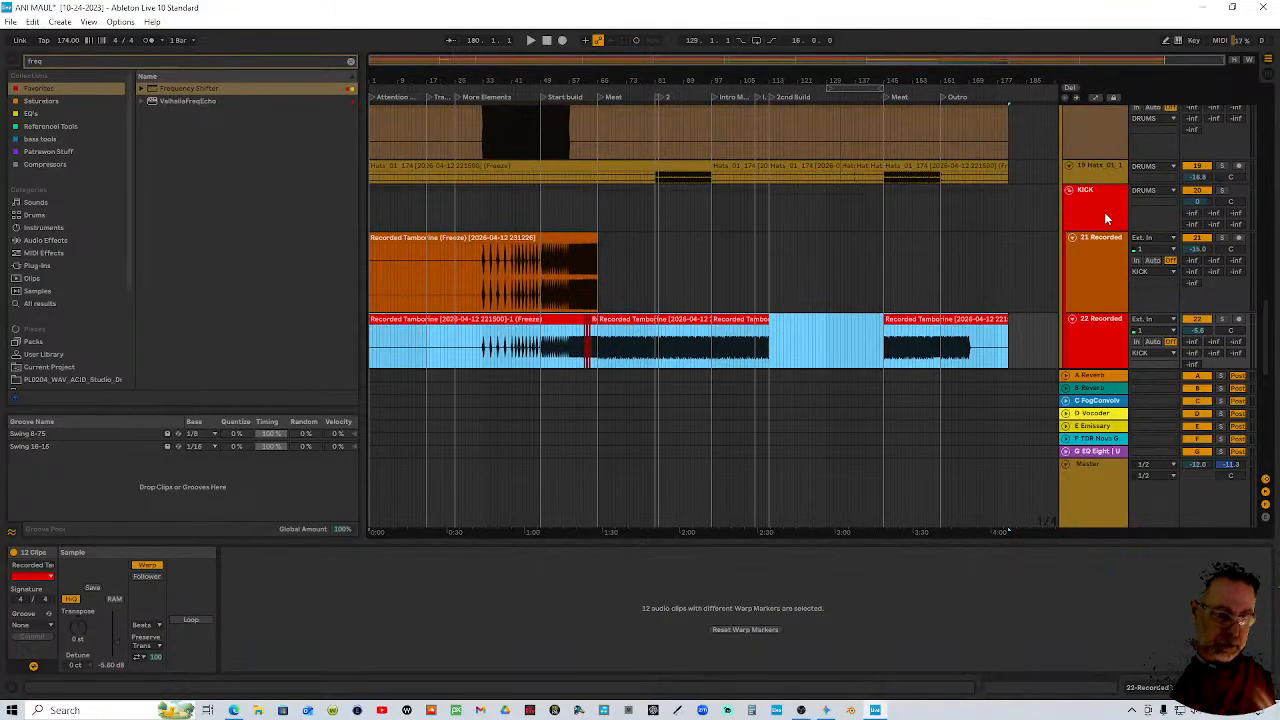
click(1203, 332)
key(Delete)
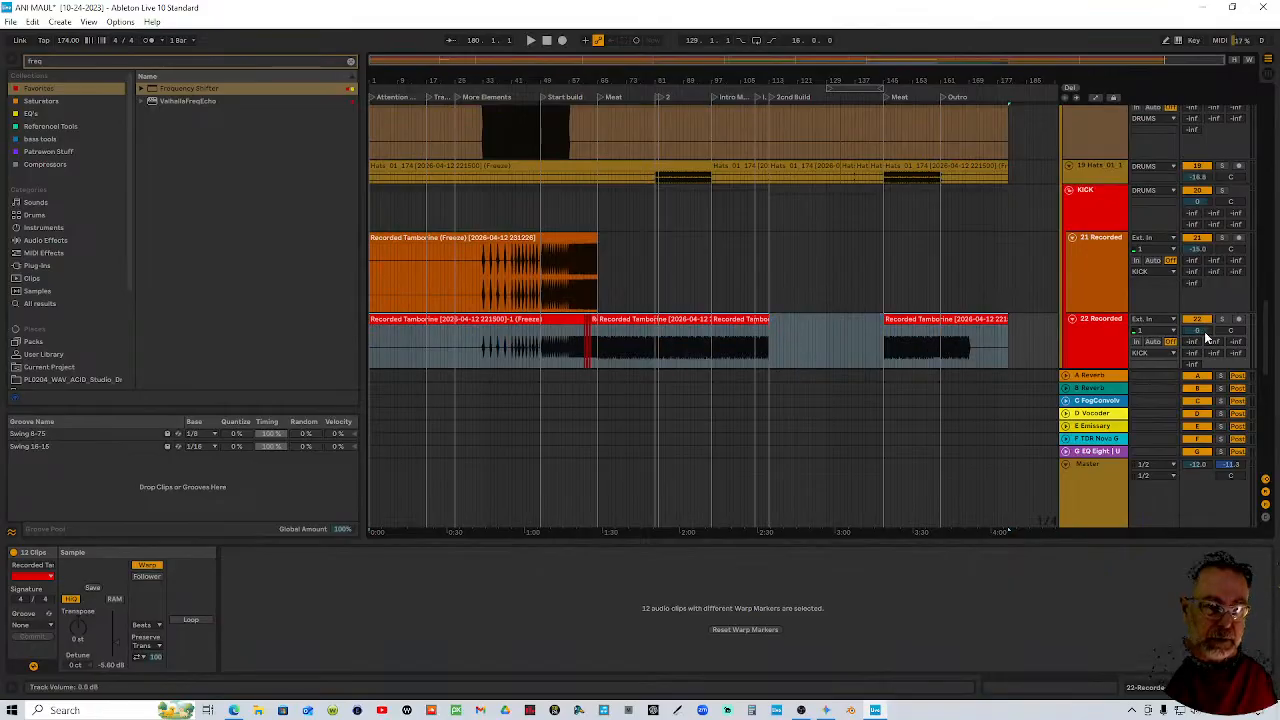
key(Delete)
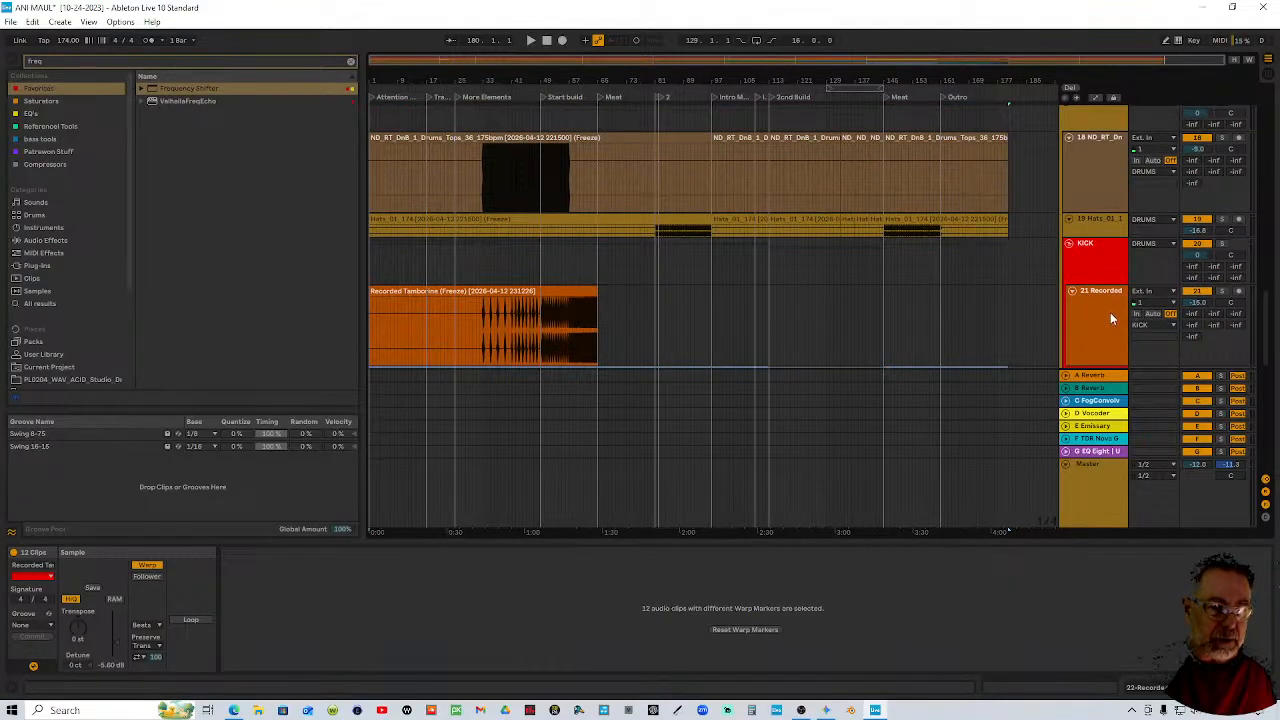
Set the gain of the orange clip on kick track 21 to -15 dB and reset the track's volume to 0 dB
click(564, 290)
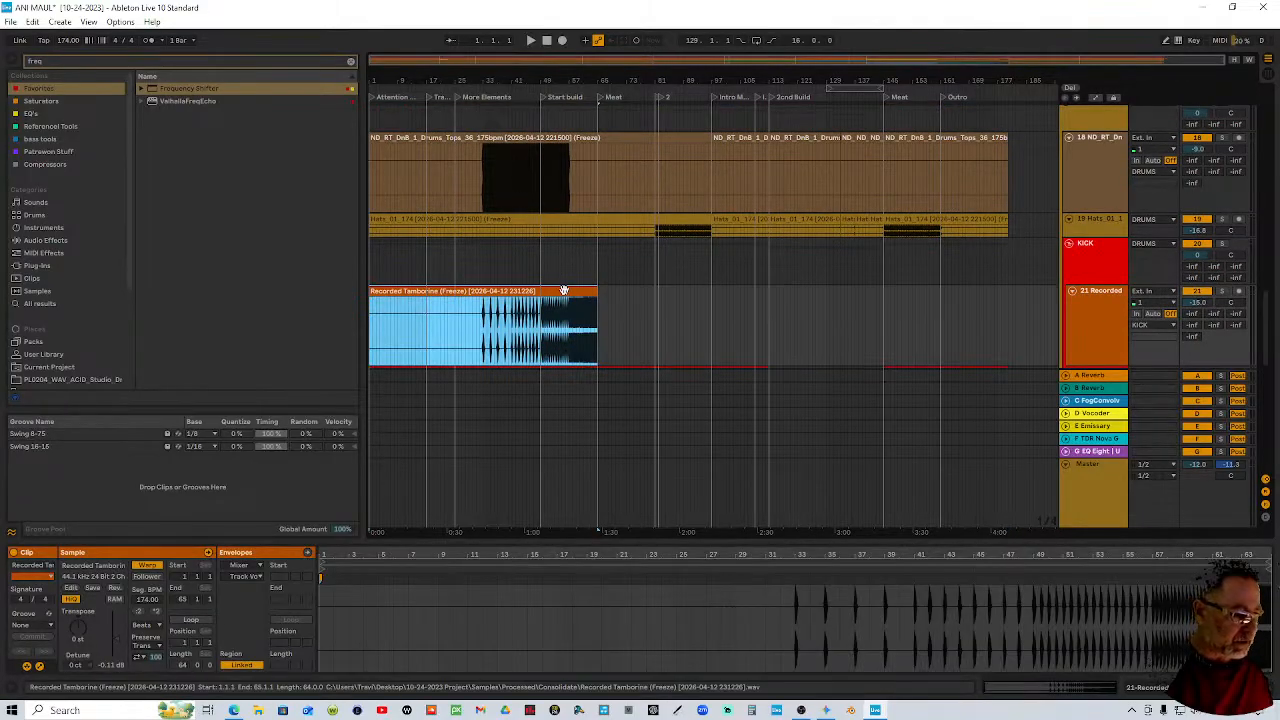
click(111, 664)
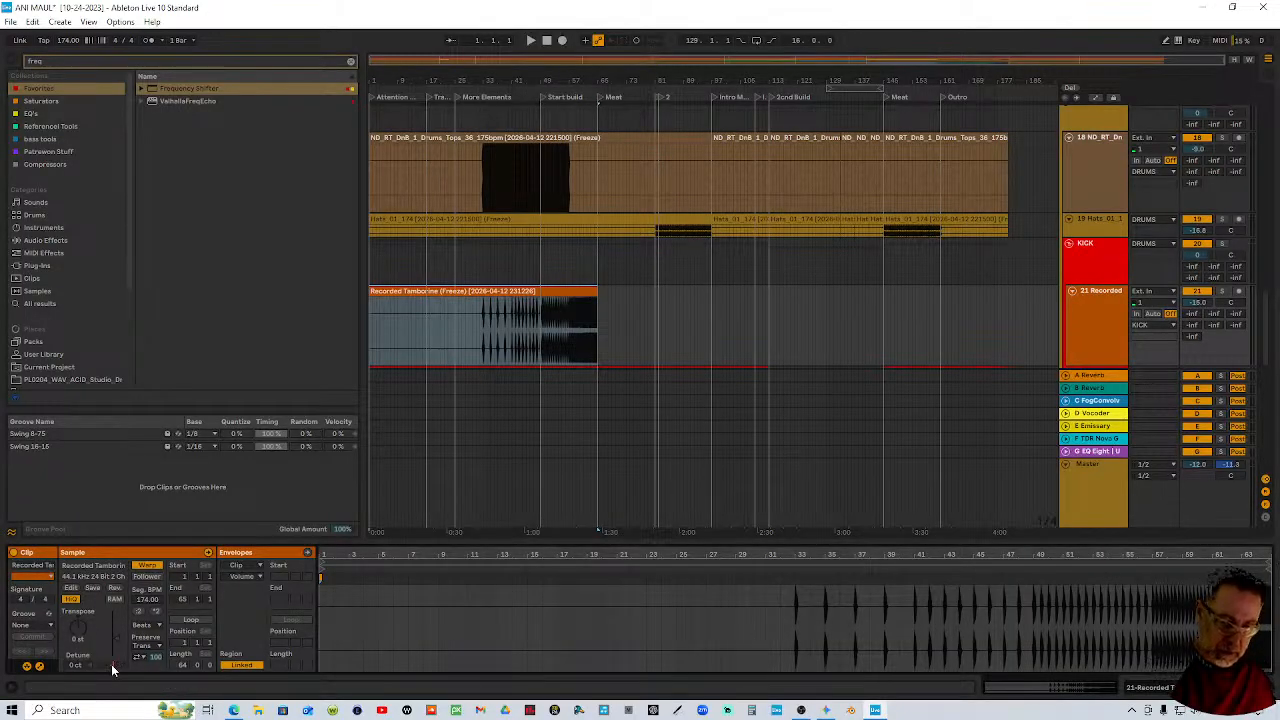
drag(111, 664, 111, 664)
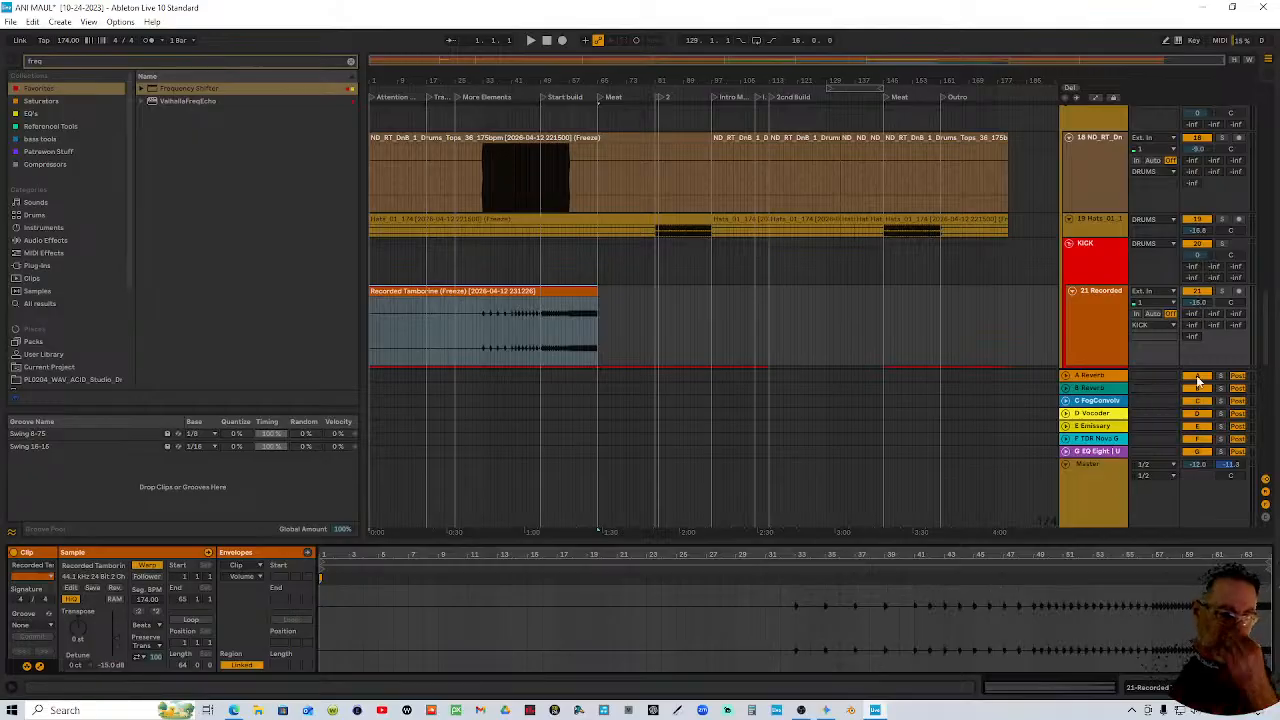
click(1200, 303)
key(Delete)
Make the Hats track 19 taller and reset its volume to 0 dB
scroll(1134, 330, up, 2)
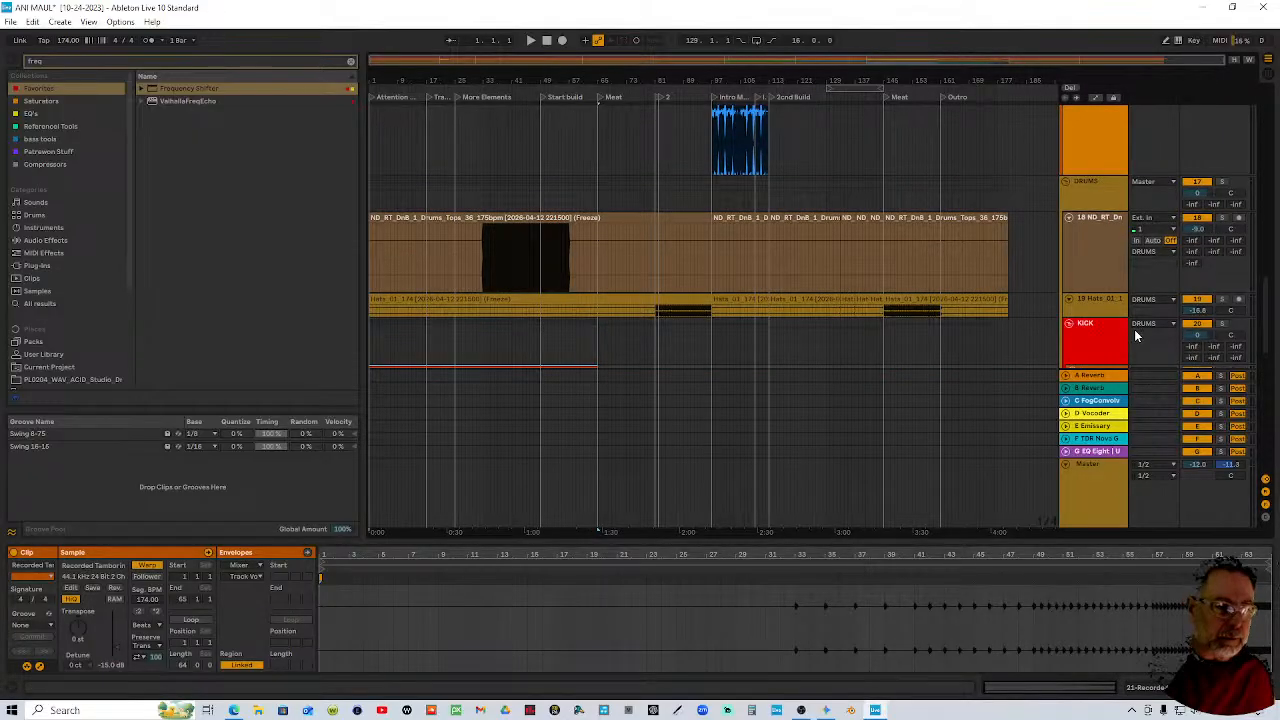
click(1109, 257)
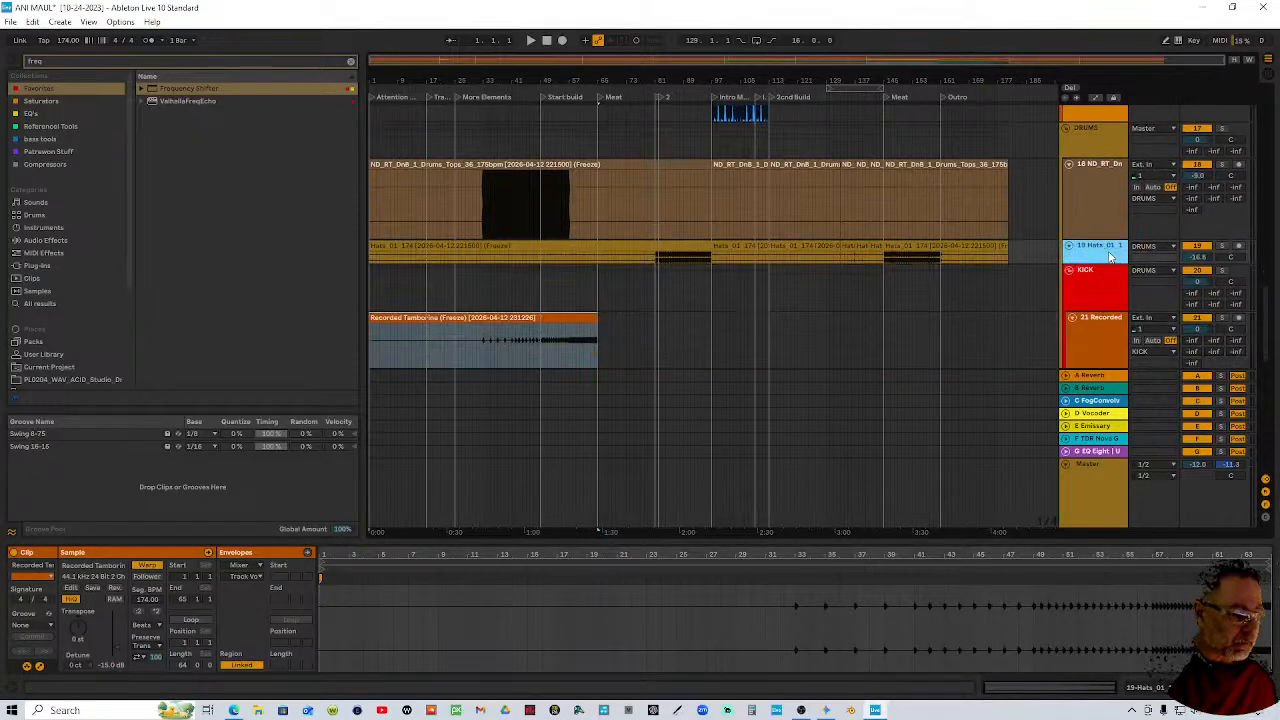
click(706, 254)
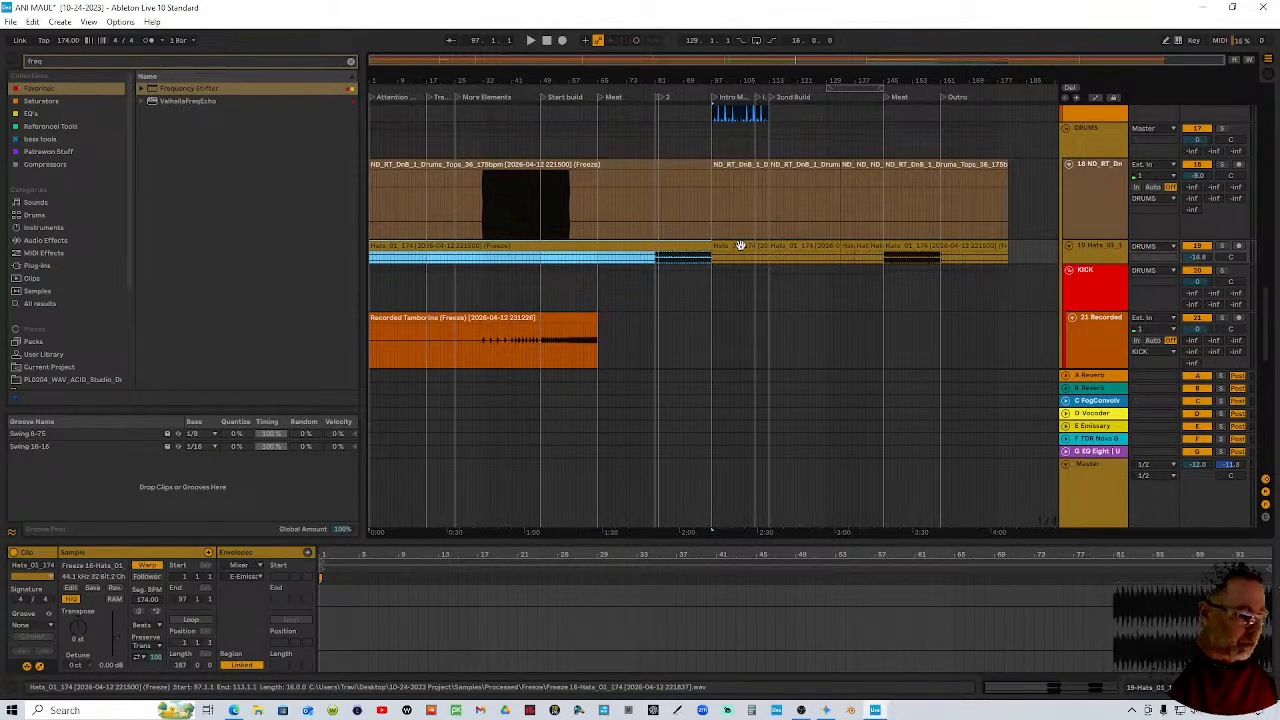
shift+click(740, 245)
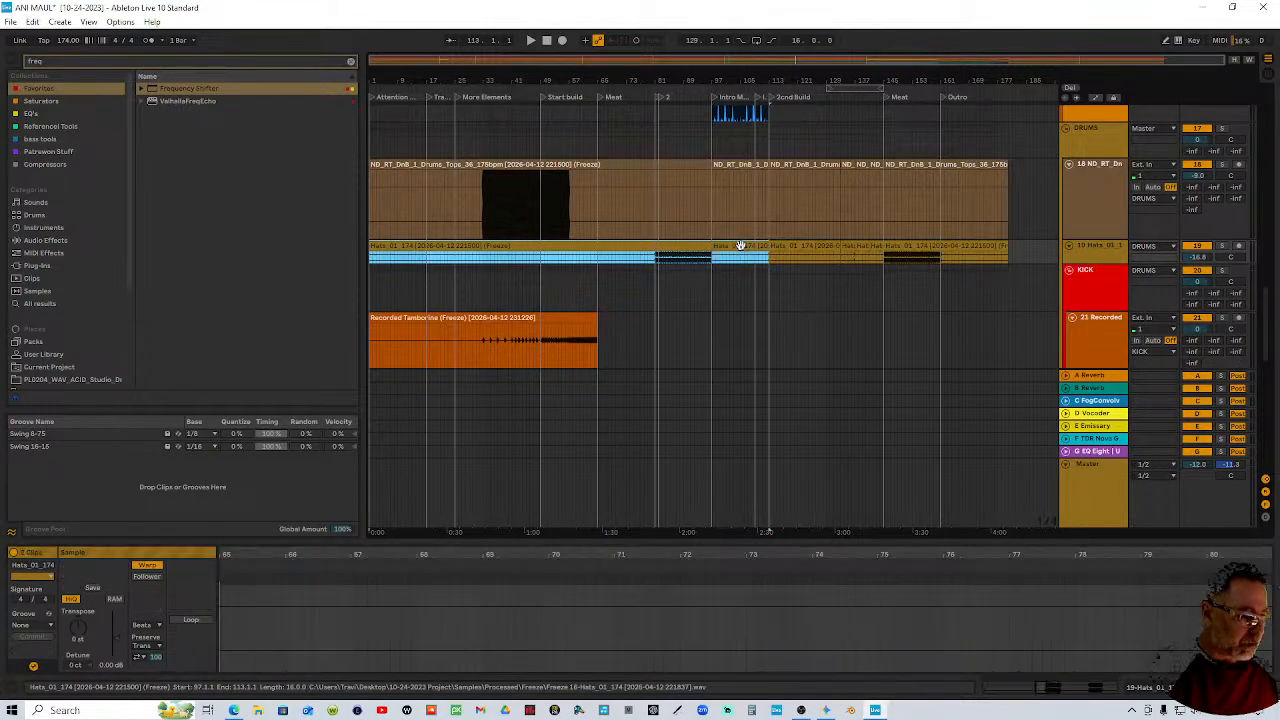
click(660, 247)
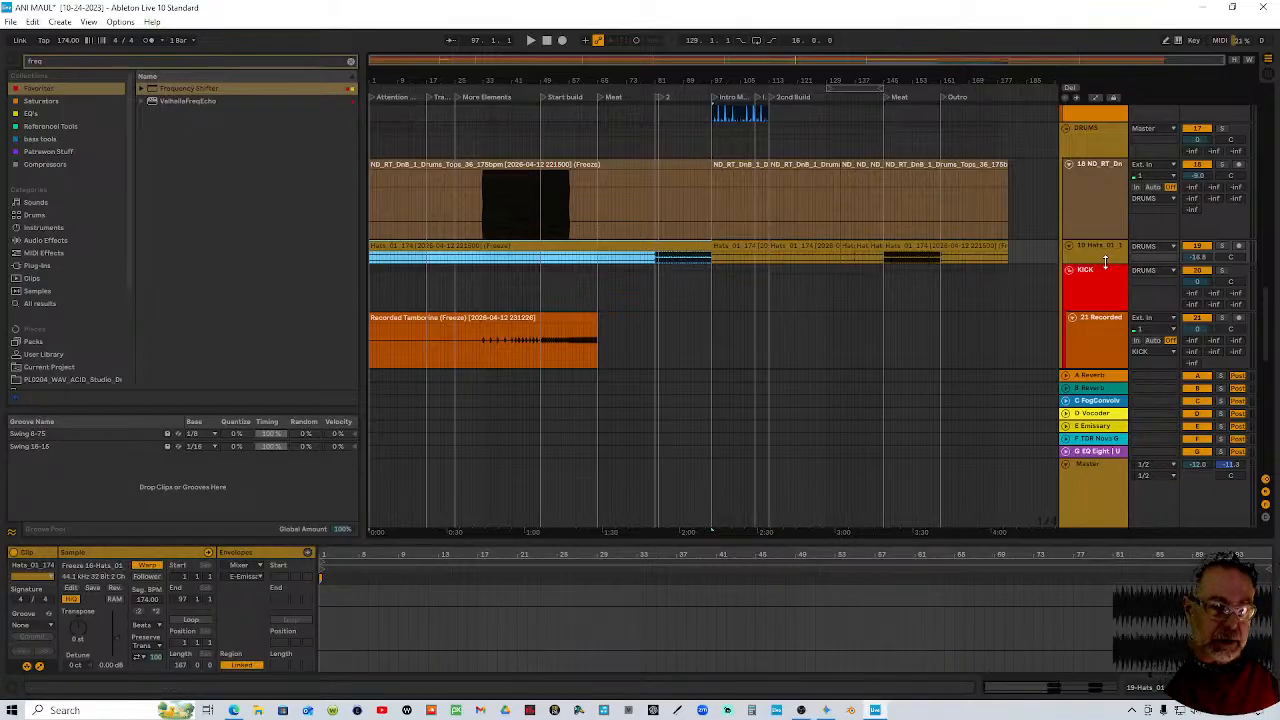
drag(1105, 262, 1126, 343)
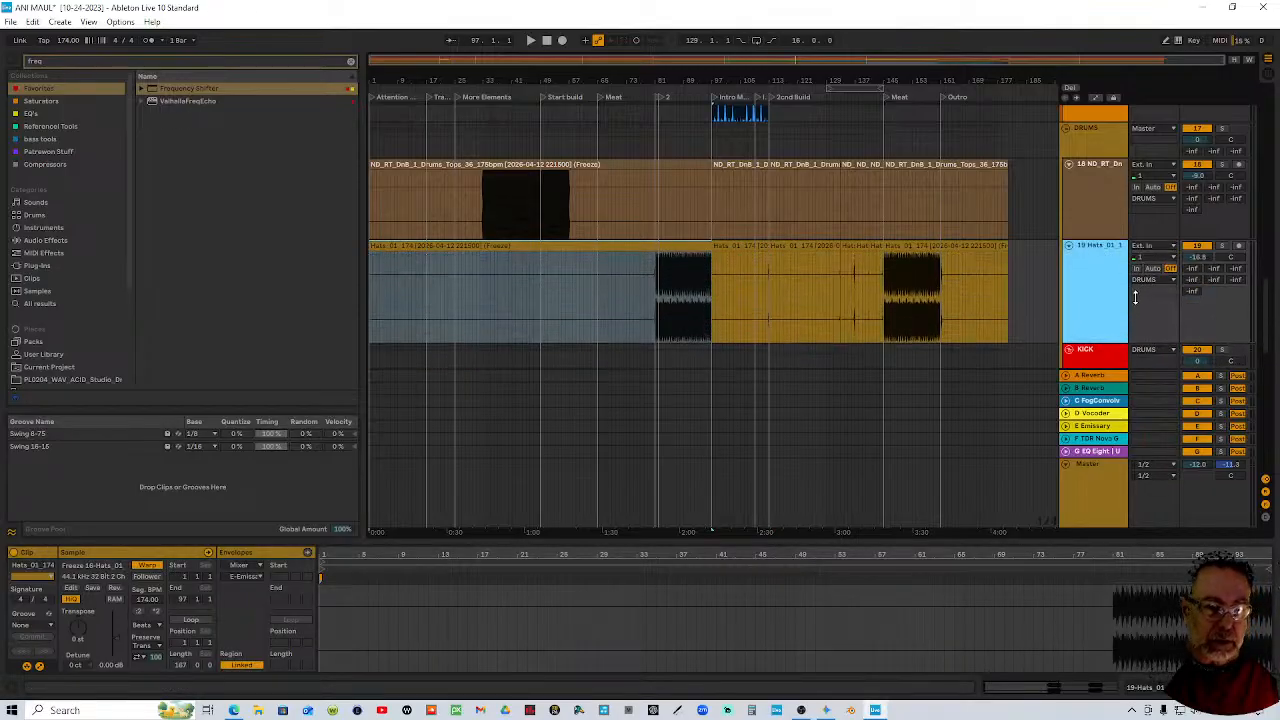
scroll(1199, 265, down, 1)
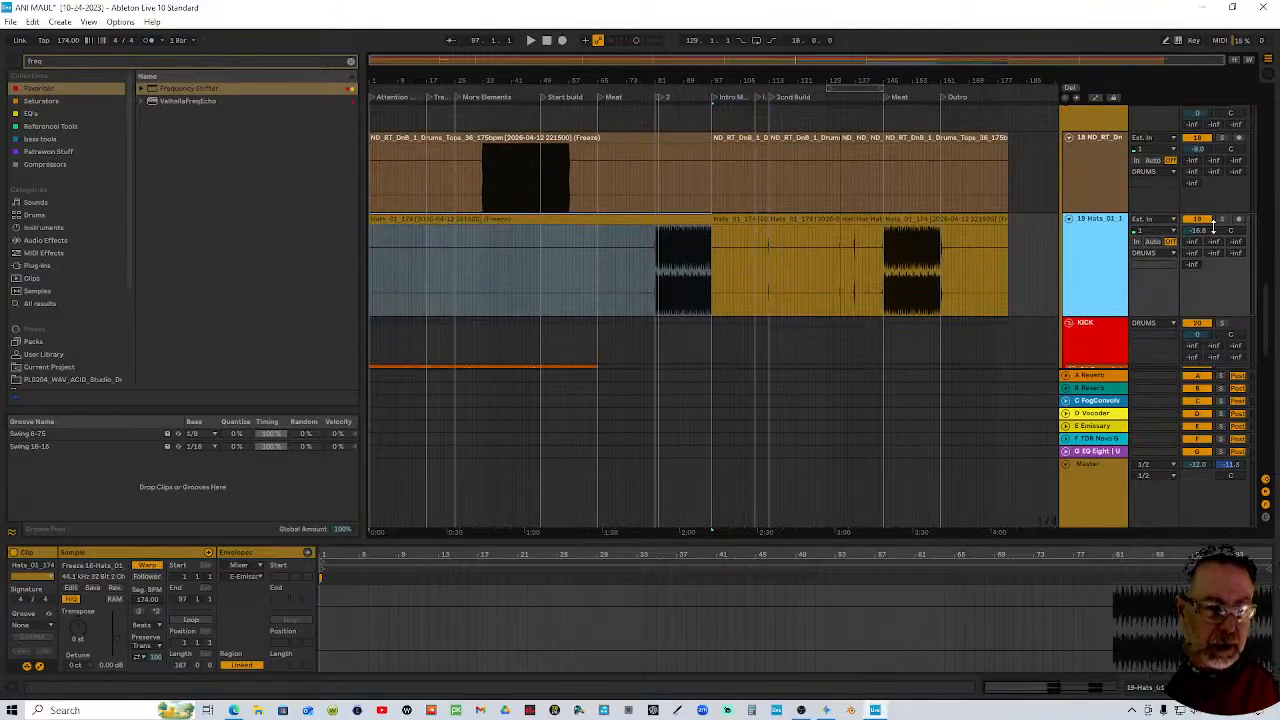
double_click(1205, 231)
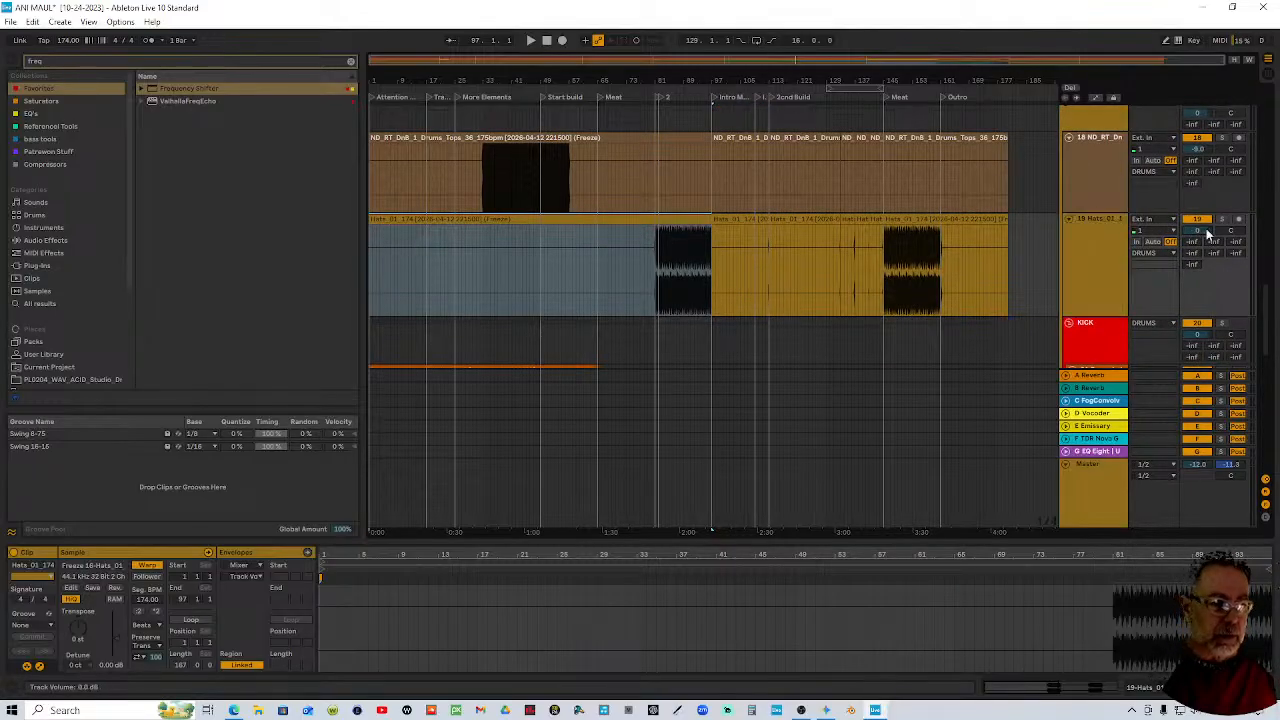
Set the gain of all clips on Hats track 19 together to -16.8 dB
click(950, 238)
shift+click(670, 218)
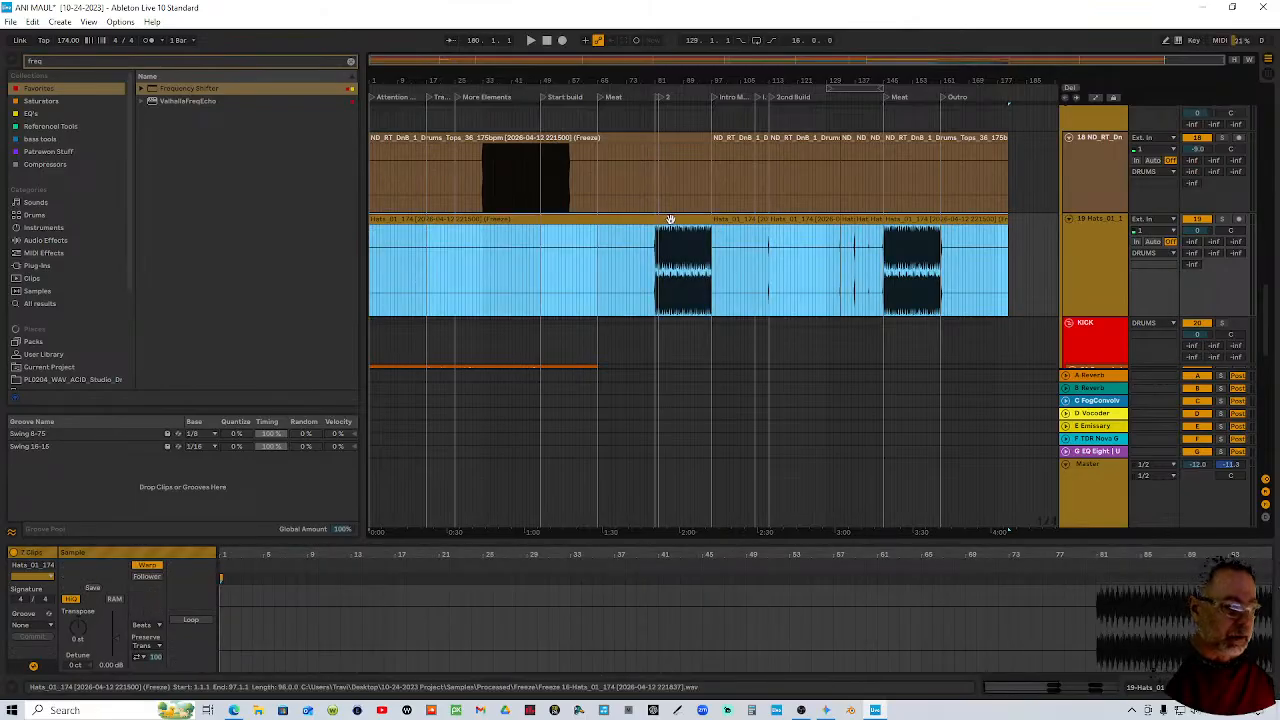
key(0)
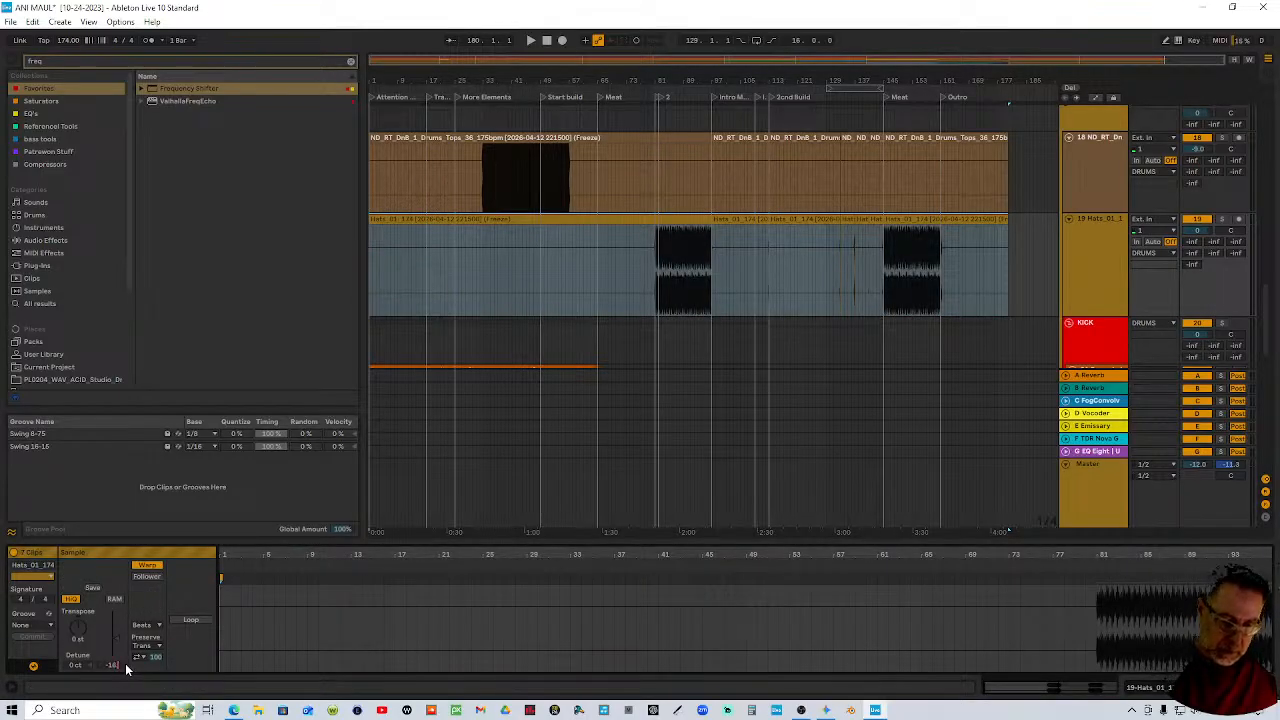
key(Return)
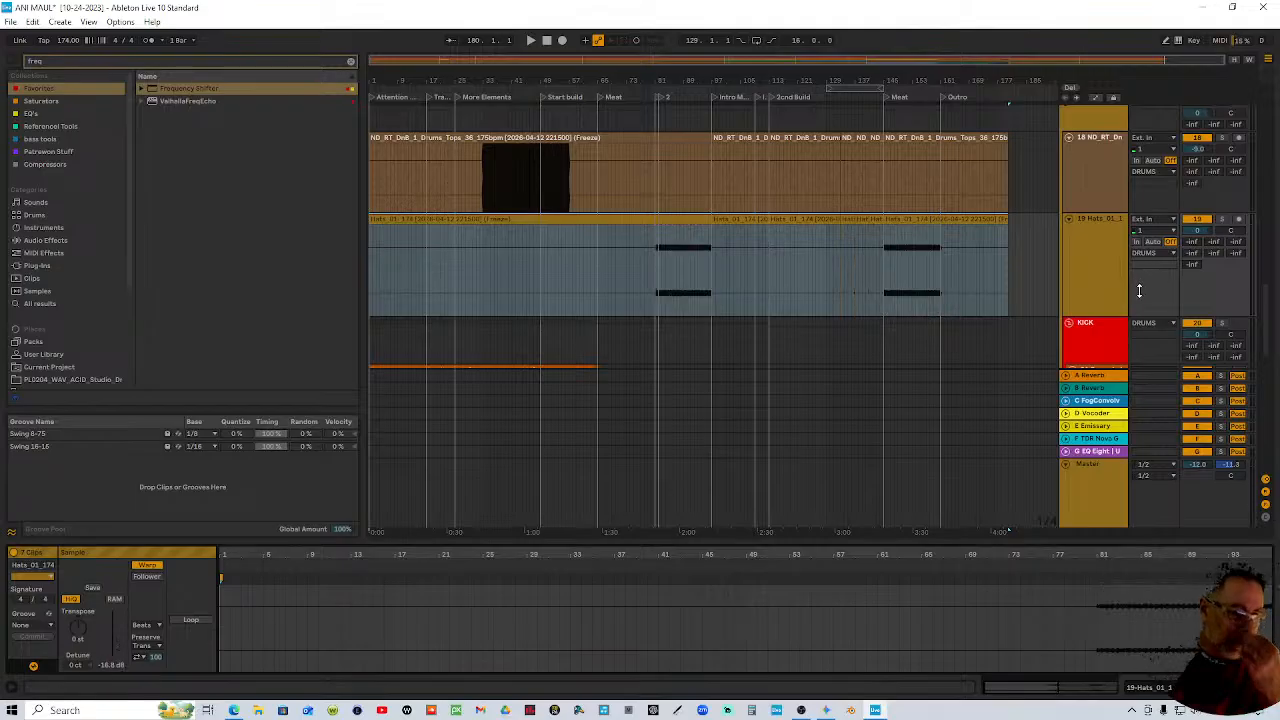
Set the gain of the first Drums_Tops clip on track 18 to -9 dB
click(1091, 235)
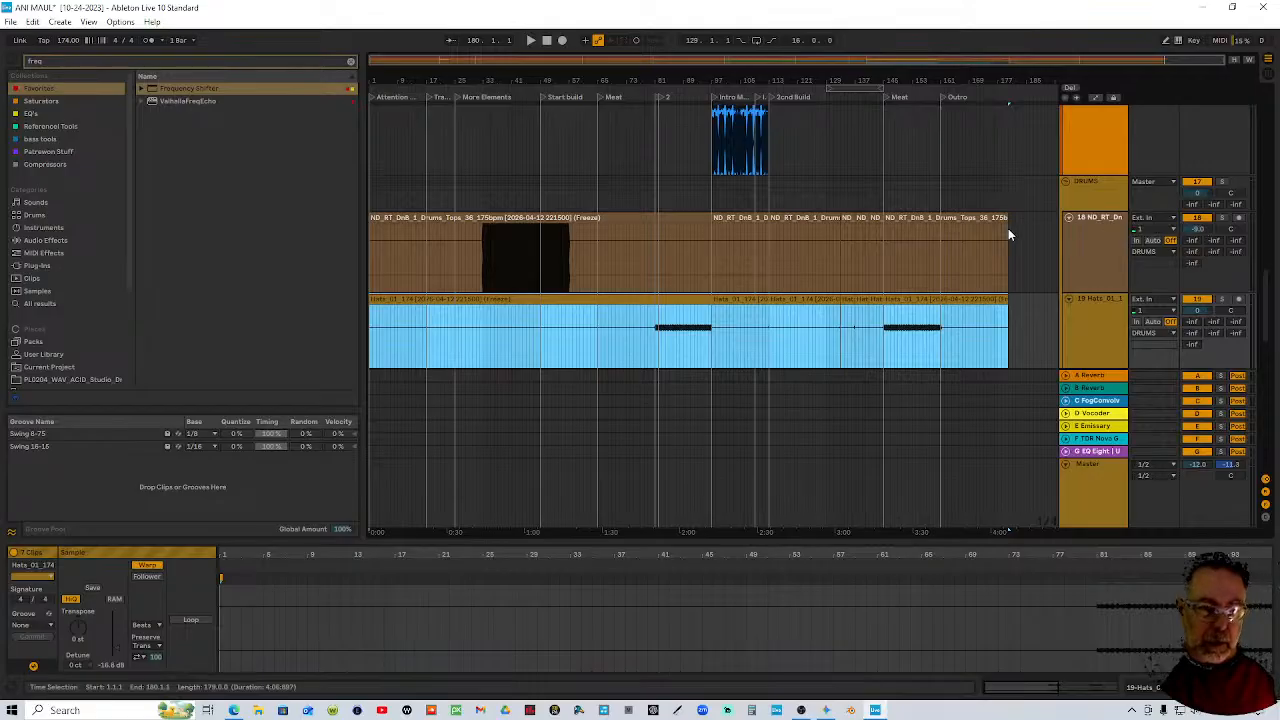
click(547, 217)
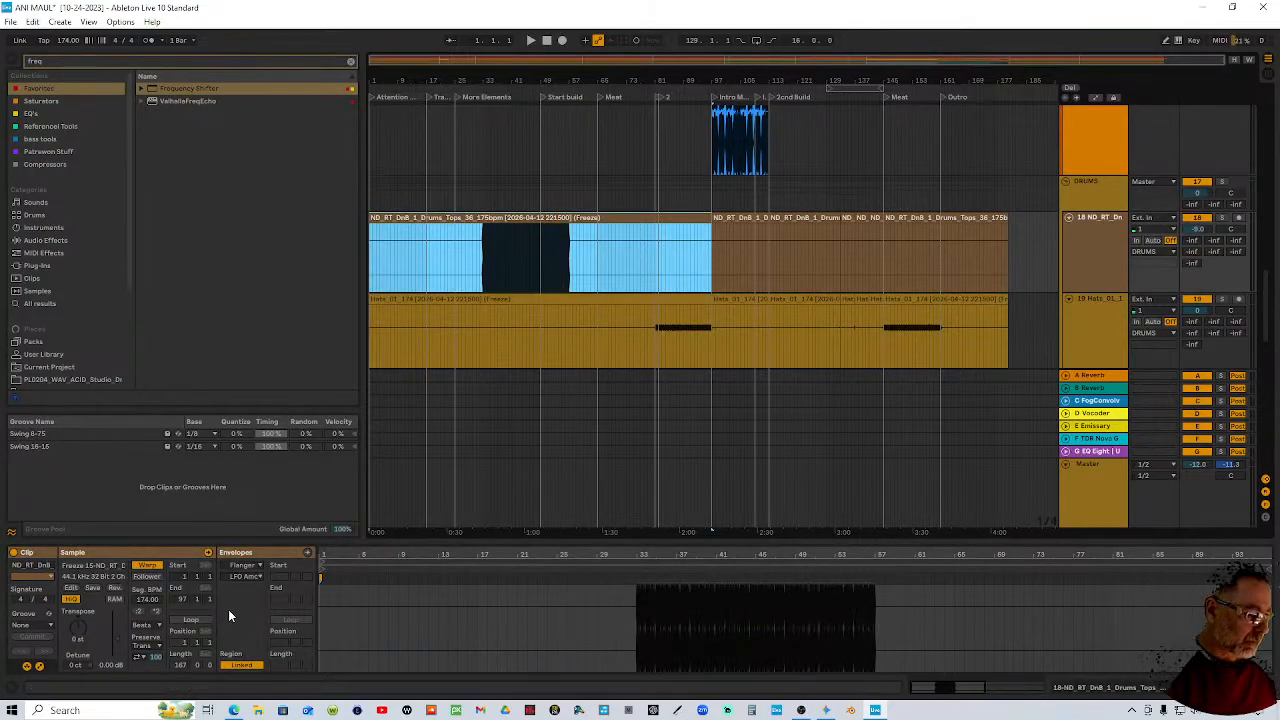
click(113, 666)
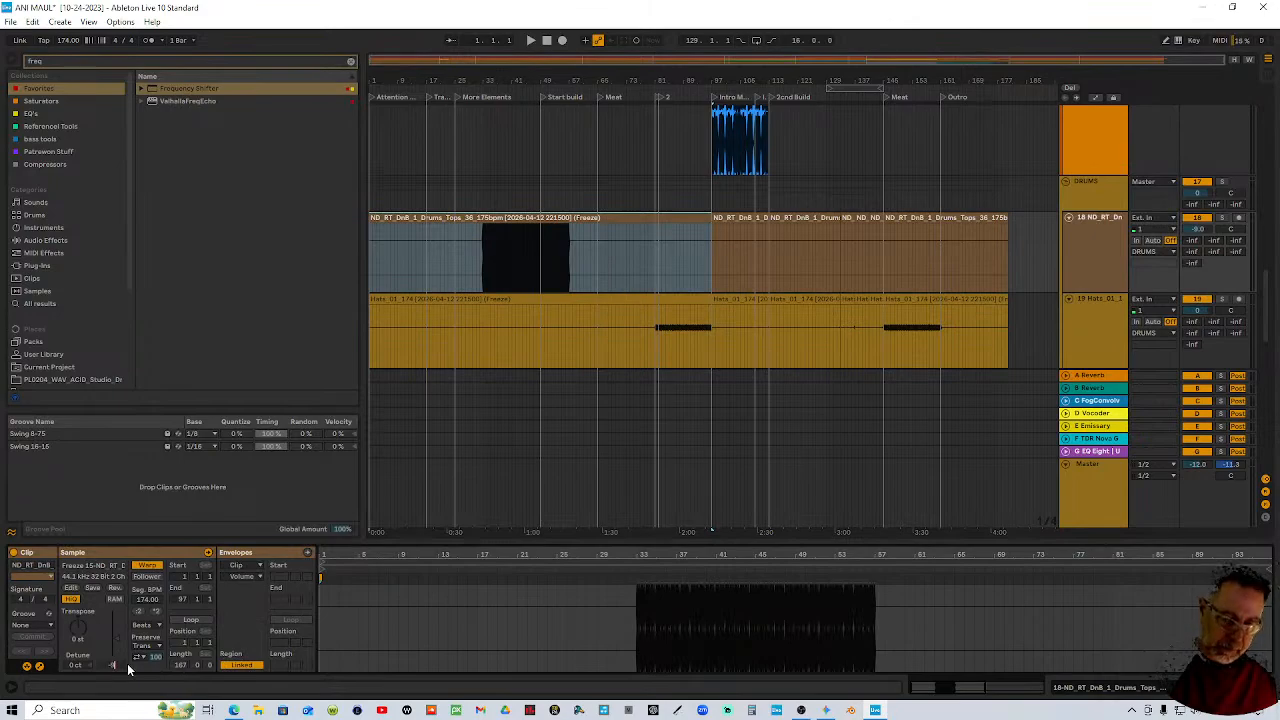
scroll(127, 663, up, 3)
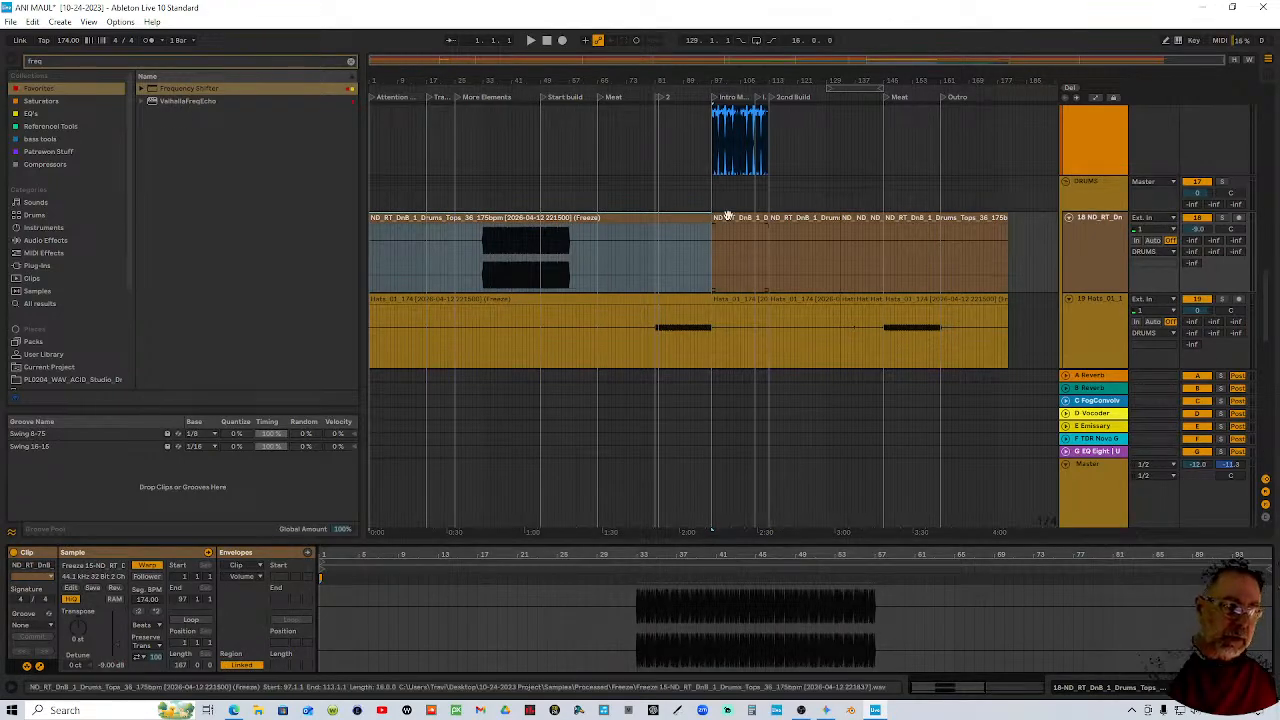
Delete the Drums_Tops clips from bar 97 onward on track 18 and reset the track's volume to 0 dB
mouse_move(728, 216)
mouse_down()
mouse_move(990, 208)
mouse_move(723, 240)
mouse_up()
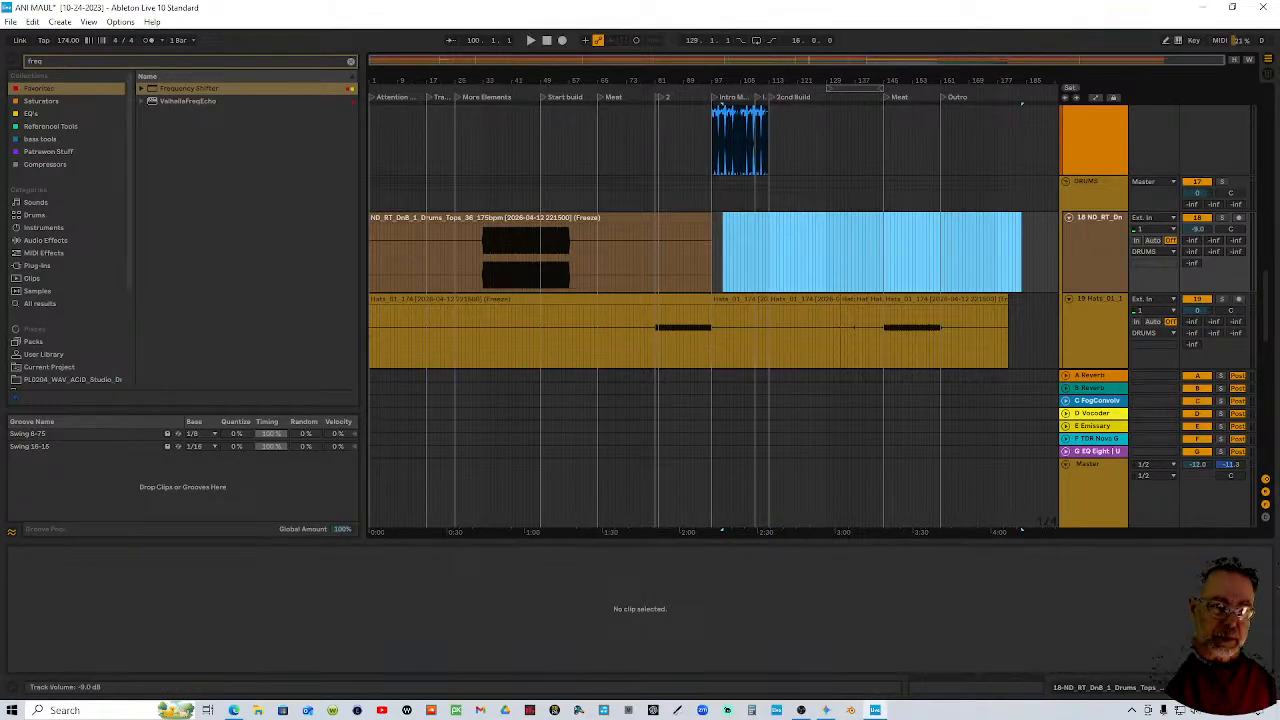
scroll(1137, 235, up, 2)
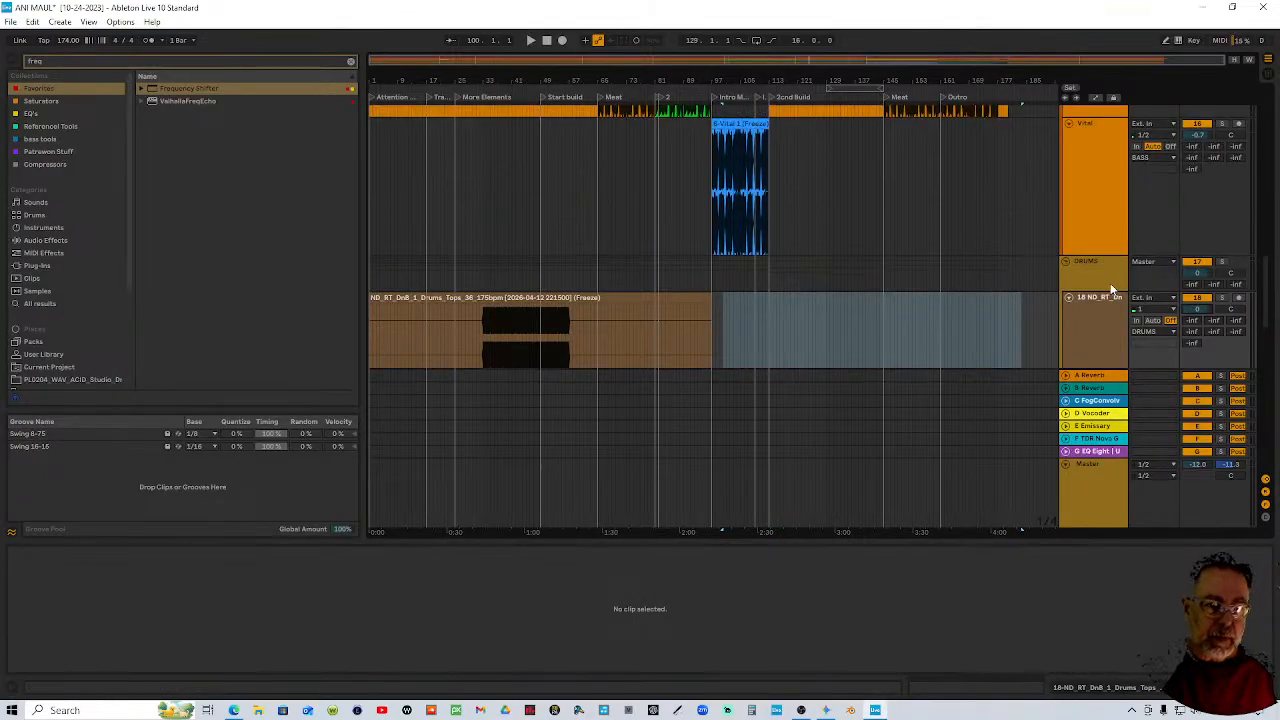
Reset the volume of Vital track 16, which holds the blue clip, to 0 dB
scroll(1110, 288, up, 2)
scroll(1109, 258, up, 2)
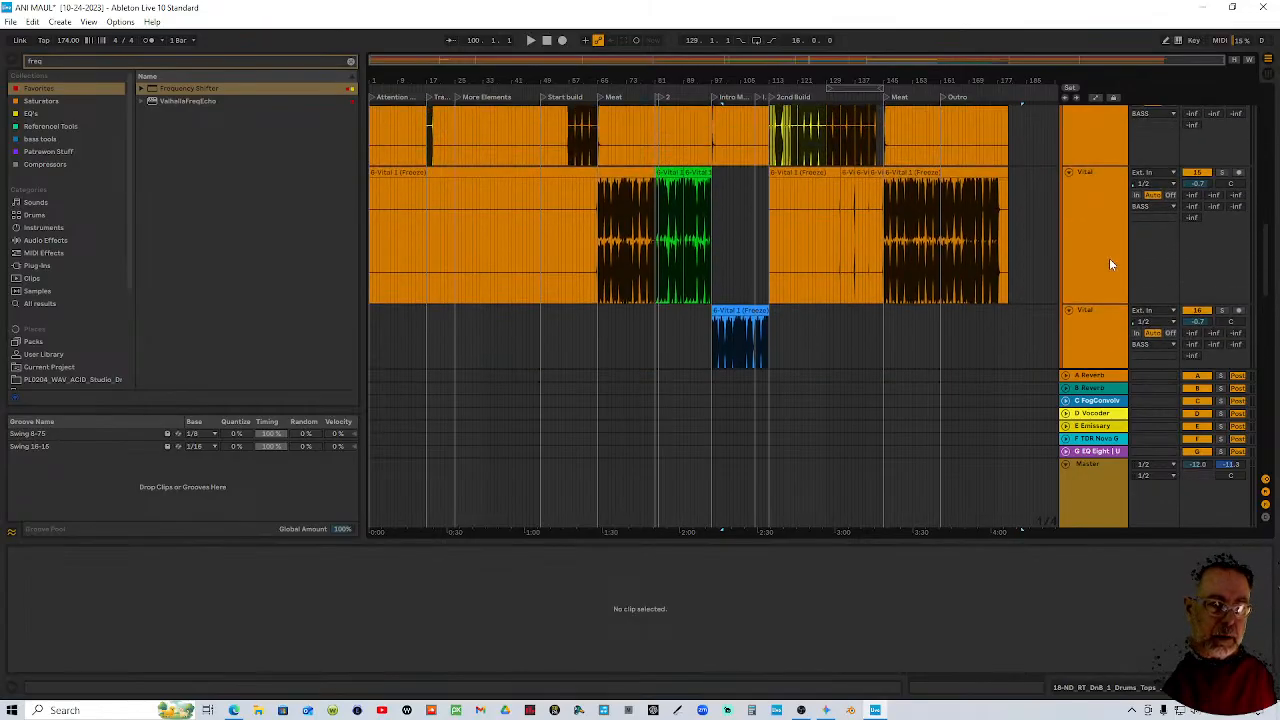
scroll(1108, 261, down, 1)
click(1104, 272)
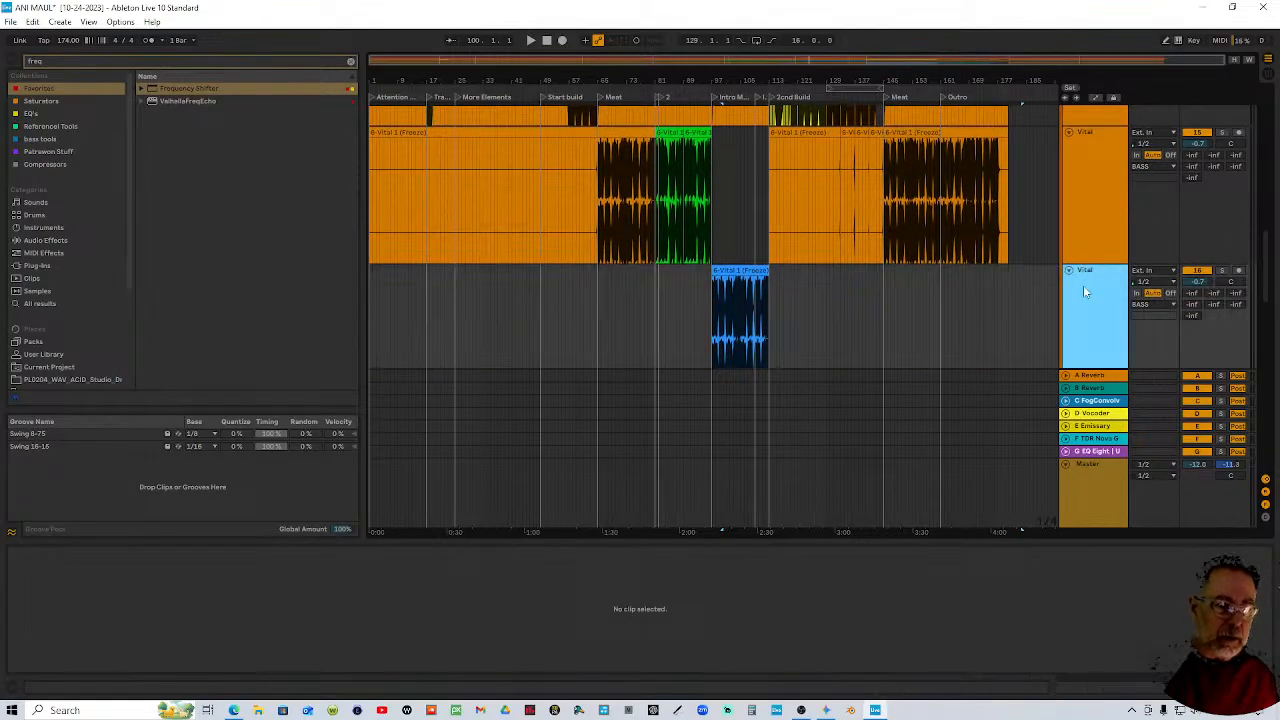
click(737, 271)
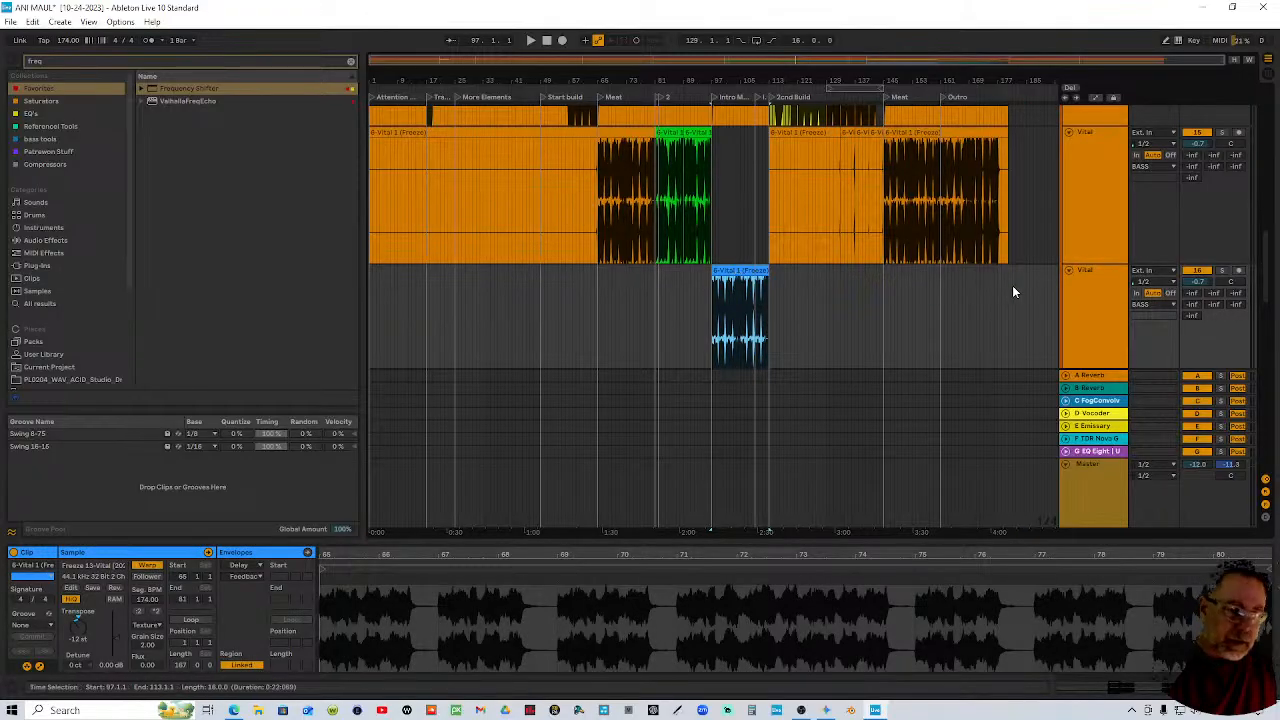
drag(1197, 283, 1197, 279)
Check the clip gain of the orange and green clips on Vital track 15
scroll(1049, 293, up, 2)
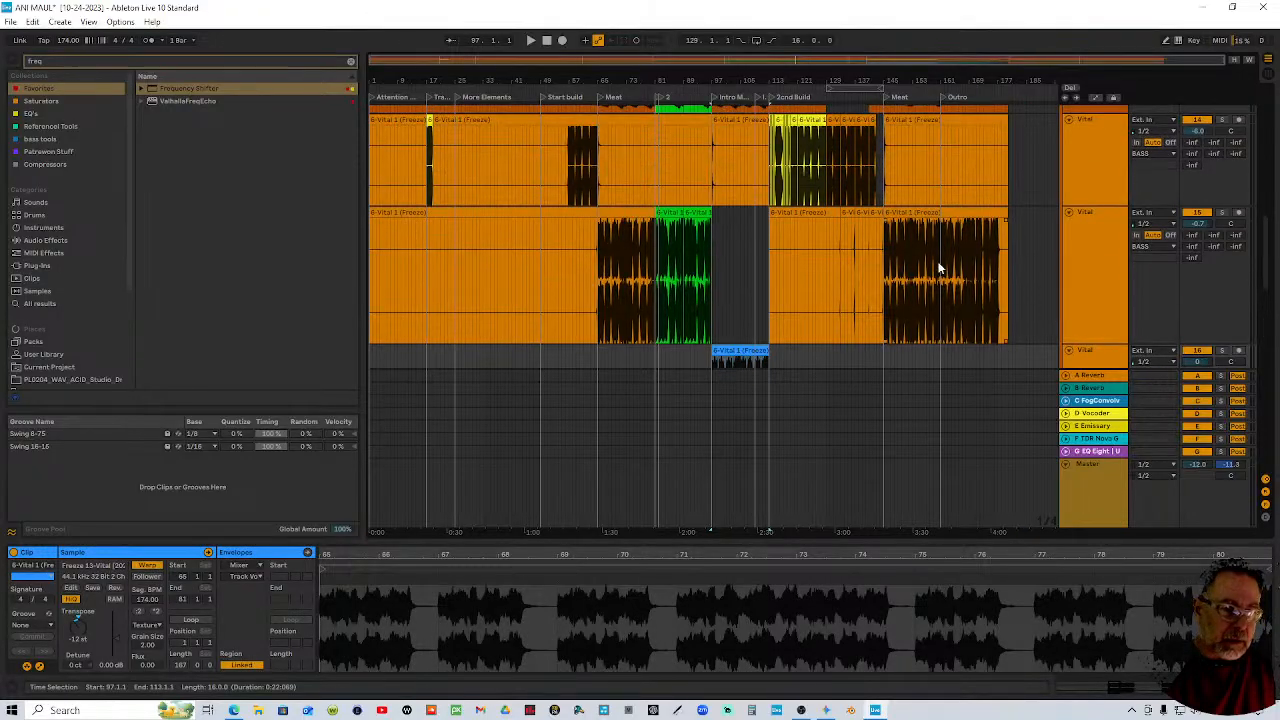
scroll(936, 216, up, 2)
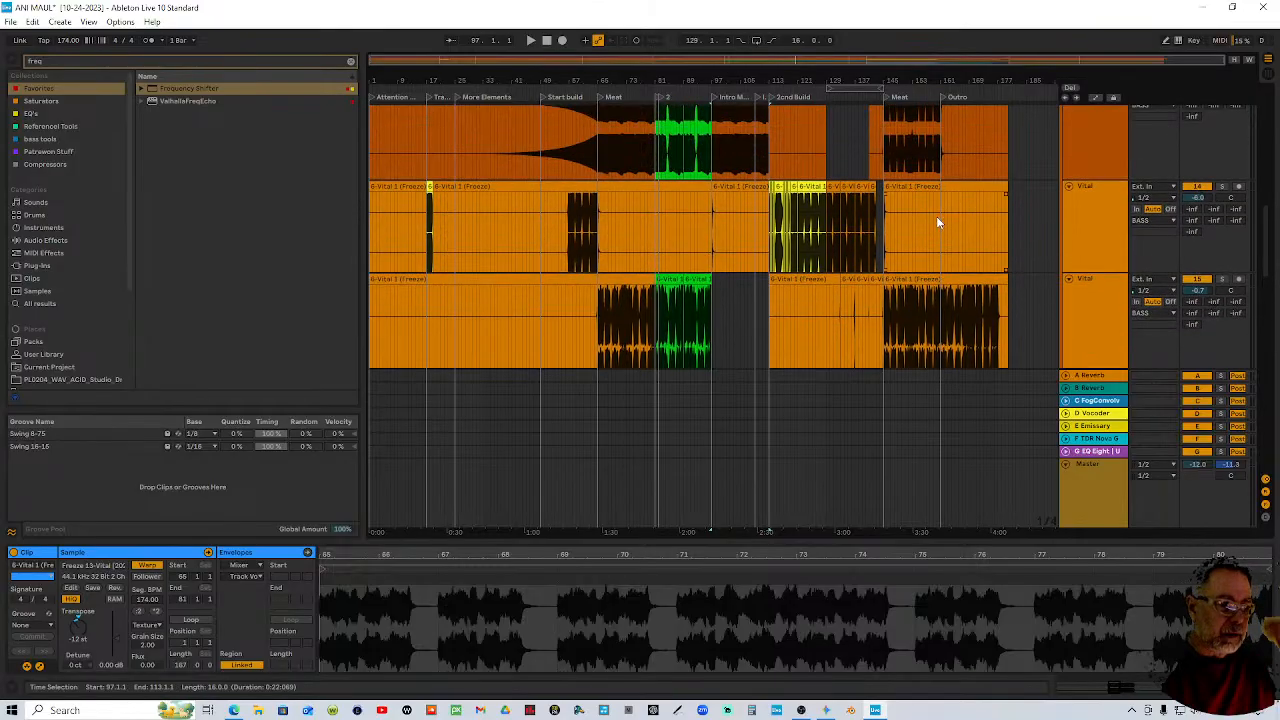
scroll(936, 216, down, 3)
scroll(938, 222, down, 2)
scroll(1063, 214, up, 2)
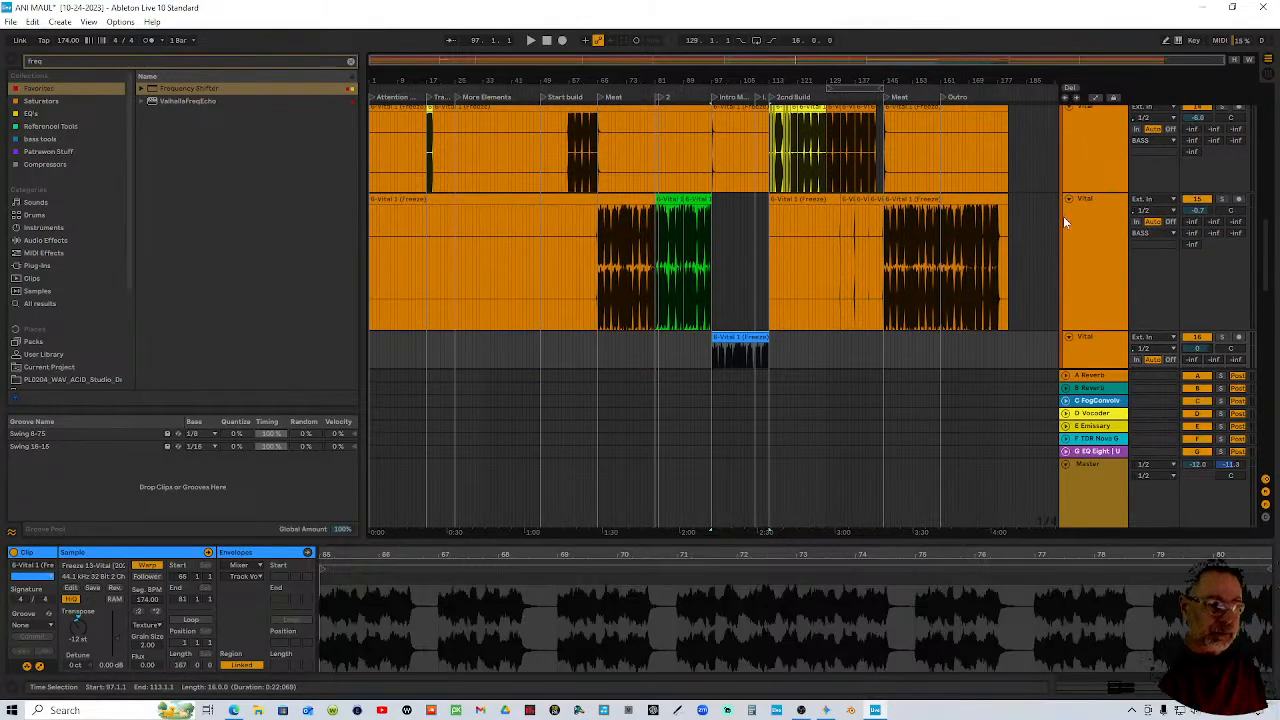
right_click(1099, 215)
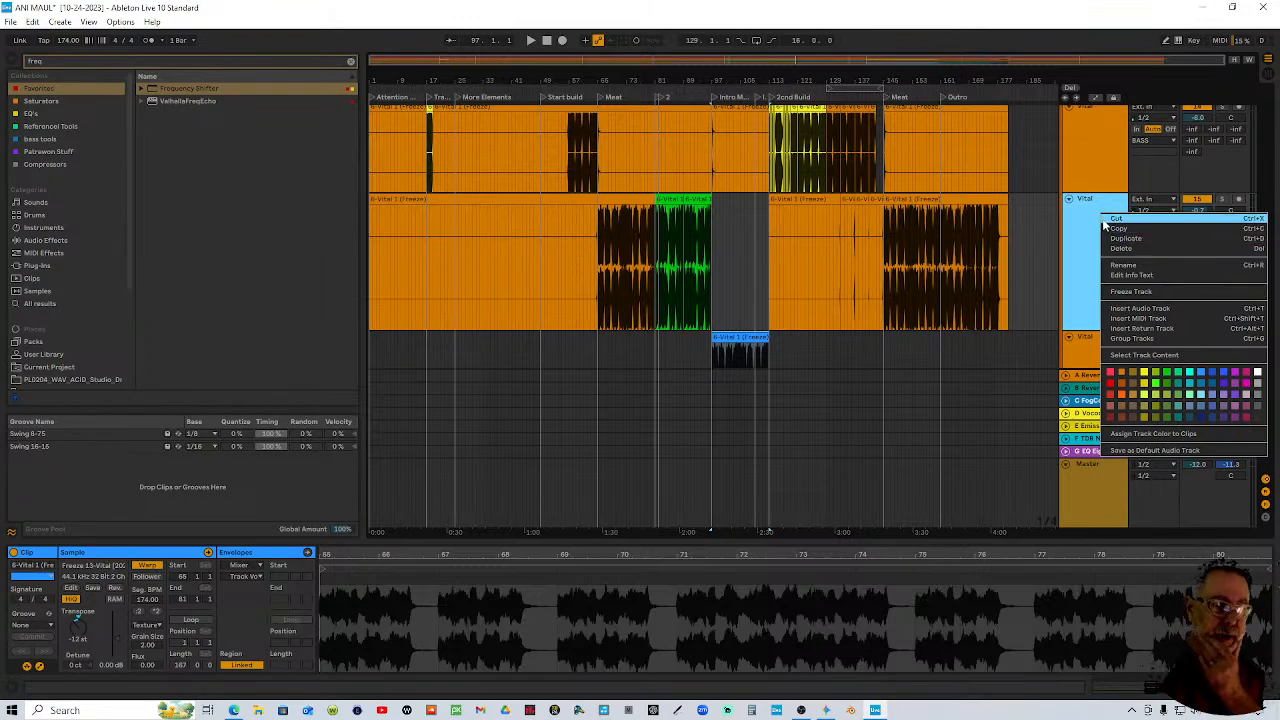
click(1094, 214)
click(962, 208)
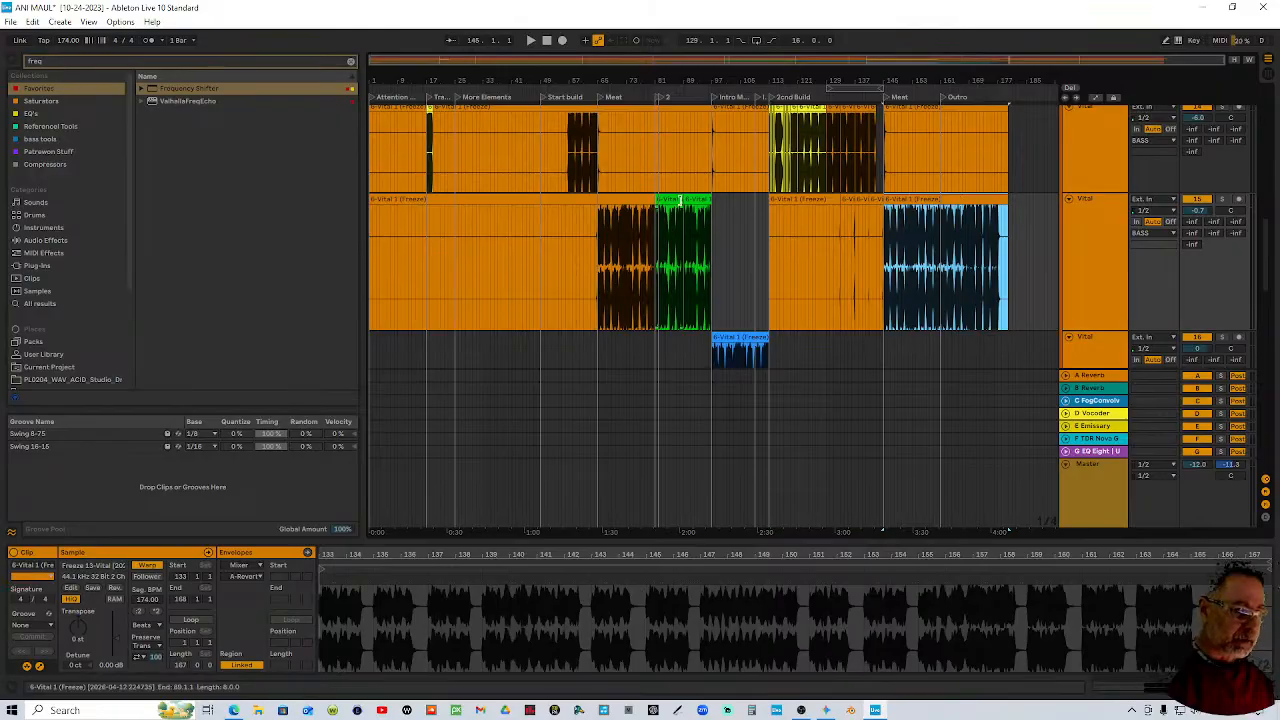
click(680, 199)
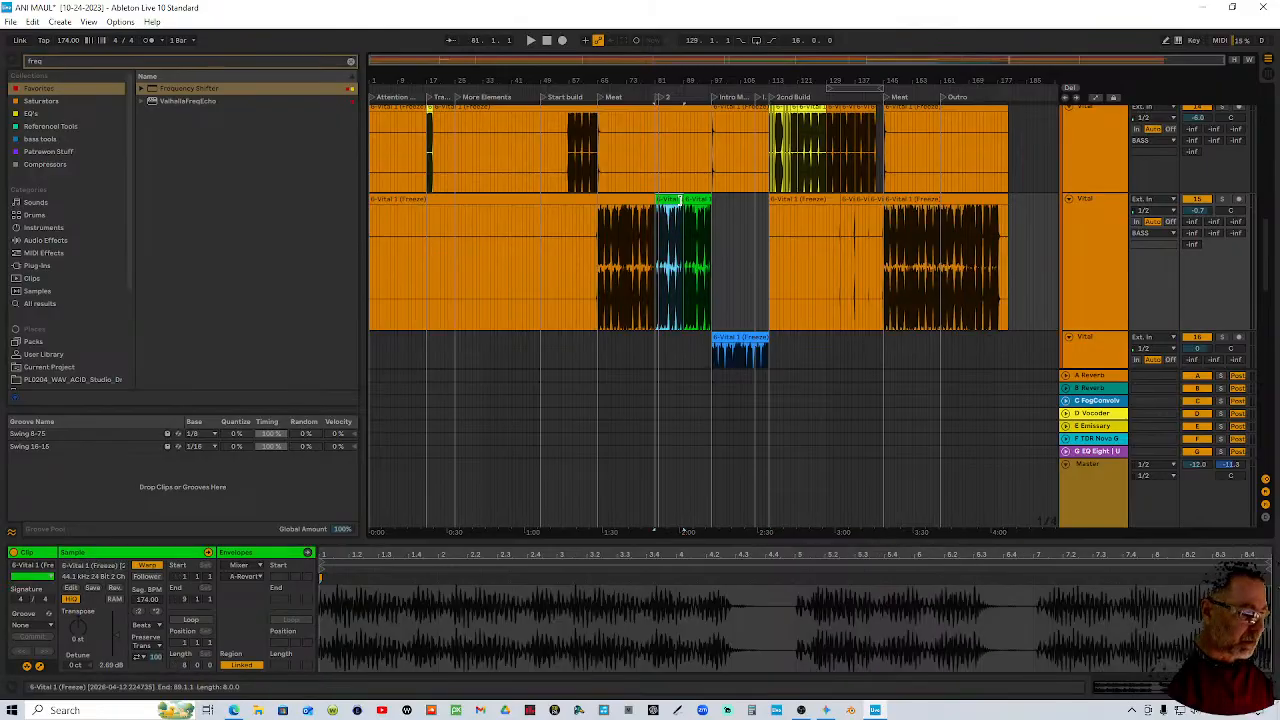
click(598, 198)
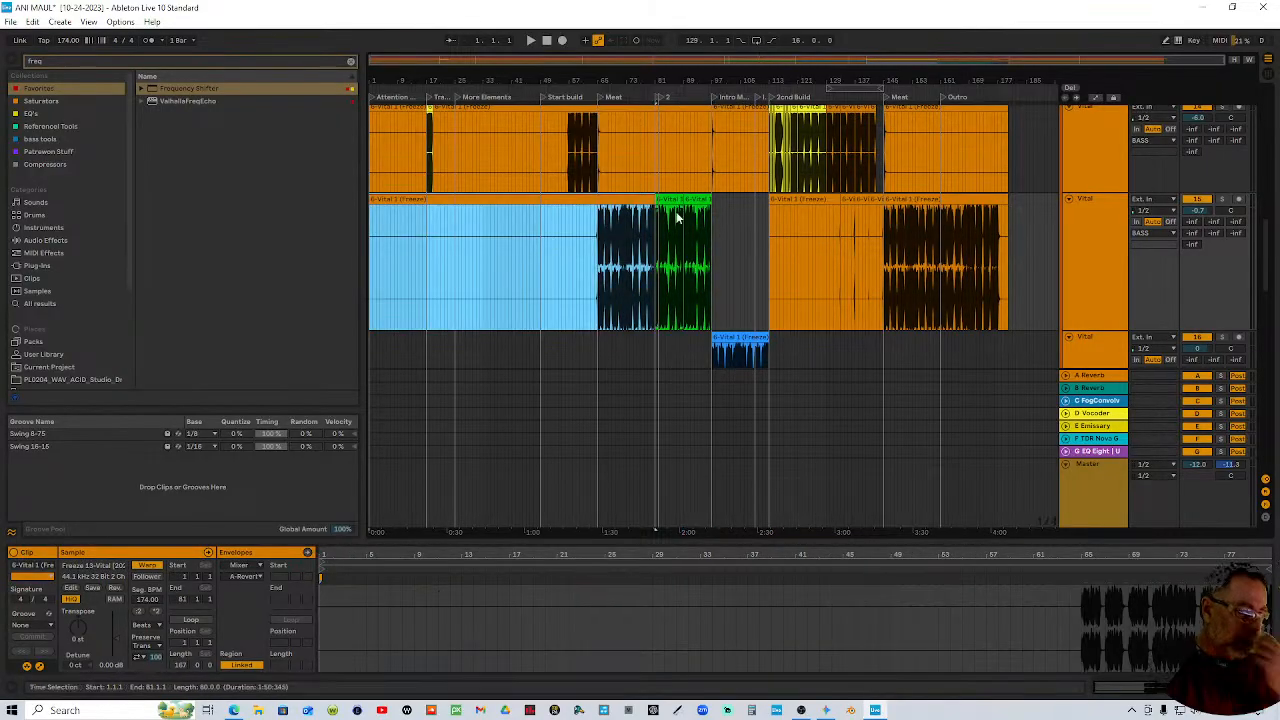
Duplicate Vital track 15 and delete the orange clips from the duplicate, keeping only its green clips
right_click(1084, 218)
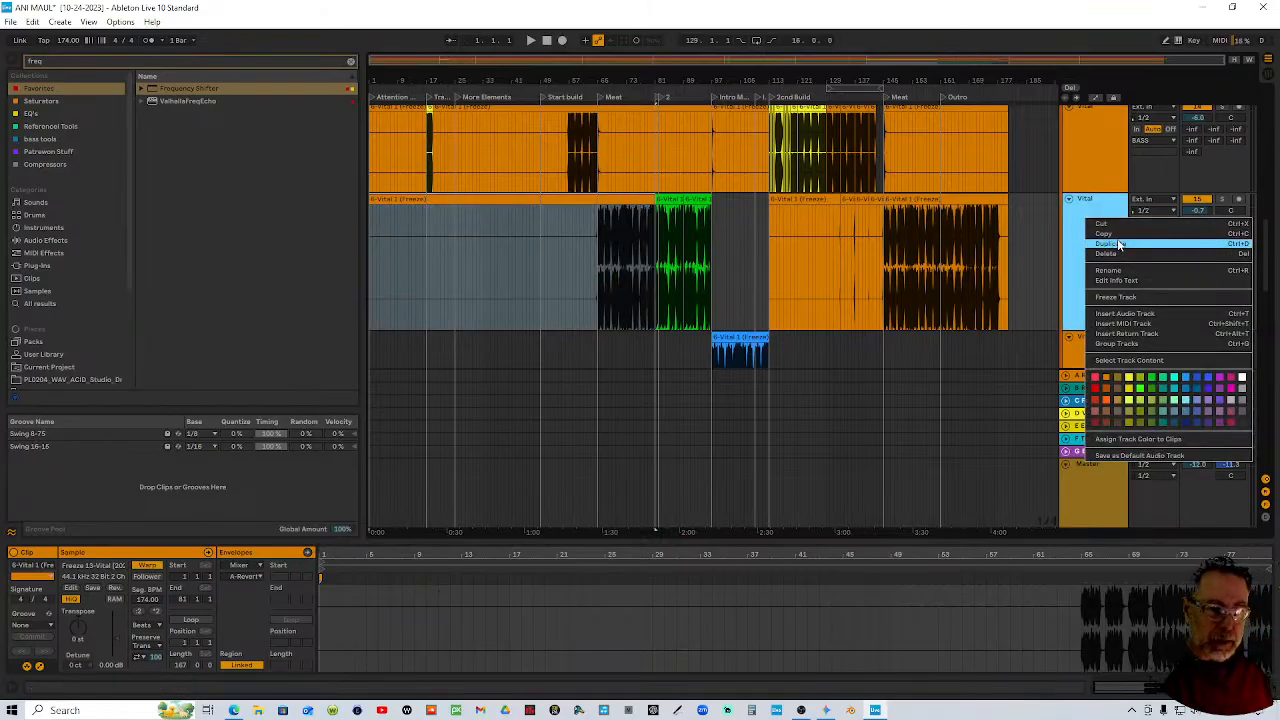
click(1116, 244)
click(626, 238)
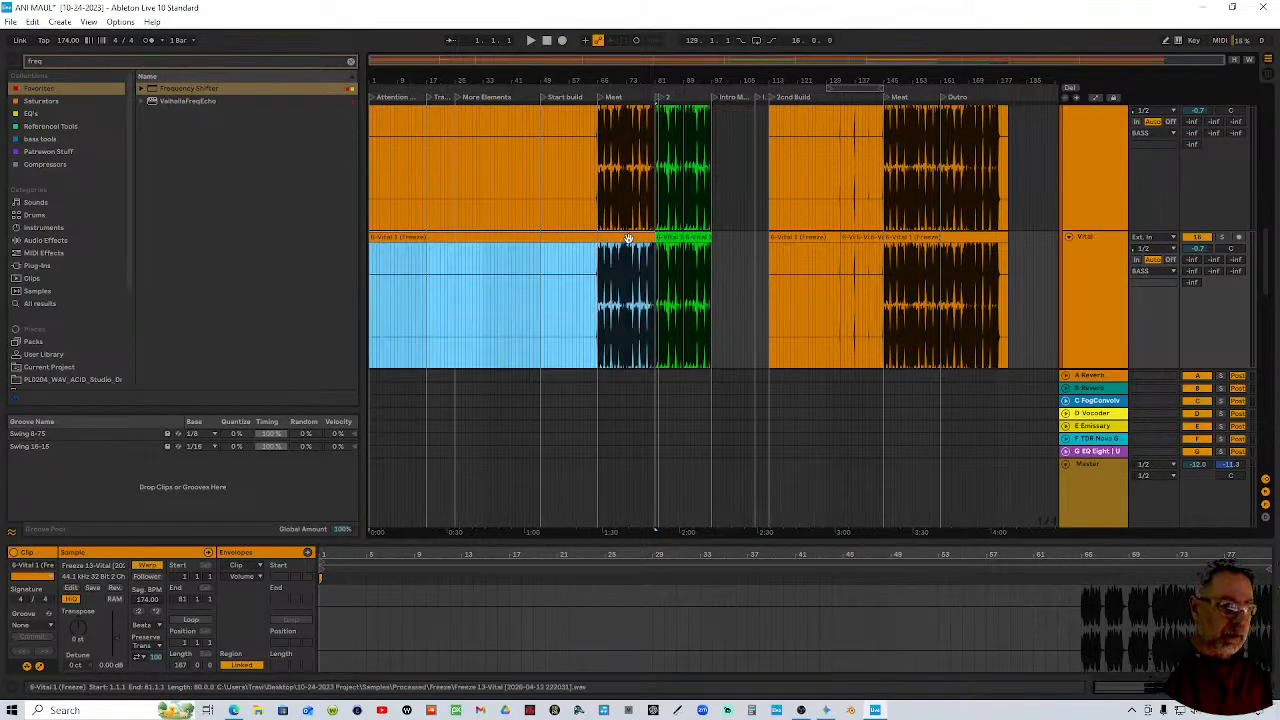
key(Delete)
click(803, 237)
drag(756, 243, 1067, 258)
key(Delete)
Delete the green clips at bars 81 to 97 from the original Vital track 15
scroll(946, 250, up, 2)
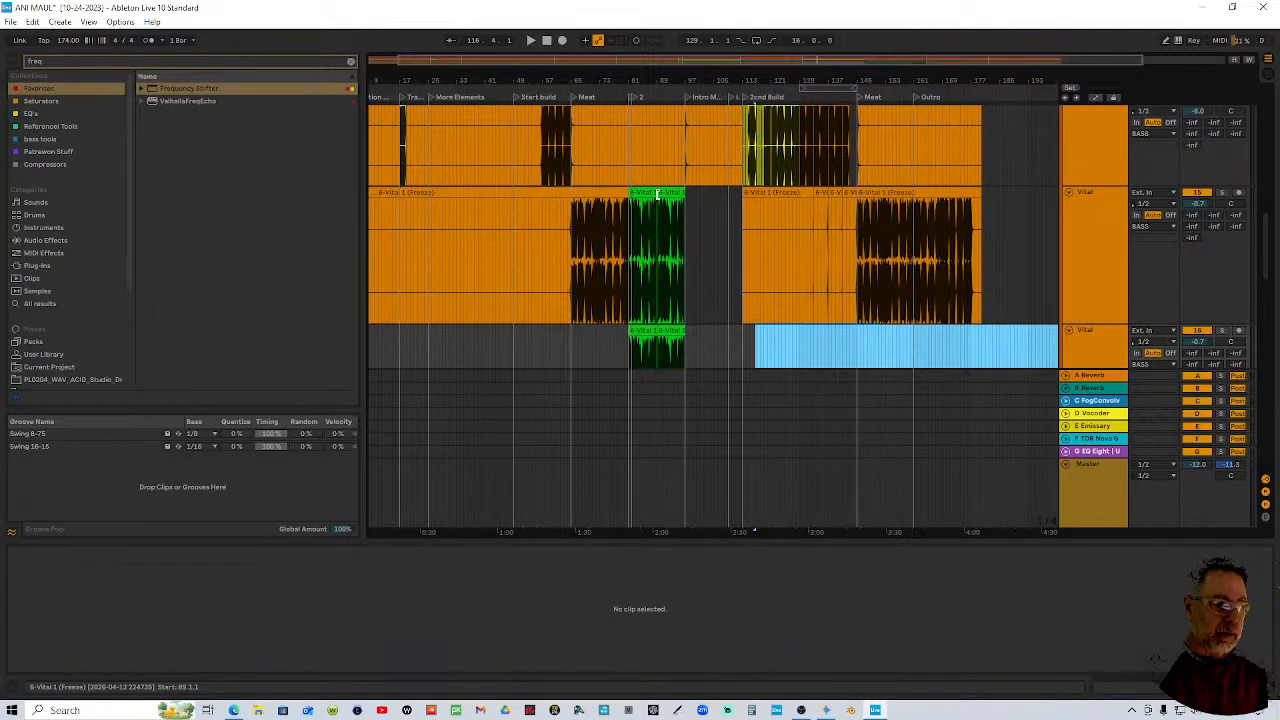
click(645, 198)
key(Delete)
Check the gain of the green clips on Vital track 16 and reset that track's volume to 0 dB
scroll(730, 262, down, 2)
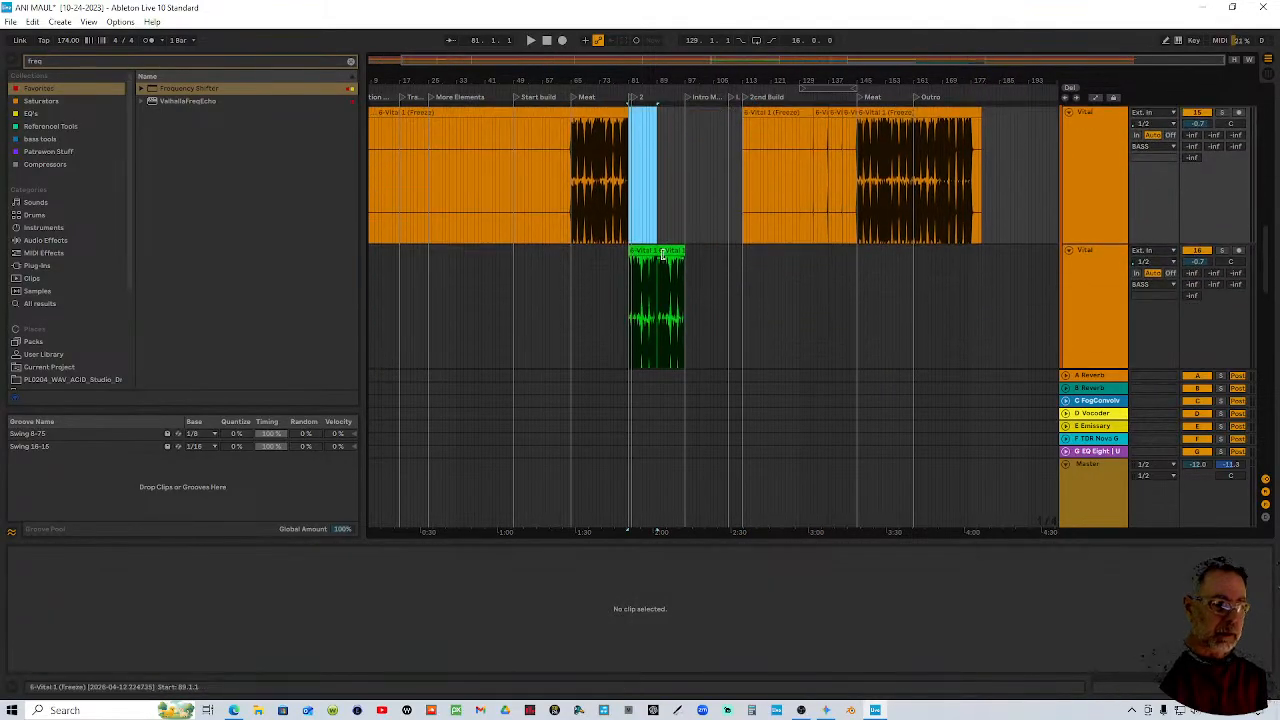
click(640, 250)
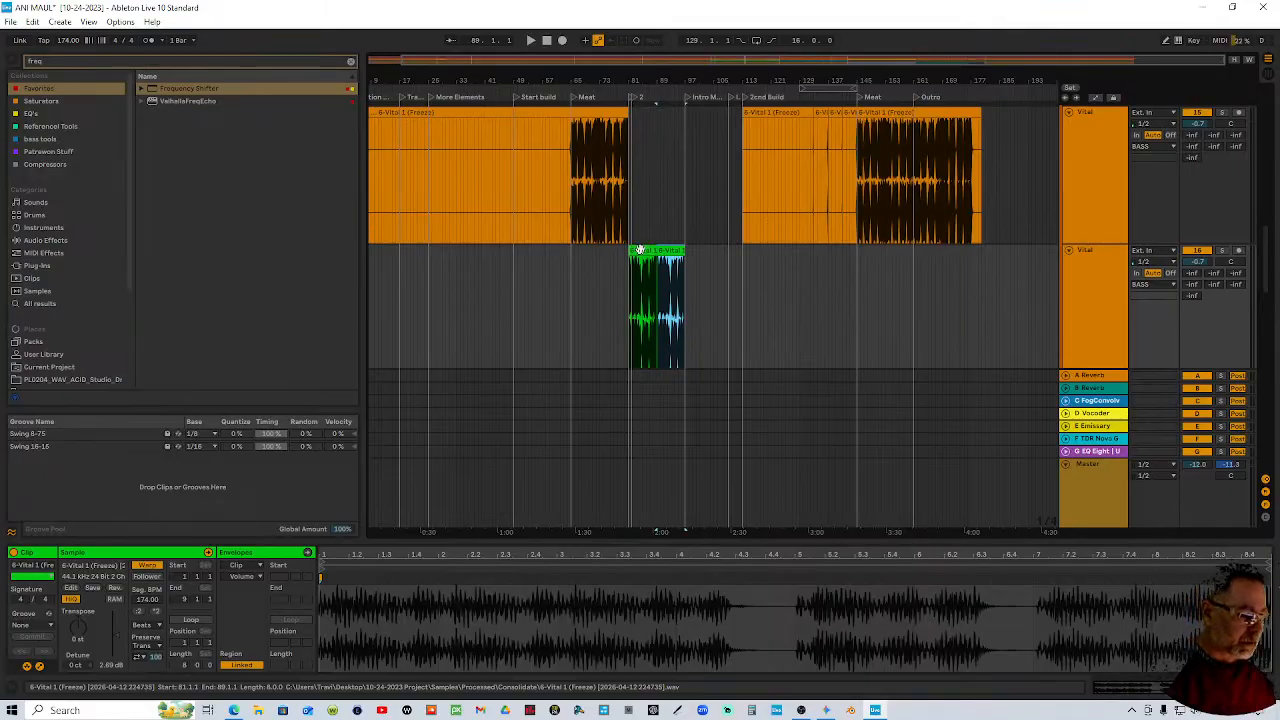
click(640, 250)
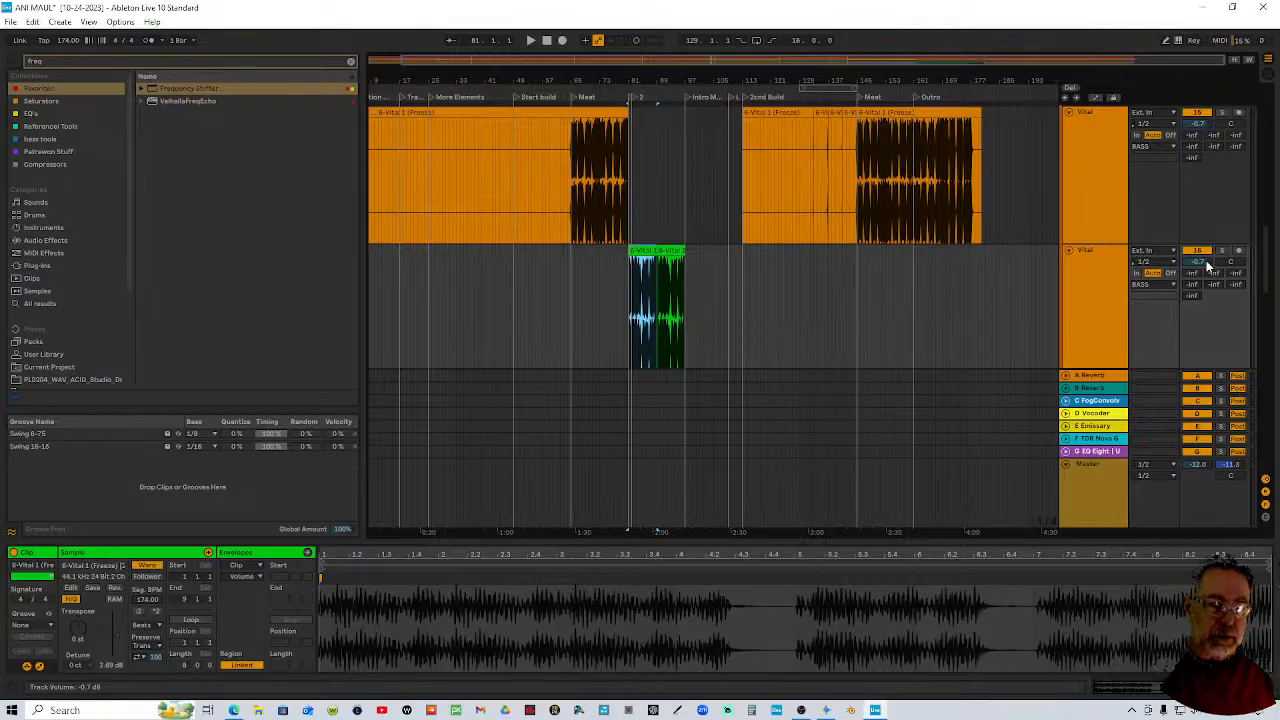
click(1200, 262)
key(Delete)
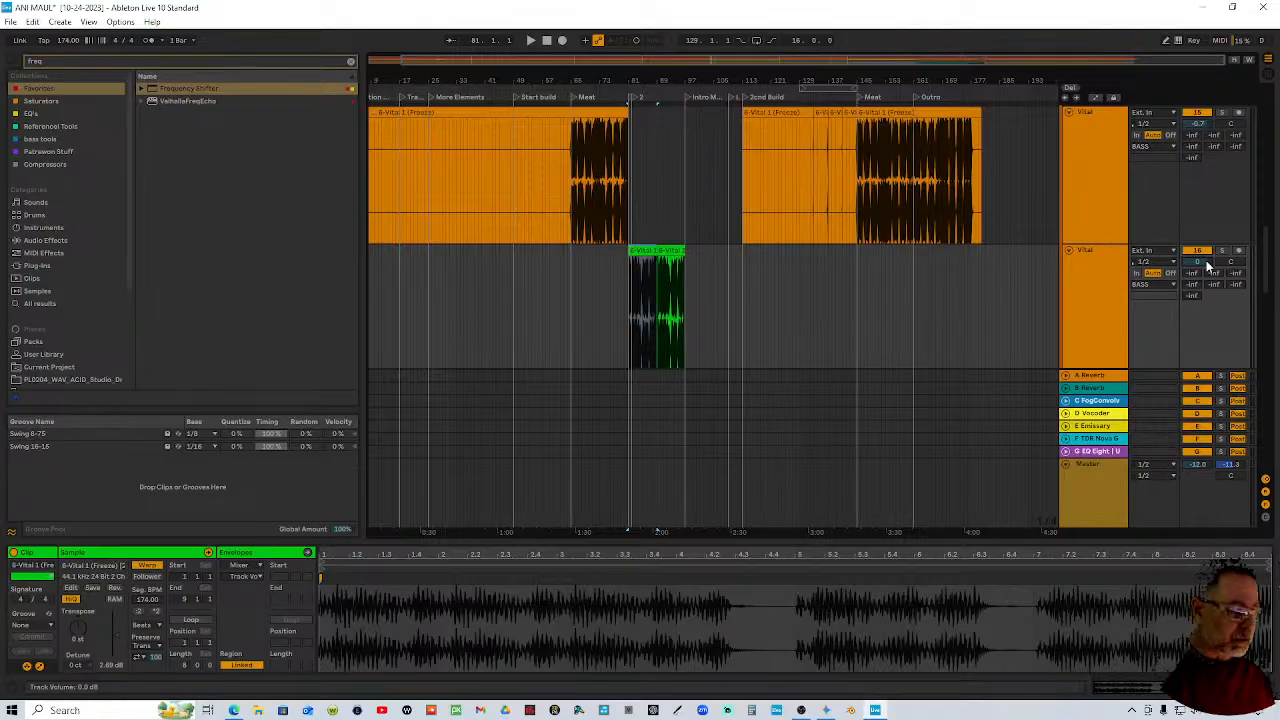
Reset the volume of Vital track 15, which holds the orange clips, to 0 dB
scroll(962, 296, up, 3)
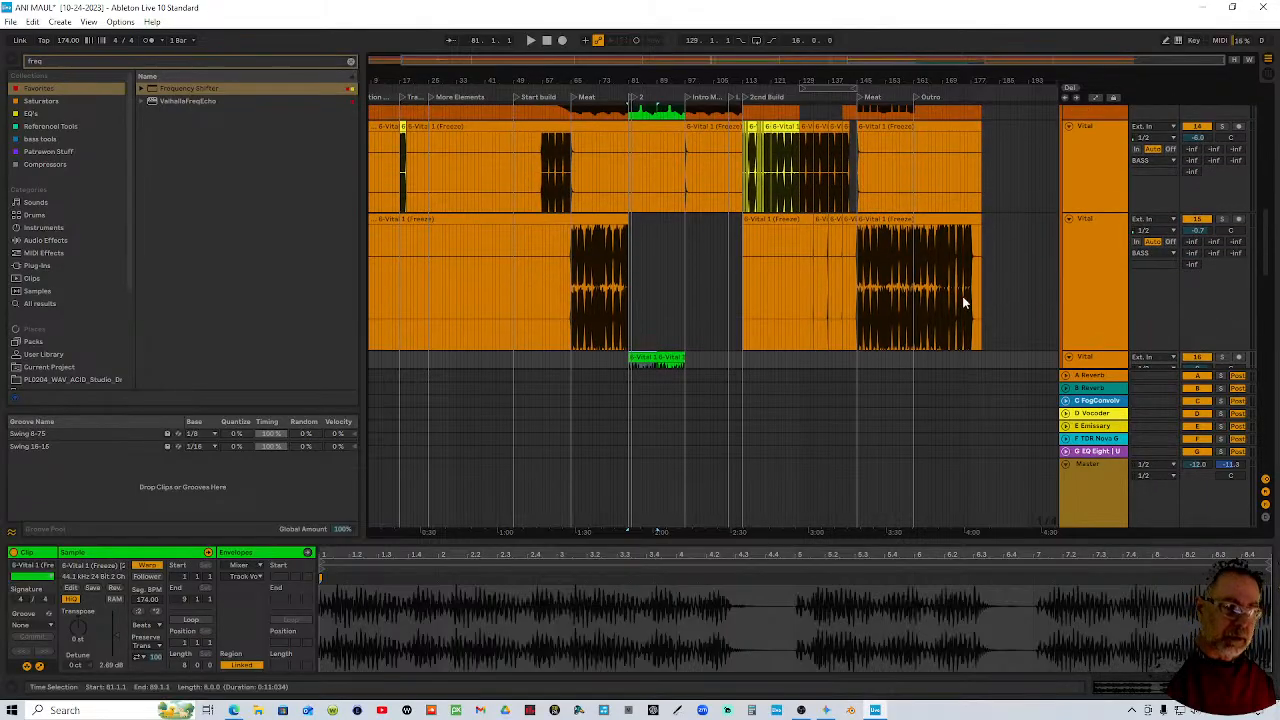
click(956, 218)
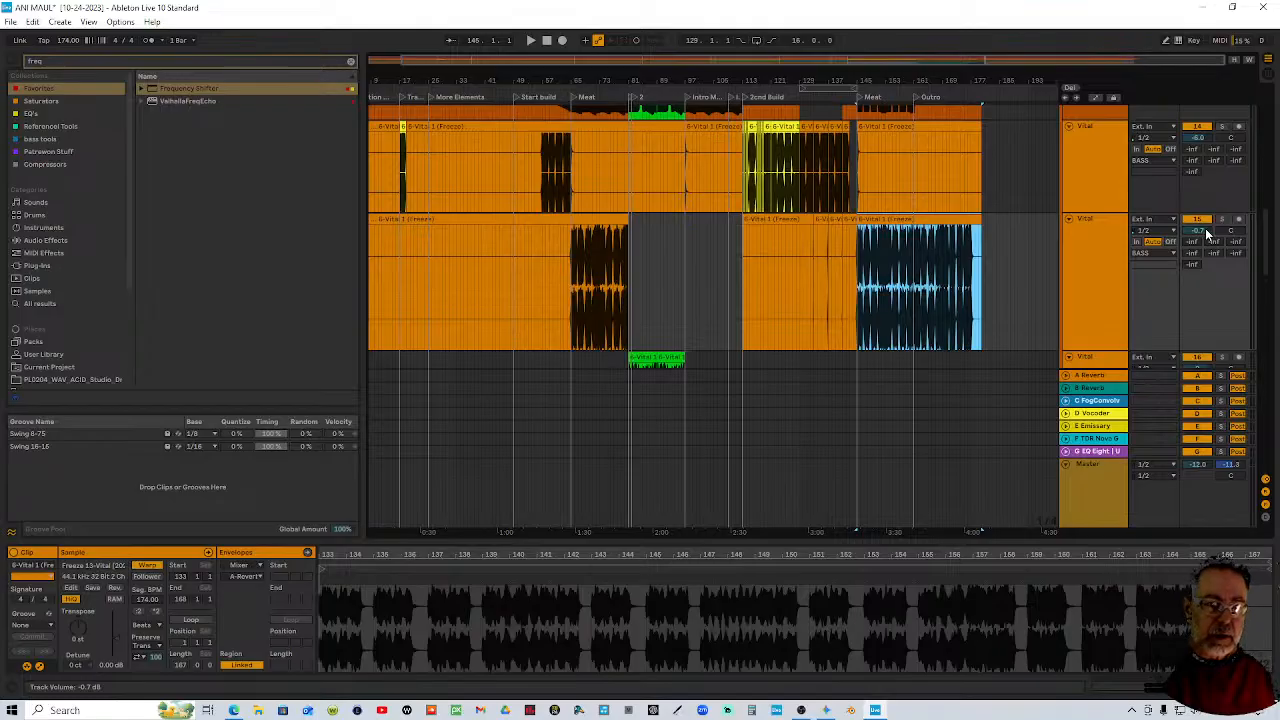
click(1207, 232)
Set the gain of all clips on Vital track 14 together to -6 dB and reset the track's volume to 0 dB
scroll(1116, 280, up, 3)
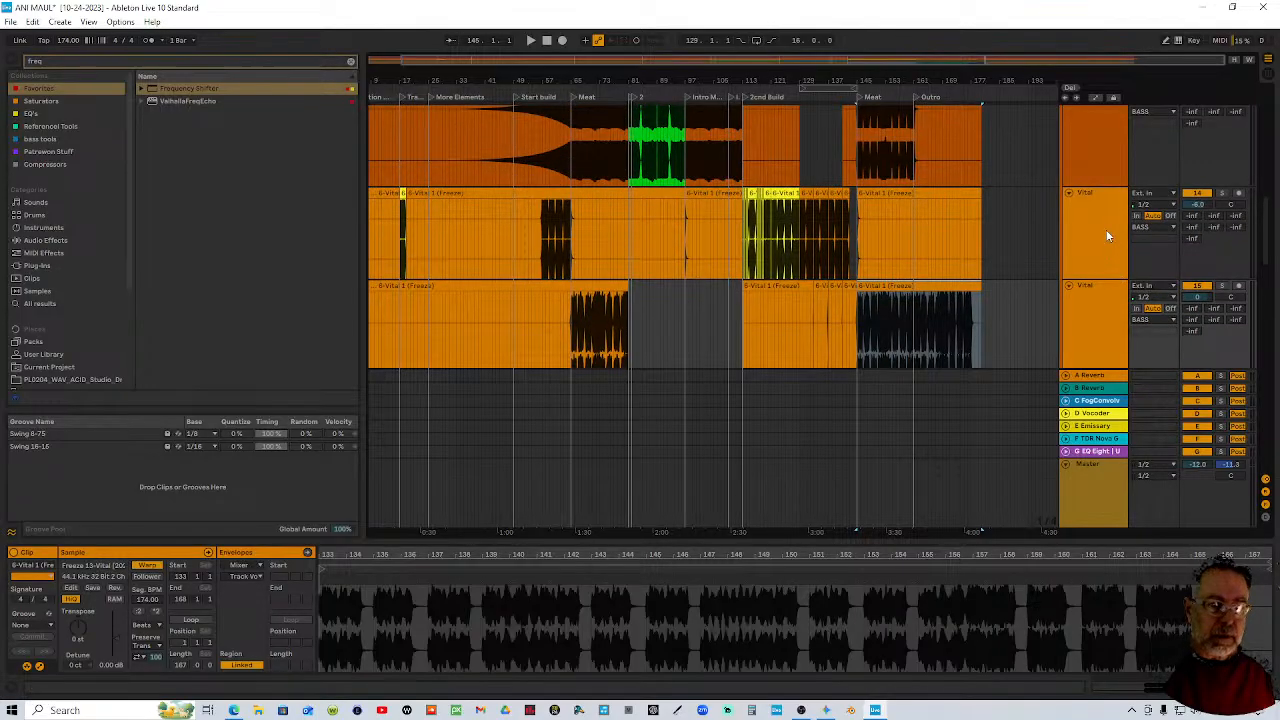
scroll(1106, 228, up, 2)
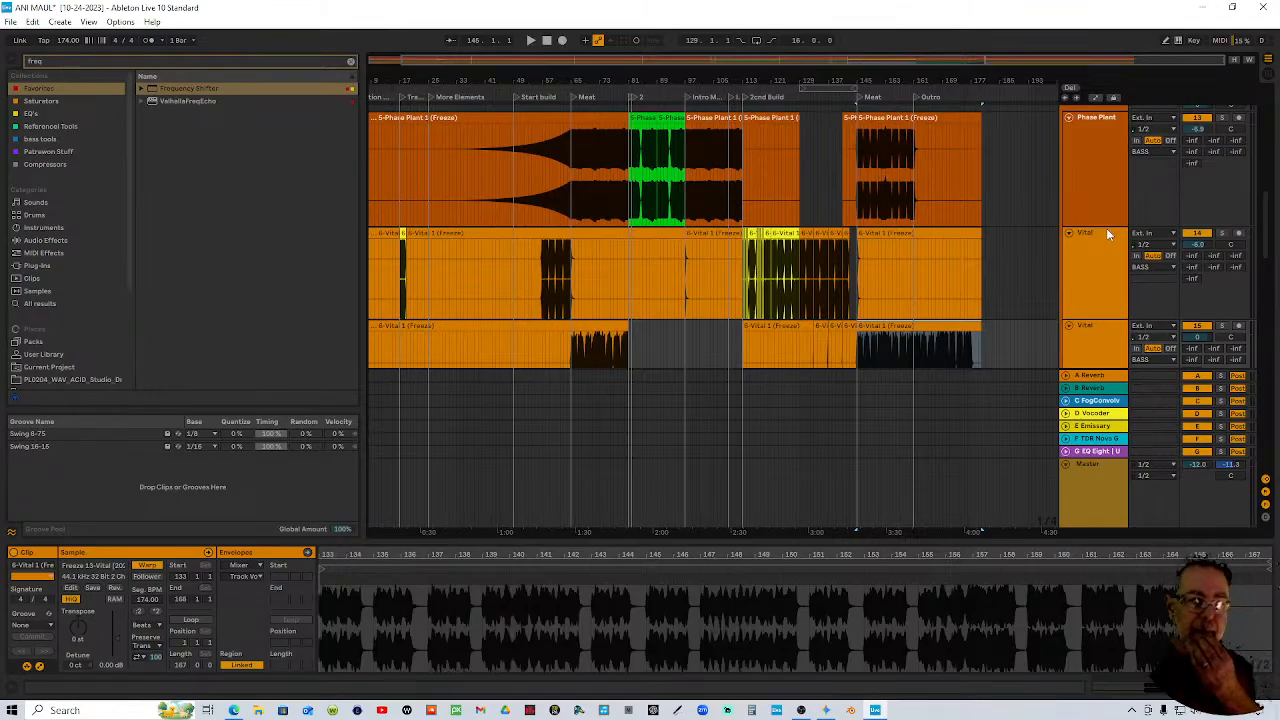
click(787, 234)
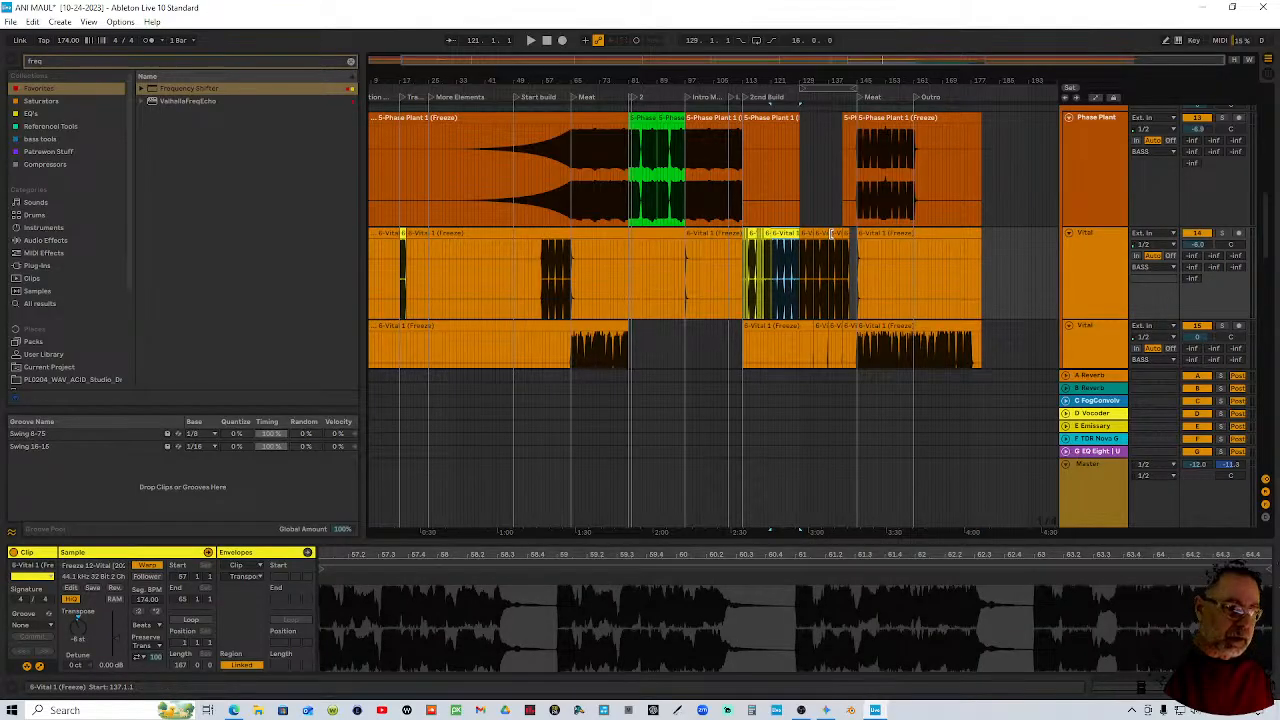
click(831, 233)
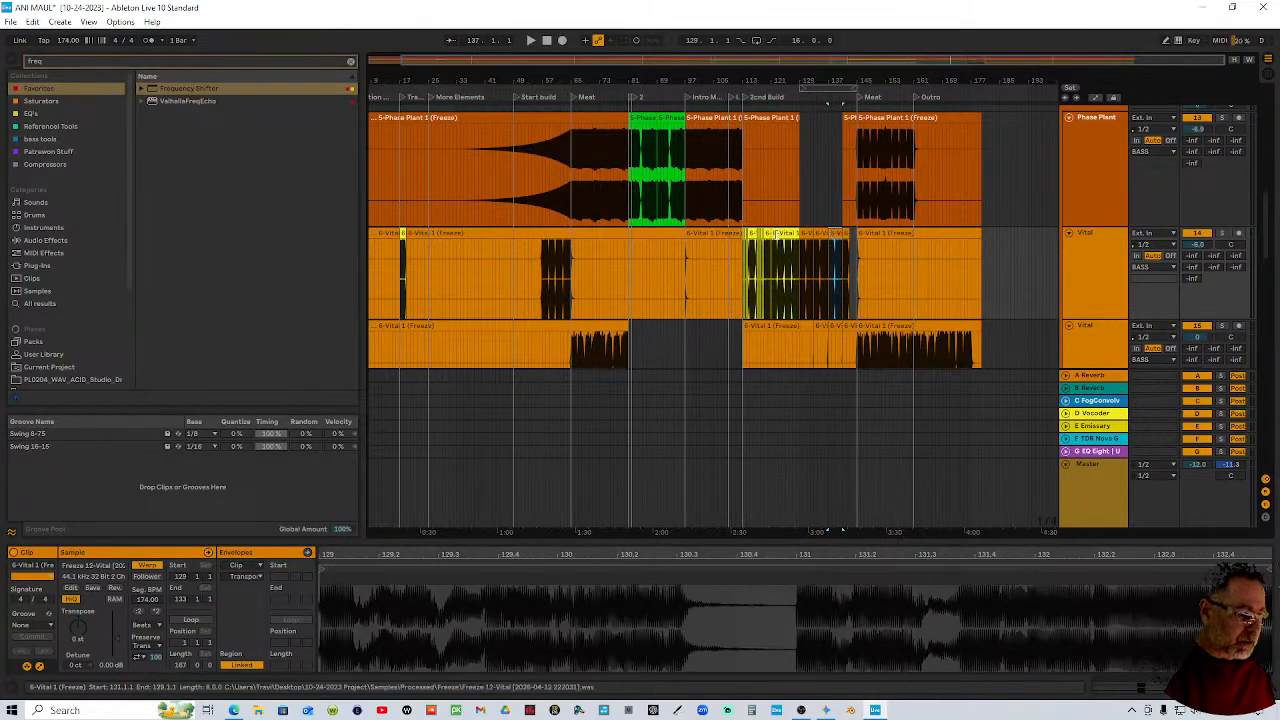
click(403, 233)
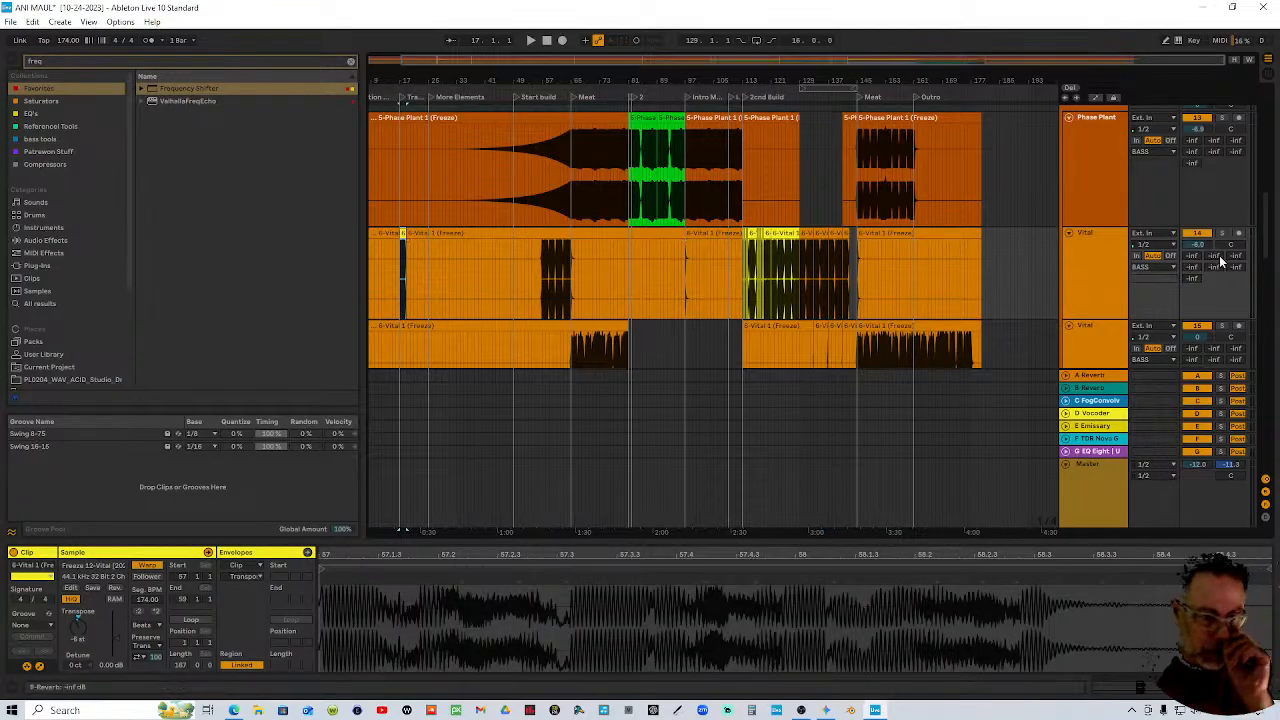
click(943, 232)
click(383, 232)
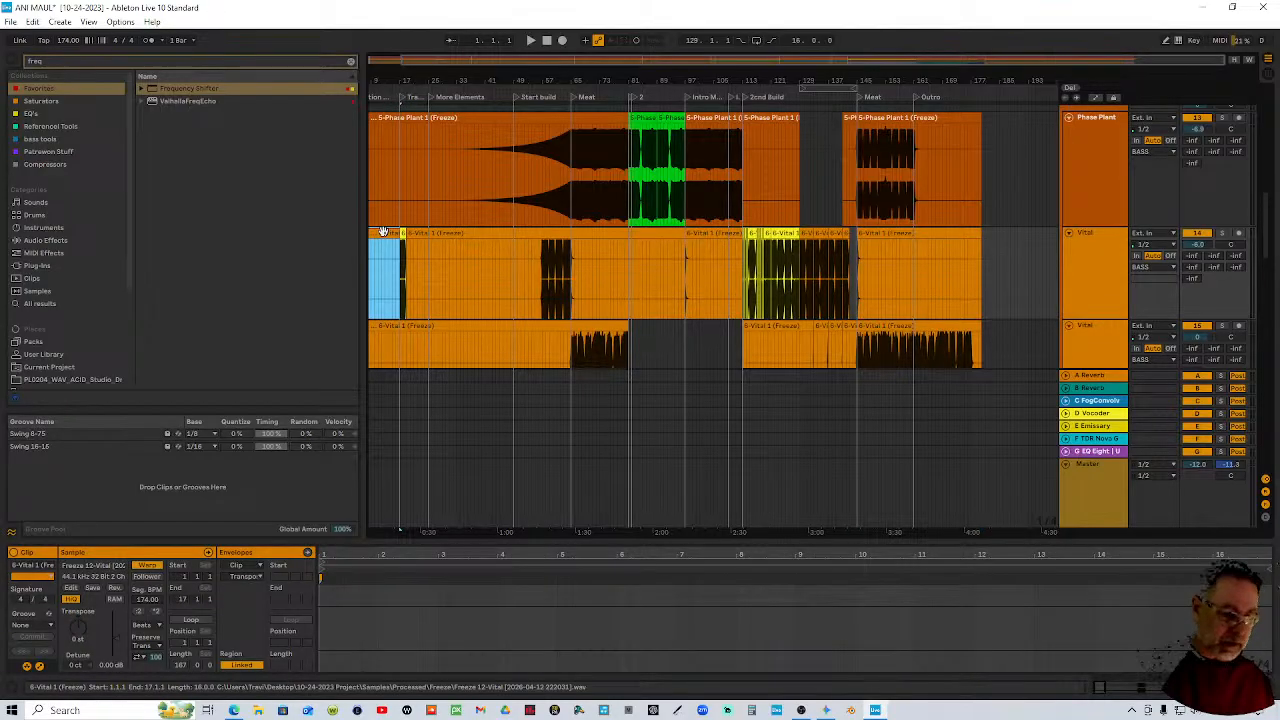
shift+click(892, 242)
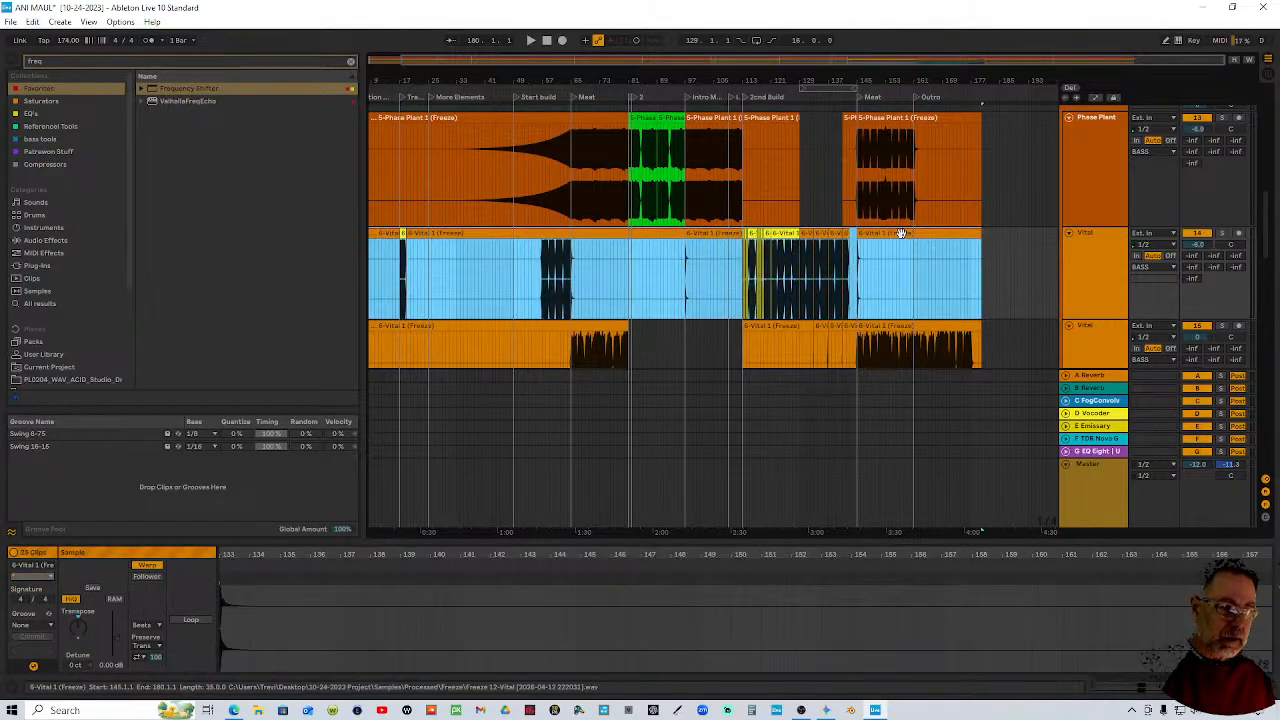
click(134, 668)
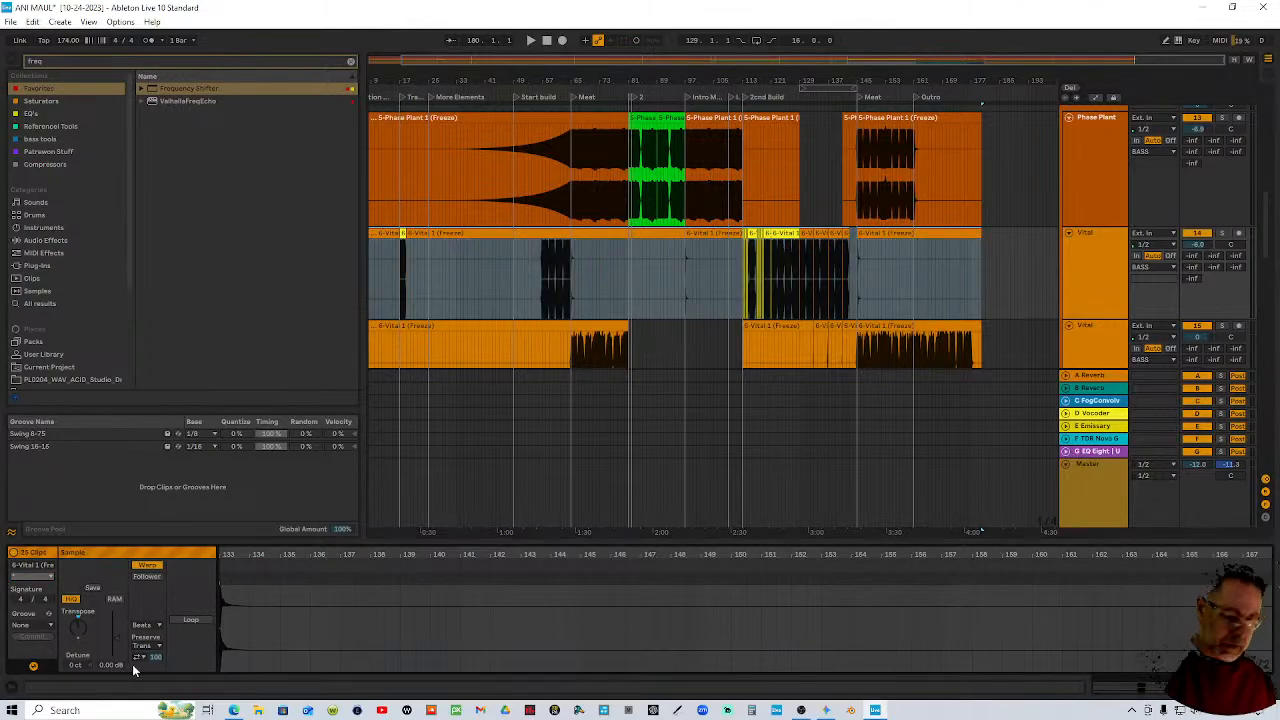
text(-6)
key(Return)
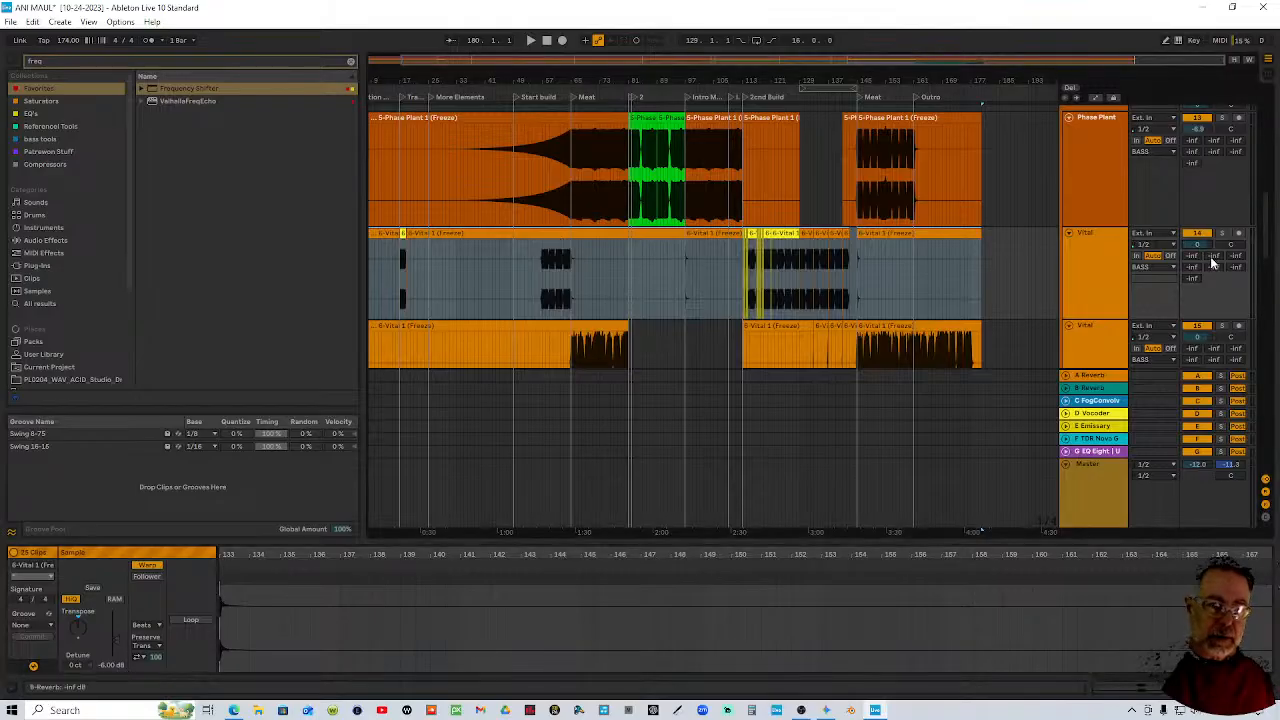
Check the gains of the orange and green clips on Phase Plant track 13 and duplicate the track
scroll(1154, 266, up, 3)
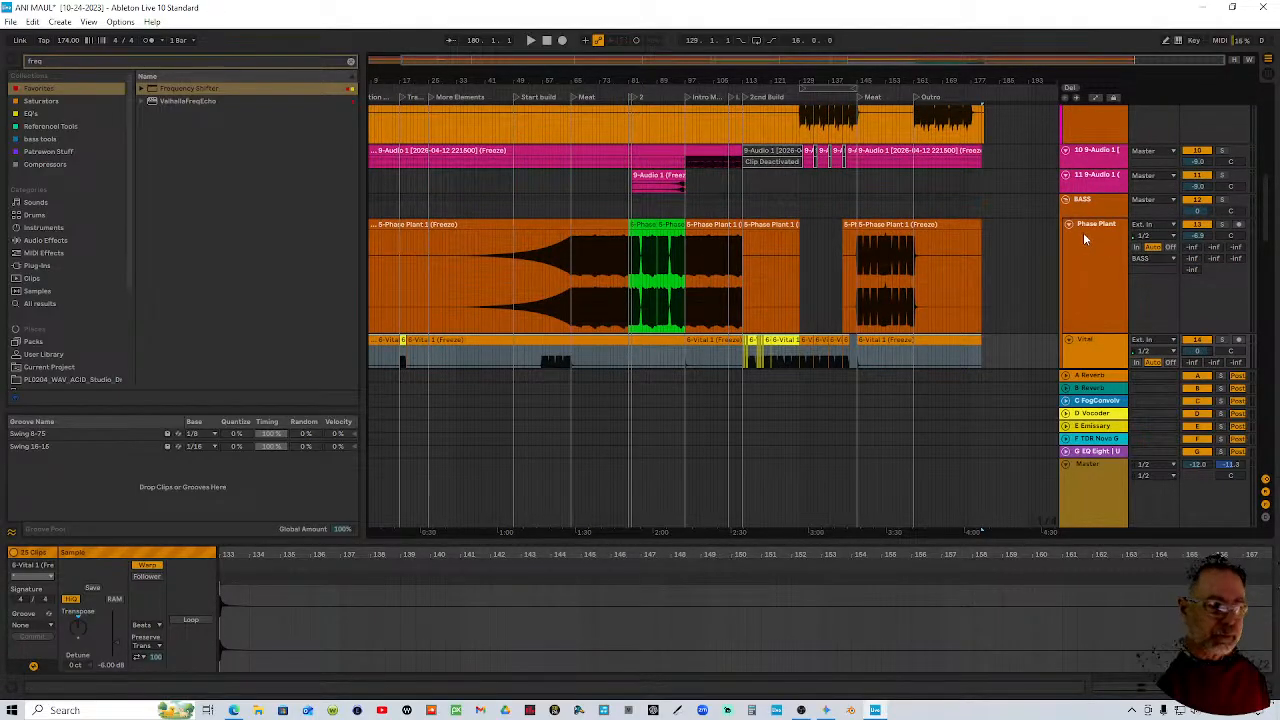
click(892, 225)
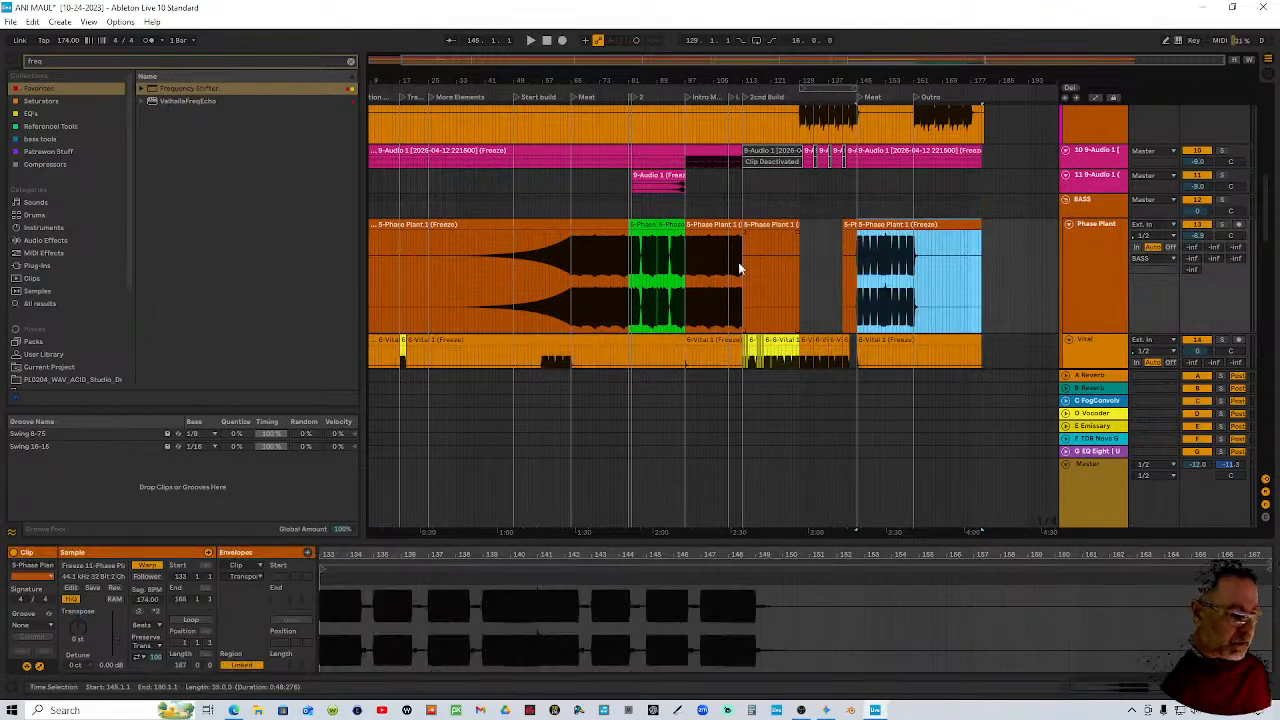
click(640, 222)
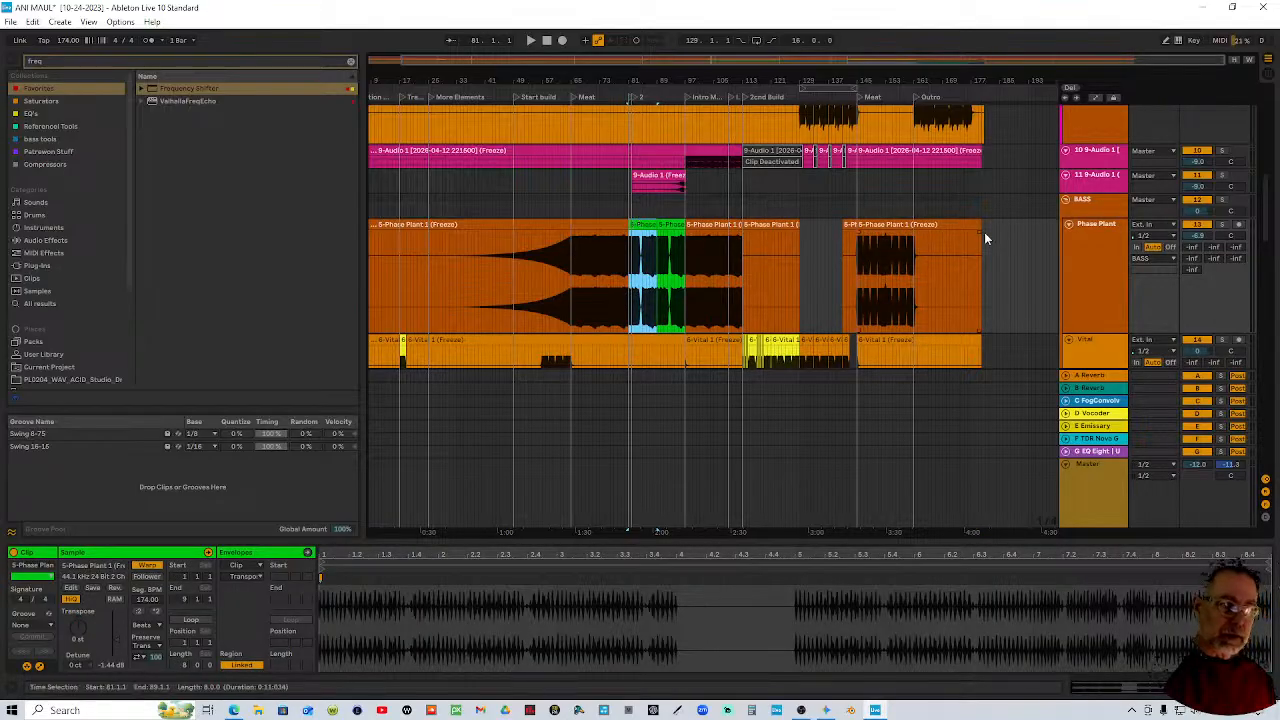
click(673, 227)
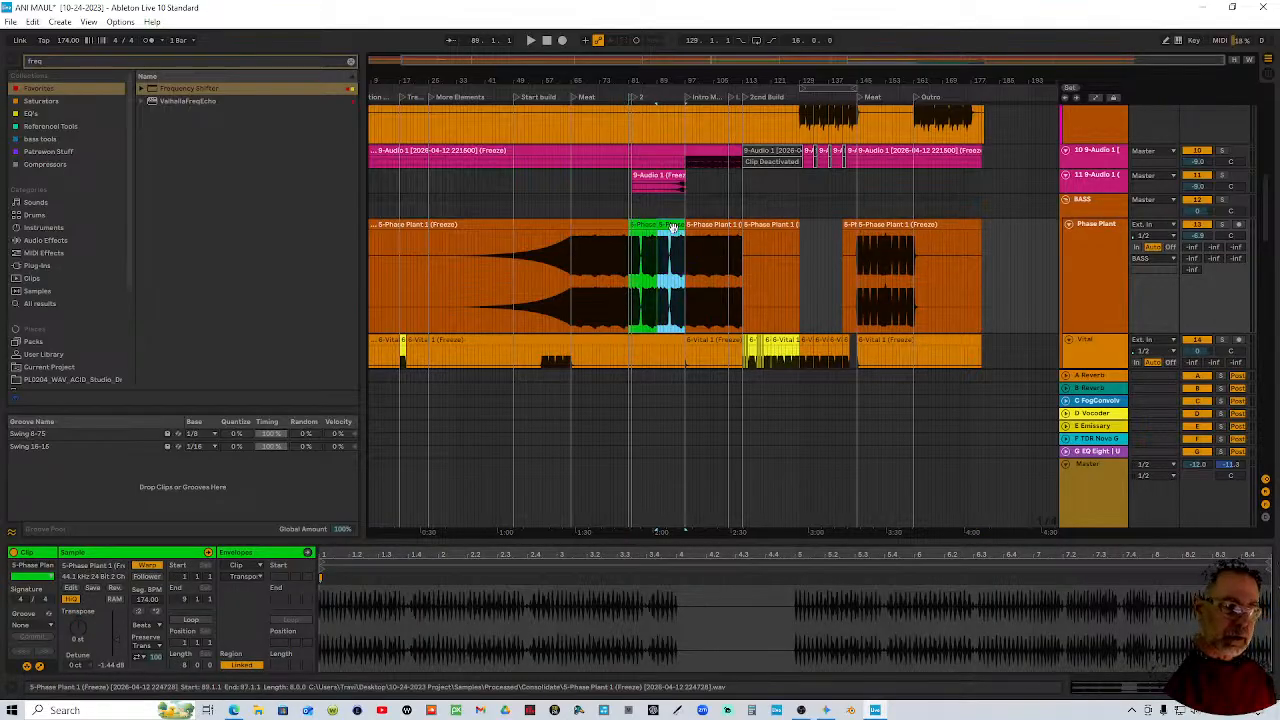
click(597, 226)
click(718, 224)
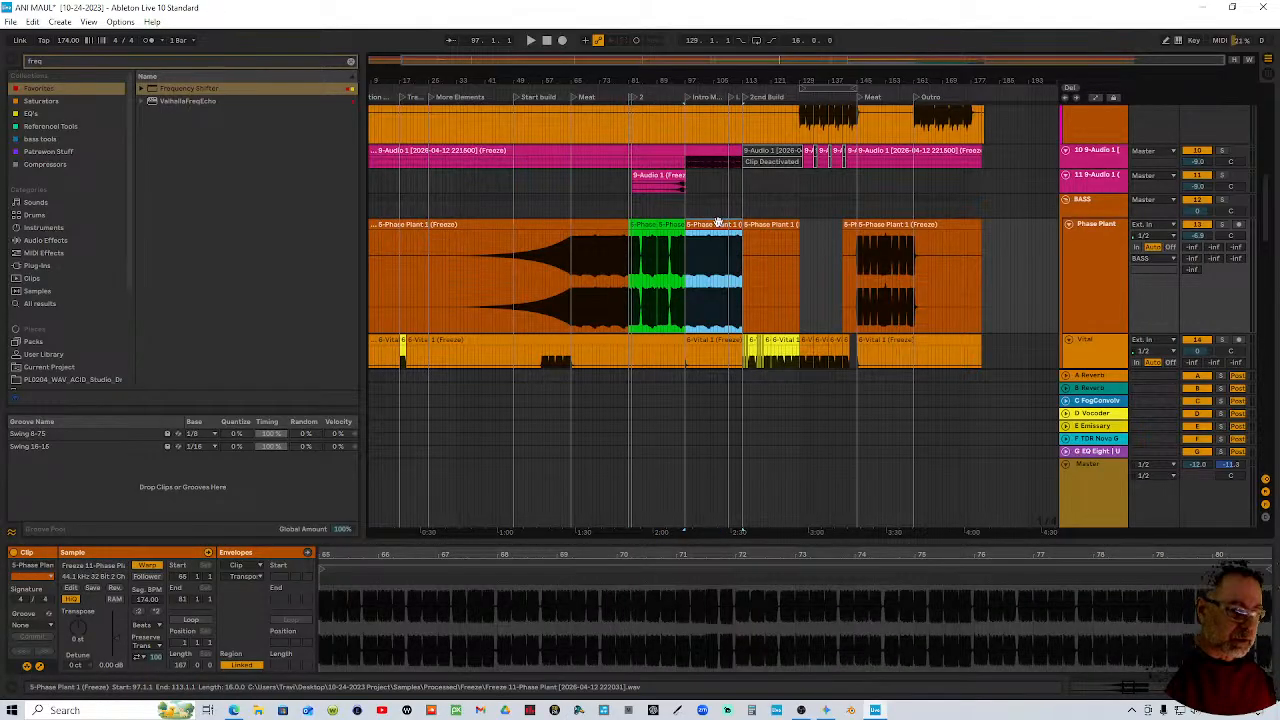
right_click(1107, 236)
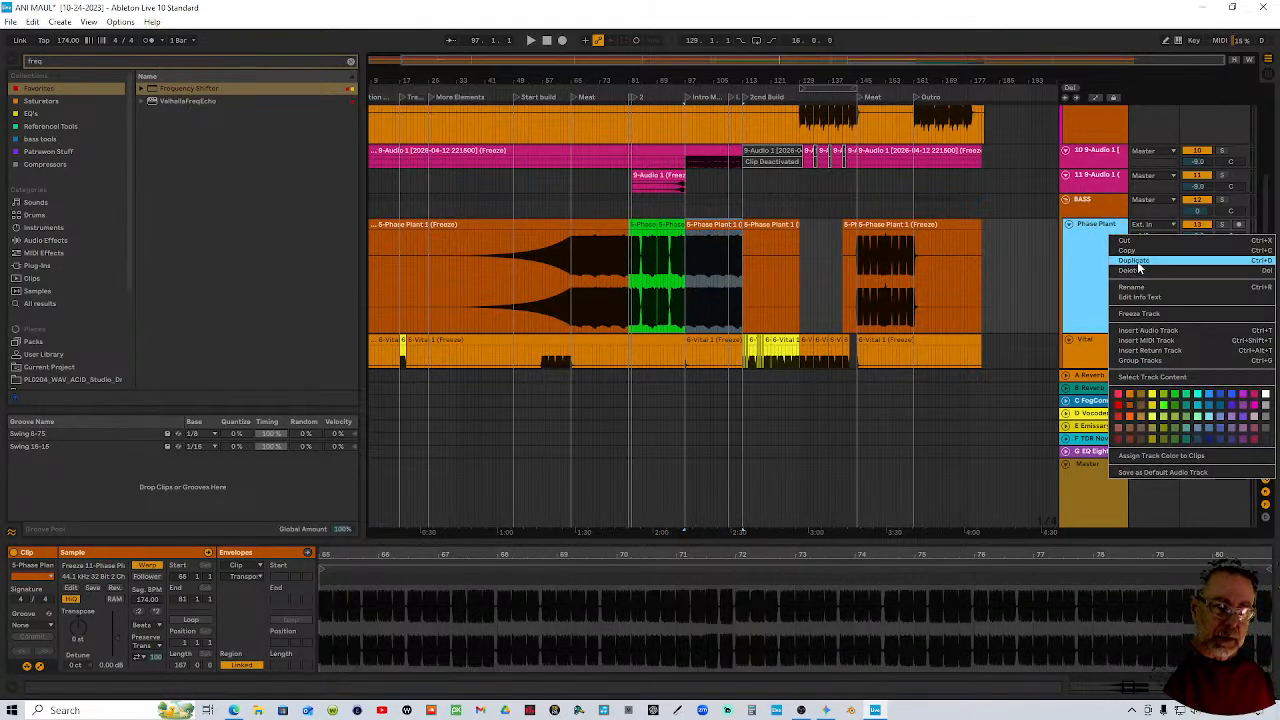
click(1140, 272)
Delete the orange clips before and after the green clips on the duplicated Phase Plant track 14
click(594, 273)
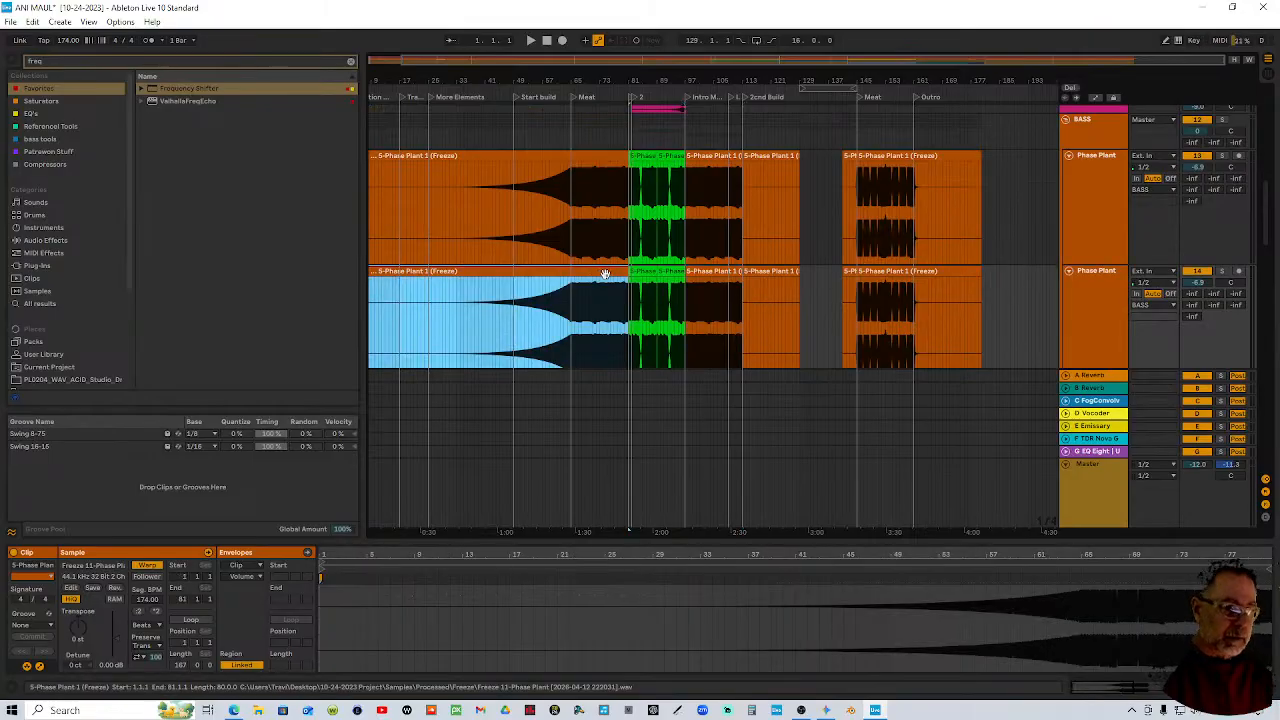
key(Delete)
click(710, 273)
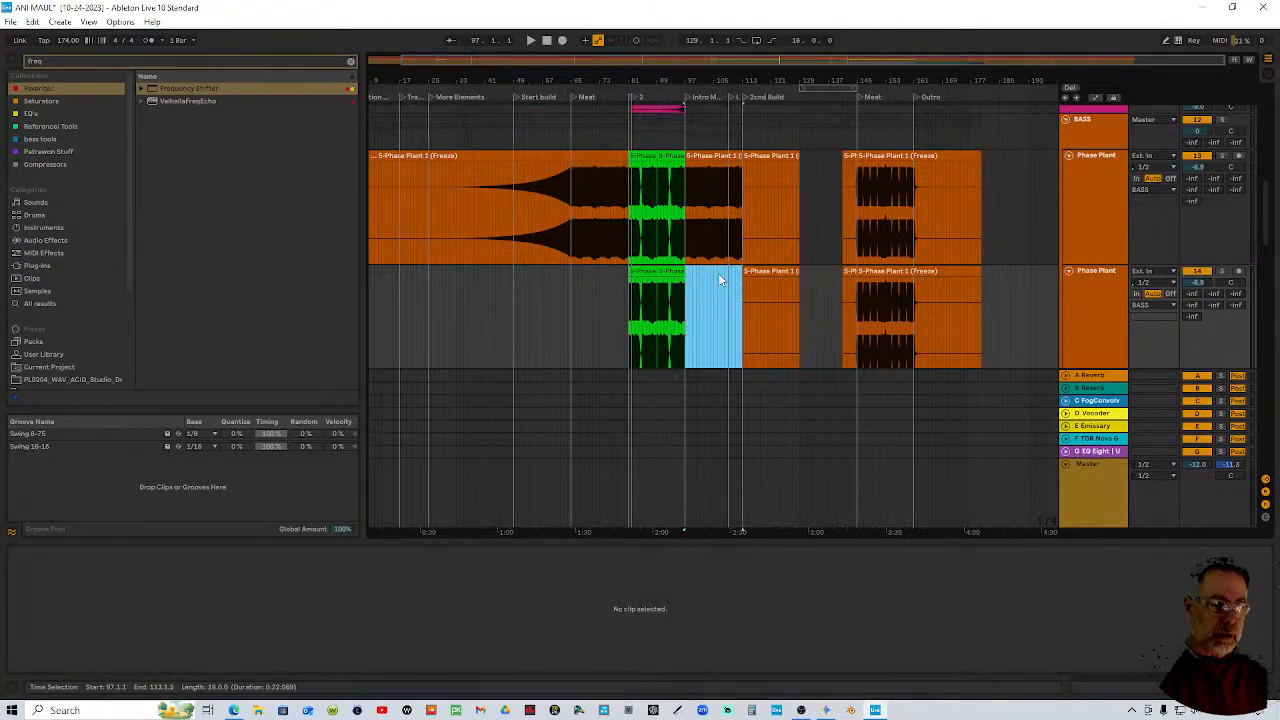
key(Delete)
drag(720, 282, 1001, 266)
key(Delete)
Delete both green clips from Phase Plant track 13 and select the green clip at bar 89 on track 14
click(670, 158)
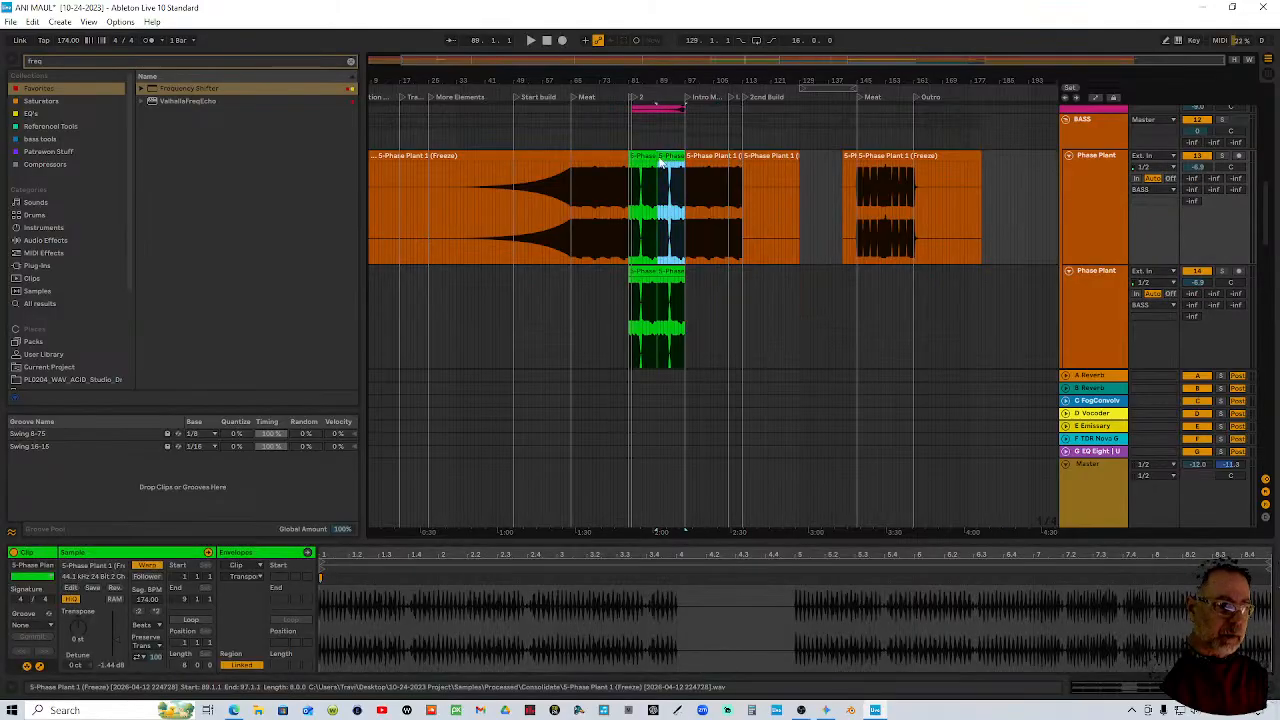
key(Delete)
click(643, 157)
key(Delete)
click(661, 275)
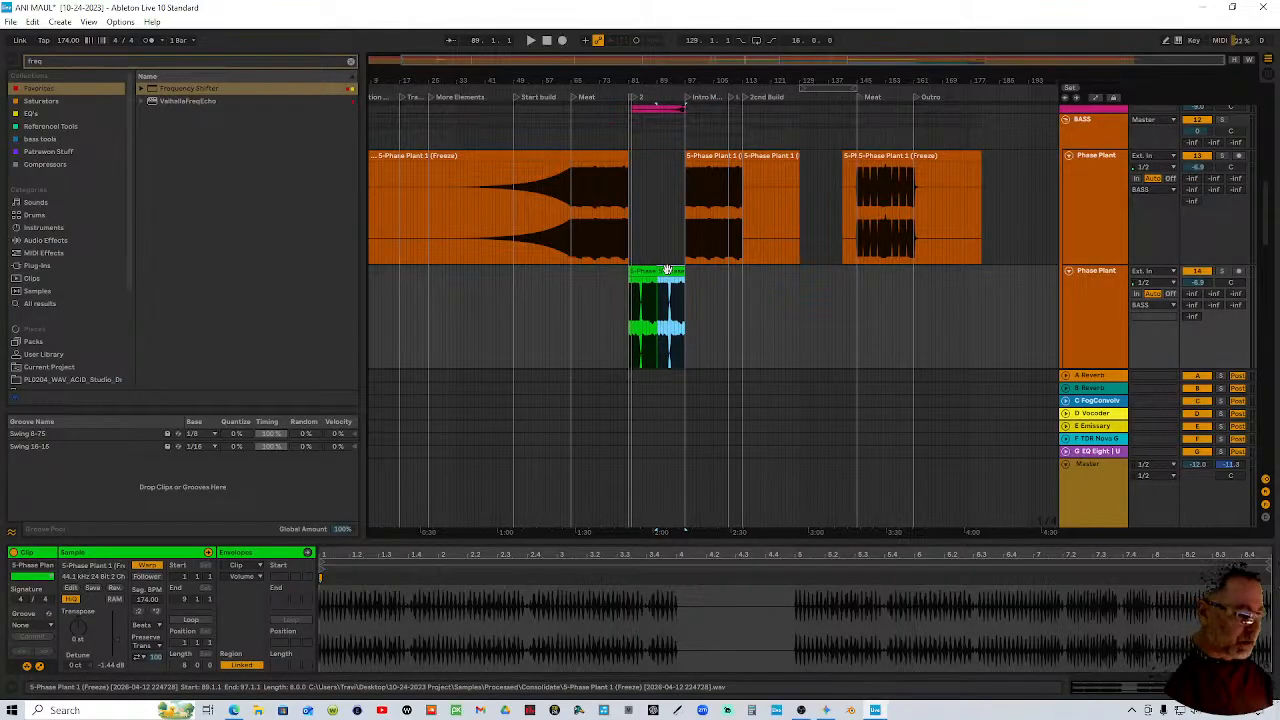
Reset Phase Plant track 14's volume to 0 dB and set the gain of its green clip at bar 89 to -8.5 dB
double_click(1188, 283)
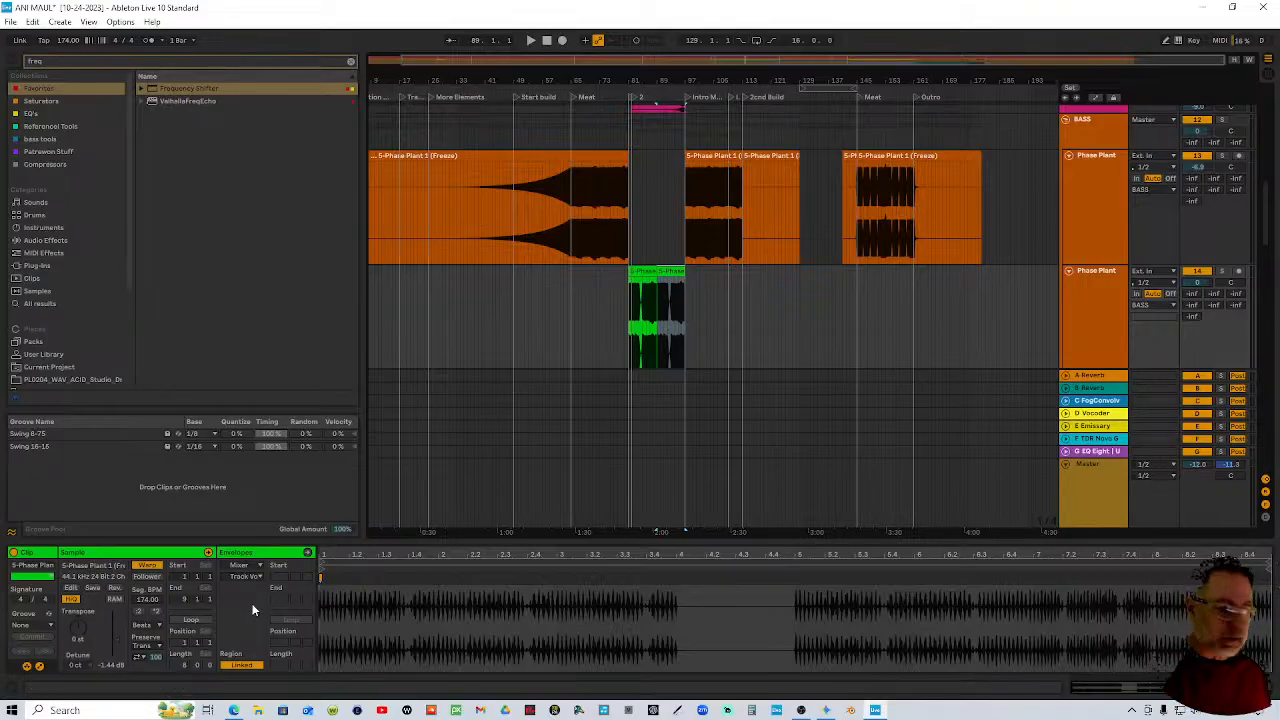
click(124, 665)
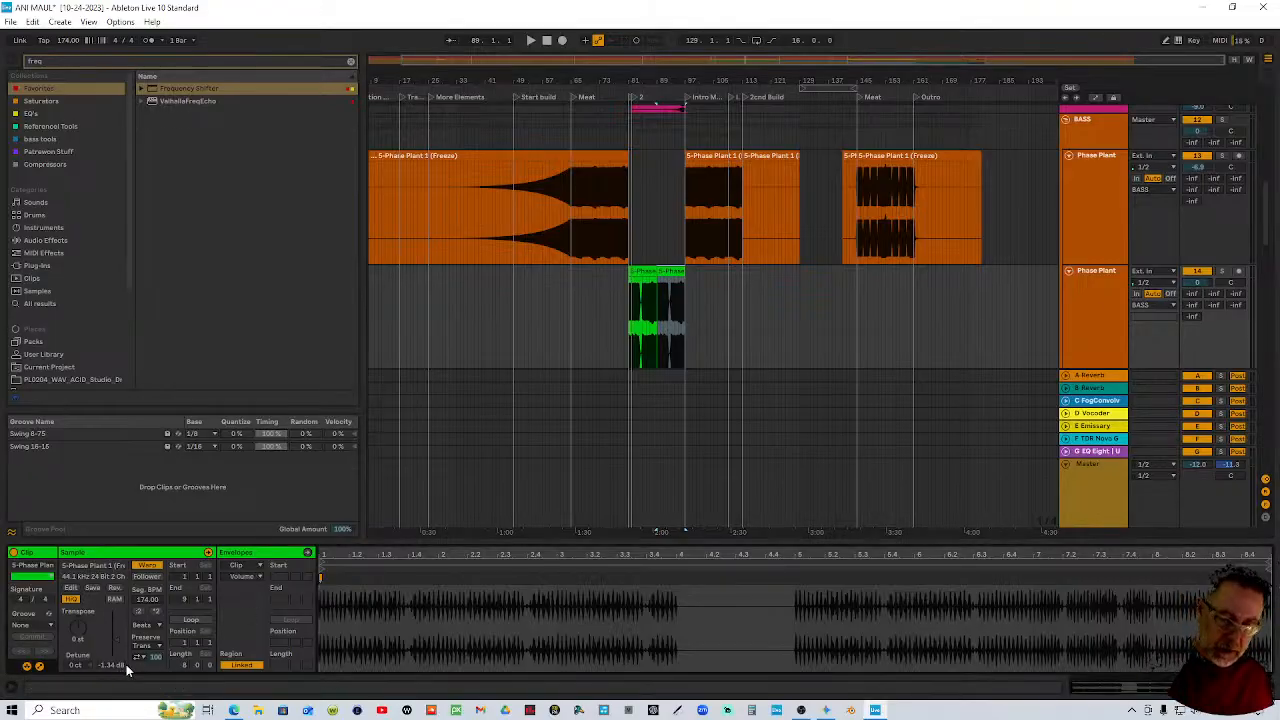
text(-11)
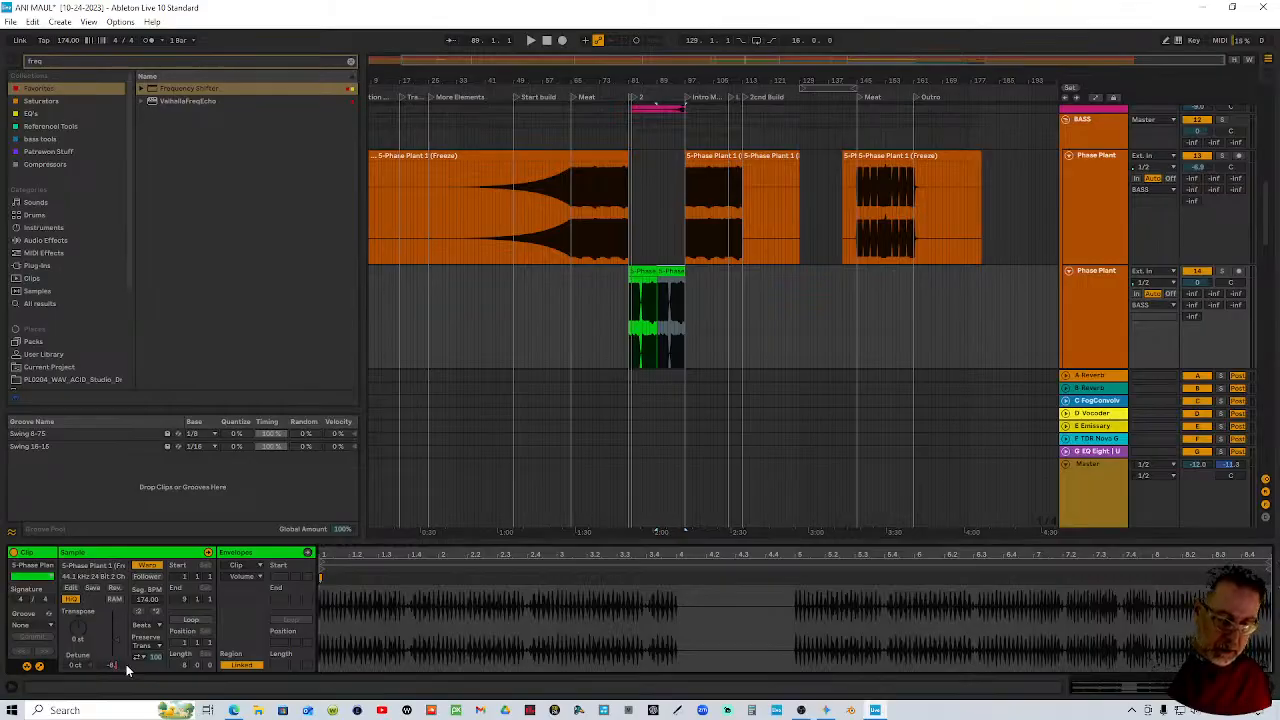
text(.5)
key(Return)
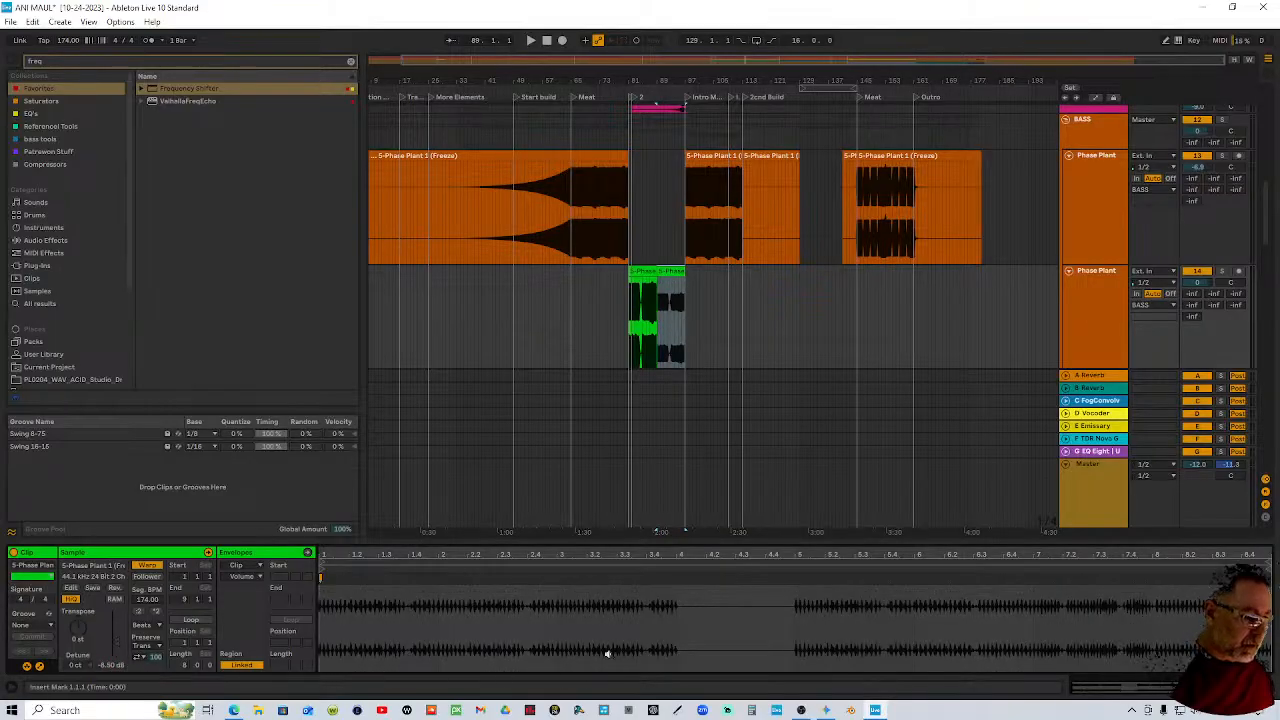
Set the gain of the green clip at bar 81 on Phase Plant track 14 to -8.5 dB
click(663, 271)
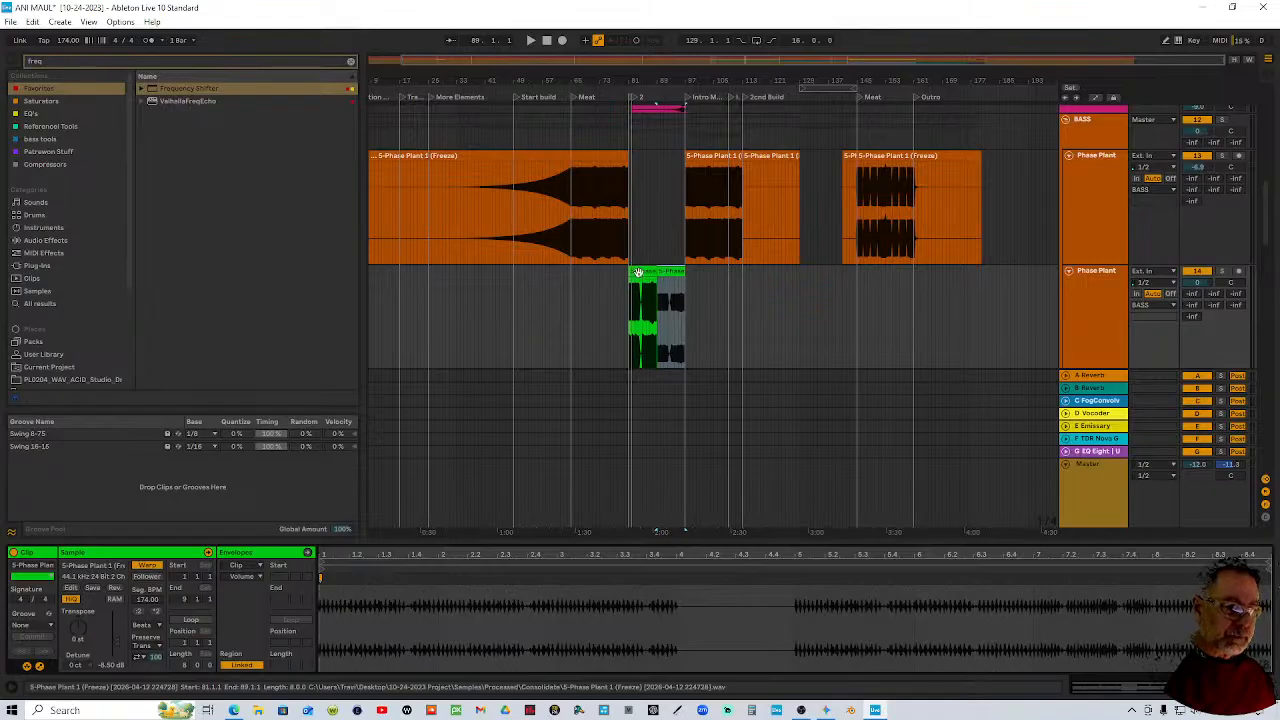
click(106, 662)
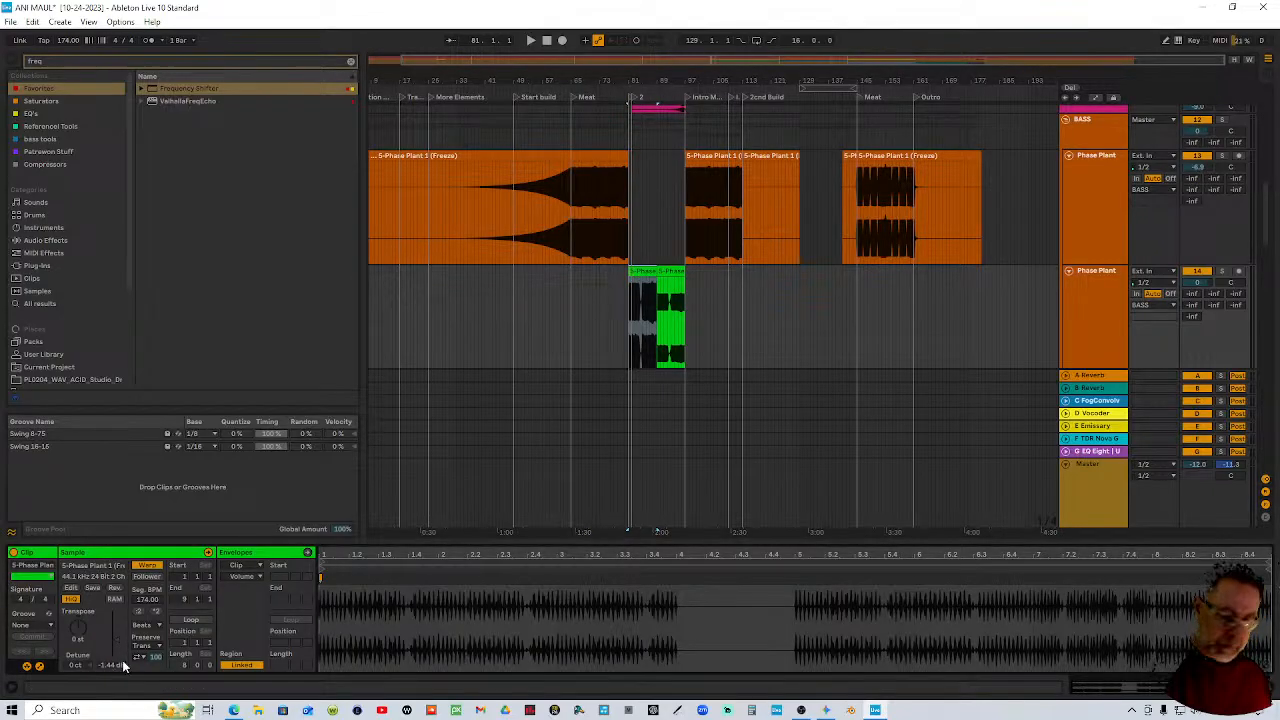
text(-8)
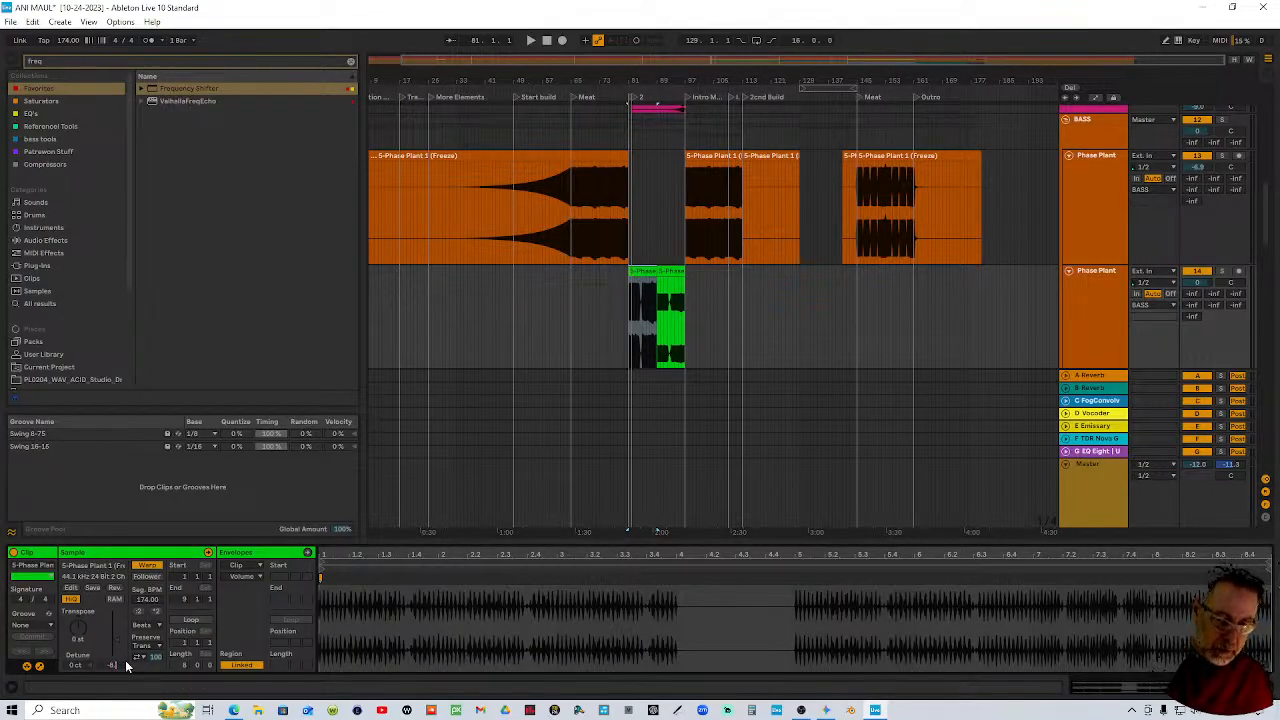
text(.5)
key(Return)
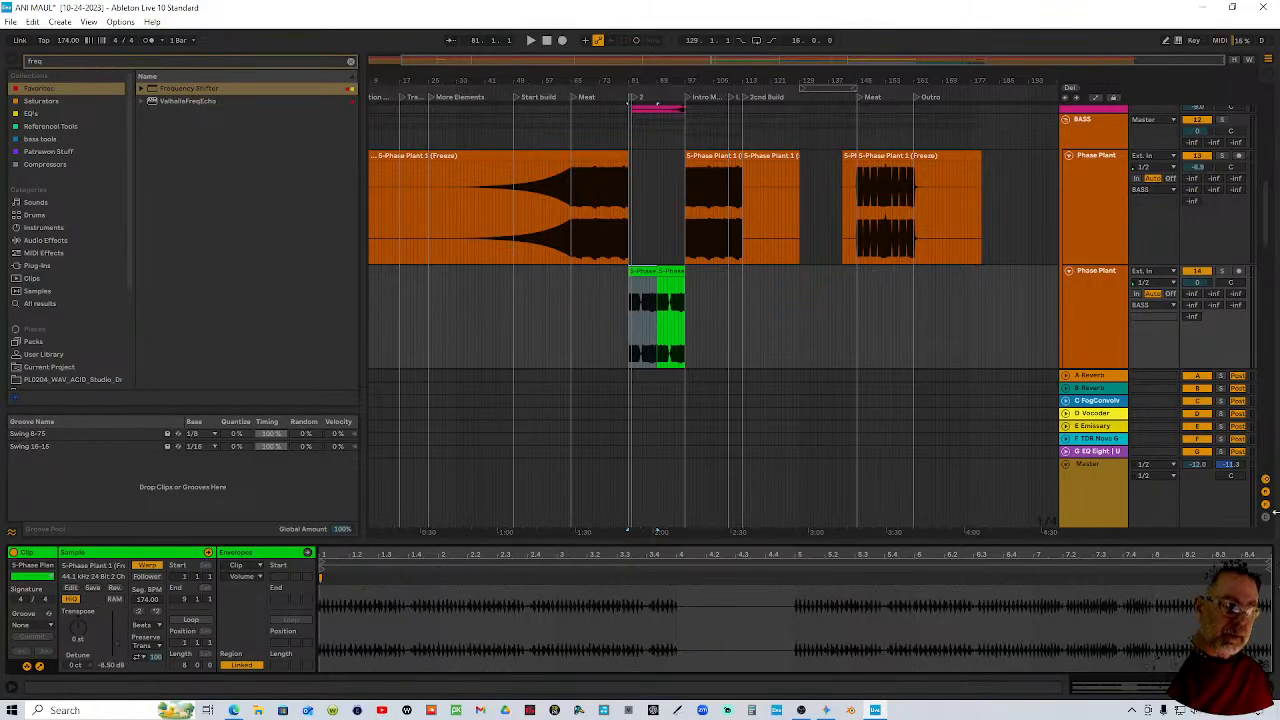
Set the gain of the orange clip starting at bar 145 on Phase Plant track 13 to -6.9 dB
click(1097, 218)
scroll(1102, 259, up, 2)
scroll(1102, 259, up, 1)
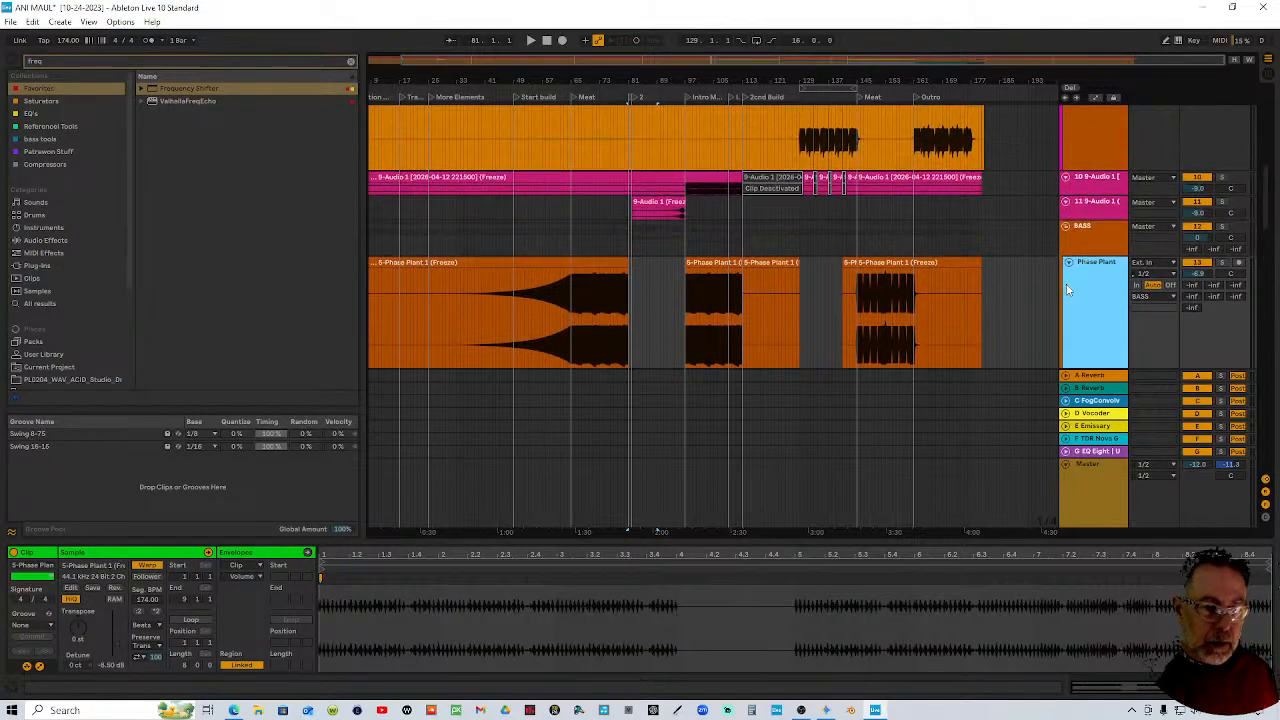
click(916, 262)
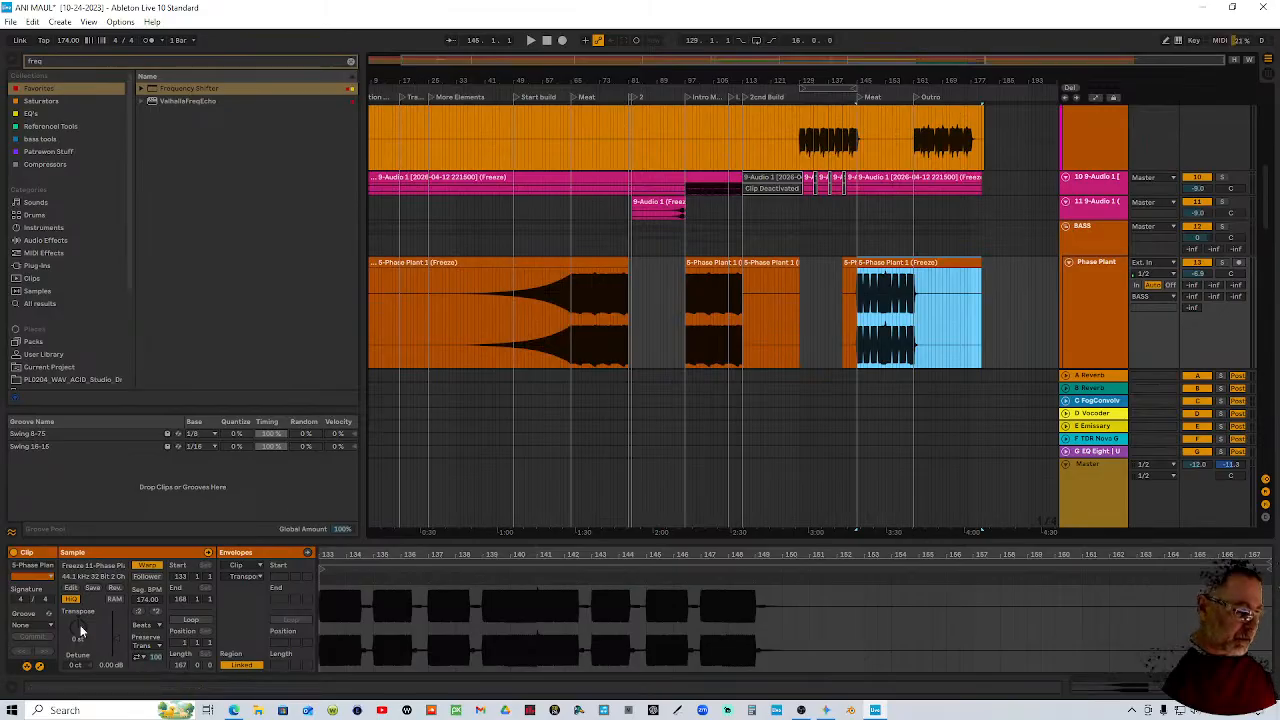
click(109, 665)
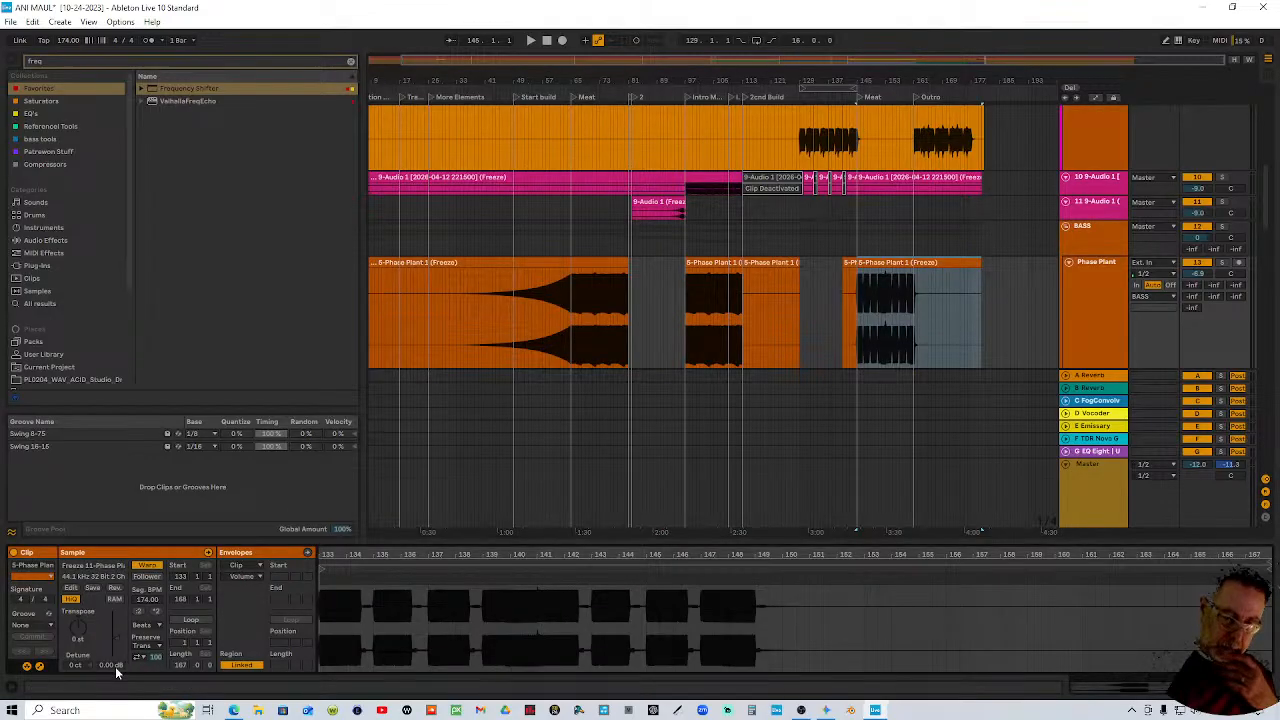
text(-6.9)
key(Return)
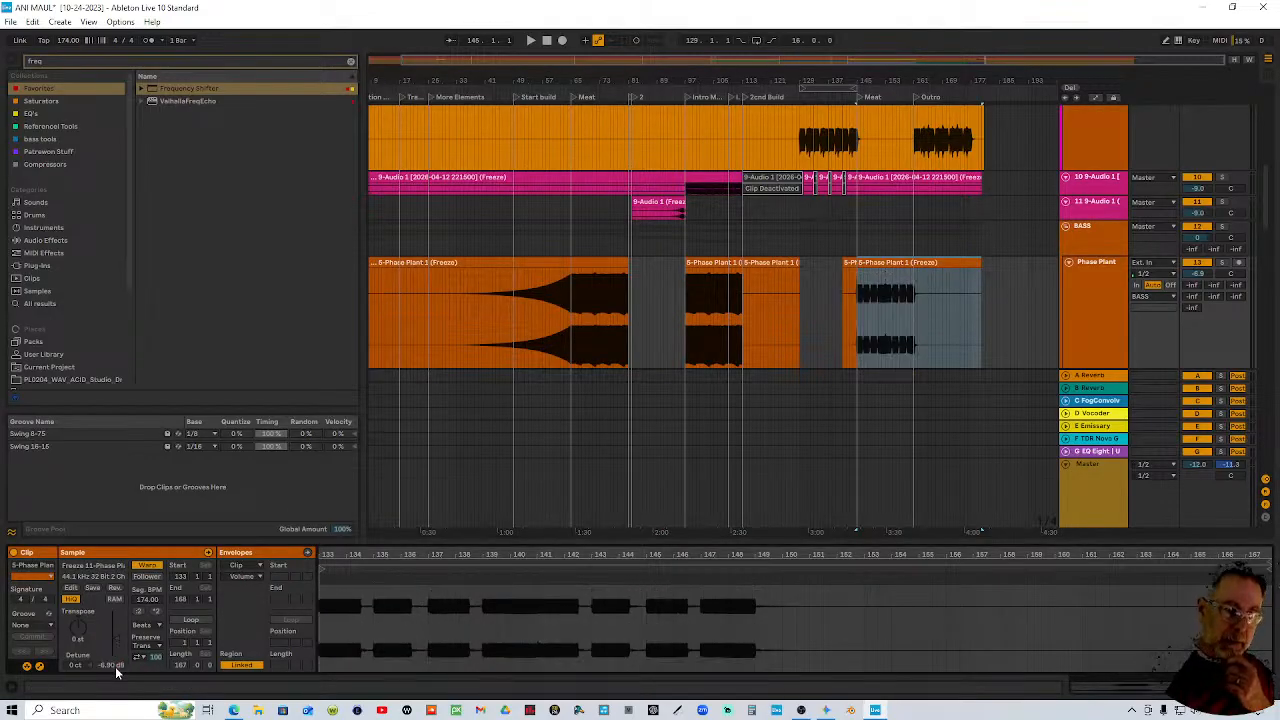
Set the gain of the three orange clips before bar 129 on Phase Plant track 13 together to -6.9 dB
click(789, 271)
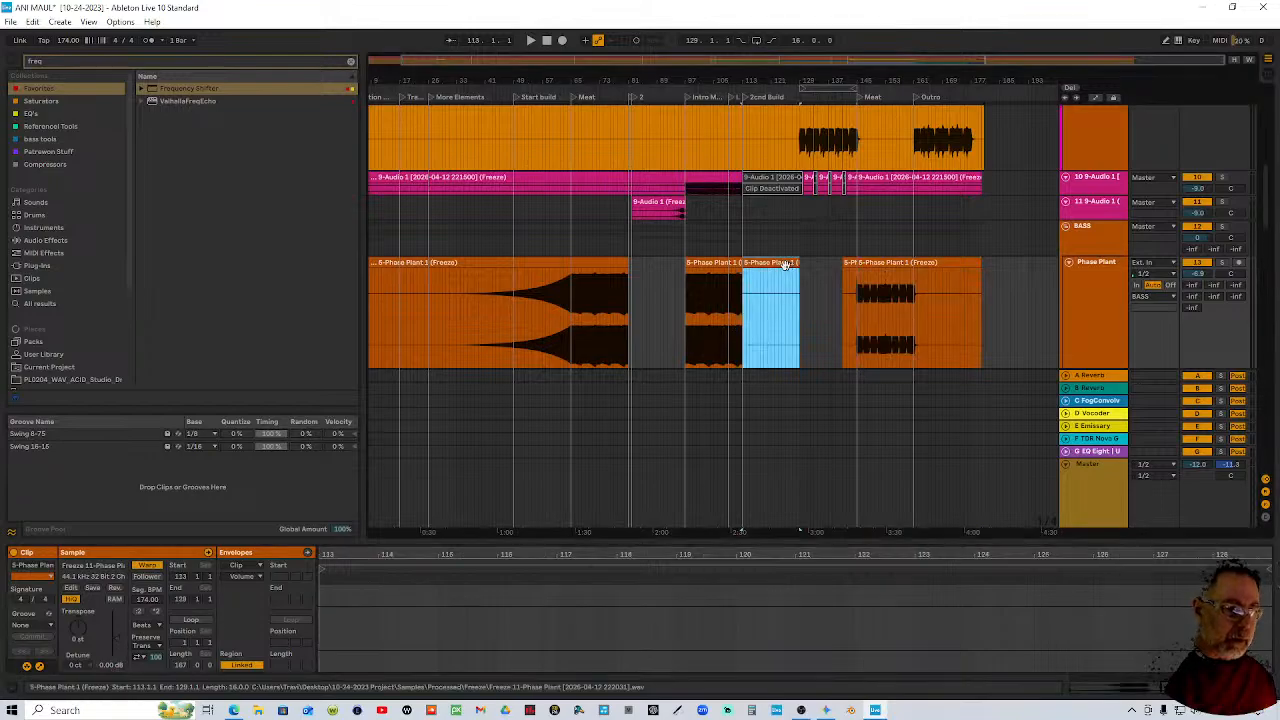
shift+click(539, 262)
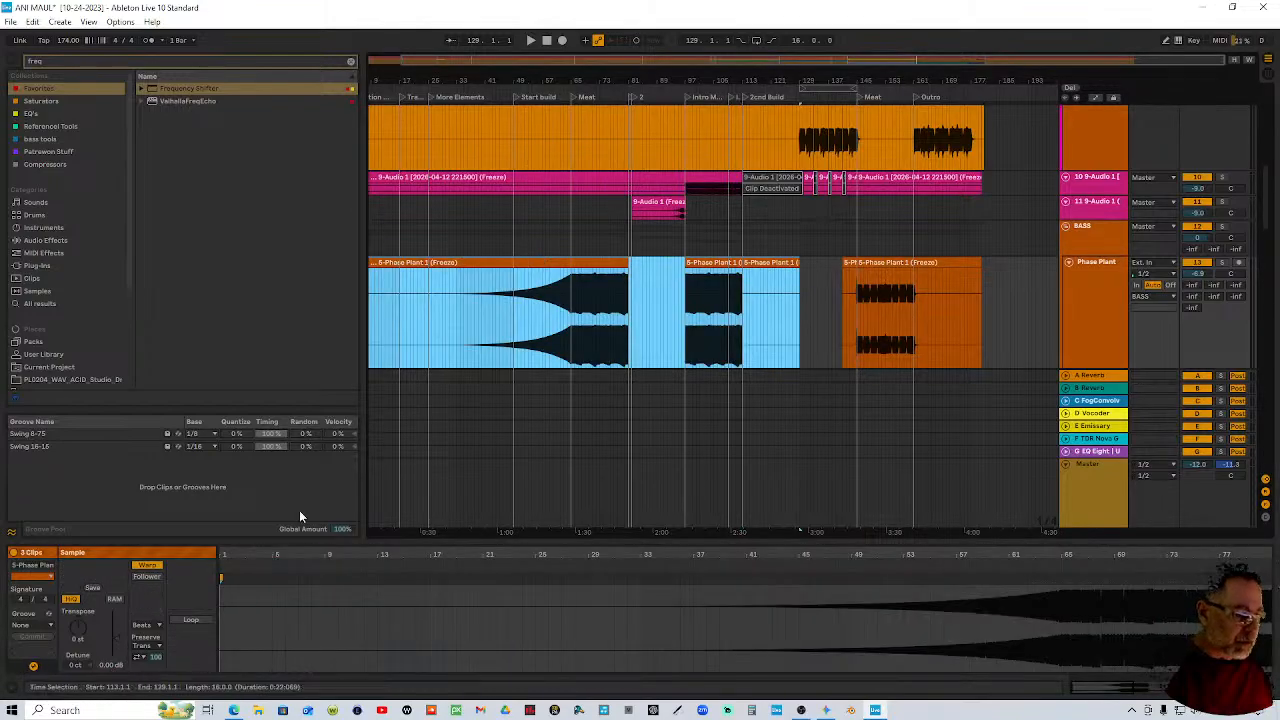
click(112, 662)
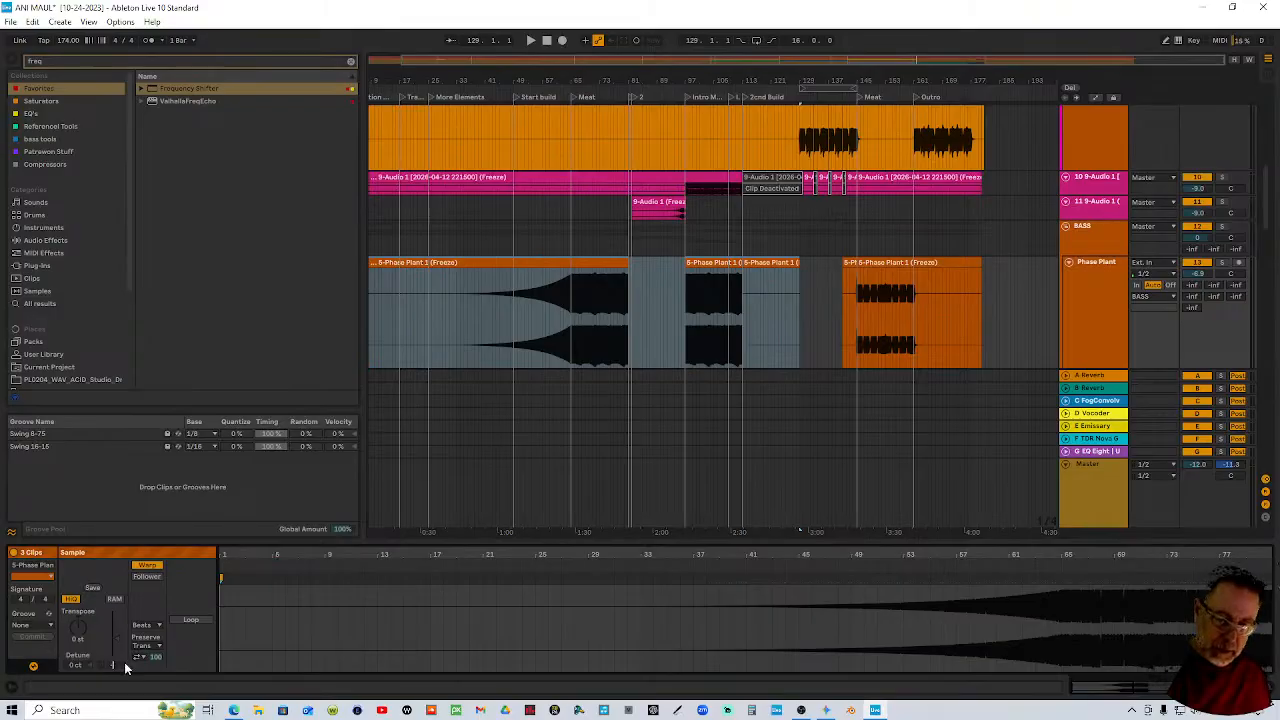
key(Return)
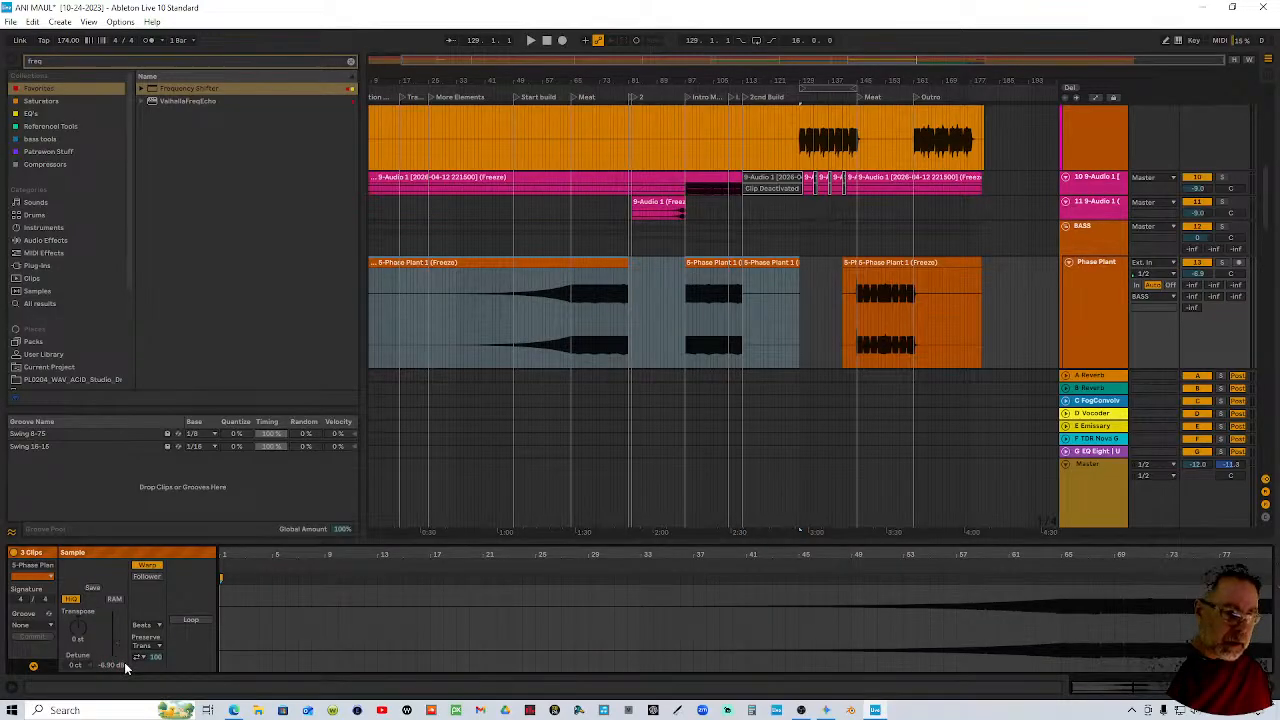
Extend the start of the bar 145 clip on Phase Plant track 13 back to bar 137, over the short clip before it
click(878, 264)
click(894, 262)
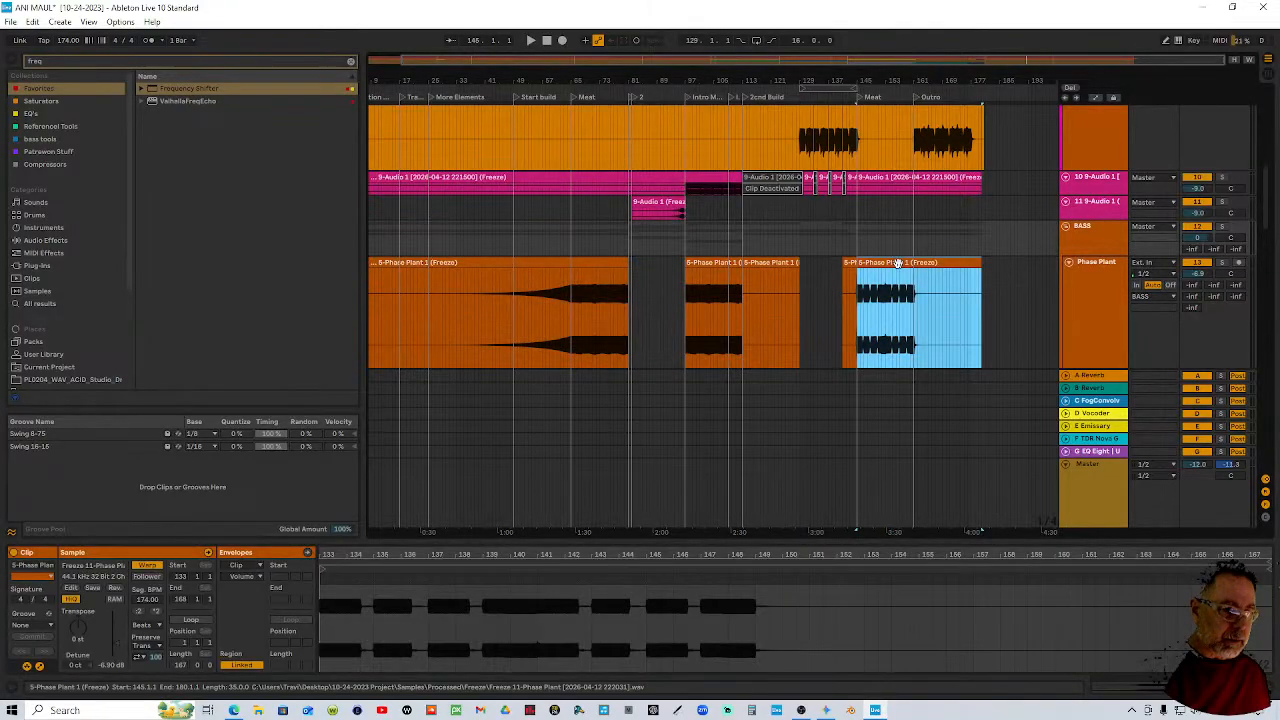
click(847, 263)
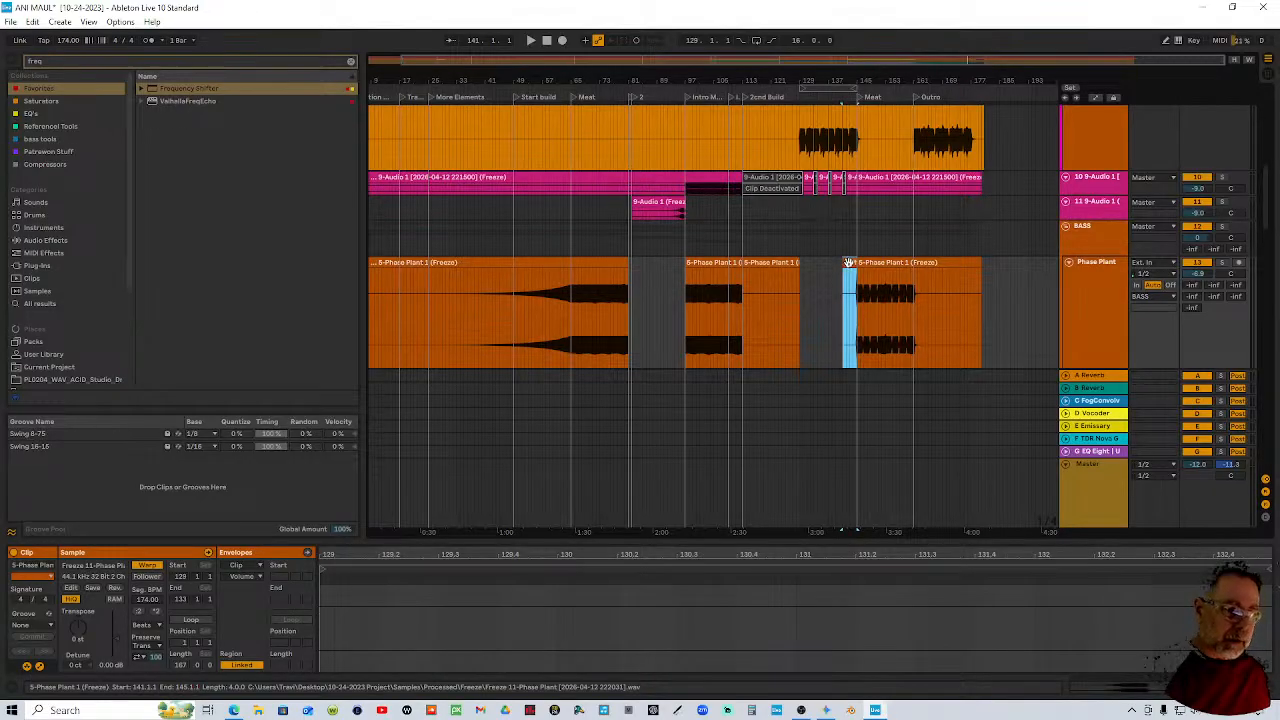
drag(856, 300, 828, 264)
Align the end of the bar 97 clip on Phase Plant track 13 with bar 113 and delete the silent clip in the 2nd Build section
click(789, 264)
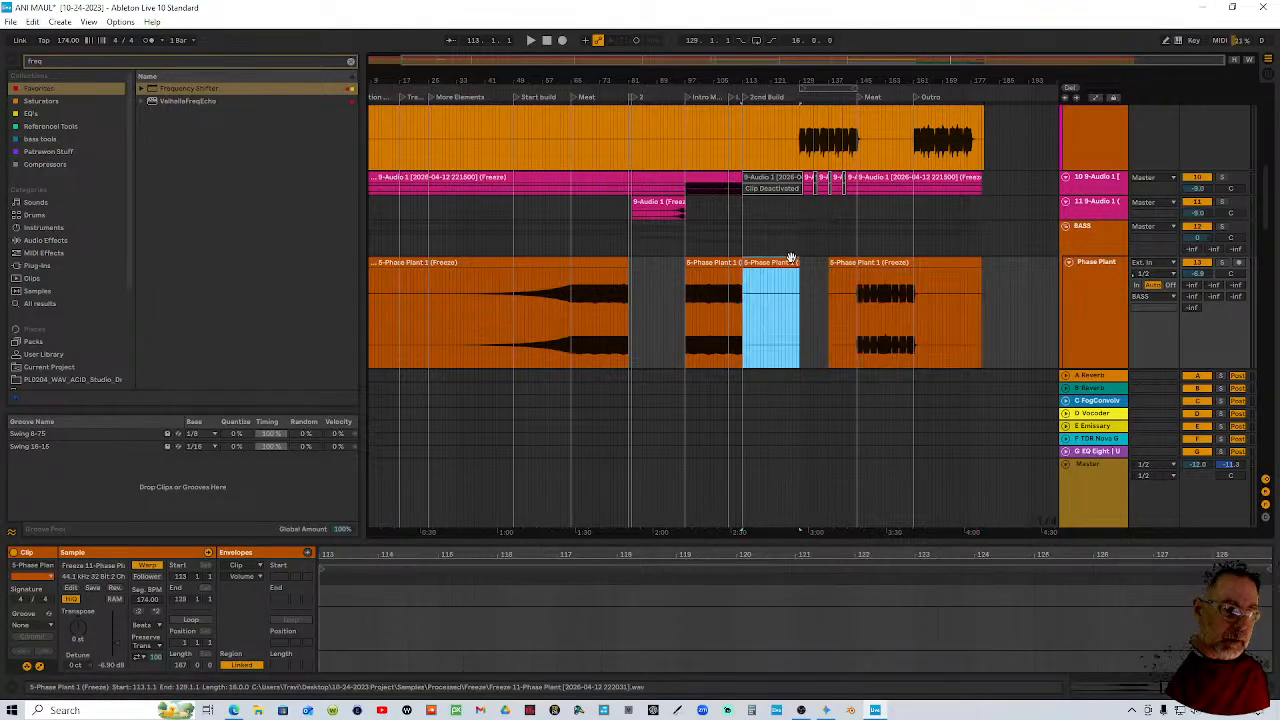
drag(743, 263, 742, 262)
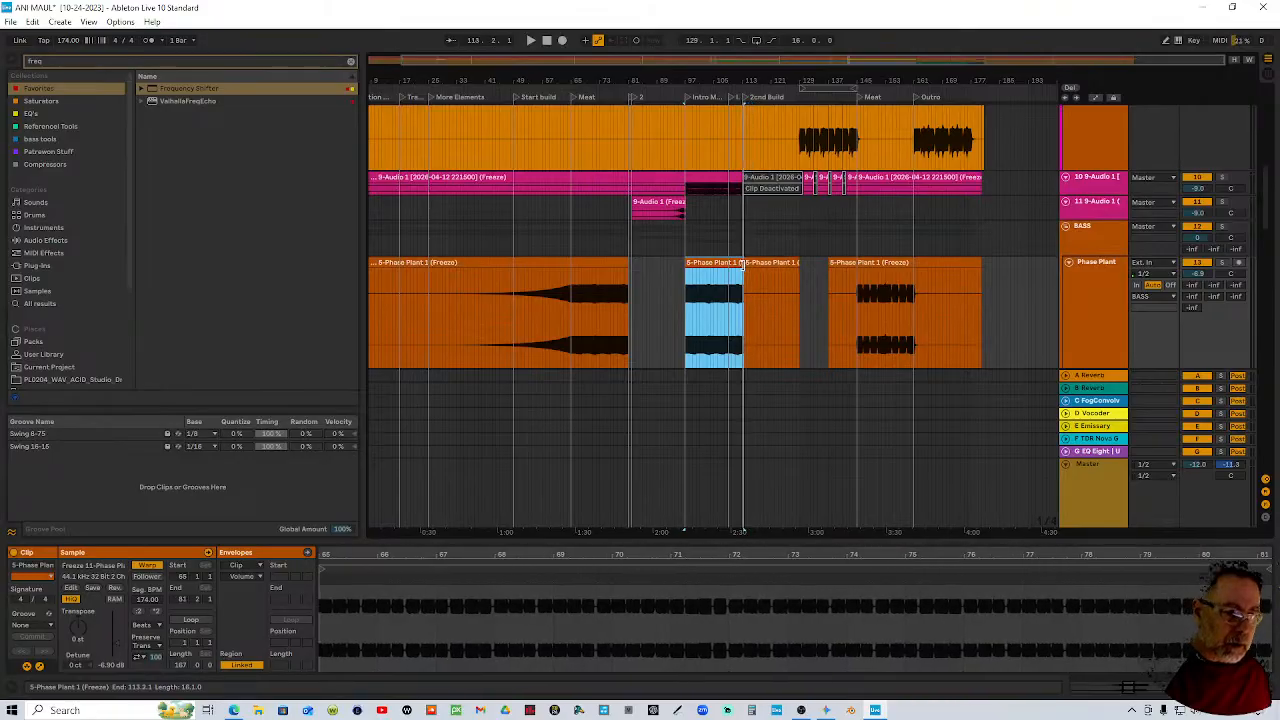
drag(740, 84, 755, 134)
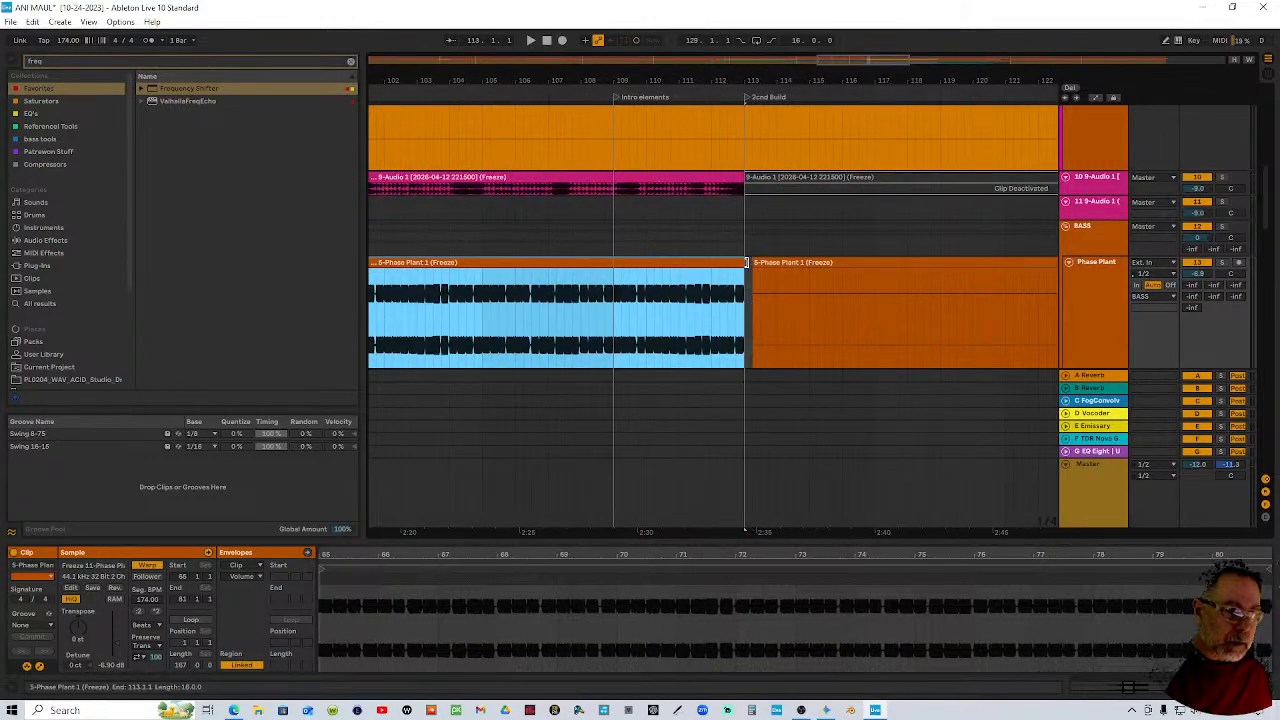
click(762, 263)
drag(844, 76, 700, 35)
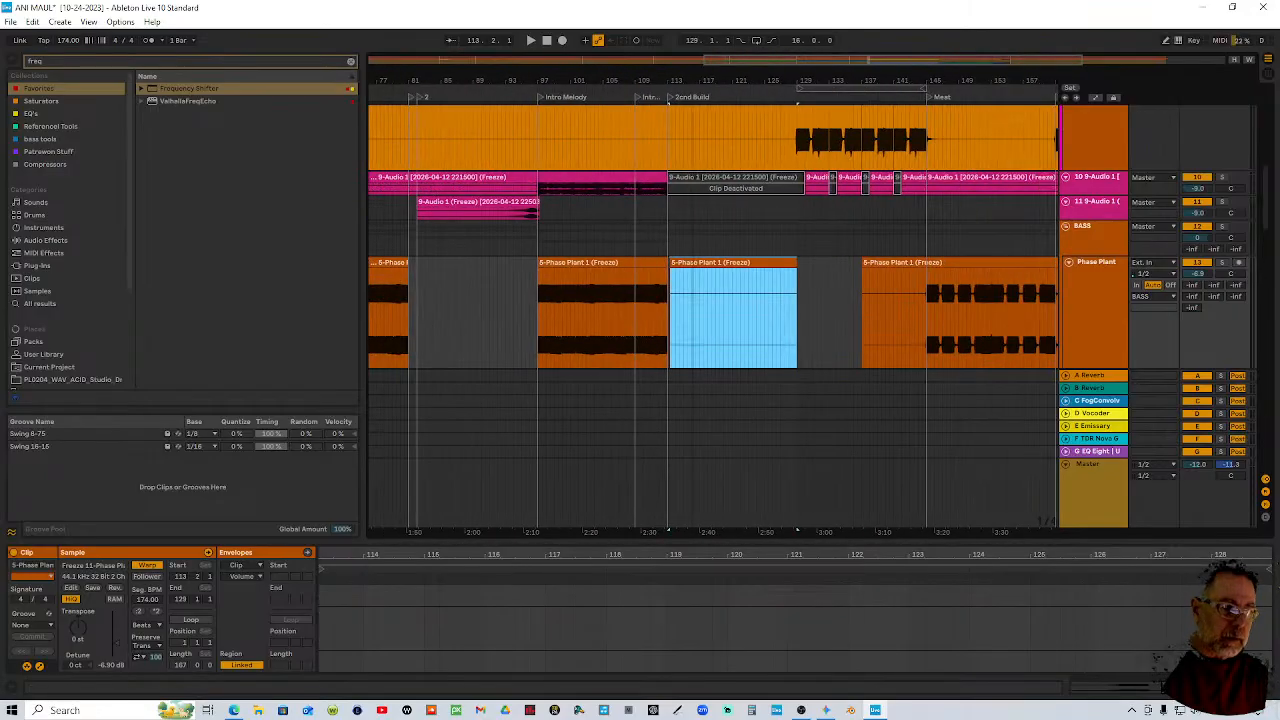
click(928, 120)
key(minus)
key(minus)
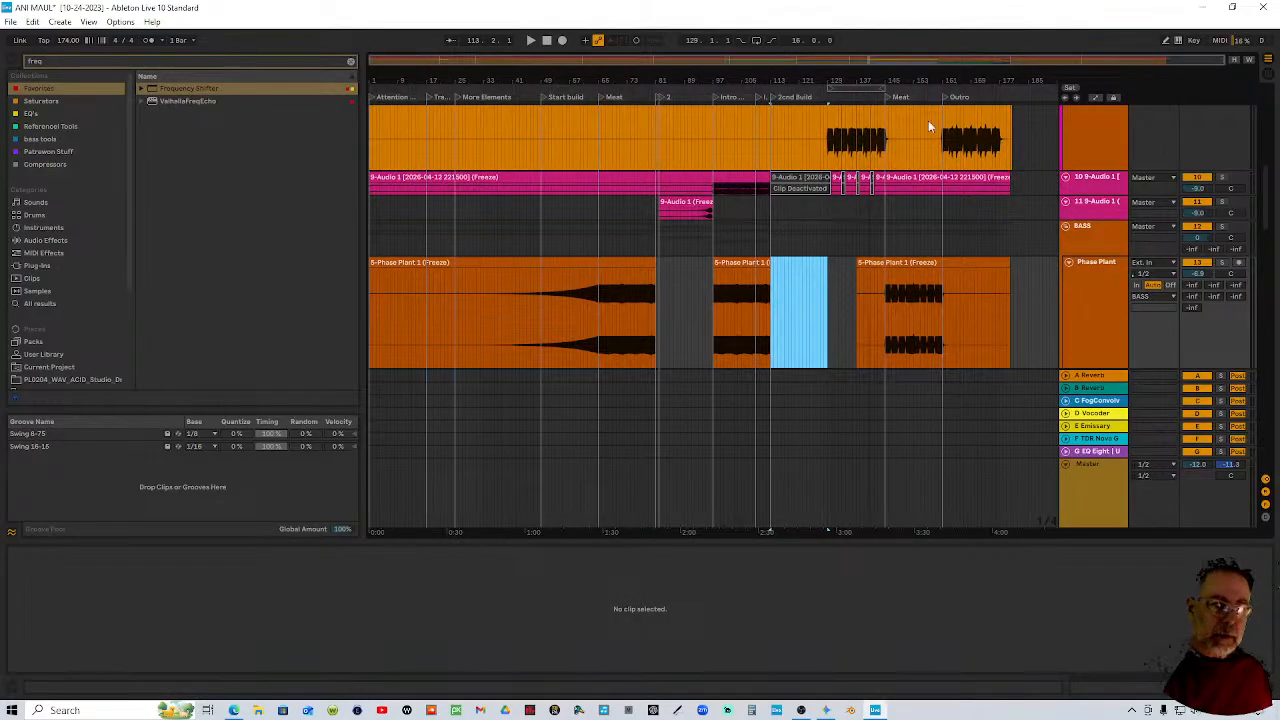
Reset the volume of Phase Plant track 13 to 0 dB
click(1190, 275)
scroll(1082, 262, up, 1)
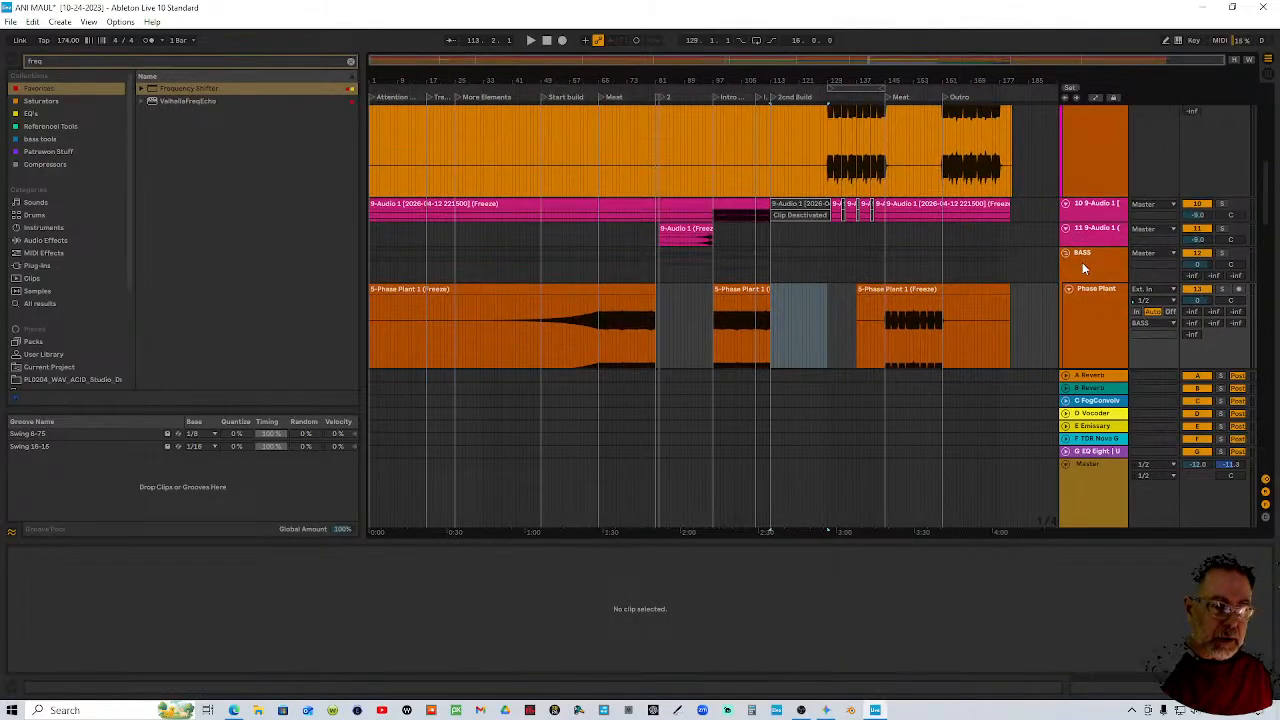
scroll(1082, 266, up, 1)
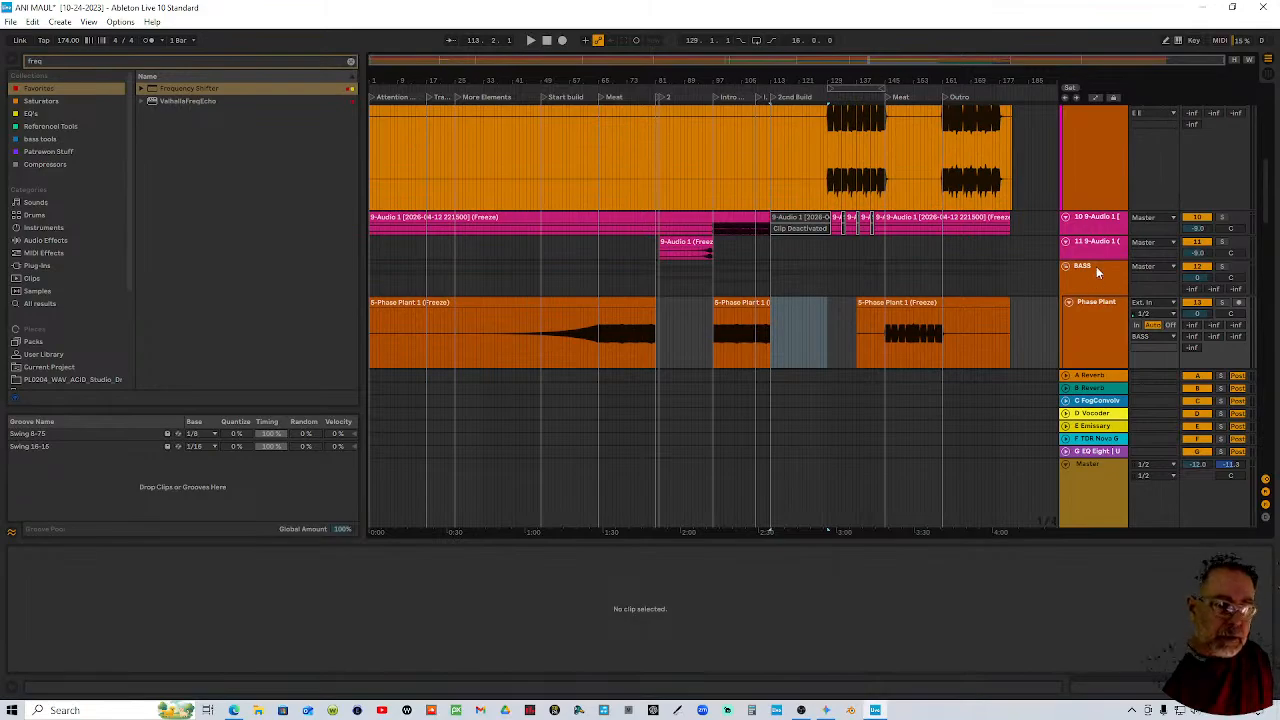
Set the gain of the clip on audio track 11 to -9 dB and reset the track's volume to 0 dB
click(1096, 256)
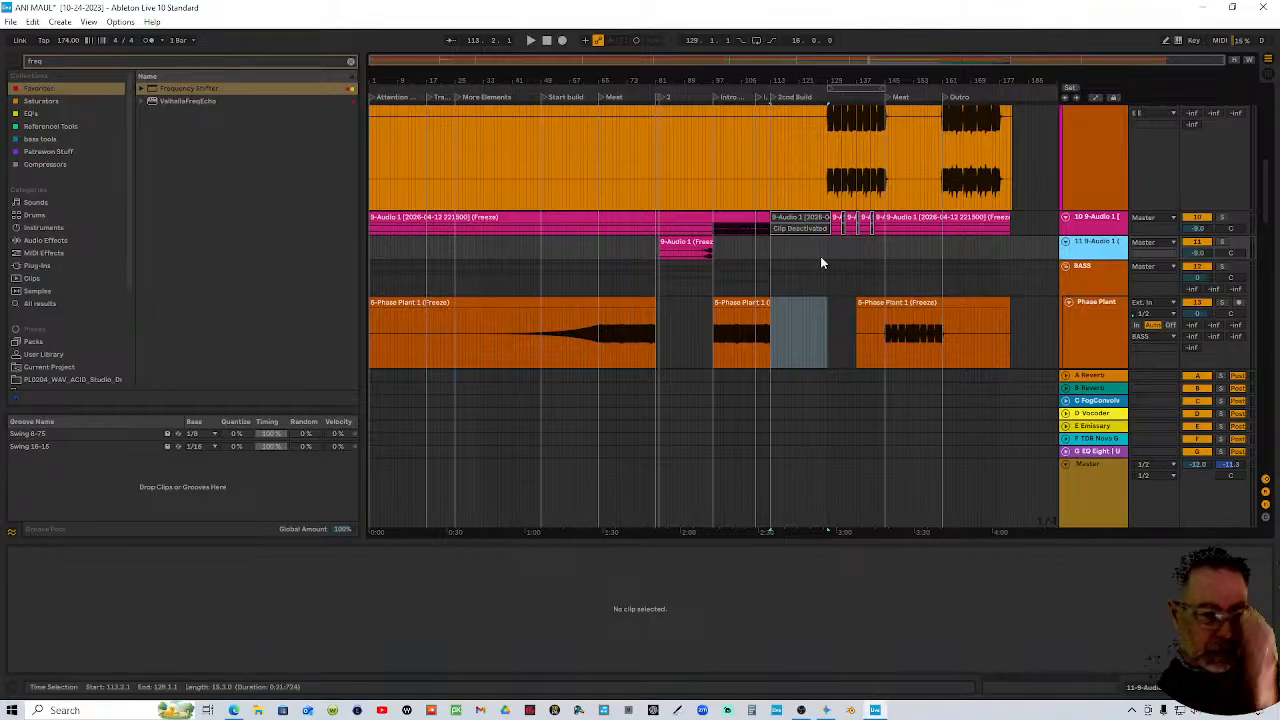
click(700, 244)
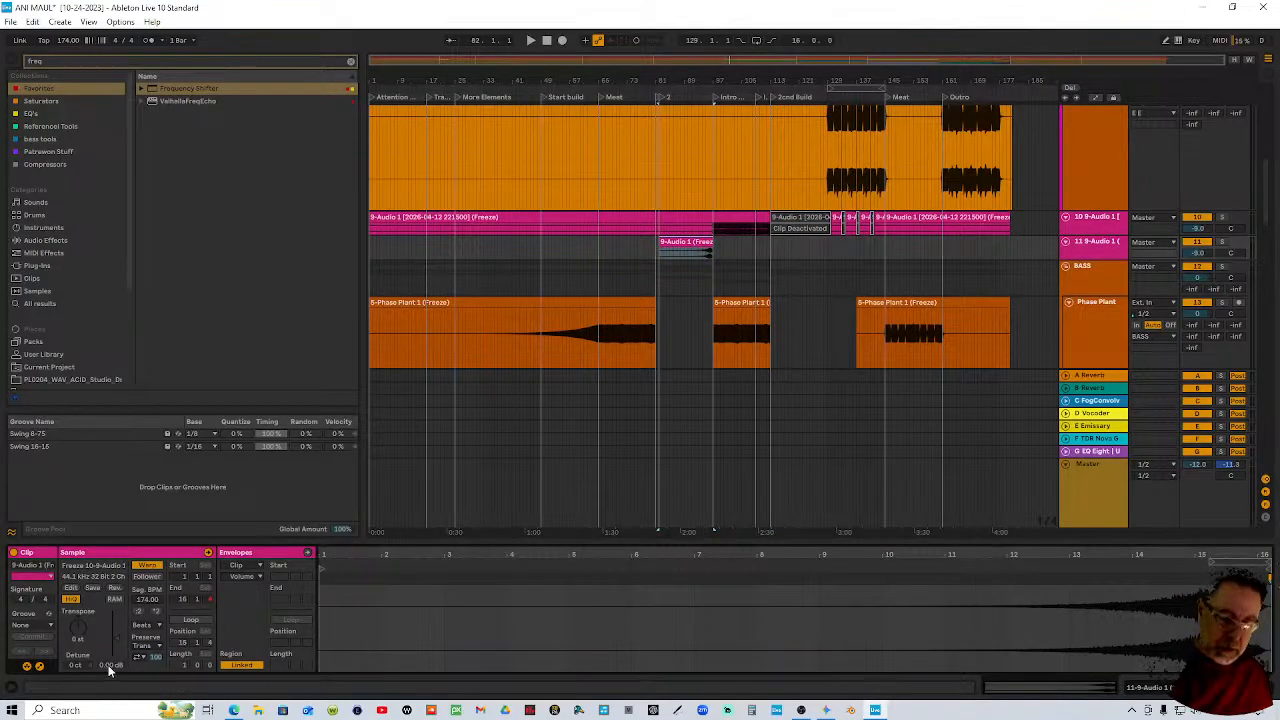
scroll(108, 665, down, 5)
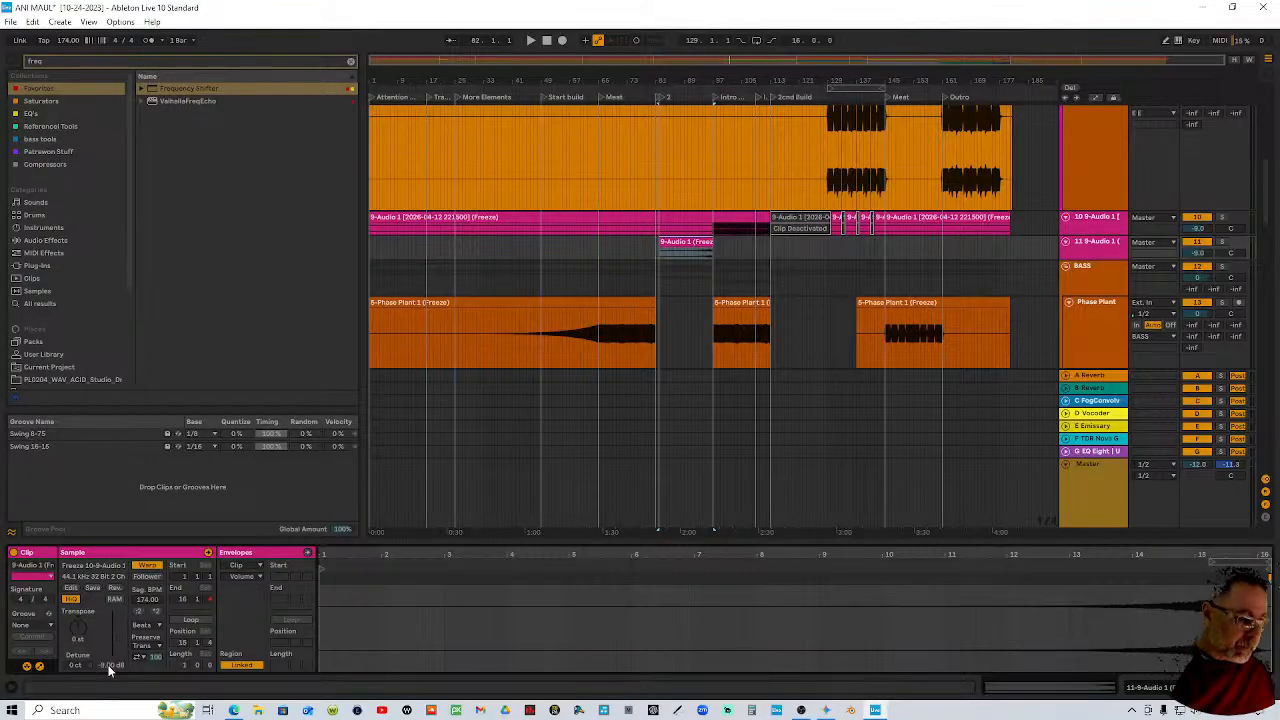
click(1197, 259)
key(Delete)
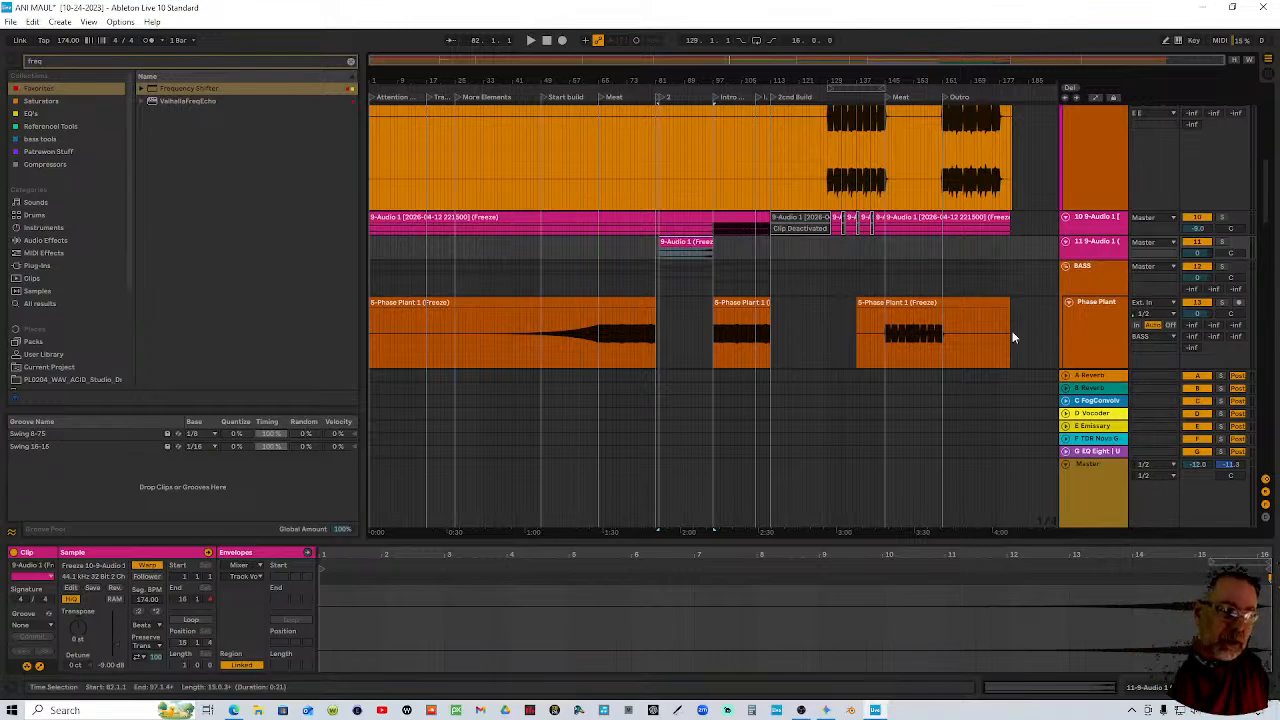
Set the gain of all clips on audio track 10 together to -9 dB and reset the track's volume to 0 dB
scroll(1093, 242, up, 3)
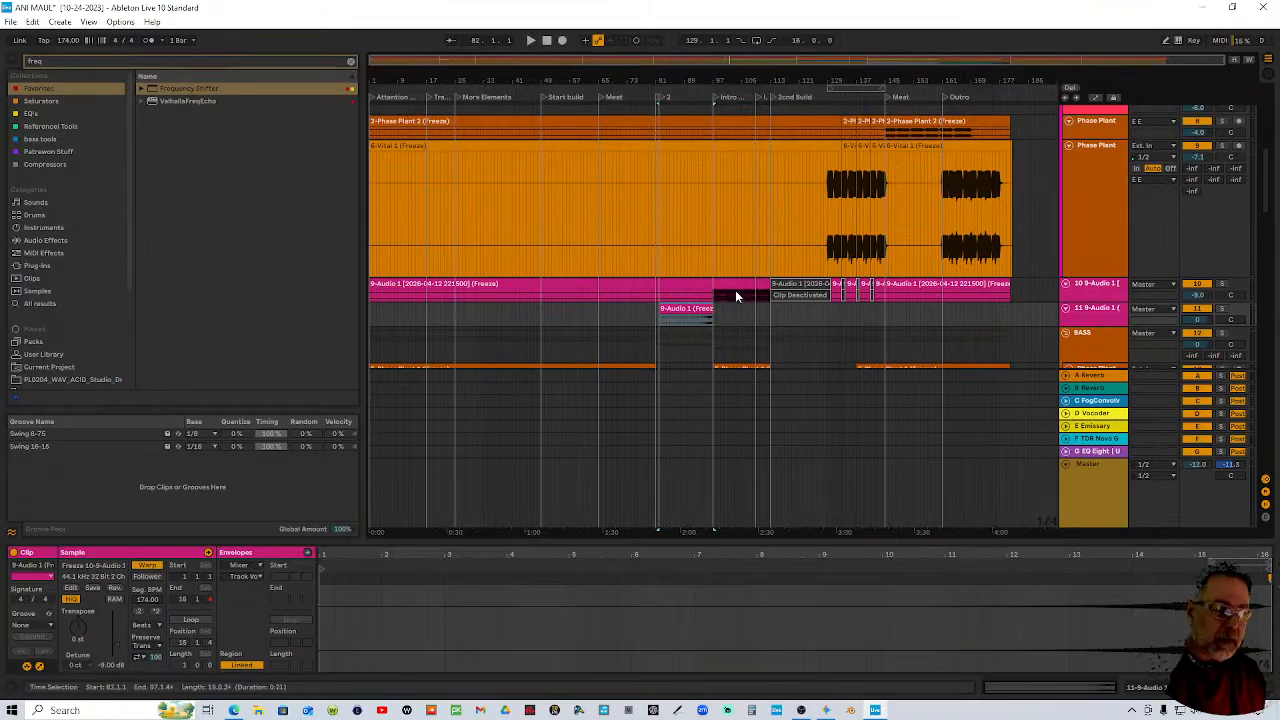
click(678, 289)
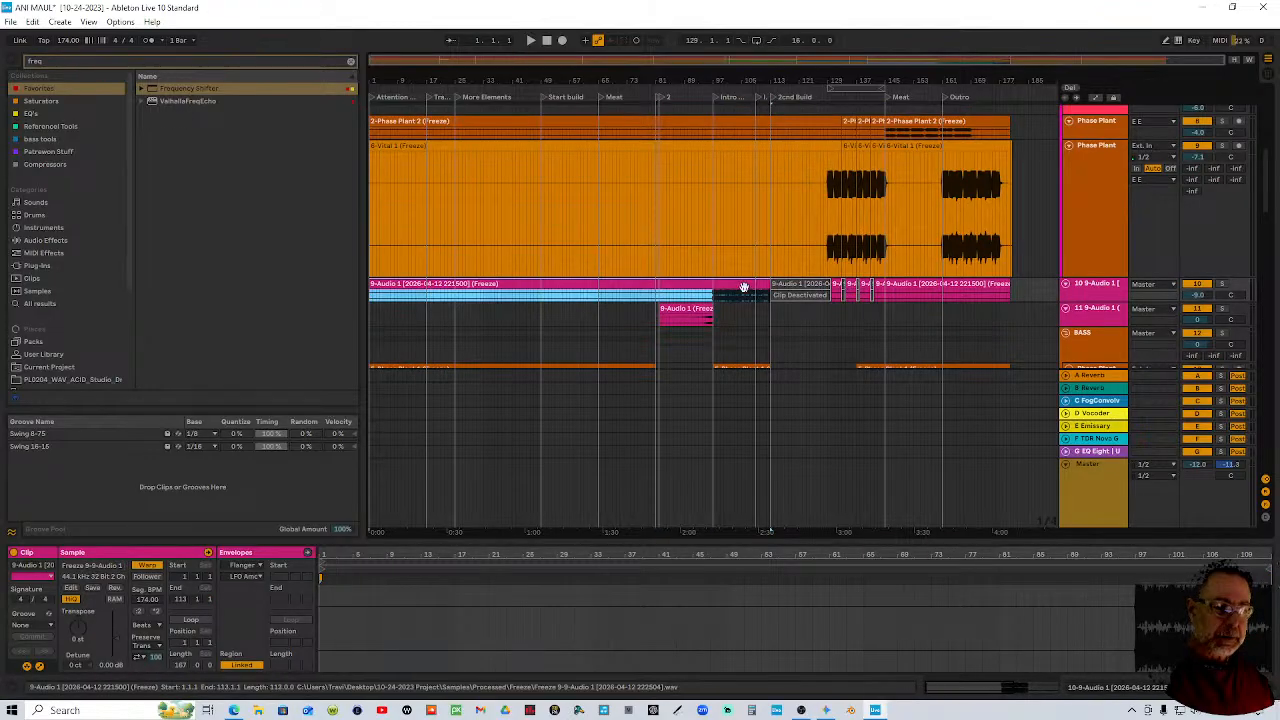
click(998, 287)
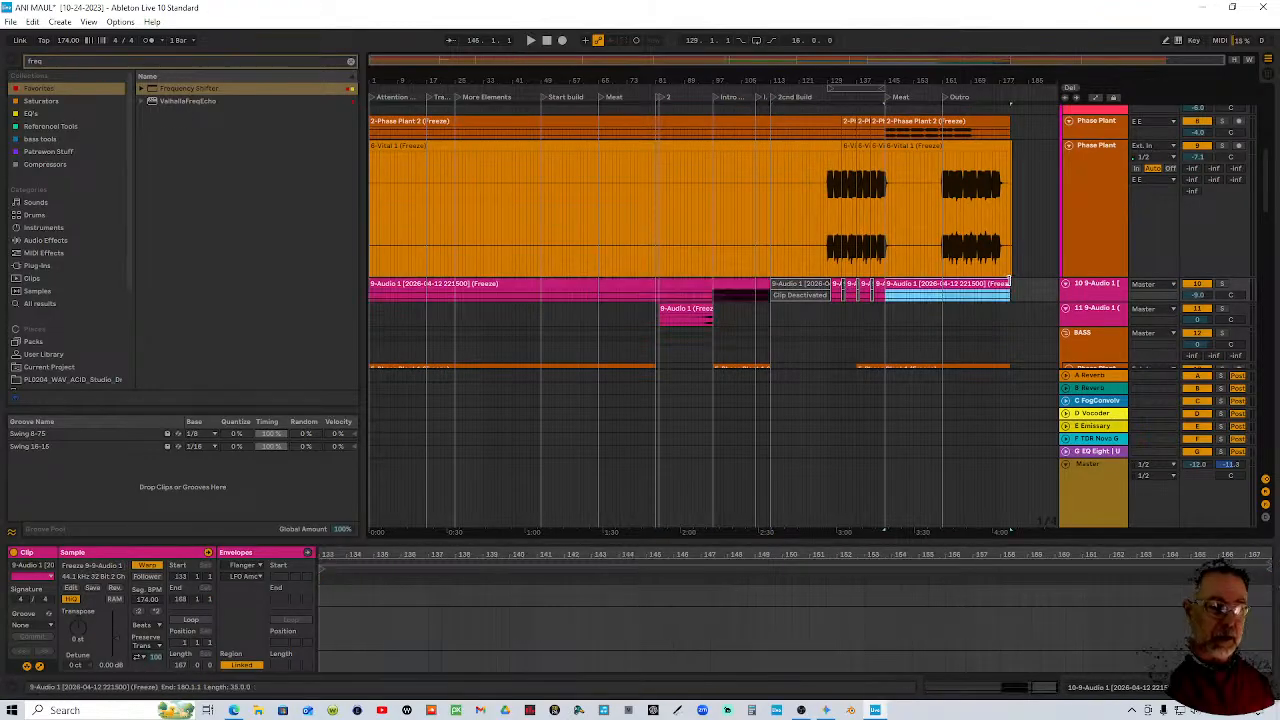
shift+click(683, 283)
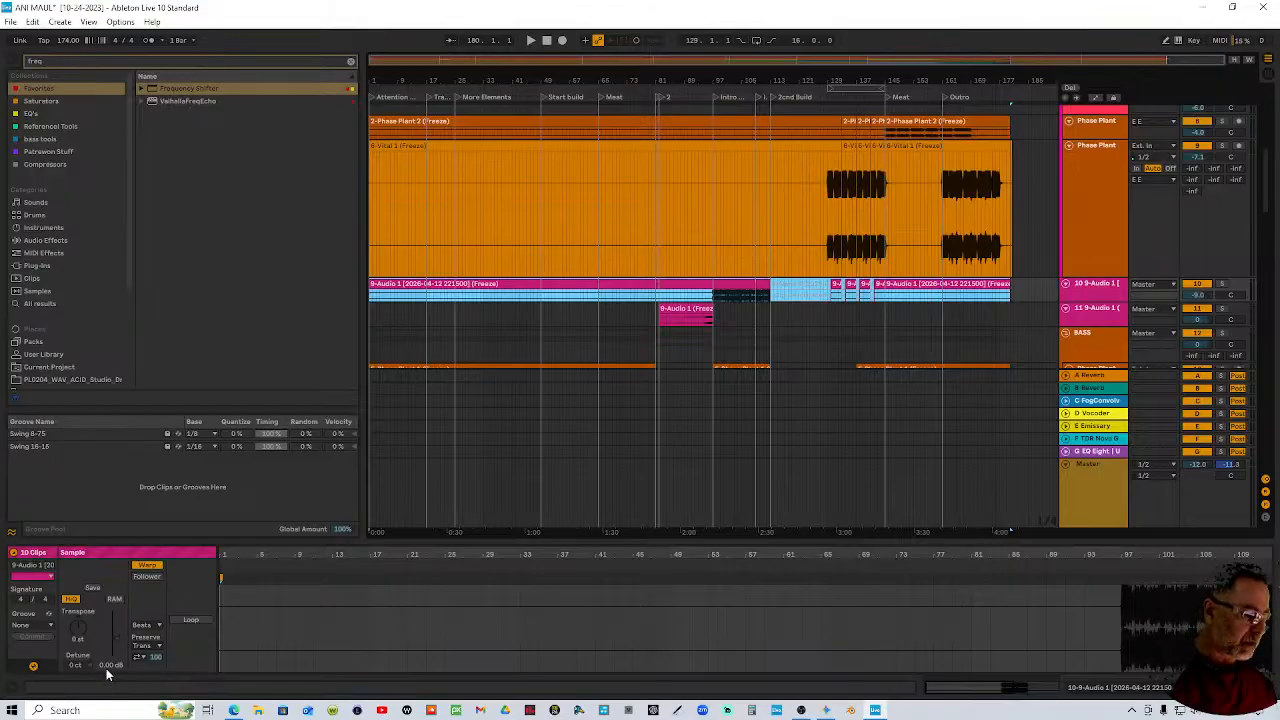
key(0)
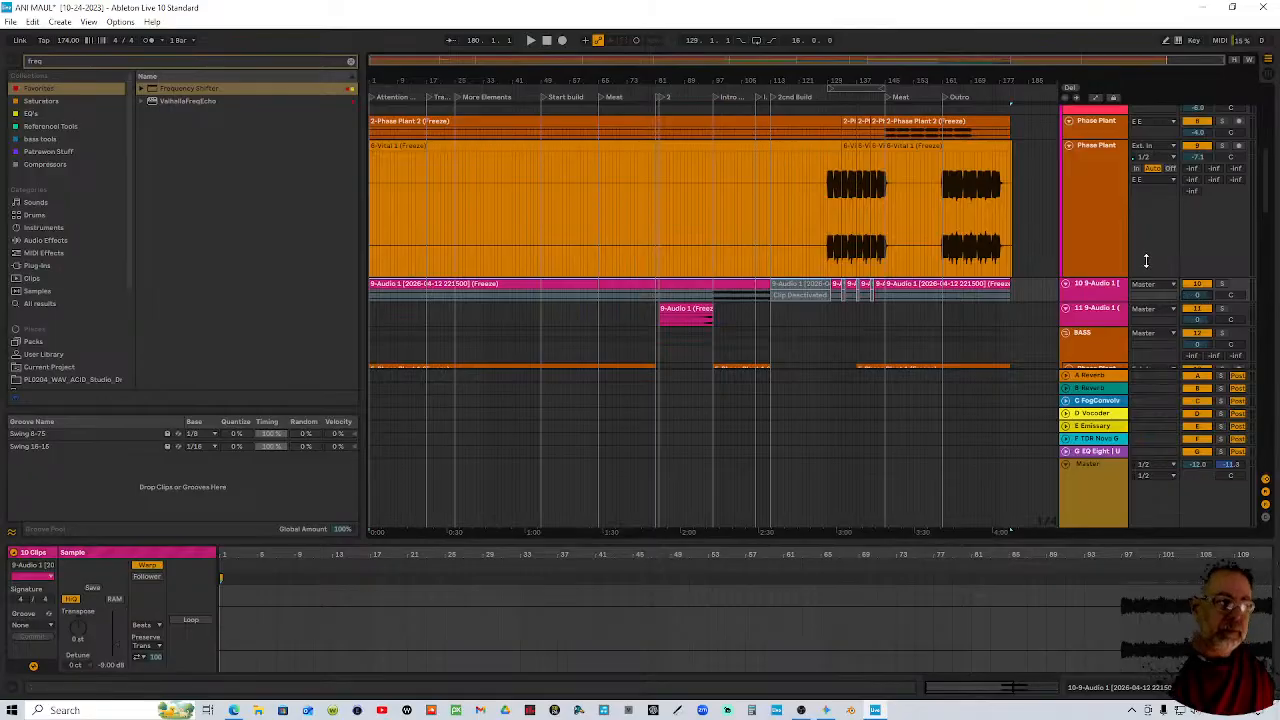
scroll(1110, 186, up, 1)
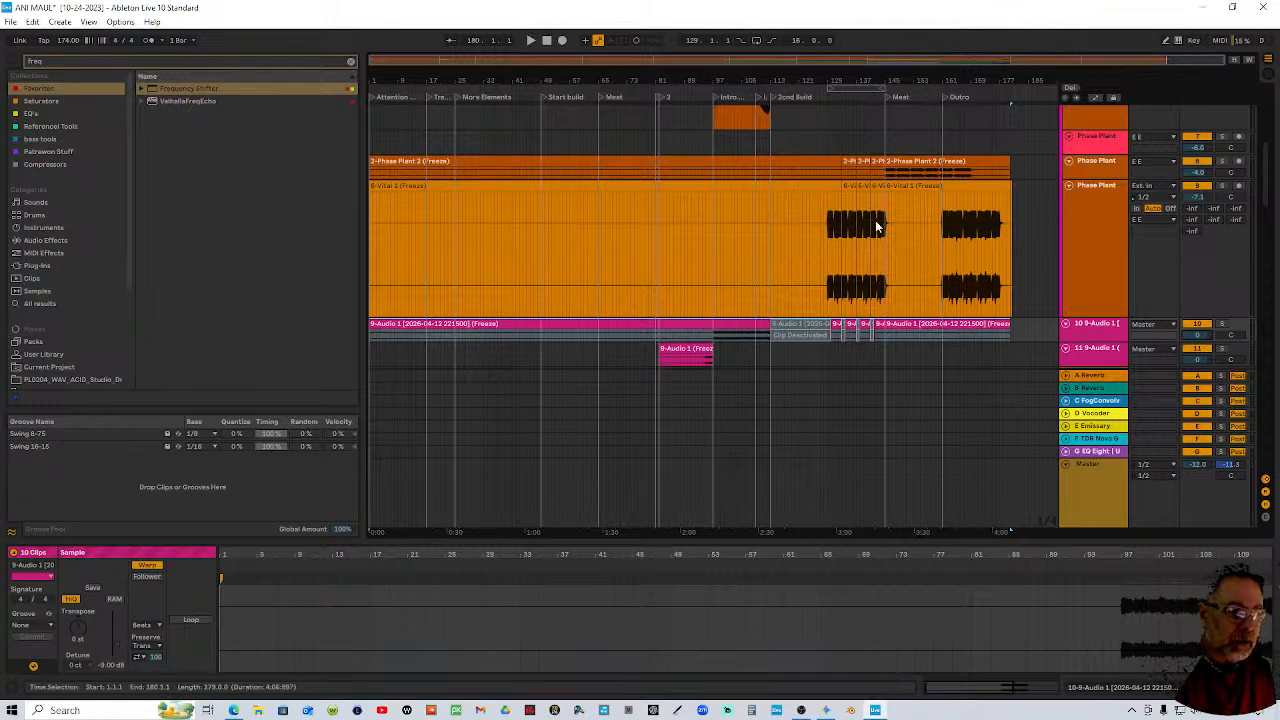
Delete the short freeze tail clip at bar 180 on Phase Plant track 9
click(808, 186)
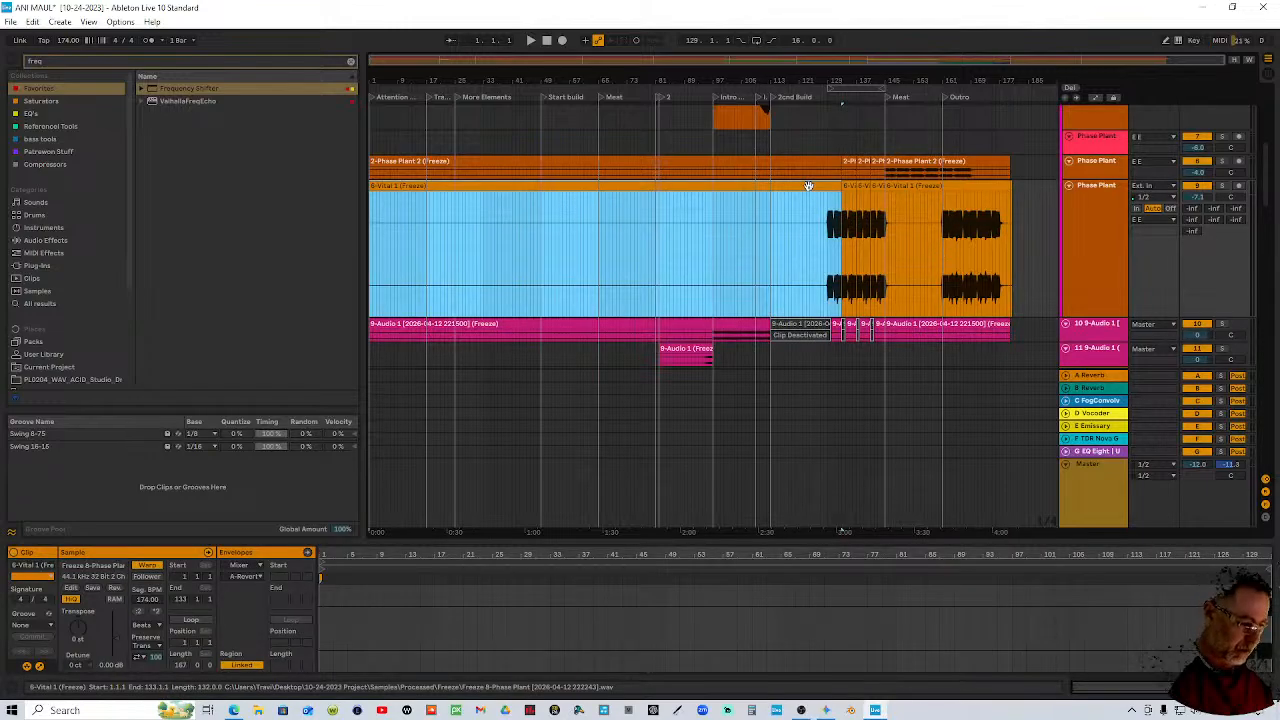
shift+click(1003, 199)
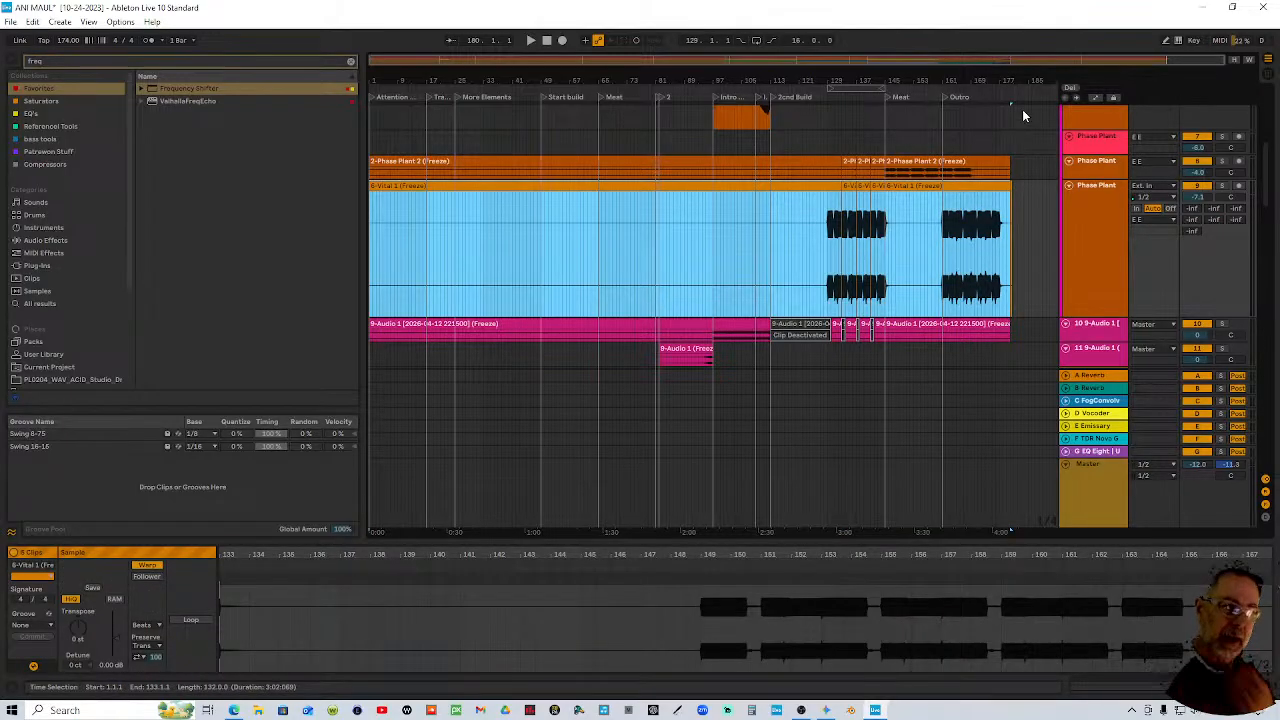
ctrl+scroll(1022, 116, up, 5)
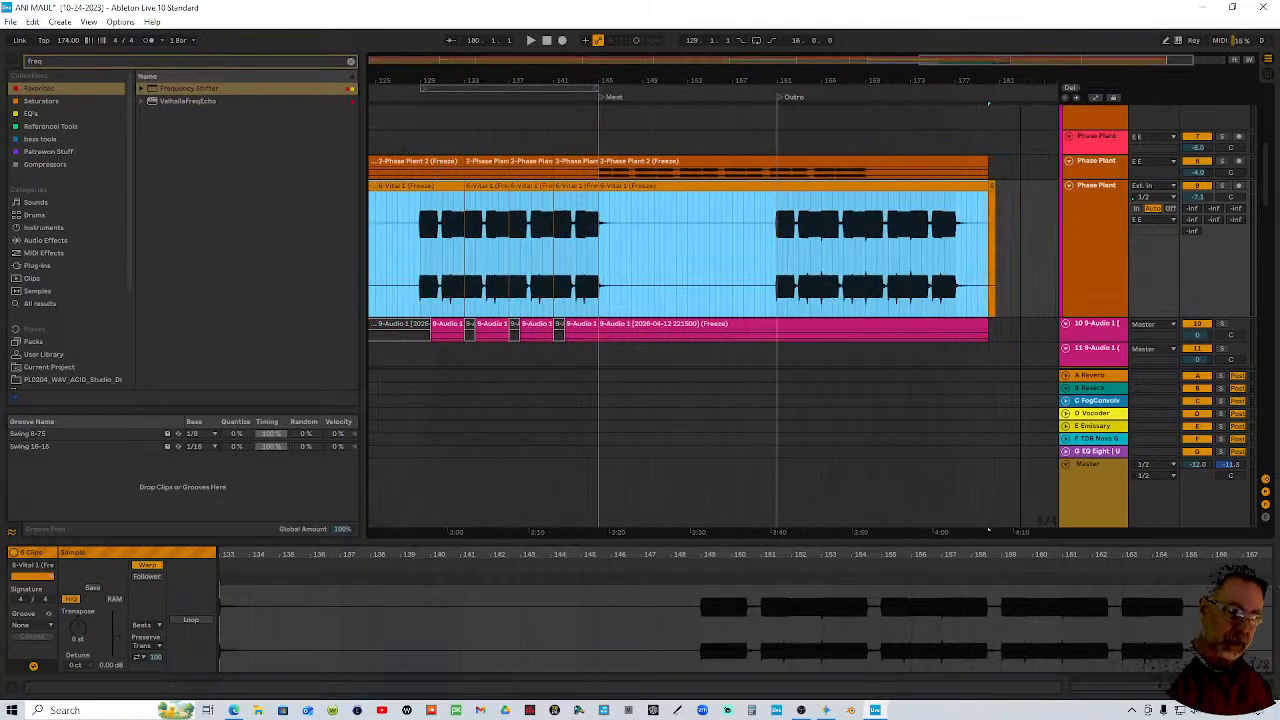
click(990, 187)
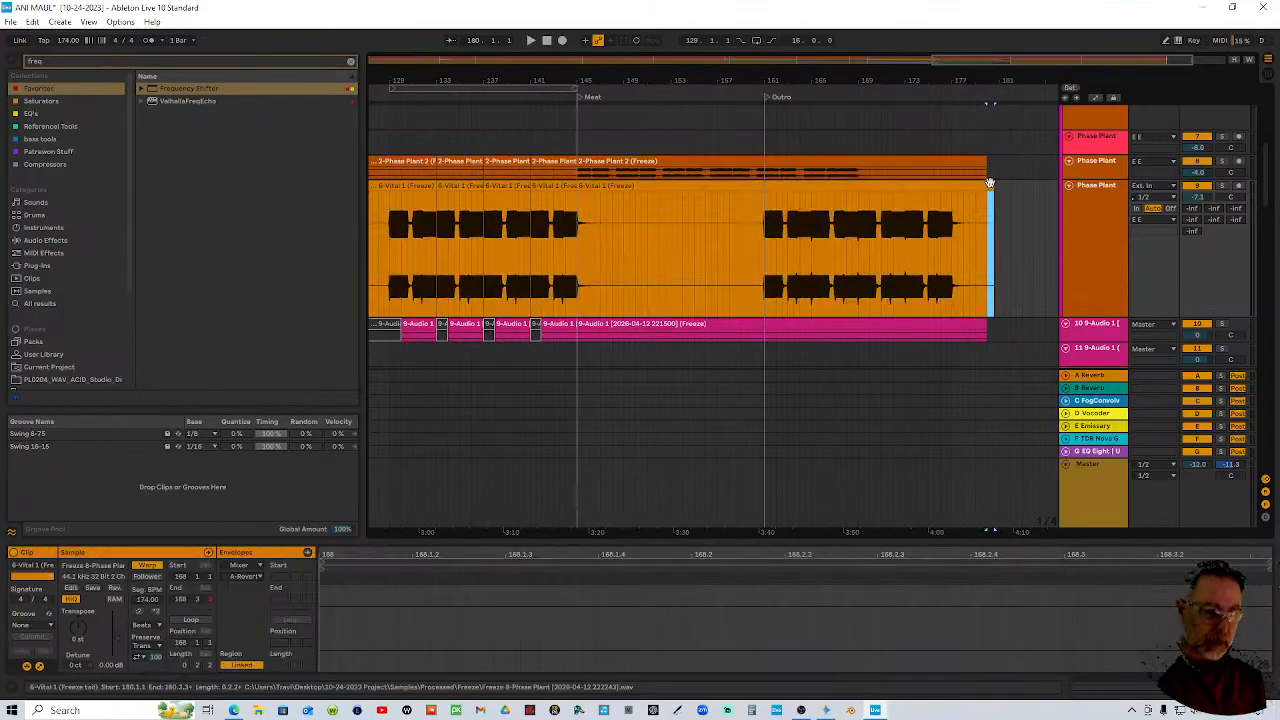
key(minus)
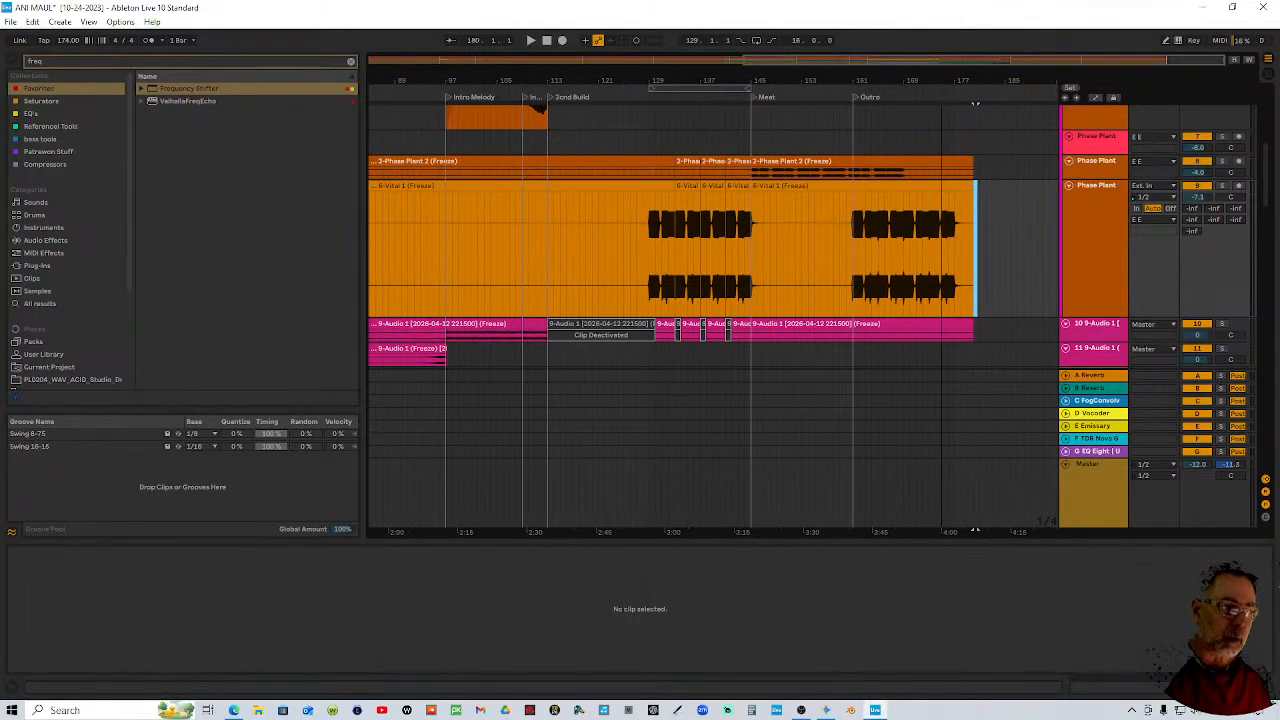
Set the gain of all clips on Phase Plant track 9 together to -7 dB and reset the track's volume to 0 dB
click(646, 188)
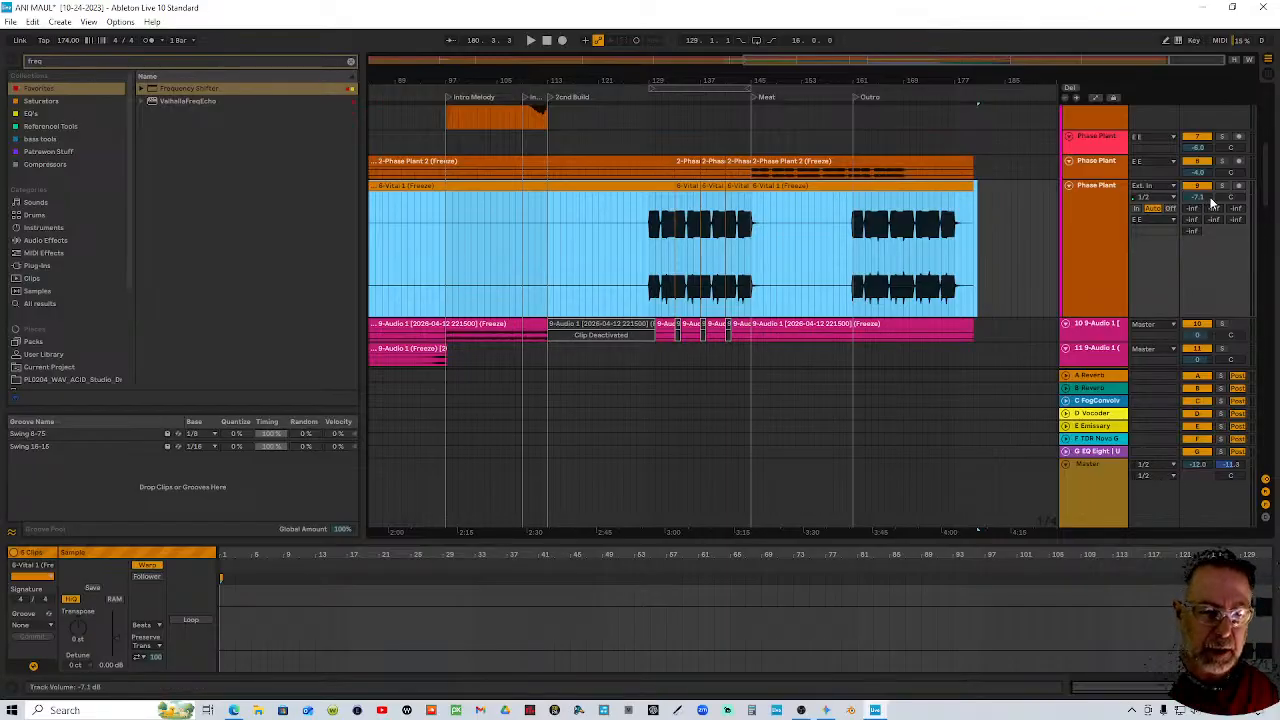
click(1042, 196)
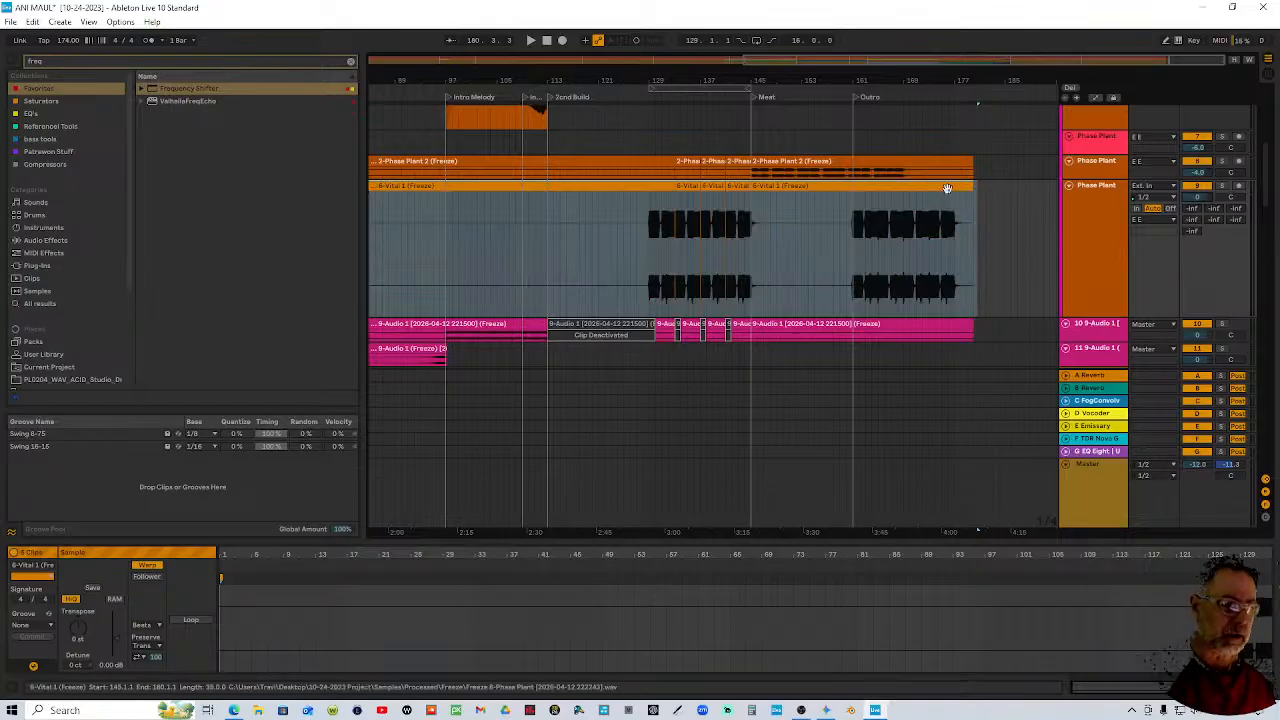
drag(751, 250, 975, 250)
click(613, 187)
key(ctrl+a)
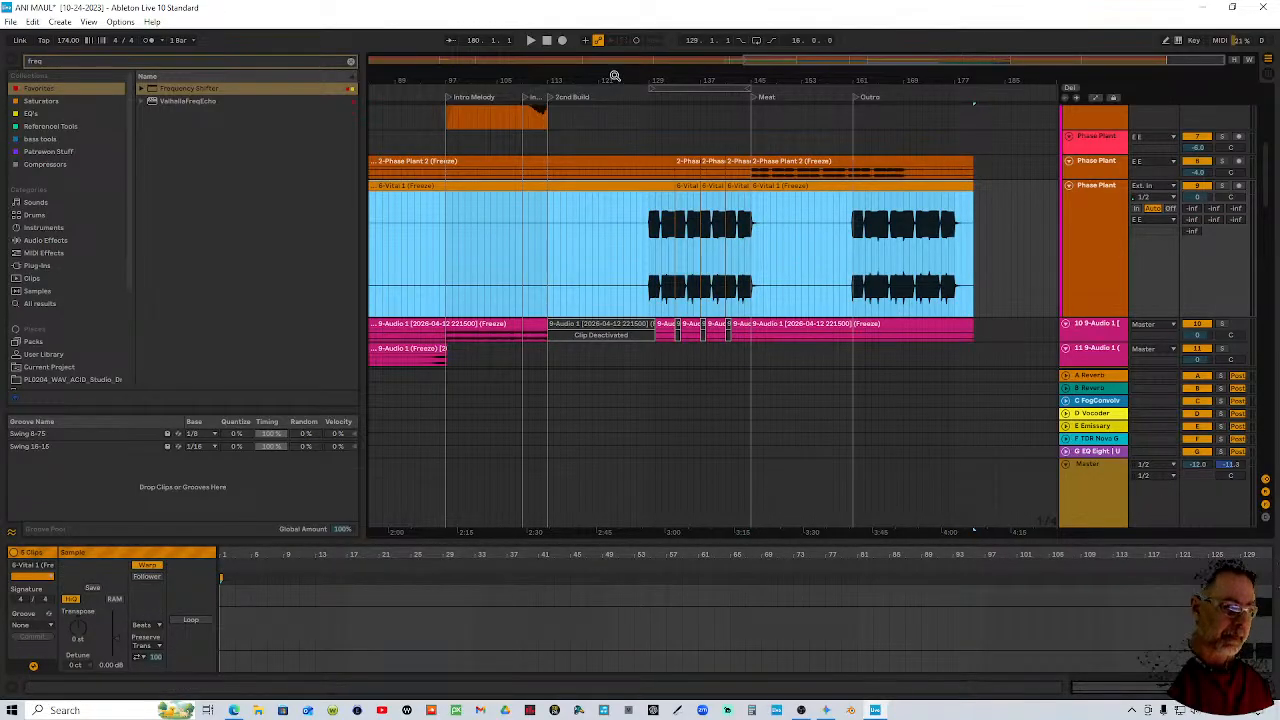
key(z)
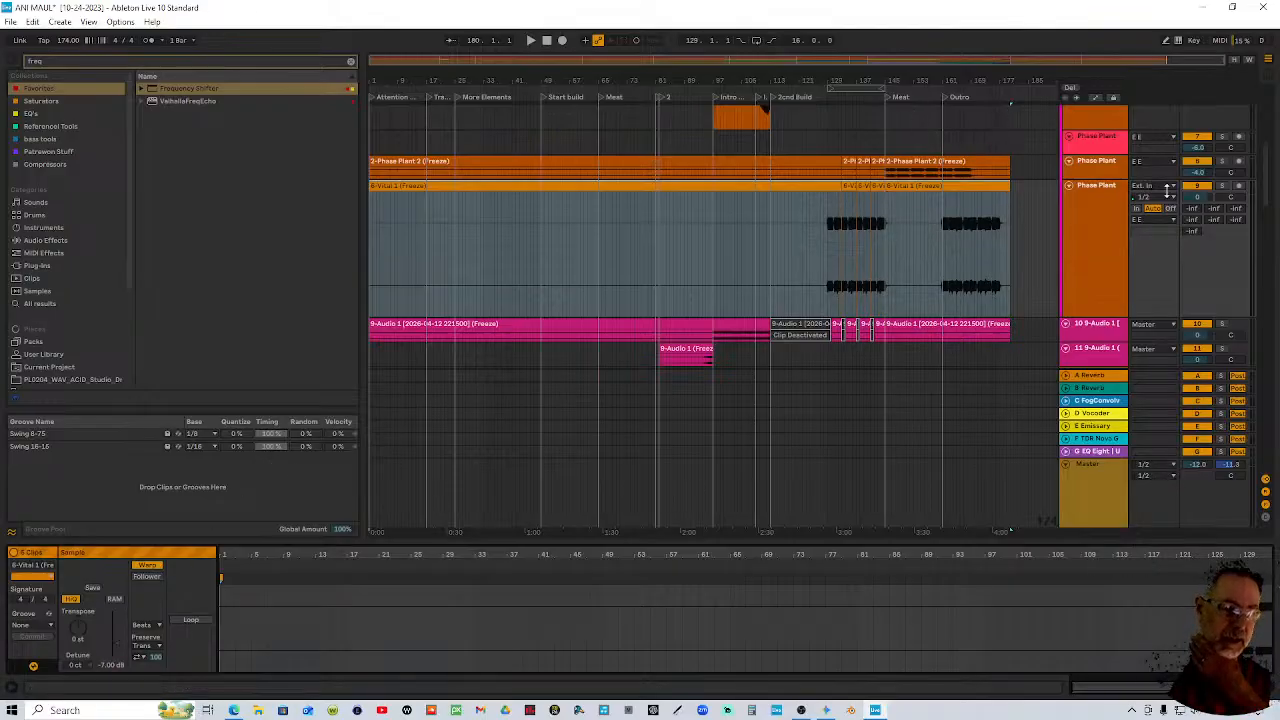
Enlarge Phase Plant track 8, set the gain of all its clips together to -4 dB and reset the track's volume to 0 dB
drag(1100, 182, 1097, 257)
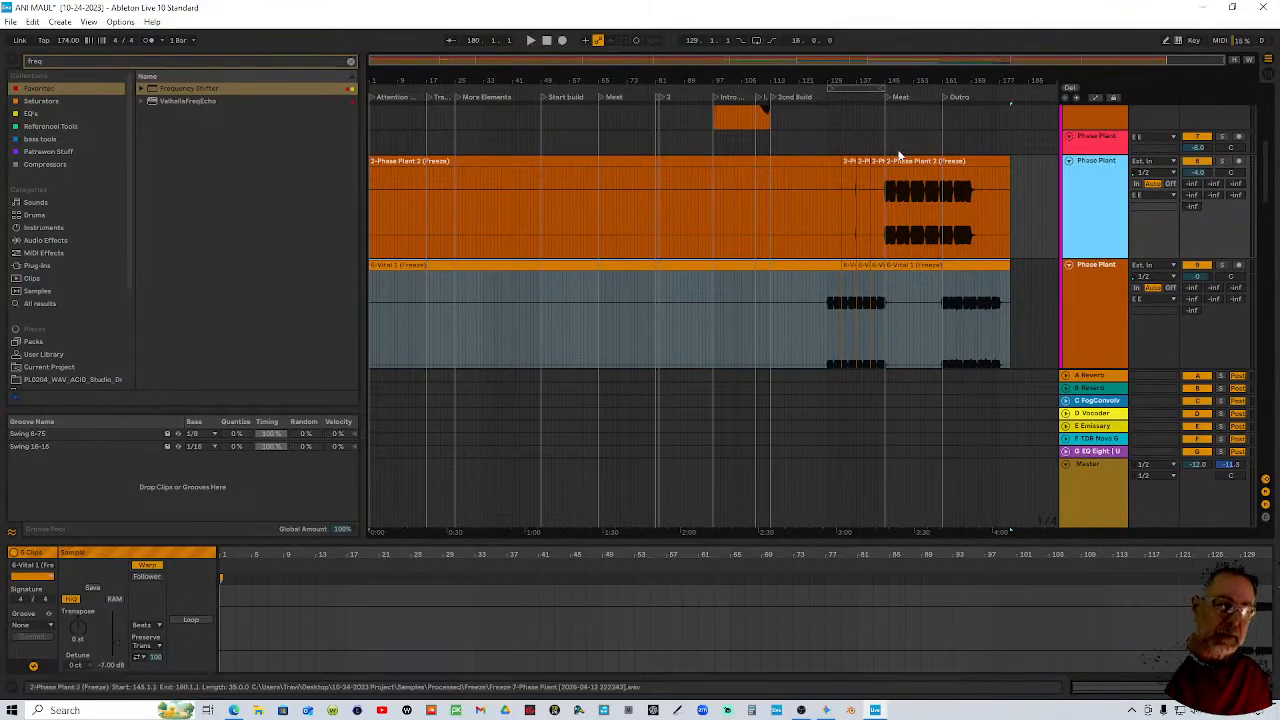
drag(926, 83, 866, 122)
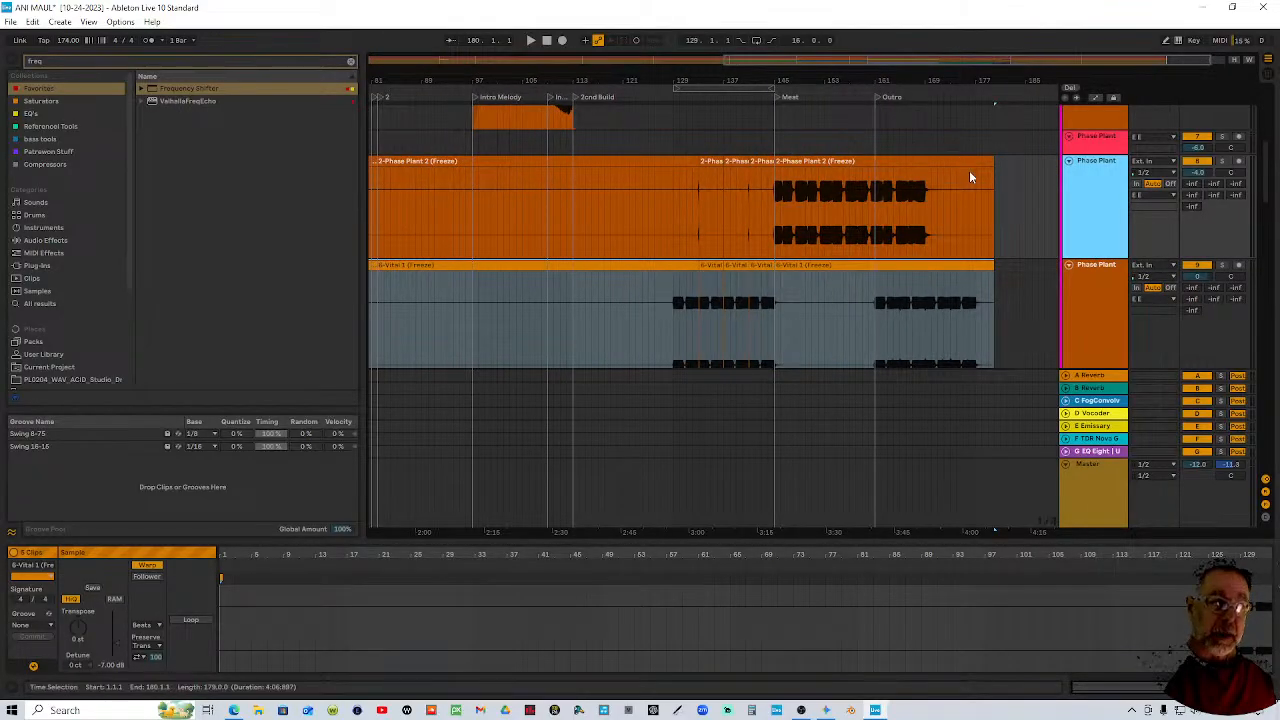
click(934, 163)
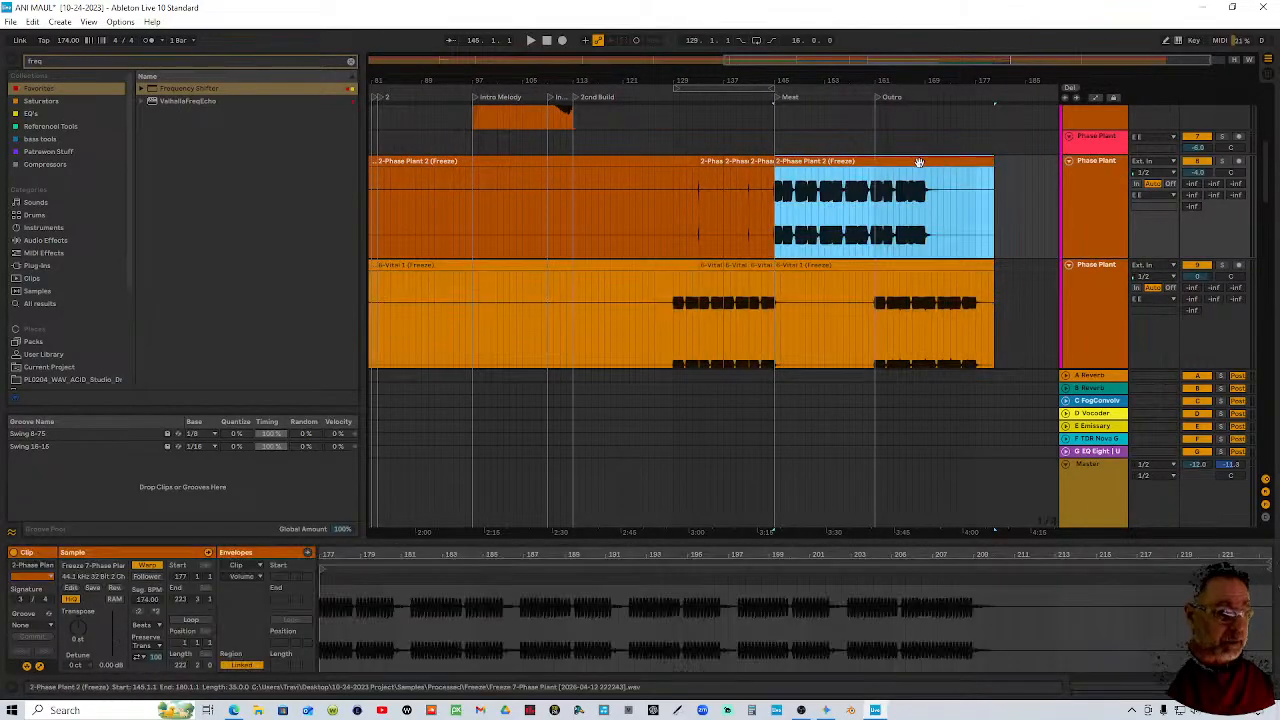
shift+click(658, 160)
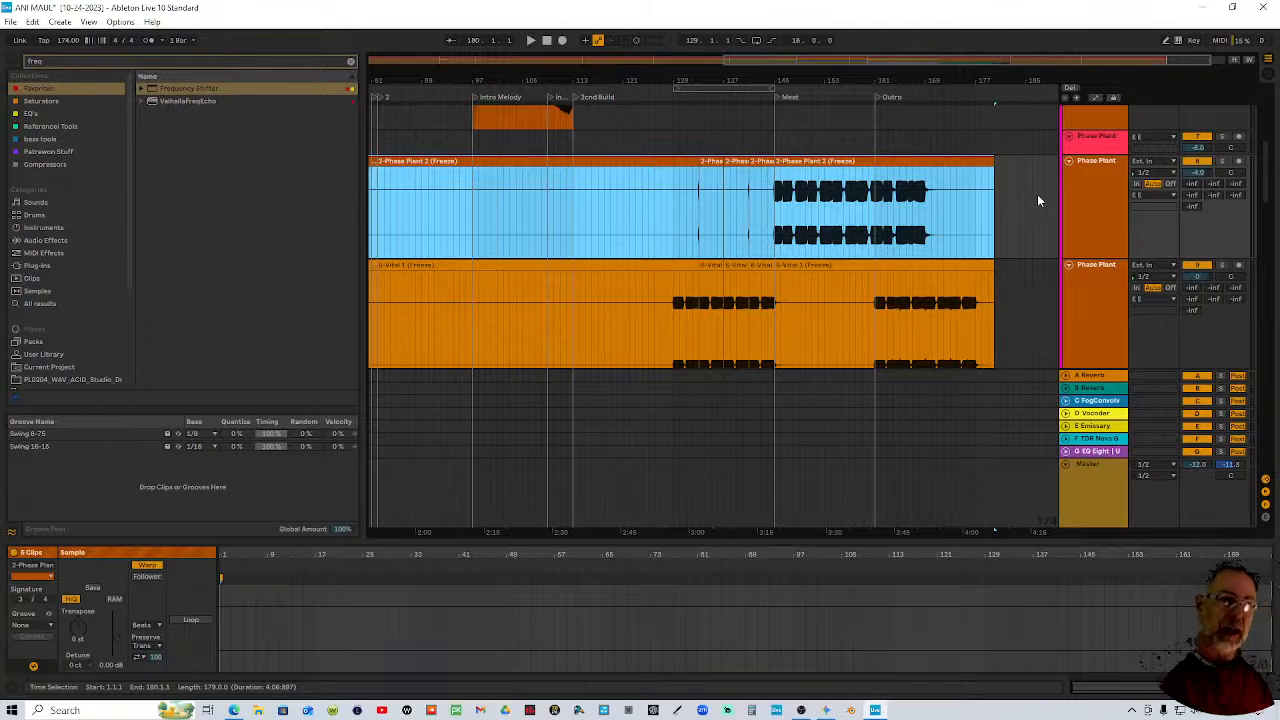
click(955, 161)
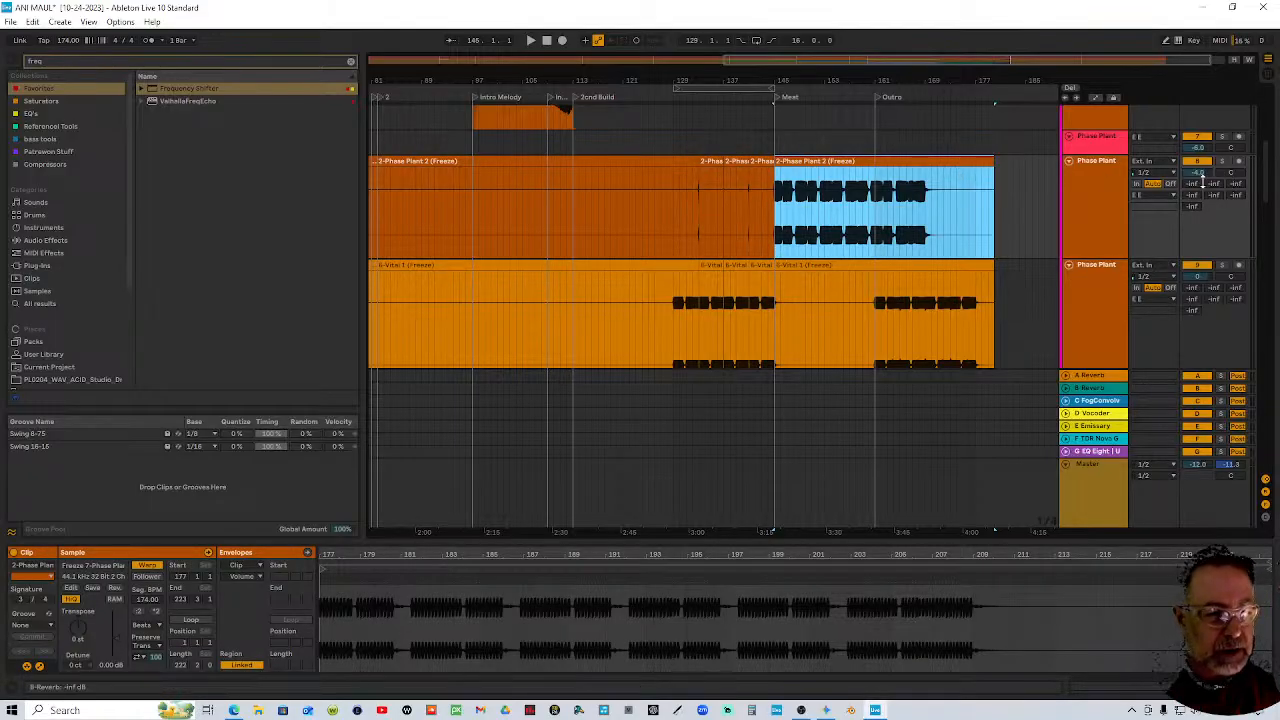
shift+click(590, 160)
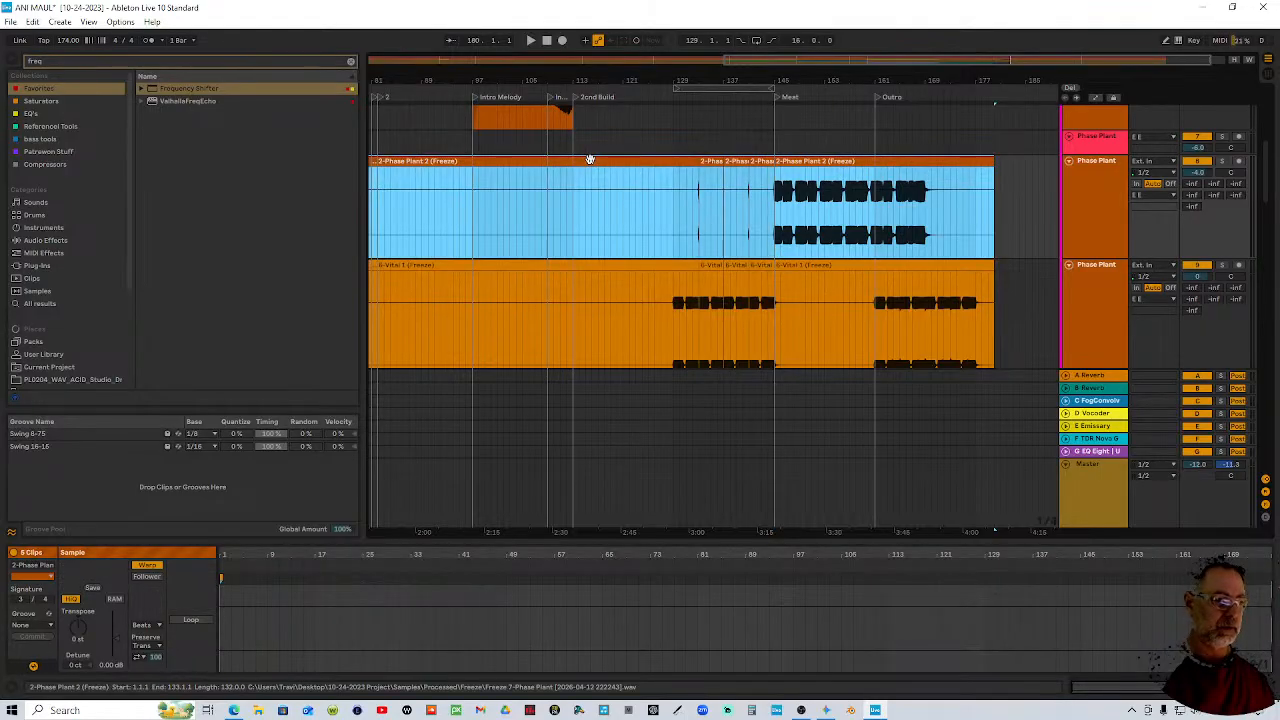
click(121, 666)
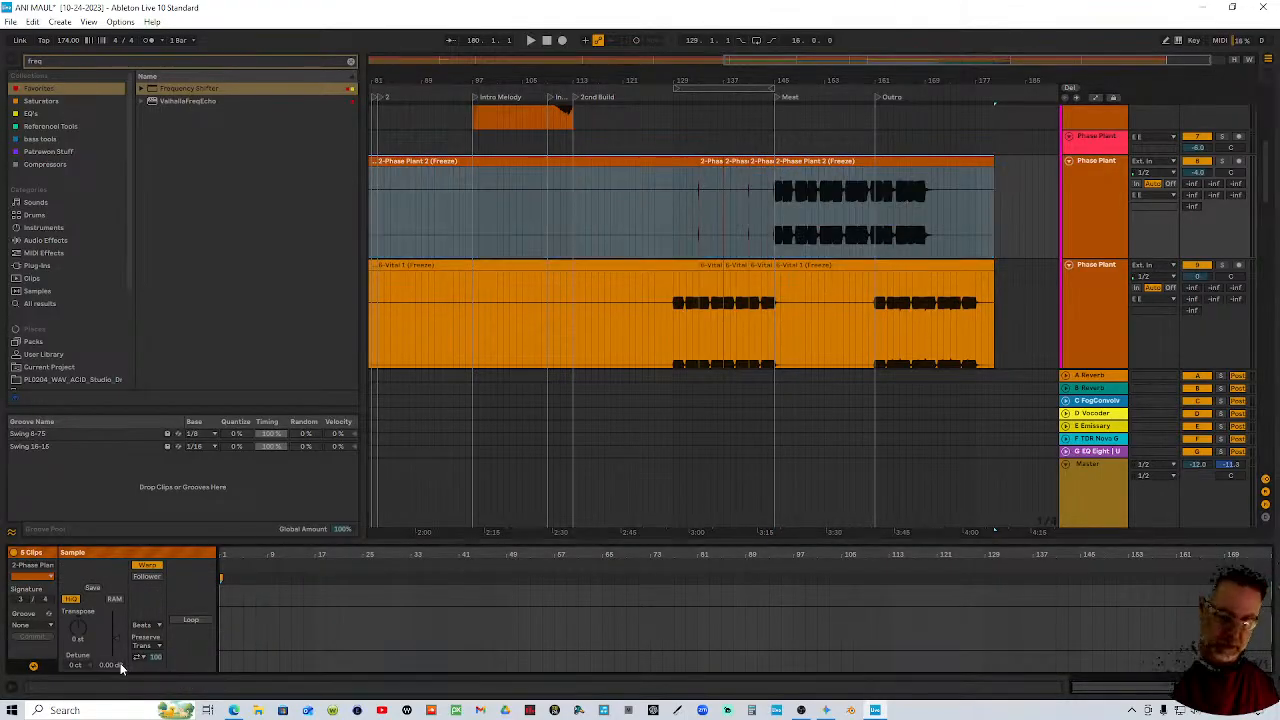
text(-4)
key(Return)
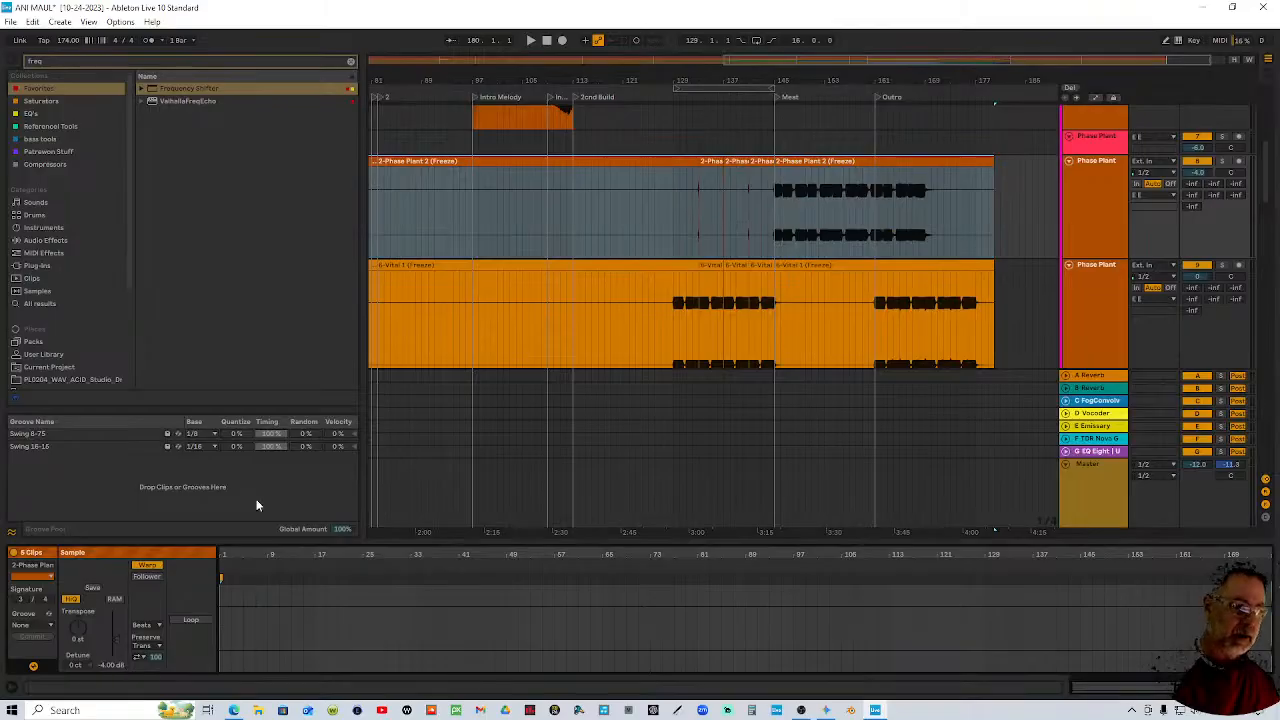
scroll(1108, 229, up, 5)
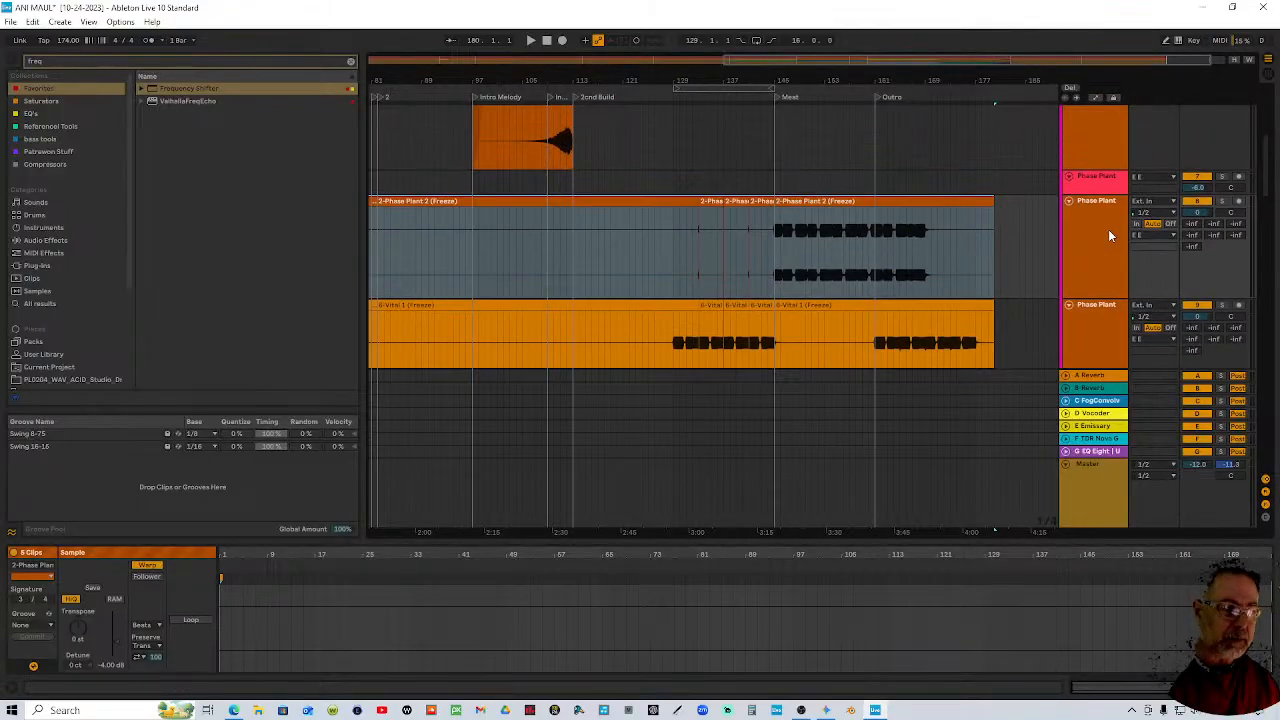
Set the gain of the Intro Melody clip on Phase Plant track 6 to -11 dB and reset the track's volume to 0 dB
scroll(1106, 229, up, 2)
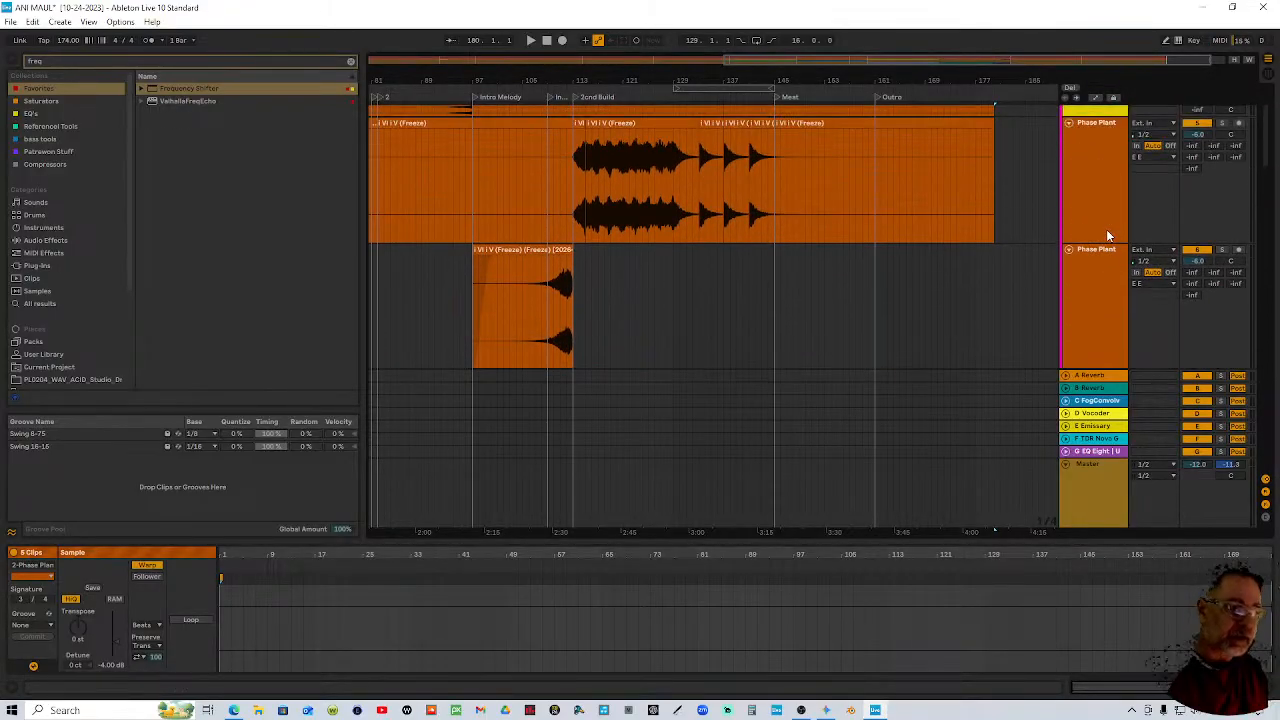
click(1106, 265)
click(528, 250)
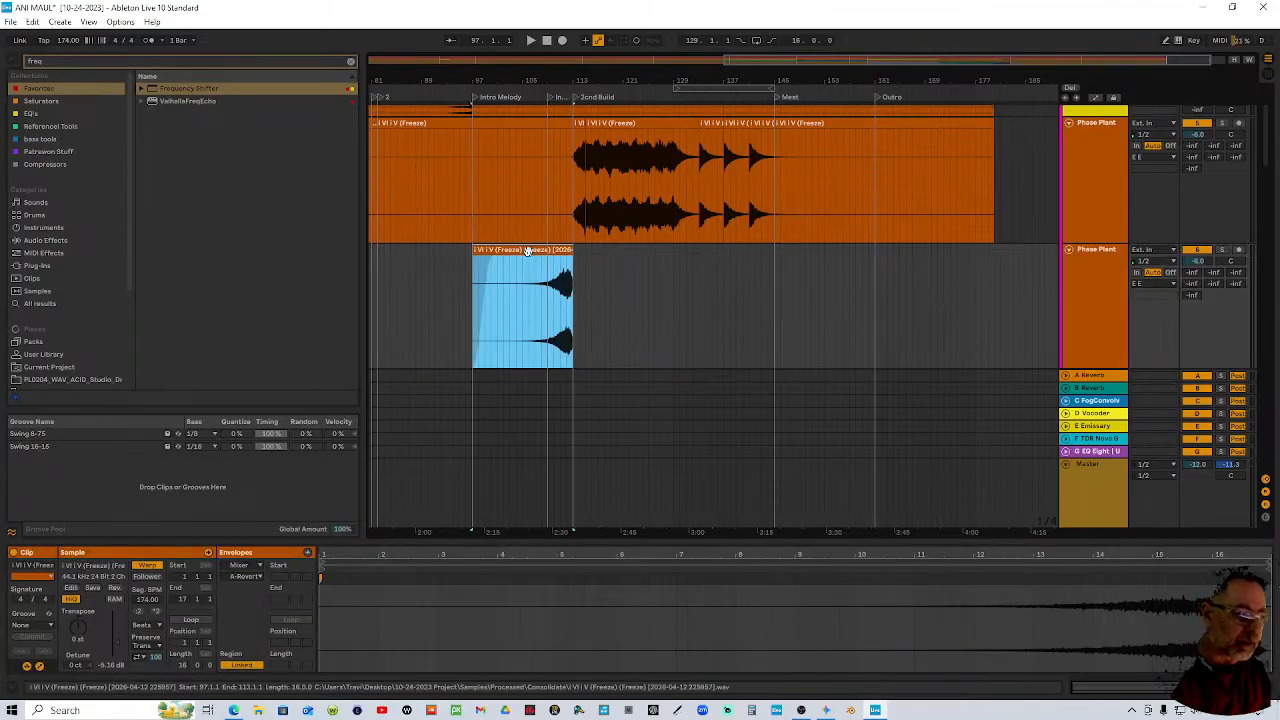
click(109, 666)
key(Delete)
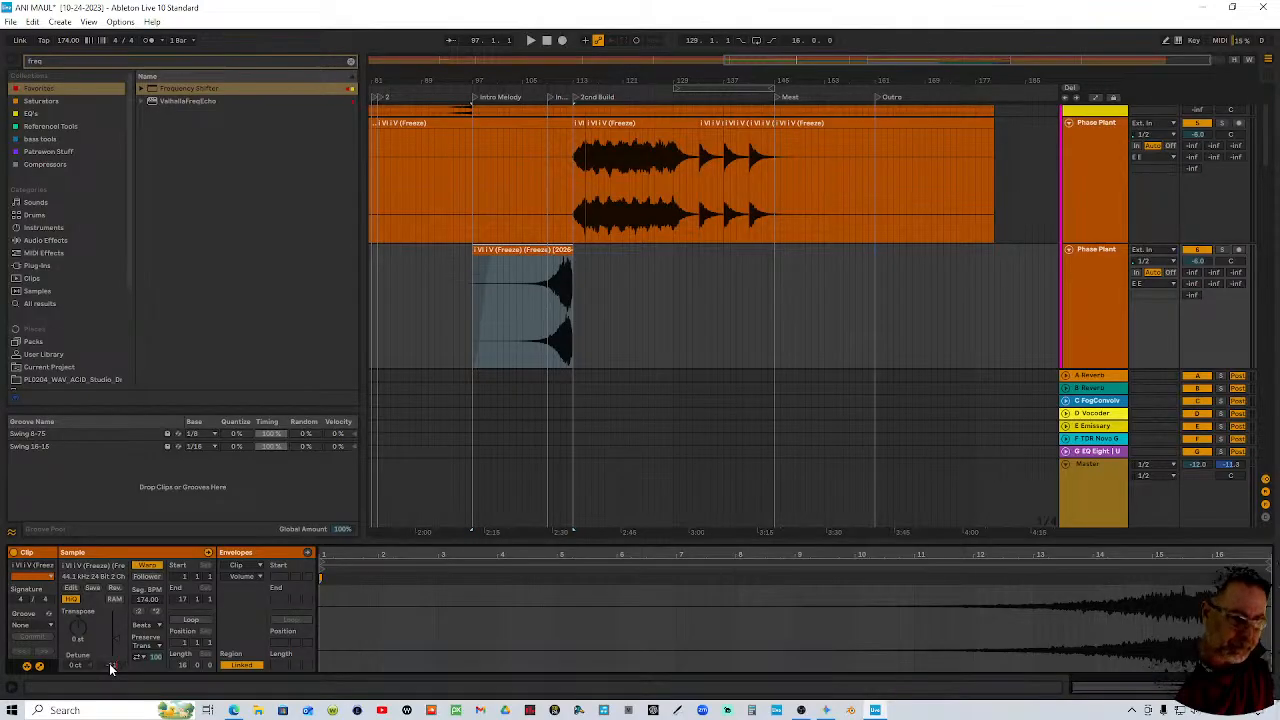
key(Return)
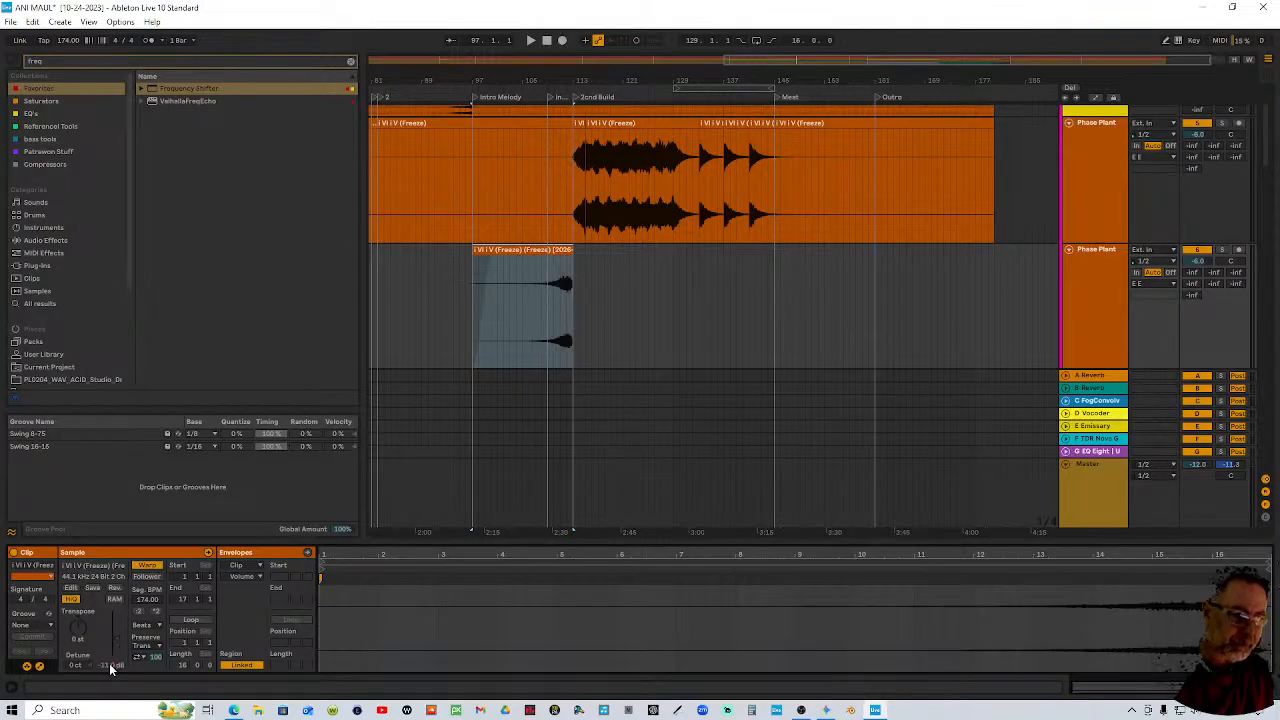
click(1204, 262)
key(Delete)
Reset the volume of Phase Plant track 5 to 0 dB and set the gain of all its clips together to -6 dB
scroll(1100, 305, up, 3)
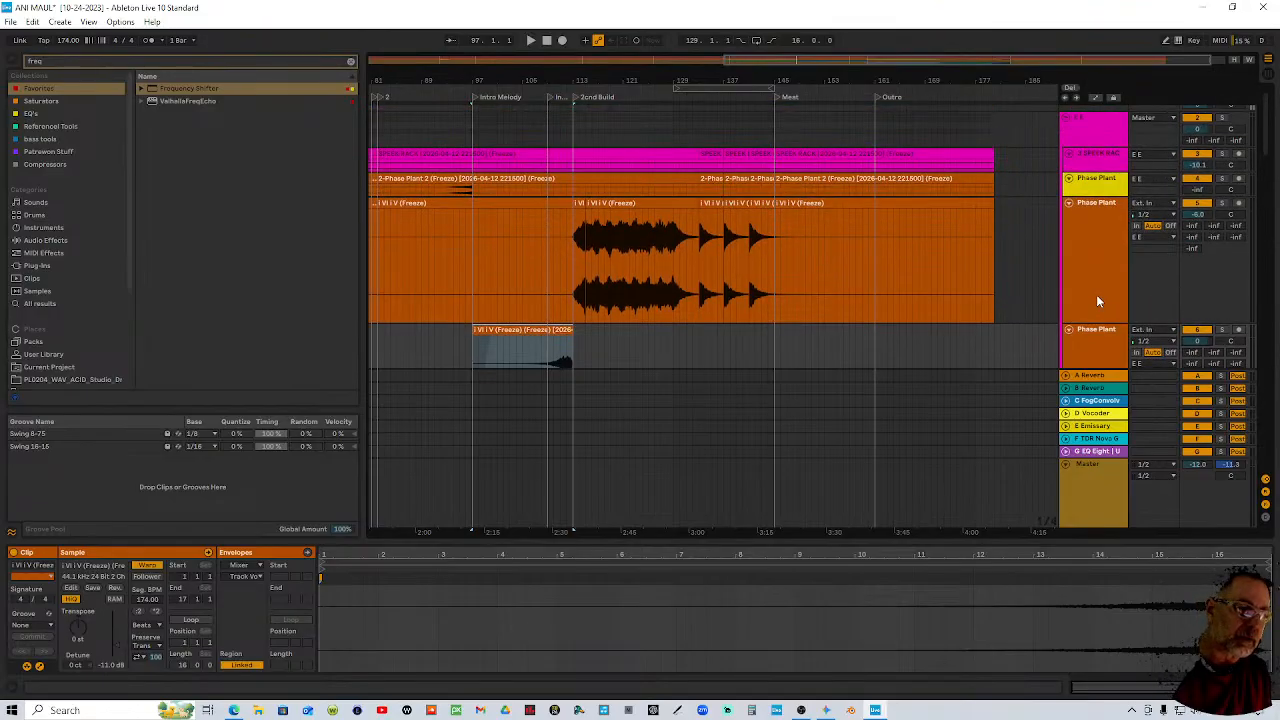
click(880, 231)
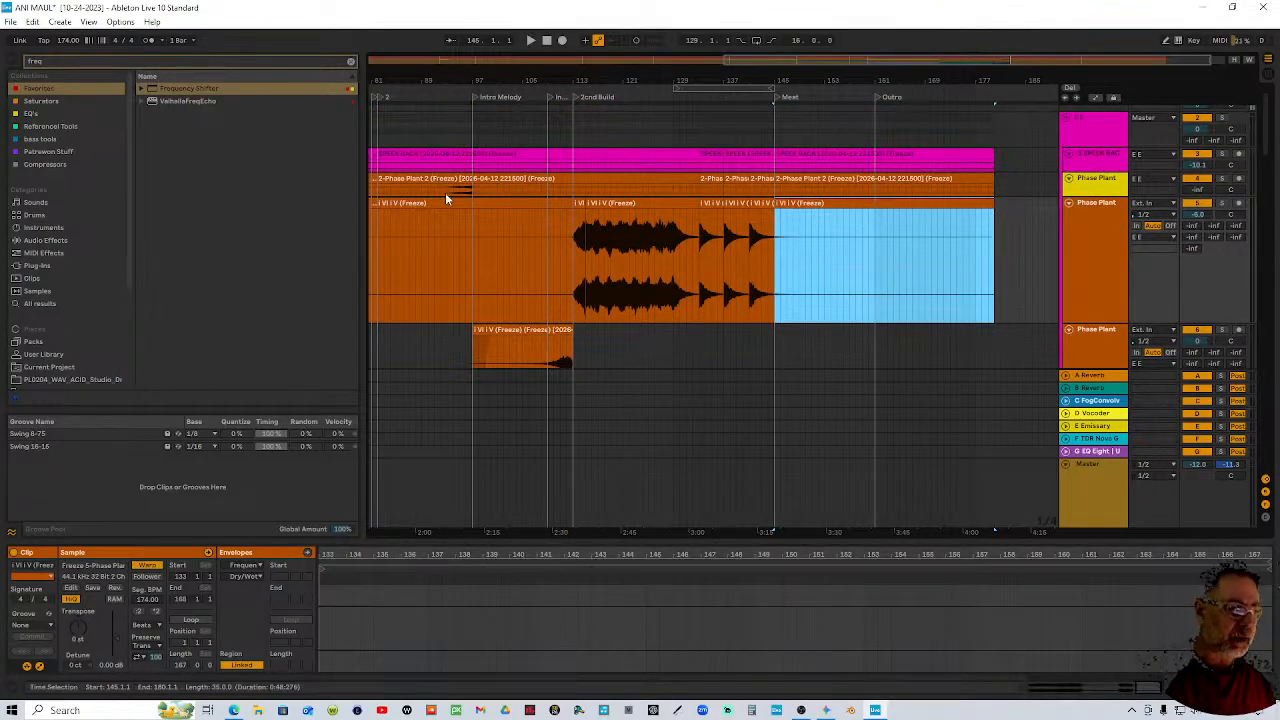
shift+click(417, 203)
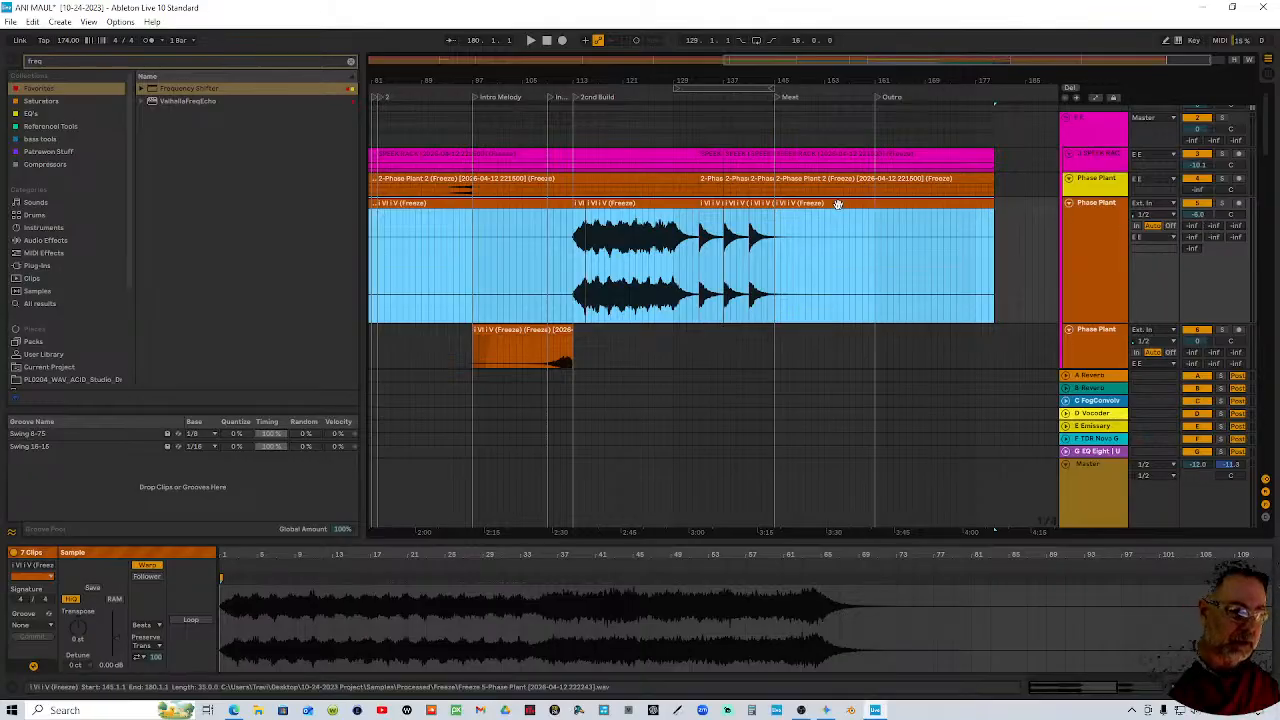
click(733, 204)
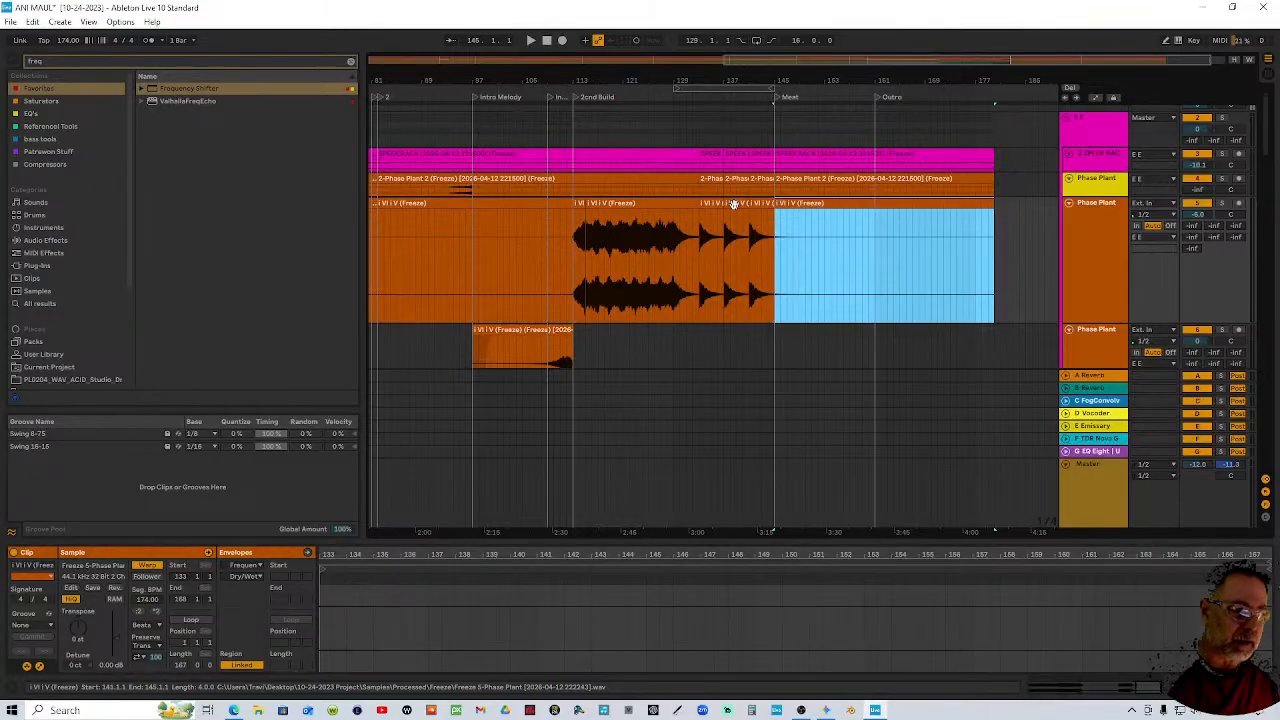
click(473, 204)
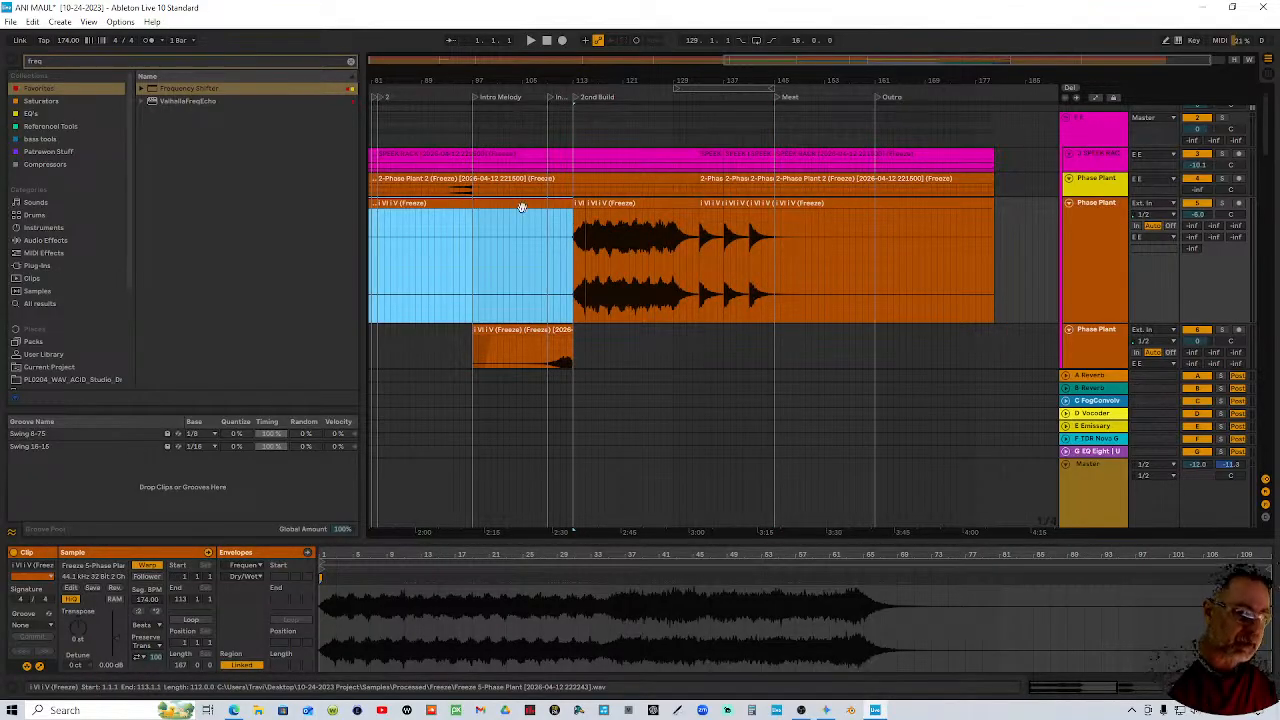
shift+click(840, 204)
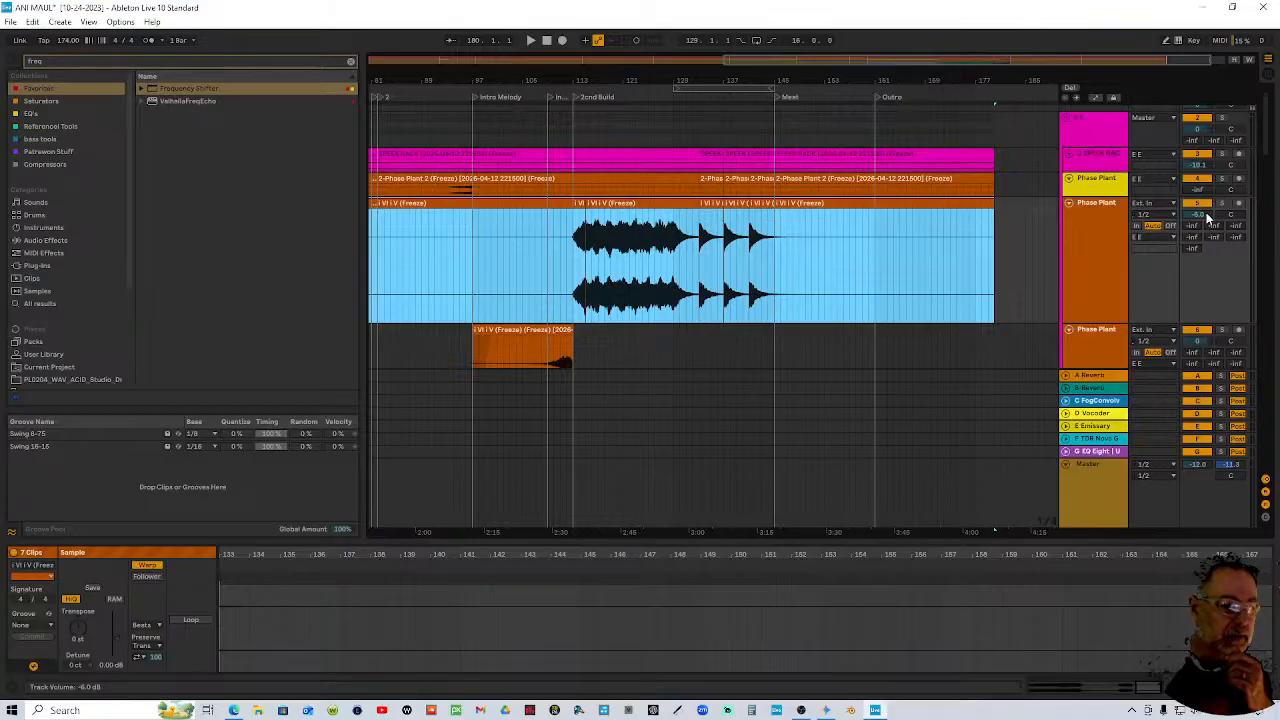
double_click(1206, 217)
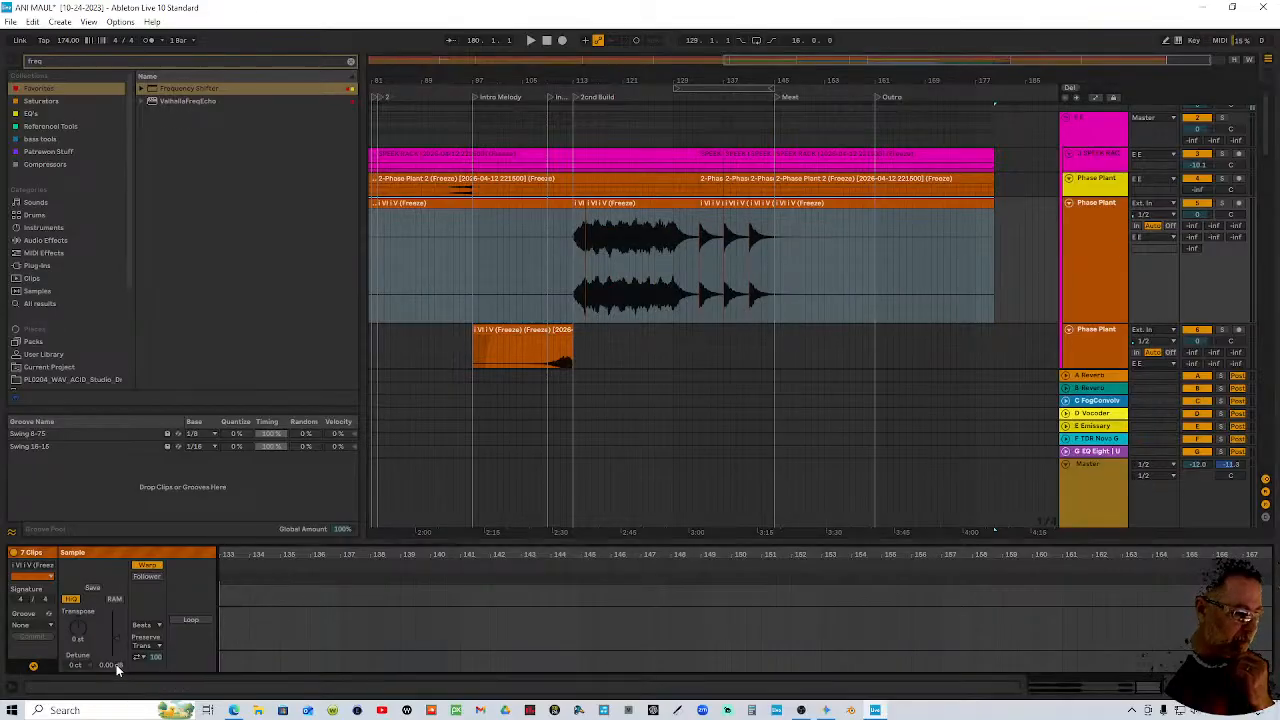
text(-)
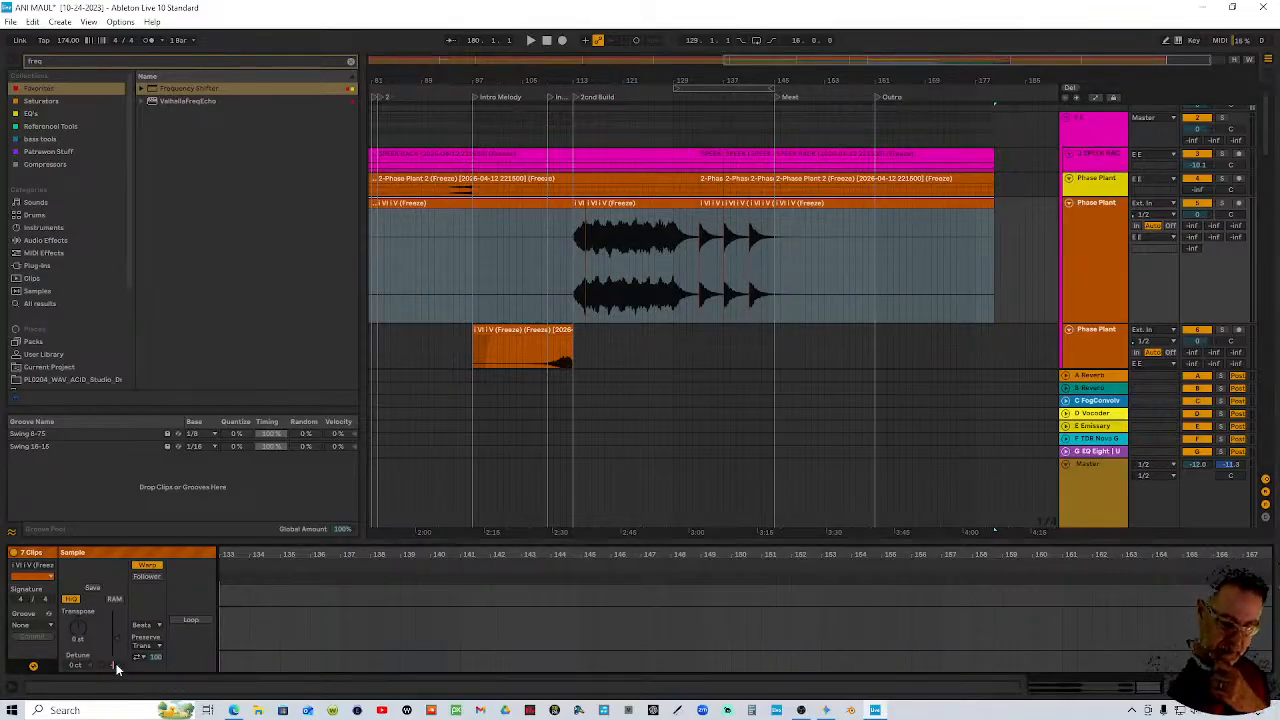
text(6)
key(Return)
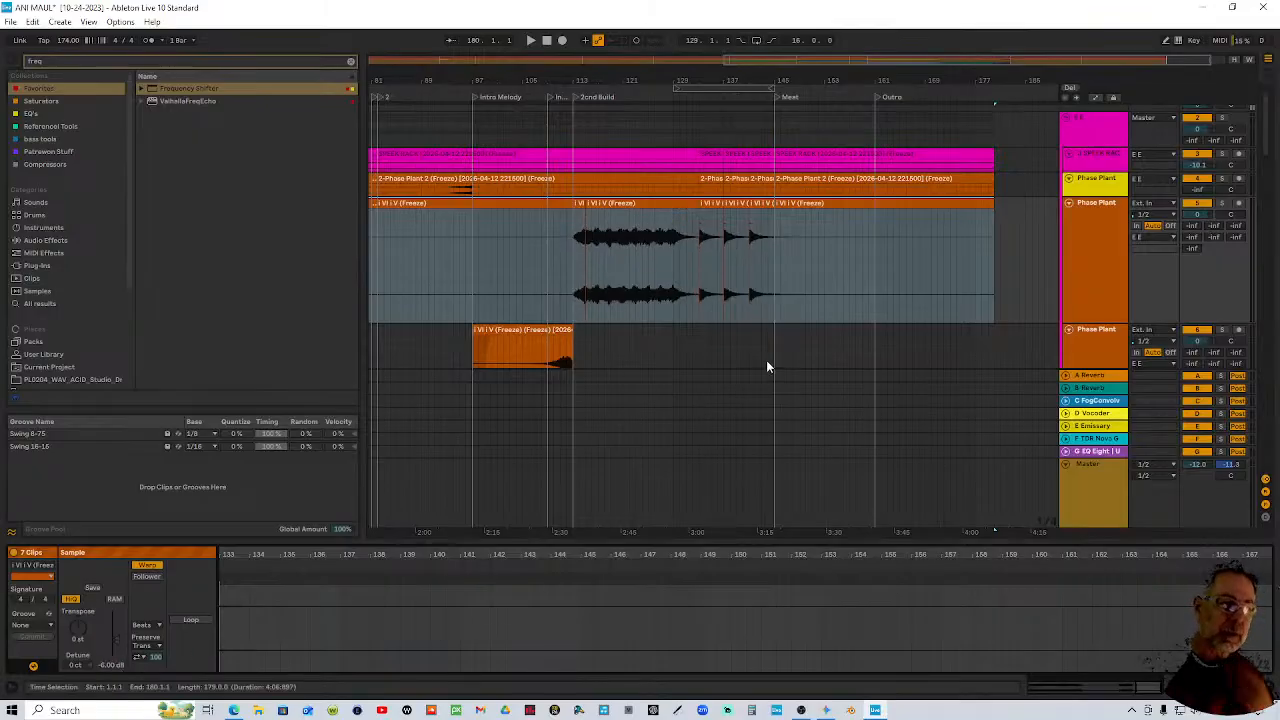
Enlarge Phase Plant track 4 and review the clips on Phase Plant tracks 5 and 6 across the whole arrangement
drag(605, 77, 605, 62)
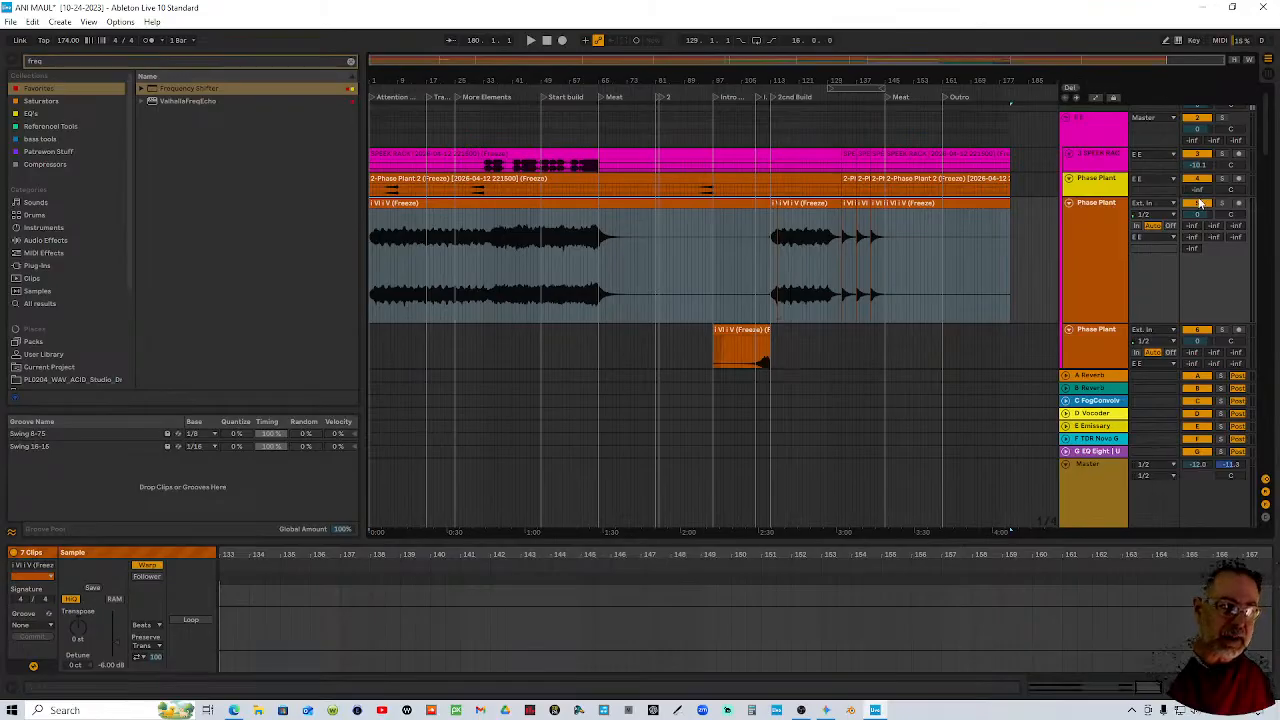
drag(1100, 202, 1107, 292)
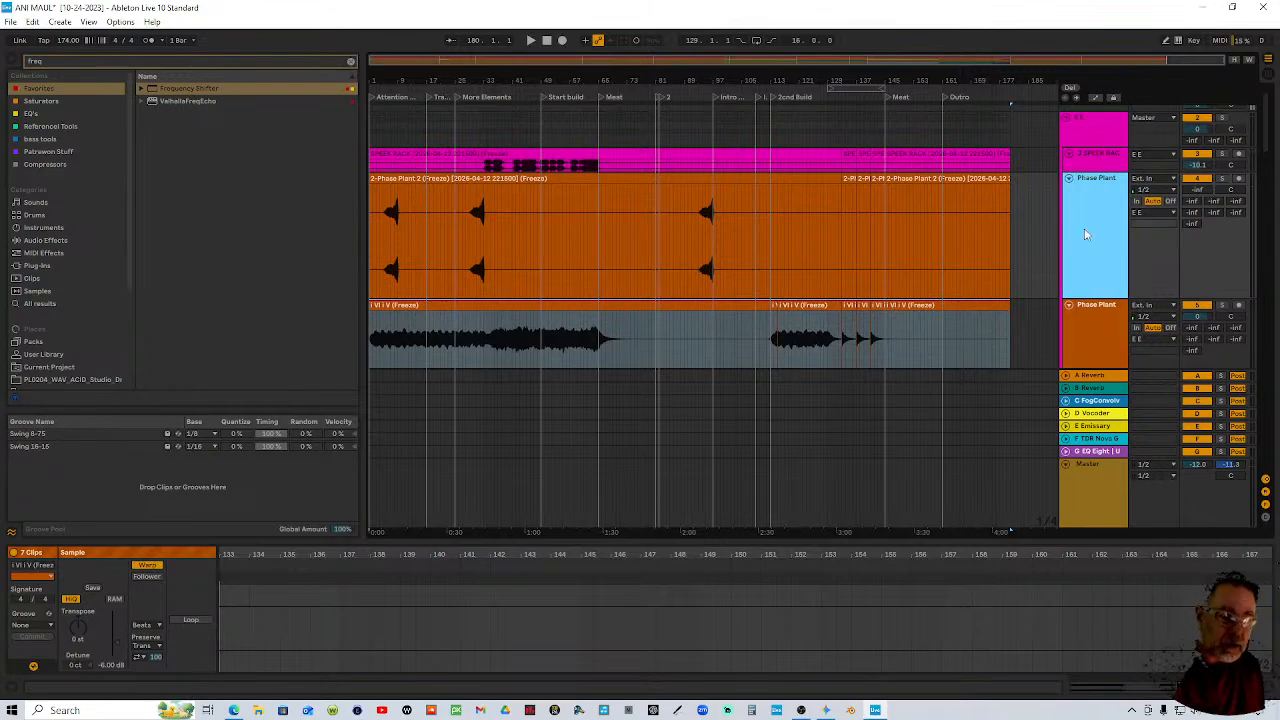
scroll(515, 277, down, 4)
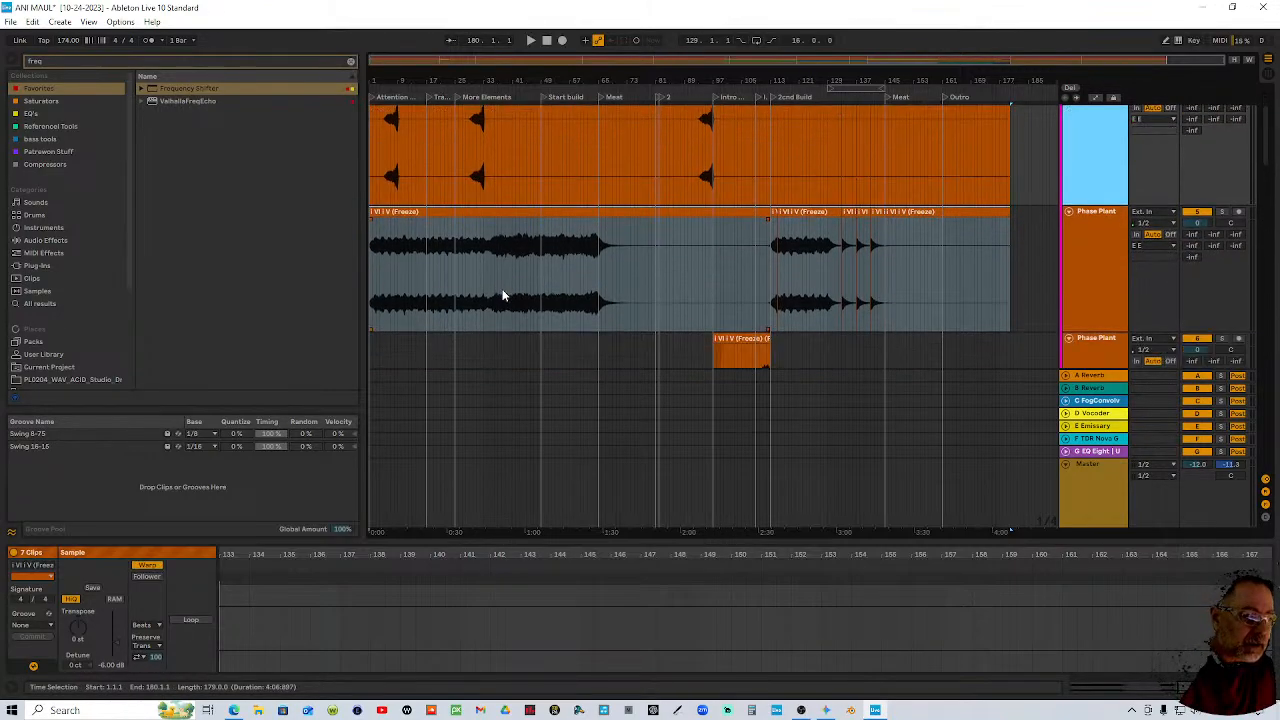
scroll(680, 283, up, 2)
scroll(744, 235, down, 2)
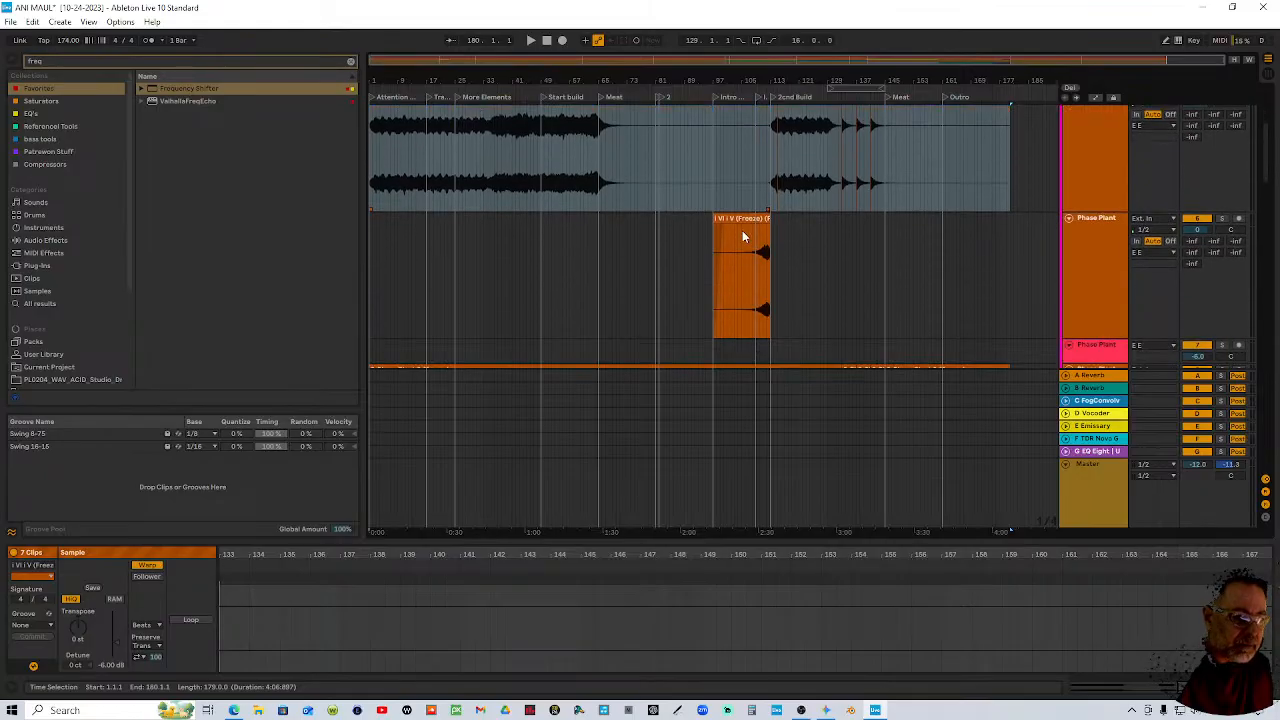
Delete all clips on the SPEEK RACK track from bar 133 to the end of the song
scroll(744, 235, up, 4)
scroll(744, 235, up, 1)
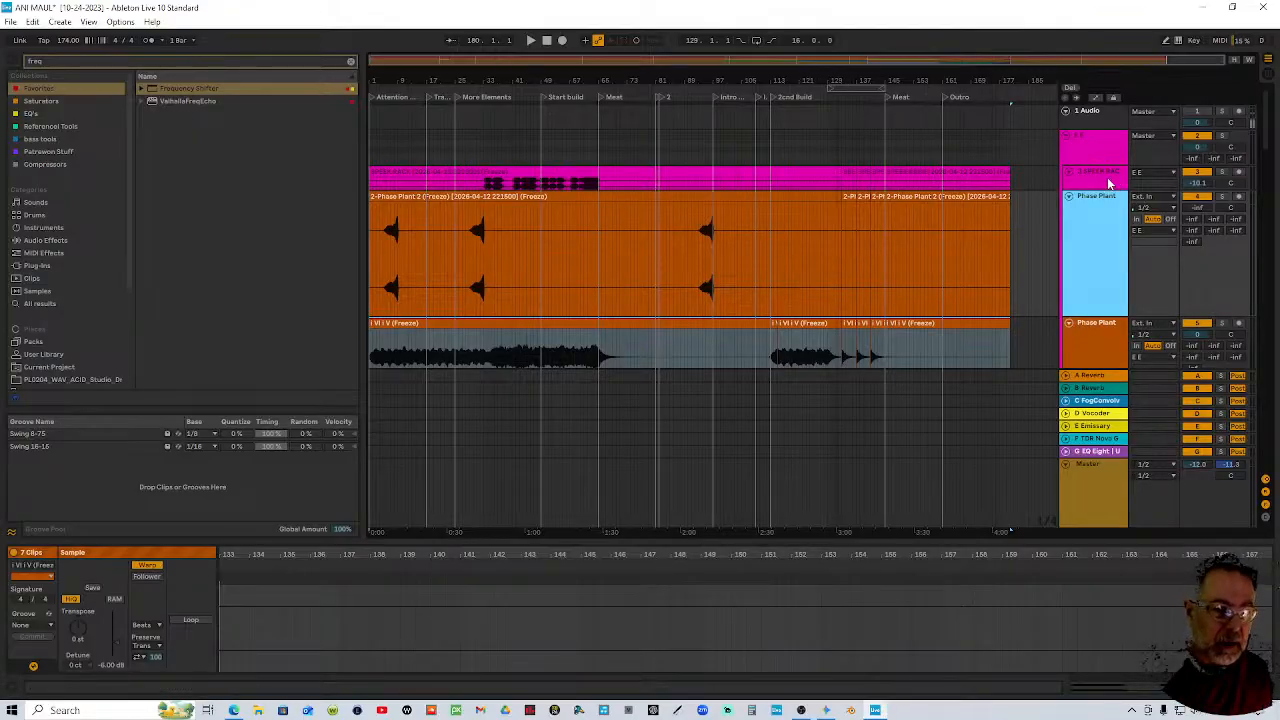
click(704, 172)
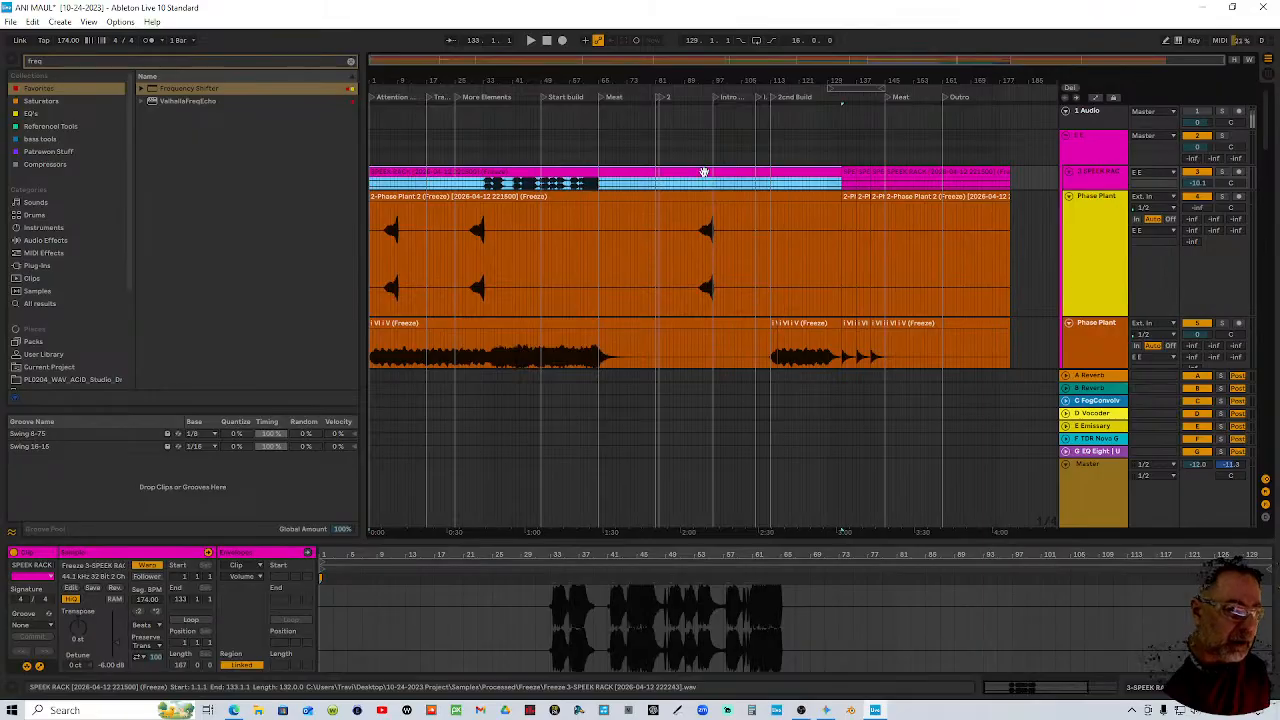
click(845, 172)
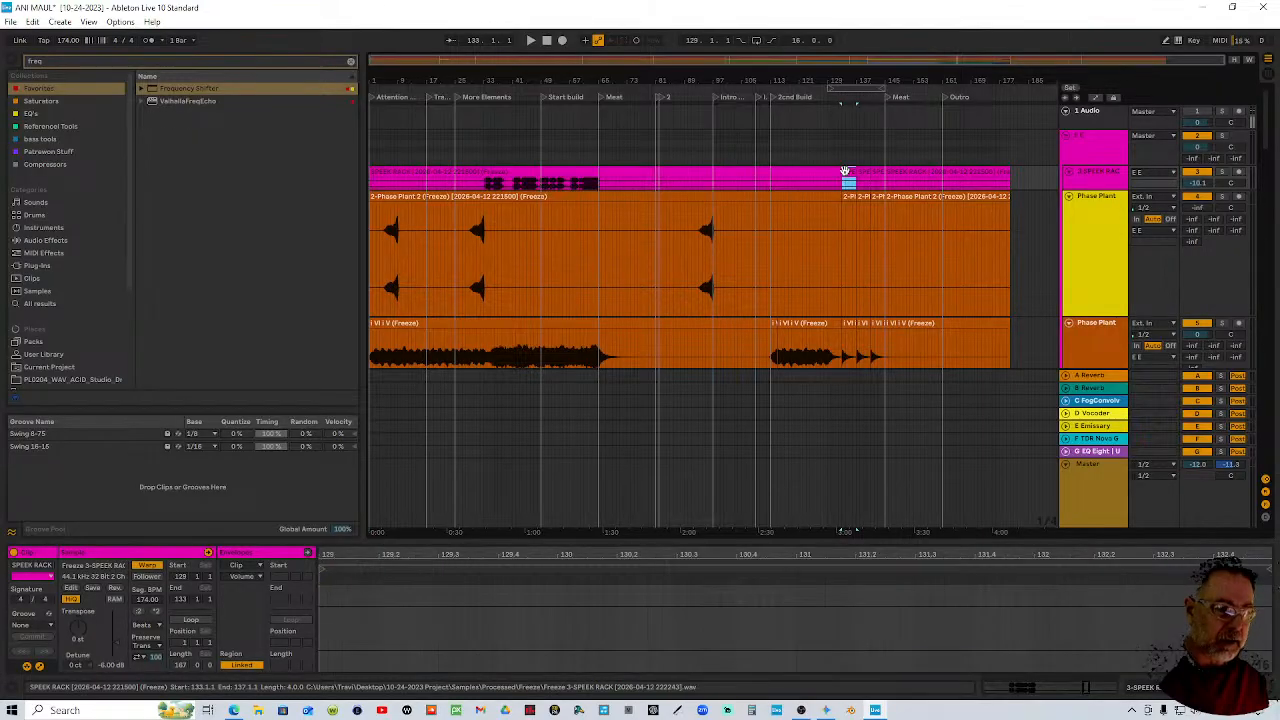
click(945, 172)
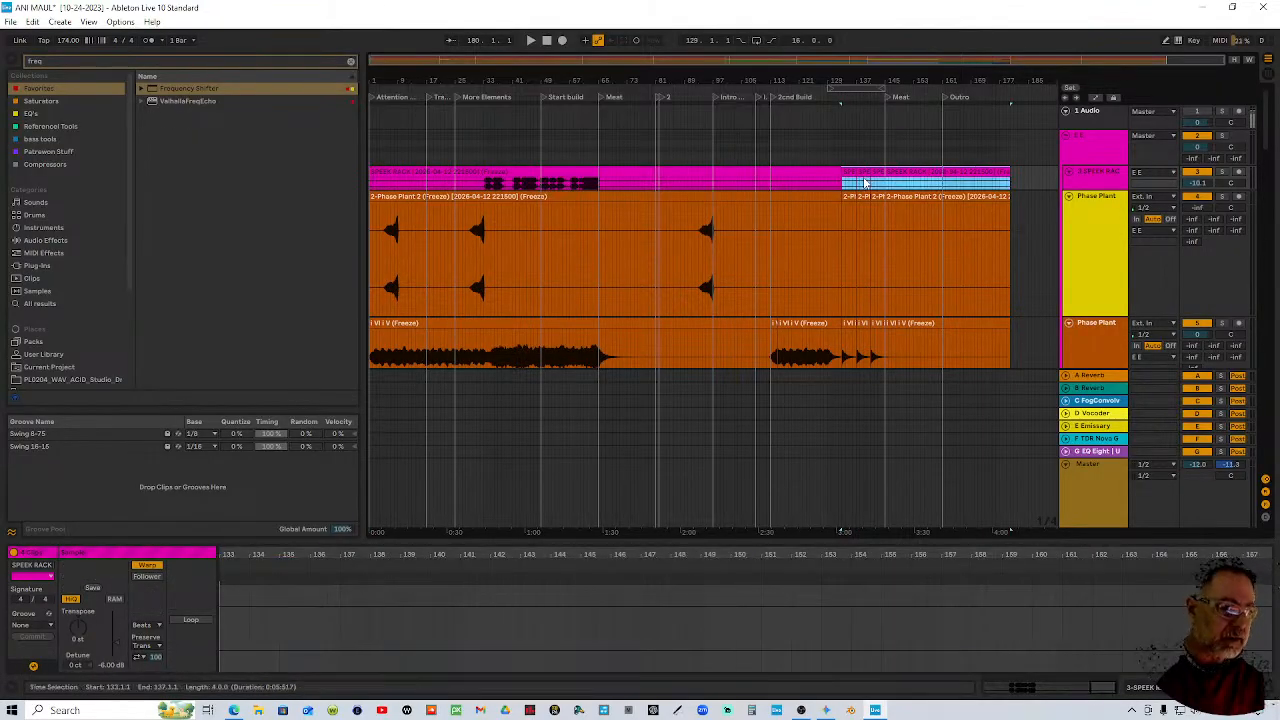
Reset the SPEEK RACK track's volume to 0 dB and set the gain of its remaining clip to -16 dB
click(787, 175)
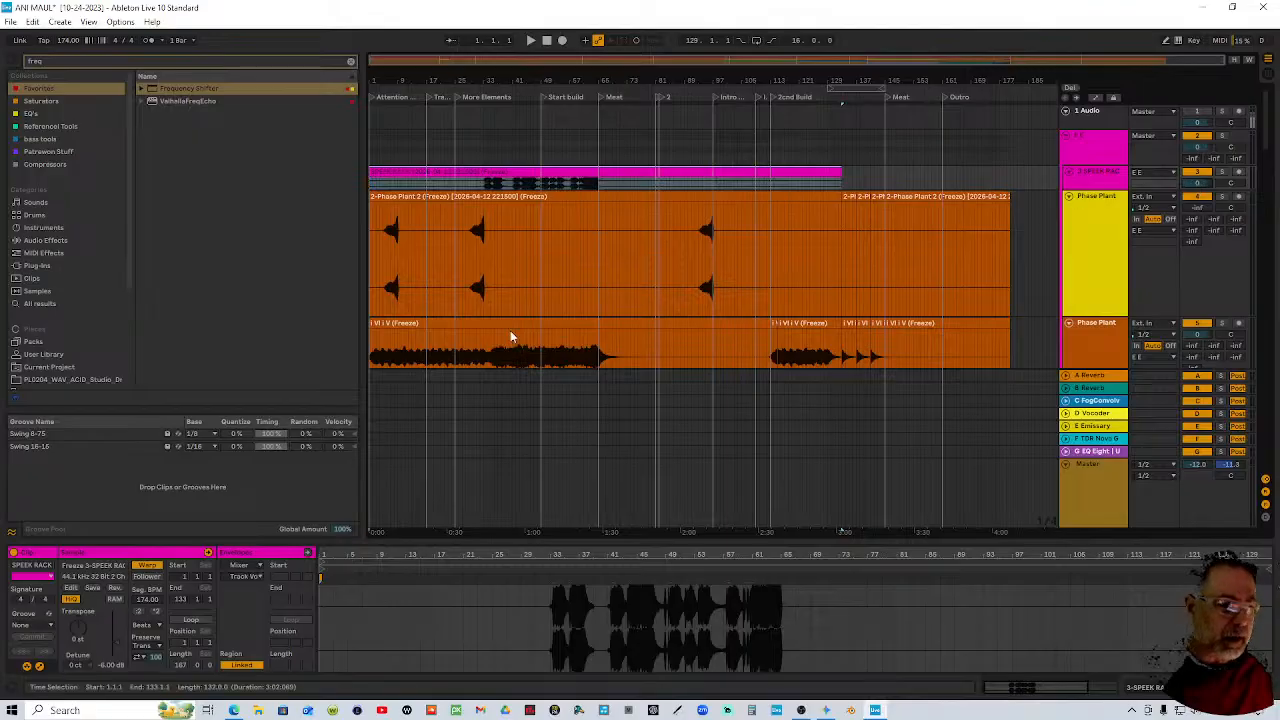
click(107, 670)
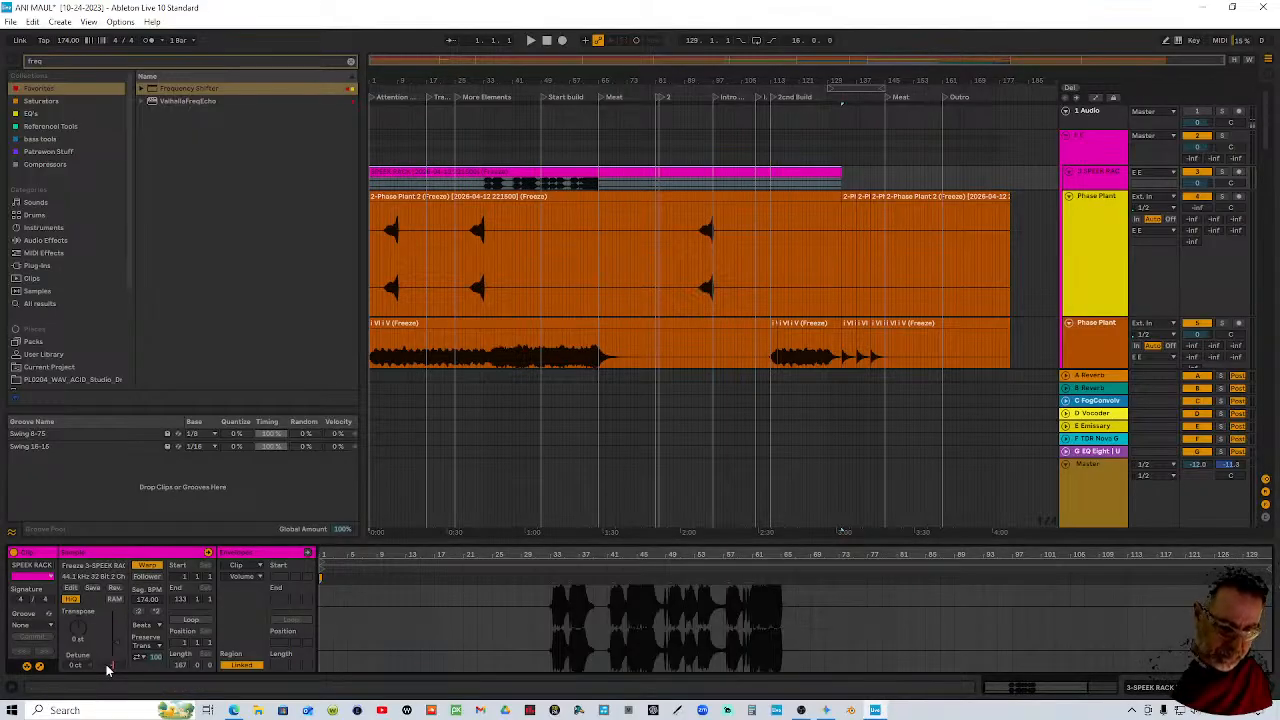
Review the clips and volumes of all tracks in the arrangement, check the faders in the session mixer and select Phase Plant track 7
scroll(107, 670, down, 5)
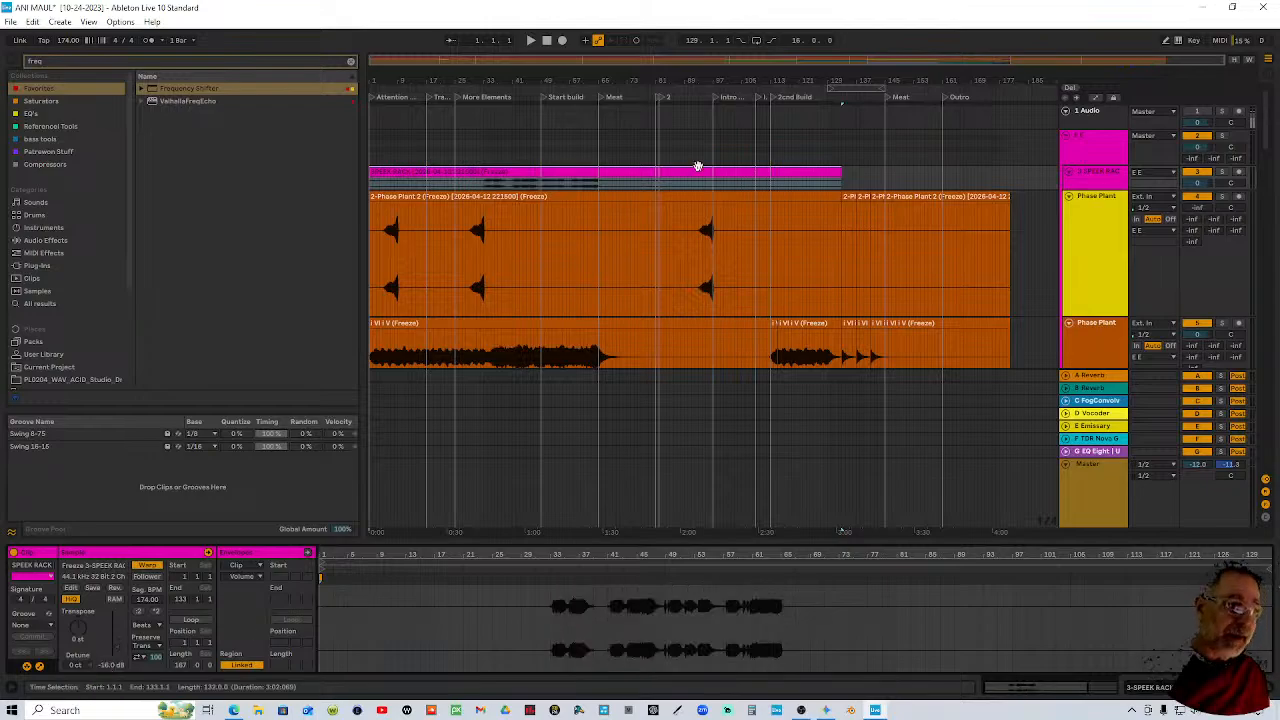
scroll(858, 172, down, 8)
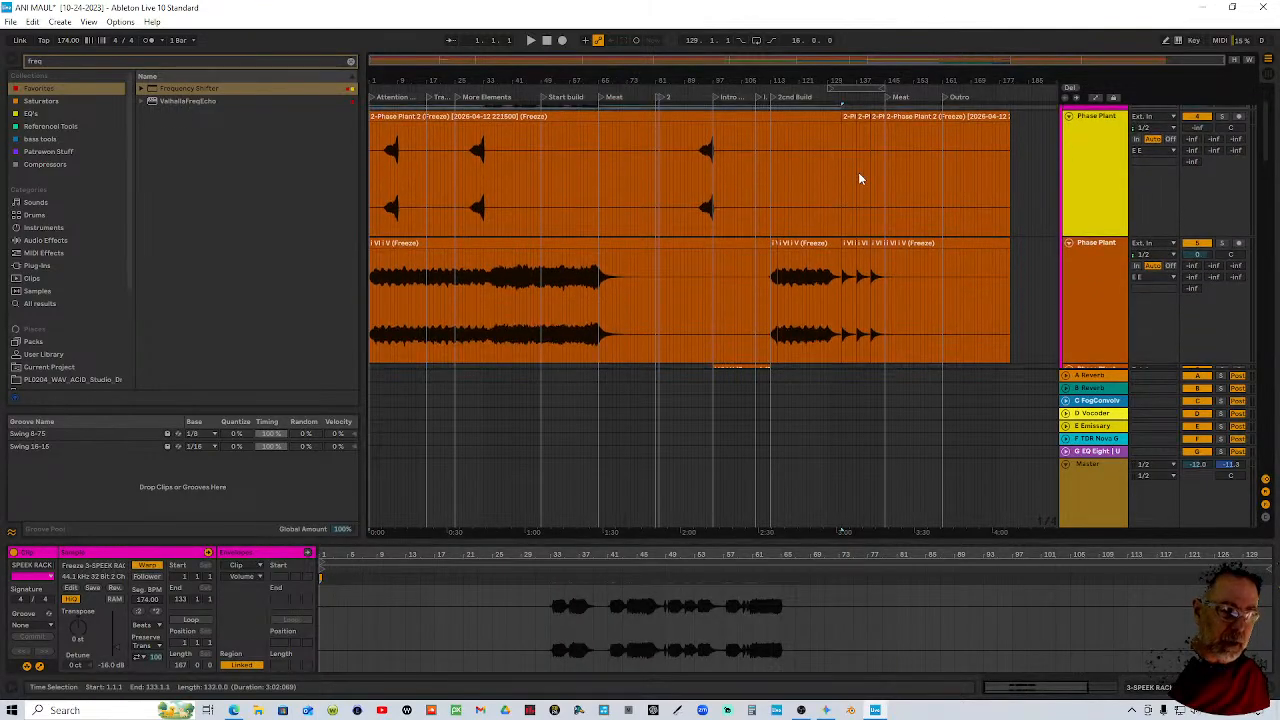
scroll(980, 293, down, 10)
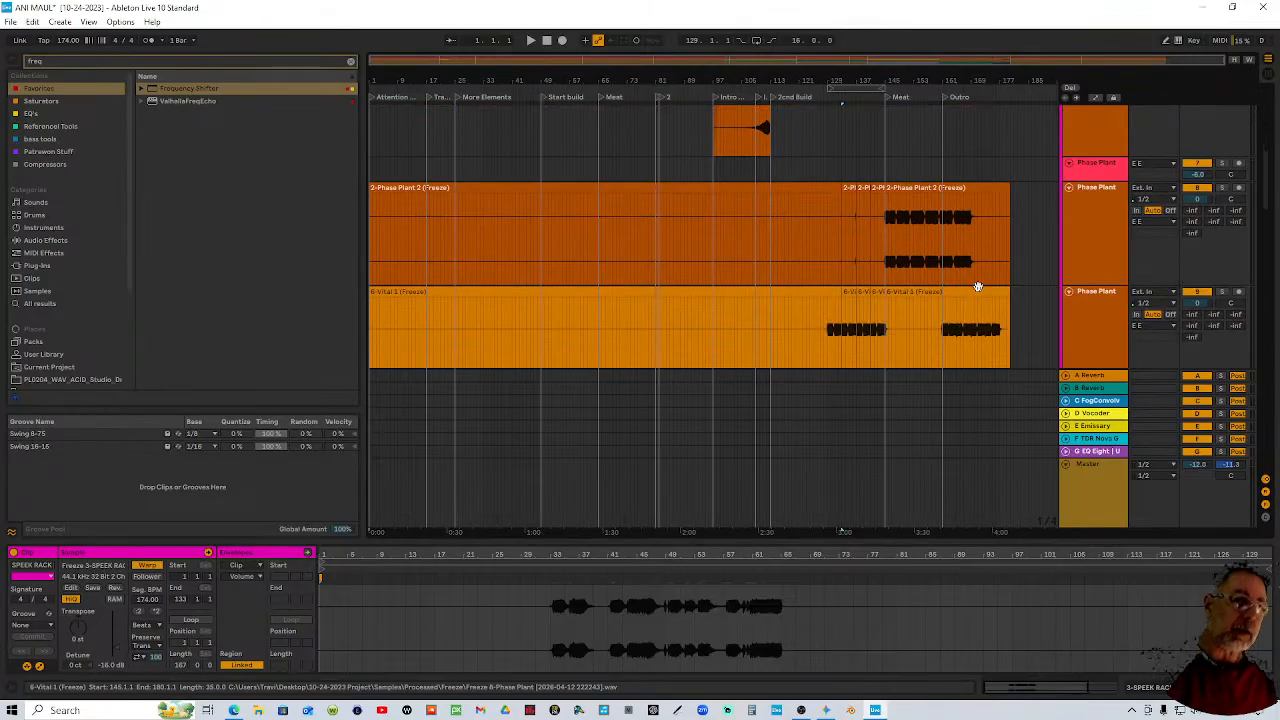
scroll(979, 296, down, 8)
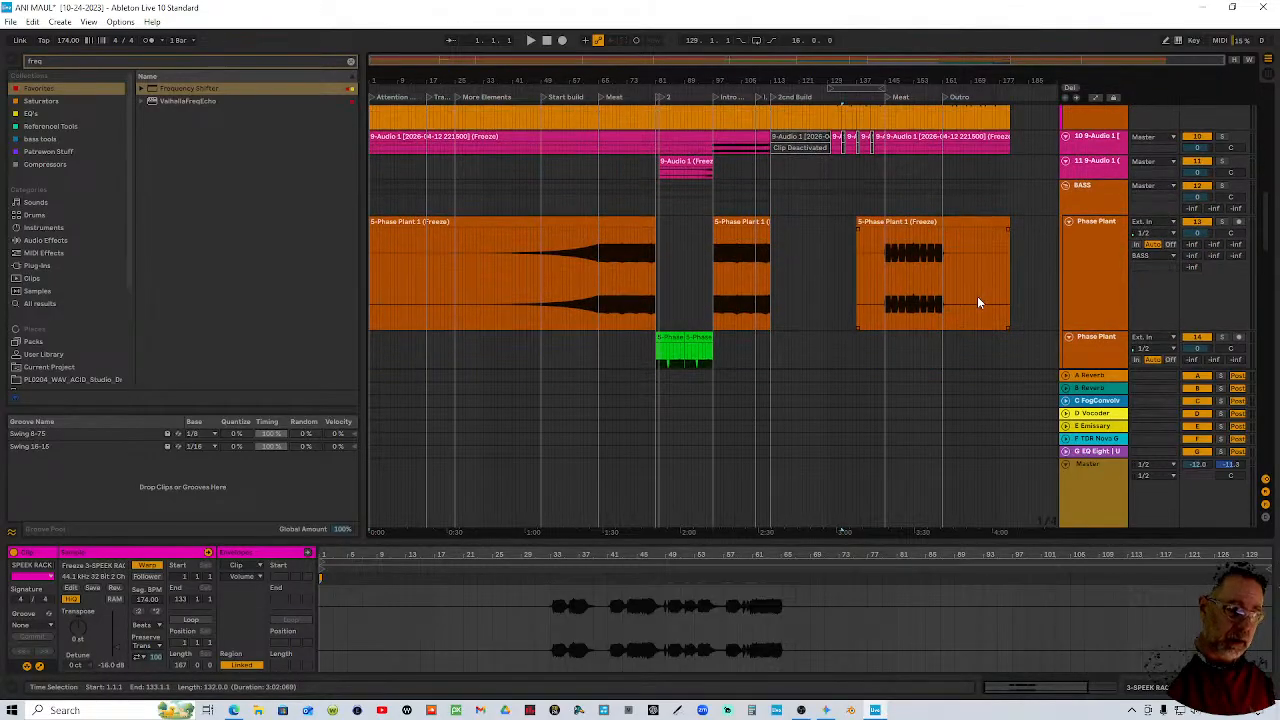
scroll(576, 290, down, 8)
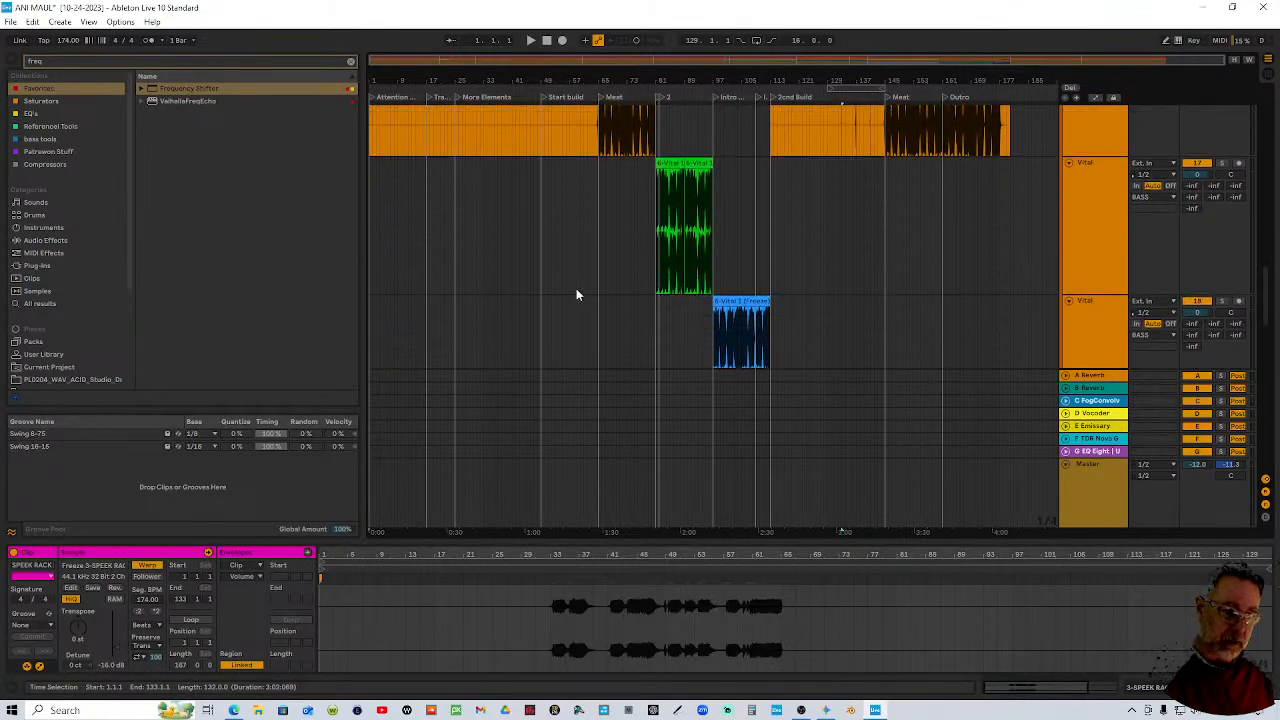
scroll(539, 317, down, 2)
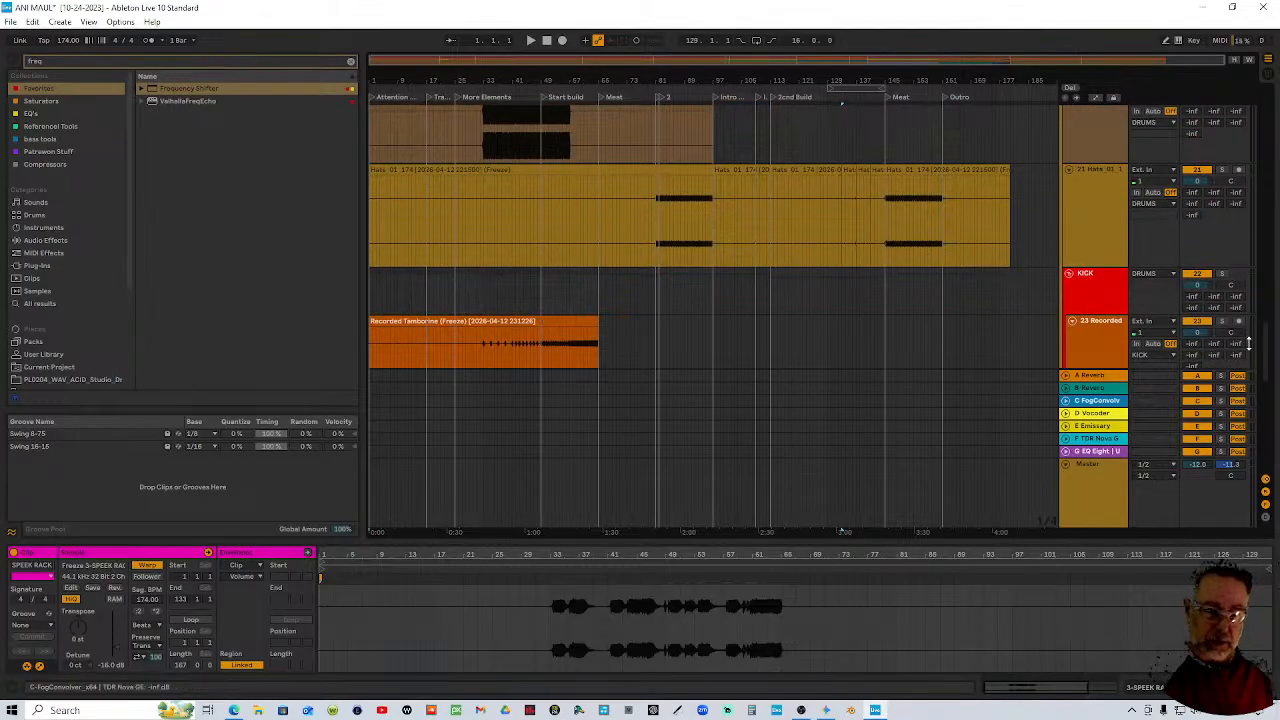
drag(1268, 355, 1267, 428)
key(Tab)
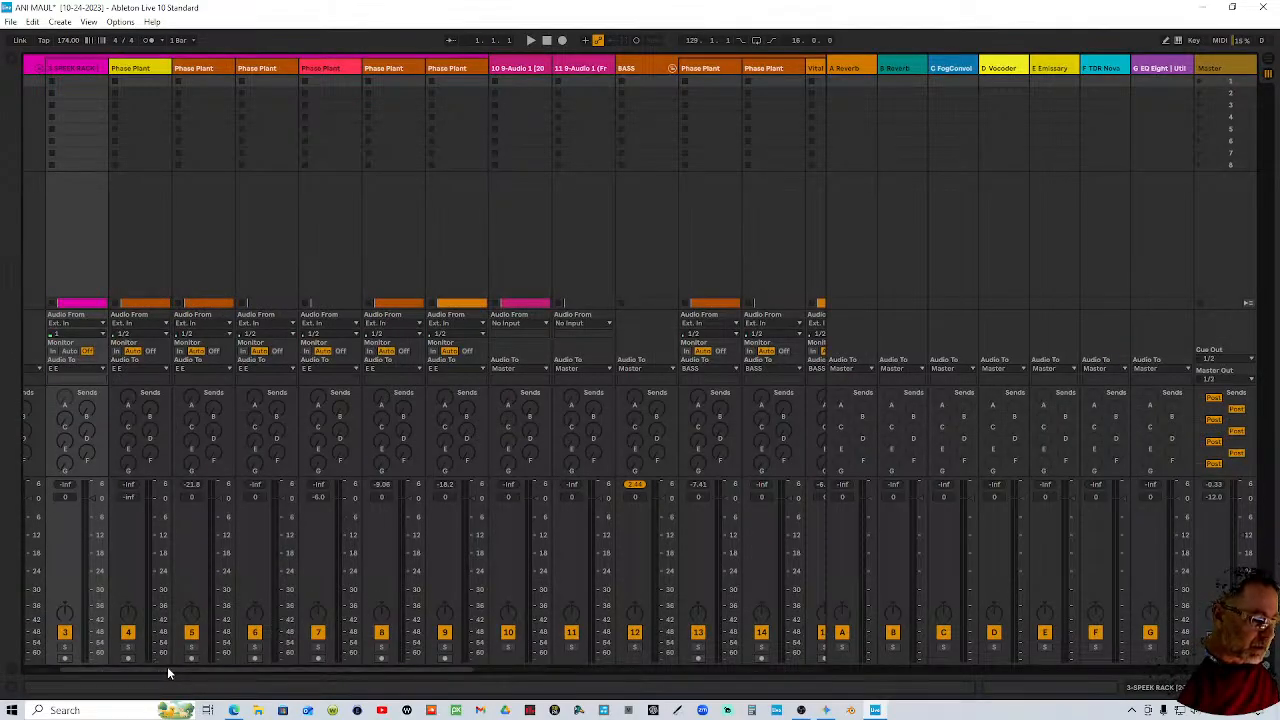
drag(166, 668, 206, 671)
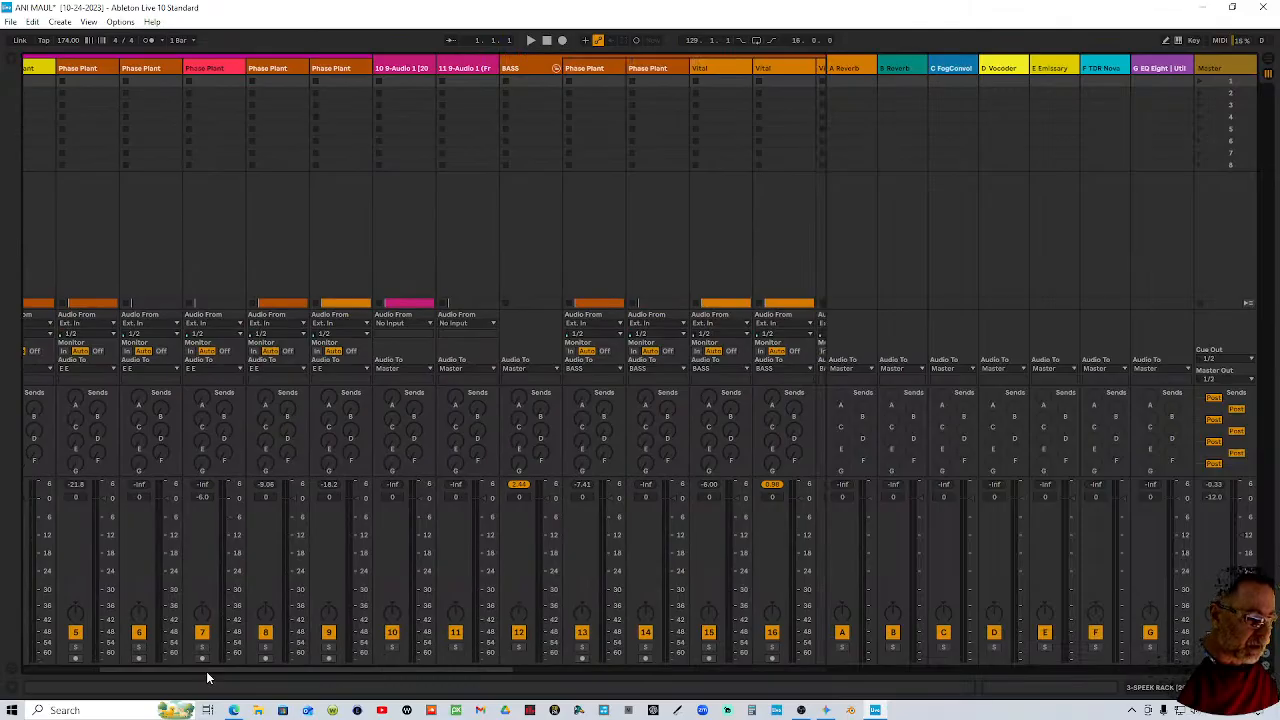
click(233, 79)
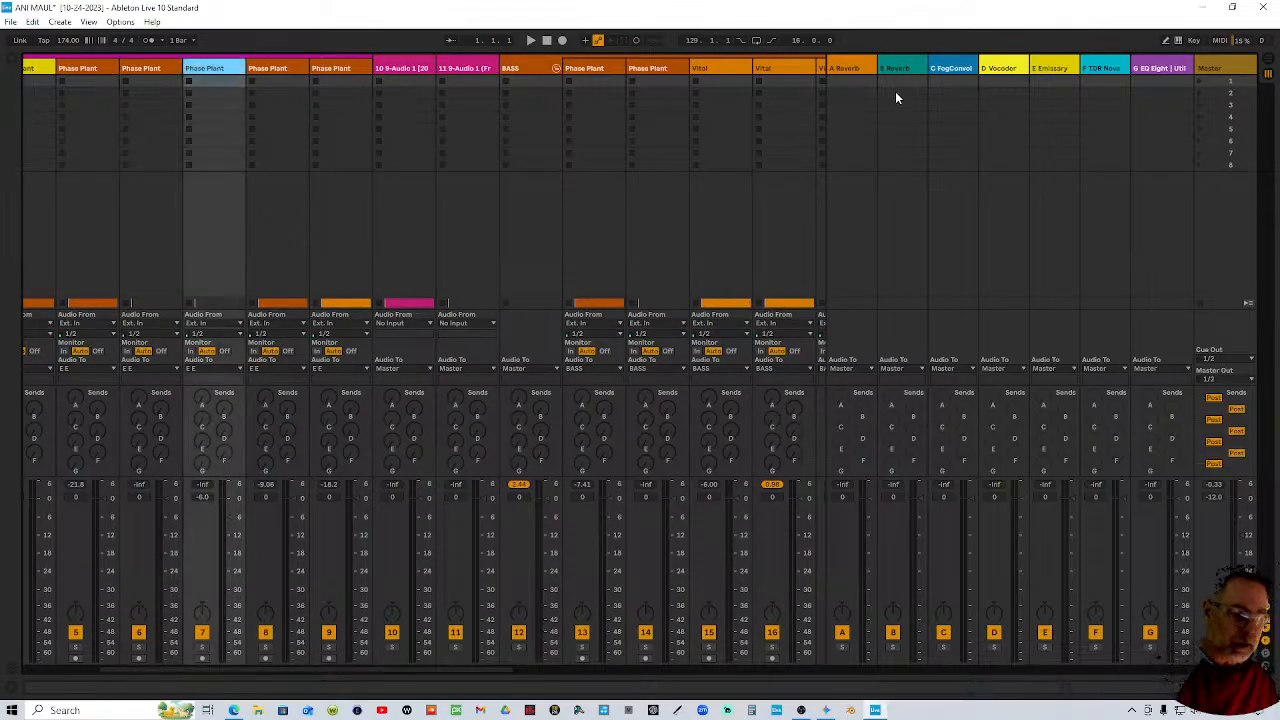
key(Tab)
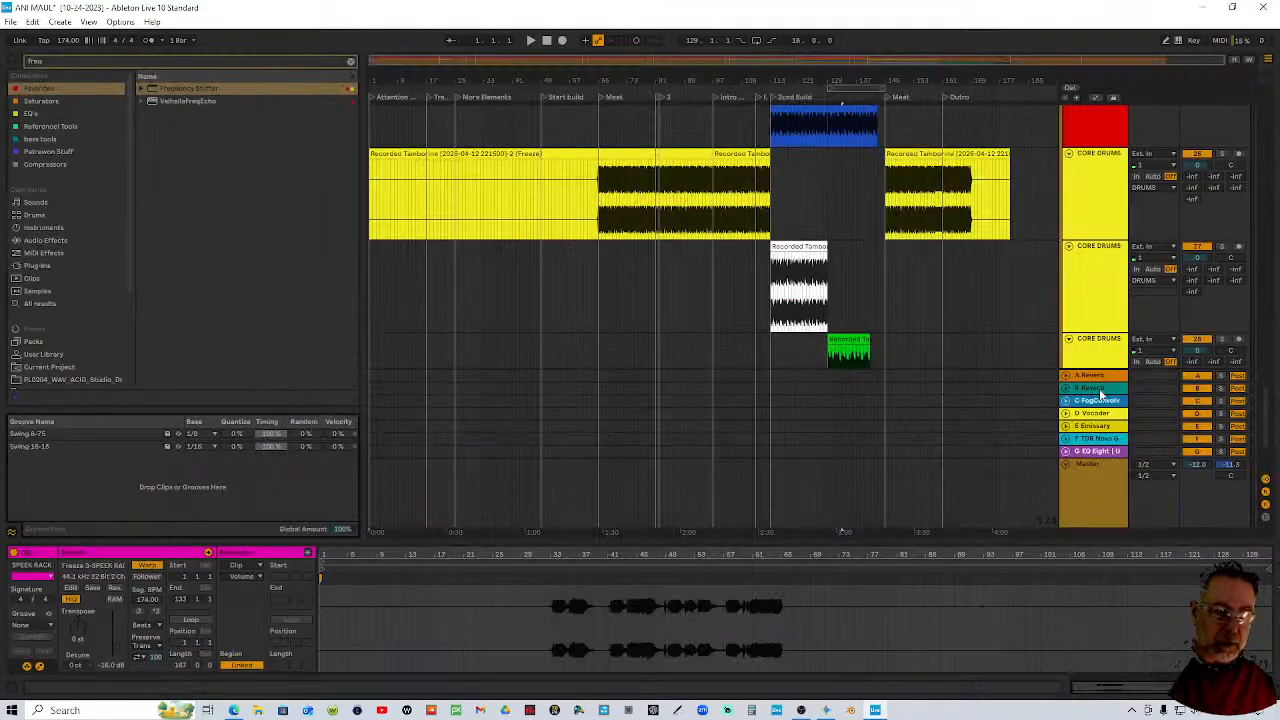
Recheck the drum and kick tracks in the arrangement and the track faders in the session mixer
scroll(1115, 286, up, 8)
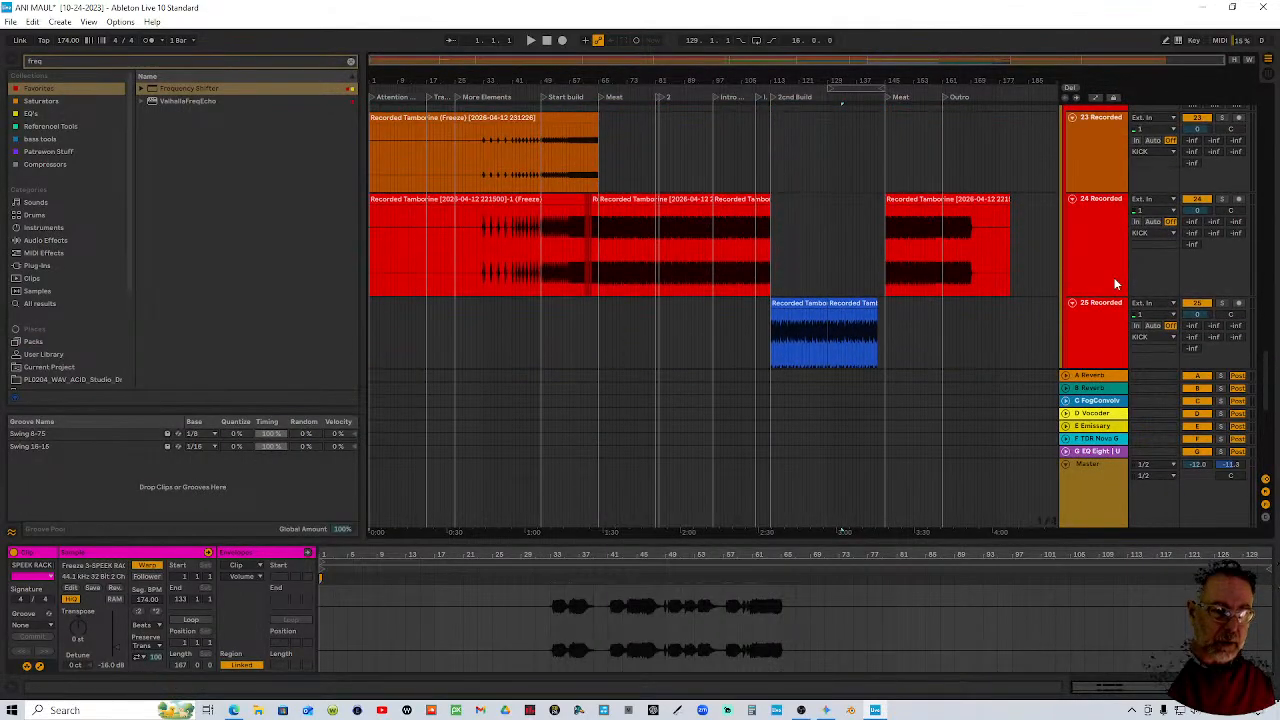
scroll(1115, 284, up, 5)
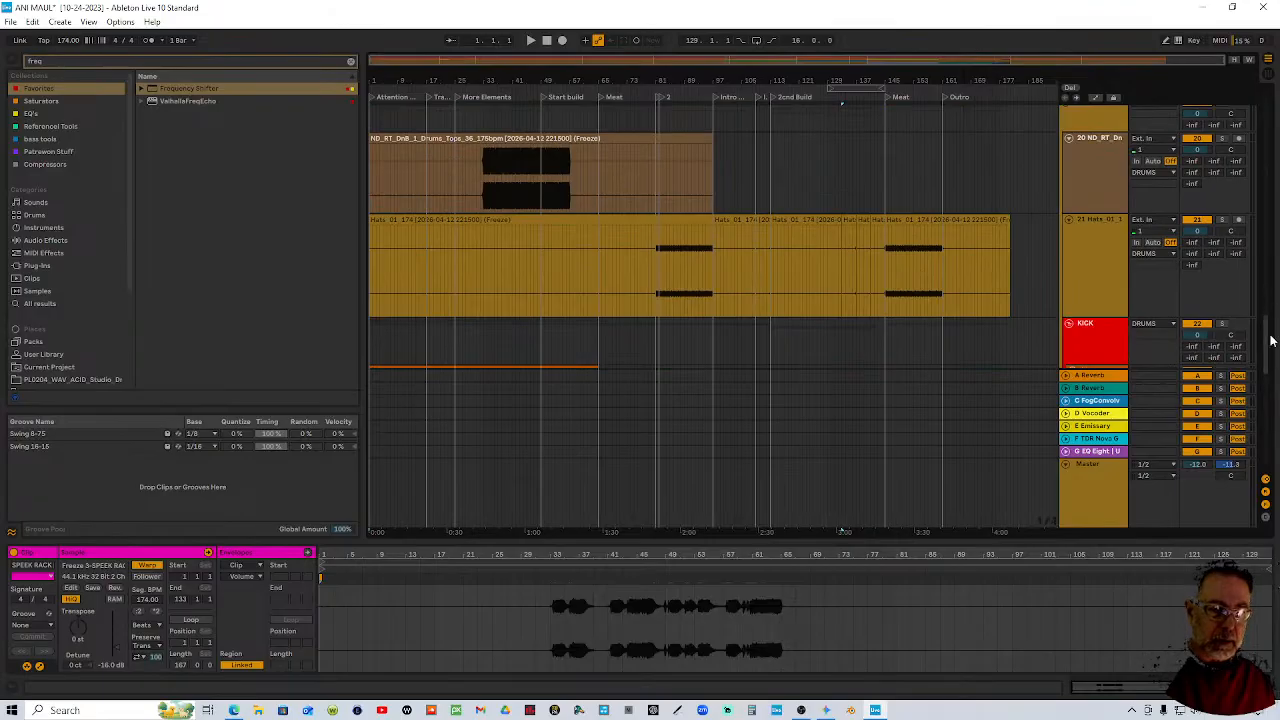
drag(1270, 341, 1277, 430)
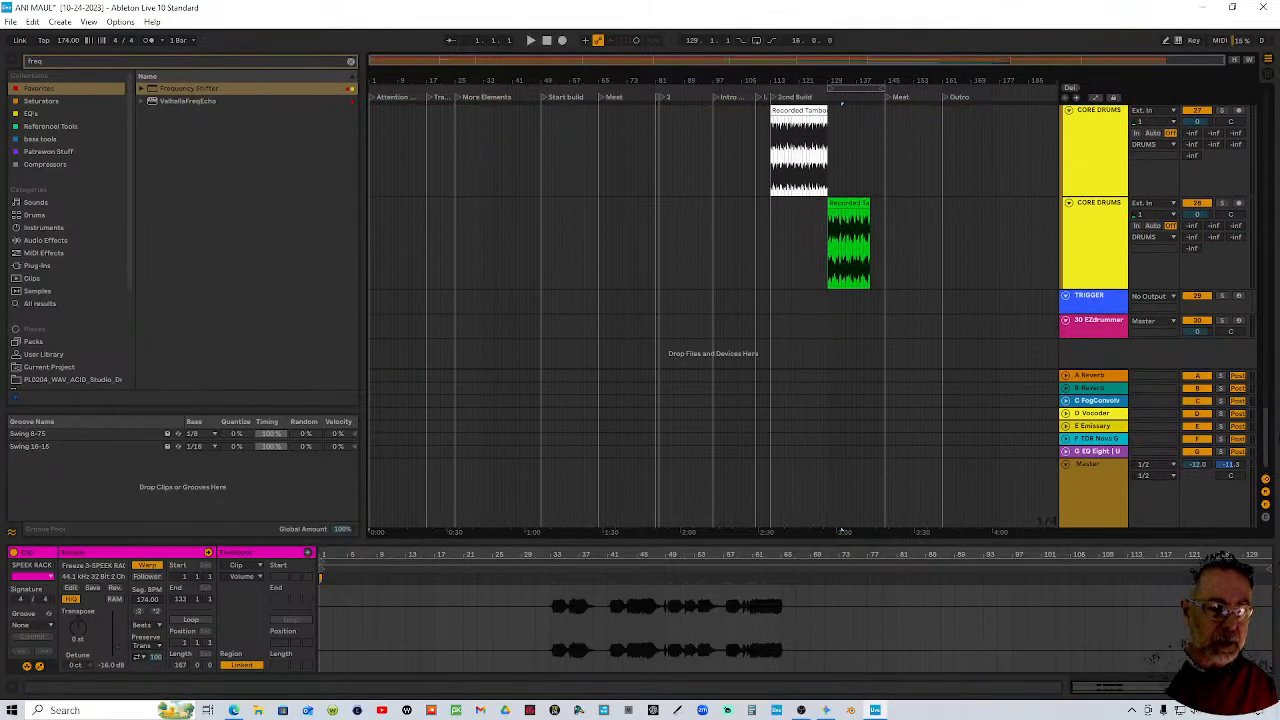
scroll(841, 103, up, 6)
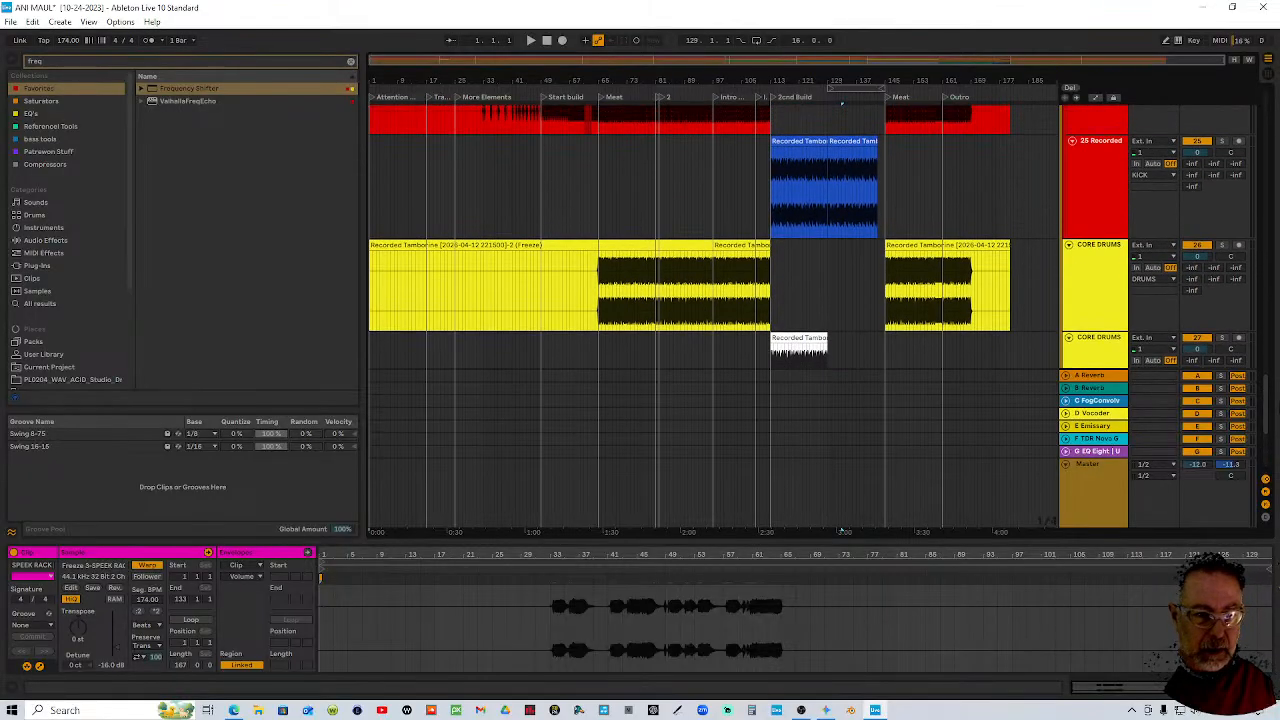
key(Tab)
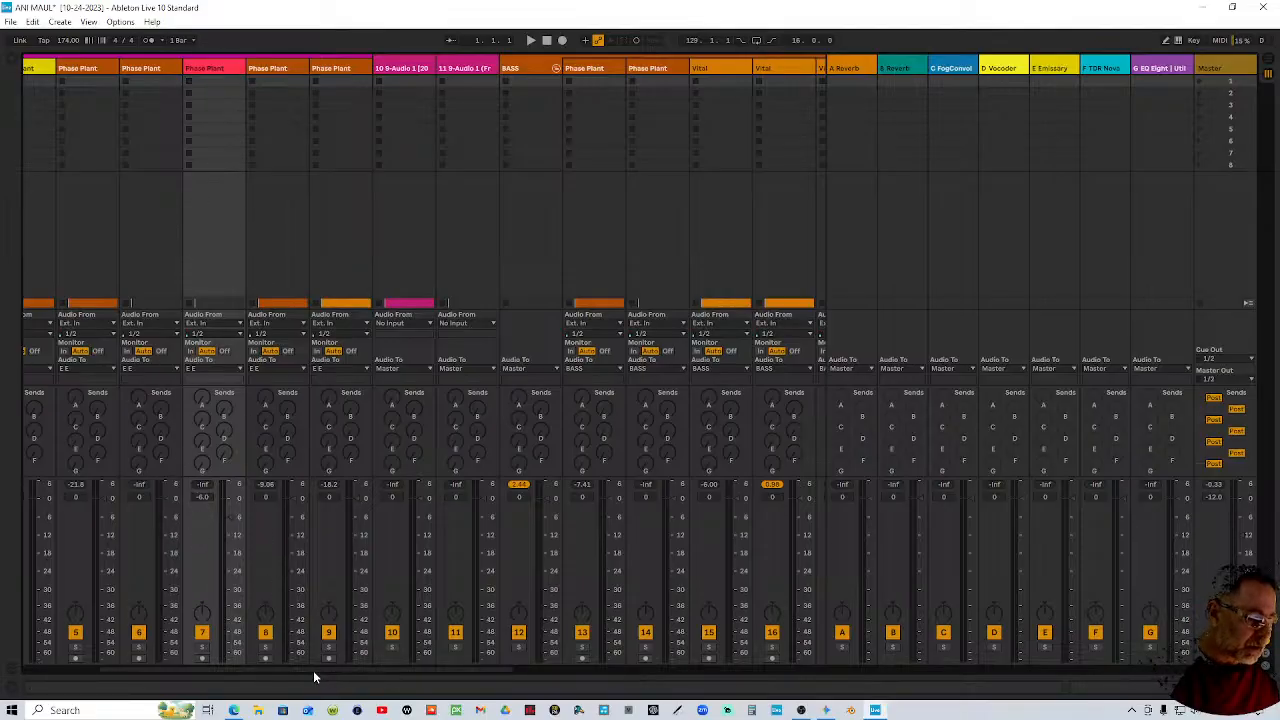
mouse_move(313, 670)
mouse_down()
mouse_move(222, 669)
mouse_move(380, 680)
mouse_move(323, 680)
mouse_up()
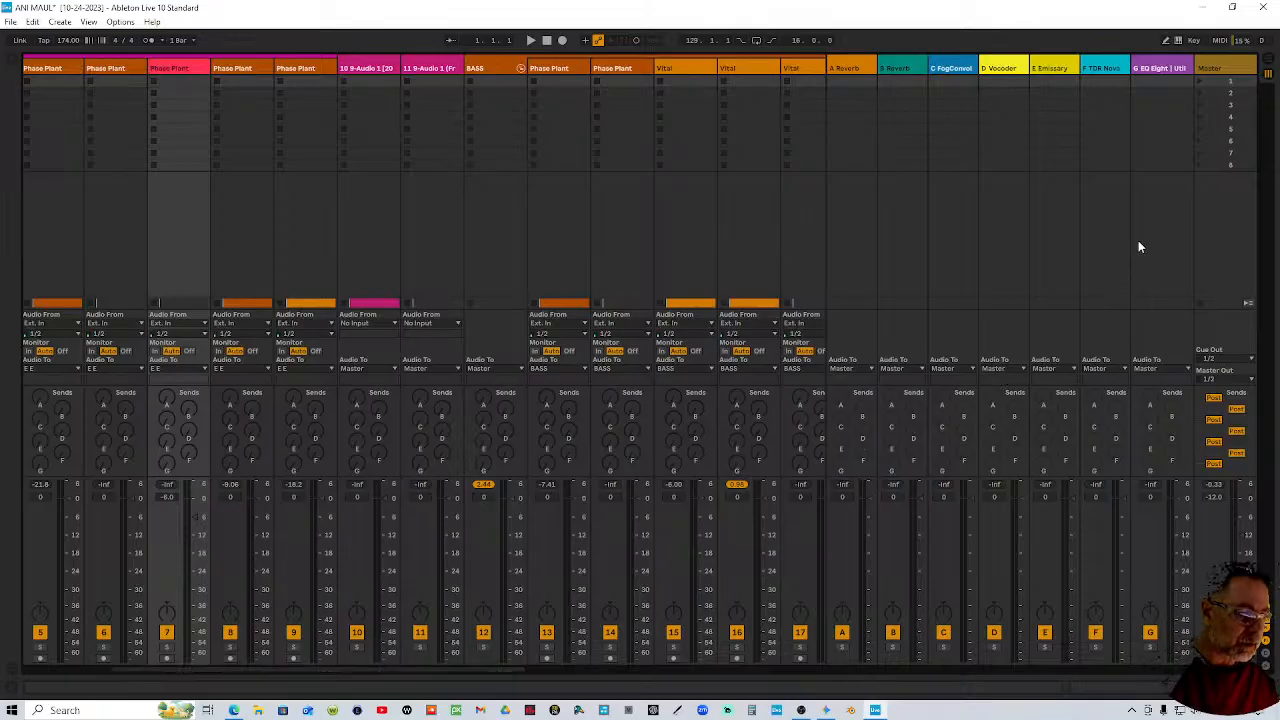
click(1265, 68)
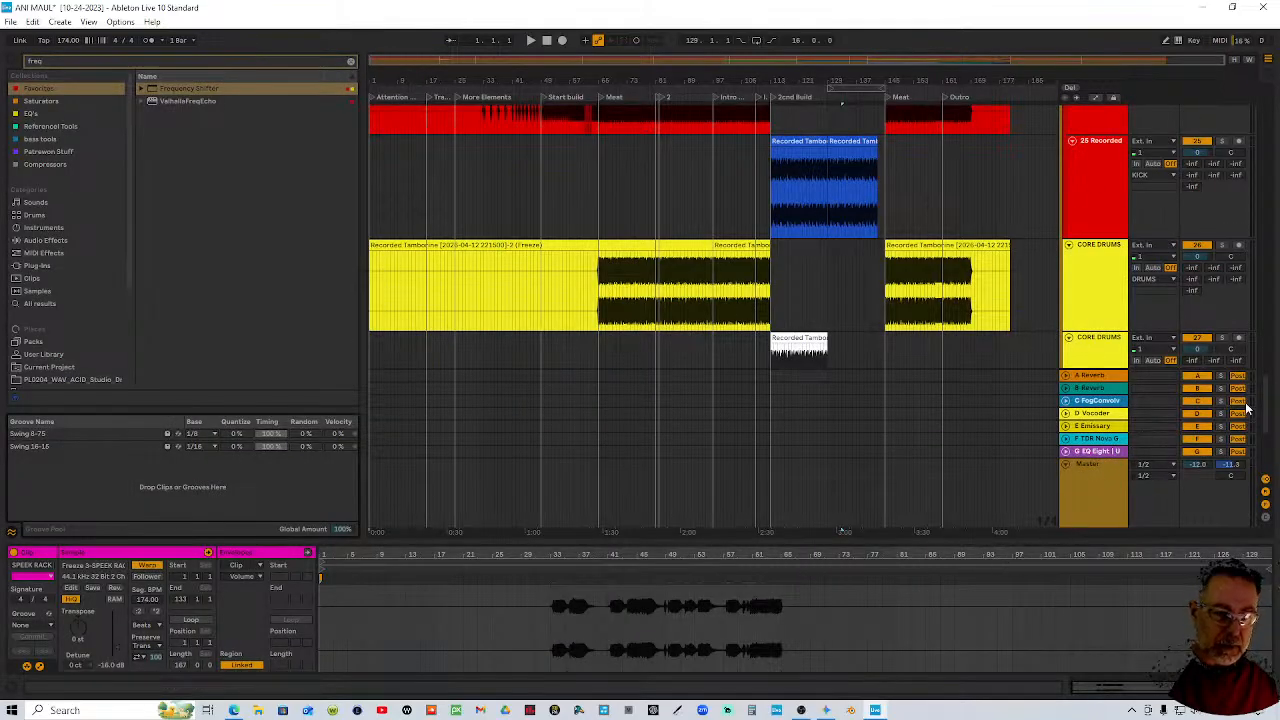
Enlarge Phase Plant track 7 in the arrangement and reset its volume to 0 dB
drag(1264, 395, 1273, 168)
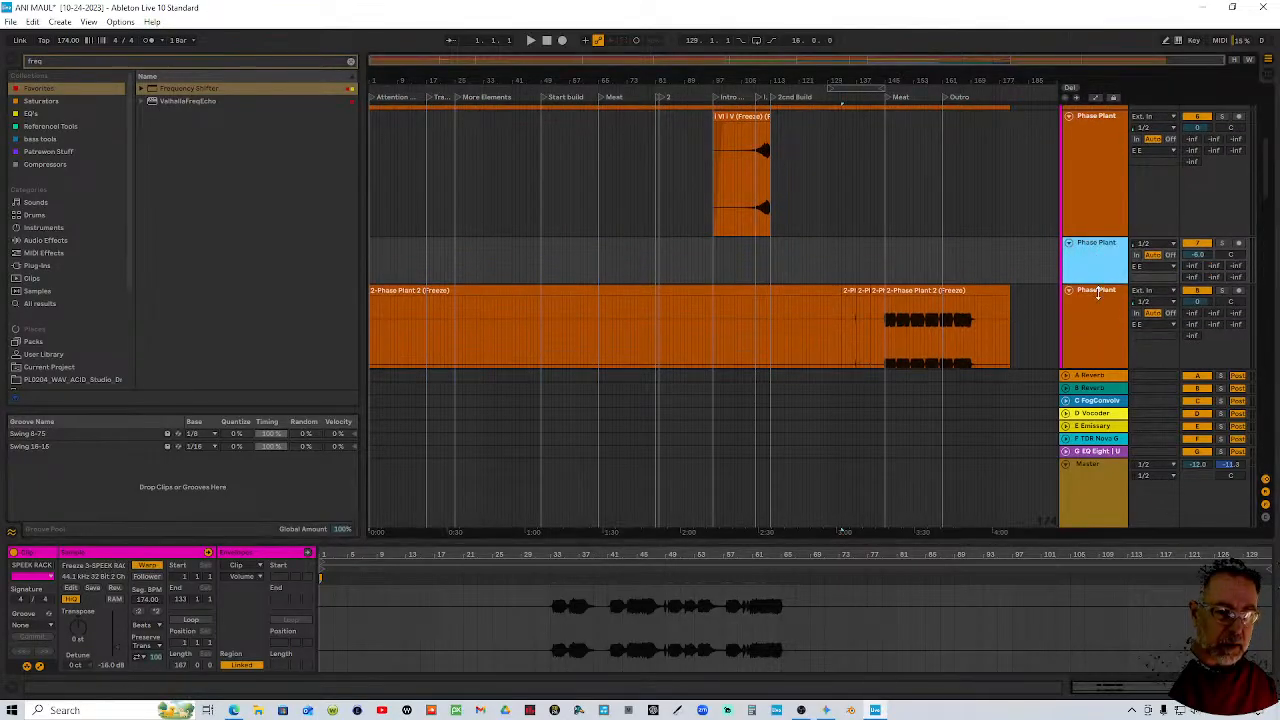
drag(1097, 258, 1097, 318)
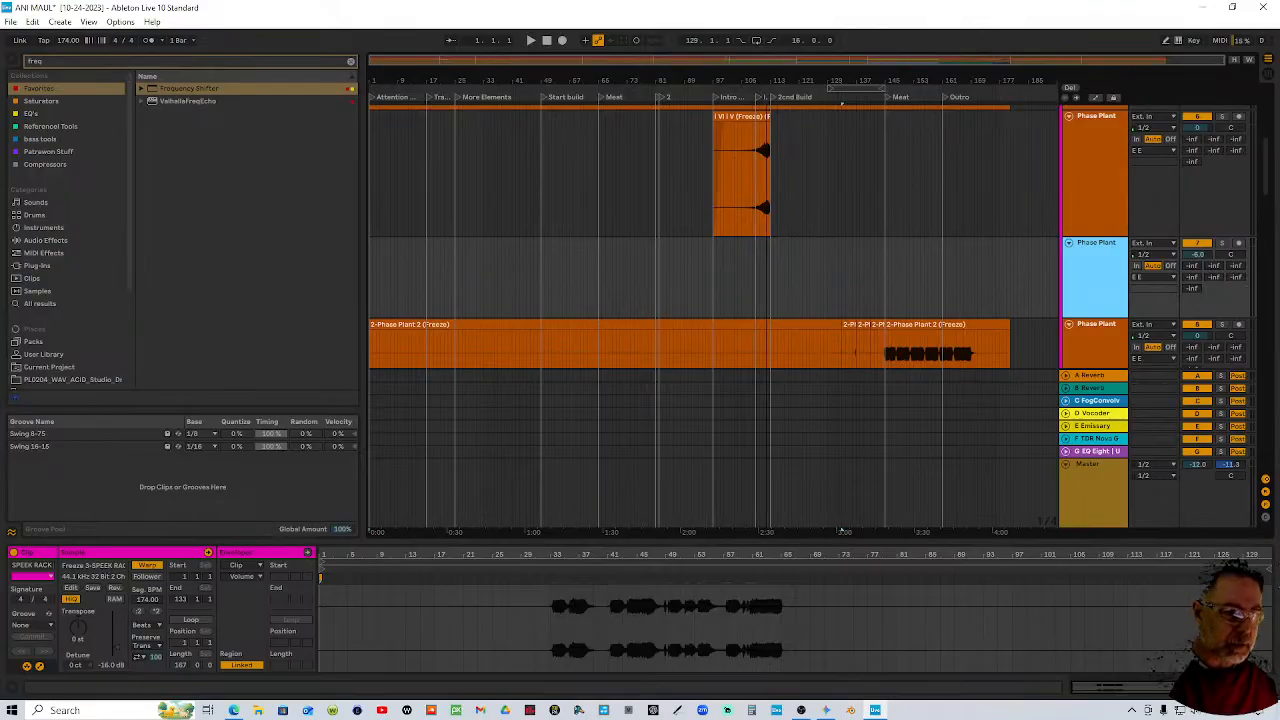
click(1207, 259)
key(Delete)
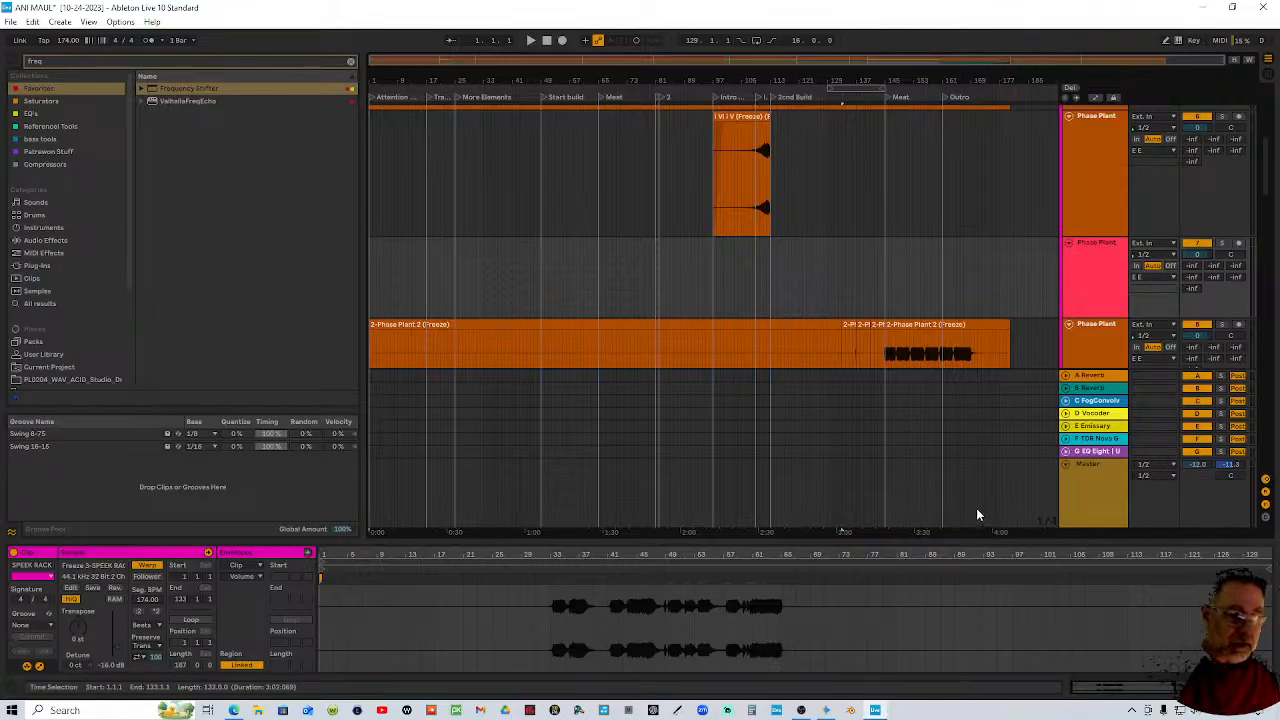
Fit the arrangement's height and width to the window, with the browser and the clip detail view hidden
click(1236, 60)
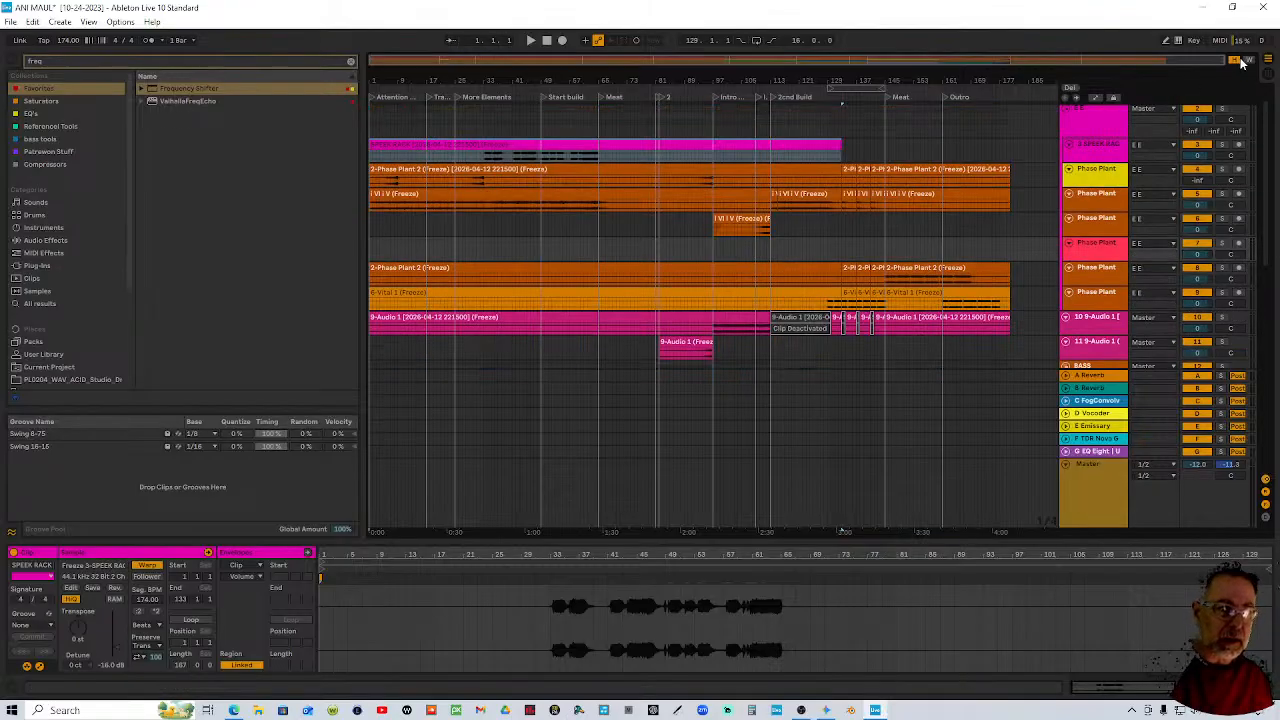
click(1247, 60)
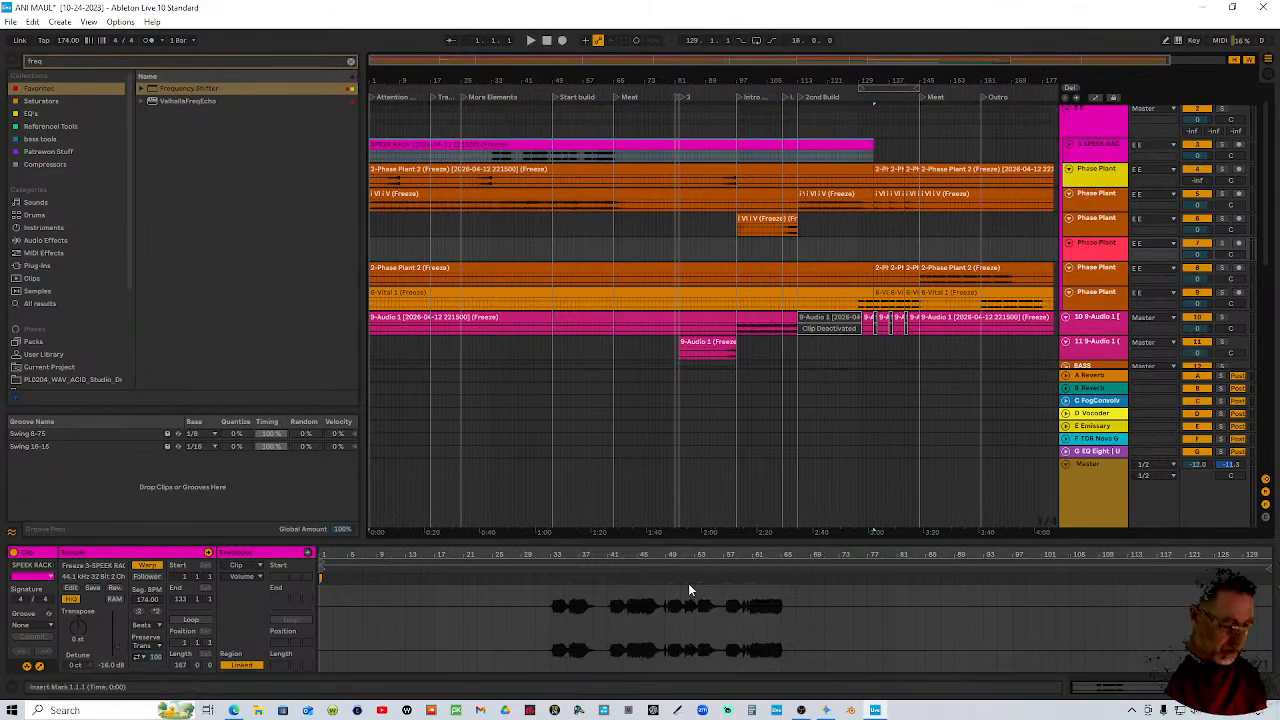
key(ctrl+alt+b)
key(ctrl+alt+l)
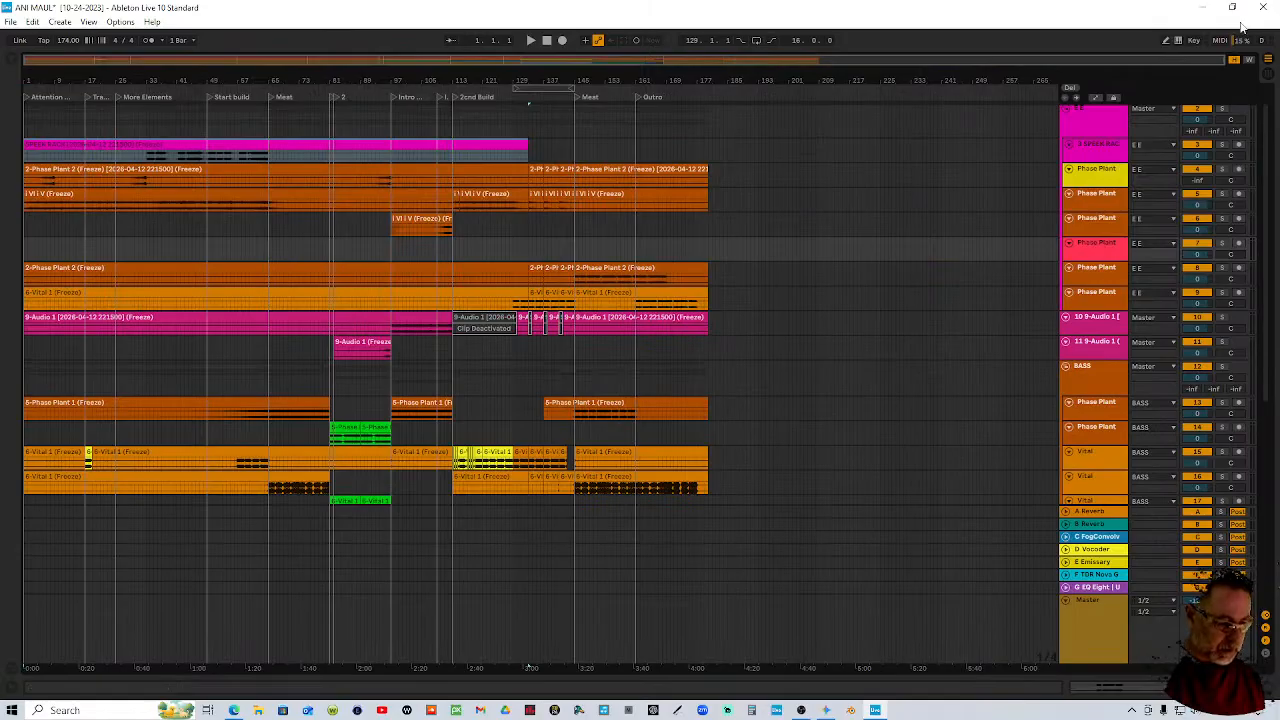
key(z)
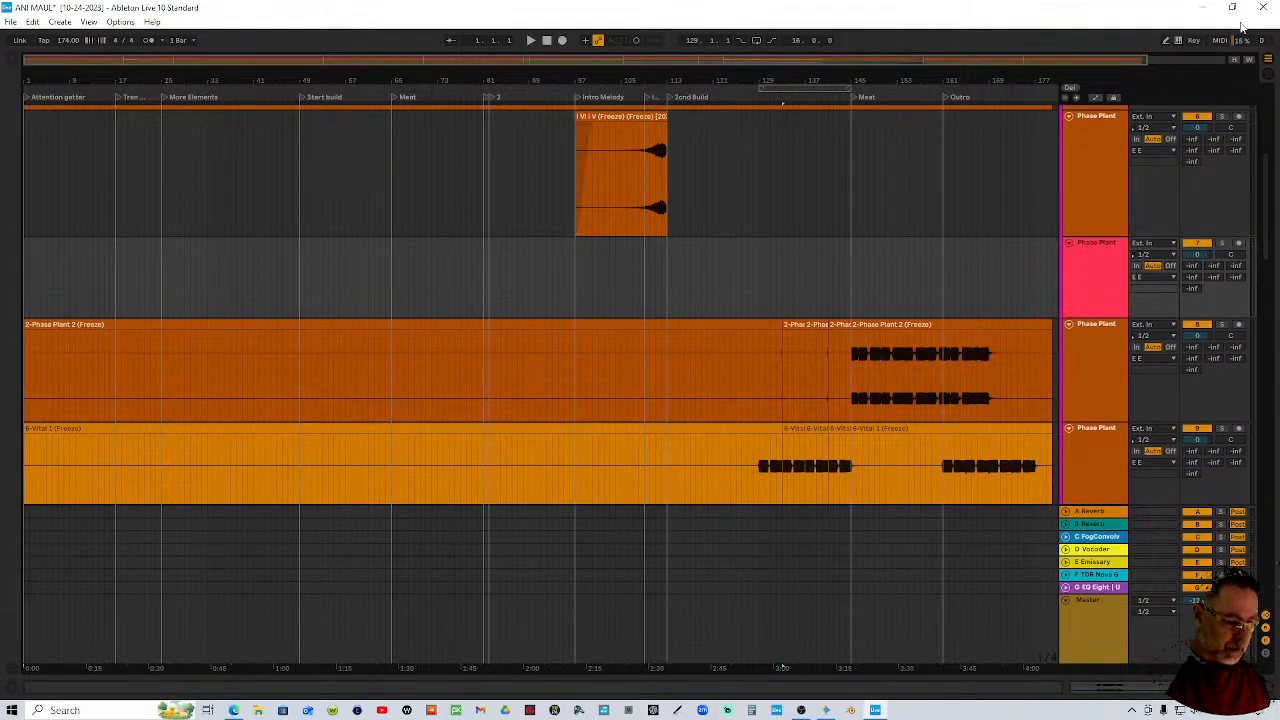
key(x)
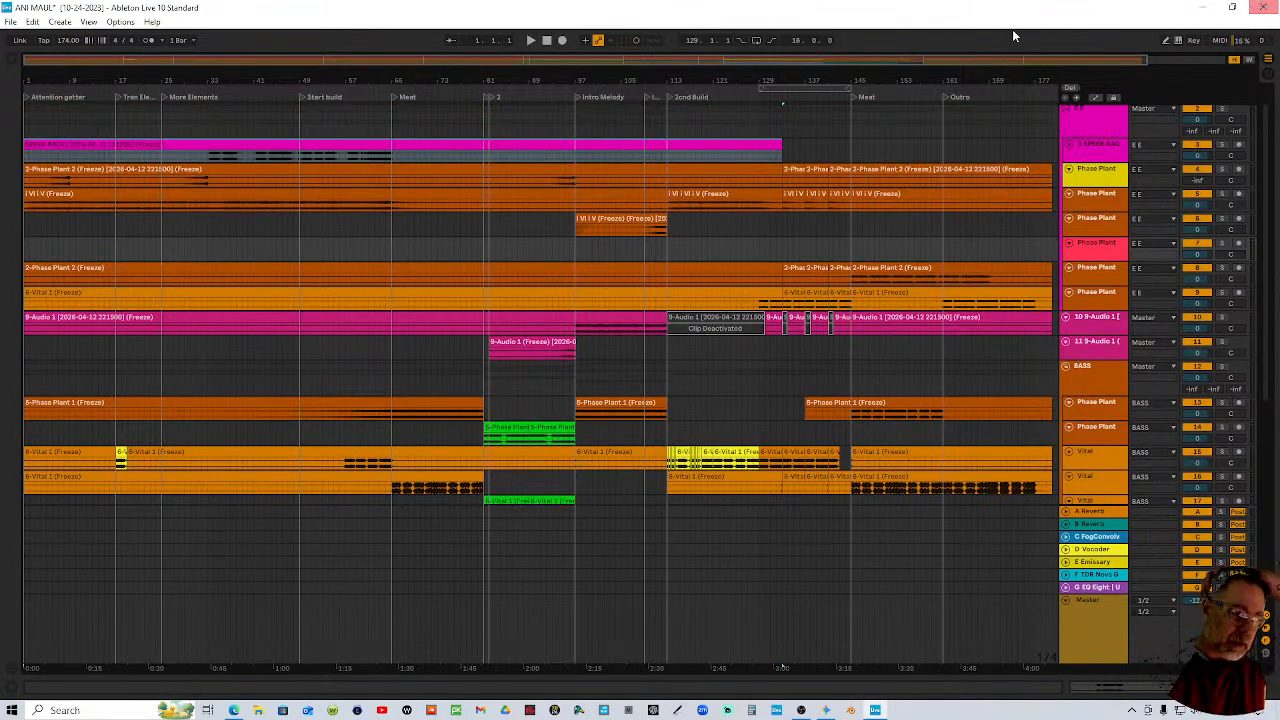
Play the arrangement to listen to the gain-staged tracks
click(531, 41)
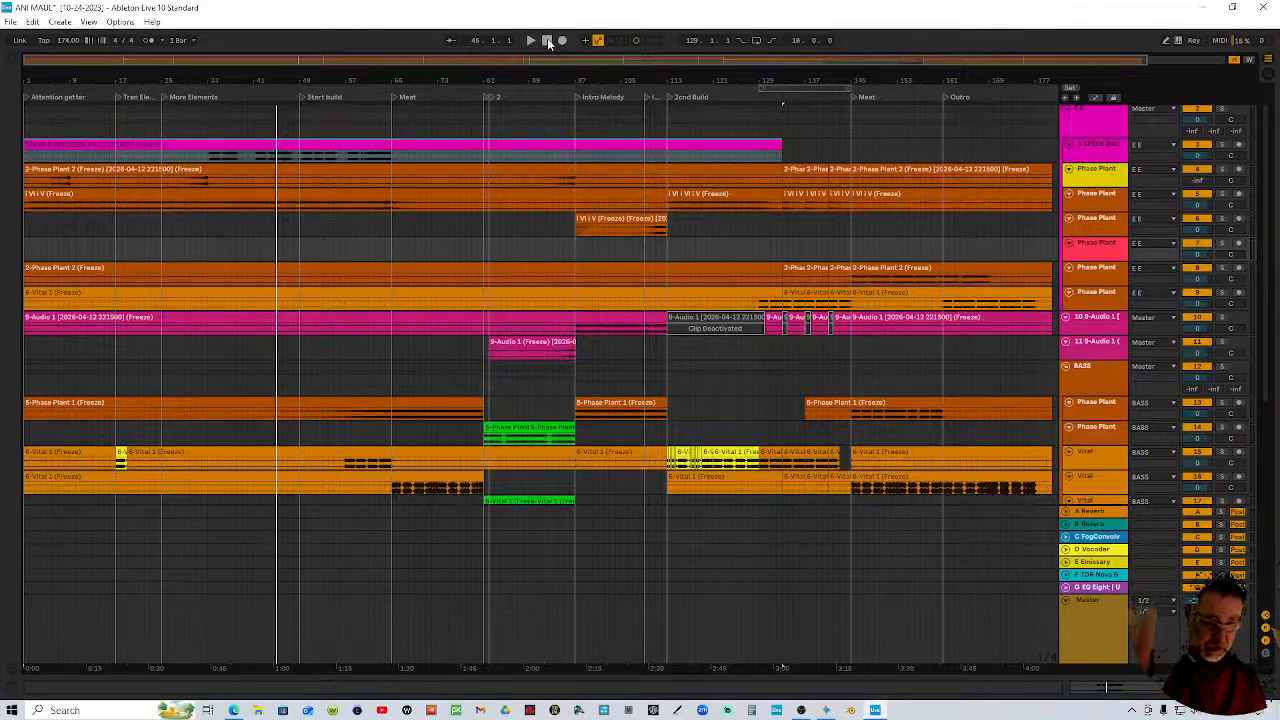
Enlarge the ND_RT_DnB drum tops track 20 in the arrangement so its waveform and send controls can be seen
scroll(353, 322, down, 3)
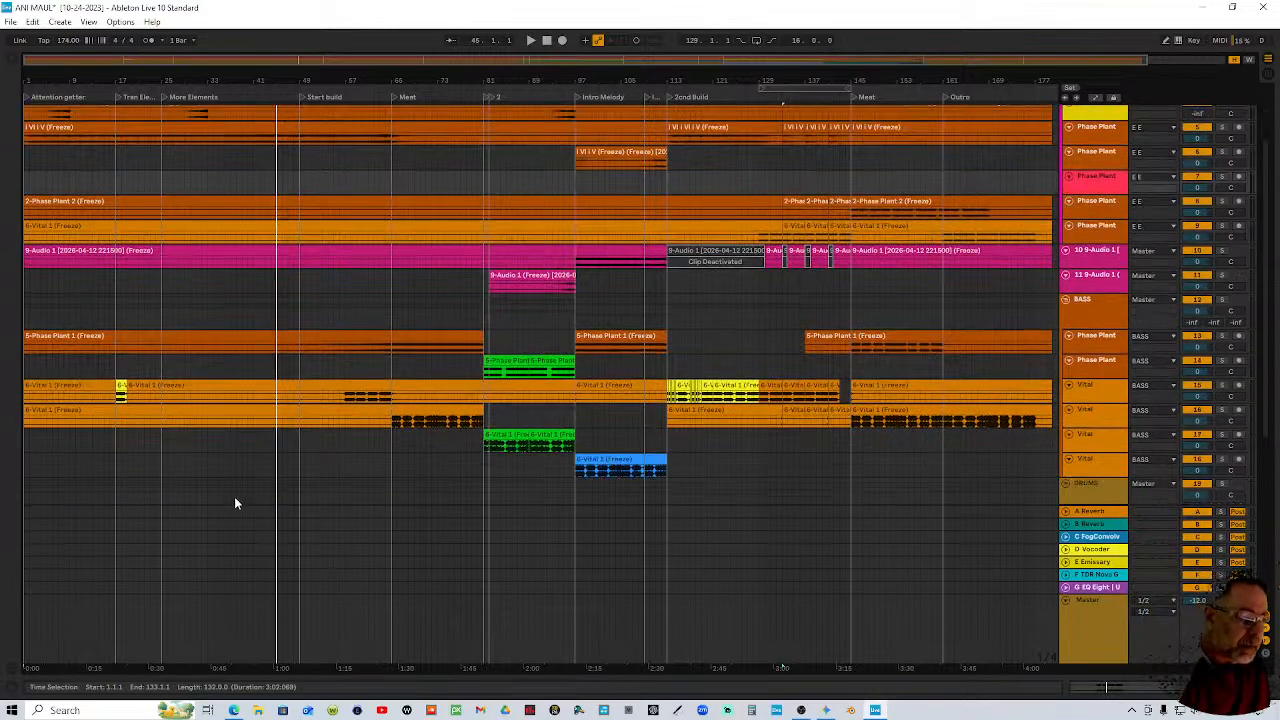
scroll(318, 406, down, 5)
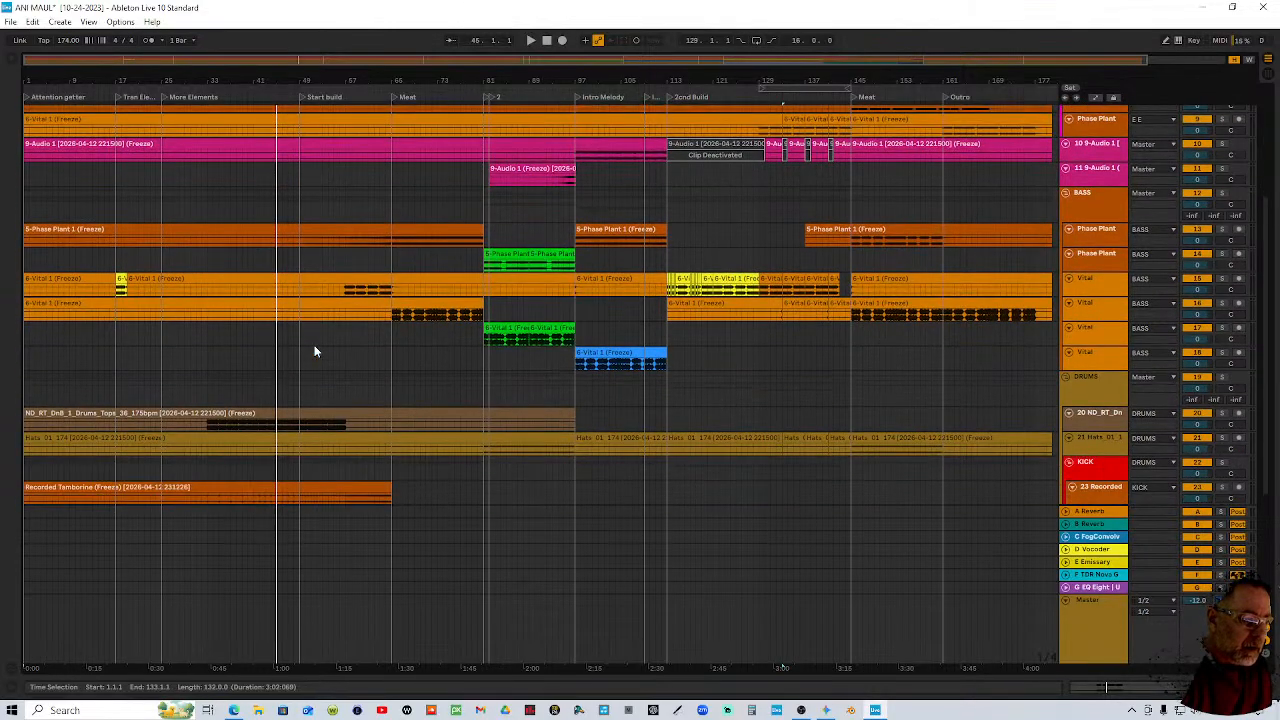
scroll(314, 351, down, 2)
click(262, 372)
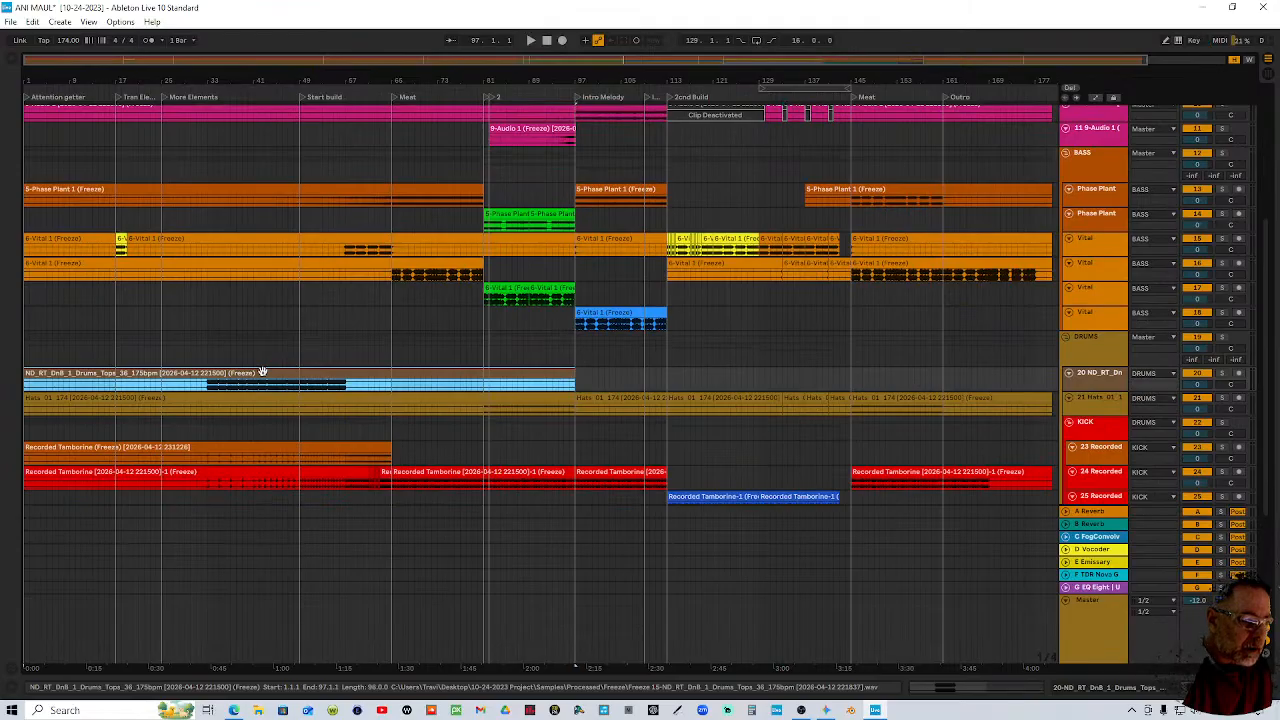
double_click(1107, 382)
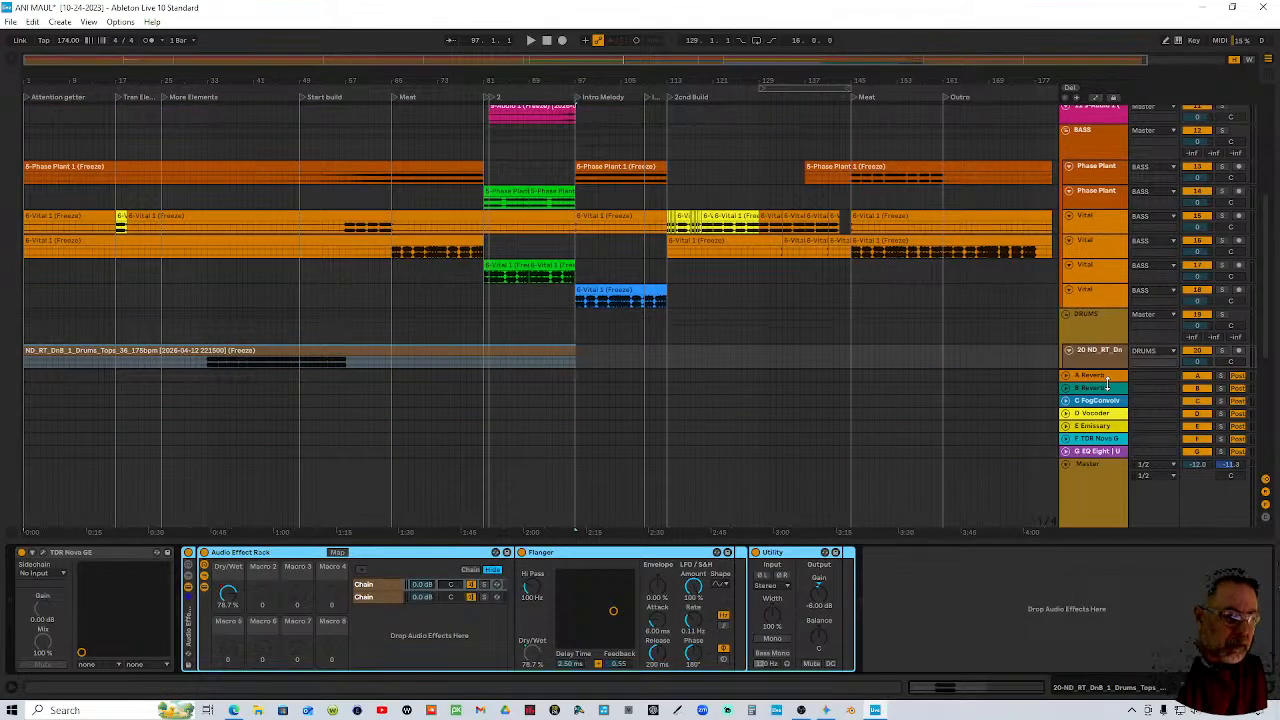
click(425, 356)
scroll(665, 343, down, 3)
drag(1103, 297, 1113, 330)
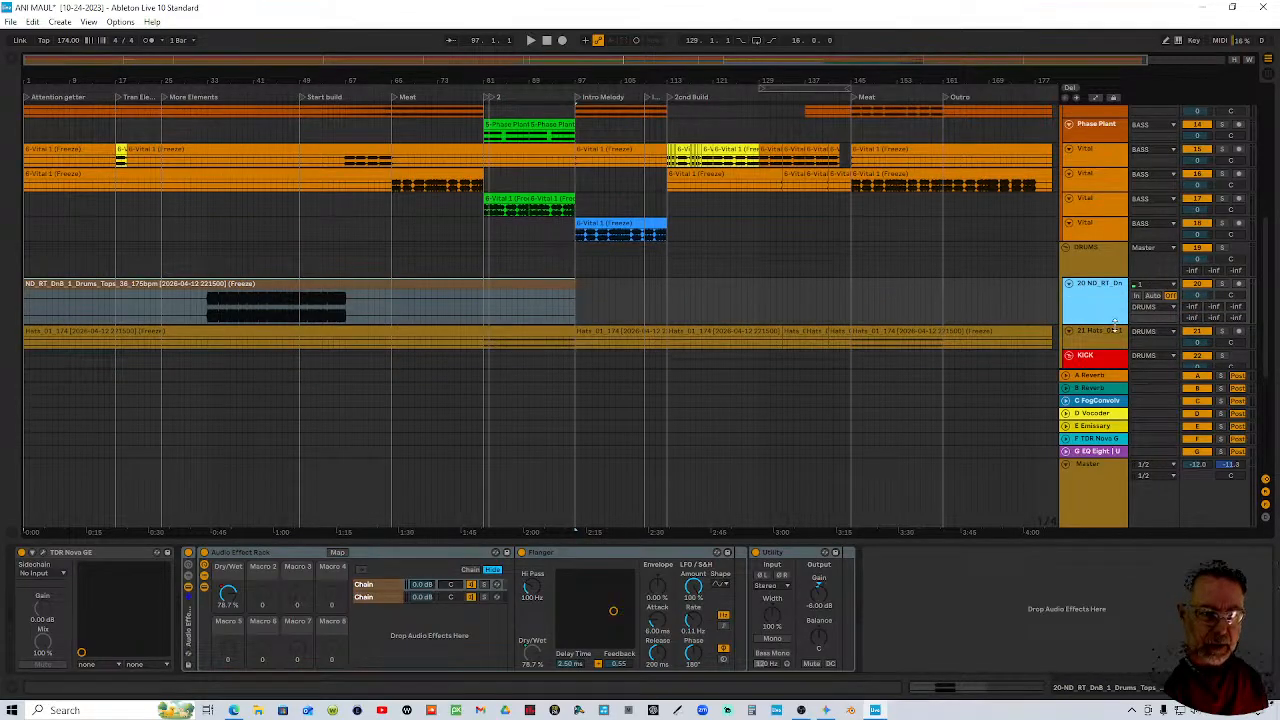
Play from the More Elements section and set the B-Reverb send of drum tops track 20 to about -22.8 dB
click(1114, 378)
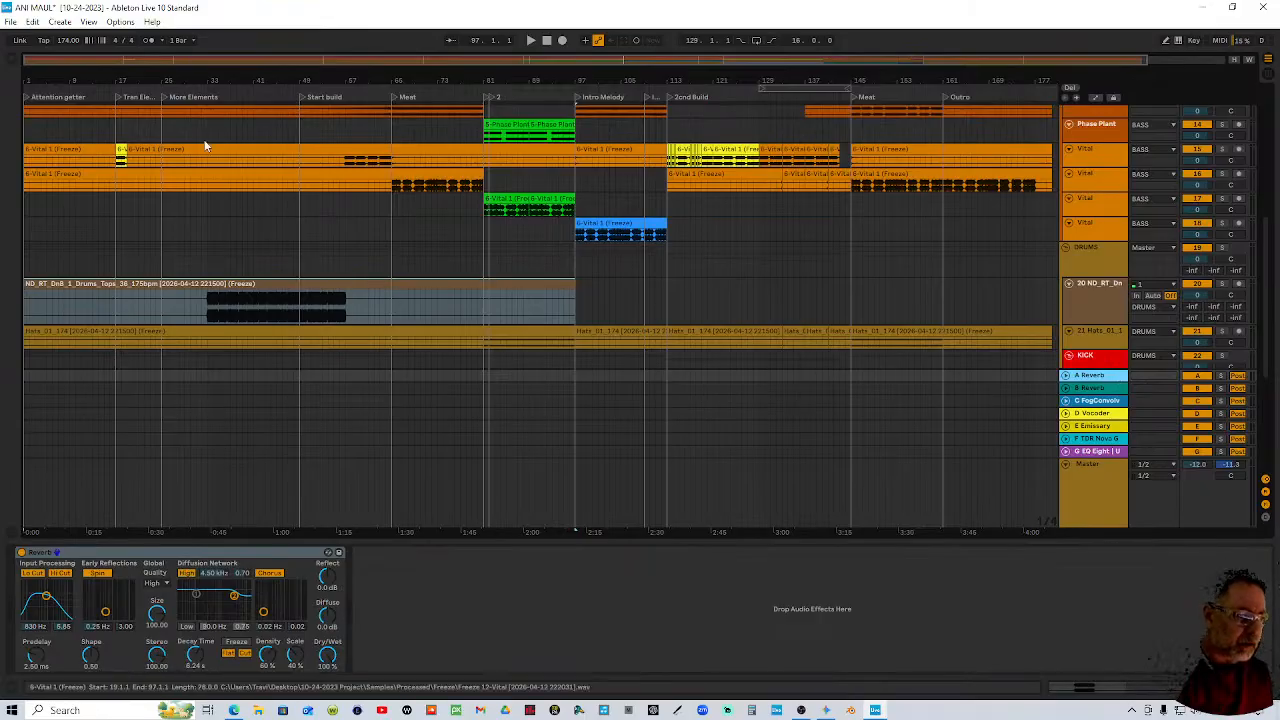
click(187, 94)
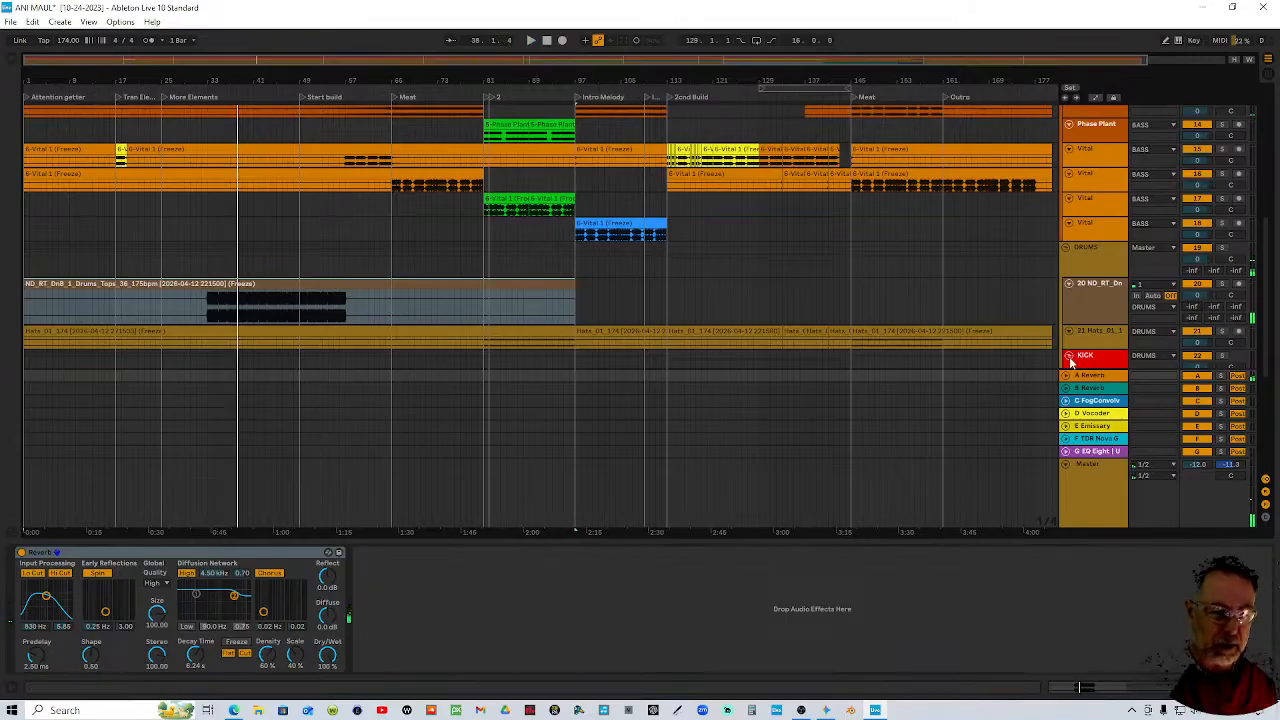
click(202, 93)
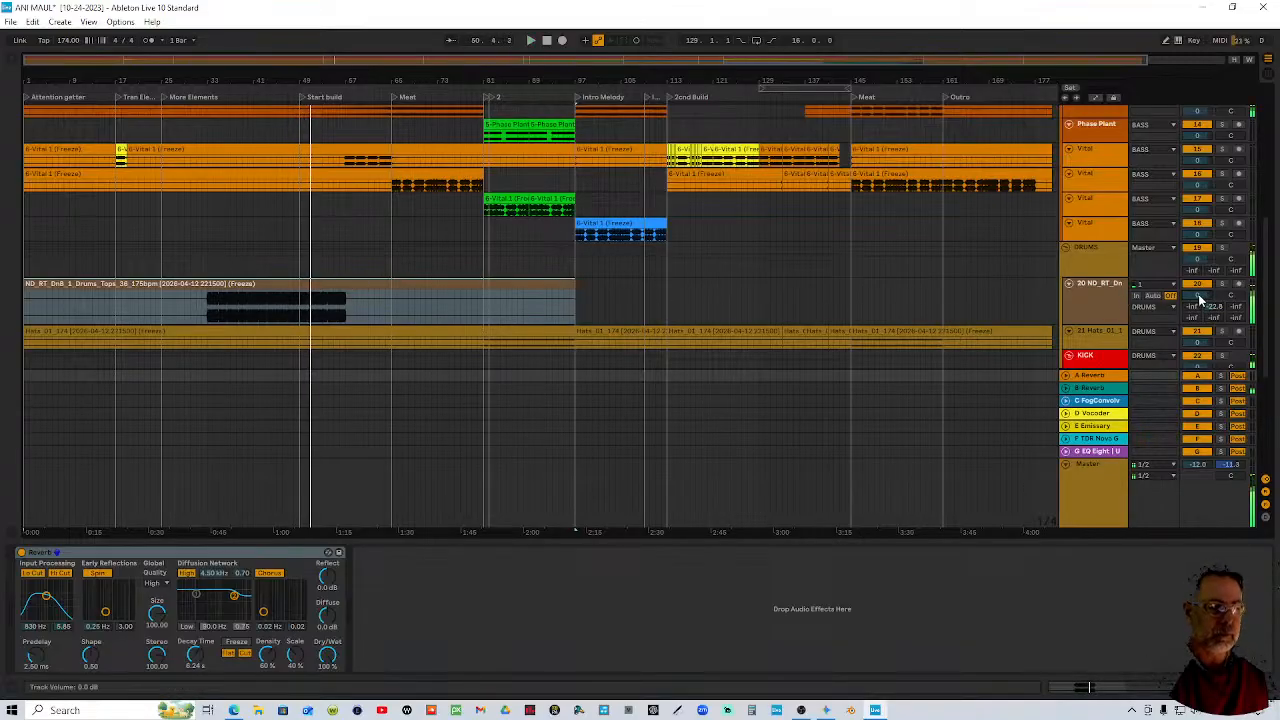
Set the drum tops clip's gain to -12 dB and replay the More Elements section
double_click(366, 291)
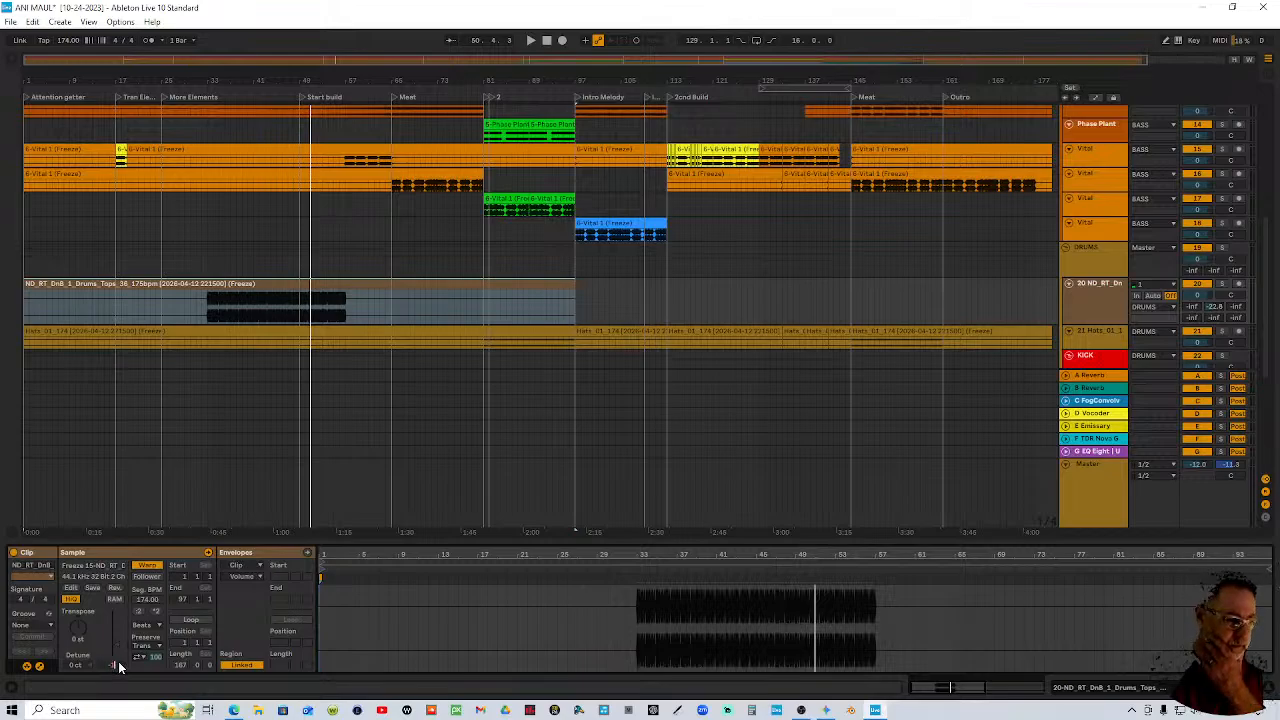
scroll(119, 667, up, 3)
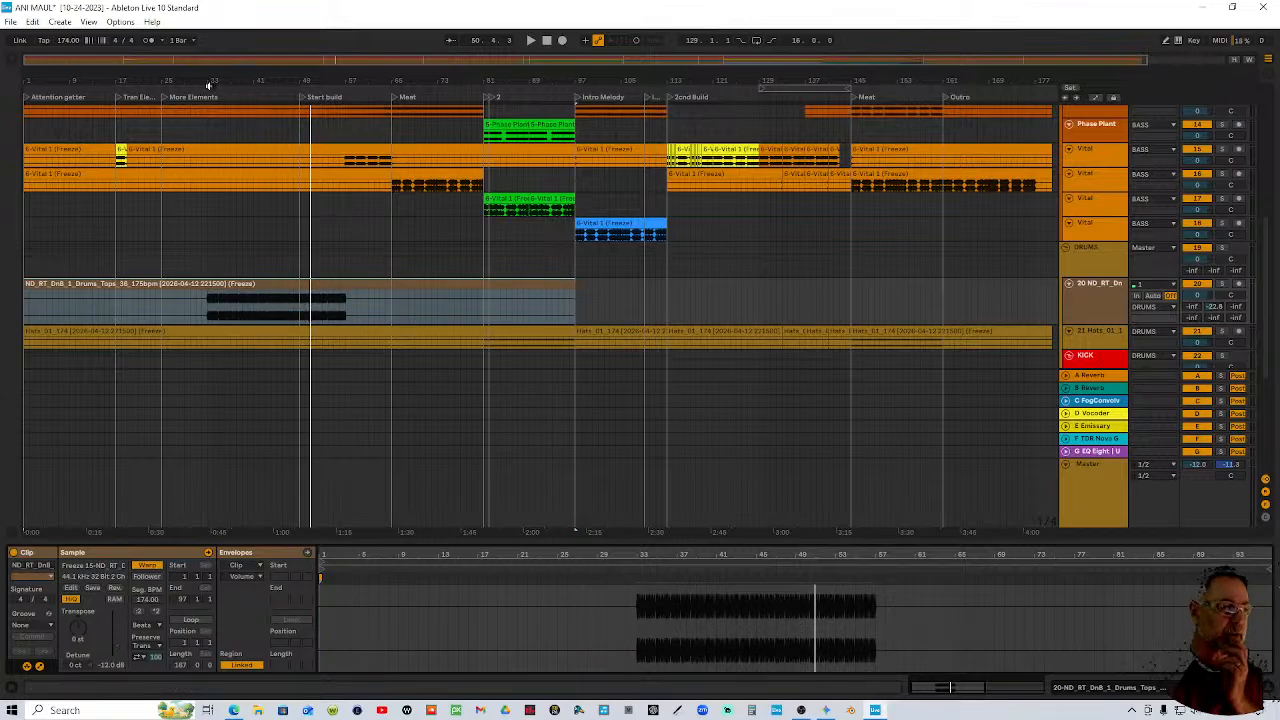
click(176, 93)
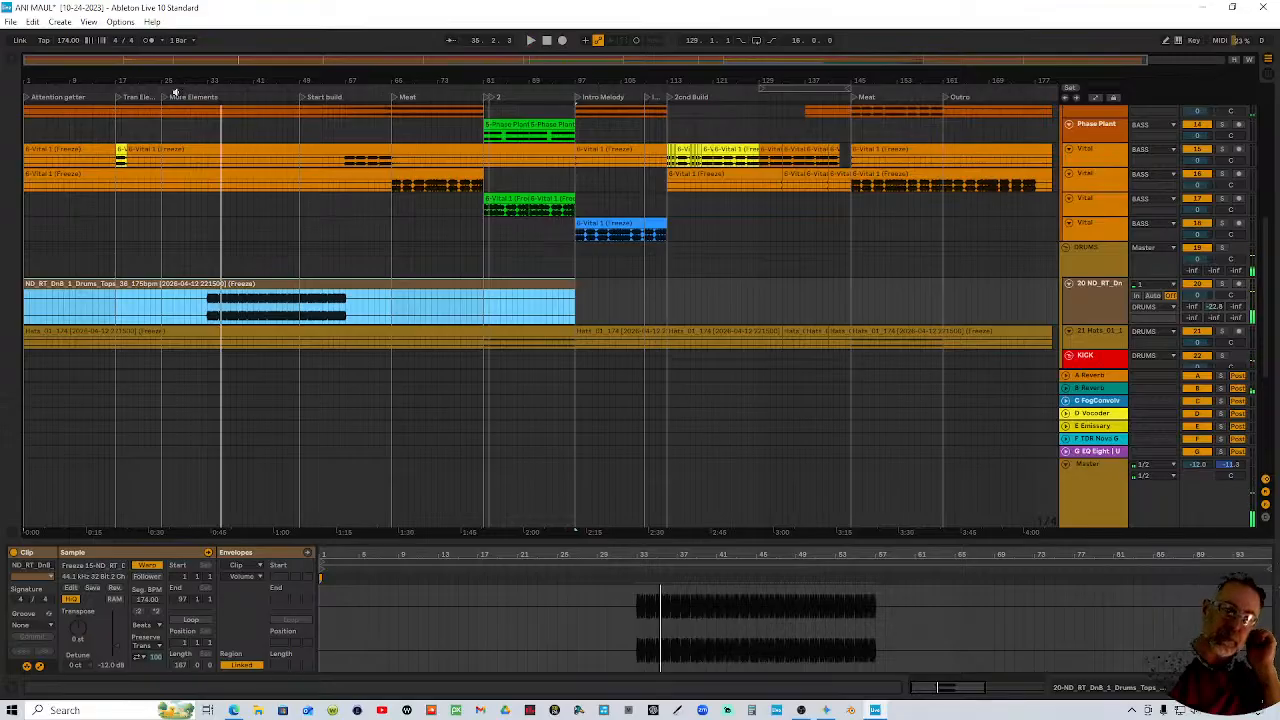
Set the drum tops clip's gain to -10 dB and listen again from the More Elements section
click(108, 664)
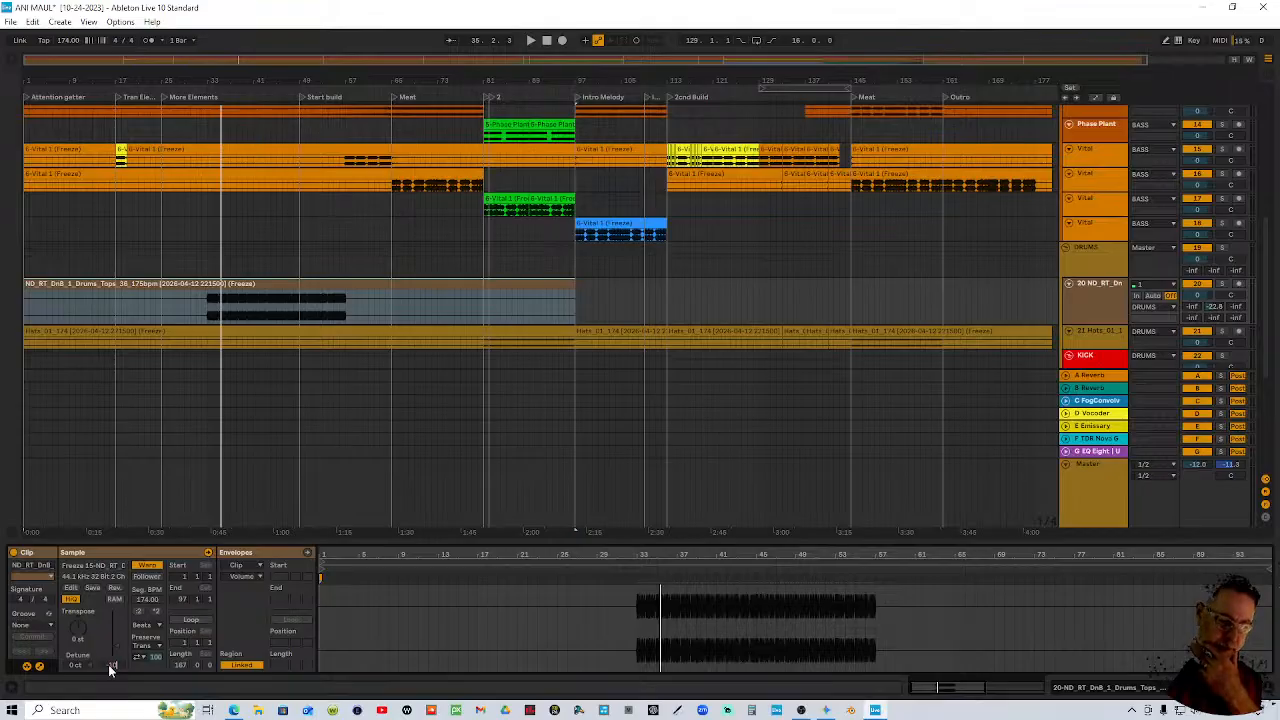
text(-10)
key(Return)
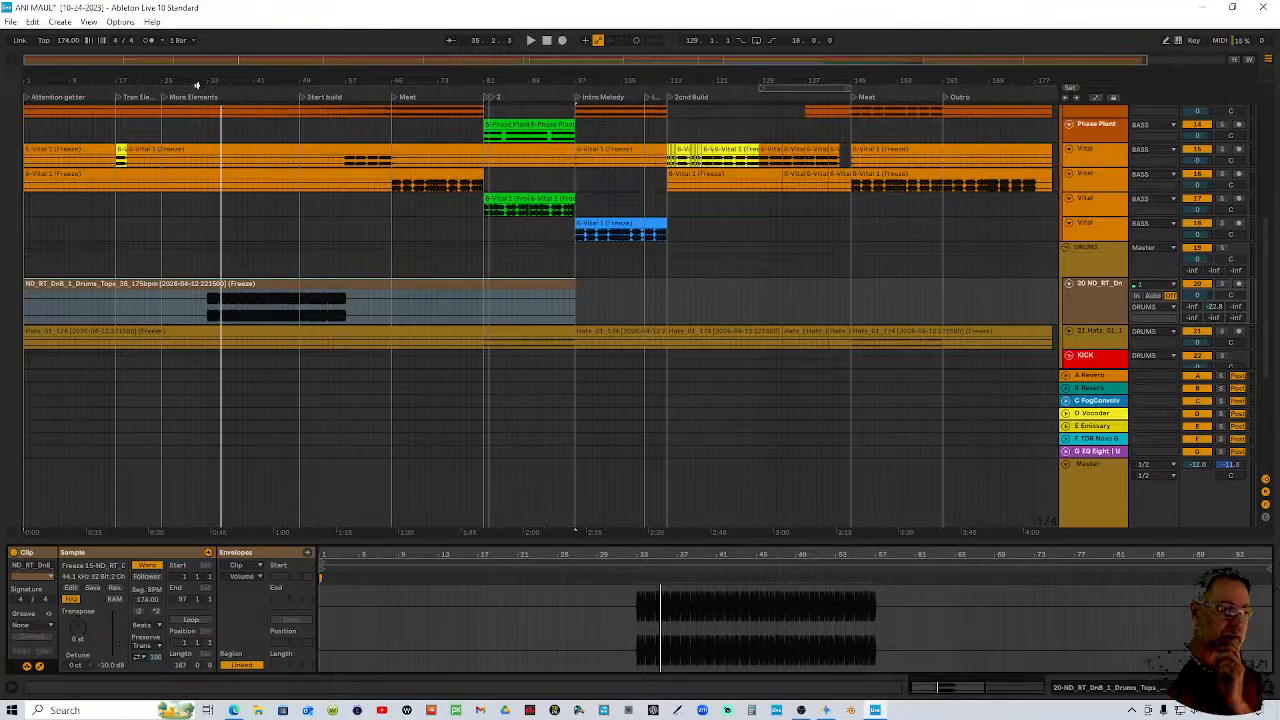
click(190, 90)
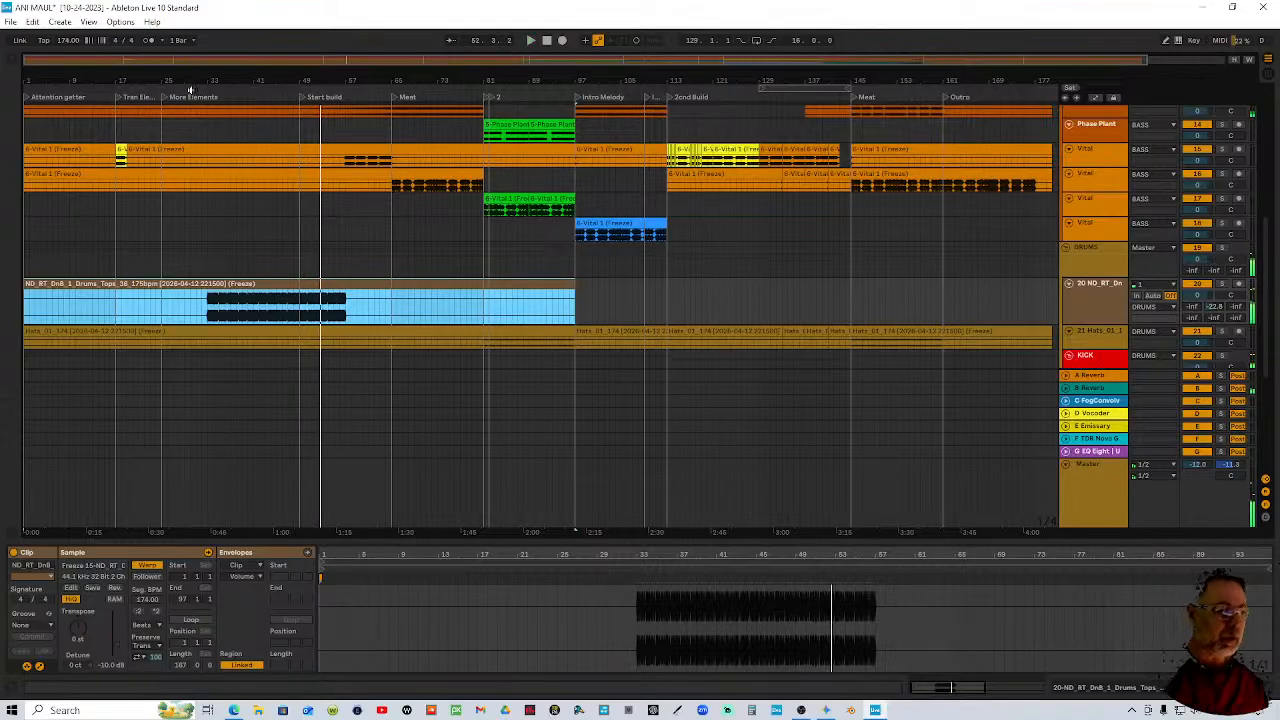
Play the More Elements section briefly and enlarge Phase Plant track 5 in the arrangement
scroll(320, 277, up, 15)
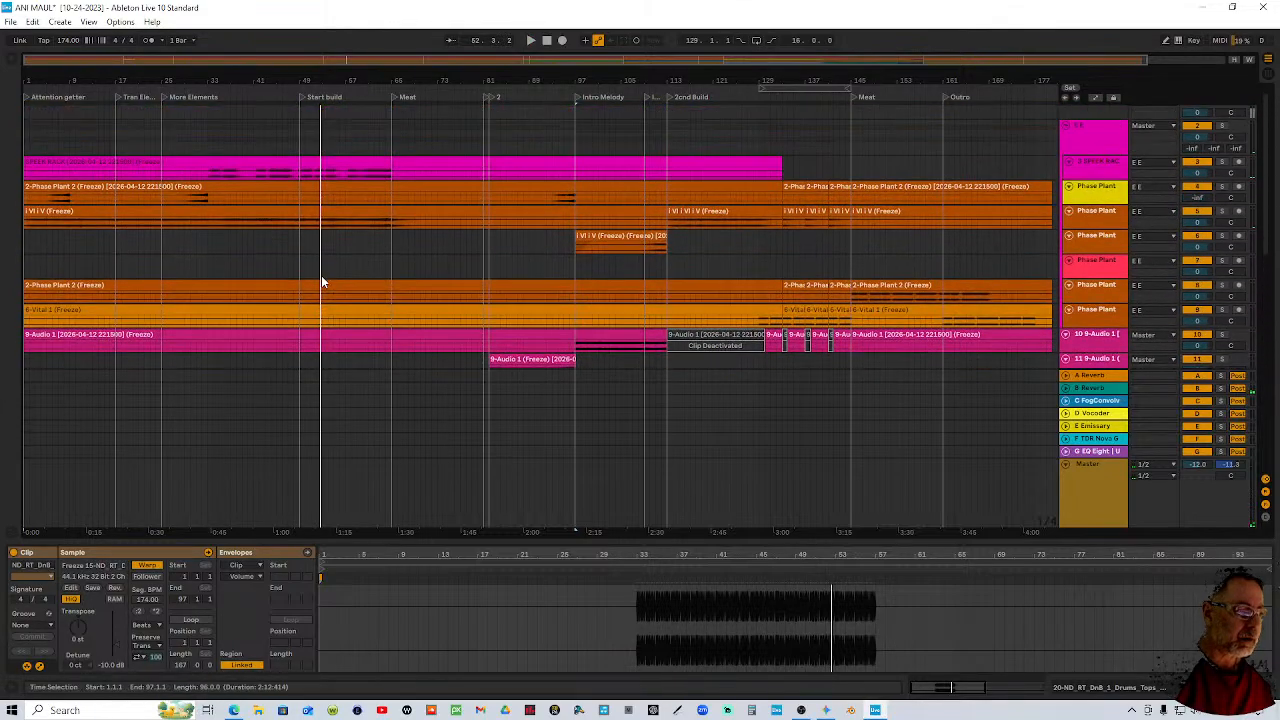
click(193, 96)
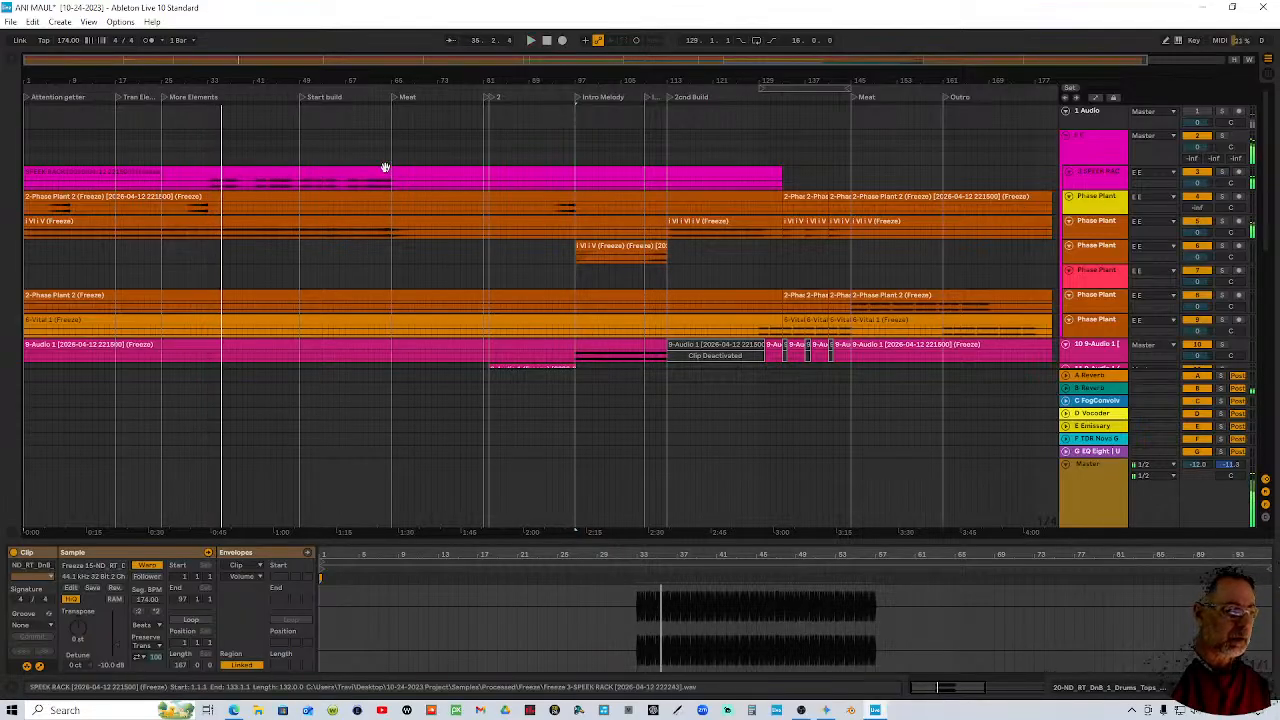
drag(165, 94, 254, 140)
drag(228, 94, 221, 97)
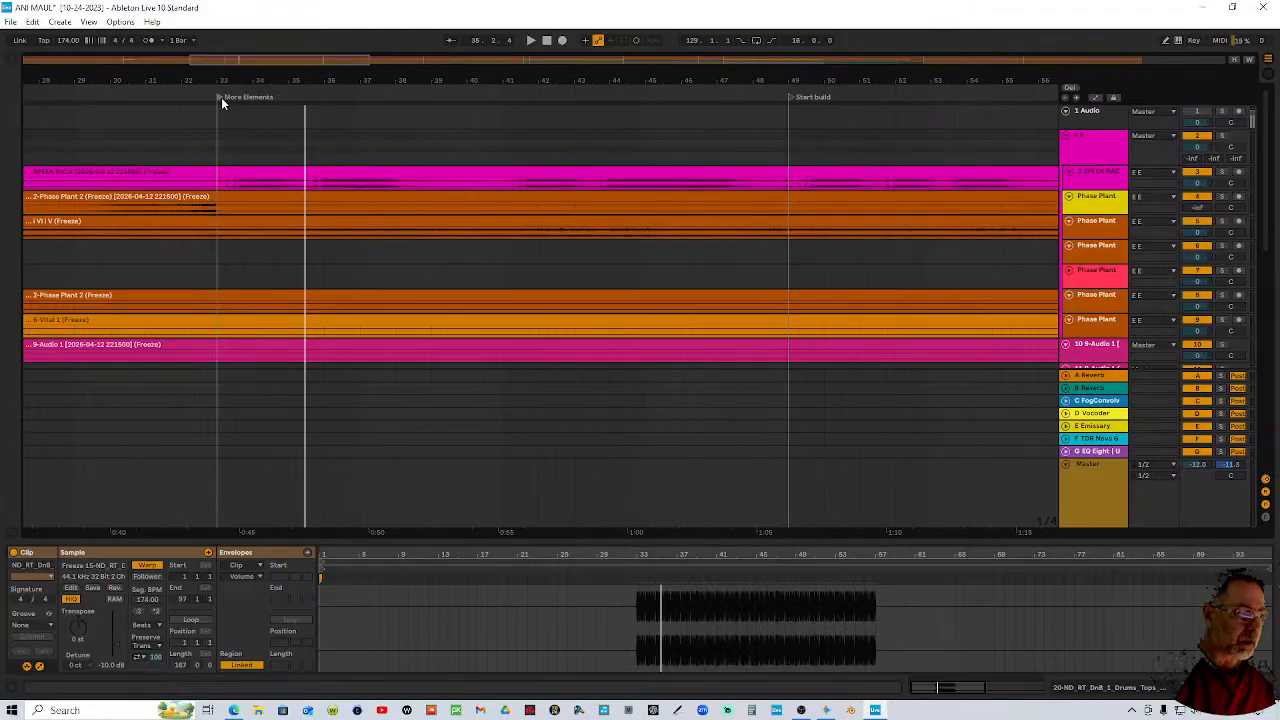
click(1099, 239)
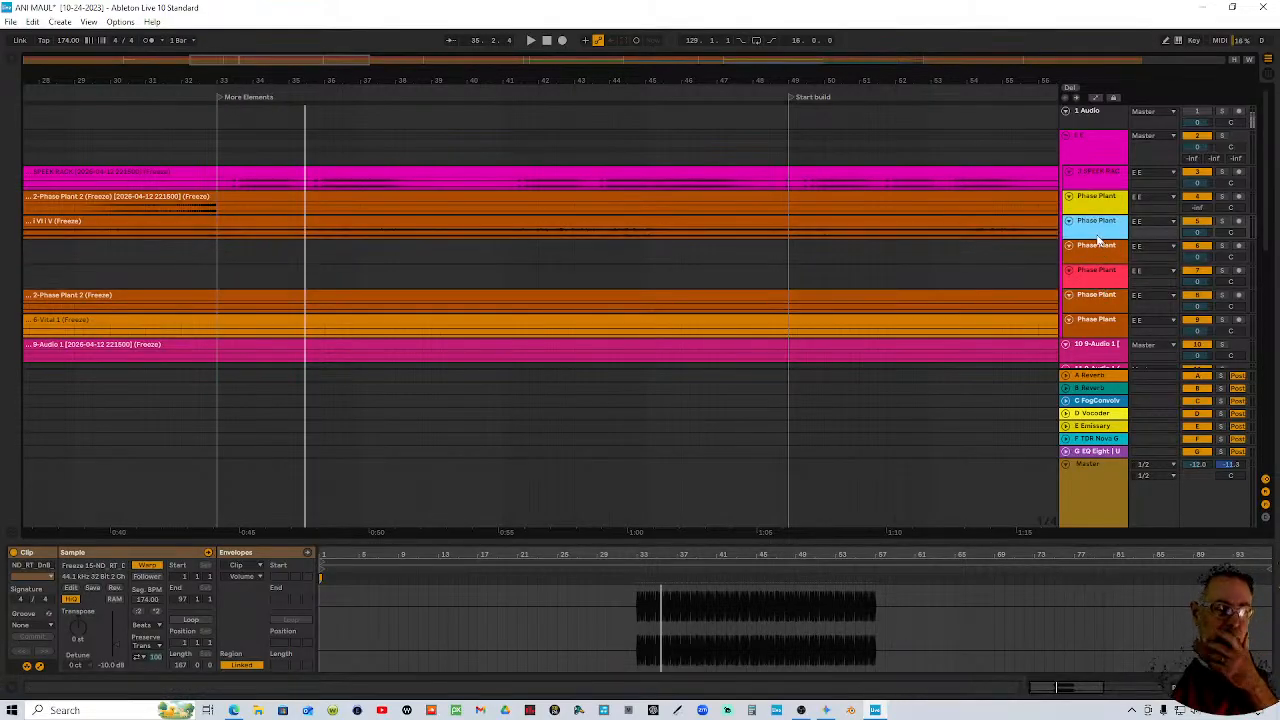
drag(1099, 240, 1100, 296)
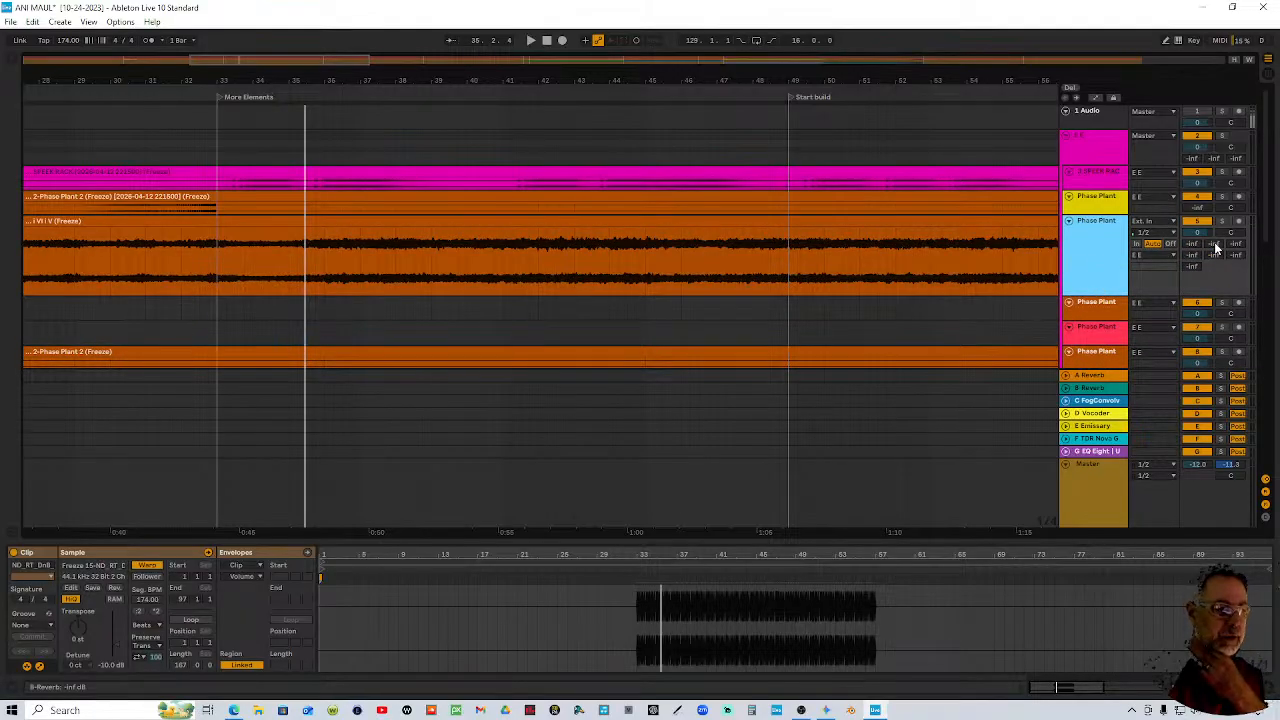
Show the B-Reverb send automation on Phase Plant track 5 and ramp it from -inf at More Elements to about -30 dB
right_click(1214, 242)
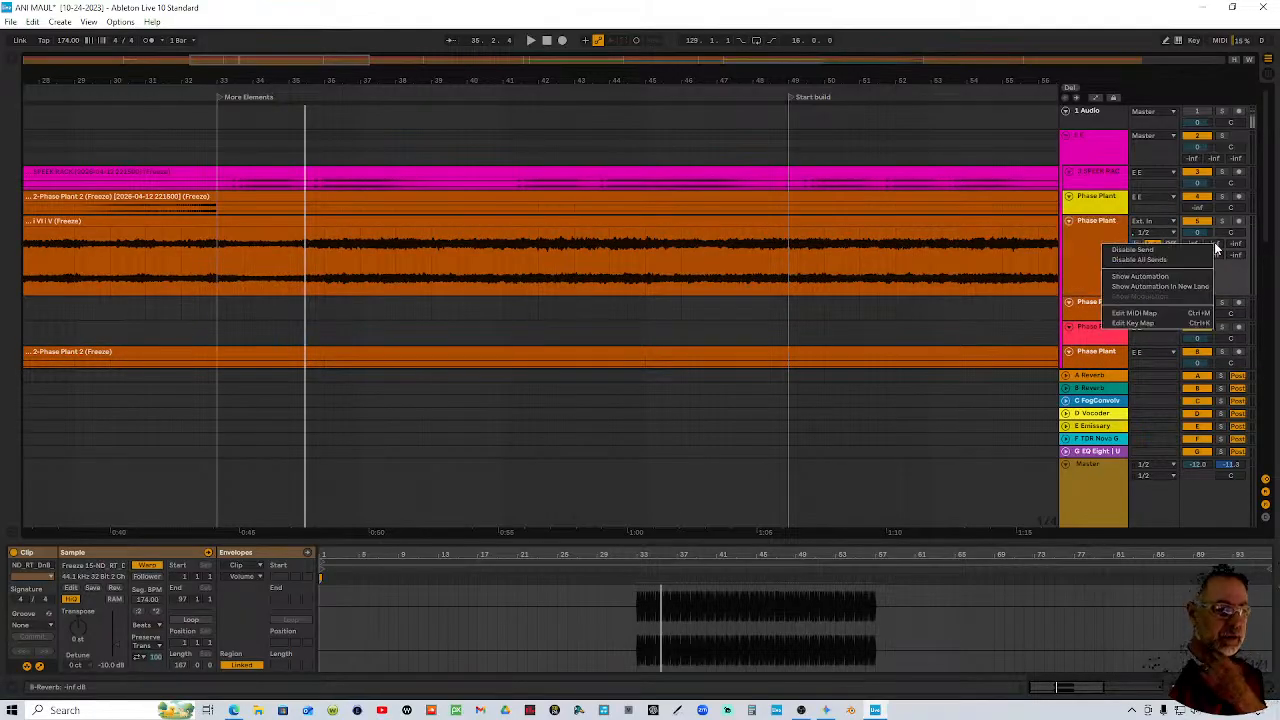
click(1160, 277)
drag(217, 292, 250, 276)
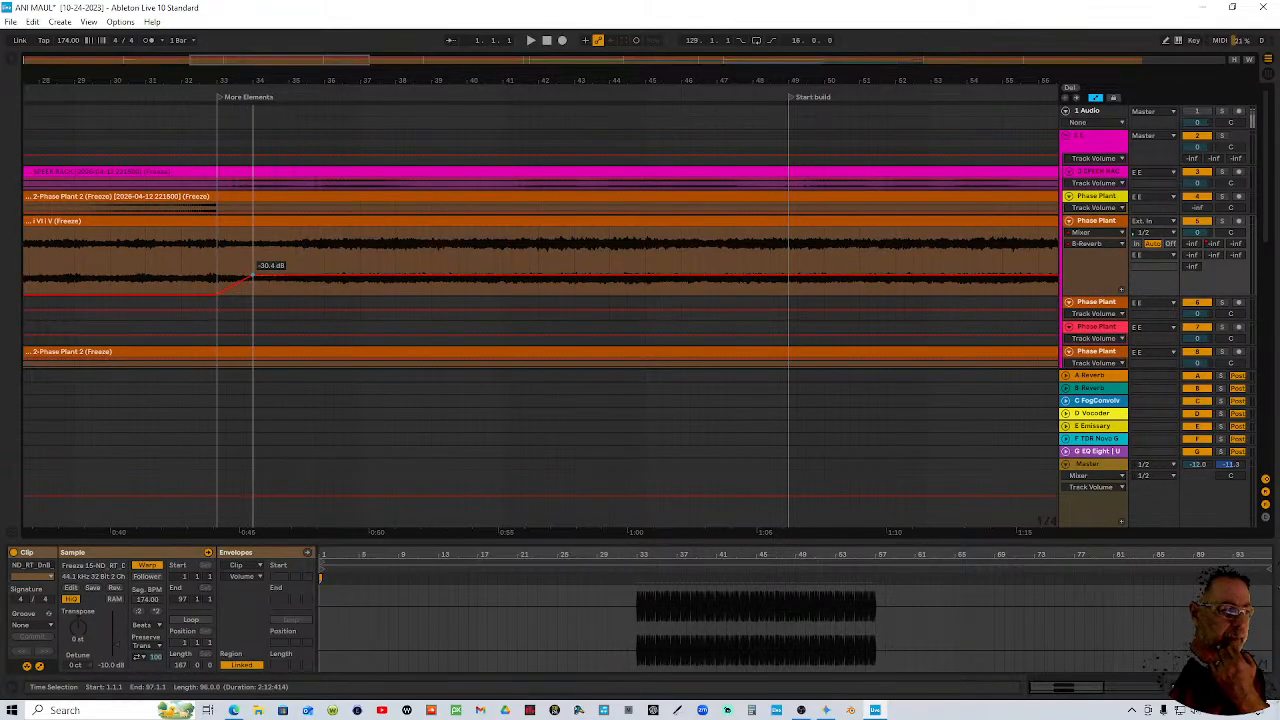
During playback, shape the B-Reverb send automation to about -26 dB by bar 35 and -8 dB by bar 43, dropping to -inf at Start build
click(205, 155)
mouse_move(250, 274)
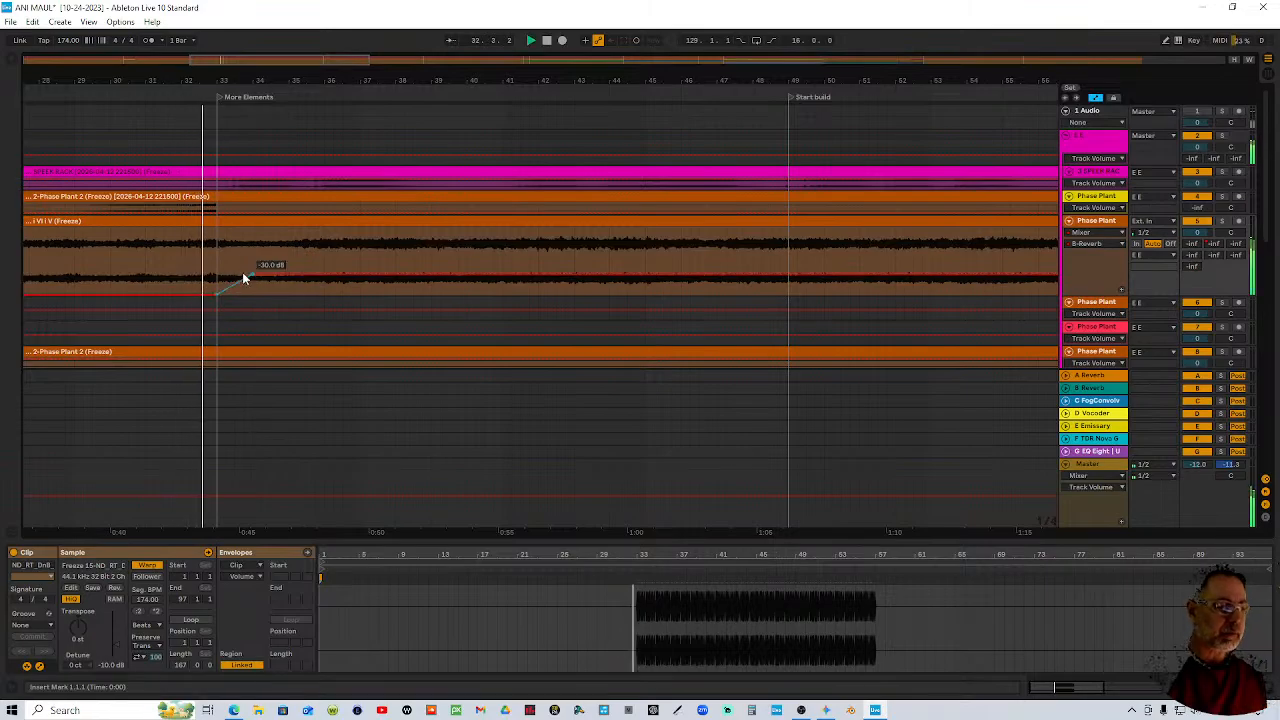
drag(252, 274, 280, 269)
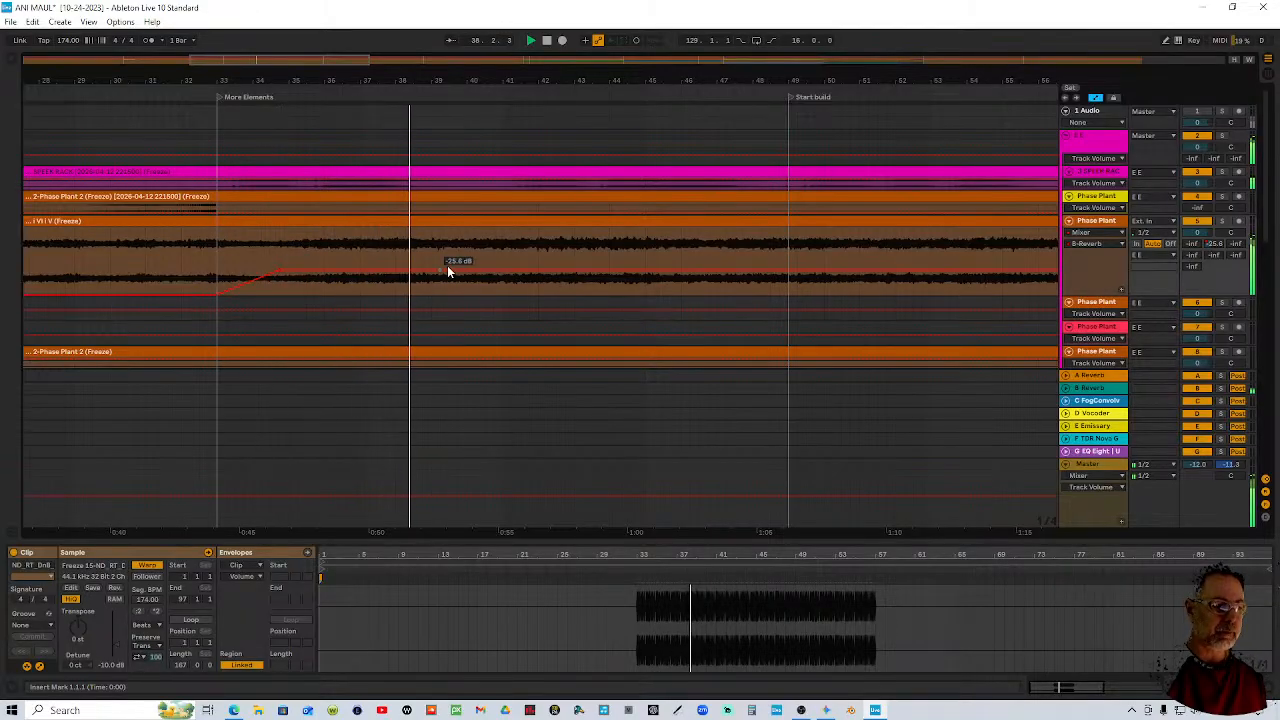
drag(485, 262, 575, 241)
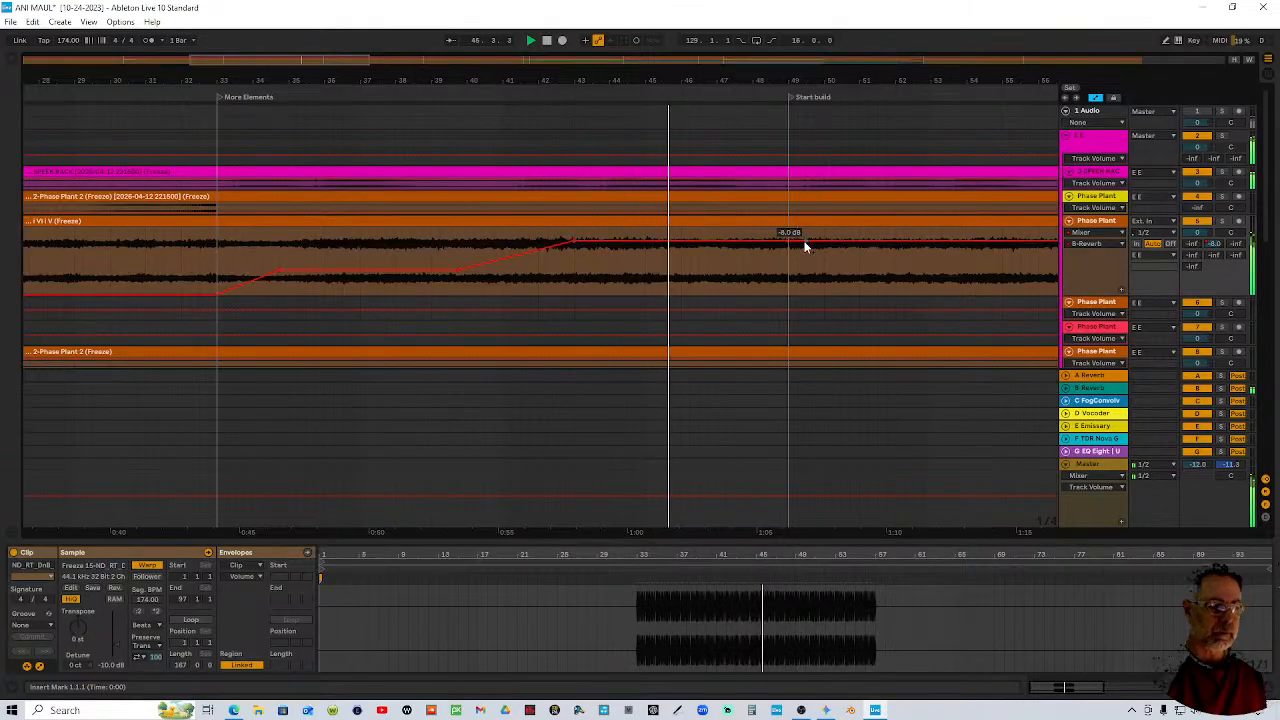
drag(788, 246, 789, 300)
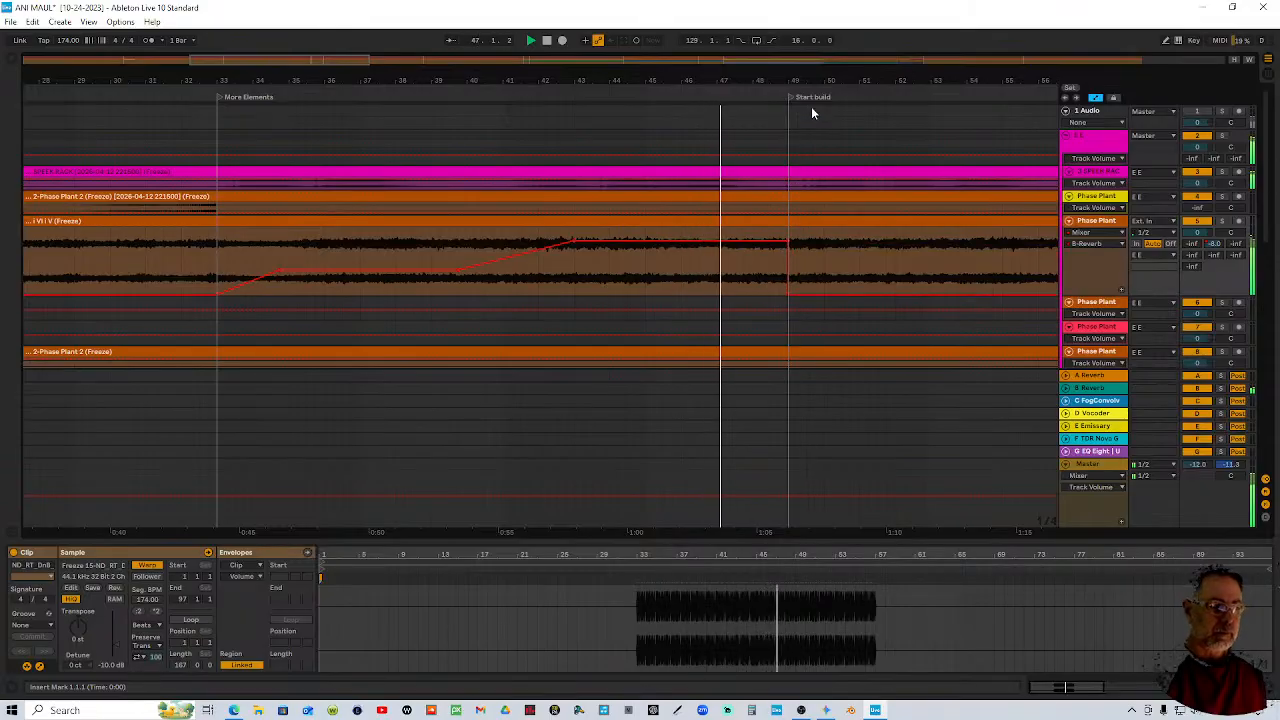
Draw a second B-Reverb send rise on track 5 from about bar 53 to 0 dB near bar 60, dropping to -inf at Meet
drag(820, 84, 707, 76)
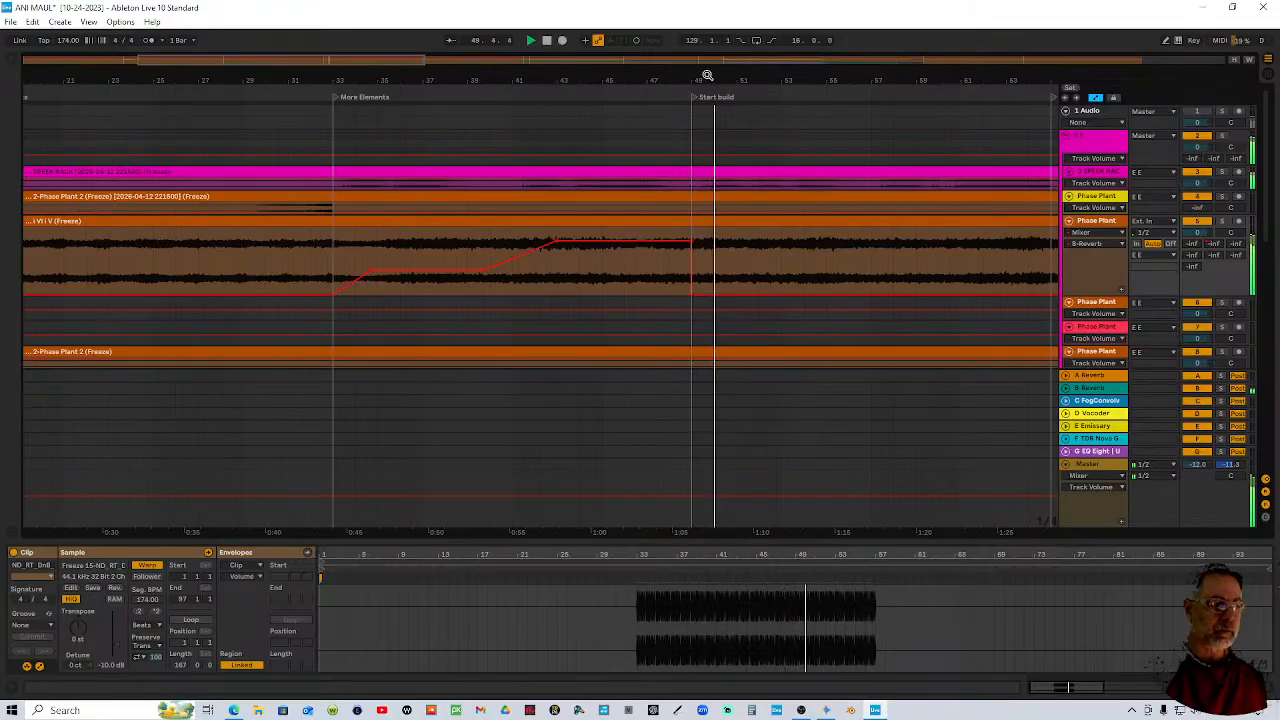
drag(707, 76, 650, 74)
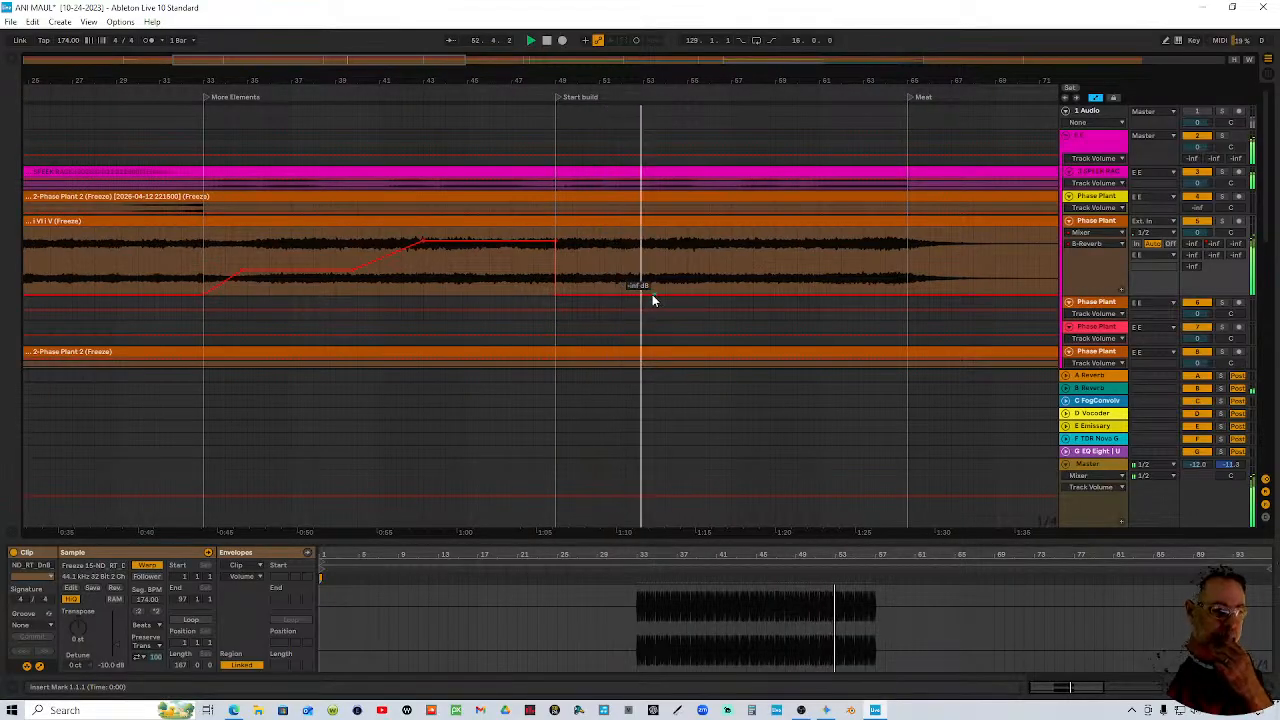
drag(686, 294, 808, 234)
drag(727, 283, 727, 258)
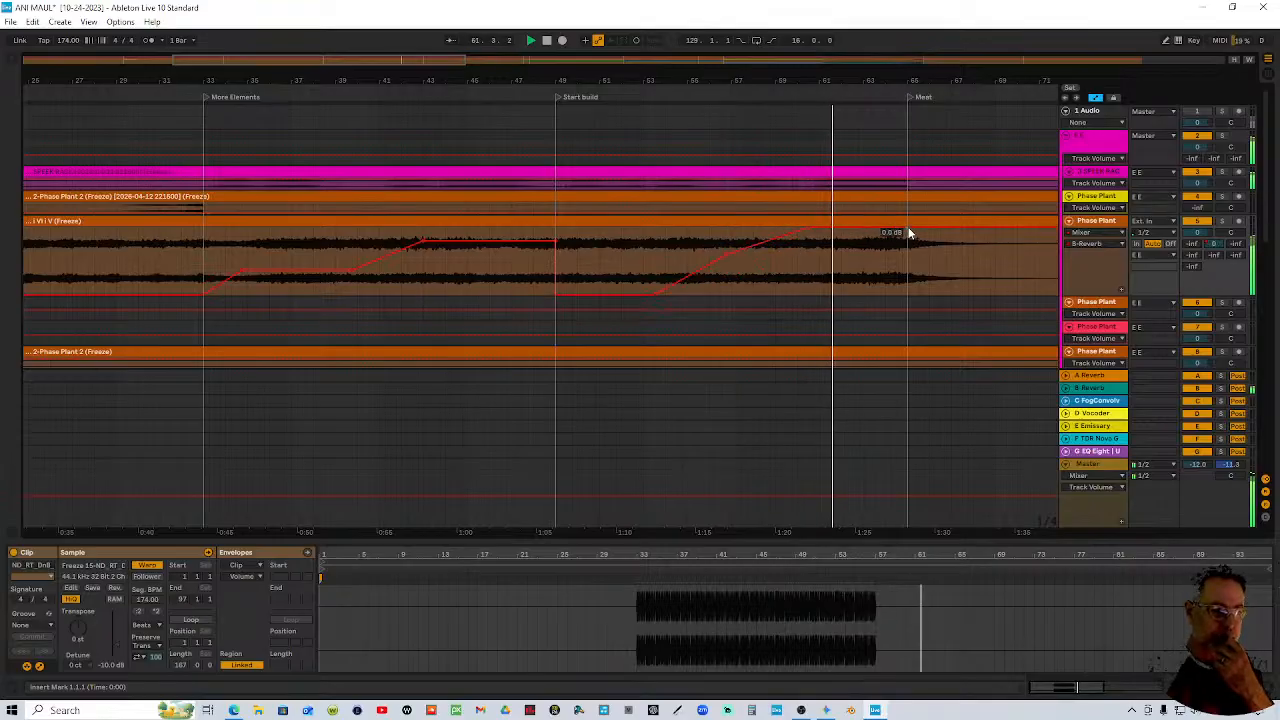
drag(908, 233, 908, 293)
Enlarge Vital bass track 15 in the arrangement and play from just before its bar 57 hits
drag(927, 80, 760, 52)
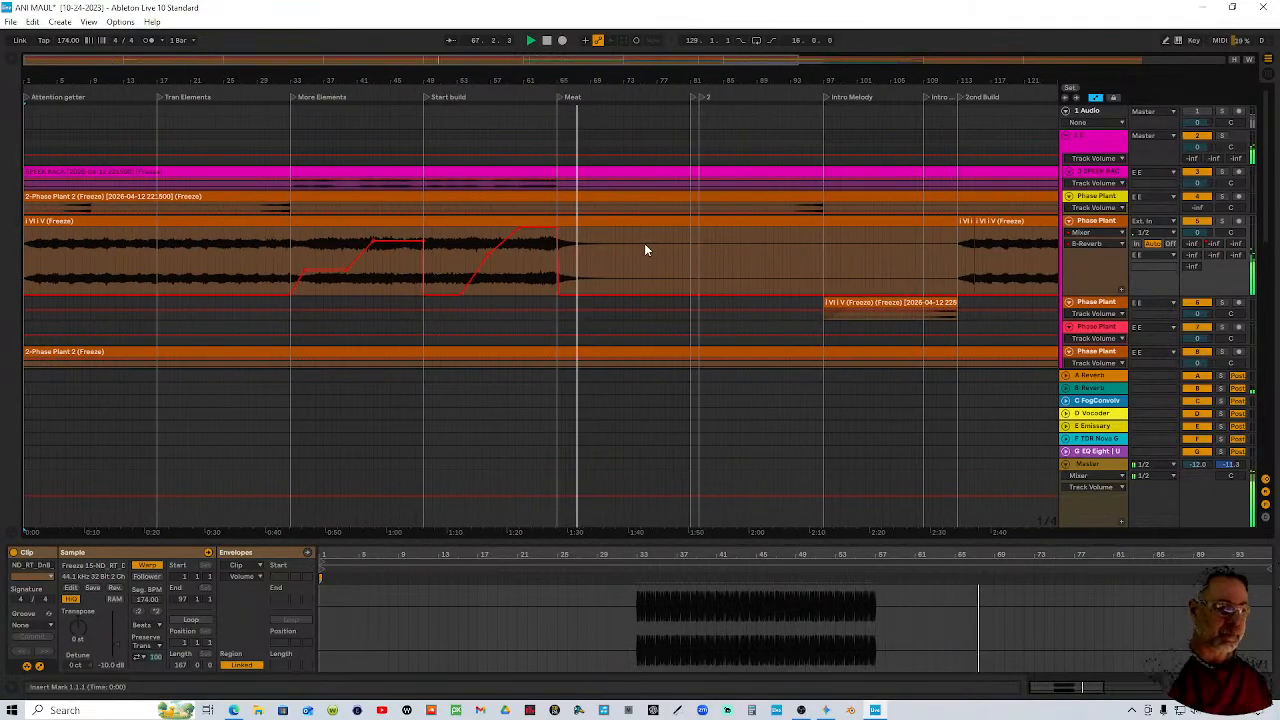
scroll(640, 246, down, 8)
scroll(634, 245, down, 3)
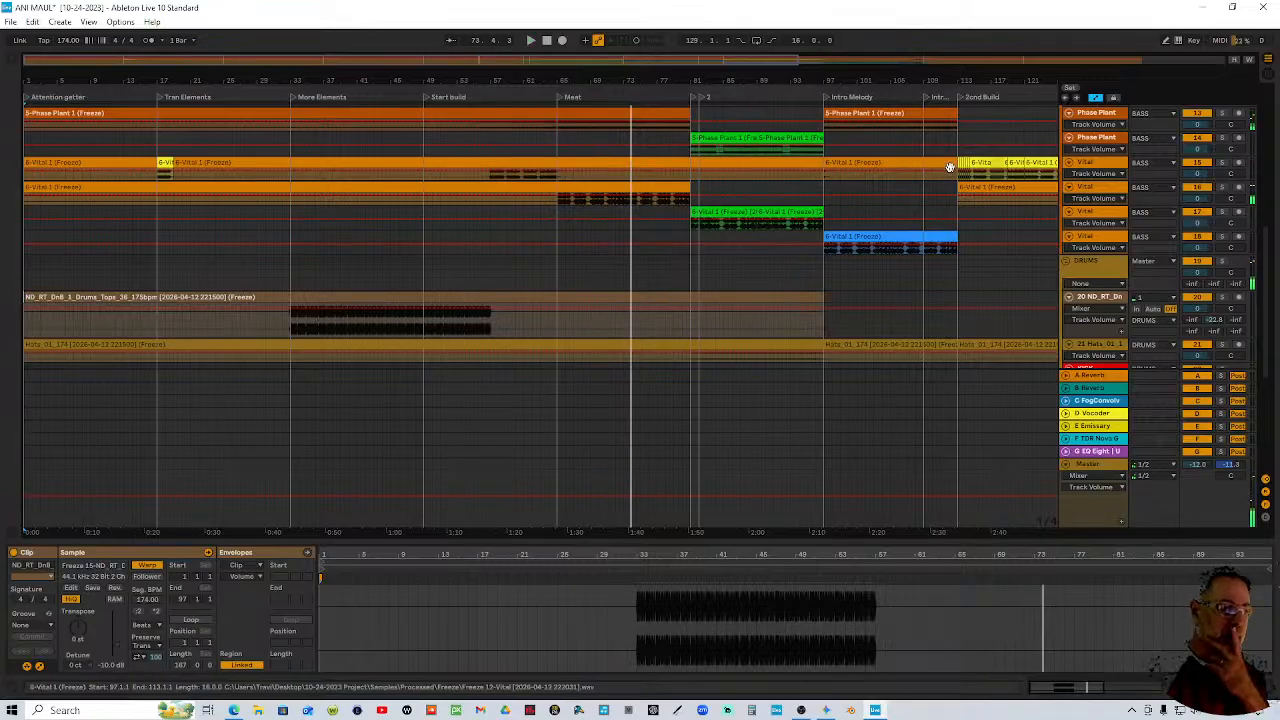
drag(1092, 178, 1092, 247)
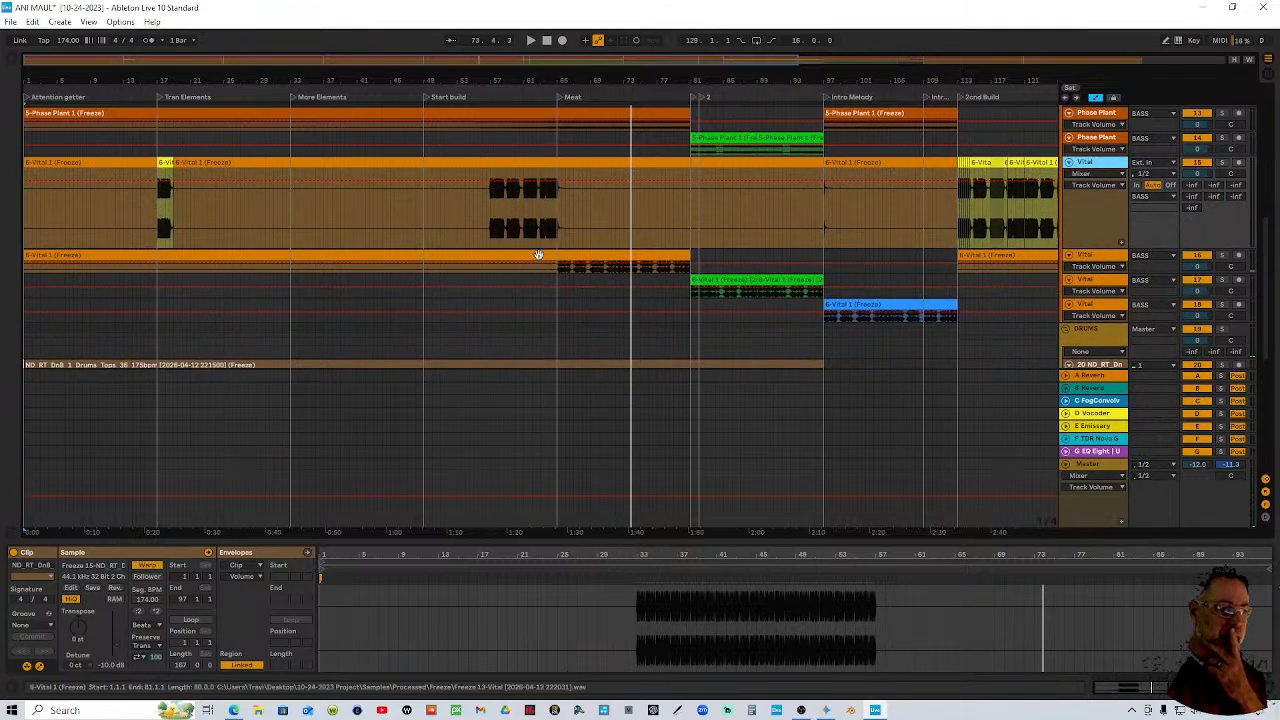
click(475, 95)
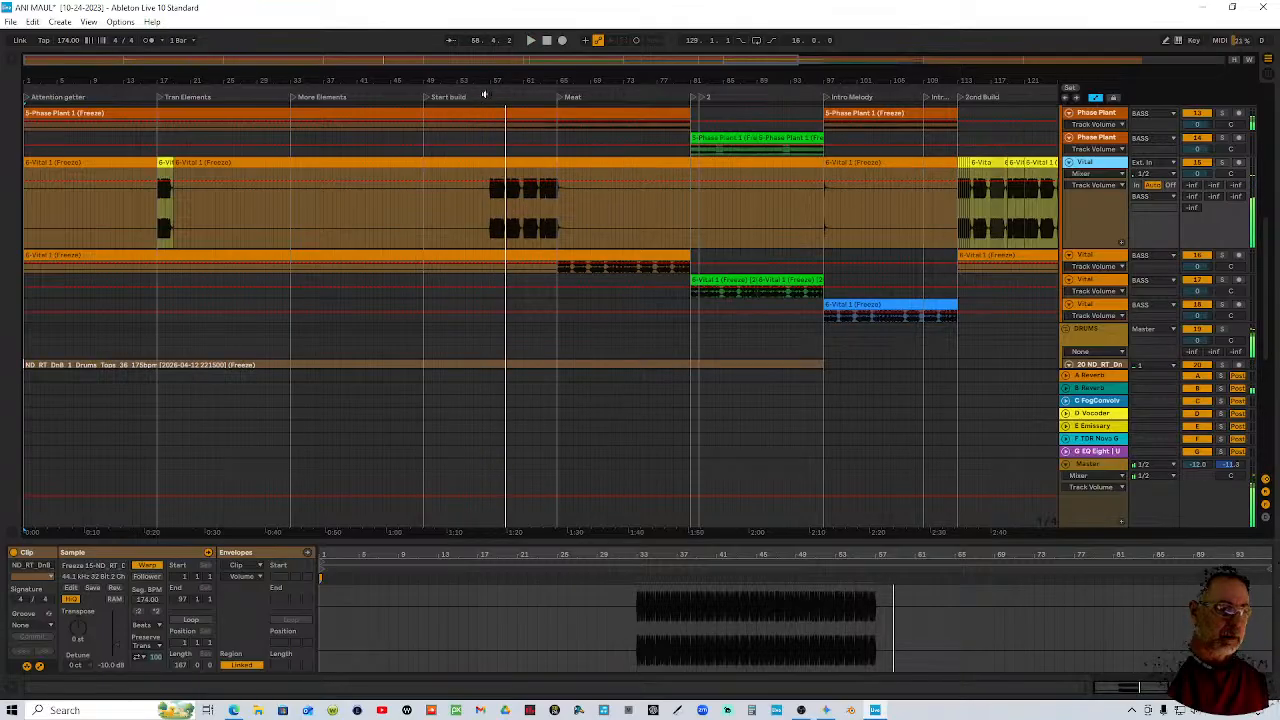
Split 57.1.1 to 57.3.1 on Vital track 15 into its own clip, hide the automation, and fade out the clip's end
drag(482, 77, 528, 146)
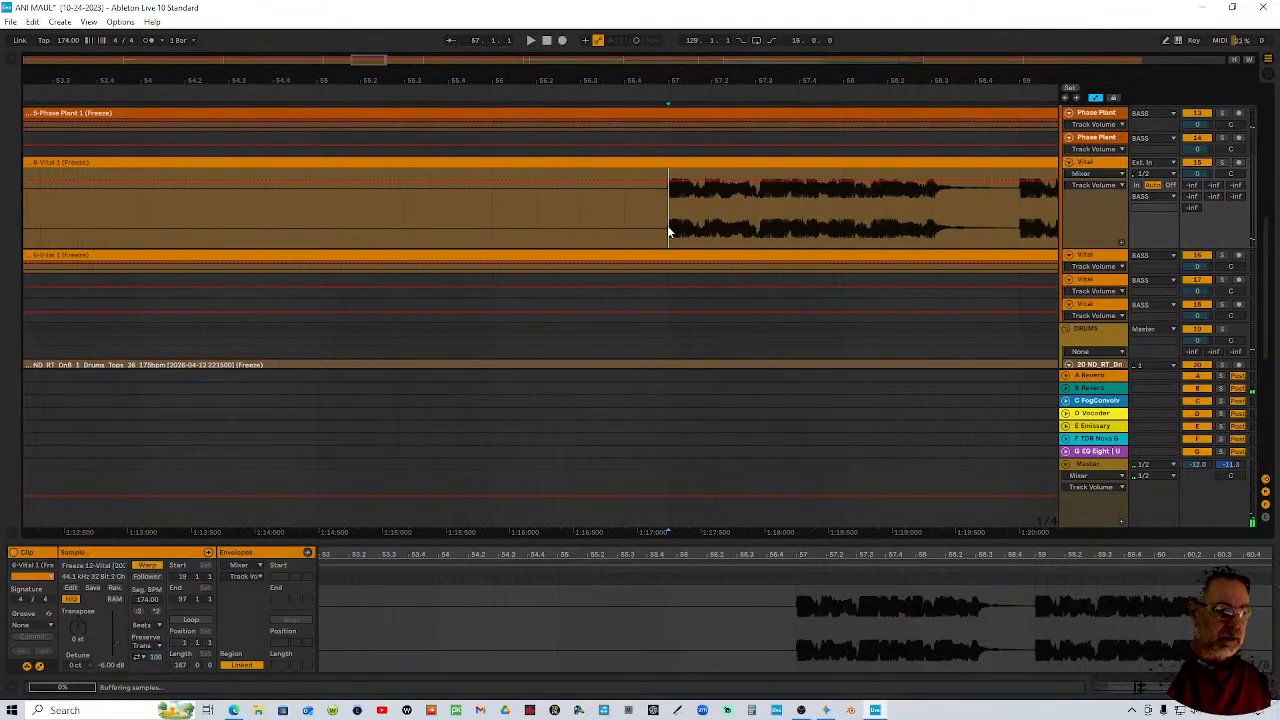
drag(668, 228, 717, 230)
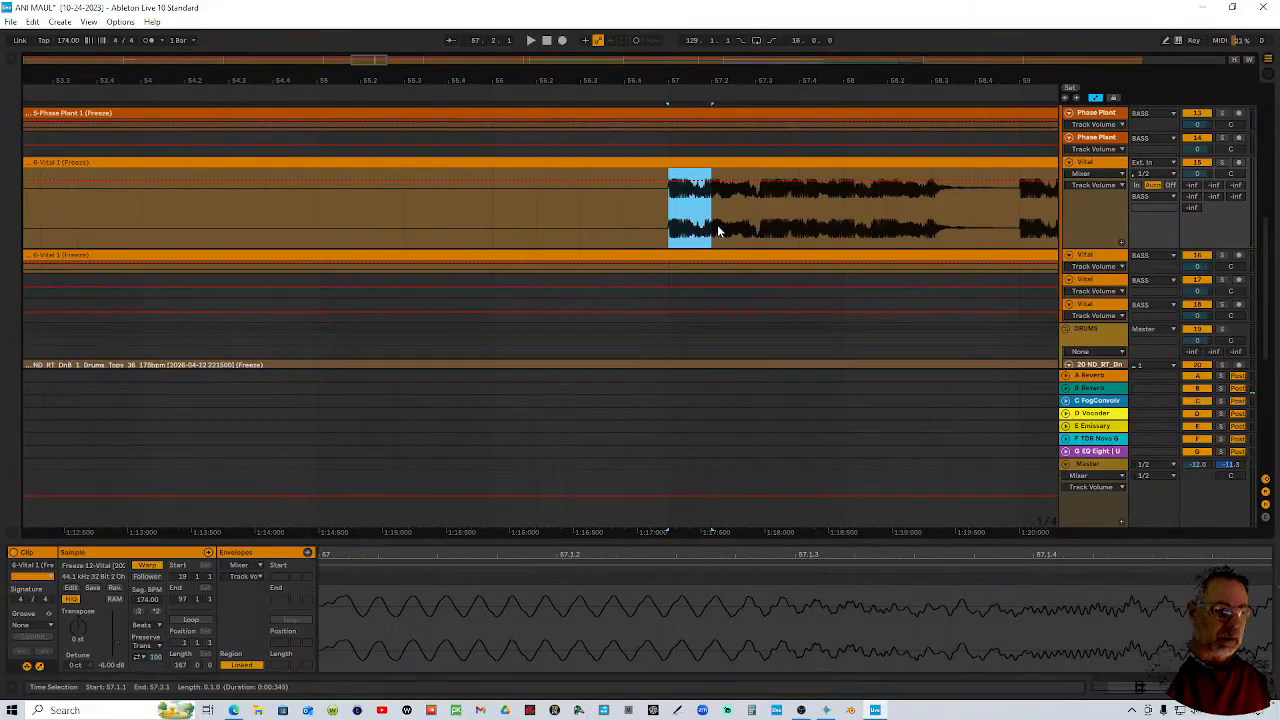
drag(717, 230, 750, 228)
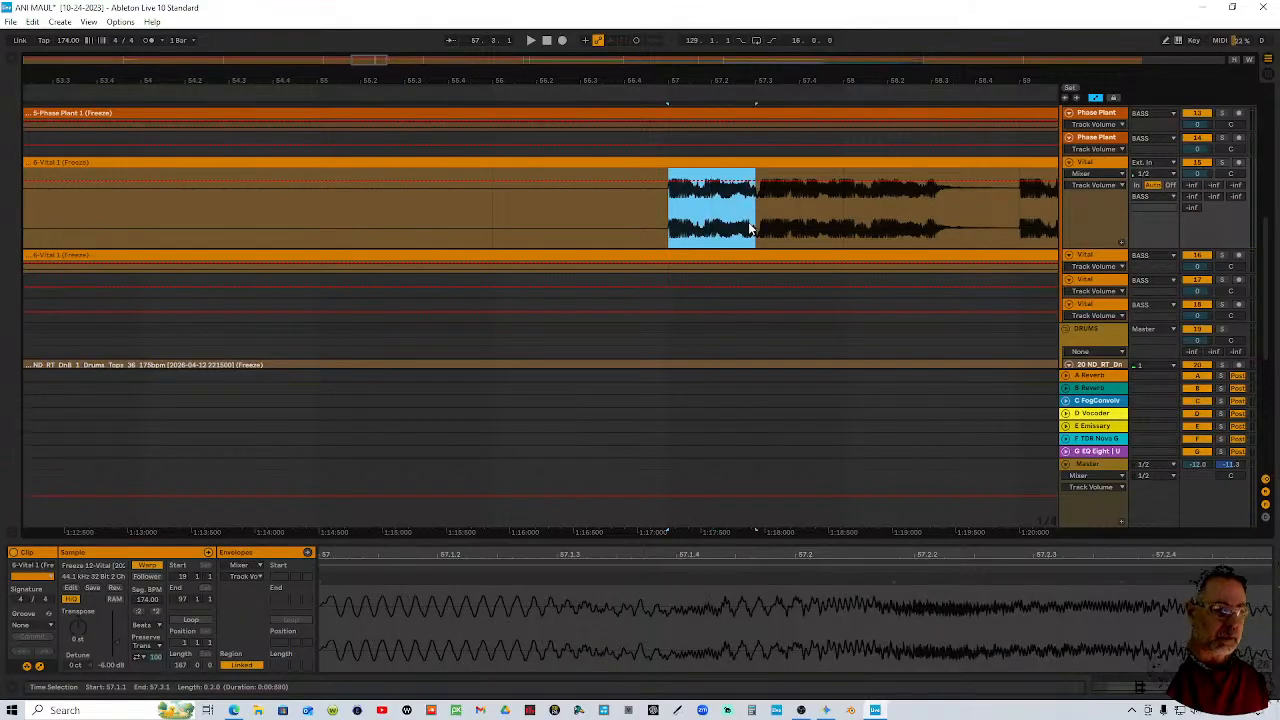
drag(780, 80, 535, 76)
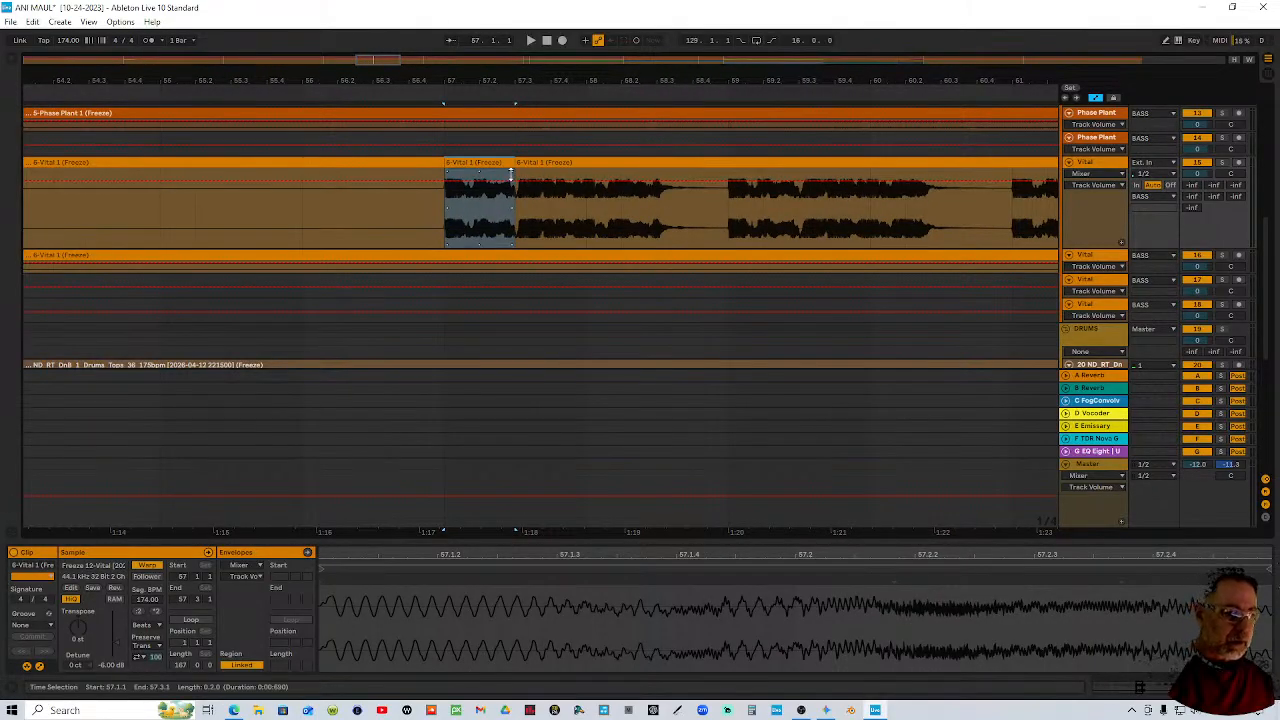
click(1096, 98)
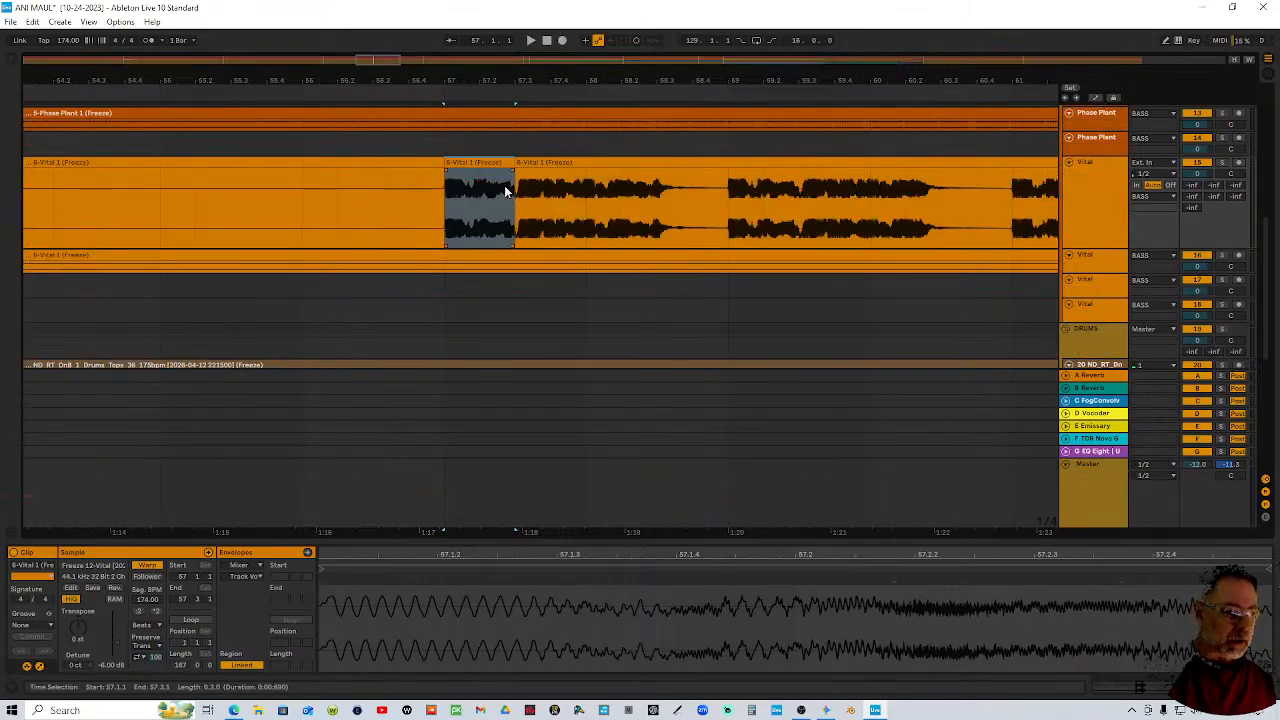
click(485, 162)
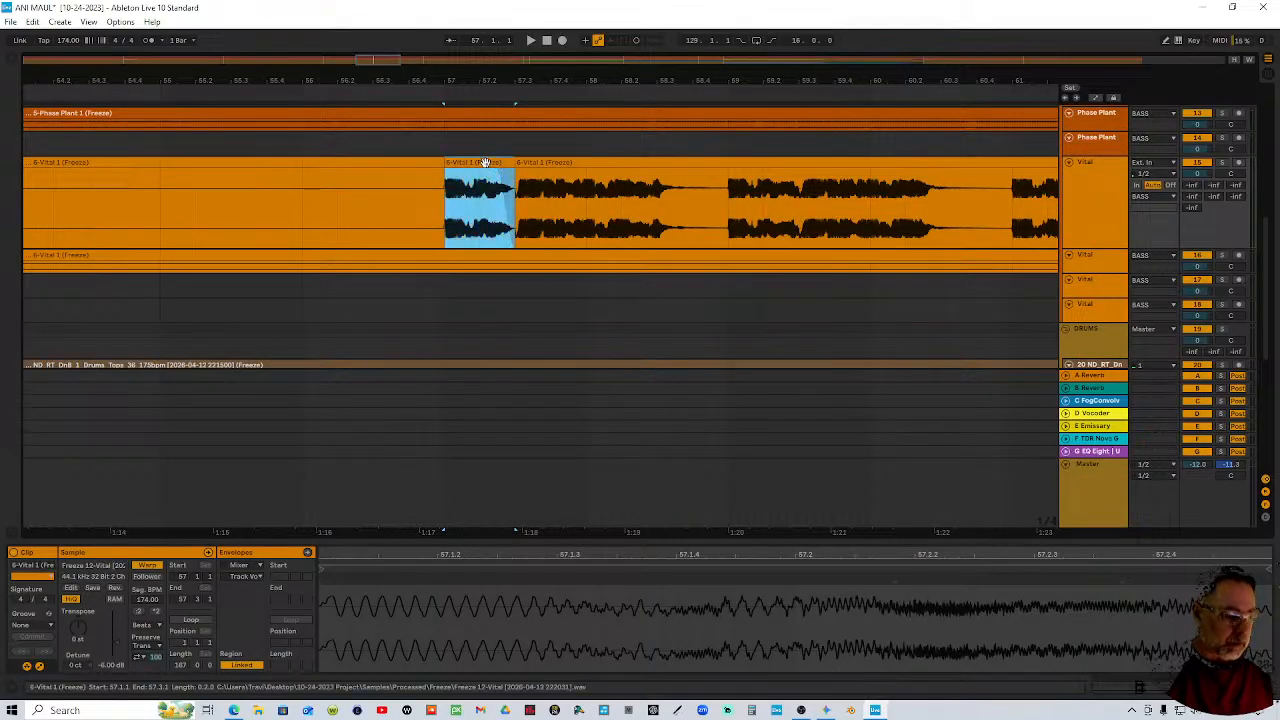
Duplicate the split clip twice on Vital track 15 and trim the start of the following long clip to bar 59
key(ctrl+d)
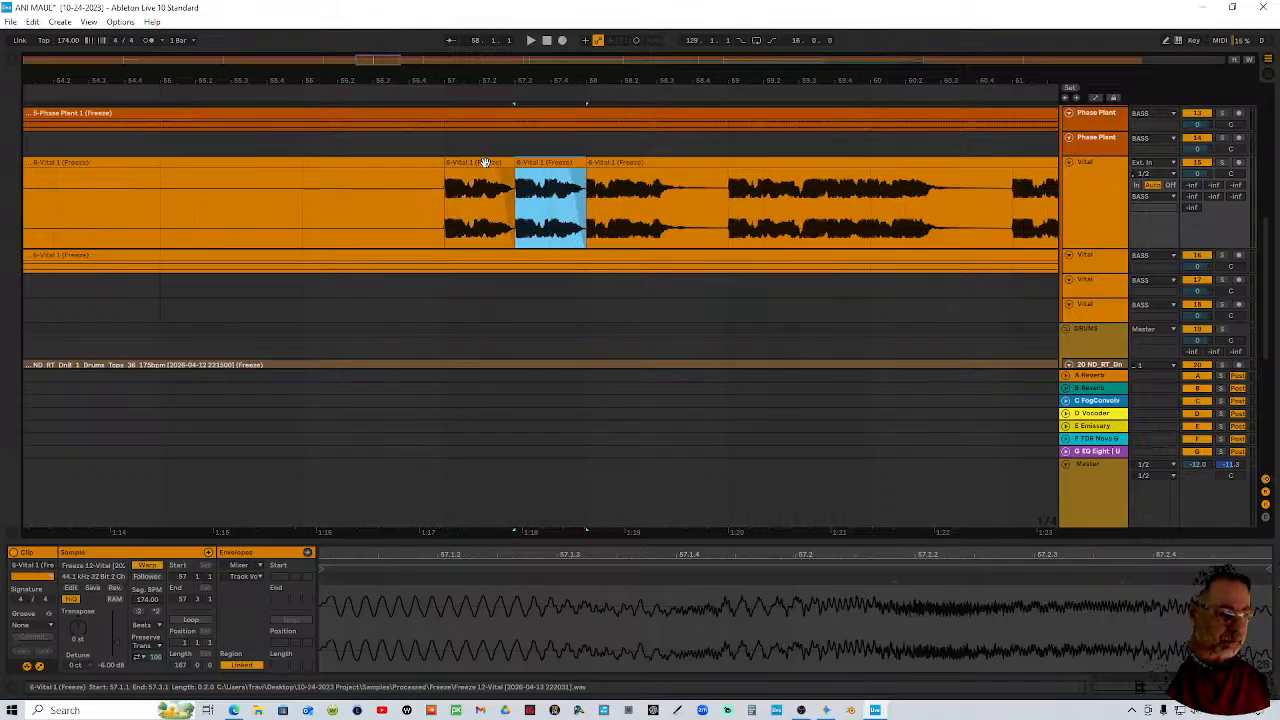
key(ctrl+d)
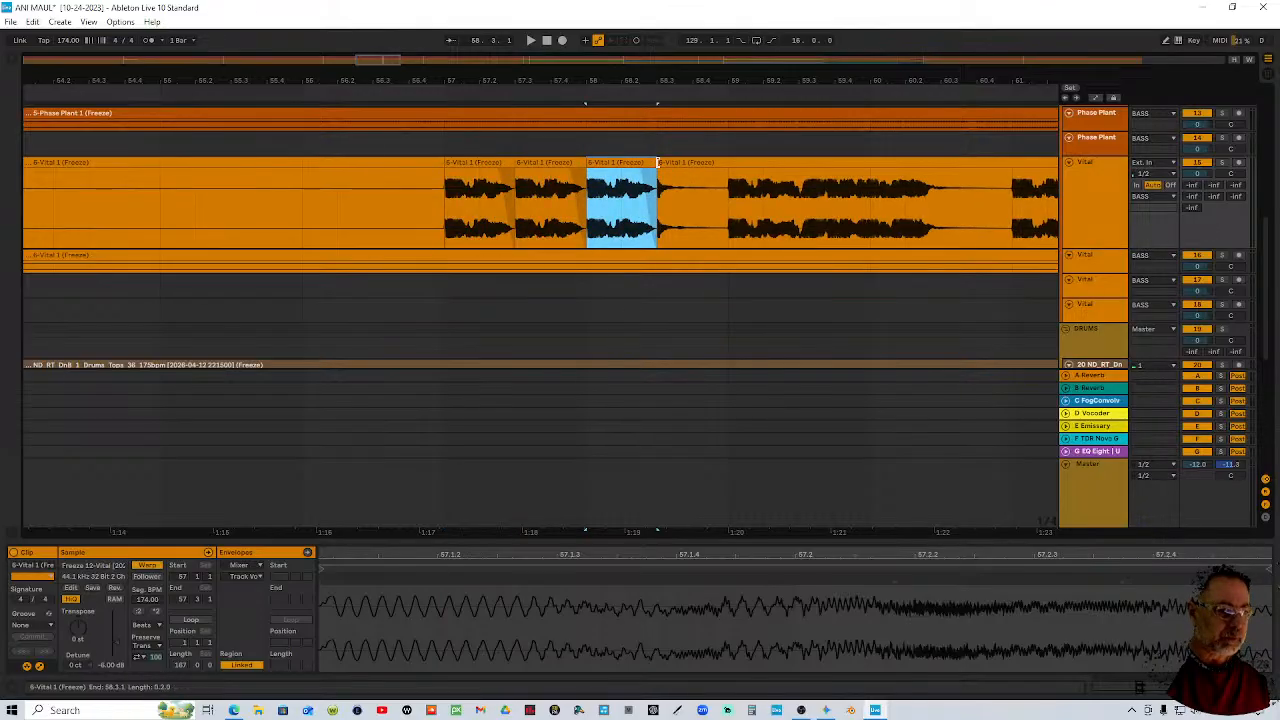
click(661, 160)
drag(661, 160, 728, 158)
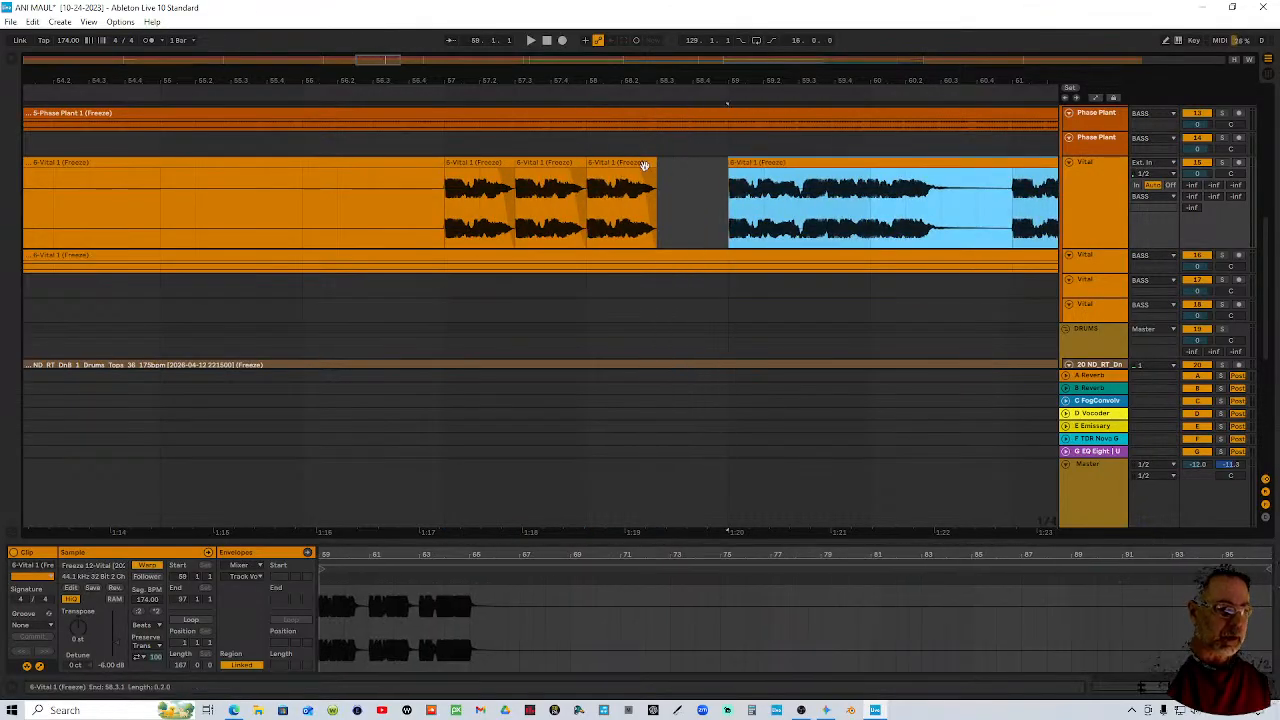
Switch the arrangement to a triplet grid and shorten the bar 57 clip on track 15 to end at 57.2.3
click(630, 160)
shift+click(470, 162)
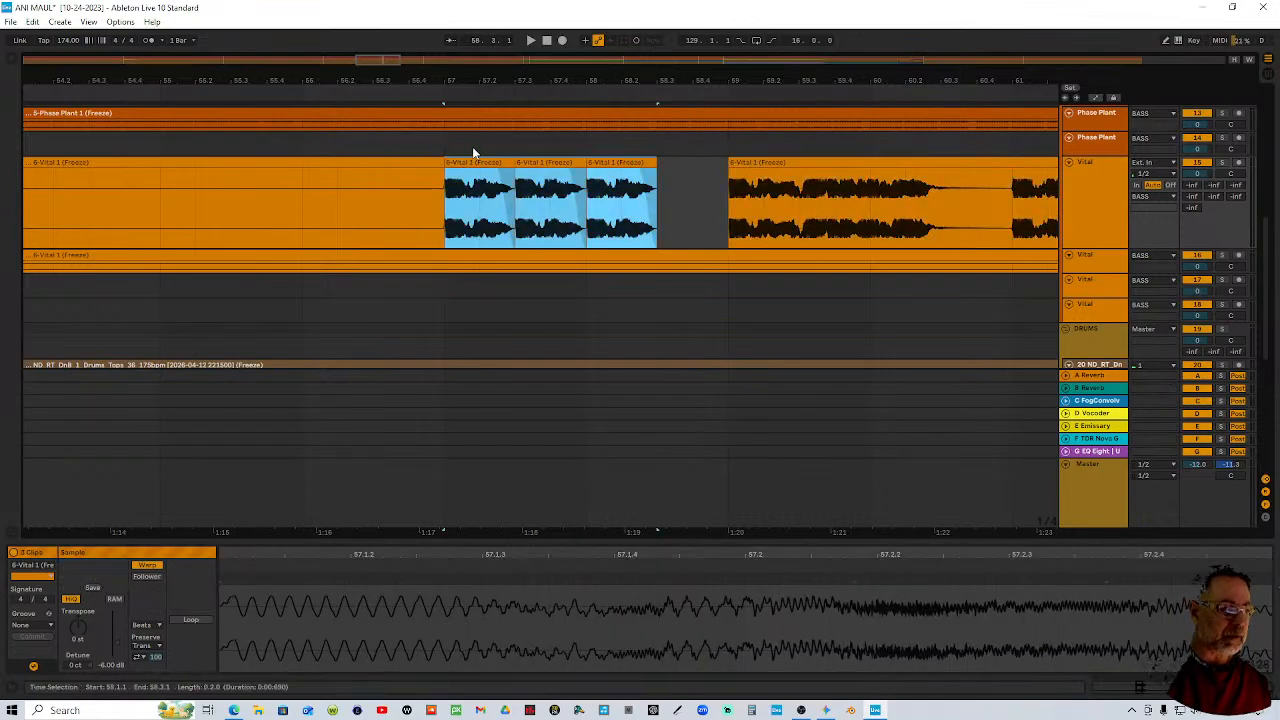
right_click(472, 146)
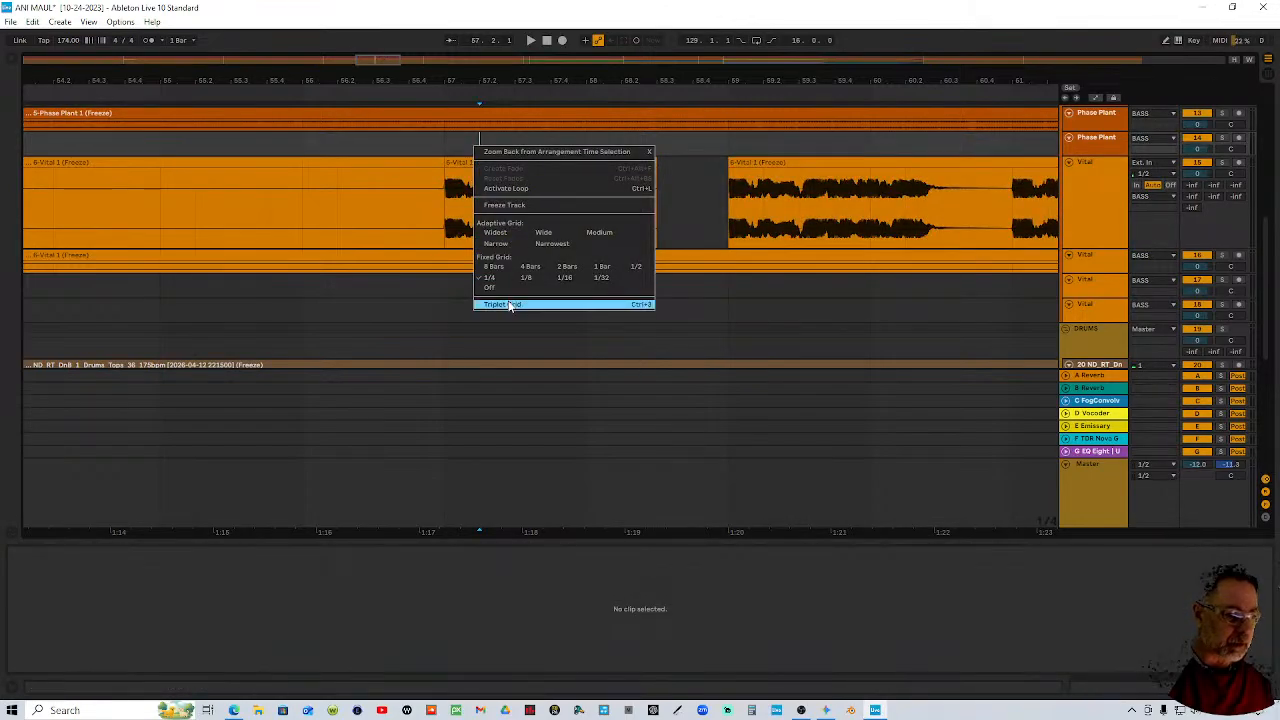
click(508, 304)
click(471, 162)
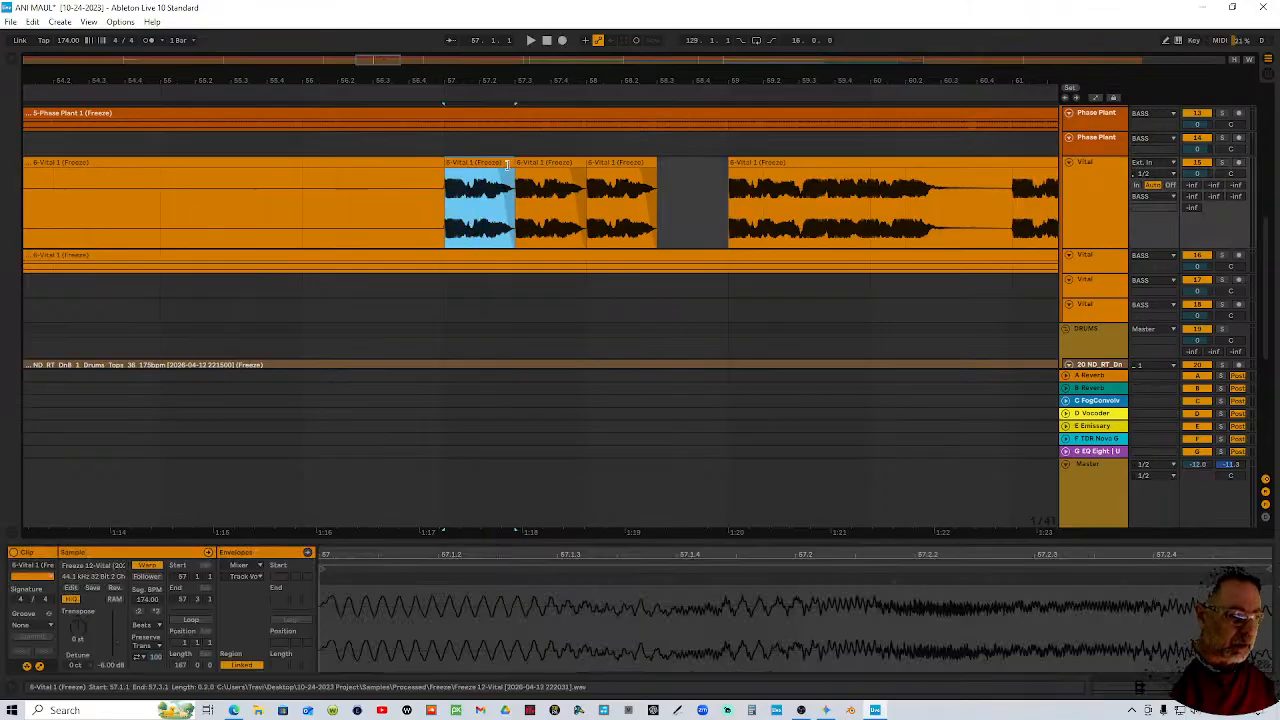
drag(507, 164, 490, 165)
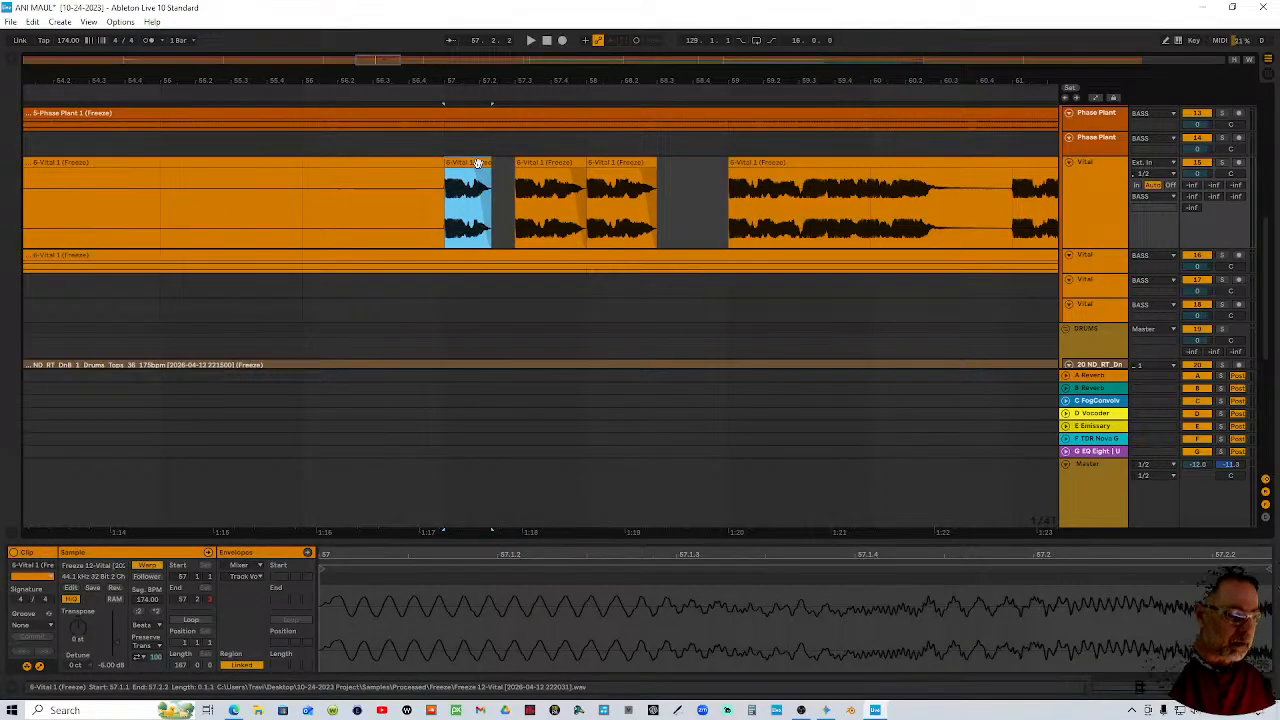
Duplicate the shortened clip three times, delete the leftover fragment after the copies, and play back the pattern
key(ctrl+d)
key(ctrl+d)
key(ctrl+d)
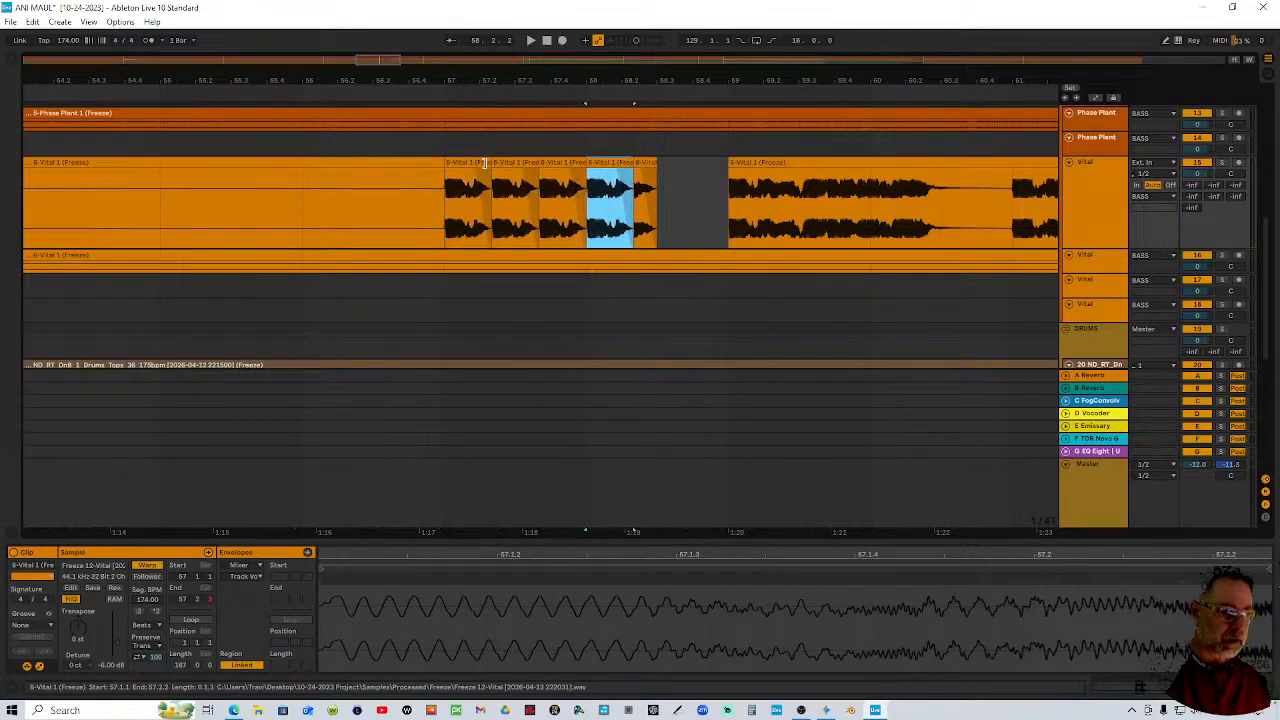
click(648, 165)
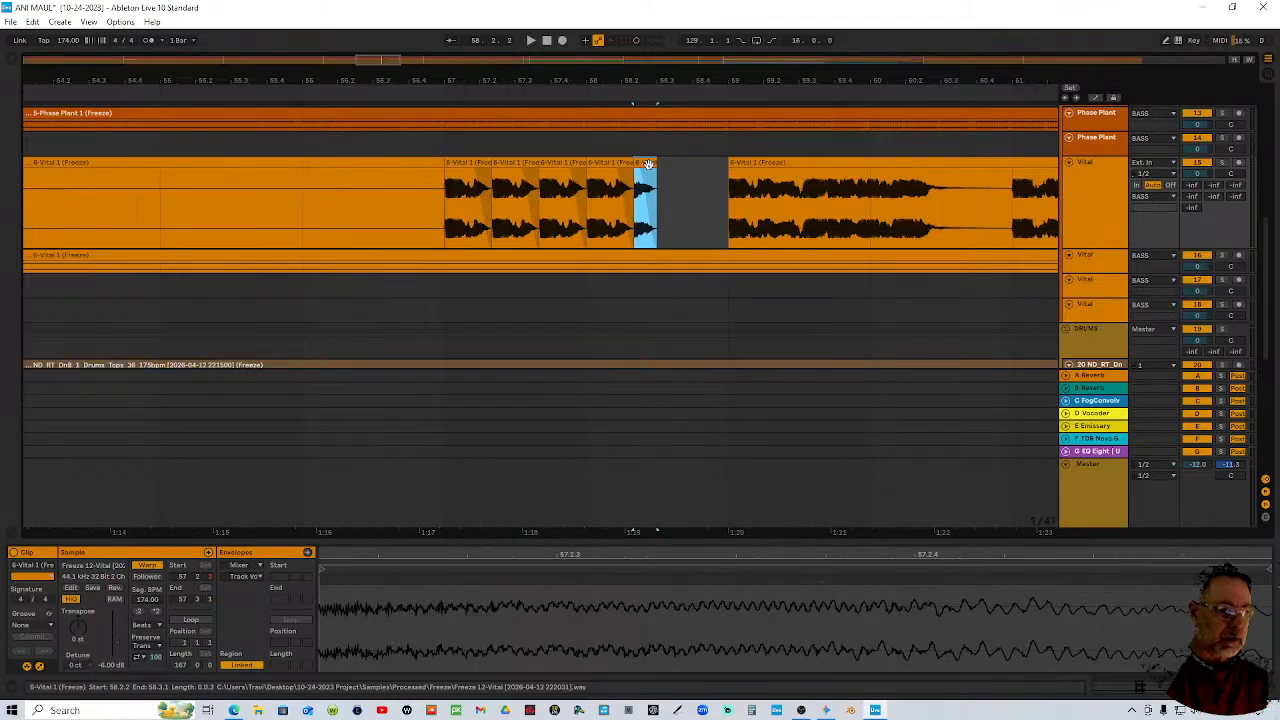
key(Delete)
click(416, 99)
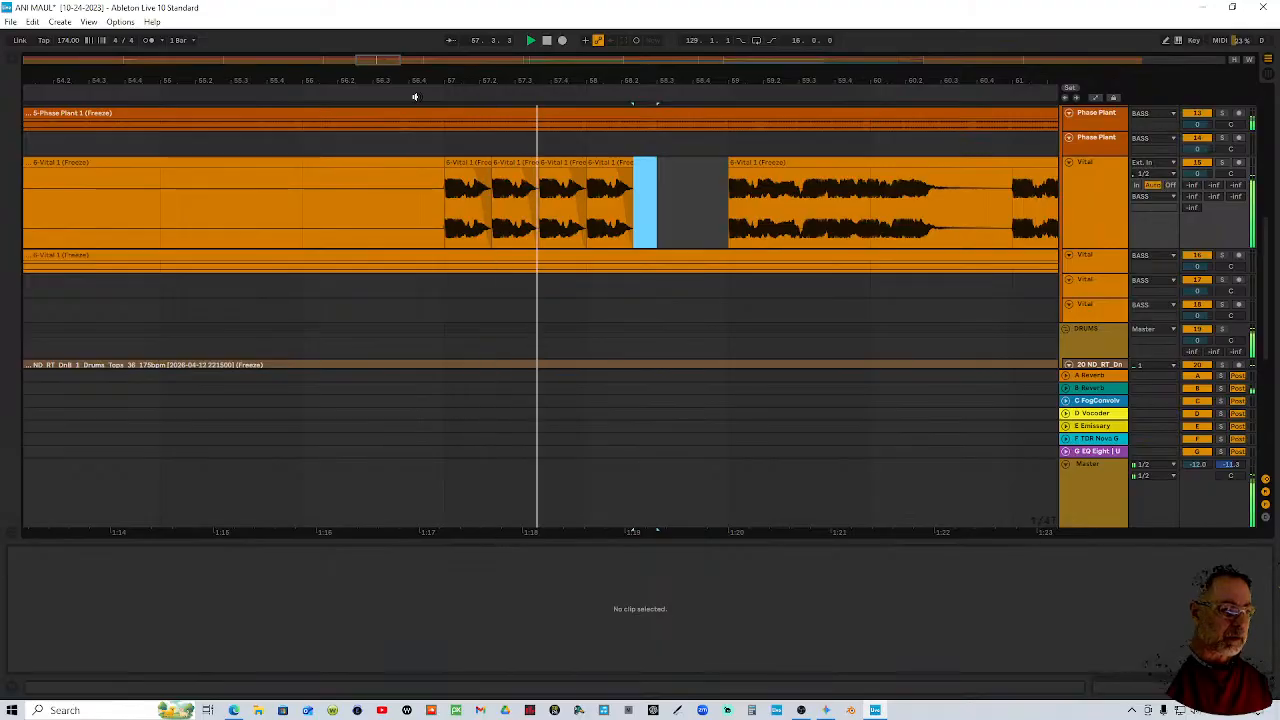
key(space)
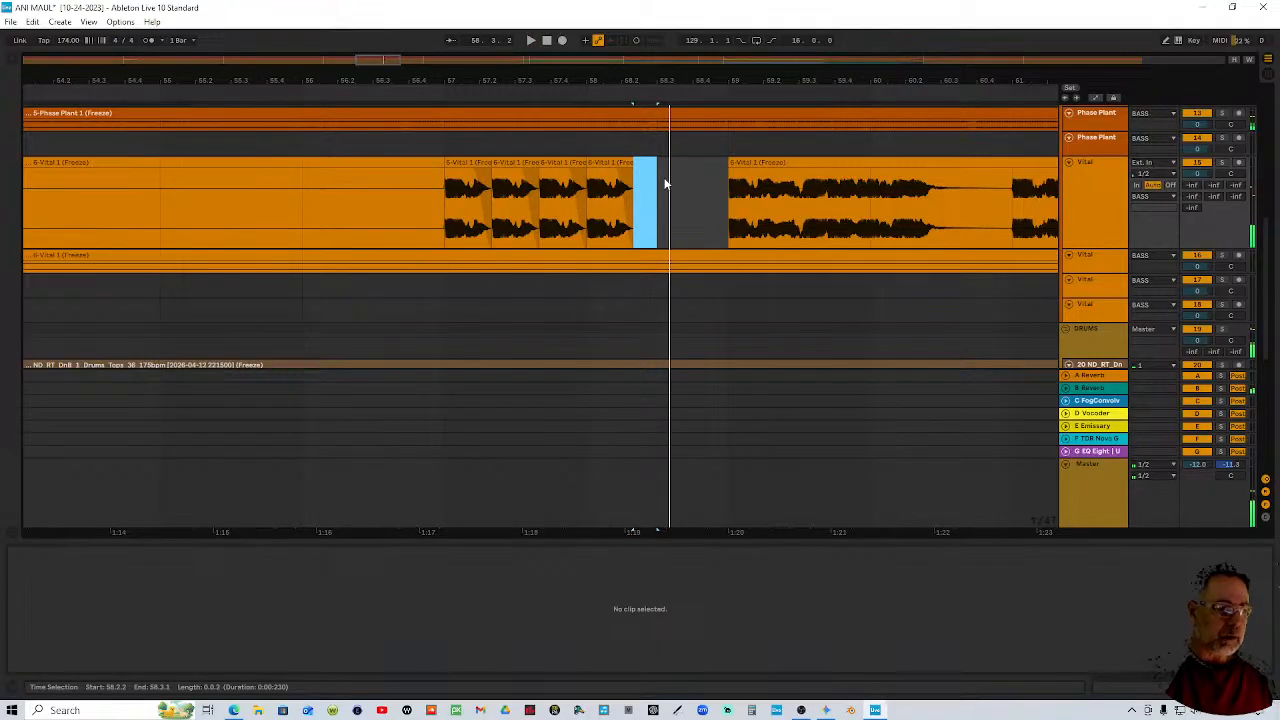
Copy the four-clip triplet pattern on Vital track 15 from bar 57 to bar 59
drag(657, 178, 452, 183)
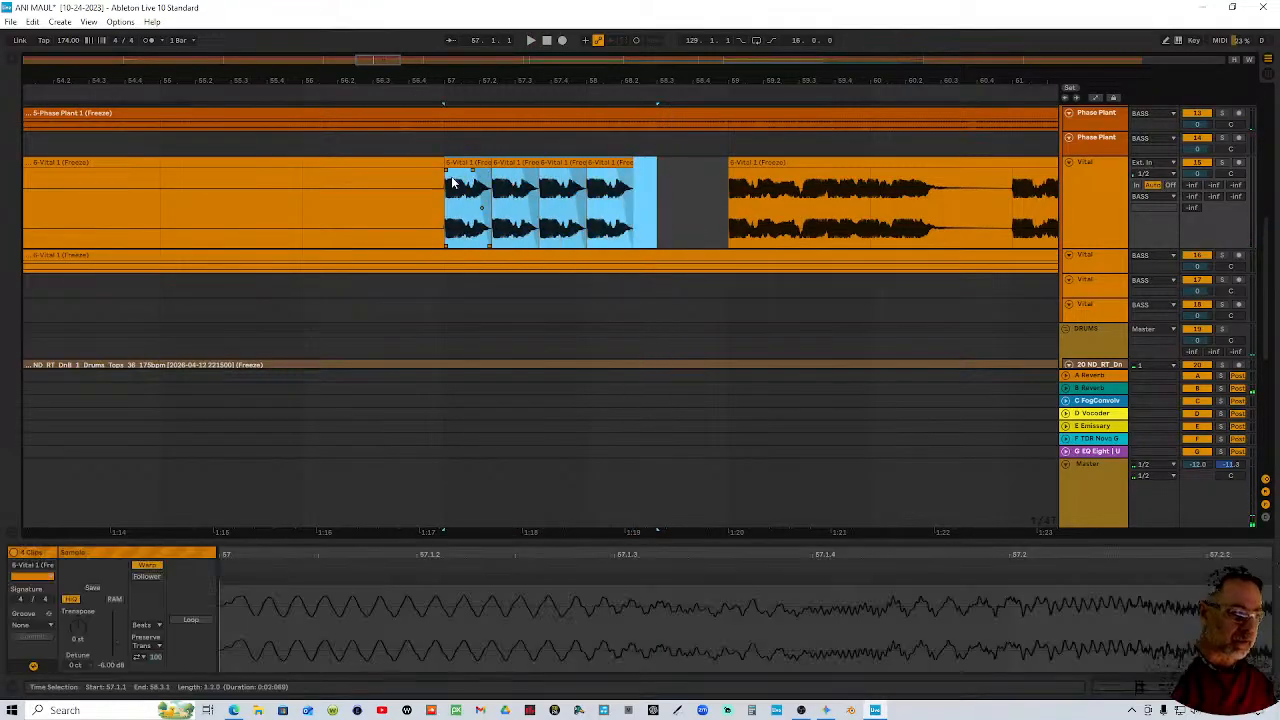
drag(542, 86, 566, 95)
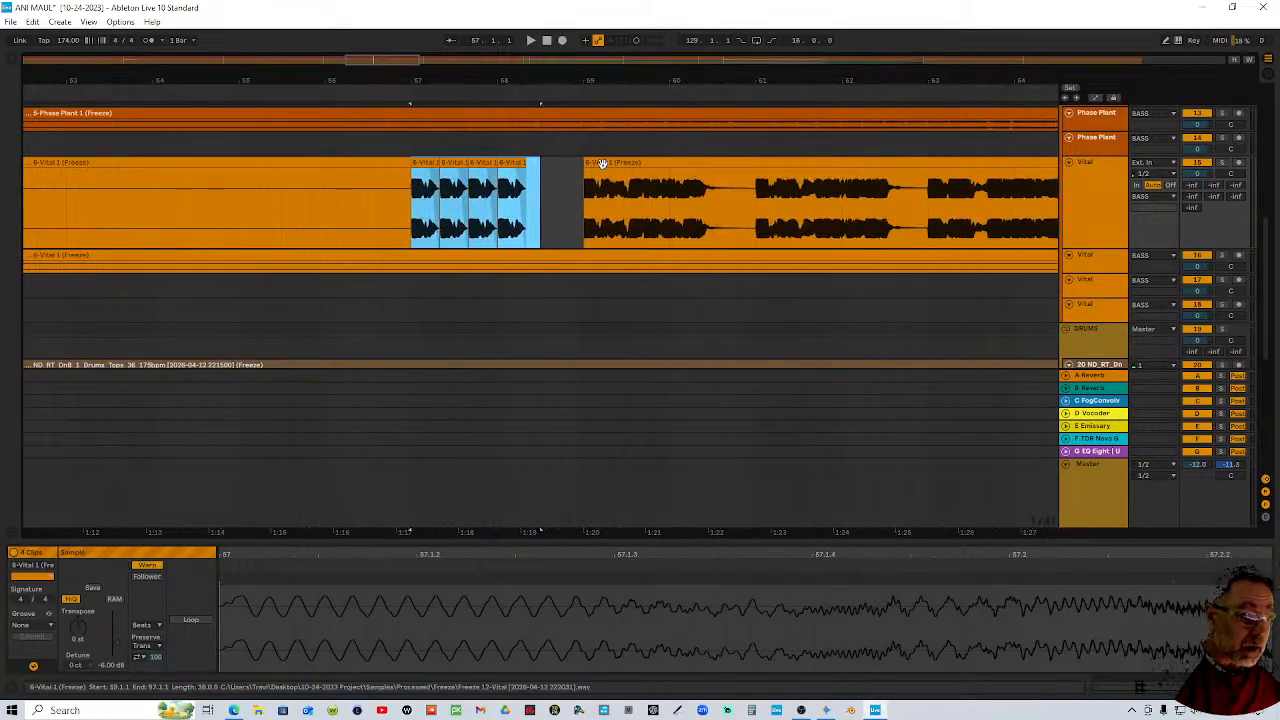
click(465, 172)
ctrl+drag(465, 172, 640, 172)
Trim the long clip's start to bar 63, copy the four-clip pattern to bar 61, and play from just before bar 57
click(728, 162)
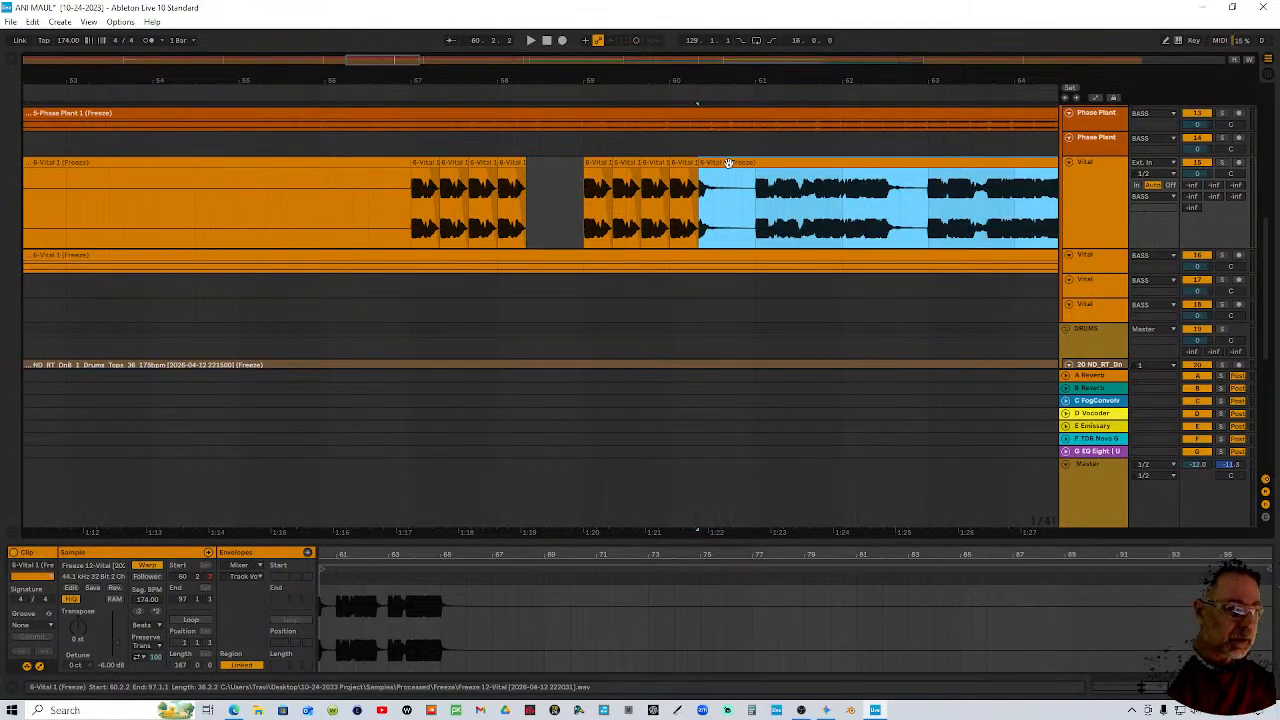
drag(796, 84, 790, 62)
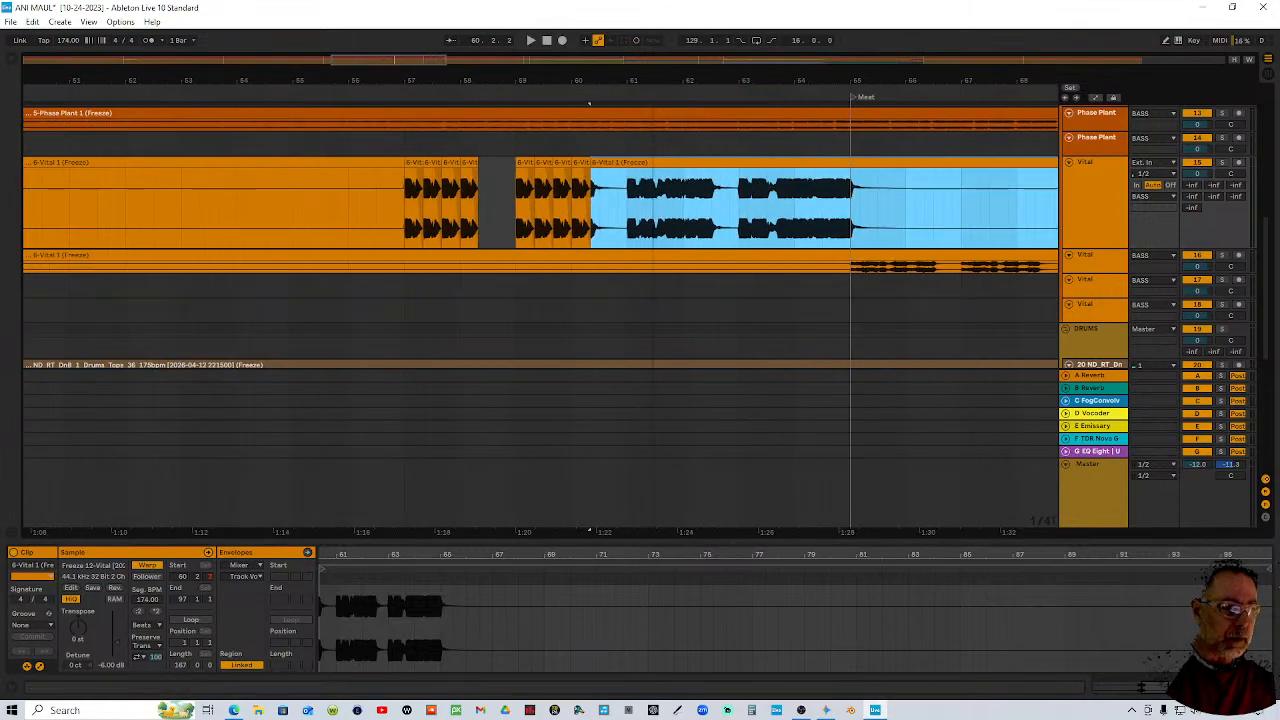
drag(595, 164, 738, 164)
drag(589, 164, 637, 163)
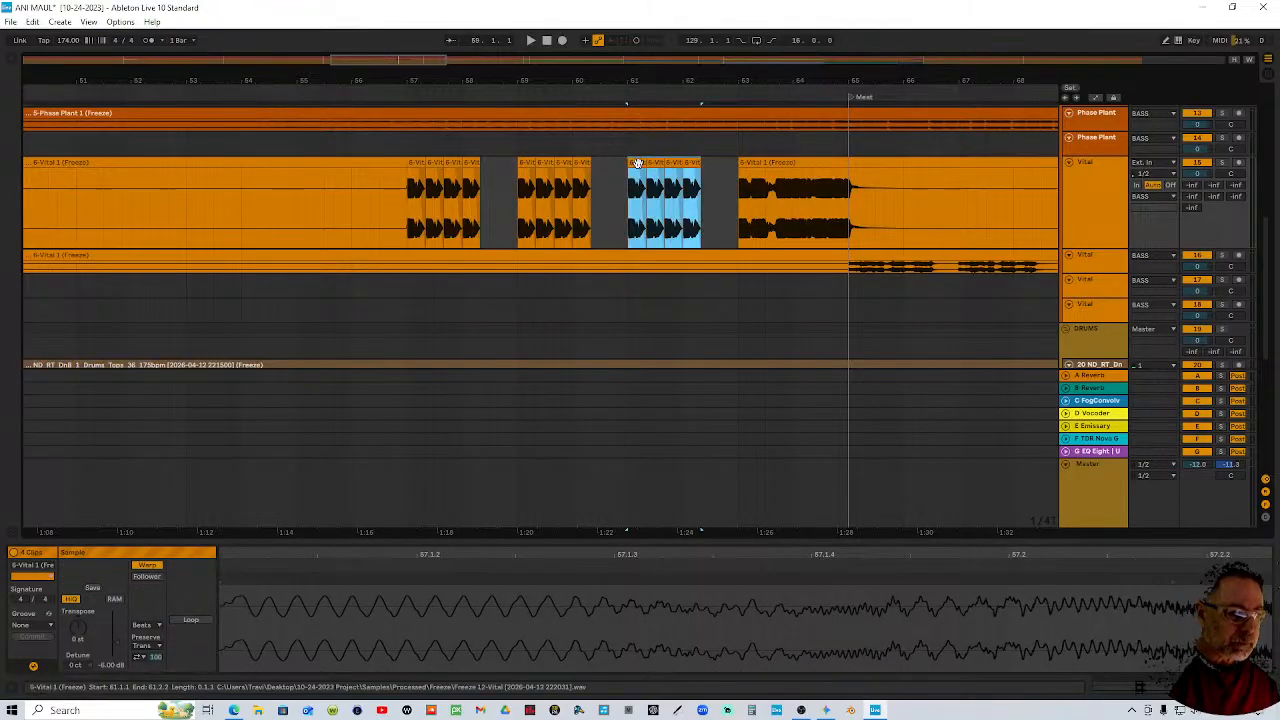
click(383, 88)
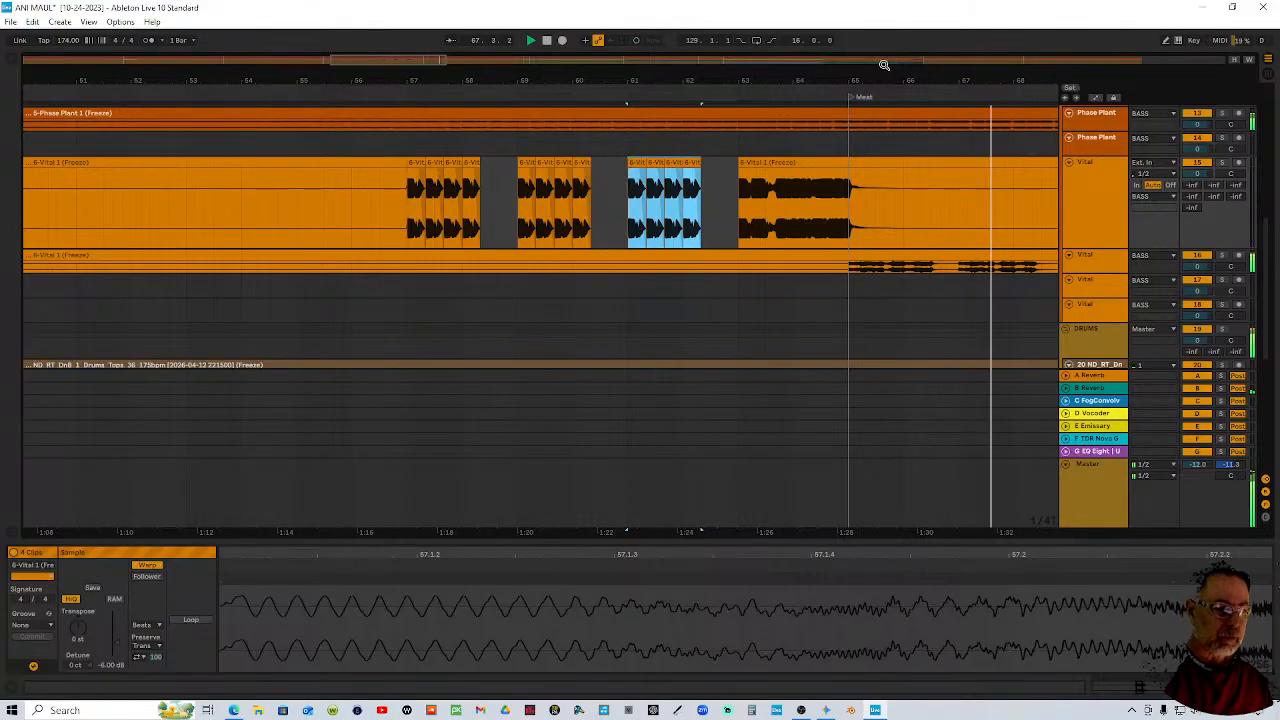
Copy the Delay effect from Vital track 18 onto Vital track 17
drag(698, 95, 698, 75)
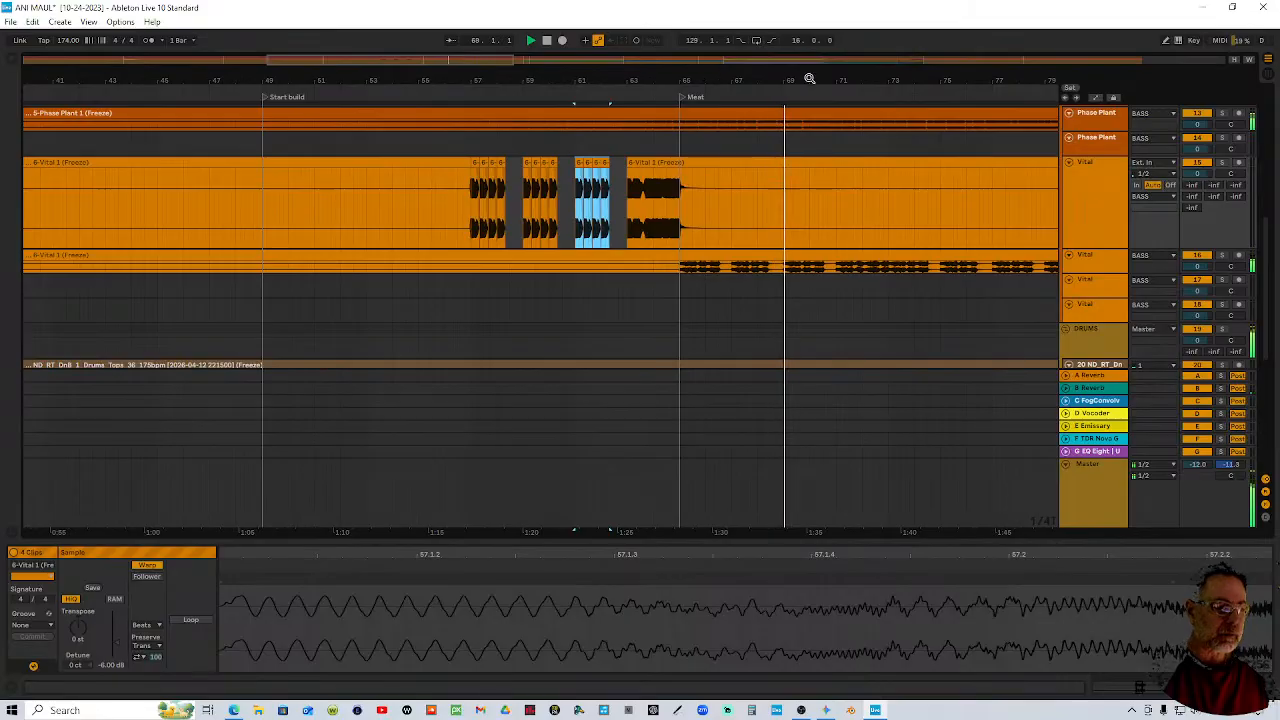
drag(834, 72, 834, 58)
drag(505, 72, 502, 68)
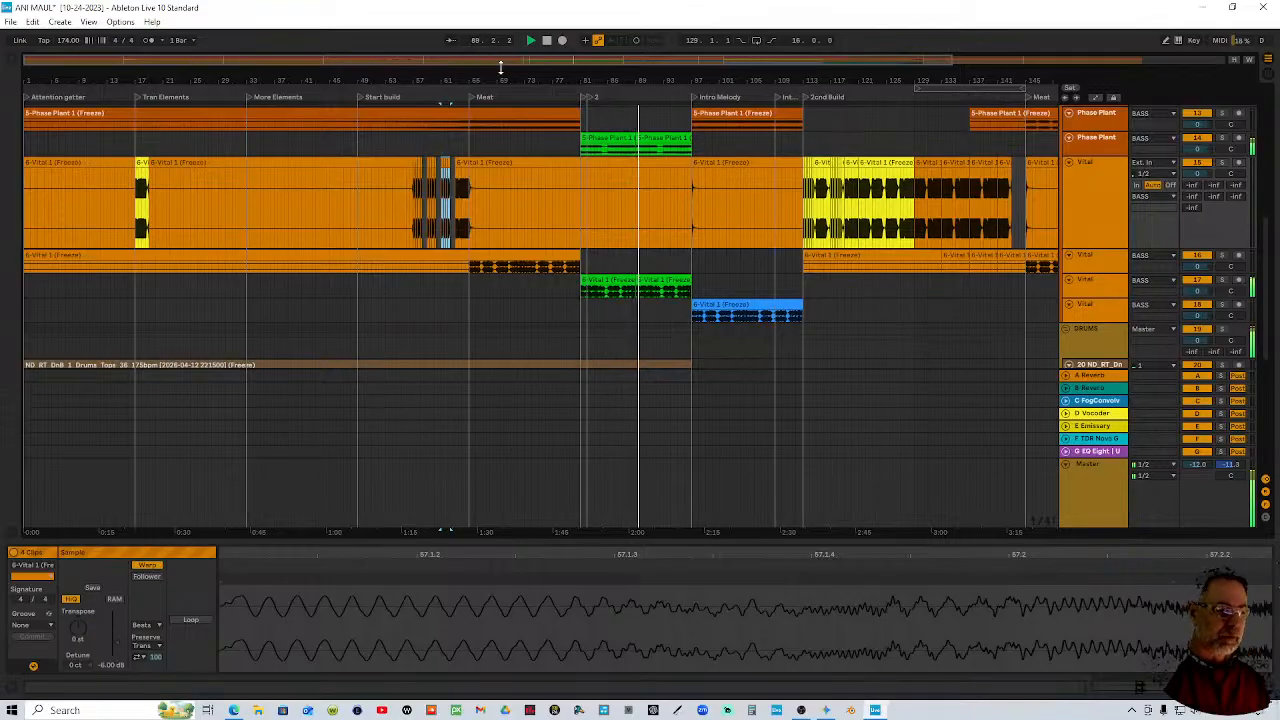
click(1096, 286)
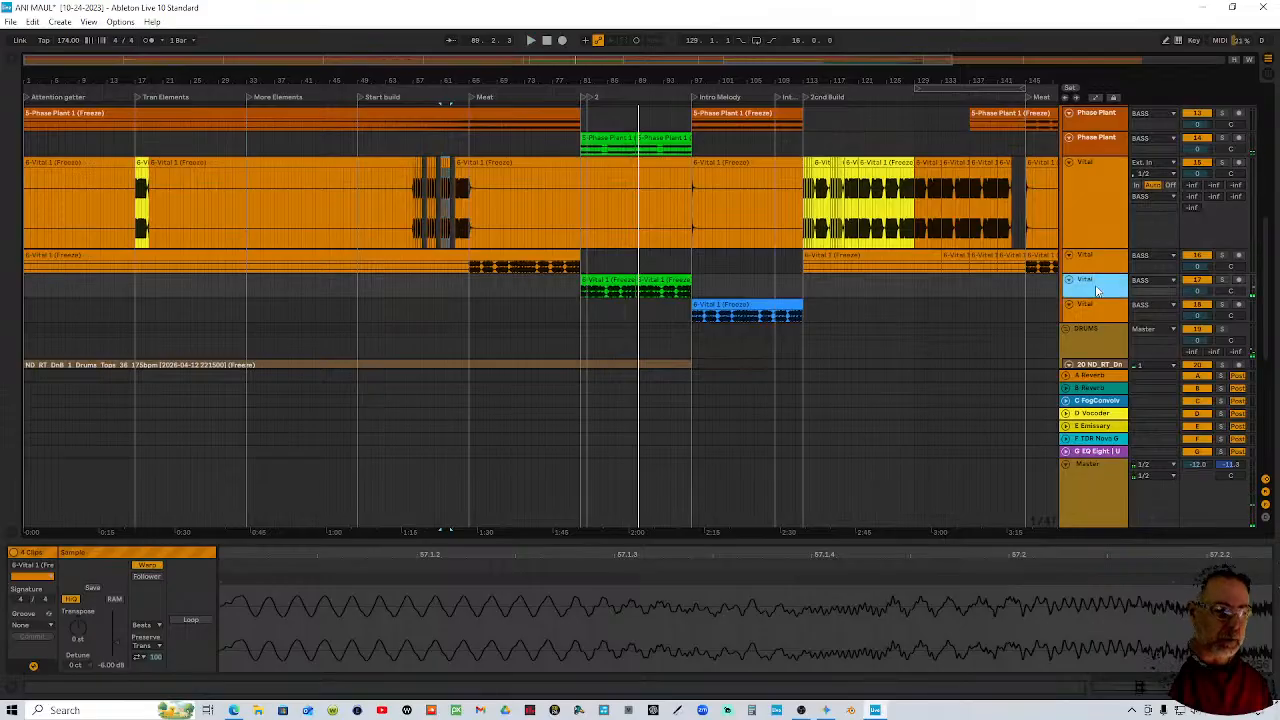
double_click(1096, 291)
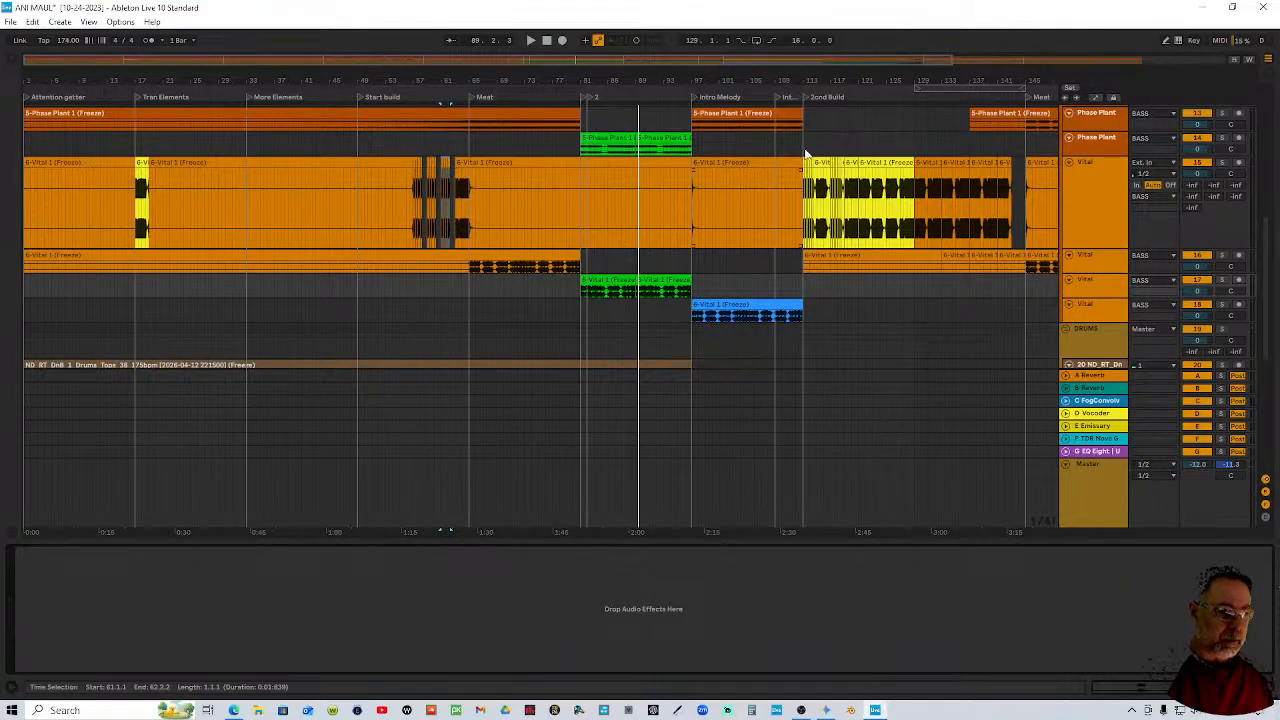
scroll(672, 273, down, 2)
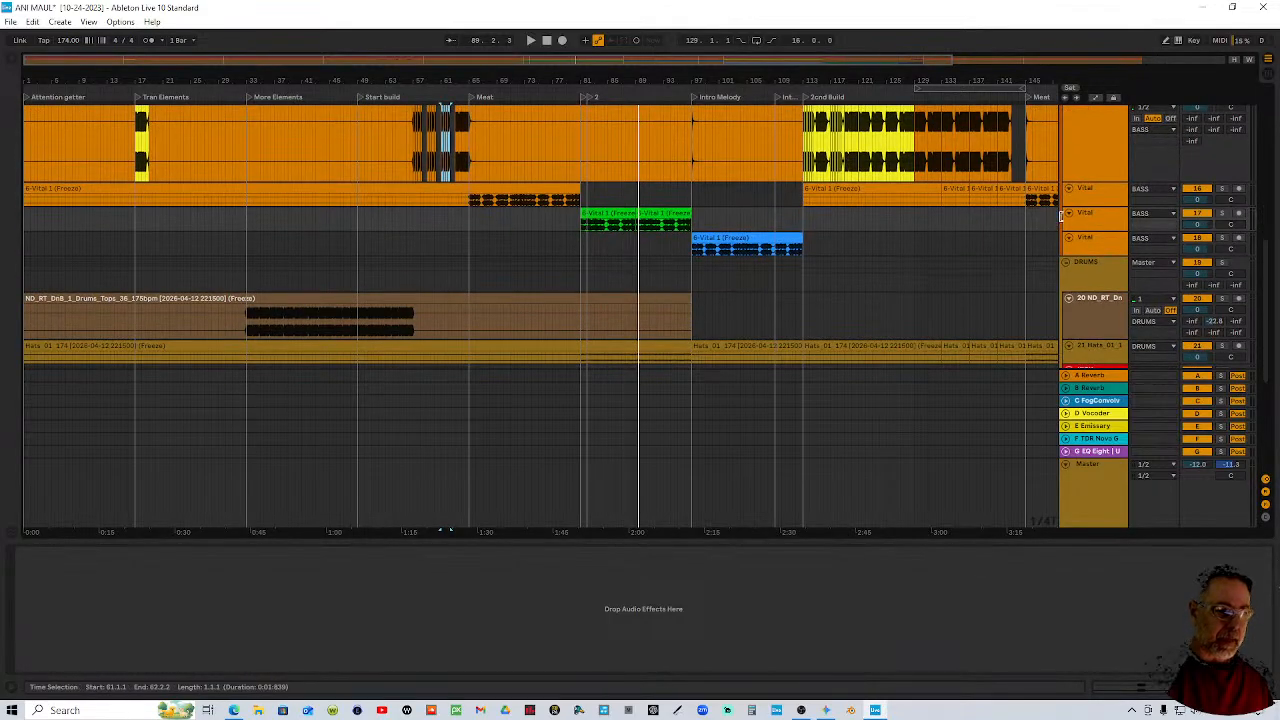
click(1093, 221)
click(1097, 247)
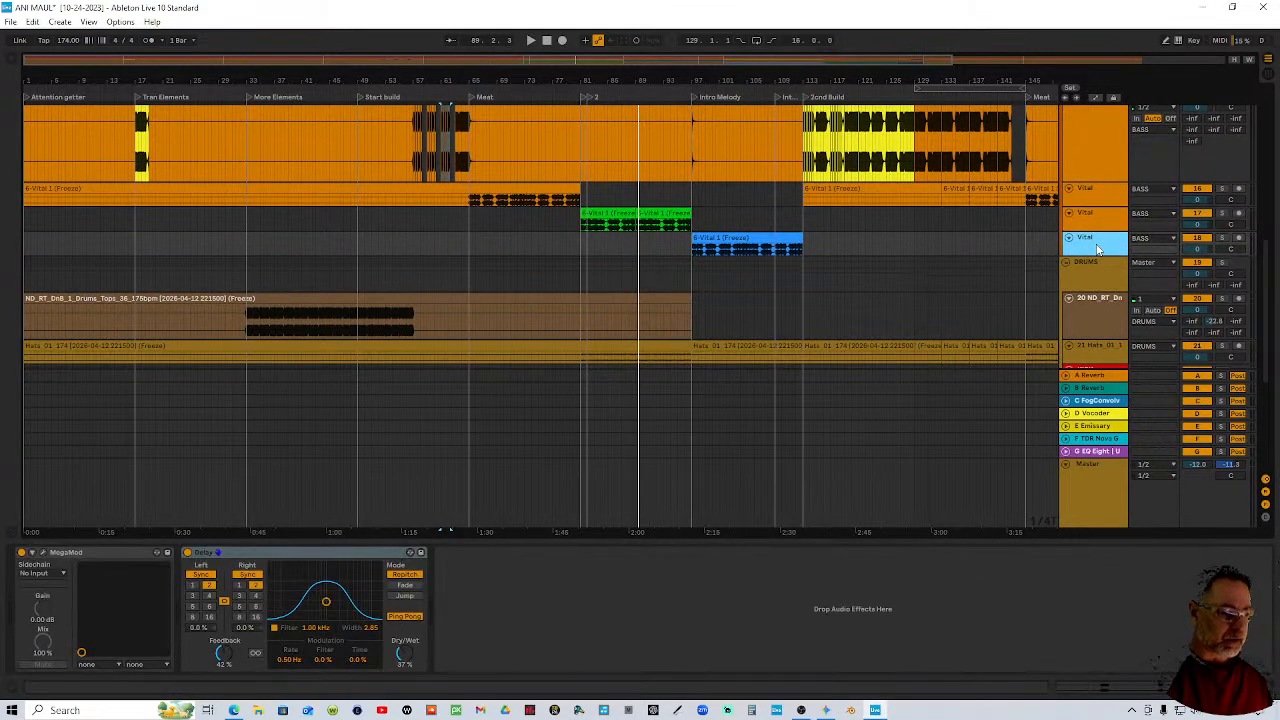
click(305, 556)
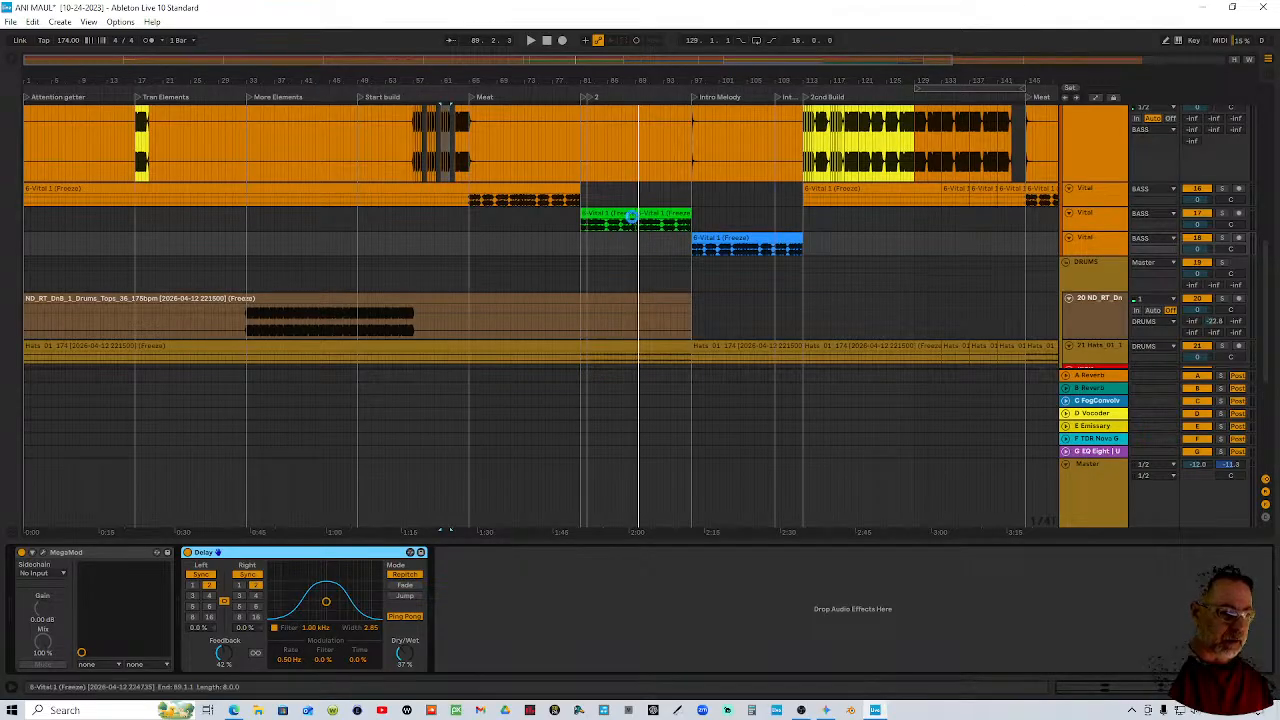
click(633, 216)
While playing section 2, set the Delay on Vital track 17 to 23% Dry/Wet and 23% Feedback
click(575, 87)
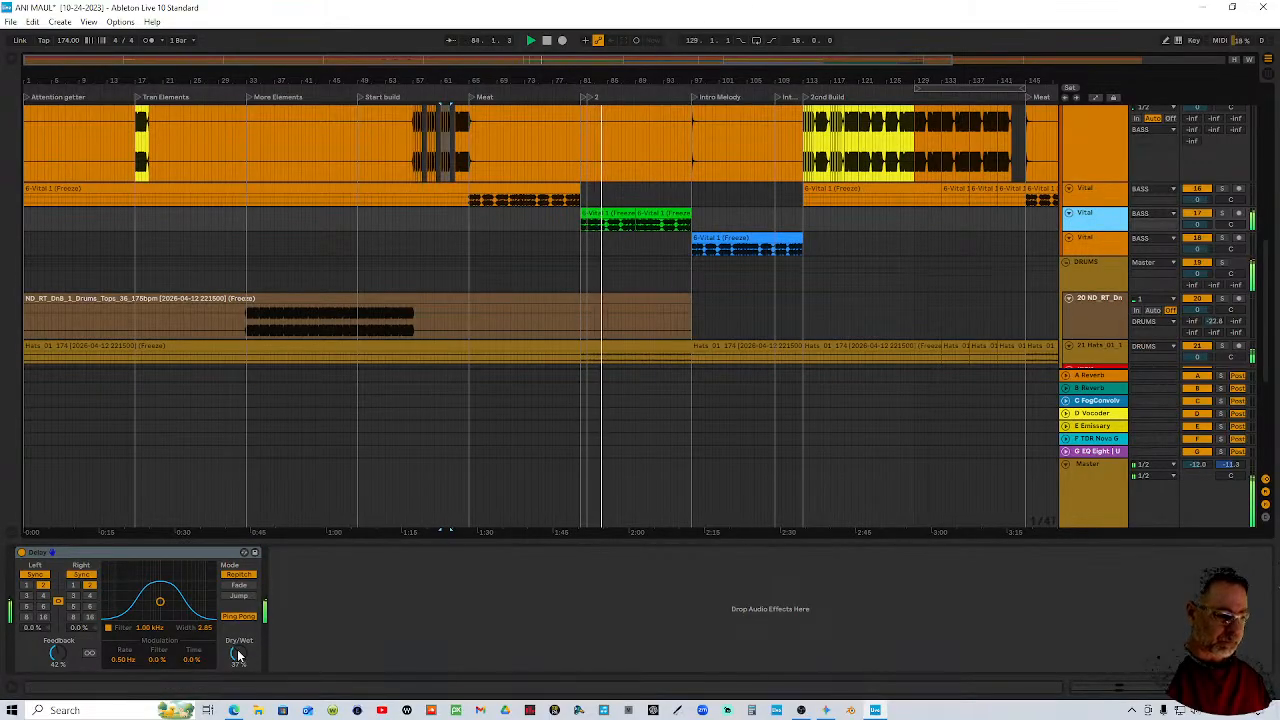
drag(238, 655, 238, 667)
drag(57, 654, 57, 670)
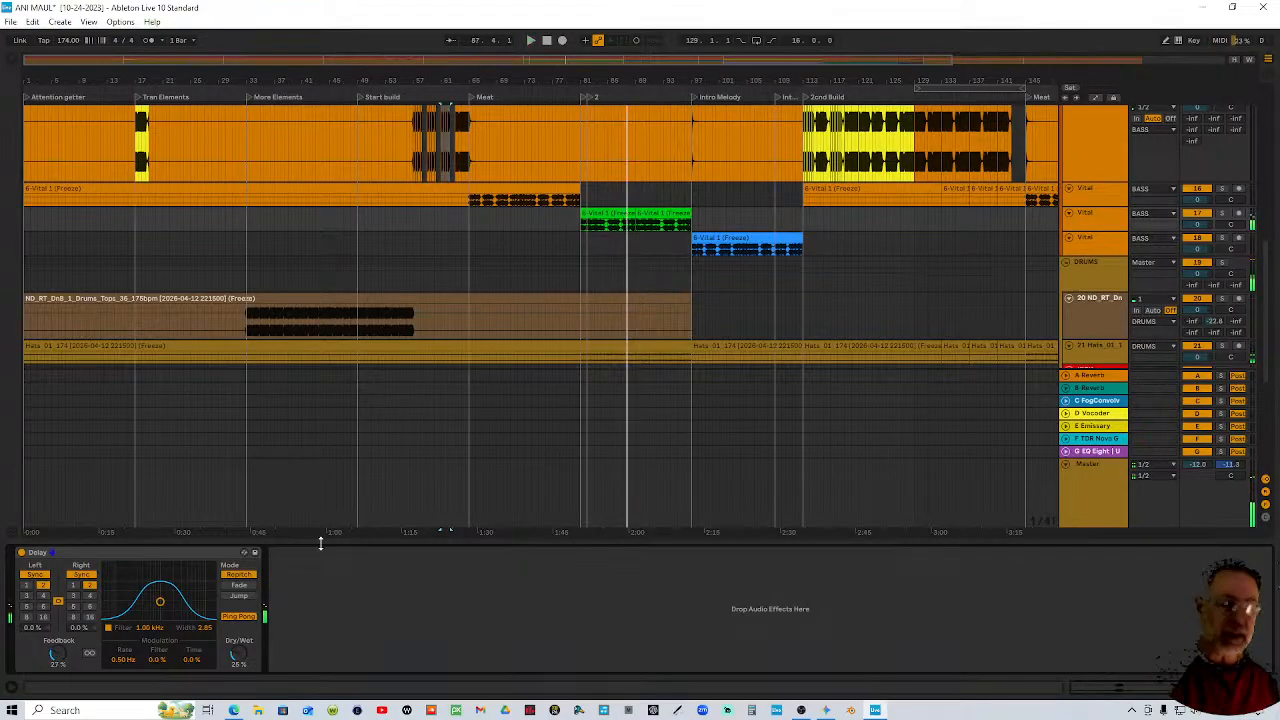
click(614, 88)
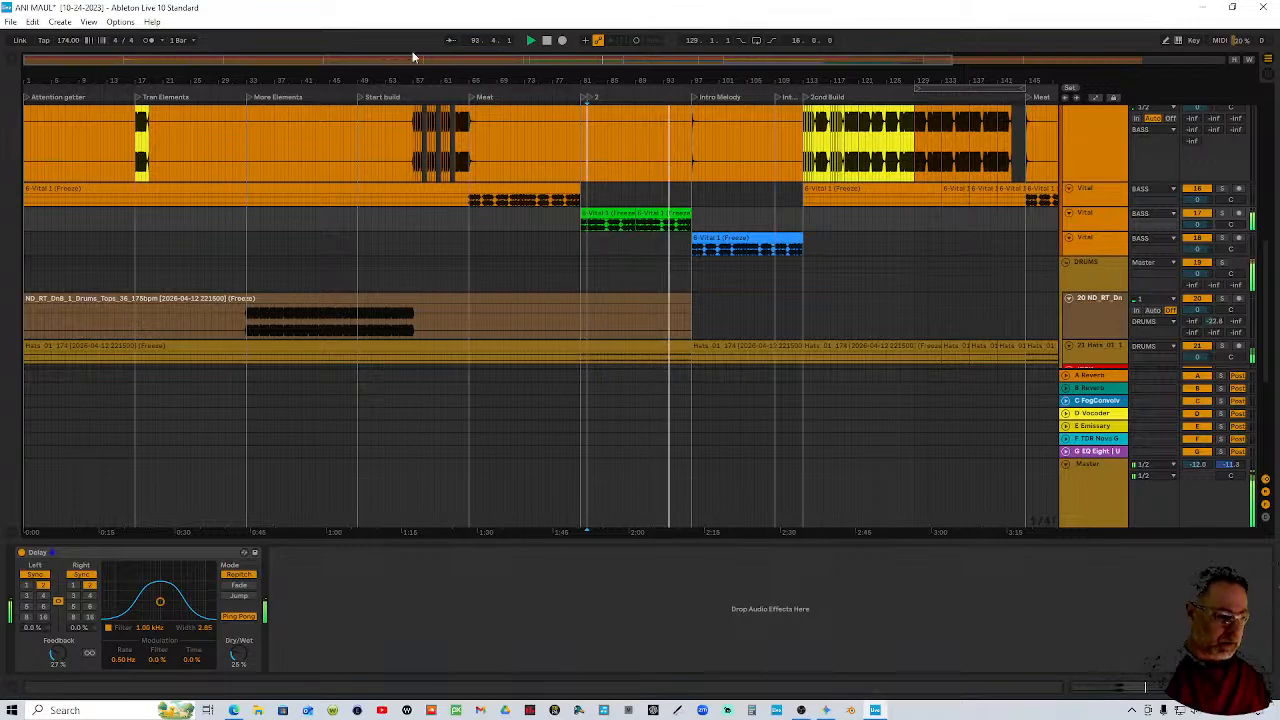
drag(52, 648, 52, 654)
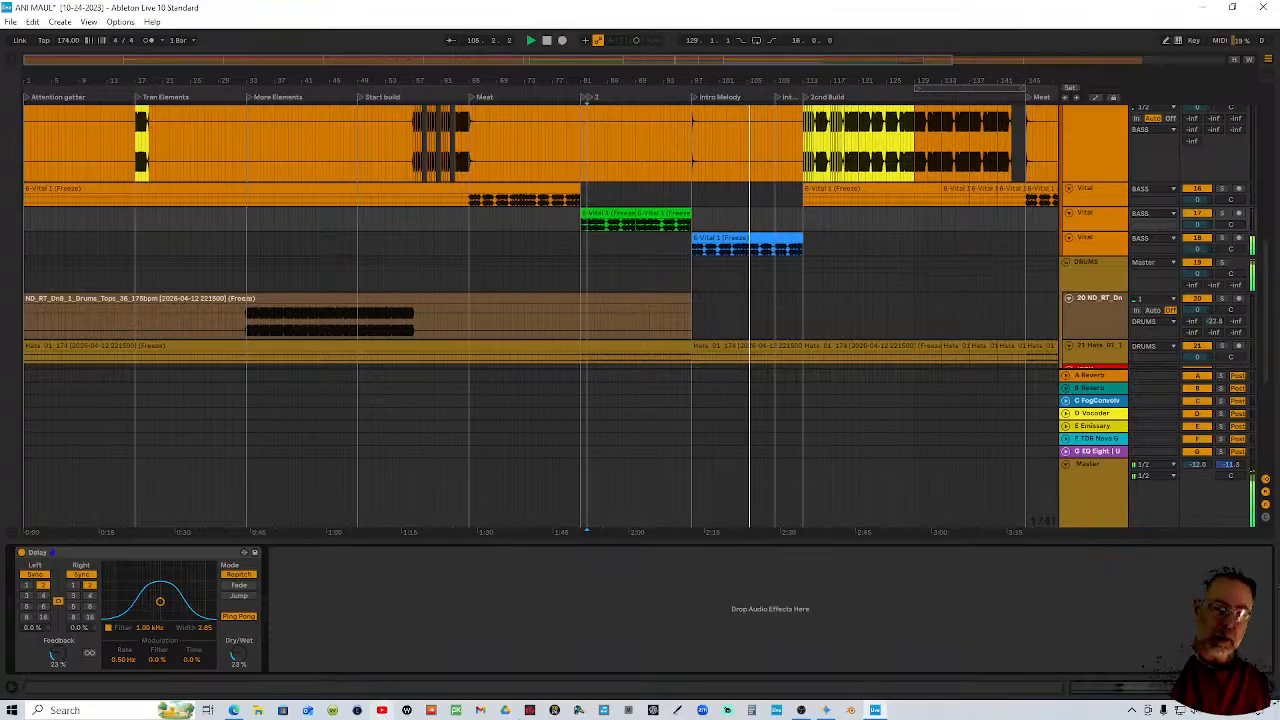
Copy the bass clip pattern in bars 113–121 on Vital track 15 over bars 121–129
drag(808, 80, 620, 227)
scroll(613, 258, down, 3)
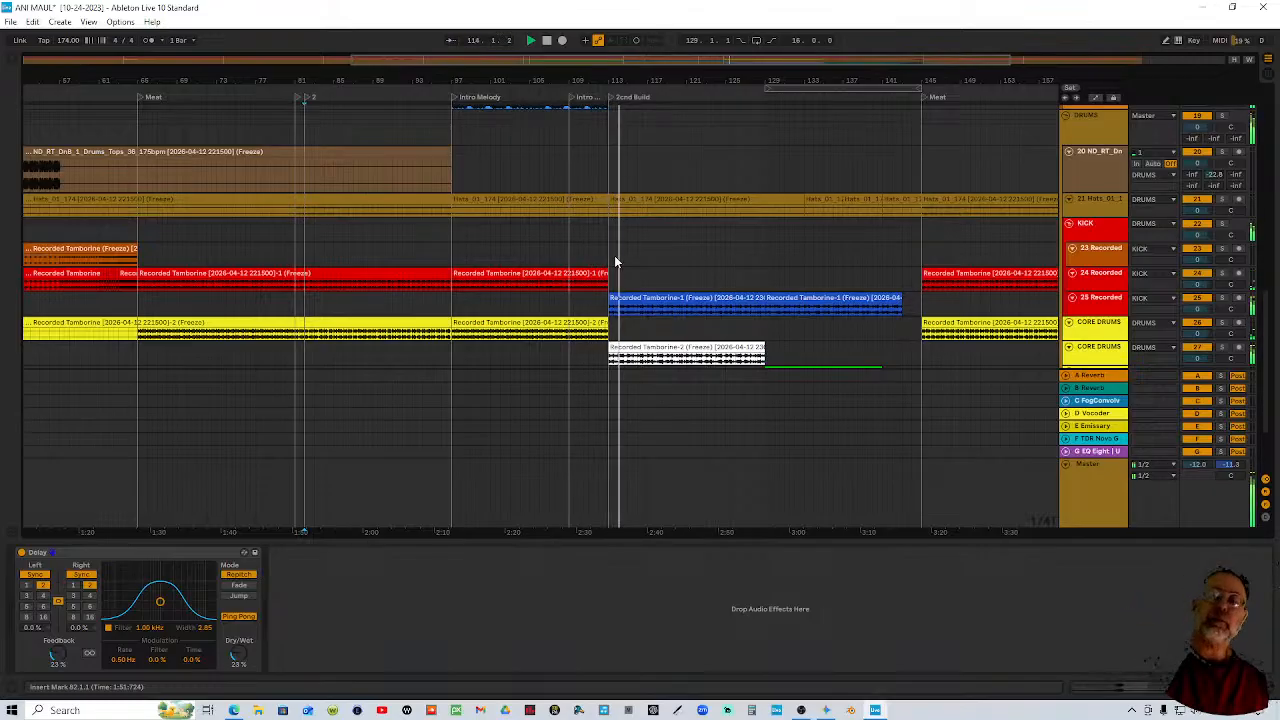
scroll(676, 263, up, 5)
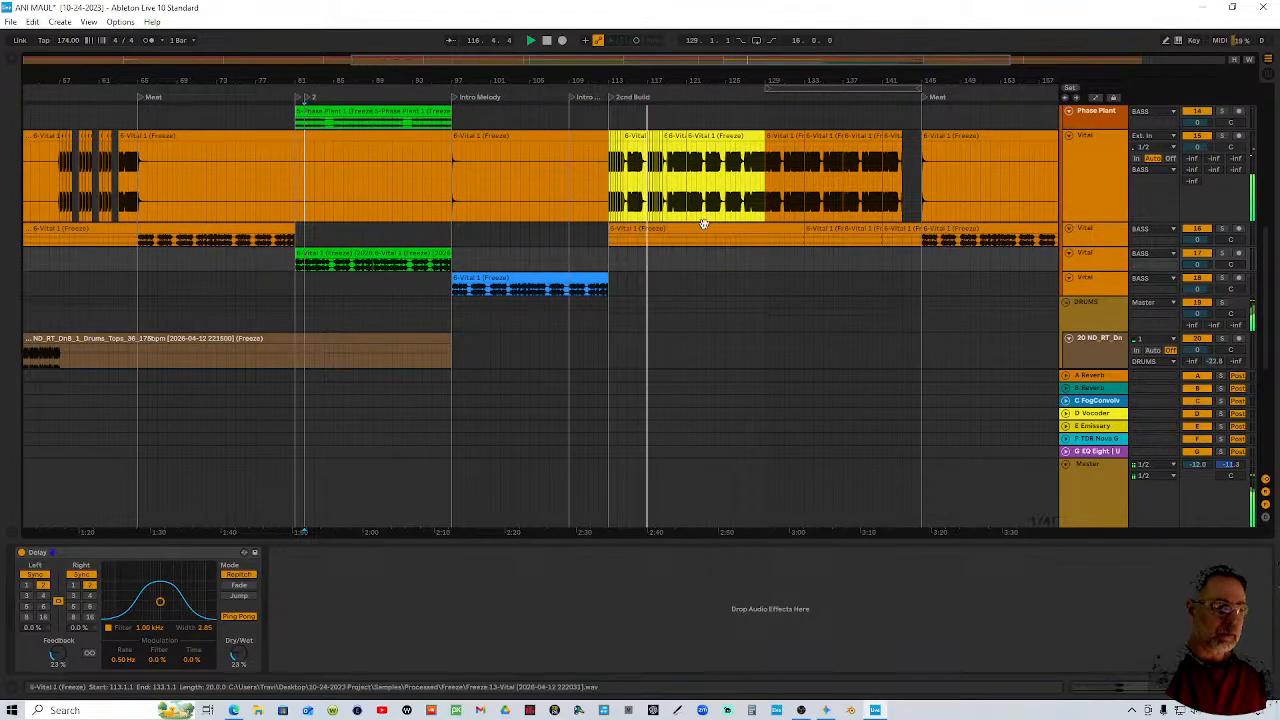
drag(650, 72, 618, 75)
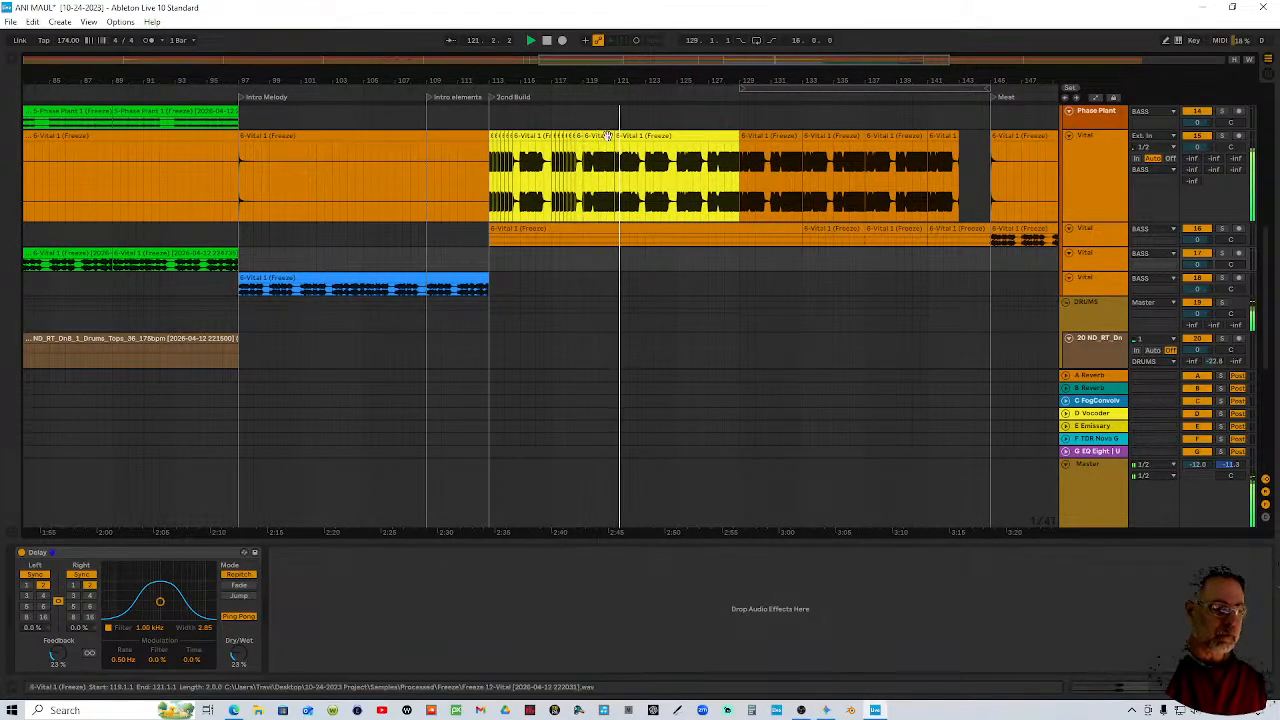
drag(612, 140, 492, 136)
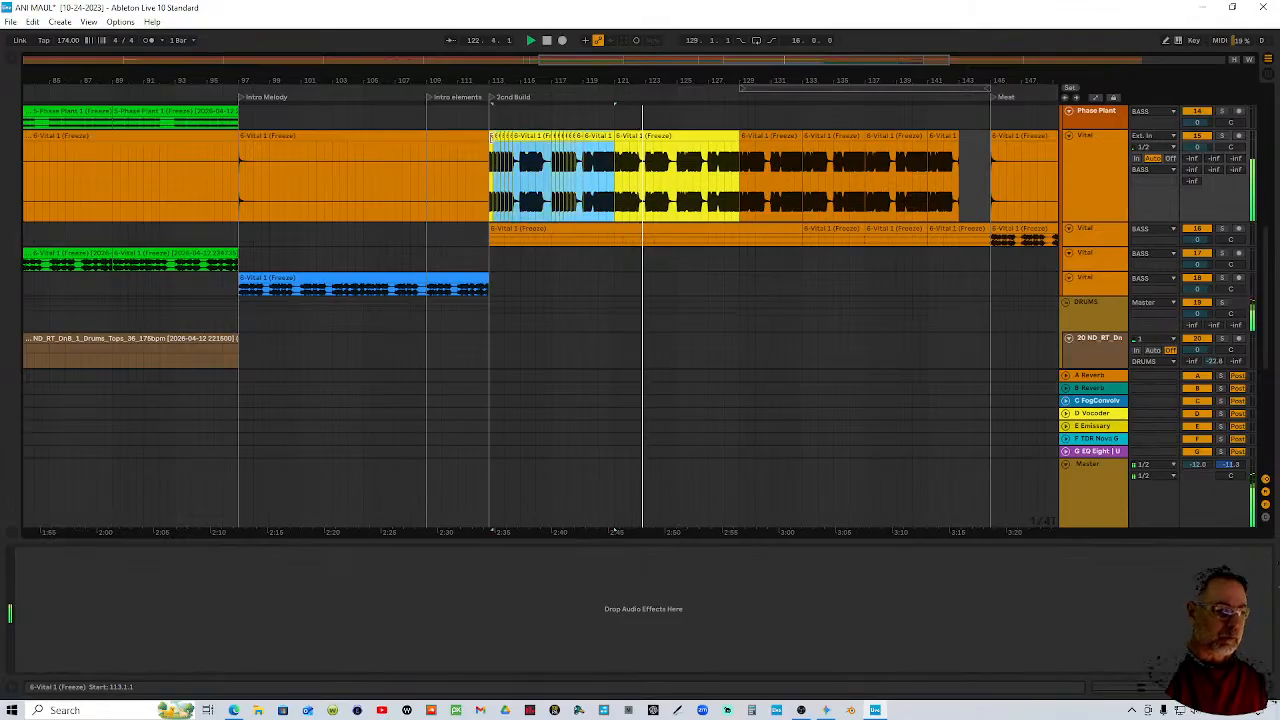
click(492, 136)
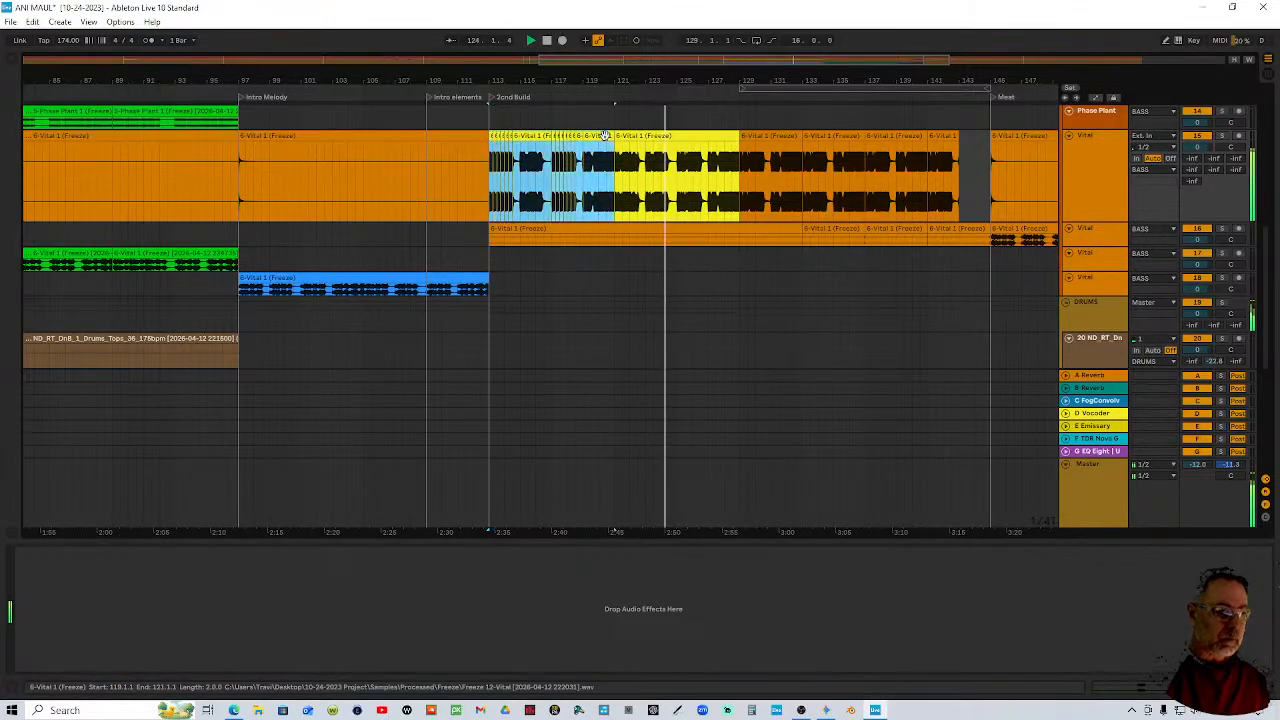
drag(614, 140, 740, 140)
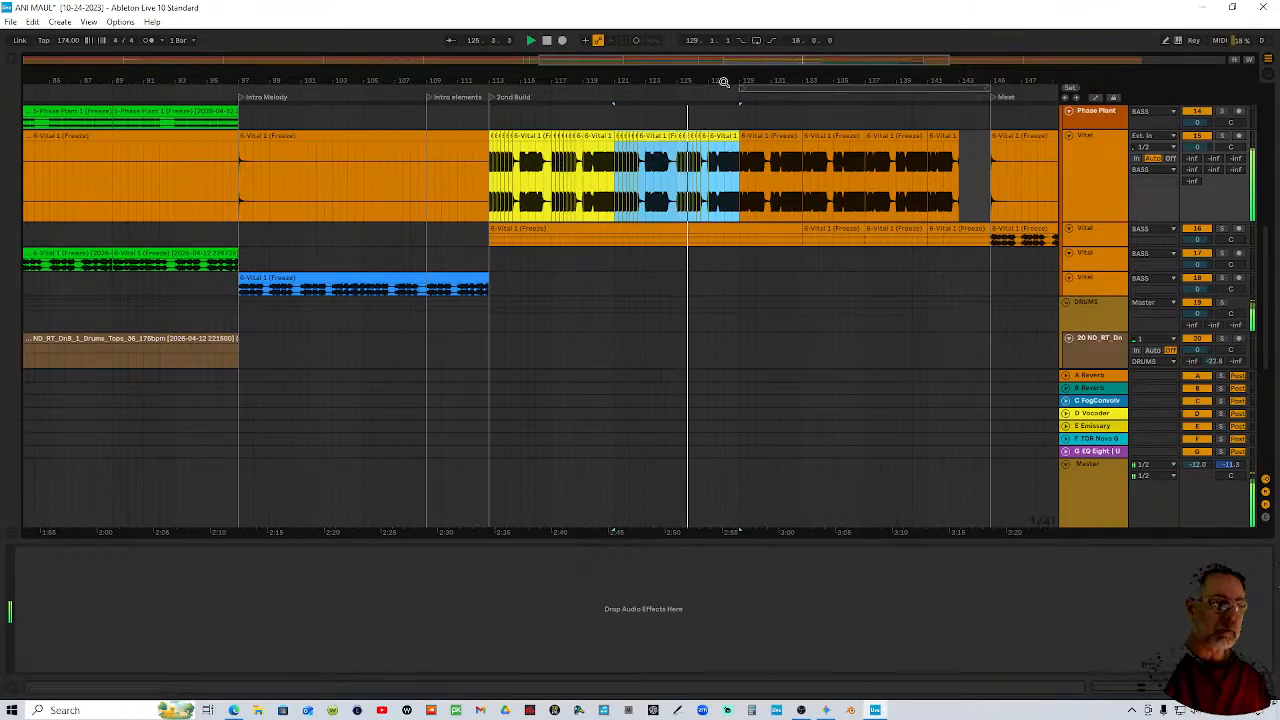
Unfold Phase Plant track 9 and show its B-Reverb send automation in a new lane
drag(749, 80, 595, 77)
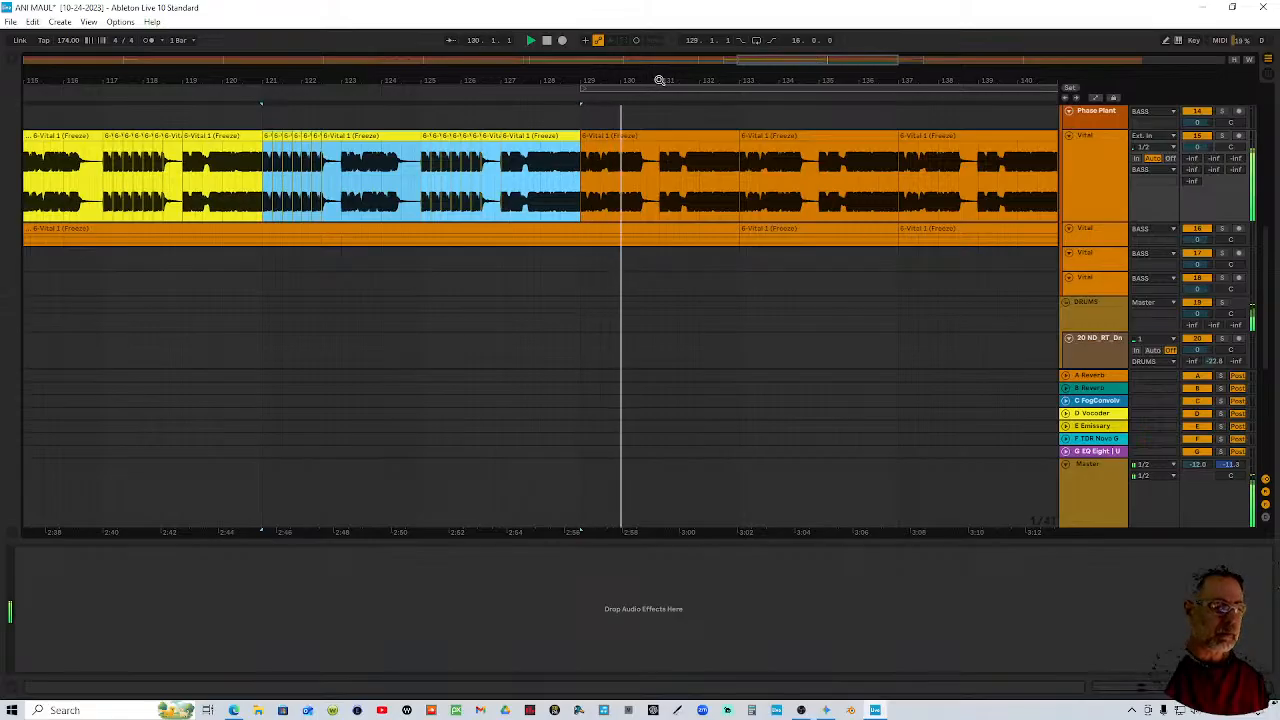
drag(706, 77, 665, 77)
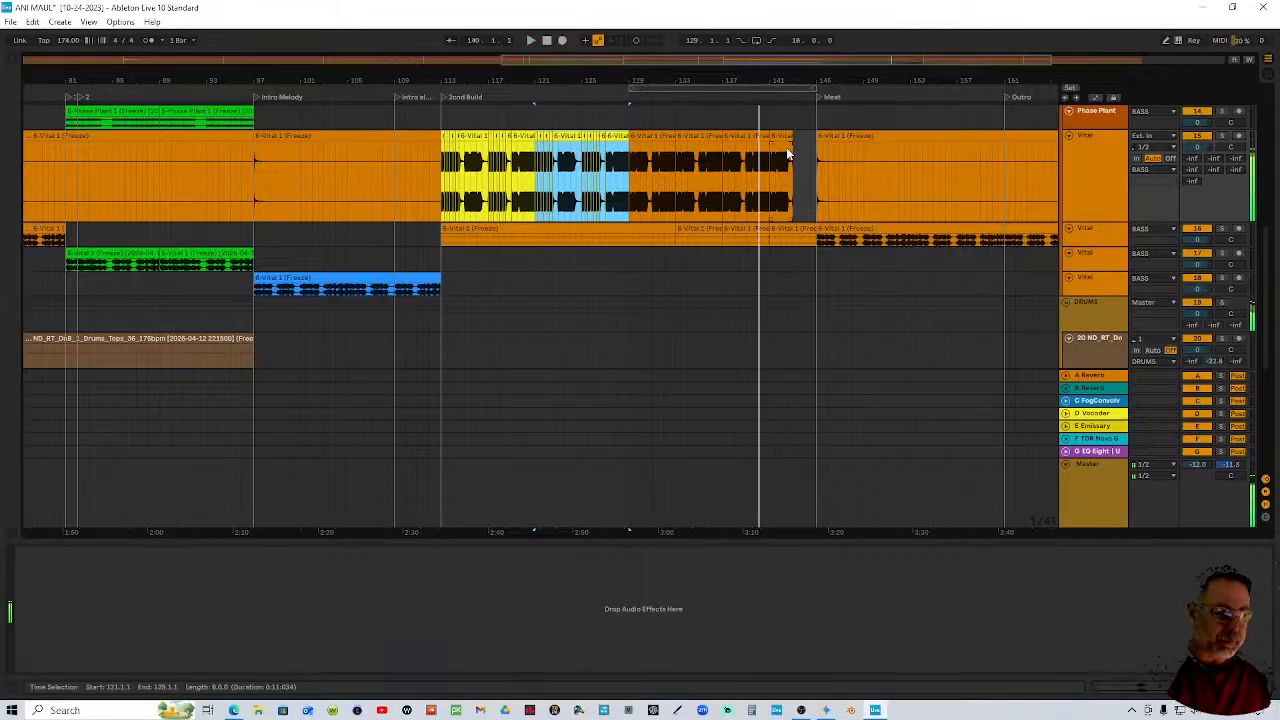
scroll(808, 163, up, 3)
scroll(807, 165, up, 5)
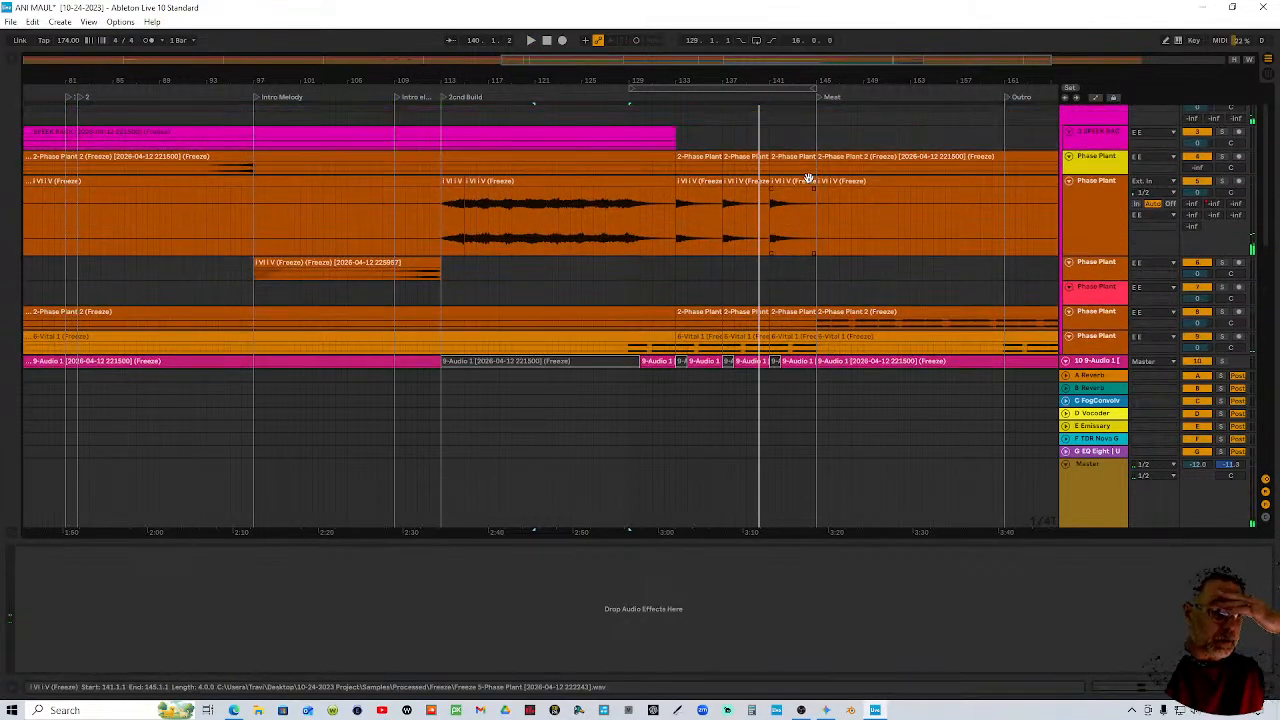
scroll(807, 190, down, 2)
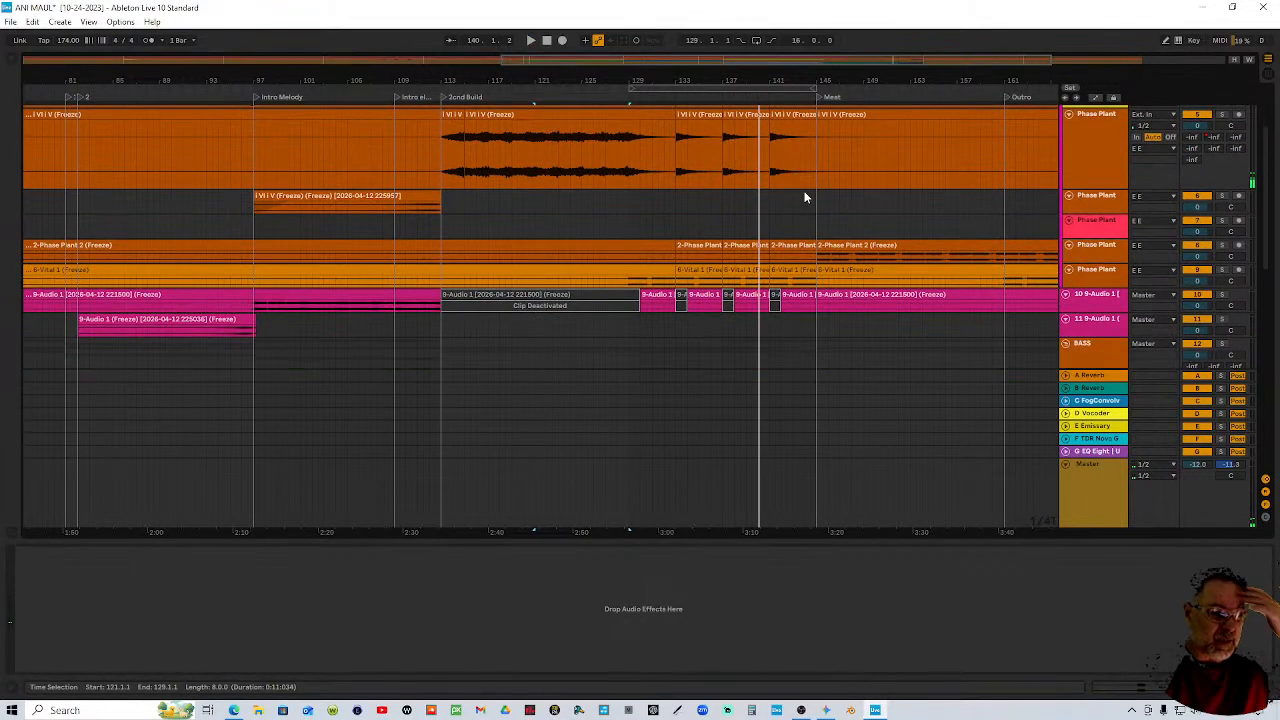
click(1104, 284)
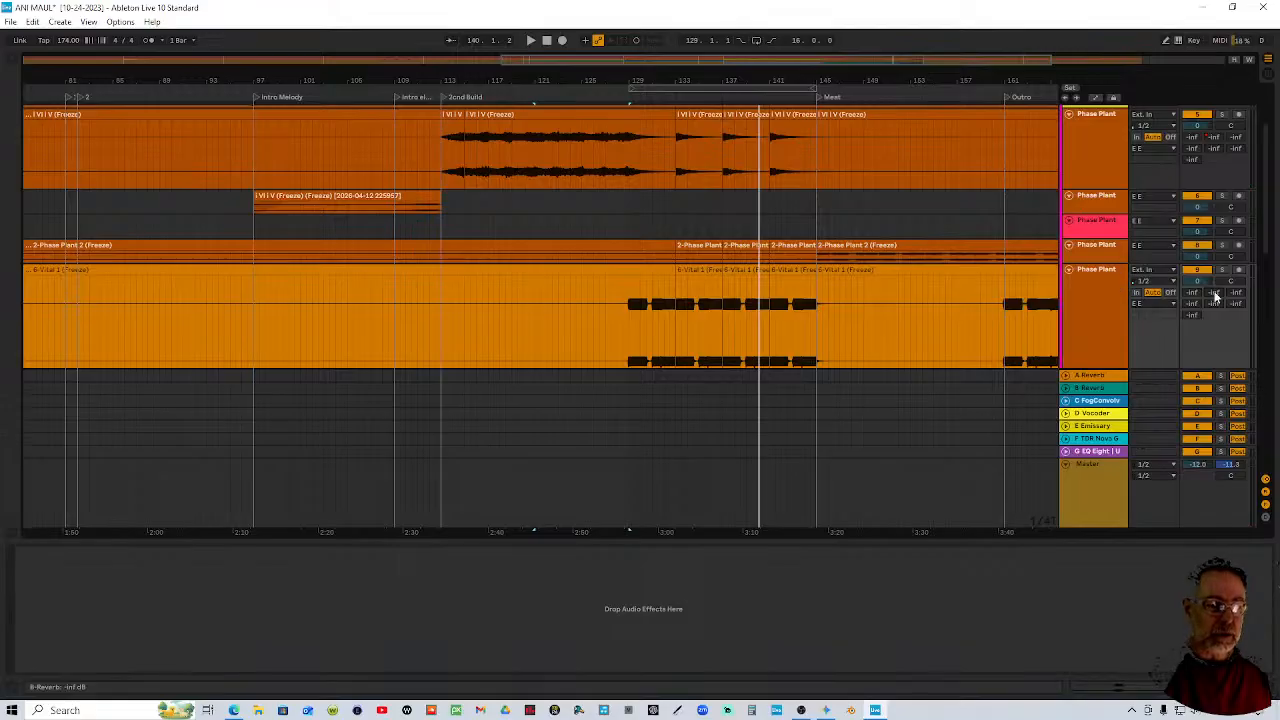
right_click(1214, 294)
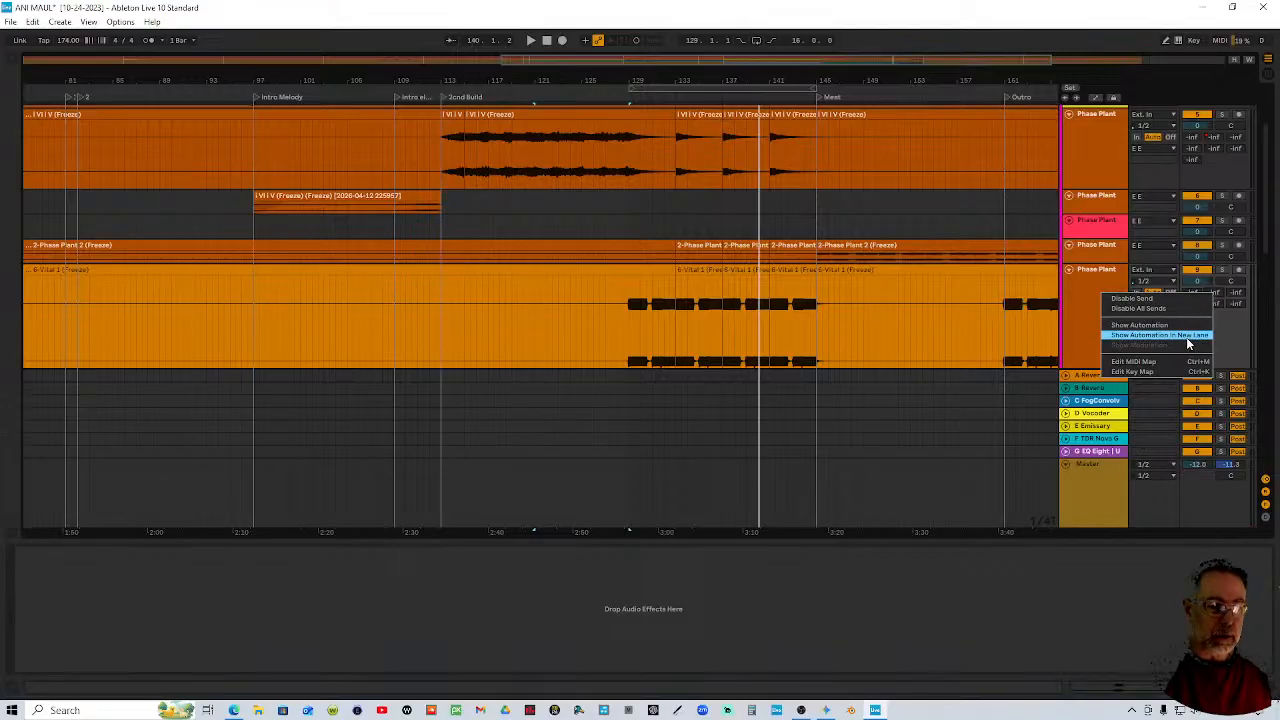
click(1187, 336)
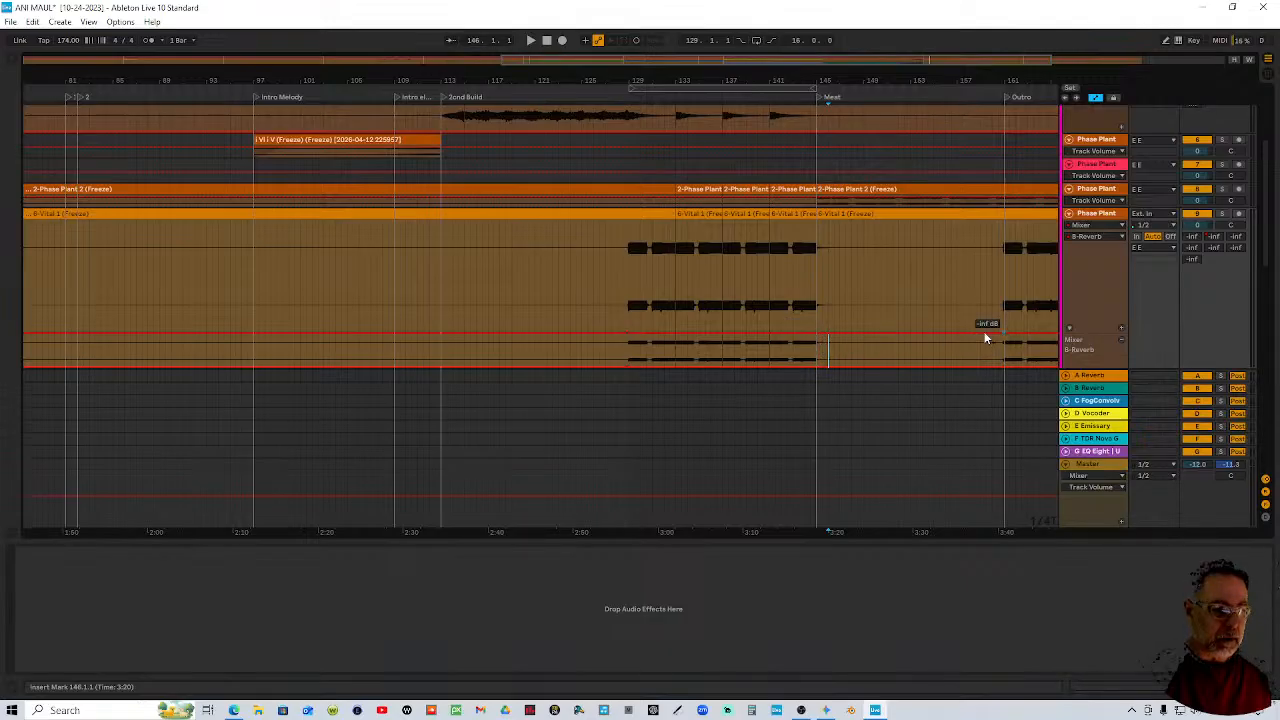
Automate track 9's B-Reverb send from bar 129 to nearly 0 dB at bar 145, bend the rise at bar 137, and remove the extra lane
drag(814, 340, 816, 222)
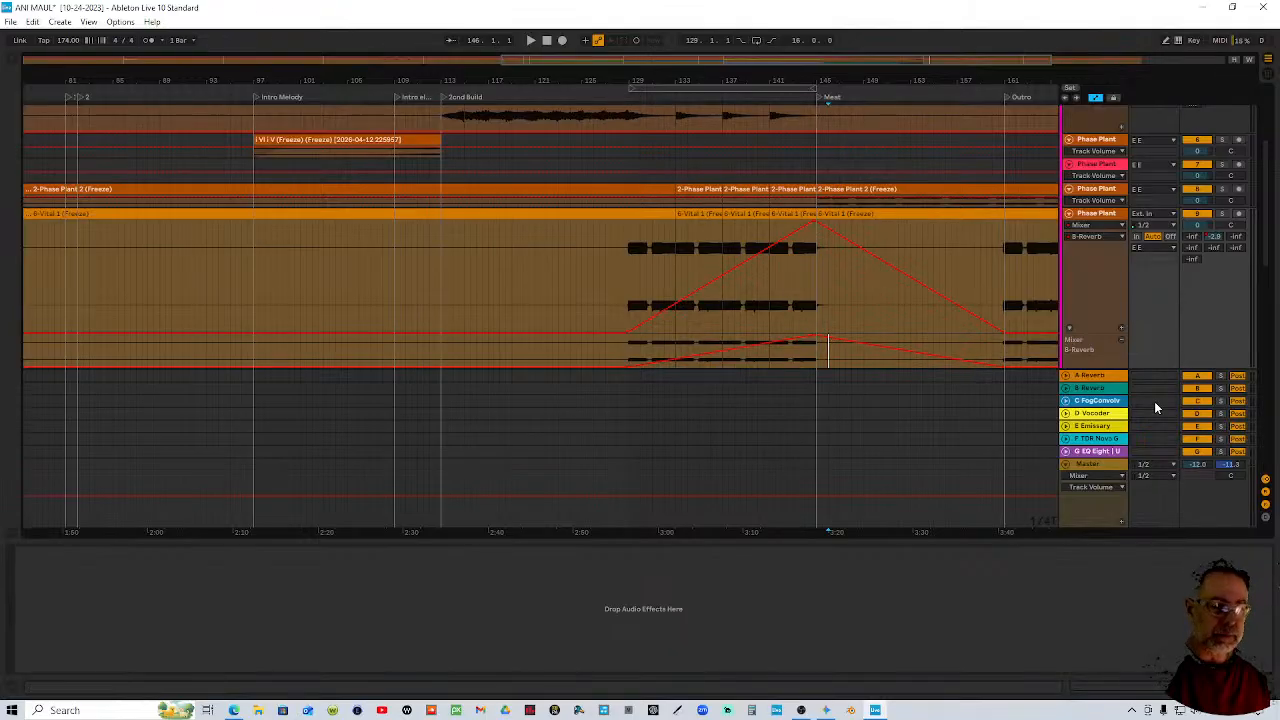
click(1120, 345)
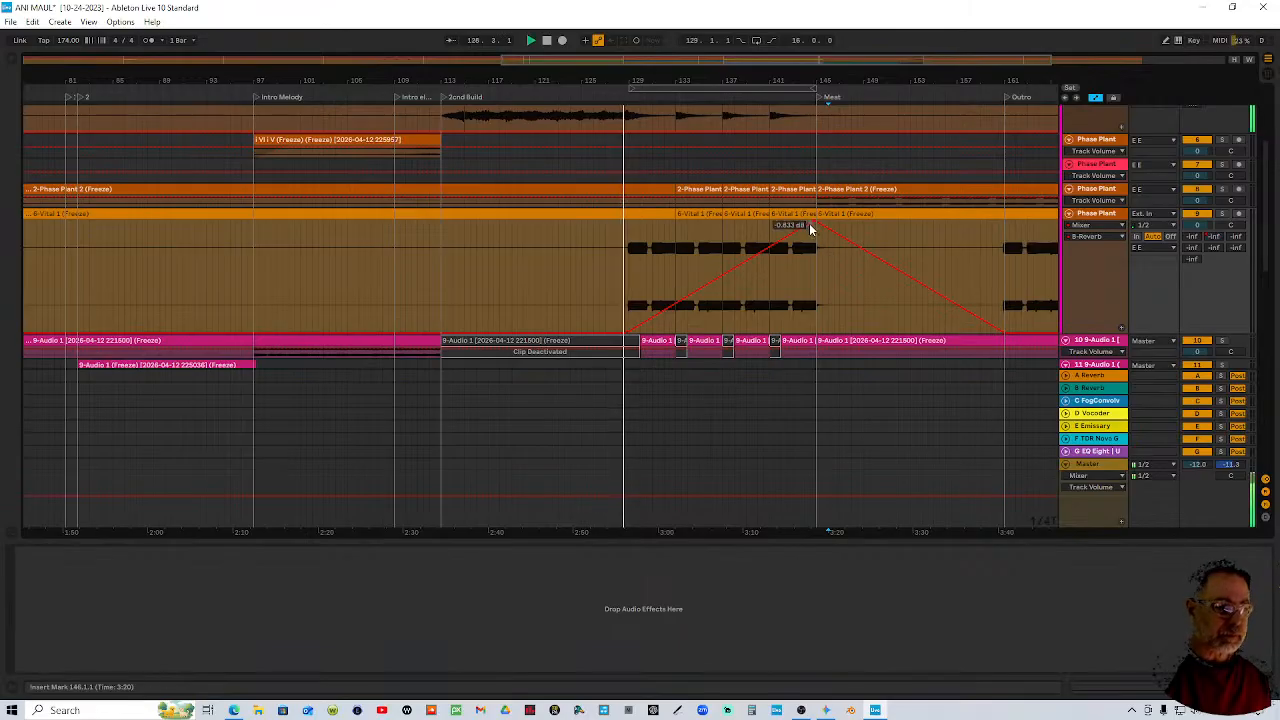
mouse_move(816, 222)
mouse_down()
mouse_move(764, 224)
mouse_move(722, 265)
mouse_move(792, 262)
mouse_move(809, 225)
mouse_up()
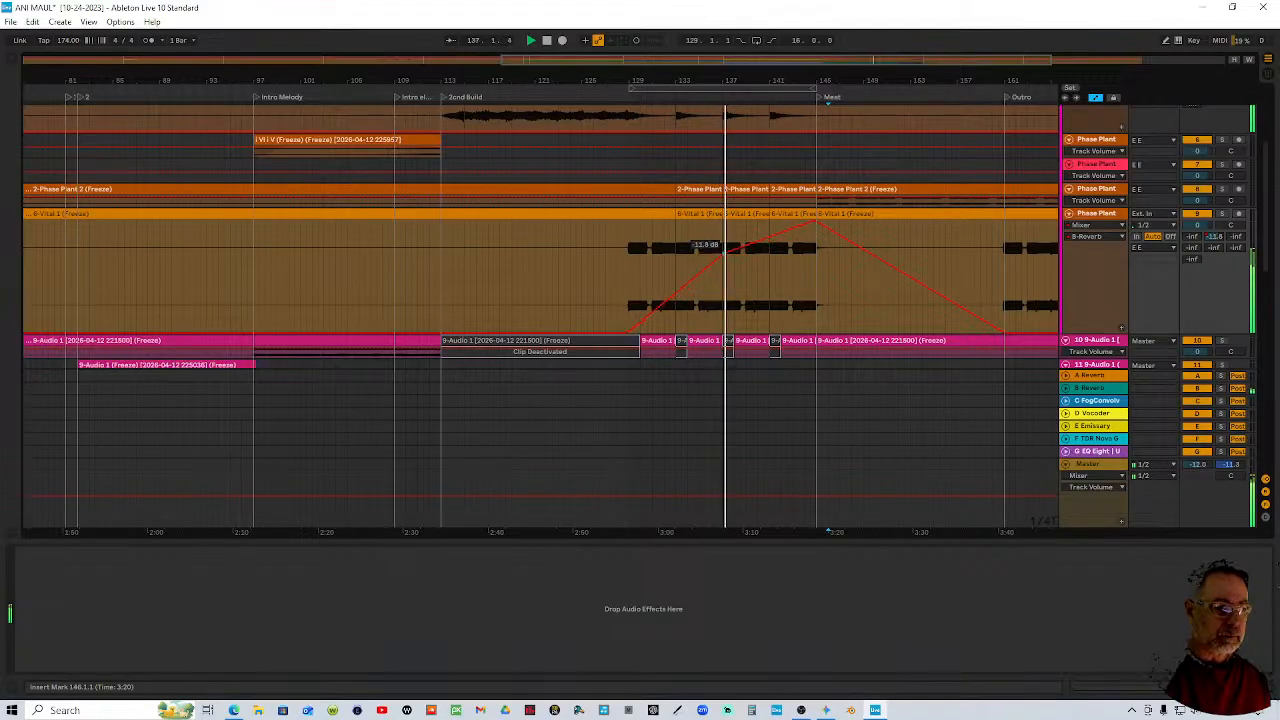
drag(723, 257, 723, 248)
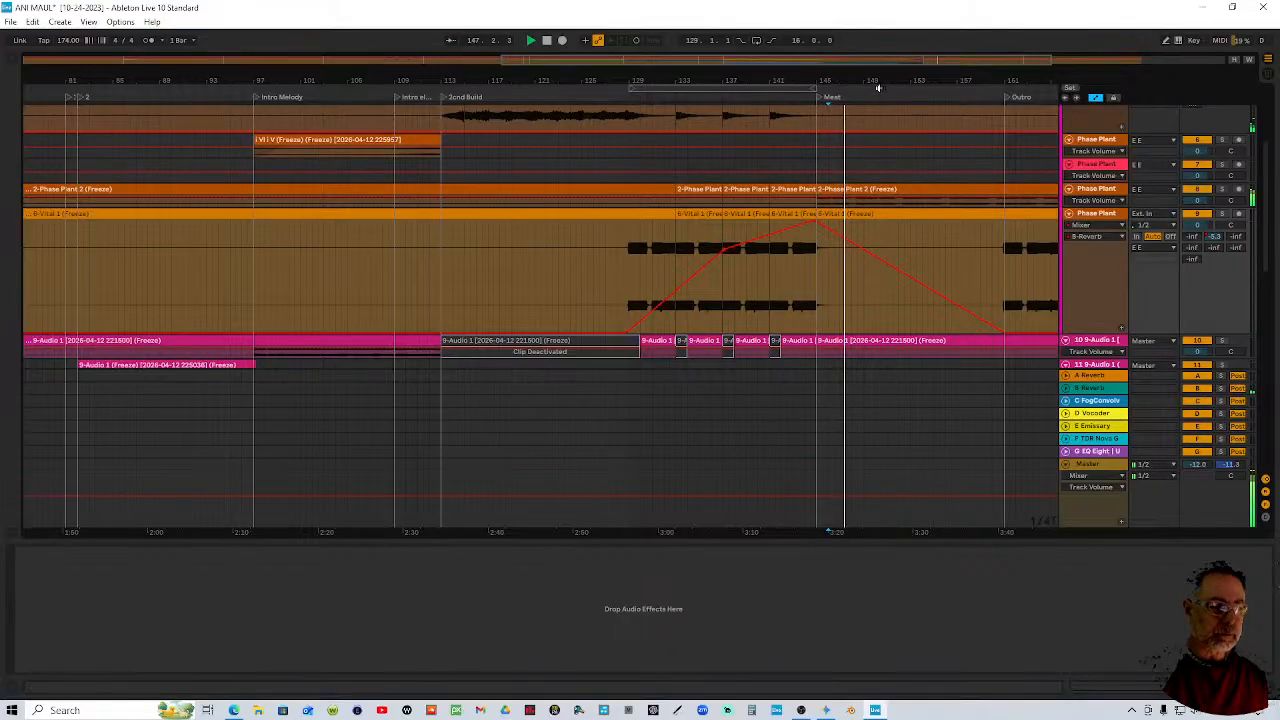
Copy bars 161–177 of the clip on Phase Plant track 9 to bar 145 and play from just before the second Meat section
scroll(860, 230, right, 3)
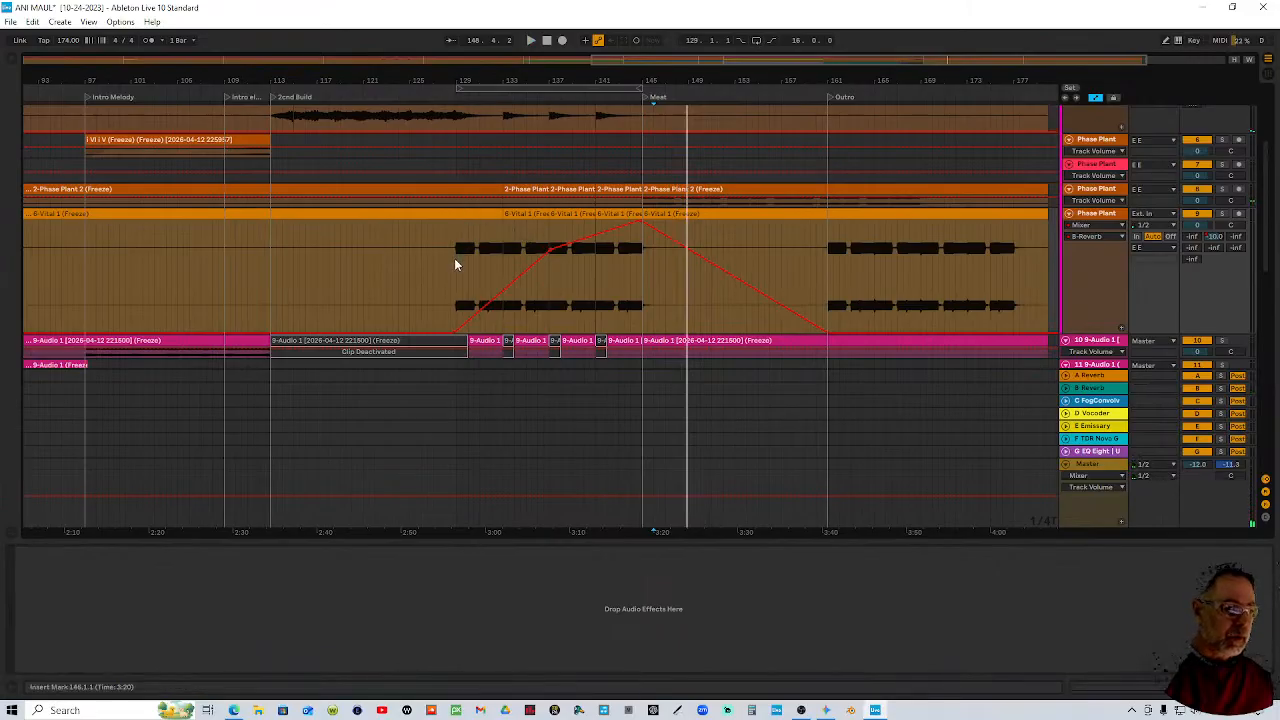
click(869, 229)
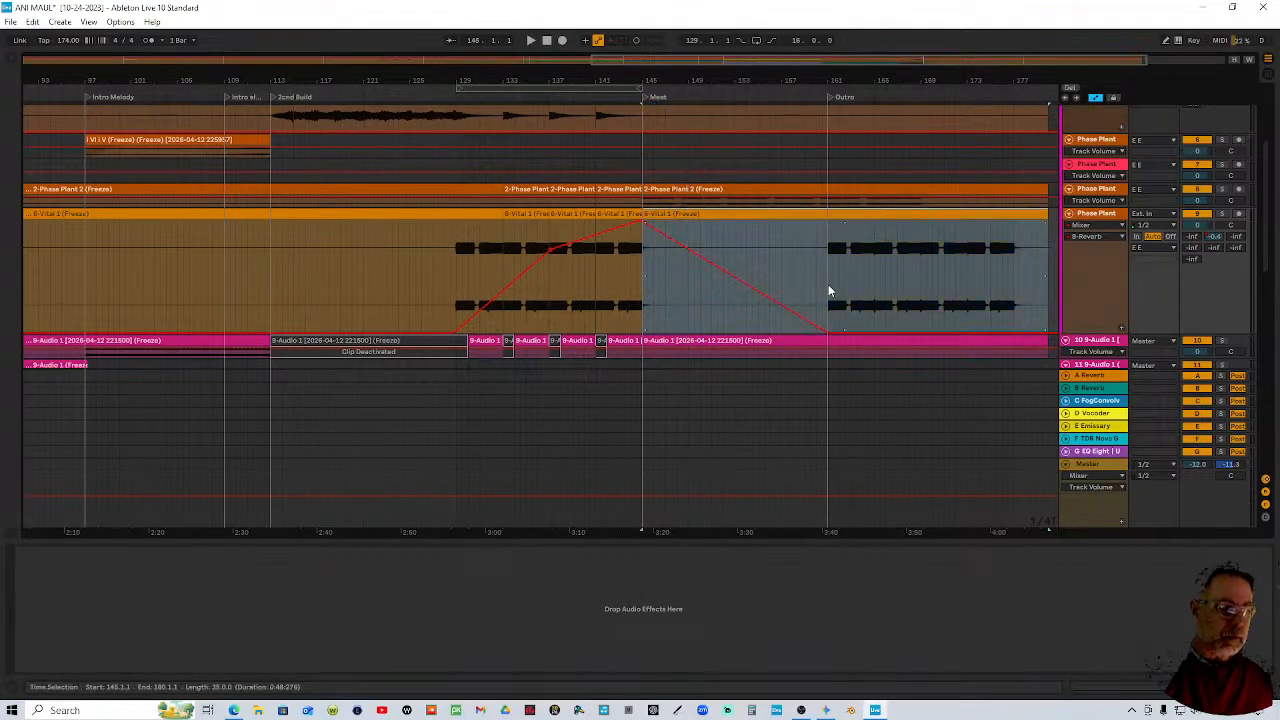
drag(828, 287, 1014, 272)
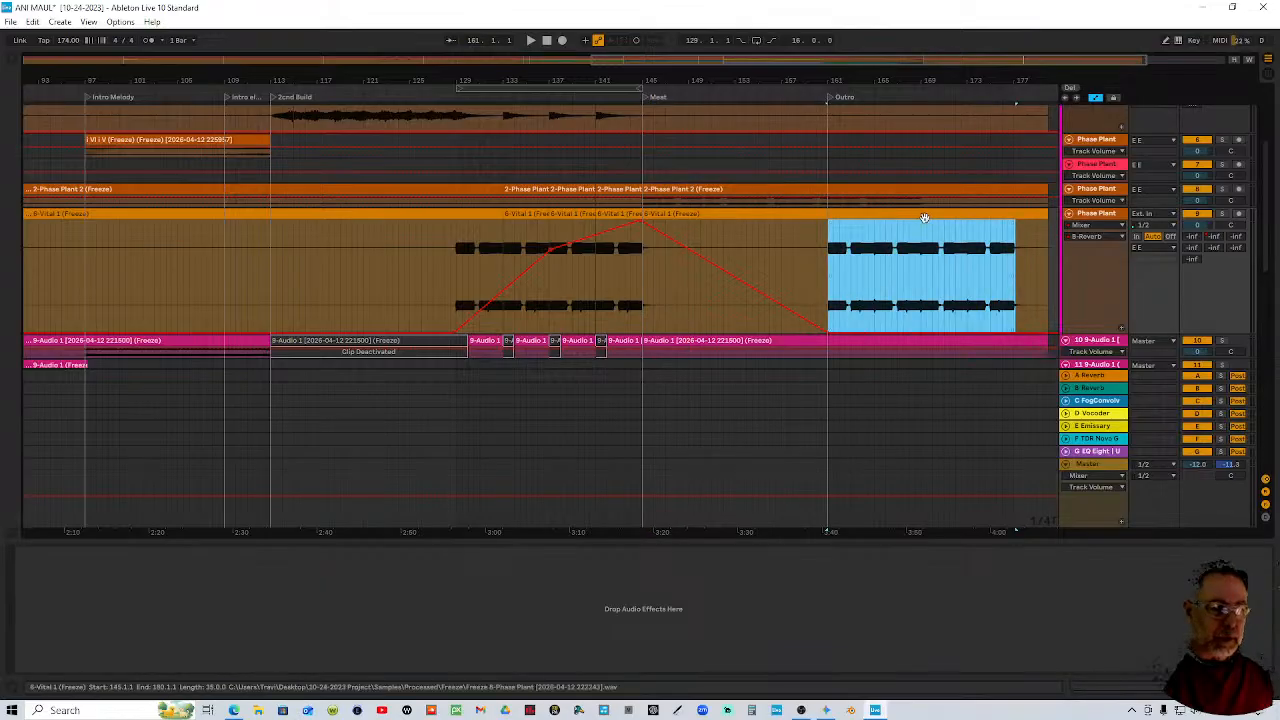
drag(924, 217, 737, 227)
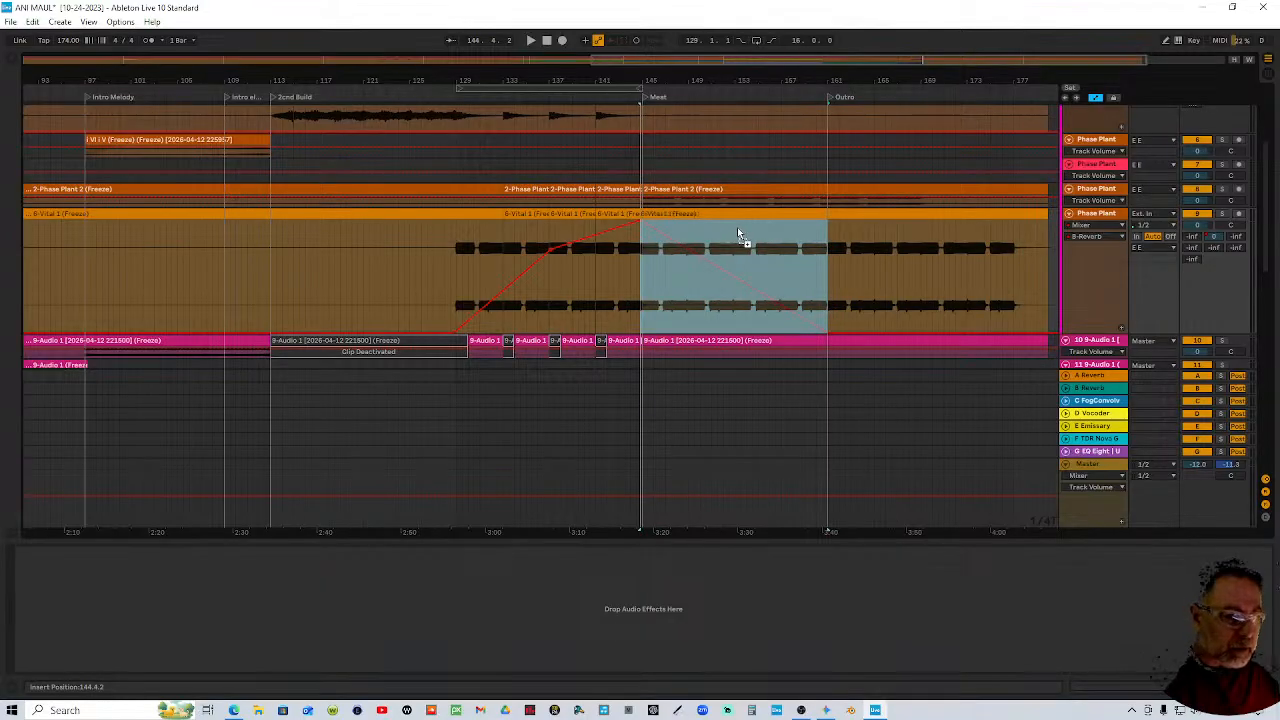
click(829, 215)
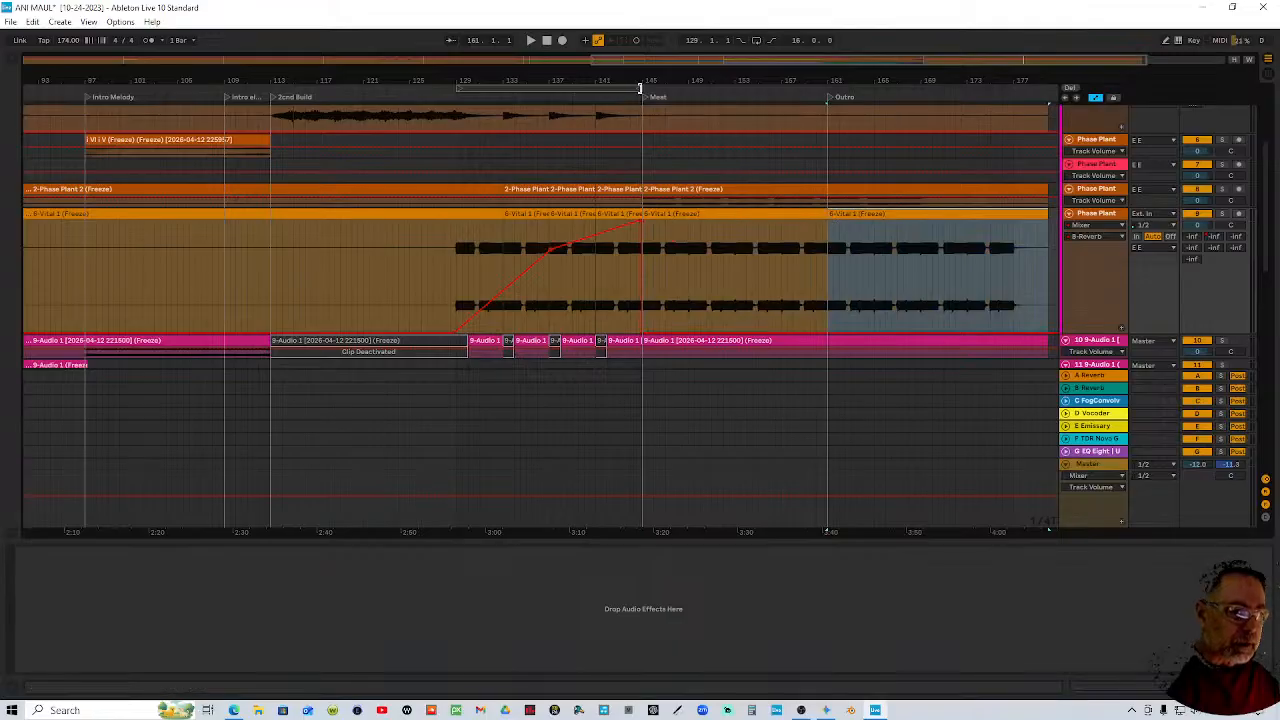
click(635, 97)
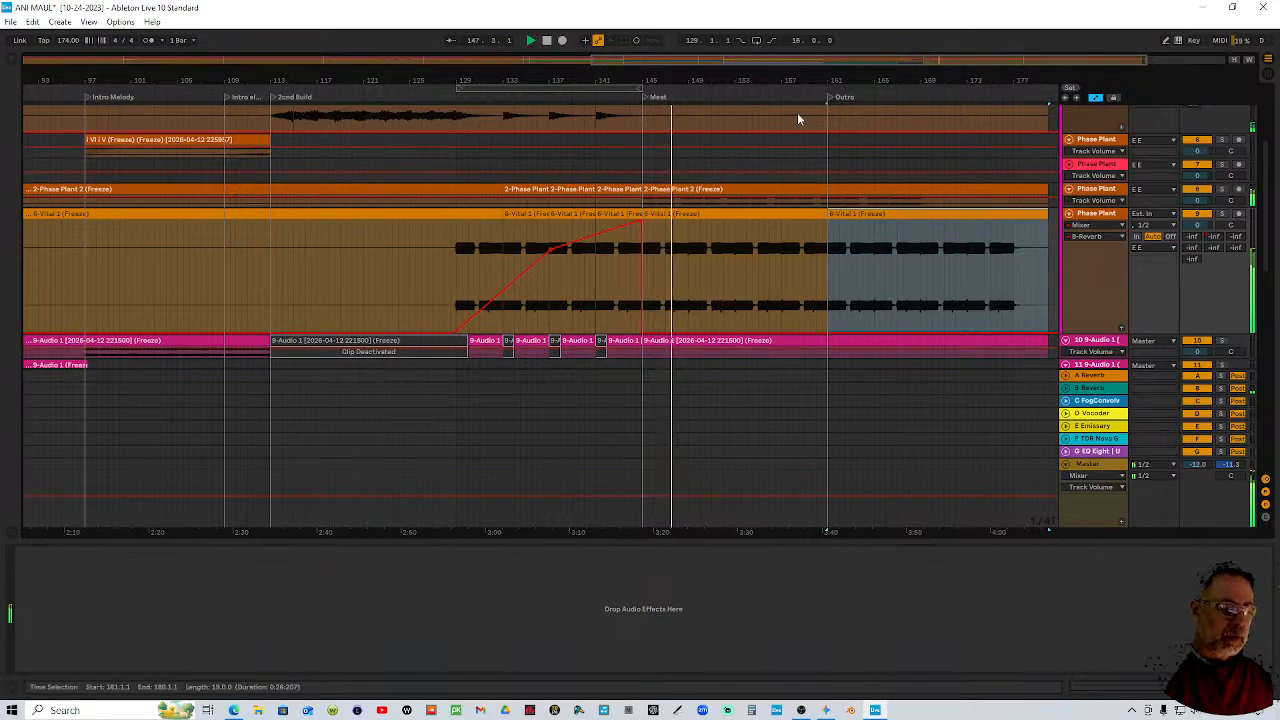
Switch Phase Plant tracks 8 and 9 to split stereo panning, with track 8's right channel at 34R and track 9's left at 37L
right_click(1235, 206)
click(1235, 205)
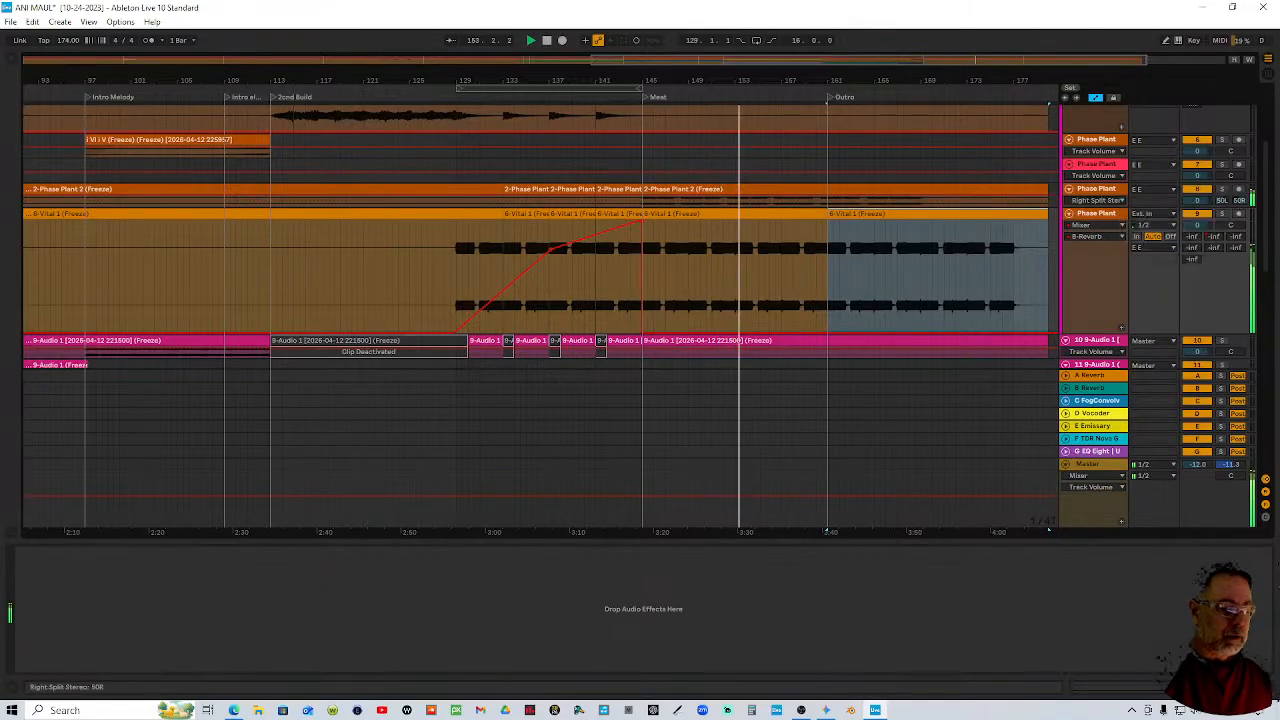
drag(1239, 200, 1239, 207)
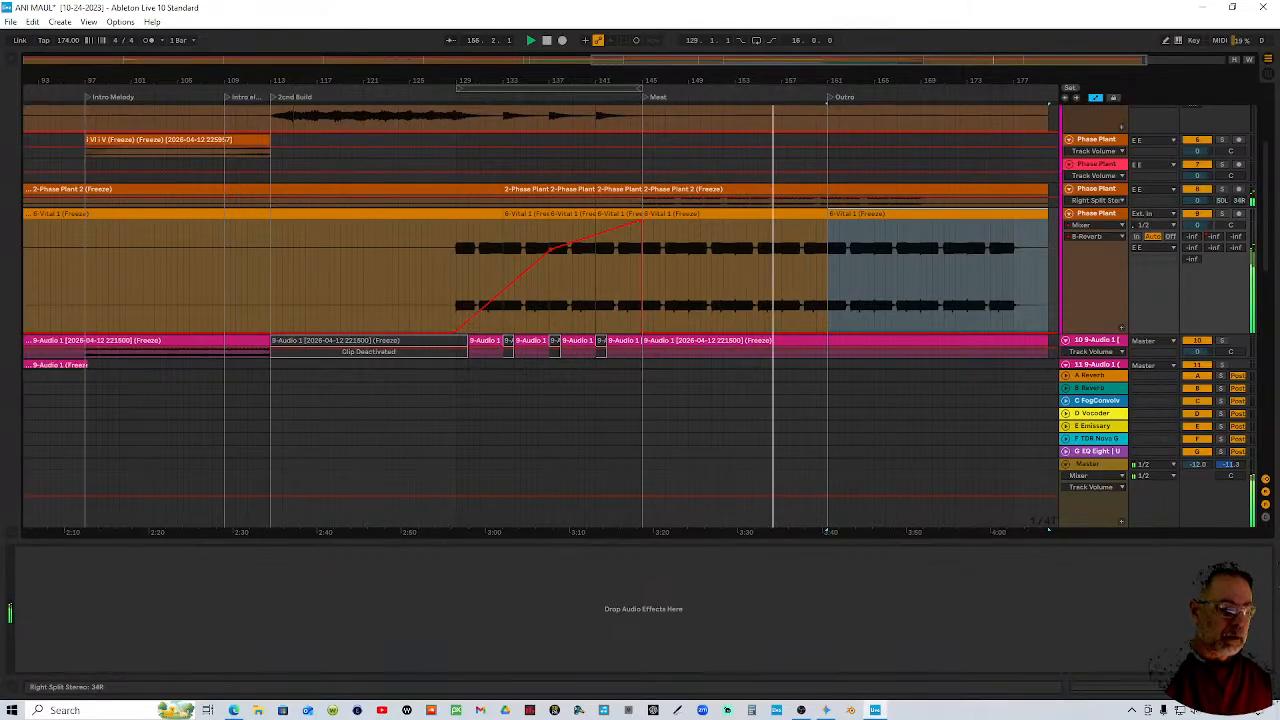
right_click(1237, 229)
click(1233, 229)
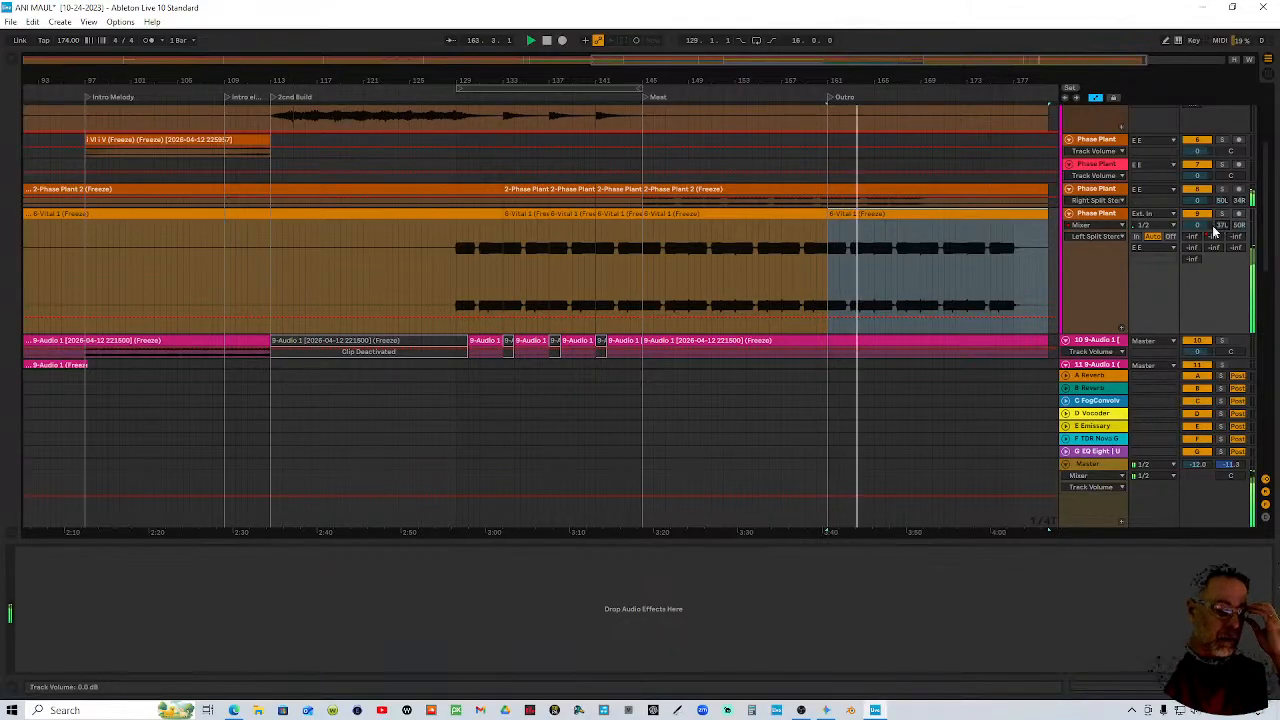
Replay from just before the second Meat section and switch the BASS group to split stereo panning
scroll(826, 240, down, 5)
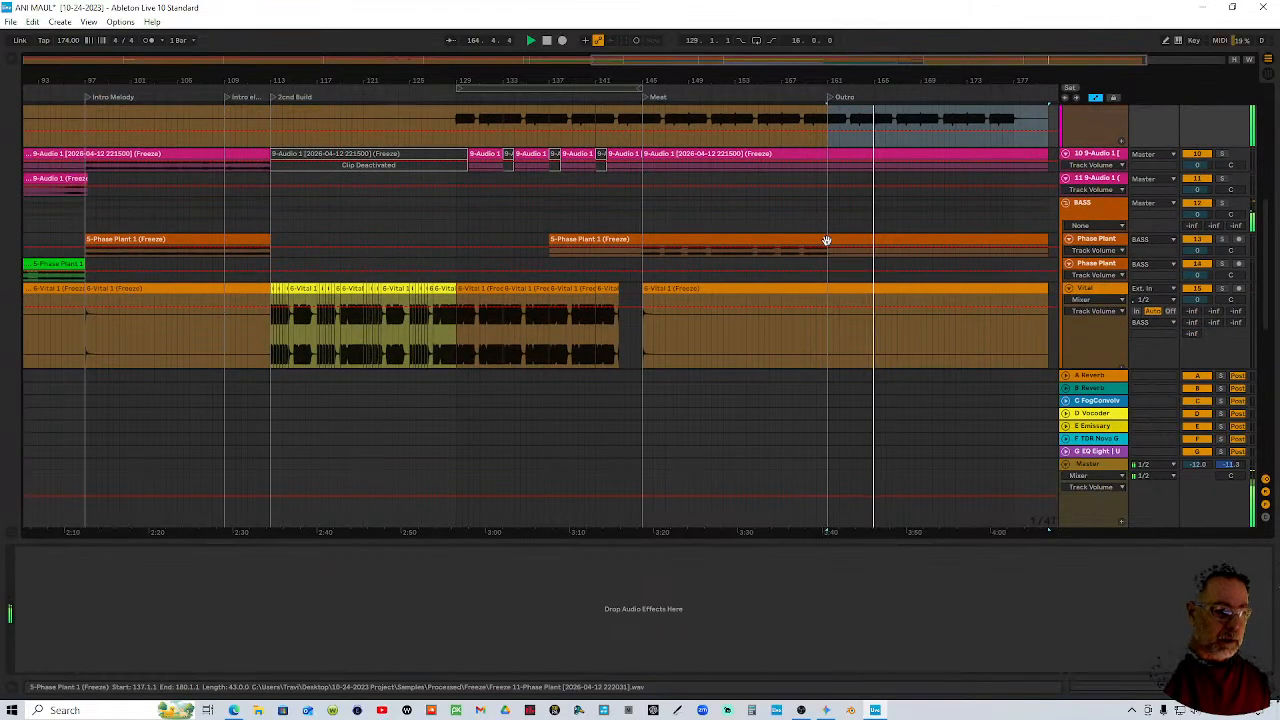
scroll(826, 240, up, 1)
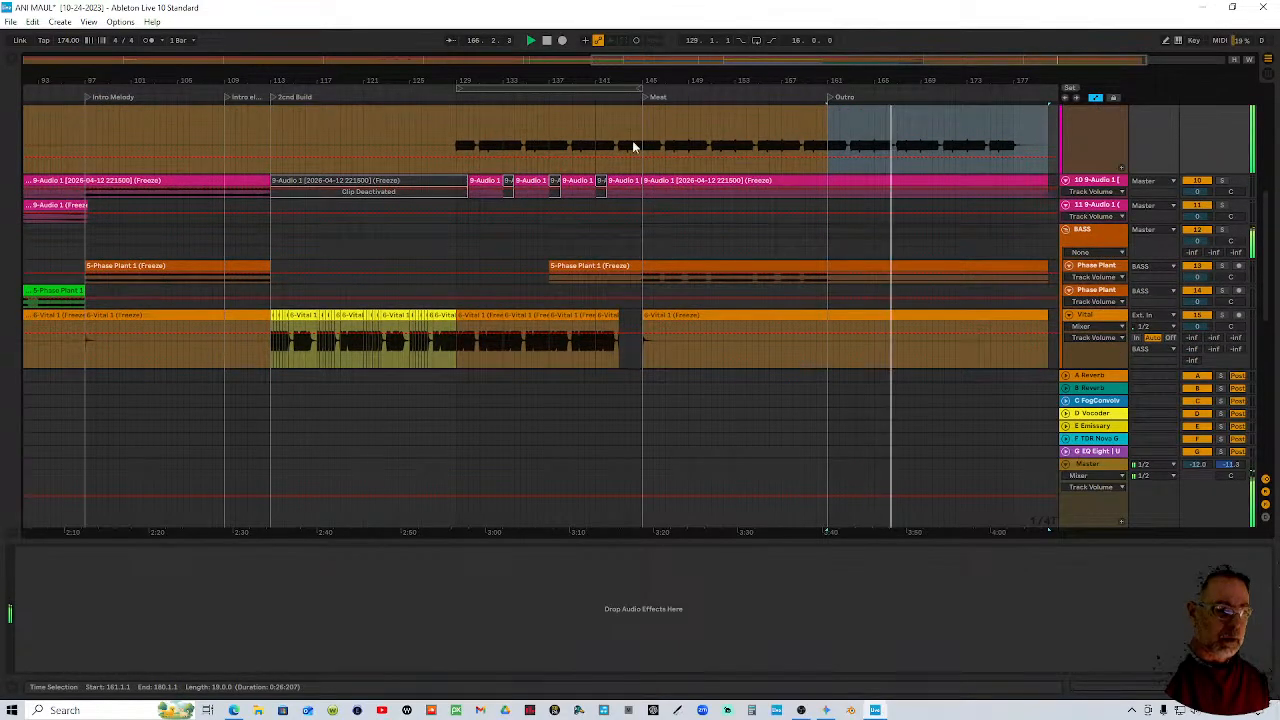
click(631, 97)
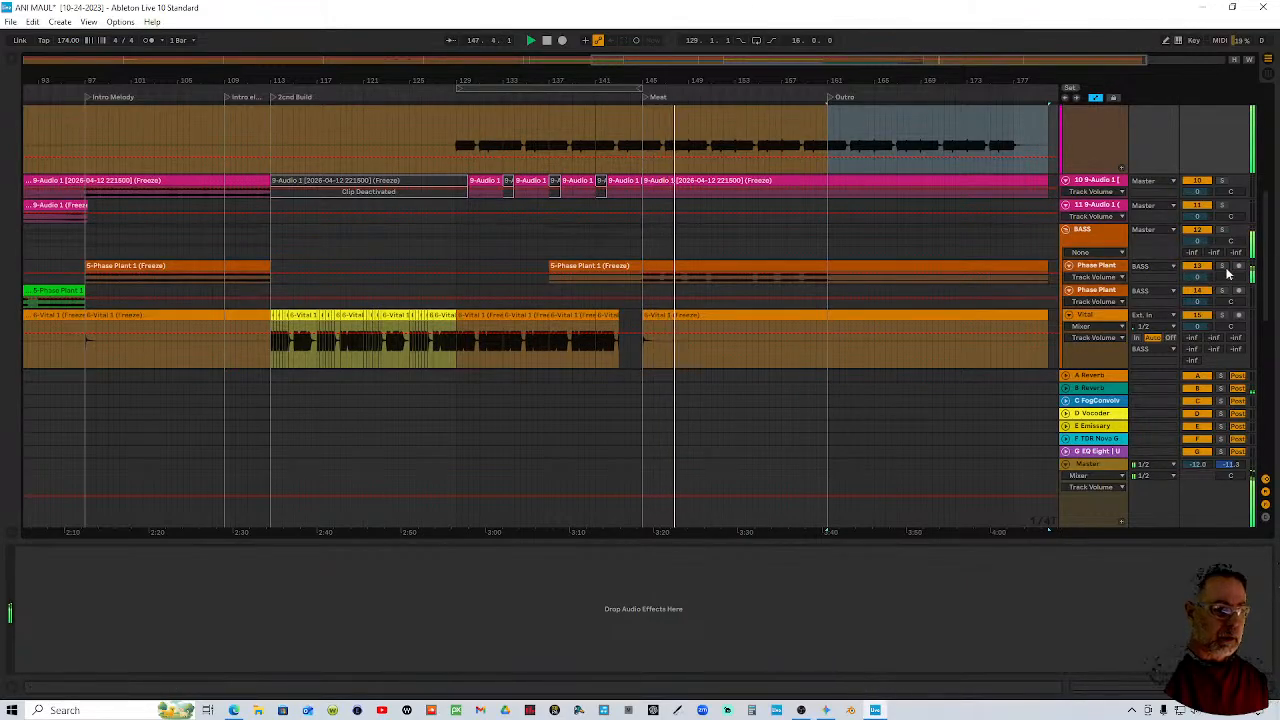
scroll(1126, 229, up, 3)
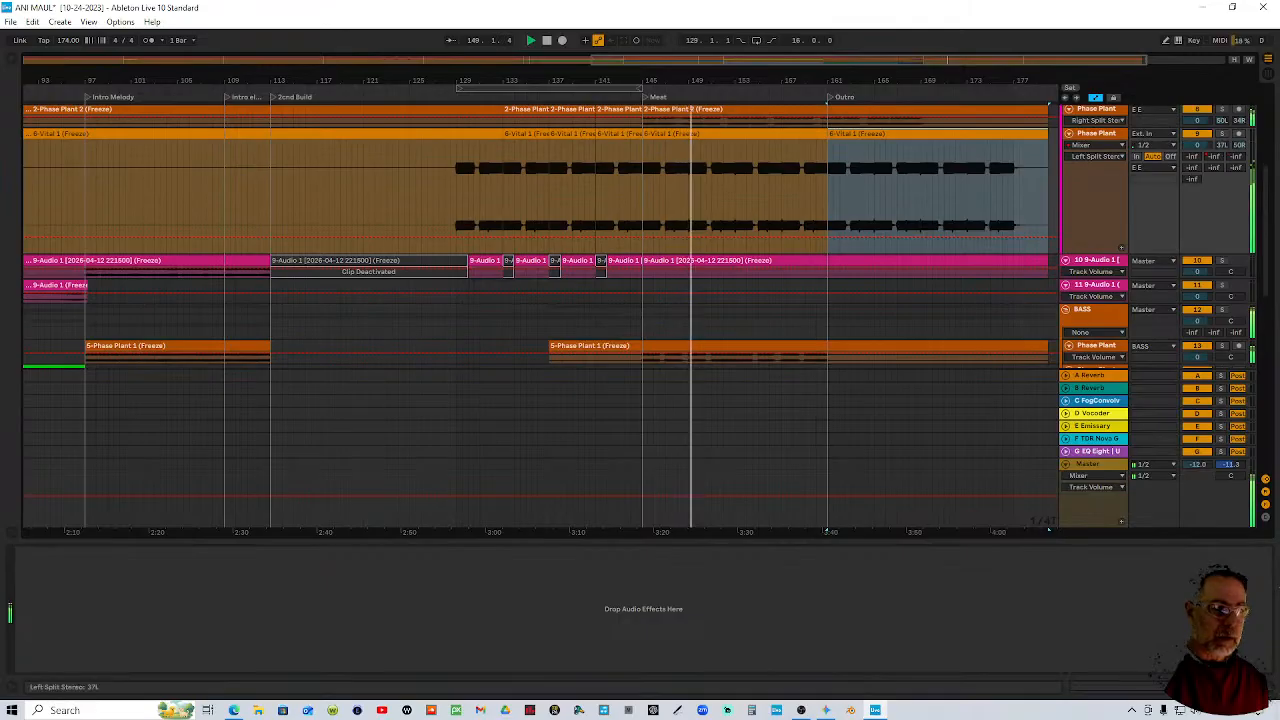
right_click(1230, 322)
click(1203, 327)
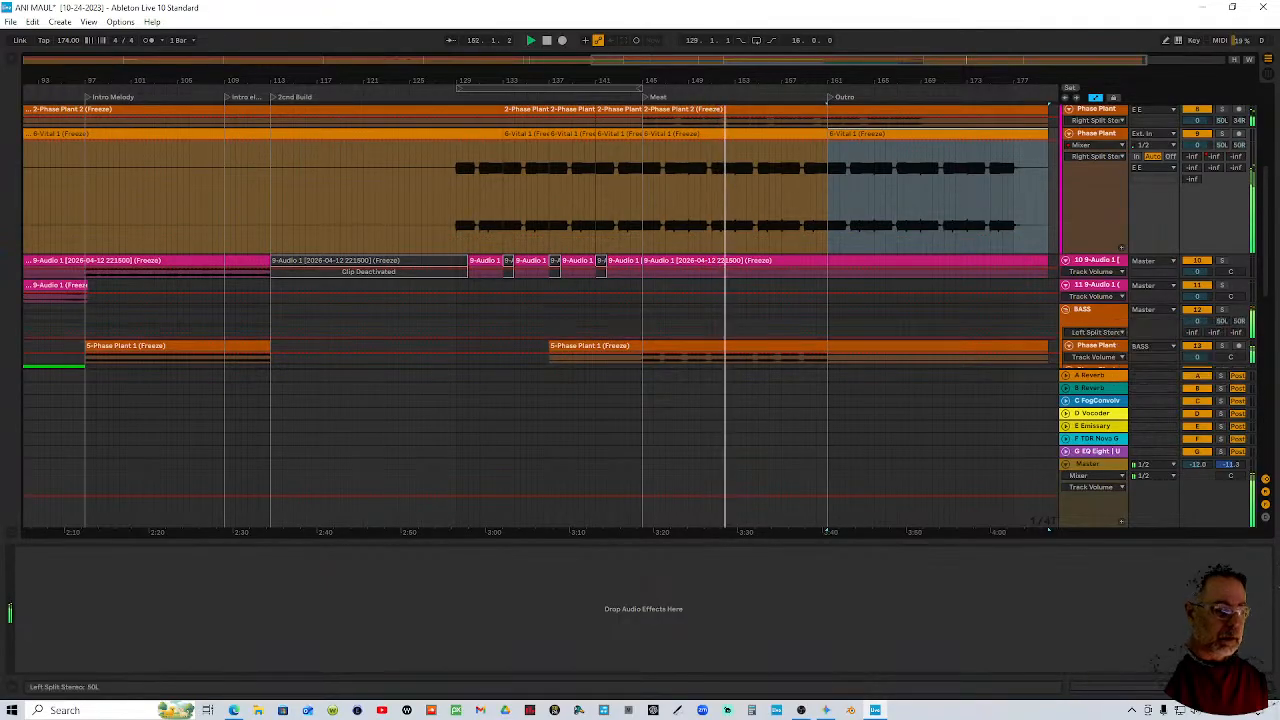
drag(1222, 321, 1222, 343)
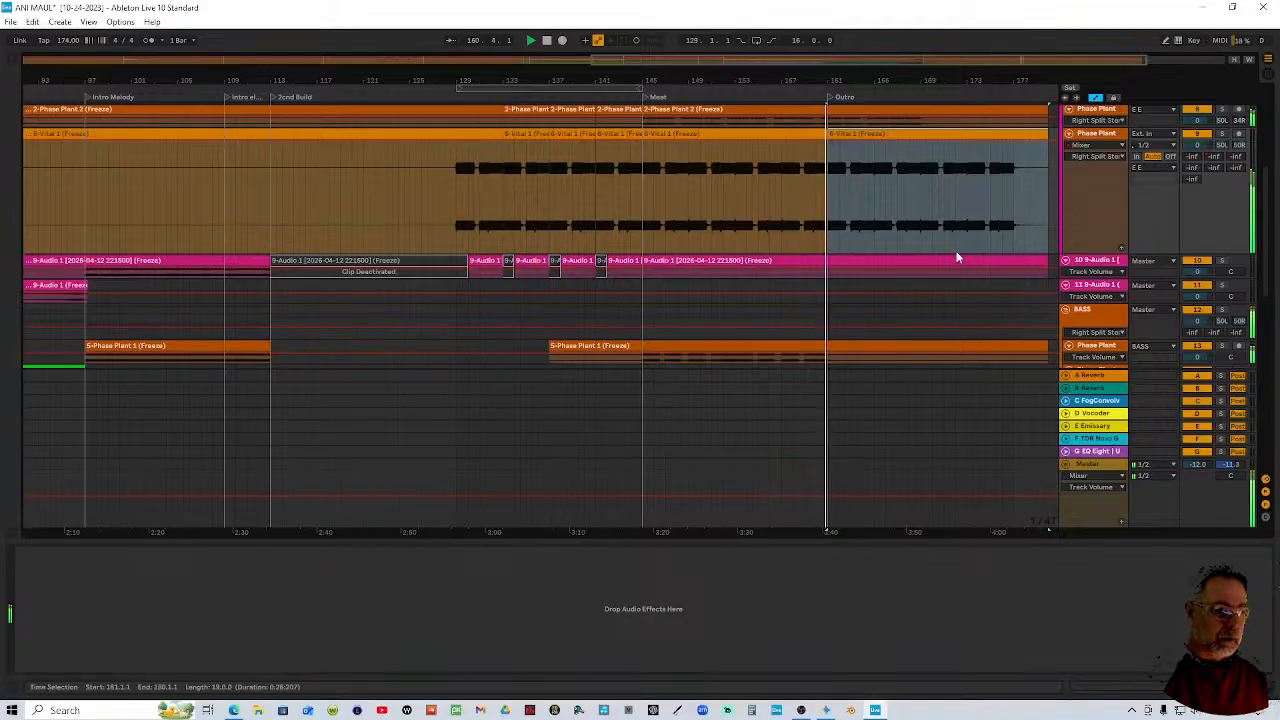
key(minus)
key(minus)
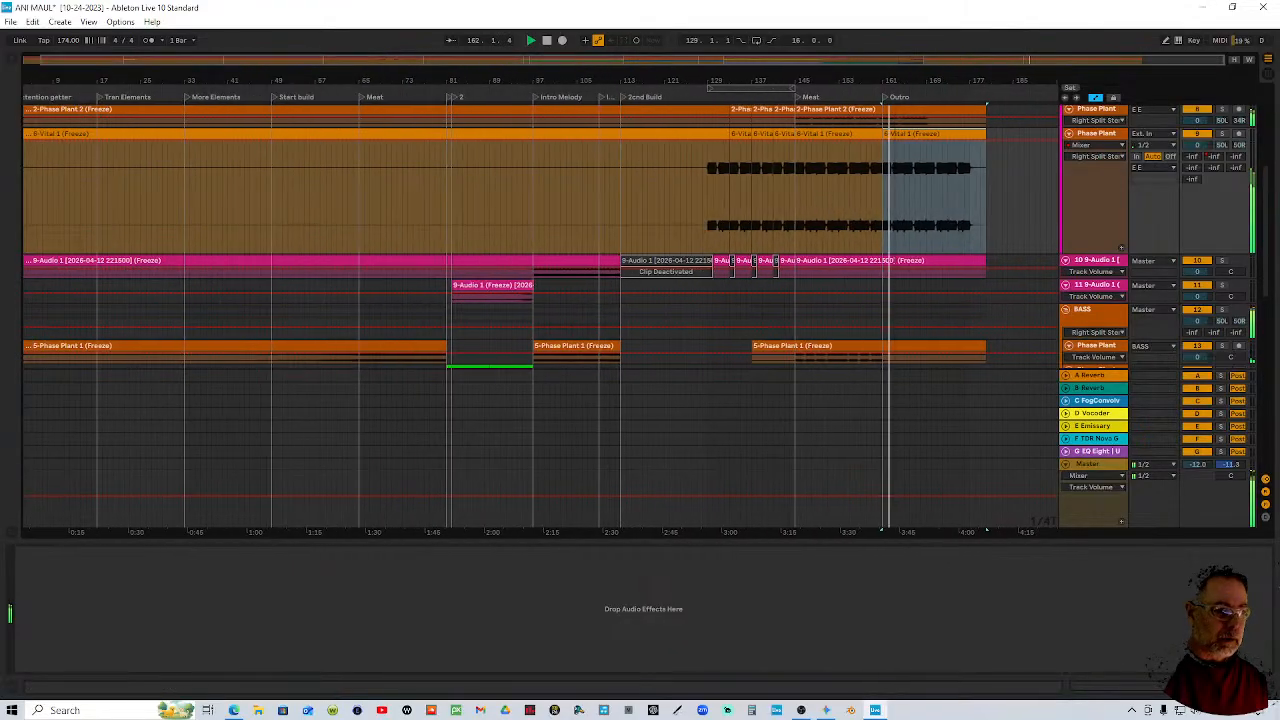
scroll(828, 232, up, 5)
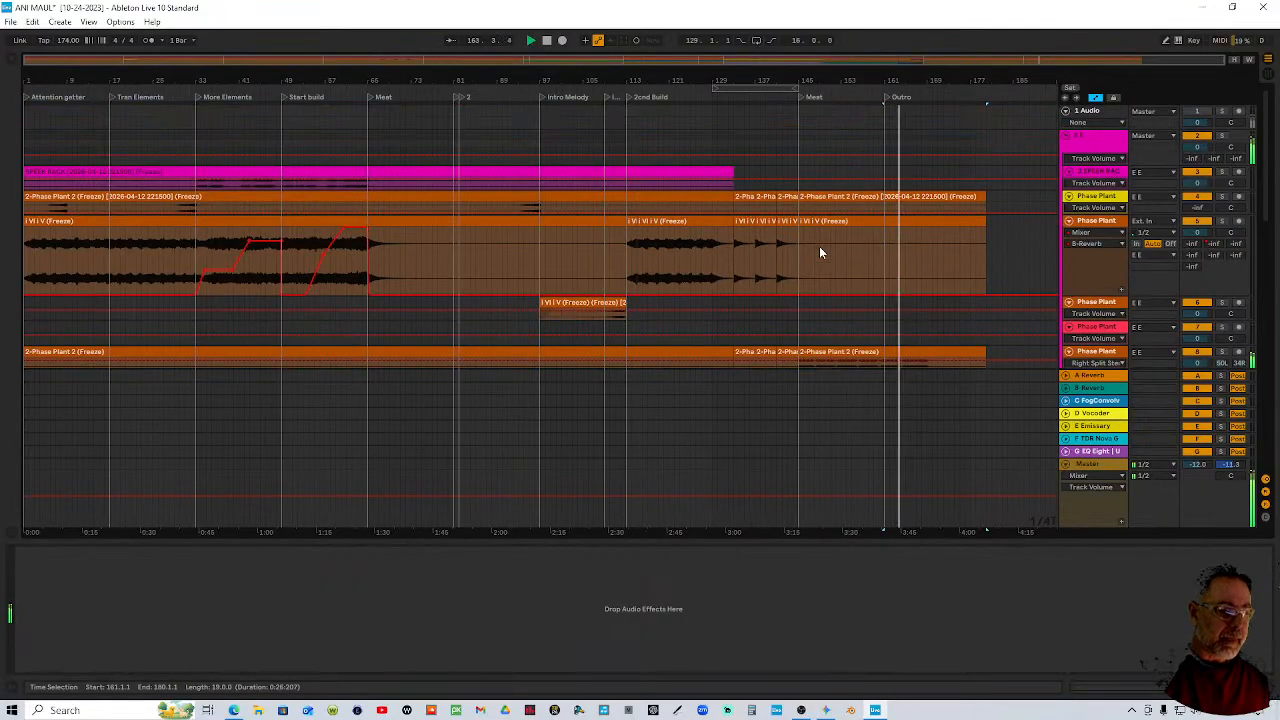
scroll(805, 285, down, 10)
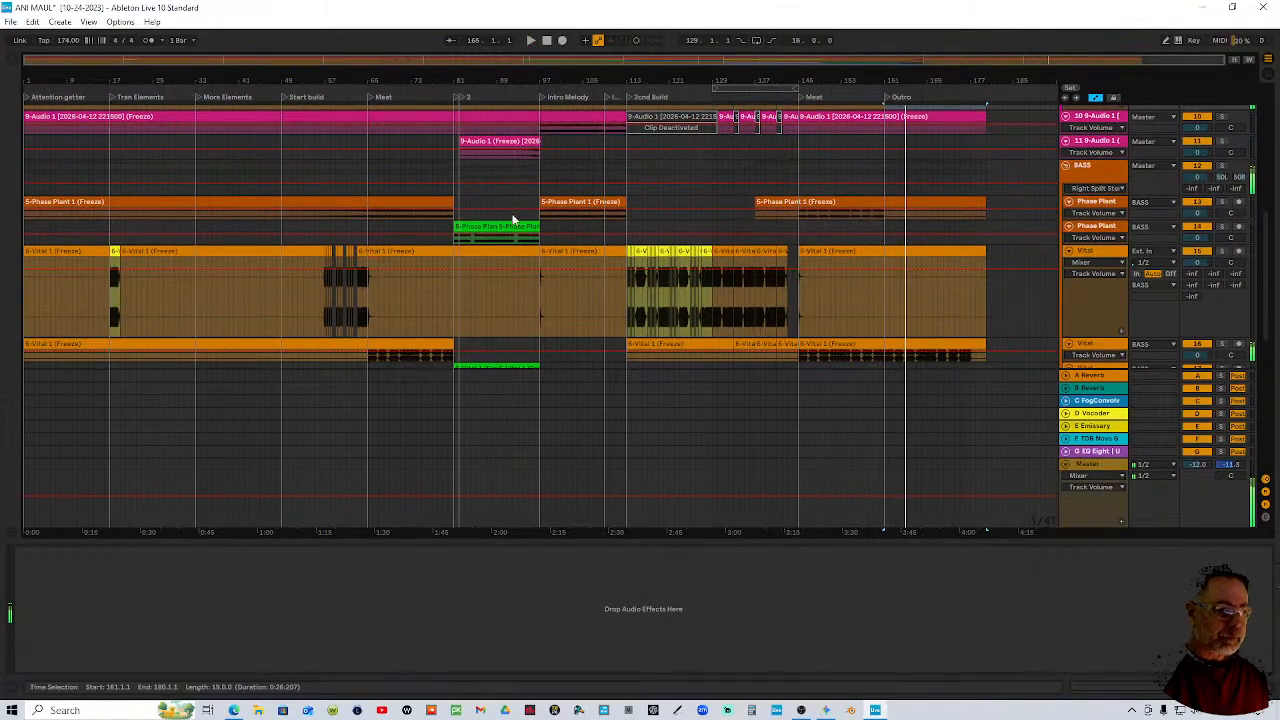
Play from section 2 and from the Intro Melody to audition the bass clips used in each section
click(463, 104)
scroll(500, 194, down, 5)
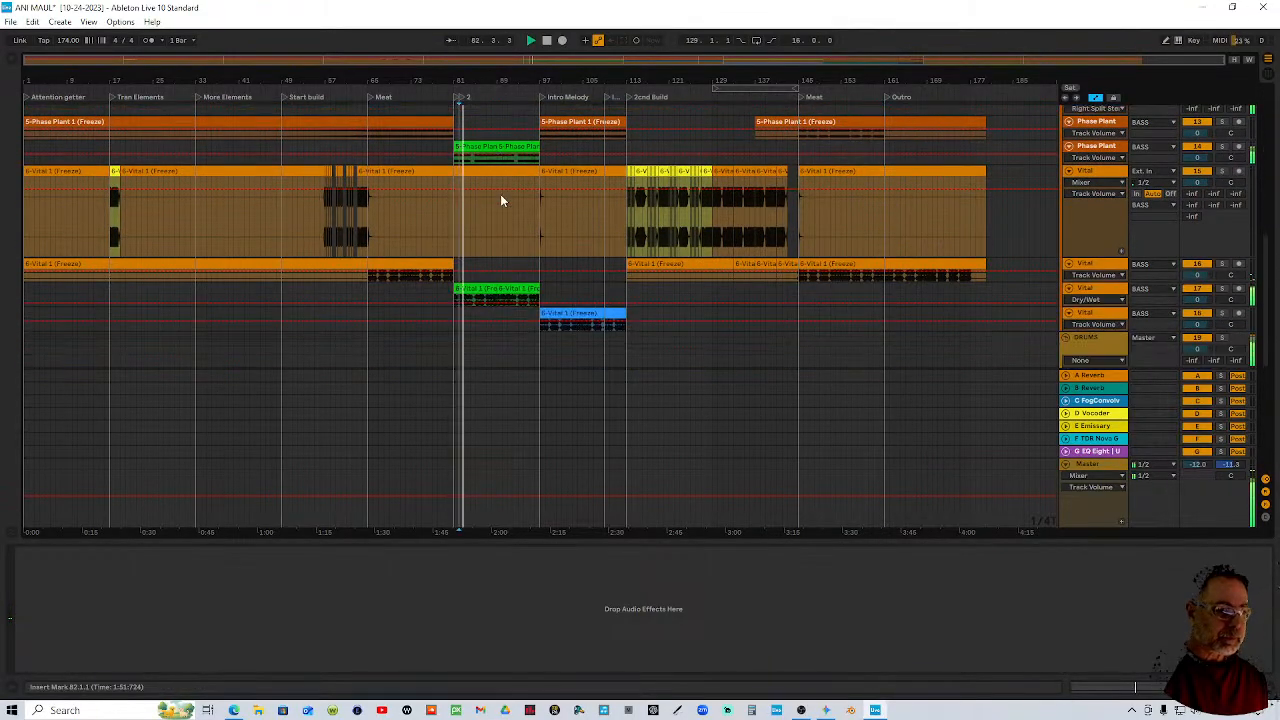
click(545, 98)
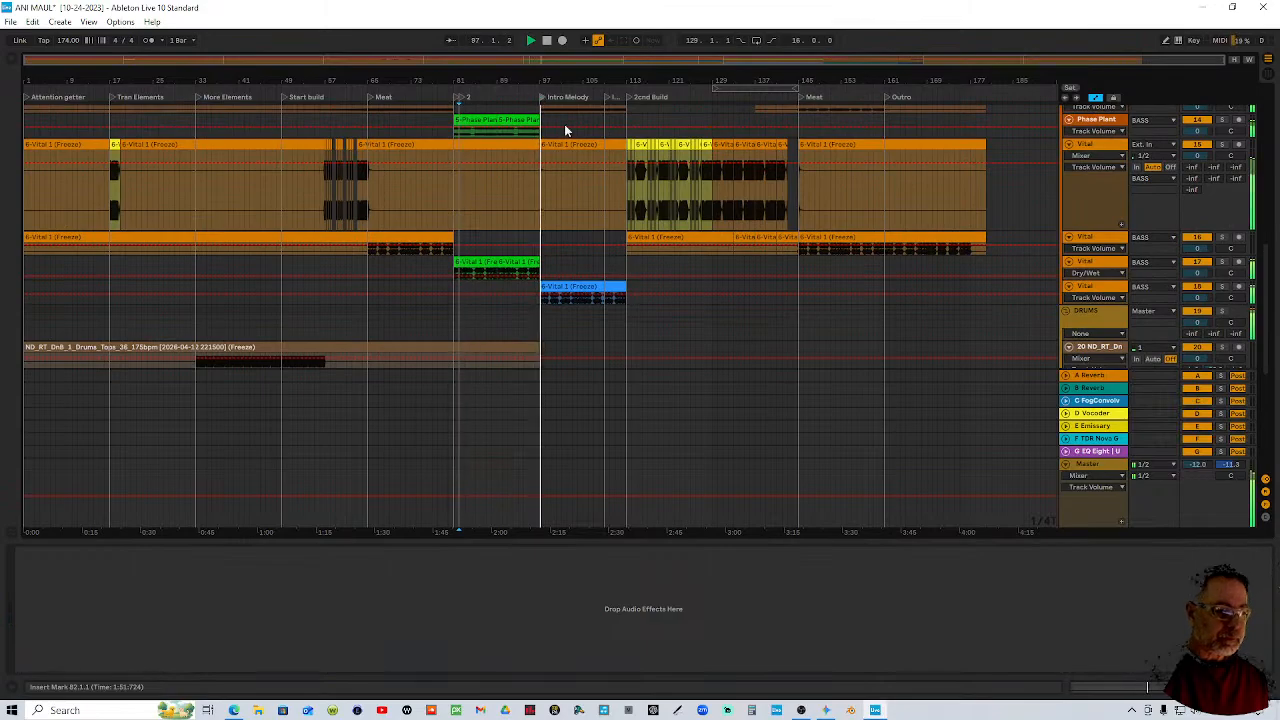
scroll(610, 260, down, 2)
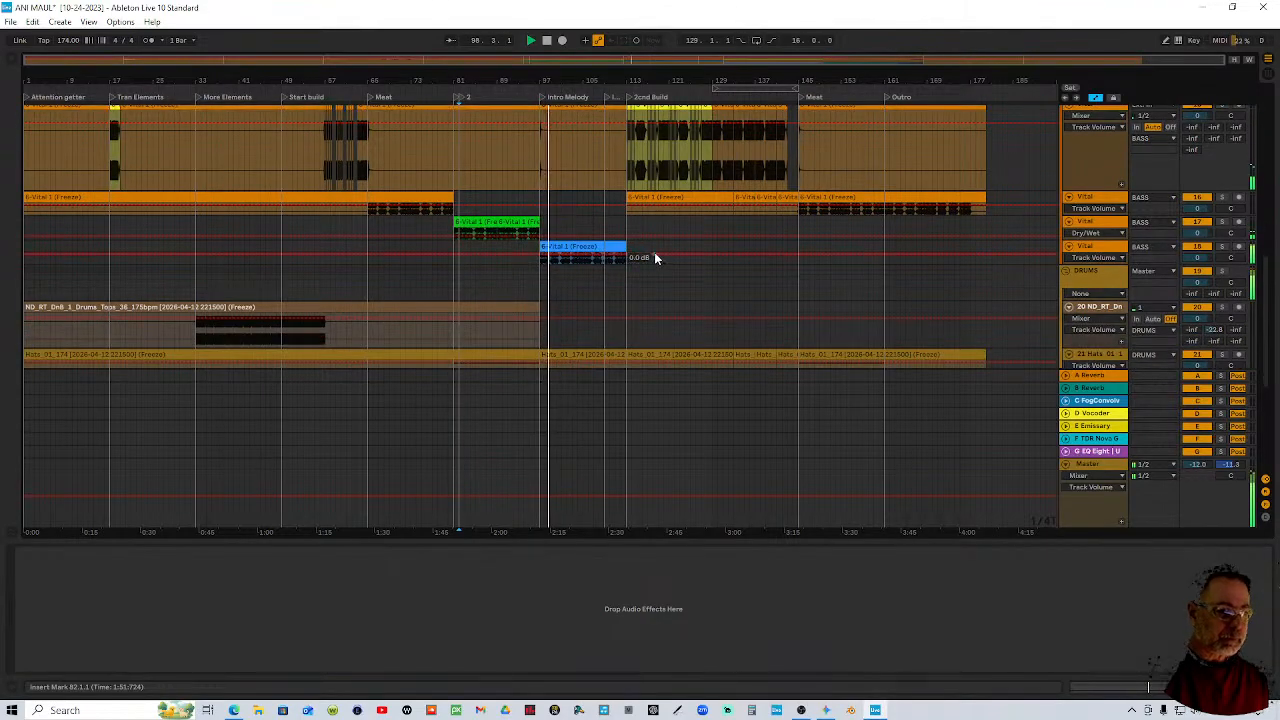
Stop playback and copy the blue Vital clip on track 18 from bar 97 to the Outro start at bar 161
click(567, 247)
key(space)
drag(566, 247, 871, 257)
scroll(900, 175, up, 5)
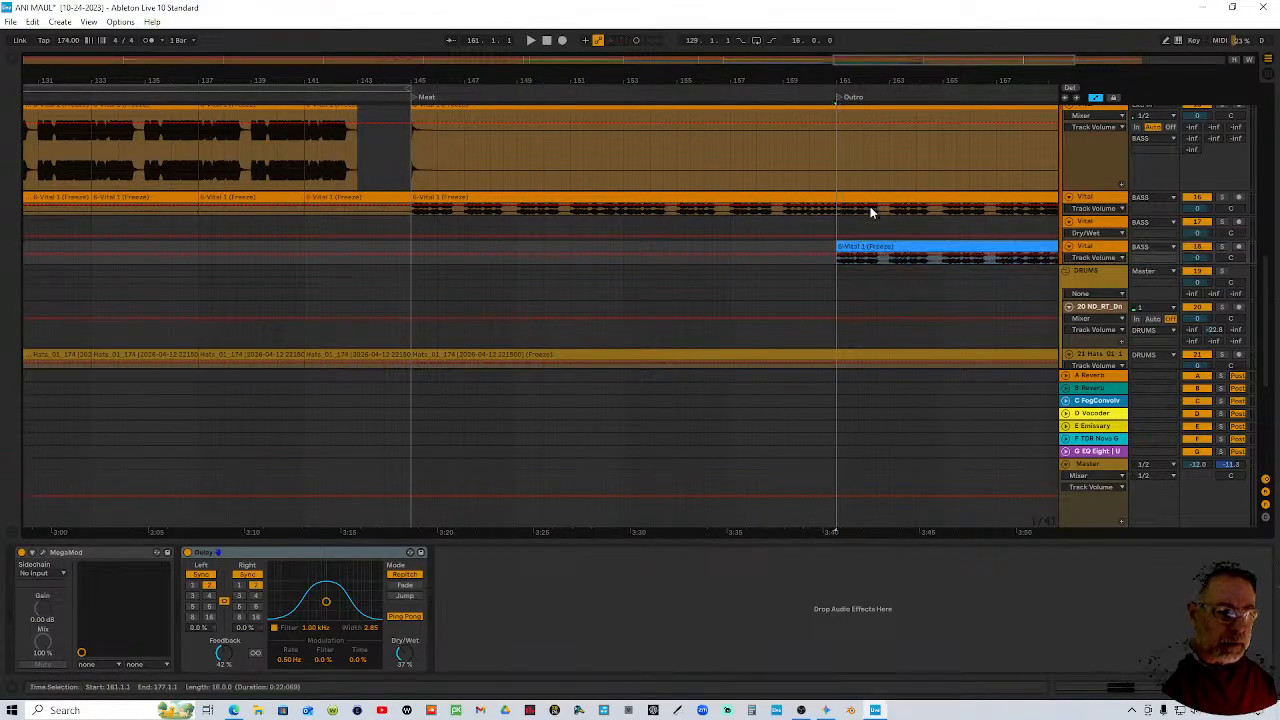
Shorten the last Vital clip on track 16 to end at bar 161 and play the transition into the Outro
scroll(905, 82, down, 3)
scroll(945, 200, down, 3)
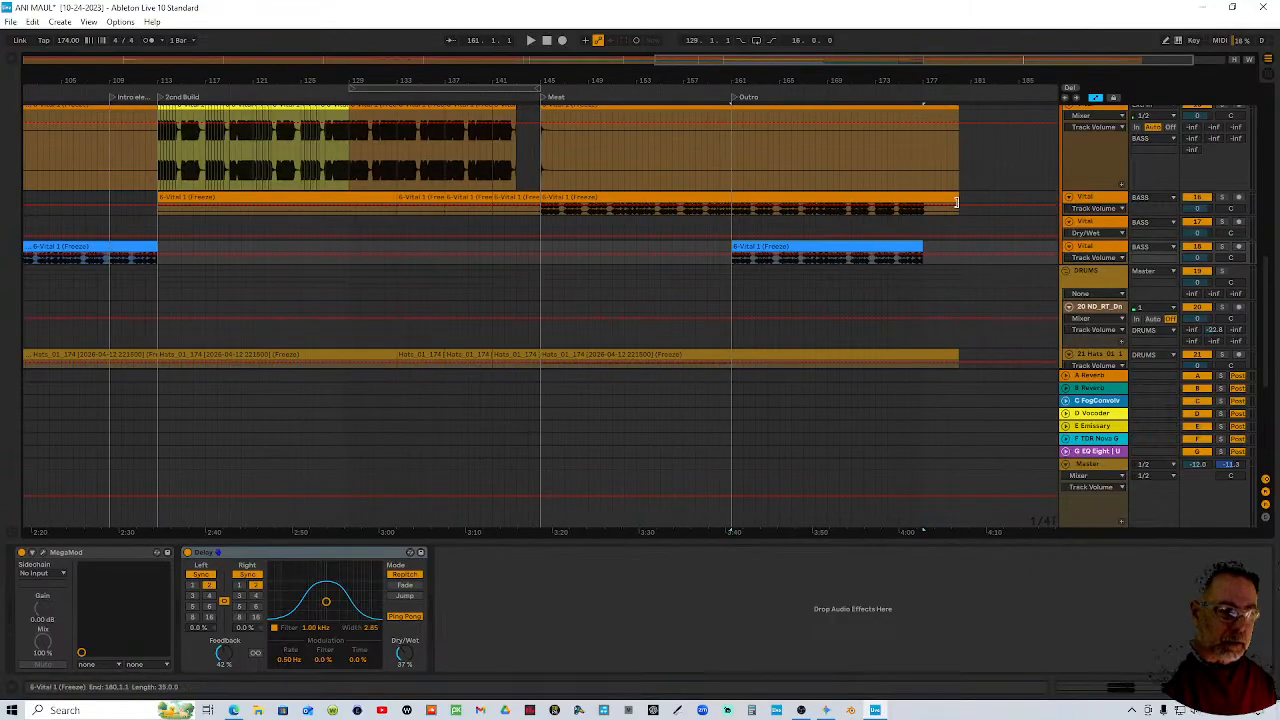
drag(940, 206, 731, 209)
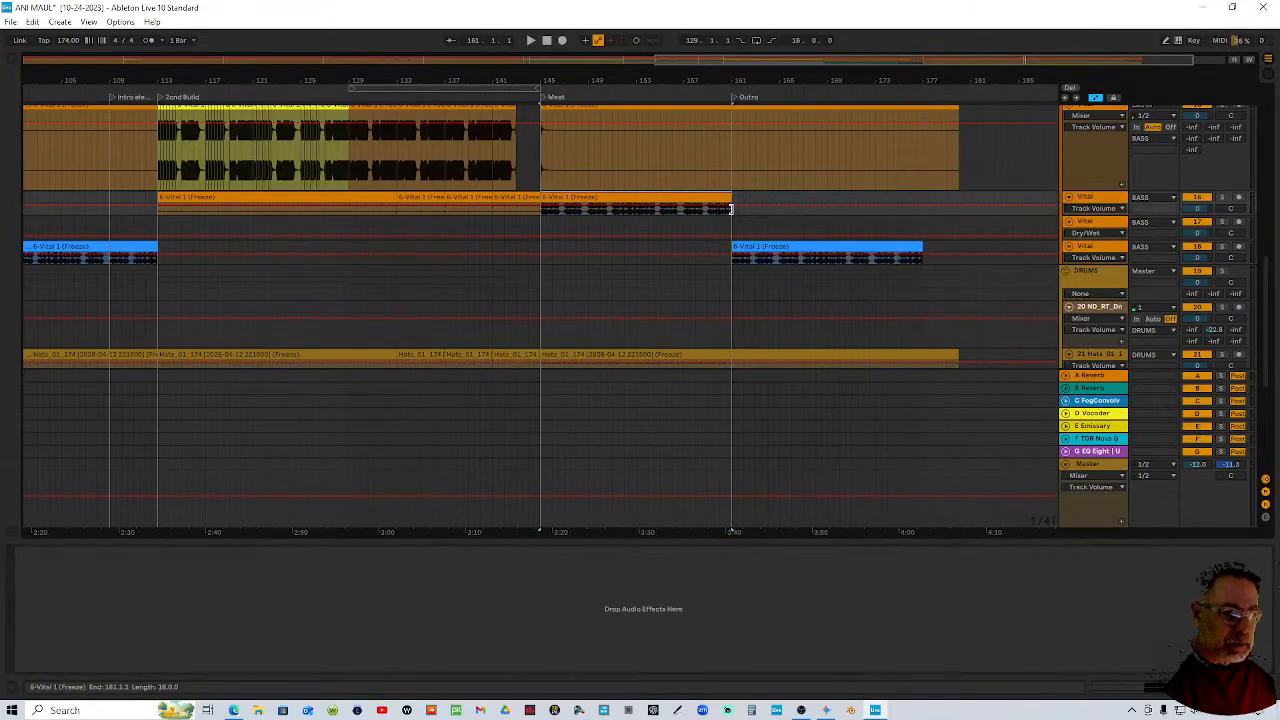
click(715, 97)
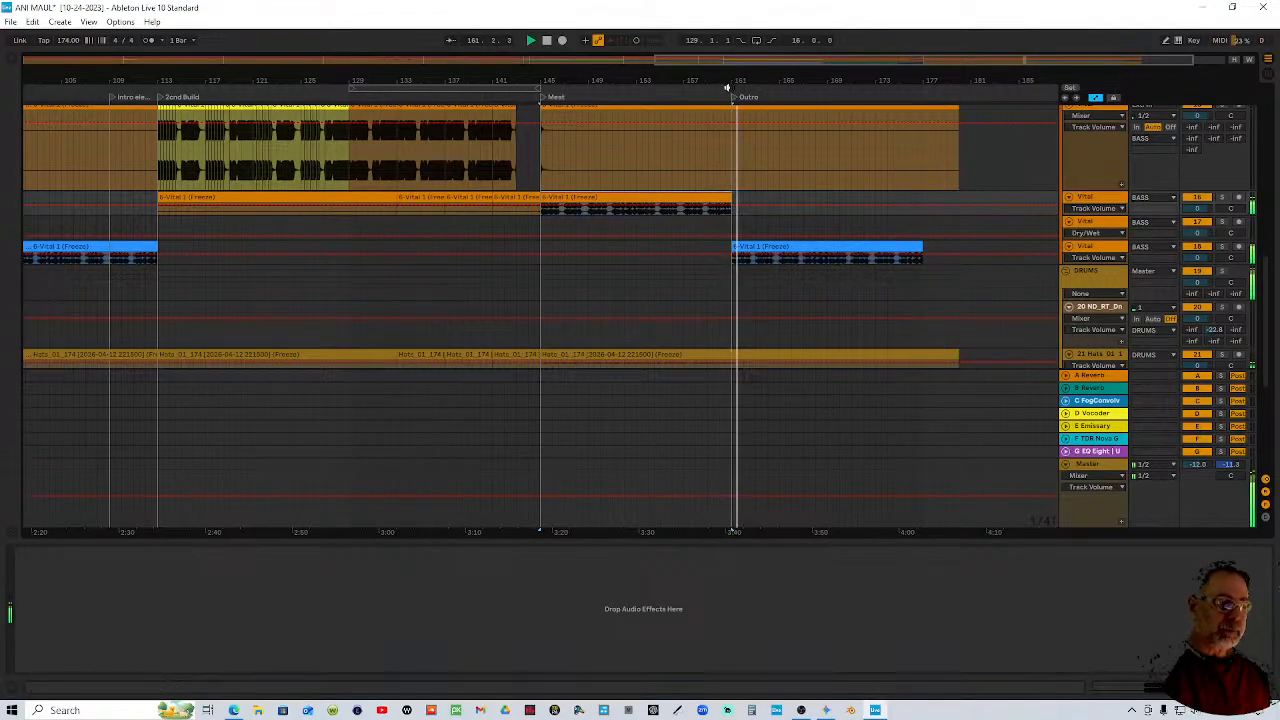
drag(775, 79, 912, 96)
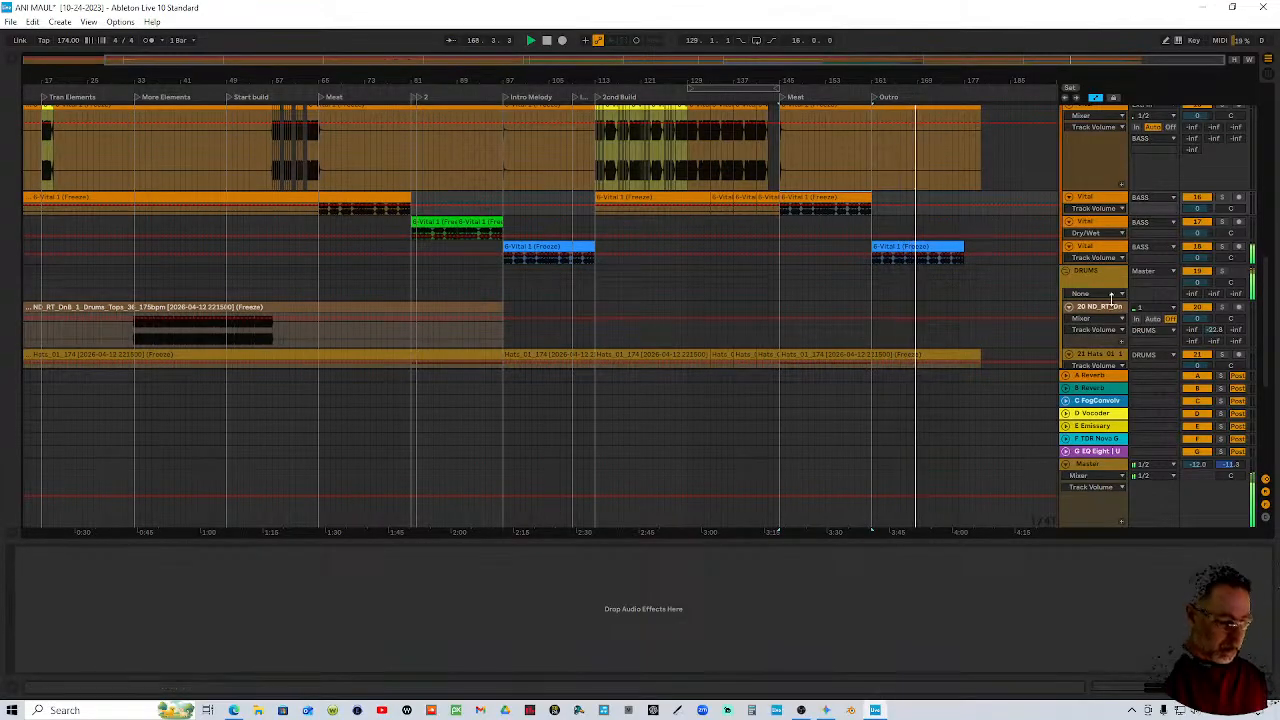
Show the Session mixer and collapse the track 2 group, the BASS group and the DRUMS group
key(Tab)
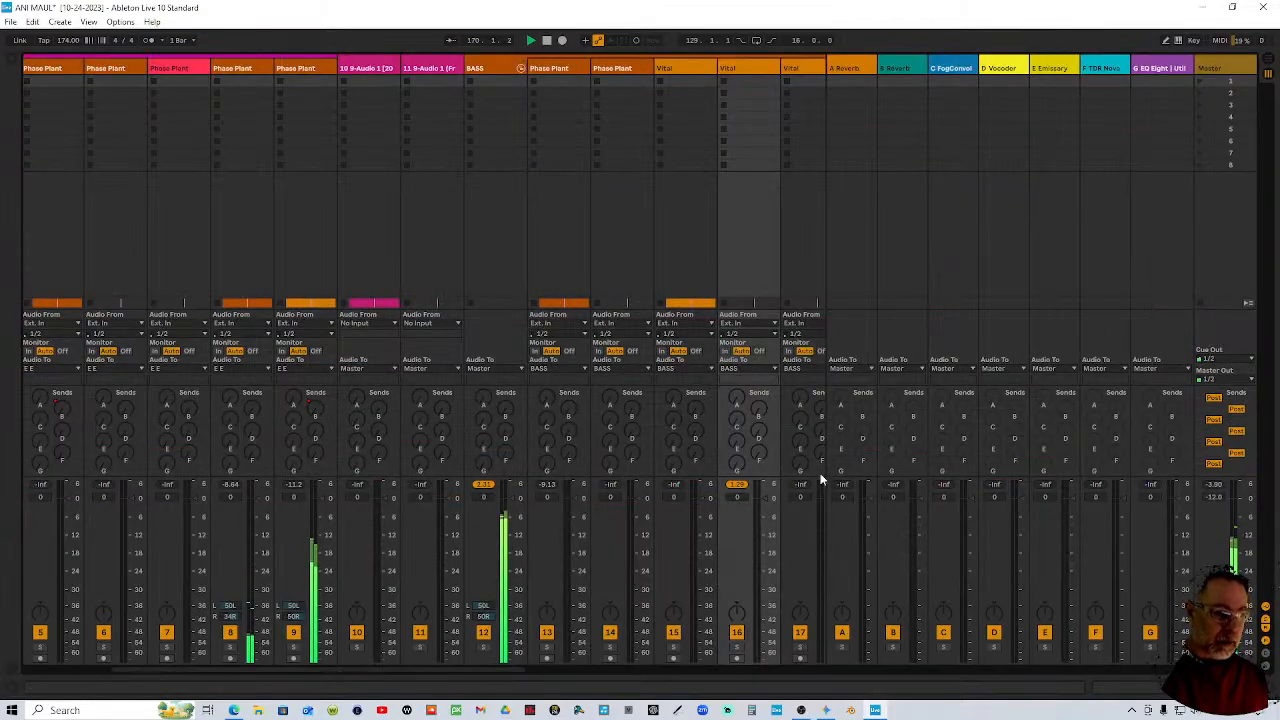
drag(511, 669, 129, 667)
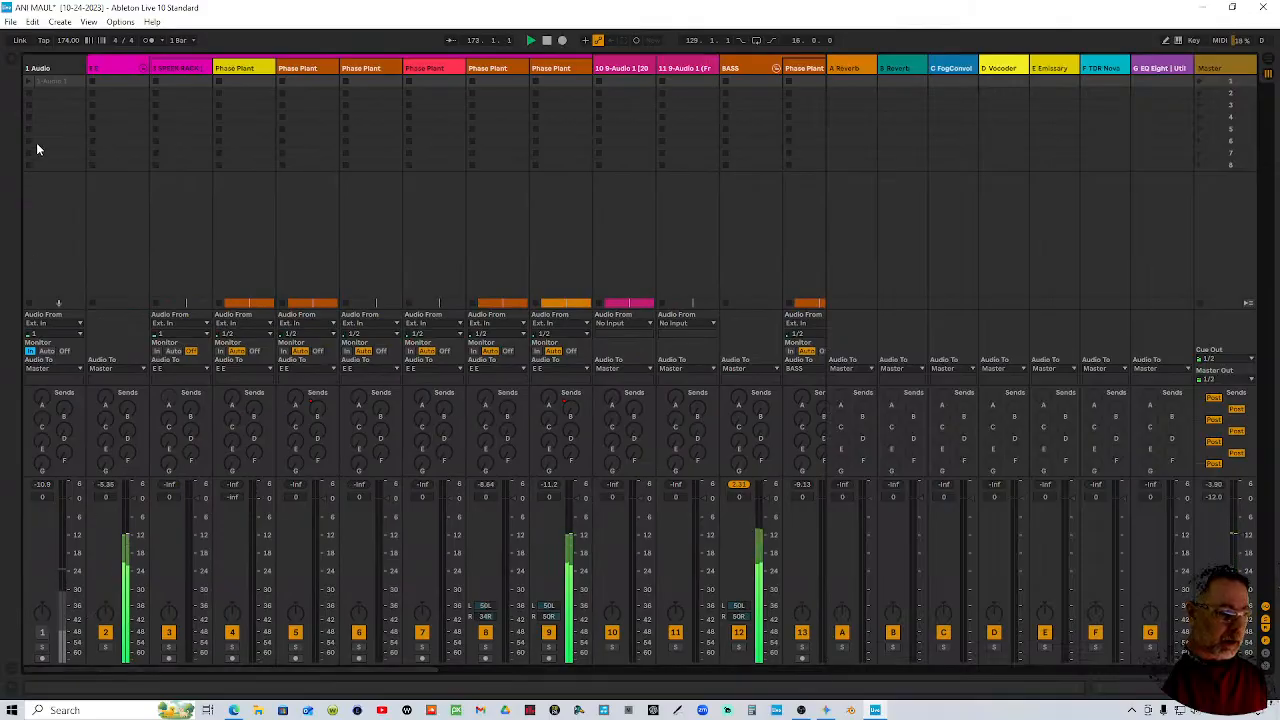
click(145, 70)
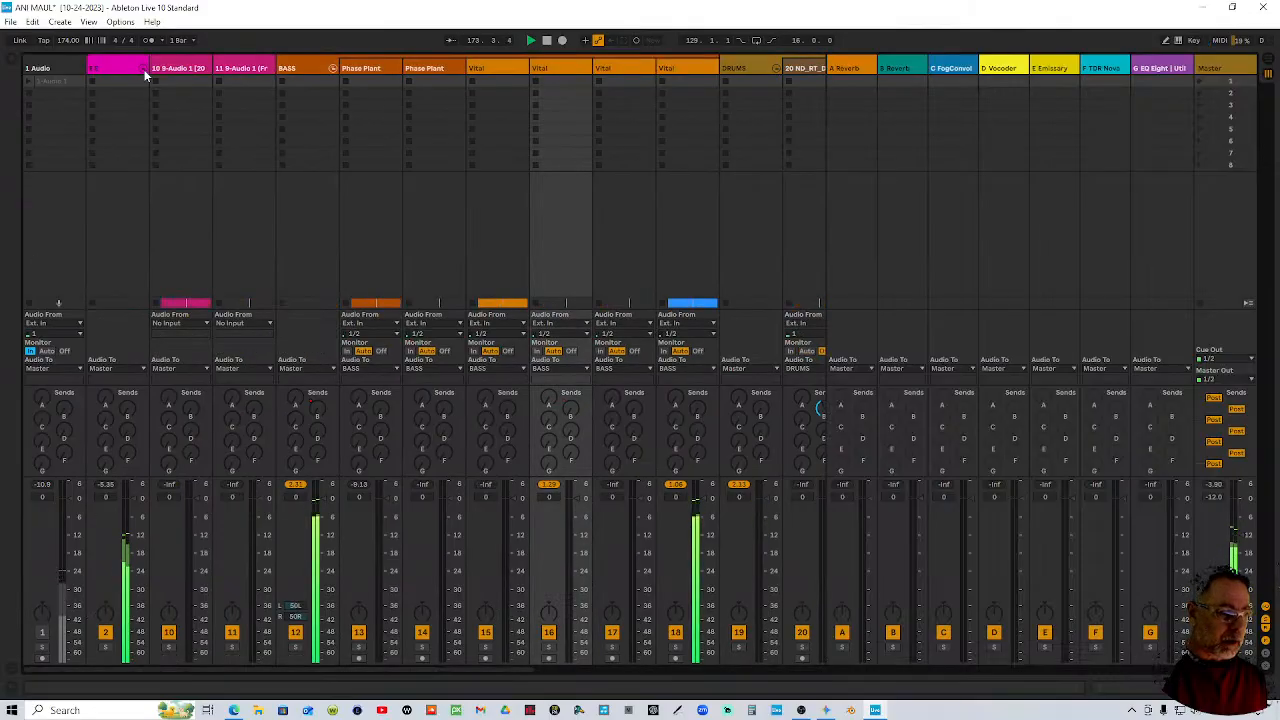
click(333, 69)
click(395, 68)
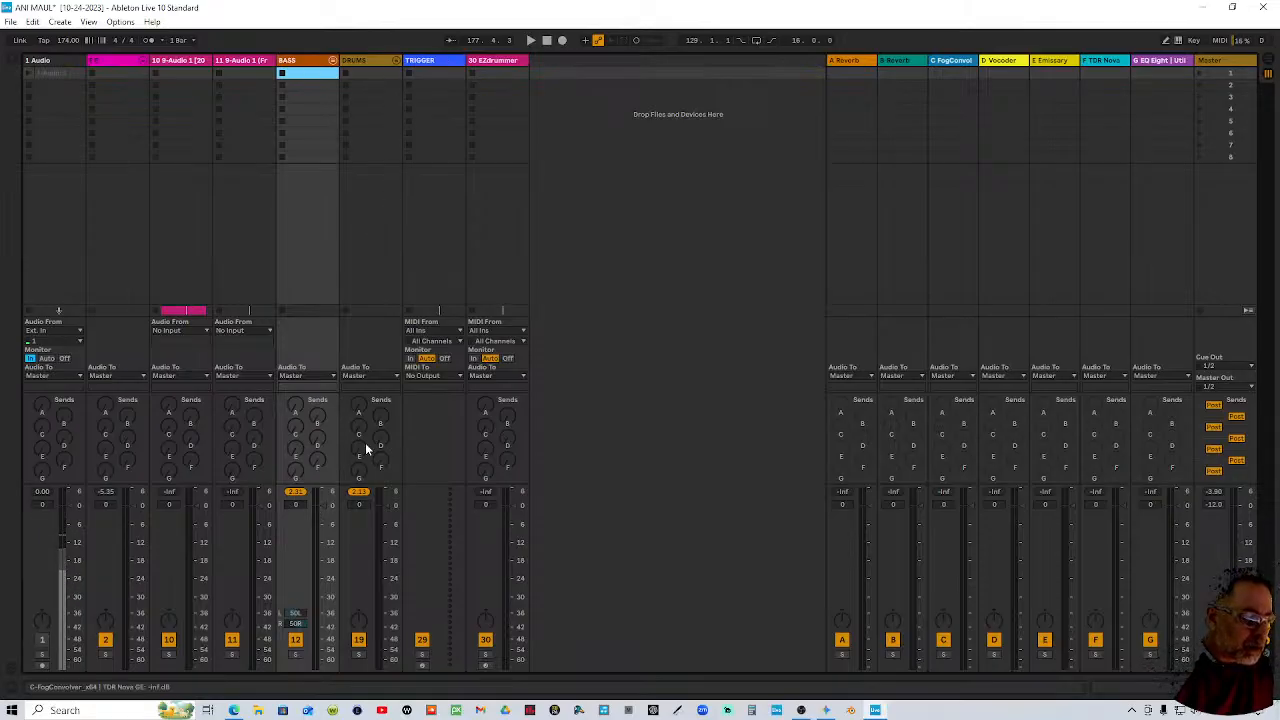
Reset the peak level indicators of the BASS and DRUMS groups and return to the Arrangement view
click(298, 500)
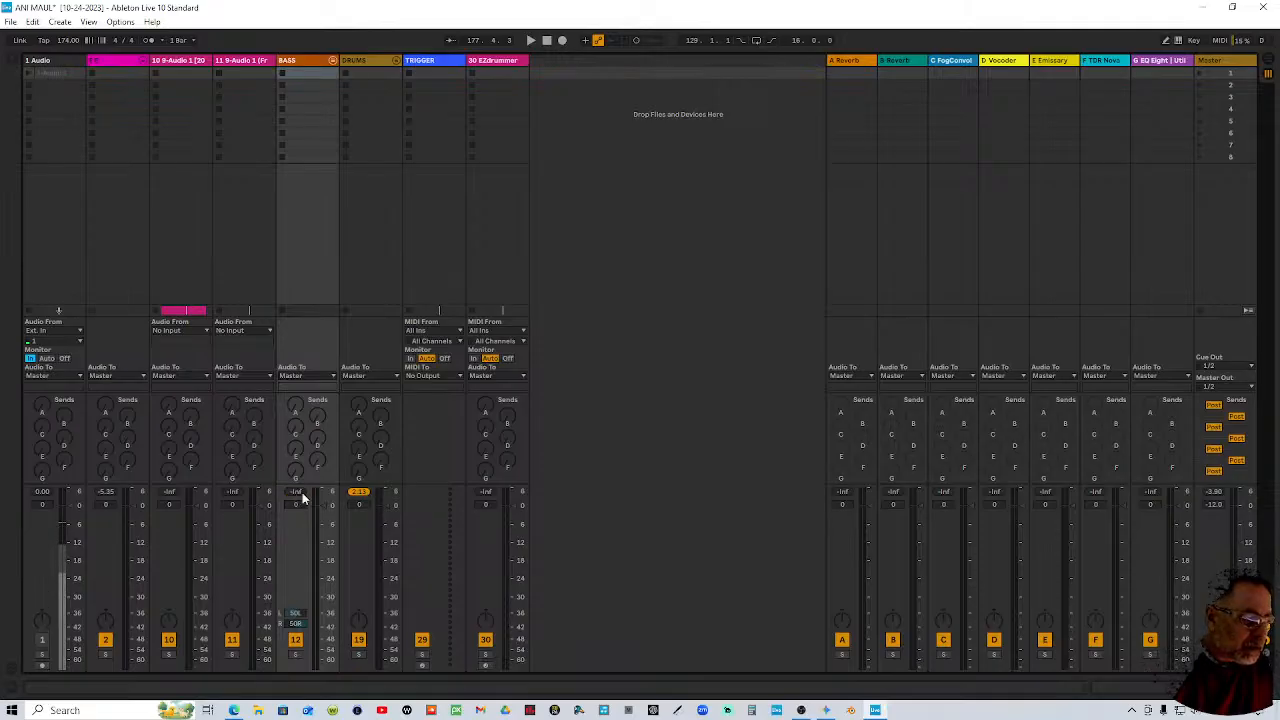
click(366, 495)
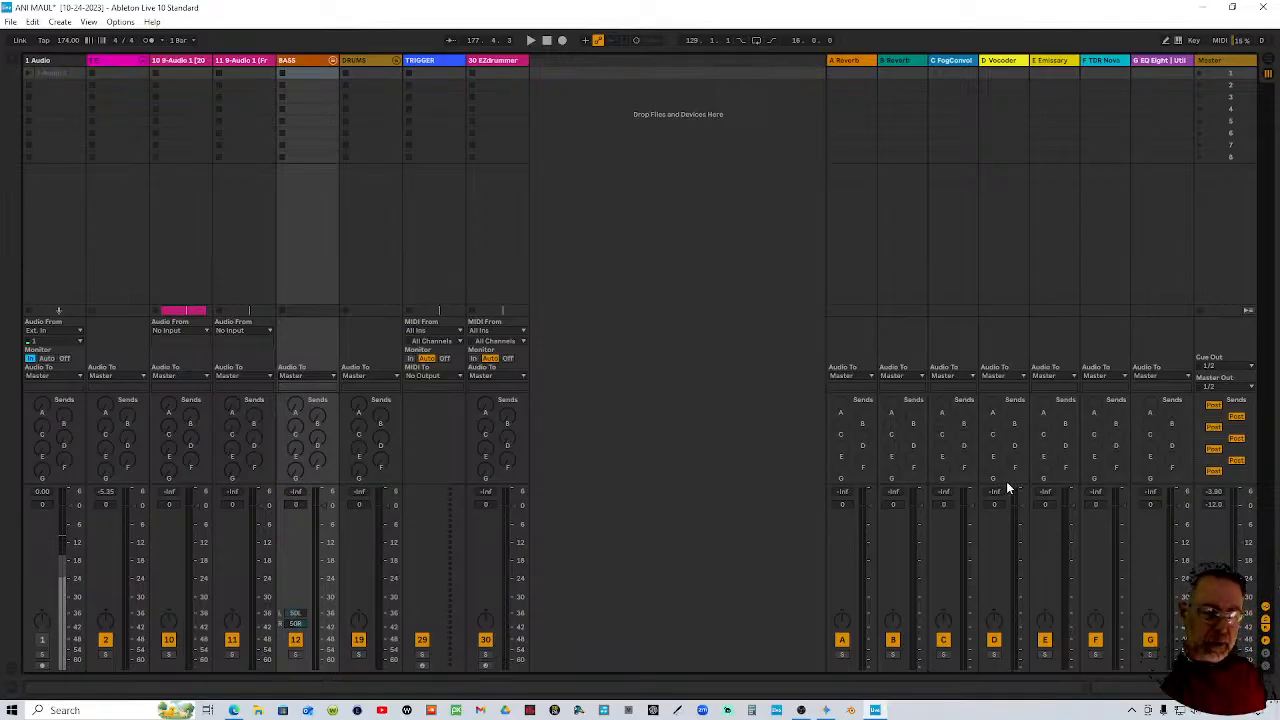
click(1267, 62)
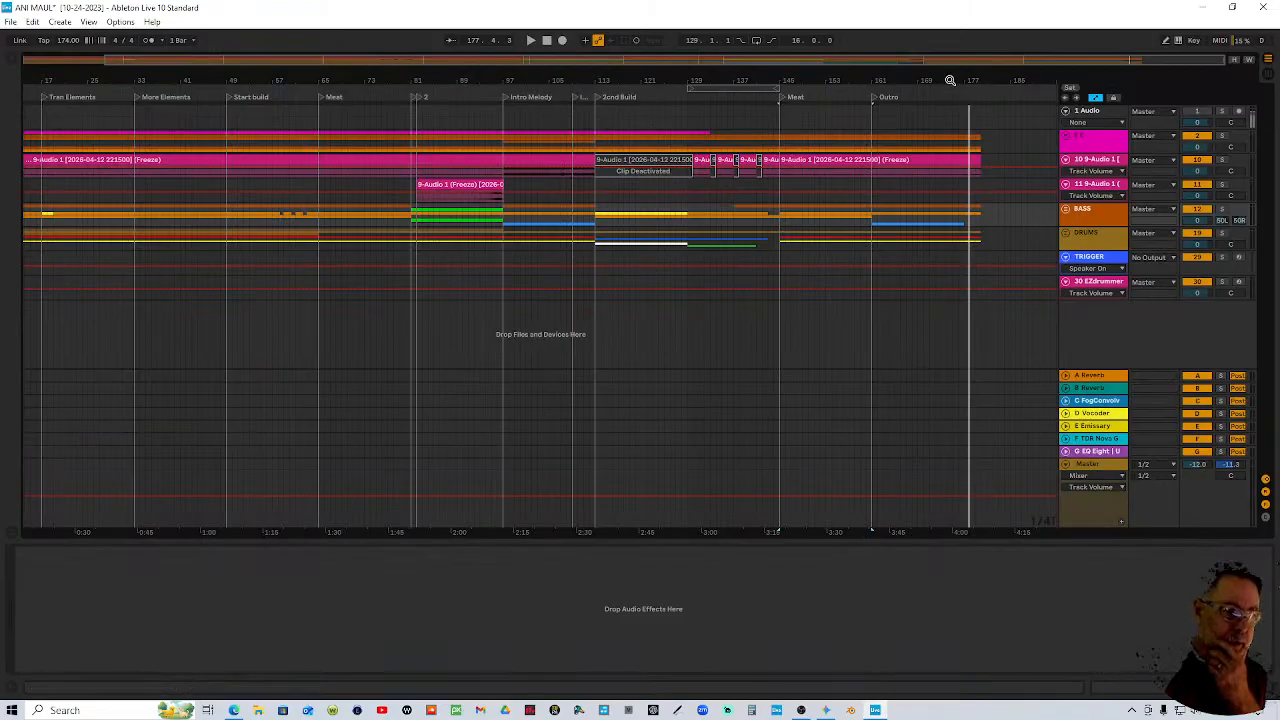
Set the loop range to span the whole song, from bar 1 to bar 180
drag(732, 91, 60, 88)
drag(141, 83, 190, 80)
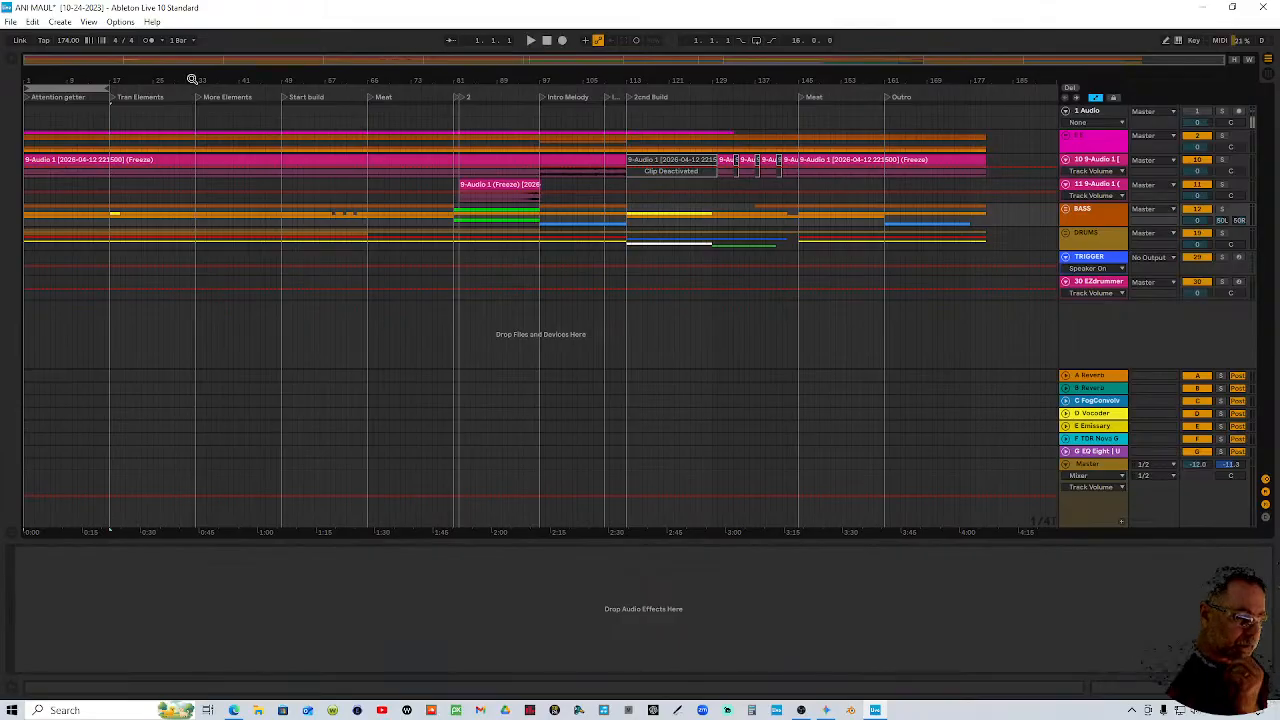
drag(105, 90, 981, 120)
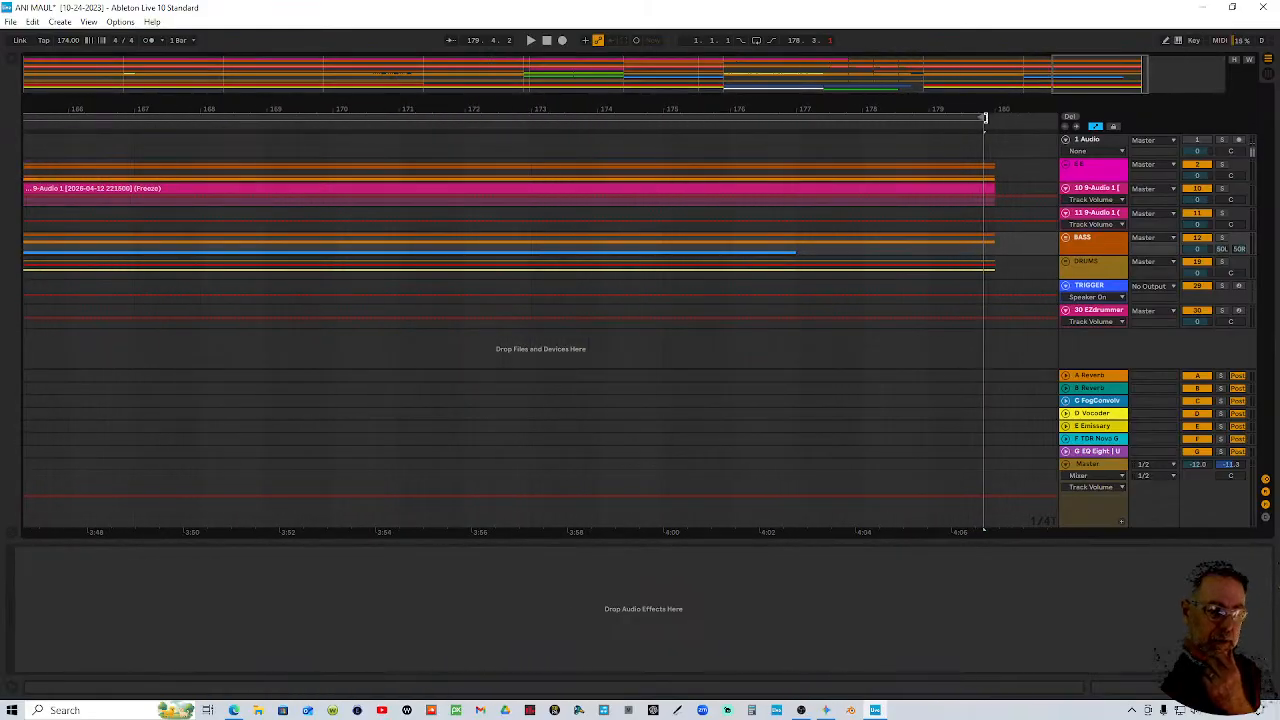
double_click(1000, 115)
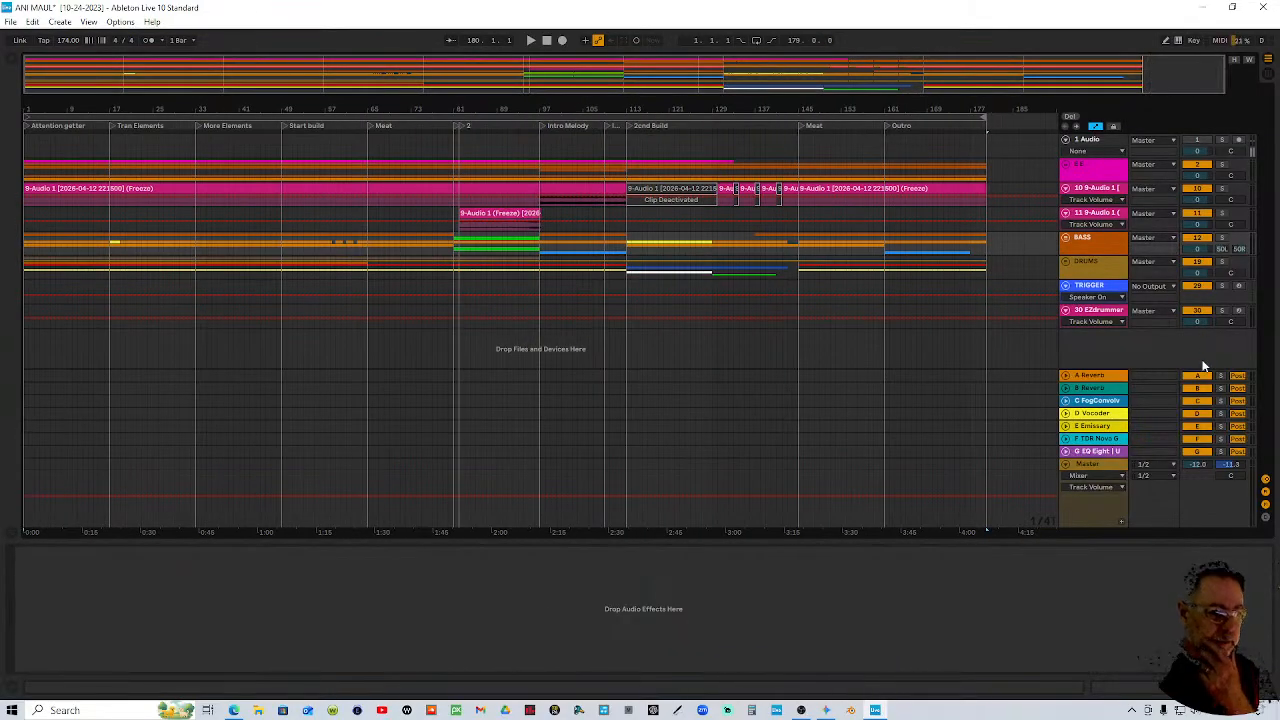